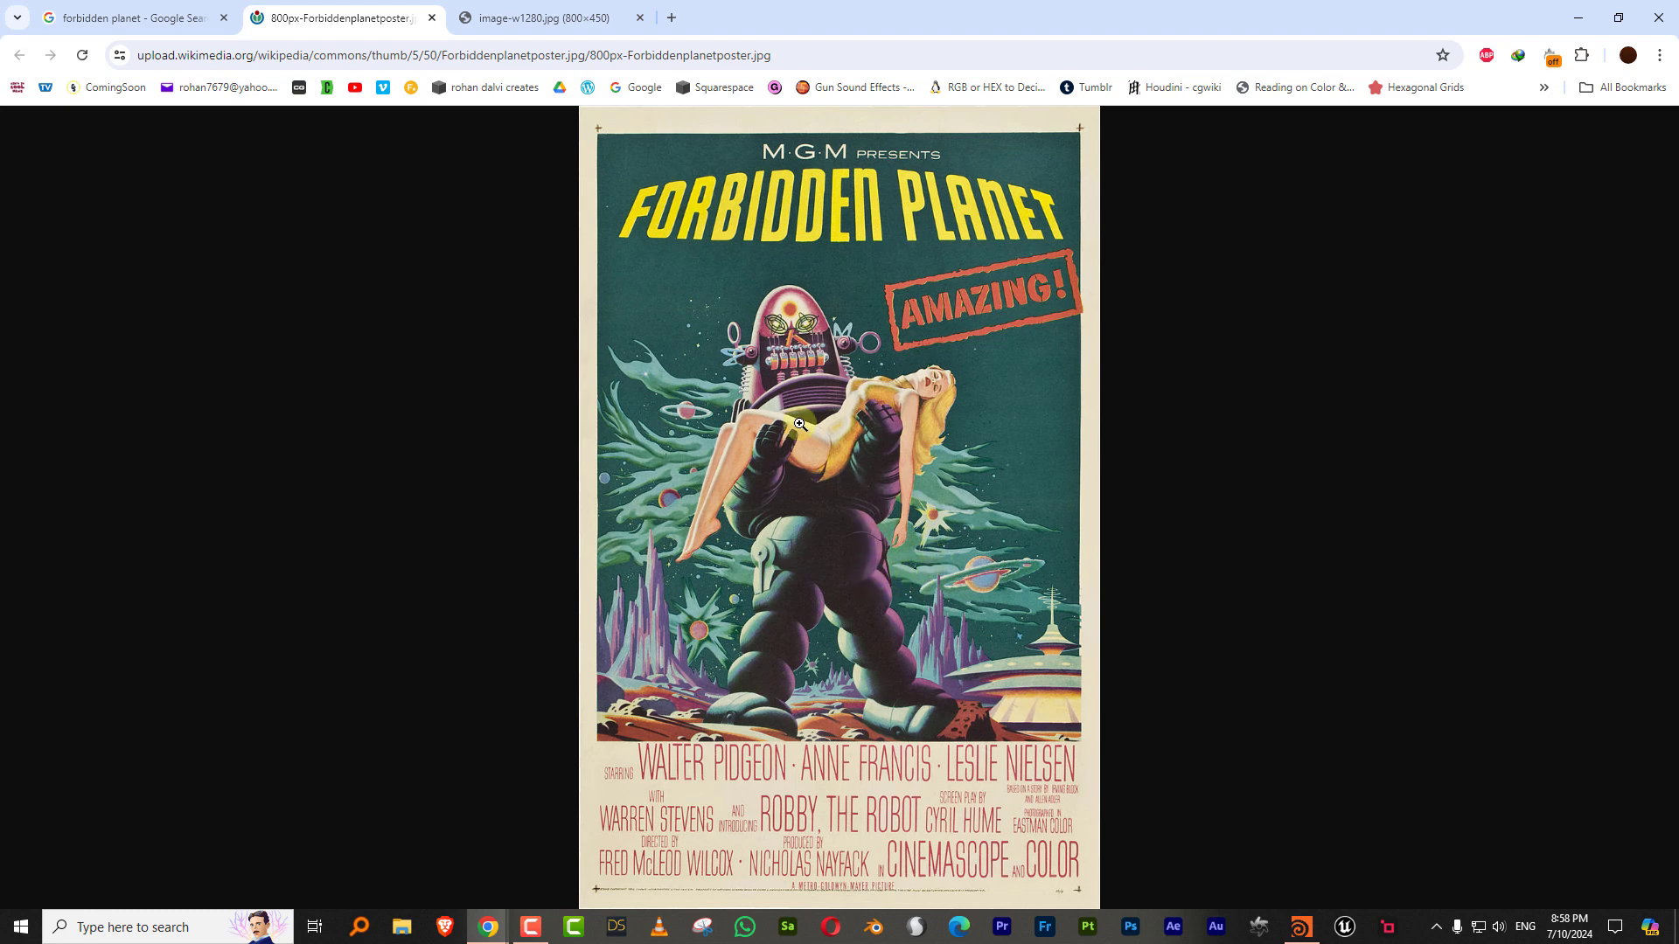
Step: View the film still with the robot, switch to Houdini and examine the finished ray gun model from the side
{"action": "left_click", "coordinate": [588, 18]}
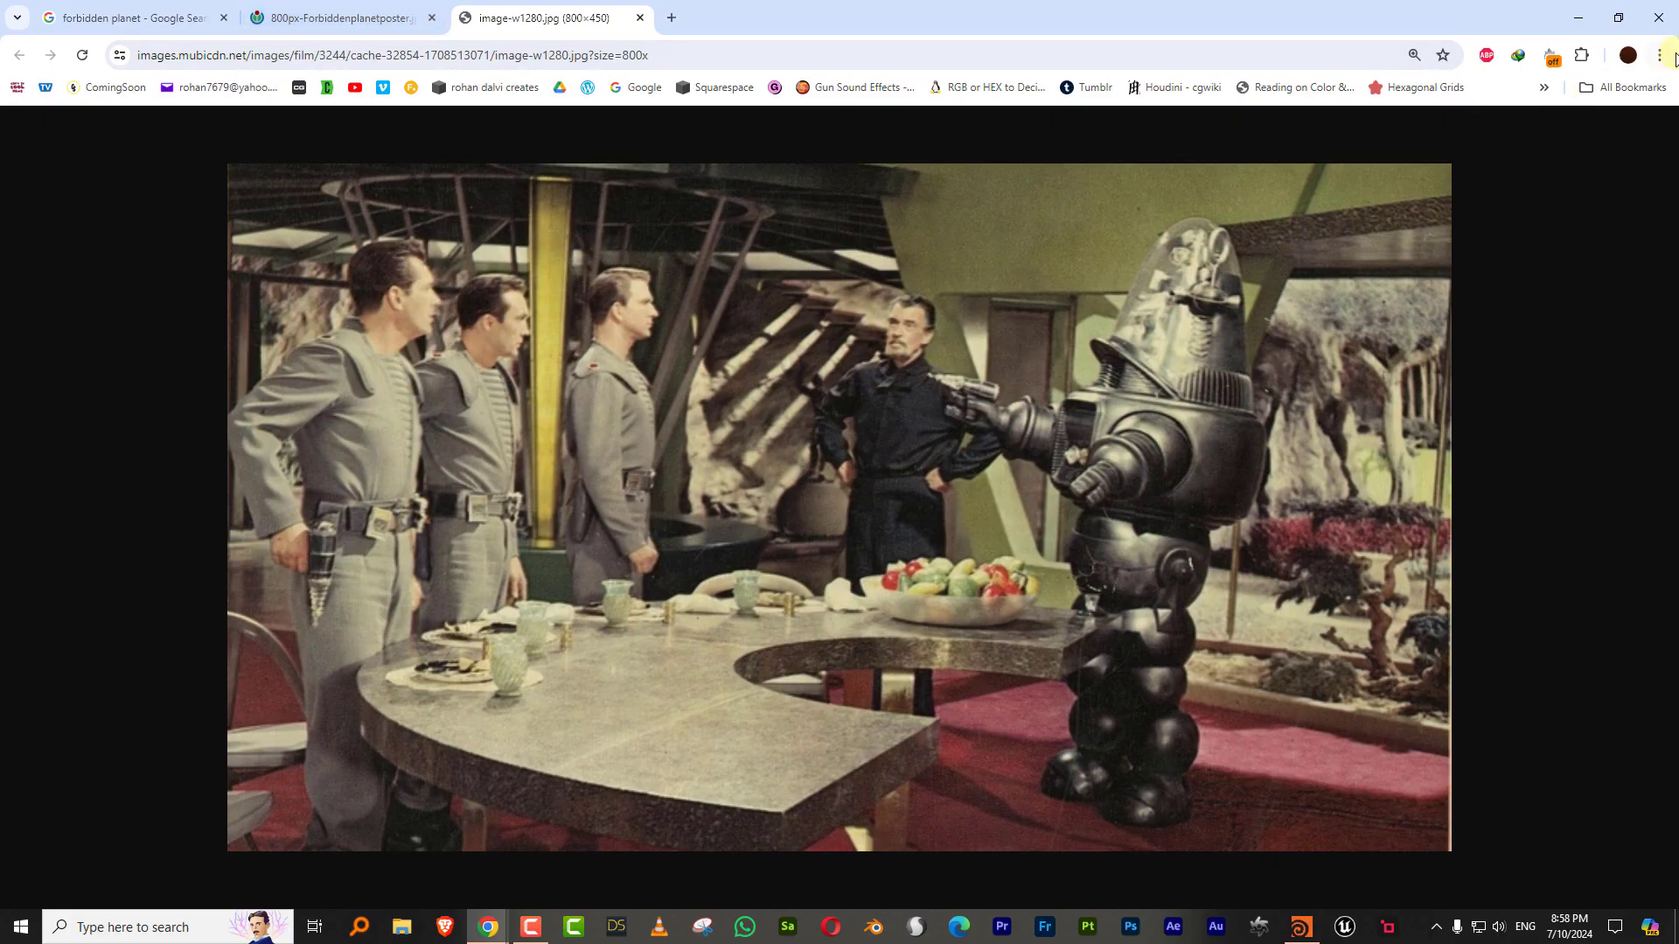
{"action": "left_click", "coordinate": [1578, 17]}
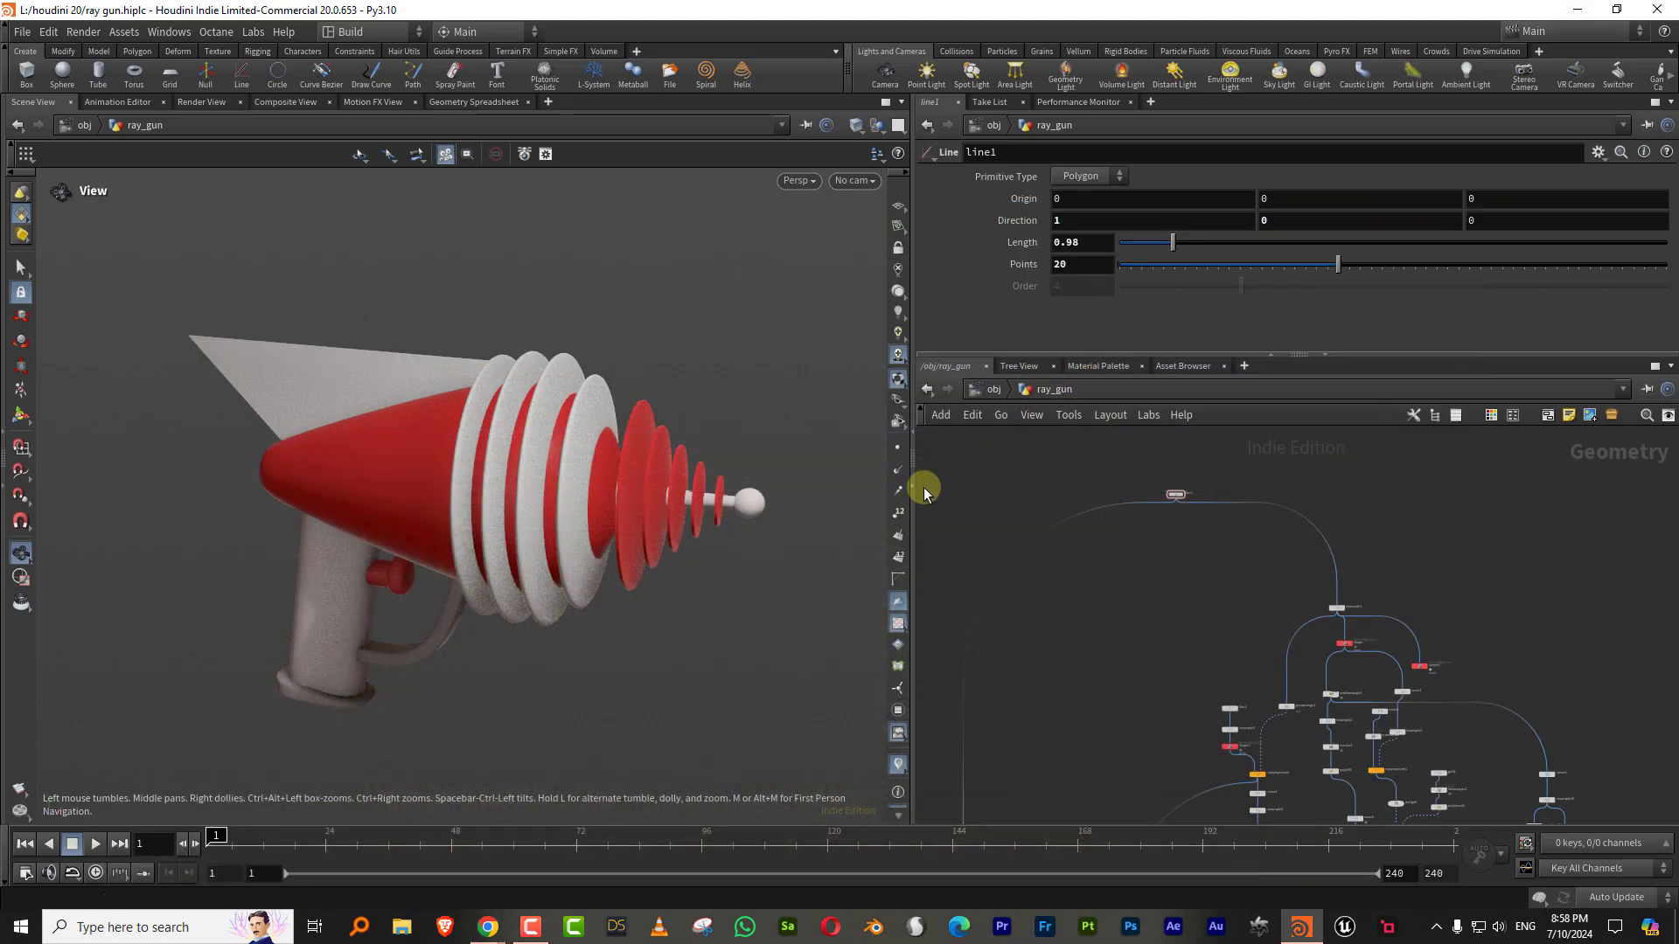
{"action": "left_click_drag", "start_coordinate": [914, 510], "coordinate": [877, 510]}
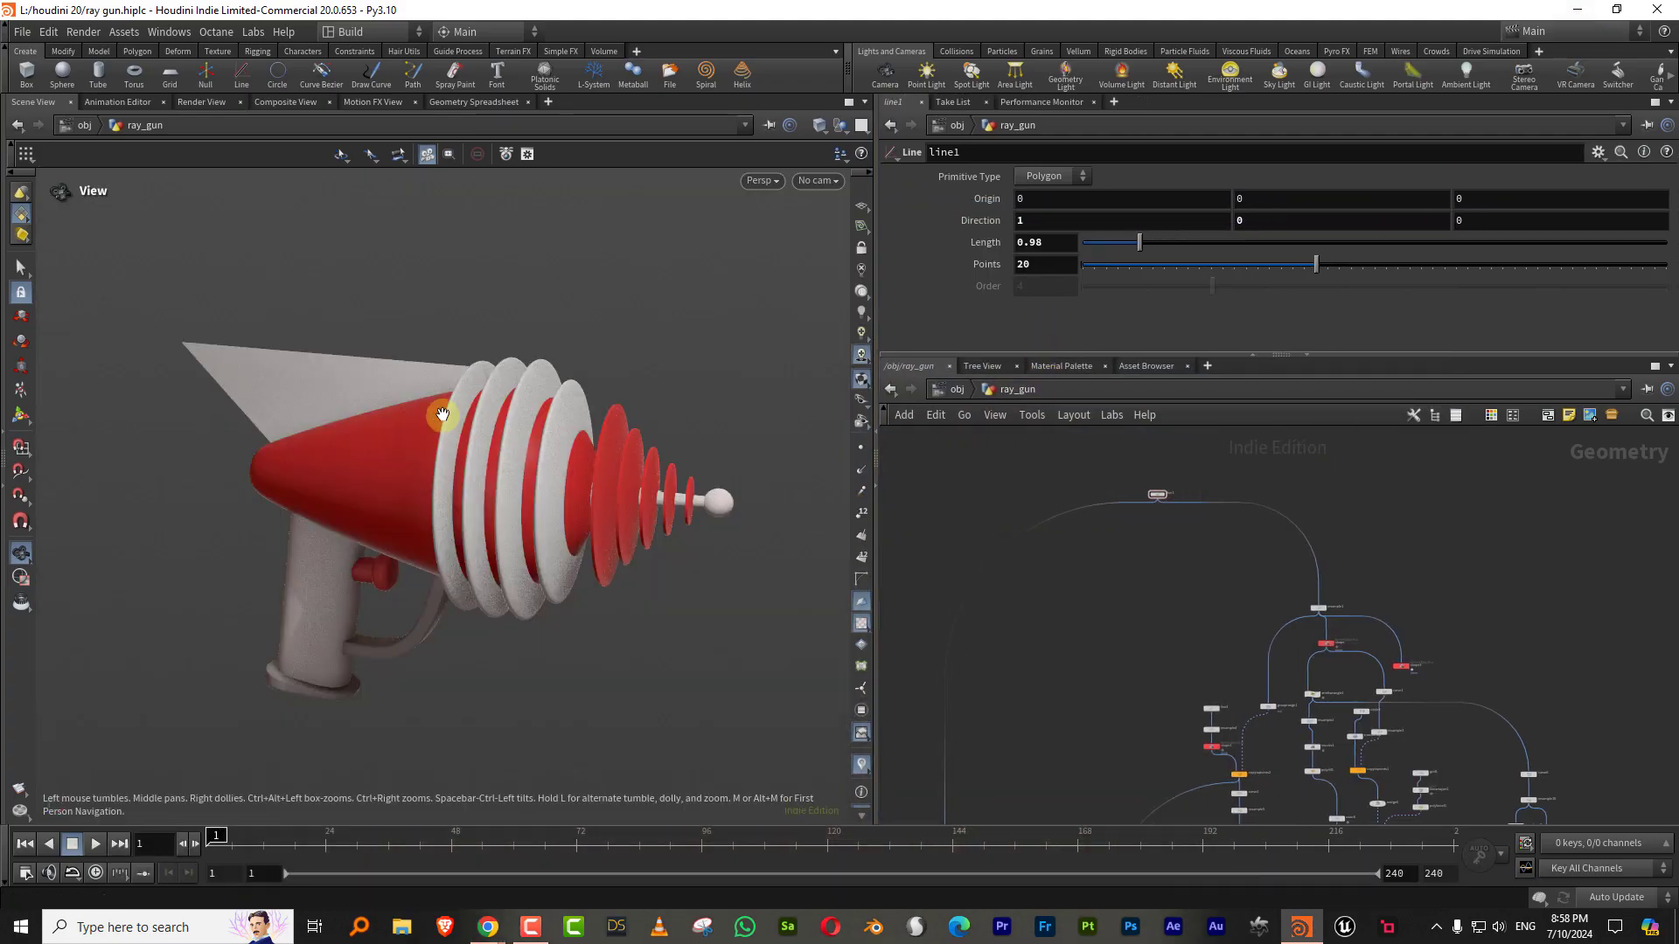
{"action": "left_click_drag", "start_coordinate": [490, 464], "coordinate": [634, 477]}
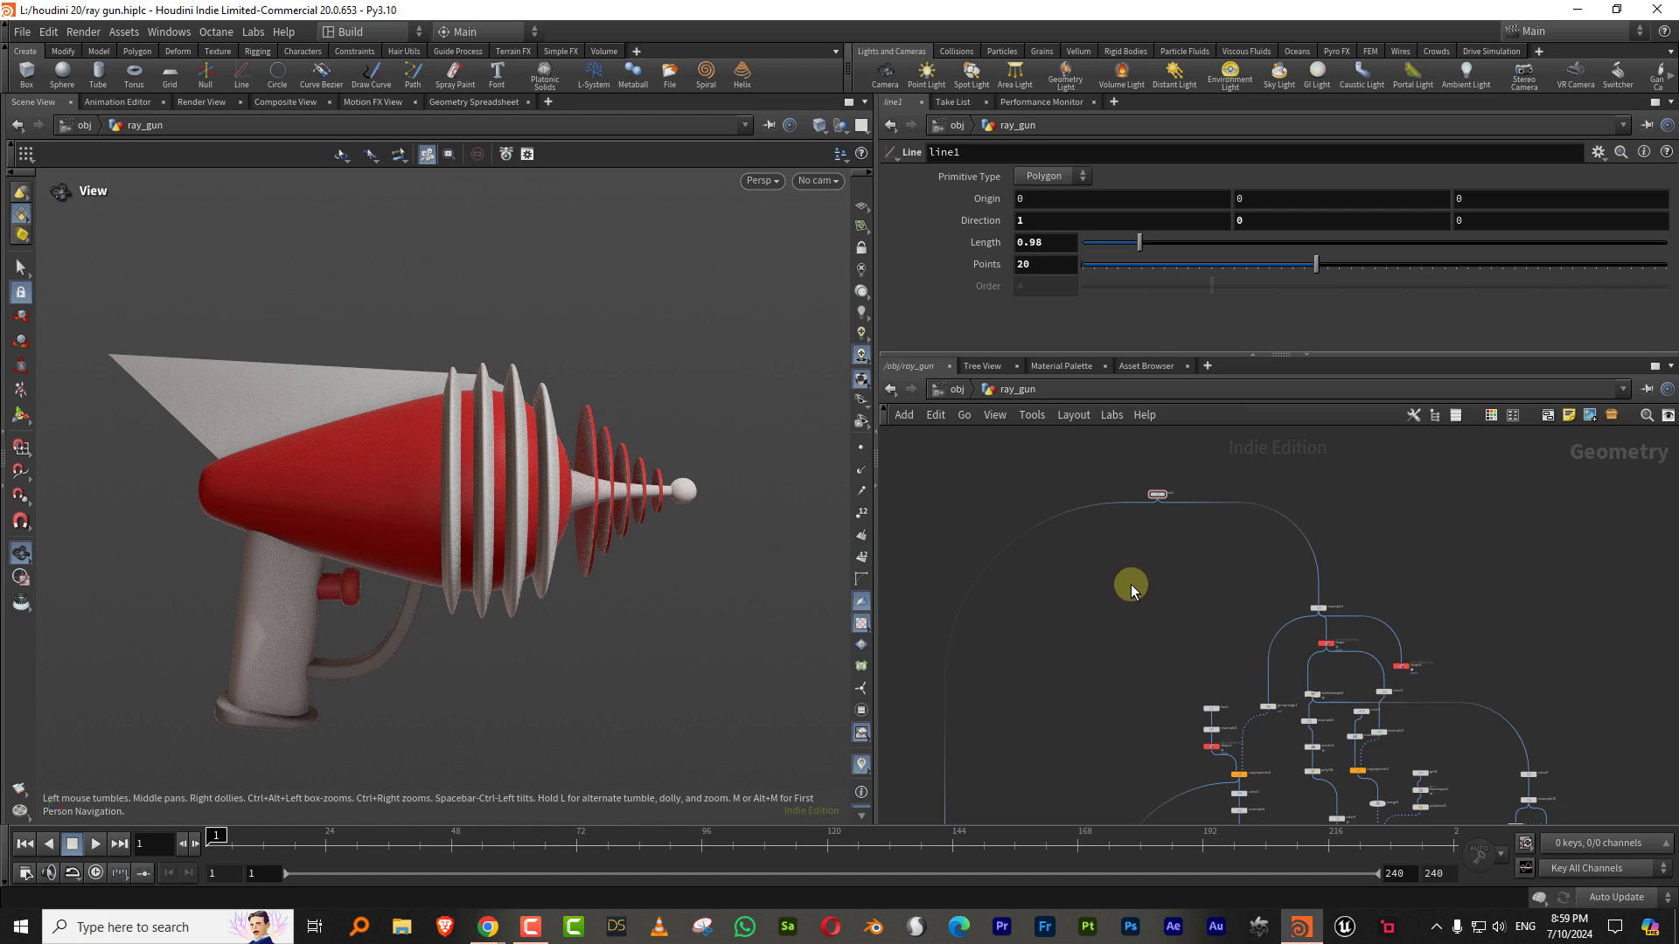
Step: Delete the shape3 Attribute Adjust Float node from the ray_gun network
{"action": "scroll", "coordinate": [1131, 574], "scroll_direction": "down", "scroll_amount": 3}
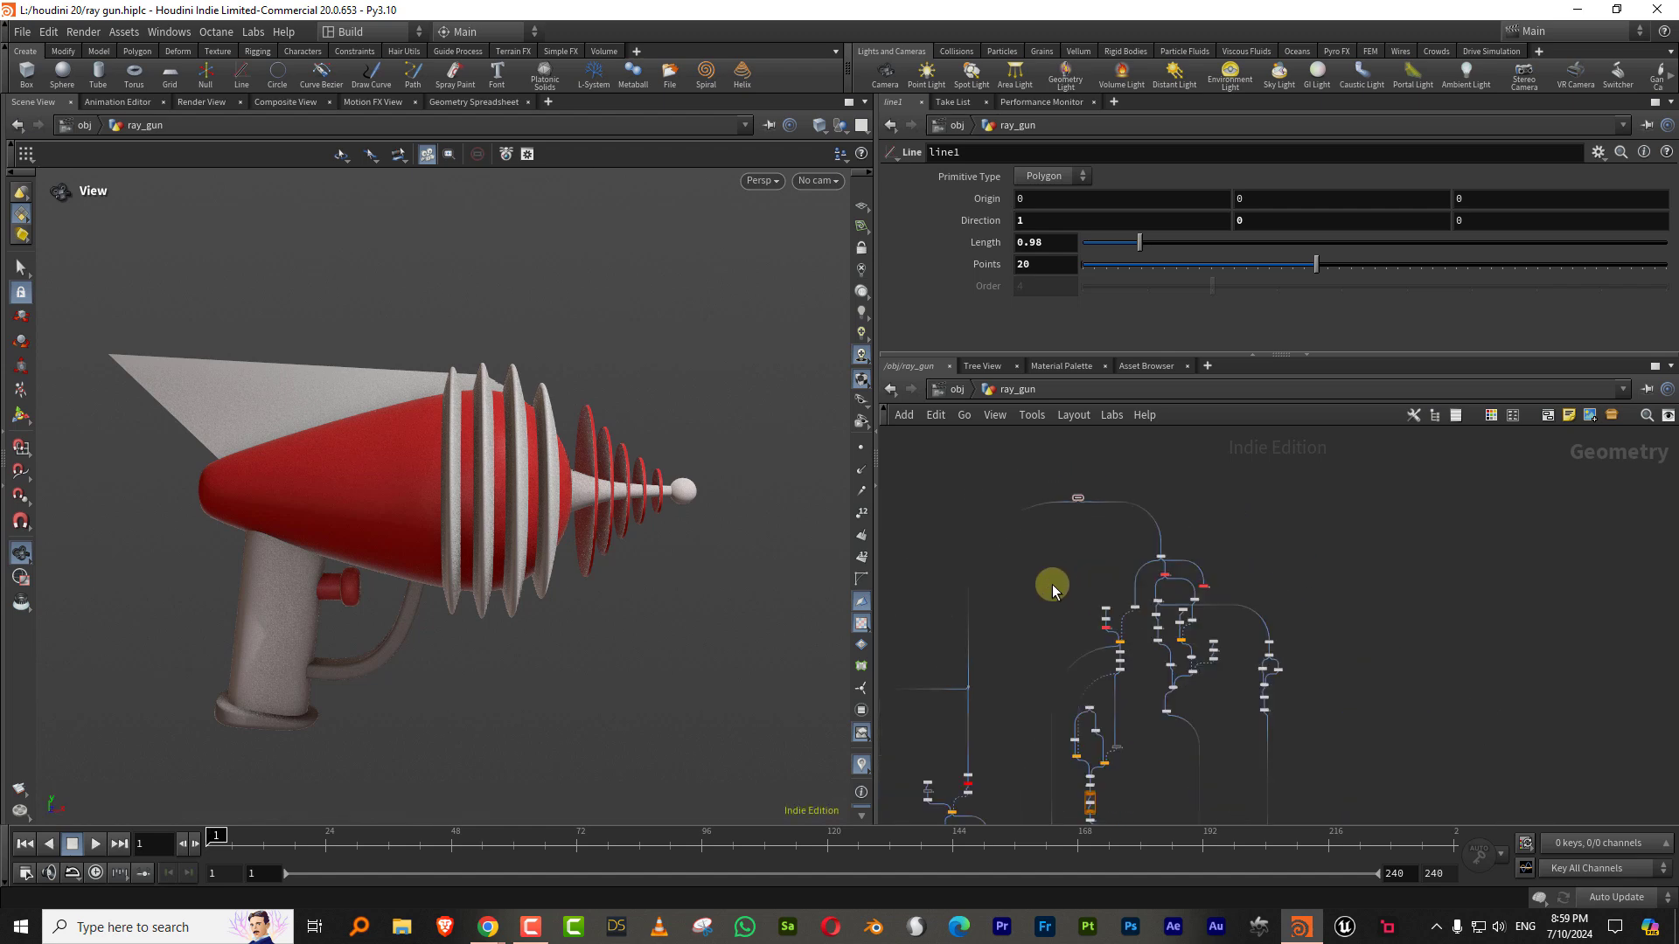
{"action": "scroll", "coordinate": [1184, 580], "scroll_direction": "up", "scroll_amount": 3}
{"action": "left_click", "coordinate": [1172, 593]}
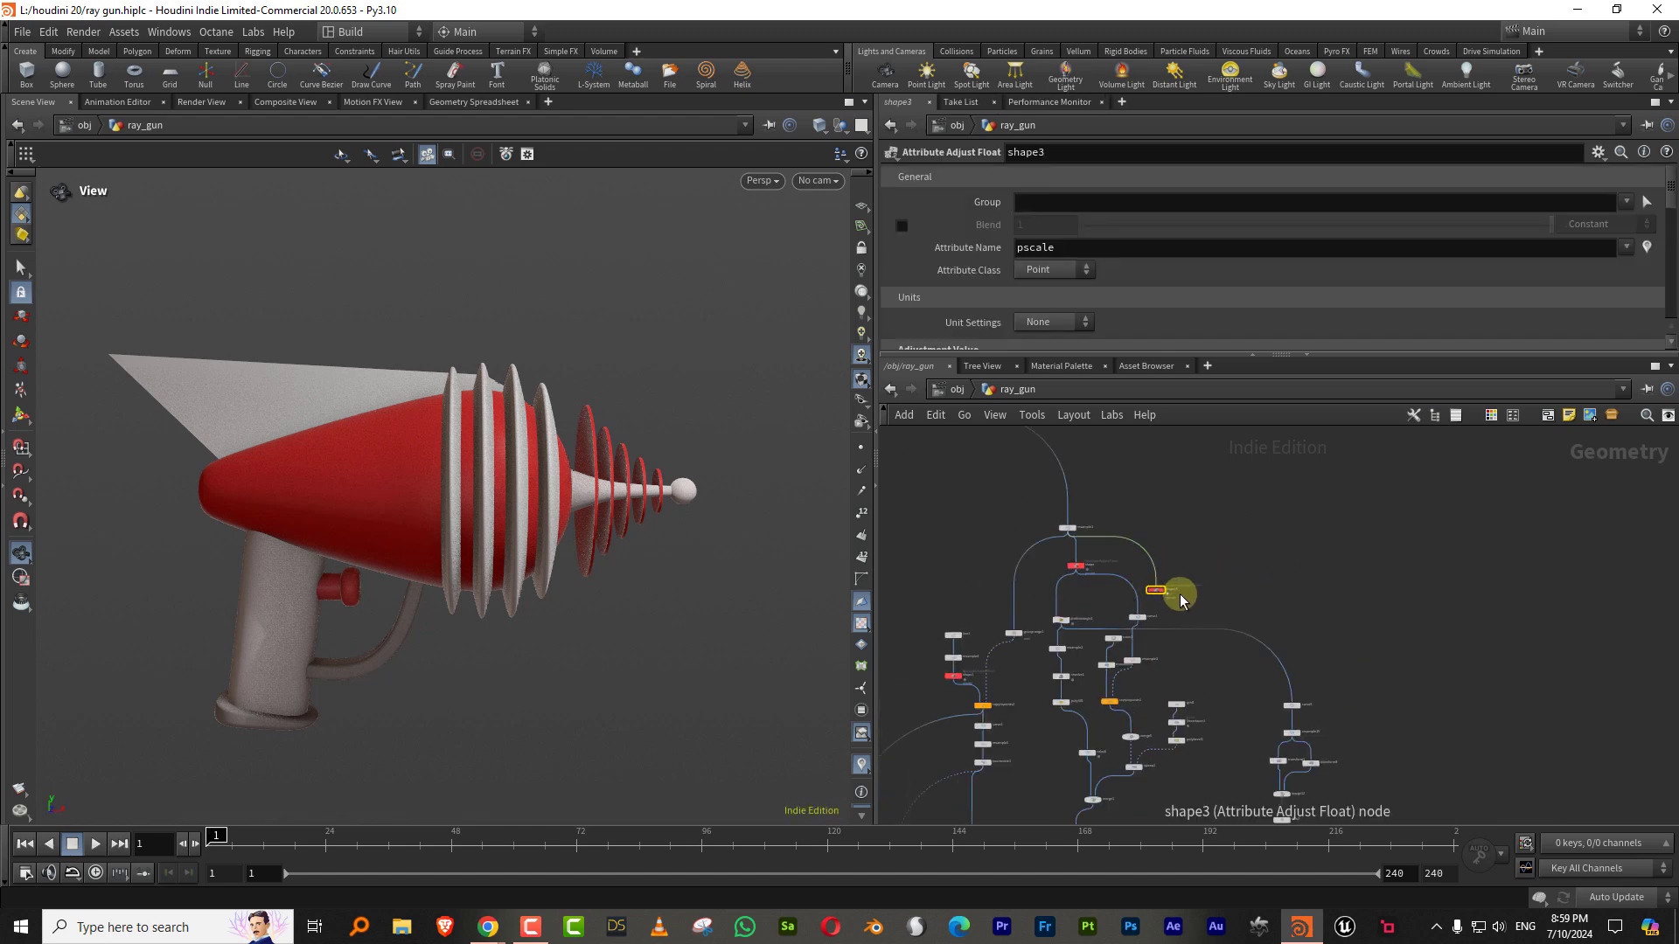
{"action": "key", "text": "Delete"}
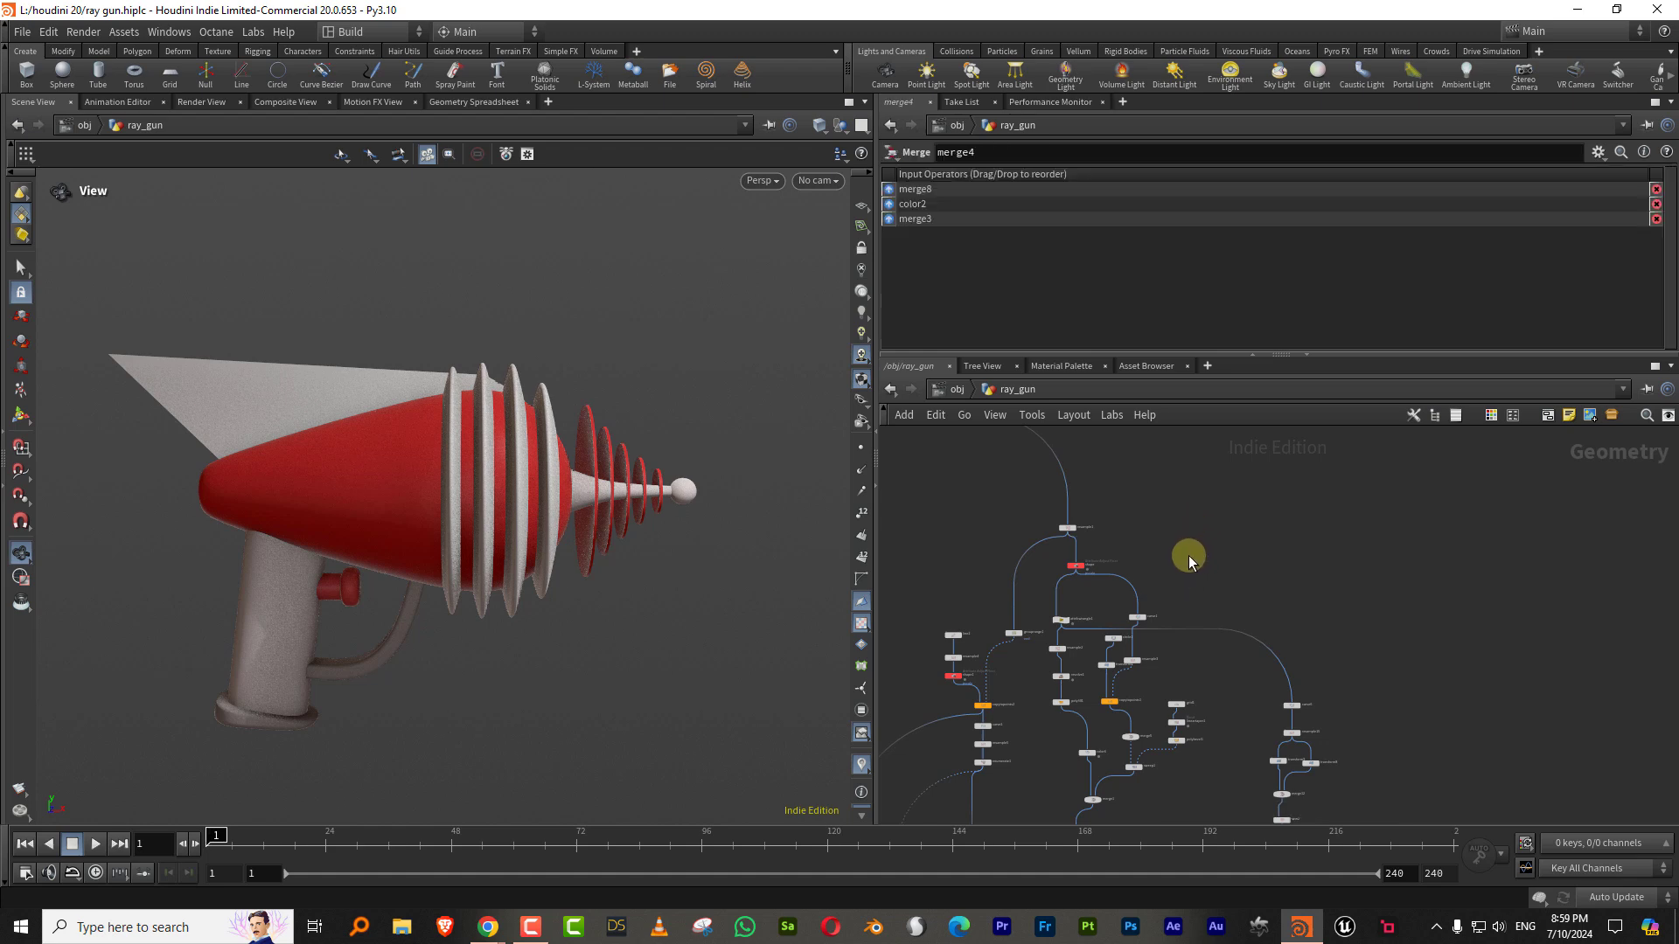
Step: Duplicate the line1 node and move the copy to an empty area of the network
{"action": "middle_click_drag", "start_coordinate": [1137, 482], "coordinate": [1312, 611]}
{"action": "scroll", "coordinate": [1102, 514], "scroll_direction": "up", "scroll_amount": 2}
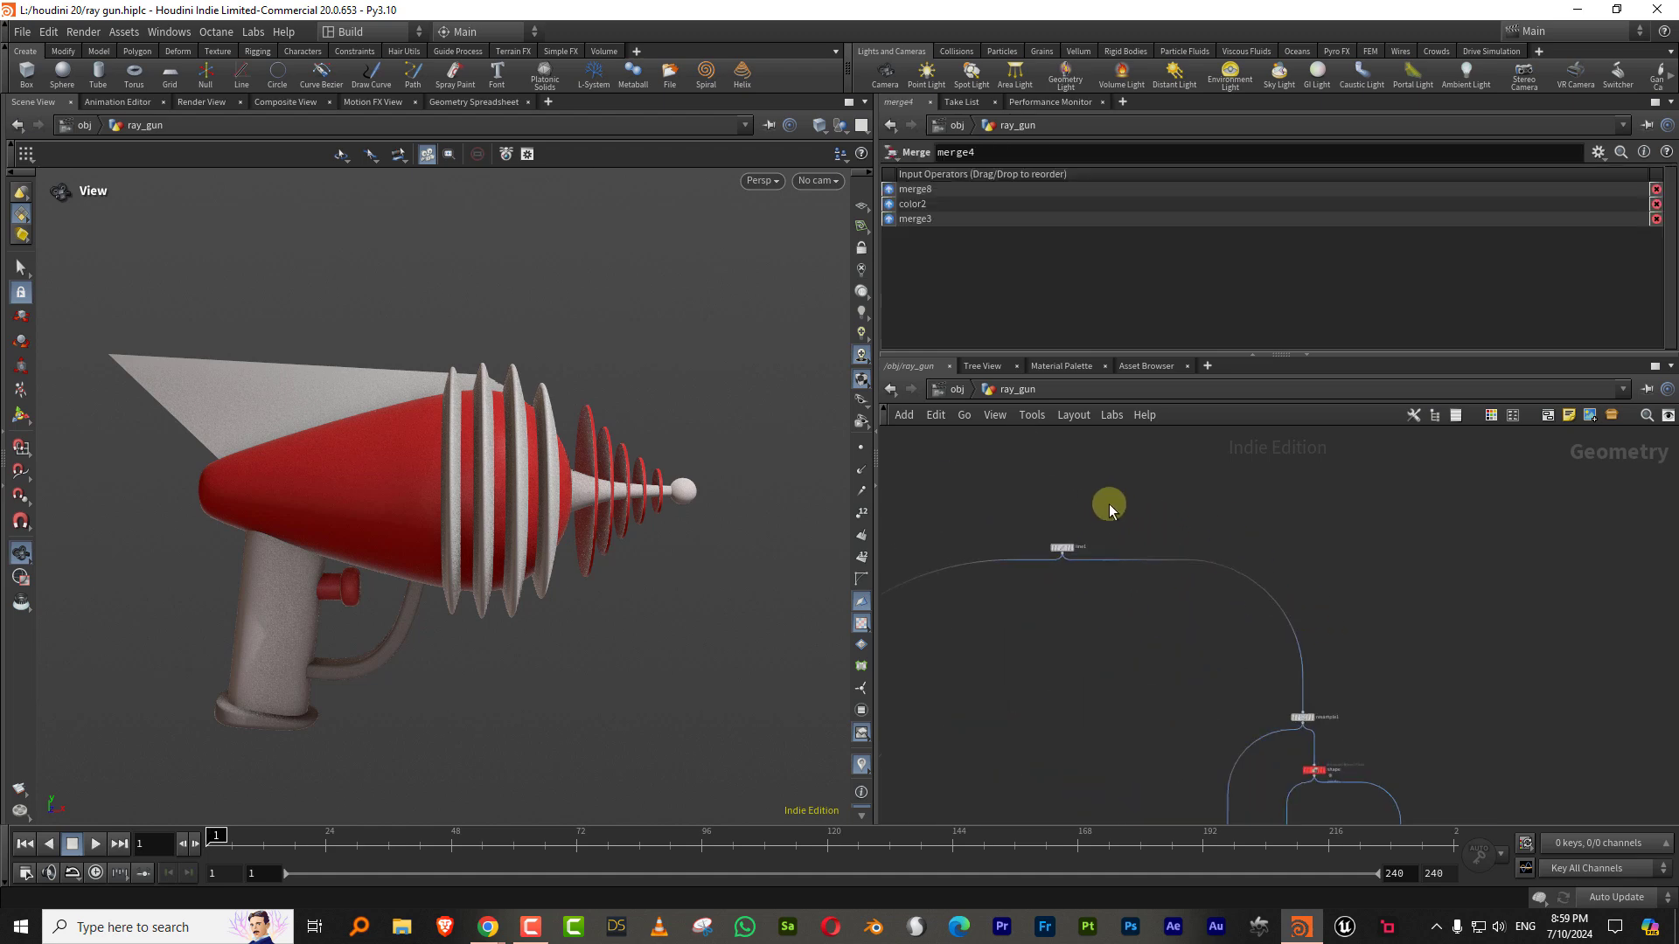
{"action": "left_click_drag", "start_coordinate": [1109, 504], "coordinate": [1005, 574]}
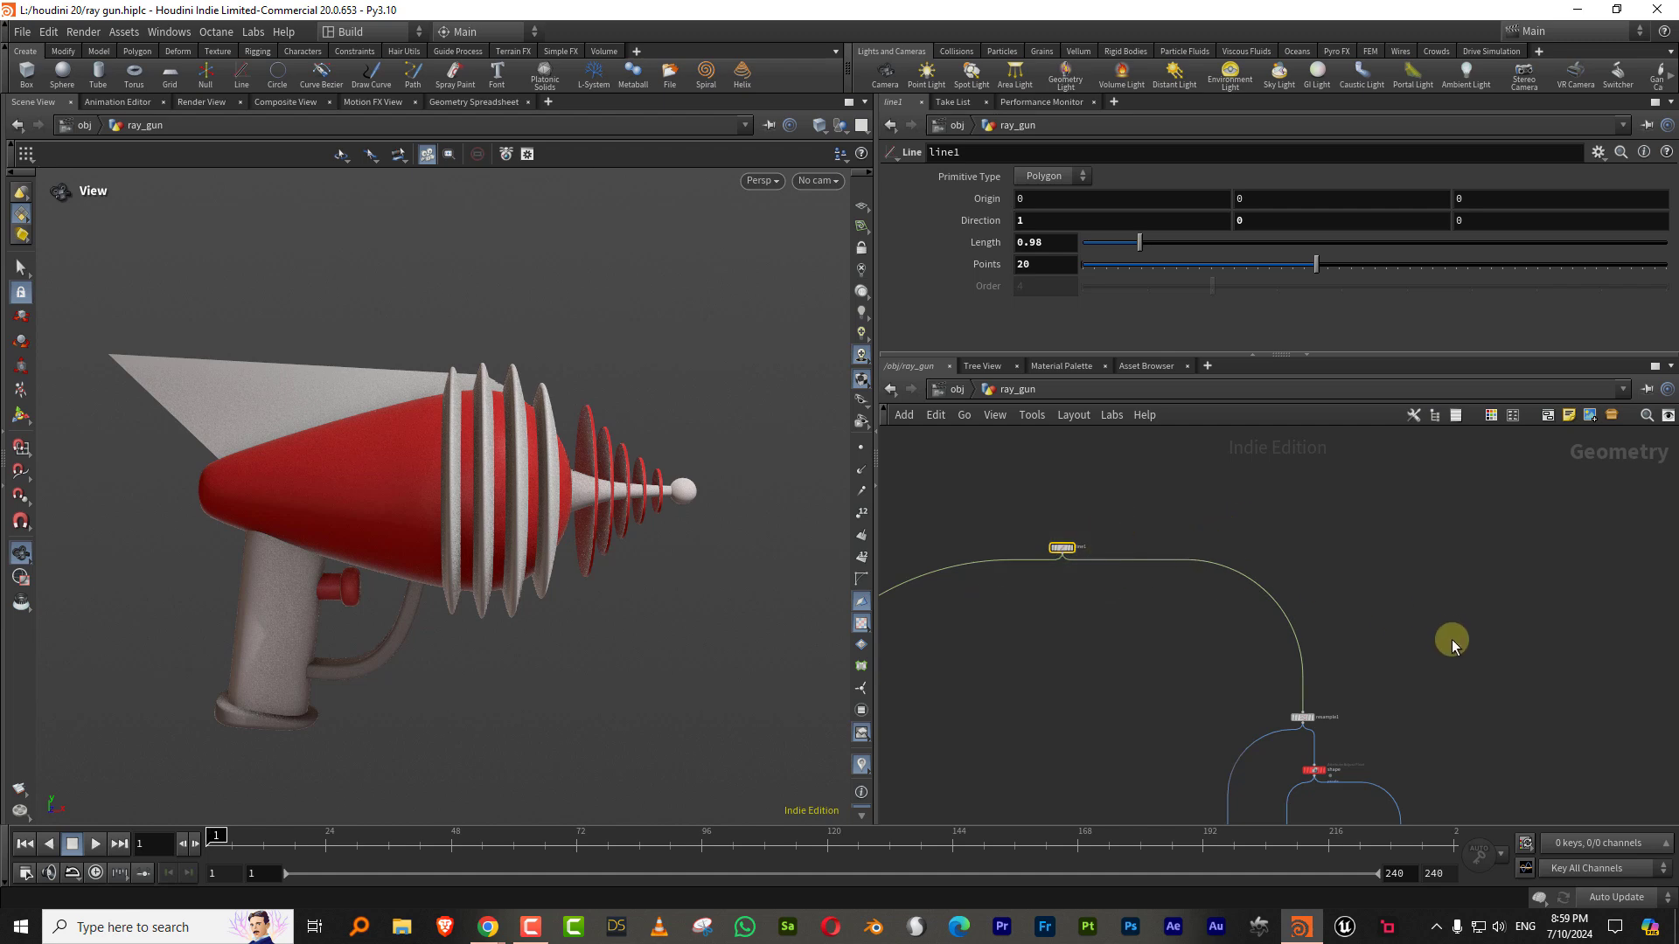
{"action": "scroll", "coordinate": [1067, 565], "scroll_direction": "down", "scroll_amount": 4}
{"action": "key", "text": "ctrl+v"}
{"action": "scroll", "coordinate": [1065, 575], "scroll_direction": "up", "scroll_amount": 5}
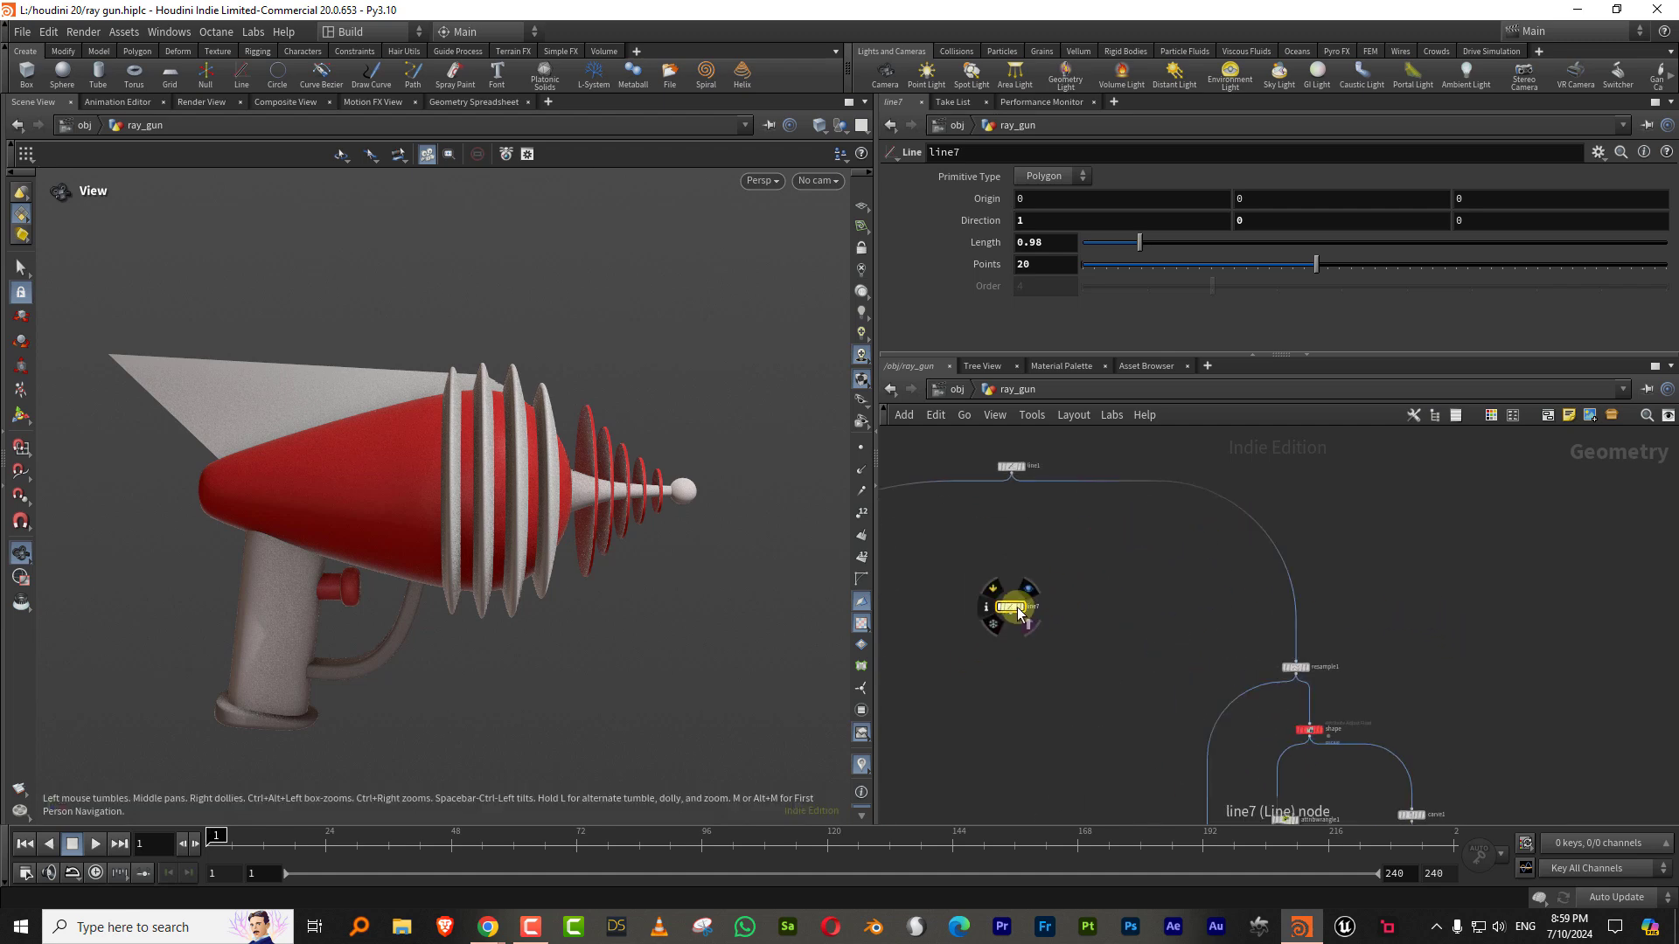
{"action": "left_click_drag", "start_coordinate": [1017, 612], "coordinate": [1621, 534]}
{"action": "middle_click_drag", "start_coordinate": [1371, 608], "coordinate": [1087, 634]}
{"action": "scroll", "coordinate": [1338, 549], "scroll_direction": "up", "scroll_amount": 3}
{"action": "middle_click_drag", "start_coordinate": [1338, 552], "coordinate": [1071, 605]}
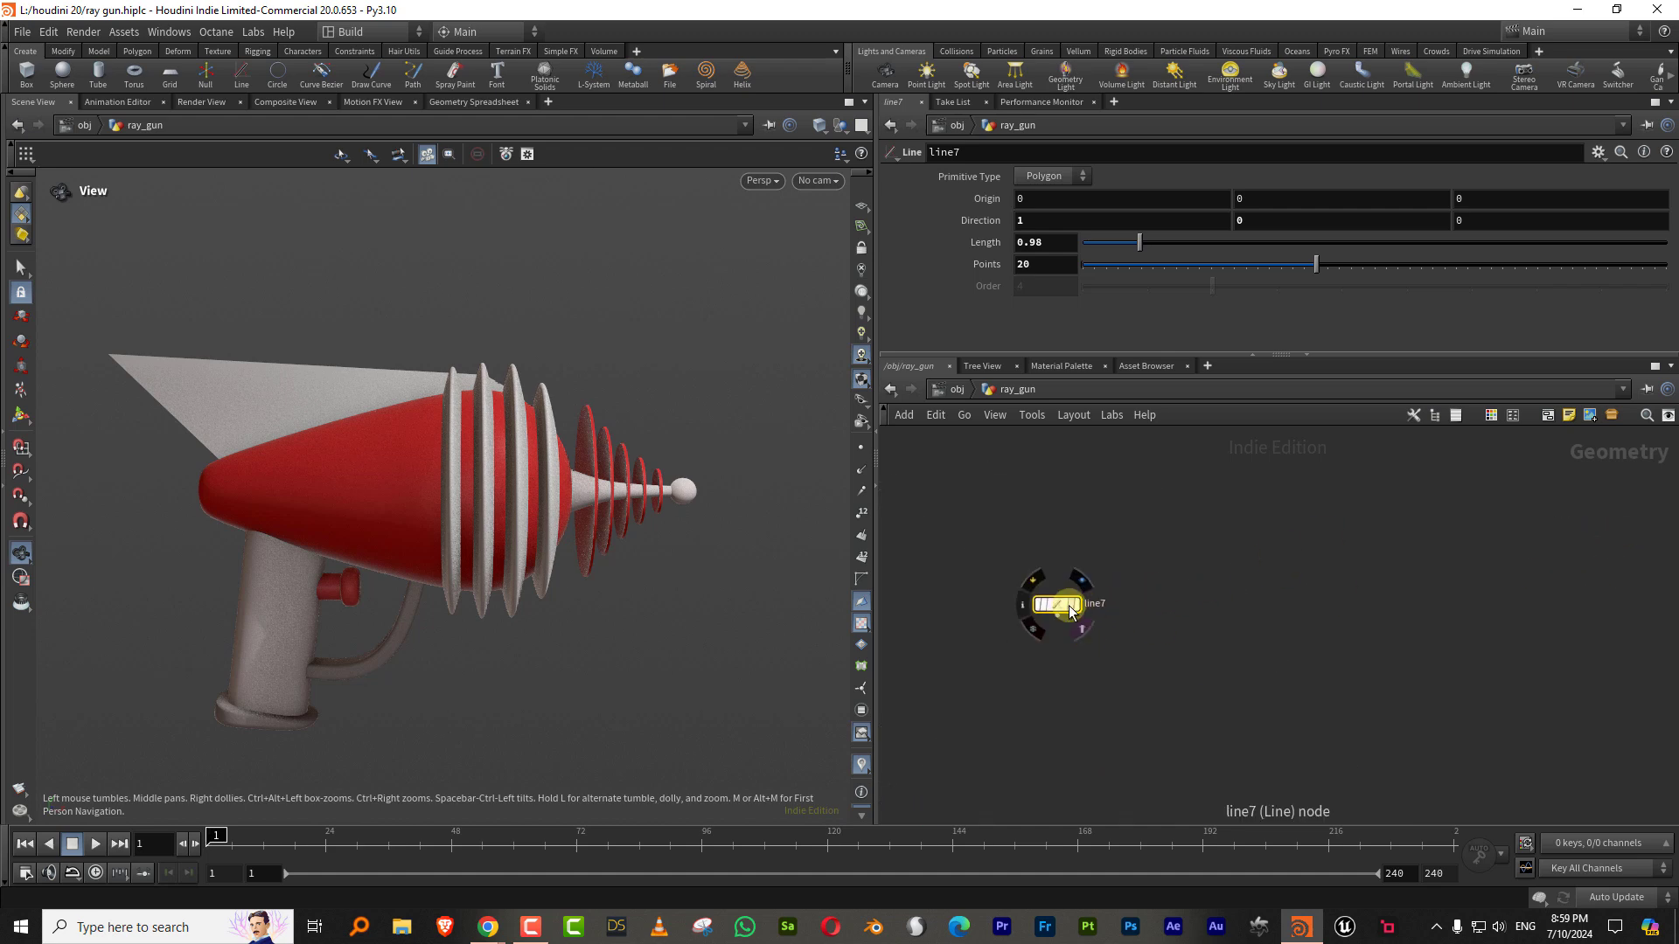
{"action": "left_click_drag", "start_coordinate": [1071, 607], "coordinate": [1422, 557]}
Step: Make the copied line the displayed node and turn on point display in the viewport
{"action": "scroll", "coordinate": [1439, 543], "scroll_direction": "up", "scroll_amount": 3}
{"action": "left_click", "coordinate": [1410, 578]}
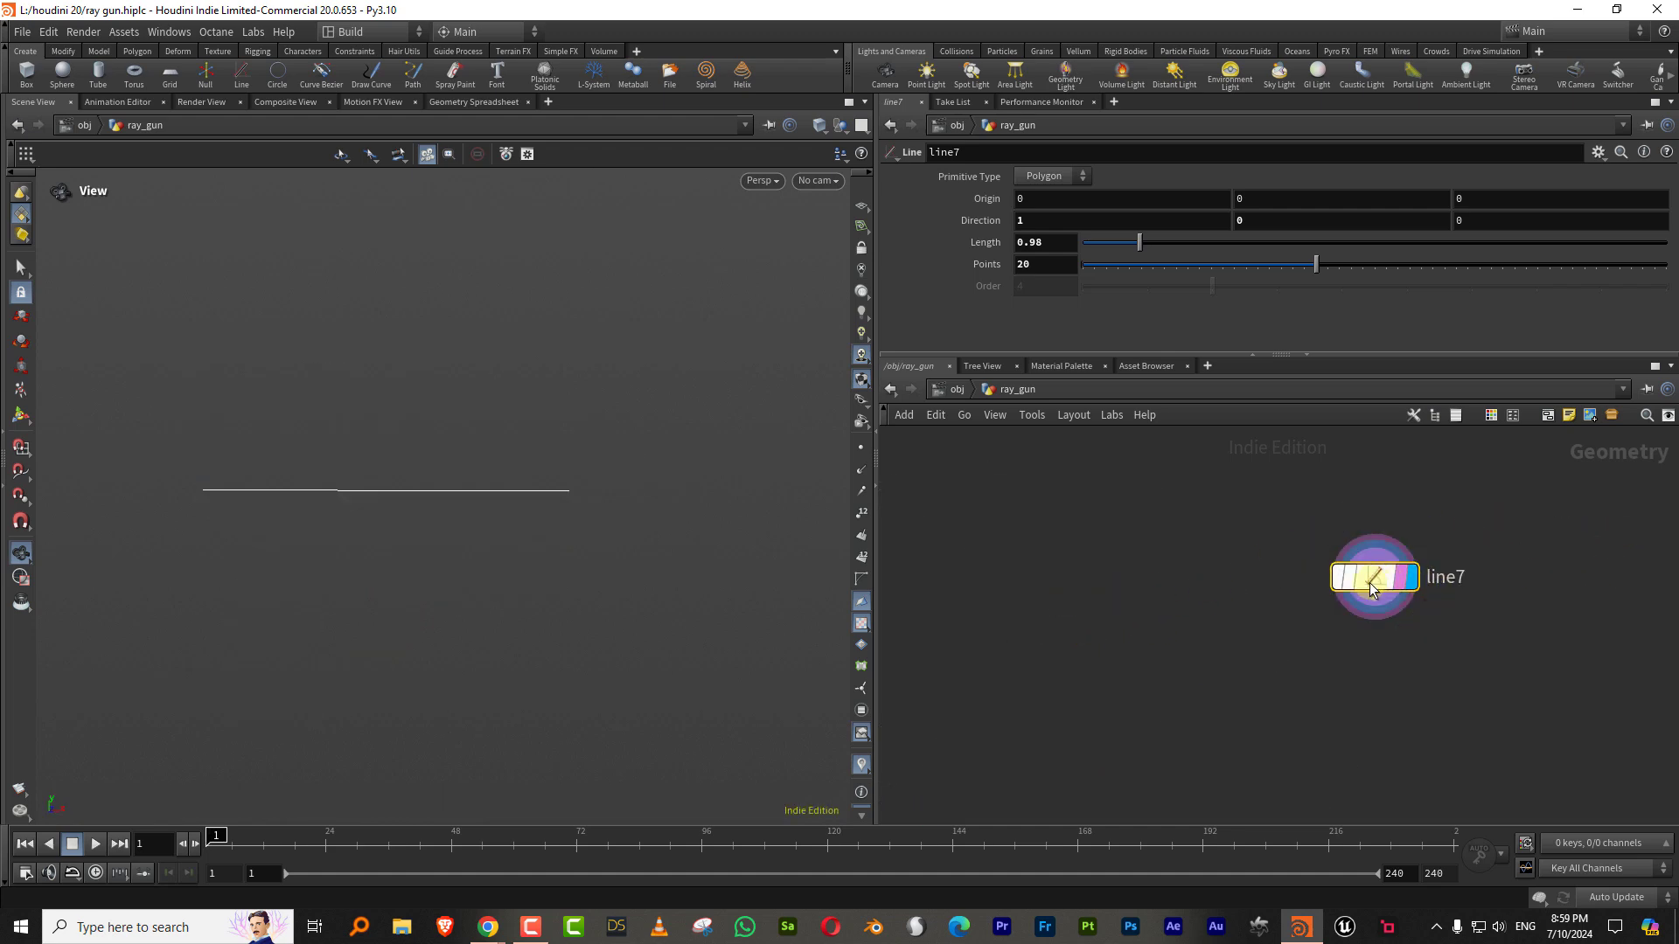
{"action": "left_click_drag", "start_coordinate": [480, 491], "coordinate": [489, 511]}
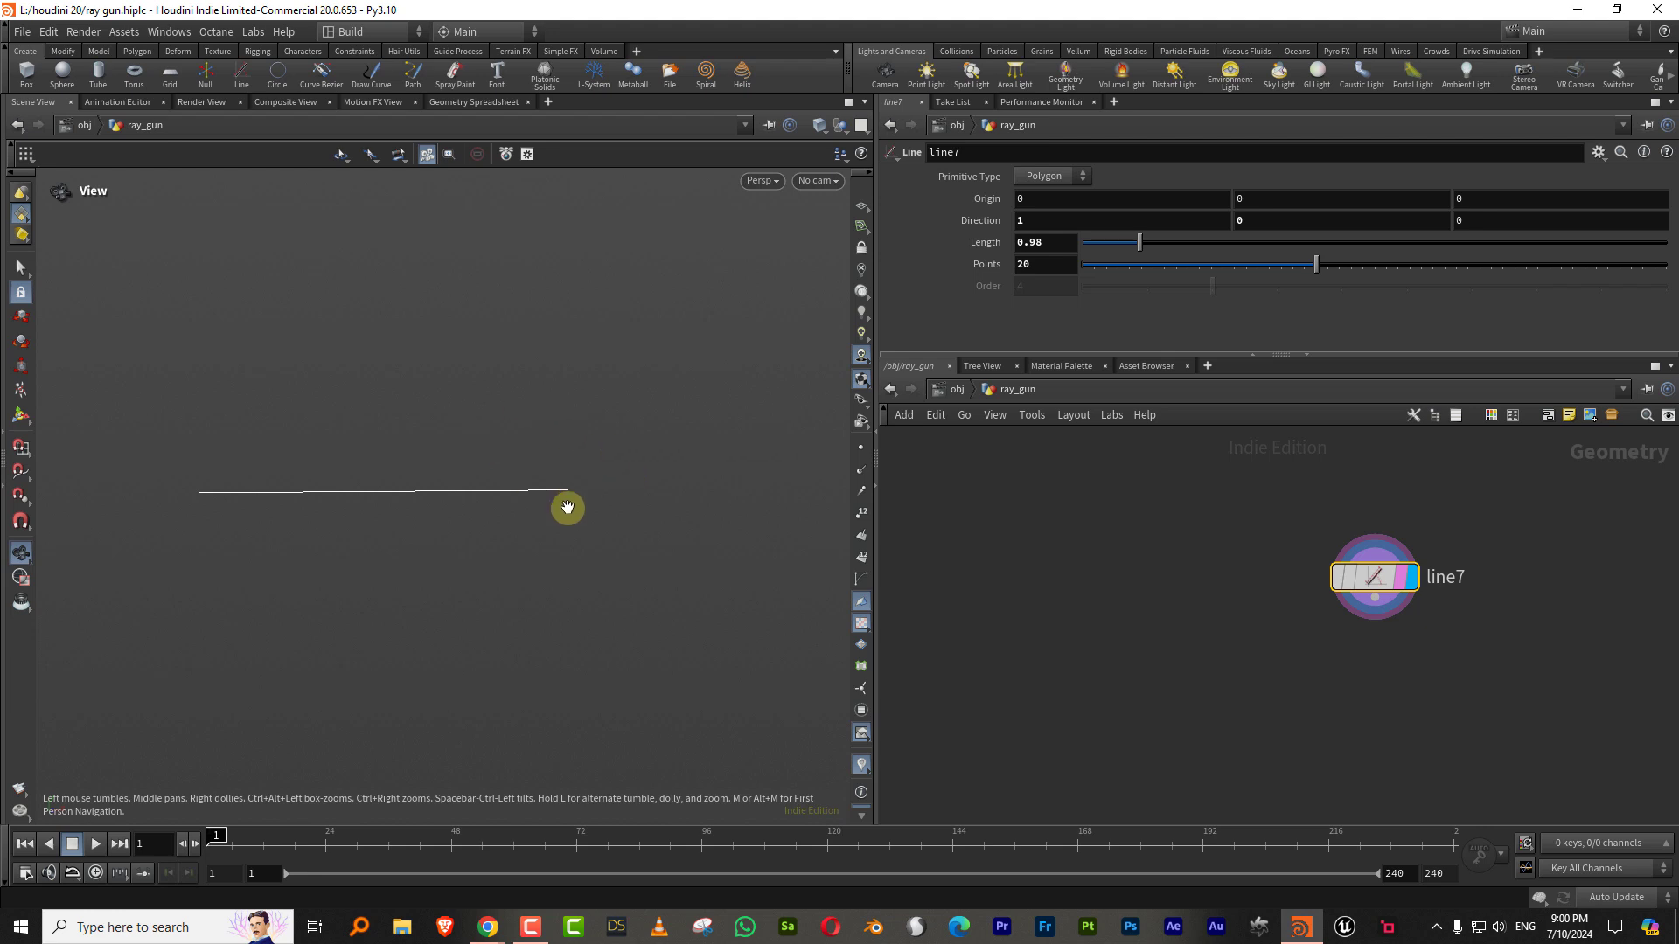
{"action": "left_click", "coordinate": [861, 449]}
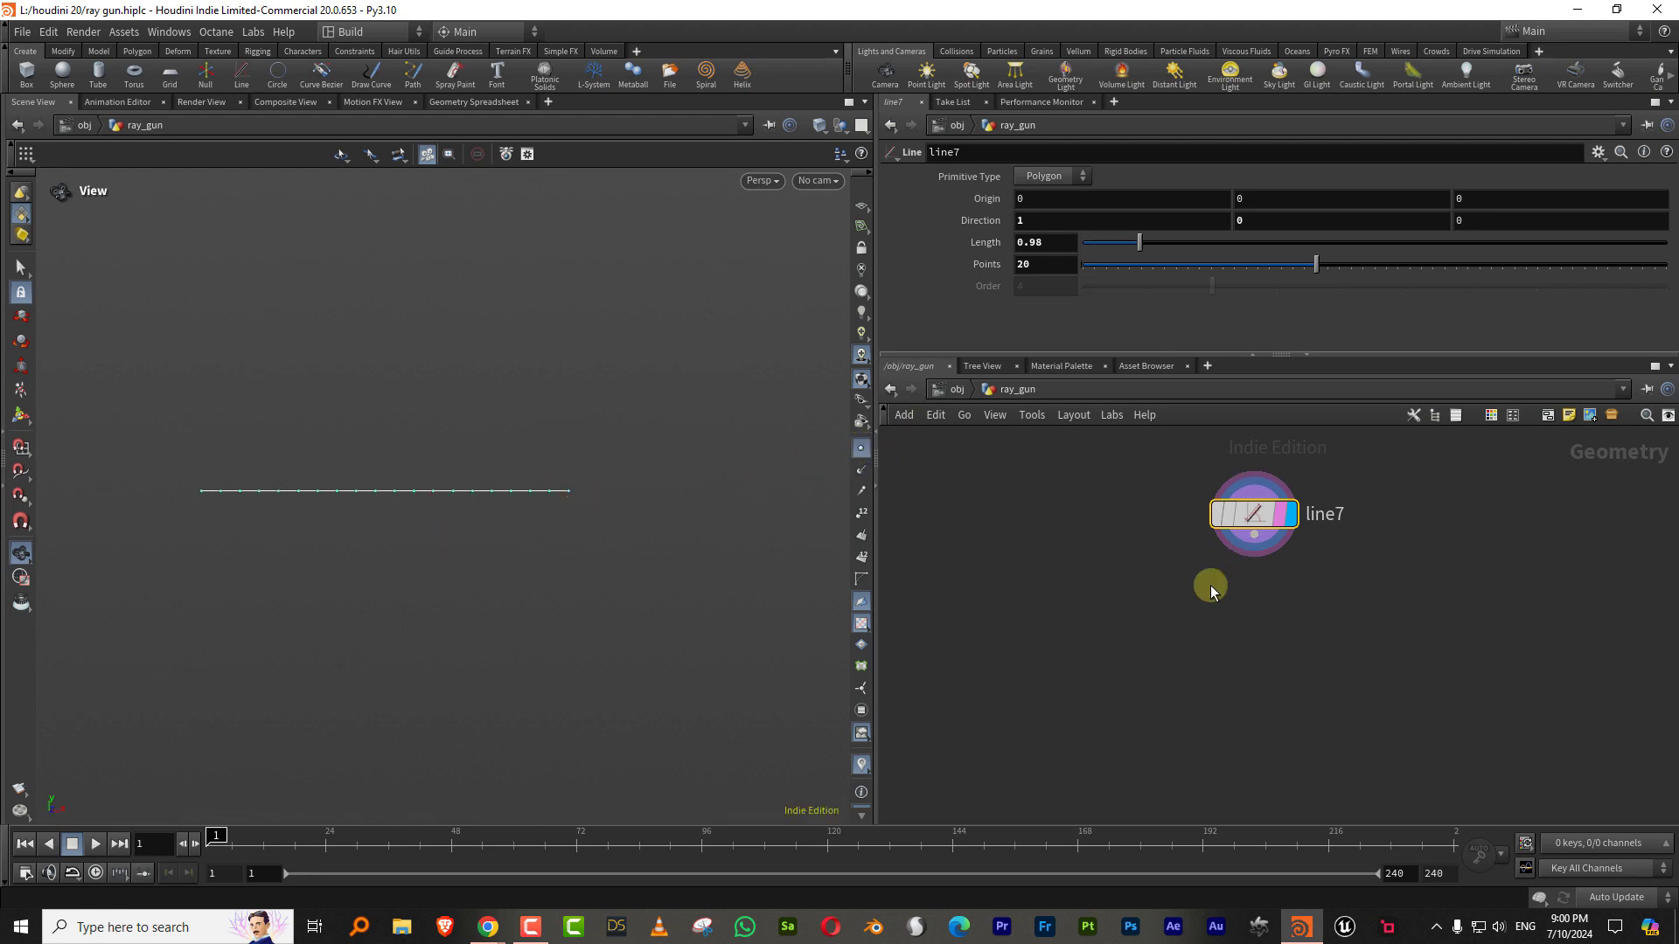
Step: Add an Attribute Adjust Float node connected below the line7 node
{"action": "key", "text": "Tab"}
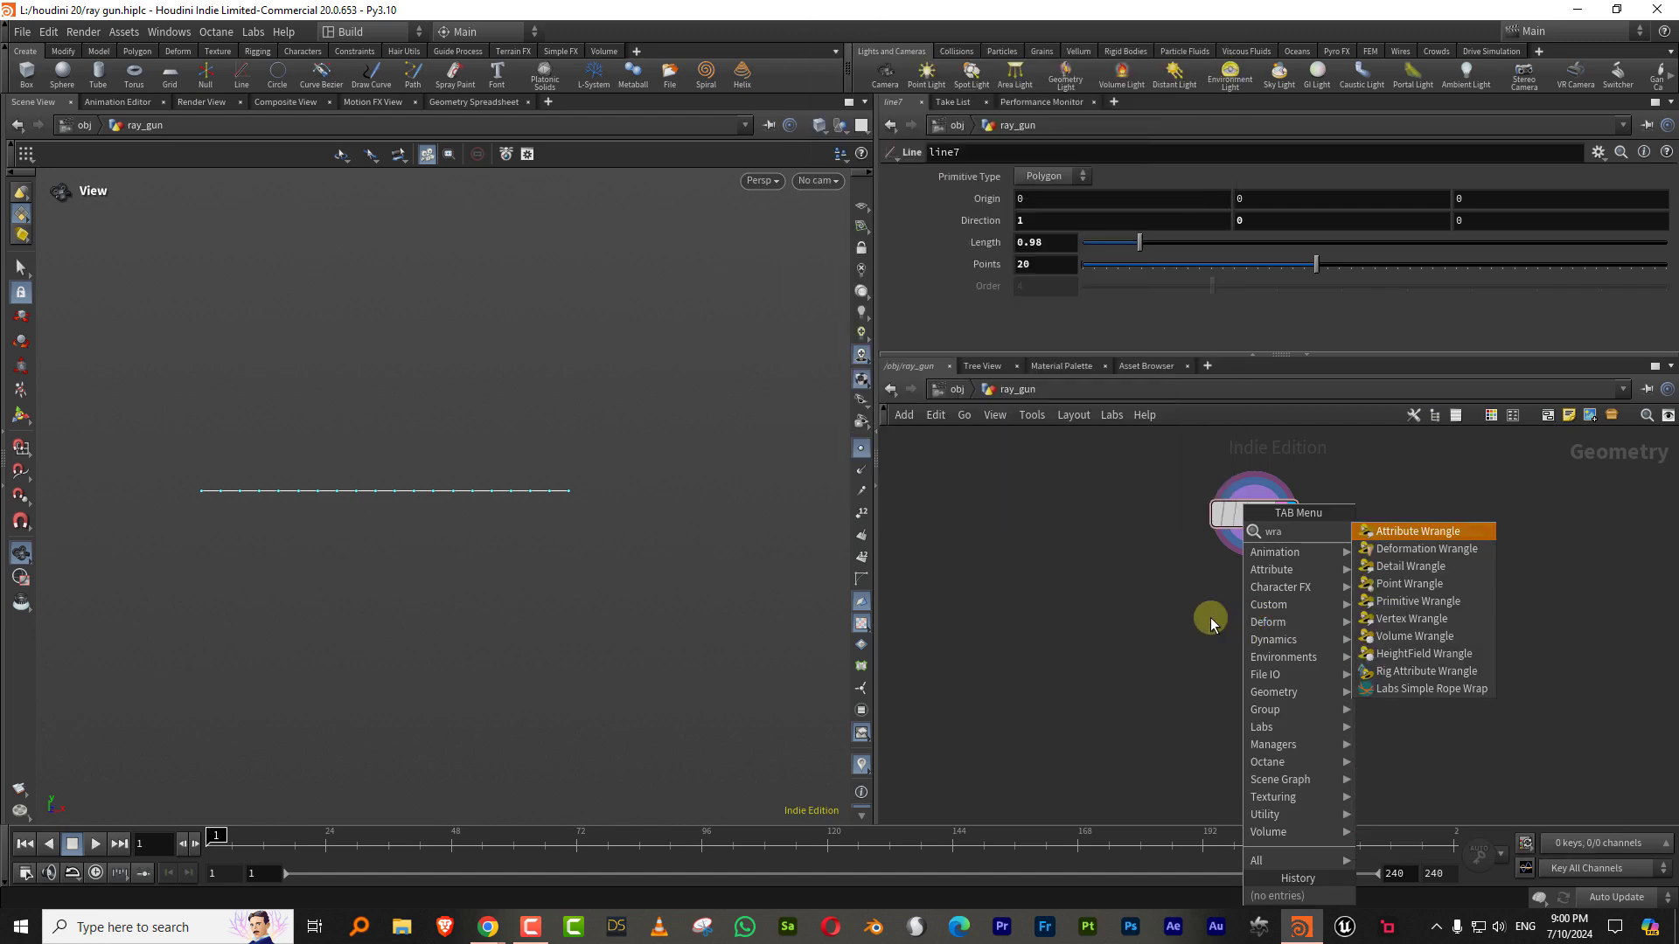
{"action": "key", "text": "Tab"}
{"action": "type", "text": "float"}
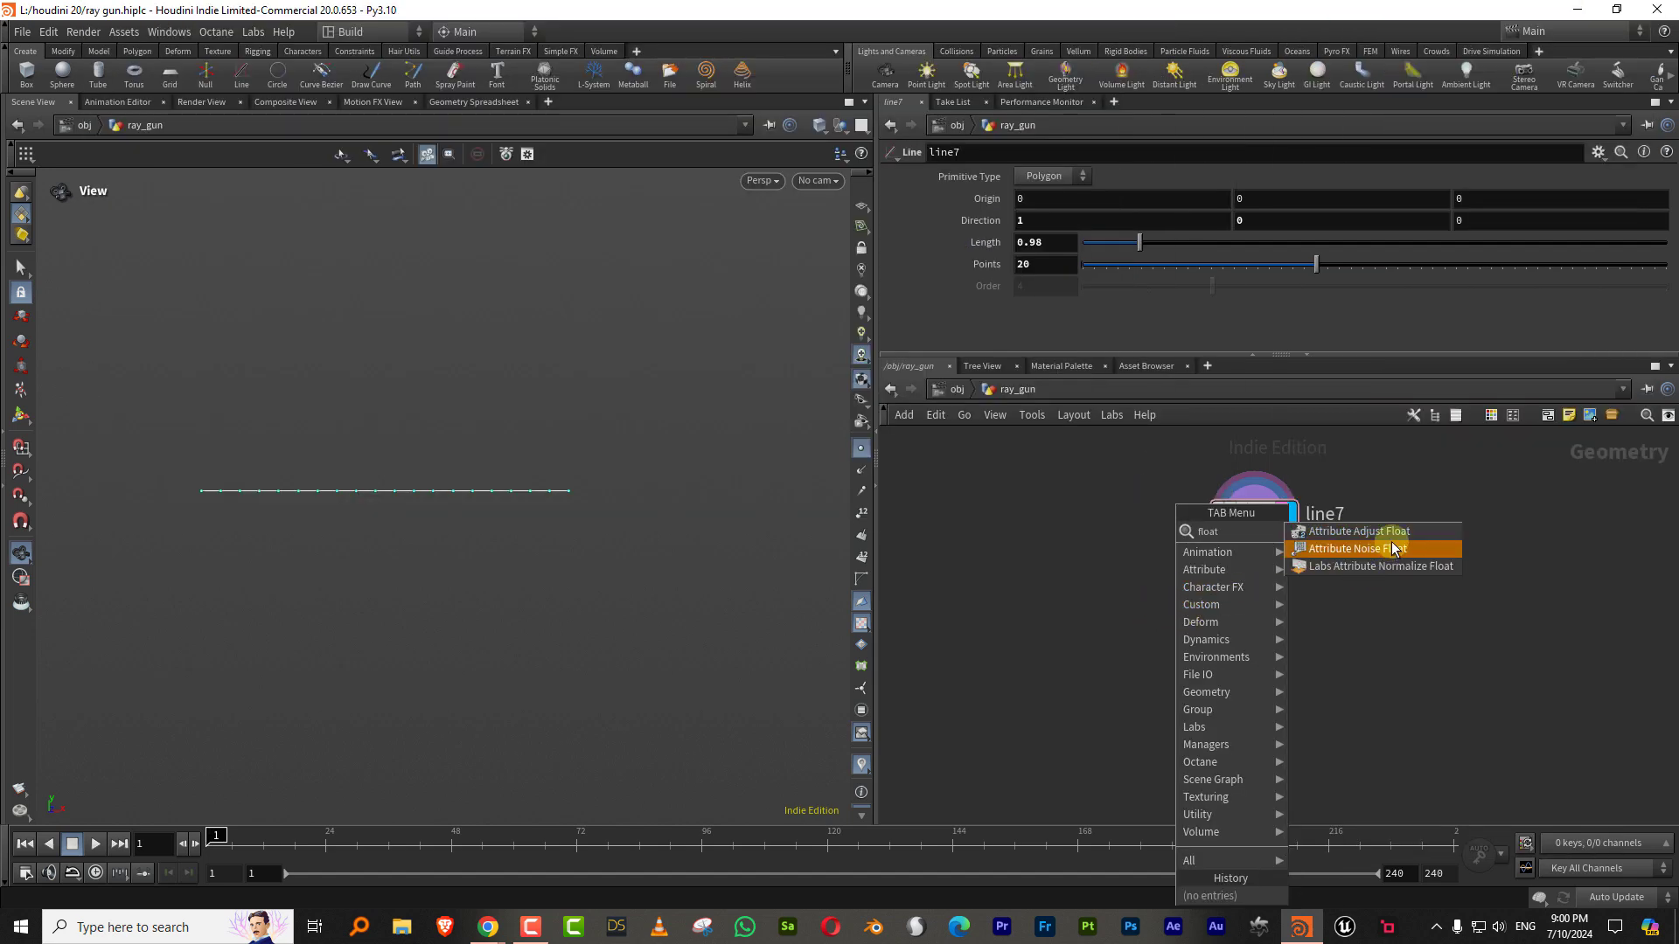
{"action": "left_click", "coordinate": [1390, 532]}
{"action": "left_click", "coordinate": [1263, 631]}
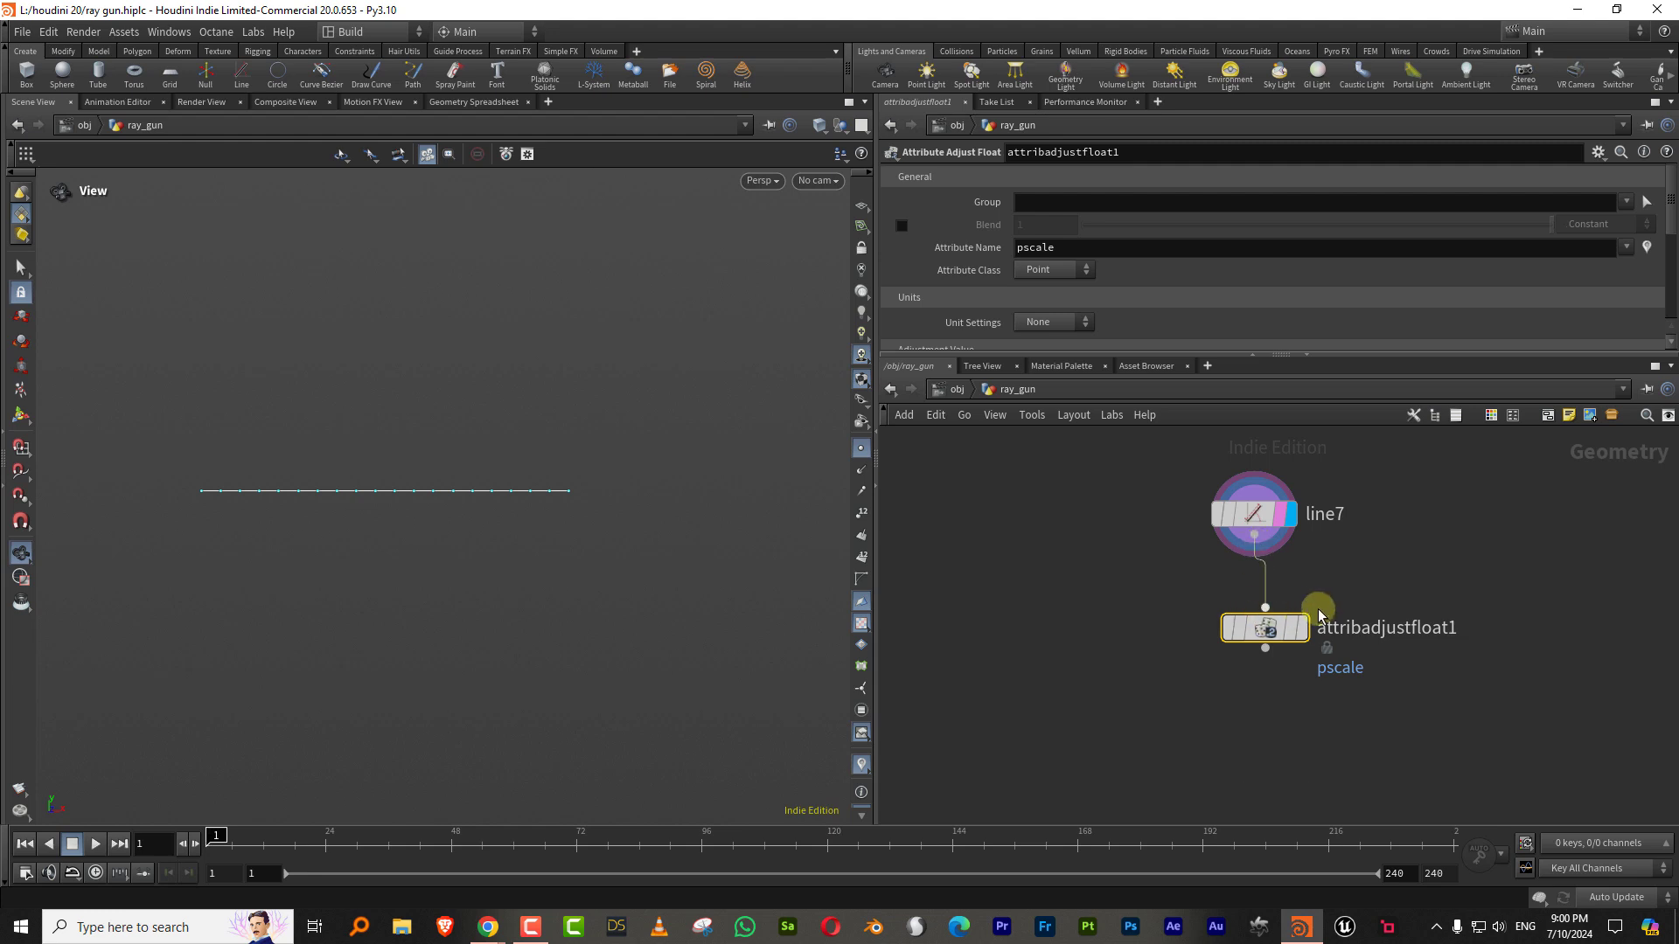
Step: Rename the Attribute Adjust Float node BODY_shape and make it the displayed node
{"action": "double_click", "coordinate": [1347, 635]}
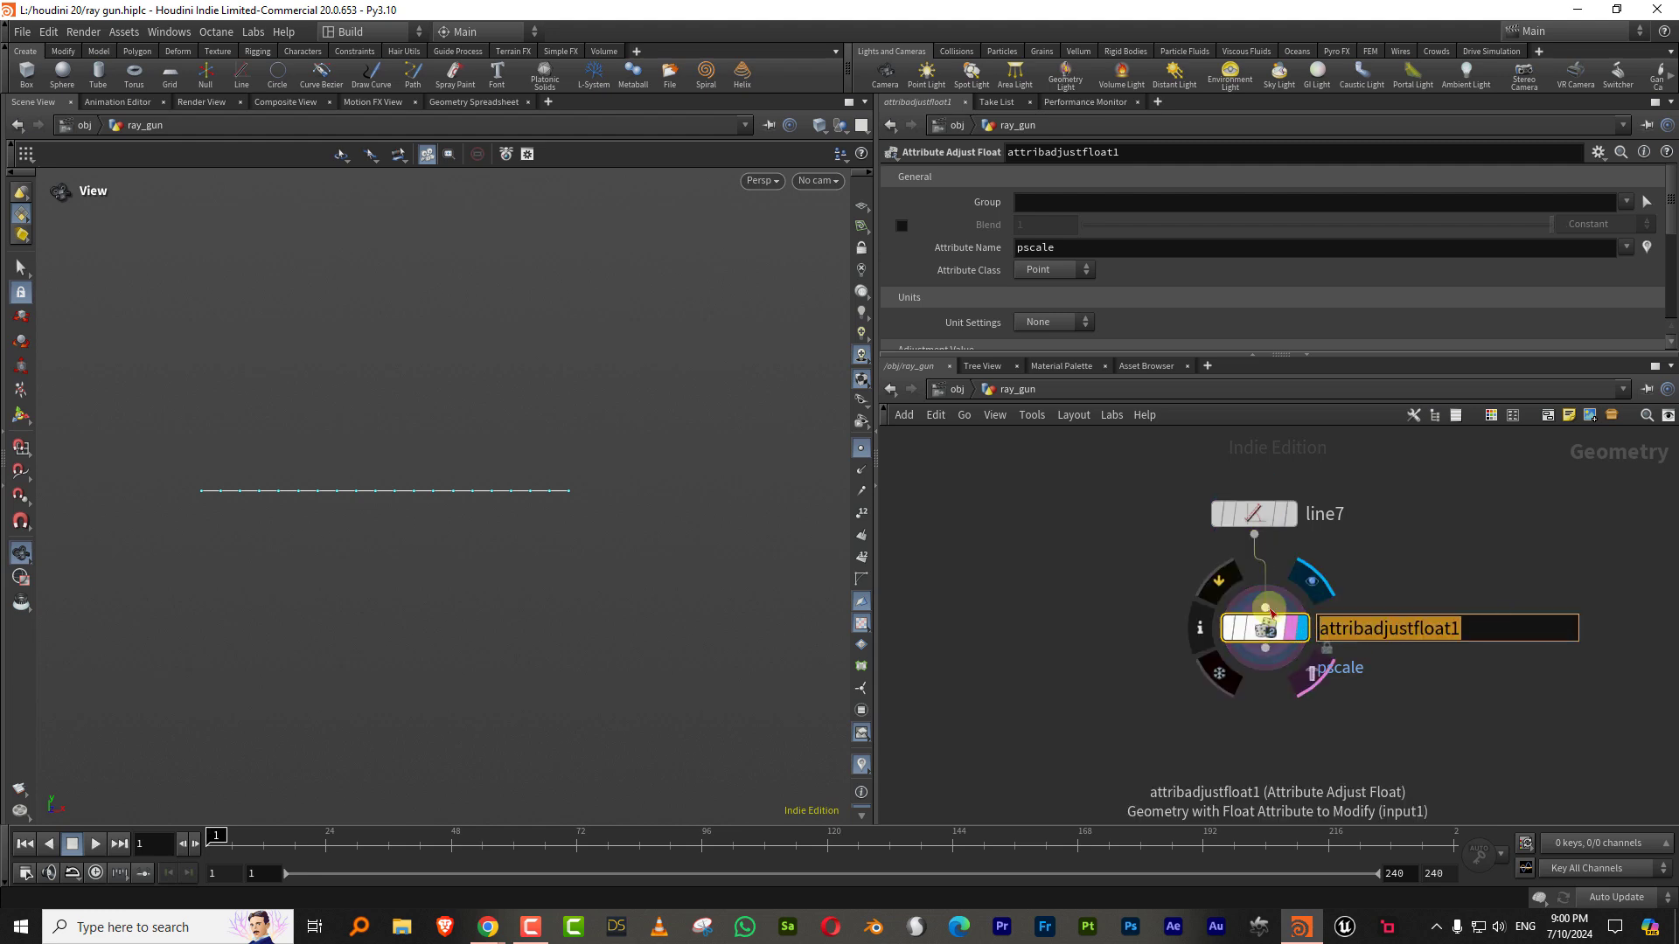
{"action": "type", "text": "BODY_shape"}
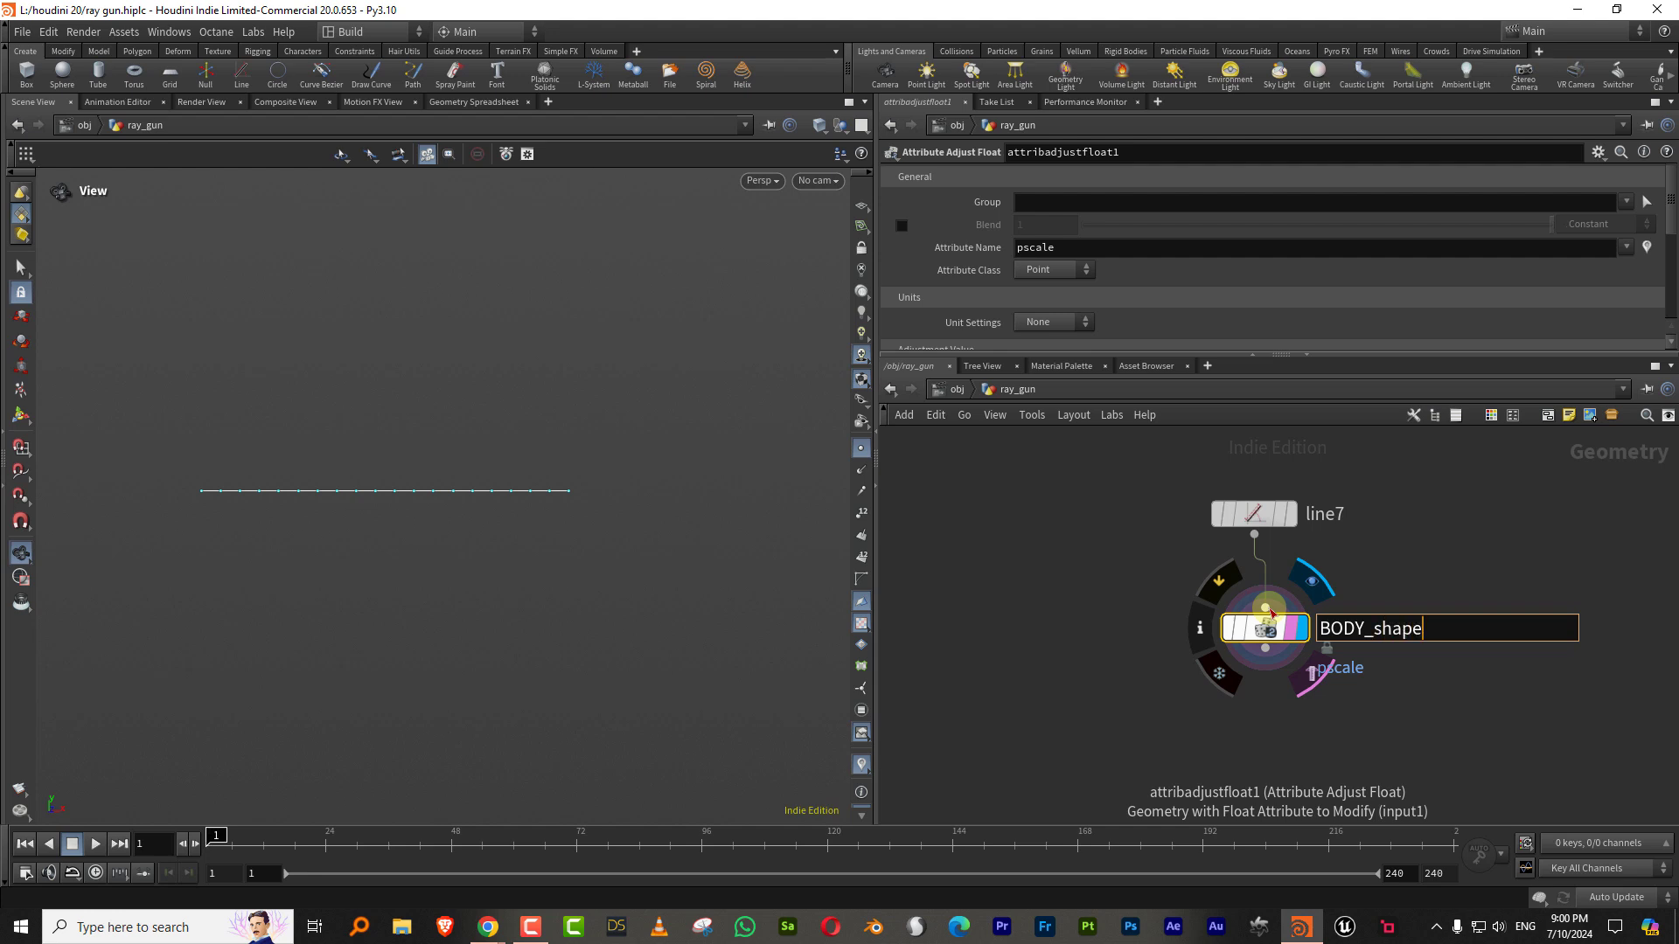
{"action": "key", "text": "Return"}
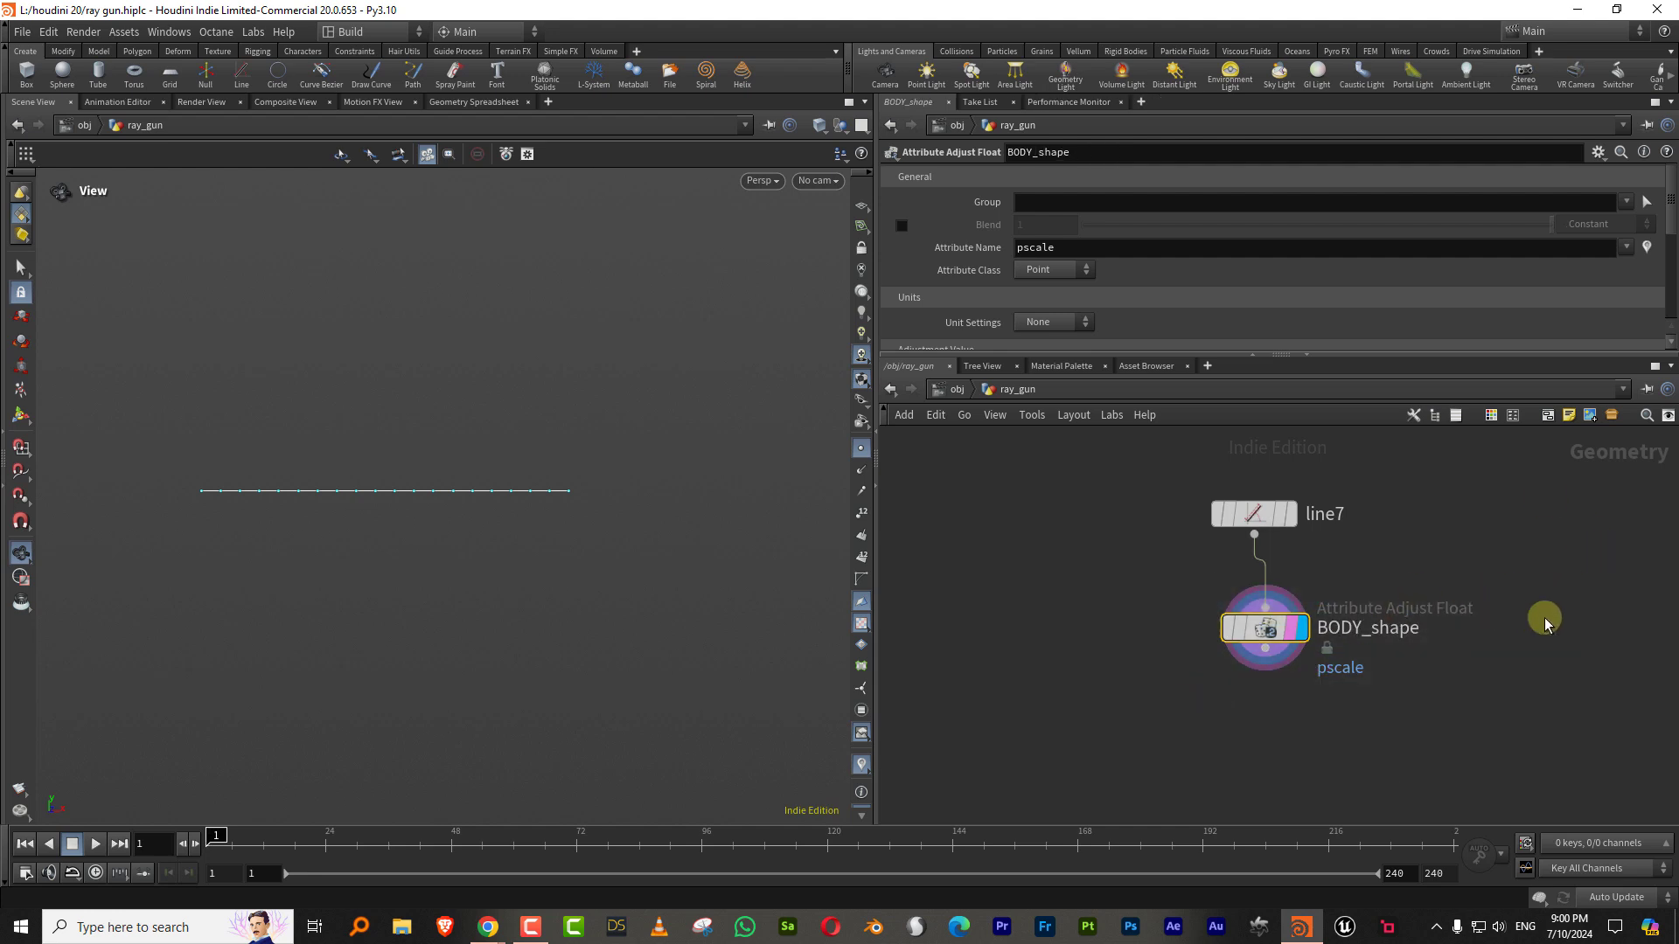
Step: Colour the BODY_shape node yellow and move it straight below line7 with more space between them
{"action": "key", "text": "c"}
{"action": "left_click", "coordinate": [1644, 727]}
{"action": "key", "text": "c"}
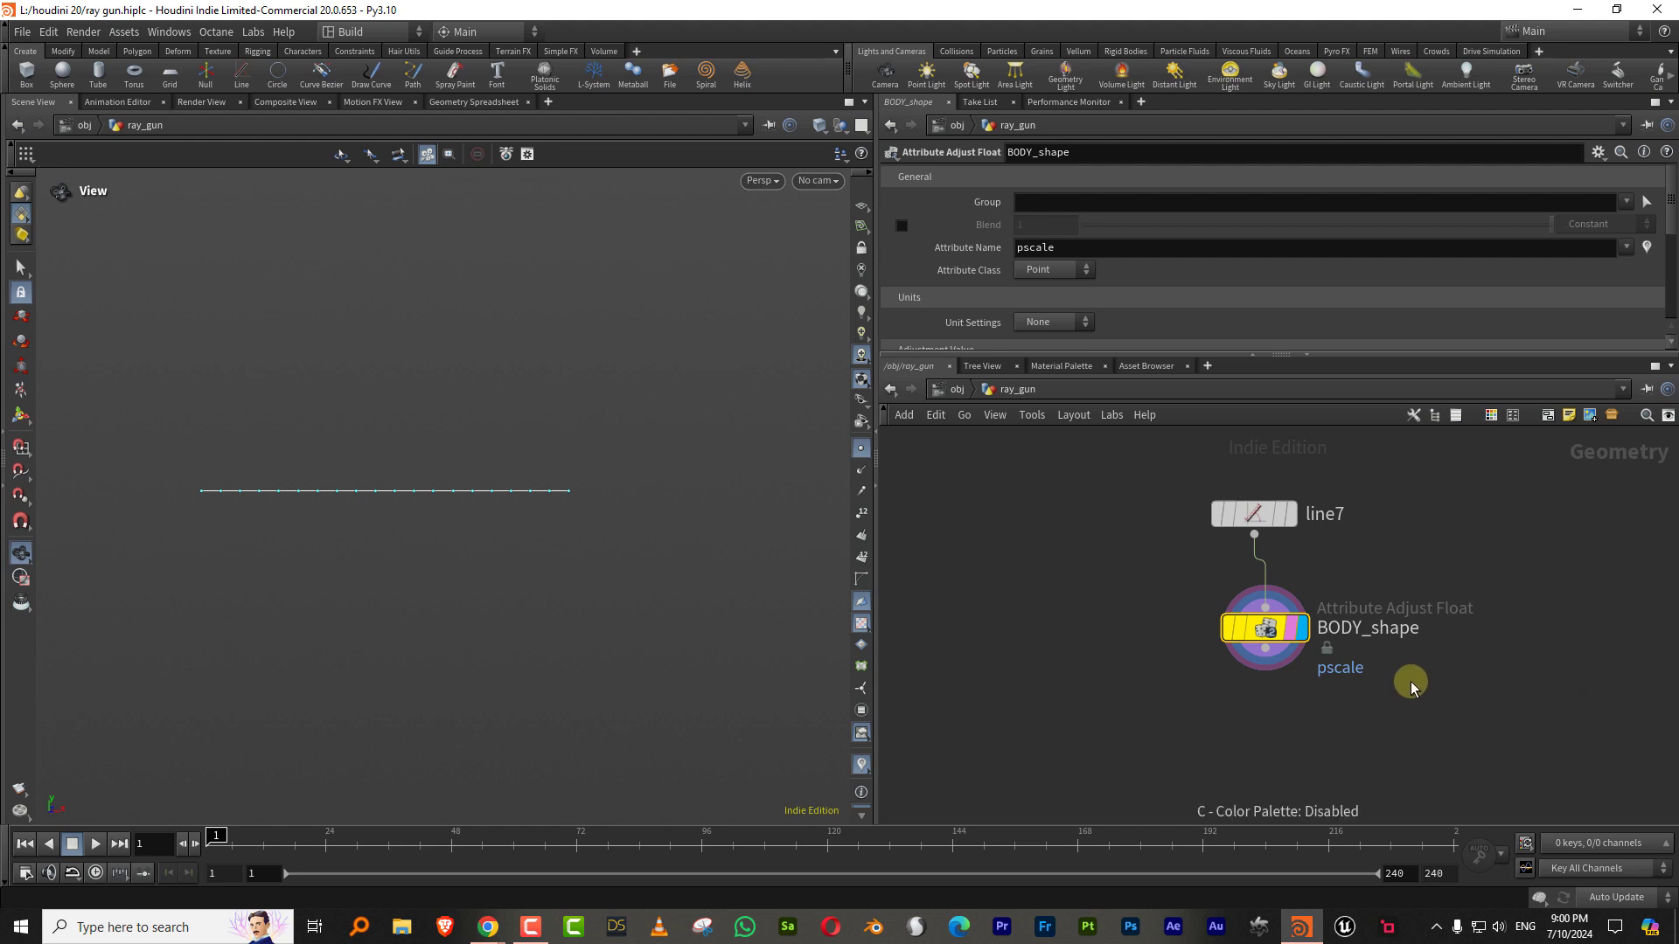
{"action": "scroll", "coordinate": [1406, 686], "scroll_direction": "down", "scroll_amount": 3}
{"action": "left_click_drag", "start_coordinate": [1377, 651], "coordinate": [1368, 675]}
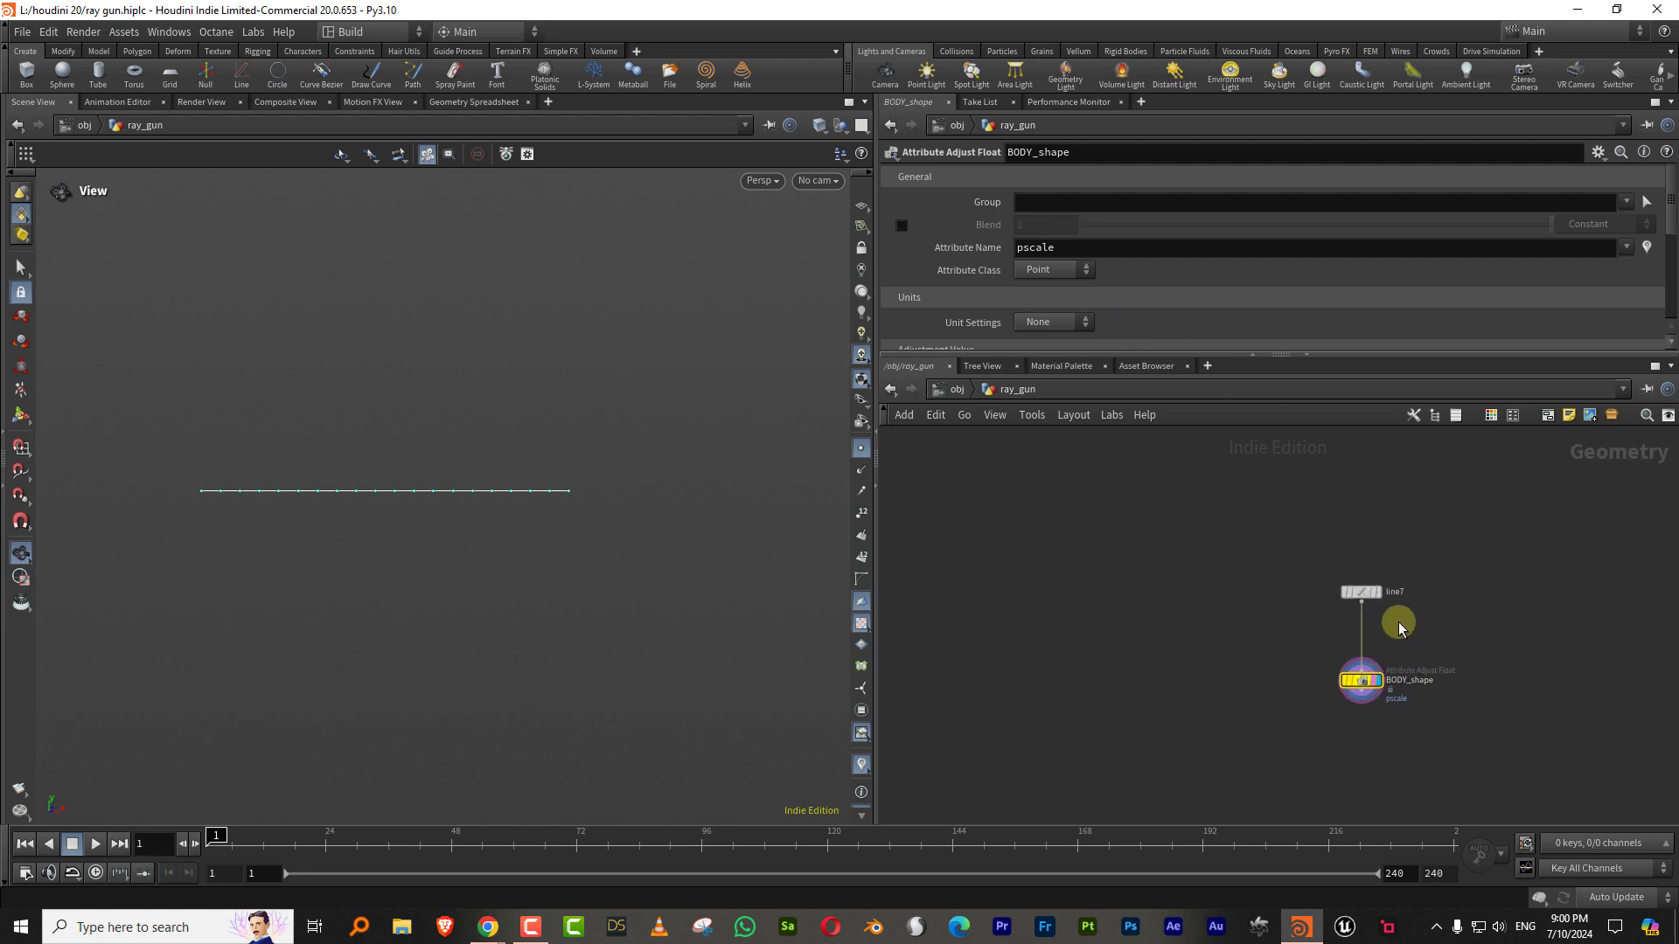
{"action": "scroll", "coordinate": [1434, 594], "scroll_direction": "up", "scroll_amount": 3}
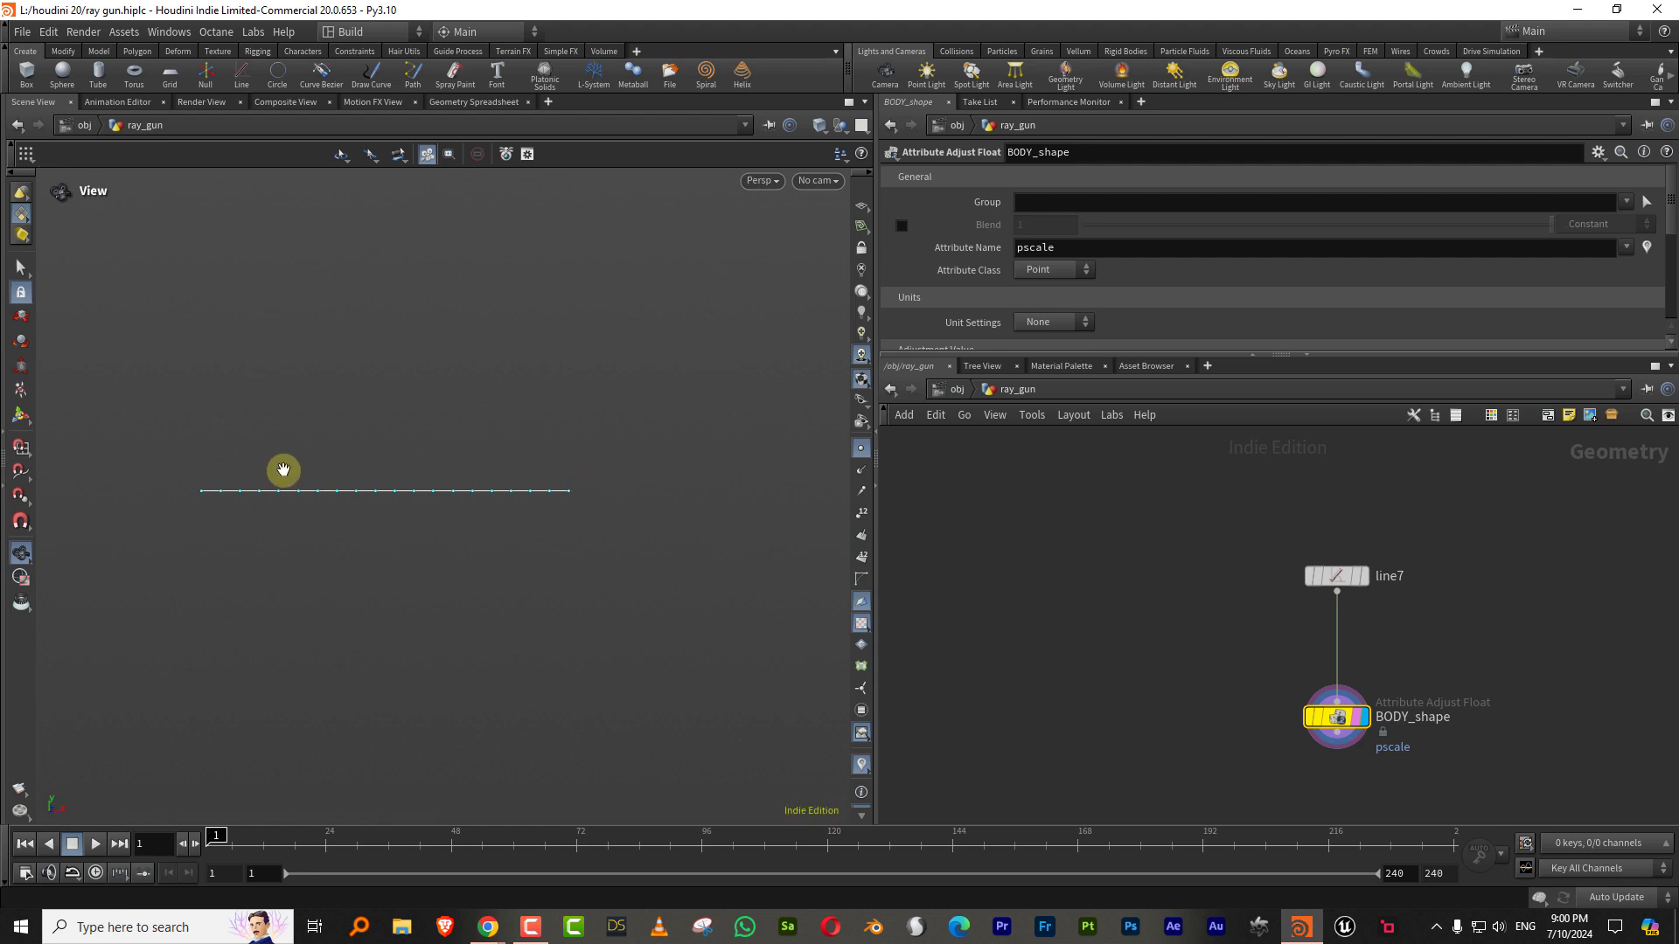
Step: Insert a Resample node between line7 and BODY_shape
{"action": "middle_click_drag", "start_coordinate": [1403, 639], "coordinate": [1319, 647]}
{"action": "scroll", "coordinate": [1318, 648], "scroll_direction": "up", "scroll_amount": 2}
{"action": "key", "text": "Tab"}
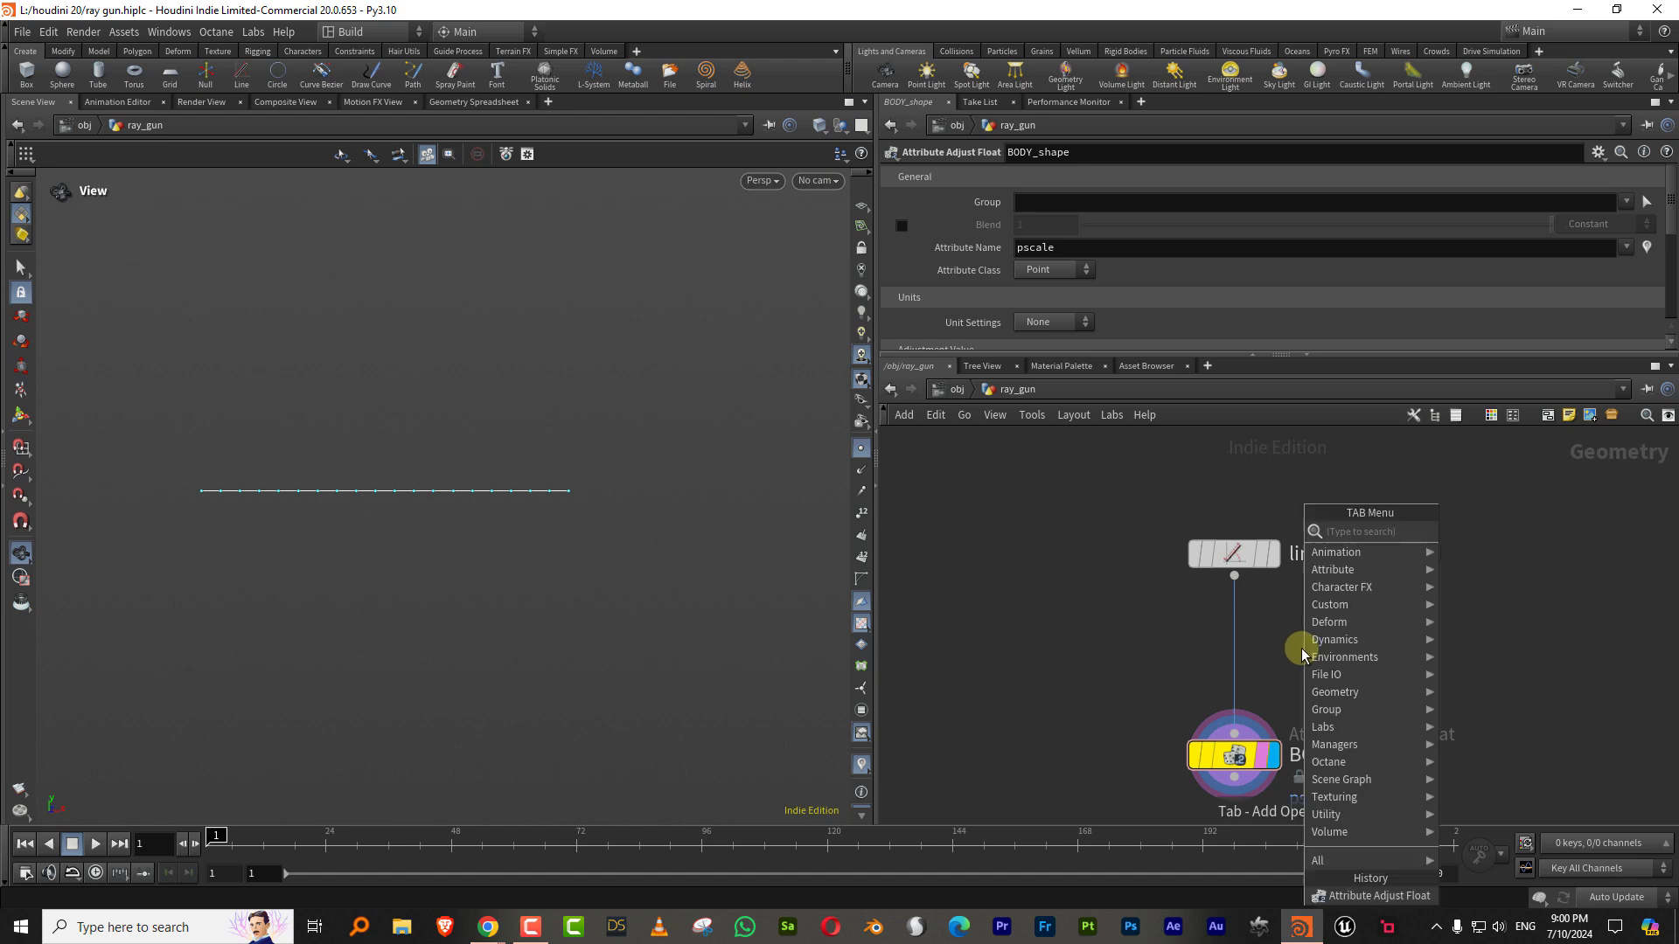
{"action": "type", "text": "resample"}
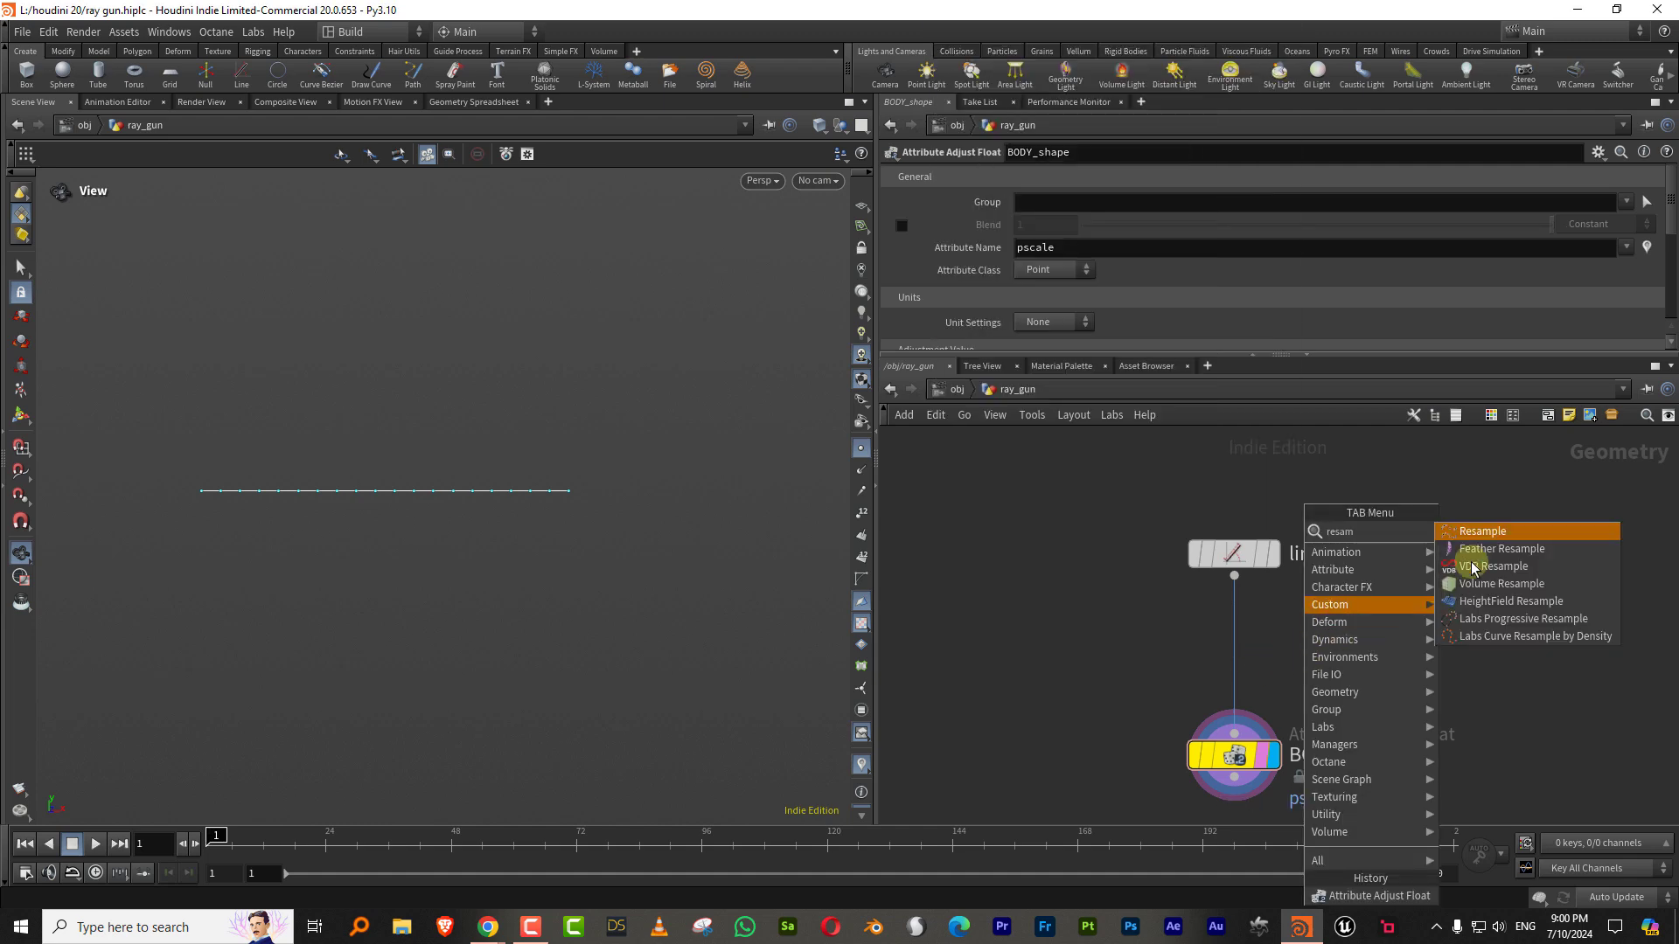
{"action": "left_click", "coordinate": [1481, 536]}
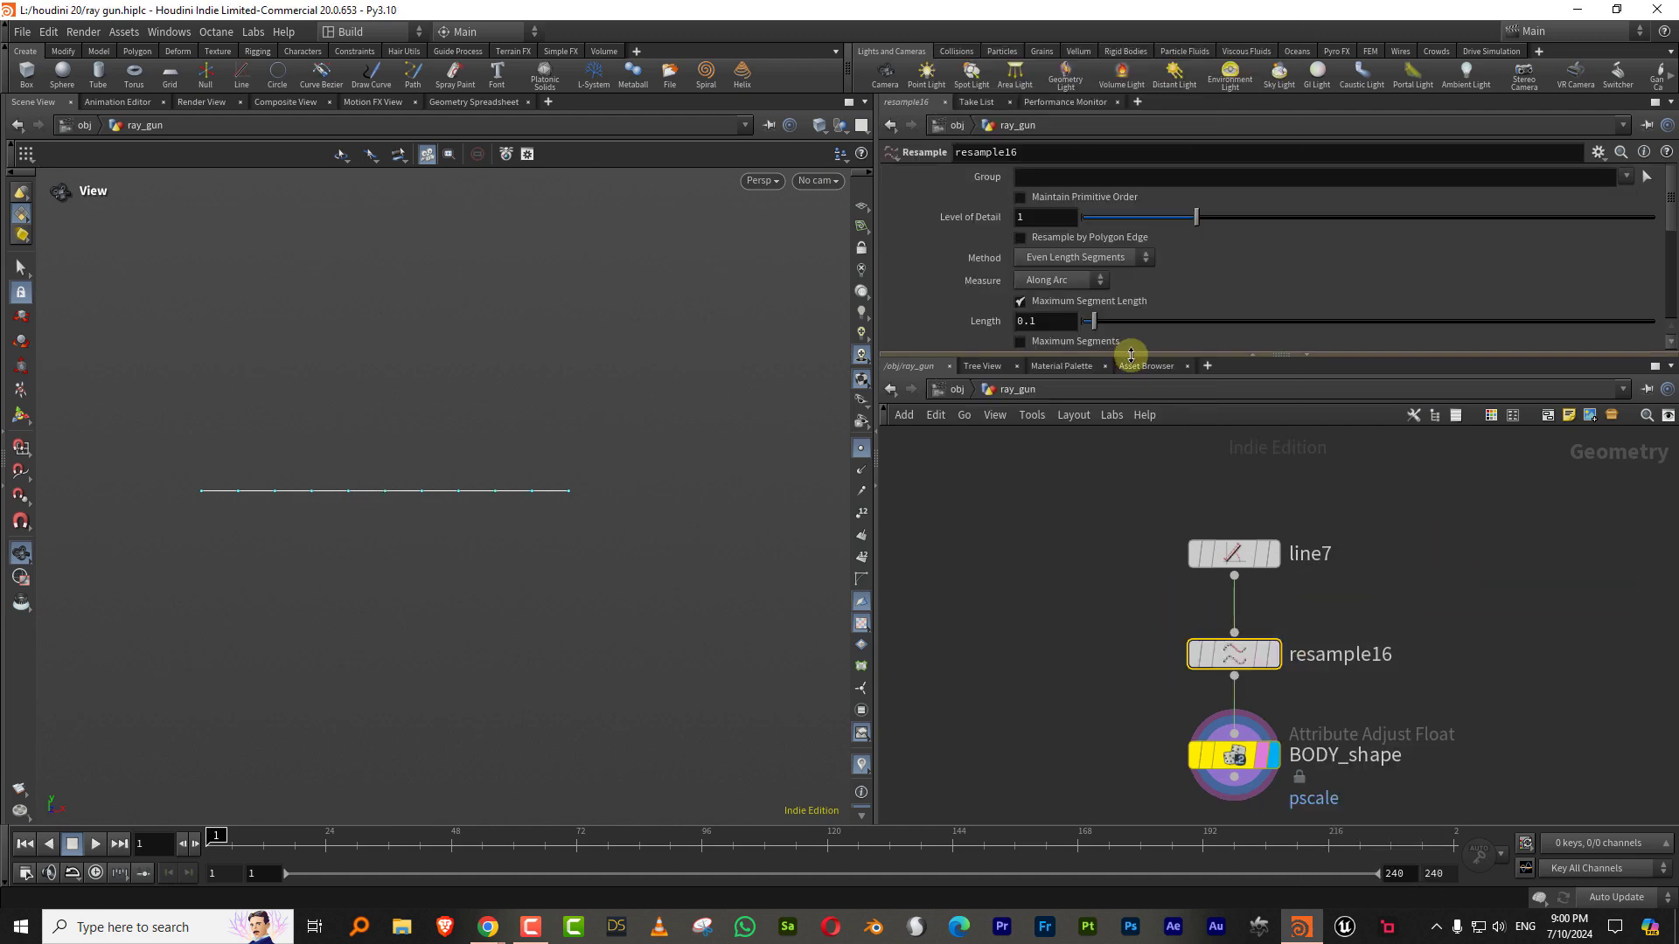
Step: On the Resample node, disable Maximum Segment Length and enable the Curve U Attribute curveu
{"action": "left_click_drag", "start_coordinate": [1124, 356], "coordinate": [1124, 469]}
{"action": "left_click", "coordinate": [1062, 302]}
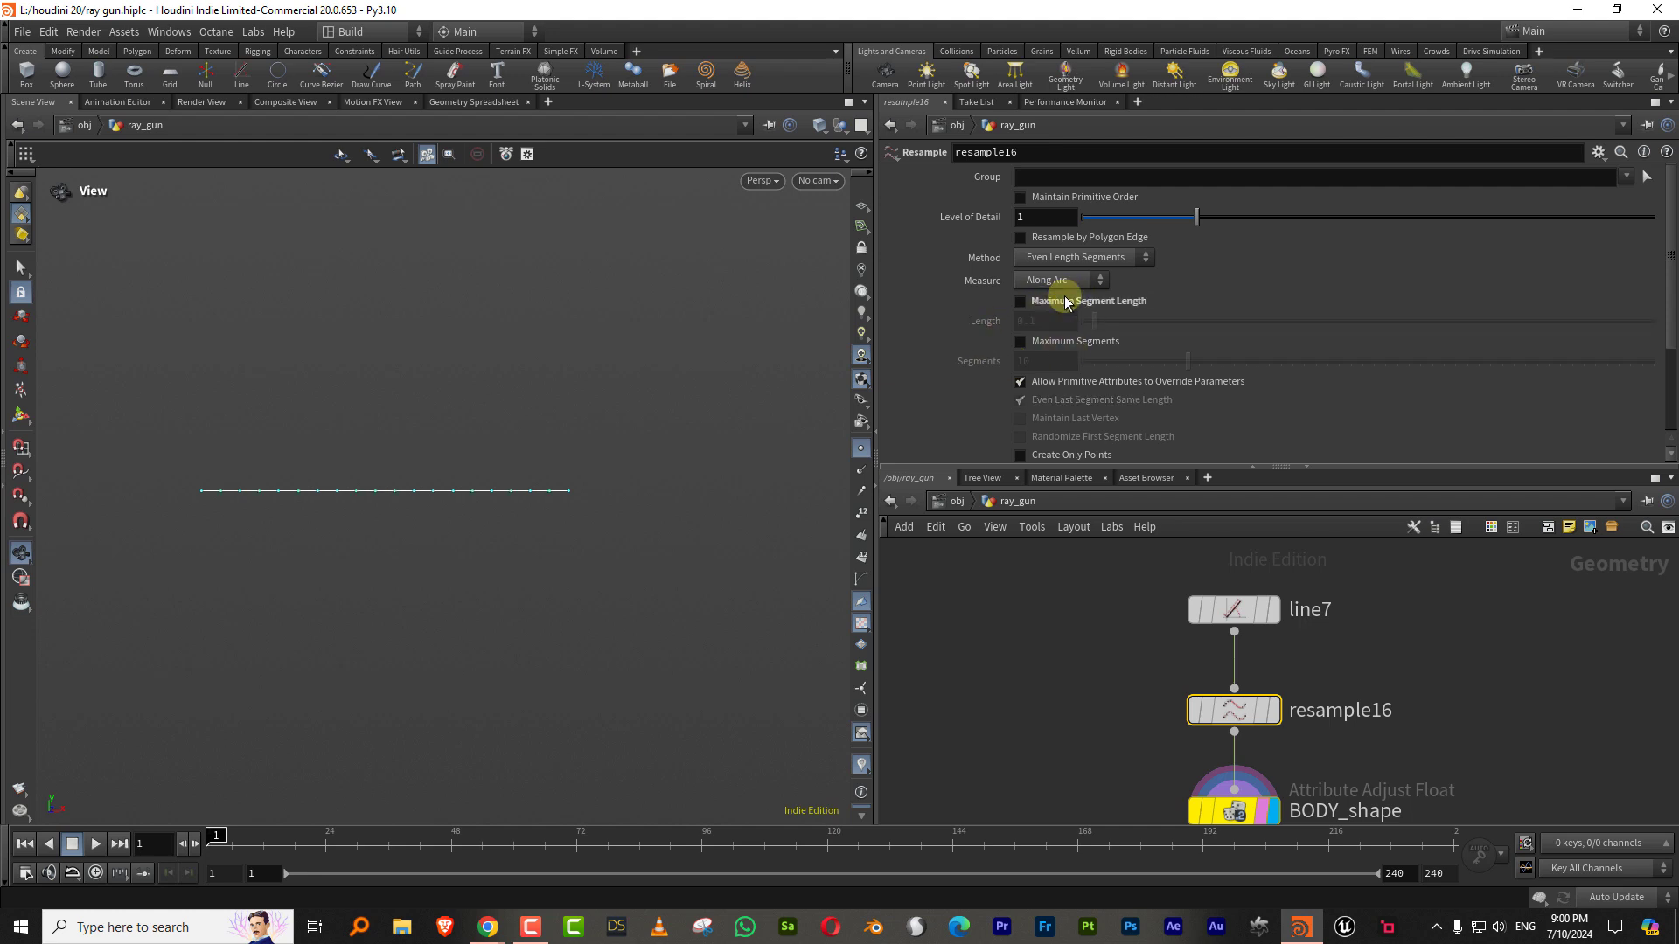
{"action": "left_click_drag", "start_coordinate": [1669, 260], "coordinate": [1666, 387]}
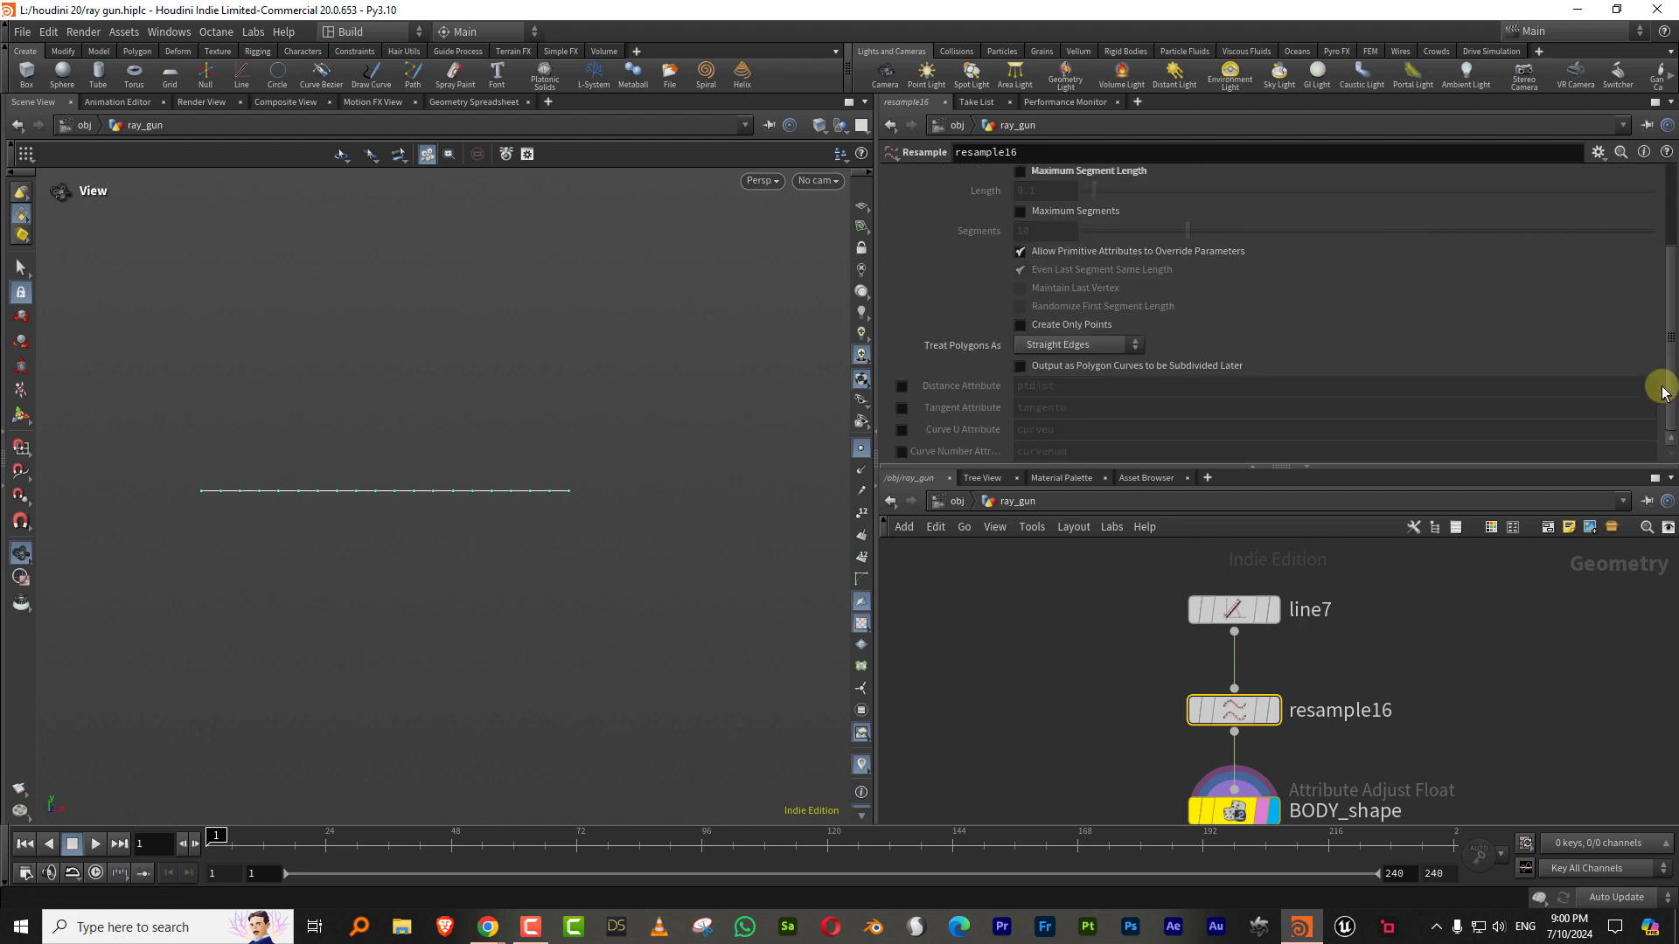
{"action": "left_click", "coordinate": [901, 429]}
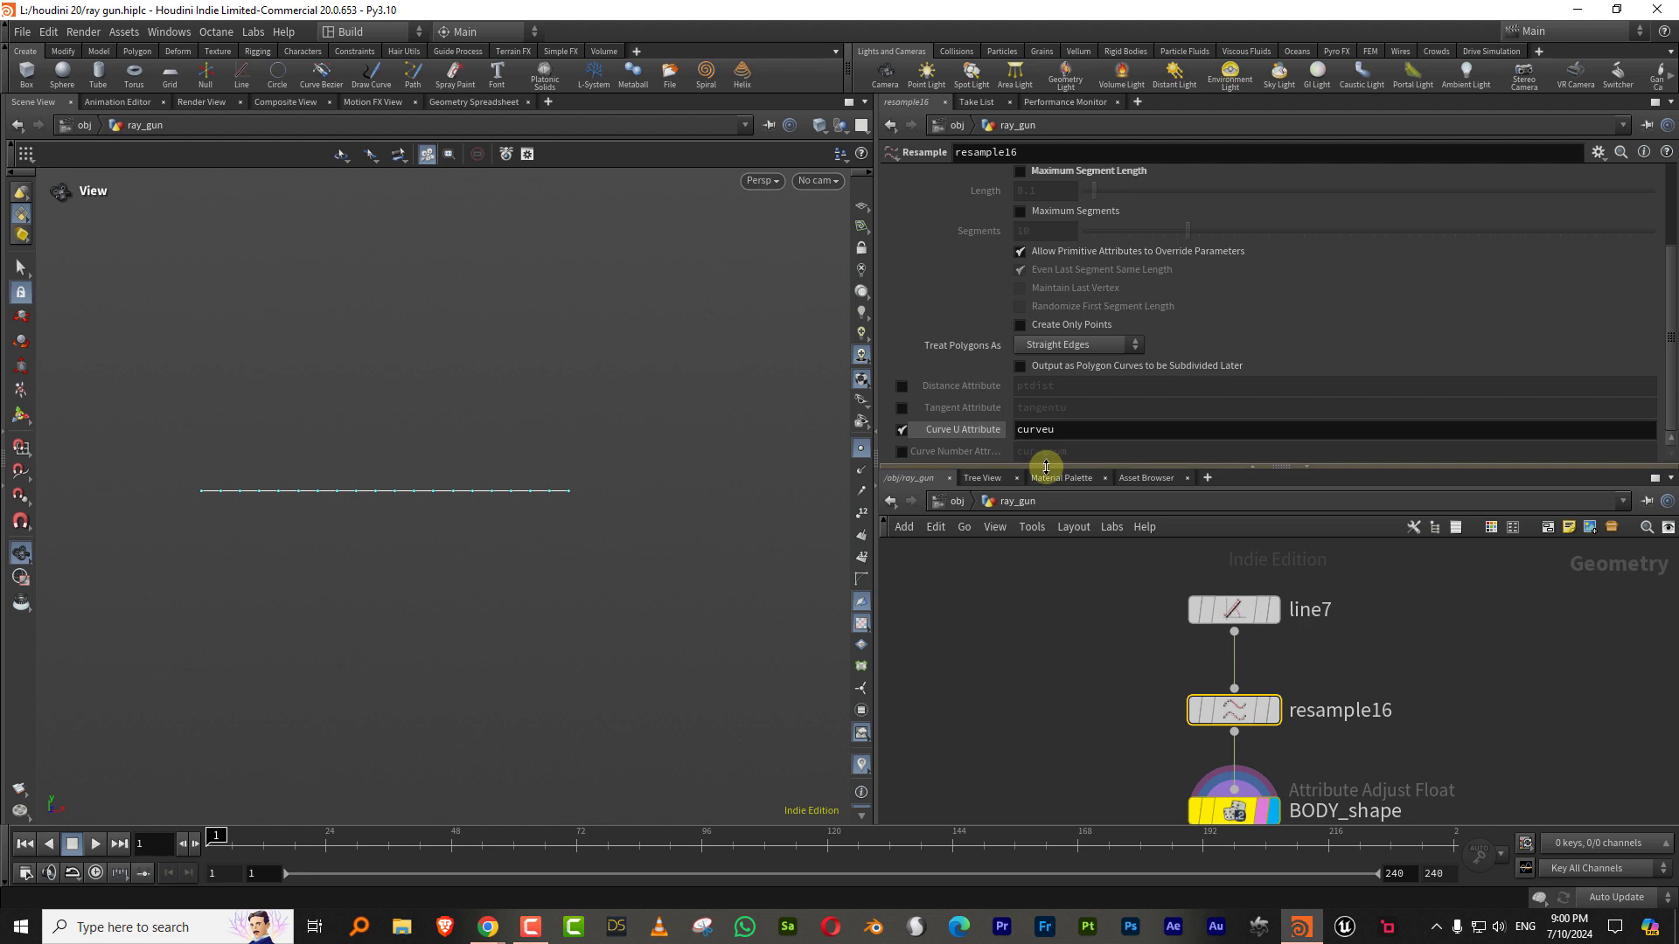
{"action": "left_click_drag", "start_coordinate": [1046, 467], "coordinate": [1157, 262]}
Step: Set the adjustment value Operation of the BODY_shape node to Set Always
{"action": "left_click", "coordinate": [1215, 652]}
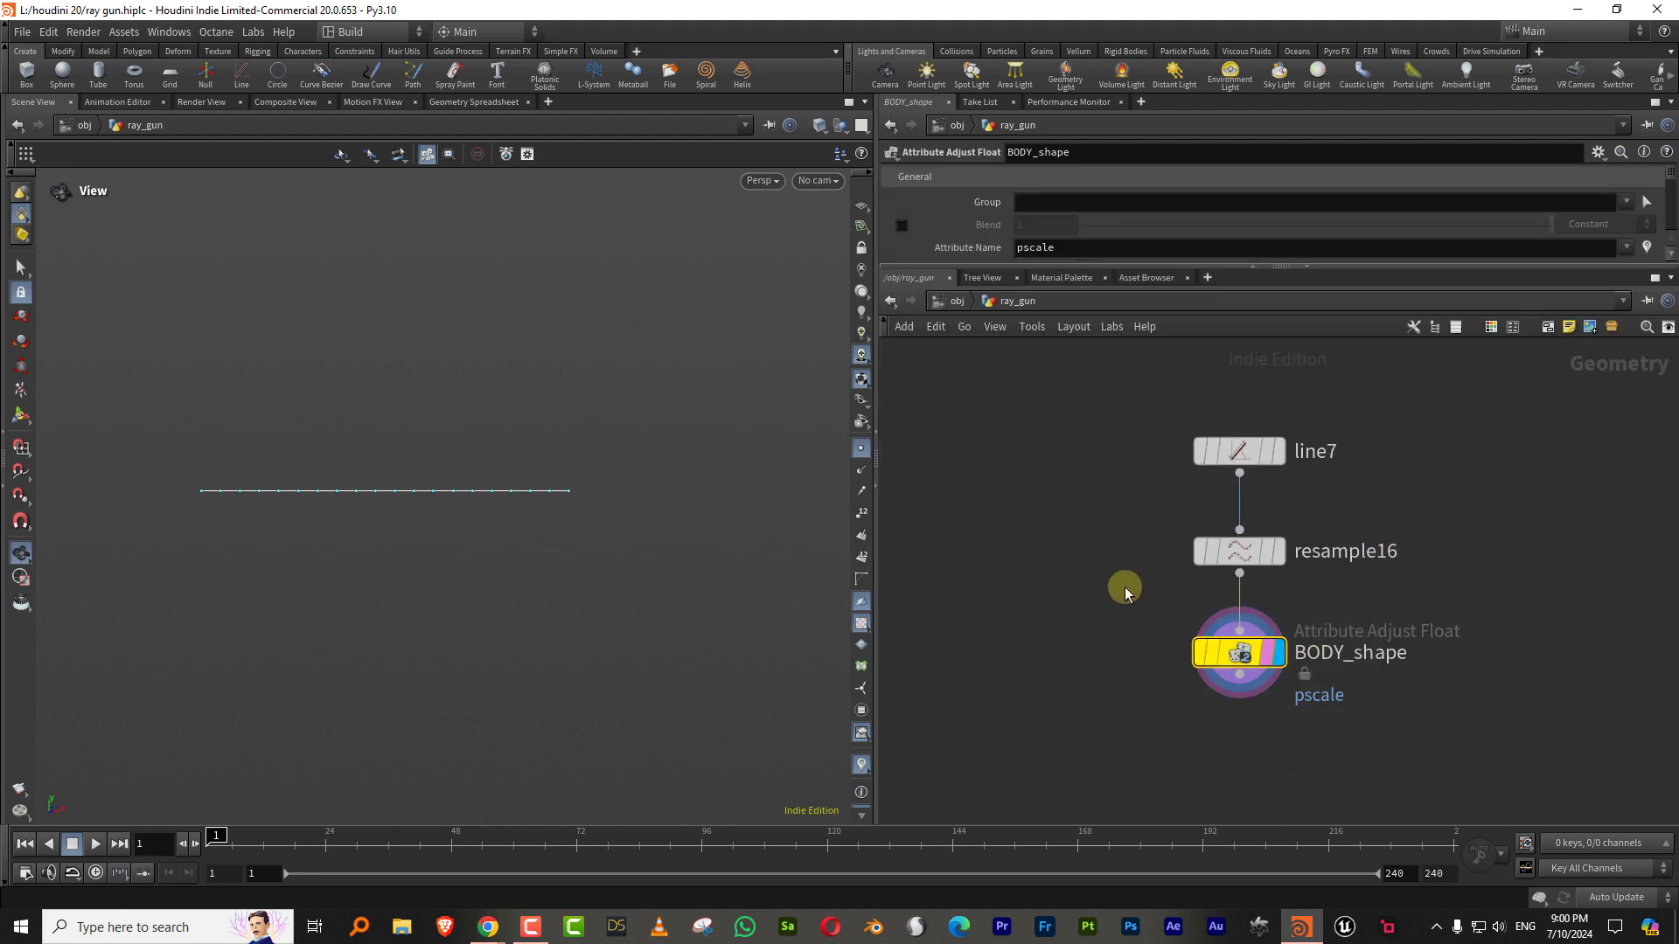
{"action": "left_click_drag", "start_coordinate": [1154, 263], "coordinate": [1154, 400]}
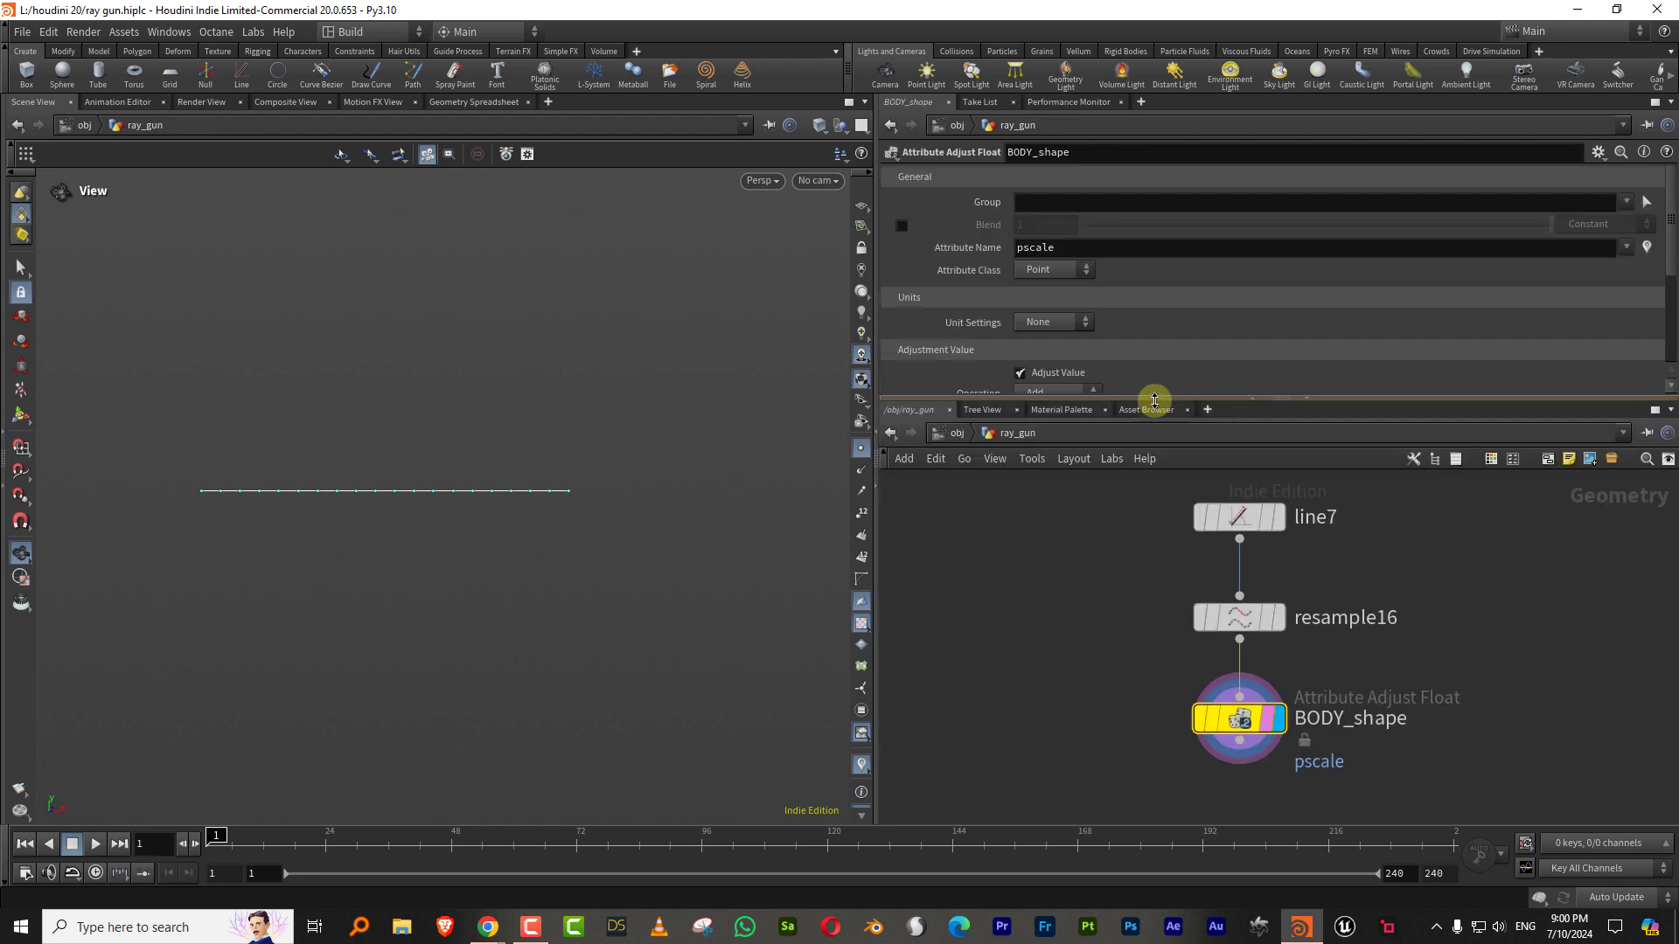
{"action": "left_click_drag", "start_coordinate": [1669, 226], "coordinate": [1659, 310]}
{"action": "left_click", "coordinate": [1058, 247]}
{"action": "left_click", "coordinate": [1054, 231]}
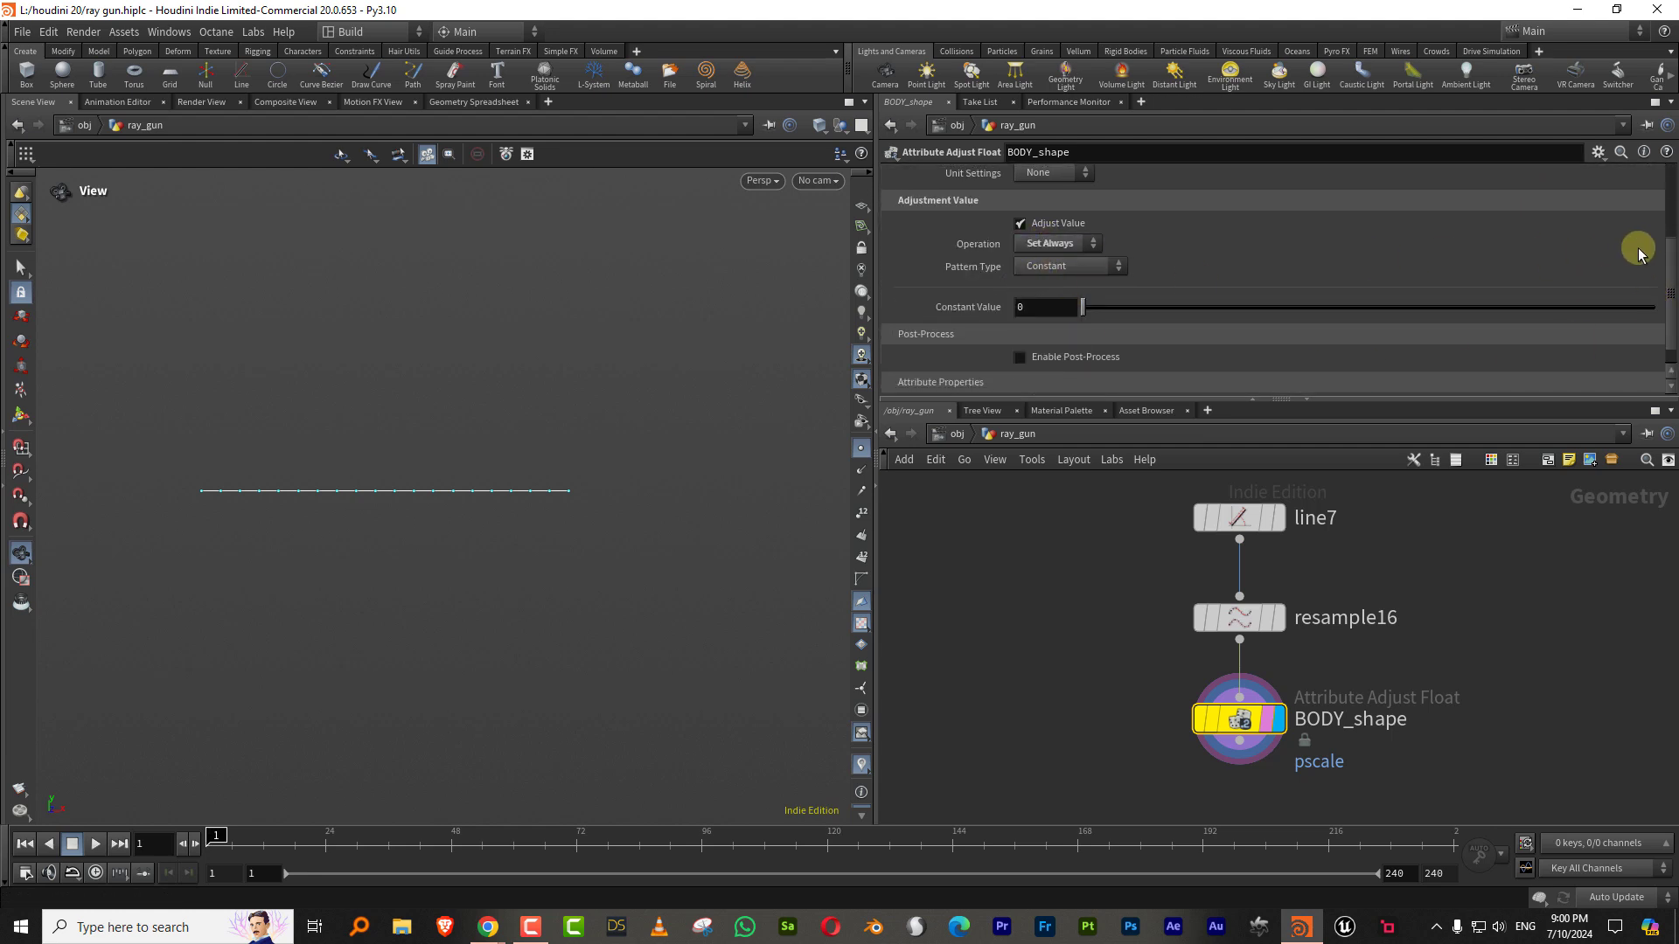
Step: Set the Pattern Type of the BODY_shape node's adjustment value to Remap Attribute
{"action": "scroll", "coordinate": [1100, 245], "scroll_direction": "up", "scroll_amount": 3}
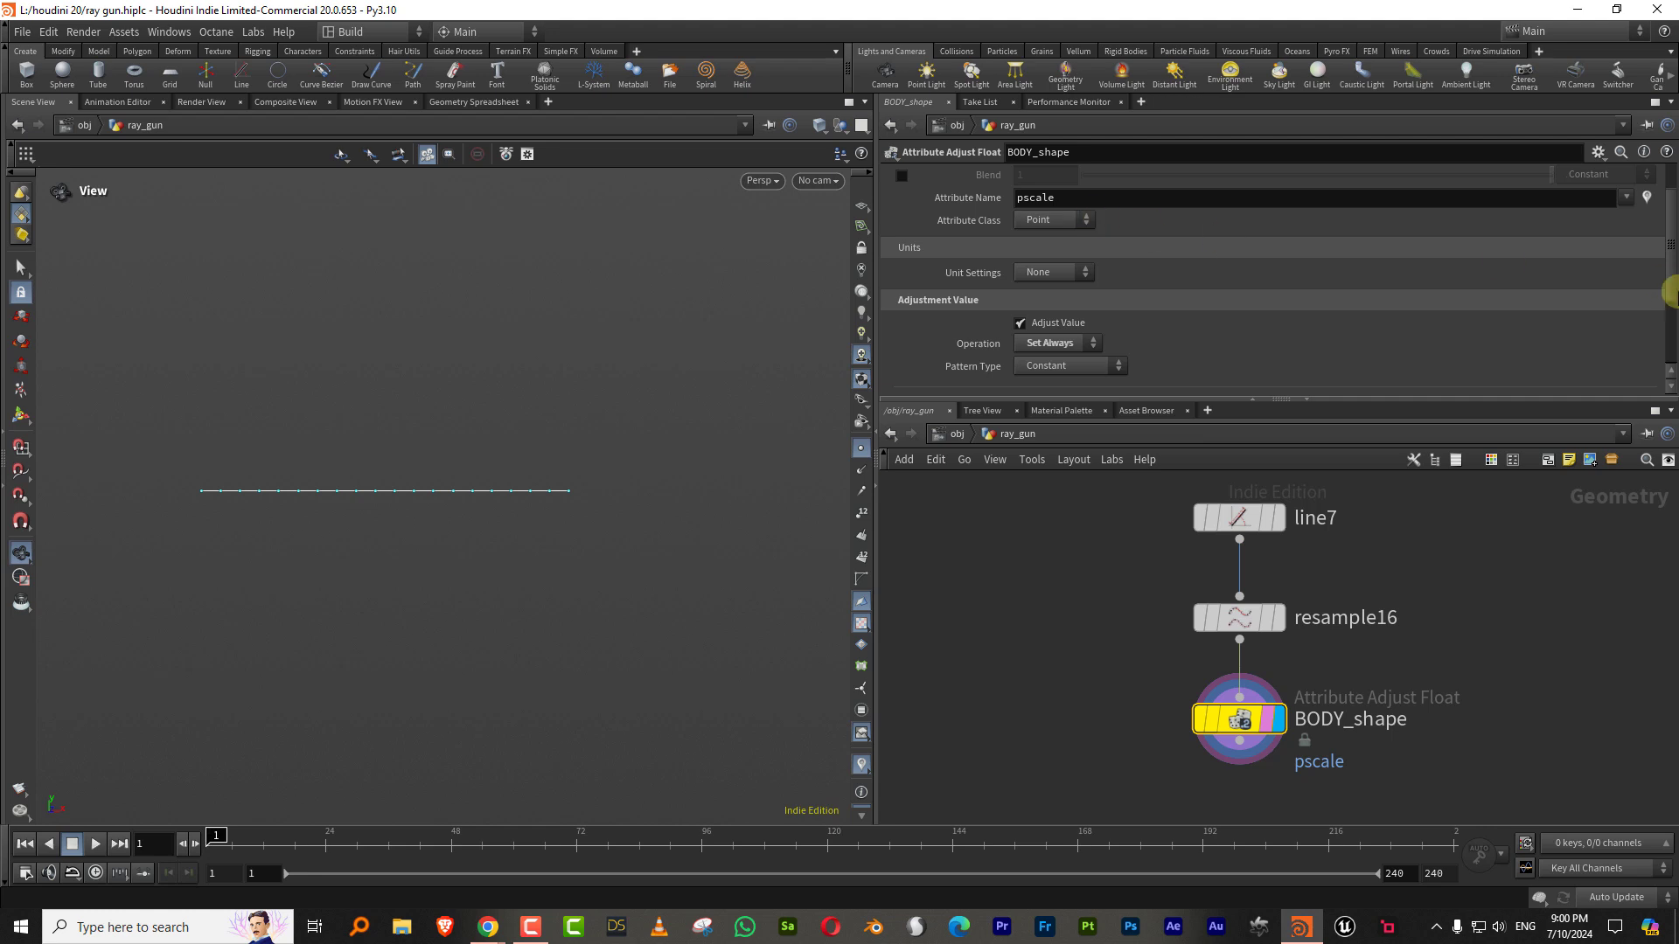
{"action": "left_click_drag", "start_coordinate": [1668, 265], "coordinate": [1664, 302]}
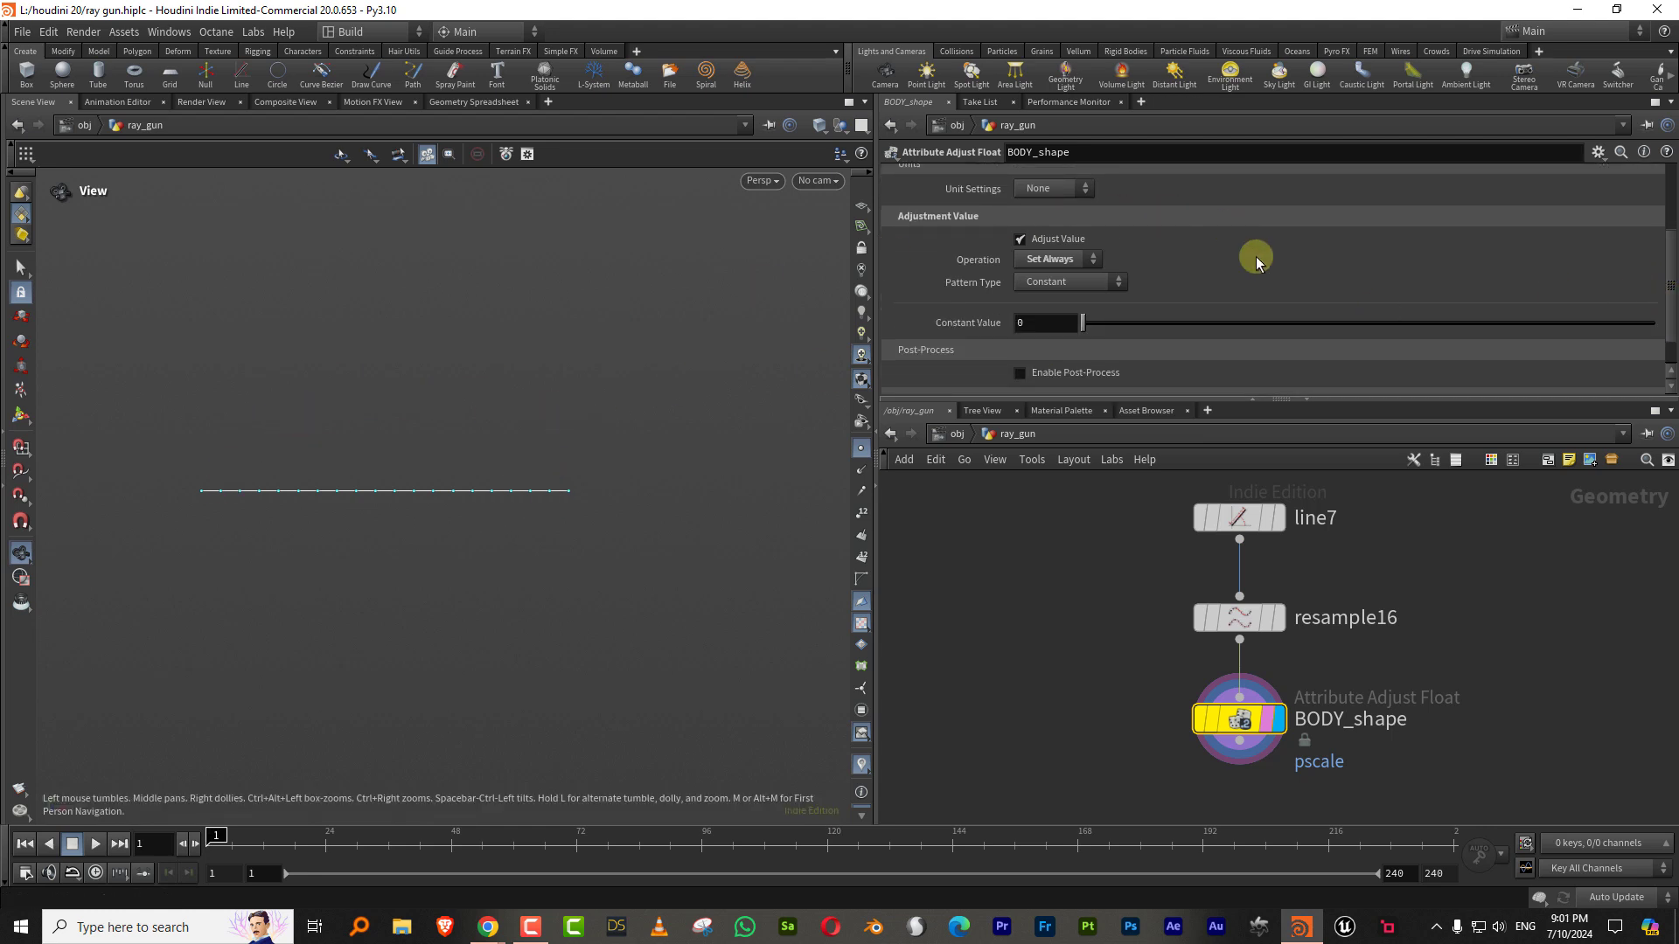
{"action": "left_click", "coordinate": [1092, 283]}
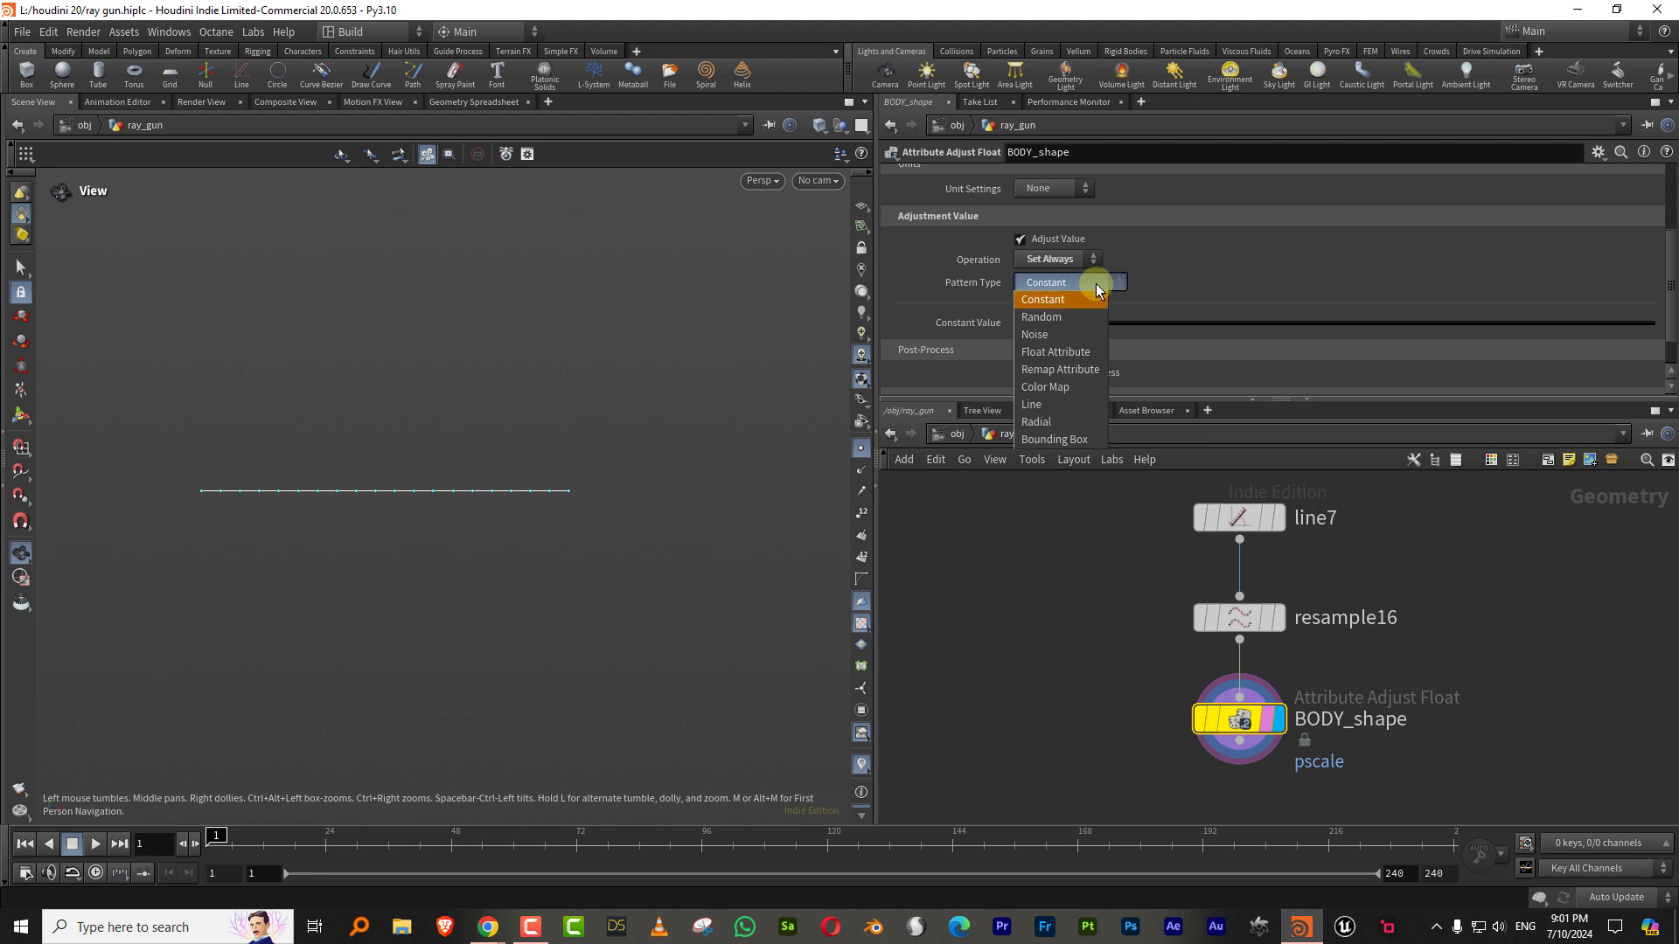
{"action": "left_click", "coordinate": [1061, 370]}
Step: Expand the Remap Ramp controls and set the first ramp point's interpolation to B-Spline
{"action": "left_click_drag", "start_coordinate": [1652, 247], "coordinate": [1652, 320]}
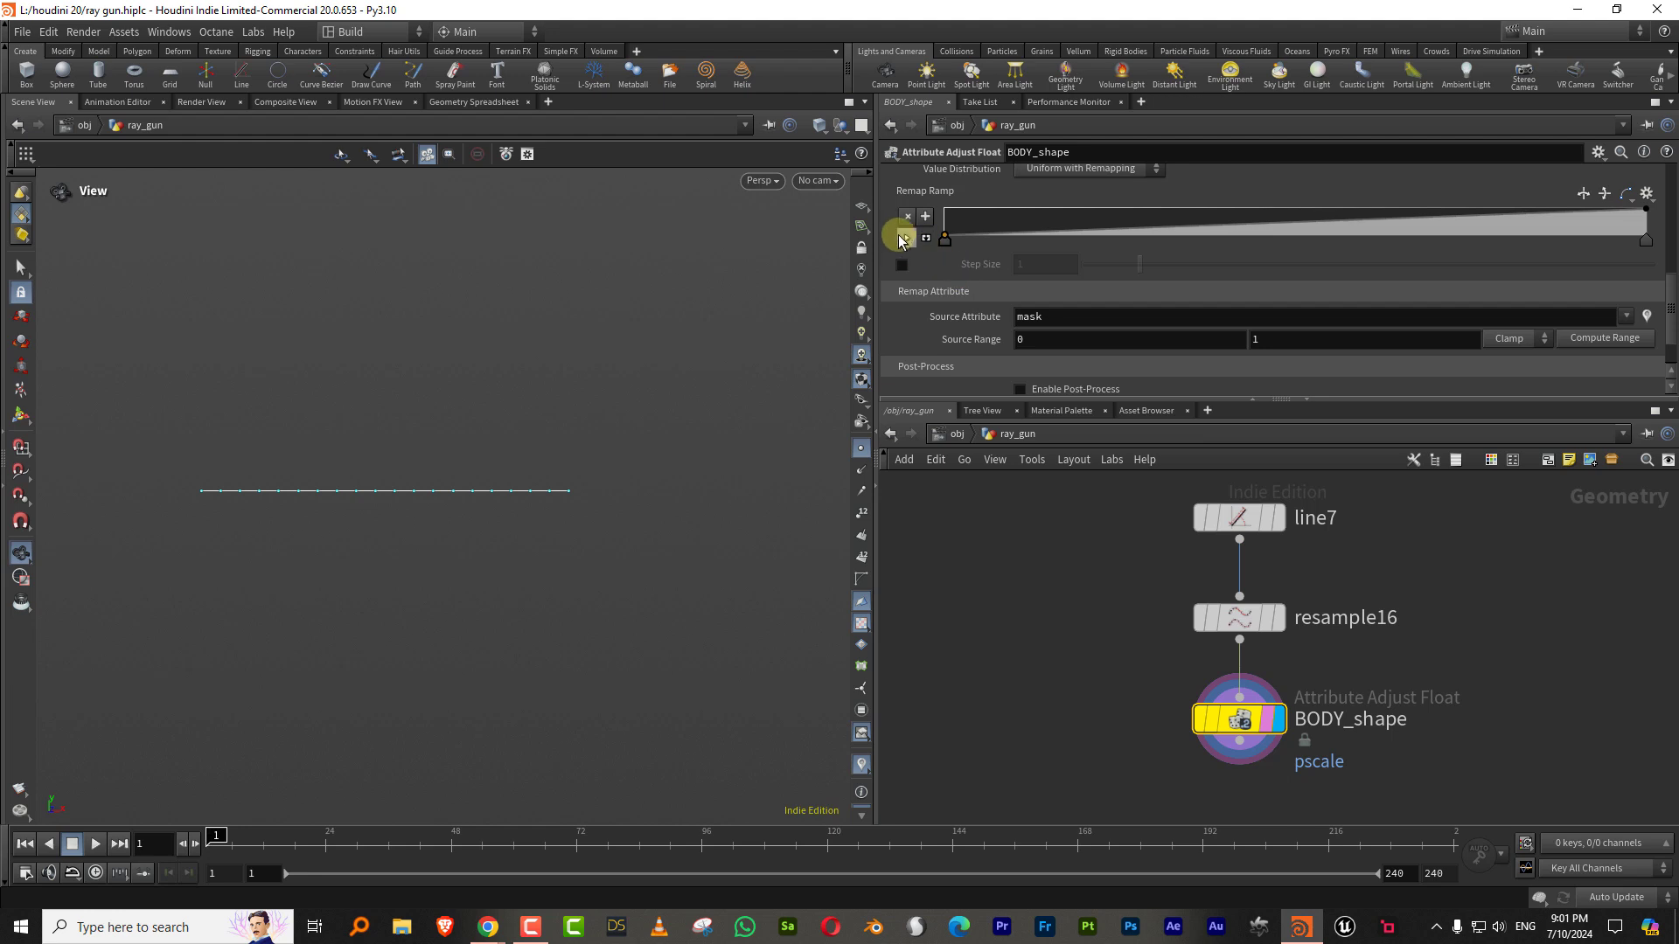
{"action": "left_click", "coordinate": [909, 239]}
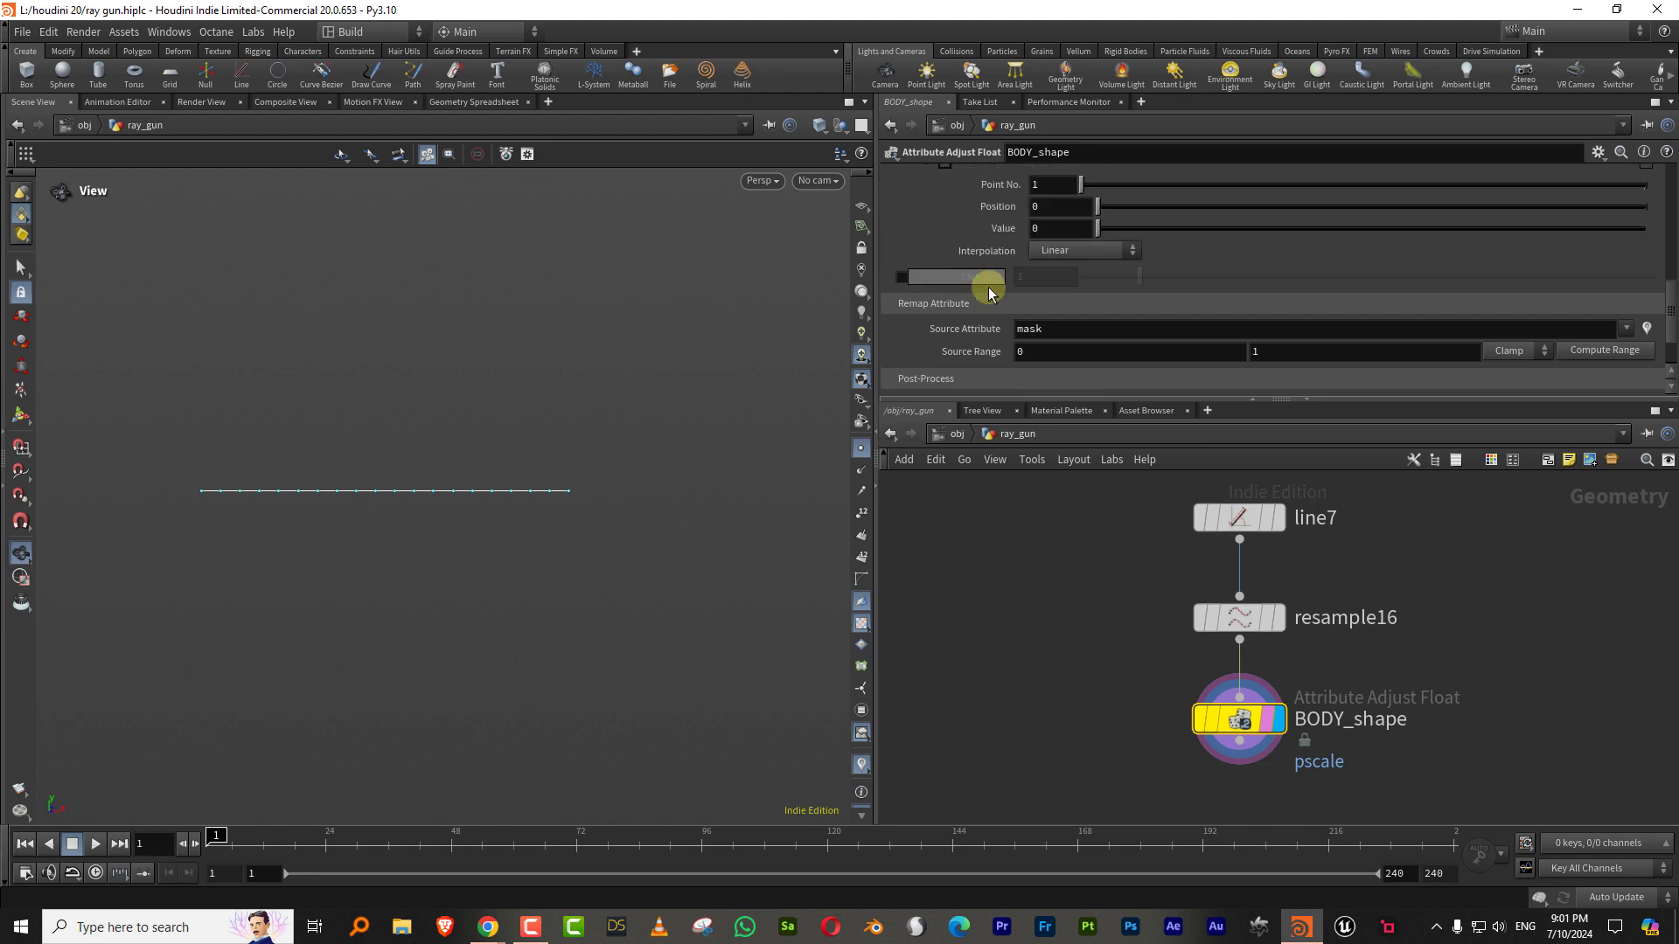
{"action": "left_click", "coordinate": [1061, 251]}
{"action": "left_click", "coordinate": [1057, 359]}
{"action": "scroll", "coordinate": [1666, 278], "scroll_direction": "up", "scroll_amount": 3}
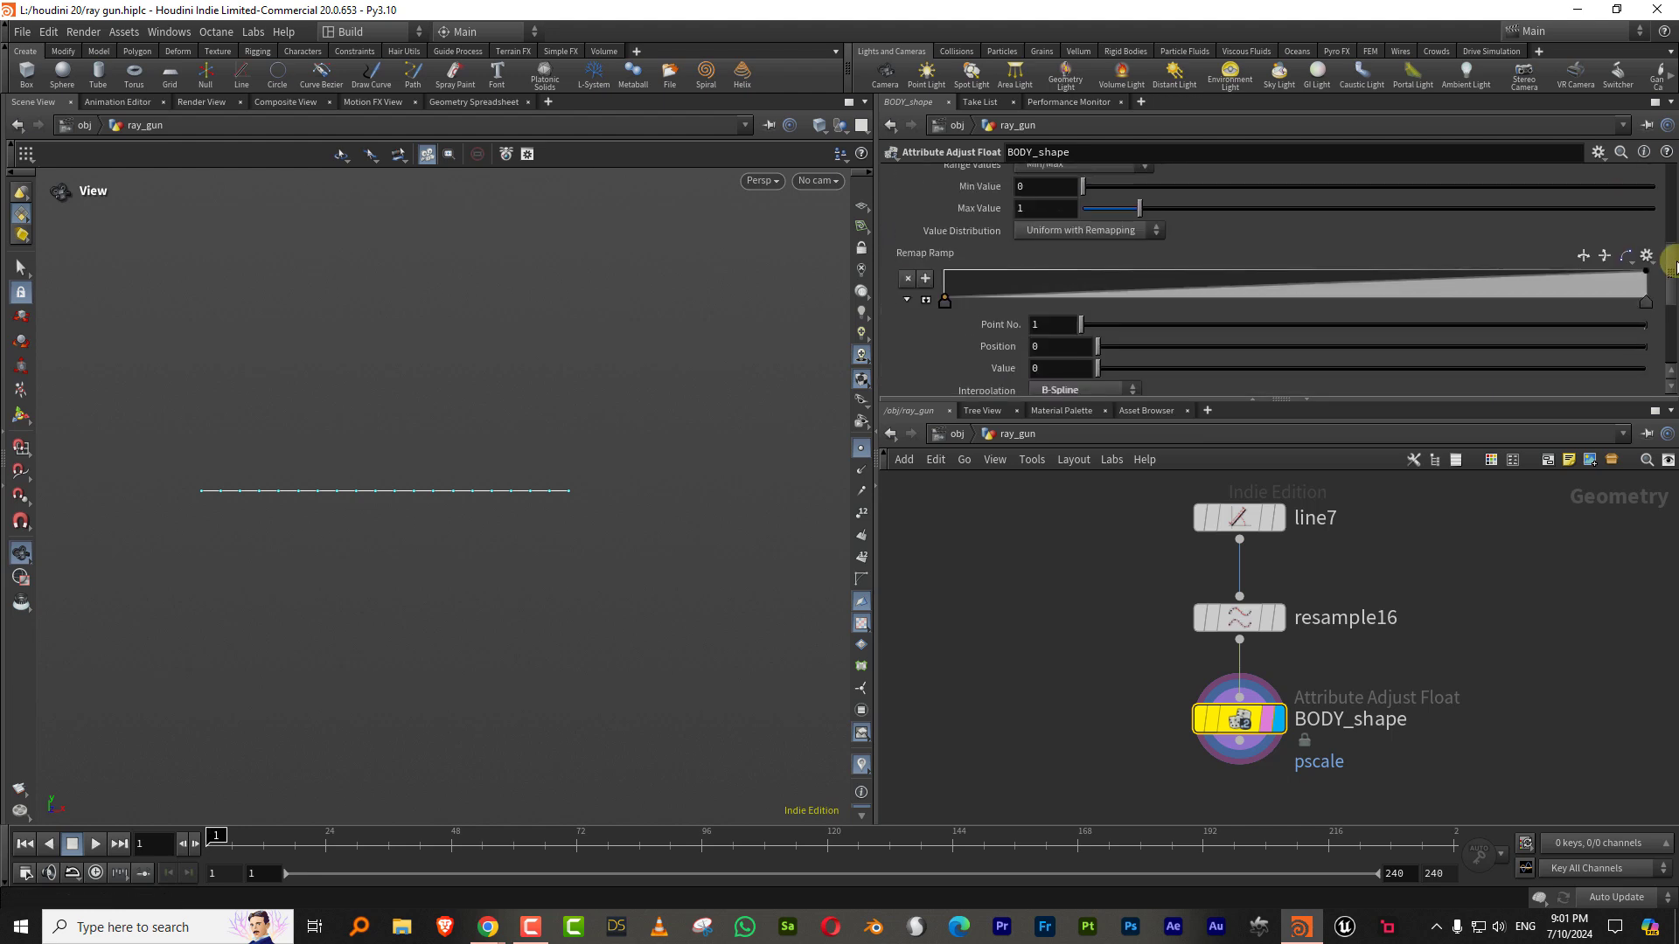
{"action": "left_click", "coordinate": [1647, 258]}
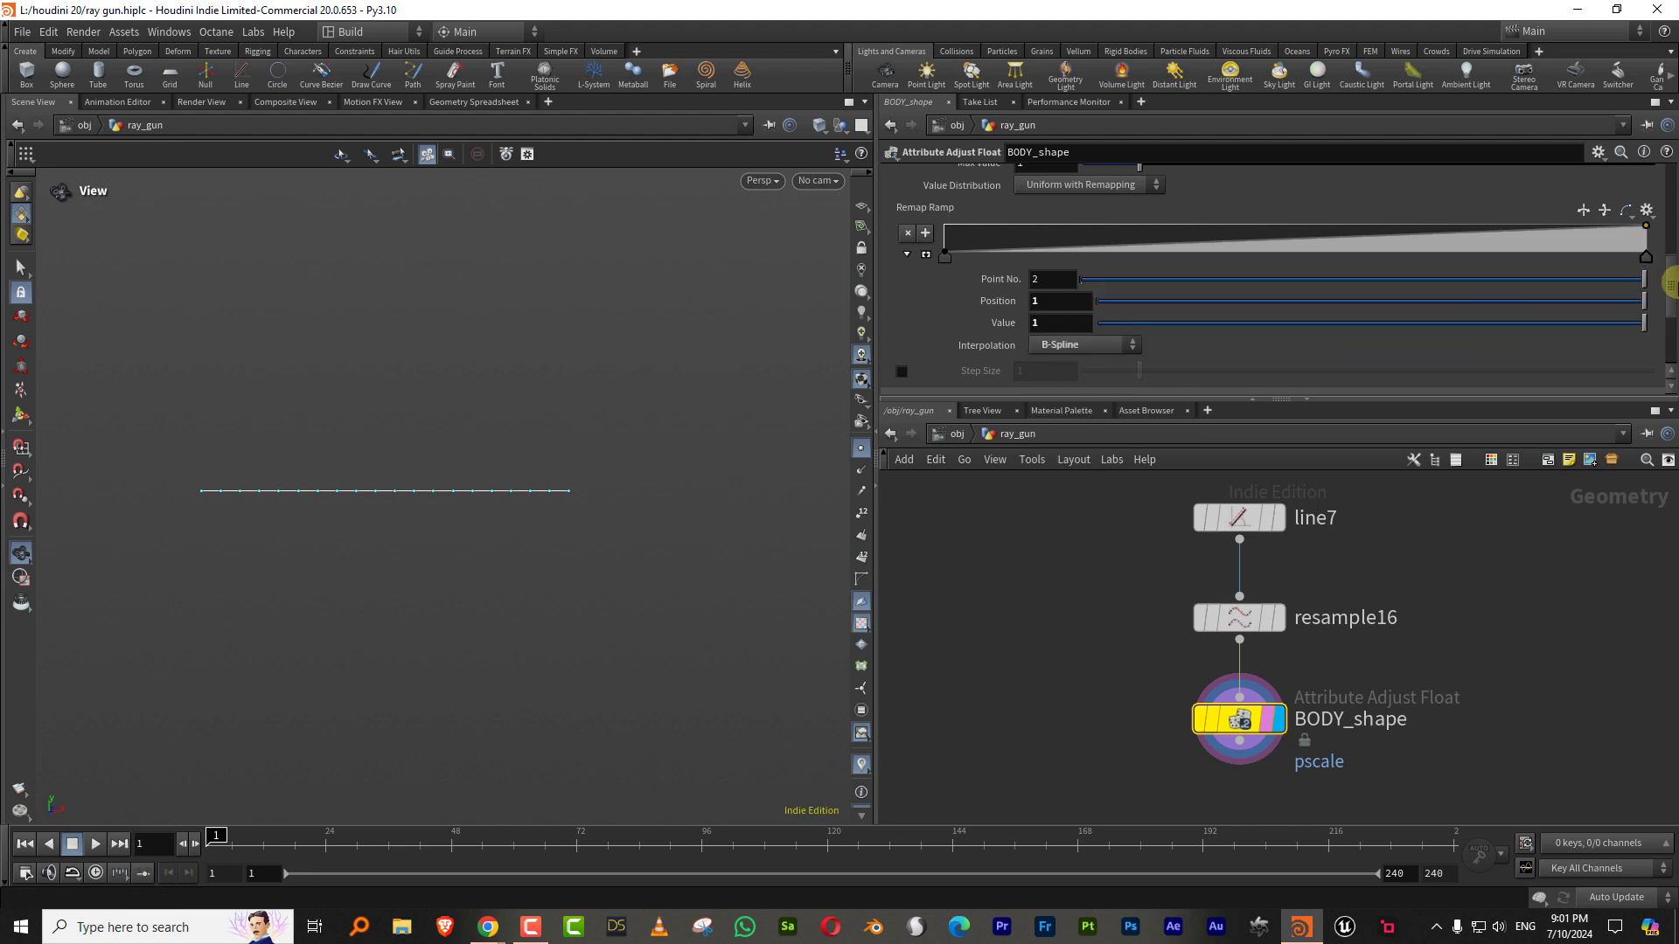
Step: Set the remap Source Attribute of the BODY_shape node to curveu
{"action": "scroll", "coordinate": [1672, 292], "scroll_direction": "down", "scroll_amount": 3}
{"action": "double_click", "coordinate": [1131, 259]}
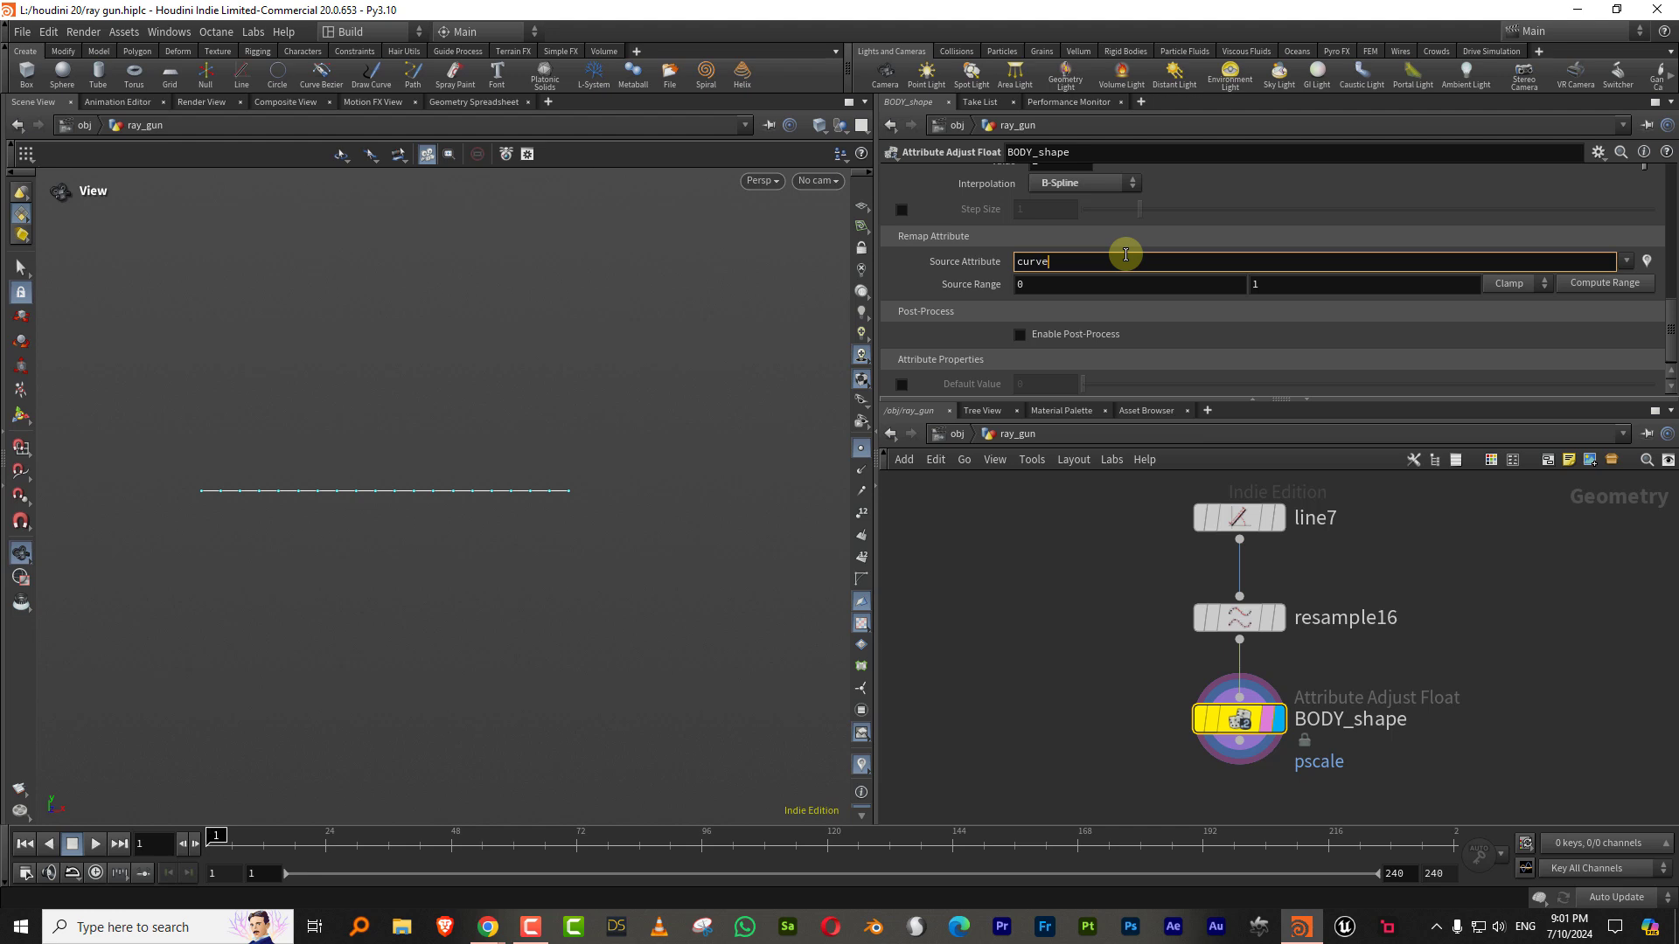
{"action": "key", "text": "Return"}
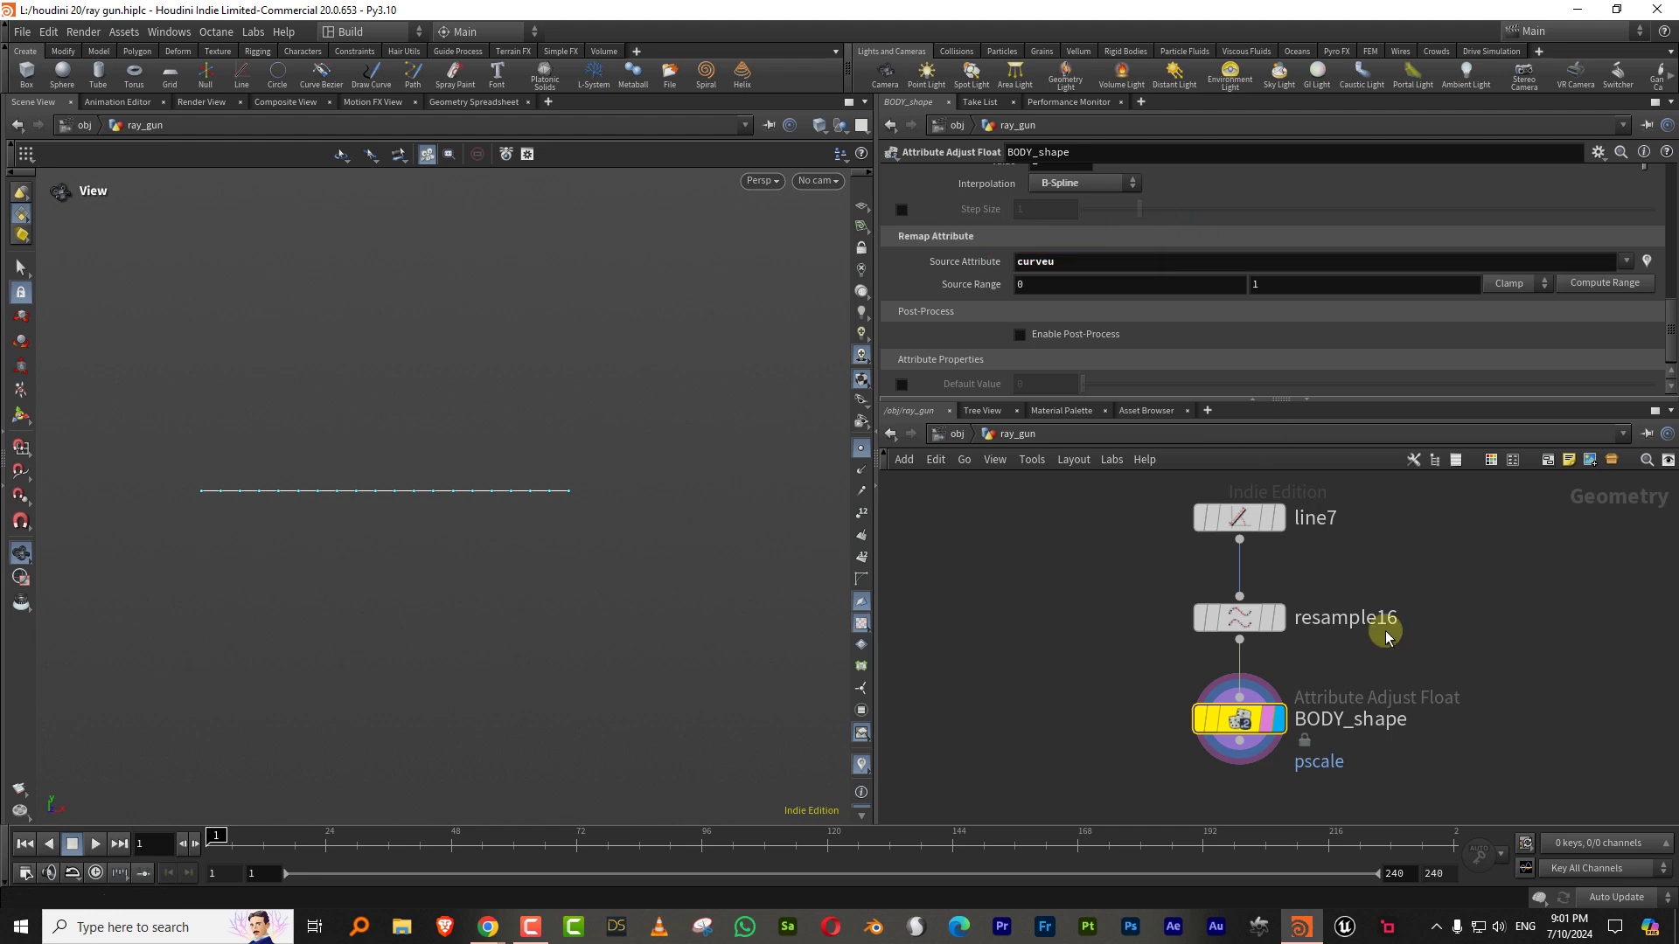
Step: Shape the Remap Ramp with a start value of 0.091, a new point of value 1 at position about 0.86, and a lowered end point
{"action": "left_click_drag", "start_coordinate": [1668, 330], "coordinate": [1670, 286]}
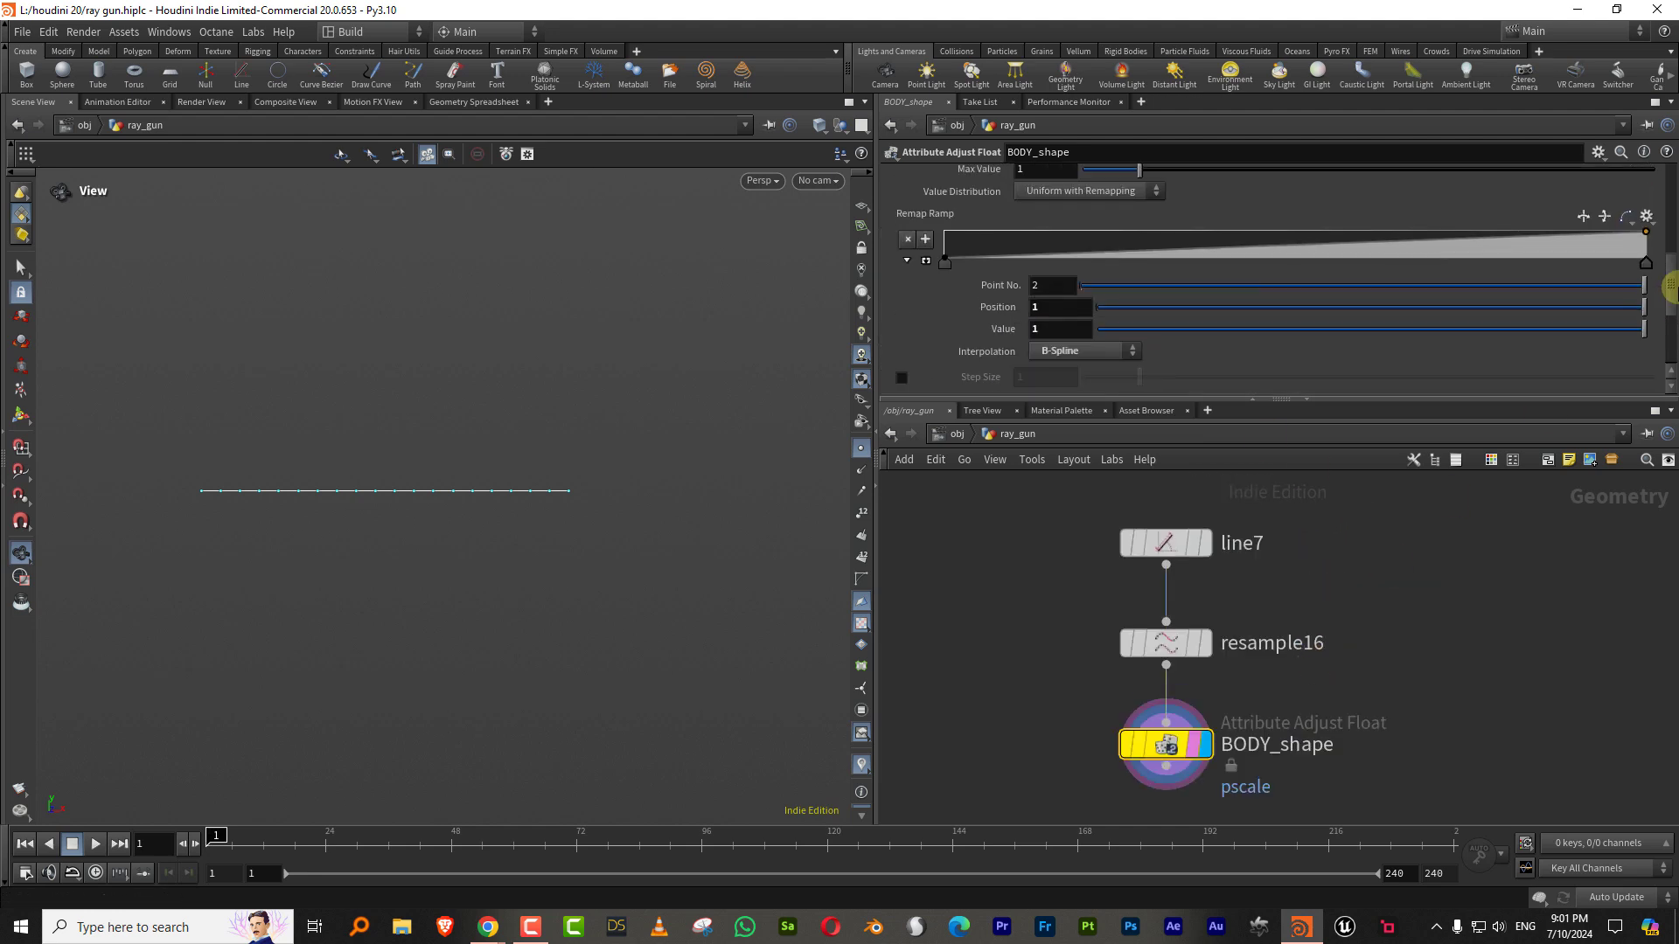
{"action": "left_click", "coordinate": [949, 269]}
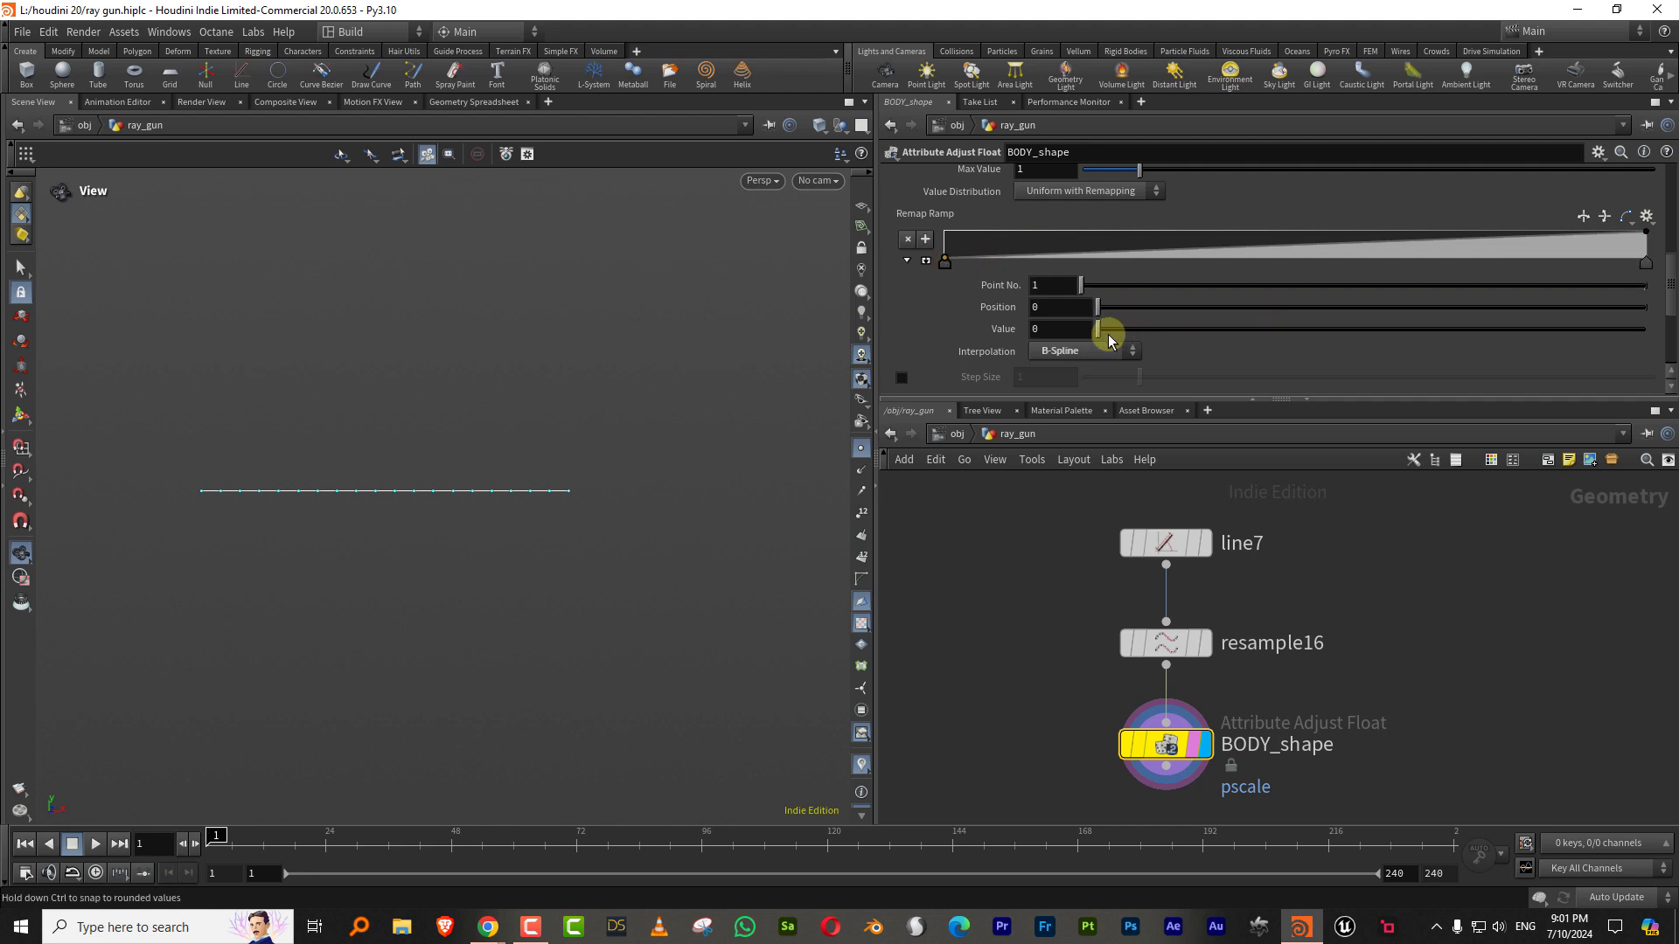
{"action": "left_click_drag", "start_coordinate": [1100, 330], "coordinate": [1147, 330]}
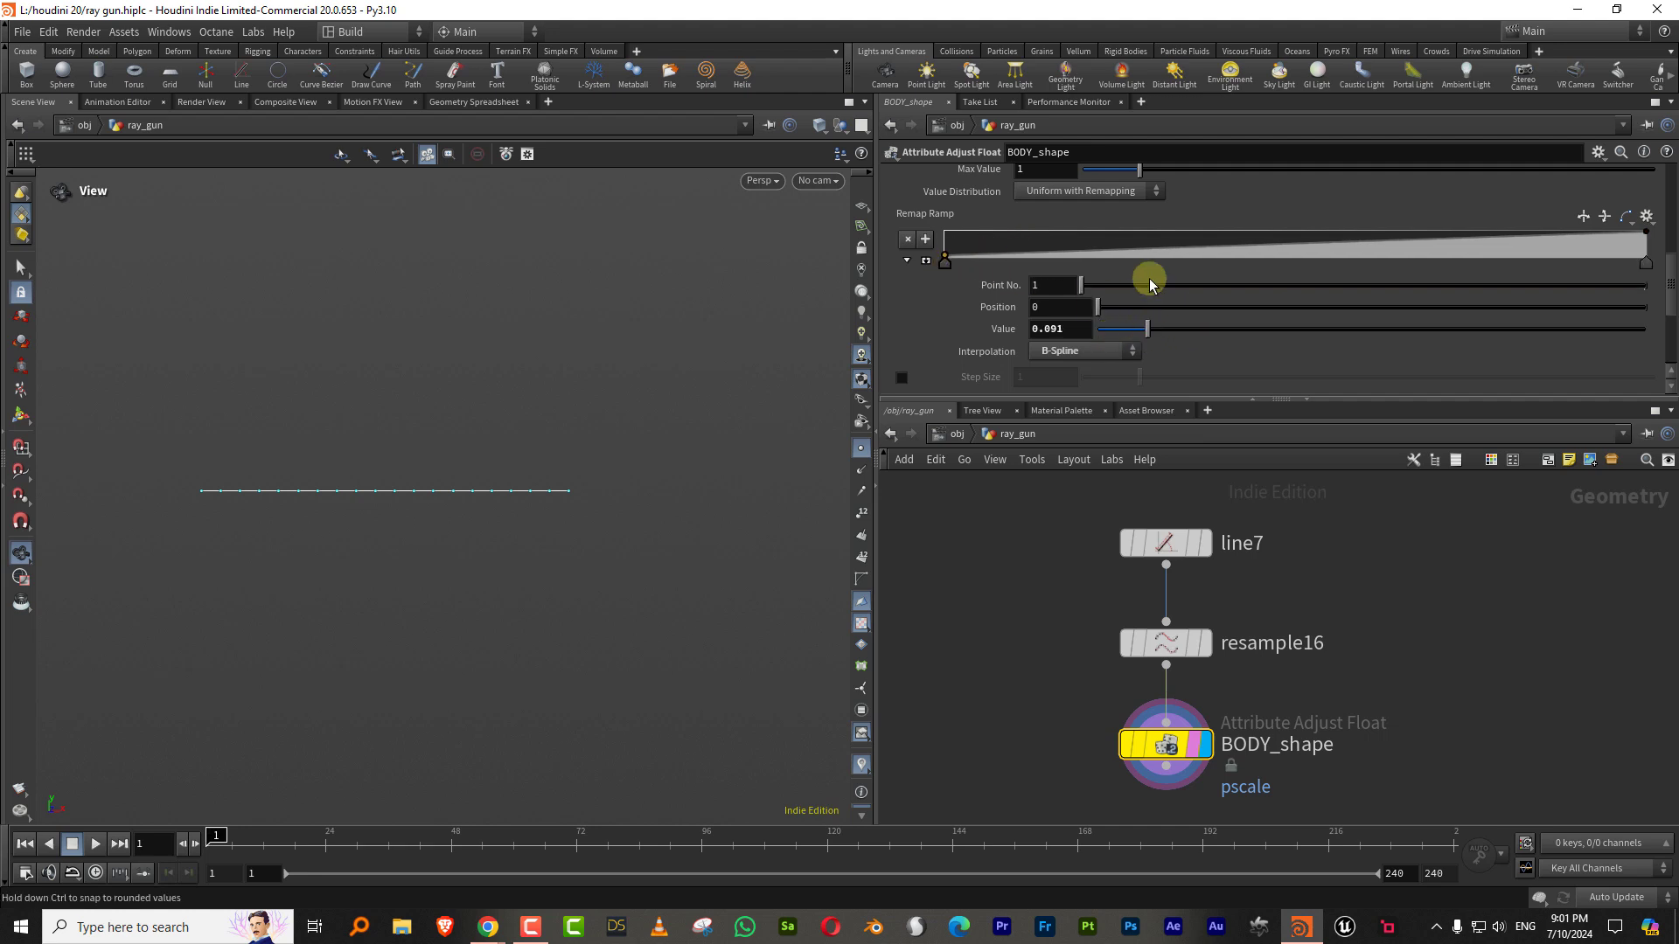
{"action": "left_click", "coordinate": [1535, 244]}
{"action": "left_click_drag", "start_coordinate": [1648, 236], "coordinate": [1648, 253]}
{"action": "left_click_drag", "start_coordinate": [1533, 264], "coordinate": [1547, 265]}
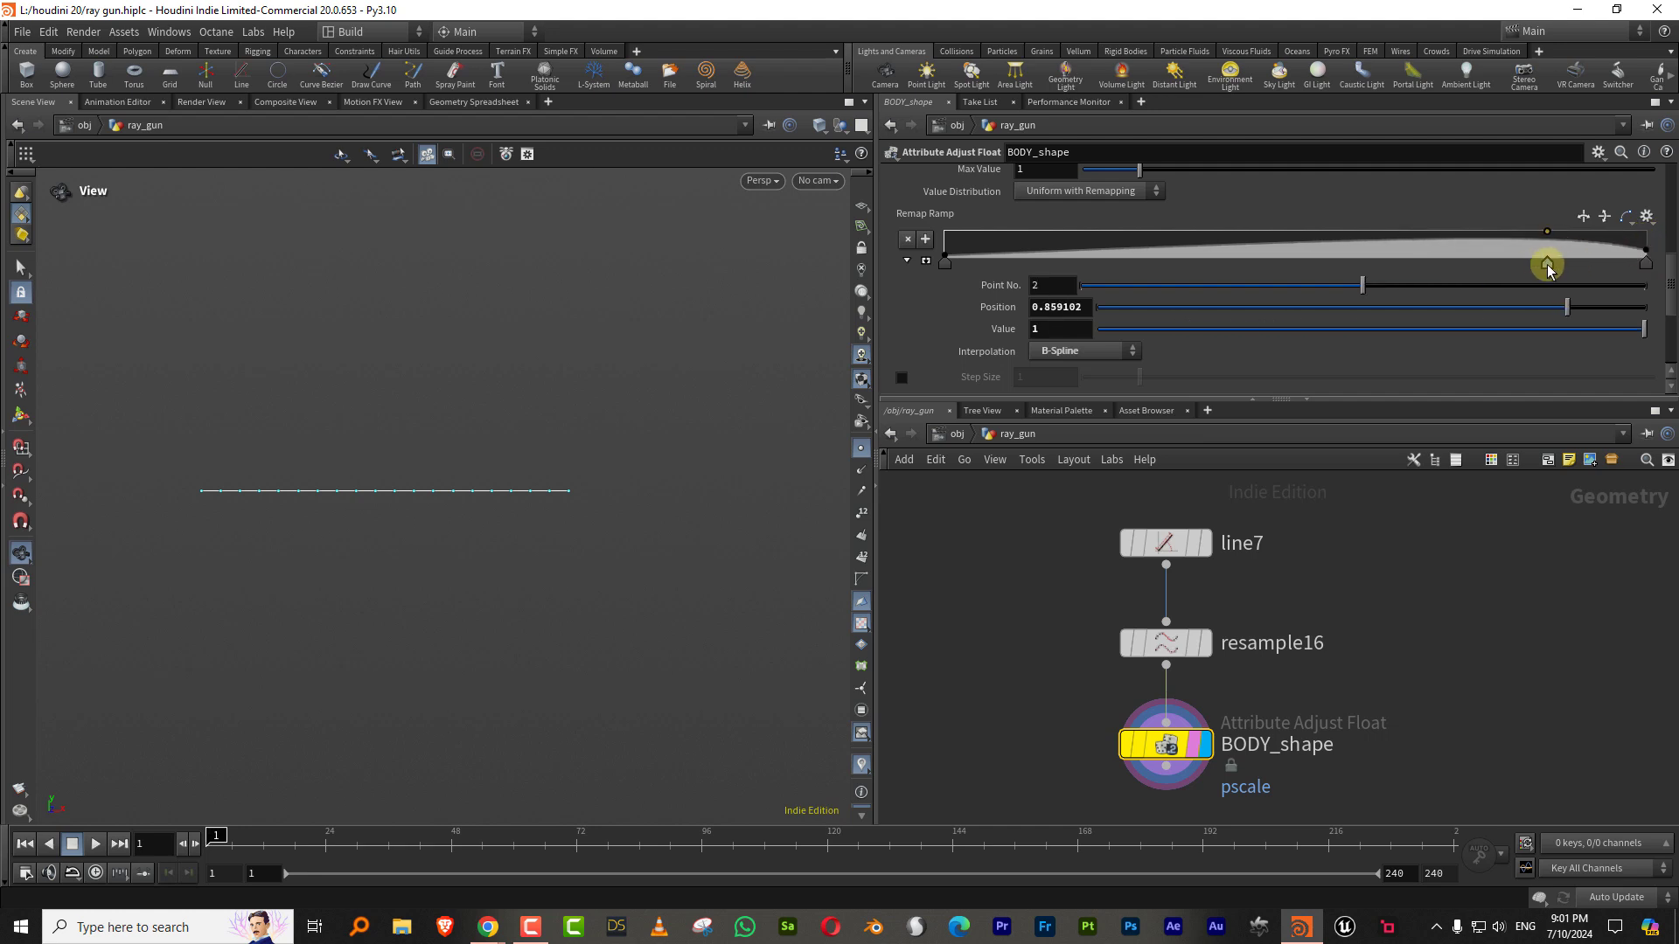
{"action": "middle_click_drag", "start_coordinate": [1158, 817], "coordinate": [1141, 642]}
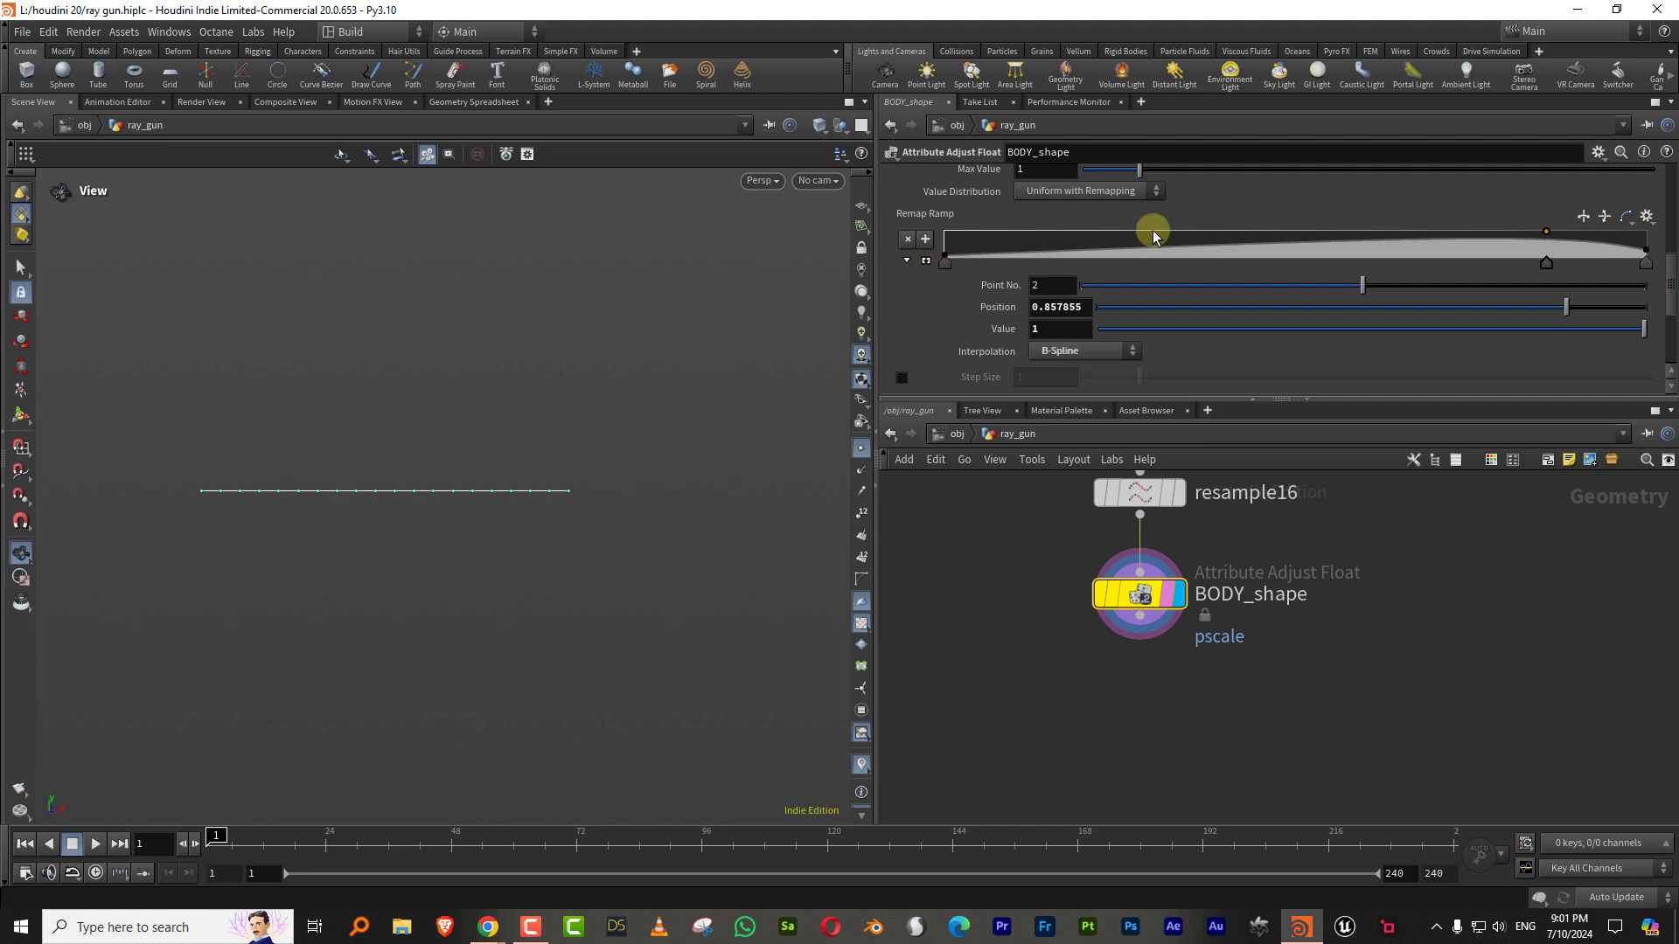
{"action": "key", "text": "Tab"}
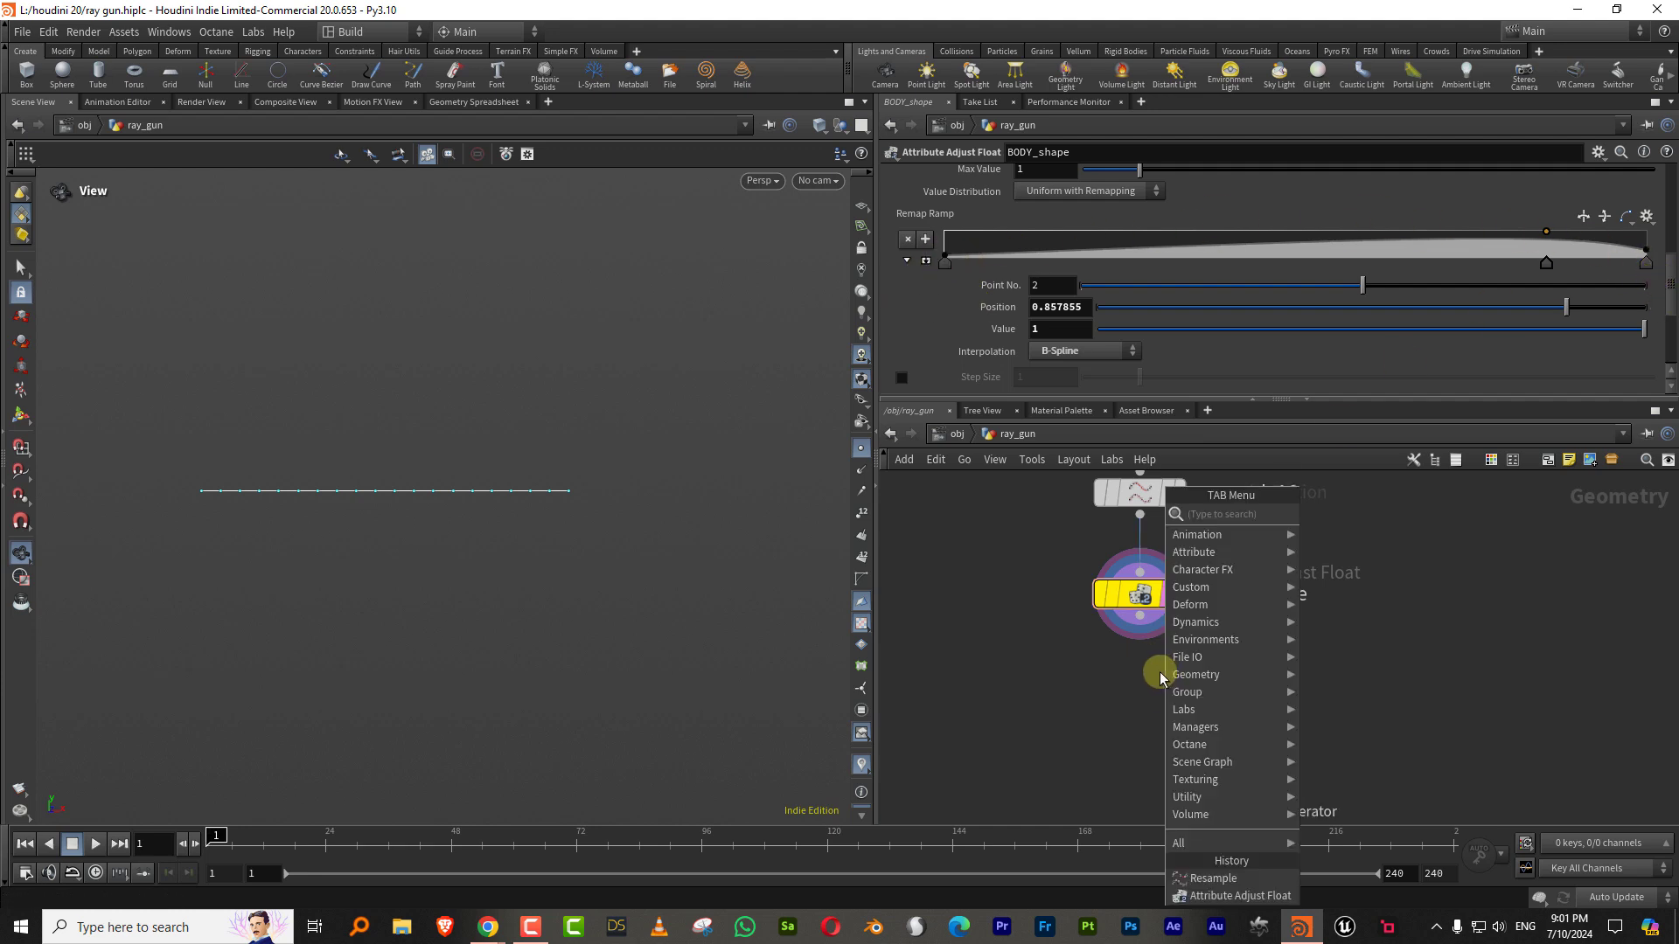
{"action": "type", "text": "wrang"}
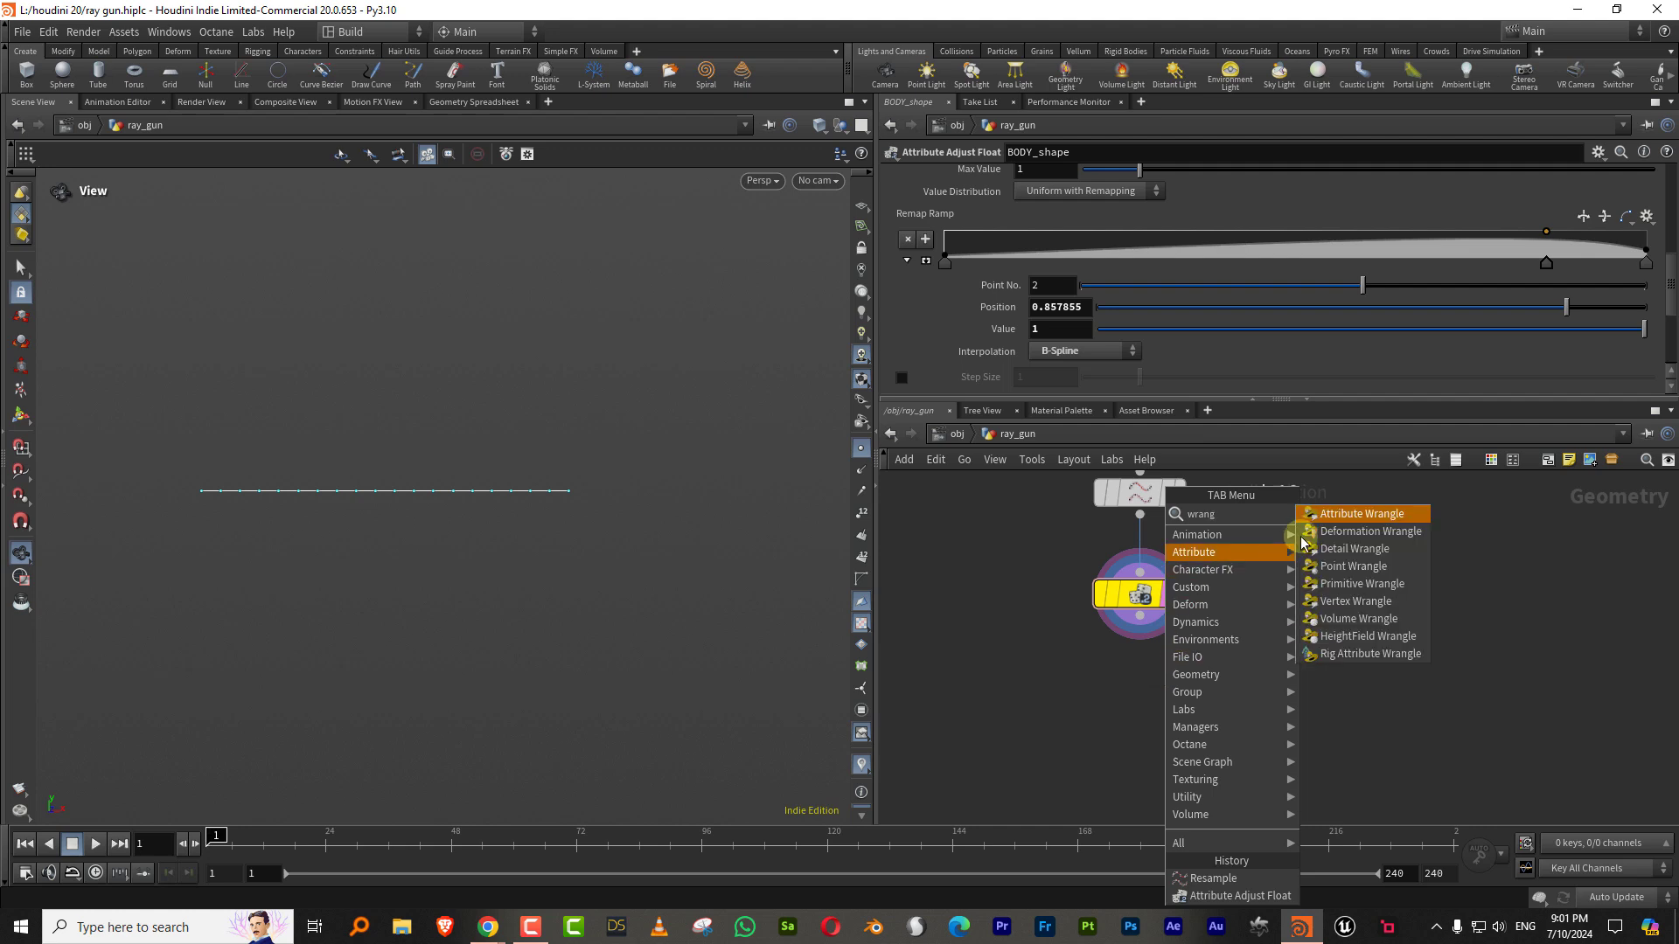
{"action": "left_click", "coordinate": [1327, 516]}
{"action": "left_click", "coordinate": [1145, 726]}
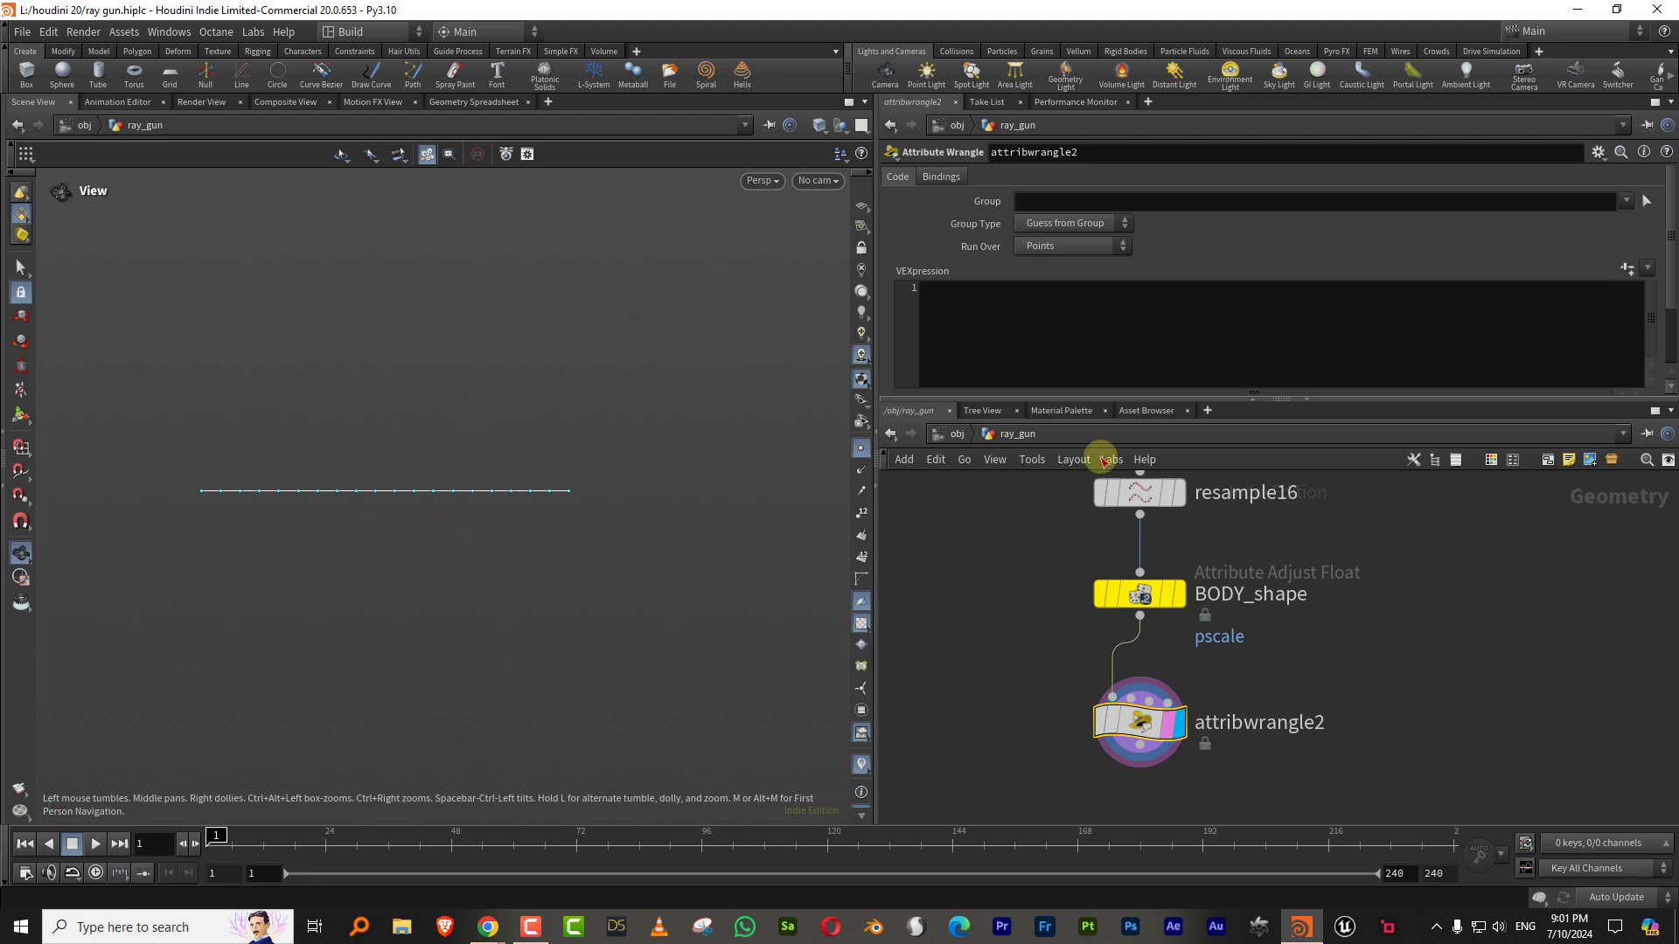
{"action": "left_click", "coordinate": [980, 319]}
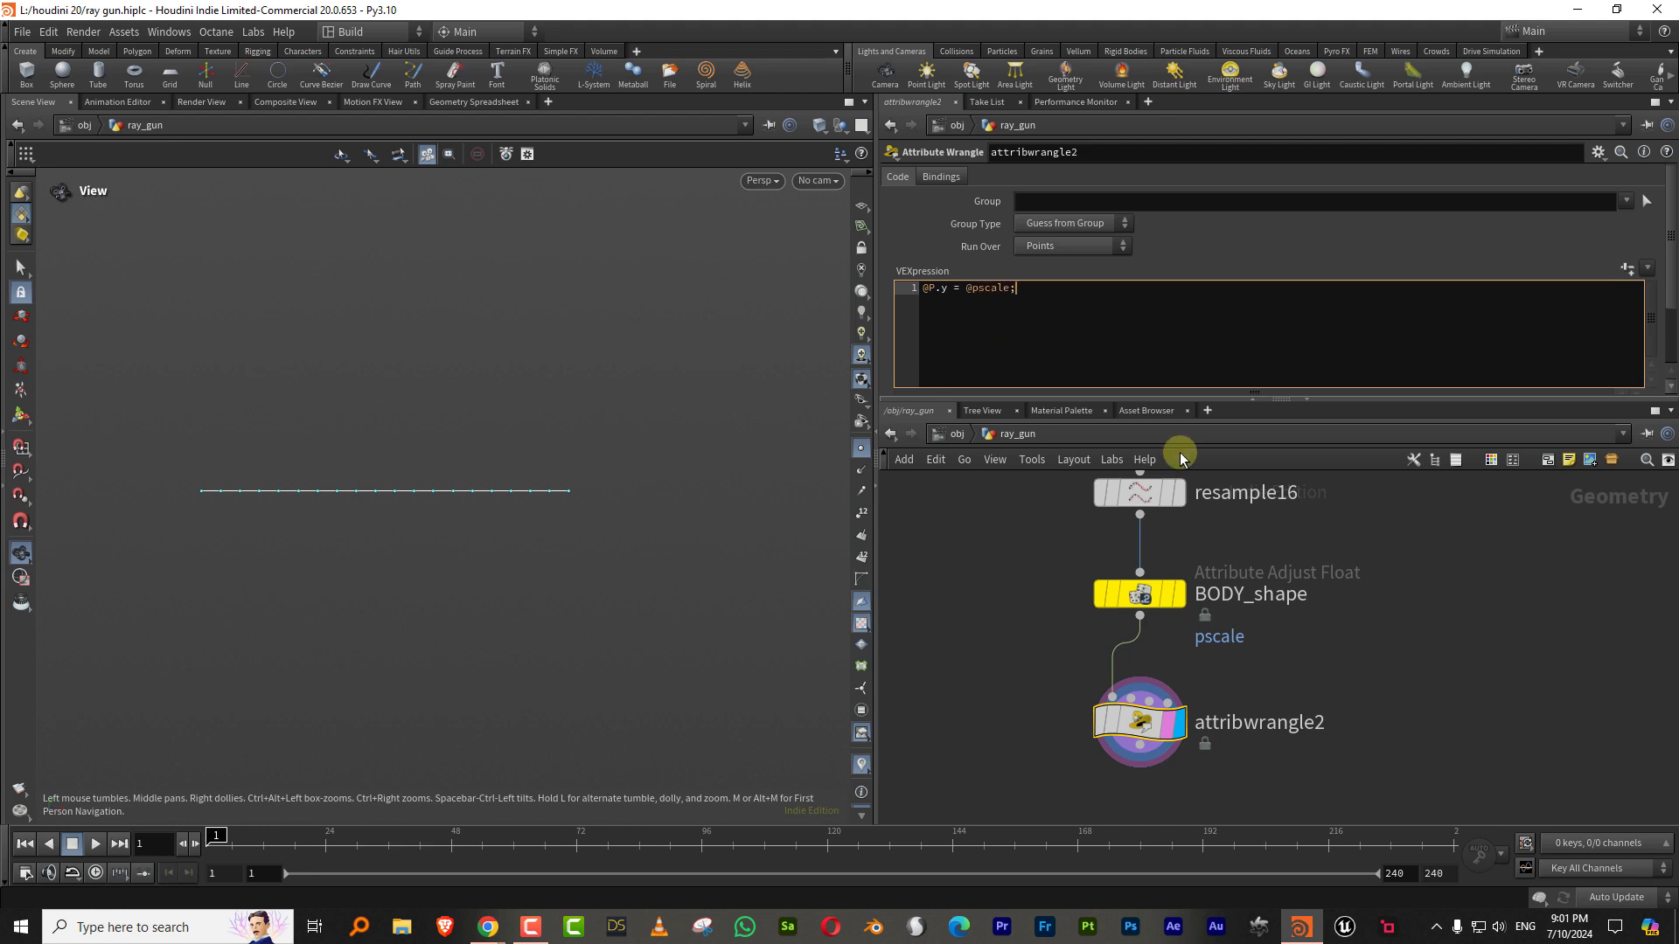
{"action": "left_click", "coordinate": [1006, 565]}
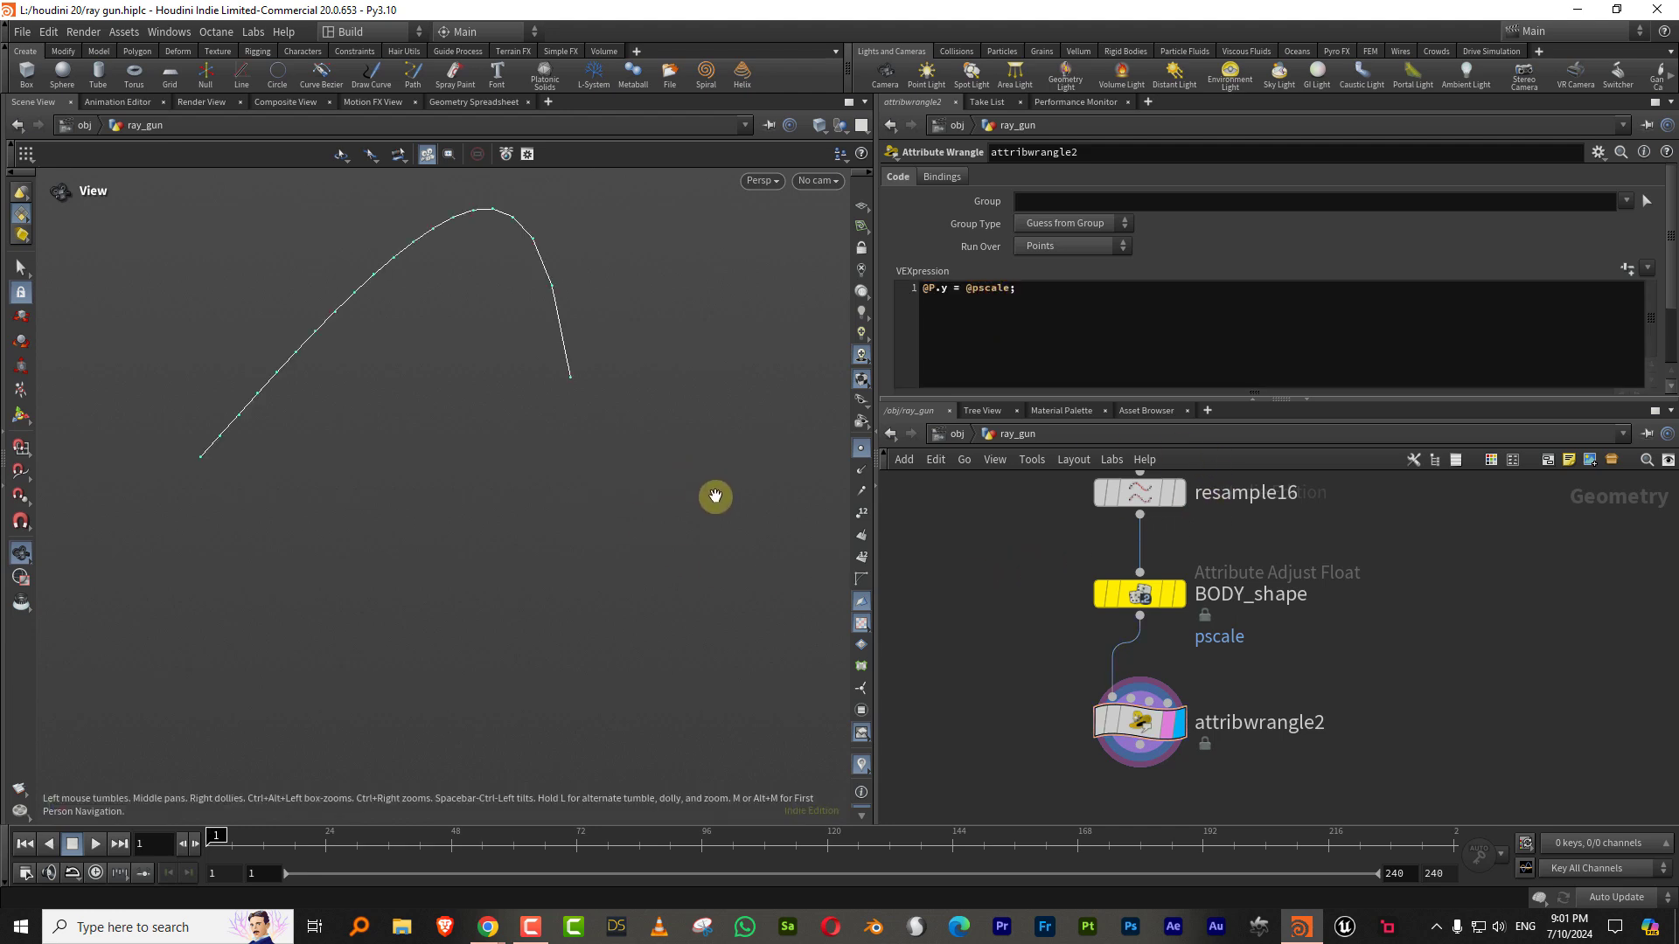
Step: Reduce the remap Max Value of the BODY_shape node to 0.44
{"action": "left_click_drag", "start_coordinate": [1322, 530], "coordinate": [997, 643]}
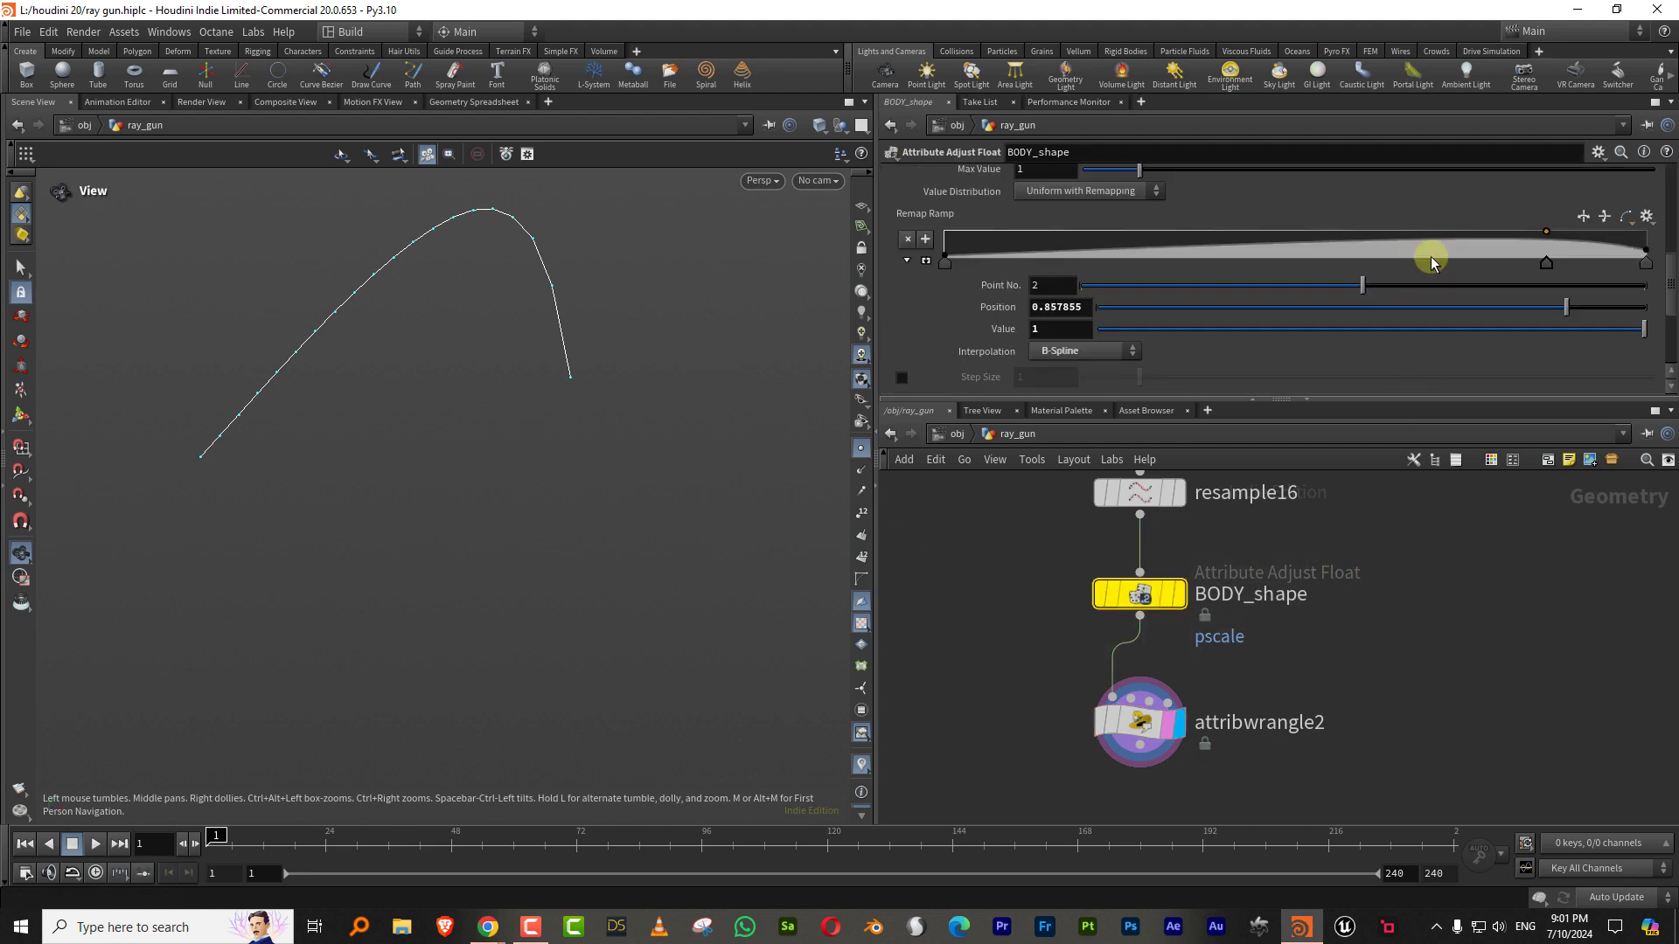
{"action": "scroll", "coordinate": [1670, 274], "scroll_direction": "up", "scroll_amount": 3}
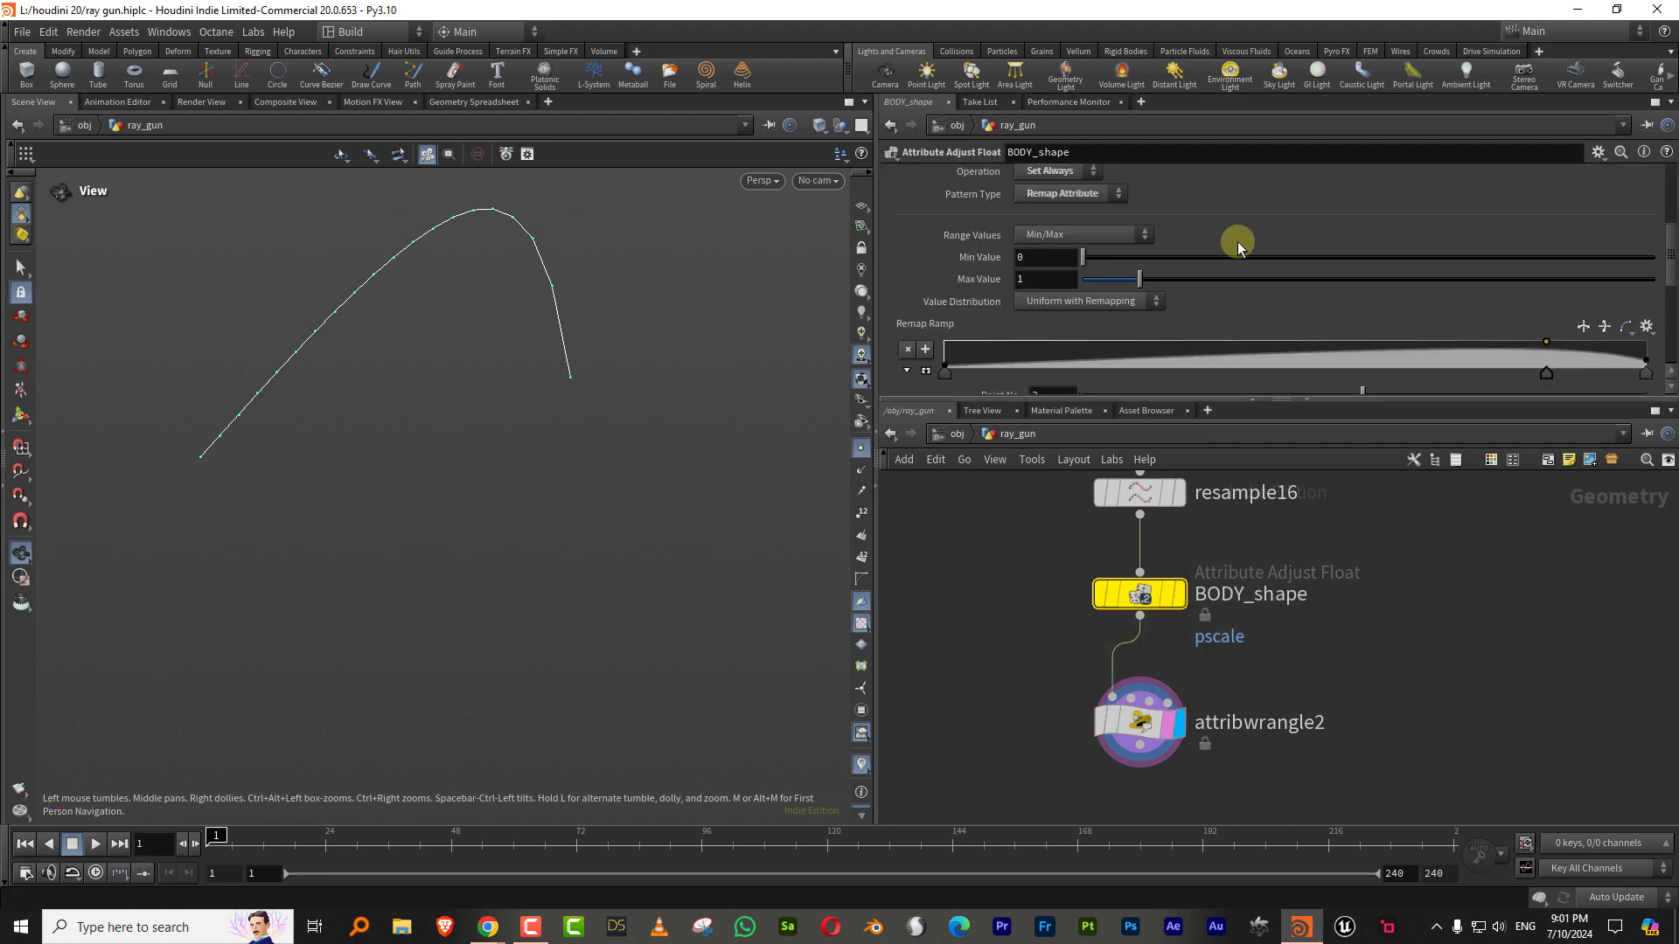
{"action": "left_click_drag", "start_coordinate": [1140, 282], "coordinate": [1108, 282]}
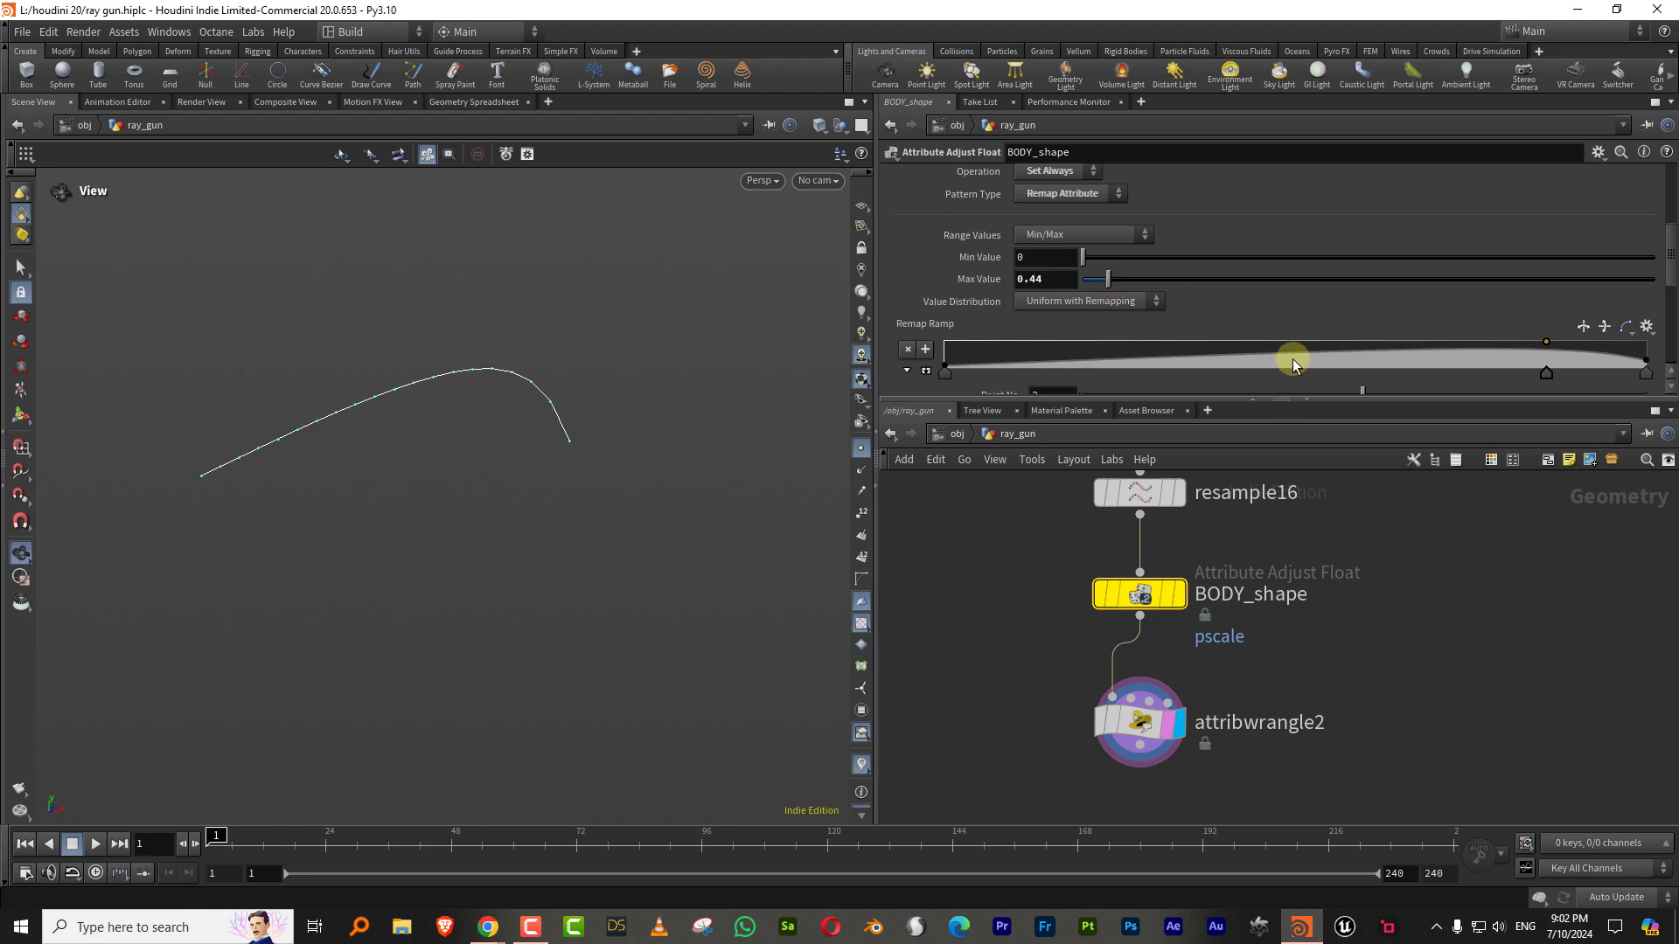
{"action": "mouse_move", "coordinate": [1295, 365]}
{"action": "left_mouse_down"}
{"action": "mouse_move", "coordinate": [1304, 349]}
{"action": "mouse_move", "coordinate": [1408, 656]}
{"action": "left_mouse_up"}
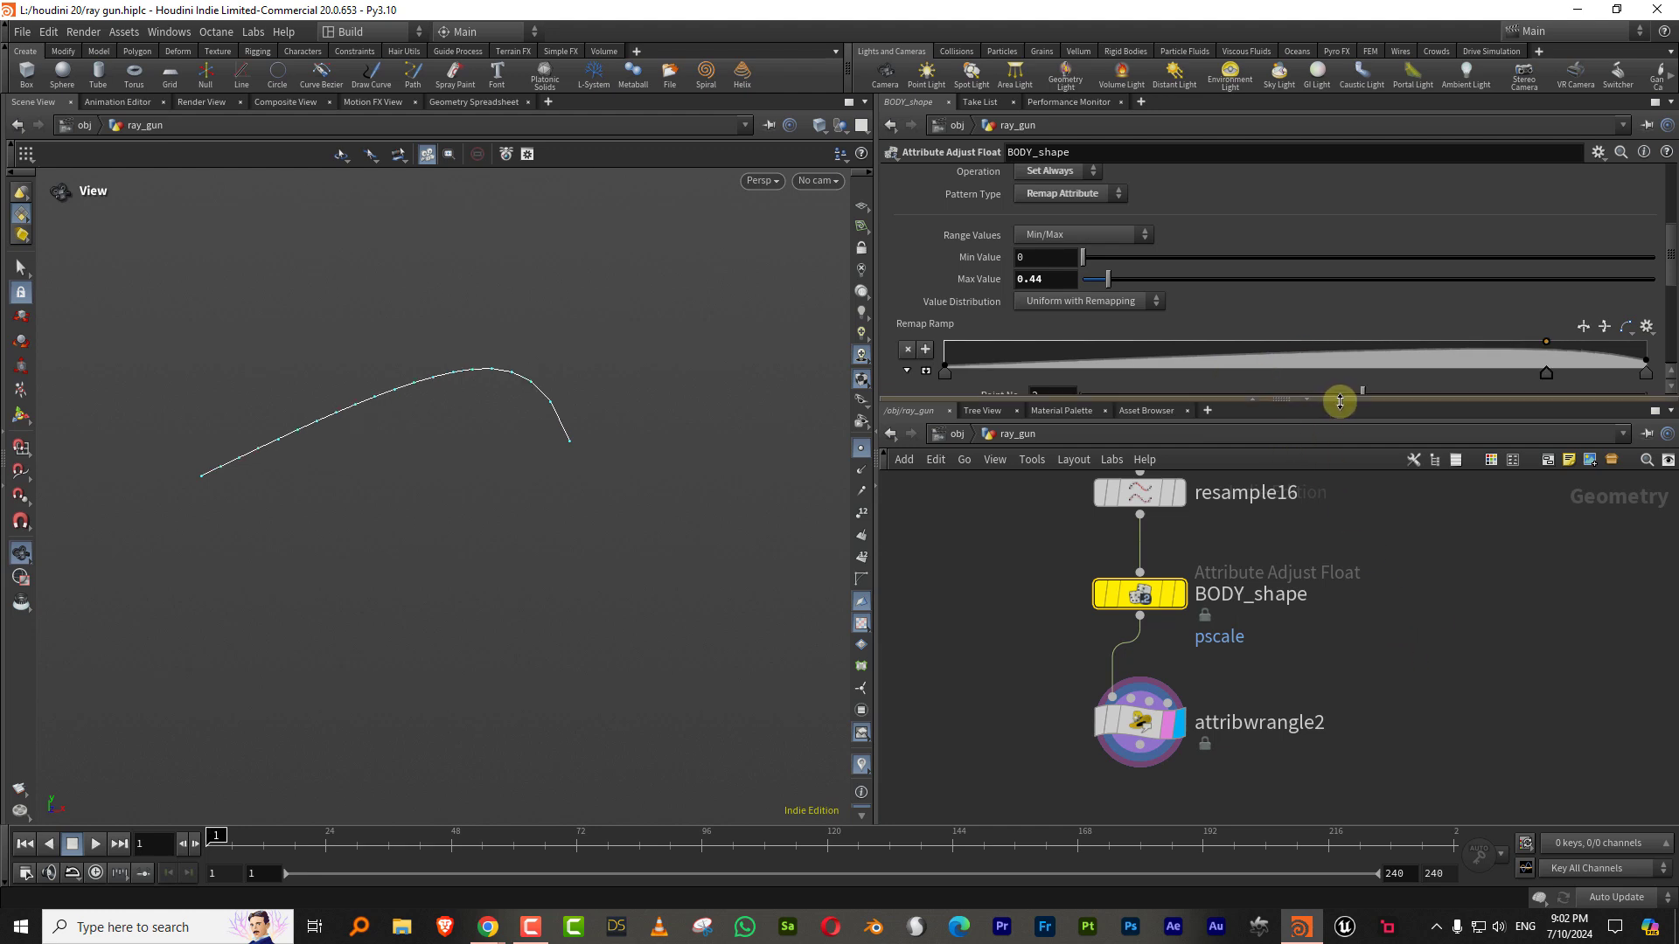
Step: Add a Revolve node below attribwrangle2, leaving space between them
{"action": "left_click_drag", "start_coordinate": [1340, 401], "coordinate": [1340, 302]}
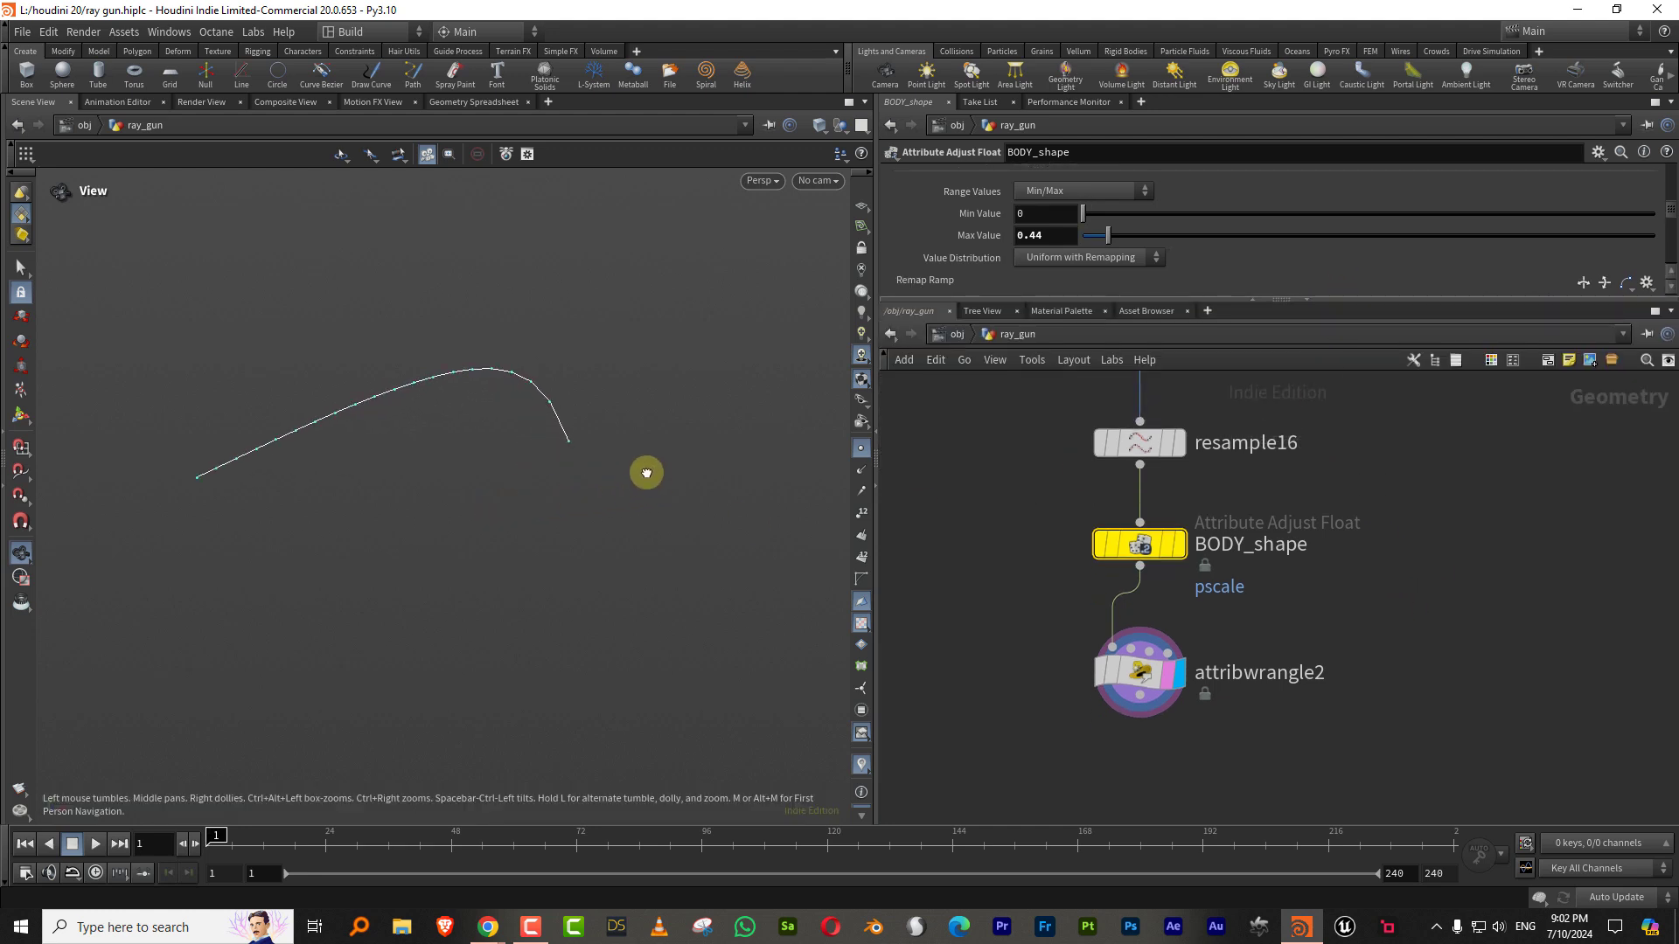
{"action": "middle_click_drag", "start_coordinate": [1201, 694], "coordinate": [1191, 565]}
{"action": "key", "text": "Tab"}
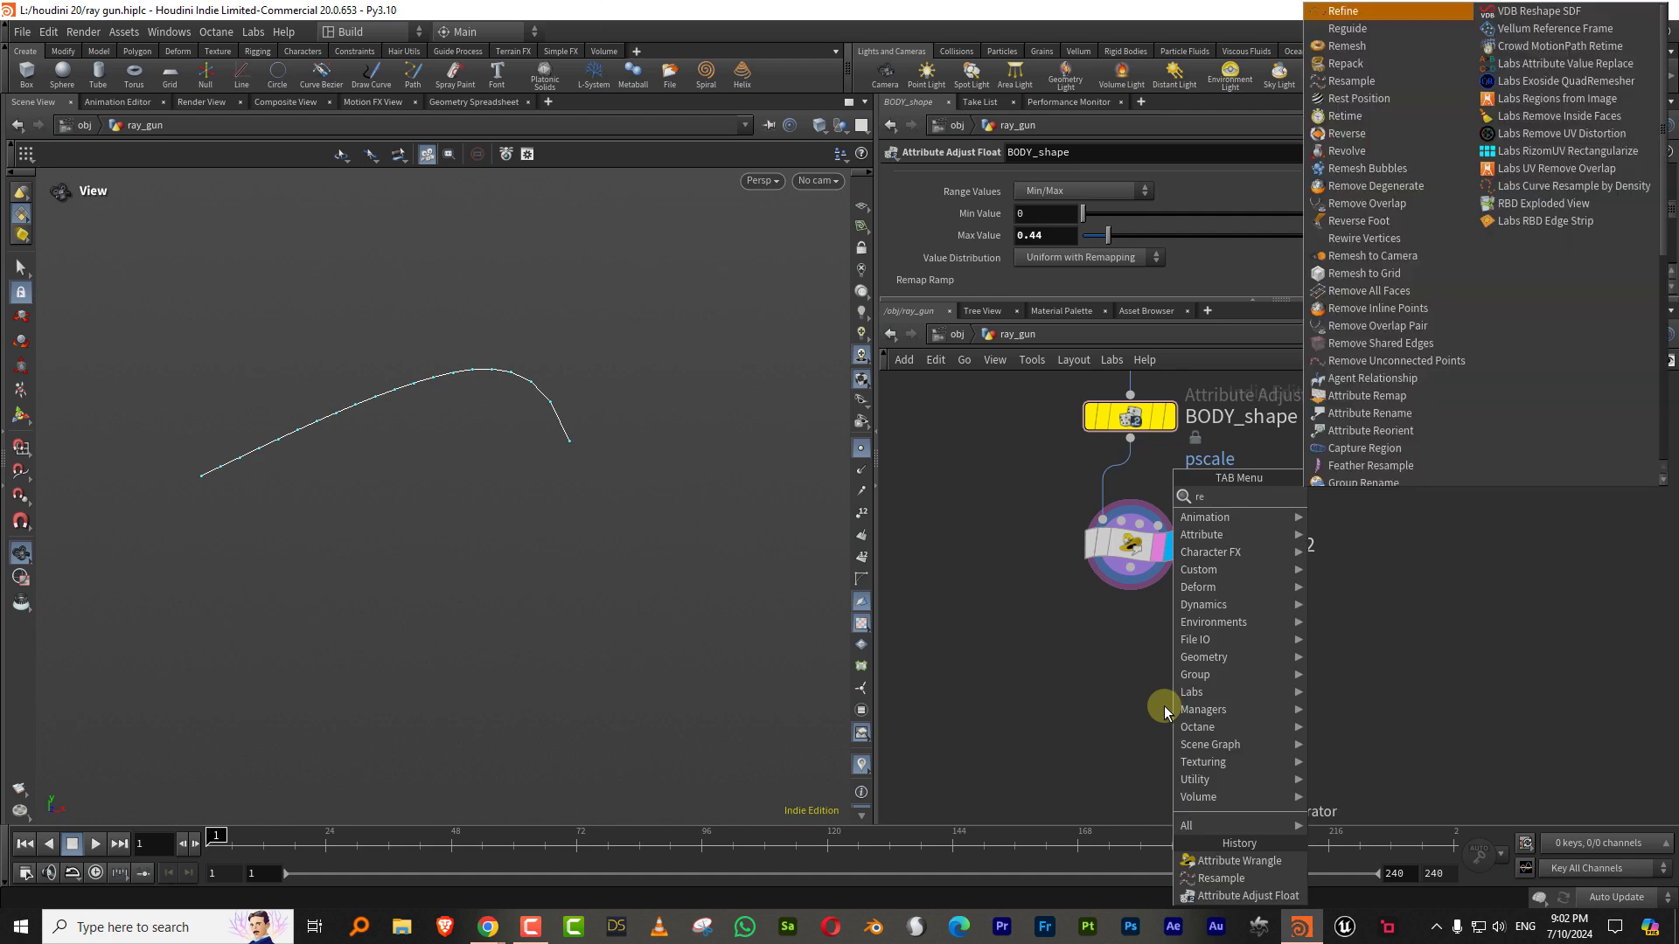
{"action": "type", "text": "revolve"}
{"action": "key", "text": "Return"}
{"action": "middle_click_drag", "start_coordinate": [1156, 637], "coordinate": [1189, 591]}
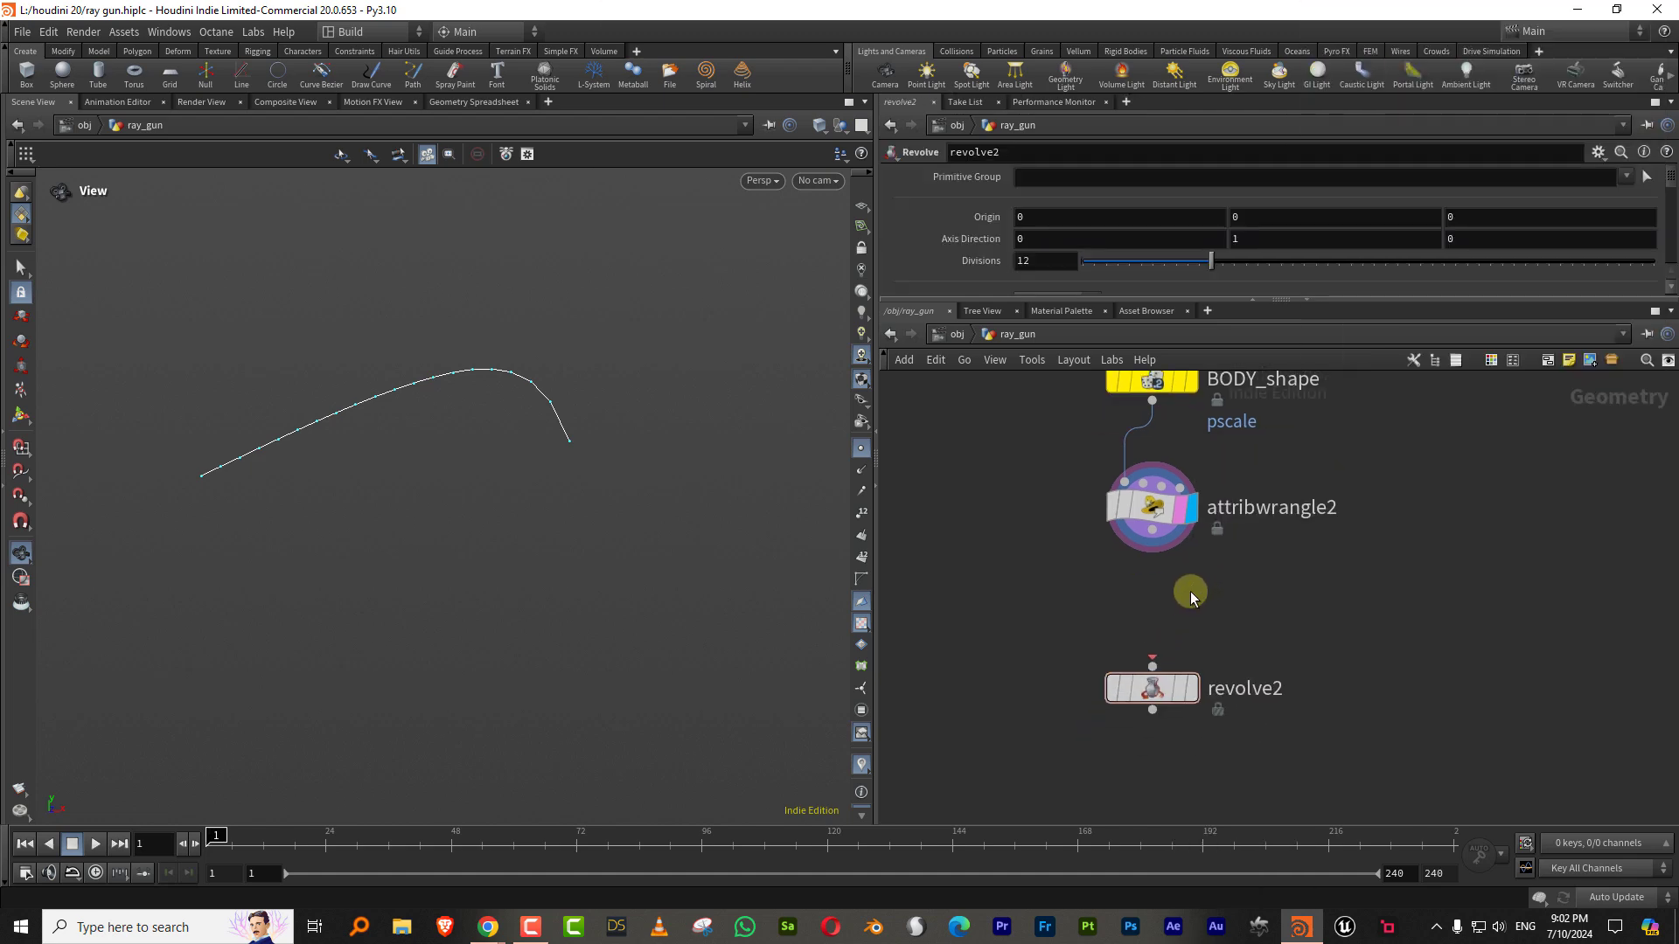
Step: Add a Resample node between attribwrangle2 and revolve2, fed by the wrangle's output
{"action": "key", "text": "Tab"}
{"action": "type", "text": "rea"}
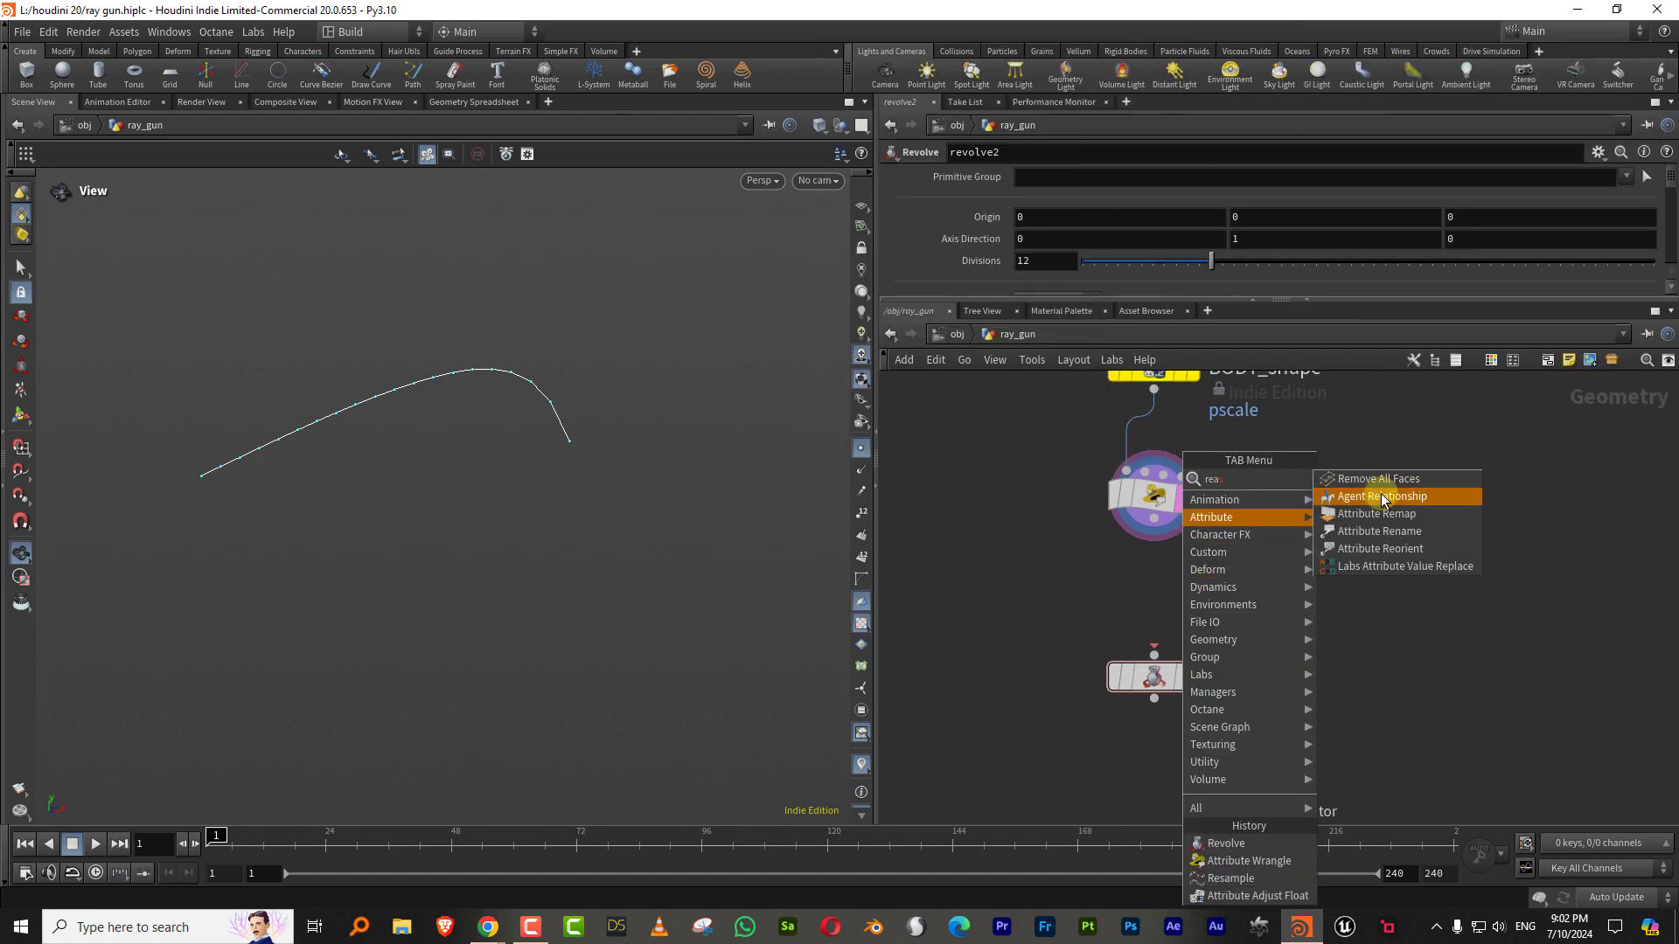
{"action": "key", "text": "BackSpace"}
{"action": "type", "text": "sam"}
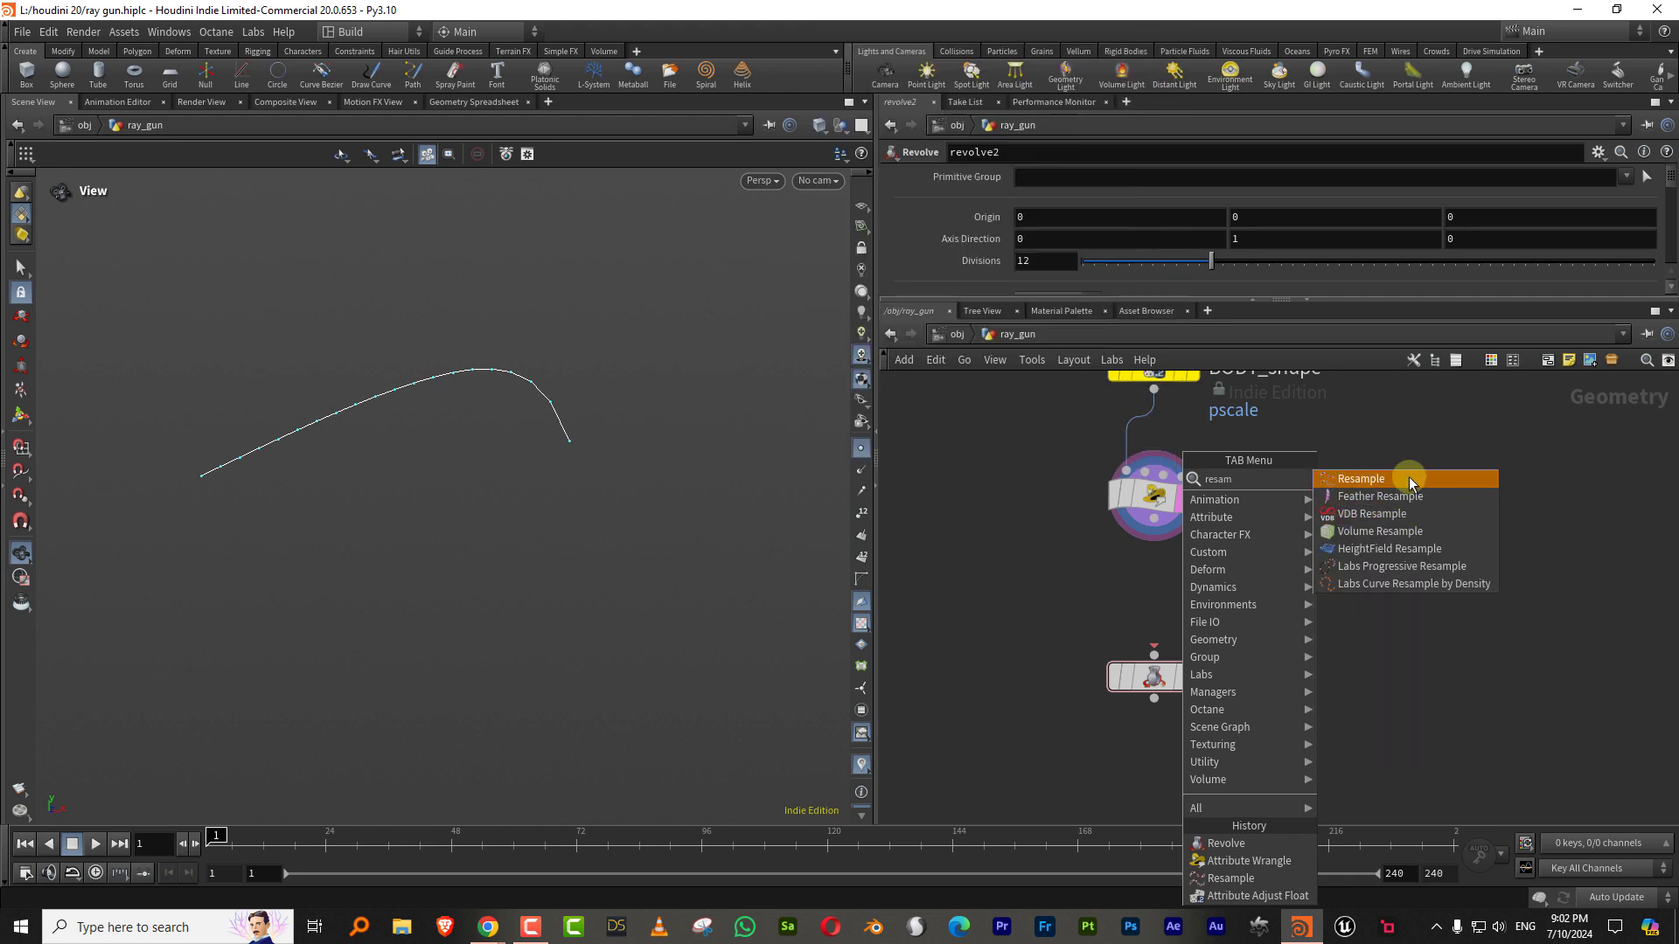
{"action": "left_click", "coordinate": [1382, 478]}
{"action": "left_click", "coordinate": [1146, 595]}
Step: On the resample17 node, disable Maximum Segment Length and enable Maximum Segments with 8 segments
{"action": "left_click_drag", "start_coordinate": [1674, 266], "coordinate": [1675, 200]}
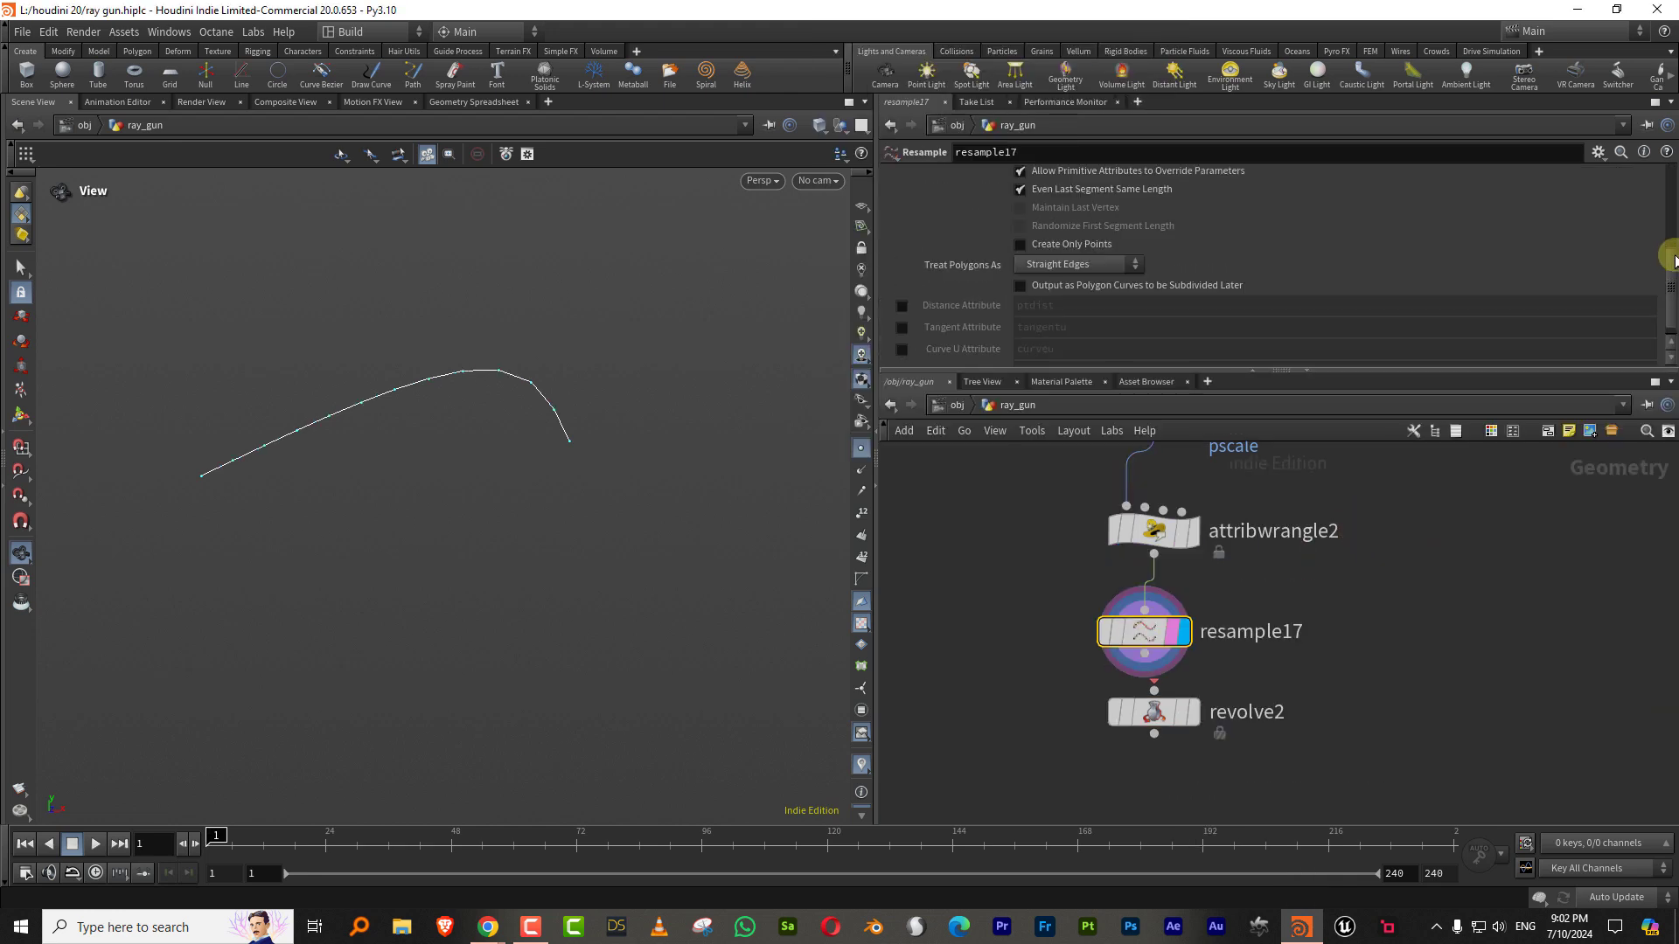
{"action": "left_click", "coordinate": [1047, 265]}
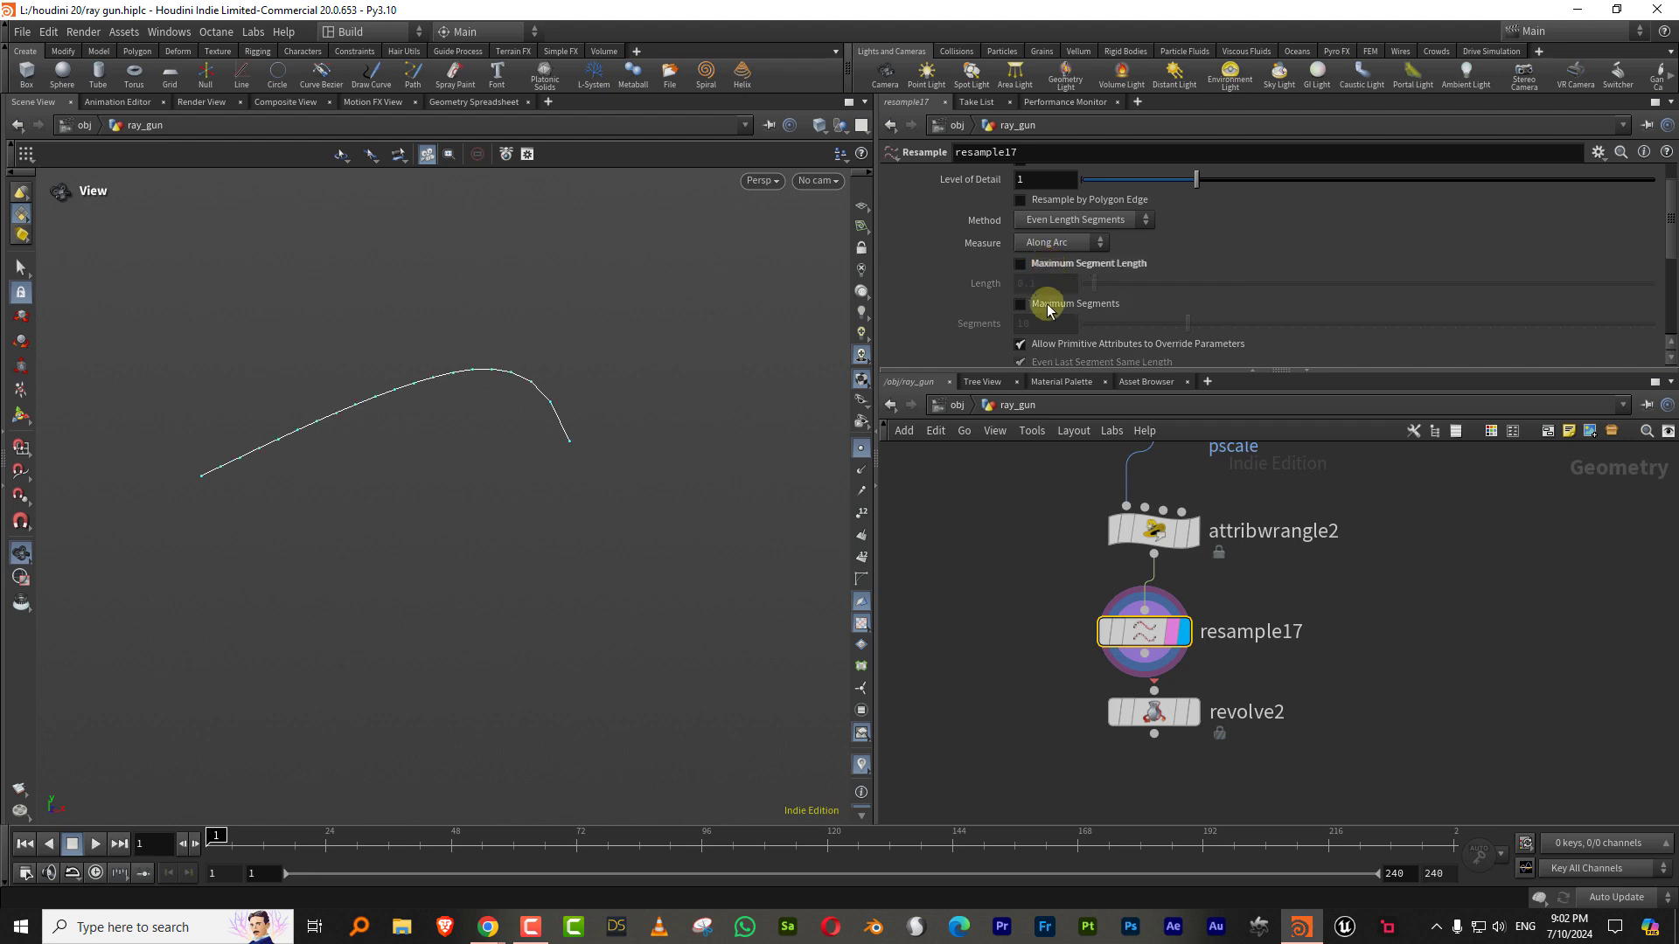
{"action": "left_click", "coordinate": [1045, 303]}
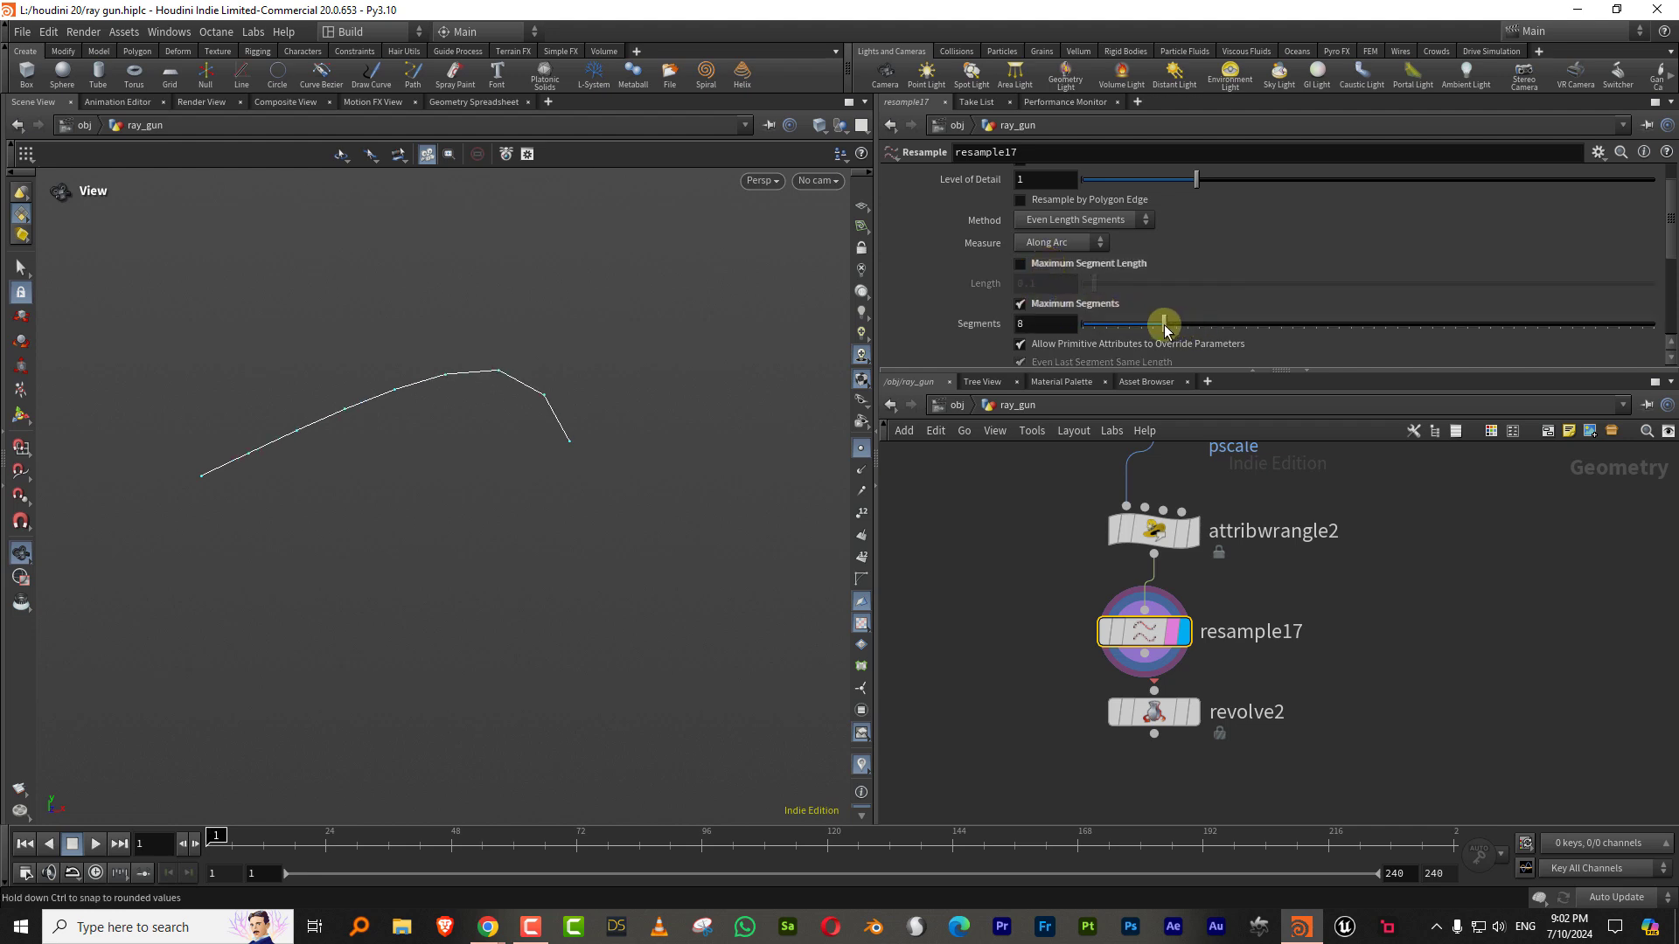
{"action": "left_click_drag", "start_coordinate": [1167, 326], "coordinate": [1162, 334]}
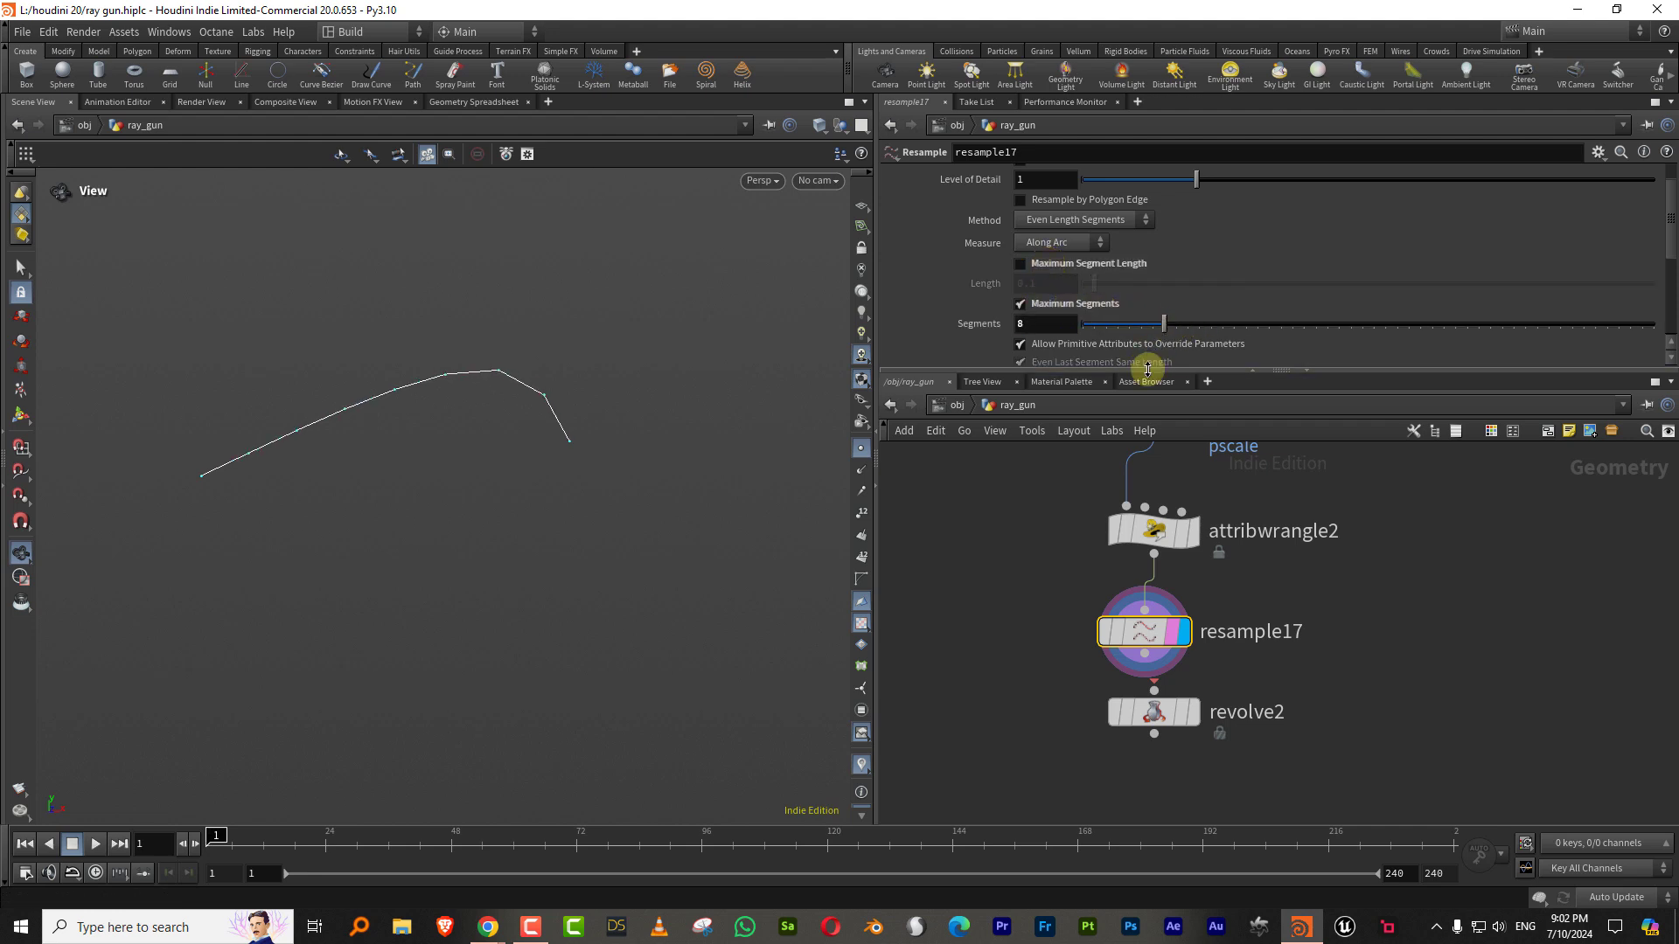
Step: Move revolve2 further below resample17, connect the two nodes, and display and select revolve2
{"action": "left_click_drag", "start_coordinate": [1244, 371], "coordinate": [1255, 253]}
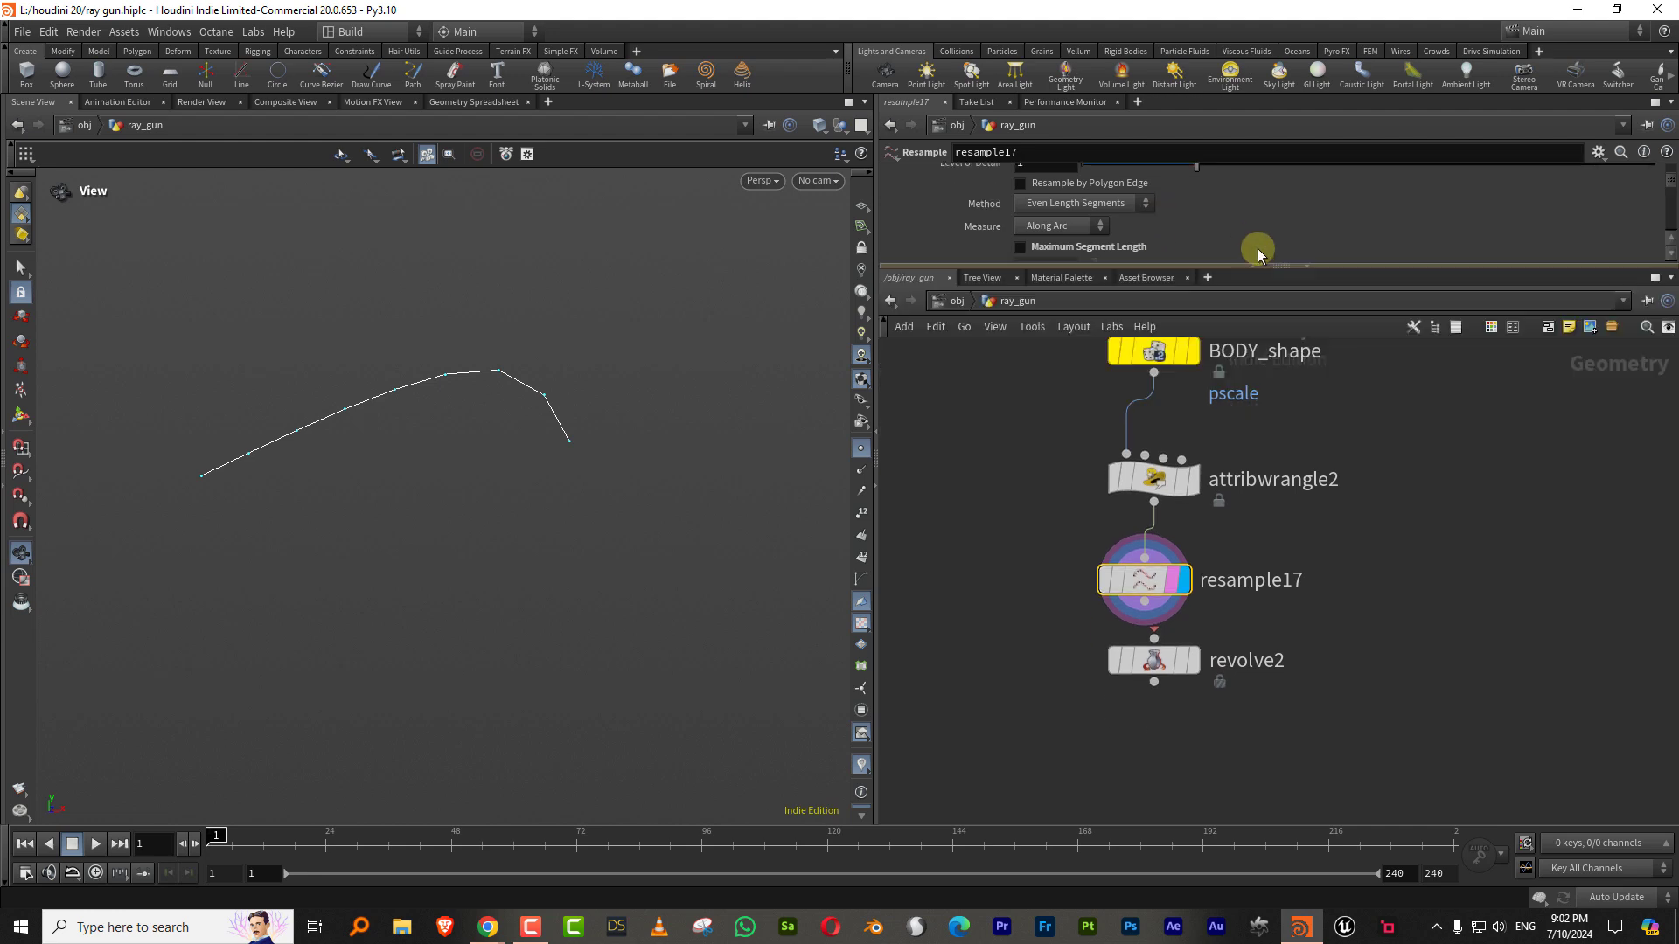
{"action": "middle_click_drag", "start_coordinate": [1254, 604], "coordinate": [1256, 420]}
{"action": "left_click_drag", "start_coordinate": [1162, 488], "coordinate": [1144, 535]}
{"action": "left_click", "coordinate": [1186, 553]}
{"action": "left_click", "coordinate": [1159, 553]}
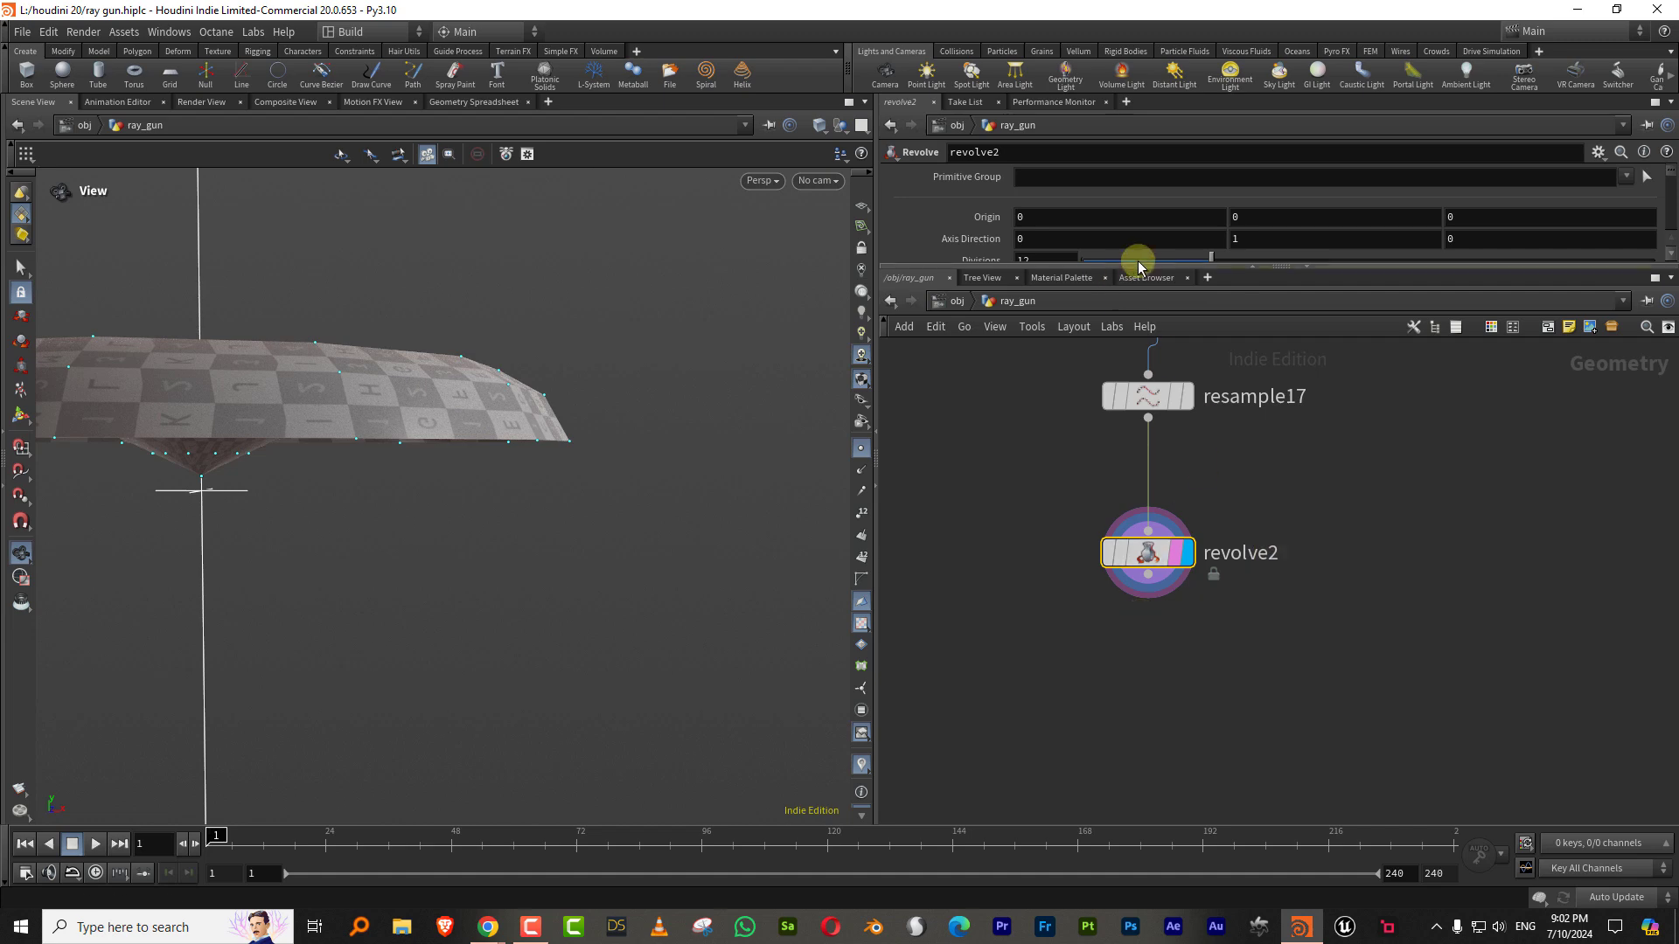
Step: Set revolve2's Axis Direction to 1, 0, 0 so the profile revolves around the X axis
{"action": "left_click_drag", "start_coordinate": [1143, 265], "coordinate": [1143, 399]}
{"action": "left_click", "coordinate": [1018, 236]}
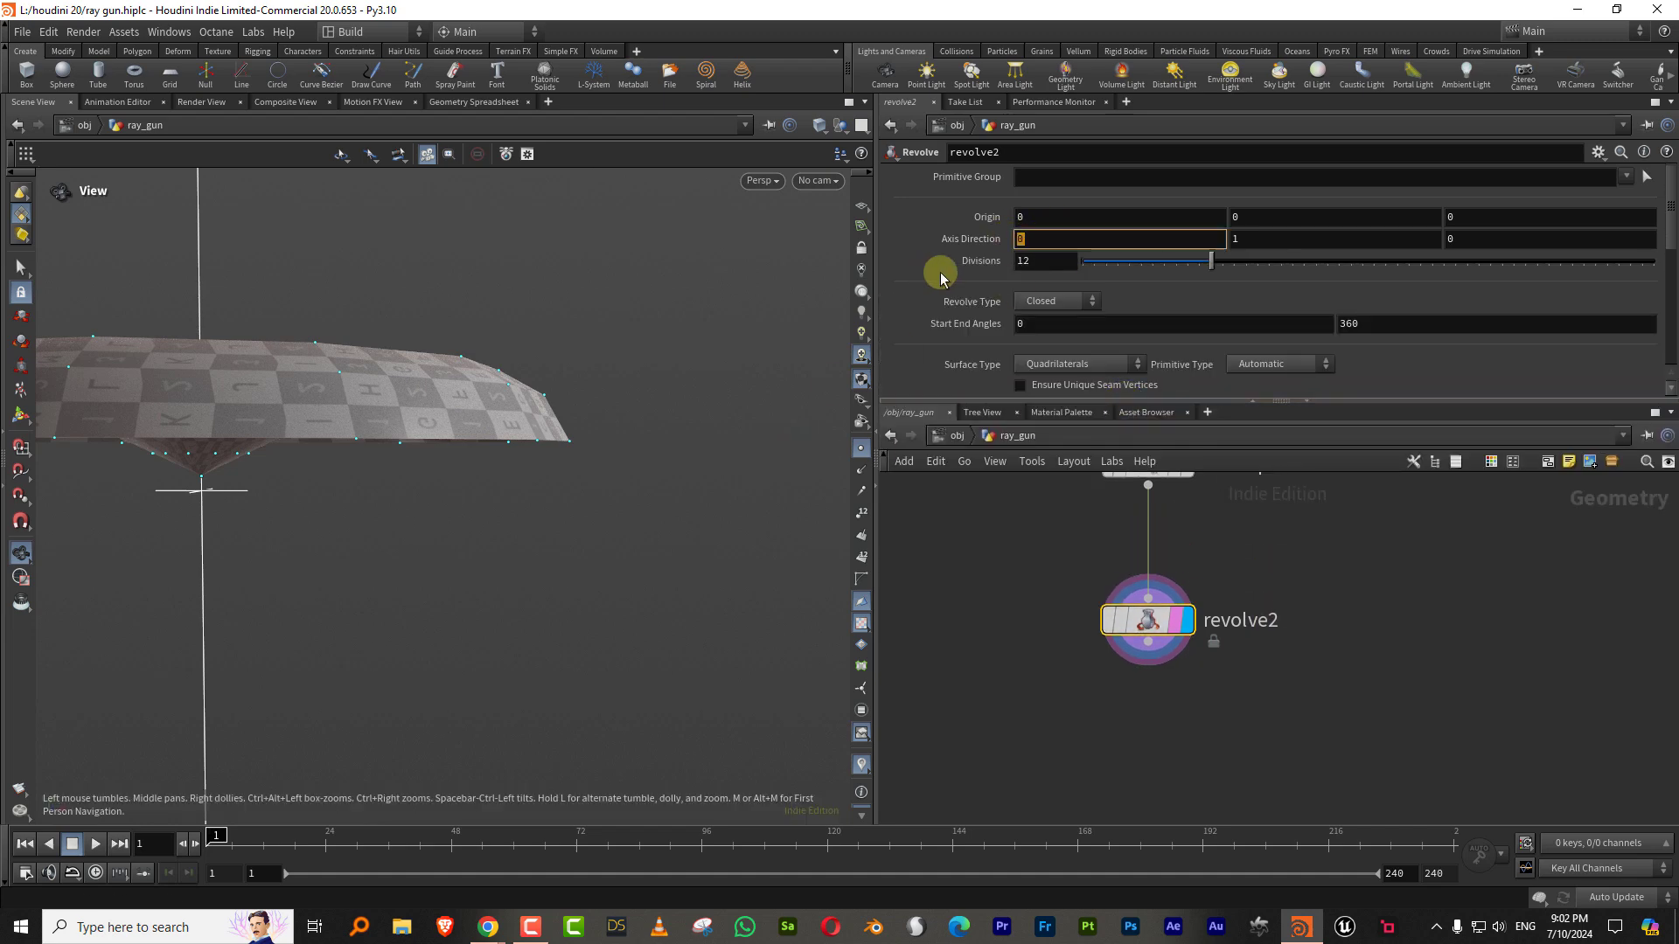
{"action": "type", "text": "1"}
{"action": "key", "text": "Tab"}
{"action": "type", "text": "0"}
{"action": "key", "text": "Return"}
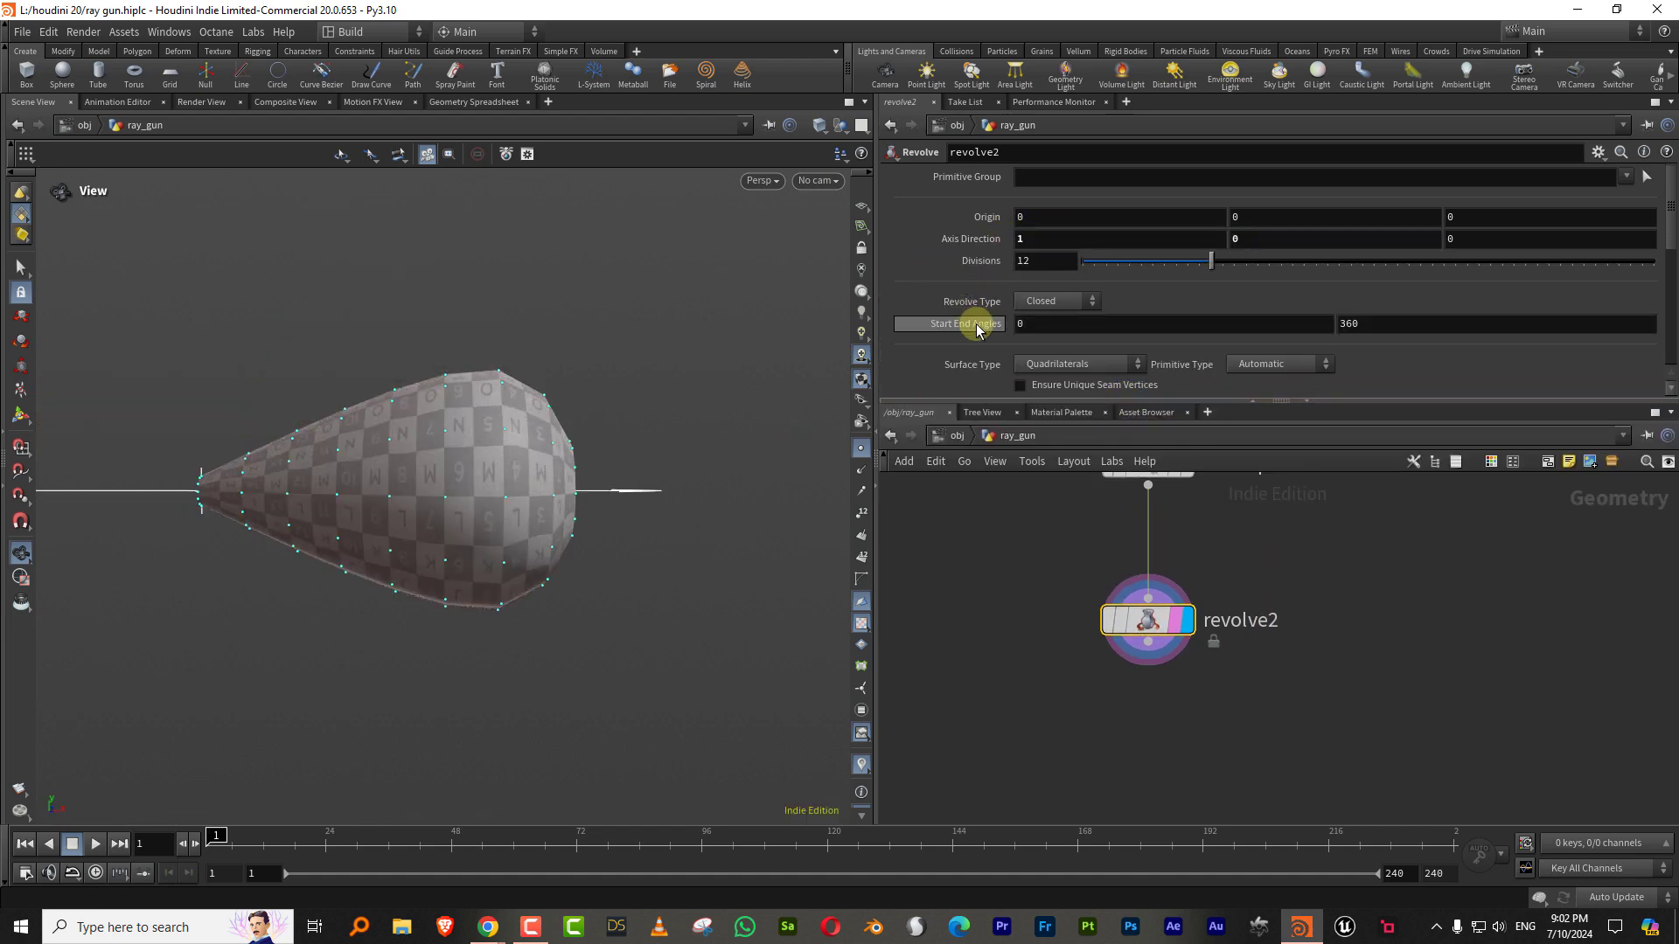
{"action": "mouse_move", "coordinate": [650, 453]}
{"action": "left_mouse_down"}
{"action": "mouse_move", "coordinate": [423, 480]}
{"action": "mouse_move", "coordinate": [647, 465]}
{"action": "left_mouse_up"}
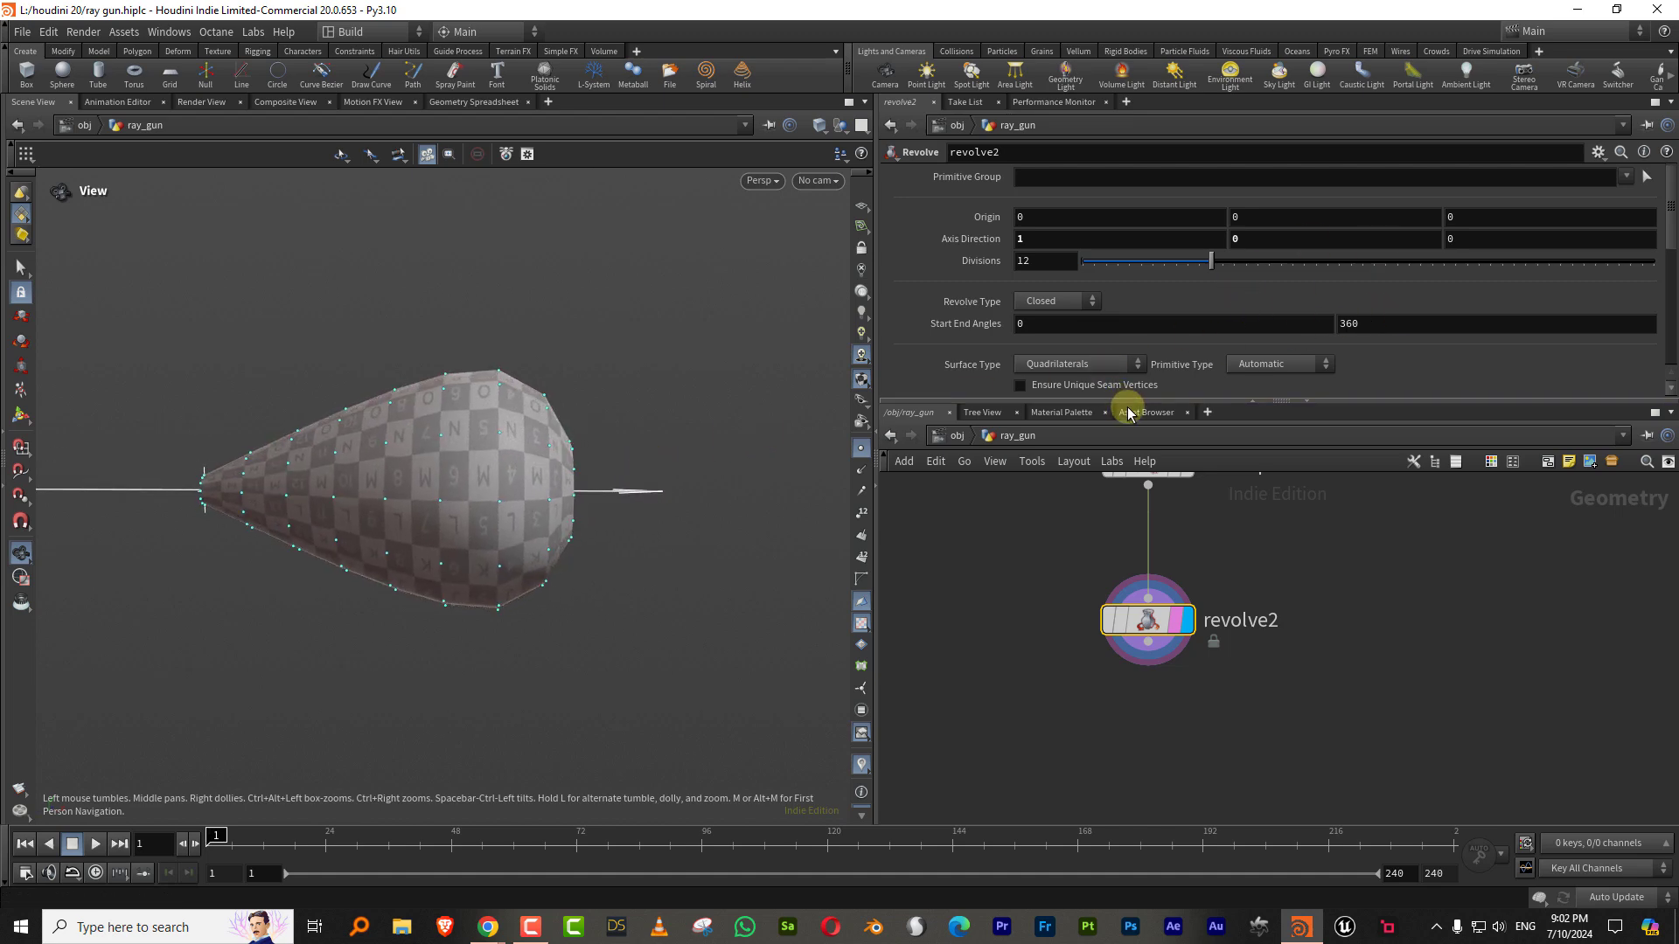
Step: Add a PolyCap node below revolve2 for closing the open ends of the body
{"action": "left_click_drag", "start_coordinate": [1135, 401], "coordinate": [1141, 382]}
{"action": "left_click_drag", "start_coordinate": [463, 507], "coordinate": [372, 438]}
{"action": "right_click_drag", "start_coordinate": [373, 438], "coordinate": [453, 436]}
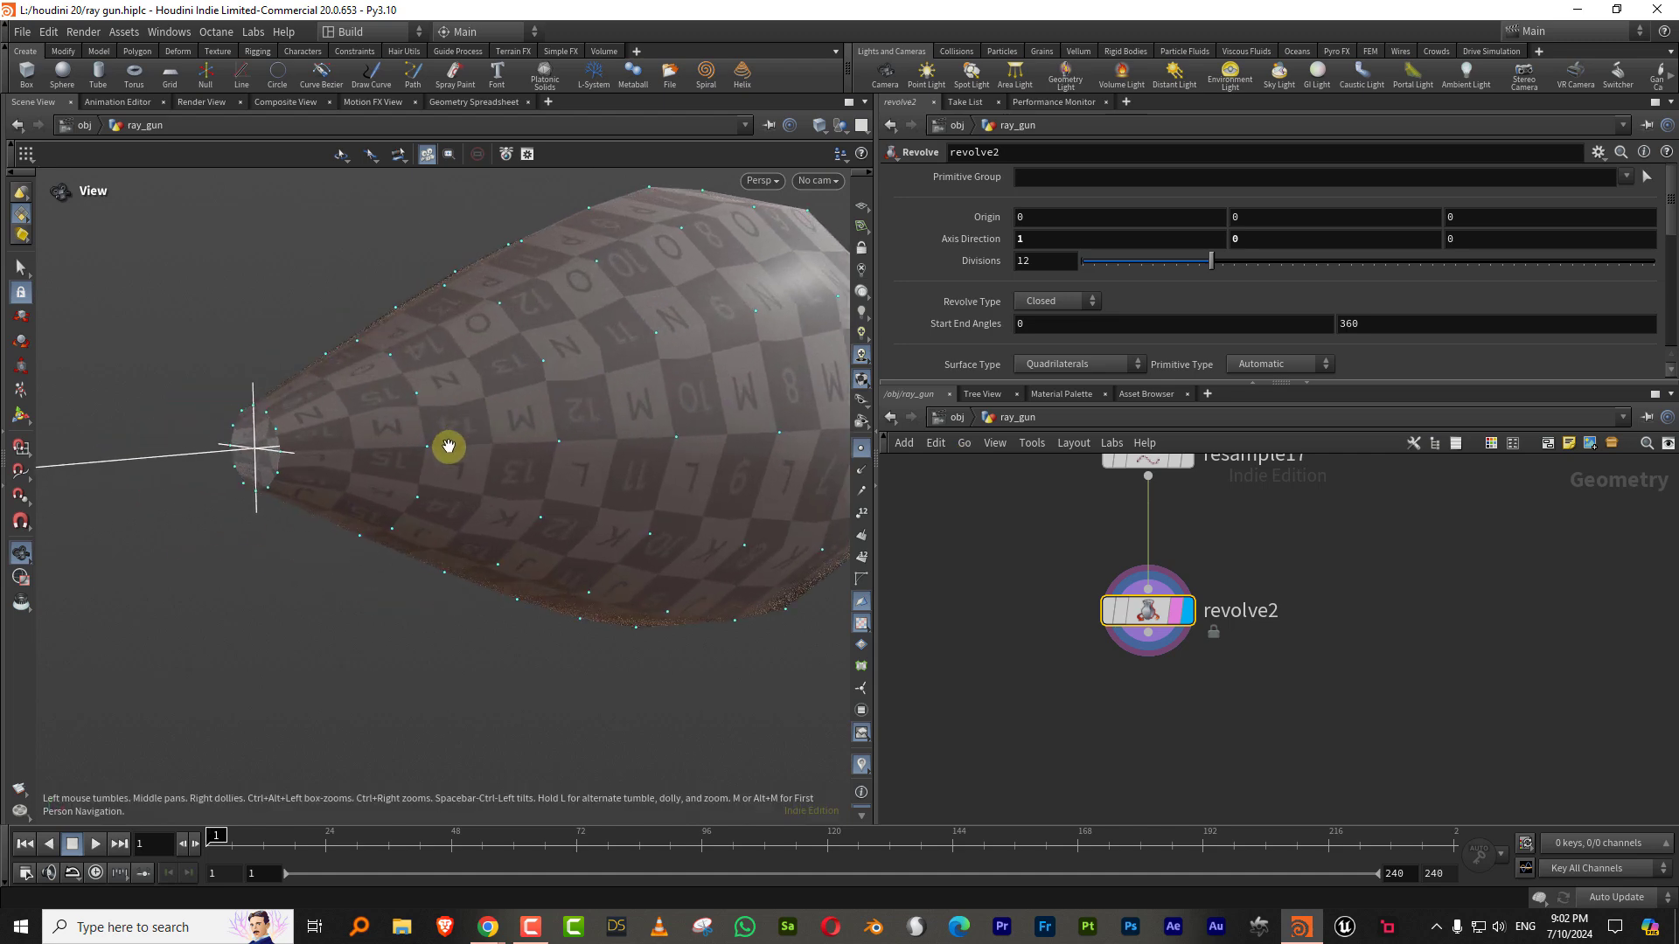
{"action": "mouse_move", "coordinate": [449, 447]}
{"action": "left_mouse_down"}
{"action": "mouse_move", "coordinate": [405, 450]}
{"action": "mouse_move", "coordinate": [465, 454]}
{"action": "mouse_move", "coordinate": [420, 451]}
{"action": "left_mouse_up"}
{"action": "key", "text": "Tab"}
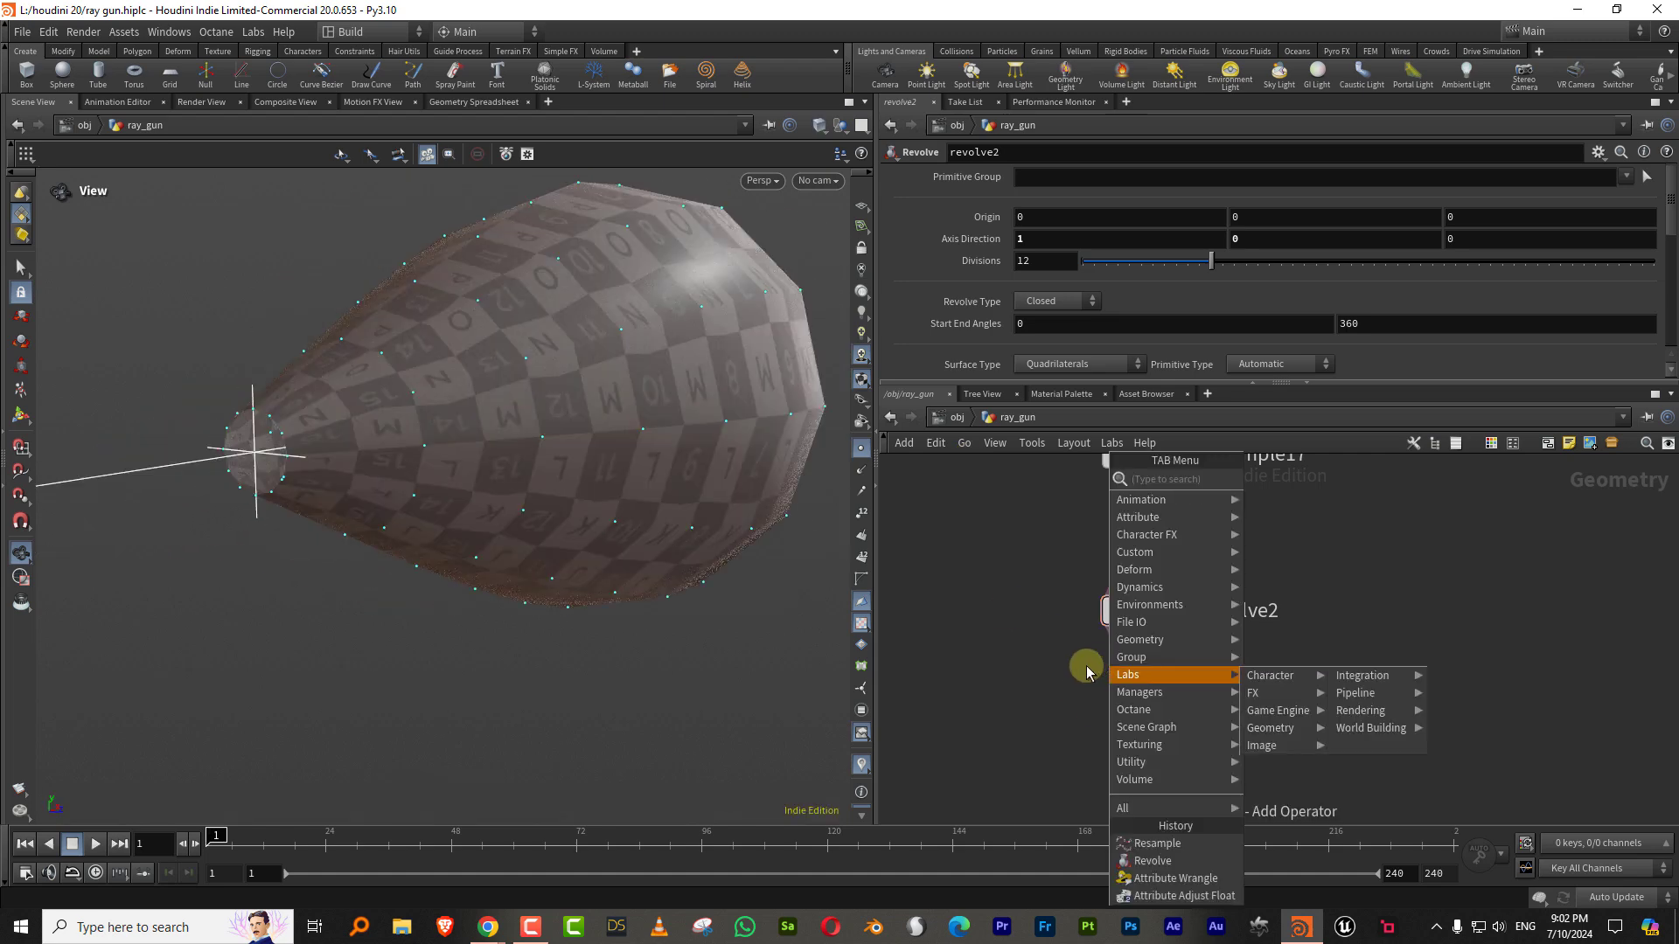
{"action": "type", "text": "polyca"}
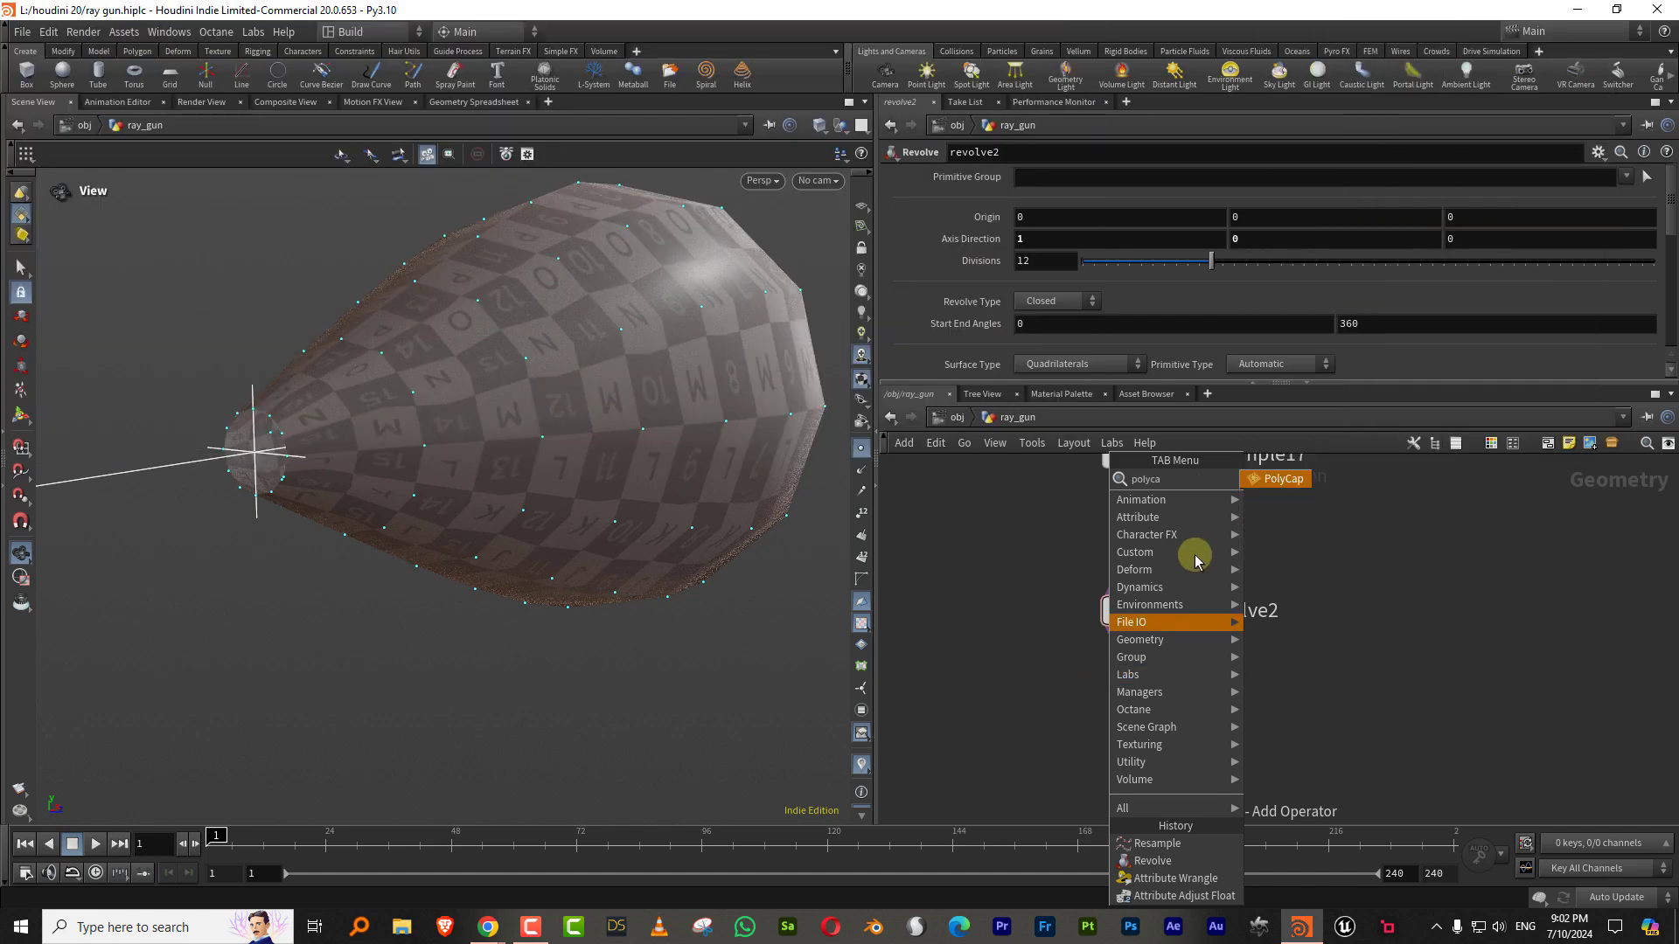
{"action": "left_click", "coordinate": [1279, 483]}
{"action": "left_click", "coordinate": [1145, 725]}
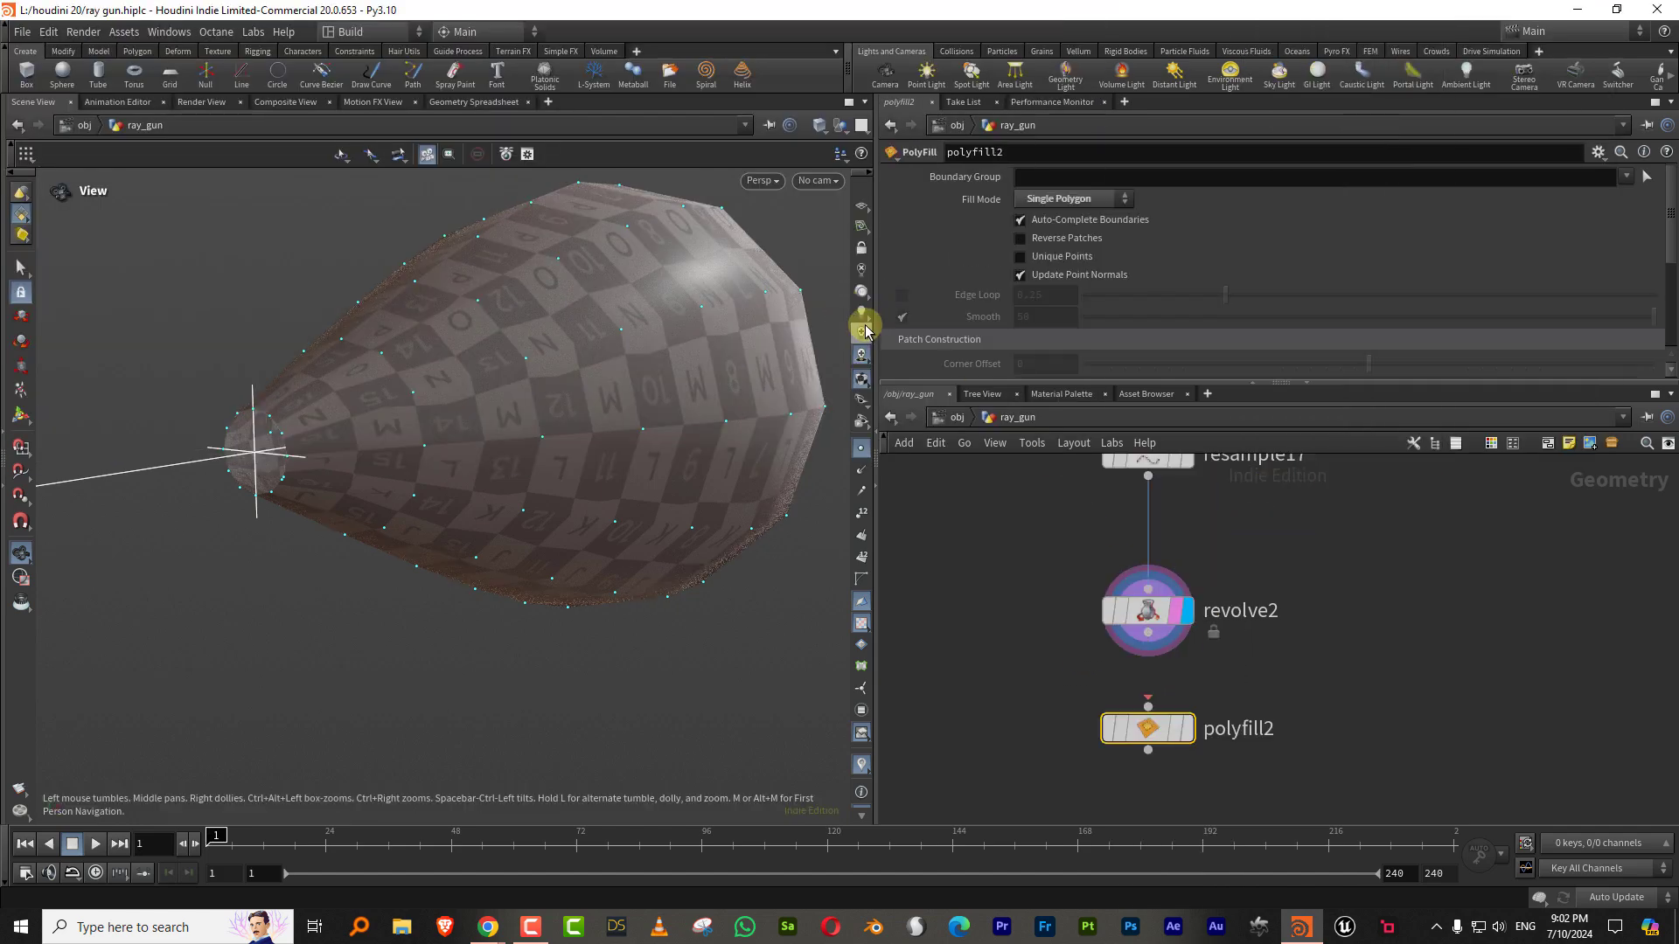
Step: Change the viewport lighting mode and enable Reverse Cross Sections on revolve2
{"action": "left_click", "coordinate": [861, 314]}
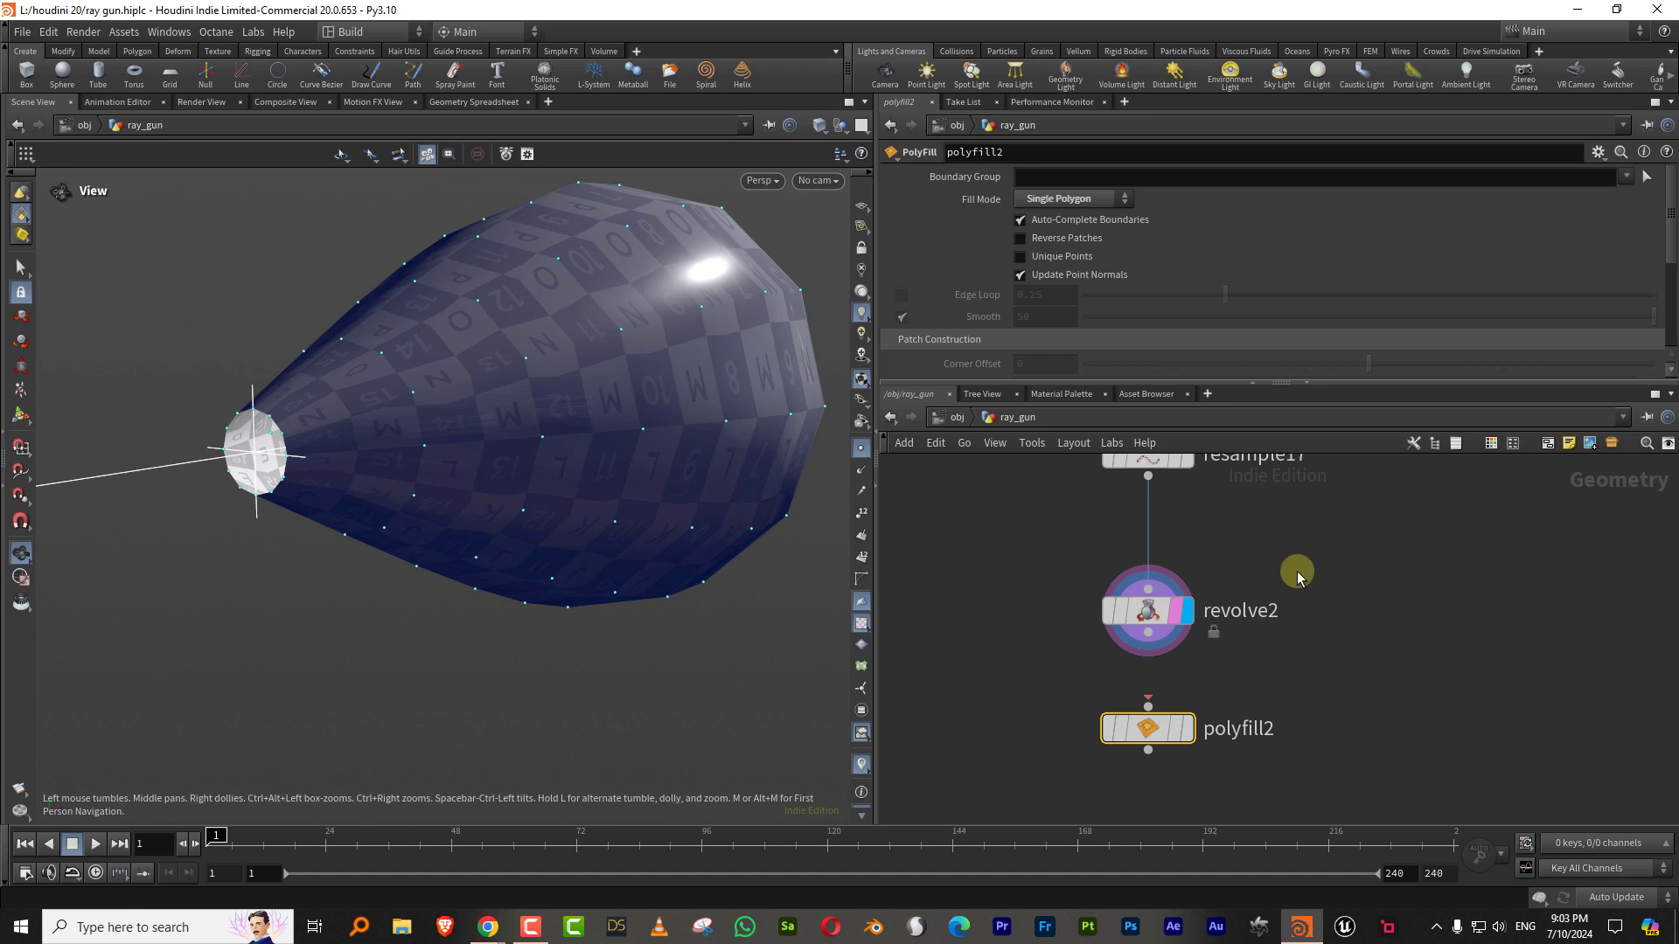
{"action": "left_click", "coordinate": [1149, 610]}
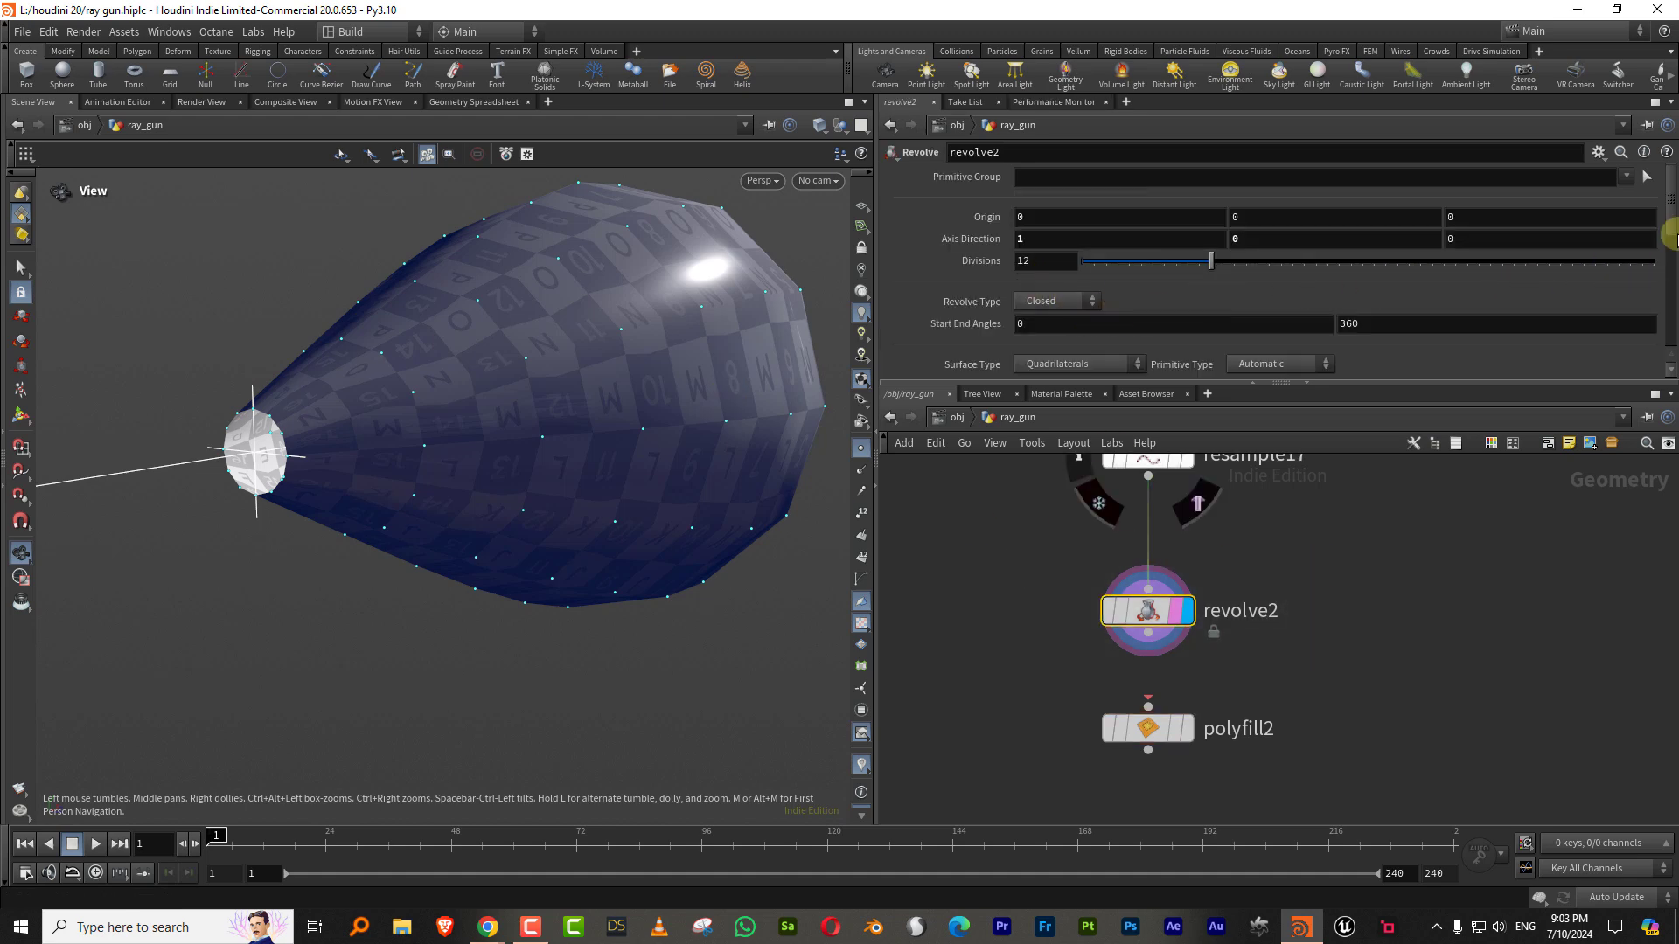
{"action": "scroll", "coordinate": [1668, 255], "scroll_direction": "down", "scroll_amount": 3}
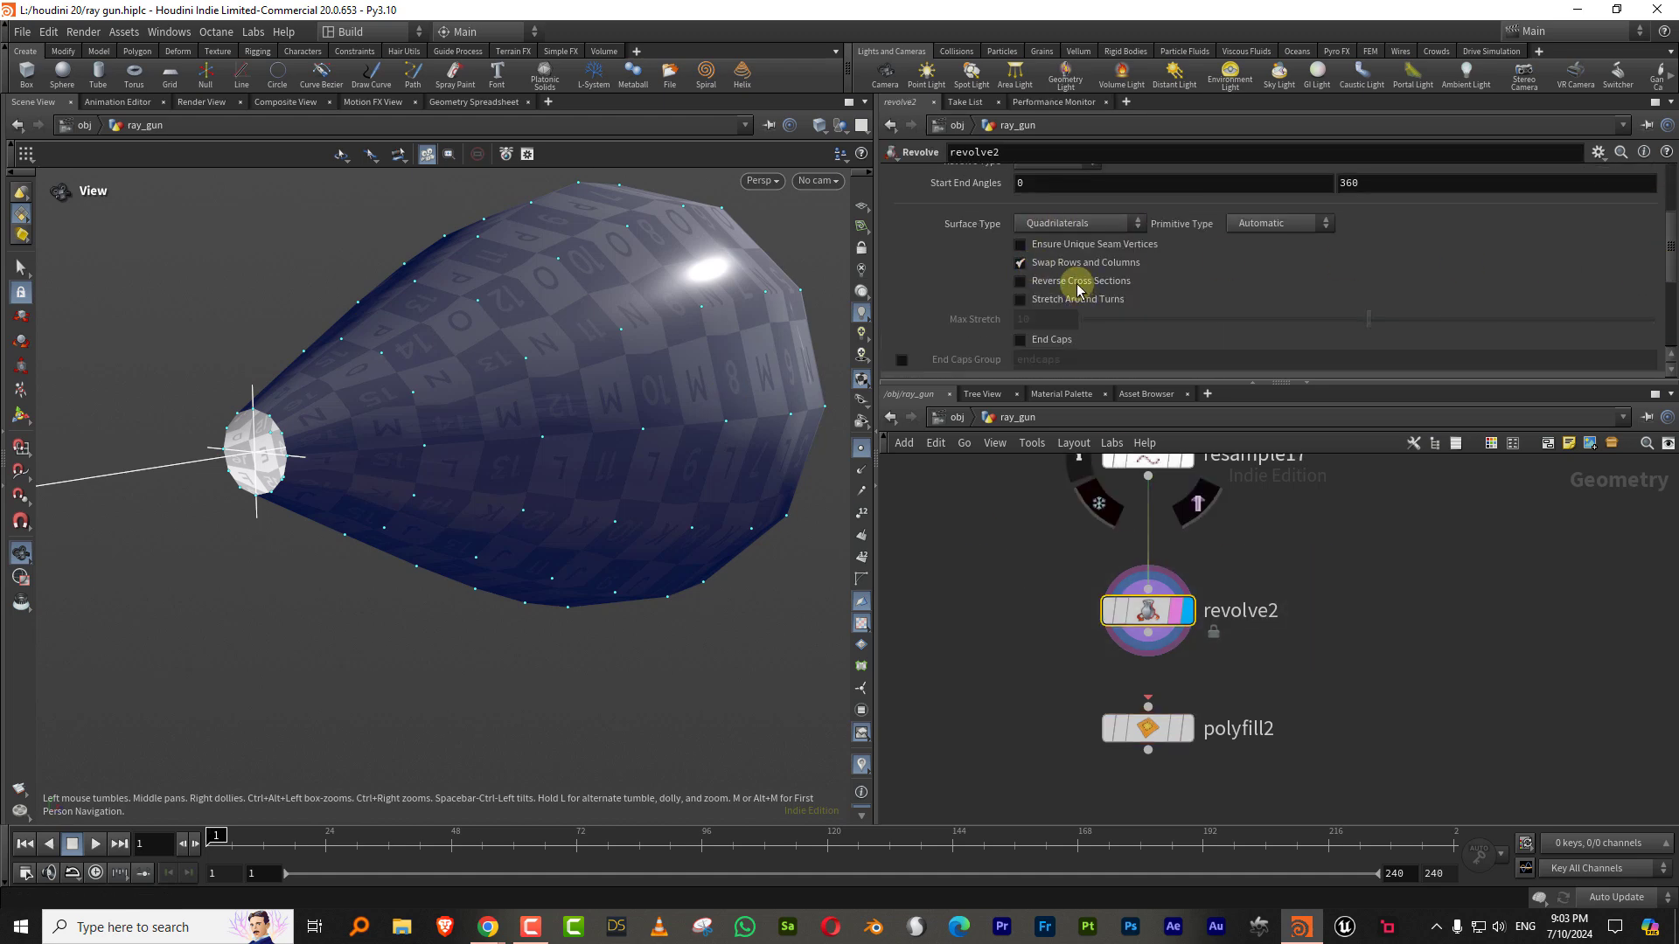
{"action": "left_click", "coordinate": [1020, 281]}
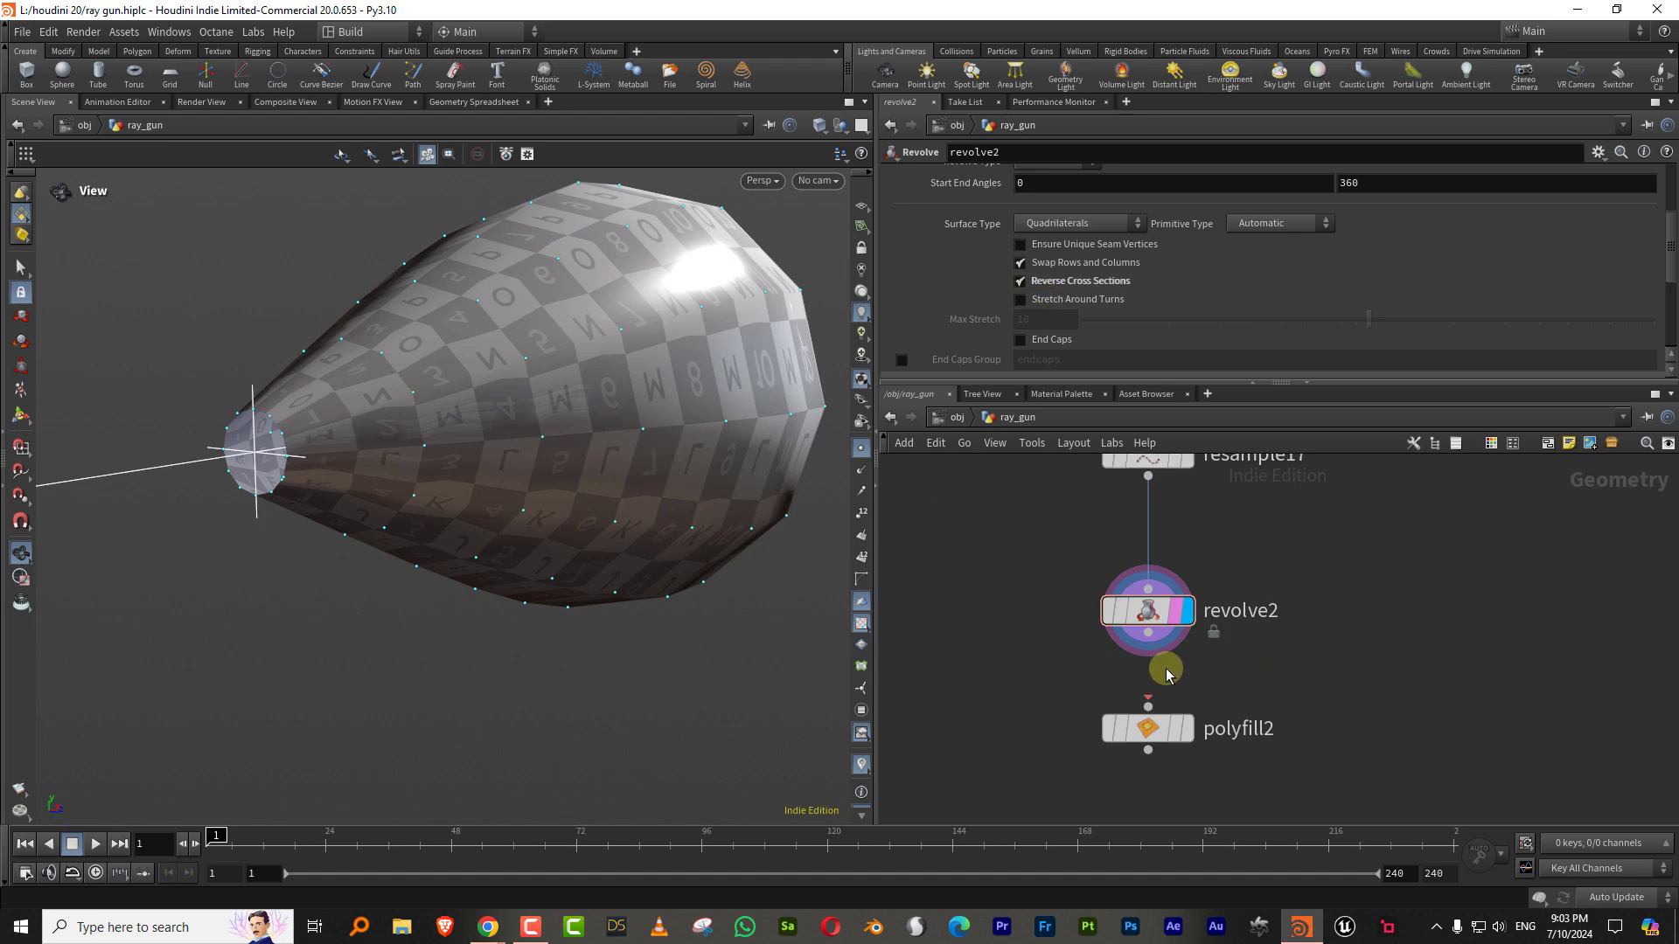
Step: Feed revolve2 into polyfill2, display it in wireframe, and set its Fill Mode to Quadrilateral Fan
{"action": "left_click", "coordinate": [1180, 731]}
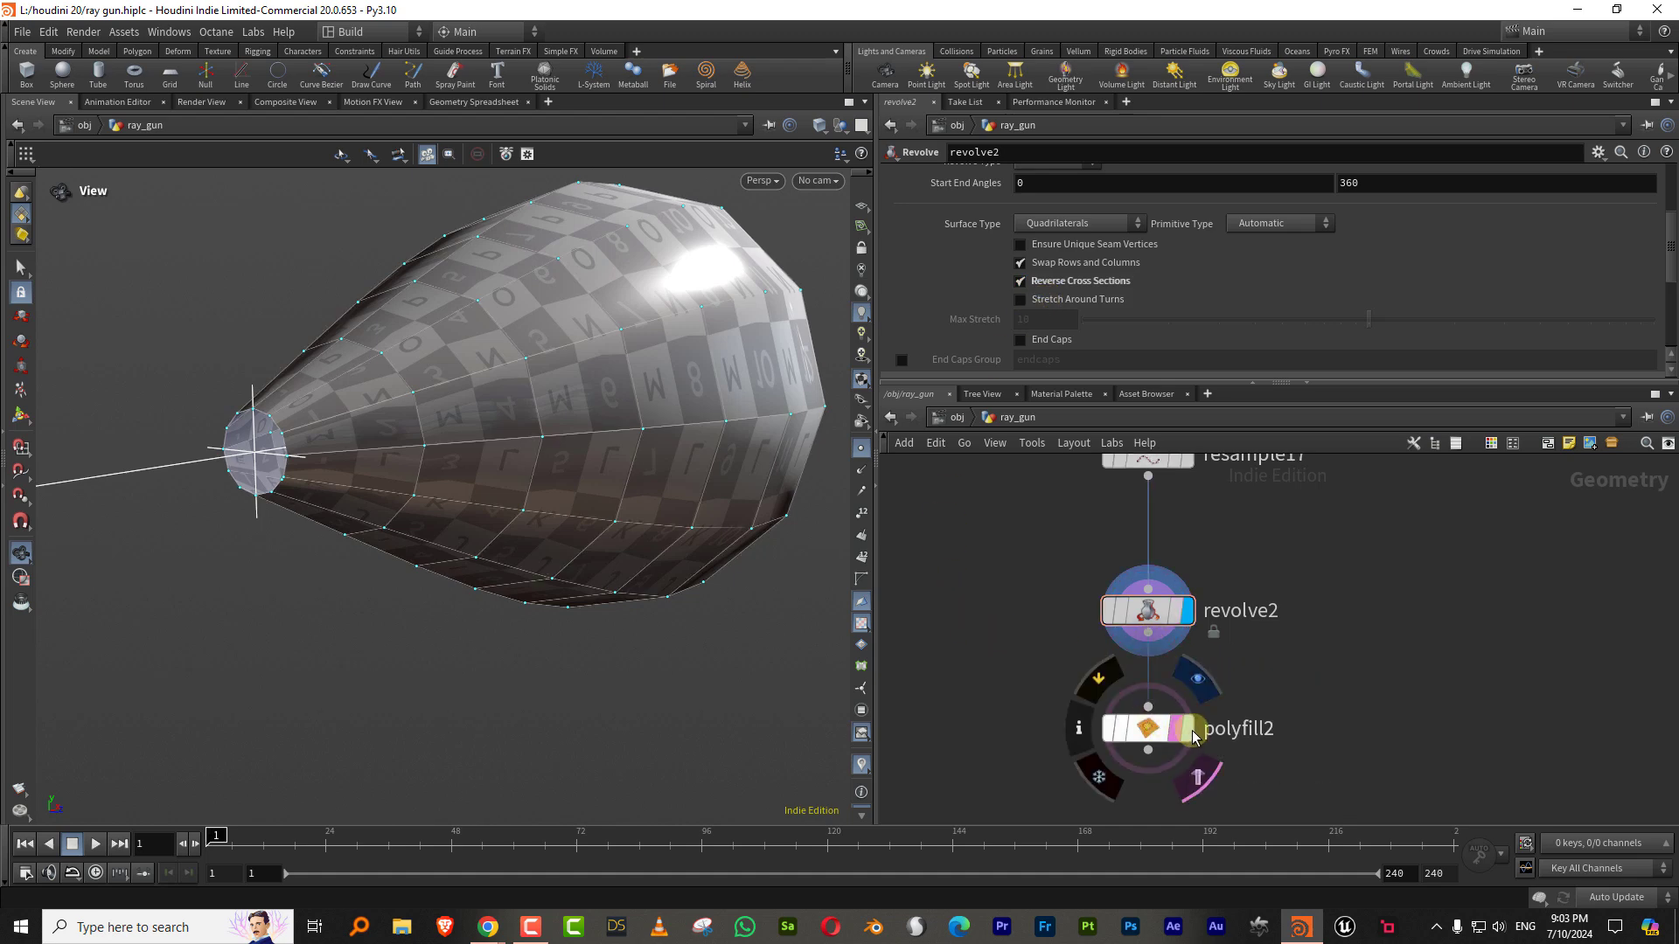
{"action": "key", "text": "w"}
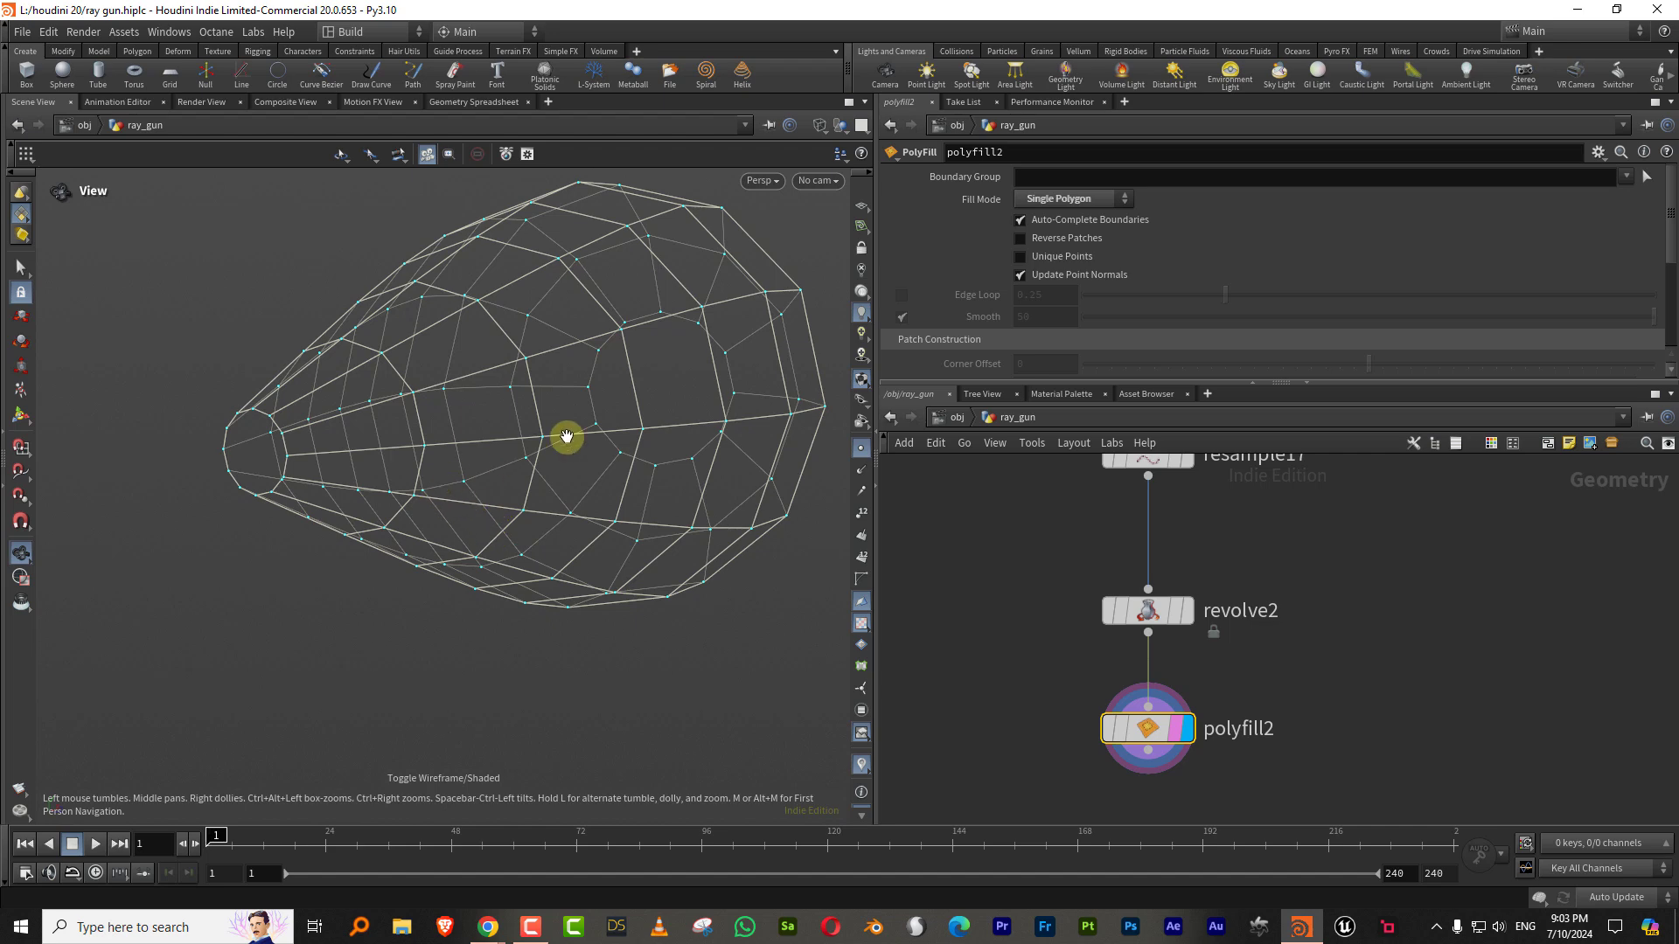
{"action": "left_click", "coordinate": [1075, 199]}
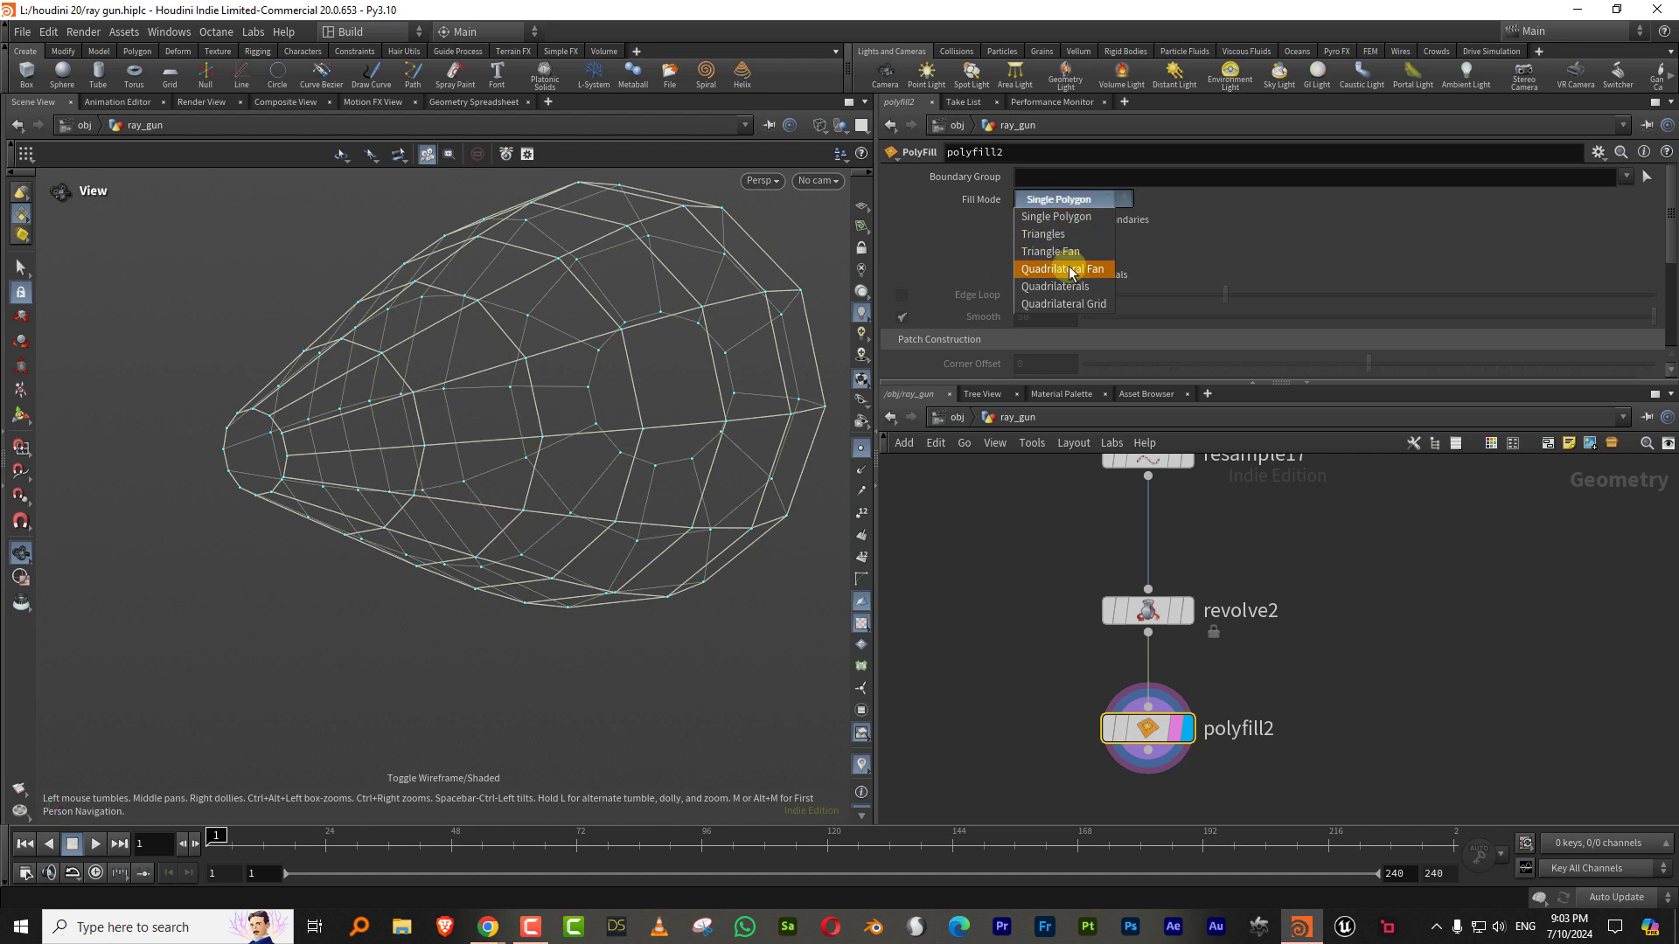
{"action": "left_click", "coordinate": [1060, 264]}
{"action": "left_click_drag", "start_coordinate": [574, 438], "coordinate": [536, 401]}
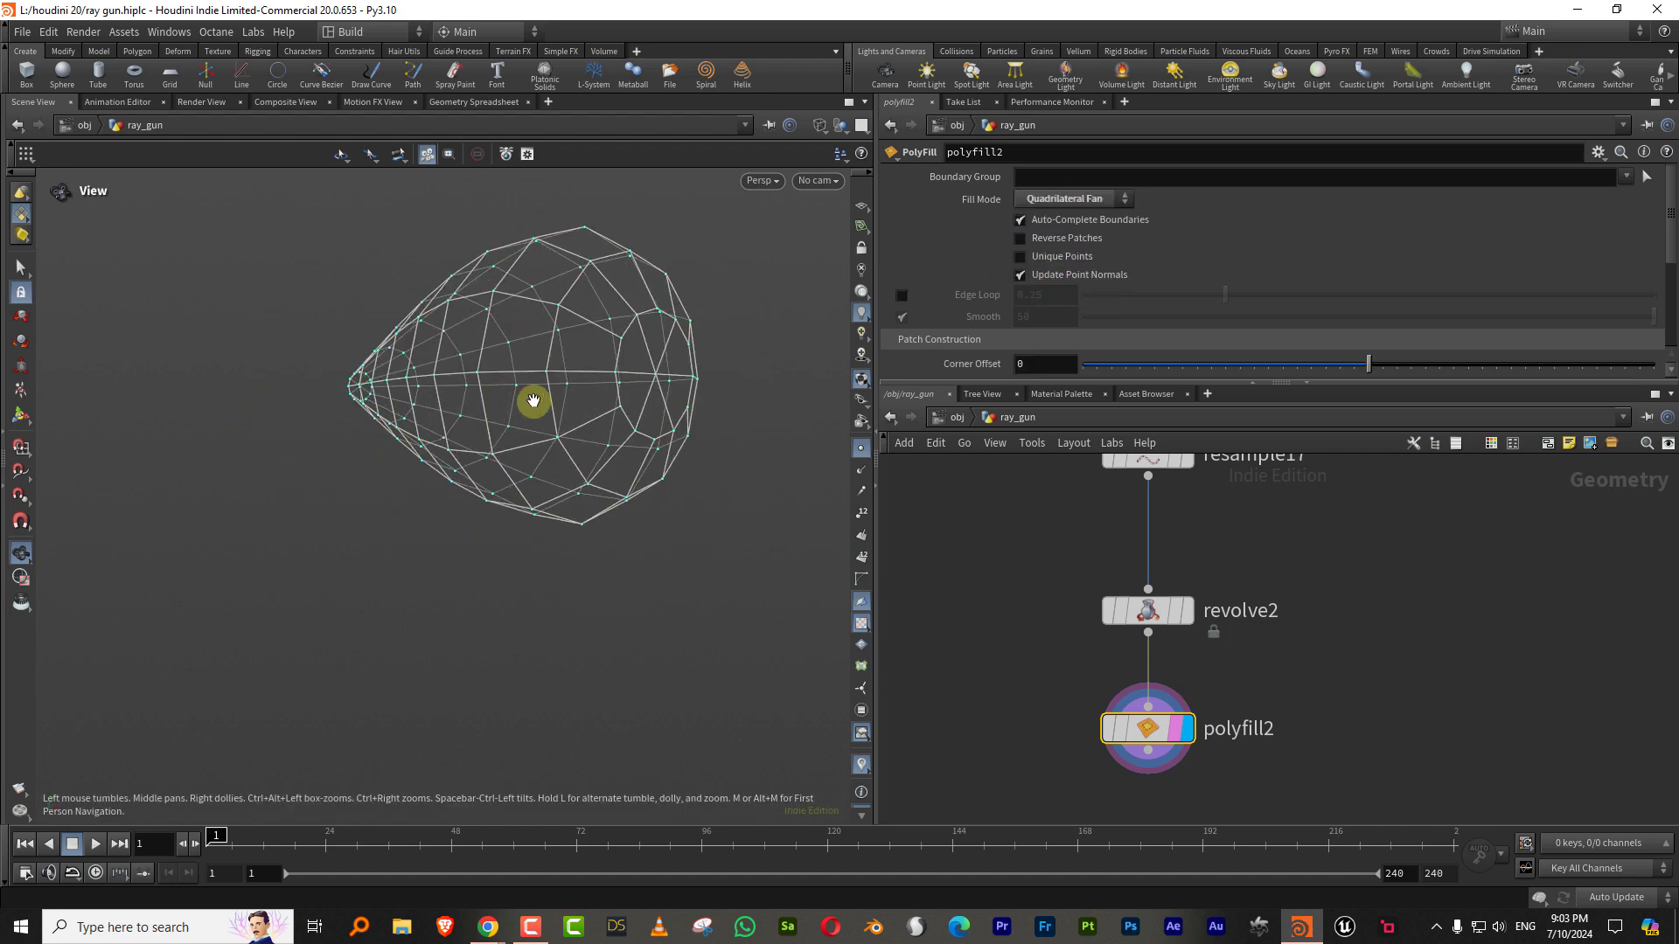
Step: Set polyfill2's Surface Offset to 0.02
{"action": "scroll", "coordinate": [1660, 270], "scroll_direction": "down", "scroll_amount": 3}
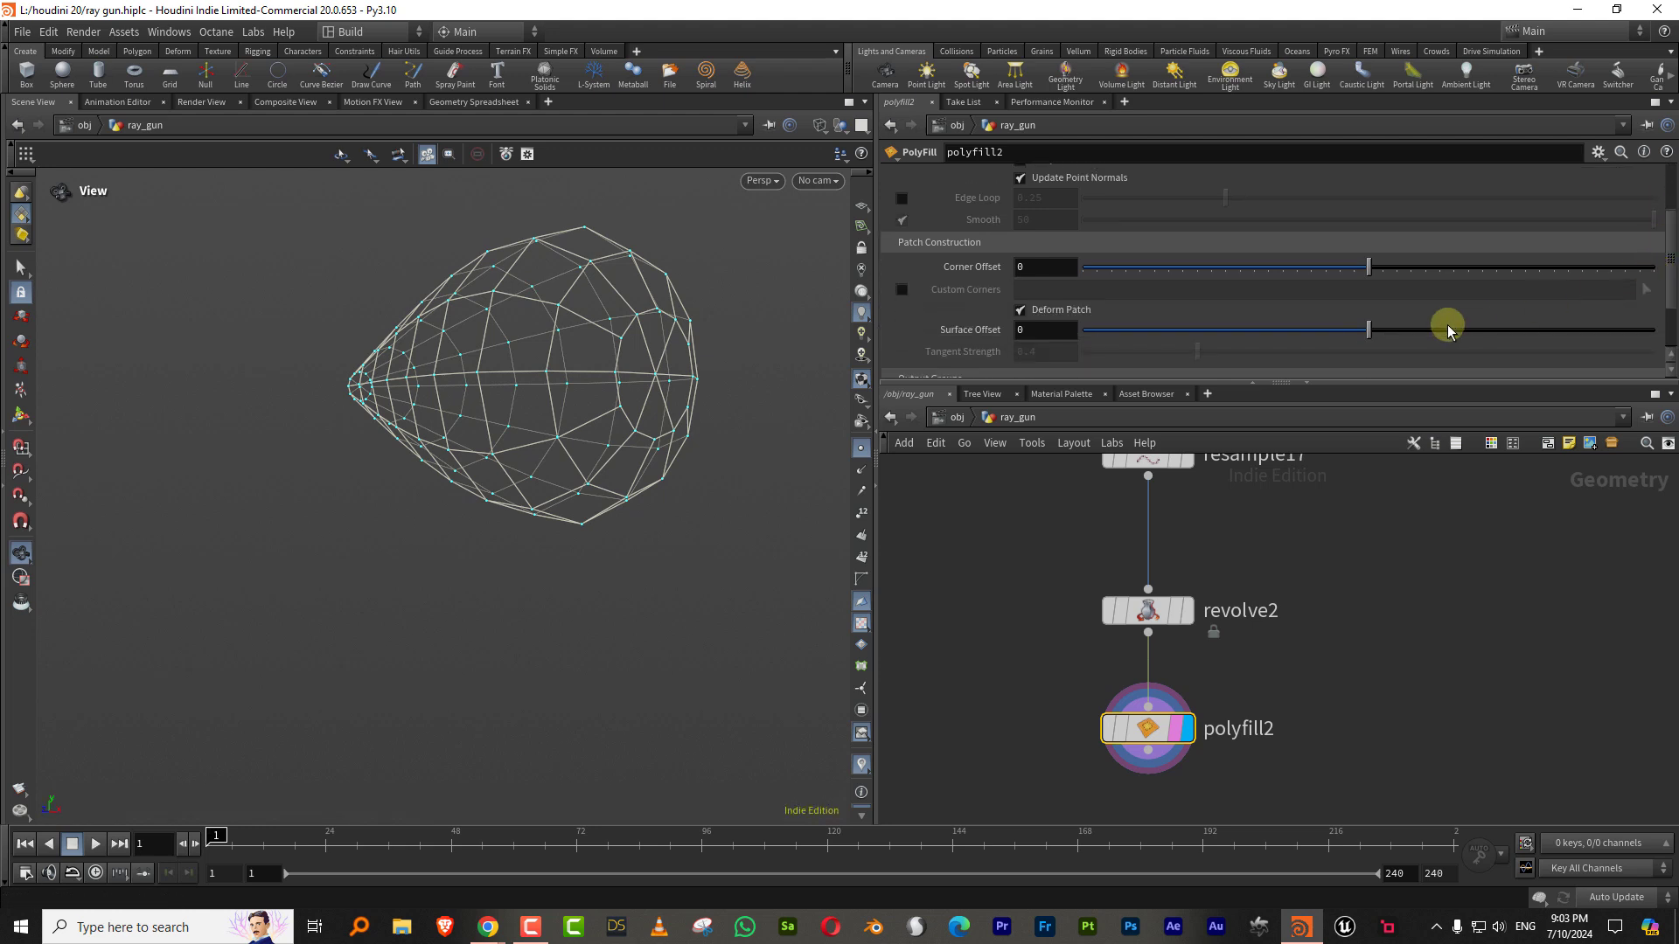
{"action": "left_click_drag", "start_coordinate": [1405, 329], "coordinate": [1383, 333]}
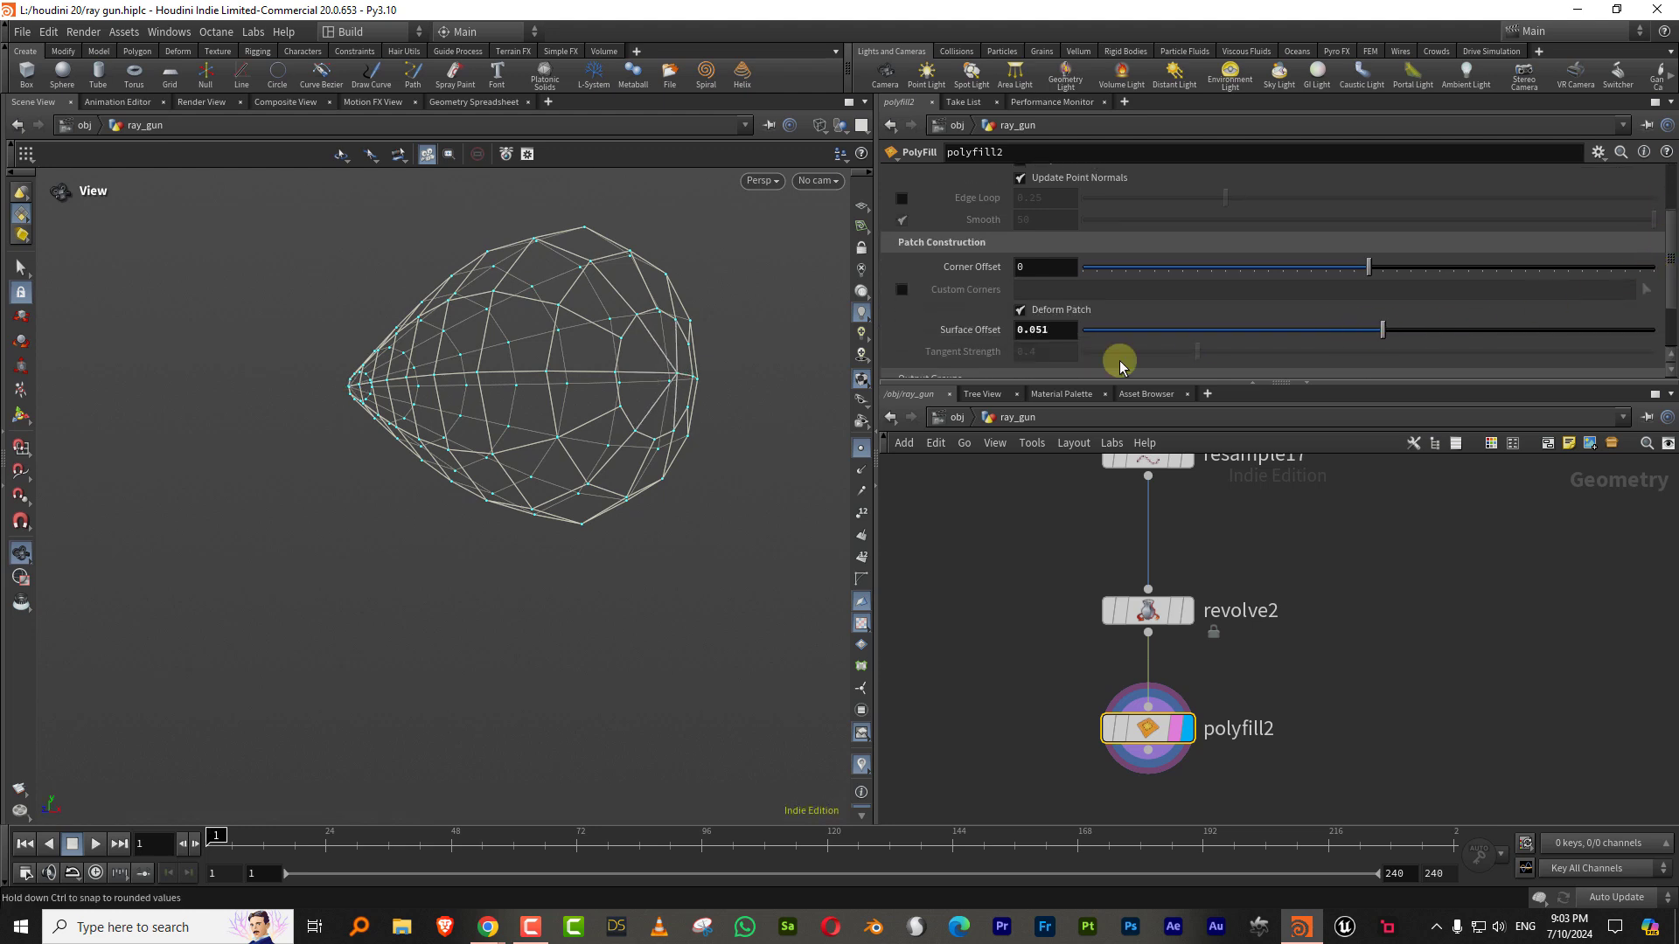
{"action": "left_click_drag", "start_coordinate": [761, 369], "coordinate": [444, 398]}
{"action": "middle_click_drag", "start_coordinate": [1303, 535], "coordinate": [1231, 688]}
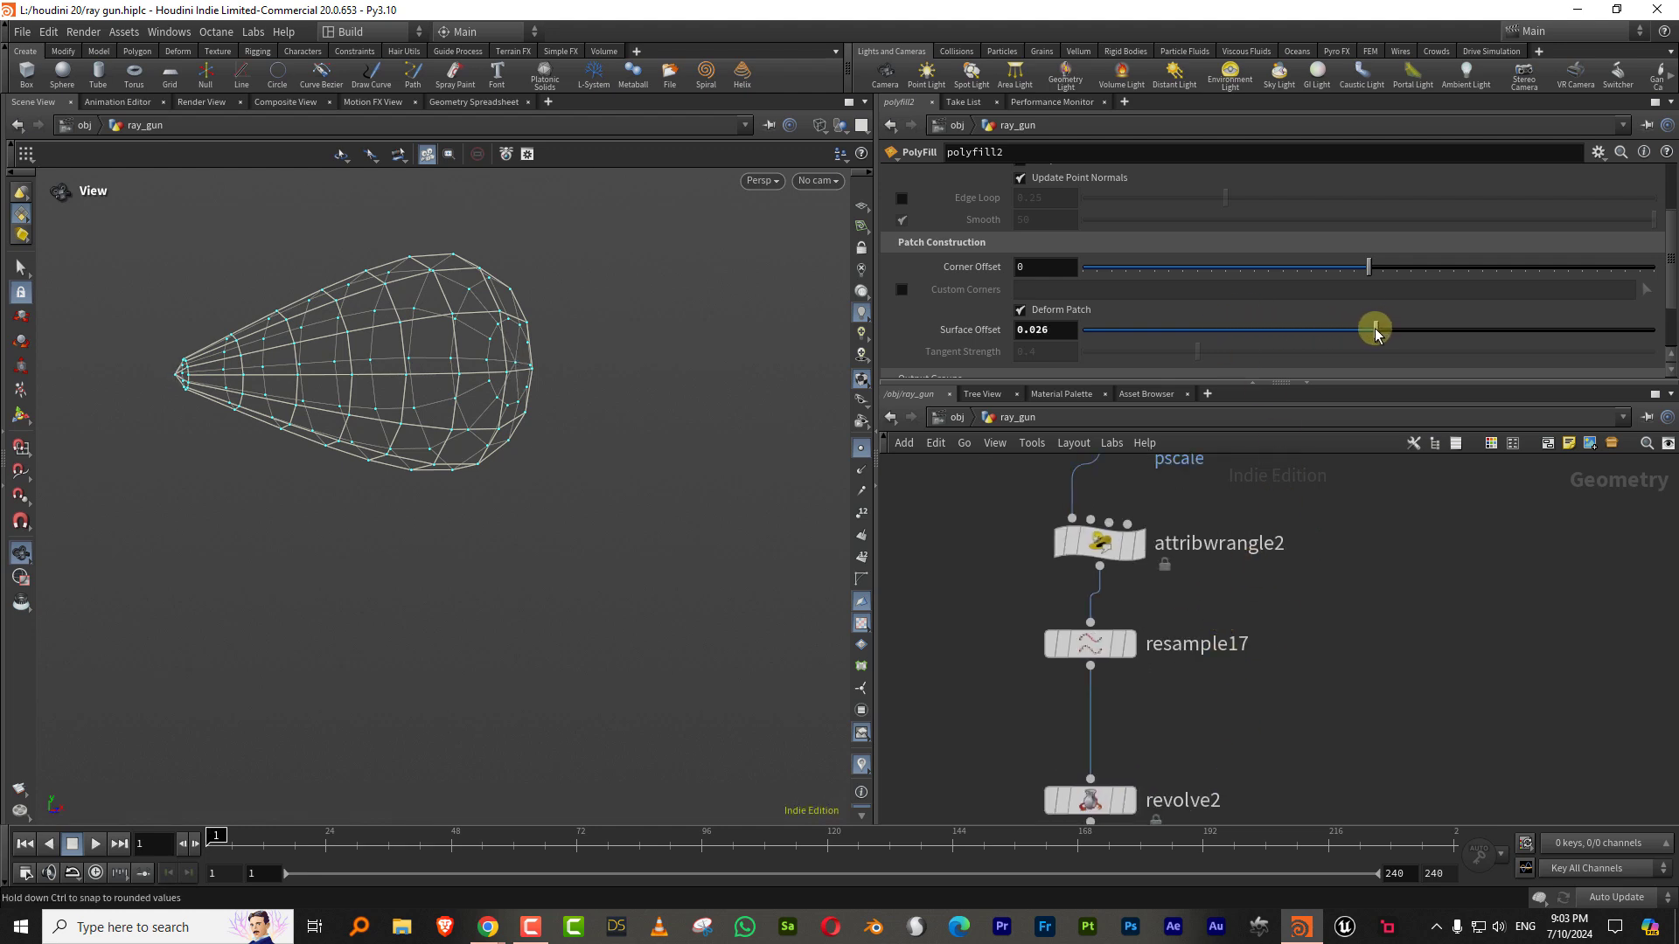
{"action": "left_click_drag", "start_coordinate": [1375, 333], "coordinate": [1373, 332]}
Step: Adjust the peak point of the remap ramp on the BODY_shape node
{"action": "middle_click_drag", "start_coordinate": [1215, 519], "coordinate": [1162, 691]}
{"action": "left_click", "coordinate": [1053, 588]}
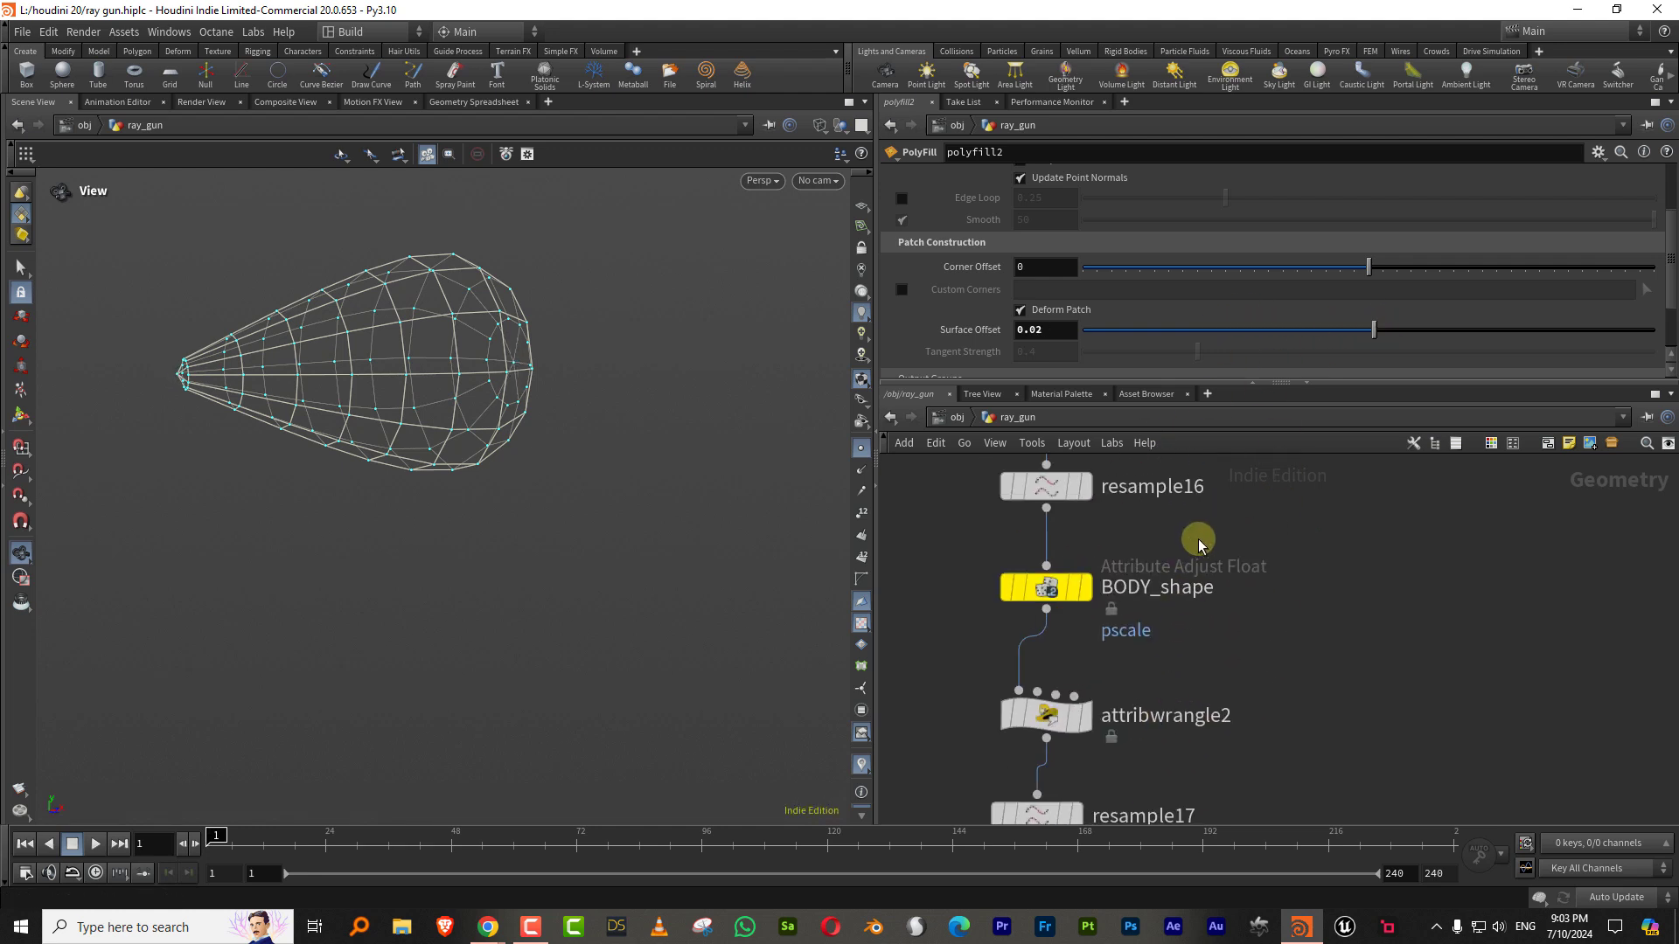
{"action": "mouse_move", "coordinate": [1539, 371]}
{"action": "left_mouse_down"}
{"action": "mouse_move", "coordinate": [1061, 375]}
{"action": "mouse_move", "coordinate": [1473, 374]}
{"action": "mouse_move", "coordinate": [1430, 348]}
{"action": "mouse_move", "coordinate": [1483, 344]}
{"action": "mouse_move", "coordinate": [1441, 369]}
{"action": "mouse_move", "coordinate": [1477, 392]}
{"action": "mouse_move", "coordinate": [1545, 363]}
{"action": "left_mouse_up"}
{"action": "left_click_drag", "start_coordinate": [1360, 382], "coordinate": [1128, 298]}
{"action": "left_click_drag", "start_coordinate": [350, 427], "coordinate": [660, 443]}
{"action": "middle_click_drag", "start_coordinate": [1222, 647], "coordinate": [1257, 491]}
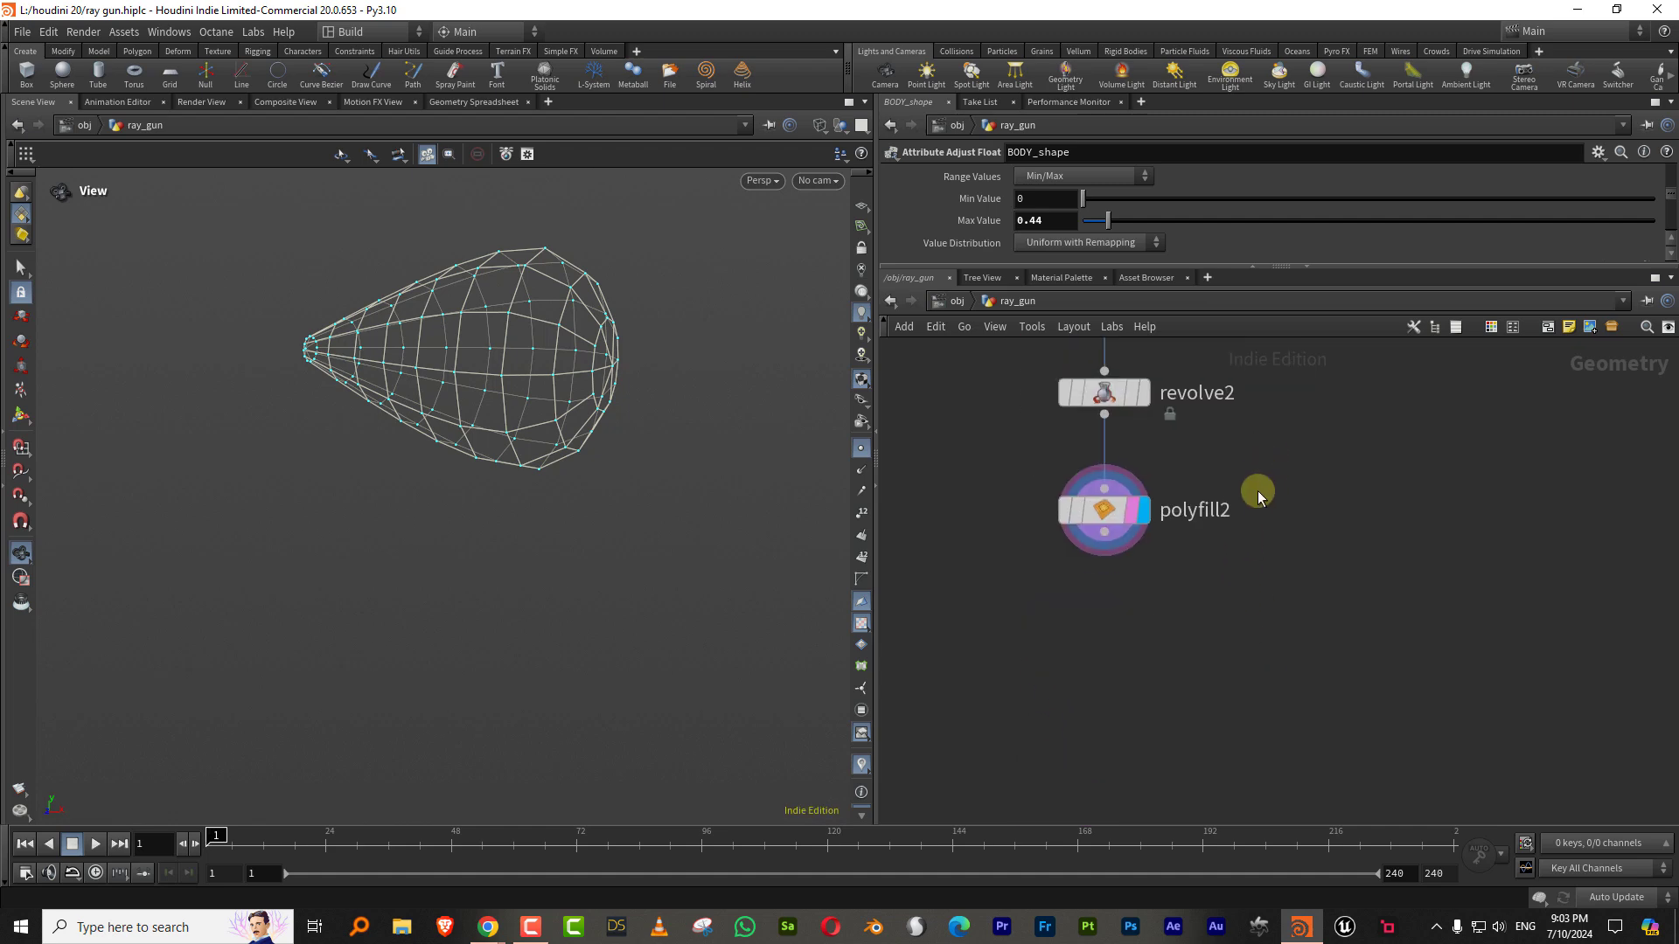
Step: Add a Subdivide node below polyfill2, fed by polyfill2's output, and display it
{"action": "key", "text": "Tab"}
{"action": "type", "text": "sub"}
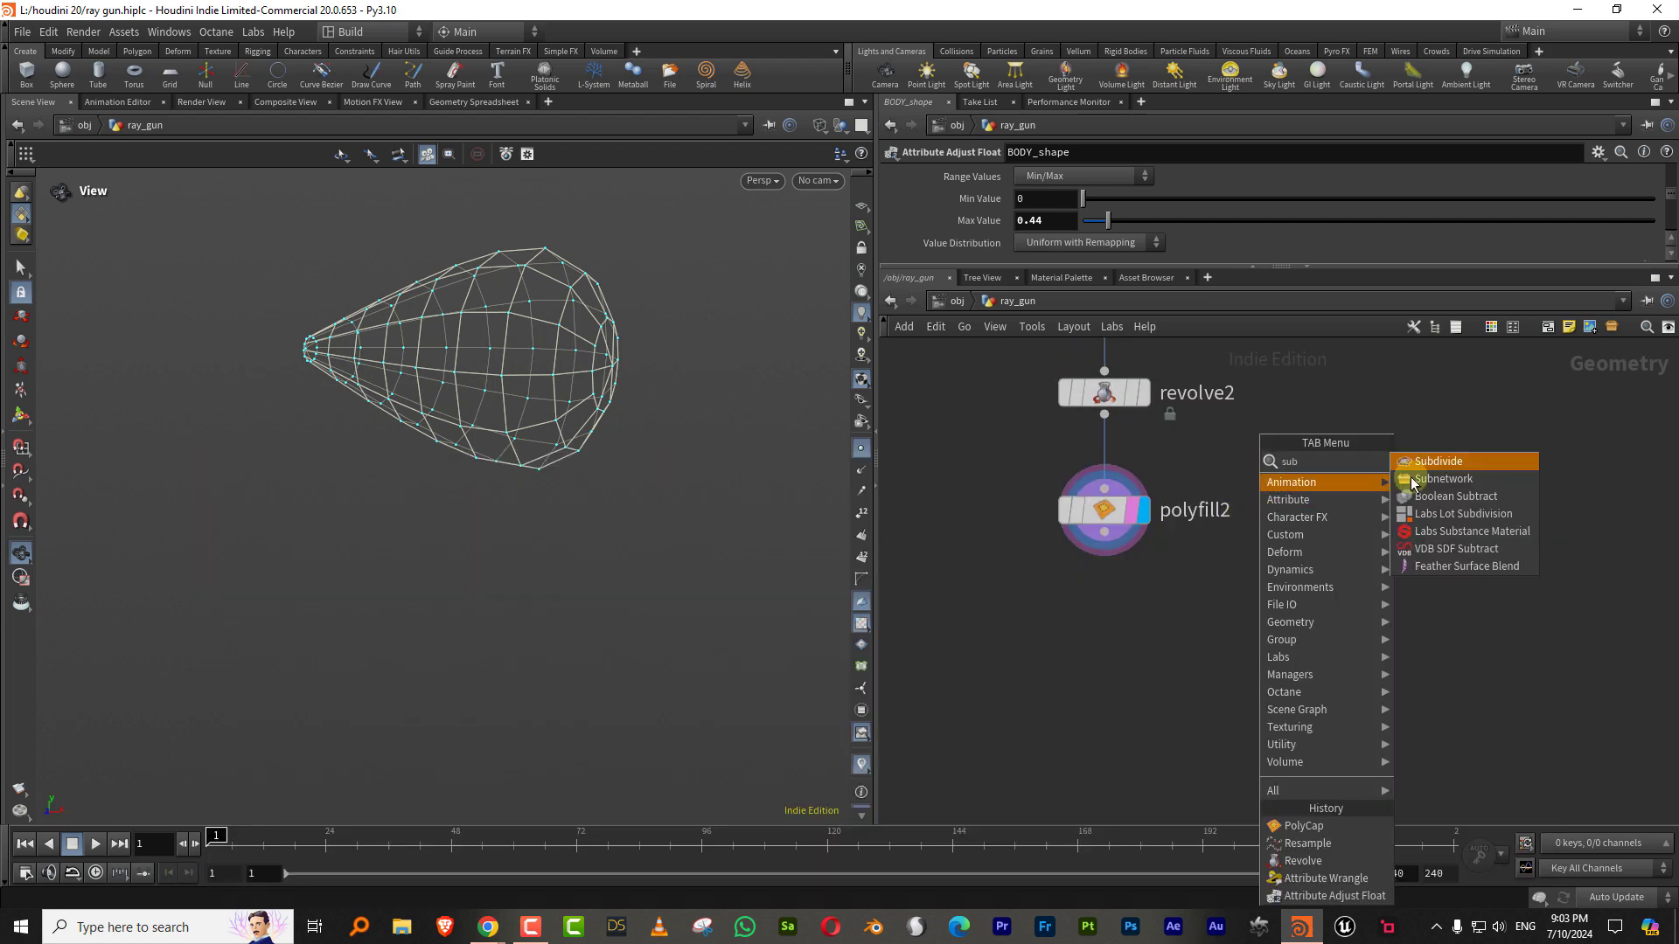
{"action": "left_click", "coordinate": [1458, 462]}
{"action": "left_click", "coordinate": [1097, 657]}
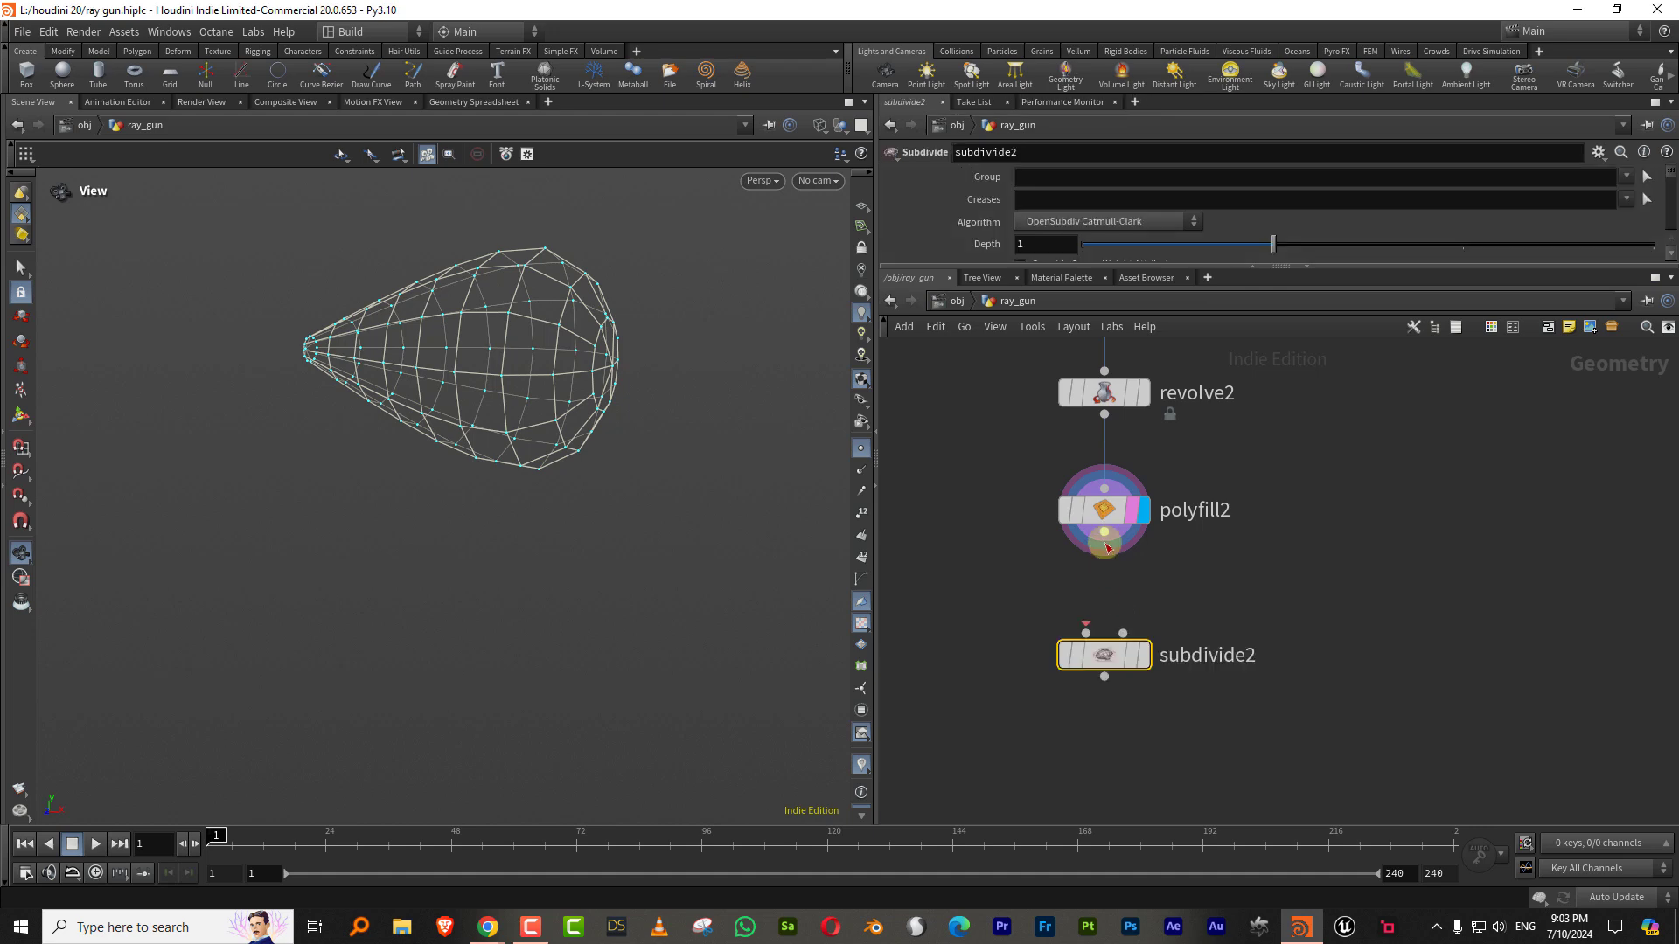
{"action": "left_click", "coordinate": [1141, 658]}
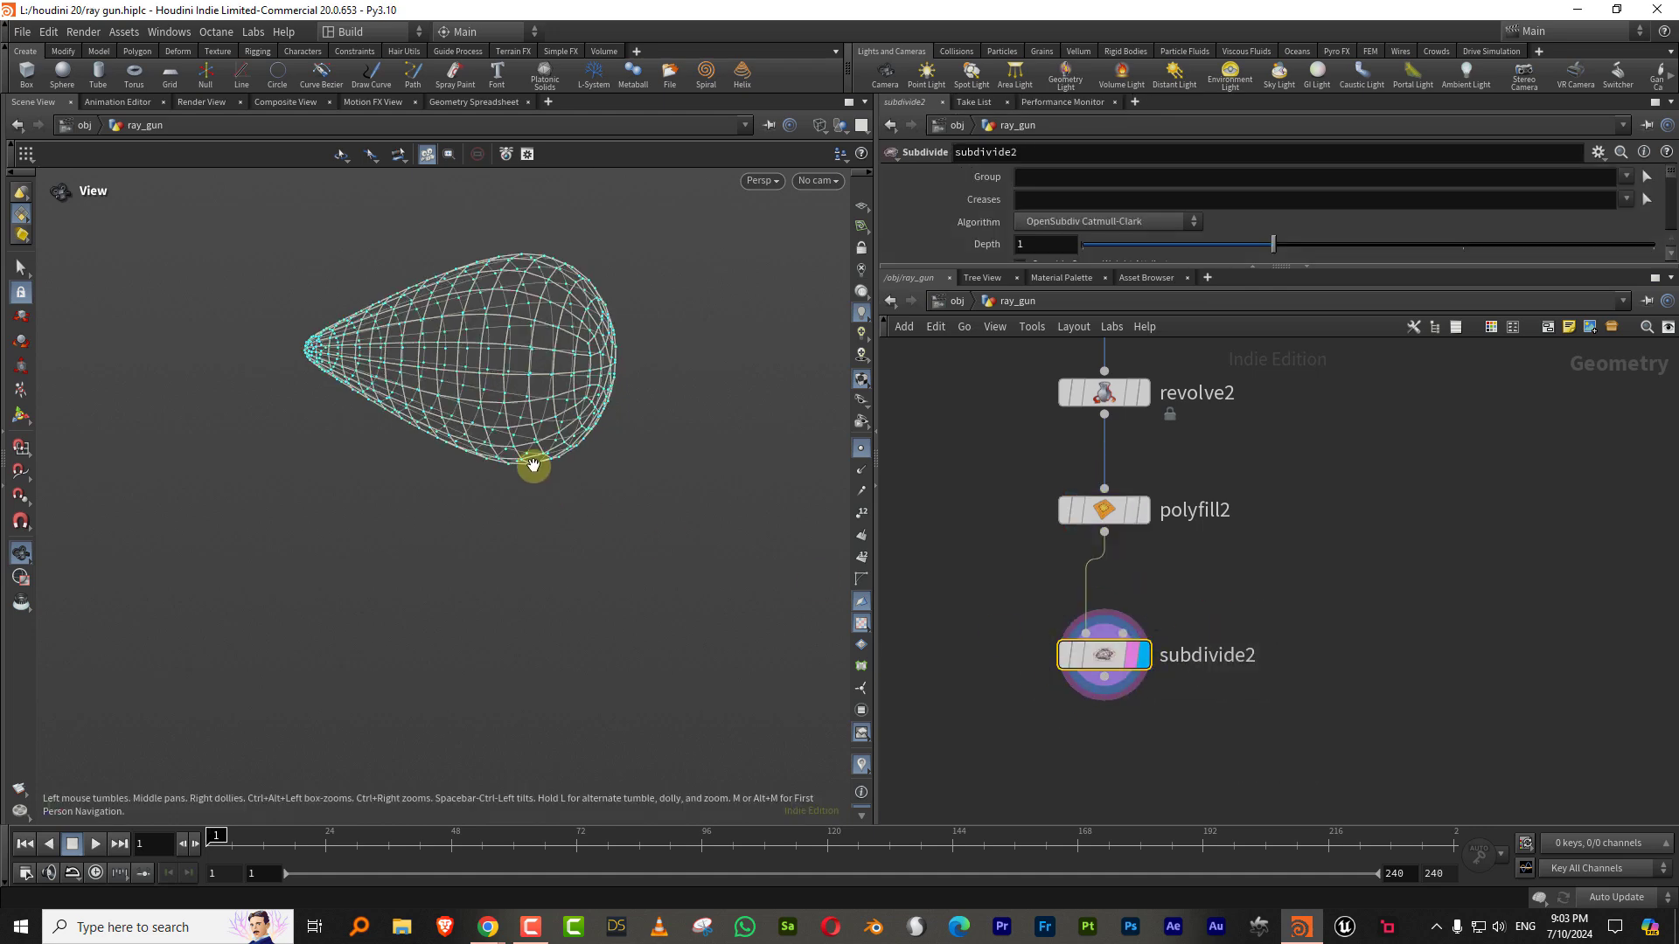
Step: Set subdivide2's Depth to 2 and show the body shaded without point markers
{"action": "mouse_move", "coordinate": [536, 464]}
{"action": "left_mouse_down"}
{"action": "mouse_move", "coordinate": [541, 511]}
{"action": "mouse_move", "coordinate": [622, 449]}
{"action": "mouse_move", "coordinate": [659, 450]}
{"action": "left_mouse_up"}
{"action": "key", "text": "w"}
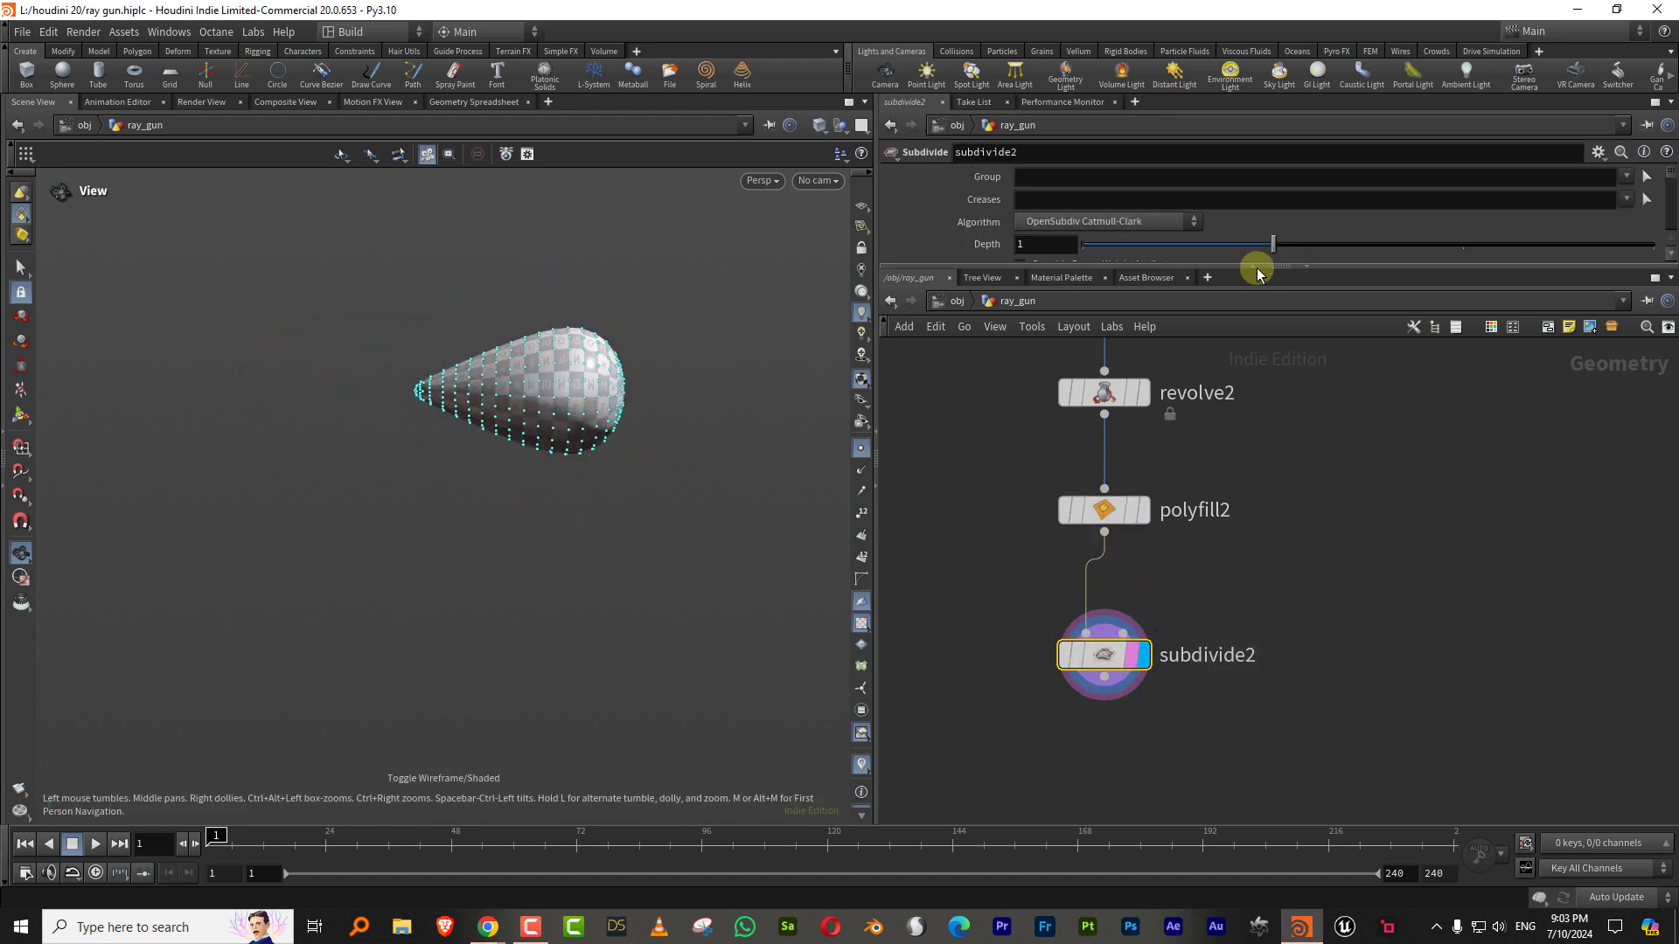
{"action": "left_click_drag", "start_coordinate": [1374, 248], "coordinate": [1468, 249]}
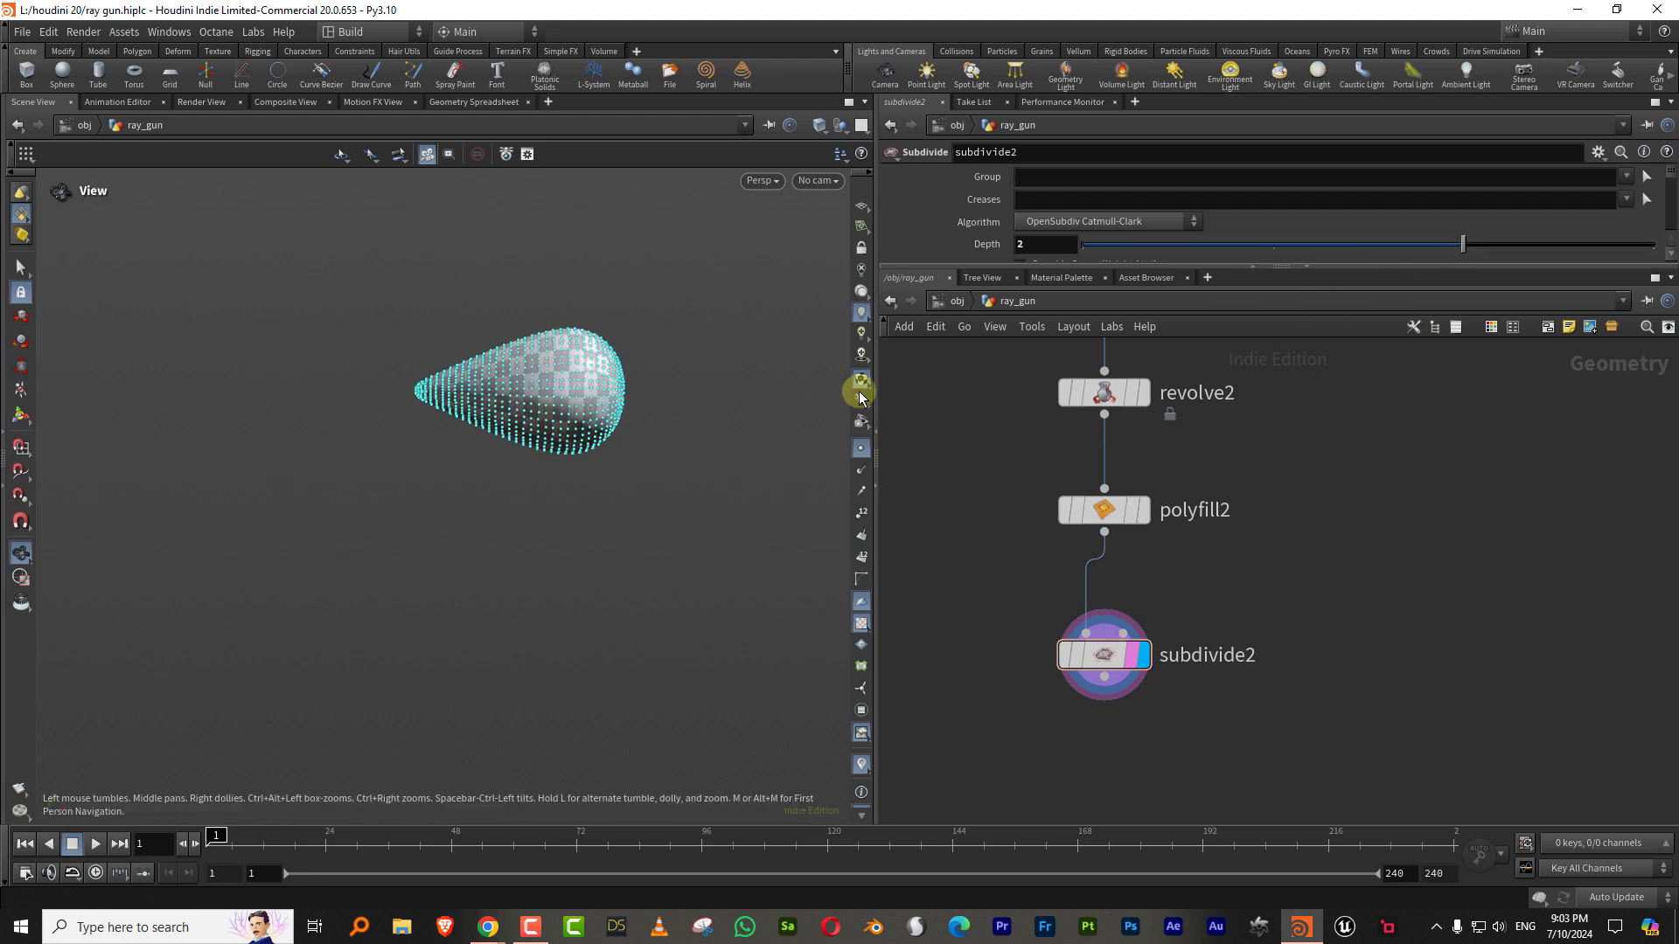
{"action": "left_click", "coordinate": [861, 448]}
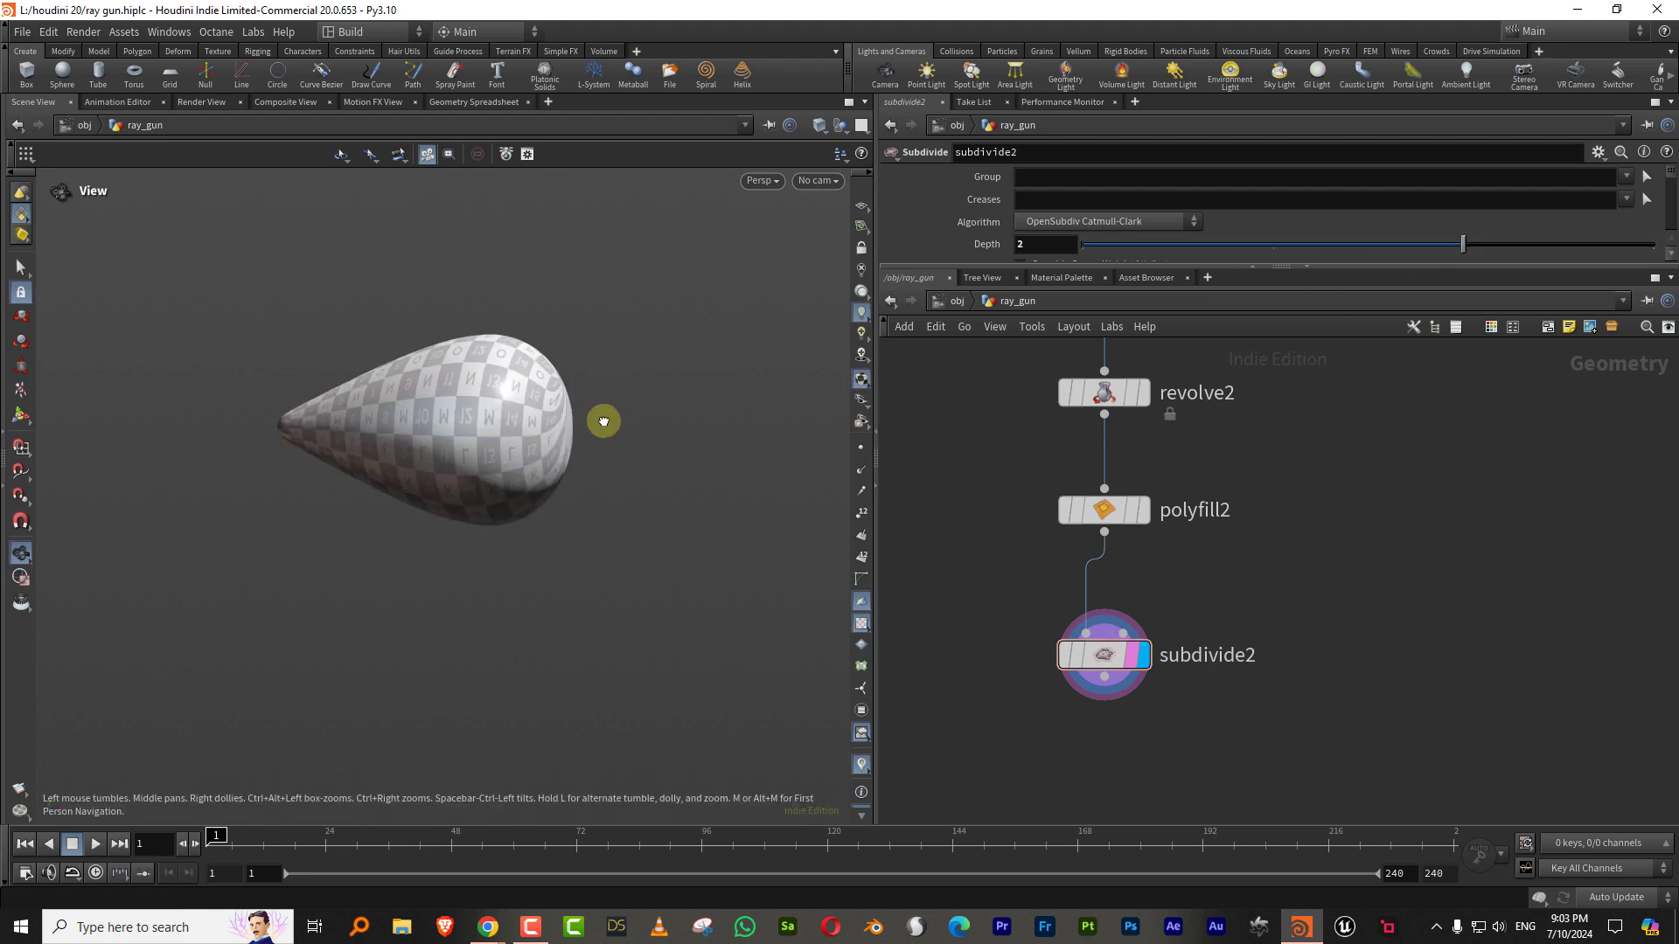
{"action": "left_click_drag", "start_coordinate": [603, 420], "coordinate": [566, 412]}
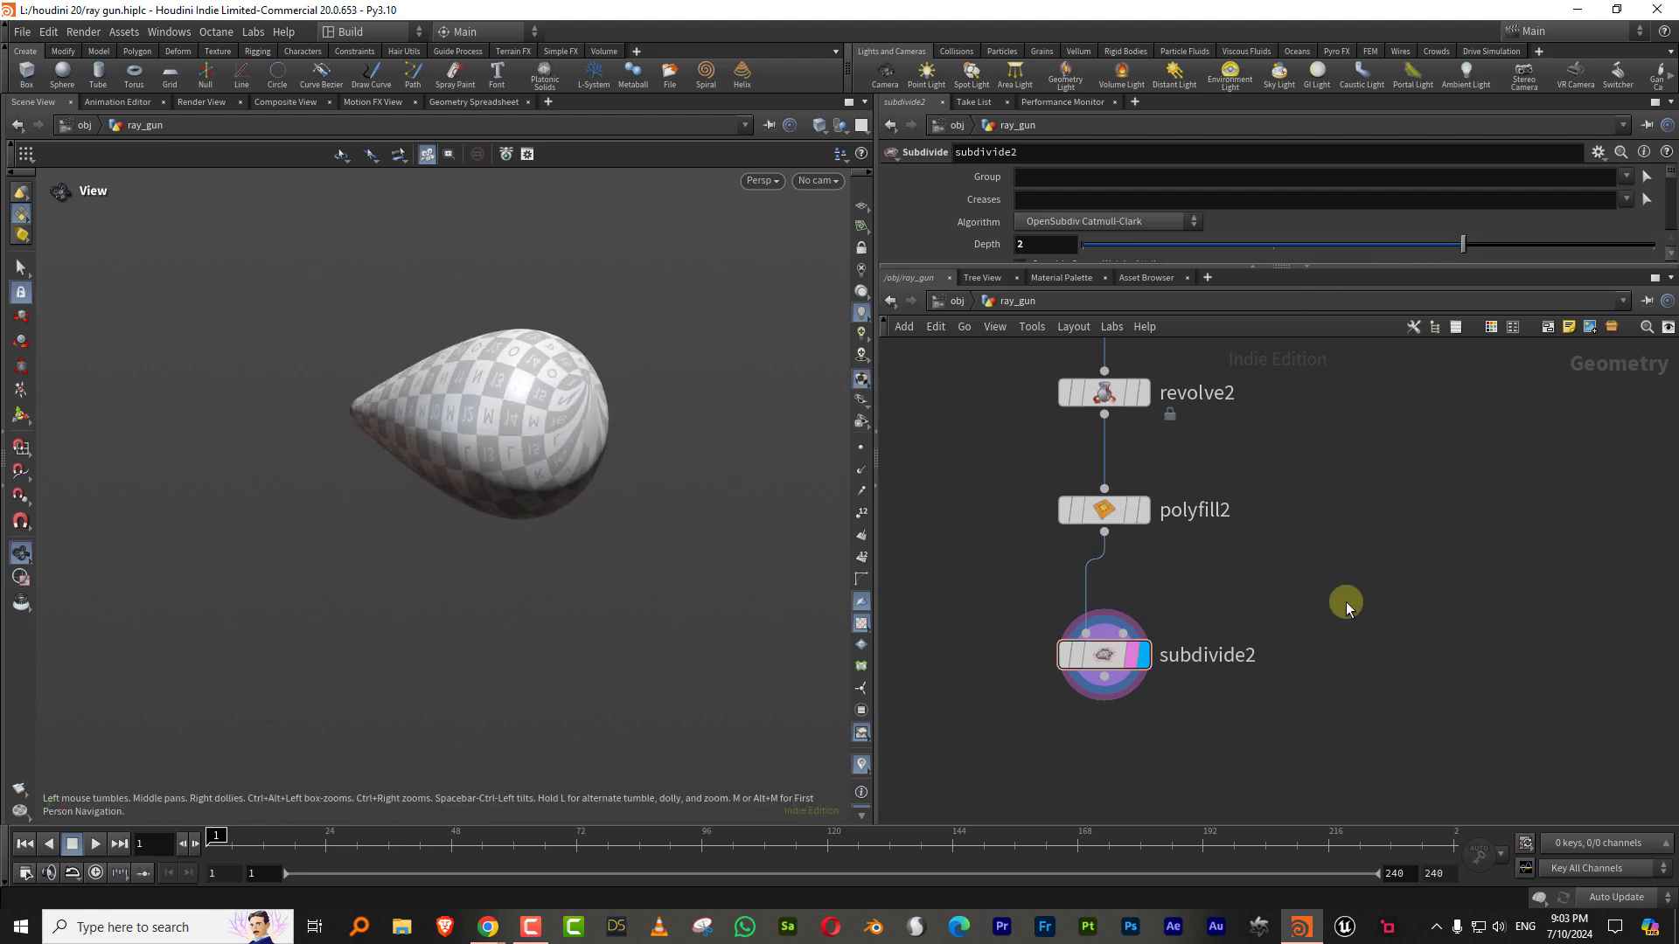
{"action": "scroll", "coordinate": [1196, 568], "scroll_direction": "down", "scroll_amount": 3}
{"action": "left_click_drag", "start_coordinate": [679, 443], "coordinate": [568, 449]}
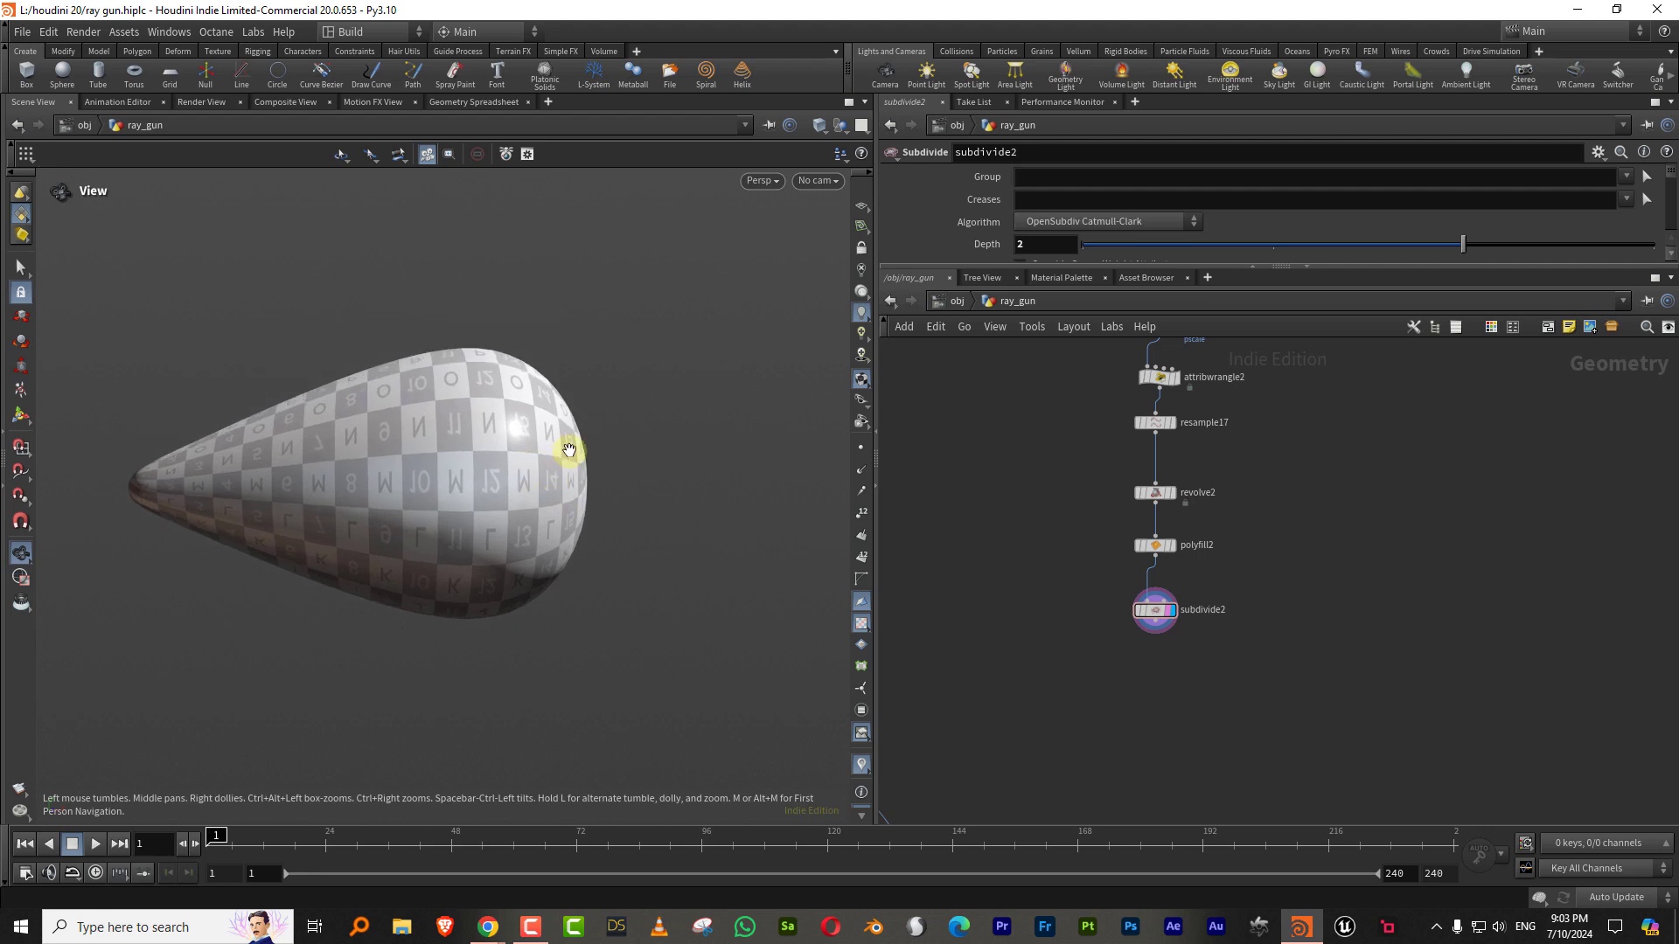
Step: Set the Max Value of the BODY_shape node to 0.37
{"action": "scroll", "coordinate": [1239, 389], "scroll_direction": "up", "scroll_amount": 3}
{"action": "middle_click_drag", "start_coordinate": [1240, 389], "coordinate": [1196, 602]}
{"action": "left_click", "coordinate": [1066, 493]}
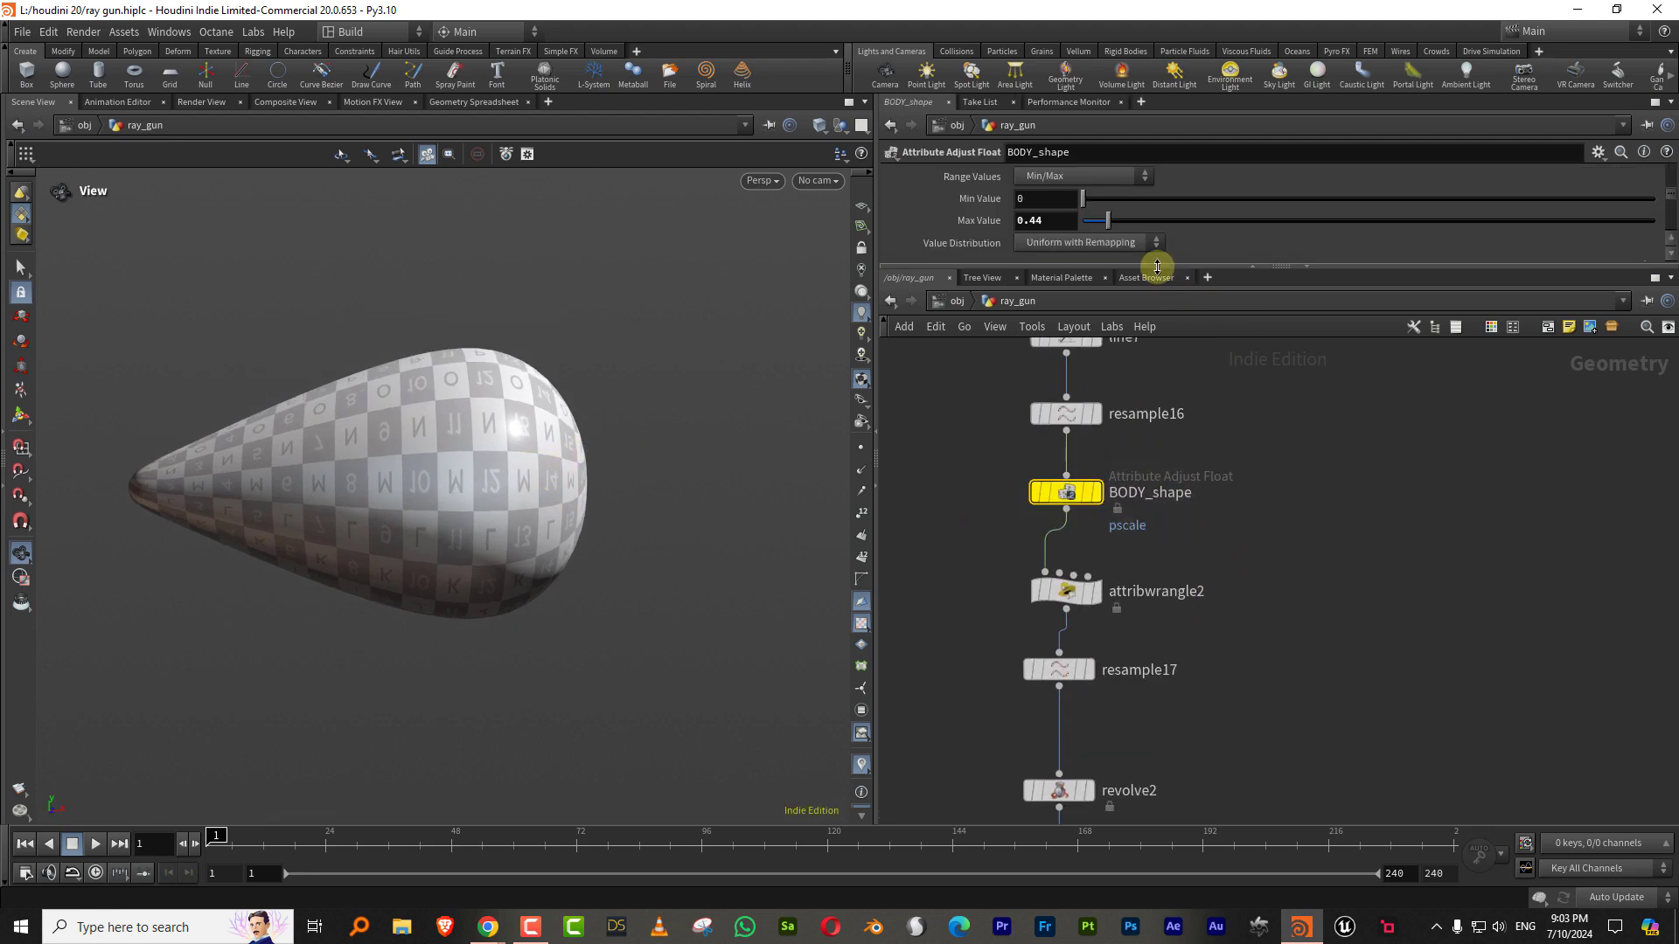
{"action": "left_click_drag", "start_coordinate": [1149, 291], "coordinate": [1149, 402]}
{"action": "left_click_drag", "start_coordinate": [1107, 270], "coordinate": [1103, 269]}
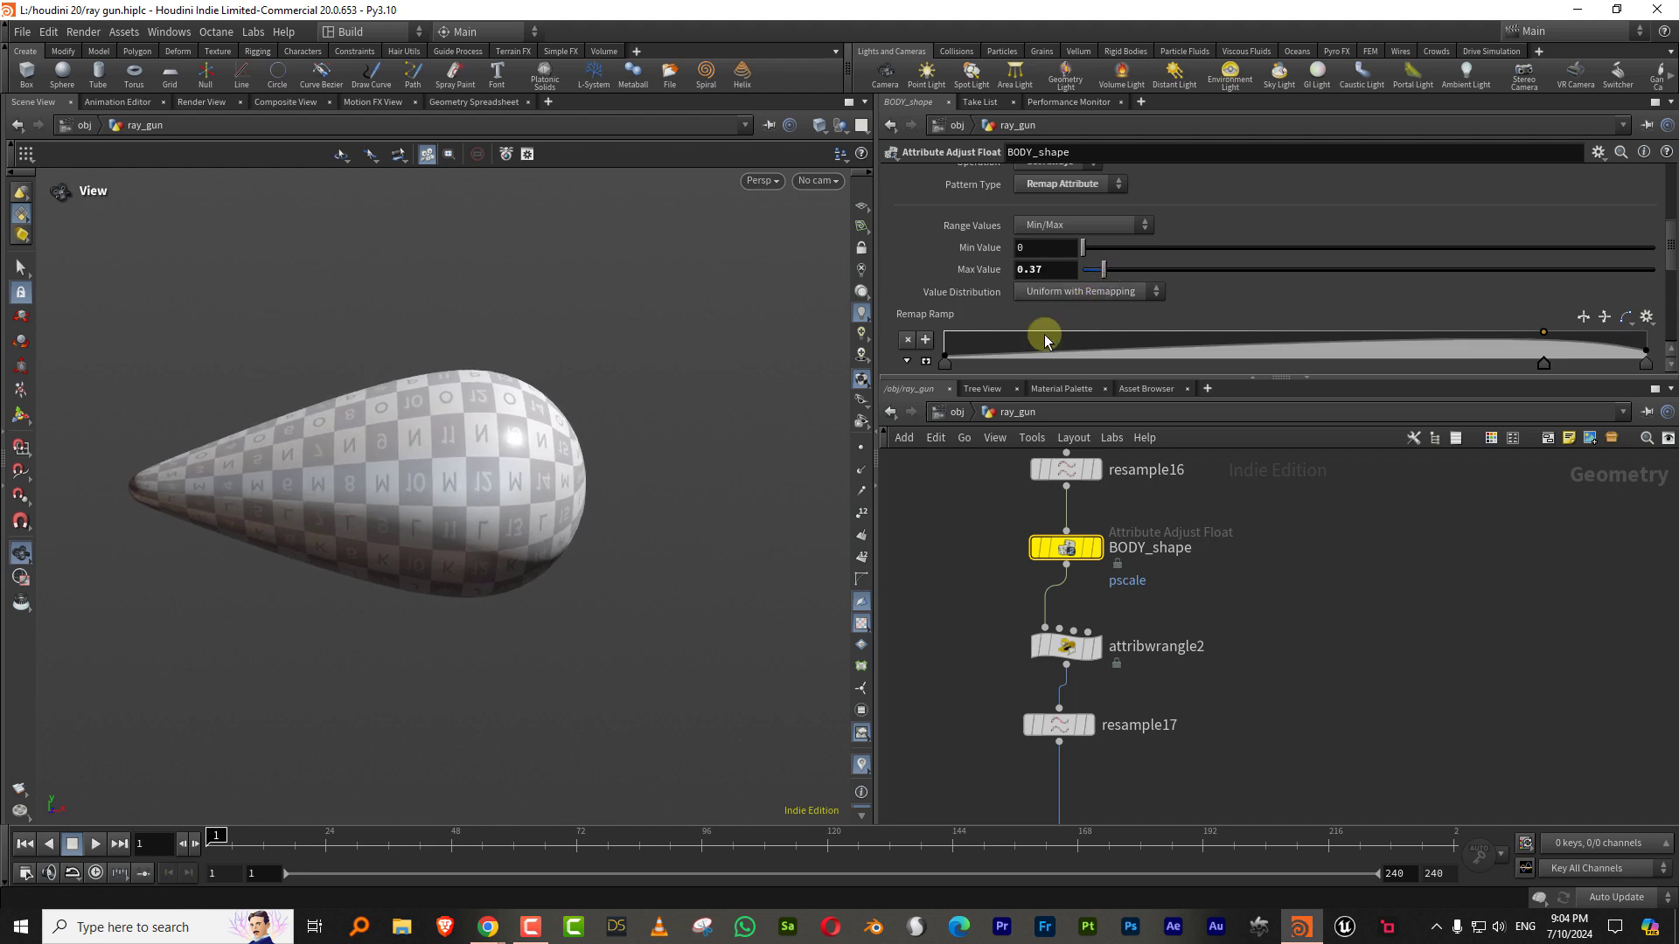
Step: Adjust the Value of the first point on BODY_shape's remap ramp and select the ramp's last point
{"action": "left_click", "coordinate": [948, 362]}
{"action": "left_click_drag", "start_coordinate": [997, 378], "coordinate": [979, 537]}
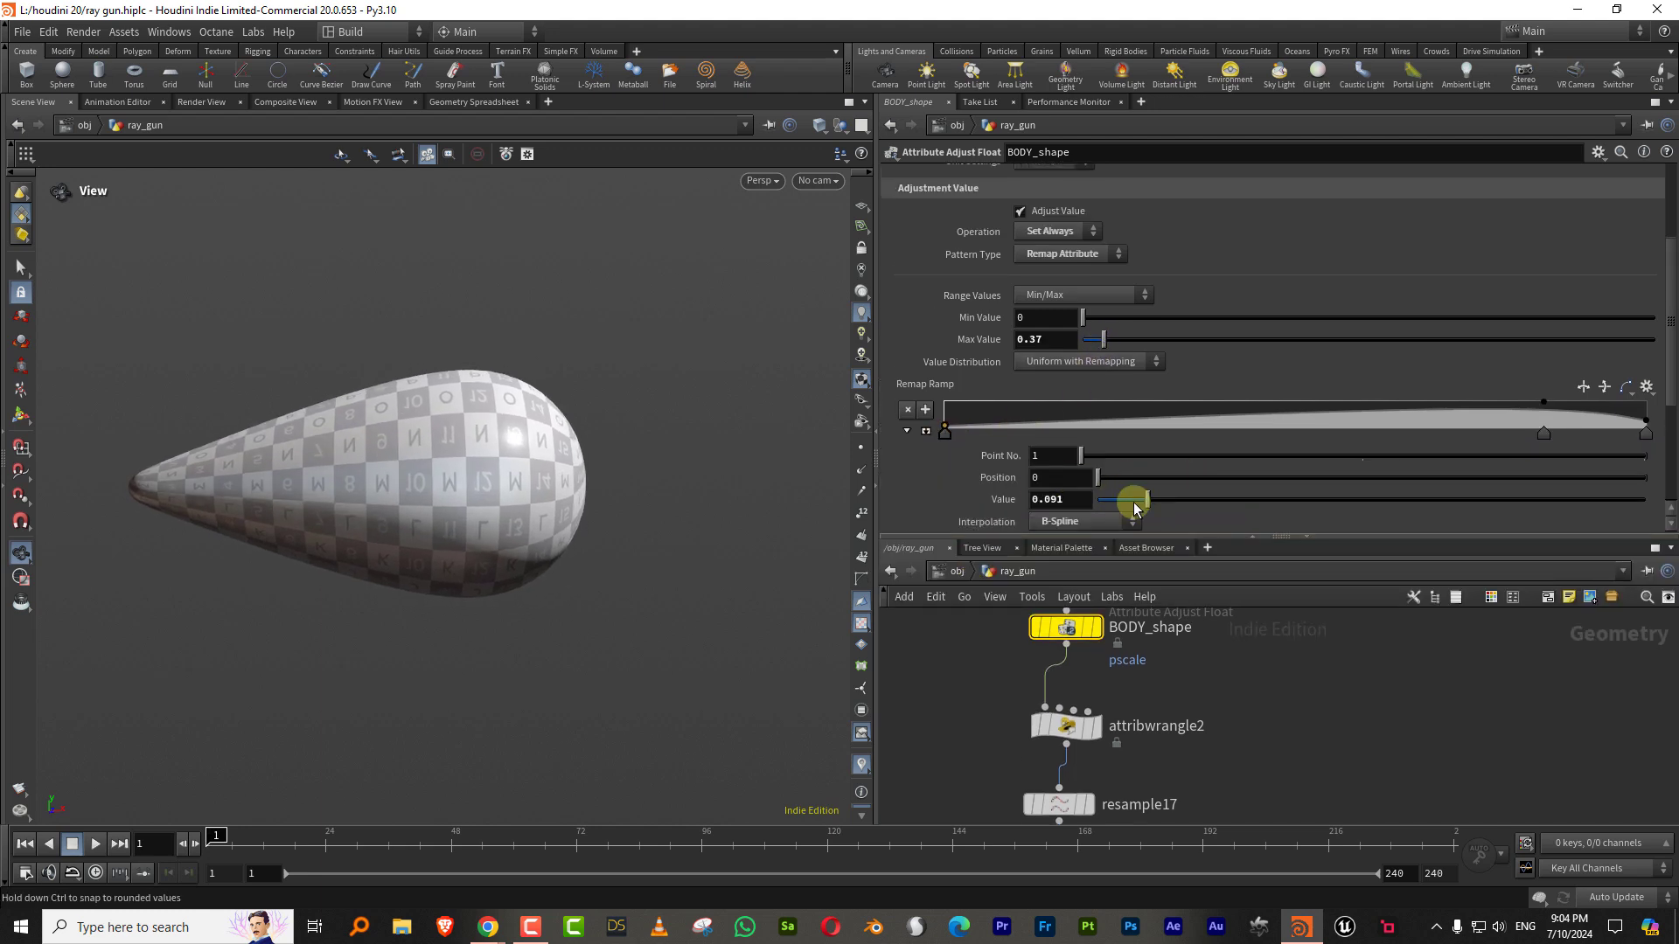
{"action": "left_click_drag", "start_coordinate": [1133, 502], "coordinate": [1298, 501]}
{"action": "left_click", "coordinate": [1646, 433]}
{"action": "left_click_drag", "start_coordinate": [1158, 536], "coordinate": [1143, 357]}
{"action": "left_click_drag", "start_coordinate": [638, 480], "coordinate": [660, 391]}
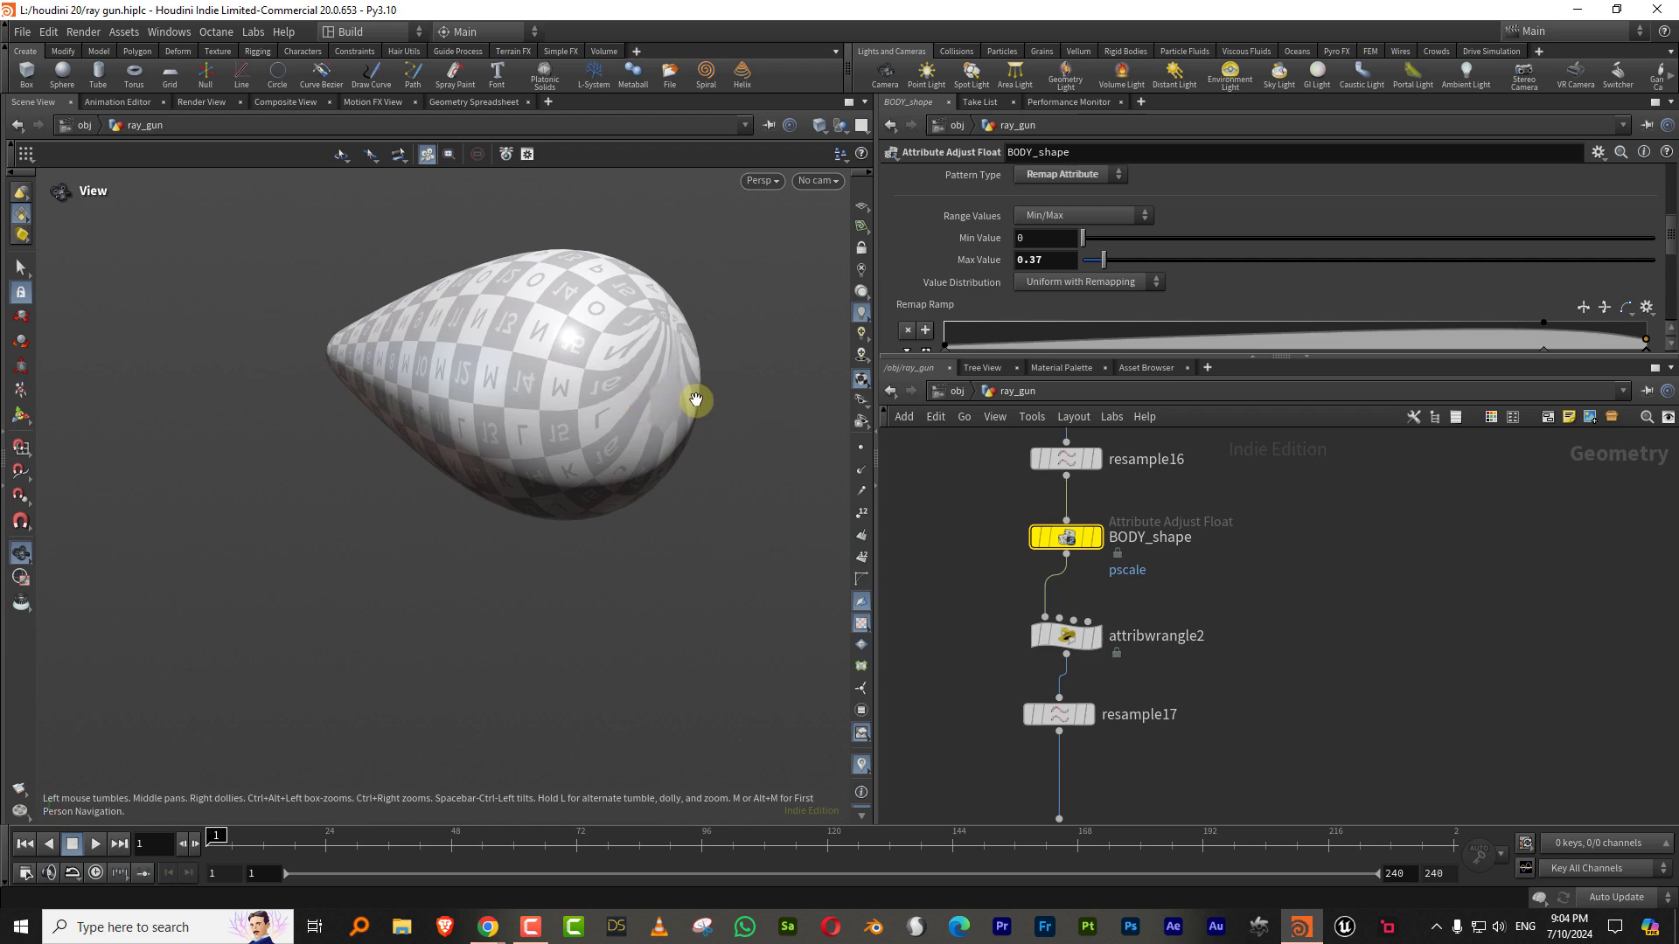
Step: Duplicate the line7, resample16 and BODY_shape nodes beside the body chain
{"action": "scroll", "coordinate": [1163, 568], "scroll_direction": "down", "scroll_amount": 5}
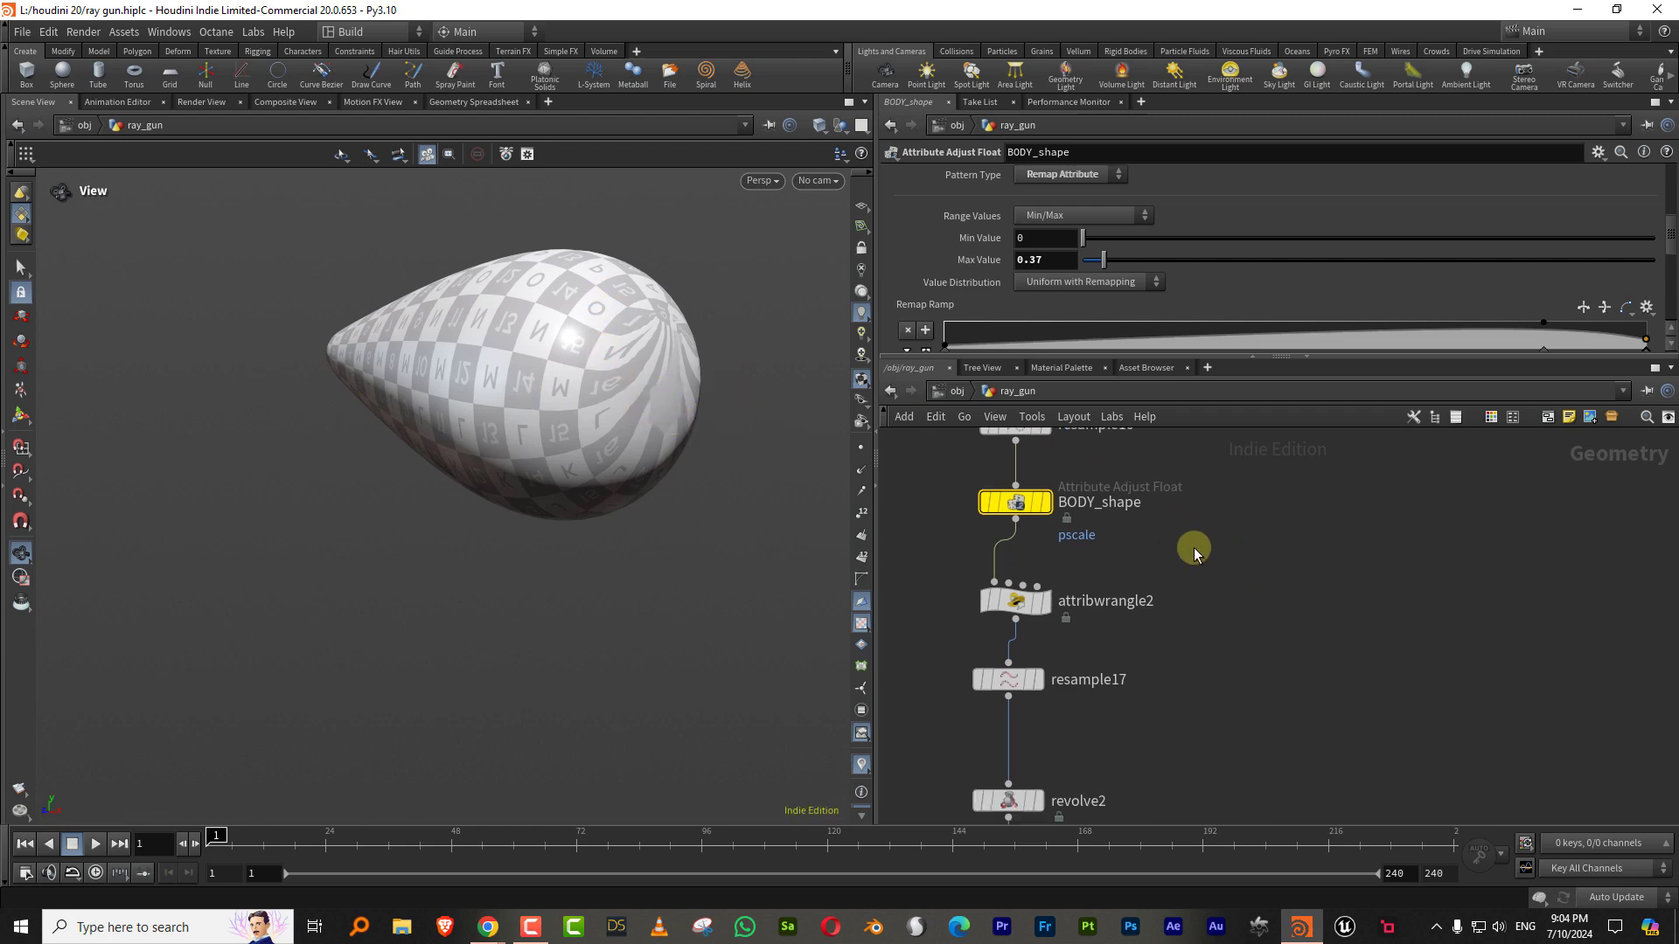
{"action": "middle_click_drag", "start_coordinate": [1140, 596], "coordinate": [1153, 566]}
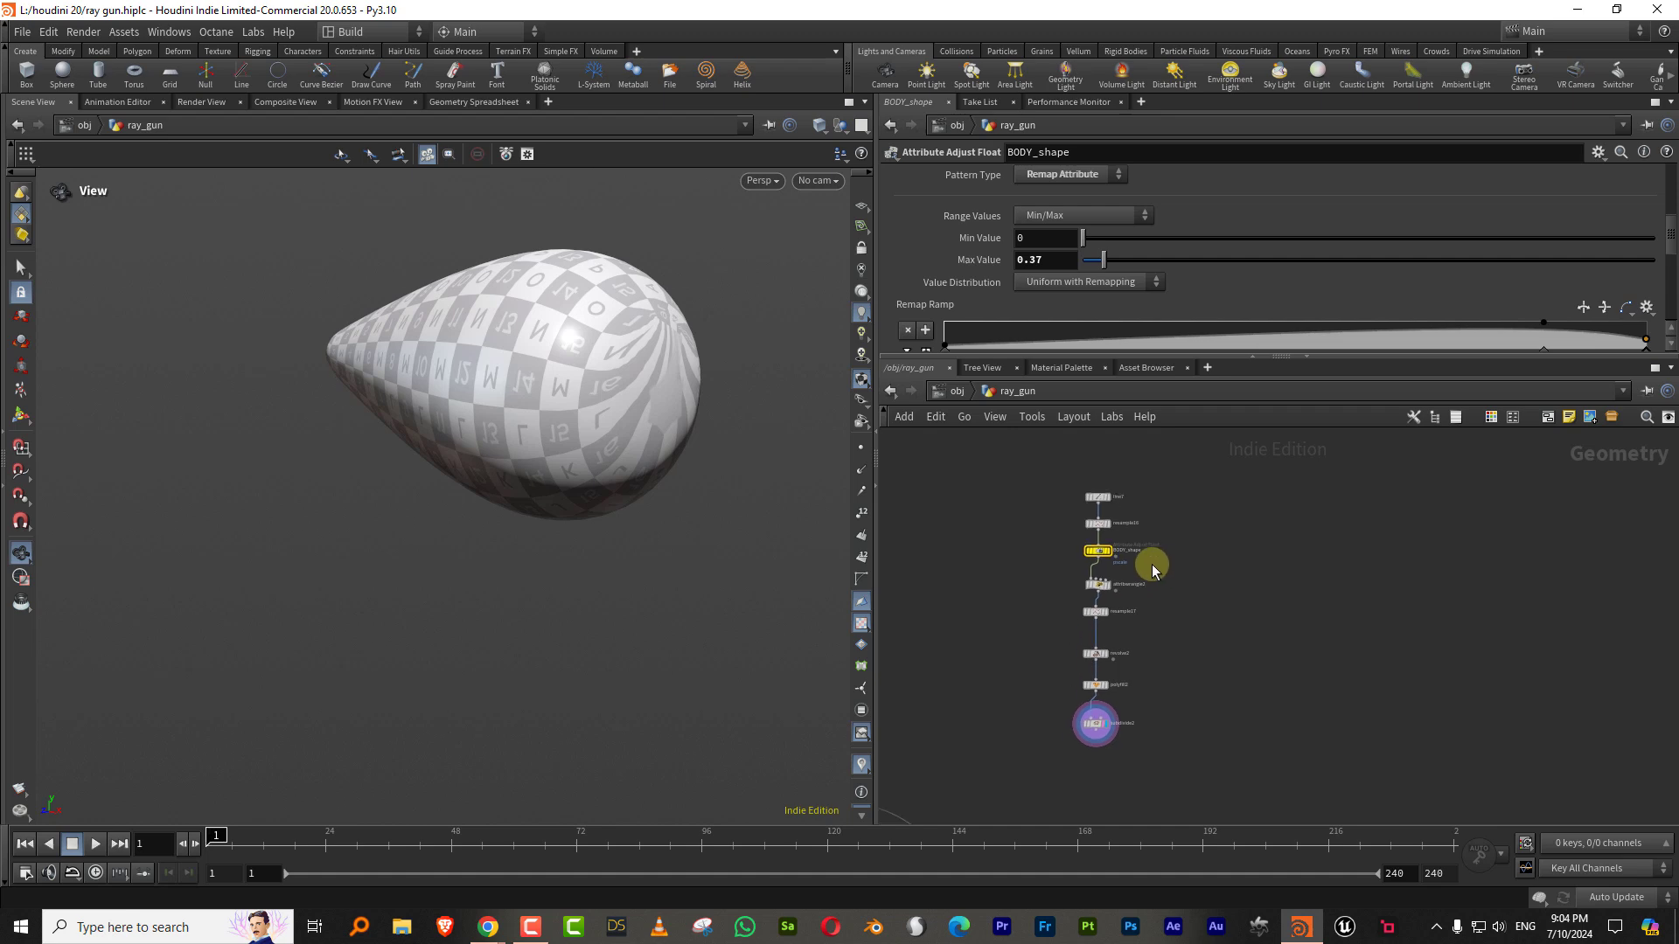
{"action": "scroll", "coordinate": [1152, 561], "scroll_direction": "up", "scroll_amount": 2}
{"action": "left_click_drag", "start_coordinate": [1152, 451], "coordinate": [1048, 558]}
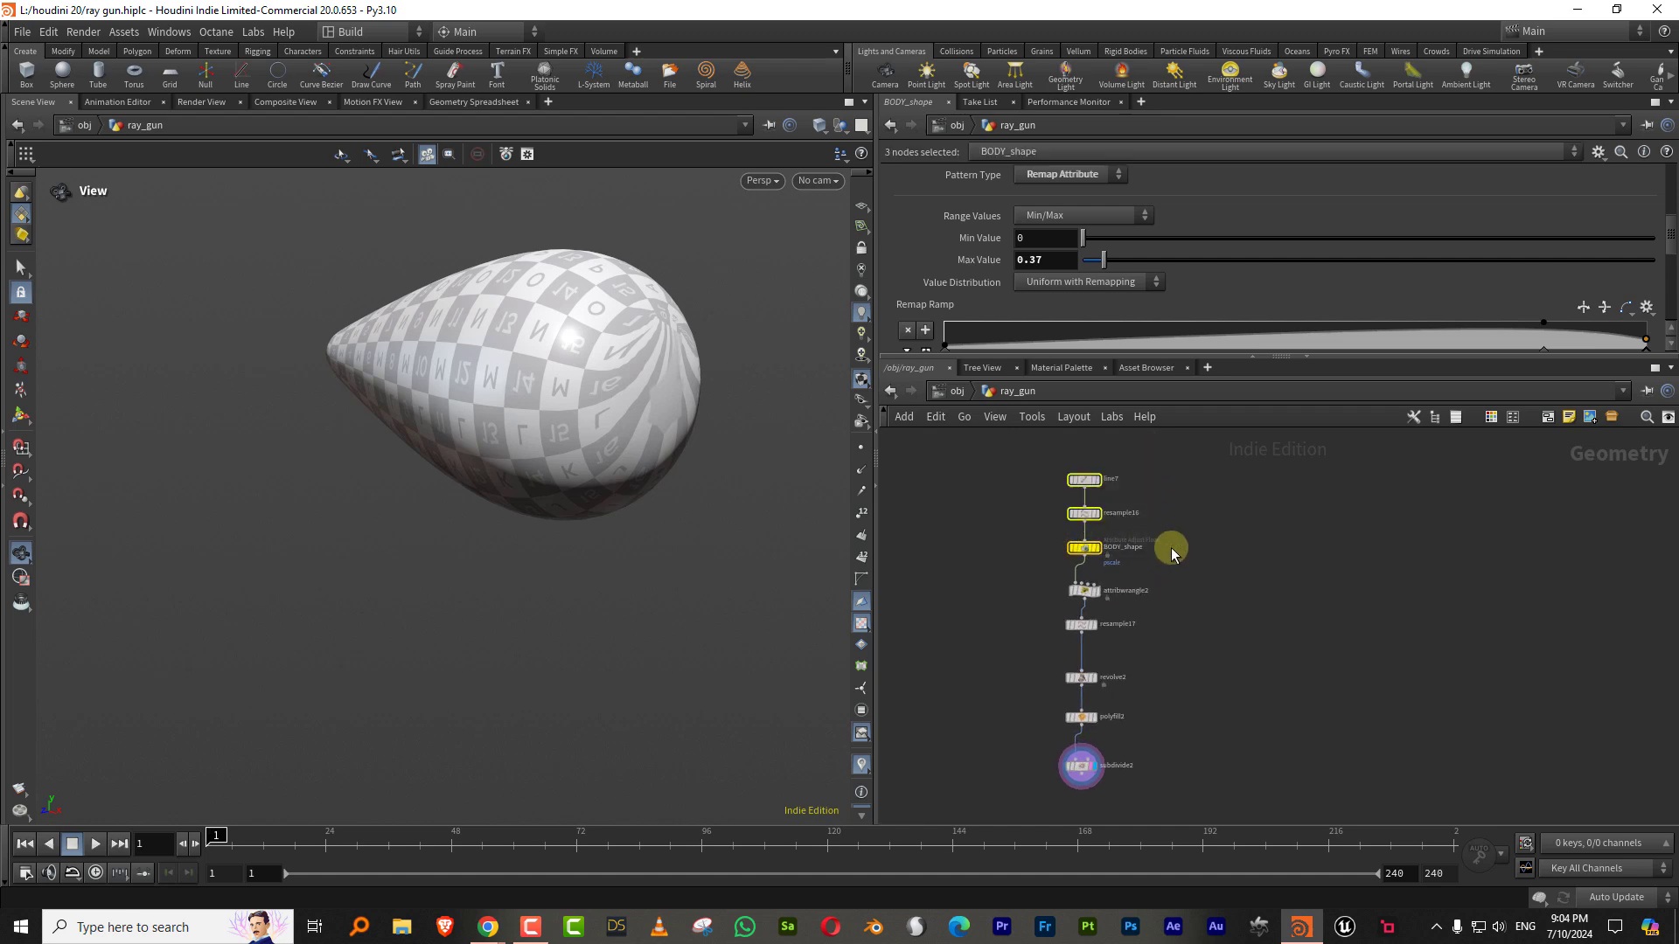
{"action": "key", "text": "ctrl+c"}
{"action": "key", "text": "ctrl+v"}
{"action": "scroll", "coordinate": [1397, 536], "scroll_direction": "up", "scroll_amount": 2}
{"action": "scroll", "coordinate": [1397, 535], "scroll_direction": "up", "scroll_amount": 2}
Step: Rename the copied BODY_shape1 node as barrel_shape
{"action": "double_click", "coordinate": [1335, 612]}
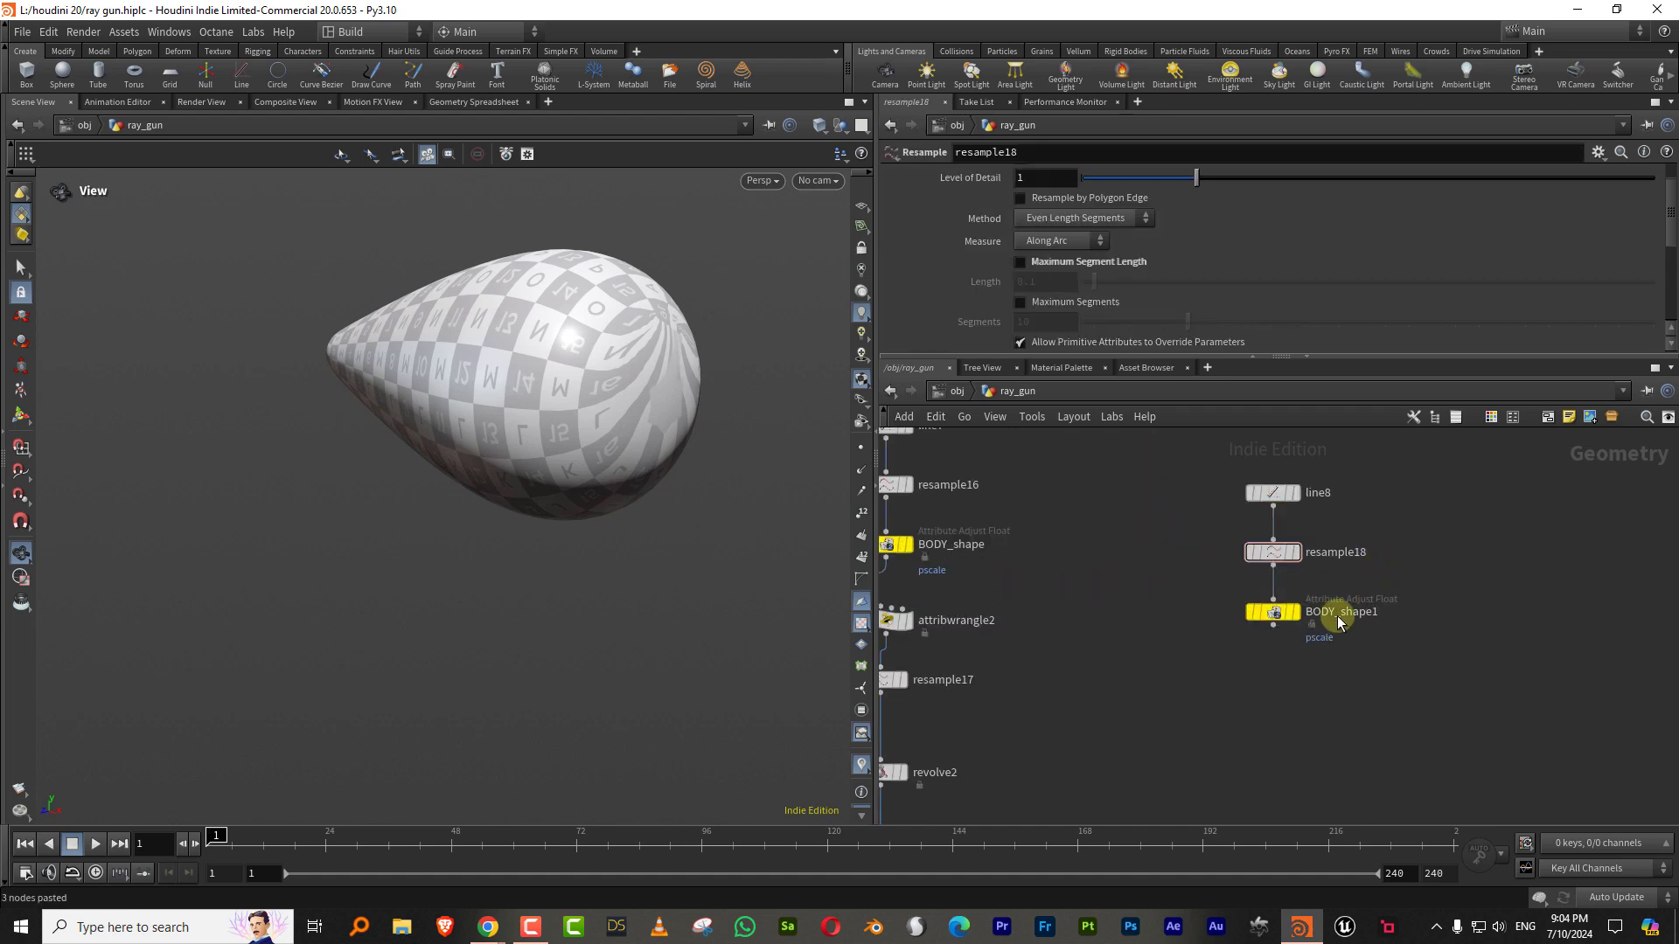
{"action": "key", "text": "Return"}
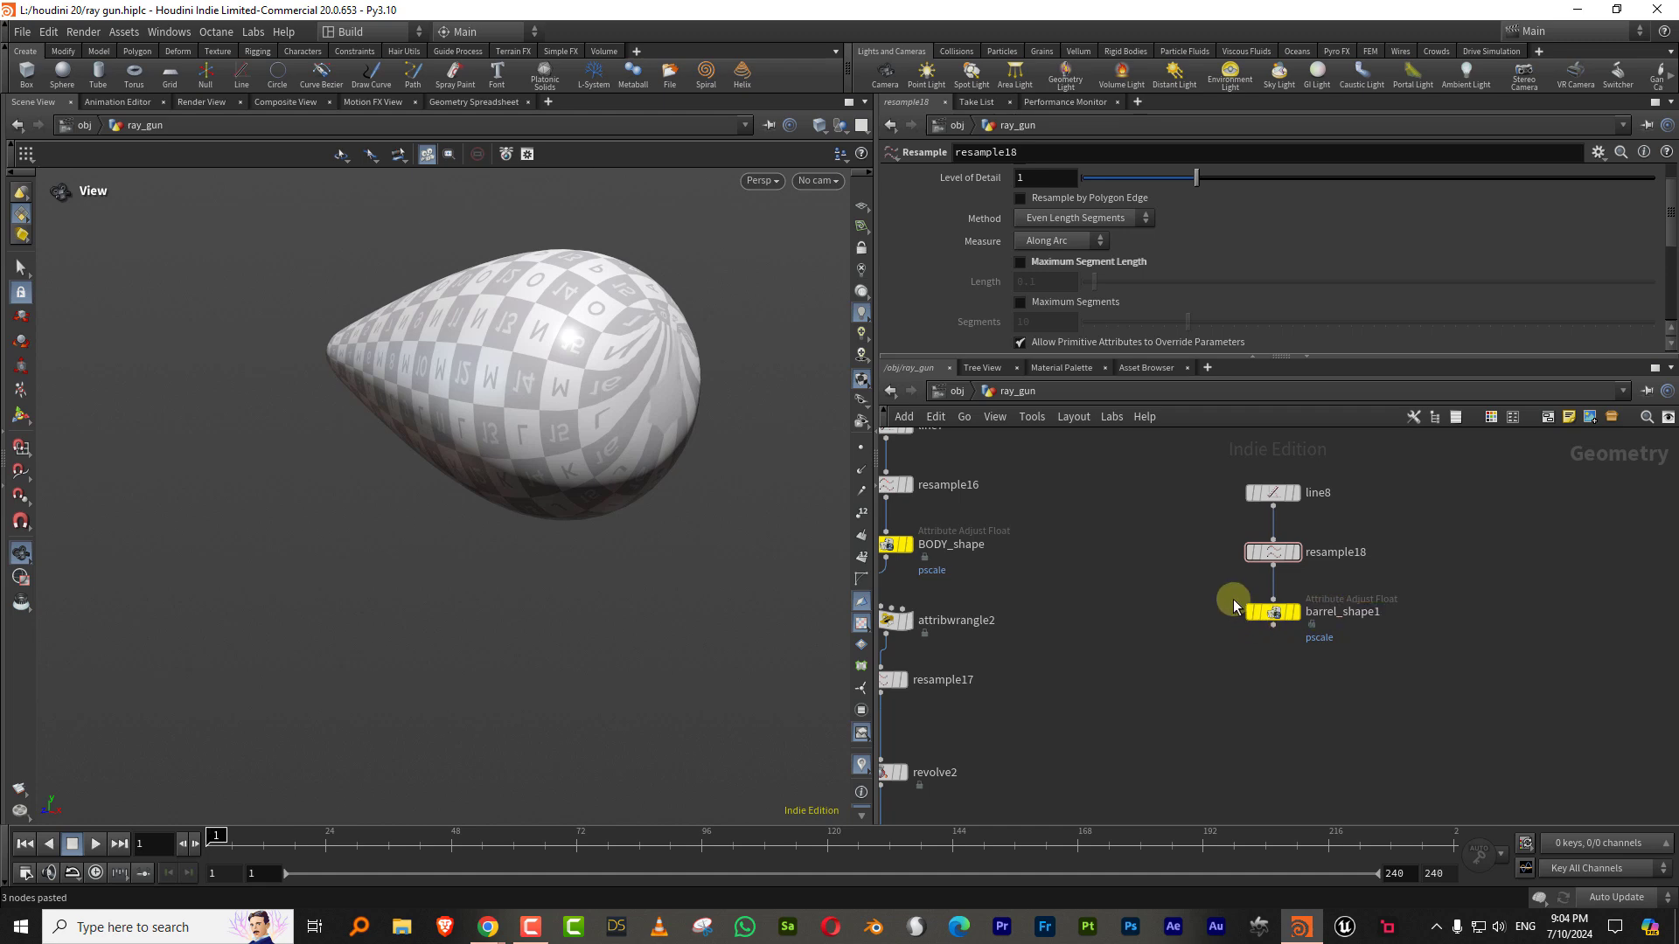
{"action": "scroll", "coordinate": [1189, 689], "scroll_direction": "down", "scroll_amount": 3}
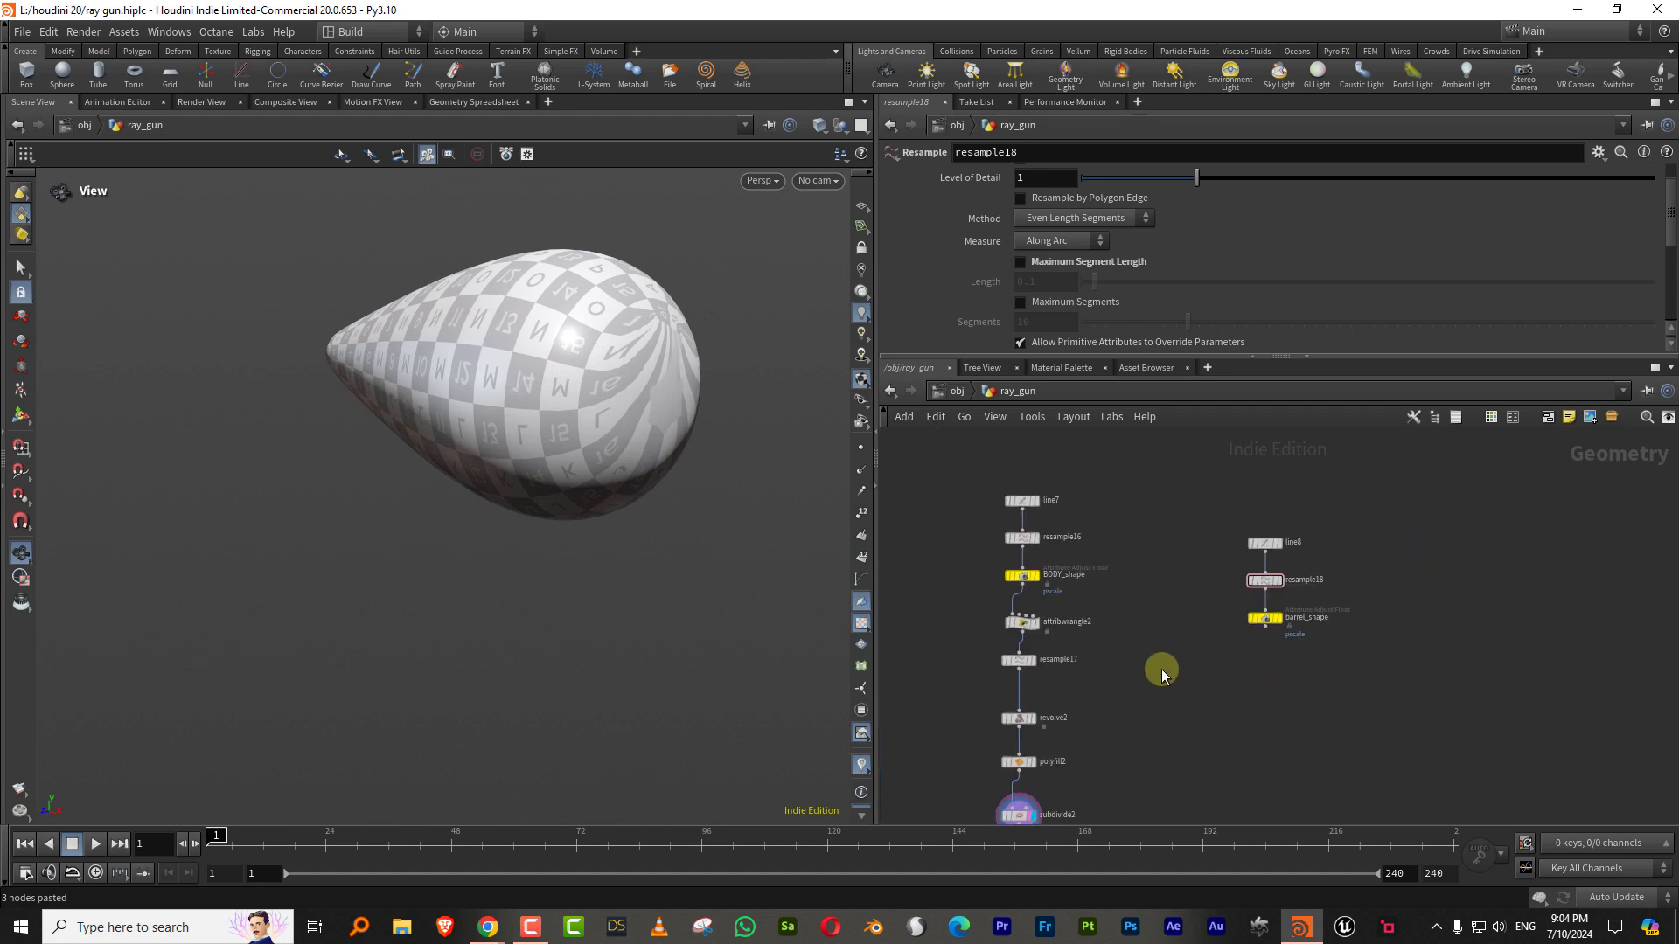
Step: Switch the viewport to wireframe and display resample16 with its point markers shown
{"action": "key", "text": "shift+w"}
{"action": "left_click_drag", "start_coordinate": [638, 420], "coordinate": [744, 404]}
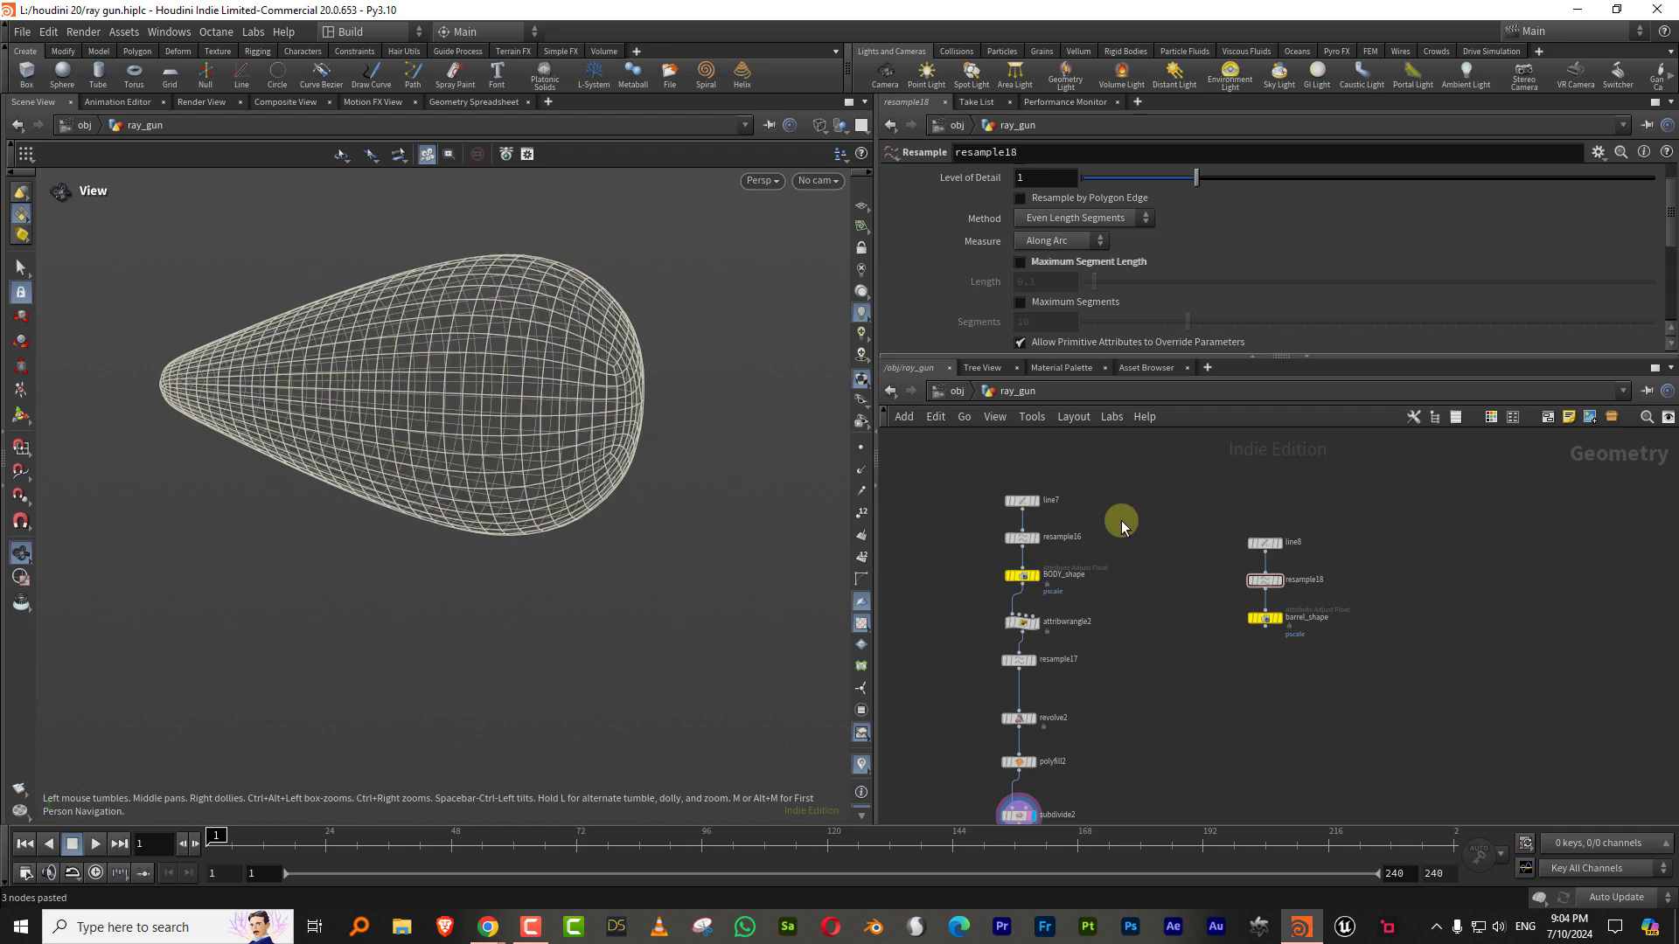
{"action": "scroll", "coordinate": [1106, 518], "scroll_direction": "up", "scroll_amount": 3}
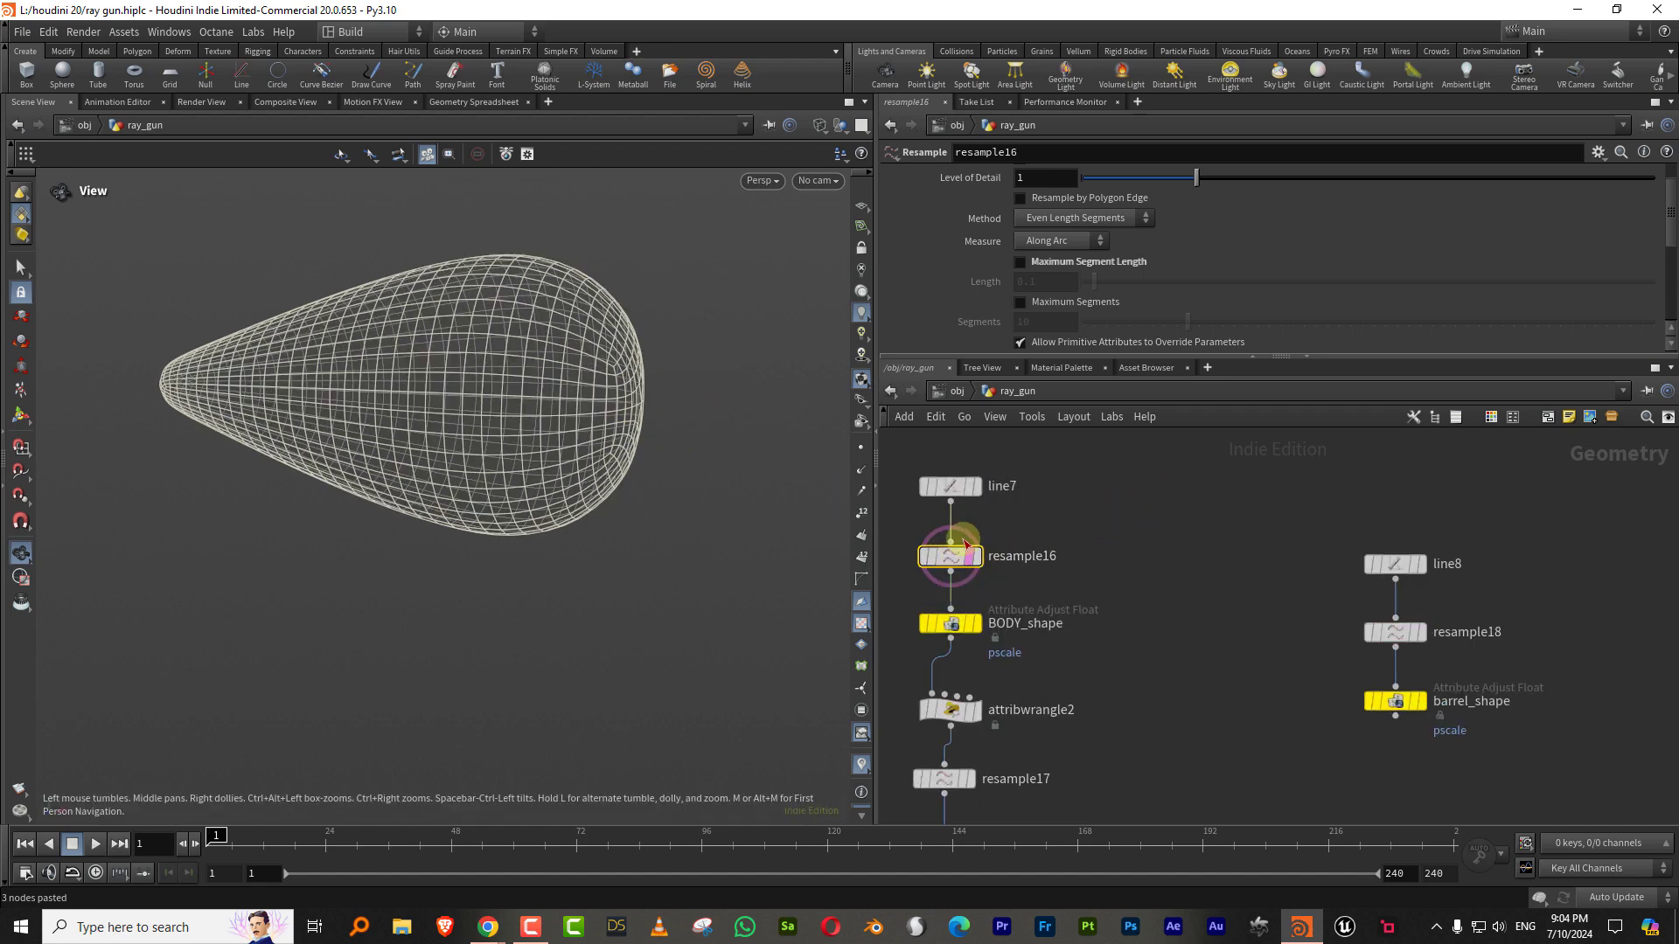
{"action": "left_click", "coordinate": [957, 558]}
{"action": "left_click", "coordinate": [977, 556]}
{"action": "left_click", "coordinate": [862, 448]}
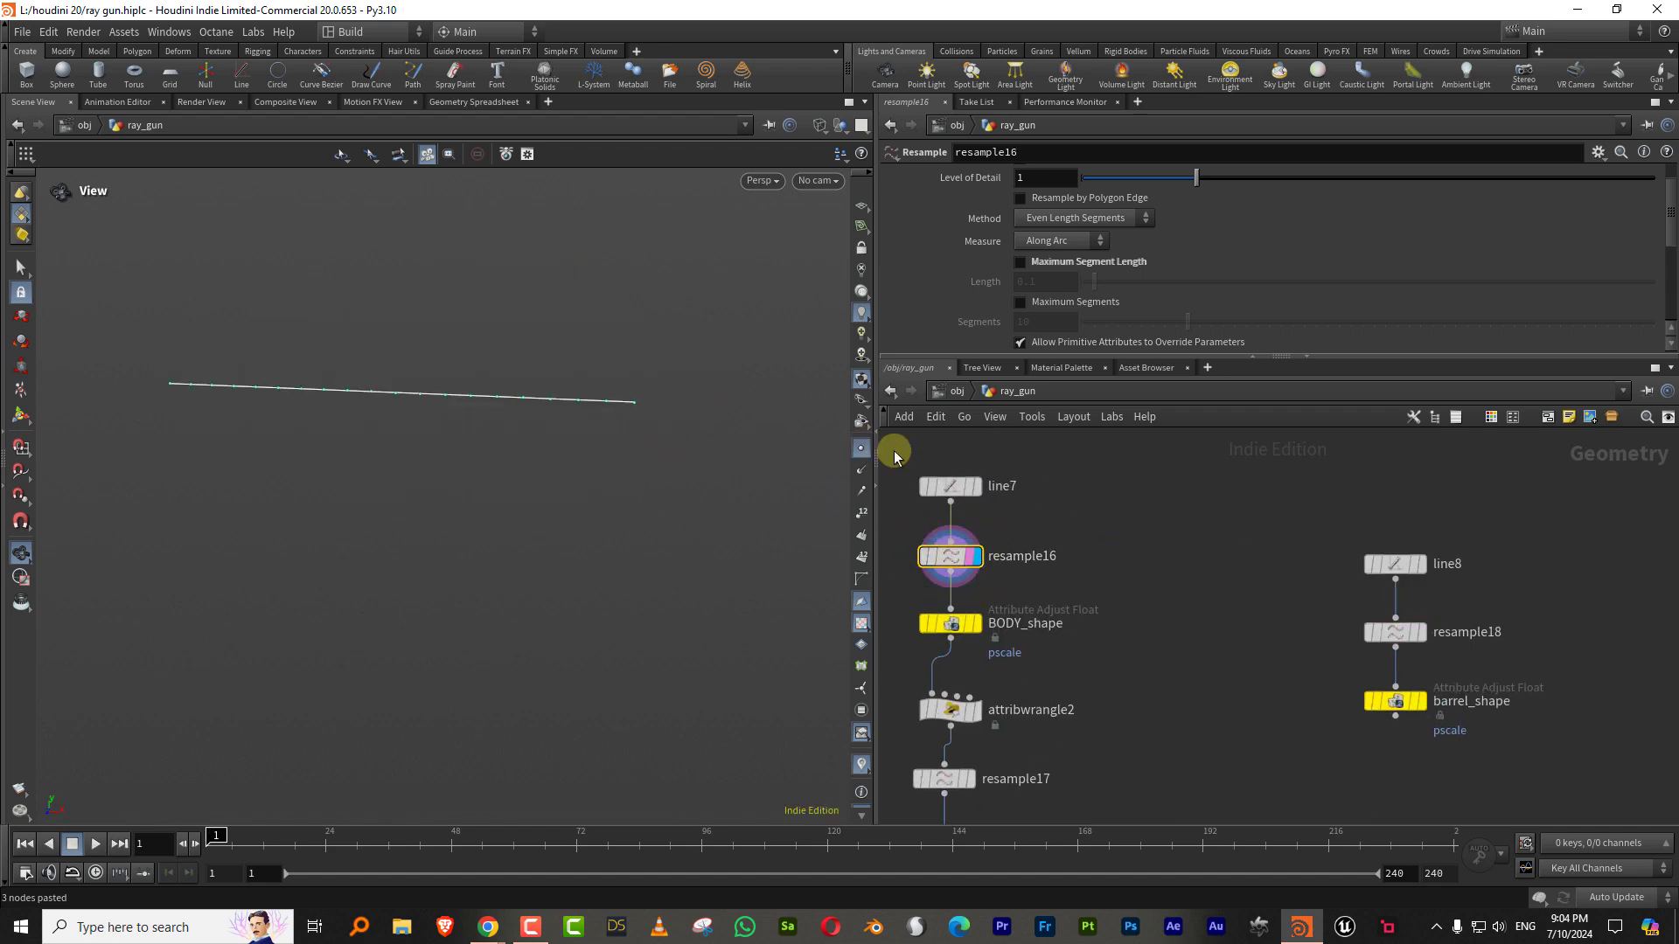
Step: Add a Group by Range node between the body chain and the barrel chain
{"action": "middle_click_drag", "start_coordinate": [1145, 604], "coordinate": [1130, 533]}
{"action": "left_click", "coordinate": [1137, 576]}
{"action": "key", "text": "Tab"}
{"action": "type", "text": "ra"}
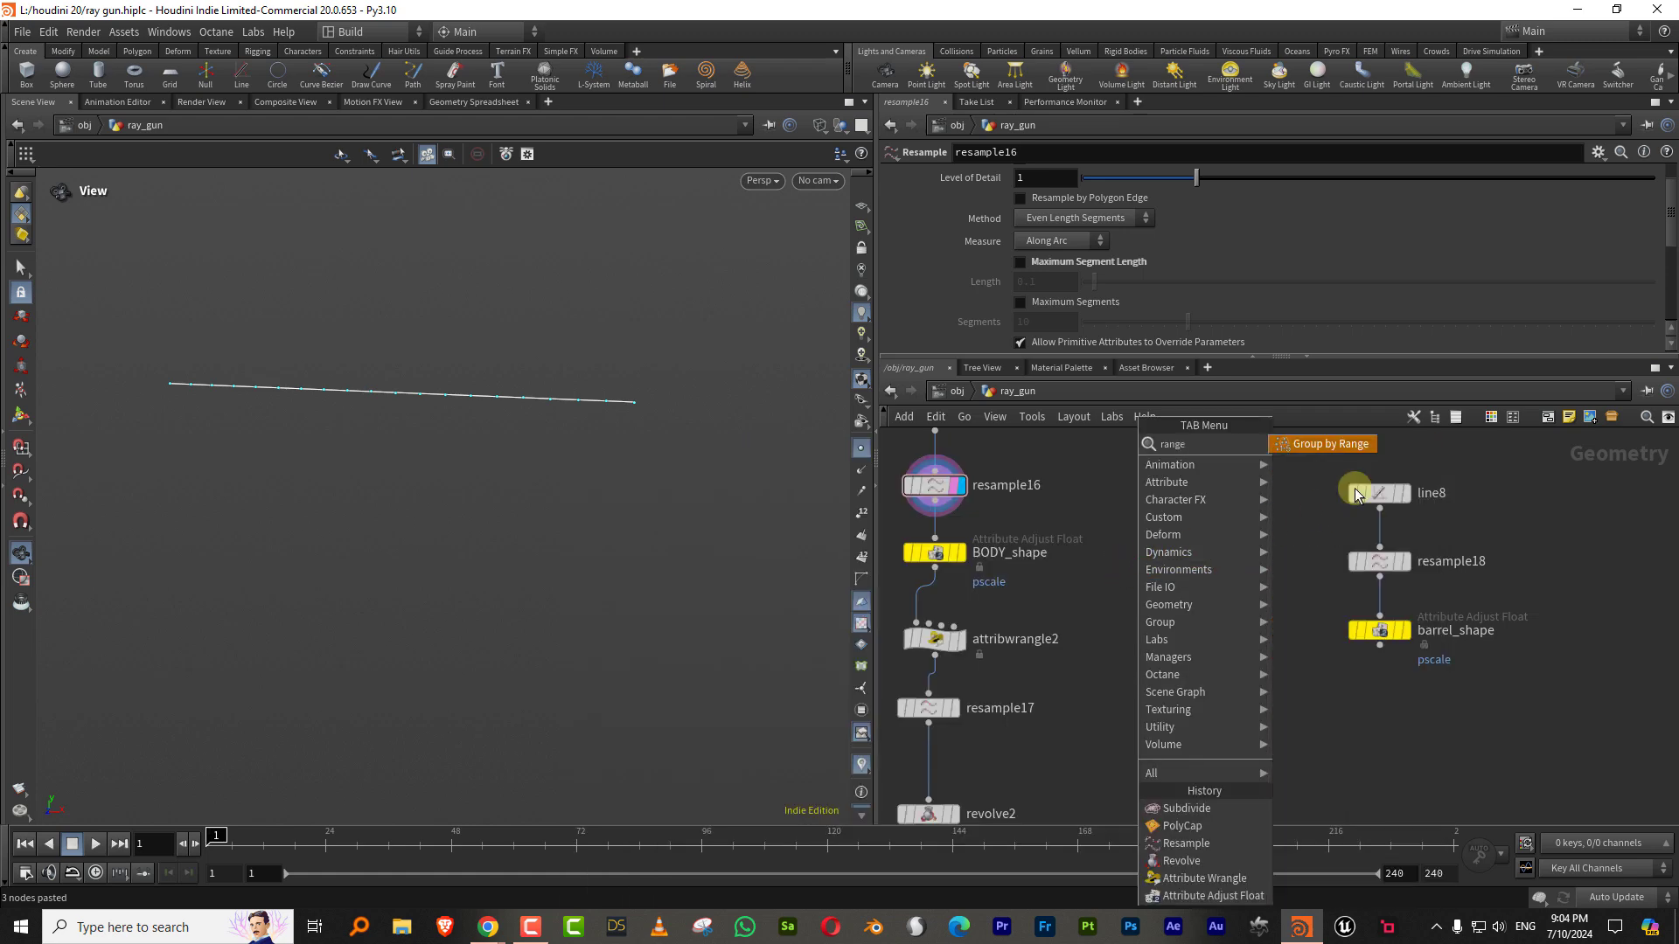
{"action": "left_click", "coordinate": [1319, 470]}
{"action": "left_click", "coordinate": [1182, 654]}
Step: Move all the body and barrel nodes together into an empty area of the network, away from the other nodes
{"action": "scroll", "coordinate": [1282, 526], "scroll_direction": "down", "scroll_amount": 10}
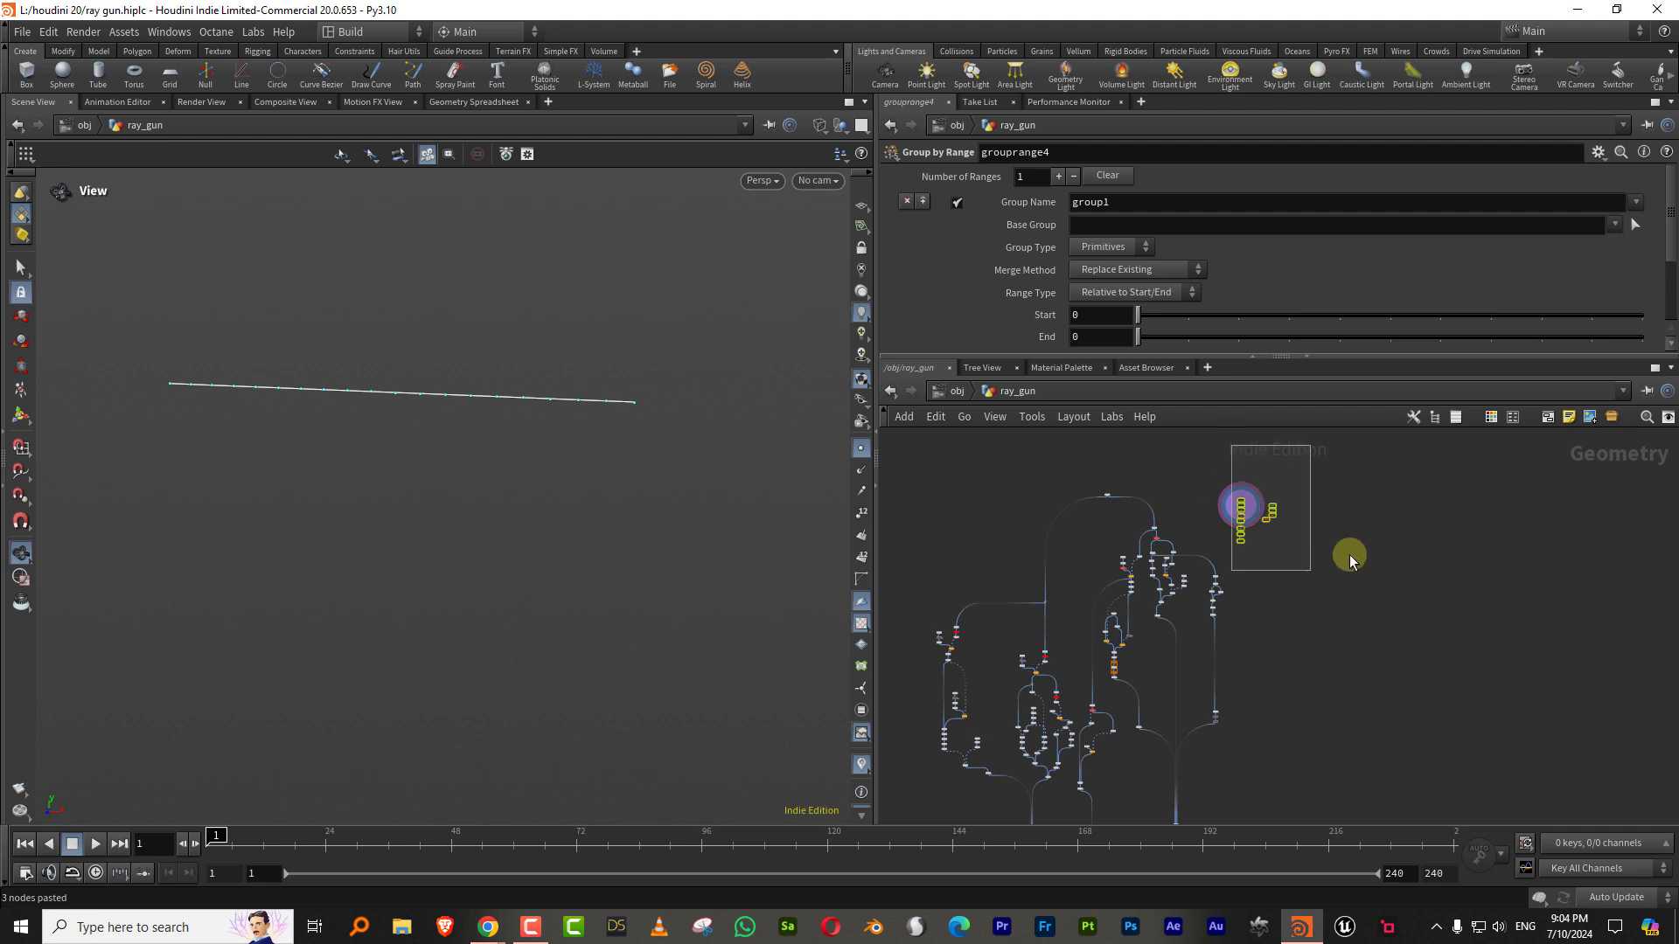
{"action": "left_click_drag", "start_coordinate": [1350, 554], "coordinate": [1350, 554]}
{"action": "middle_click_drag", "start_coordinate": [1350, 554], "coordinate": [1053, 528]}
{"action": "left_click_drag", "start_coordinate": [904, 532], "coordinate": [1562, 531]}
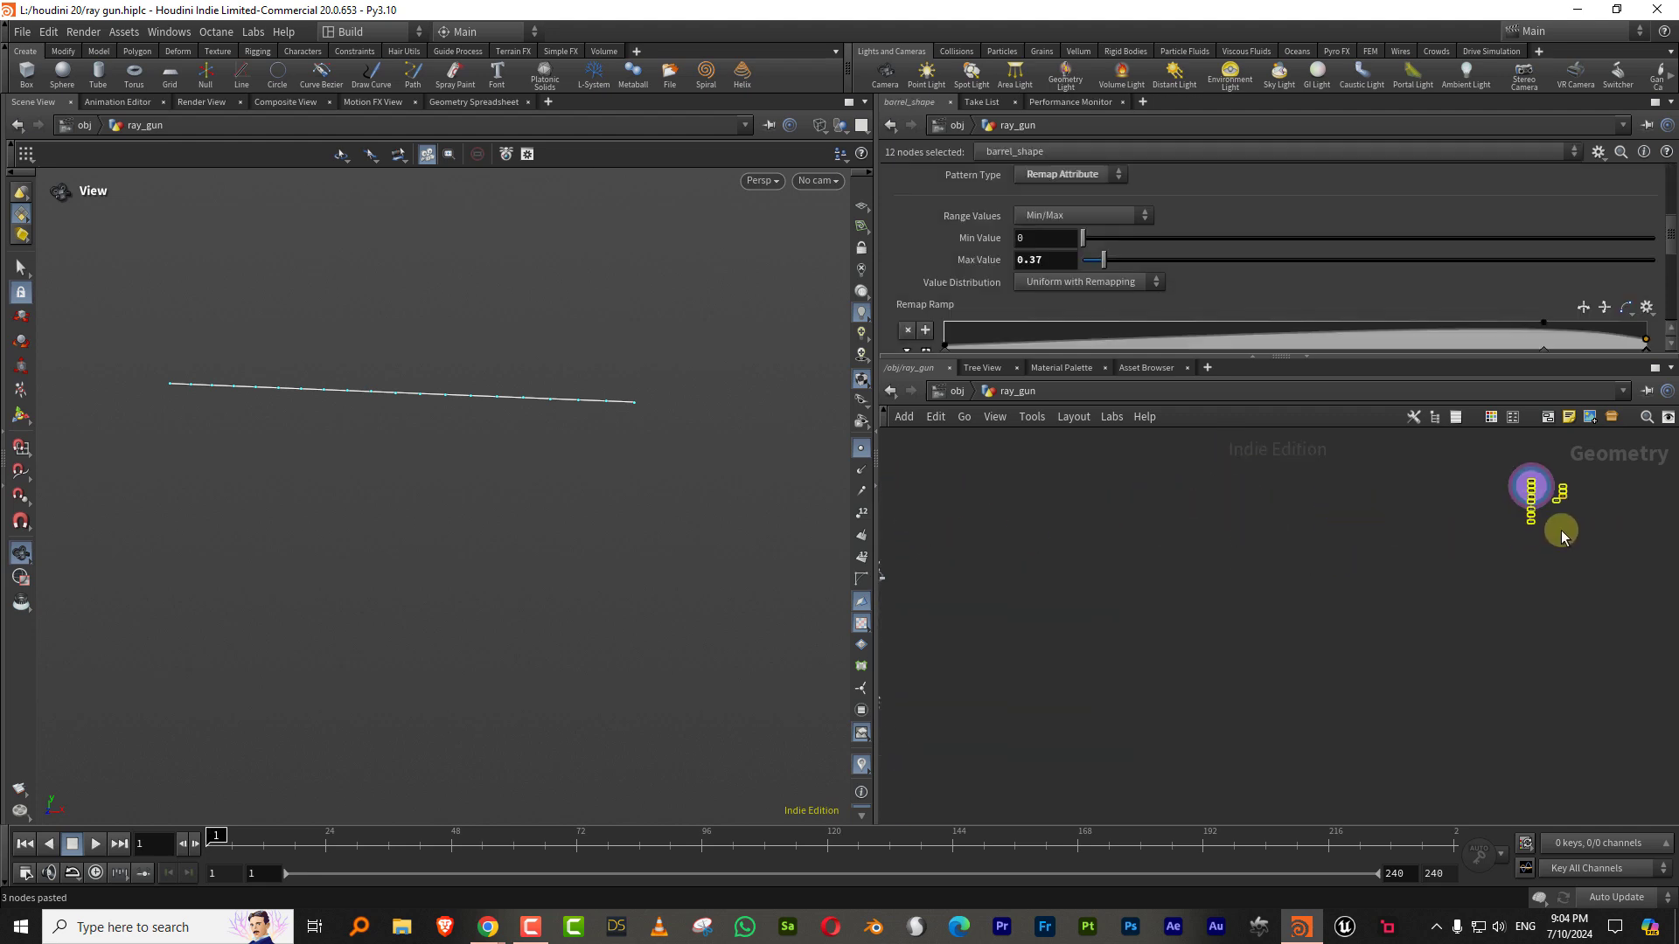
{"action": "key", "text": "f"}
{"action": "left_click", "coordinate": [1198, 543]}
{"action": "scroll", "coordinate": [1199, 543], "scroll_direction": "up", "scroll_amount": 2}
{"action": "scroll", "coordinate": [1368, 543], "scroll_direction": "down", "scroll_amount": 3}
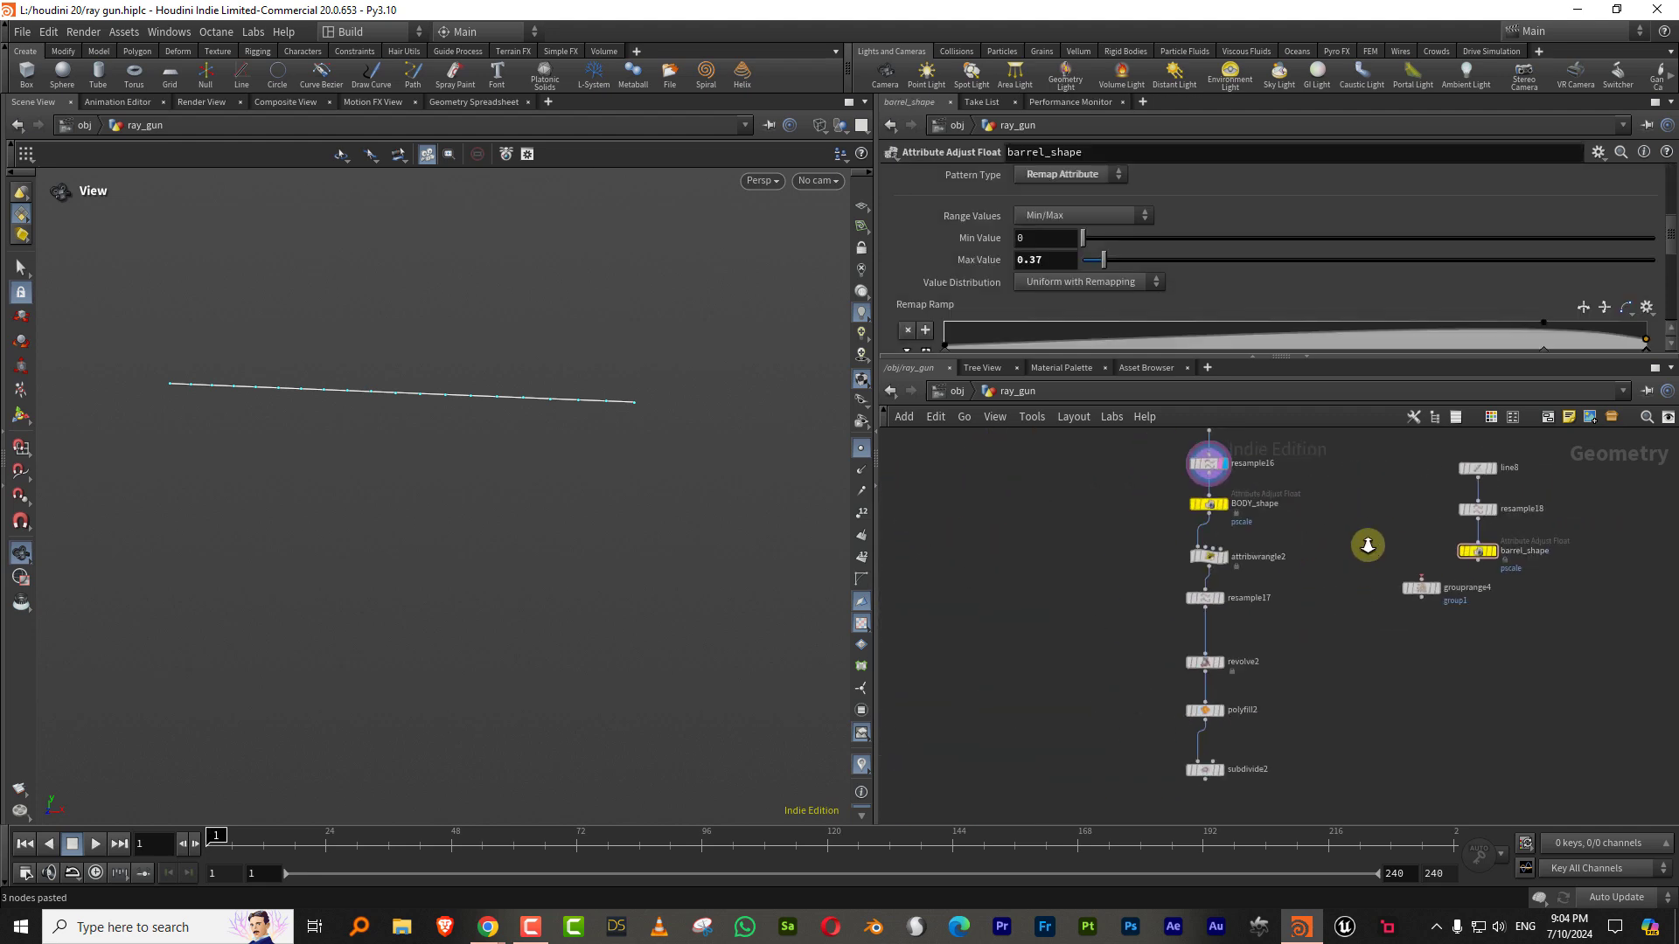
Step: Move the barrel nodes to the left of the body chain and place grouprange4 on its own between the two chains
{"action": "left_click_drag", "start_coordinate": [1416, 457], "coordinate": [1491, 600]}
{"action": "left_click_drag", "start_coordinate": [1399, 564], "coordinate": [1105, 582]}
{"action": "scroll", "coordinate": [1189, 527], "scroll_direction": "up", "scroll_amount": 3}
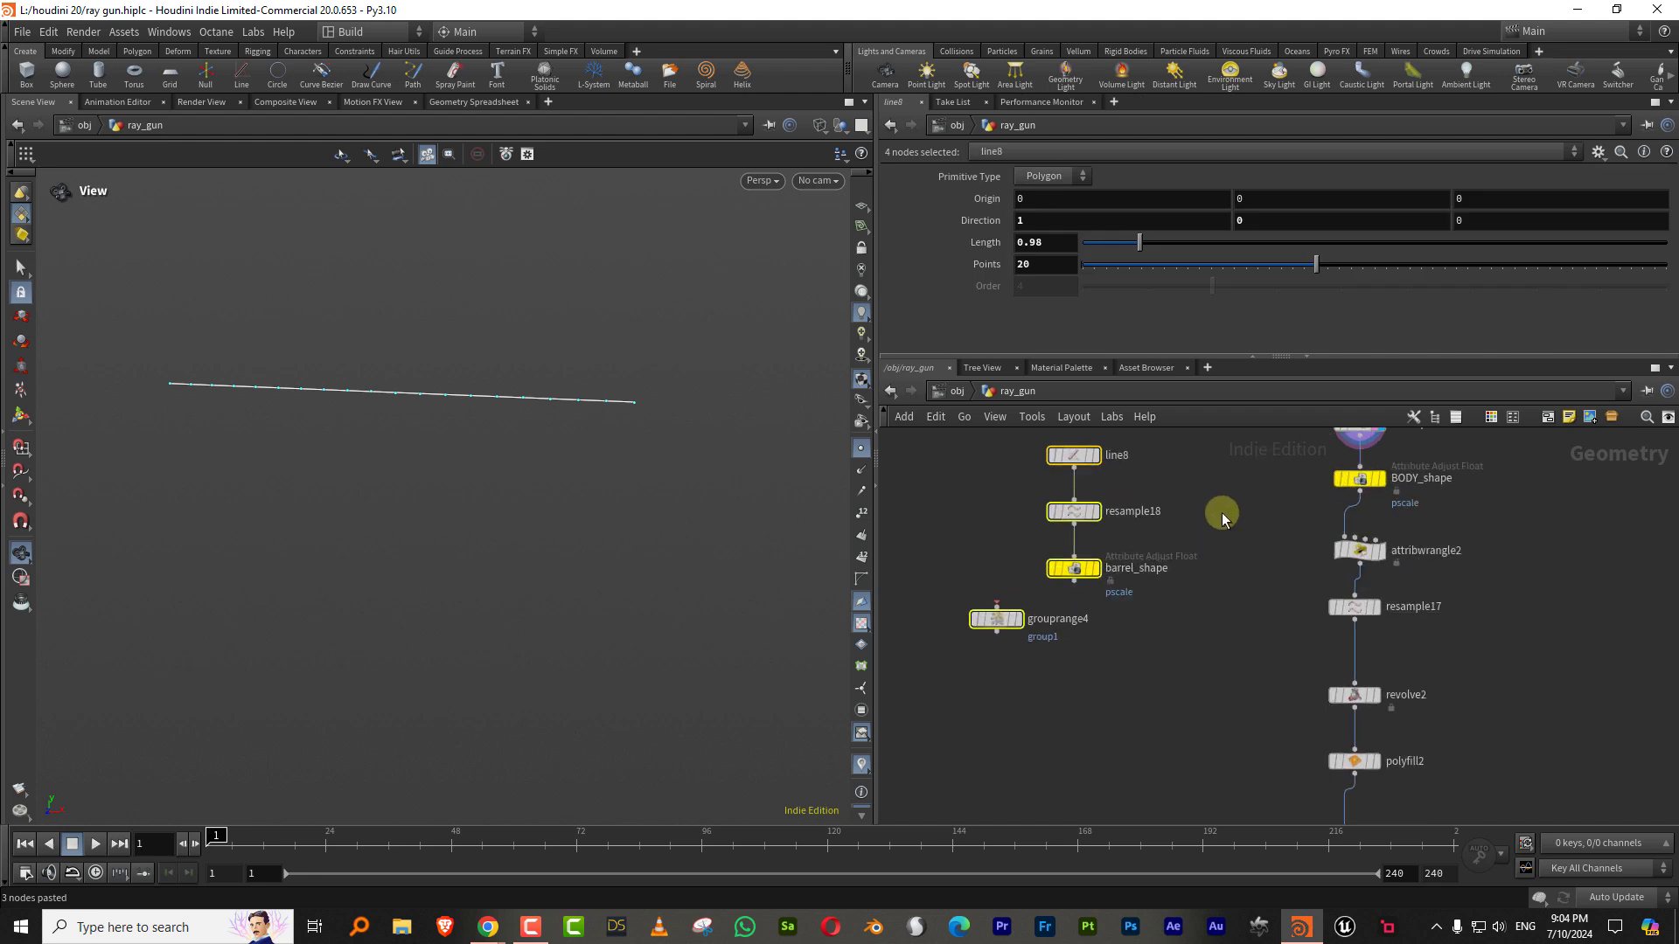
{"action": "left_click", "coordinate": [1220, 513]}
{"action": "left_click_drag", "start_coordinate": [974, 446], "coordinate": [894, 594]}
{"action": "left_click_drag", "start_coordinate": [1006, 622], "coordinate": [1052, 677]}
{"action": "middle_click_drag", "start_coordinate": [1130, 556], "coordinate": [1161, 646]}
{"action": "left_click", "coordinate": [1161, 645]}
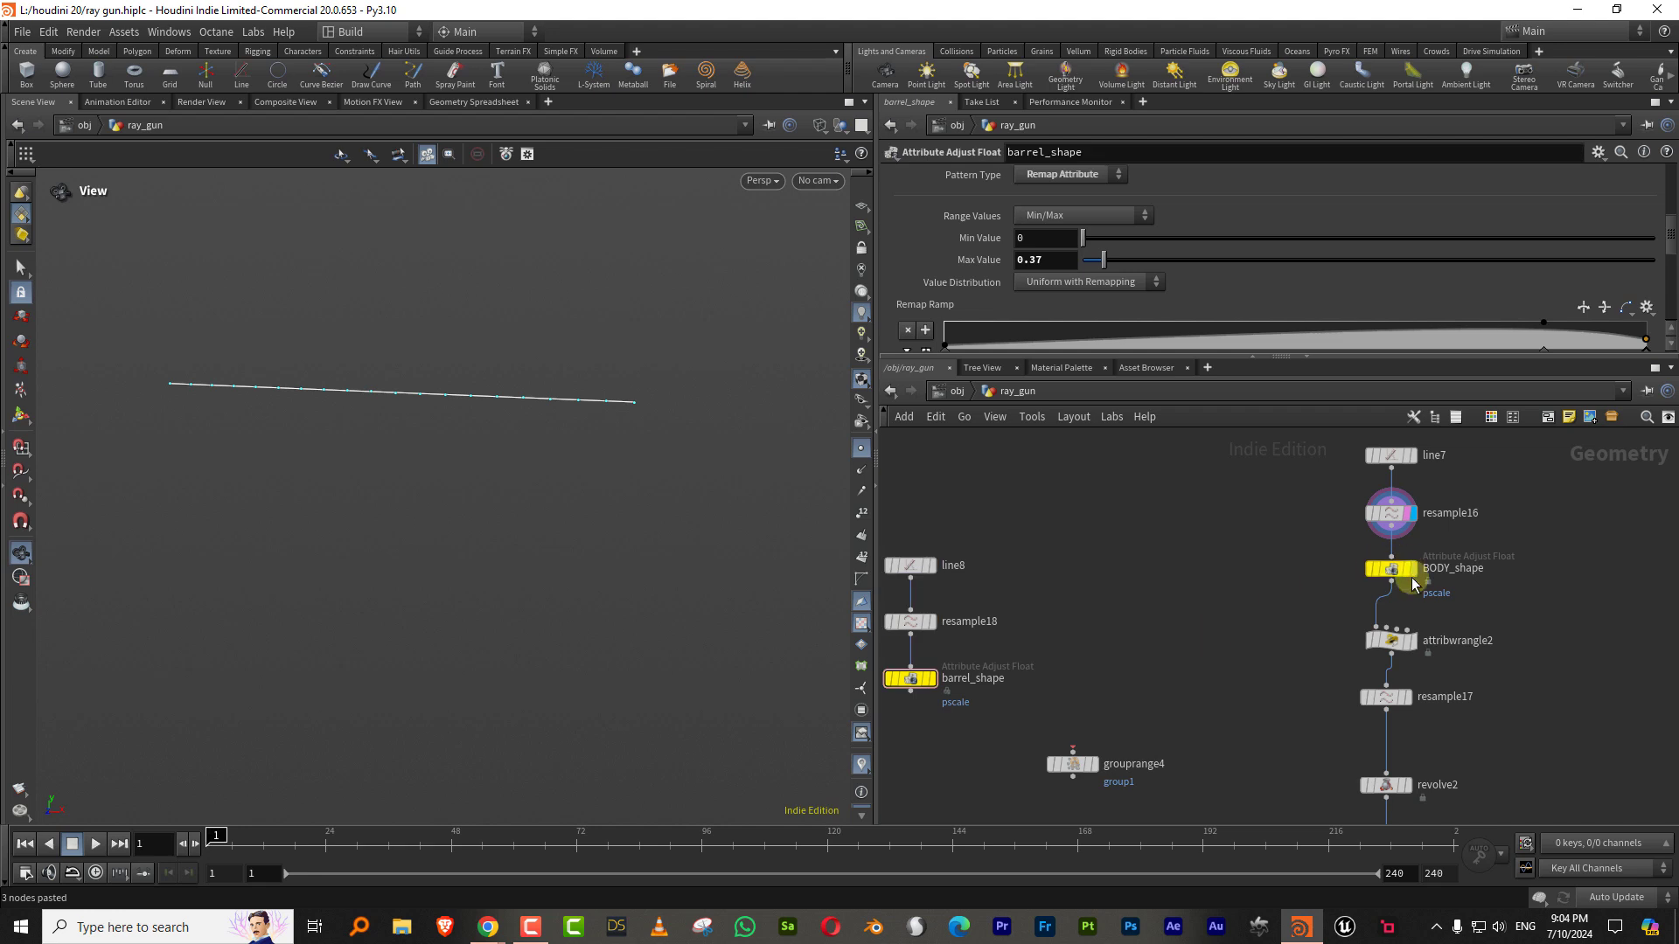
Step: Feed resample16's output into grouprange4 and display grouprange4
{"action": "left_click", "coordinate": [1392, 571]}
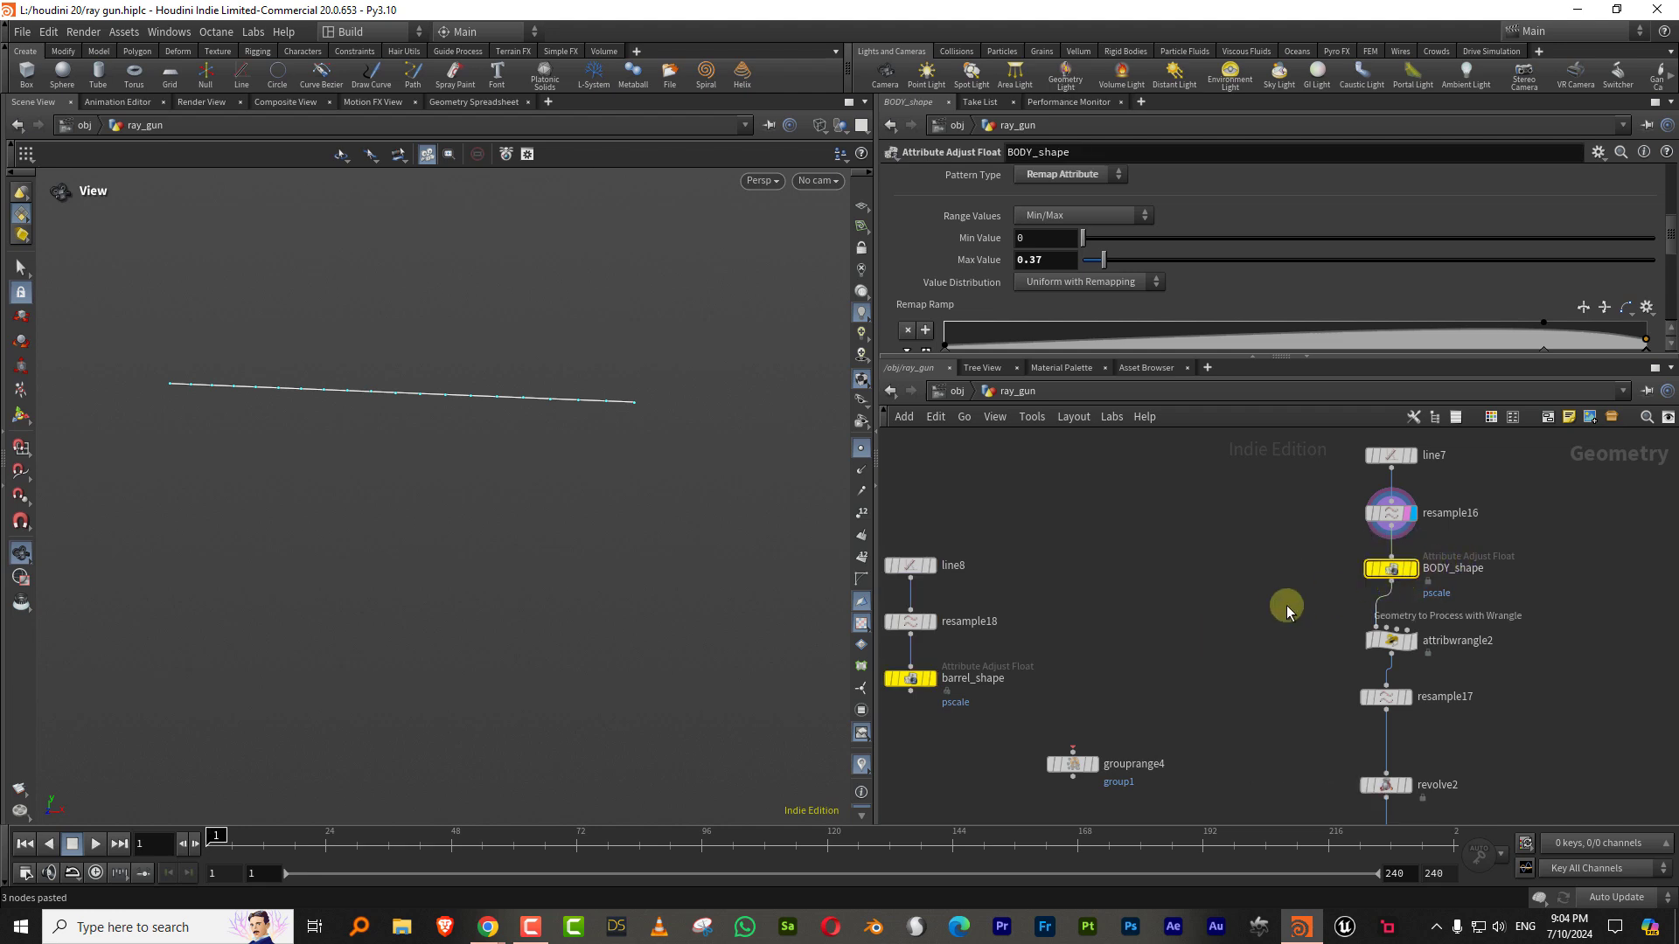
{"action": "mouse_move", "coordinate": [1393, 530]}
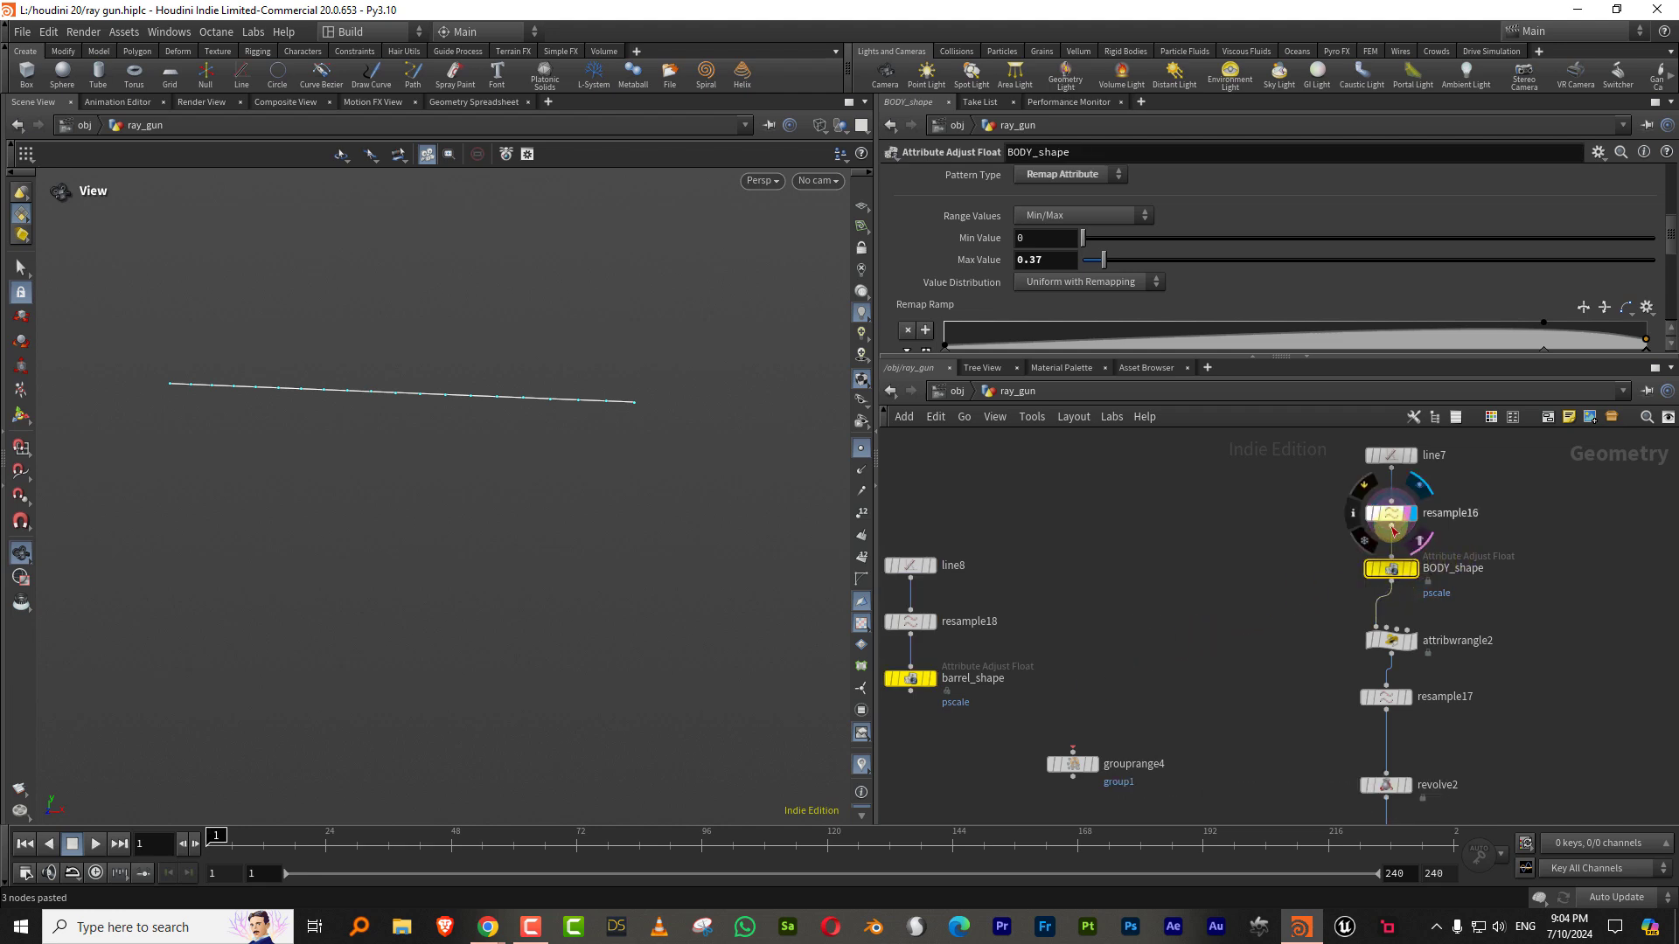
{"action": "left_click_drag", "start_coordinate": [1392, 534], "coordinate": [1074, 754]}
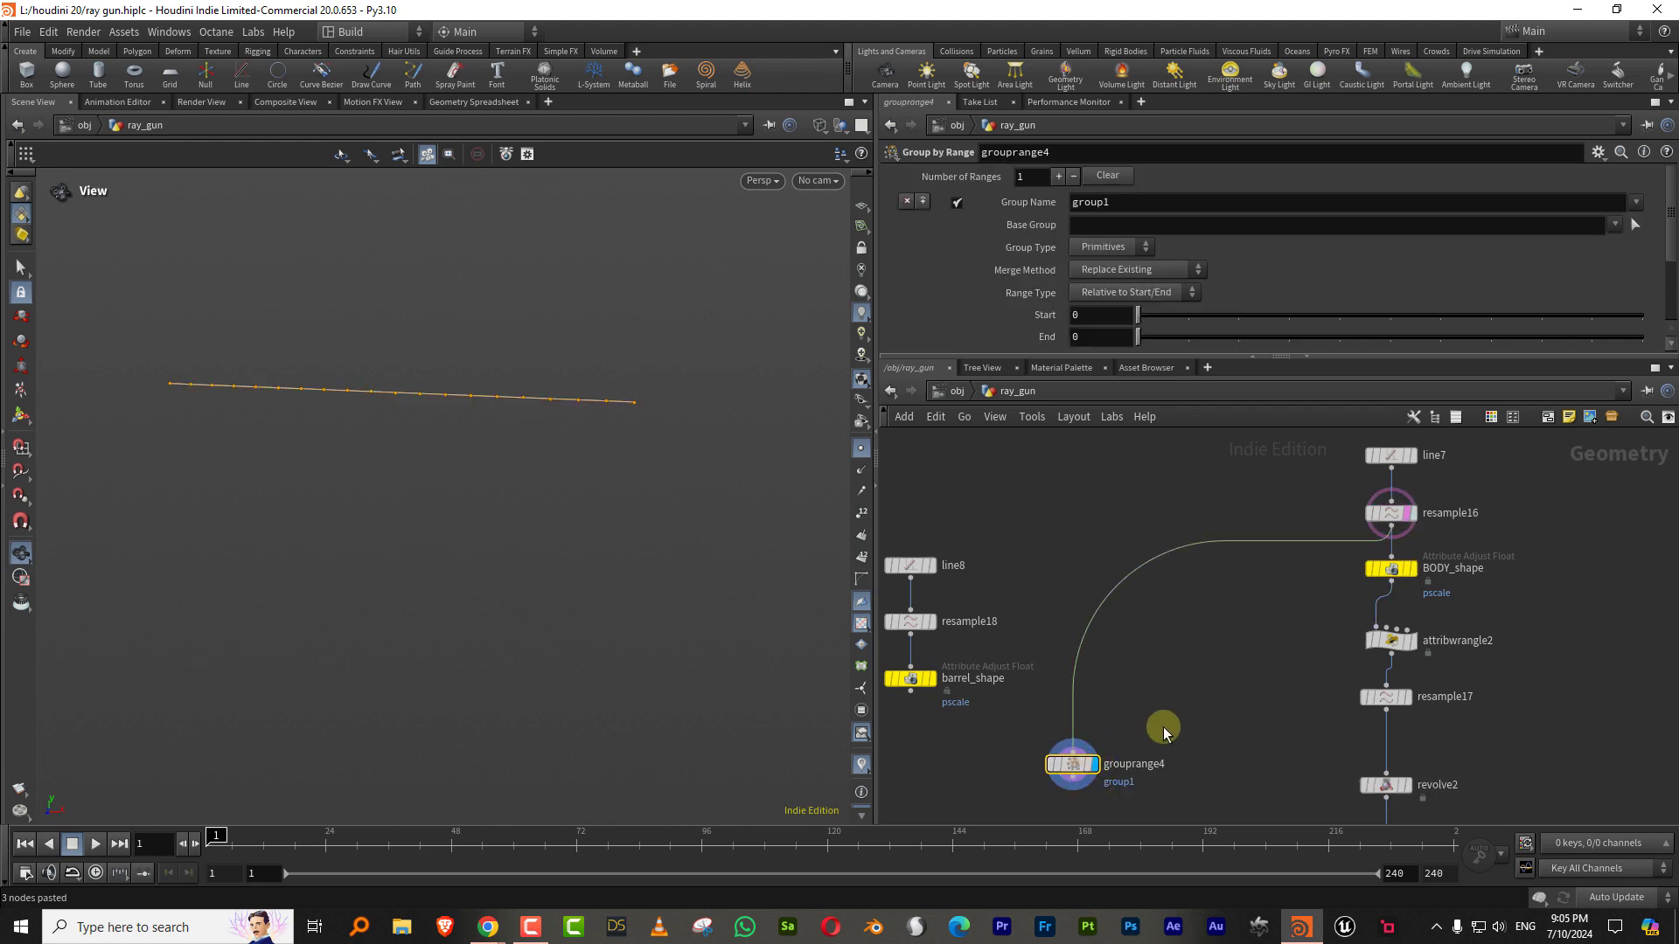
Step: Set grouprange4 to group Points under the name end, with End 1 and the range inverted
{"action": "left_click", "coordinate": [1105, 247]}
{"action": "left_click", "coordinate": [1103, 266]}
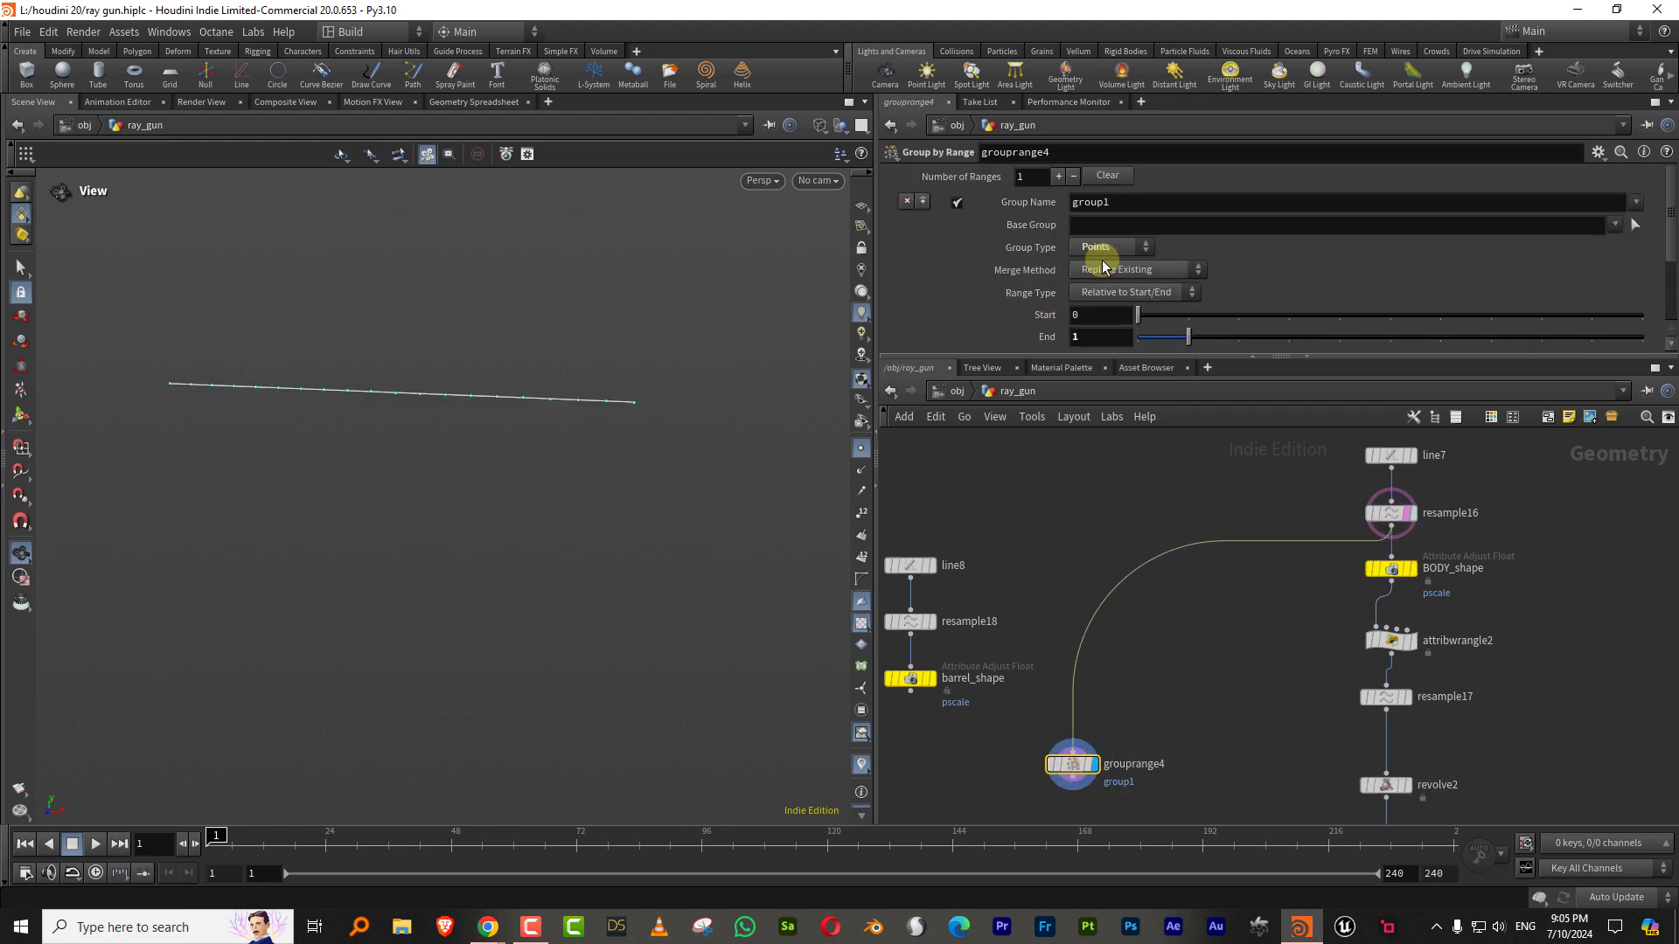
{"action": "double_click", "coordinate": [1114, 203]}
{"action": "key", "text": "Return"}
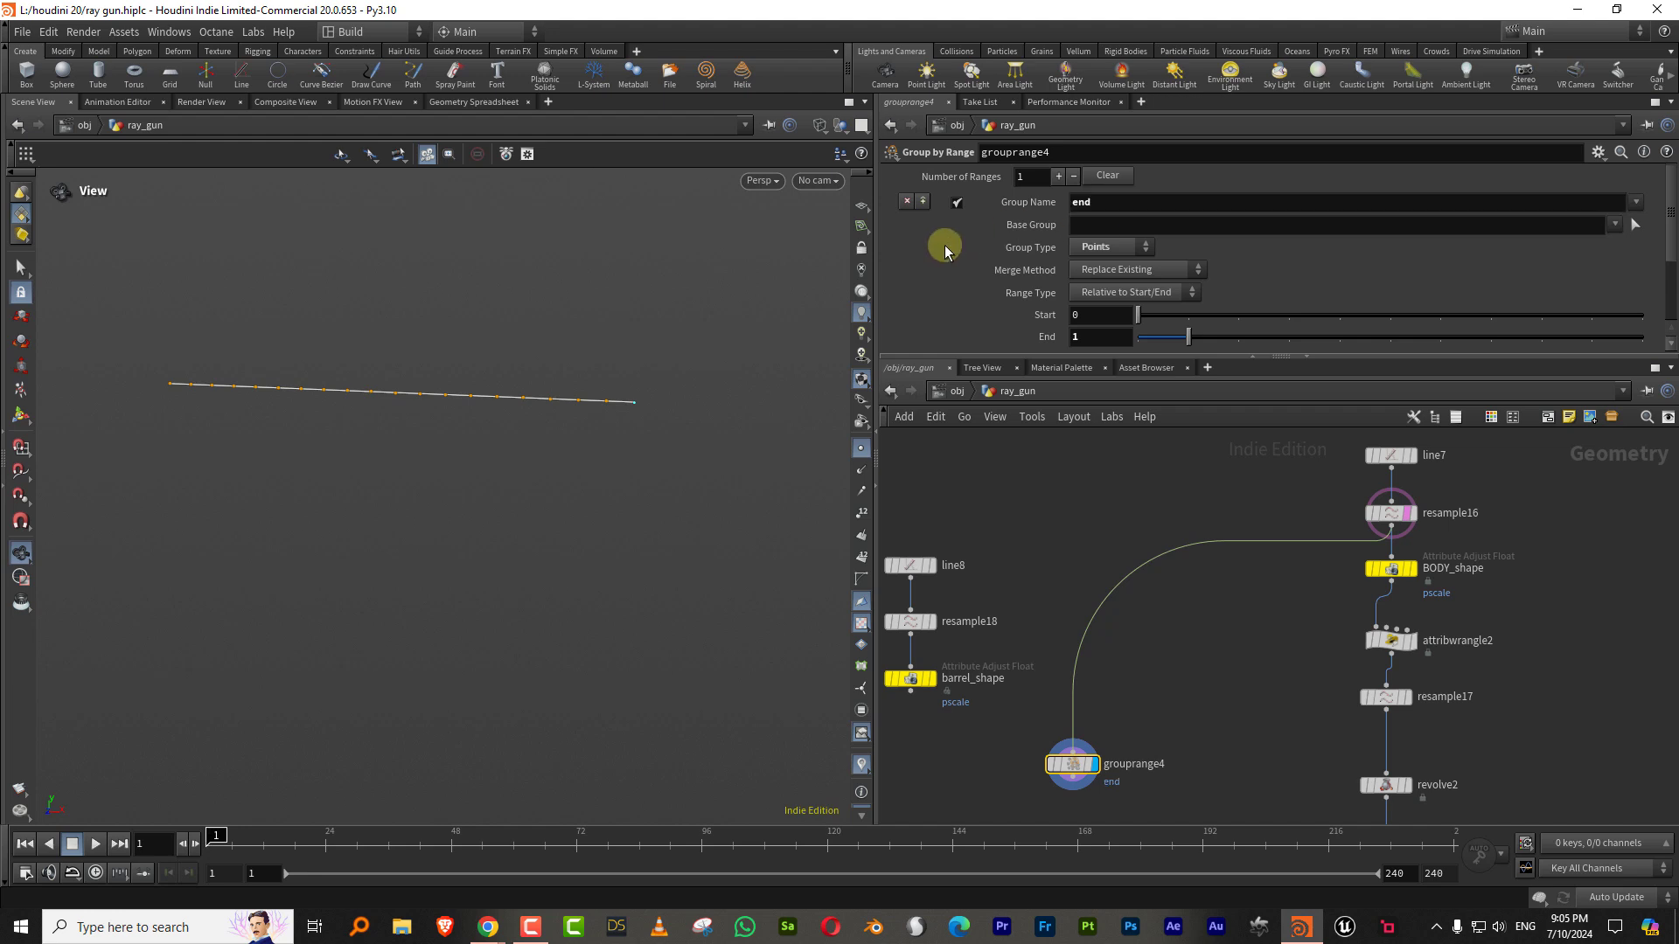
{"action": "left_click_drag", "start_coordinate": [1166, 359], "coordinate": [1153, 445]}
{"action": "left_click", "coordinate": [1123, 360]}
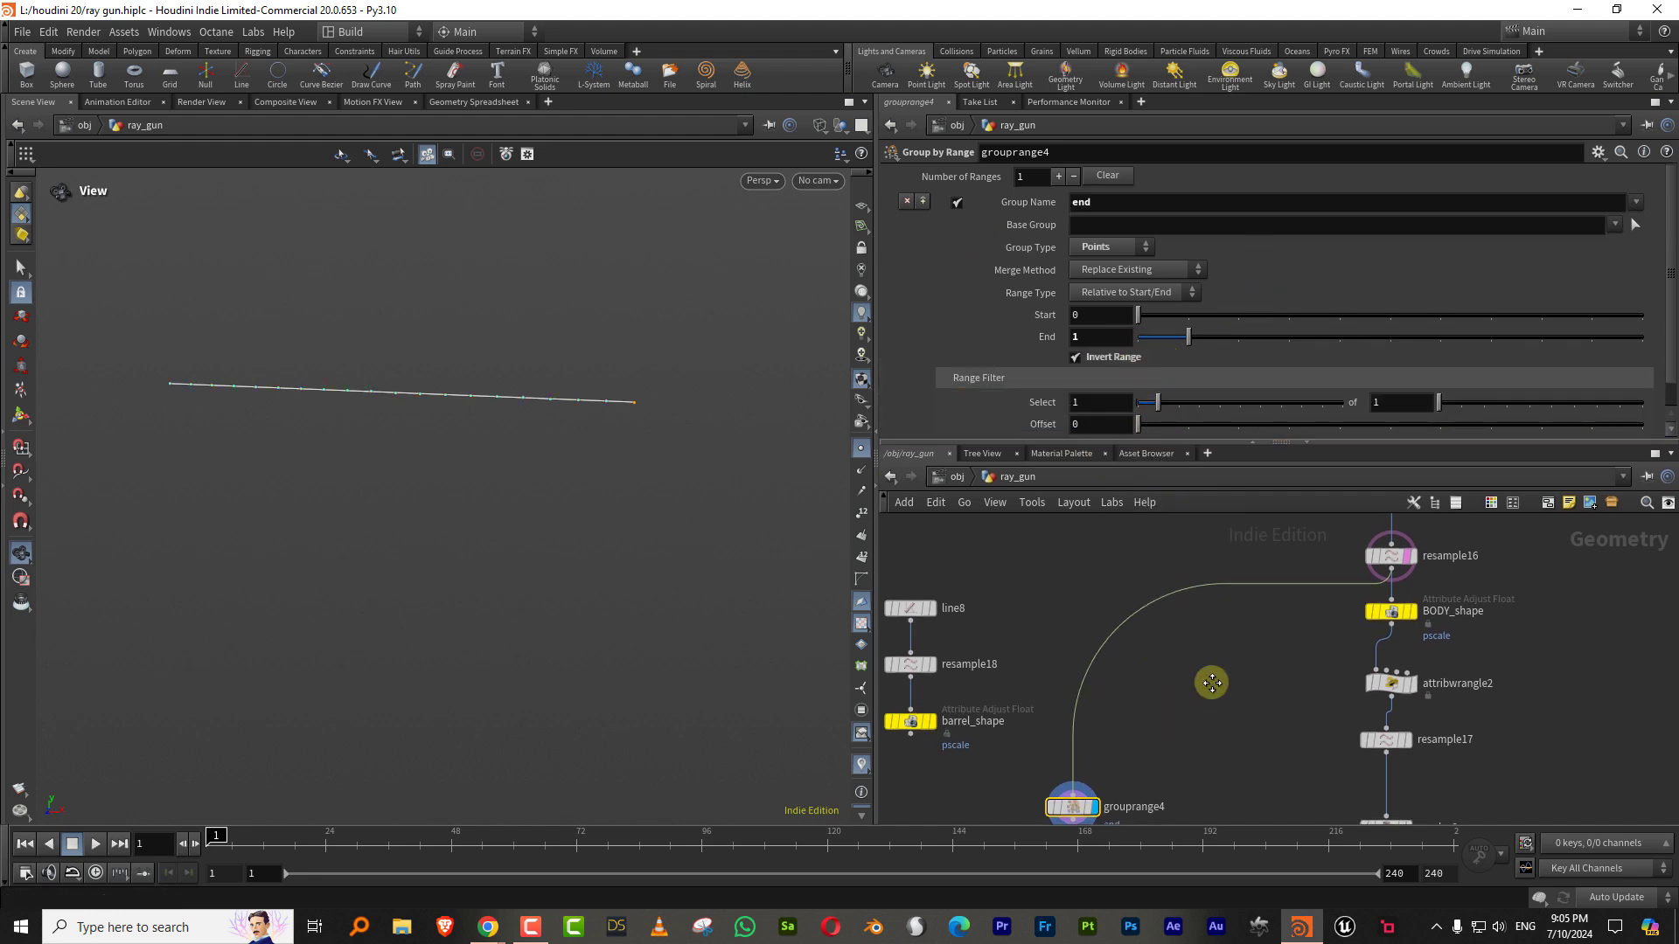
Step: Add a Copy to Points node below barrel_shape and set its Target Points to end
{"action": "middle_click_drag", "start_coordinate": [997, 764], "coordinate": [1103, 639]}
{"action": "key", "text": "Tab"}
{"action": "type", "text": "copy"}
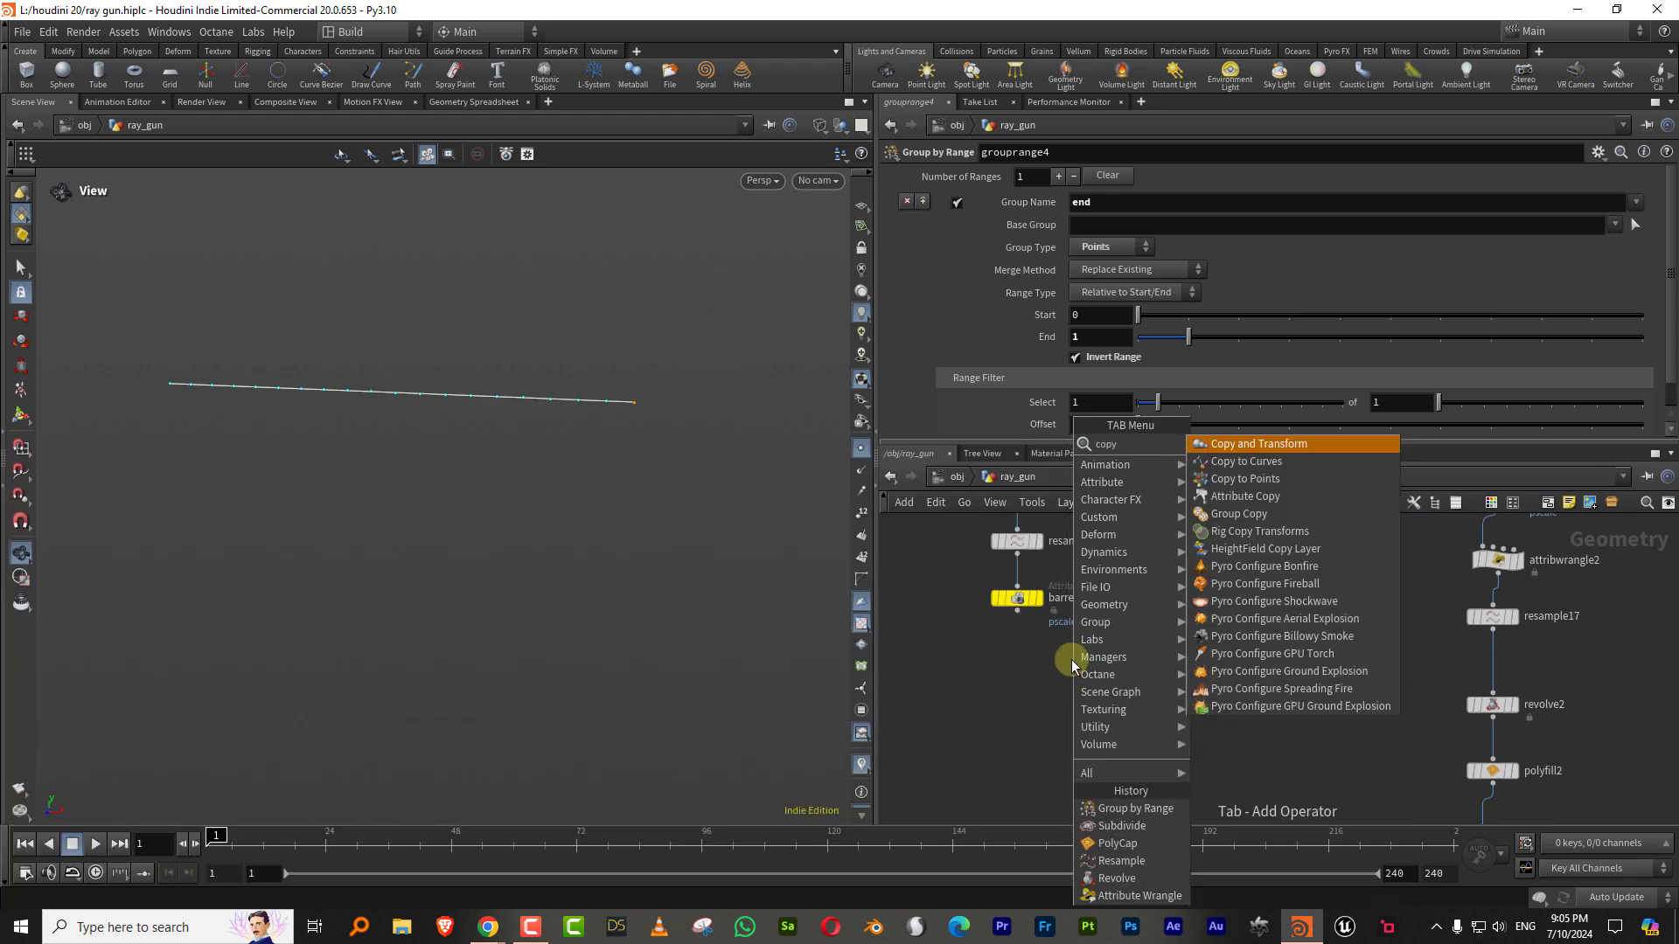
{"action": "left_click", "coordinate": [1241, 480]}
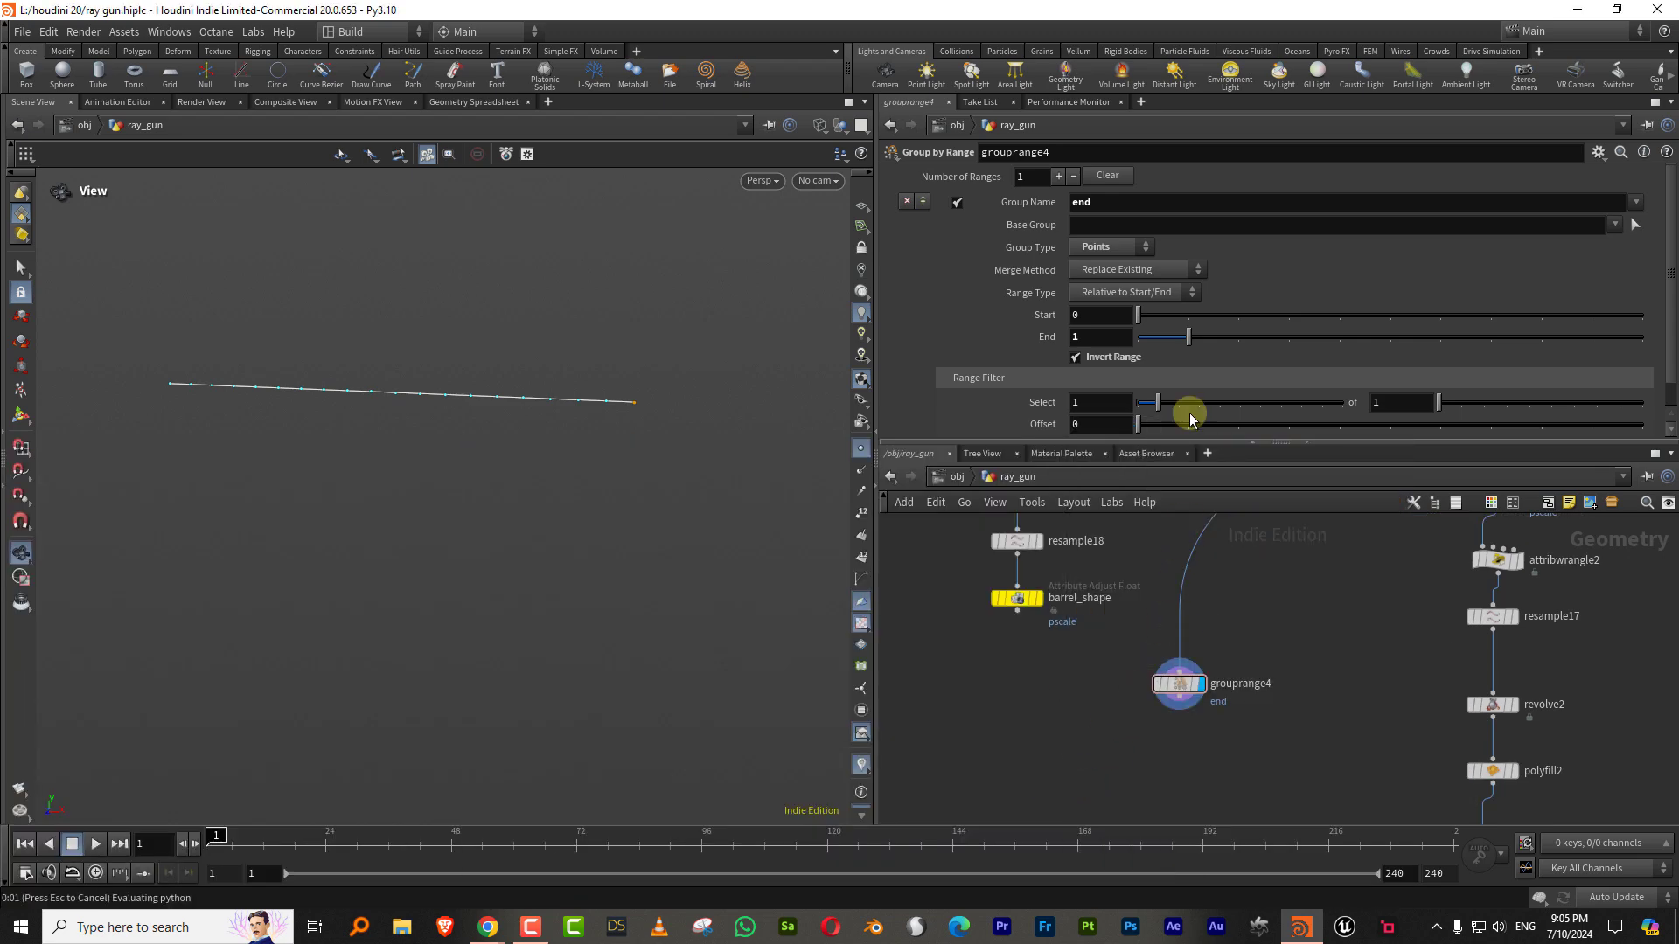
{"action": "left_click", "coordinate": [1056, 784]}
{"action": "left_click", "coordinate": [1087, 222]}
{"action": "type", "text": "end"}
{"action": "key", "text": "Return"}
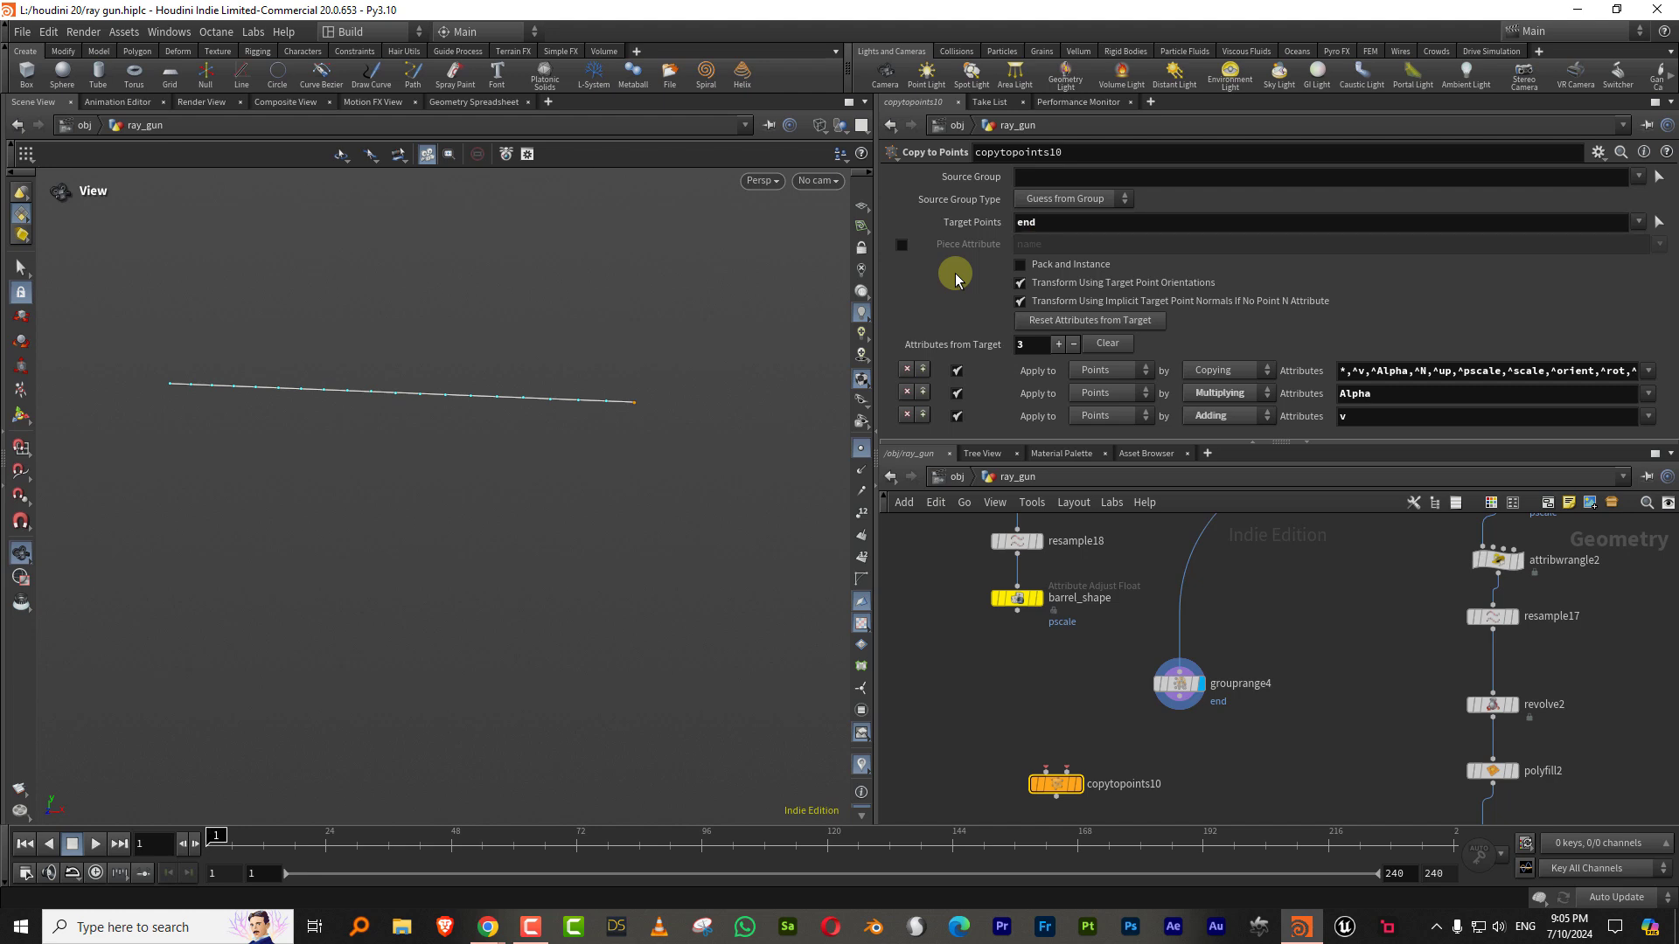
Step: Wire barrel_shape into copytopoints10's first input and grouprange4 into its second input
{"action": "left_click_drag", "start_coordinate": [1017, 625], "coordinate": [1047, 773]}
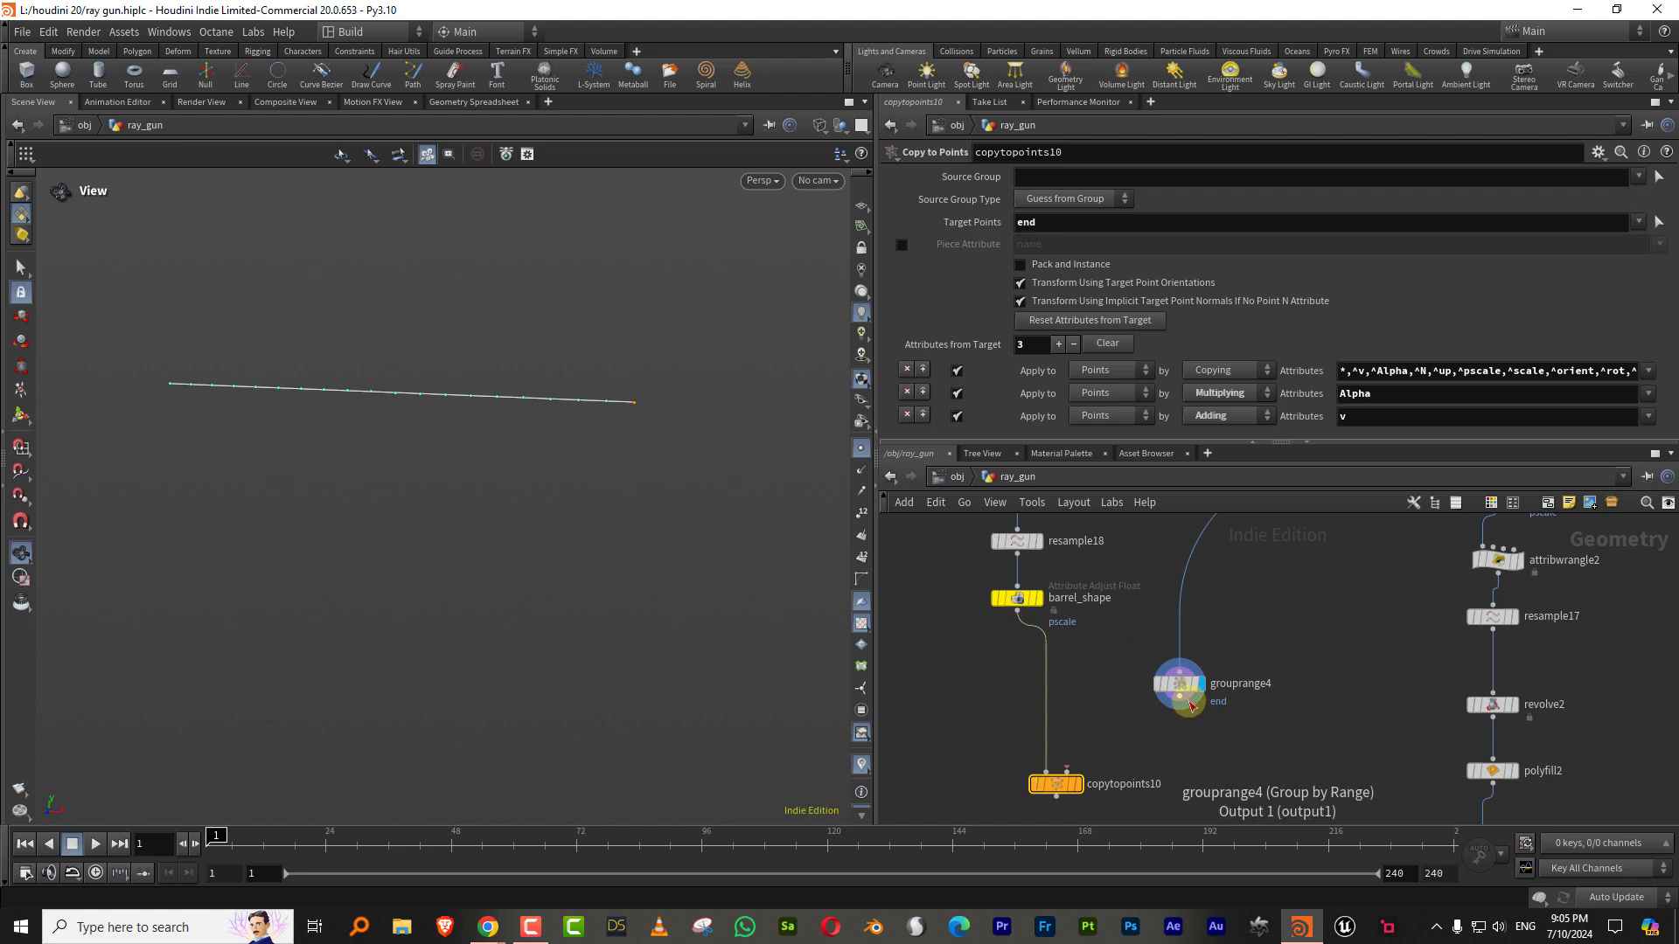
{"action": "left_click_drag", "start_coordinate": [1179, 710], "coordinate": [1081, 785]}
{"action": "left_click", "coordinate": [1081, 787]}
Step: Show subdivide2's body together with the copied barrel line, select polyfill2 and examine where the line meets the body
{"action": "middle_click_drag", "start_coordinate": [1515, 750], "coordinate": [1364, 578]}
{"action": "left_click", "coordinate": [1354, 682]}
{"action": "scroll", "coordinate": [660, 423], "scroll_direction": "down", "scroll_amount": 3}
{"action": "left_click_drag", "start_coordinate": [543, 522], "coordinate": [445, 462]}
{"action": "middle_click_drag", "start_coordinate": [1278, 575], "coordinate": [1186, 679]}
{"action": "left_click", "coordinate": [1243, 700]}
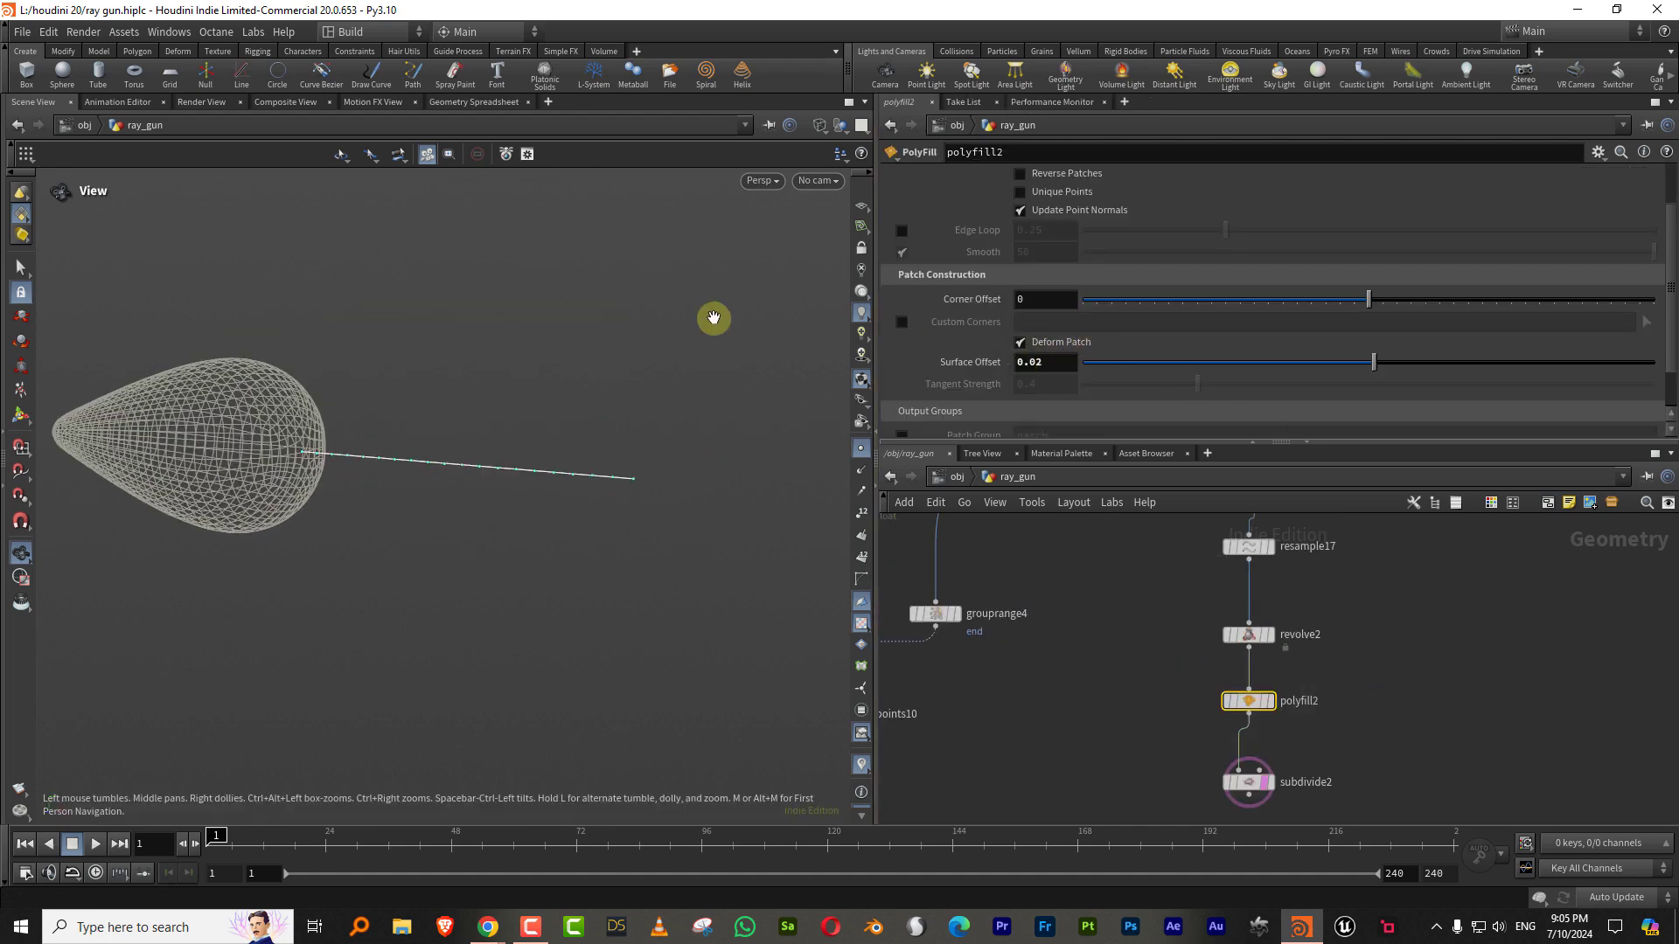
{"action": "right_click_drag", "start_coordinate": [361, 415], "coordinate": [543, 375]}
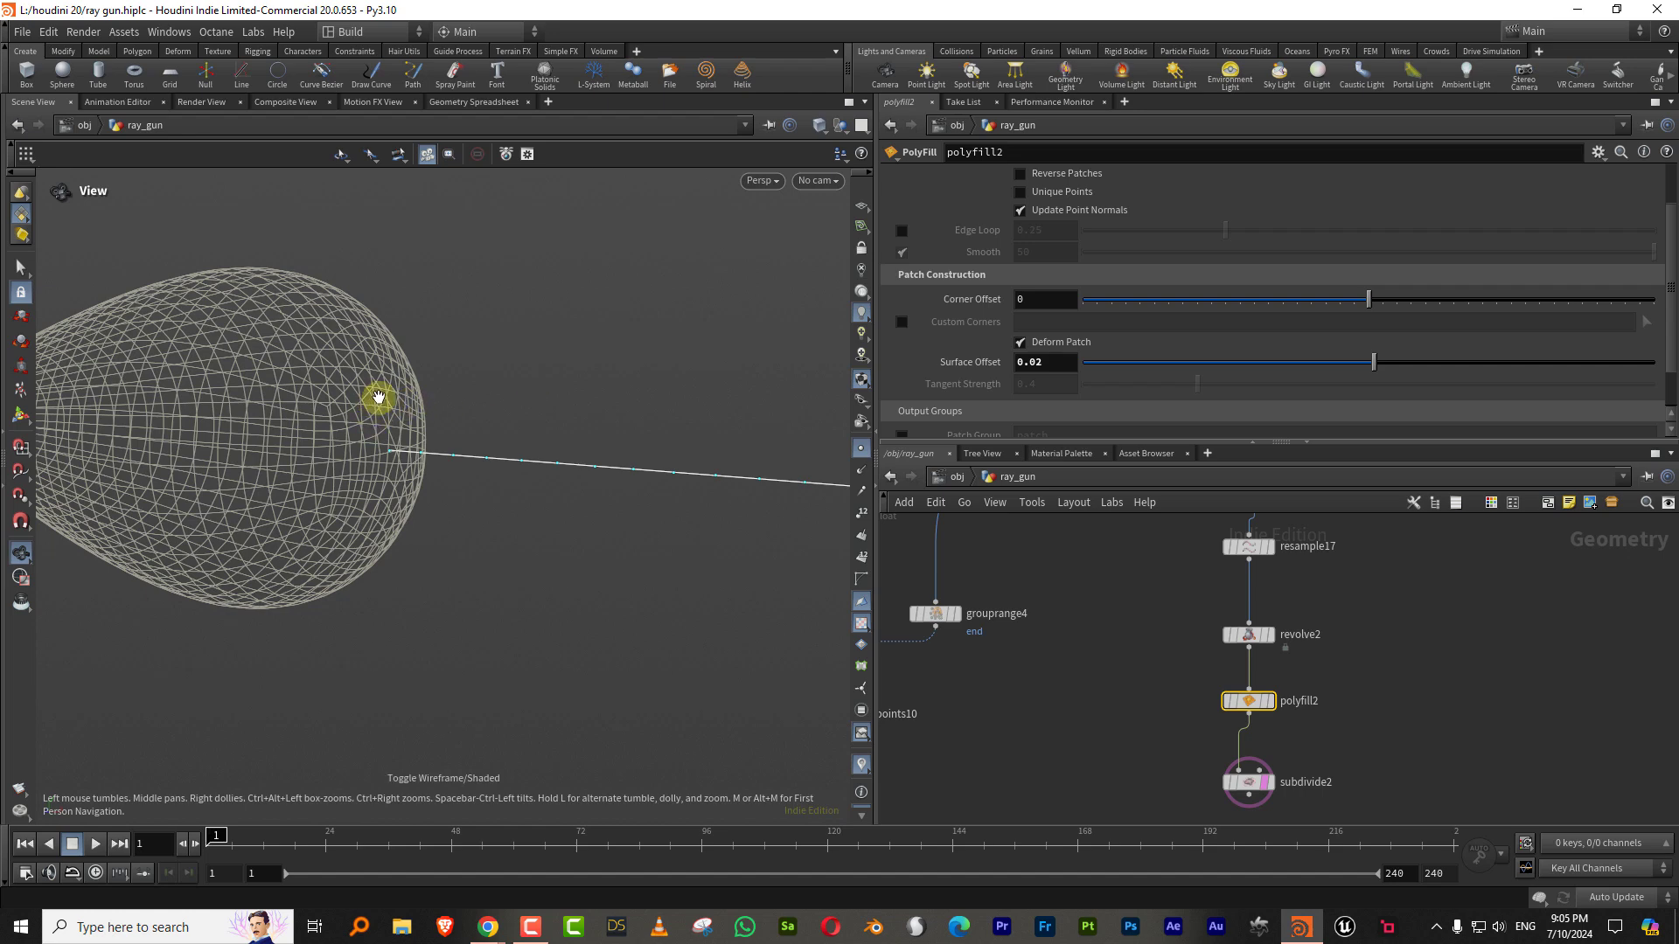
Step: Display subdivide2, then enable Edge Loop on polyfill2 and set it to 0.084
{"action": "left_click", "coordinate": [1249, 782]}
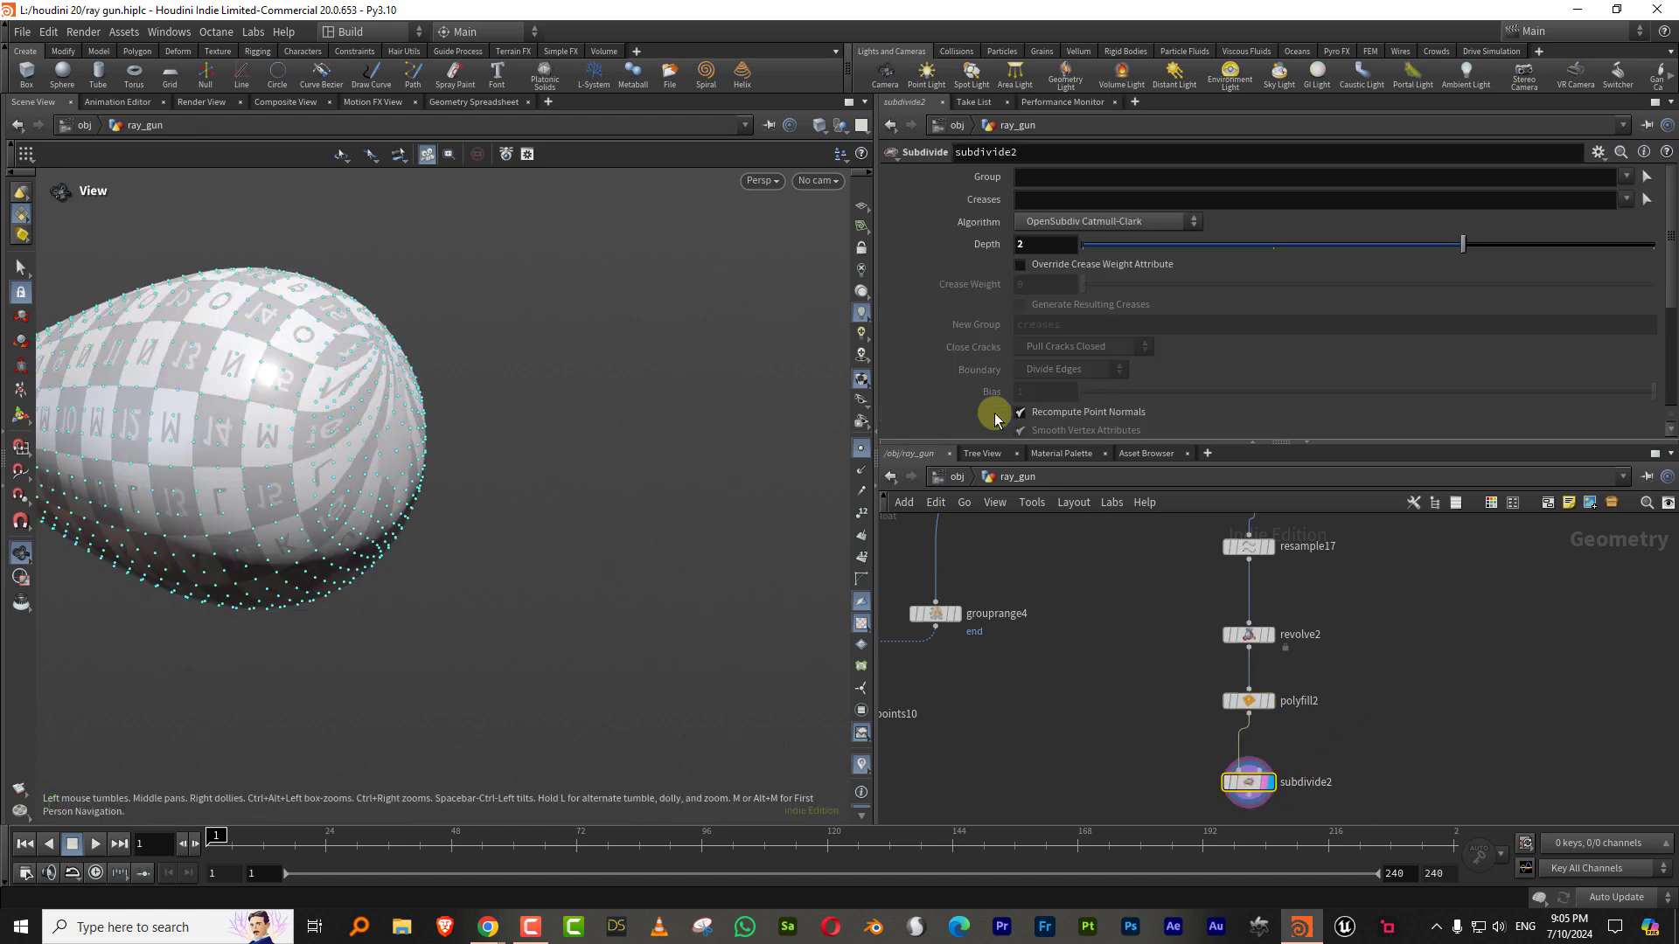
{"action": "left_click", "coordinate": [1248, 635]}
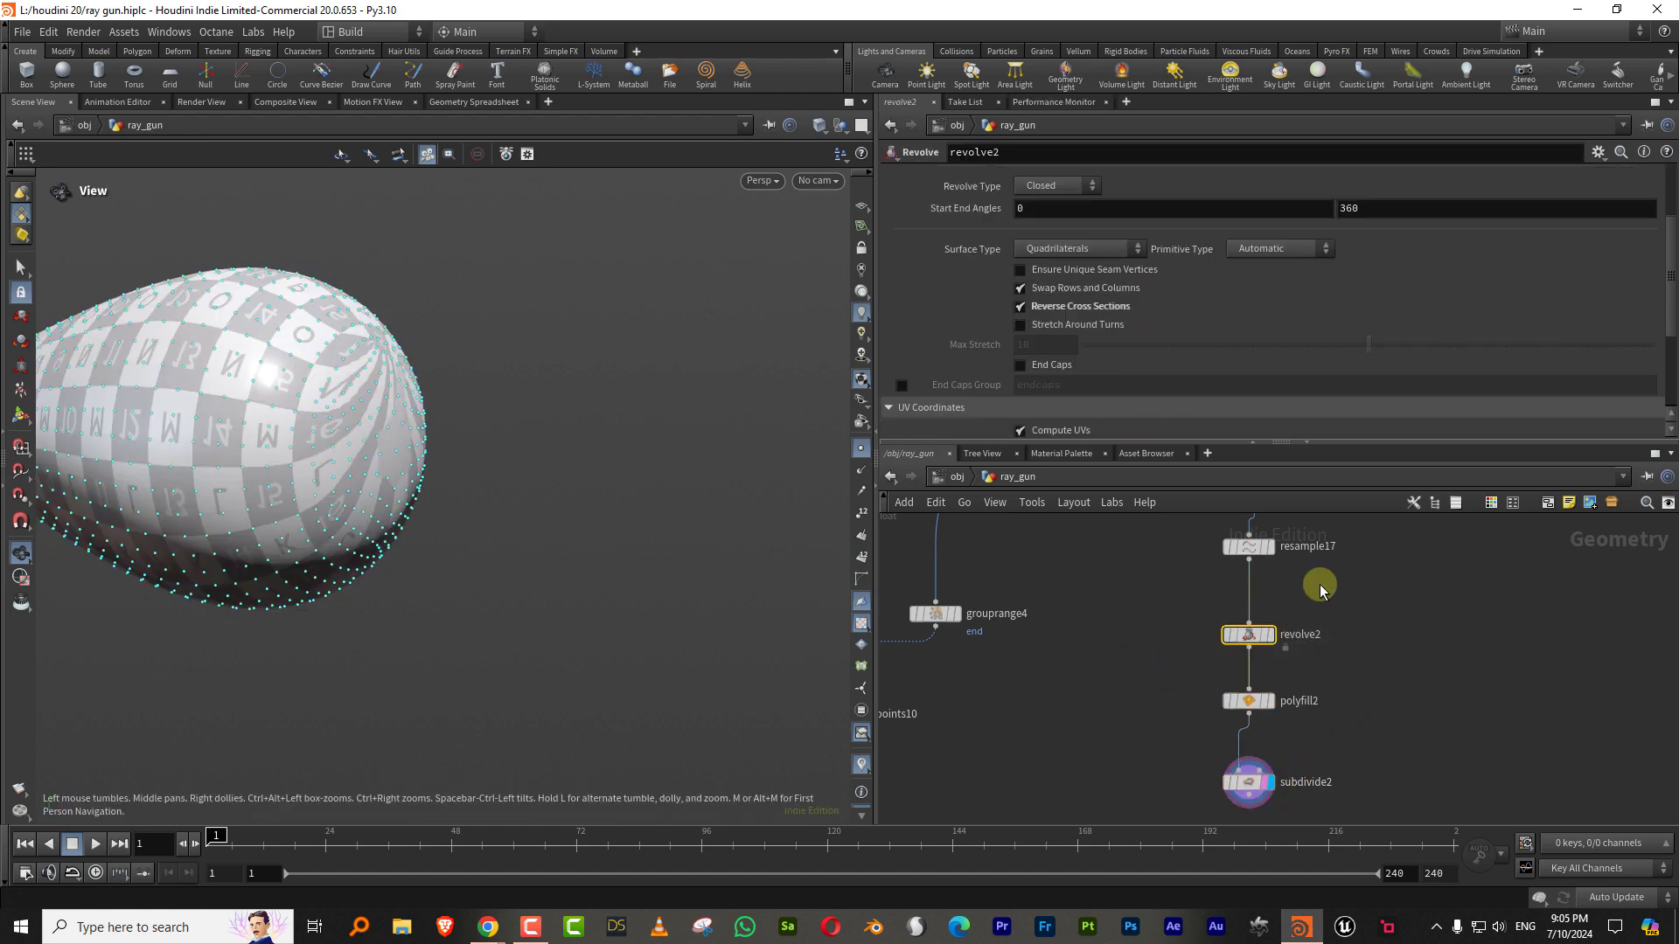
{"action": "left_click", "coordinate": [1248, 701]}
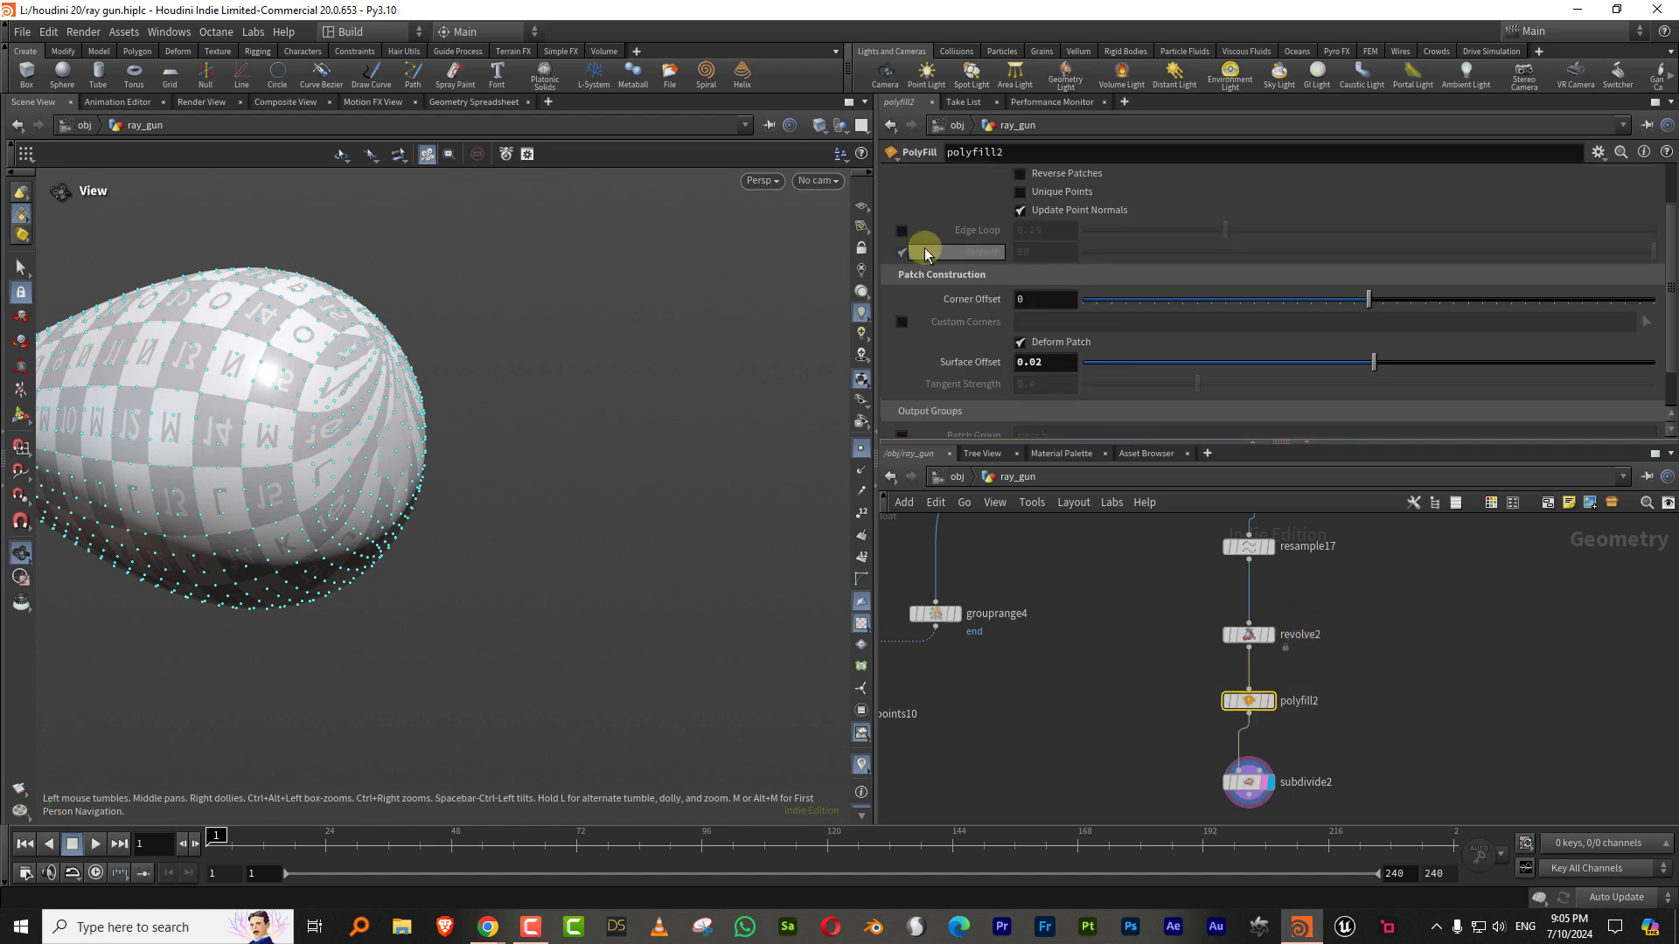
{"action": "left_click", "coordinate": [901, 231]}
{"action": "left_click_drag", "start_coordinate": [464, 438], "coordinate": [404, 440]}
{"action": "left_click_drag", "start_coordinate": [1221, 231], "coordinate": [1104, 250]}
{"action": "left_click_drag", "start_coordinate": [629, 371], "coordinate": [499, 417]}
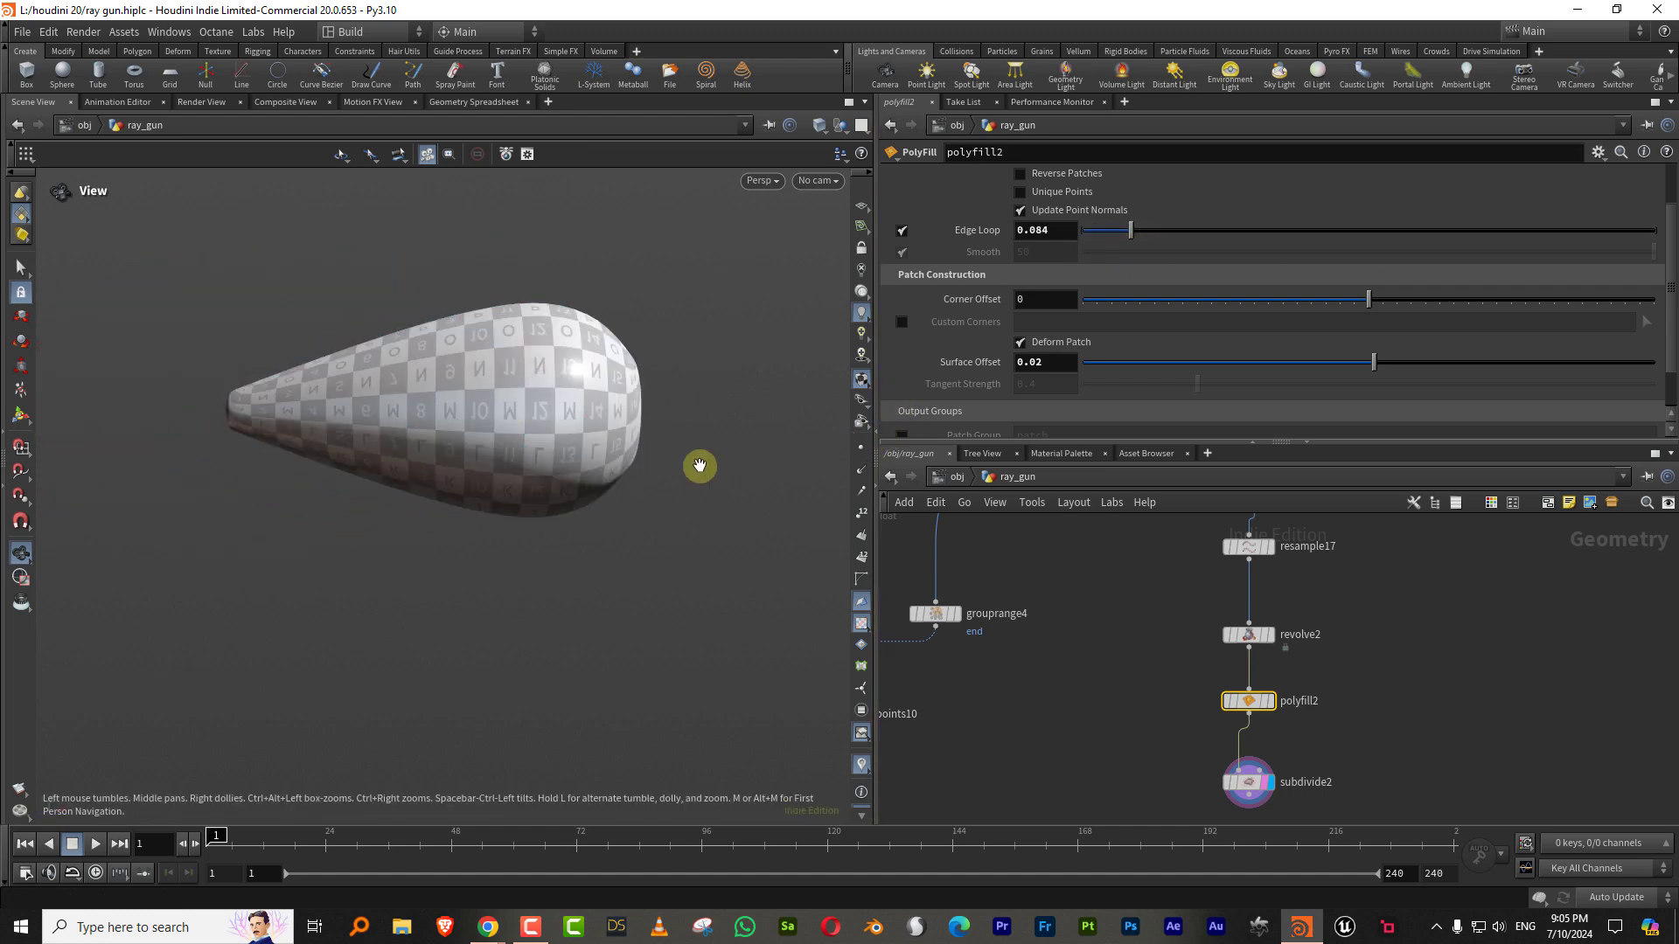
{"action": "left_click_drag", "start_coordinate": [700, 464], "coordinate": [717, 437]}
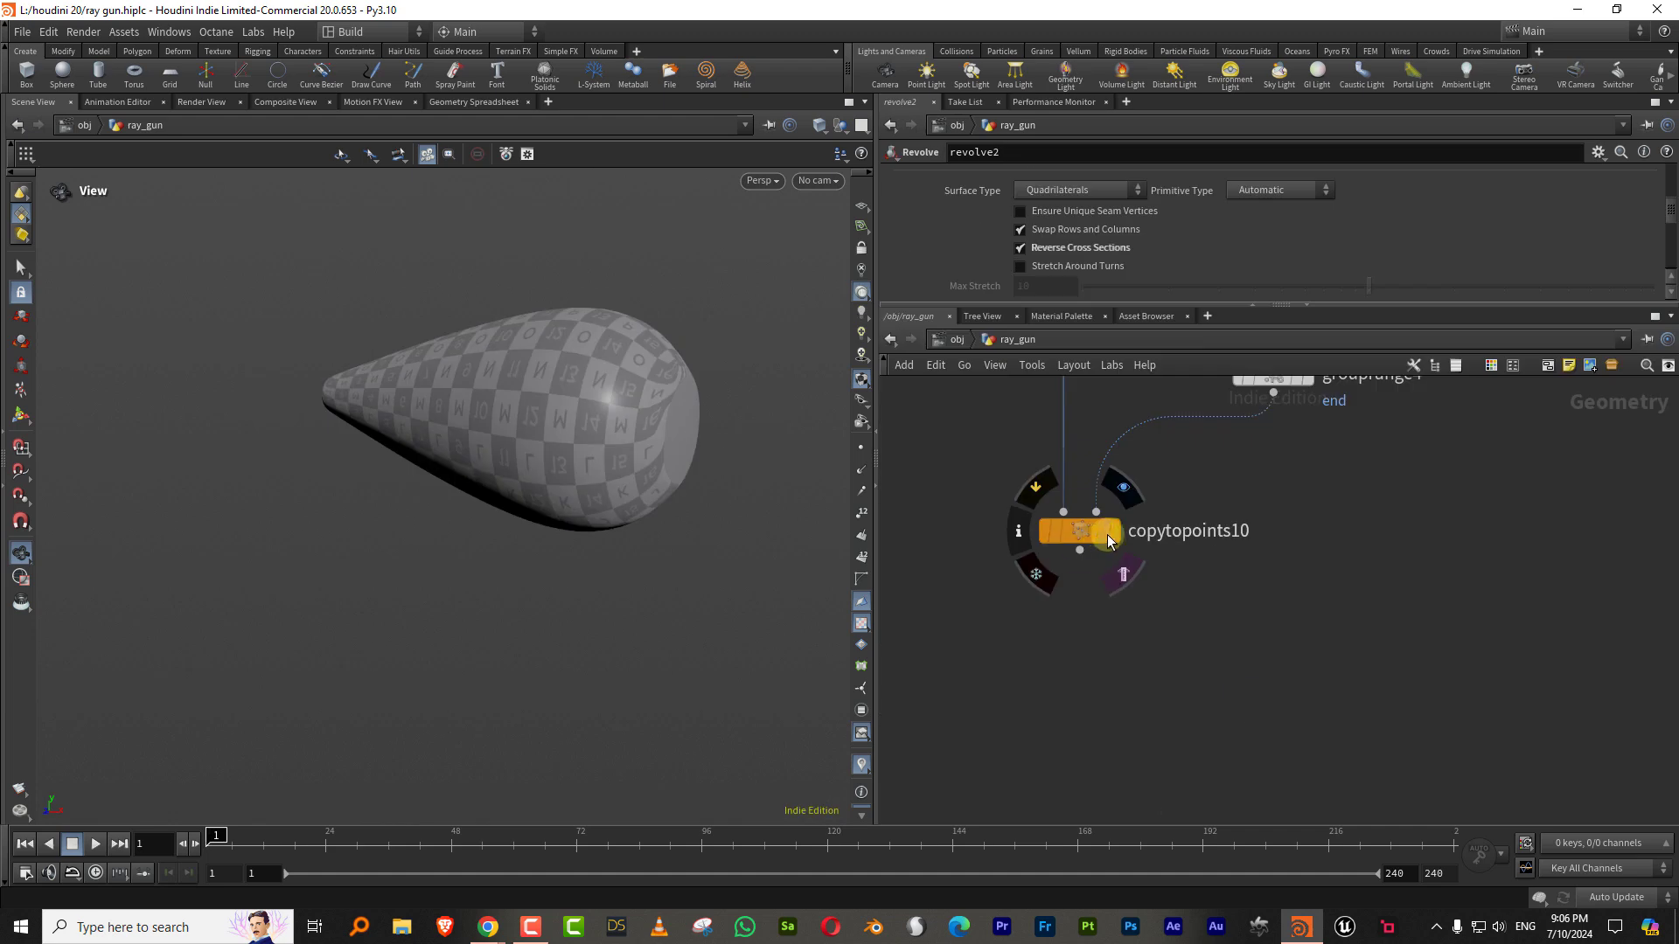
Step: Display copytopoints10 and add a Sweep node below it, fed by its output
{"action": "left_click", "coordinate": [1095, 534]}
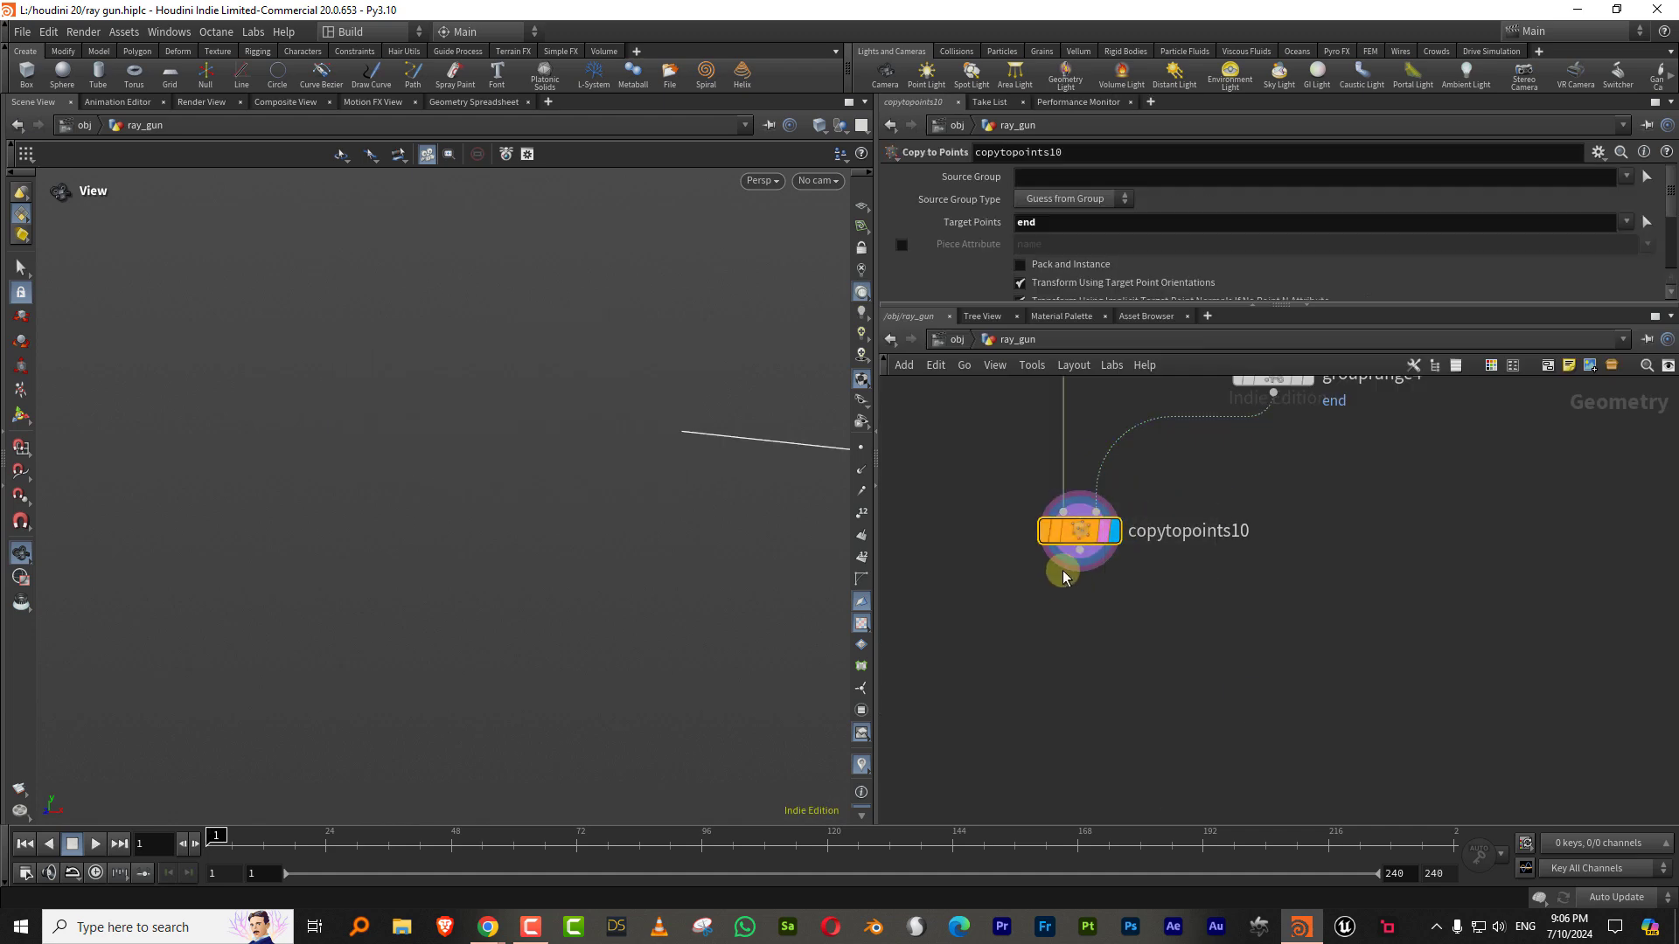
{"action": "key", "text": "h"}
{"action": "key", "text": "Tab"}
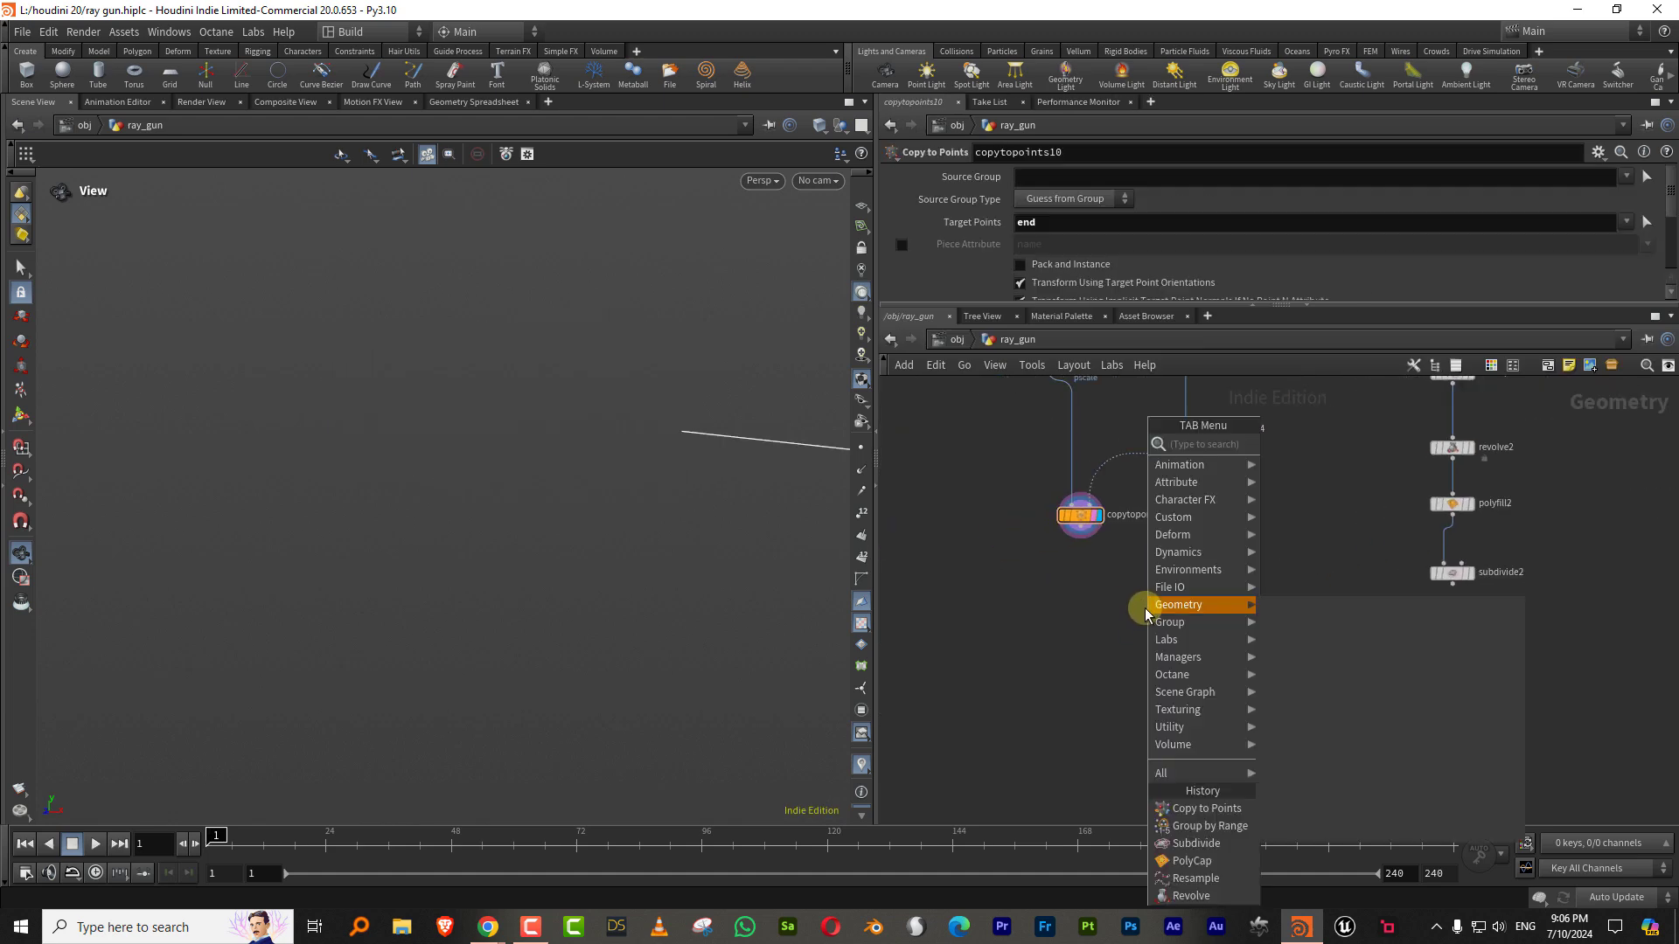
{"action": "type", "text": "swe"}
{"action": "left_click", "coordinate": [1308, 439]}
{"action": "left_click", "coordinate": [1100, 618]}
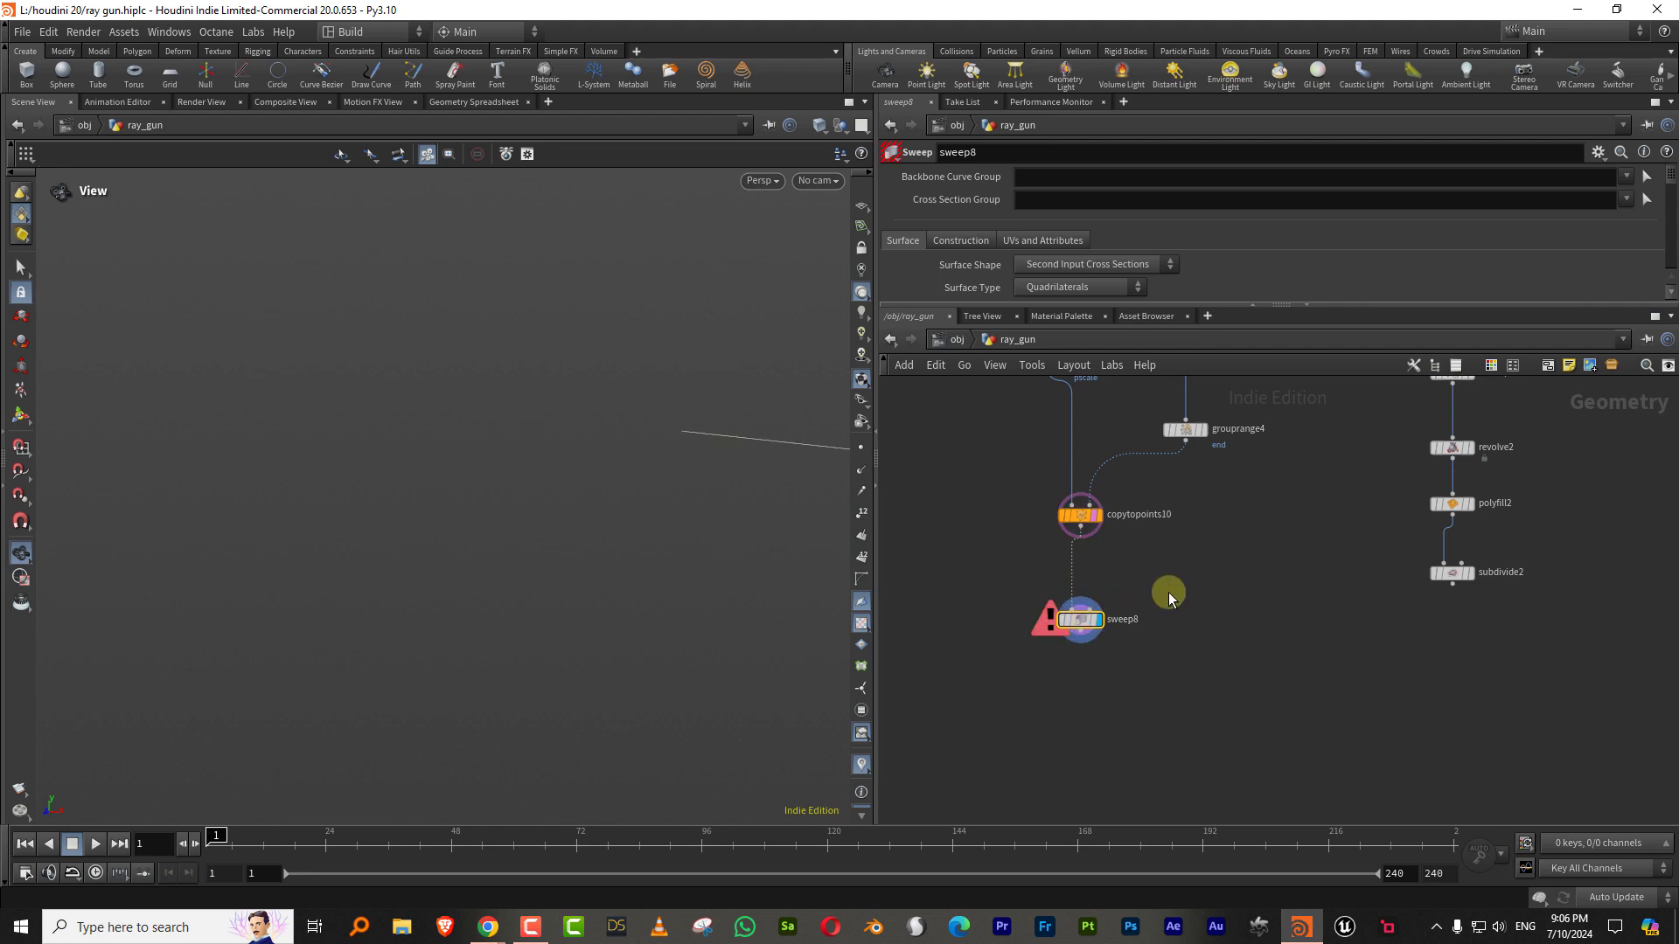
Step: Set the surface shape of sweep8 to Round Tube
{"action": "middle_click_drag", "start_coordinate": [792, 405], "coordinate": [509, 463]}
{"action": "left_click_drag", "start_coordinate": [509, 463], "coordinate": [634, 498]}
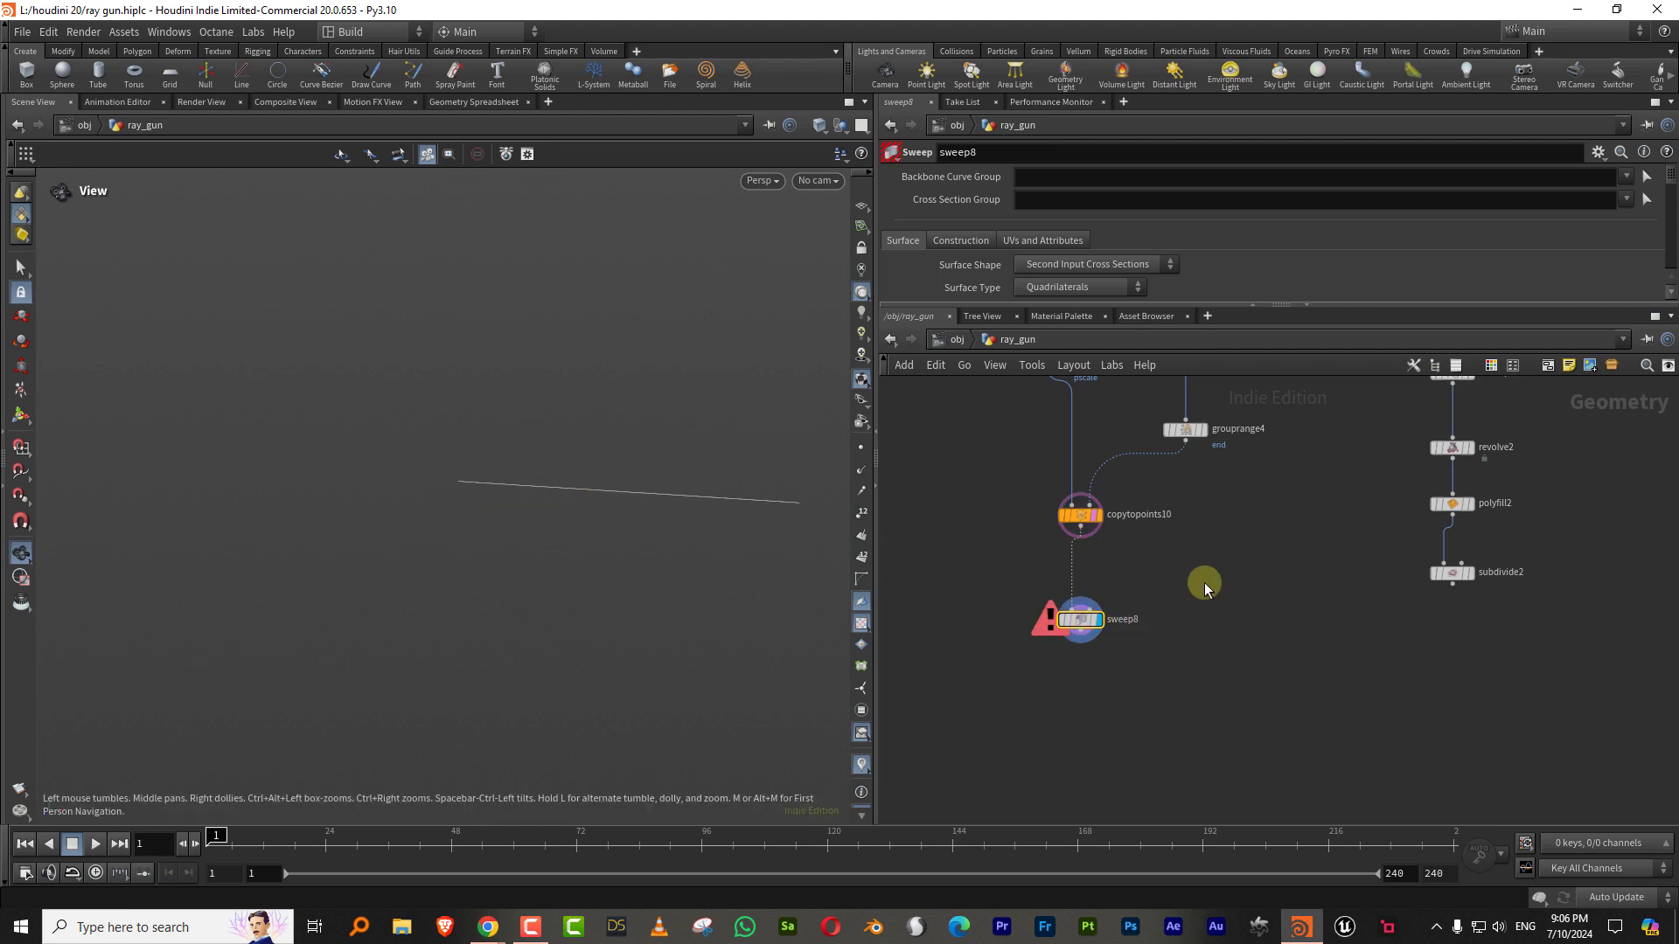
{"action": "left_click", "coordinate": [1045, 264]}
{"action": "left_click", "coordinate": [1053, 286]}
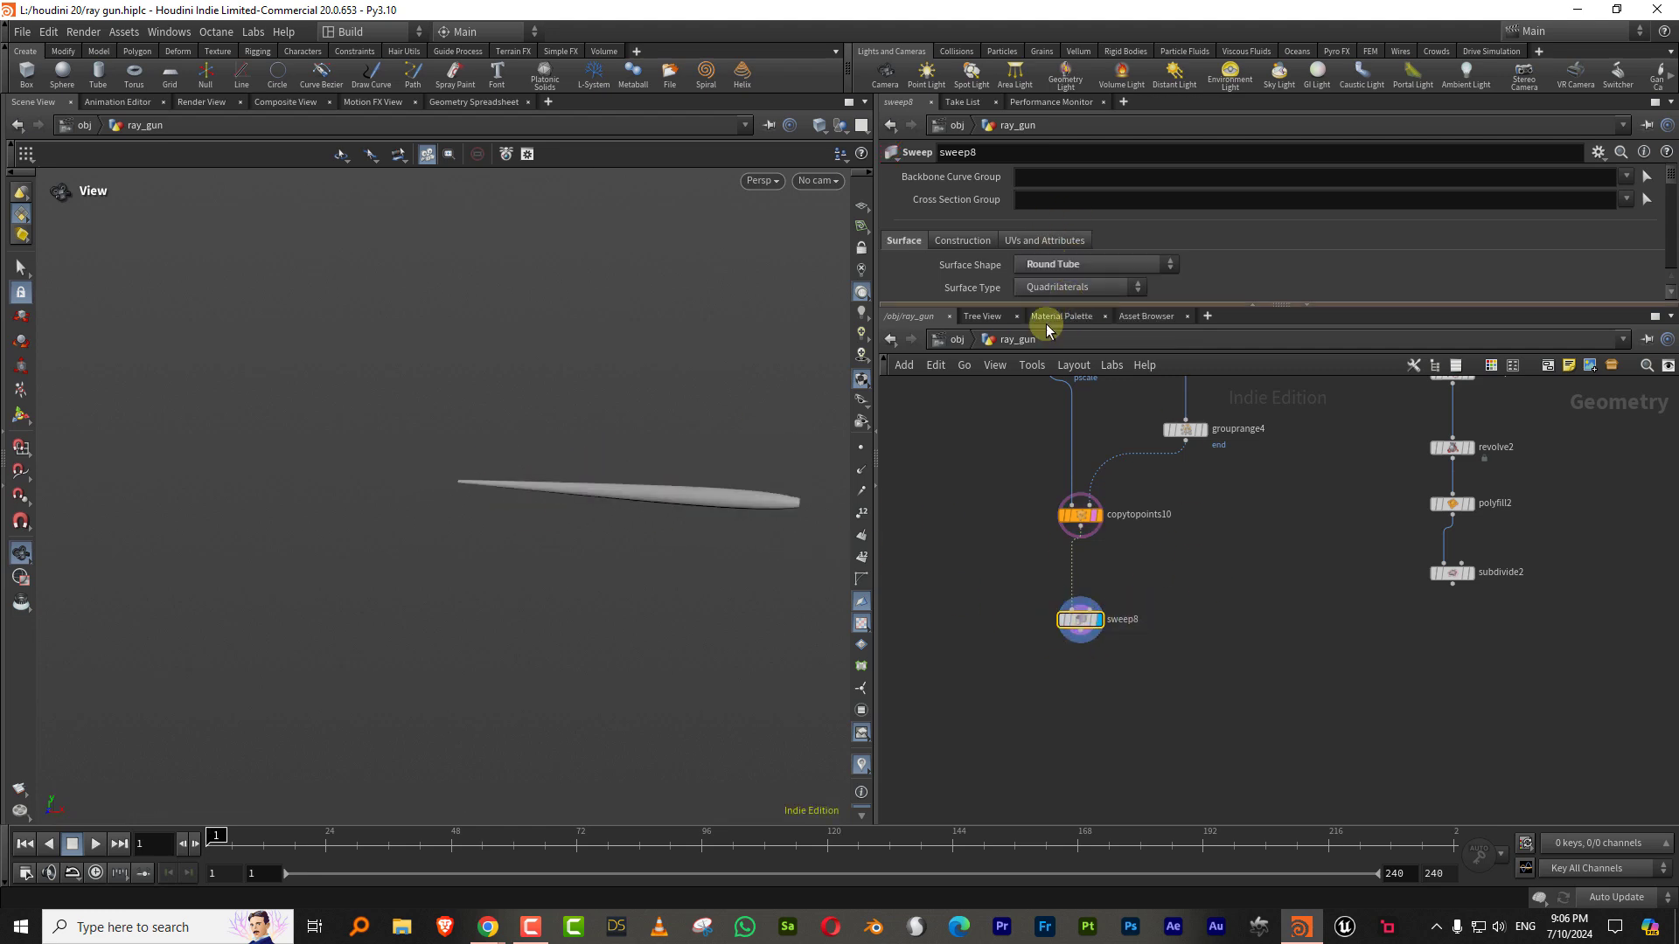
Step: Show subdivide2's body as a template alongside the swept barrel and select sweep8
{"action": "left_click", "coordinate": [1449, 574]}
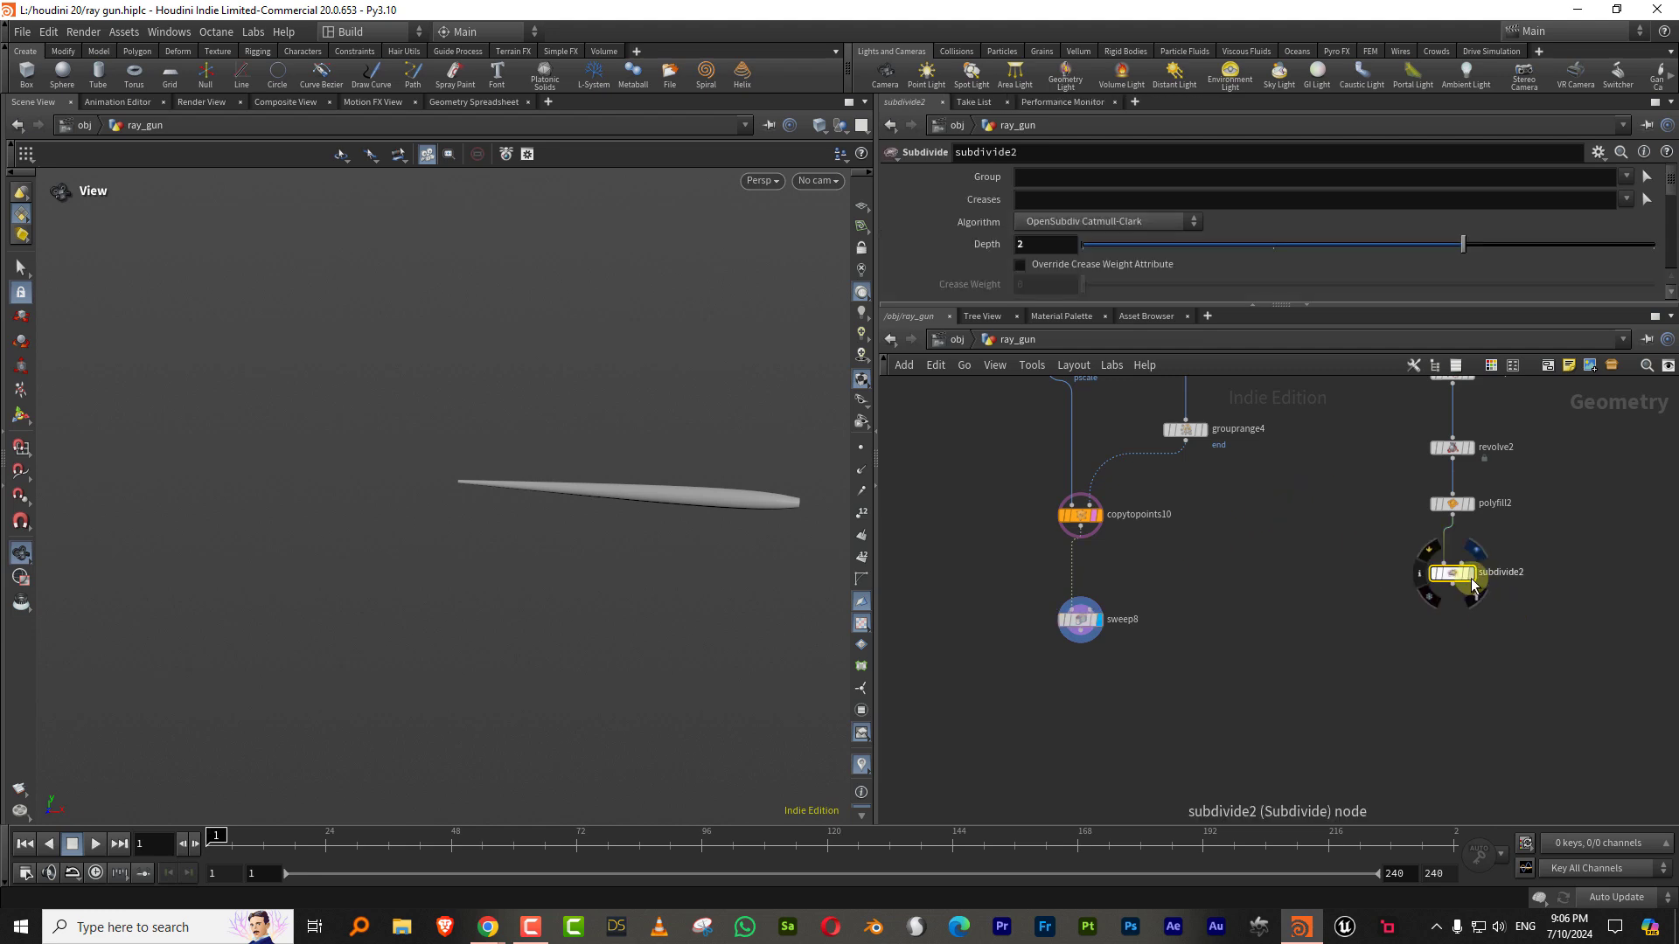
{"action": "left_click", "coordinate": [1468, 575]}
{"action": "left_click_drag", "start_coordinate": [585, 536], "coordinate": [607, 514]}
{"action": "left_click", "coordinate": [1081, 620]}
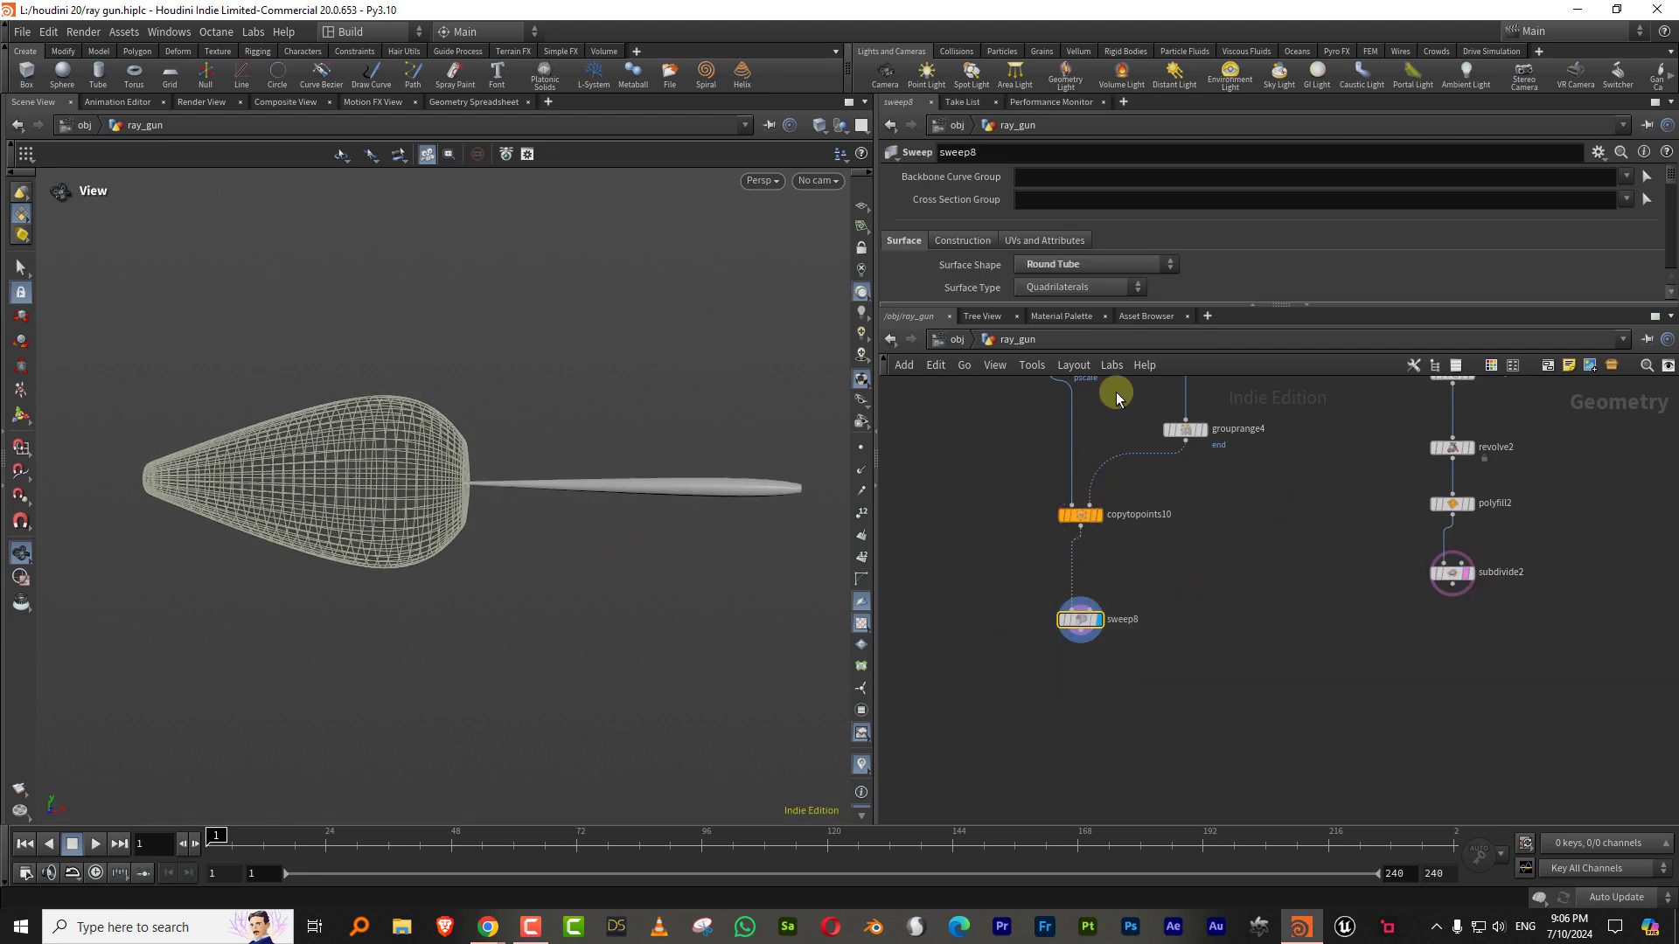
Step: Open barrel_shape's settings and remove the middle point from its remap ramp
{"action": "left_click_drag", "start_coordinate": [1125, 304], "coordinate": [1125, 368]}
{"action": "left_click", "coordinate": [1078, 547]}
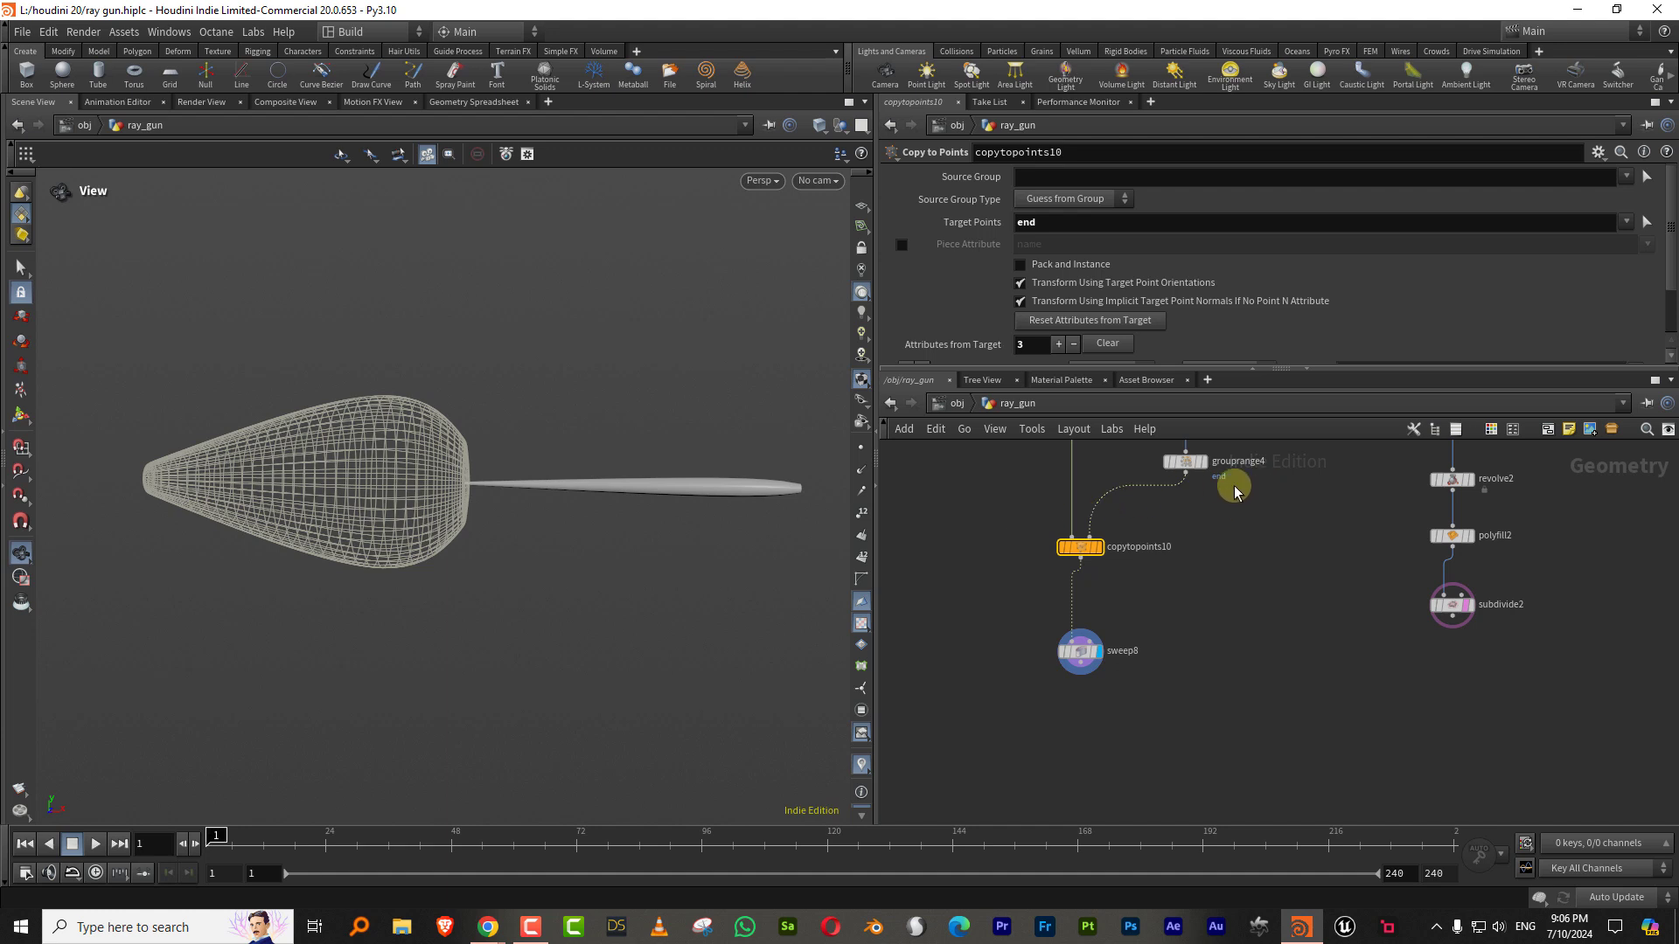
{"action": "left_click", "coordinate": [1189, 462]}
{"action": "middle_click_drag", "start_coordinate": [1240, 574], "coordinate": [1173, 731]}
{"action": "middle_click_drag", "start_coordinate": [1289, 447], "coordinate": [1346, 478]}
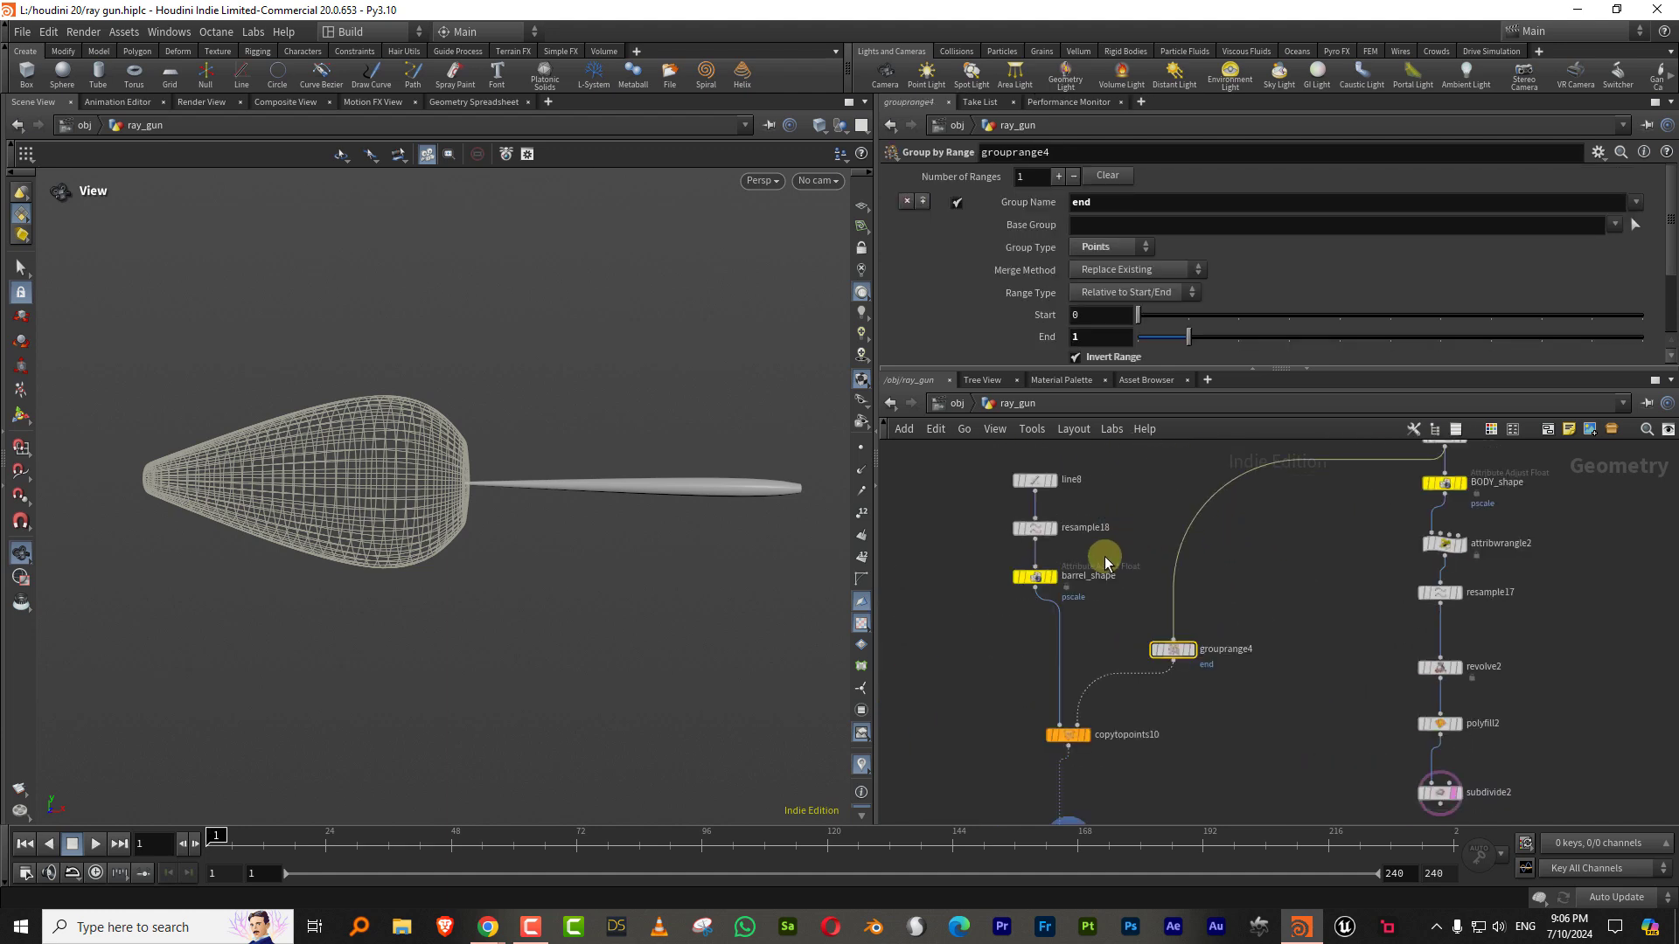
{"action": "left_click", "coordinate": [1093, 574]}
{"action": "left_click_drag", "start_coordinate": [1177, 369], "coordinate": [1177, 489]}
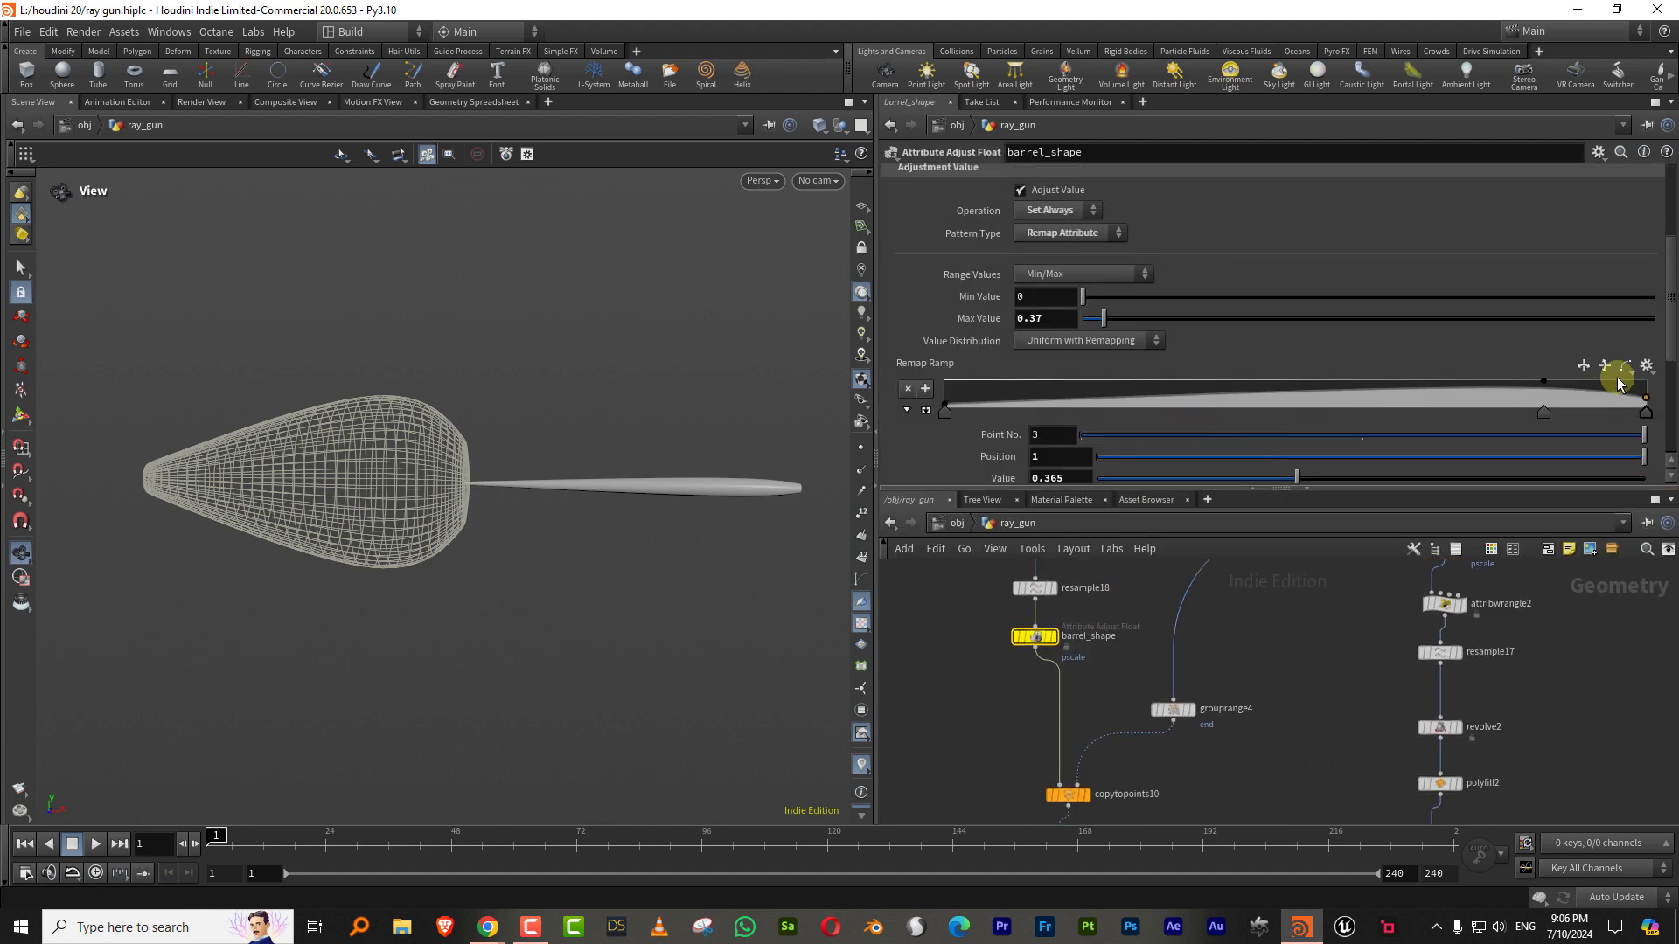
{"action": "left_click_drag", "start_coordinate": [1542, 412], "coordinate": [1217, 465]}
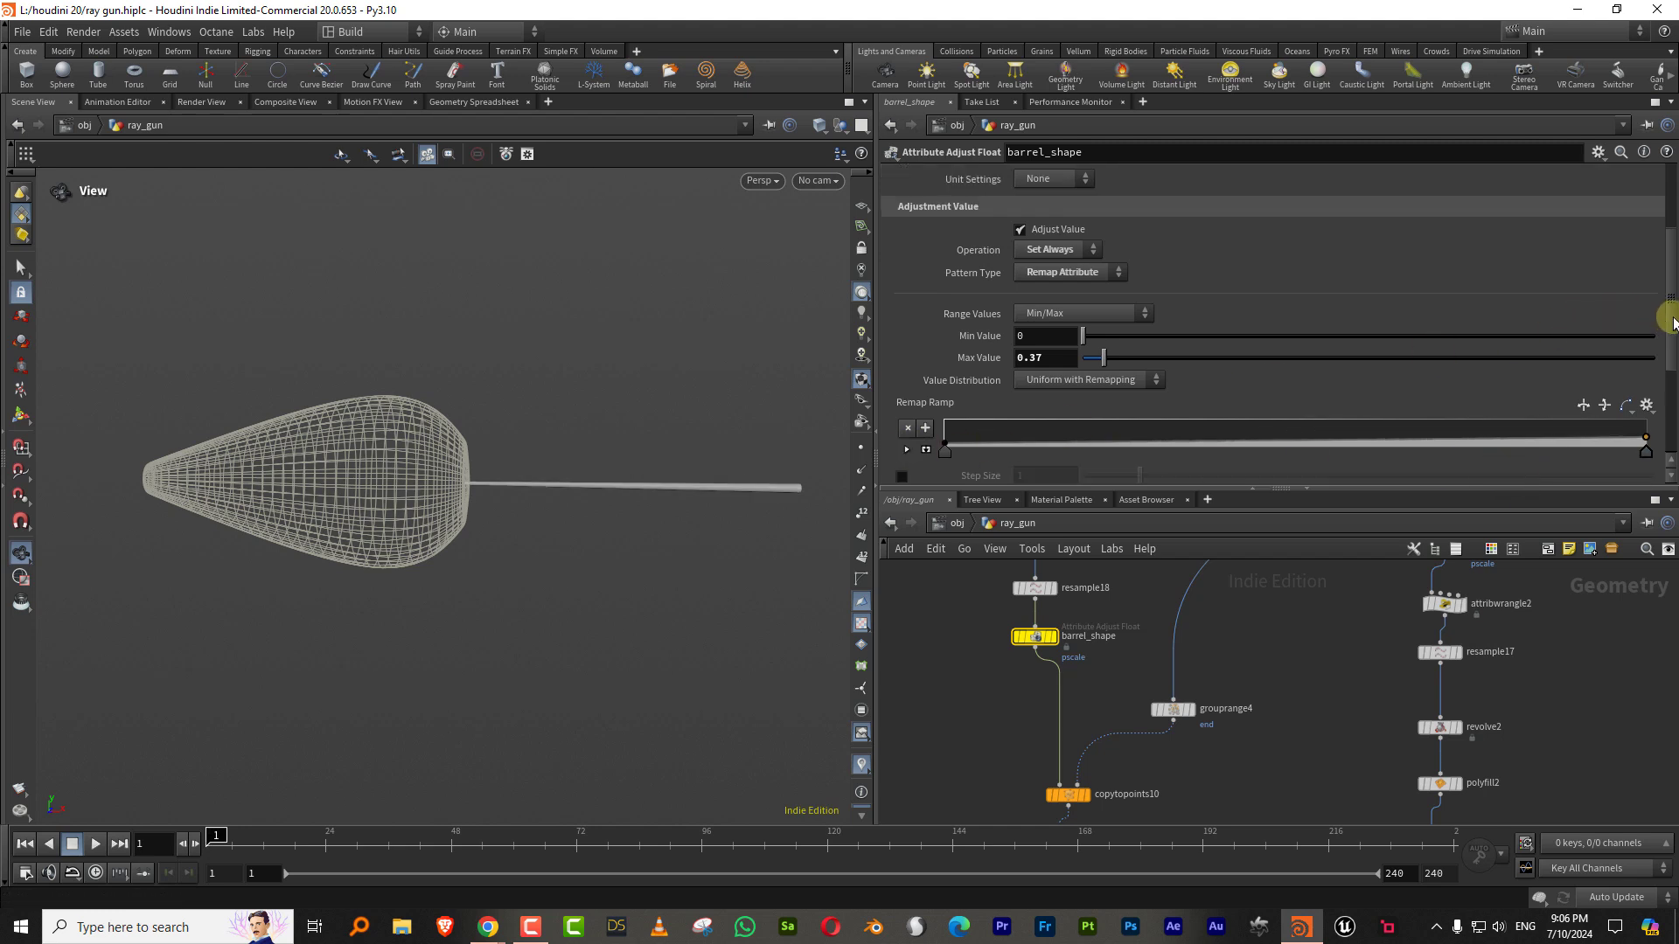
Step: Reshape barrel_shape's ramp with a high start point and an added point near the start, and increase Max Value, so the barrel tapers towards its tip
{"action": "scroll", "coordinate": [1338, 387], "scroll_direction": "down", "scroll_amount": 3}
{"action": "left_click_drag", "start_coordinate": [950, 371], "coordinate": [940, 352]}
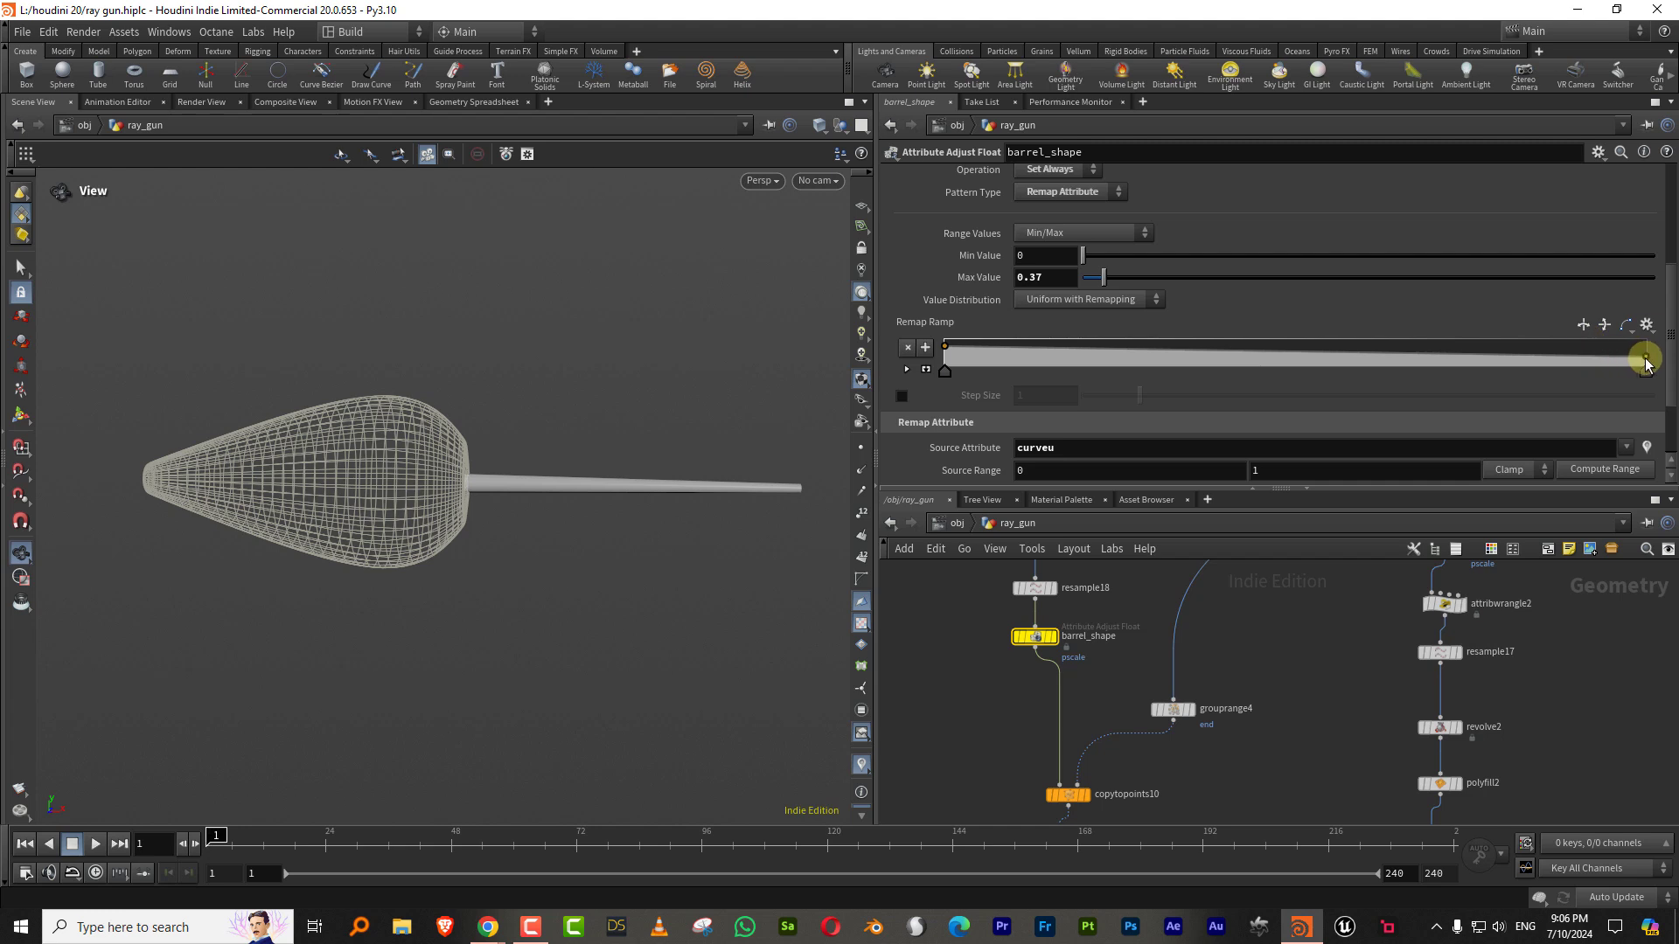
{"action": "left_click_drag", "start_coordinate": [1646, 364], "coordinate": [1642, 363]}
{"action": "left_click_drag", "start_coordinate": [1103, 278], "coordinate": [1122, 277]}
{"action": "left_click_drag", "start_coordinate": [946, 350], "coordinate": [944, 352]}
{"action": "left_click_drag", "start_coordinate": [1071, 358], "coordinate": [1069, 356]}
Step: Shorten the barrel by setting line8's length to 0.72
{"action": "middle_click_drag", "start_coordinate": [1138, 568], "coordinate": [1098, 710]}
{"action": "left_click", "coordinate": [997, 681]}
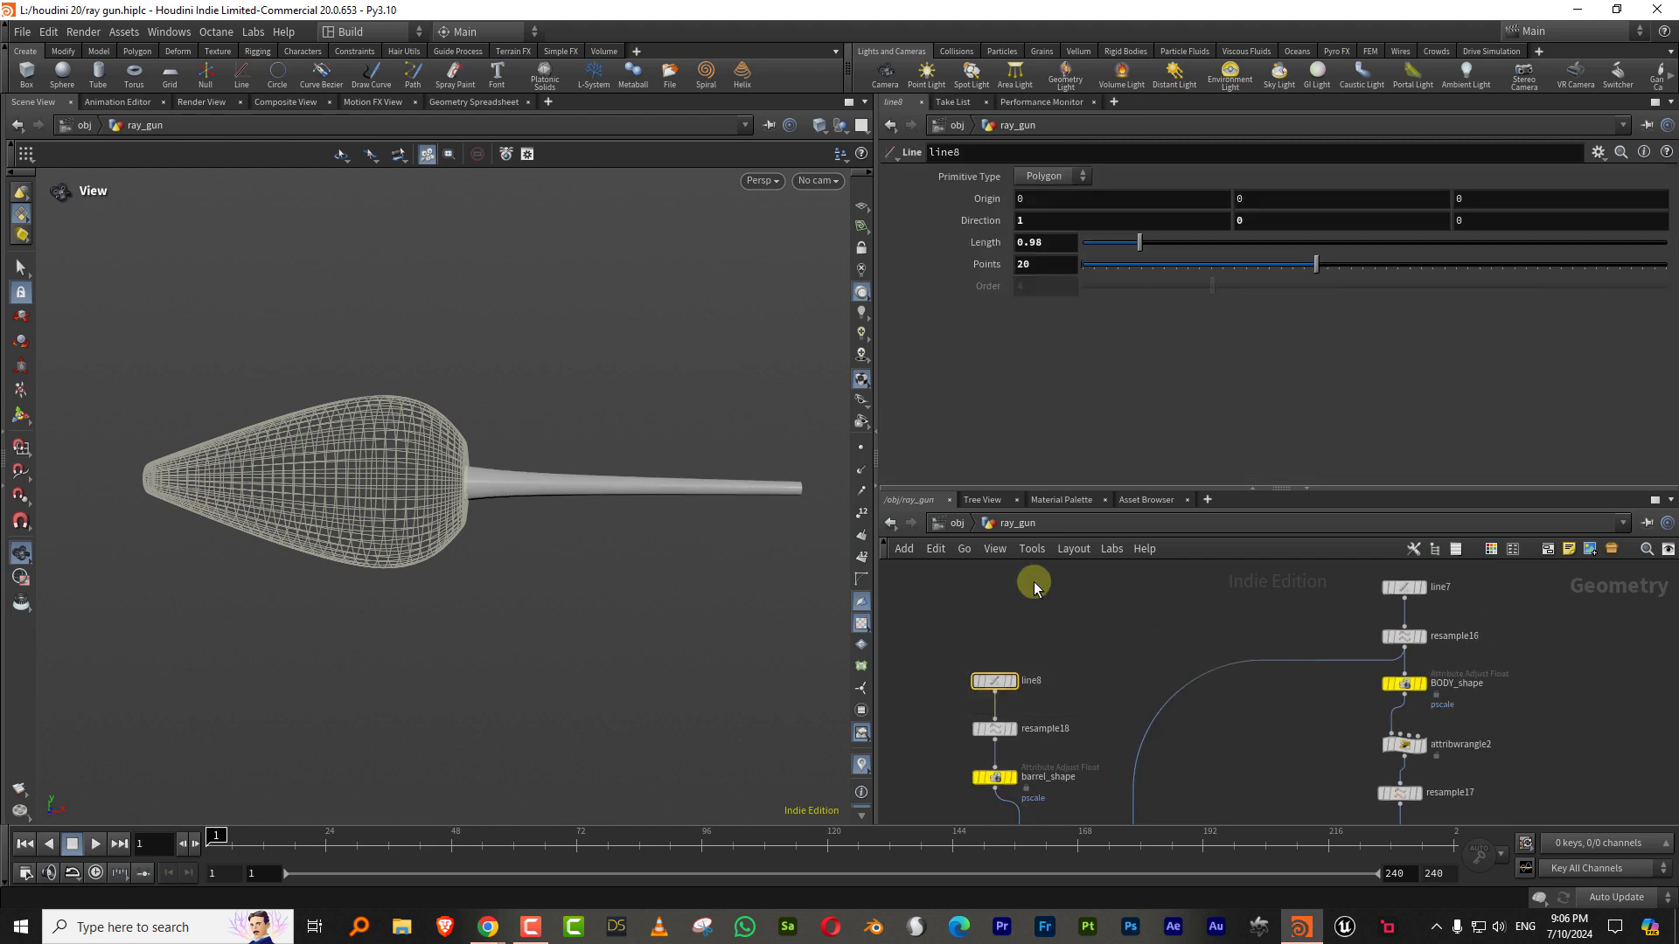
{"action": "left_click_drag", "start_coordinate": [1126, 253], "coordinate": [1114, 252]}
{"action": "left_click_drag", "start_coordinate": [656, 523], "coordinate": [595, 530]}
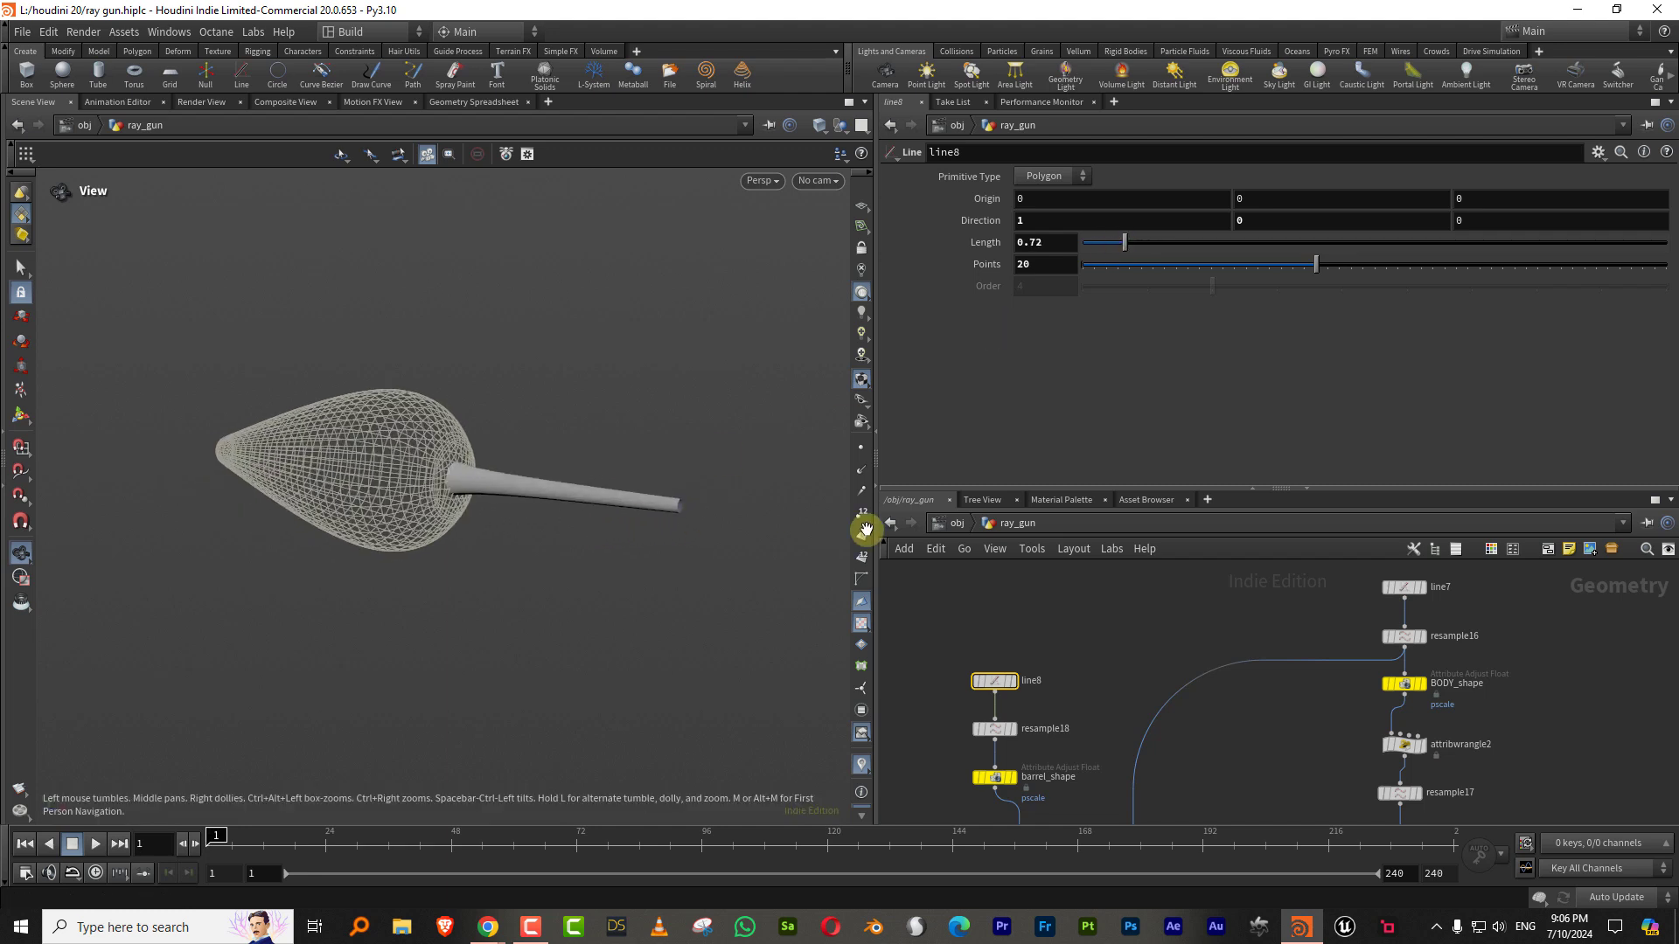
Step: Set the value of the last remap ramp point on BODY_shape to 0.229
{"action": "middle_click_drag", "start_coordinate": [1179, 711], "coordinate": [1085, 688]}
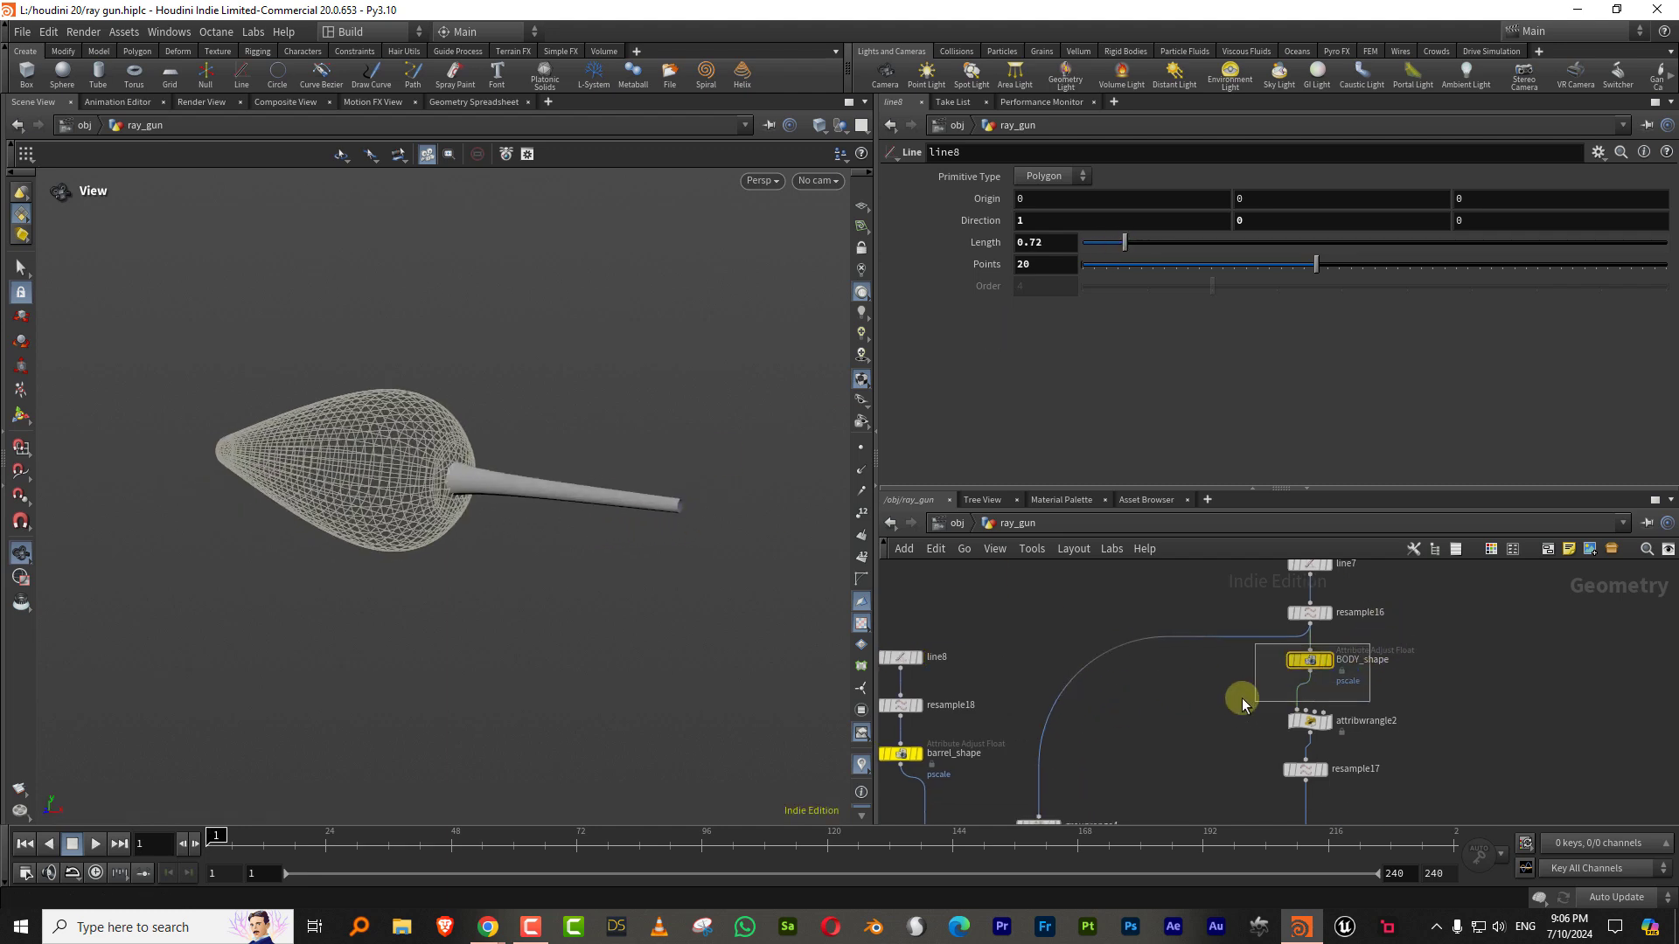
{"action": "left_click_drag", "start_coordinate": [1369, 645], "coordinate": [1243, 704]}
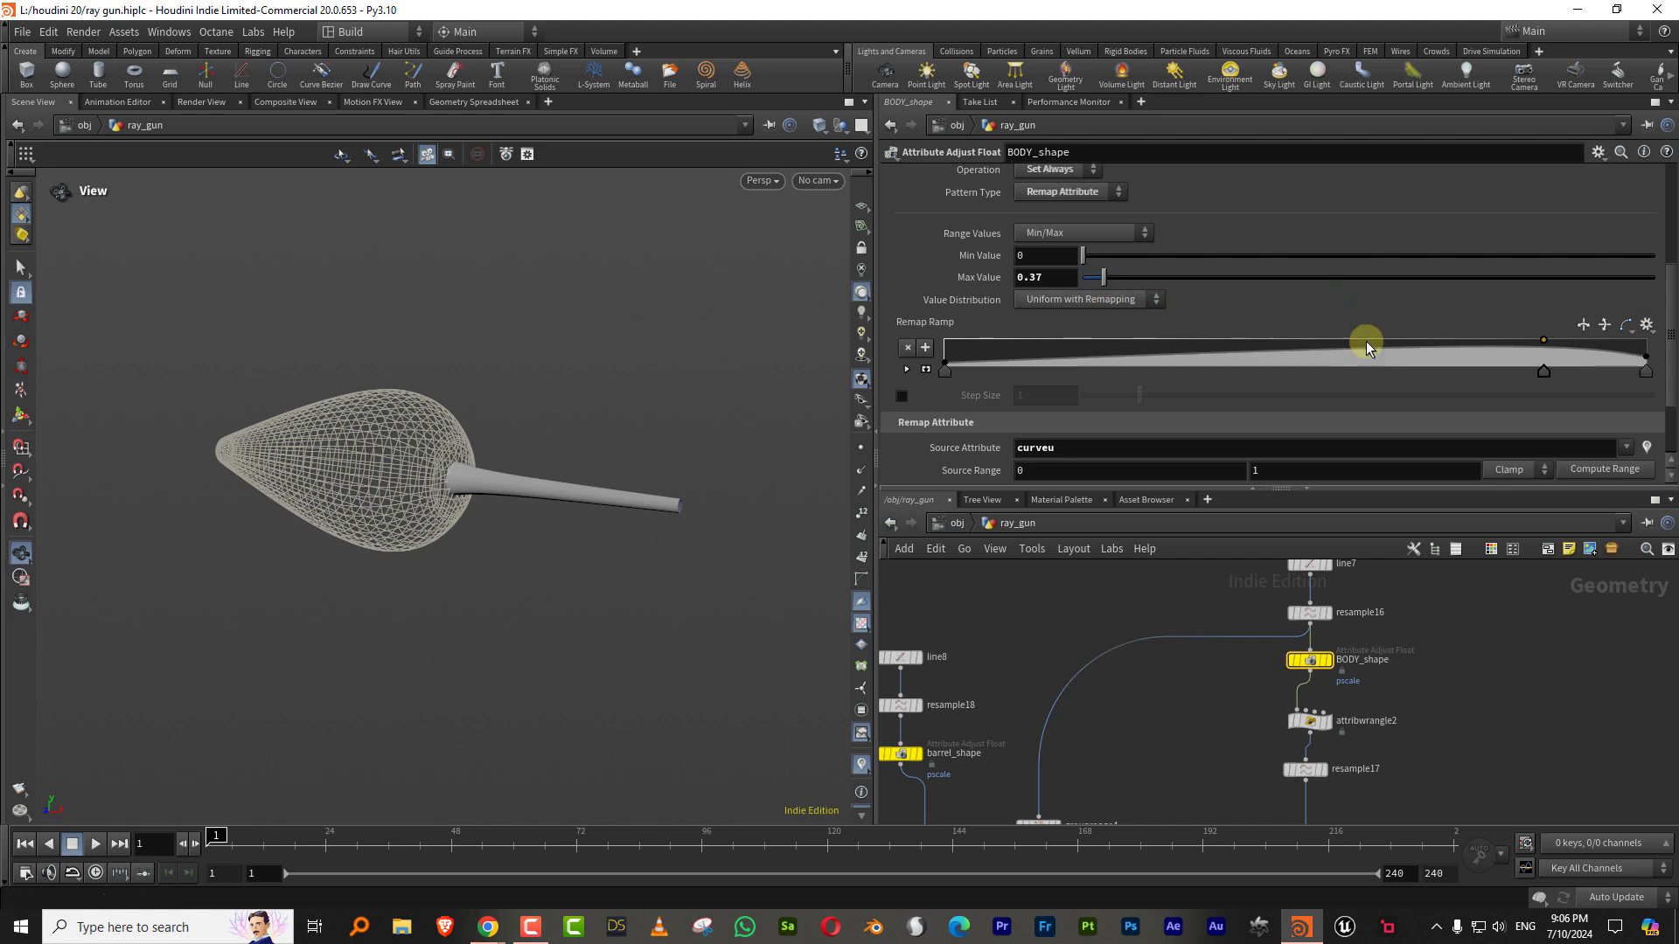
{"action": "left_click", "coordinate": [907, 369]}
{"action": "left_click_drag", "start_coordinate": [1276, 384], "coordinate": [1222, 390]}
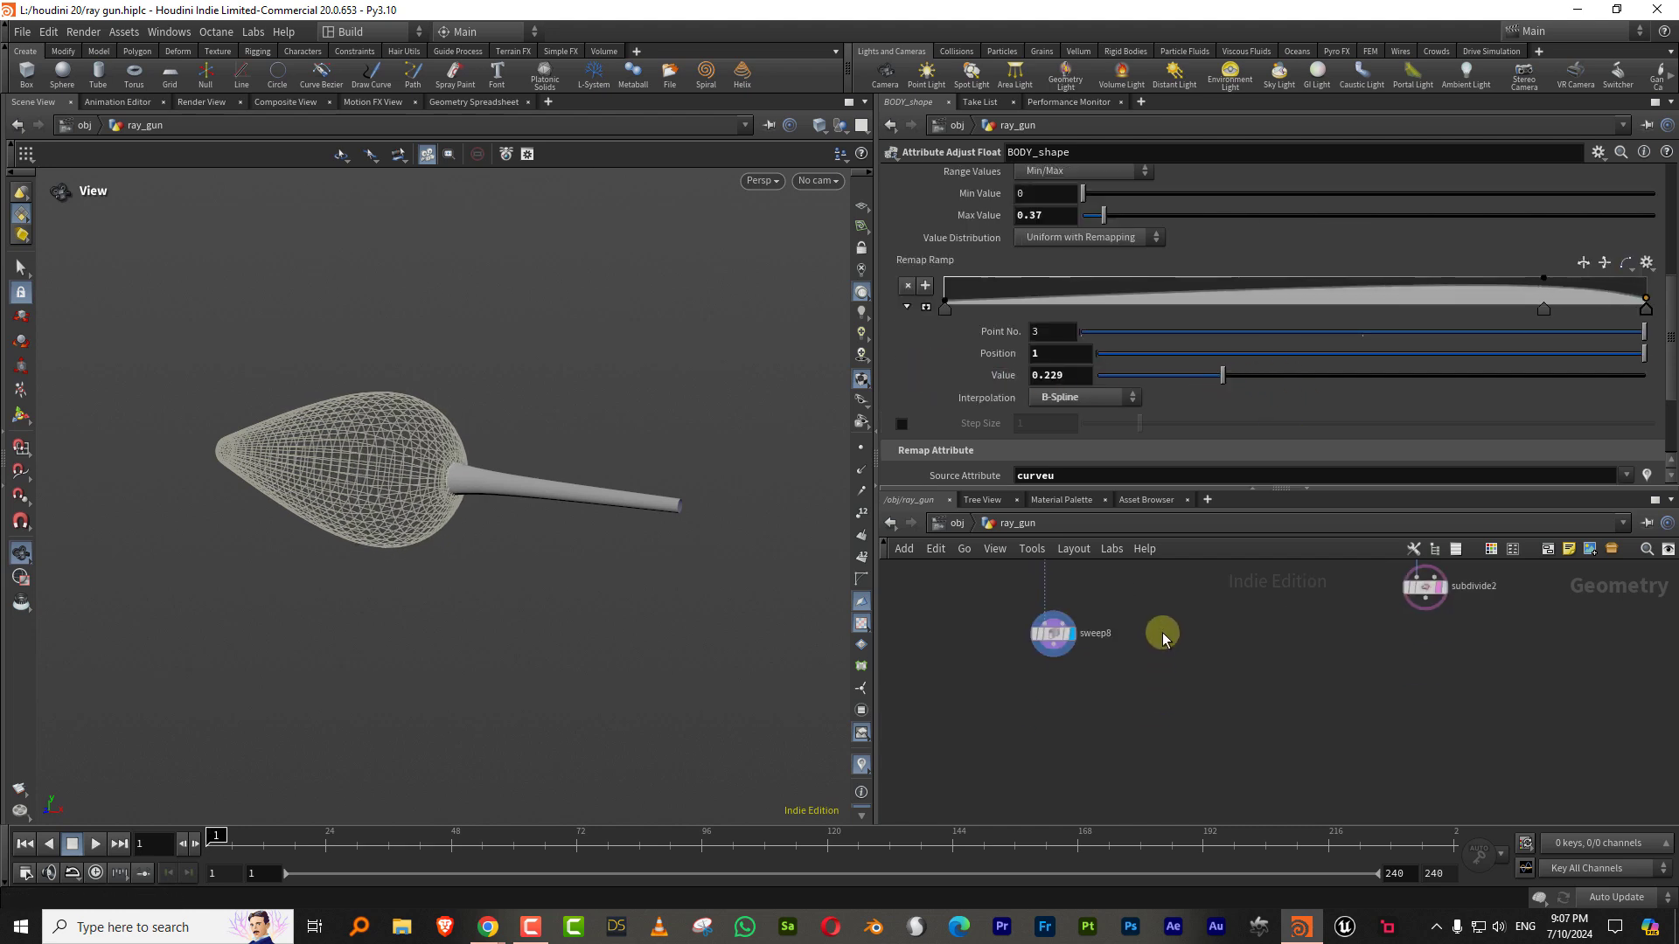
Step: Set sweep8's columns to 20 and, after trying Grid, set its end cap type to Single Polygon
{"action": "left_click", "coordinate": [1056, 632]}
{"action": "left_click", "coordinate": [1050, 311]}
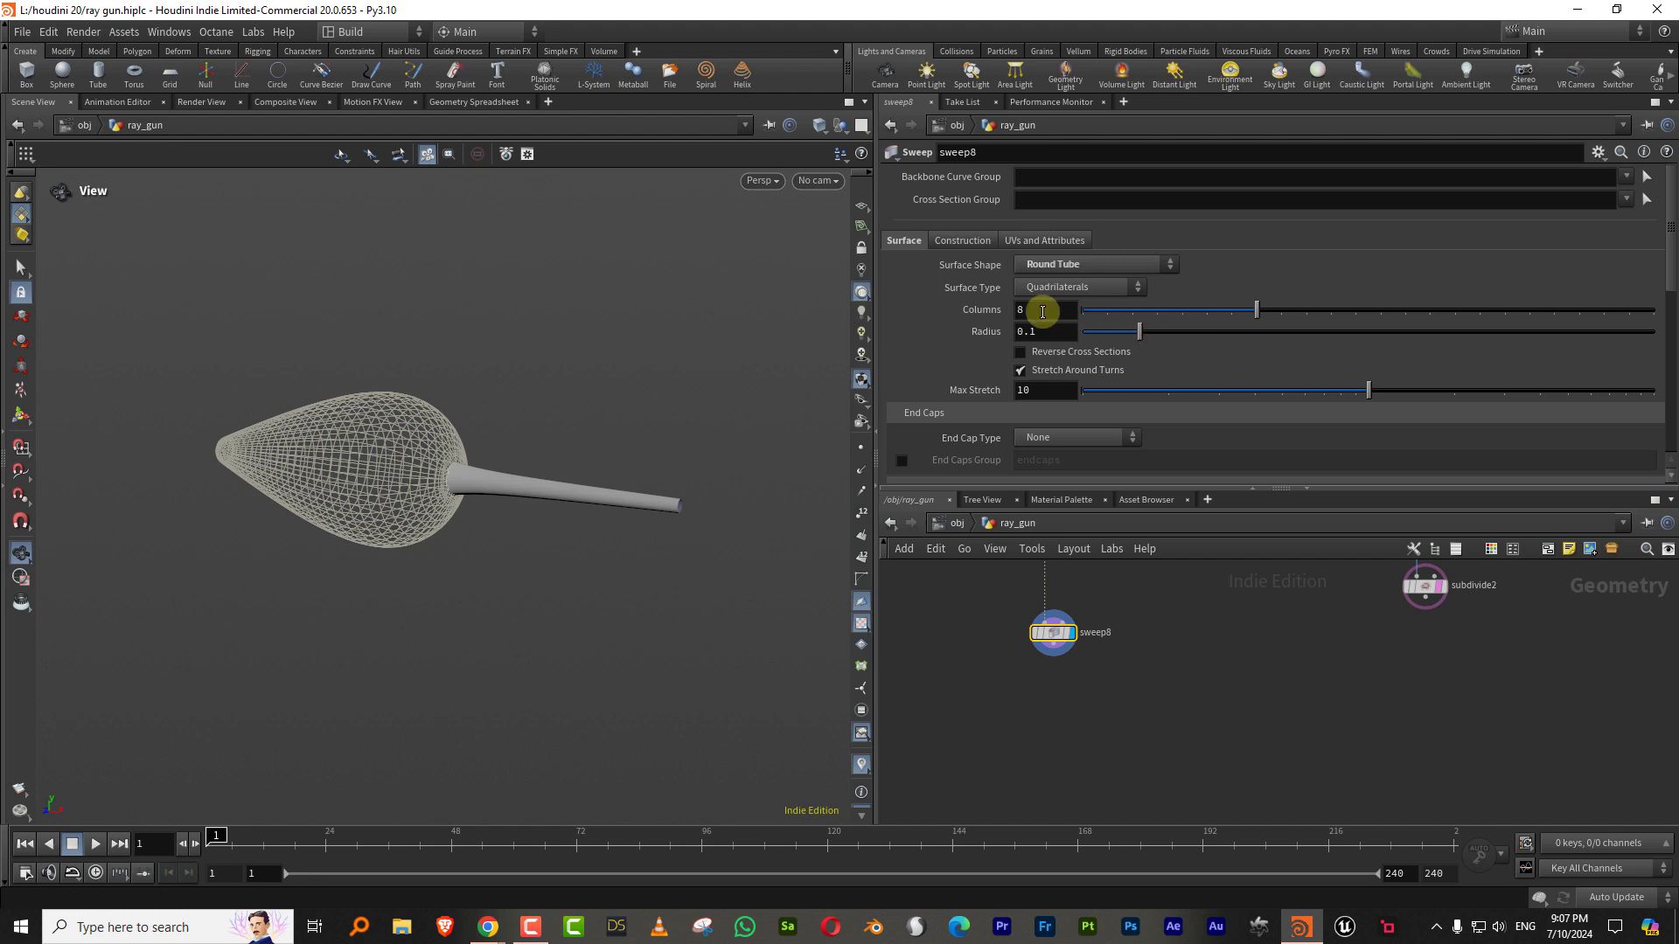
{"action": "type", "text": "20"}
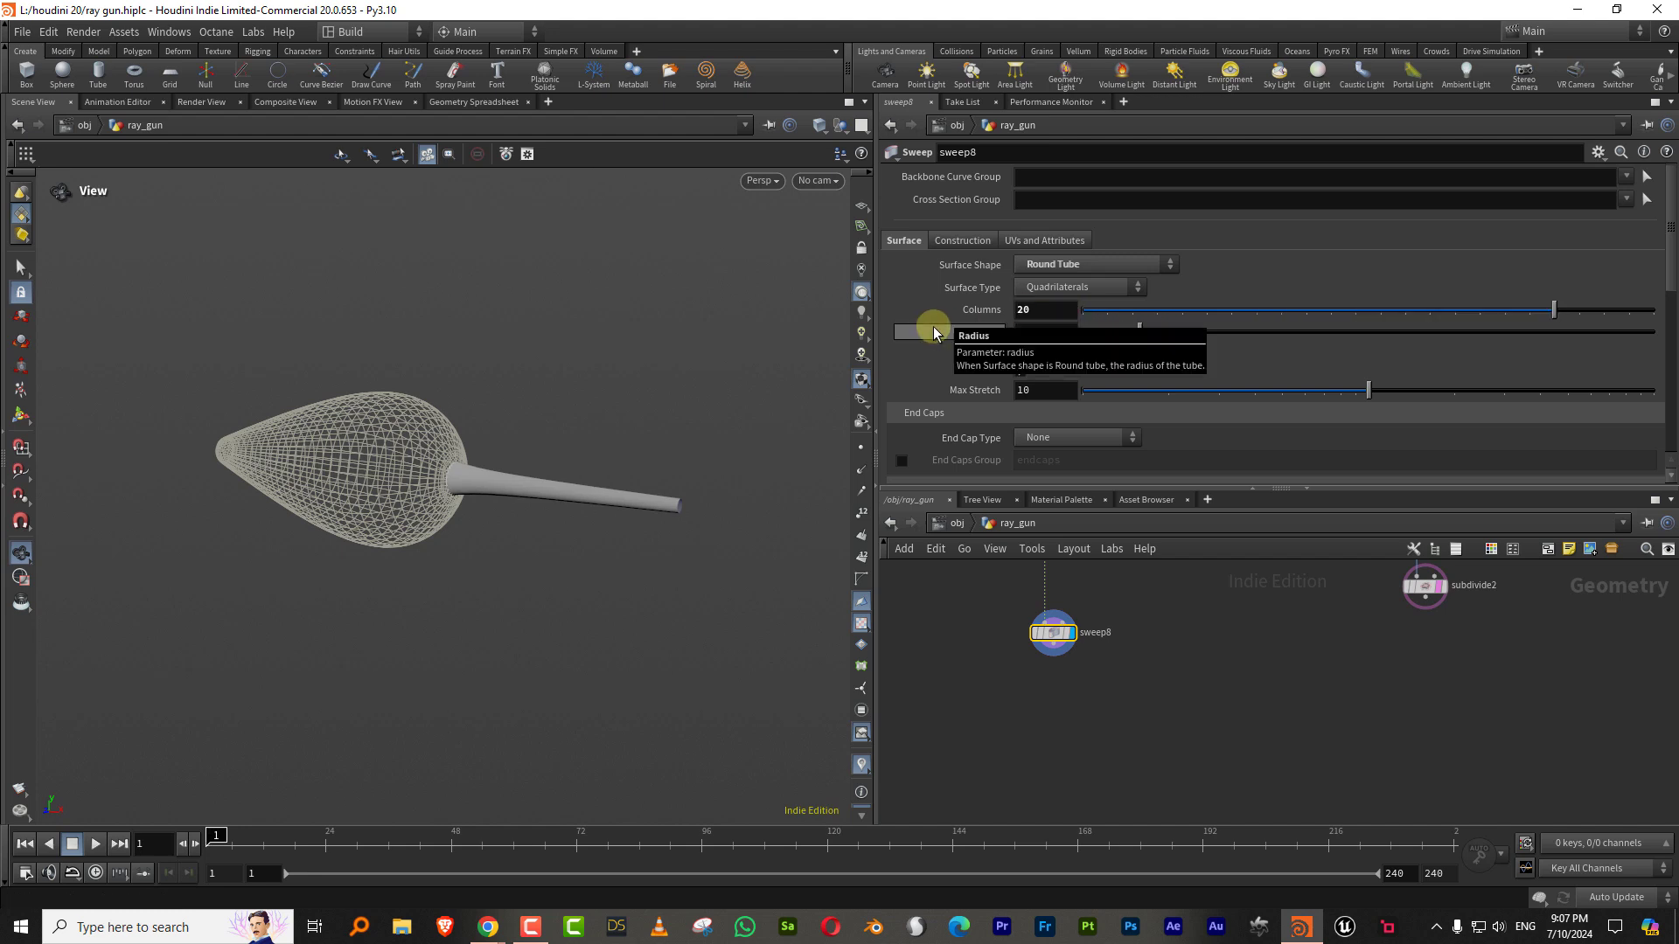
{"action": "left_click", "coordinate": [1093, 437]}
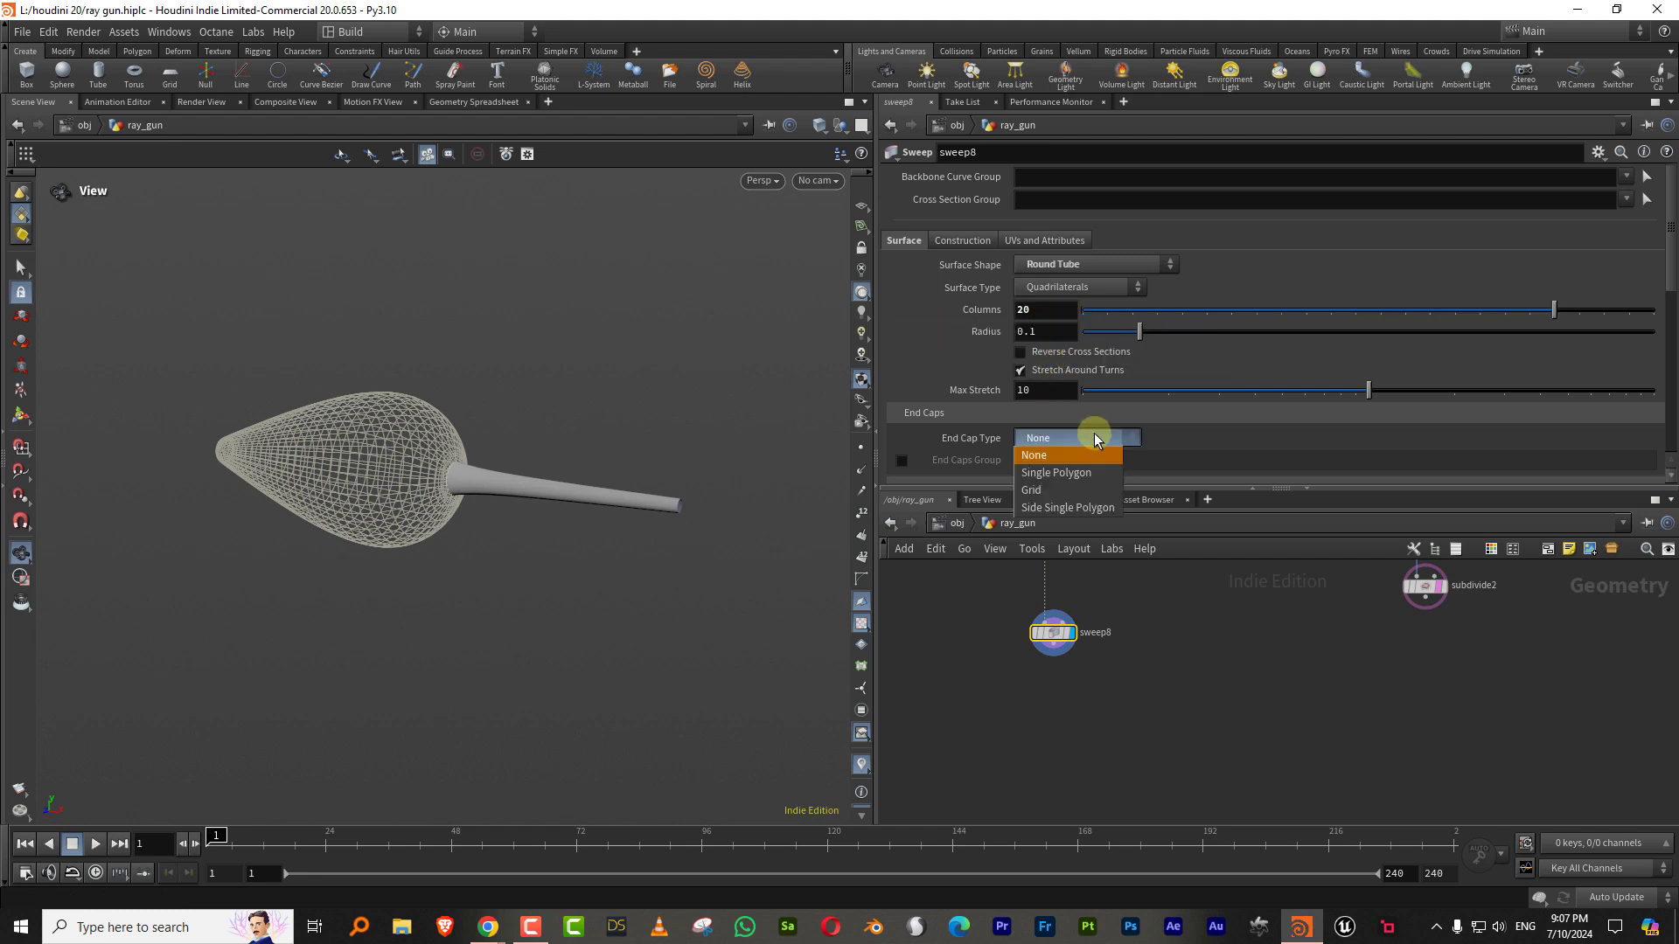
{"action": "left_click", "coordinate": [1084, 490]}
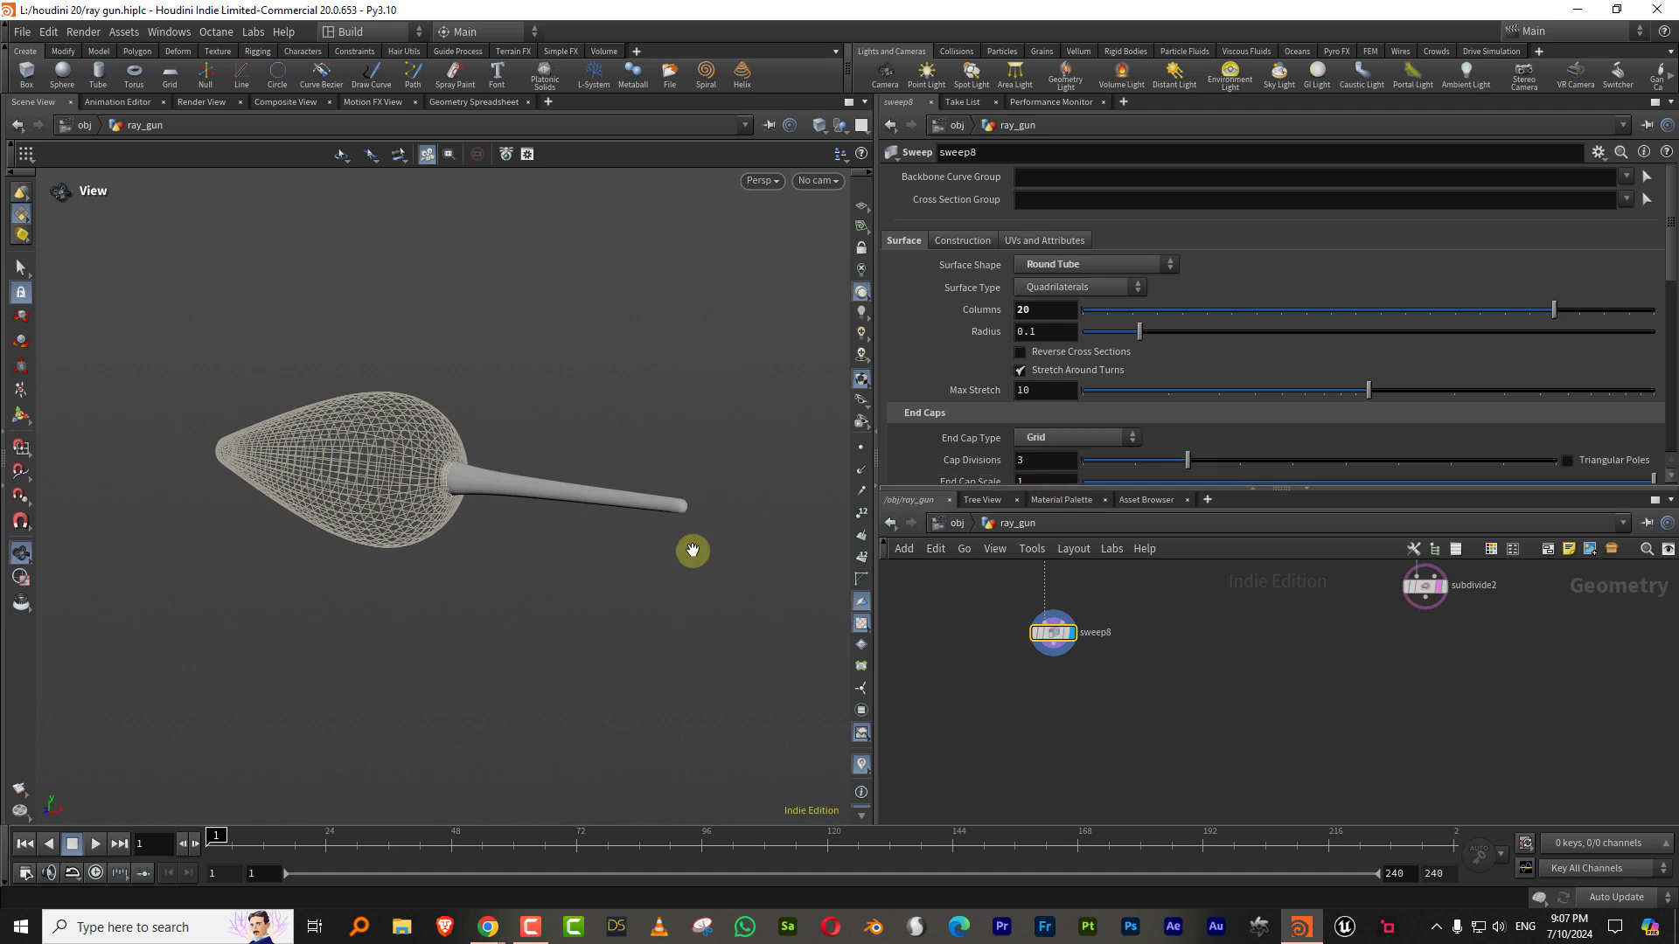
{"action": "scroll", "coordinate": [690, 551], "scroll_direction": "up", "scroll_amount": 5}
{"action": "left_click", "coordinate": [1093, 436]}
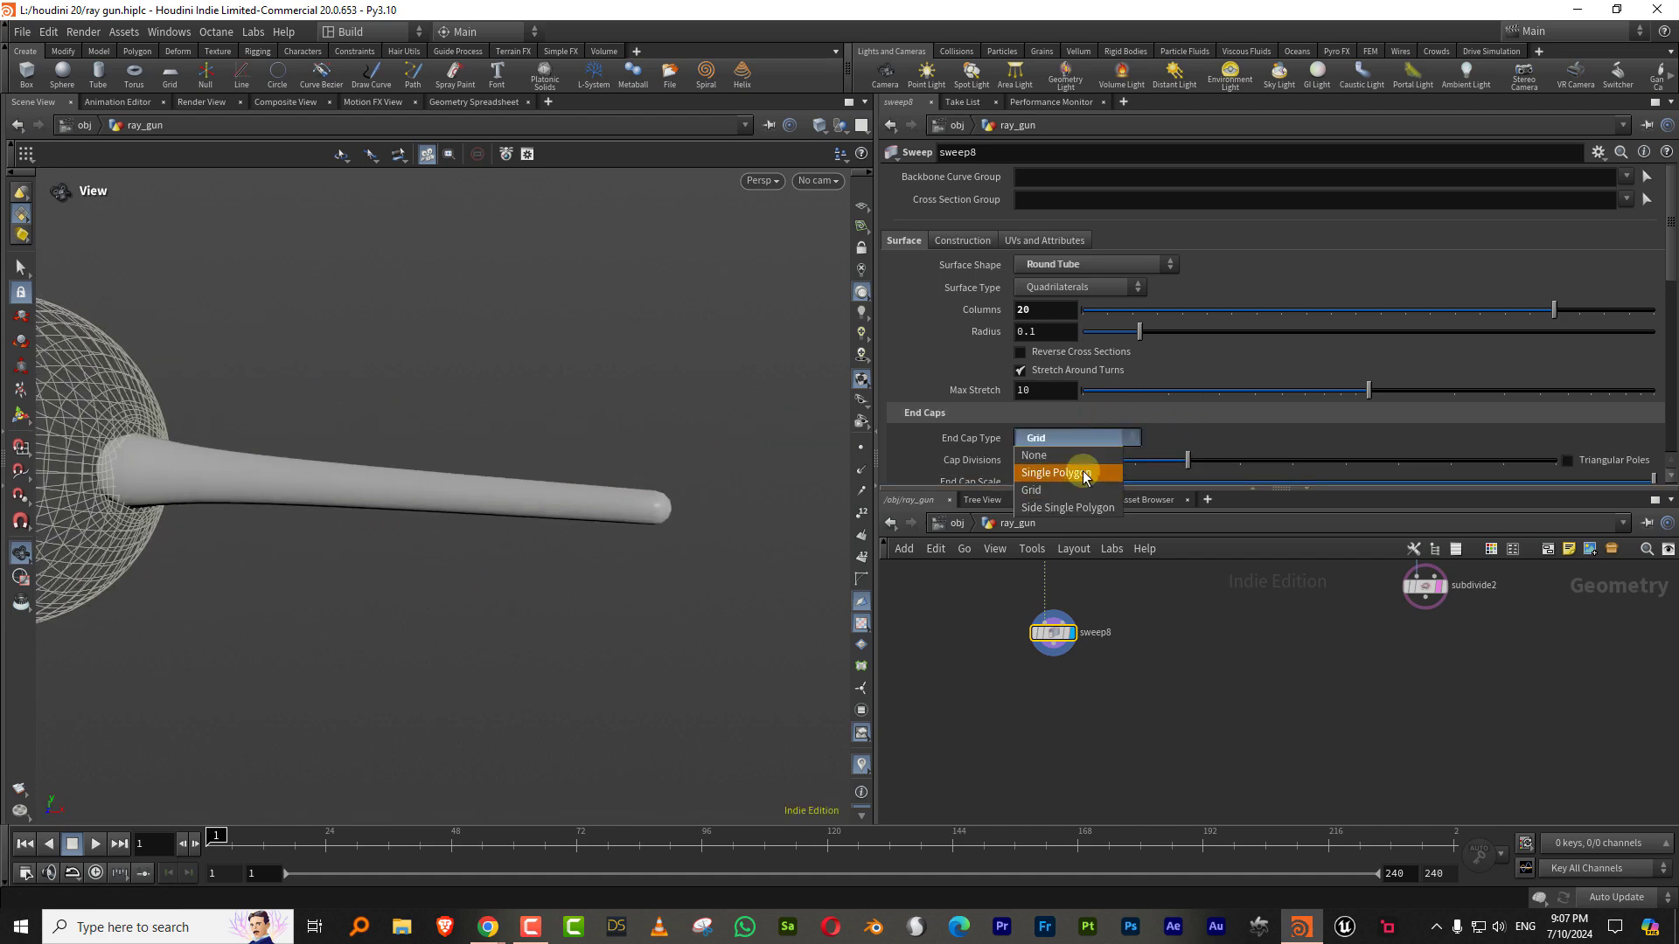
{"action": "left_click", "coordinate": [1081, 477]}
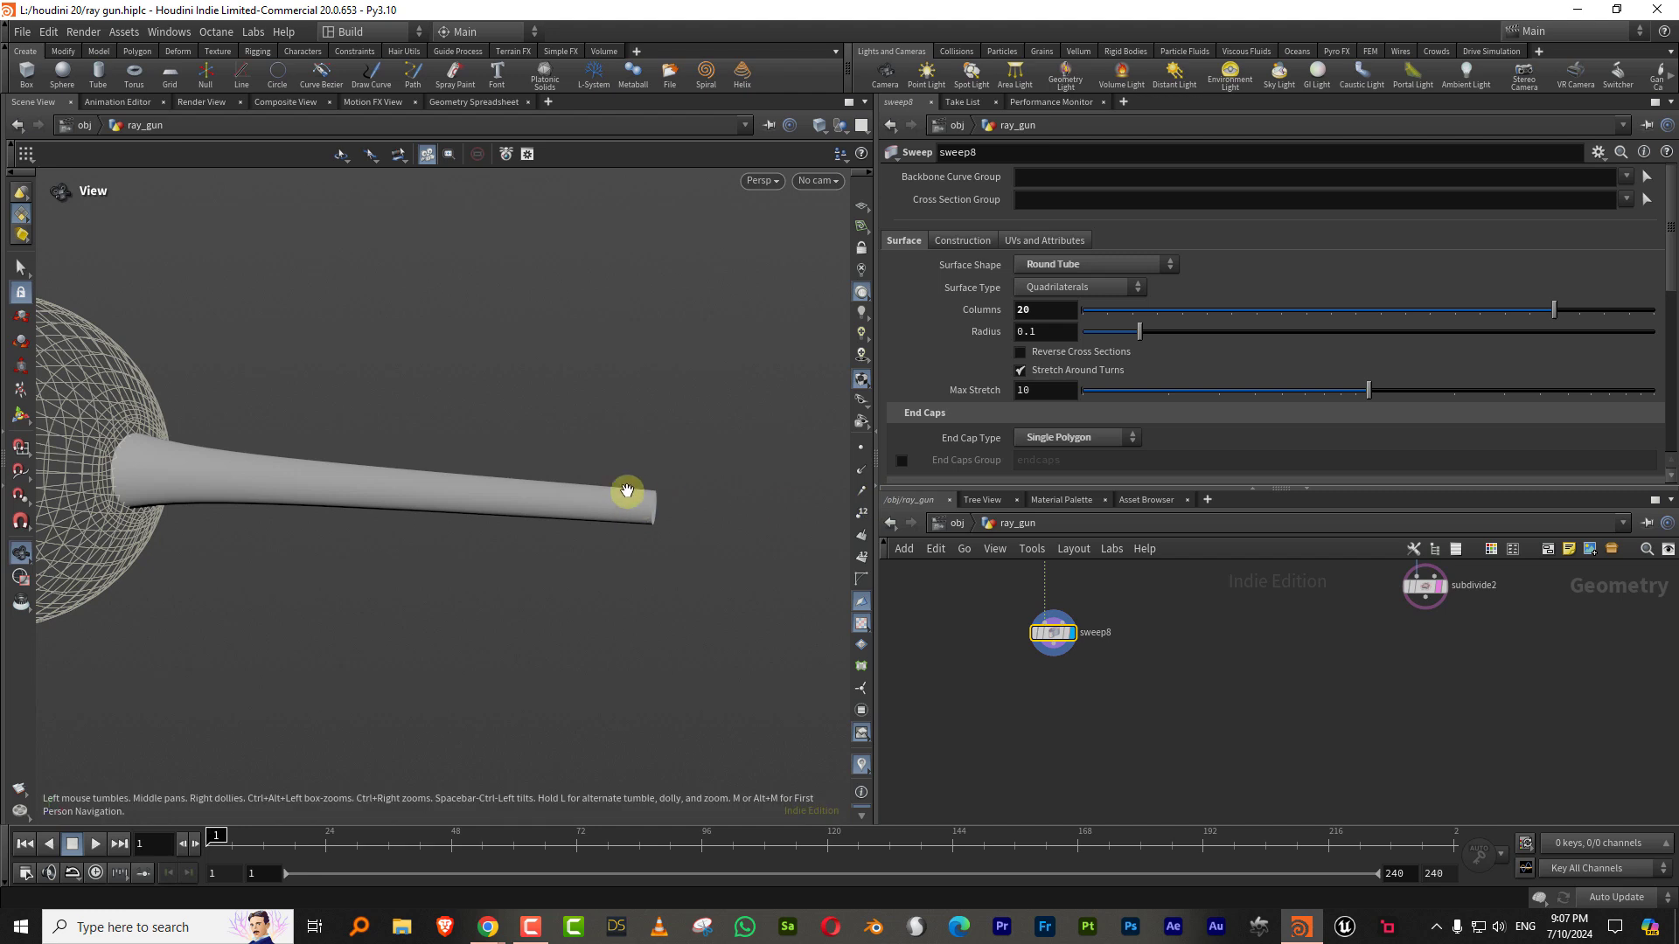
Step: Duplicate grouprange4, feed the copy from copytopoints10's output and display it
{"action": "left_click_drag", "start_coordinate": [1167, 488], "coordinate": [1169, 322]}
{"action": "middle_click_drag", "start_coordinate": [1153, 481], "coordinate": [1249, 665]}
{"action": "left_click", "coordinate": [1176, 563]}
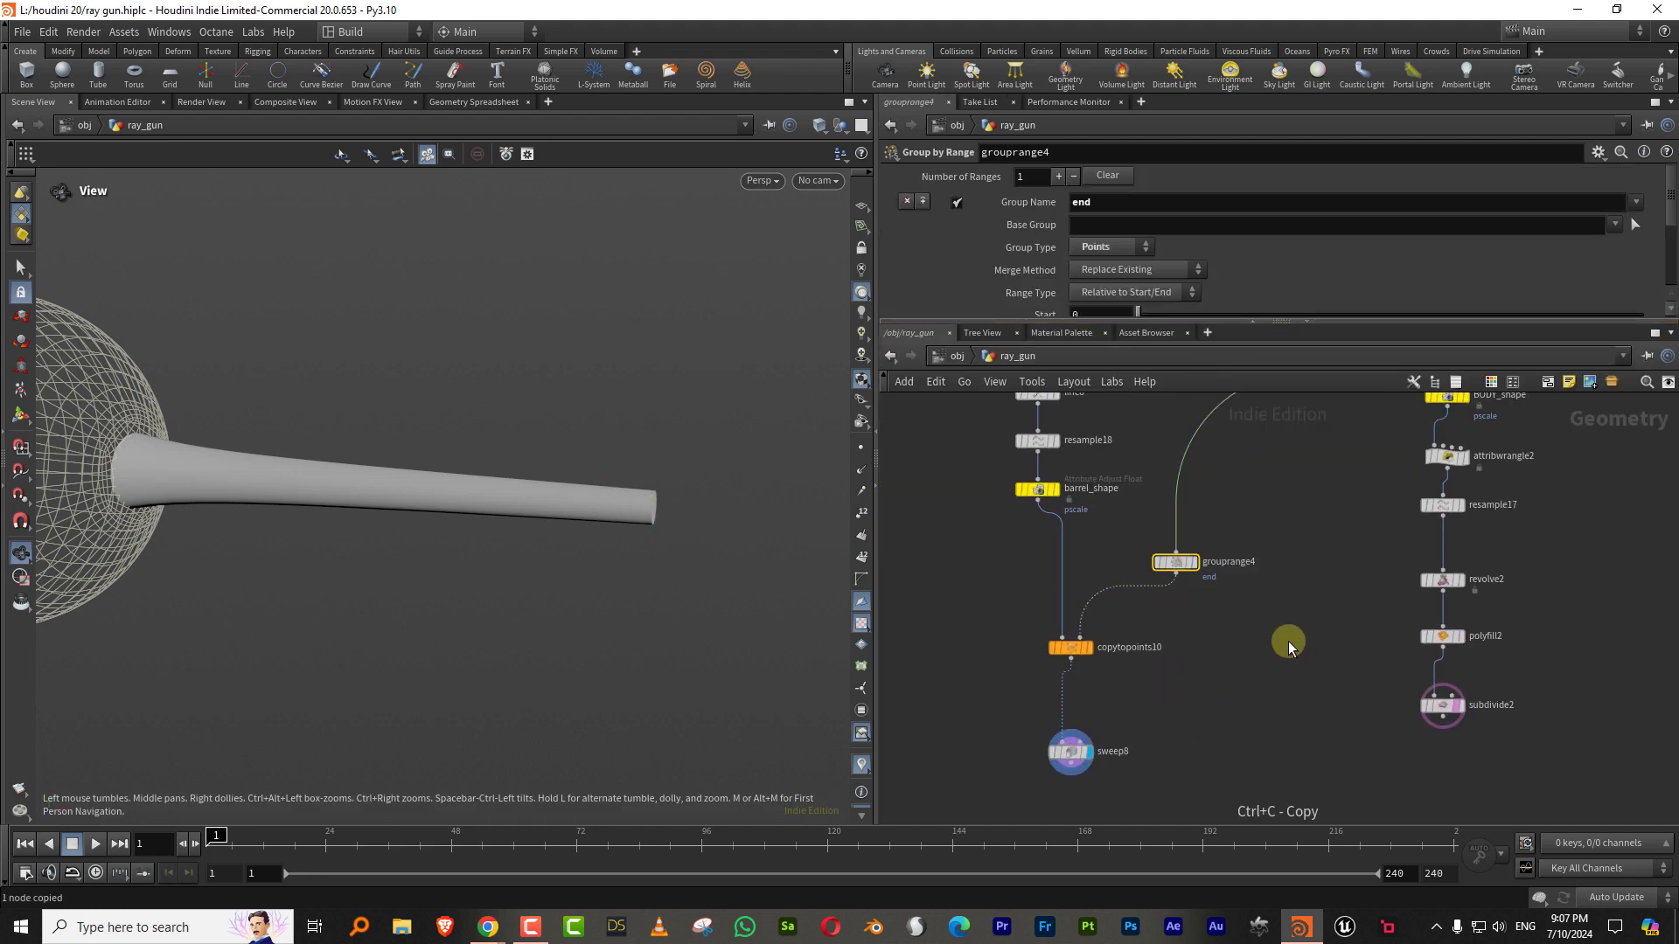
{"action": "key", "text": "ctrl+v"}
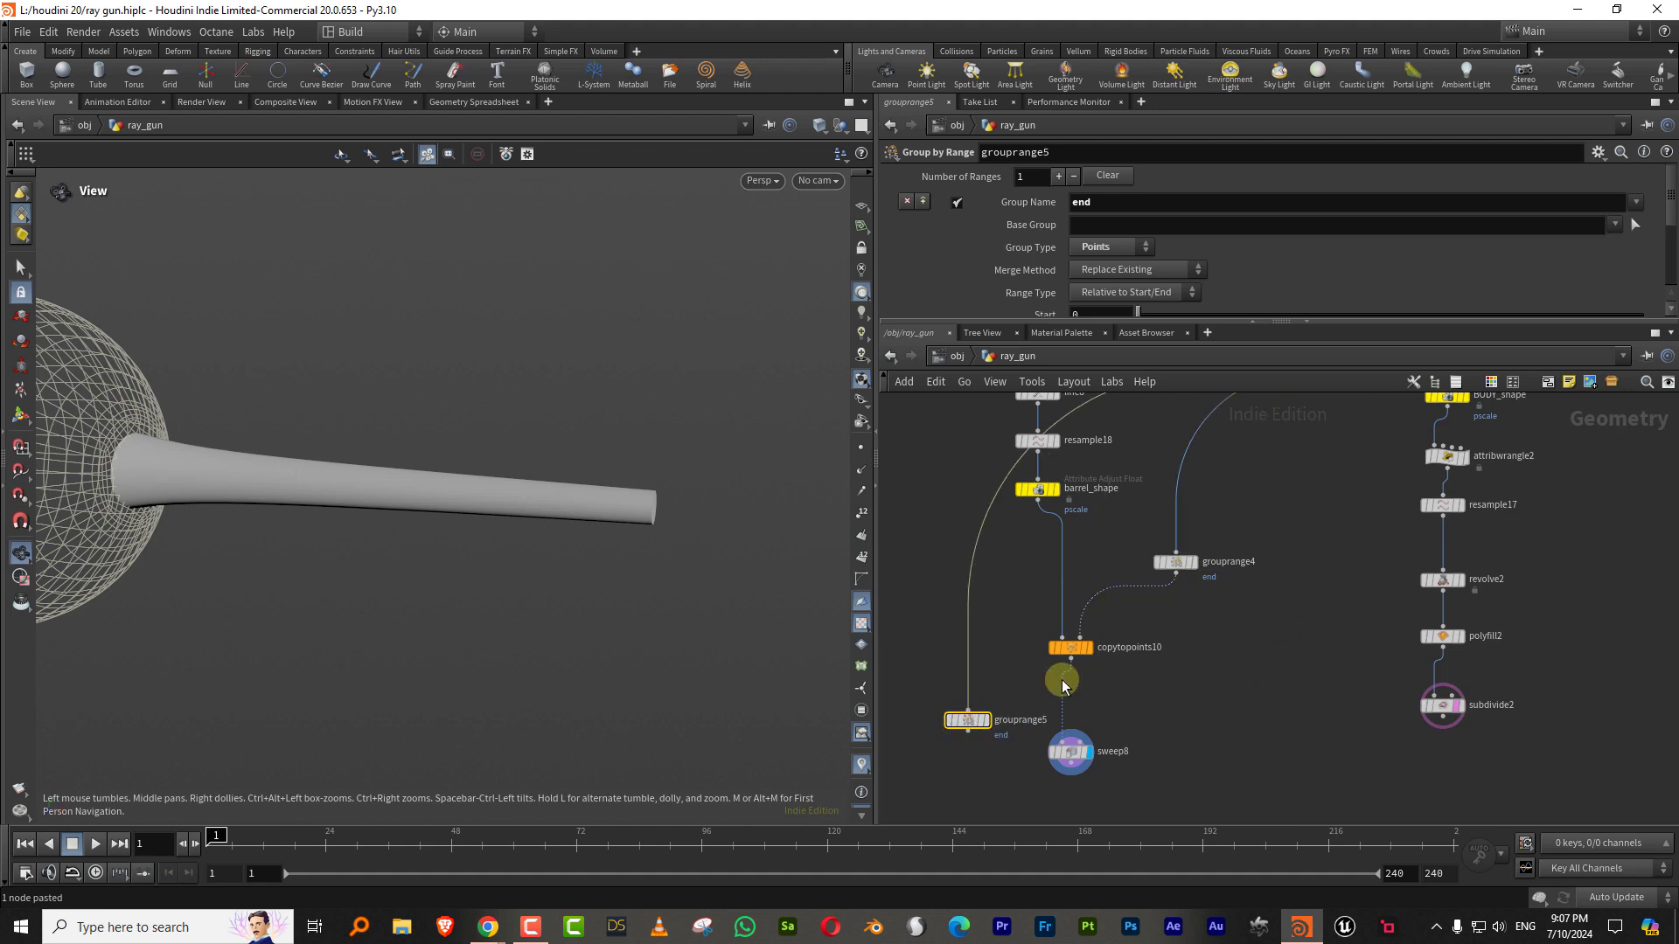
{"action": "left_click_drag", "start_coordinate": [1054, 664], "coordinate": [969, 709]}
{"action": "middle_click_drag", "start_coordinate": [1013, 698], "coordinate": [1250, 596]}
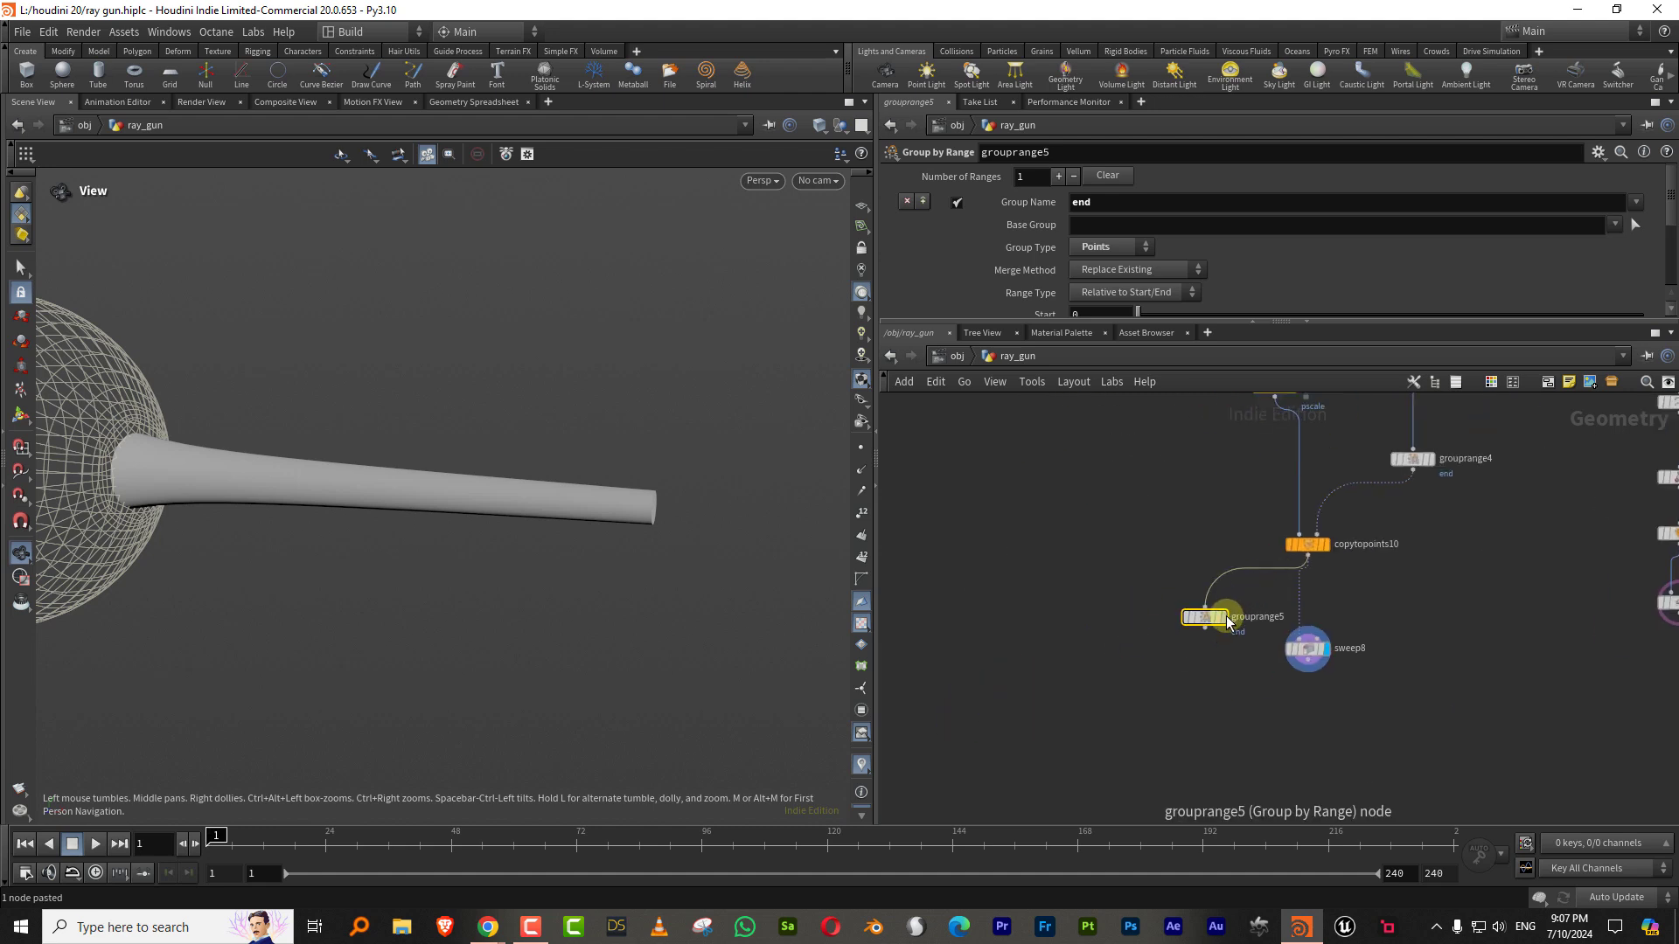
{"action": "left_click", "coordinate": [1224, 617]}
Step: Add a polygon Sphere node beside grouprange5
{"action": "middle_click_drag", "start_coordinate": [1045, 592], "coordinate": [1109, 570]}
{"action": "key", "text": "Tab"}
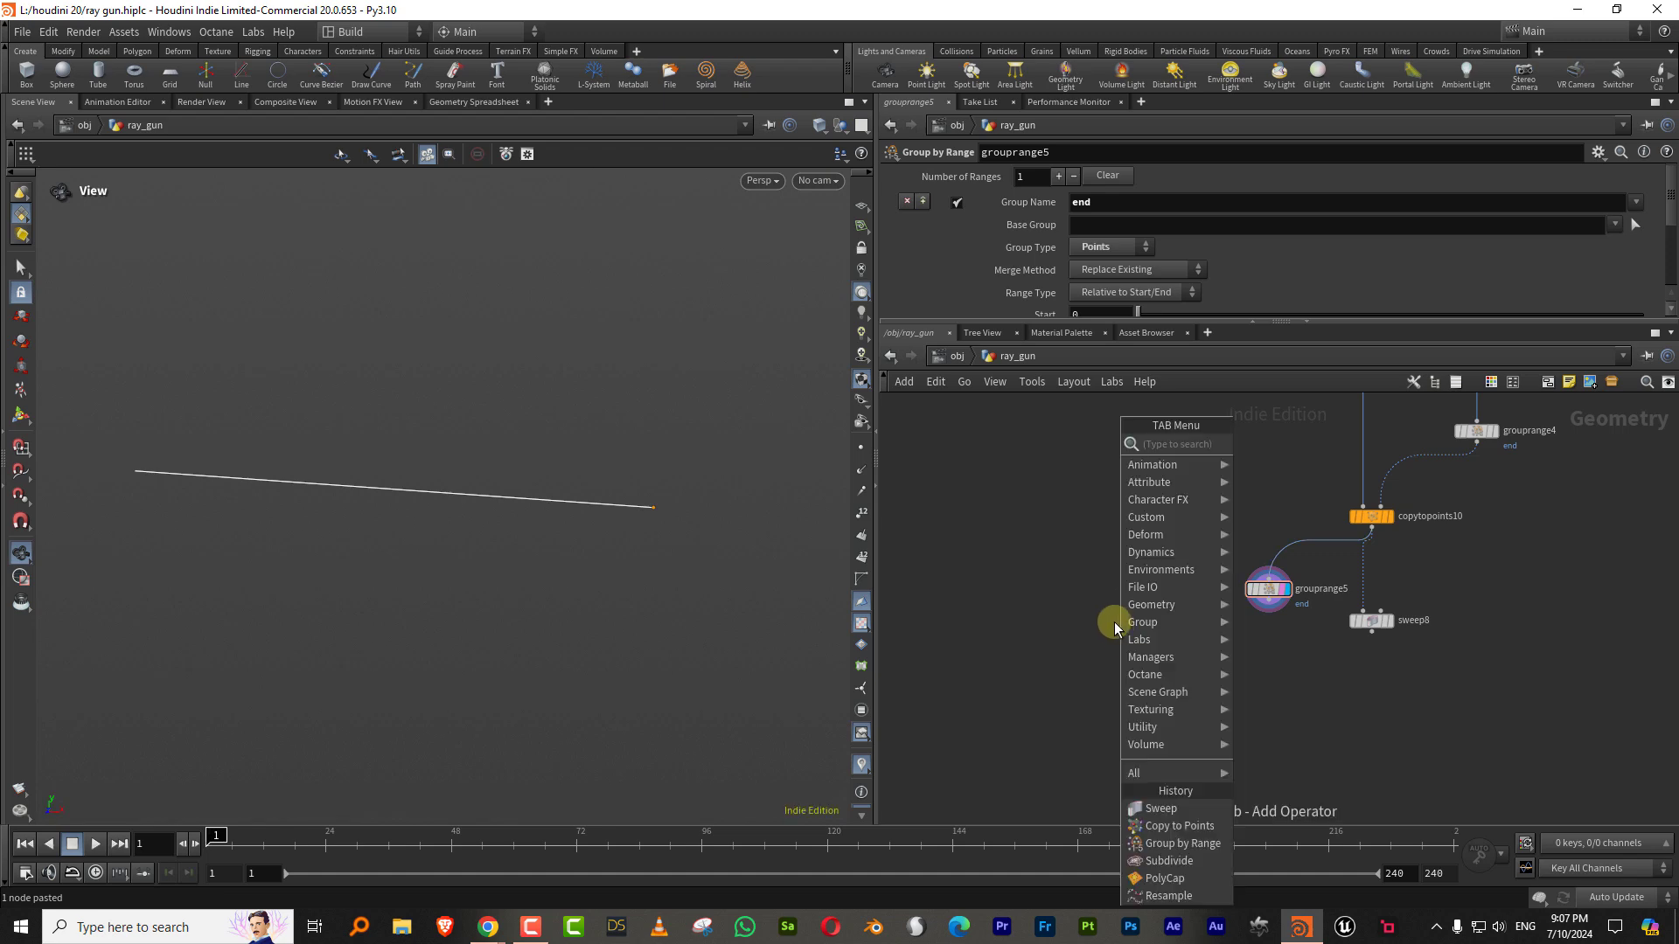
{"action": "type", "text": "sph"}
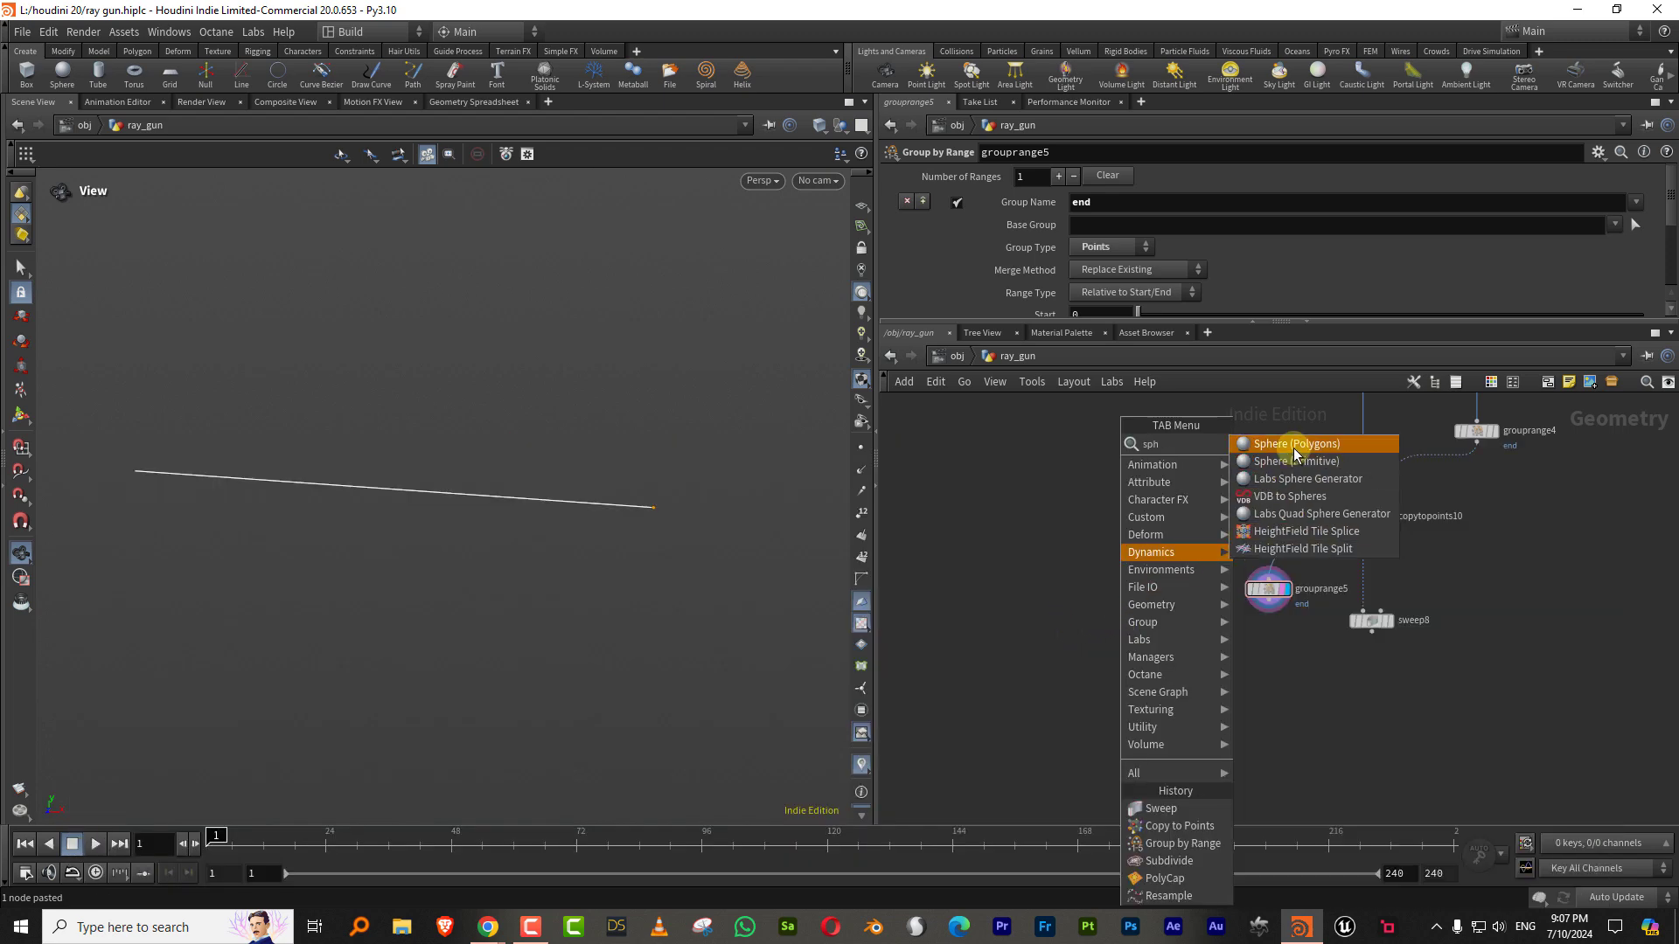
{"action": "left_click", "coordinate": [1293, 445]}
{"action": "left_click", "coordinate": [1132, 600]}
Step: Duplicate copytopoints10, wire sphere2 into the copy's first input and grouprange5 into its second, and display the copy
{"action": "right_click", "coordinate": [1172, 669]}
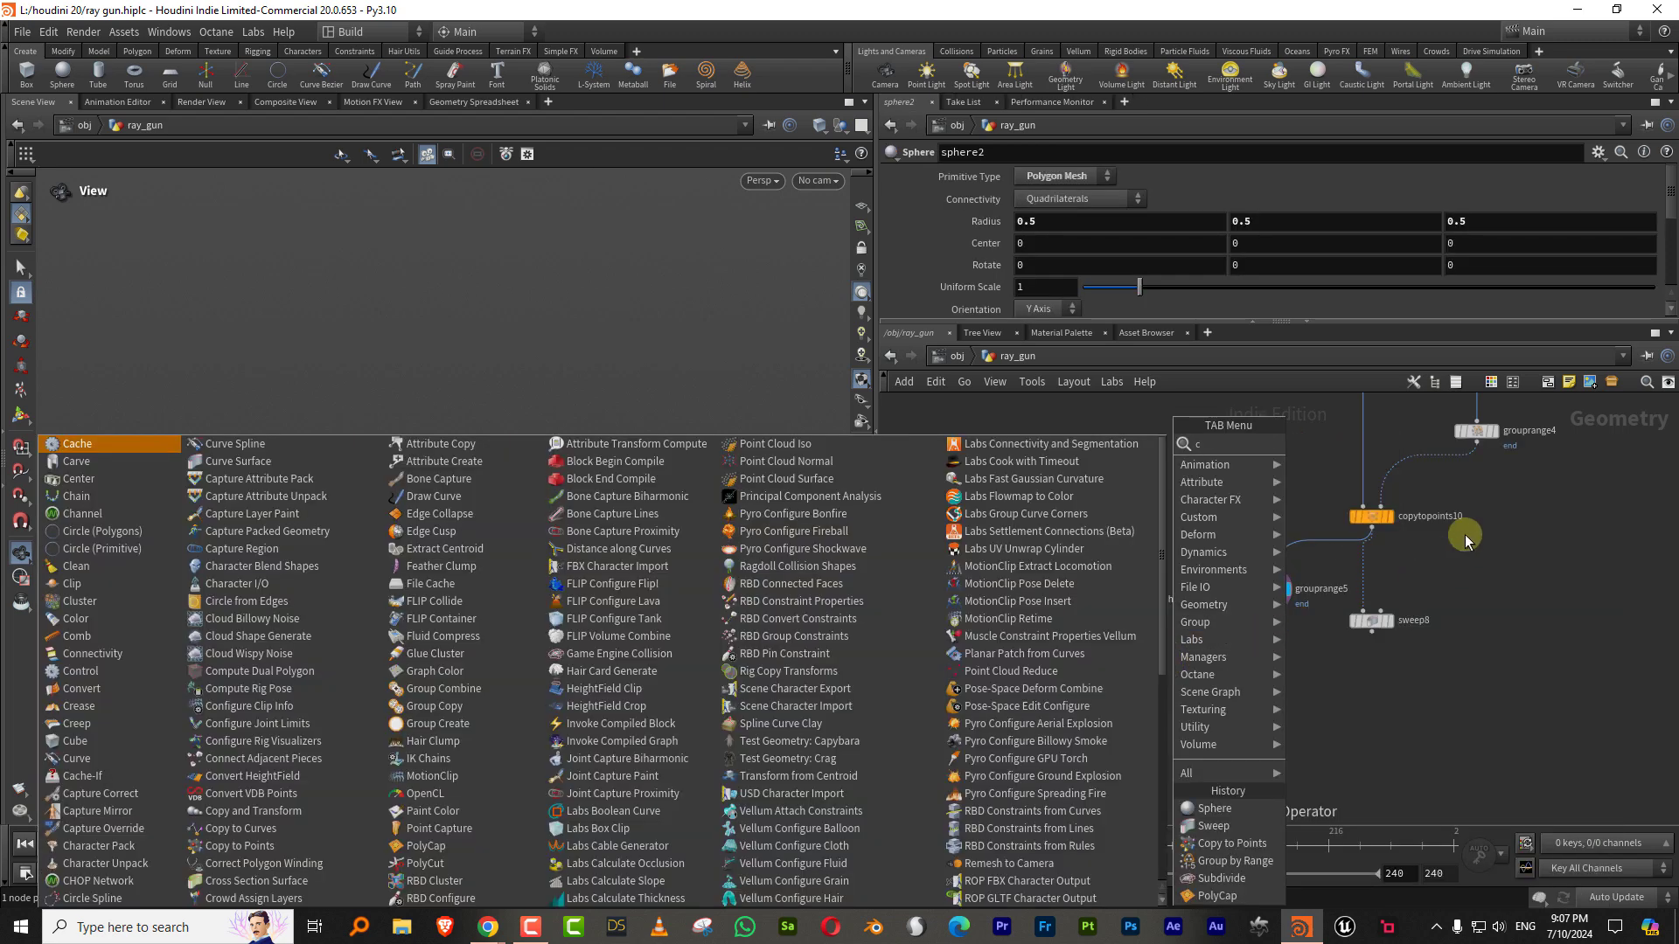
{"action": "left_click", "coordinate": [1367, 516]}
{"action": "key", "text": "ctrl+v"}
{"action": "left_click_drag", "start_coordinate": [1469, 580], "coordinate": [1210, 685]}
{"action": "left_click_drag", "start_coordinate": [1133, 610], "coordinate": [1180, 671]}
{"action": "left_click", "coordinate": [1195, 673]}
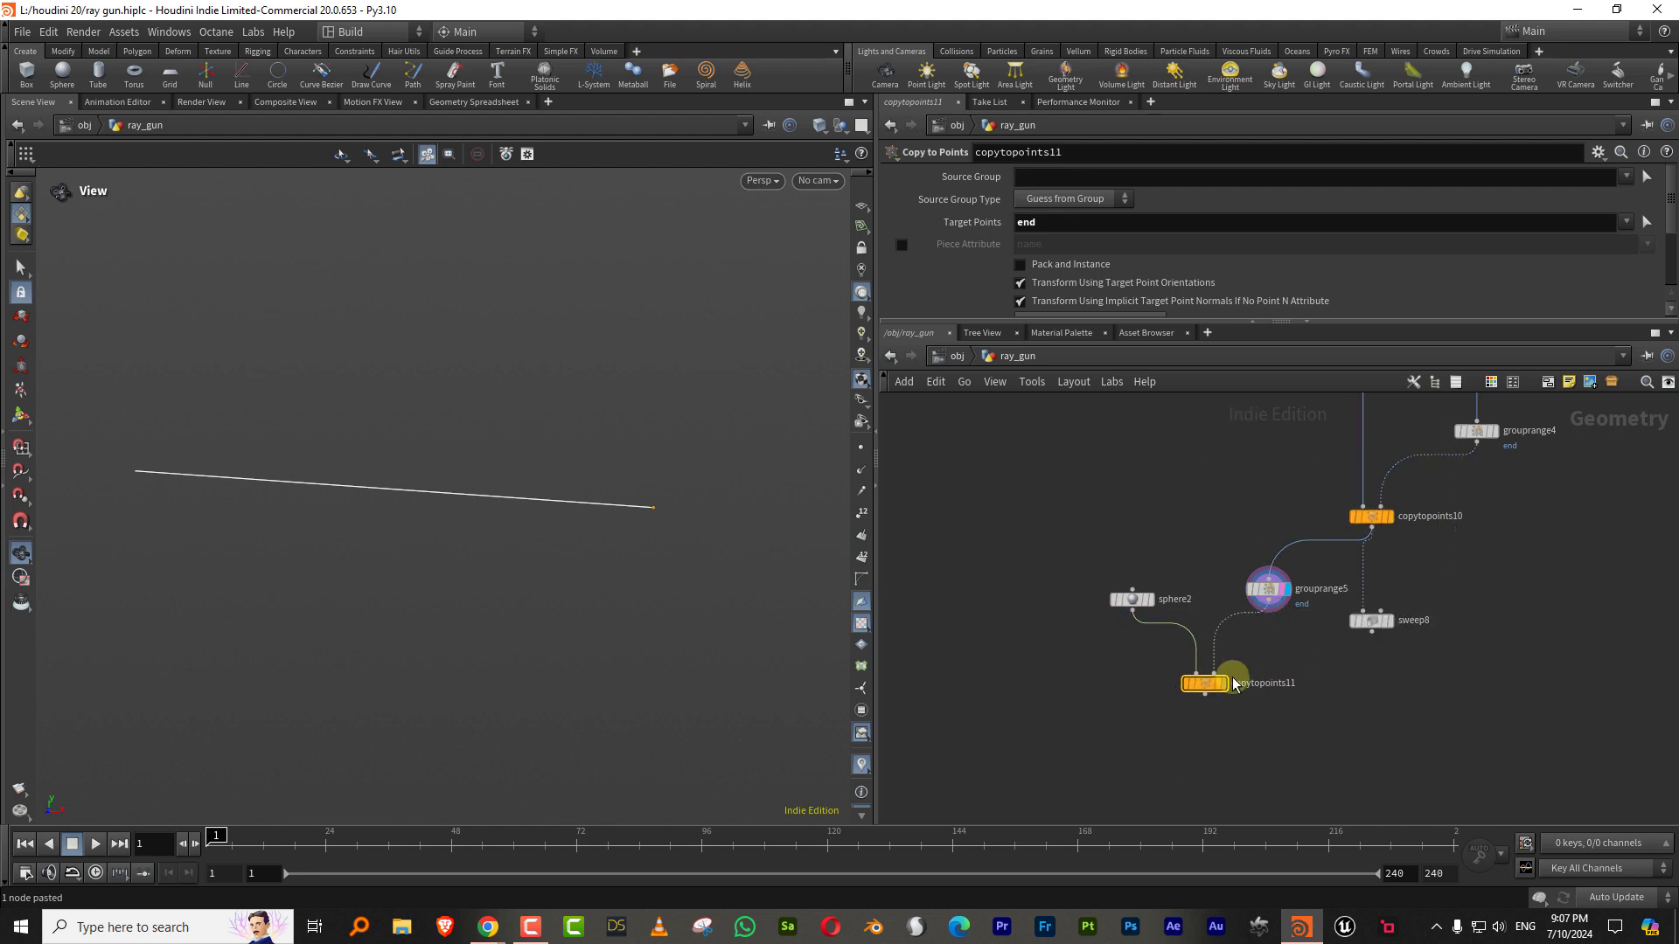
{"action": "left_click", "coordinate": [1224, 683]}
Step: Switch the viewport to wireframe and set sphere2's orientation to X Axis
{"action": "left_click", "coordinate": [1132, 600]}
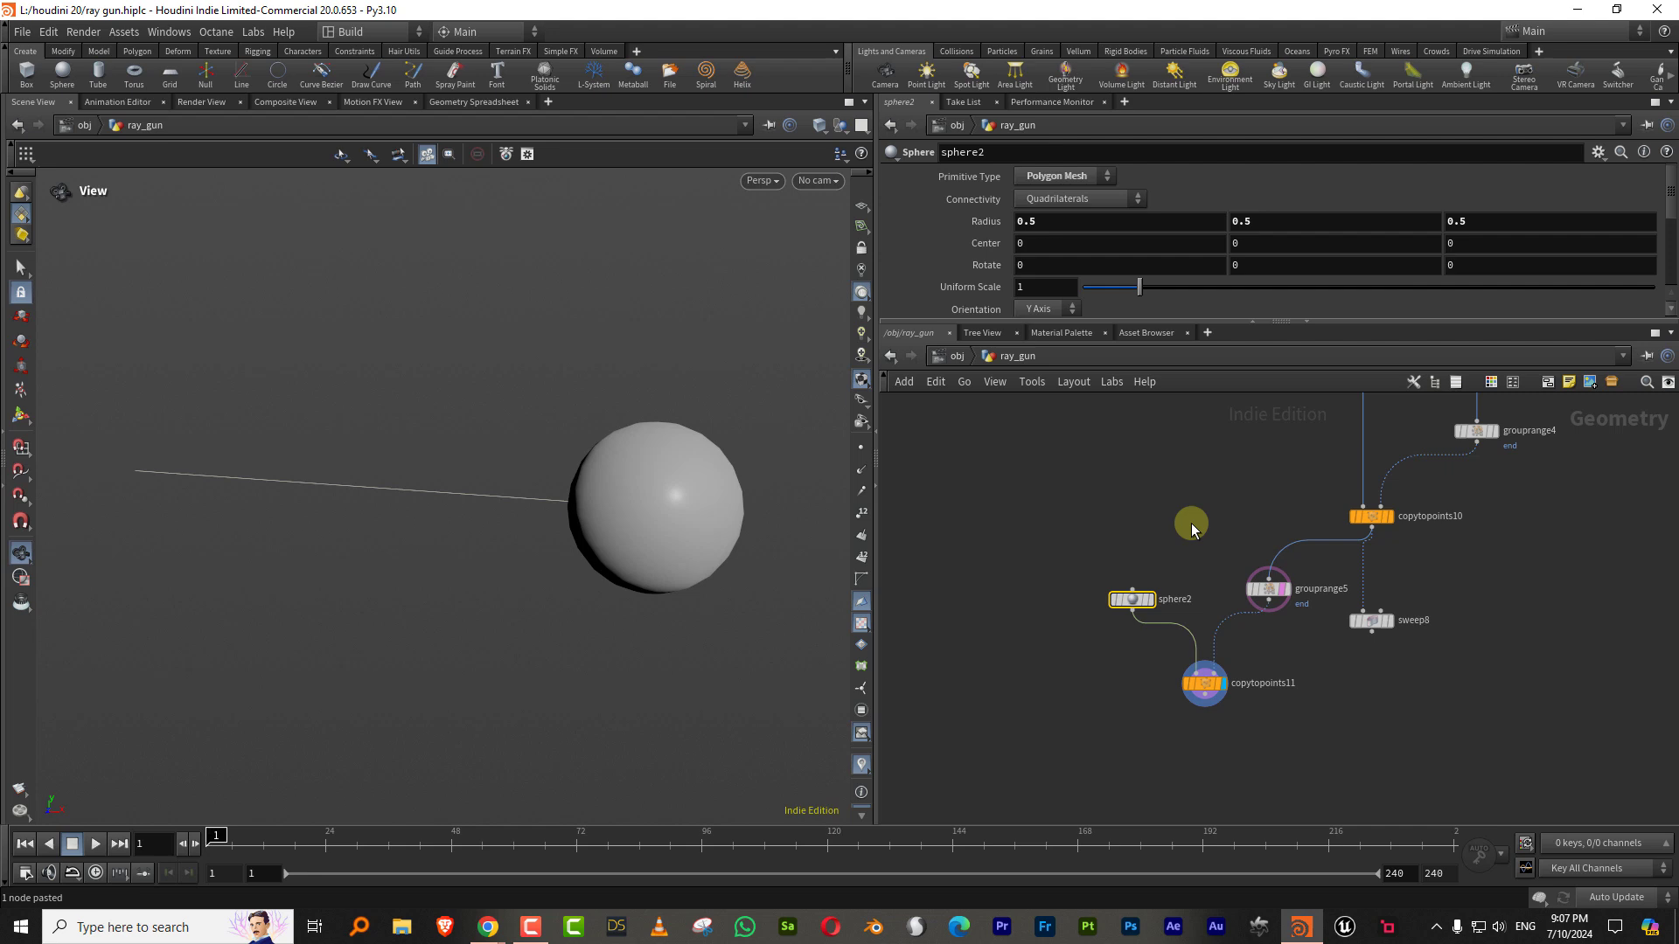
{"action": "left_click", "coordinate": [858, 430]}
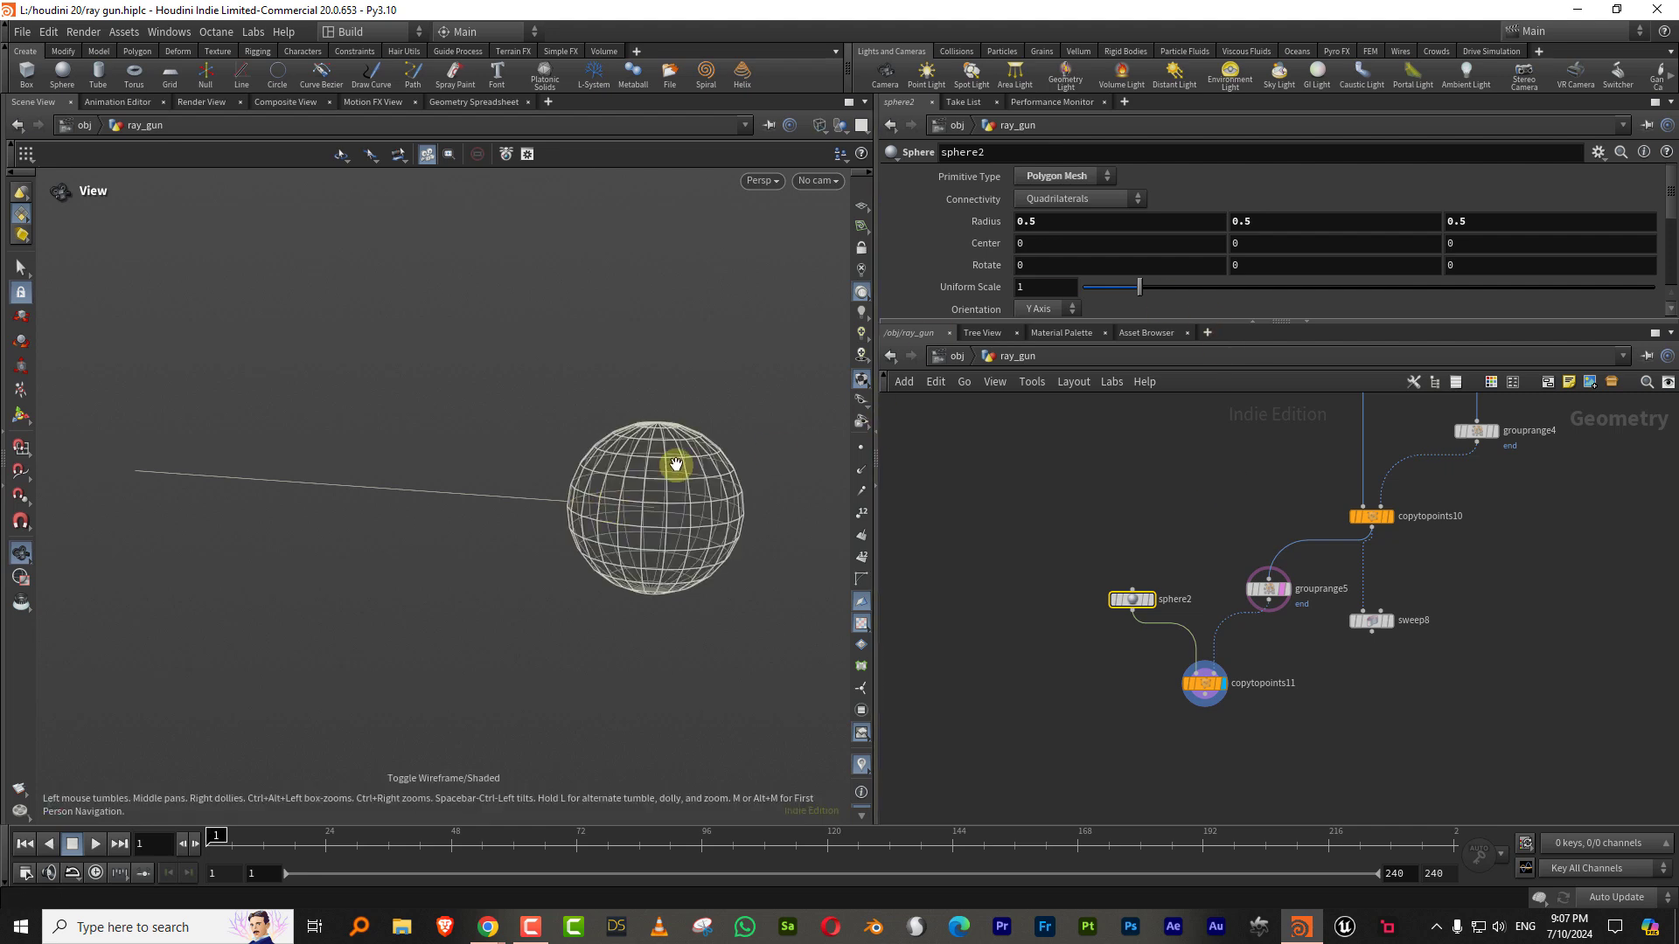
{"action": "left_click", "coordinate": [1054, 310]}
{"action": "left_click", "coordinate": [1049, 328]}
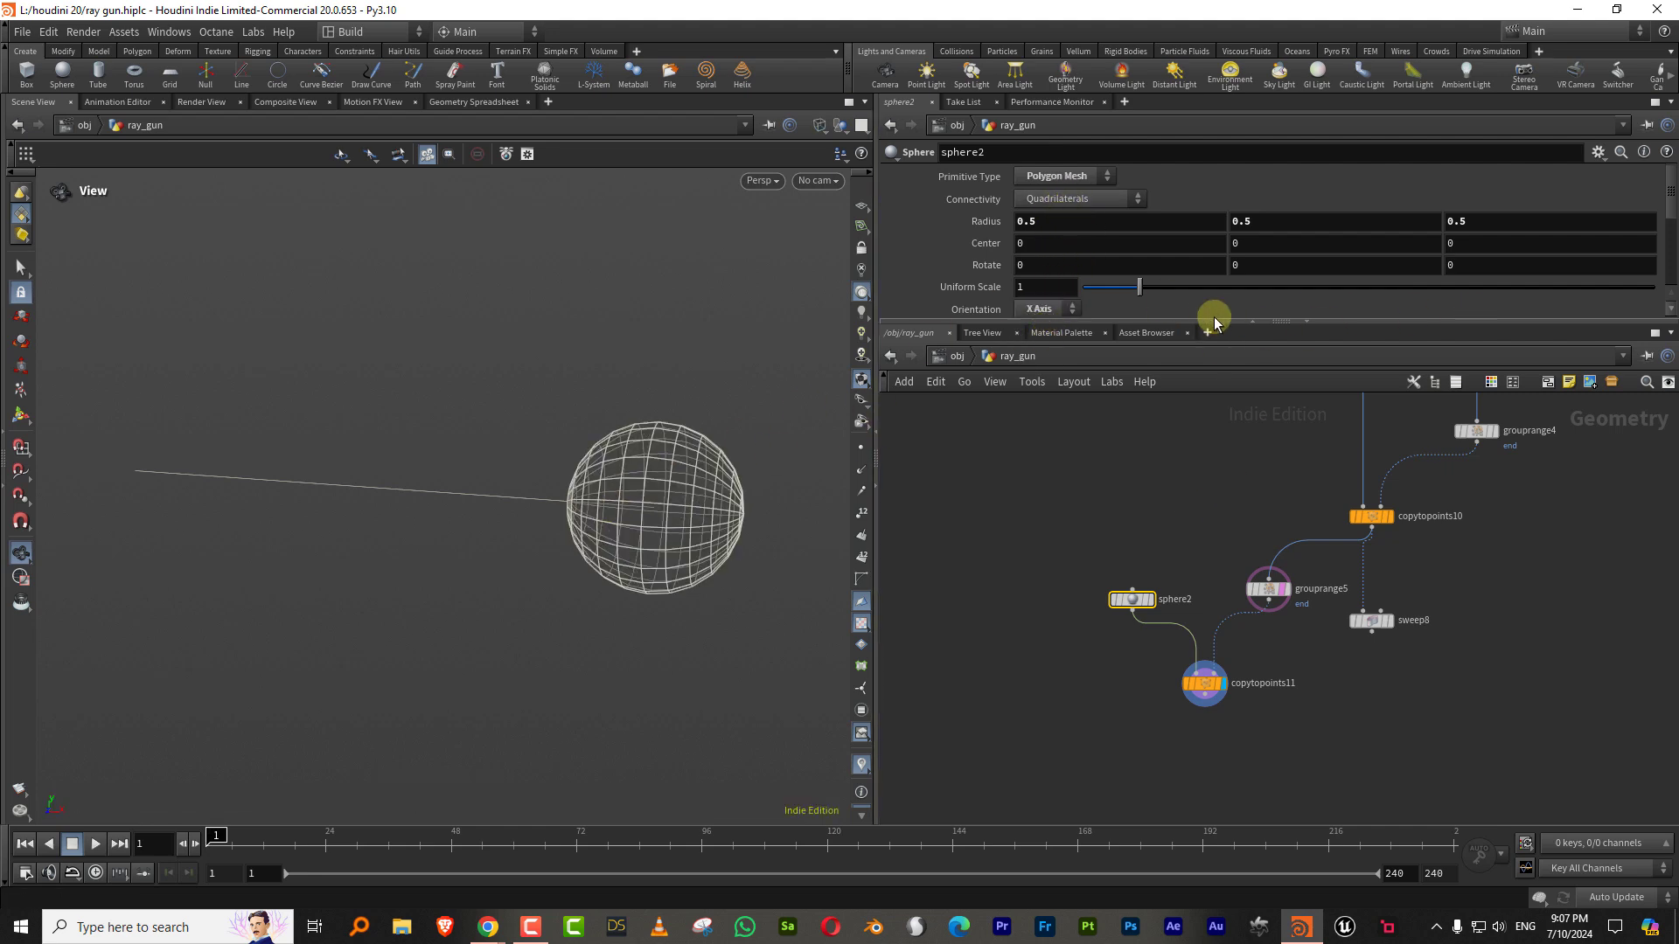
Step: Show sweep8's barrel as a template alongside the sphere and set sphere2's radius to 0.3 on all axes
{"action": "left_click_drag", "start_coordinate": [1205, 368], "coordinate": [1207, 271]}
{"action": "scroll", "coordinate": [1312, 490], "scroll_direction": "down", "scroll_amount": 2}
{"action": "scroll", "coordinate": [1330, 505], "scroll_direction": "up", "scroll_amount": 3}
{"action": "left_click", "coordinate": [1275, 551]}
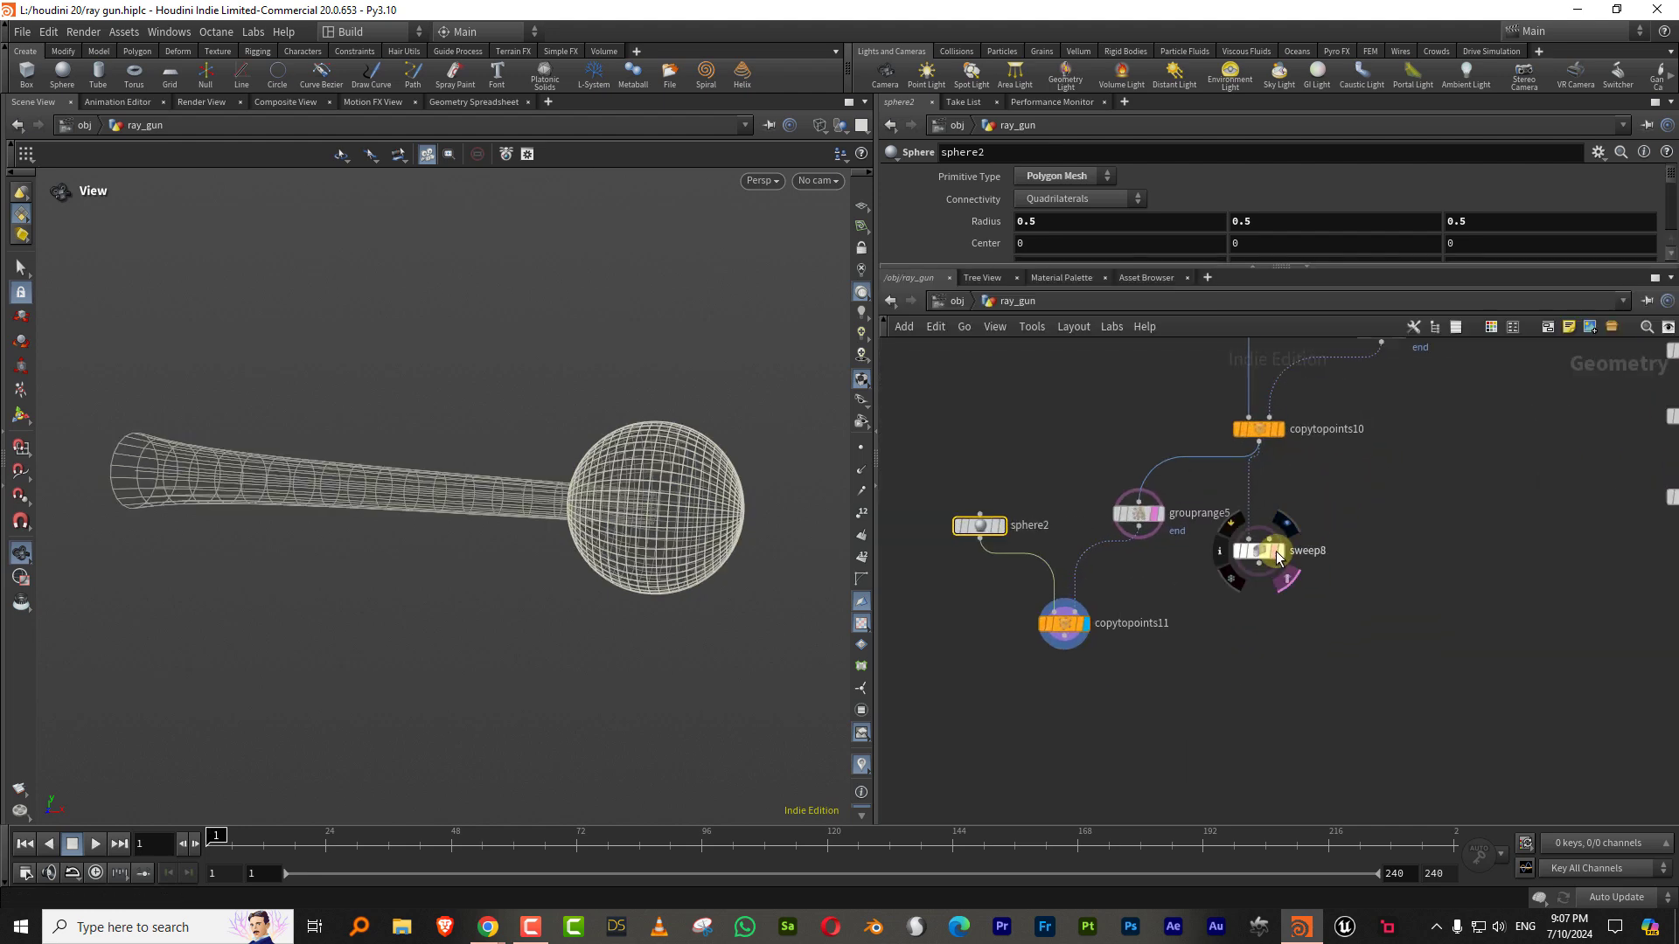
{"action": "middle_click_drag", "start_coordinate": [1173, 590], "coordinate": [1207, 532]}
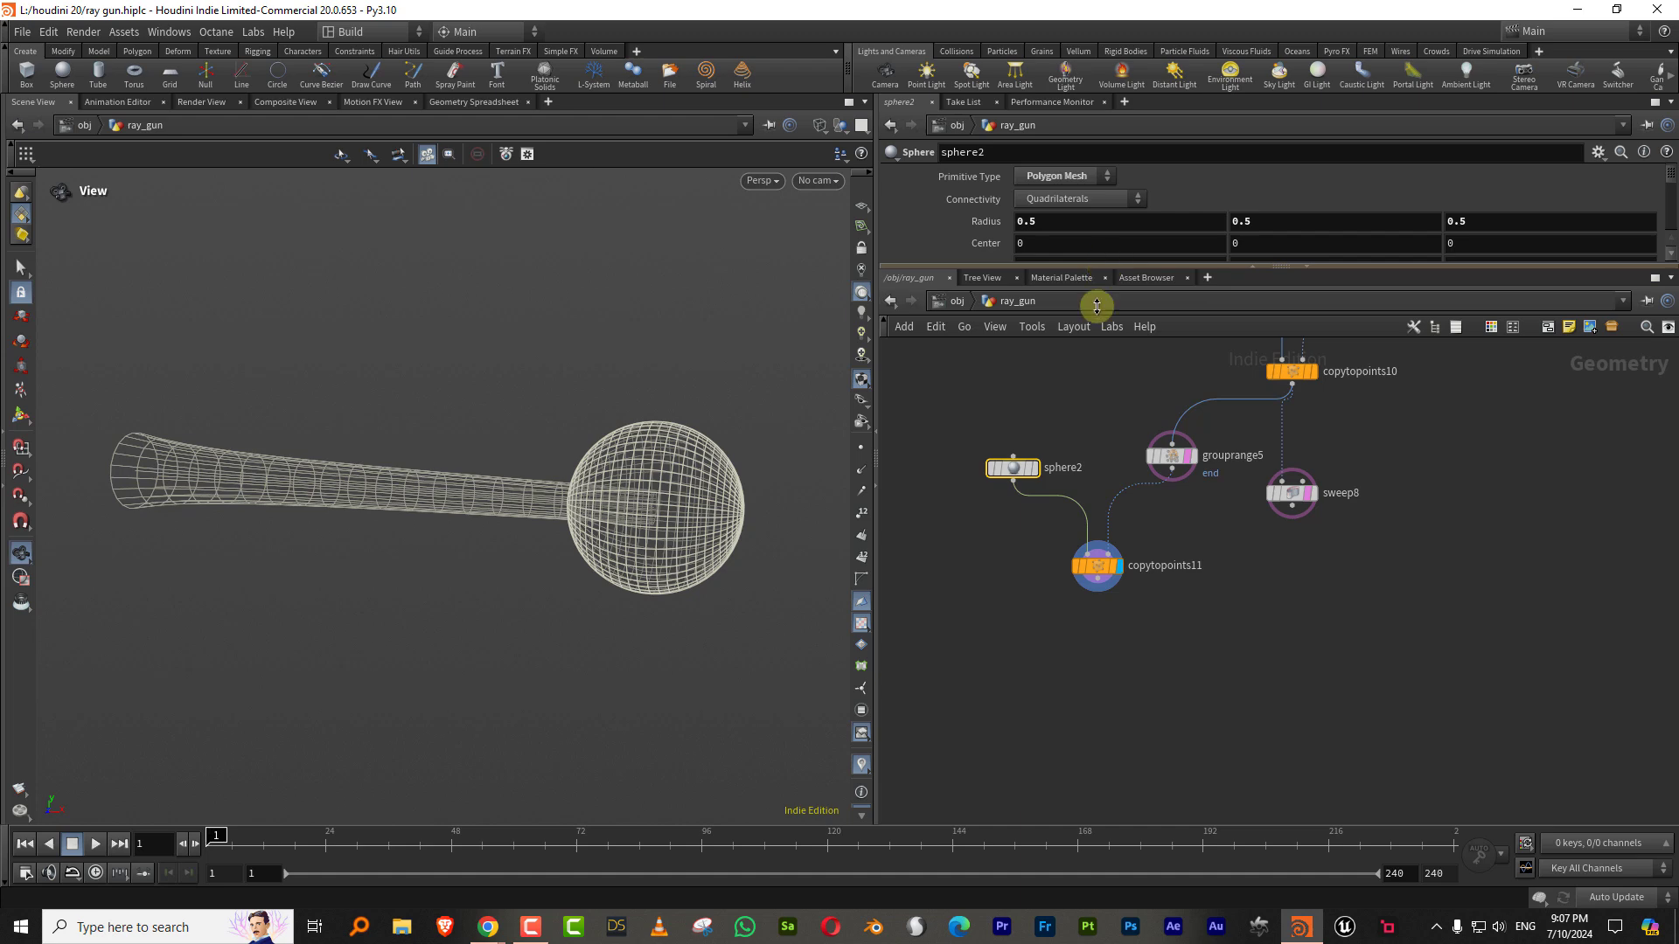
{"action": "left_click_drag", "start_coordinate": [1096, 306], "coordinate": [1097, 389]}
{"action": "middle_click_drag", "start_coordinate": [998, 221], "coordinate": [988, 213]}
Step: Add a Merge node below the barrel network and wire copytopoints11 and sweep8 into it
{"action": "key", "text": "Tab"}
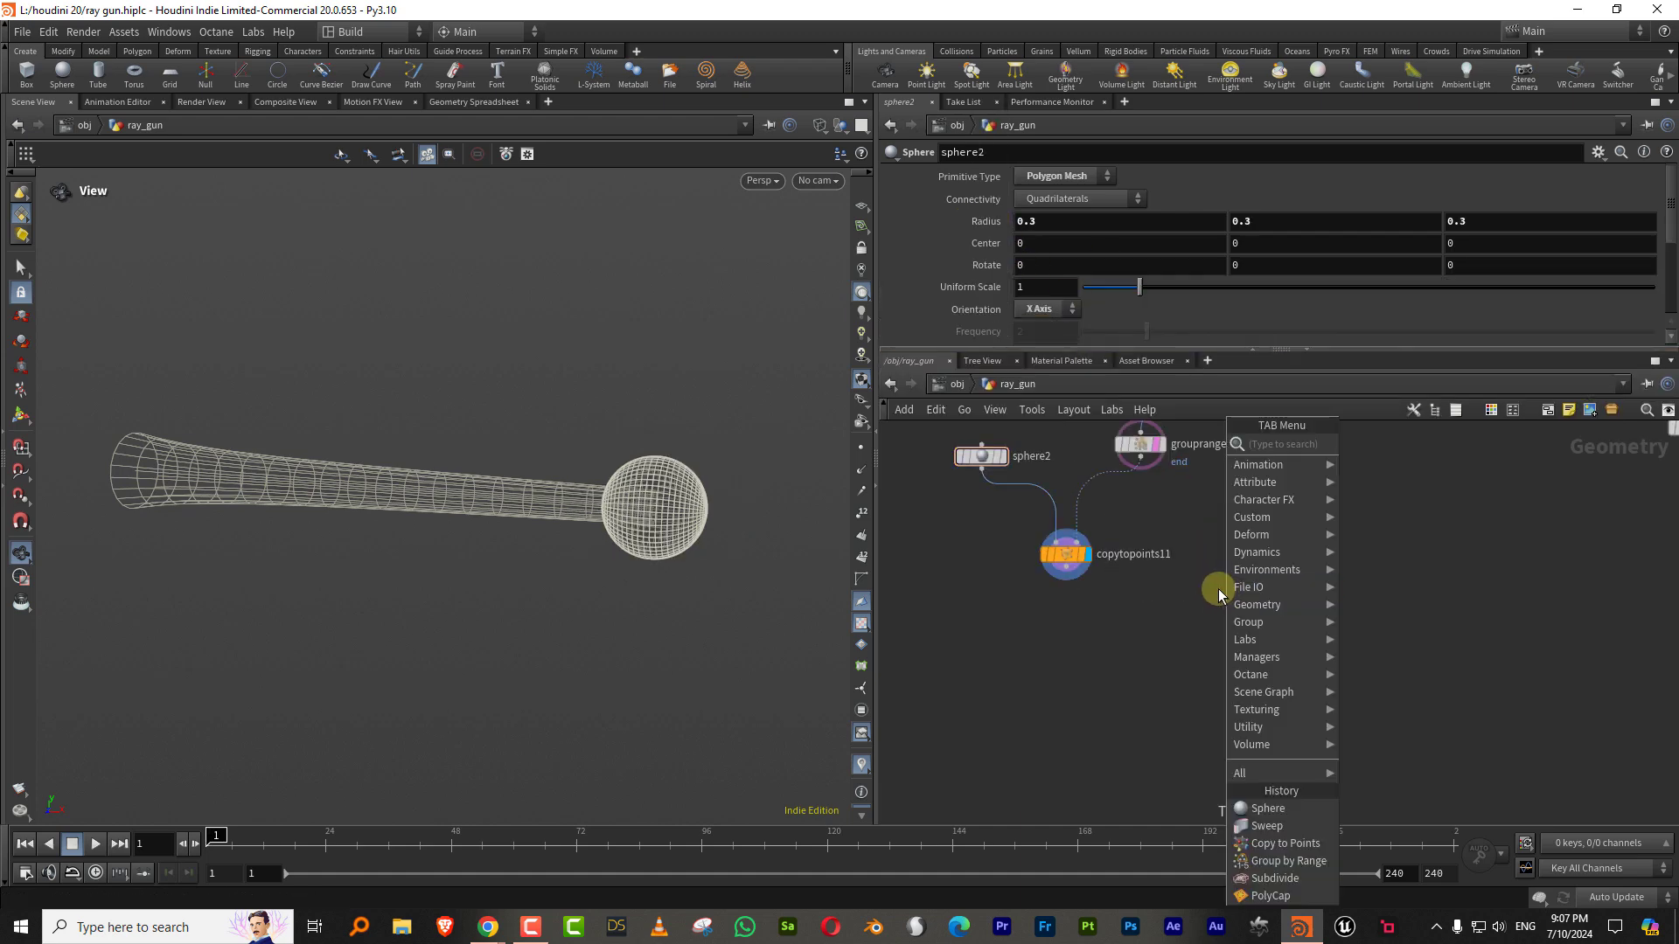
{"action": "type", "text": "mer"}
{"action": "left_click", "coordinate": [1379, 446]}
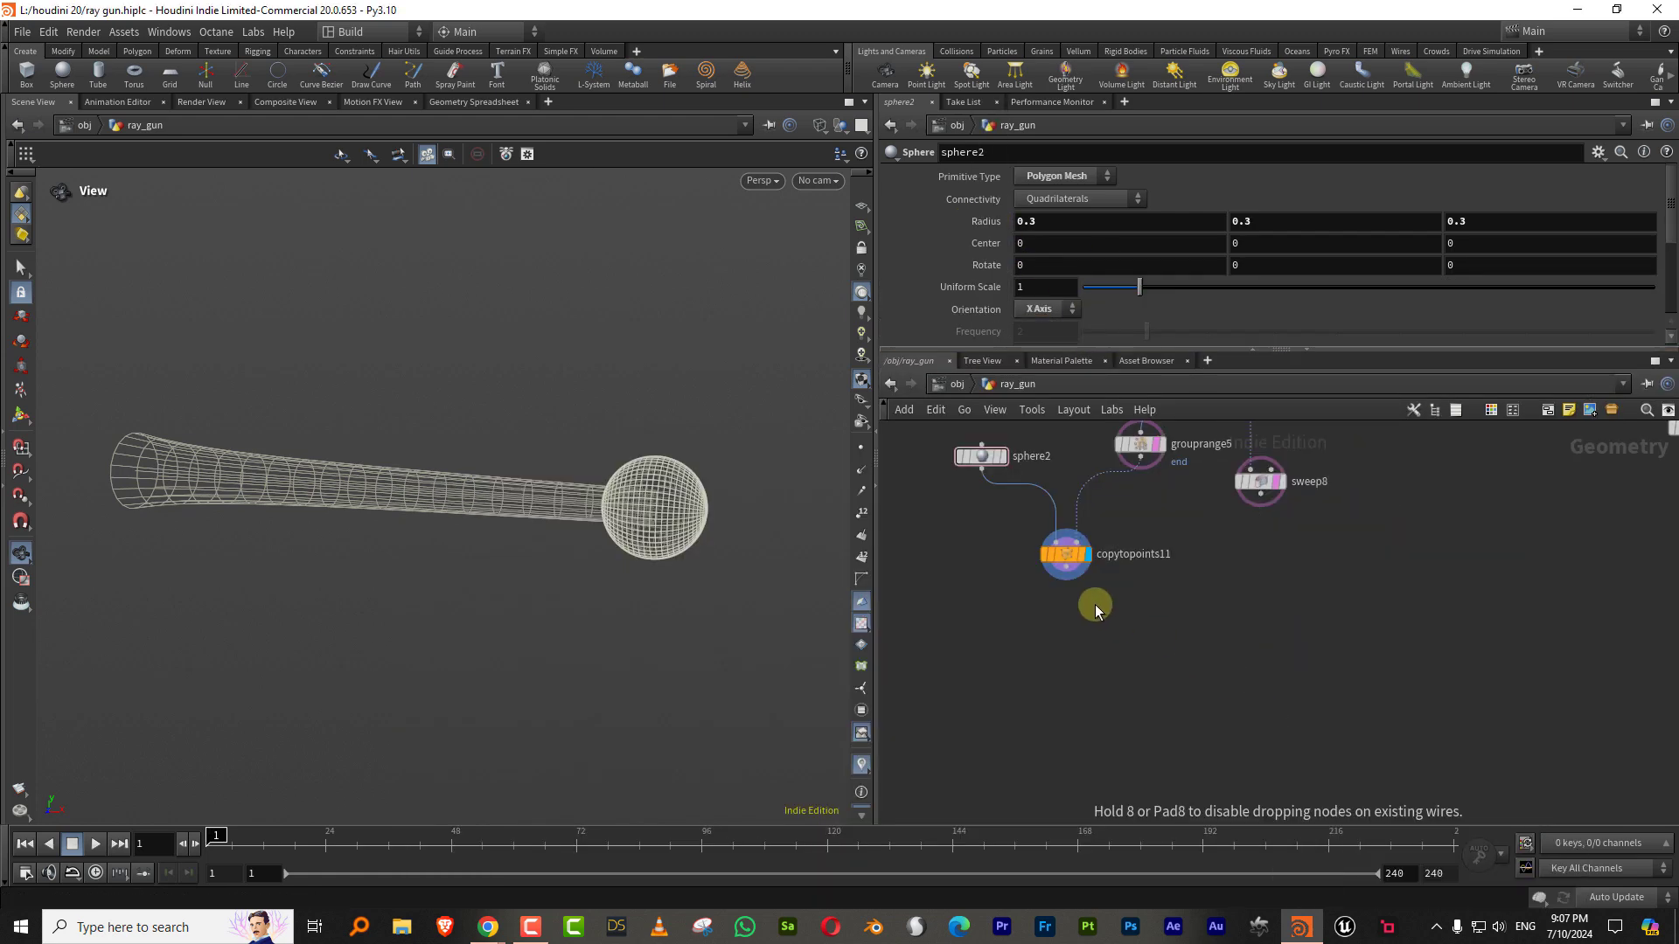
{"action": "left_click", "coordinate": [1260, 720]}
{"action": "left_click_drag", "start_coordinate": [1066, 568], "coordinate": [1257, 707]}
{"action": "left_click_drag", "start_coordinate": [1260, 495], "coordinate": [1261, 707]}
{"action": "middle_click_drag", "start_coordinate": [1419, 627], "coordinate": [1265, 607]}
{"action": "scroll", "coordinate": [1256, 547], "scroll_direction": "down", "scroll_amount": 4}
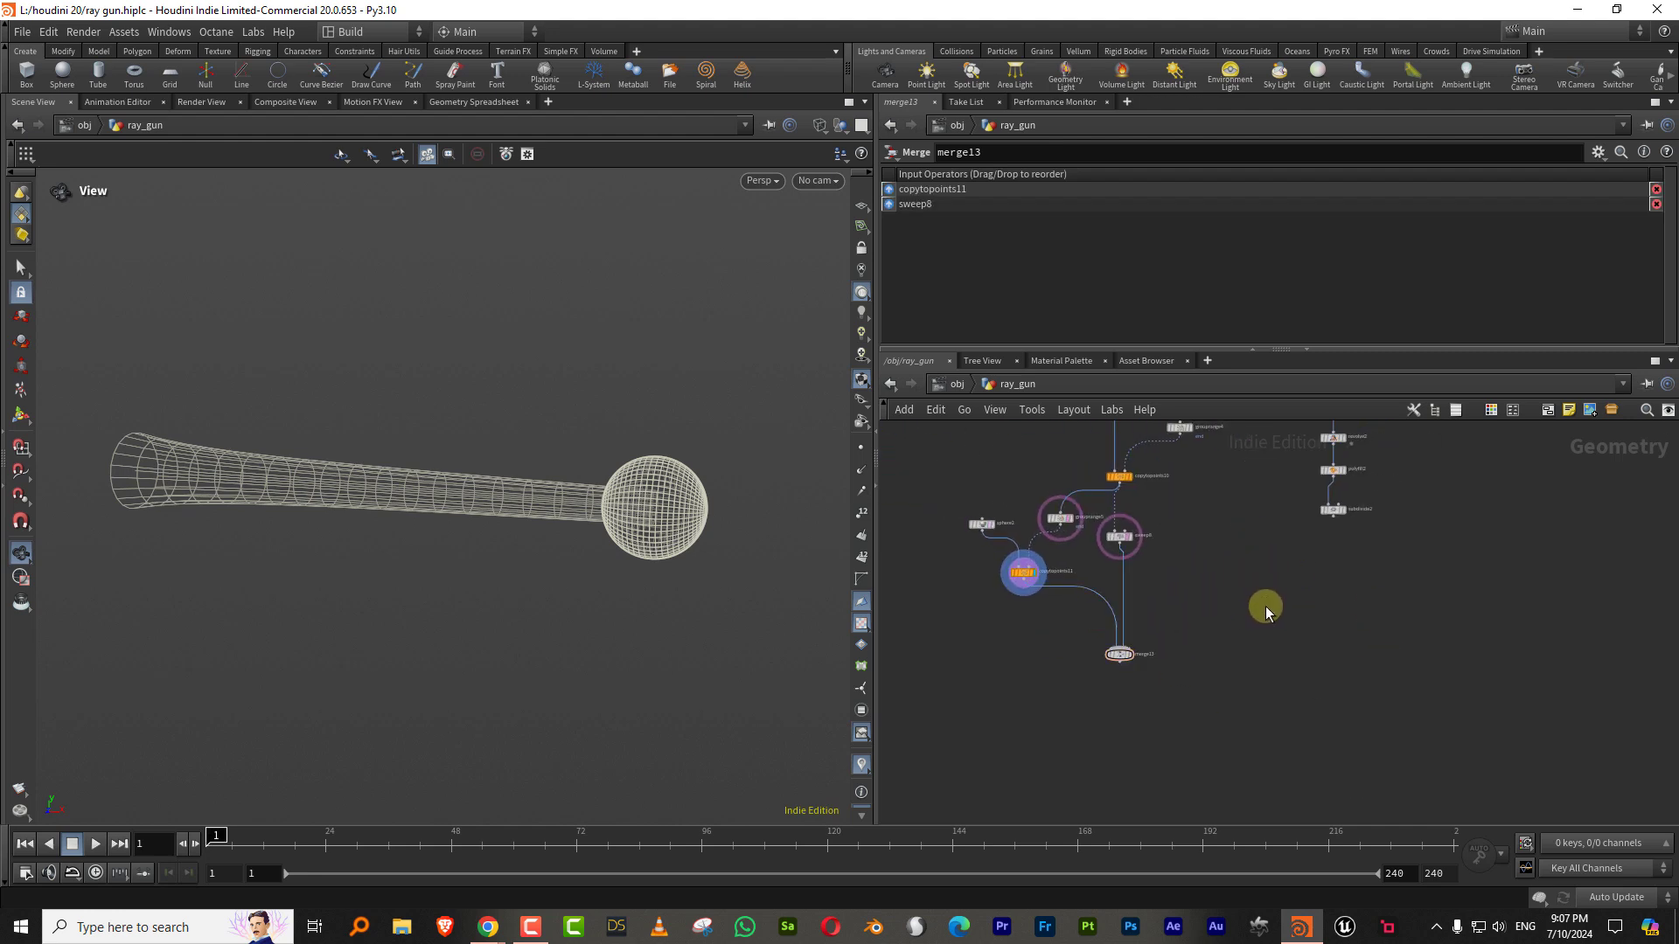
Step: Add a second Merge node, wire merge13 and subdivide2 into it, display it, and switch the viewport to shaded
{"action": "key", "text": "Tab"}
{"action": "left_click_drag", "start_coordinate": [1094, 667], "coordinate": [1185, 725]}
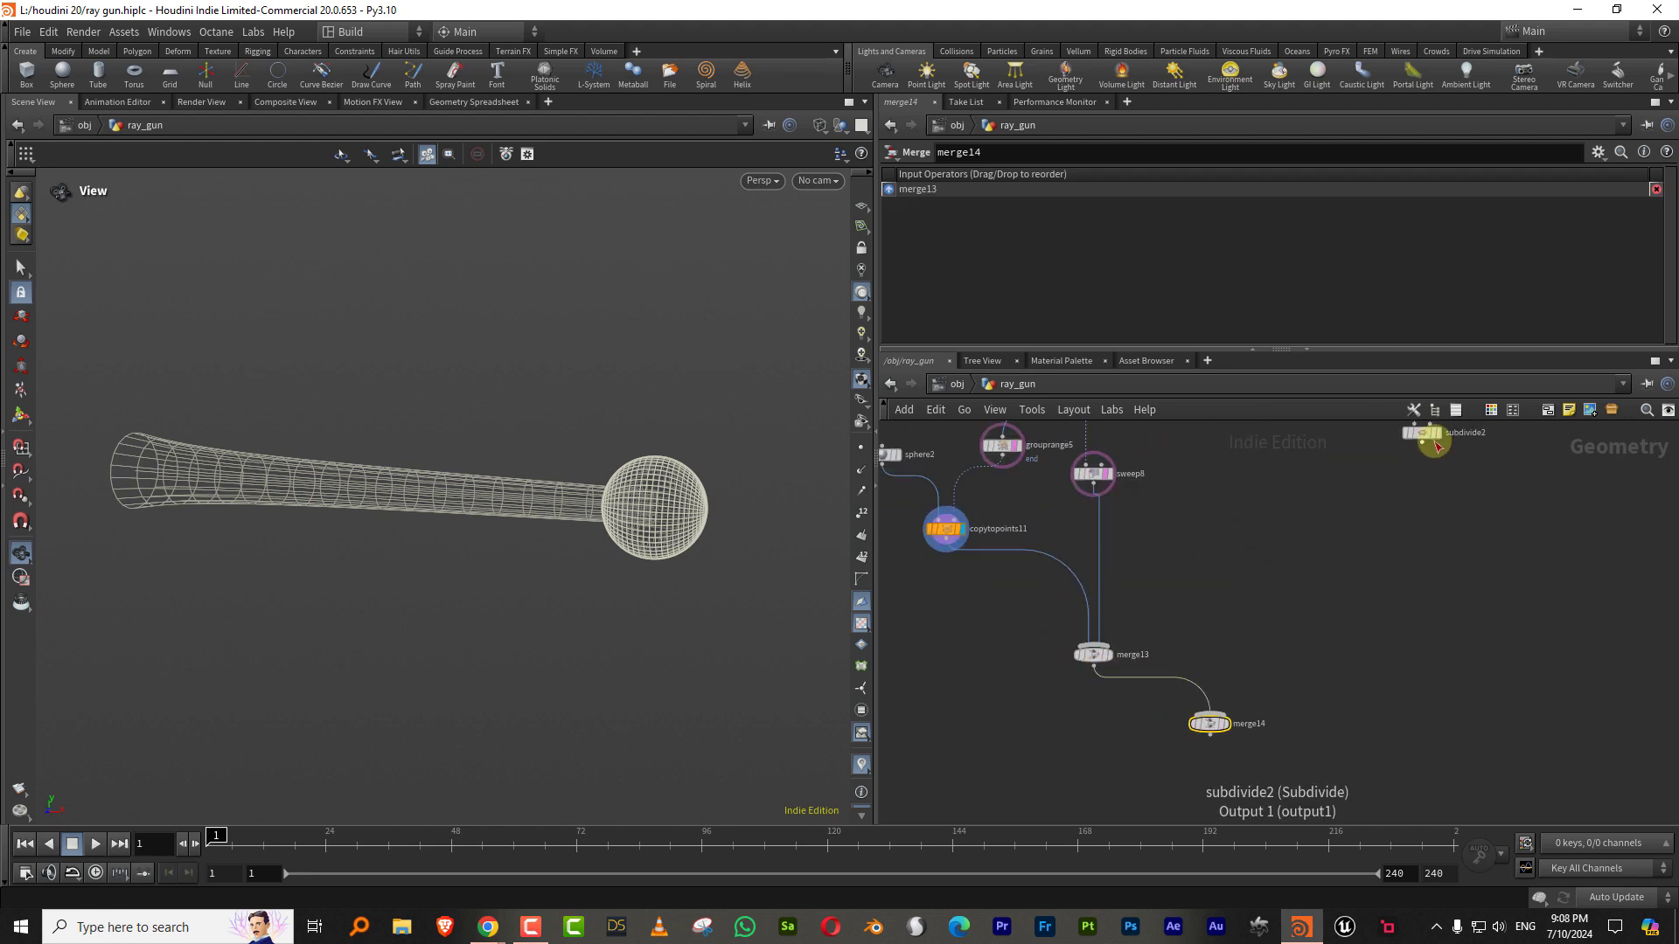
{"action": "left_click_drag", "start_coordinate": [1424, 444], "coordinate": [1220, 722]}
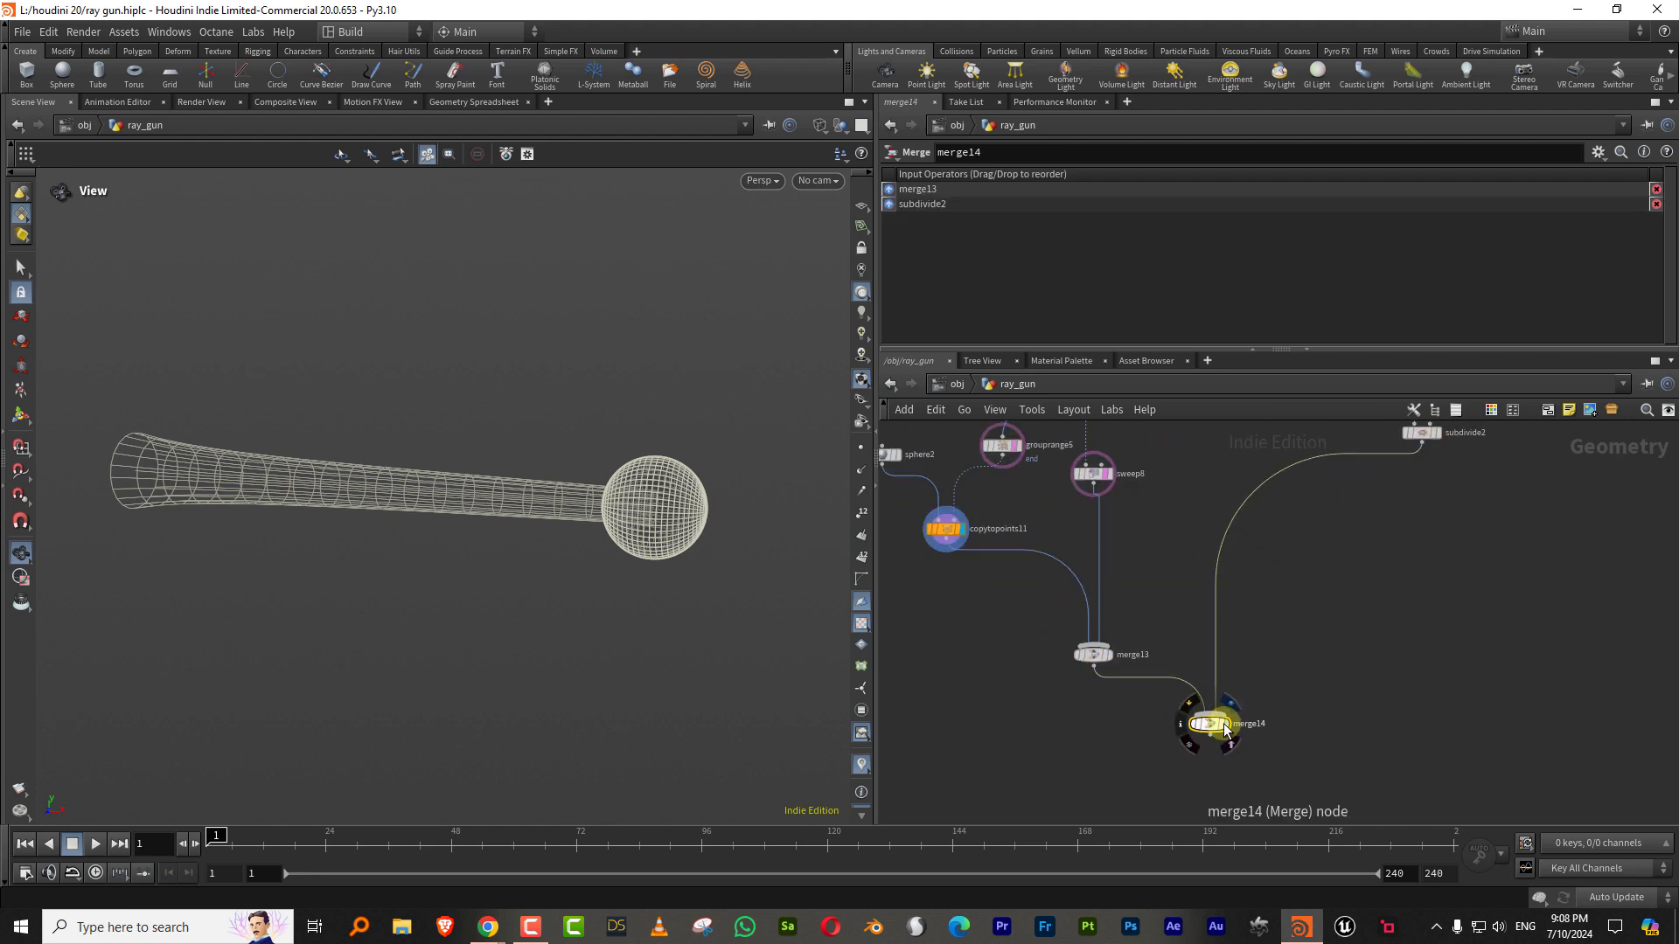
{"action": "left_click", "coordinate": [1227, 731]}
{"action": "key", "text": "w"}
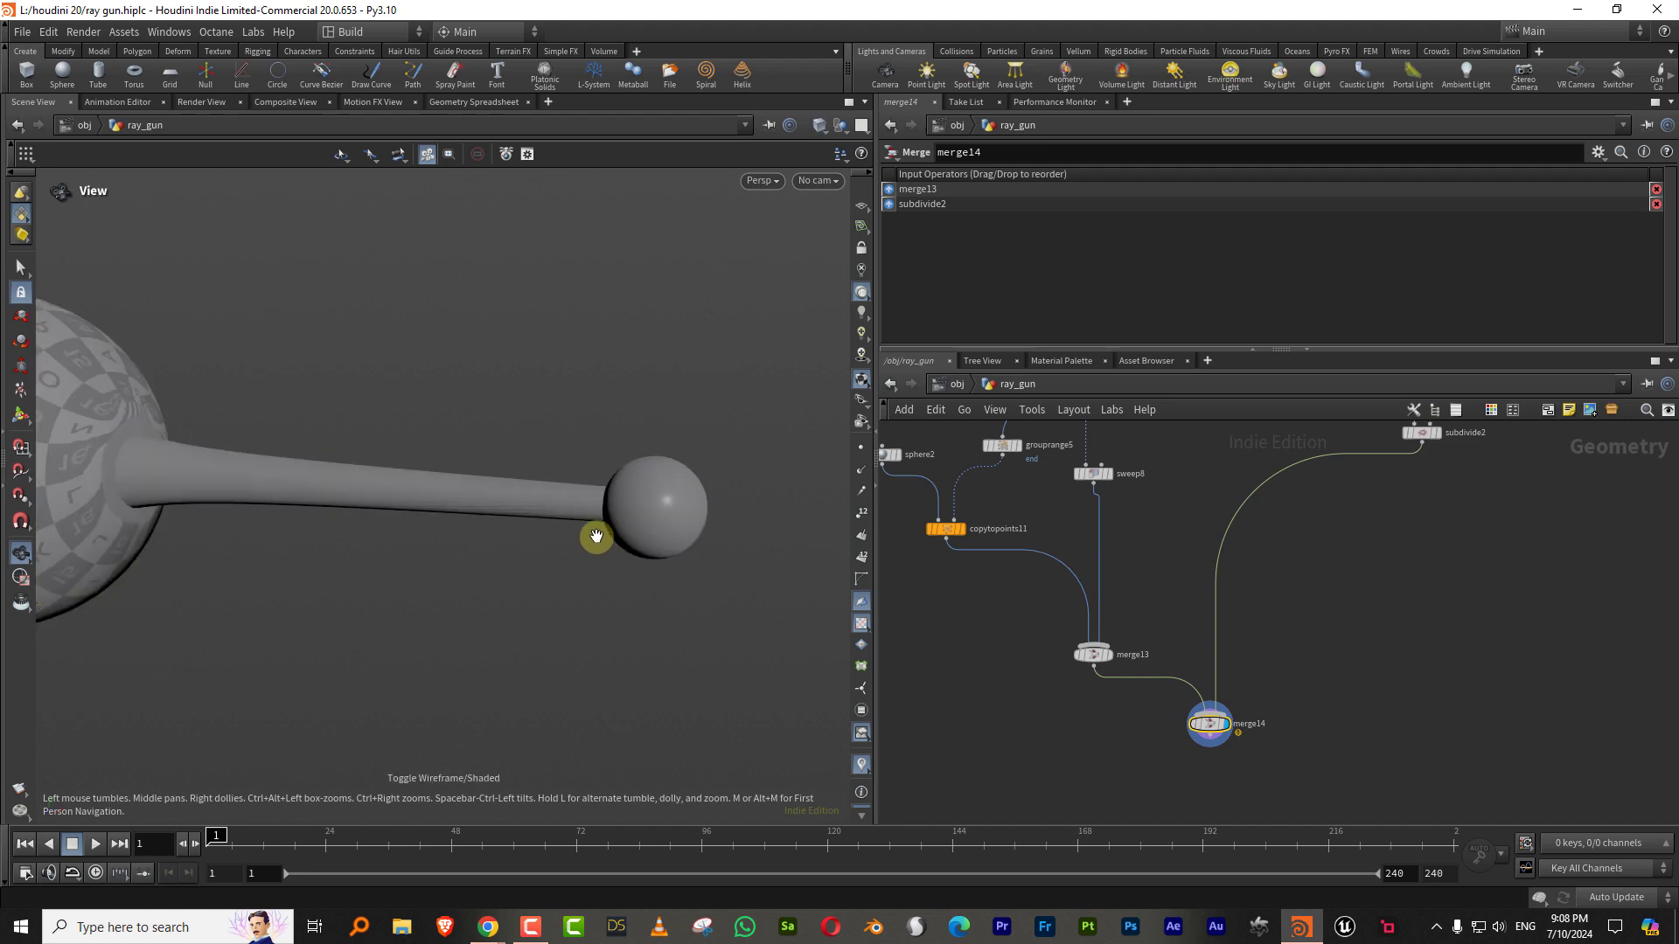
{"action": "scroll", "coordinate": [597, 536], "scroll_direction": "down", "scroll_amount": 5}
{"action": "left_click_drag", "start_coordinate": [483, 577], "coordinate": [609, 504]}
{"action": "scroll", "coordinate": [609, 503], "scroll_direction": "up", "scroll_amount": 3}
Step: Select revolve2 in the body chain and remove the UV checker texture from the revolved body
{"action": "middle_click_drag", "start_coordinate": [1409, 573], "coordinate": [1270, 789]}
{"action": "middle_click_drag", "start_coordinate": [1361, 595], "coordinate": [1330, 664]}
{"action": "scroll", "coordinate": [1303, 586], "scroll_direction": "up", "scroll_amount": 3}
{"action": "middle_click_drag", "start_coordinate": [1308, 599], "coordinate": [1290, 679]}
{"action": "left_click", "coordinate": [1209, 690]}
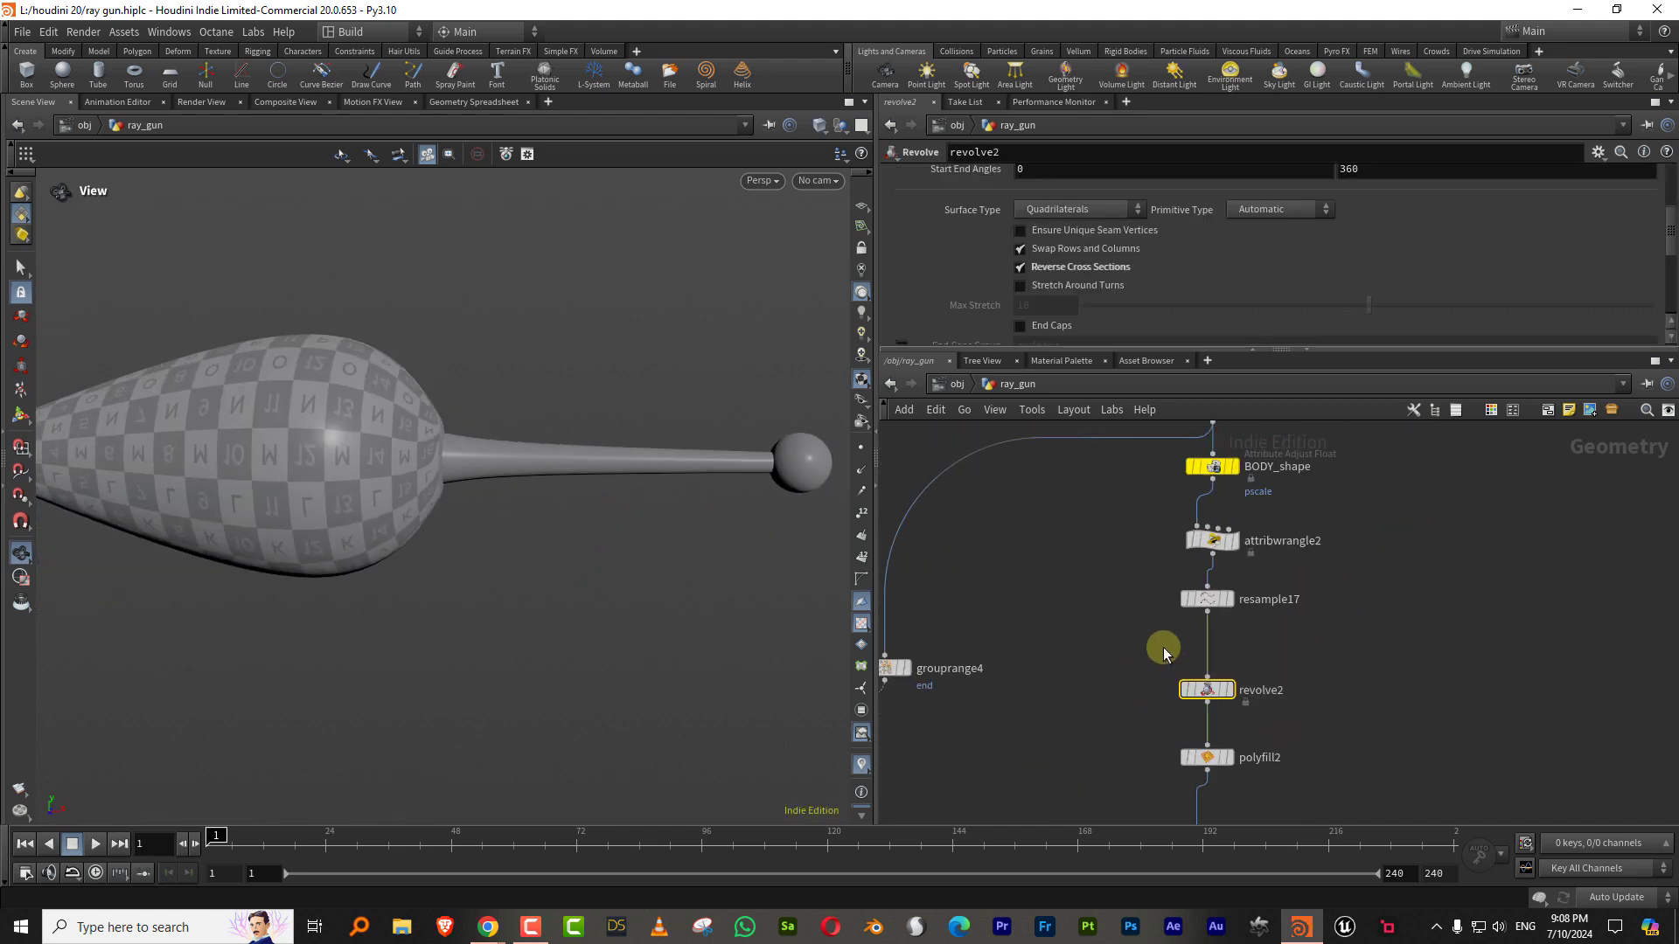
{"action": "left_click_drag", "start_coordinate": [1060, 342], "coordinate": [1106, 347]}
{"action": "left_click", "coordinate": [1057, 461]}
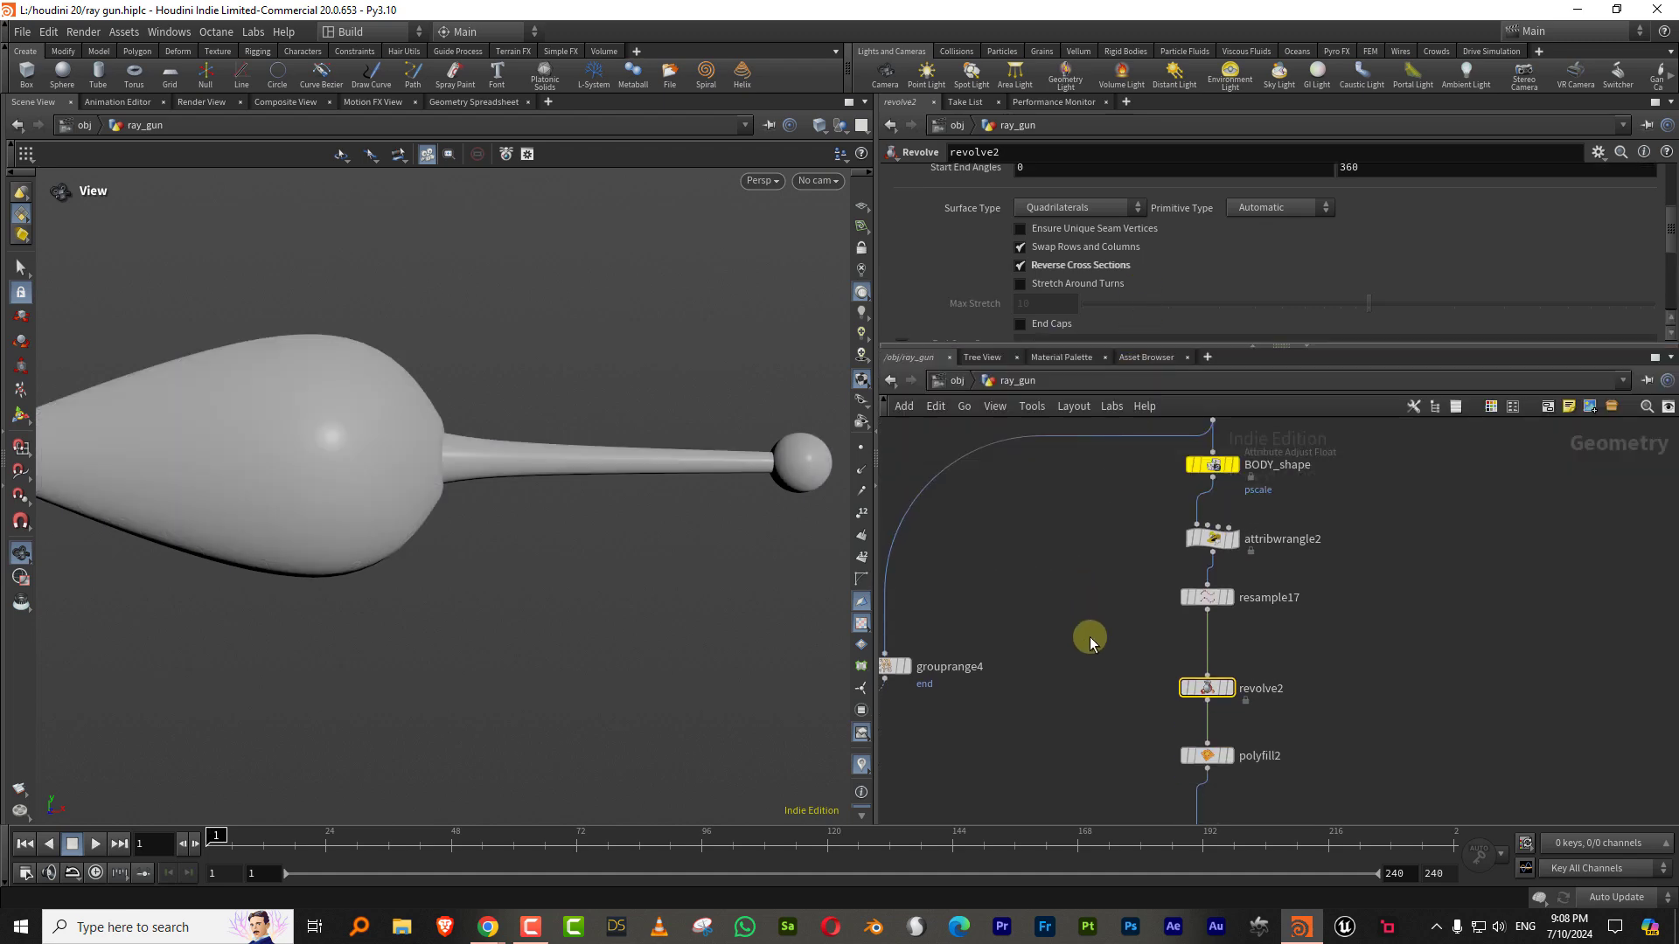
Step: Move point 2 of BODY_shape's remap ramp to position about 0.903
{"action": "mouse_move", "coordinate": [506, 461]}
{"action": "left_mouse_down"}
{"action": "mouse_move", "coordinate": [492, 450]}
{"action": "mouse_move", "coordinate": [524, 455]}
{"action": "left_mouse_up"}
{"action": "middle_click_drag", "start_coordinate": [1280, 470], "coordinate": [1237, 570]}
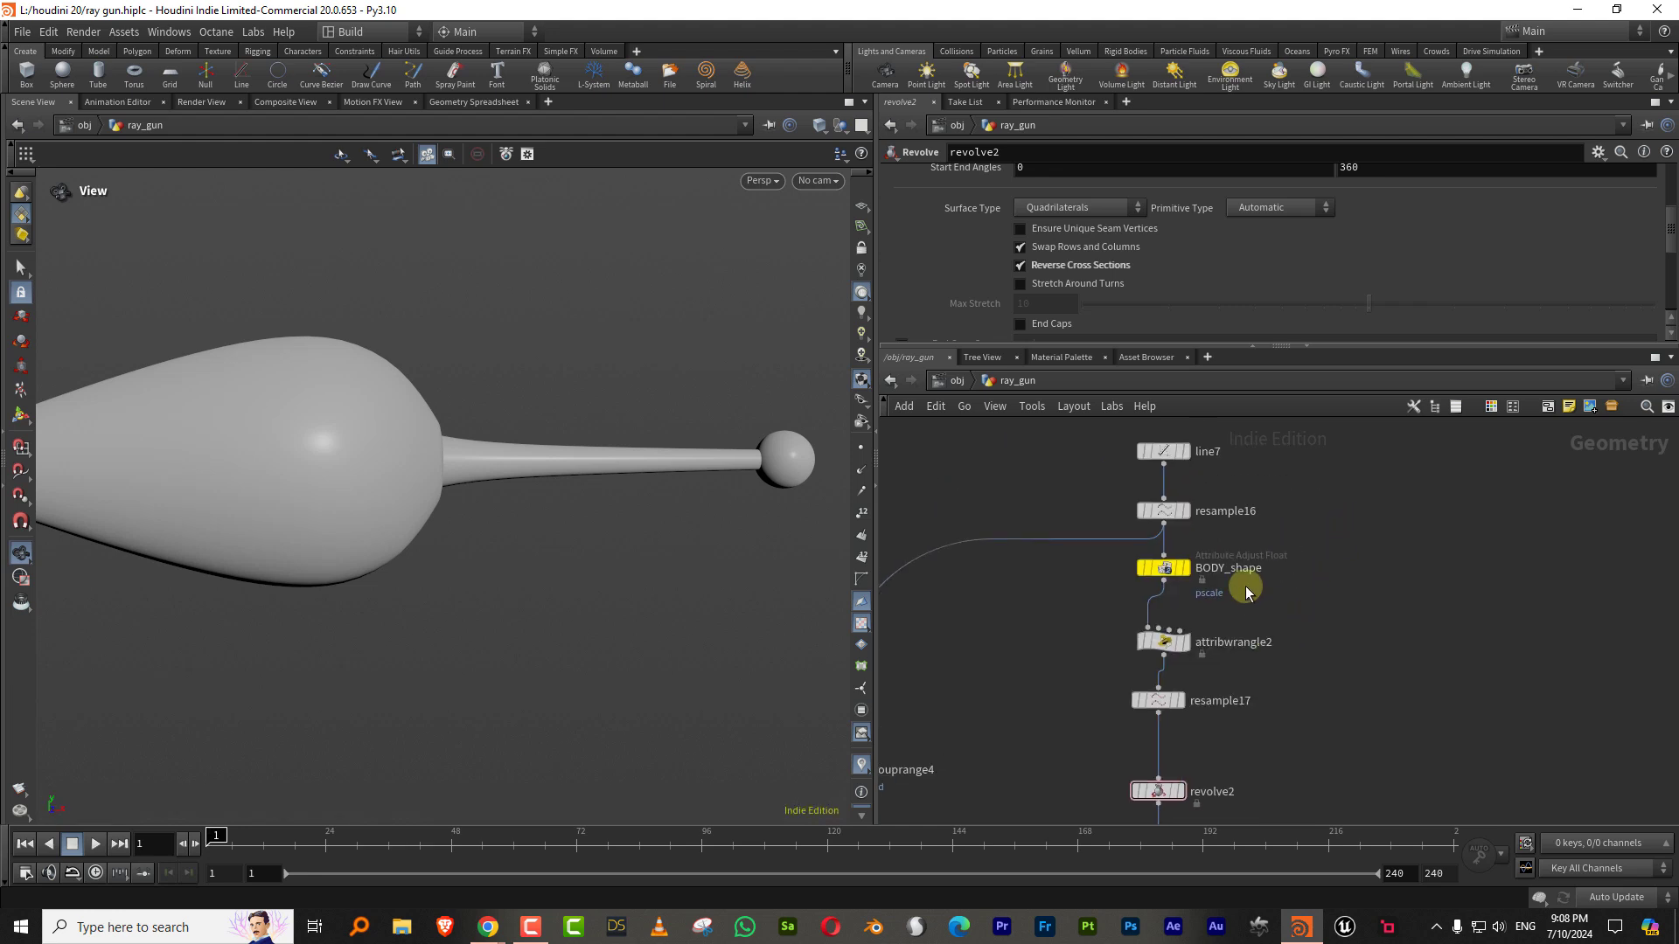
{"action": "left_click", "coordinate": [1162, 568]}
{"action": "left_click_drag", "start_coordinate": [1543, 212], "coordinate": [1578, 217]}
{"action": "right_click_drag", "start_coordinate": [539, 453], "coordinate": [412, 580]}
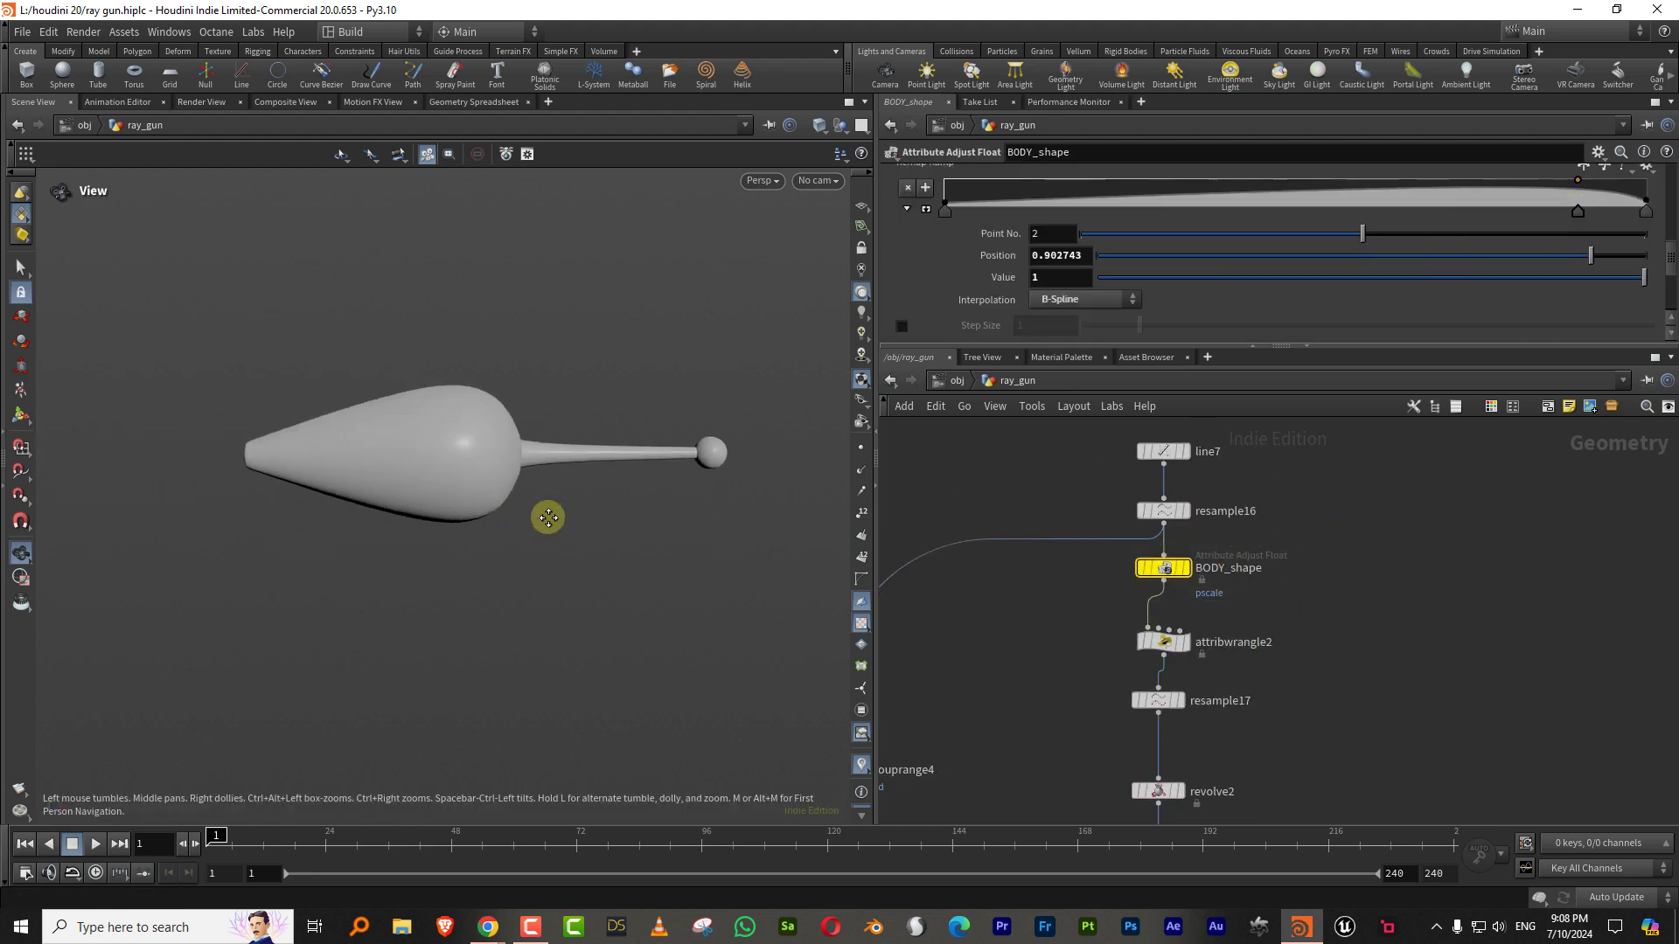
{"action": "left_click_drag", "start_coordinate": [548, 516], "coordinate": [619, 460]}
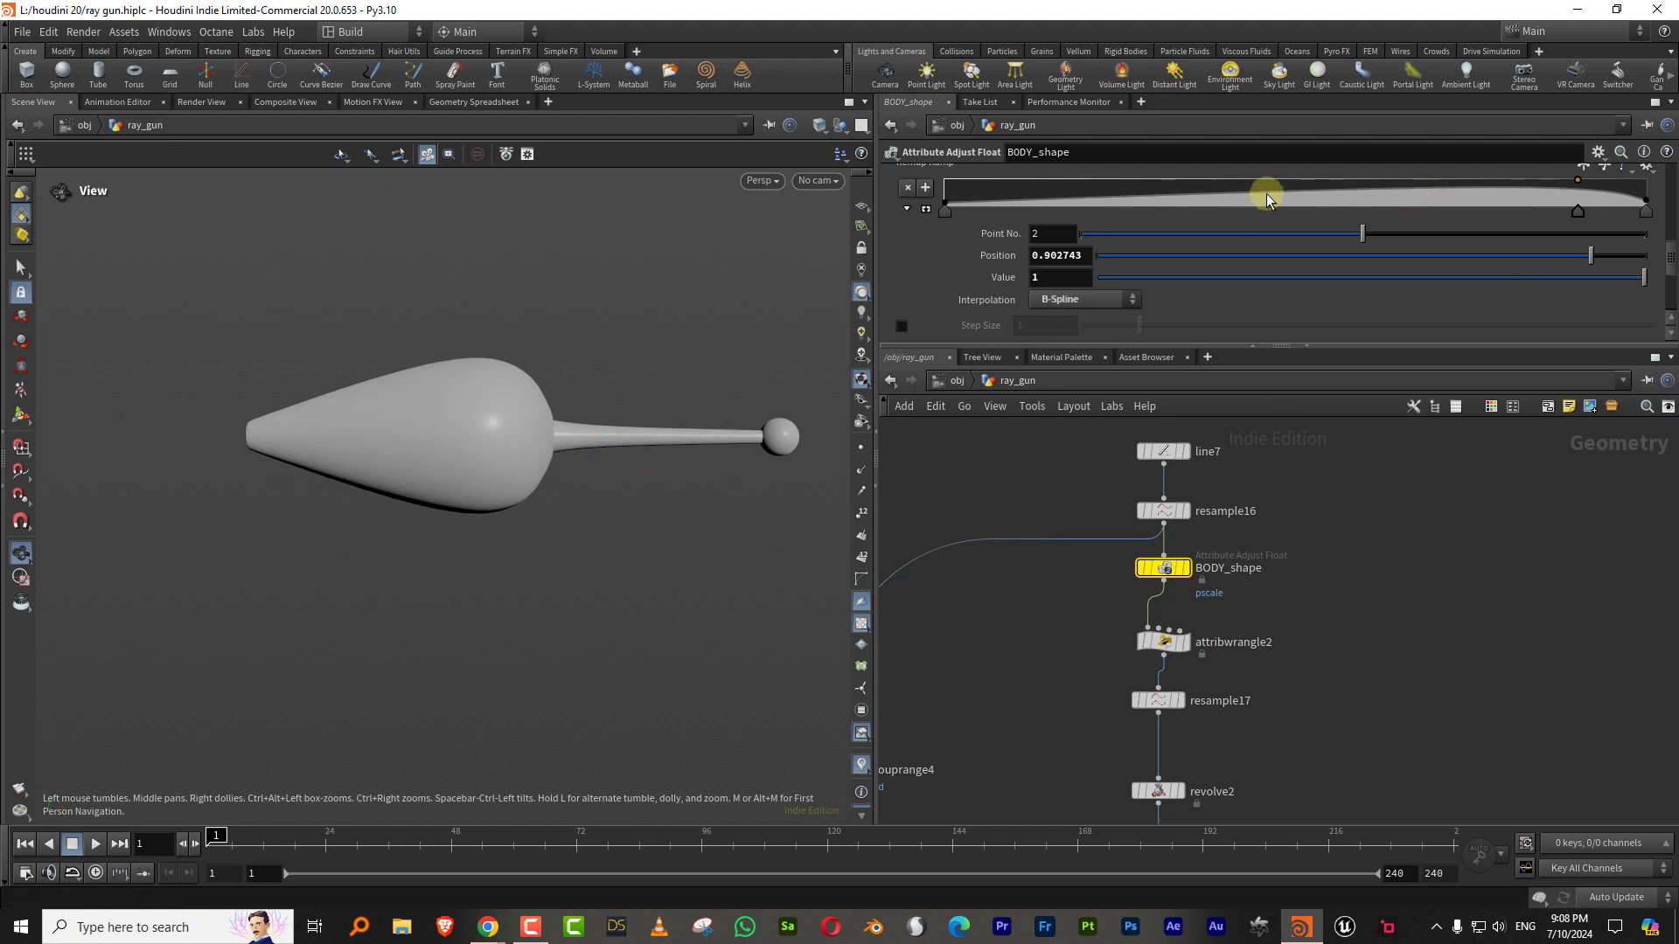
Step: Try a raised middle control point on BODY_shape's remap ramp and try reversing the ramp's direction
{"action": "scroll", "coordinate": [1273, 208], "scroll_direction": "up", "scroll_amount": 2}
{"action": "left_click_drag", "start_coordinate": [1295, 267], "coordinate": [1294, 252]}
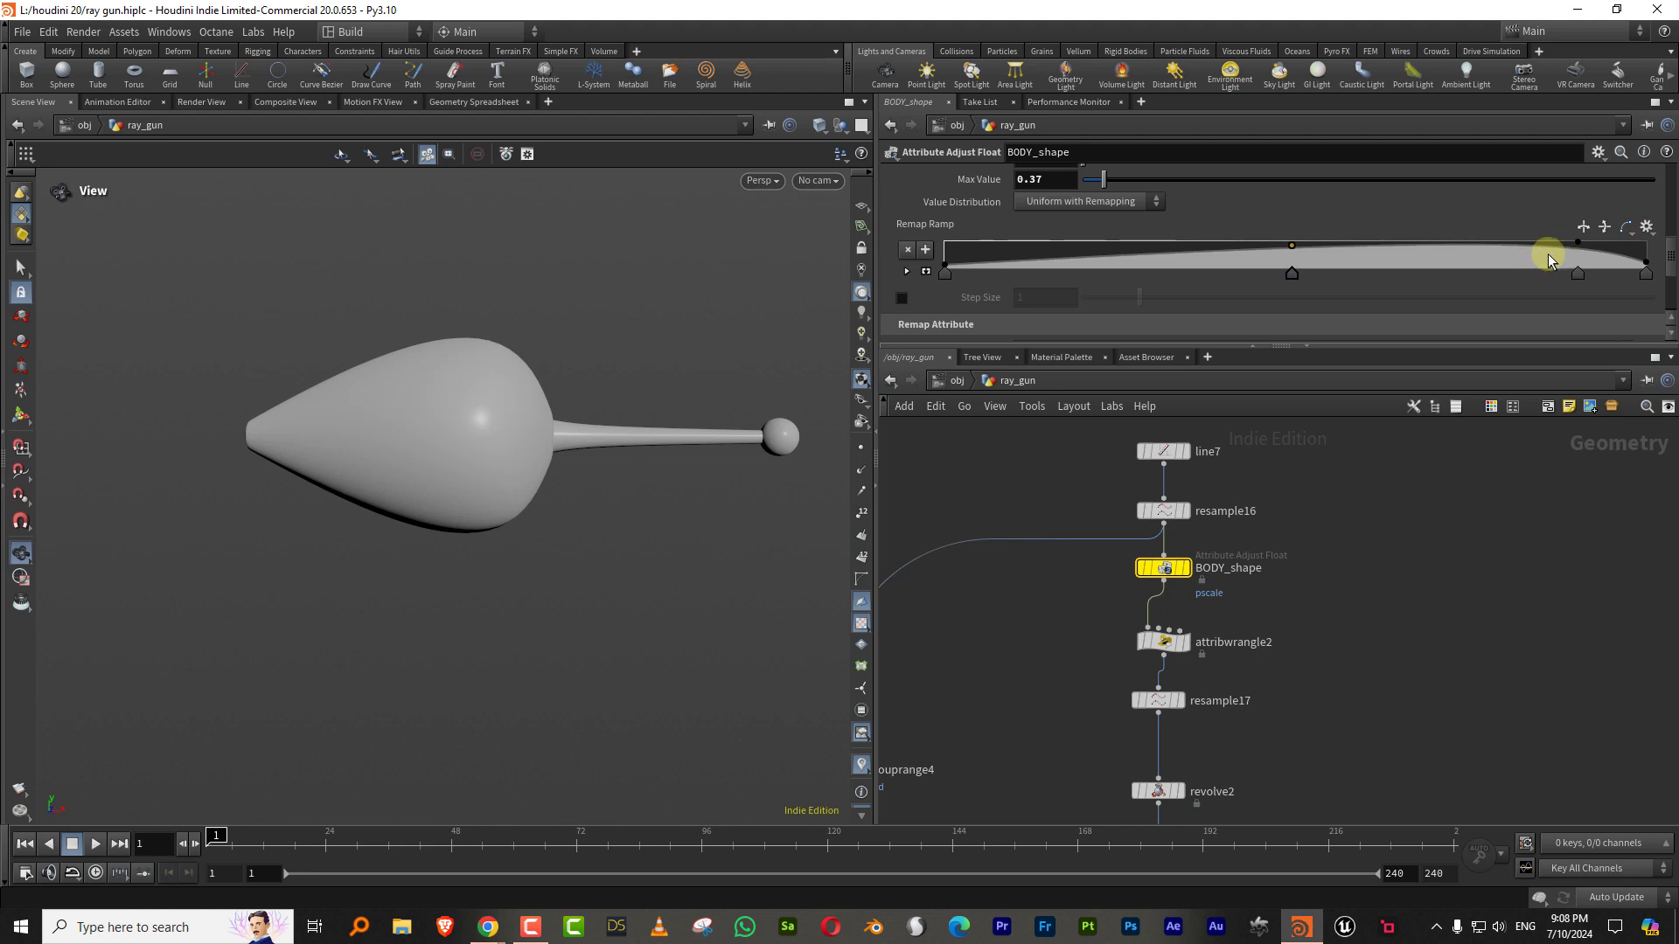
{"action": "key", "text": "ctrl+z"}
{"action": "left_click", "coordinate": [1583, 227]}
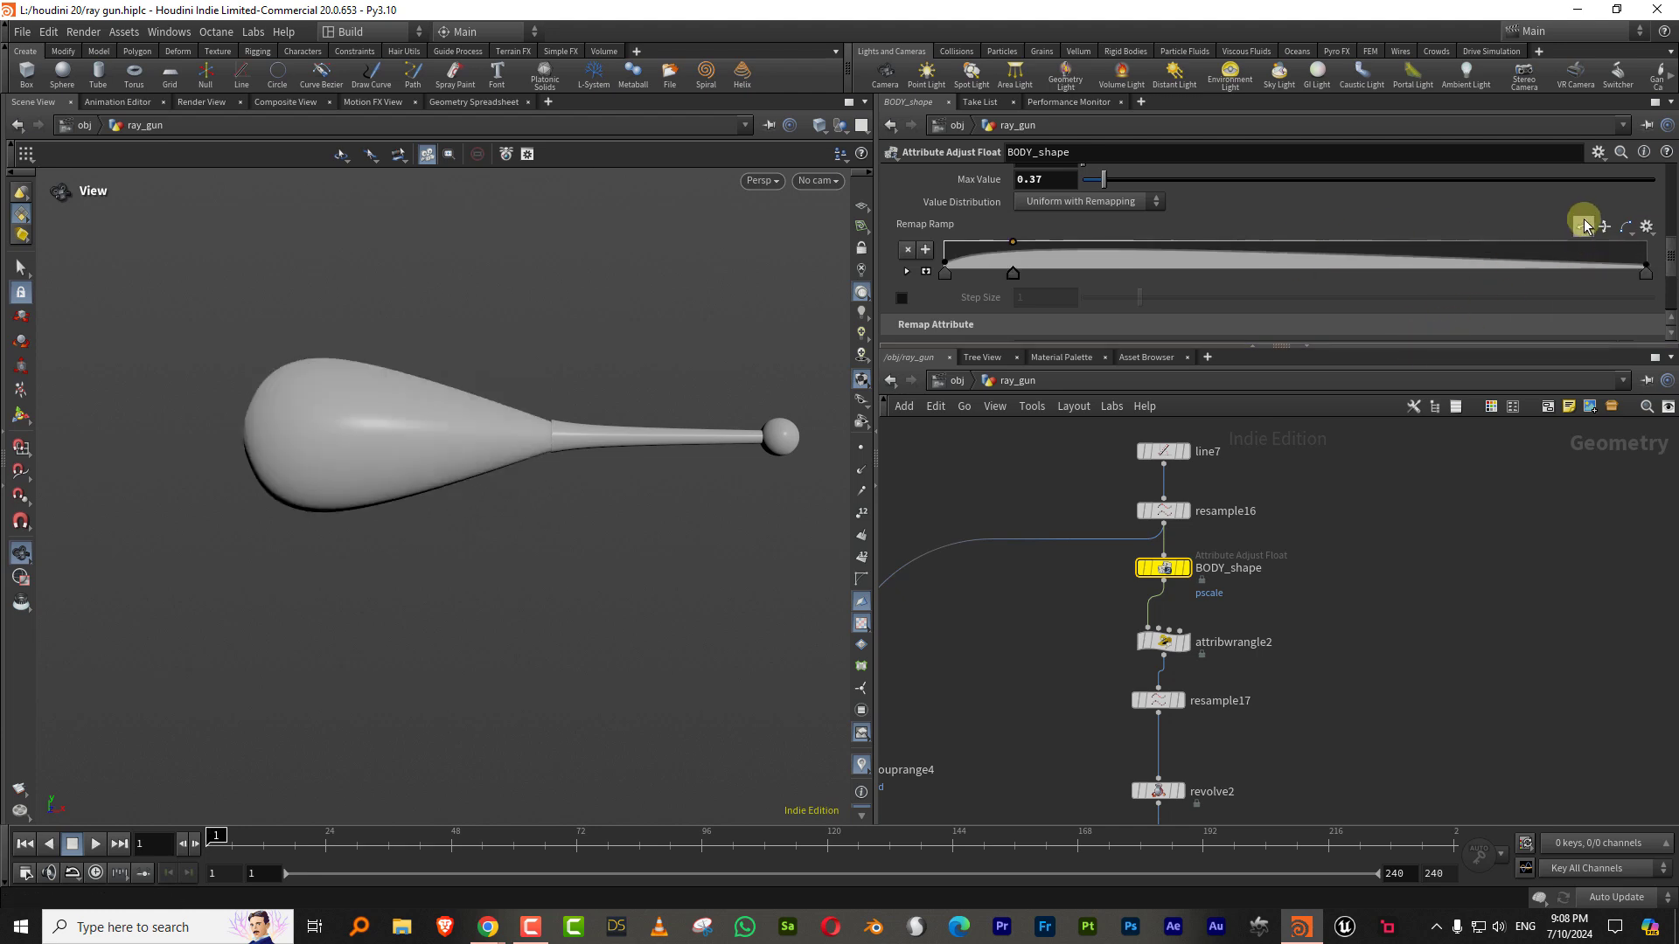
{"action": "left_click", "coordinate": [1583, 227]}
Step: Raise the first point of BODY_shape's remap ramp to widen the body's narrow end and fine-tune the ramp's last point
{"action": "left_click_drag", "start_coordinate": [947, 269], "coordinate": [944, 254]}
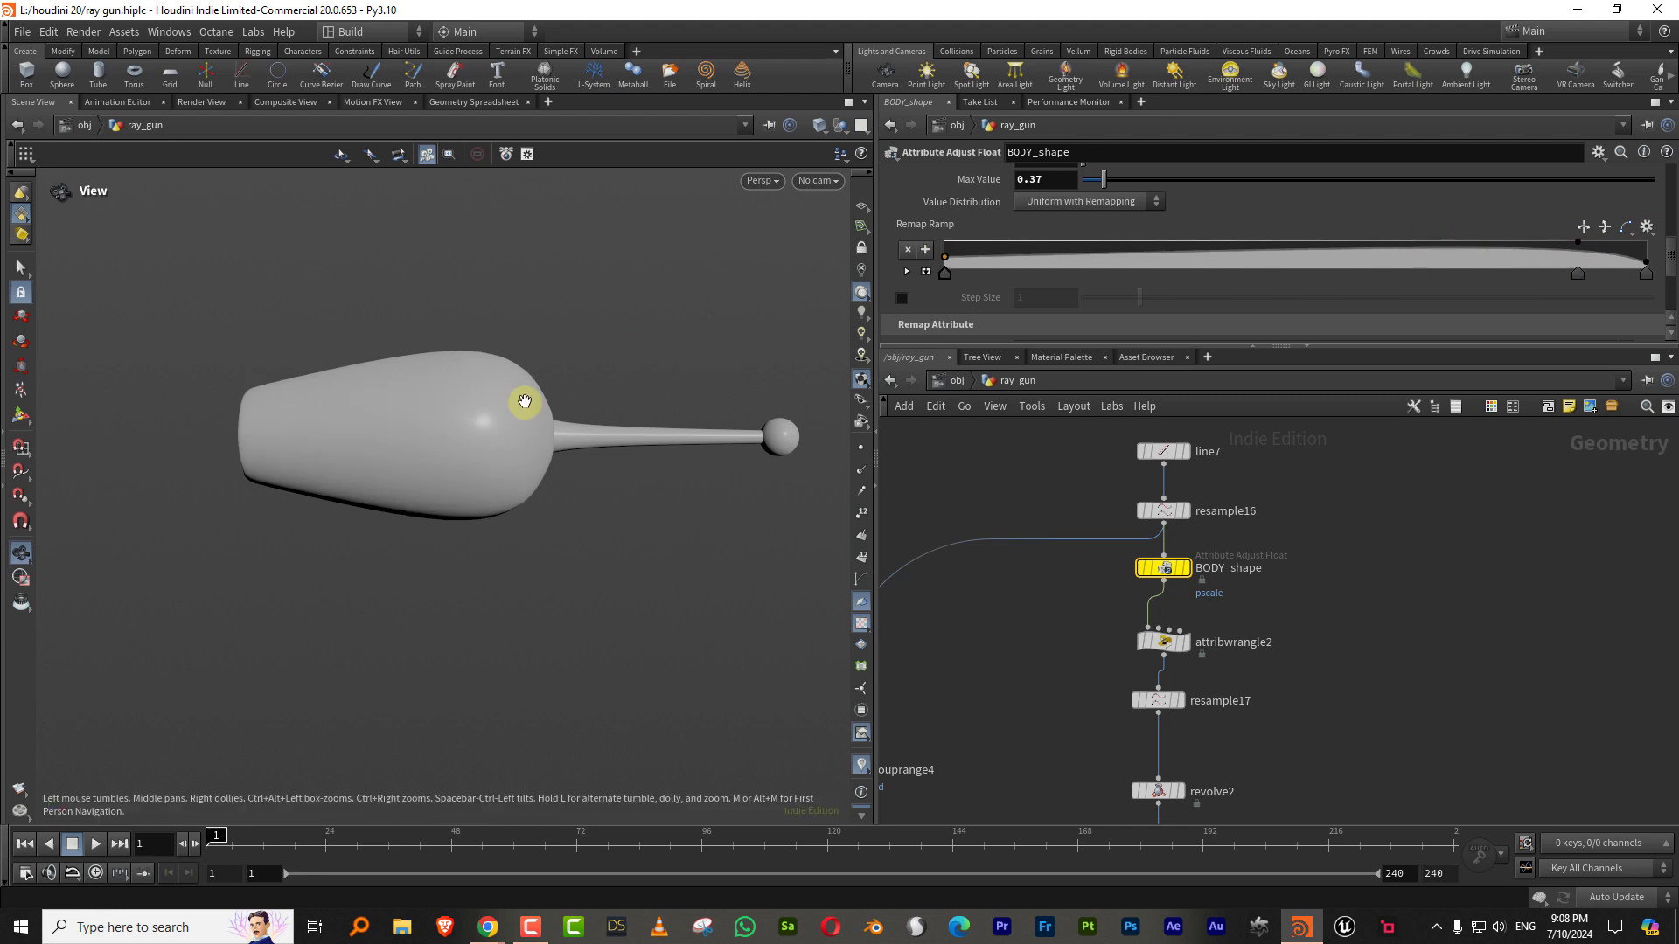
{"action": "left_click_drag", "start_coordinate": [525, 402], "coordinate": [630, 416]}
{"action": "left_click", "coordinate": [1647, 271]}
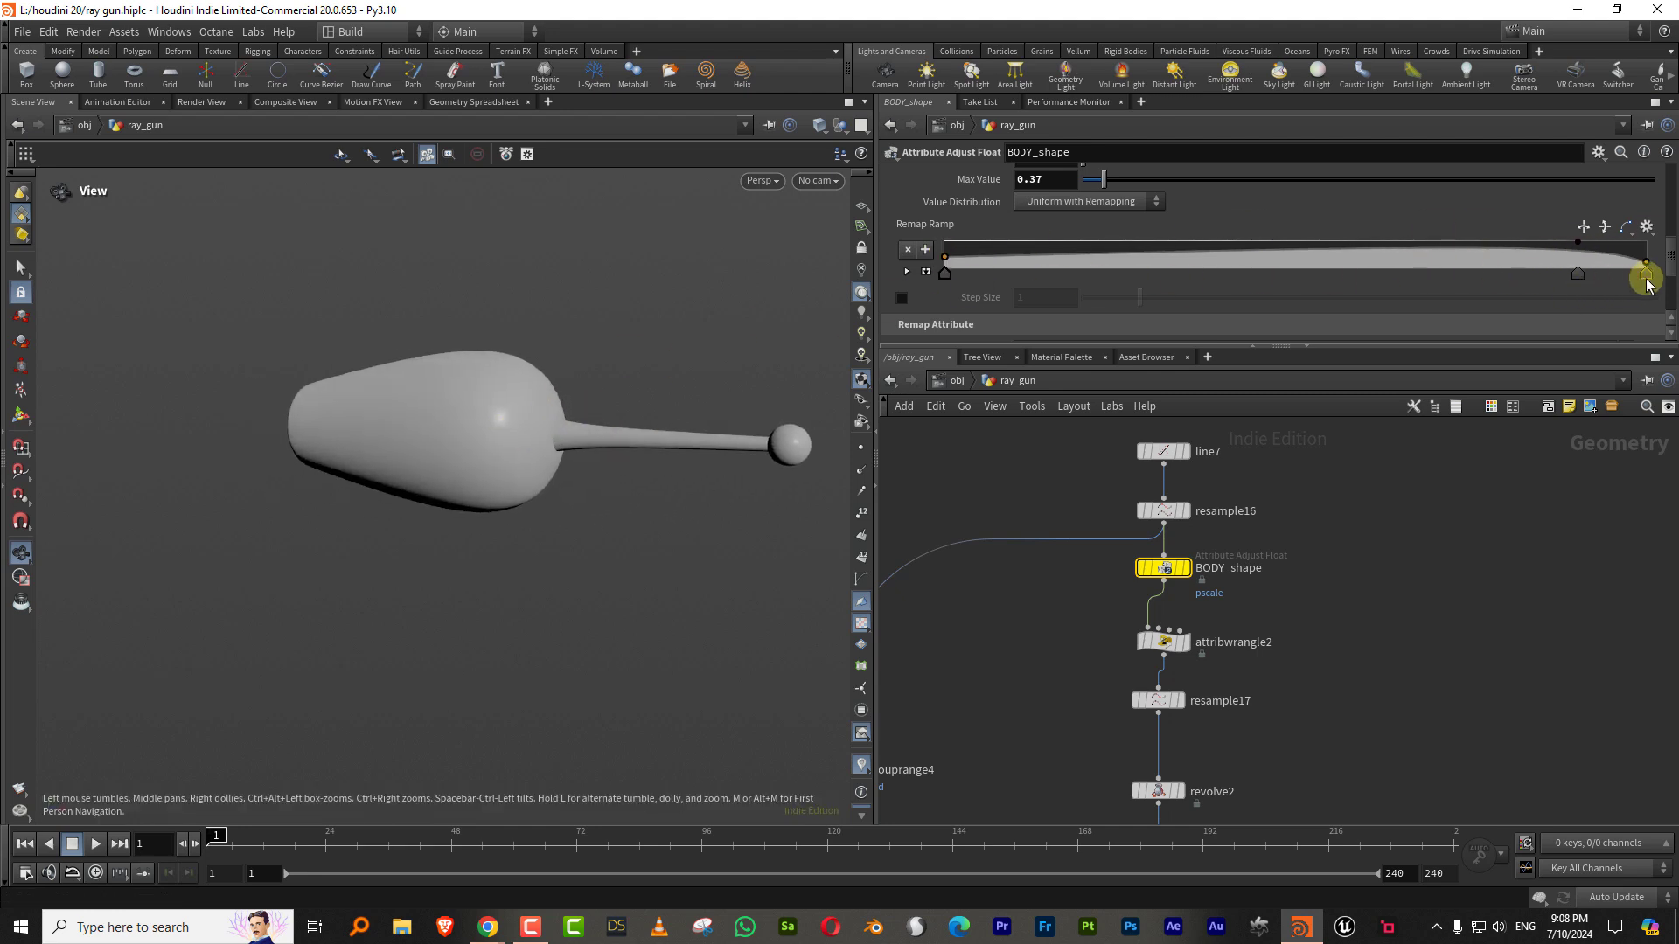
{"action": "left_click", "coordinate": [905, 271]}
{"action": "mouse_move", "coordinate": [1242, 291]}
{"action": "left_mouse_down"}
{"action": "mouse_move", "coordinate": [1320, 288]}
{"action": "mouse_move", "coordinate": [1257, 288]}
{"action": "left_mouse_up"}
{"action": "left_click_drag", "start_coordinate": [592, 423], "coordinate": [645, 482]}
{"action": "left_click_drag", "start_coordinate": [1661, 255], "coordinate": [1664, 225]}
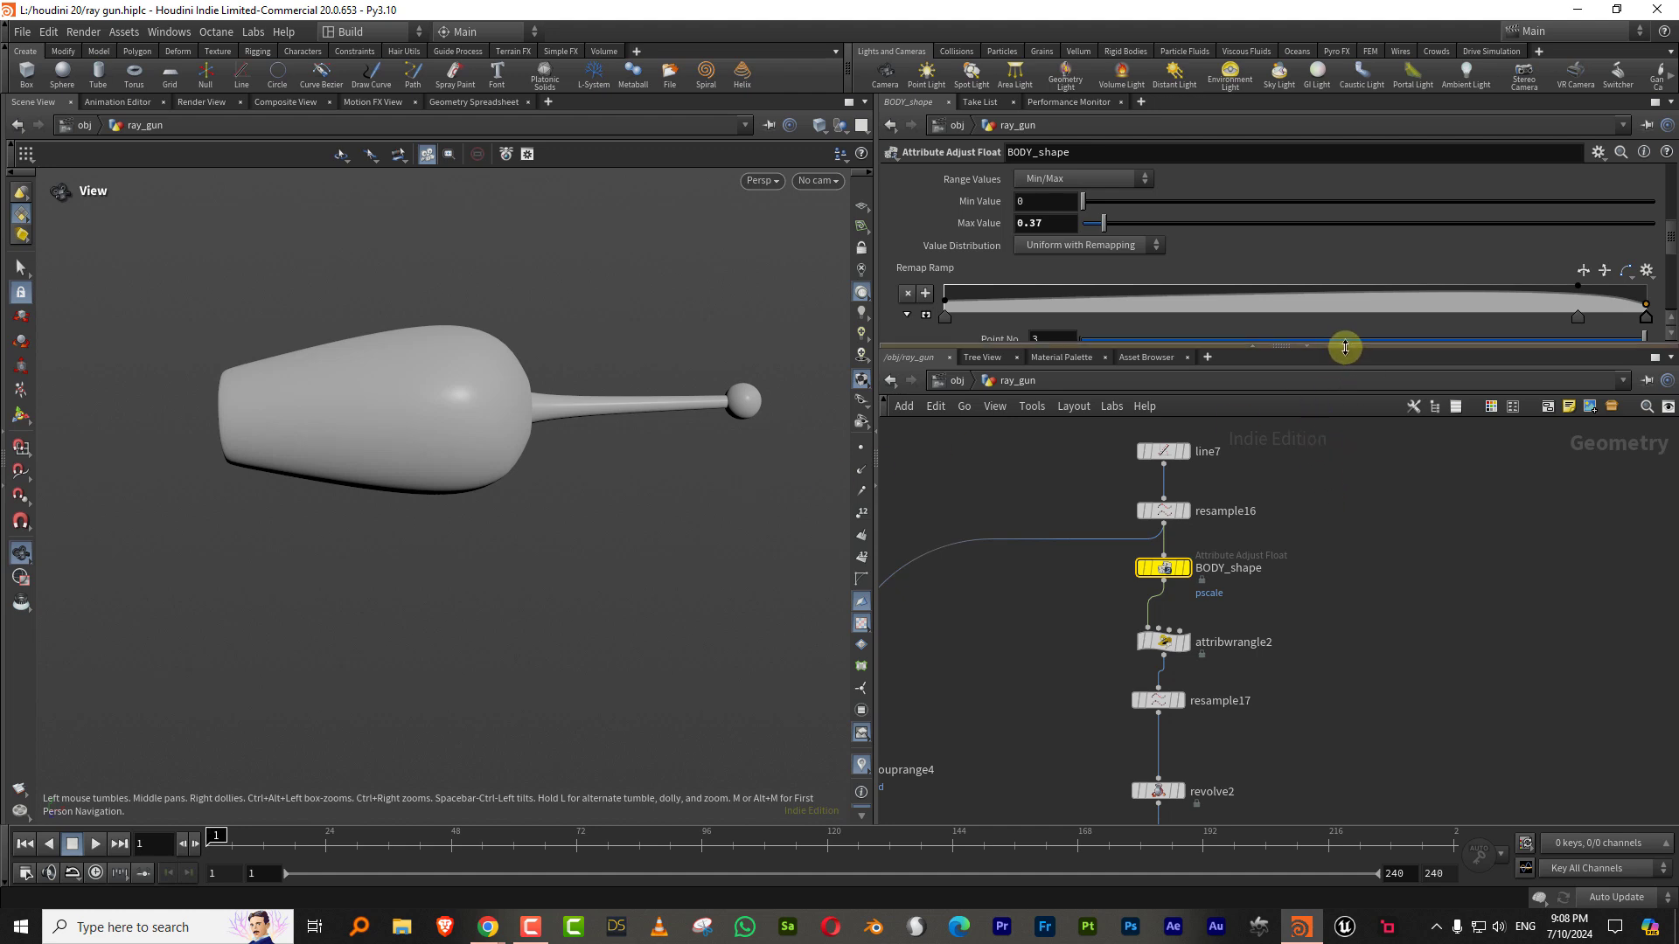
{"action": "left_click_drag", "start_coordinate": [1345, 348], "coordinate": [1345, 270]}
{"action": "left_click_drag", "start_coordinate": [632, 453], "coordinate": [445, 478]}
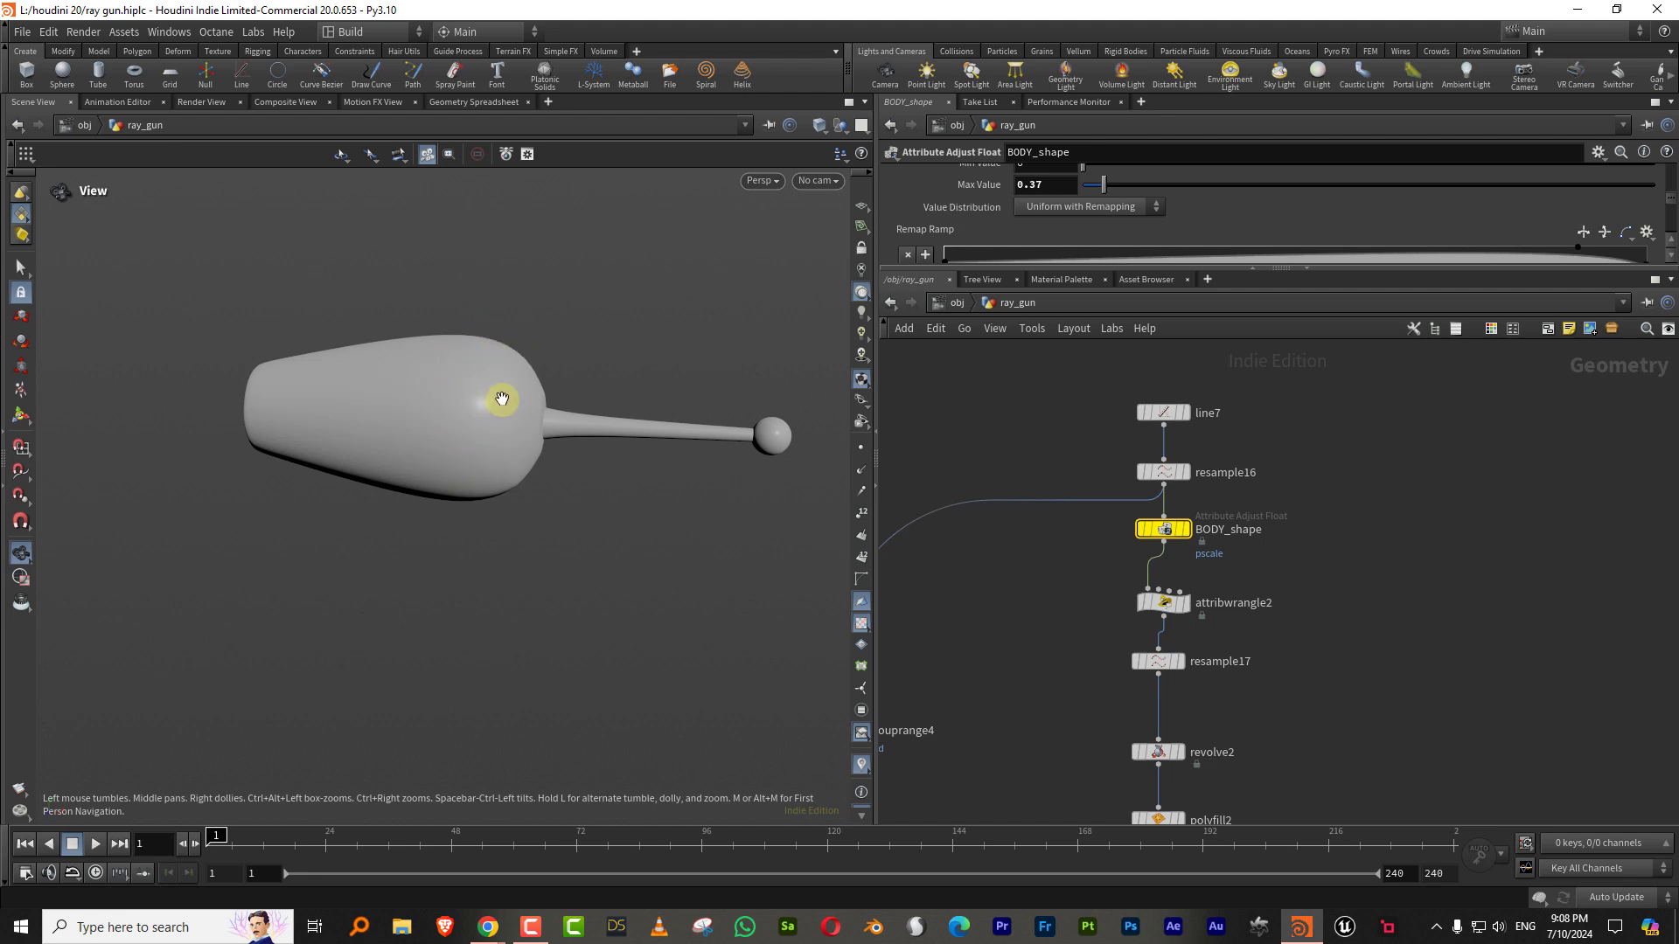
{"action": "scroll", "coordinate": [1242, 551], "scroll_direction": "down", "scroll_amount": 4}
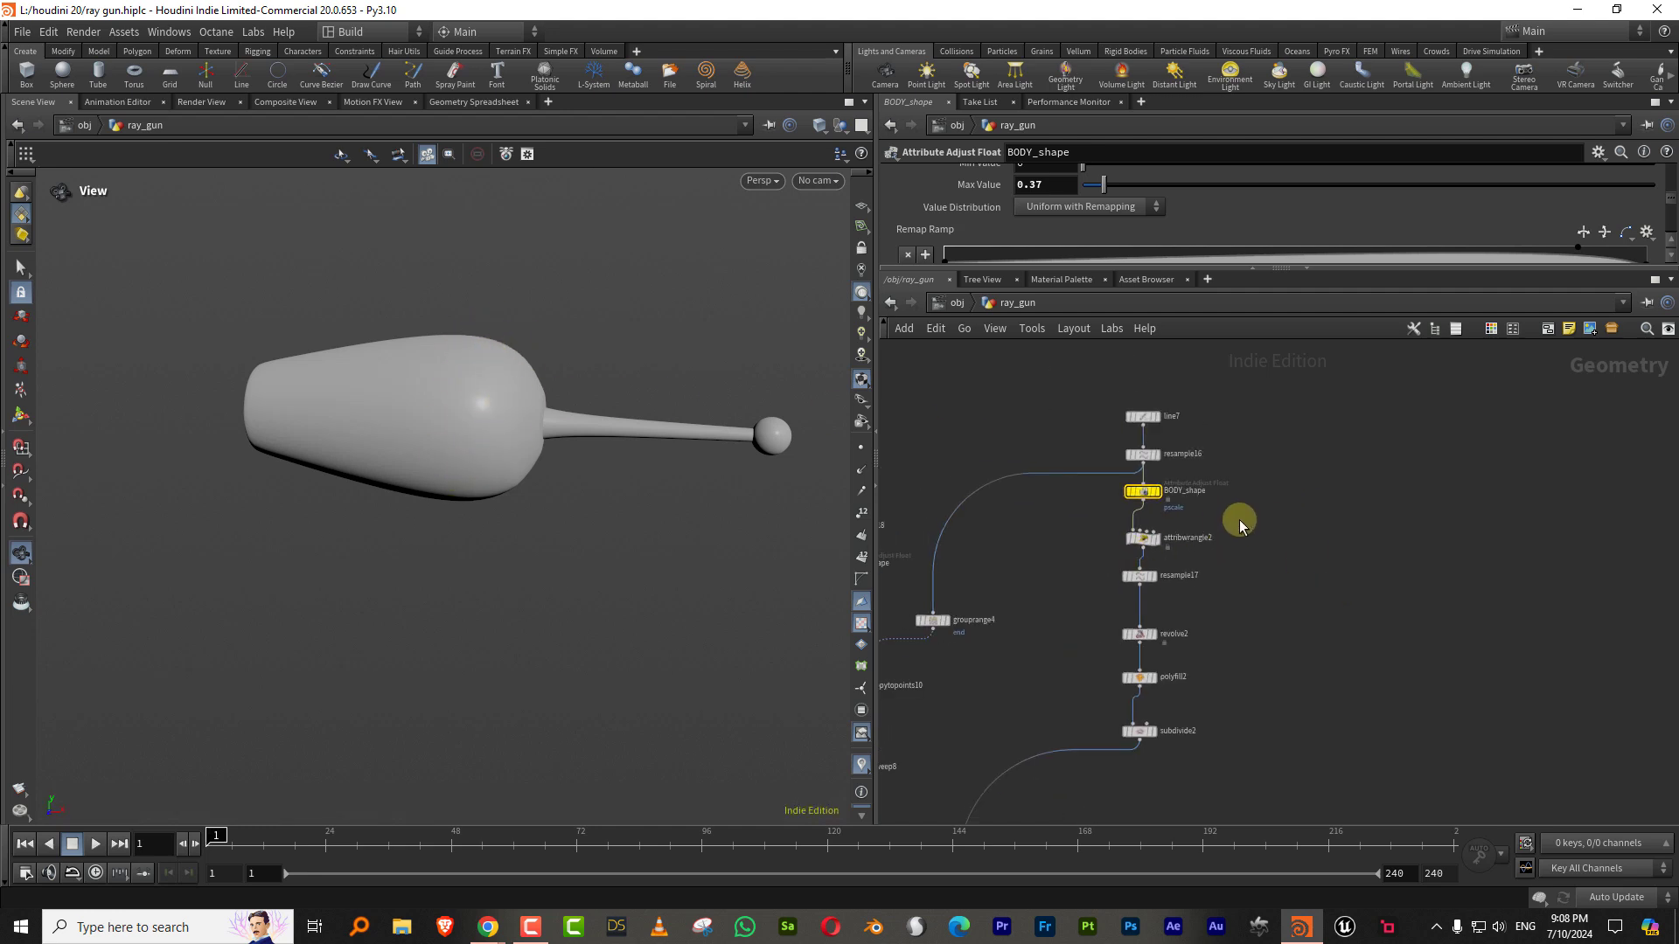
{"action": "scroll", "coordinate": [1224, 533], "scroll_direction": "up", "scroll_amount": 4}
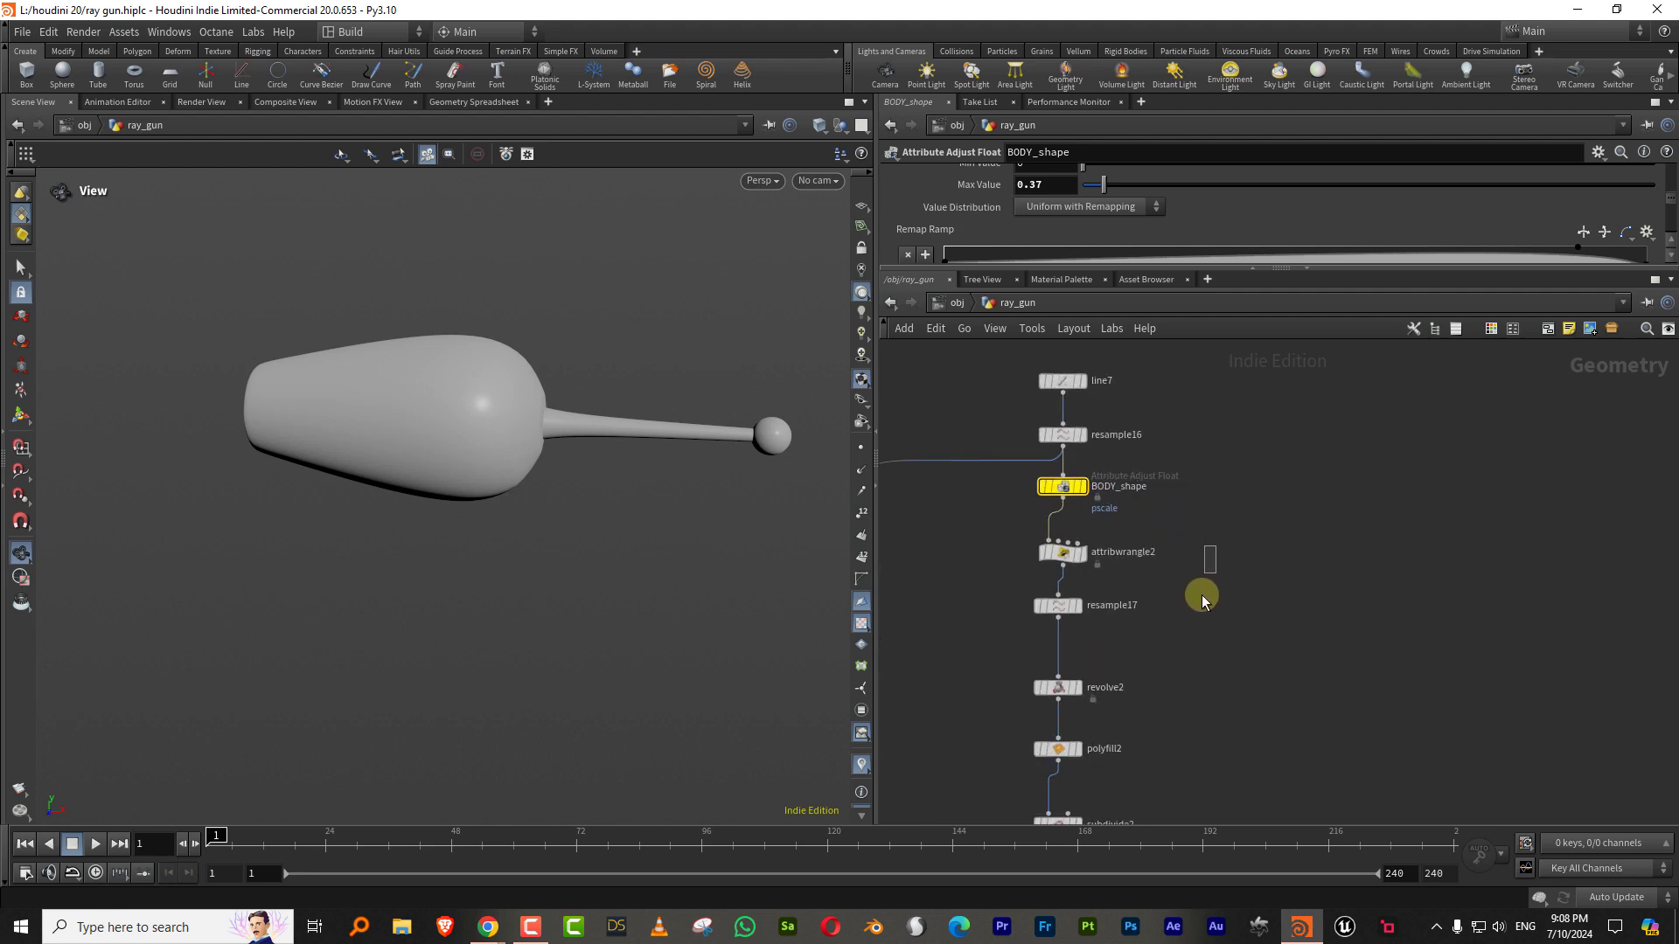
Step: Display BODY_shape and add a polygon Circle node beside the body chain
{"action": "key", "text": "Tab"}
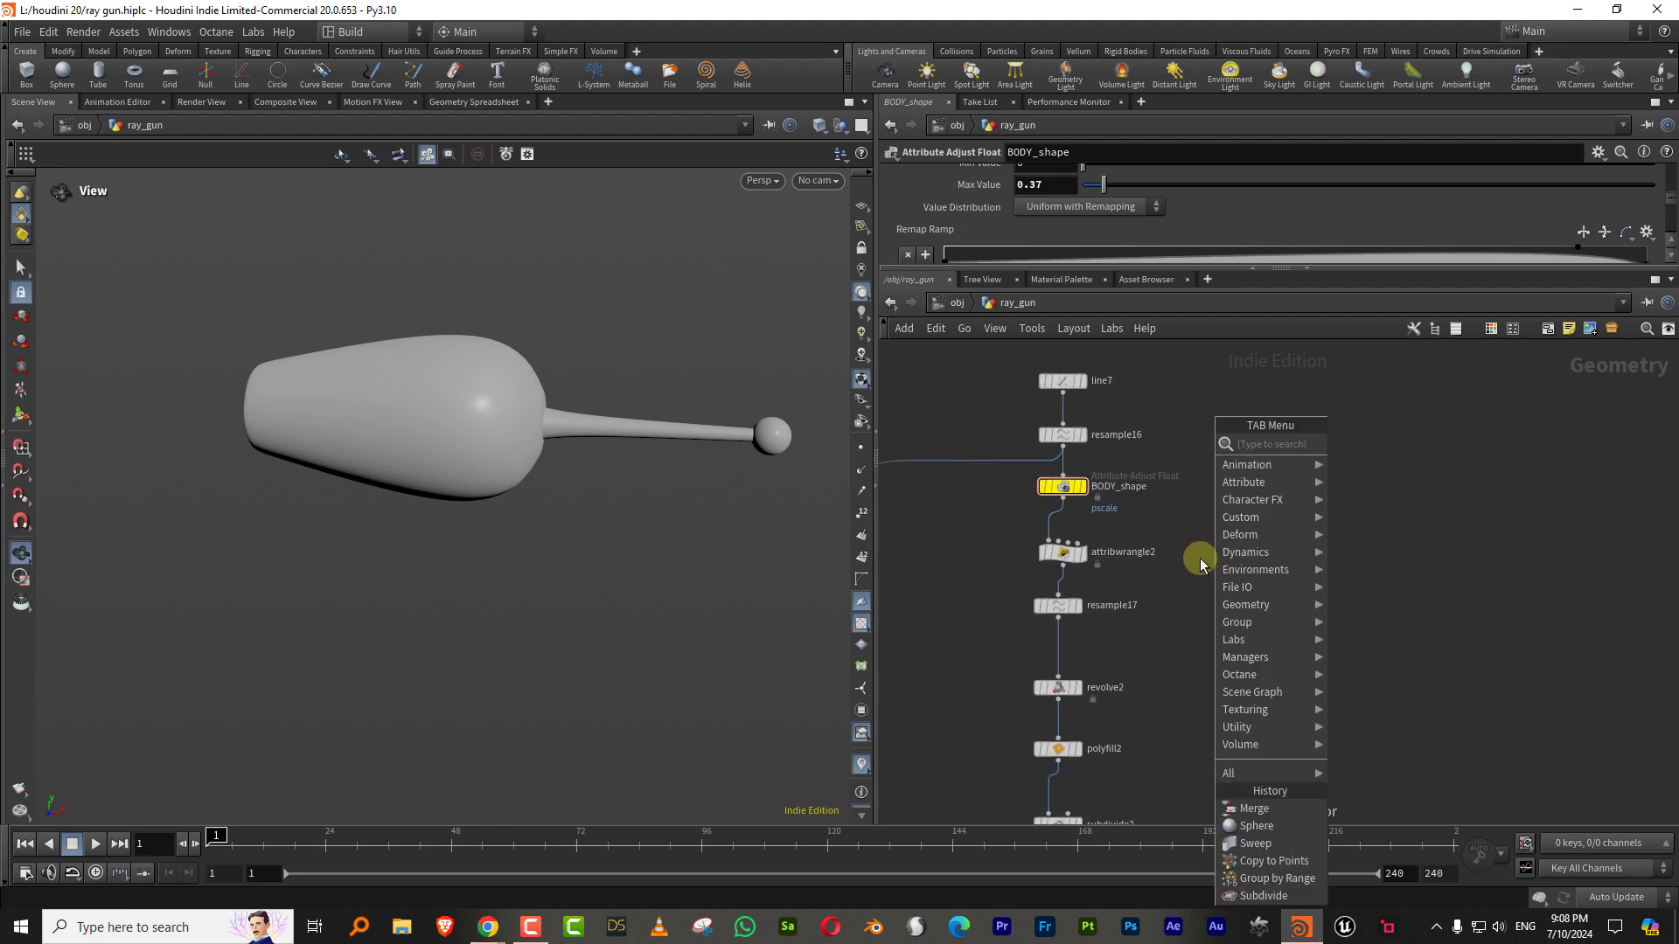
{"action": "left_click", "coordinate": [1084, 484]}
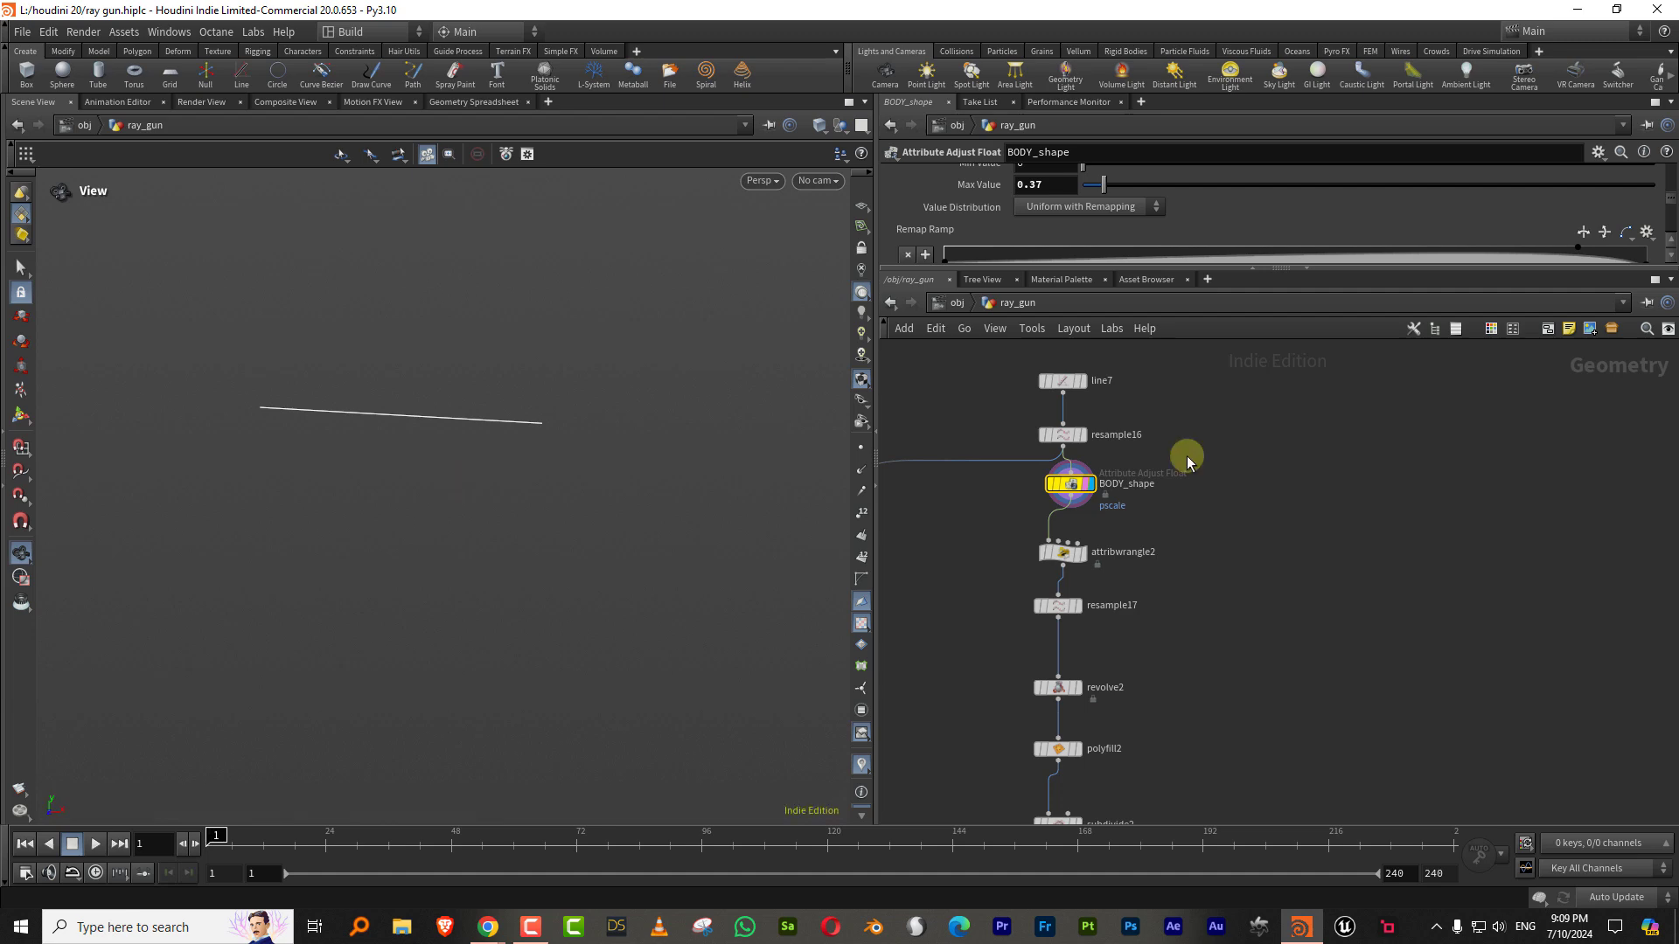
{"action": "left_click", "coordinate": [1064, 551]}
{"action": "left_click_drag", "start_coordinate": [1015, 508], "coordinate": [1149, 455]}
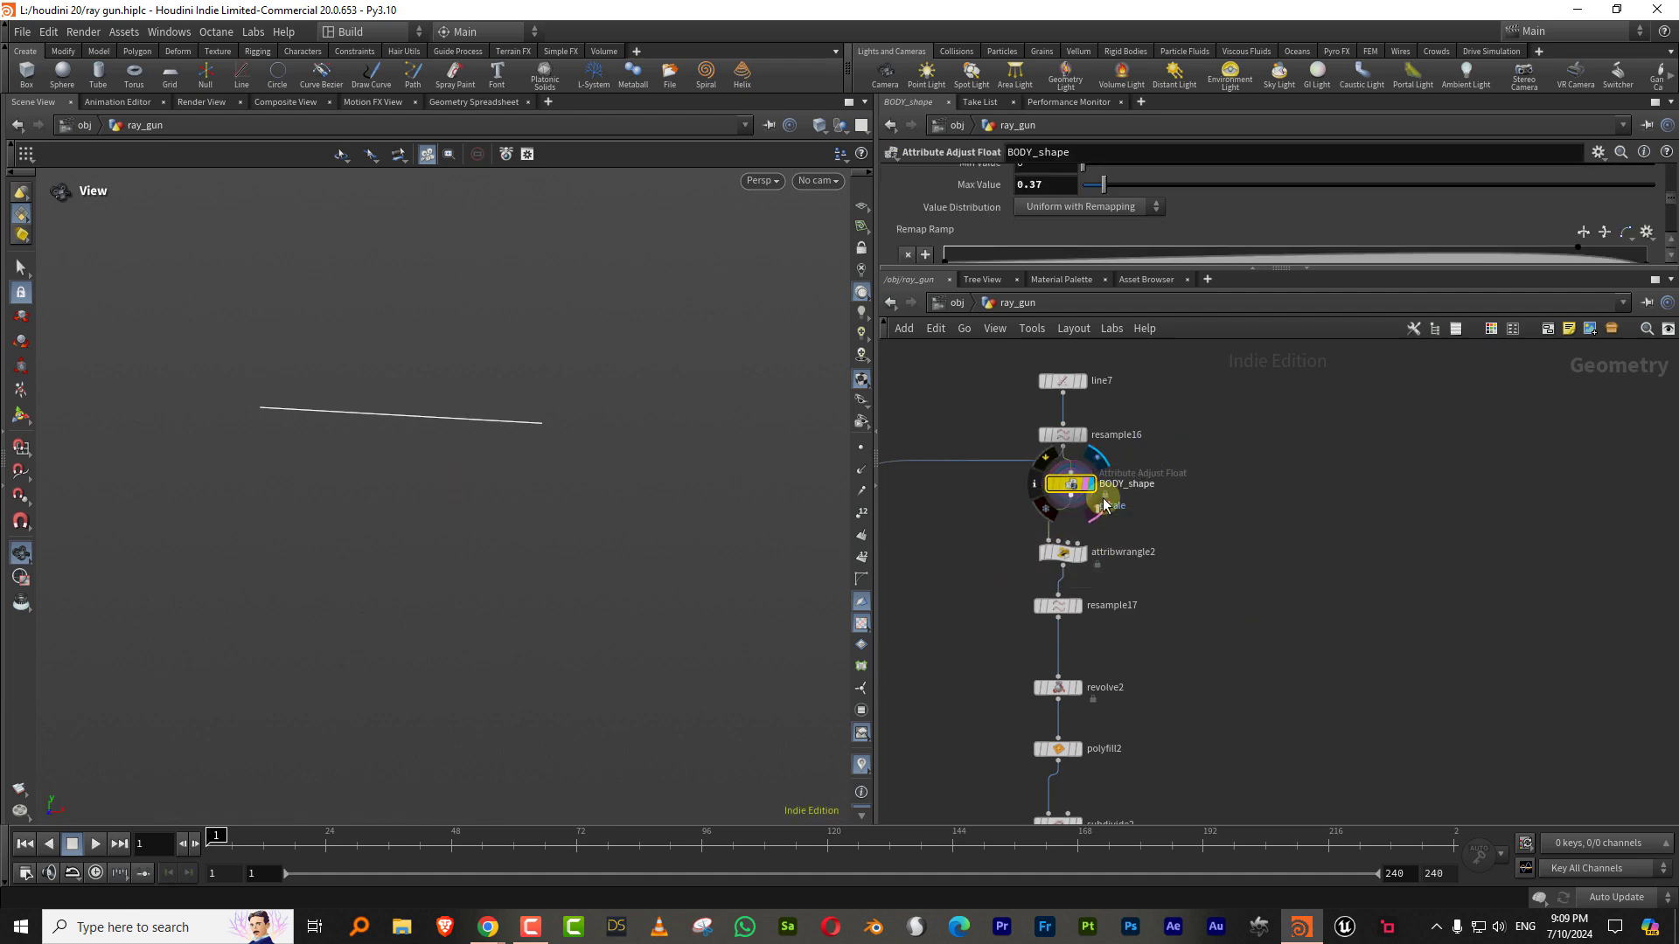
{"action": "key", "text": "Tab"}
{"action": "type", "text": "cir"}
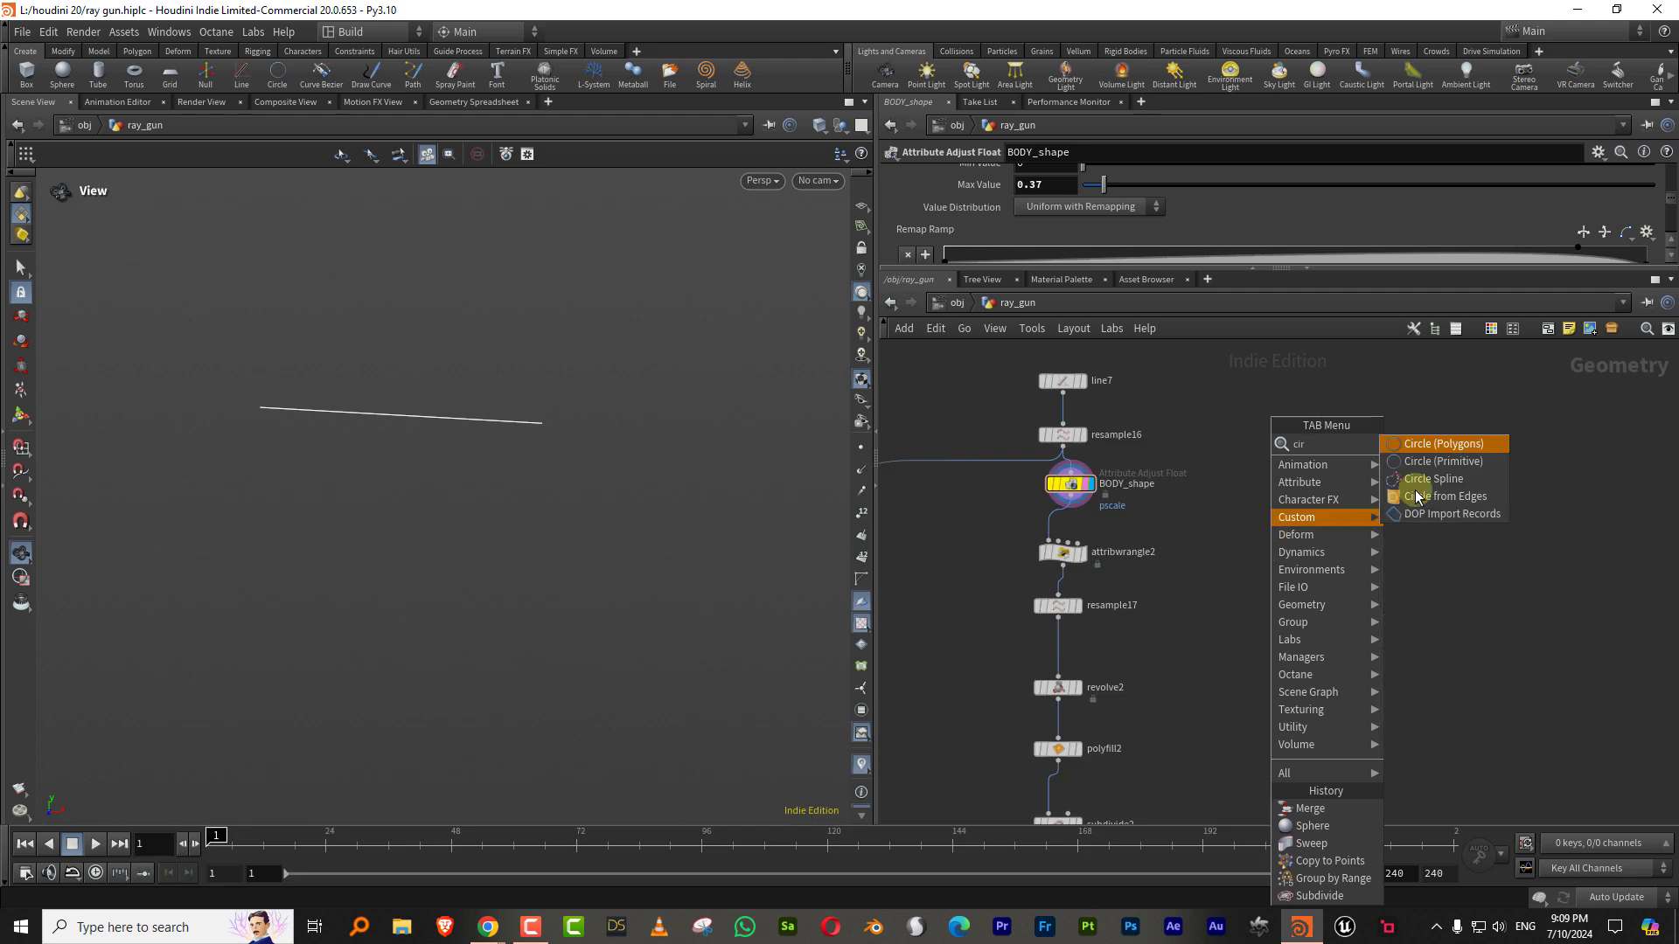
{"action": "left_click", "coordinate": [1476, 453]}
{"action": "left_click", "coordinate": [1368, 504]}
Step: Add a Copy to Points node, wire circle3 into its first input and BODY_shape into its second, and show it as a template
{"action": "key", "text": "Tab"}
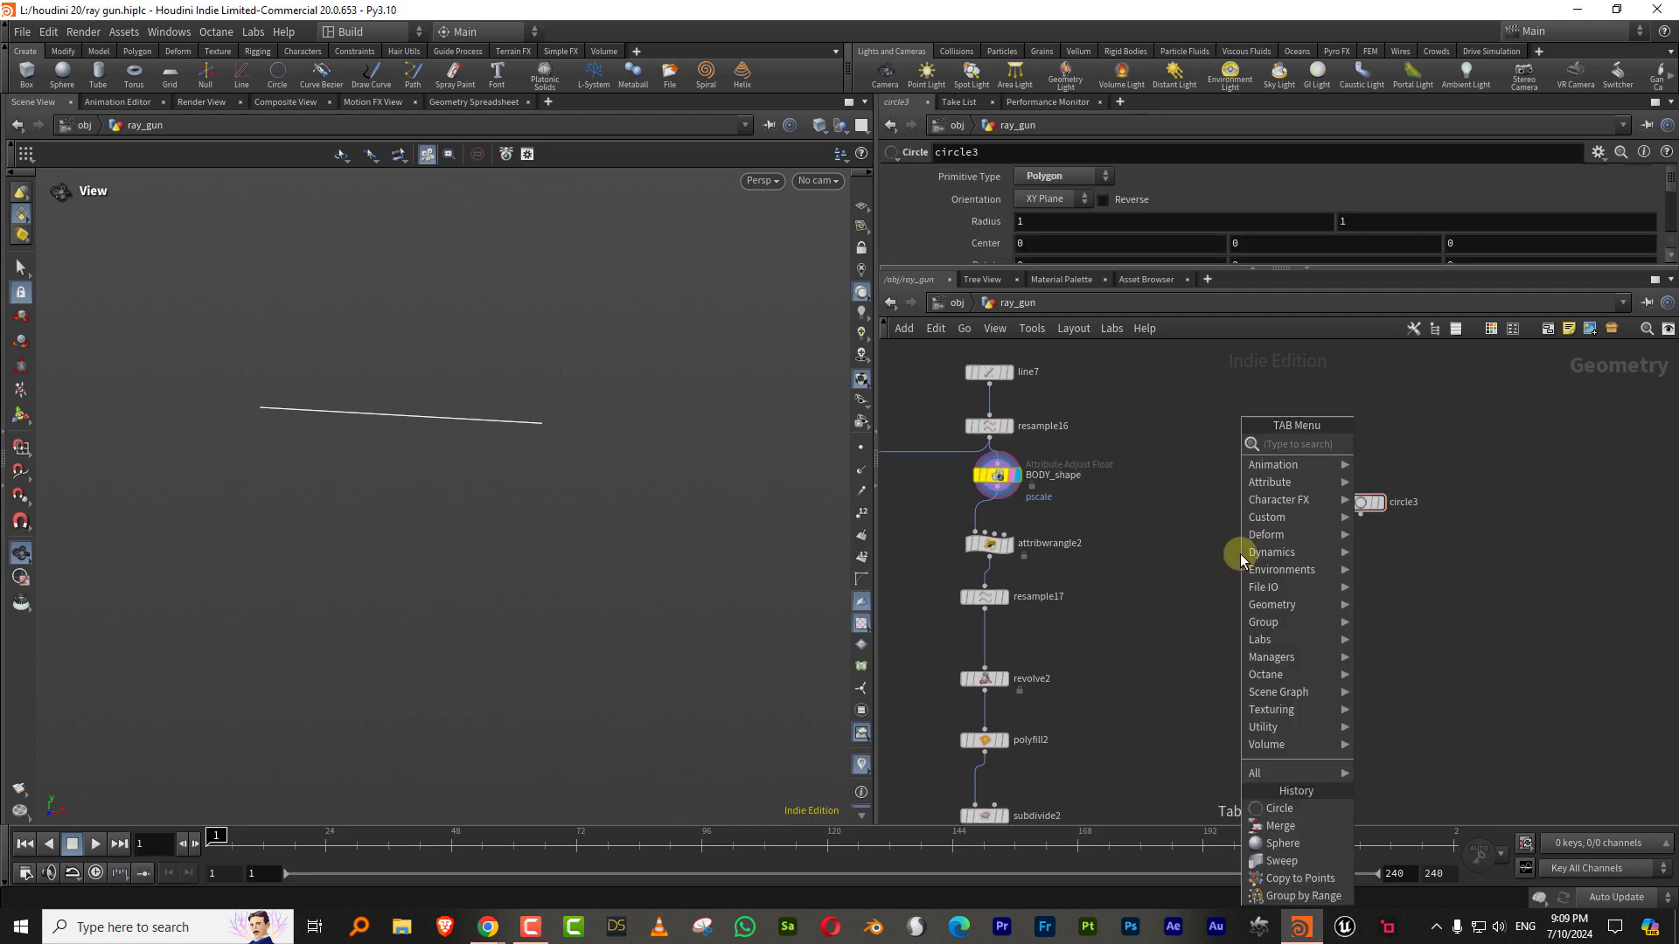
{"action": "mouse_move", "coordinate": [1270, 482]}
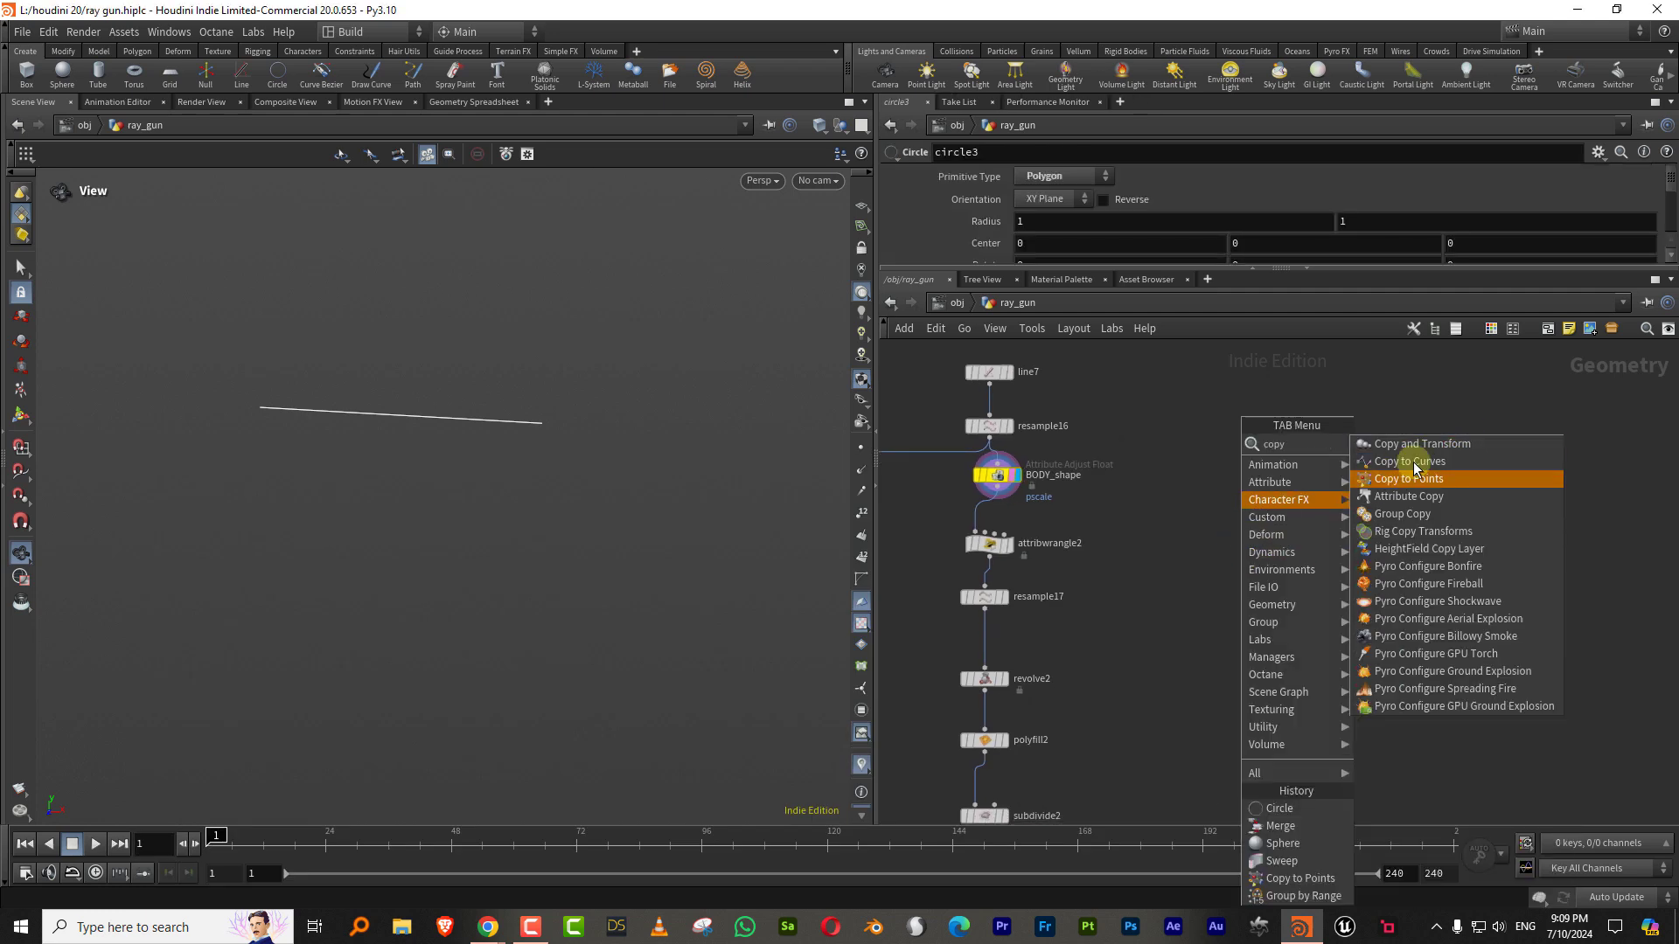
{"action": "left_click", "coordinate": [1453, 479]}
{"action": "left_click", "coordinate": [1241, 614]}
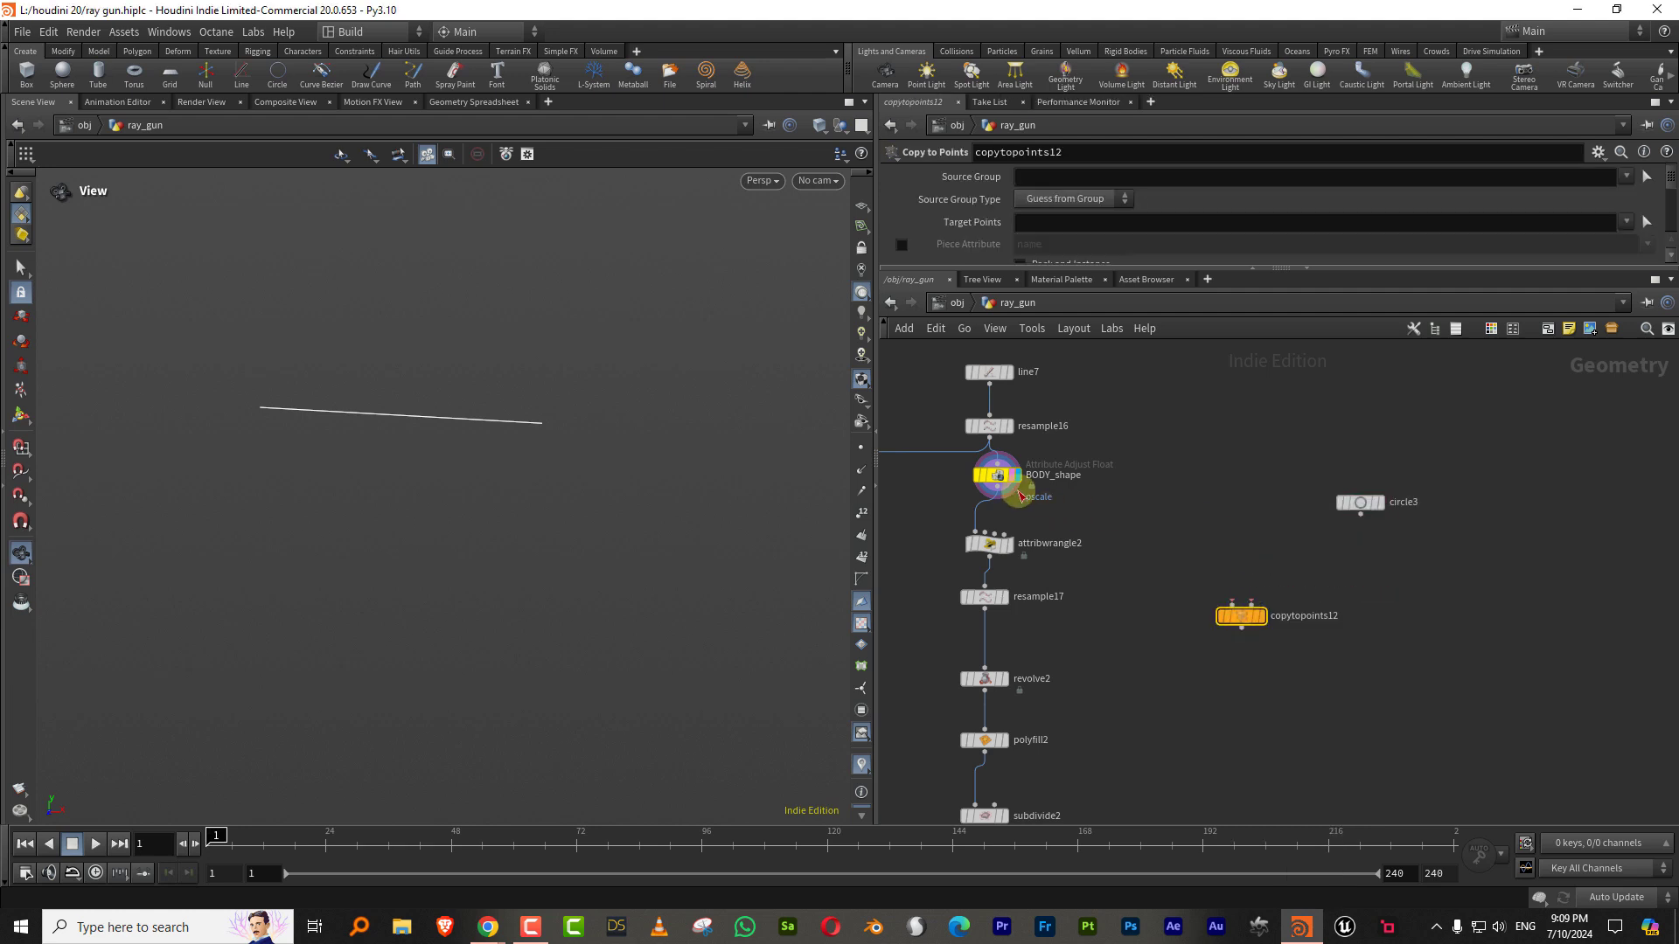
{"action": "left_click_drag", "start_coordinate": [1020, 496], "coordinate": [1189, 605]}
{"action": "left_click", "coordinate": [1243, 605]}
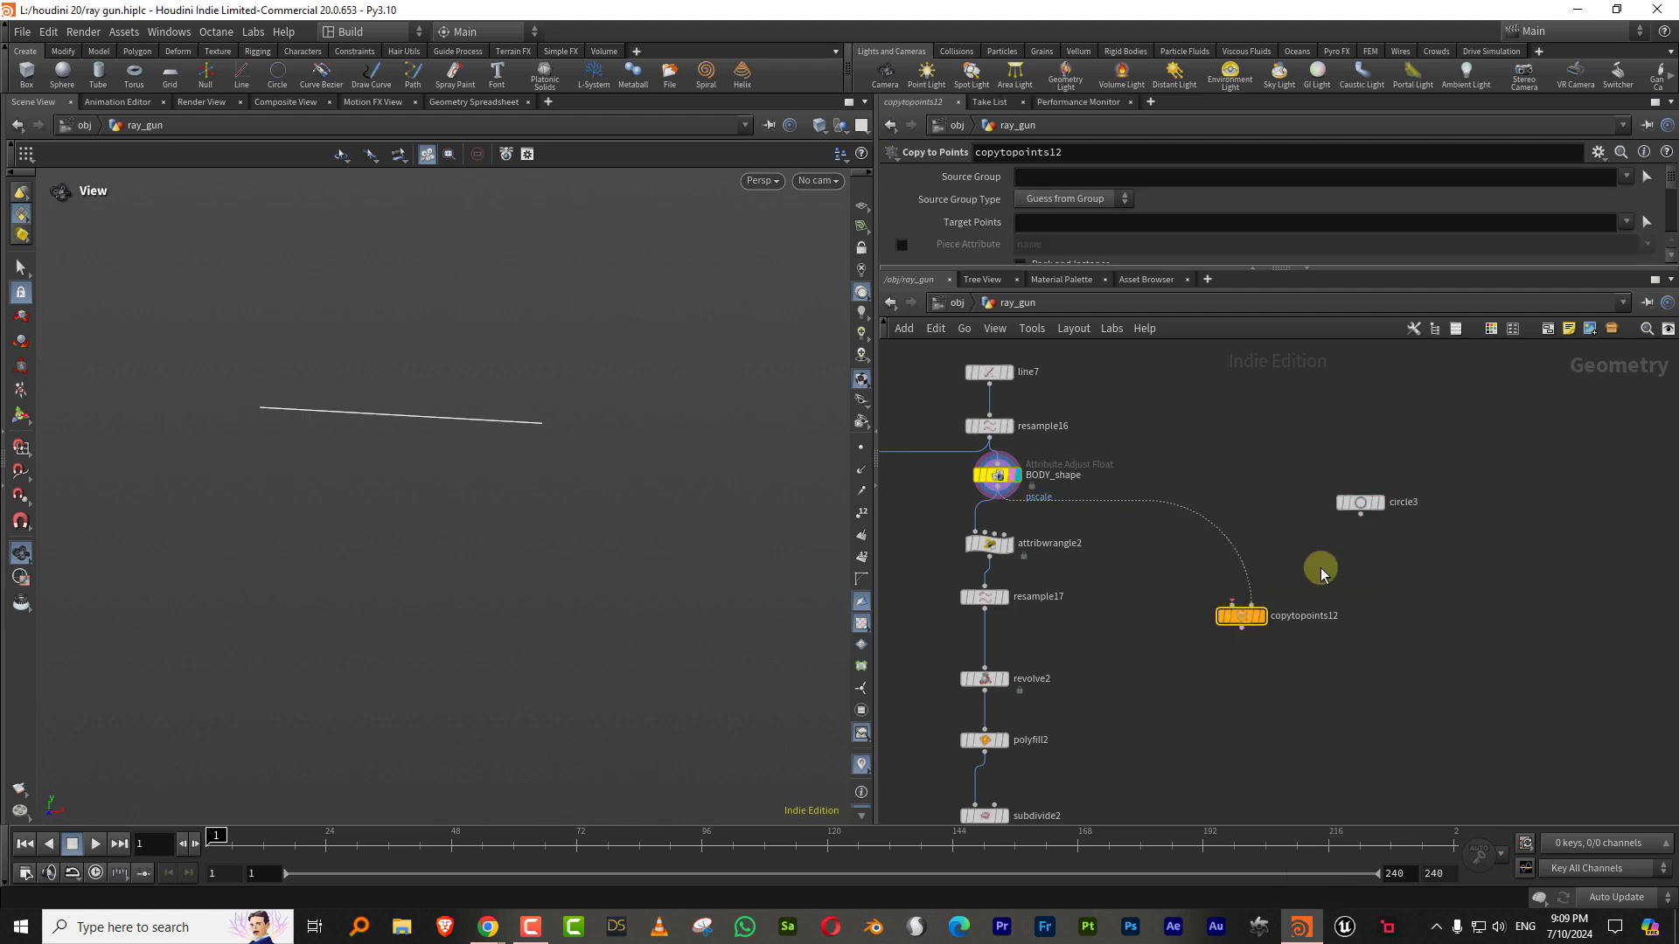
{"action": "left_click_drag", "start_coordinate": [1360, 514], "coordinate": [1233, 604]}
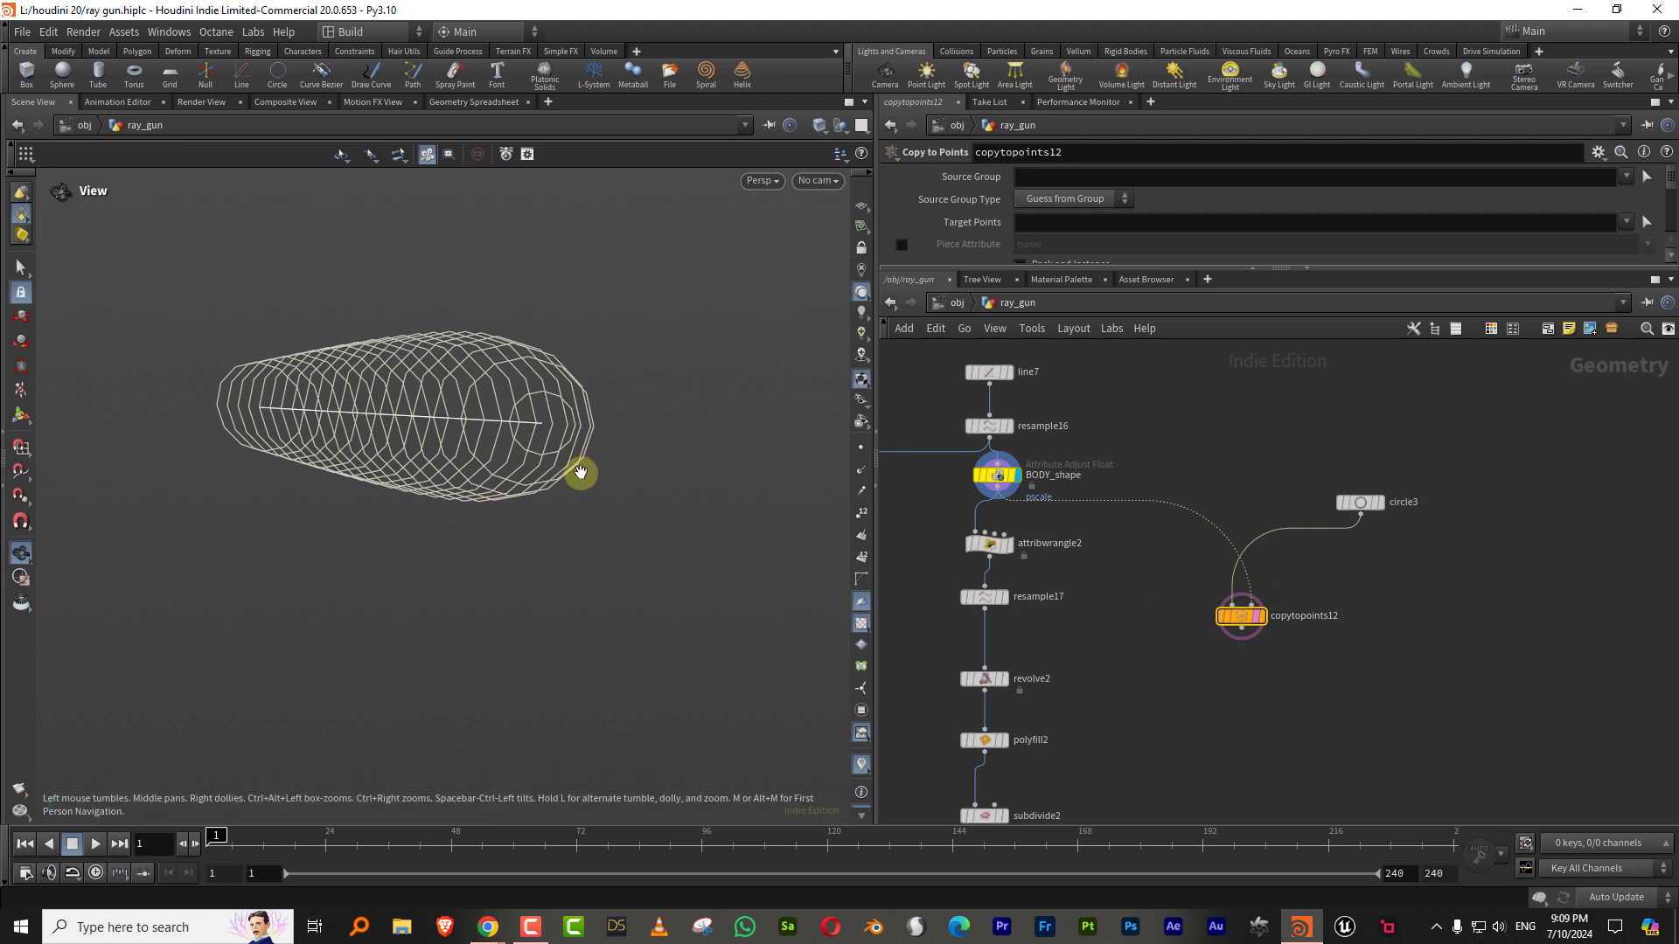
Step: Set circle3's orientation to YZ Plane
{"action": "left_click", "coordinate": [1361, 503]}
{"action": "left_click", "coordinate": [1062, 201]}
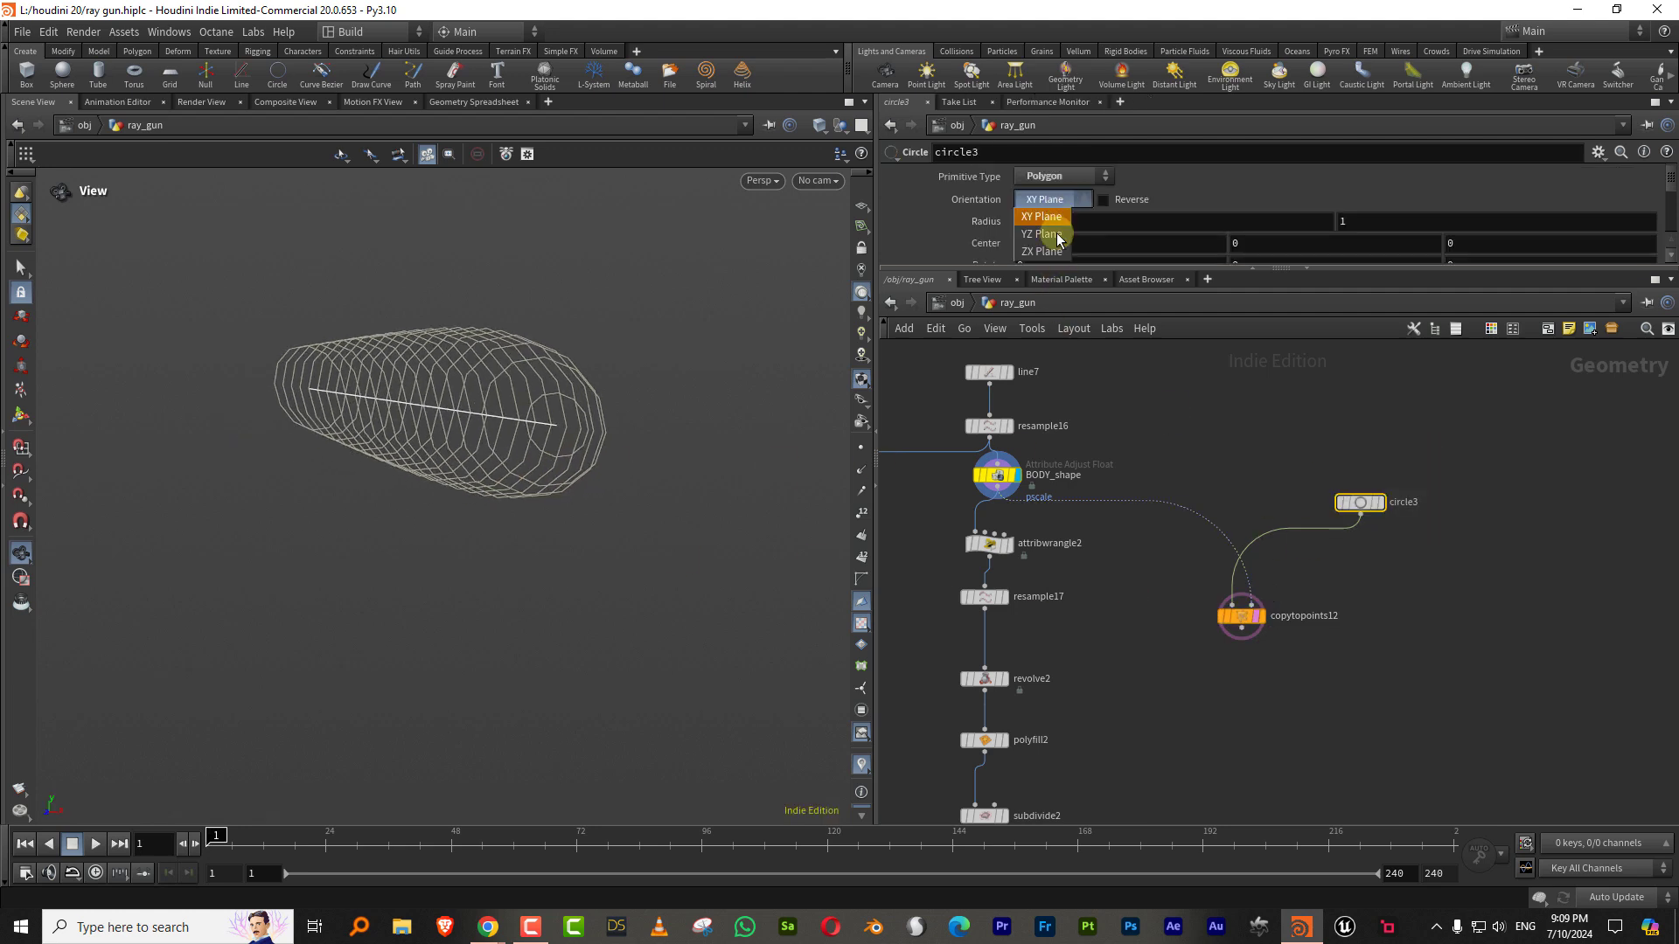
{"action": "left_click", "coordinate": [1055, 250]}
{"action": "left_click", "coordinate": [1060, 202]}
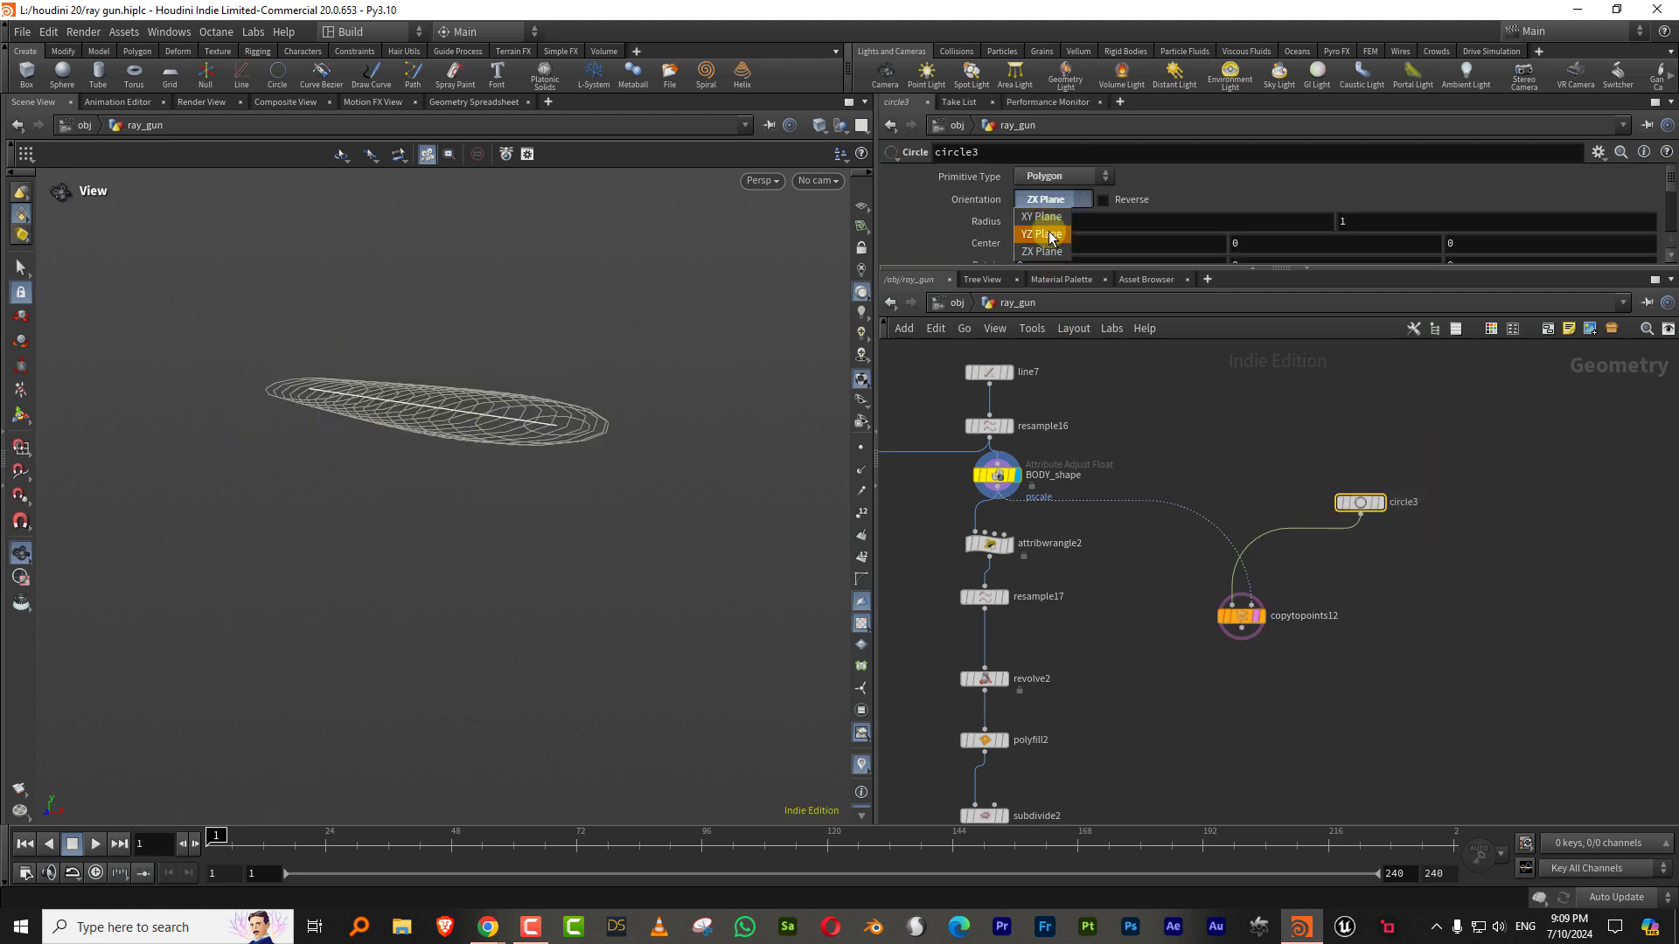
{"action": "left_click", "coordinate": [1054, 229]}
Step: Show polyfill2 as a template, display copytopoints12, and switch the viewport to wireframe
{"action": "middle_click_drag", "start_coordinate": [1180, 652], "coordinate": [1215, 508]}
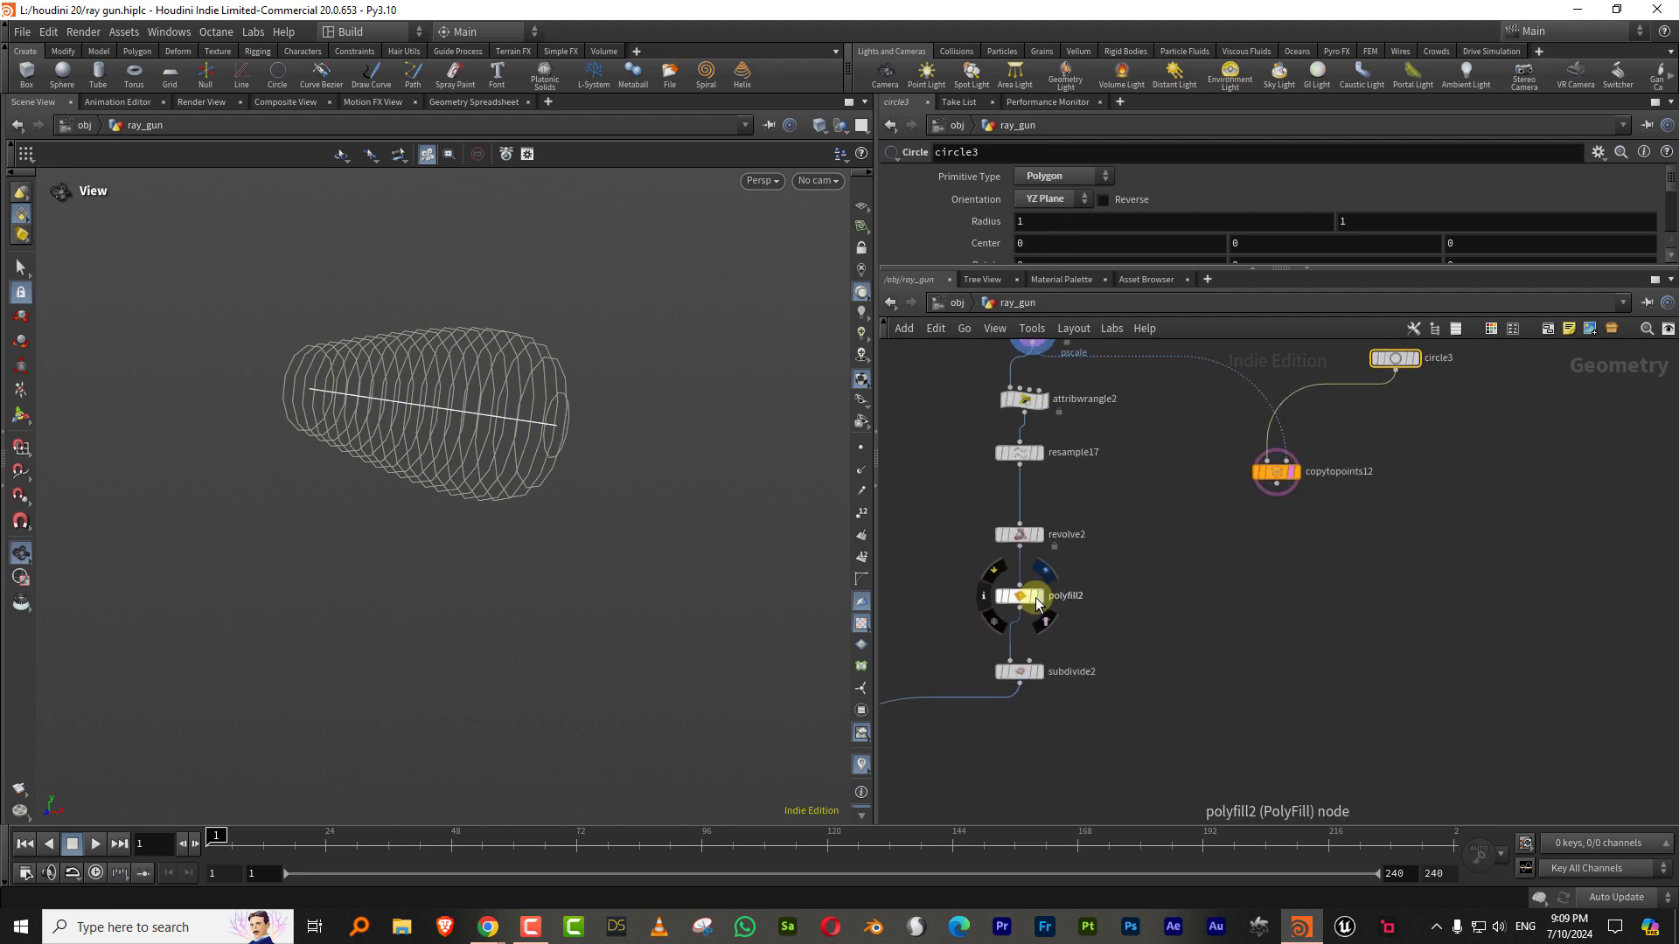
{"action": "left_click", "coordinate": [1035, 597]}
{"action": "mouse_move", "coordinate": [641, 506]}
{"action": "left_mouse_down"}
{"action": "mouse_move", "coordinate": [722, 479]}
{"action": "mouse_move", "coordinate": [551, 495]}
{"action": "mouse_move", "coordinate": [643, 492]}
{"action": "mouse_move", "coordinate": [626, 472]}
{"action": "left_mouse_up"}
{"action": "left_click", "coordinate": [1298, 474]}
{"action": "key", "text": "shift+w"}
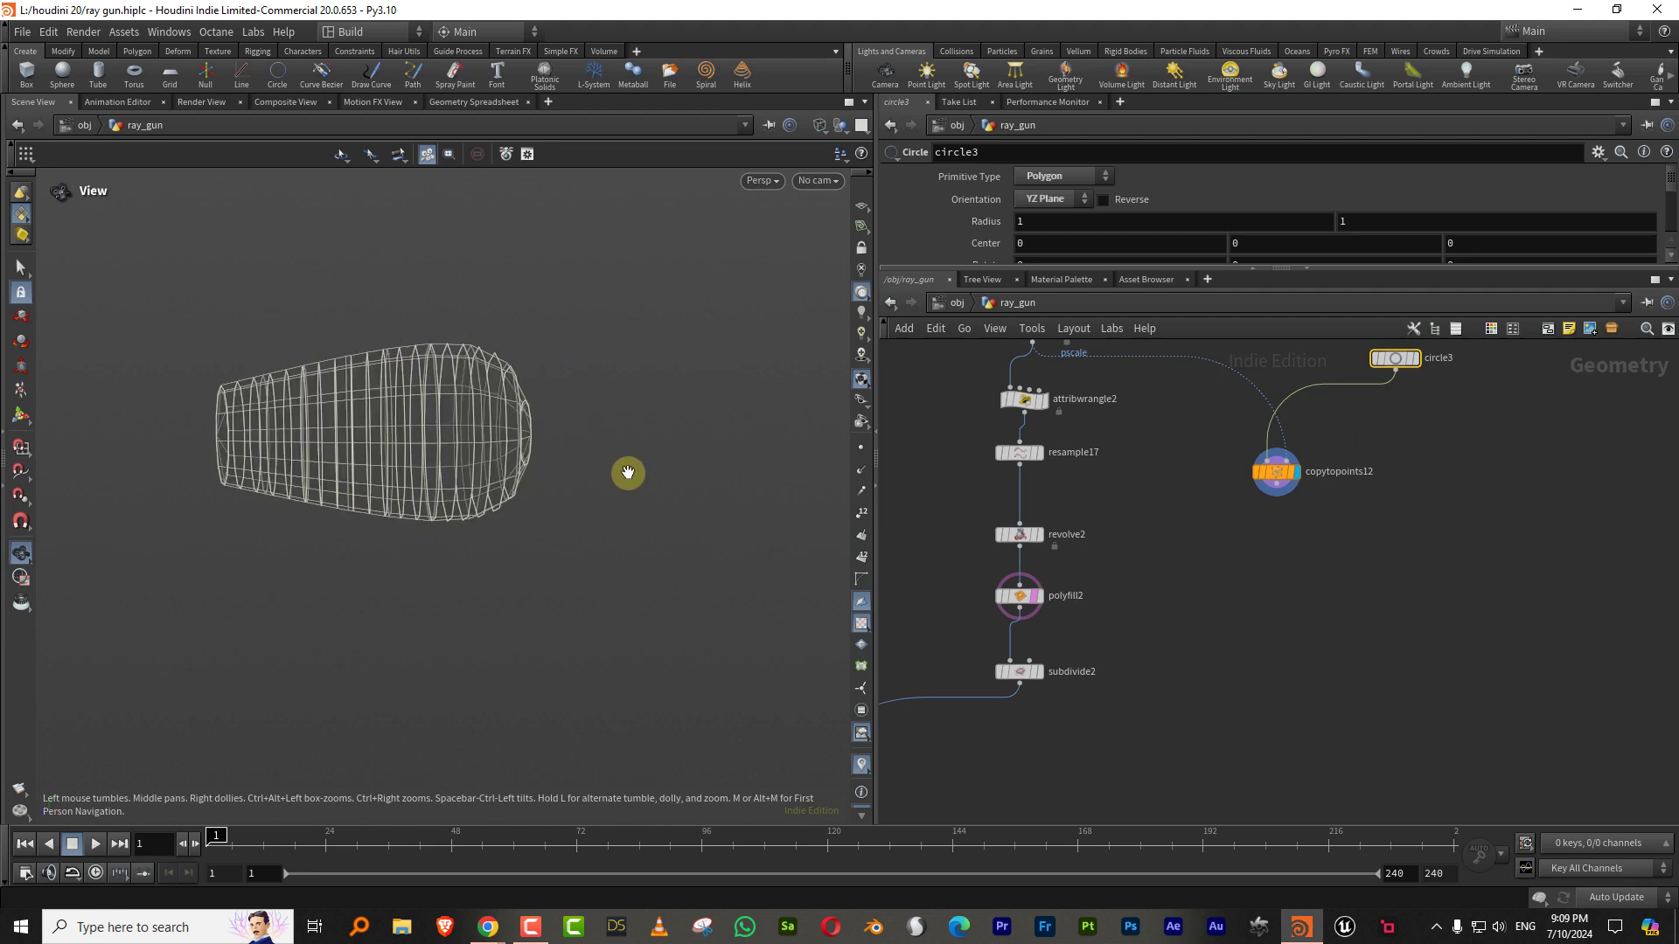
Step: Insert a Carve node on the wire between BODY_shape and copytopoints12
{"action": "middle_click_drag", "start_coordinate": [1362, 436], "coordinate": [1288, 544]}
{"action": "left_click", "coordinate": [1202, 579]}
{"action": "middle_click_drag", "start_coordinate": [1141, 558], "coordinate": [1185, 631]}
{"action": "key", "text": "Tab"}
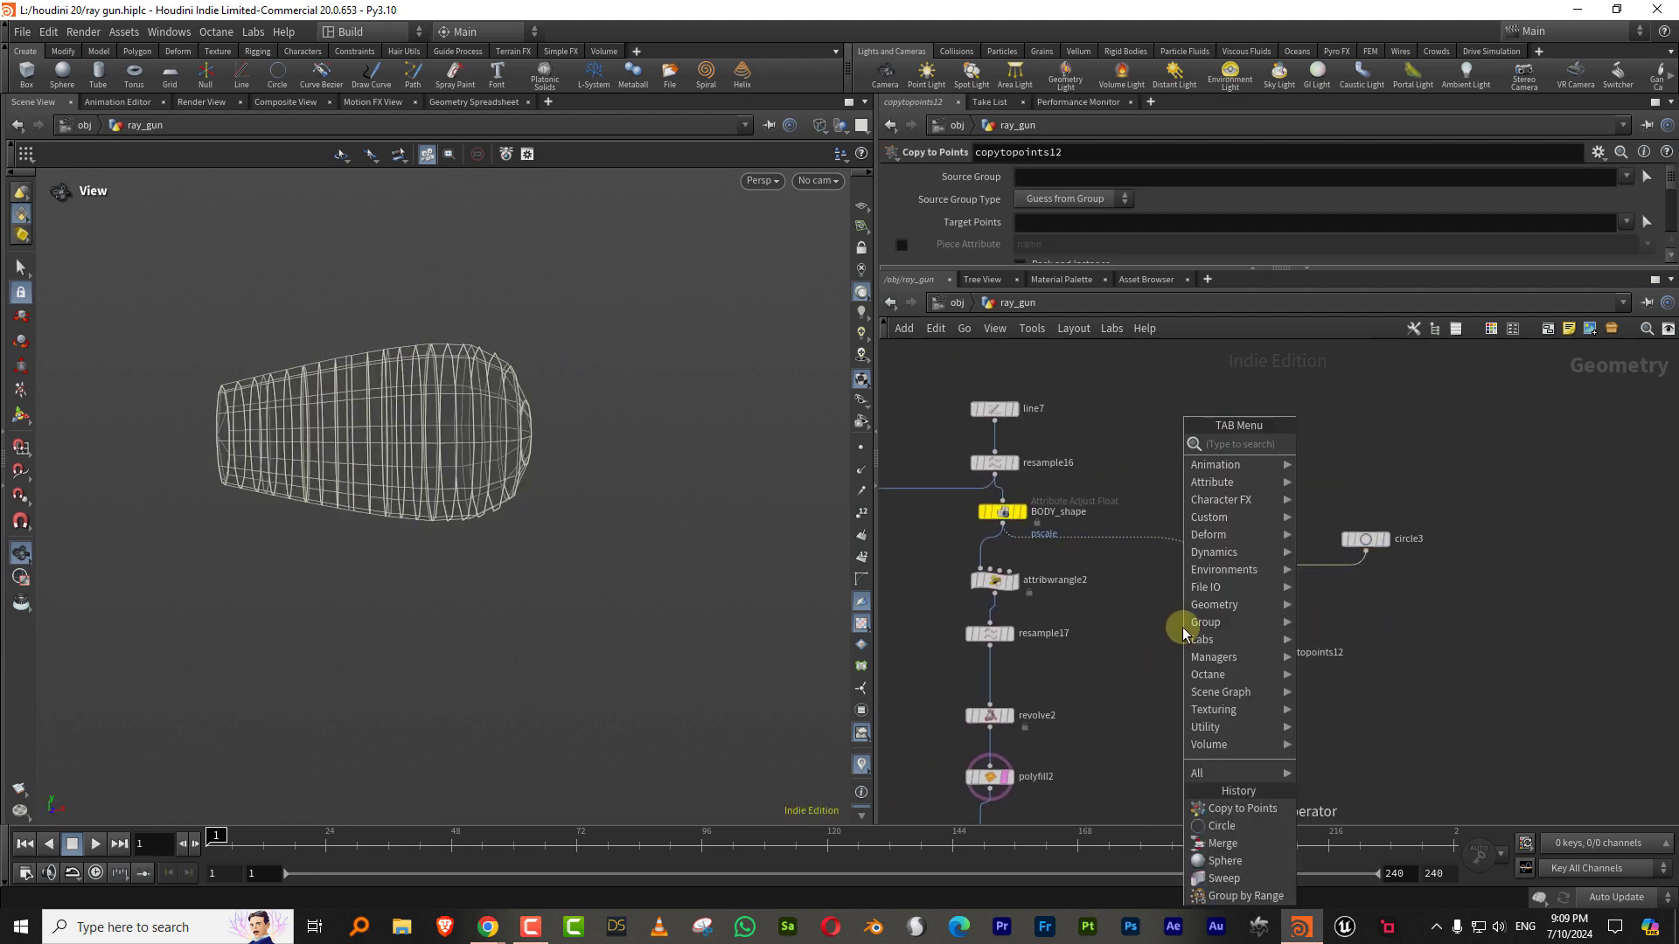
{"action": "type", "text": "carve"}
{"action": "left_click", "coordinate": [1336, 444]}
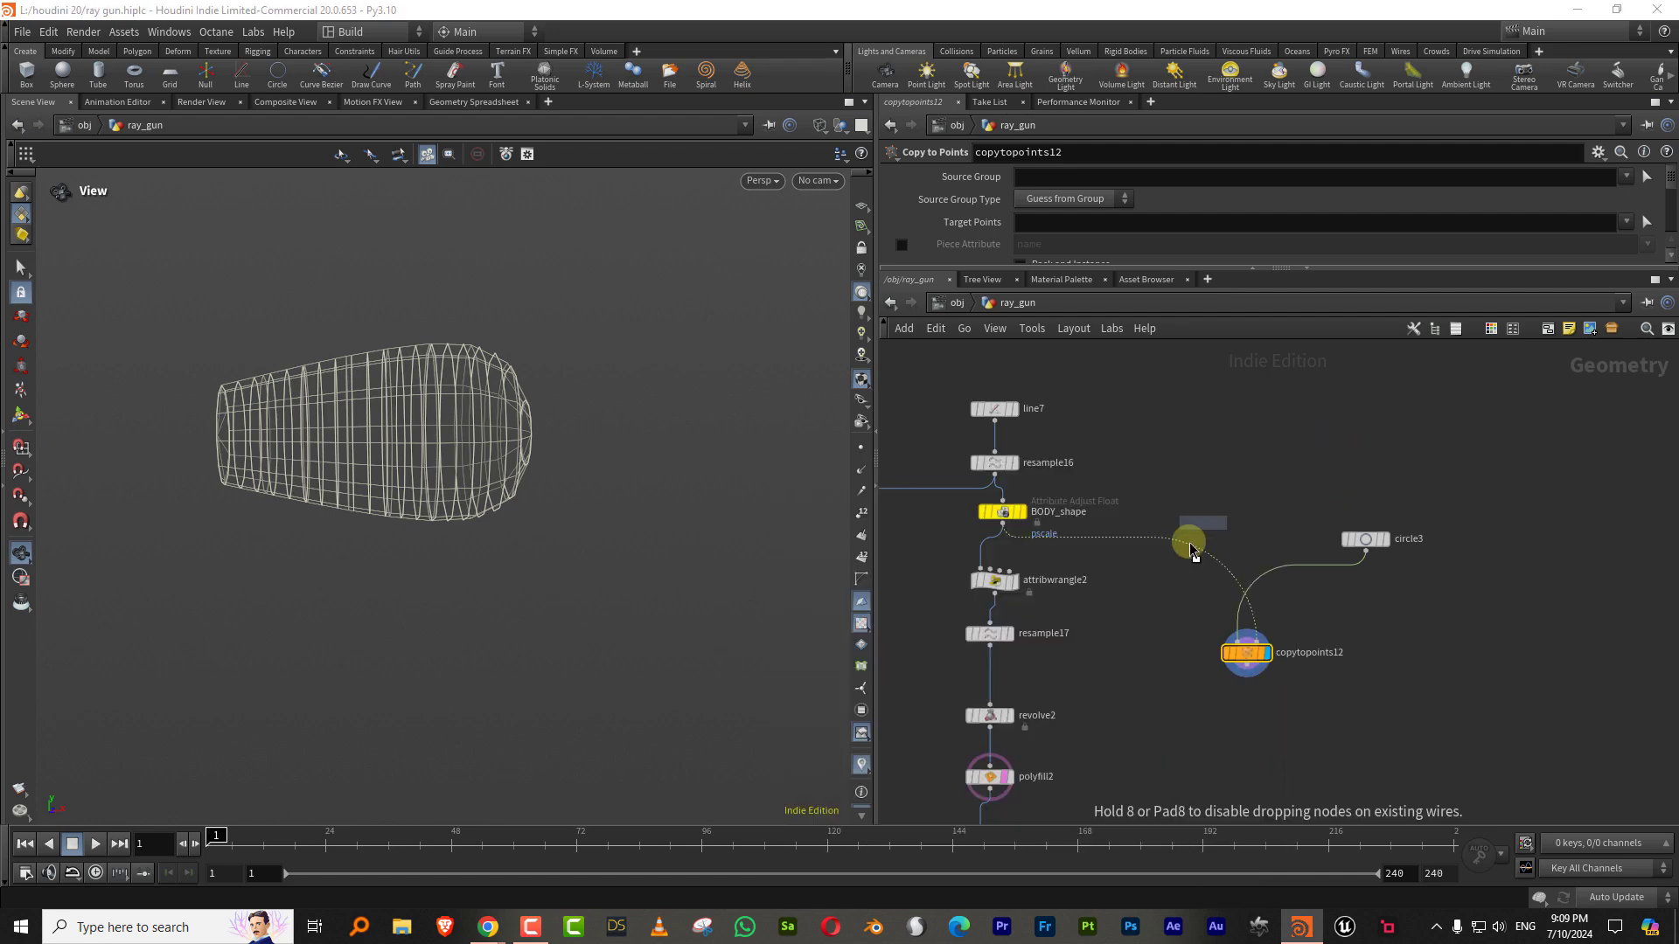
{"action": "left_click", "coordinate": [1198, 549]}
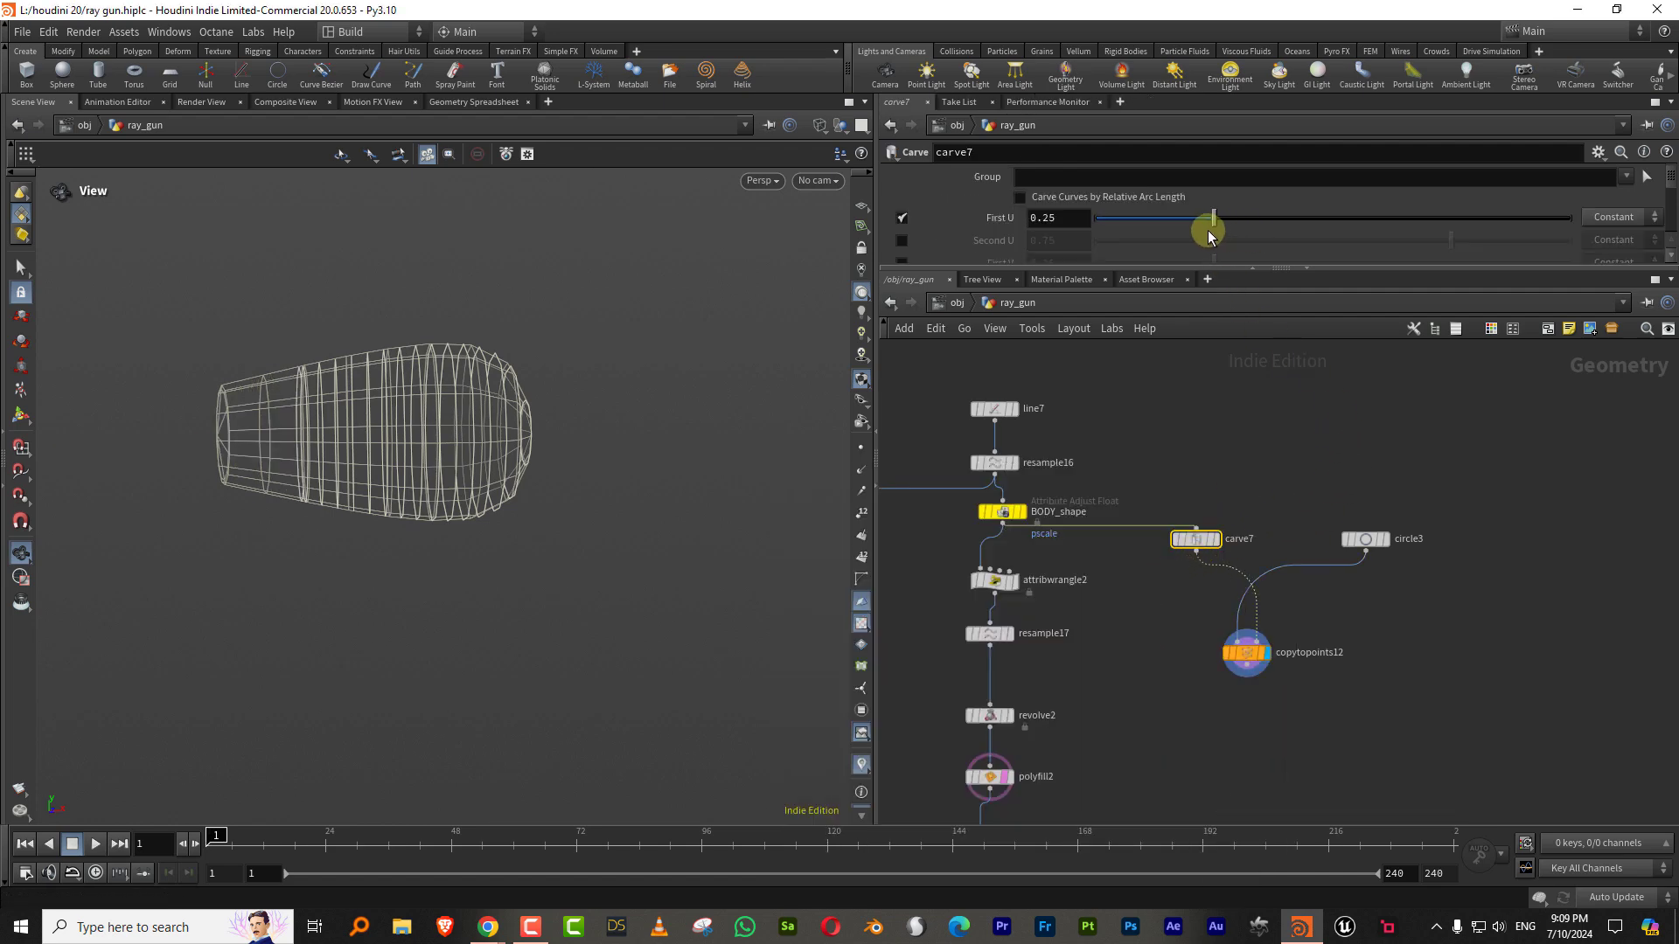
Step: Set carve7's First U to 0.555, enable Second U at 0.876, and move copytopoints12 lower in the network
{"action": "left_click_drag", "start_coordinate": [1194, 229], "coordinate": [1369, 232]}
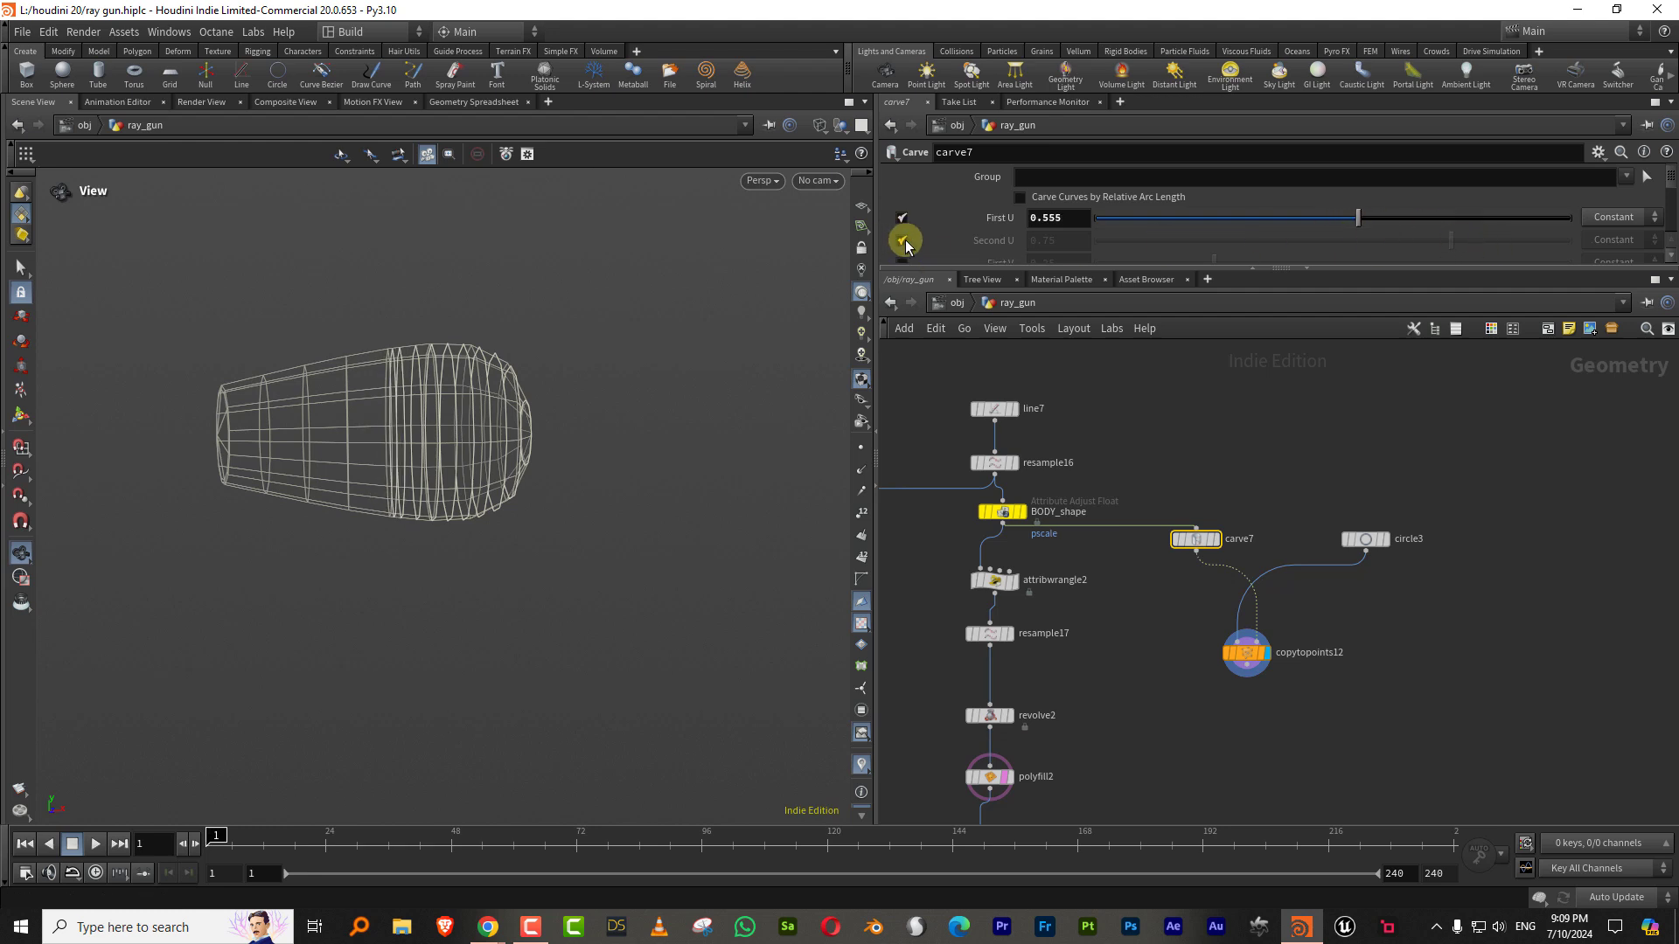
{"action": "left_click", "coordinate": [903, 241]}
{"action": "left_click_drag", "start_coordinate": [1581, 244], "coordinate": [1515, 247]}
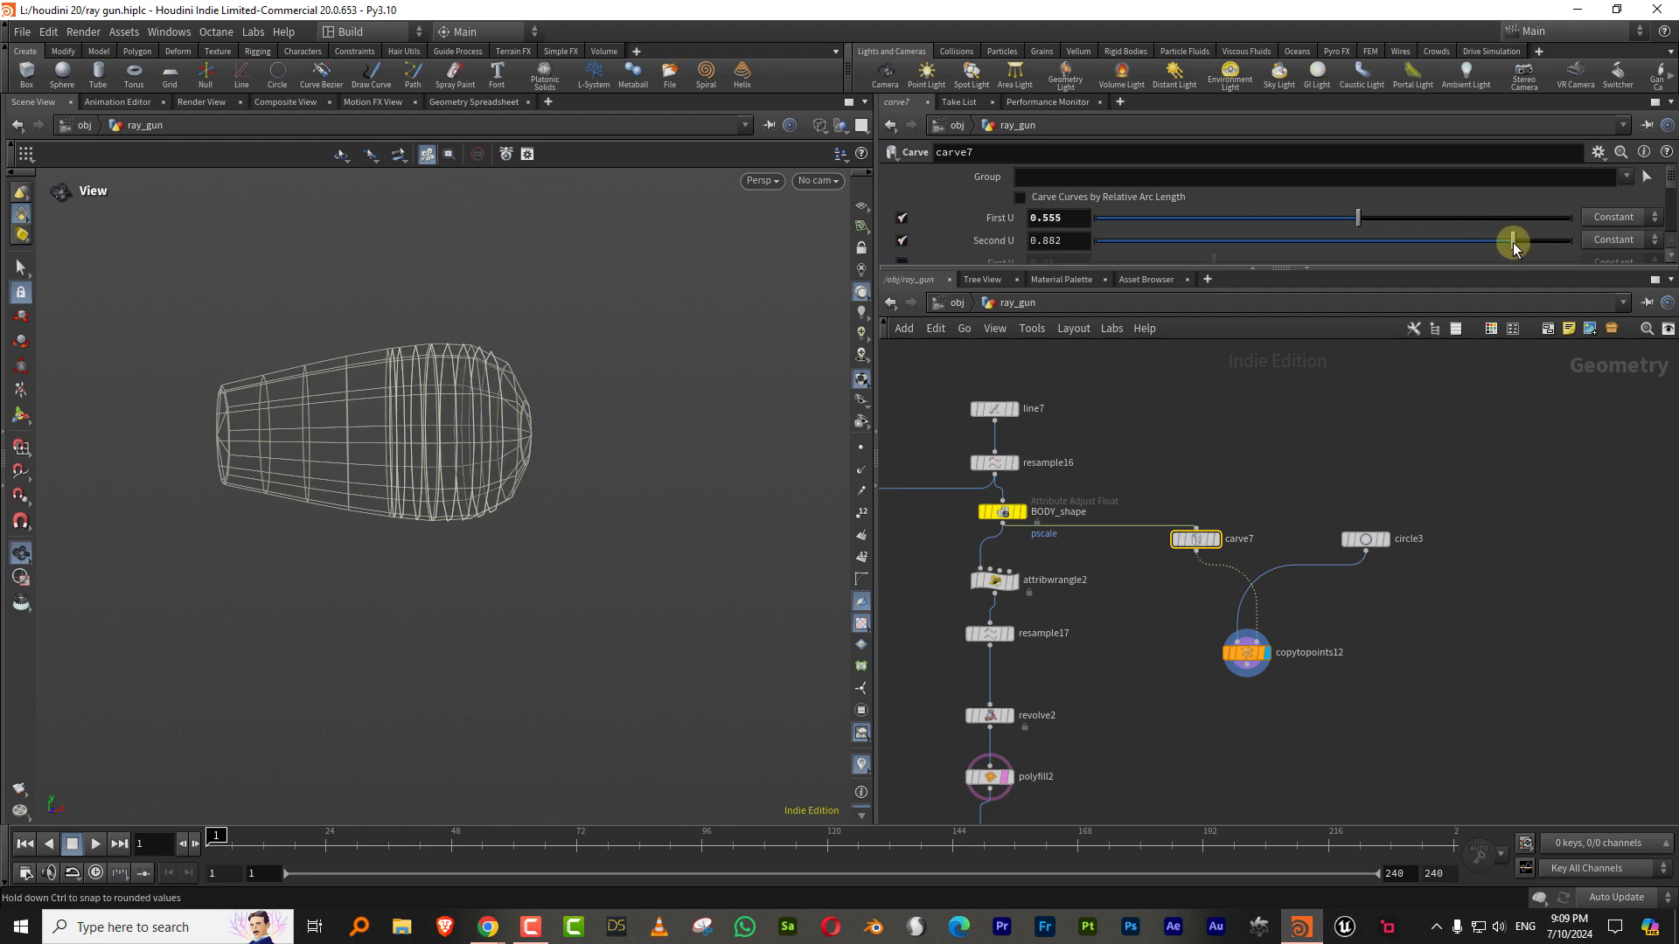
{"action": "left_click_drag", "start_coordinate": [1267, 649], "coordinate": [1257, 729]}
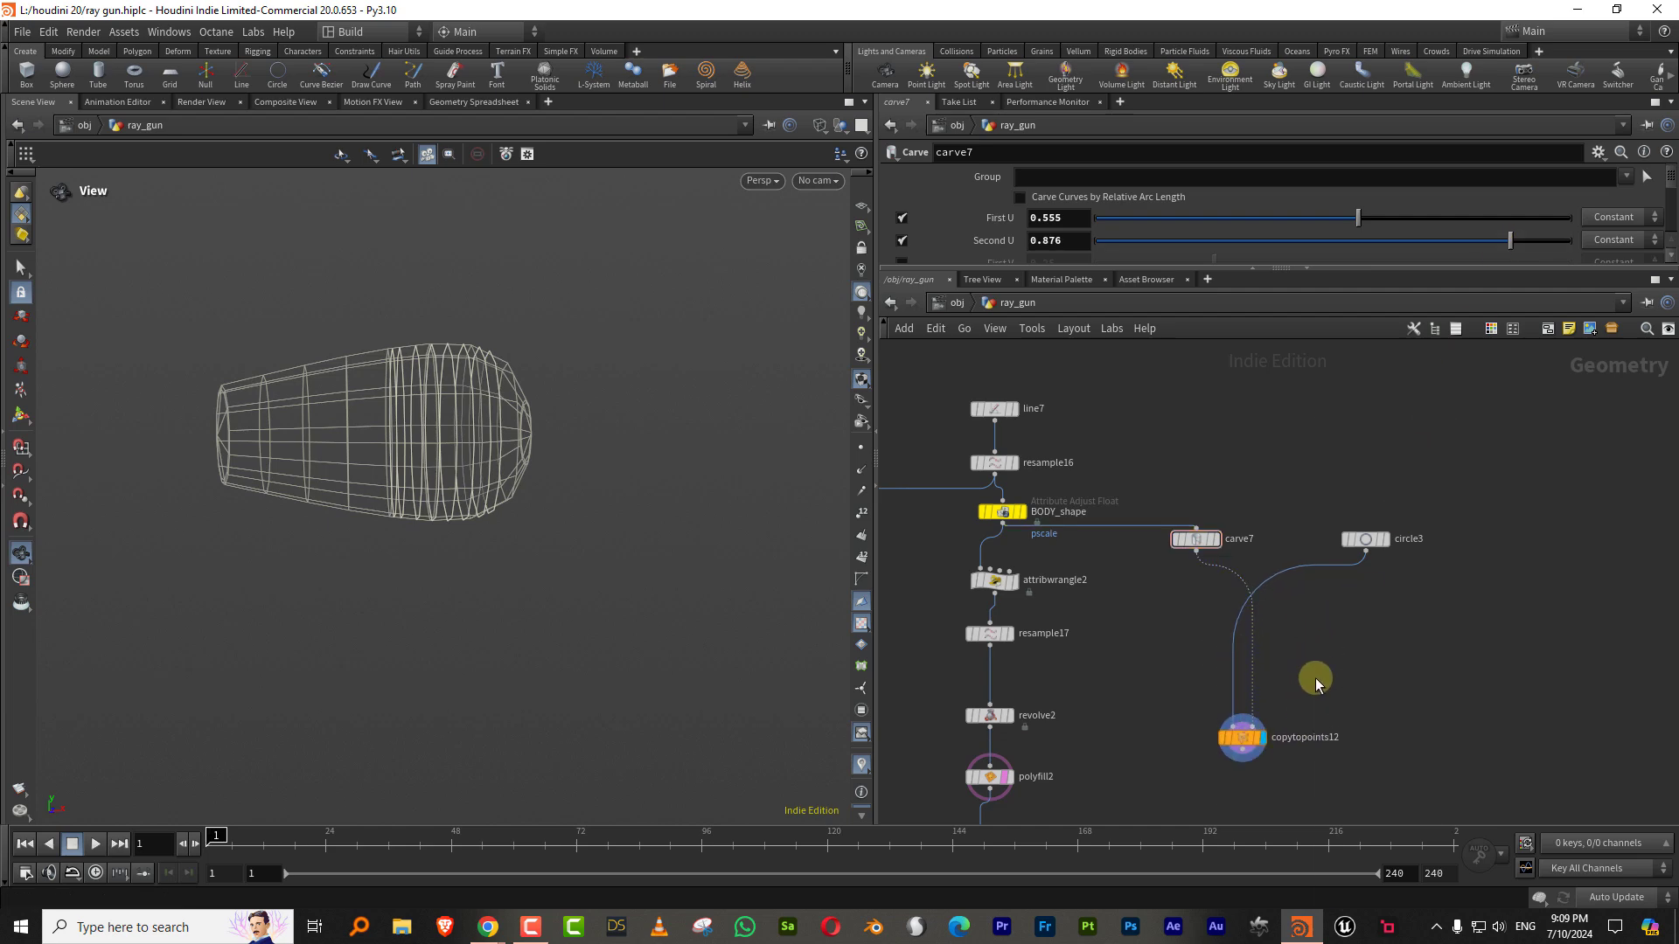
Step: Insert a Resample node on the wire between carve7 and copytopoints12
{"action": "key", "text": "Tab"}
{"action": "type", "text": "resa"}
{"action": "left_click", "coordinate": [1469, 444]}
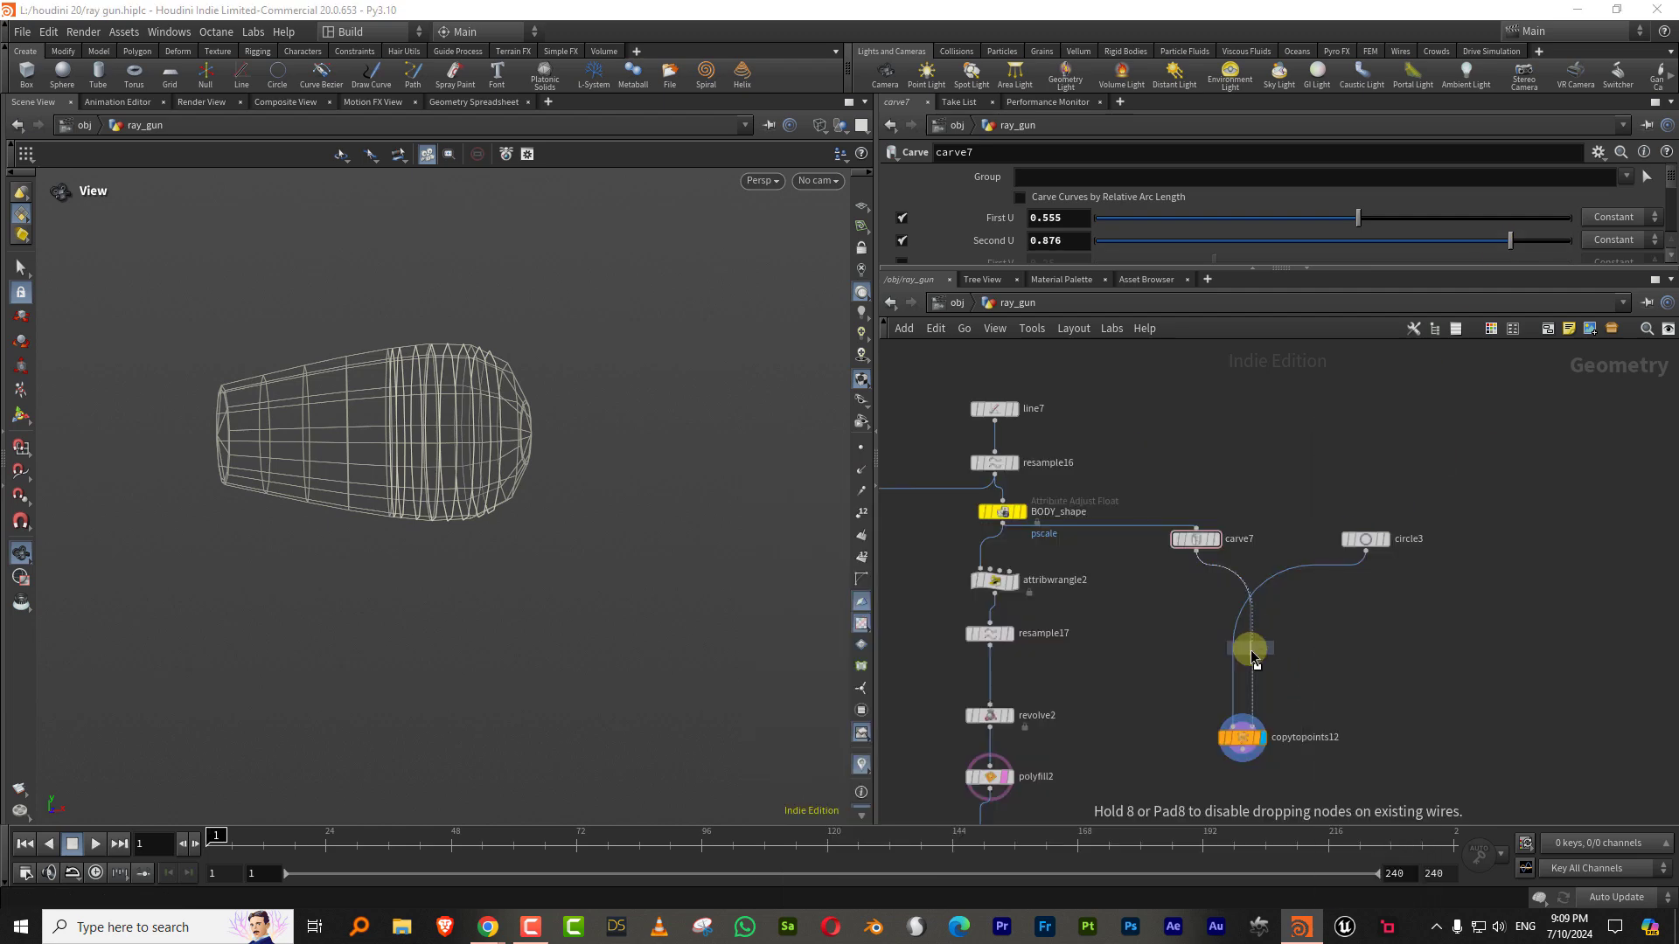
{"action": "left_click", "coordinate": [1253, 649]}
Step: Turn off resample19's Maximum Segment Length, enable Maximum Segments, and set Segments to 4
{"action": "scroll", "coordinate": [1065, 255], "scroll_direction": "down", "scroll_amount": 1}
{"action": "left_click", "coordinate": [1020, 247]}
{"action": "left_click_drag", "start_coordinate": [1075, 276], "coordinate": [1069, 429]}
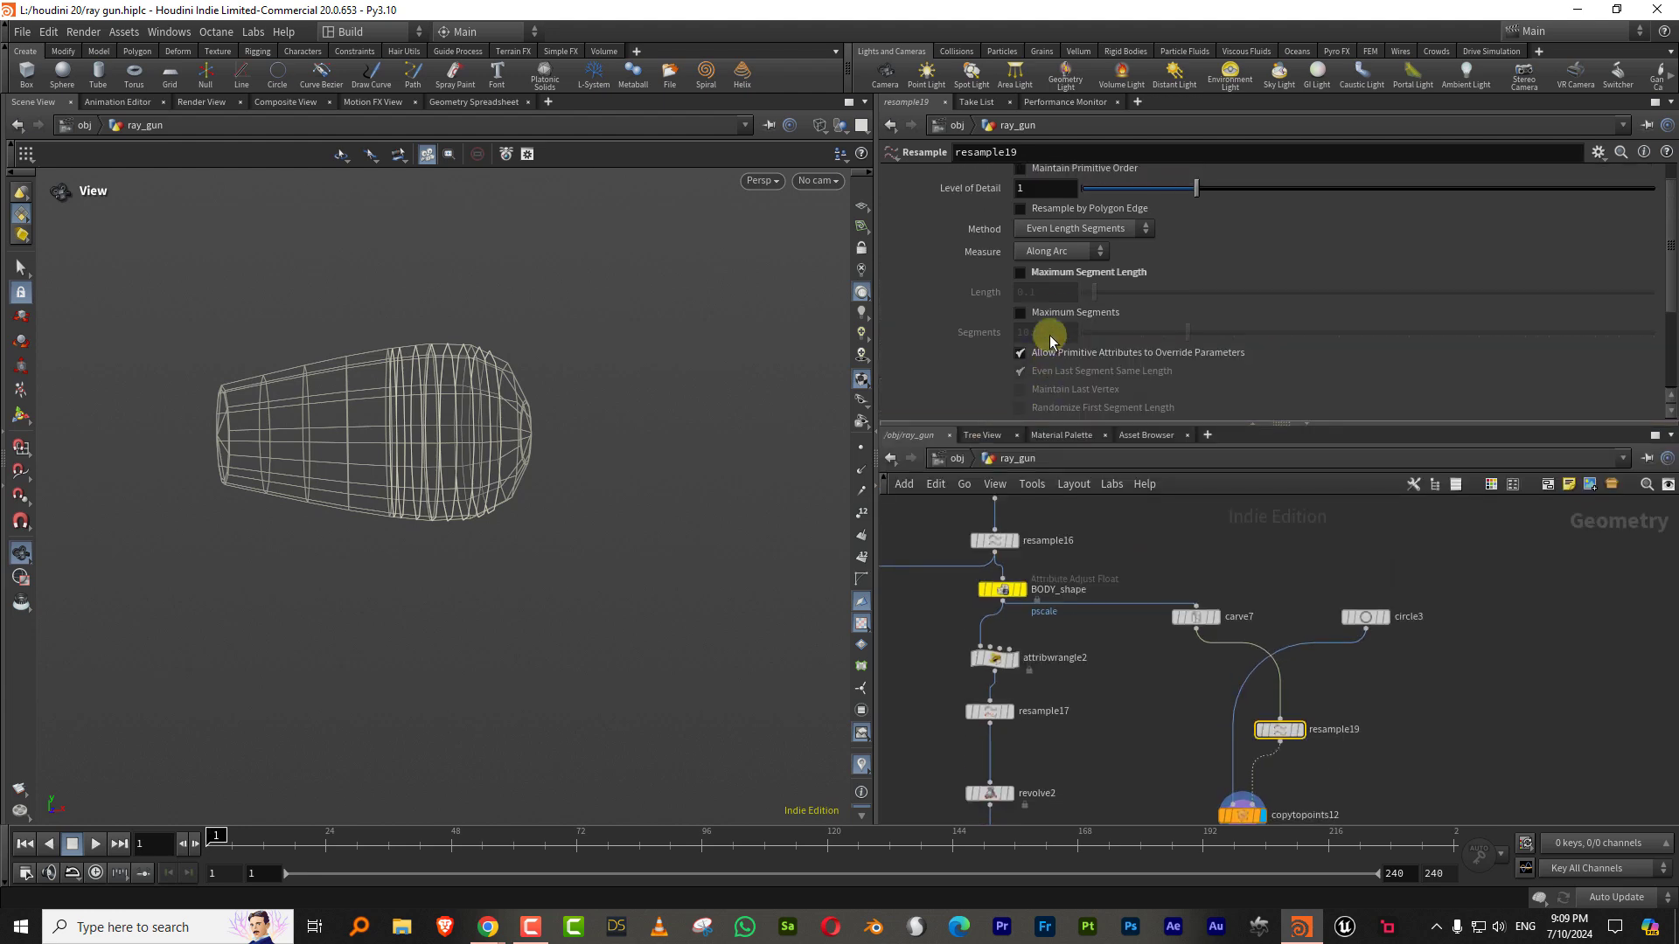
{"action": "left_click", "coordinate": [1052, 312]}
{"action": "left_click_drag", "start_coordinate": [1159, 333], "coordinate": [1119, 339]}
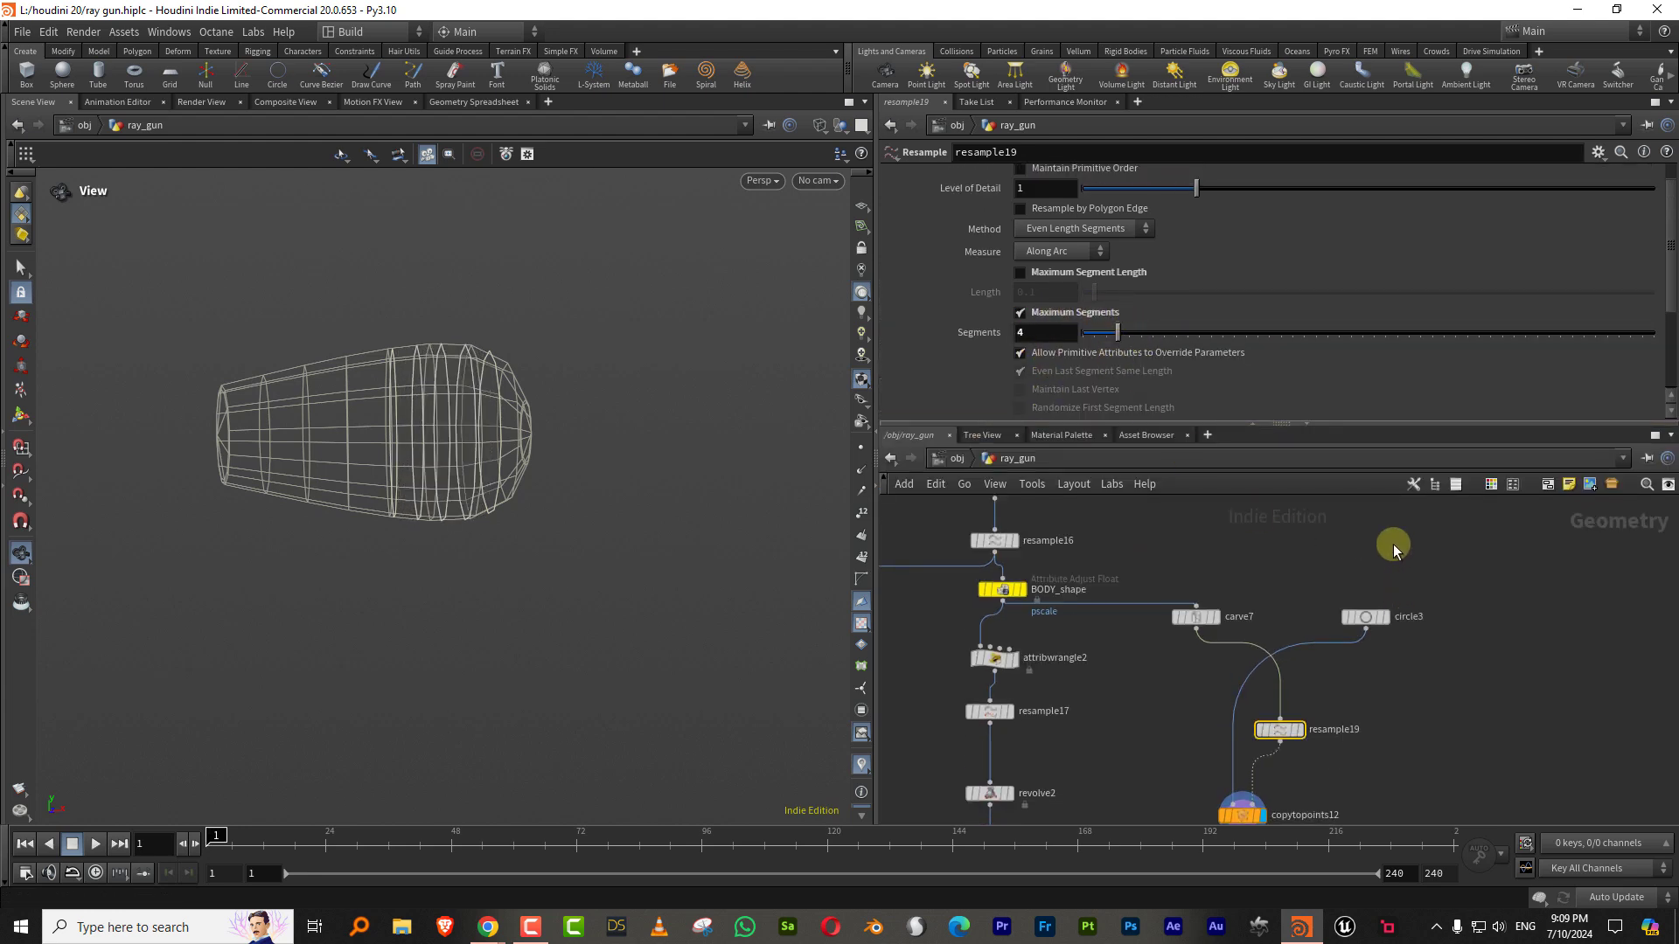
Step: Add a Sweep node fed by copytopoints12 and display it
{"action": "left_click", "coordinate": [1365, 616]}
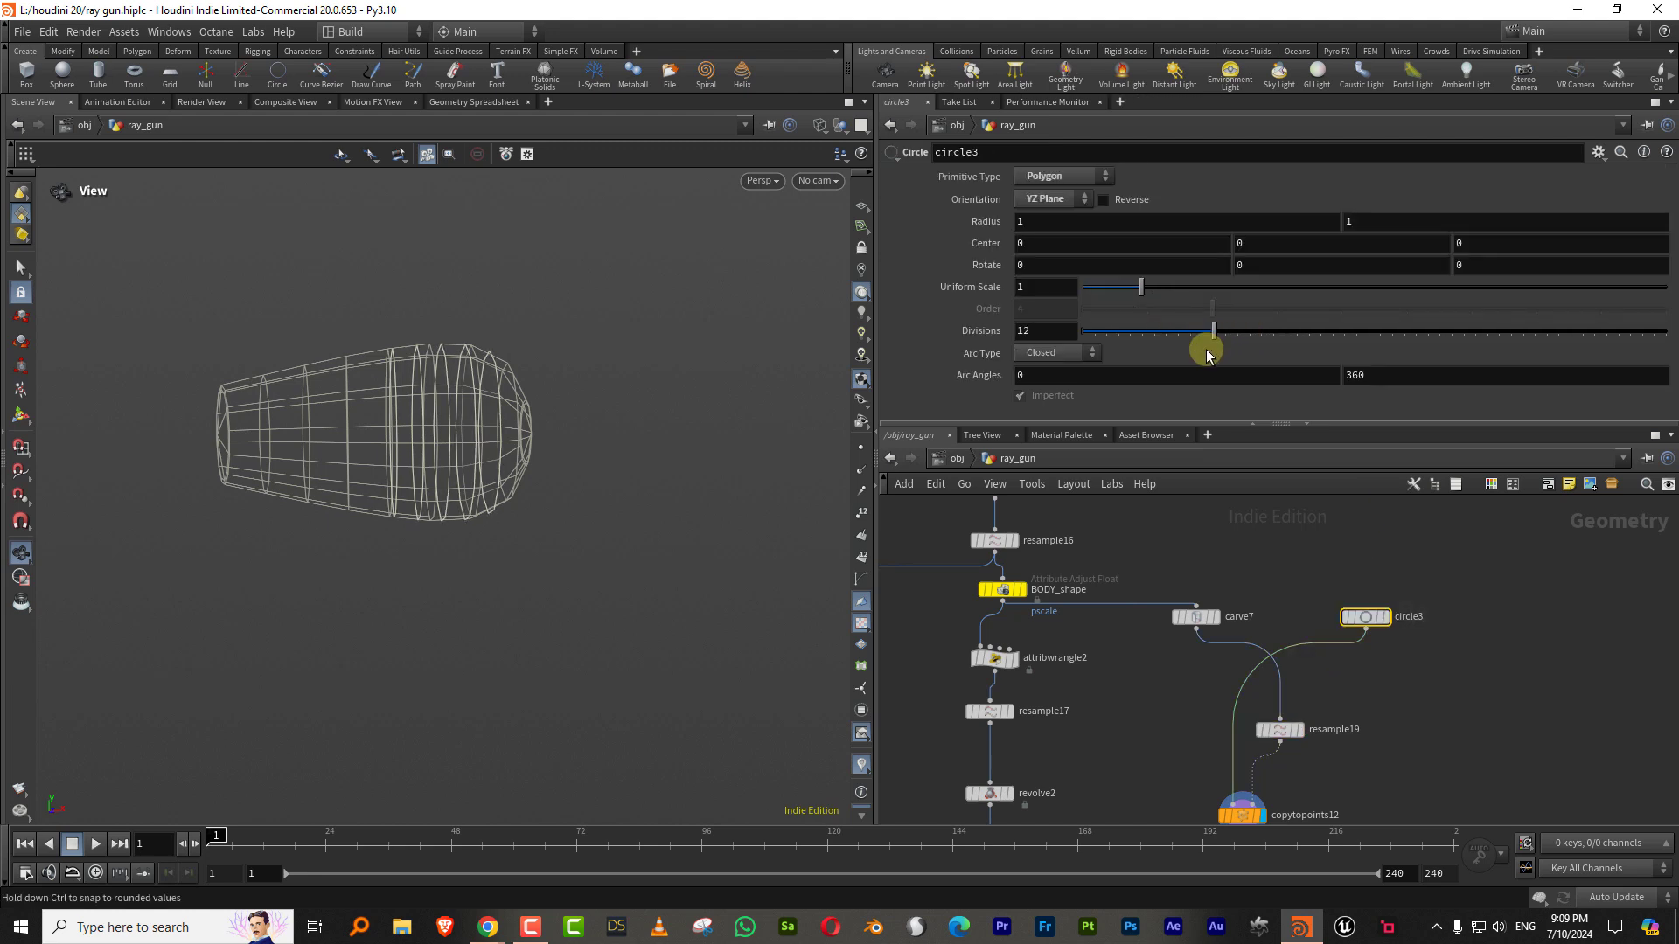
{"action": "left_click_drag", "start_coordinate": [1172, 425], "coordinate": [1176, 269]}
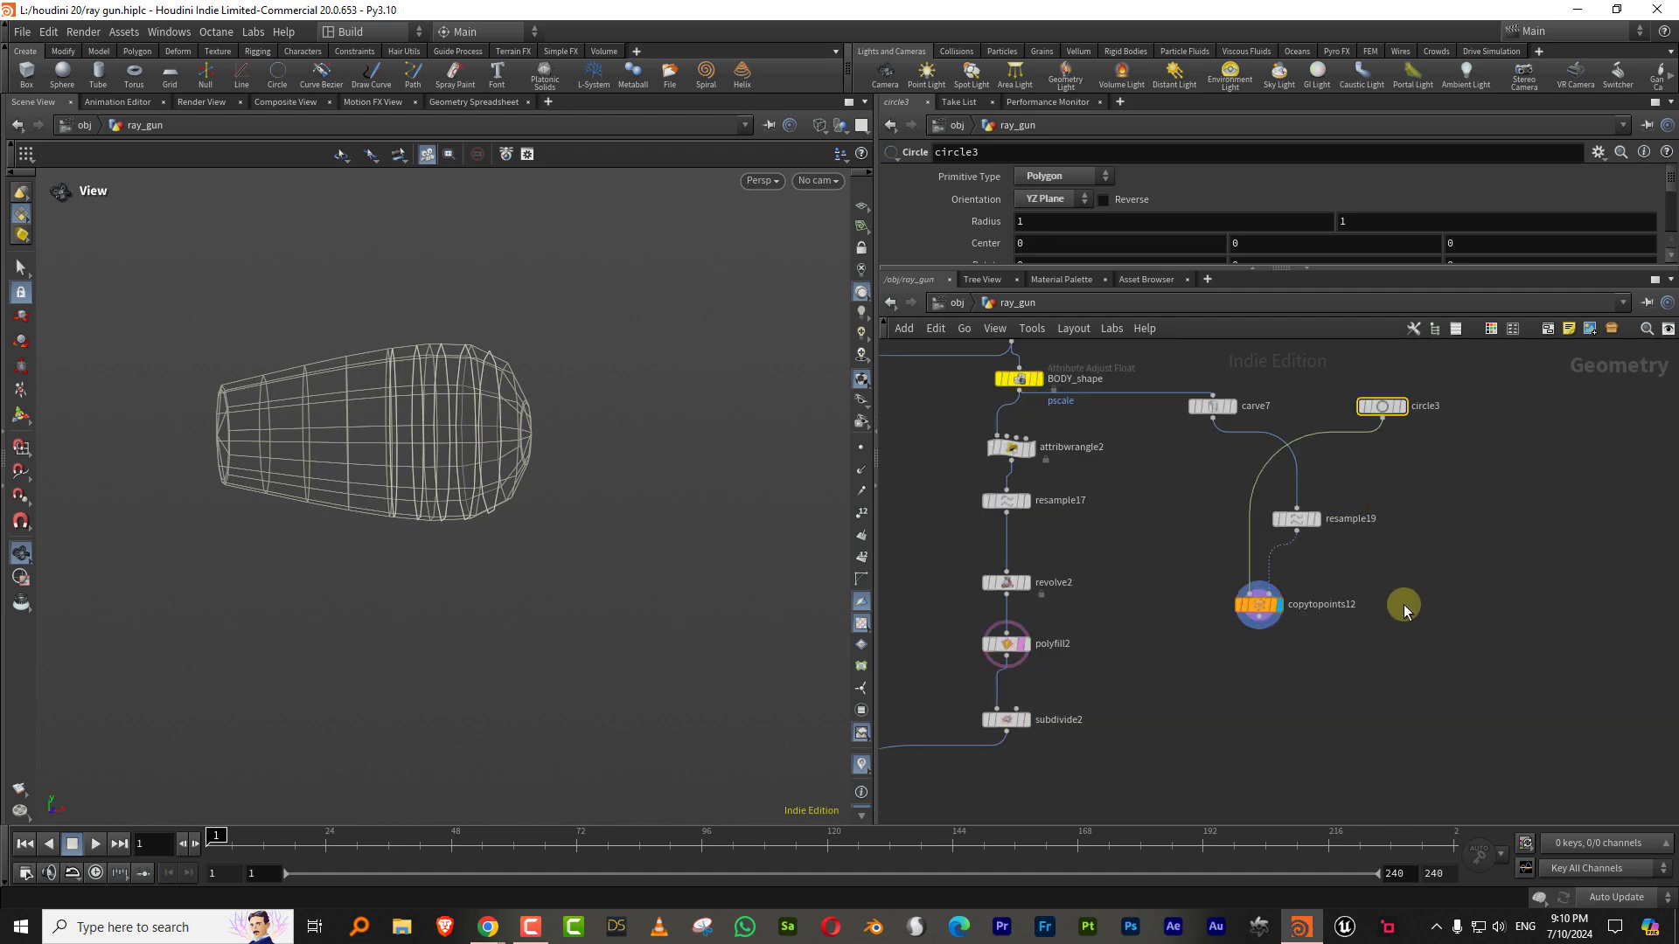
{"action": "key", "text": "Tab"}
{"action": "type", "text": "sweep"}
{"action": "key", "text": "Return"}
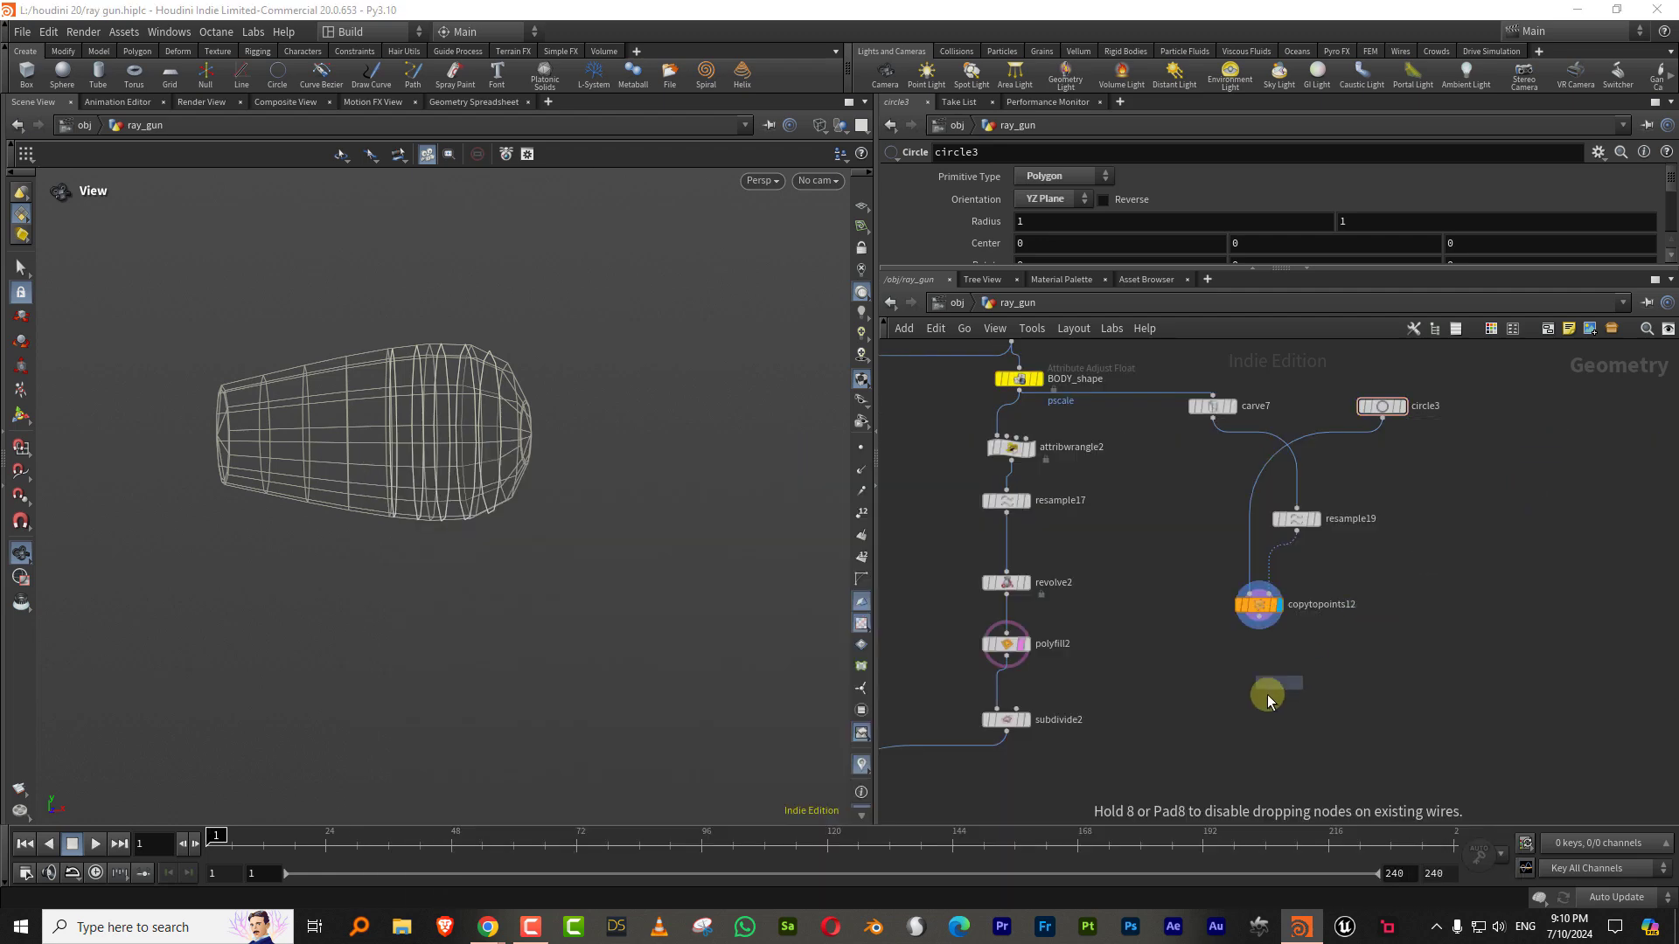
{"action": "left_click", "coordinate": [1352, 697]}
{"action": "left_click", "coordinate": [1331, 706]}
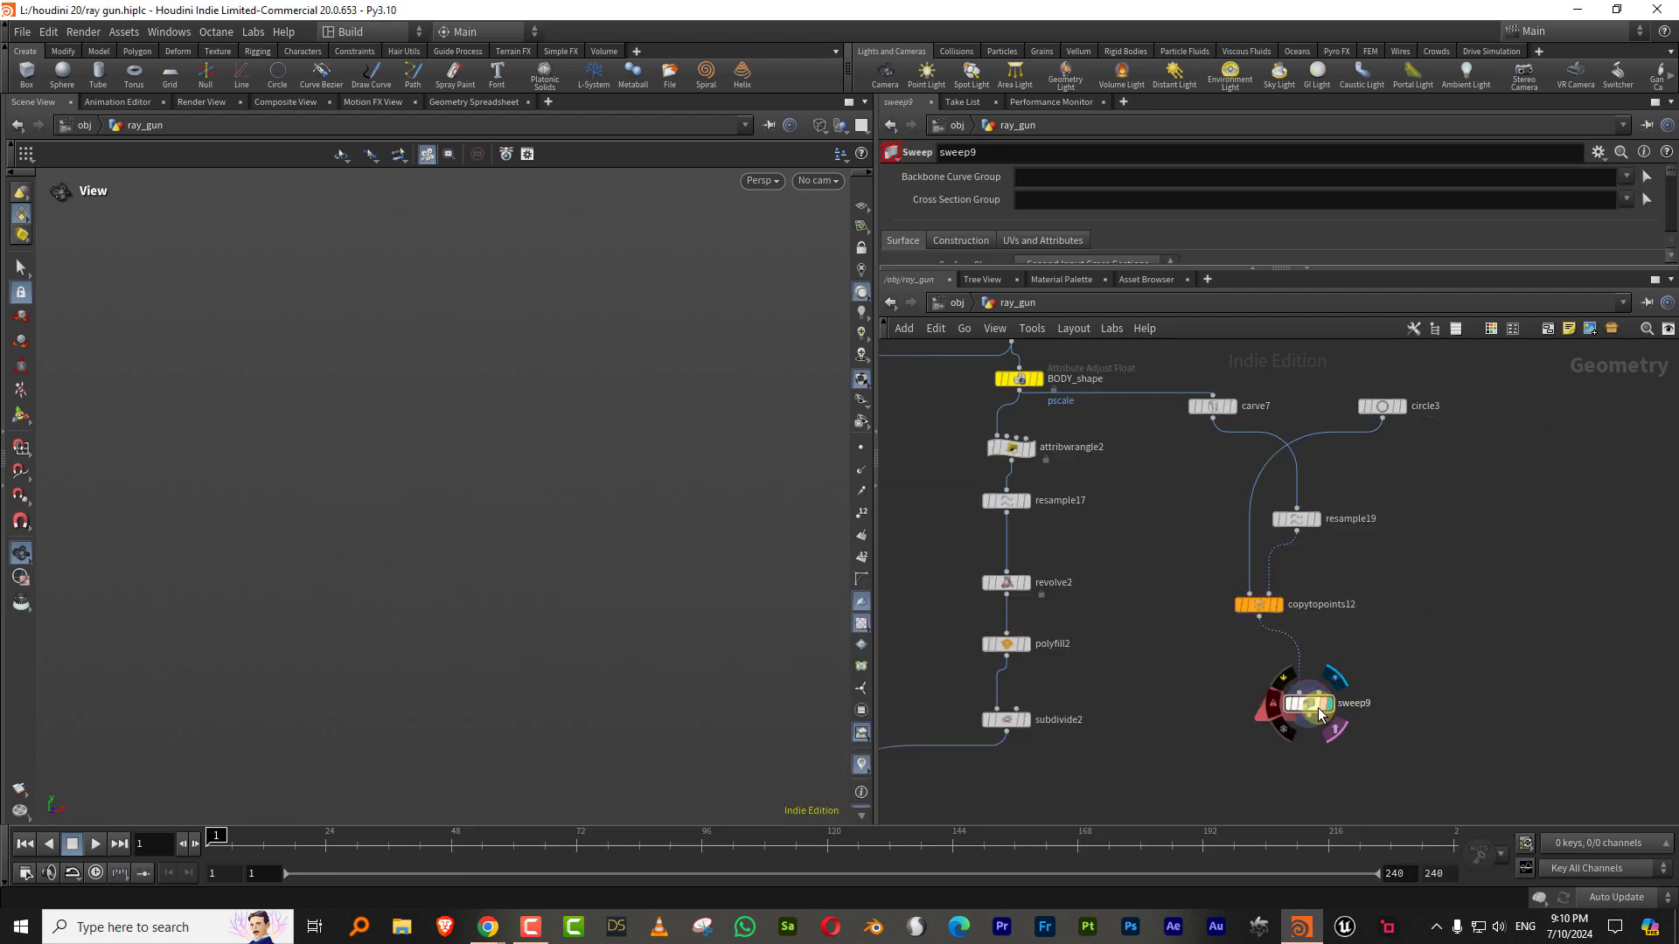
Step: Add a Grid node beside copytopoints12 with size 1 by 1, 2 rows and 2 columns
{"action": "key", "text": "Tab"}
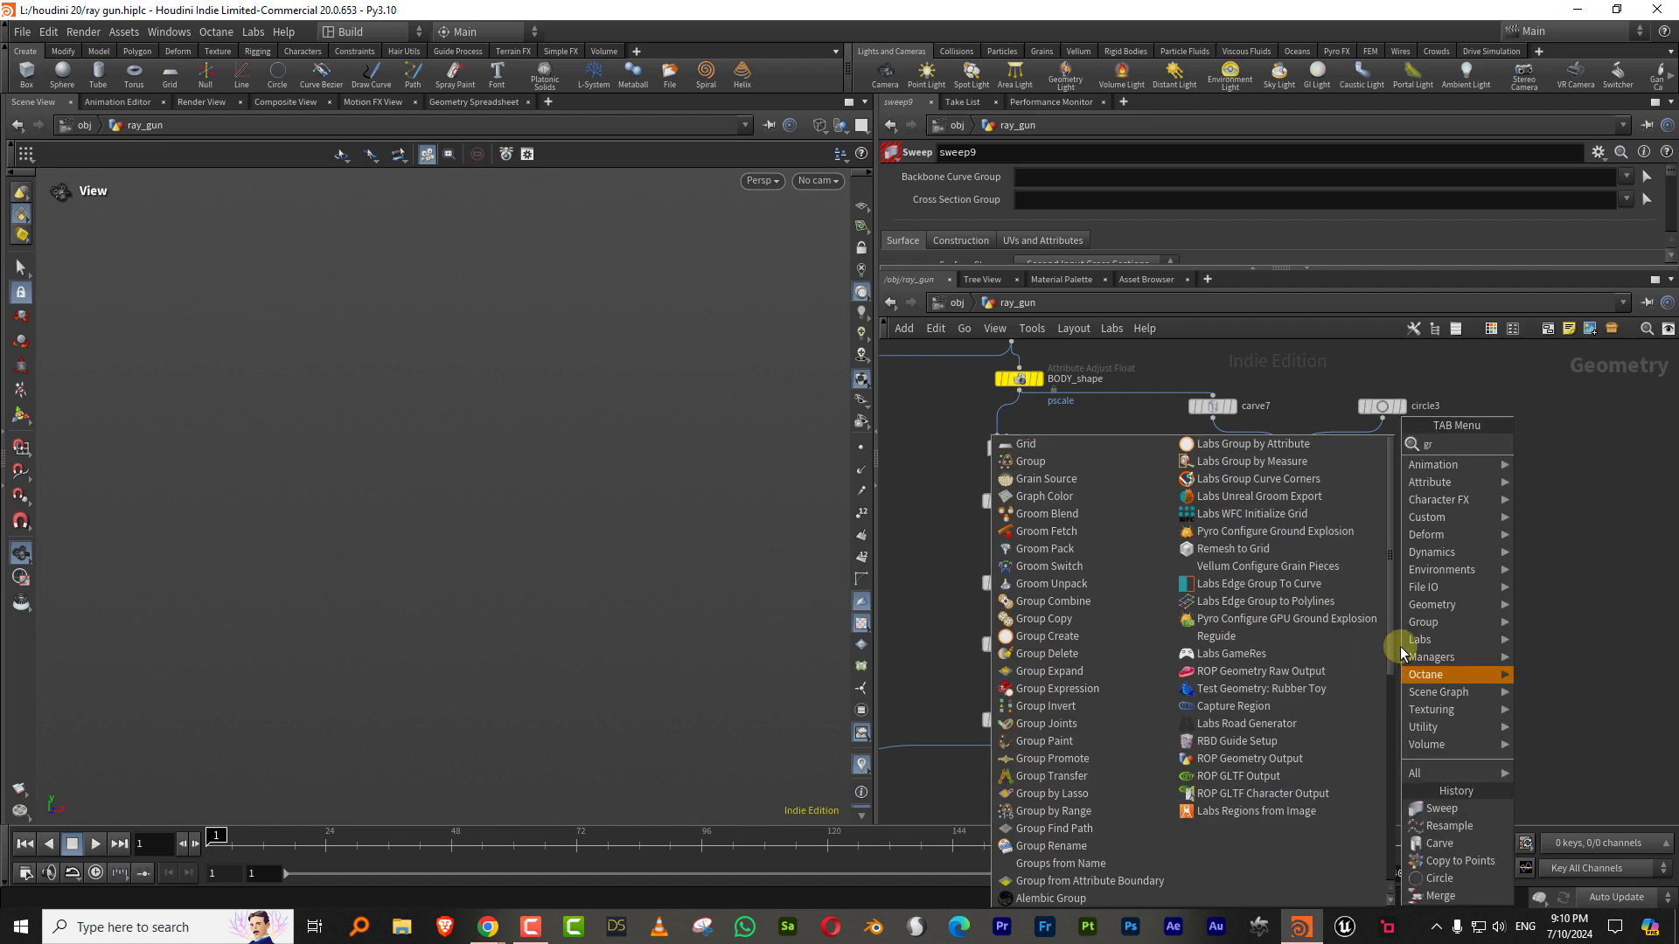
{"action": "left_click", "coordinate": [1557, 451]}
{"action": "left_click", "coordinate": [1452, 600]}
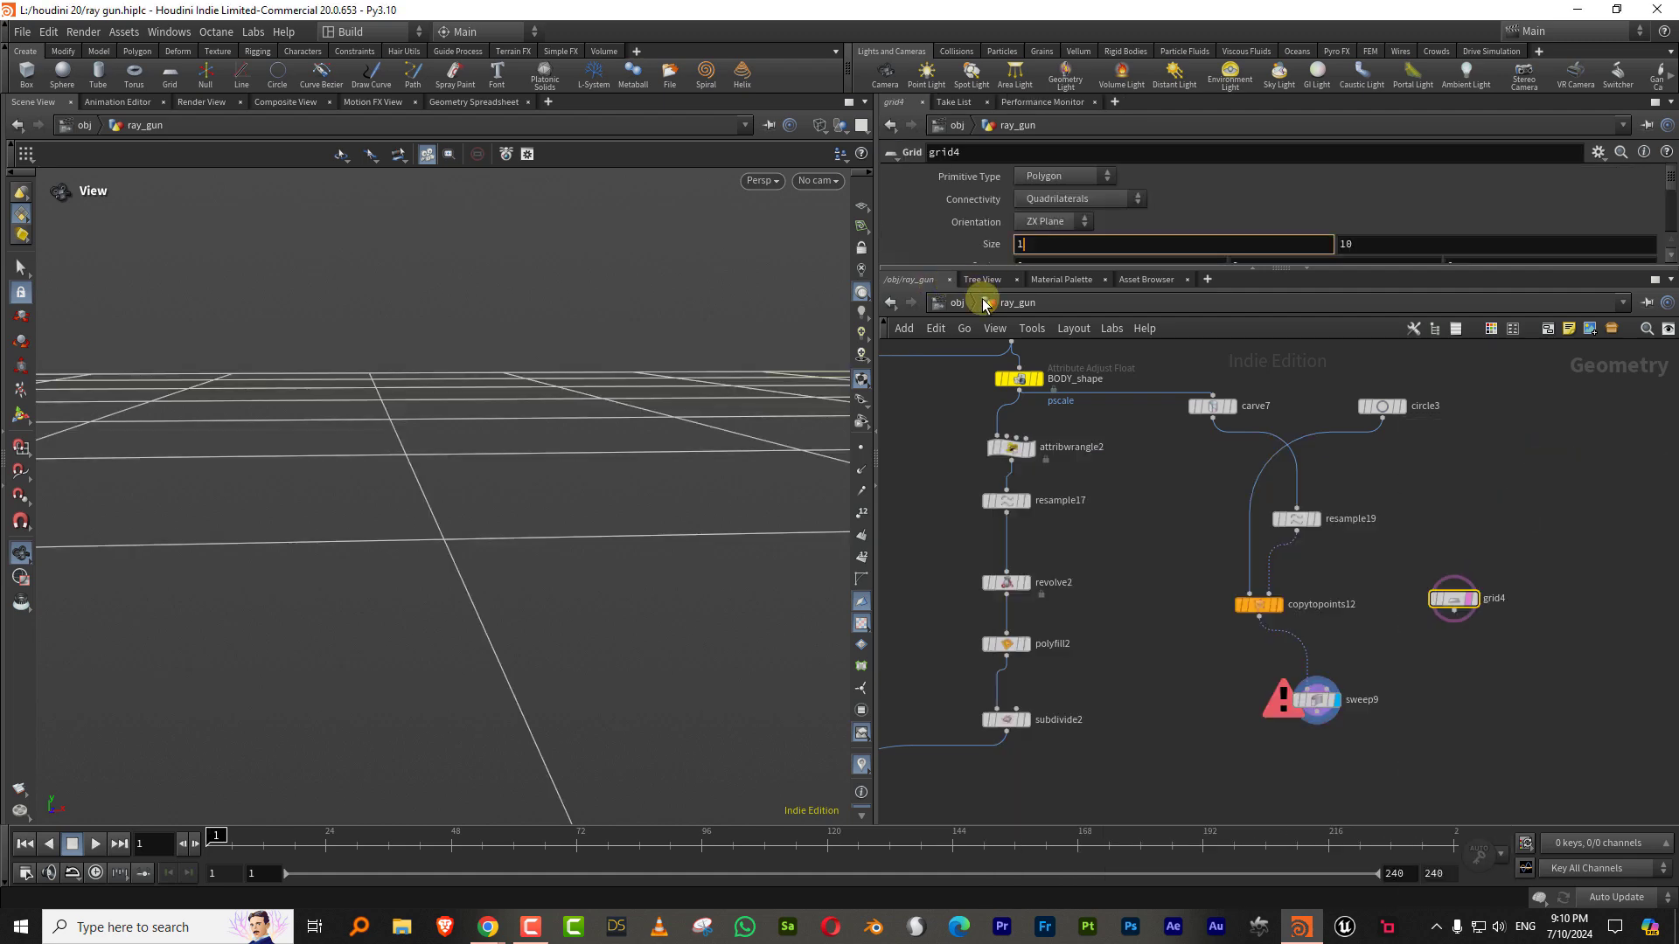
{"action": "left_click_drag", "start_coordinate": [1096, 267], "coordinate": [1100, 393]}
{"action": "left_click", "coordinate": [1096, 312]}
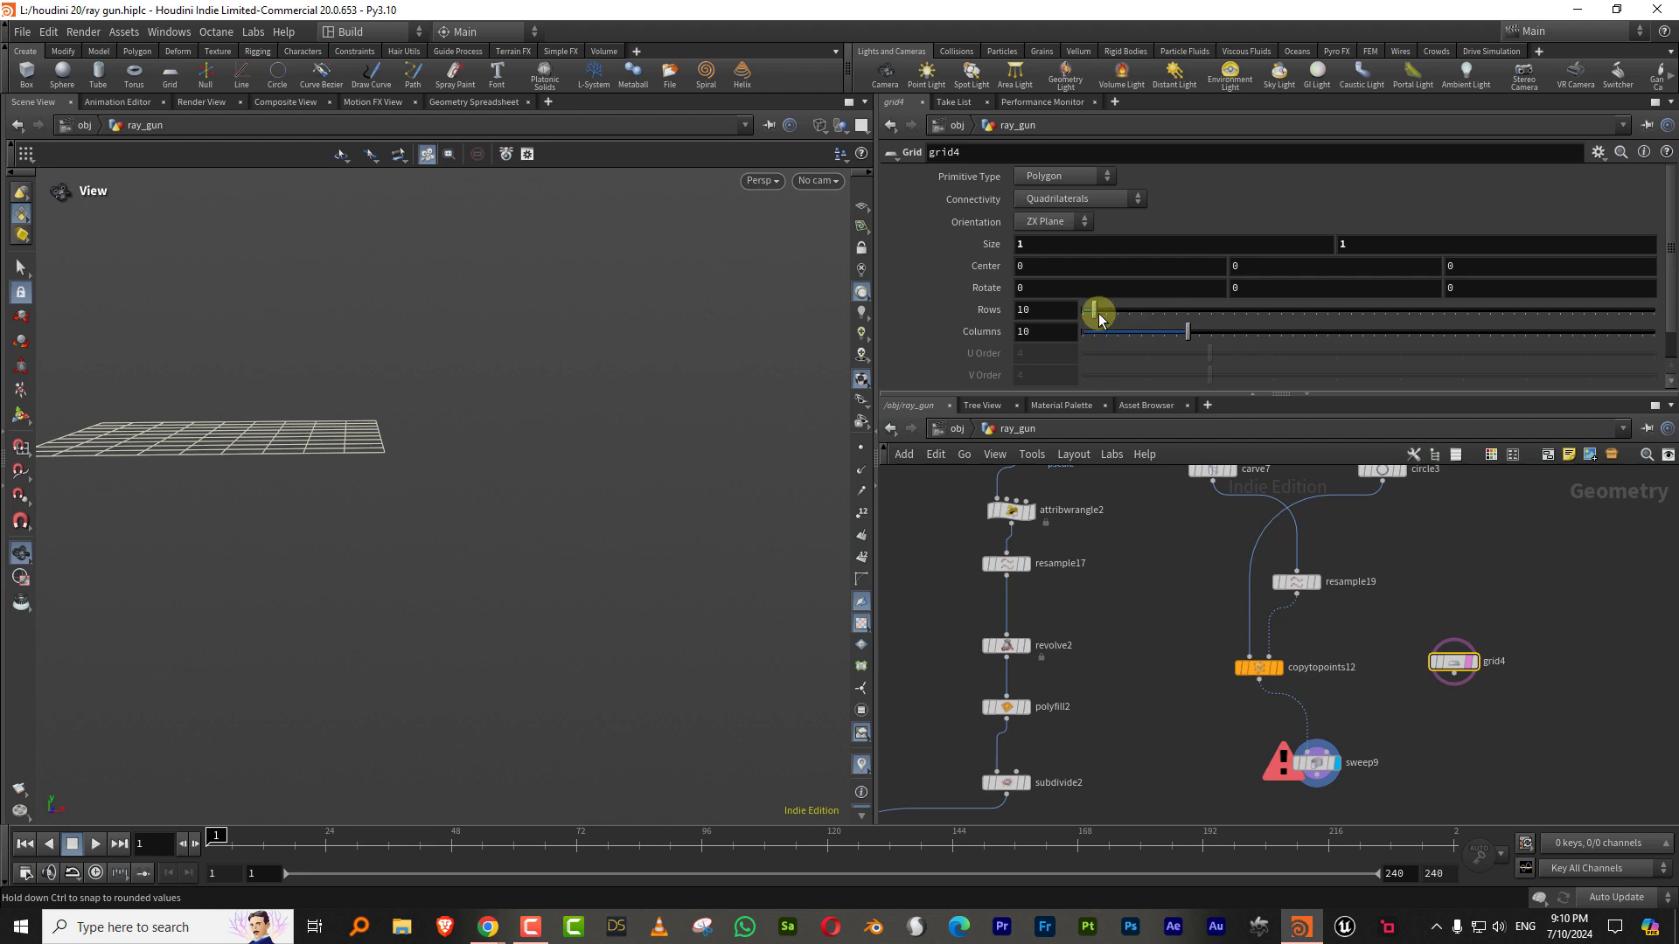
{"action": "left_click", "coordinate": [1096, 332]}
Step: Connect grid4 to sweep9's second input as the cross section
{"action": "middle_click_drag", "start_coordinate": [1383, 696], "coordinate": [1406, 668]}
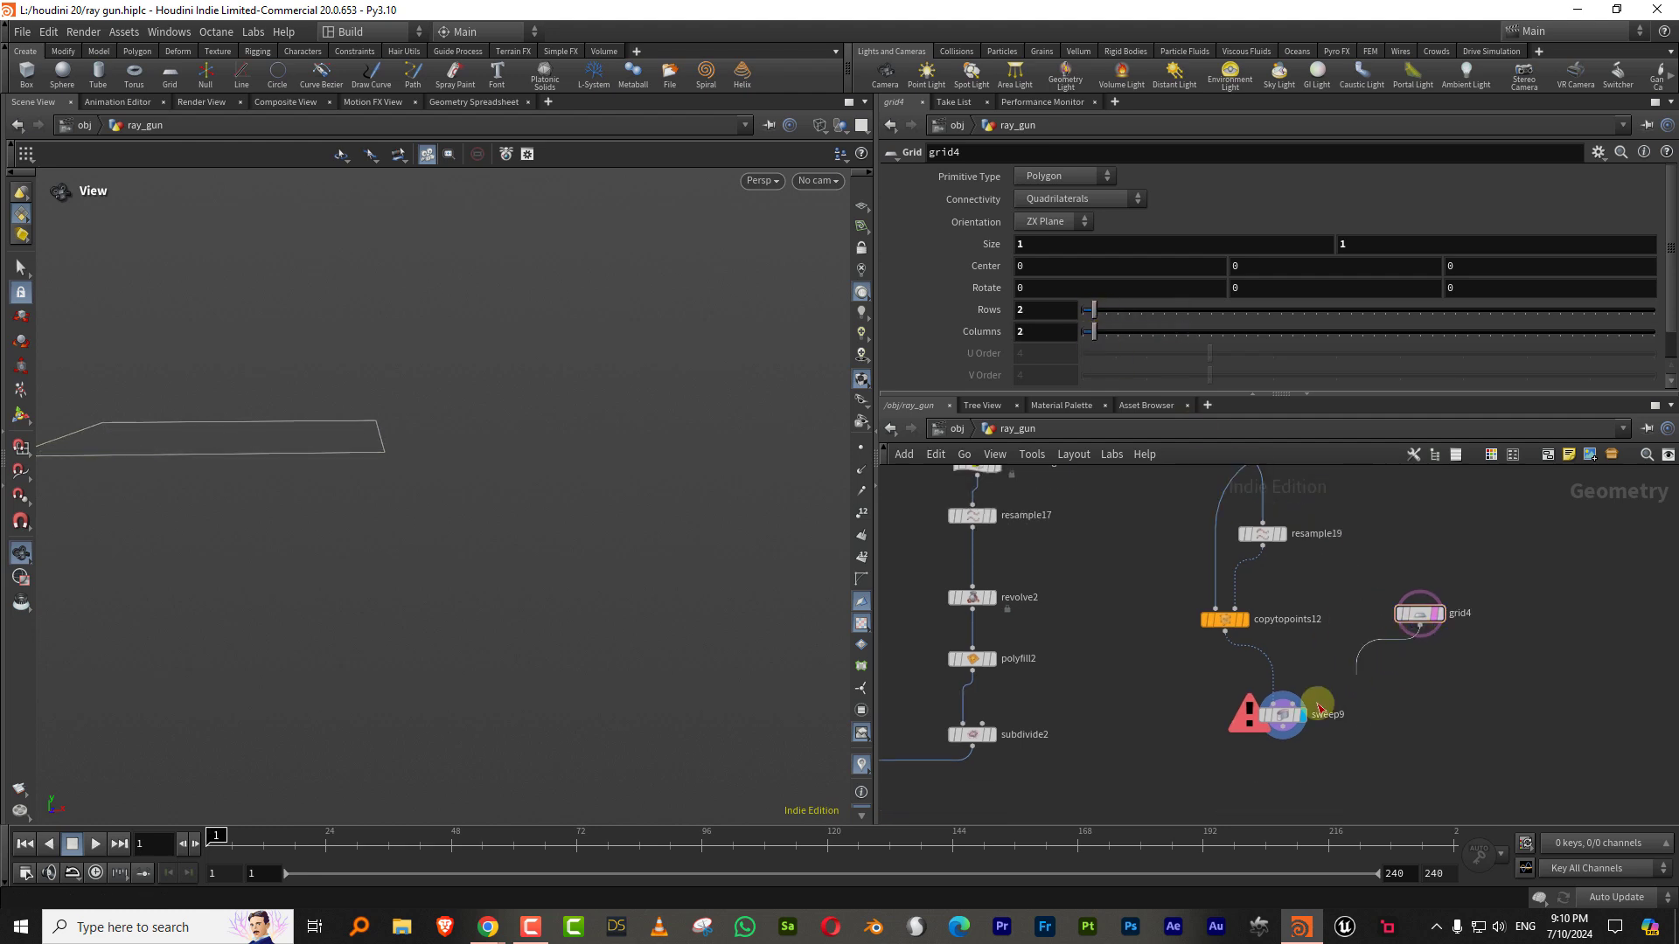
{"action": "left_click_drag", "start_coordinate": [1319, 706], "coordinate": [1293, 703]}
{"action": "left_click", "coordinate": [1288, 717]}
Step: Set grid4's orientation to XY Plane and its size to 0.03 by 0.03
{"action": "left_click", "coordinate": [1420, 615]}
{"action": "left_click", "coordinate": [1041, 223]}
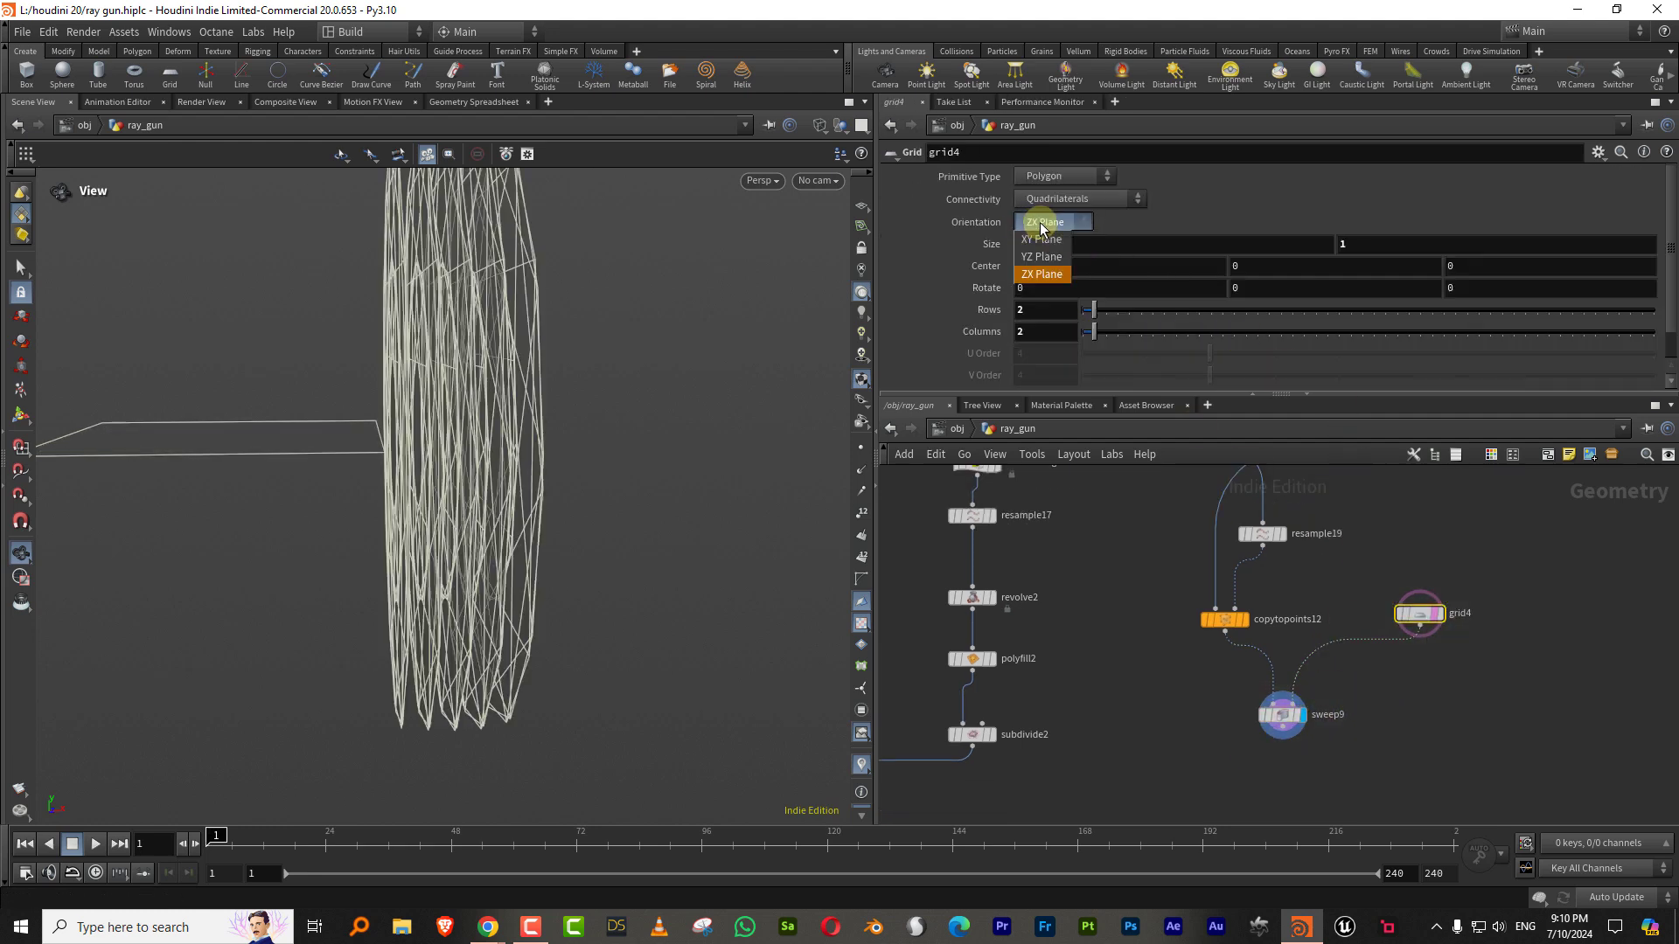
{"action": "left_click", "coordinate": [1040, 238]}
{"action": "left_click_drag", "start_coordinate": [712, 386], "coordinate": [642, 404]}
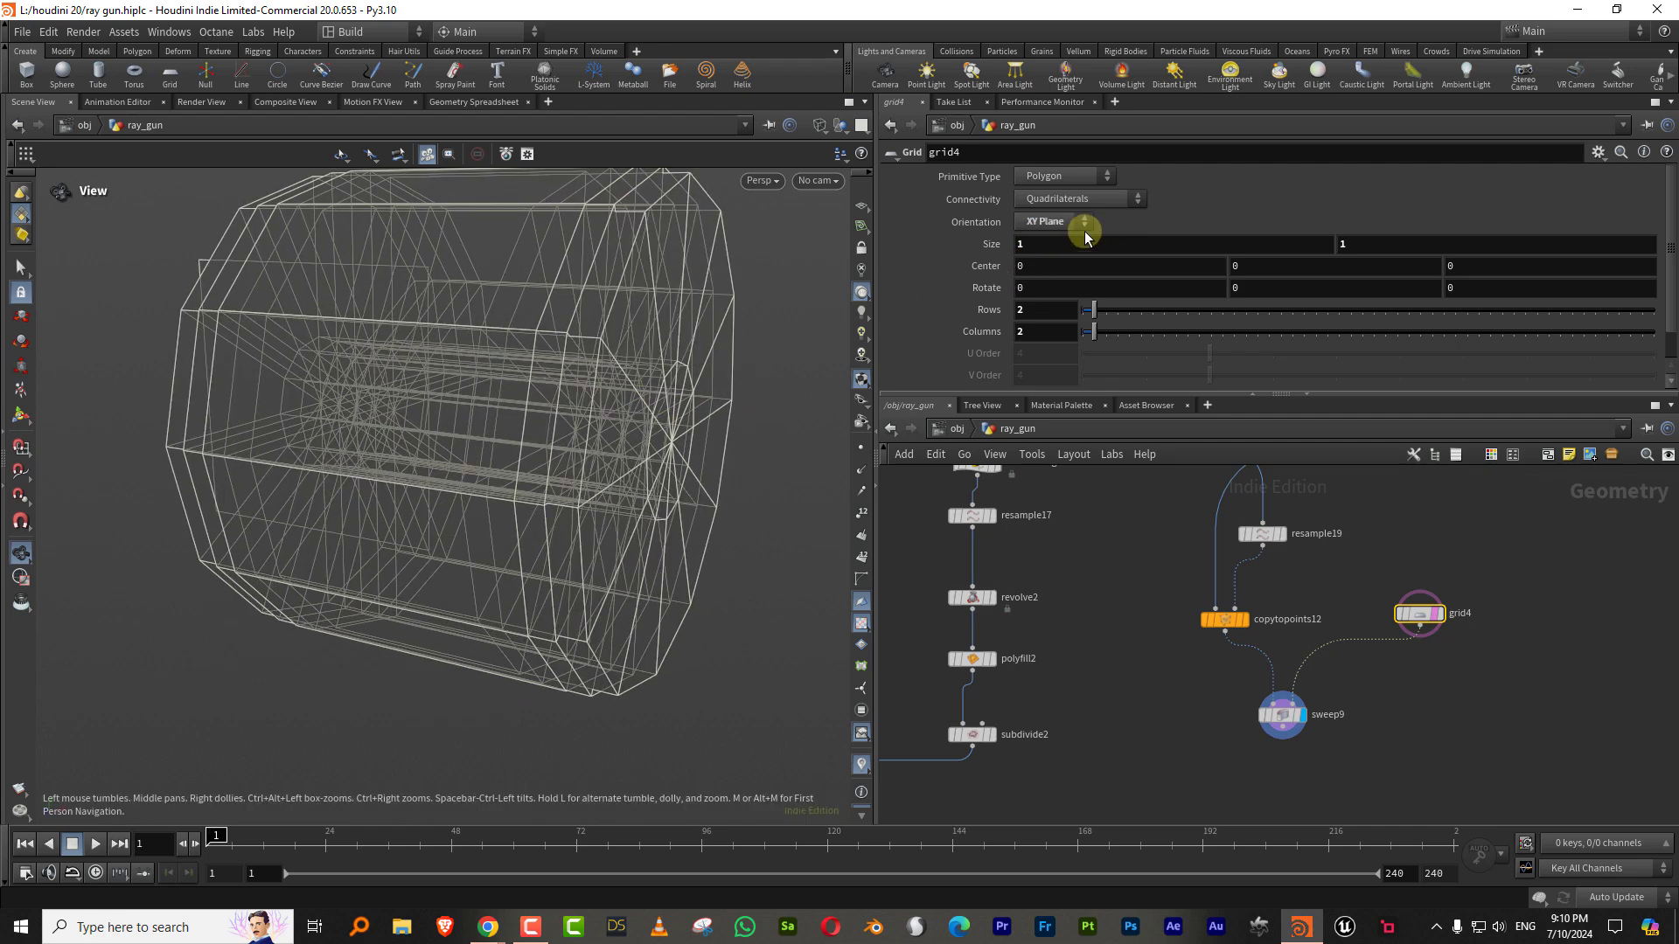
{"action": "middle_click_drag", "start_coordinate": [998, 248], "coordinate": [1027, 270]}
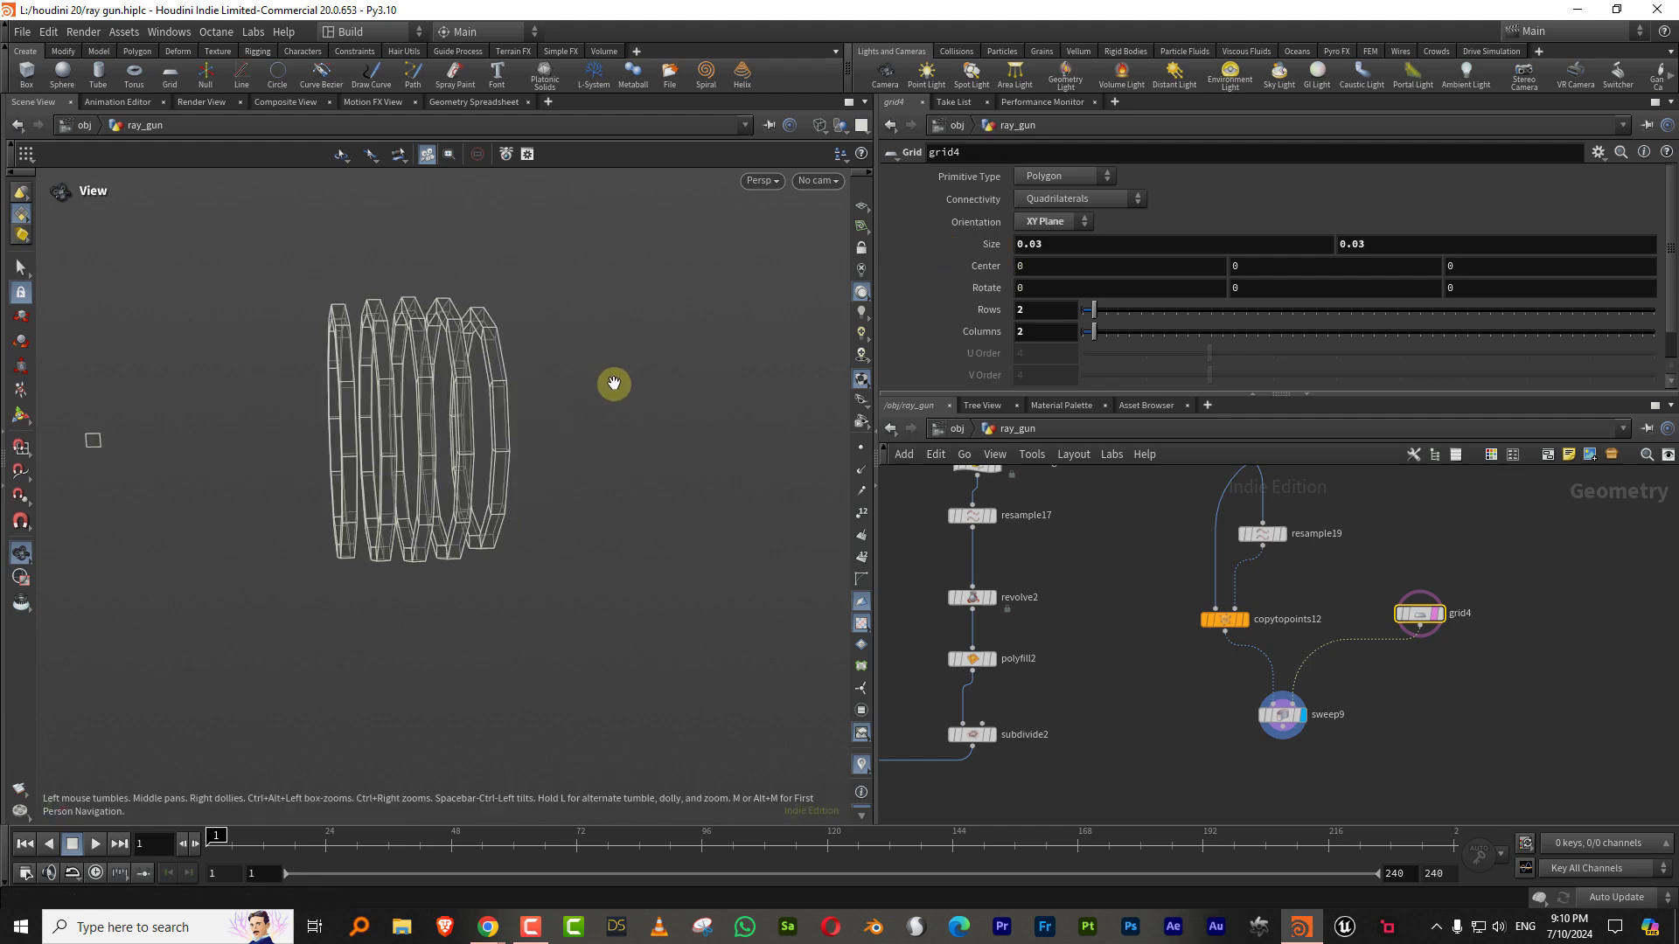
Step: Show subdivide2 as a template and set carve7's First U to 0.571 and Second U to 0.885
{"action": "middle_click_drag", "start_coordinate": [1107, 670], "coordinate": [1085, 730]}
{"action": "left_click", "coordinate": [1037, 626]}
{"action": "middle_click_drag", "start_coordinate": [1144, 534], "coordinate": [1110, 637]}
{"action": "left_click", "coordinate": [1144, 602]}
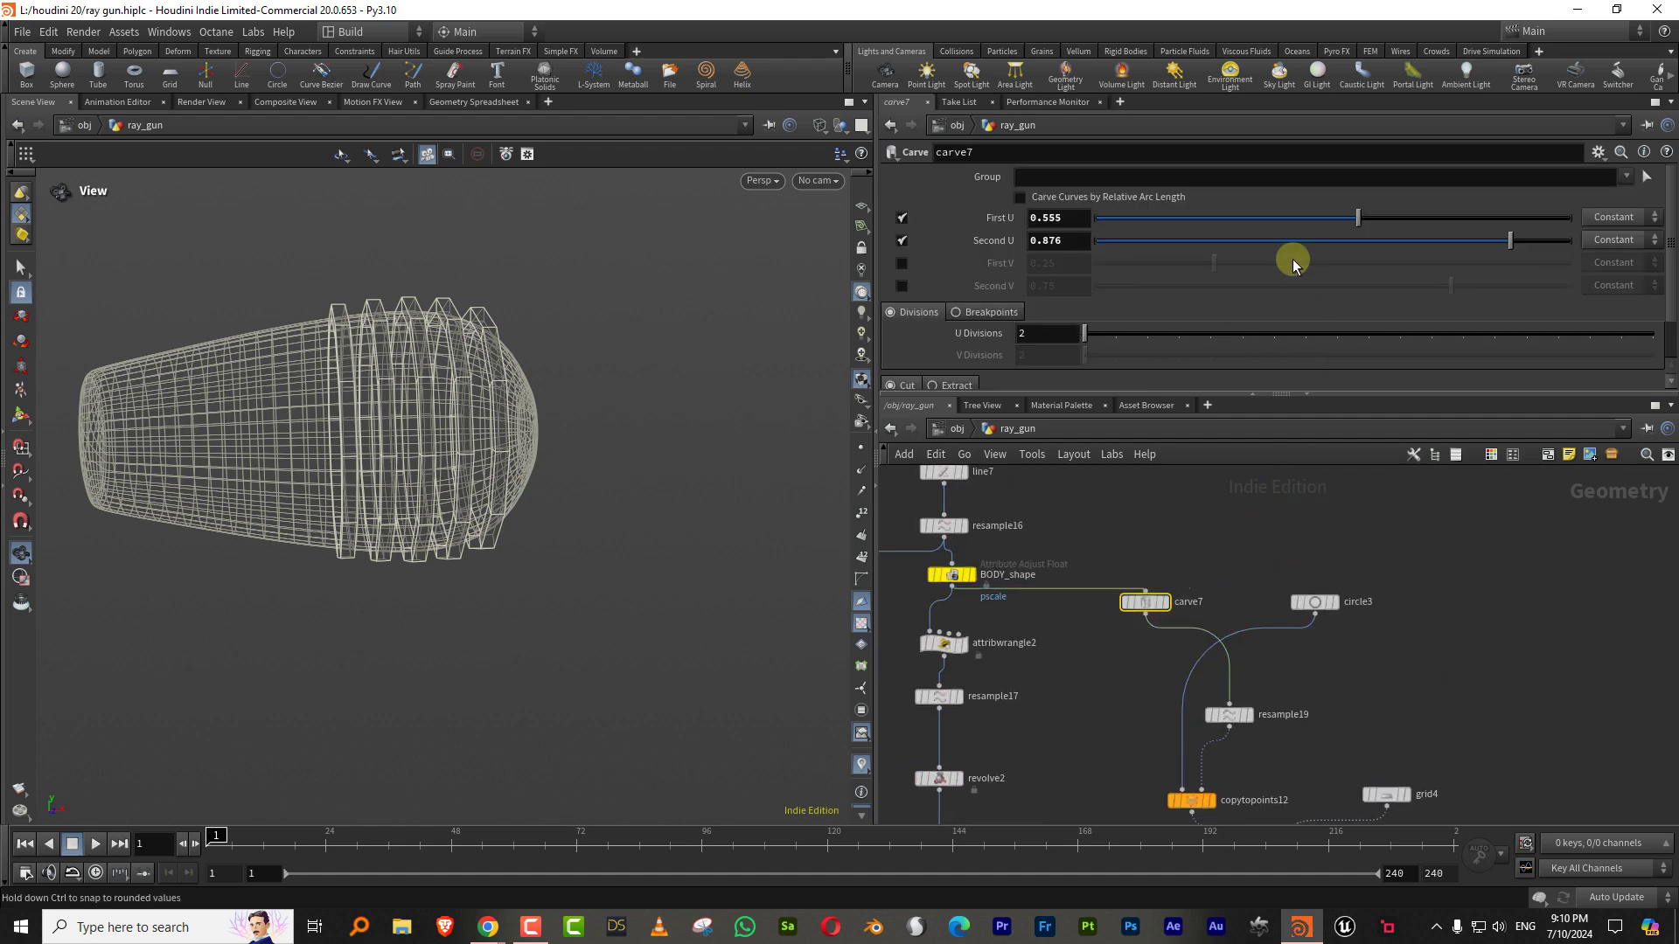
{"action": "left_click_drag", "start_coordinate": [1311, 220], "coordinate": [1363, 234]}
{"action": "mouse_move", "coordinate": [1513, 242]}
{"action": "left_mouse_down"}
{"action": "mouse_move", "coordinate": [1541, 243]}
{"action": "mouse_move", "coordinate": [1518, 243]}
{"action": "left_mouse_up"}
Step: Inspect the rings around the body and set grid4's first size value to 0.07
{"action": "scroll", "coordinate": [581, 438], "scroll_direction": "up", "scroll_amount": 6}
{"action": "scroll", "coordinate": [648, 371], "scroll_direction": "down", "scroll_amount": 3}
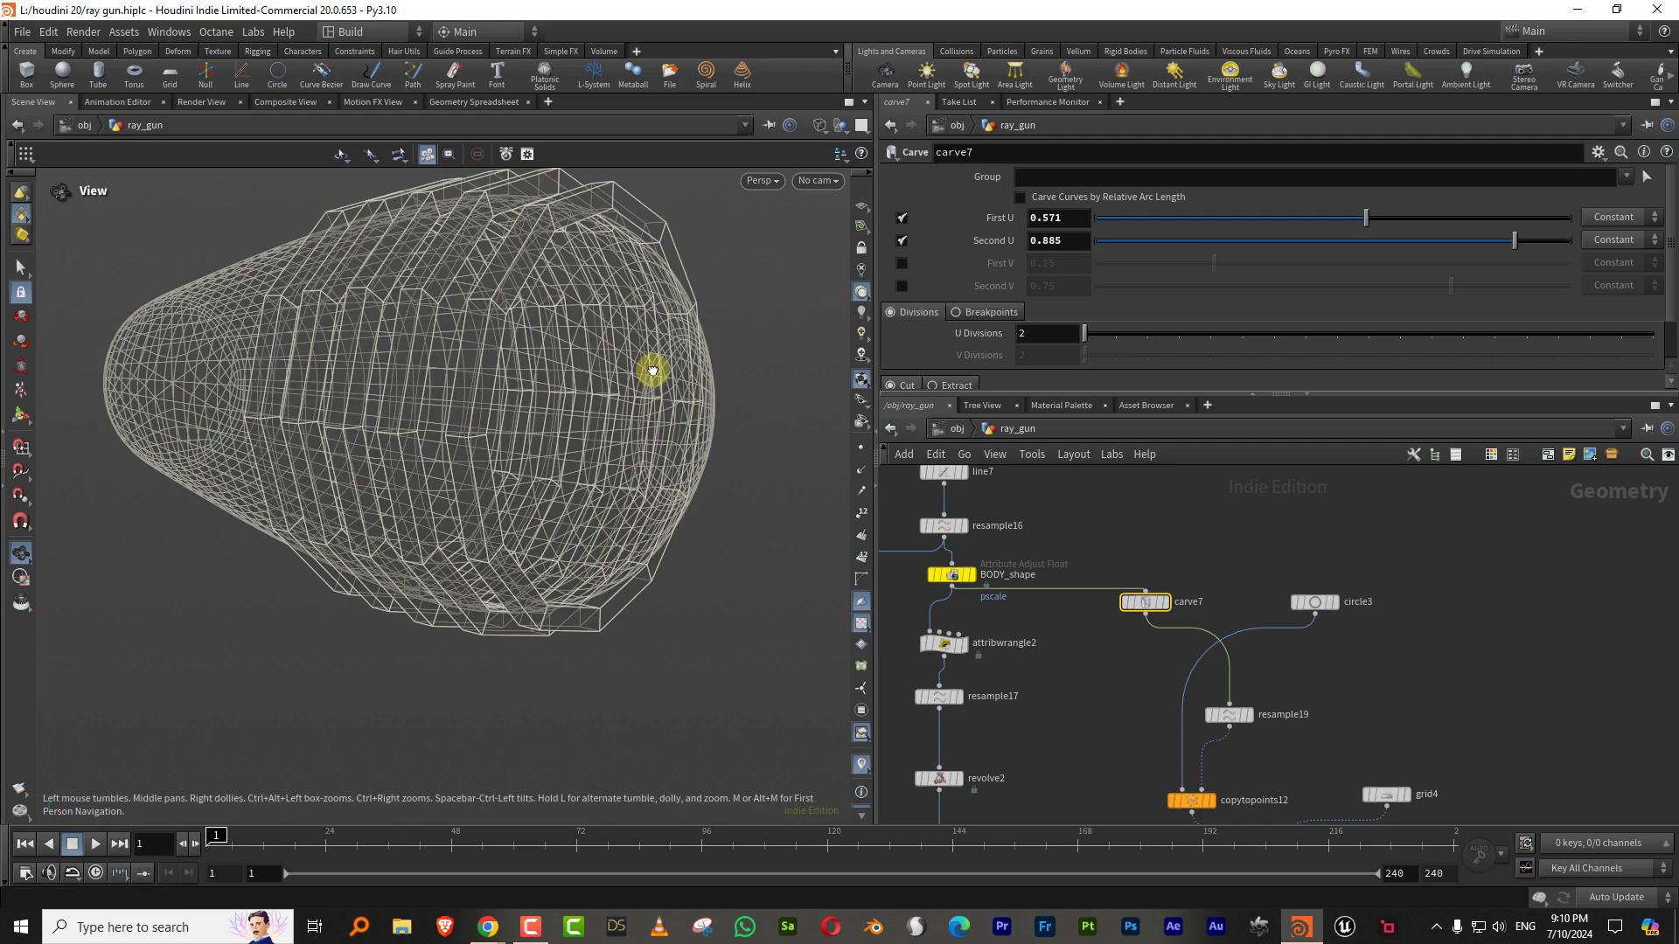
{"action": "left_click_drag", "start_coordinate": [699, 367], "coordinate": [658, 378]}
{"action": "middle_click_drag", "start_coordinate": [659, 378], "coordinate": [668, 535]}
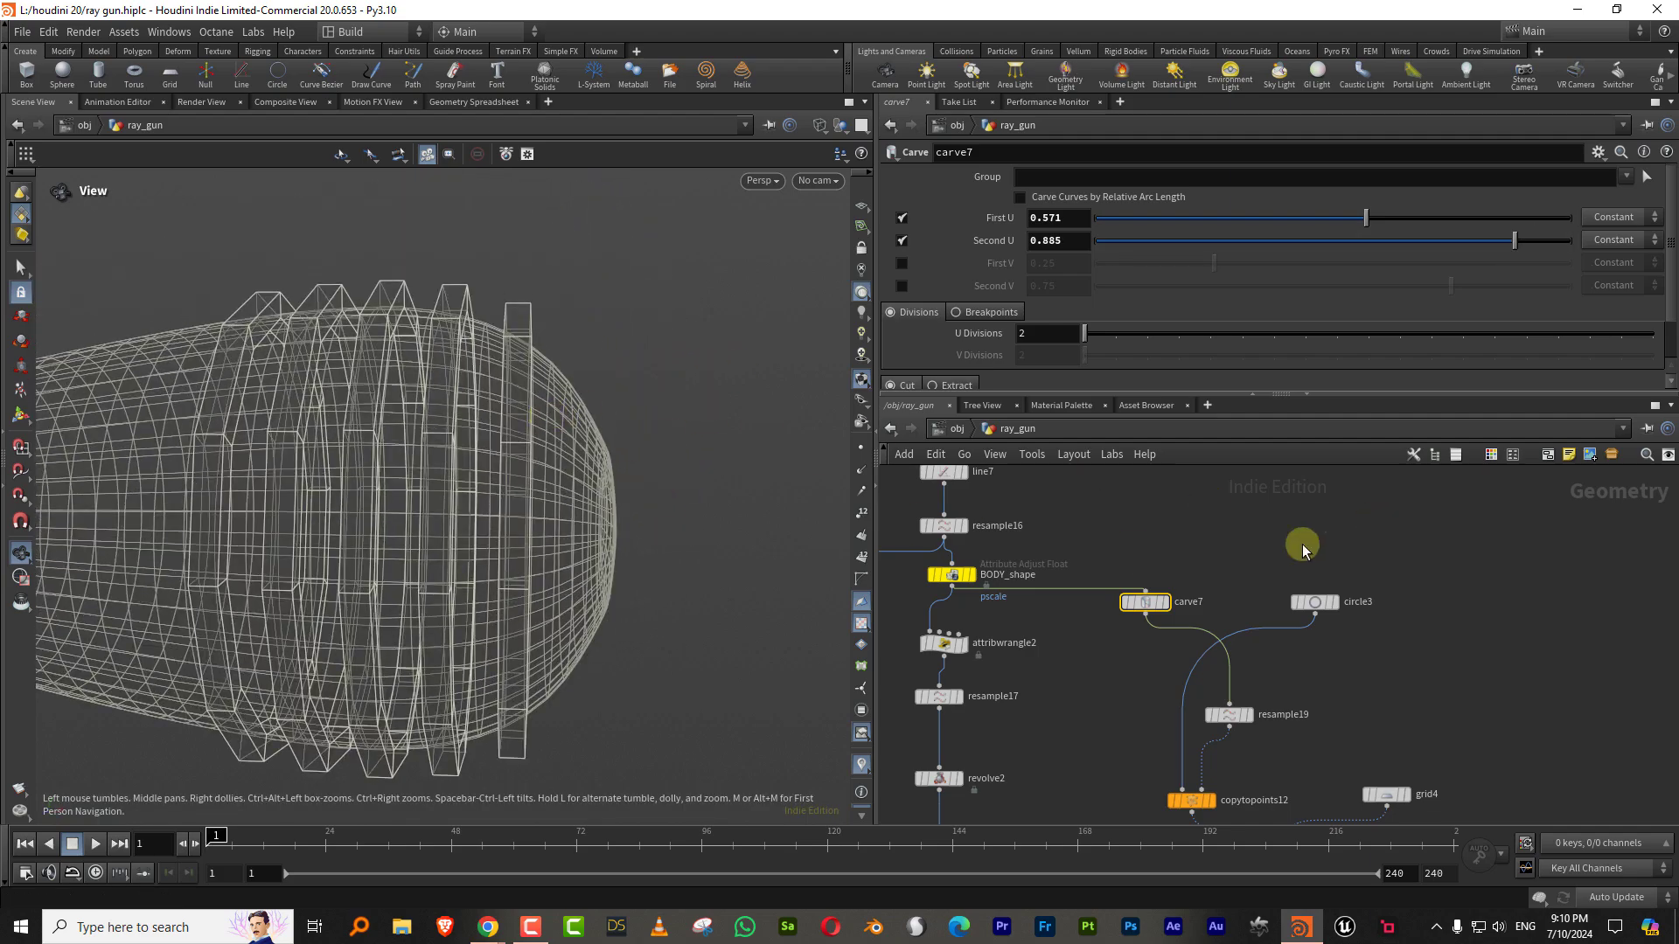
{"action": "middle_click_drag", "start_coordinate": [1466, 746], "coordinate": [1426, 617]}
{"action": "left_click", "coordinate": [1346, 666]}
{"action": "middle_click_drag", "start_coordinate": [1074, 249], "coordinate": [1113, 263]}
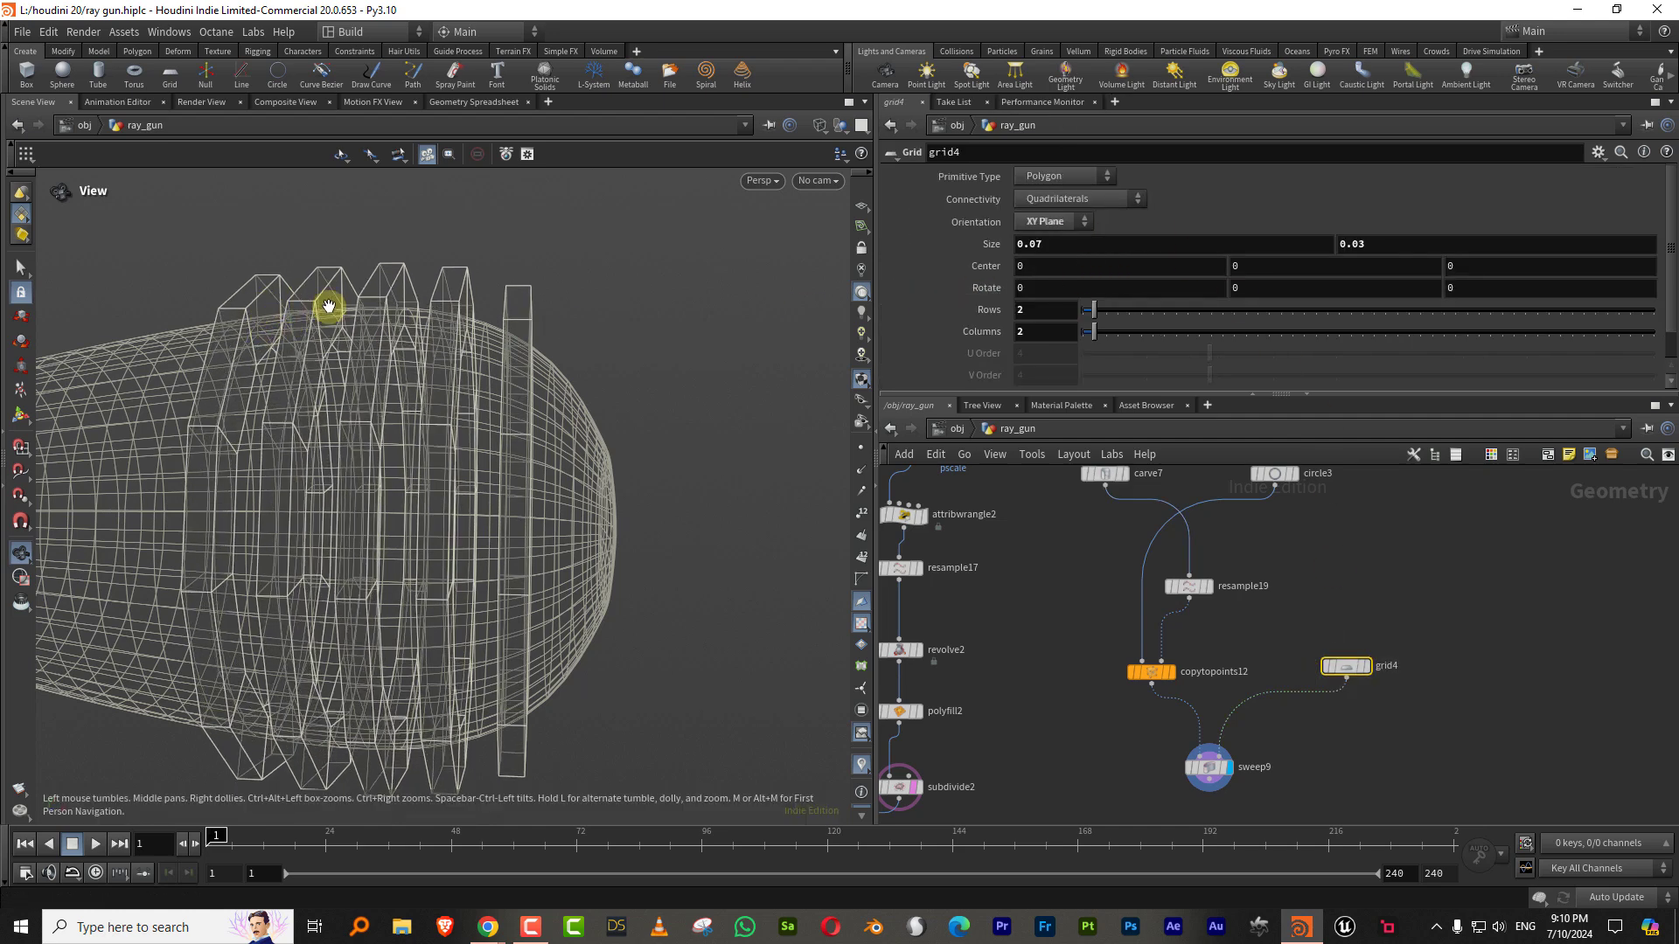
Step: Display grid4 and insert a Linear Taper node between it and sweep9
{"action": "middle_click_drag", "start_coordinate": [1513, 623], "coordinate": [1470, 528]}
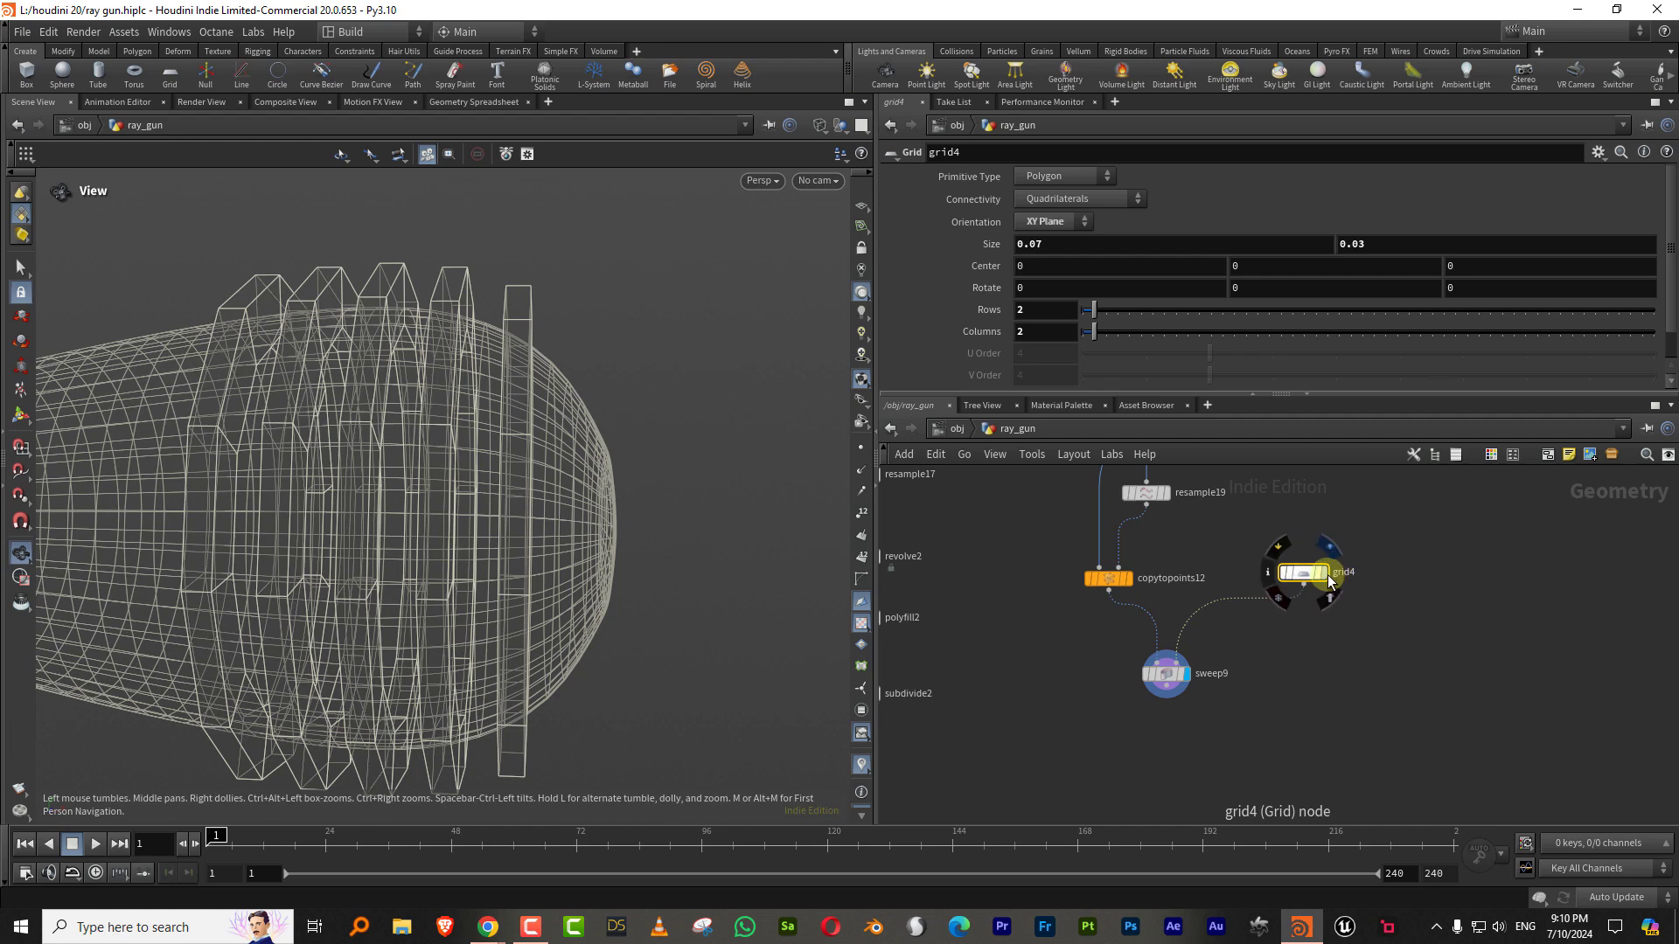
{"action": "left_click", "coordinate": [1323, 572]}
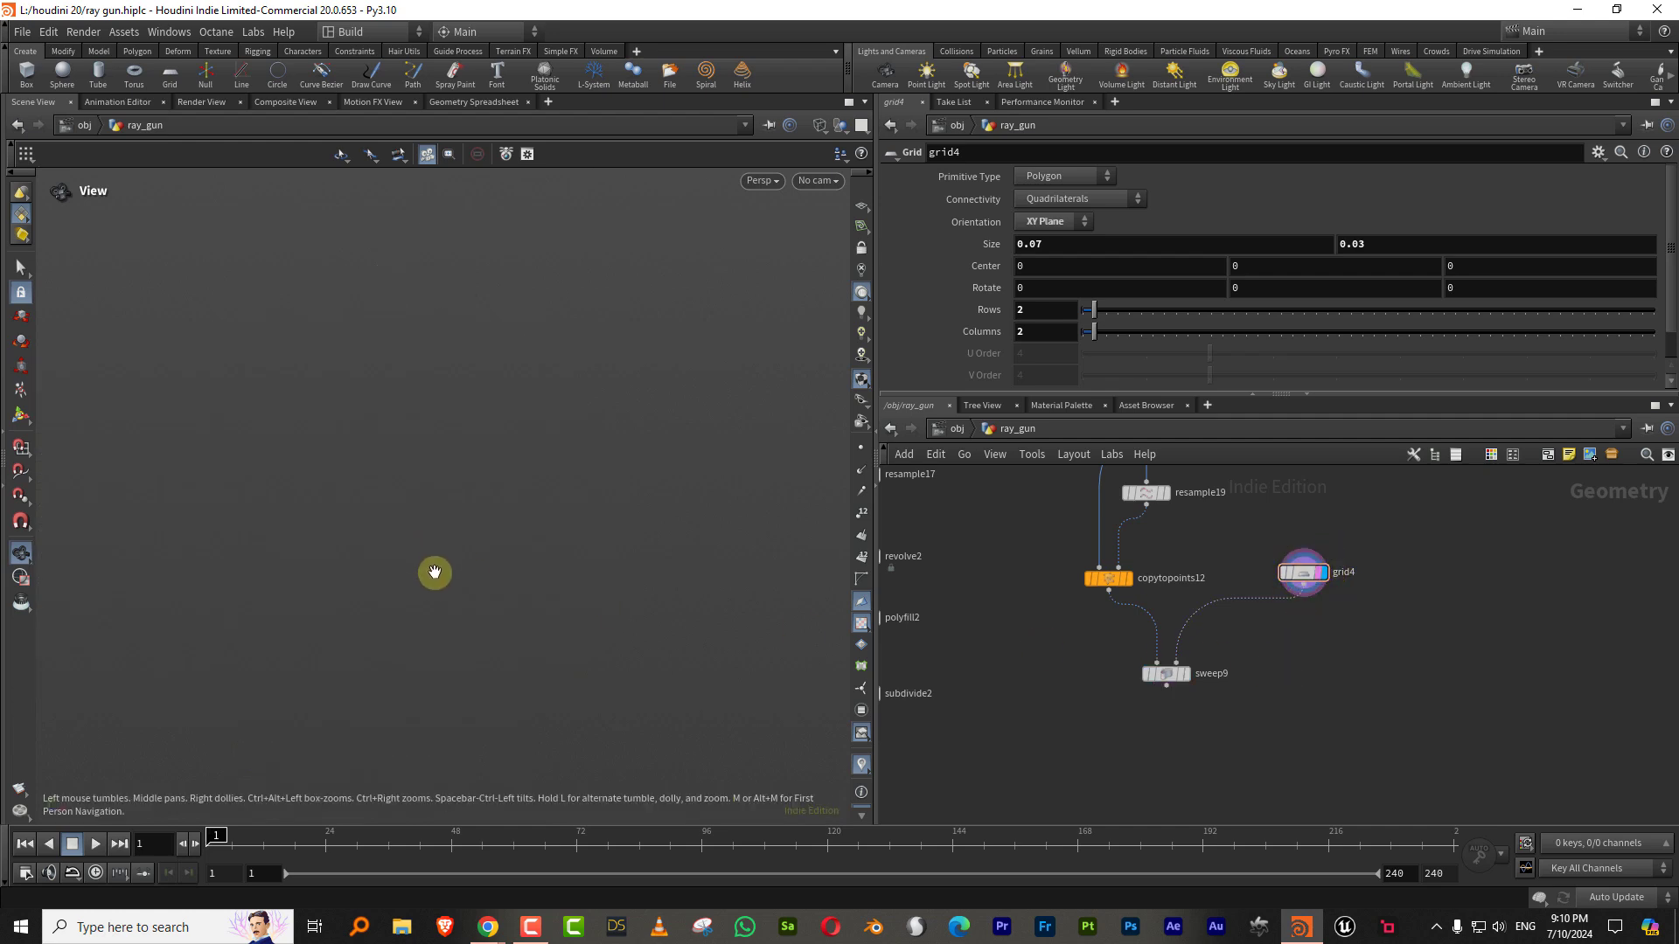
{"action": "left_click_drag", "start_coordinate": [435, 573], "coordinate": [775, 524]}
{"action": "key", "text": "Tab"}
{"action": "type", "text": "t"}
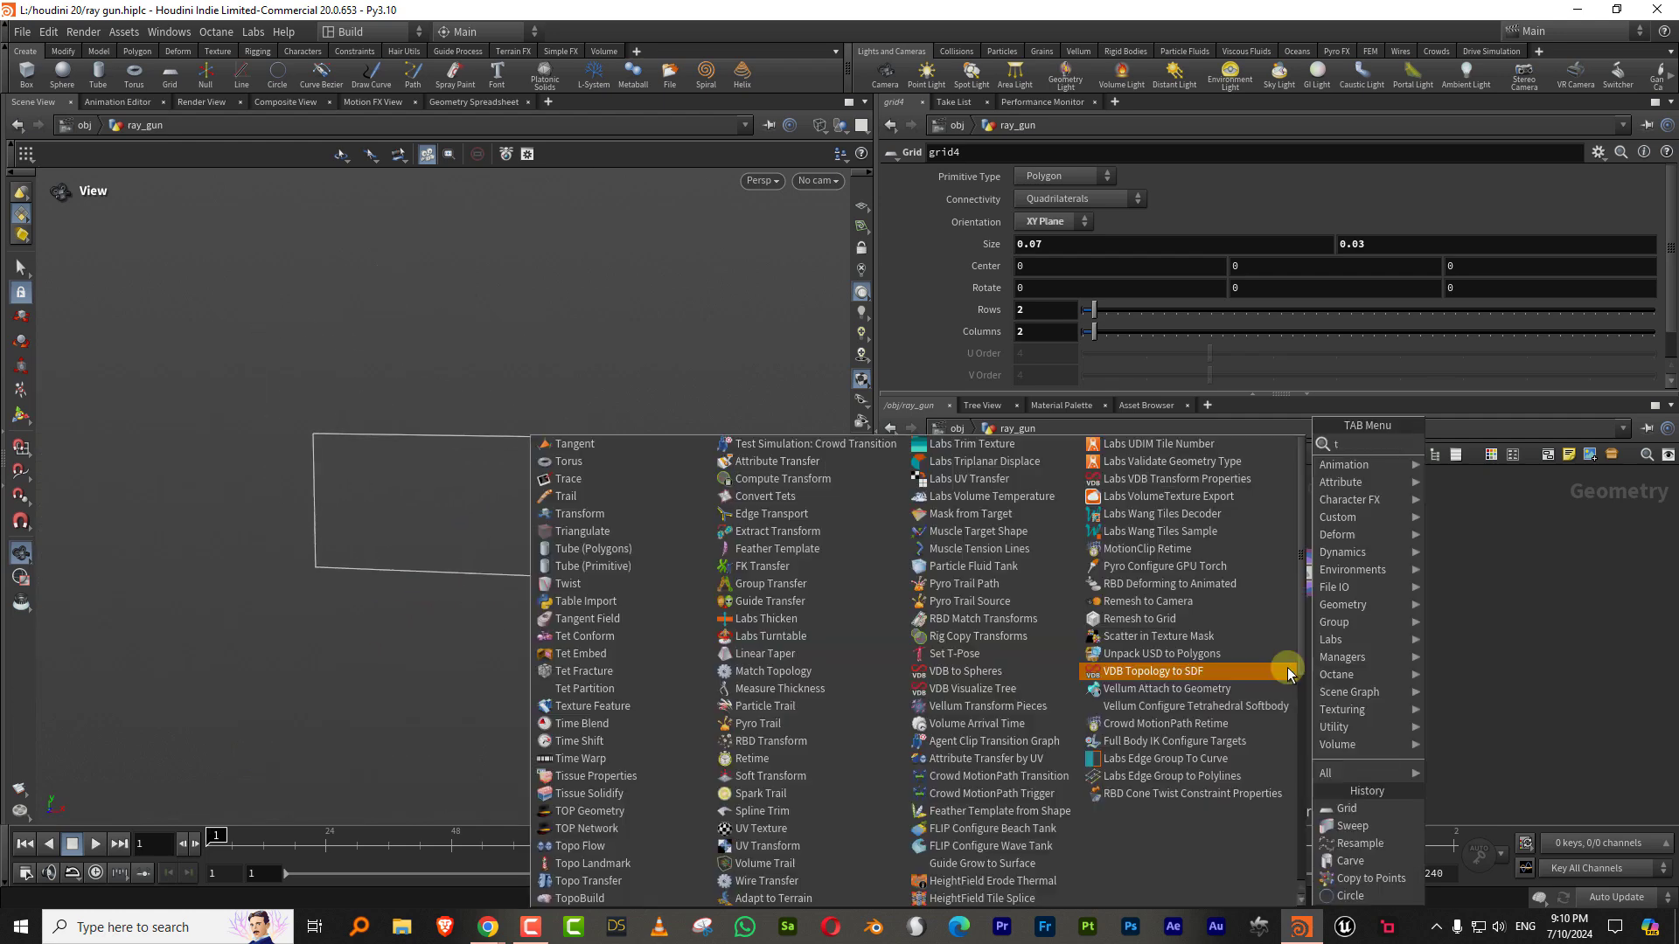
{"action": "type", "text": "aper"}
{"action": "left_click", "coordinate": [1471, 447]}
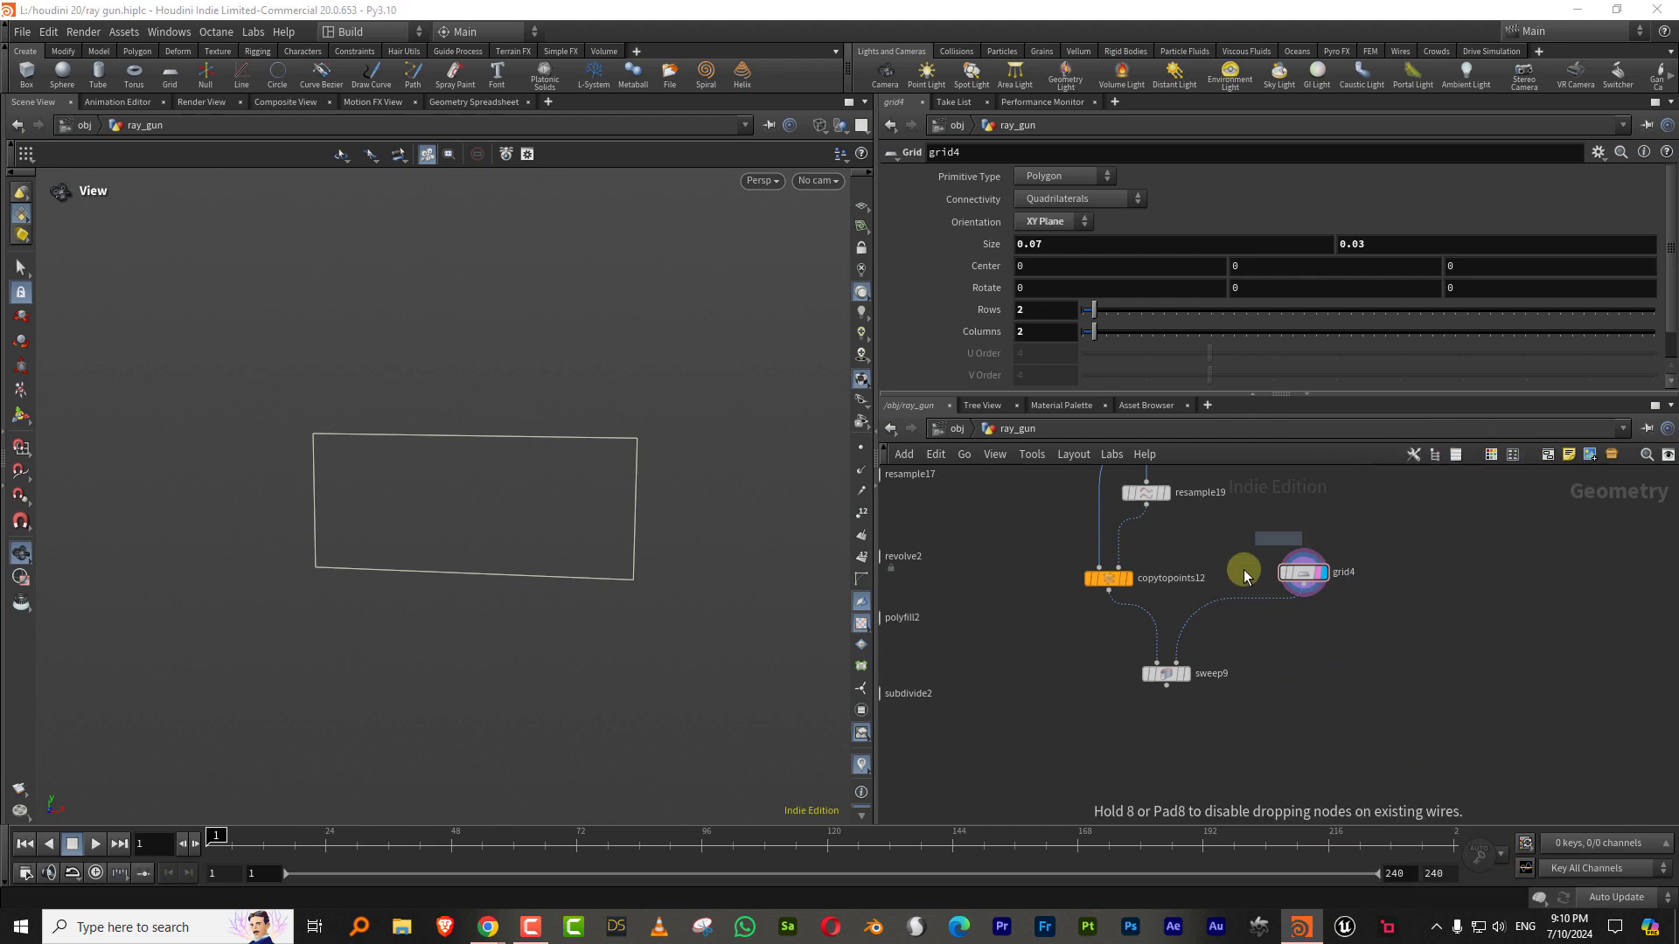
{"action": "left_click", "coordinate": [1216, 619]}
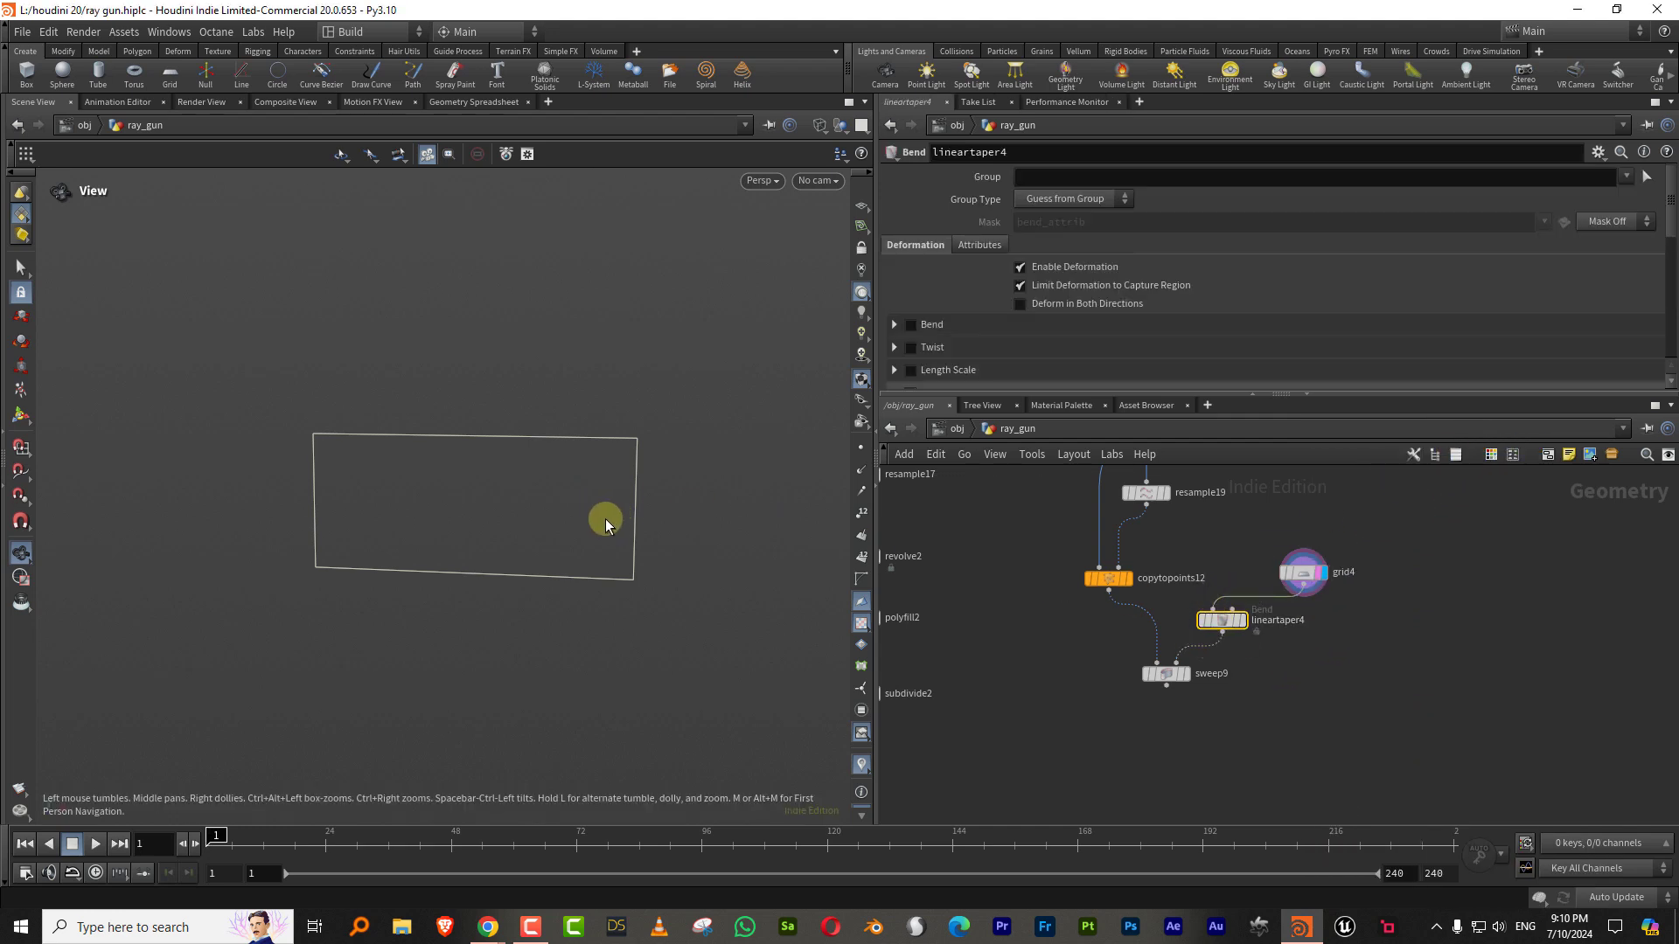
Step: Cycle lineartaper4's capture region to run along the rectangle's length, enable Taper, and set it to 0.436
{"action": "key", "text": "Return"}
{"action": "key", "text": "b"}
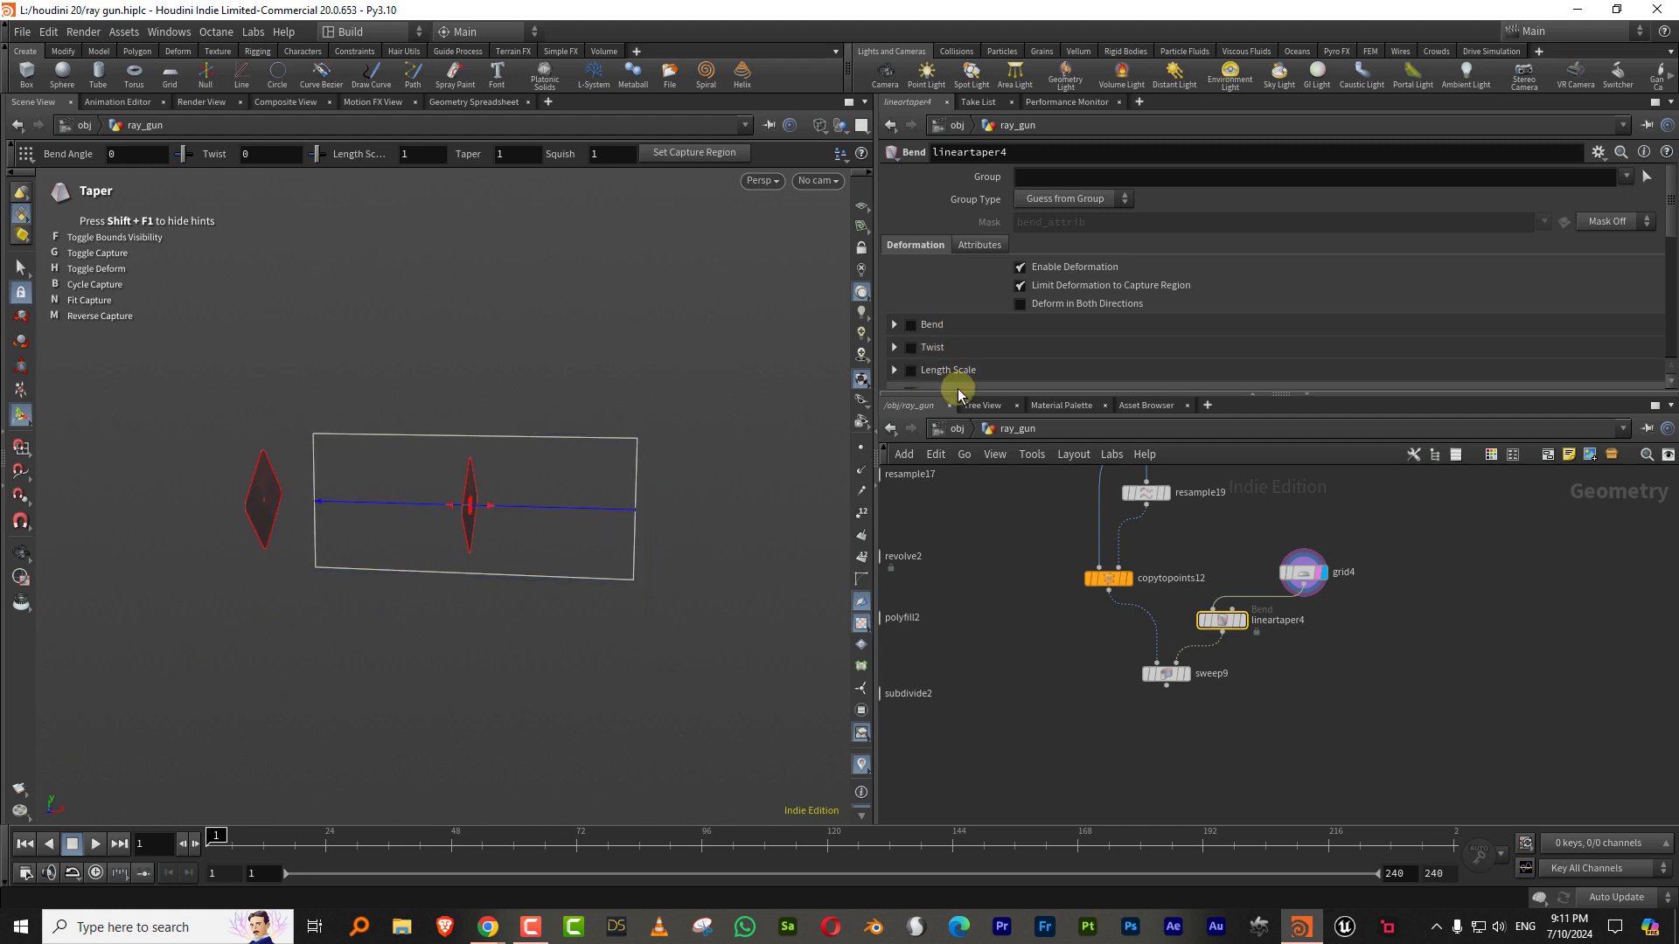
{"action": "left_click", "coordinate": [912, 392]}
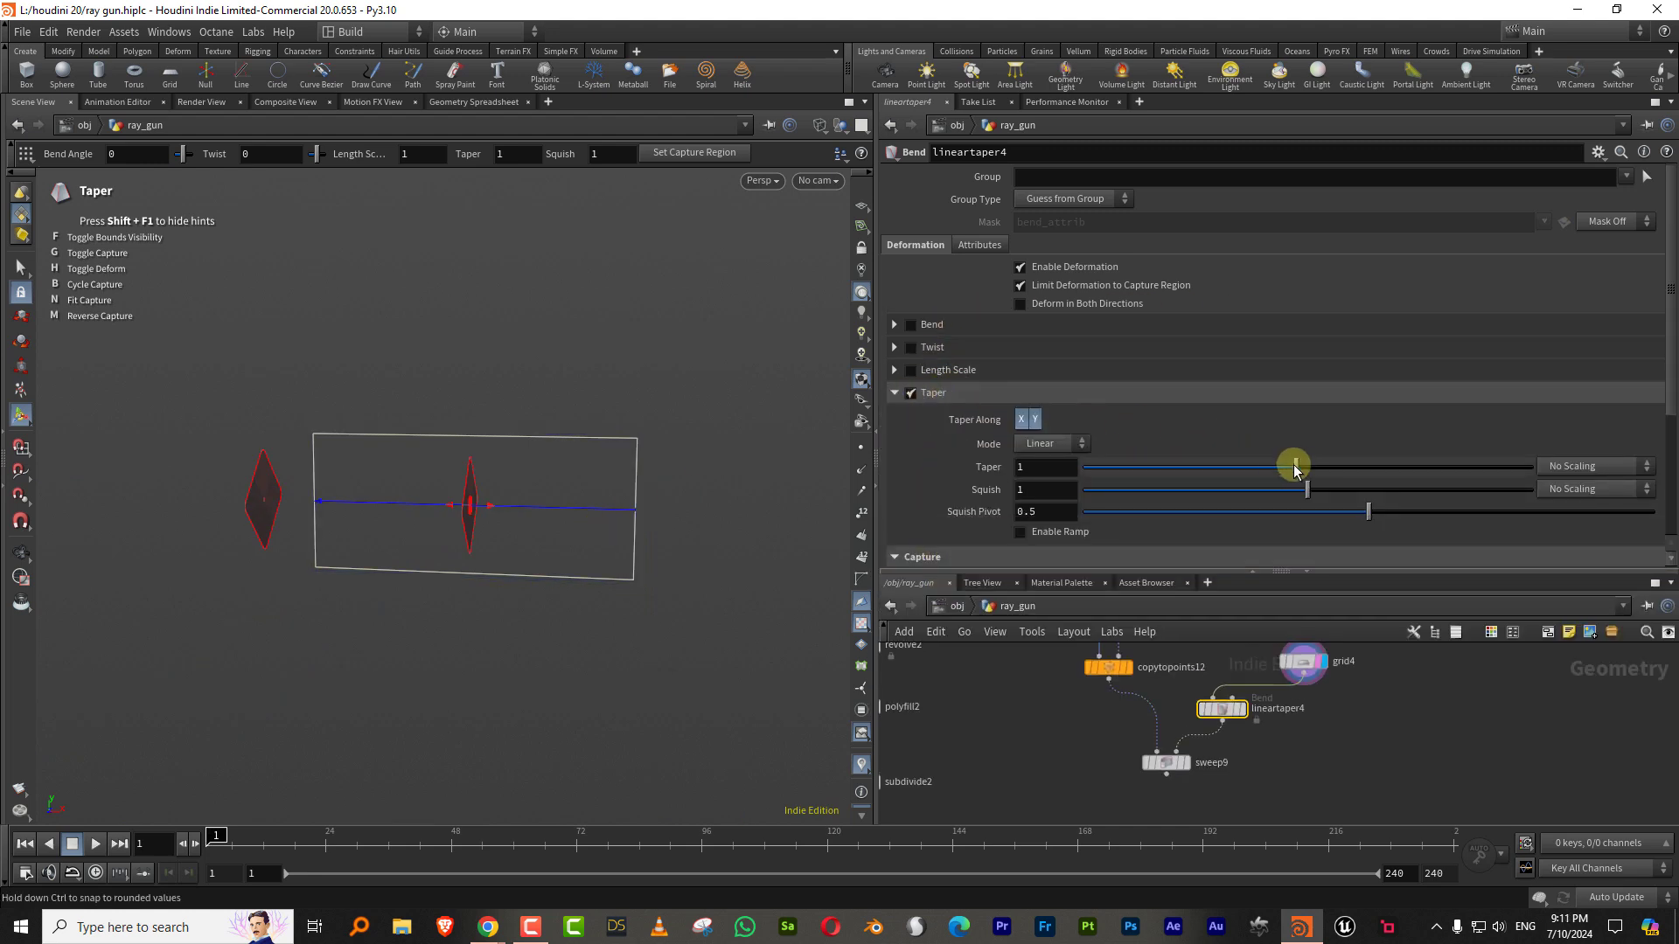
{"action": "left_click_drag", "start_coordinate": [1295, 470], "coordinate": [1183, 482]}
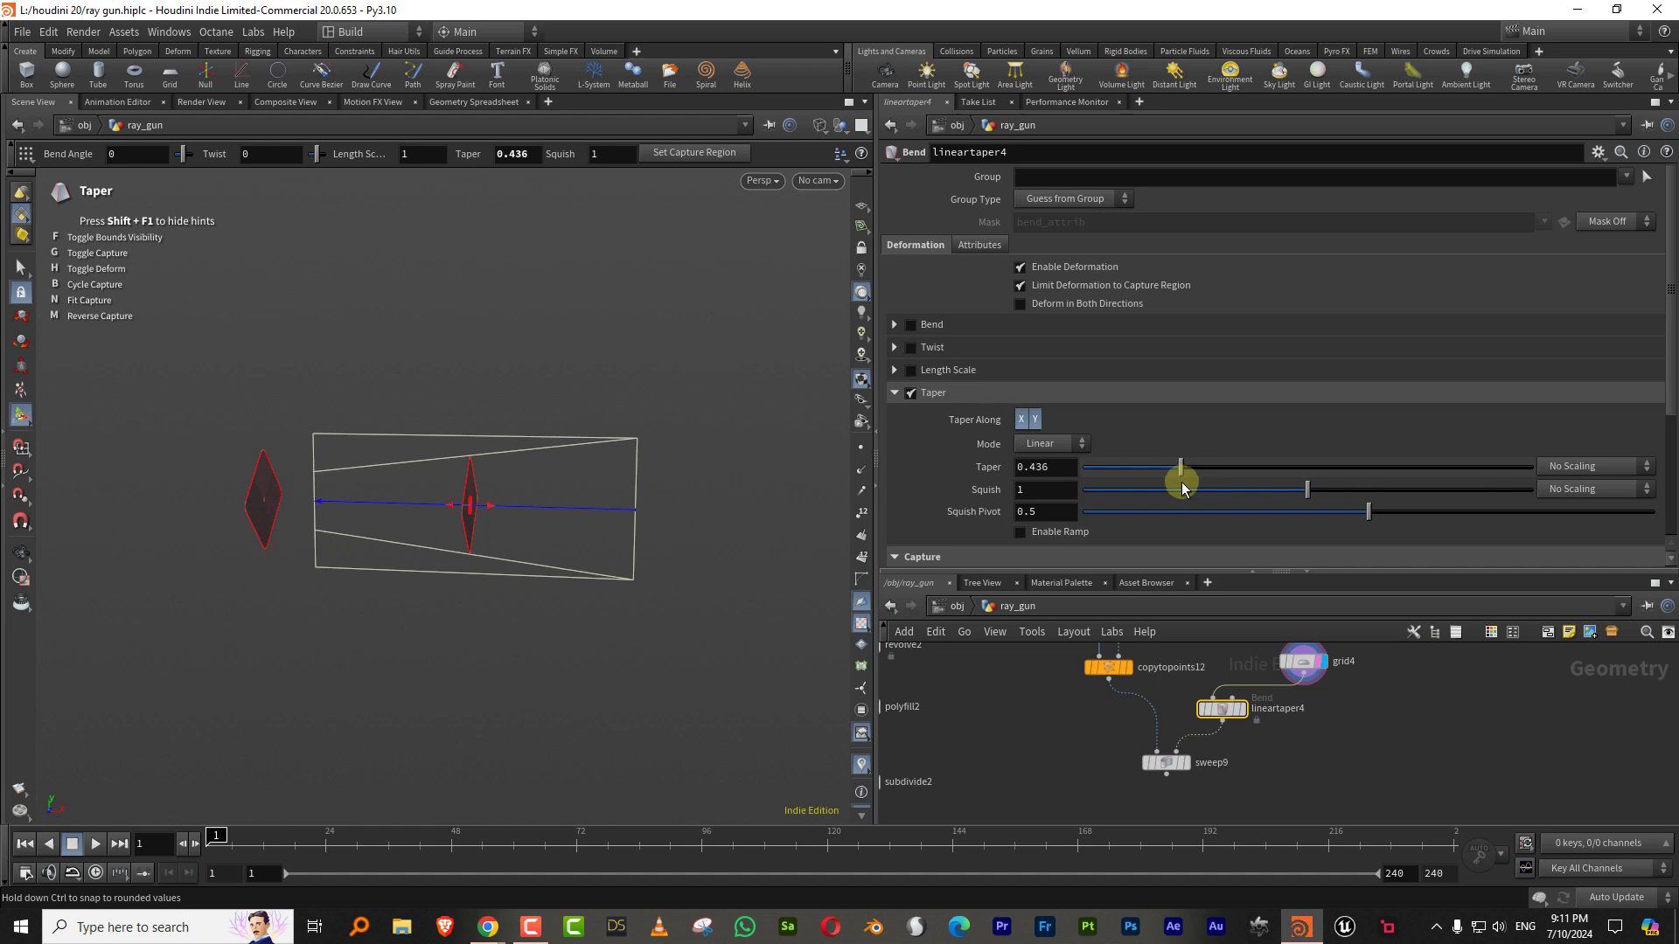
Step: Display sweep9 to inspect the tapered rings and set lineartaper4's Taper to 0.44
{"action": "left_click", "coordinate": [1190, 766]}
{"action": "key", "text": "g"}
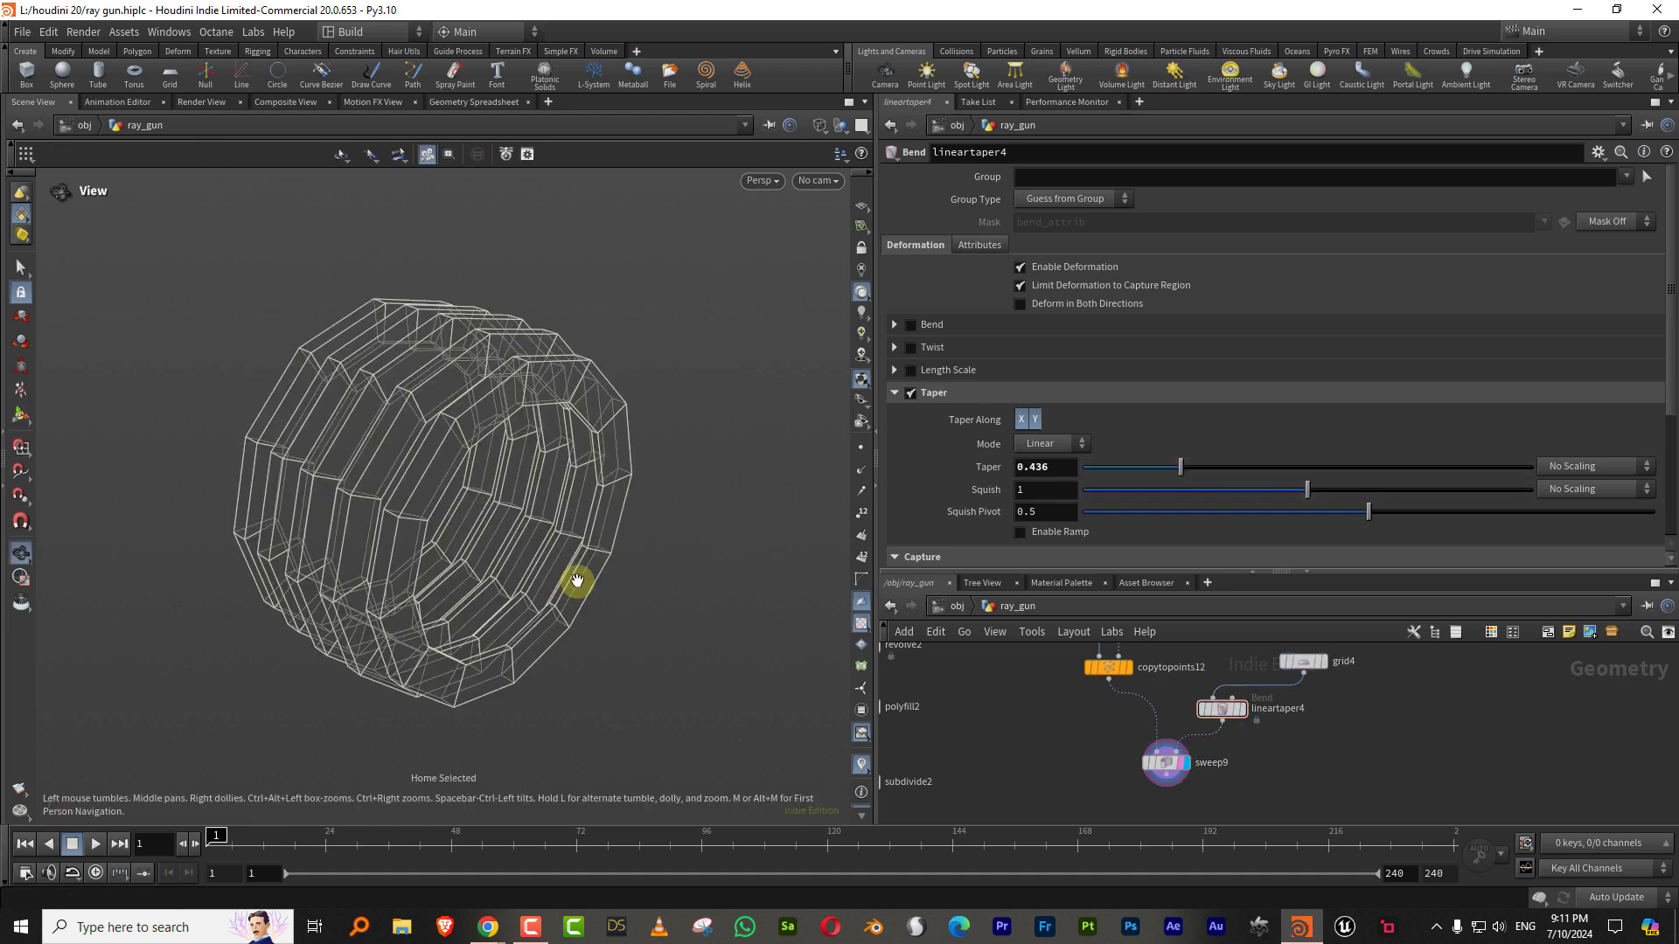
{"action": "left_click_drag", "start_coordinate": [578, 580], "coordinate": [580, 510]}
{"action": "scroll", "coordinate": [580, 510], "scroll_direction": "up", "scroll_amount": 2}
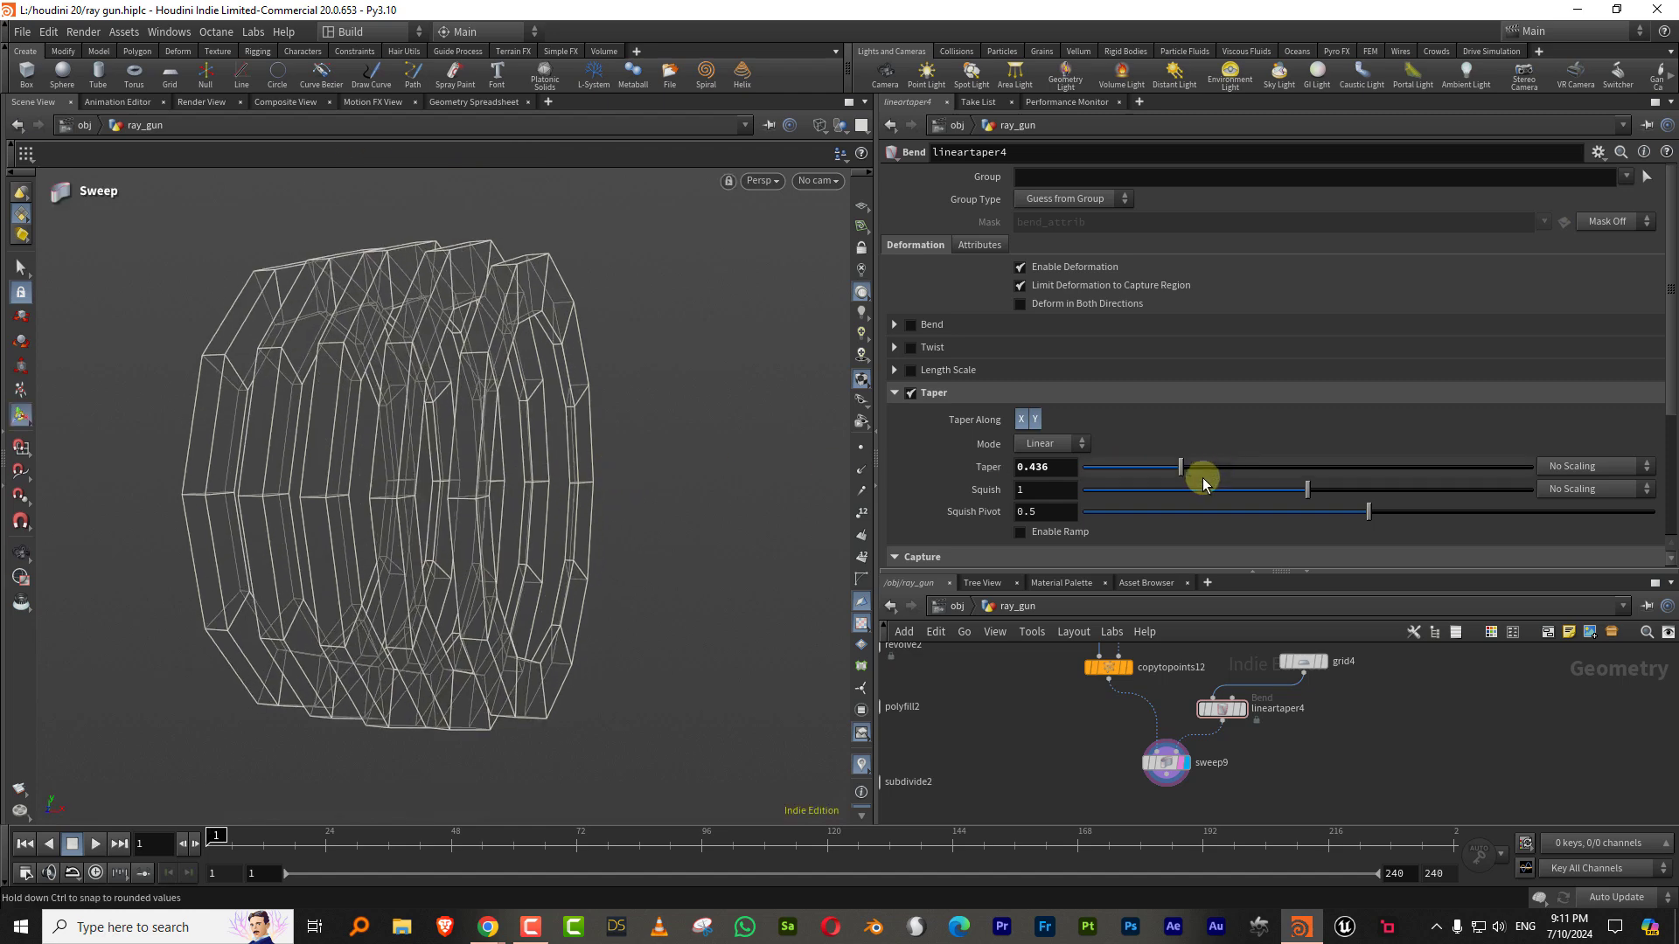
{"action": "mouse_move", "coordinate": [1203, 478]}
{"action": "left_mouse_down"}
{"action": "mouse_move", "coordinate": [1272, 467]}
{"action": "mouse_move", "coordinate": [1183, 470]}
{"action": "left_mouse_up"}
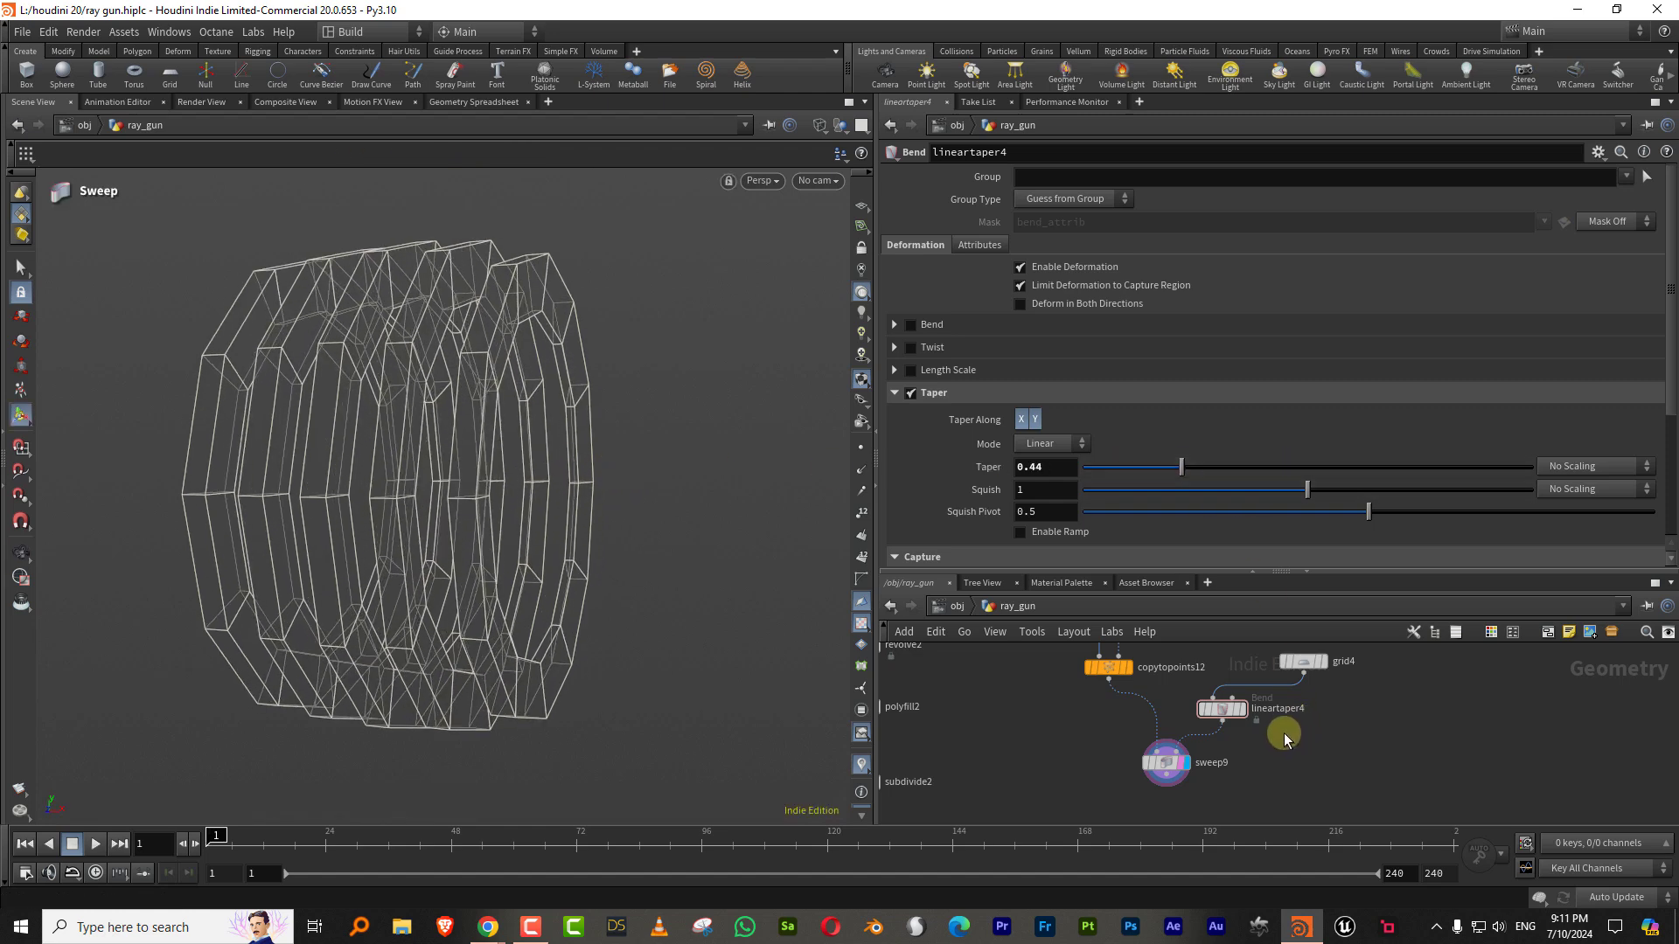
Step: Display lineartaper4 and reverse its capture direction so the profile narrows toward the opposite end
{"action": "left_click", "coordinate": [1240, 712]}
{"action": "left_click", "coordinate": [1239, 710]}
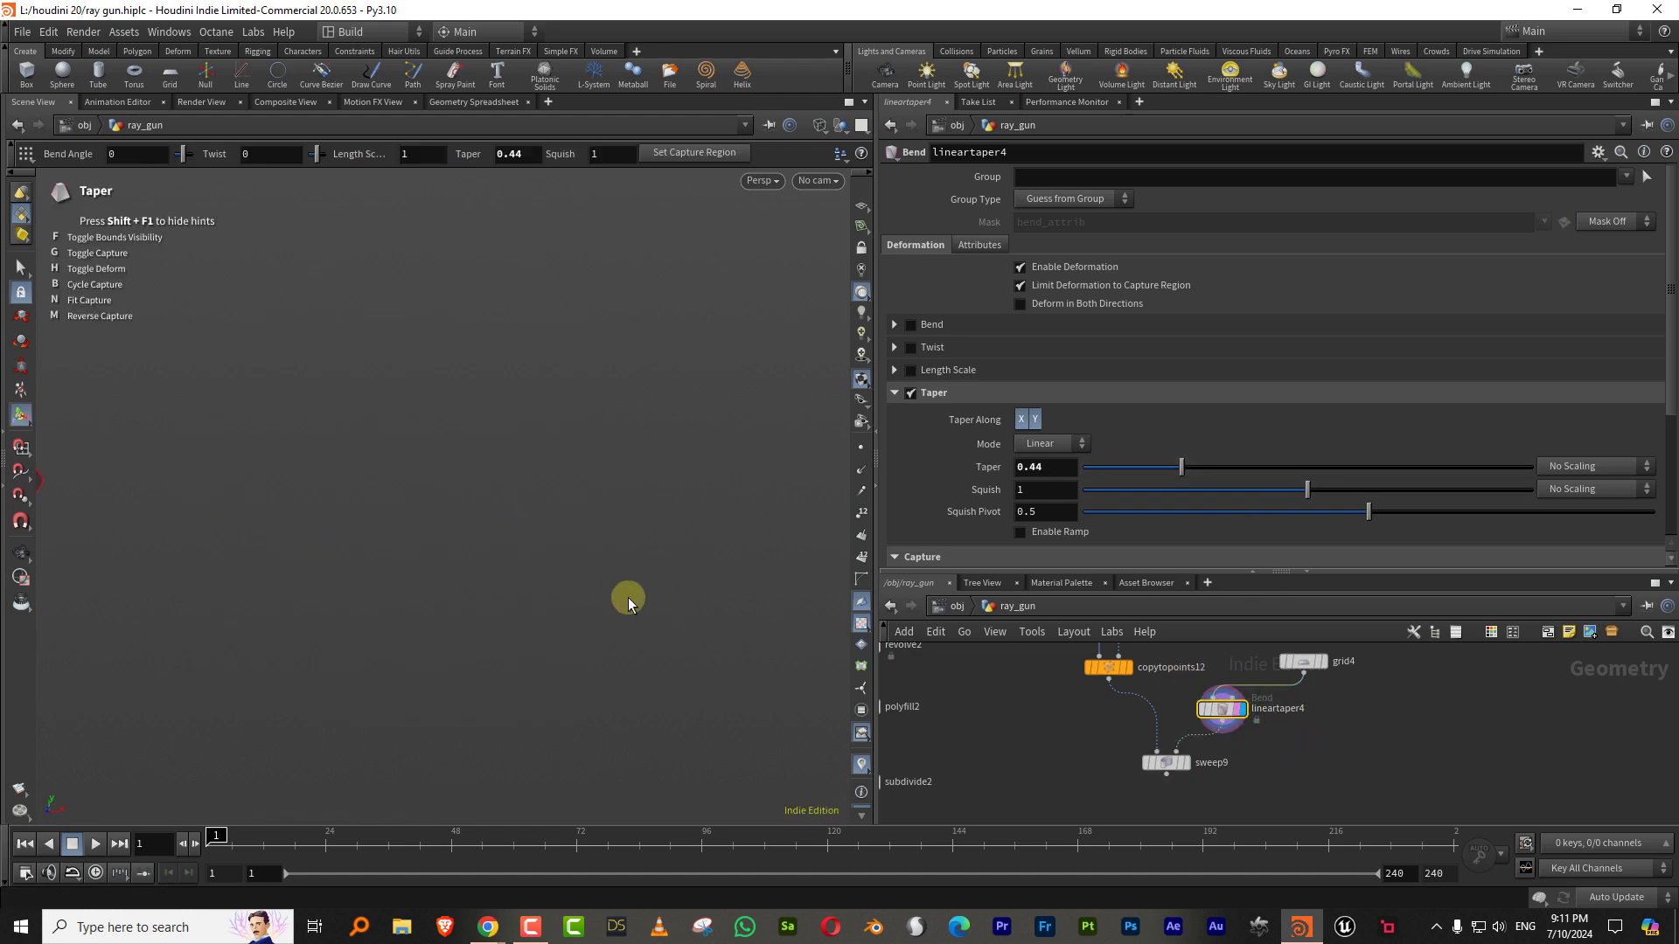
{"action": "key", "text": "space+g"}
{"action": "left_click_drag", "start_coordinate": [571, 596], "coordinate": [660, 510]}
{"action": "right_click_drag", "start_coordinate": [659, 510], "coordinate": [519, 615]}
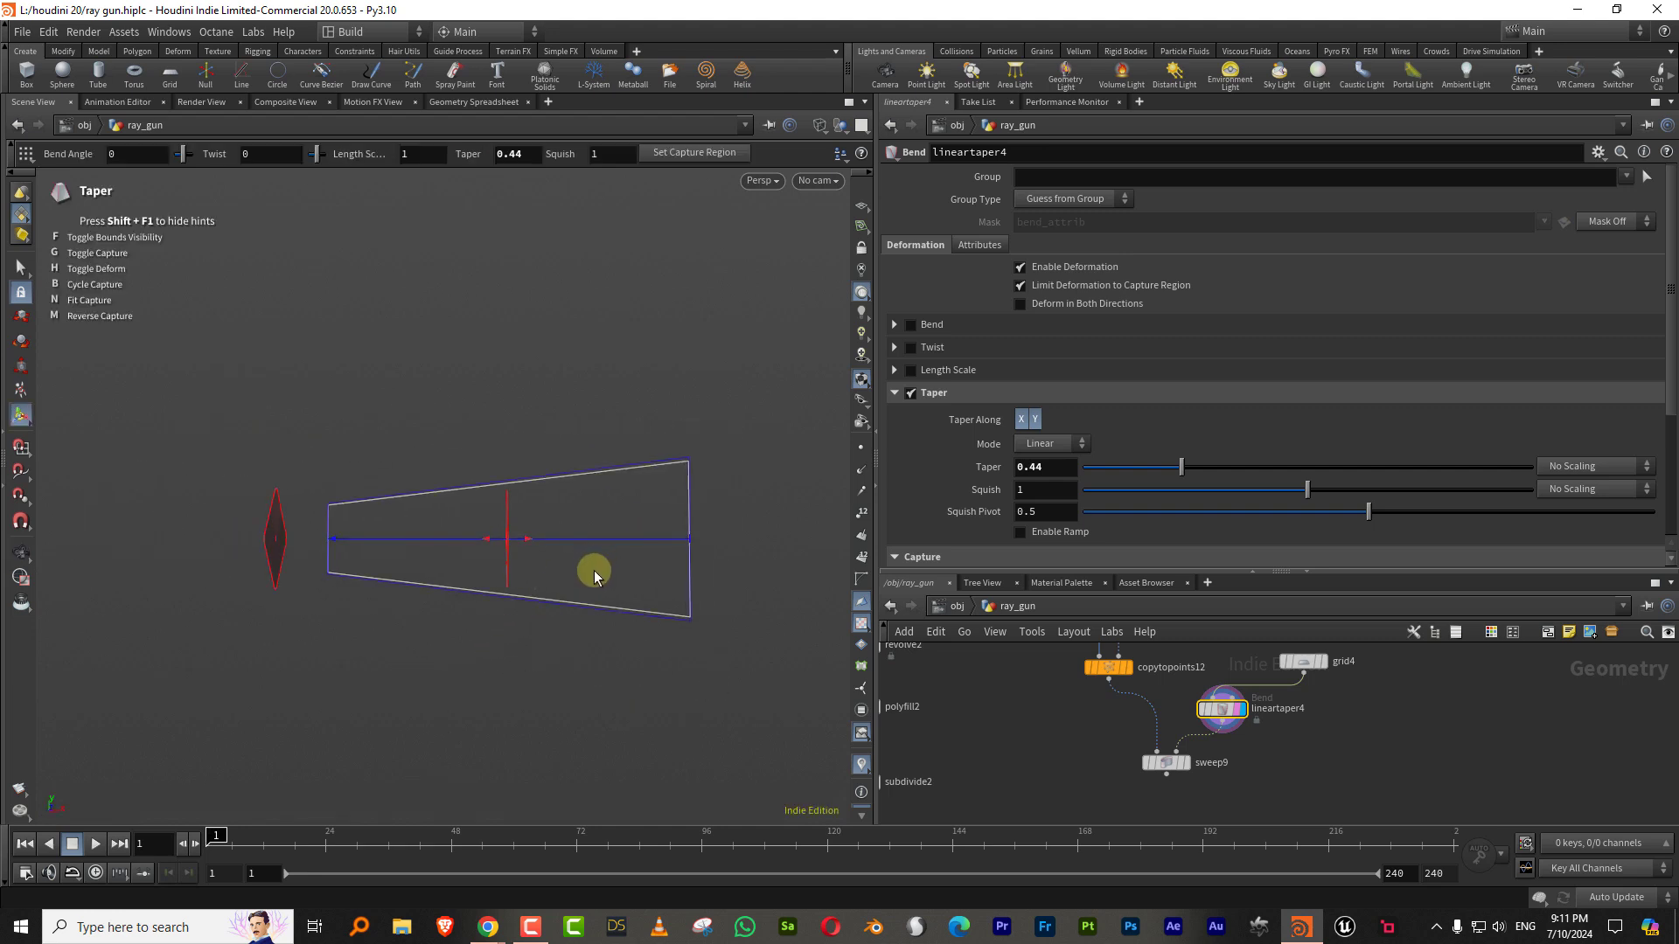
{"action": "key", "text": "m"}
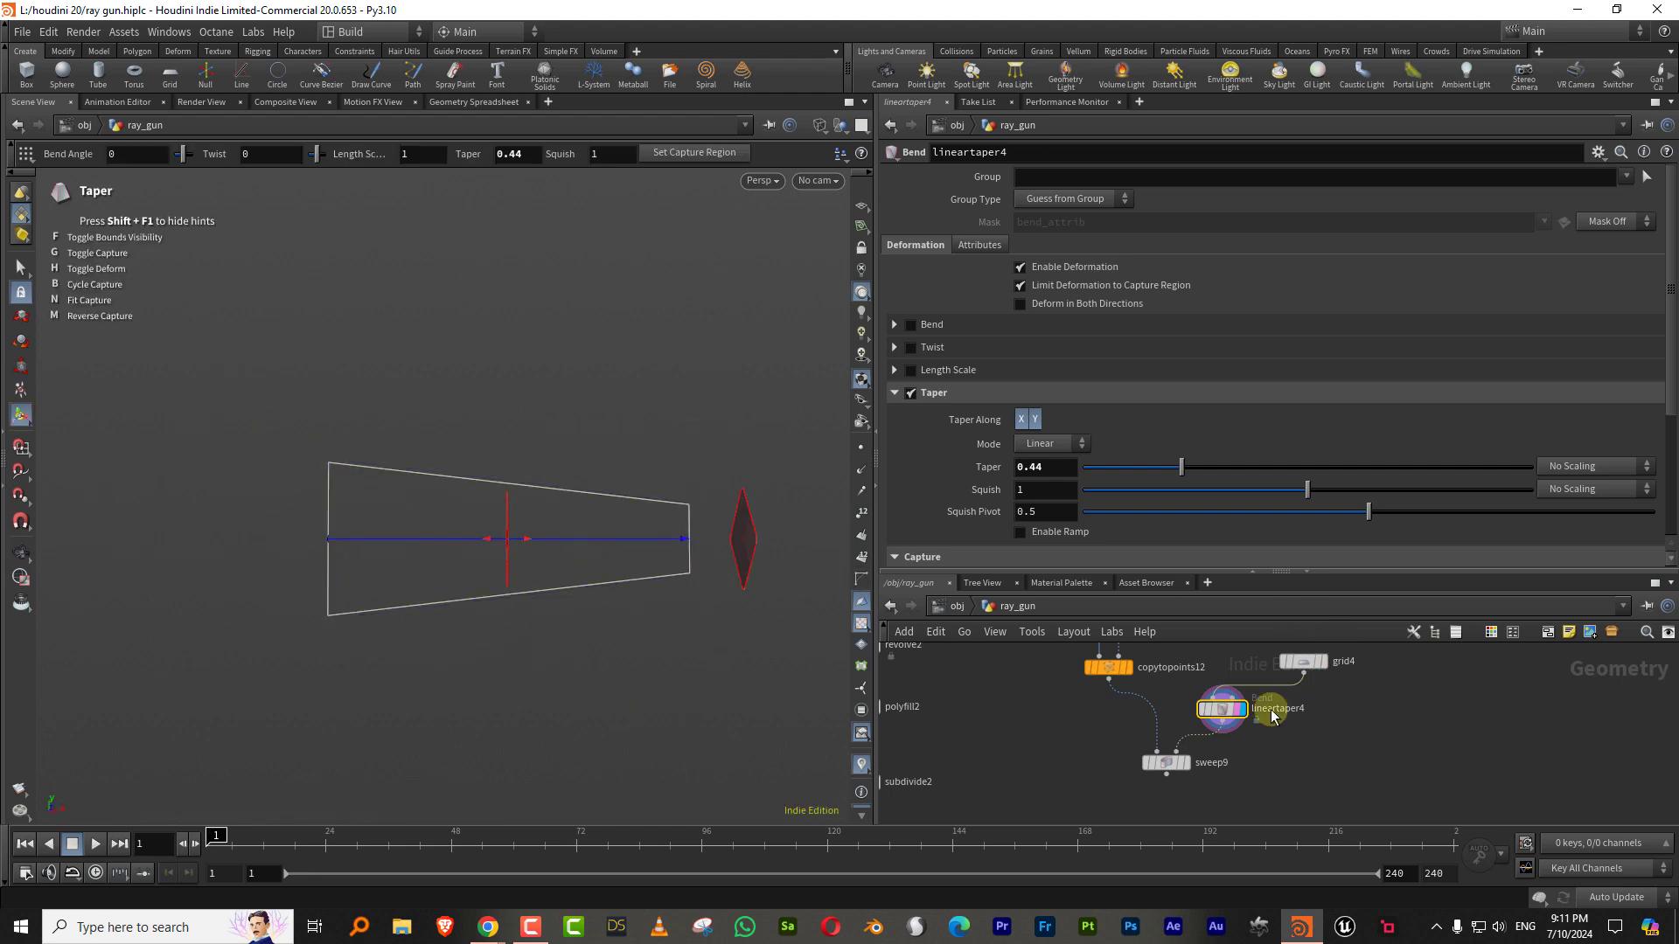
Step: Display sweep9 and lower lineartaper4's Taper to 0.257 to narrow the rings' outer edges
{"action": "left_click", "coordinate": [1188, 764]}
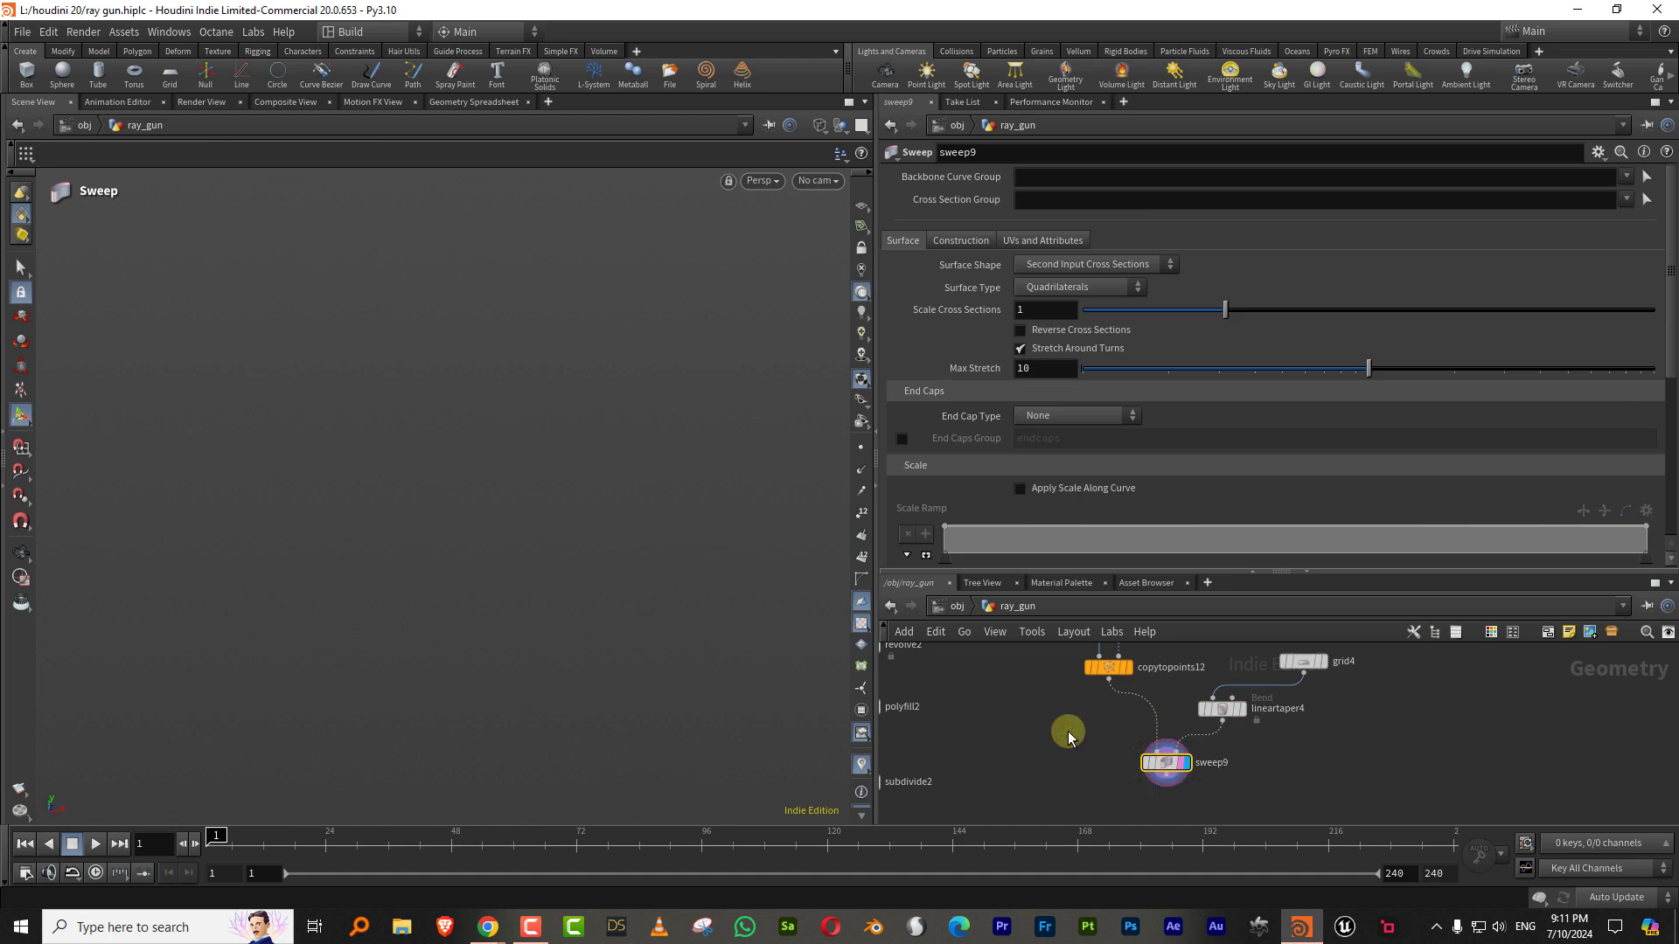
{"action": "key", "text": "space+g"}
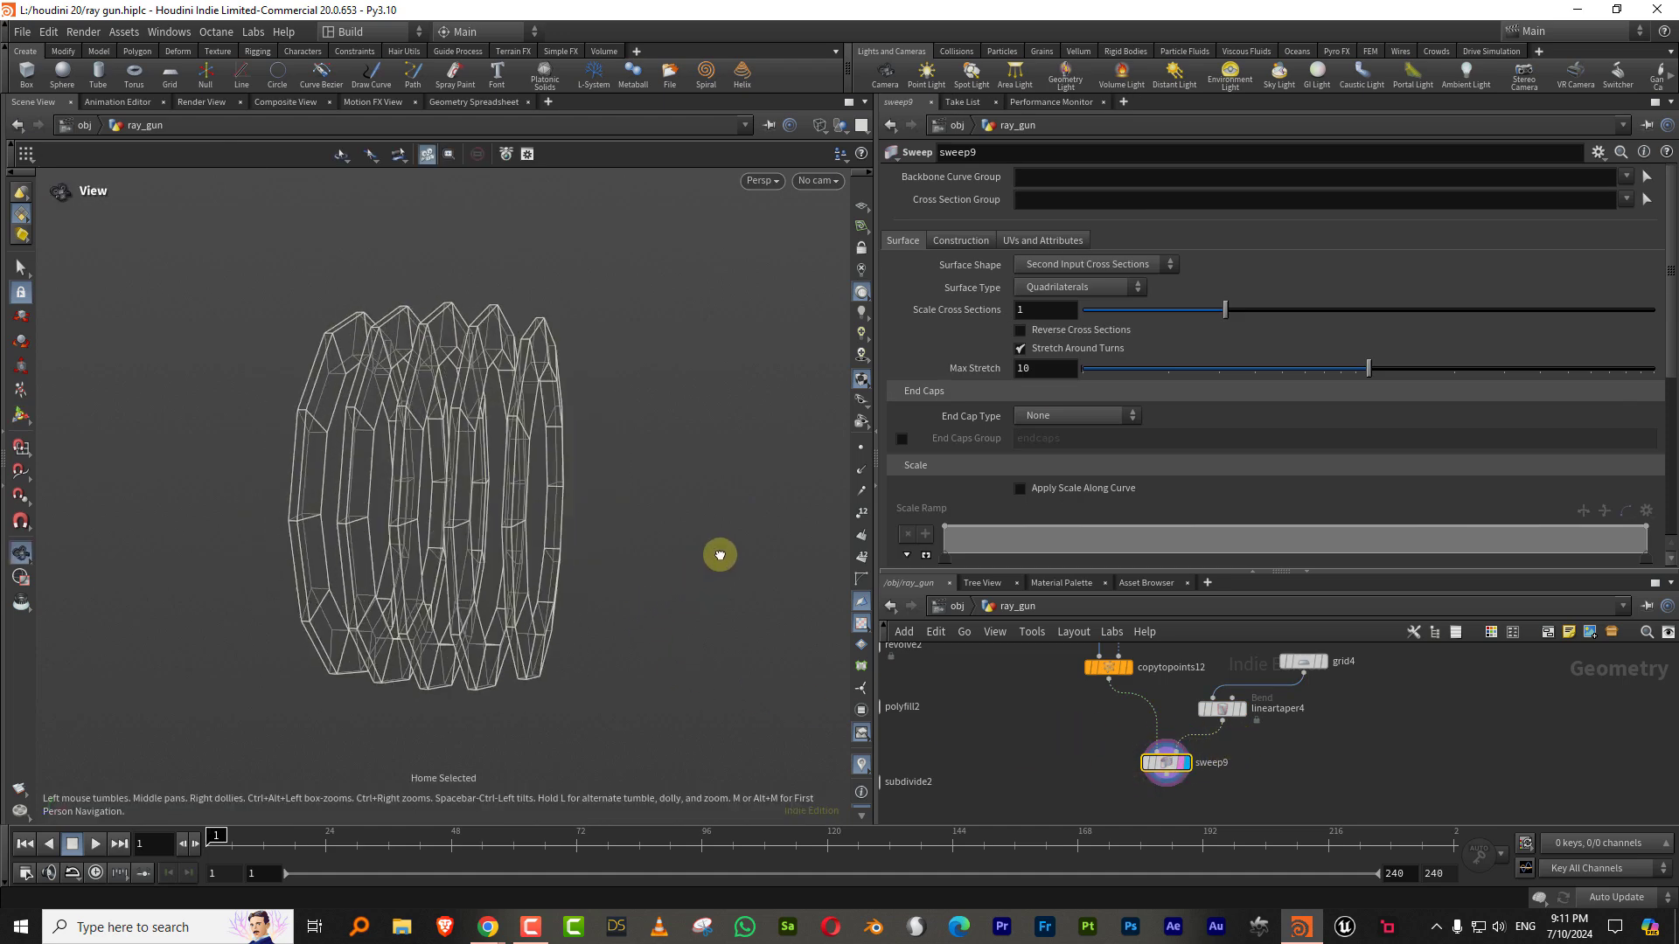
{"action": "left_click", "coordinate": [1279, 699]}
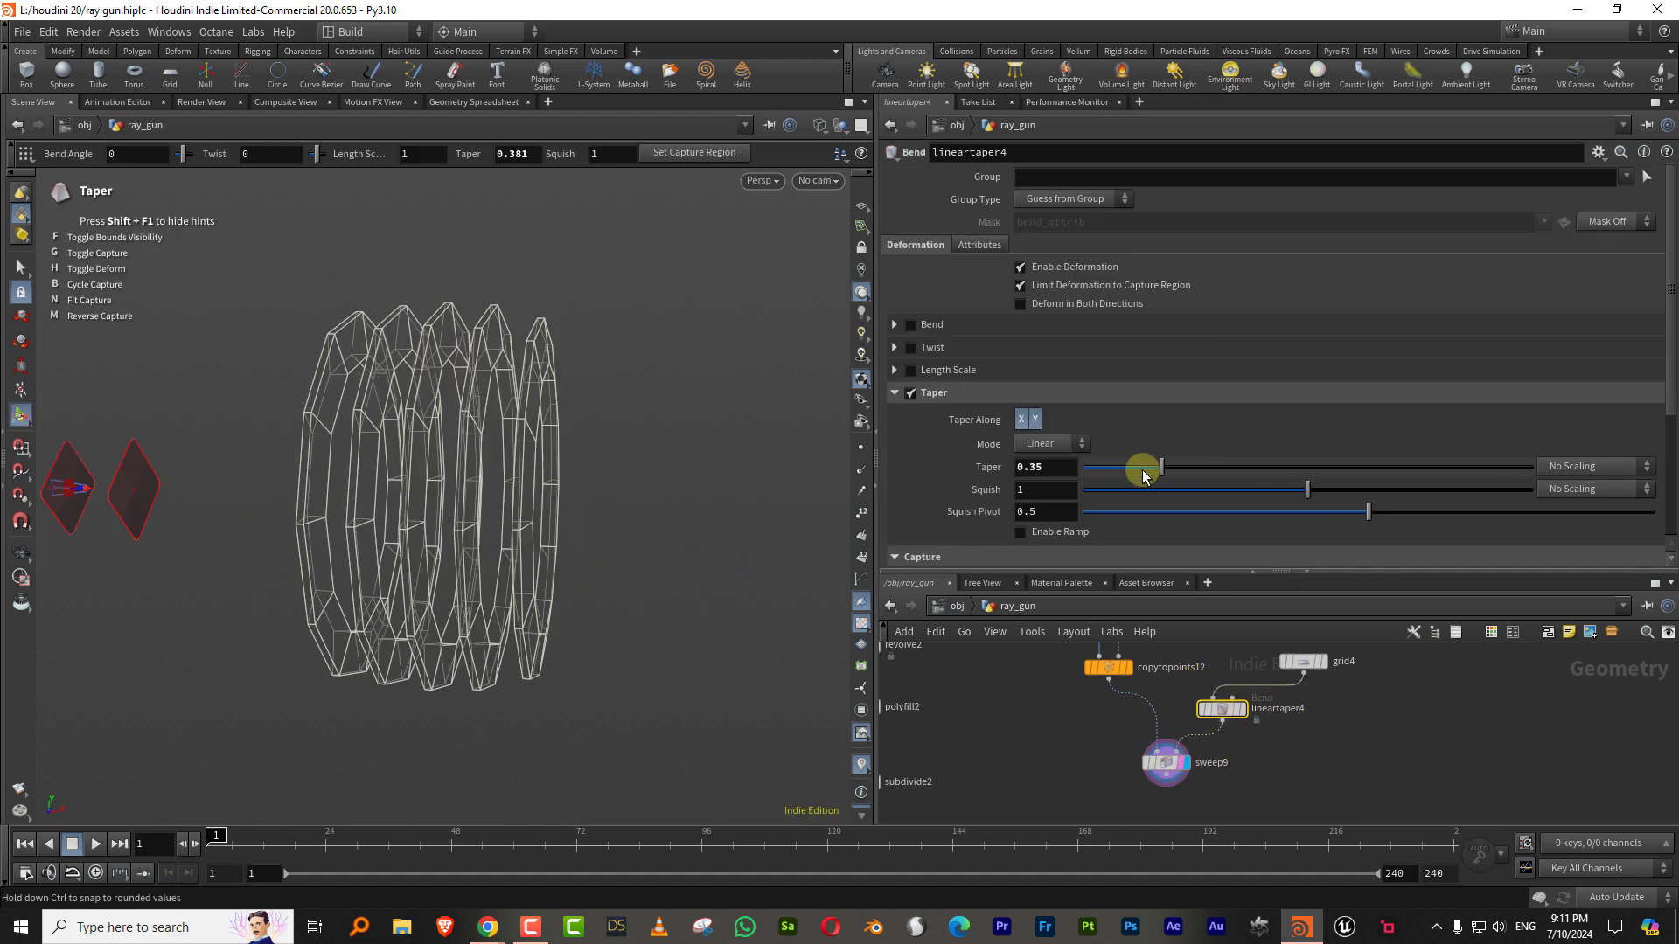
{"action": "mouse_move", "coordinate": [1142, 467]}
{"action": "left_mouse_down"}
{"action": "mouse_move", "coordinate": [1218, 470]}
{"action": "mouse_move", "coordinate": [1126, 472]}
{"action": "left_mouse_up"}
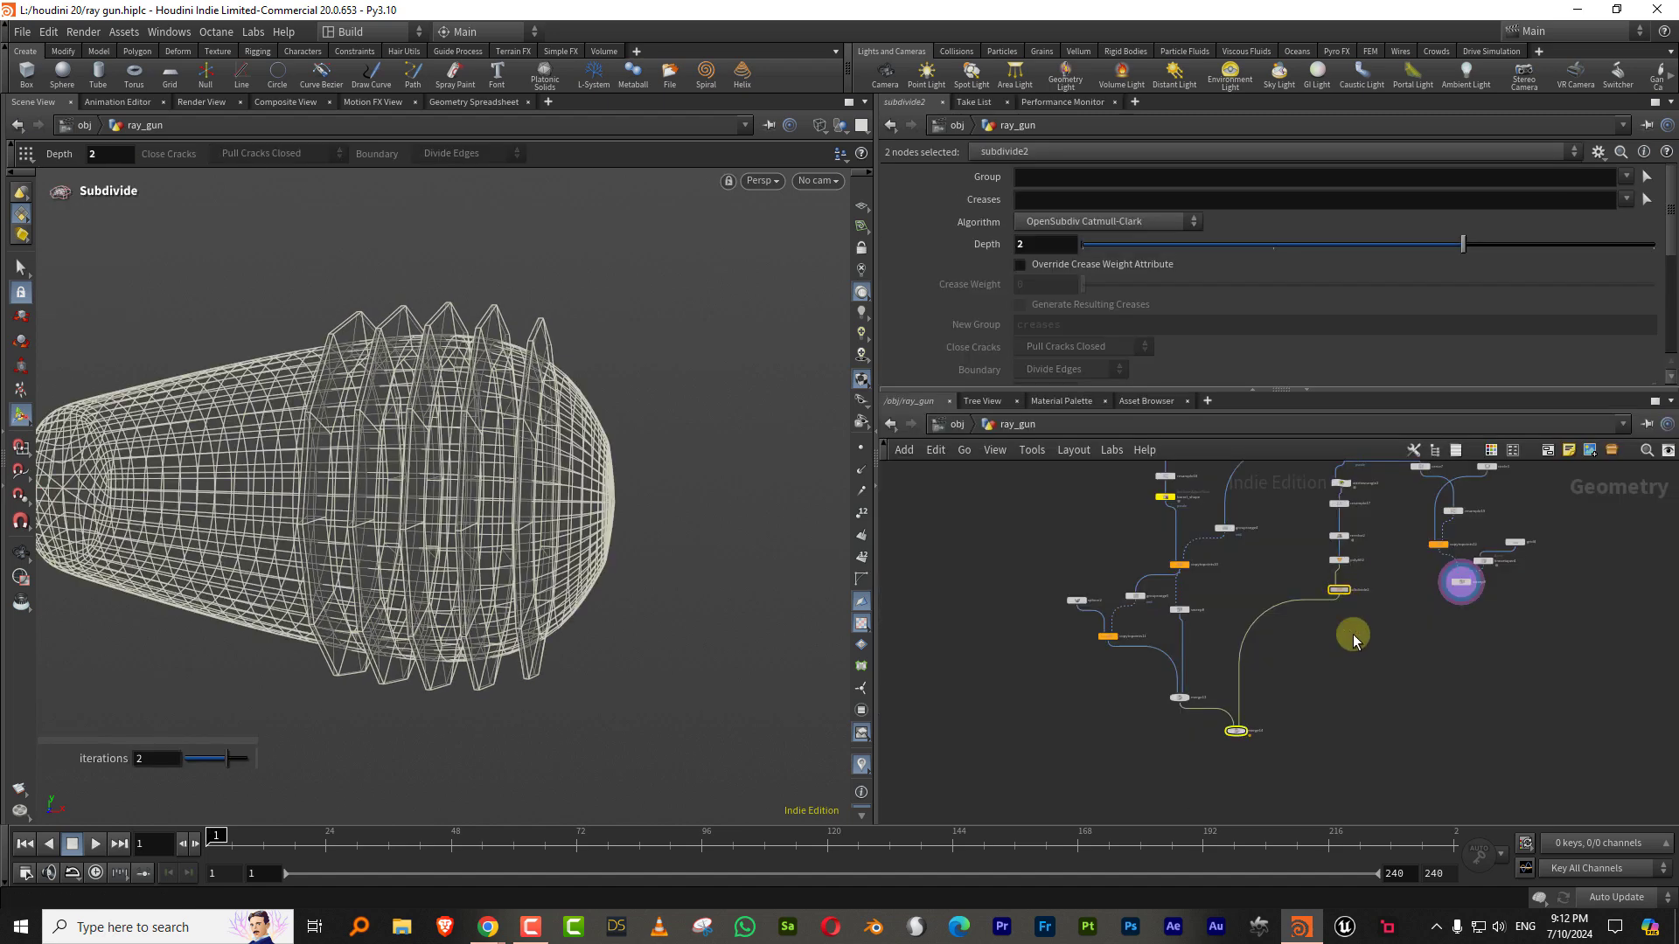
Step: Insert a Merge node between polyfill2 and subdivide2 to combine sweep9's rings with the body
{"action": "scroll", "coordinate": [1406, 623], "scroll_direction": "up", "scroll_amount": 4}
{"action": "left_click", "coordinate": [1418, 627]}
{"action": "middle_click_drag", "start_coordinate": [1420, 628], "coordinate": [1378, 670]}
{"action": "key", "text": "Tab"}
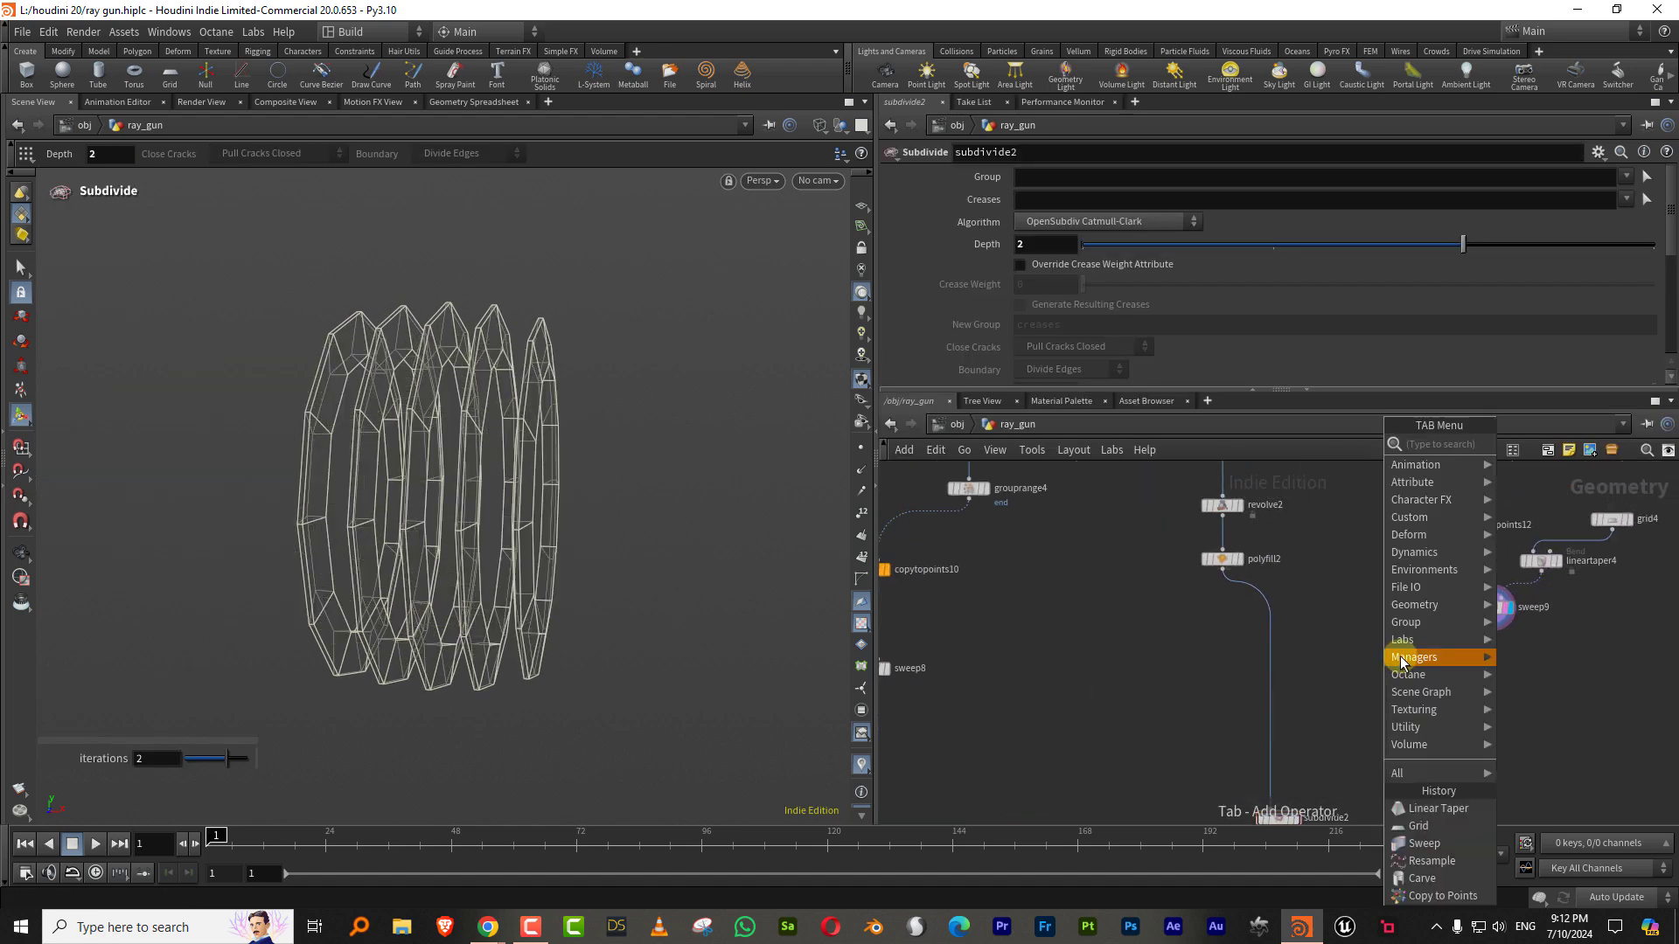
{"action": "type", "text": "mer"}
{"action": "left_click", "coordinate": [1553, 447]}
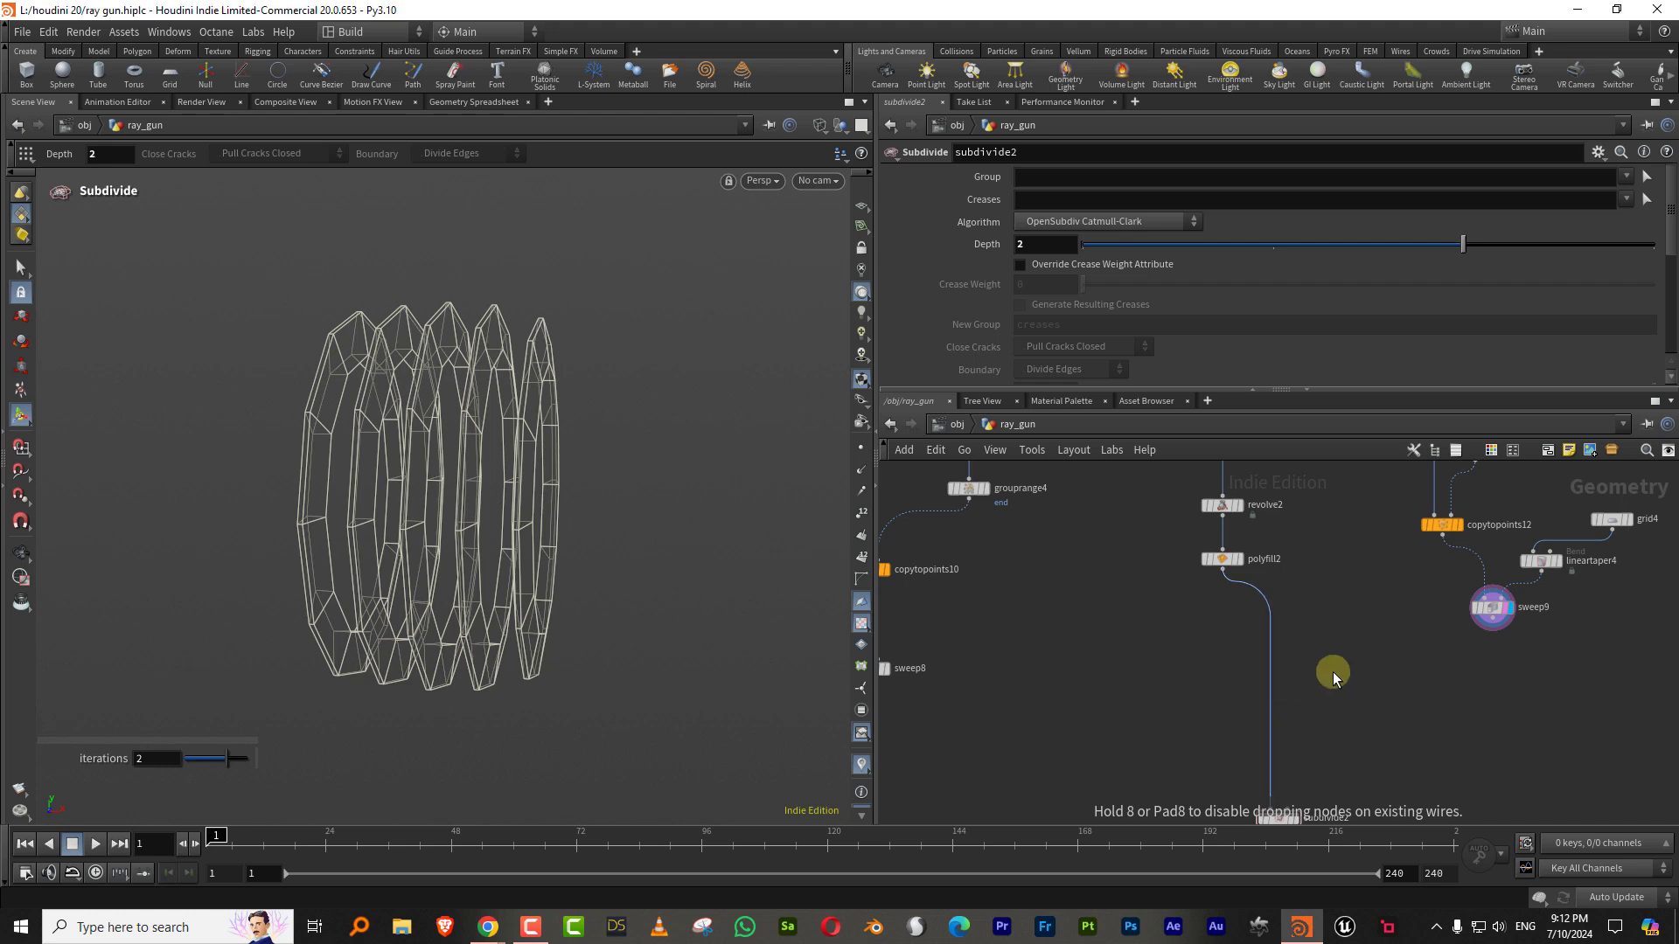
{"action": "left_click", "coordinate": [1283, 680]}
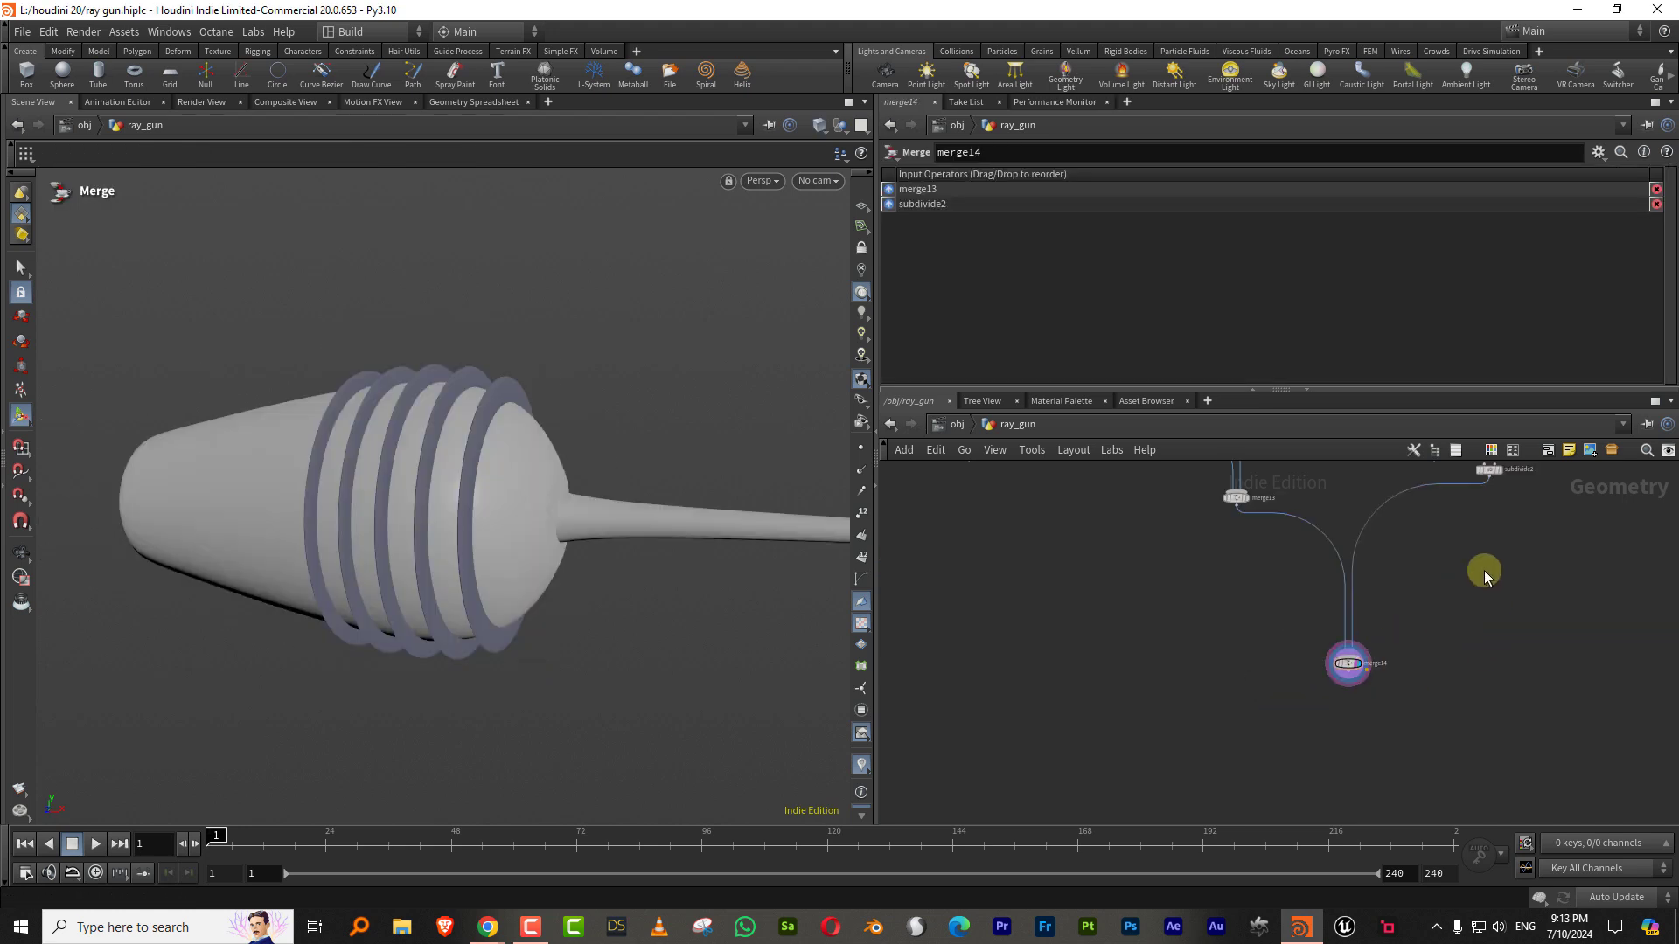
Step: Enable Reverse Cross Sections on sweep9 to flip the ring faces, and check the shaded result
{"action": "middle_click_drag", "start_coordinate": [1409, 624], "coordinate": [1246, 763]}
{"action": "scroll", "coordinate": [1280, 698], "scroll_direction": "up", "scroll_amount": 4}
{"action": "middle_click_drag", "start_coordinate": [1334, 663], "coordinate": [1312, 726]}
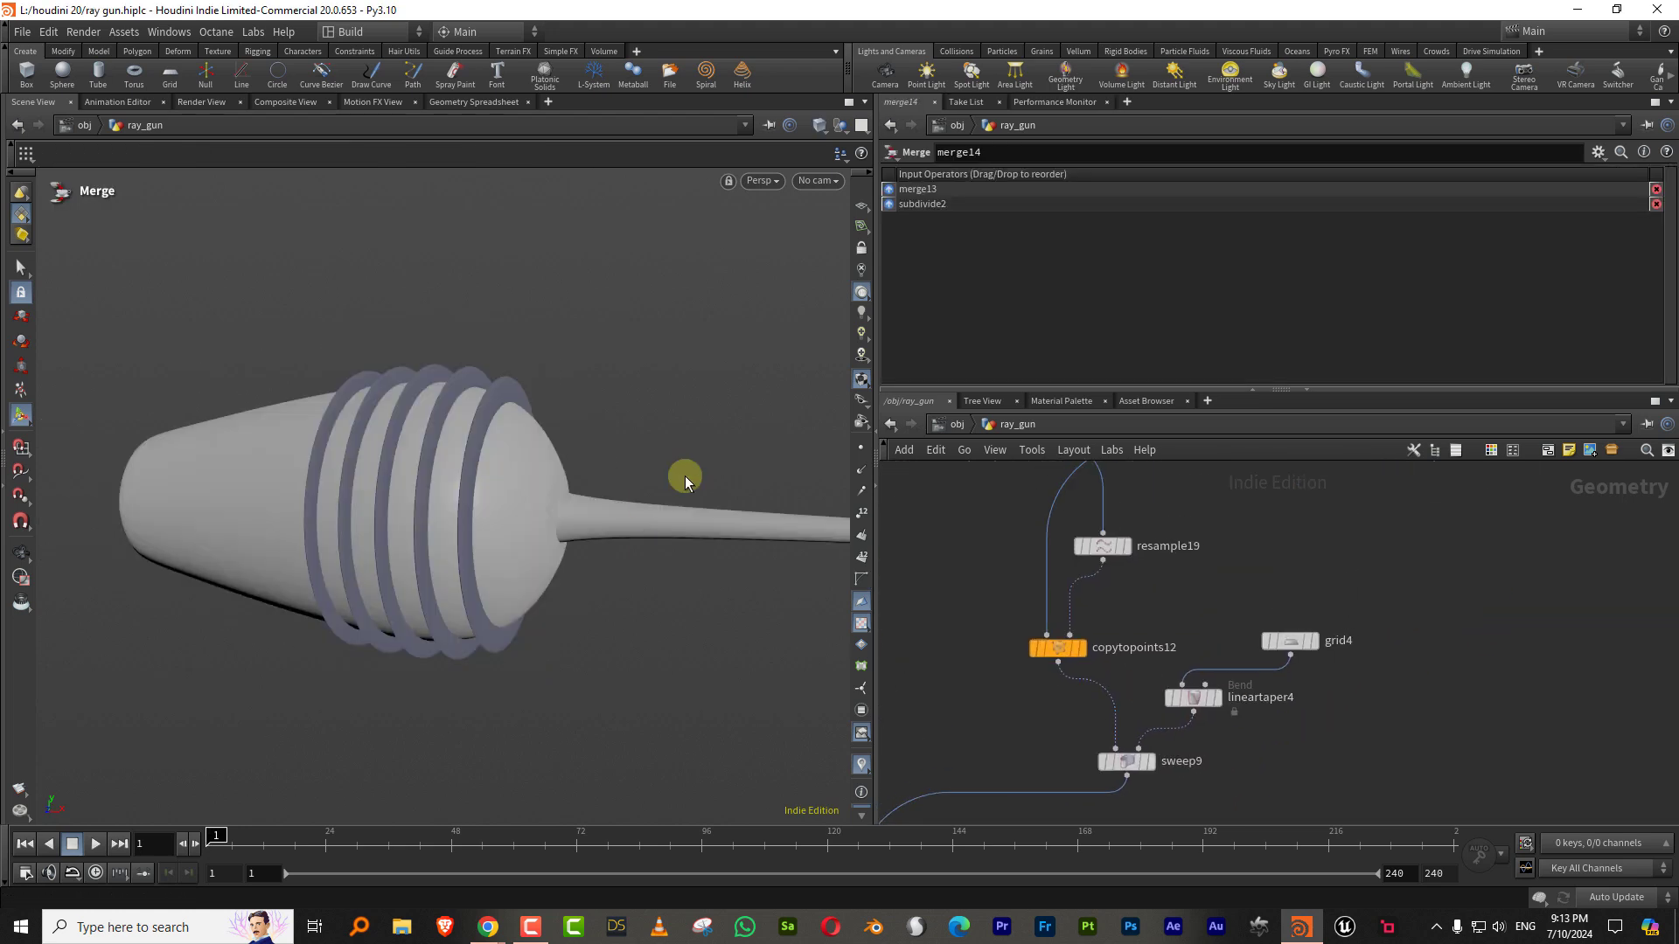
{"action": "left_click", "coordinate": [1122, 763]}
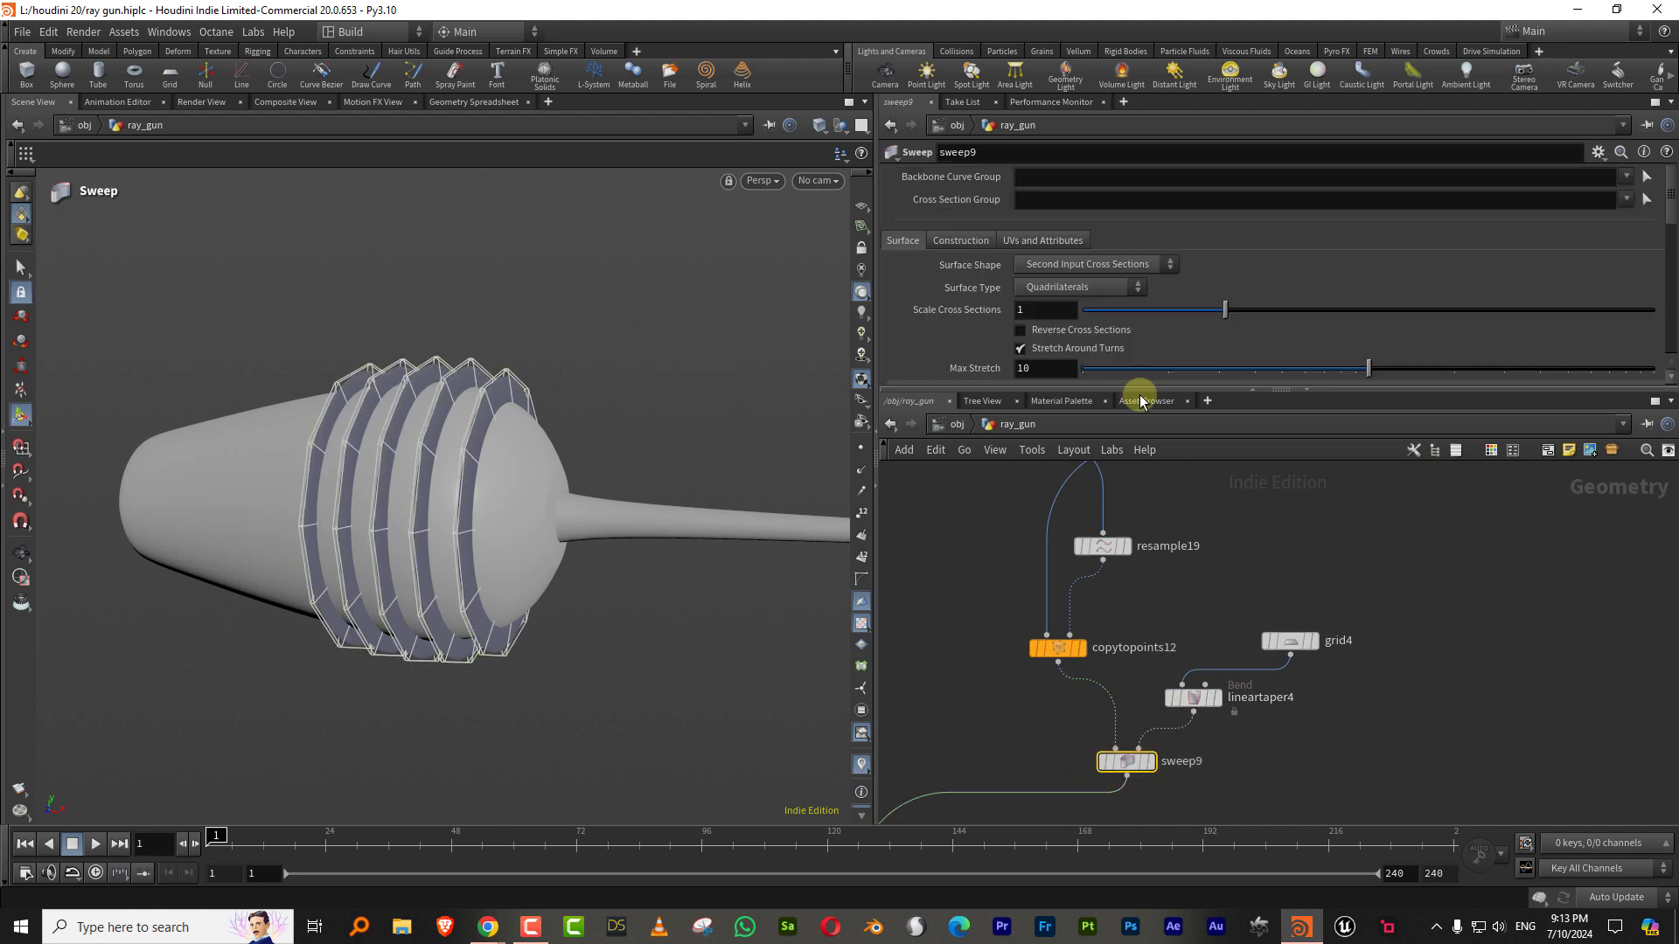
{"action": "left_click_drag", "start_coordinate": [1141, 393], "coordinate": [1139, 456]}
{"action": "left_click", "coordinate": [1093, 330]}
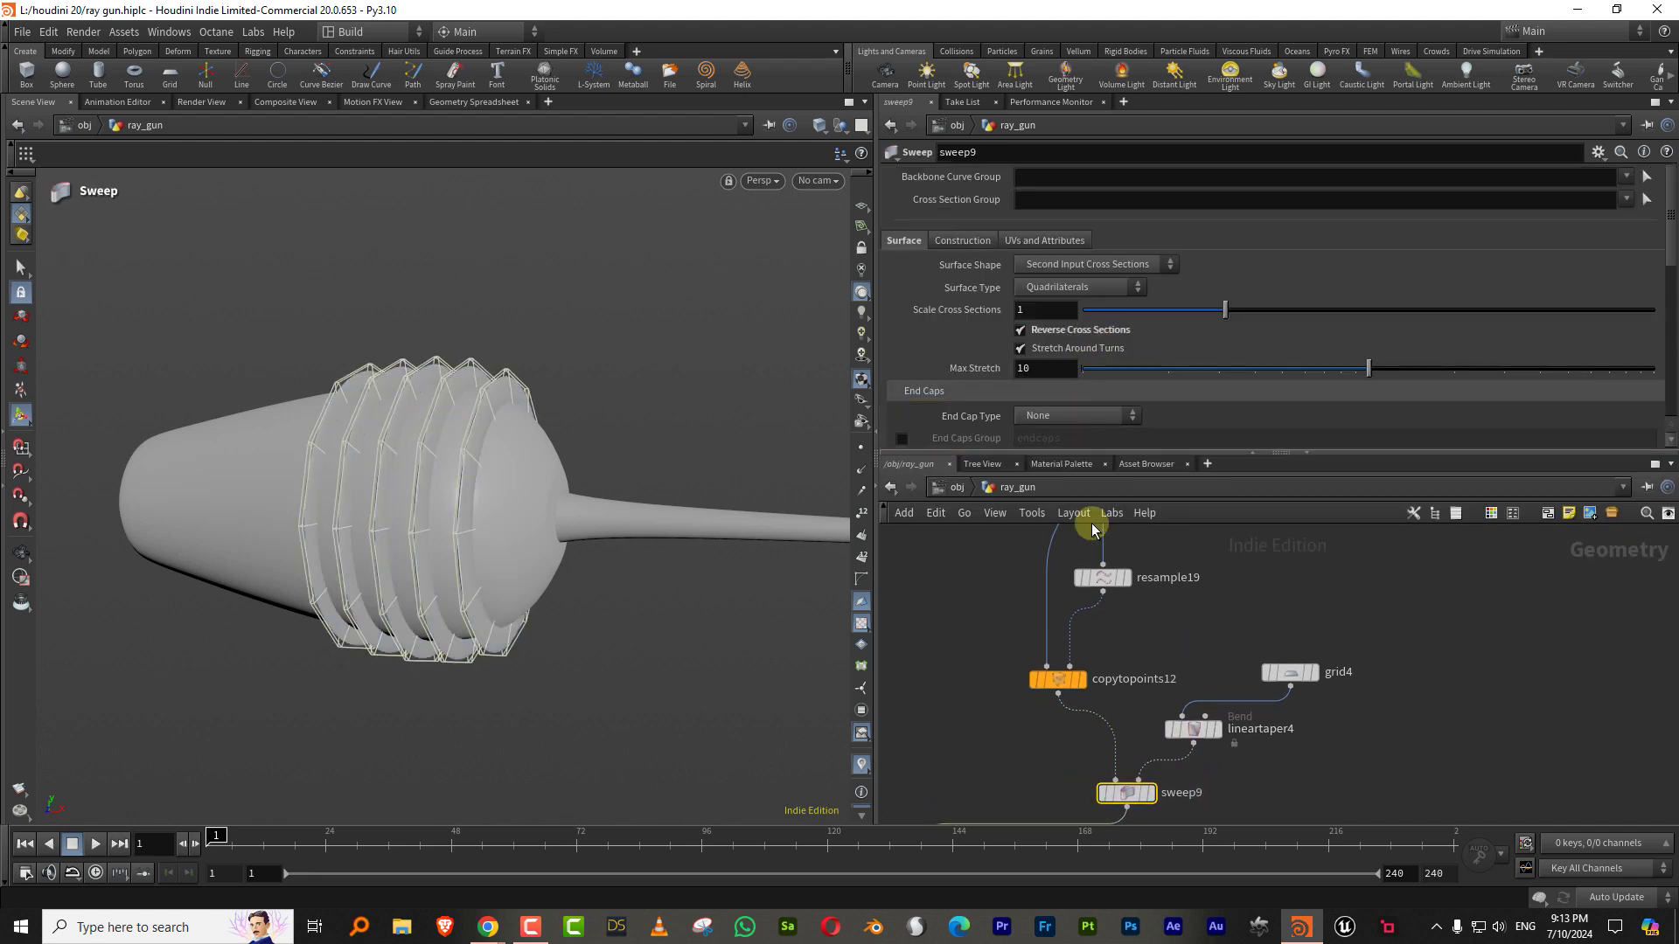
{"action": "left_click", "coordinate": [1225, 599]}
{"action": "left_click_drag", "start_coordinate": [446, 542], "coordinate": [612, 477]}
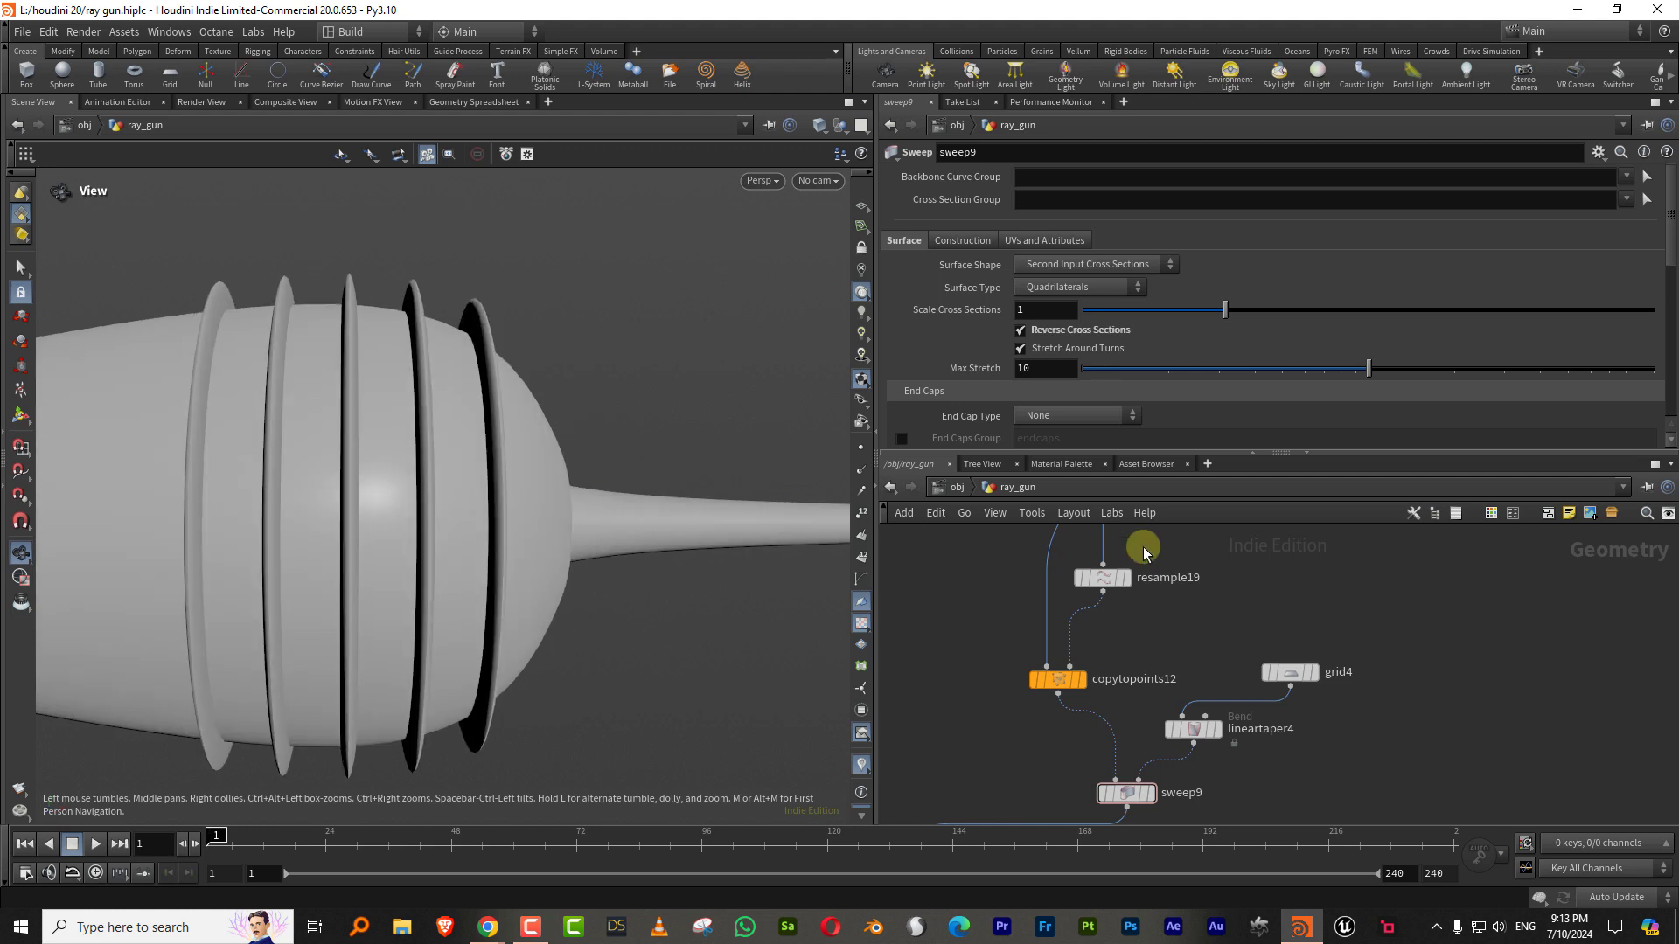
Step: Set grid4's size to 0.08 by 0.04 to thicken and widen the ring profile
{"action": "left_click", "coordinate": [1282, 672]}
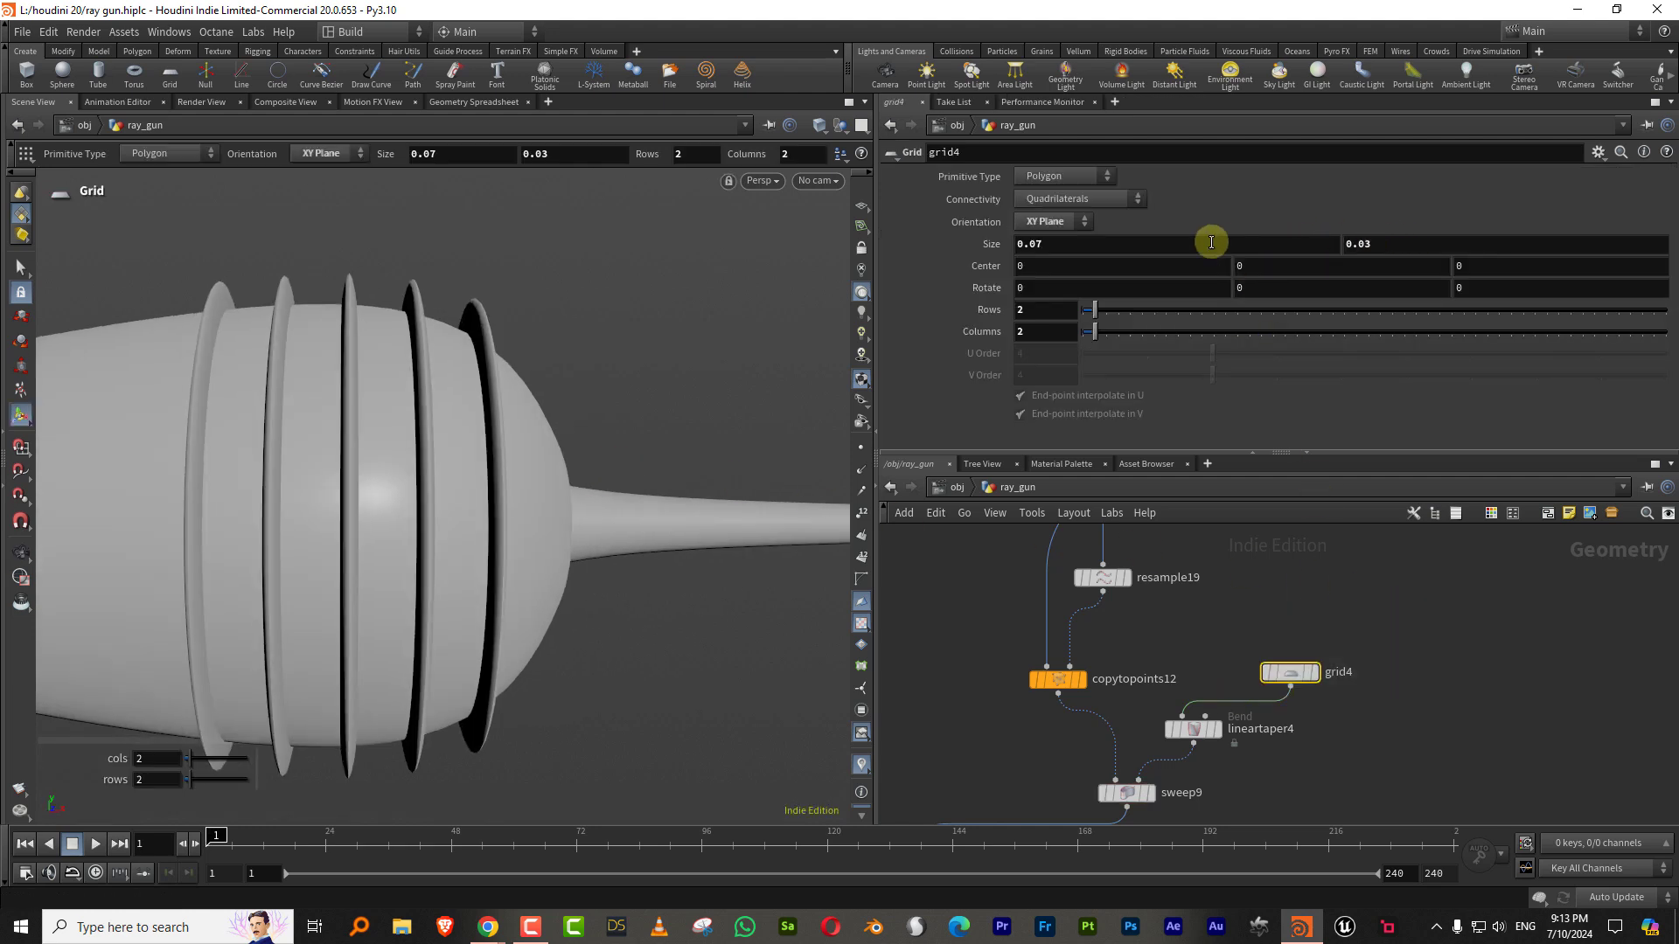
{"action": "middle_click_drag", "start_coordinate": [1211, 243], "coordinate": [1192, 282]}
{"action": "middle_click_drag", "start_coordinate": [1388, 244], "coordinate": [1403, 273]}
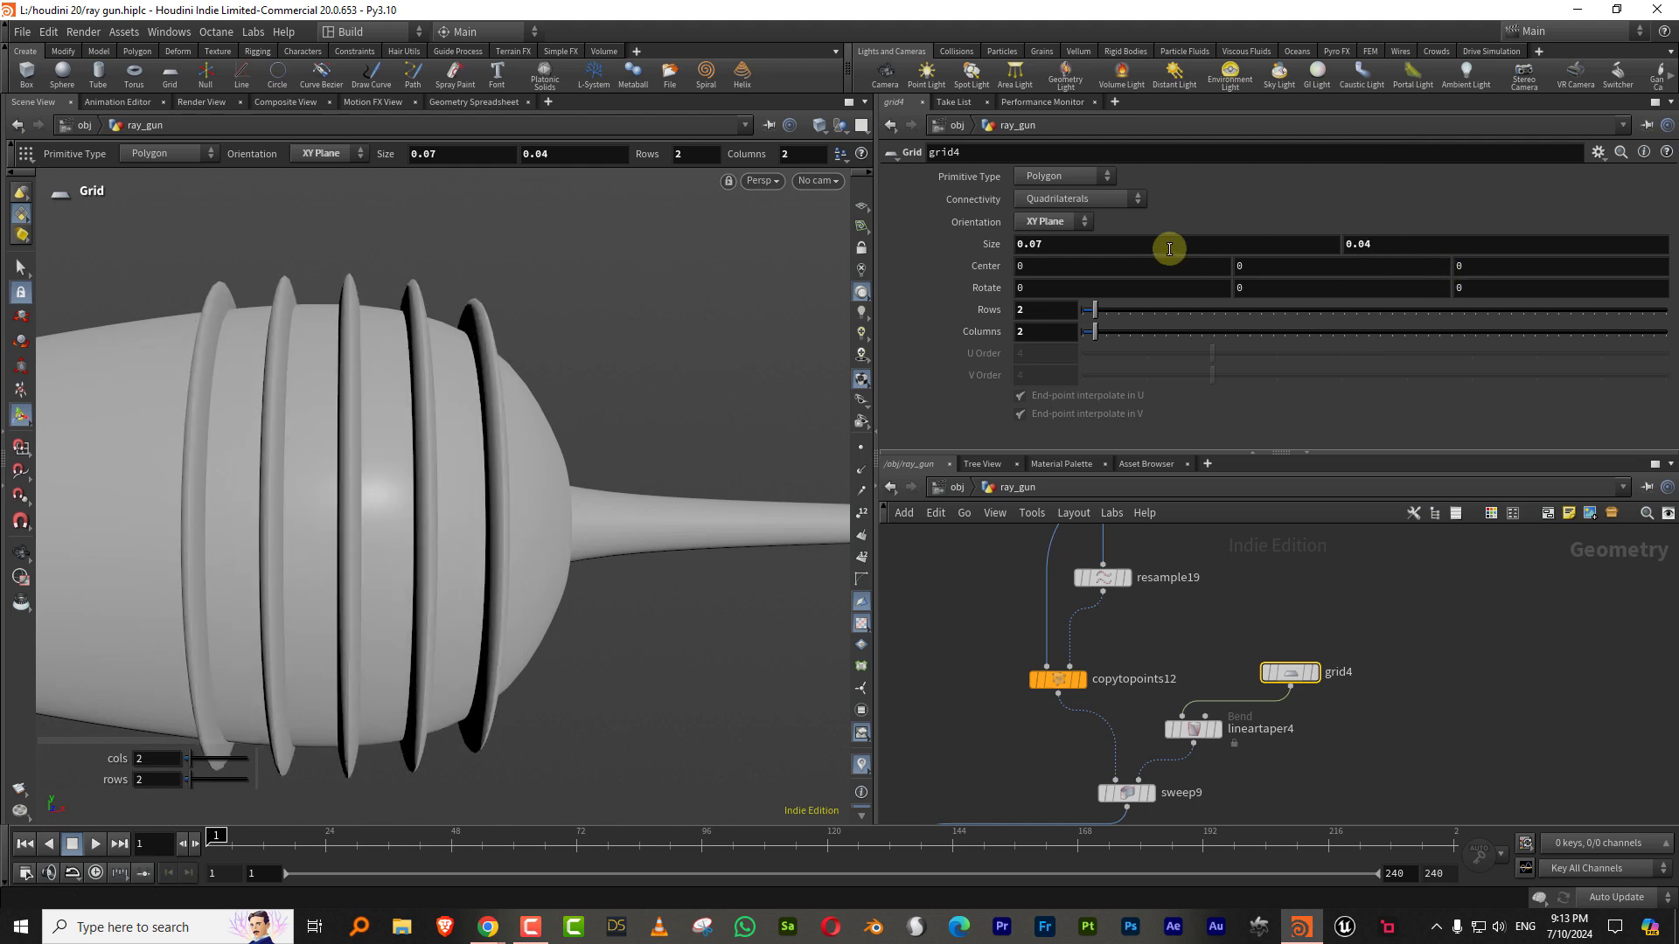
{"action": "middle_click_drag", "start_coordinate": [1127, 245], "coordinate": [1164, 284]}
Step: Display lineartaper4's profile in wireframe and insert a PolyBevel node between lineartaper4 and sweep9
{"action": "middle_click_drag", "start_coordinate": [1397, 662], "coordinate": [1424, 552]}
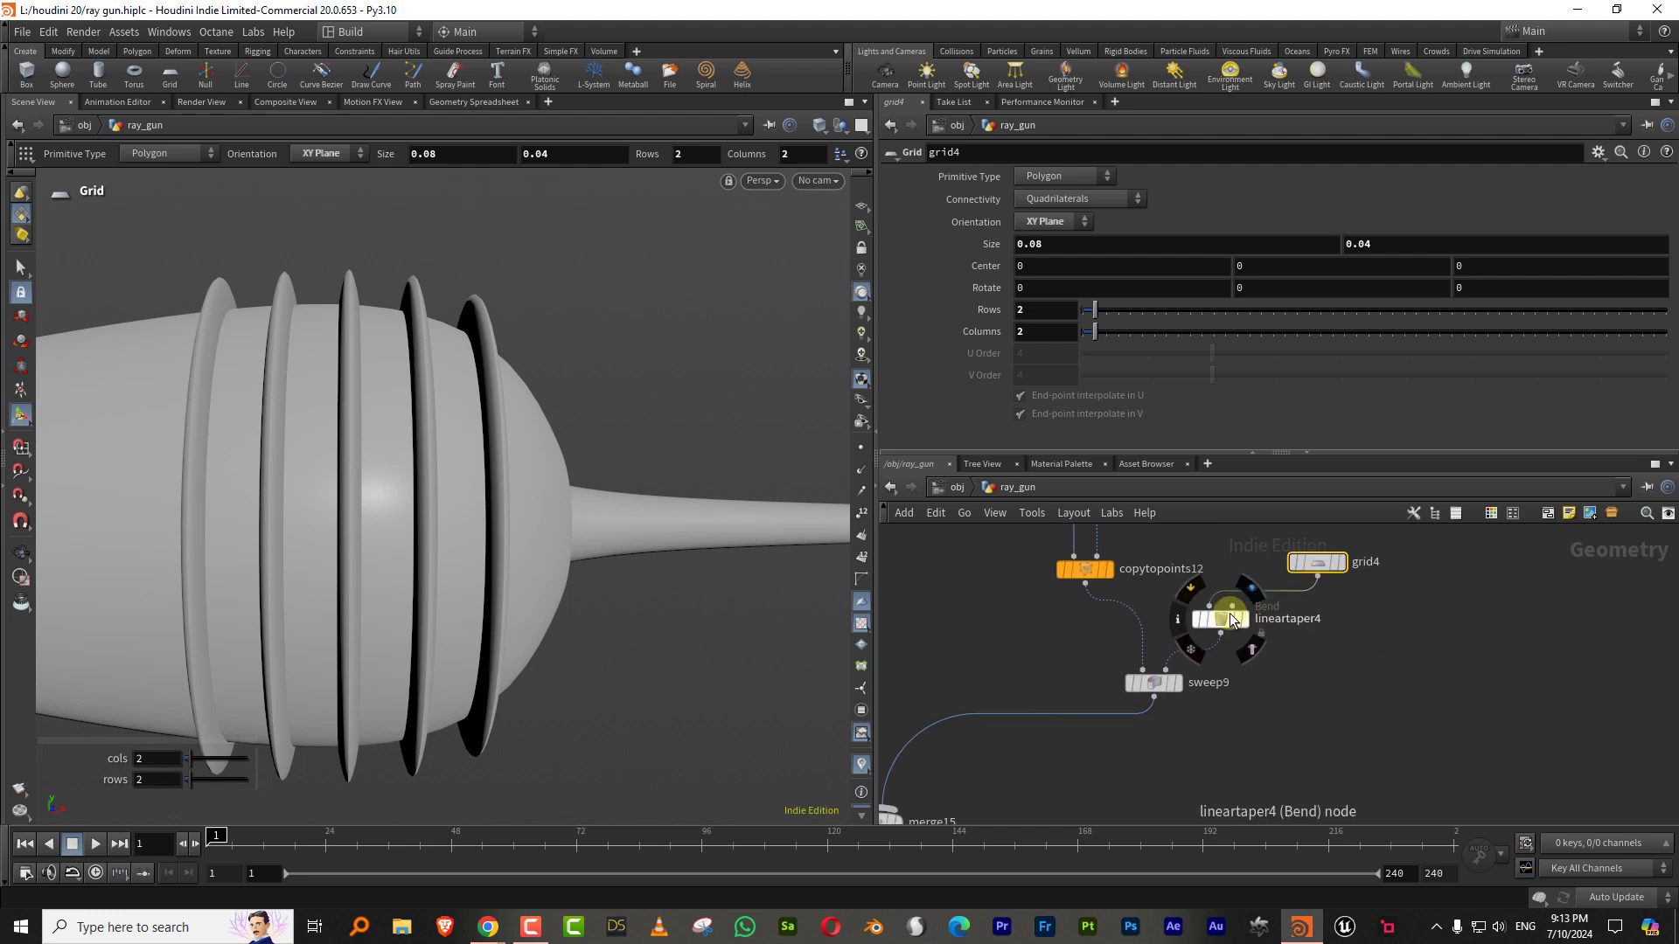
{"action": "left_click", "coordinate": [1223, 619]}
{"action": "left_click", "coordinate": [1245, 619]}
{"action": "key", "text": "space+g"}
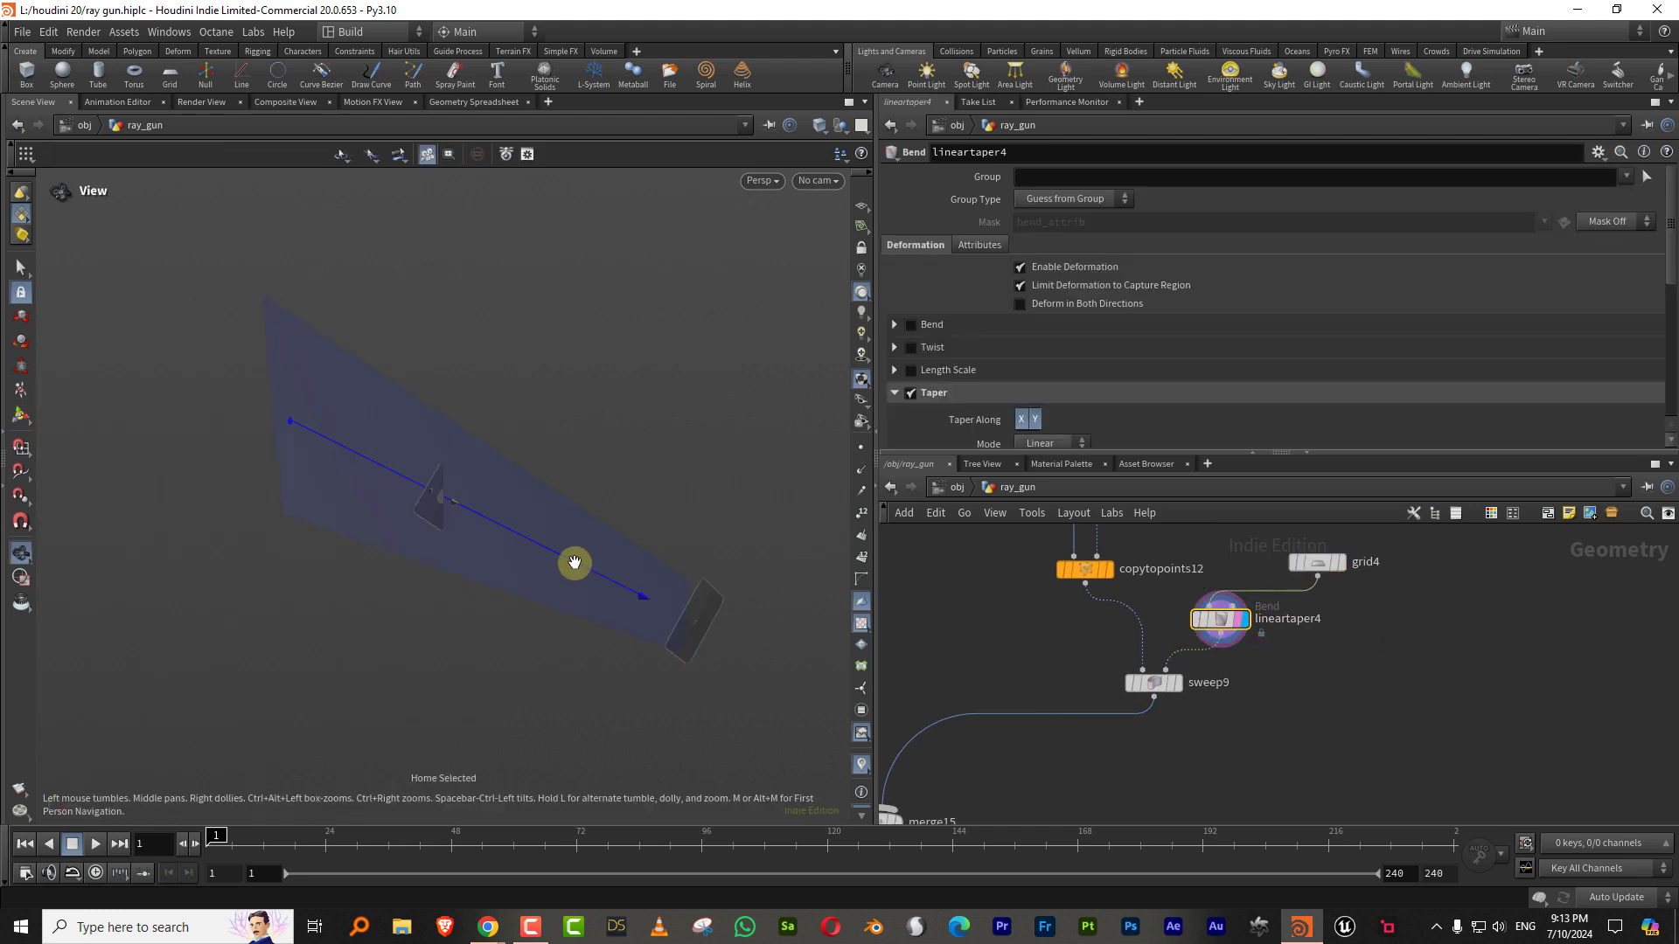
{"action": "left_click_drag", "start_coordinate": [574, 562], "coordinate": [617, 510], "text": "alt"}
{"action": "key", "text": "shift+w"}
{"action": "middle_click_drag", "start_coordinate": [1304, 687], "coordinate": [1374, 598]}
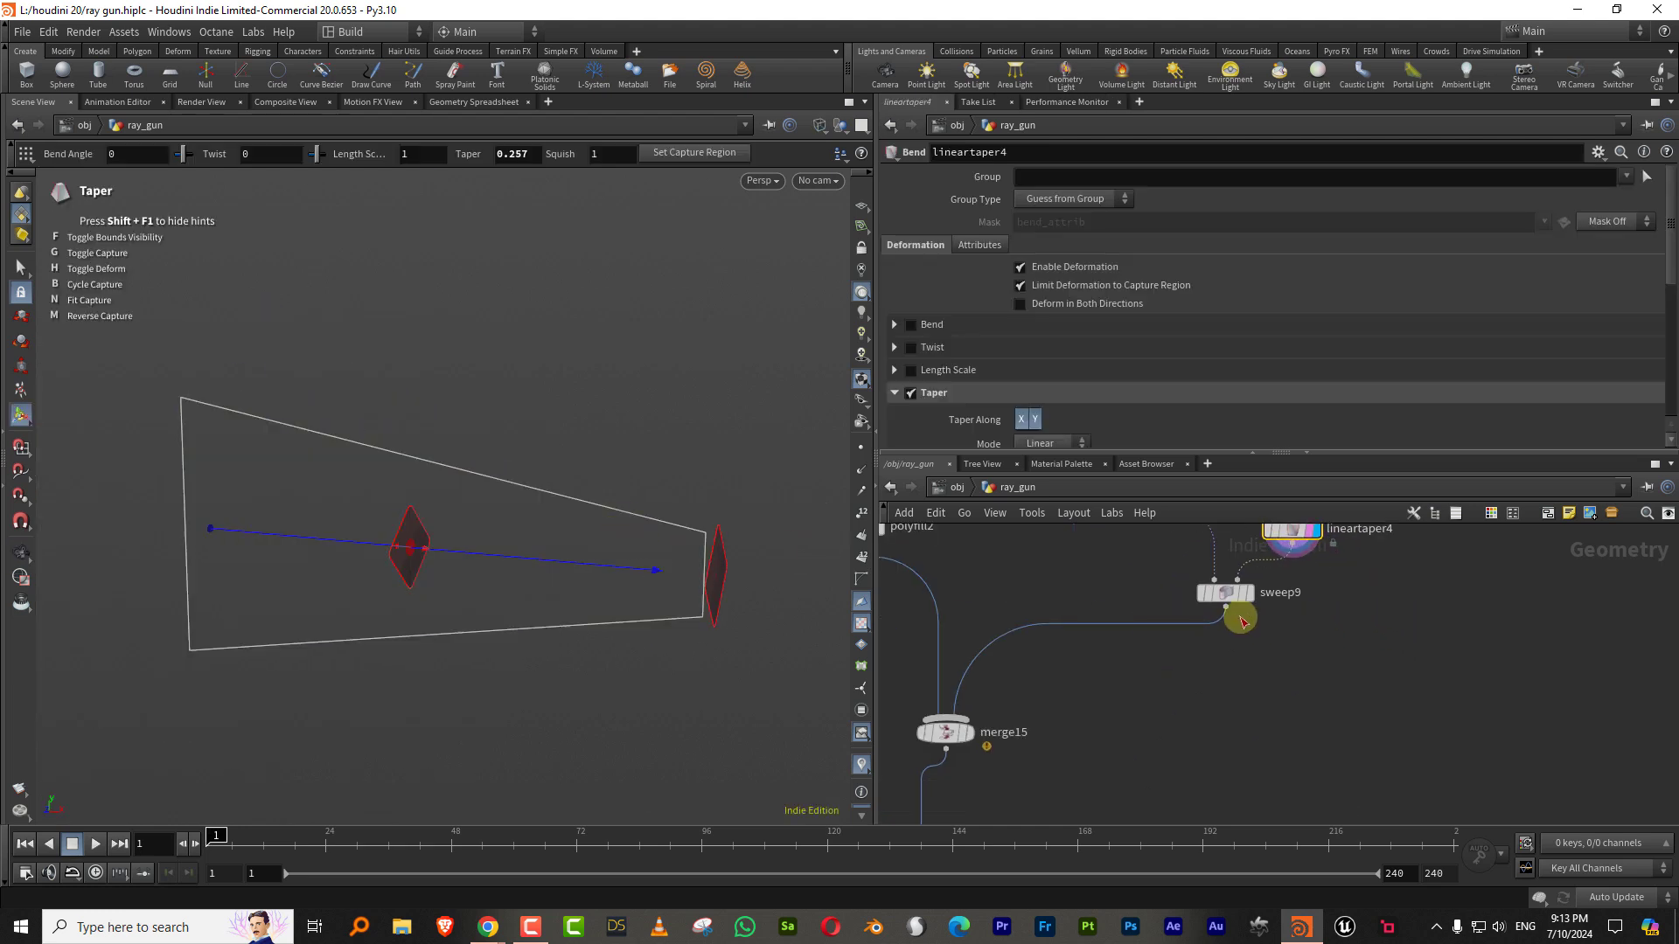
{"action": "left_click_drag", "start_coordinate": [1231, 596], "coordinate": [1157, 650]}
{"action": "middle_click_drag", "start_coordinate": [1292, 622], "coordinate": [1207, 708]}
{"action": "key", "text": "Tab"}
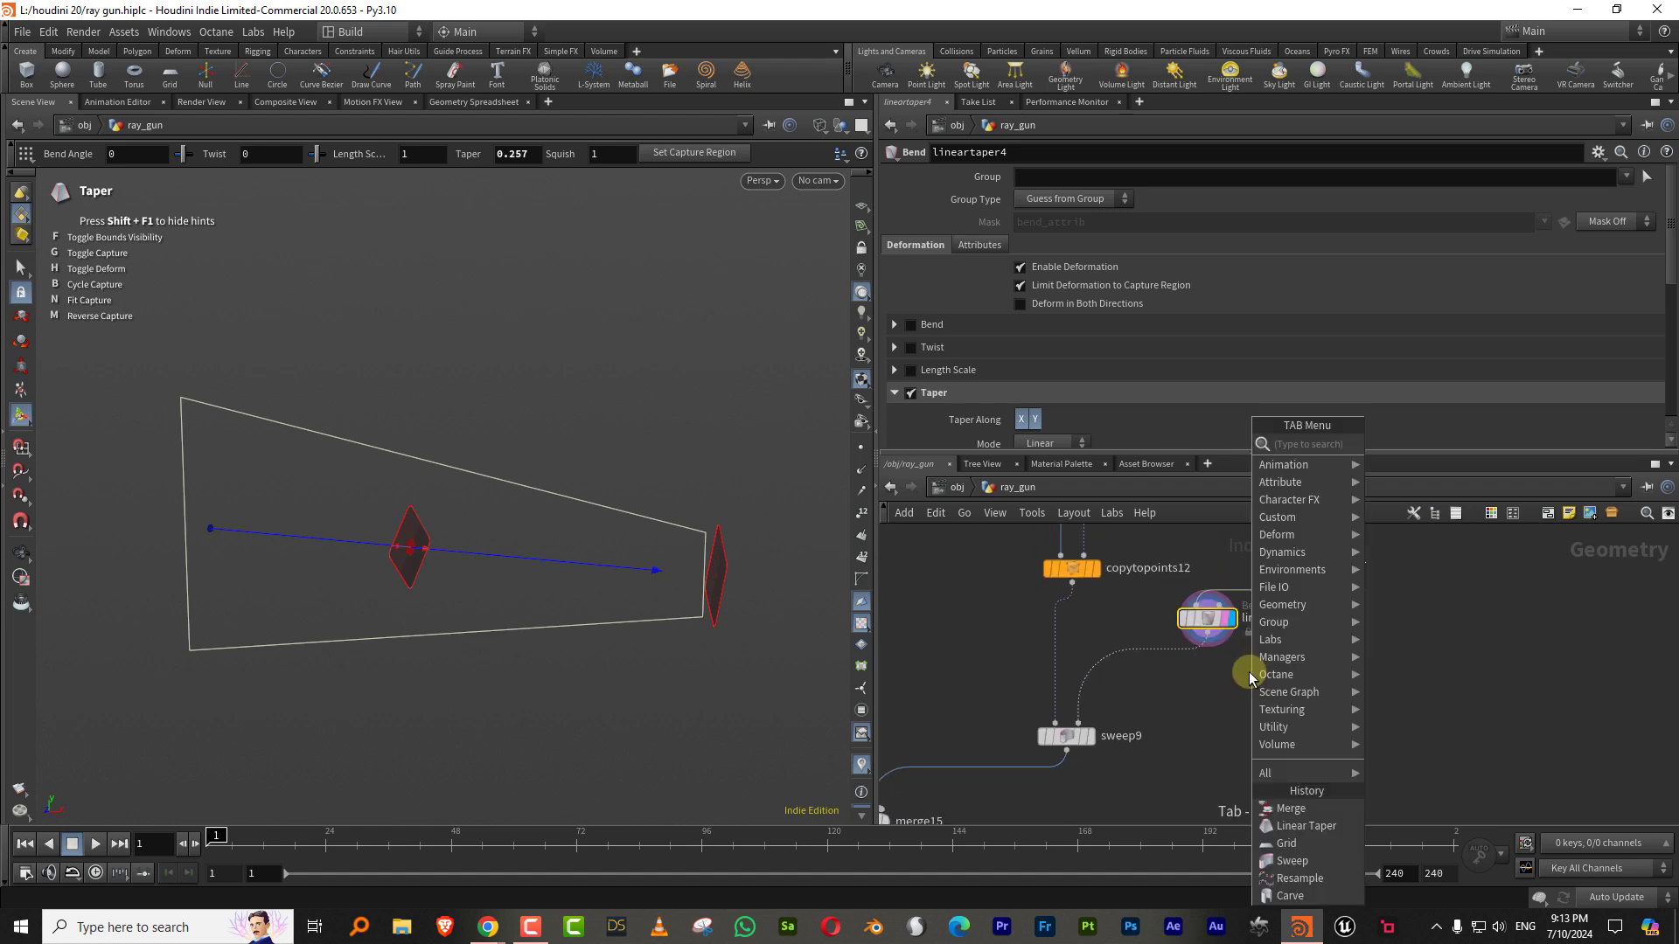
{"action": "type", "text": "bev"}
{"action": "left_click", "coordinate": [1399, 445]}
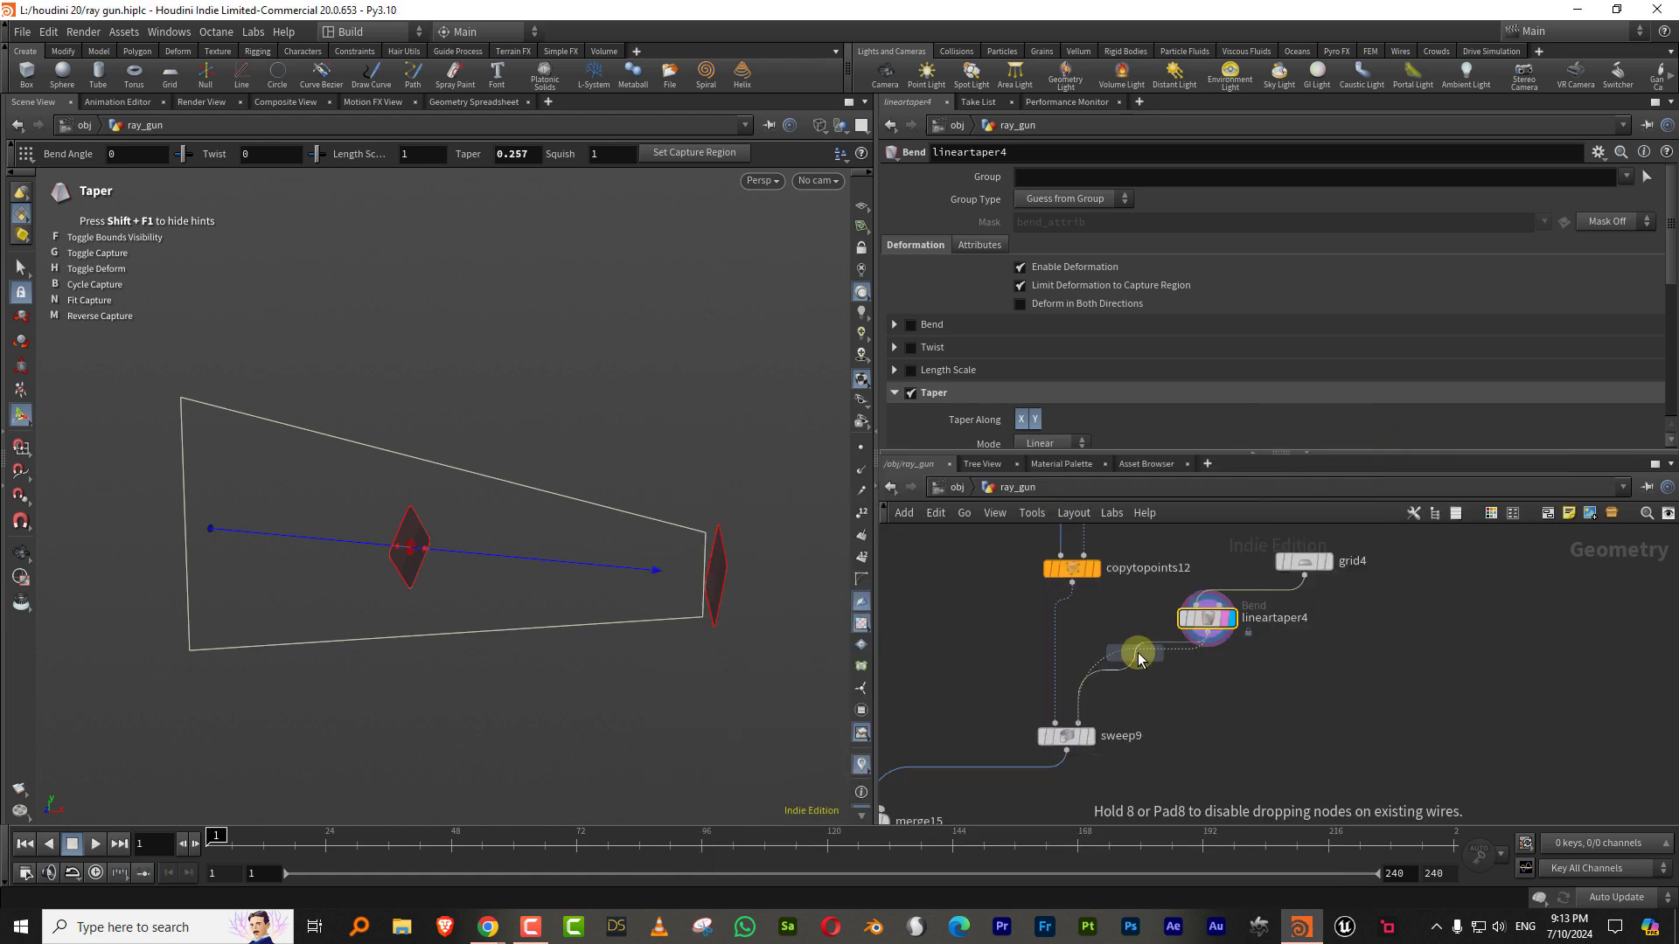
{"action": "left_click", "coordinate": [1136, 663]}
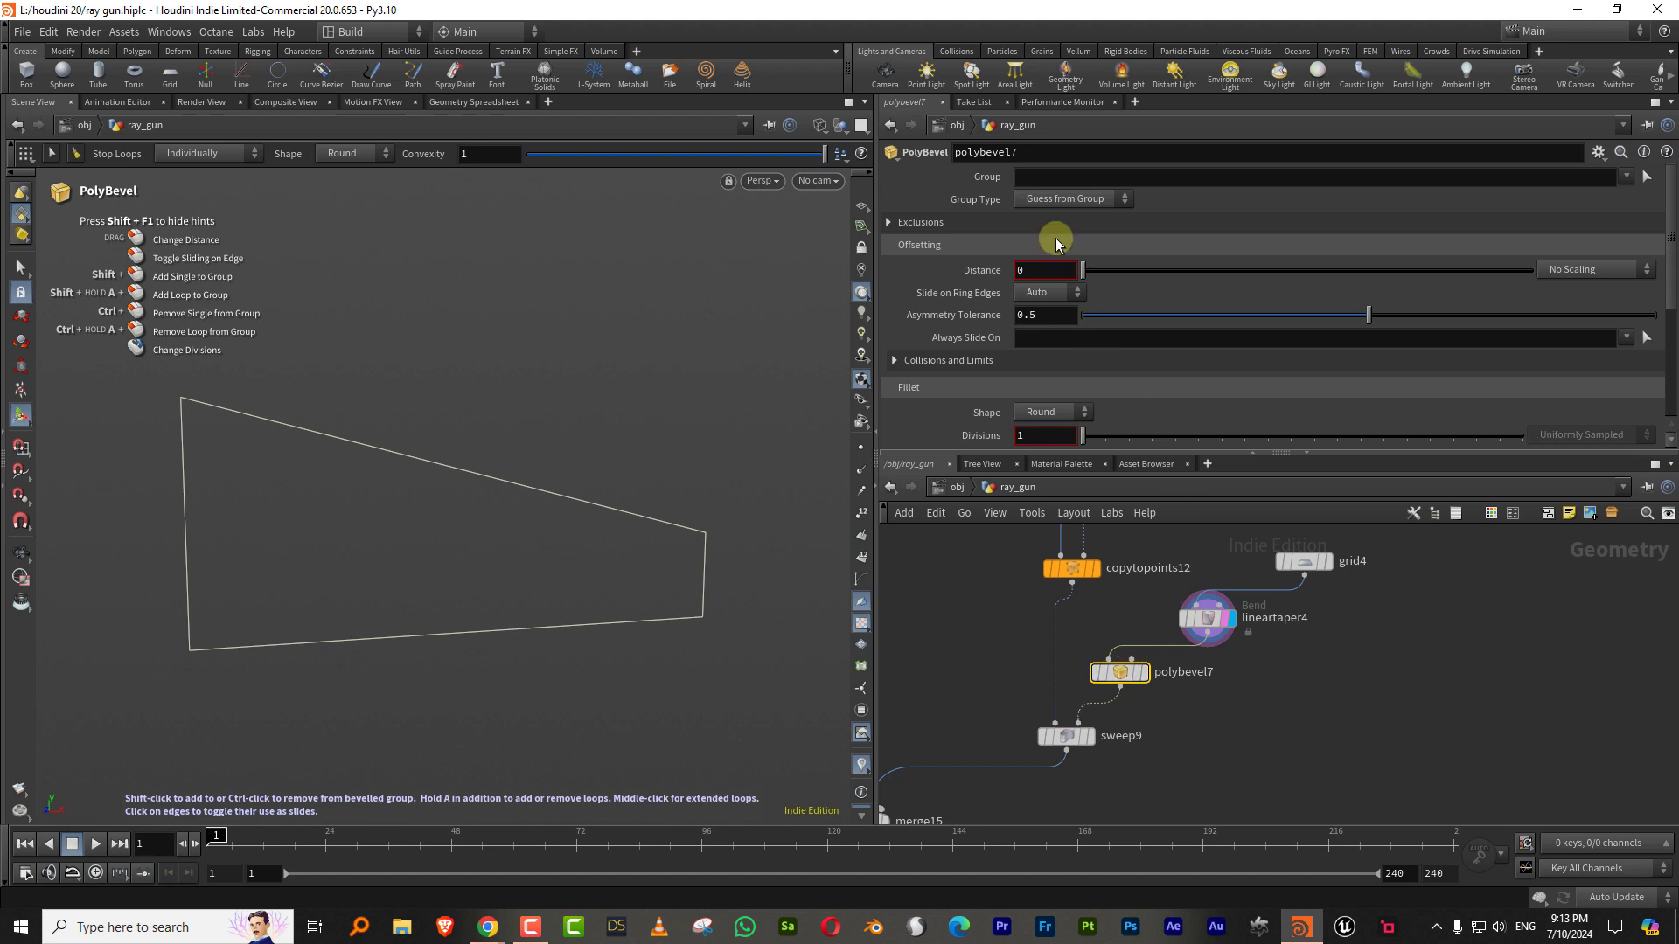
Step: Set polybevel7's Group Type to Points and its Distance to 0.003
{"action": "left_click", "coordinate": [1074, 203]}
{"action": "left_click", "coordinate": [1062, 234]}
{"action": "middle_click_drag", "start_coordinate": [1054, 273], "coordinate": [1065, 308]}
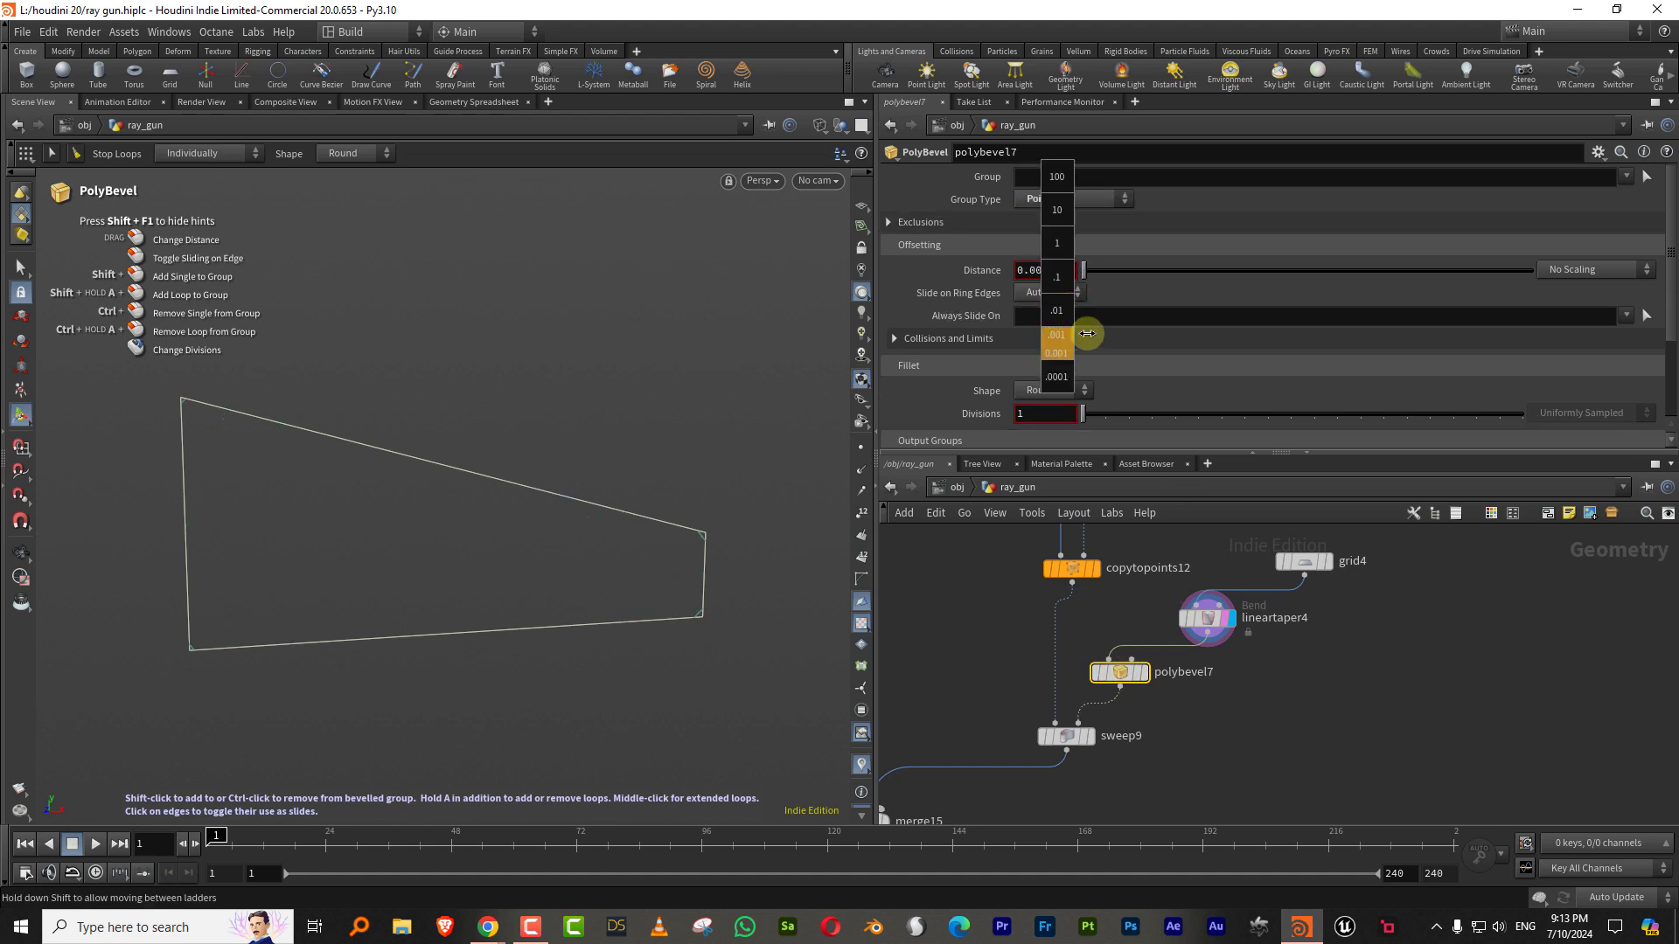
{"action": "middle_click_drag", "start_coordinate": [1091, 328], "coordinate": [1099, 329]}
Step: Display merge14 in shaded mode and inspect the beveled rings on the whole model
{"action": "scroll", "coordinate": [1356, 577], "scroll_direction": "down", "scroll_amount": 5}
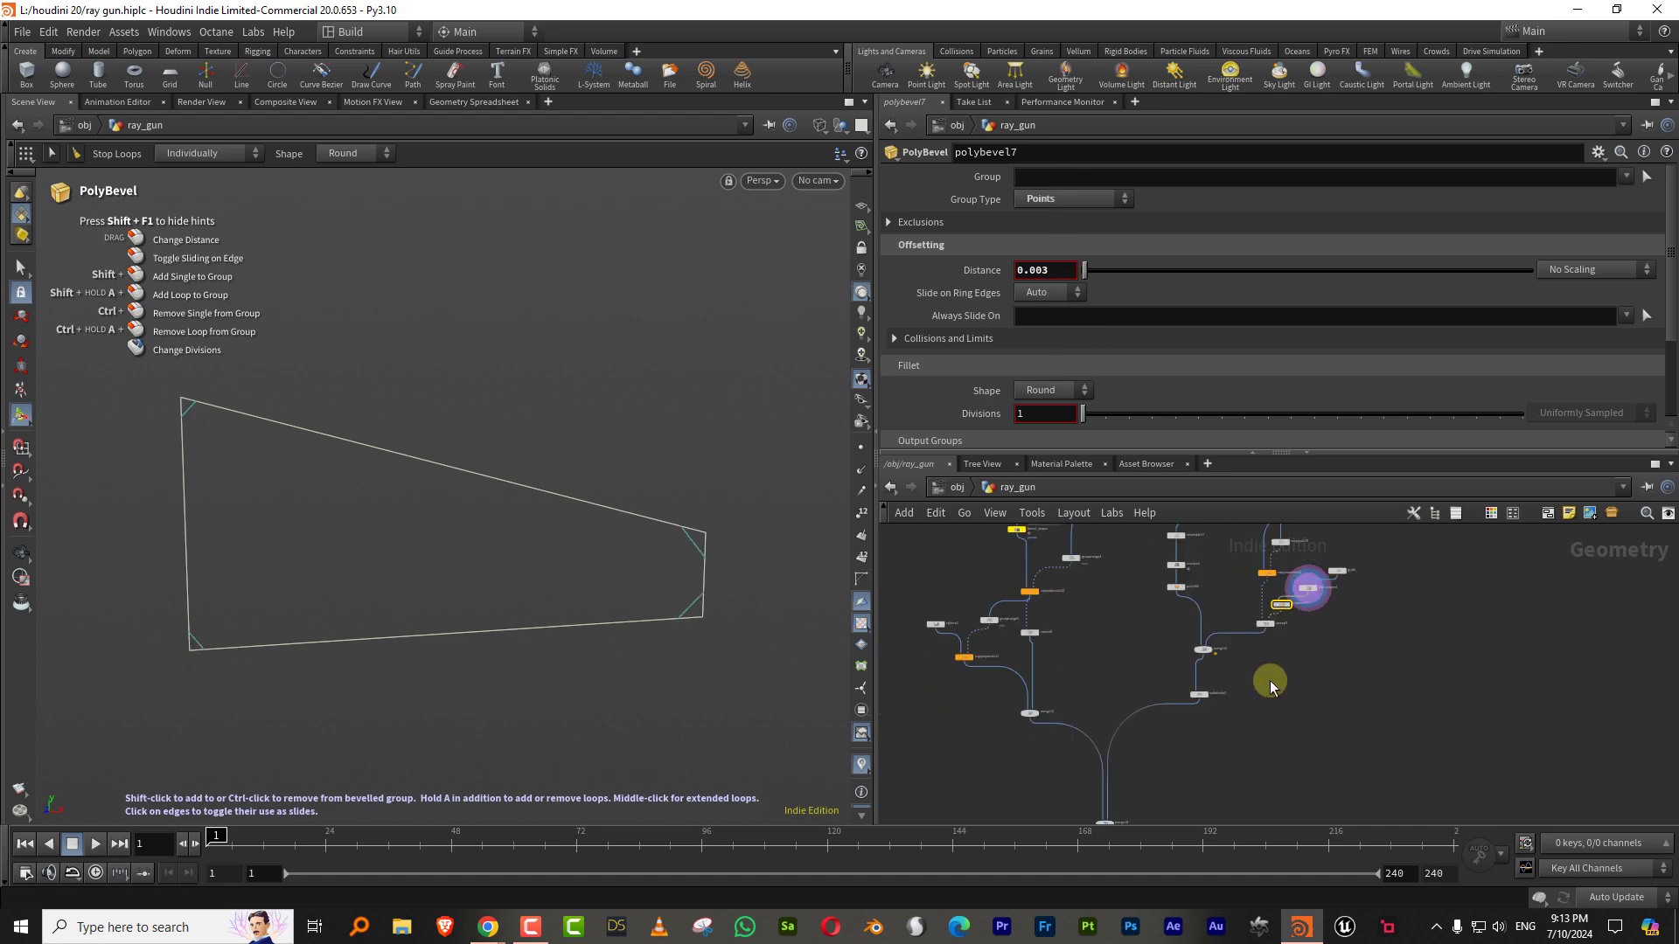
{"action": "middle_click_drag", "start_coordinate": [1211, 797], "coordinate": [1322, 562]}
{"action": "scroll", "coordinate": [1322, 561], "scroll_direction": "up", "scroll_amount": 4}
{"action": "left_click", "coordinate": [1128, 660]}
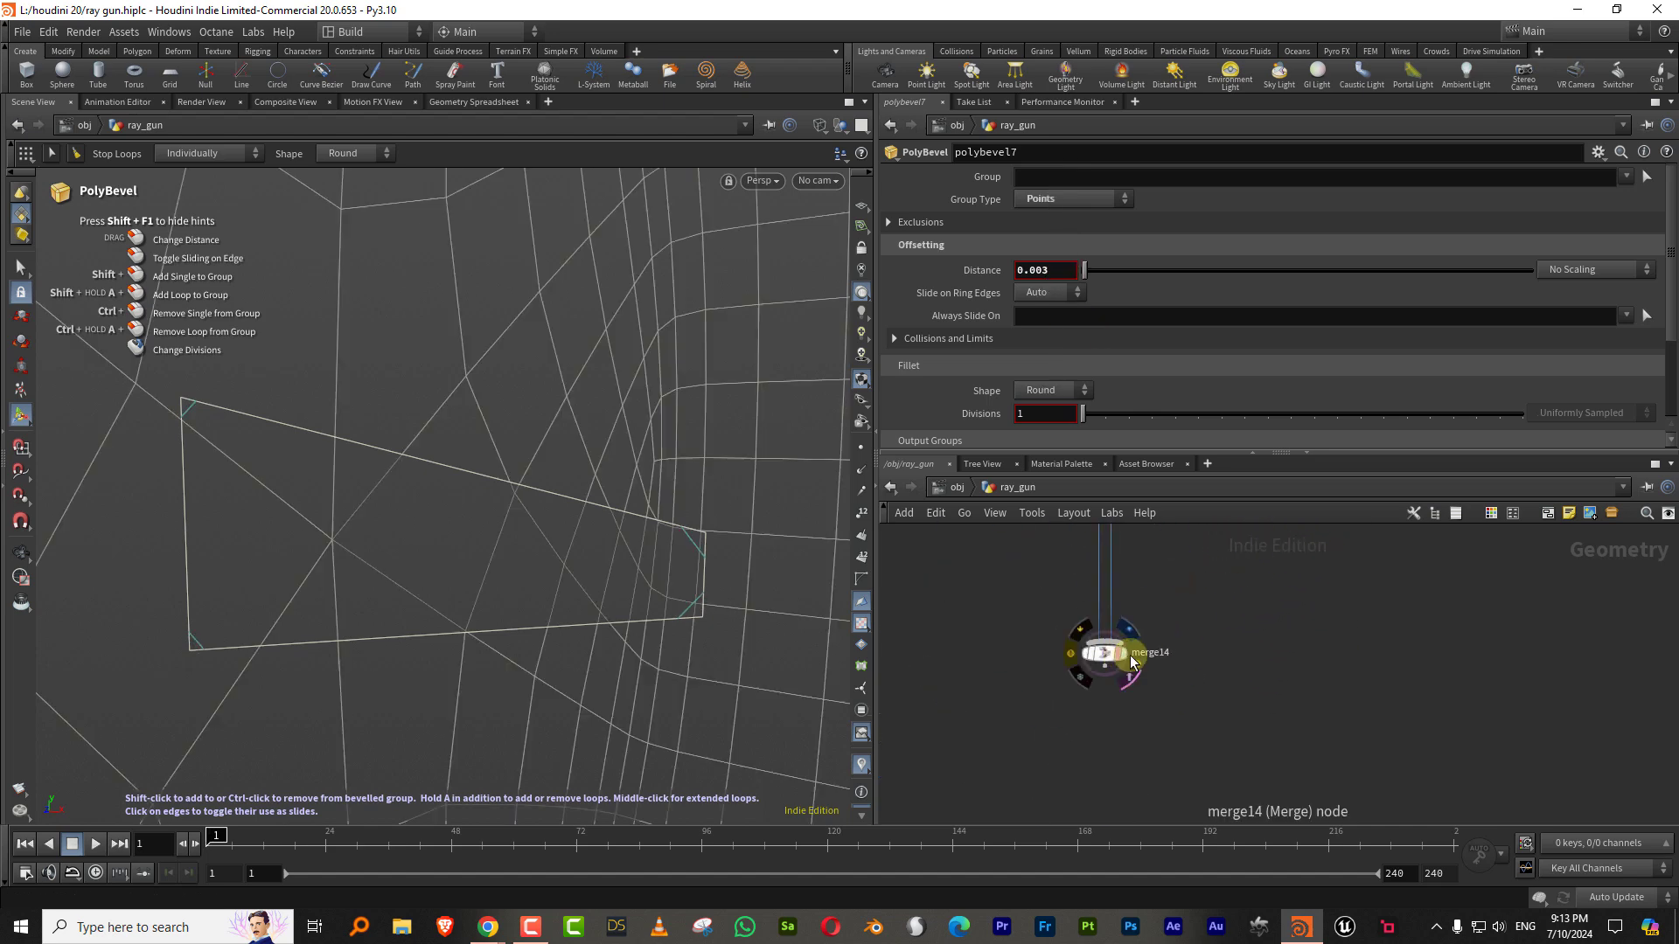
{"action": "left_click", "coordinate": [1104, 652]}
{"action": "key", "text": "g"}
{"action": "mouse_move", "coordinate": [591, 570]}
{"action": "left_mouse_down"}
{"action": "mouse_move", "coordinate": [644, 555]}
{"action": "mouse_move", "coordinate": [509, 552]}
{"action": "mouse_move", "coordinate": [644, 540]}
{"action": "left_mouse_up"}
{"action": "key", "text": "w"}
Step: Set carve7's First U to 0.71 and raise its Second U slightly to group the rings nearer the body's rounded end
{"action": "middle_click_drag", "start_coordinate": [1320, 546], "coordinate": [1243, 681]}
{"action": "scroll", "coordinate": [1300, 663], "scroll_direction": "down", "scroll_amount": 5}
{"action": "scroll", "coordinate": [1277, 635], "scroll_direction": "up", "scroll_amount": 4}
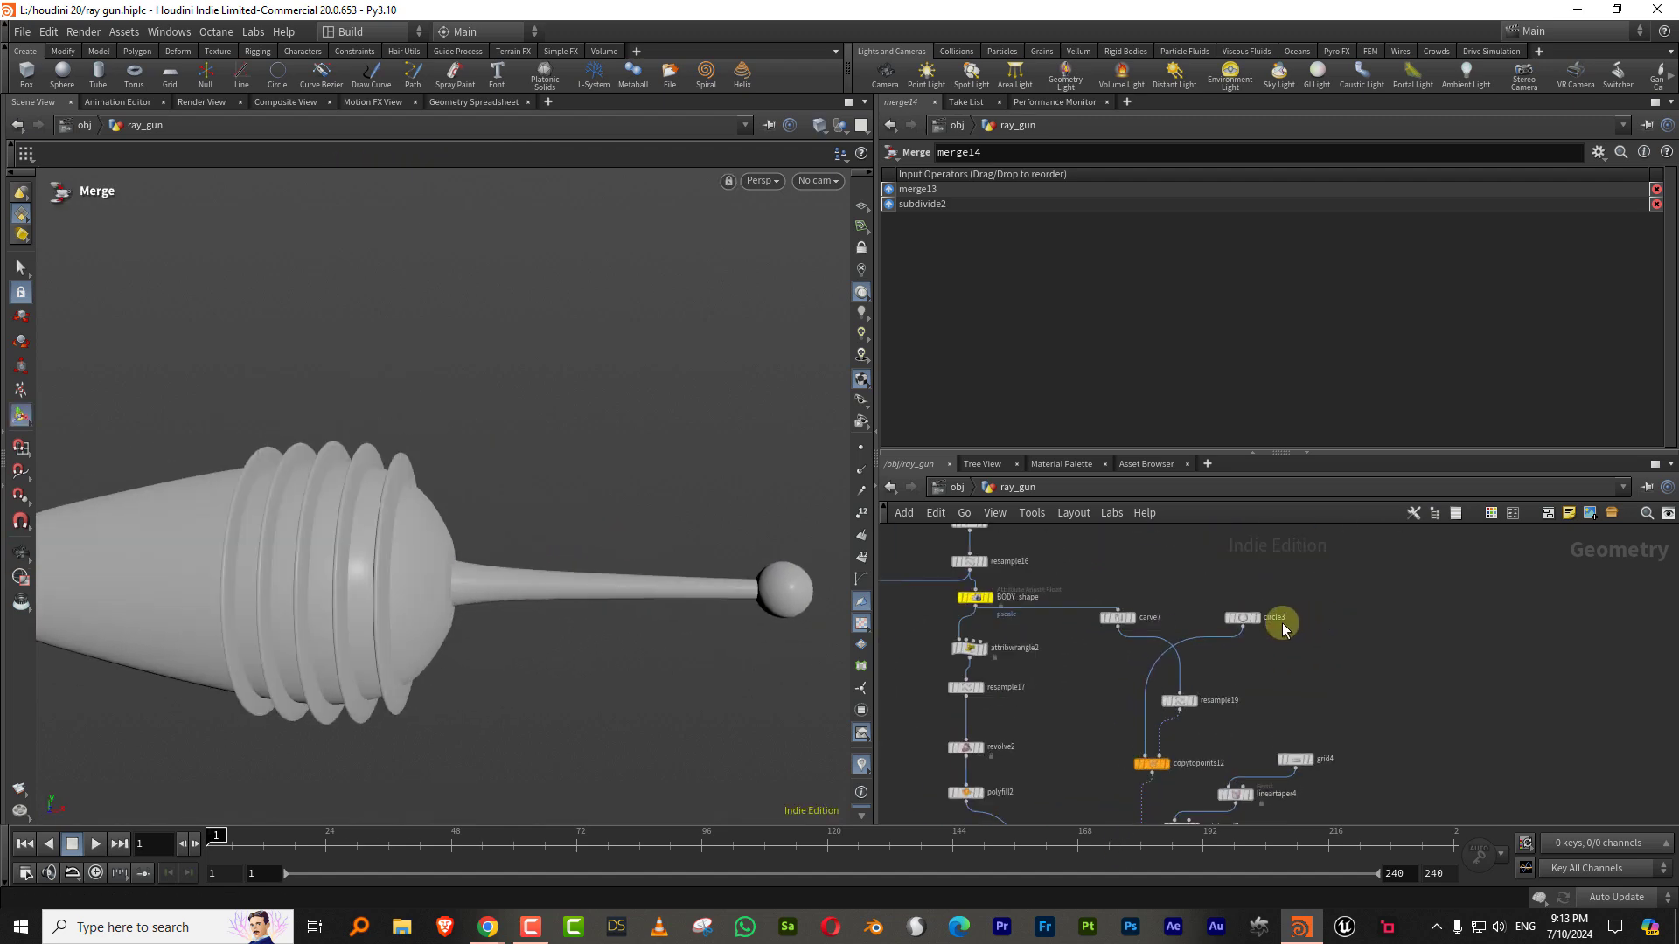
{"action": "middle_click_drag", "start_coordinate": [1179, 593], "coordinate": [1218, 596]}
{"action": "scroll", "coordinate": [1194, 610], "scroll_direction": "up", "scroll_amount": 3}
{"action": "left_click_drag", "start_coordinate": [1135, 642], "coordinate": [1130, 676]}
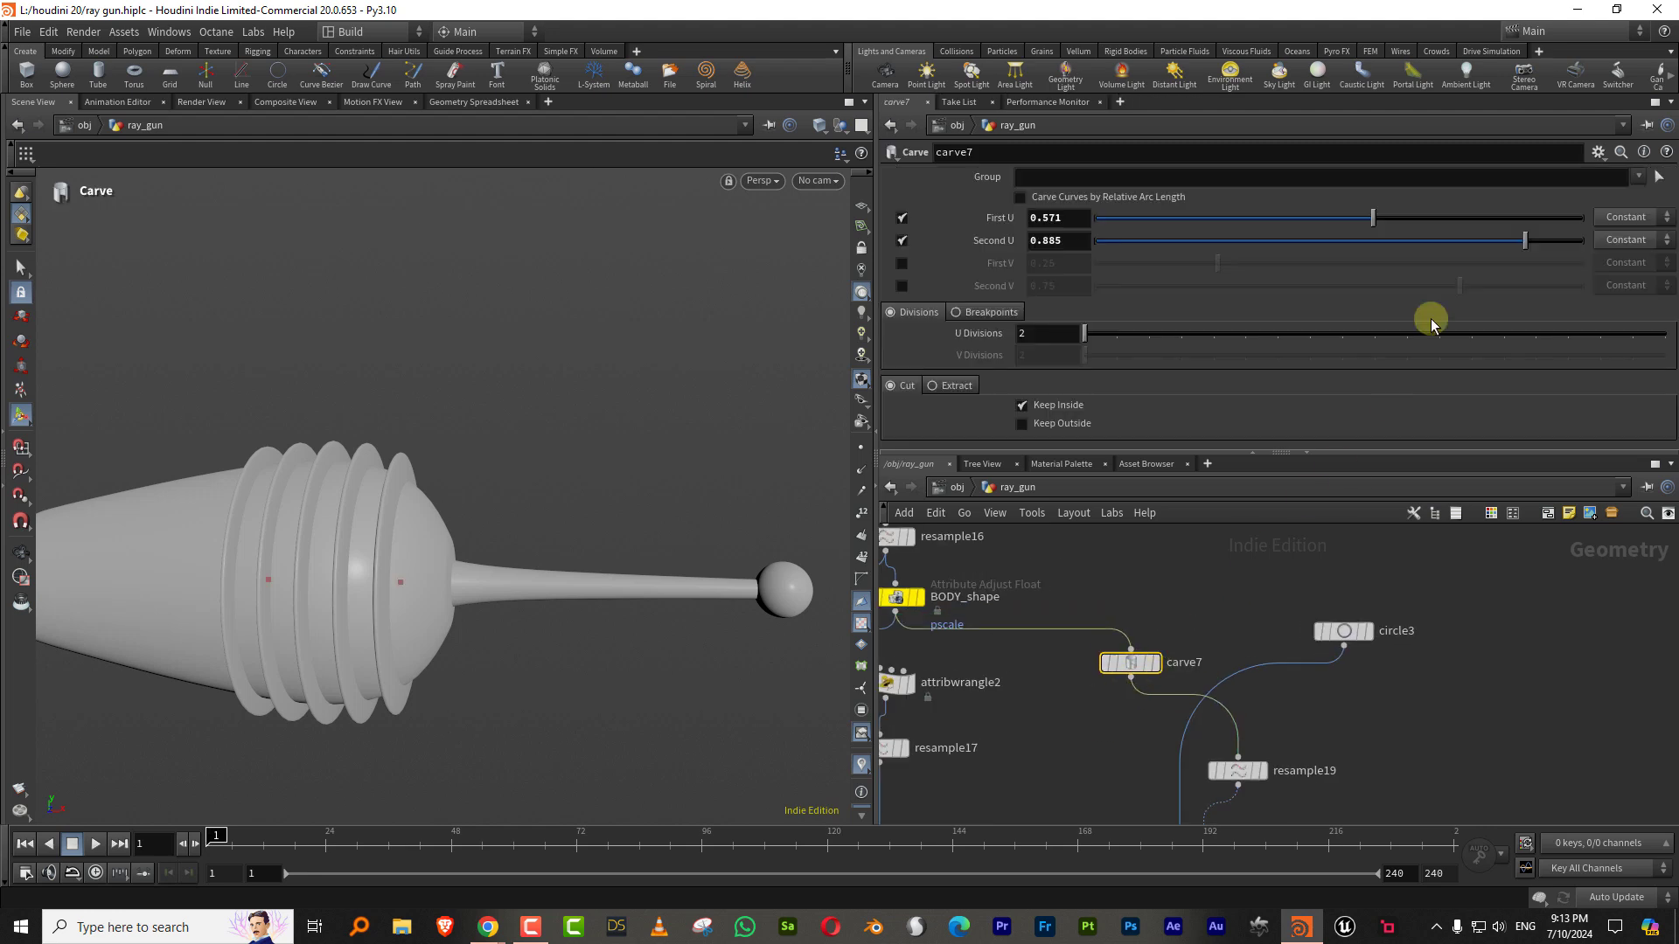
{"action": "mouse_move", "coordinate": [1408, 230]}
{"action": "left_mouse_down"}
{"action": "mouse_move", "coordinate": [1443, 228]}
{"action": "mouse_move", "coordinate": [1419, 220]}
{"action": "left_mouse_up"}
{"action": "left_click_drag", "start_coordinate": [1536, 239], "coordinate": [1556, 246]}
{"action": "left_click_drag", "start_coordinate": [1556, 243], "coordinate": [1552, 243]}
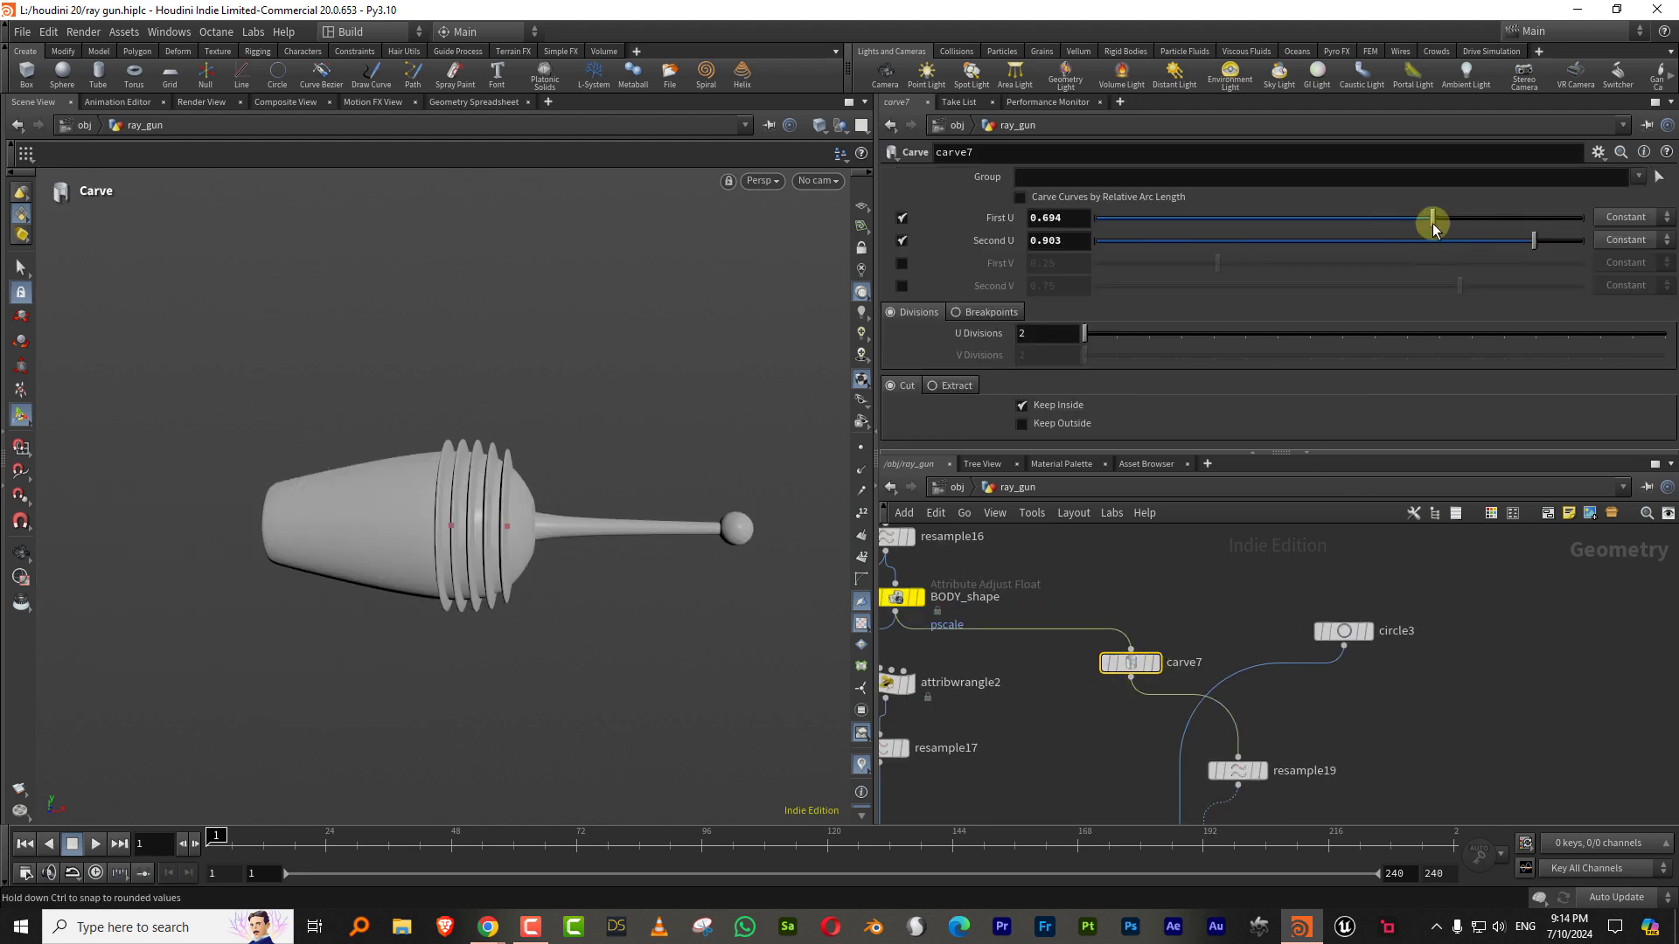
{"action": "left_click_drag", "start_coordinate": [1434, 224], "coordinate": [1440, 224]}
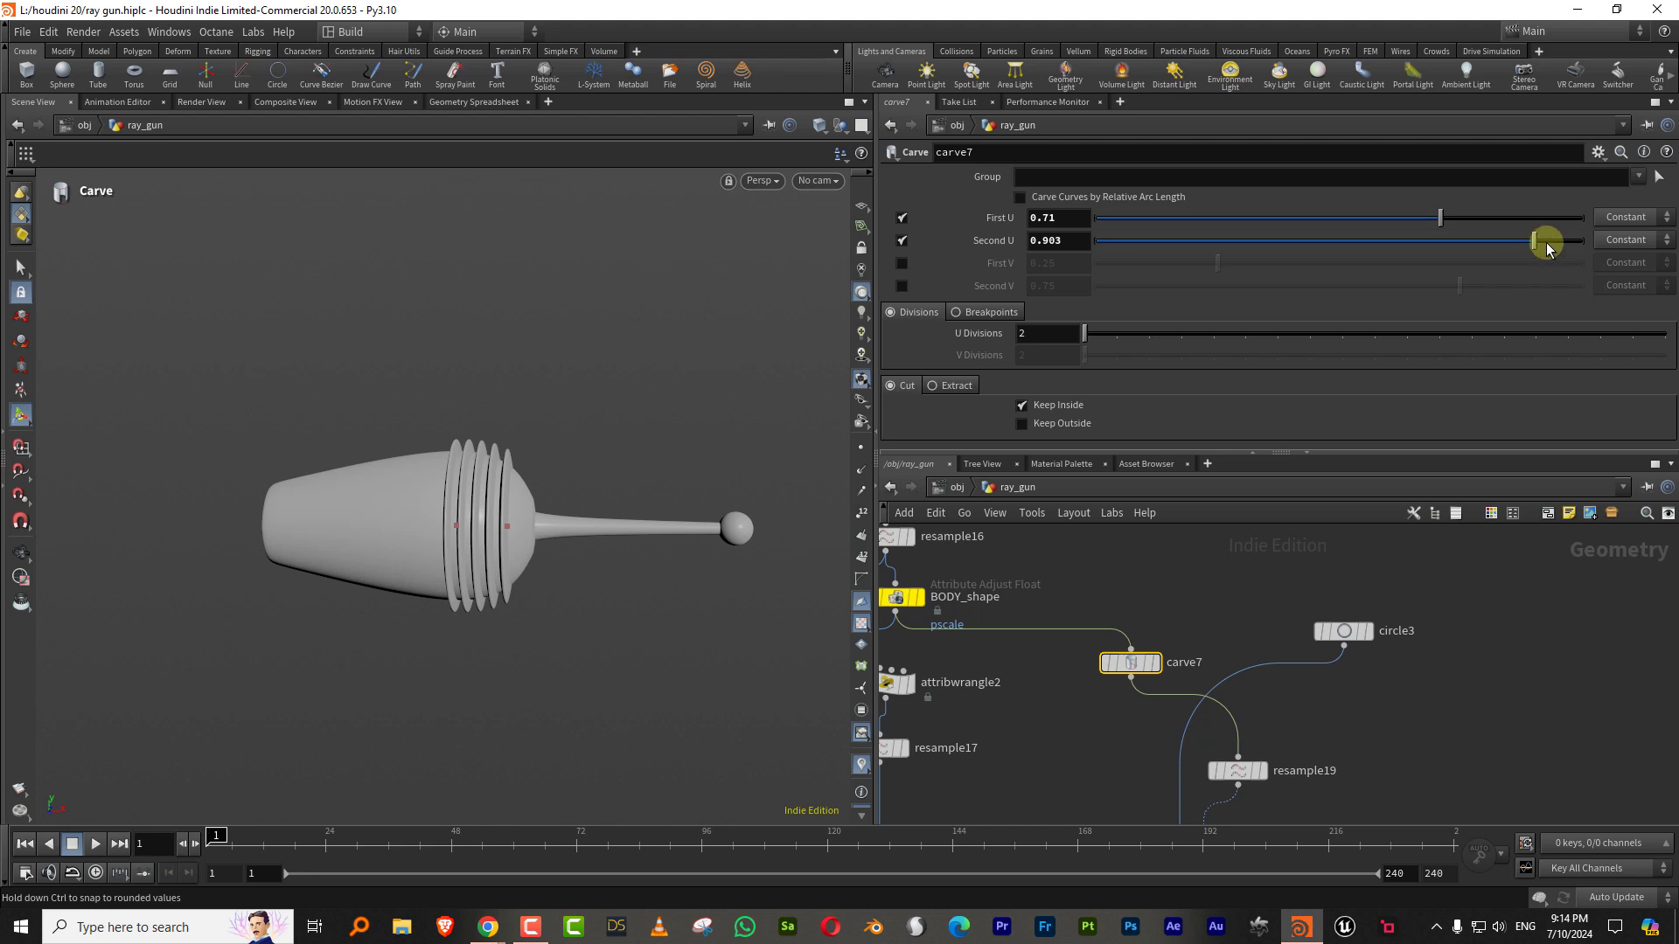
{"action": "left_click_drag", "start_coordinate": [1548, 243], "coordinate": [1554, 244]}
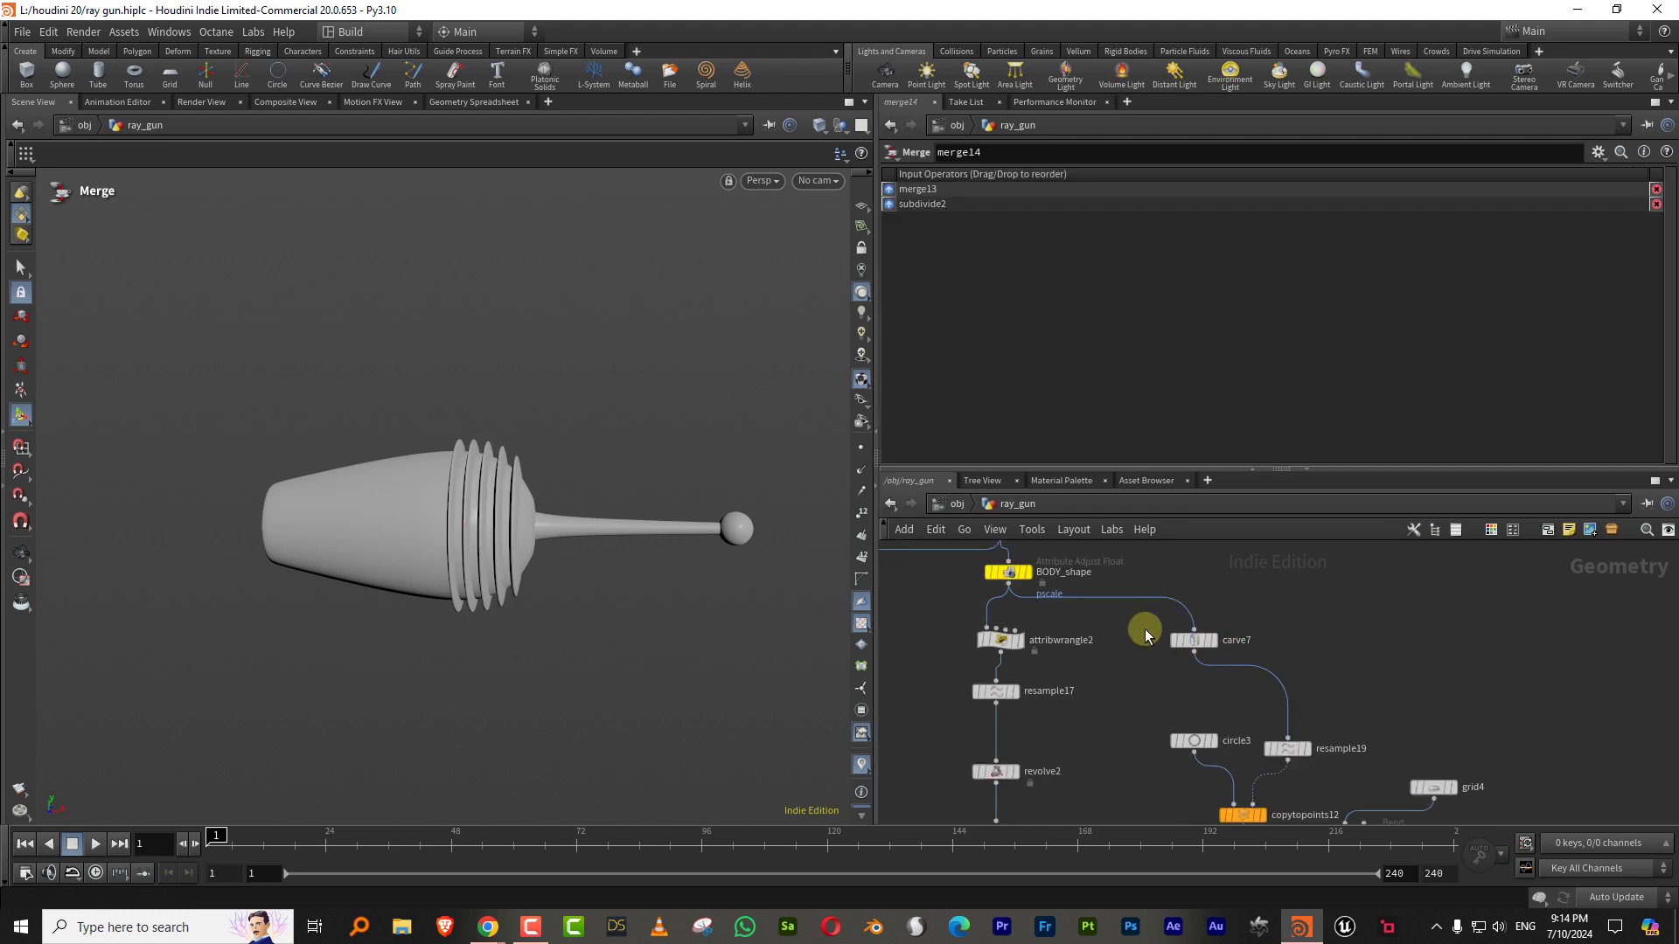
Step: Duplicate the BODY_shape node and insert the copy between carve7 and resample19
{"action": "left_click", "coordinate": [1090, 564]}
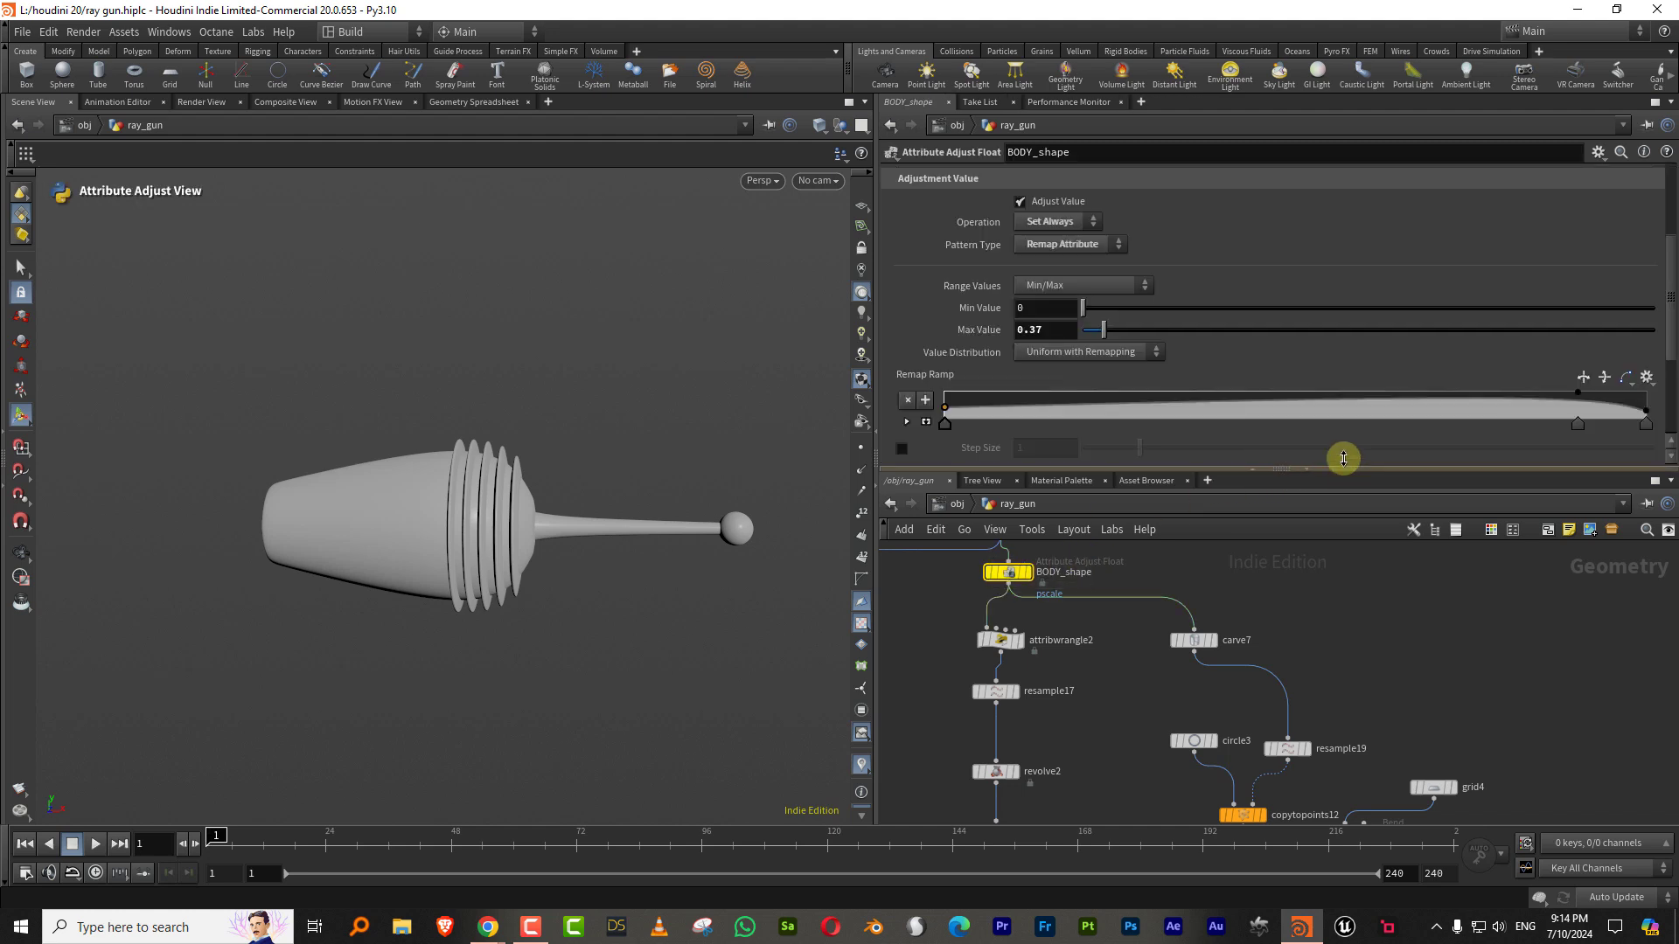
{"action": "left_click_drag", "start_coordinate": [1336, 468], "coordinate": [1312, 367]}
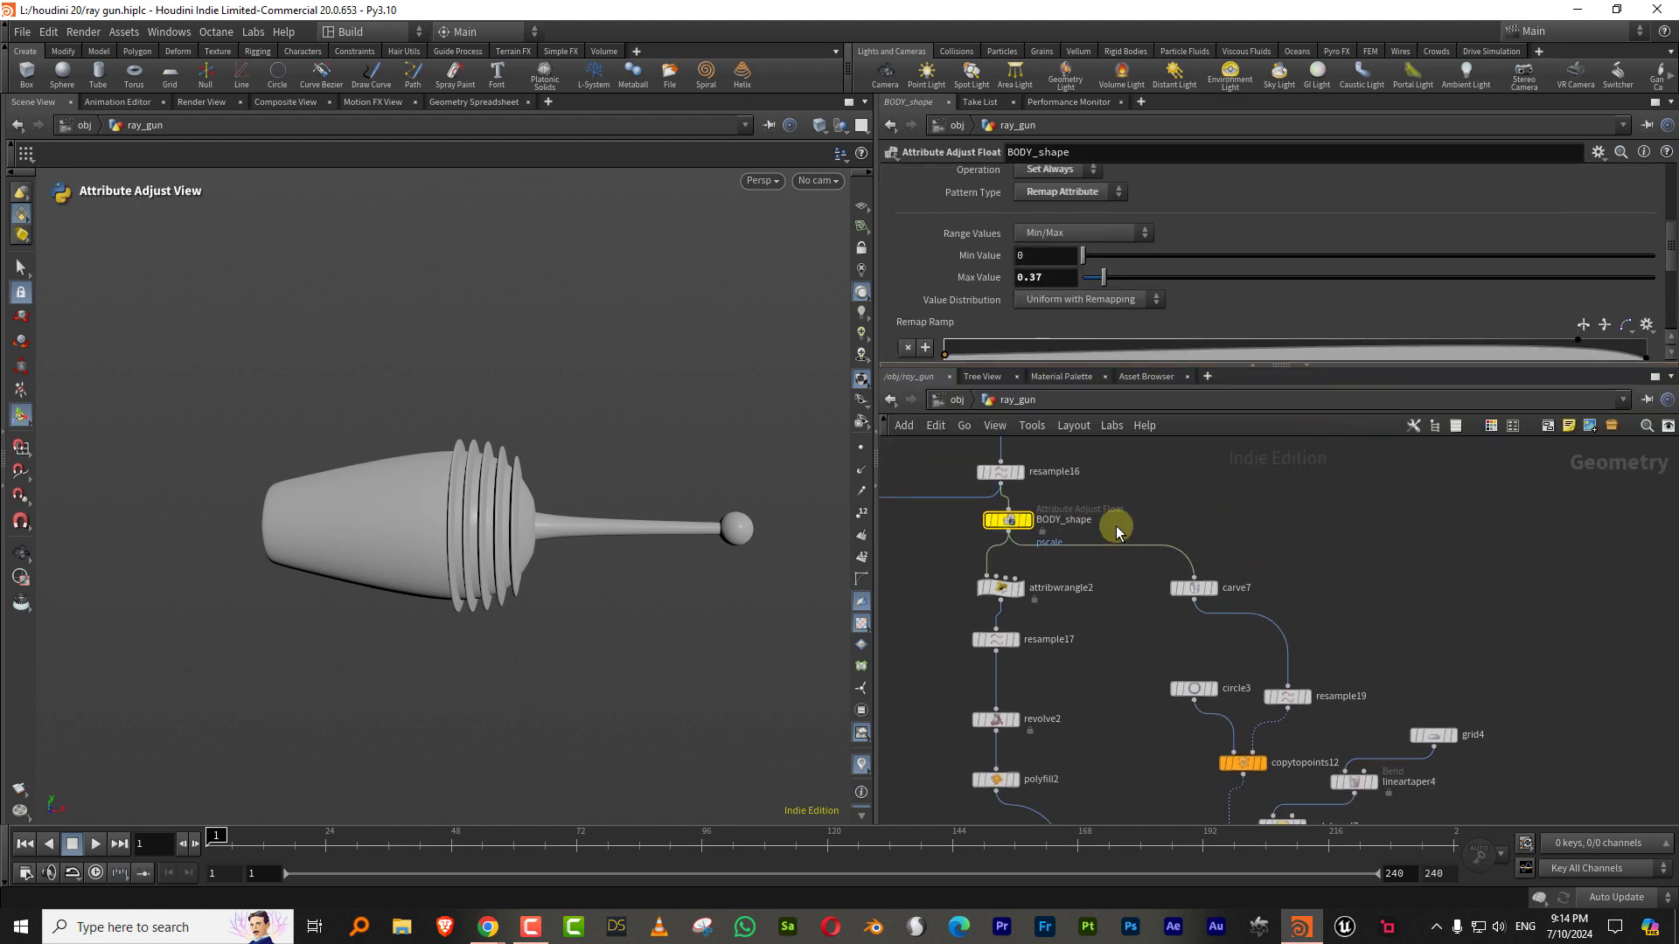
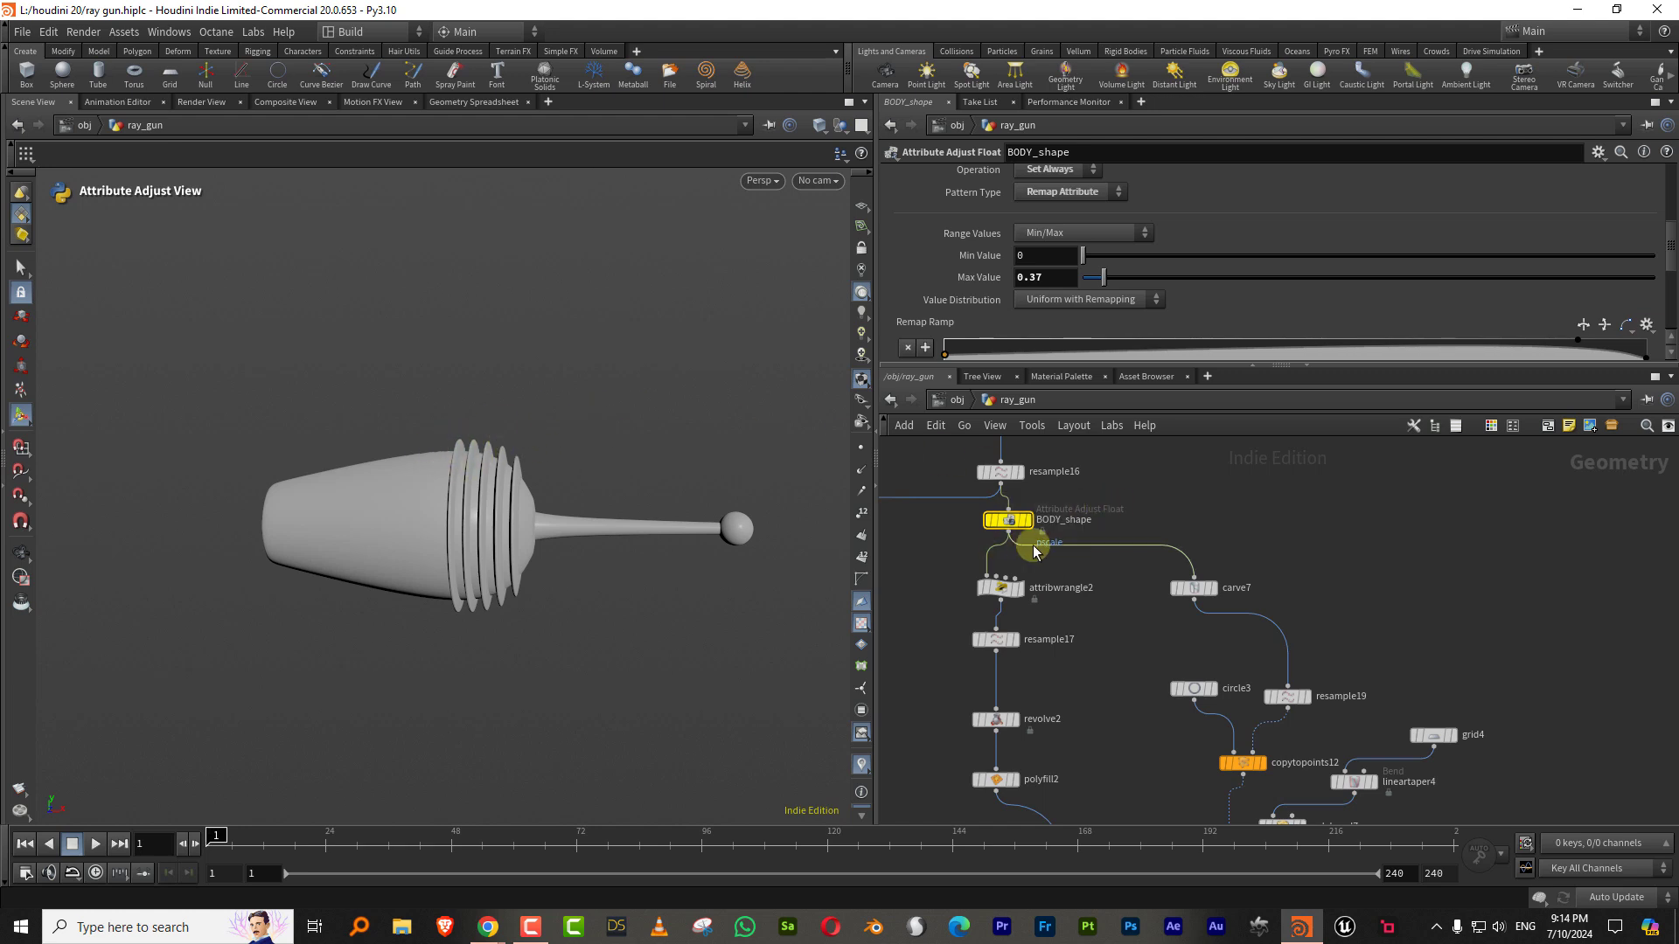
{"action": "key", "text": "ctrl+c"}
{"action": "key", "text": "ctrl+v"}
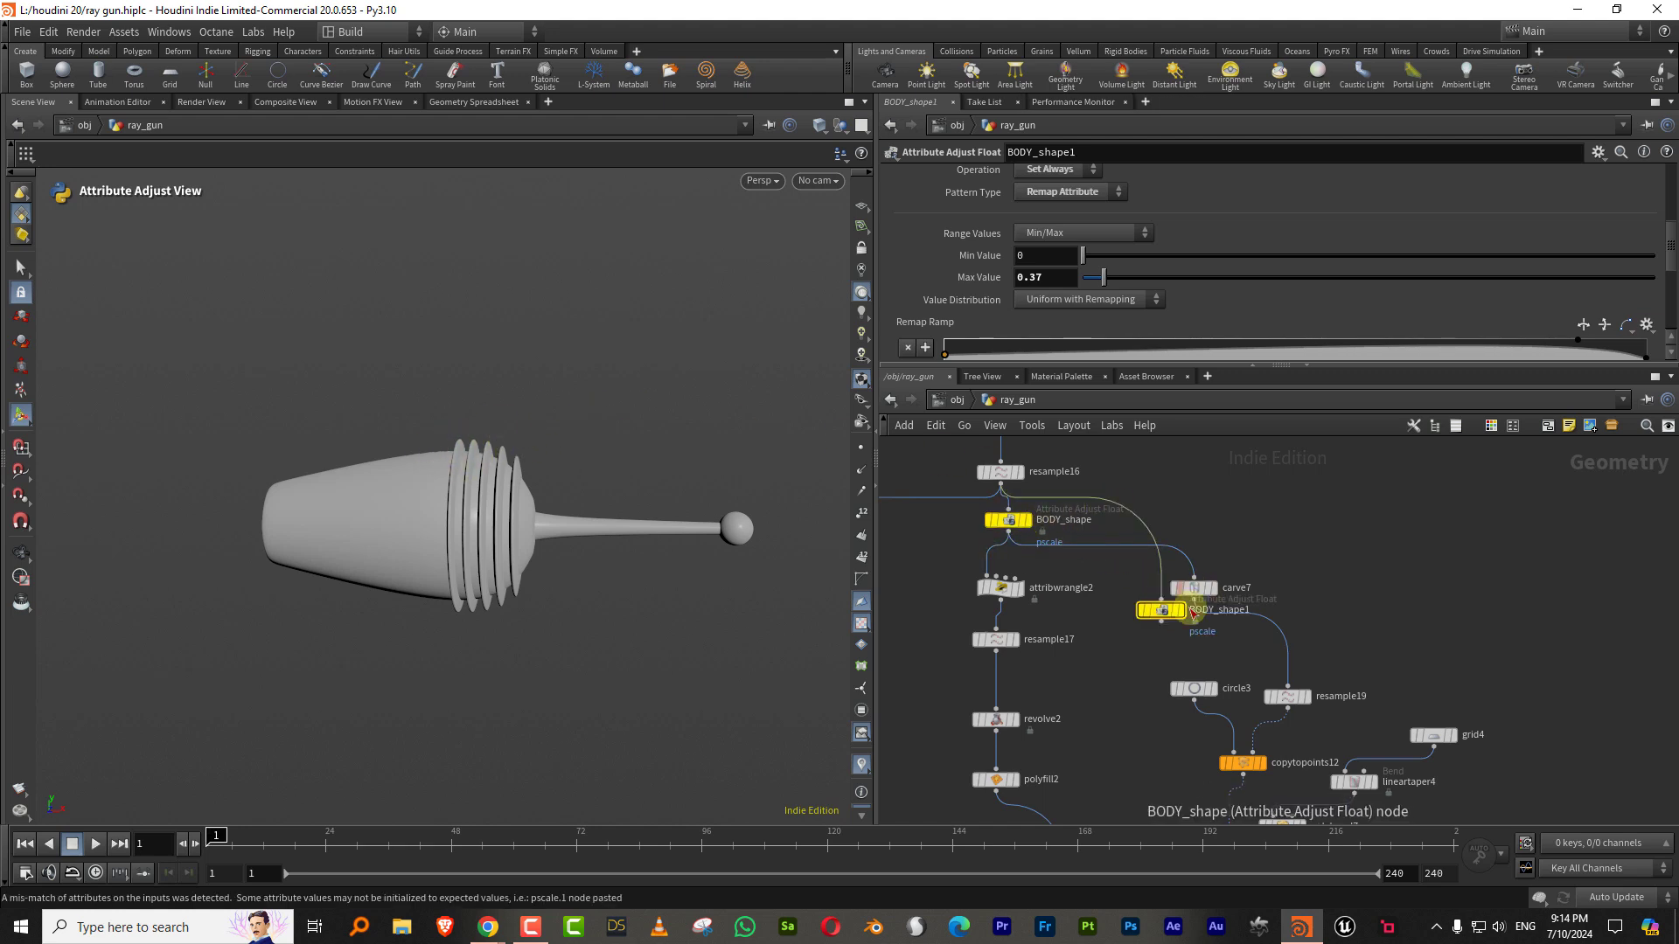
{"action": "left_click_drag", "start_coordinate": [1174, 625], "coordinate": [1297, 649]}
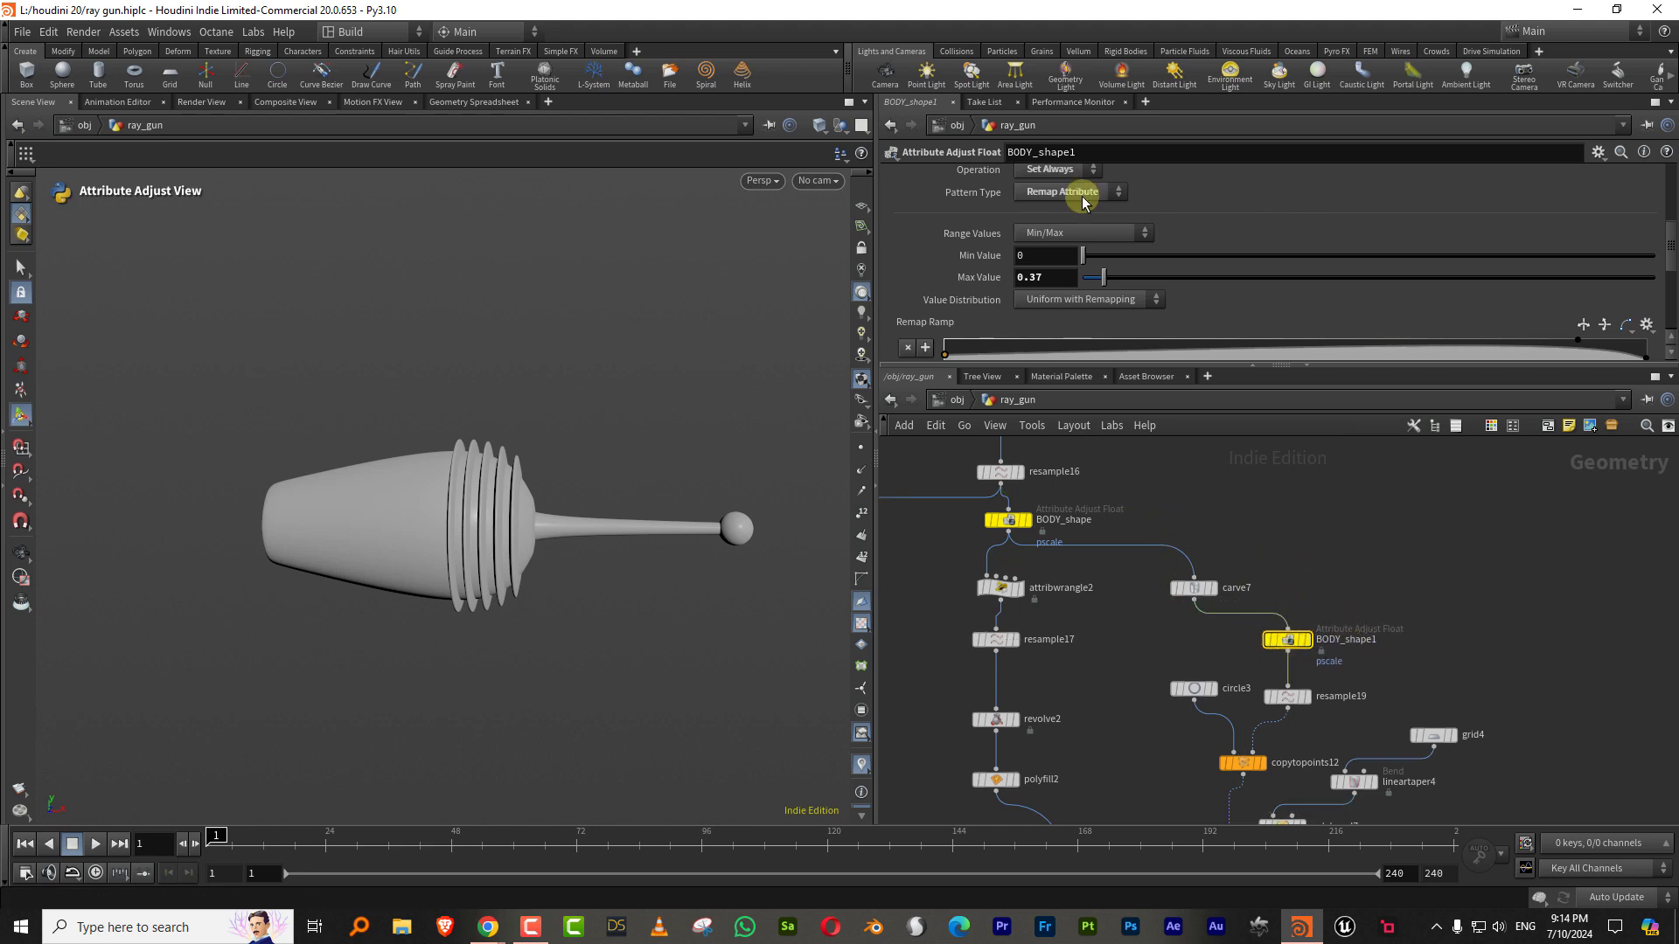
Step: Set BODY_shape1's Operation to Multiply and its Max Value to 1.32
{"action": "left_click", "coordinate": [1063, 179]}
{"action": "left_click", "coordinate": [1067, 237]}
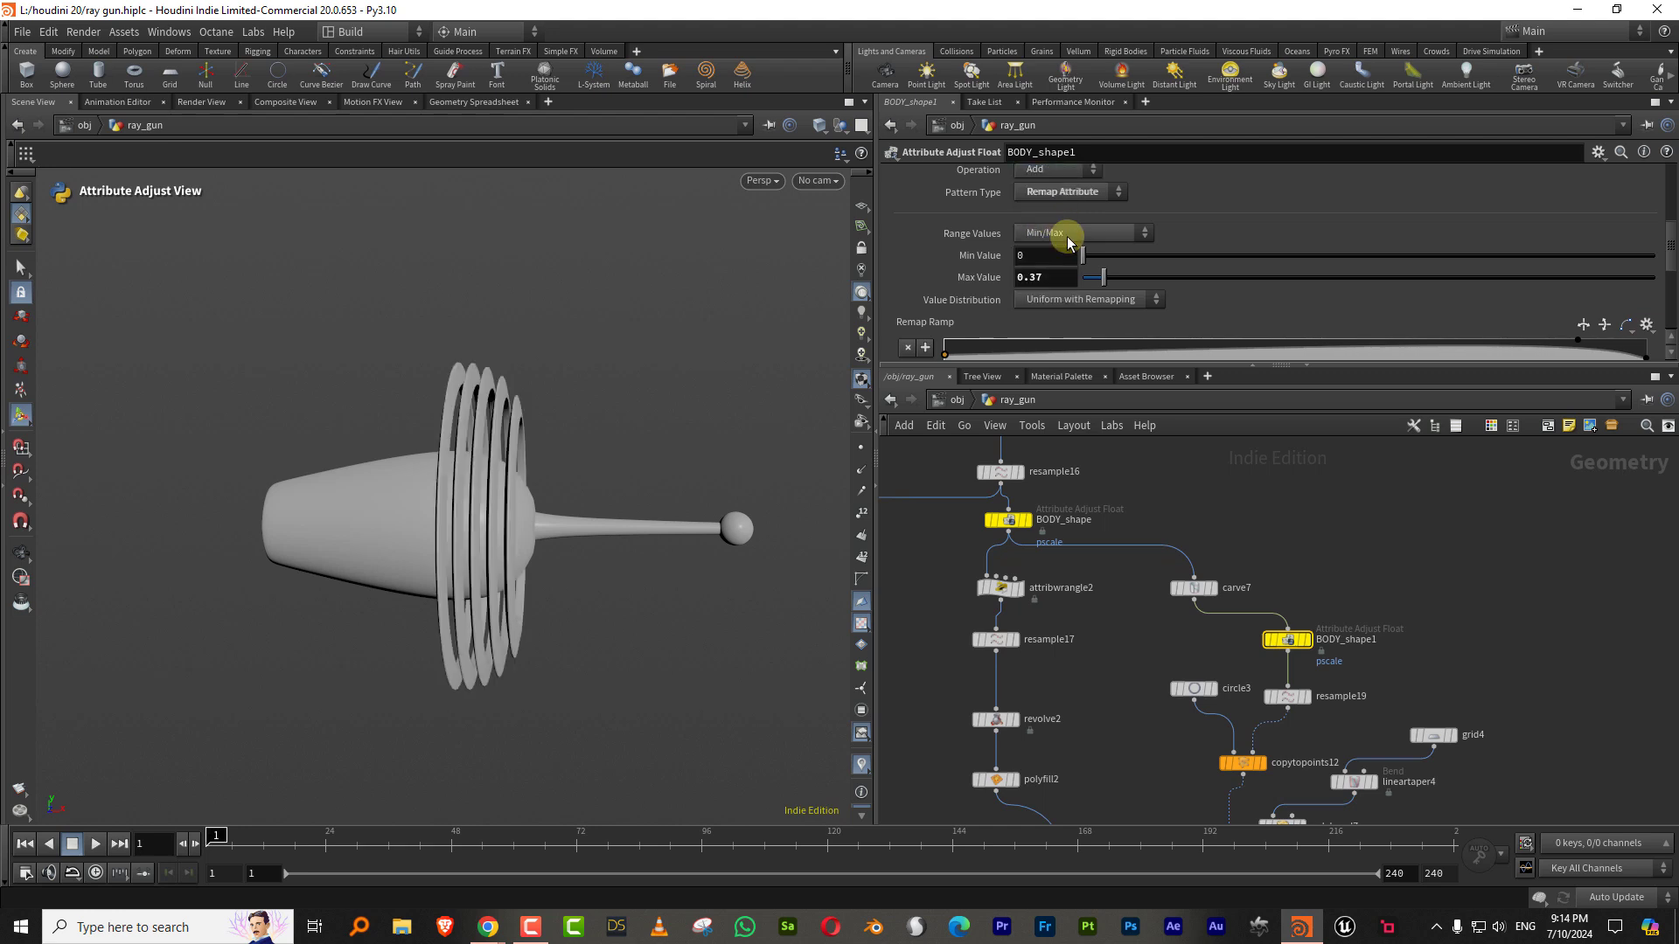
{"action": "left_click", "coordinate": [1059, 174]}
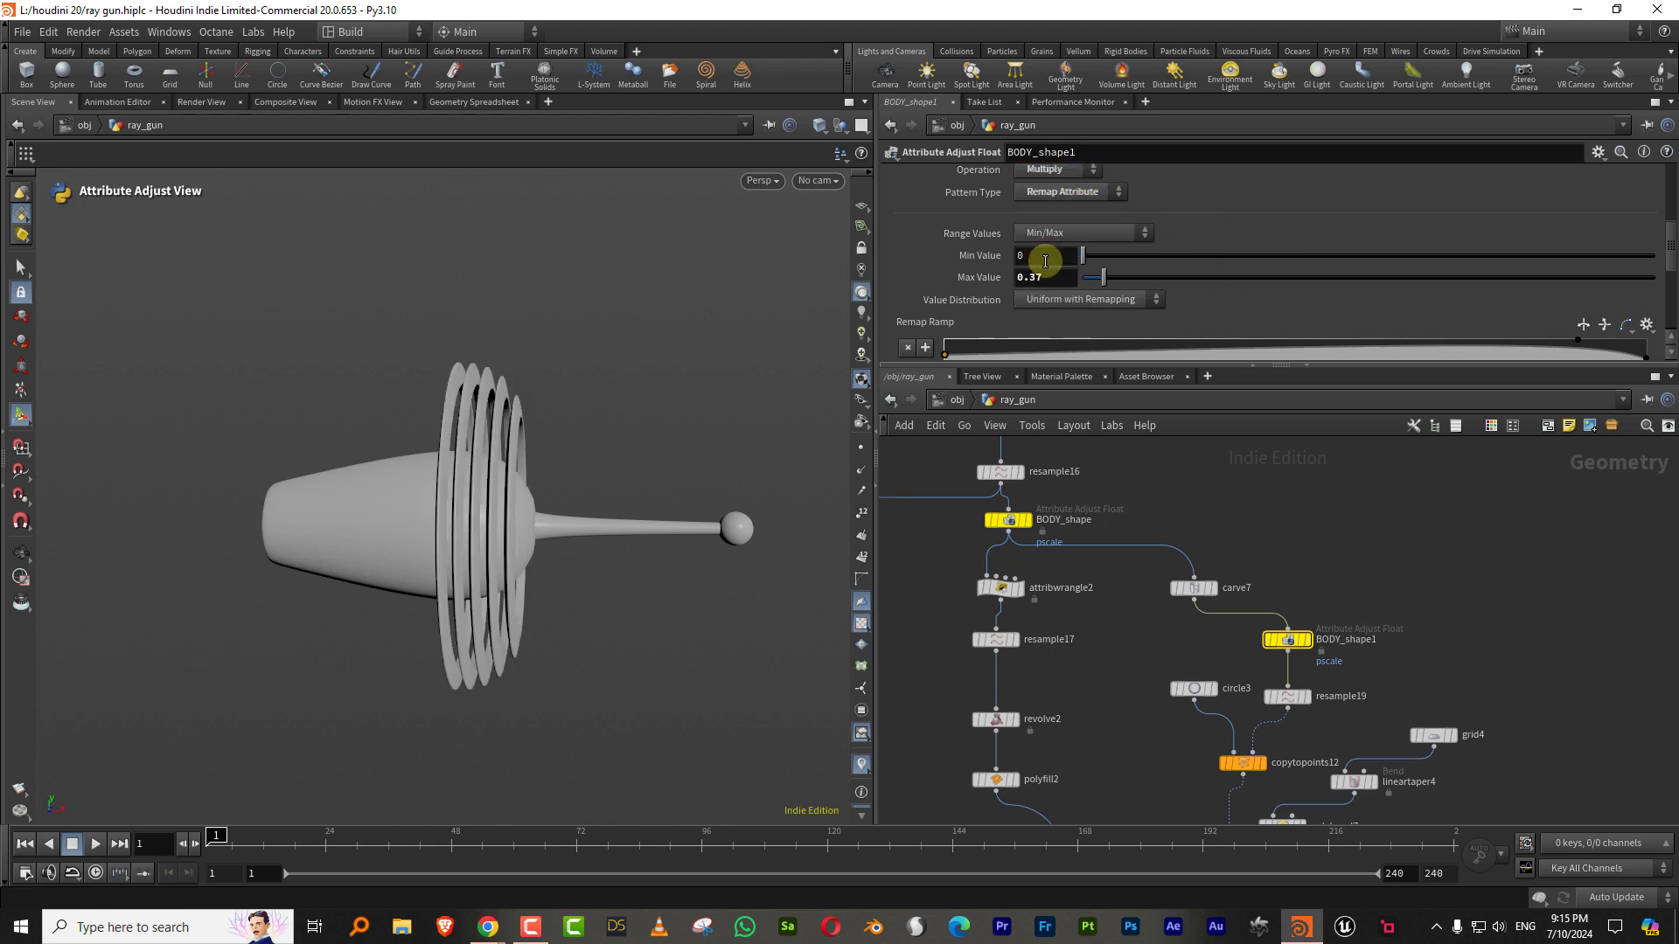
{"action": "left_click", "coordinate": [1053, 262]}
{"action": "mouse_move", "coordinate": [1140, 280]}
{"action": "left_mouse_down"}
{"action": "mouse_move", "coordinate": [1172, 278]}
{"action": "mouse_move", "coordinate": [1159, 282]}
{"action": "left_mouse_up"}
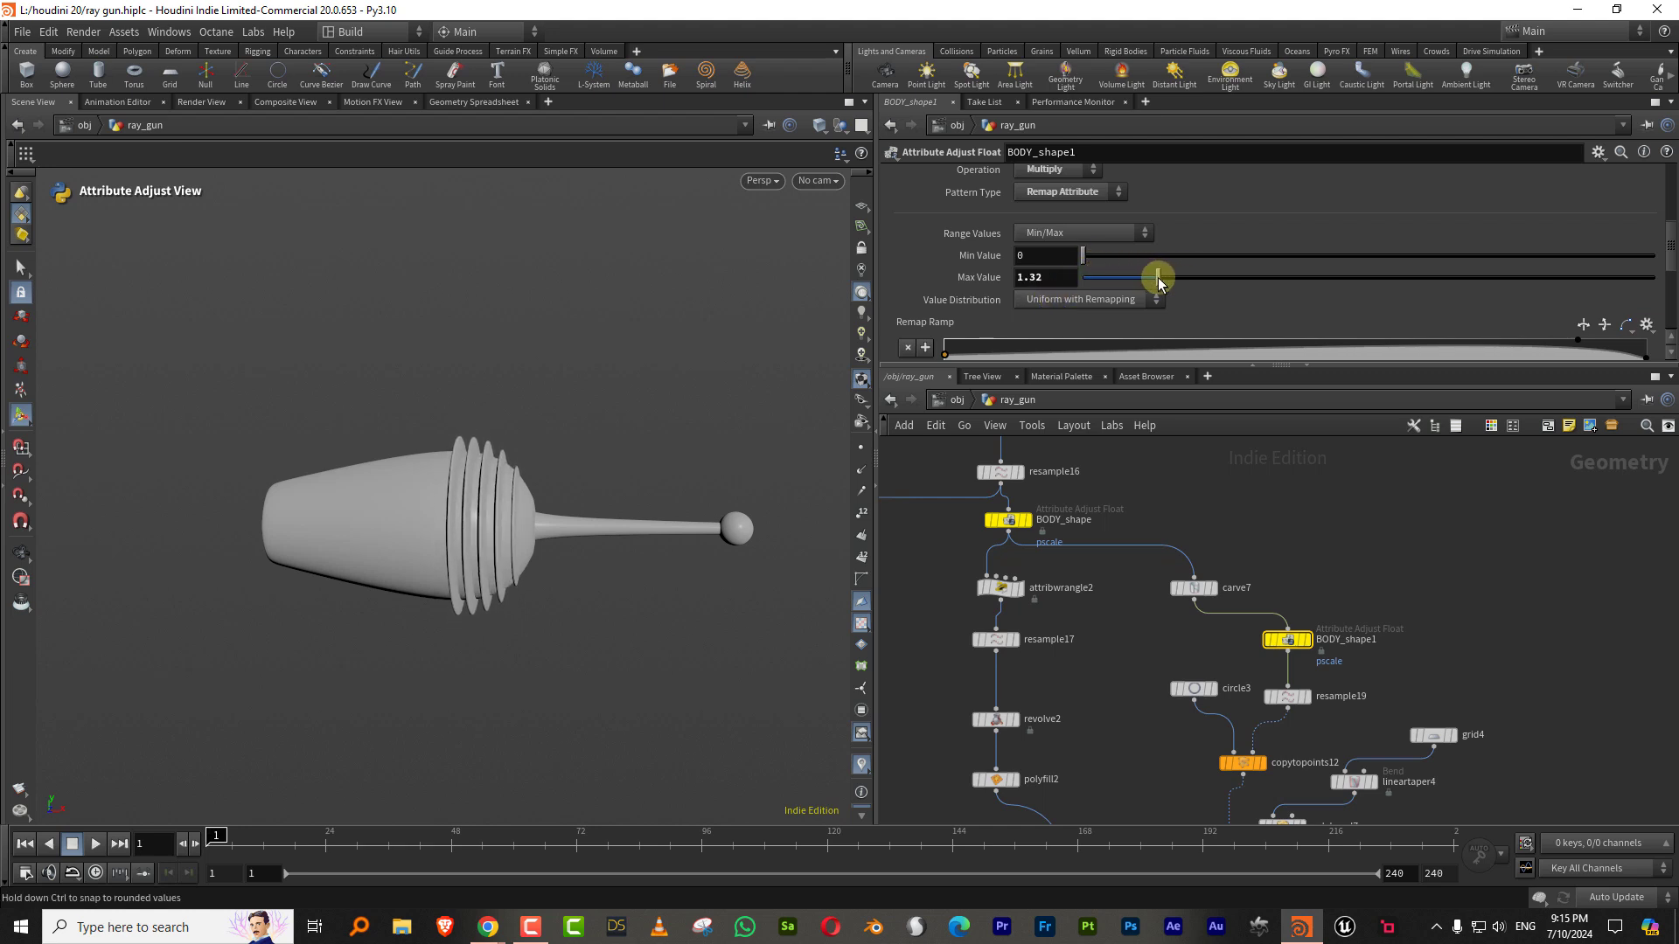
Step: Shift the peak of BODY_shape1's remap ramp towards its start and set the Max Value to 1.49
{"action": "left_click_drag", "start_coordinate": [1038, 365], "coordinate": [943, 409]}
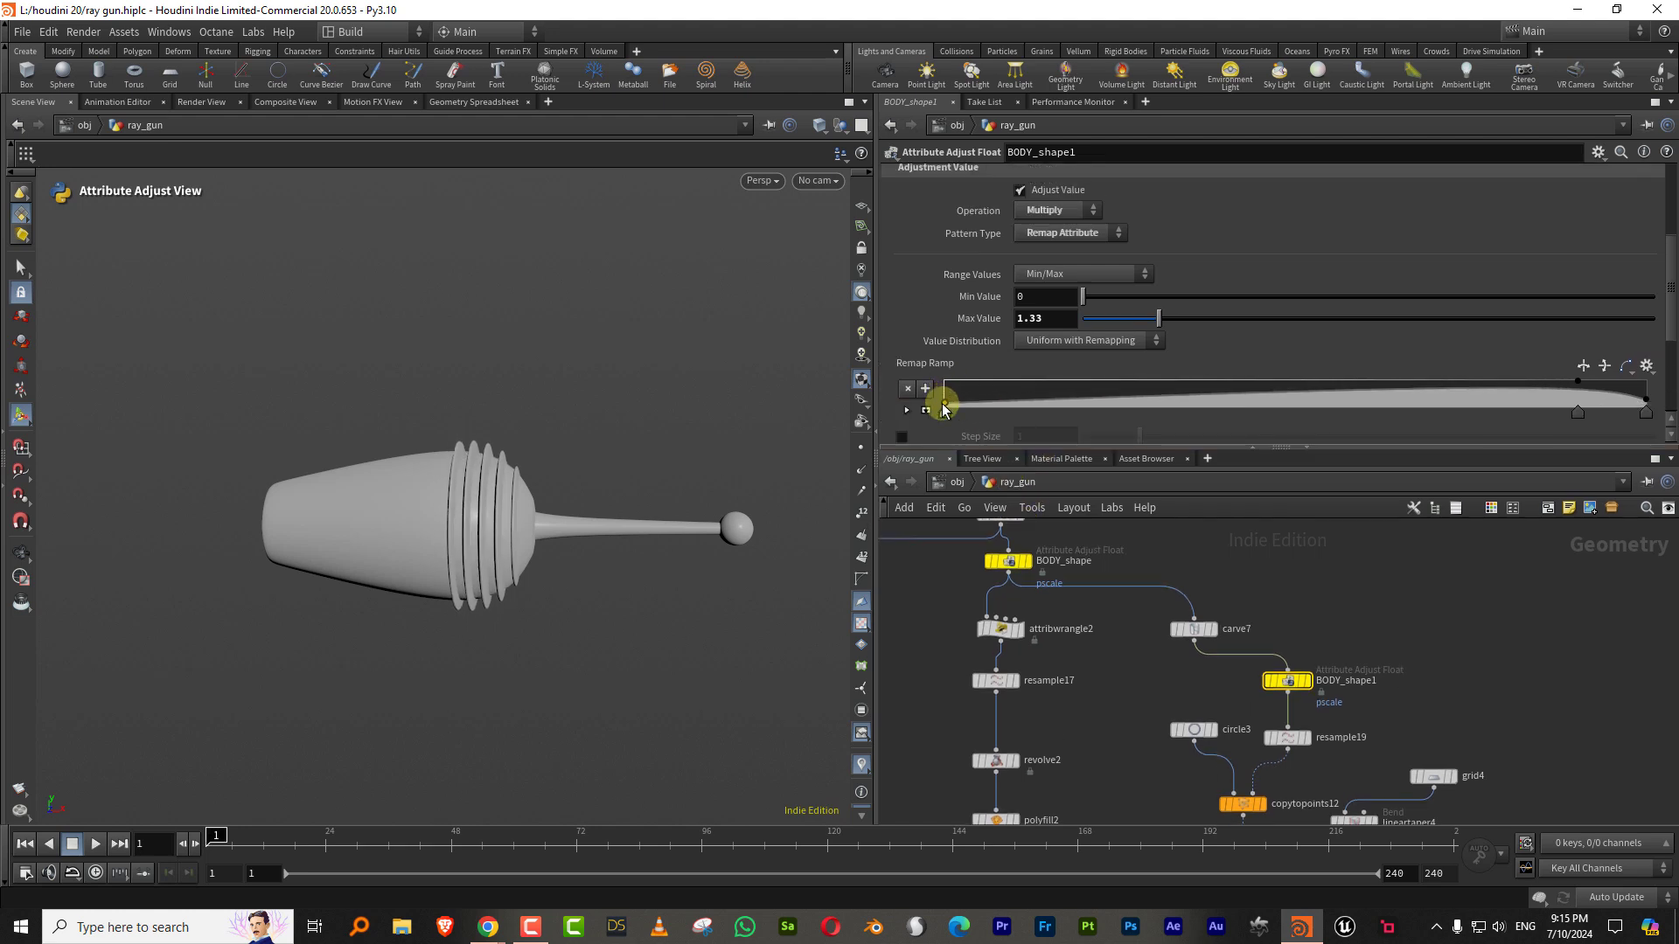
{"action": "left_click_drag", "start_coordinate": [1647, 404], "coordinate": [1480, 409]}
{"action": "left_click_drag", "start_coordinate": [1159, 320], "coordinate": [1168, 323]}
{"action": "left_click_drag", "start_coordinate": [554, 531], "coordinate": [462, 522], "text": "alt"}
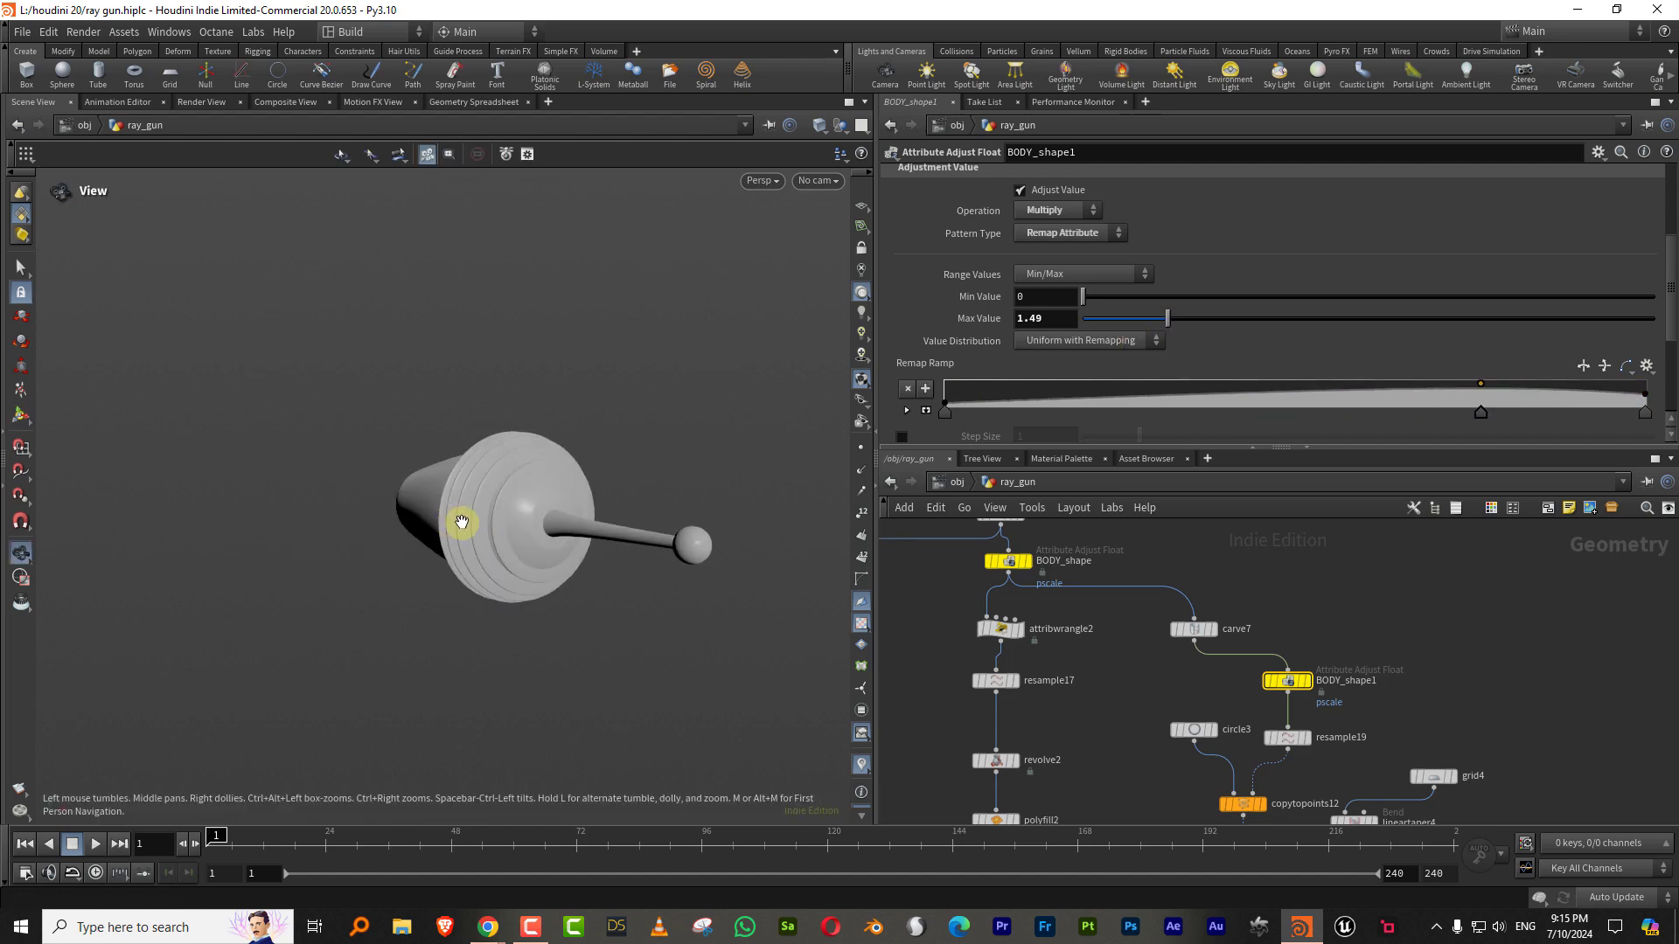
{"action": "right_click_drag", "start_coordinate": [462, 522], "coordinate": [577, 492], "text": "alt"}
{"action": "left_click_drag", "start_coordinate": [577, 492], "coordinate": [674, 476], "text": "alt"}
Step: Set grid4's first Size value to 0.09, check the rings in wireframe and shaded display, and reselect BODY_shape1
{"action": "key", "text": "shift+w"}
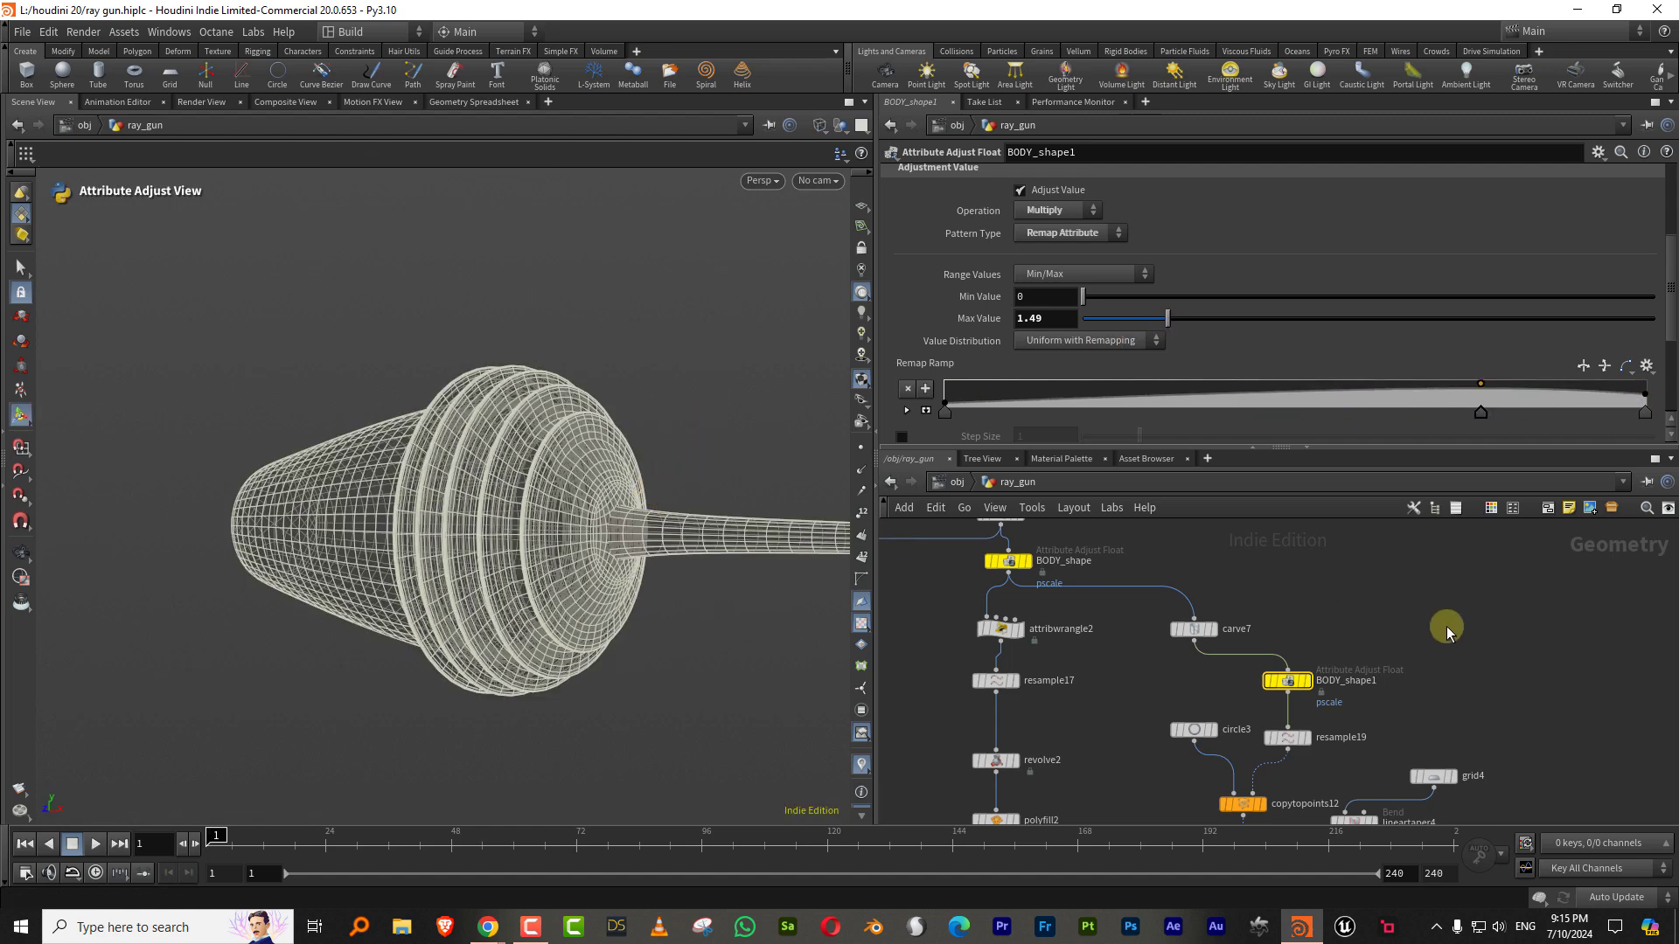
{"action": "middle_click_drag", "start_coordinate": [1507, 747], "coordinate": [1498, 611]}
{"action": "left_click", "coordinate": [1416, 641]}
{"action": "mouse_move", "coordinate": [1056, 246]}
{"action": "middle_mouse_down"}
{"action": "mouse_move", "coordinate": [1052, 265]}
{"action": "mouse_move", "coordinate": [1093, 277]}
{"action": "middle_mouse_up"}
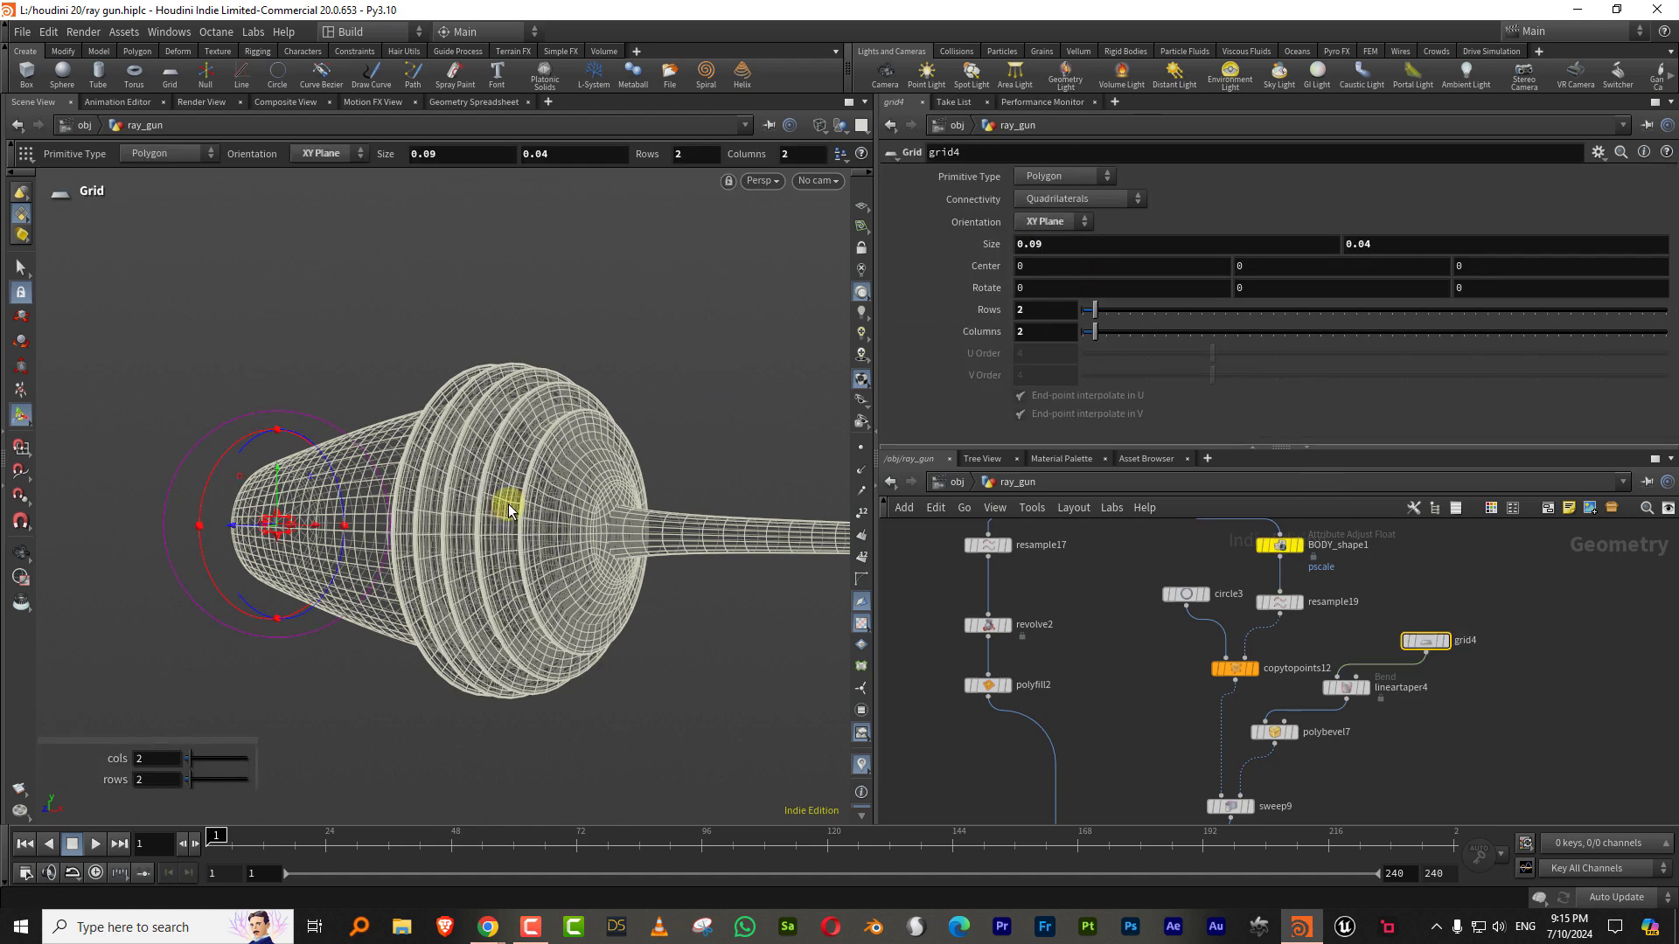
{"action": "key", "text": "shift+w"}
{"action": "left_click_drag", "start_coordinate": [503, 544], "coordinate": [618, 525], "text": "alt"}
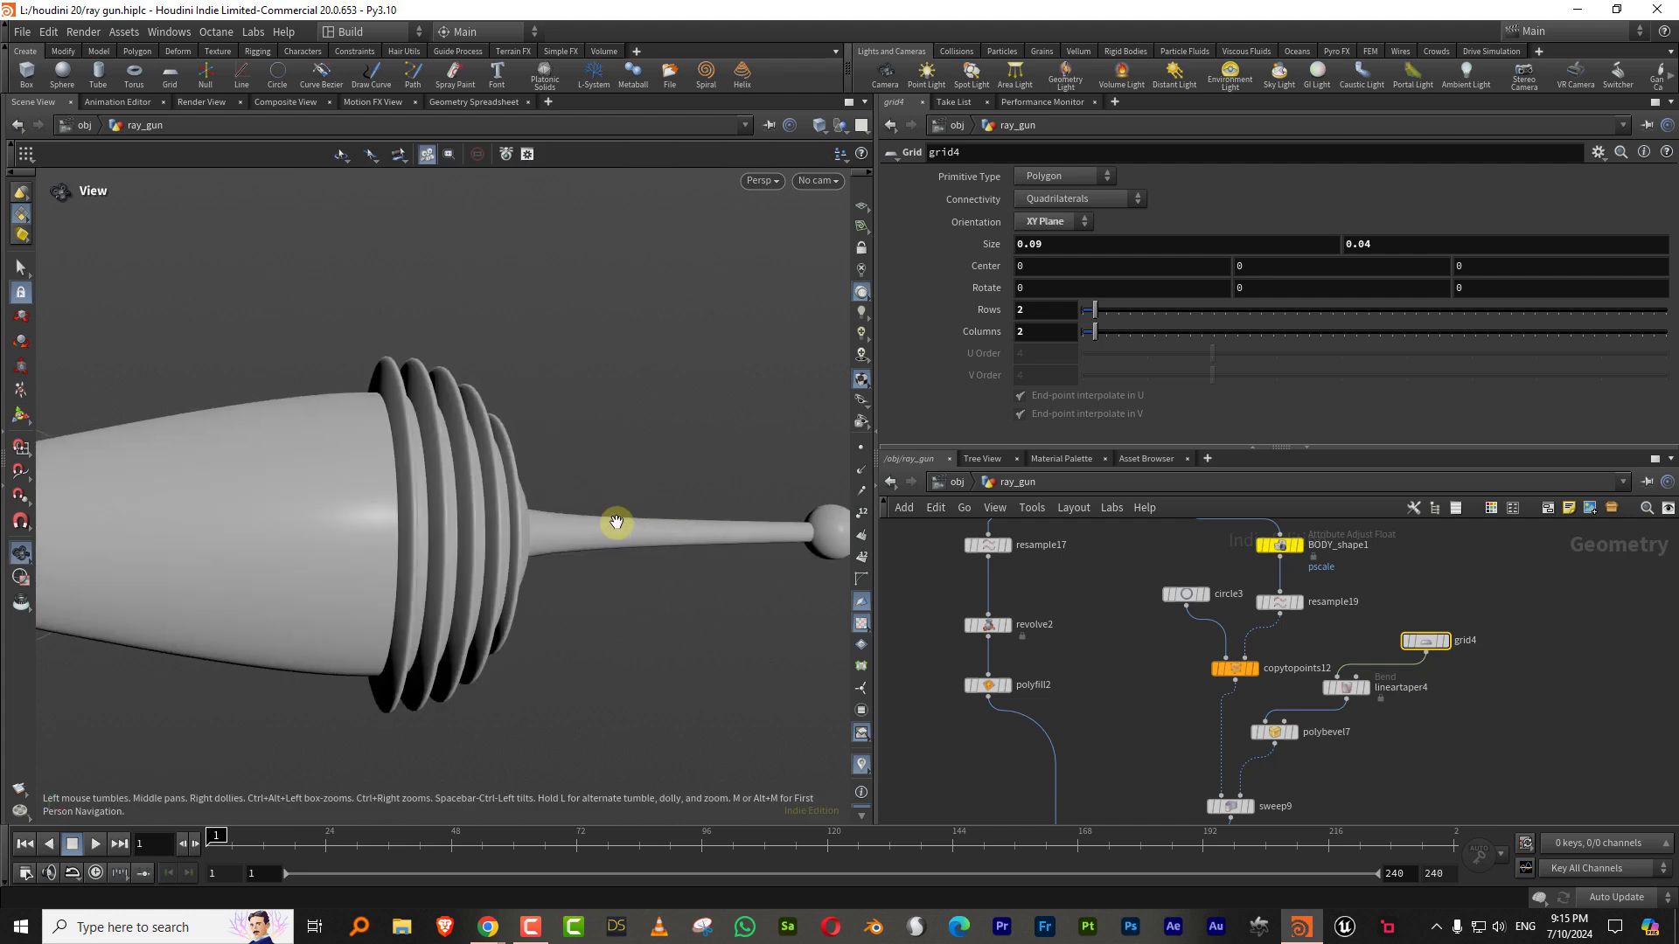
{"action": "right_click_drag", "start_coordinate": [619, 525], "coordinate": [529, 551], "text": "alt"}
{"action": "left_click_drag", "start_coordinate": [528, 551], "coordinate": [553, 562], "text": "alt"}
{"action": "middle_click_drag", "start_coordinate": [1016, 542], "coordinate": [958, 656]}
{"action": "left_click", "coordinate": [1219, 656]}
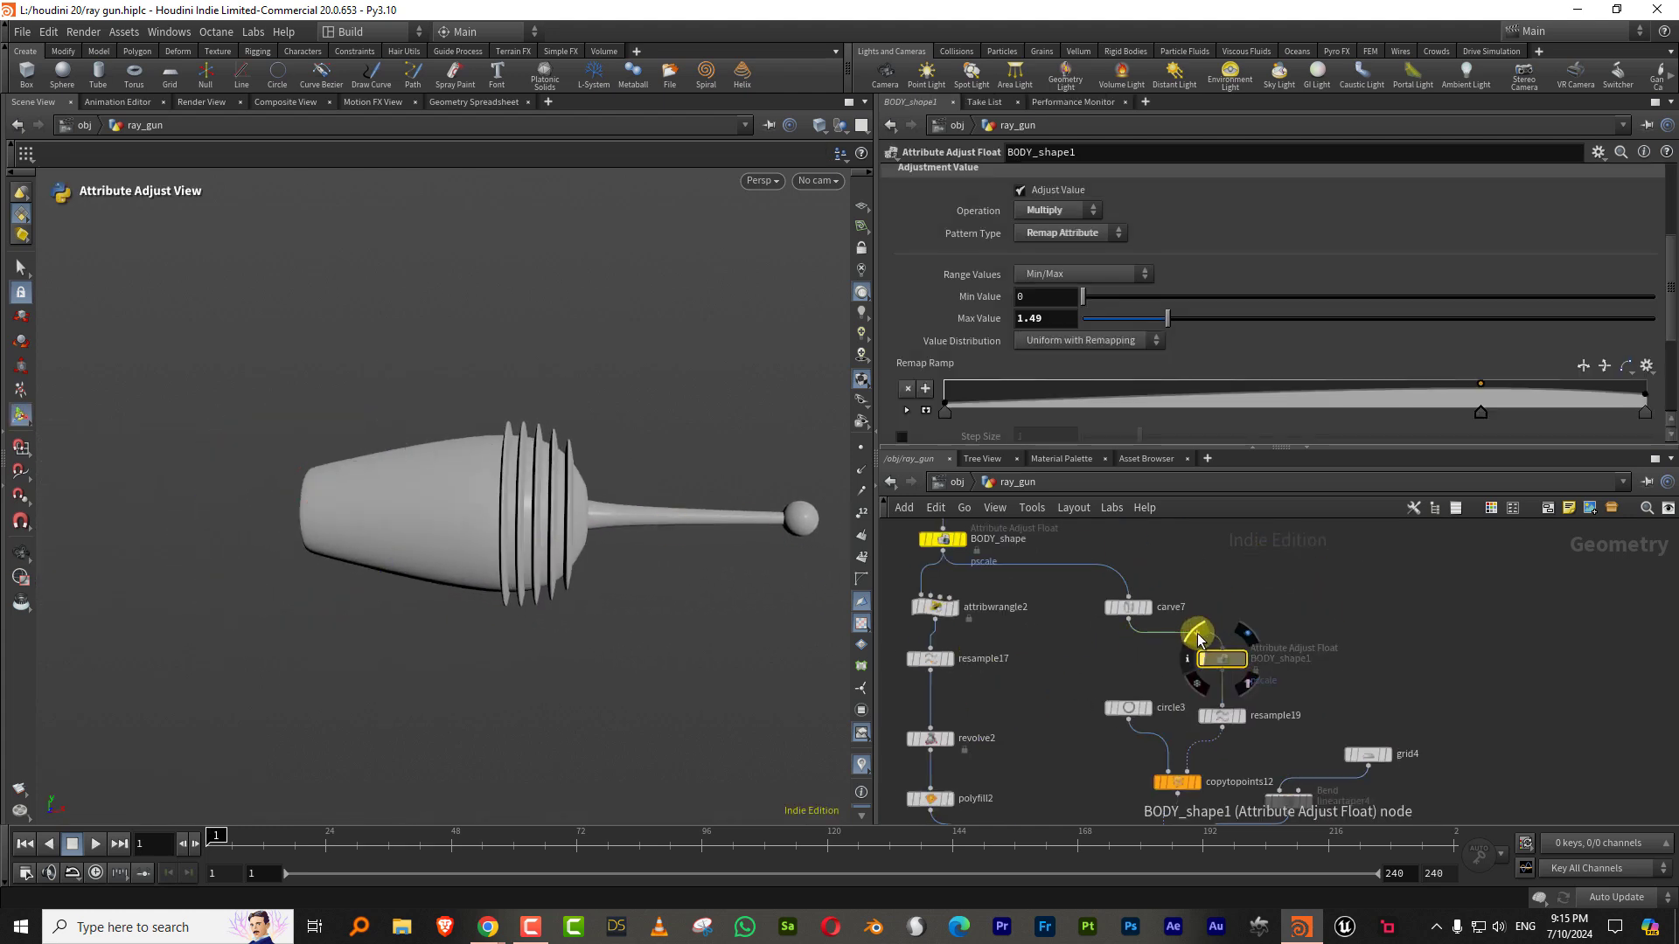
{"action": "scroll", "coordinate": [1432, 612], "scroll_direction": "down", "scroll_amount": 3}
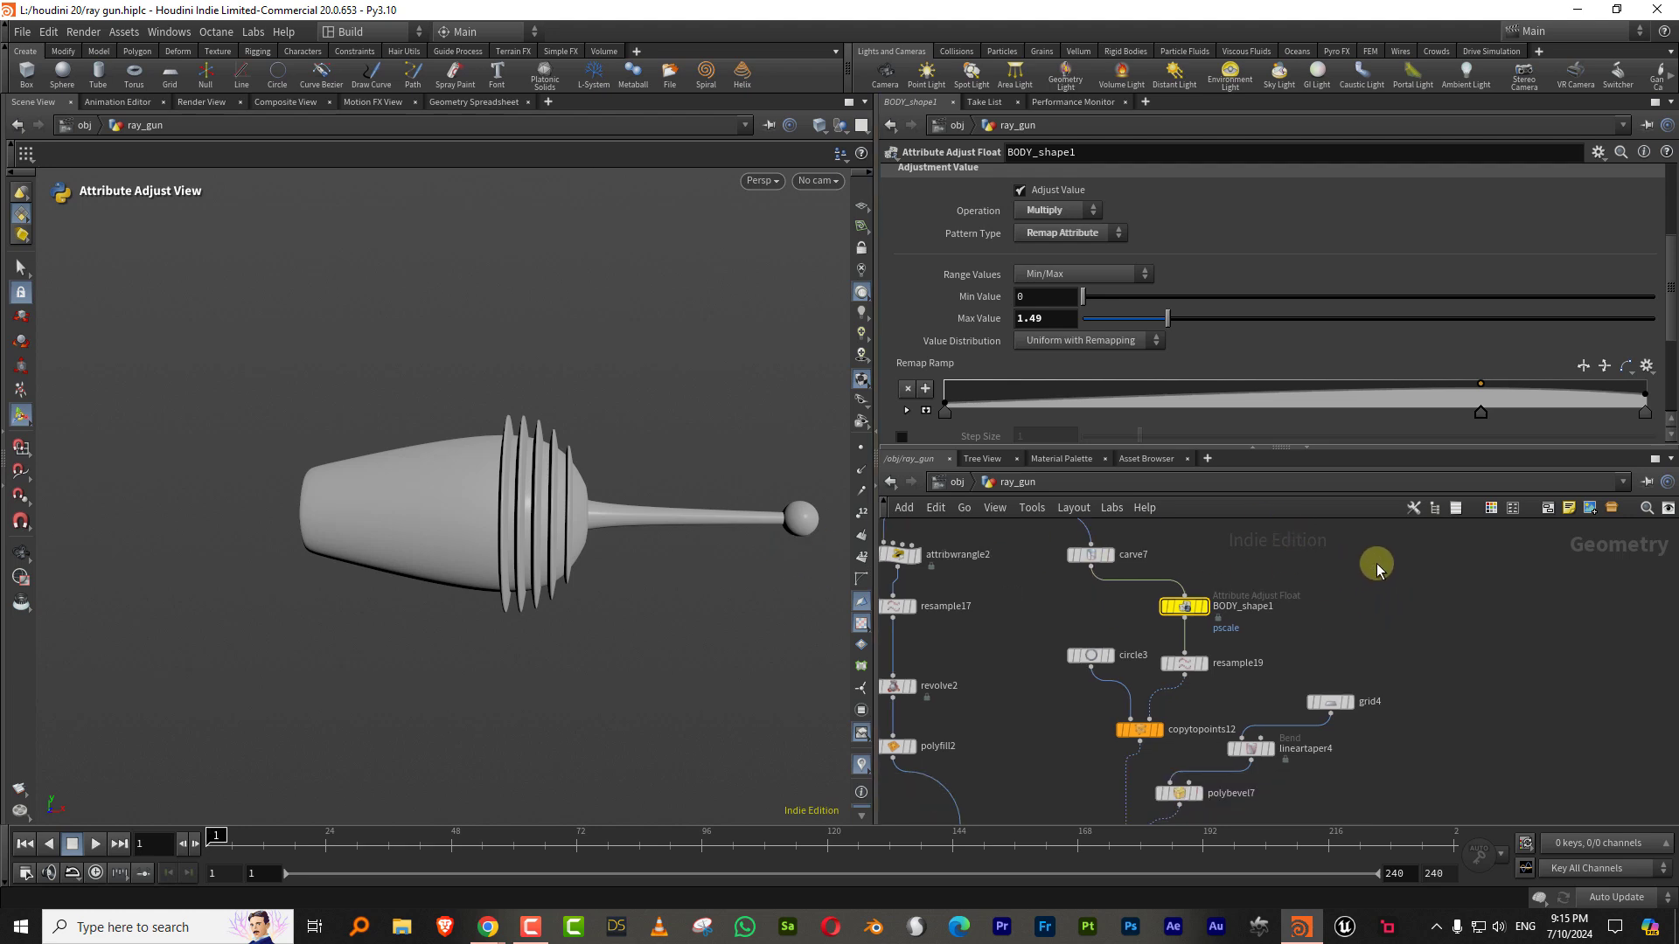
{"action": "left_click_drag", "start_coordinate": [1150, 449], "coordinate": [1154, 401]}
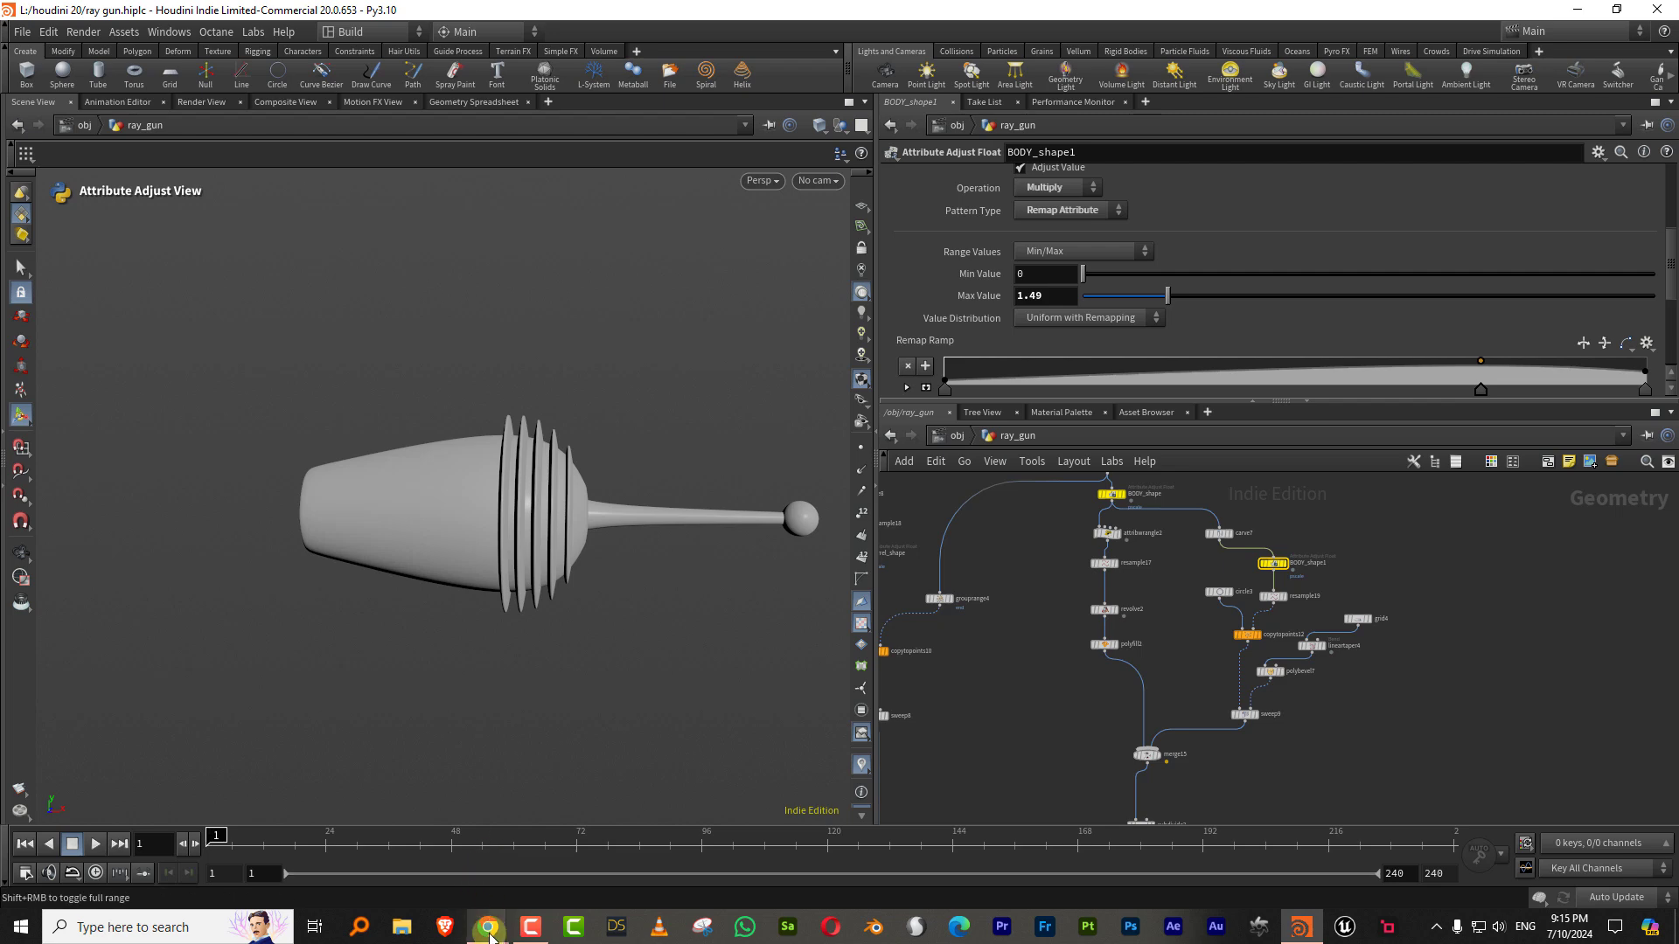
Step: Switch to Chrome, search Google Images for "forbidden planet raygun", and preview the blaster reference photos
{"action": "mouse_move", "coordinate": [492, 934]}
{"action": "left_click", "coordinate": [565, 831]}
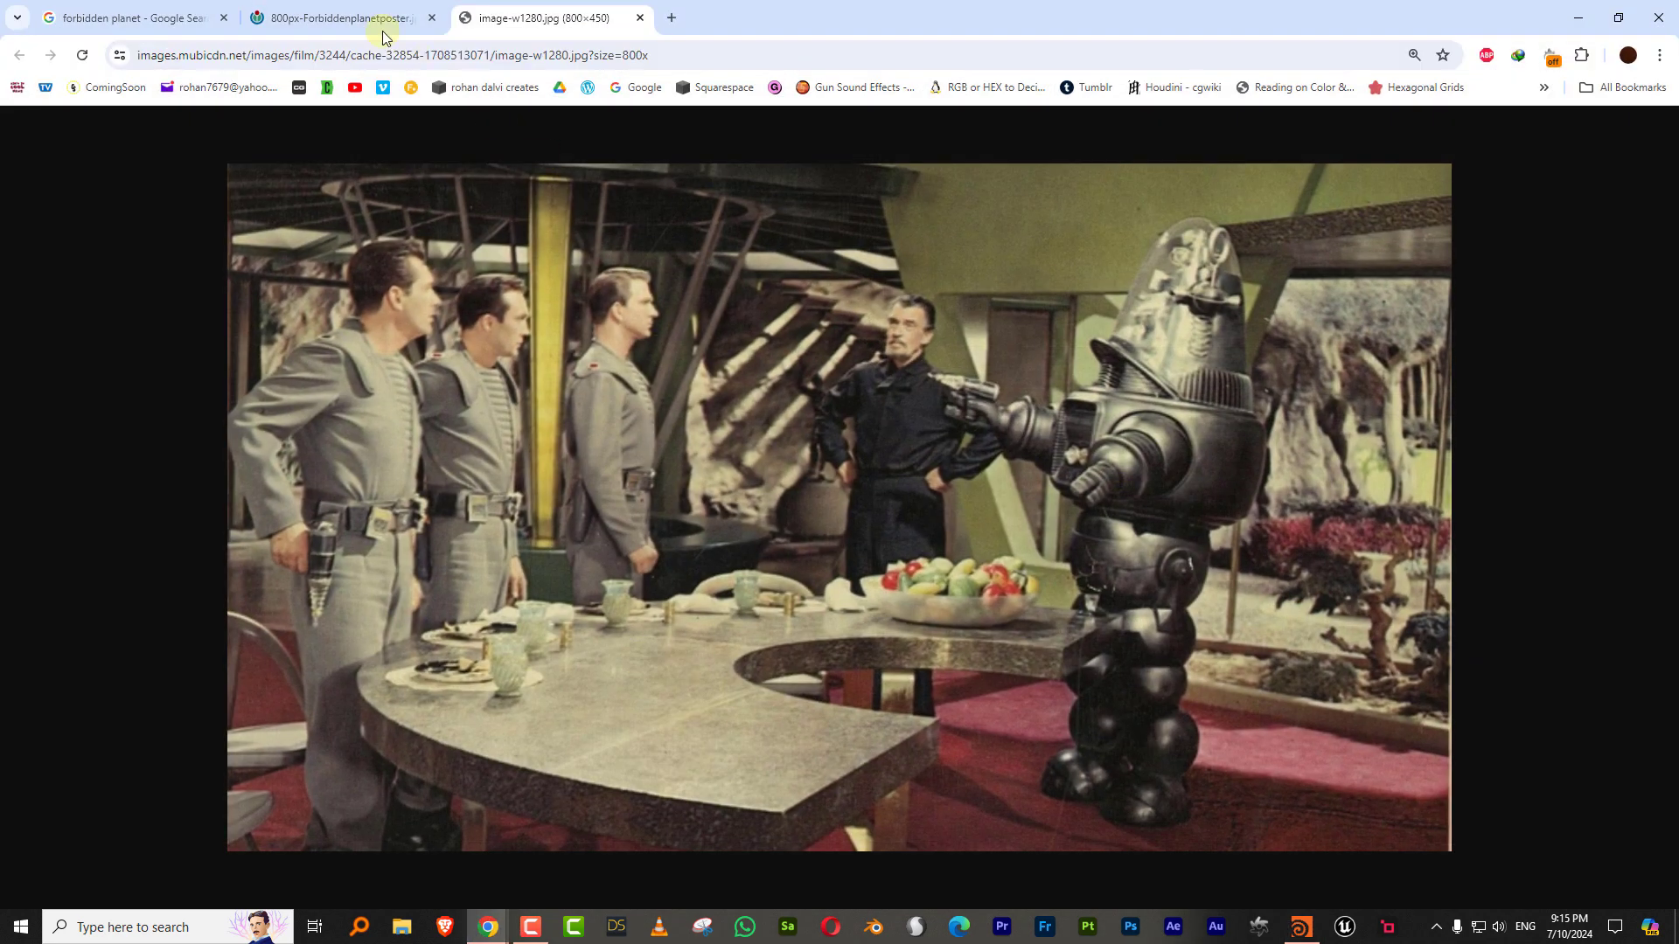
{"action": "type", "text": "raygun"}
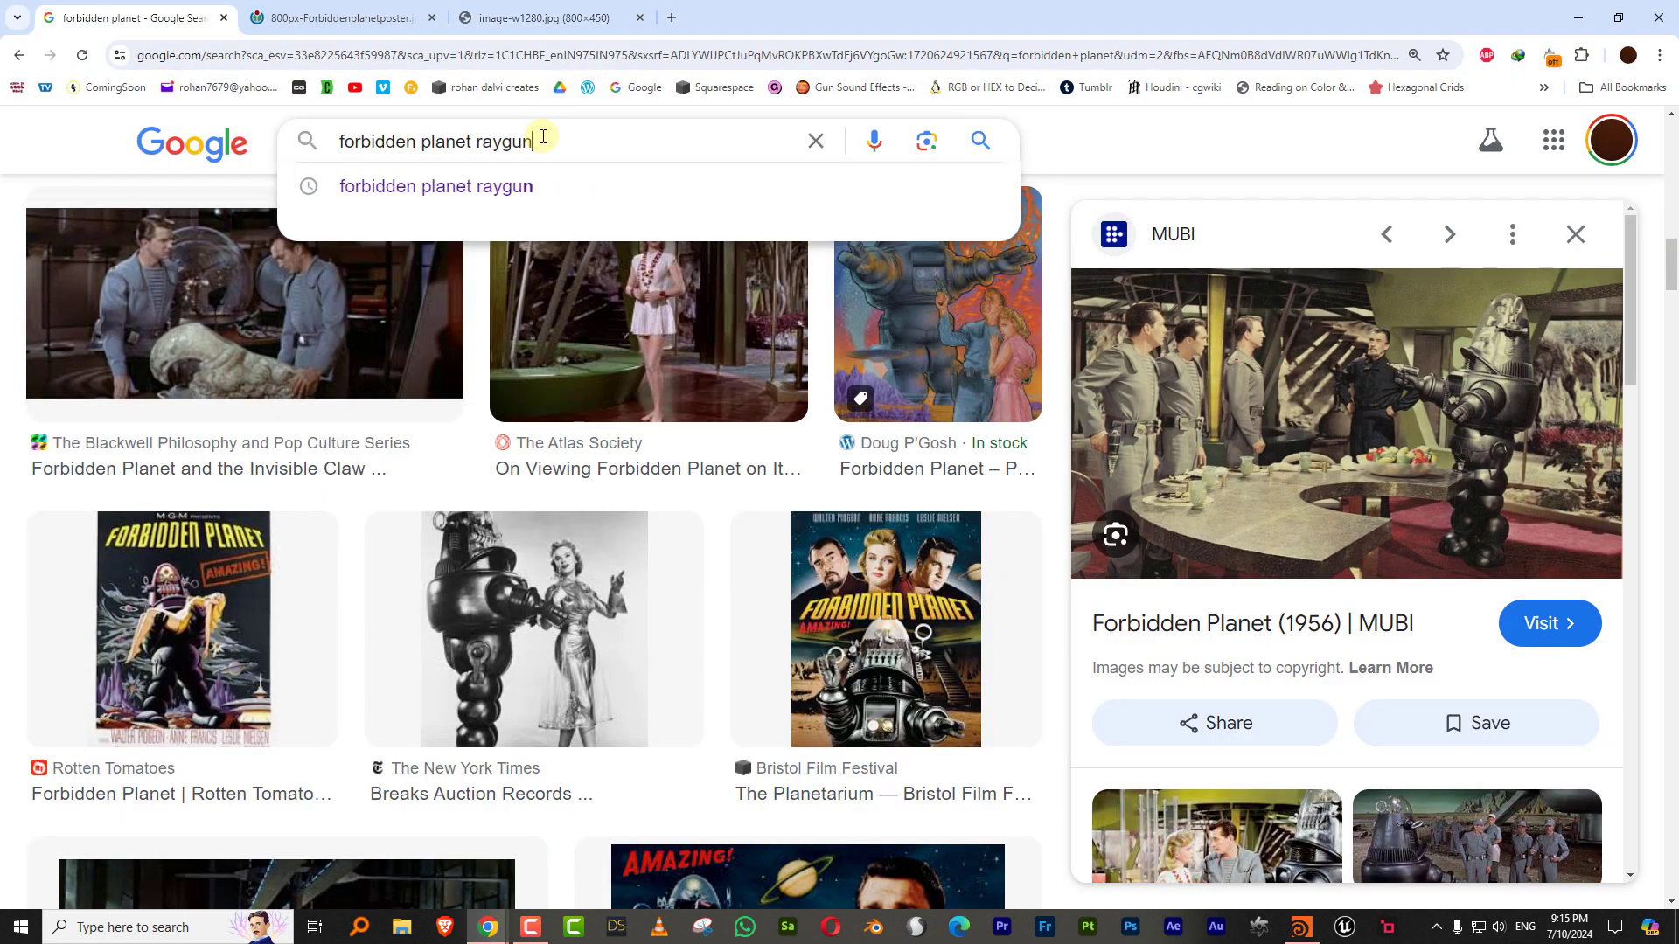
{"action": "key", "text": "Return"}
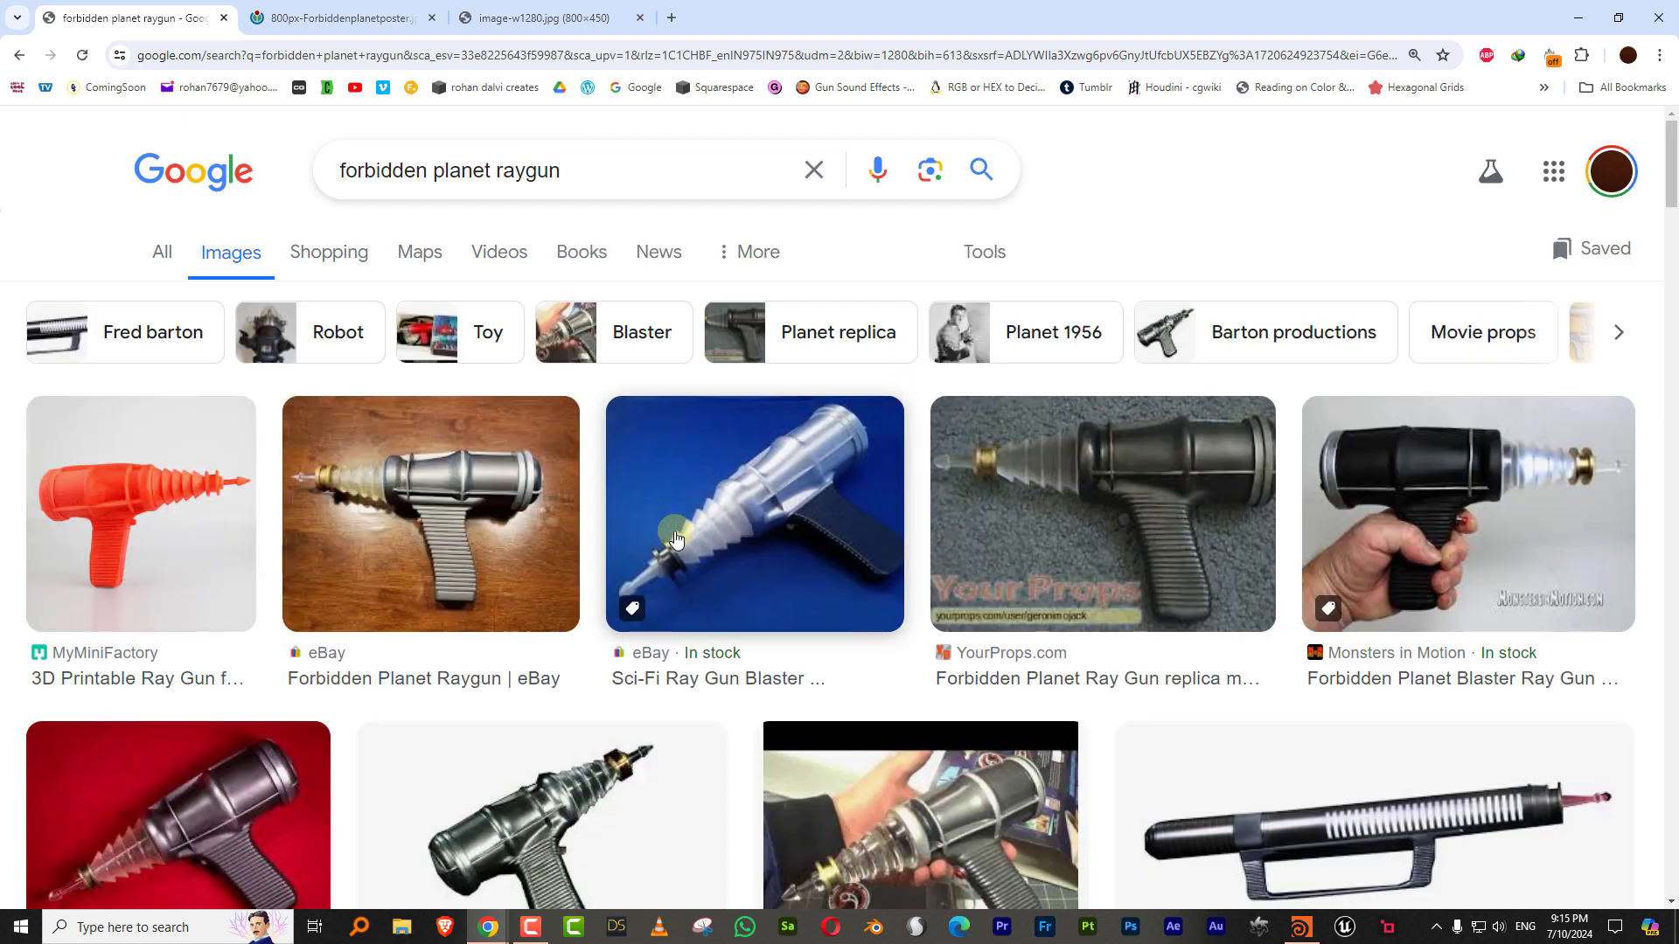
{"action": "left_click", "coordinate": [676, 539]}
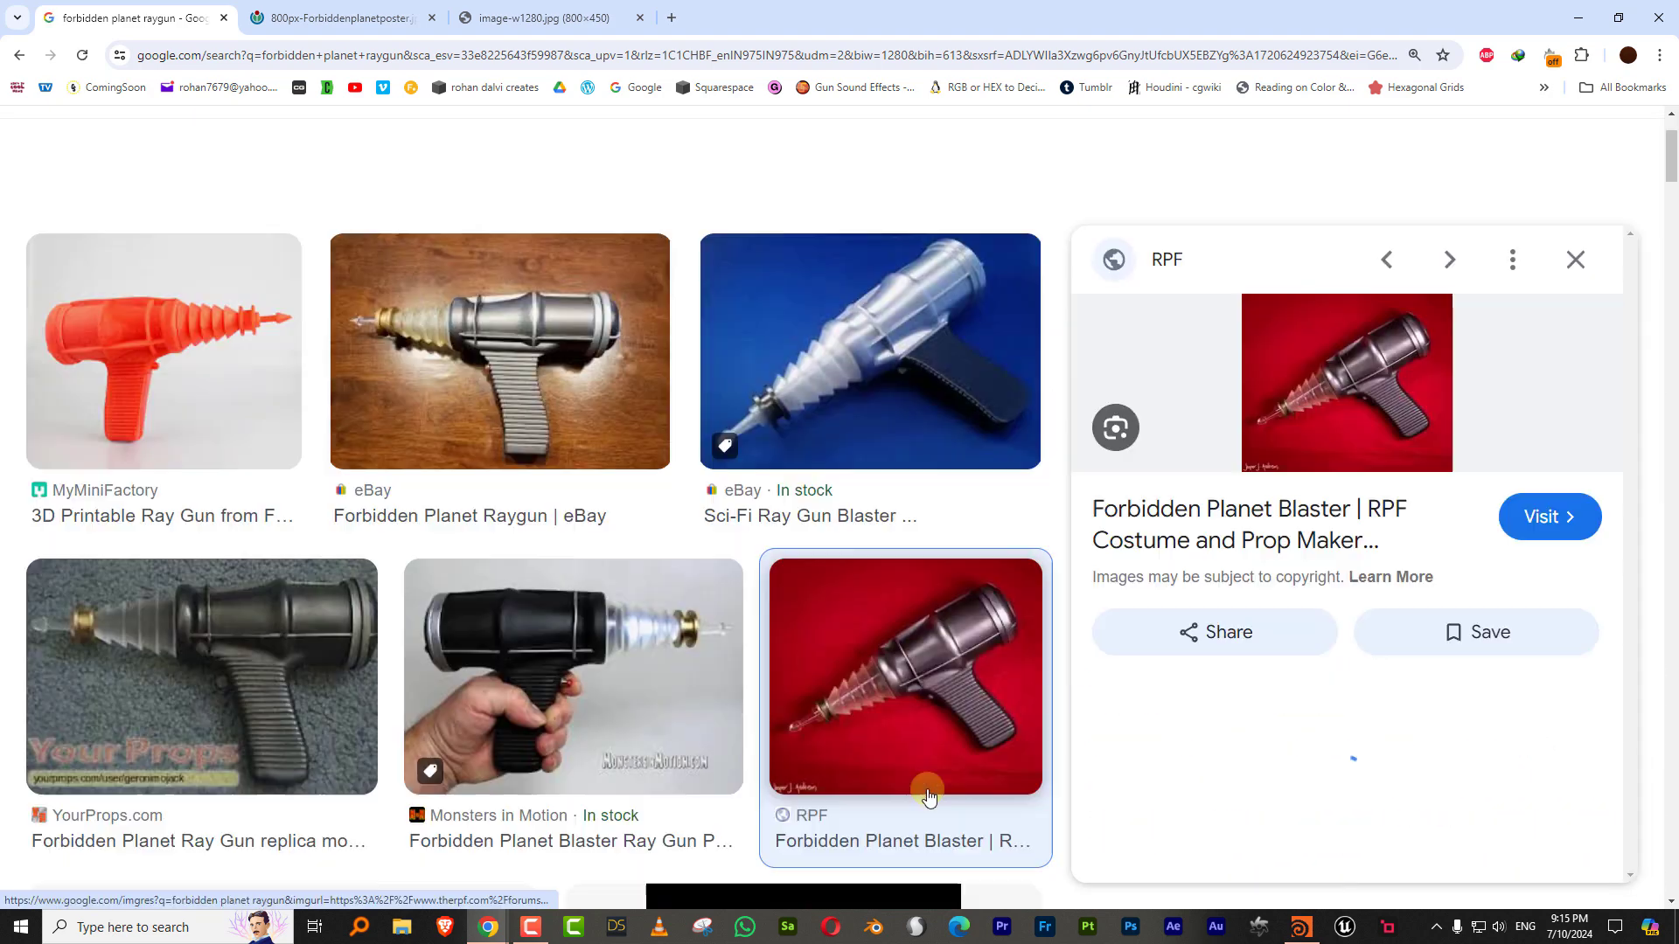
{"action": "left_click", "coordinate": [918, 787]}
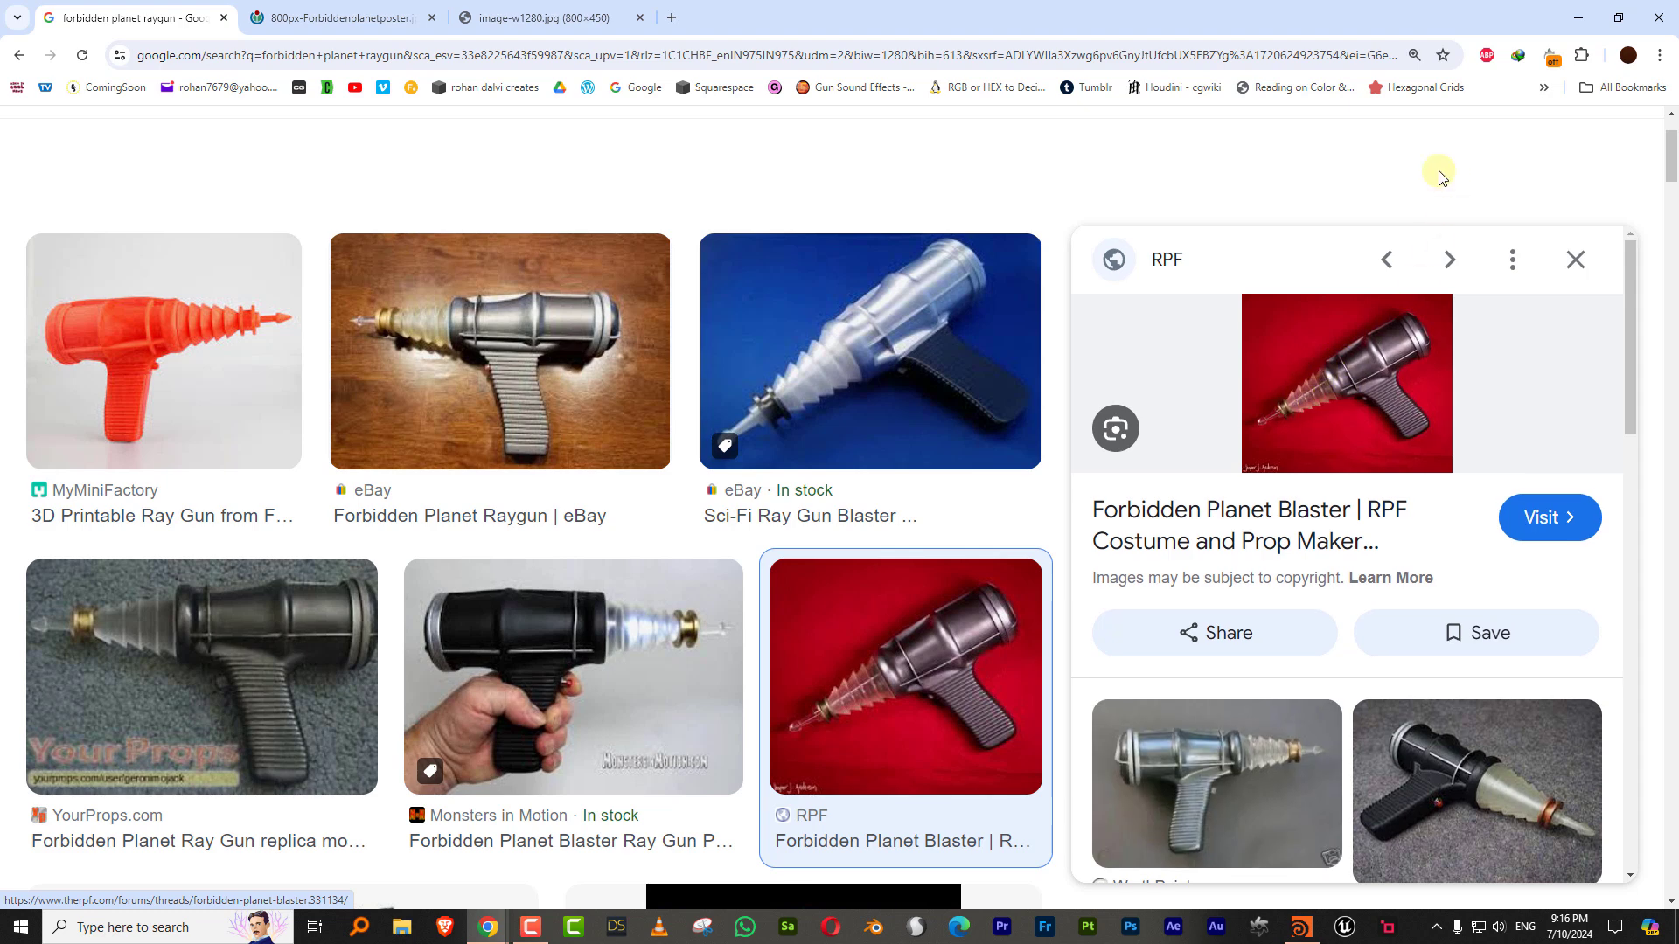
{"action": "left_click", "coordinate": [1578, 17]}
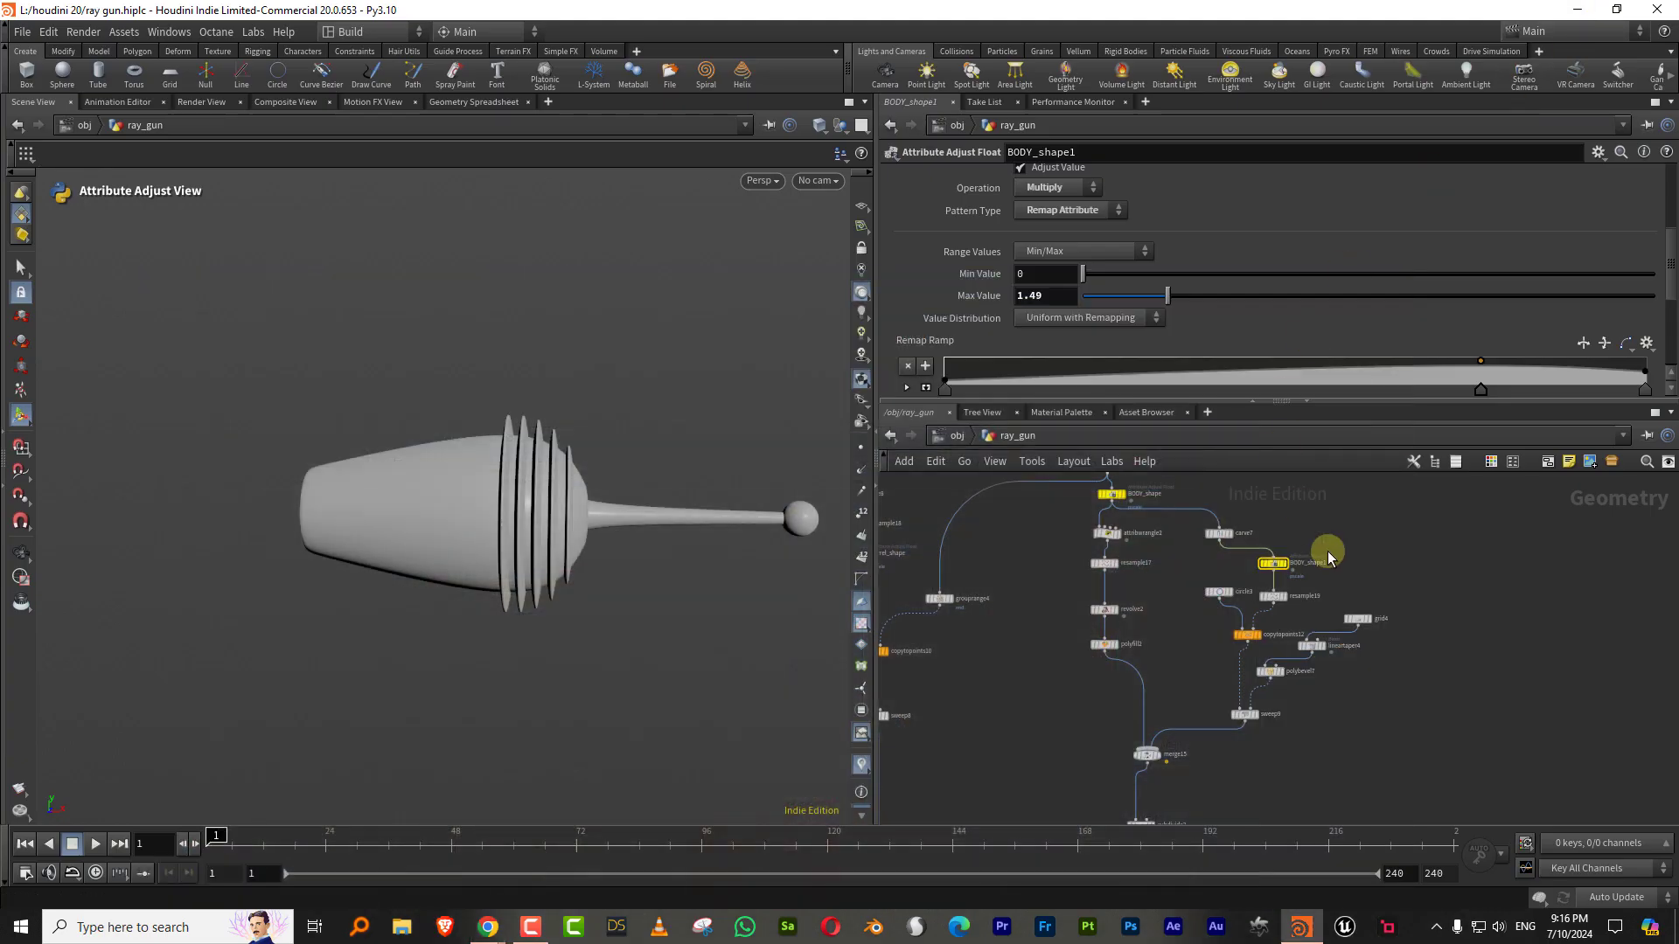
Step: Return to Houdini and display the barrel_shape node in the barrel branch of the network
{"action": "left_click_drag", "start_coordinate": [1225, 401], "coordinate": [1225, 377]}
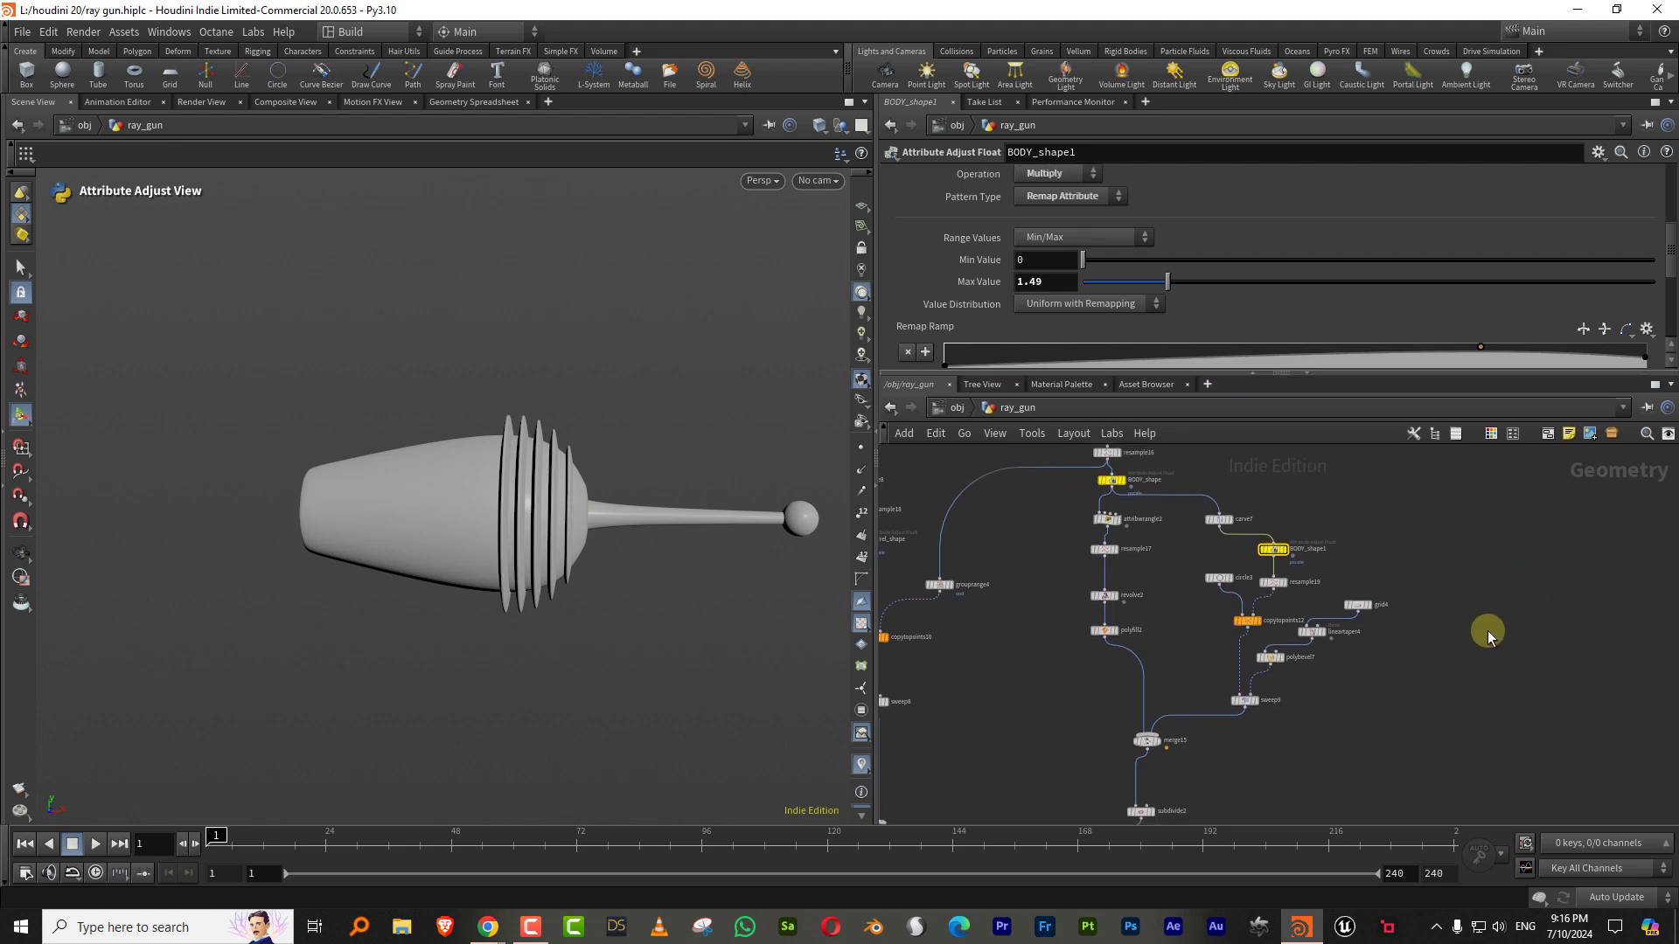
{"action": "middle_click_drag", "start_coordinate": [1402, 667], "coordinate": [1410, 583]}
{"action": "middle_click_drag", "start_coordinate": [1339, 671], "coordinate": [1556, 626]}
{"action": "scroll", "coordinate": [1434, 691], "scroll_direction": "down", "scroll_amount": 3}
{"action": "scroll", "coordinate": [1241, 662], "scroll_direction": "up", "scroll_amount": 5}
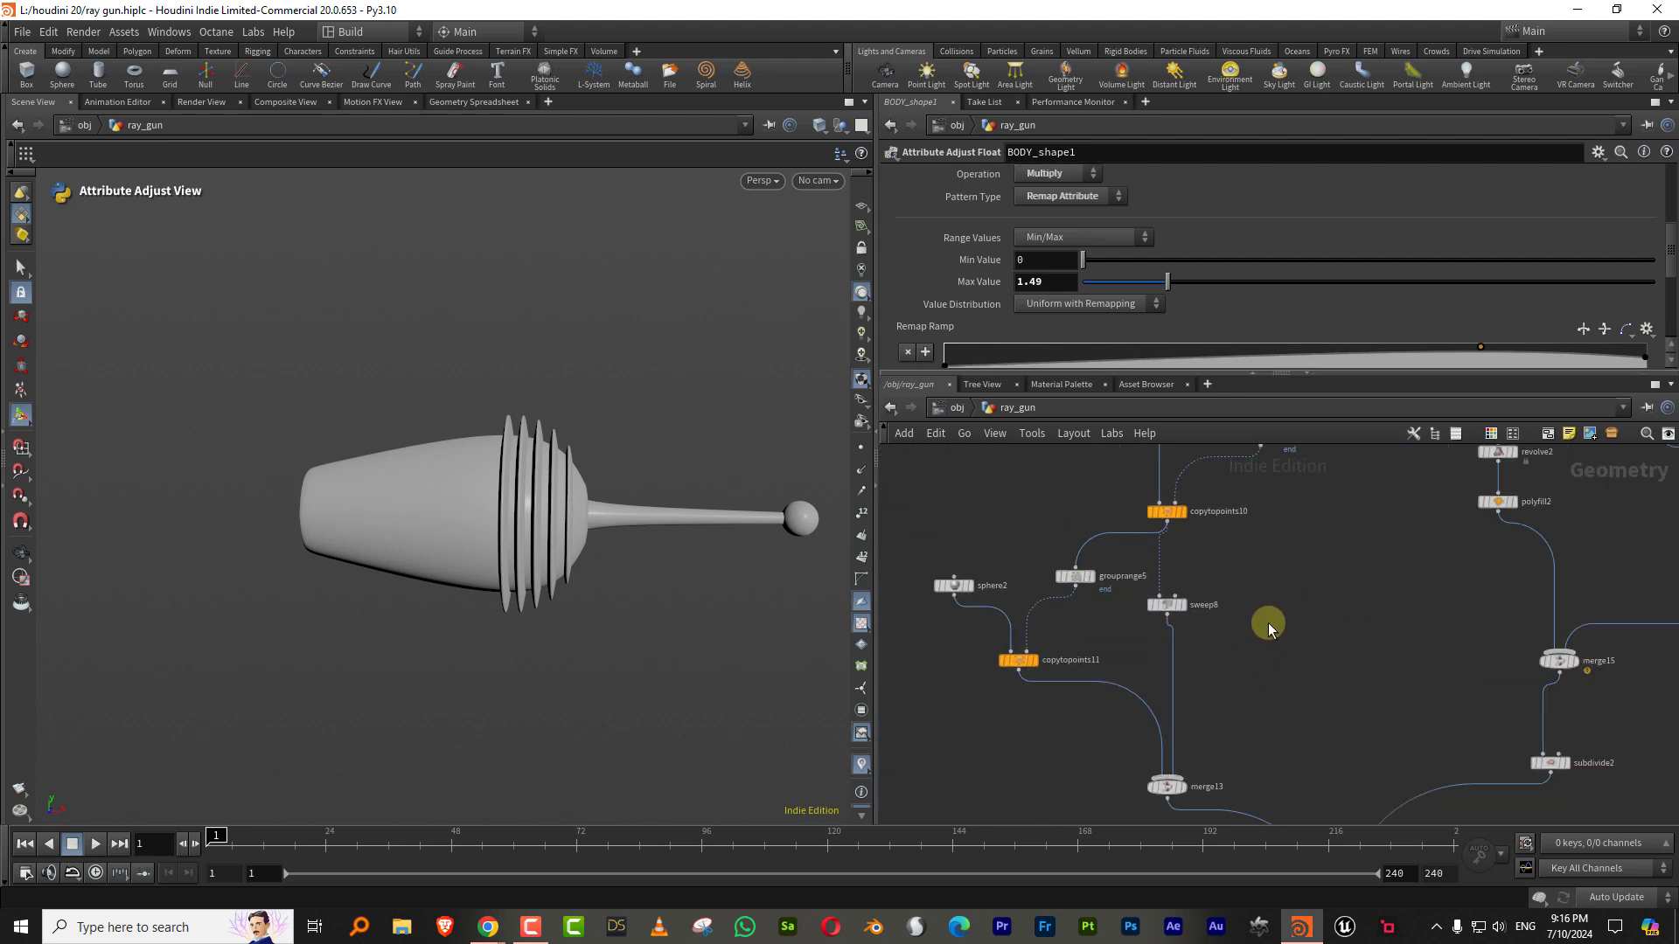
{"action": "middle_click_drag", "start_coordinate": [1275, 562], "coordinate": [1271, 703]}
{"action": "middle_click_drag", "start_coordinate": [1228, 615], "coordinate": [1267, 688]}
{"action": "middle_click_drag", "start_coordinate": [1168, 621], "coordinate": [1173, 664]}
{"action": "scroll", "coordinate": [1215, 631], "scroll_direction": "up", "scroll_amount": 3}
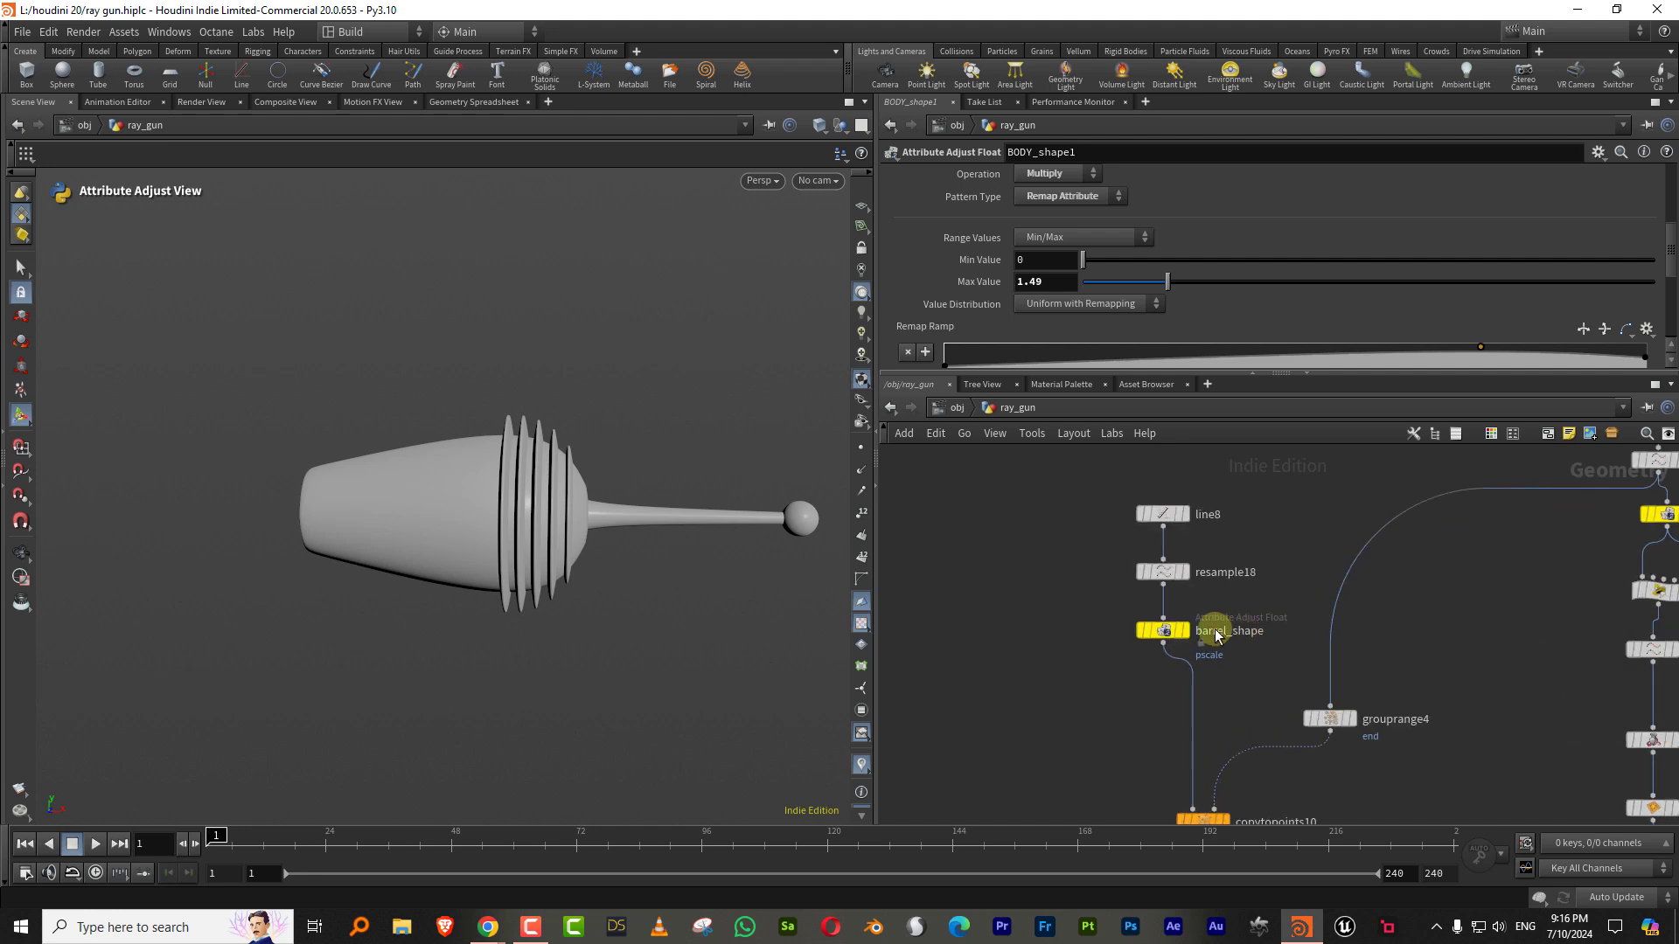
{"action": "left_click", "coordinate": [1186, 631]}
Step: Display copytopoints10 to isolate the barrel's centre line
{"action": "middle_click_drag", "start_coordinate": [1018, 700], "coordinate": [1189, 561]}
{"action": "scroll", "coordinate": [1191, 564], "scroll_direction": "down", "scroll_amount": 3}
{"action": "scroll", "coordinate": [1328, 638], "scroll_direction": "up", "scroll_amount": 3}
{"action": "left_click", "coordinate": [1297, 616]}
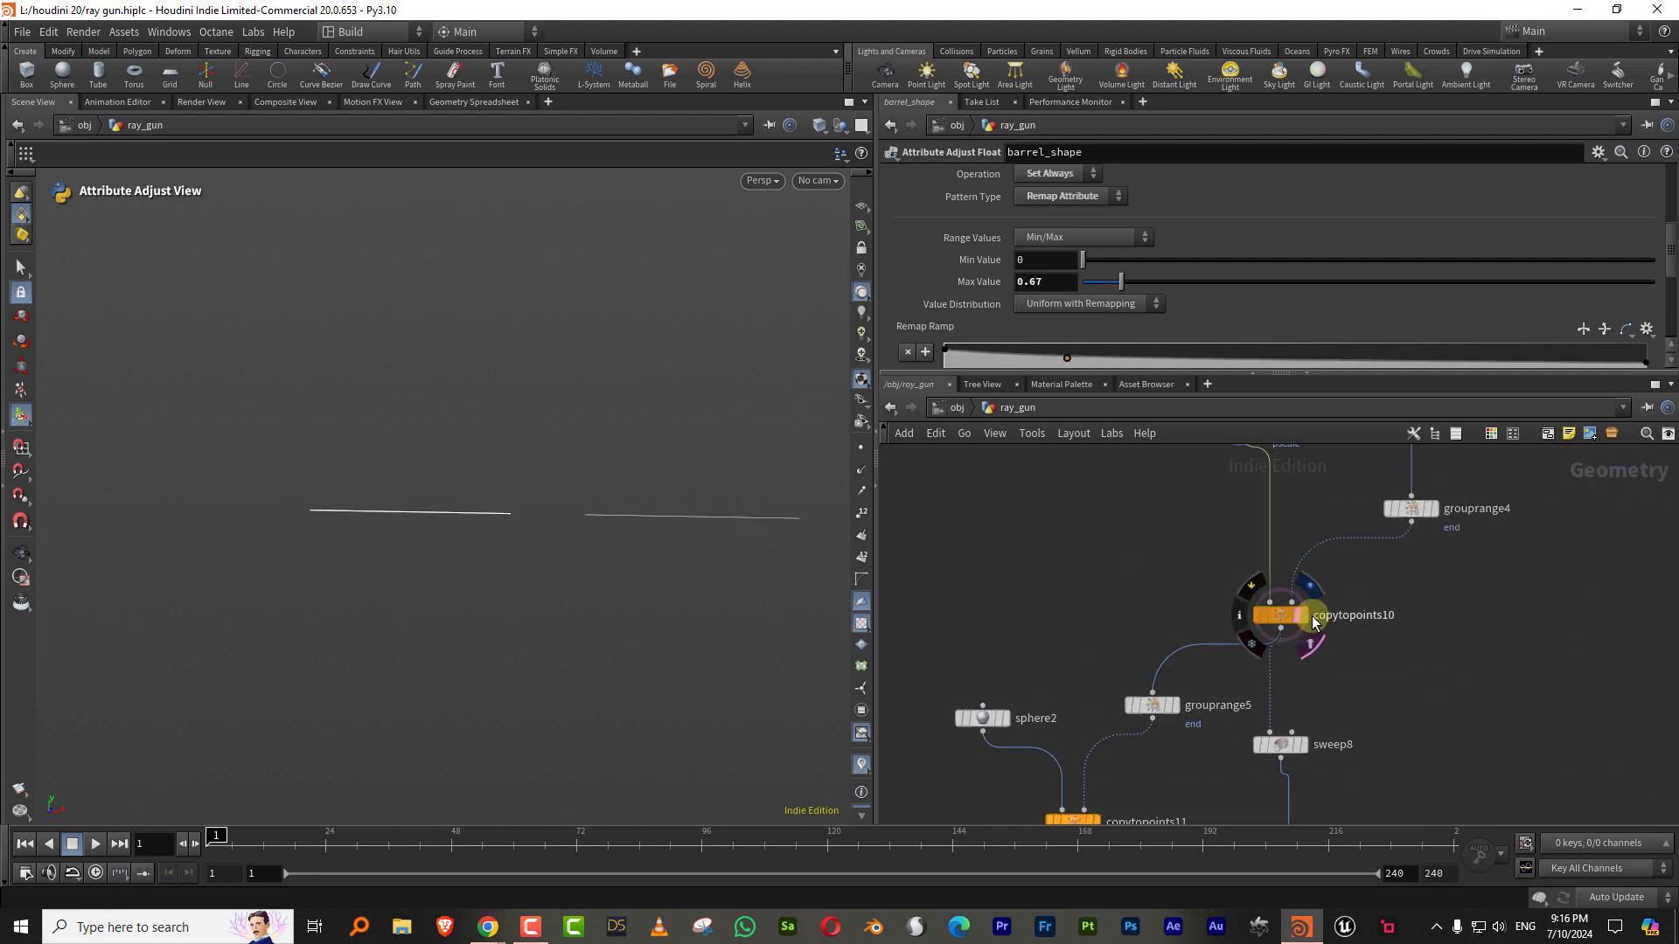
{"action": "left_click", "coordinate": [1311, 617]}
Step: Duplicate the carve7 node, place the copy beside the barrel branch, and feed it from copytopoints10
{"action": "middle_click_drag", "start_coordinate": [1370, 684], "coordinate": [1164, 682]}
{"action": "scroll", "coordinate": [1336, 627], "scroll_direction": "down", "scroll_amount": 3}
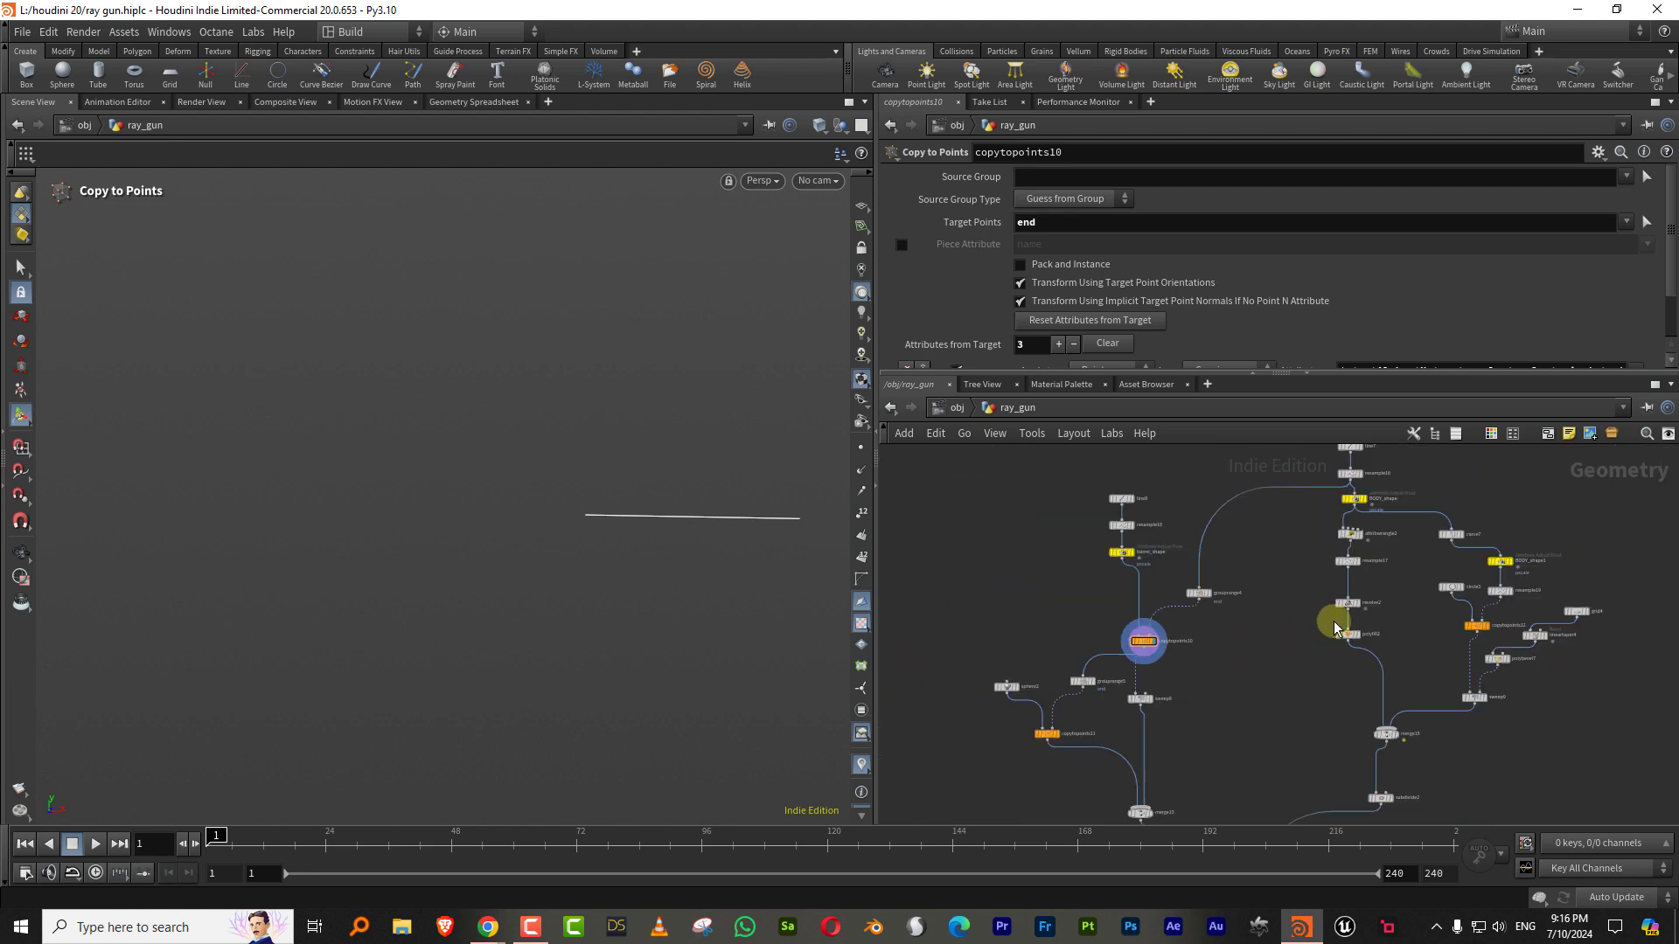
{"action": "middle_click_drag", "start_coordinate": [1459, 584], "coordinate": [1498, 544]}
{"action": "scroll", "coordinate": [1387, 577], "scroll_direction": "up", "scroll_amount": 3}
{"action": "left_click", "coordinate": [1392, 525]}
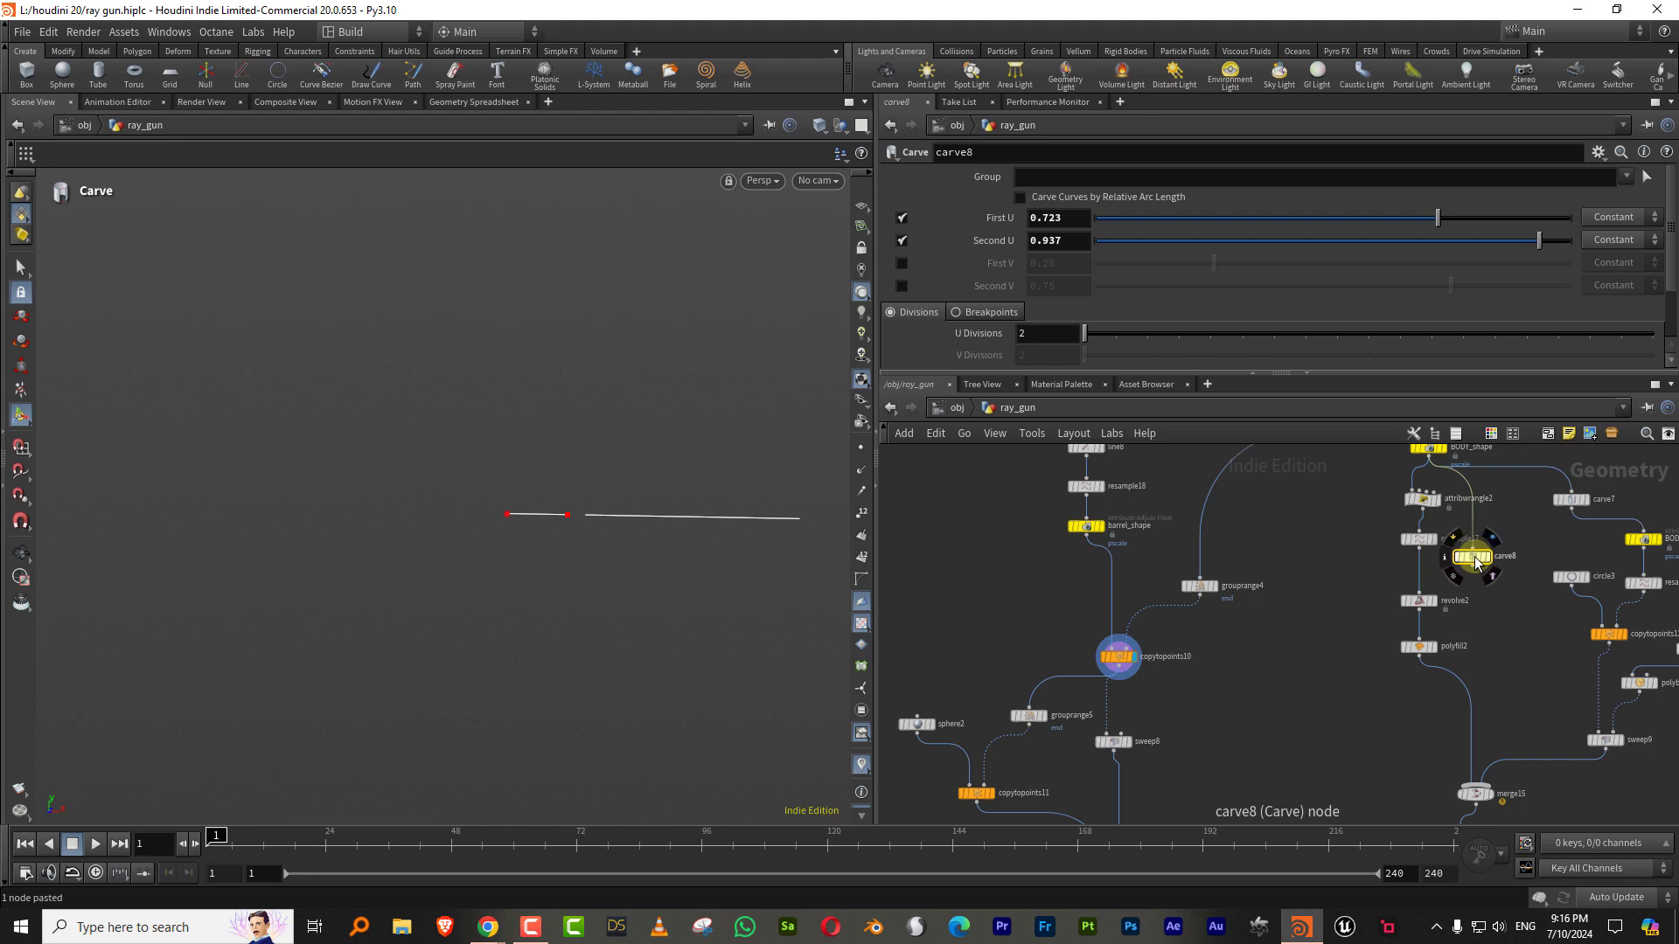
{"action": "left_click_drag", "start_coordinate": [1475, 557], "coordinate": [1209, 709]}
{"action": "left_click_drag", "start_coordinate": [1119, 668], "coordinate": [1207, 700]}
{"action": "middle_click_drag", "start_coordinate": [1303, 686], "coordinate": [1336, 559]}
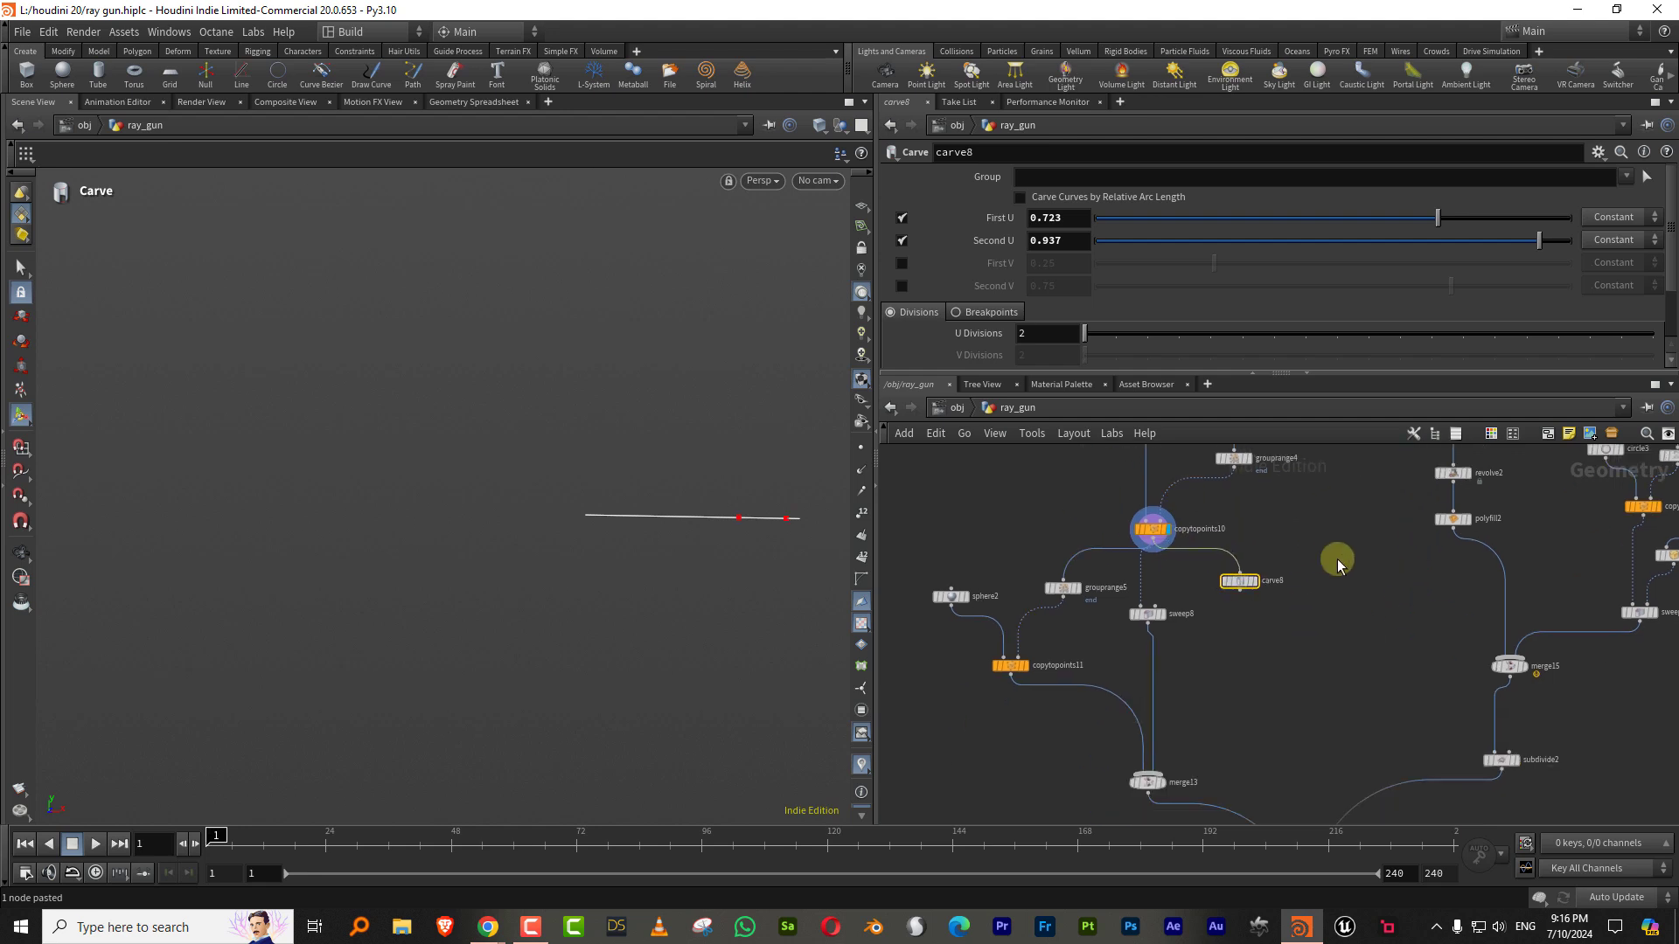
Step: Move the grouprange5, sweep8, sphere2, copytopoints11 and merge13 nodes aside to make room around carve8
{"action": "scroll", "coordinate": [1336, 559], "scroll_direction": "down", "scroll_amount": 3}
{"action": "left_click_drag", "start_coordinate": [1175, 680], "coordinate": [1220, 741]}
{"action": "left_click_drag", "start_coordinate": [1216, 601], "coordinate": [1105, 643]}
{"action": "scroll", "coordinate": [1309, 615], "scroll_direction": "up", "scroll_amount": 2}
{"action": "middle_click_drag", "start_coordinate": [1329, 510], "coordinate": [1299, 599]}
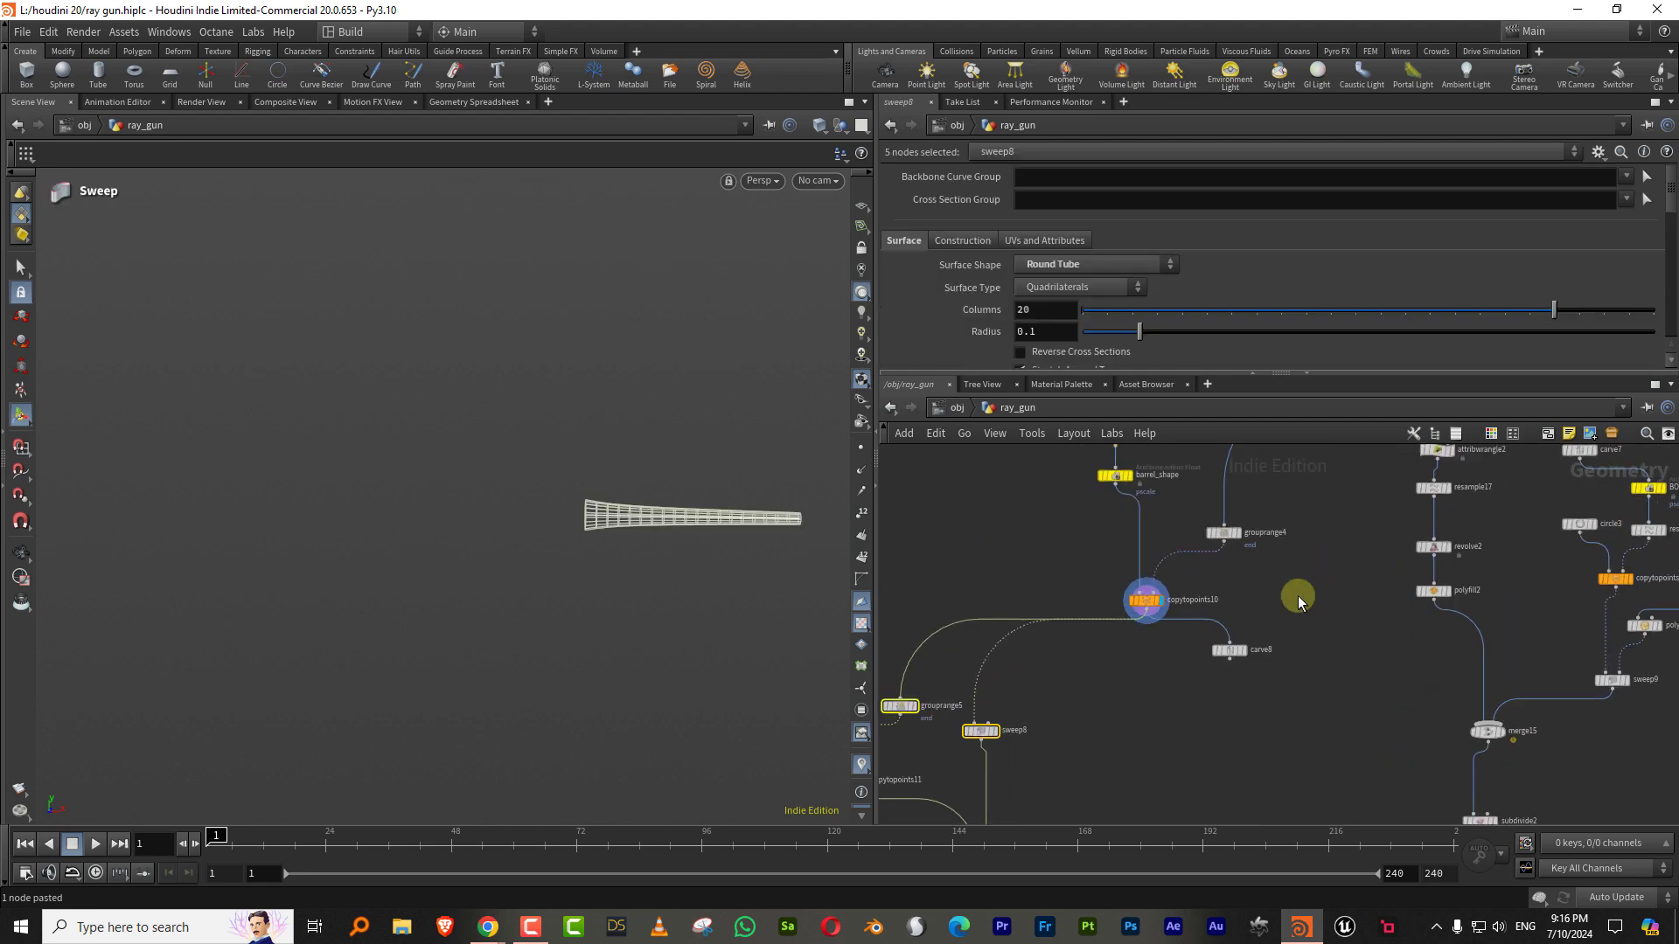
Step: Display carve8 and set its First U to 0.231 and Second U to 0.871
{"action": "scroll", "coordinate": [1299, 602], "scroll_direction": "up", "scroll_amount": 3}
{"action": "left_click", "coordinate": [1305, 629]}
{"action": "left_click", "coordinate": [1212, 689]}
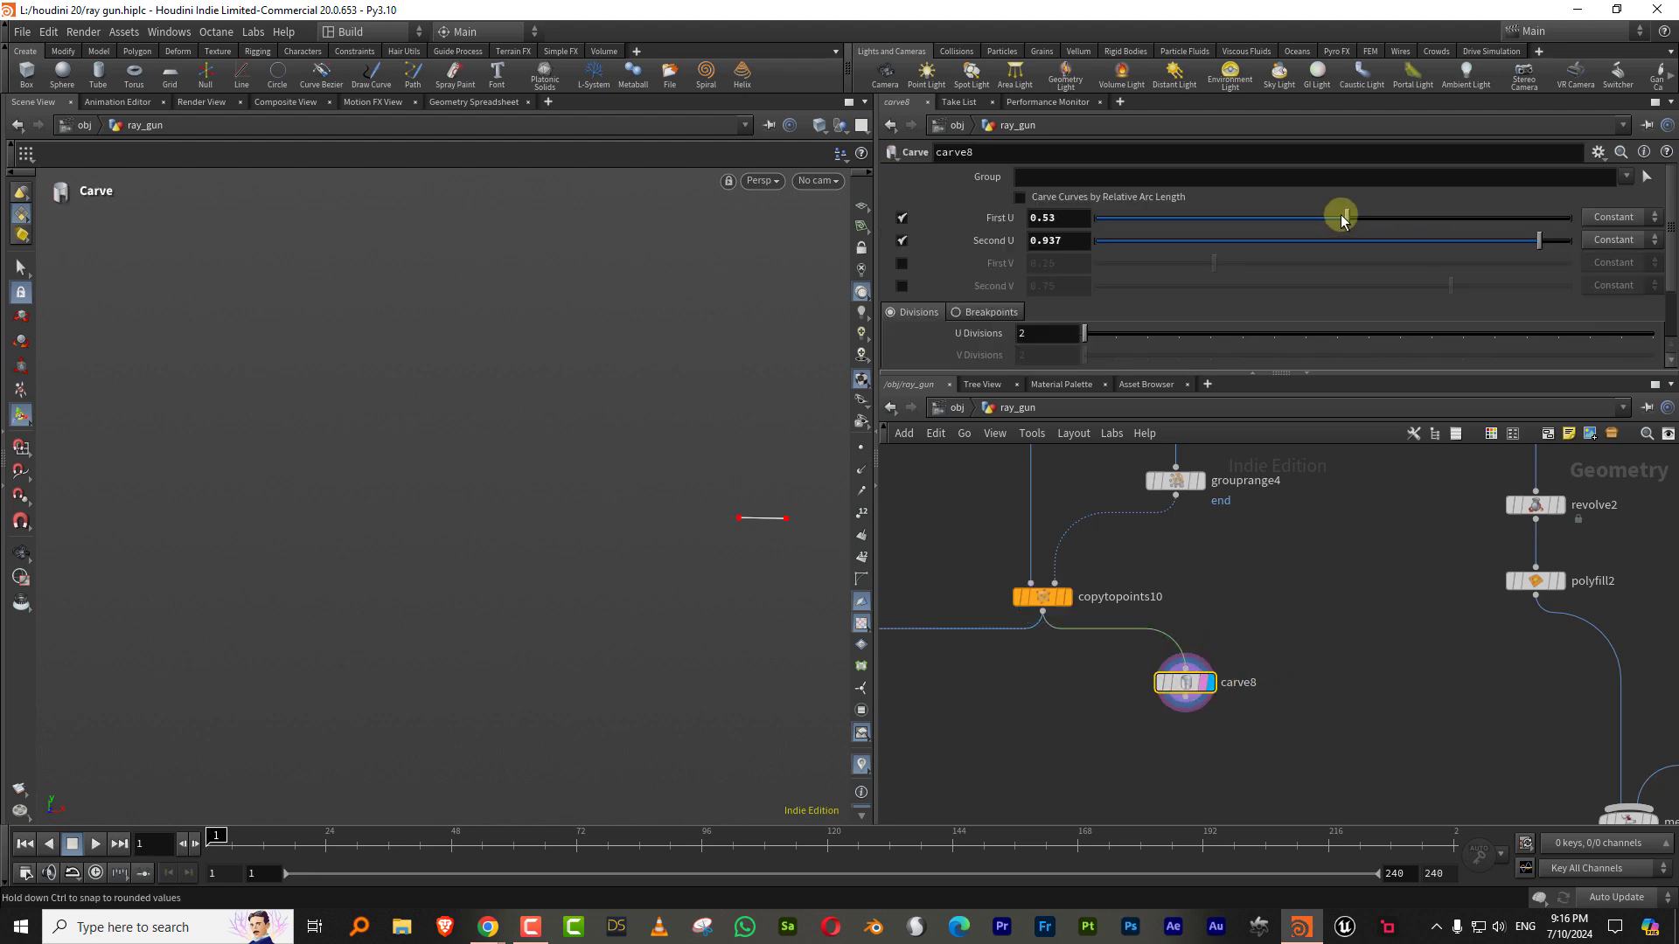
{"action": "left_click_drag", "start_coordinate": [1338, 218], "coordinate": [1202, 222]}
{"action": "middle_click_drag", "start_coordinate": [1293, 600], "coordinate": [1310, 546]}
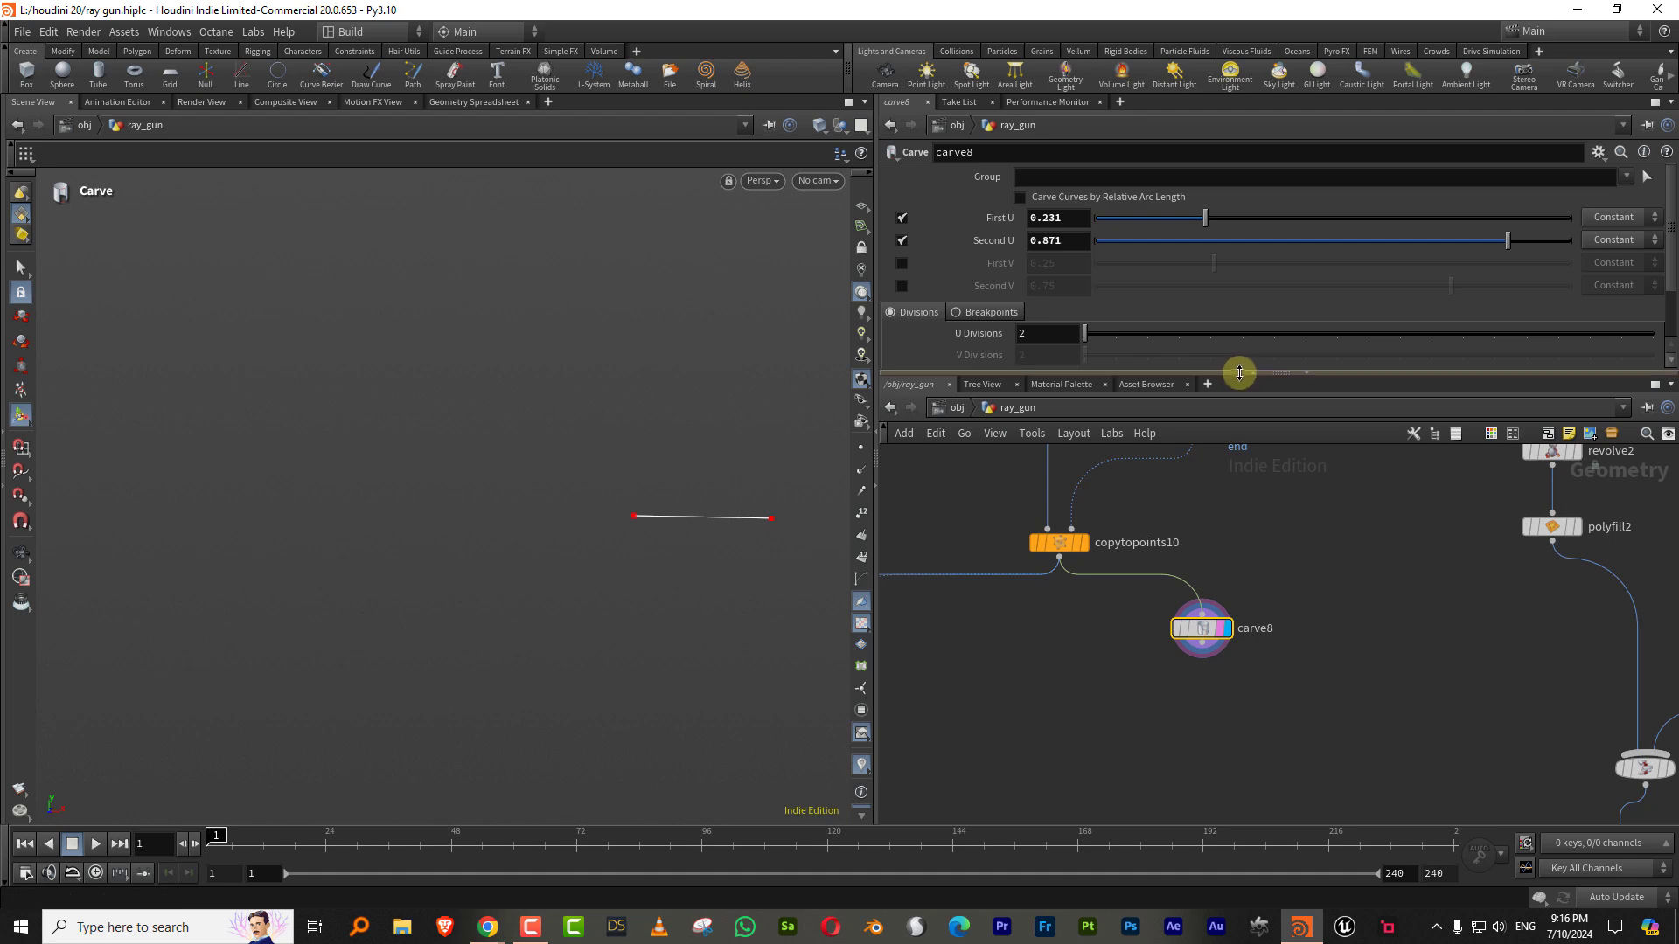
Step: Add a Resample node and connect it after carve8
{"action": "left_click_drag", "start_coordinate": [1240, 372], "coordinate": [1240, 329]}
{"action": "middle_click_drag", "start_coordinate": [1124, 707], "coordinate": [1142, 645]}
{"action": "key", "text": "Tab"}
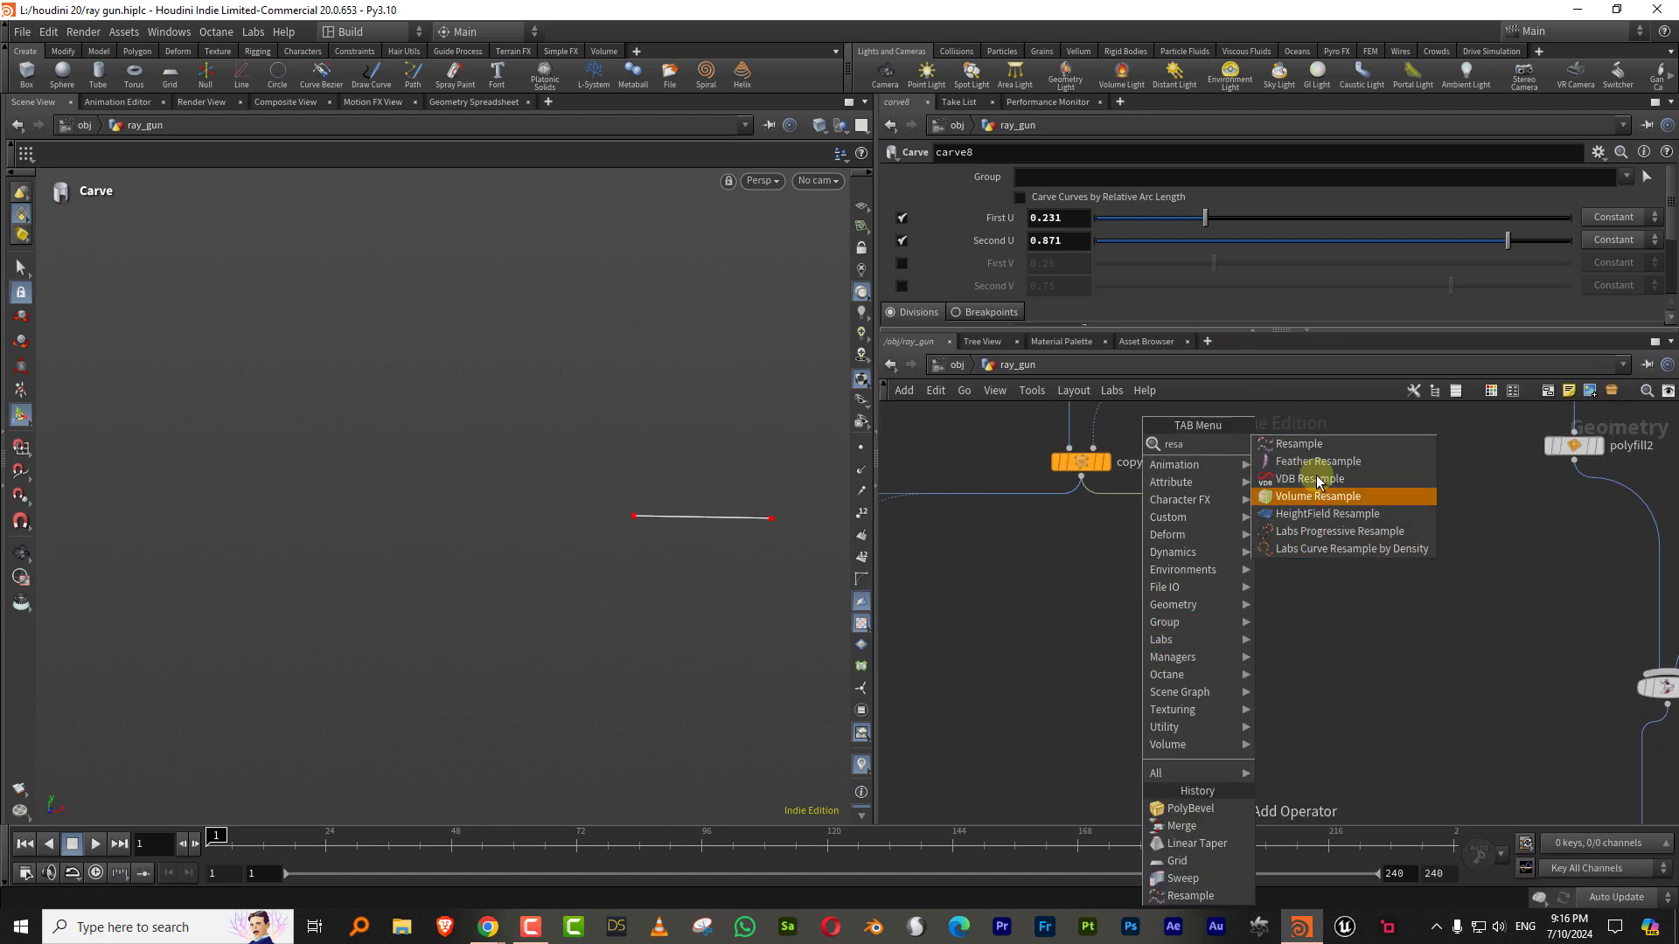
{"action": "key", "text": "Escape"}
{"action": "left_click", "coordinate": [1212, 664]}
{"action": "left_click_drag", "start_coordinate": [1224, 563], "coordinate": [1212, 652]}
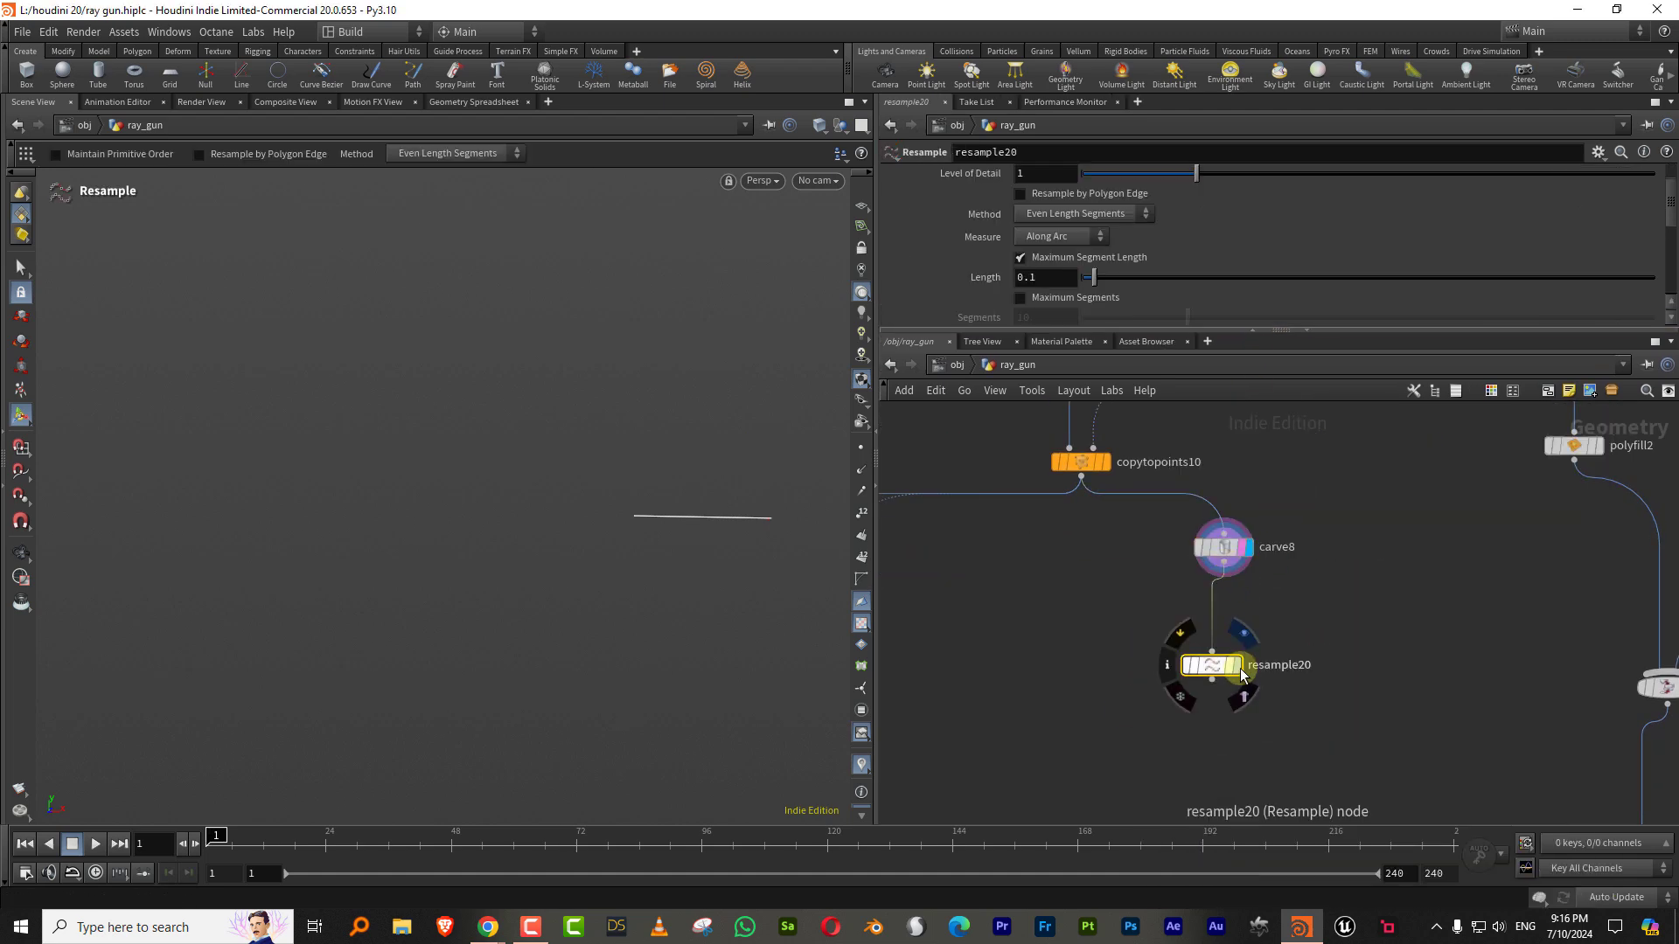
Step: Display resample20, disable Maximum Segment Length, and enable Maximum Segments with 6 segments
{"action": "left_click", "coordinate": [1238, 666]}
{"action": "left_click", "coordinate": [1084, 258]}
{"action": "left_click", "coordinate": [1071, 297]}
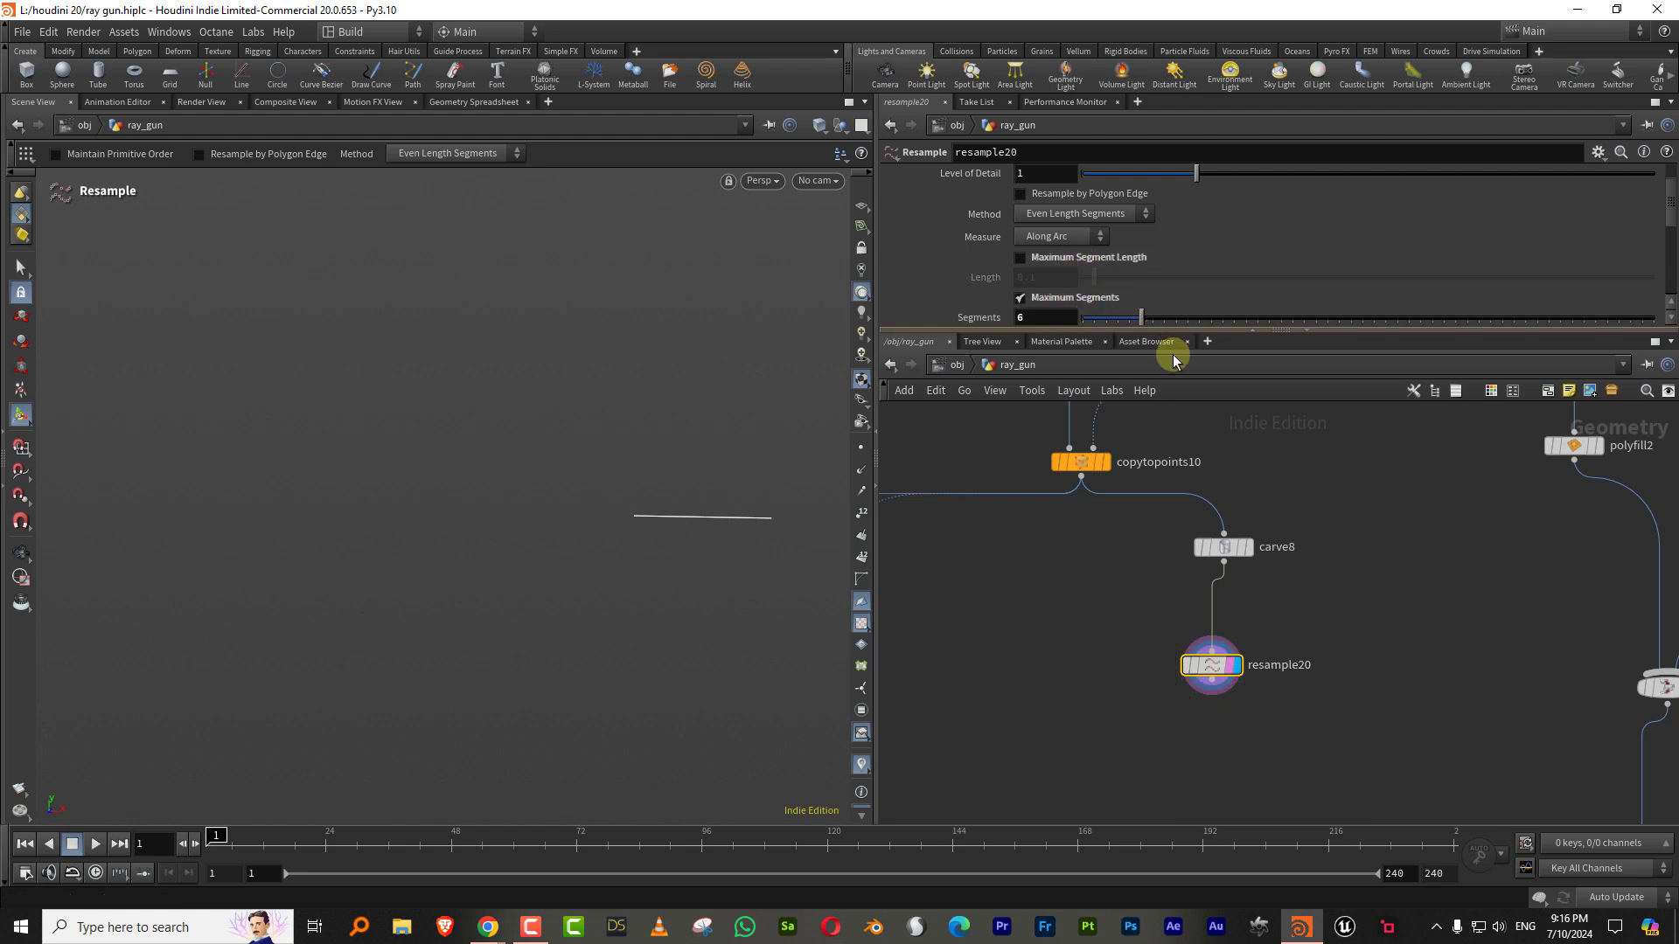
{"action": "middle_click_drag", "start_coordinate": [1366, 602], "coordinate": [1357, 549]}
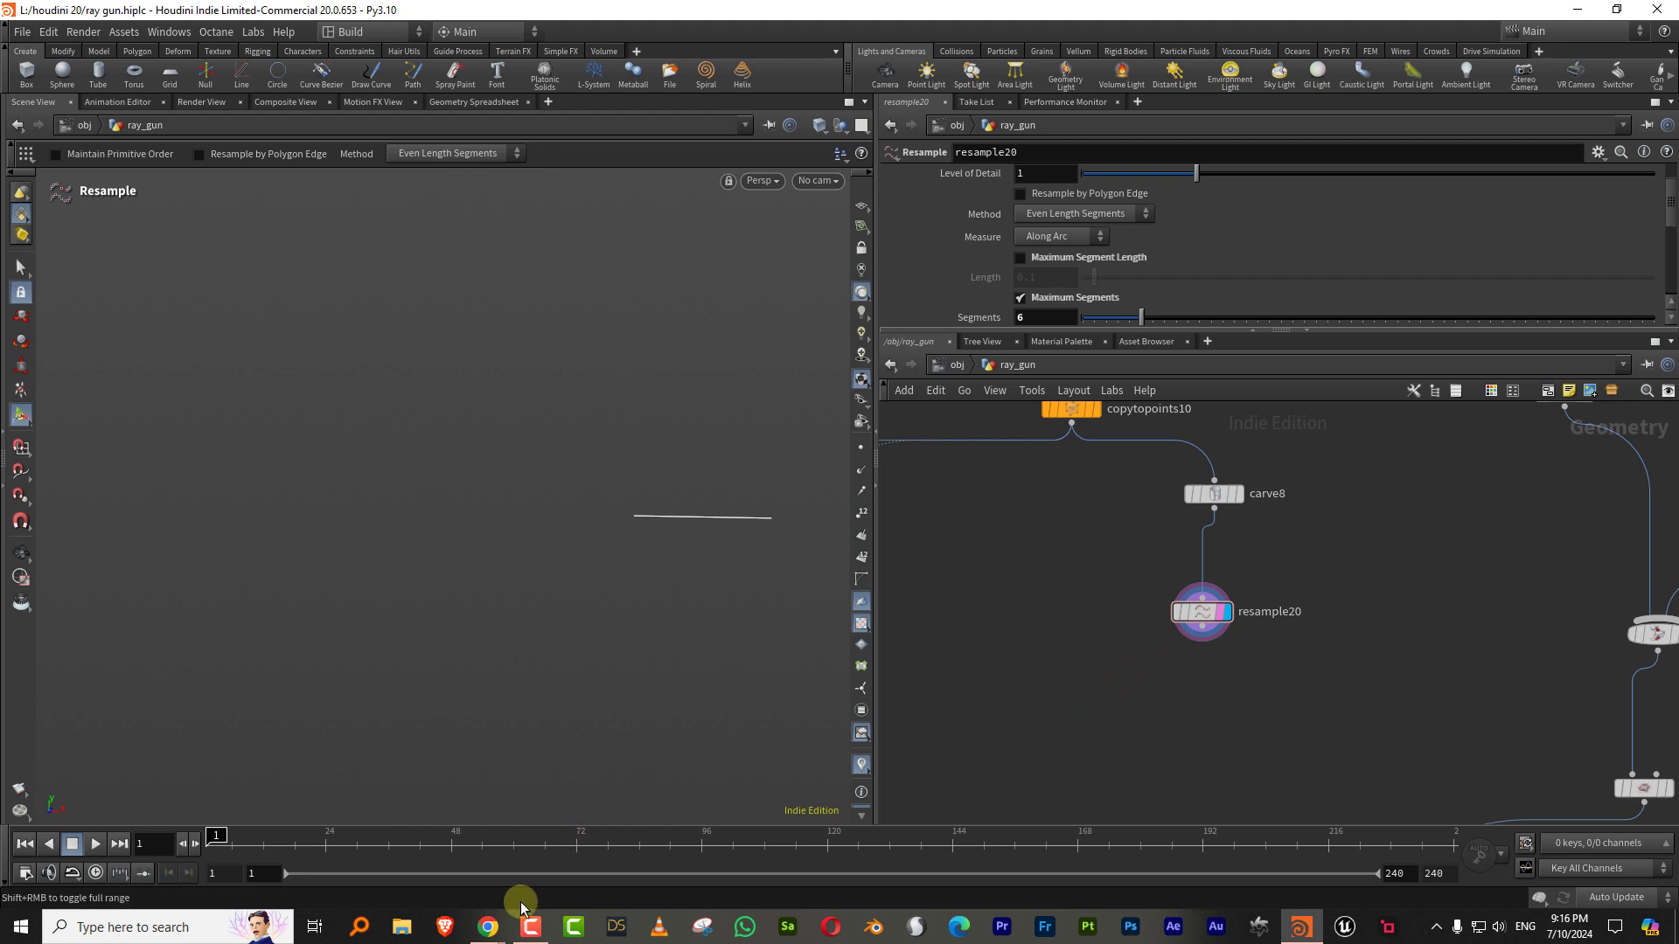
Step: Switch to Chrome to study the barrel rings in the ray gun reference photos, then return to Houdini
{"action": "left_click", "coordinate": [489, 933]}
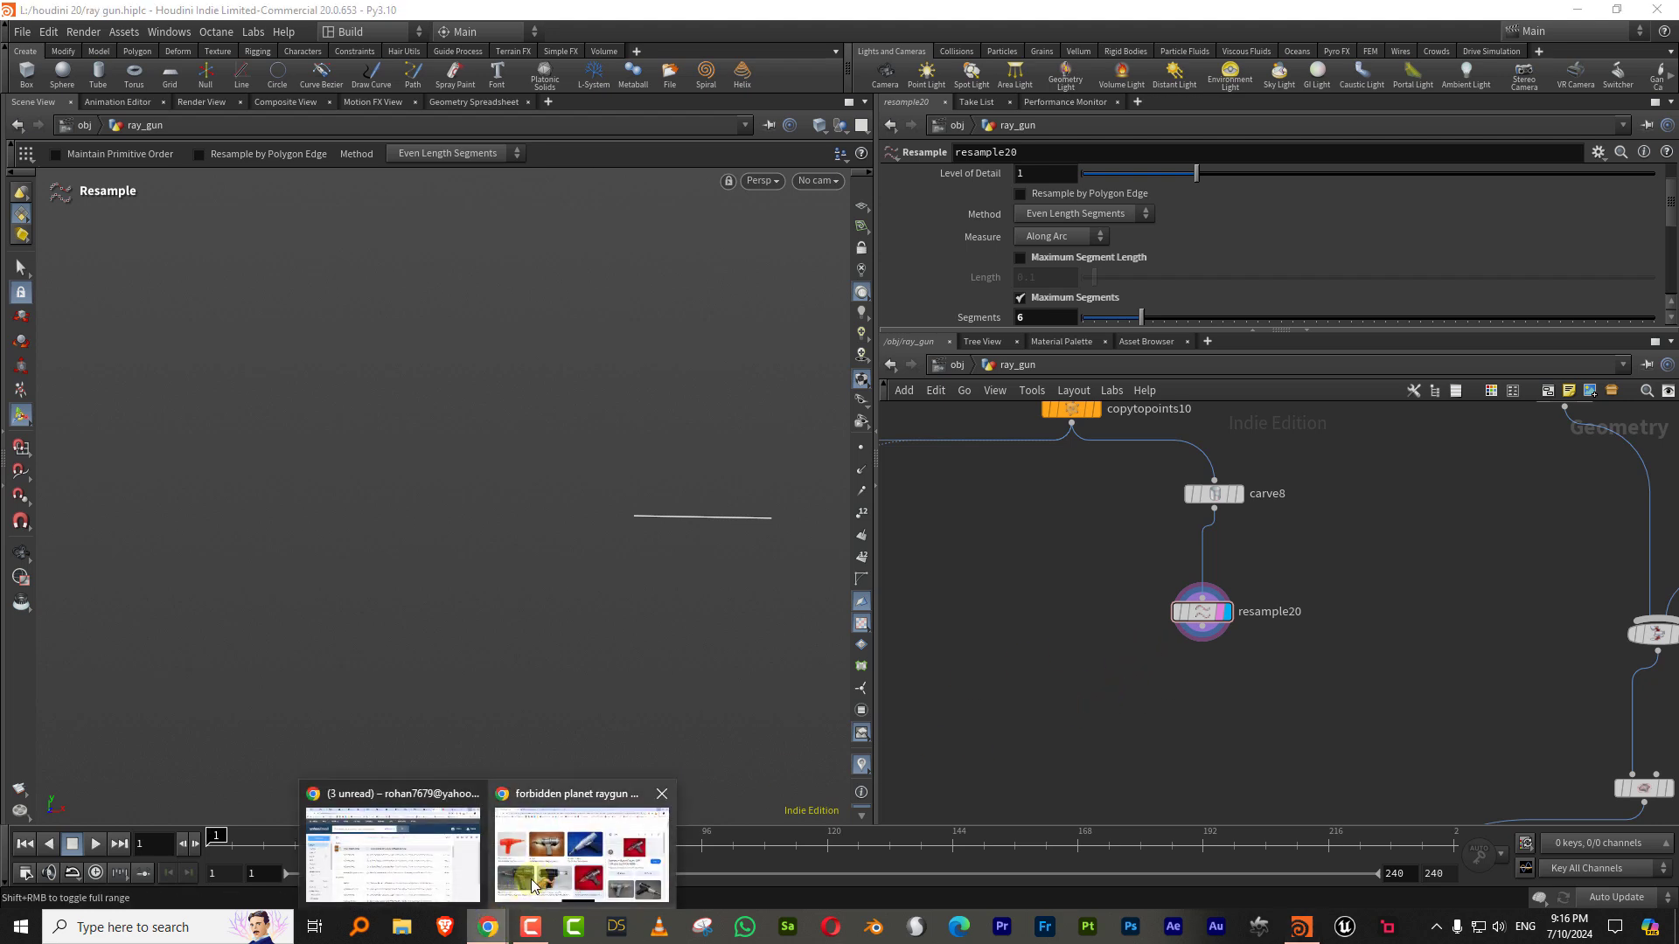
{"action": "left_click", "coordinate": [569, 848]}
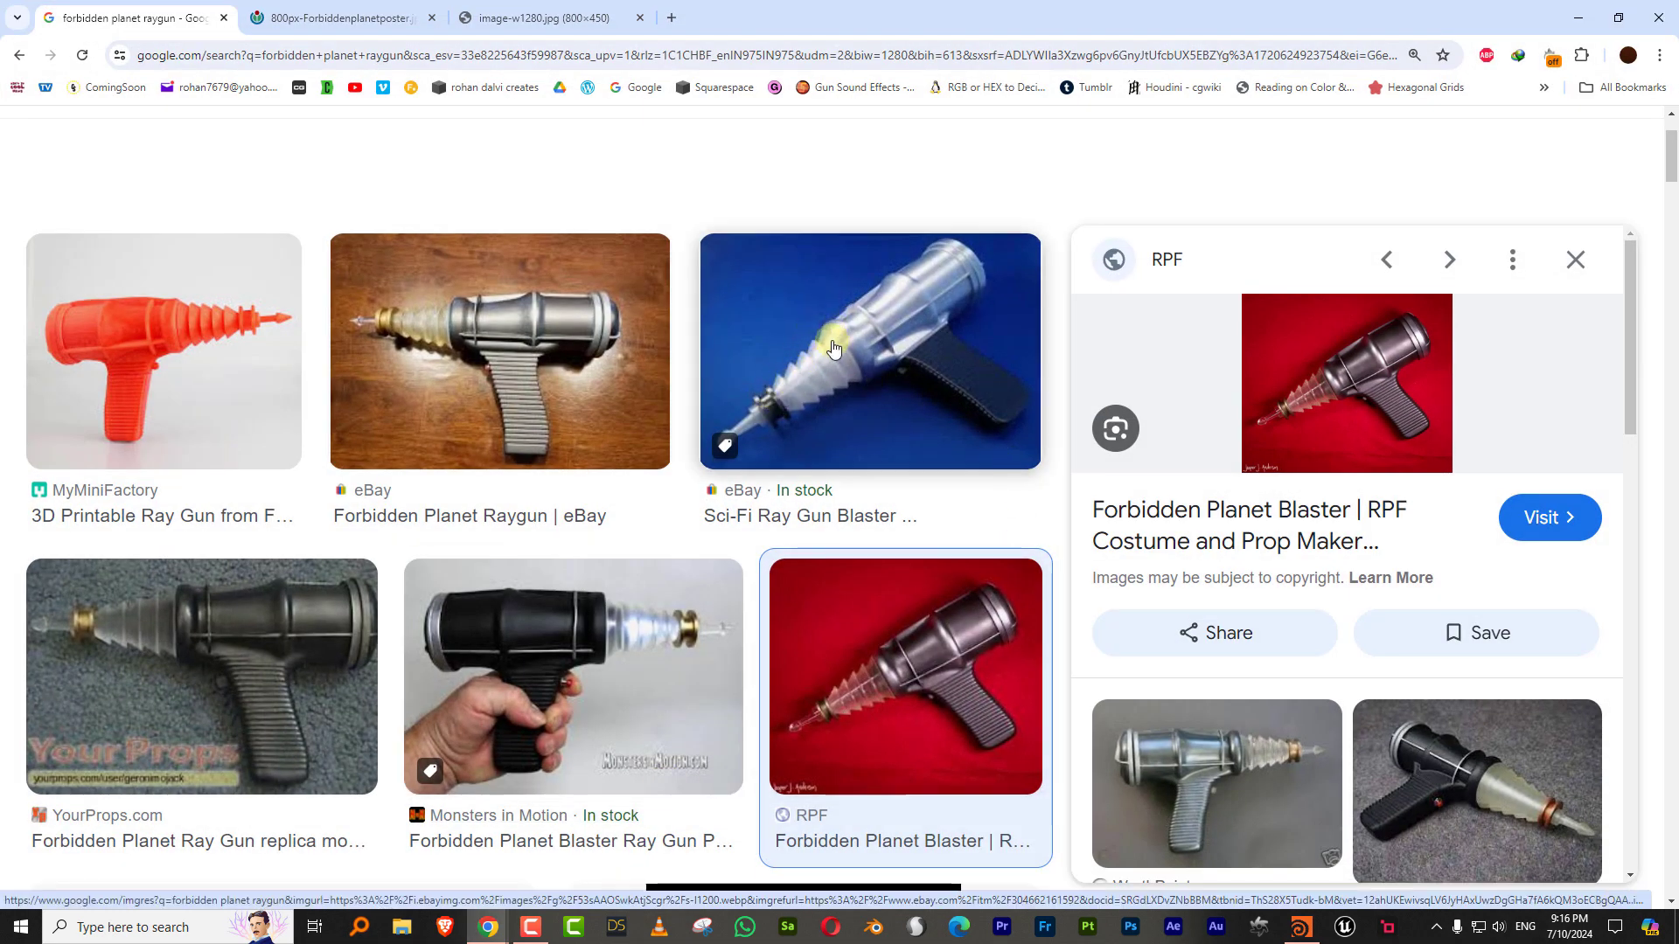
{"action": "left_click", "coordinate": [1578, 18]}
Step: Duplicate circle3 and copytopoints12, feed the copied Copy to Points from resample20, and display it
{"action": "scroll", "coordinate": [1091, 731], "scroll_direction": "down", "scroll_amount": 4}
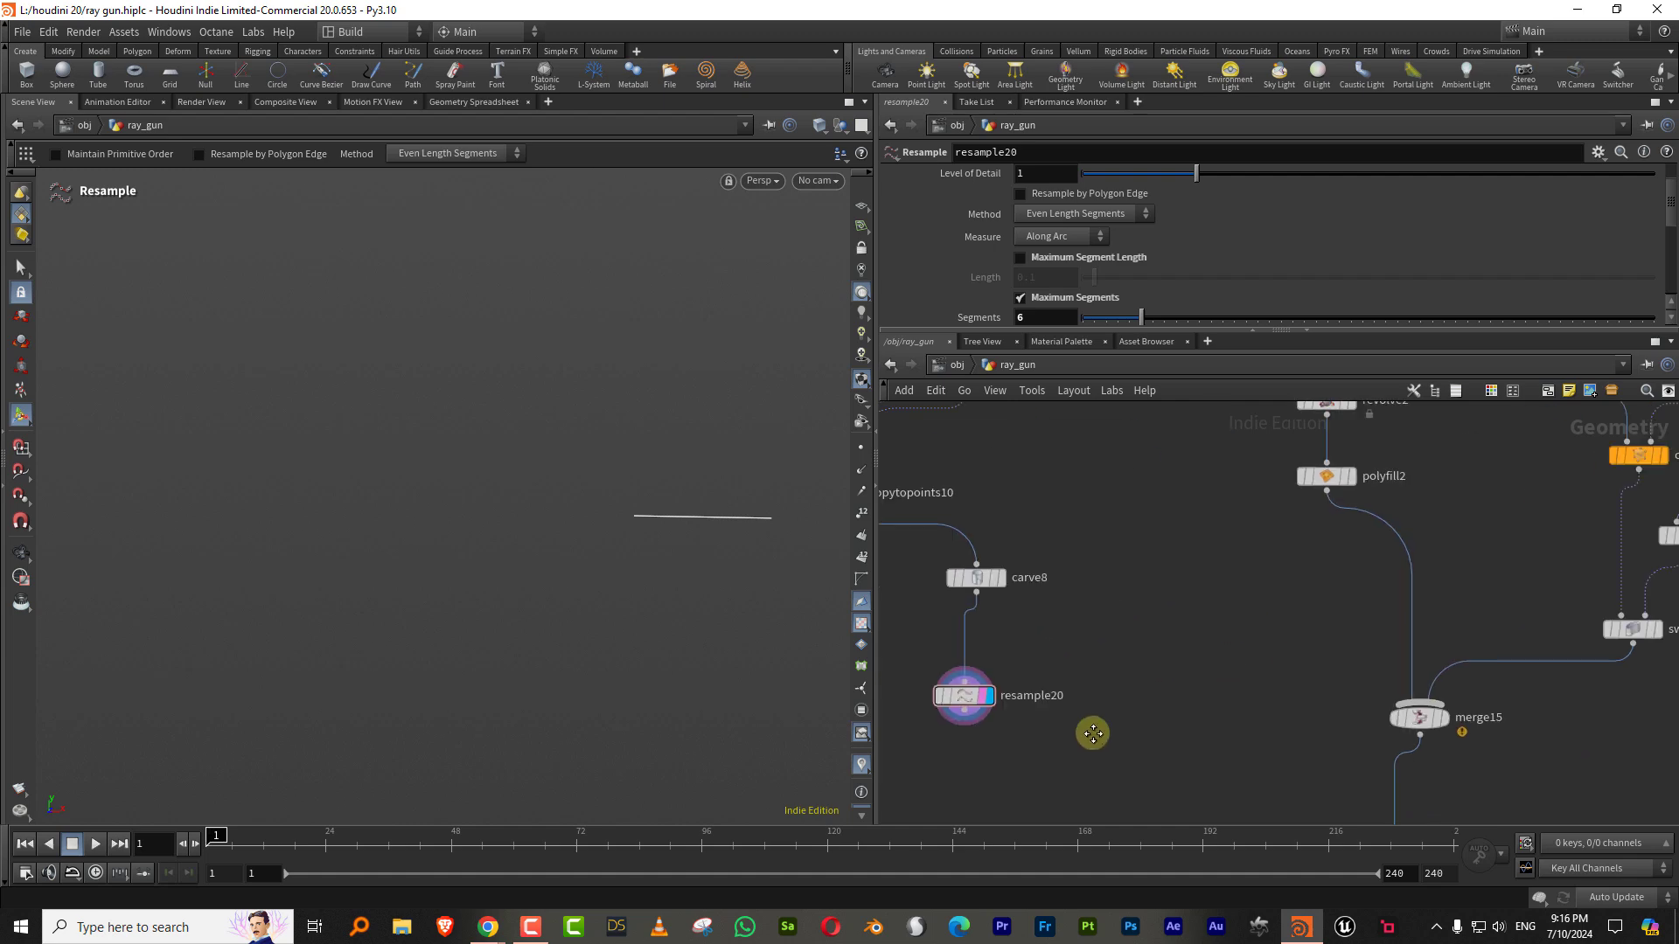
{"action": "scroll", "coordinate": [1319, 544], "scroll_direction": "up", "scroll_amount": 2}
{"action": "left_click", "coordinate": [1364, 513]}
{"action": "left_click", "coordinate": [1376, 566], "text": "shift"}
{"action": "middle_click_drag", "start_coordinate": [1289, 598], "coordinate": [1409, 532]}
{"action": "key", "text": "ctrl+c"}
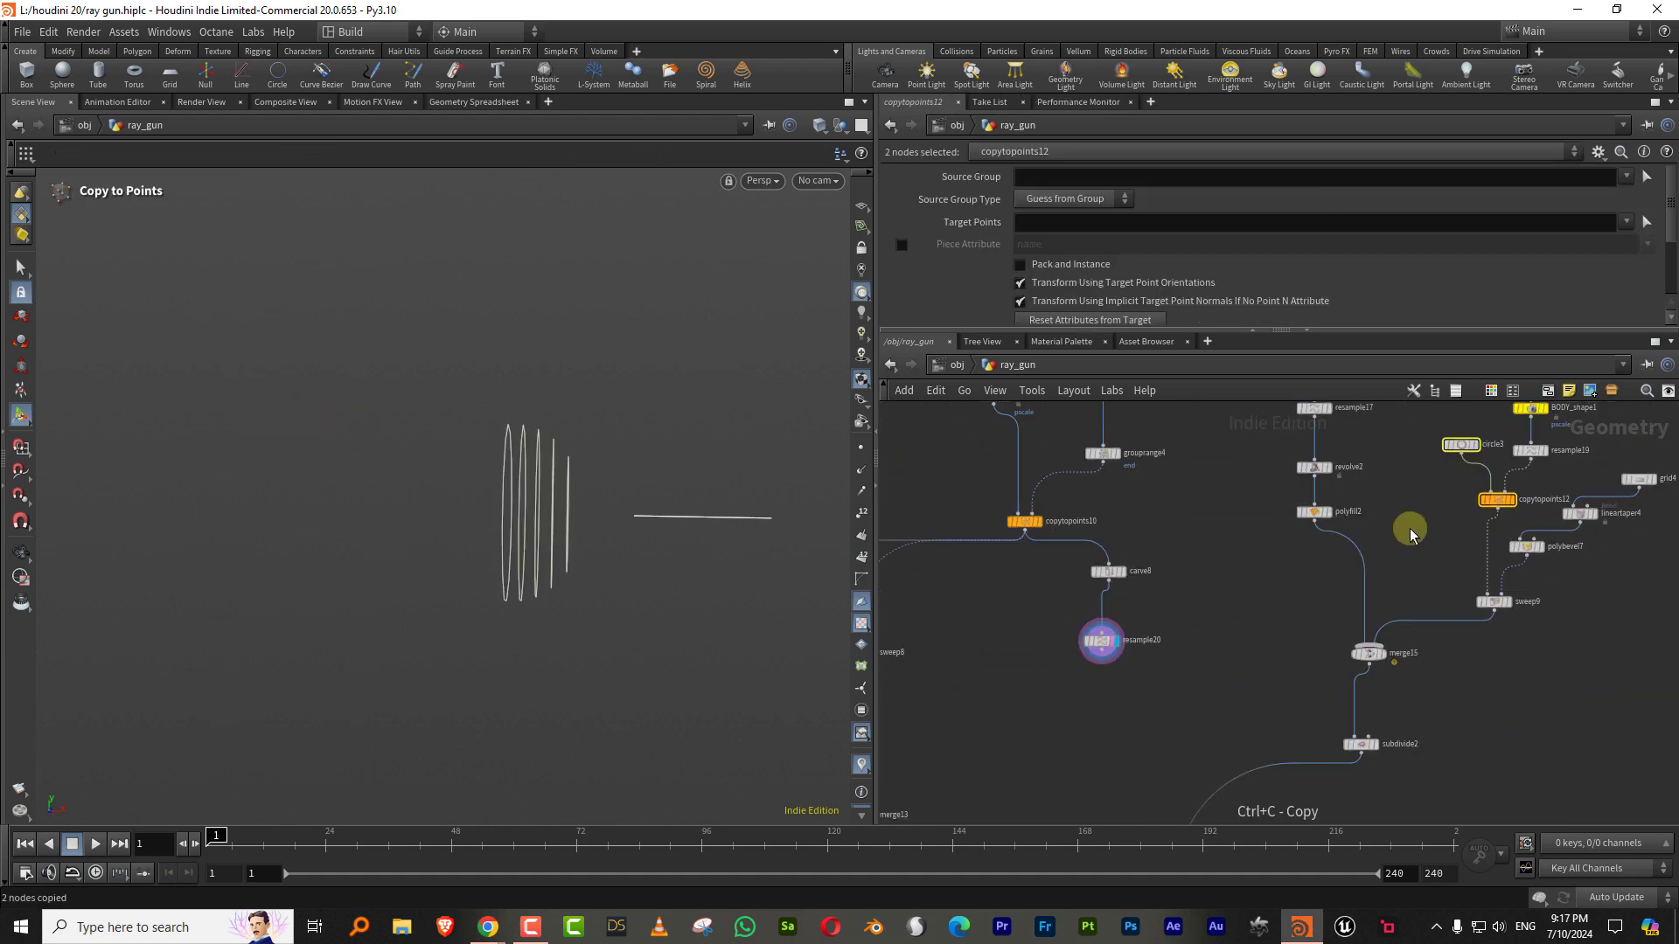
{"action": "key", "text": "ctrl+v"}
{"action": "left_click_drag", "start_coordinate": [1420, 565], "coordinate": [1092, 706]}
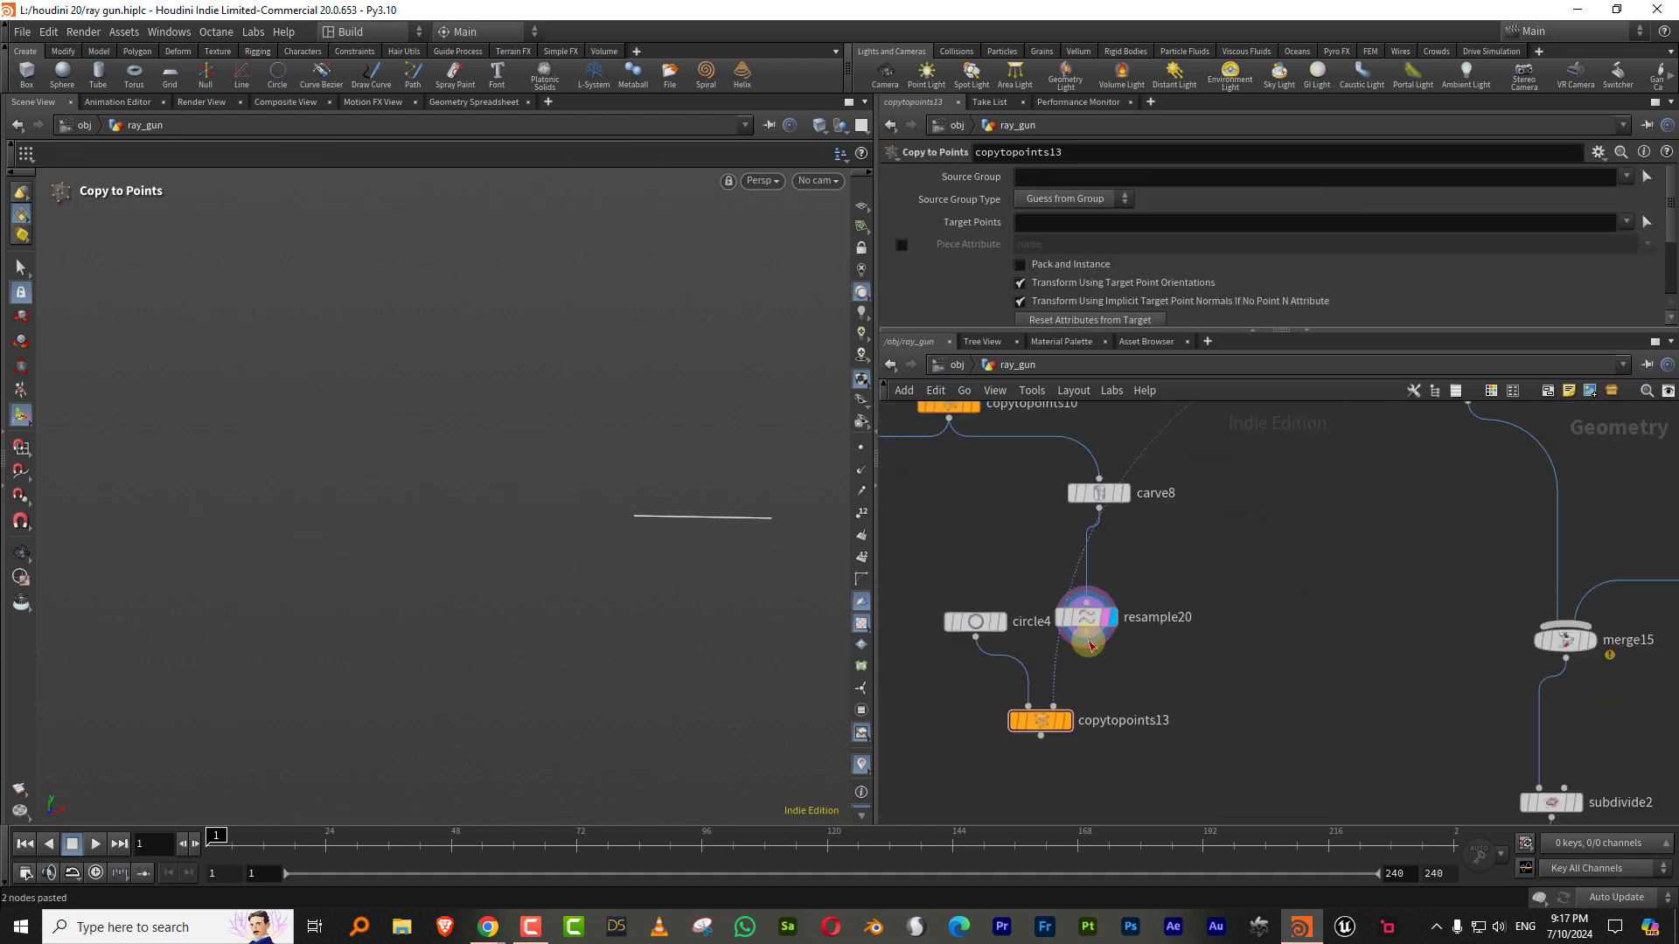
{"action": "left_click", "coordinate": [1068, 724]}
Step: Template merge13 to view the barrel together with the new circles from copytopoints13
{"action": "middle_click_drag", "start_coordinate": [1211, 645], "coordinate": [1233, 507]}
{"action": "scroll", "coordinate": [1281, 544], "scroll_direction": "down", "scroll_amount": 5}
{"action": "scroll", "coordinate": [1110, 554], "scroll_direction": "up", "scroll_amount": 3}
{"action": "left_click", "coordinate": [1005, 616]}
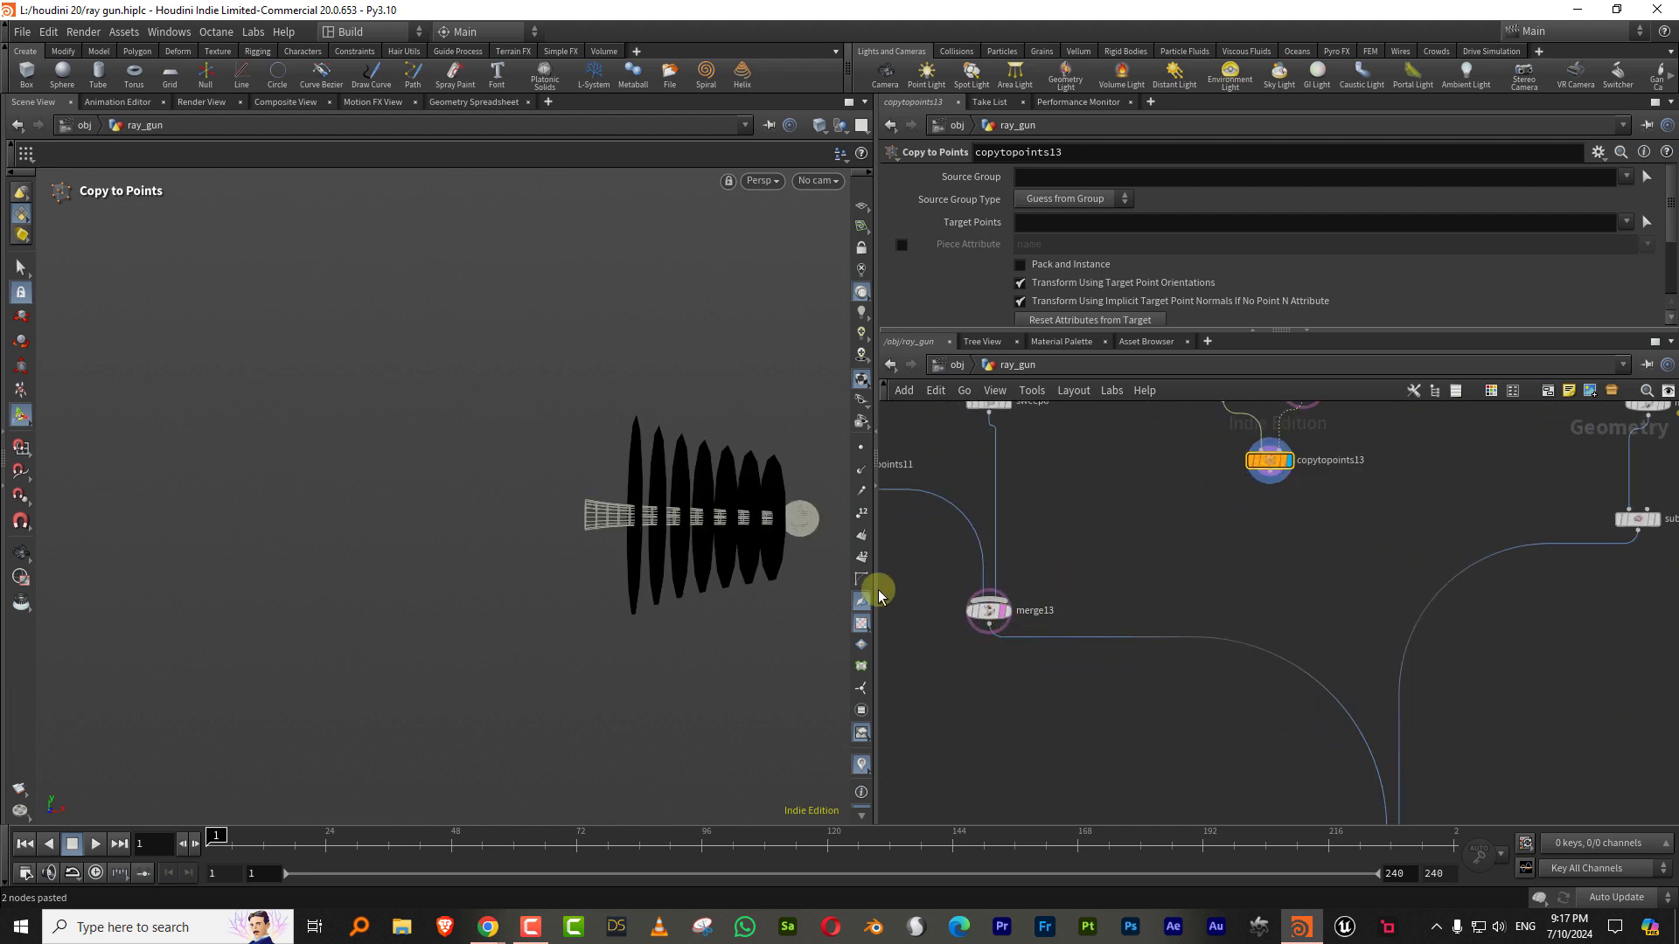
{"action": "left_click_drag", "start_coordinate": [785, 535], "coordinate": [732, 526], "text": "alt"}
Step: Try a smaller uniform scale on circle4 and undo the change
{"action": "middle_click_drag", "start_coordinate": [1185, 448], "coordinate": [1118, 616]}
{"action": "left_click", "coordinate": [1156, 558]}
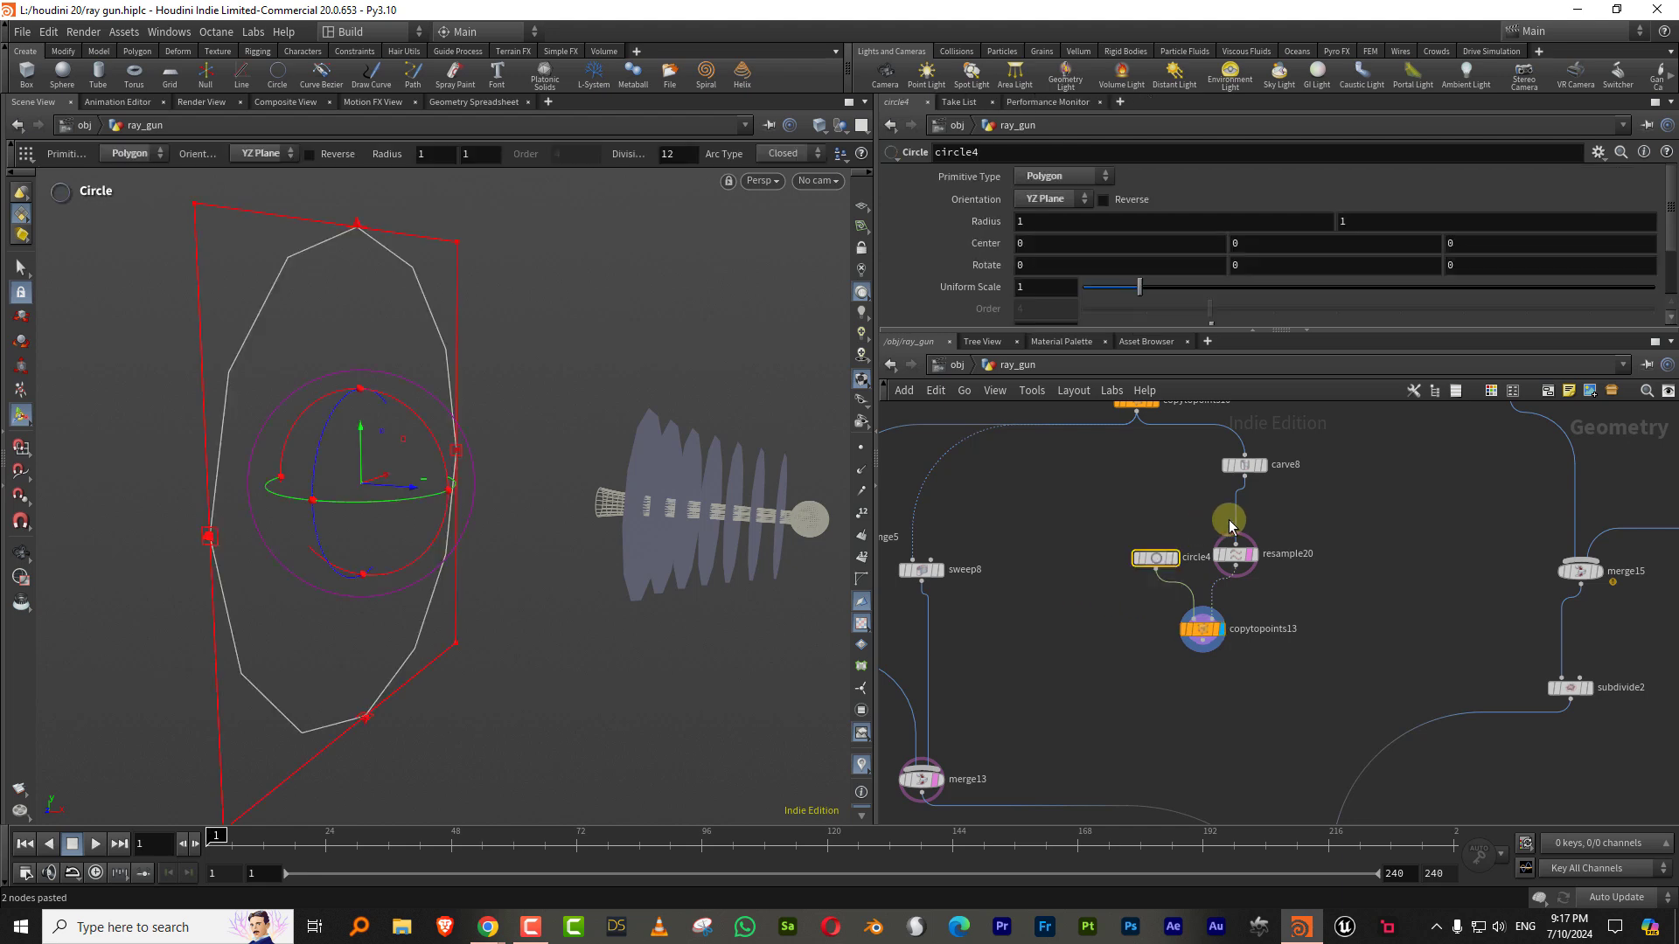
{"action": "left_click_drag", "start_coordinate": [1141, 288], "coordinate": [1102, 296]}
{"action": "key", "text": "ctrl+z"}
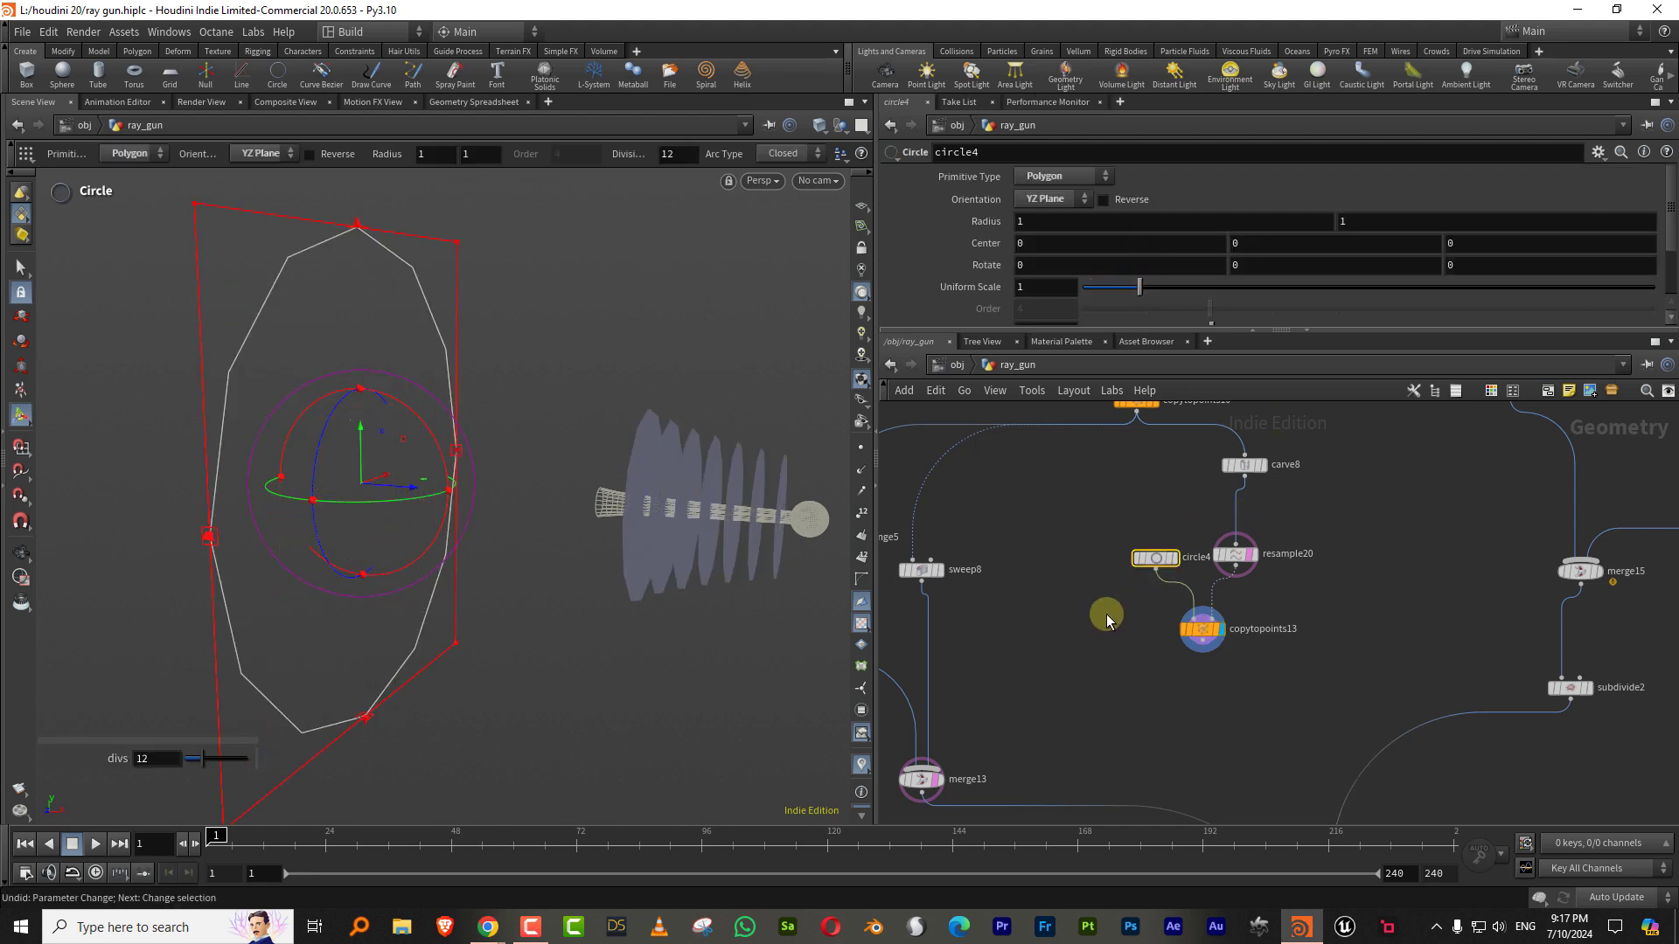
Step: Insert a Transform node between circle4 and copytopoints13 and set its uniform scale to 0.2
{"action": "key", "text": "Tab"}
{"action": "type", "text": "tra"}
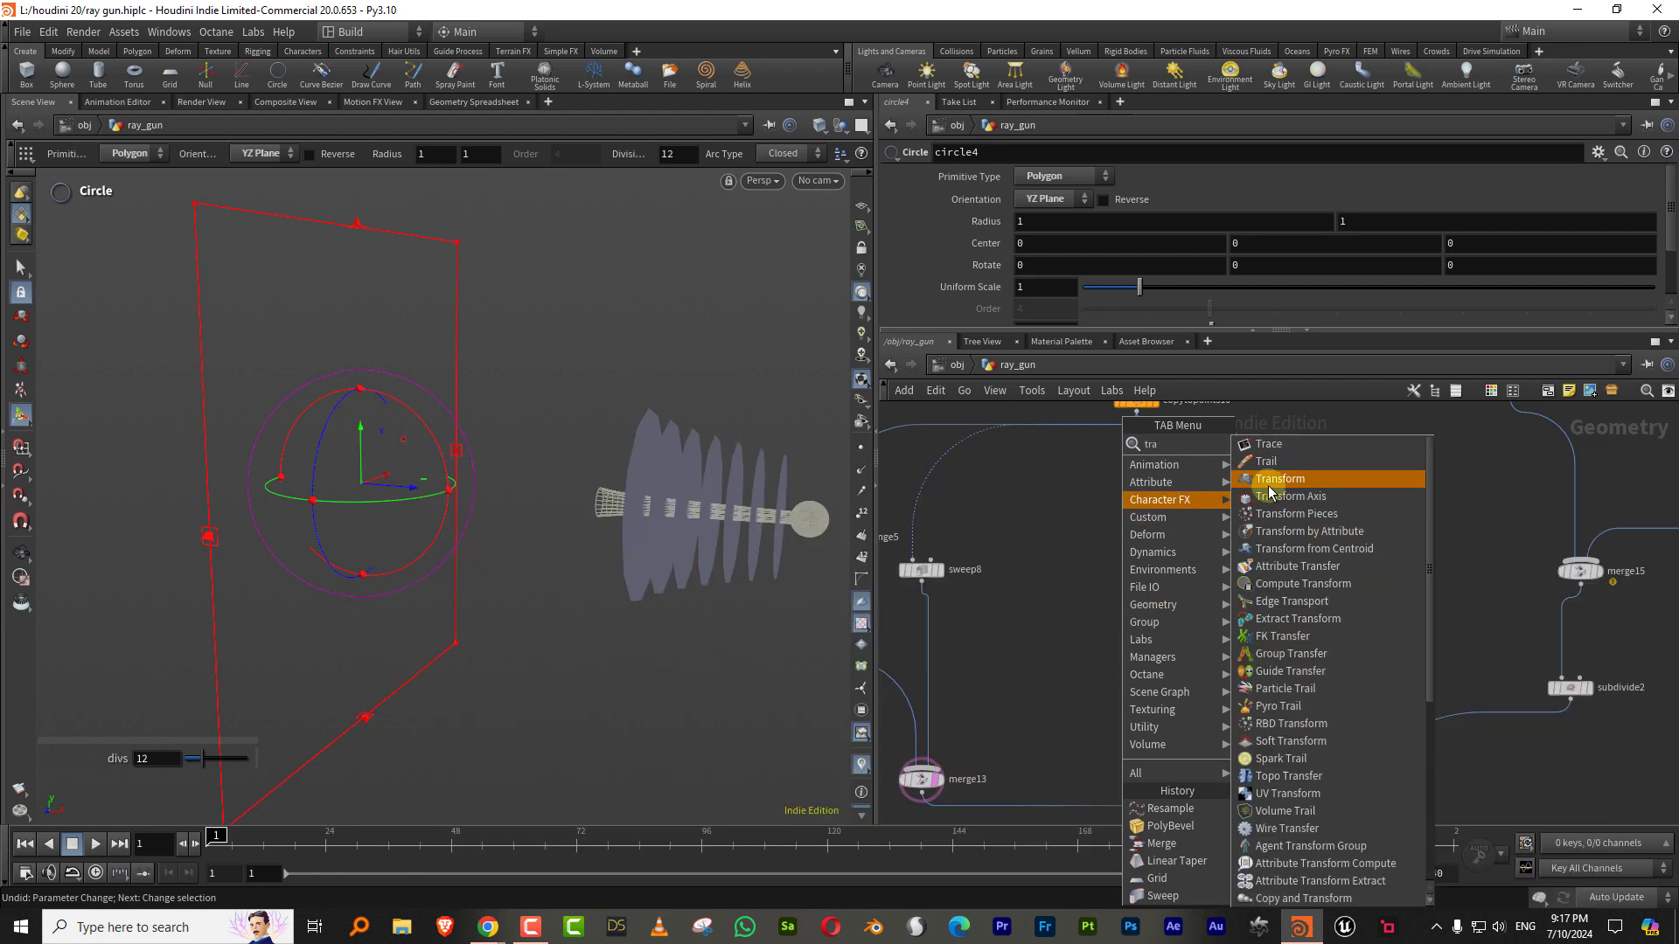
{"action": "left_click", "coordinate": [1277, 478]}
{"action": "left_click", "coordinate": [1188, 602]}
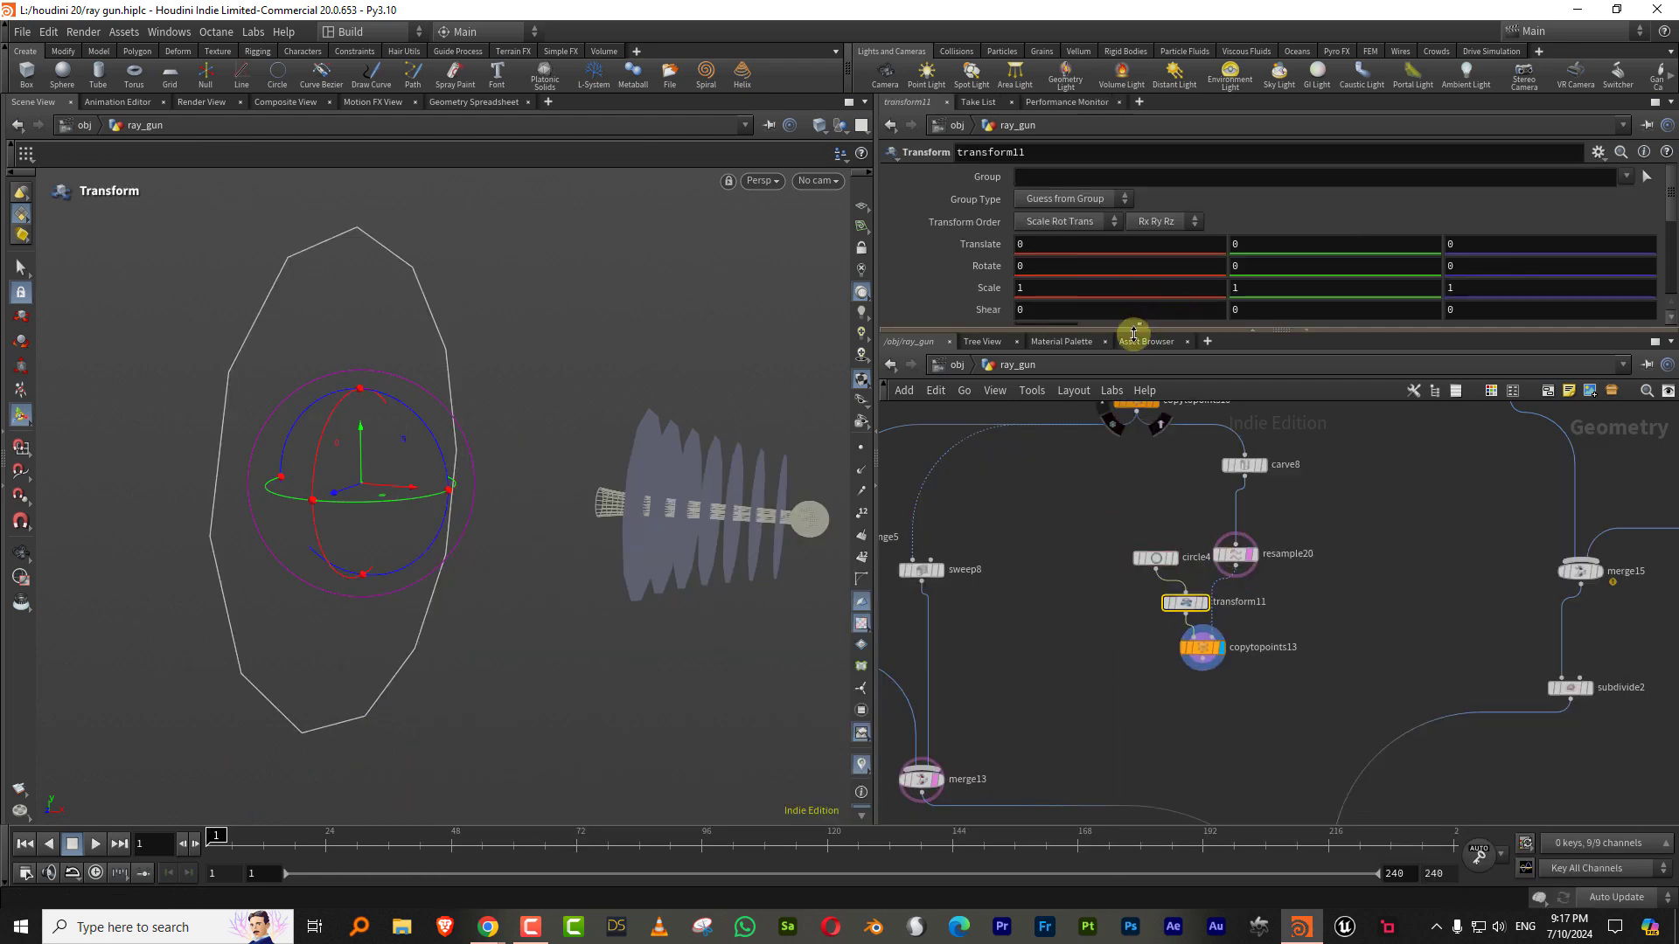
{"action": "left_click_drag", "start_coordinate": [1133, 332], "coordinate": [1095, 340]}
Step: Move transform11 and copytopoints13 away from resample20 to line them up below circle4
{"action": "left_click", "coordinate": [1234, 585]}
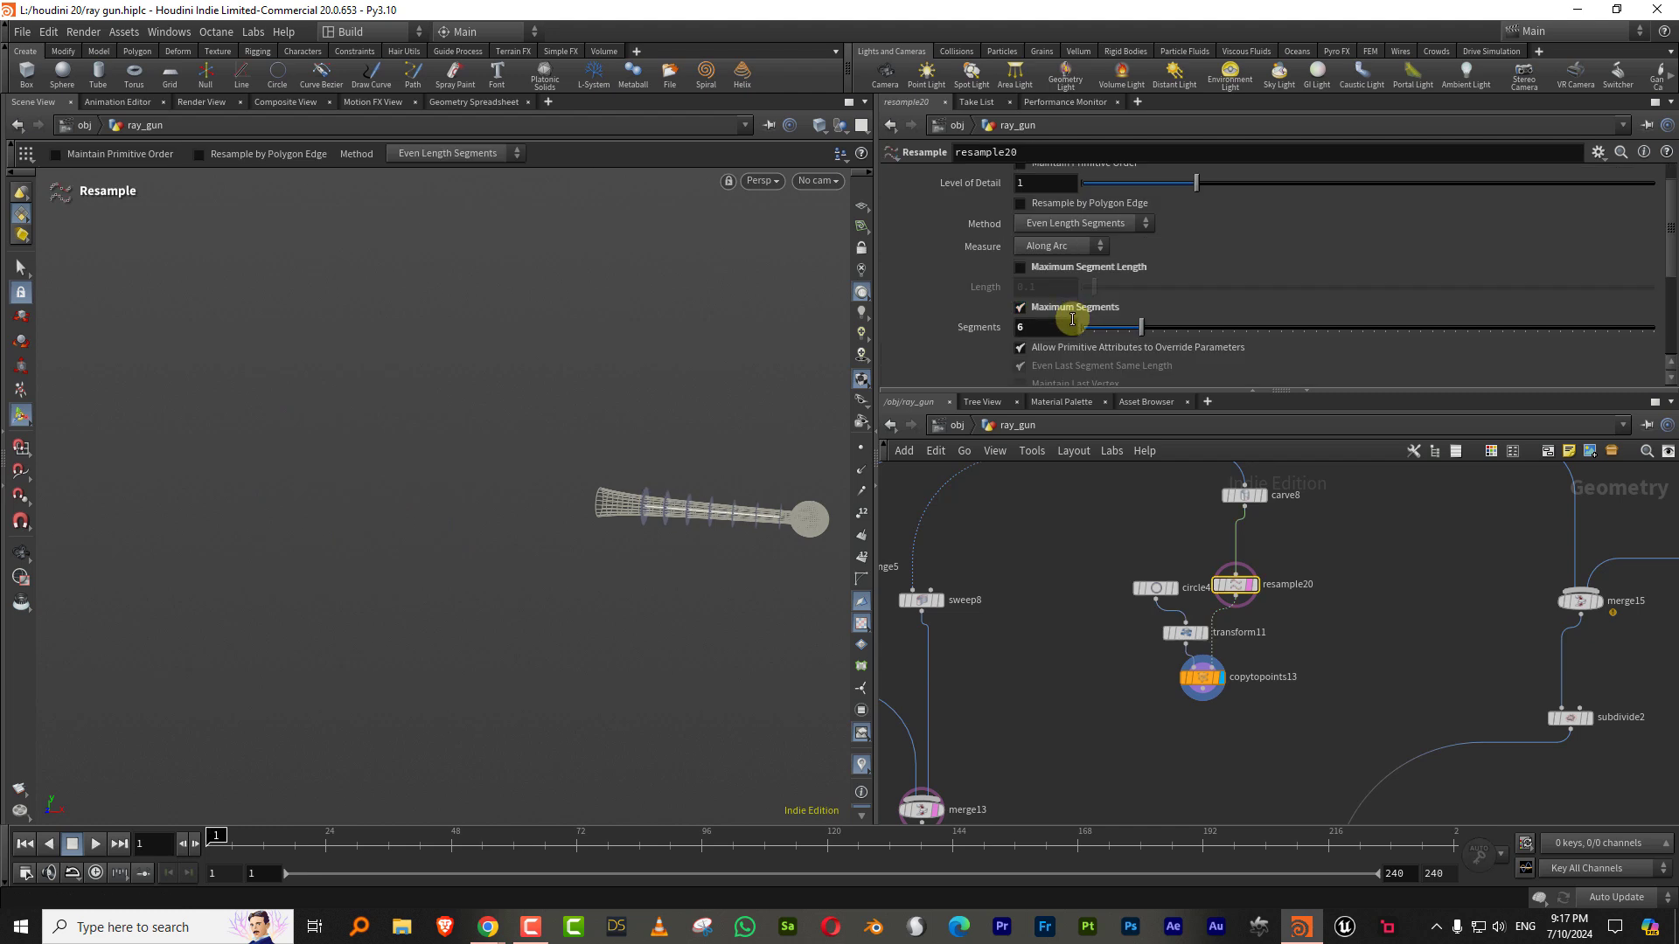
{"action": "left_click_drag", "start_coordinate": [1181, 637], "coordinate": [1115, 634]}
{"action": "left_click_drag", "start_coordinate": [1203, 684], "coordinate": [1153, 695]}
{"action": "left_click", "coordinate": [1260, 676]}
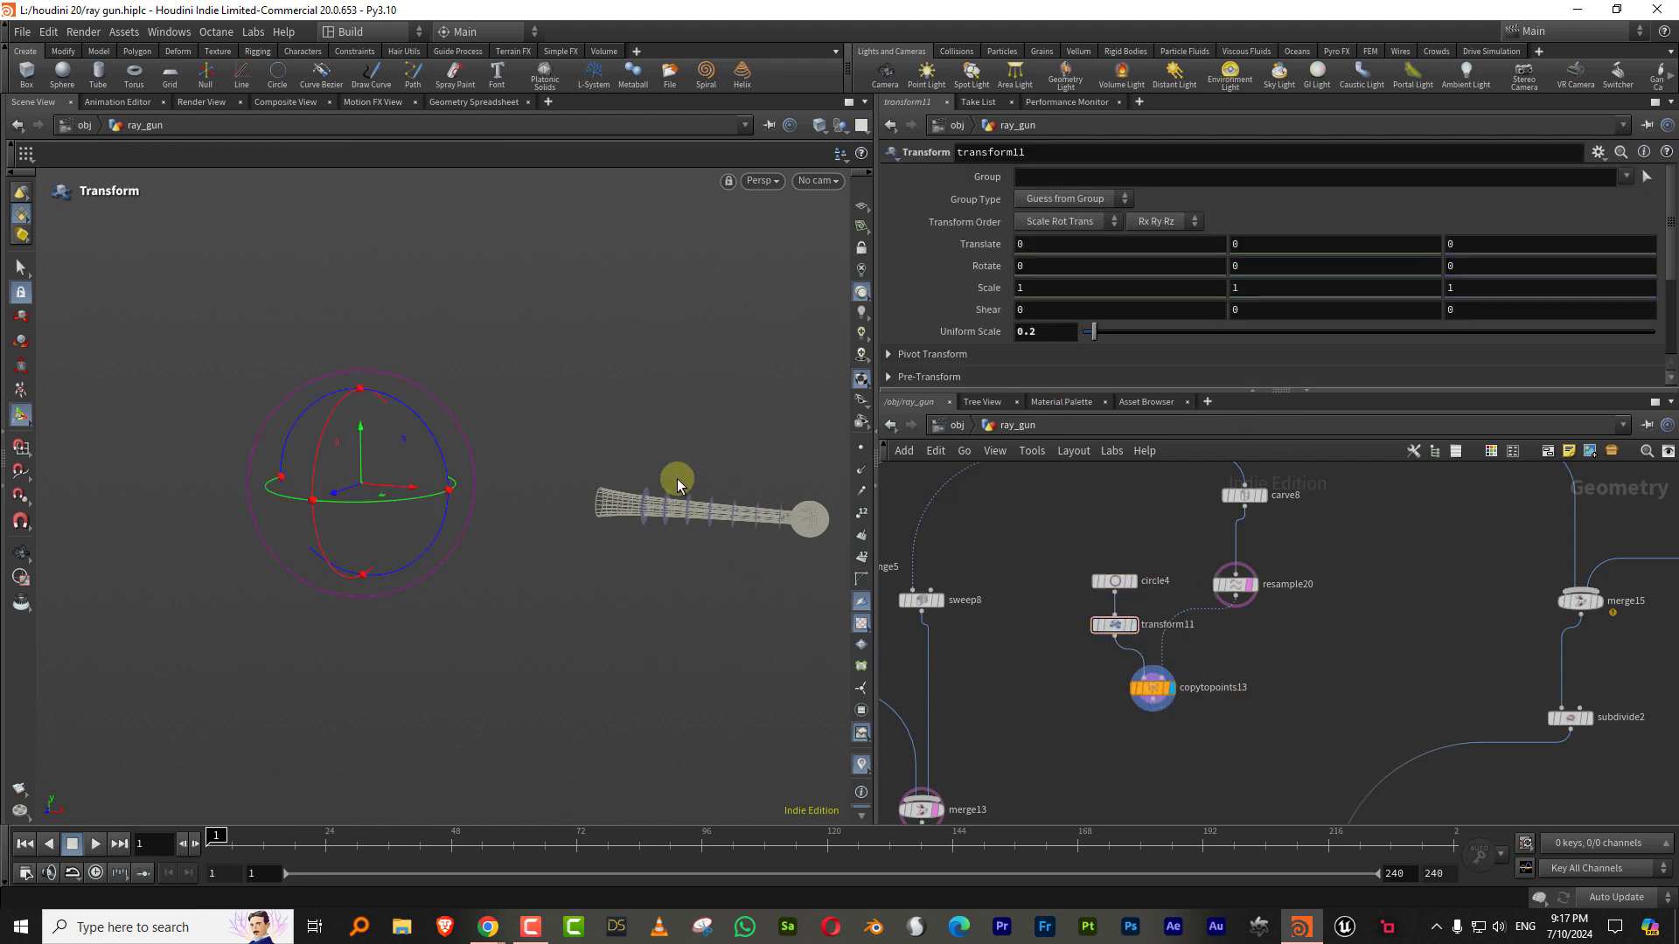
Step: Duplicate transform11 as a second branch from circle4 and set the copy's uniform scale to 0.58
{"action": "left_click", "coordinate": [1115, 625]}
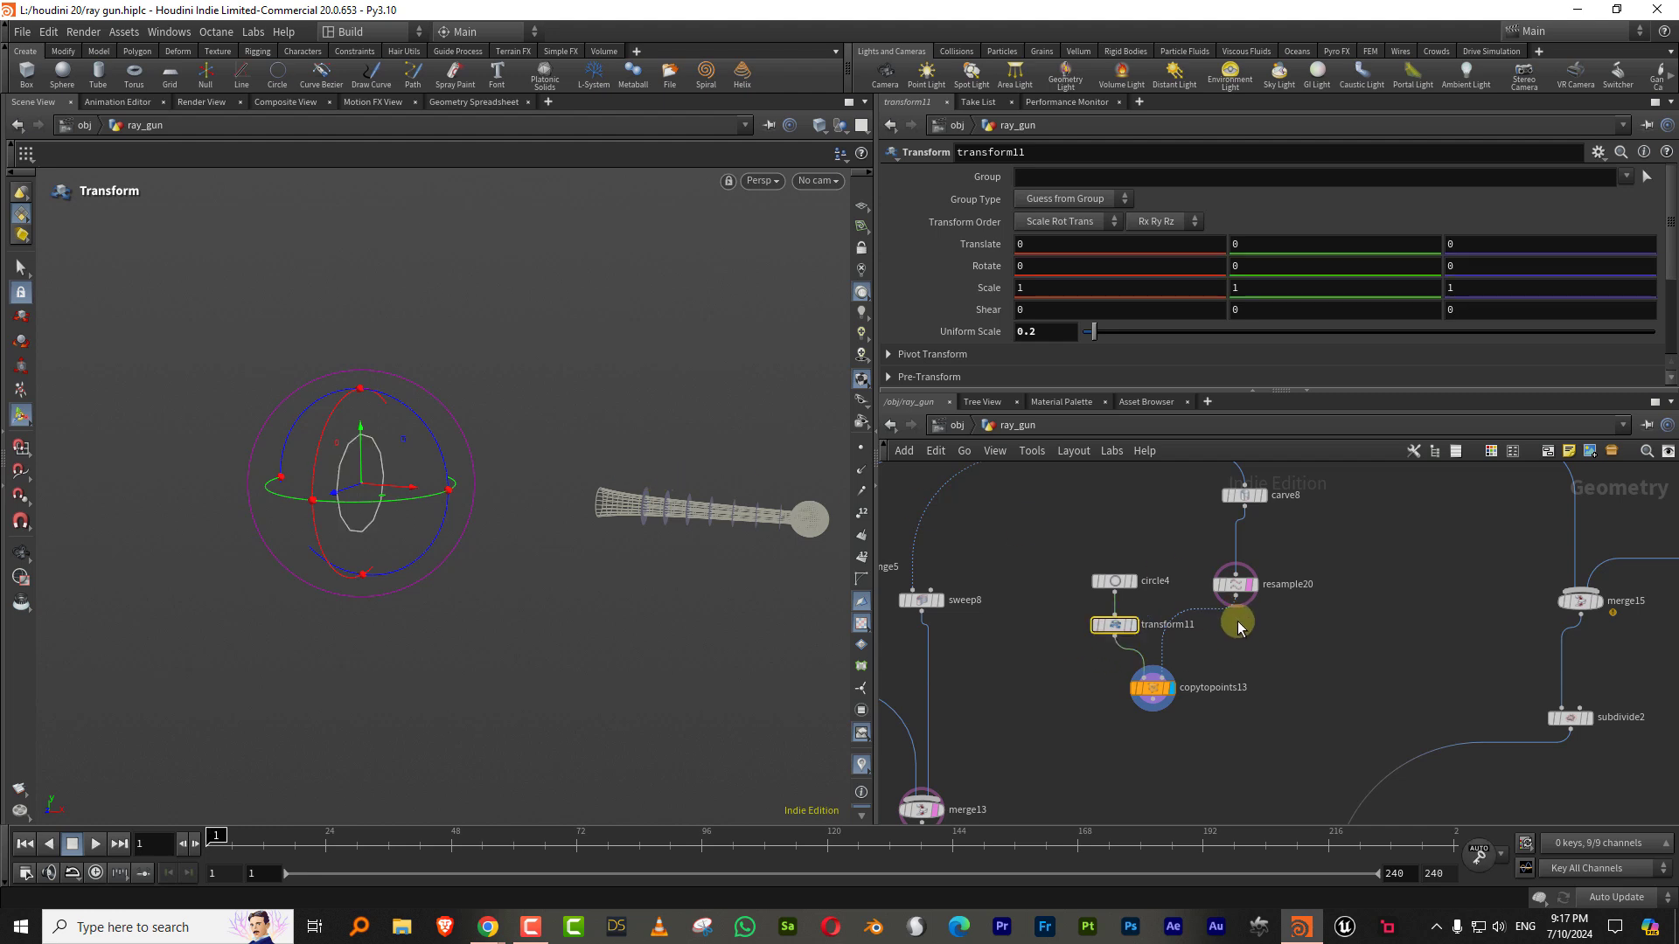
{"action": "key", "text": "ctrl+v"}
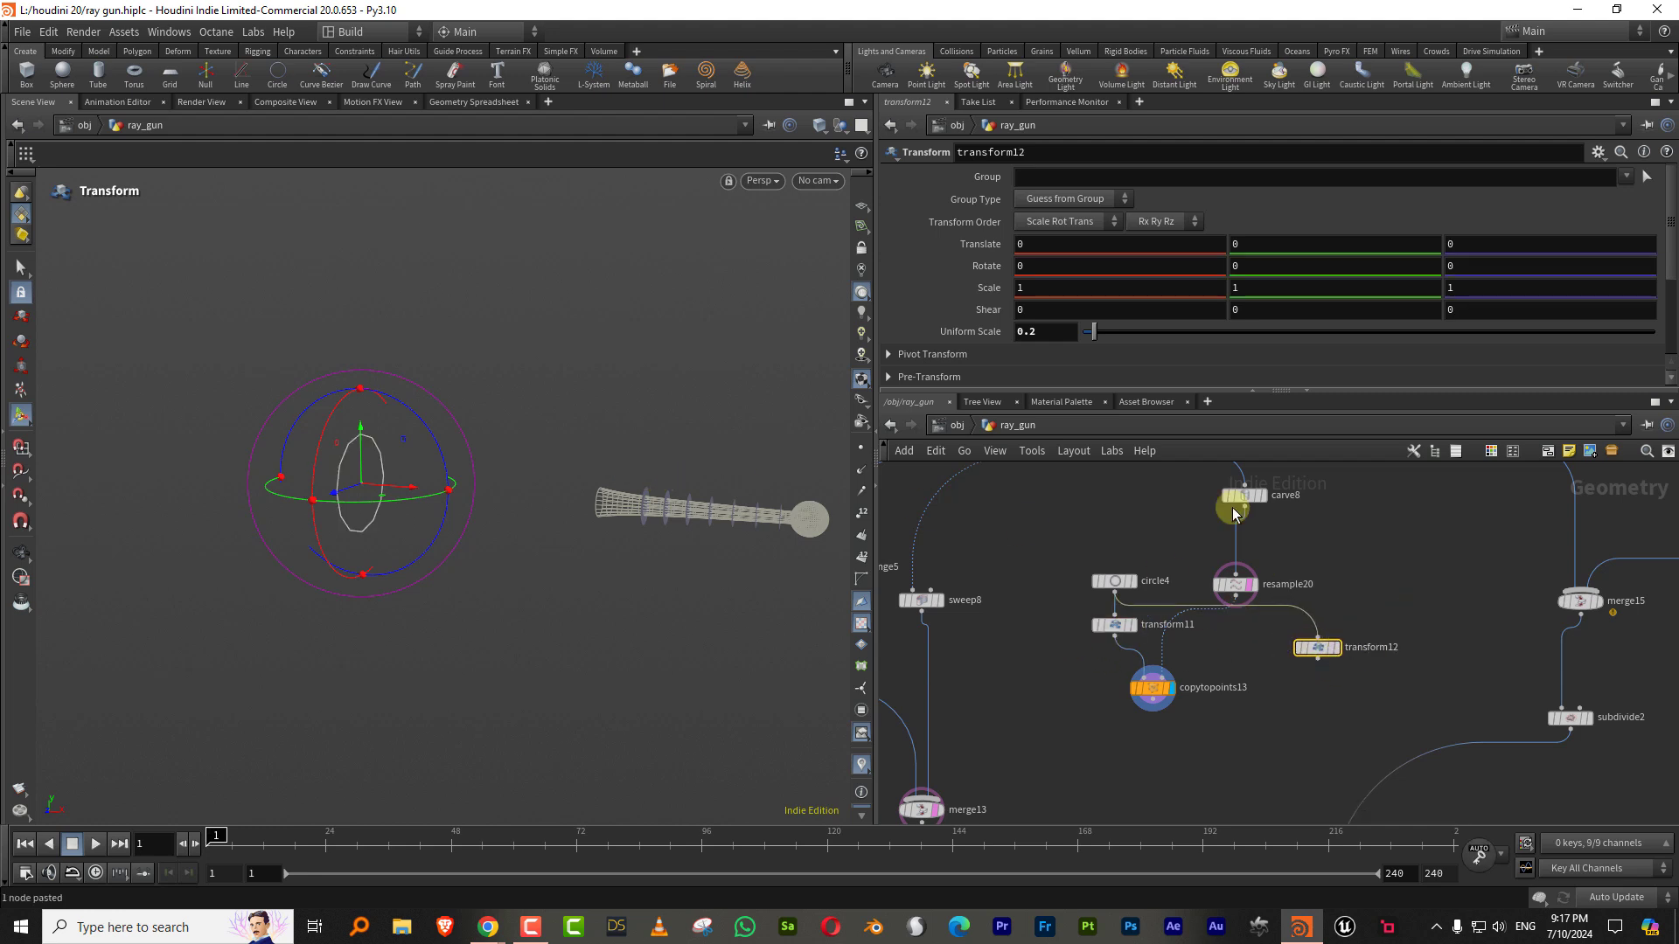
{"action": "left_click_drag", "start_coordinate": [1104, 338], "coordinate": [1121, 330]}
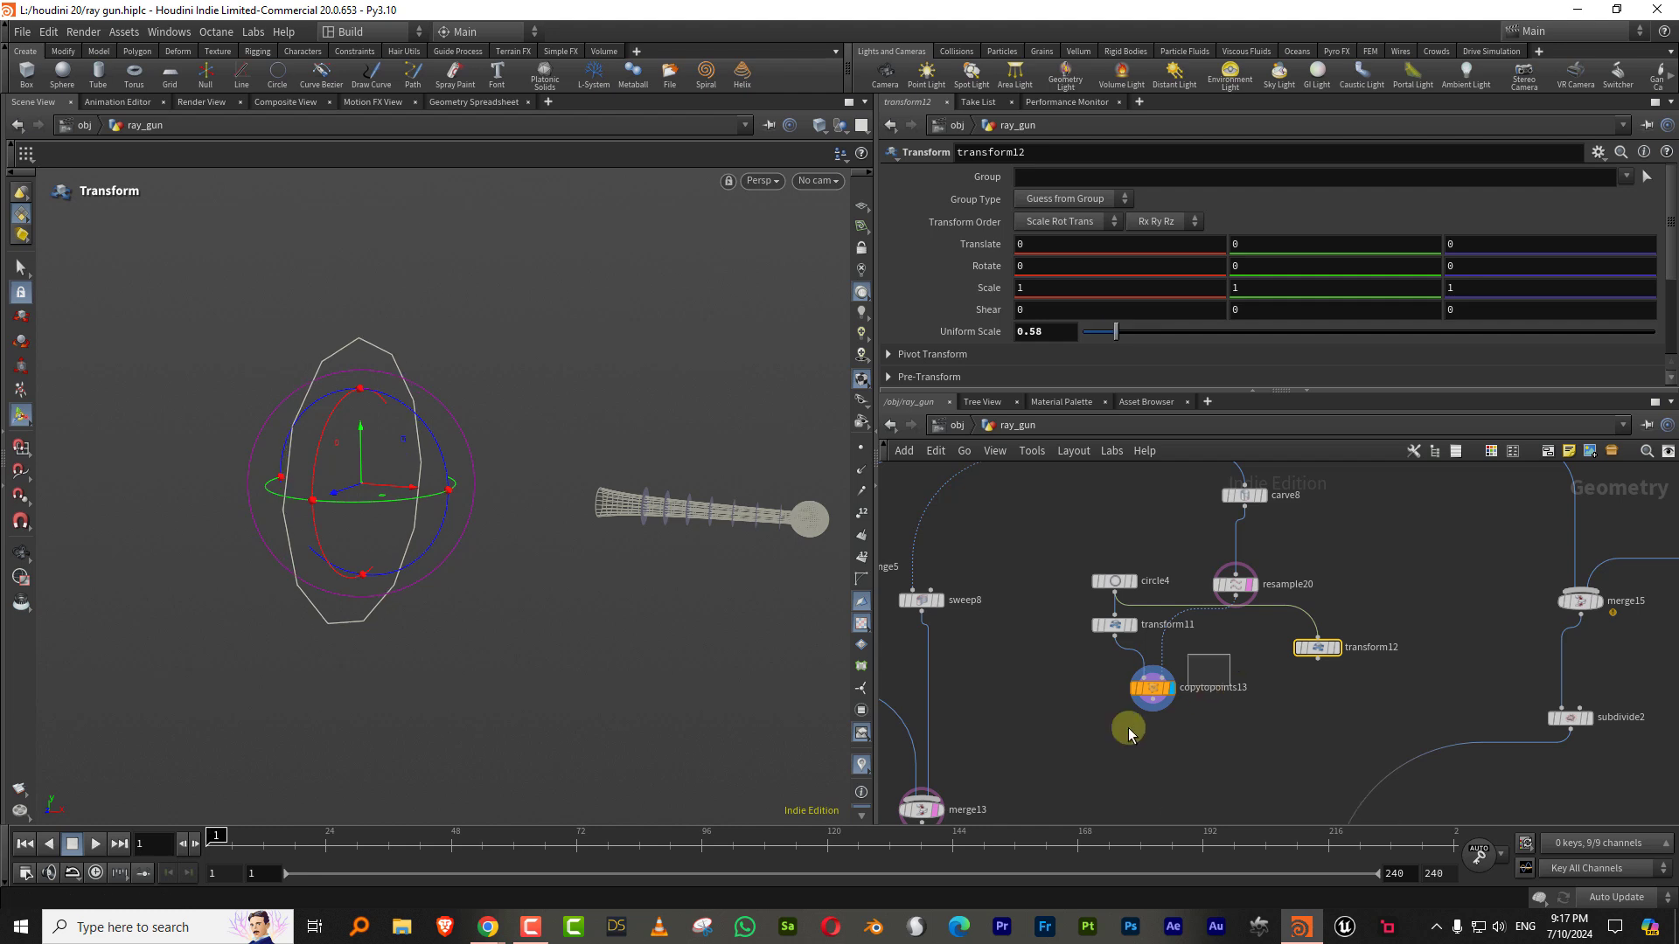
Step: Duplicate copytopoints13 and feed the copy's source input from transform12
{"action": "left_click", "coordinate": [1146, 695]}
{"action": "key", "text": "ctrl+v"}
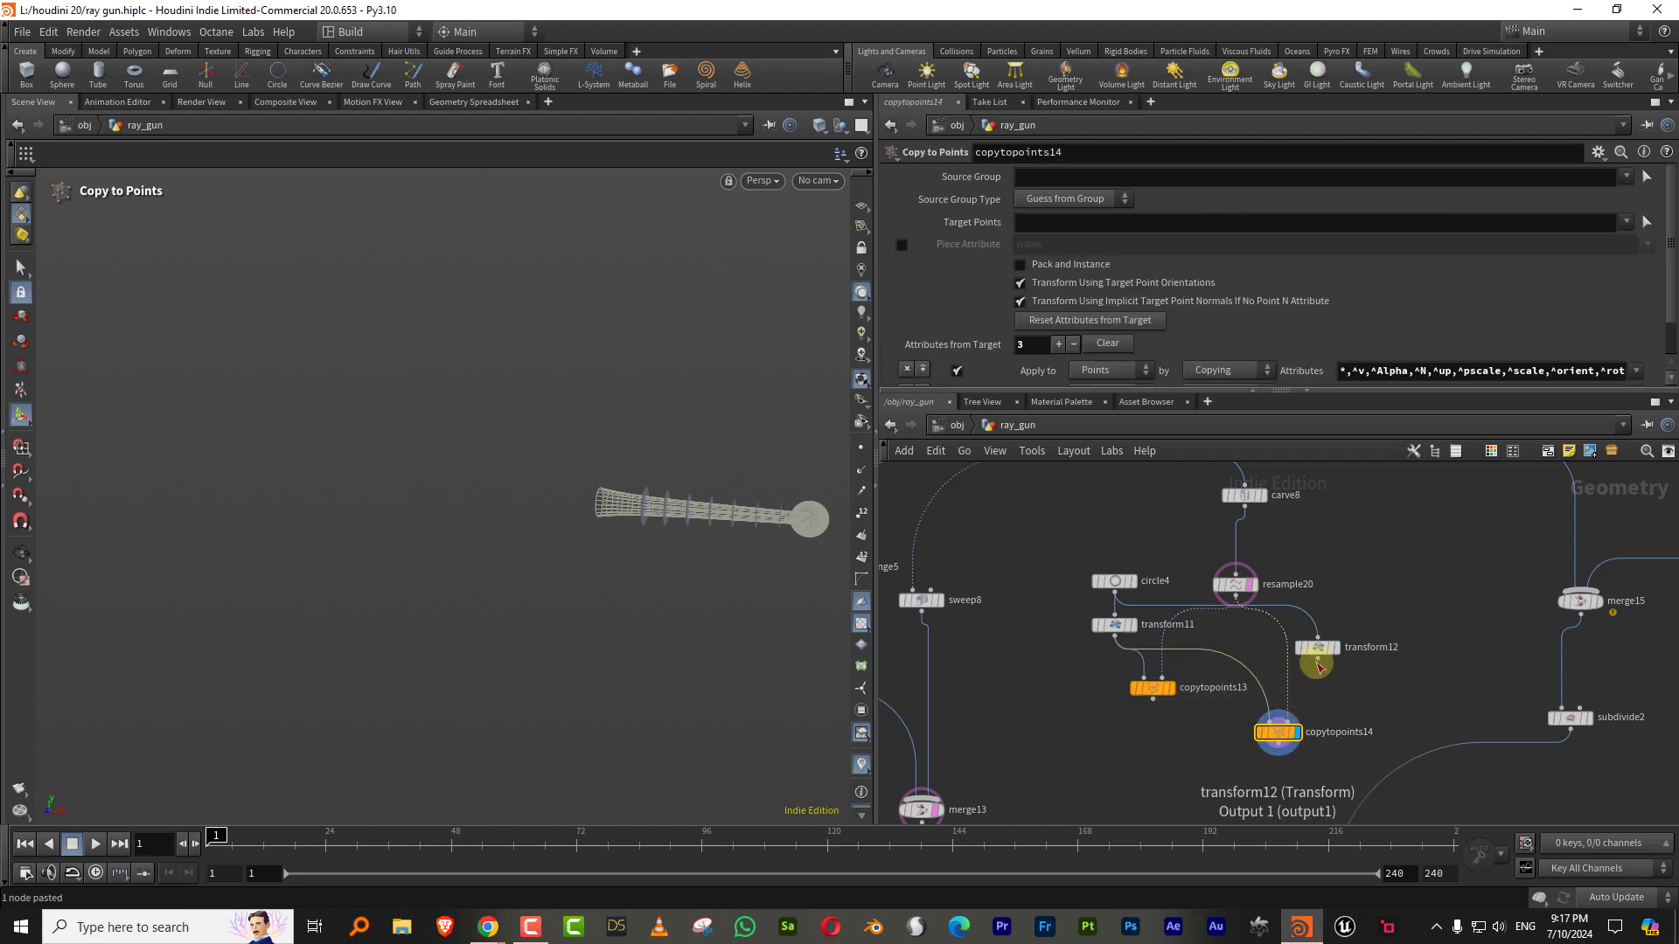
{"action": "left_click_drag", "start_coordinate": [1318, 659], "coordinate": [1304, 722]}
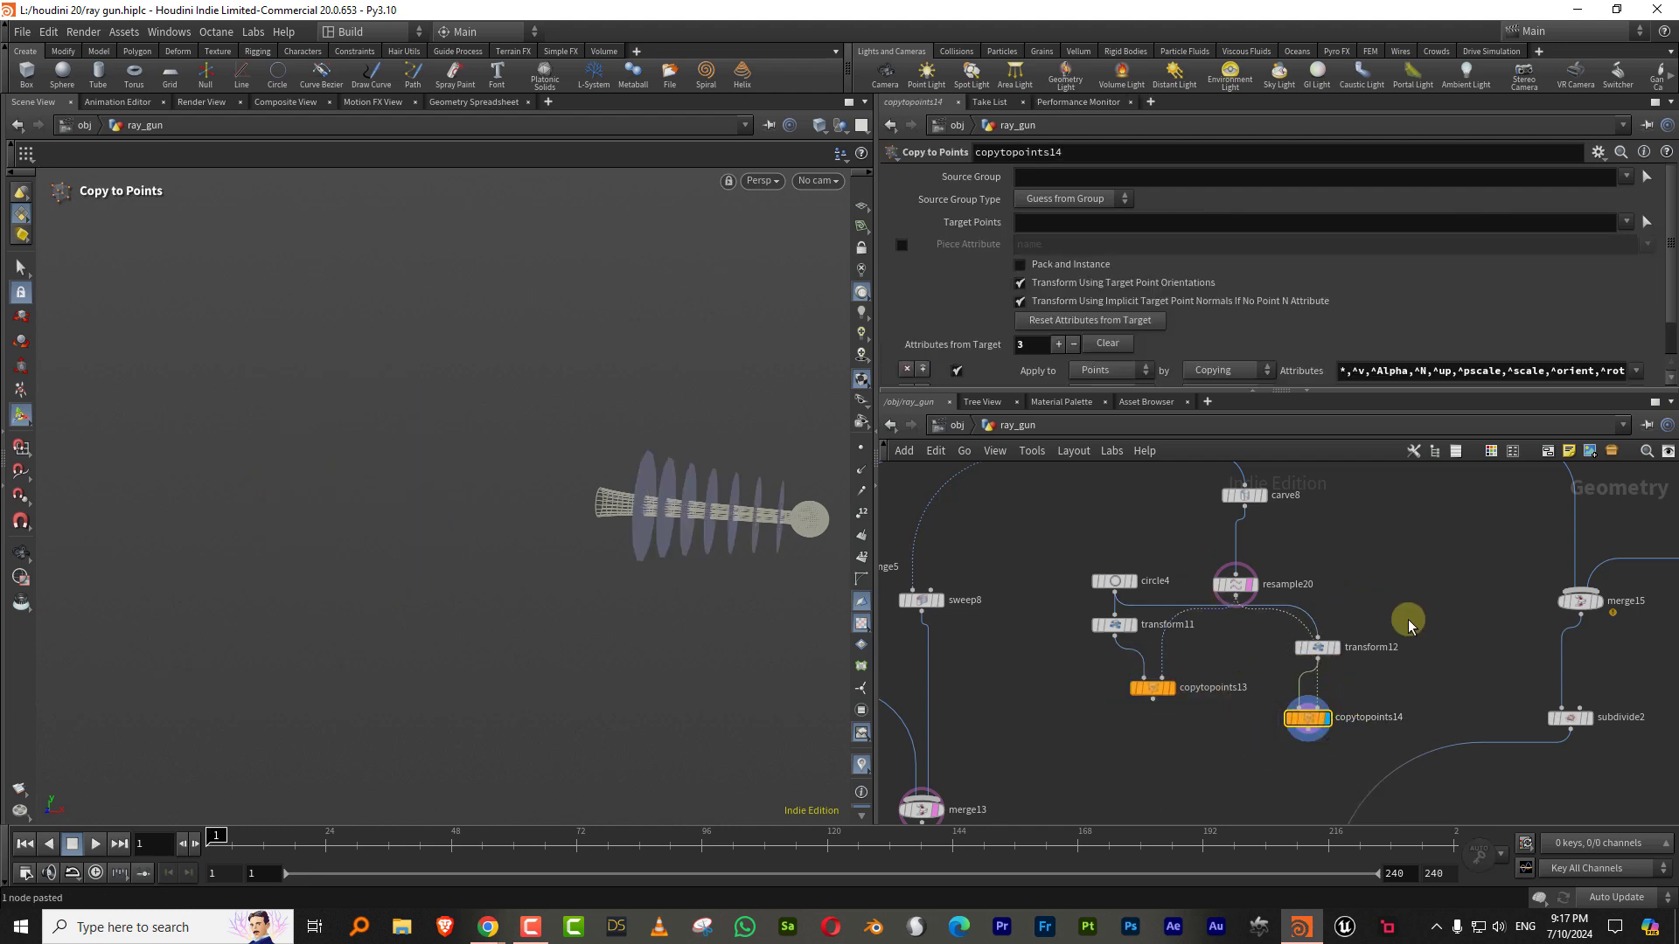
Step: Reposition the transform12 node above copytopoints14 and shift its circle about -0.087 along X
{"action": "left_click_drag", "start_coordinate": [1319, 652], "coordinate": [1276, 660]}
{"action": "left_click_drag", "start_coordinate": [1243, 688], "coordinate": [1256, 678]}
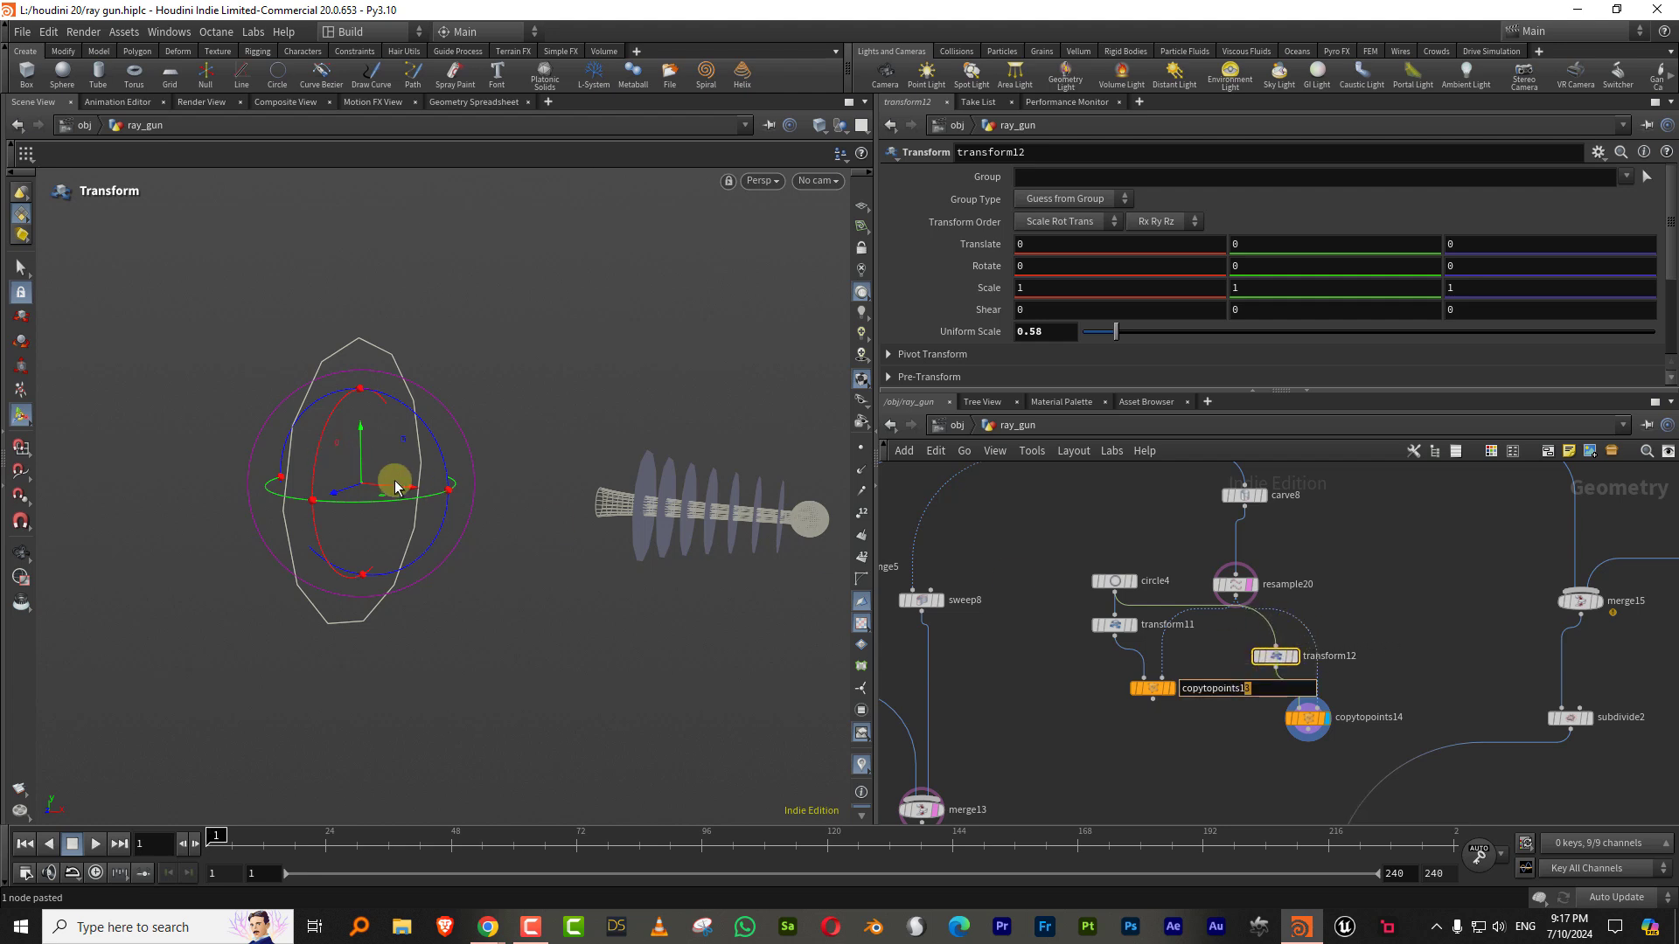
{"action": "left_click_drag", "start_coordinate": [395, 487], "coordinate": [378, 484]}
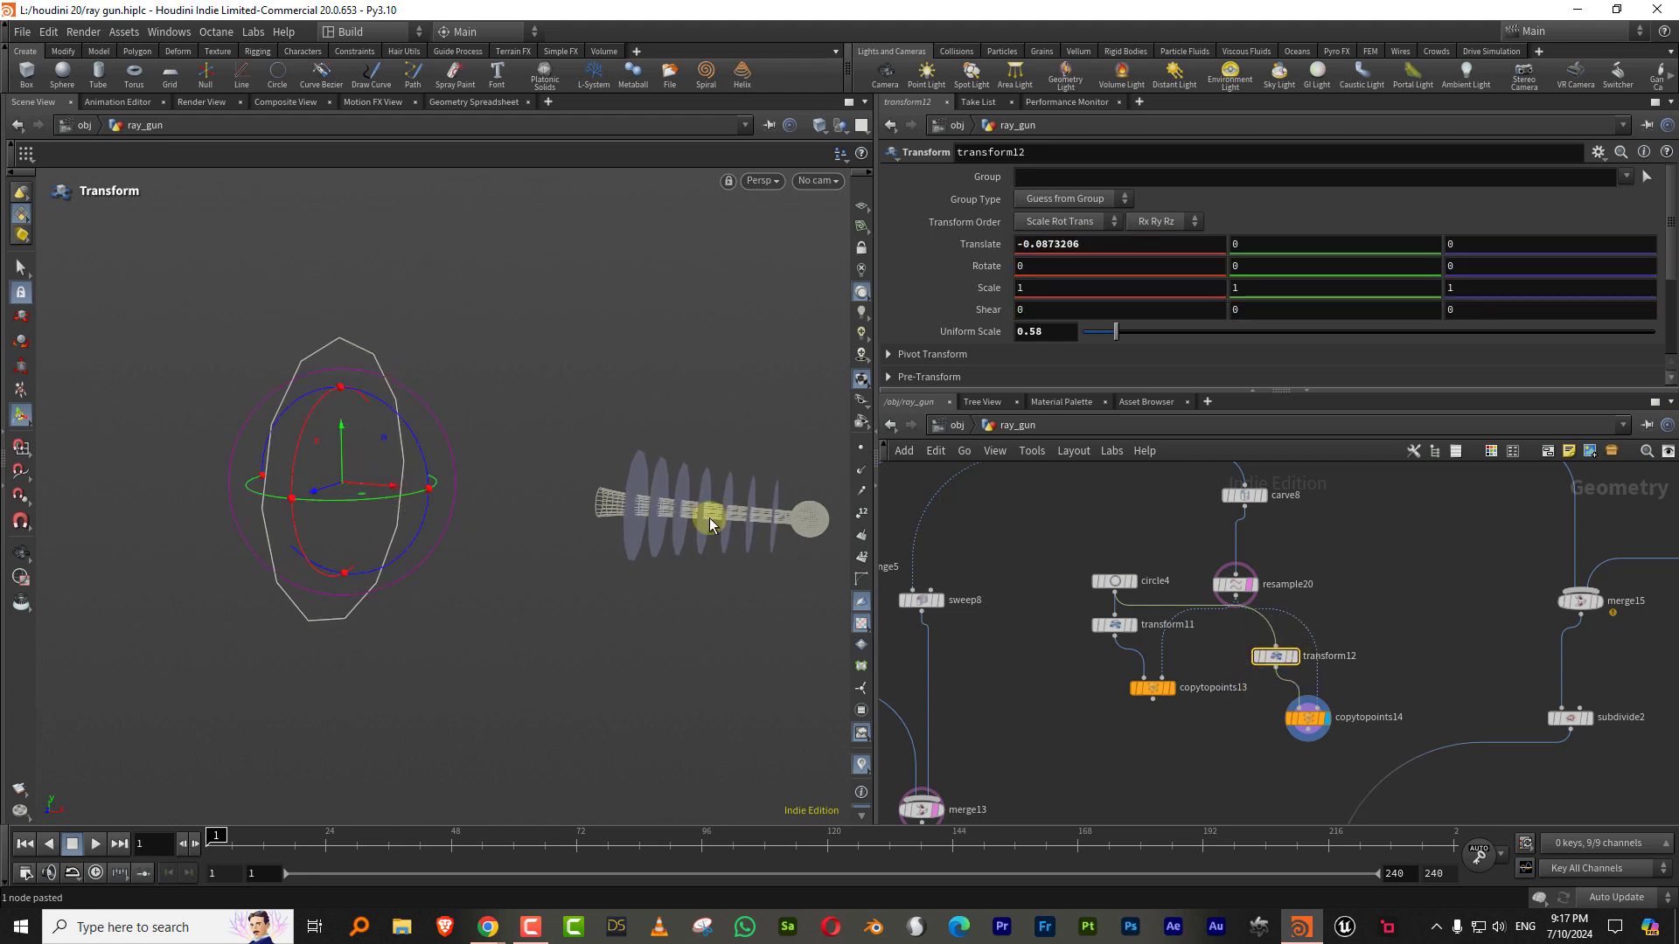
Step: Template copytopoints13 and show the viewport in wireframe to compare both sets of circles along the barrel
{"action": "left_click", "coordinate": [1167, 690]}
{"action": "key", "text": "shift+w"}
{"action": "left_click_drag", "start_coordinate": [680, 516], "coordinate": [754, 495], "text": "alt"}
{"action": "right_click_drag", "start_coordinate": [753, 495], "coordinate": [919, 413], "text": "alt"}
{"action": "left_click_drag", "start_coordinate": [675, 476], "coordinate": [731, 468], "text": "alt"}
{"action": "right_click_drag", "start_coordinate": [731, 469], "coordinate": [678, 512], "text": "alt"}
{"action": "left_click_drag", "start_coordinate": [679, 513], "coordinate": [747, 532], "text": "alt"}
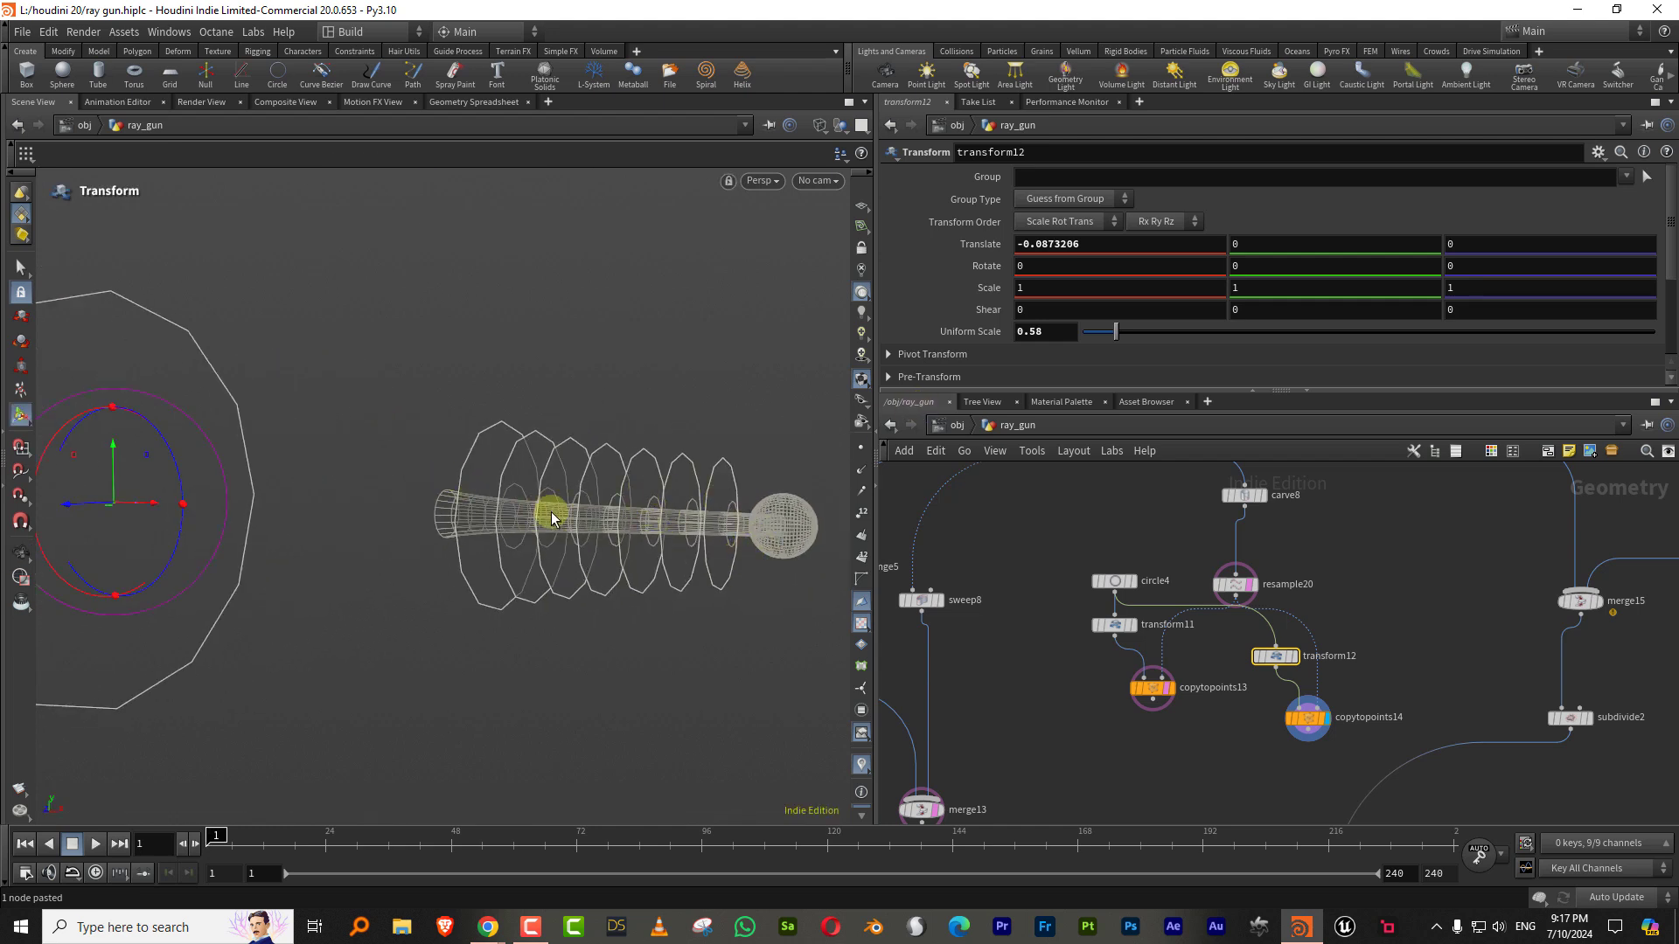
{"action": "left_click_drag", "start_coordinate": [552, 517], "coordinate": [600, 495], "text": "alt"}
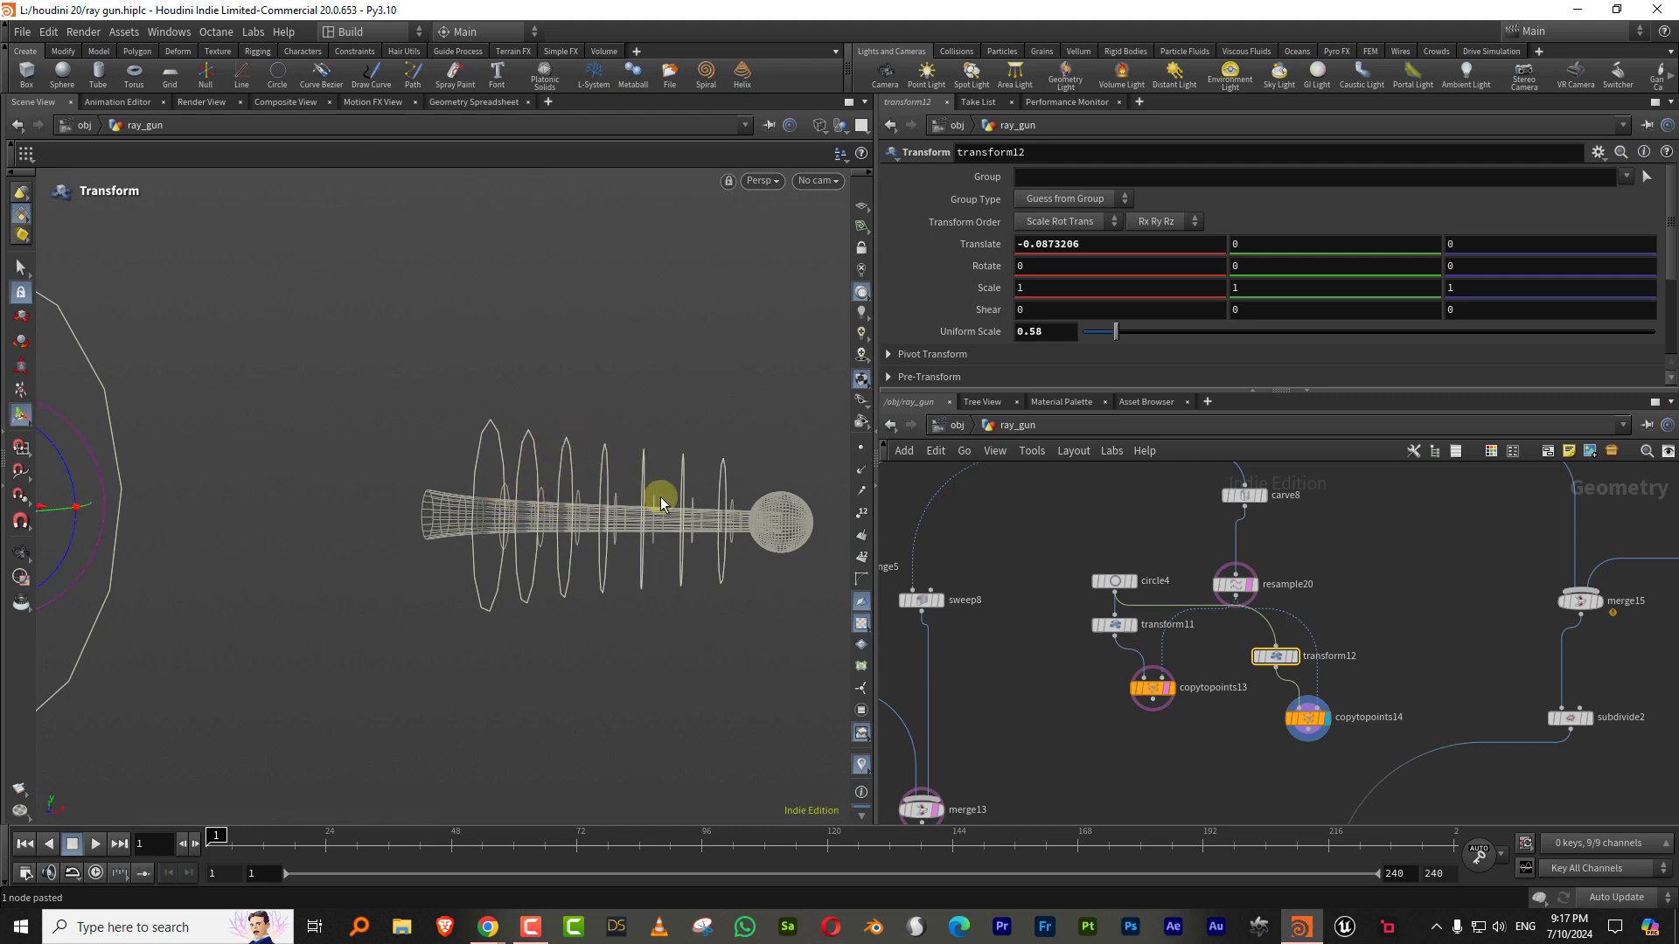
{"action": "left_click_drag", "start_coordinate": [745, 480], "coordinate": [742, 478], "text": "alt"}
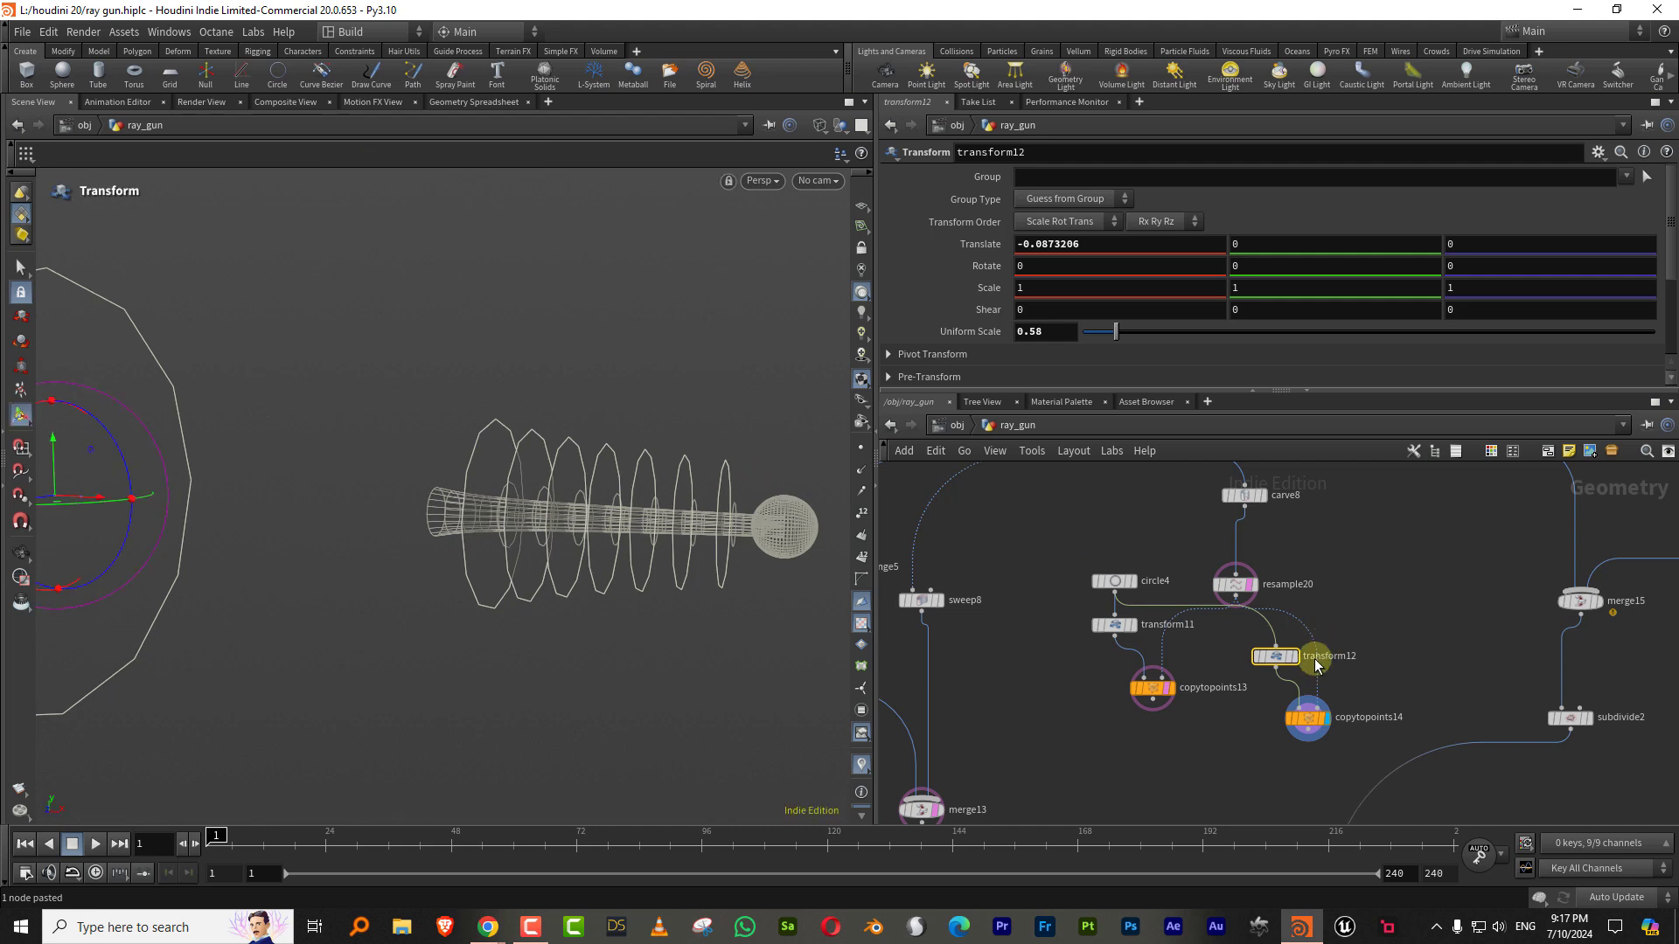
Step: Move circle4 and its transform and copy branches lower in the network, raise resample20 slightly, and display it
{"action": "left_click_drag", "start_coordinate": [1035, 754], "coordinate": [1322, 719]}
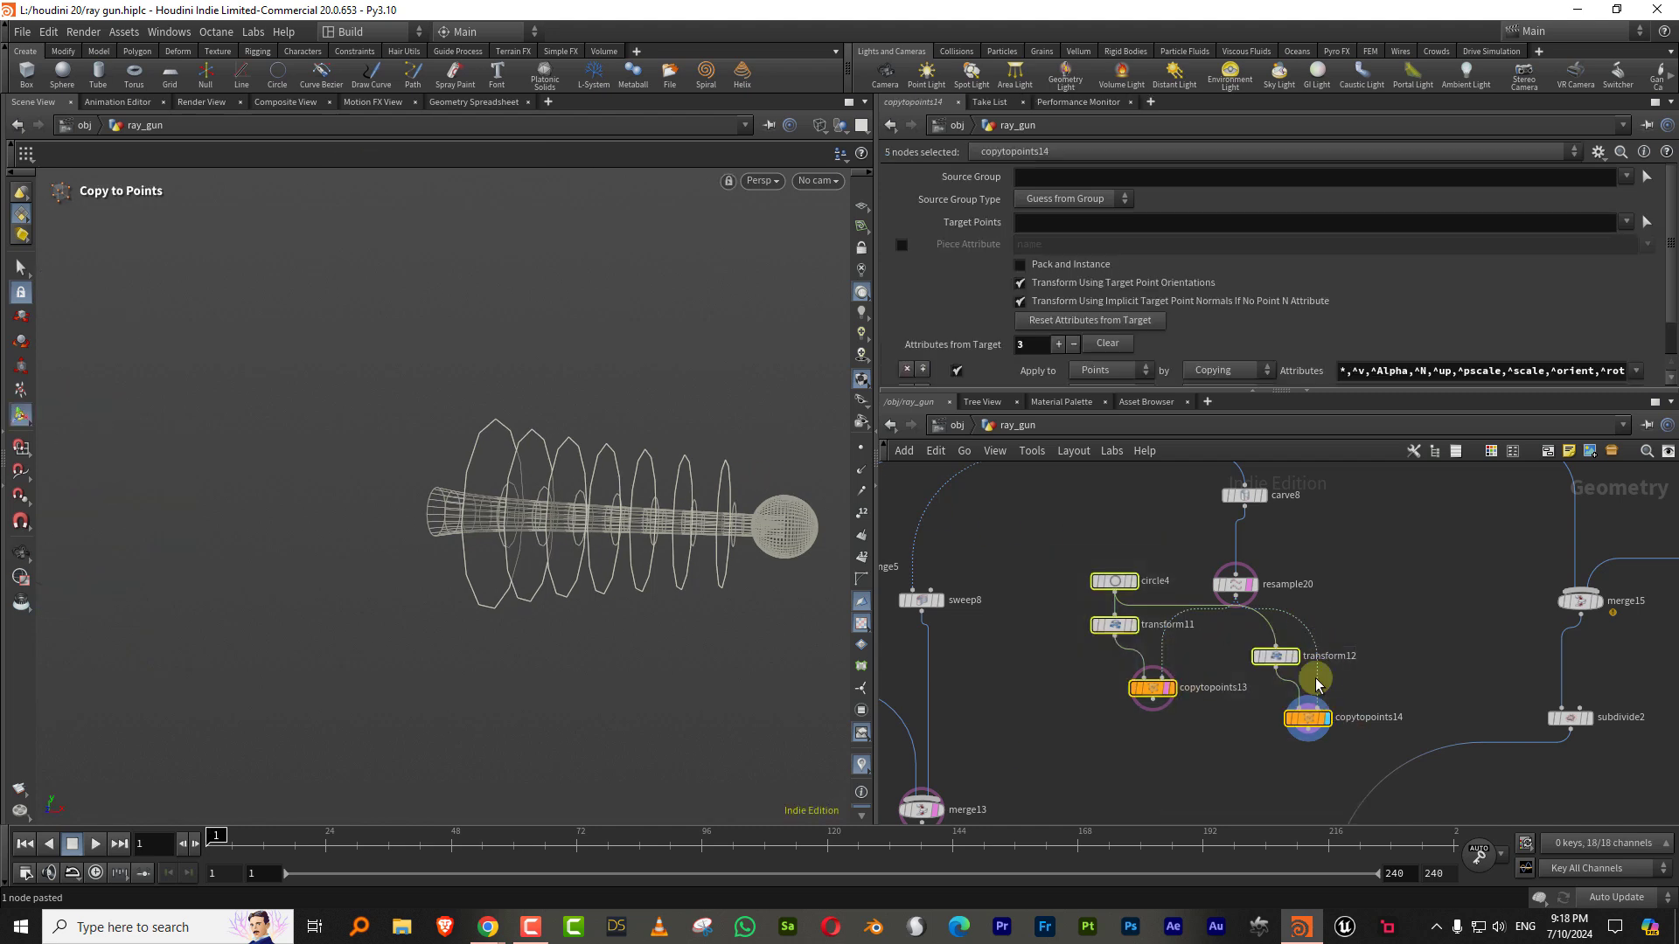
{"action": "left_click_drag", "start_coordinate": [1267, 657], "coordinate": [1209, 724]}
{"action": "left_click", "coordinate": [1286, 664]}
{"action": "left_click_drag", "start_coordinate": [1239, 584], "coordinate": [1241, 560]}
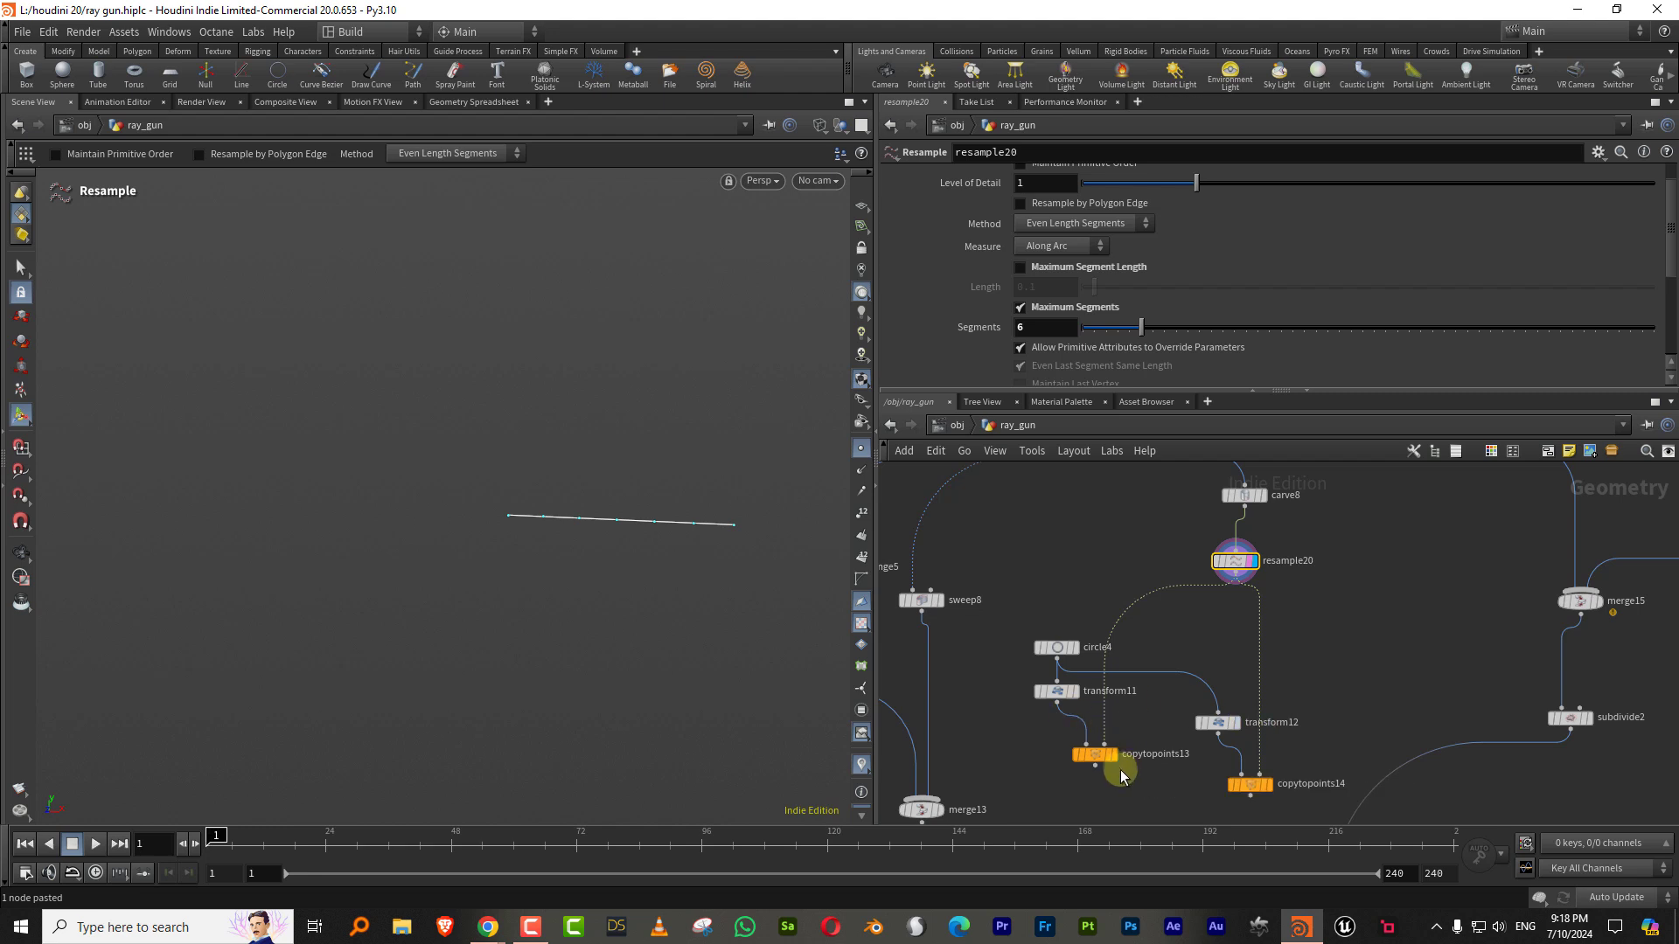
Step: Insert an Enumerate node directly after resample20, ahead of both Copy to Points branches
{"action": "mouse_move", "coordinate": [1109, 762]}
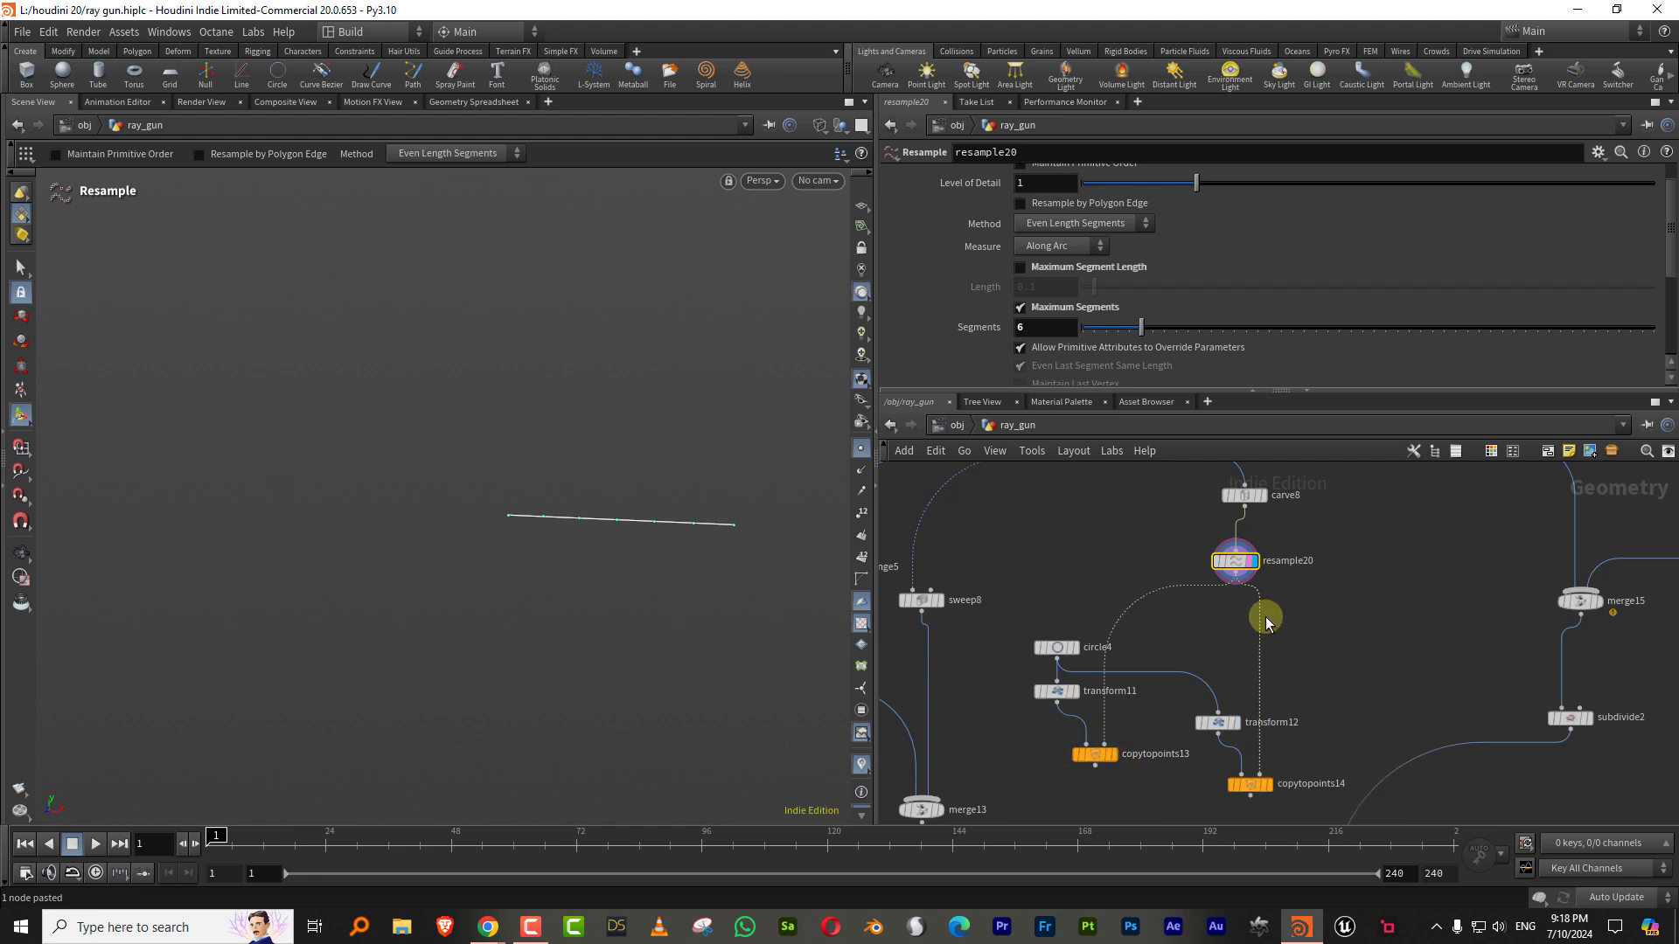
{"action": "scroll", "coordinate": [1285, 560], "scroll_direction": "up", "scroll_amount": 4}
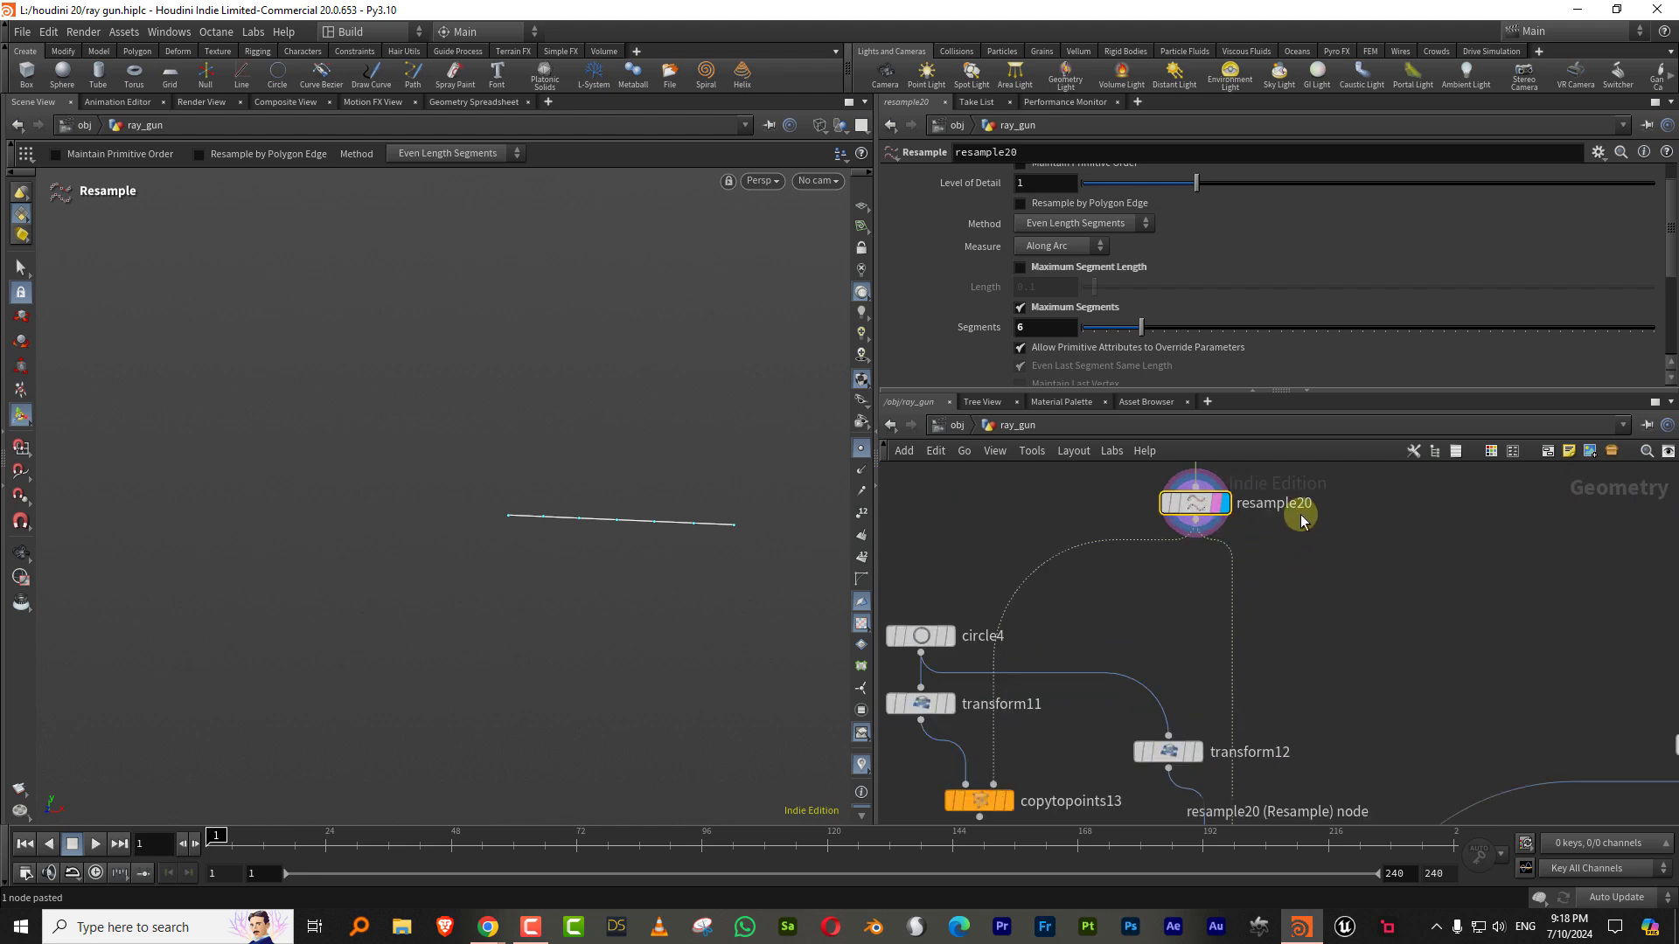
{"action": "key", "text": "Tab"}
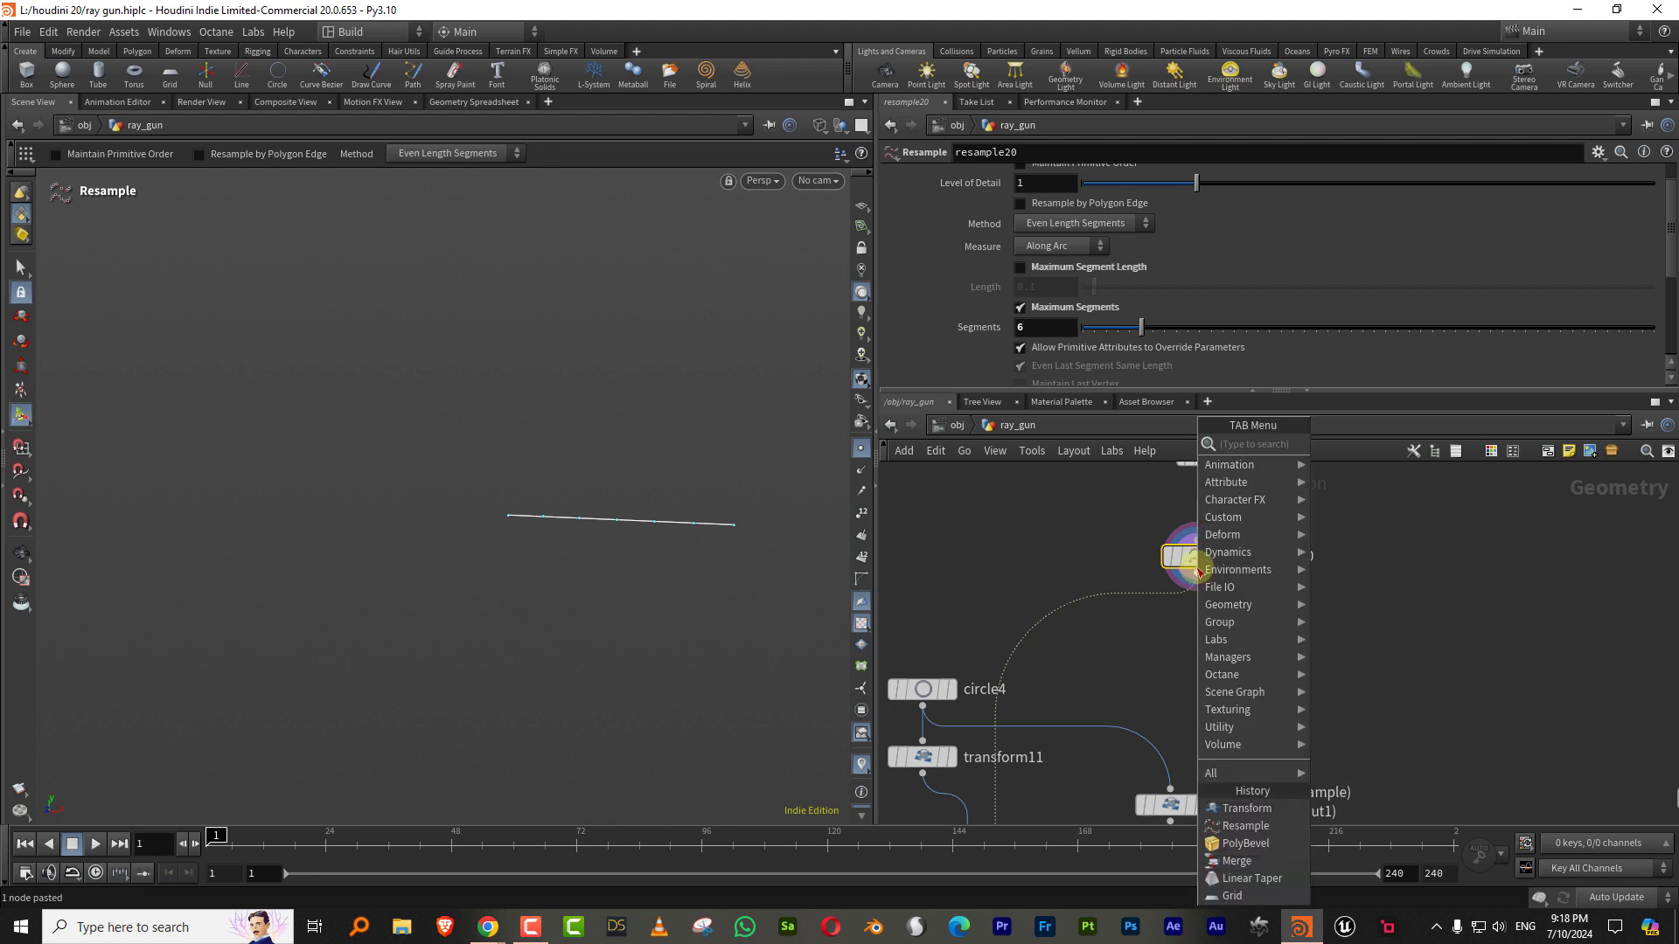
{"action": "type", "text": "enum"}
{"action": "left_click", "coordinate": [1359, 445]}
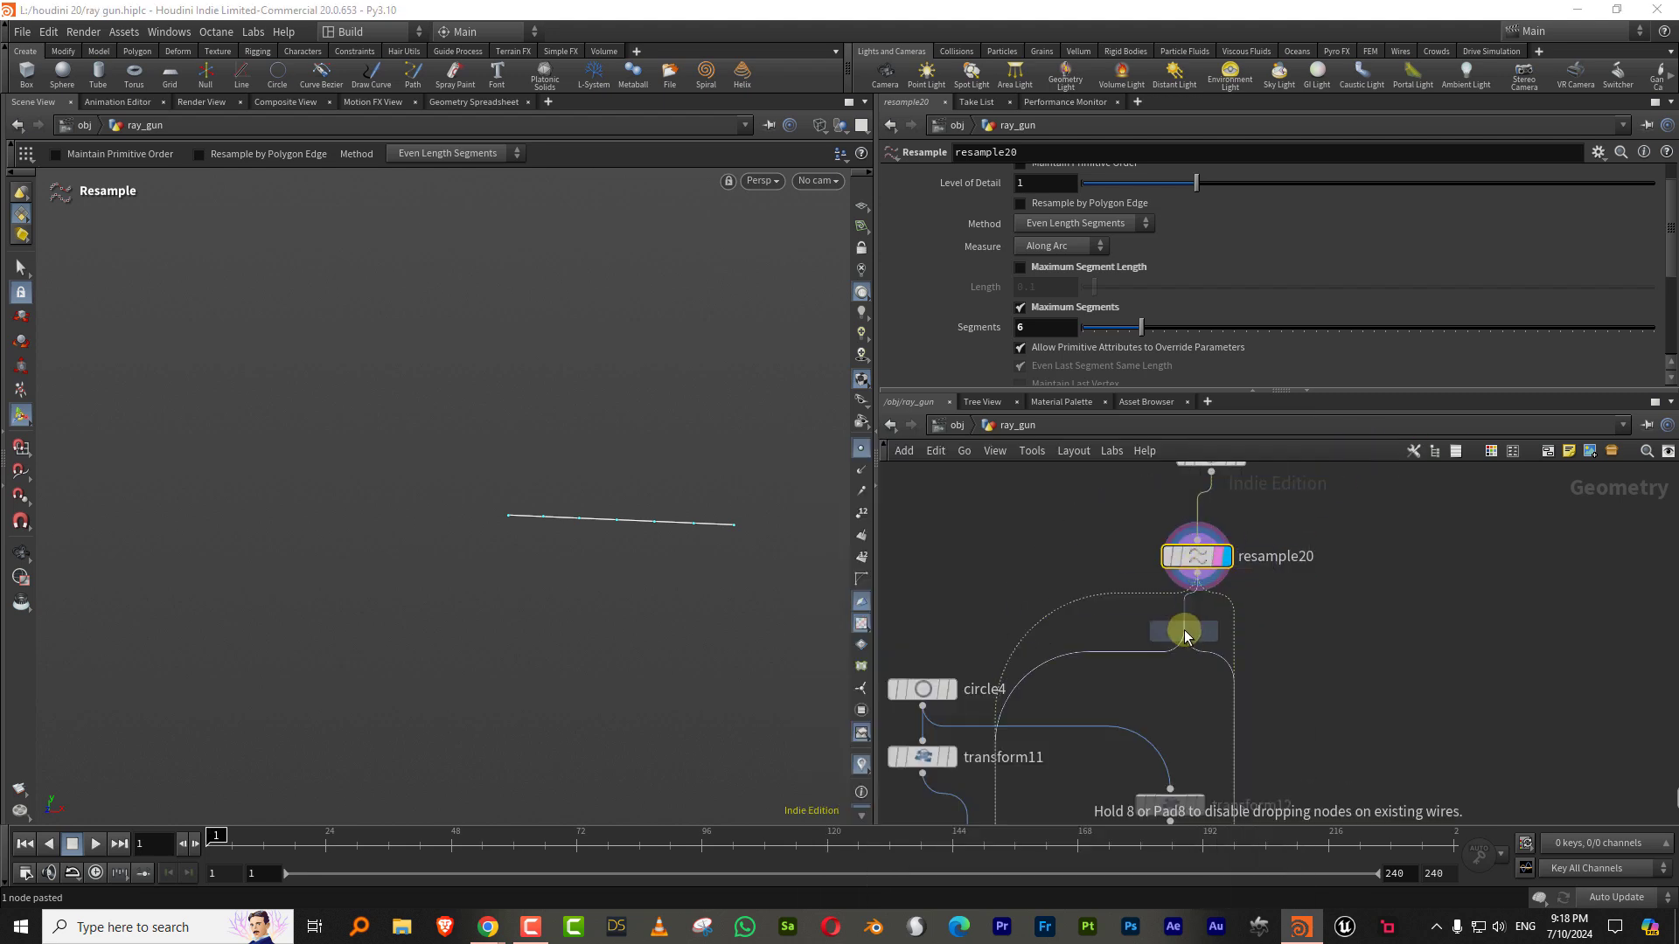
{"action": "left_click", "coordinate": [1196, 629]}
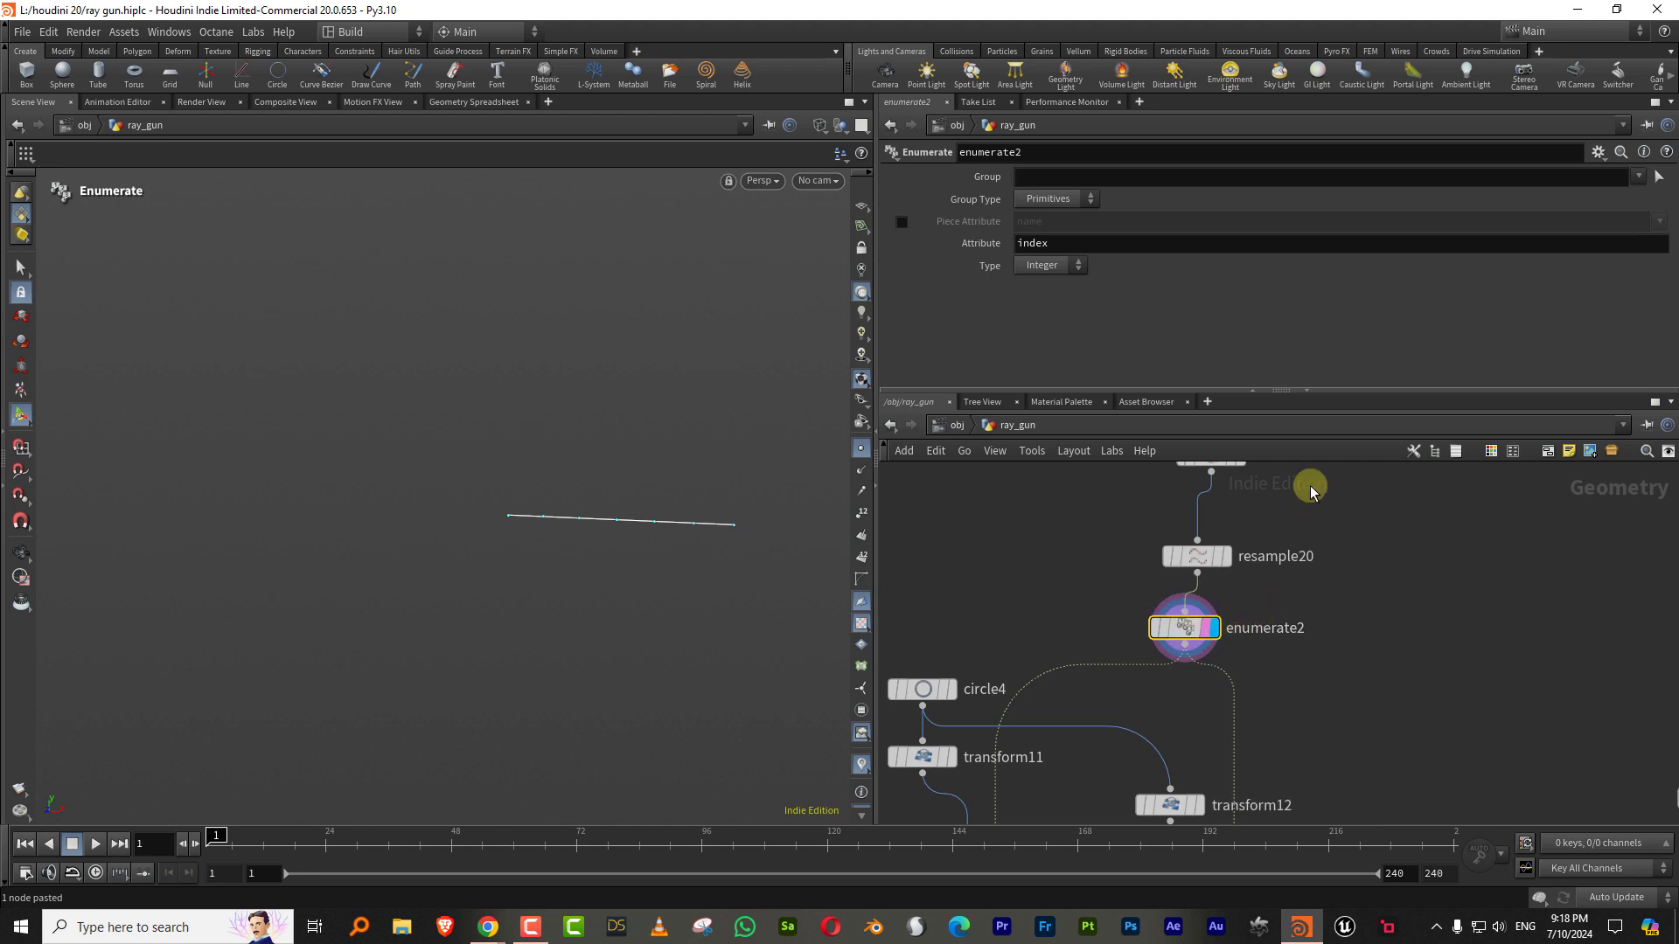
Step: Set enumerate2 to number Points, with attribute name and type String
{"action": "left_click", "coordinate": [1075, 199]}
{"action": "left_click", "coordinate": [1064, 244]}
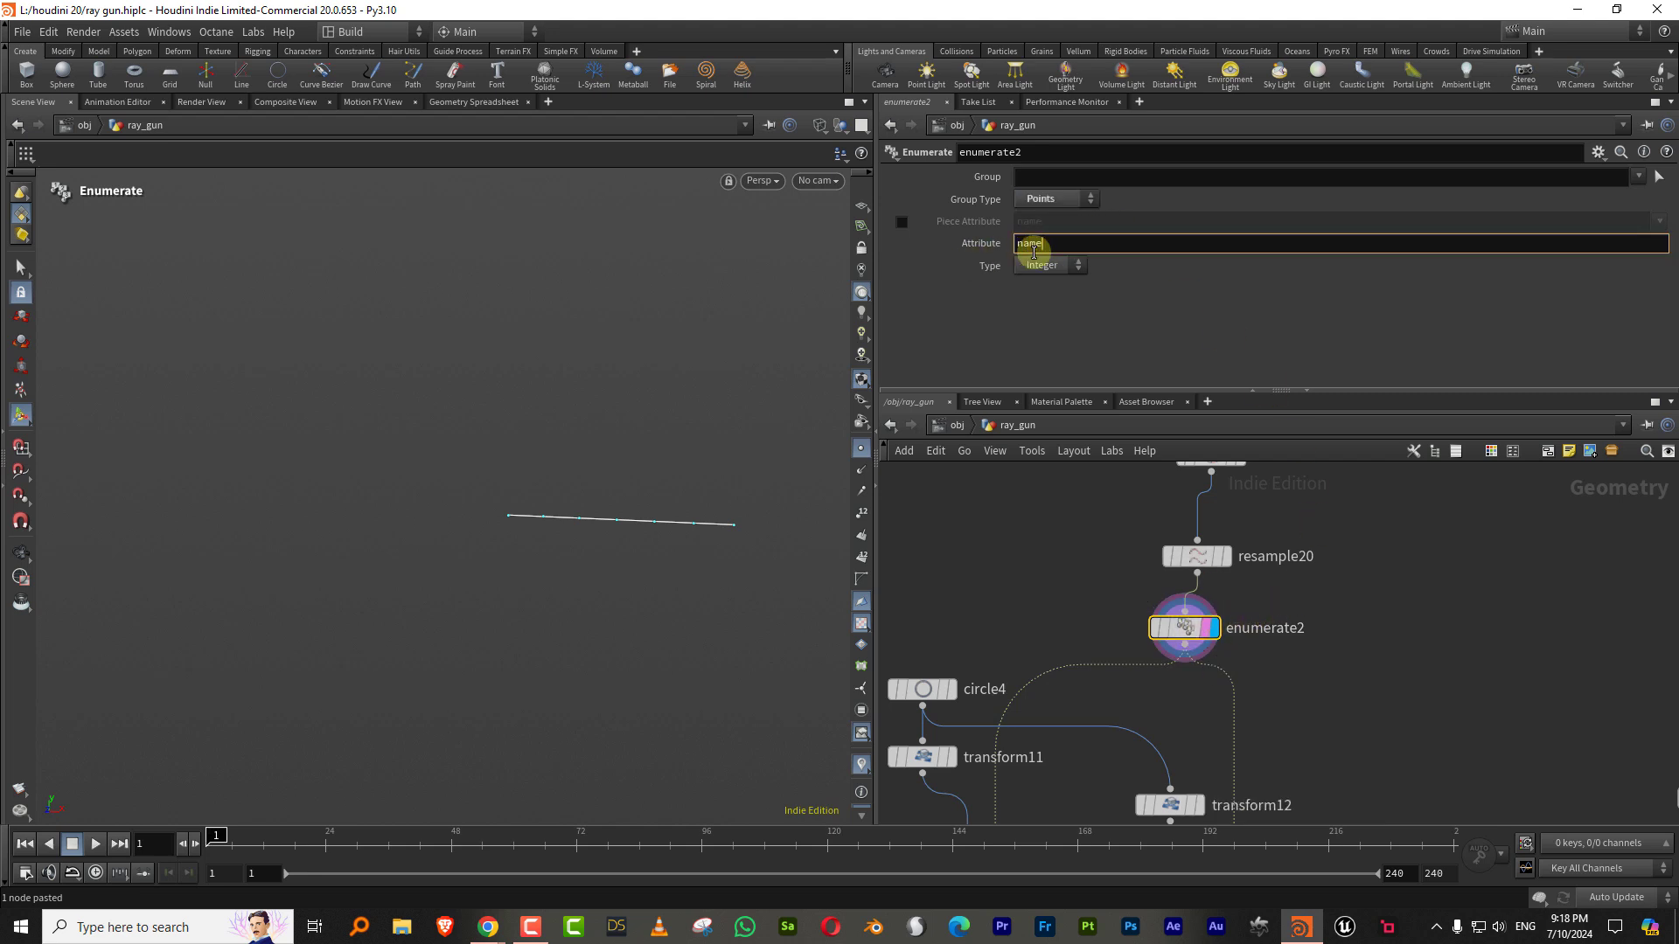
{"action": "key", "text": "Return"}
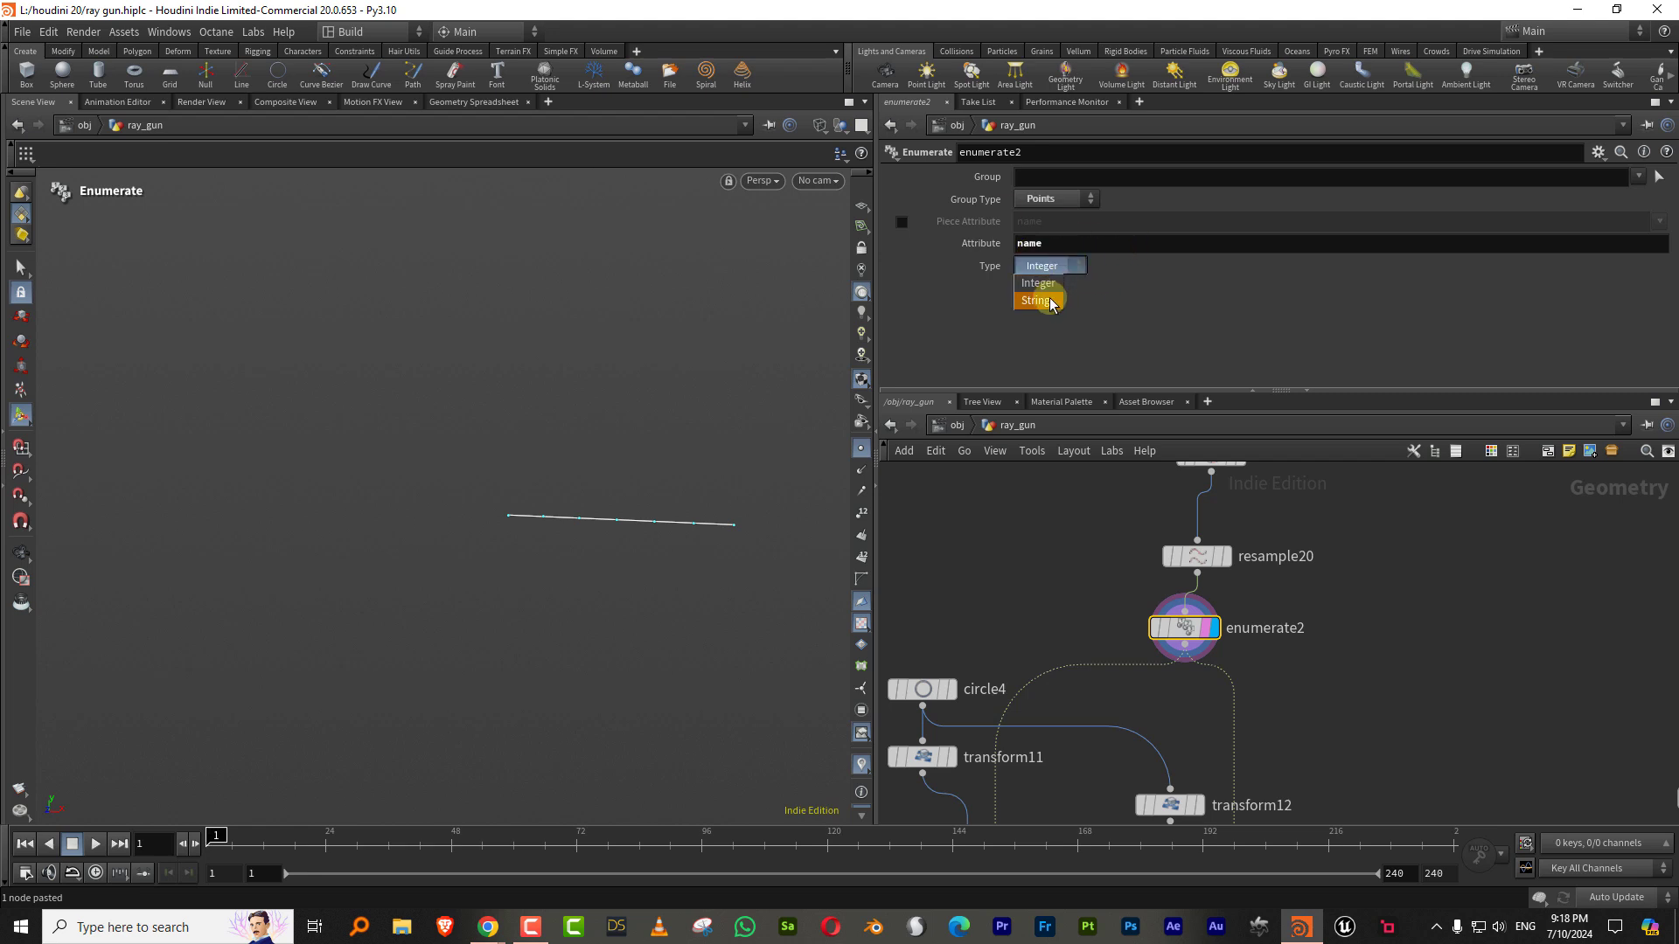
{"action": "left_click", "coordinate": [1051, 302]}
Step: Display copytopoints13 and check its node info for the name point attribute
{"action": "middle_click_drag", "start_coordinate": [1342, 658], "coordinate": [1369, 529]}
{"action": "left_click", "coordinate": [1053, 710]}
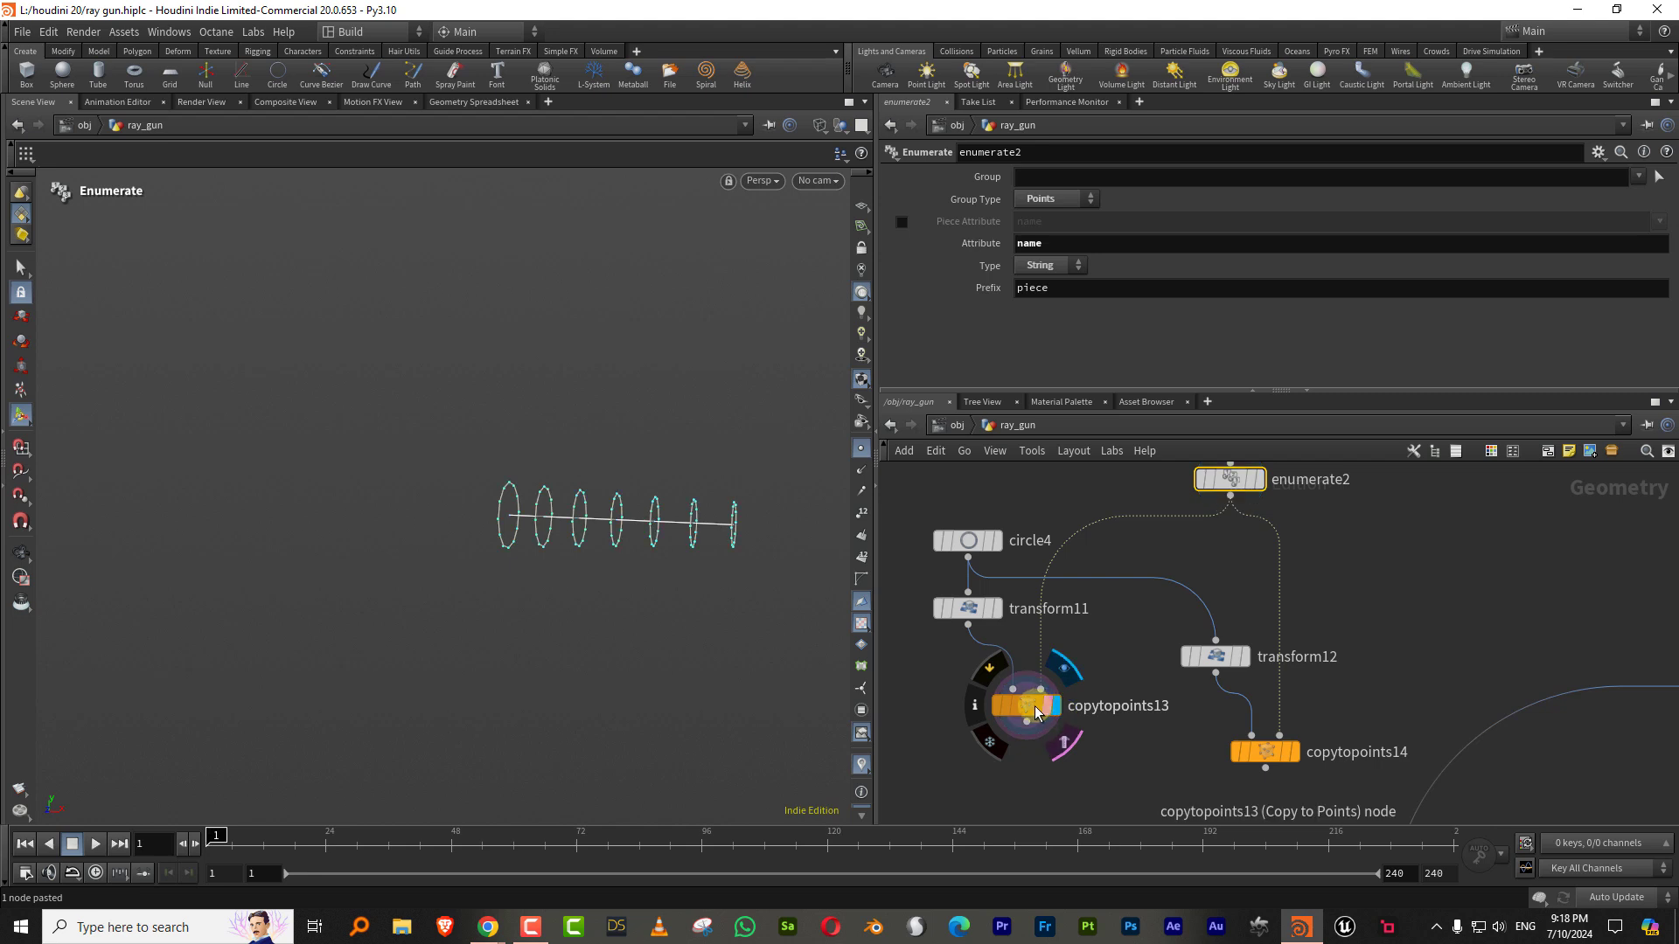
{"action": "left_click", "coordinate": [1034, 706]}
{"action": "left_click", "coordinate": [975, 705]}
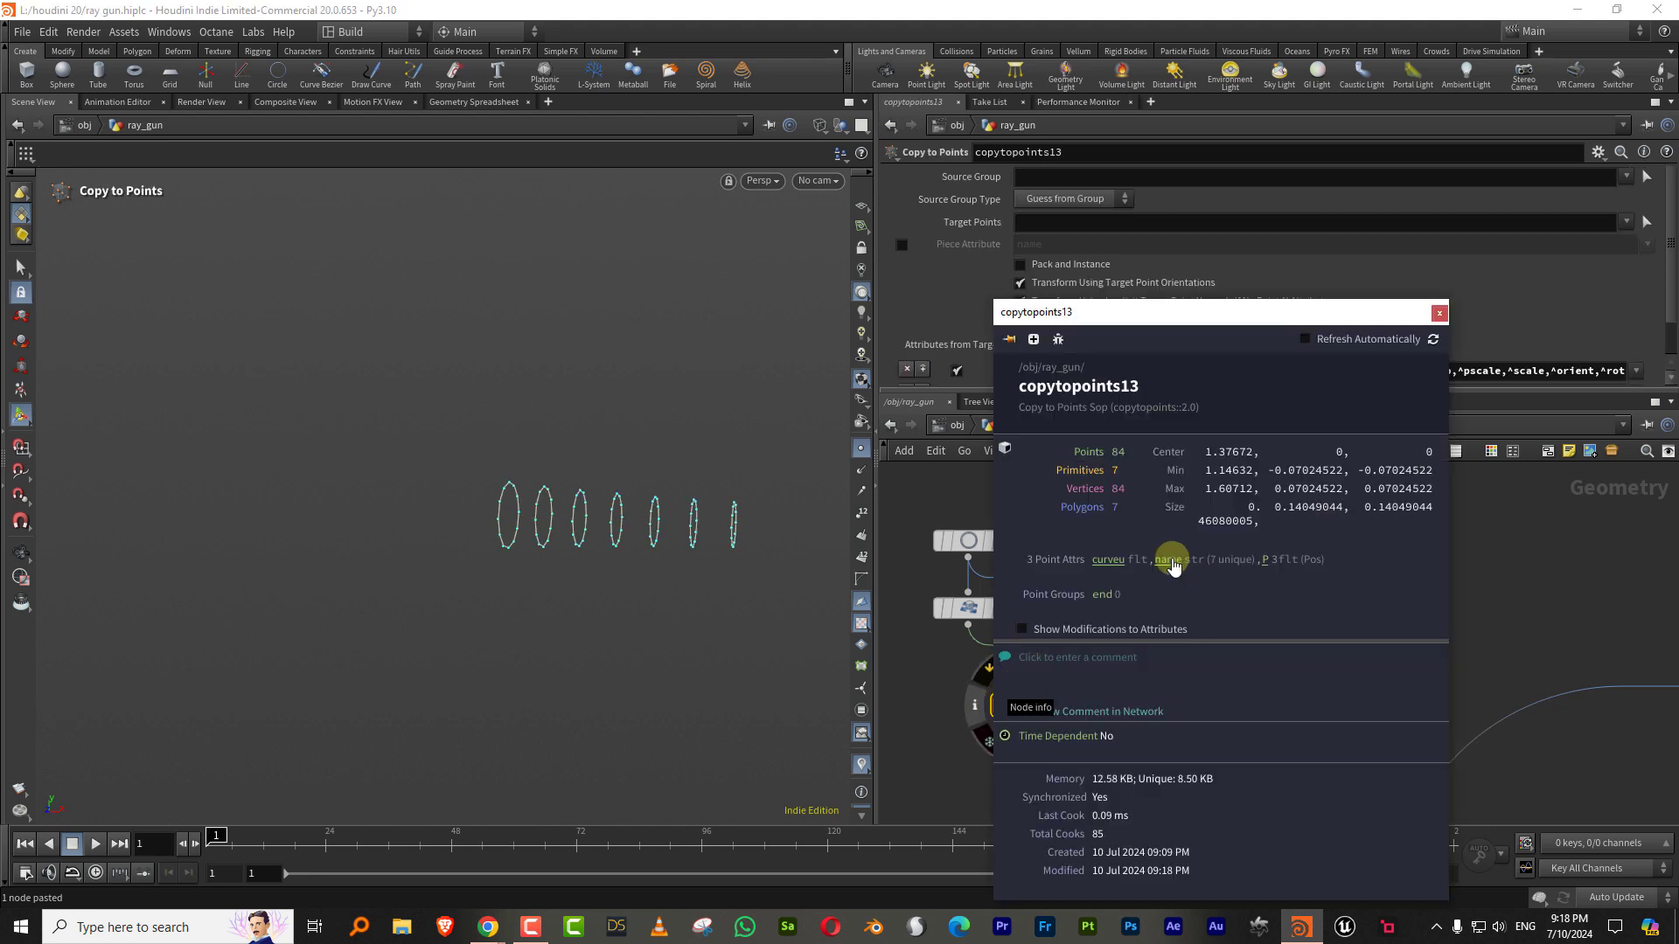
Step: Rearrange the ring nodes and move the downstream nodes lower to make room below both Copy to Points nodes
{"action": "middle_click_drag", "start_coordinate": [1514, 562], "coordinate": [1467, 523]}
{"action": "scroll", "coordinate": [1467, 524], "scroll_direction": "down", "scroll_amount": 2}
{"action": "left_click_drag", "start_coordinate": [1247, 597], "coordinate": [1251, 562]}
{"action": "middle_click_drag", "start_coordinate": [1305, 573], "coordinate": [1302, 523]}
{"action": "left_click_drag", "start_coordinate": [1269, 616], "coordinate": [1288, 573]}
{"action": "middle_click_drag", "start_coordinate": [1250, 648], "coordinate": [1324, 530]}
{"action": "scroll", "coordinate": [1323, 530], "scroll_direction": "down", "scroll_amount": 5}
{"action": "left_click_drag", "start_coordinate": [1114, 696], "coordinate": [1455, 515]}
{"action": "left_click_drag", "start_coordinate": [1198, 530], "coordinate": [1184, 641]}
Step: Add an Attribute Promote node below copytopoints13, connect it, and display it
{"action": "middle_click_drag", "start_coordinate": [1295, 540], "coordinate": [1202, 660]}
{"action": "scroll", "coordinate": [1204, 658], "scroll_direction": "up", "scroll_amount": 4}
{"action": "left_click", "coordinate": [1232, 701]}
{"action": "key", "text": "Tab"}
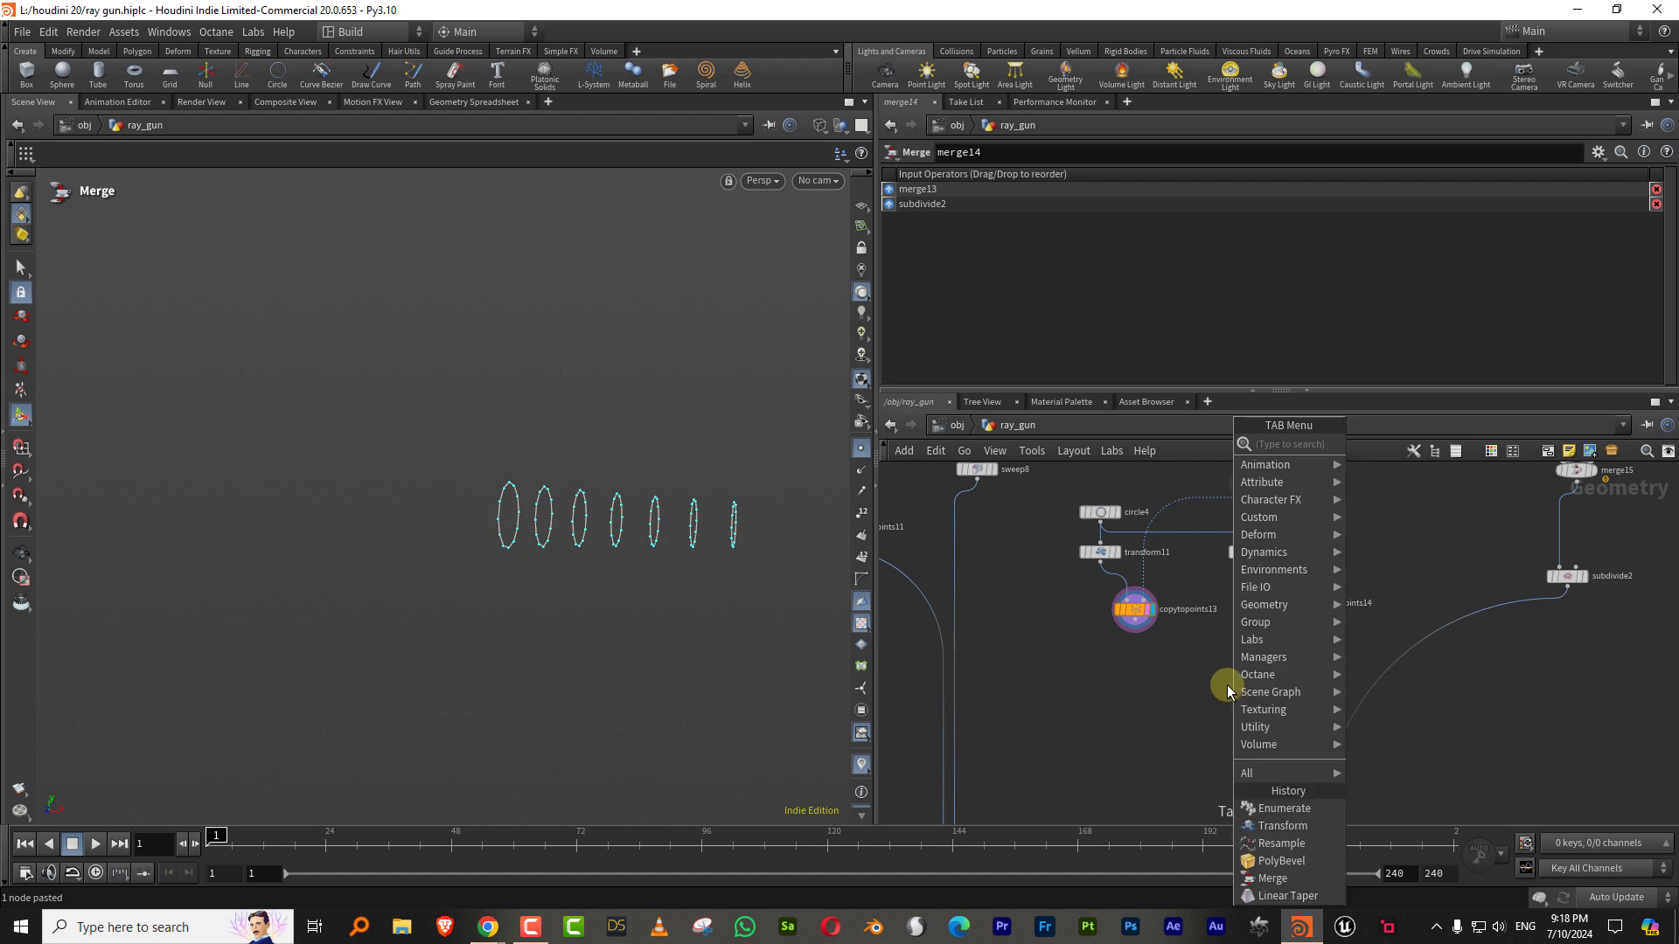
{"action": "type", "text": "promo"}
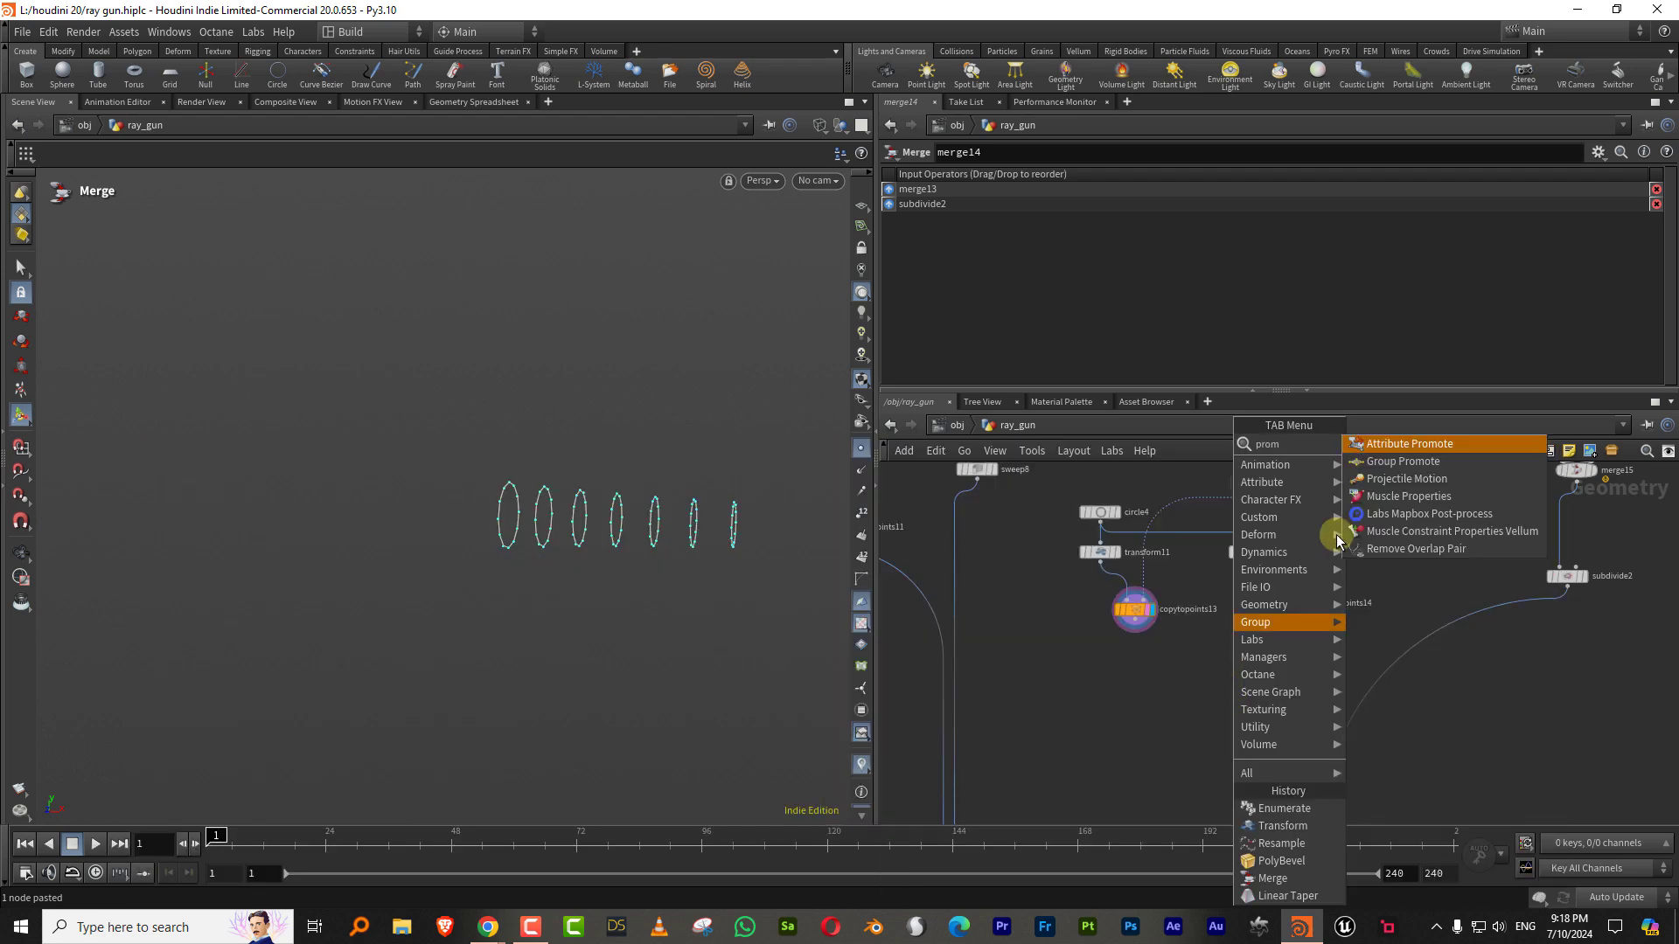
{"action": "left_click", "coordinate": [1410, 444]}
{"action": "left_click", "coordinate": [1135, 682]}
{"action": "scroll", "coordinate": [1141, 695], "scroll_direction": "up", "scroll_amount": 3}
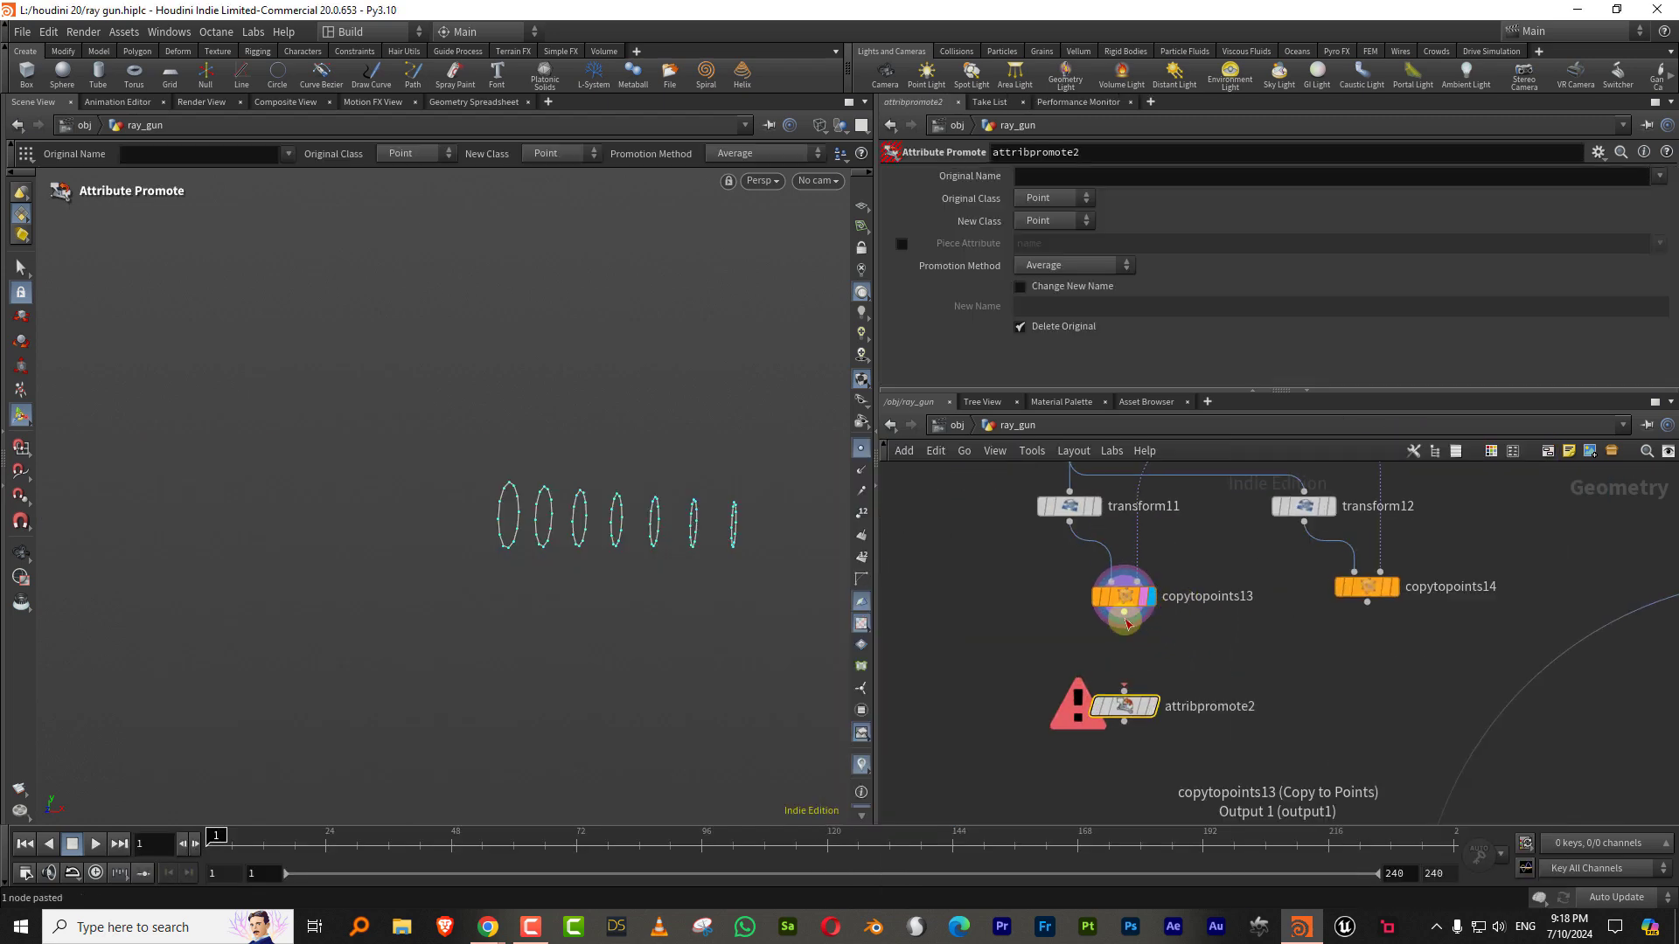
{"action": "left_click", "coordinate": [1151, 706]}
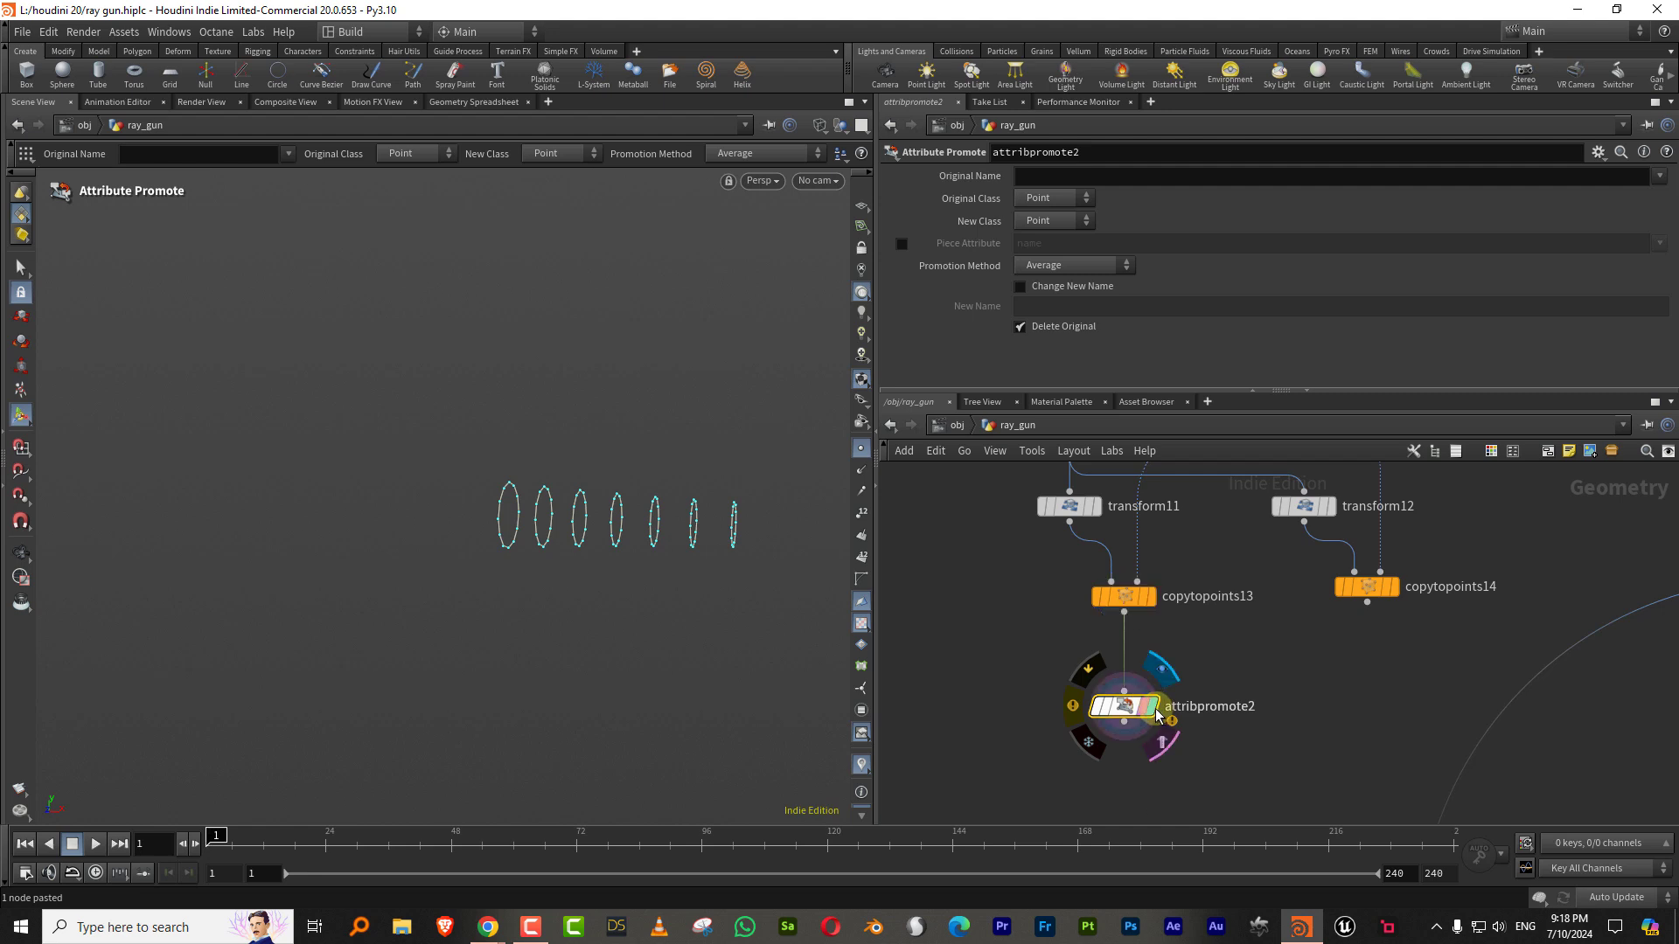
Step: Set attribpromote2 to promote the name attribute from Point to Primitive class
{"action": "left_click", "coordinate": [1063, 219]}
{"action": "left_click", "coordinate": [1049, 255]}
{"action": "left_click", "coordinate": [1229, 175]}
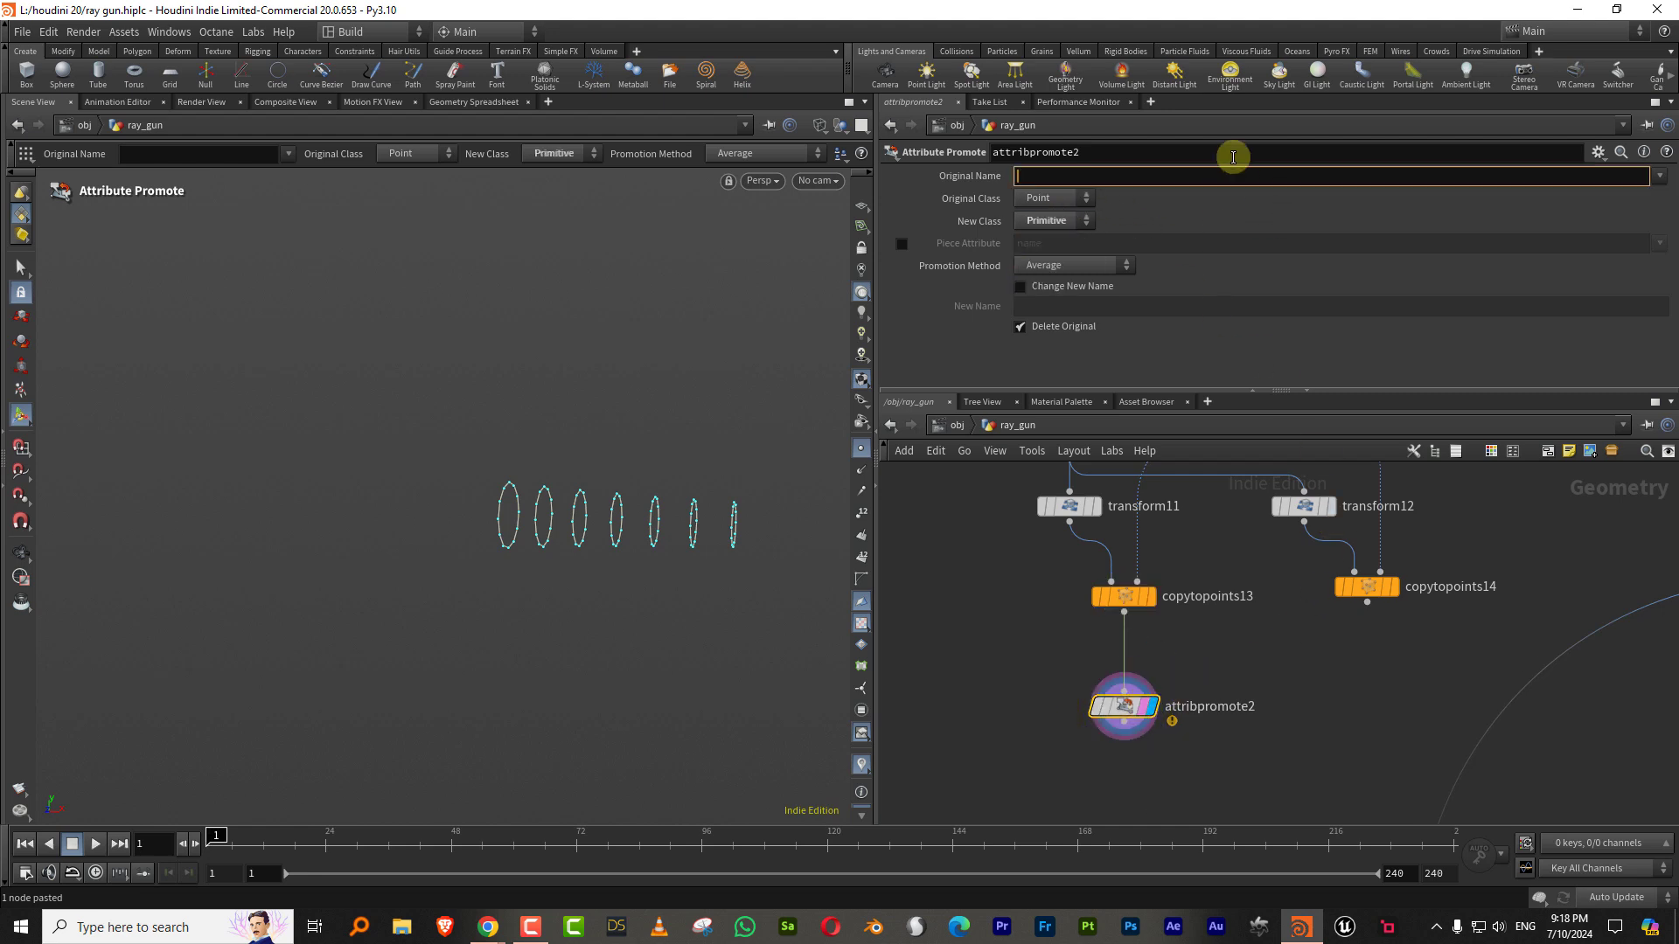
{"action": "type", "text": "name"}
{"action": "key", "text": "Return"}
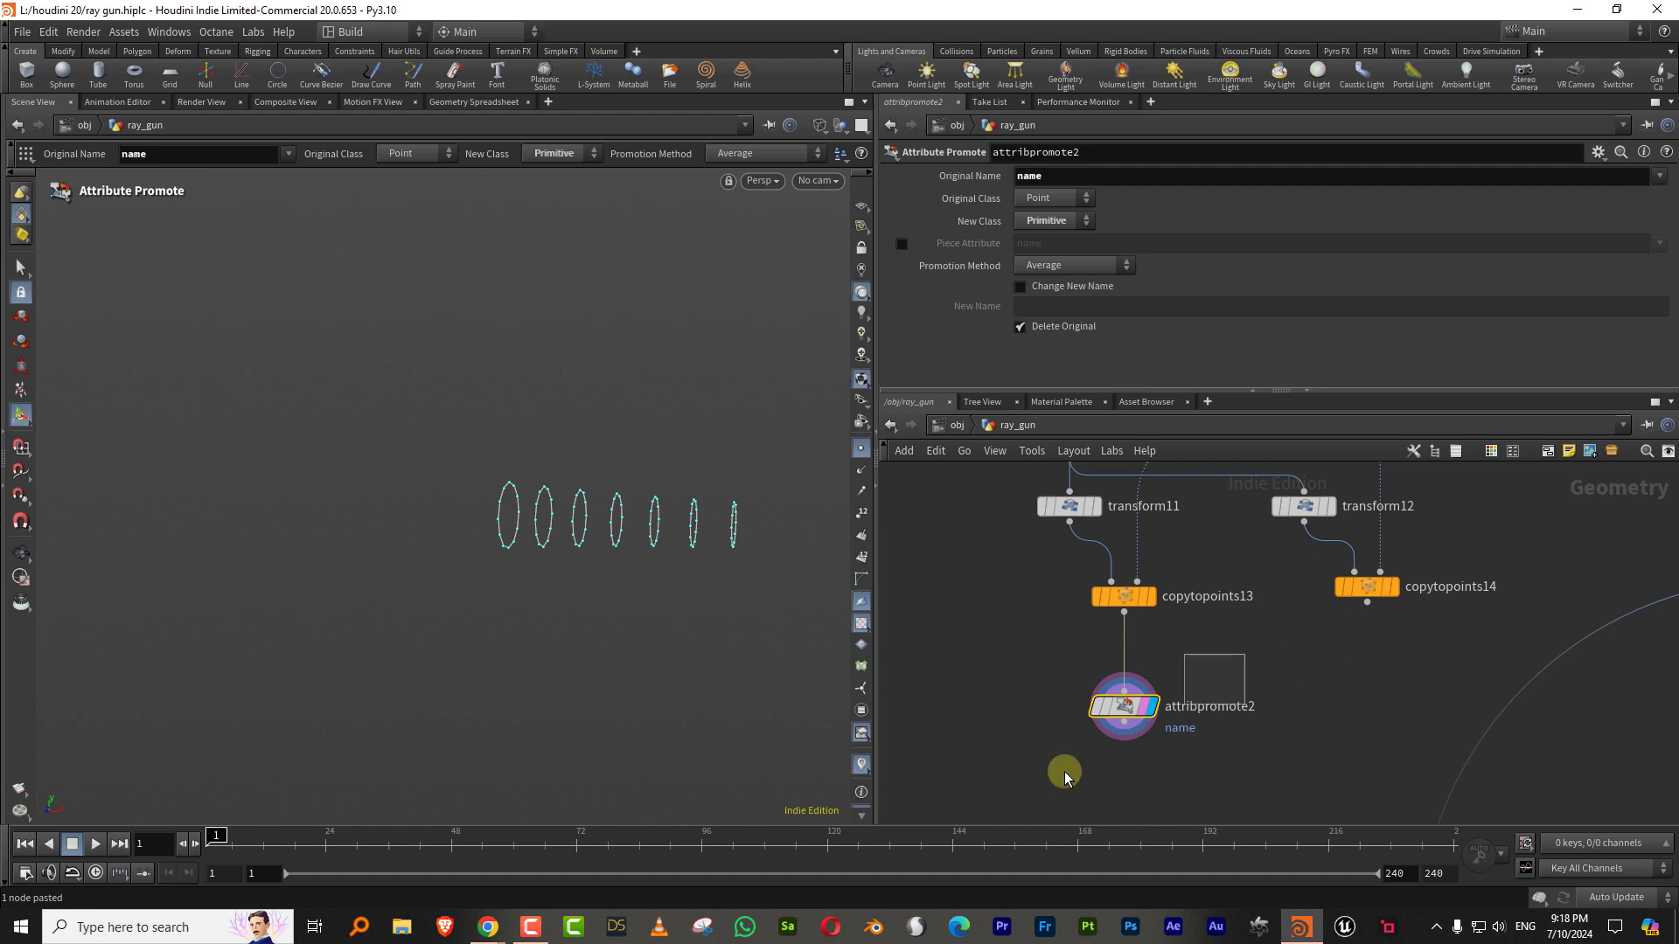
Step: Duplicate attribpromote2, connect the copy to copytopoints14's output, and display it
{"action": "key", "text": "ctrl+v"}
{"action": "left_click", "coordinate": [1396, 625]}
{"action": "left_click", "coordinate": [1364, 603]}
{"action": "left_click_drag", "start_coordinate": [1398, 641], "coordinate": [1316, 686]}
{"action": "left_click", "coordinate": [1344, 687]}
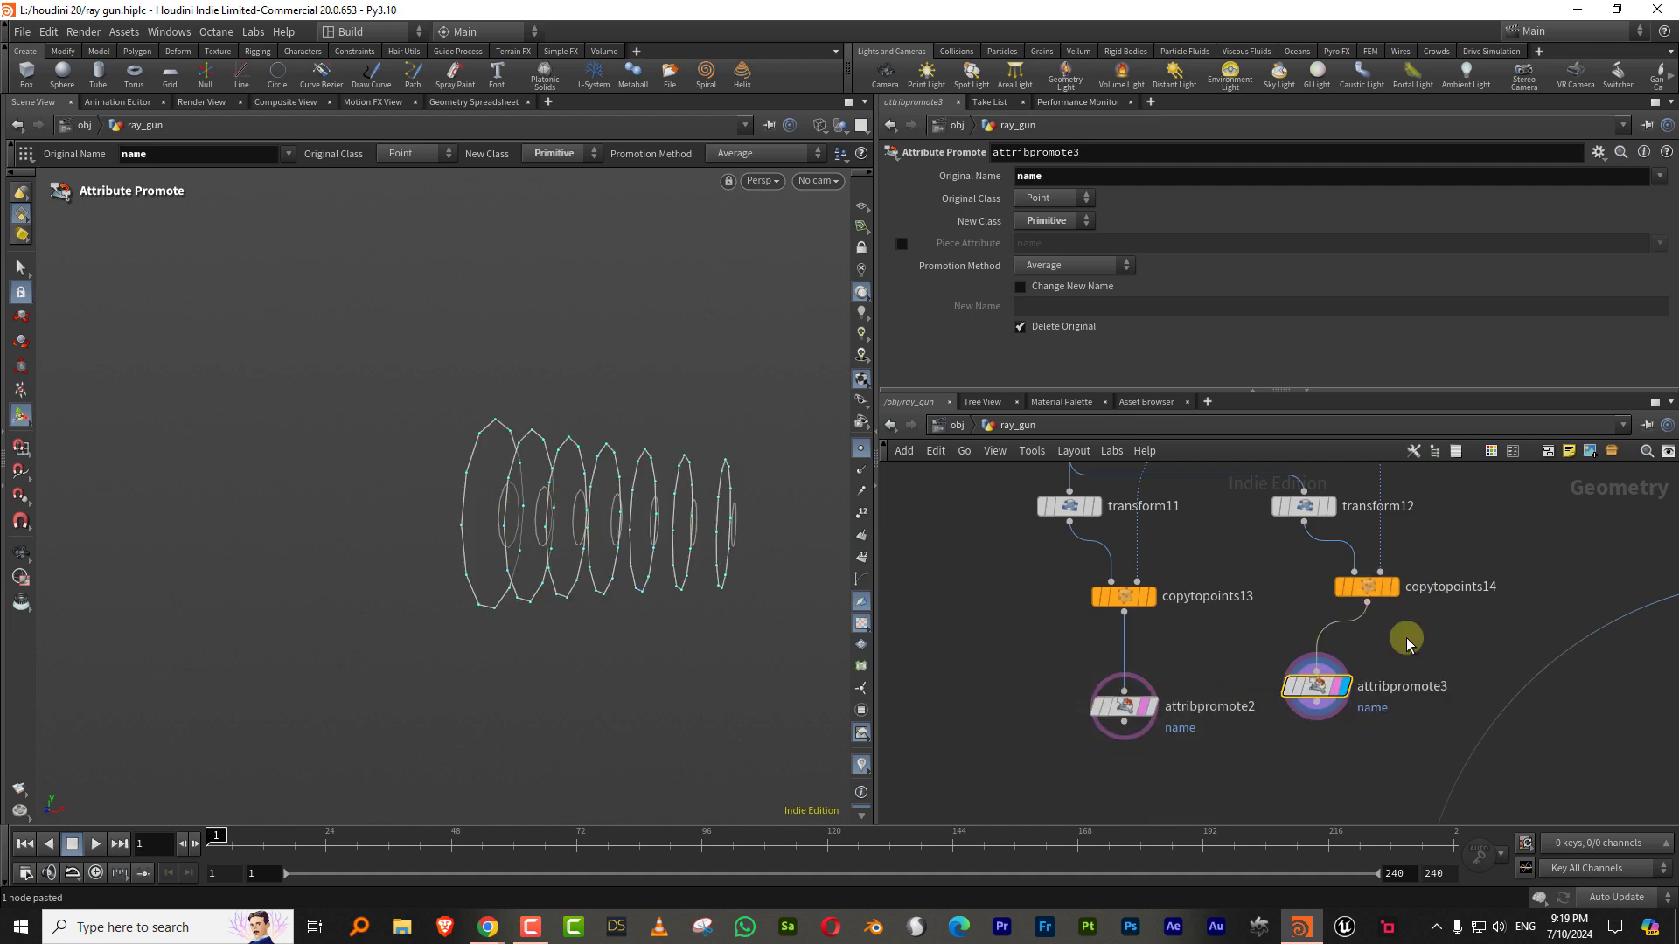
Step: Add a Merge node below the two Attribute Promote nodes, connect attribpromote2 and attribpromote3 to it, and display it
{"action": "middle_click_drag", "start_coordinate": [1256, 723], "coordinate": [1269, 639]}
{"action": "key", "text": "Tab"}
{"action": "type", "text": "mer"}
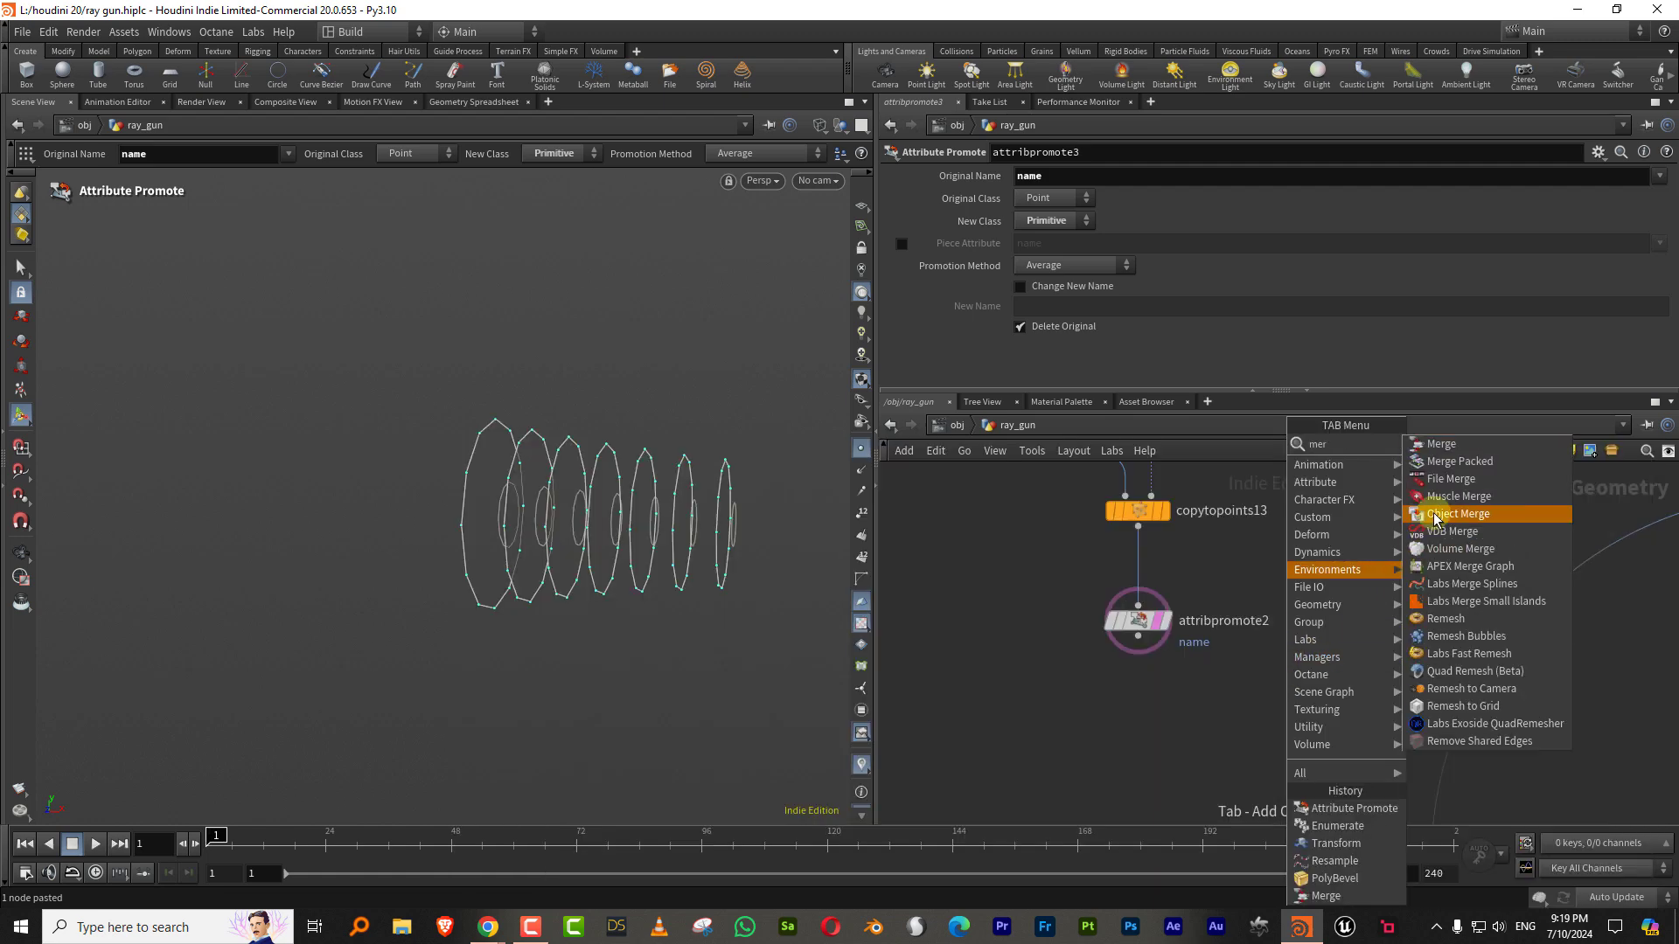
{"action": "left_click", "coordinate": [1431, 448]}
{"action": "left_click", "coordinate": [1190, 730]}
{"action": "left_click_drag", "start_coordinate": [1138, 638], "coordinate": [1190, 714]}
{"action": "left_click_drag", "start_coordinate": [1328, 630], "coordinate": [1225, 725]}
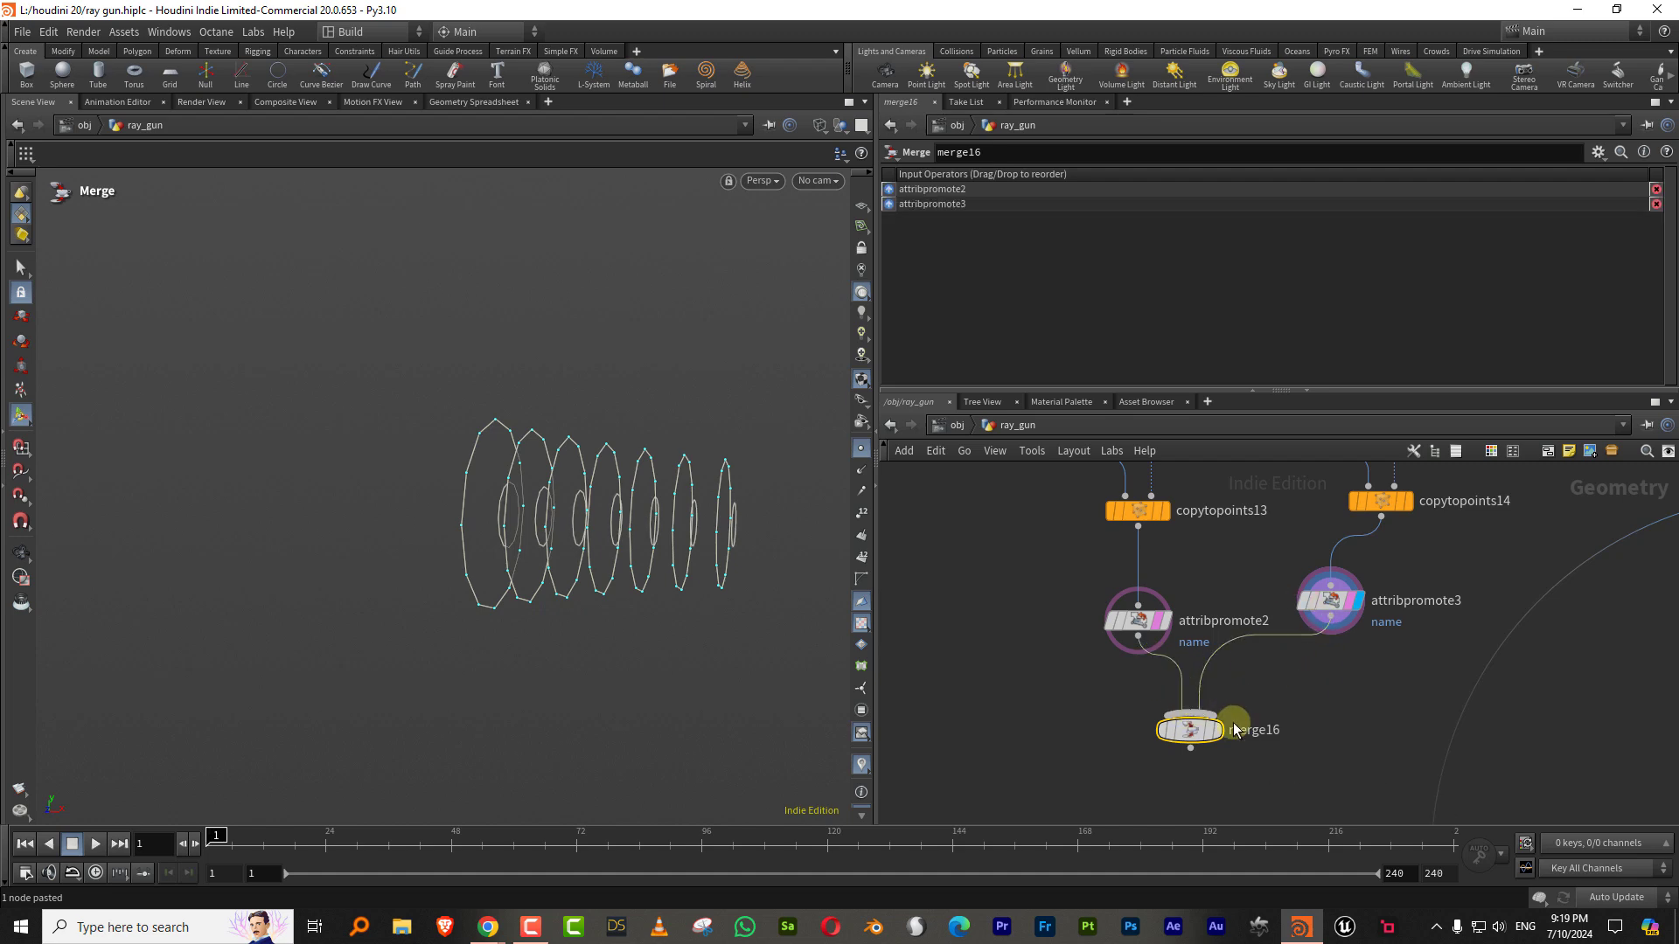
Step: Add a For-Each Named Primitive loop below merge16, connect it to the merge output, and display its begin node
{"action": "middle_click_drag", "start_coordinate": [1222, 733], "coordinate": [1268, 623]}
{"action": "key", "text": "Tab"}
{"action": "type", "text": "fore"}
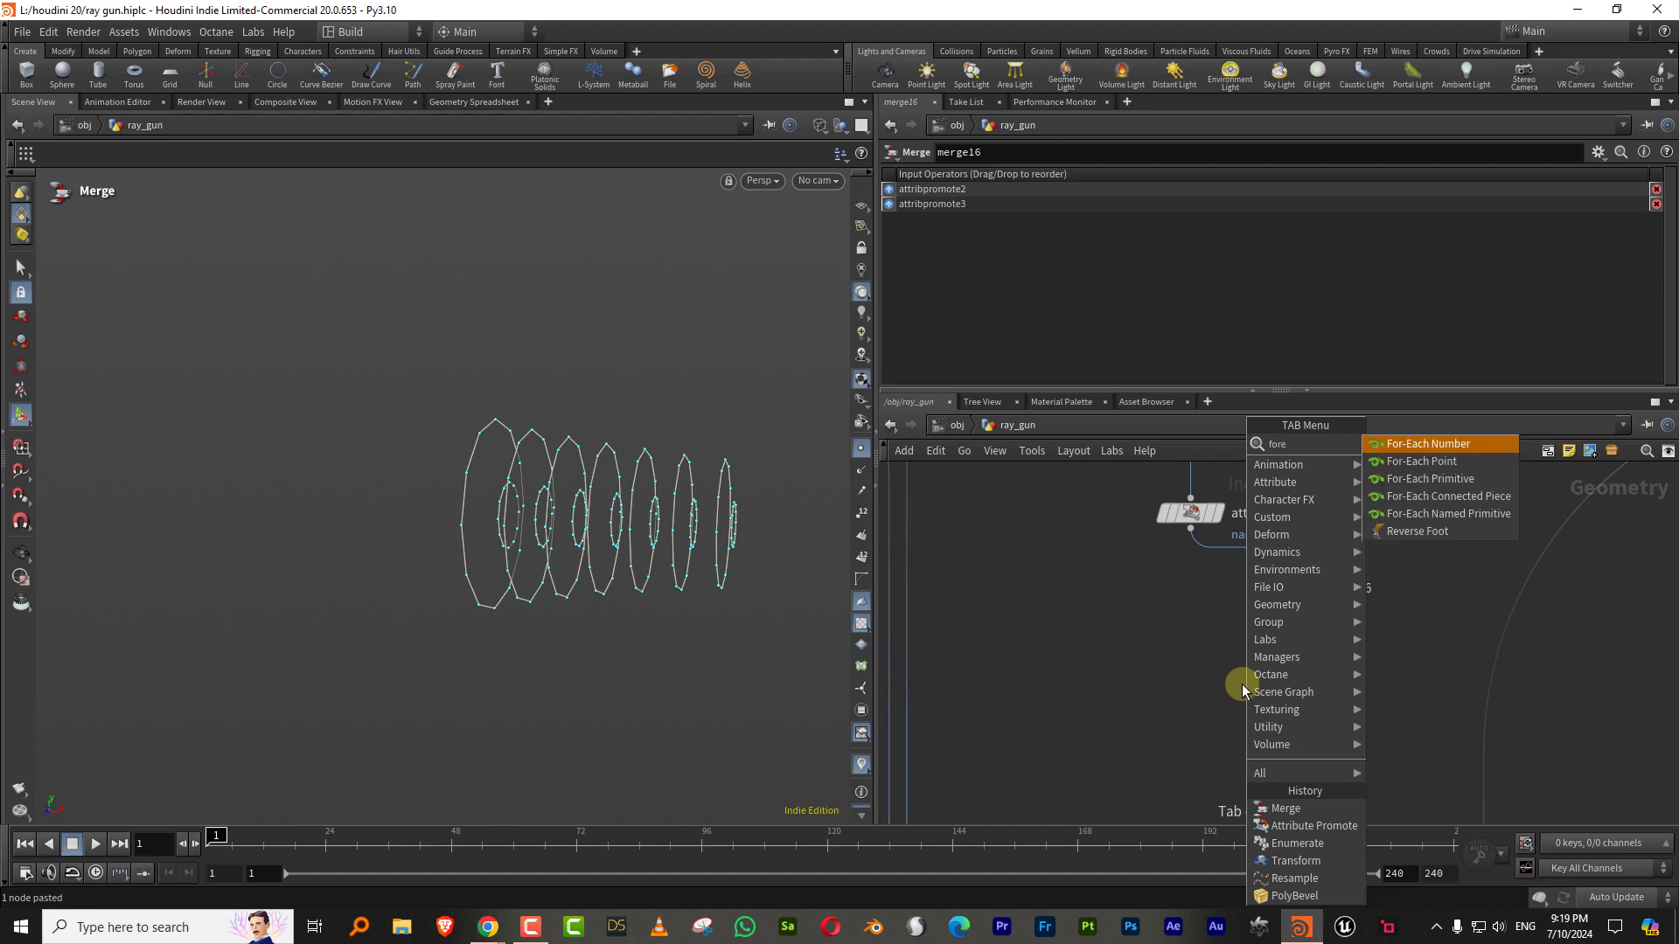
{"action": "left_click", "coordinate": [1480, 515]}
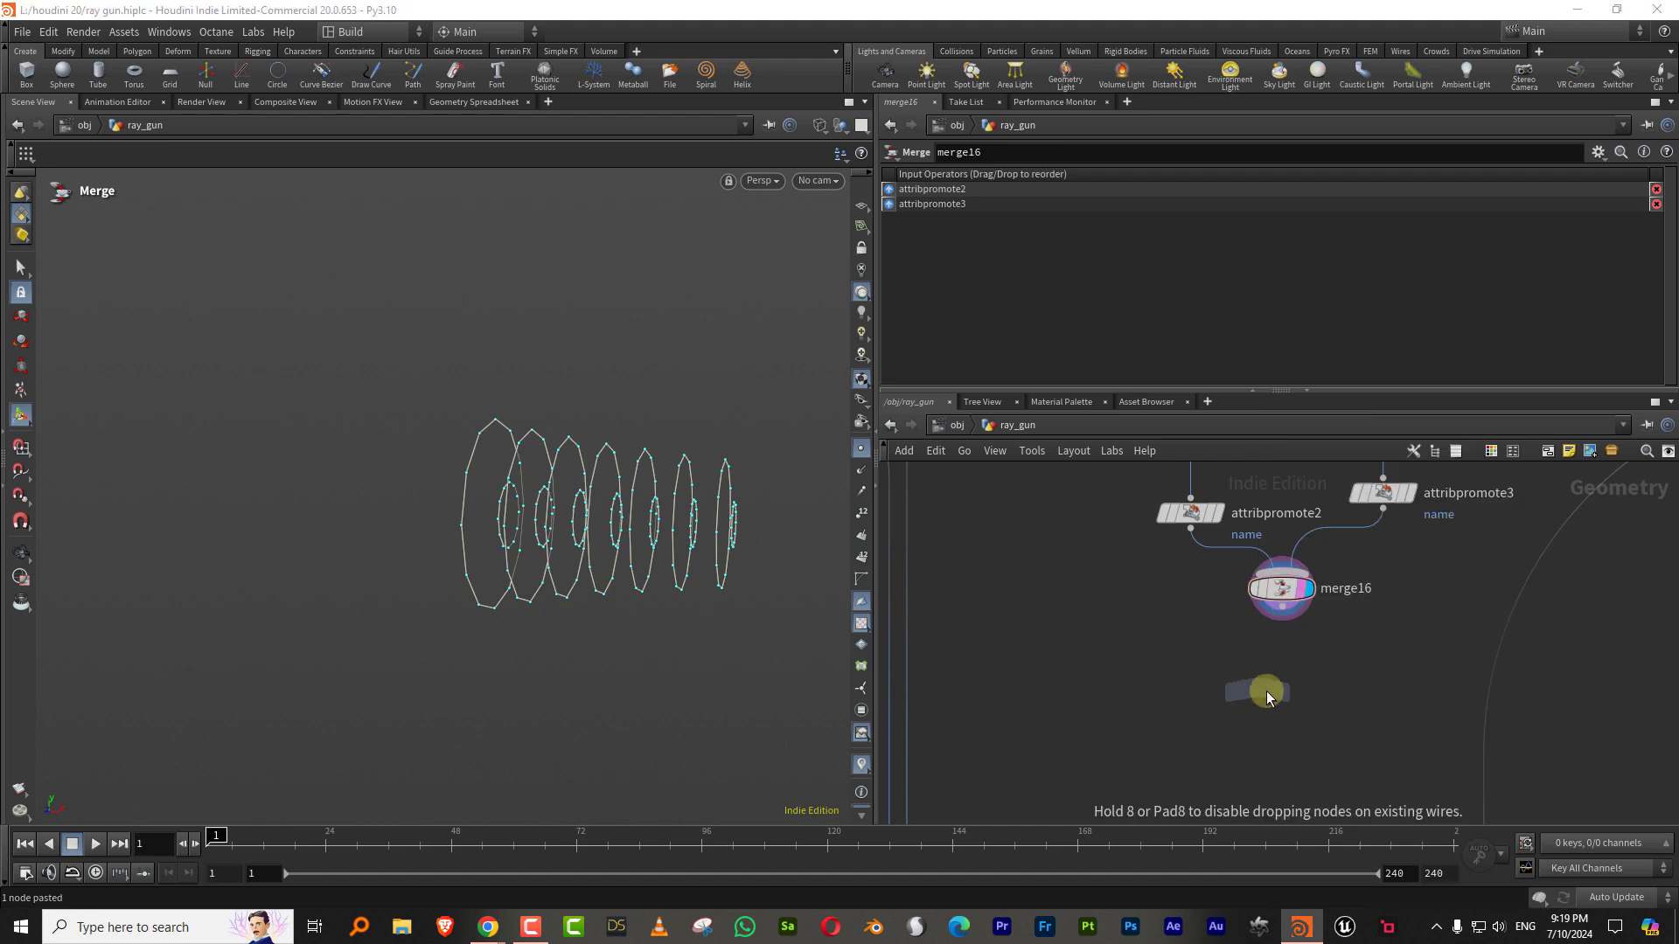
{"action": "left_click", "coordinate": [1266, 691]}
{"action": "left_click", "coordinate": [1294, 693]}
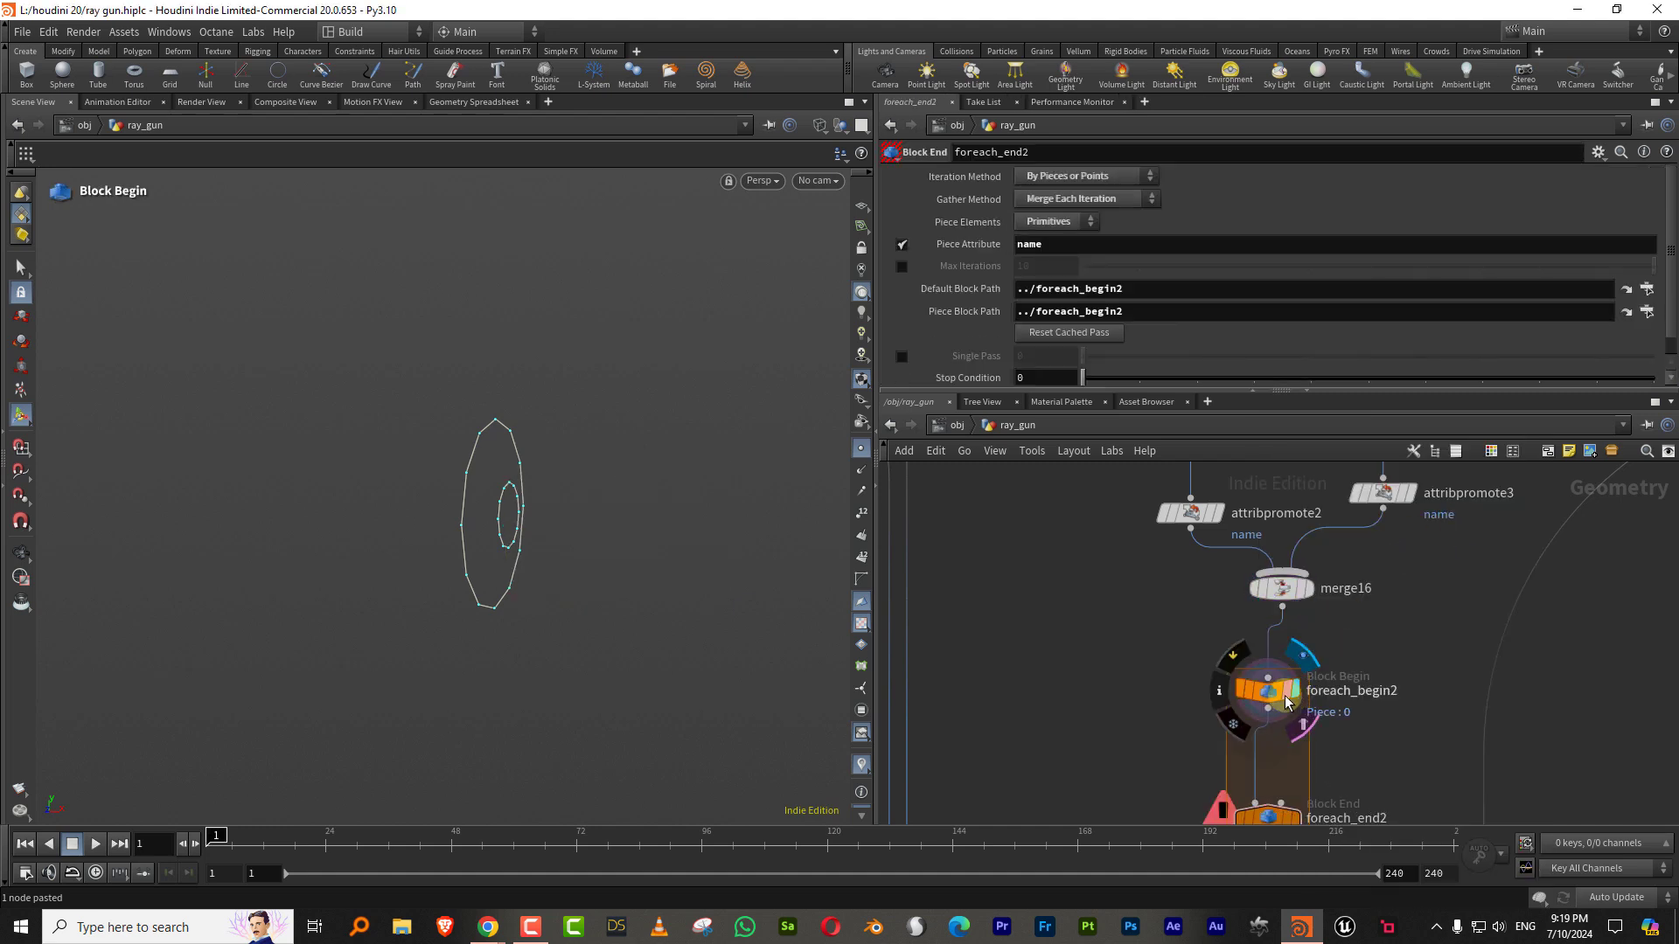
Step: Insert a Skin node between foreach_begin2 and foreach_end2 to bridge each inner and outer circle pair
{"action": "left_click_drag", "start_coordinate": [574, 524], "coordinate": [577, 510], "text": "alt"}
{"action": "middle_click_drag", "start_coordinate": [1092, 717], "coordinate": [1024, 870]}
{"action": "left_click", "coordinate": [1108, 673]}
{"action": "middle_click_drag", "start_coordinate": [1236, 600], "coordinate": [1129, 774]}
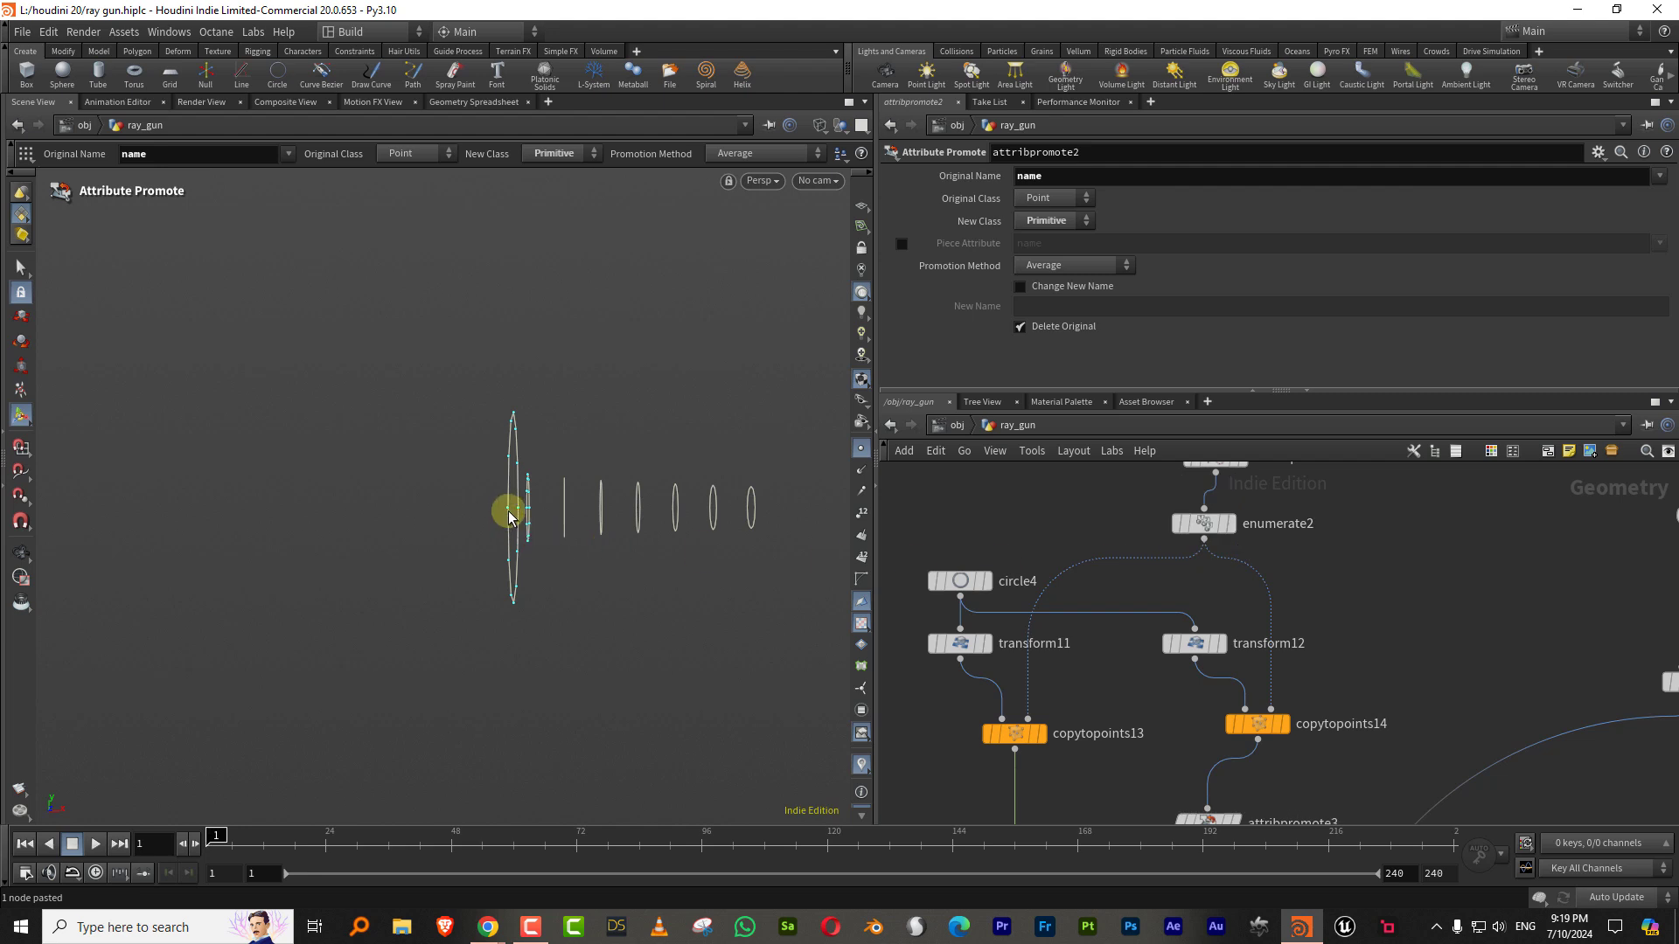
{"action": "left_click_drag", "start_coordinate": [557, 502], "coordinate": [506, 516], "text": "alt"}
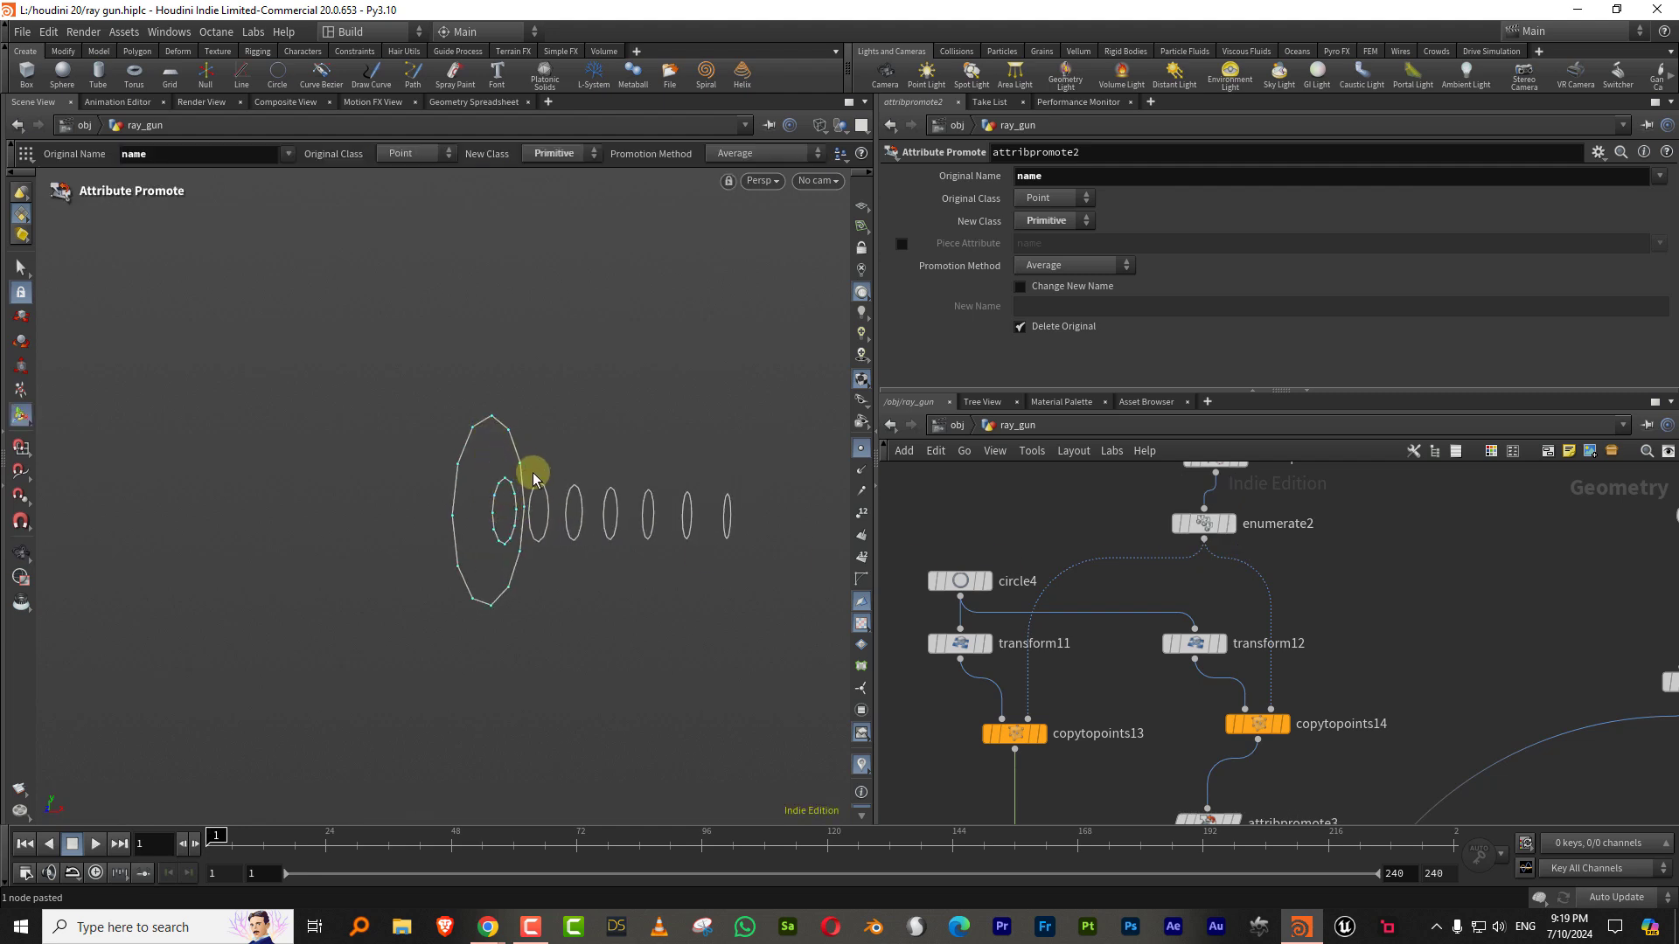
{"action": "middle_click_drag", "start_coordinate": [1140, 712], "coordinate": [1157, 360]}
{"action": "middle_click_drag", "start_coordinate": [1216, 671], "coordinate": [1216, 529]}
{"action": "key", "text": "Tab"}
{"action": "type", "text": "skin"}
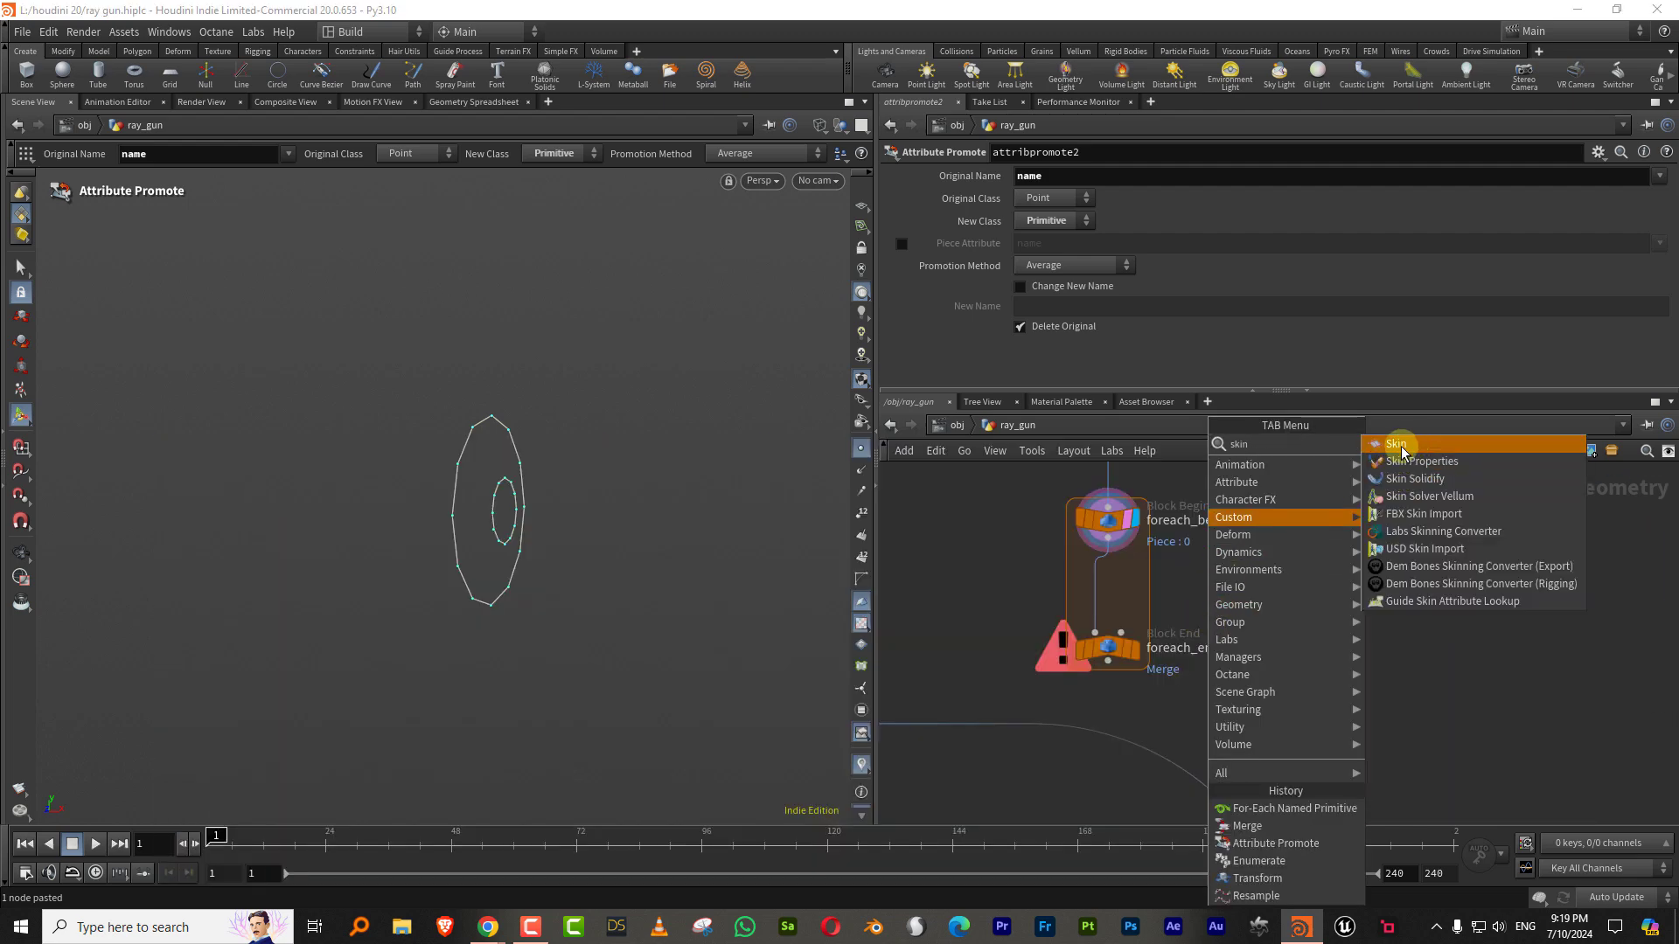
{"action": "left_click", "coordinate": [1402, 448]}
{"action": "left_click", "coordinate": [1105, 577]}
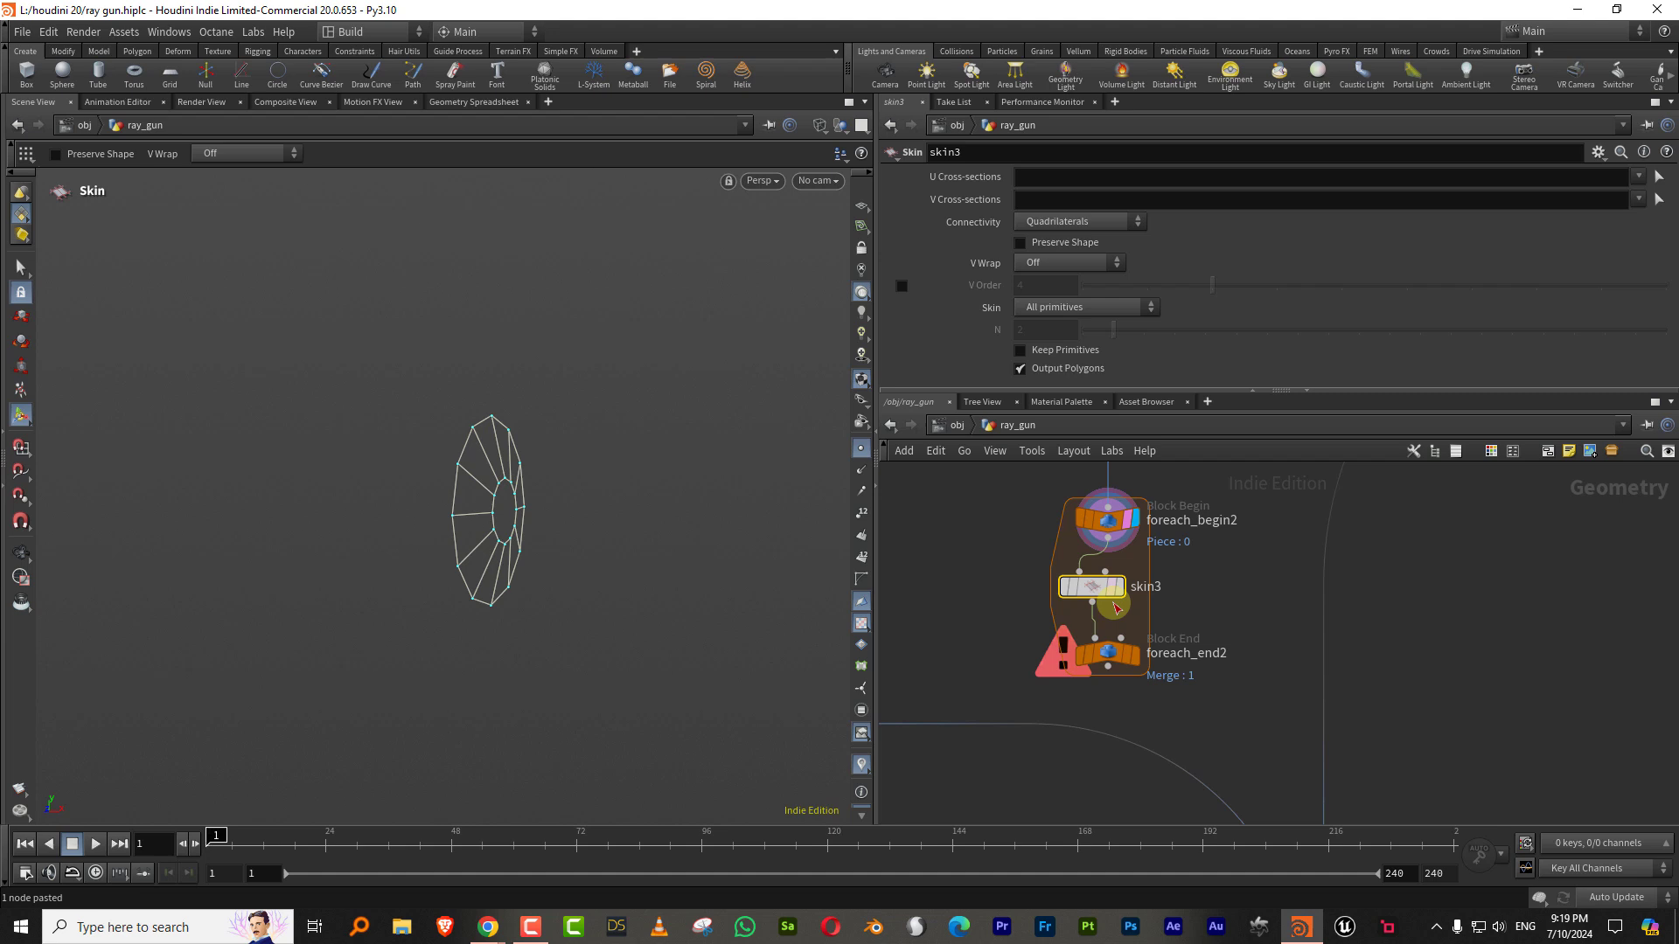
Step: Display foreach_end2 and switch the viewport from wireframe to shaded to show the skinned rings
{"action": "left_click", "coordinate": [1135, 653]}
{"action": "left_click", "coordinate": [1104, 654]}
{"action": "key", "text": "shift+w"}
{"action": "mouse_move", "coordinate": [674, 557]}
{"action": "left_mouse_down", "text": "alt"}
{"action": "mouse_move", "coordinate": [743, 551]}
{"action": "mouse_move", "coordinate": [658, 551]}
{"action": "left_mouse_up", "text": "alt"}
Step: Insert a Merge node between merge13 and merge14, connect foreach_end2 to it as well, and display it
{"action": "middle_click_drag", "start_coordinate": [1314, 531], "coordinate": [1250, 730]}
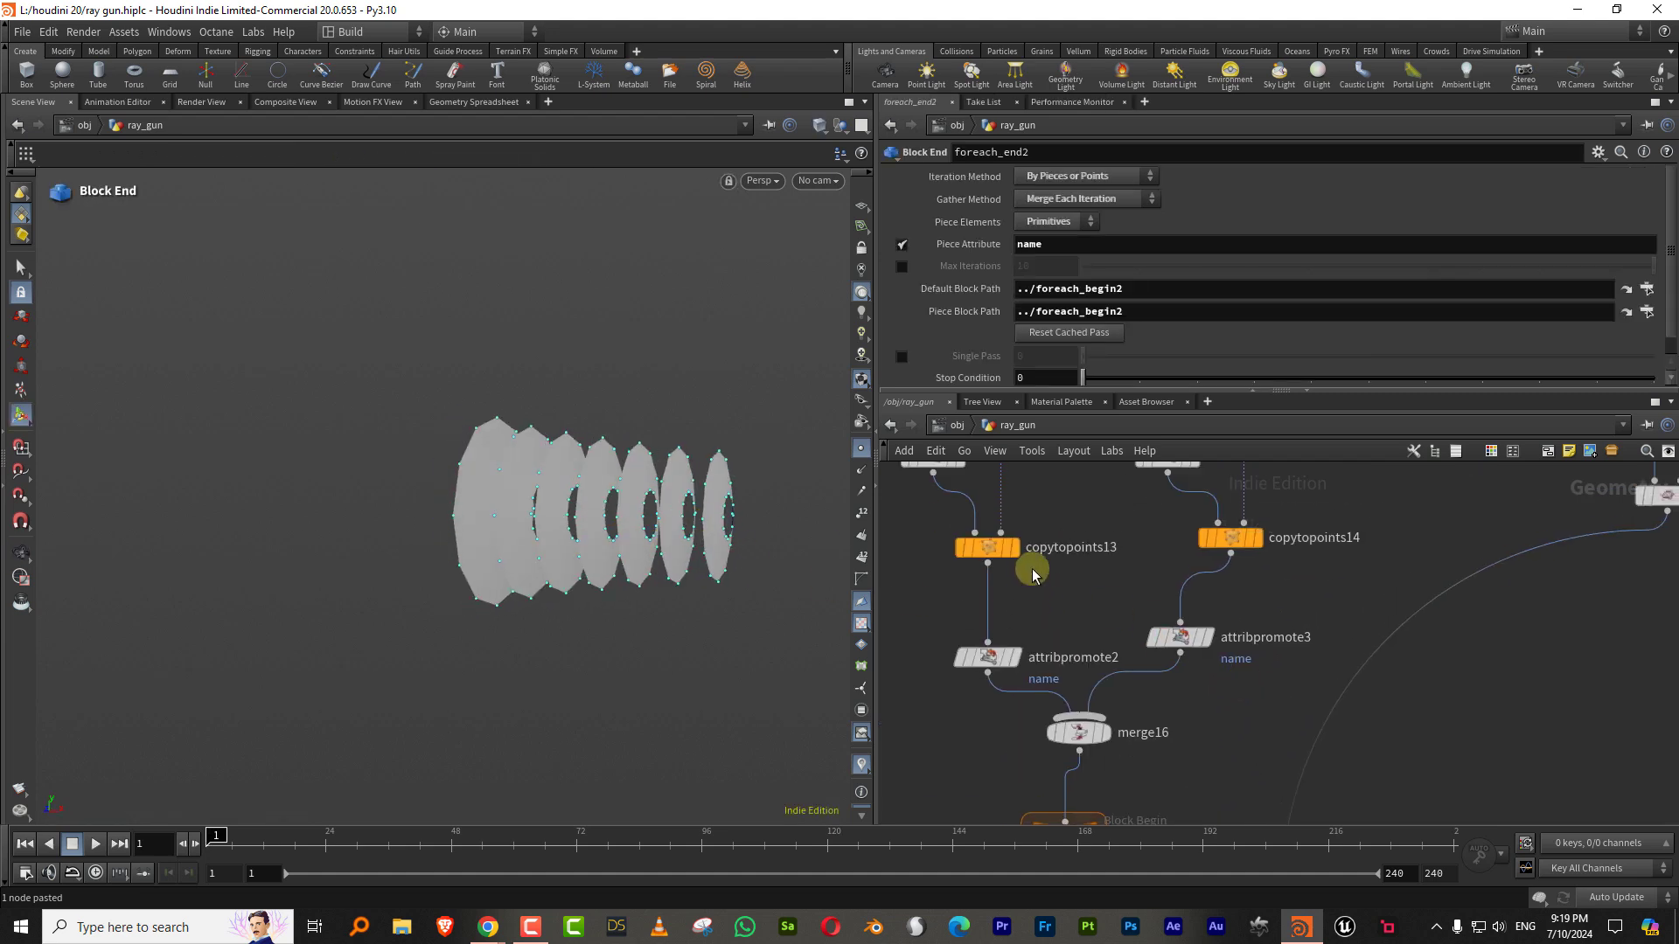
{"action": "middle_click_drag", "start_coordinate": [1184, 788], "coordinate": [1250, 474]}
{"action": "right_click_drag", "start_coordinate": [1251, 474], "coordinate": [1250, 532]}
{"action": "middle_click_drag", "start_coordinate": [1251, 532], "coordinate": [1211, 518]}
{"action": "key", "text": "Tab"}
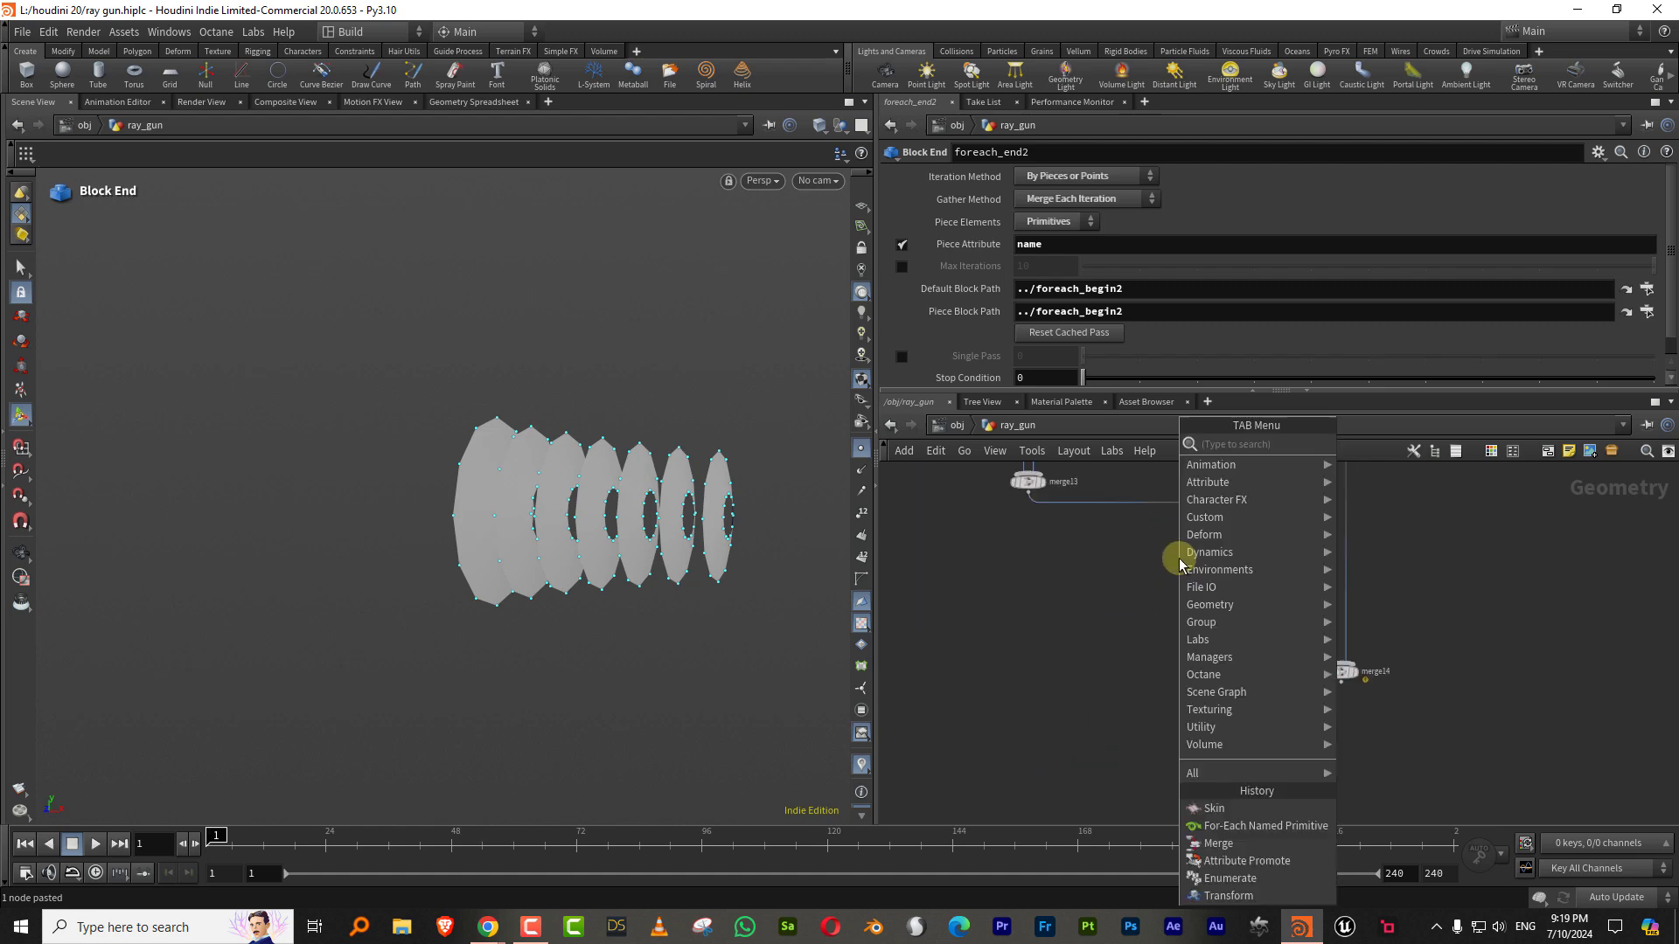
{"action": "type", "text": "mer"}
{"action": "left_click", "coordinate": [1366, 445]}
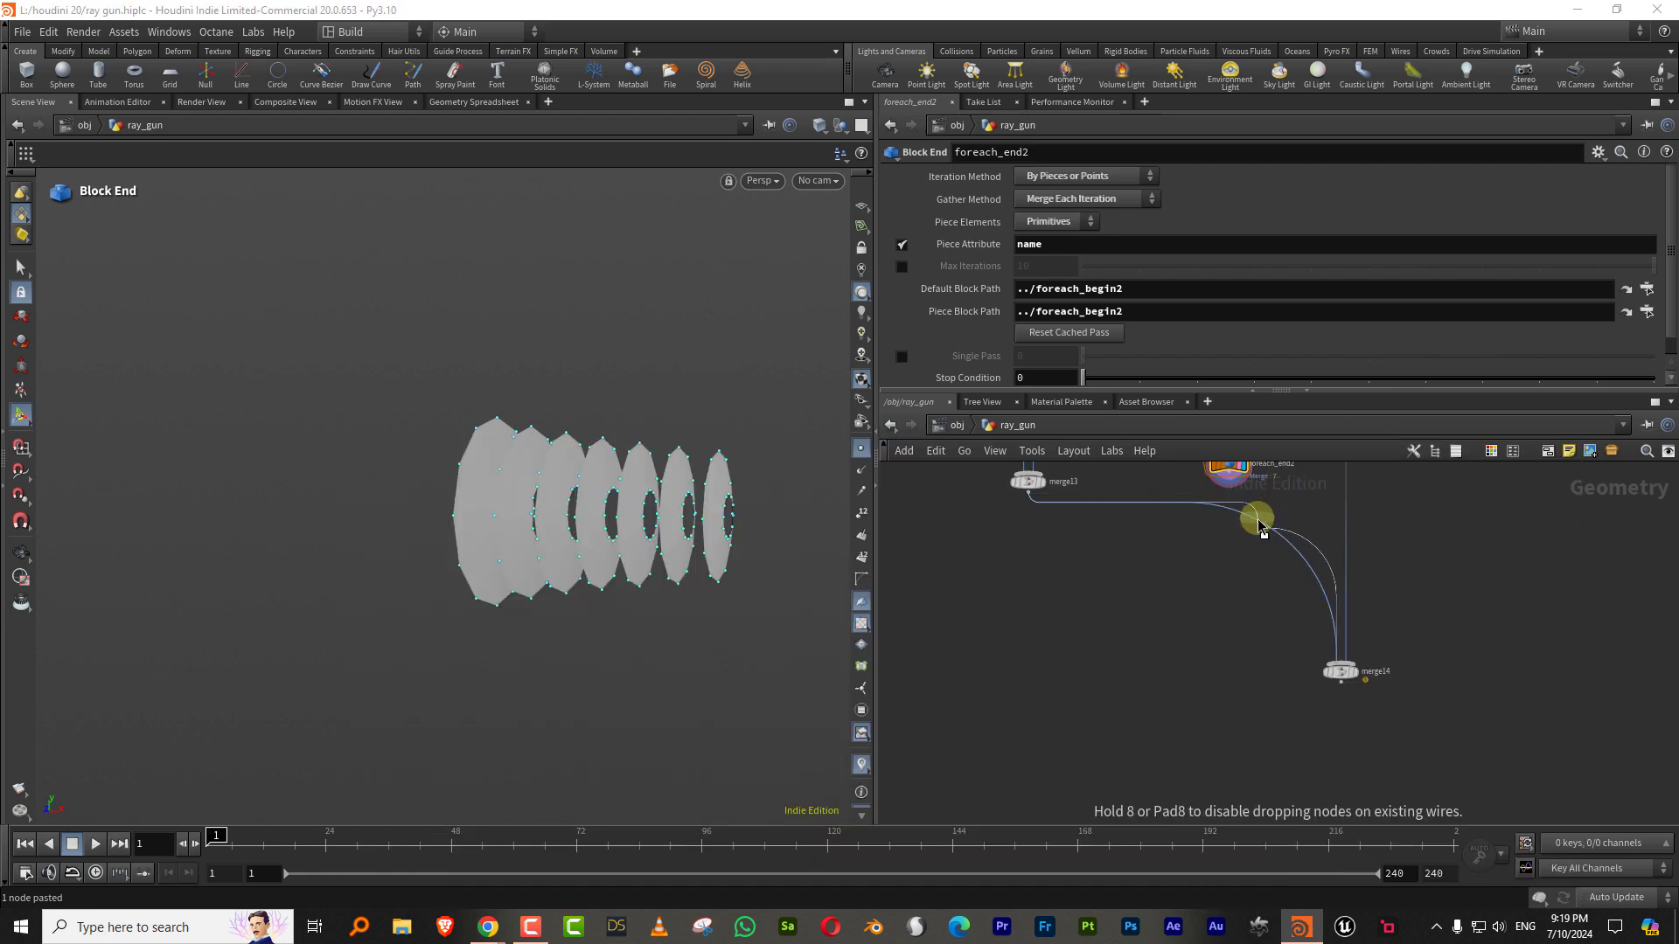
{"action": "left_click", "coordinate": [1259, 525]}
{"action": "scroll", "coordinate": [1117, 554], "scroll_direction": "up", "scroll_amount": 5}
{"action": "left_click", "coordinate": [1077, 586]}
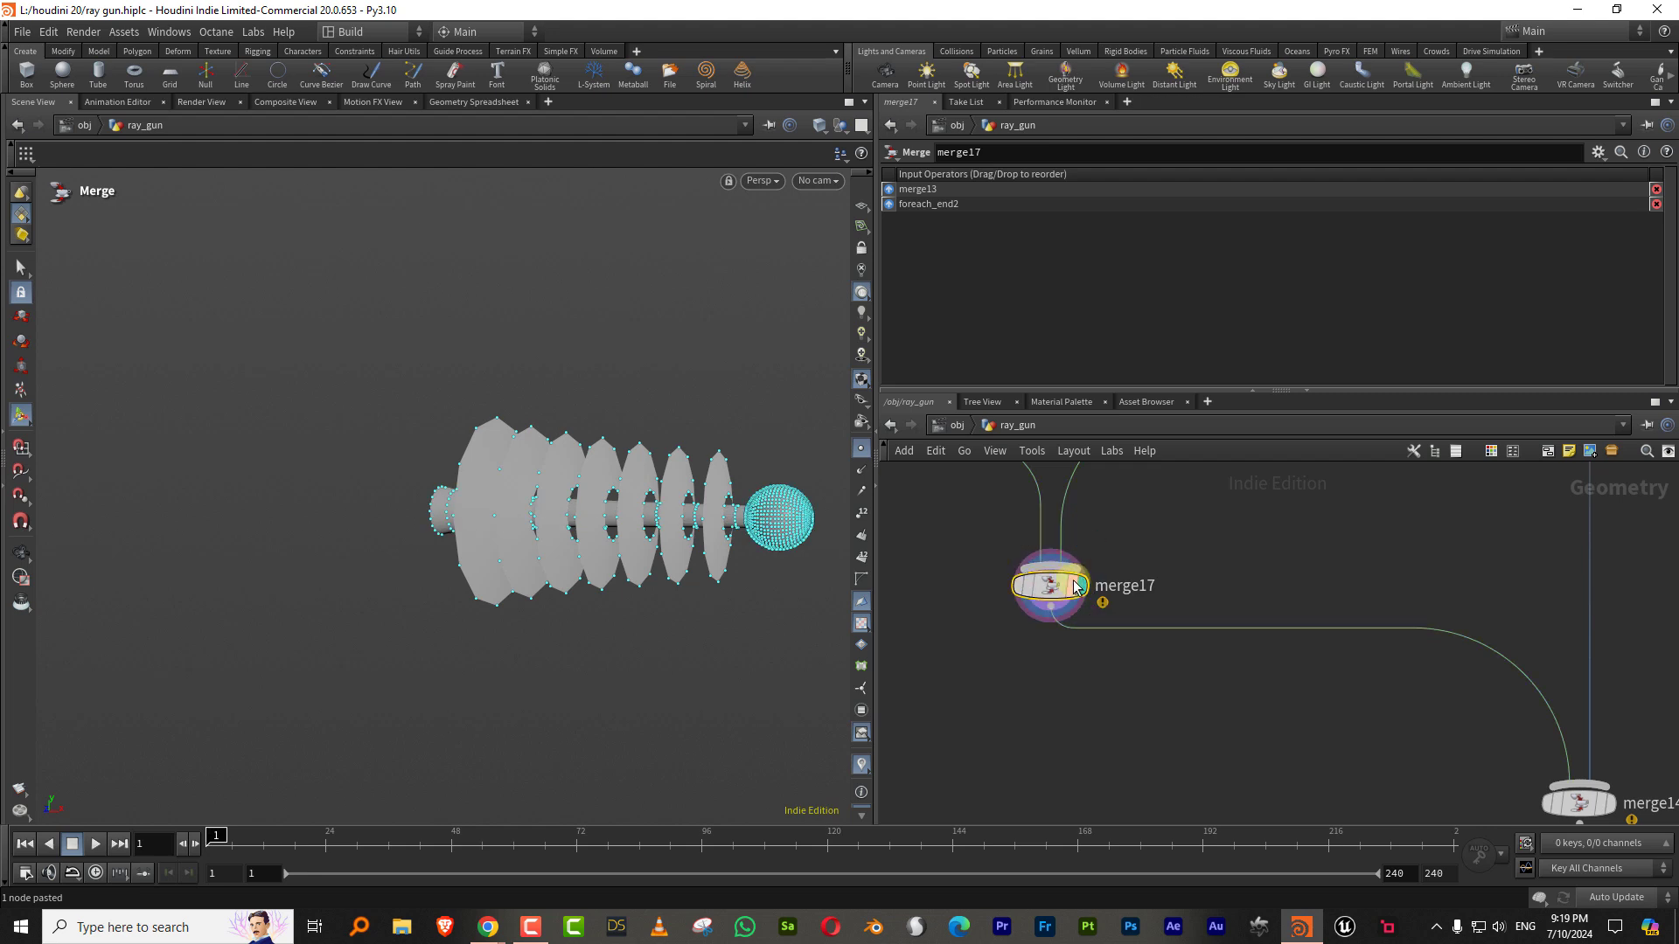
Step: Set transform11's uniform scale to 0.08 to shrink the inner circles of the rings
{"action": "middle_click_drag", "start_coordinate": [1202, 535], "coordinate": [1072, 813]}
{"action": "middle_click_drag", "start_coordinate": [1090, 536], "coordinate": [1027, 824]}
{"action": "middle_click_drag", "start_coordinate": [1015, 603], "coordinate": [1009, 744]}
{"action": "left_click_drag", "start_coordinate": [973, 703], "coordinate": [1073, 636]}
{"action": "left_click_drag", "start_coordinate": [1093, 336], "coordinate": [1092, 336]}
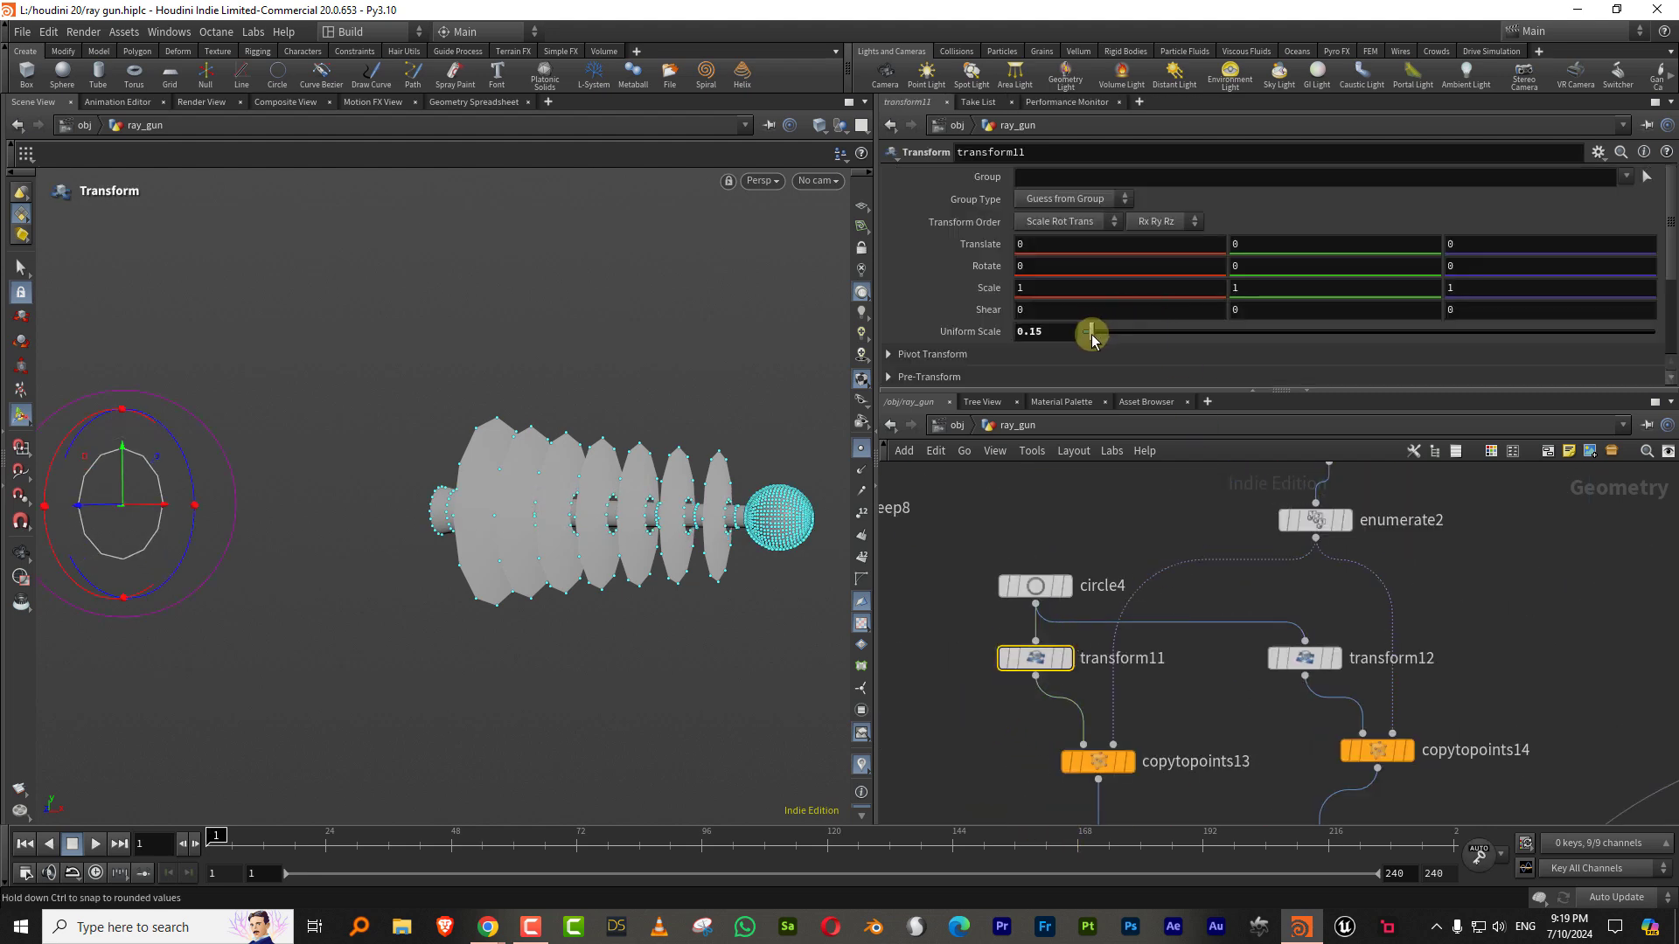
{"action": "left_click_drag", "start_coordinate": [657, 480], "coordinate": [726, 480], "text": "alt"}
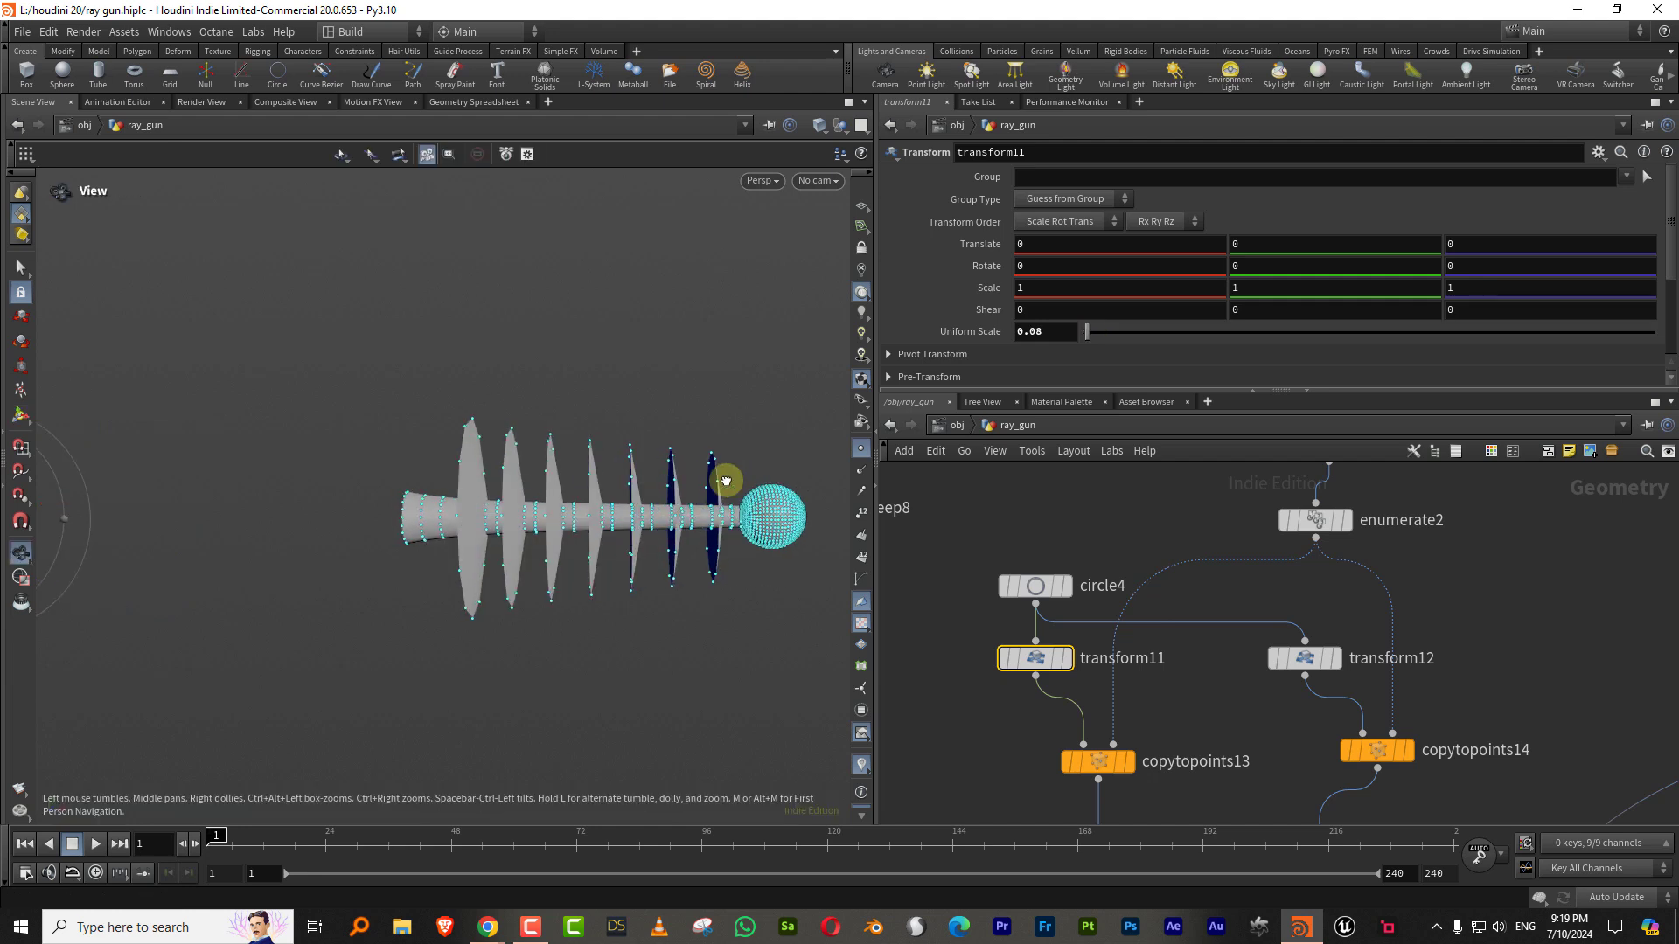
Step: Move transform12's outer circle to -0.276248 in X and set its uniform scale to 0.47
{"action": "left_click_drag", "start_coordinate": [1227, 704], "coordinate": [1319, 610]}
{"action": "right_click_drag", "start_coordinate": [364, 485], "coordinate": [275, 564], "text": "alt"}
{"action": "middle_click_drag", "start_coordinate": [290, 524], "coordinate": [371, 502], "text": "alt"}
{"action": "left_click_drag", "start_coordinate": [239, 489], "coordinate": [187, 498]}
{"action": "left_click_drag", "start_coordinate": [1116, 332], "coordinate": [1111, 343]}
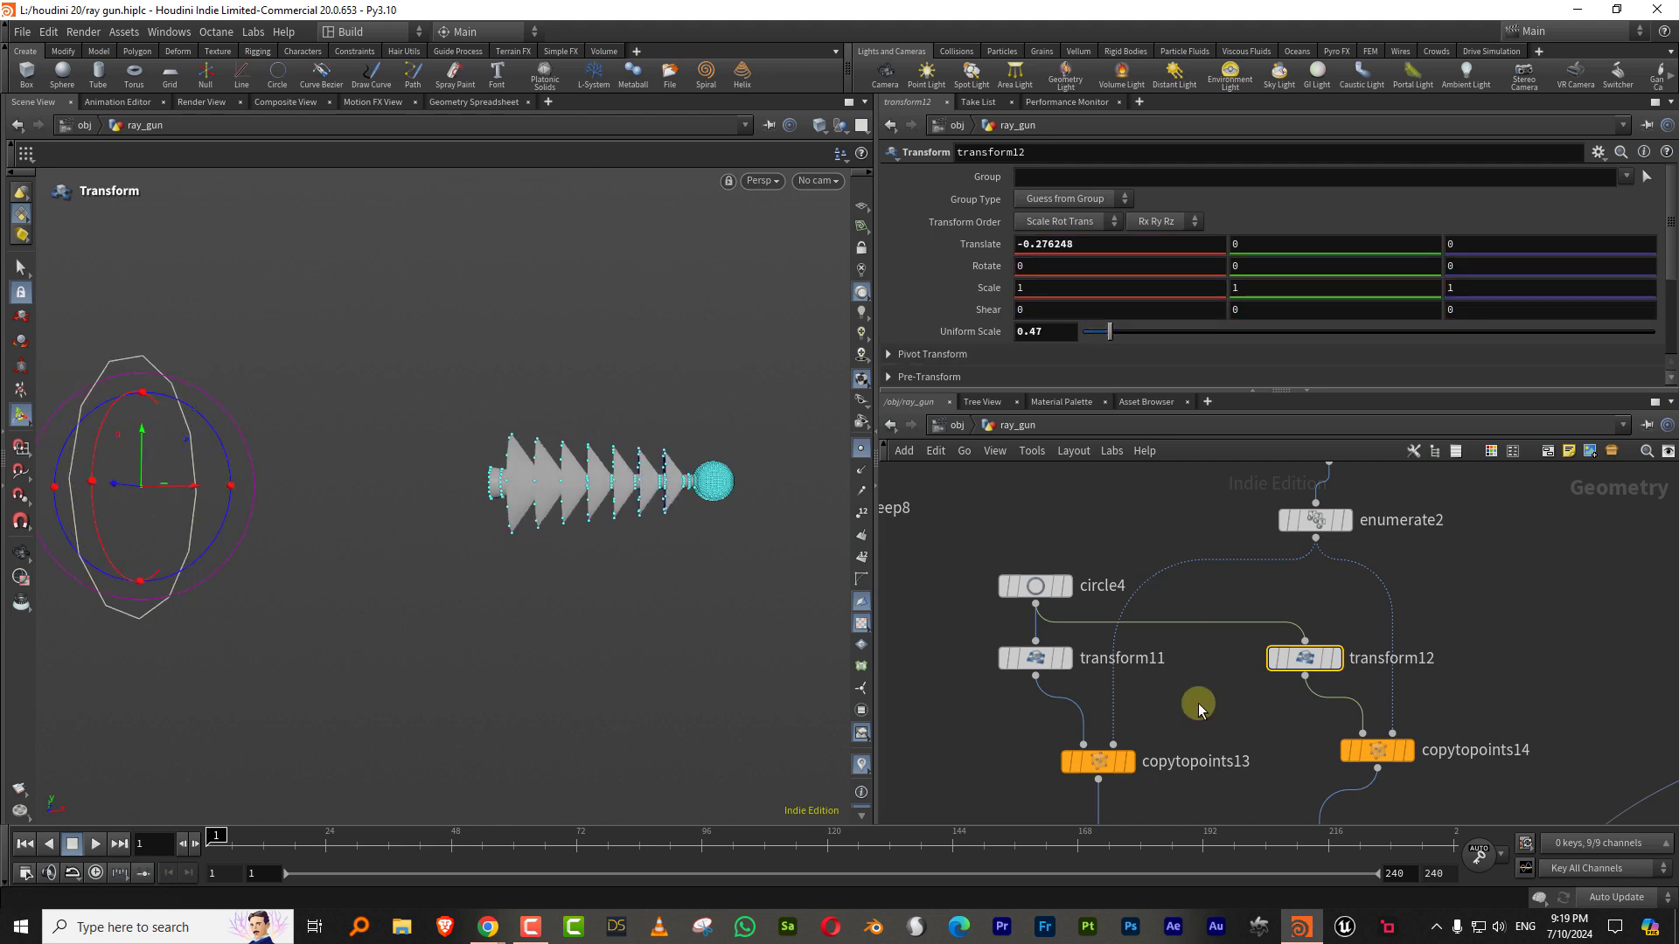
Step: Insert a Labs Thicken node between foreach_end2 and merge17
{"action": "middle_click_drag", "start_coordinate": [1209, 790], "coordinate": [1195, 479]}
{"action": "middle_click_drag", "start_coordinate": [1256, 781], "coordinate": [1248, 521]}
{"action": "right_click_drag", "start_coordinate": [1299, 520], "coordinate": [1271, 545]}
{"action": "middle_click_drag", "start_coordinate": [1142, 664], "coordinate": [1199, 571]}
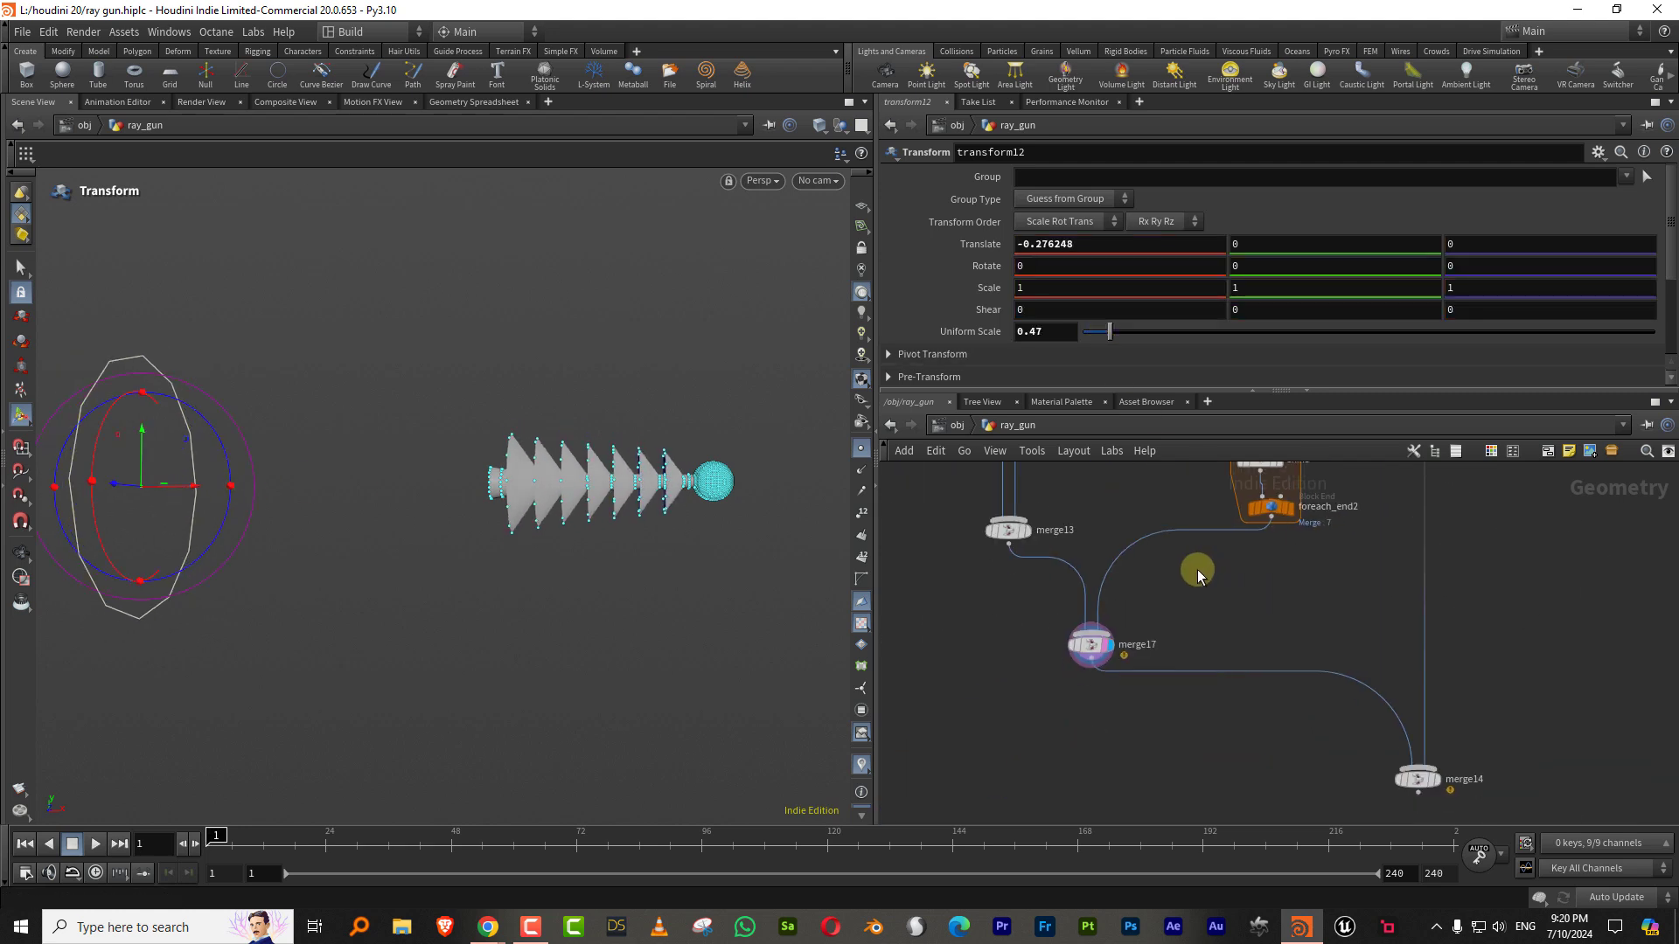
{"action": "right_click_drag", "start_coordinate": [1198, 570], "coordinate": [1224, 553]}
{"action": "middle_click_drag", "start_coordinate": [1224, 553], "coordinate": [1170, 687]}
{"action": "key", "text": "Tab"}
{"action": "type", "text": "thic"}
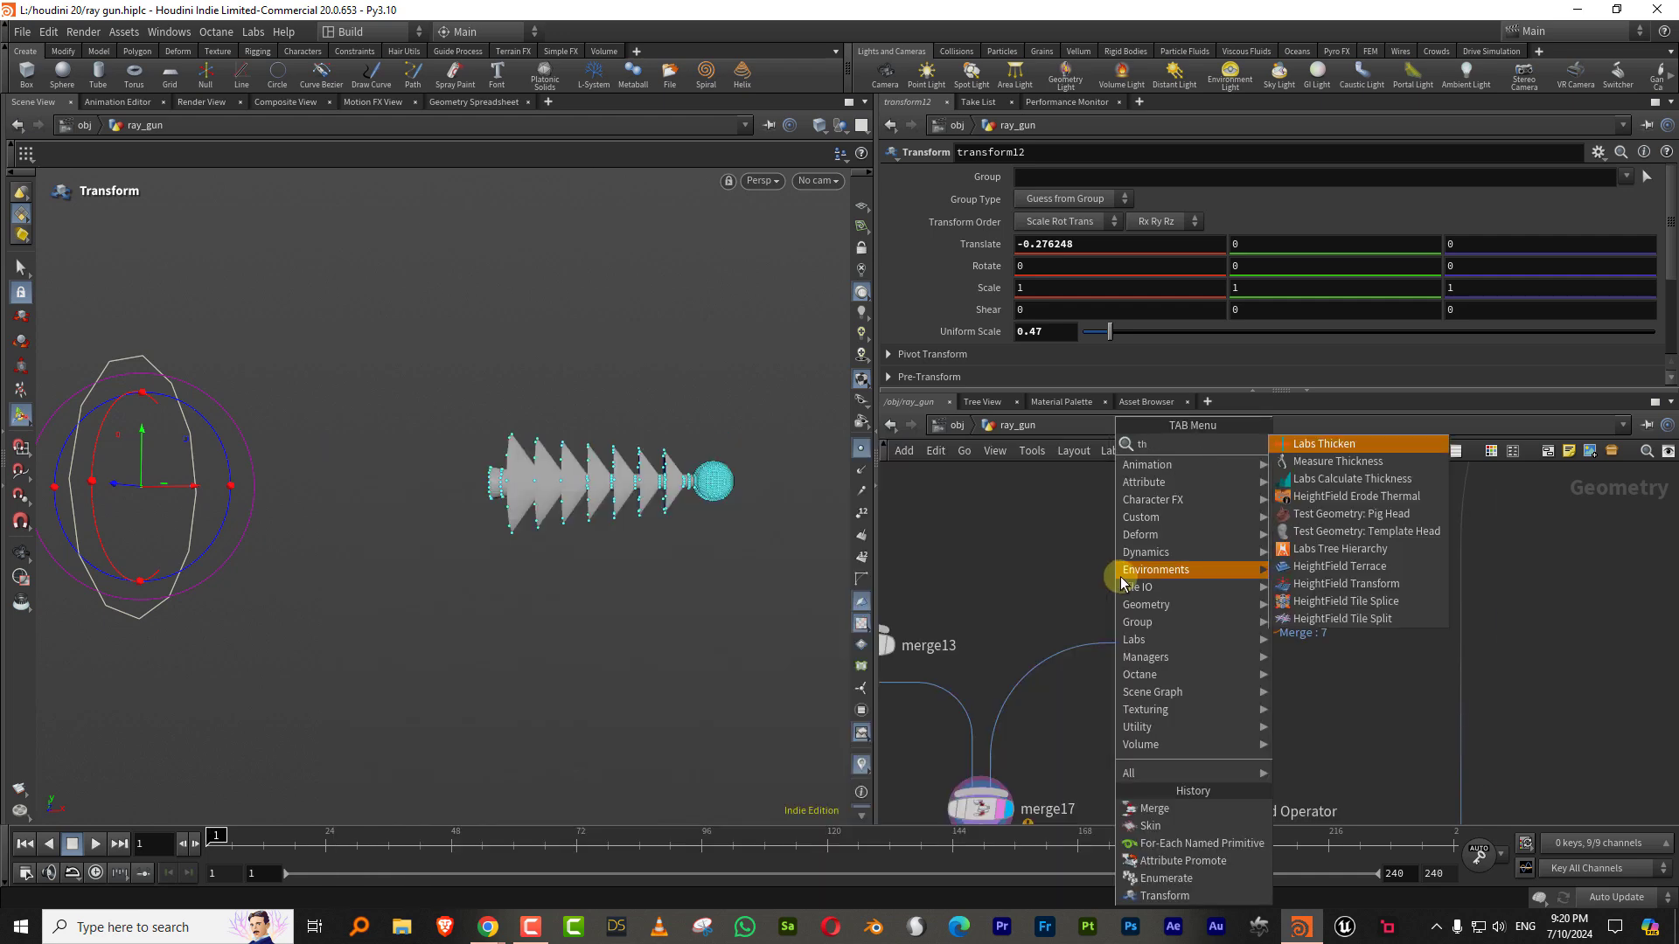
{"action": "left_click", "coordinate": [1342, 444]}
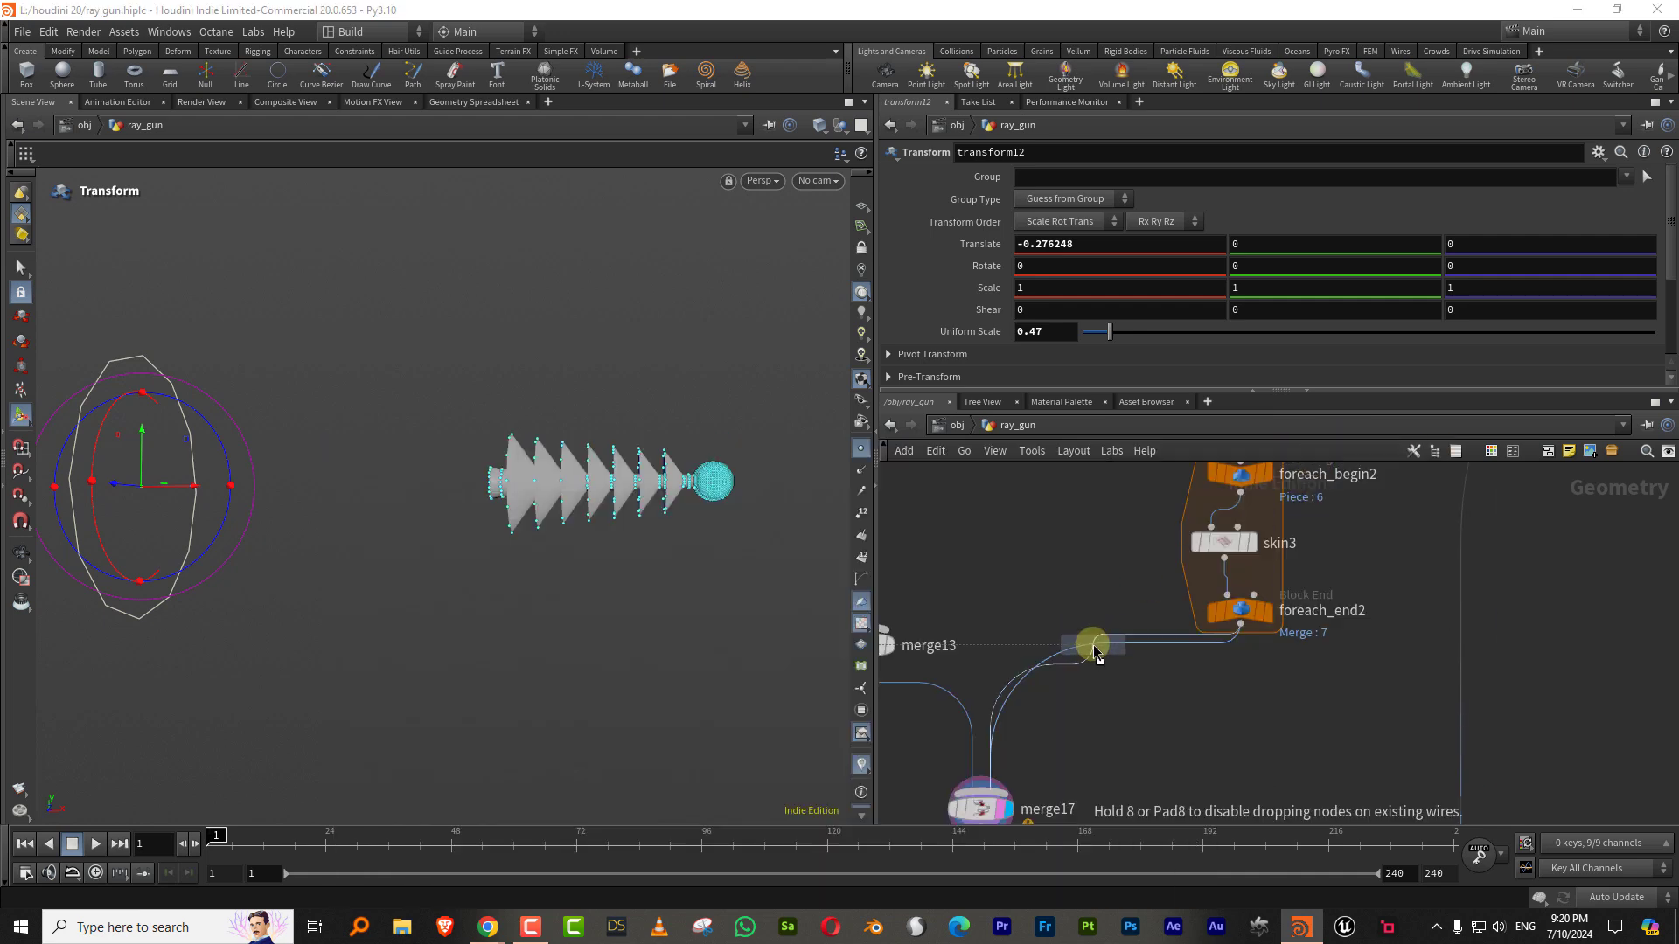
{"action": "left_click", "coordinate": [1080, 617]}
{"action": "scroll", "coordinate": [1057, 611], "scroll_direction": "up", "scroll_amount": 2}
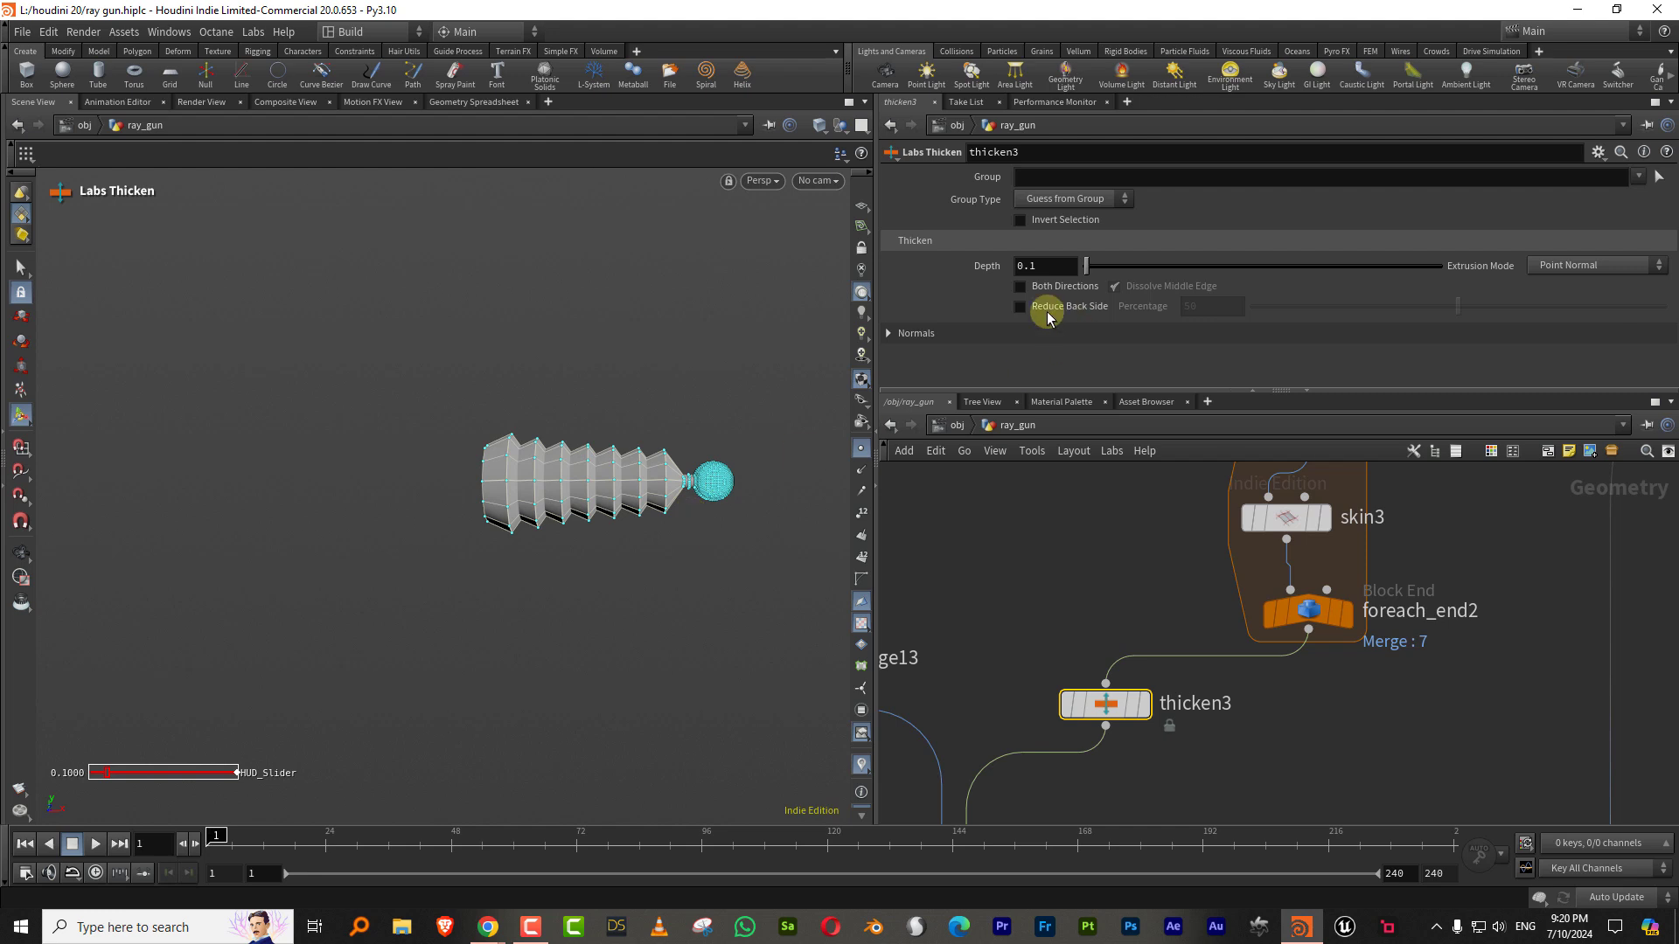
Step: Set thicken3's depth to 0.011
{"action": "mouse_move", "coordinate": [695, 479]}
{"action": "left_mouse_down", "text": "alt"}
{"action": "mouse_move", "coordinate": [562, 487]}
{"action": "mouse_move", "coordinate": [678, 491]}
{"action": "left_mouse_up", "text": "alt"}
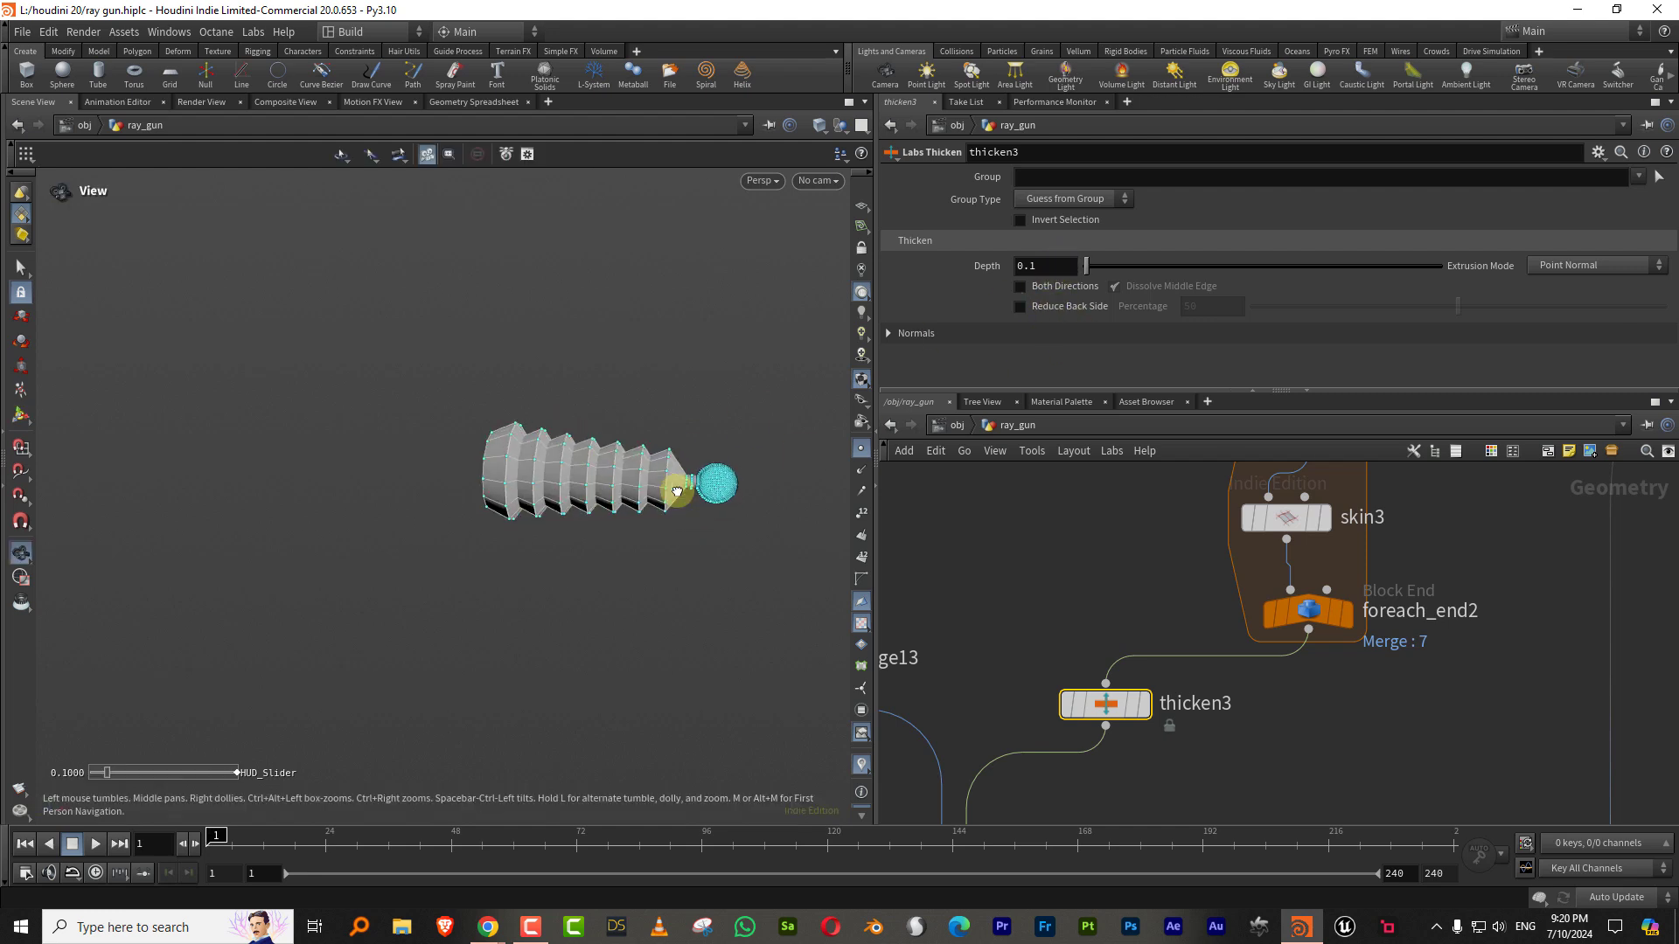
{"action": "right_click_drag", "start_coordinate": [559, 492], "coordinate": [828, 341], "text": "alt"}
{"action": "middle_click_drag", "start_coordinate": [1061, 275], "coordinate": [1068, 324]}
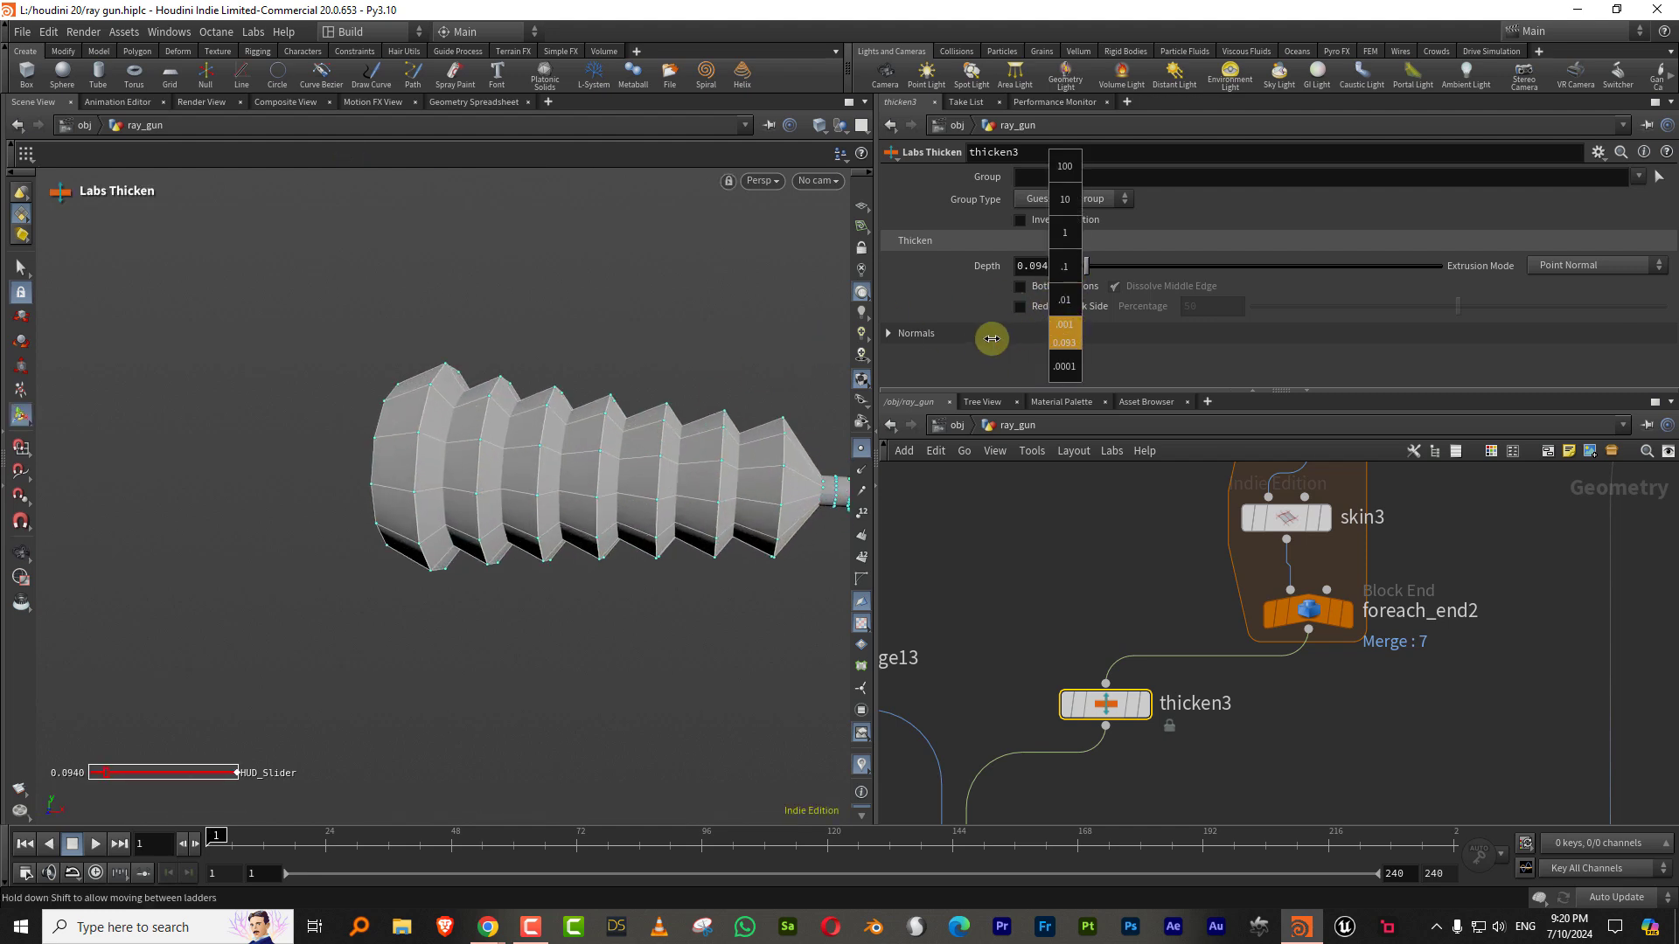
{"action": "middle_click_drag", "start_coordinate": [860, 362], "coordinate": [450, 481]}
{"action": "mouse_move", "coordinate": [667, 490]}
{"action": "left_mouse_down", "text": "alt"}
{"action": "mouse_move", "coordinate": [517, 592]}
{"action": "mouse_move", "coordinate": [730, 499]}
{"action": "mouse_move", "coordinate": [675, 518]}
{"action": "left_mouse_up", "text": "alt"}
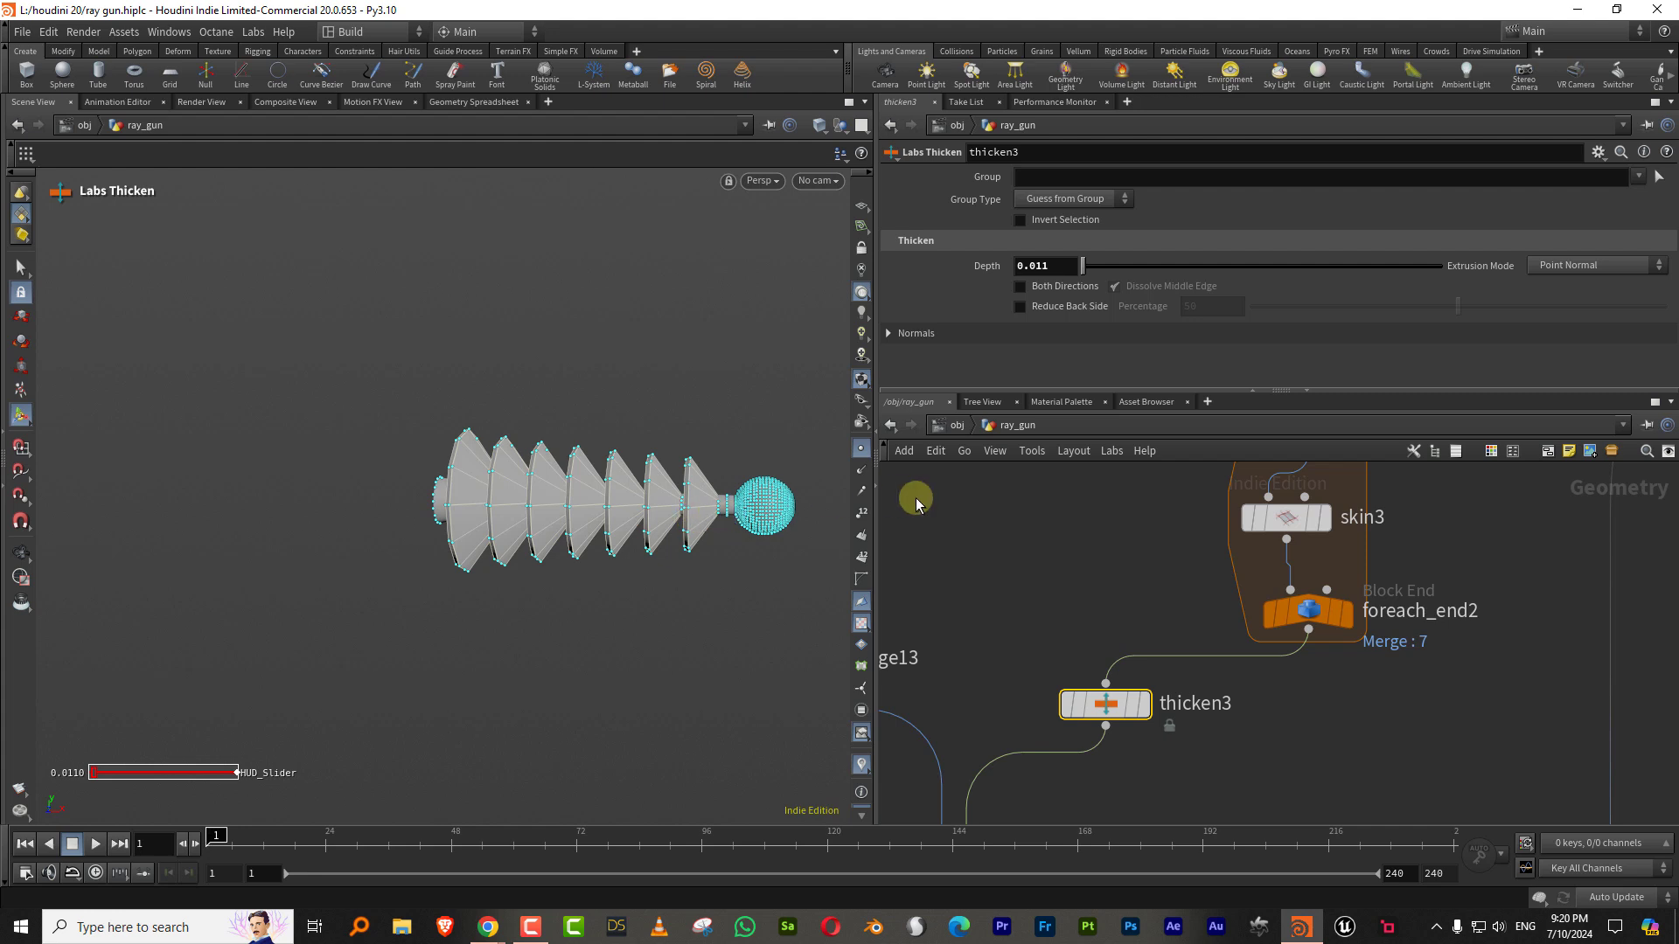
Step: Reshape barrel_shape's remap ramp by lowering its end point and adding a control point in the second half
{"action": "middle_click_drag", "start_coordinate": [1126, 558], "coordinate": [1053, 798]}
{"action": "scroll", "coordinate": [1050, 659], "scroll_direction": "down", "scroll_amount": 5}
{"action": "middle_click_drag", "start_coordinate": [1156, 500], "coordinate": [1090, 738]}
{"action": "middle_click_drag", "start_coordinate": [1071, 568], "coordinate": [1084, 794]}
{"action": "scroll", "coordinate": [1124, 594], "scroll_direction": "up", "scroll_amount": 3}
{"action": "left_click_drag", "start_coordinate": [1089, 567], "coordinate": [973, 640]}
{"action": "left_click_drag", "start_coordinate": [1668, 254], "coordinate": [1648, 280]}
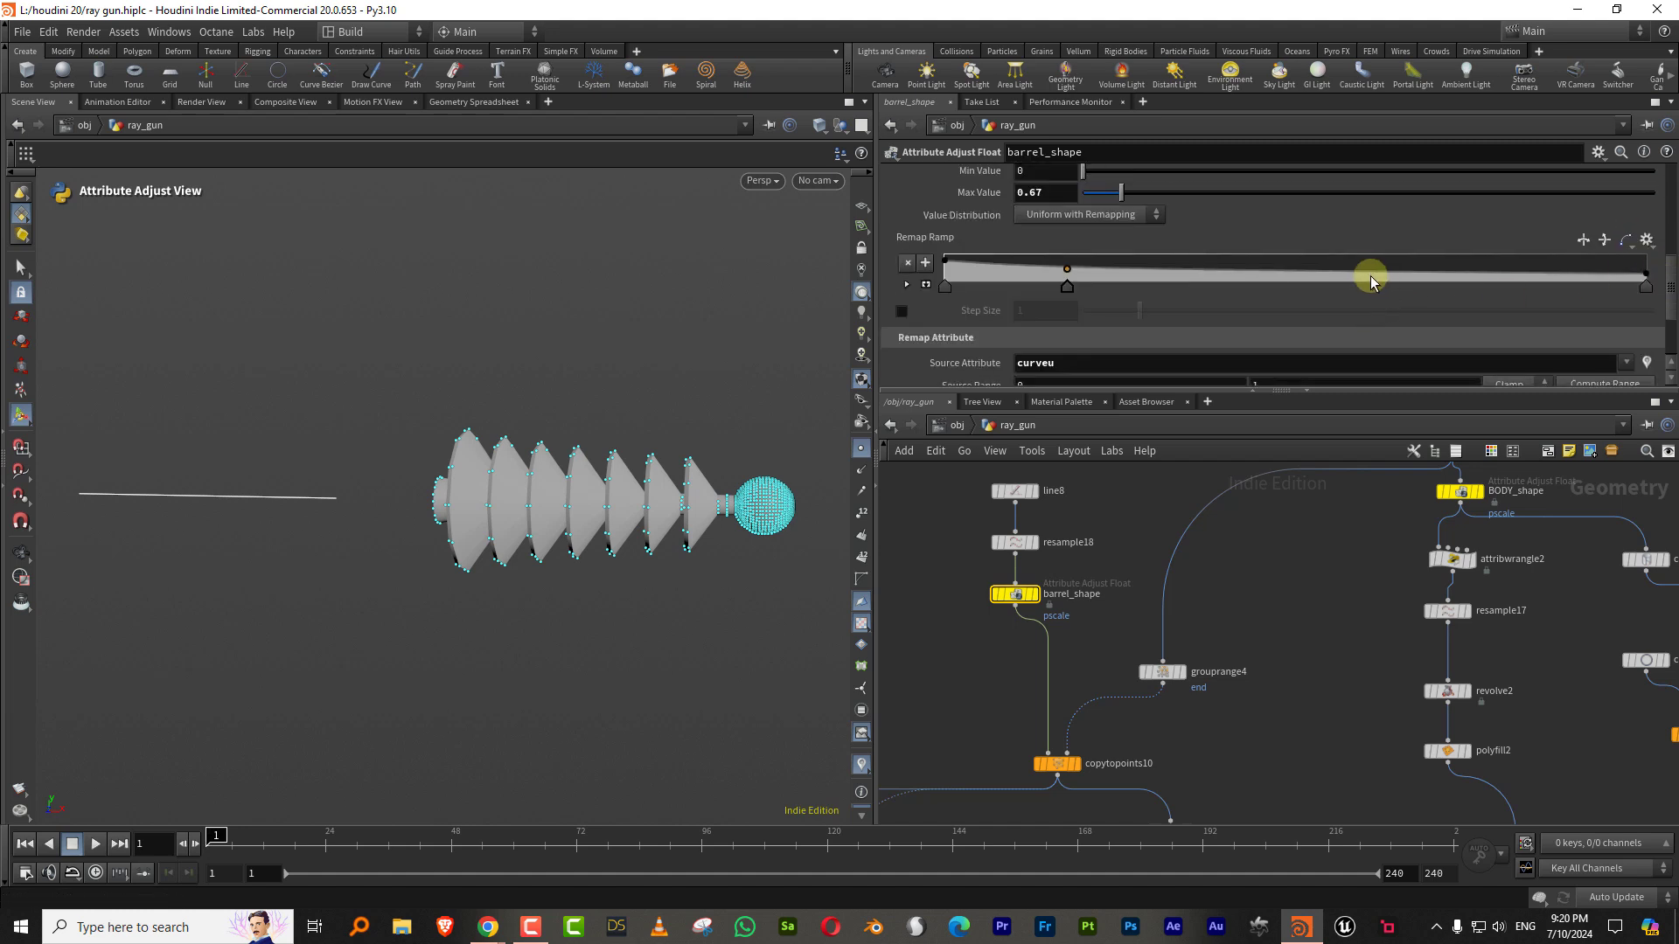
{"action": "left_click_drag", "start_coordinate": [1371, 282], "coordinate": [1369, 273]}
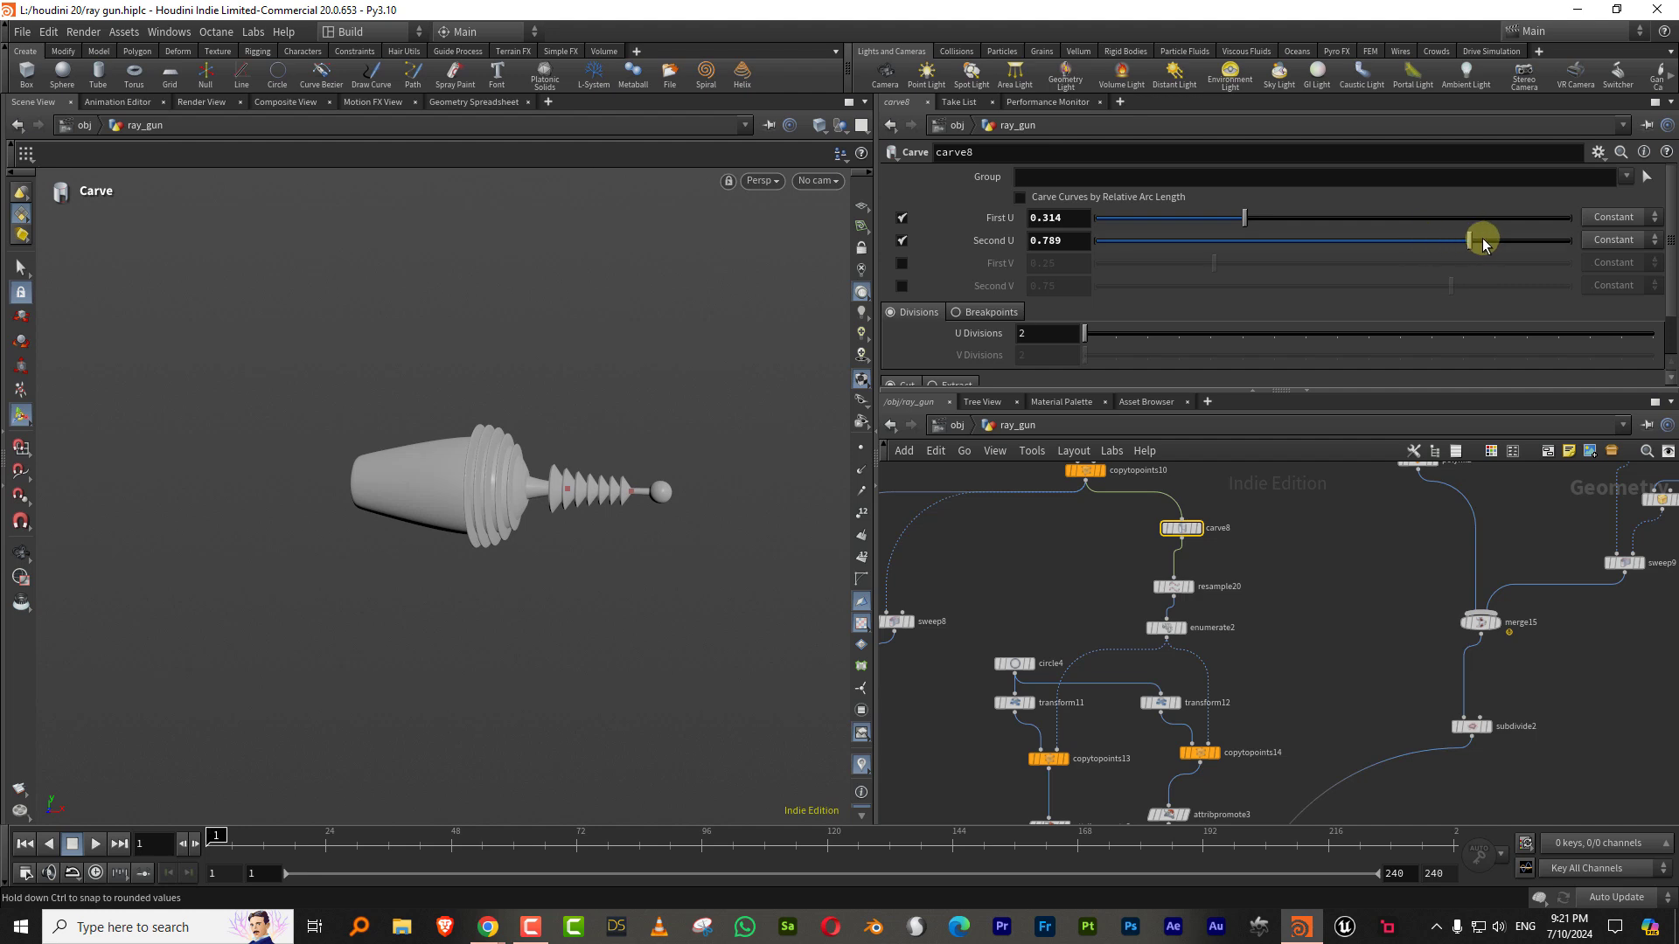
Step: Increase carve8's Second U to extend the rings along the barrel, and set barrel_shape's last ramp point value to 0.162
{"action": "left_click_drag", "start_coordinate": [1484, 245], "coordinate": [1530, 248]}
{"action": "left_click_drag", "start_coordinate": [1179, 230], "coordinate": [1212, 229]}
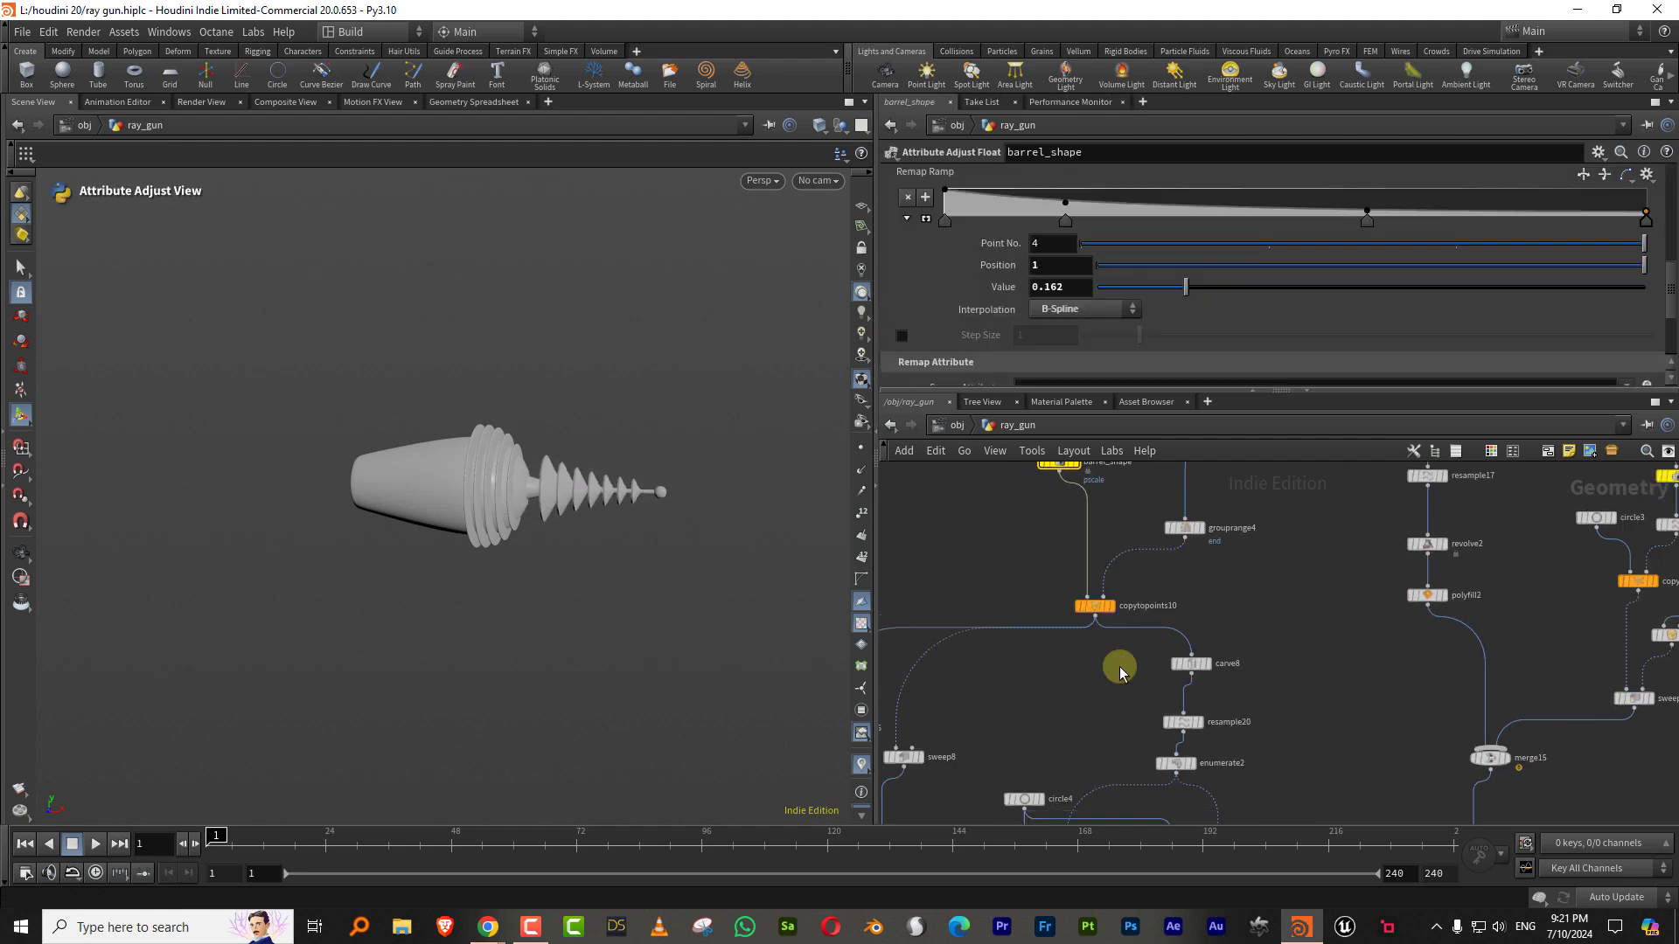
Step: Set sphere2's radius to 0.7 on all three axes and save the scene
{"action": "left_click", "coordinate": [971, 660]}
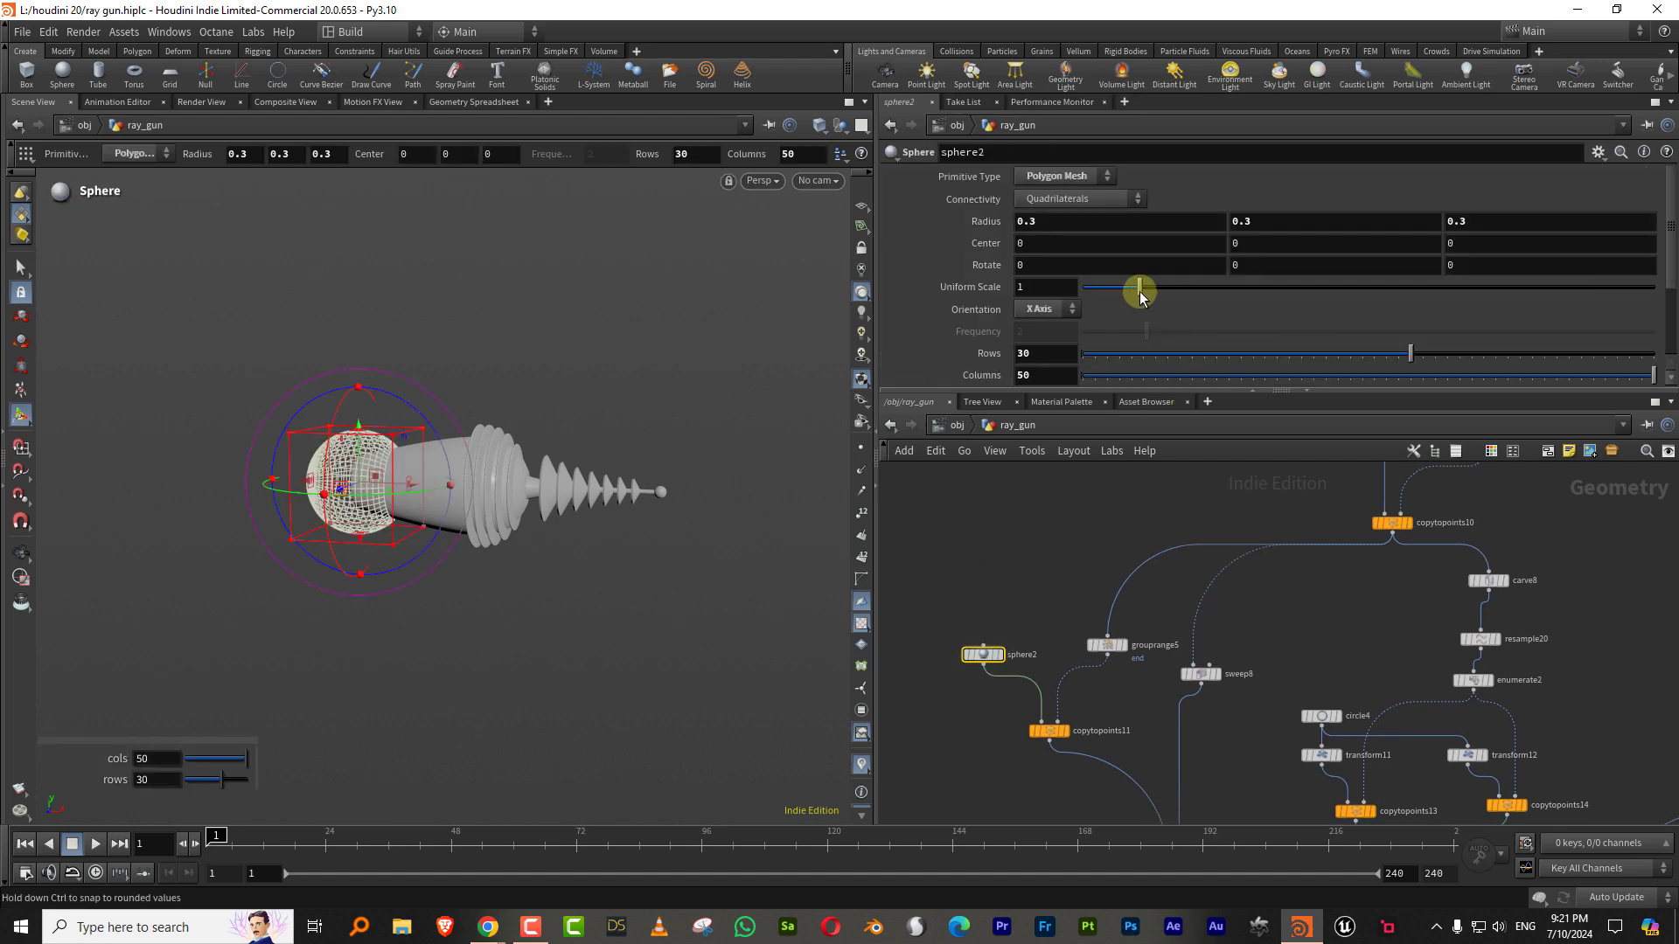
{"action": "middle_click_drag", "start_coordinate": [997, 229], "coordinate": [1043, 215]}
{"action": "left_click", "coordinate": [995, 546]}
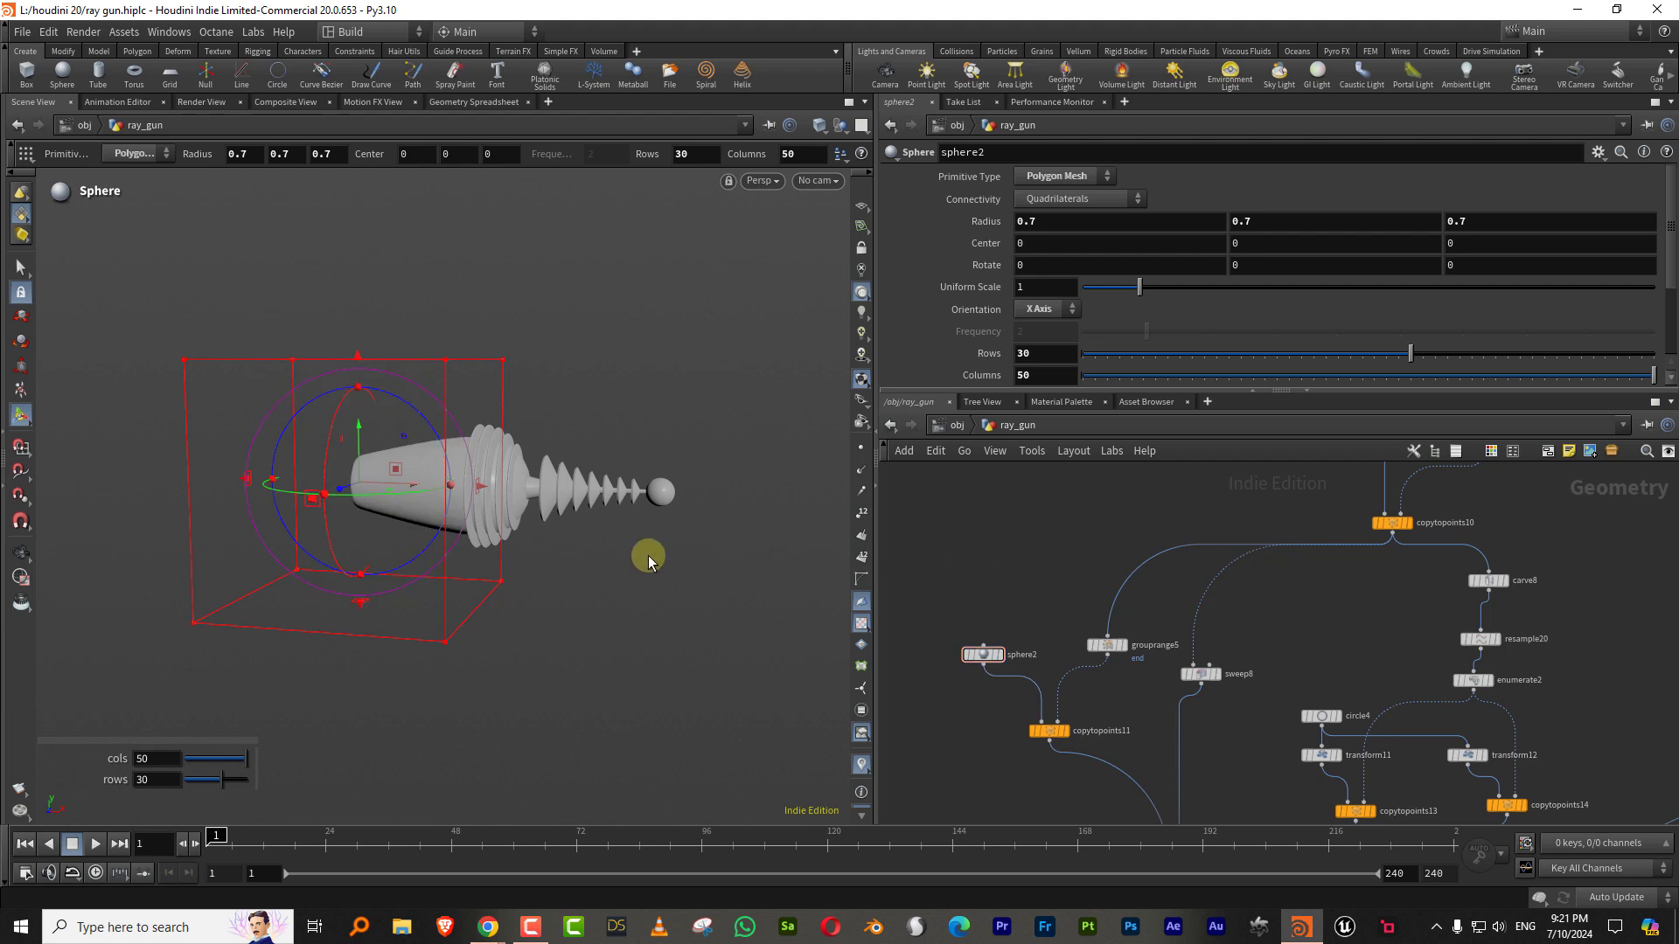
{"action": "key", "text": "ctrl+s"}
{"action": "key", "text": "Escape"}
Step: Move line7 slightly up and away from resample16, then display resample16 with its points visible in the viewport
{"action": "left_click_drag", "start_coordinate": [618, 529], "coordinate": [367, 584]}
{"action": "scroll", "coordinate": [1304, 674], "scroll_direction": "down", "scroll_amount": 10}
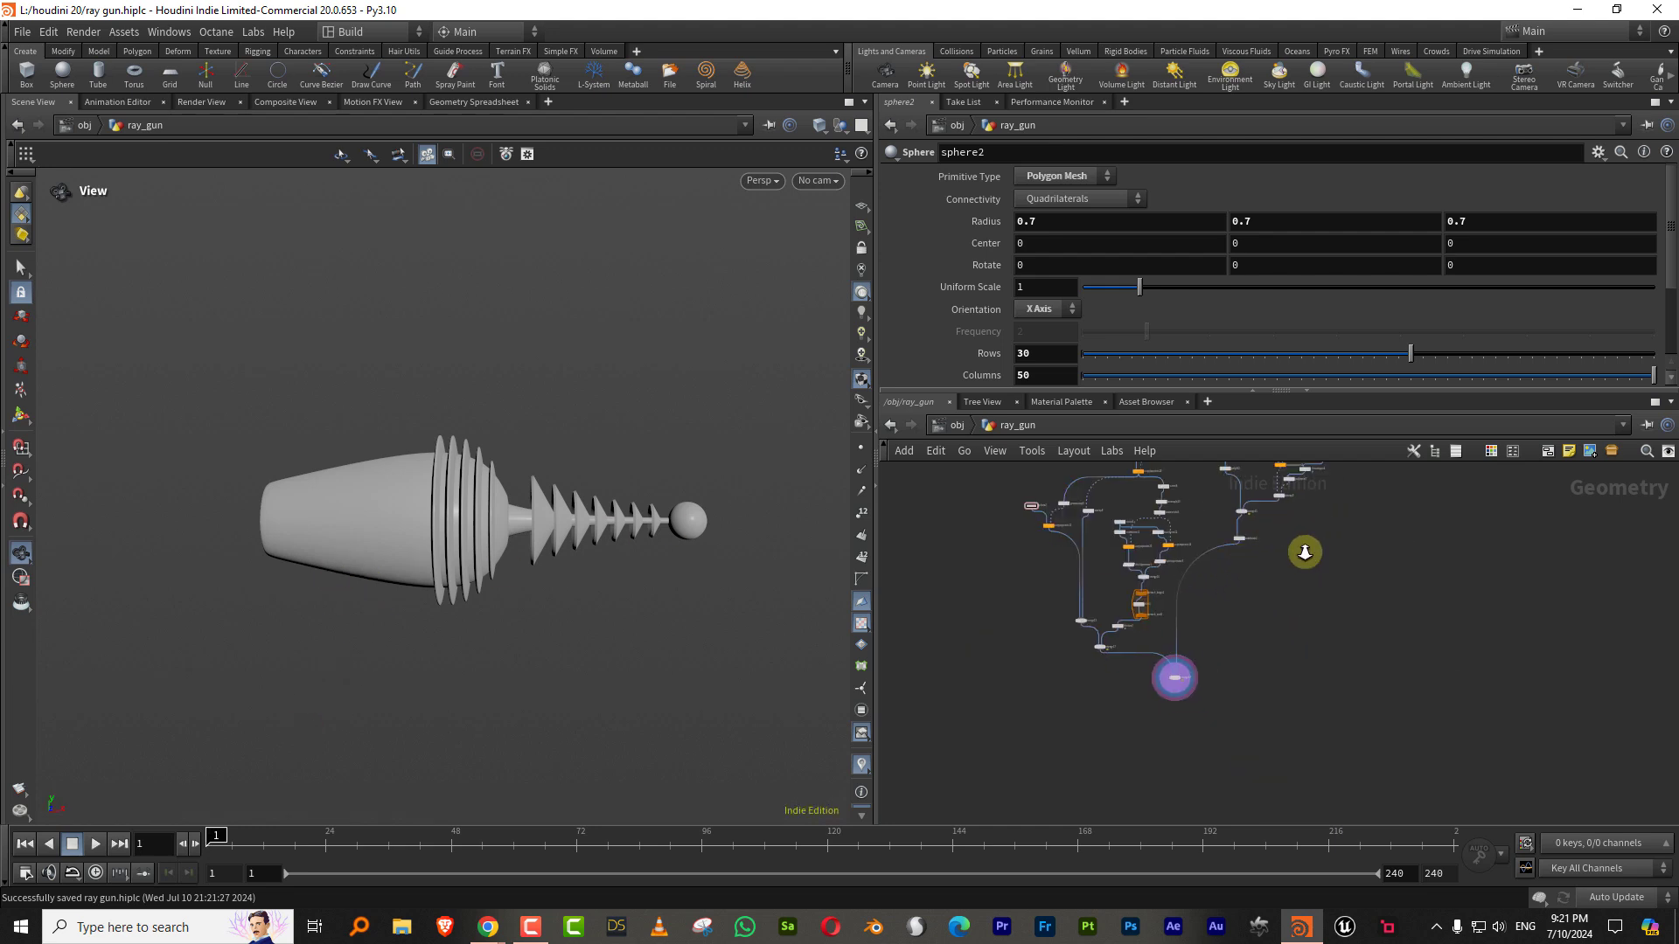
{"action": "scroll", "coordinate": [1224, 603], "scroll_direction": "up", "scroll_amount": 8}
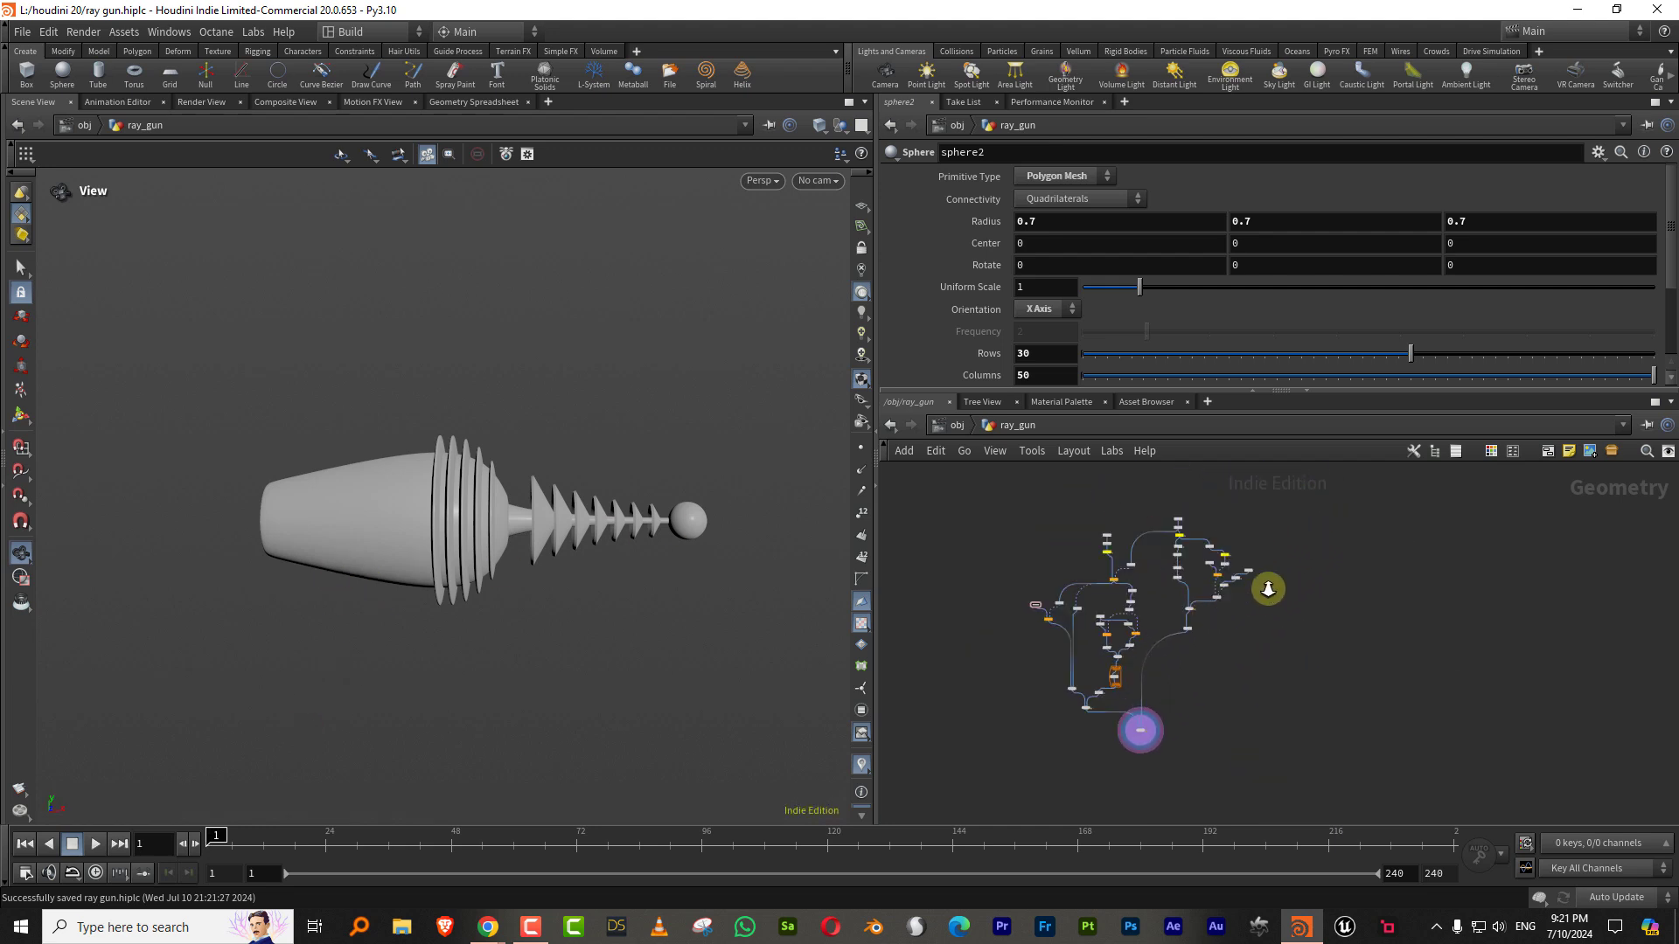
{"action": "scroll", "coordinate": [1151, 590], "scroll_direction": "up", "scroll_amount": 3}
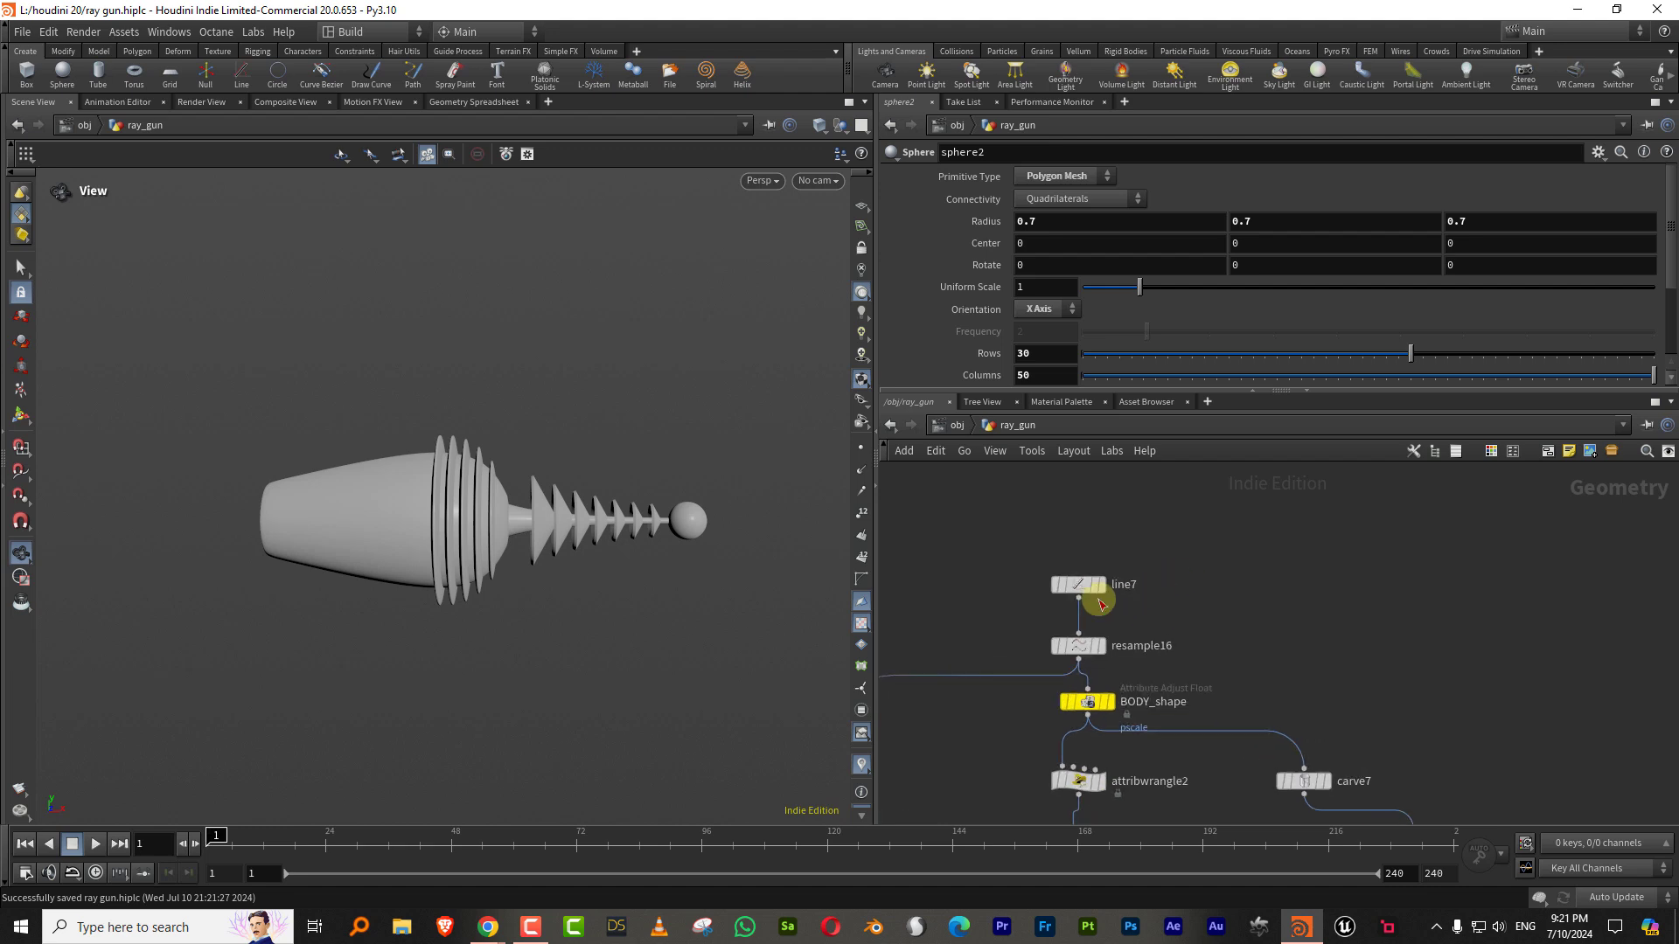
{"action": "left_click", "coordinate": [1098, 587]}
{"action": "left_click_drag", "start_coordinate": [1086, 588], "coordinate": [1160, 568]}
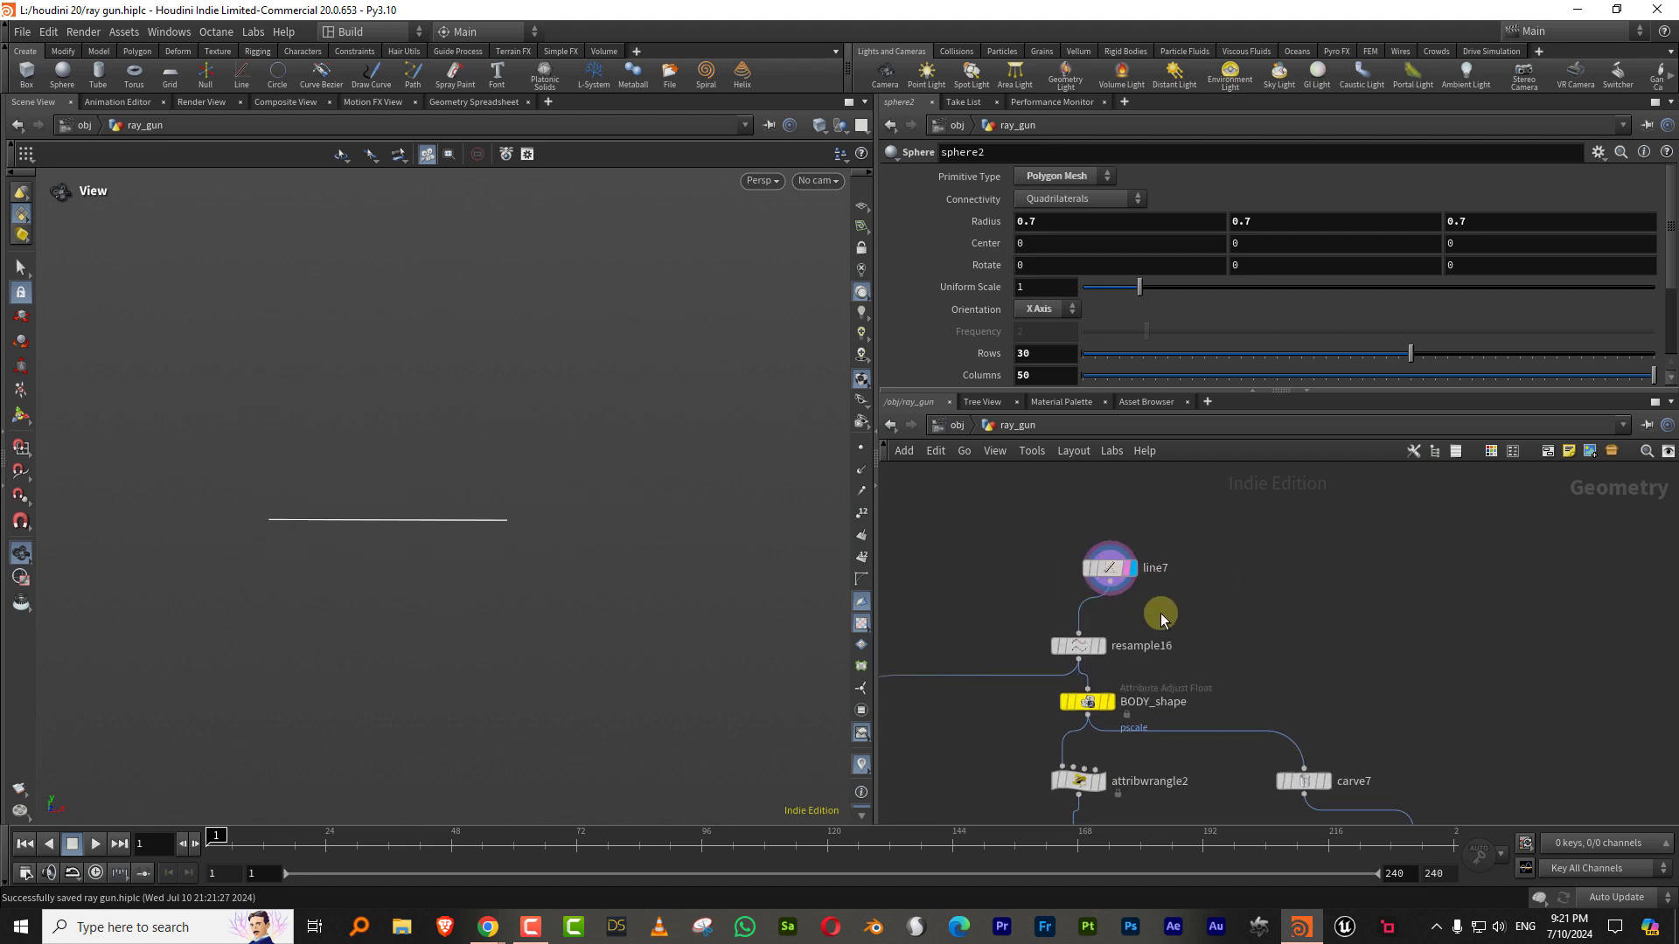
{"action": "left_click", "coordinate": [1109, 651]}
{"action": "left_click", "coordinate": [860, 447]}
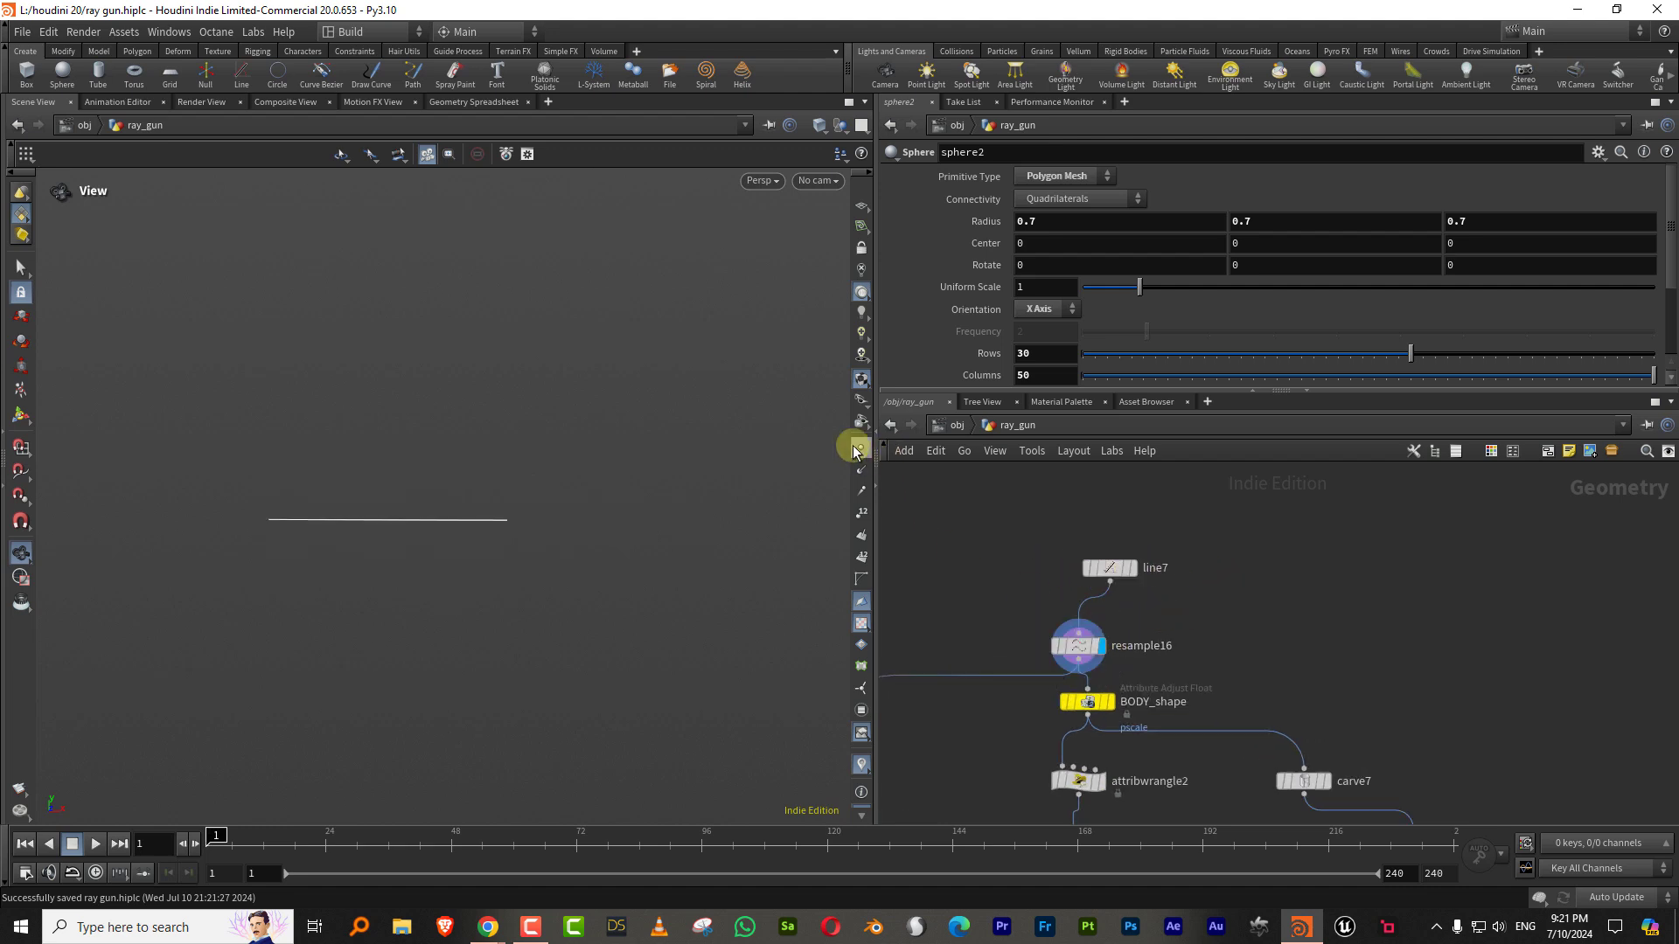
Step: Branch a new Resample node off line7 and switch it from maximum segment length to a maximum of 1 segment
{"action": "scroll", "coordinate": [1133, 544], "scroll_direction": "down", "scroll_amount": 3}
{"action": "left_click", "coordinate": [1038, 556]}
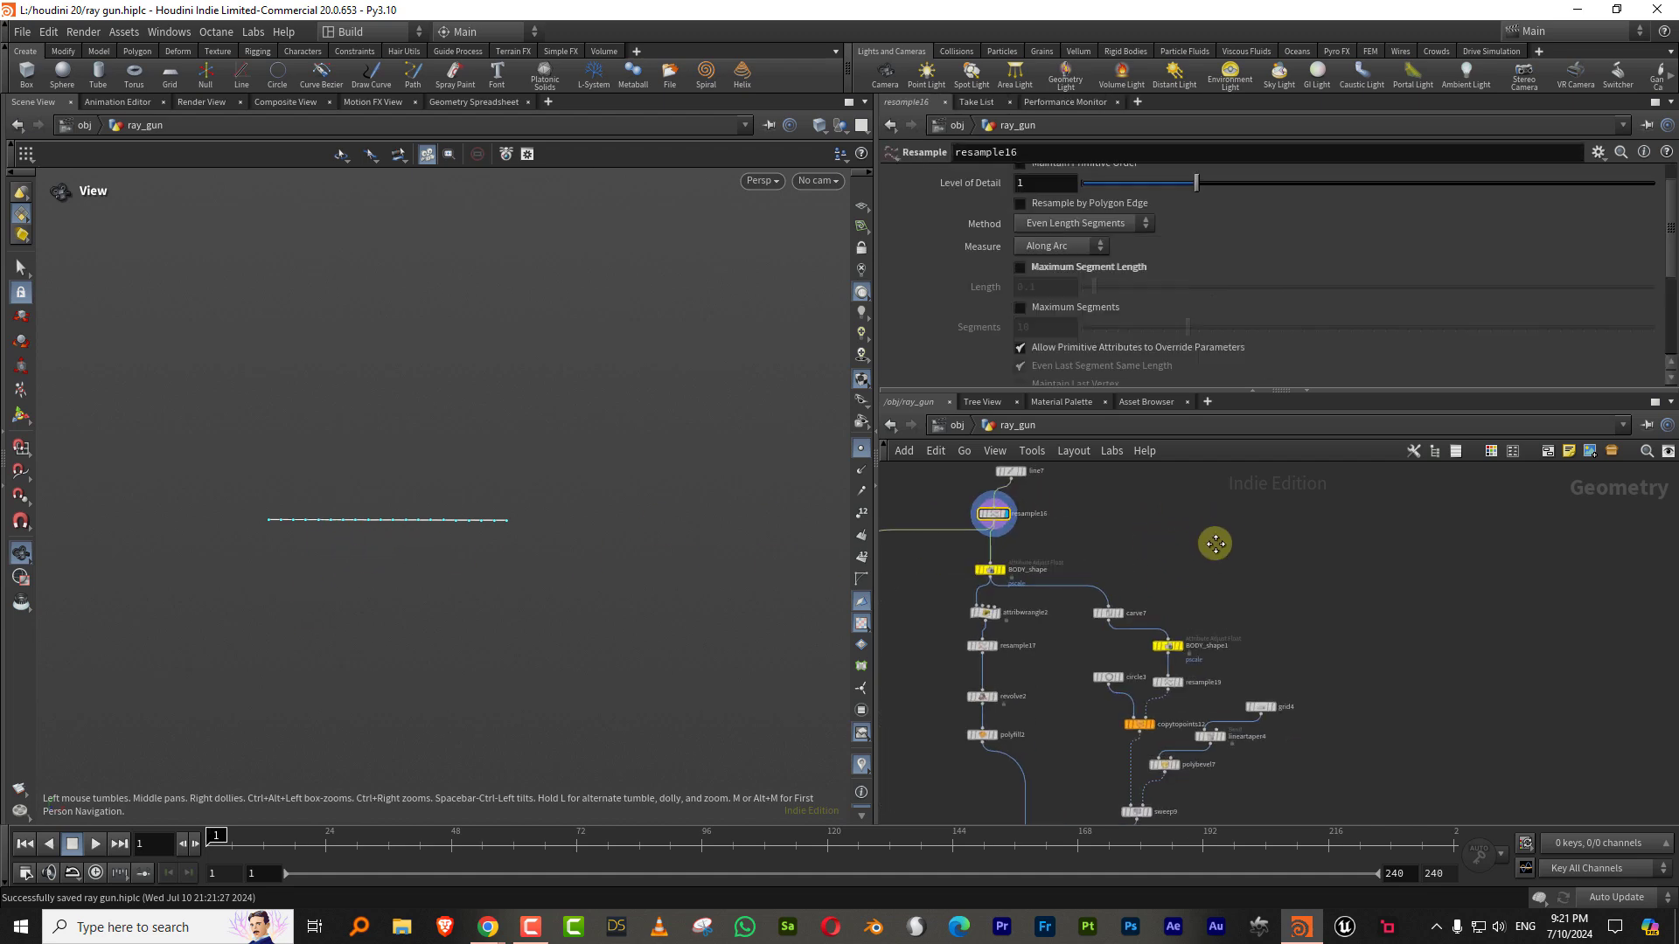
{"action": "key", "text": "Tab"}
{"action": "type", "text": "r"}
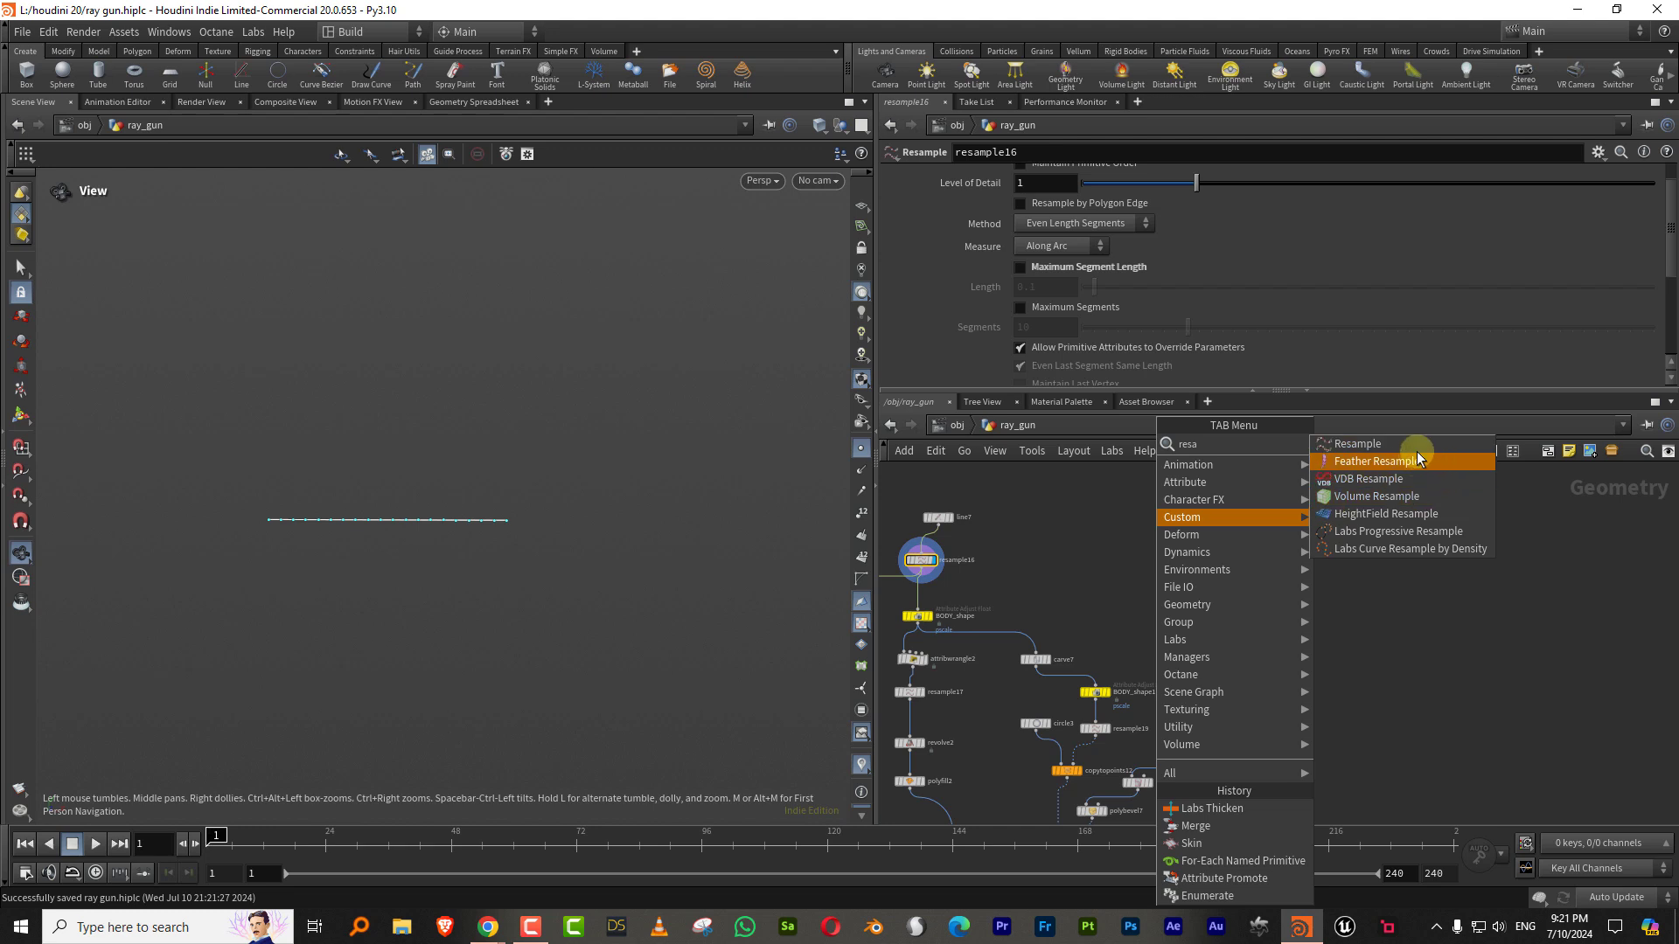
{"action": "left_click", "coordinate": [1417, 451]}
{"action": "left_click_drag", "start_coordinate": [939, 527], "coordinate": [1345, 622]}
{"action": "left_click_drag", "start_coordinate": [1354, 632], "coordinate": [1408, 690]}
{"action": "middle_click_drag", "start_coordinate": [1409, 691], "coordinate": [1210, 567]}
{"action": "scroll", "coordinate": [1210, 566], "scroll_direction": "up", "scroll_amount": 2}
{"action": "left_click_drag", "start_coordinate": [1214, 567], "coordinate": [1335, 576]}
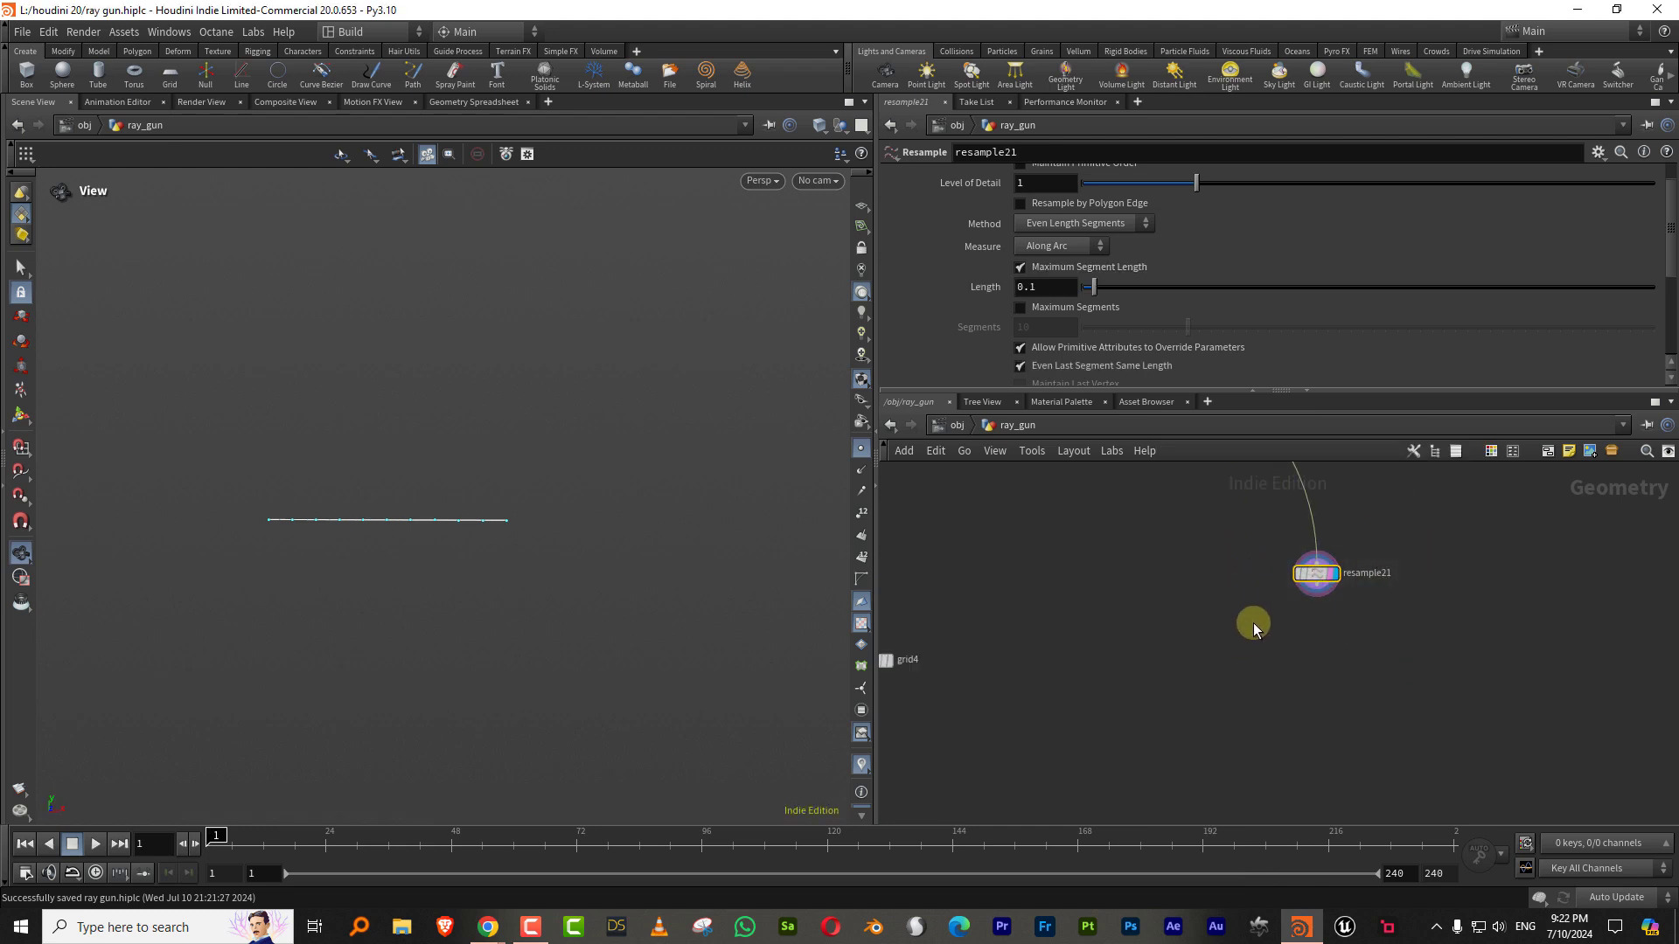
{"action": "left_click", "coordinate": [1062, 268]}
{"action": "left_click", "coordinate": [1088, 308]}
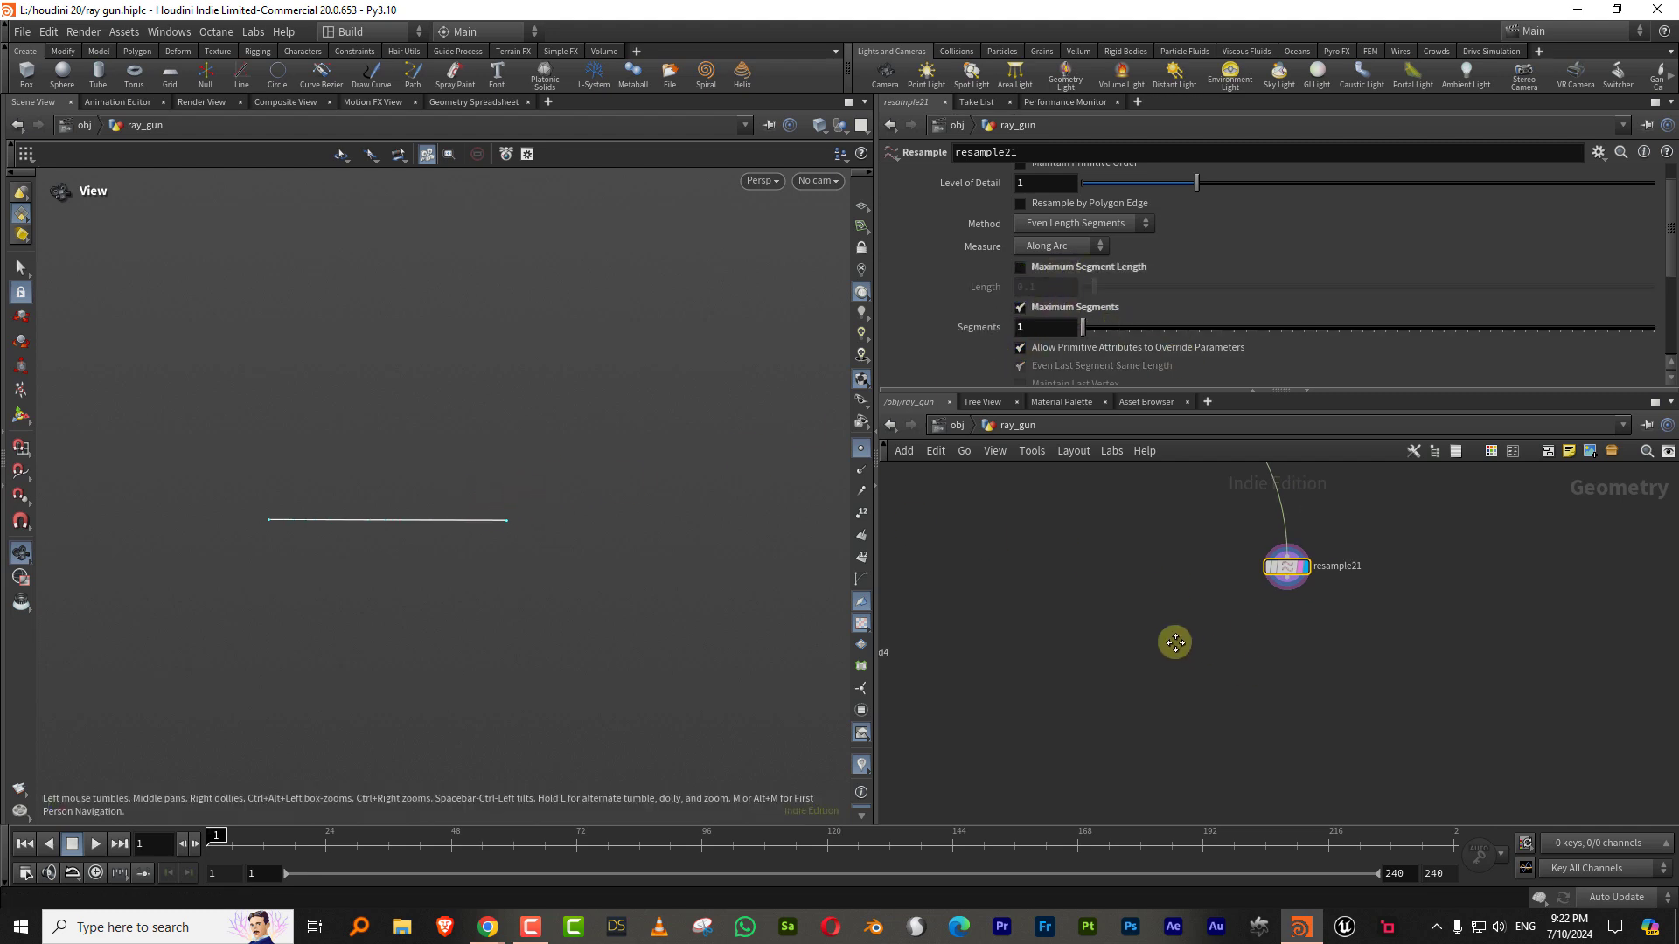
Step: Add a Refine node directly below resample21
{"action": "key", "text": "Tab"}
{"action": "type", "text": "ref"}
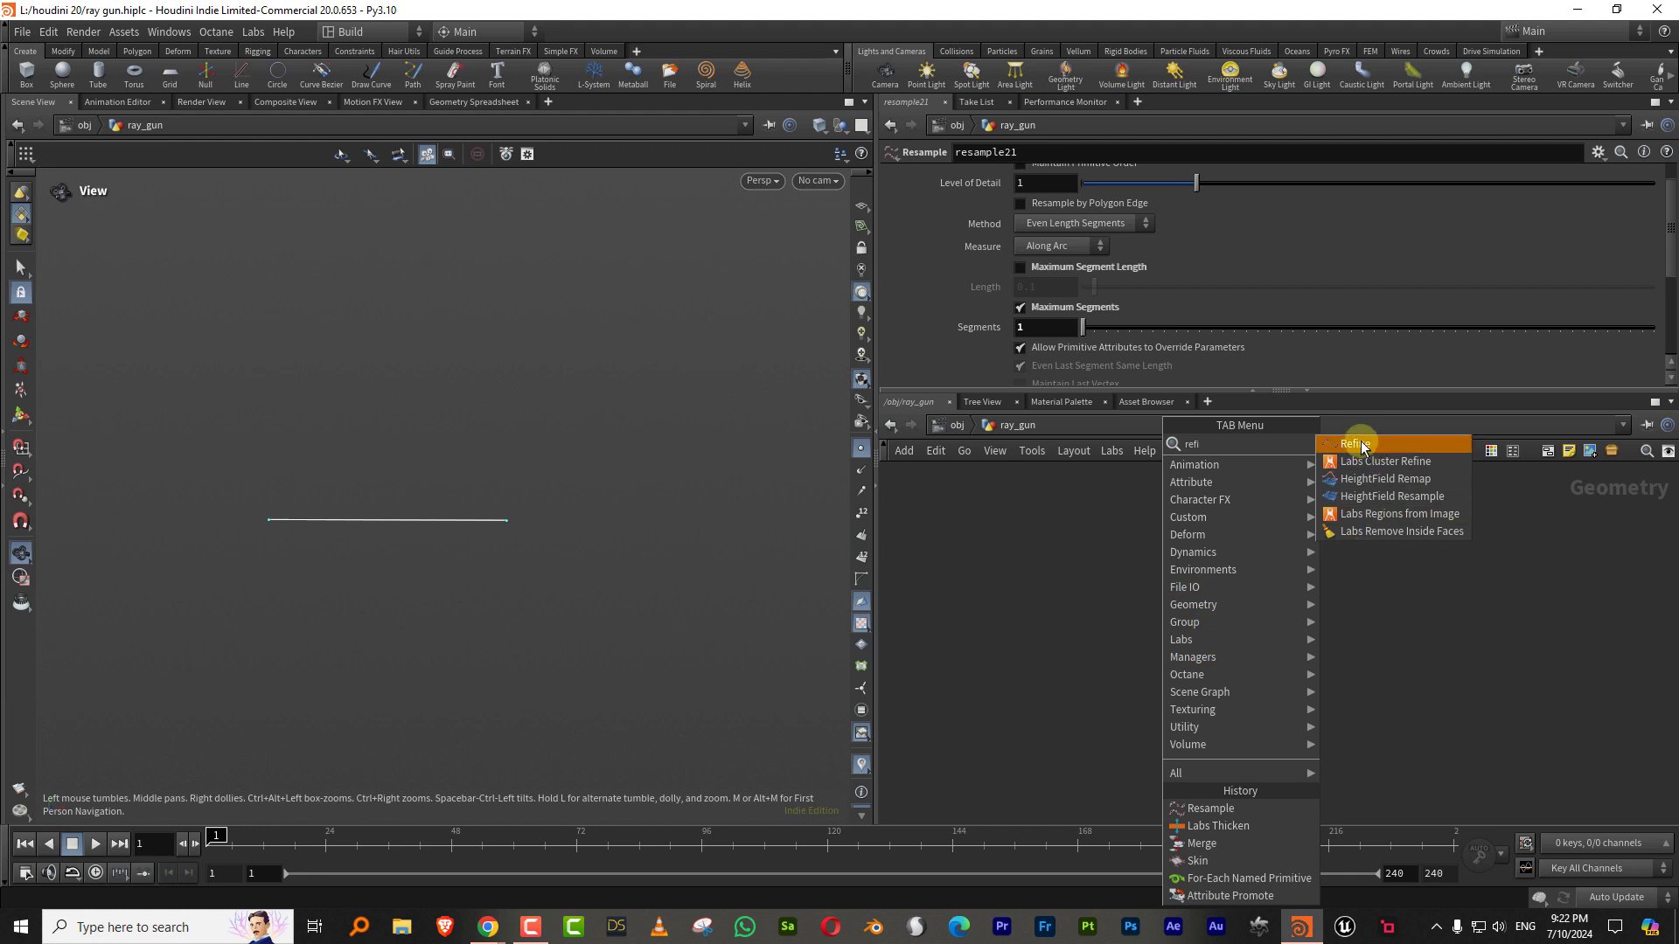
{"action": "key", "text": "Return"}
{"action": "left_click", "coordinate": [1243, 638]}
Step: Rename the Refine node handle_point and colour it yellow
{"action": "double_click", "coordinate": [1285, 637]}
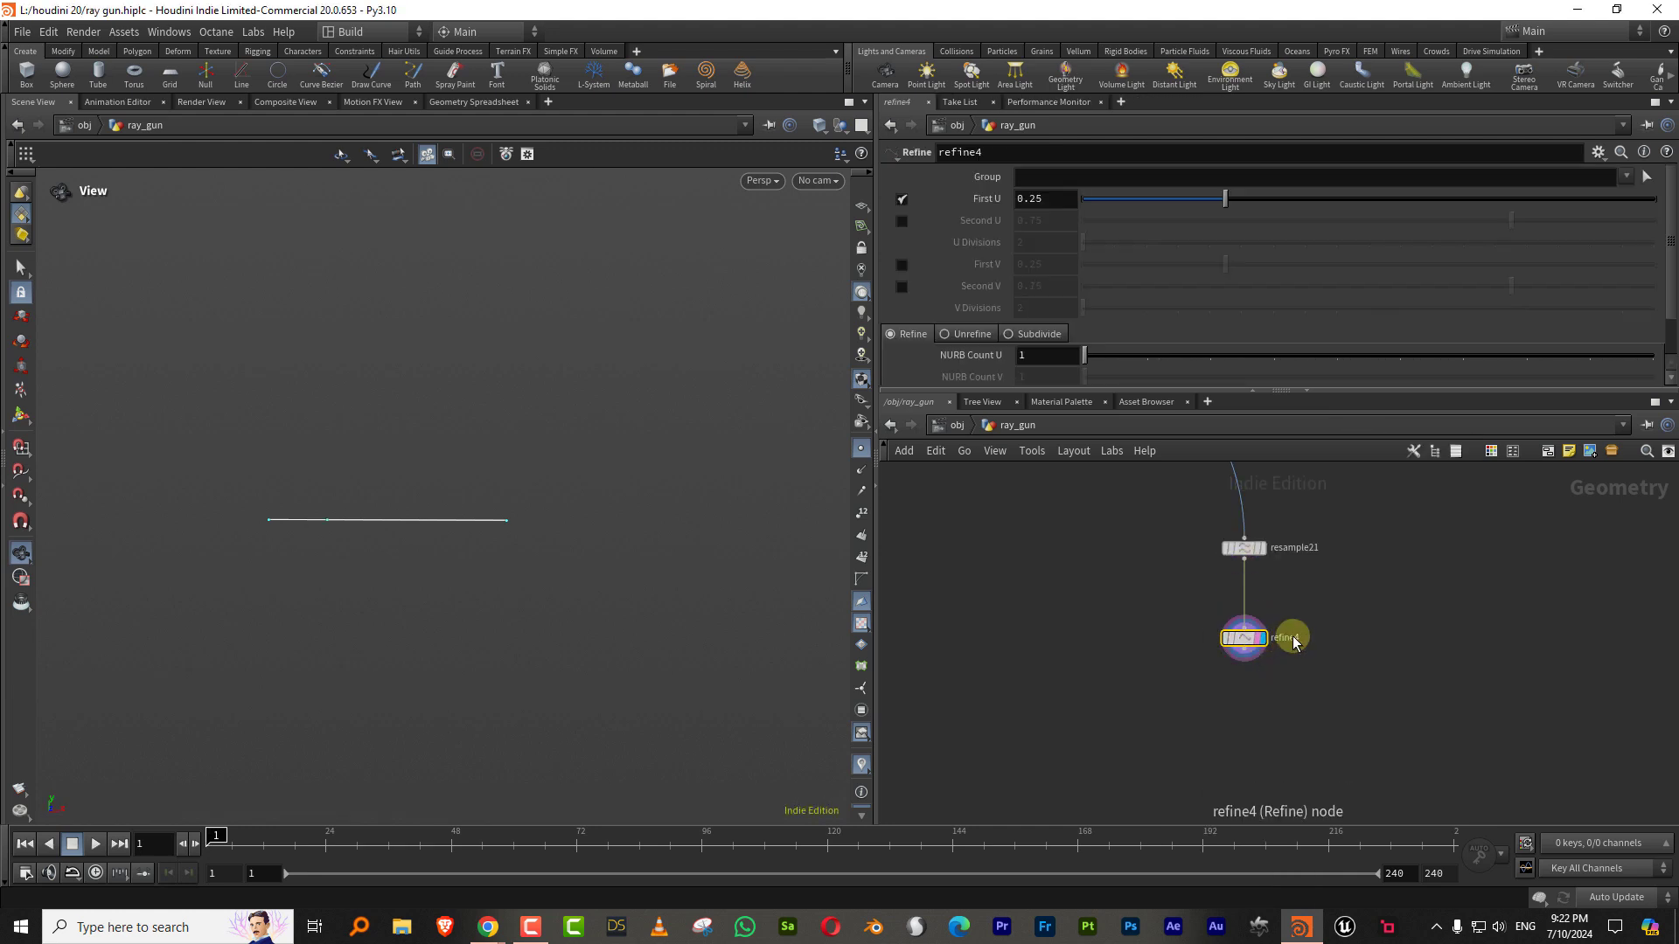
{"action": "type", "text": "handle_point"}
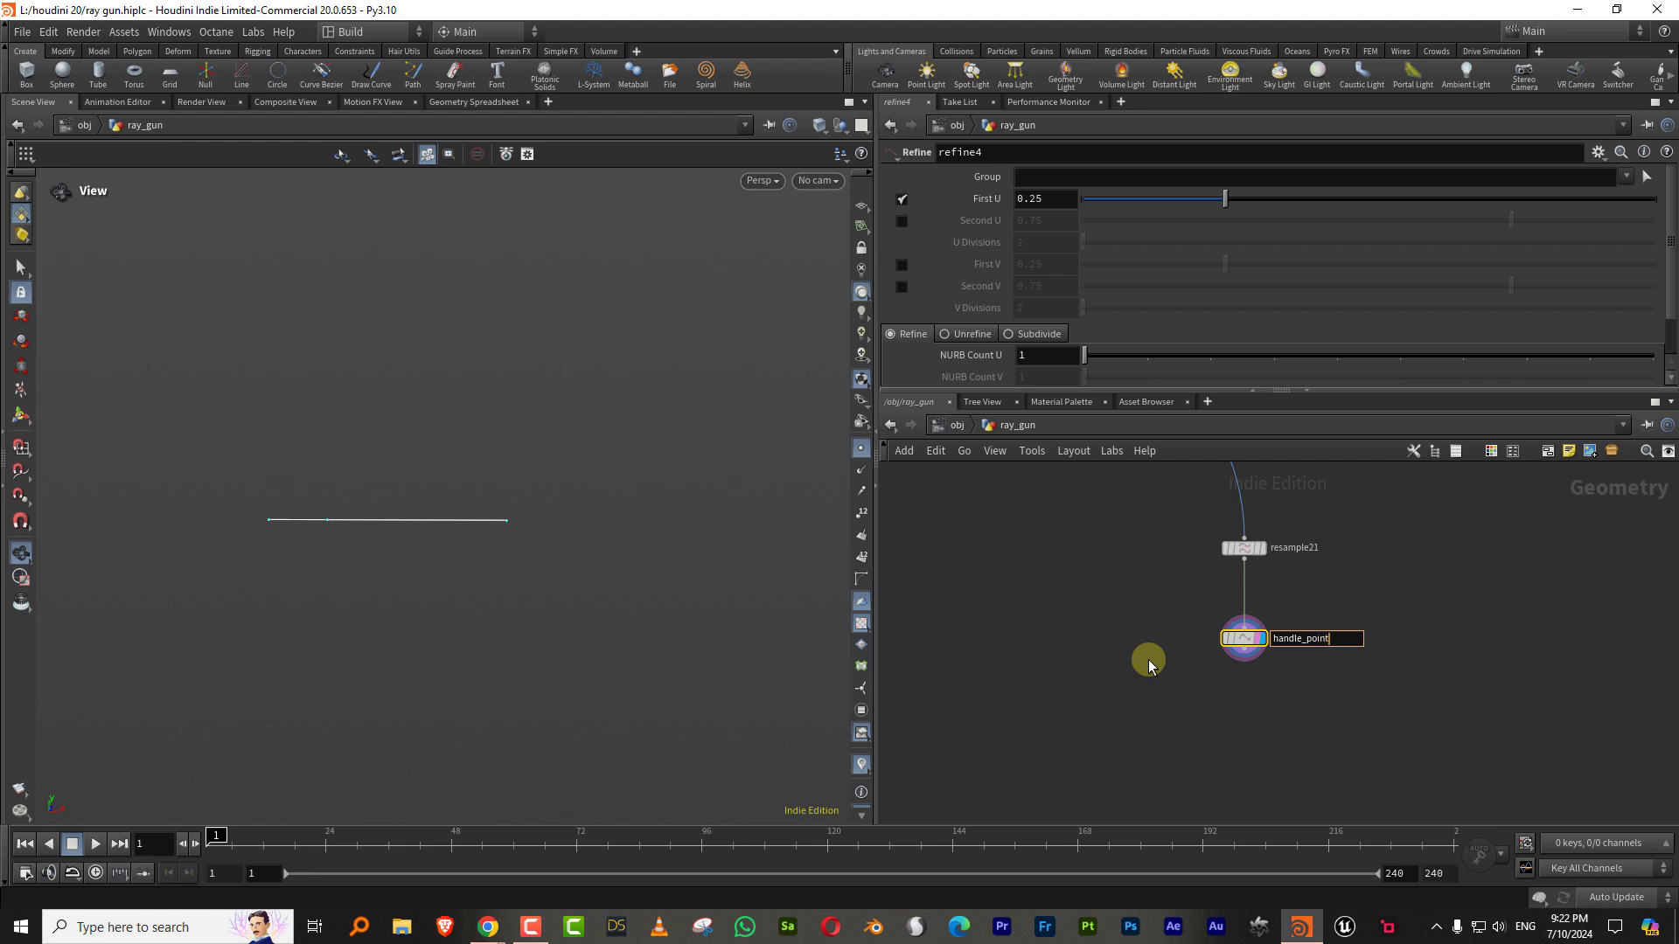
{"action": "key", "text": "Return"}
{"action": "key", "text": "c"}
{"action": "left_click", "coordinate": [1644, 727]}
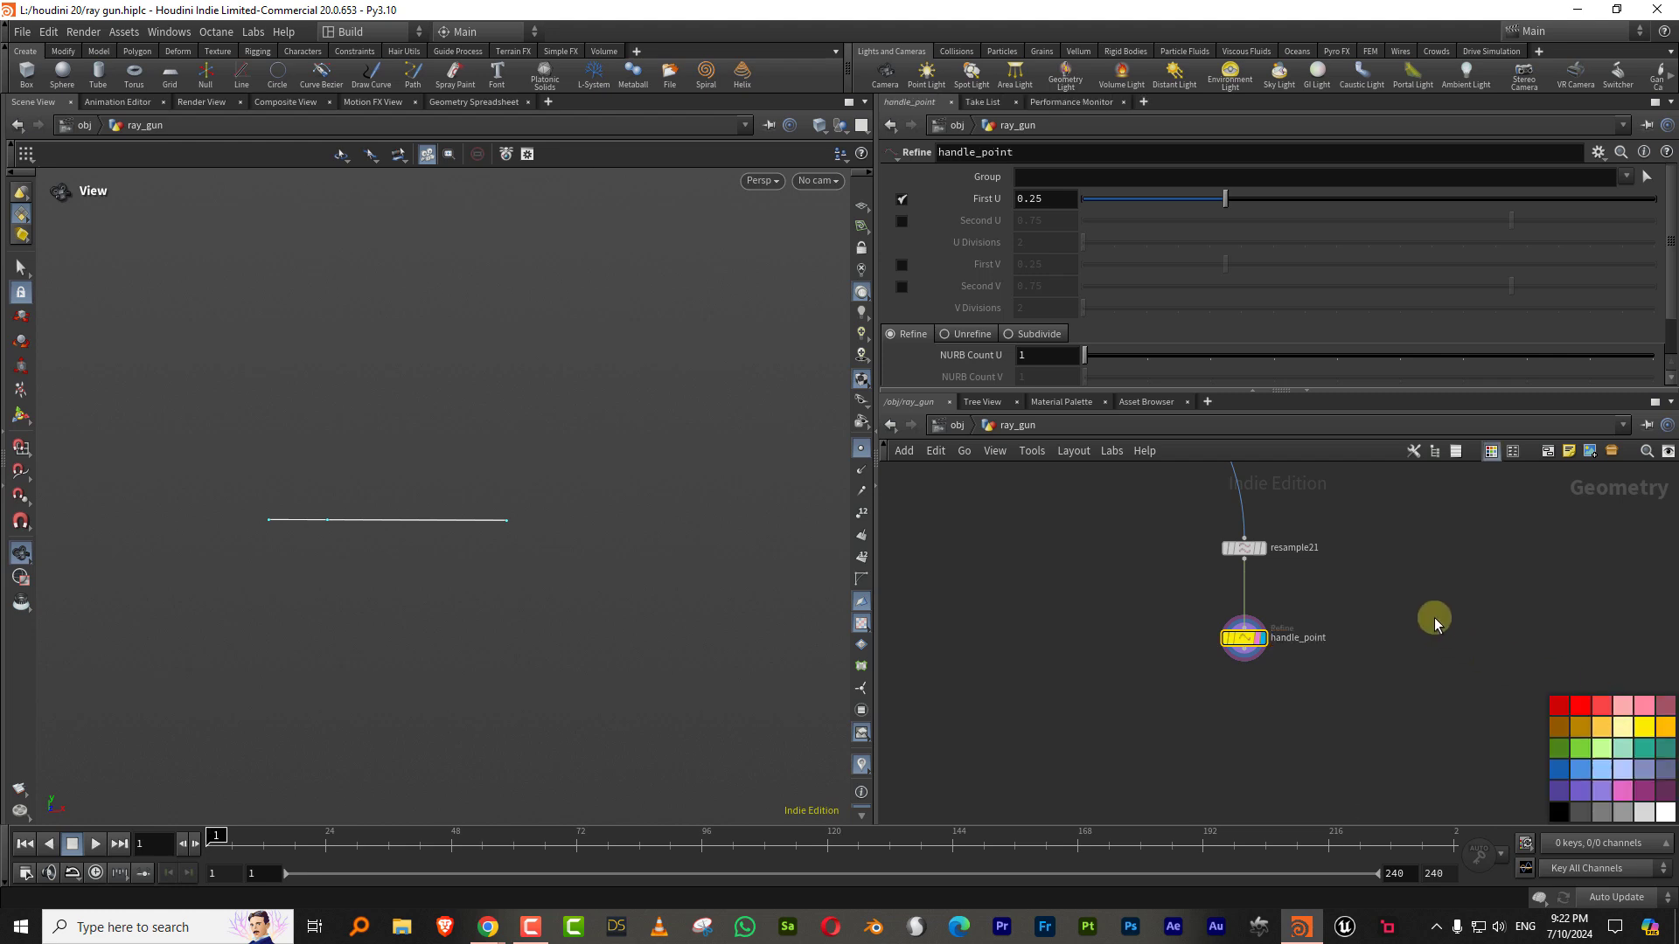
Step: Set handle_point's First U to 0.349 and enlarge the viewport's particle point size to 8.3 pixels
{"action": "left_click_drag", "start_coordinate": [1226, 200], "coordinate": [1135, 206]}
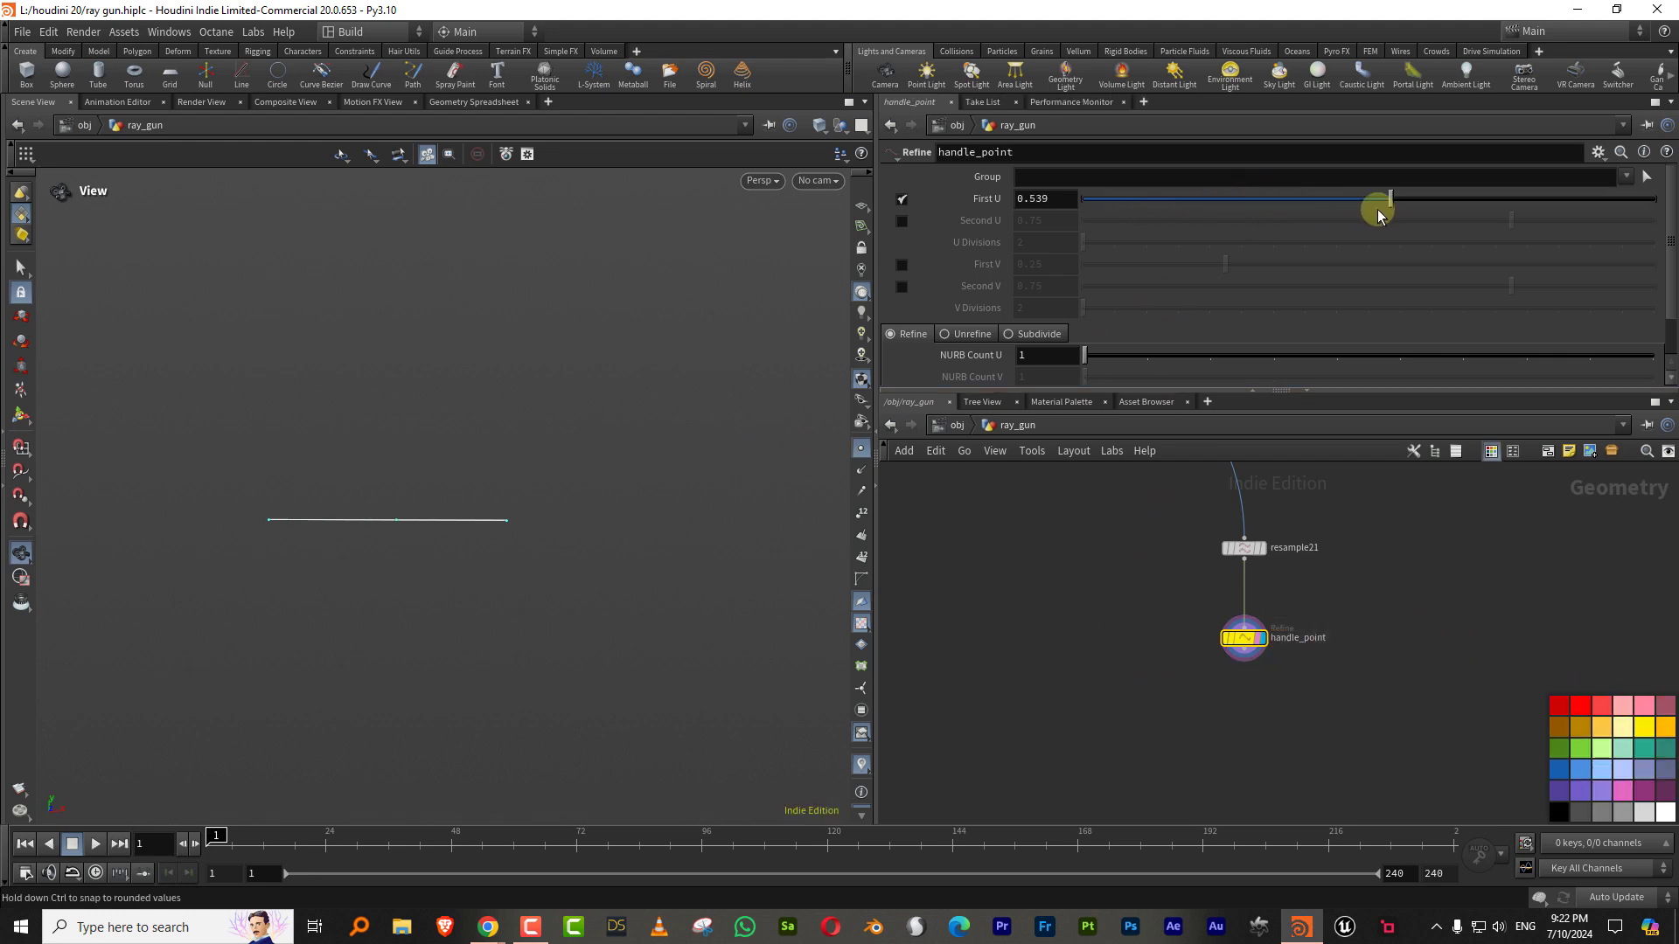
{"action": "left_click_drag", "start_coordinate": [1378, 216], "coordinate": [1285, 210]}
{"action": "key", "text": "d"}
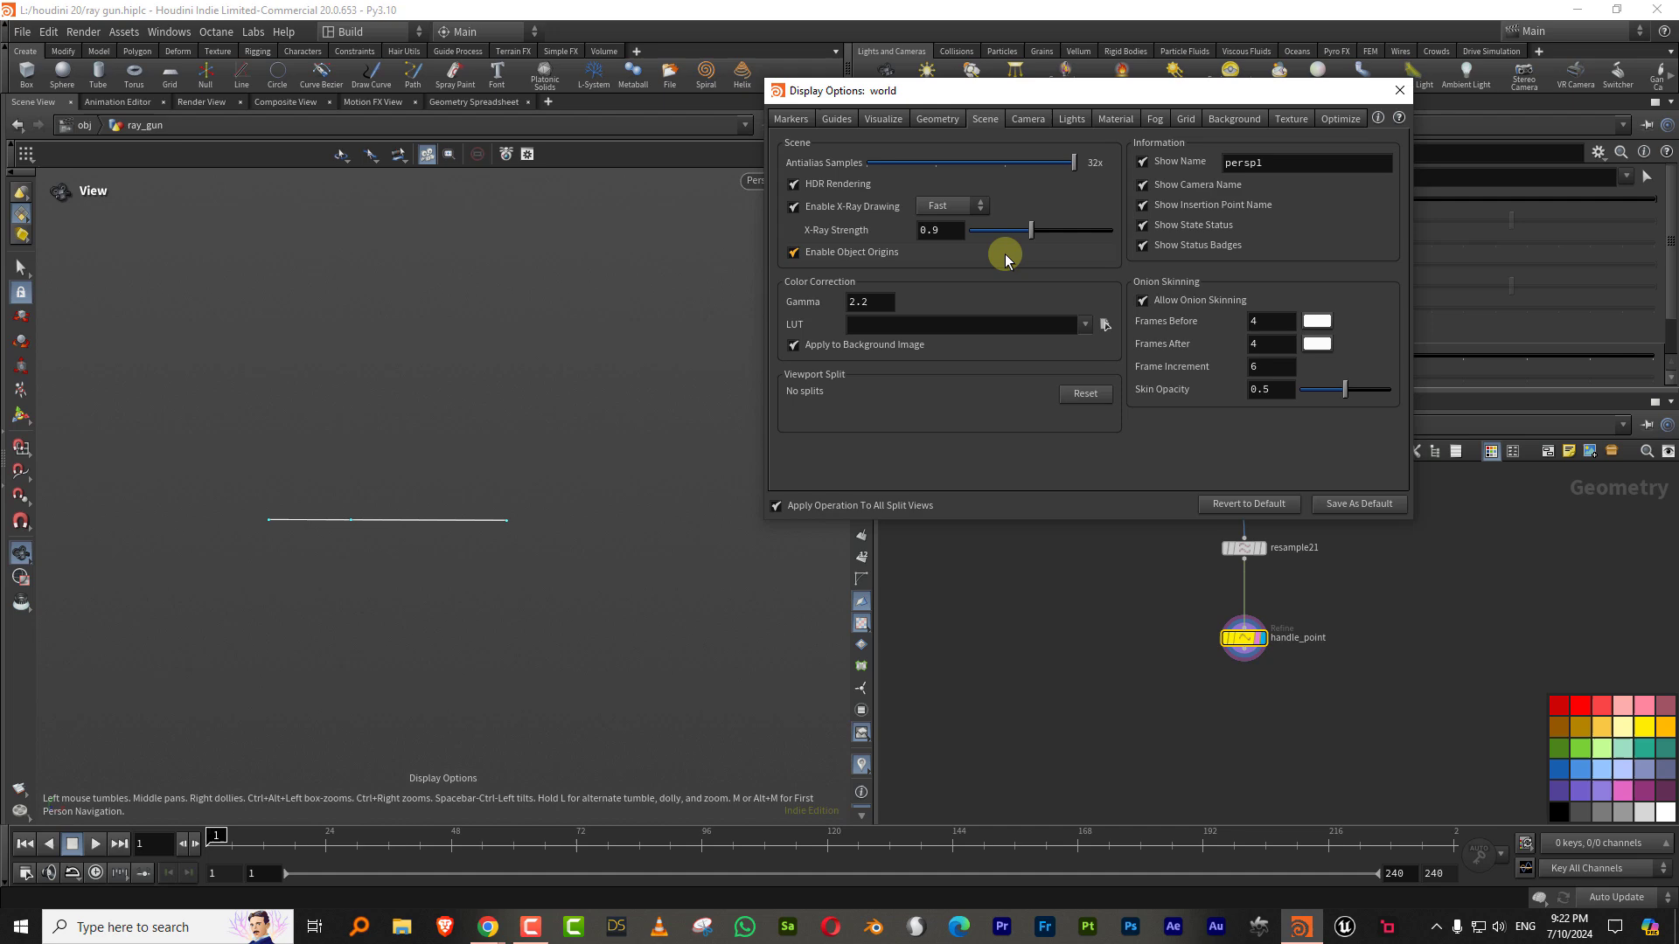
{"action": "left_click", "coordinate": [936, 119]}
{"action": "left_click_drag", "start_coordinate": [942, 390], "coordinate": [1064, 385]}
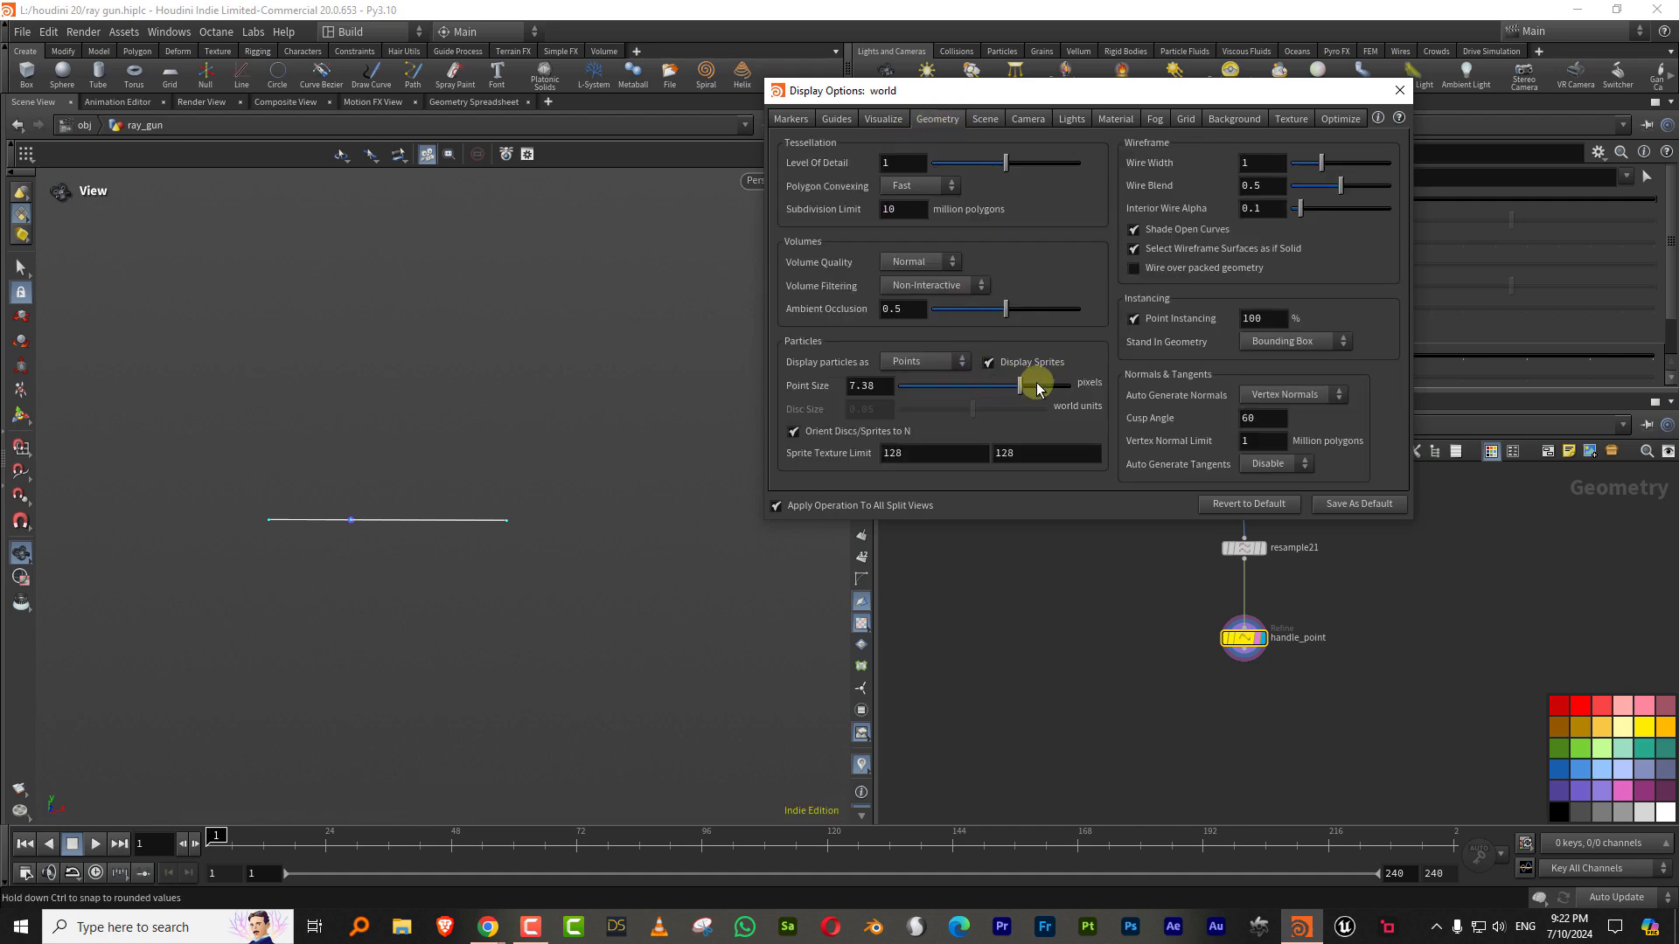
{"action": "left_click", "coordinate": [1399, 89]}
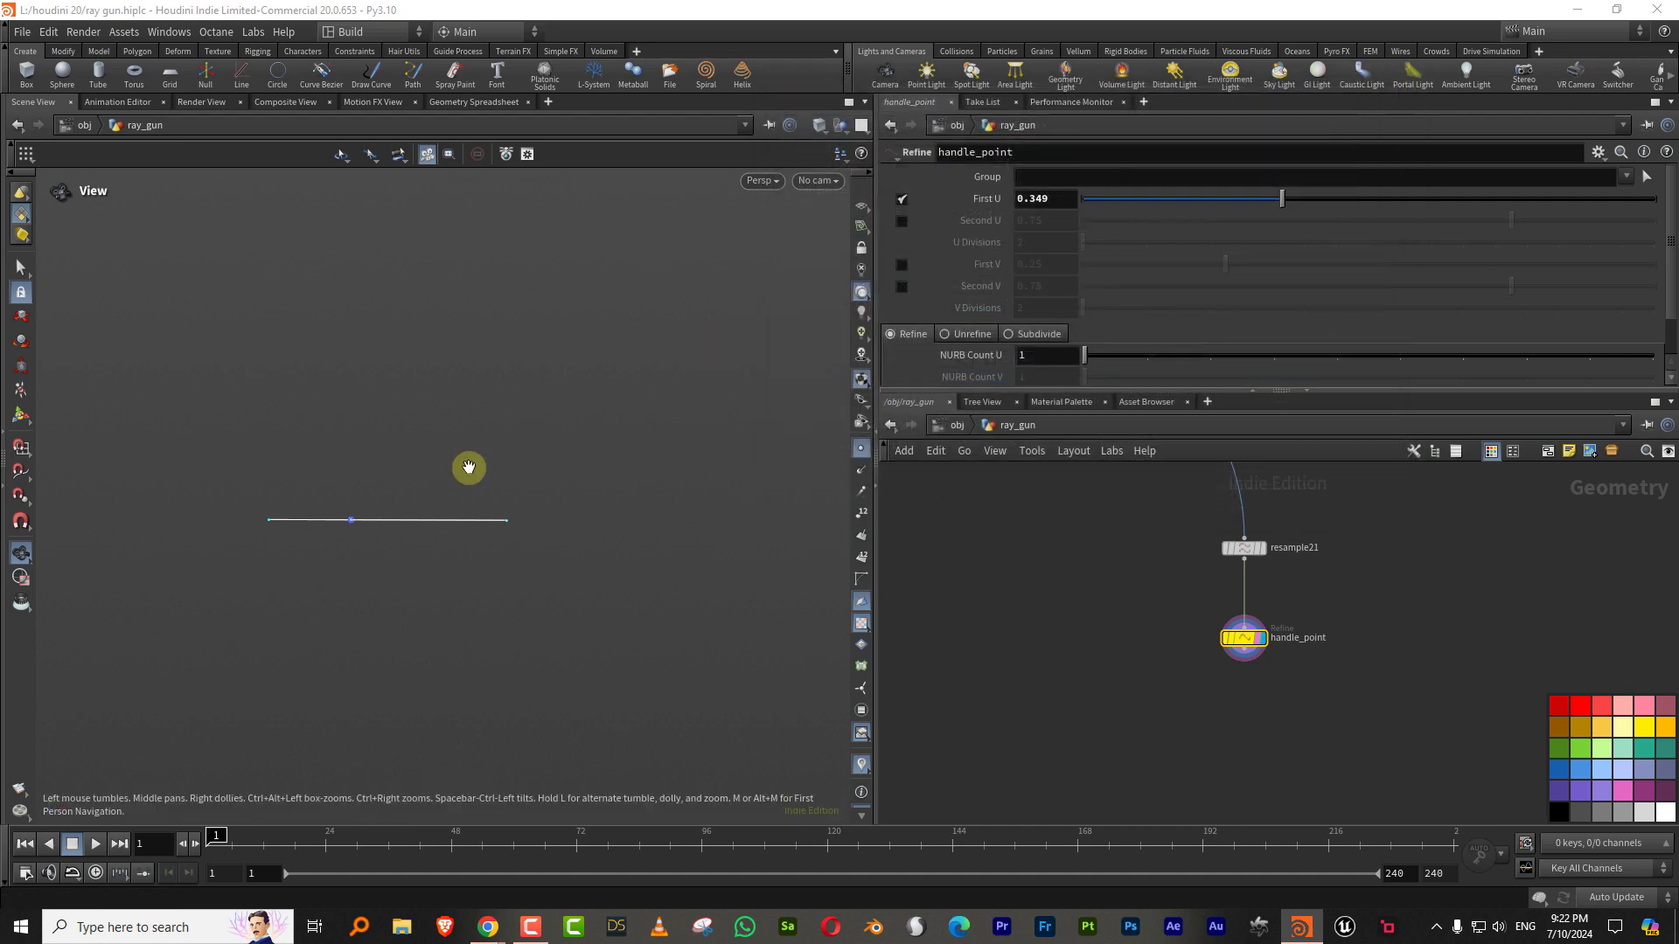
Step: Switch the viewport background colour scheme to Light in the display options
{"action": "scroll", "coordinate": [553, 414], "scroll_direction": "up", "scroll_amount": 3}
{"action": "key", "text": "d"}
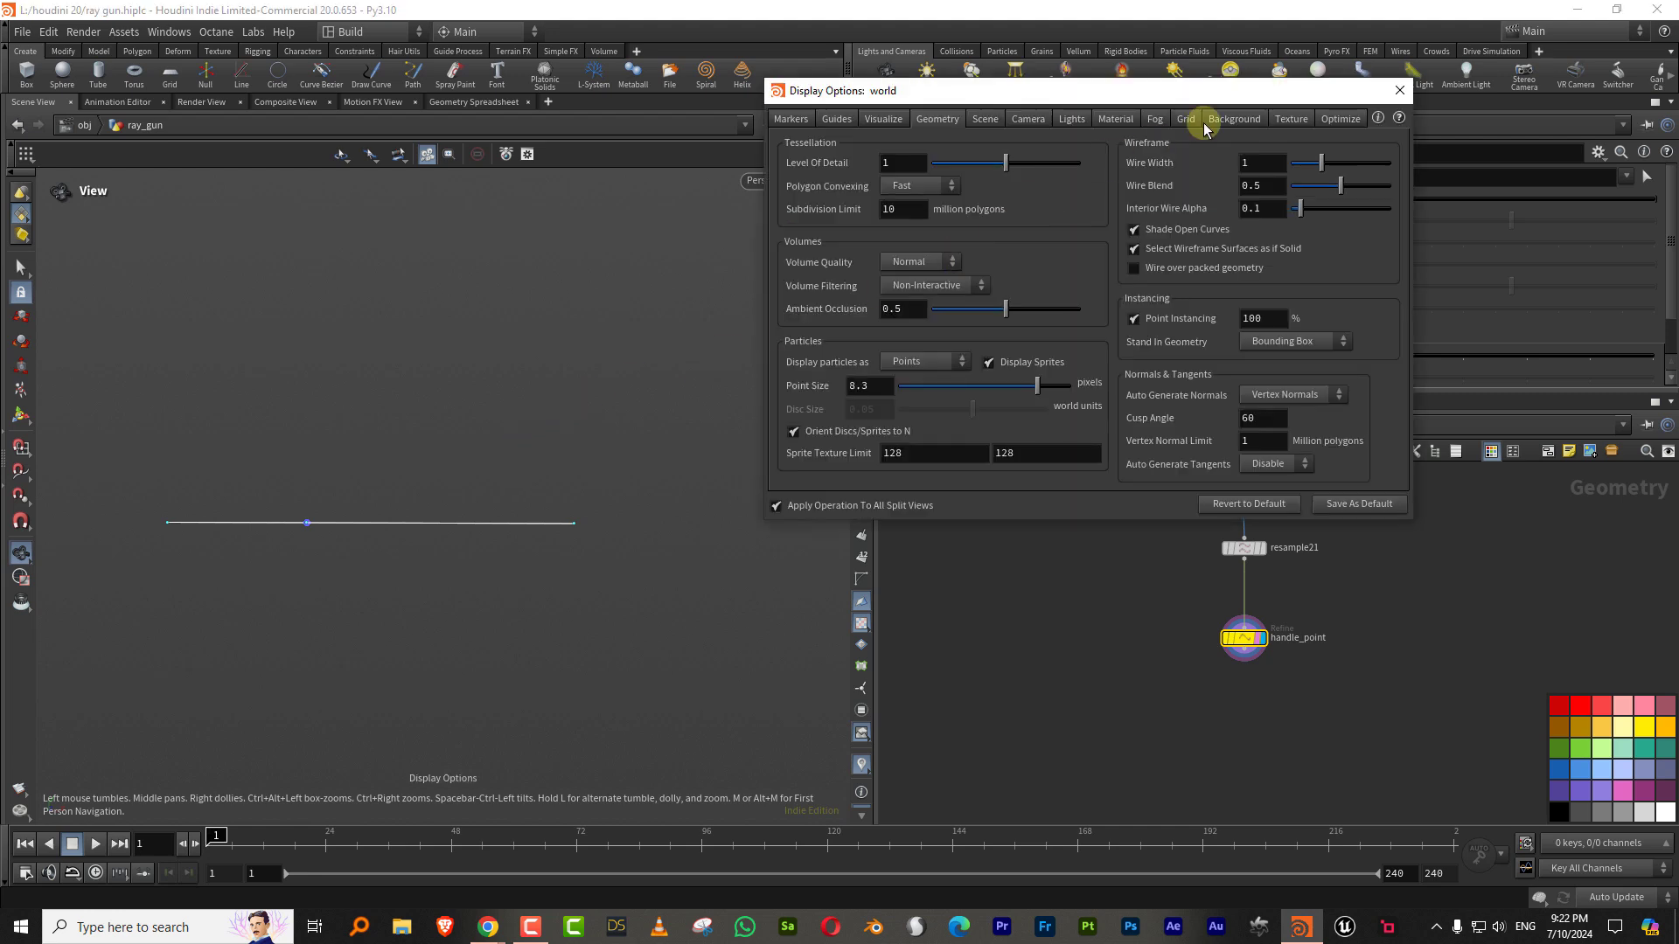
{"action": "left_click", "coordinate": [1233, 119]}
{"action": "left_click", "coordinate": [919, 192]}
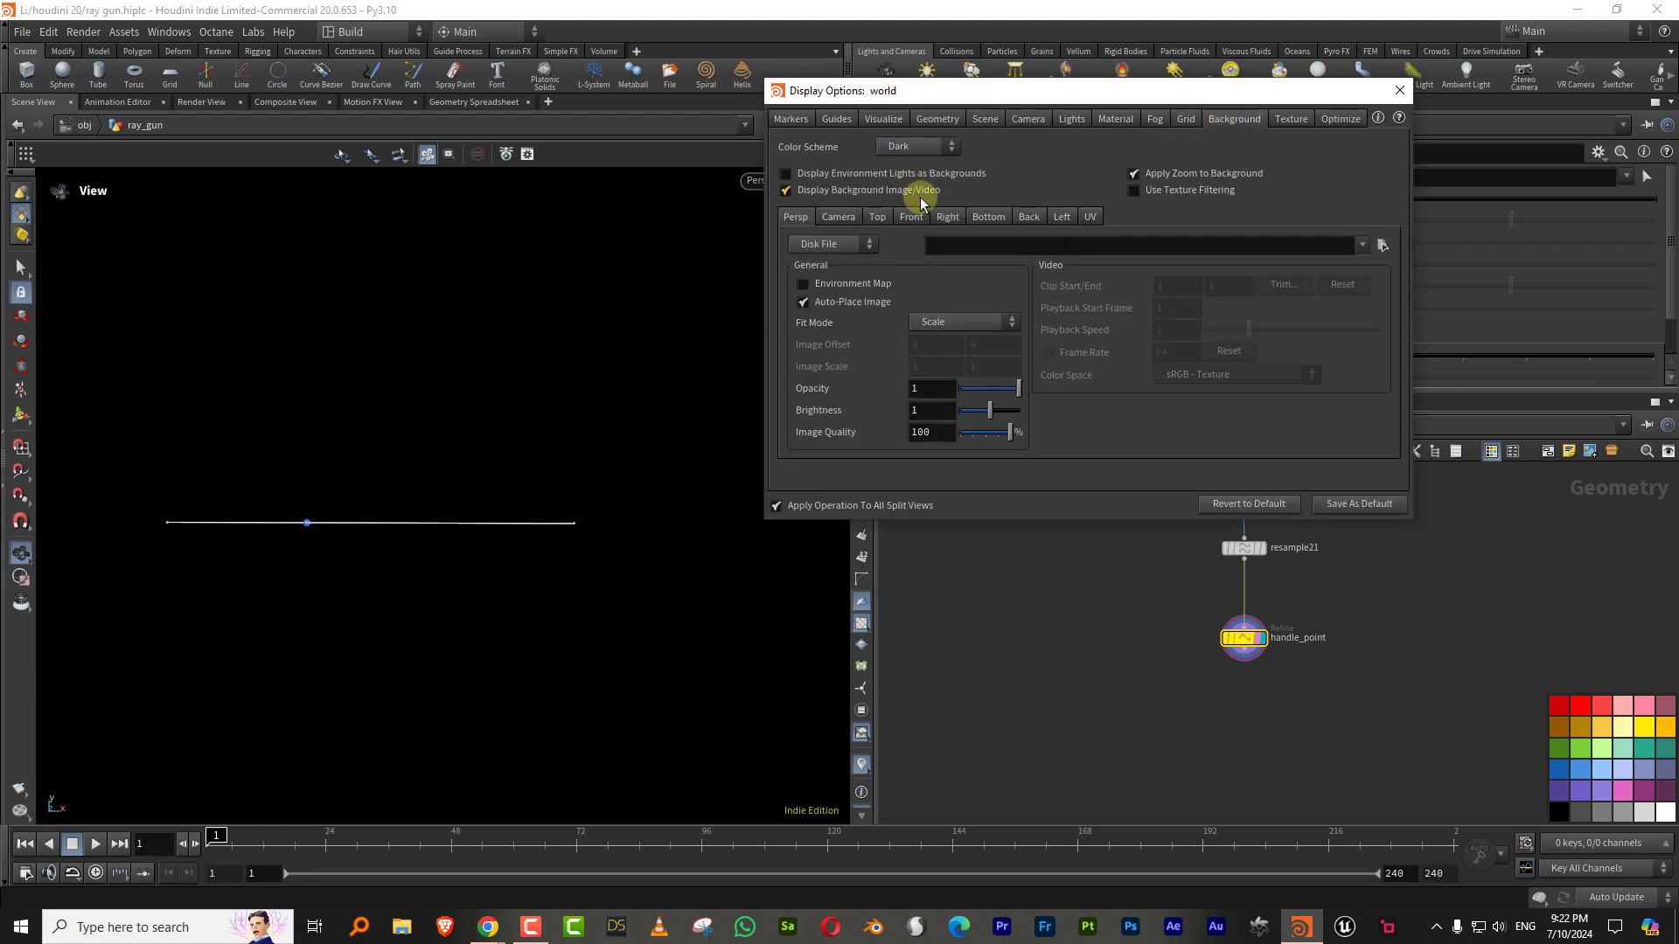
{"action": "left_click", "coordinate": [929, 150]}
{"action": "left_click", "coordinate": [927, 171]}
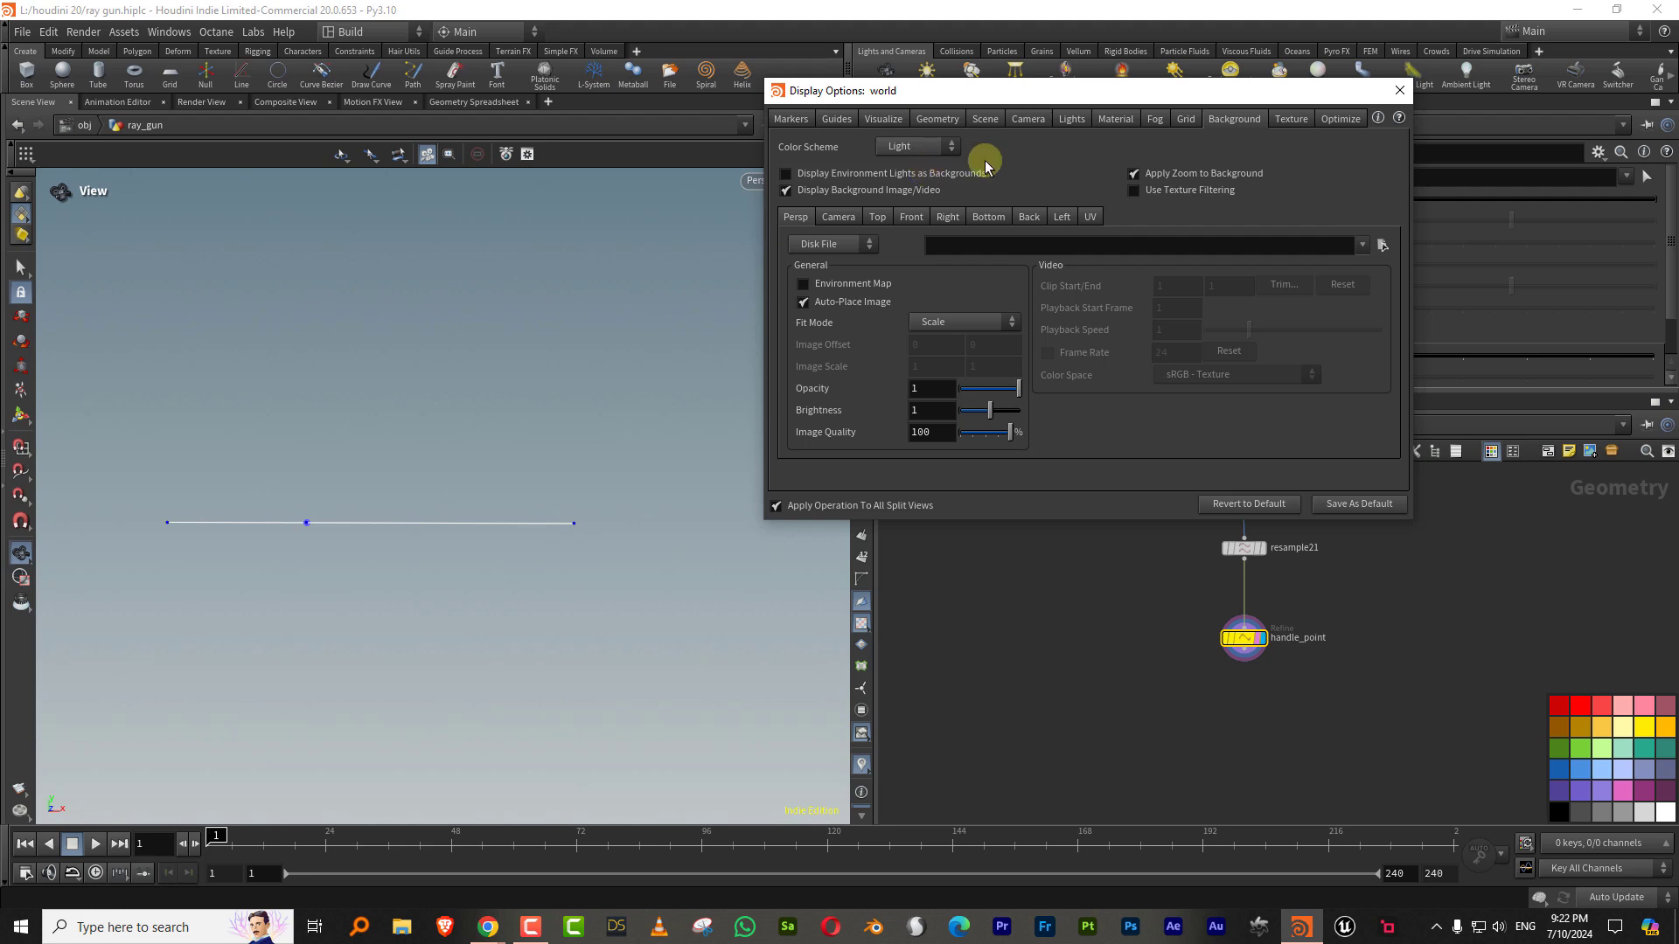
{"action": "left_click", "coordinate": [1399, 90]}
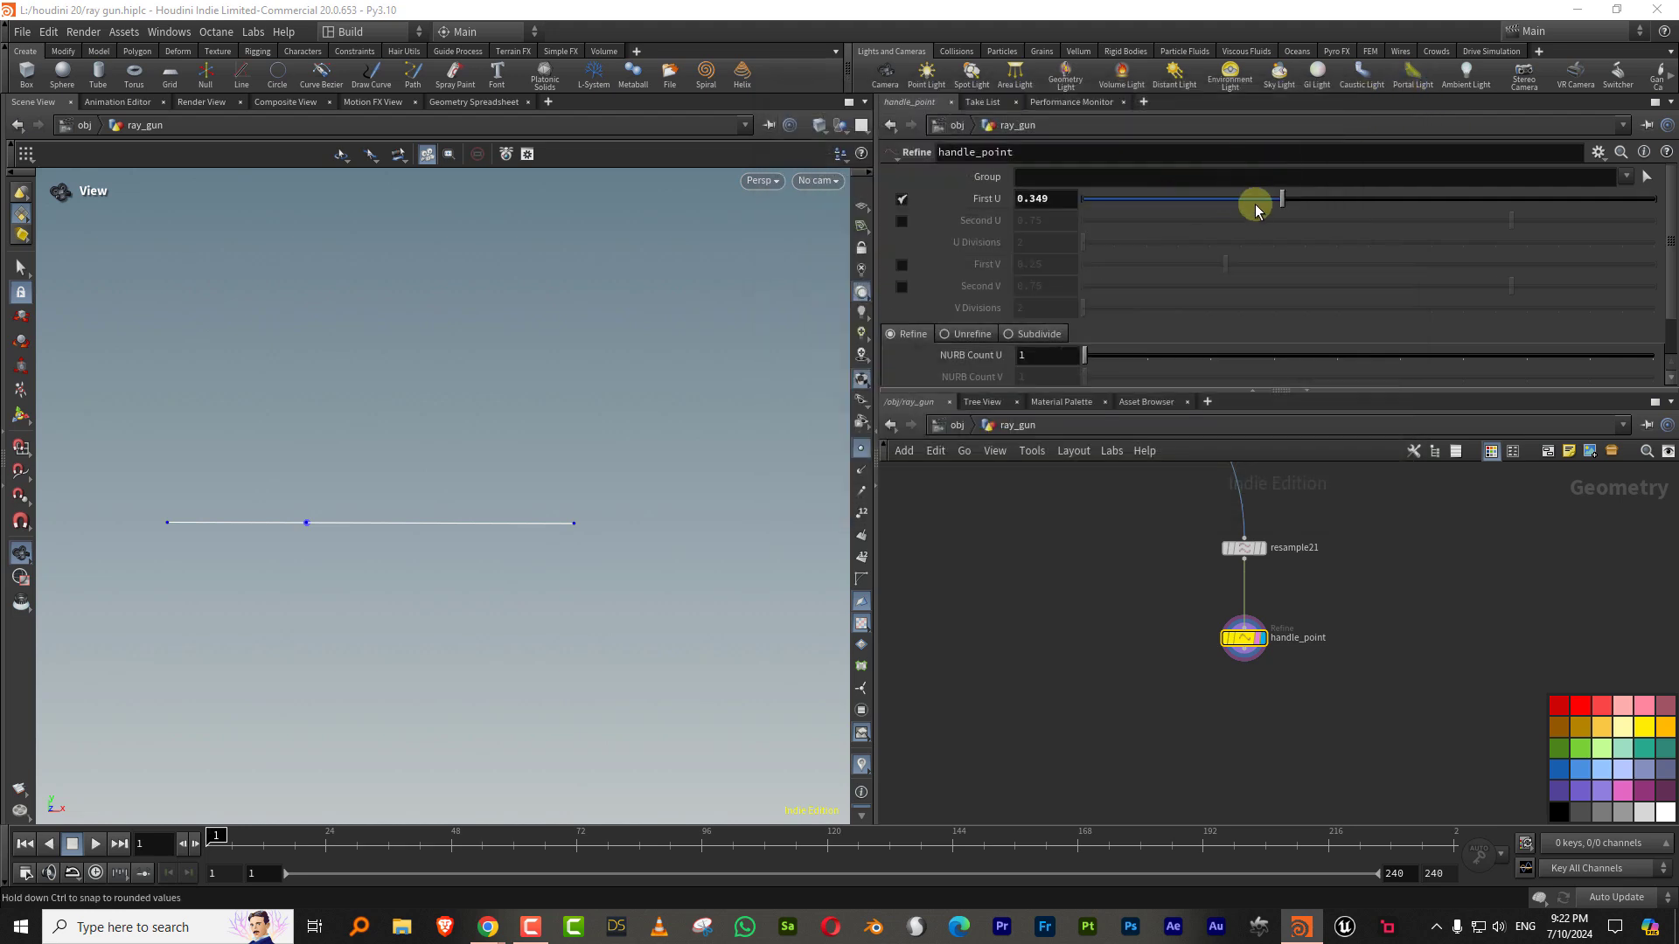
Step: Move the refined point along the line by setting handle_point's First U to 0.254
{"action": "left_click_drag", "start_coordinate": [1255, 199], "coordinate": [1125, 217]}
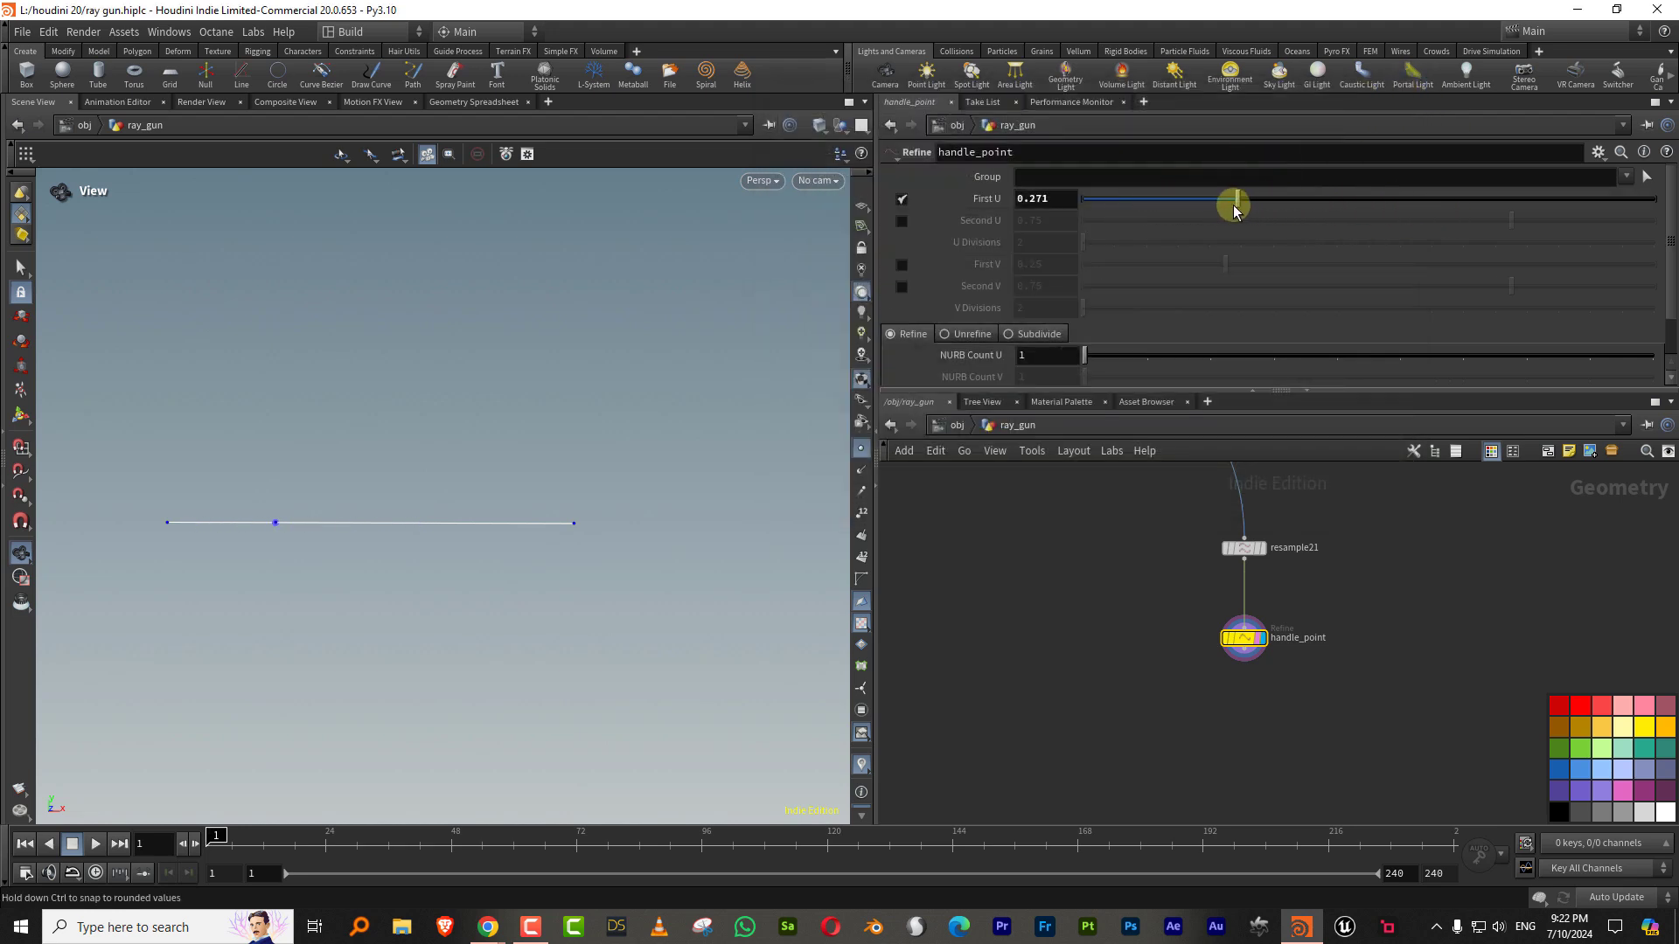
{"action": "left_click_drag", "start_coordinate": [1227, 205], "coordinate": [1228, 206]}
{"action": "middle_click_drag", "start_coordinate": [1371, 619], "coordinate": [1341, 578]}
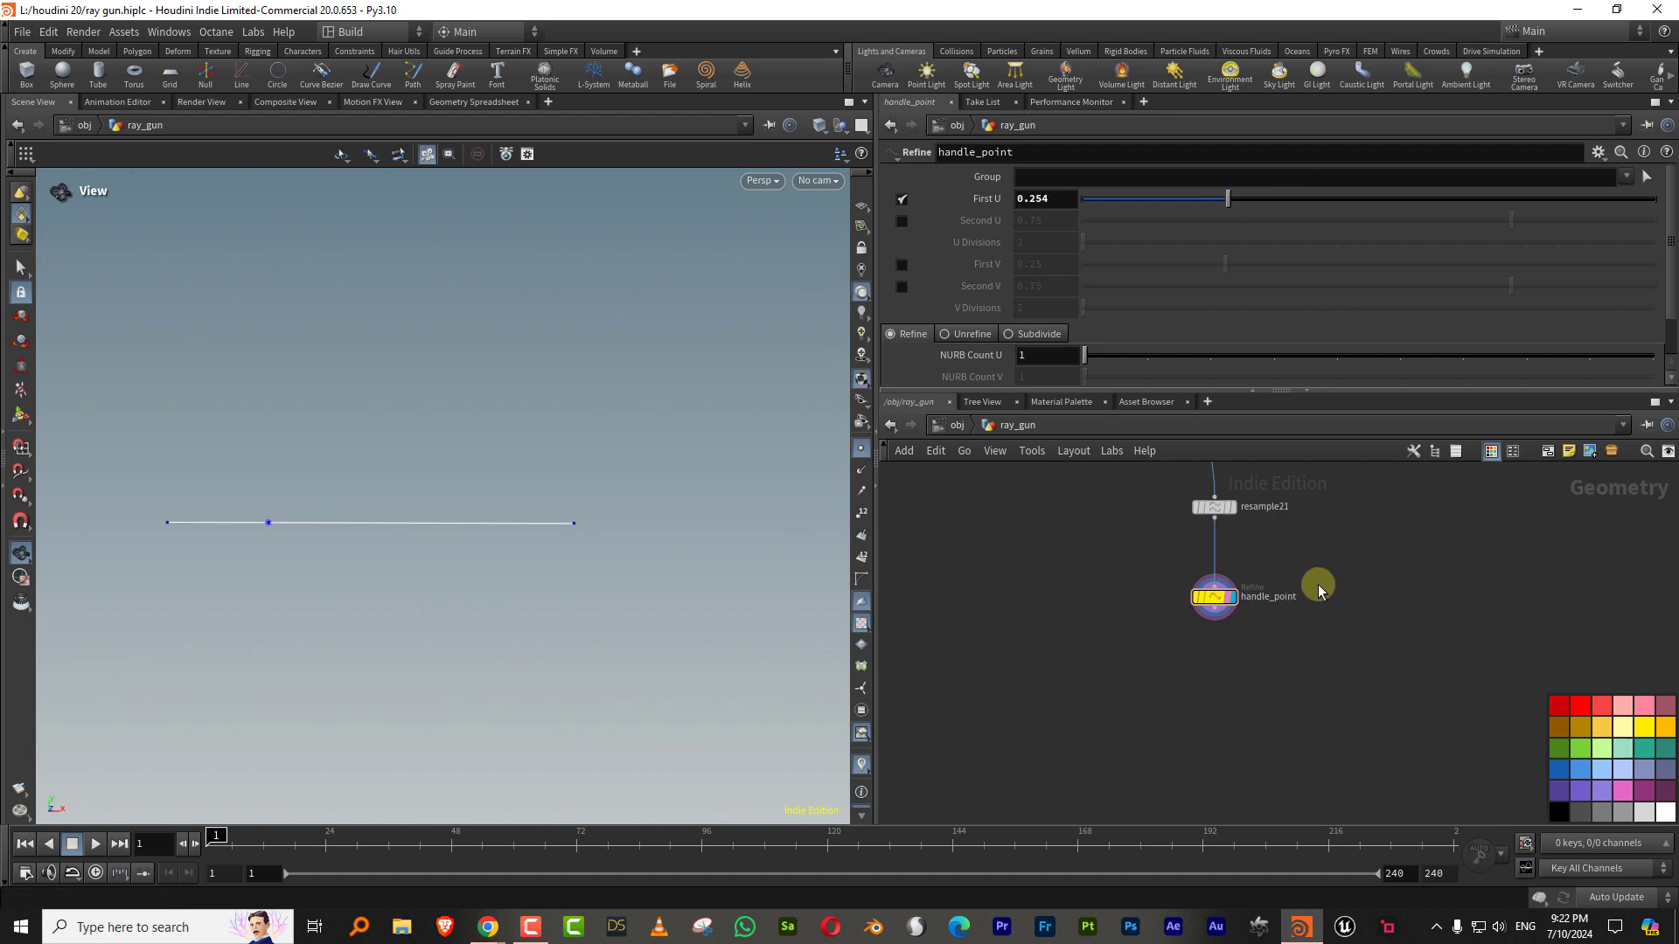
Step: Add a Group node for the handle_point branch
{"action": "middle_click_drag", "start_coordinate": [1243, 642], "coordinate": [1280, 605]}
{"action": "key", "text": "Tab"}
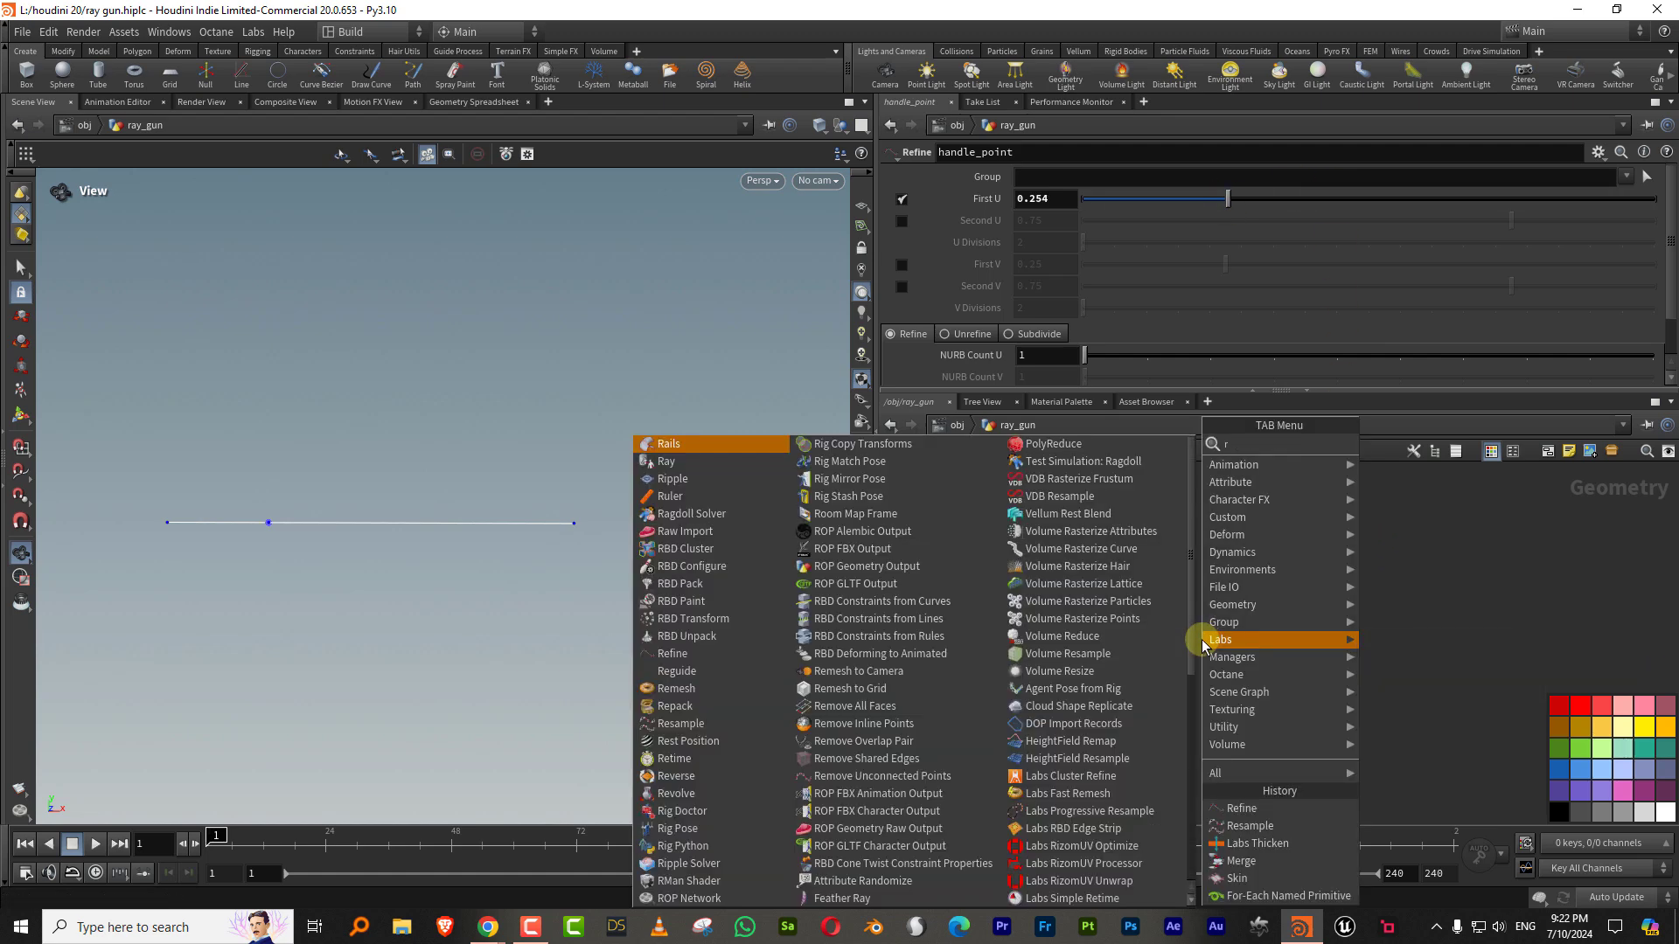
{"action": "type", "text": "gropu"}
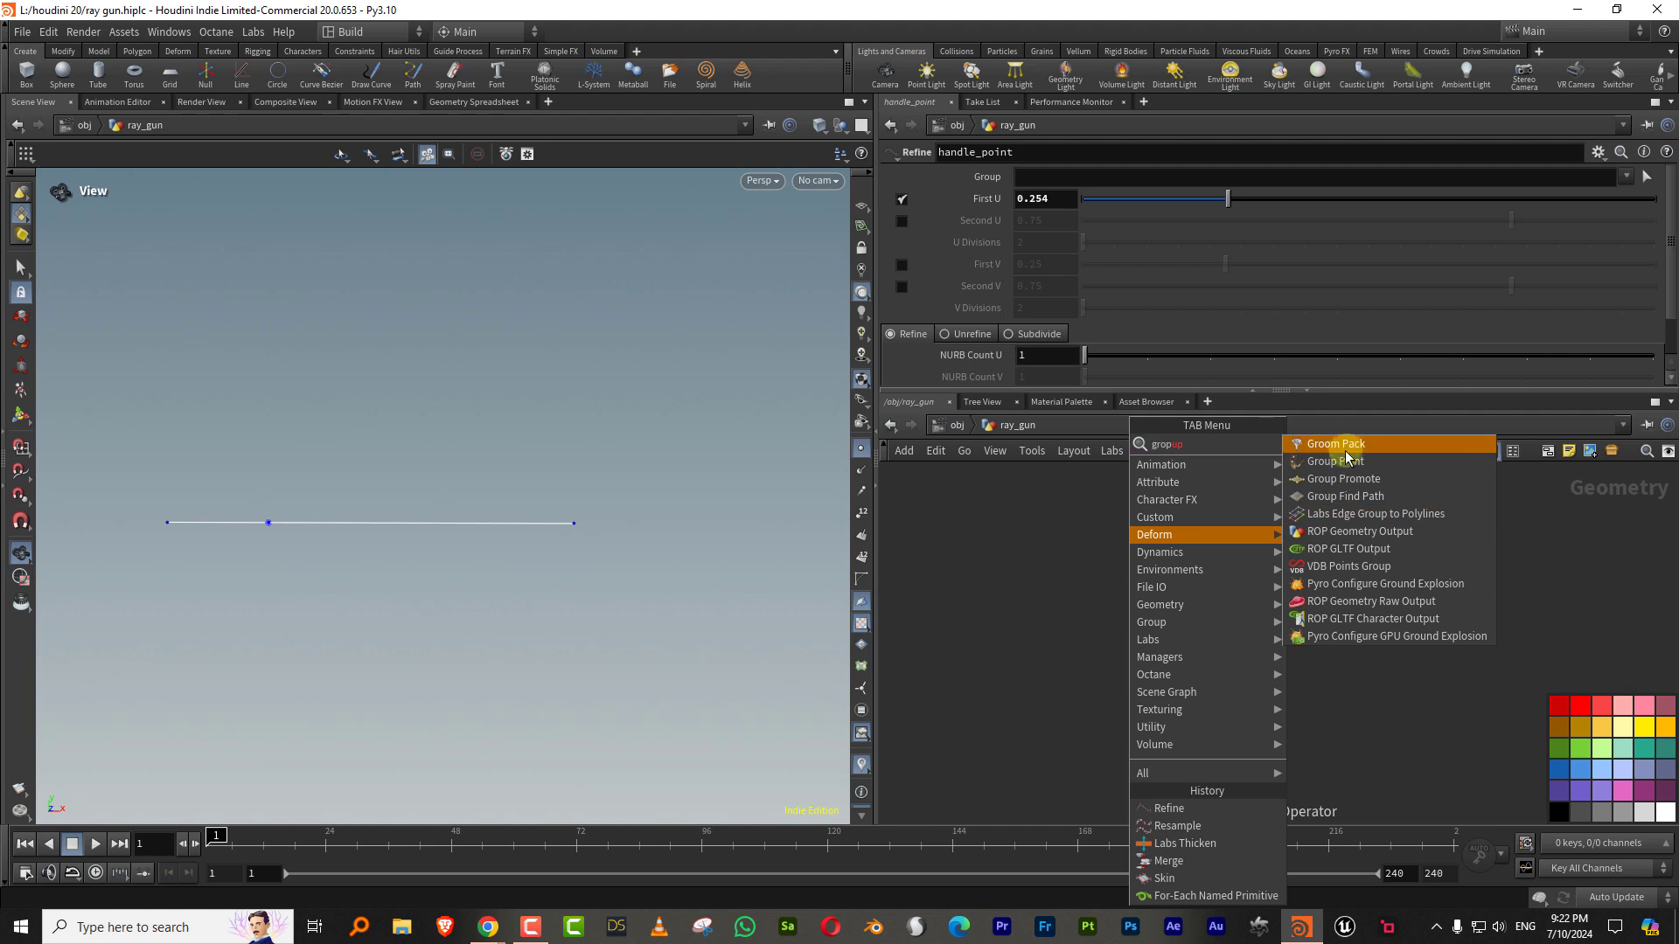
Step: Add a Group node, feed it from handle_point, and display its output
{"action": "key", "text": "BackSpace"}
{"action": "left_click", "coordinate": [1343, 466]}
{"action": "left_click", "coordinate": [1260, 673]}
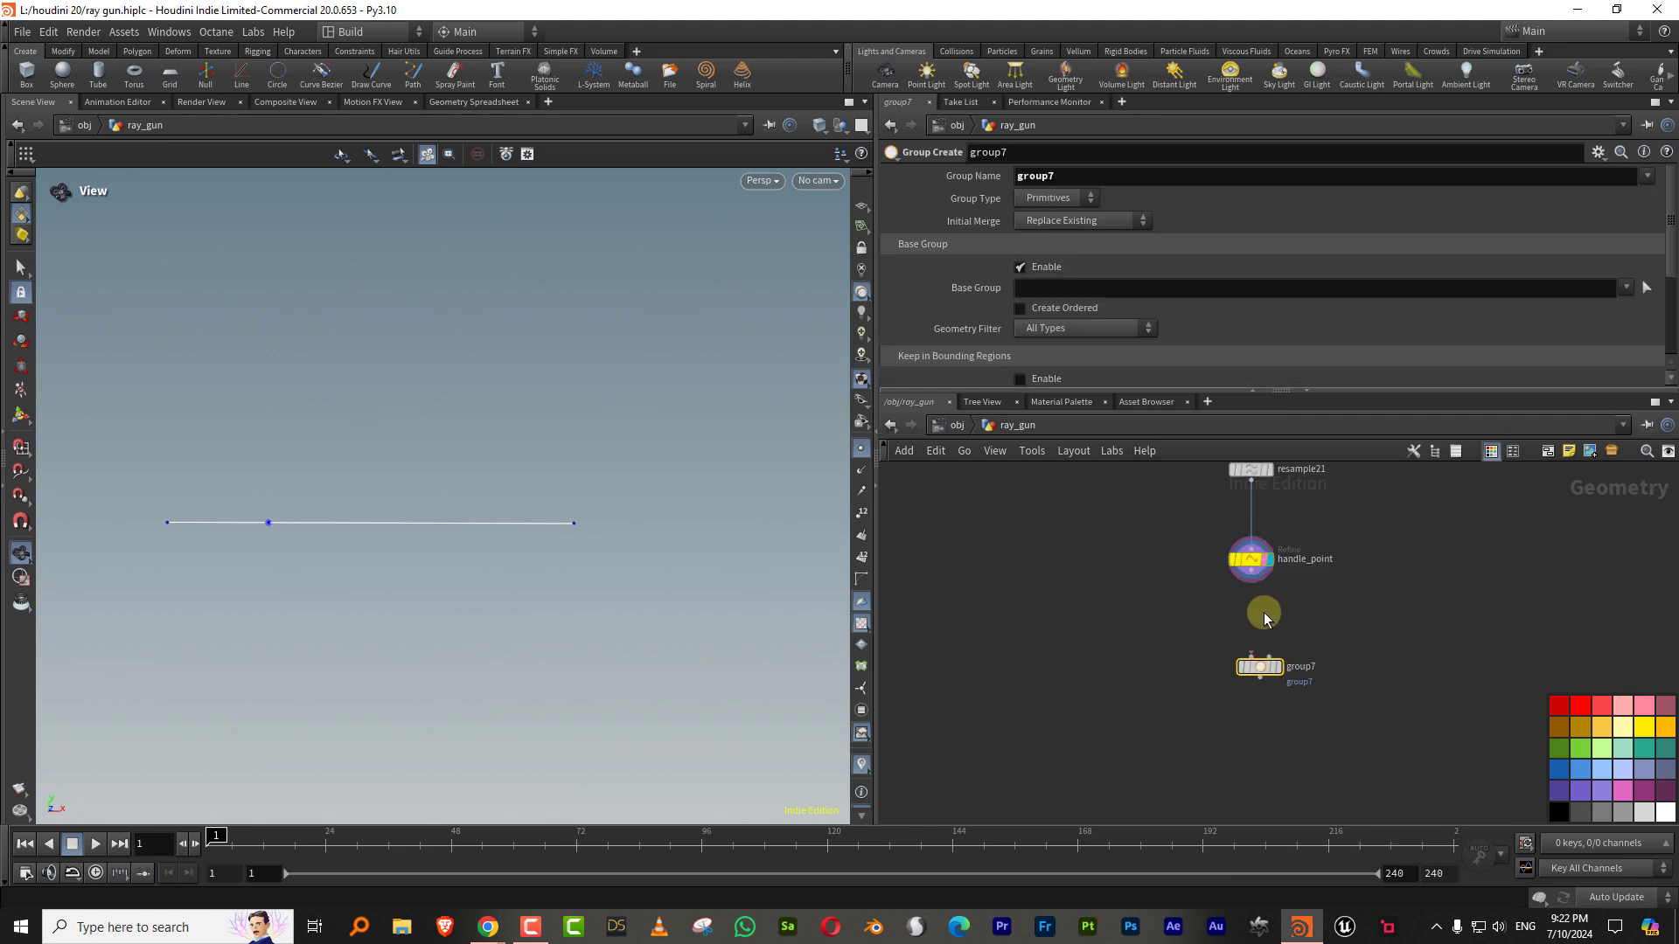
{"action": "scroll", "coordinate": [1260, 603], "scroll_direction": "up", "scroll_amount": 2}
{"action": "left_click", "coordinate": [1282, 692]}
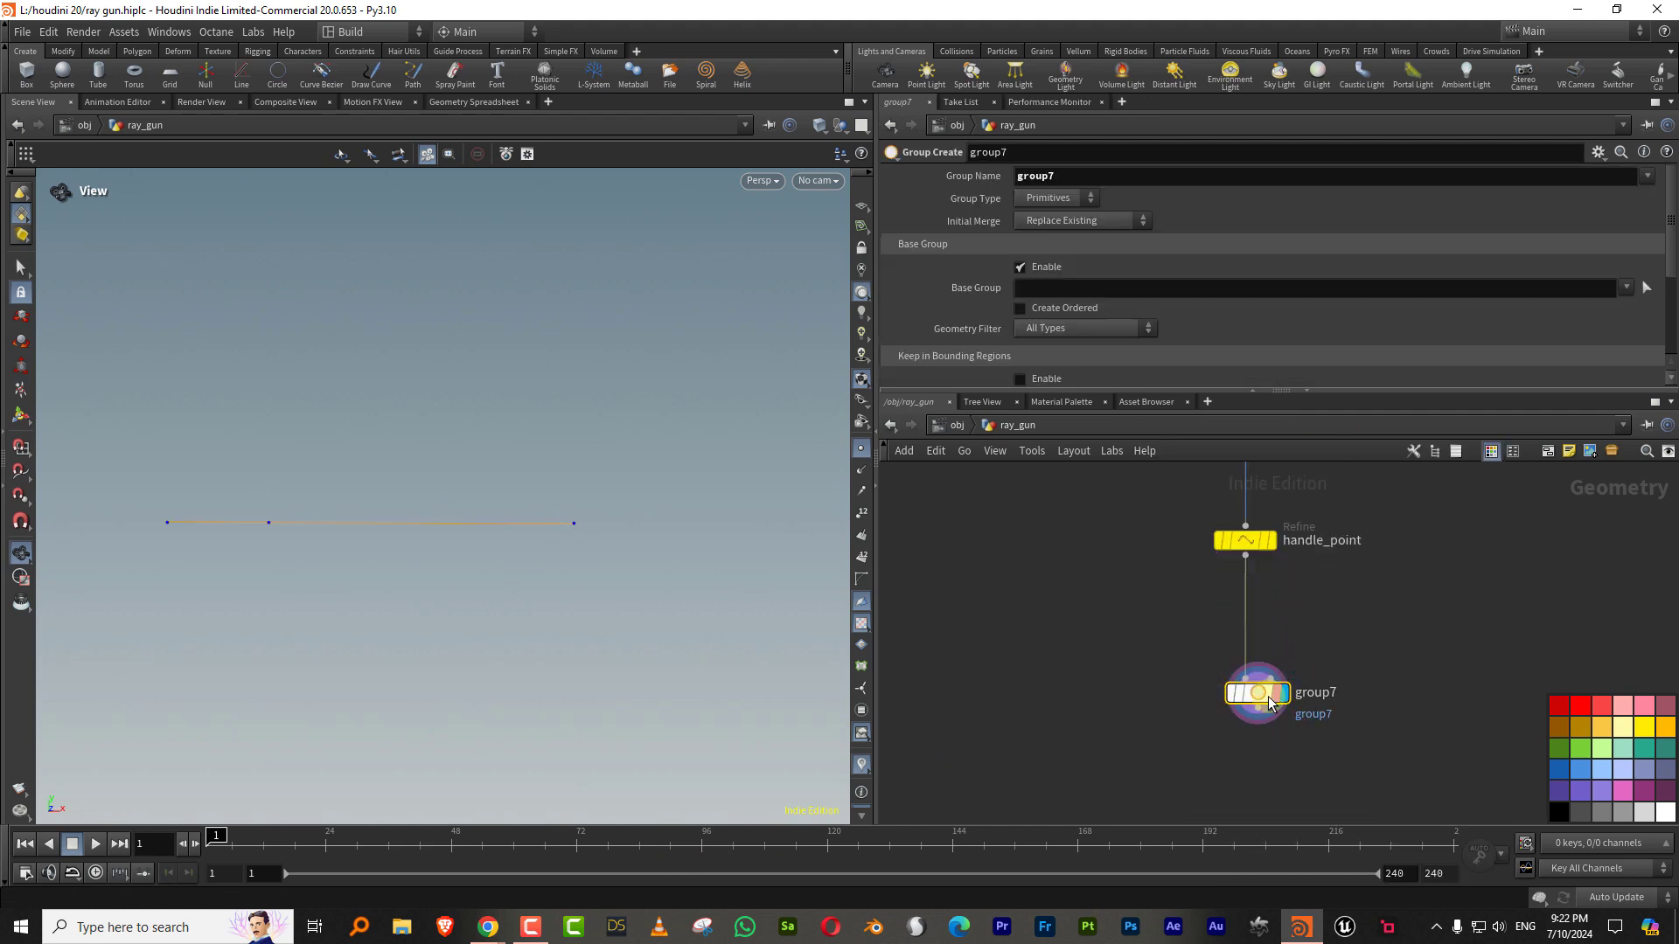
Step: Check the point numbers and configure the group as a Points group containing point 2, named handlept
{"action": "left_click", "coordinate": [864, 516]}
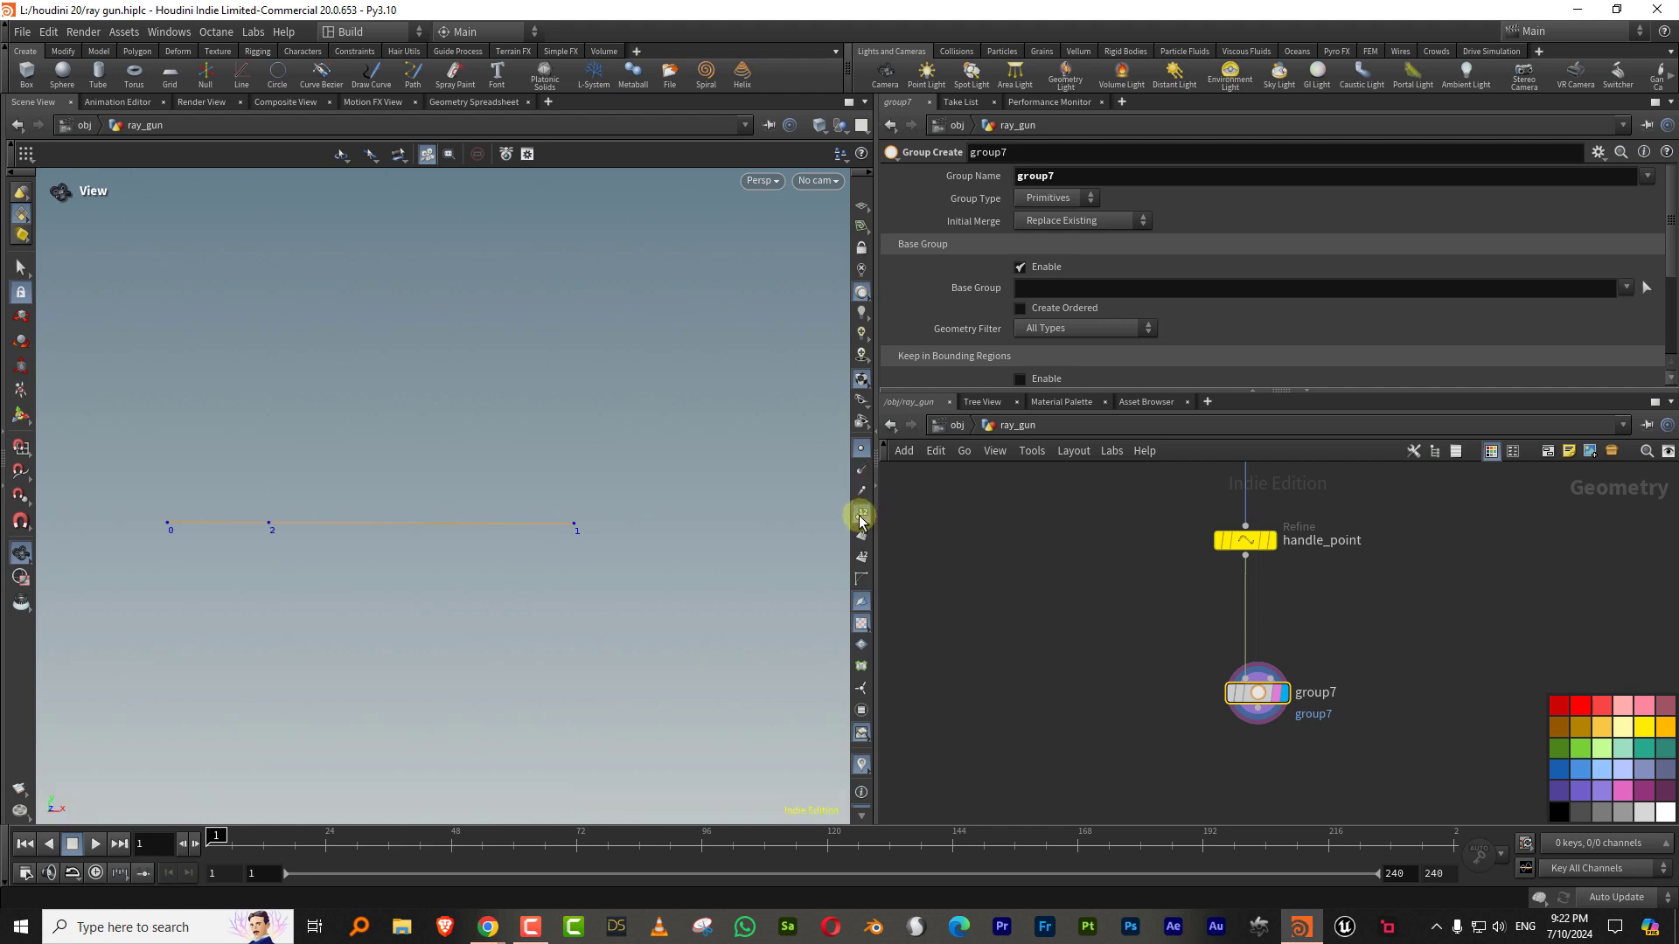
{"action": "left_click", "coordinate": [1089, 292]}
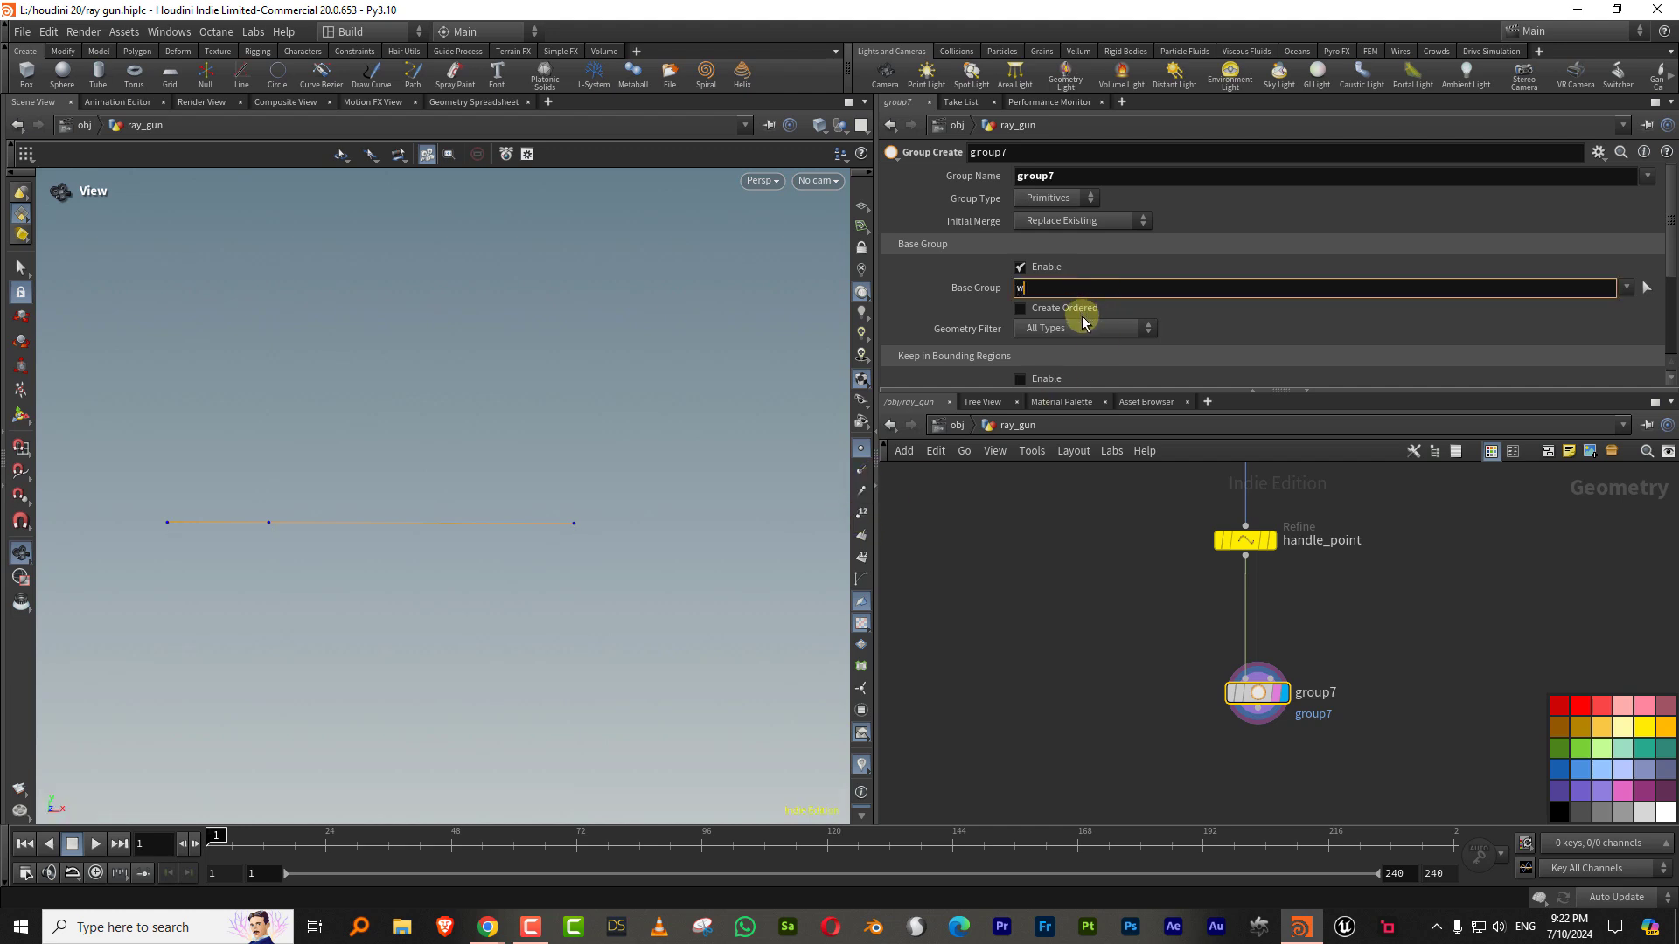
{"action": "left_click", "coordinate": [1058, 198]}
{"action": "left_click", "coordinate": [1053, 213]}
{"action": "double_click", "coordinate": [1044, 176]}
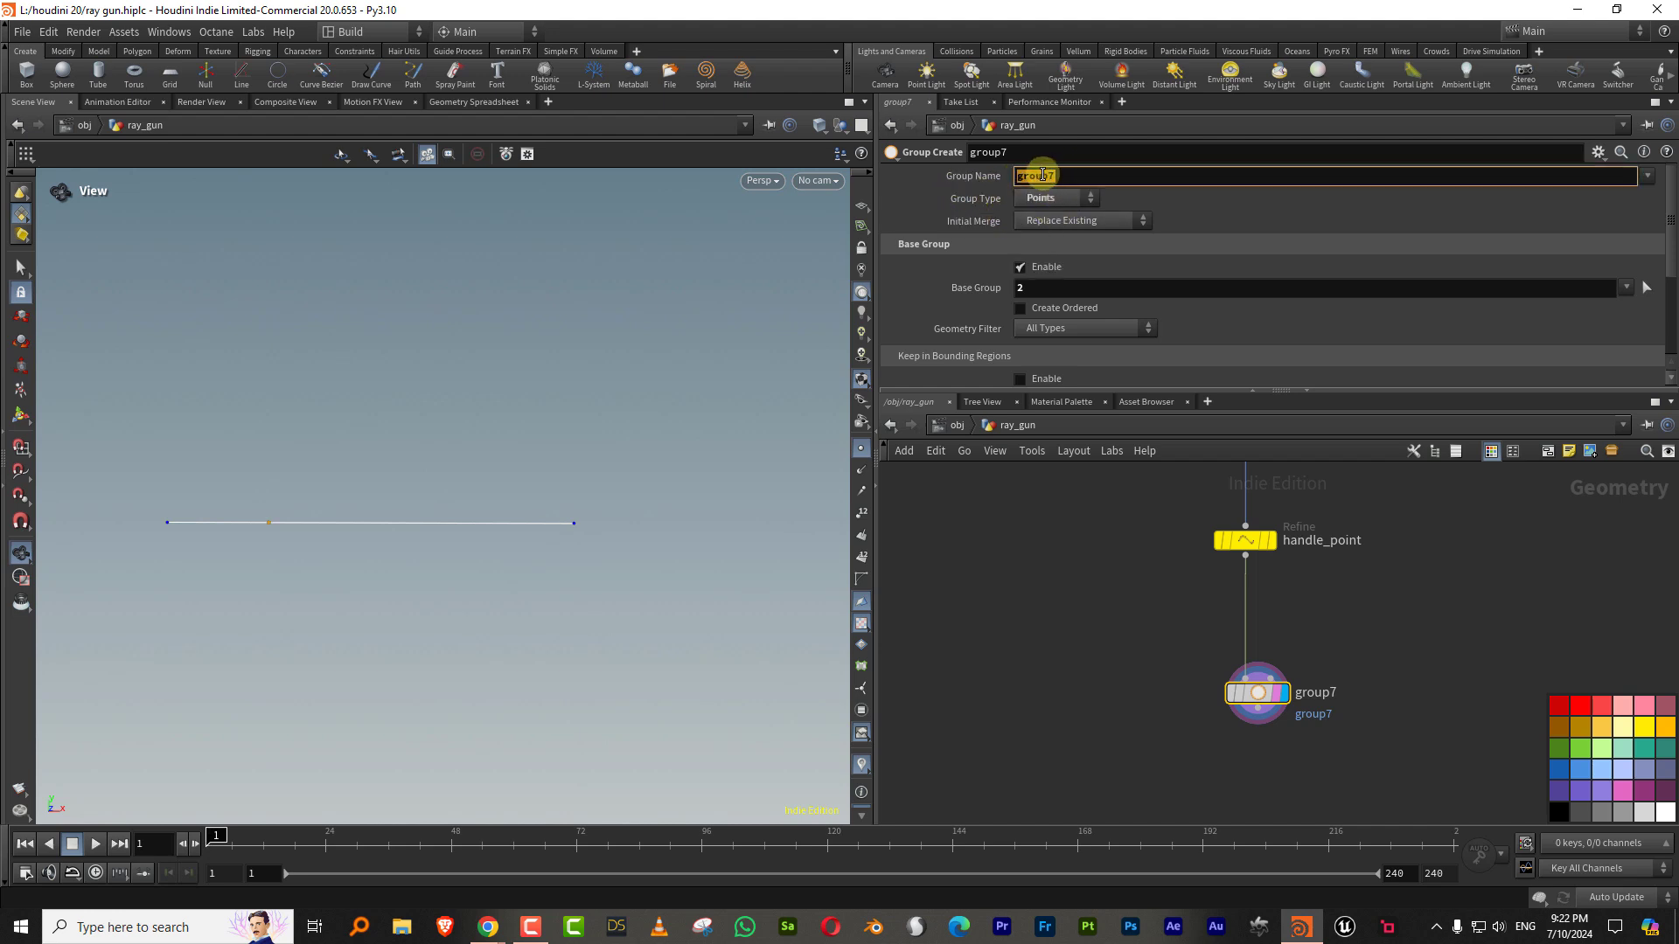
{"action": "type", "text": "handlept"}
{"action": "key", "text": "Return"}
Step: Add and display a Line node beside the group node, with its Y direction set to -1
{"action": "key", "text": "Tab"}
{"action": "type", "text": "line"}
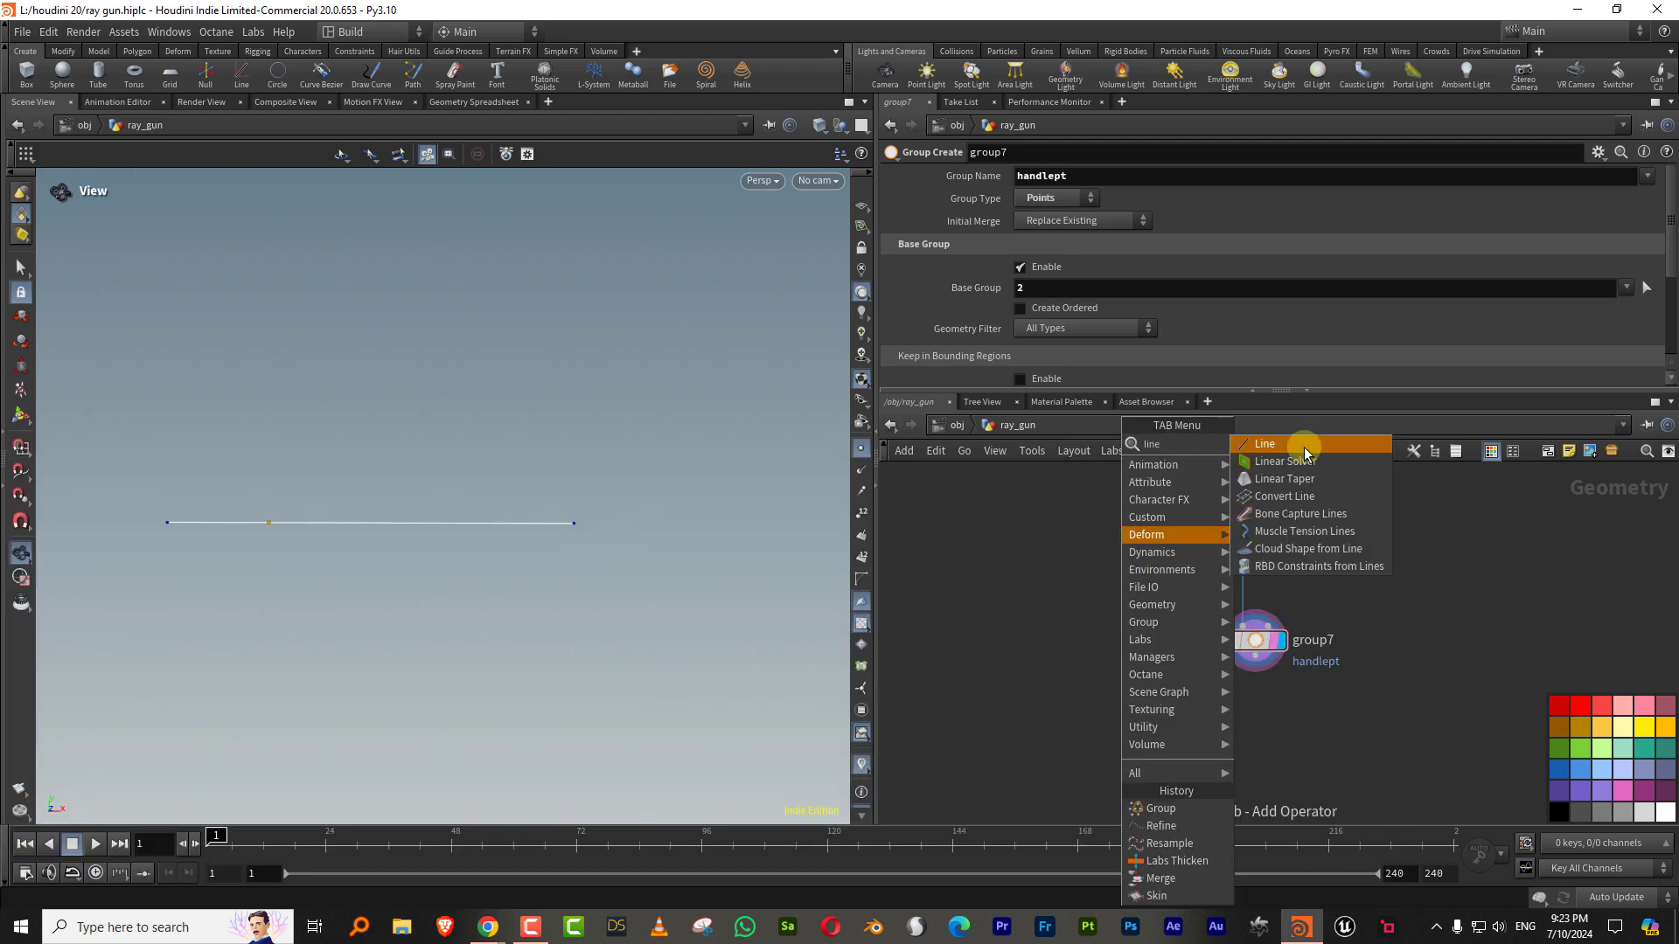
{"action": "left_click", "coordinate": [1303, 448]}
{"action": "left_click", "coordinate": [1083, 643]}
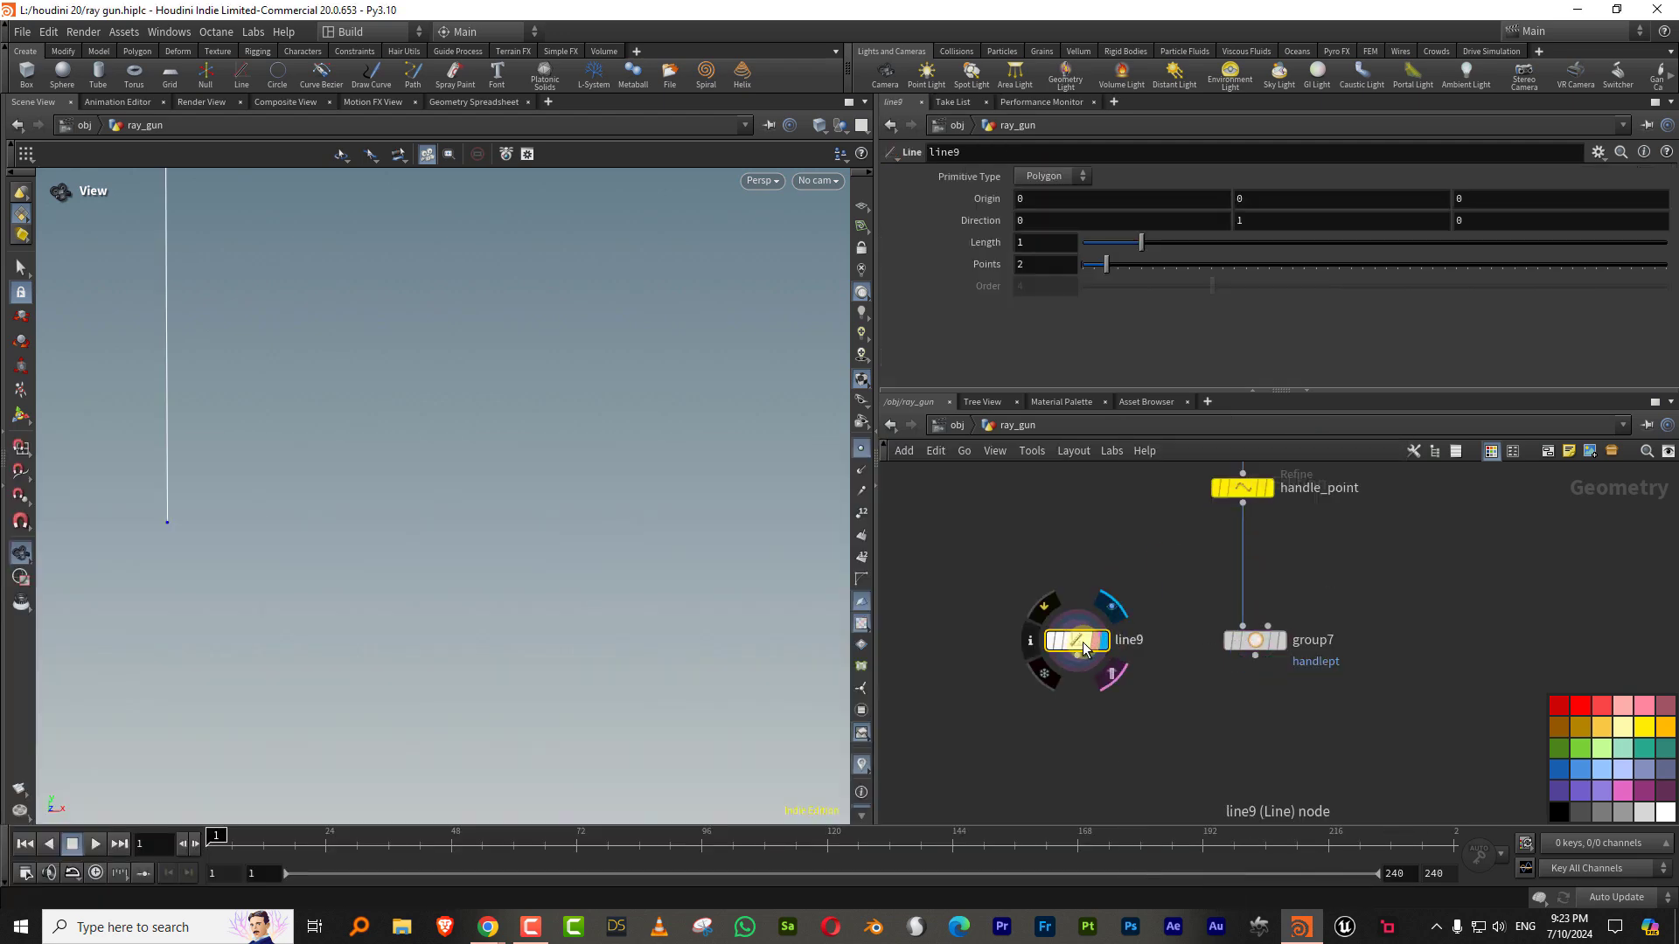
{"action": "left_click_drag", "start_coordinate": [1260, 225], "coordinate": [1037, 261]}
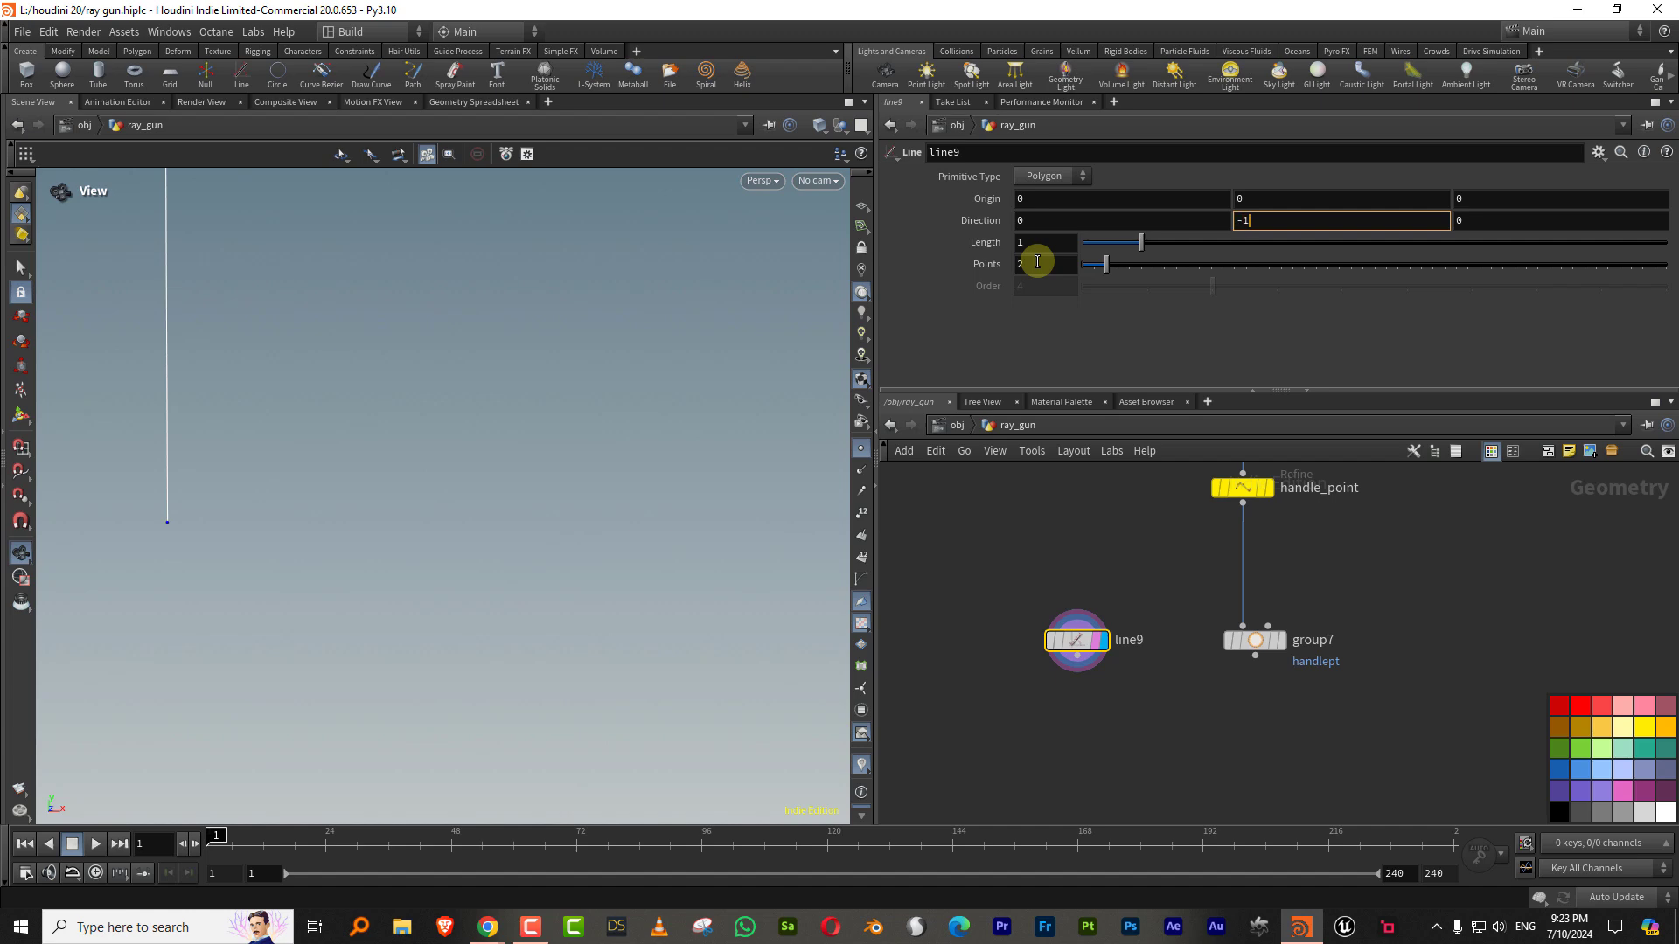
{"action": "key", "text": "Return"}
{"action": "key", "text": "h"}
Step: Add a Copy to Points node targeting handlept, feed it the line and the point group, and display it
{"action": "key", "text": "Tab"}
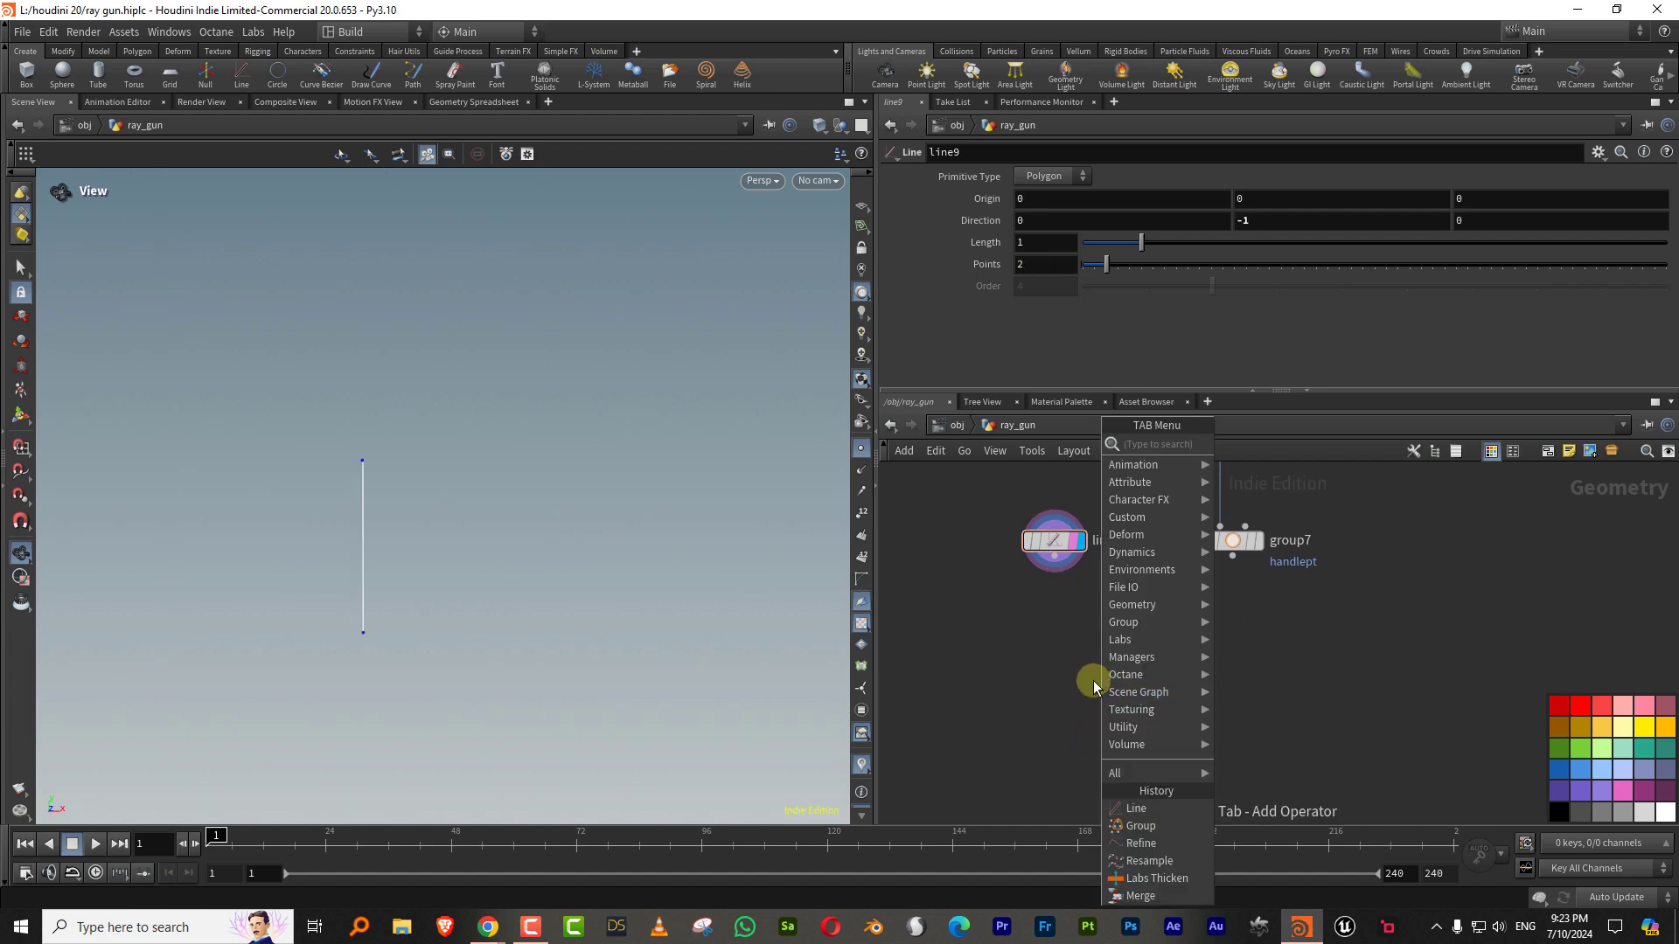
{"action": "type", "text": "copyto"}
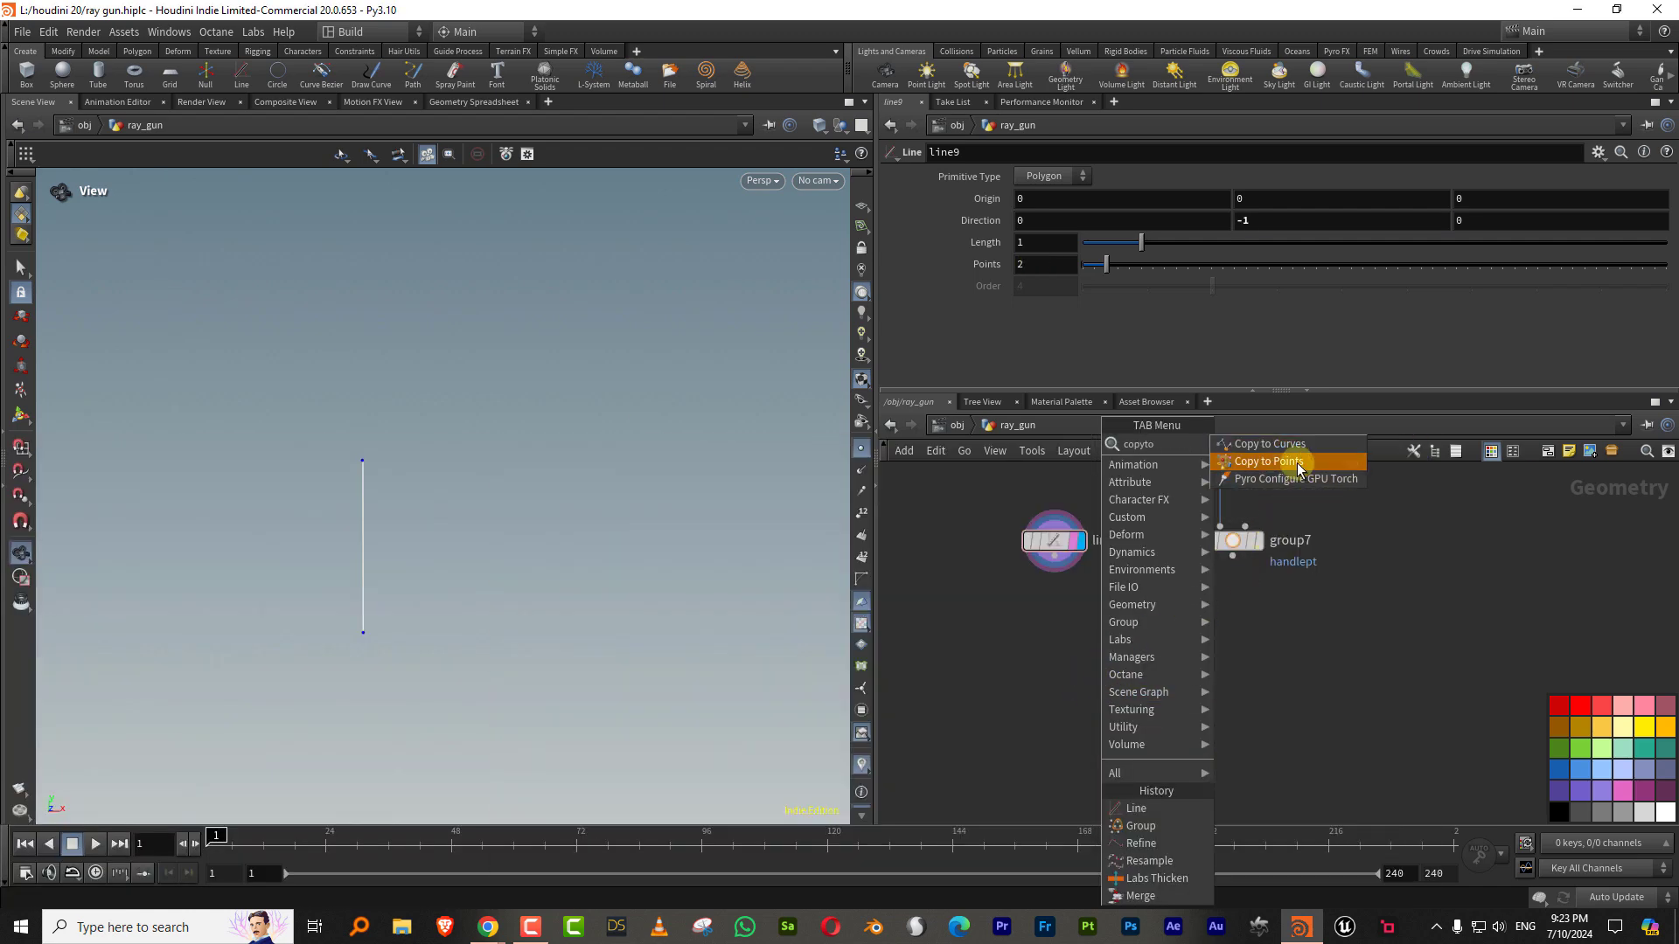
{"action": "left_click", "coordinate": [1298, 468]}
{"action": "left_click", "coordinate": [1128, 656]}
{"action": "left_click", "coordinate": [1031, 222]}
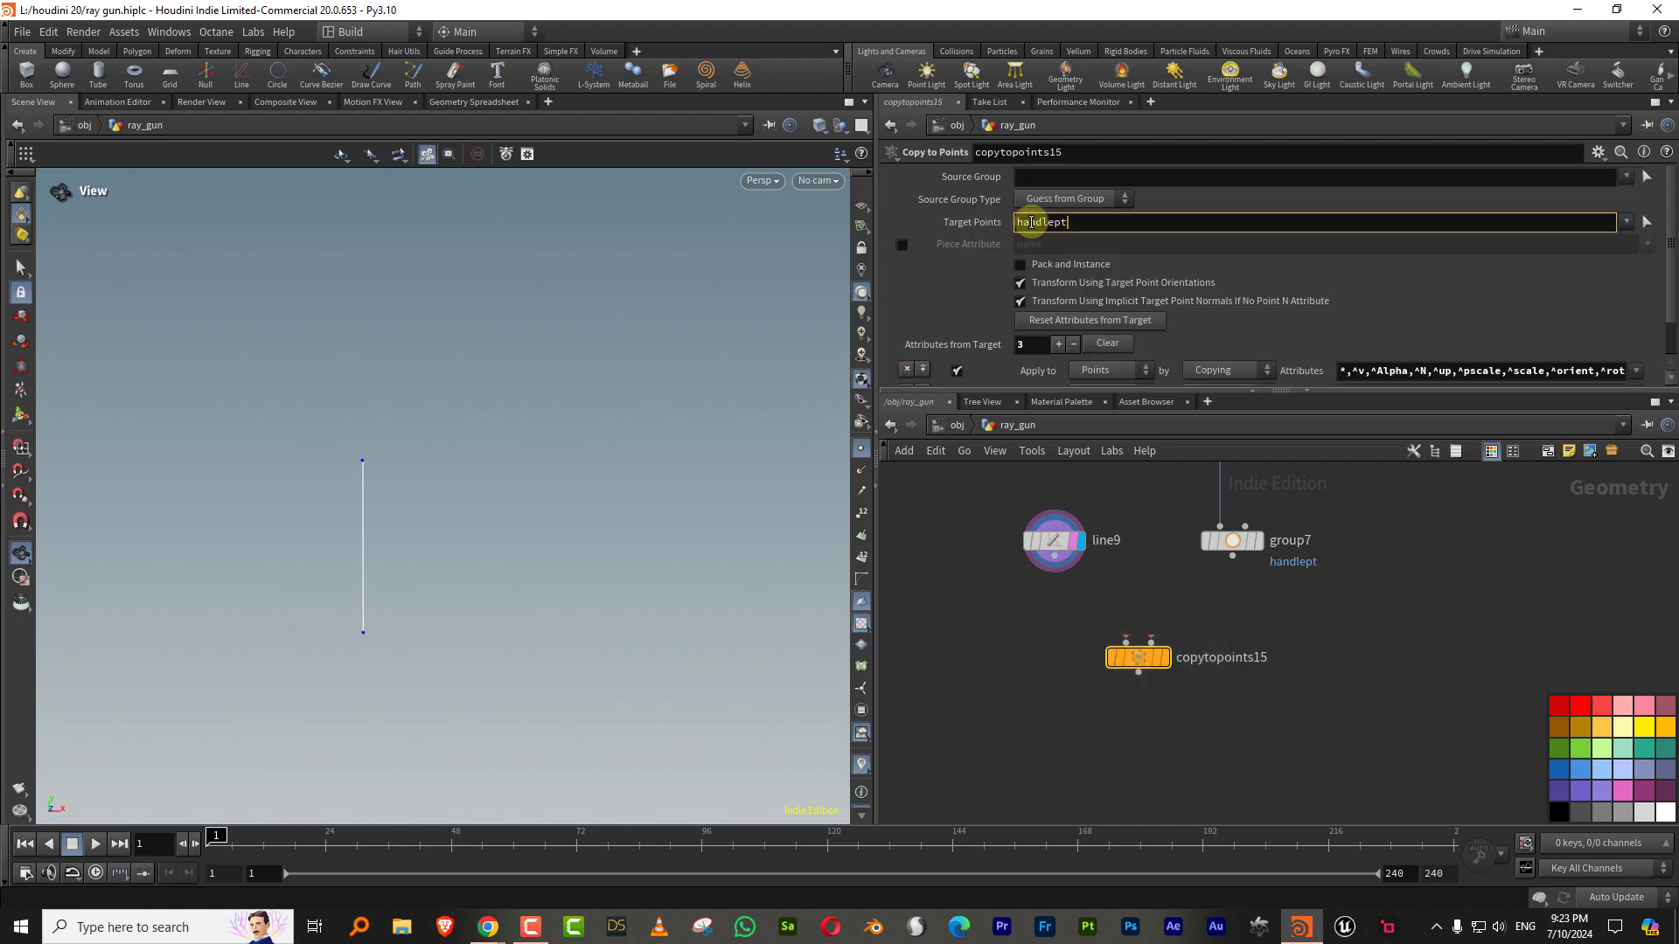
{"action": "key", "text": "Return"}
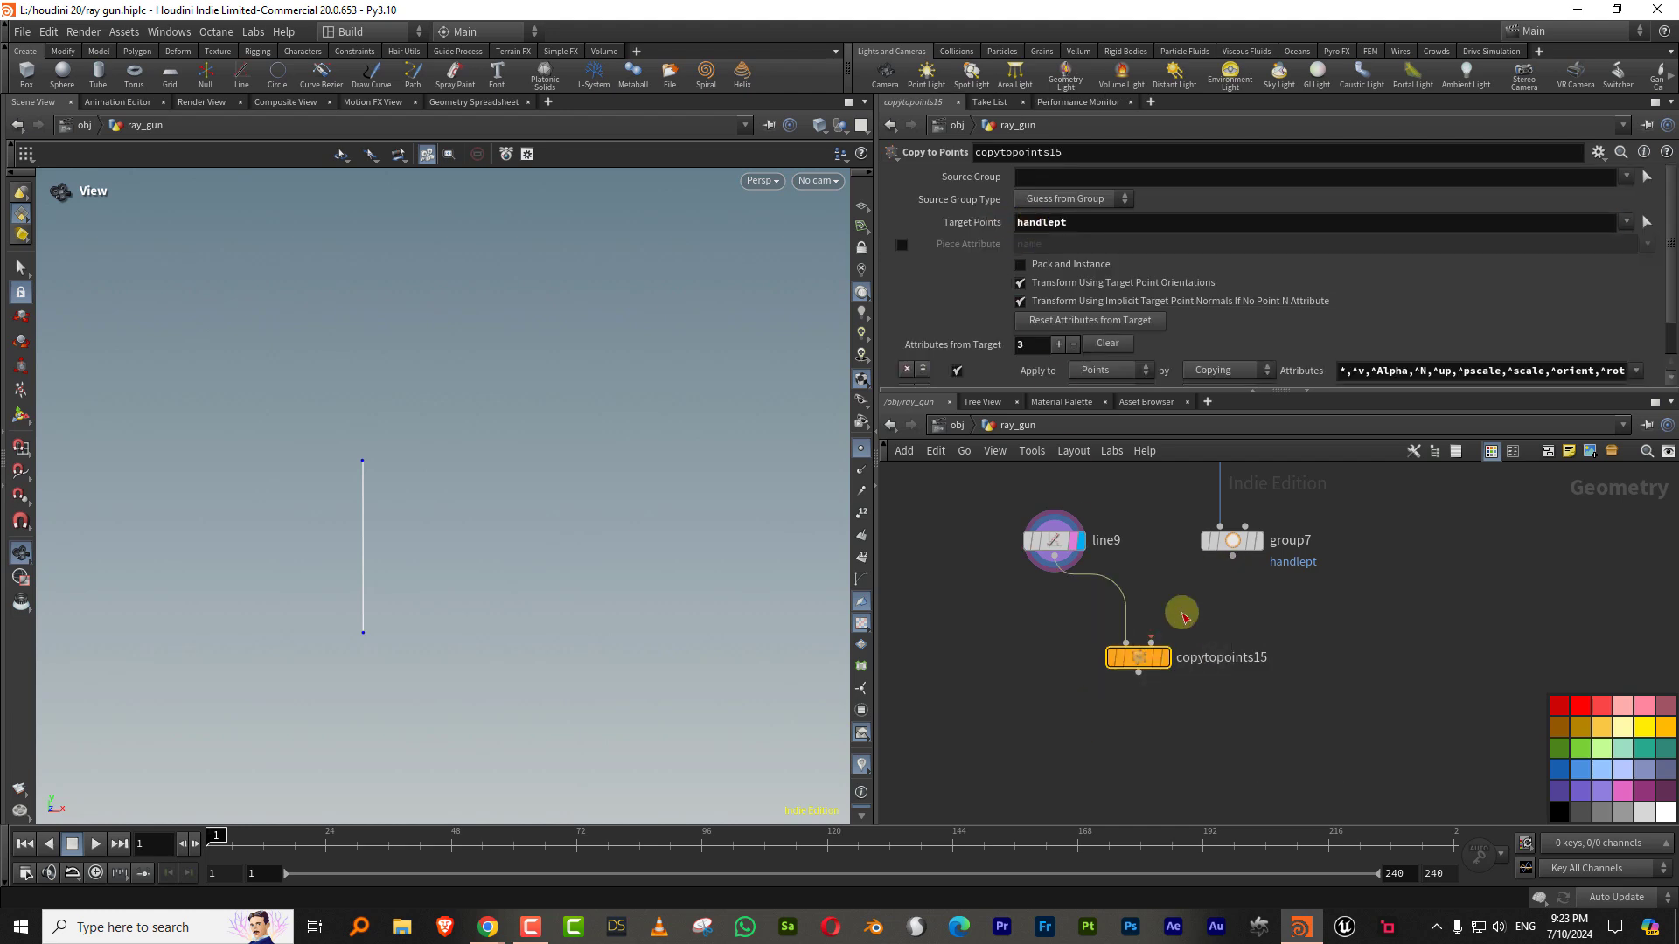
{"action": "left_click_drag", "start_coordinate": [1182, 615], "coordinate": [1159, 663]}
{"action": "left_click", "coordinate": [1167, 658]}
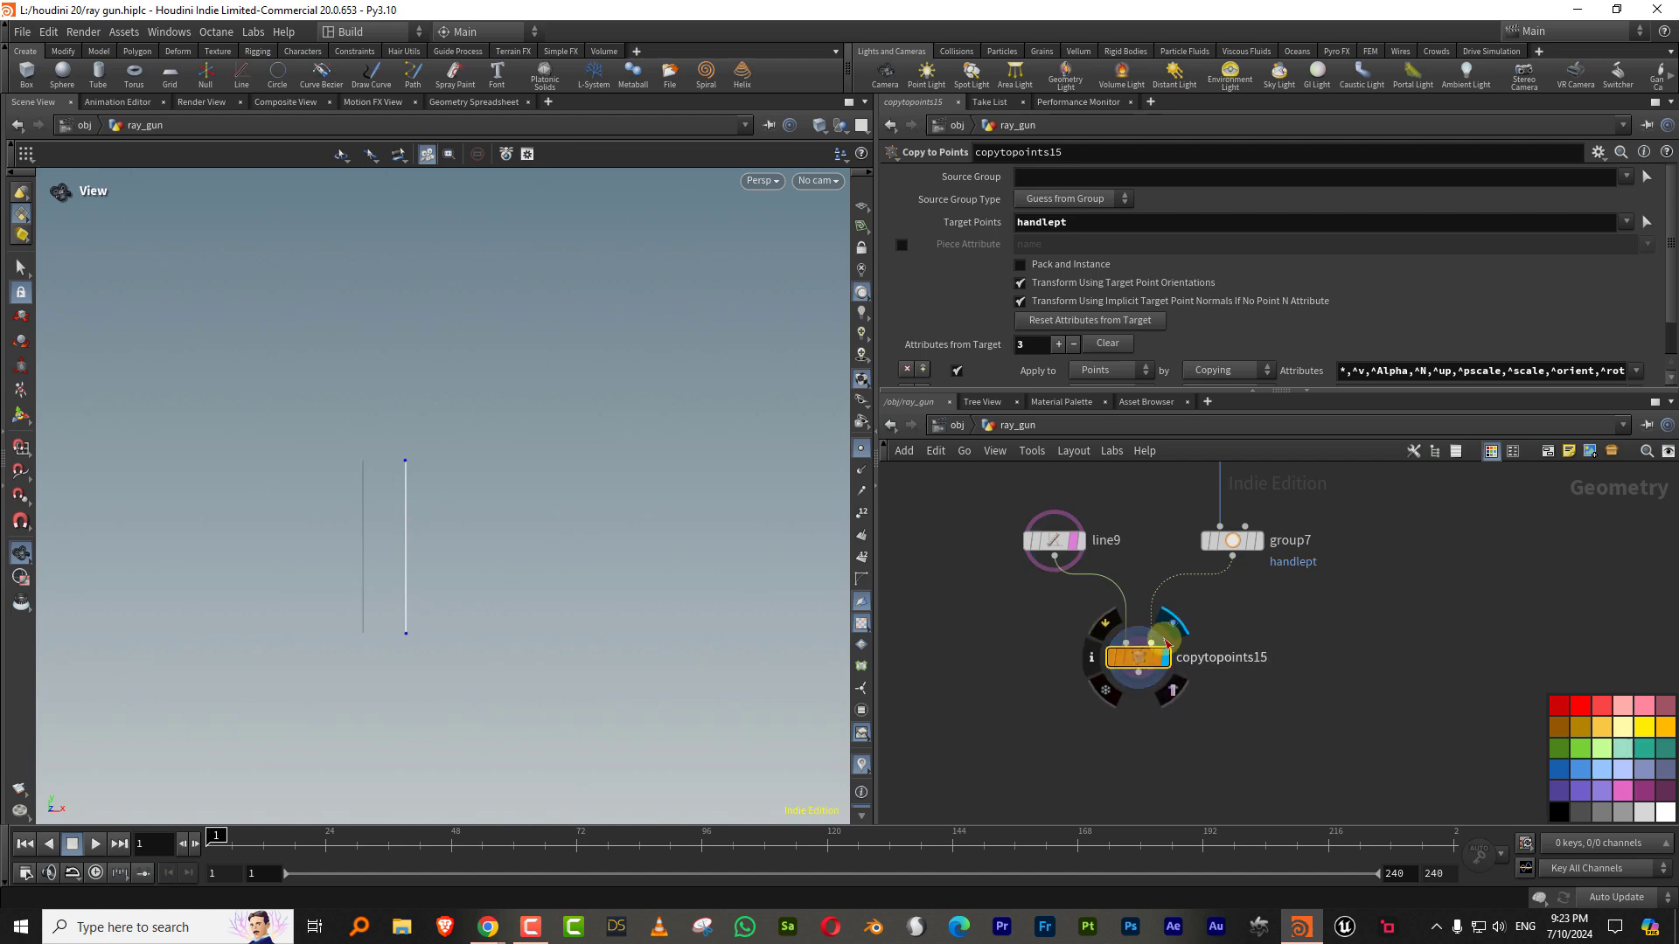
Step: Insert a Transform between the line and Copy to Points, and rotate the line about -14 degrees around Z
{"action": "middle_click_drag", "start_coordinate": [1055, 621], "coordinate": [1073, 596]}
{"action": "key", "text": "Tab"}
{"action": "mouse_move", "coordinate": [1118, 588]}
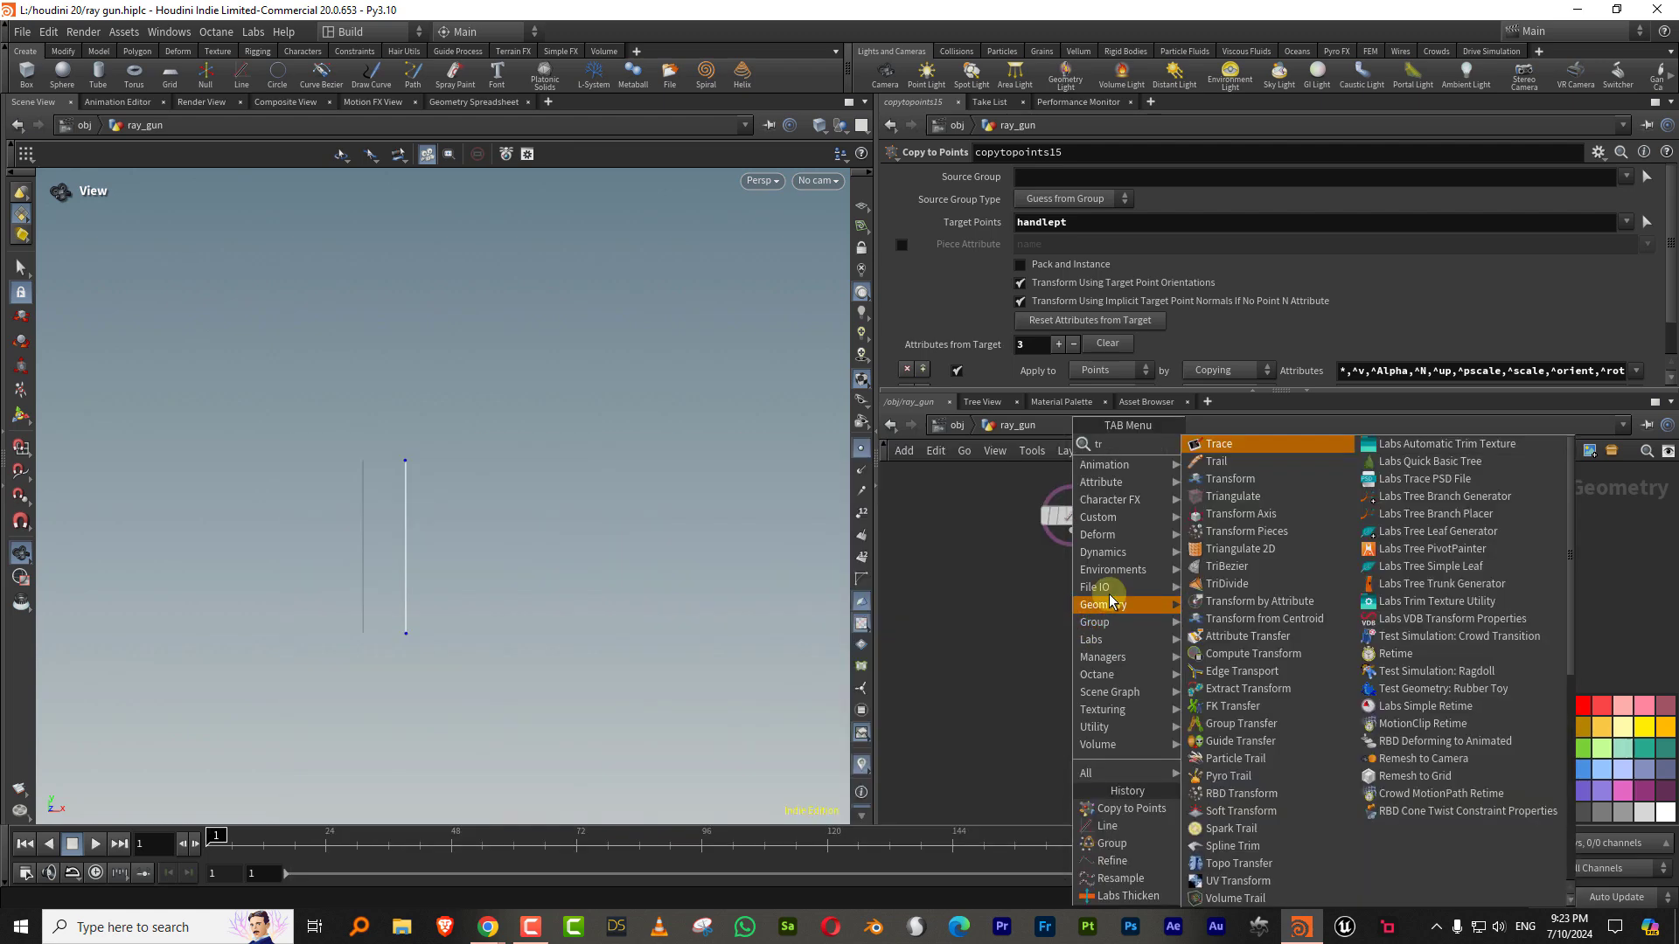
{"action": "left_click", "coordinate": [1279, 483]}
{"action": "left_click", "coordinate": [1148, 573]}
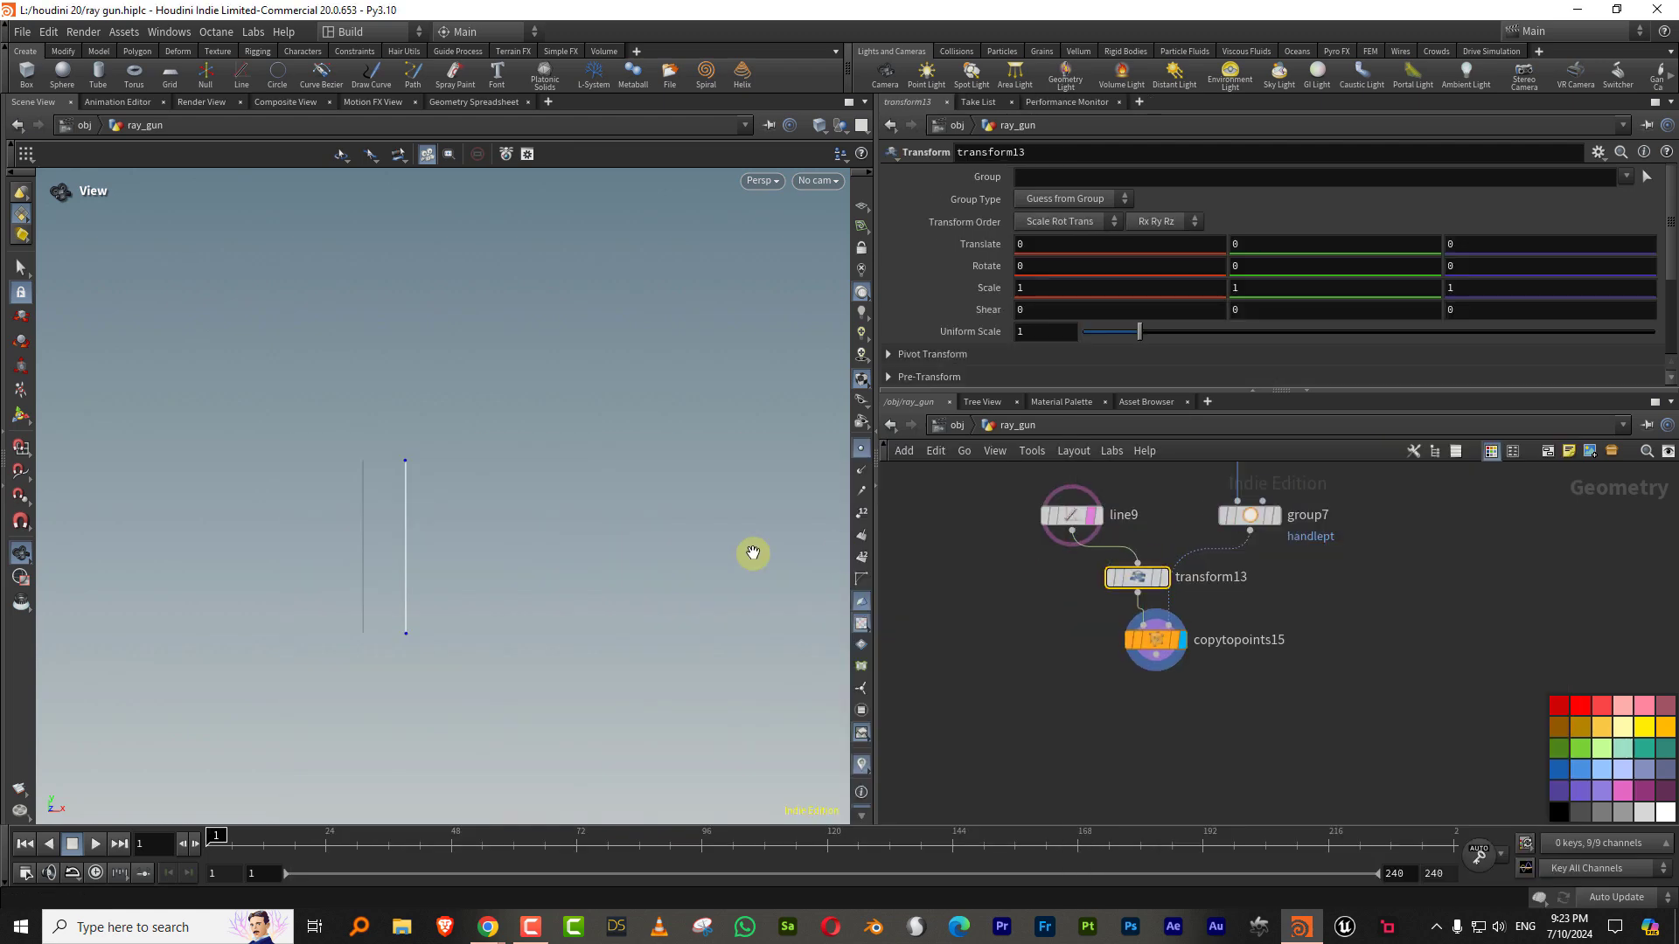
{"action": "key", "text": "Return"}
{"action": "mouse_move", "coordinate": [482, 469]}
{"action": "left_mouse_down"}
{"action": "mouse_move", "coordinate": [457, 444]}
{"action": "mouse_move", "coordinate": [458, 469]}
{"action": "left_mouse_up"}
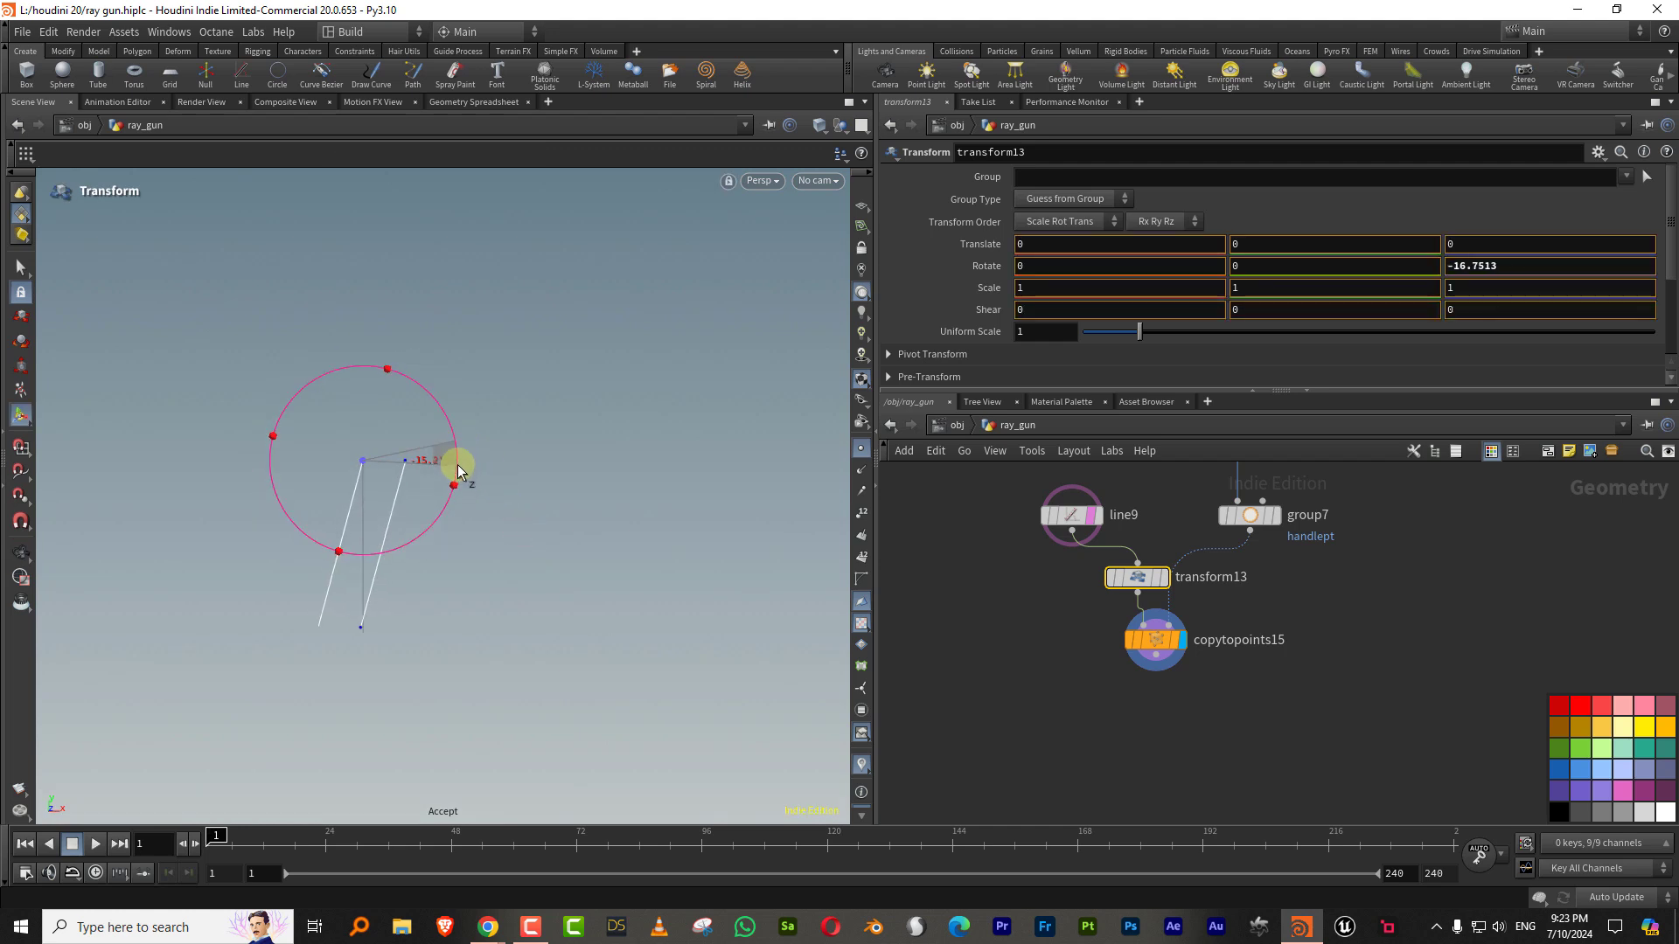
Step: Display merge14 to compare the handle line with the gun body, and set the line's length to 0.81
{"action": "scroll", "coordinate": [1018, 716], "scroll_direction": "down", "scroll_amount": 3}
{"action": "middle_click_drag", "start_coordinate": [1017, 717], "coordinate": [1177, 595]}
{"action": "left_click", "coordinate": [1177, 596]}
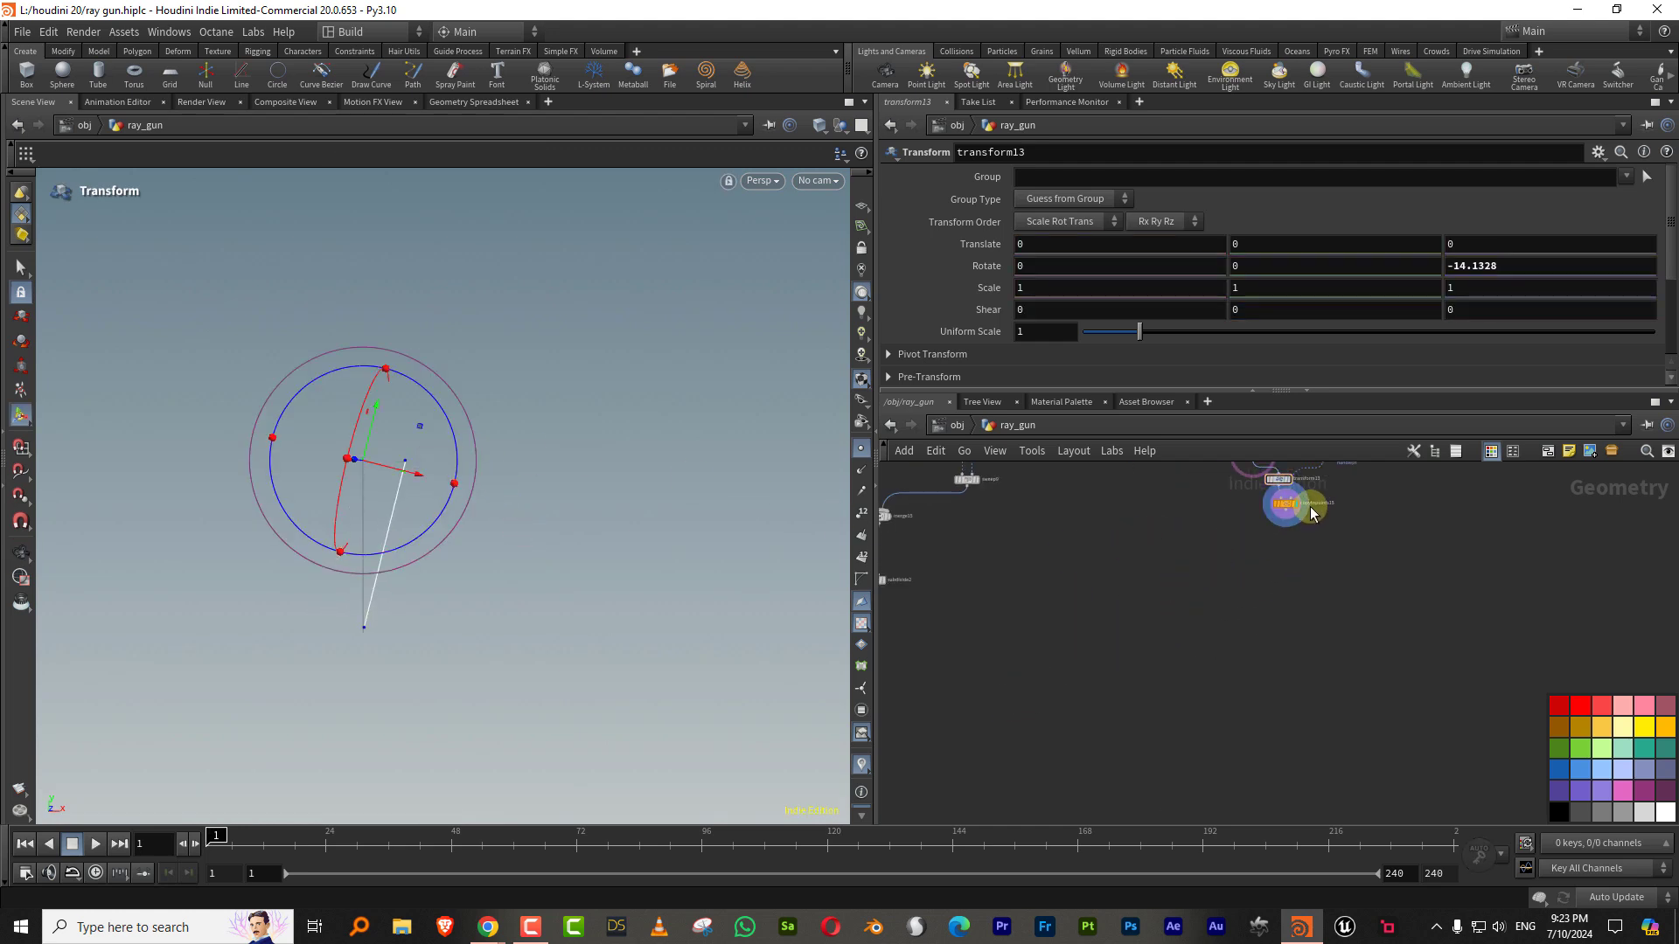
{"action": "left_click", "coordinate": [1014, 669]}
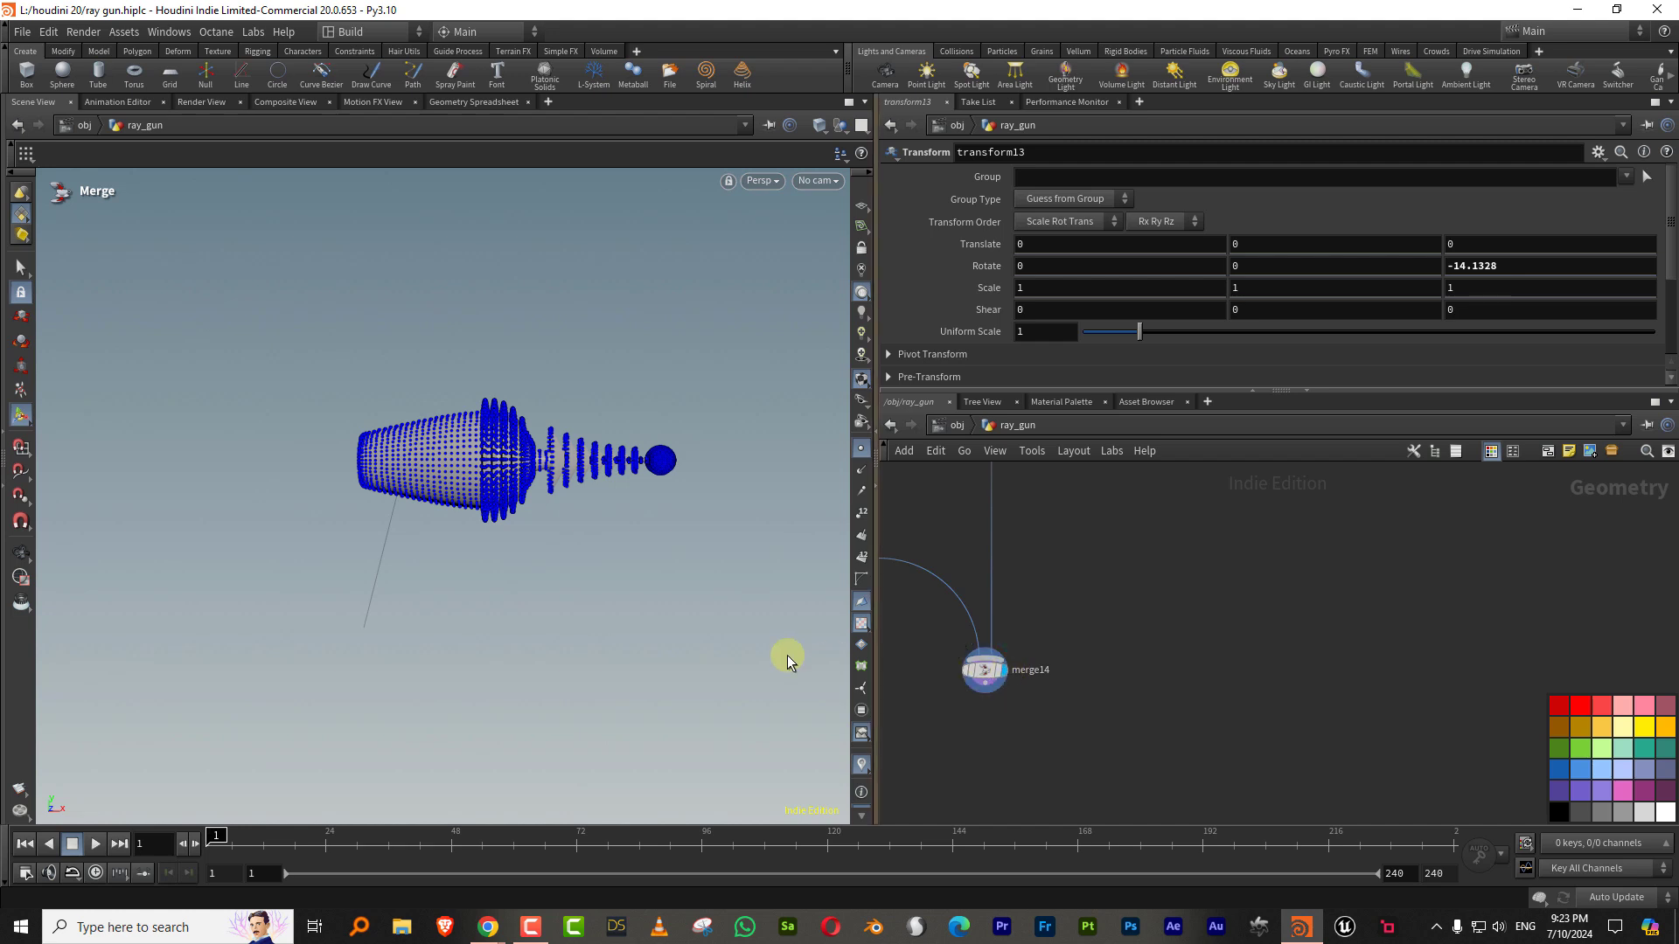
{"action": "mouse_move", "coordinate": [516, 544]}
{"action": "left_mouse_down", "text": "alt"}
{"action": "mouse_move", "coordinate": [580, 539]}
{"action": "mouse_move", "coordinate": [348, 588]}
{"action": "left_mouse_up", "text": "alt"}
{"action": "key", "text": "Escape"}
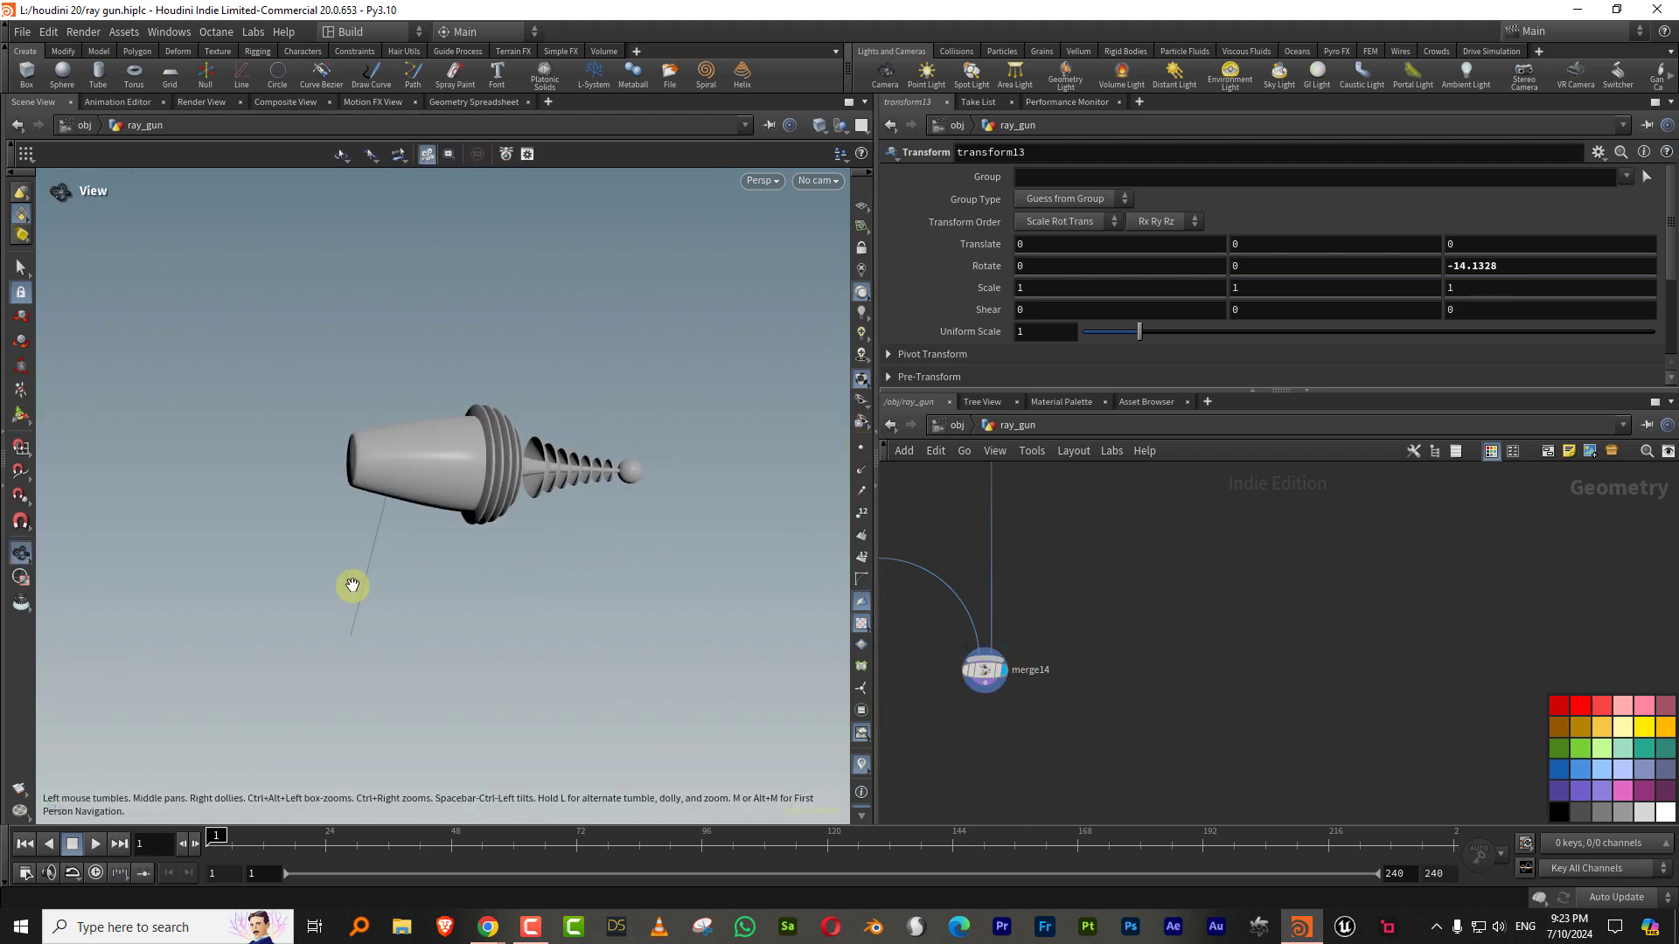
{"action": "scroll", "coordinate": [577, 472], "scroll_direction": "up", "scroll_amount": 3}
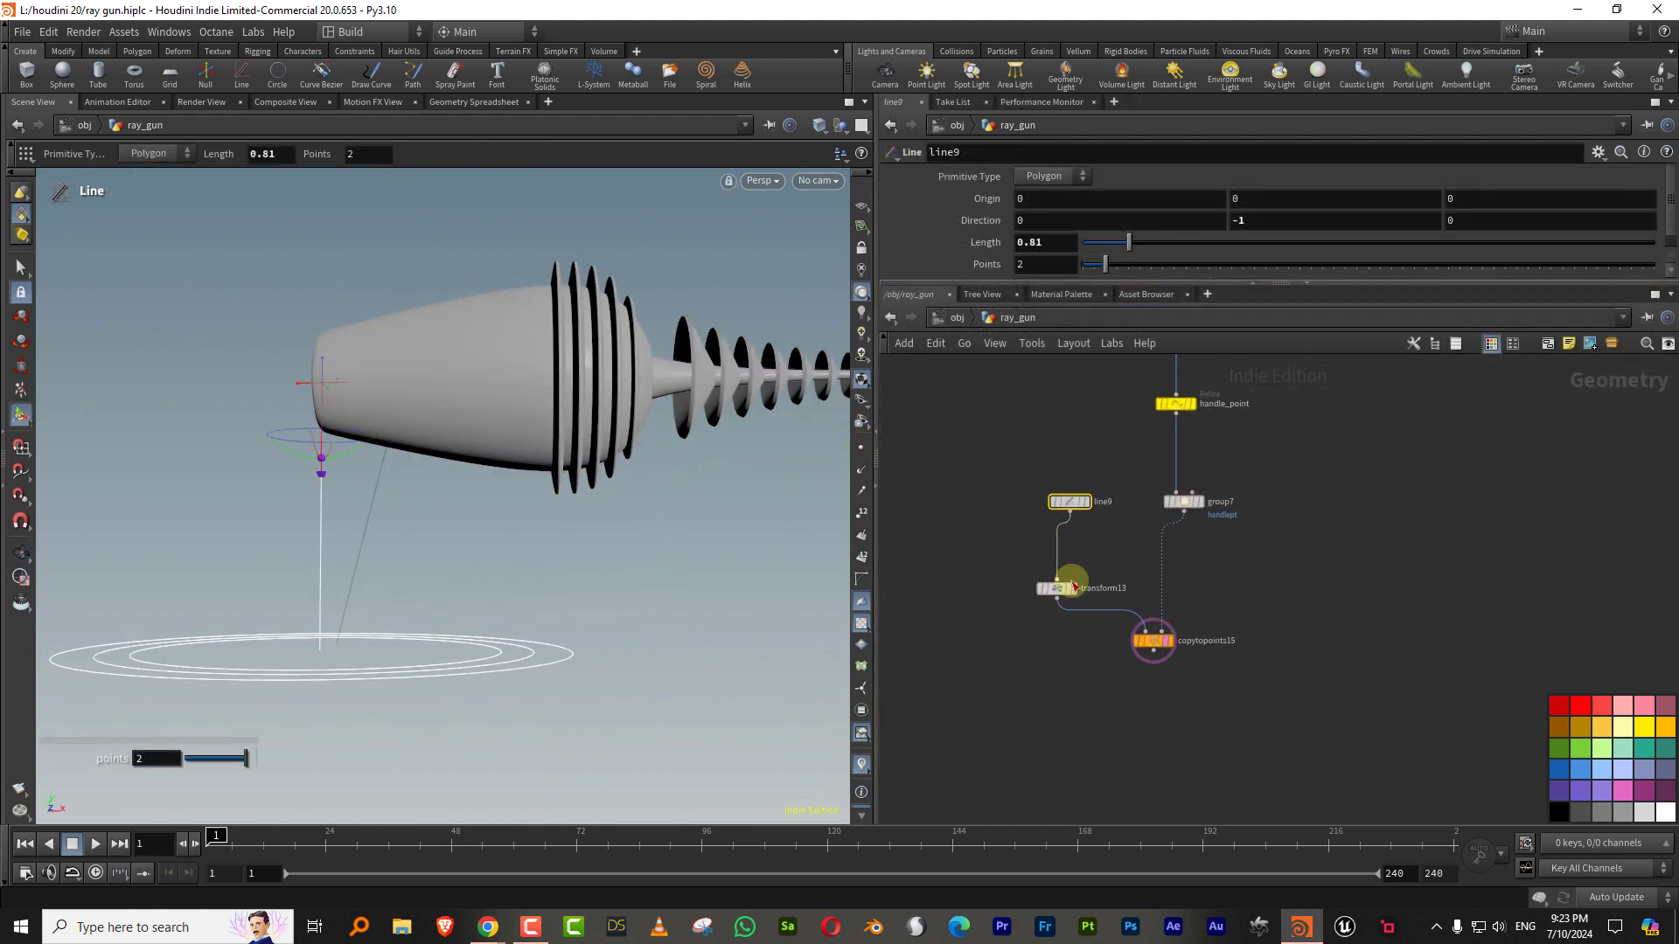
{"action": "left_click_drag", "start_coordinate": [1071, 588], "coordinate": [1064, 562]}
{"action": "mouse_move", "coordinate": [527, 514]}
{"action": "left_mouse_down", "text": "alt"}
{"action": "mouse_move", "coordinate": [465, 510]}
{"action": "mouse_move", "coordinate": [516, 512]}
{"action": "left_mouse_up", "text": "alt"}
Step: Add a Grid node beside the handle's node network
{"action": "middle_click_drag", "start_coordinate": [1368, 546], "coordinate": [1256, 532]}
{"action": "key", "text": "Tab"}
{"action": "type", "text": "grid"}
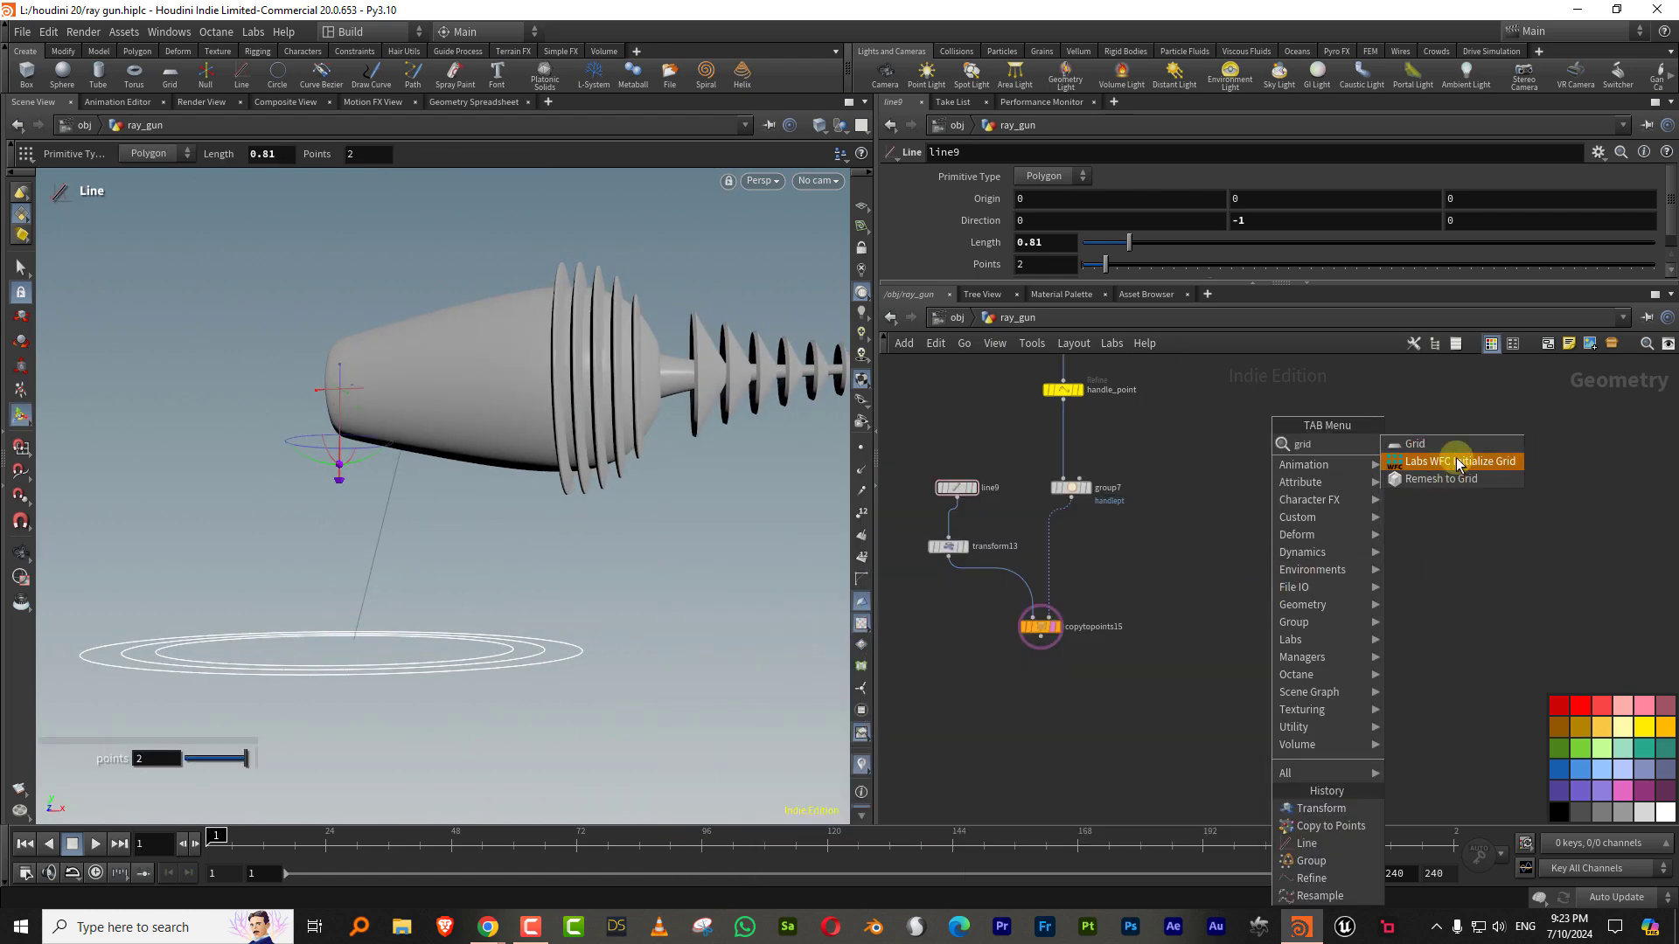
{"action": "left_click", "coordinate": [1444, 446]}
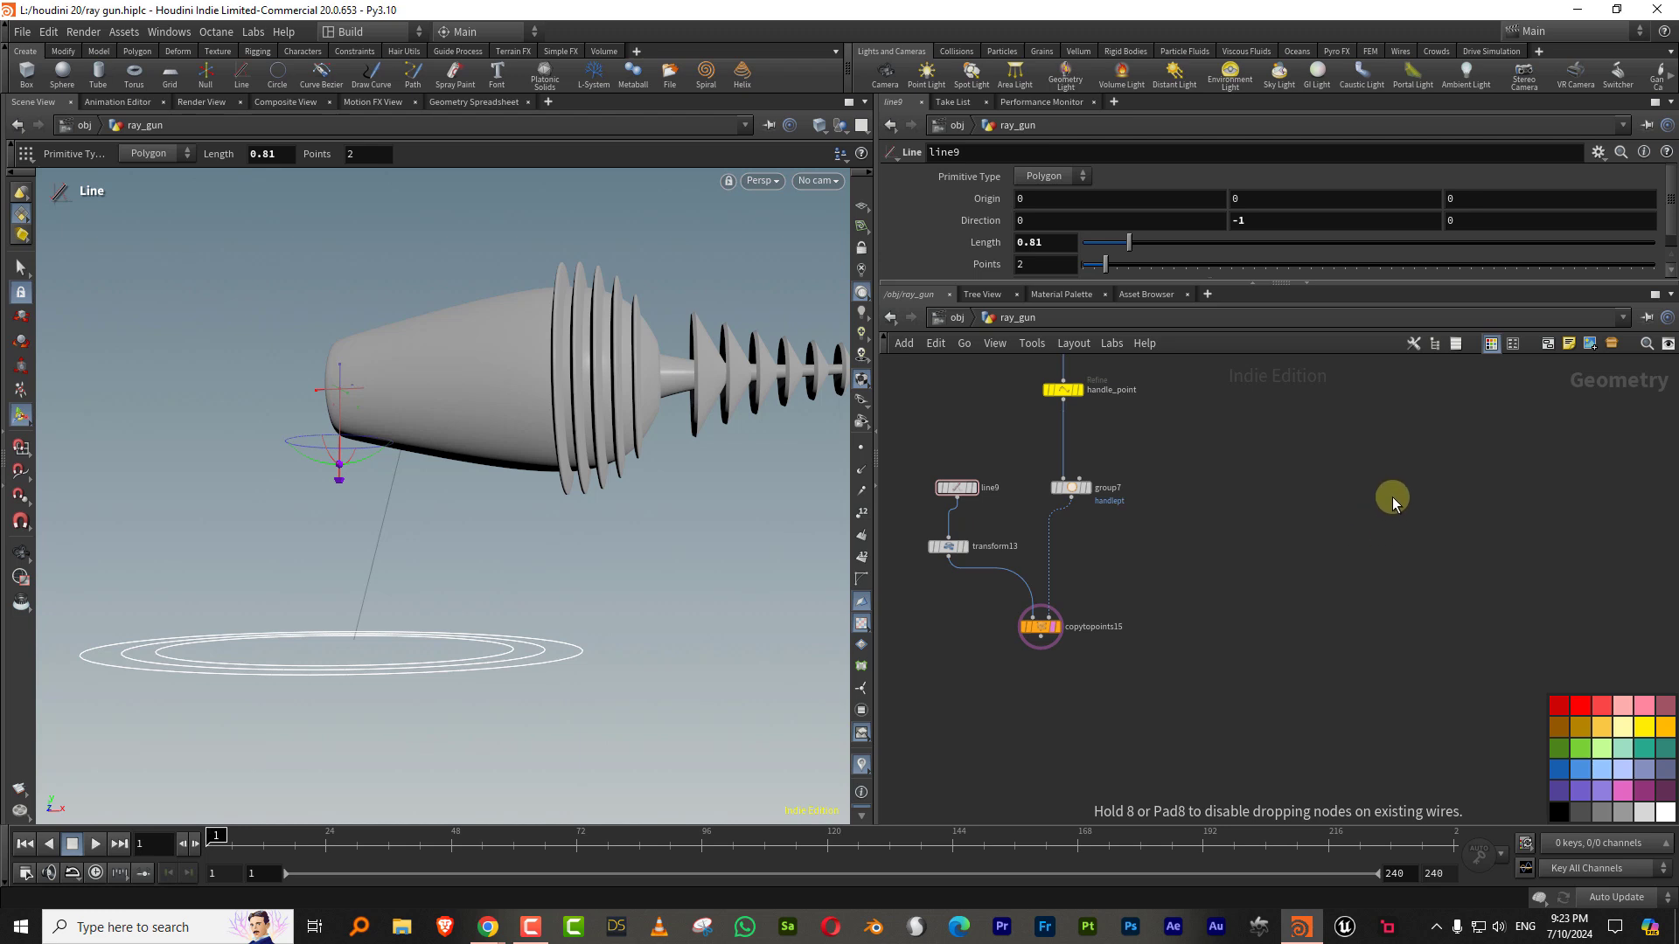
{"action": "left_click", "coordinate": [1345, 526]}
Step: Set the grid's first size value to 1 and both its rows and columns to 2
{"action": "scroll", "coordinate": [1394, 501], "scroll_direction": "up", "scroll_amount": 2}
{"action": "left_click_drag", "start_coordinate": [1053, 245], "coordinate": [963, 277]}
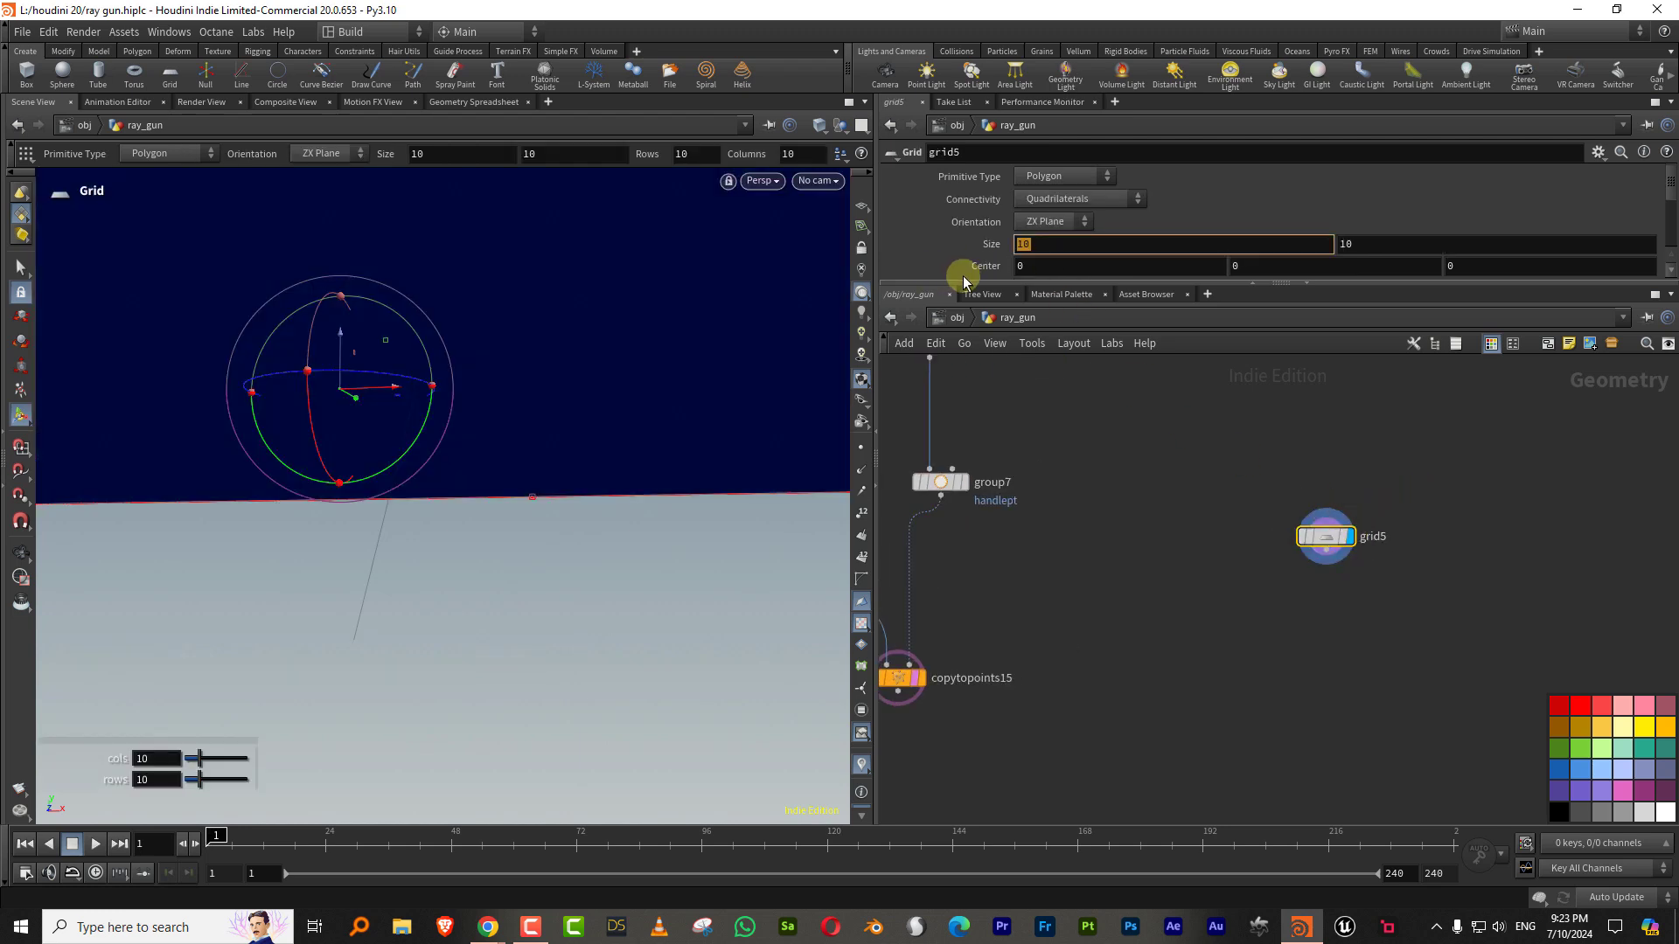
{"action": "type", "text": "1"}
{"action": "key", "text": "Tab"}
{"action": "type", "text": "1"}
{"action": "key", "text": "Return"}
{"action": "left_click_drag", "start_coordinate": [1089, 330], "coordinate": [1093, 391]}
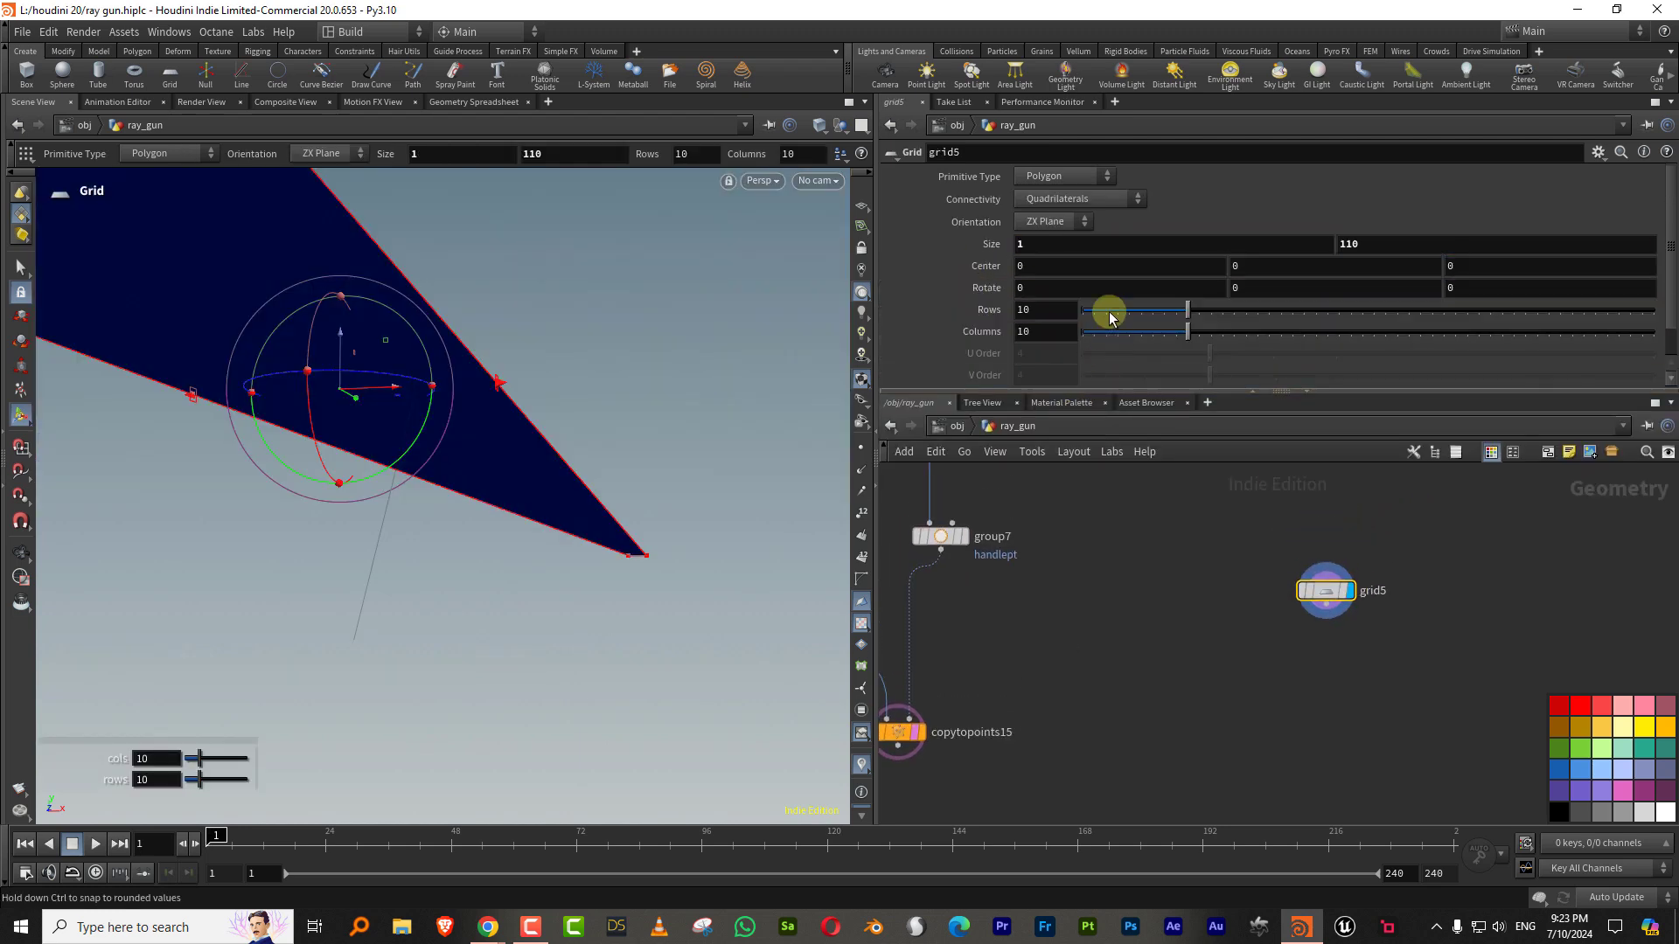
{"action": "left_click", "coordinate": [1096, 331]}
Step: Add a PolyBevel node below the grid, feed it from the grid, and display it
{"action": "middle_click_drag", "start_coordinate": [1219, 648], "coordinate": [1162, 589]}
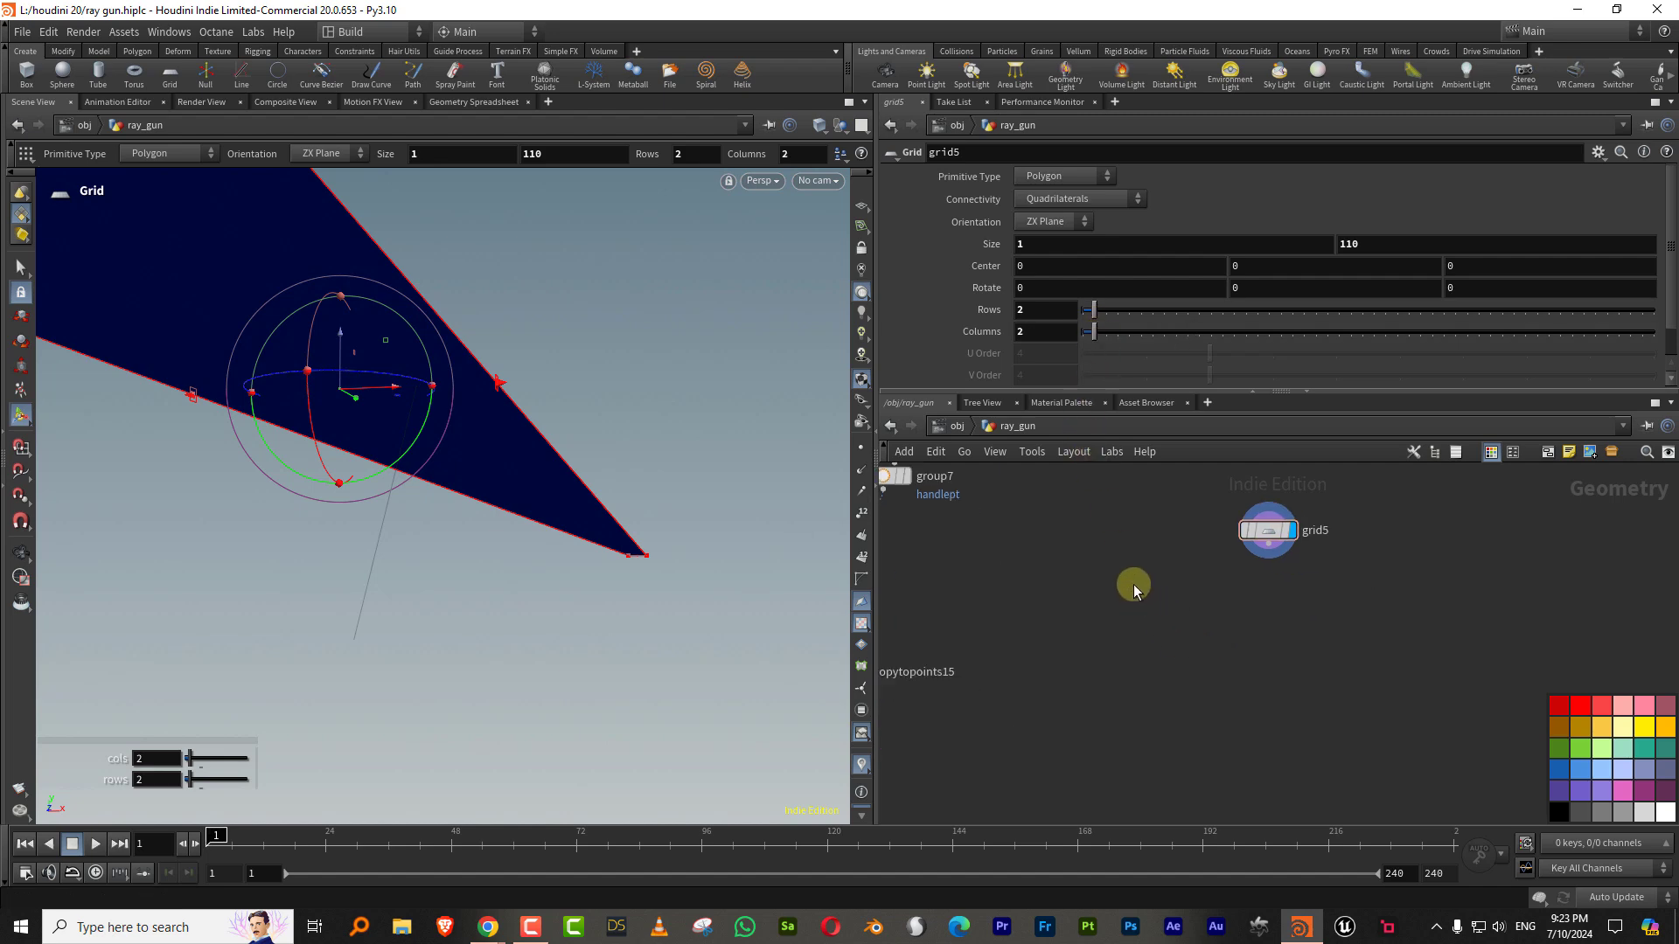
{"action": "key", "text": "Tab"}
{"action": "type", "text": "polybe"}
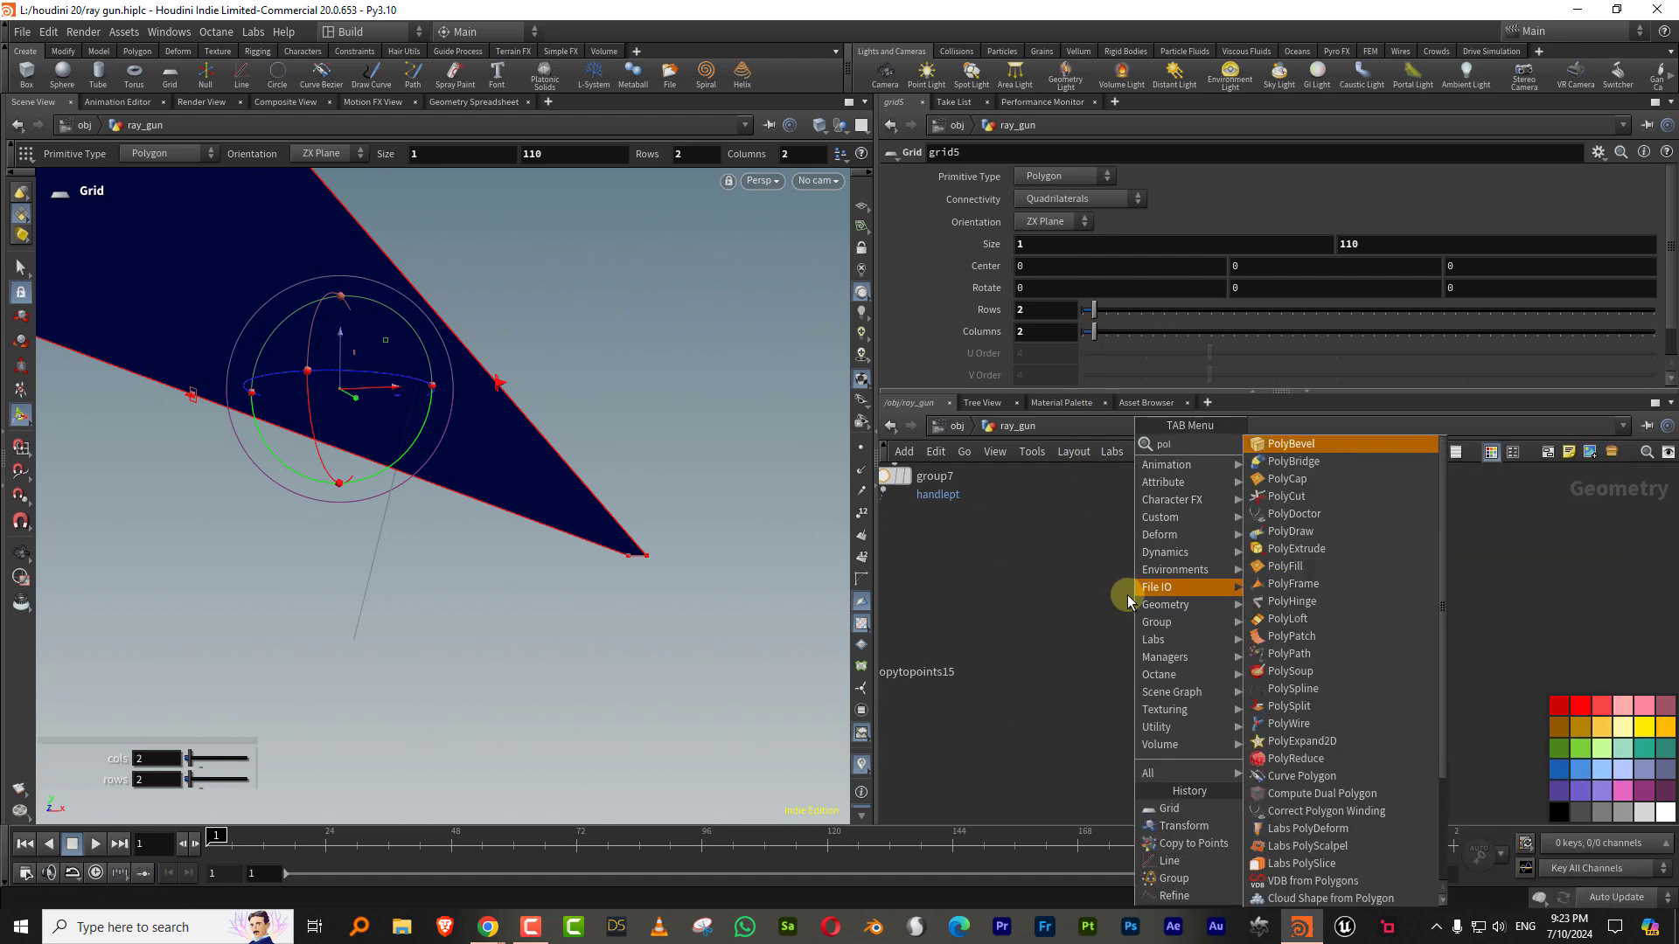
{"action": "key", "text": "Return"}
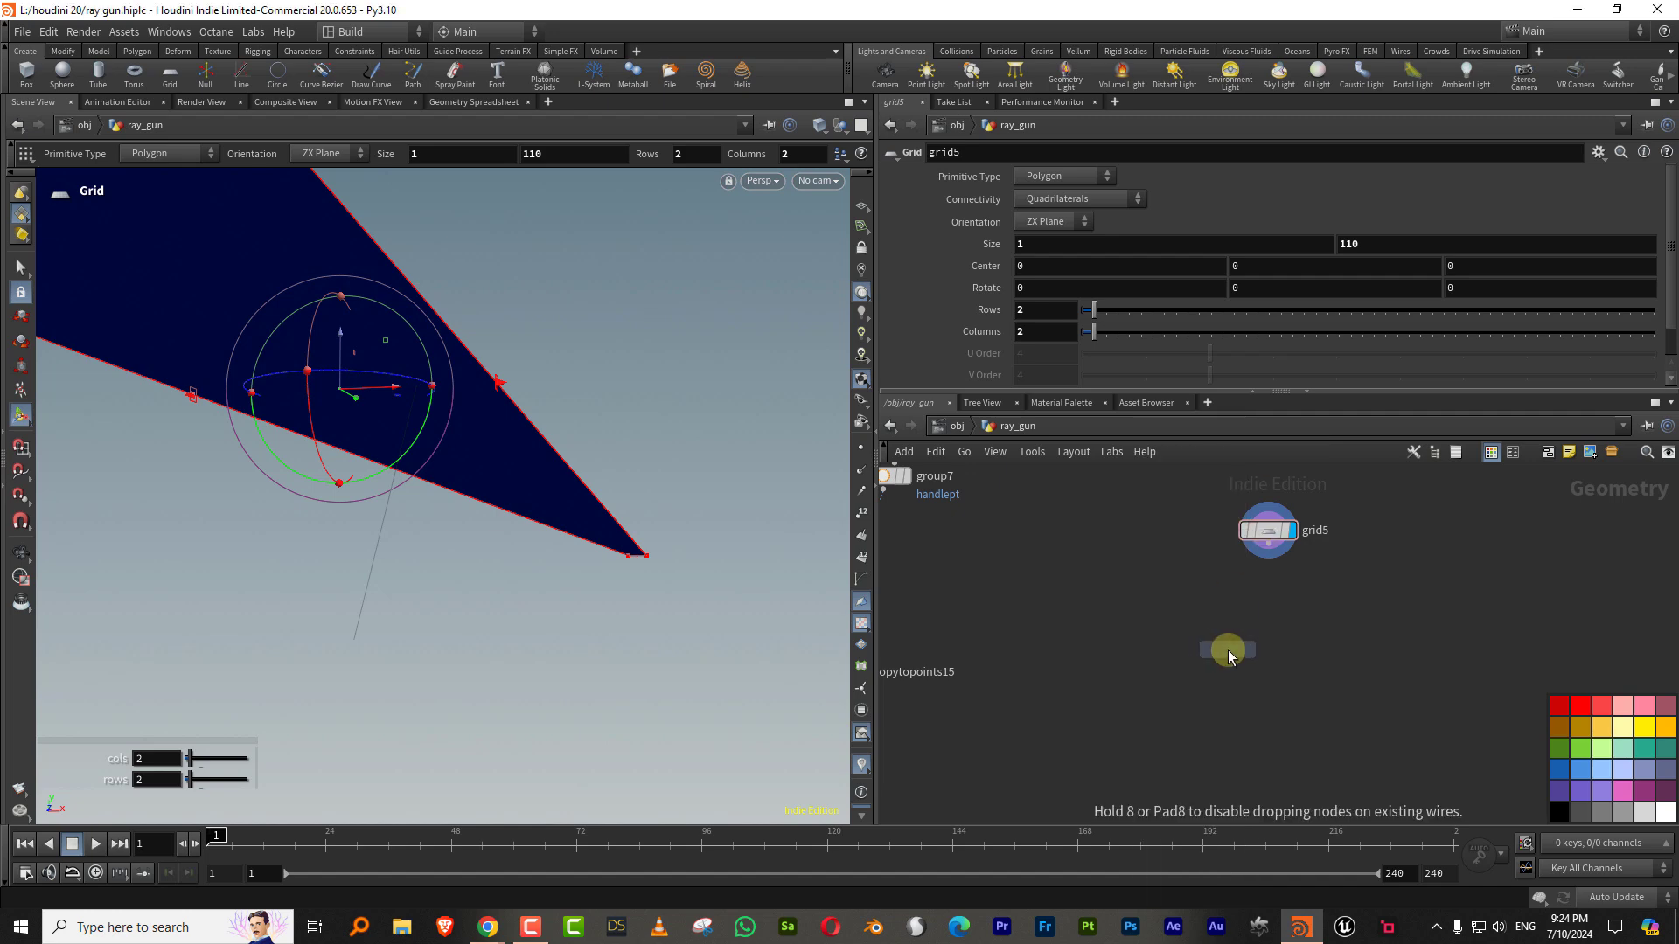
{"action": "left_click", "coordinate": [1225, 647]}
Step: Set the grid's second size value to 1
{"action": "left_click", "coordinate": [1268, 587]}
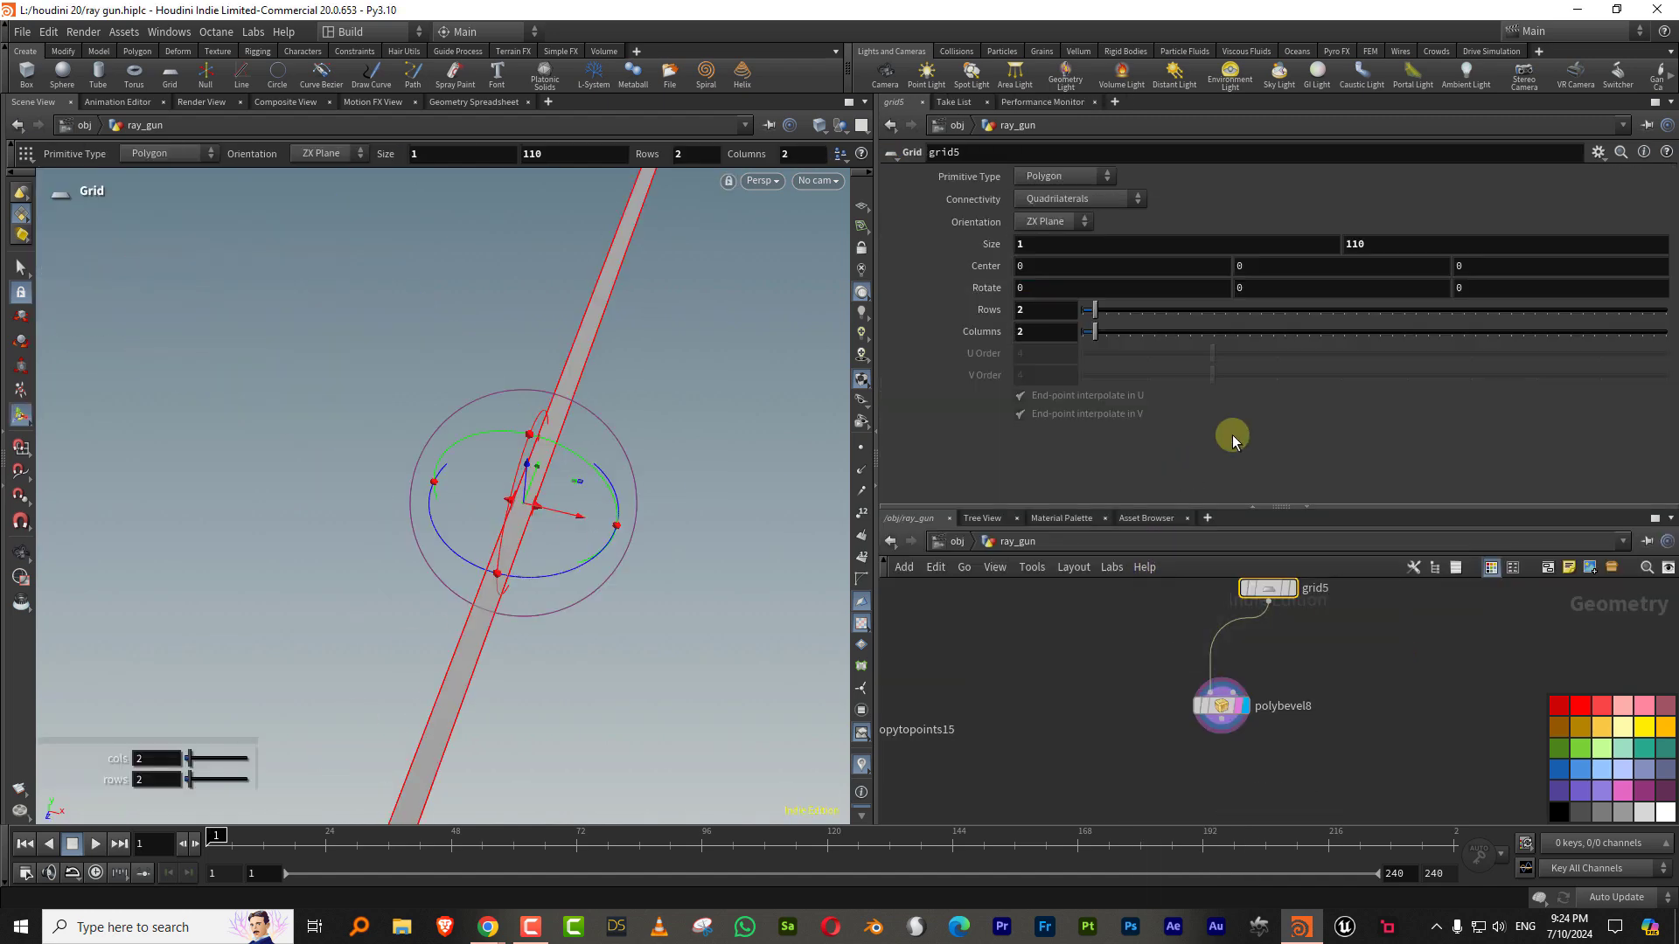
{"action": "double_click", "coordinate": [1400, 251]}
{"action": "type", "text": "1"}
{"action": "key", "text": "Return"}
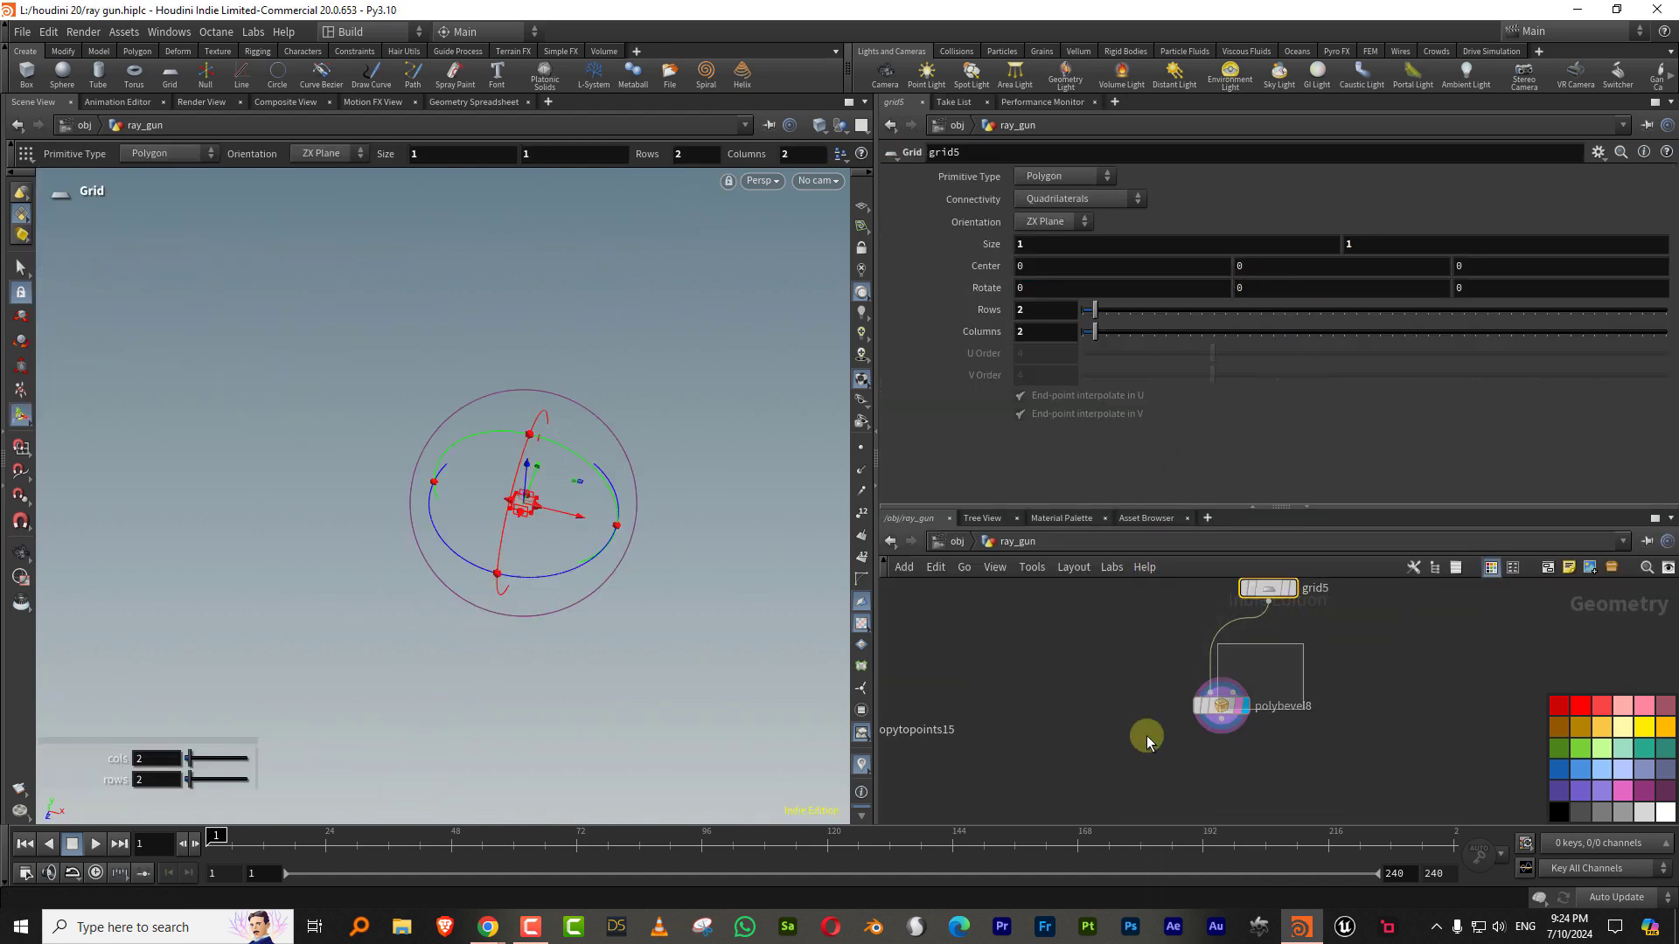
Step: Set the PolyBevel's group type to Points and its distance to 0.064 to cut the grid's corners
{"action": "left_click_drag", "start_coordinate": [1146, 736], "coordinate": [1141, 739]}
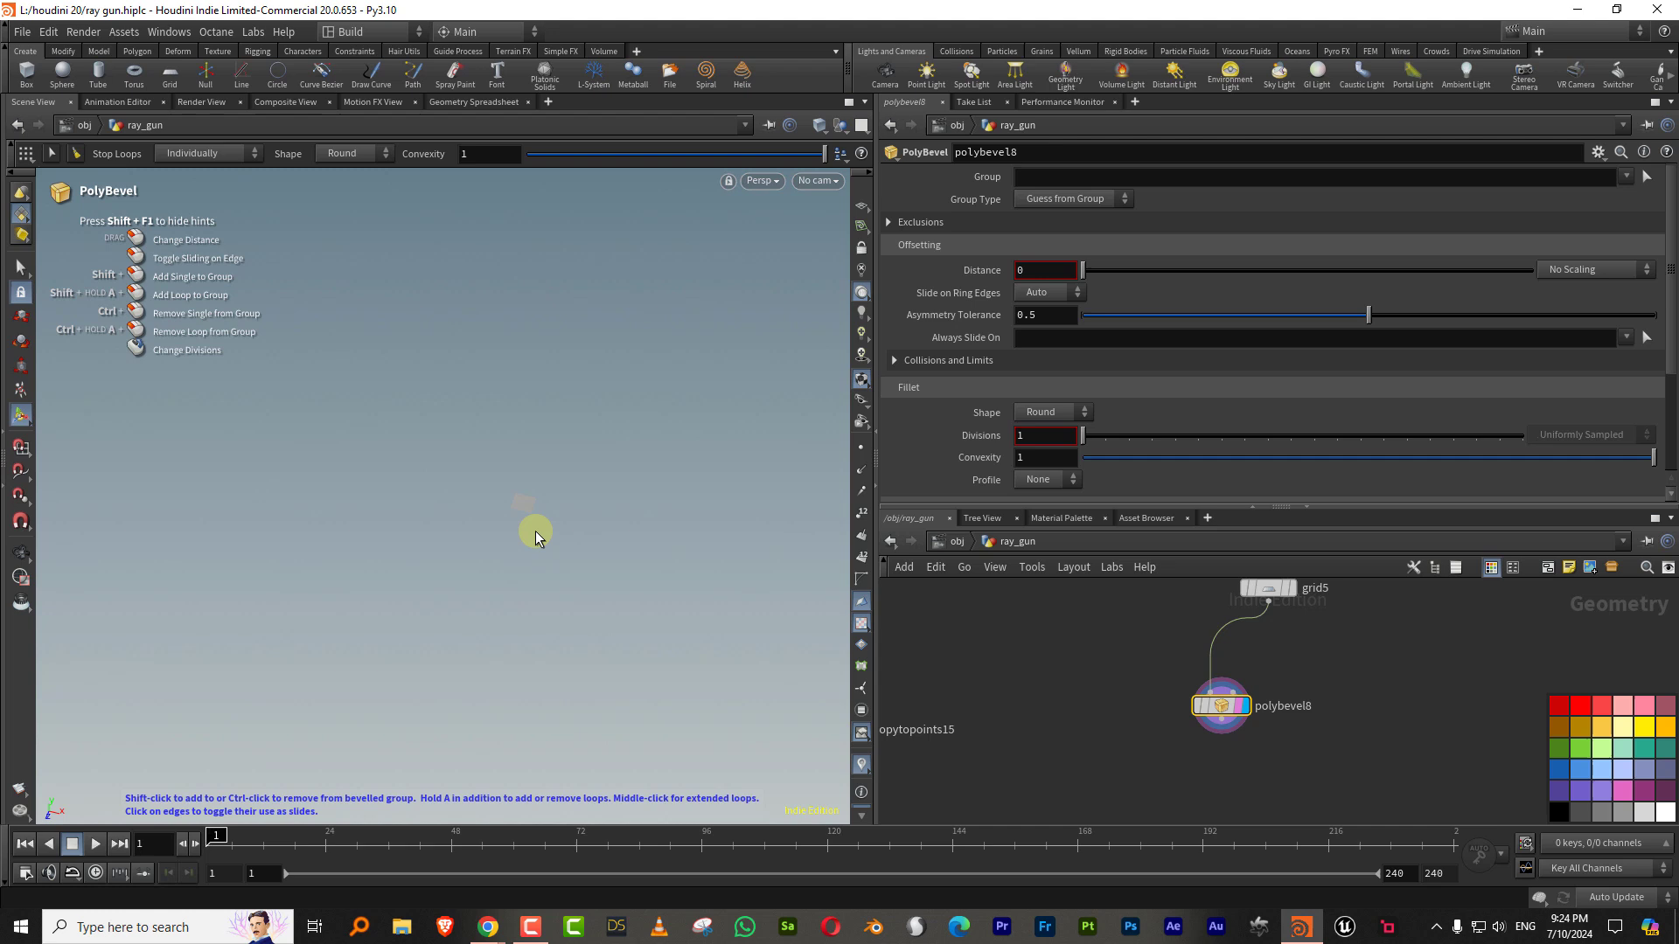
{"action": "left_click", "coordinate": [1110, 199]}
{"action": "left_click", "coordinate": [1093, 231]}
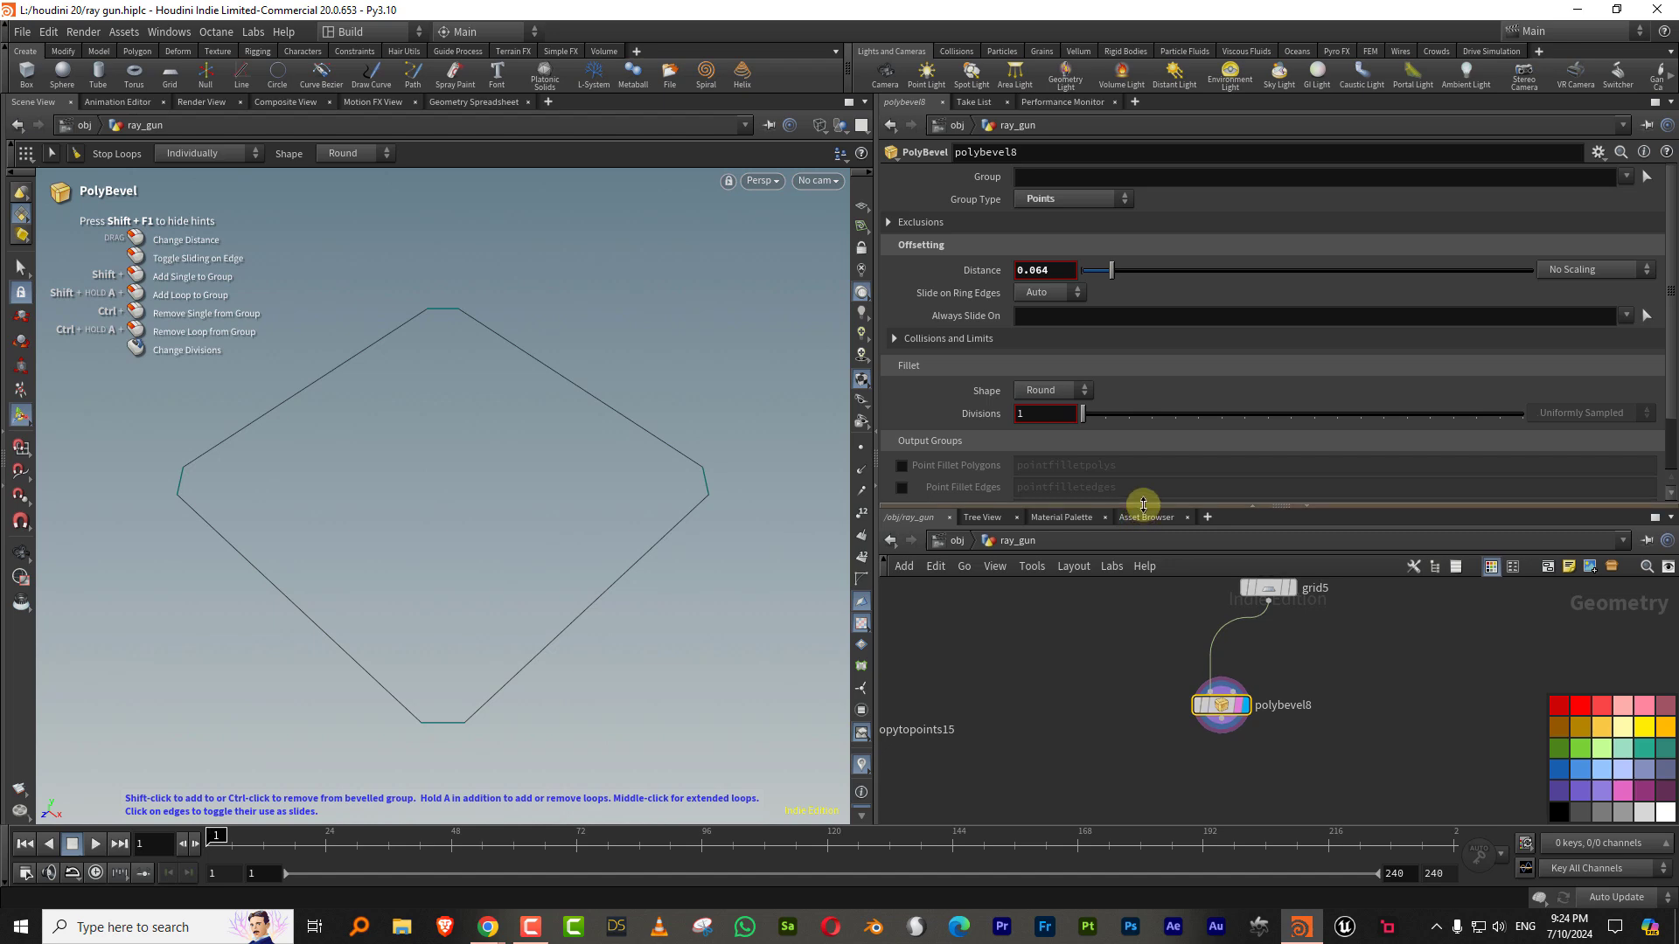
Step: Add a Sweep node below the Copy to Points and PolyBevel nodes
{"action": "left_click_drag", "start_coordinate": [1143, 505], "coordinate": [1145, 331]}
{"action": "key", "text": "Tab"}
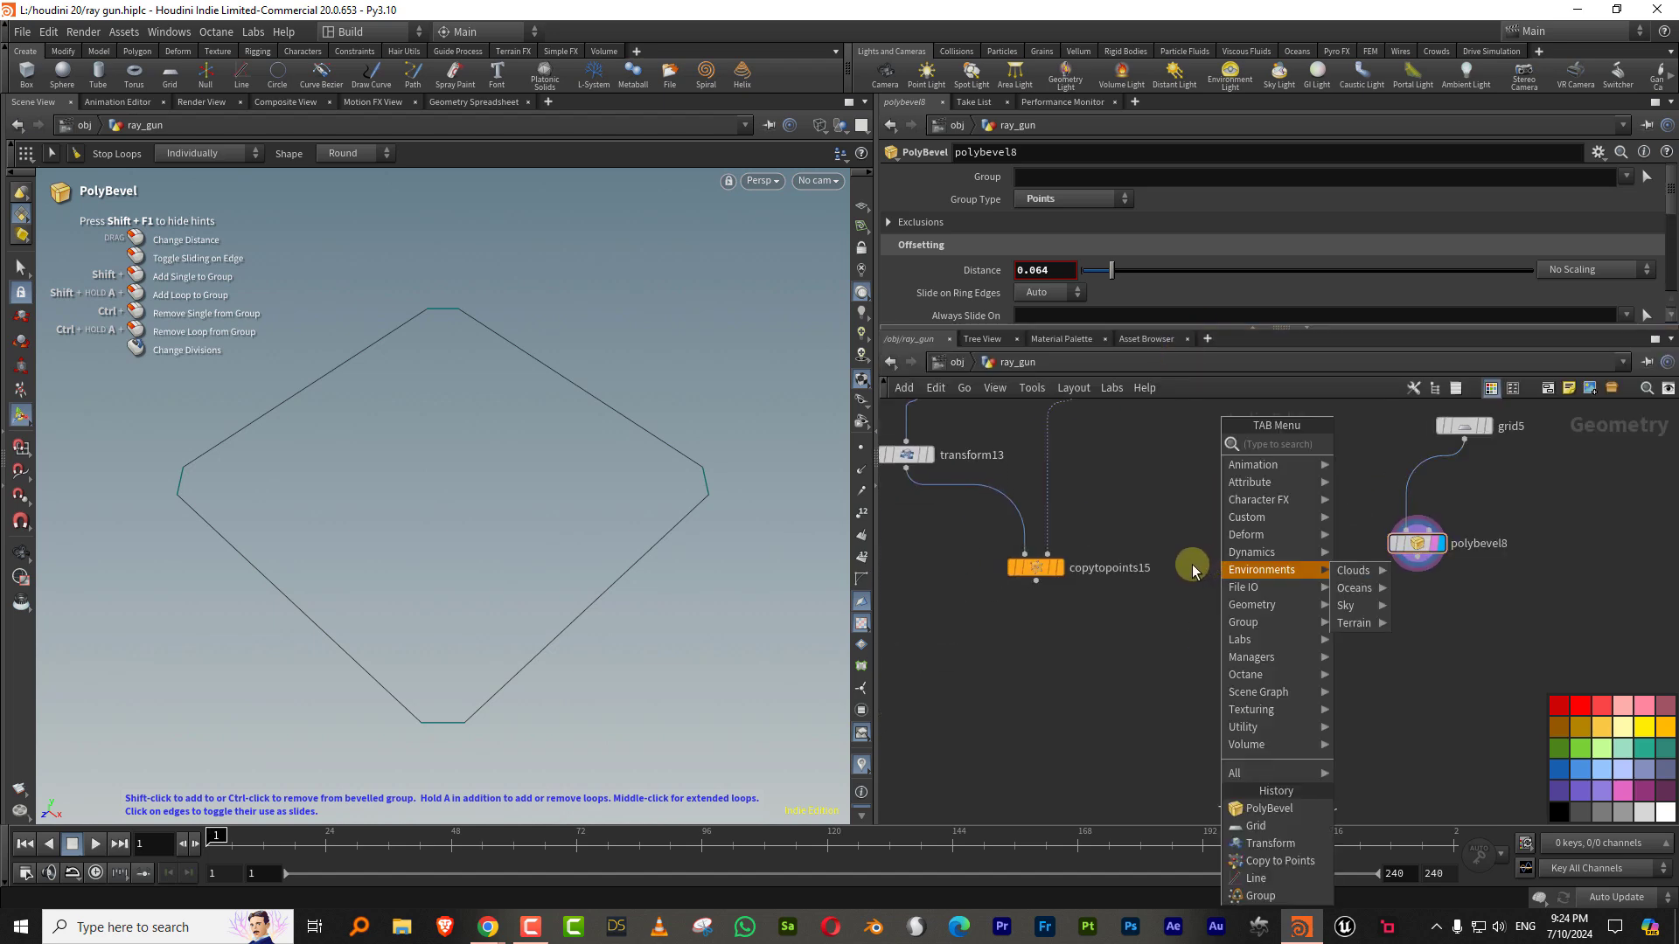
{"action": "left_click", "coordinate": [1366, 443]}
{"action": "left_click", "coordinate": [1185, 700]}
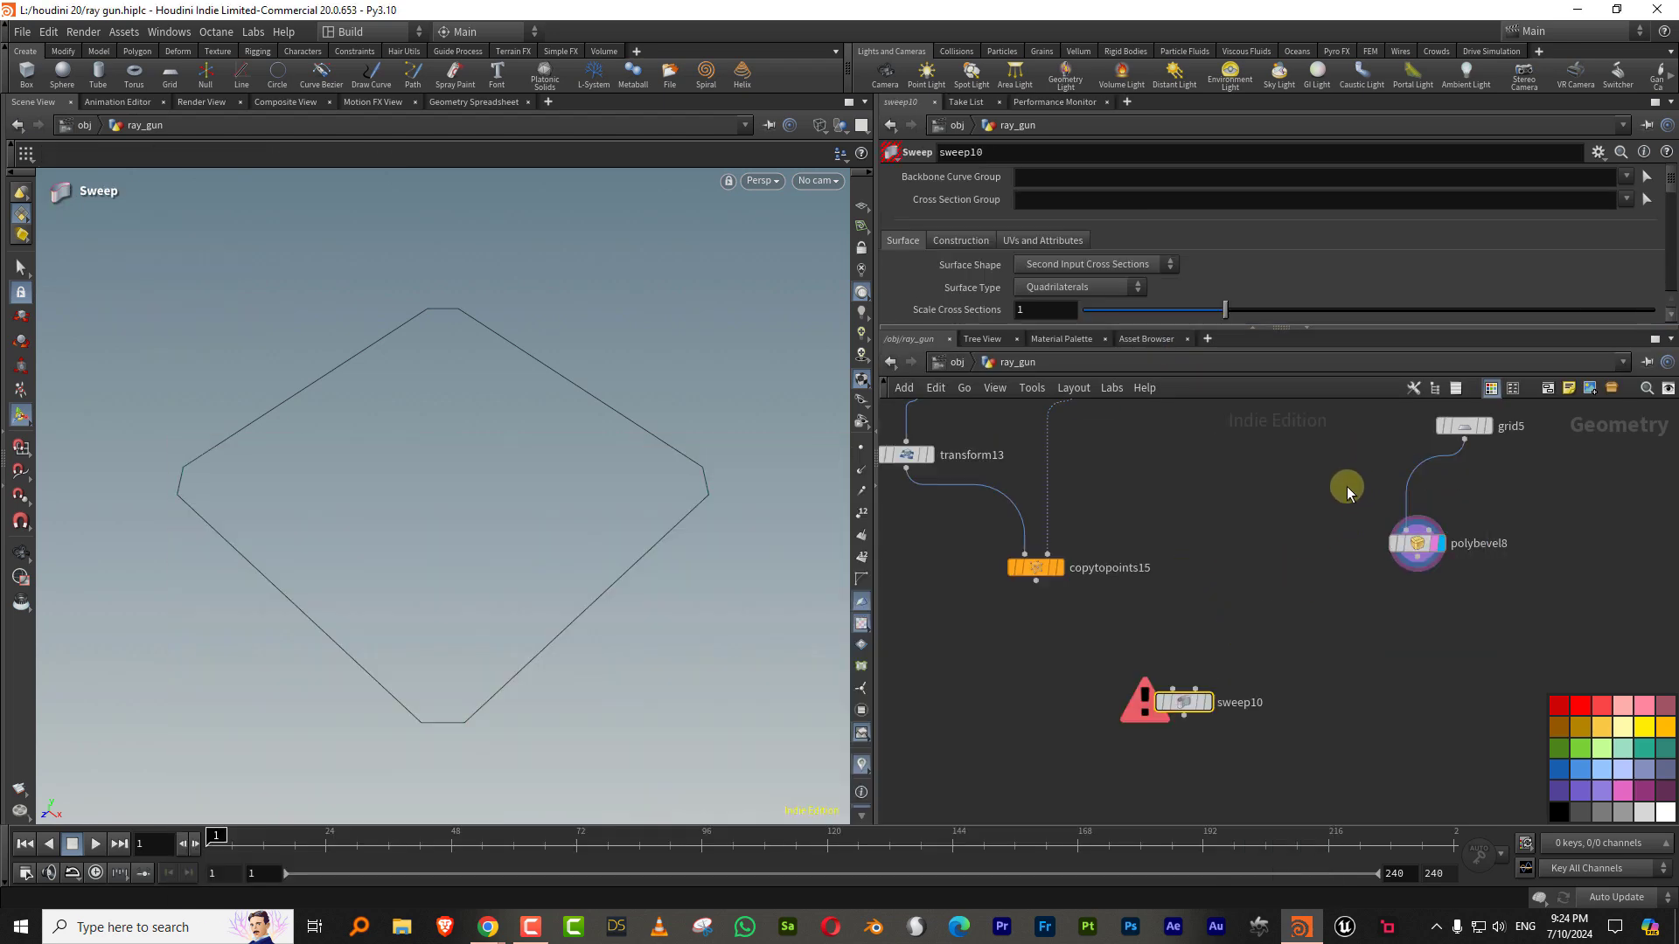
Step: Connect the copied handle line as the sweep's backbone and the beveled grid as its cross section, and display the sweep
{"action": "left_click", "coordinate": [1463, 426]}
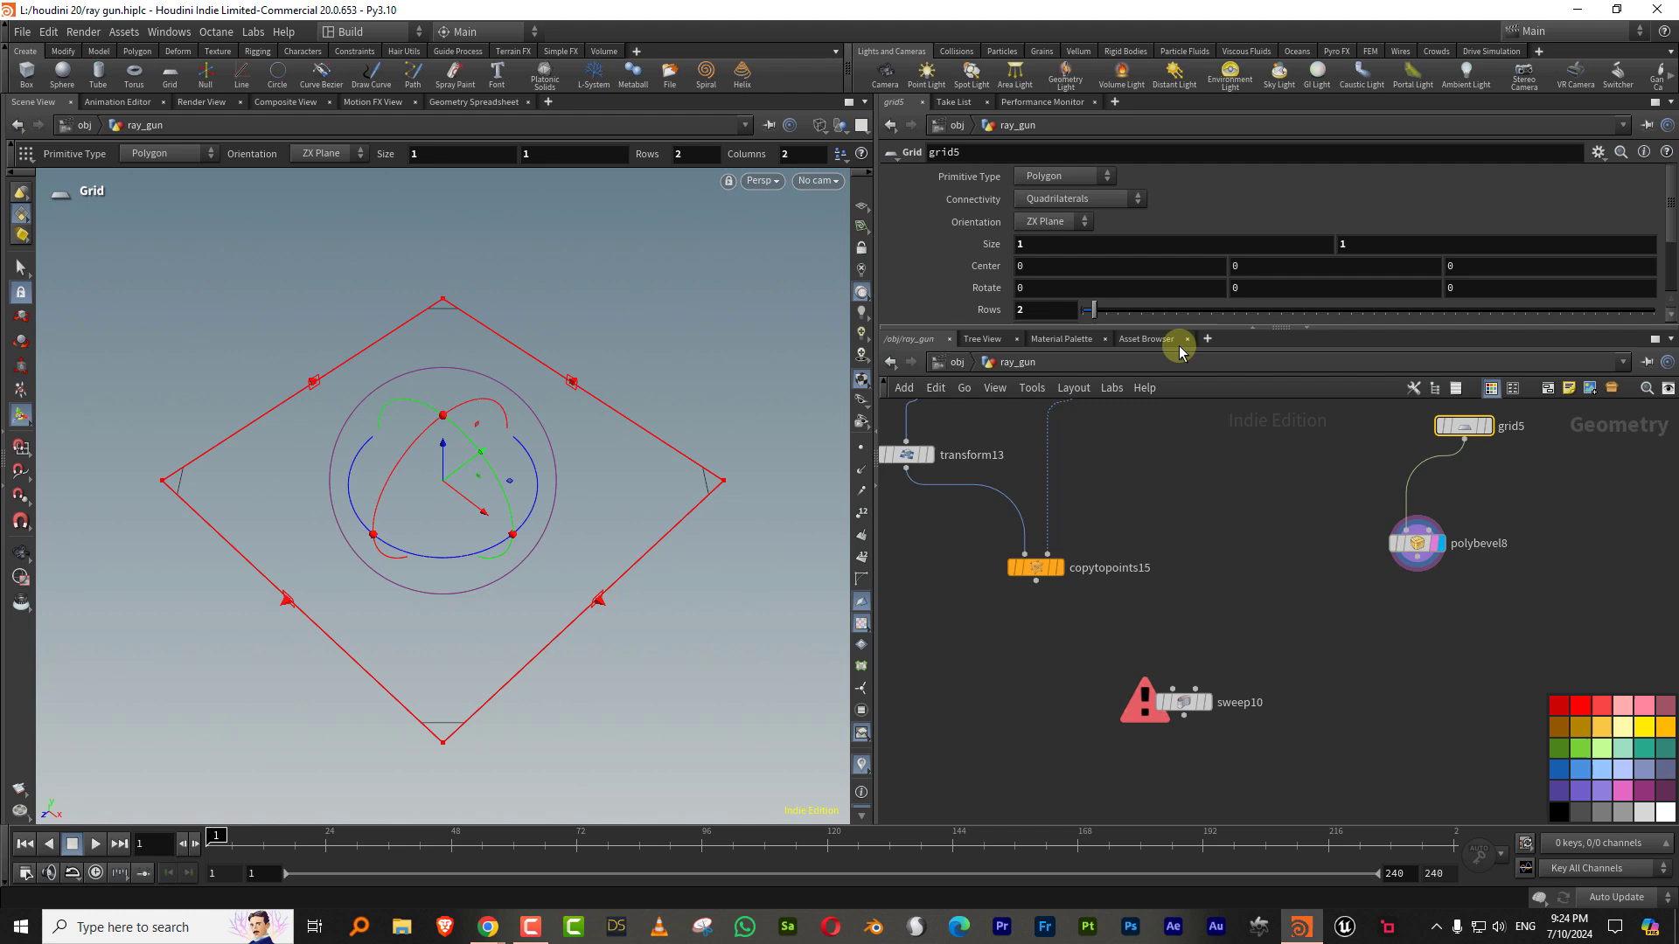
{"action": "middle_click_drag", "start_coordinate": [1201, 599], "coordinate": [1226, 498]}
{"action": "left_click_drag", "start_coordinate": [1061, 480], "coordinate": [1198, 588]}
{"action": "left_click_drag", "start_coordinate": [1442, 458], "coordinate": [1221, 588]}
{"action": "left_click", "coordinate": [1234, 602]}
{"action": "left_click", "coordinate": [1209, 601]}
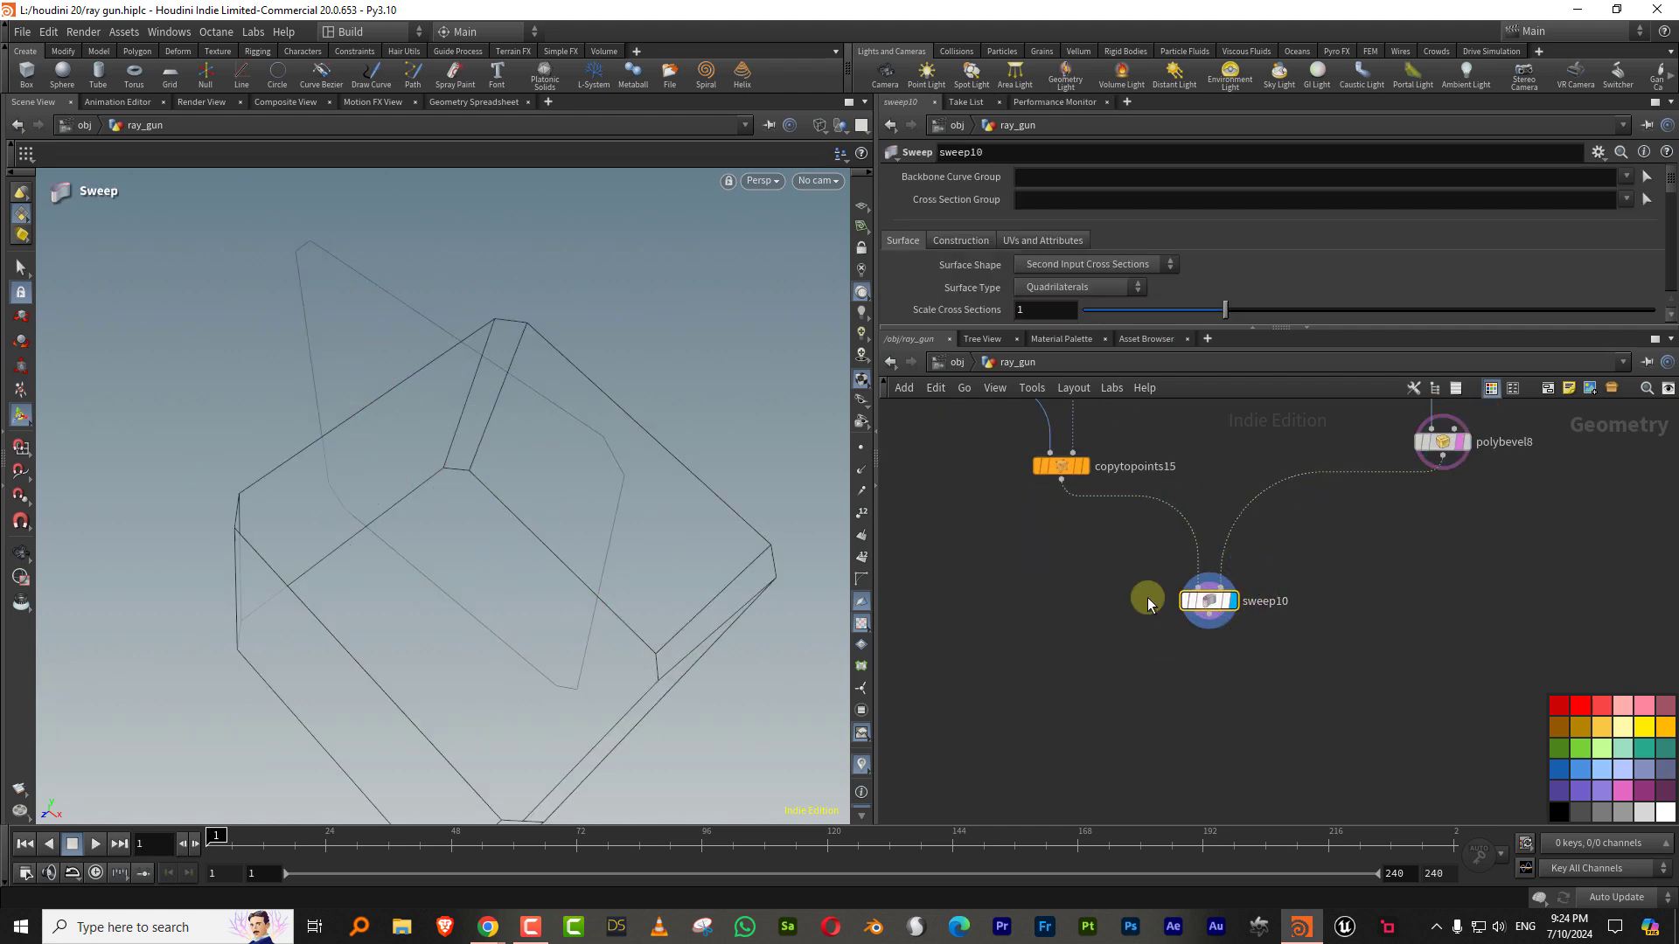
Step: Shrink the sweep's cross-section grid in the viewport to about 0.22 by 0.29
{"action": "left_click_drag", "start_coordinate": [525, 664], "coordinate": [668, 490], "text": "alt"}
{"action": "scroll", "coordinate": [1116, 610], "scroll_direction": "down", "scroll_amount": 8}
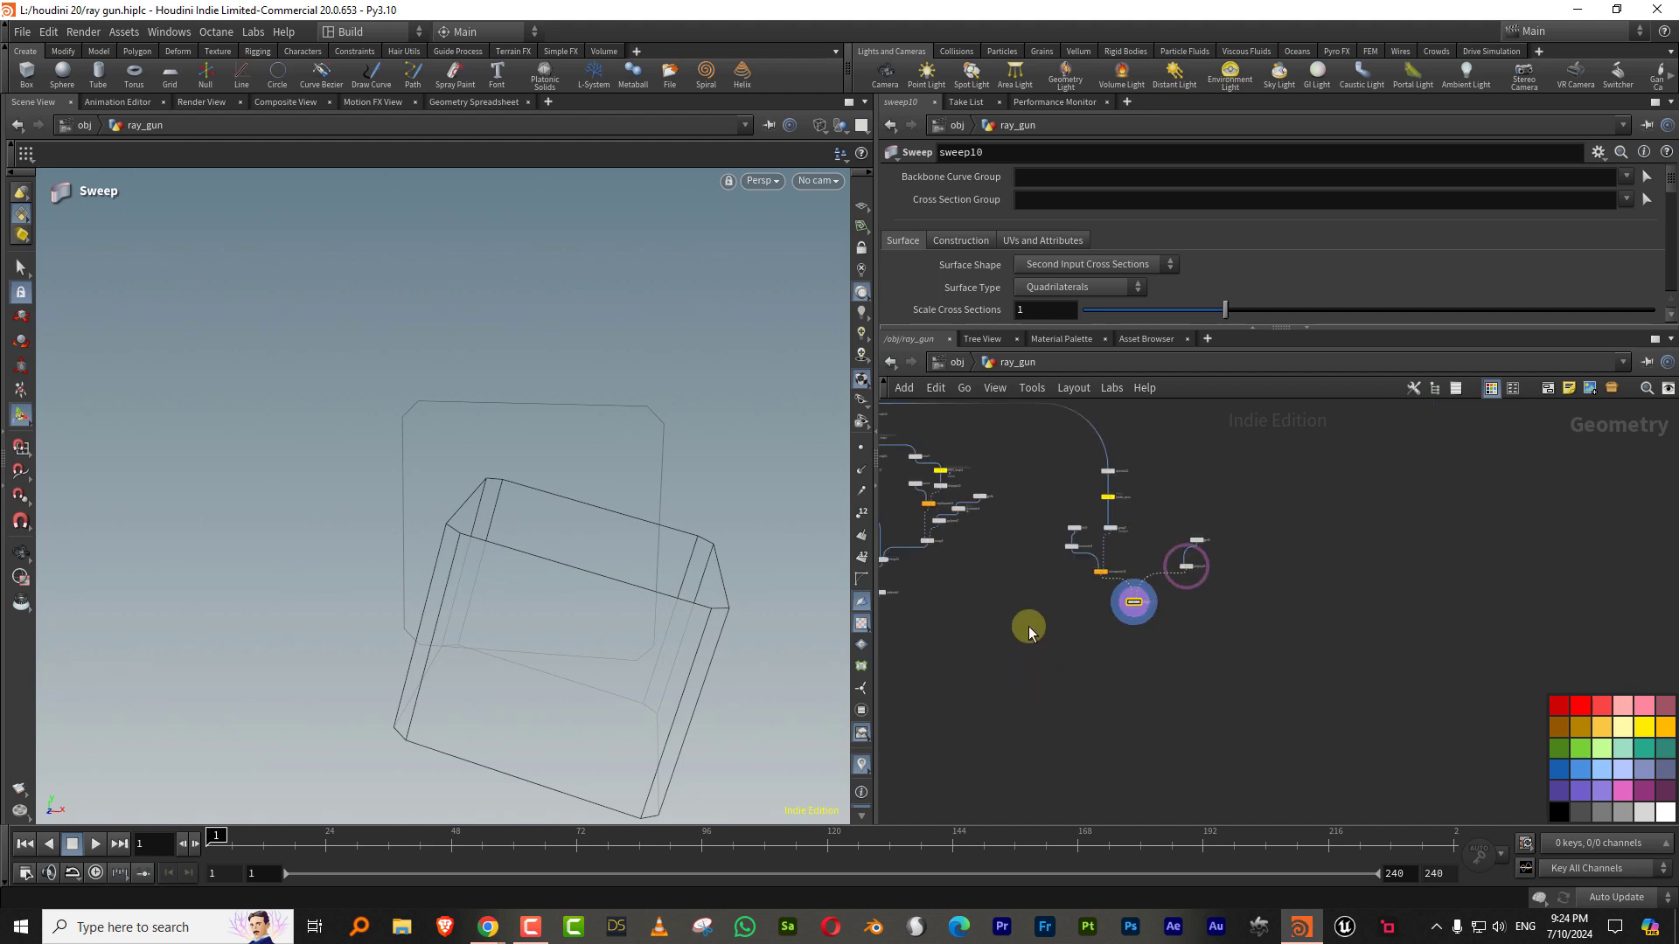
{"action": "middle_click_drag", "start_coordinate": [914, 673], "coordinate": [1120, 615]}
{"action": "scroll", "coordinate": [1199, 577], "scroll_direction": "up", "scroll_amount": 6}
{"action": "left_click", "coordinate": [1051, 664]}
{"action": "right_click_drag", "start_coordinate": [1120, 615], "coordinate": [1116, 743]}
{"action": "middle_click_drag", "start_coordinate": [1557, 420], "coordinate": [1367, 610]}
{"action": "right_click_drag", "start_coordinate": [1366, 610], "coordinate": [1362, 529]}
{"action": "left_click_drag", "start_coordinate": [1347, 594], "coordinate": [1169, 688]}
{"action": "left_click_drag", "start_coordinate": [686, 515], "coordinate": [590, 549], "text": "alt"}
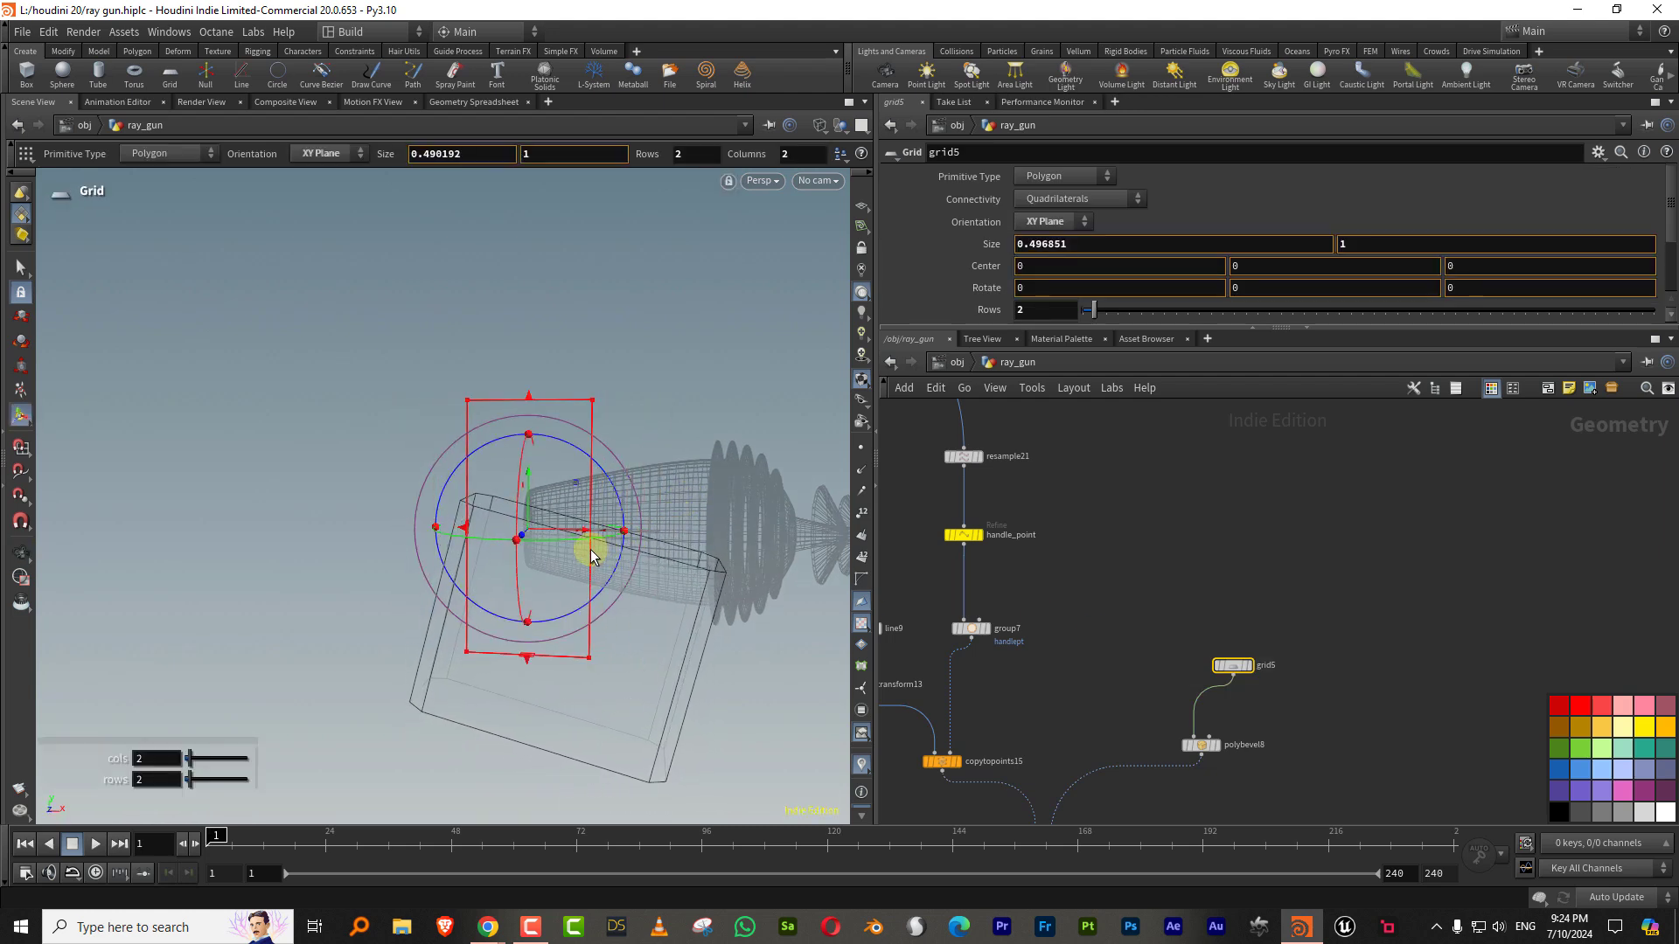
{"action": "left_click_drag", "start_coordinate": [526, 395], "coordinate": [523, 499]}
{"action": "mouse_move", "coordinate": [696, 491]}
{"action": "left_mouse_down", "text": "alt"}
{"action": "mouse_move", "coordinate": [563, 543]}
{"action": "mouse_move", "coordinate": [533, 514]}
{"action": "mouse_move", "coordinate": [696, 484]}
{"action": "left_mouse_up", "text": "alt"}
{"action": "scroll", "coordinate": [543, 525], "scroll_direction": "up", "scroll_amount": 5}
{"action": "middle_click_drag", "start_coordinate": [697, 483], "coordinate": [642, 535], "text": "alt"}
Step: Adjust the PolyBevel on the grid to round the profile's corners more smoothly
{"action": "middle_click_drag", "start_coordinate": [1305, 725], "coordinate": [1303, 601]}
{"action": "left_click", "coordinate": [1200, 624]}
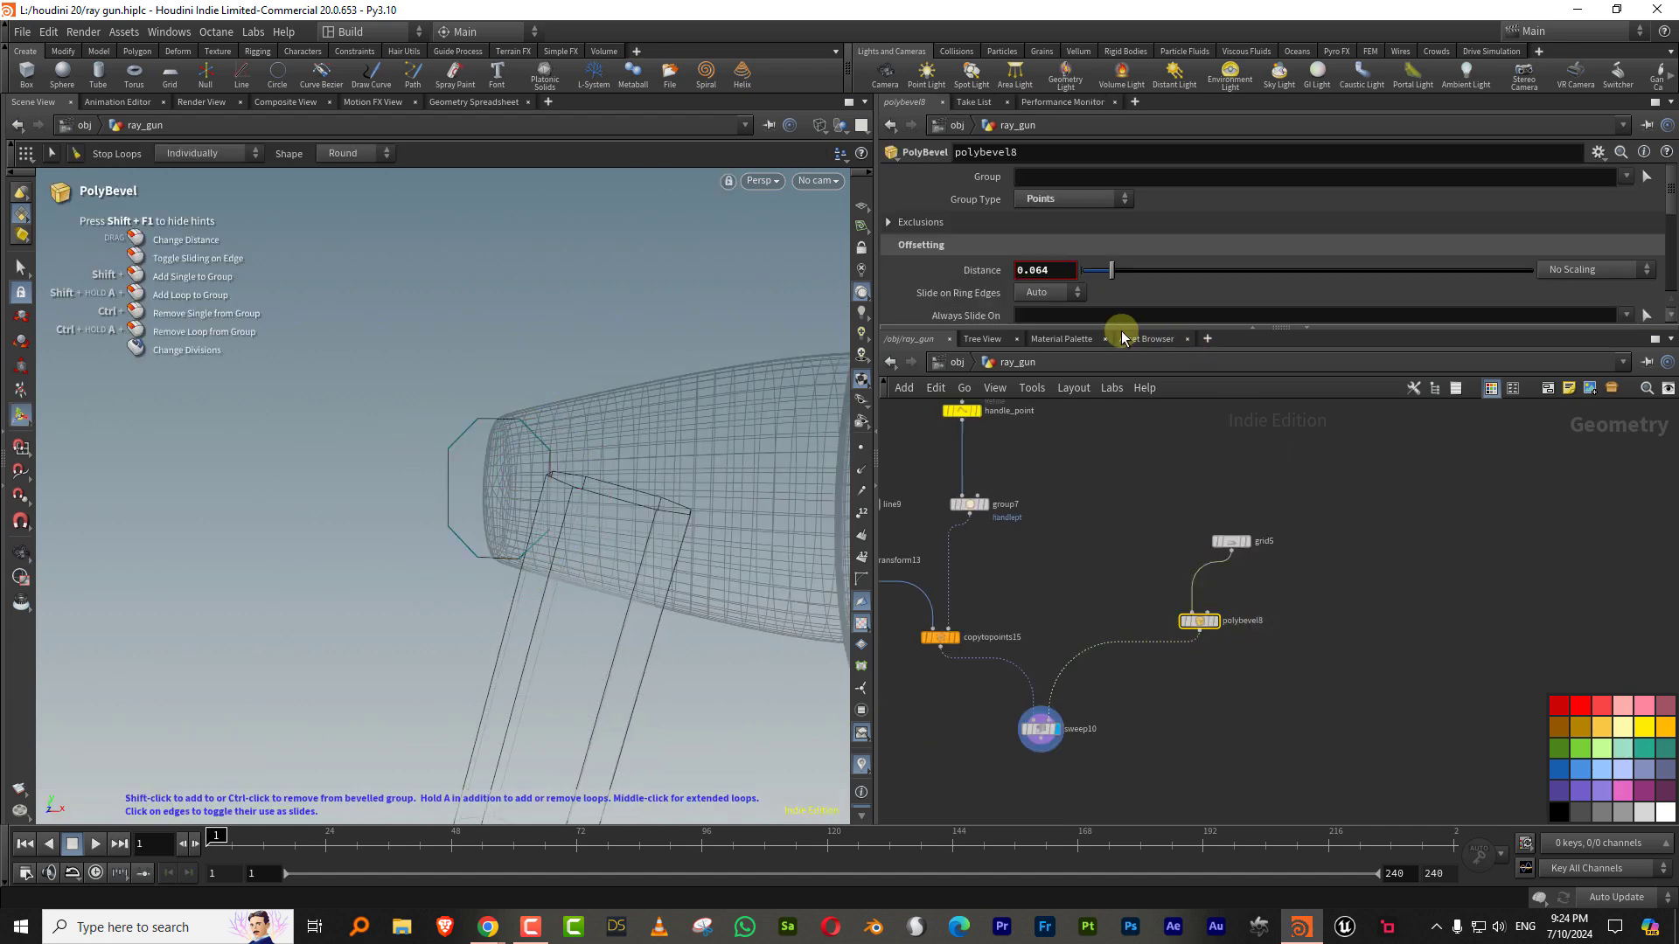
{"action": "left_click_drag", "start_coordinate": [1124, 329], "coordinate": [1123, 563]}
{"action": "left_click_drag", "start_coordinate": [1120, 416], "coordinate": [1132, 415]}
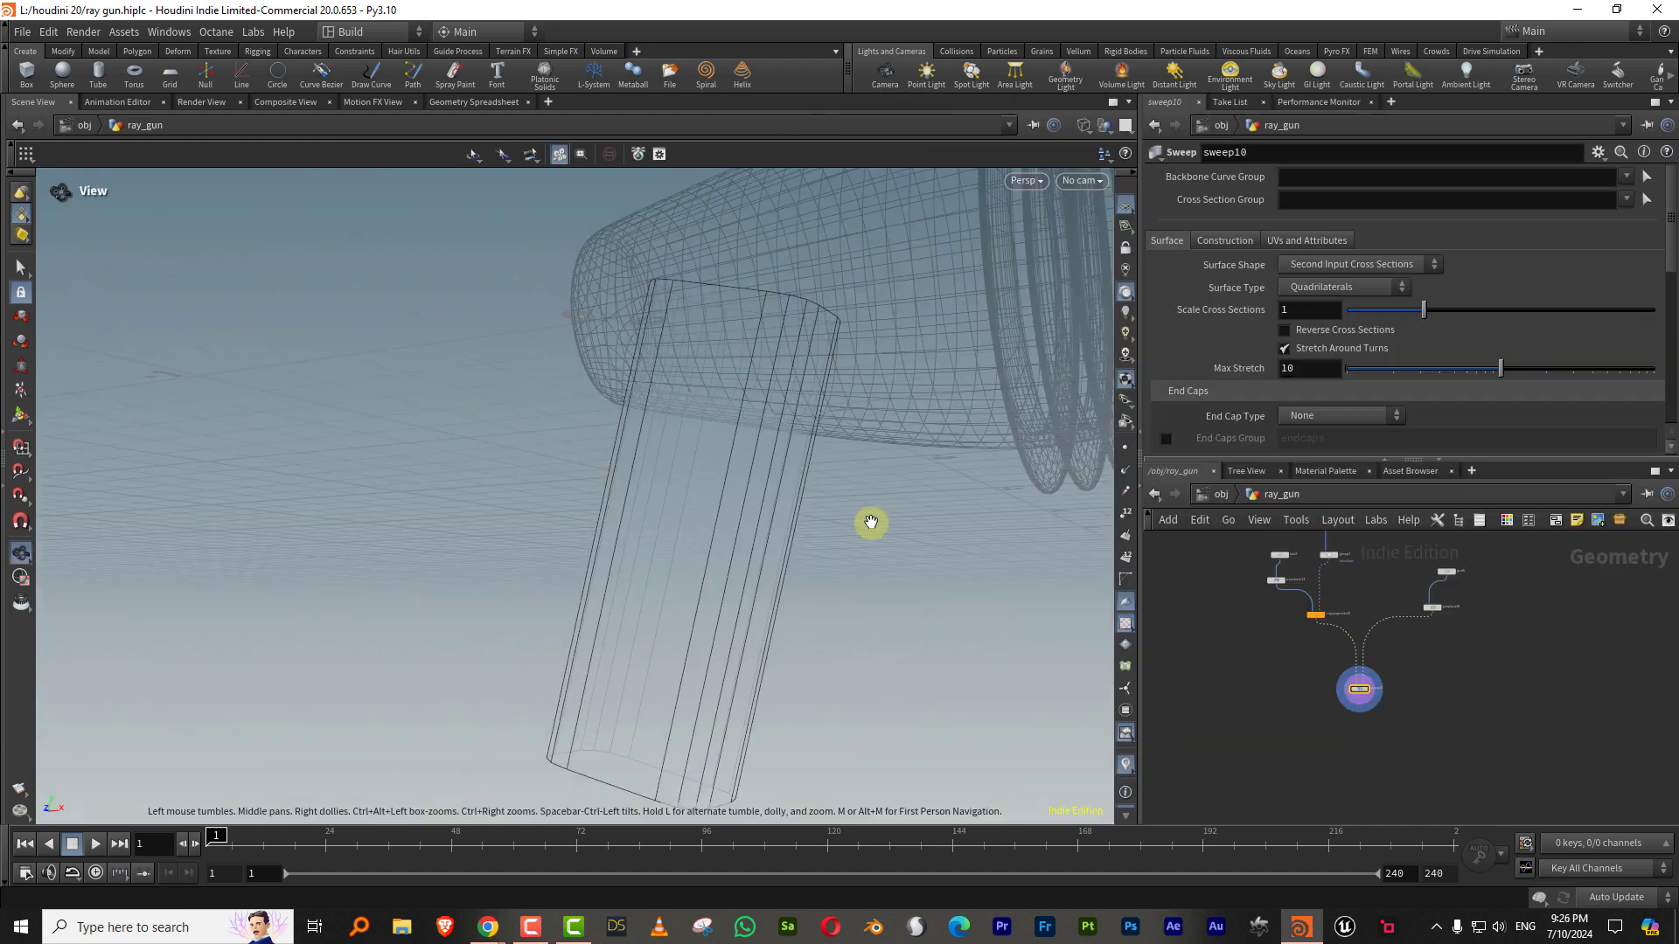
Step: Cap the sweep's ends with the Single Polygon type and enable Reverse Cross Sections
{"action": "left_click_drag", "start_coordinate": [870, 521], "coordinate": [1003, 483]}
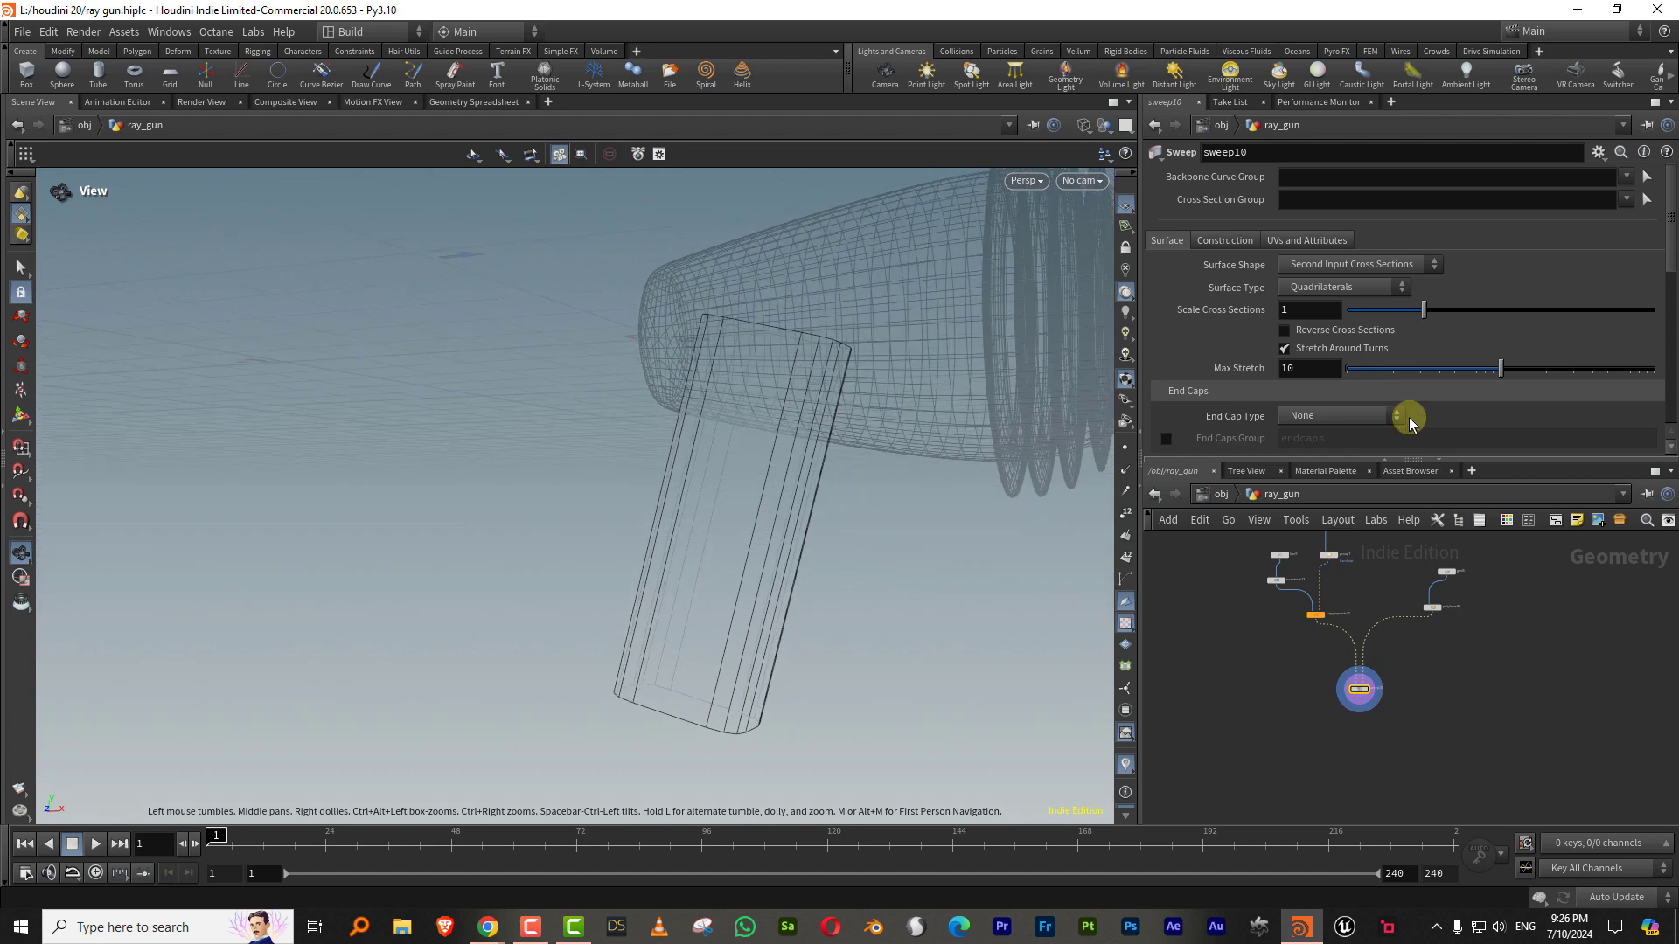
{"action": "scroll", "coordinate": [1412, 673], "scroll_direction": "up", "scroll_amount": 3}
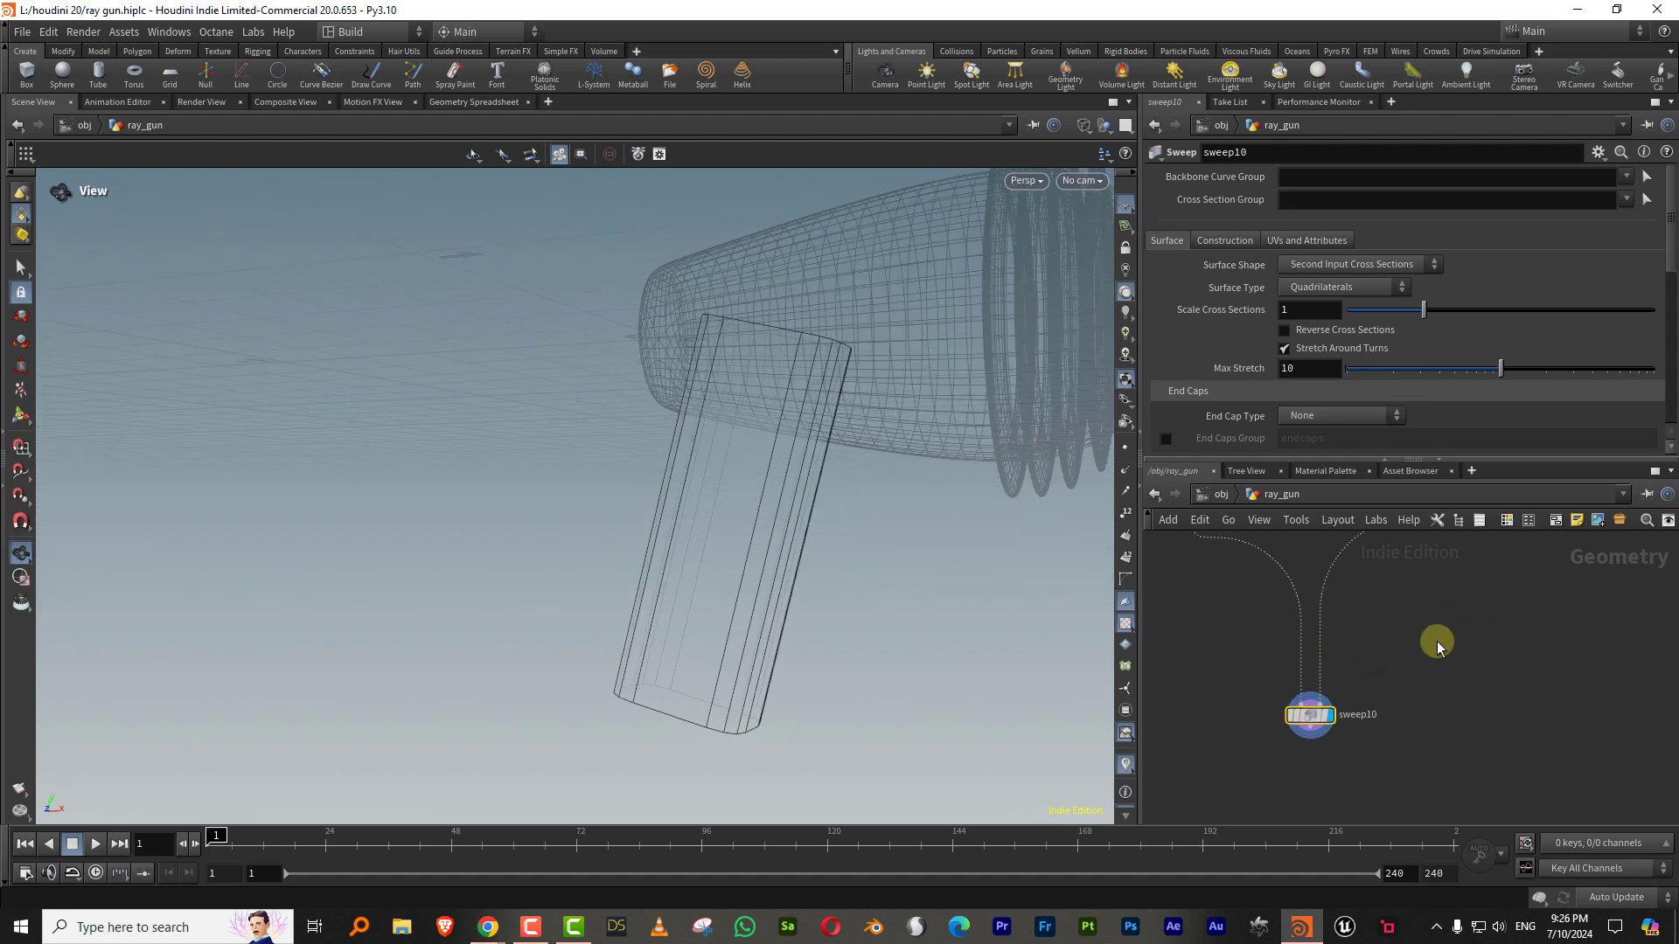
{"action": "left_click", "coordinate": [1349, 416]}
{"action": "left_click", "coordinate": [1332, 444]}
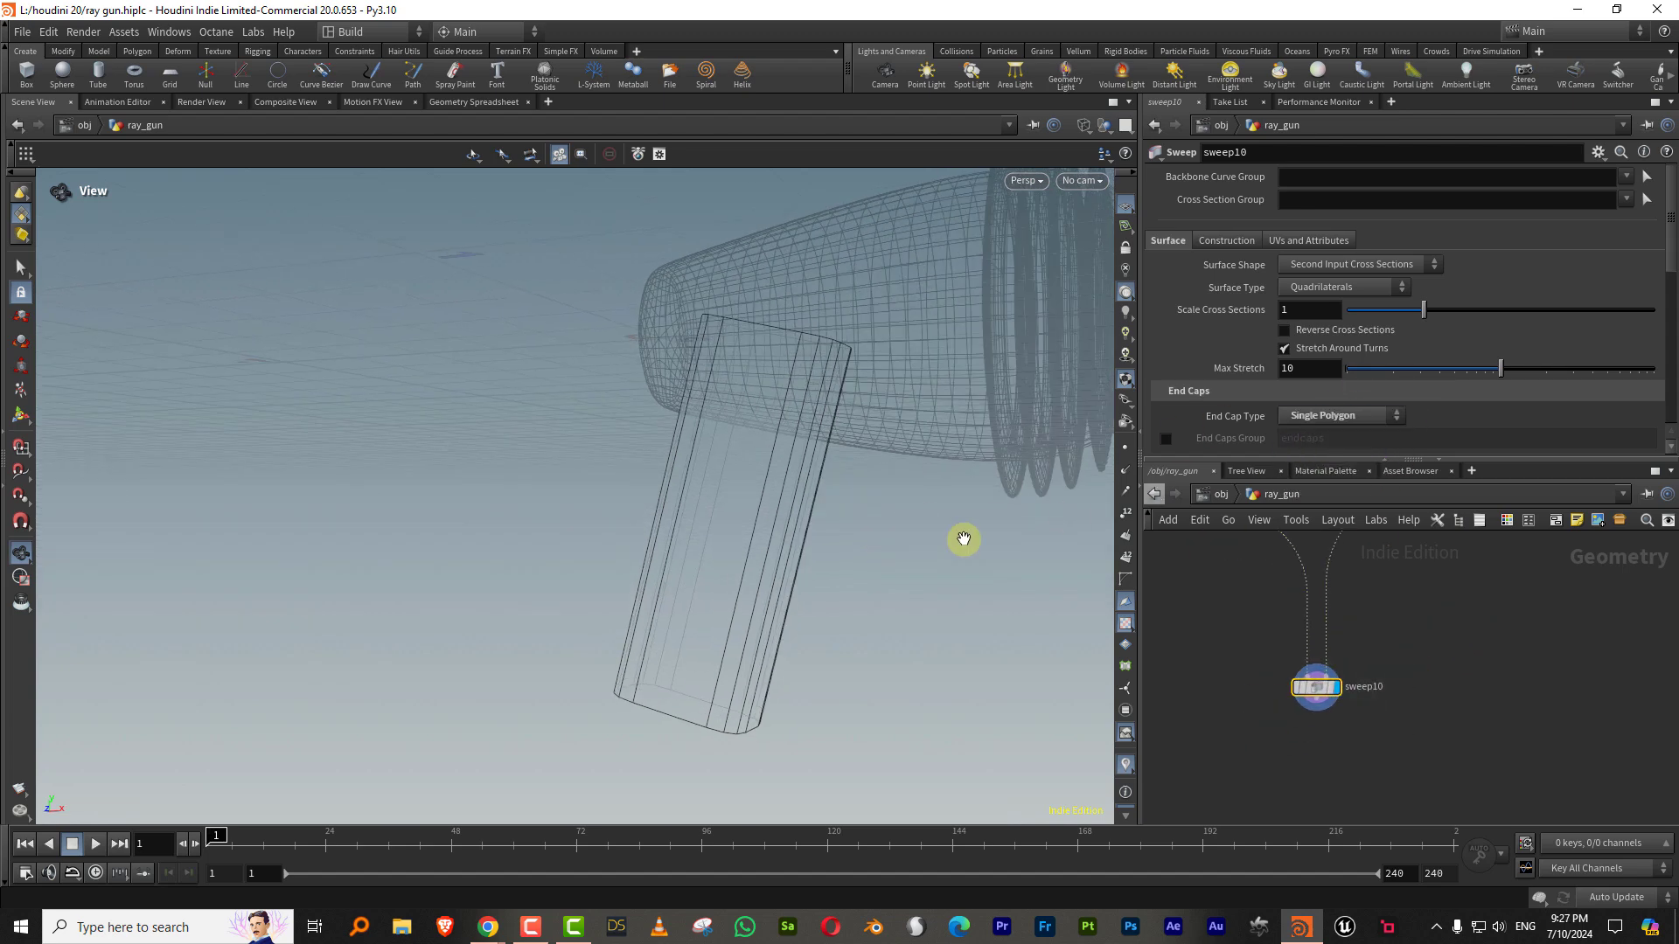
{"action": "mouse_move", "coordinate": [895, 551]}
{"action": "left_mouse_down"}
{"action": "mouse_move", "coordinate": [858, 589]}
{"action": "mouse_move", "coordinate": [907, 497]}
{"action": "left_mouse_up"}
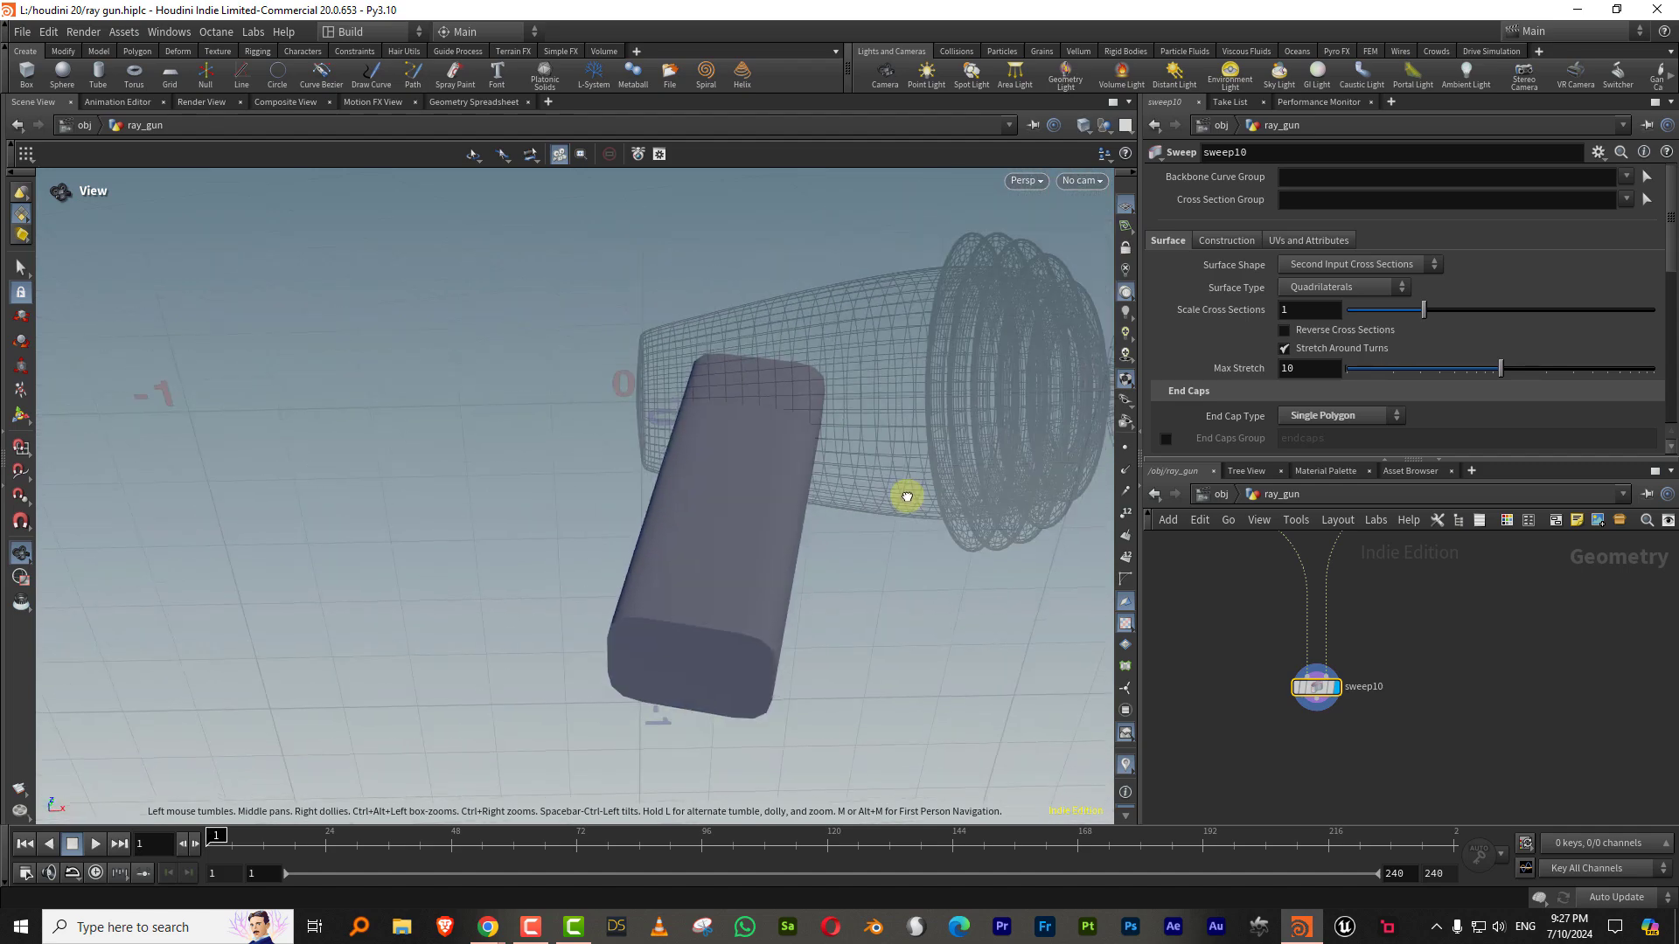
{"action": "left_click", "coordinate": [1344, 333]}
{"action": "left_click_drag", "start_coordinate": [799, 578], "coordinate": [739, 638]}
Step: Check the profile grid's parameters and compare the handle's shape with the ray gun reference photos in the browser
{"action": "middle_click_drag", "start_coordinate": [1581, 635], "coordinate": [1383, 828]}
{"action": "middle_click_drag", "start_coordinate": [1435, 569], "coordinate": [1397, 674]}
{"action": "left_click", "coordinate": [1316, 696]}
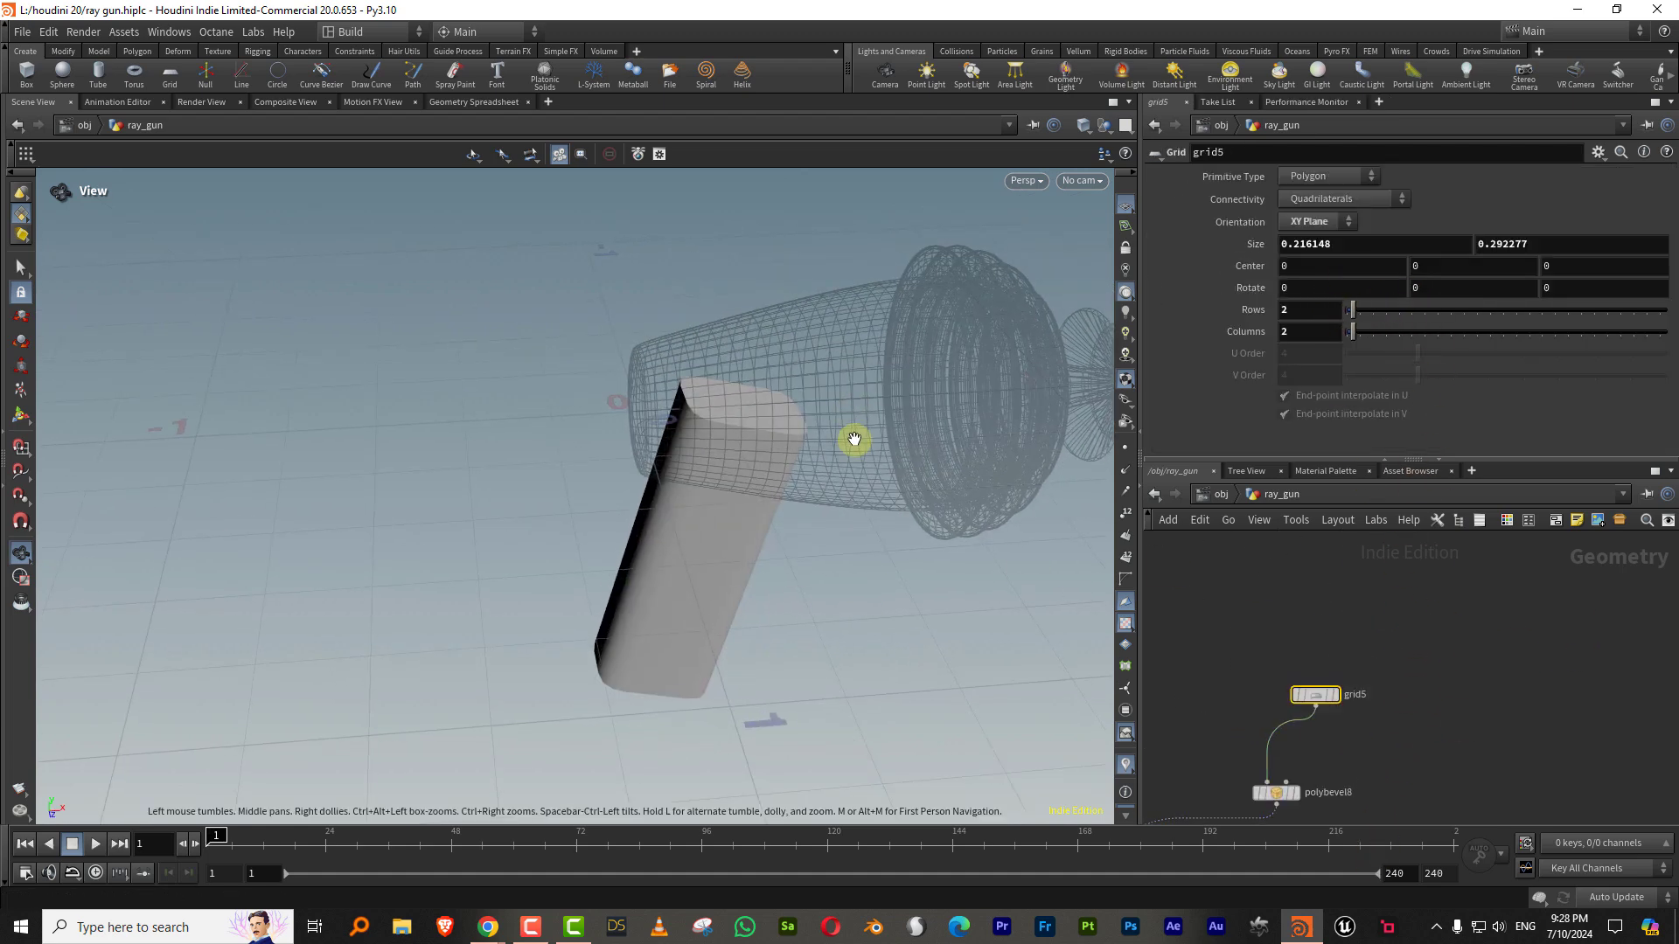
{"action": "key", "text": "Return"}
{"action": "left_click_drag", "start_coordinate": [829, 595], "coordinate": [800, 504]}
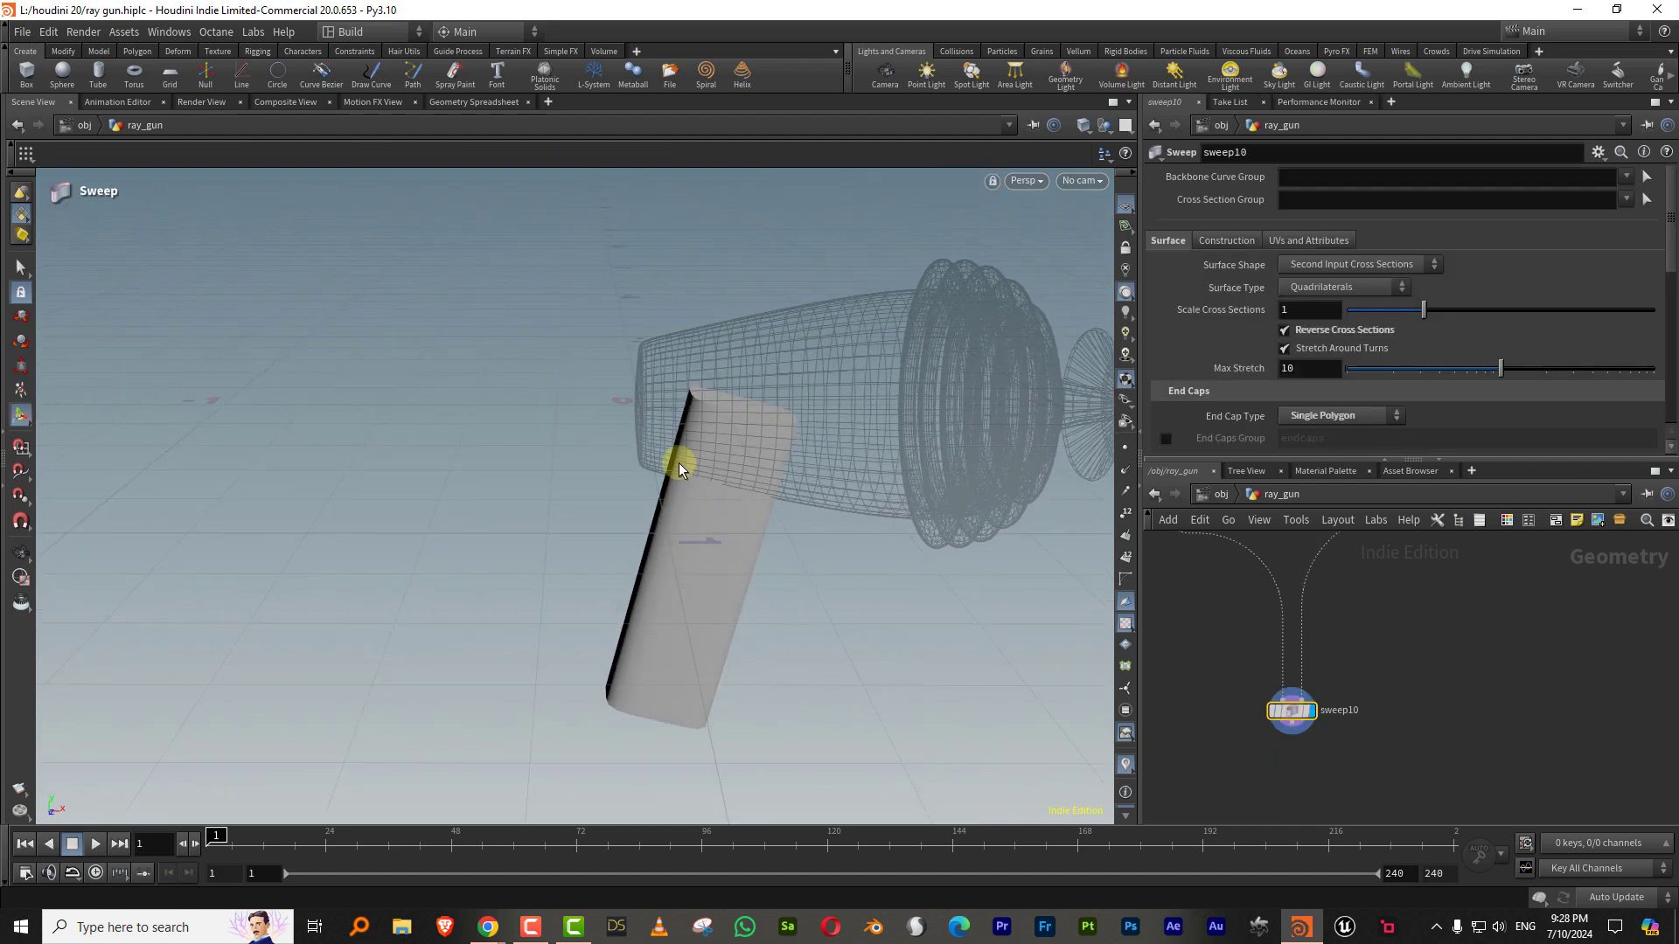
{"action": "left_click", "coordinate": [487, 927]}
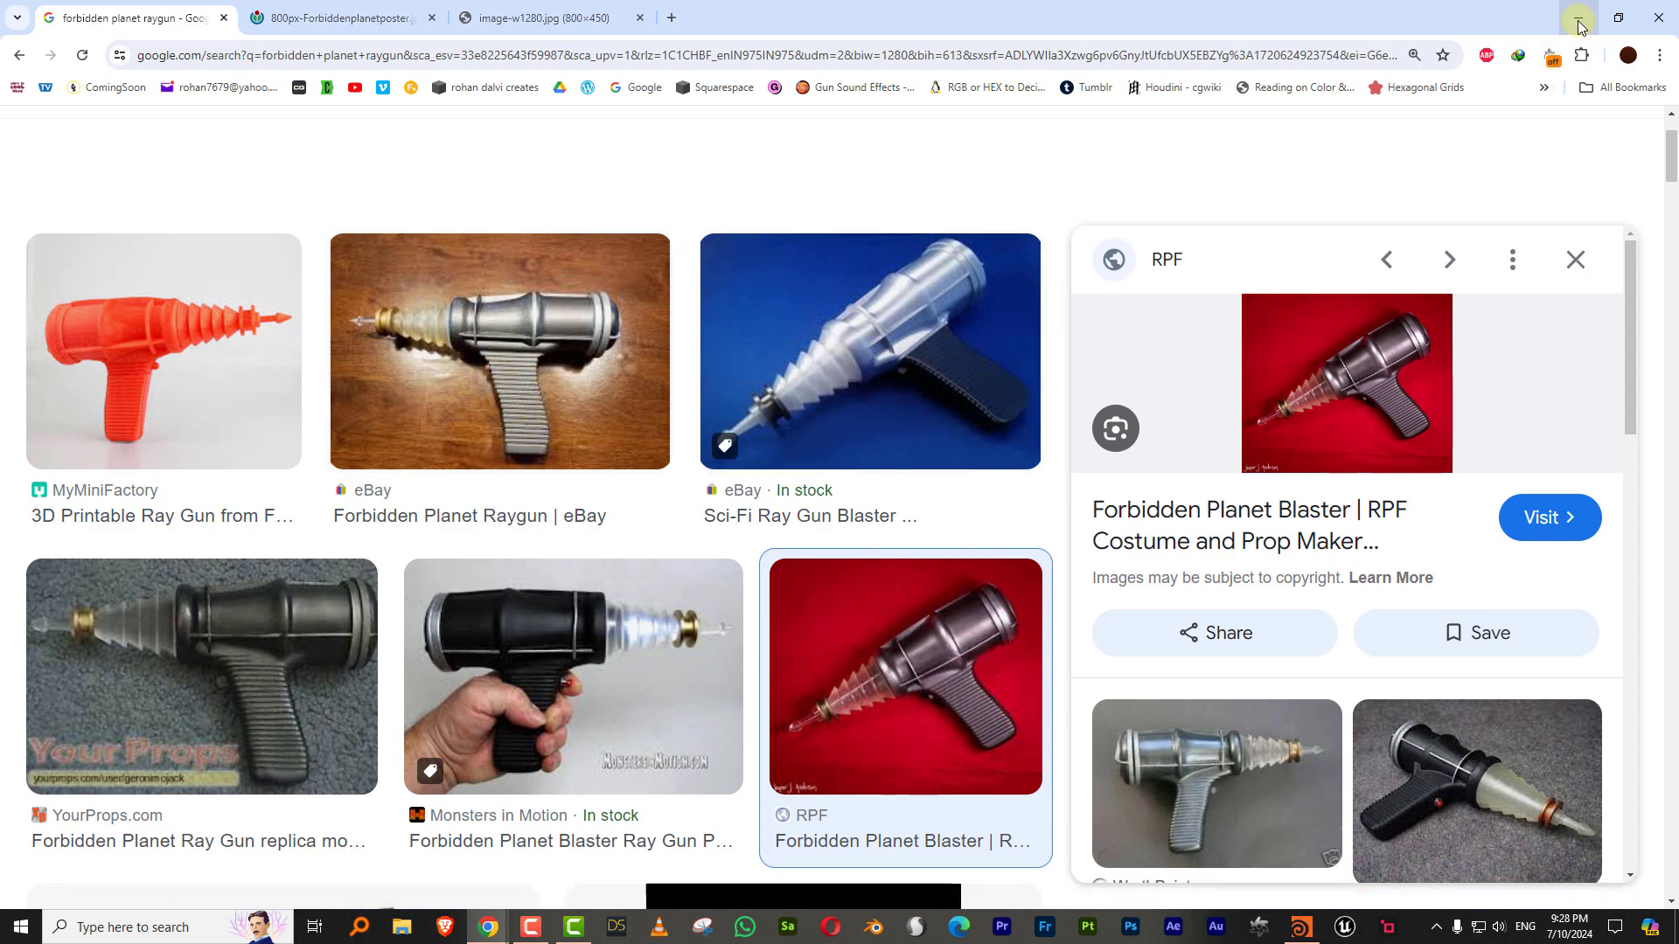
{"action": "left_click", "coordinate": [1581, 25]}
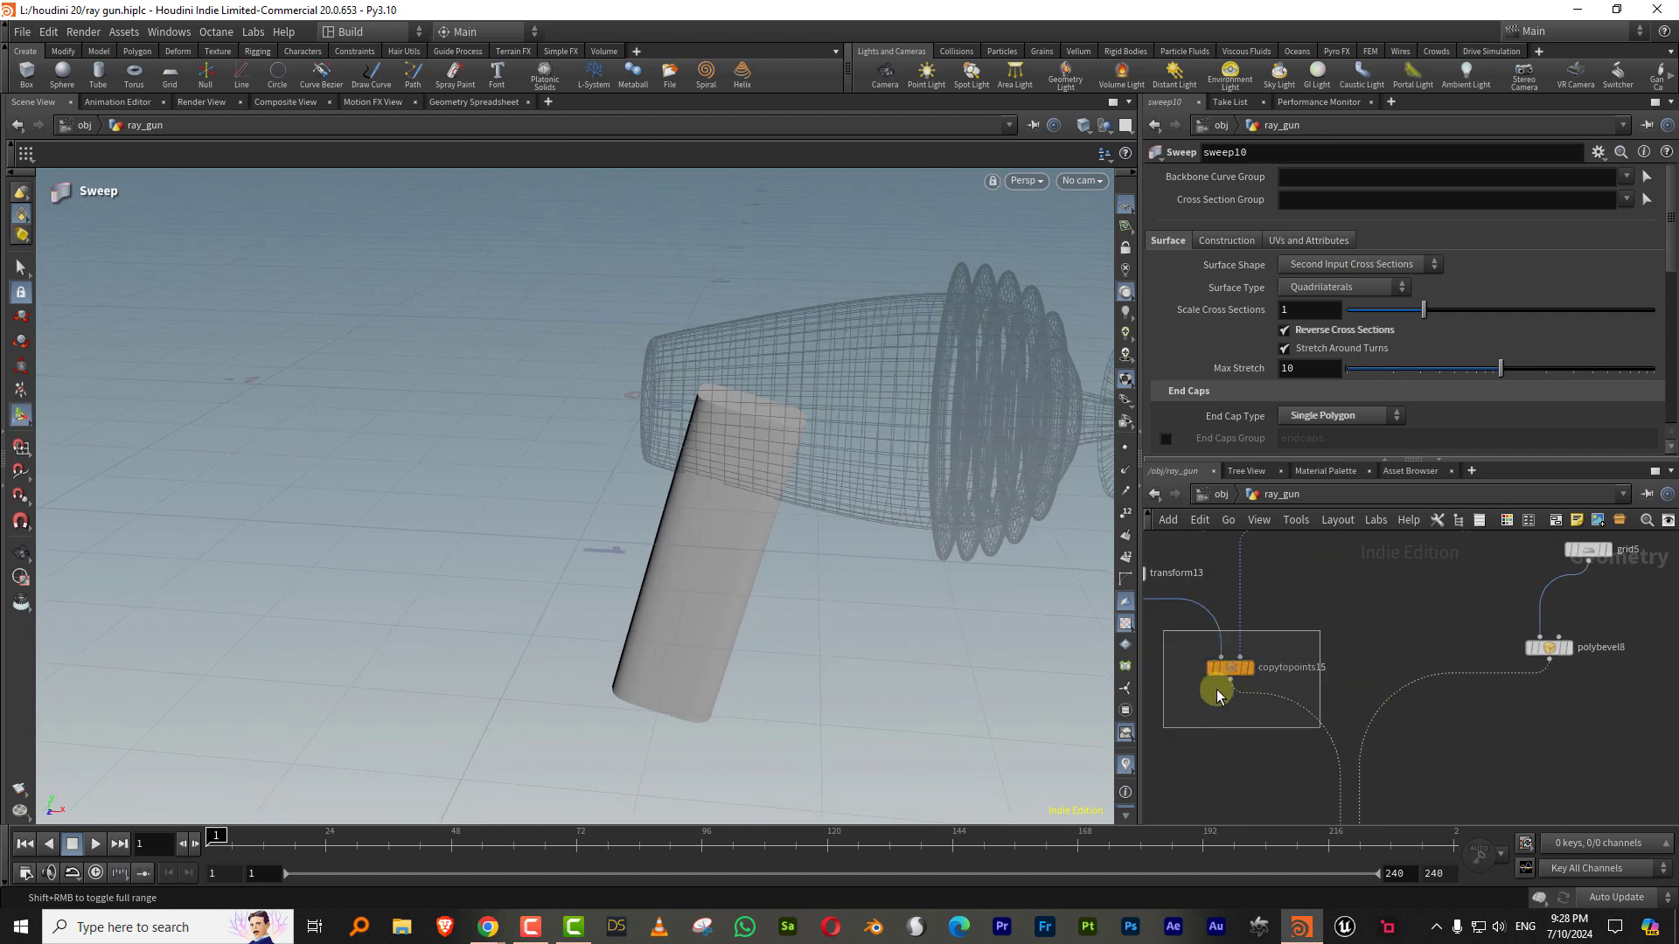
Step: Insert a Resample node between the handle line's Copy to Points and the Sweep
{"action": "key", "text": "Tab"}
{"action": "type", "text": "resam"}
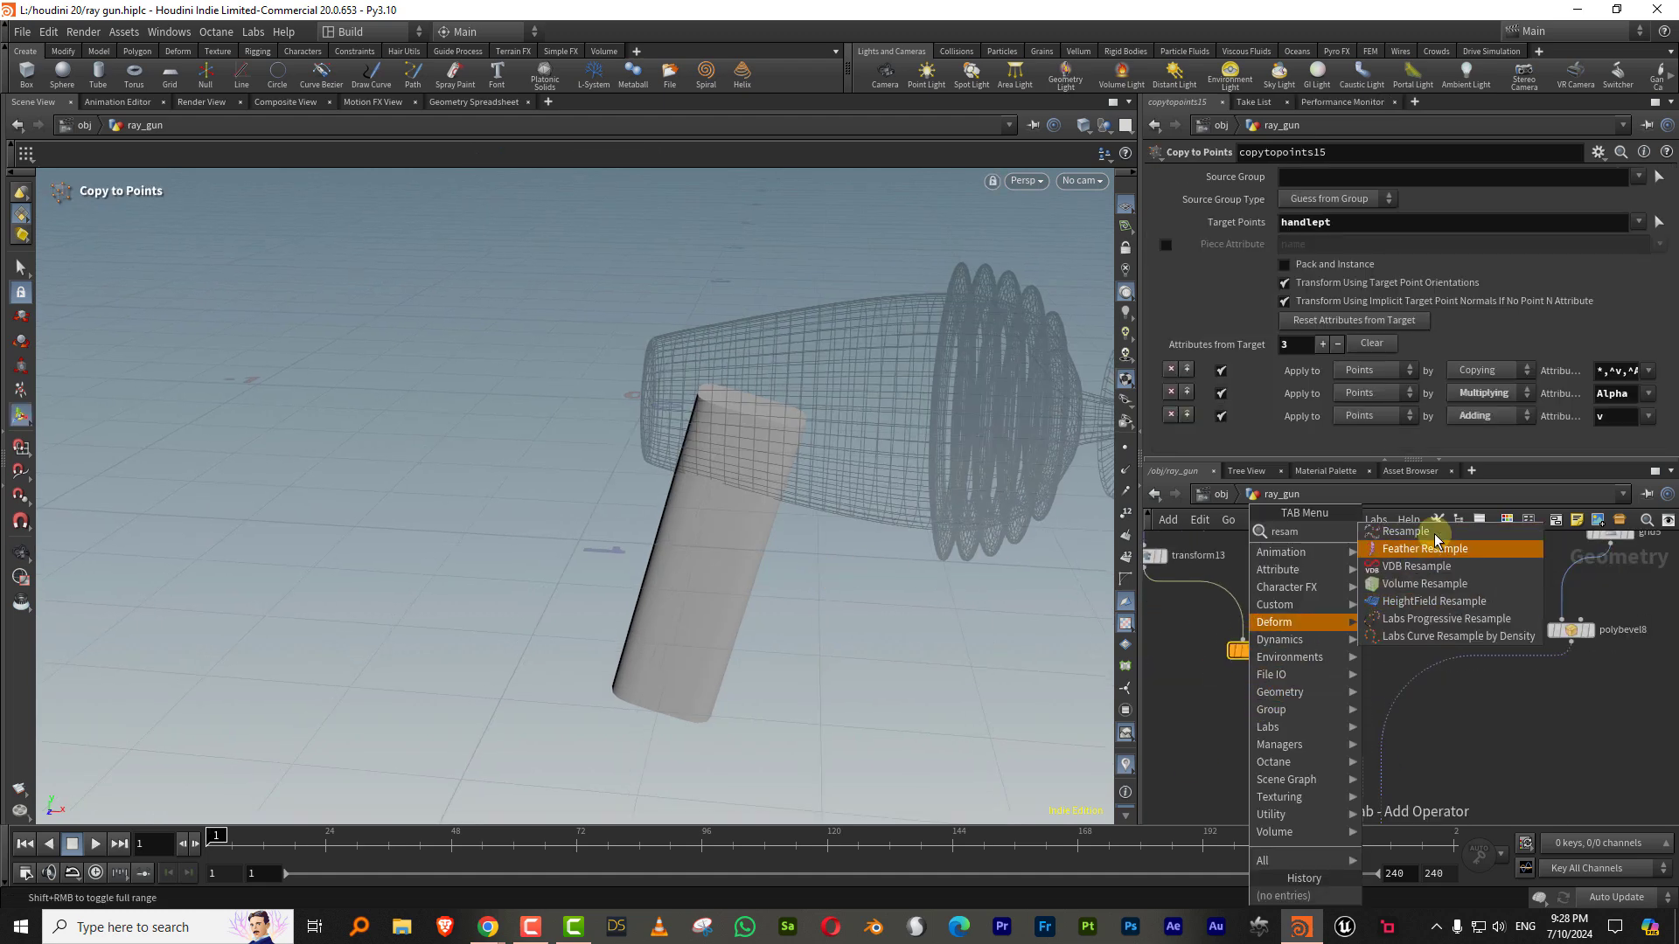
{"action": "left_click", "coordinate": [1431, 532]}
{"action": "left_click", "coordinate": [1323, 701]}
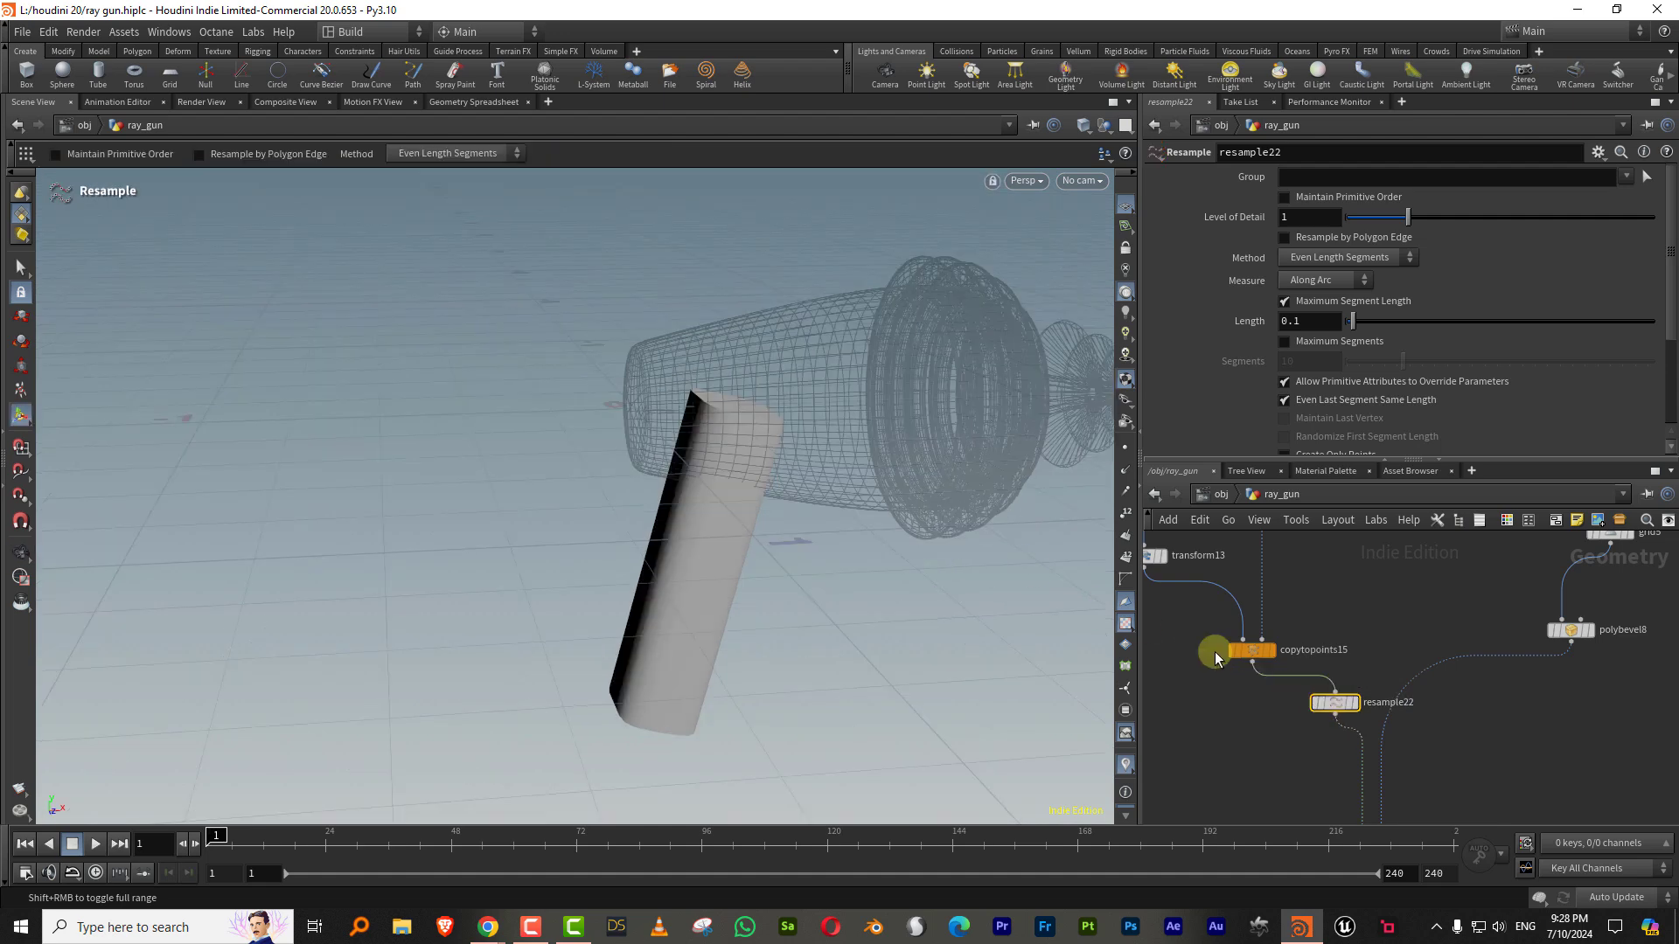
{"action": "left_click_drag", "start_coordinate": [706, 565], "coordinate": [831, 613]}
Step: Set the sweep's Target Up Vector to X Axis
{"action": "middle_click_drag", "start_coordinate": [1469, 810], "coordinate": [1469, 647]}
{"action": "left_click", "coordinate": [1374, 687]}
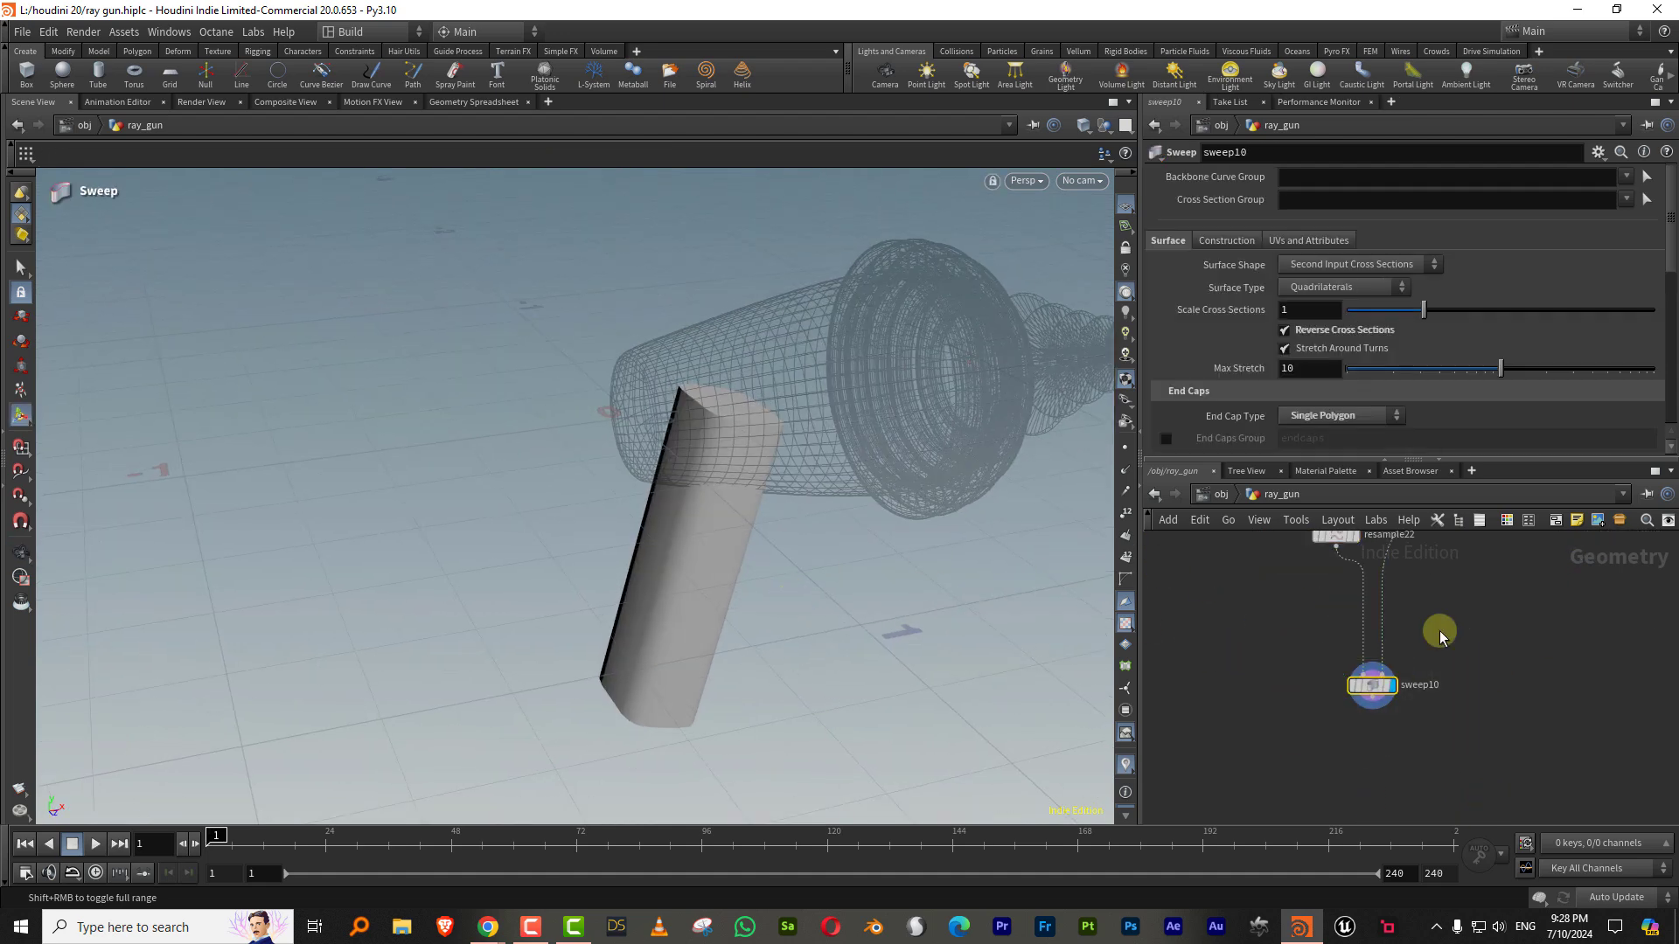
{"action": "left_click_drag", "start_coordinate": [1364, 461], "coordinate": [1360, 541]}
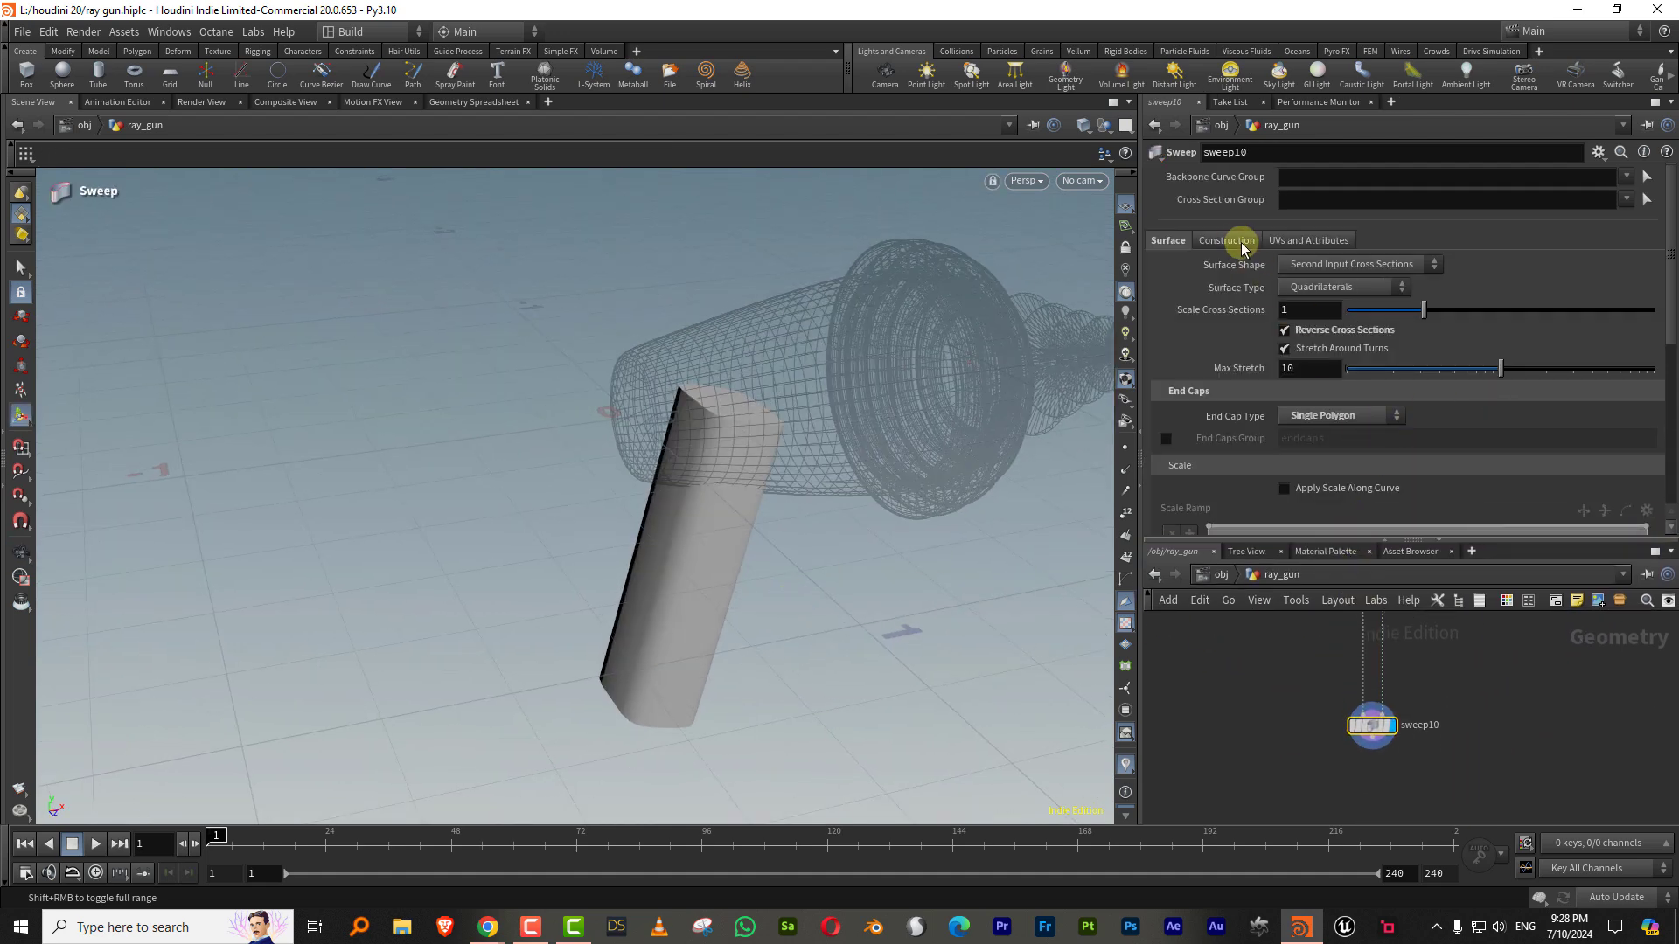
{"action": "left_click", "coordinate": [1227, 241]}
{"action": "left_click", "coordinate": [1331, 421]}
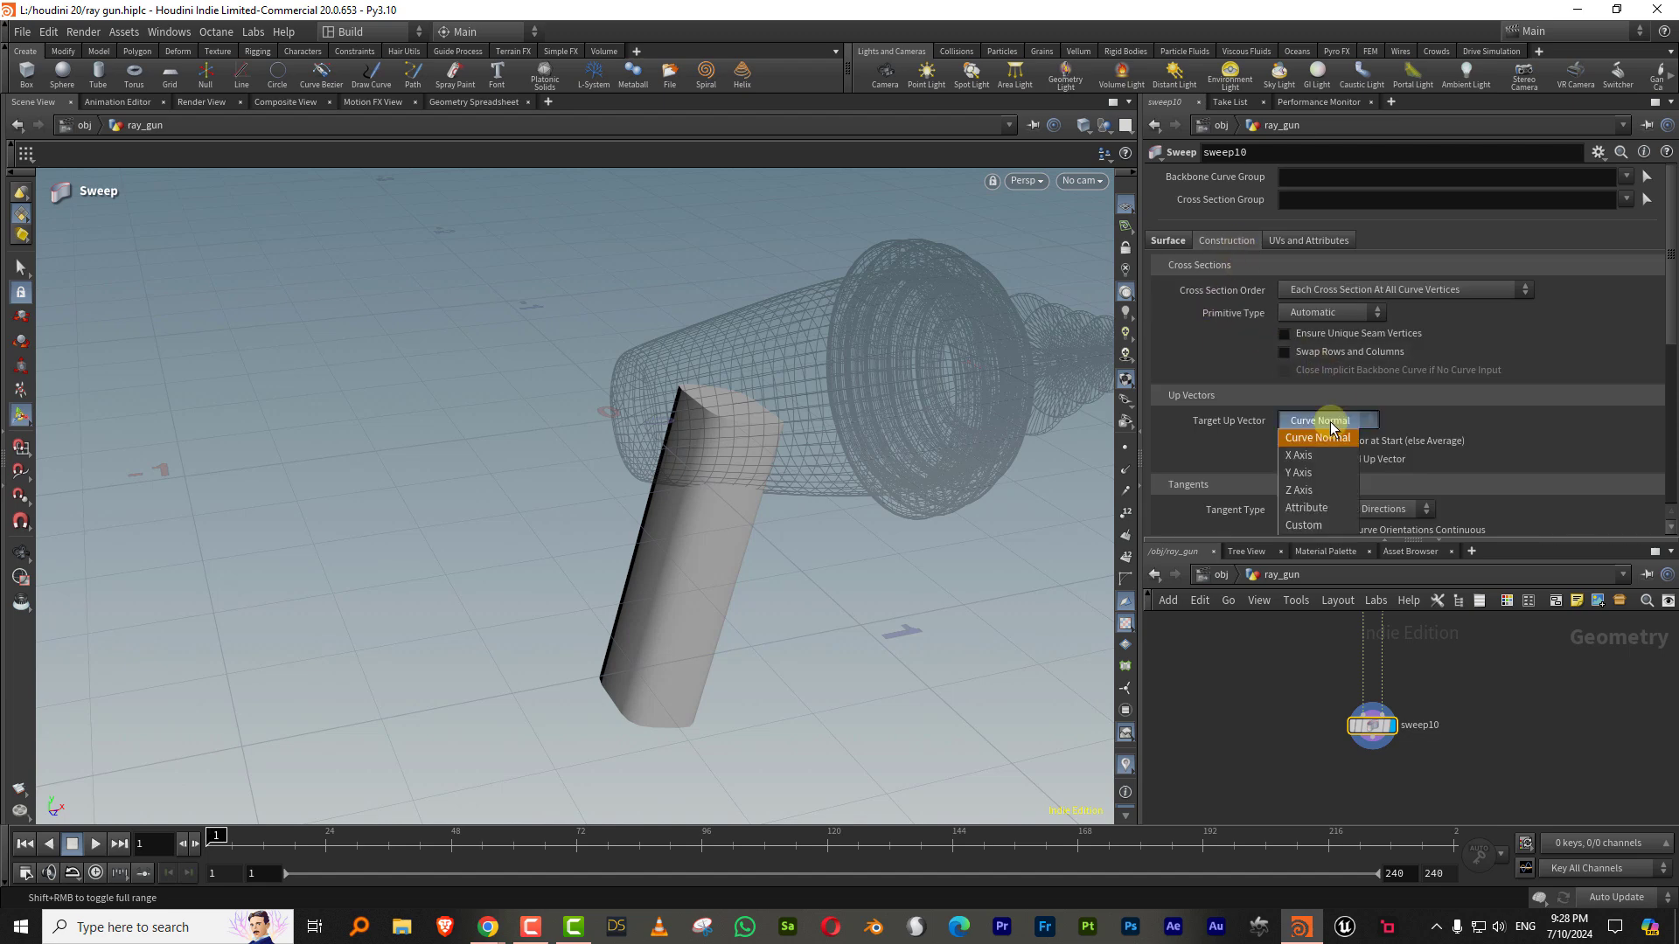
{"action": "left_click", "coordinate": [1328, 456]}
{"action": "left_click_drag", "start_coordinate": [892, 529], "coordinate": [758, 521], "text": "alt"}
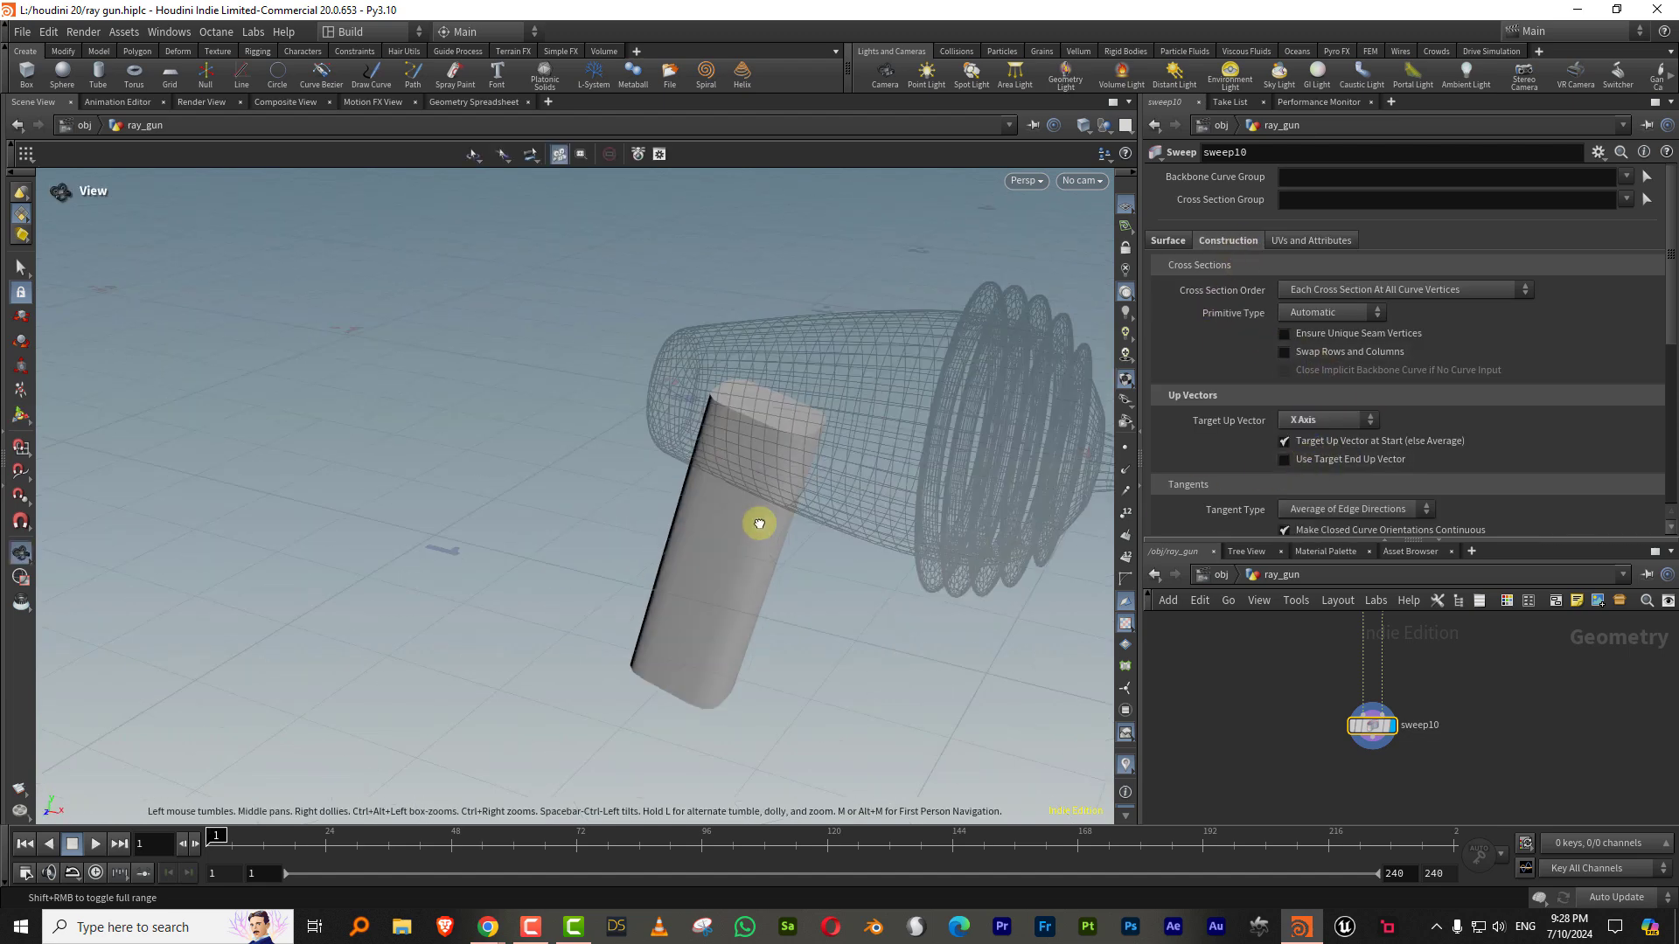
Step: Turn off Maximum Segment Length on the handle's Resample node and enable its Curve U Attribute curveu
{"action": "middle_click_drag", "start_coordinate": [1281, 758], "coordinate": [1248, 913]}
{"action": "left_click", "coordinate": [1303, 705]}
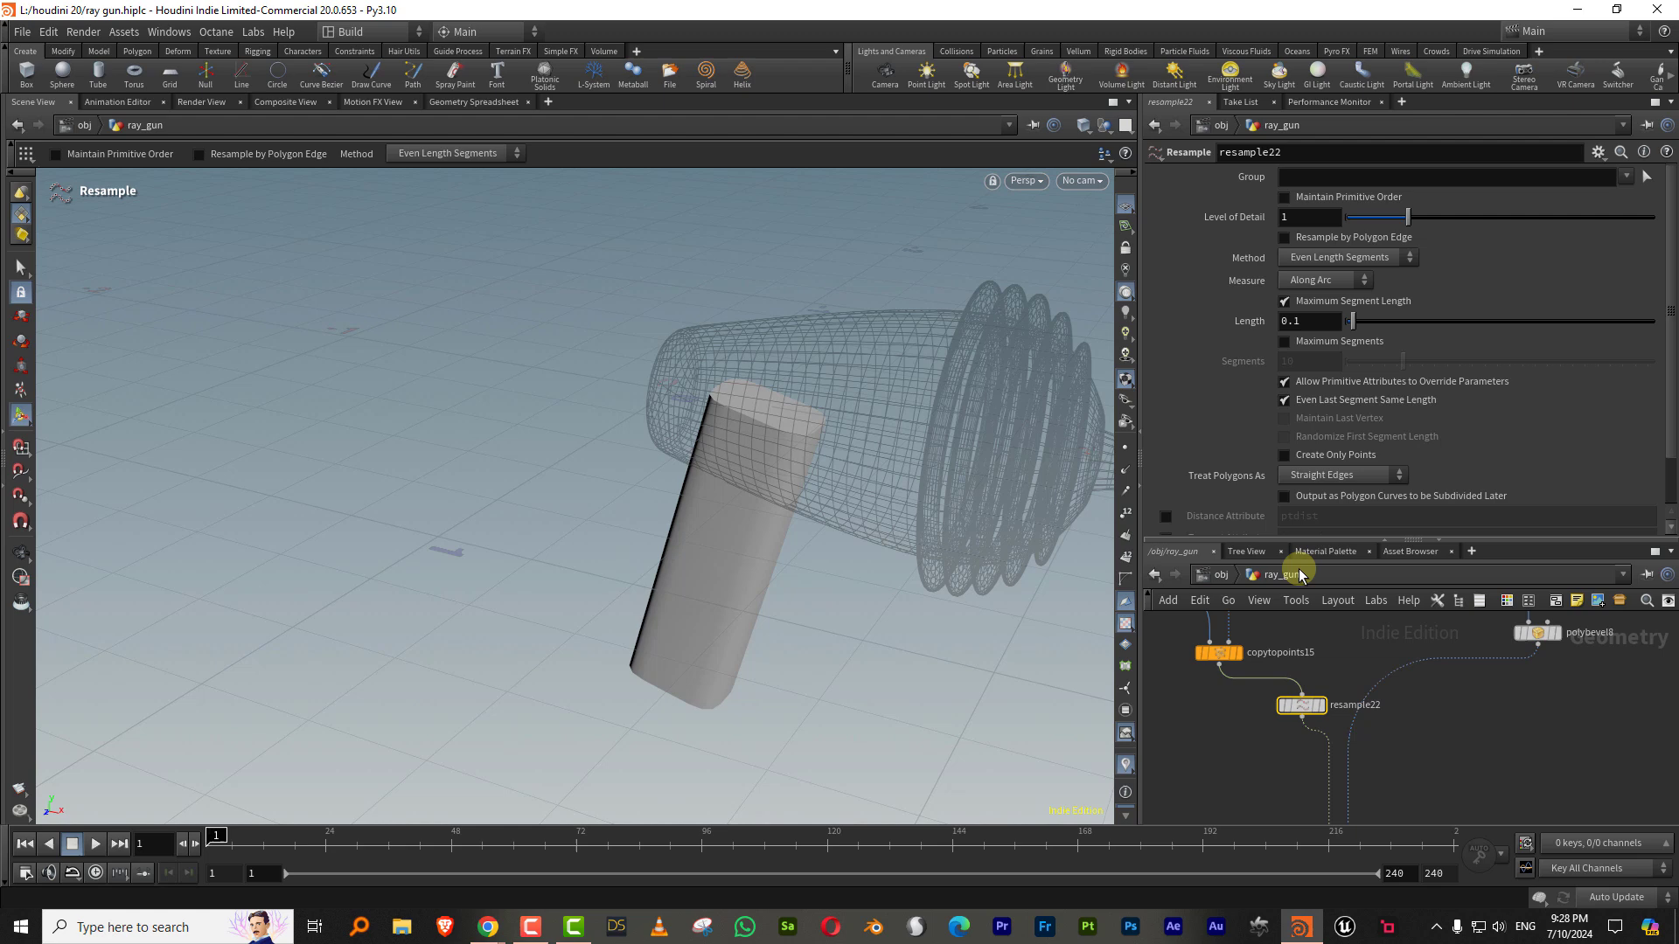
{"action": "left_click", "coordinate": [1312, 302]}
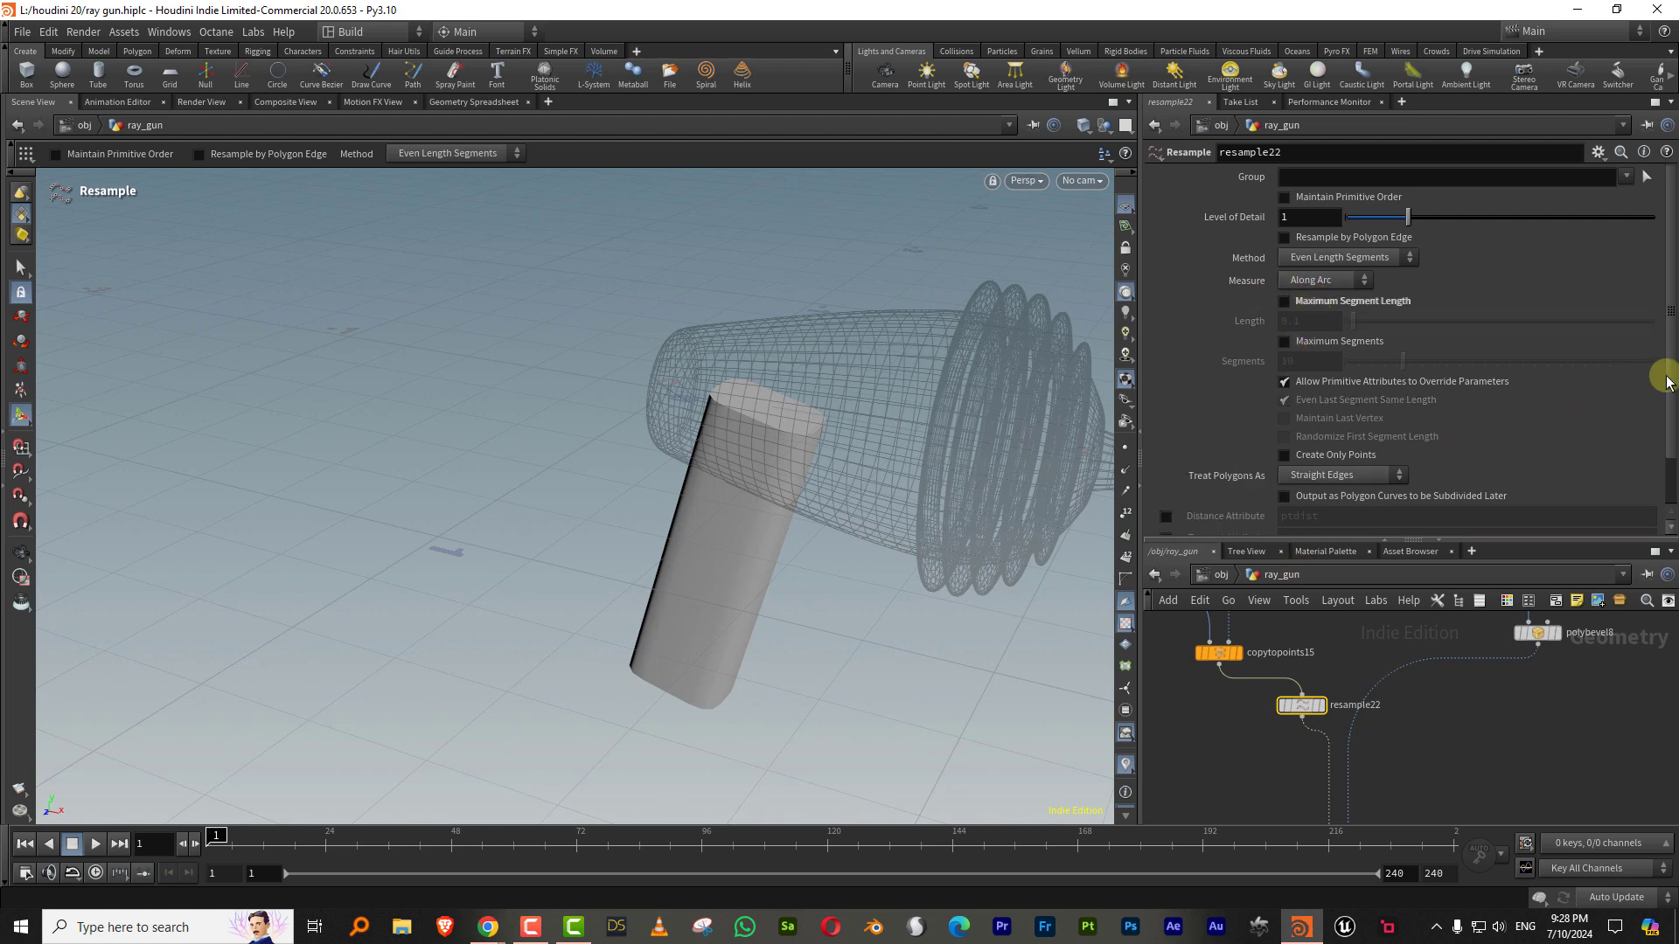
{"action": "scroll", "coordinate": [1666, 382], "scroll_direction": "down", "scroll_amount": 2}
{"action": "left_click", "coordinate": [1166, 503]}
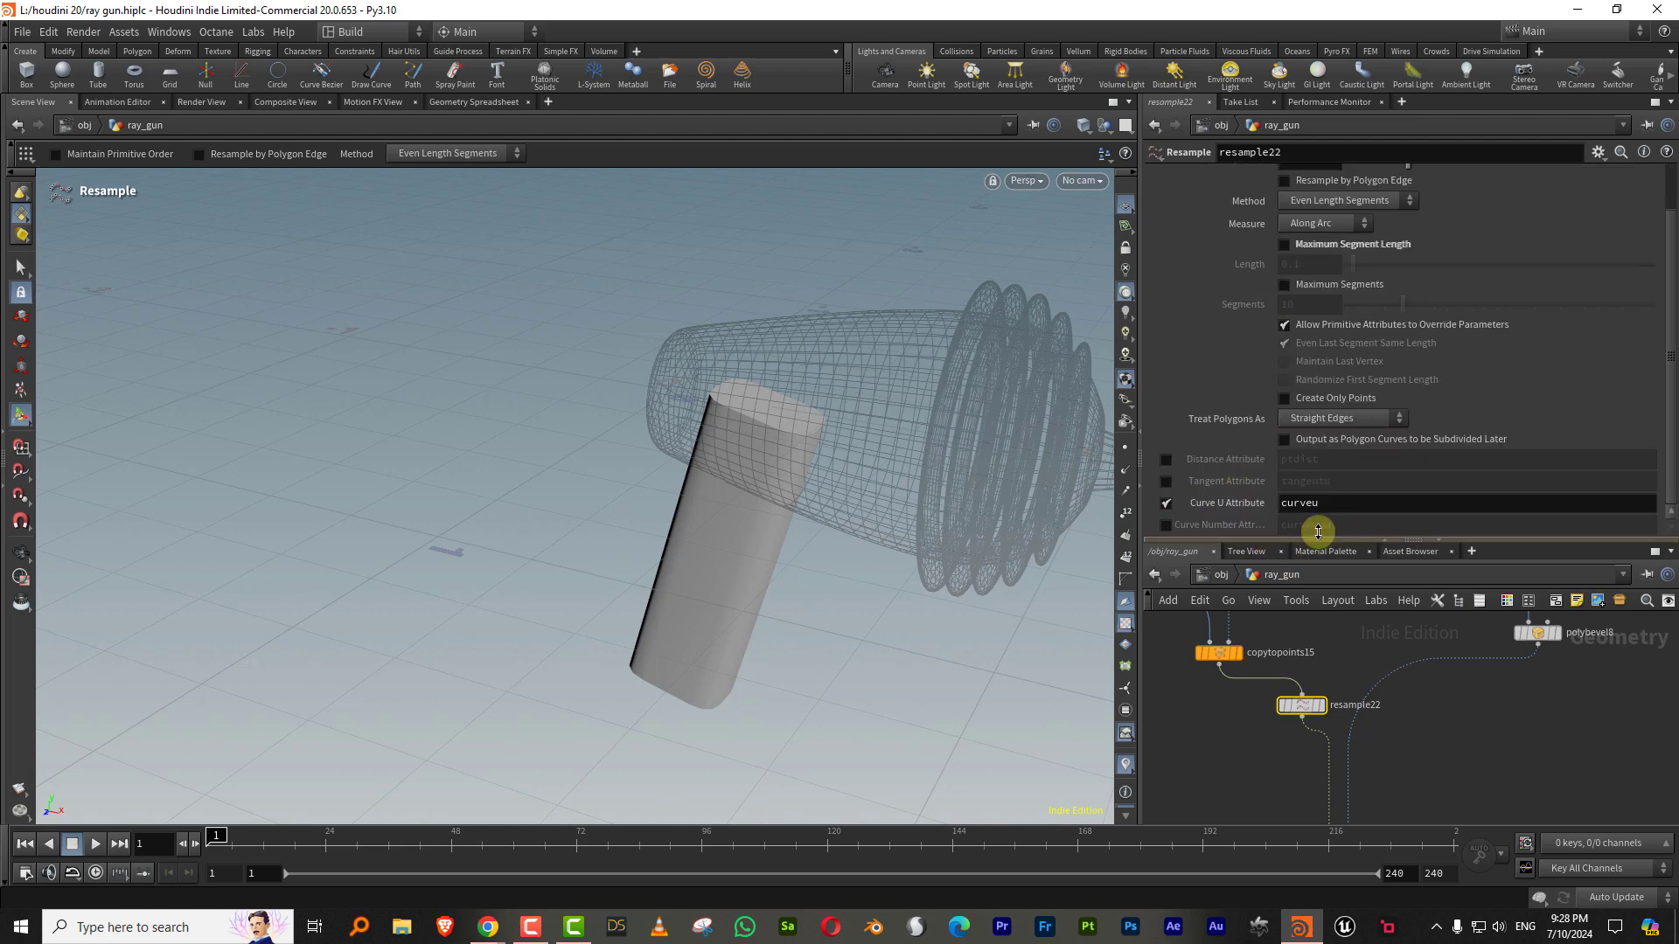
{"action": "left_click_drag", "start_coordinate": [1318, 531], "coordinate": [1318, 326]}
Step: Insert an Attribute Wrangle between the handle's Resample and Sweep nodes and enlarge its code area
{"action": "middle_click_drag", "start_coordinate": [1436, 652], "coordinate": [1441, 584]}
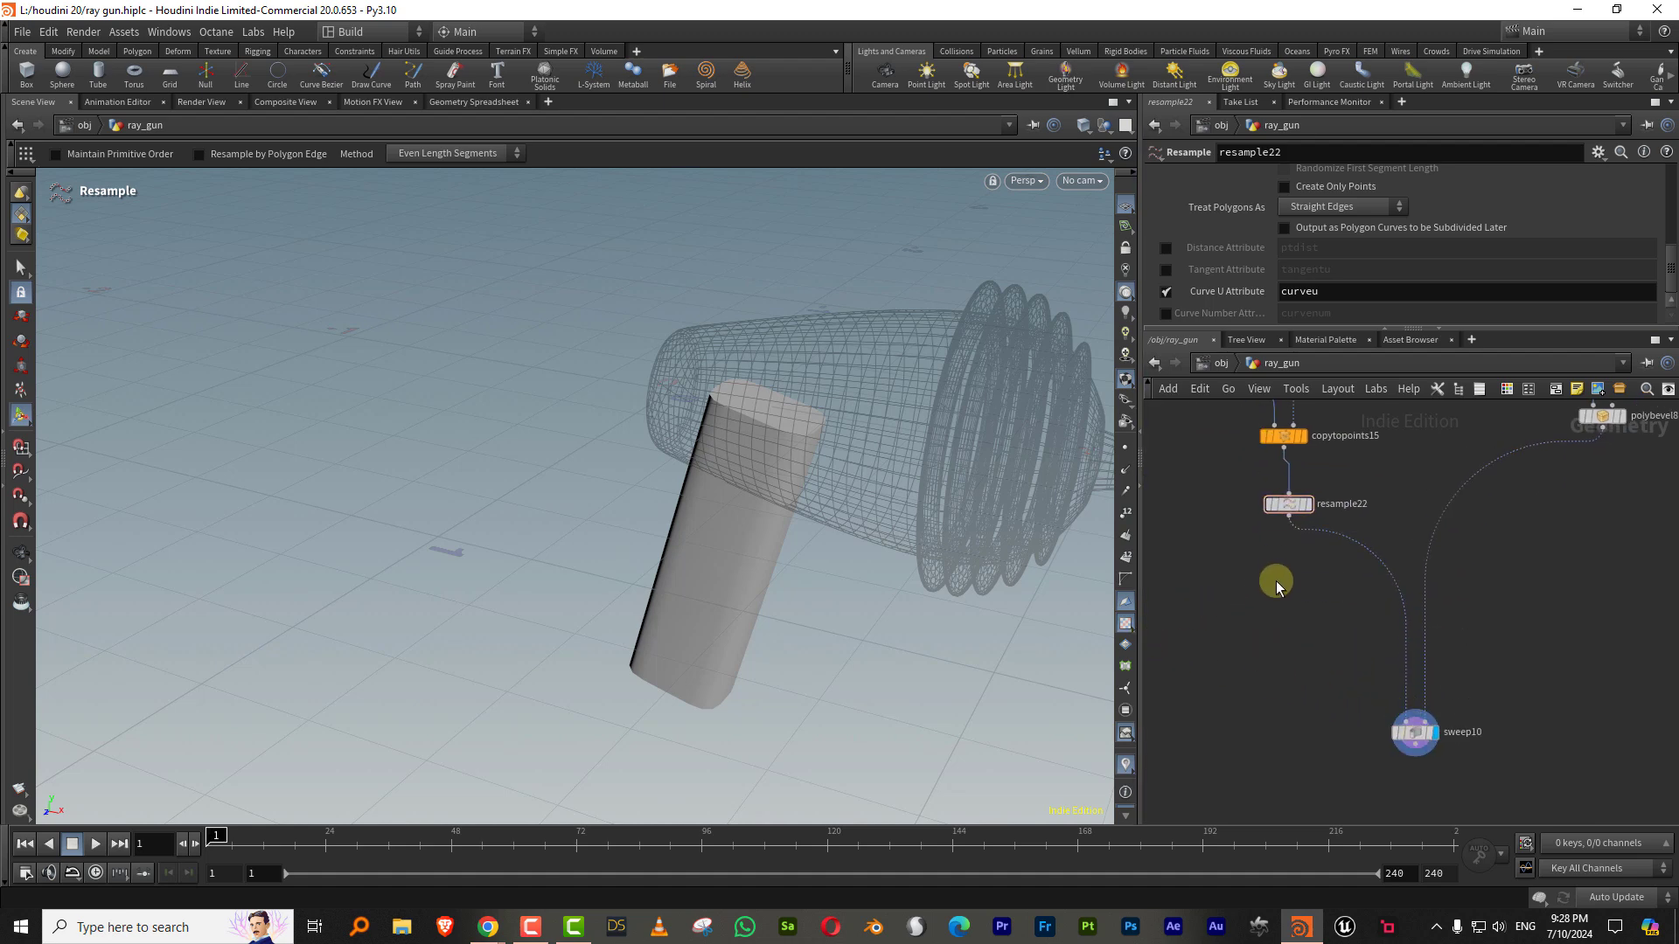
{"action": "key", "text": "Tab"}
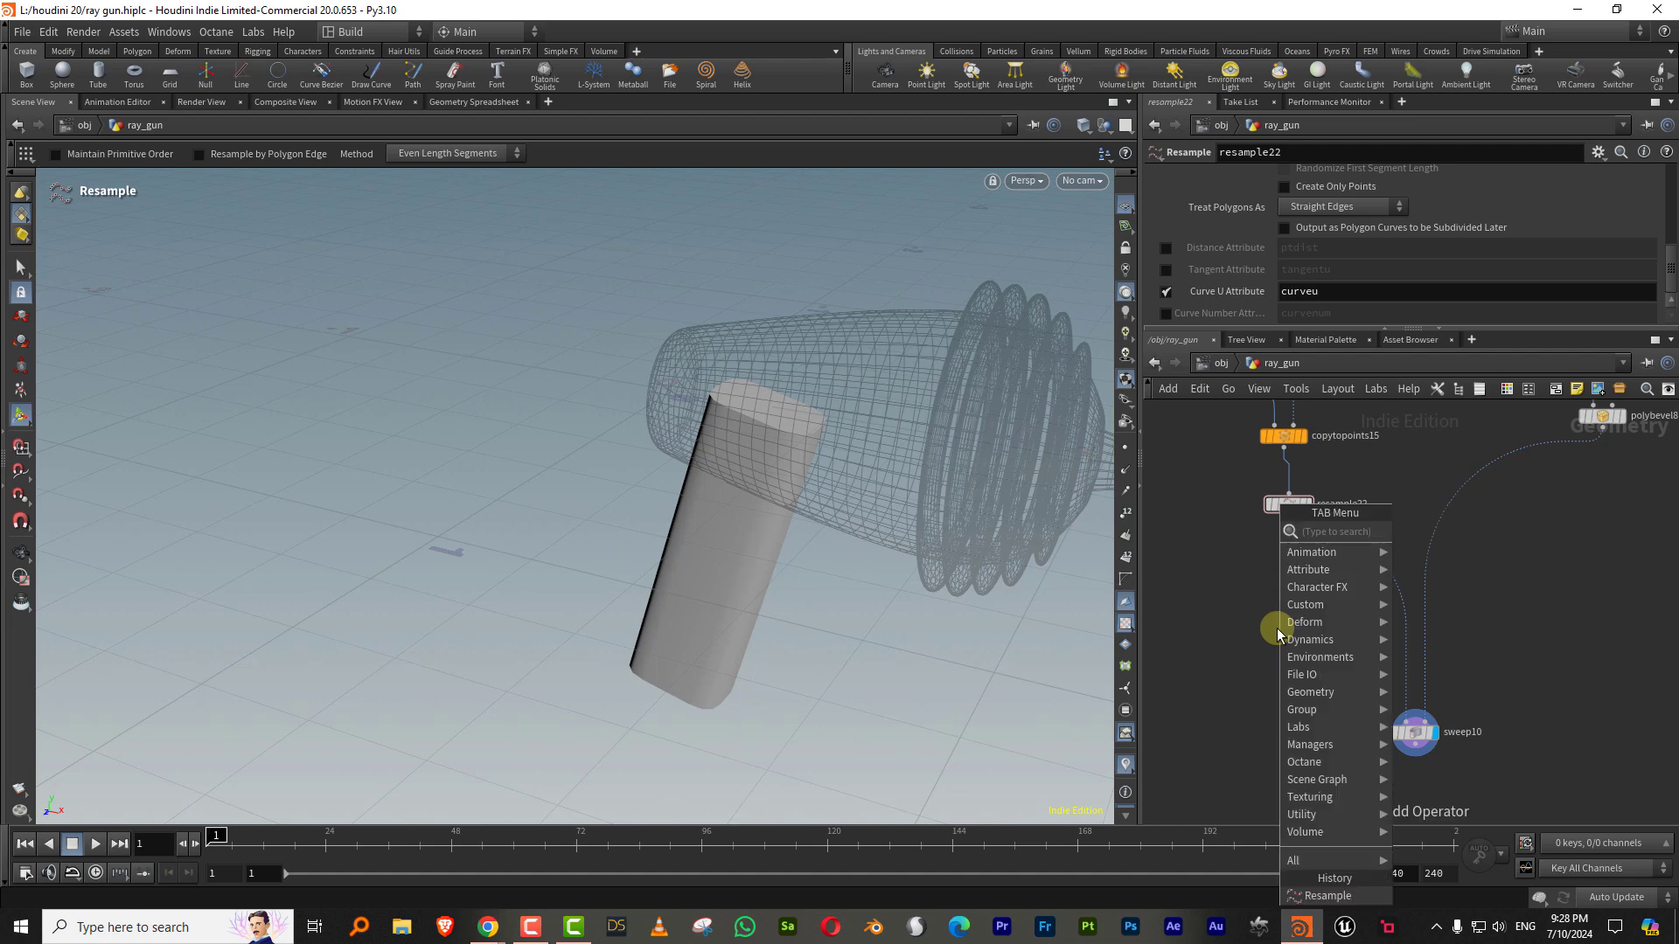
{"action": "mouse_move", "coordinate": [1273, 629]}
{"action": "left_click", "coordinate": [1399, 544]}
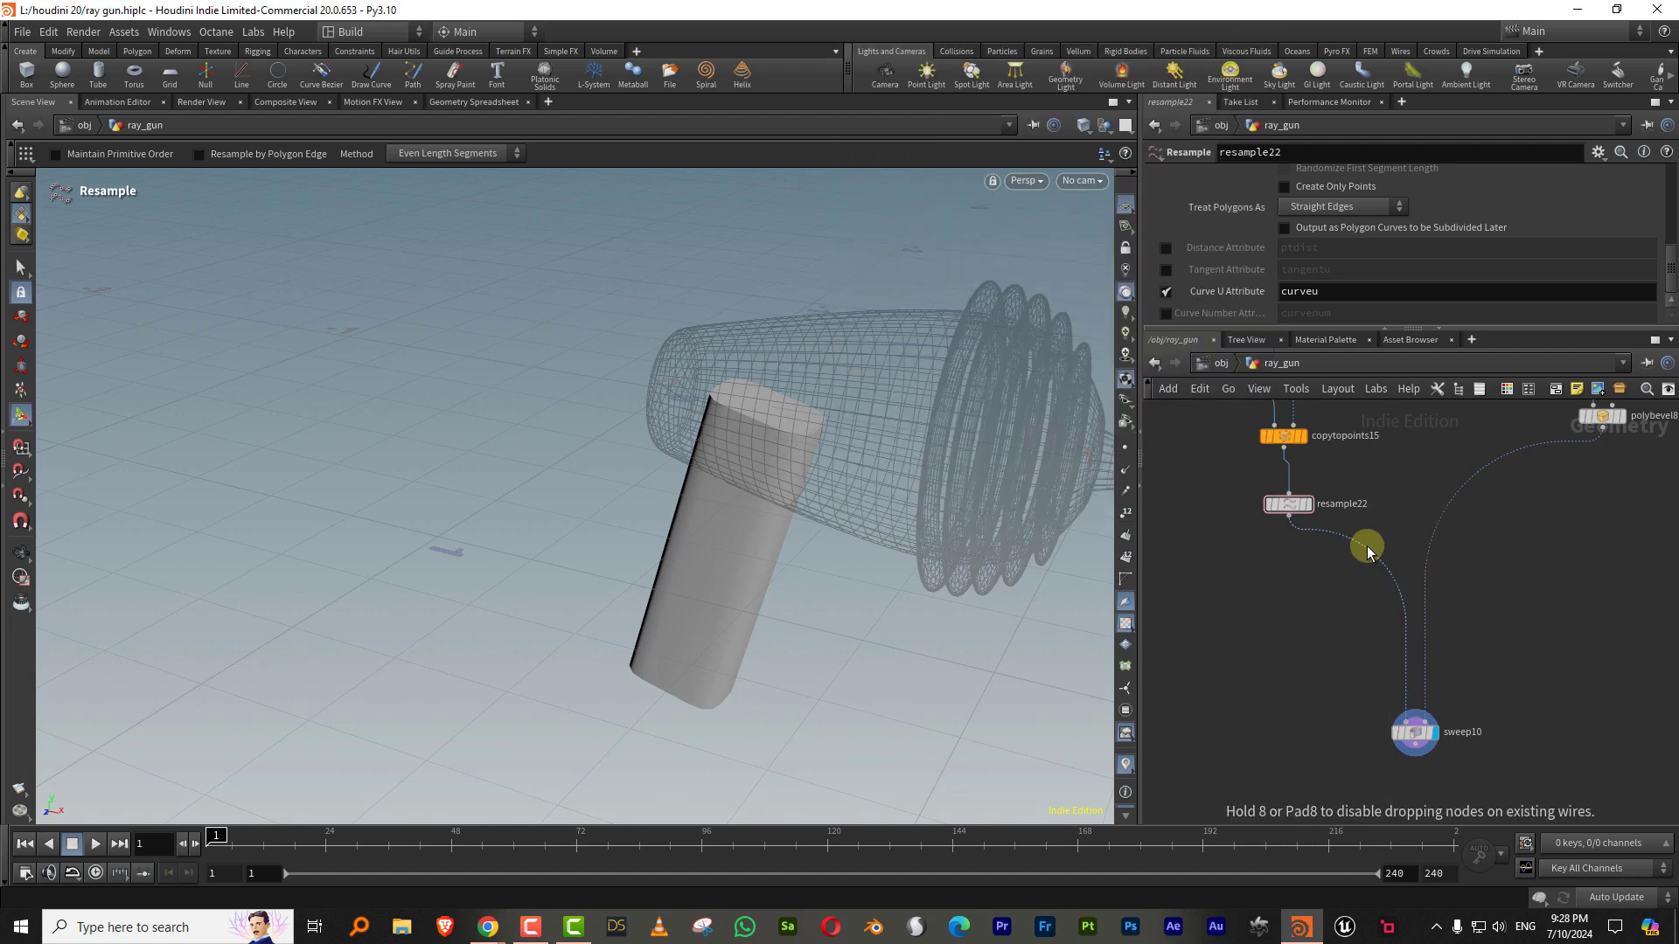
{"action": "left_click", "coordinate": [1368, 546]}
{"action": "left_click_drag", "start_coordinate": [1364, 542], "coordinate": [1225, 651]}
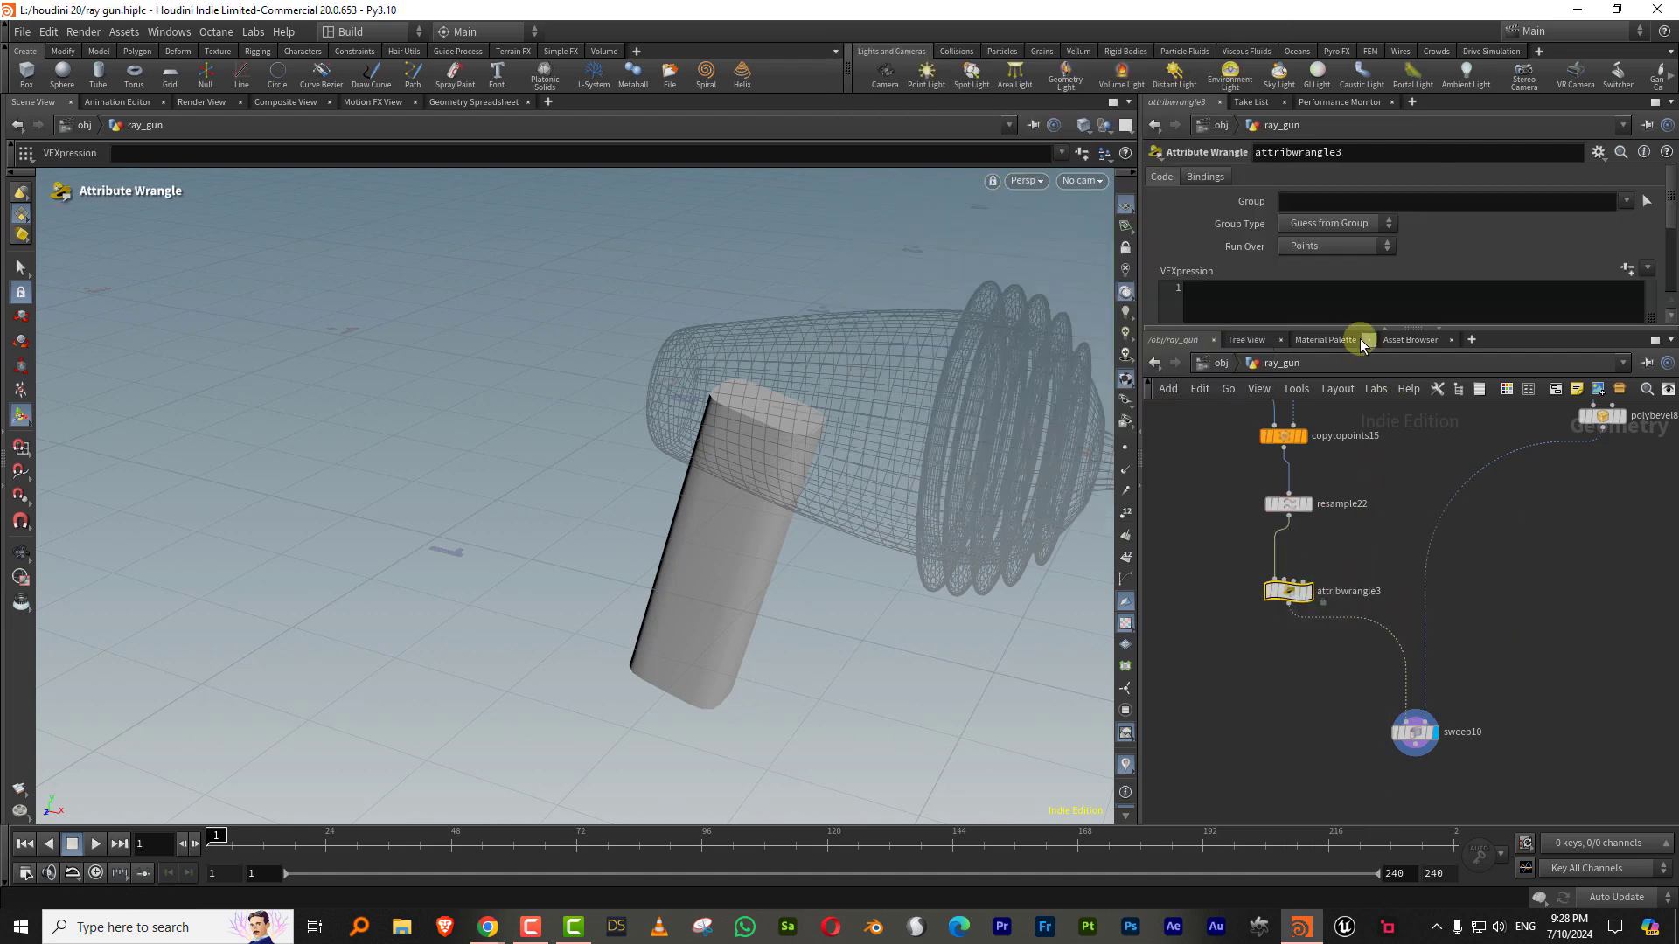
{"action": "left_click_drag", "start_coordinate": [1354, 331], "coordinate": [1367, 455]}
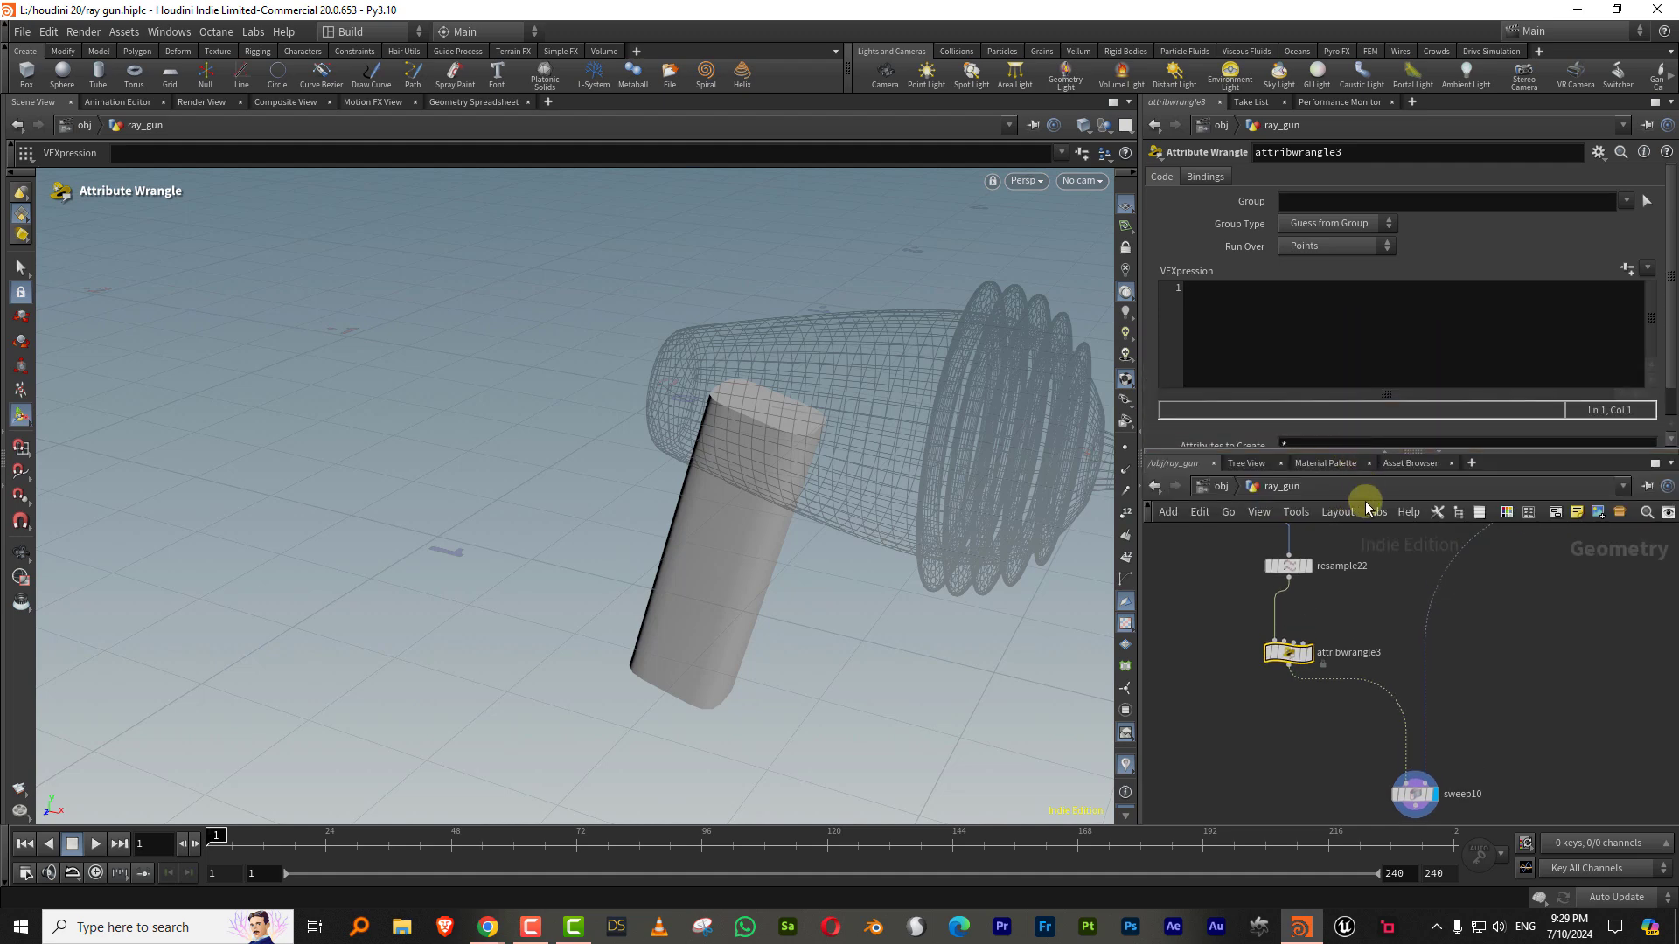
{"action": "left_click", "coordinate": [1242, 316]}
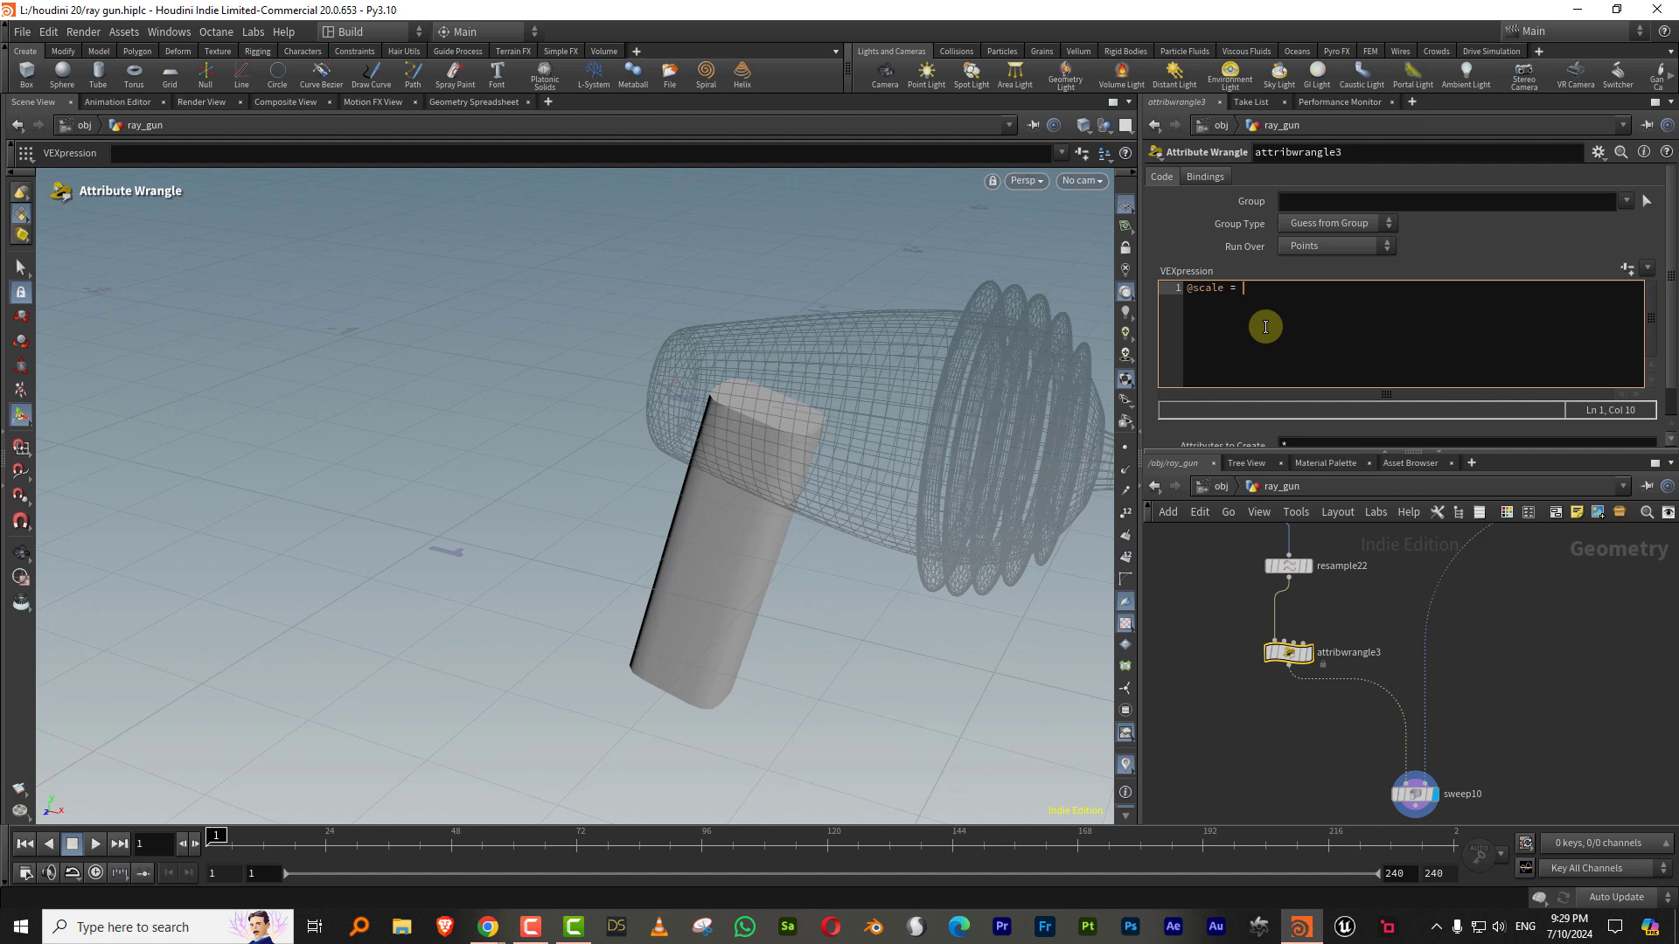
{"action": "type", "text": "set("}
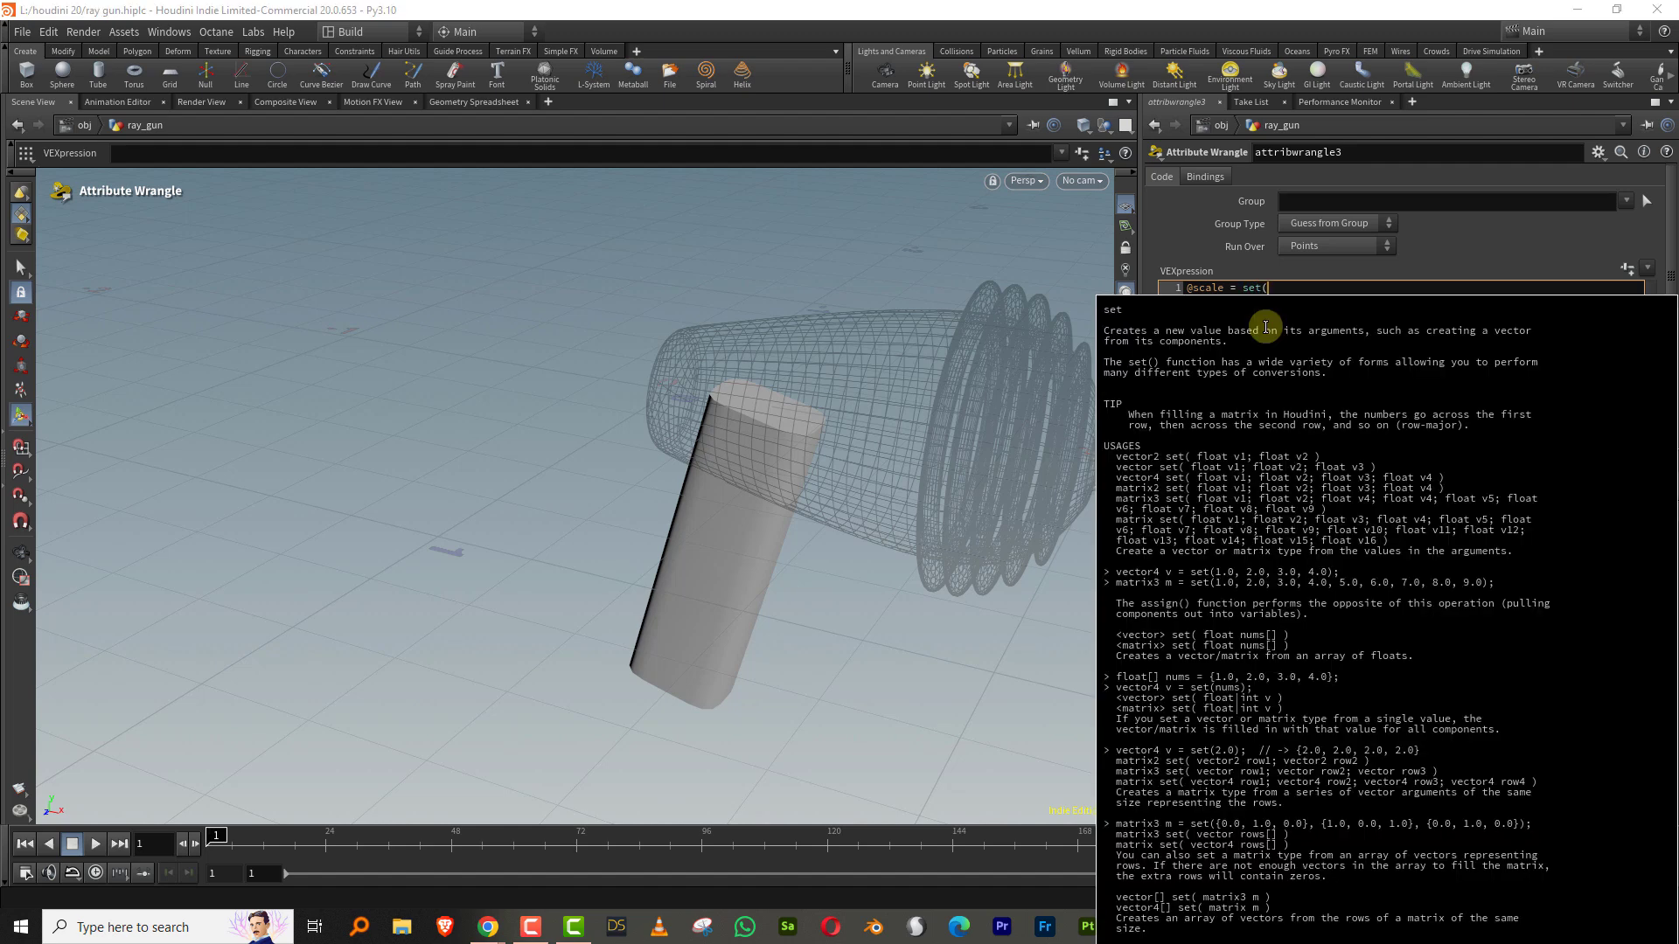
{"action": "type", "text": "0,1,0);"}
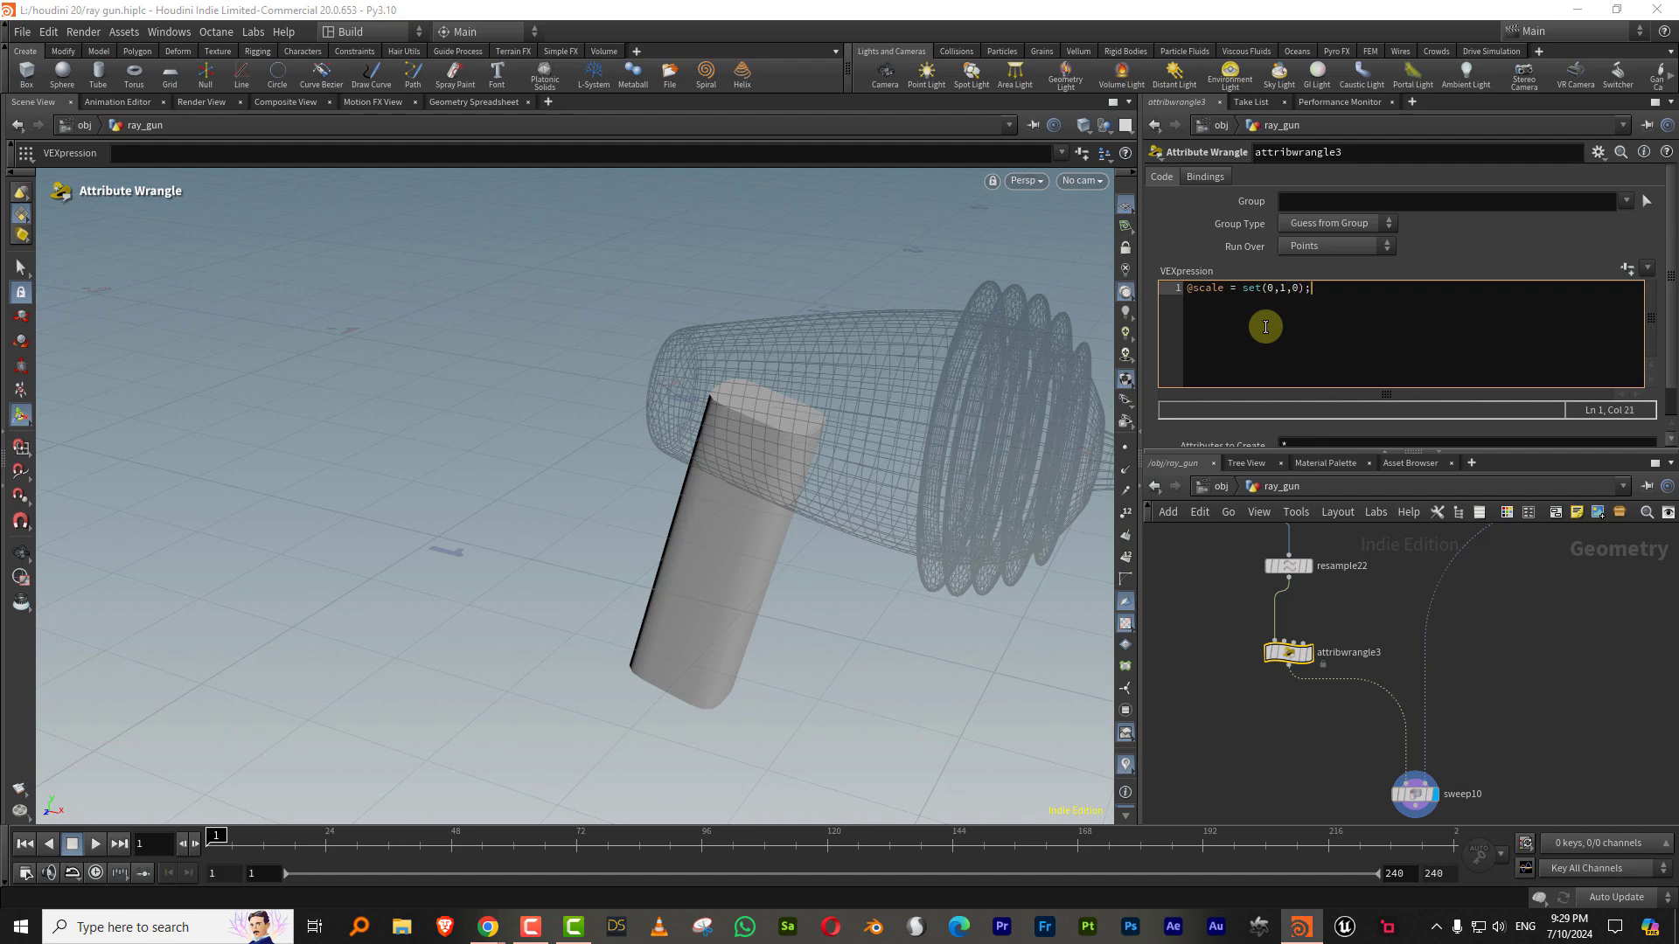
{"action": "left_click", "coordinate": [1328, 627]}
{"action": "mouse_move", "coordinate": [854, 569]}
{"action": "left_mouse_down", "text": "alt"}
{"action": "mouse_move", "coordinate": [835, 573]}
{"action": "mouse_move", "coordinate": [851, 570]}
{"action": "left_mouse_up", "text": "alt"}
Step: Change the first component of the wrangle's scale vector to 1
{"action": "double_click", "coordinate": [1269, 288]}
{"action": "type", "text": "1"}
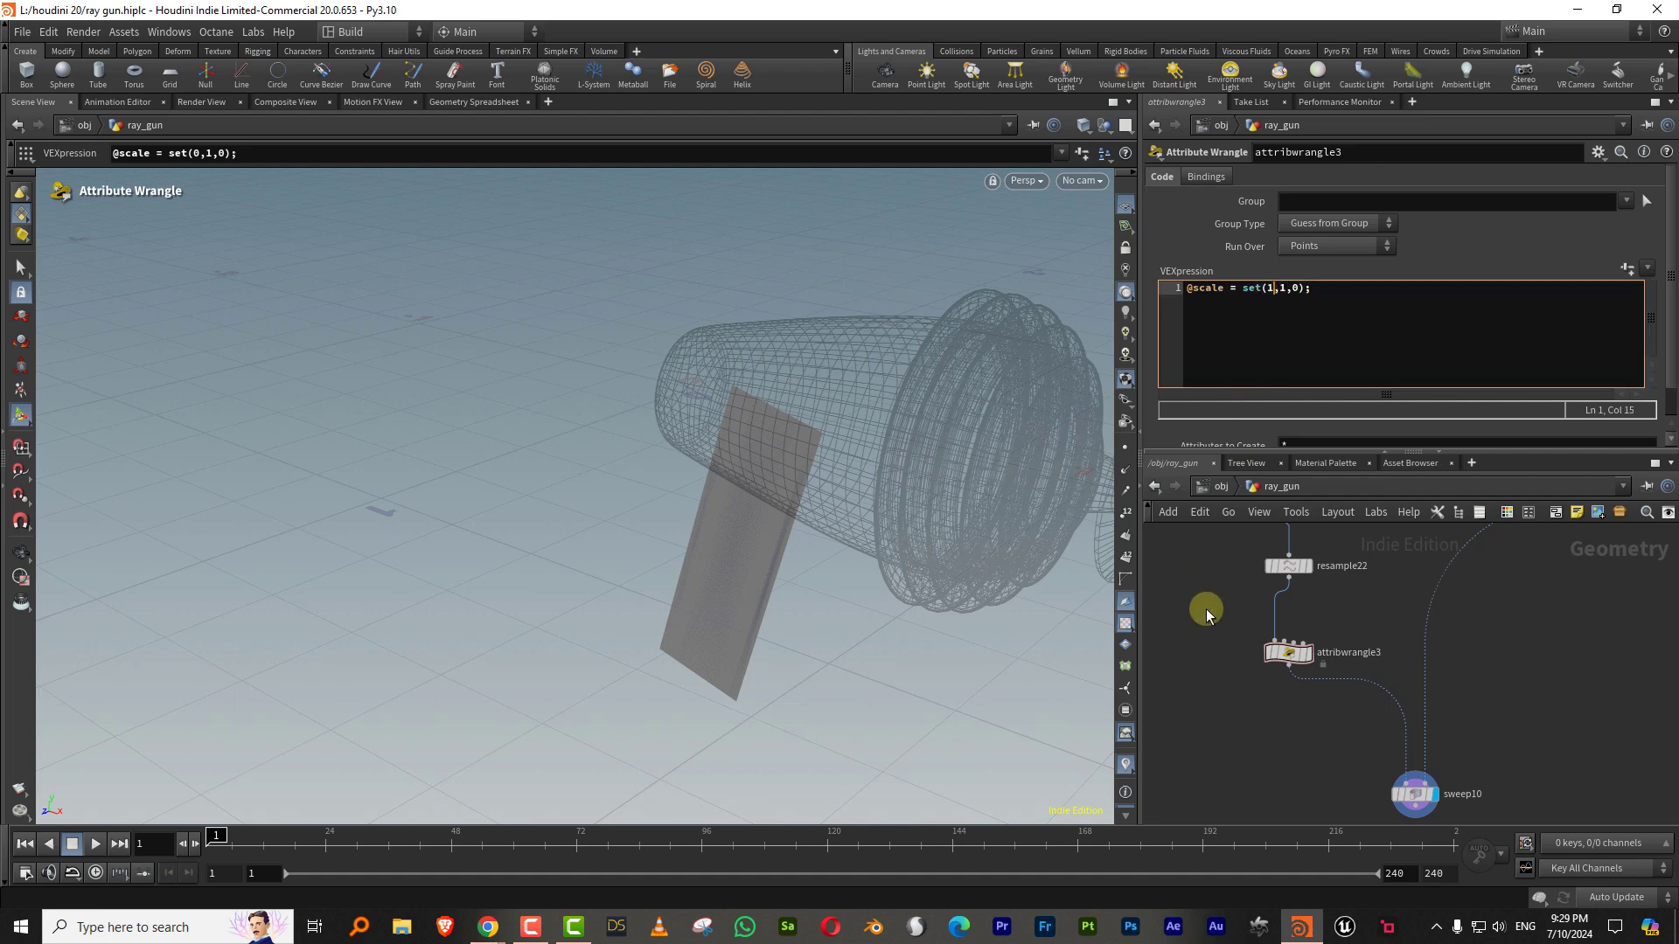
{"action": "left_click", "coordinate": [1203, 609]}
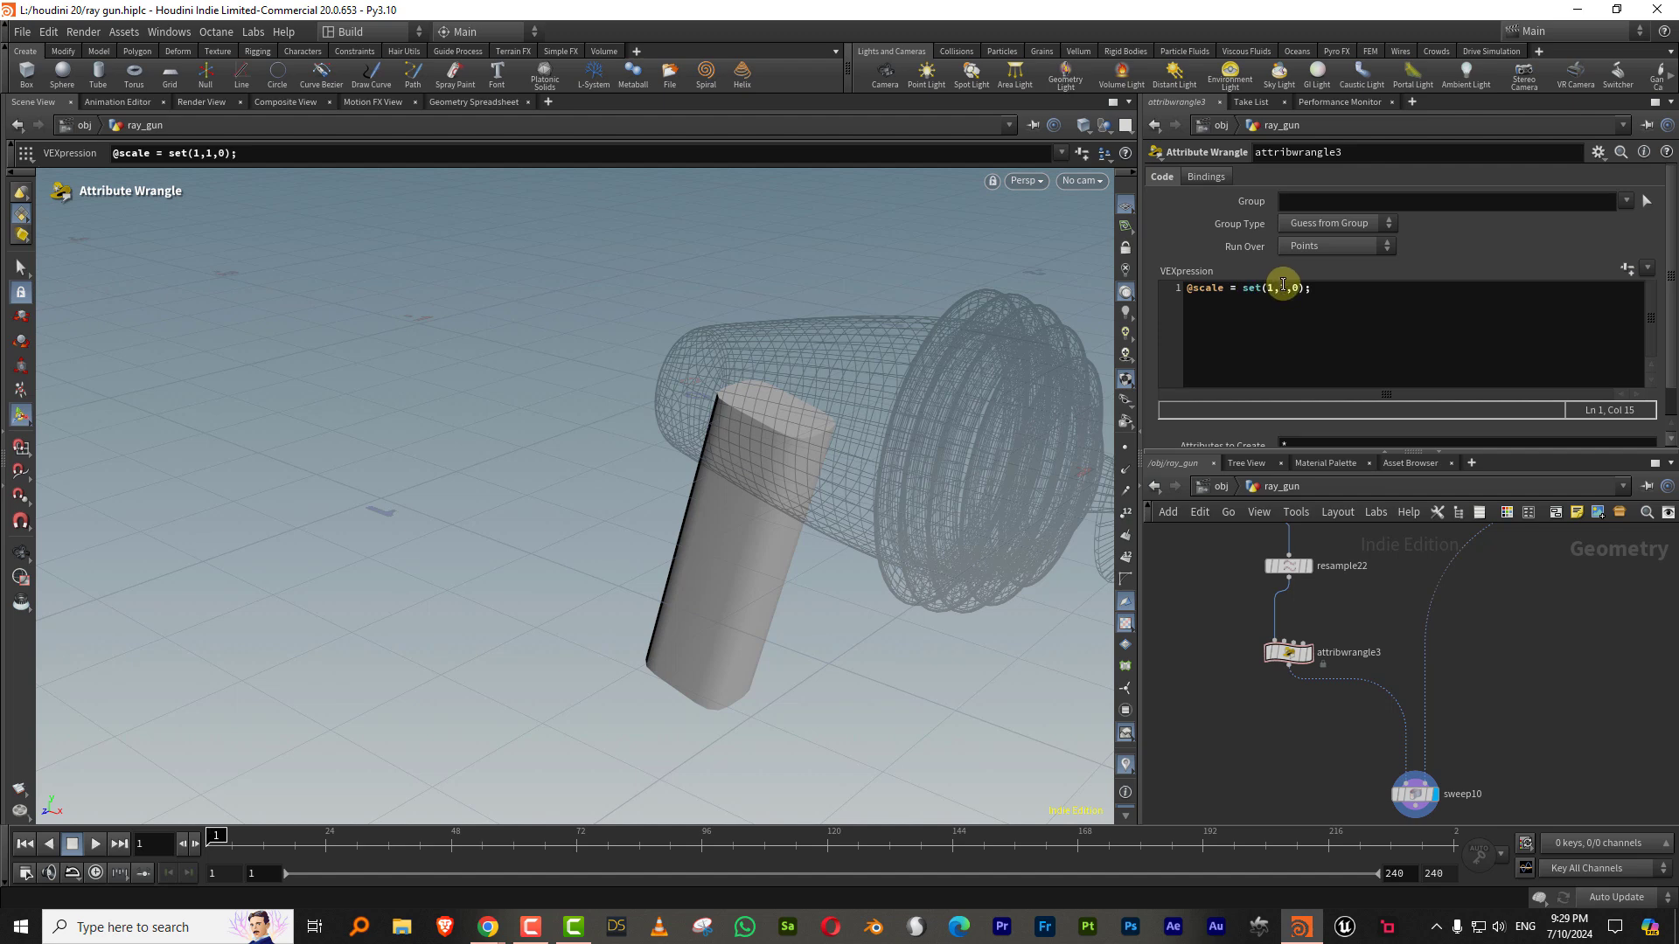
Step: Test the scale vector with its second component at 0 and restore that component to 1
{"action": "left_click", "coordinate": [1282, 288]}
{"action": "type", "text": "0"}
{"action": "left_click", "coordinate": [1199, 582]}
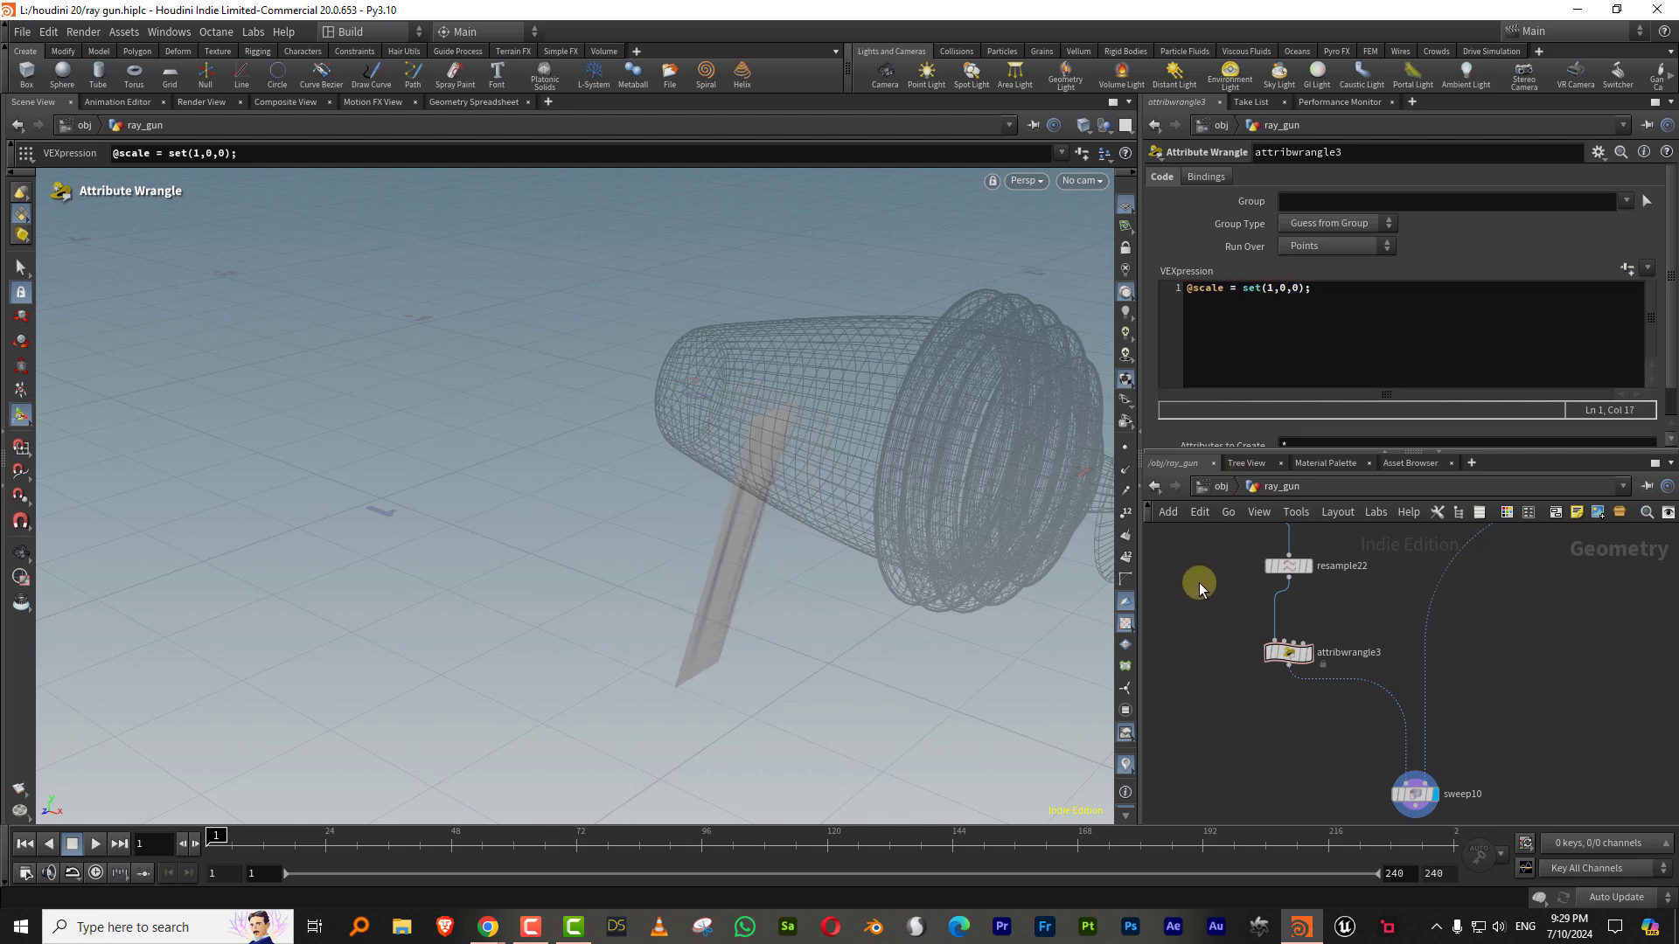
{"action": "double_click", "coordinate": [1281, 289]}
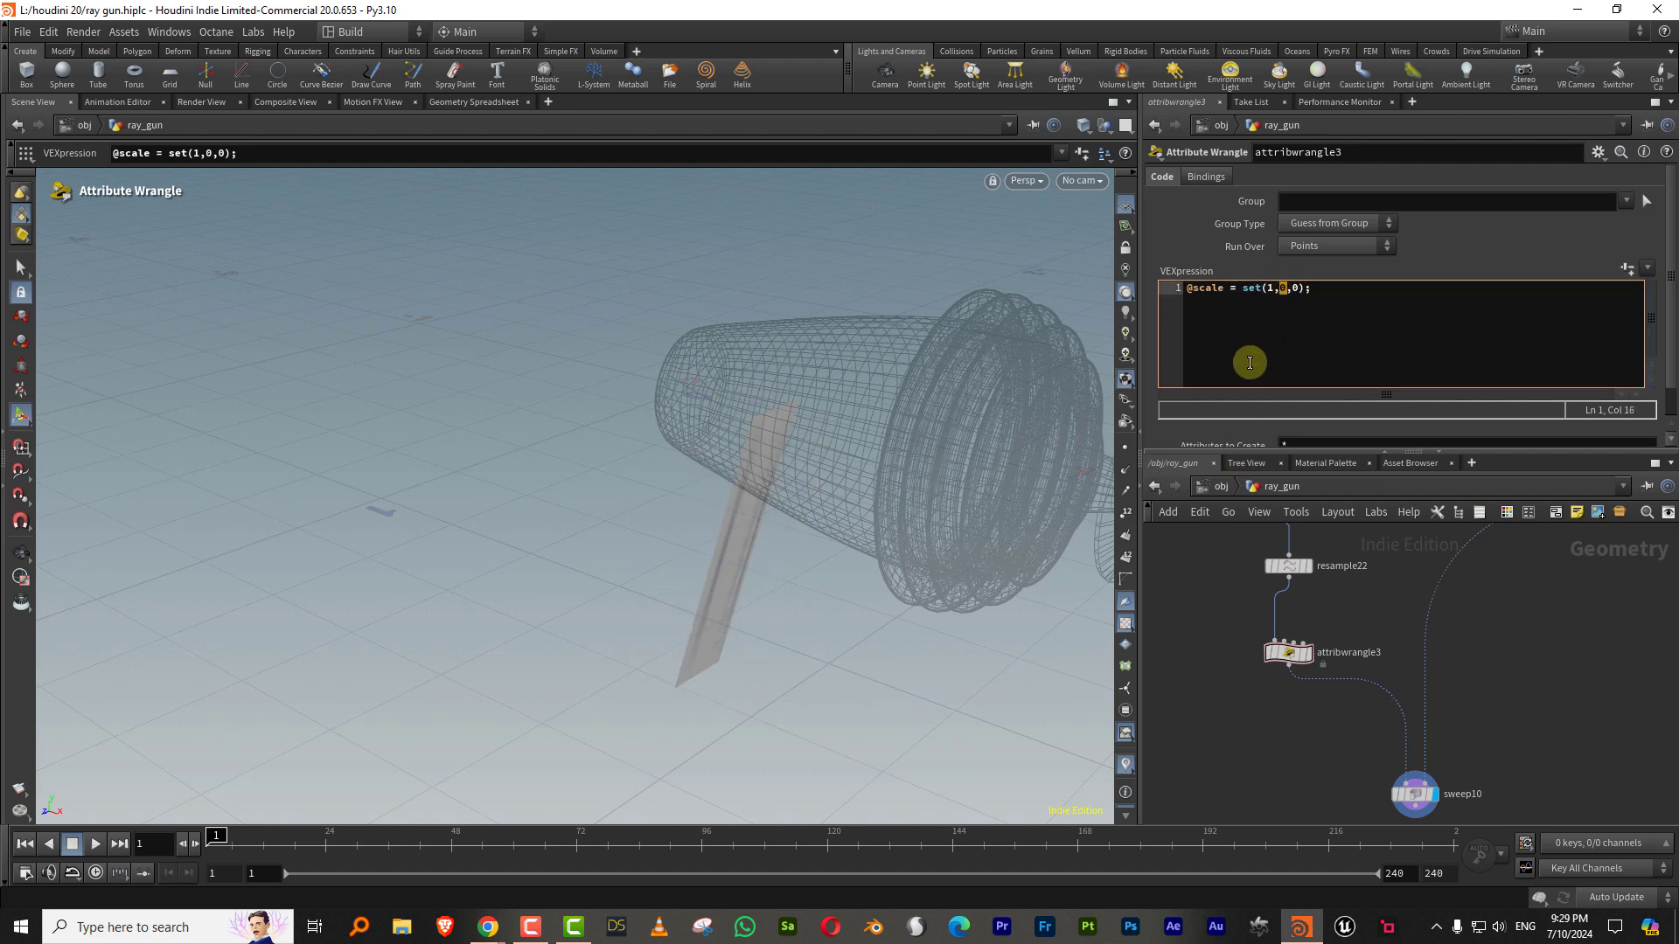
{"action": "type", "text": "1"}
{"action": "left_click", "coordinate": [1176, 589]}
{"action": "left_click_drag", "start_coordinate": [1338, 452], "coordinate": [1338, 525]}
{"action": "left_click", "coordinate": [1188, 291]}
{"action": "key", "text": "Return"}
{"action": "left_click", "coordinate": [1207, 292]}
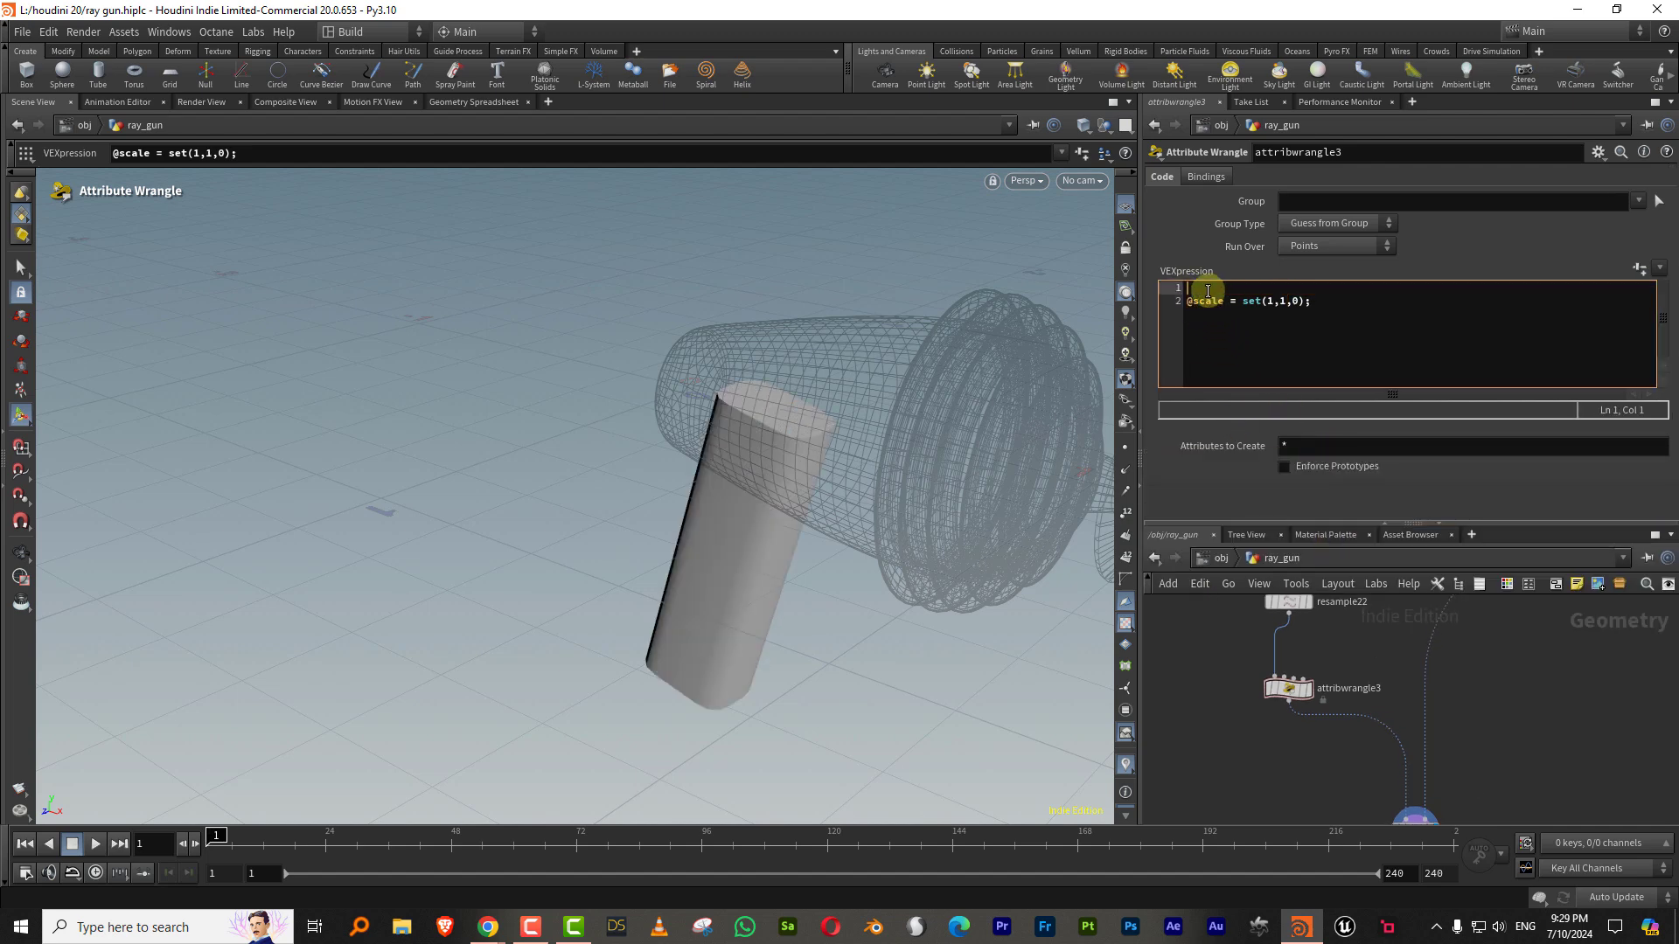
{"action": "type", "text": "float y"}
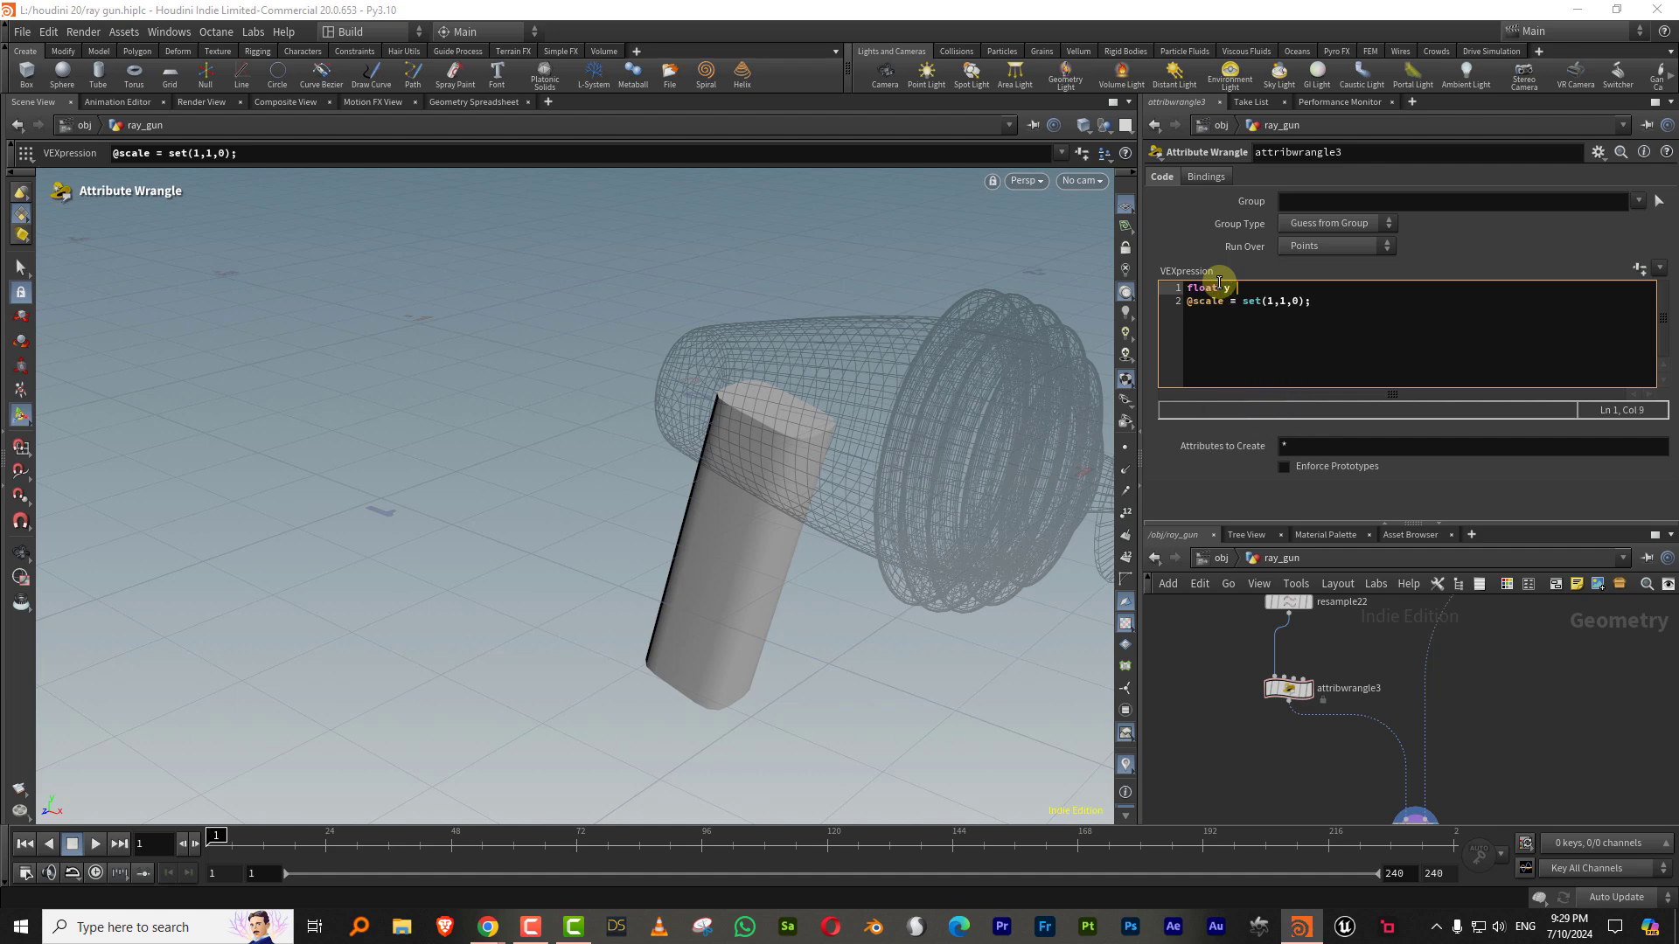
{"action": "type", "text": " = chr"}
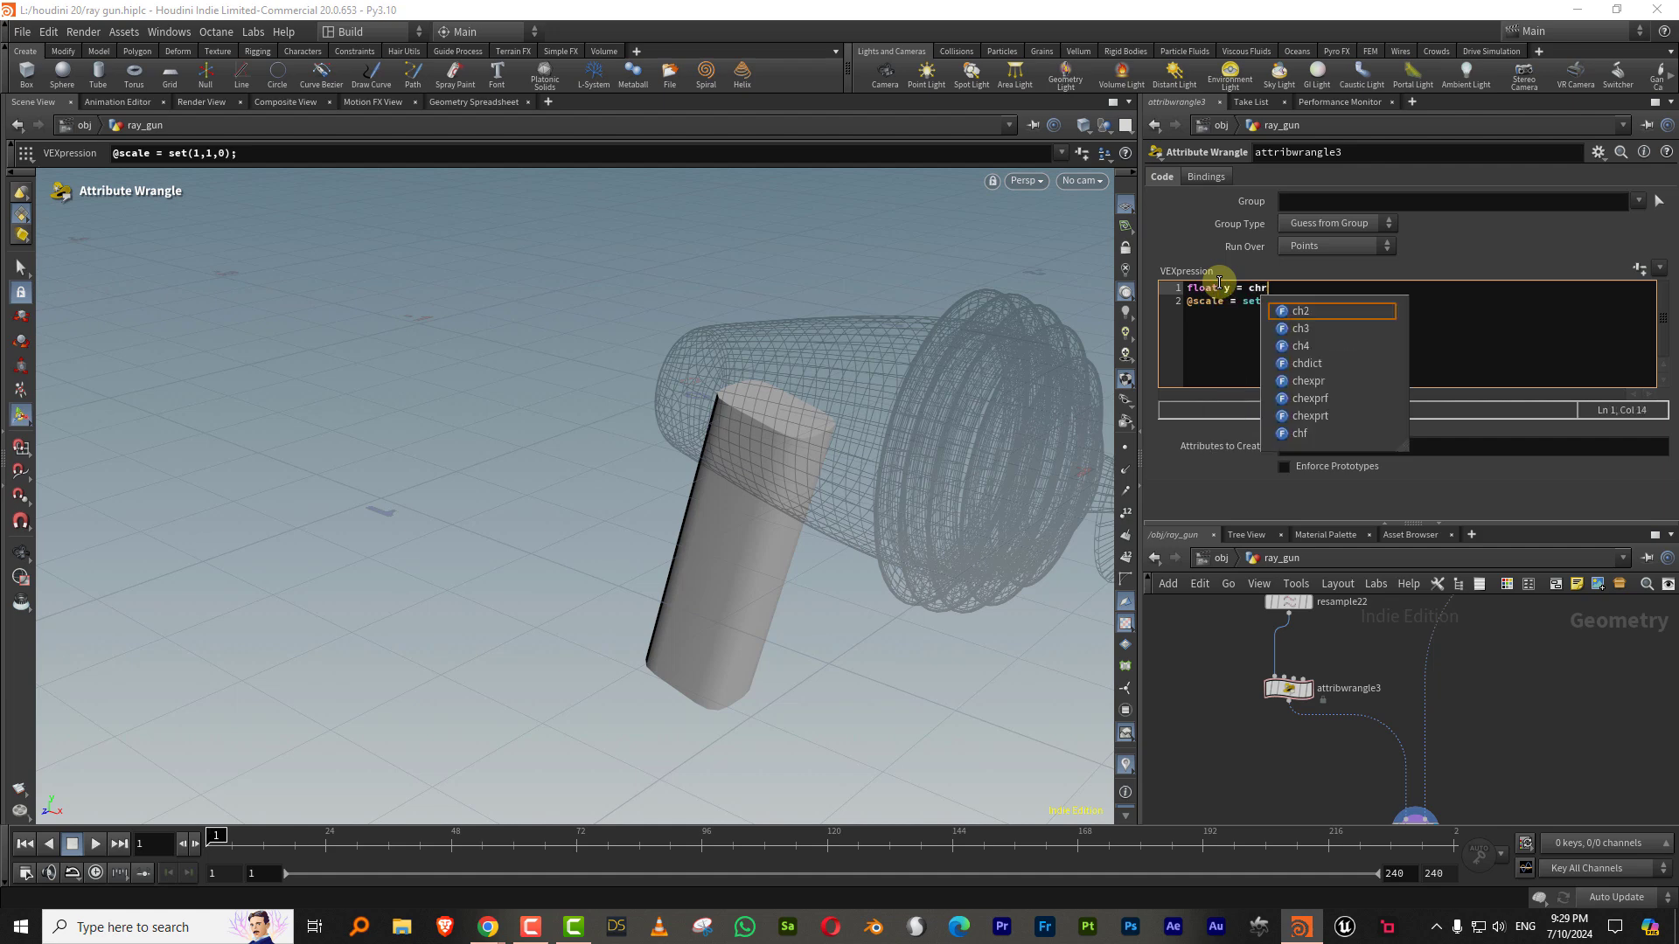
{"action": "type", "text": "amp(\"shape"}
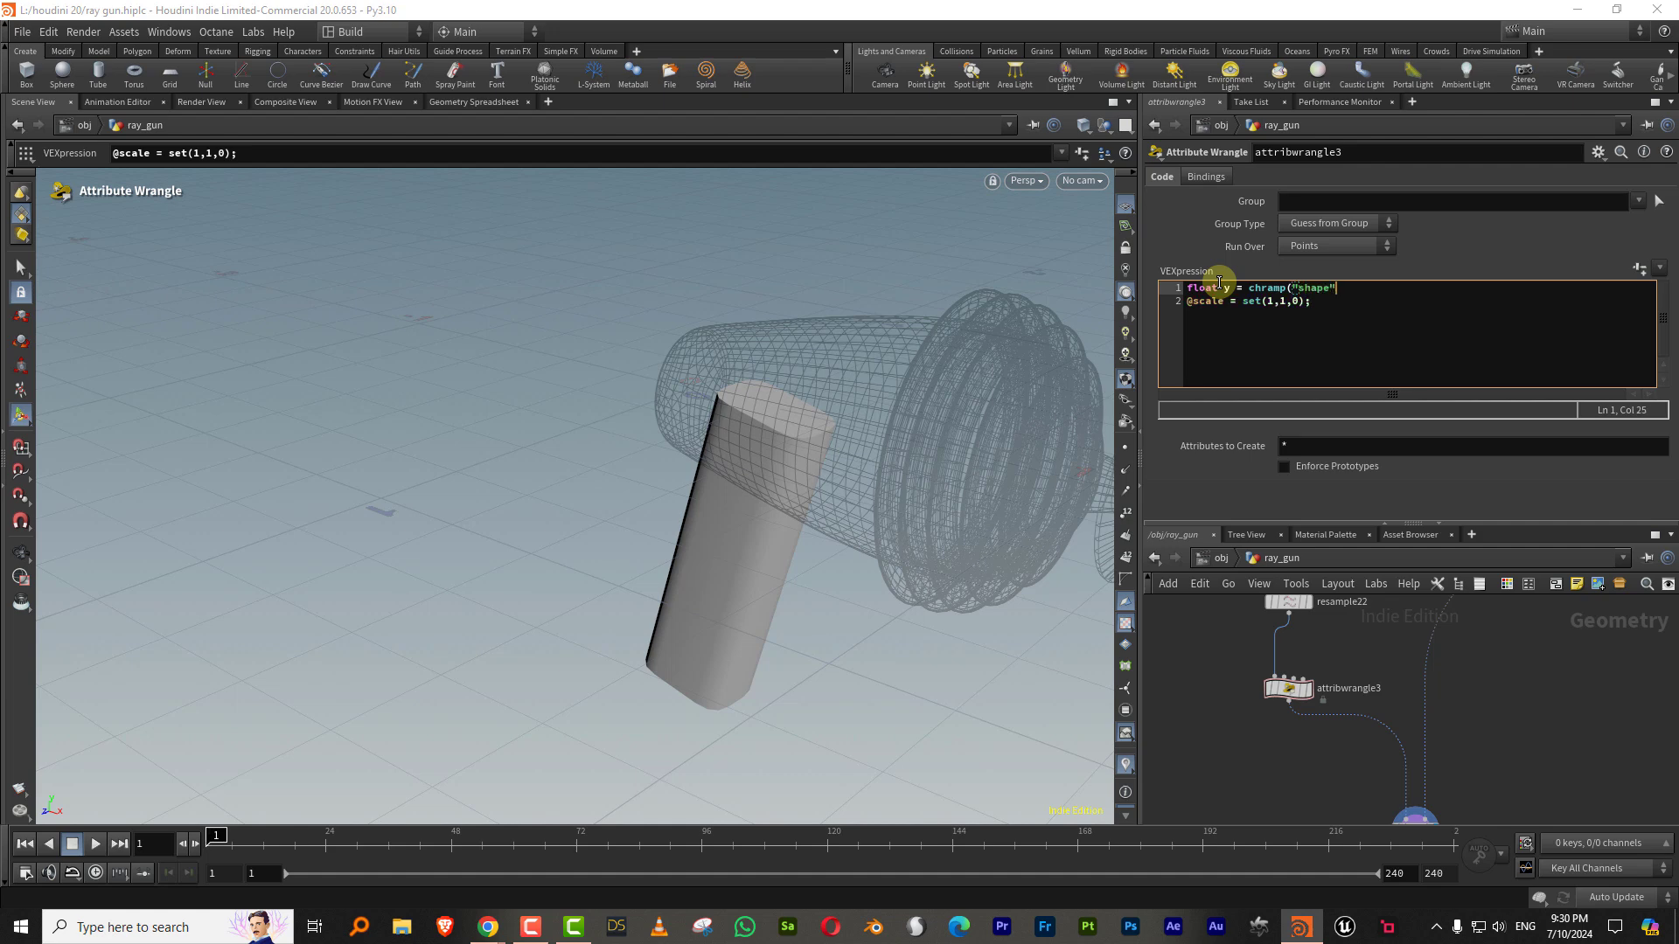
{"action": "type", "text": "\", @curve);"}
{"action": "left_click", "coordinate": [1639, 268]}
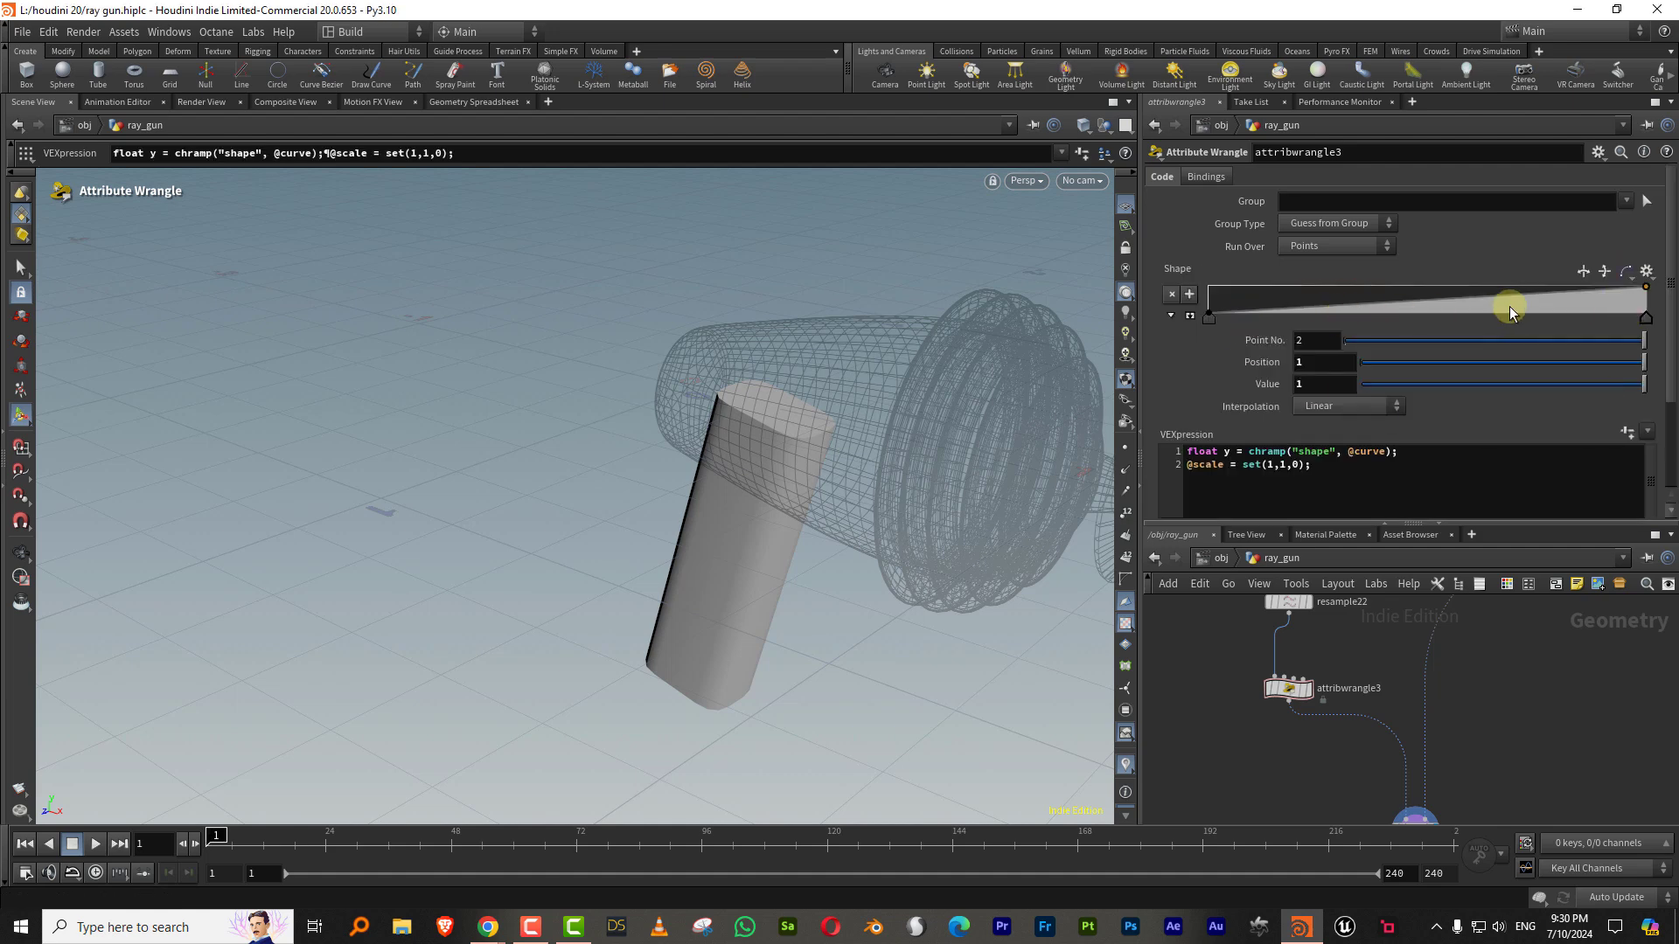
{"action": "double_click", "coordinate": [1284, 464]}
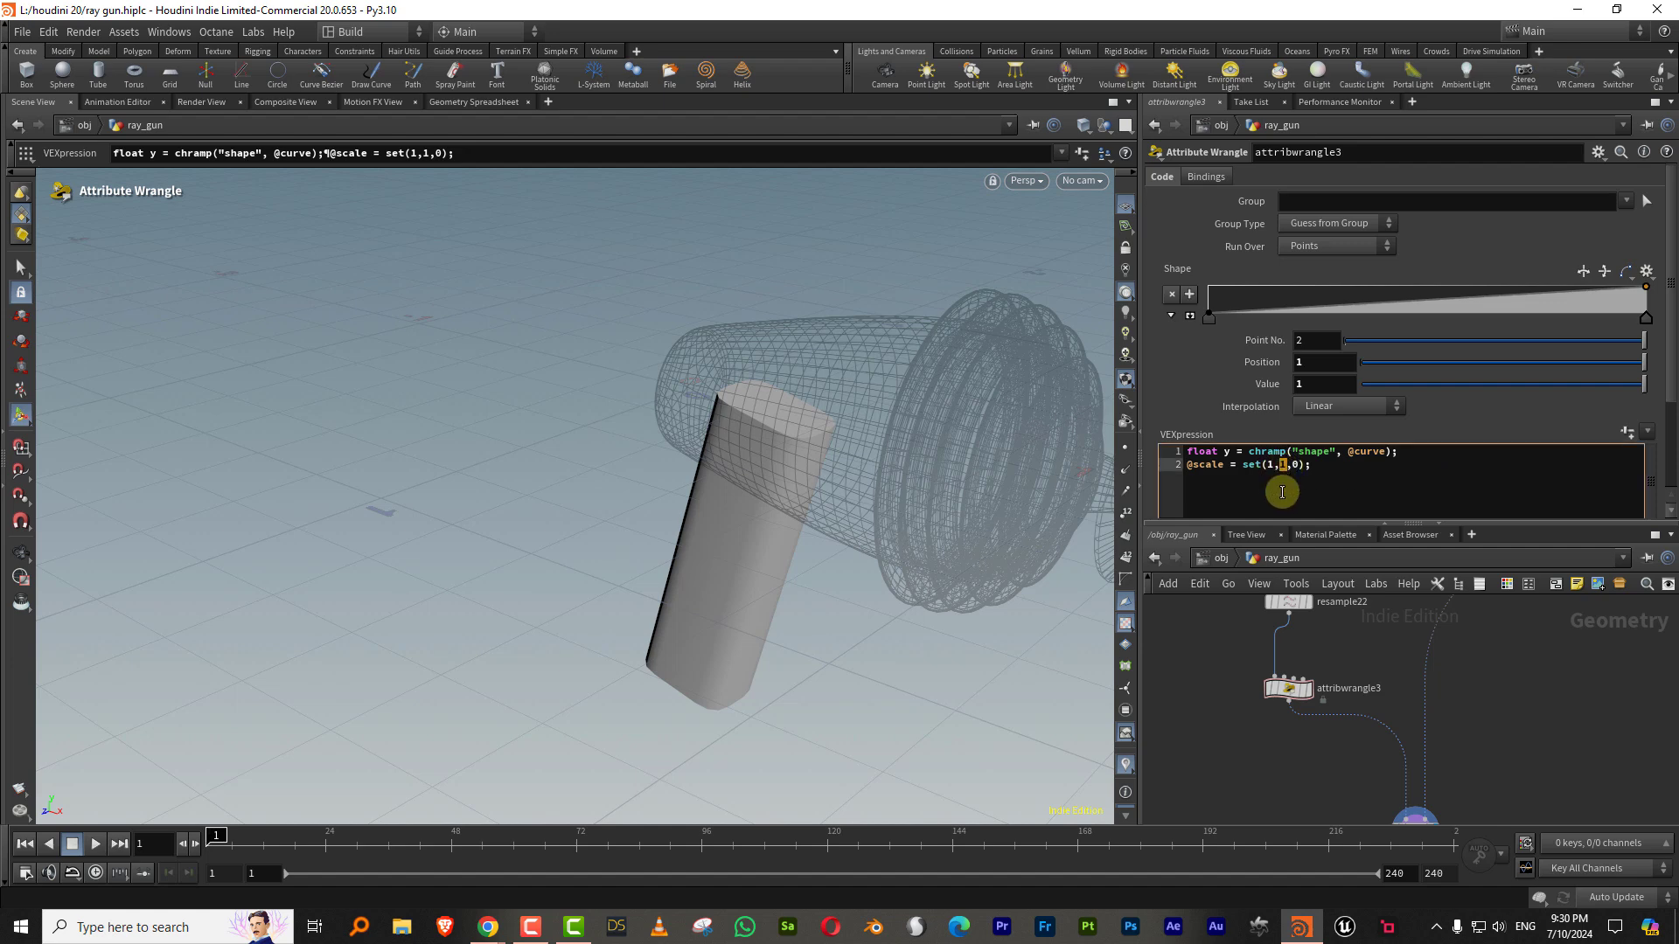
{"action": "type", "text": "y"}
{"action": "key", "text": "Escape"}
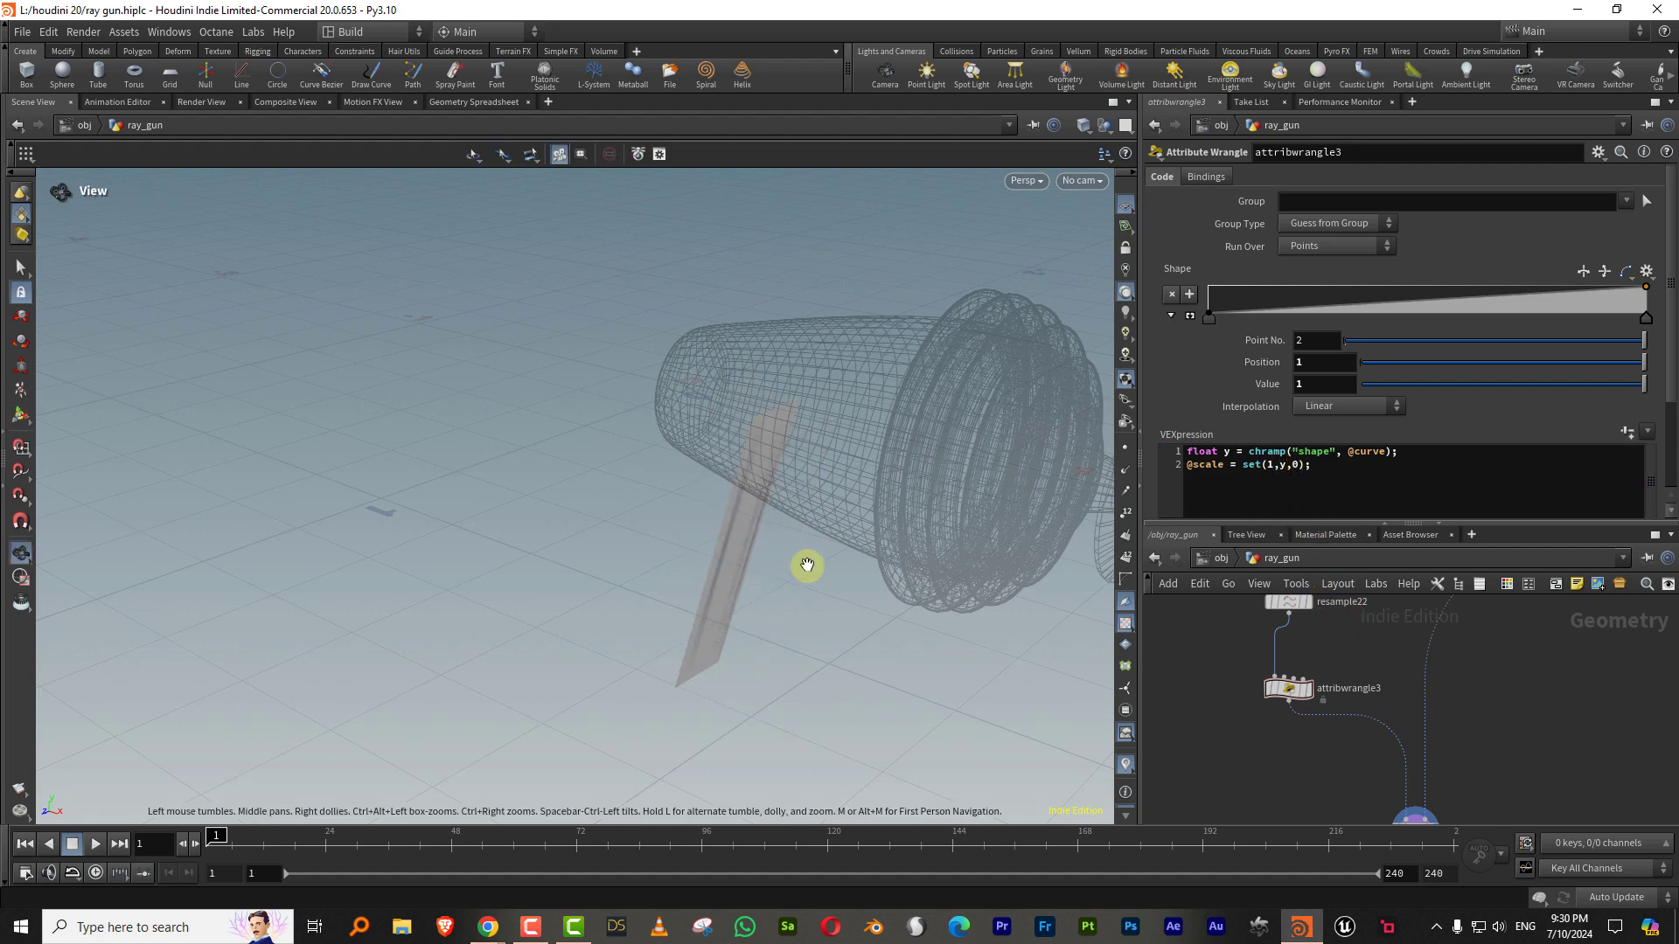
{"action": "left_click_drag", "start_coordinate": [807, 565], "coordinate": [843, 554]}
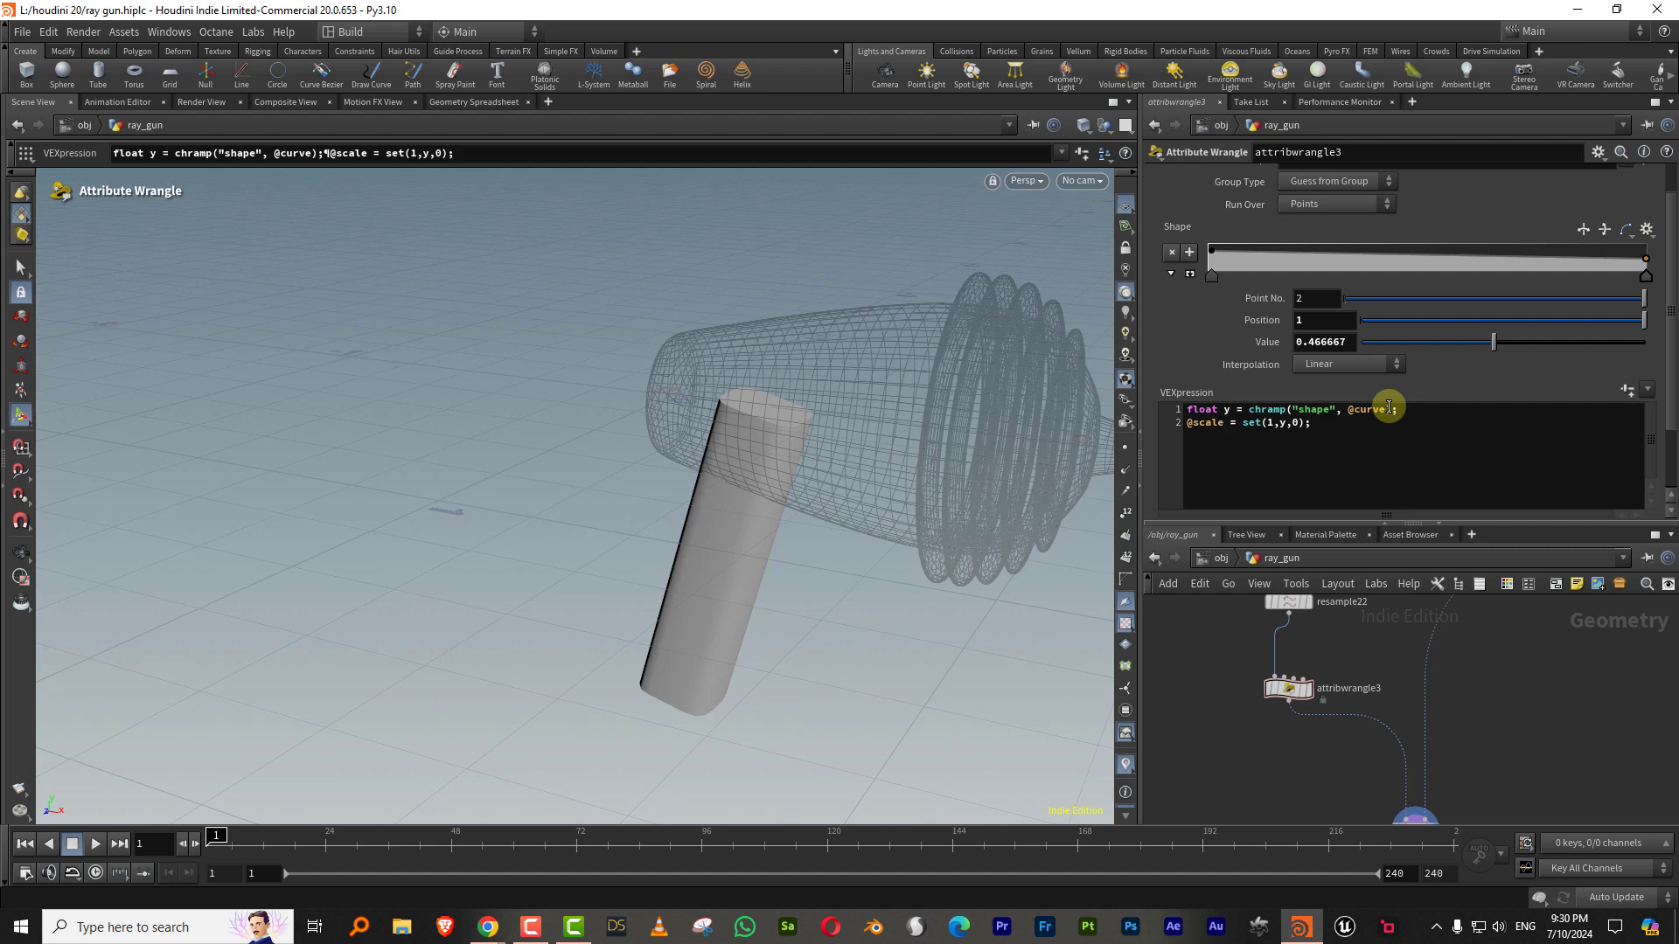
{"action": "left_click", "coordinate": [1386, 410]}
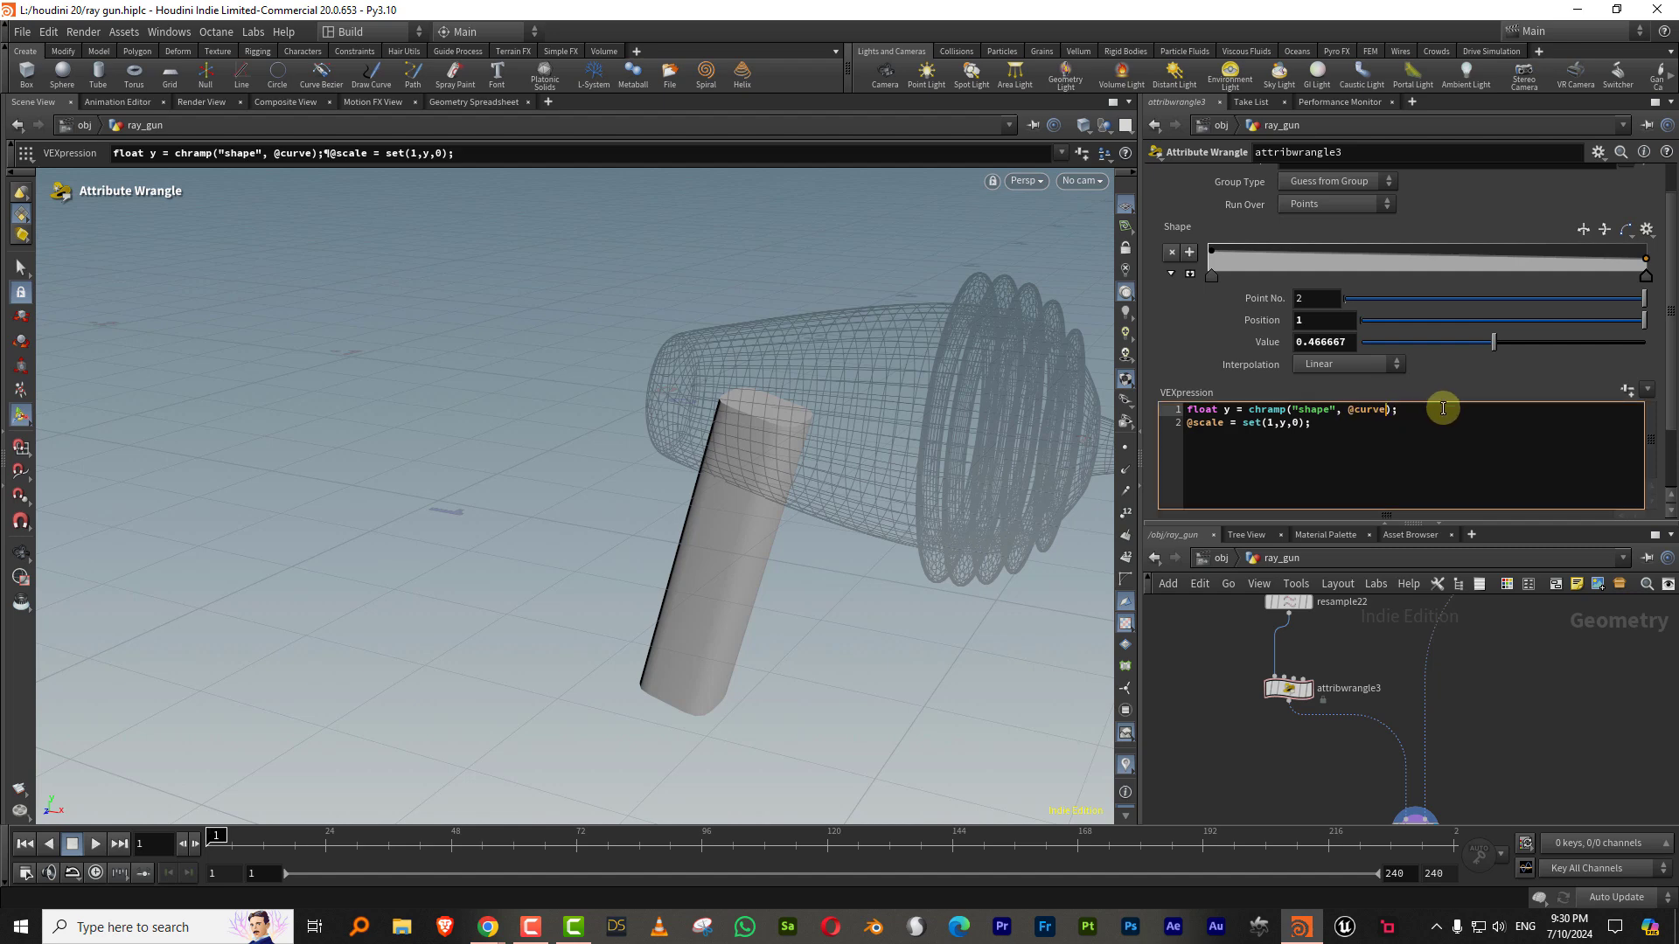
{"action": "type", "text": "u"}
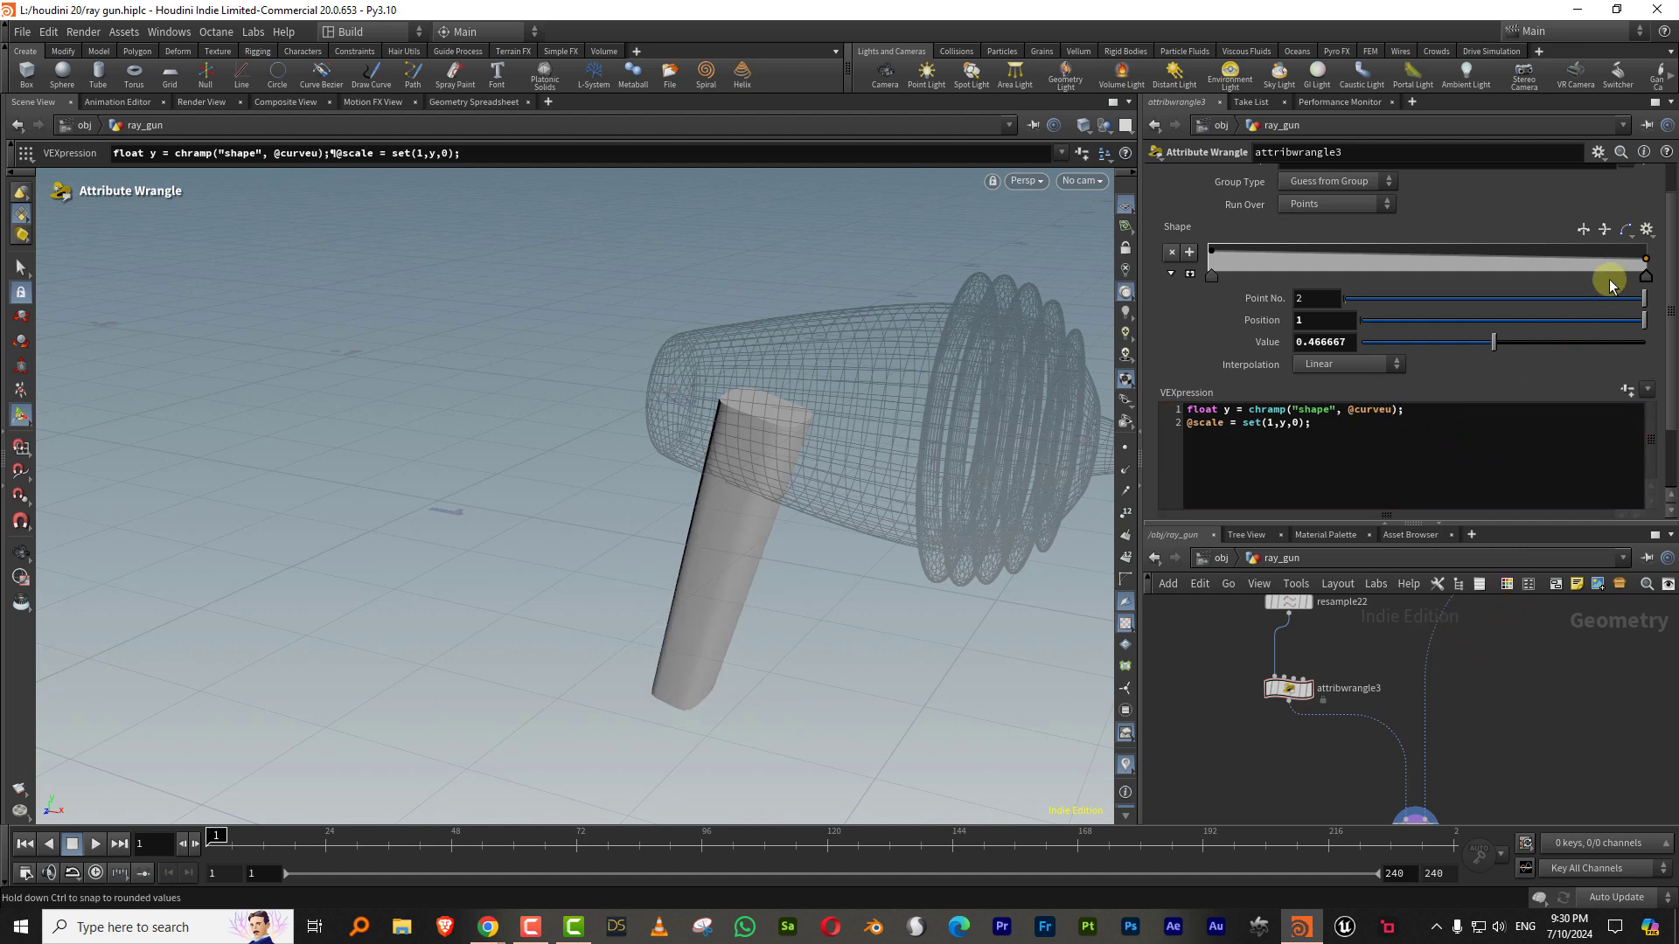
Step: Set both end points of the Shape ramp to value 1 and switch the handle to wireframe display
{"action": "left_click_drag", "start_coordinate": [1647, 266], "coordinate": [1660, 249]}
{"action": "left_click_drag", "start_coordinate": [1216, 249], "coordinate": [1208, 248]}
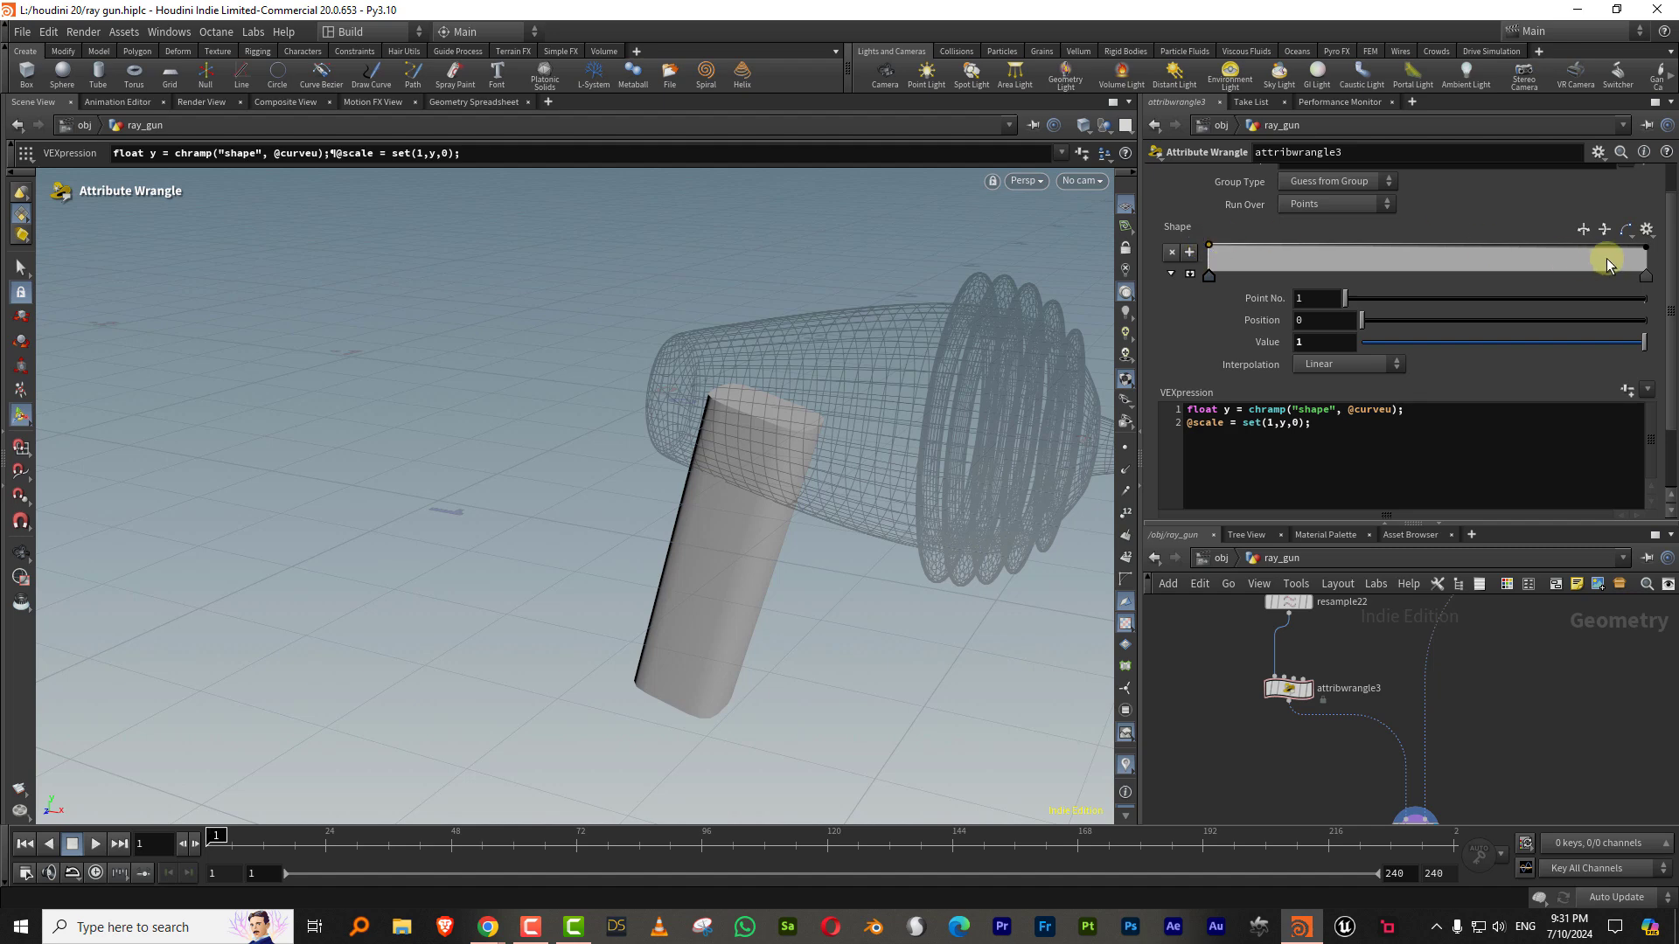
{"action": "left_click_drag", "start_coordinate": [1647, 253], "coordinate": [1646, 246]}
{"action": "key", "text": "Escape"}
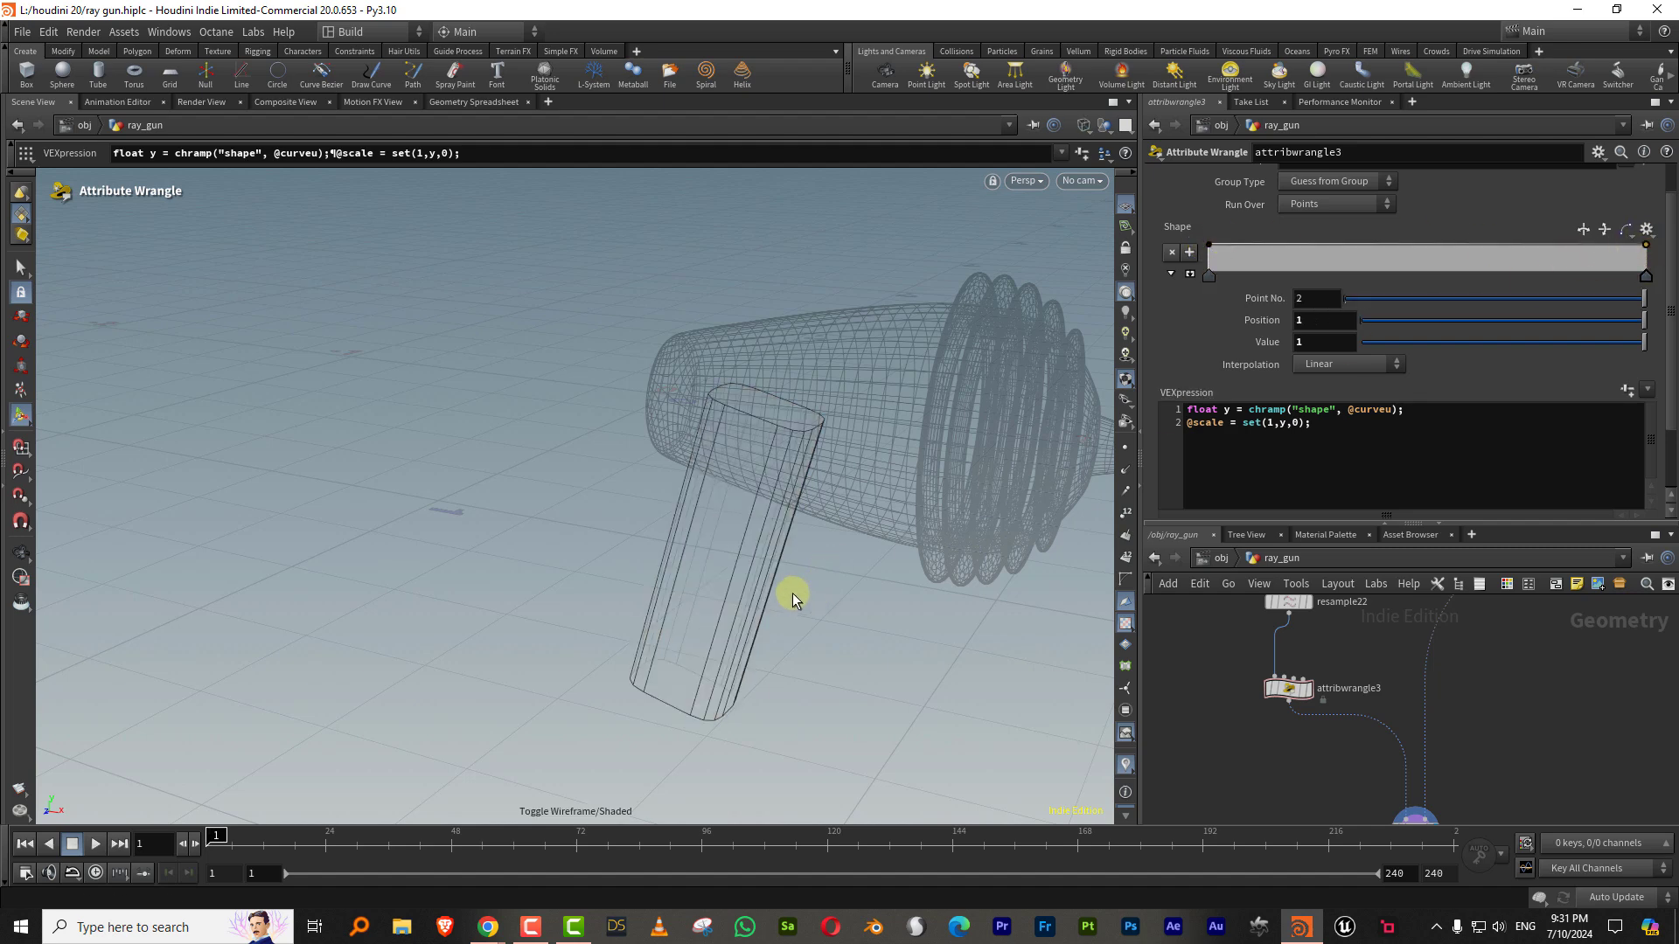
{"action": "left_click_drag", "start_coordinate": [792, 593], "coordinate": [869, 551]}
{"action": "key", "text": "Return"}
Step: Move the handle's profile grid down to a Y center of about -0.152
{"action": "middle_click_drag", "start_coordinate": [1526, 643], "coordinate": [1427, 763]}
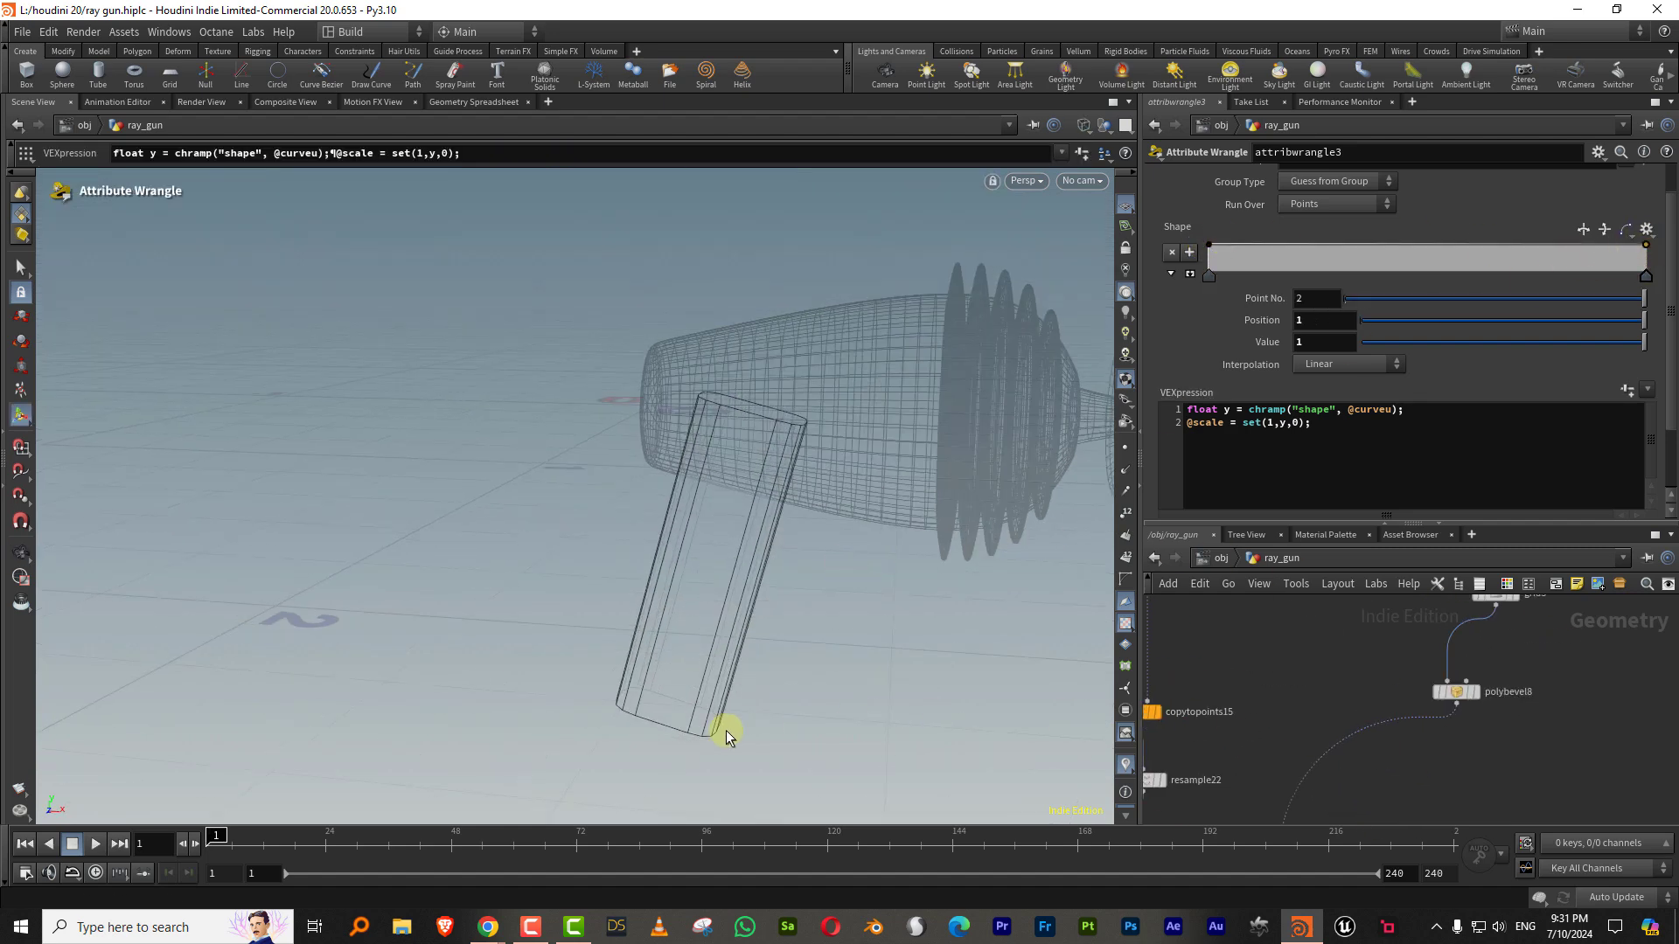
{"action": "middle_click_drag", "start_coordinate": [1520, 685], "coordinate": [1452, 770]}
{"action": "left_click_drag", "start_coordinate": [1514, 715], "coordinate": [1405, 629]}
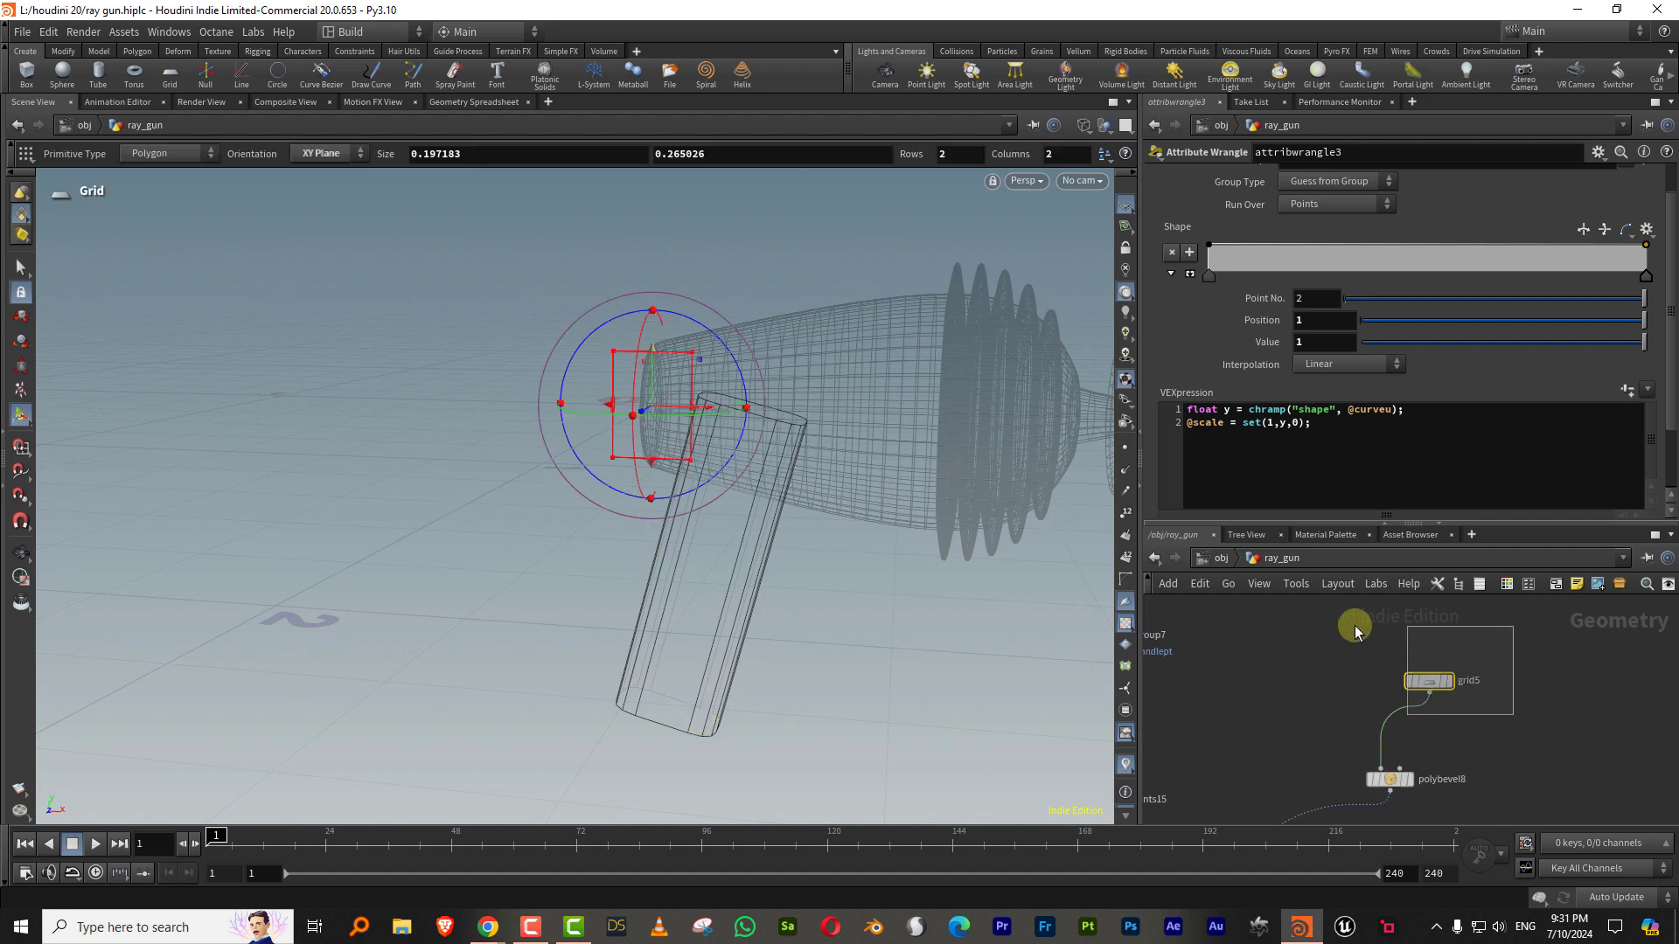
{"action": "left_click_drag", "start_coordinate": [665, 385], "coordinate": [651, 453]}
Step: Lower the Shape ramp's end point to a value of about 0.77 at position 0.996 in the handle's wrangle
{"action": "middle_click_drag", "start_coordinate": [1308, 715], "coordinate": [1359, 517]}
{"action": "mouse_move", "coordinate": [1316, 750]}
{"action": "middle_mouse_down"}
{"action": "mouse_move", "coordinate": [1402, 681]}
{"action": "mouse_move", "coordinate": [1387, 815]}
{"action": "middle_mouse_up"}
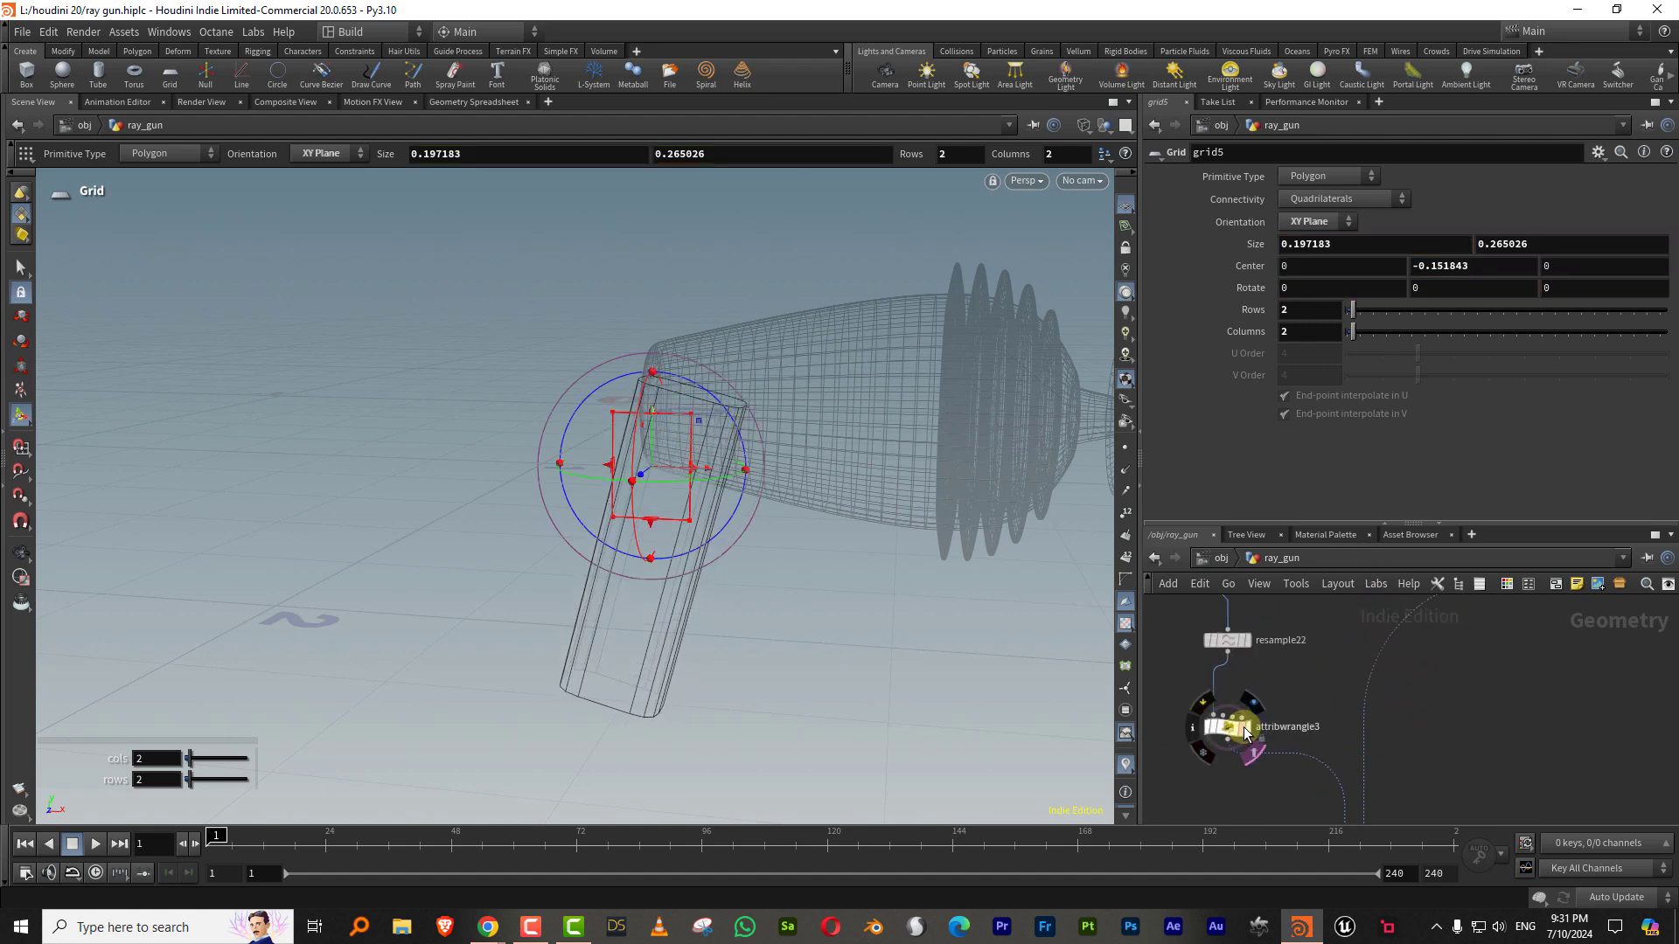
{"action": "middle_click_drag", "start_coordinate": [1489, 640], "coordinate": [1305, 875]}
{"action": "middle_click_drag", "start_coordinate": [1351, 712], "coordinate": [1513, 524]}
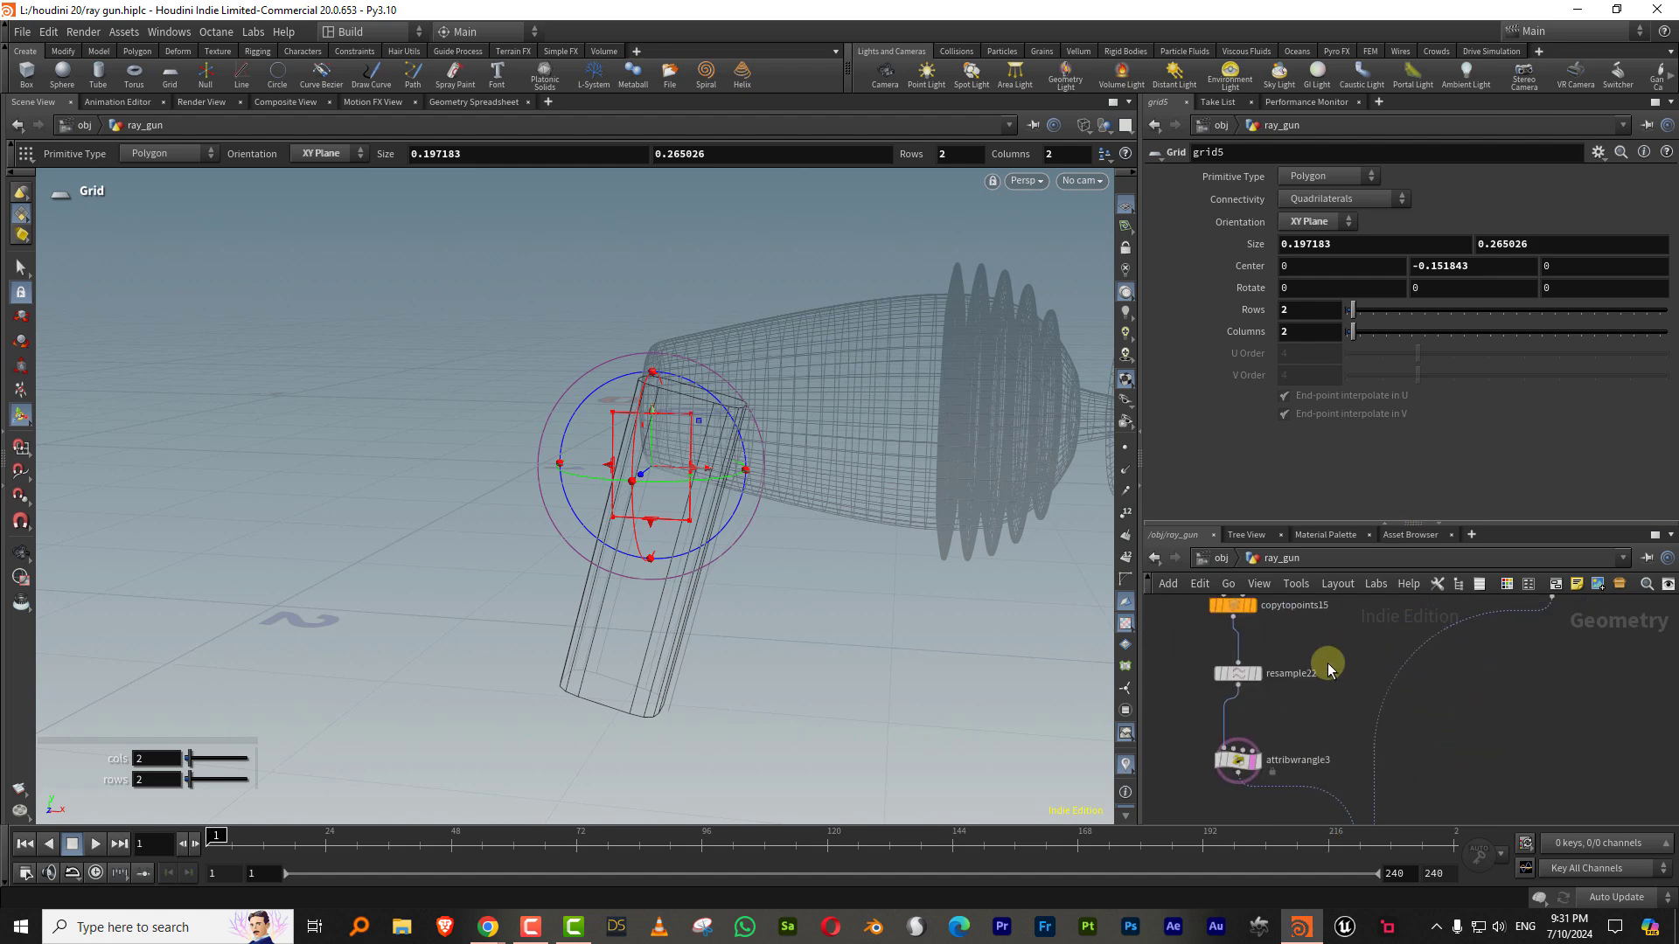
{"action": "left_click_drag", "start_coordinate": [1306, 718], "coordinate": [1169, 801]}
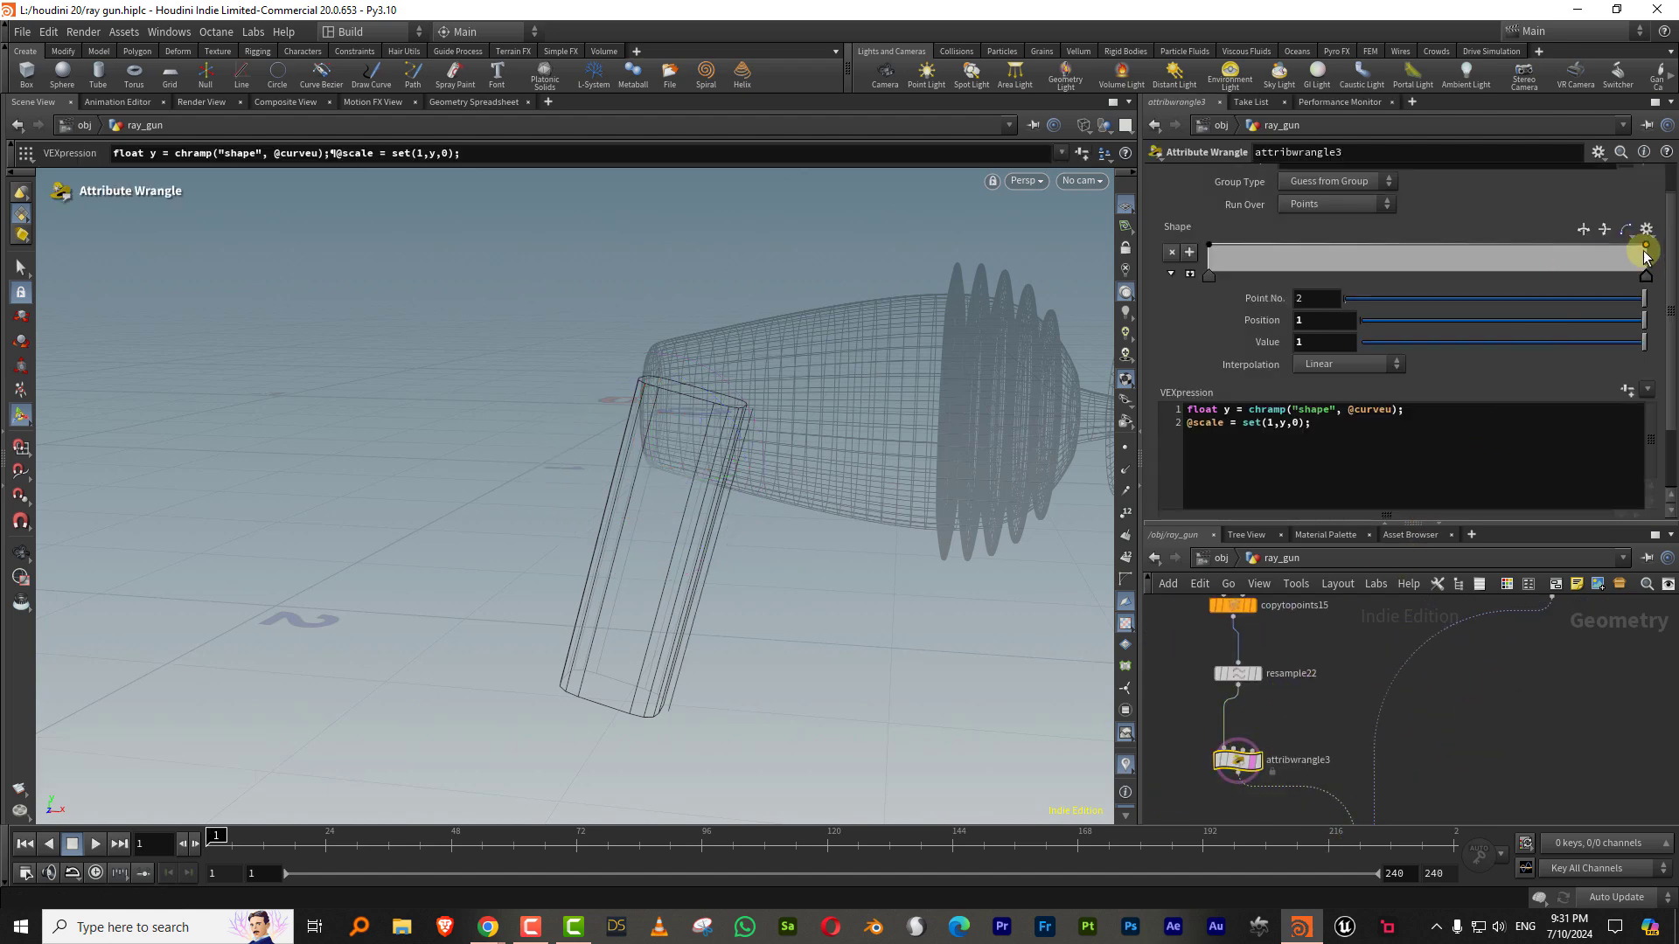
{"action": "left_click_drag", "start_coordinate": [1645, 254], "coordinate": [1646, 254]}
Step: Raise the handle's profile grid to a Y center of about -0.115
{"action": "middle_click_drag", "start_coordinate": [1506, 679], "coordinate": [1407, 805]}
{"action": "left_click_drag", "start_coordinate": [1401, 671], "coordinate": [1577, 598]}
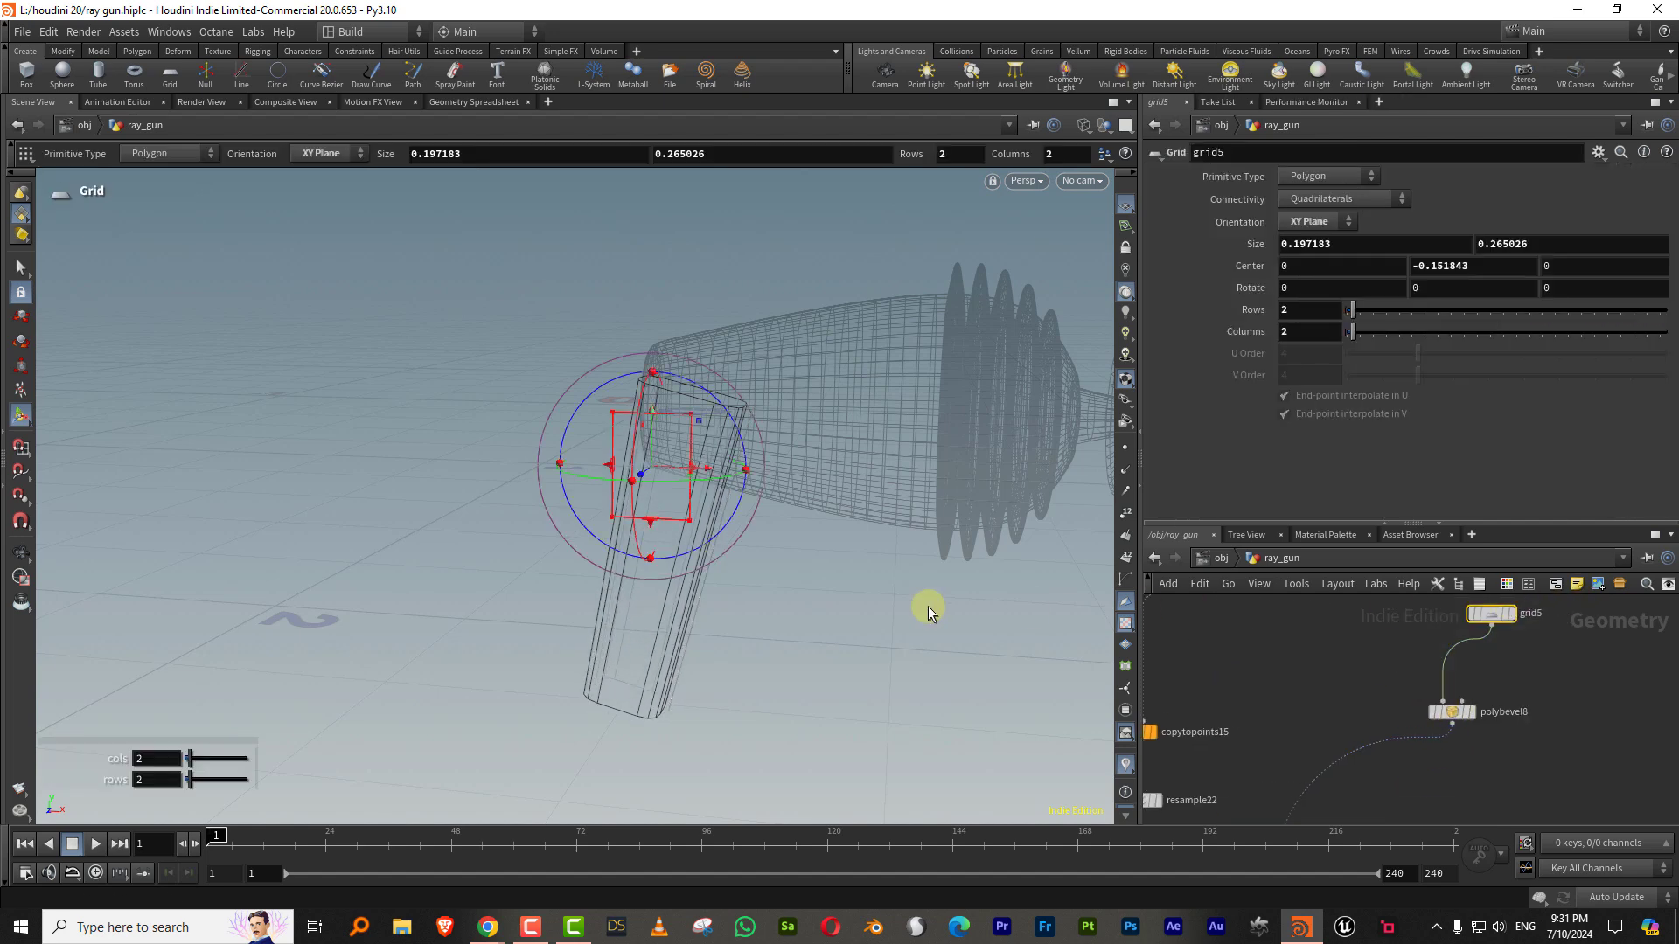
{"action": "left_click_drag", "start_coordinate": [648, 443], "coordinate": [654, 432]}
Step: Set First U of the handle_point Refine node to 0.362 to shift the handle along the body
{"action": "middle_click_drag", "start_coordinate": [1208, 665], "coordinate": [1353, 839]}
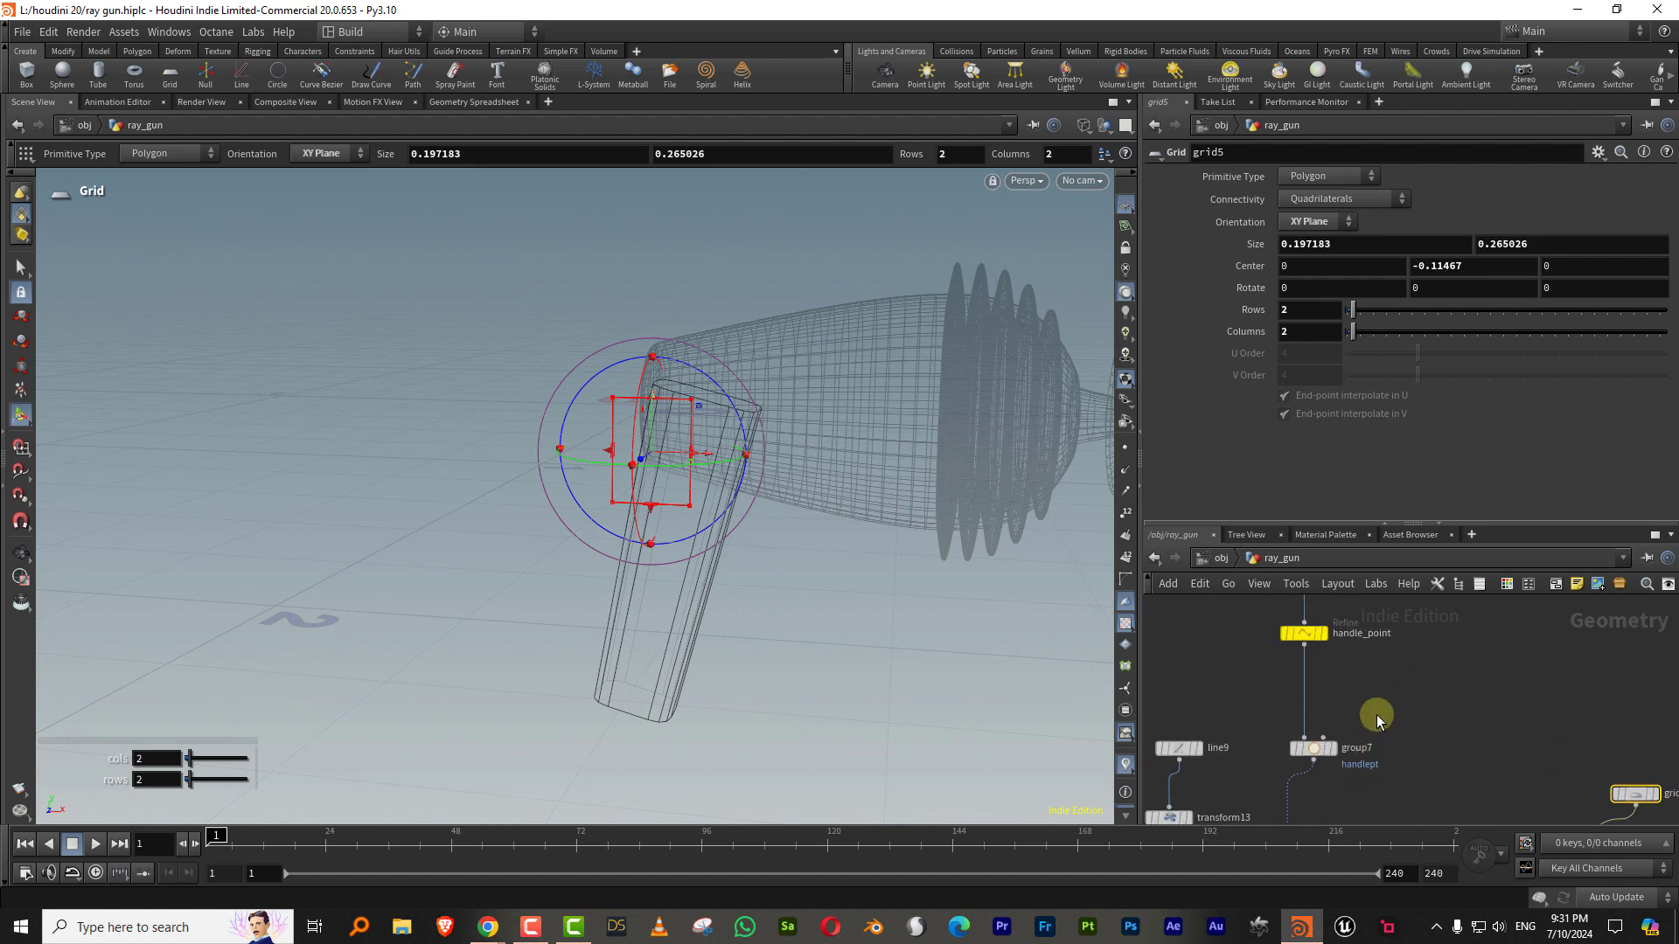
{"action": "left_click", "coordinate": [1333, 643]}
{"action": "mouse_move", "coordinate": [1435, 211]}
{"action": "left_mouse_down"}
{"action": "mouse_move", "coordinate": [1481, 207]}
{"action": "mouse_move", "coordinate": [1462, 206]}
{"action": "left_mouse_up"}
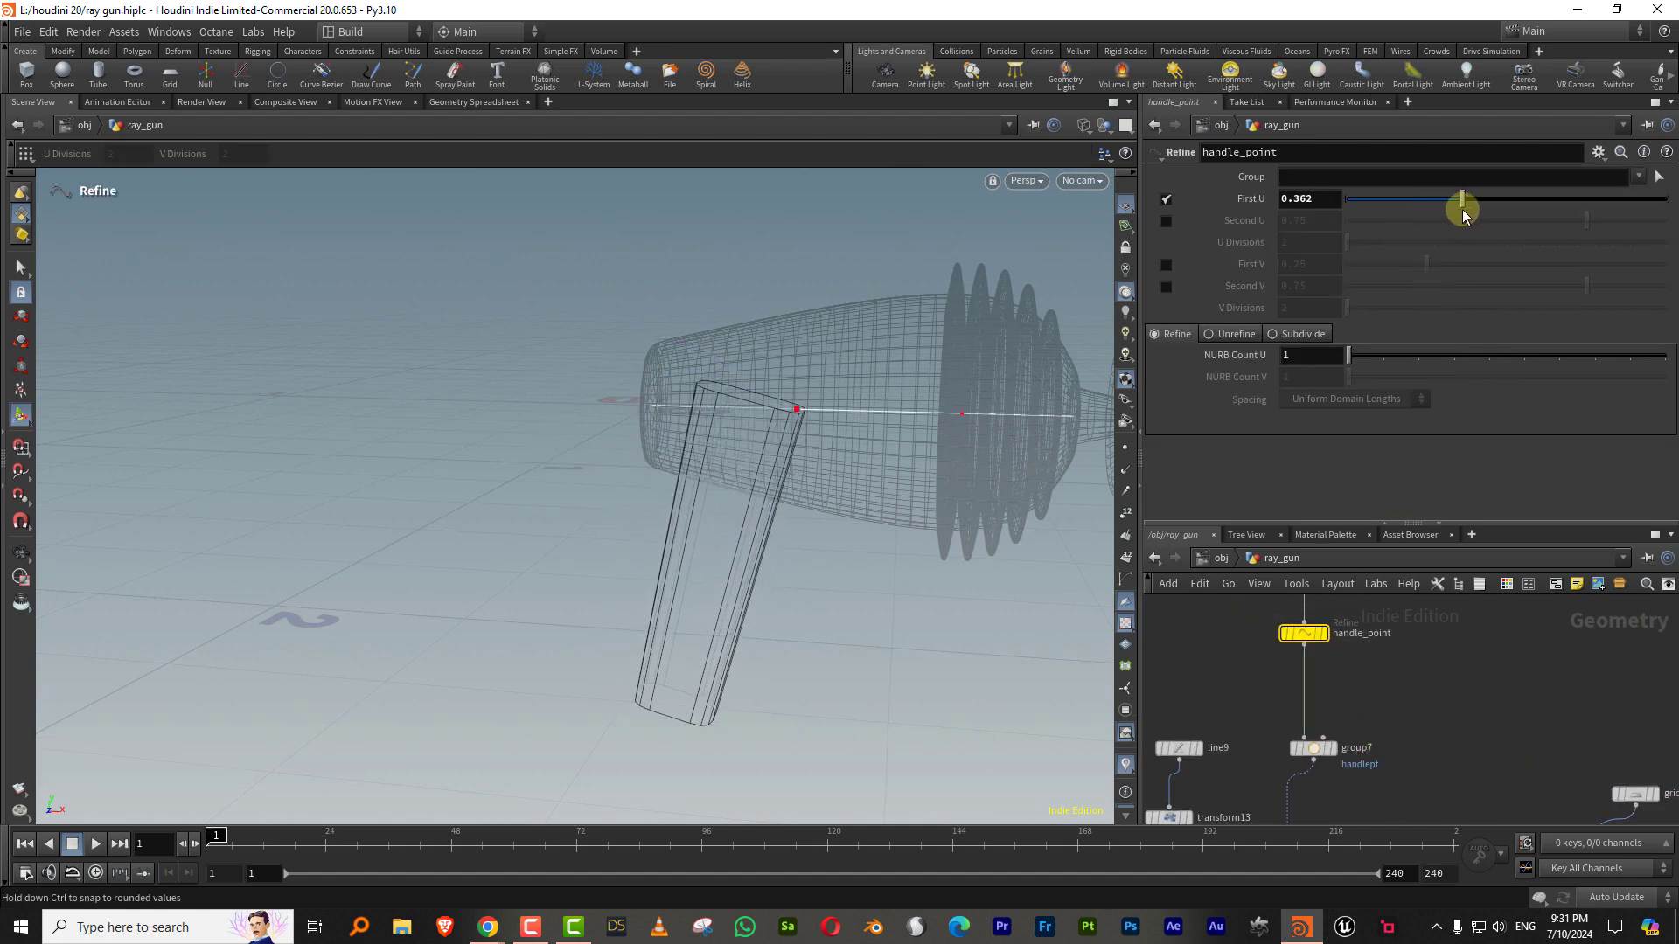
Step: Set the number of points on the handle's source line to 13
{"action": "middle_click_drag", "start_coordinate": [1371, 686], "coordinate": [1366, 603]}
{"action": "middle_click_drag", "start_coordinate": [1388, 777], "coordinate": [1413, 738]}
{"action": "left_click", "coordinate": [1336, 759]}
{"action": "middle_click_drag", "start_coordinate": [1274, 597], "coordinate": [1312, 693]}
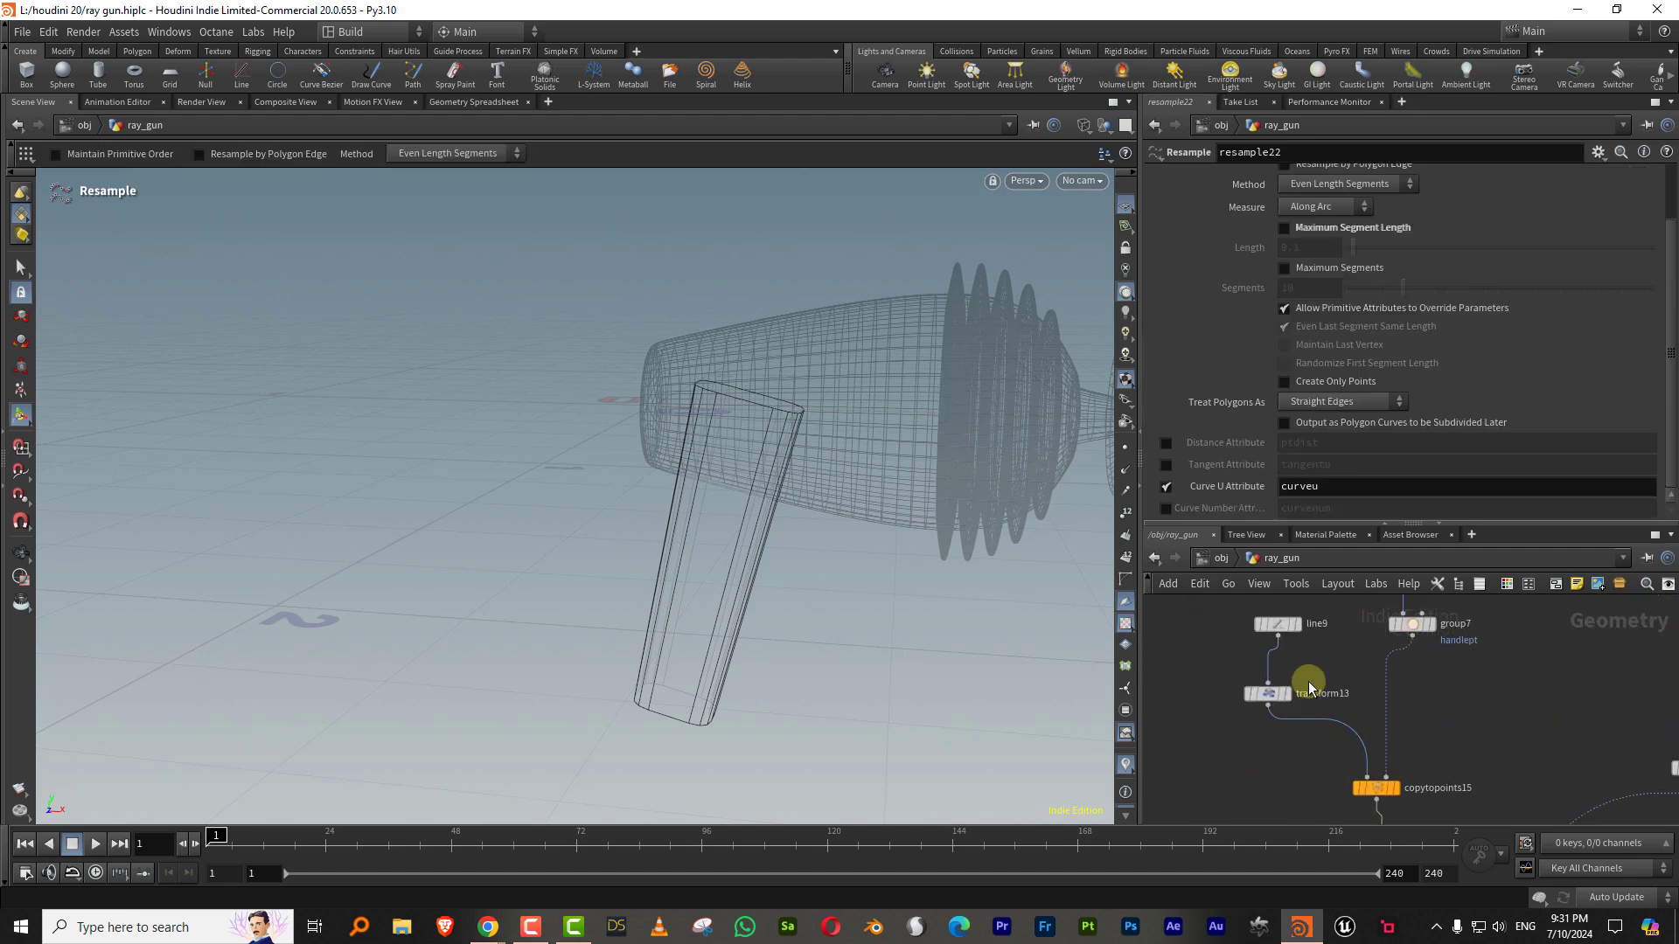
{"action": "left_click", "coordinate": [1276, 622]}
{"action": "left_click_drag", "start_coordinate": [1357, 278], "coordinate": [1430, 269]}
Step: Check the handle shape in Chrome's ray gun reference photos and set both end points of the wrangle's Shape ramp to B-Spline interpolation
{"action": "middle_click_drag", "start_coordinate": [1486, 813], "coordinate": [1431, 674]}
{"action": "left_click_drag", "start_coordinate": [1431, 673], "coordinate": [1257, 745]}
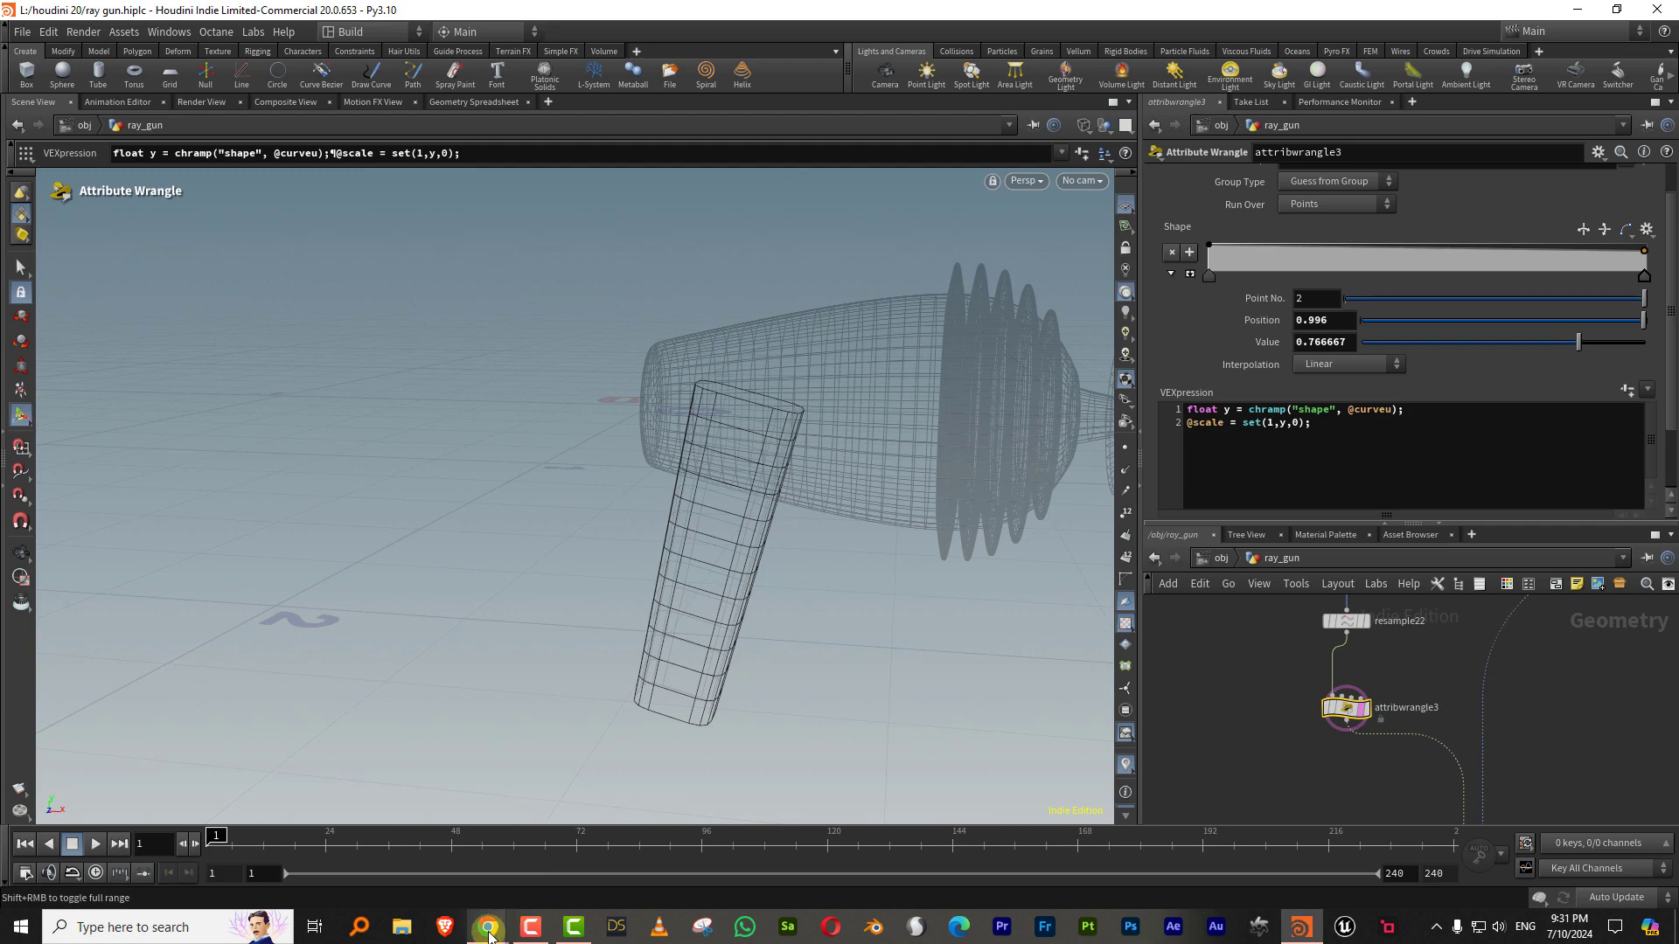
{"action": "mouse_move", "coordinate": [492, 936]}
{"action": "left_click", "coordinate": [570, 838]}
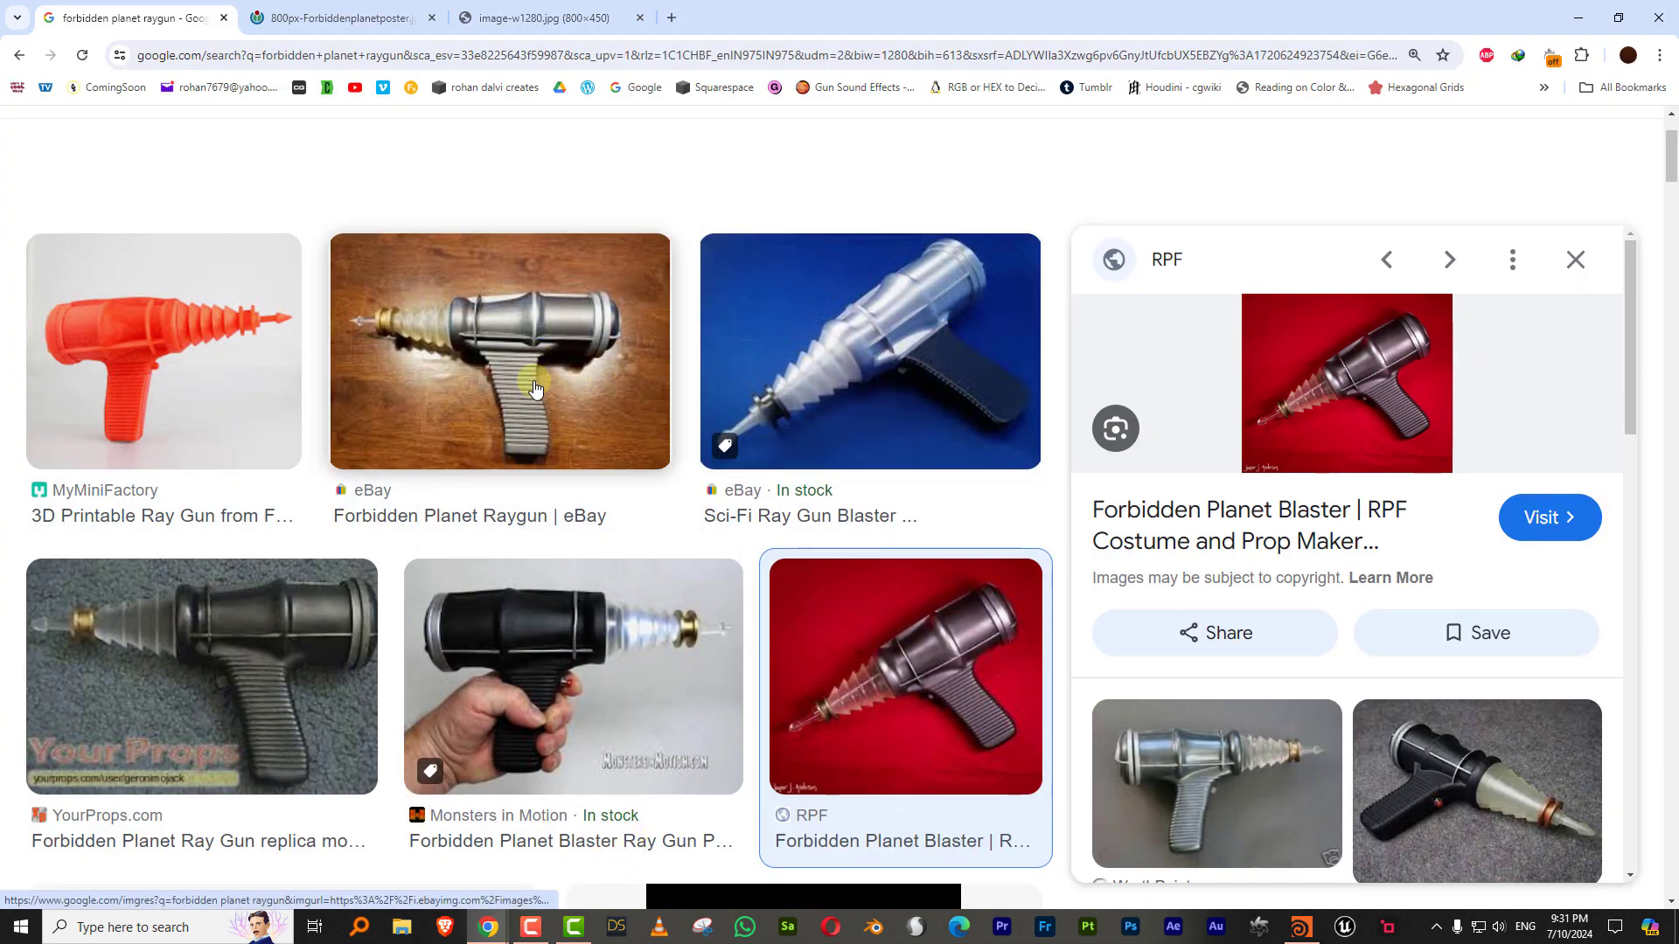
{"action": "left_click", "coordinate": [1578, 18]}
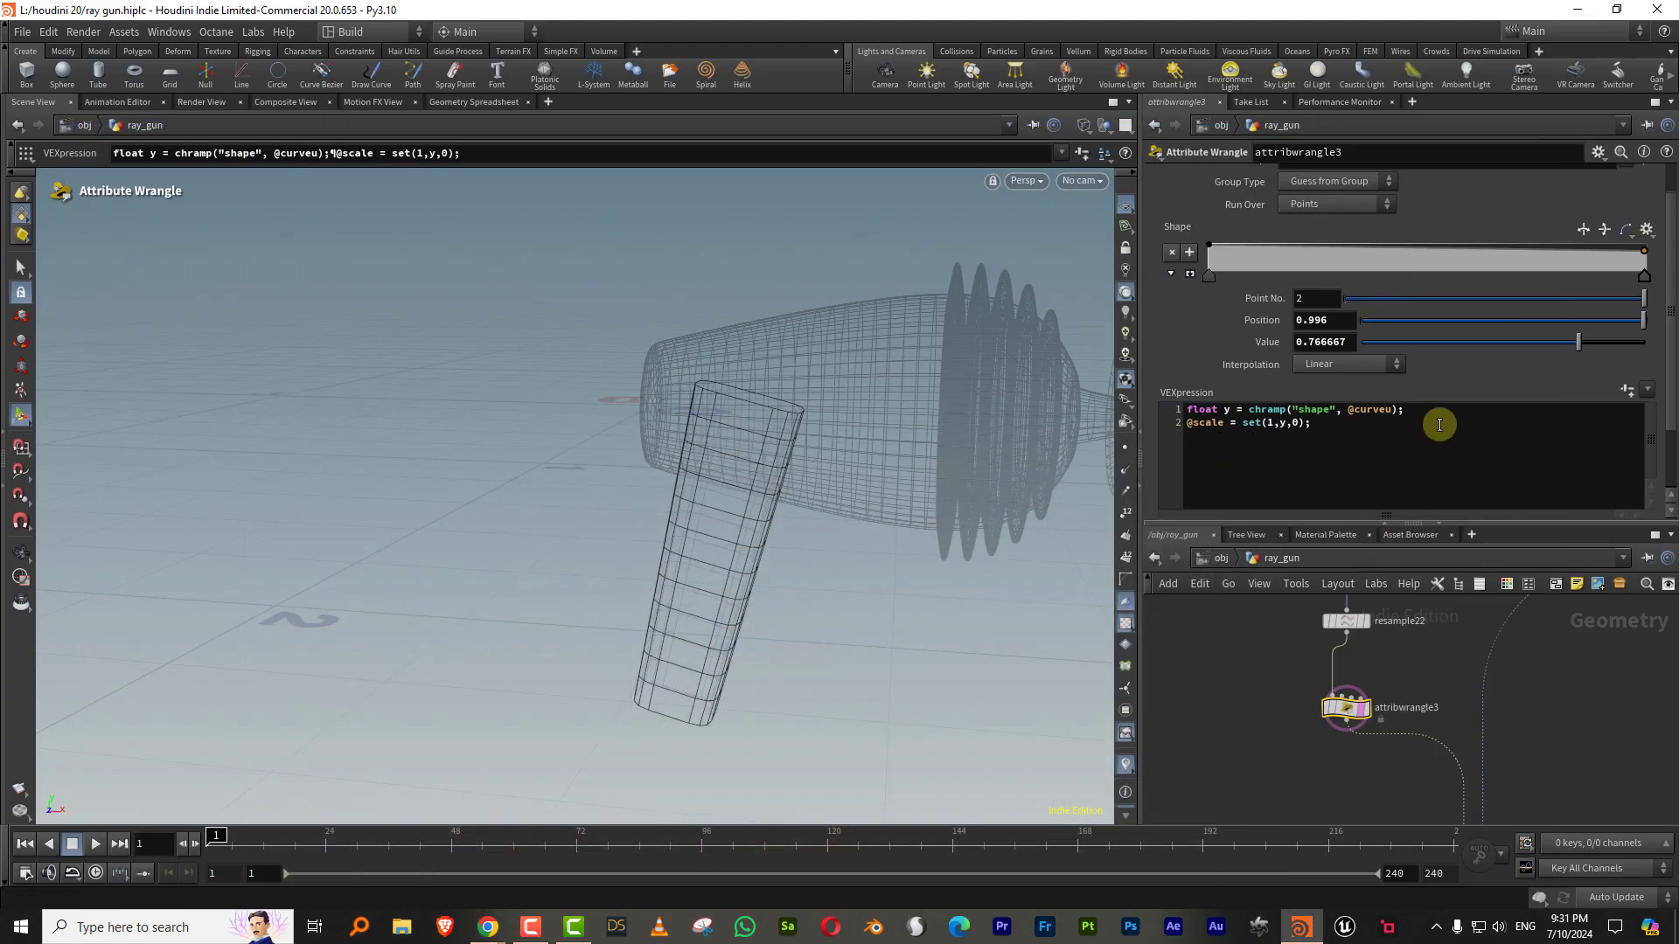
{"action": "left_click", "coordinate": [1190, 276]}
{"action": "left_click", "coordinate": [1322, 368]}
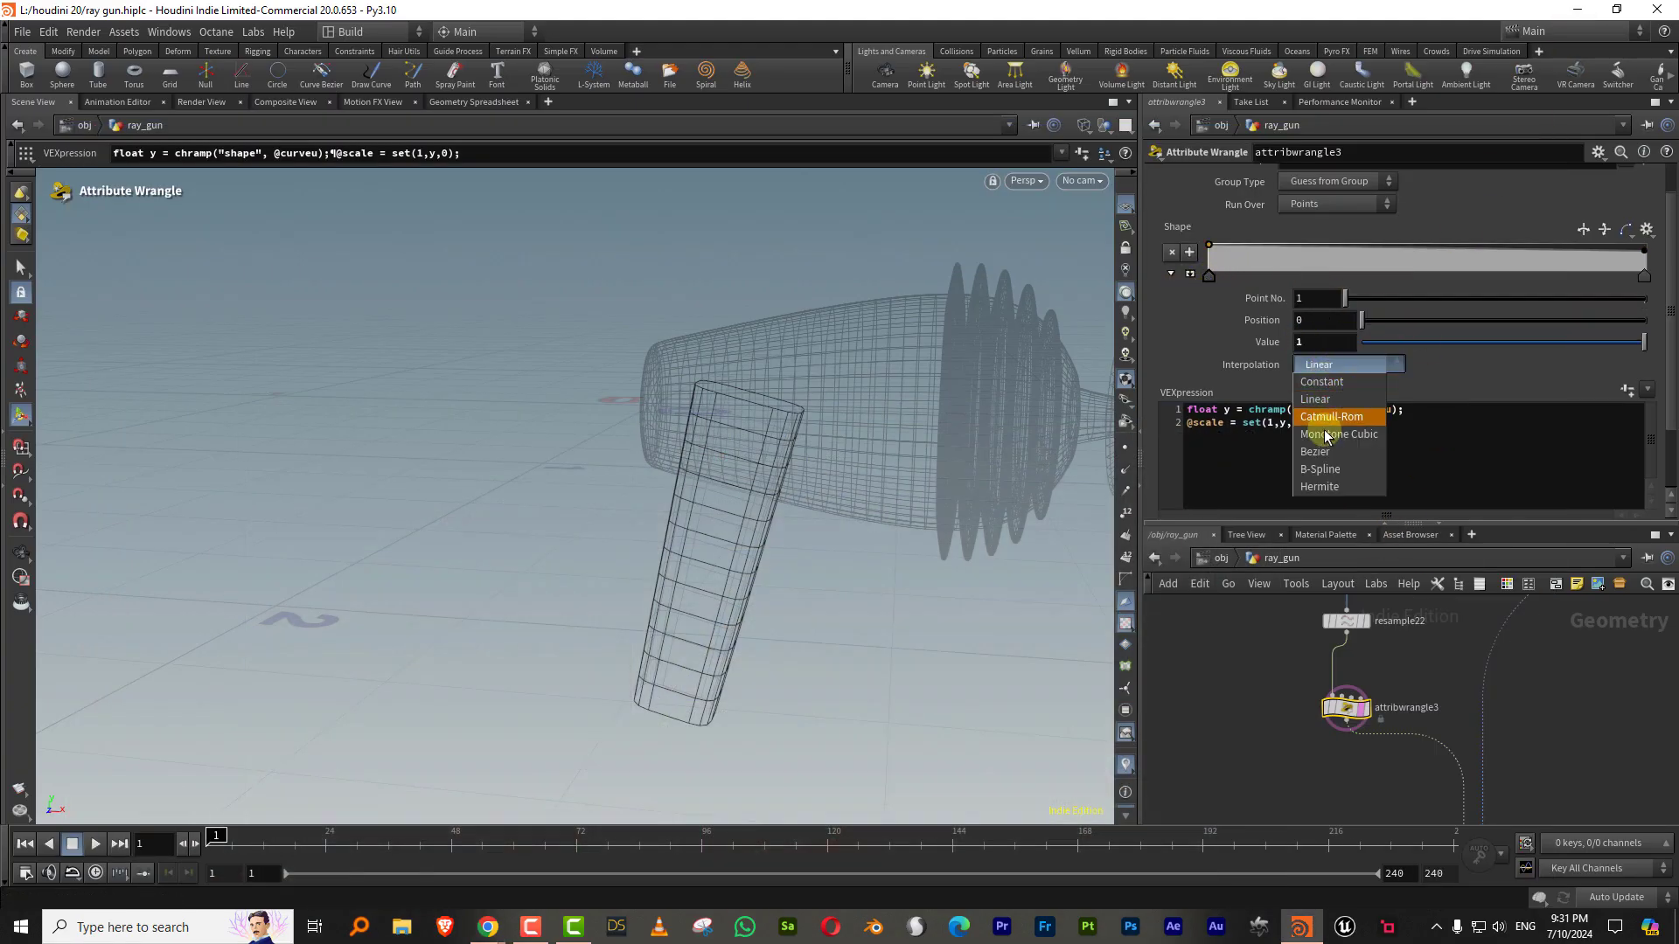
{"action": "left_click", "coordinate": [1644, 275]}
{"action": "left_click", "coordinate": [1390, 364]}
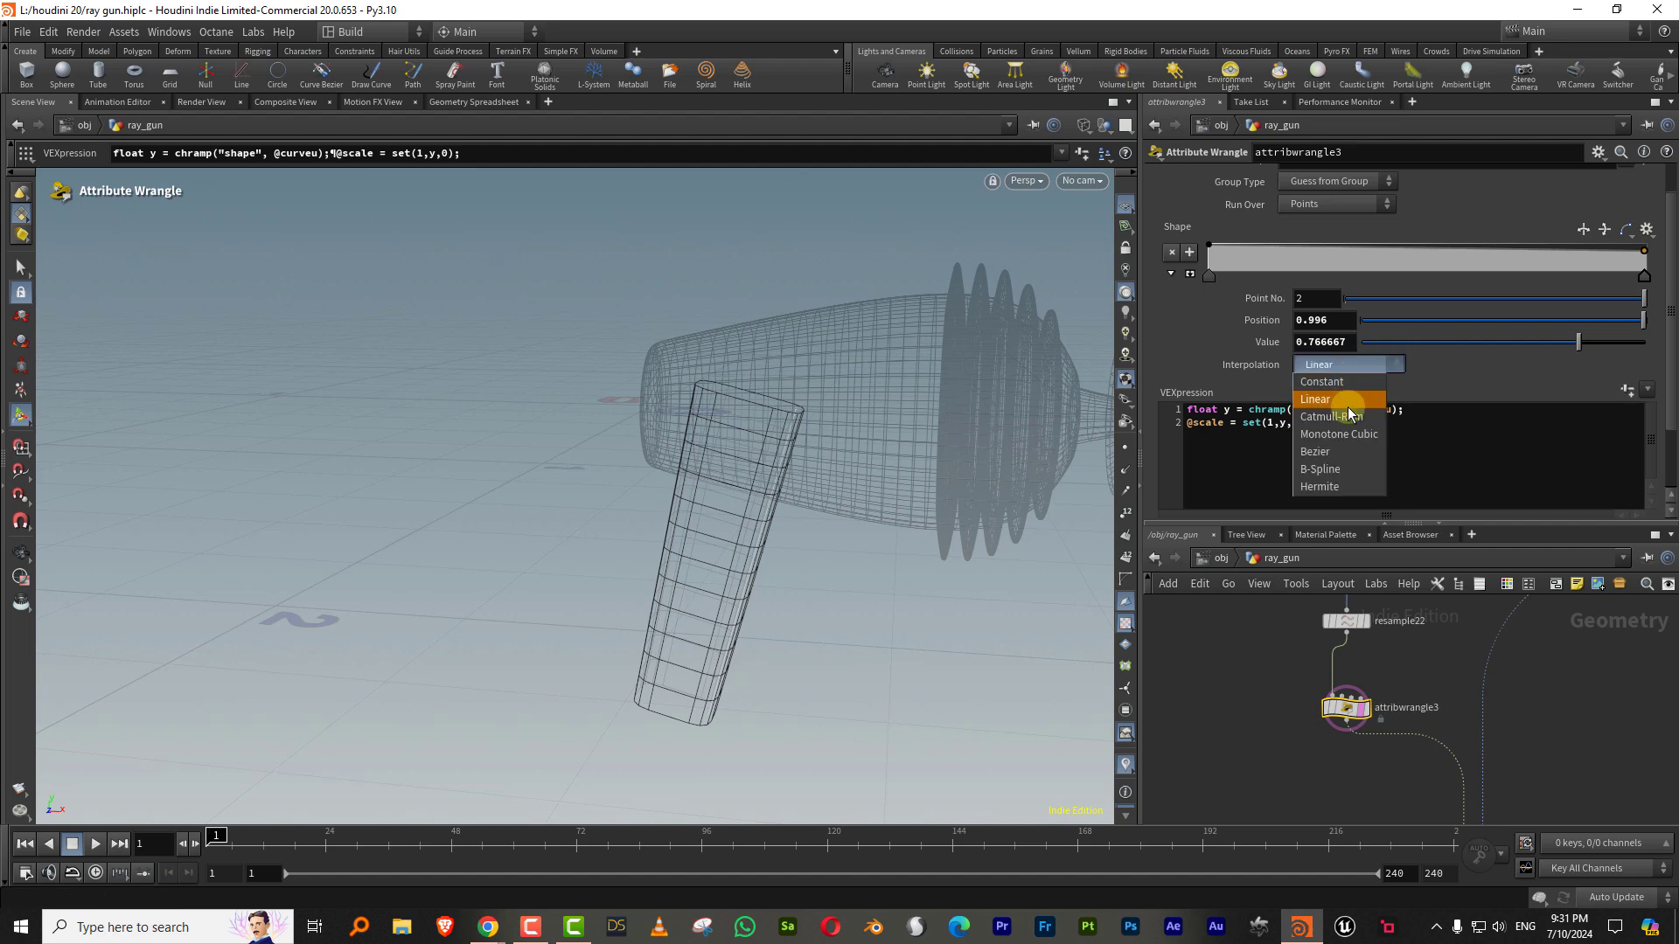
{"action": "left_click", "coordinate": [1329, 467]}
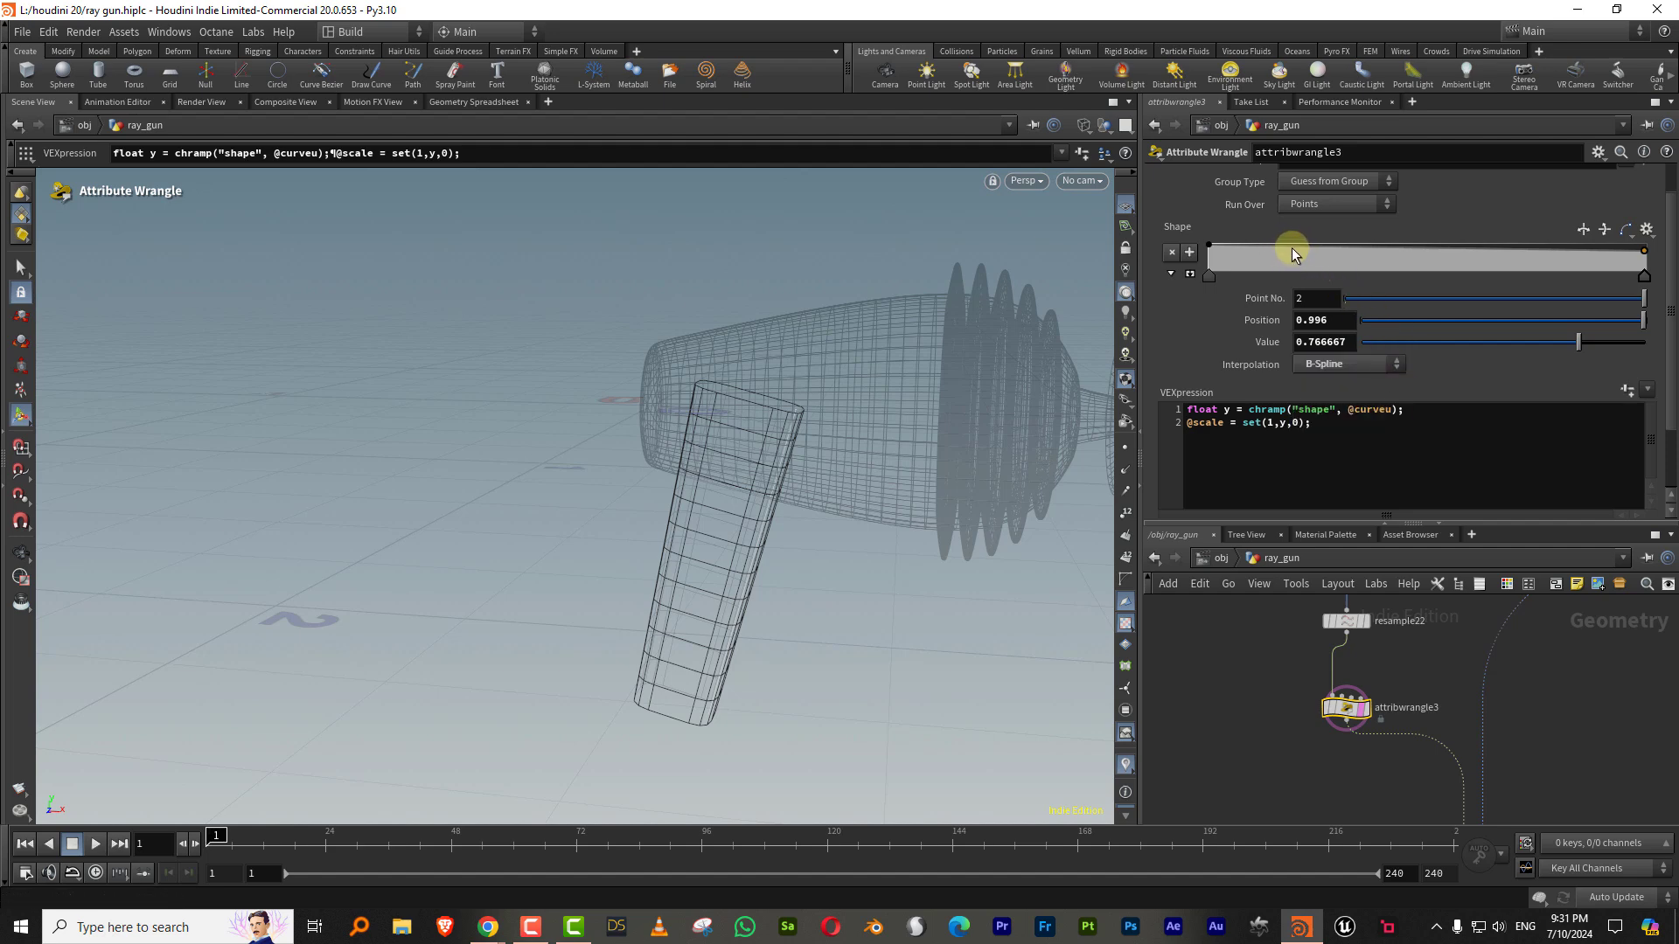
Step: Shape the handle's ramp with points at position 0.17 (value about 0.667), 0.652 (value 1) and 1 (value 0.9)
{"action": "left_click", "coordinate": [1283, 254]}
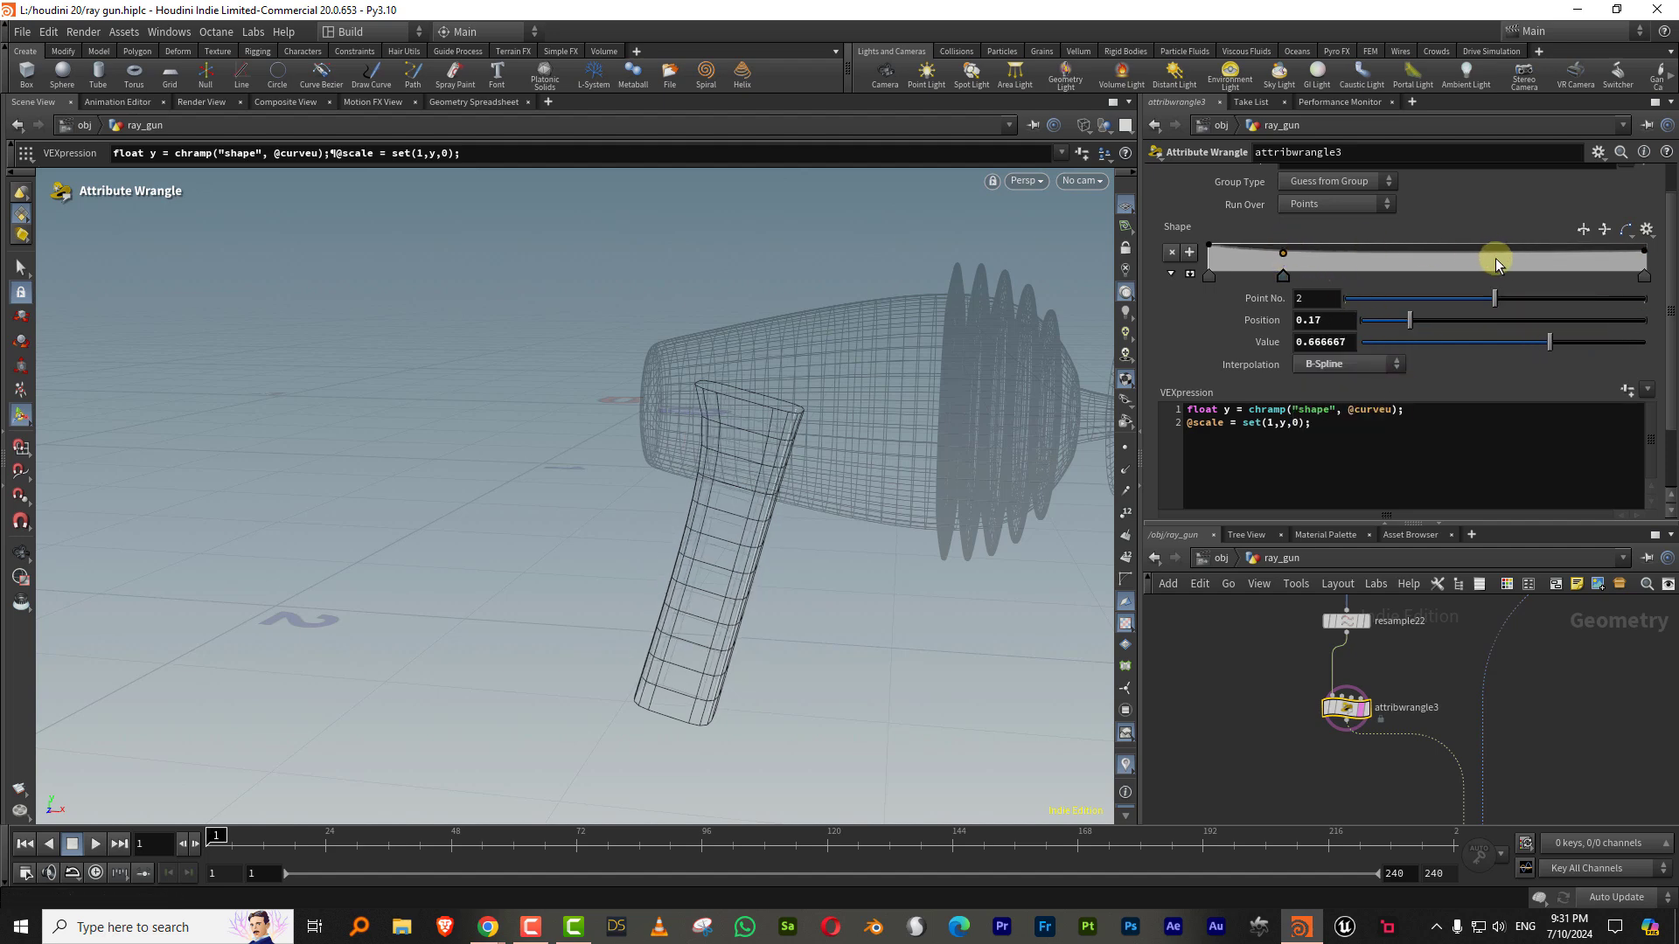
{"action": "left_click_drag", "start_coordinate": [1495, 259], "coordinate": [1493, 245]}
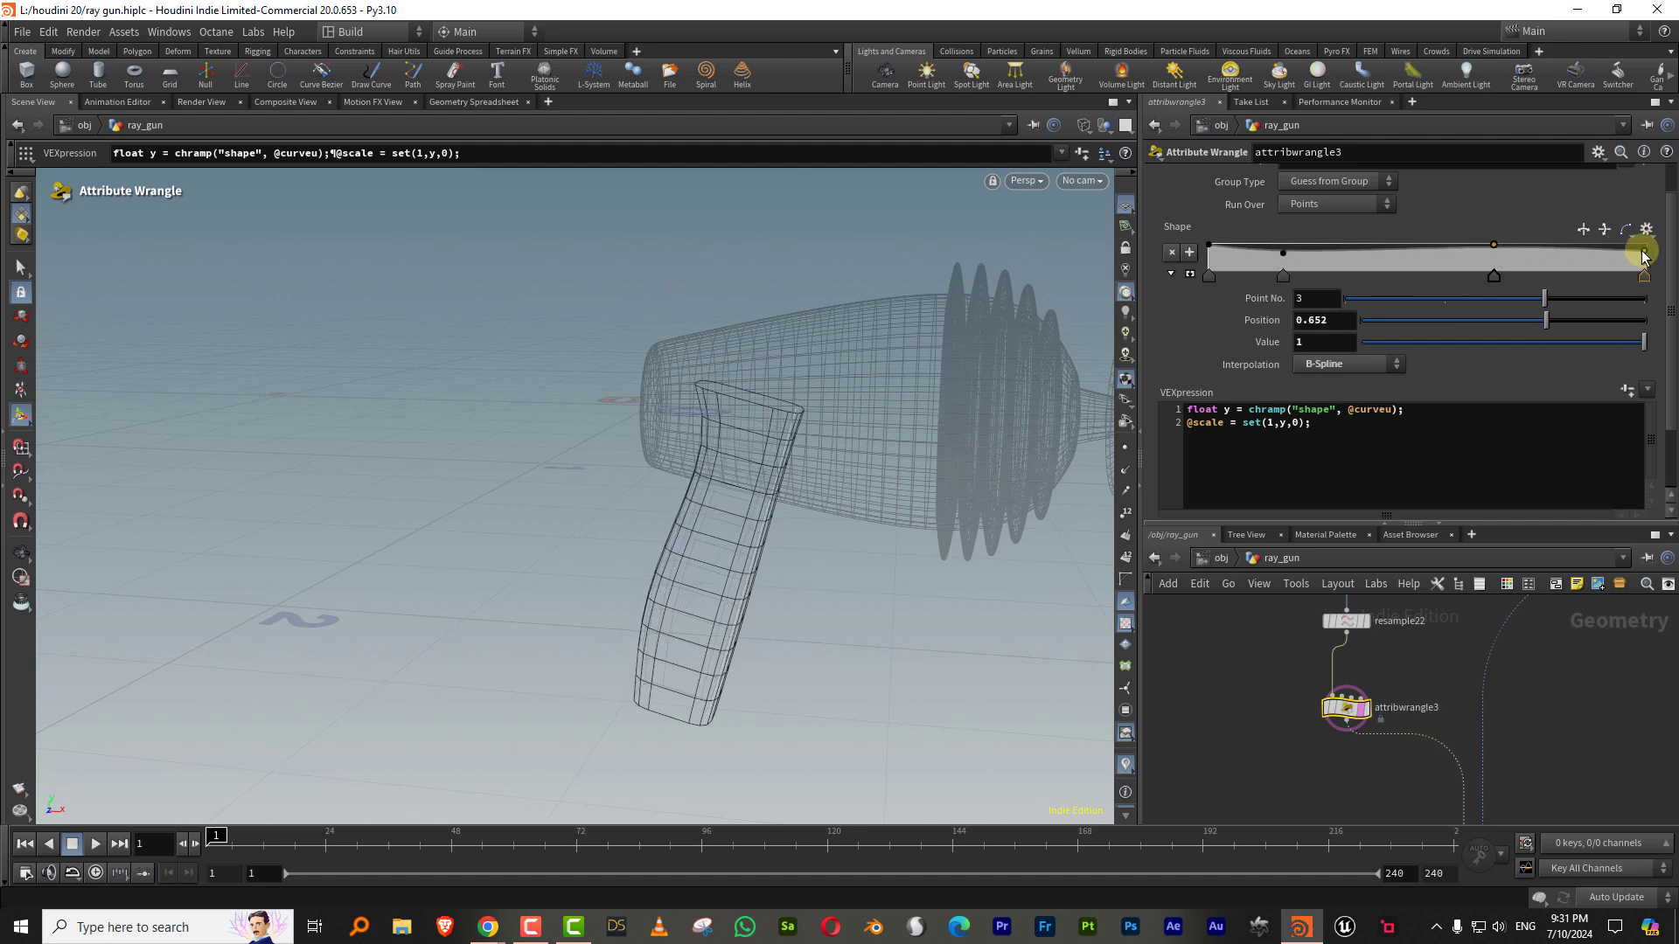
{"action": "left_click_drag", "start_coordinate": [1646, 253], "coordinate": [1641, 253]}
Step: Resize the handle's profile grid to about 0.159 by 0.261 using its viewport handles
{"action": "right_click_drag", "start_coordinate": [829, 569], "coordinate": [690, 657], "text": "alt"}
{"action": "left_click_drag", "start_coordinate": [691, 657], "coordinate": [712, 577], "text": "alt"}
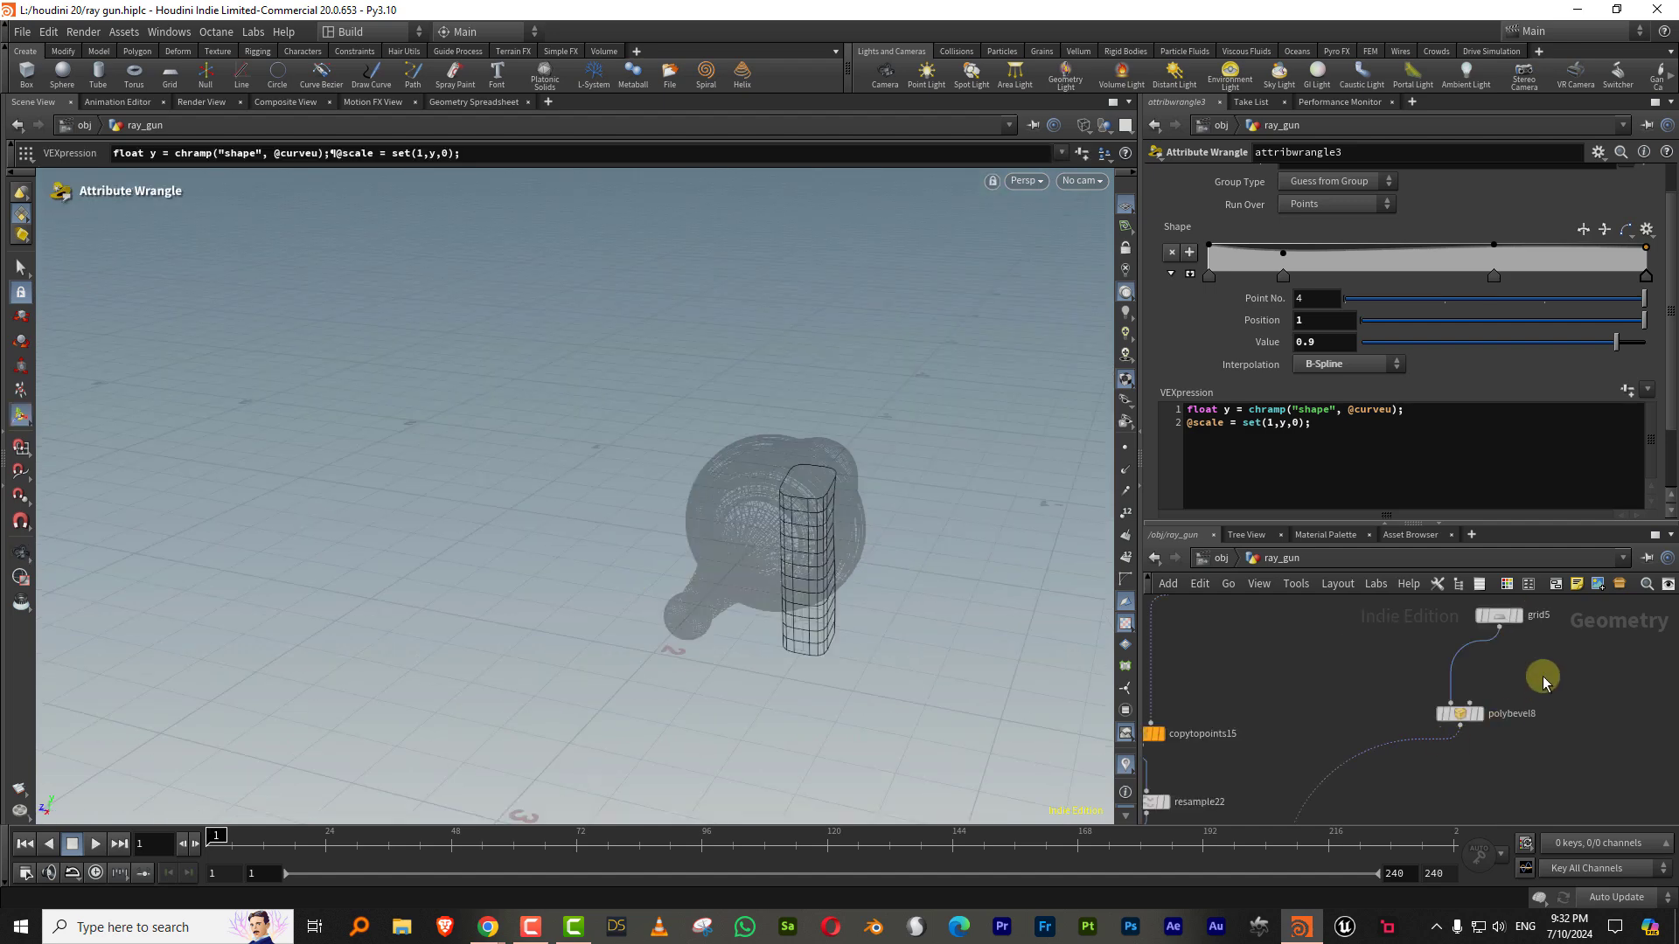
{"action": "middle_click_drag", "start_coordinate": [1543, 679], "coordinate": [1494, 738]}
{"action": "left_click", "coordinate": [1453, 677]}
{"action": "left_click_drag", "start_coordinate": [933, 520], "coordinate": [776, 475], "text": "alt"}
{"action": "right_click_drag", "start_coordinate": [776, 475], "coordinate": [874, 477], "text": "alt"}
{"action": "left_click_drag", "start_coordinate": [901, 483], "coordinate": [899, 487], "text": "shift"}
{"action": "left_click_drag", "start_coordinate": [861, 542], "coordinate": [867, 547], "text": "shift"}
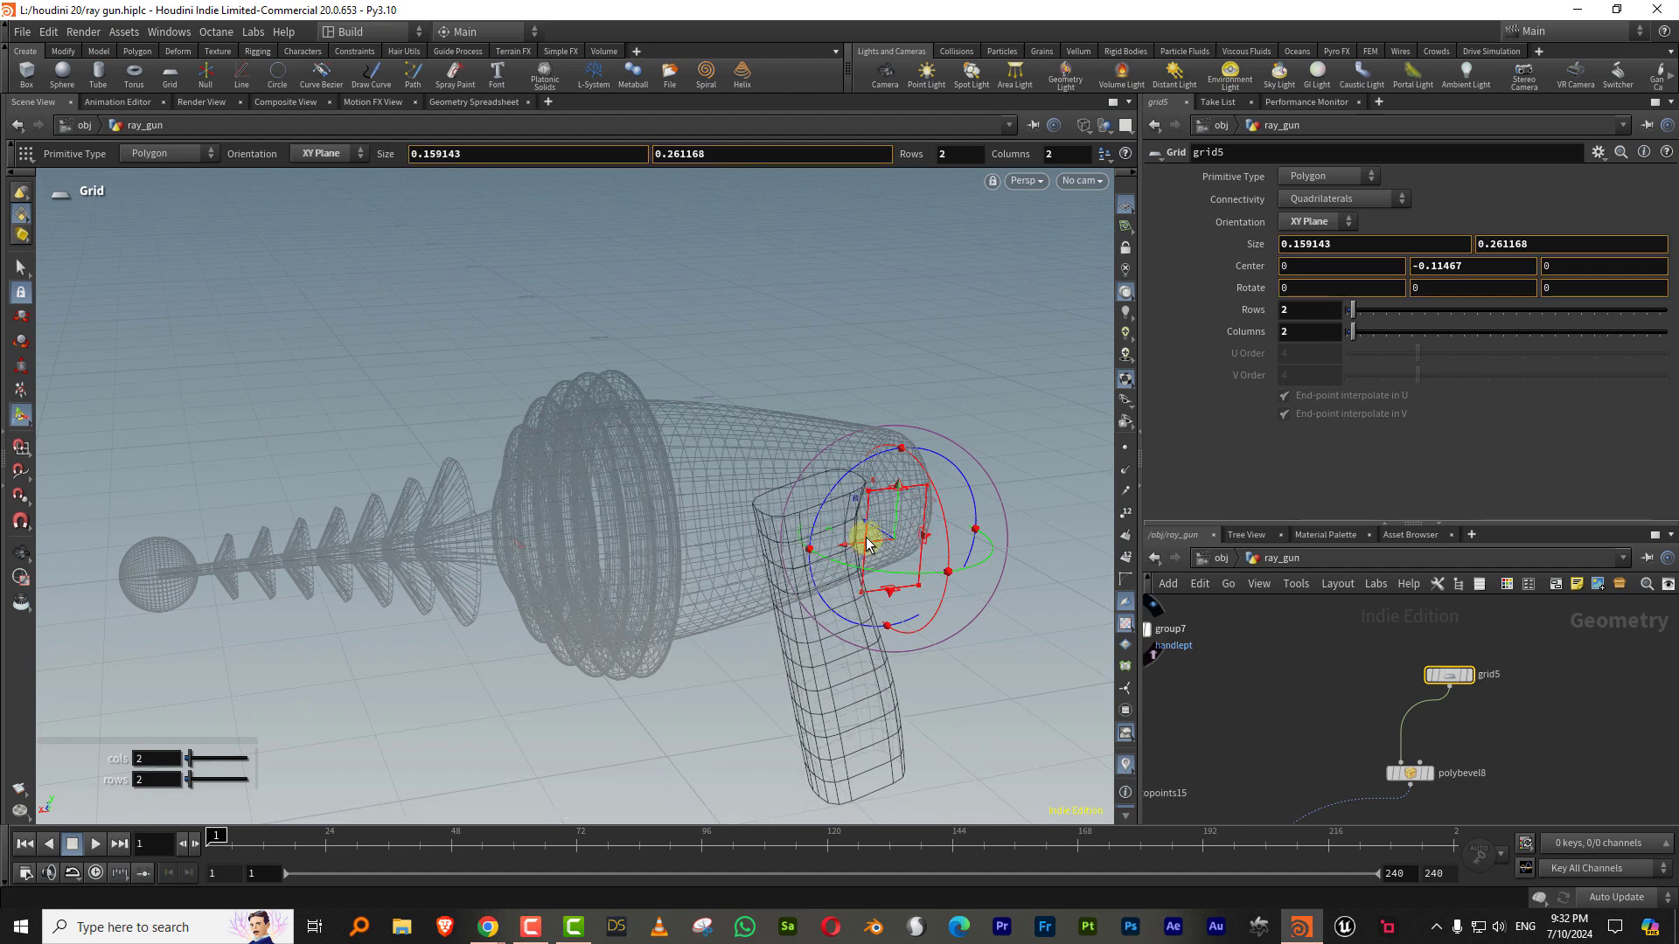
Step: Return the handle to shaded display and examine its curved silhouette from the side
{"action": "key", "text": "Escape"}
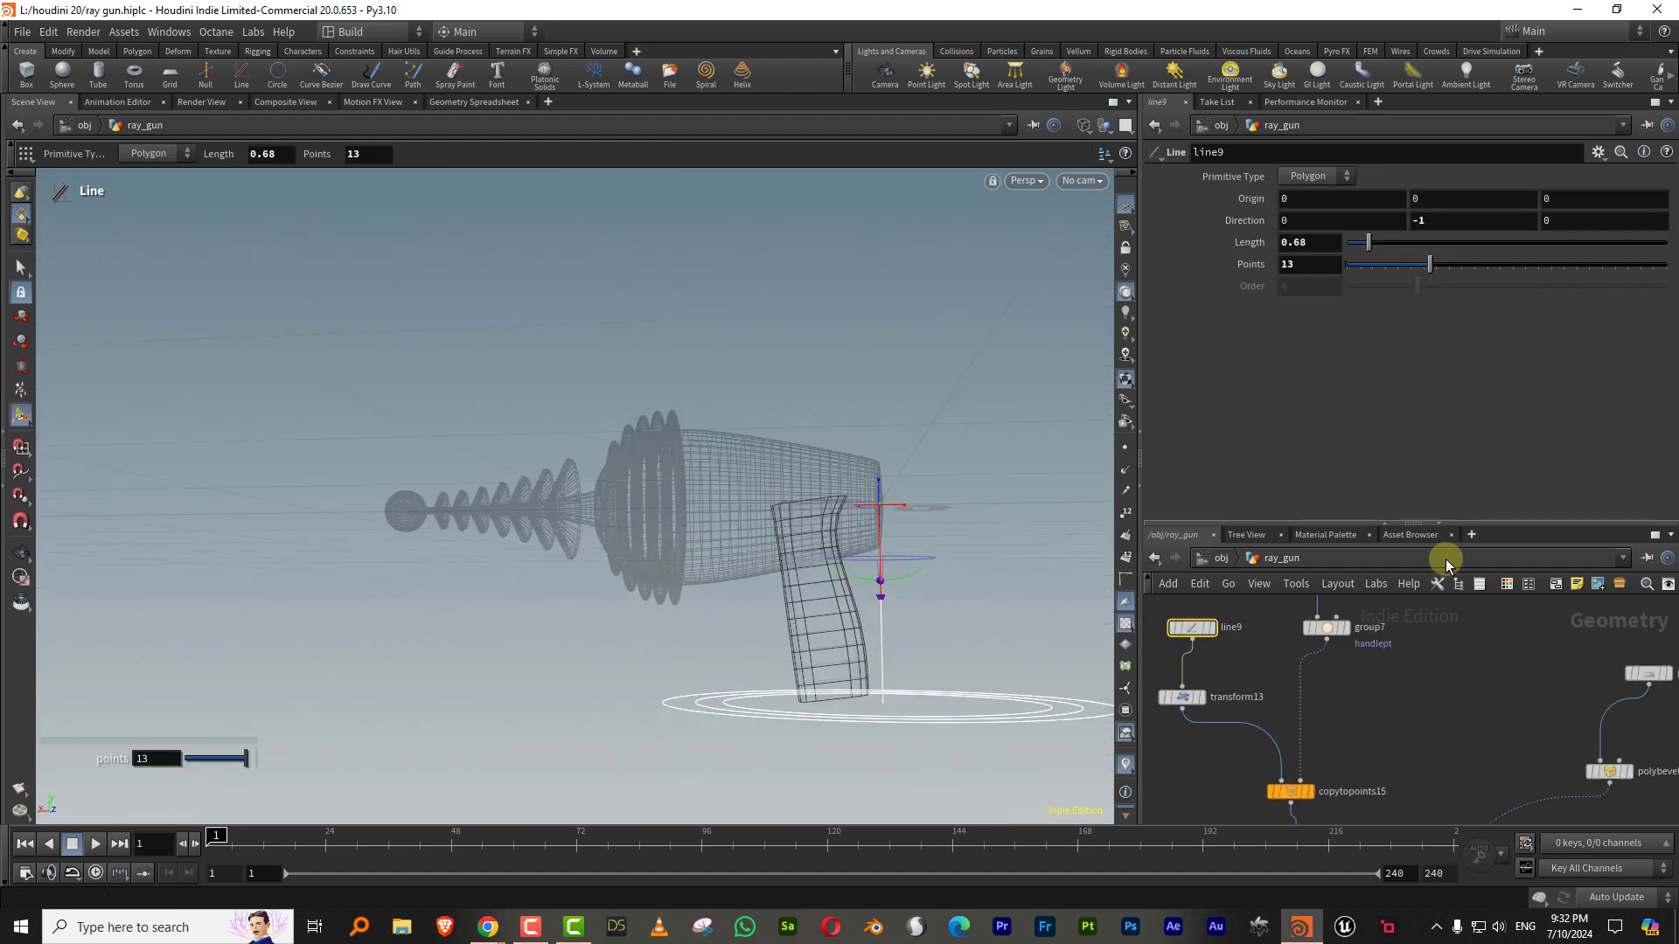
{"action": "key", "text": "Escape"}
{"action": "left_click_drag", "start_coordinate": [967, 630], "coordinate": [869, 589]}
{"action": "key", "text": "Return"}
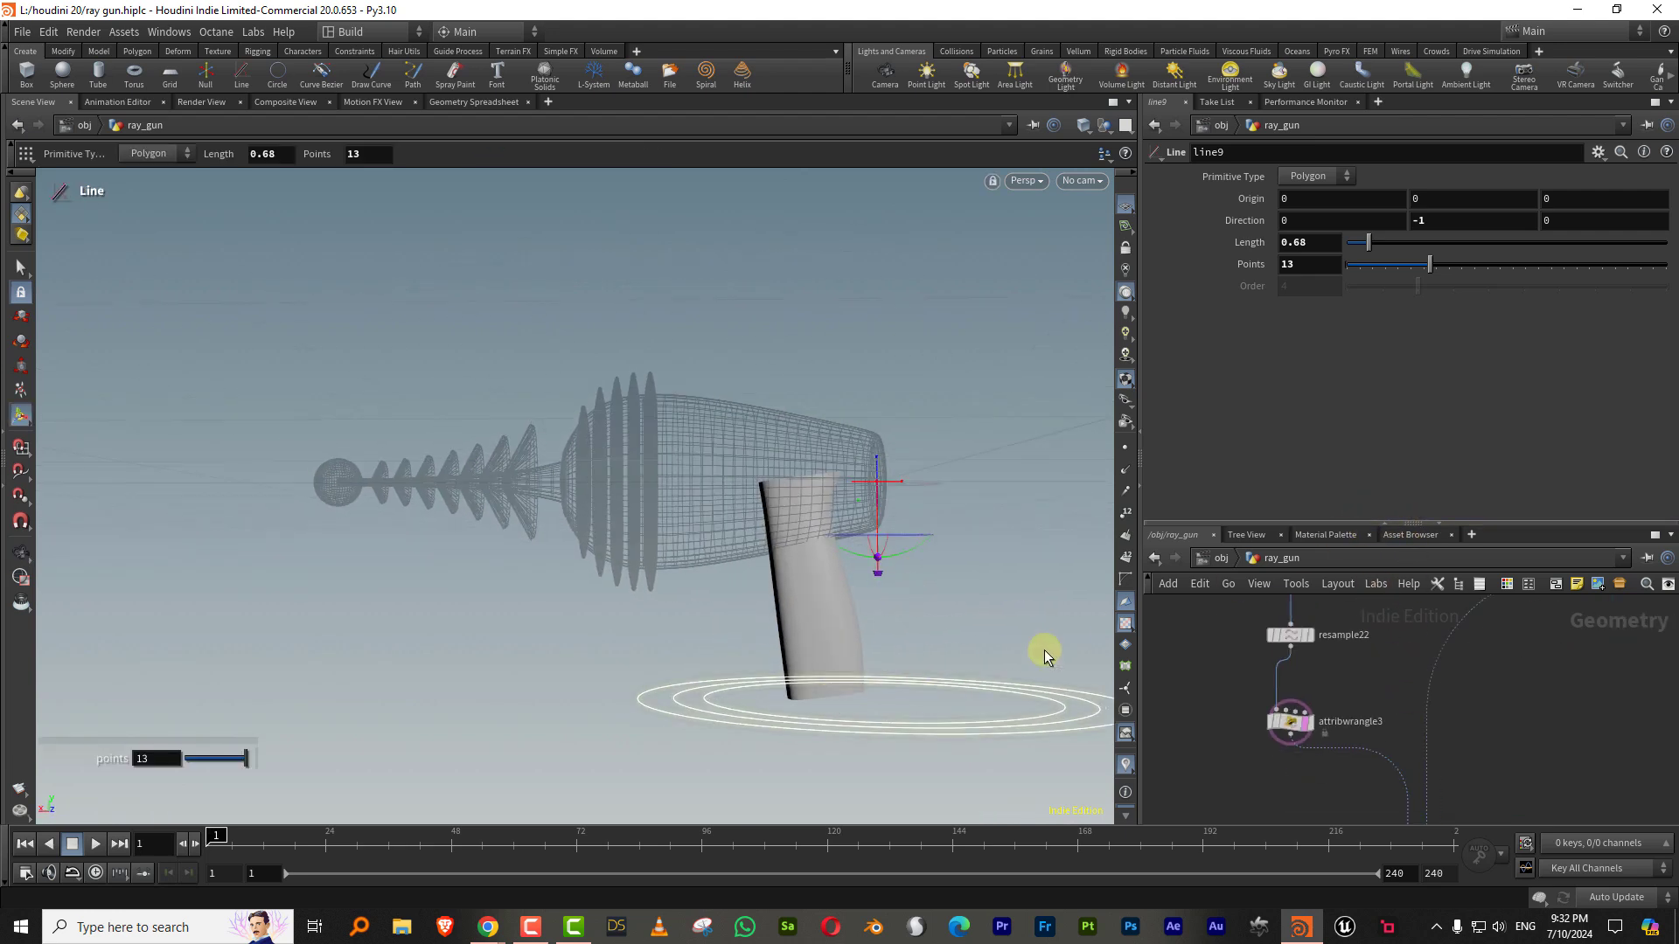
Step: Add a Group Create after the handle's sweep, make it an edge group named bev, and turn off its base group
{"action": "left_click_drag", "start_coordinate": [1357, 528], "coordinate": [1368, 409]}
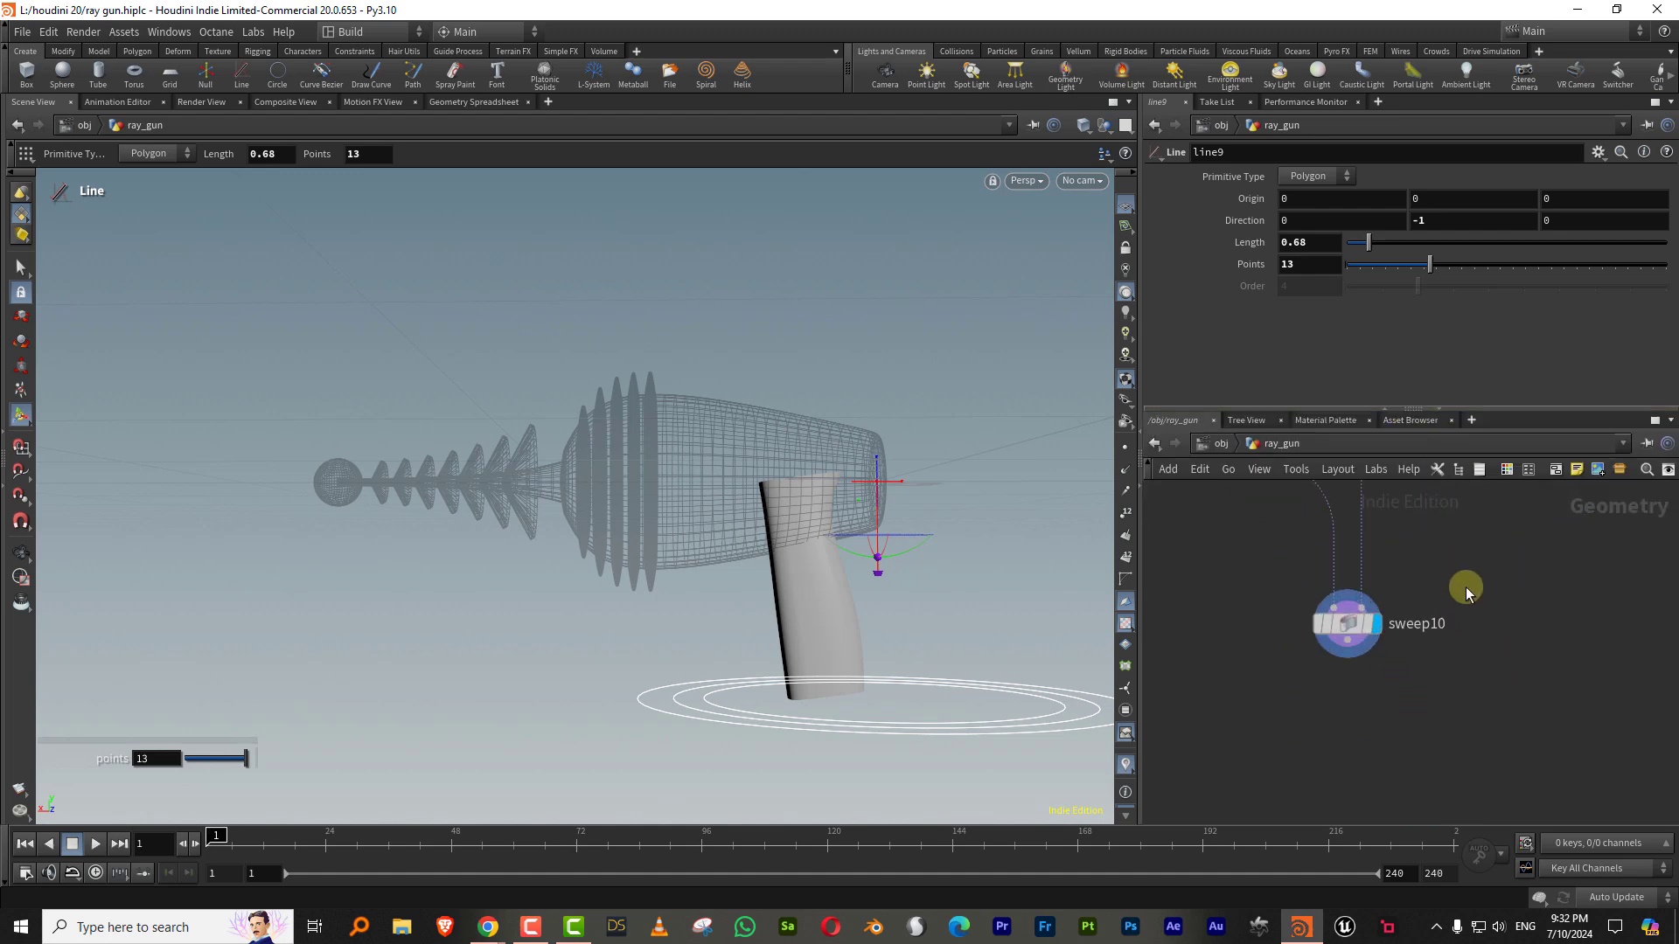
{"action": "key", "text": "Tab"}
{"action": "type", "text": "group"}
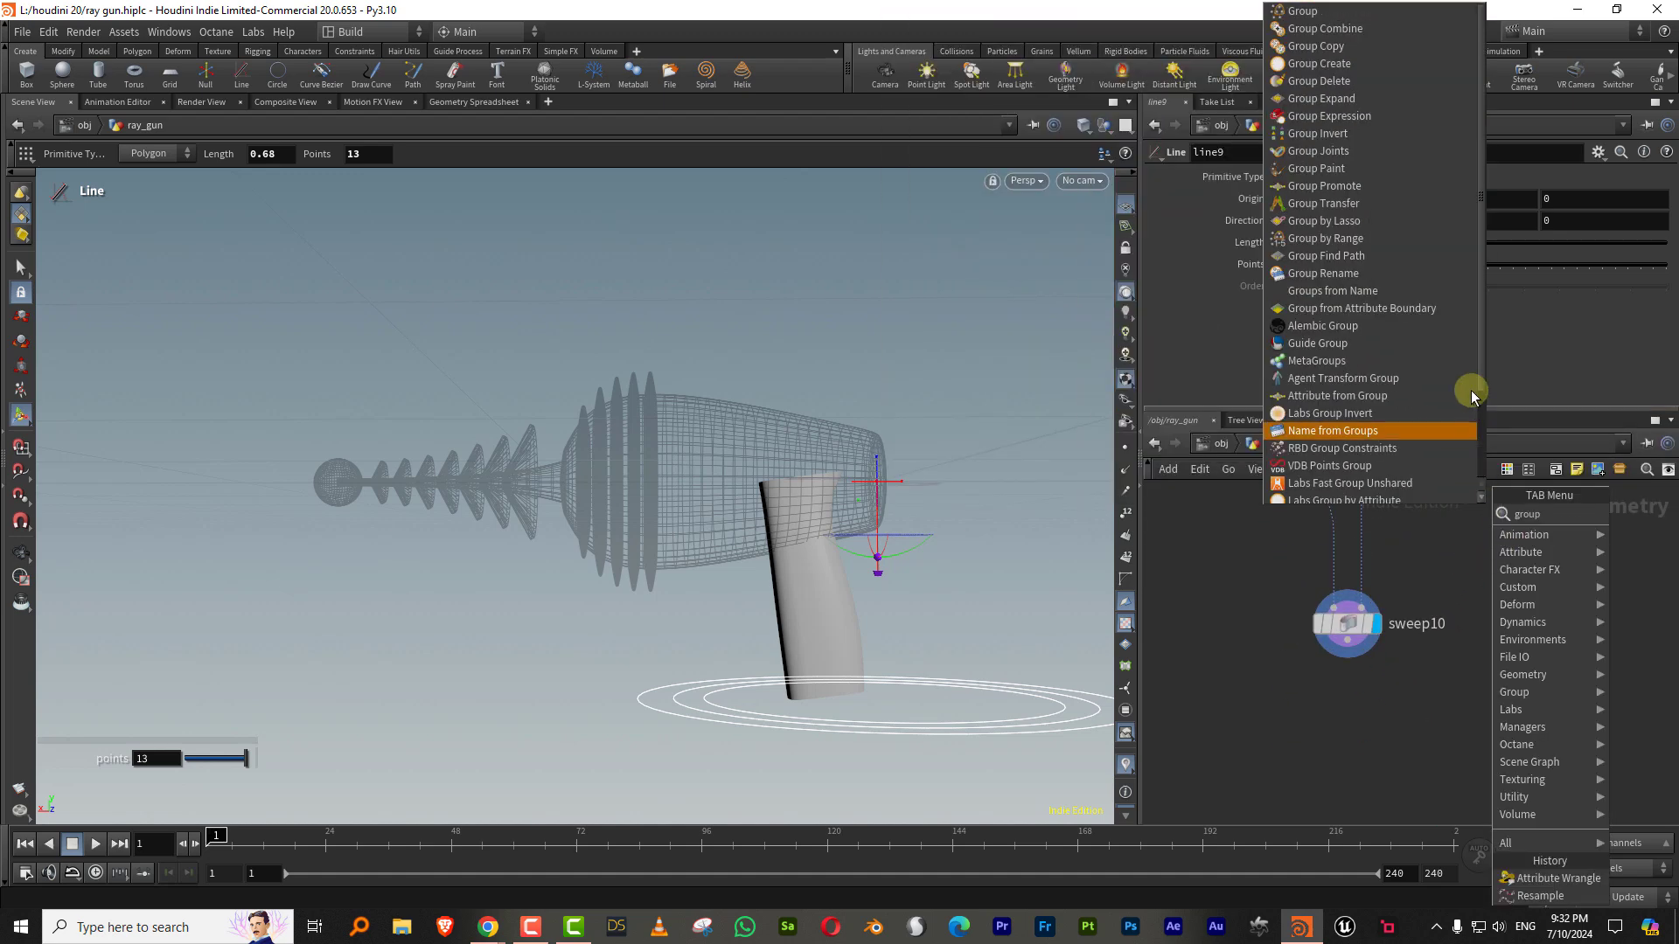
{"action": "left_click", "coordinate": [1321, 63]}
{"action": "left_click", "coordinate": [1321, 198]}
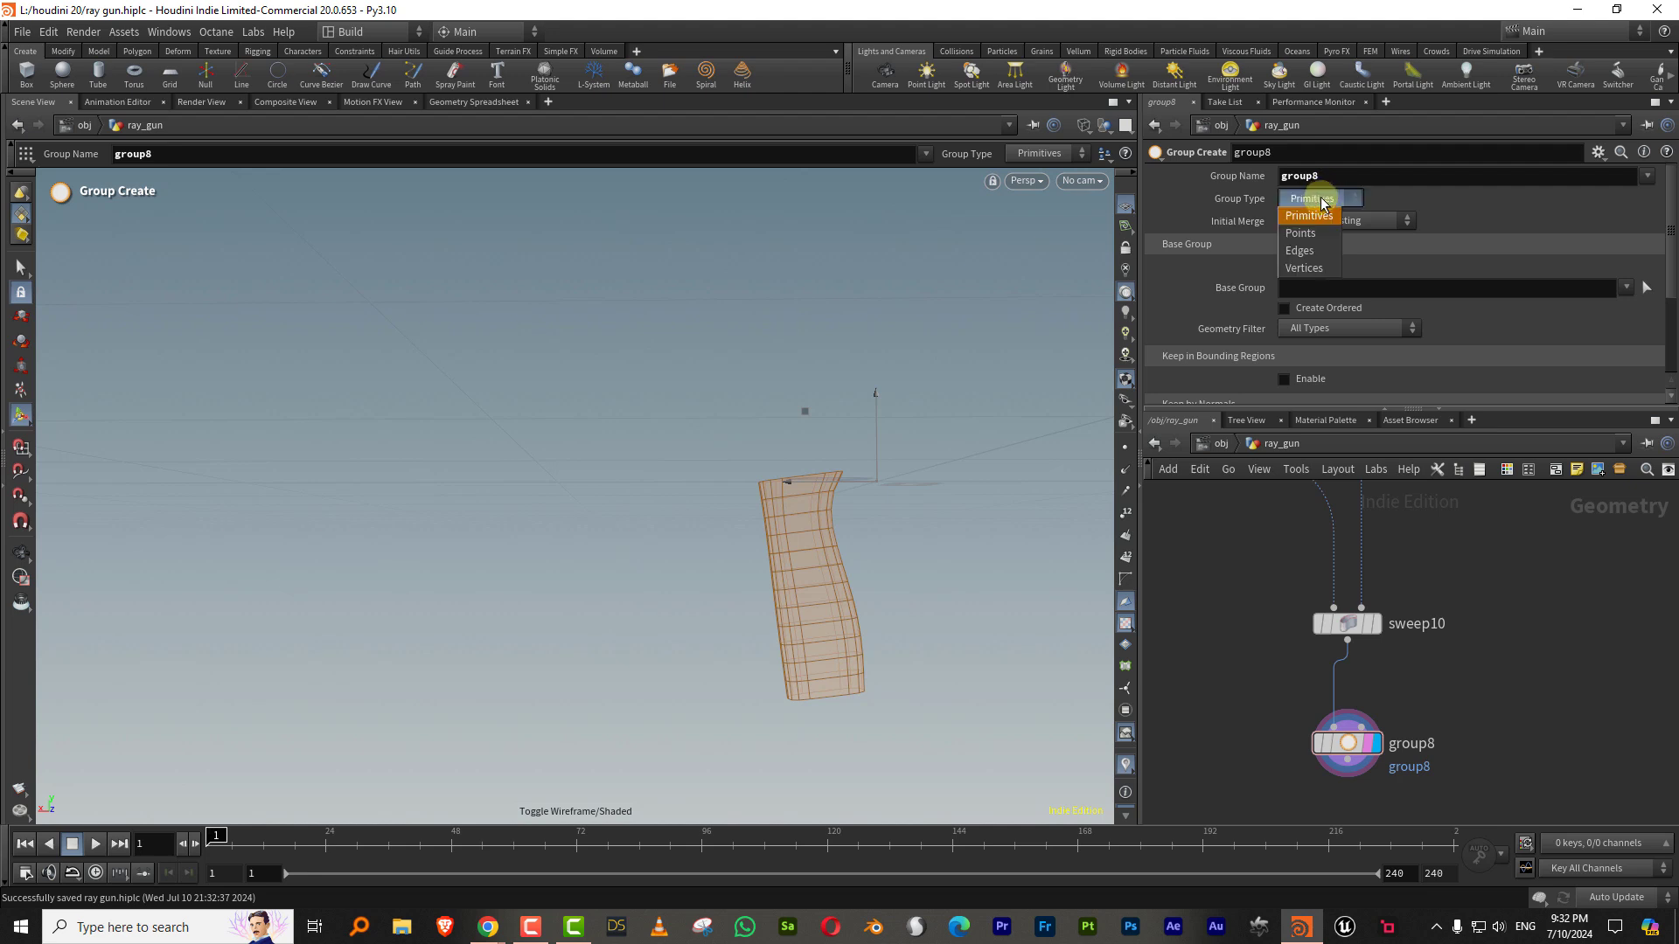
{"action": "left_click", "coordinate": [1309, 234]}
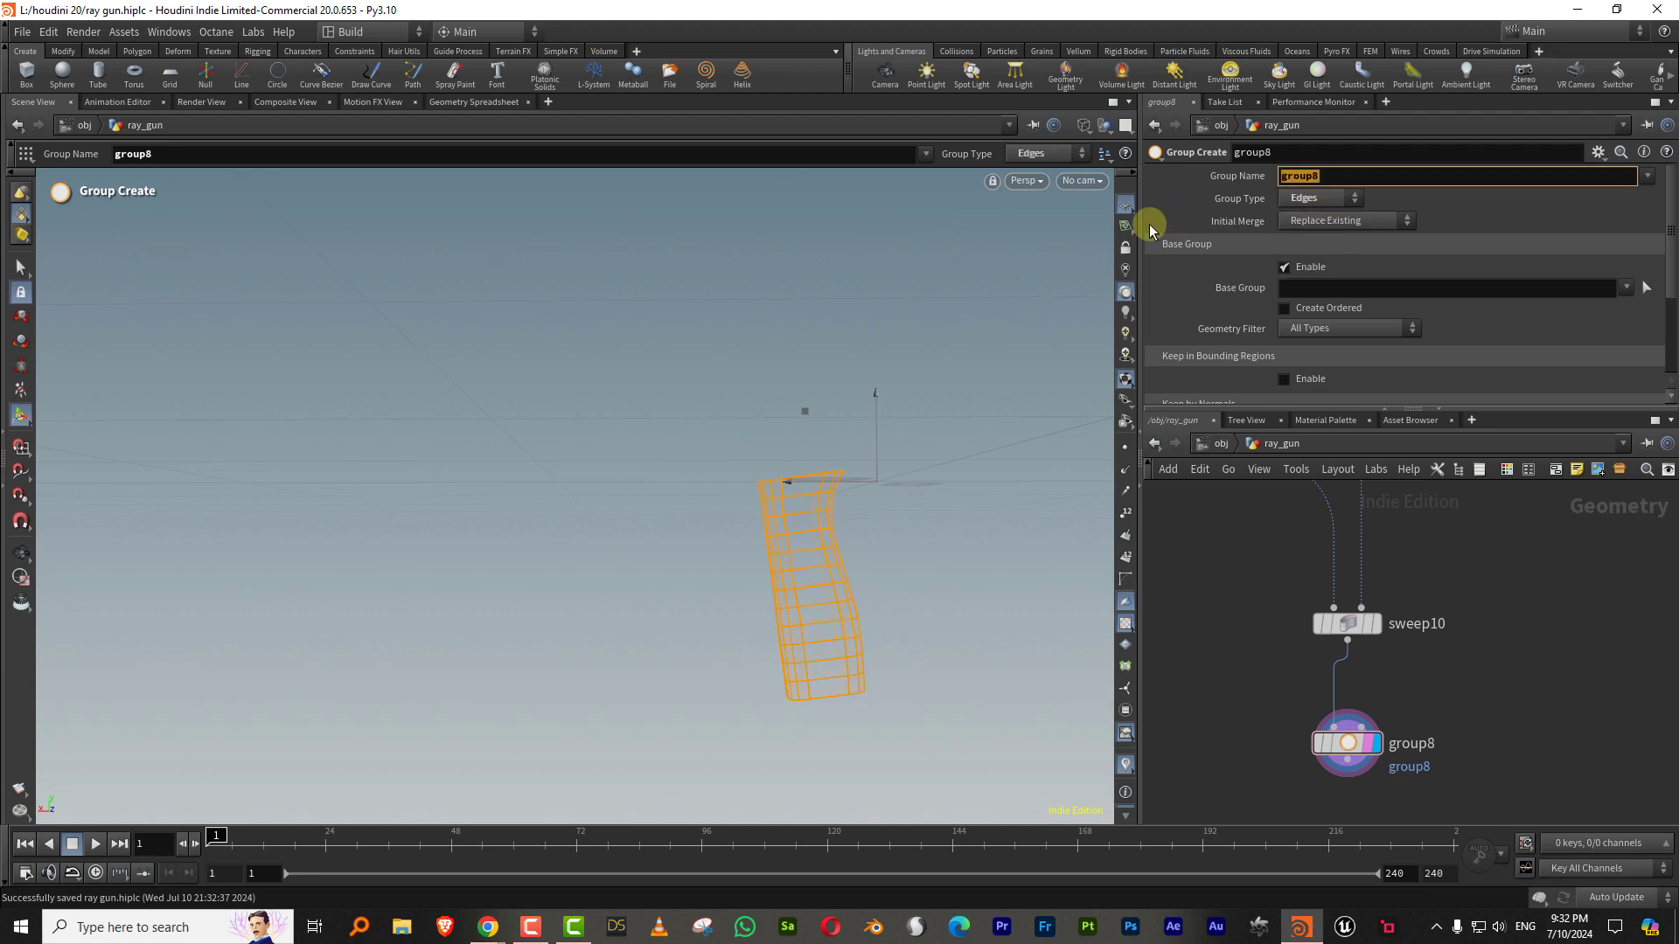
{"action": "type", "text": "bev"}
{"action": "key", "text": "Return"}
{"action": "left_click", "coordinate": [1303, 267]}
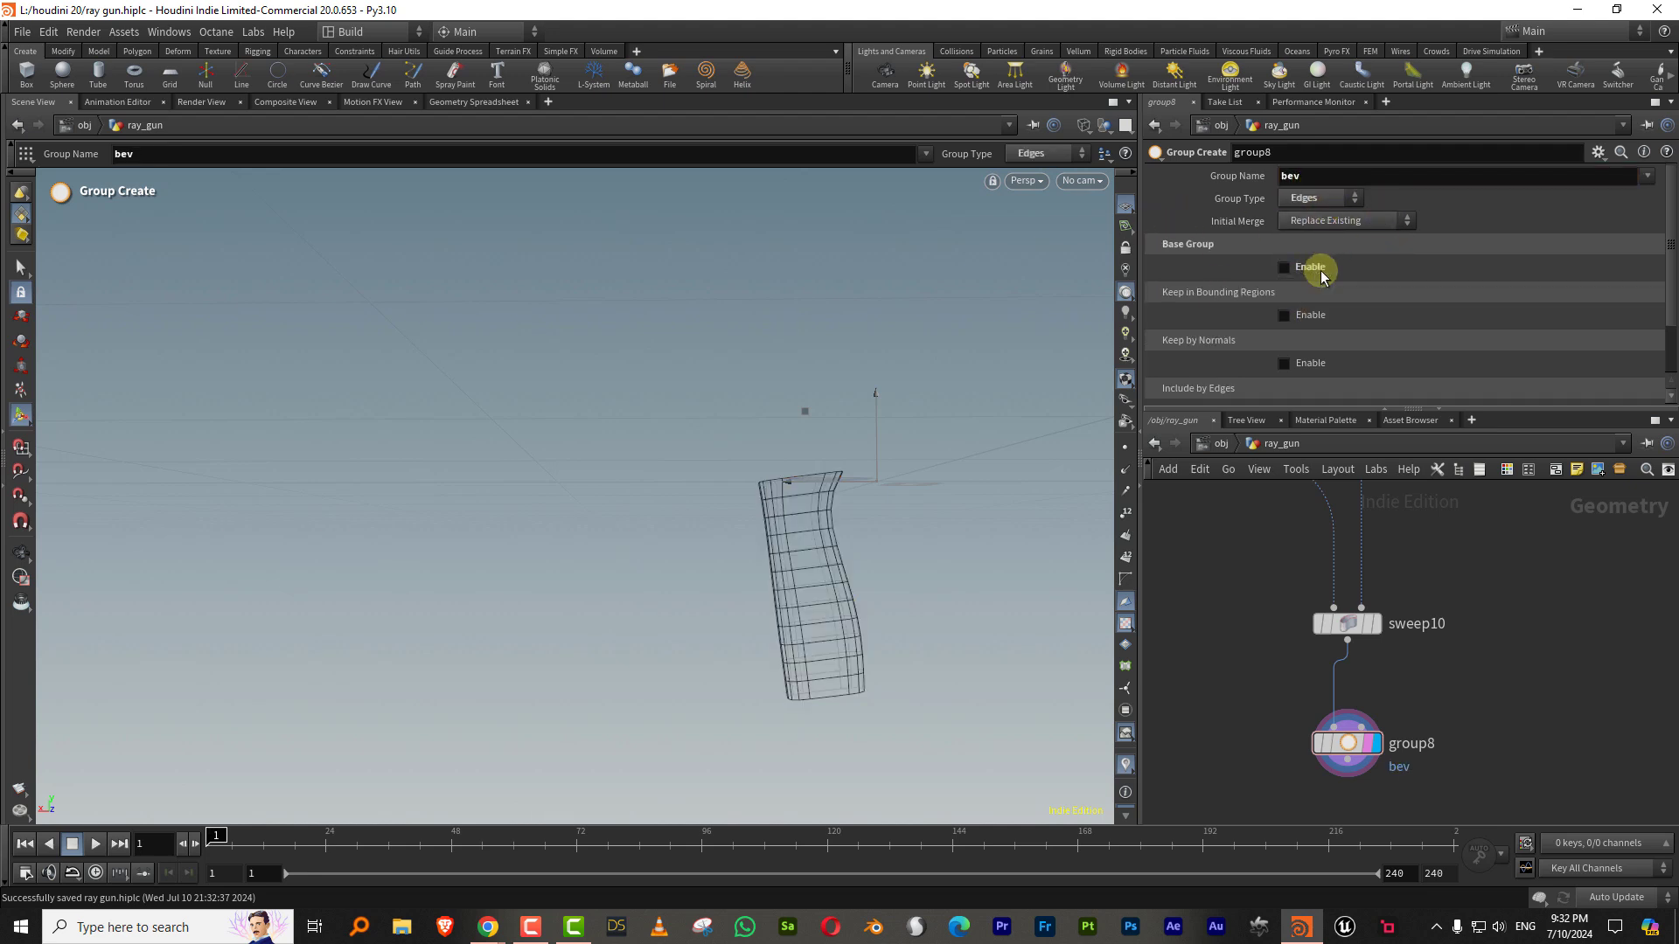
Step: Include edges in the bev group by angle, with a minimum edge angle of 48
{"action": "left_click_drag", "start_coordinate": [1671, 263], "coordinate": [1652, 327]}
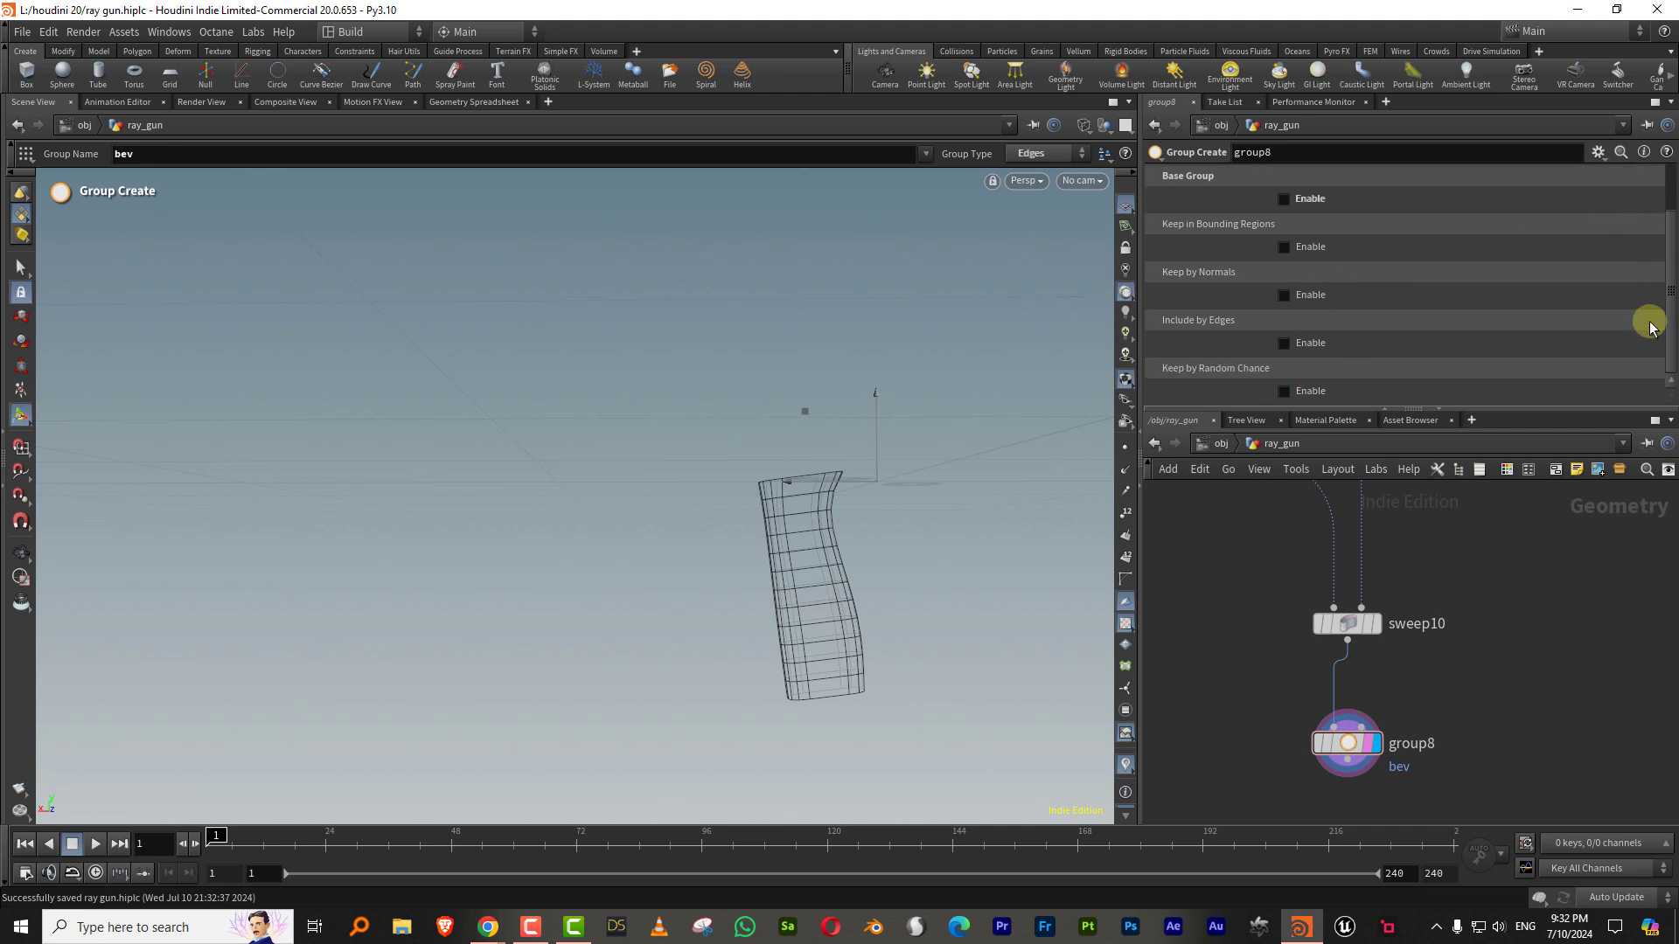
{"action": "left_click", "coordinate": [1284, 343]}
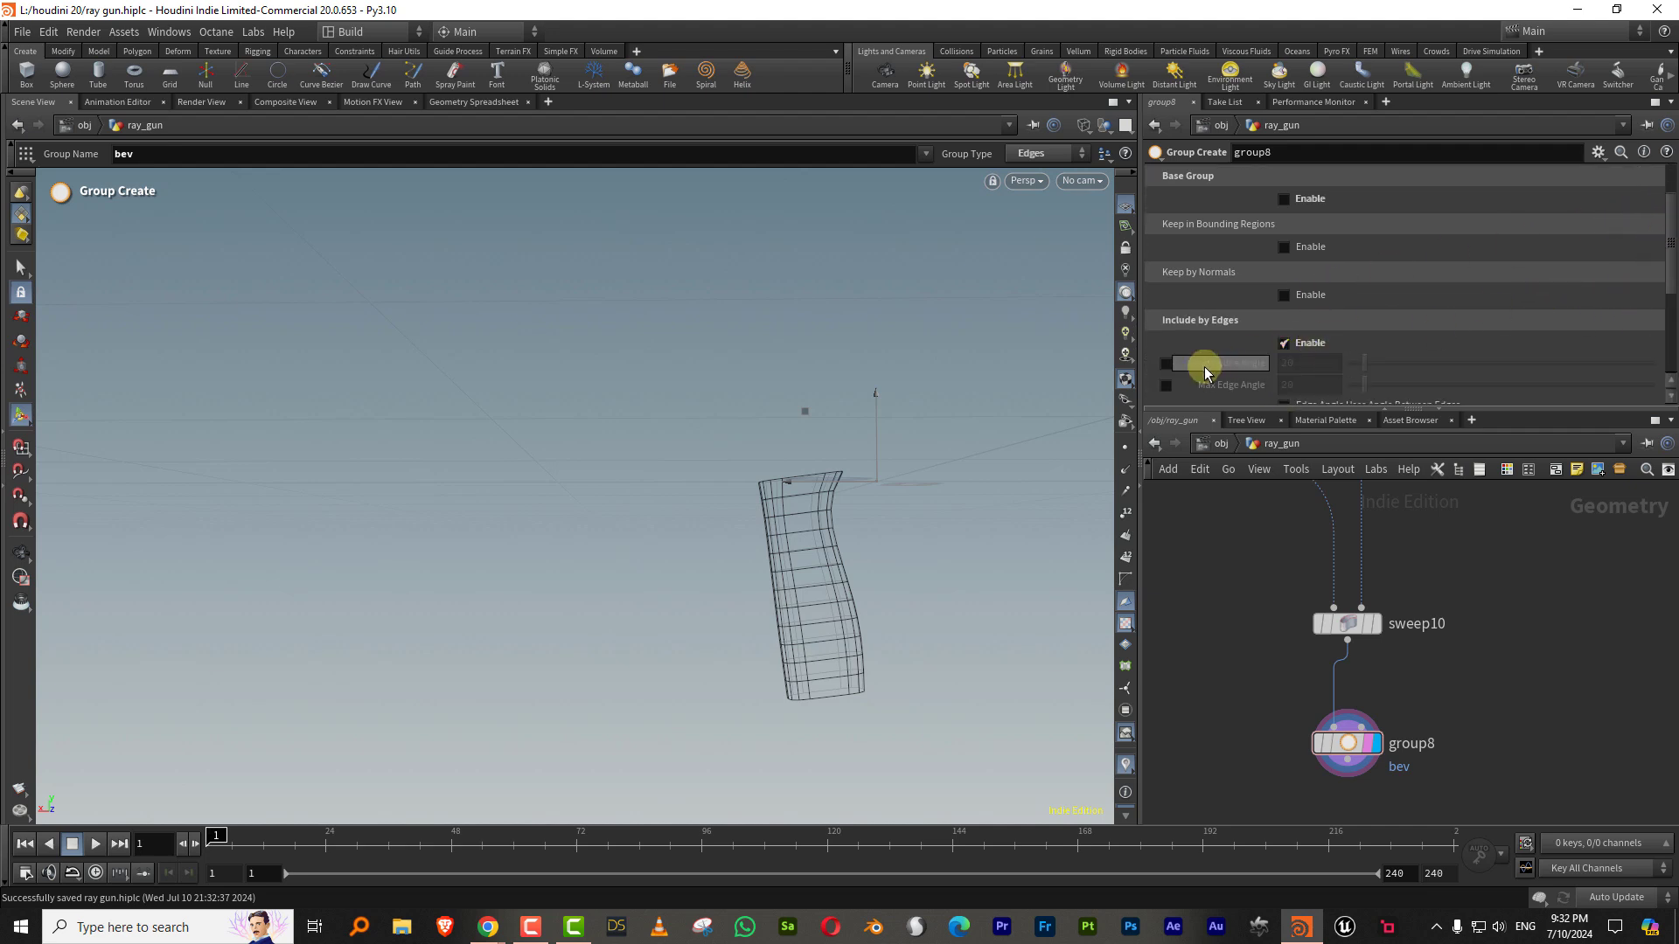
{"action": "left_click", "coordinate": [1168, 364]}
{"action": "left_click_drag", "start_coordinate": [943, 480], "coordinate": [862, 534], "text": "alt"}
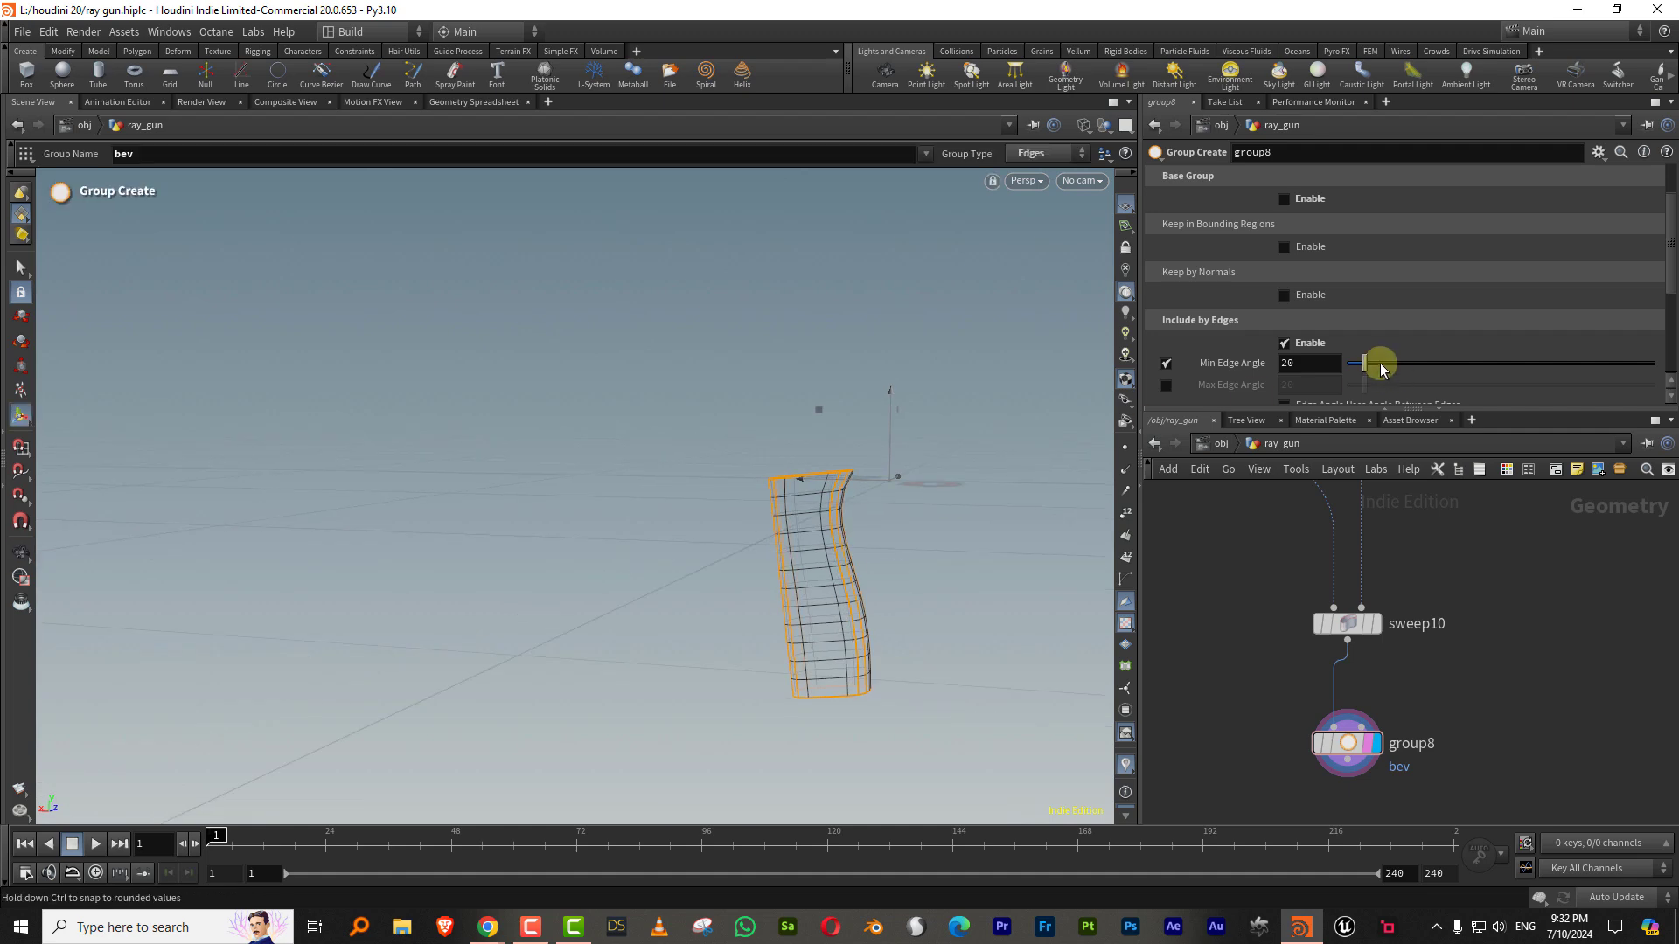
{"action": "left_click_drag", "start_coordinate": [1367, 371], "coordinate": [1384, 372]}
{"action": "left_click_drag", "start_coordinate": [940, 560], "coordinate": [1032, 478], "text": "alt"}
Step: Round the handle's end rims with a PolyBevel on the bev group, using a small distance and 6 divisions
{"action": "middle_click_drag", "start_coordinate": [1487, 797], "coordinate": [1461, 642]}
{"action": "key", "text": "Tab"}
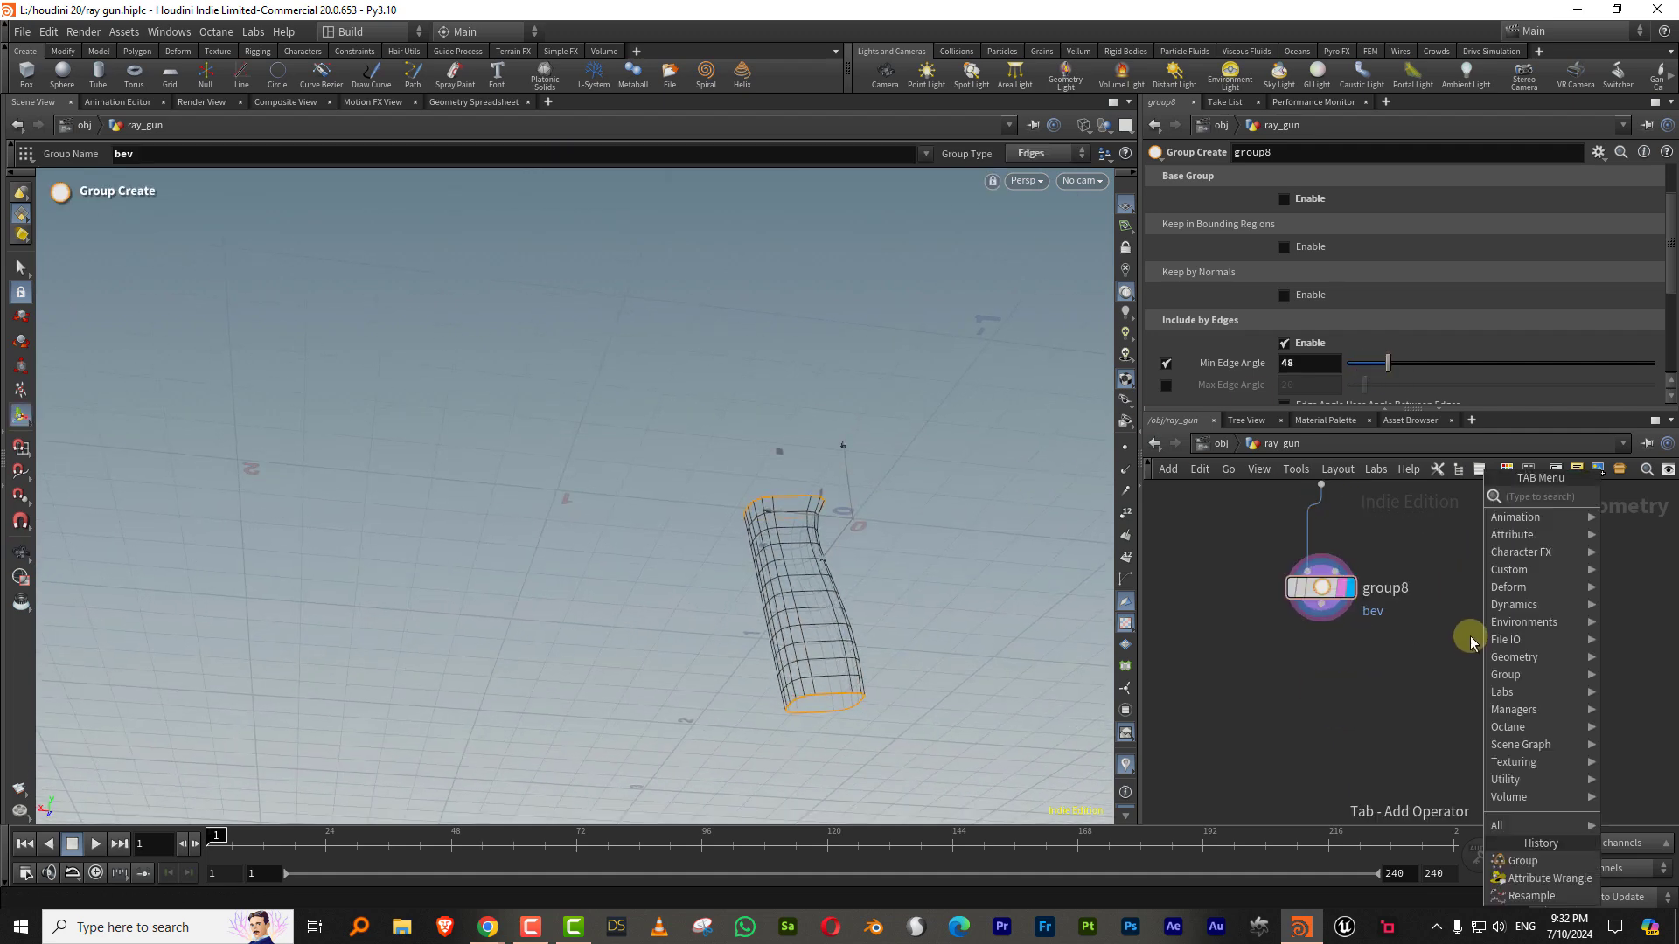
{"action": "type", "text": "bev"}
{"action": "left_click", "coordinate": [1638, 495]}
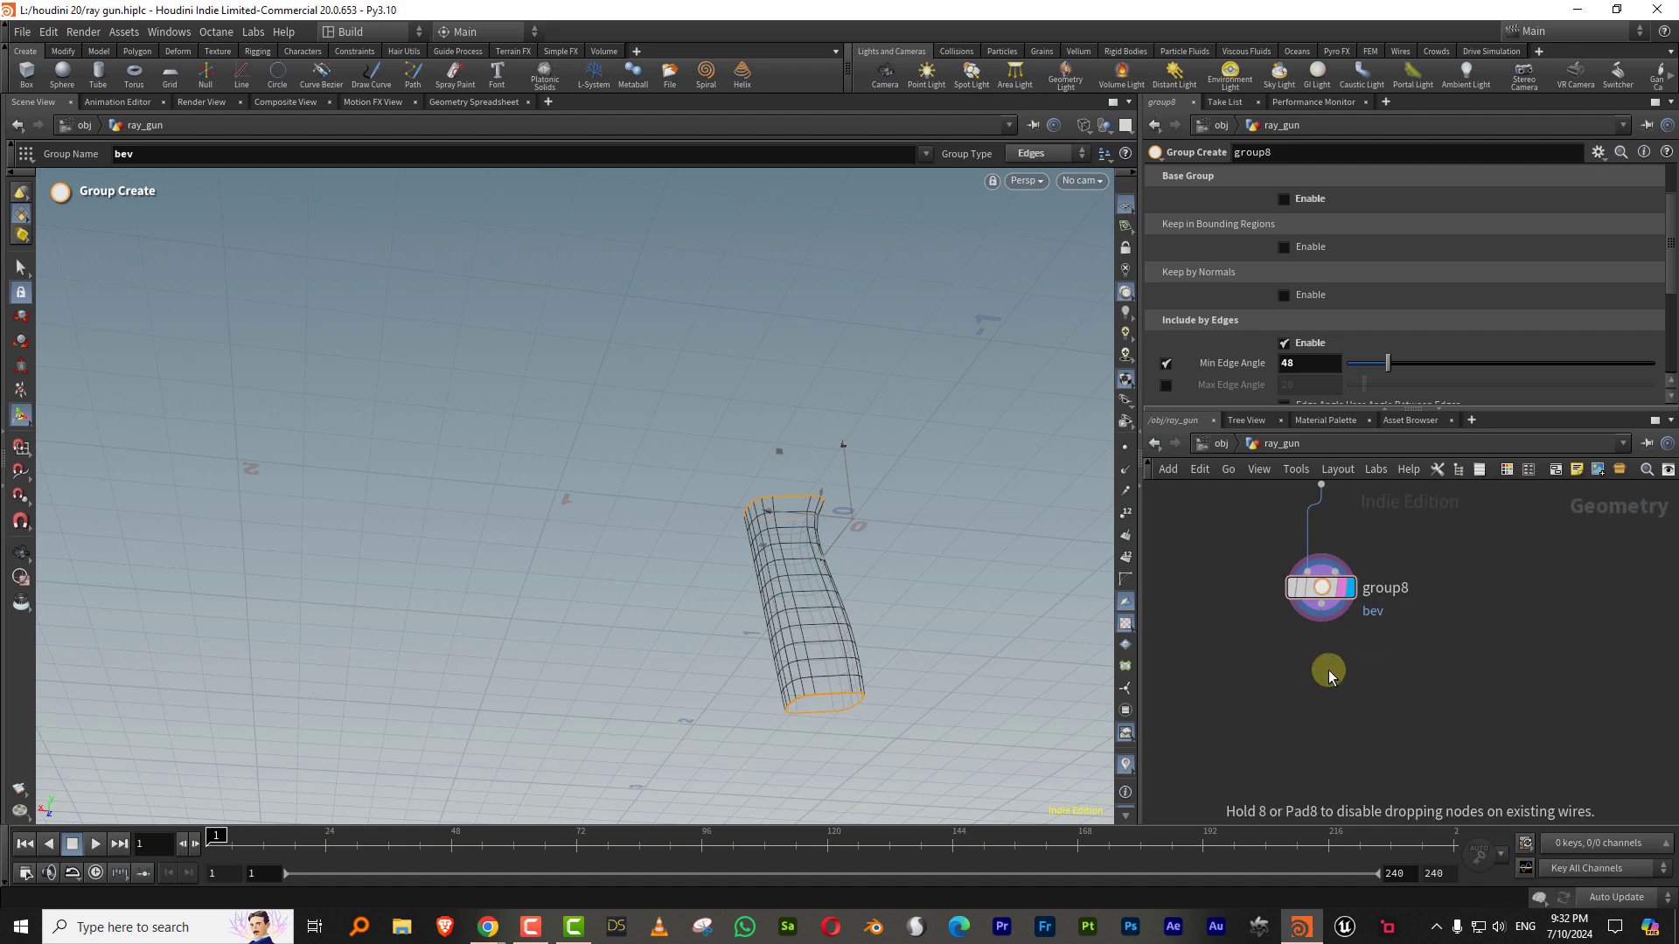
{"action": "left_click", "coordinate": [1326, 669]}
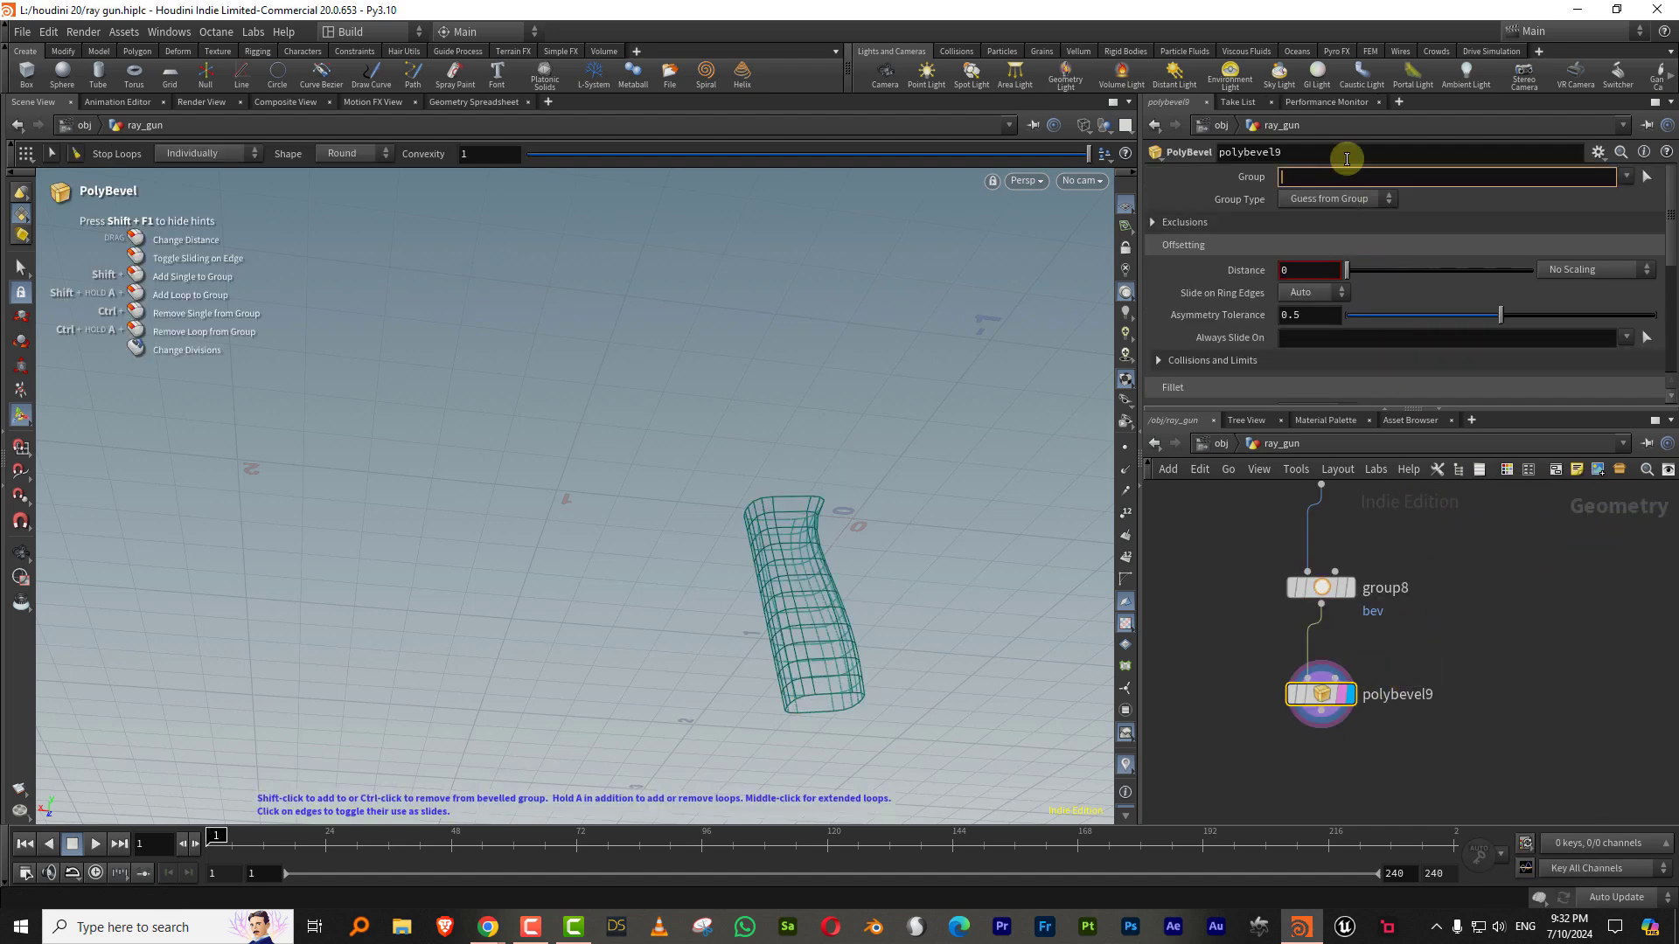
{"action": "type", "text": "bev"}
{"action": "key", "text": "Return"}
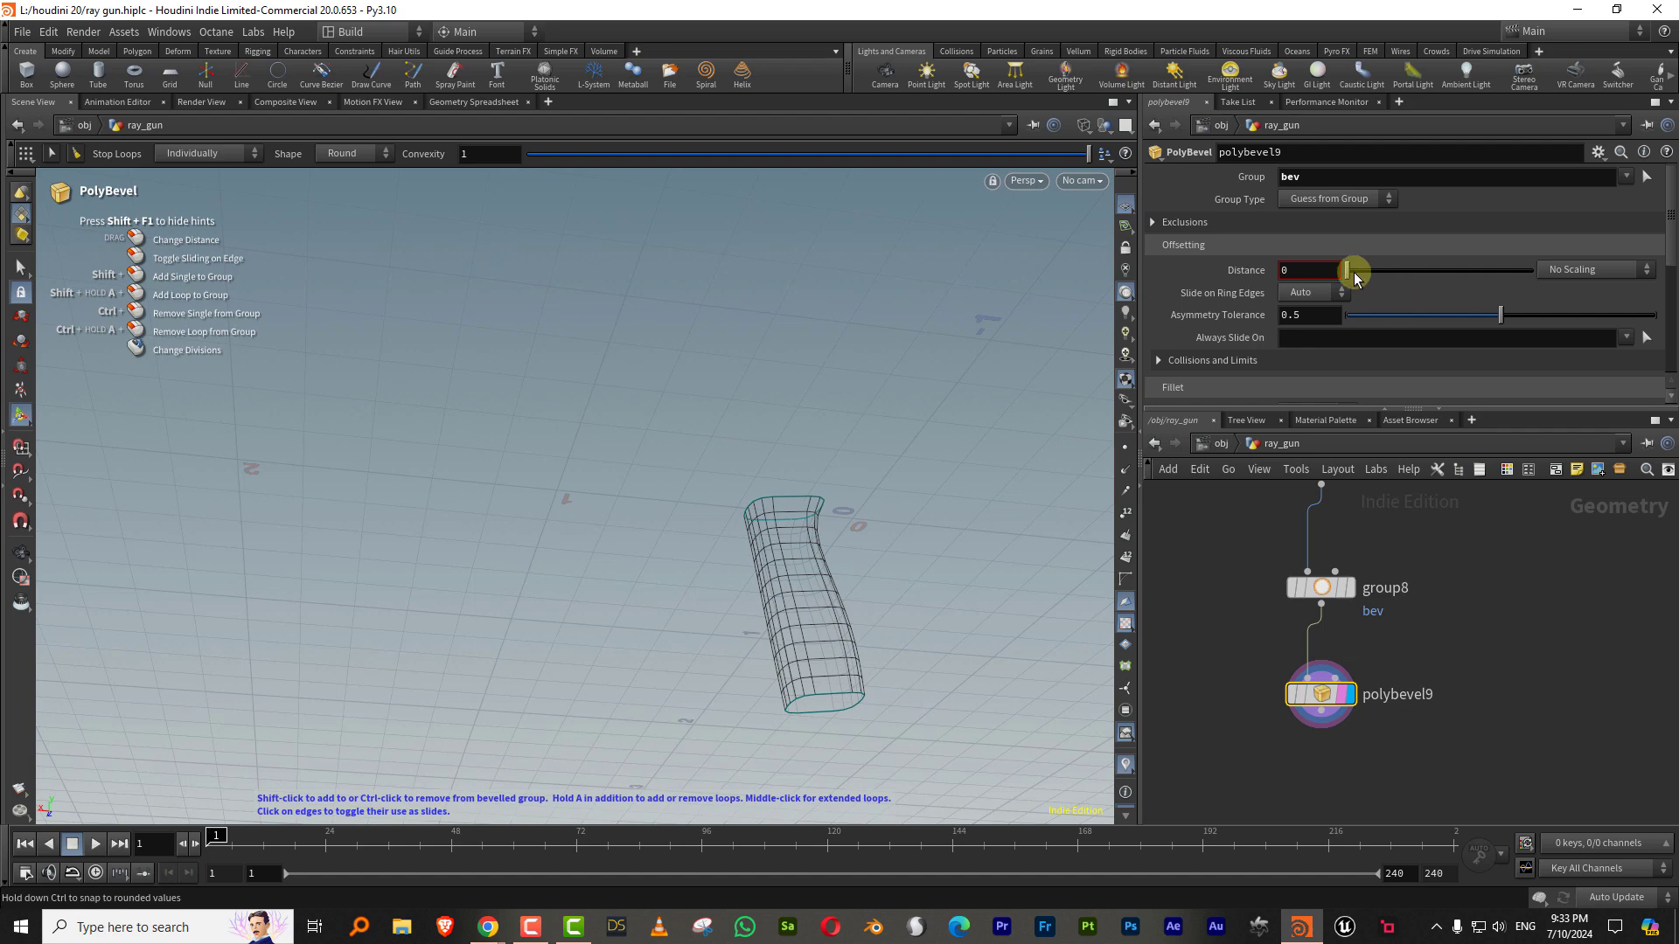
{"action": "left_click_drag", "start_coordinate": [1352, 271], "coordinate": [1360, 272]}
{"action": "left_click_drag", "start_coordinate": [1360, 272], "coordinate": [1354, 272]}
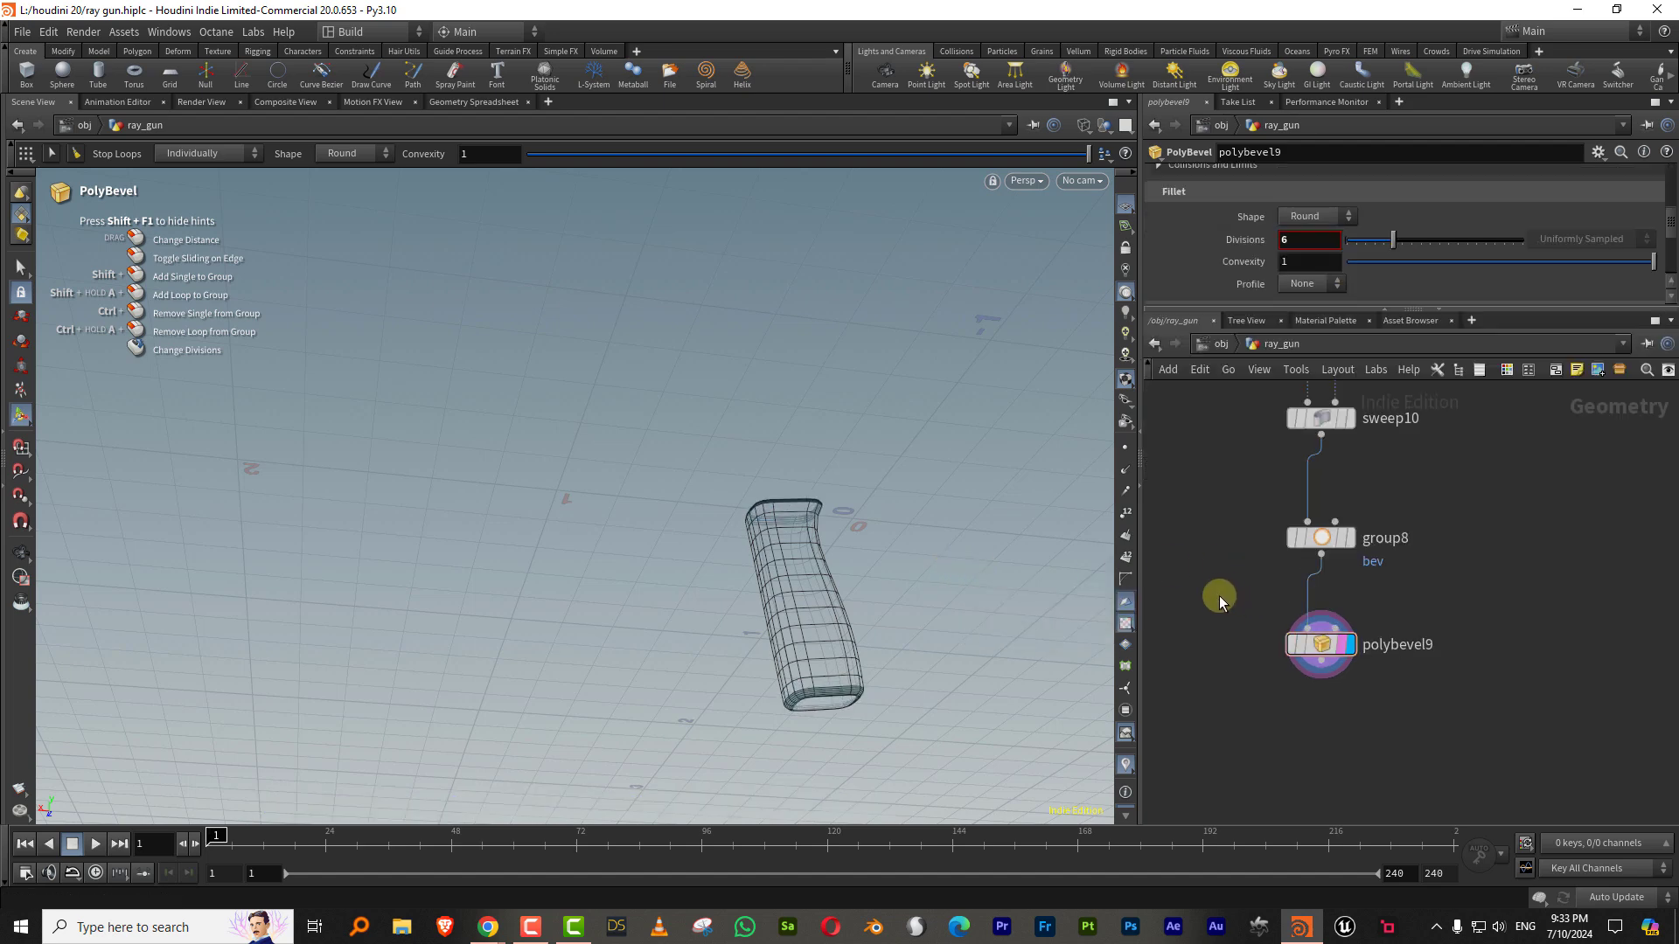
Step: Merge the bevelled handle with the rest of the ray gun and display the combined model
{"action": "scroll", "coordinate": [1227, 593], "scroll_direction": "down", "scroll_amount": 6}
{"action": "middle_click_drag", "start_coordinate": [1226, 637], "coordinate": [1534, 611]}
{"action": "scroll", "coordinate": [1449, 564], "scroll_direction": "down", "scroll_amount": 4}
{"action": "middle_click_drag", "start_coordinate": [1364, 599], "coordinate": [1385, 572]}
{"action": "scroll", "coordinate": [1426, 552], "scroll_direction": "up", "scroll_amount": 5}
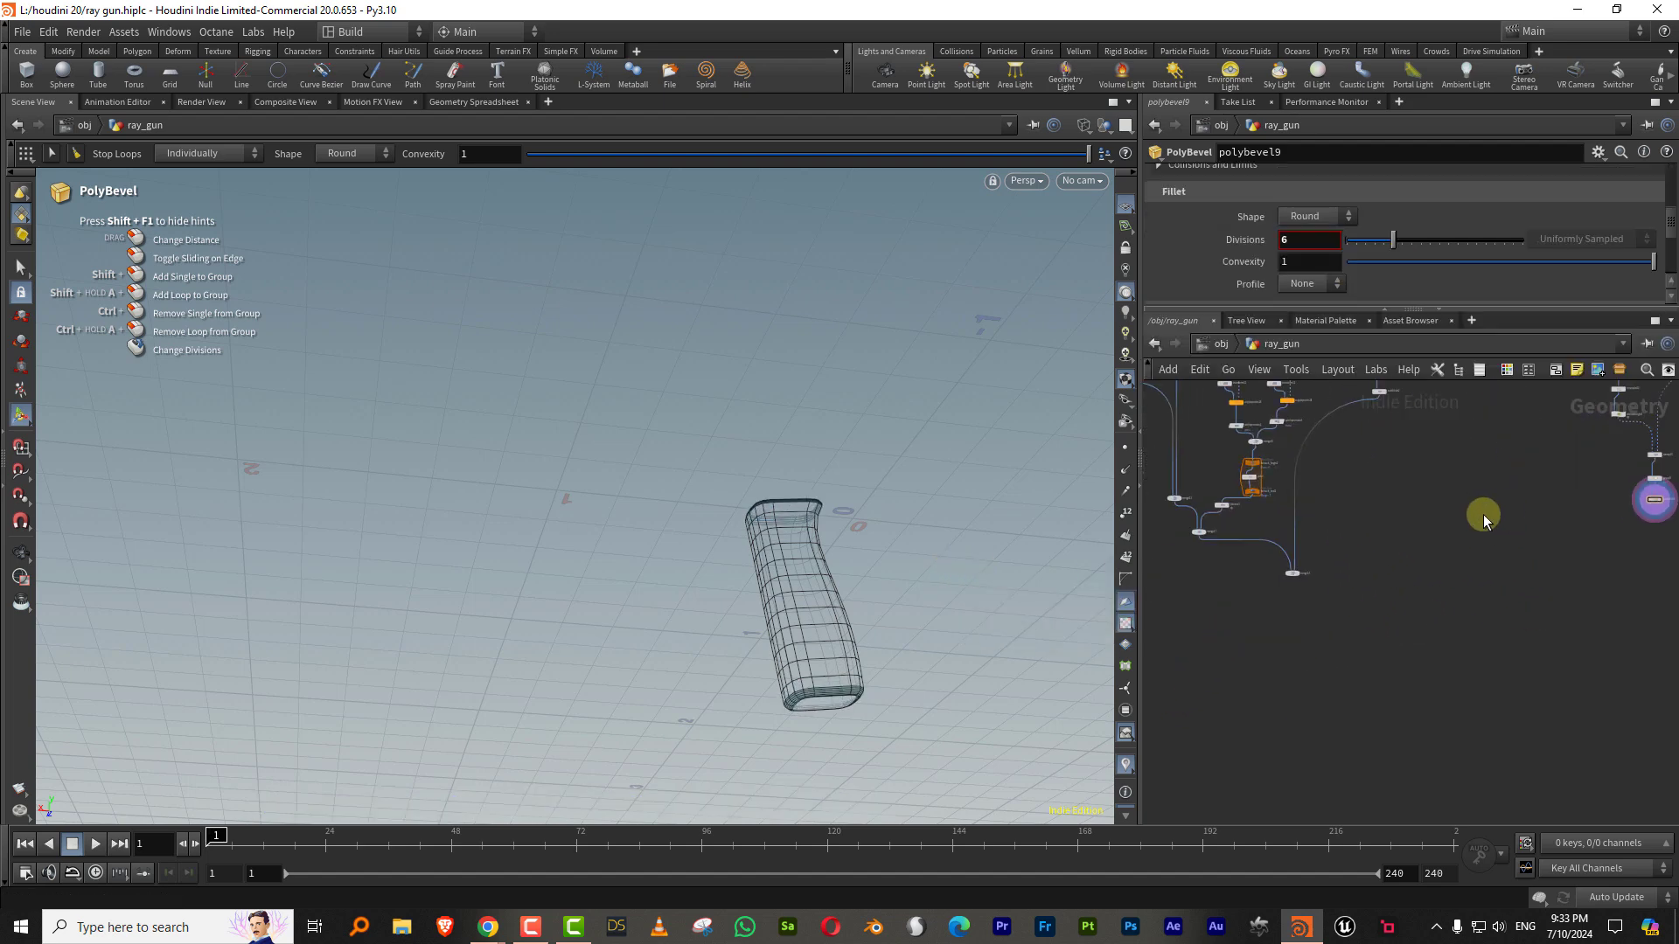
{"action": "middle_click_drag", "start_coordinate": [1483, 516], "coordinate": [1414, 573]}
{"action": "key", "text": "Tab"}
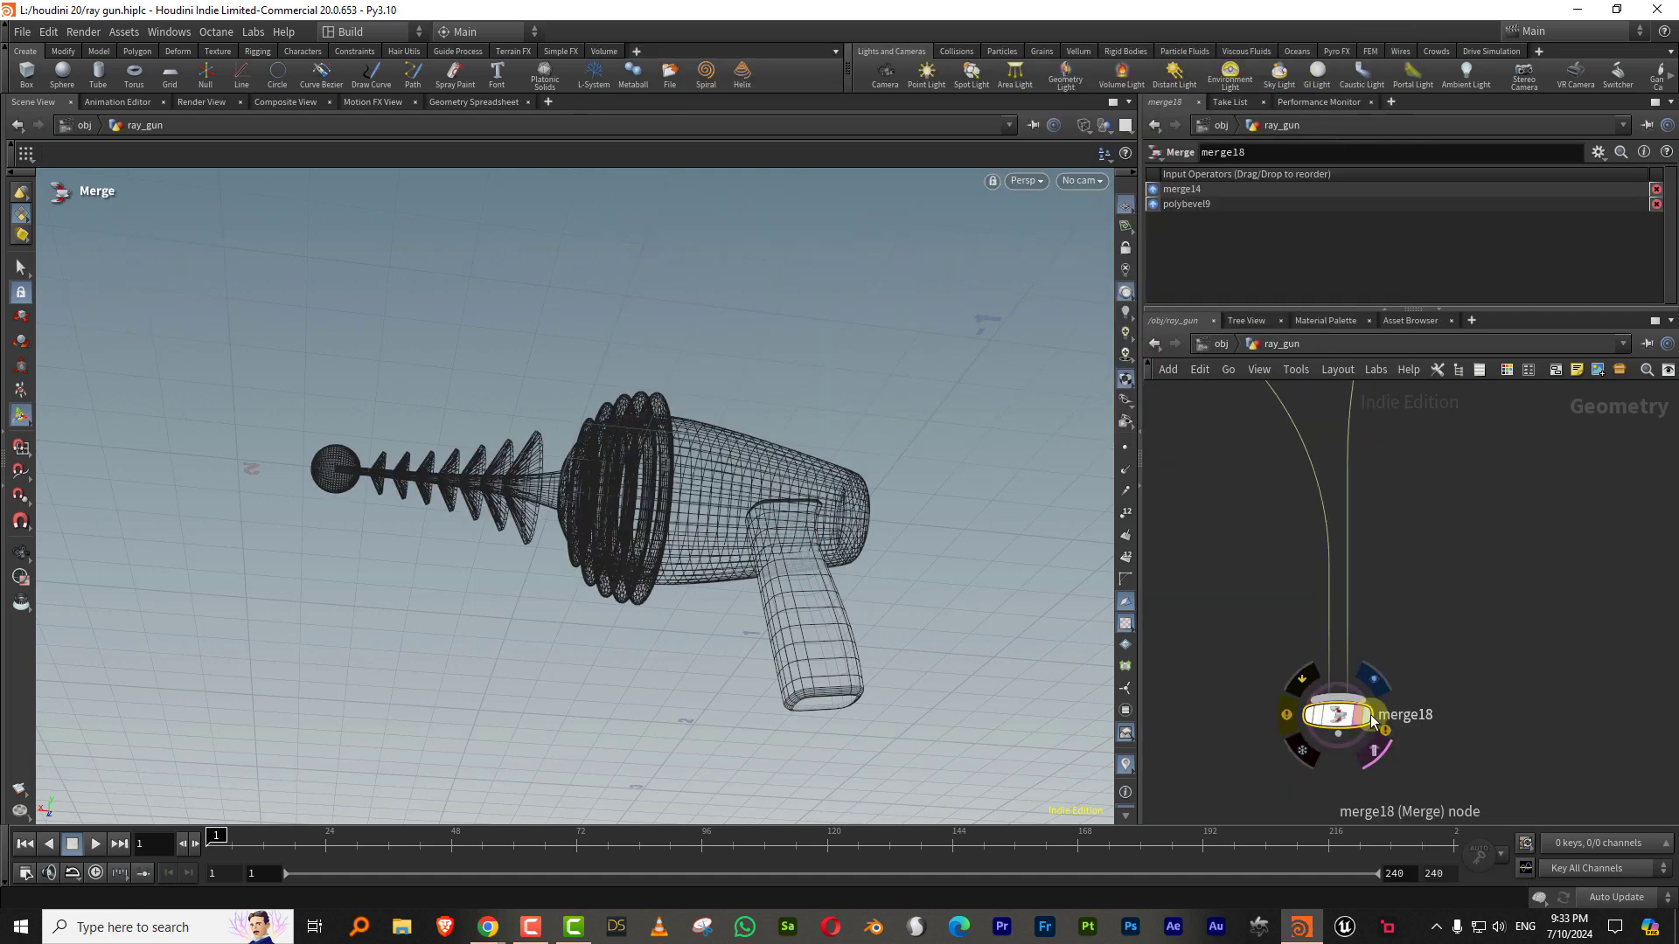
{"action": "left_click", "coordinate": [1368, 717]}
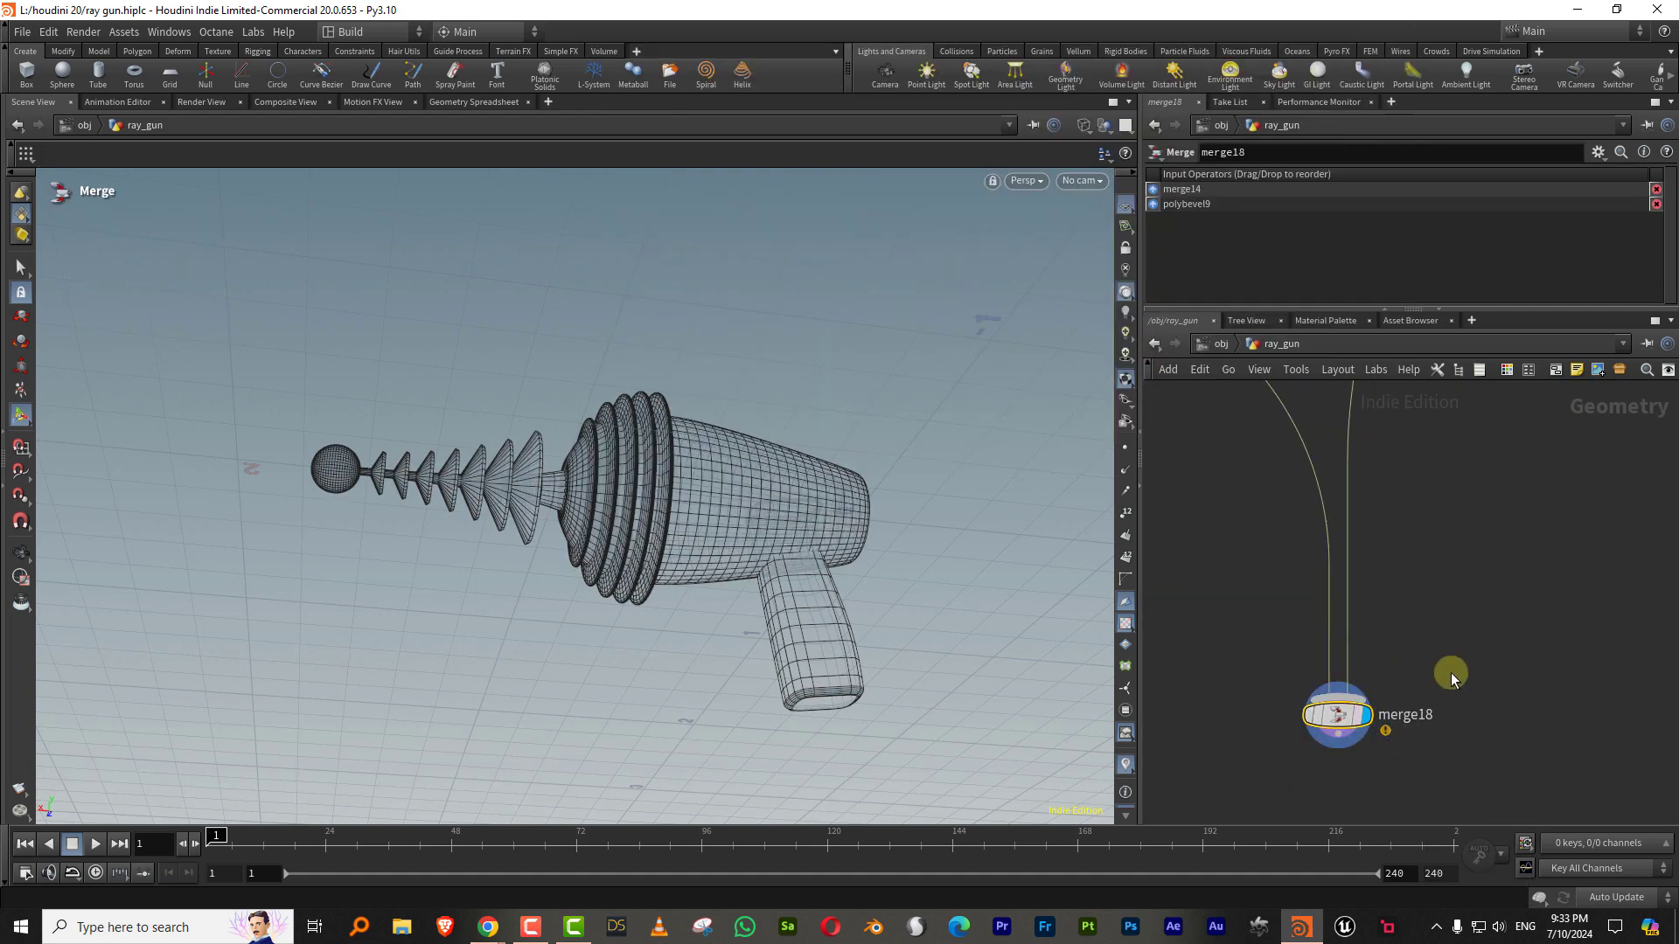
{"action": "key", "text": "Escape"}
{"action": "mouse_move", "coordinate": [842, 656]}
{"action": "left_mouse_down"}
{"action": "mouse_move", "coordinate": [783, 686]}
{"action": "mouse_move", "coordinate": [884, 679]}
{"action": "mouse_move", "coordinate": [843, 681]}
{"action": "mouse_move", "coordinate": [853, 668]}
{"action": "left_mouse_up"}
{"action": "key", "text": "shift+w"}
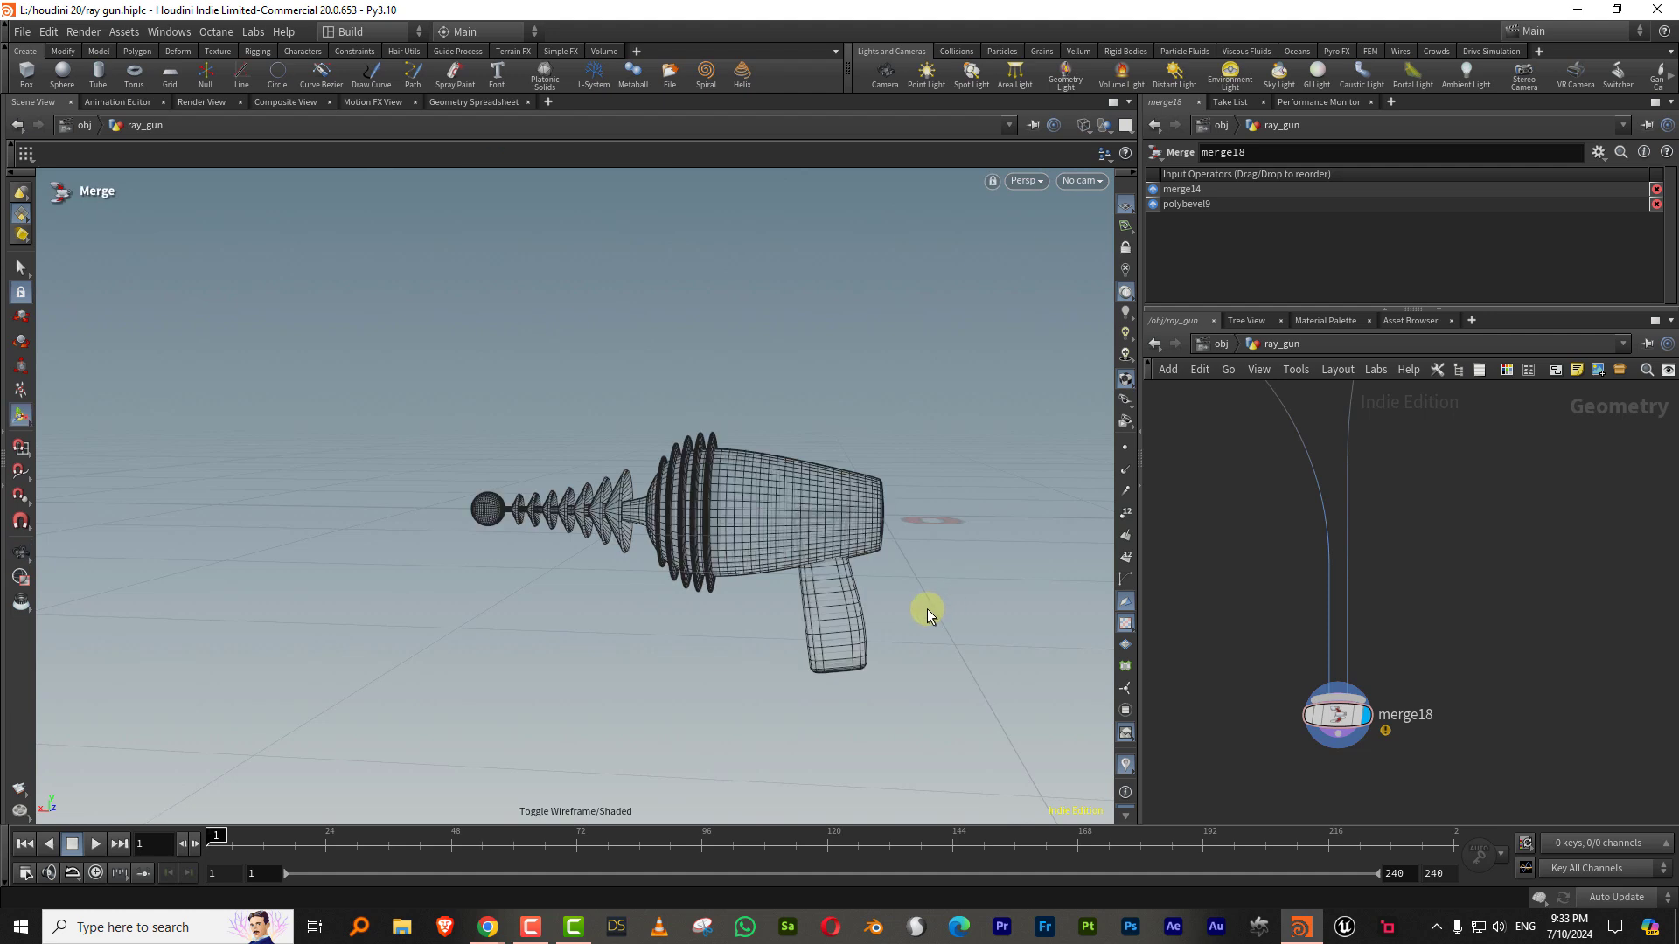
{"action": "scroll", "coordinate": [927, 608], "scroll_direction": "up", "scroll_amount": 3}
{"action": "scroll", "coordinate": [1312, 717], "scroll_direction": "down", "scroll_amount": 6}
{"action": "middle_click_drag", "start_coordinate": [1500, 420], "coordinate": [1301, 688]}
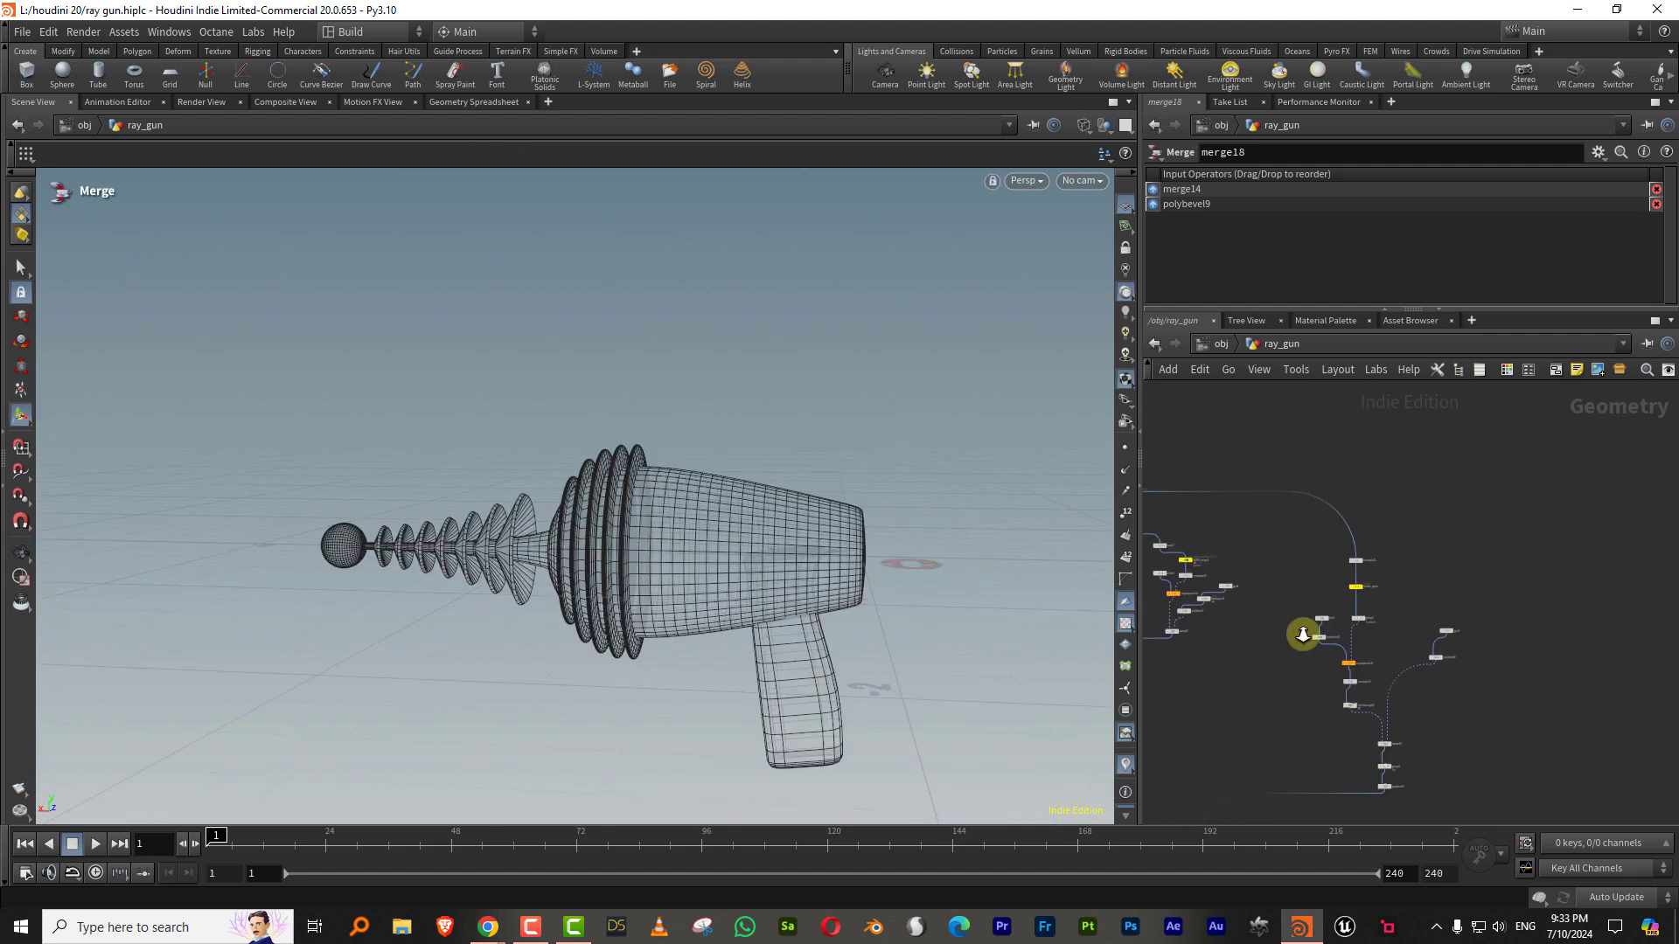
{"action": "scroll", "coordinate": [1300, 634], "scroll_direction": "up", "scroll_amount": 6}
{"action": "left_click", "coordinate": [1483, 516]}
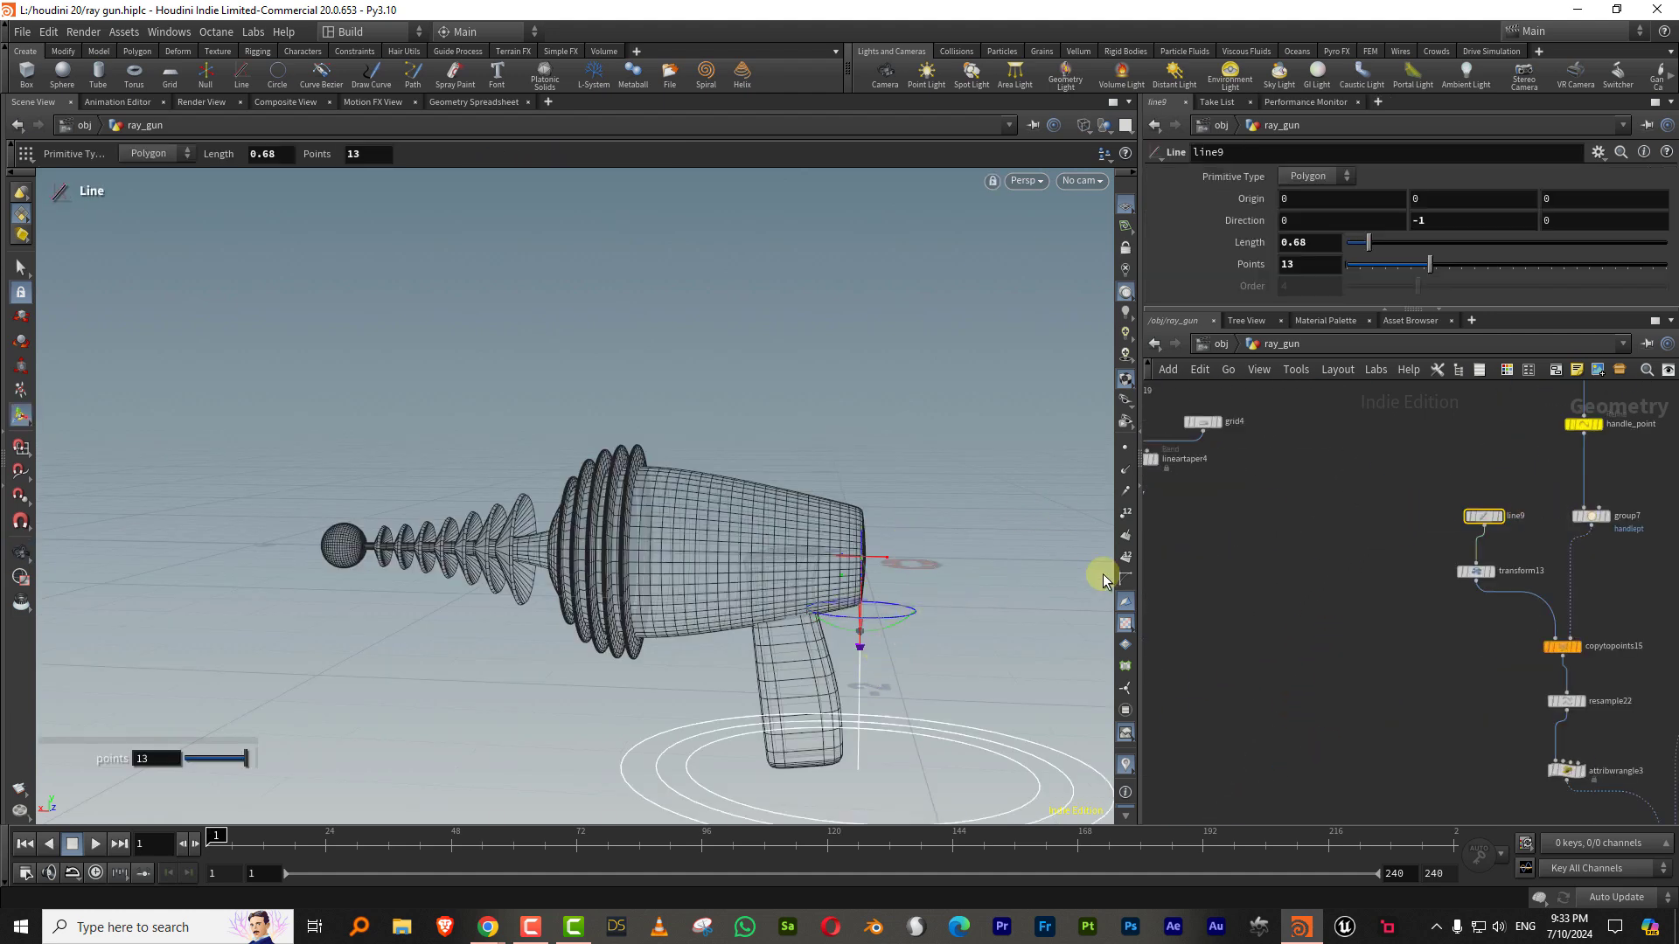
{"action": "left_click", "coordinate": [1477, 571]}
{"action": "key", "text": "Tab"}
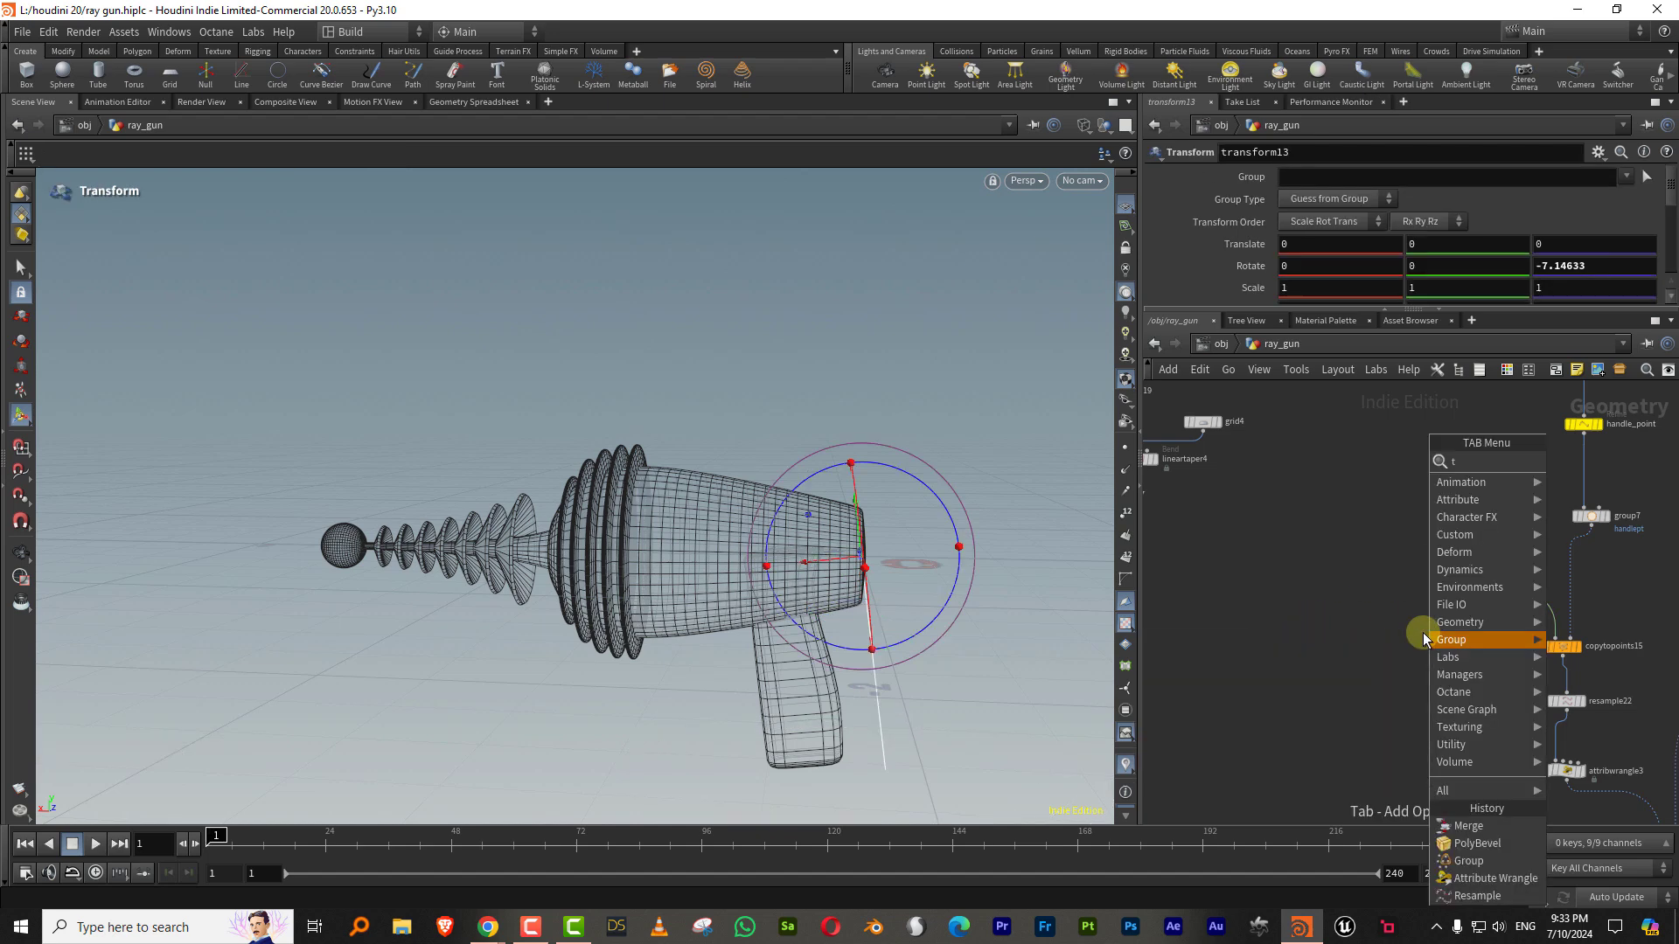
{"action": "mouse_move", "coordinate": [1424, 632]}
{"action": "left_click", "coordinate": [1128, 492]}
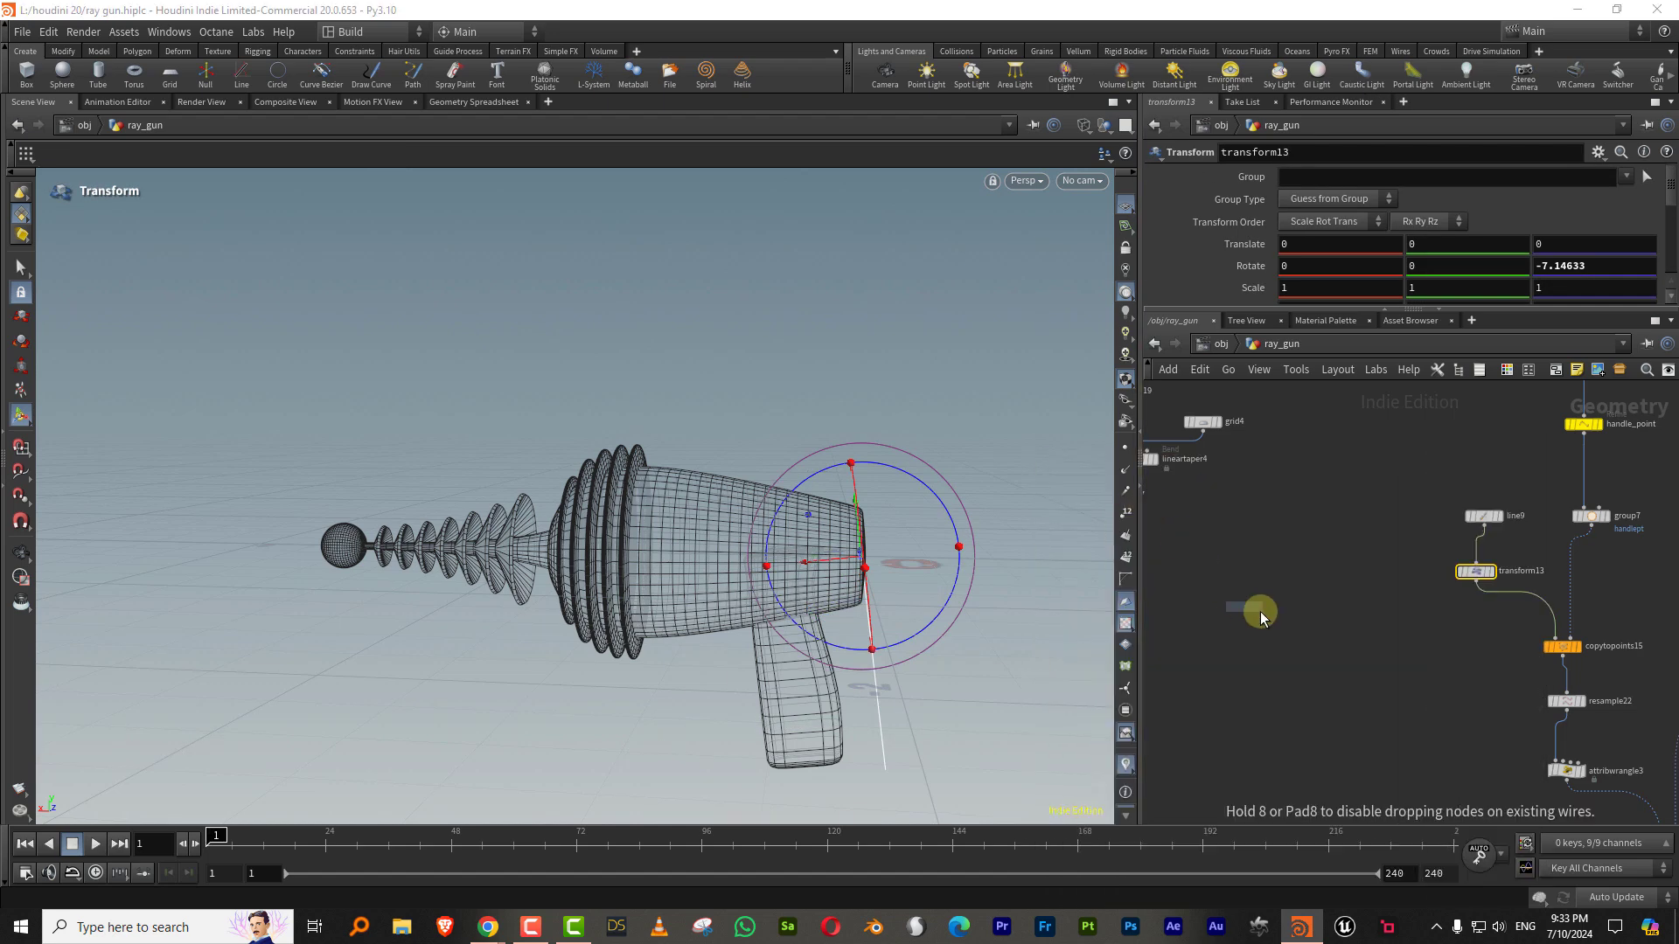
{"action": "left_click", "coordinate": [1357, 635]}
{"action": "key", "text": "Delete"}
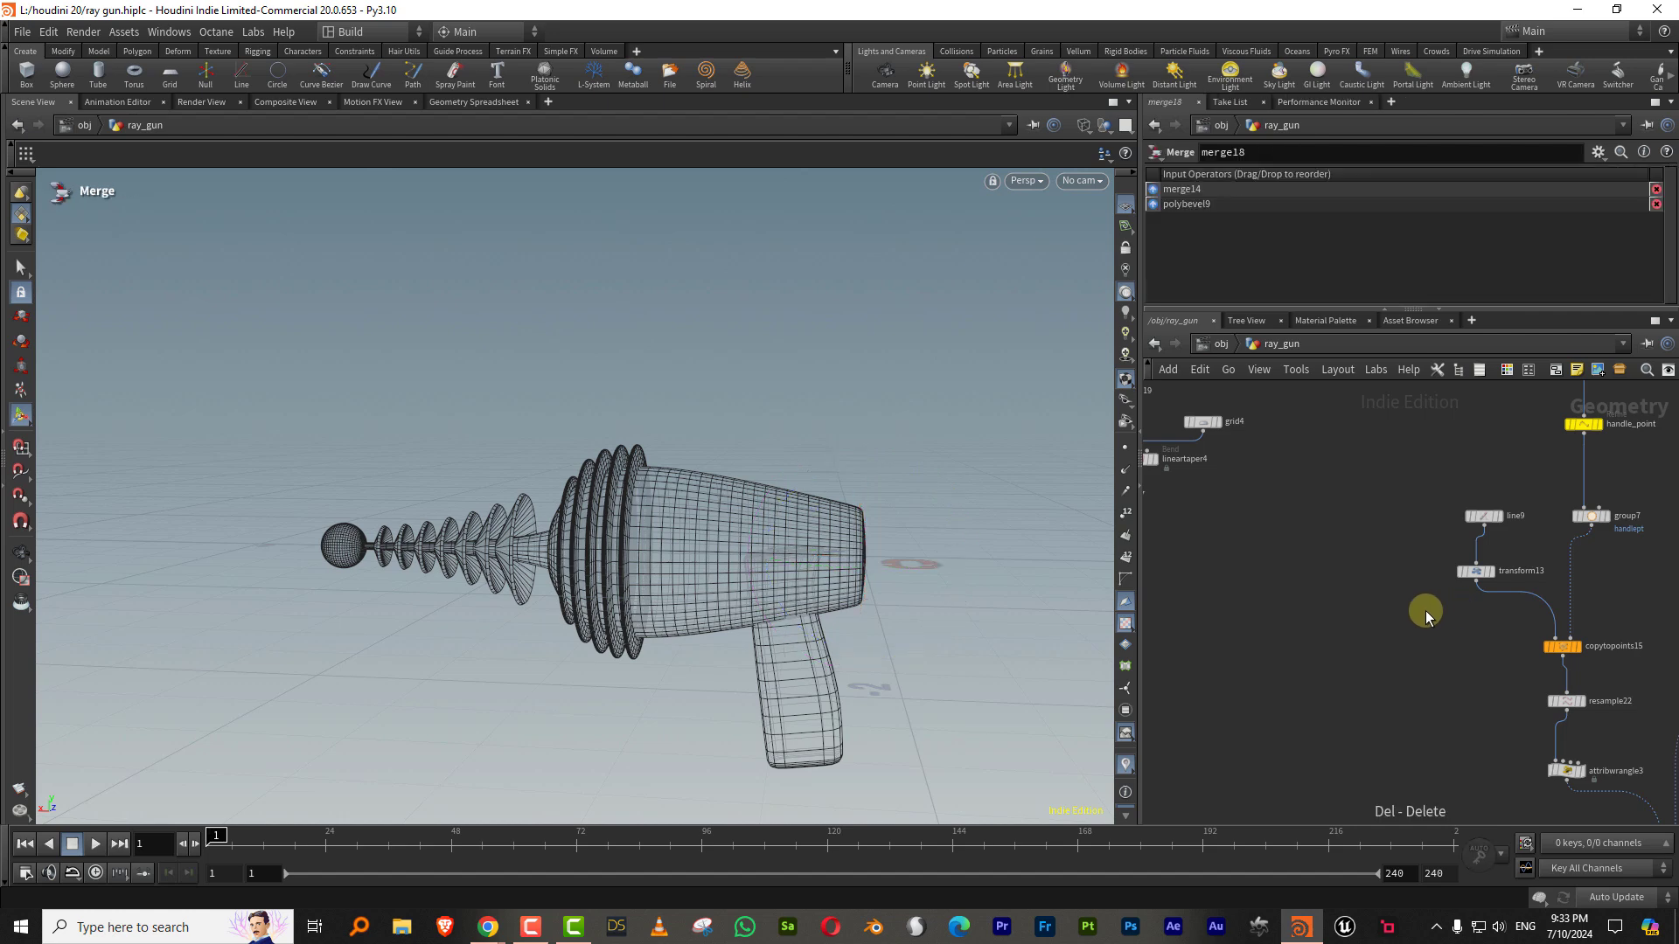
Step: Slide the handle's attachment point along the gun body by setting handle_point's First U to 0.499, and return to shaded display
{"action": "key", "text": "Escape"}
{"action": "left_click_drag", "start_coordinate": [889, 588], "coordinate": [861, 606]}
{"action": "key", "text": "Return"}
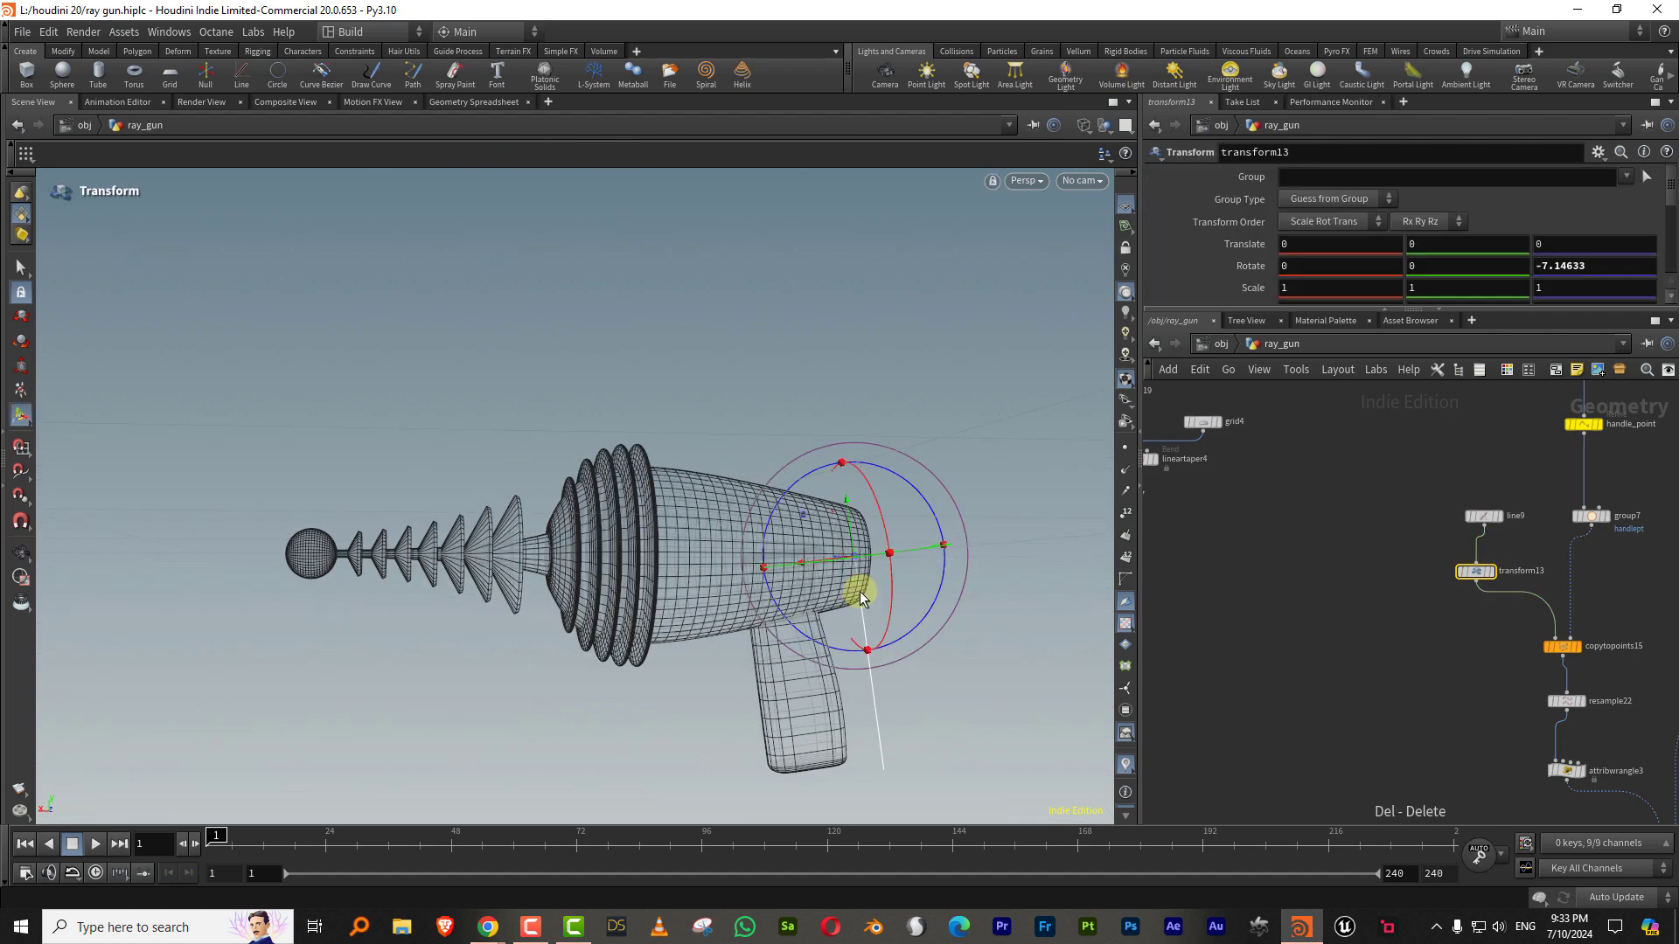
{"action": "left_click_drag", "start_coordinate": [854, 535], "coordinate": [859, 554]}
{"action": "key", "text": "Escape"}
{"action": "left_click_drag", "start_coordinate": [1019, 591], "coordinate": [905, 612]}
{"action": "mouse_move", "coordinate": [949, 543]}
{"action": "left_mouse_down"}
{"action": "mouse_move", "coordinate": [948, 562]}
{"action": "mouse_move", "coordinate": [944, 543]}
{"action": "left_mouse_up"}
{"action": "left_click", "coordinate": [1440, 547]}
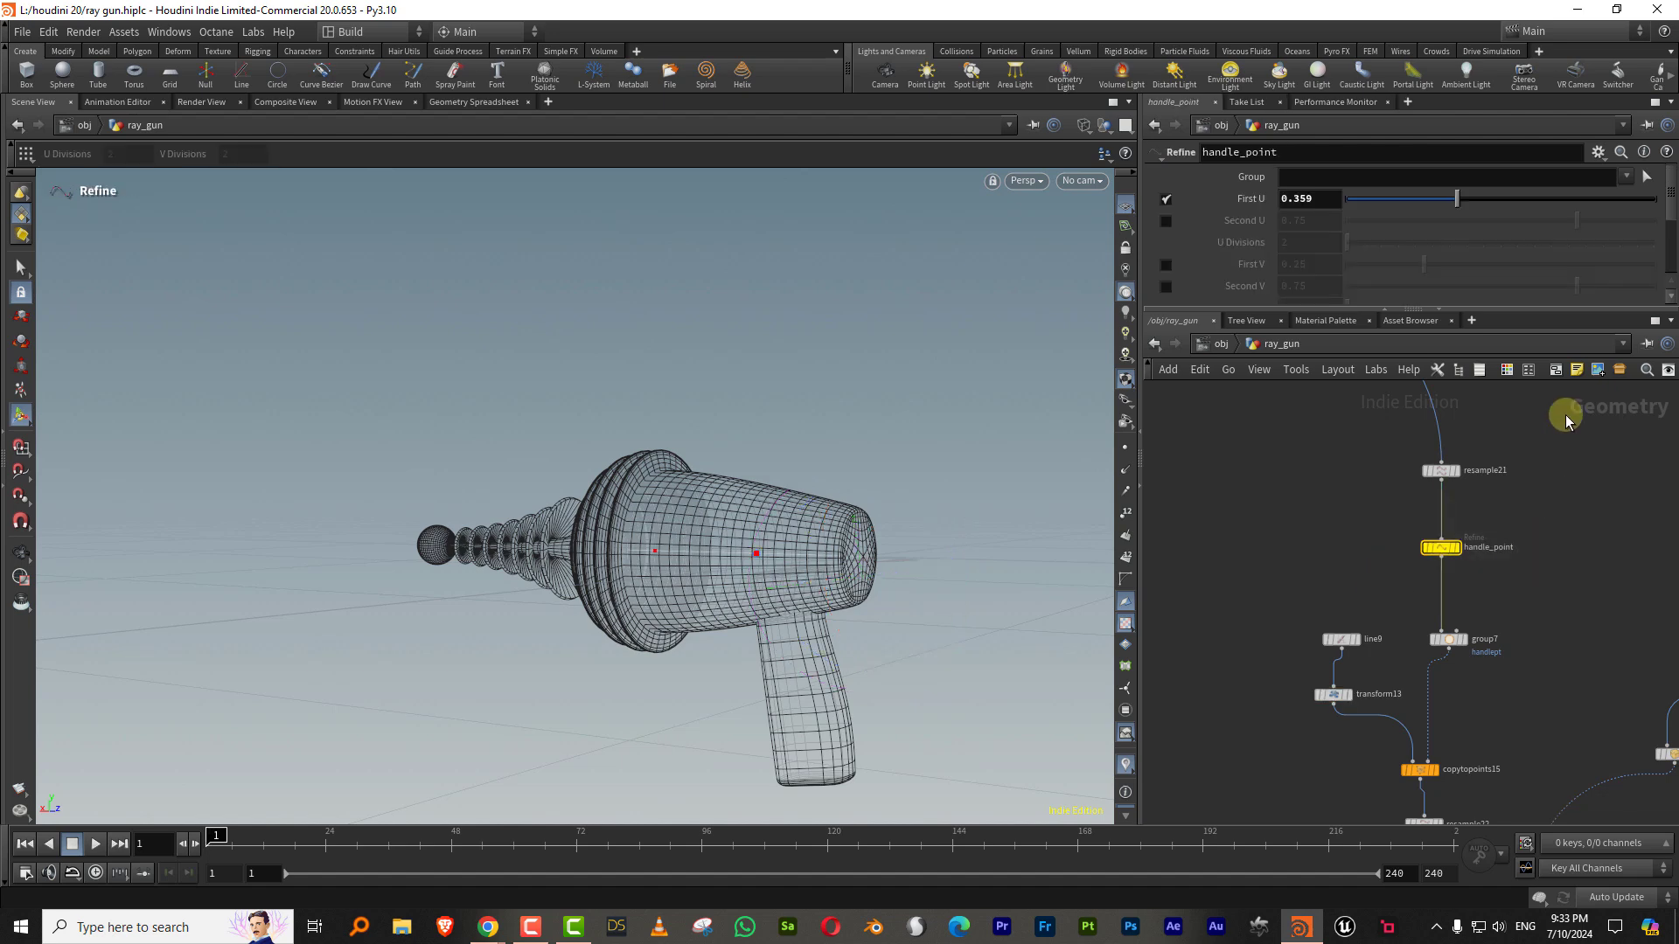
{"action": "left_click_drag", "start_coordinate": [1426, 199], "coordinate": [1499, 218]}
{"action": "mouse_move", "coordinate": [818, 596]}
{"action": "left_mouse_down", "text": "alt"}
{"action": "mouse_move", "coordinate": [967, 600]}
{"action": "mouse_move", "coordinate": [884, 622]}
{"action": "mouse_move", "coordinate": [1087, 607]}
{"action": "left_mouse_up", "text": "alt"}
{"action": "key", "text": "w"}
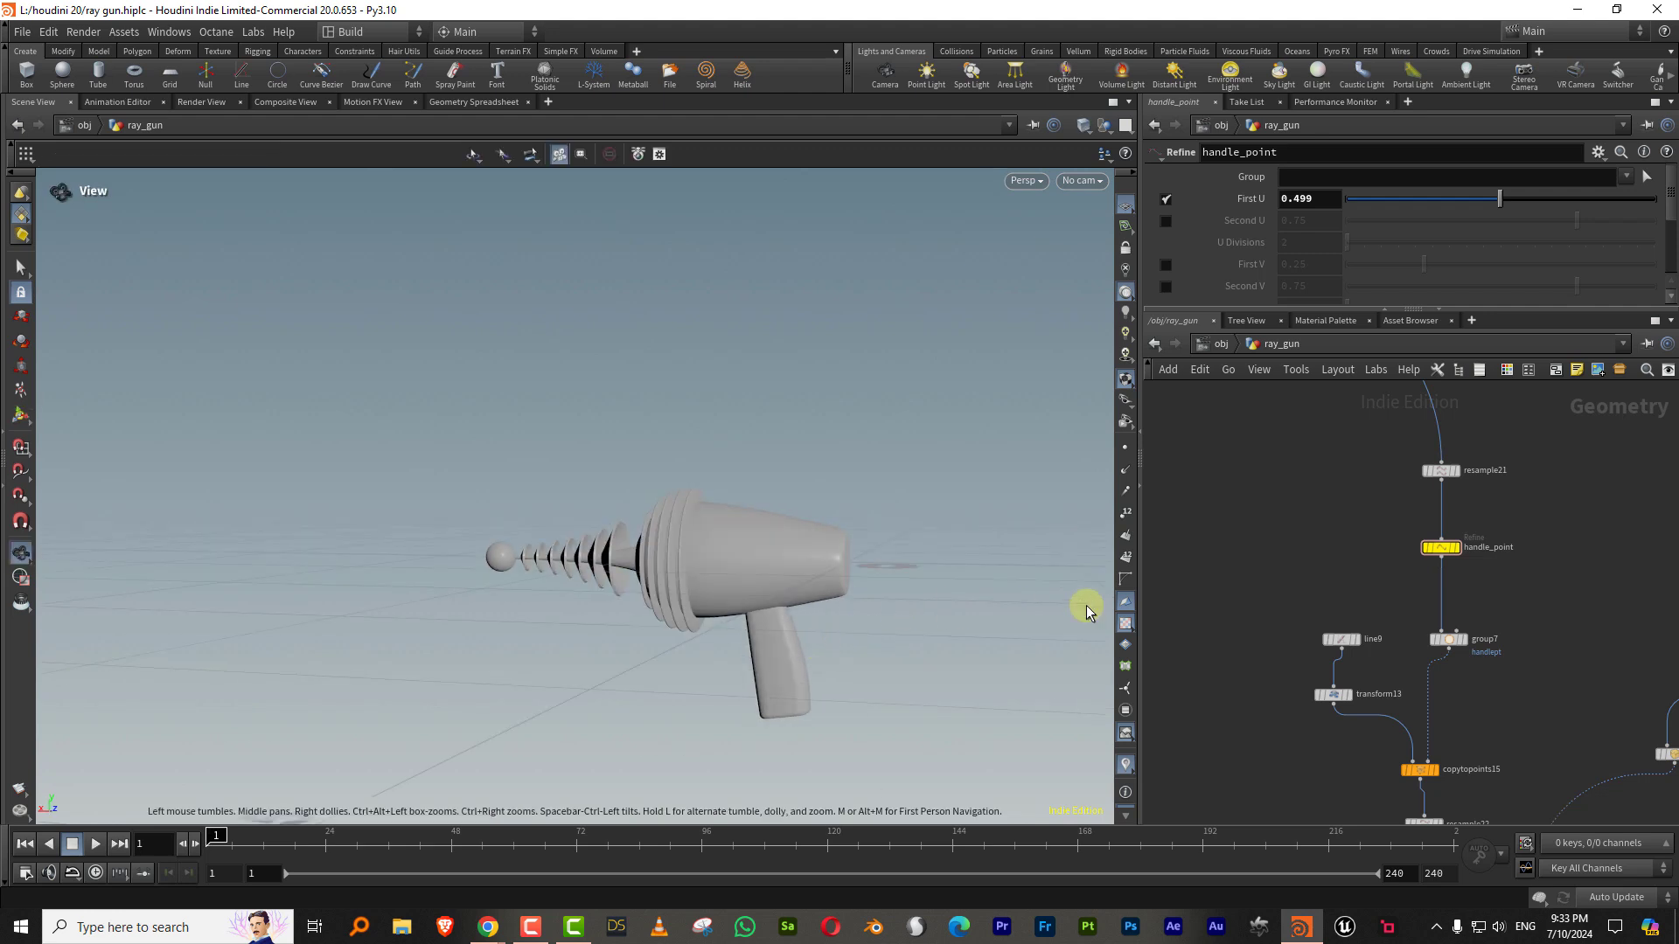
Step: Rename the handle's attribute wrangle to shape3 and colour the node yellow
{"action": "middle_click_drag", "start_coordinate": [1370, 796], "coordinate": [1268, 646]}
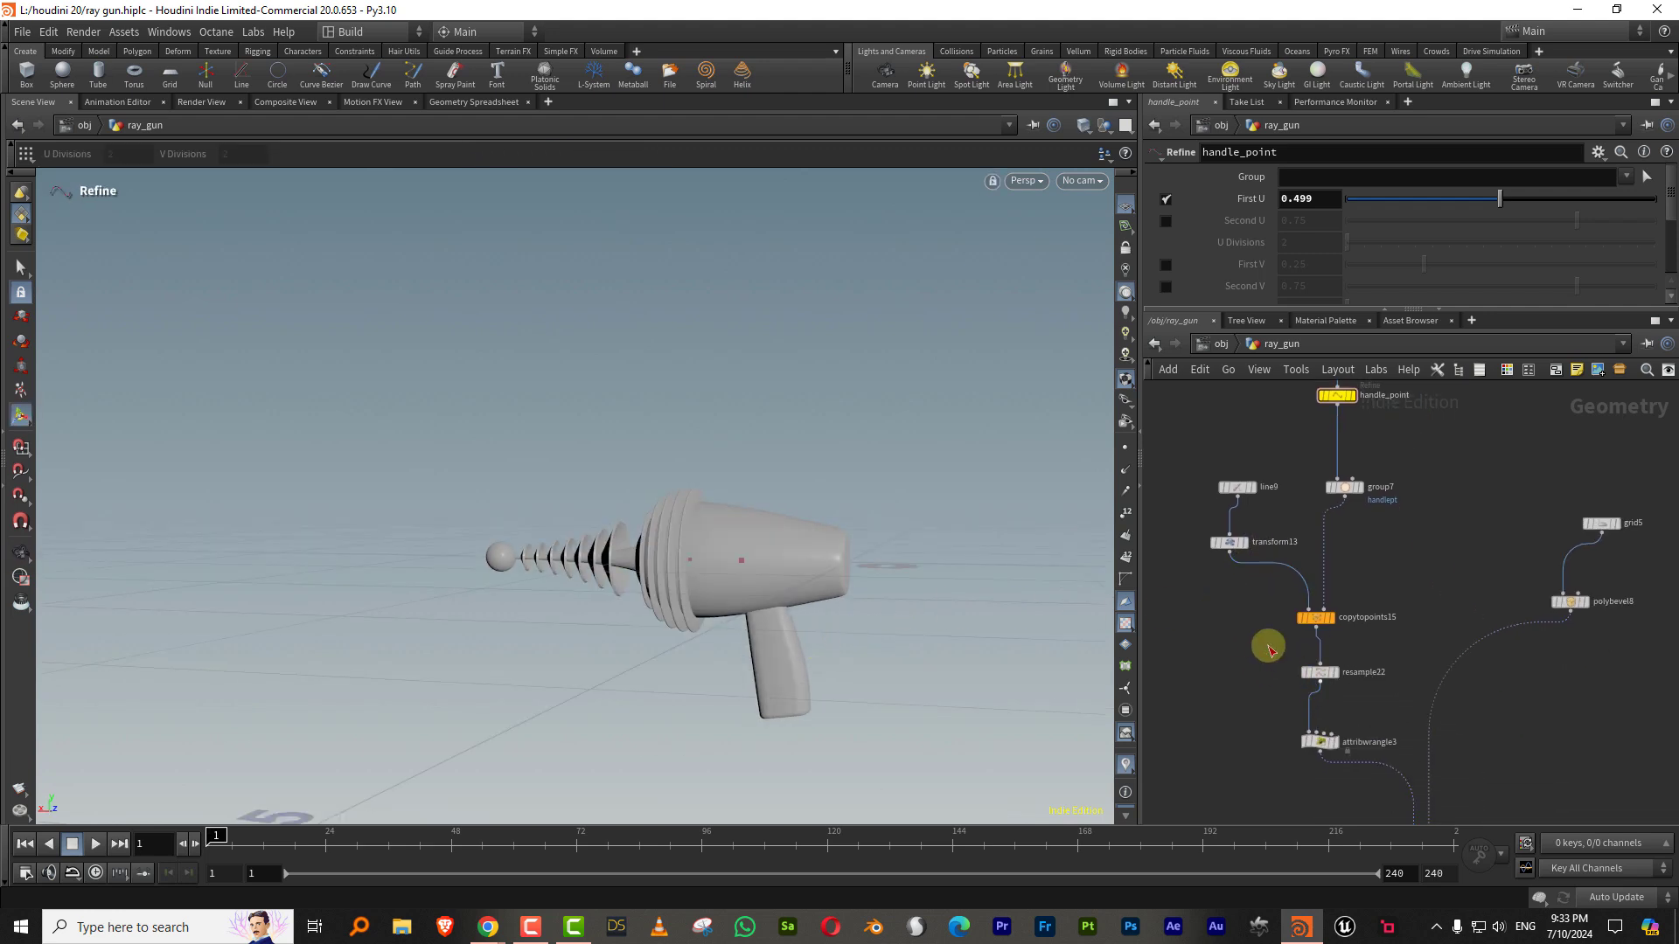
{"action": "scroll", "coordinate": [1370, 722], "scroll_direction": "up", "scroll_amount": 2}
{"action": "double_click", "coordinate": [1357, 743]}
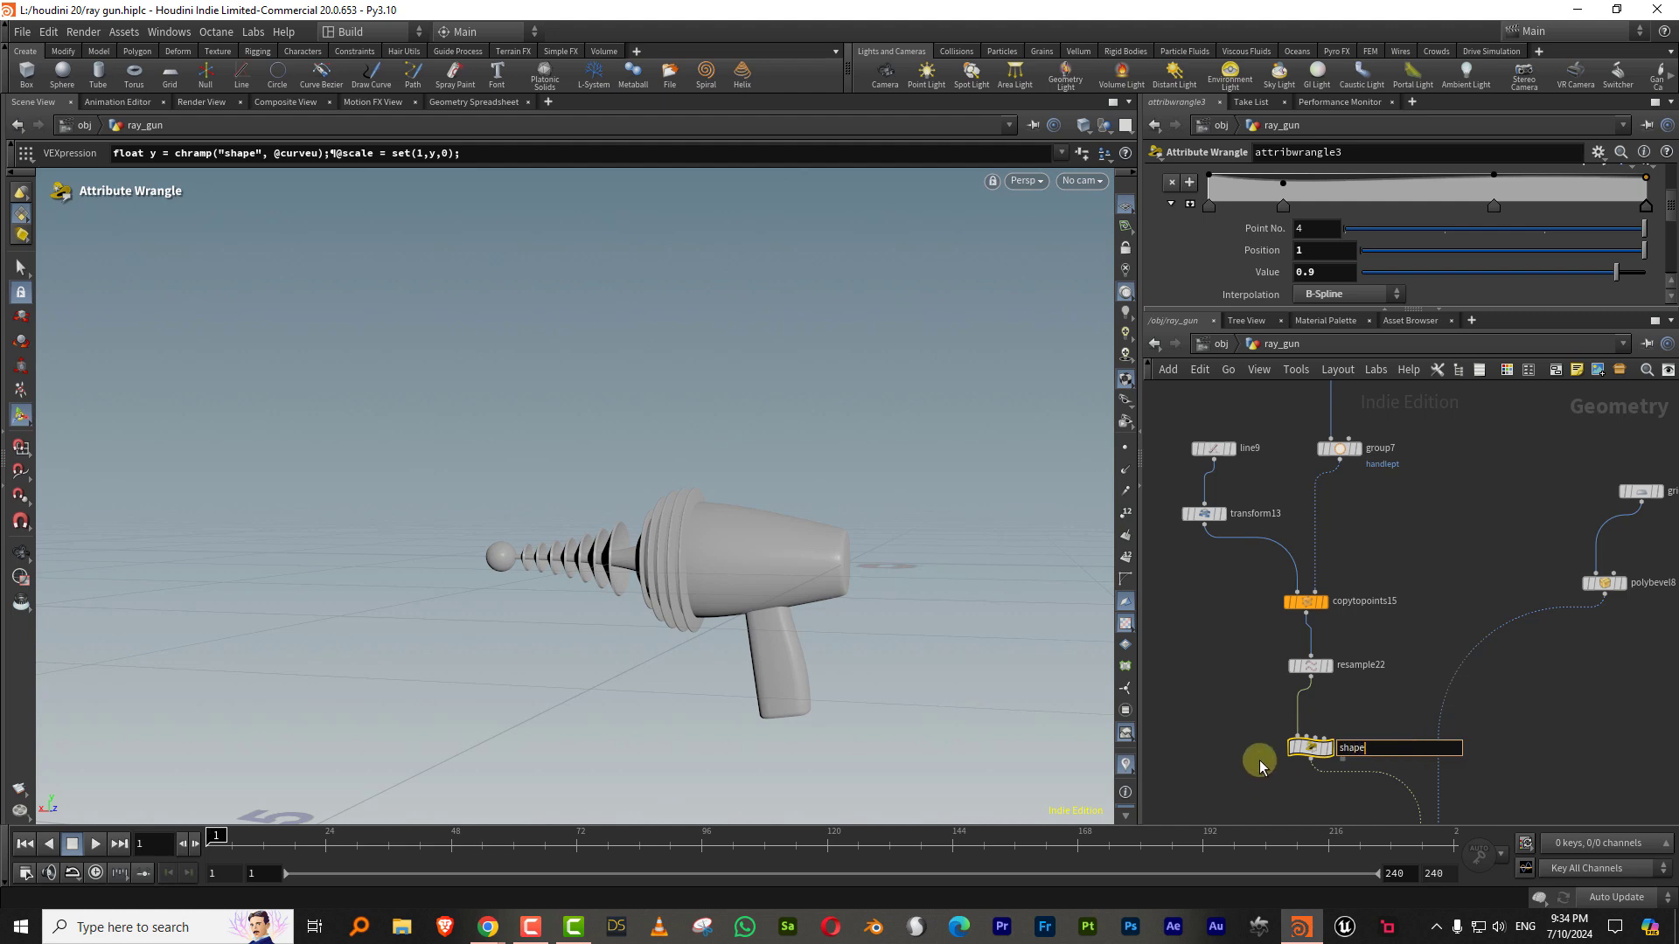
{"action": "type", "text": "shape3"}
{"action": "key", "text": "Return"}
{"action": "key", "text": "c"}
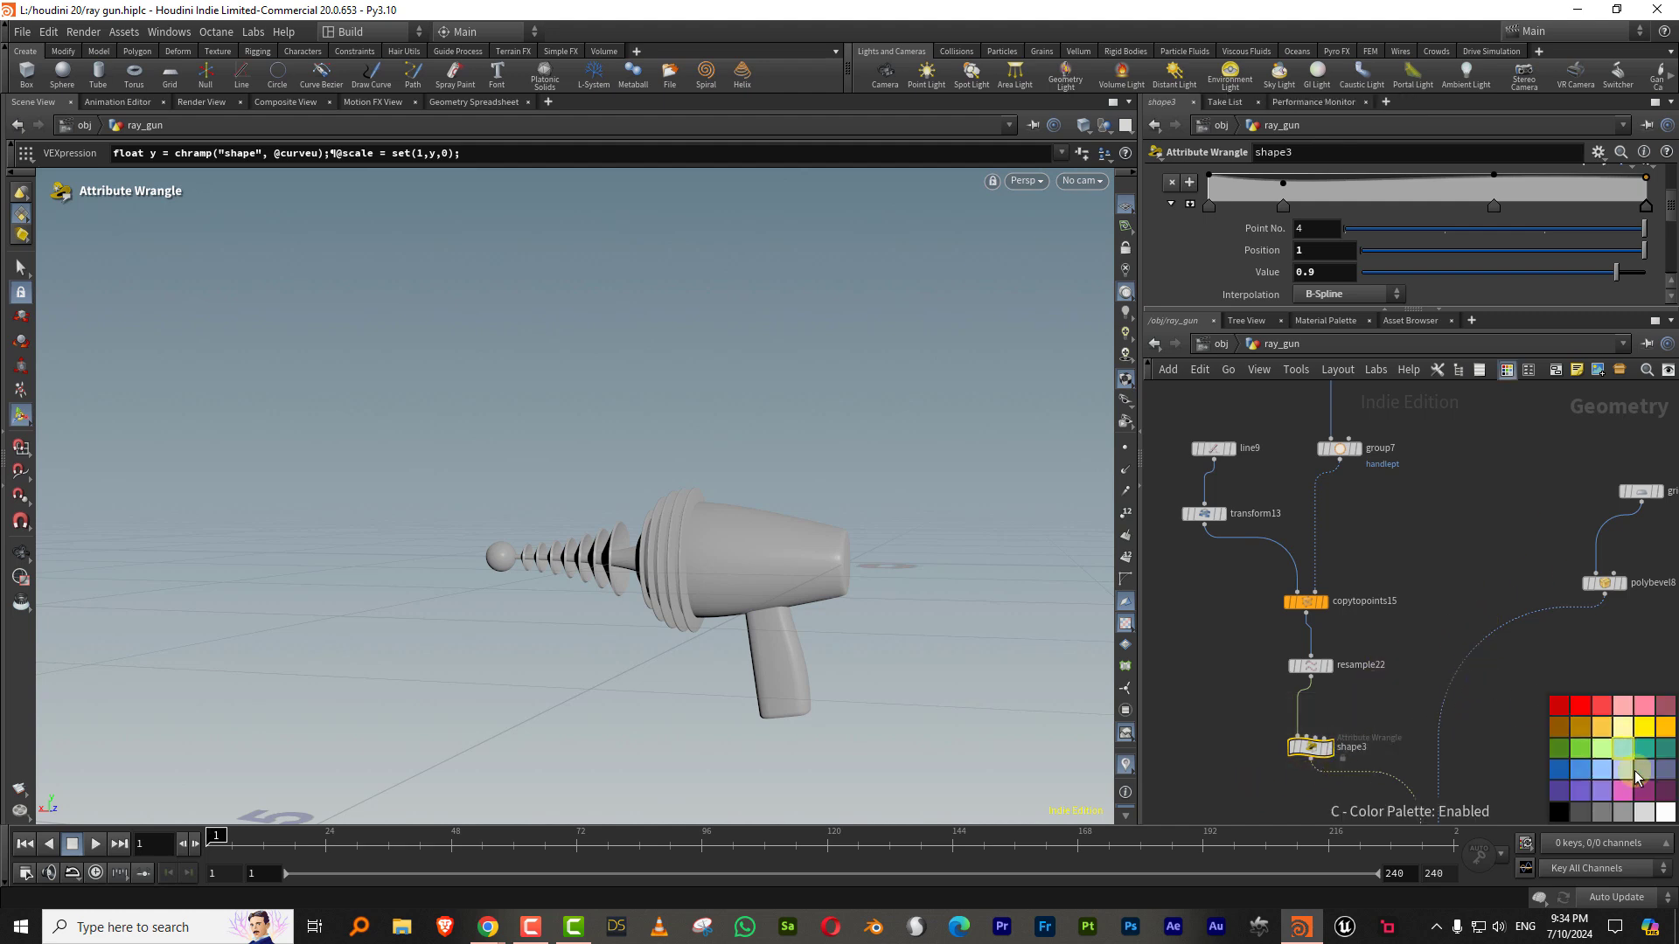
{"action": "left_click", "coordinate": [1644, 729]}
Step: Move the second point of shape3's ramp to position 0.334 and show the gun with its wireframe
{"action": "left_click", "coordinate": [1493, 208]}
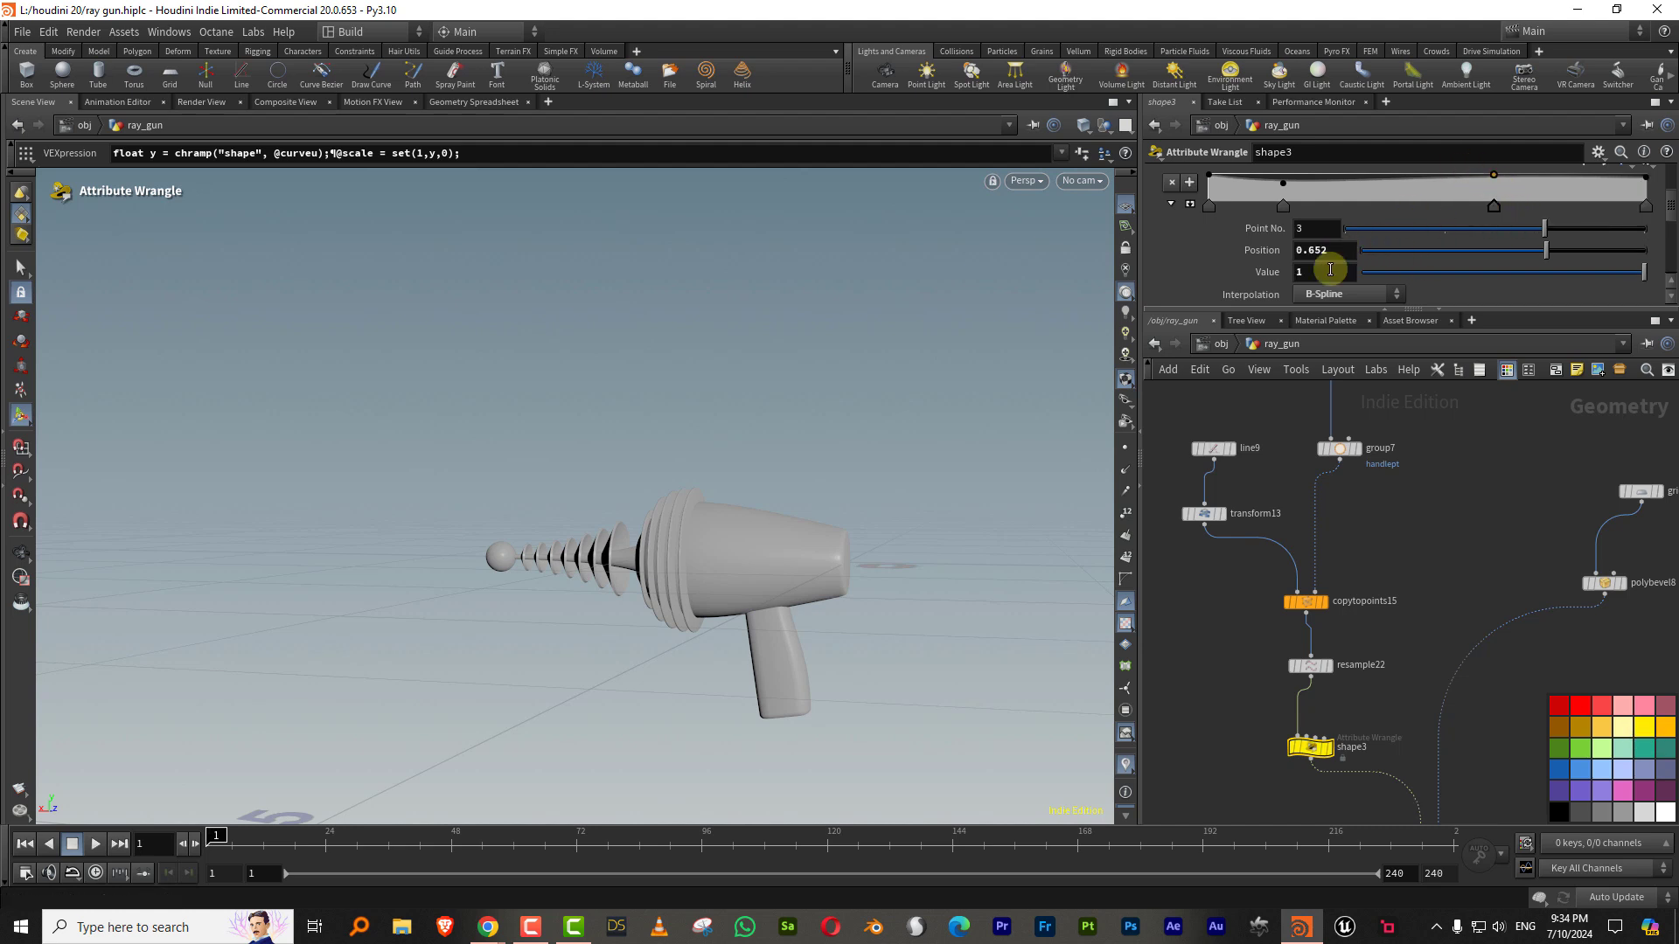
{"action": "middle_click_drag", "start_coordinate": [1322, 271], "coordinate": [1352, 271]}
{"action": "left_click_drag", "start_coordinate": [1282, 207], "coordinate": [1356, 212]}
{"action": "key", "text": "w"}
{"action": "scroll", "coordinate": [832, 663], "scroll_direction": "up", "scroll_amount": 3}
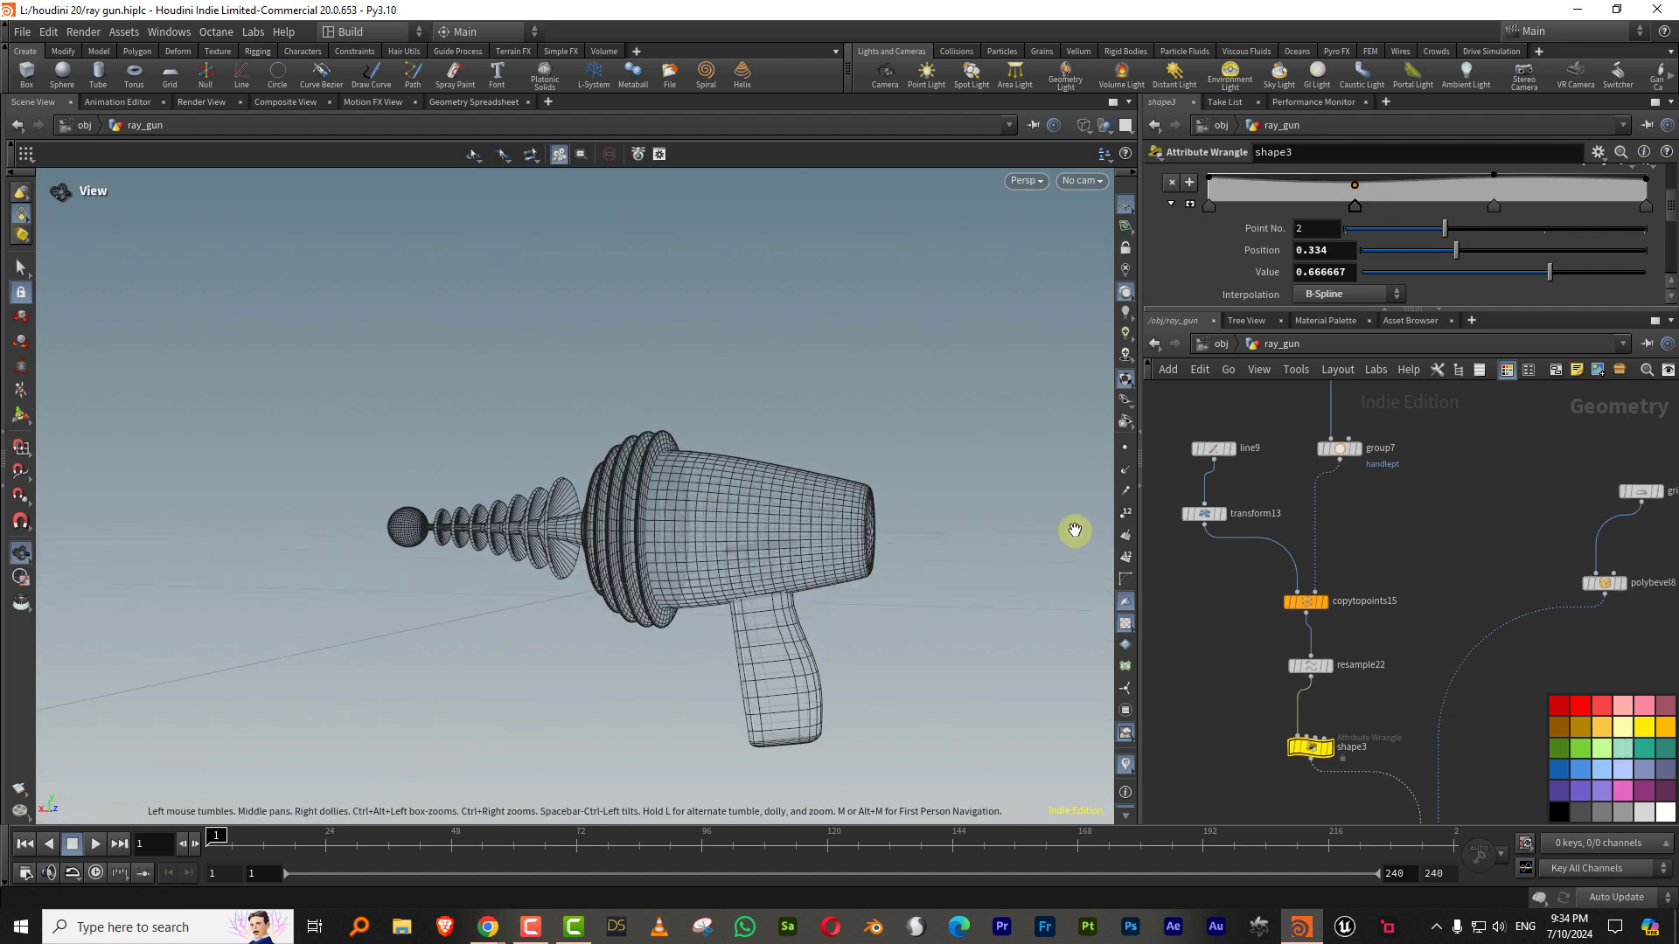
Step: Increase the number of points on the handle's line to make its mesh denser
{"action": "middle_click_drag", "start_coordinate": [1379, 542], "coordinate": [1366, 576]}
{"action": "left_click", "coordinate": [1282, 632]}
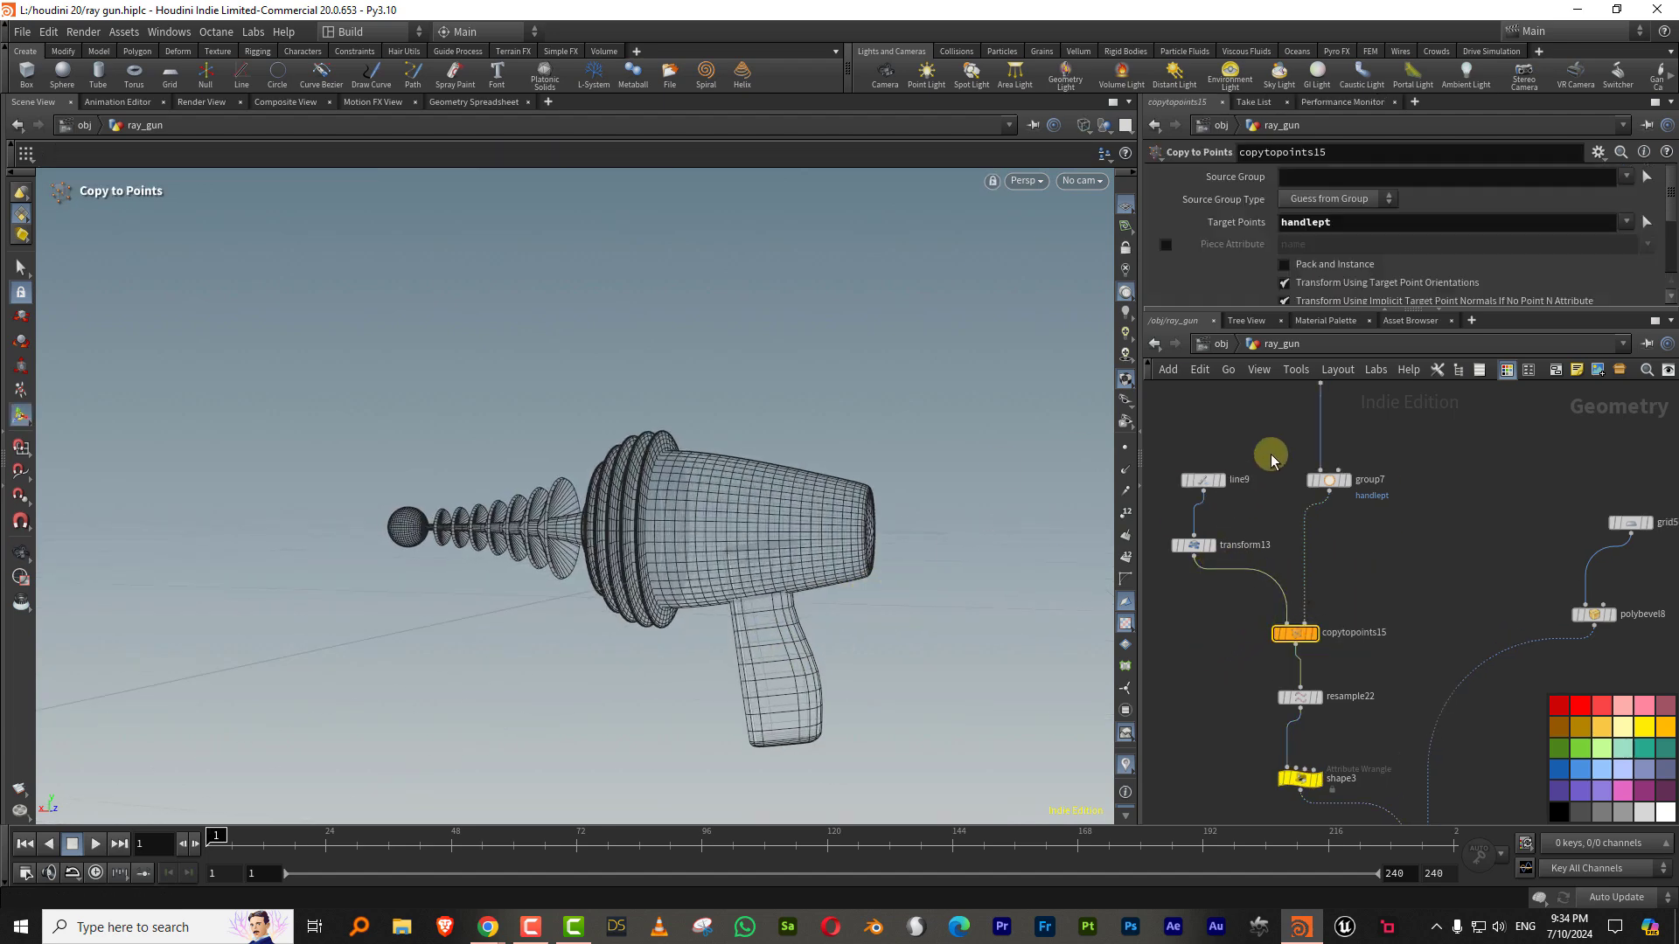
{"action": "left_click", "coordinate": [1204, 479]}
{"action": "left_click_drag", "start_coordinate": [1443, 271], "coordinate": [1494, 270]}
Step: Shift the handle's profile grid in the viewport to a centre Y of about -0.161
{"action": "left_click_drag", "start_coordinate": [1538, 470], "coordinate": [1571, 466]}
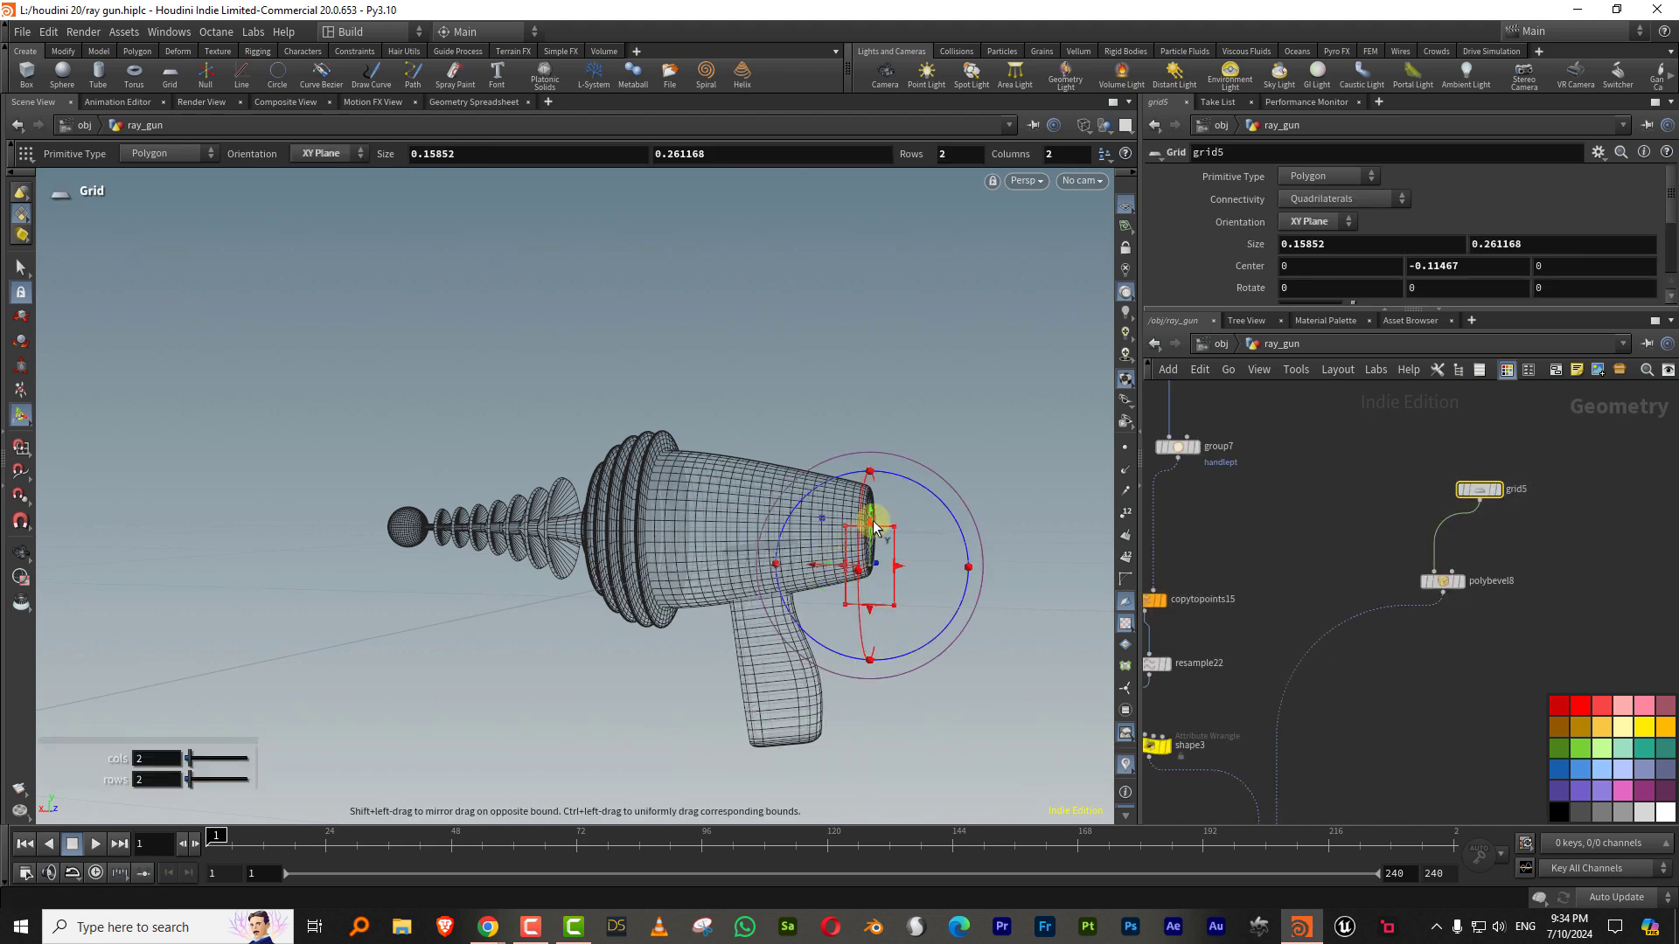
{"action": "mouse_move", "coordinate": [874, 508]}
{"action": "left_mouse_down"}
{"action": "mouse_move", "coordinate": [875, 538]}
{"action": "mouse_move", "coordinate": [880, 522]}
{"action": "left_mouse_up"}
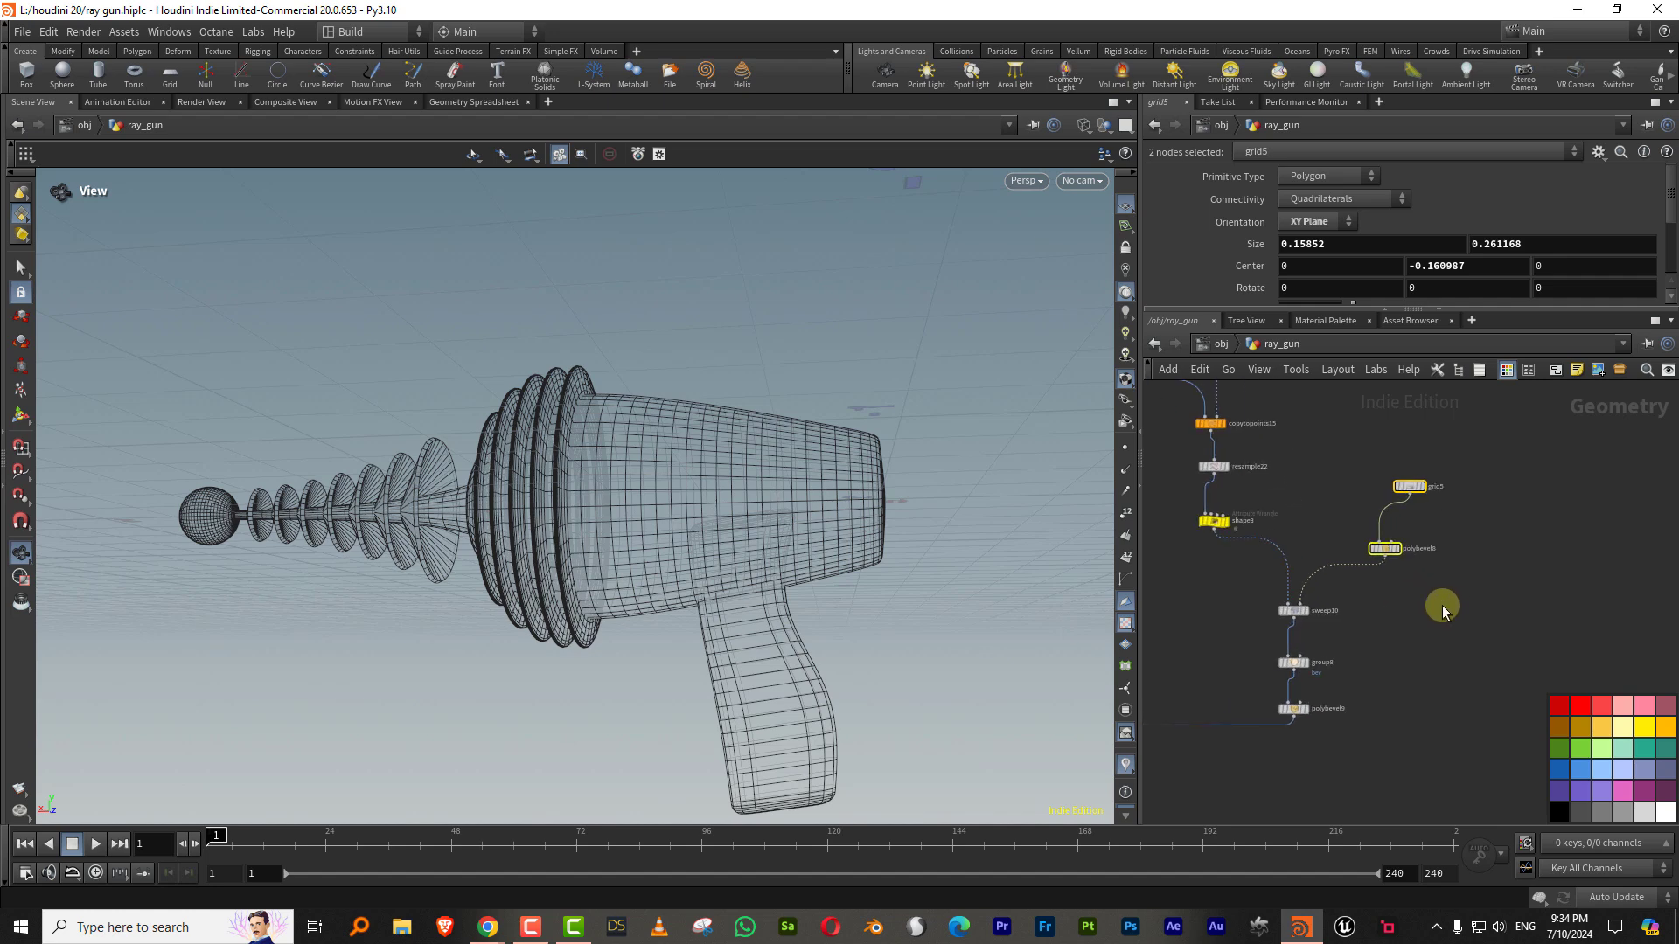
{"action": "left_click_drag", "start_coordinate": [793, 610], "coordinate": [753, 534]}
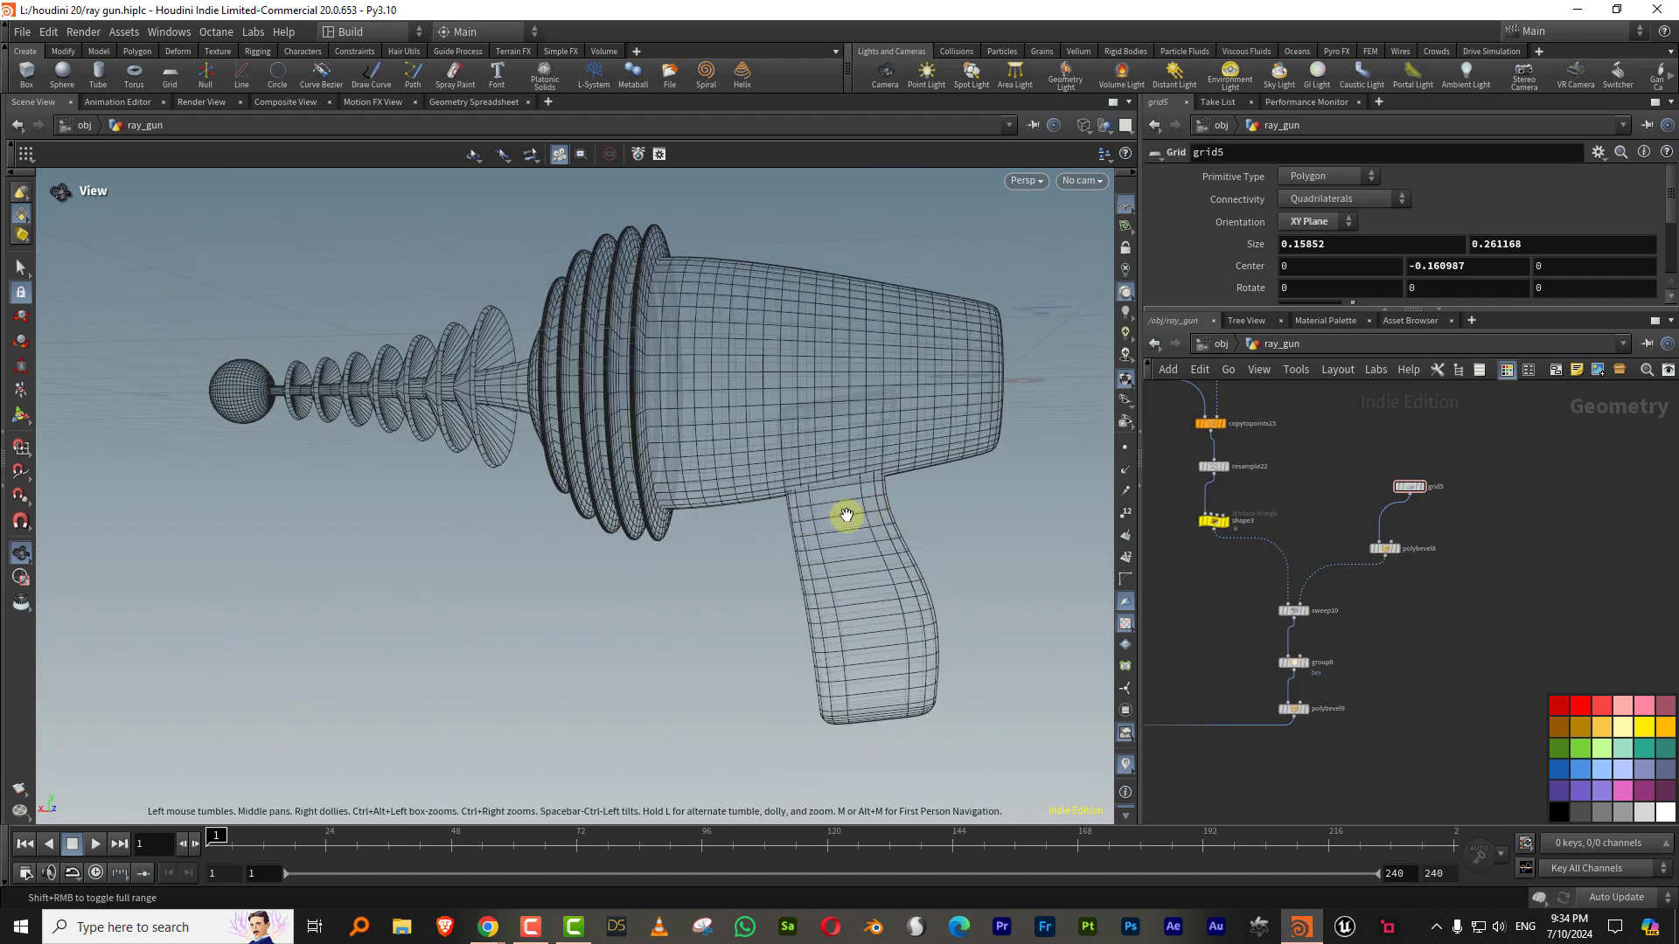
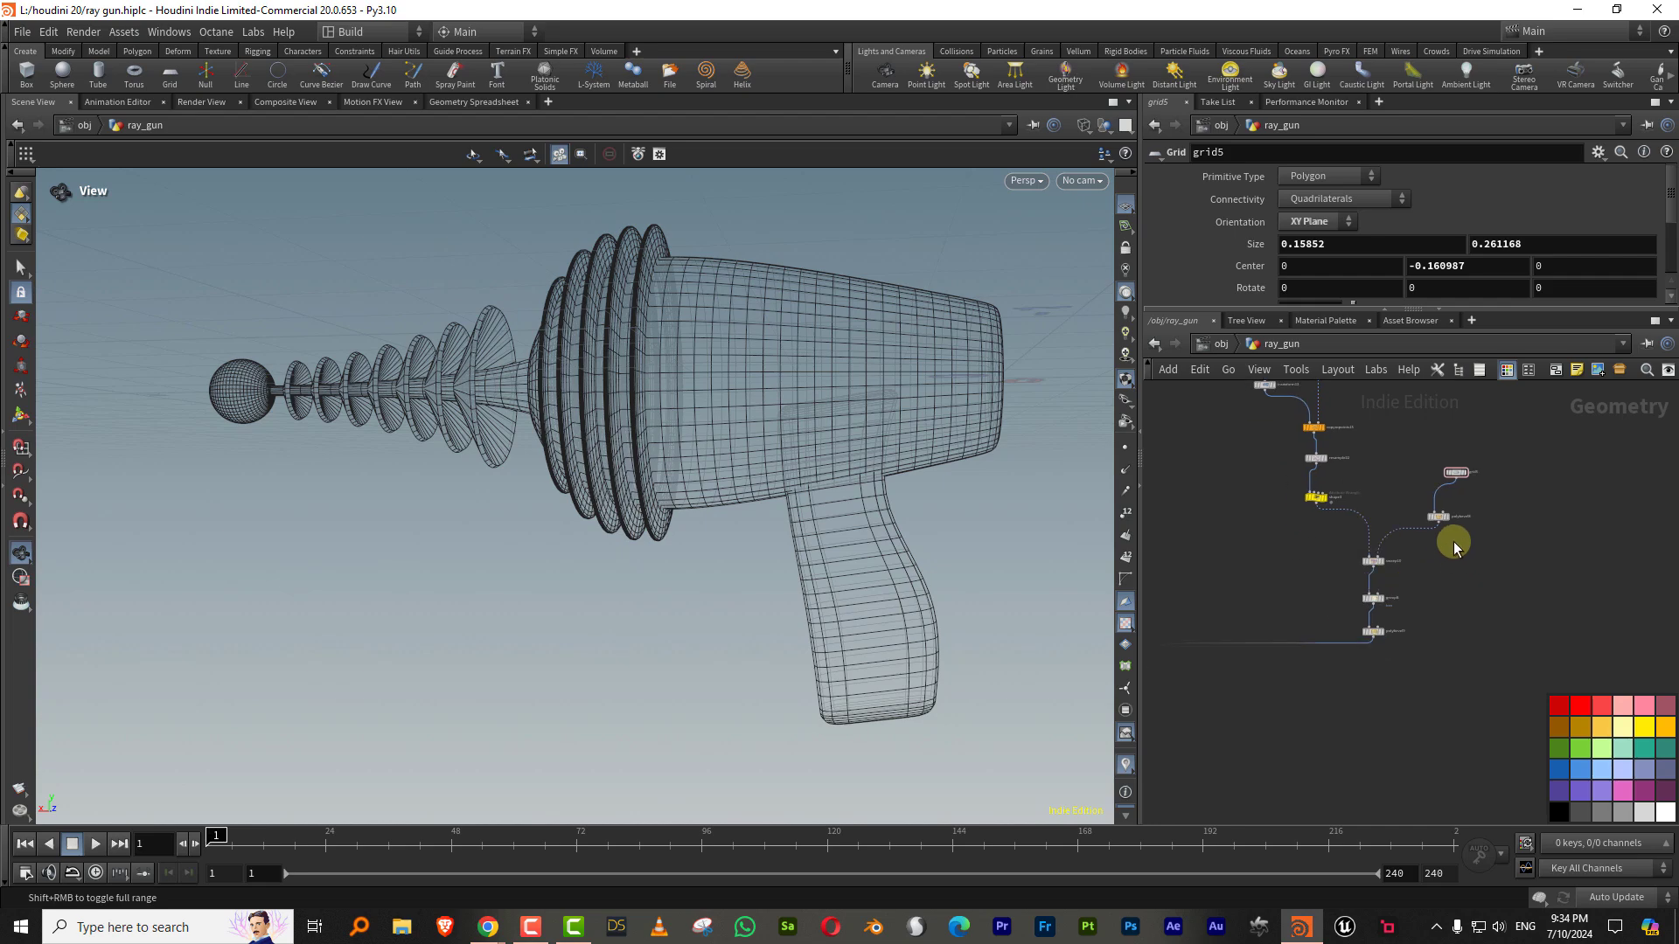
Step: Switch to Chrome, examine the Monsters in Motion blaster replica image as reference, and return to Houdini
{"action": "key", "text": "c"}
{"action": "middle_click_drag", "start_coordinate": [1242, 612], "coordinate": [1395, 562]}
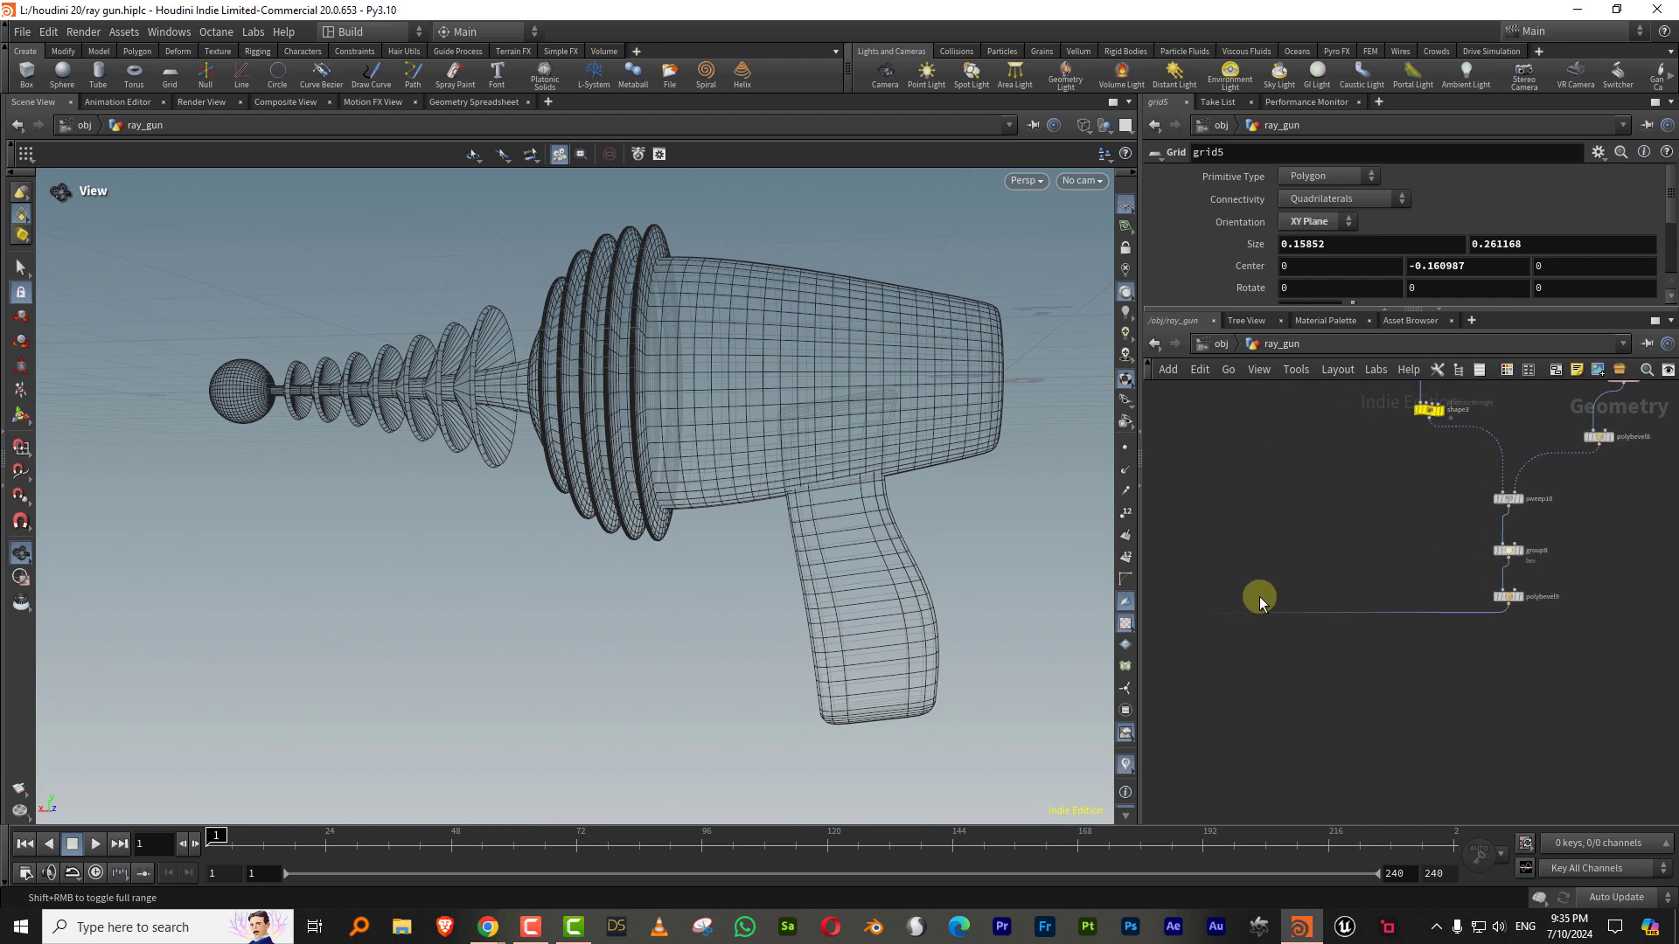
{"action": "mouse_move", "coordinate": [488, 927]}
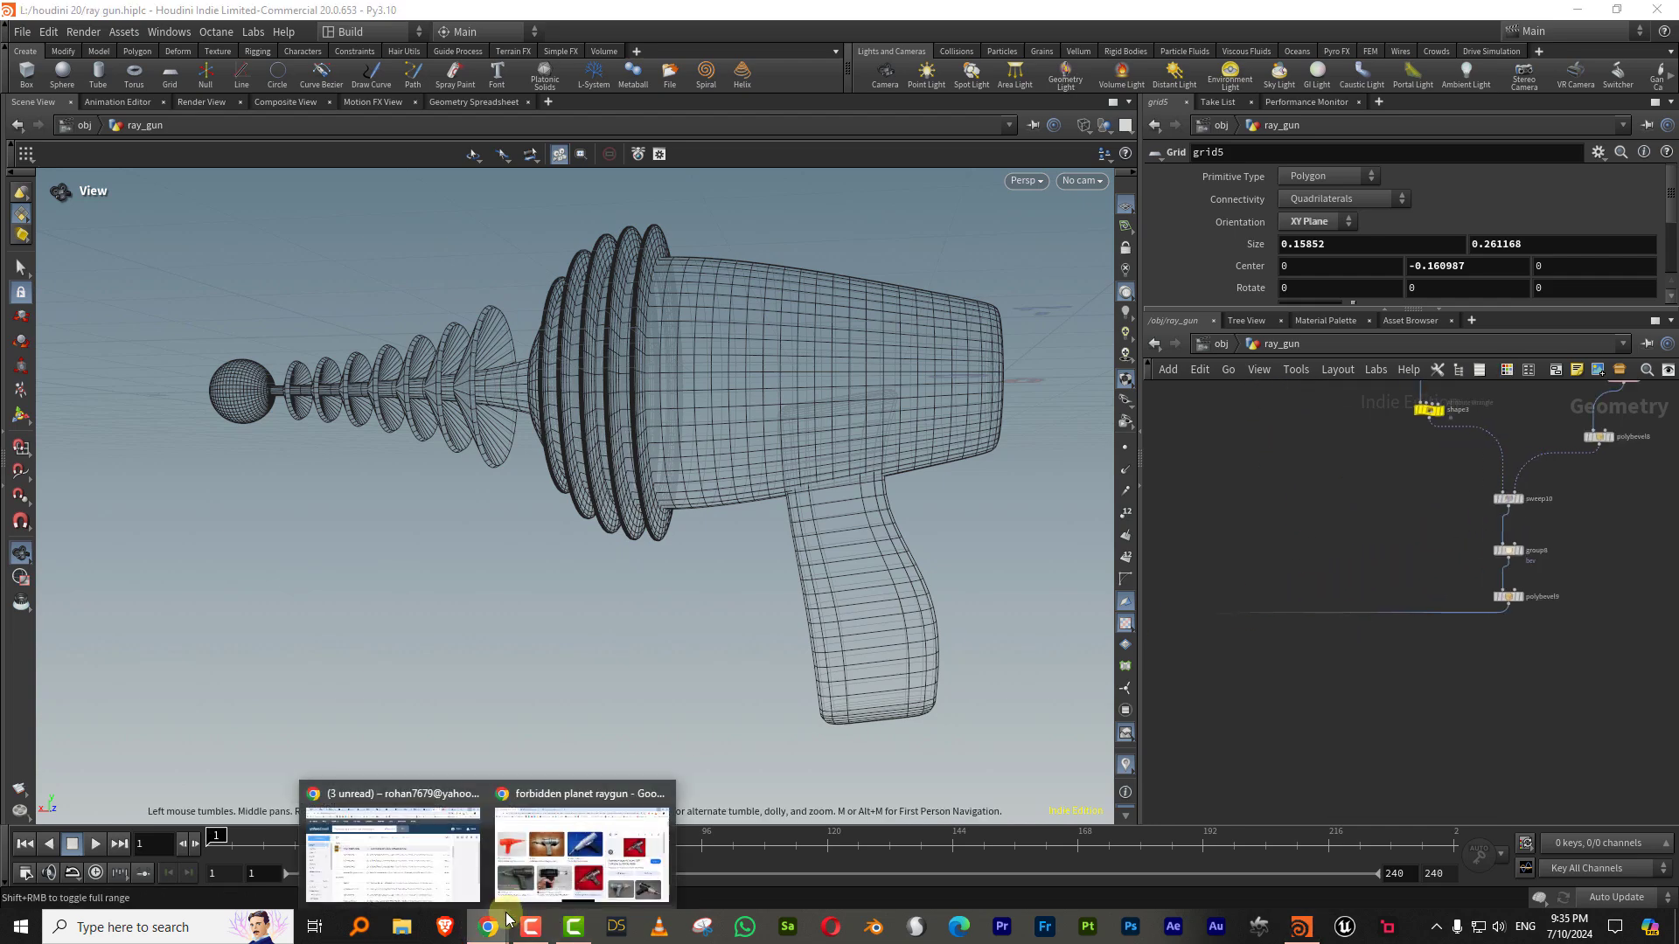
{"action": "left_click", "coordinate": [542, 886]}
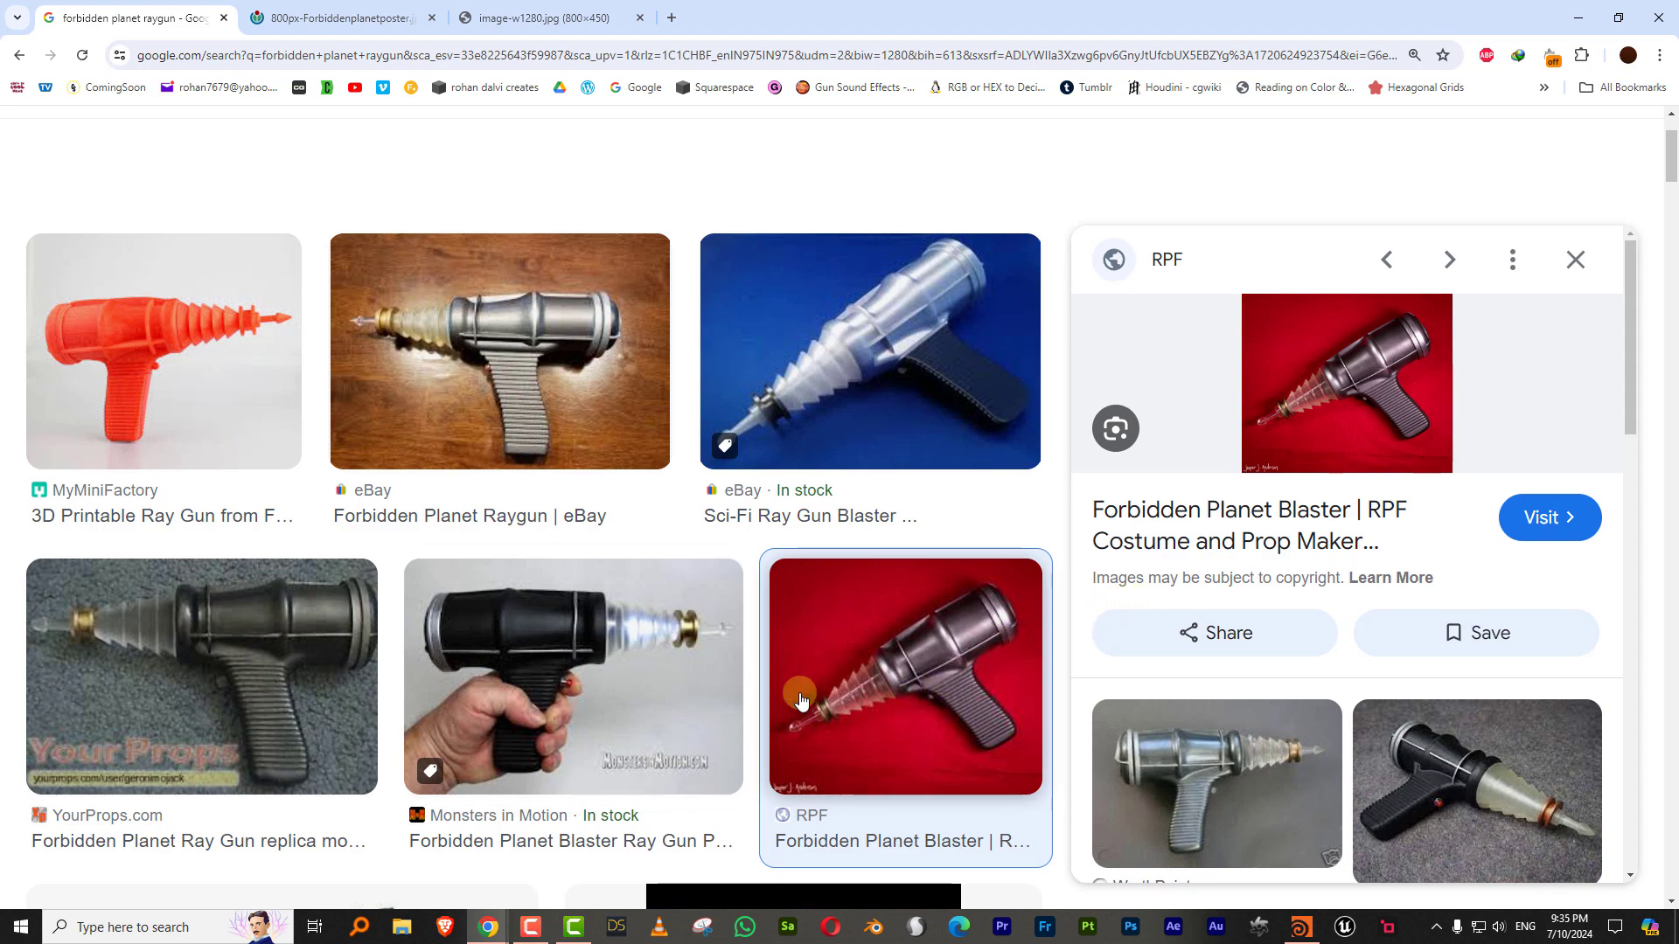
{"action": "left_click", "coordinate": [564, 691]}
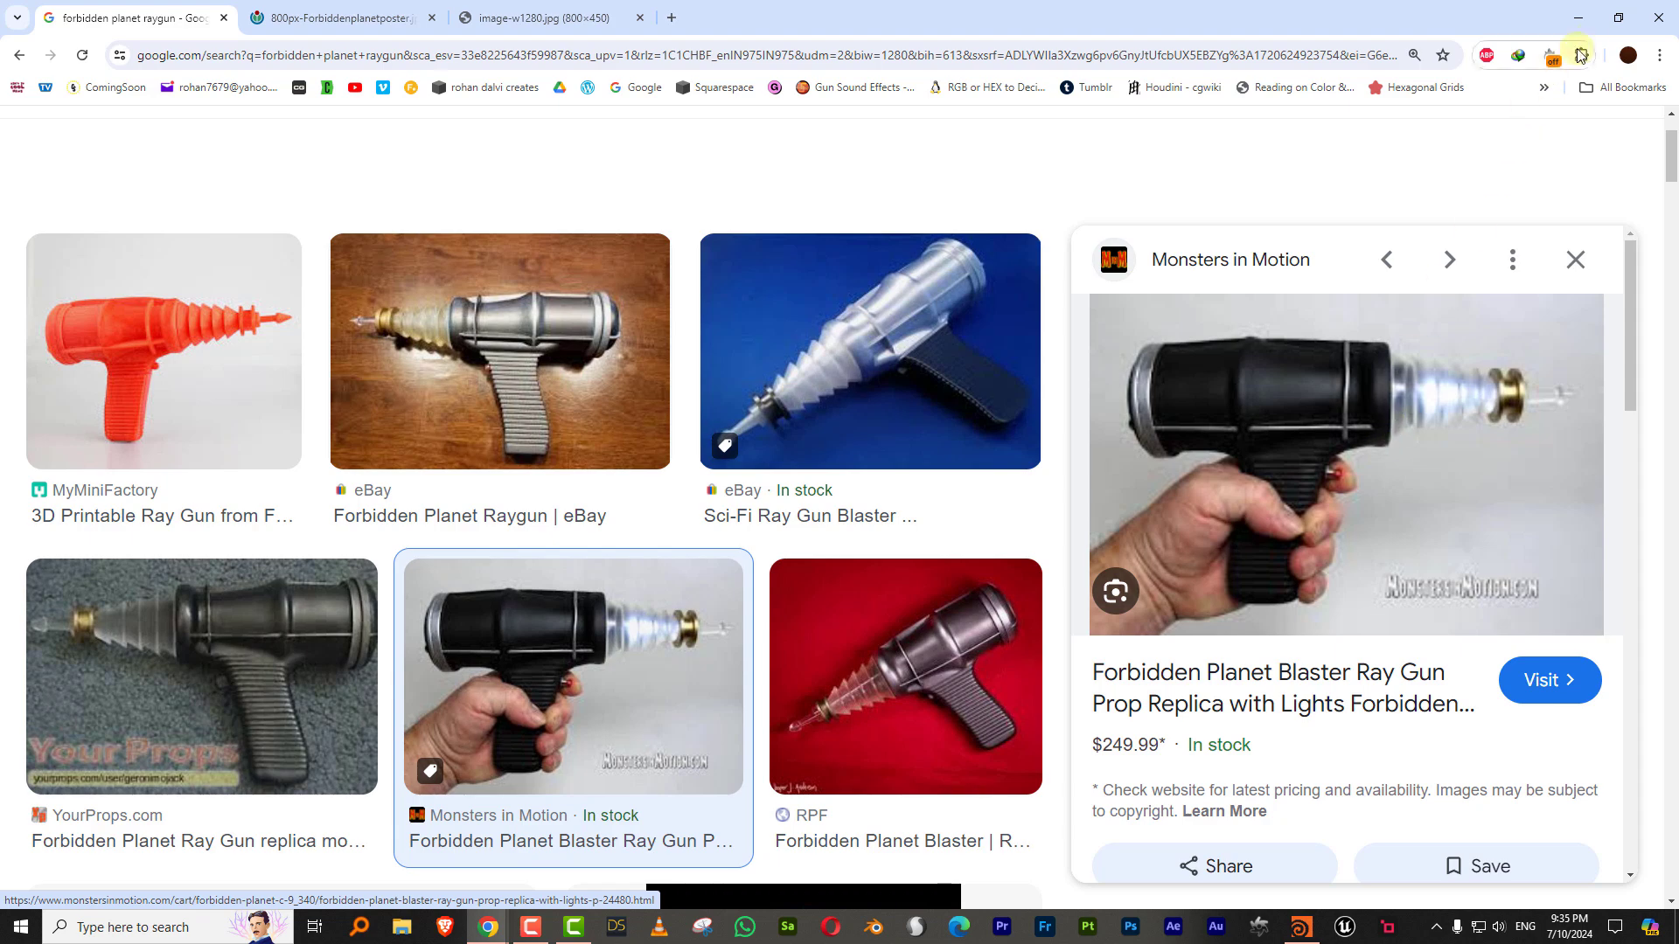
{"action": "left_click", "coordinate": [1578, 29]}
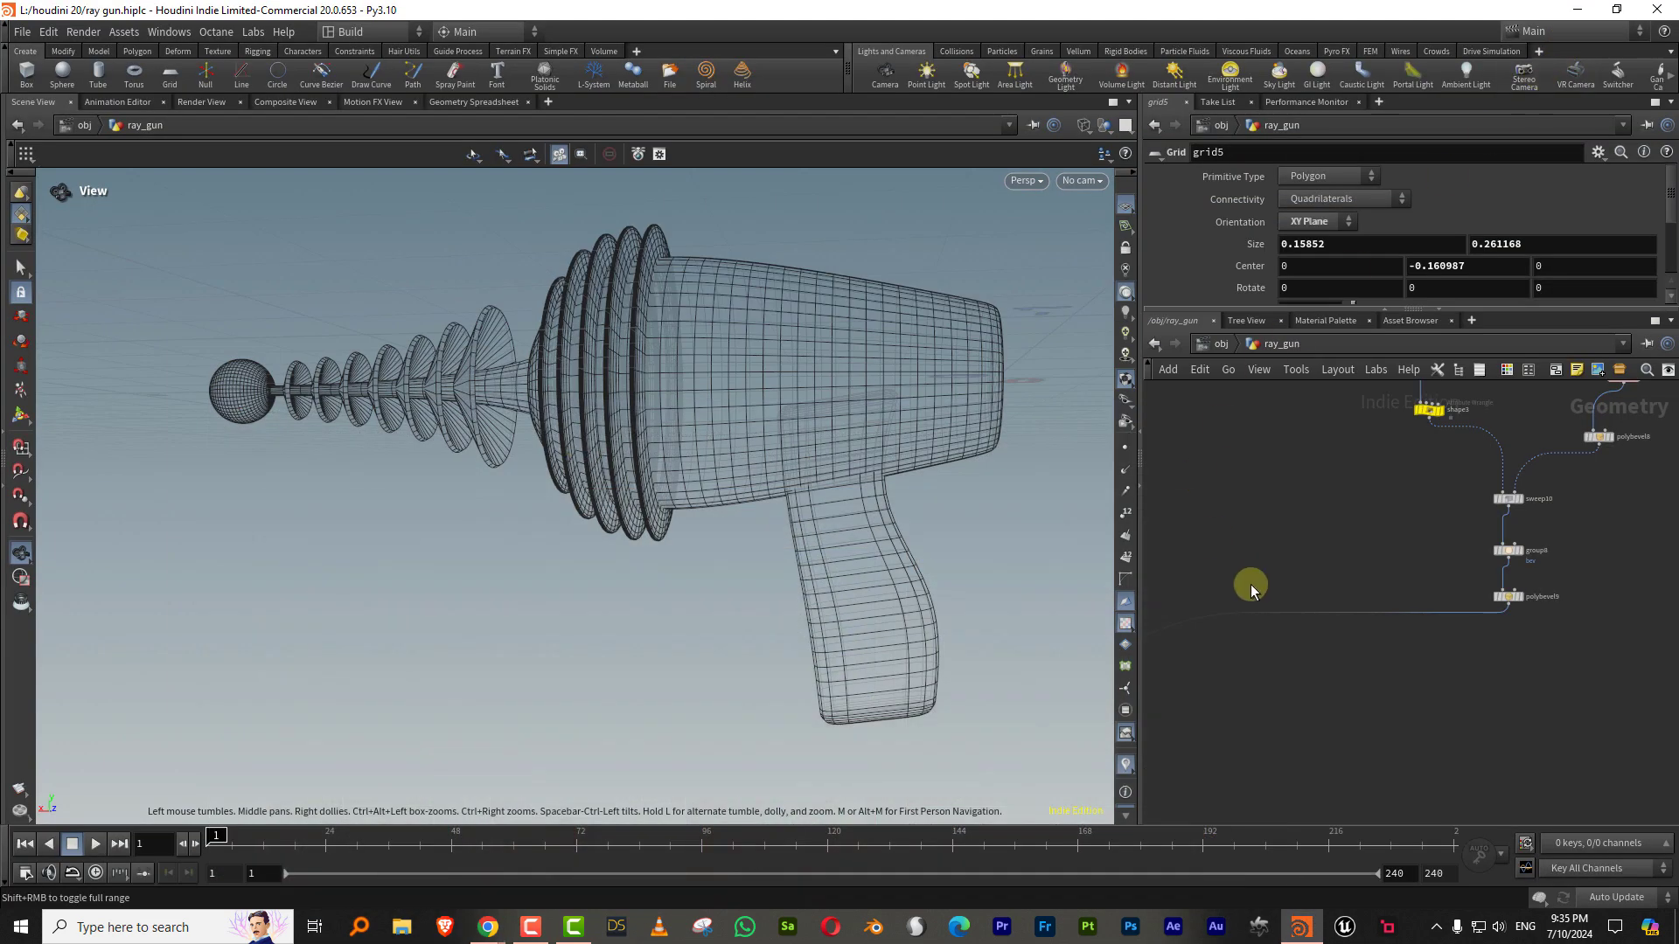
Step: Select and display the resample22 node that feeds shape3 in the handle's branch
{"action": "middle_click_drag", "start_coordinate": [1410, 505], "coordinate": [1428, 629]}
{"action": "scroll", "coordinate": [1338, 574], "scroll_direction": "down", "scroll_amount": 4}
{"action": "left_click", "coordinate": [1318, 679]}
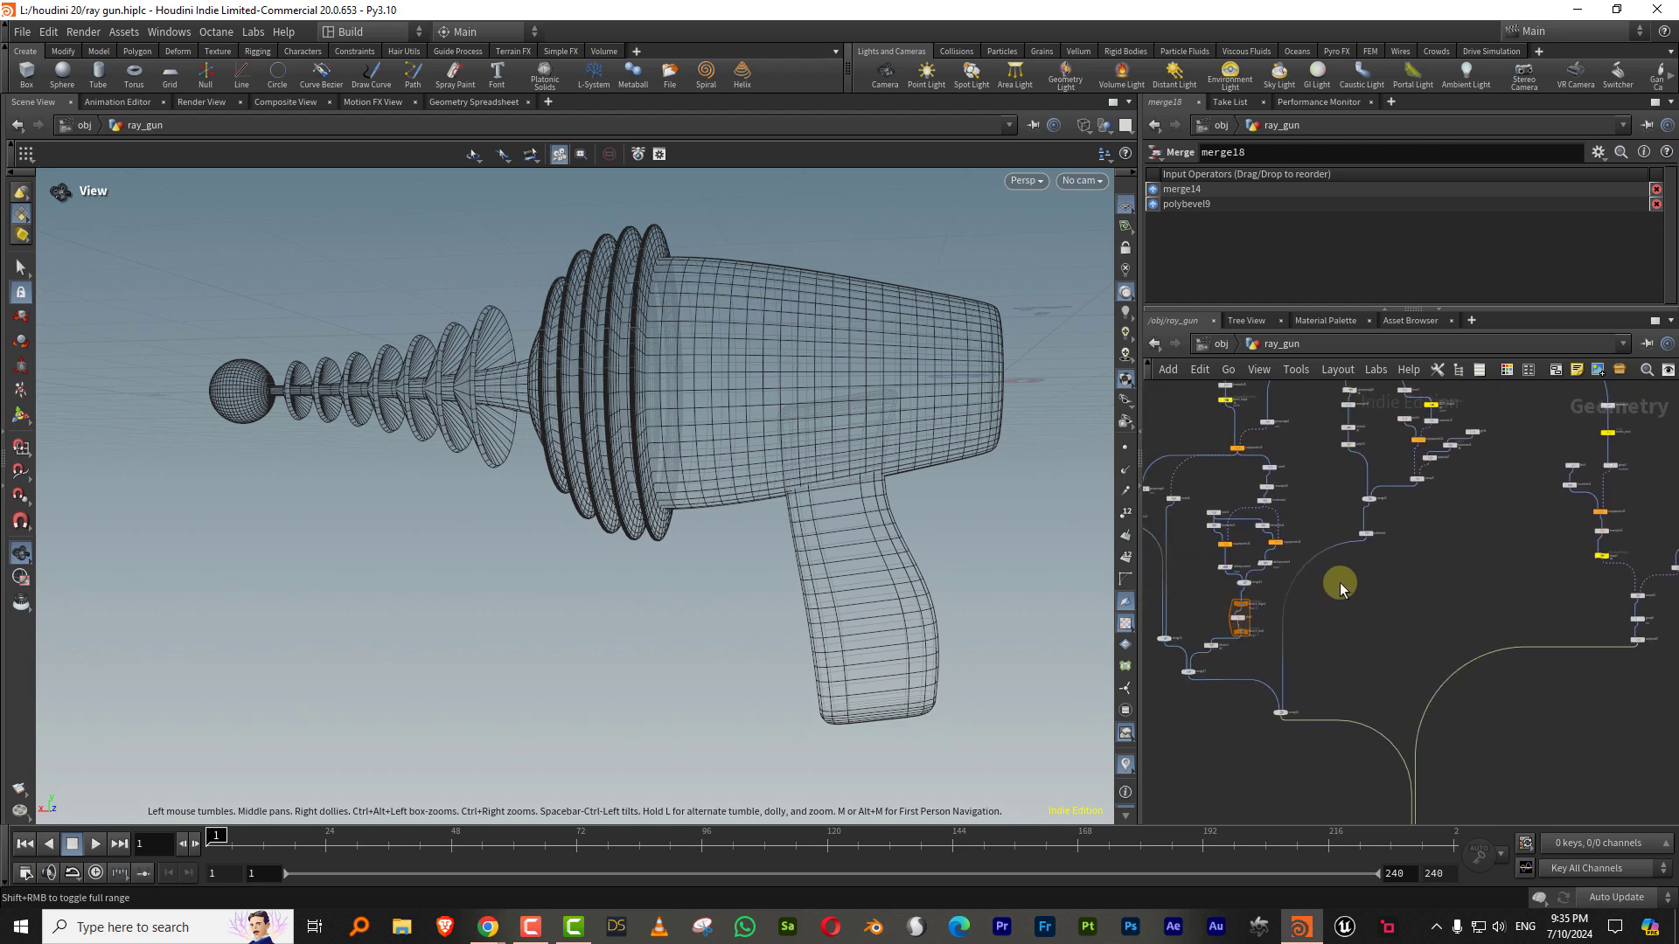
{"action": "middle_click_drag", "start_coordinate": [1342, 588], "coordinate": [1338, 750]}
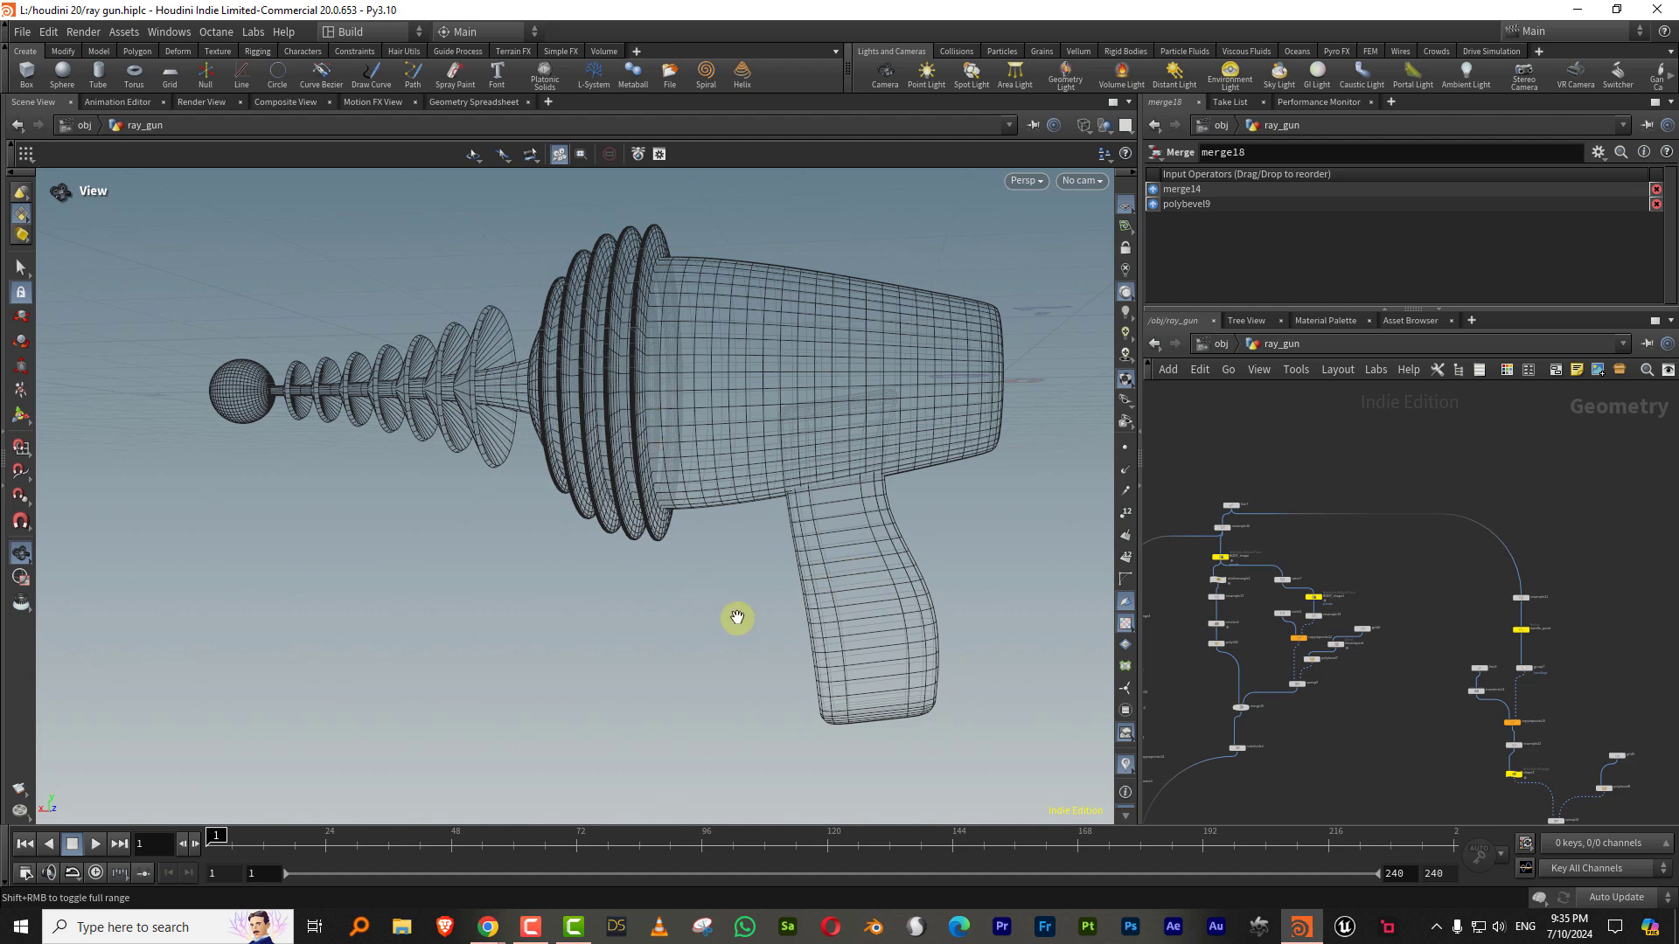
{"action": "scroll", "coordinate": [1349, 739], "scroll_direction": "up", "scroll_amount": 2}
{"action": "middle_click_drag", "start_coordinate": [1349, 740], "coordinate": [1154, 600]}
{"action": "scroll", "coordinate": [1473, 750], "scroll_direction": "up", "scroll_amount": 3}
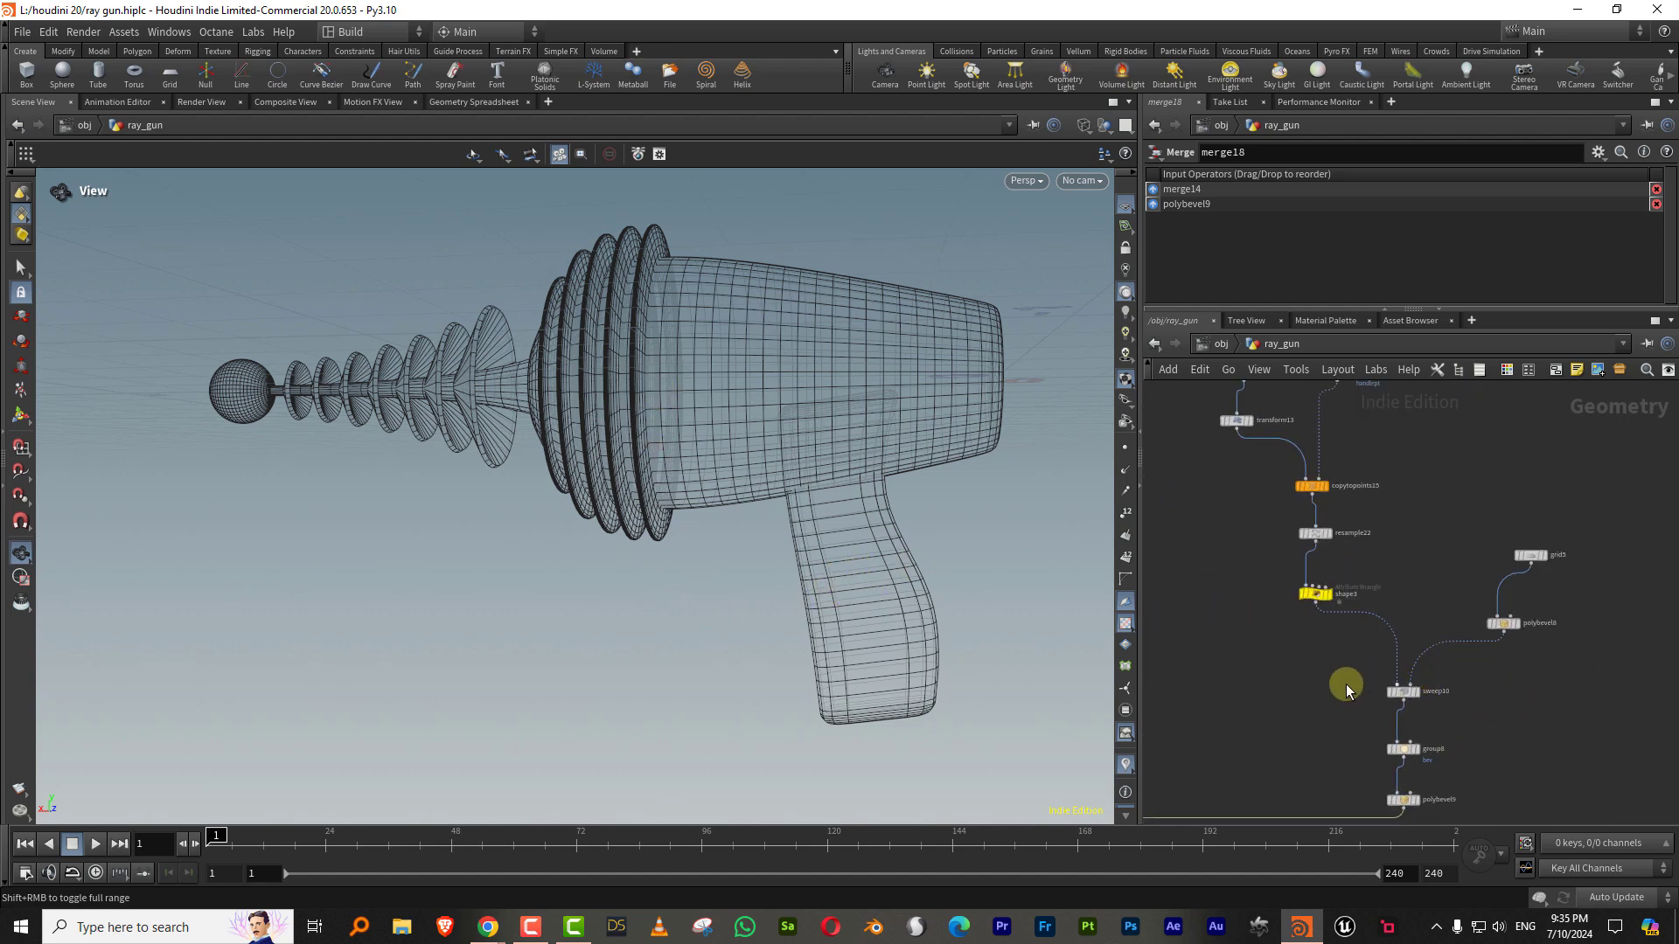
{"action": "middle_click_drag", "start_coordinate": [1360, 567], "coordinate": [1406, 558]}
{"action": "scroll", "coordinate": [1406, 558], "scroll_direction": "up", "scroll_amount": 2}
{"action": "left_click", "coordinate": [1362, 512]}
{"action": "left_click", "coordinate": [1349, 513]}
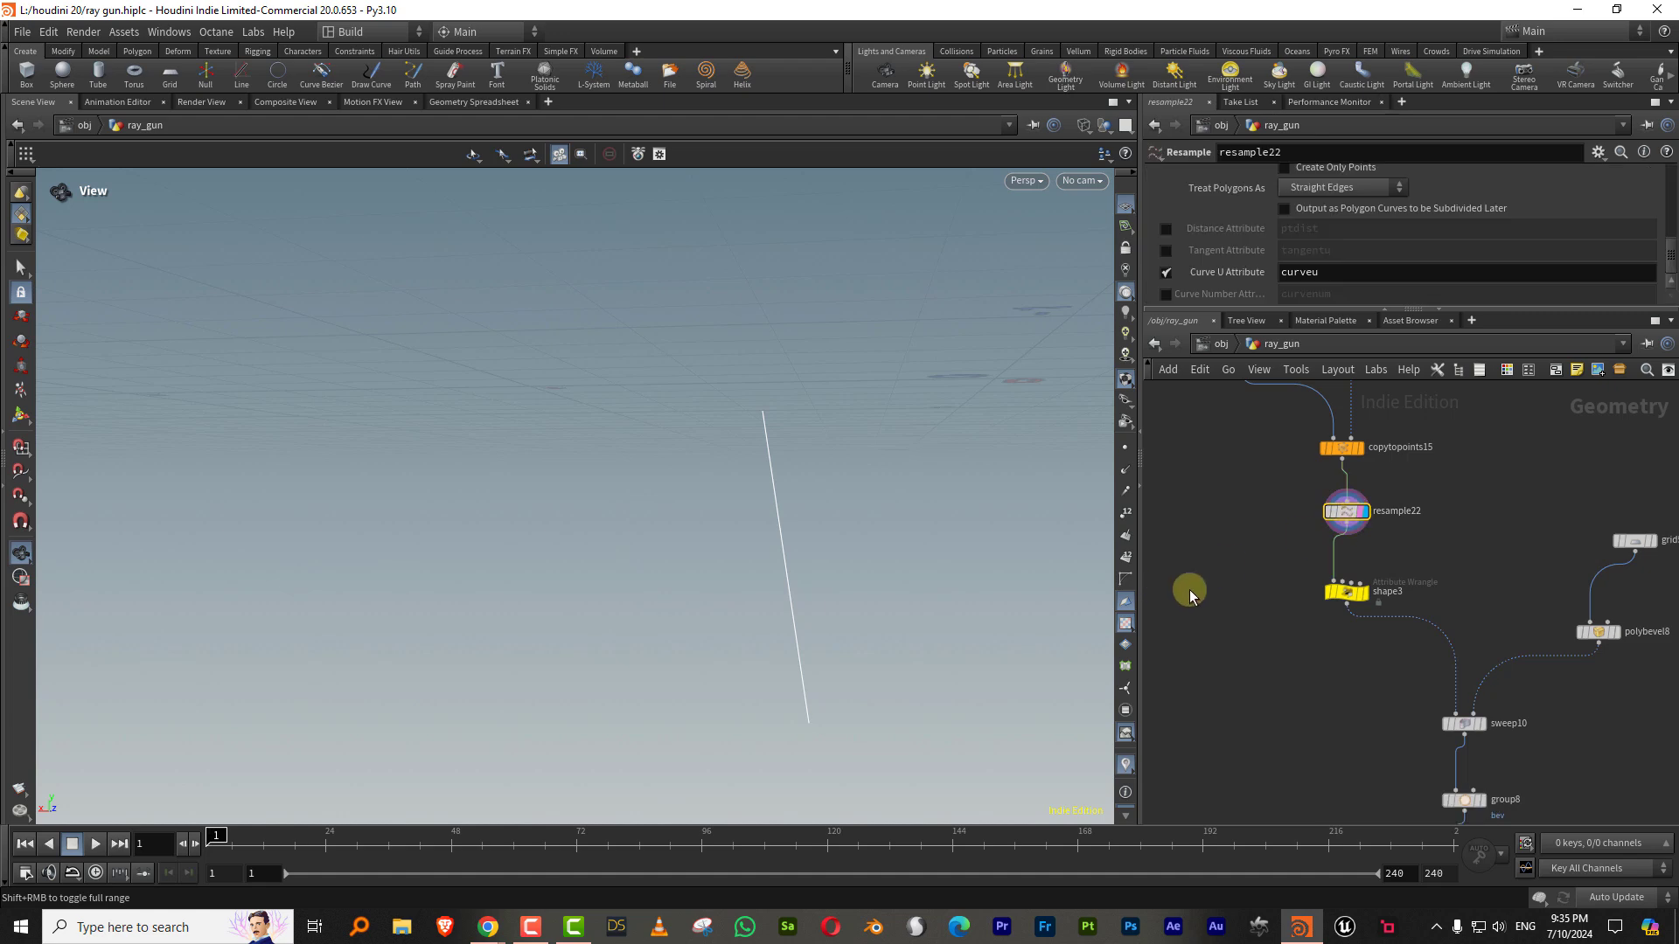
Step: Branch a Refine node off resample22, insert a Resample node between them, and display the new Resample
{"action": "middle_click_drag", "start_coordinate": [1174, 652], "coordinate": [1293, 626]}
{"action": "key", "text": "Tab"}
{"action": "type", "text": "ref"}
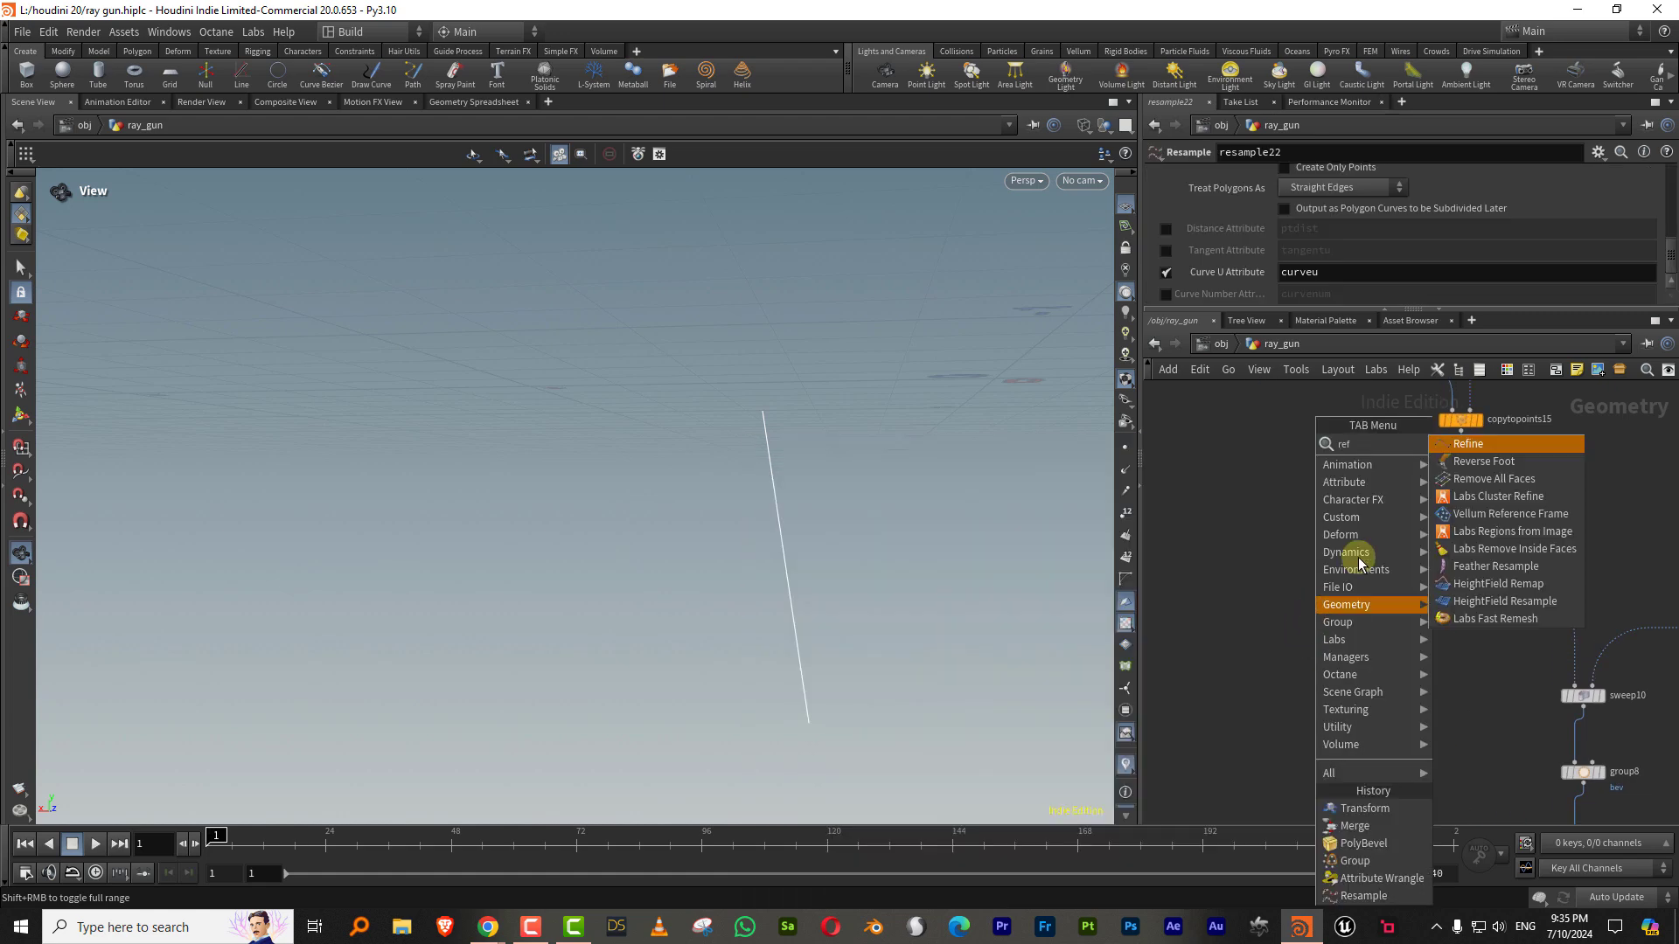
{"action": "left_click", "coordinate": [1467, 444]}
{"action": "left_click", "coordinate": [1300, 629]}
{"action": "key", "text": "Tab"}
{"action": "type", "text": "resa"}
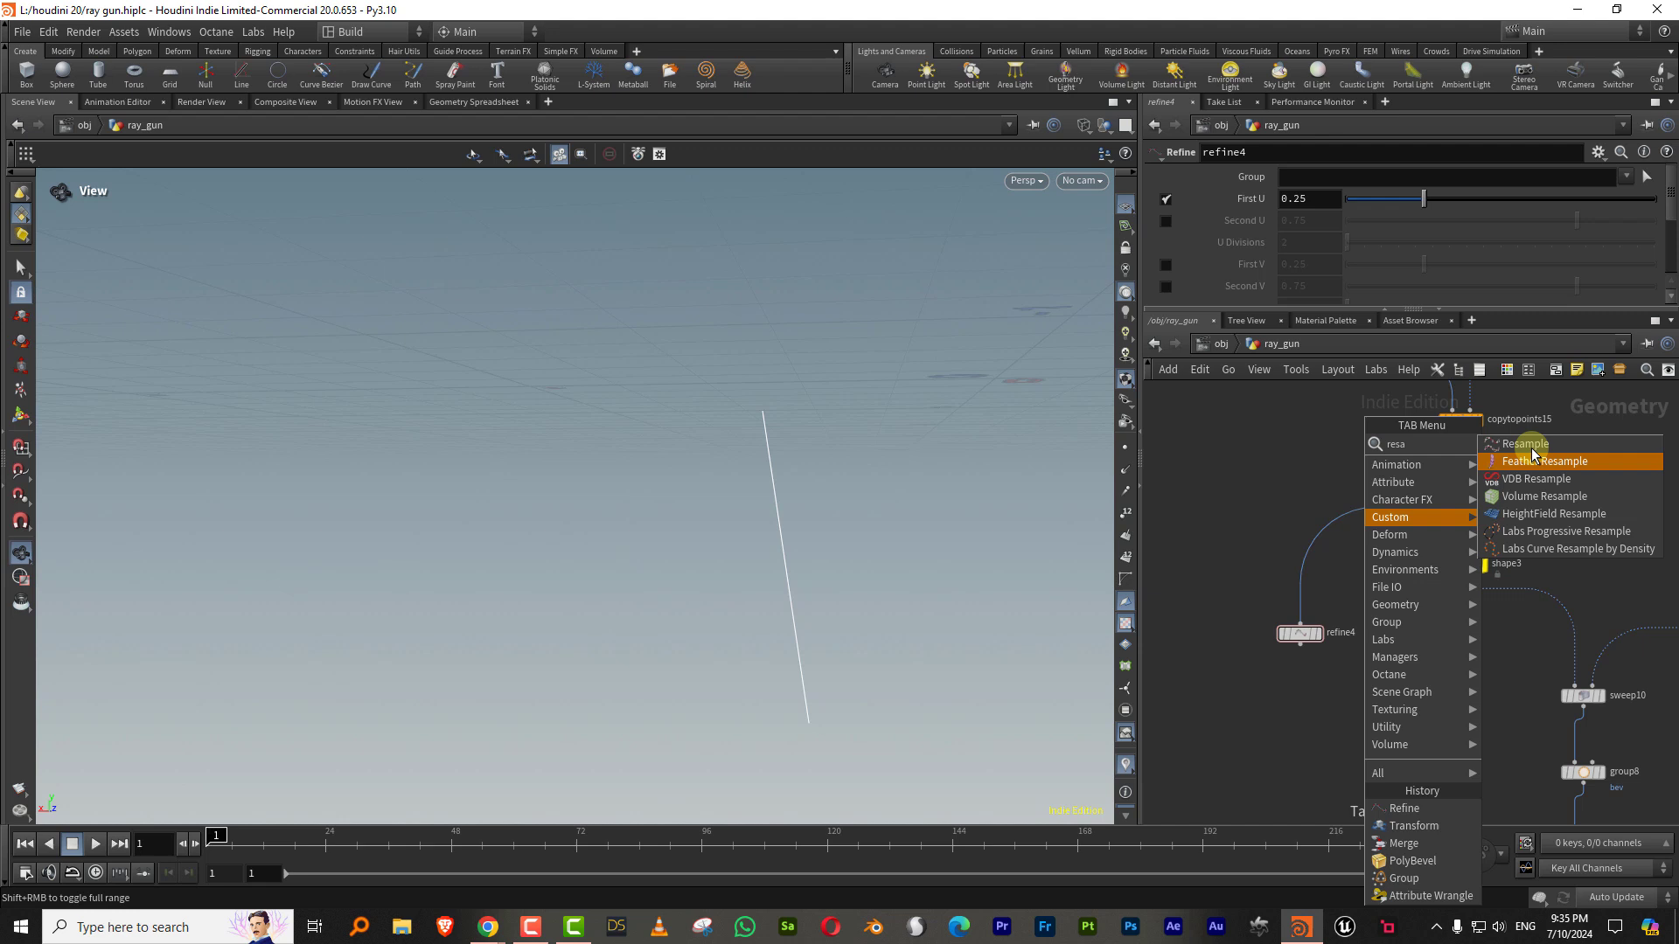
{"action": "left_click", "coordinate": [1525, 444]}
{"action": "left_click", "coordinate": [1310, 542]}
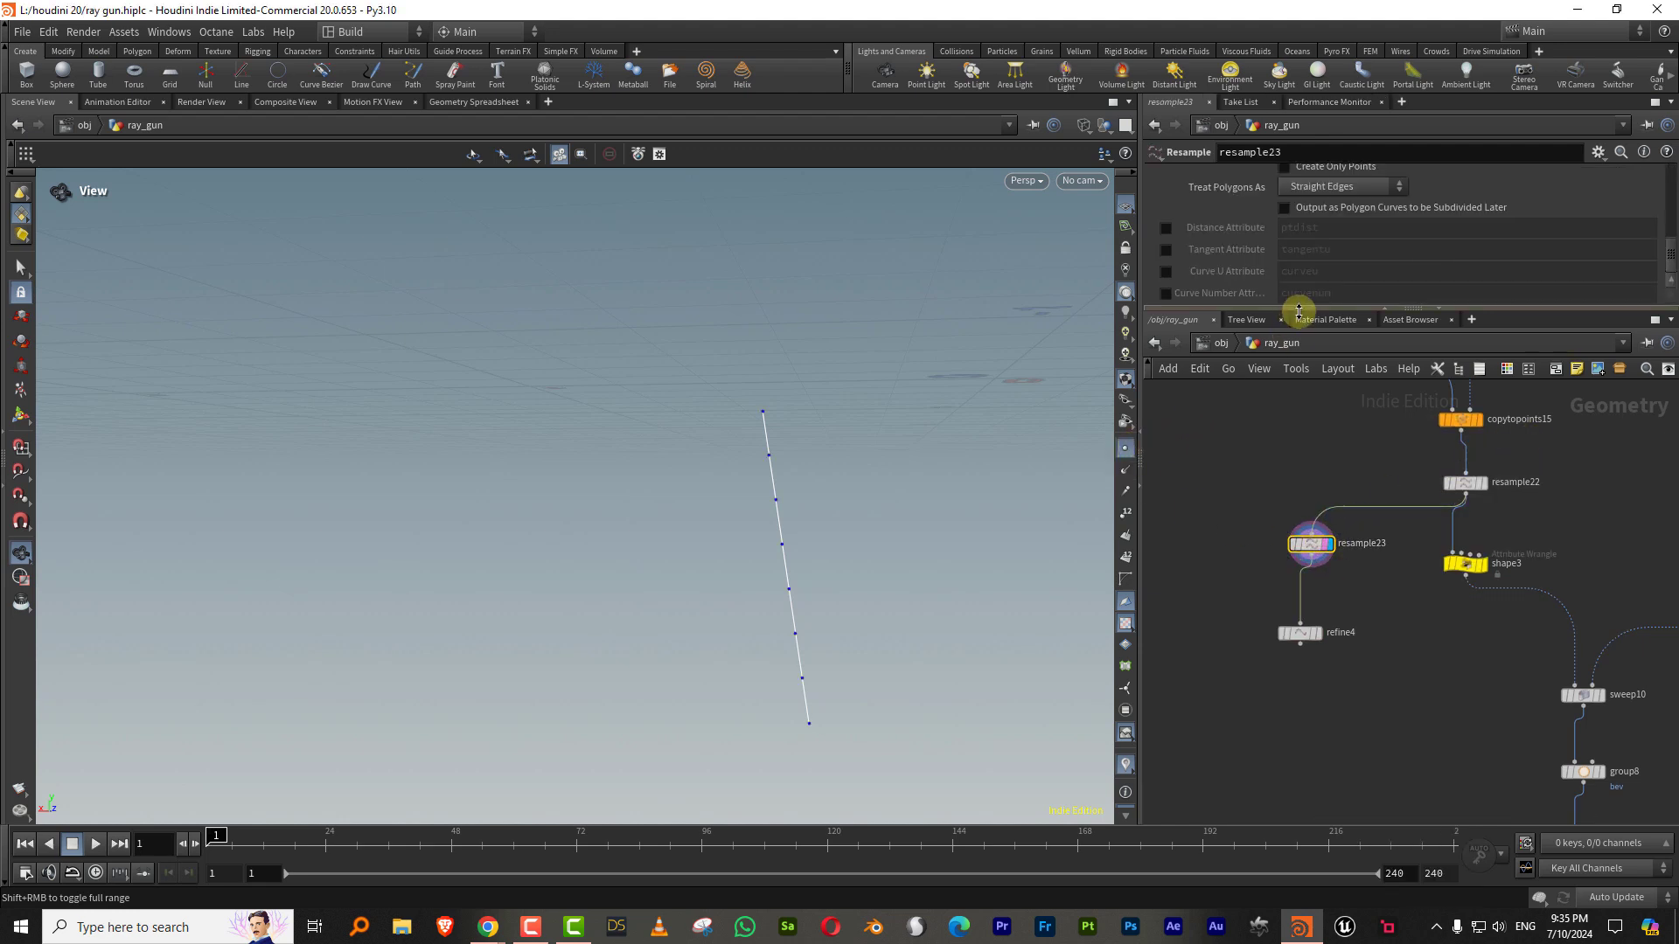
Step: Limit the new Resample to 1 maximum segment without a maximum segment length, and display refine4 with First U at 0.493
{"action": "left_click_drag", "start_coordinate": [1300, 309], "coordinate": [1303, 417]}
{"action": "scroll", "coordinate": [1670, 236], "scroll_direction": "up", "scroll_amount": 5}
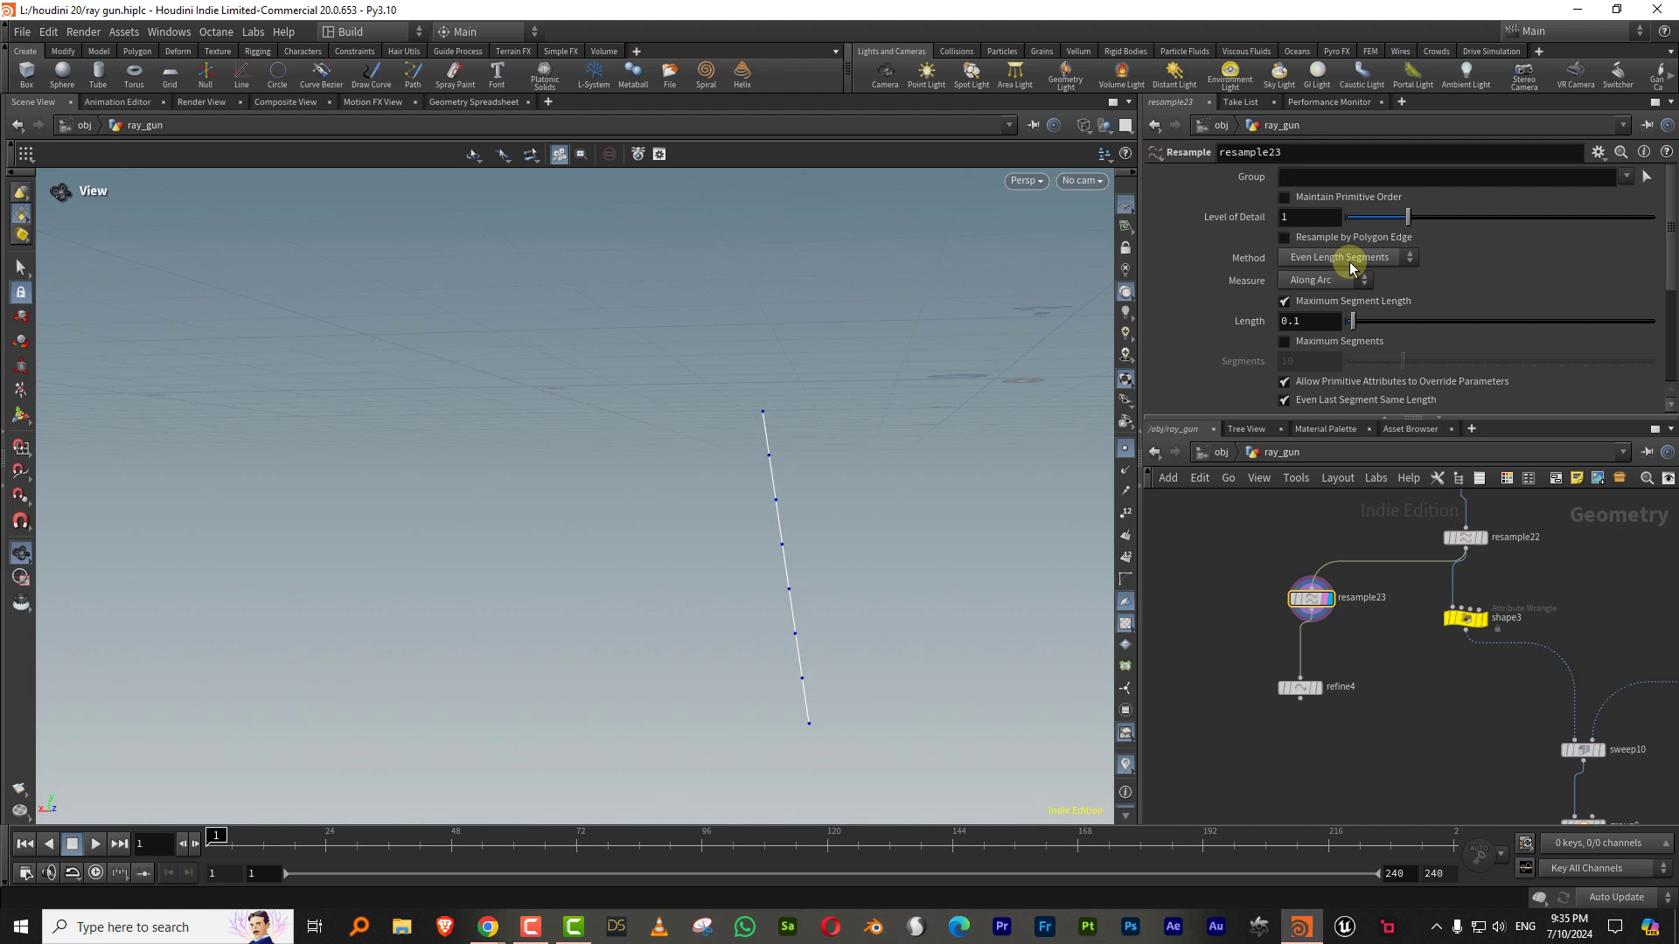
{"action": "left_click", "coordinate": [1285, 301]}
{"action": "left_click", "coordinate": [1284, 341]}
{"action": "left_click_drag", "start_coordinate": [1401, 360], "coordinate": [1270, 399]}
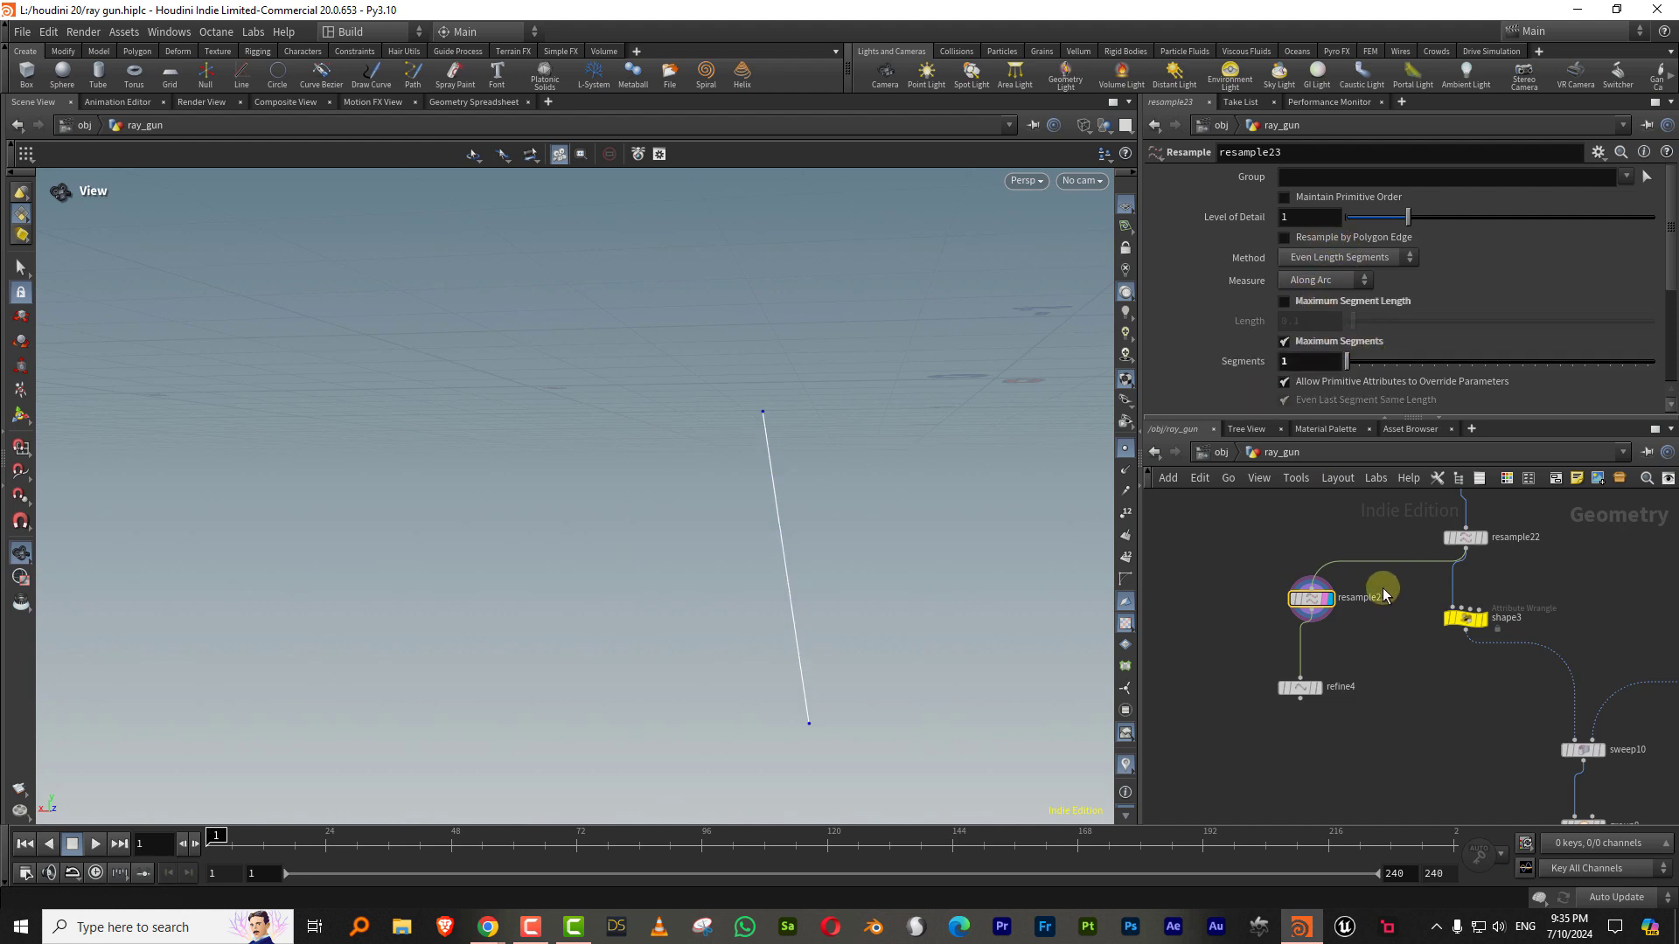
{"action": "left_click", "coordinate": [1303, 687]}
{"action": "left_click_drag", "start_coordinate": [1428, 202], "coordinate": [1497, 219]}
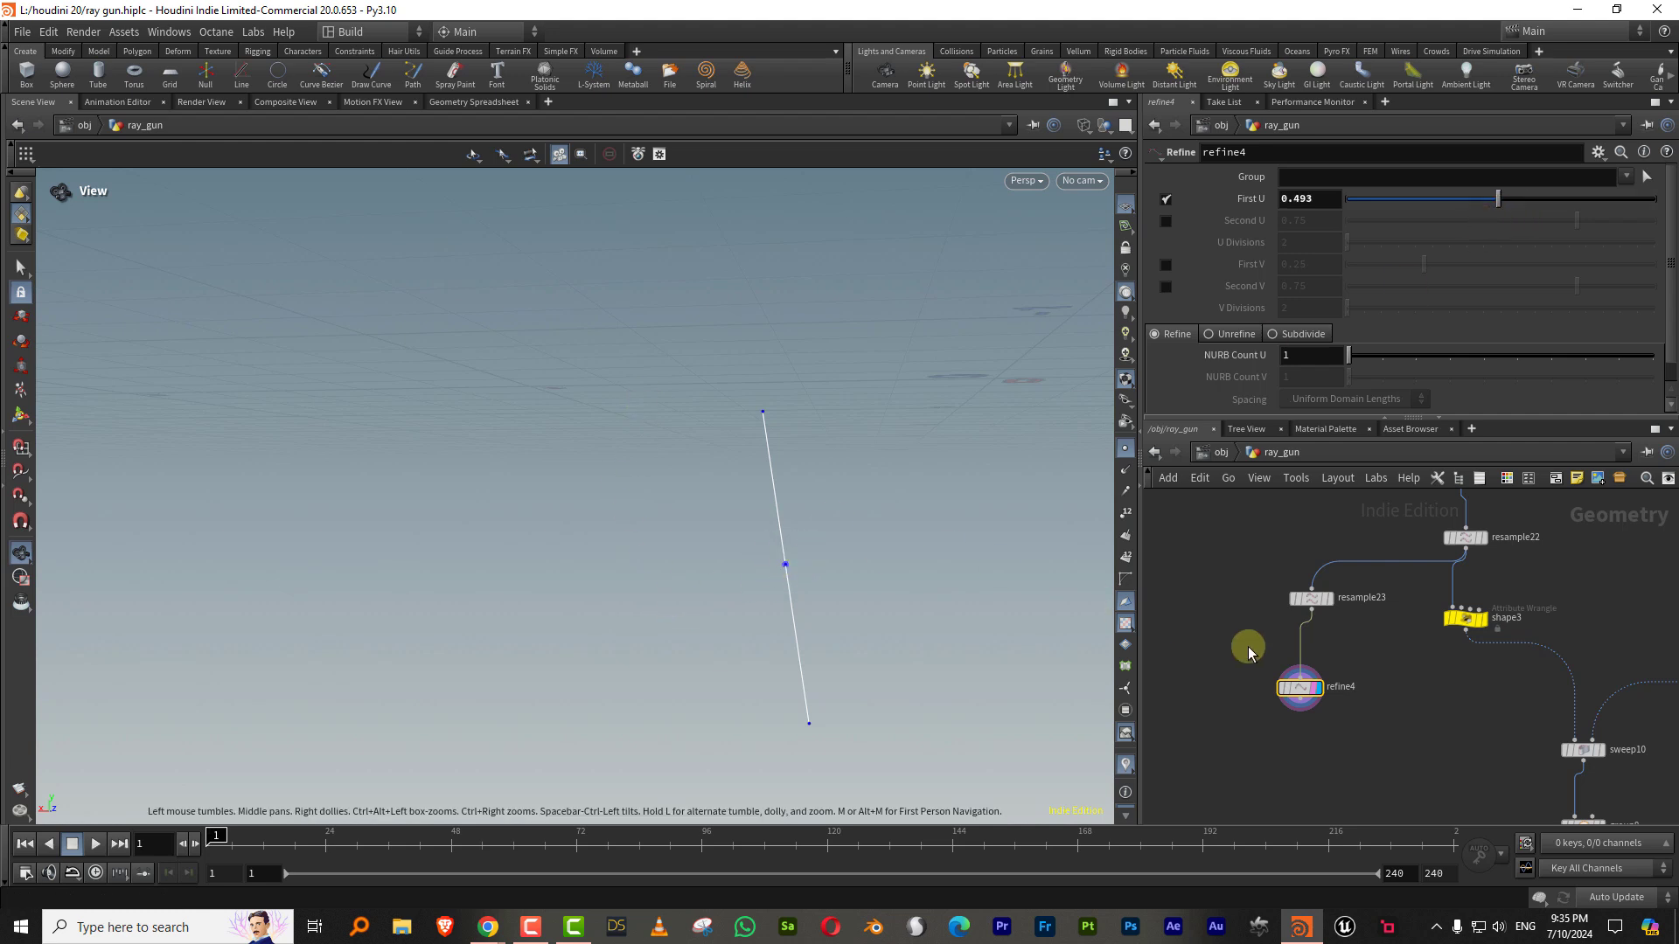
Step: Duplicate the group7 node, wire the copy below refine4 and display it
{"action": "middle_click_drag", "start_coordinate": [1371, 499], "coordinate": [1254, 852]}
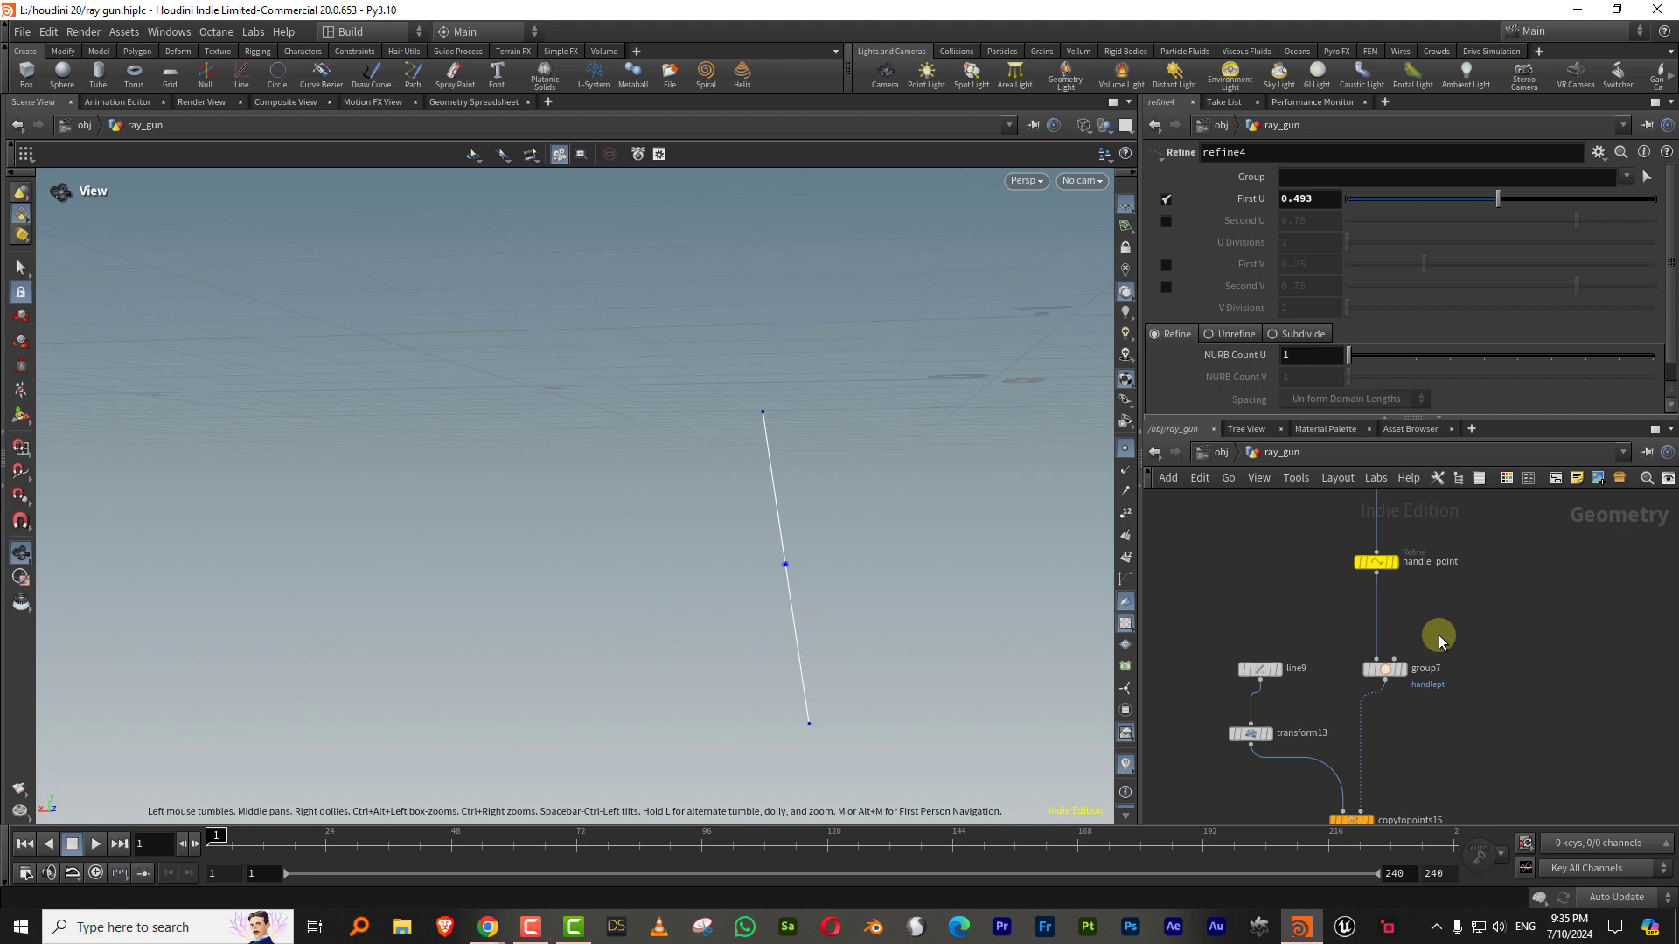
{"action": "middle_click_drag", "start_coordinate": [1439, 635], "coordinate": [1441, 586]}
{"action": "left_click", "coordinate": [1342, 644]}
{"action": "left_click", "coordinate": [1417, 606], "text": "shift"}
{"action": "left_click", "coordinate": [1385, 626]}
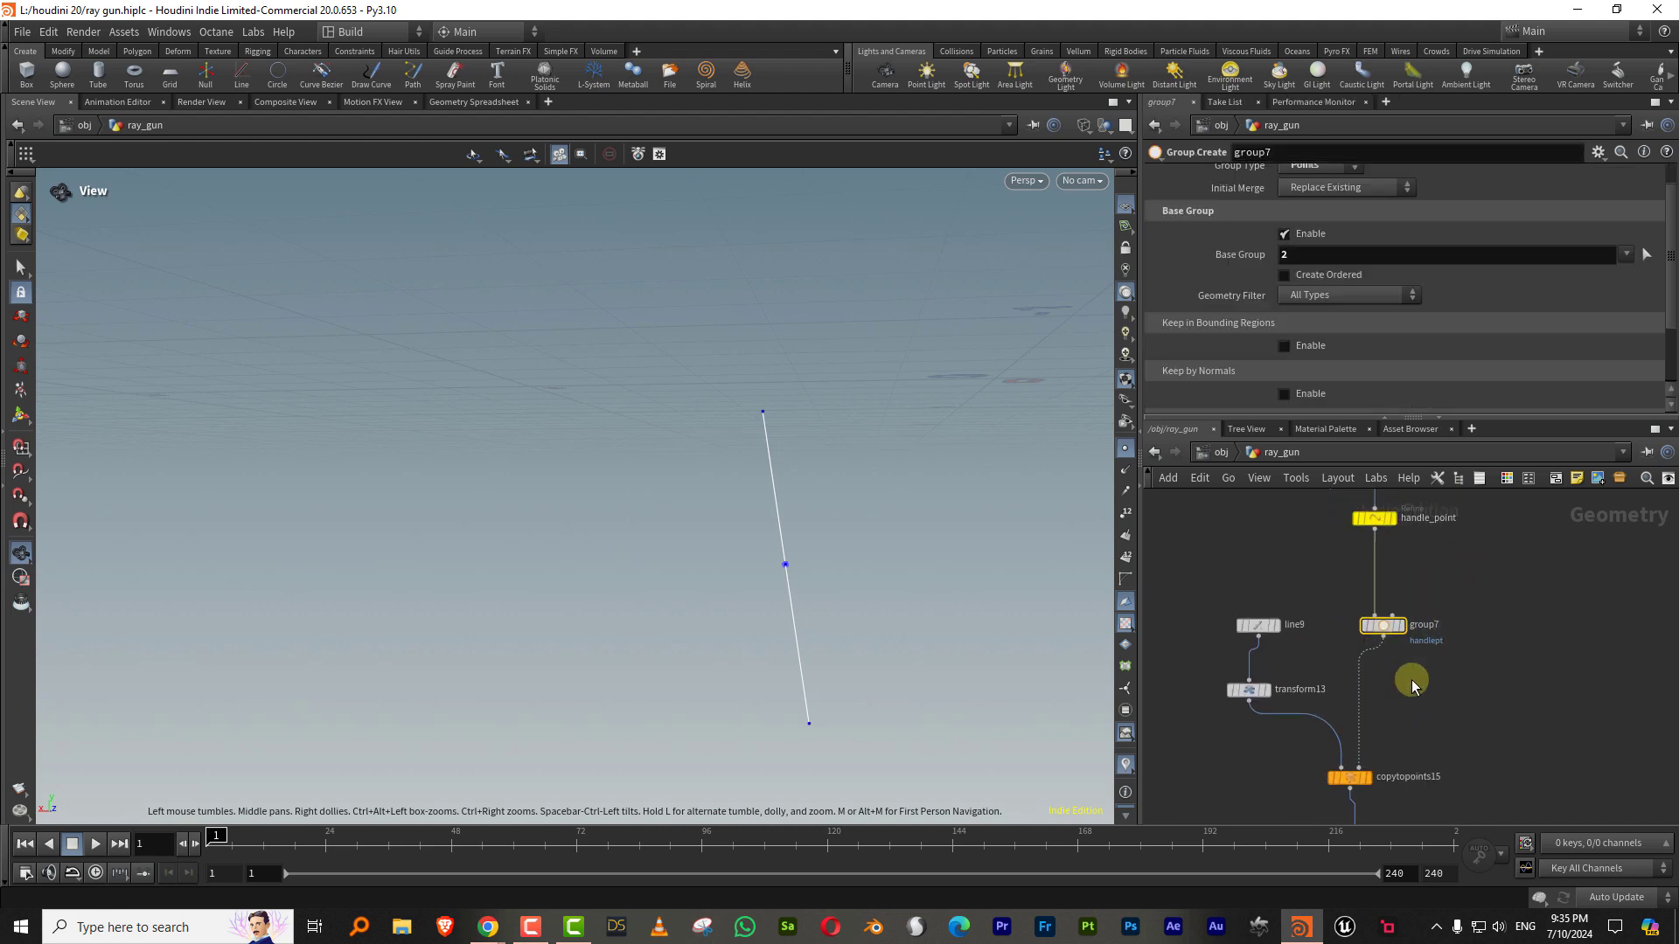
{"action": "key", "text": "ctrl+c"}
{"action": "scroll", "coordinate": [1409, 713], "scroll_direction": "down", "scroll_amount": 4}
{"action": "middle_click_drag", "start_coordinate": [1405, 718], "coordinate": [1466, 566]}
{"action": "scroll", "coordinate": [1441, 625], "scroll_direction": "down", "scroll_amount": 1}
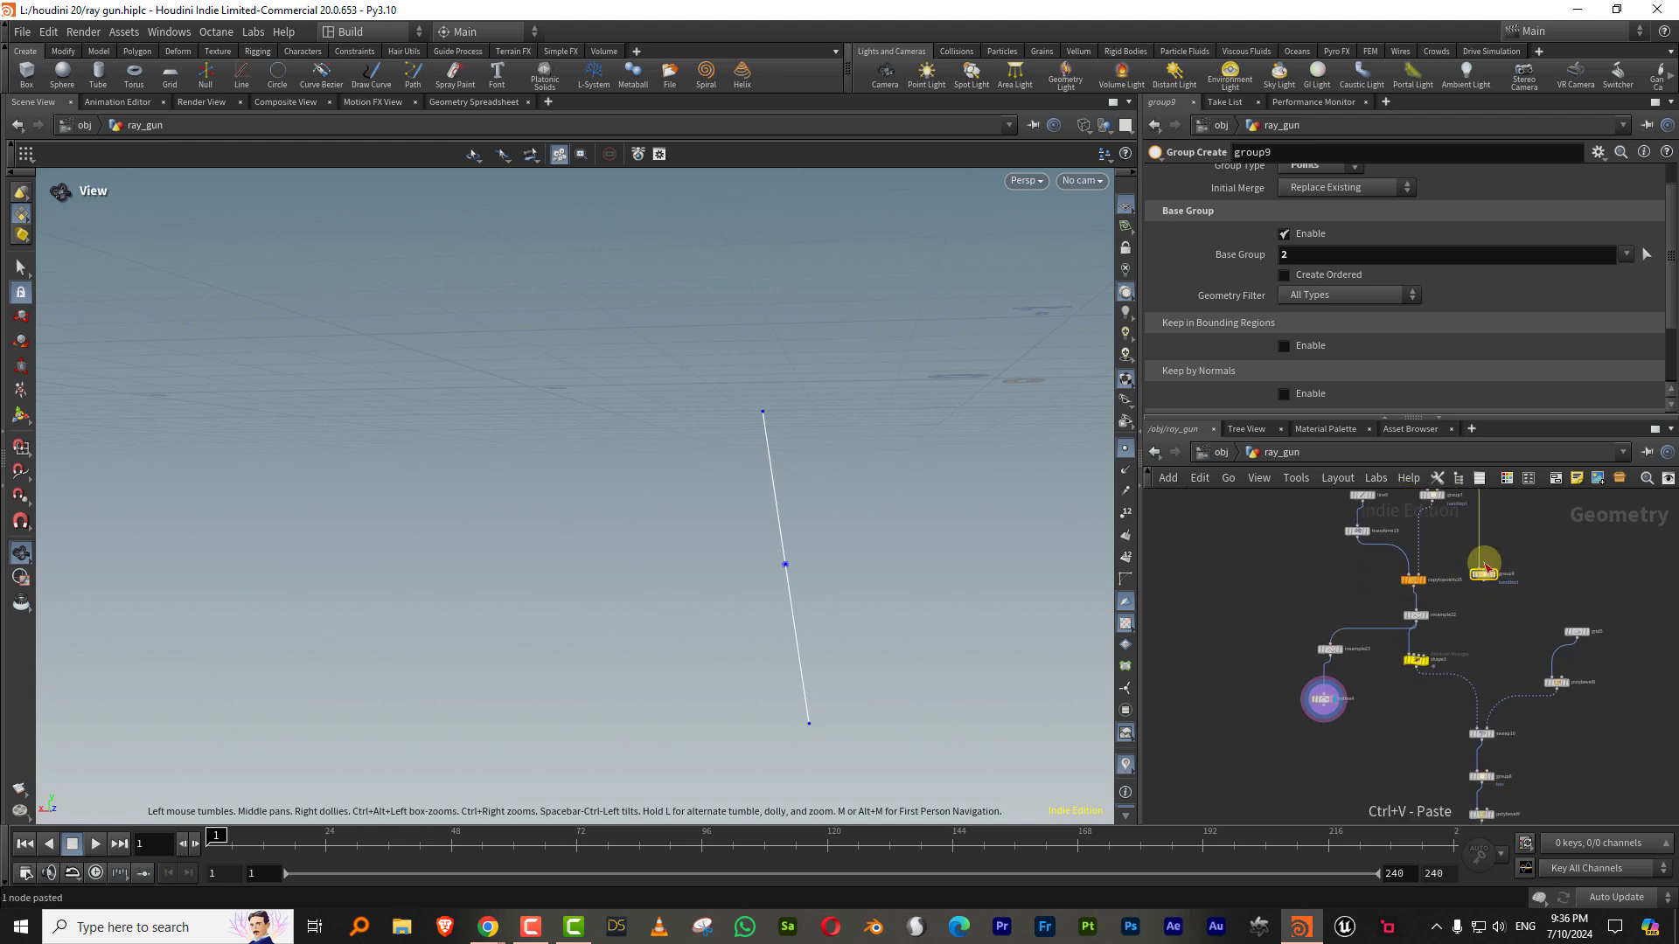
{"action": "key", "text": "ctrl+v"}
{"action": "scroll", "coordinate": [1335, 710], "scroll_direction": "up", "scroll_amount": 8}
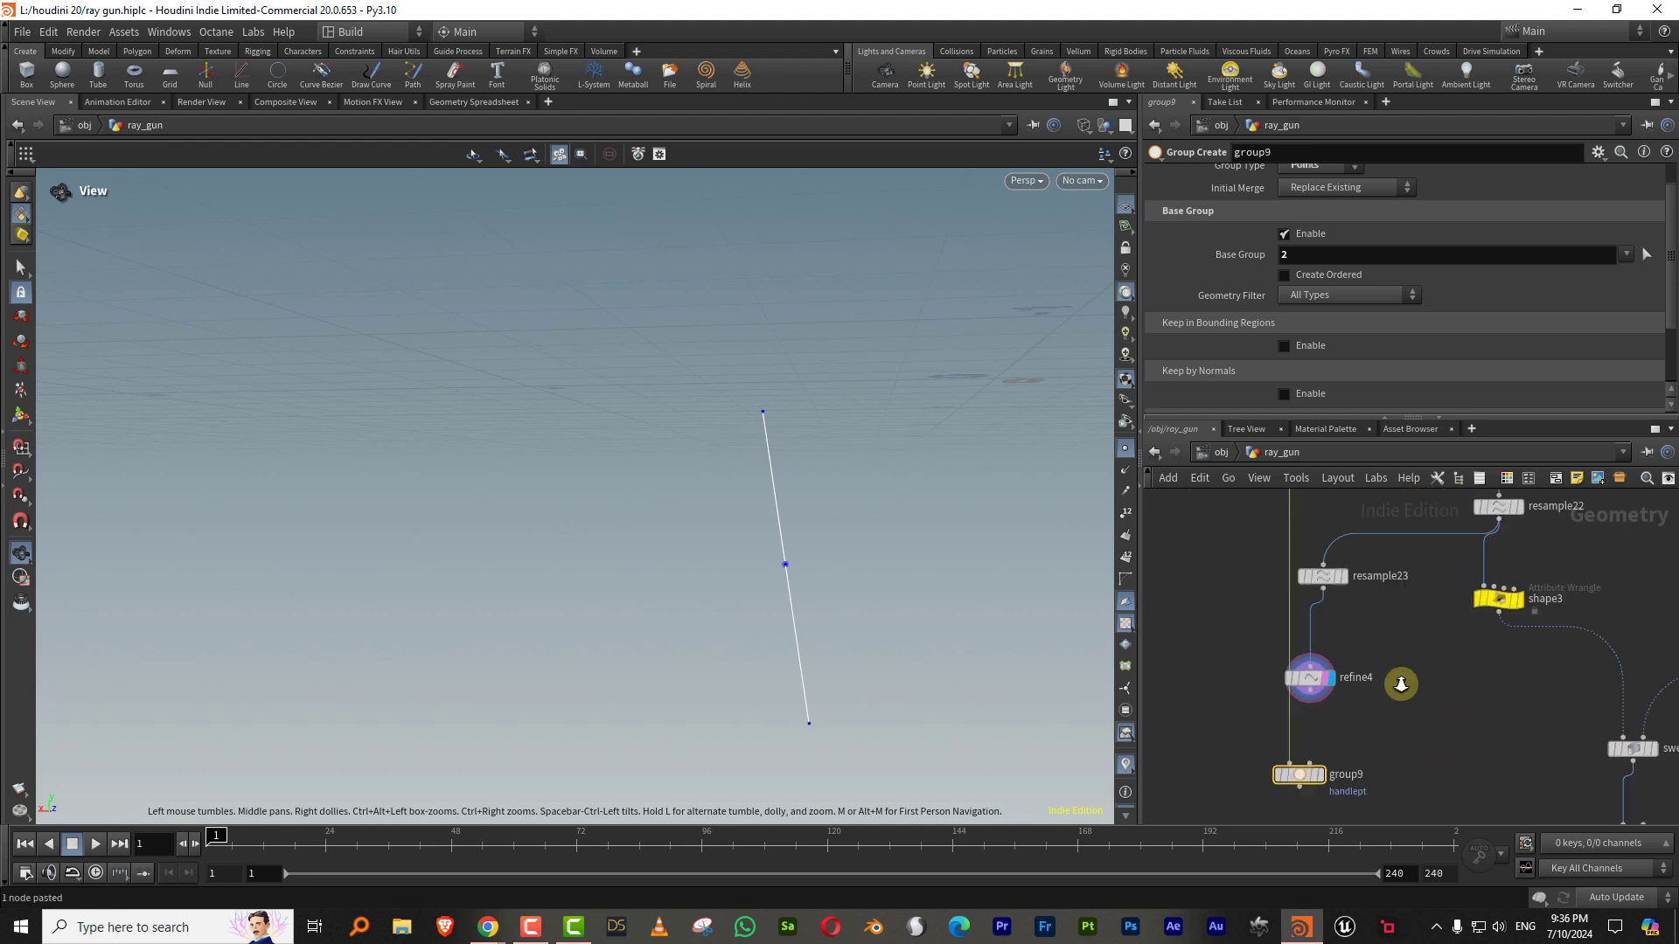
{"action": "left_click", "coordinate": [1319, 786]}
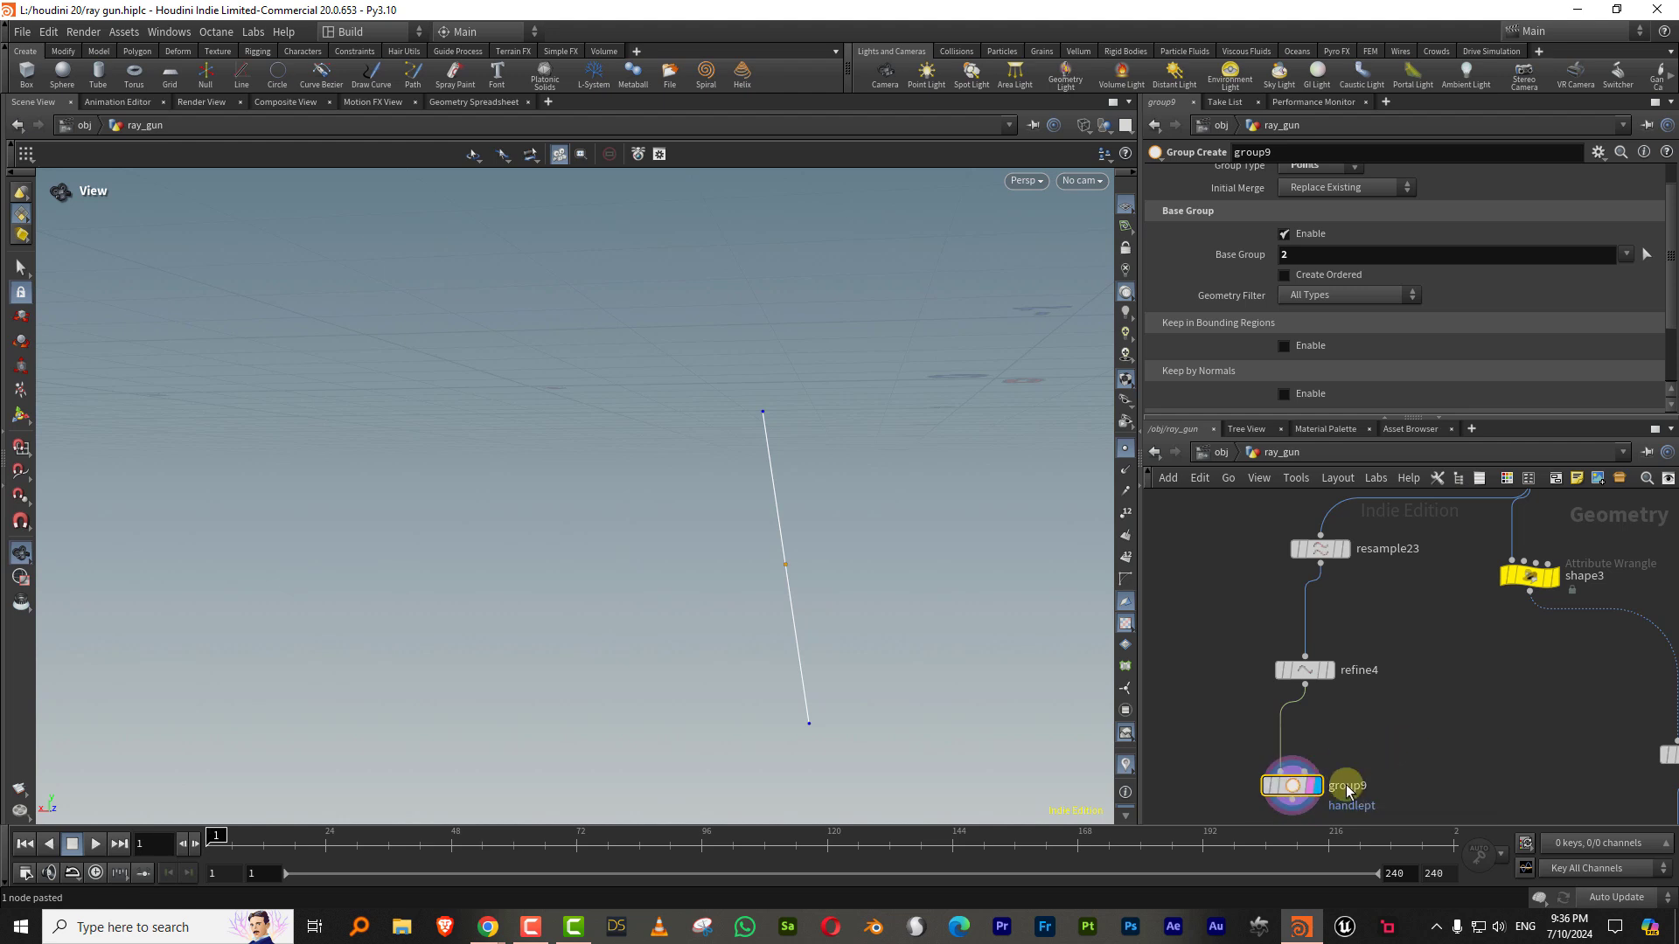
Step: Set the group name of the copied group node to mid
{"action": "scroll", "coordinate": [1667, 262], "scroll_direction": "up", "scroll_amount": 1}
{"action": "double_click", "coordinate": [1375, 176]}
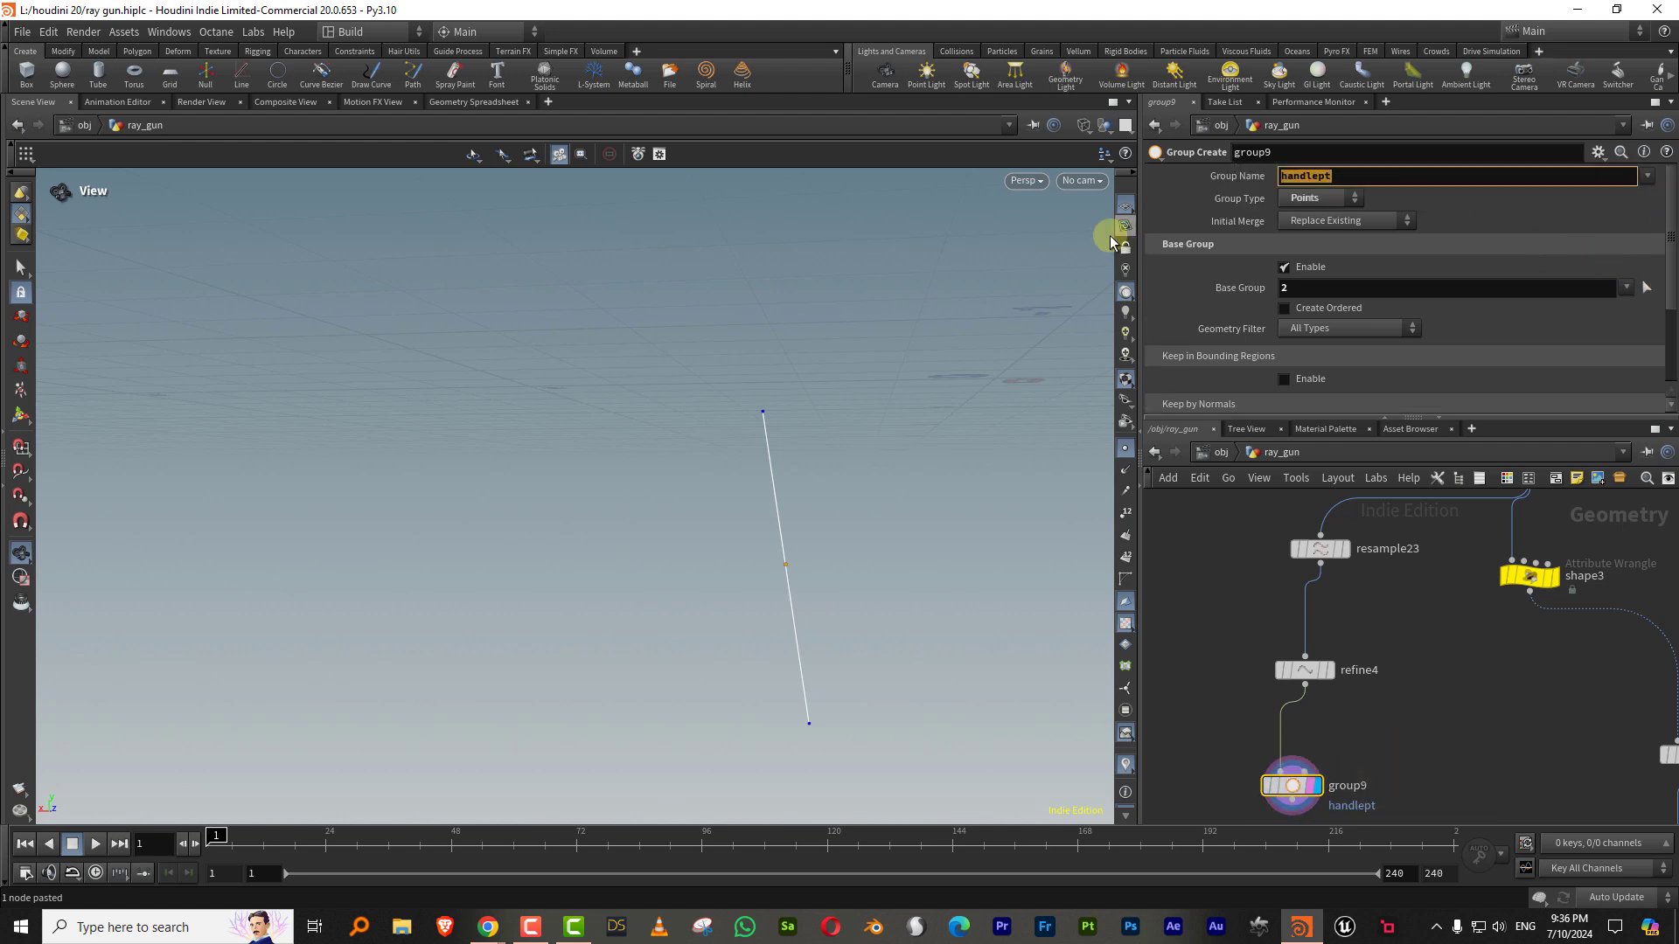
{"action": "type", "text": "mid"}
{"action": "key", "text": "Return"}
Step: Move the resample21 node away to the left of handle_point to make room for a second branch
{"action": "scroll", "coordinate": [1447, 623], "scroll_direction": "down", "scroll_amount": 8}
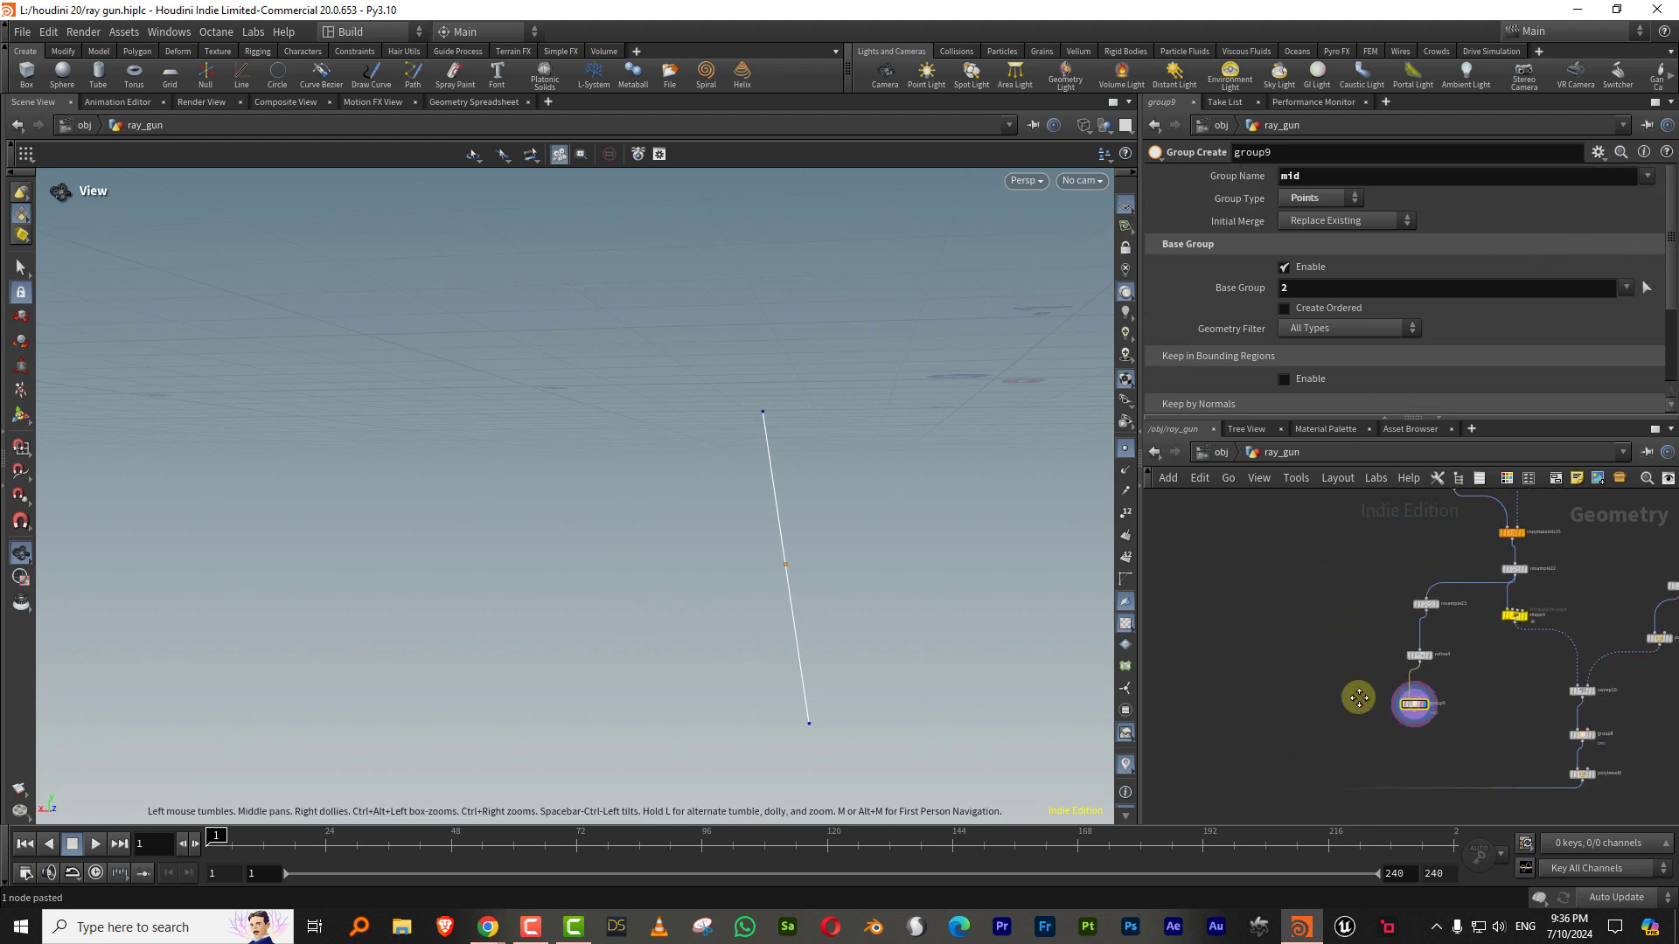
{"action": "middle_click_drag", "start_coordinate": [1319, 759], "coordinate": [1252, 726]}
{"action": "scroll", "coordinate": [1330, 603], "scroll_direction": "up", "scroll_amount": 6}
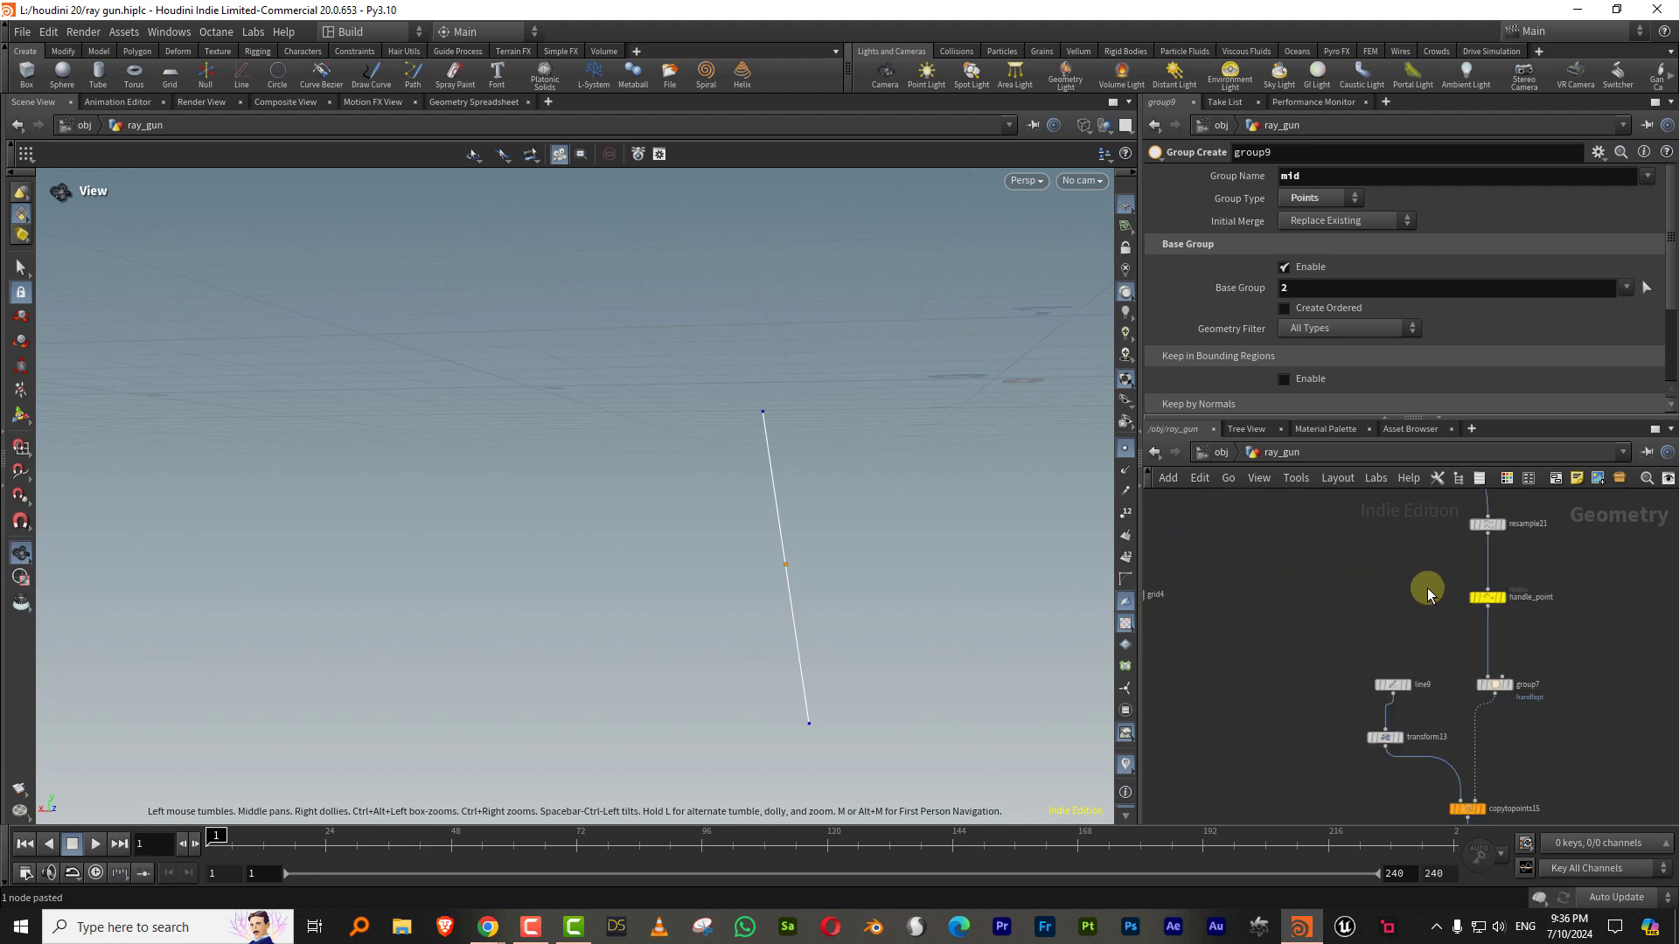
{"action": "middle_click_drag", "start_coordinate": [1427, 588], "coordinate": [1354, 644]}
{"action": "left_click_drag", "start_coordinate": [1418, 592], "coordinate": [1189, 637]}
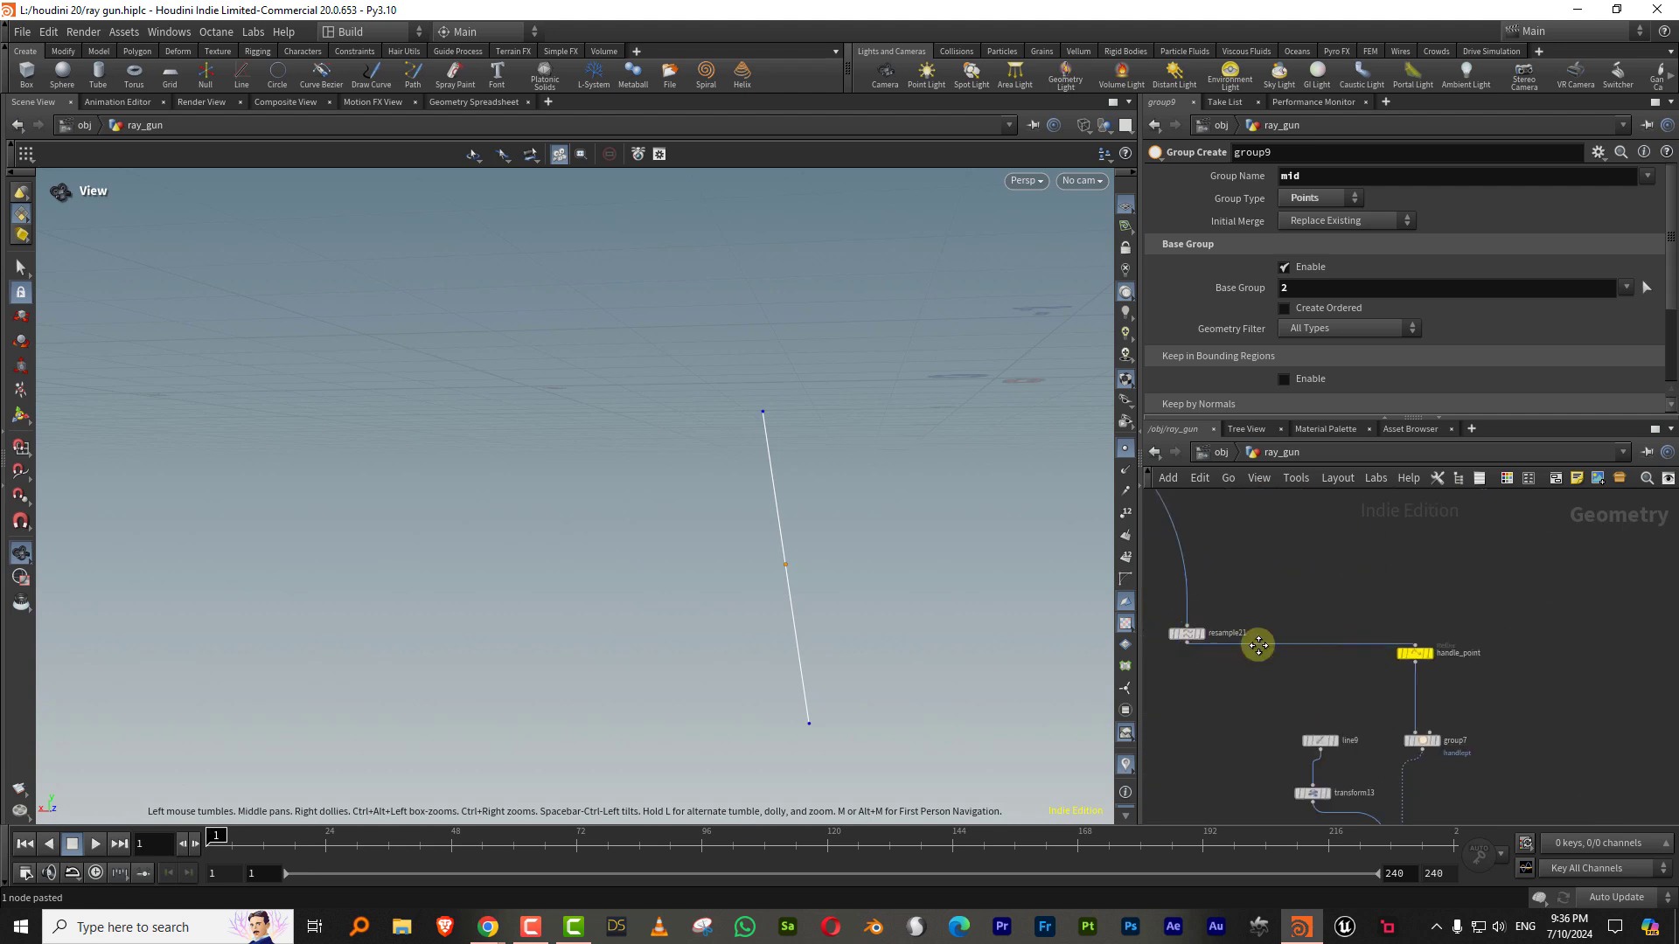
Step: Duplicate the resample23, refine4 and group9 nodes beside the originals, and delete the duplicated Resample
{"action": "scroll", "coordinate": [1346, 574], "scroll_direction": "down", "scroll_amount": 4}
{"action": "left_click_drag", "start_coordinate": [1320, 712], "coordinate": [1382, 827]}
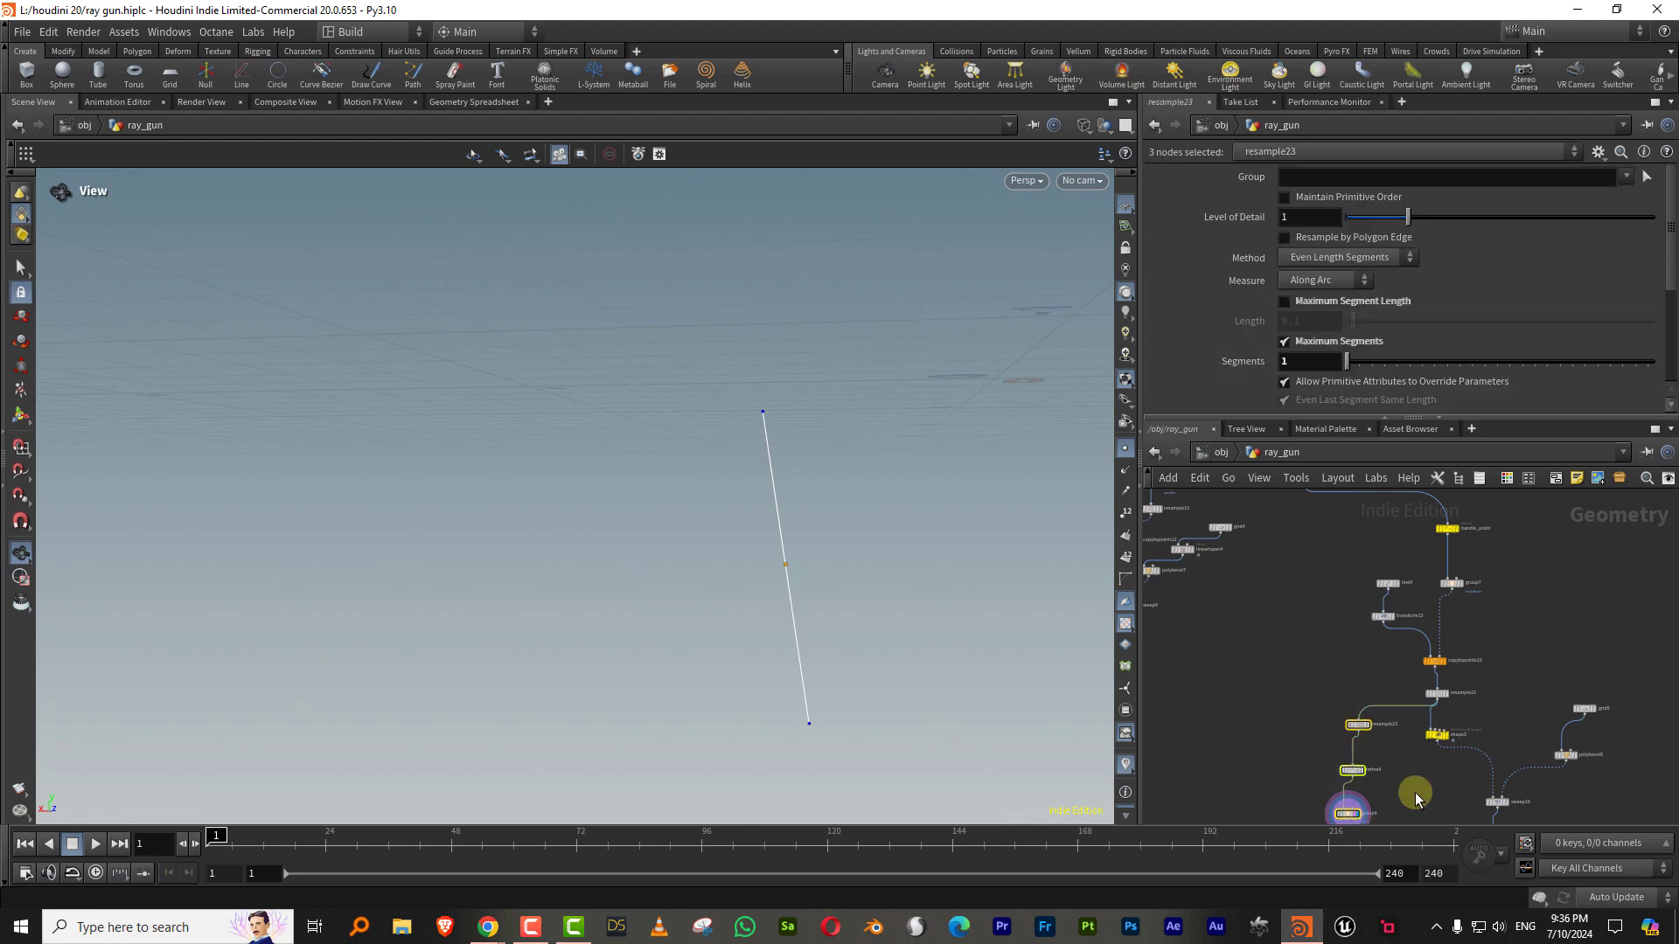
{"action": "key", "text": "ctrl+c"}
{"action": "key", "text": "ctrl+v"}
{"action": "left_click_drag", "start_coordinate": [1403, 734], "coordinate": [1268, 727]}
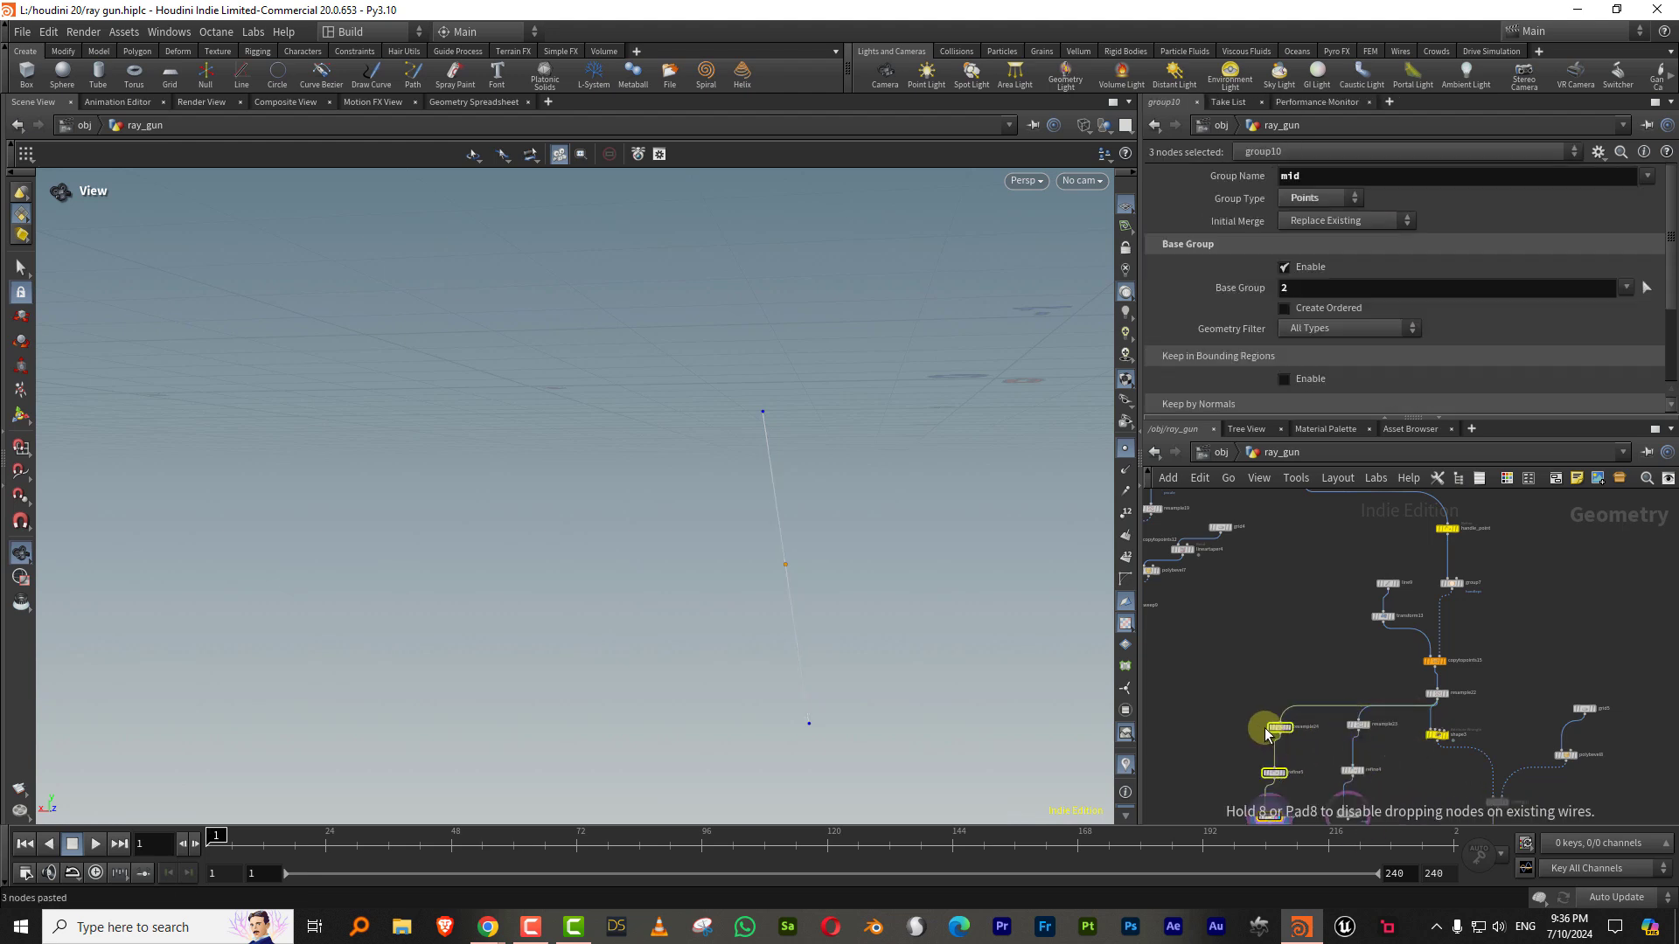
{"action": "left_click", "coordinate": [1268, 726]}
{"action": "scroll", "coordinate": [1302, 728], "scroll_direction": "up", "scroll_amount": 3}
{"action": "key", "text": "Delete"}
Step: Wire the output of resample21 into the duplicated refine5 node
{"action": "middle_click_drag", "start_coordinate": [1315, 497], "coordinate": [1361, 704]}
{"action": "middle_click_drag", "start_coordinate": [1358, 540], "coordinate": [1326, 675]}
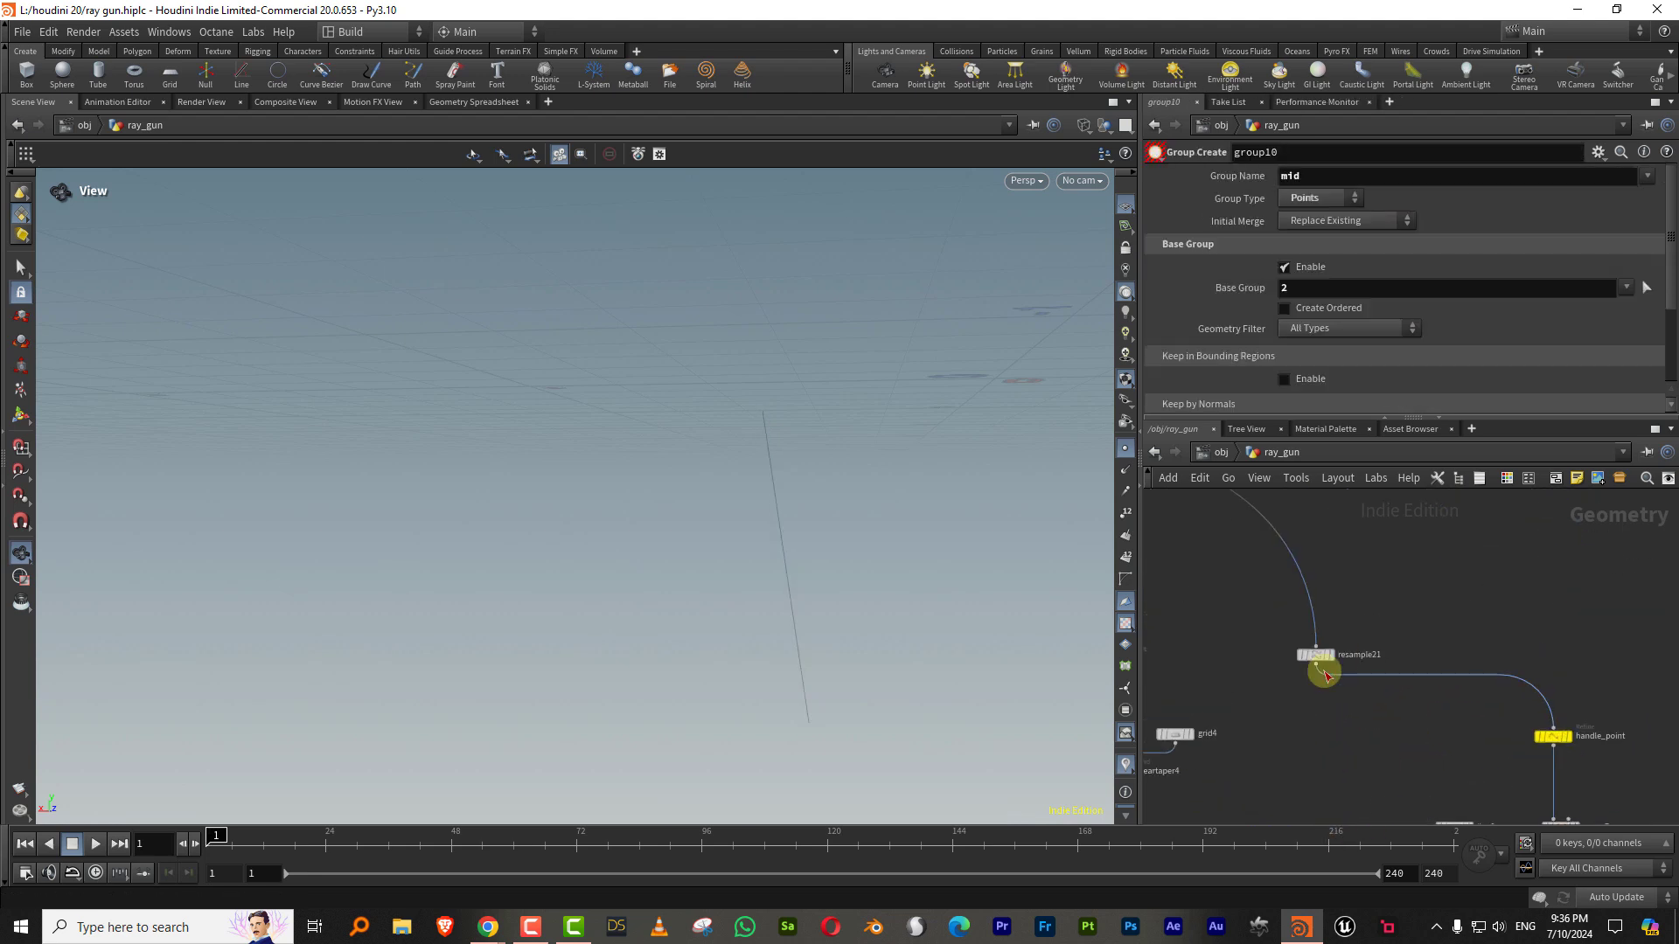
{"action": "left_click", "coordinate": [1315, 670]}
{"action": "middle_click_drag", "start_coordinate": [1274, 817], "coordinate": [1361, 606]}
{"action": "middle_click_drag", "start_coordinate": [1351, 791], "coordinate": [1413, 543]}
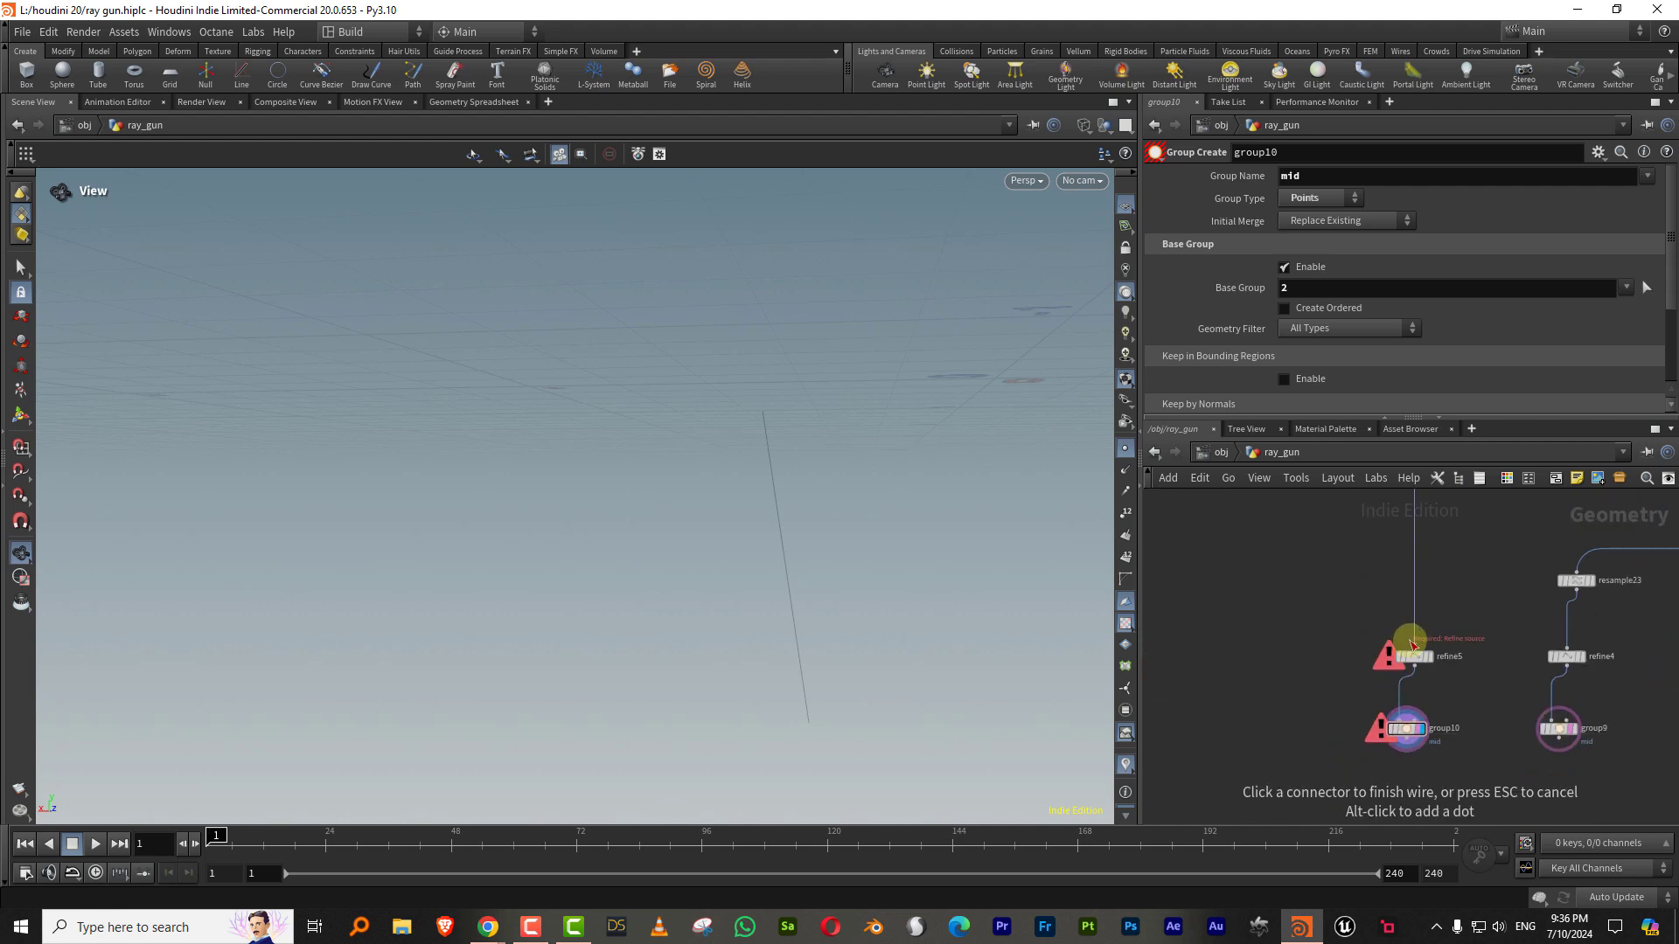
{"action": "left_click", "coordinate": [1414, 645]}
Step: Align refine5 with refine4 and set its First U to 0.749
{"action": "middle_click_drag", "start_coordinate": [1478, 690], "coordinate": [1432, 604]}
{"action": "scroll", "coordinate": [1431, 623], "scroll_direction": "up", "scroll_amount": 3}
{"action": "left_click_drag", "start_coordinate": [1343, 540], "coordinate": [1429, 540], "text": "ctrl"}
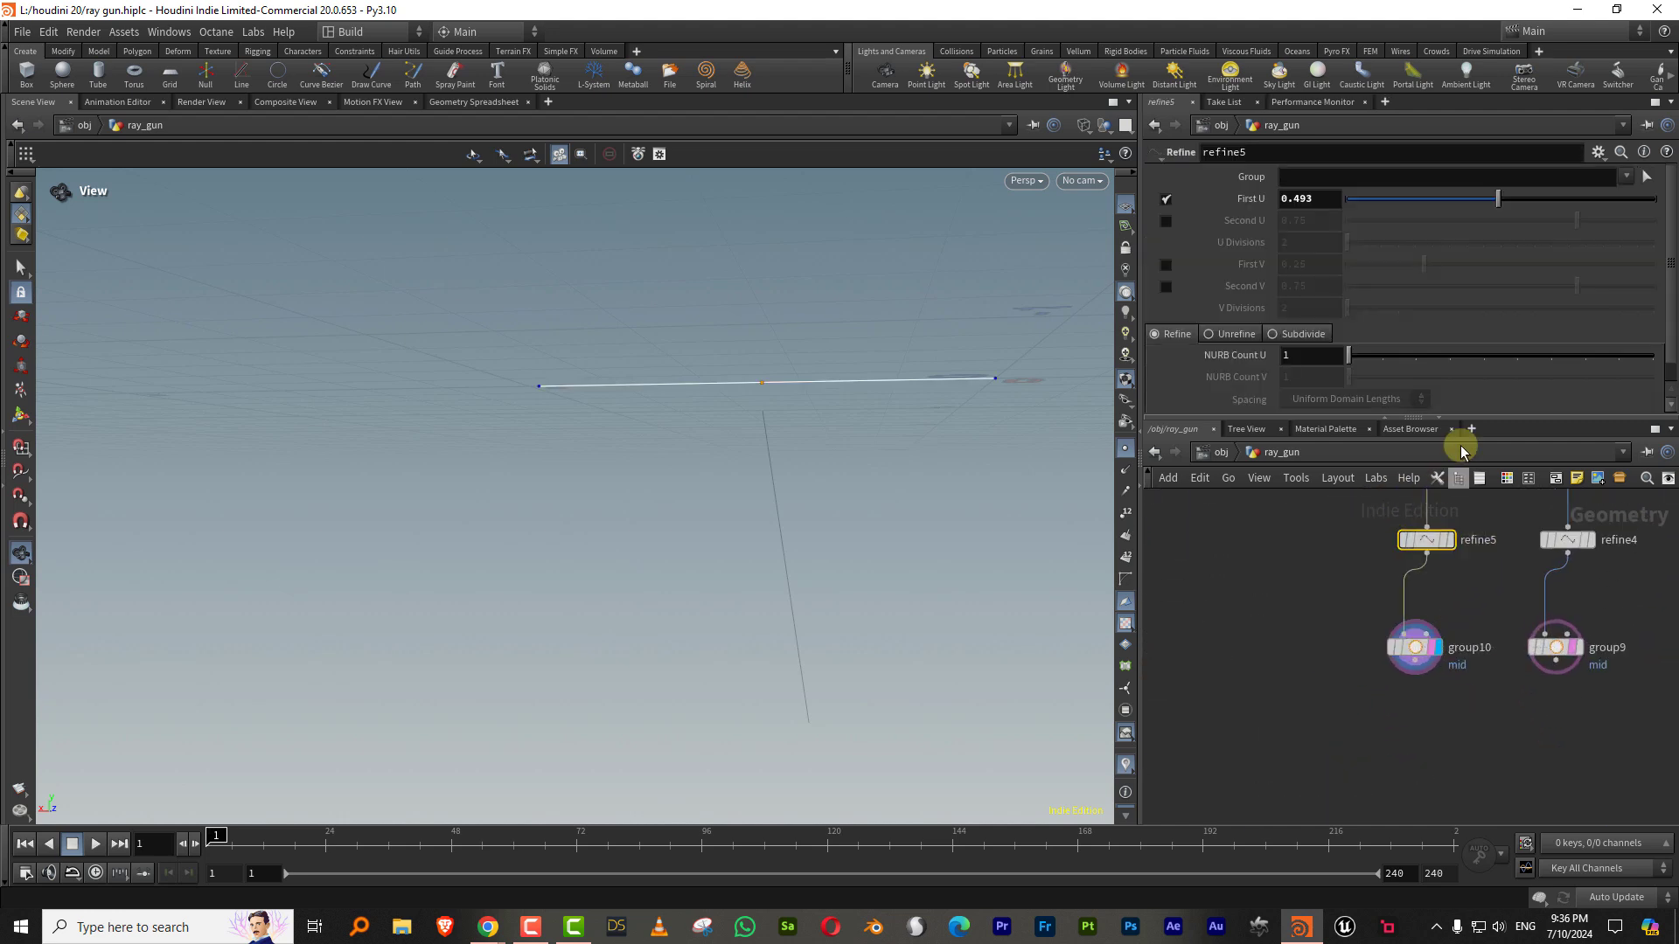
{"action": "left_click_drag", "start_coordinate": [1460, 206], "coordinate": [1576, 205]}
Step: Space group9 apart from group10, then add and display a Line node below and between them
{"action": "middle_click_drag", "start_coordinate": [1481, 627], "coordinate": [1371, 580]}
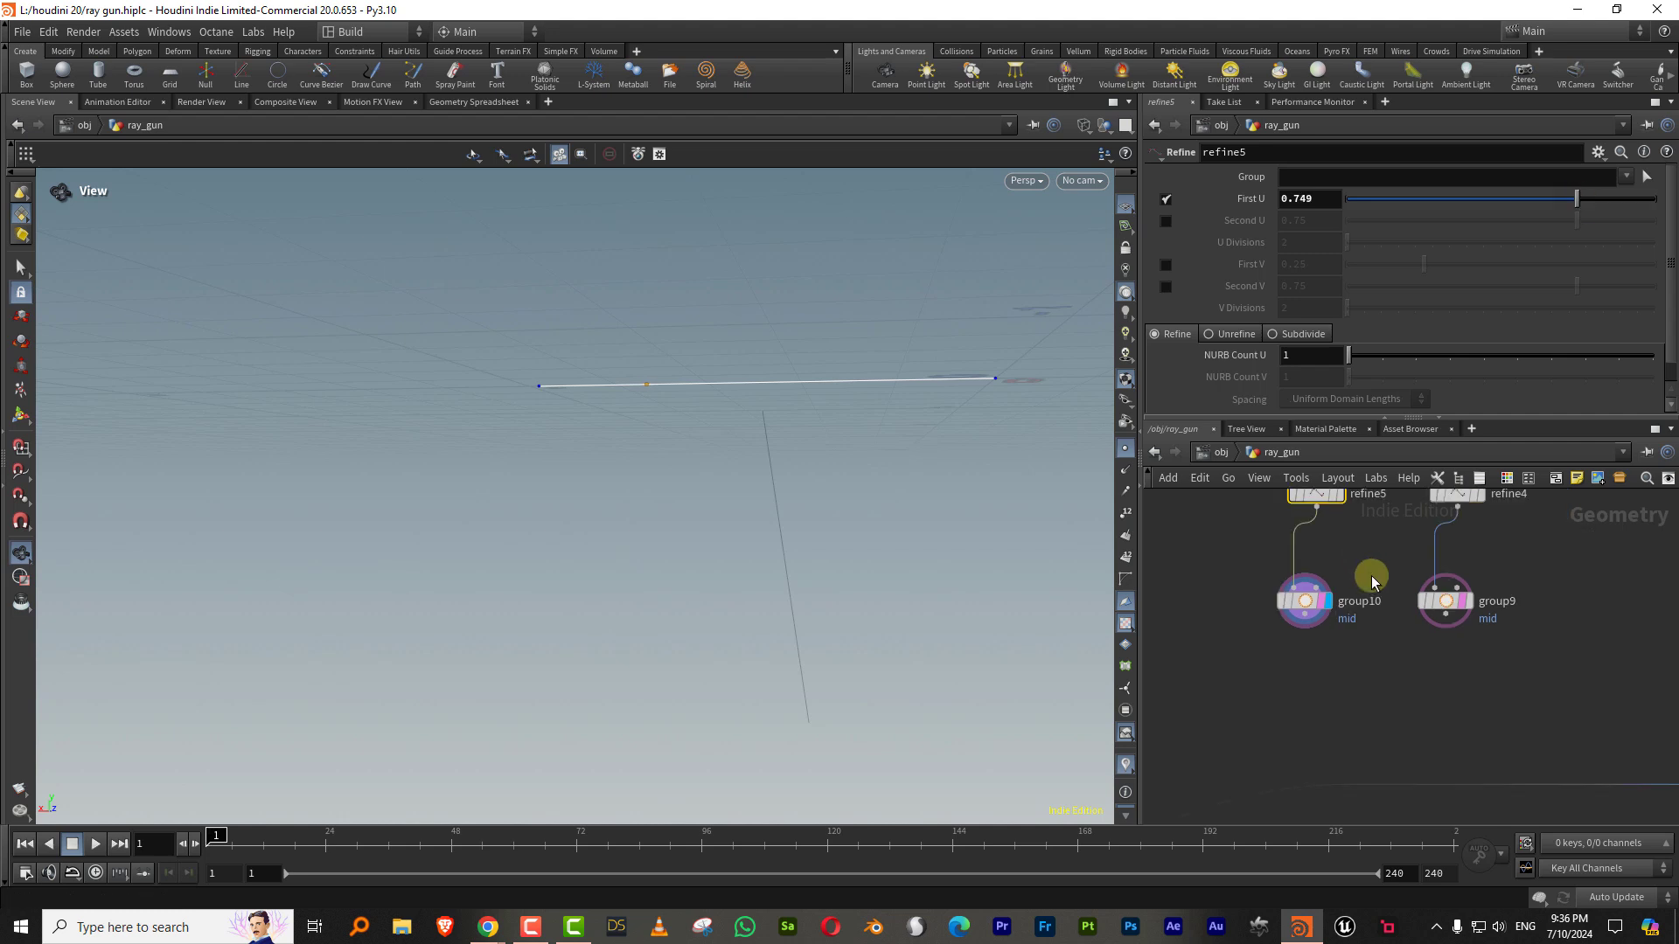
{"action": "left_click", "coordinate": [1470, 602]}
{"action": "left_click", "coordinate": [1447, 603]}
{"action": "scroll", "coordinate": [1417, 637], "scroll_direction": "up", "scroll_amount": 2}
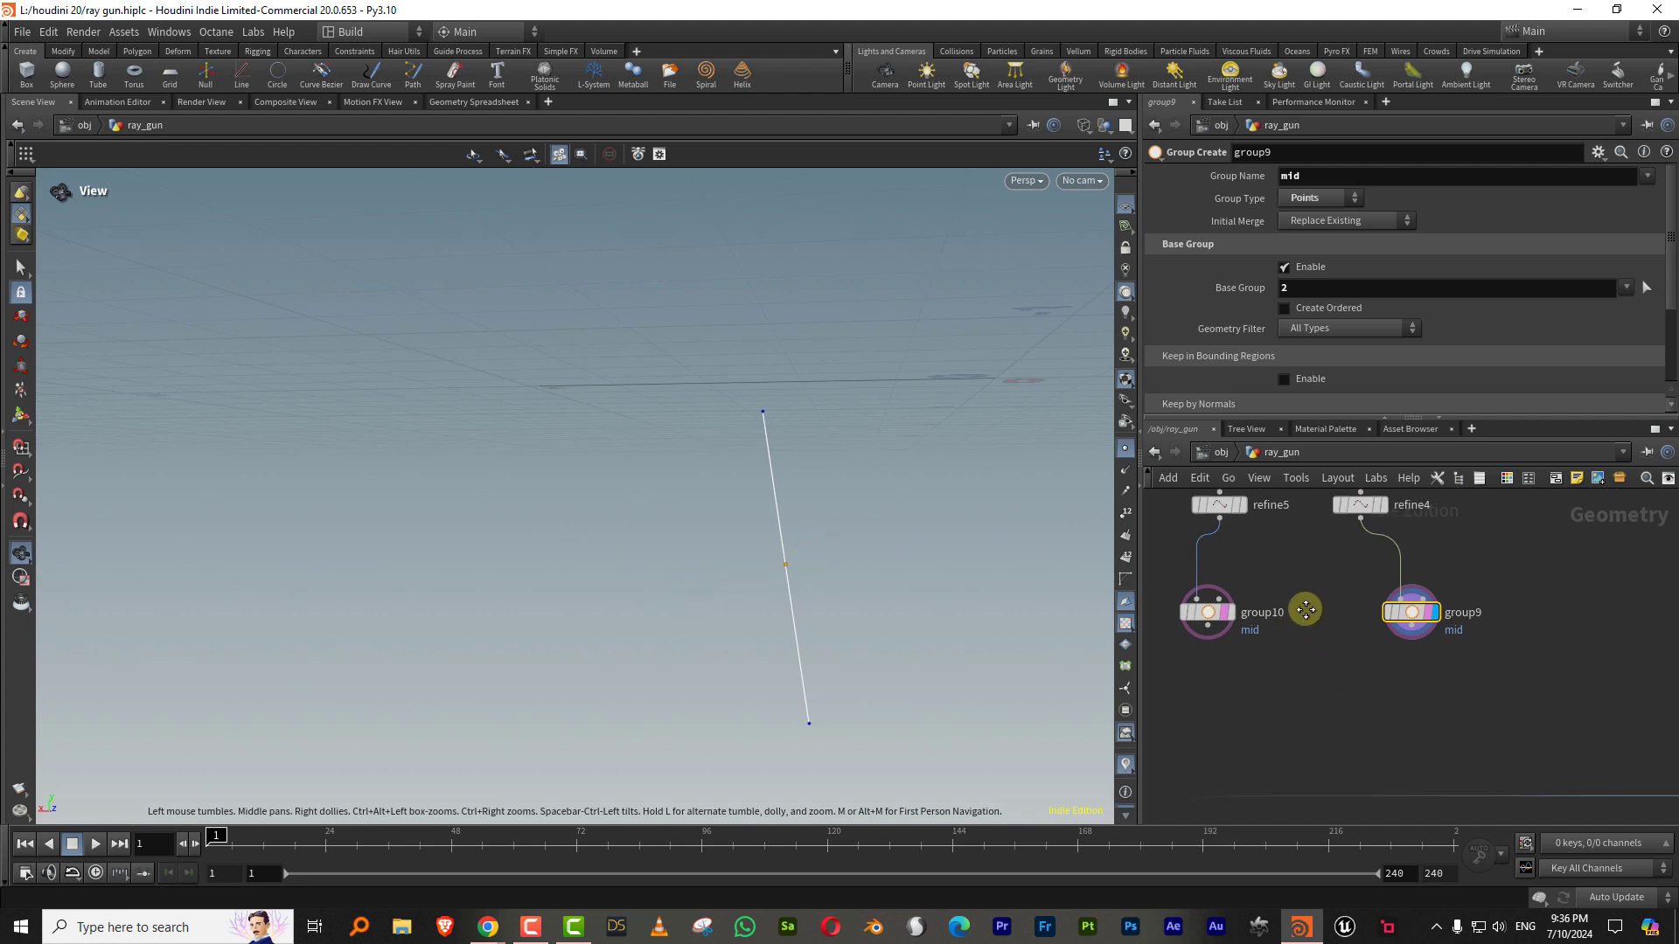
{"action": "key", "text": "Tab"}
{"action": "type", "text": "lin"}
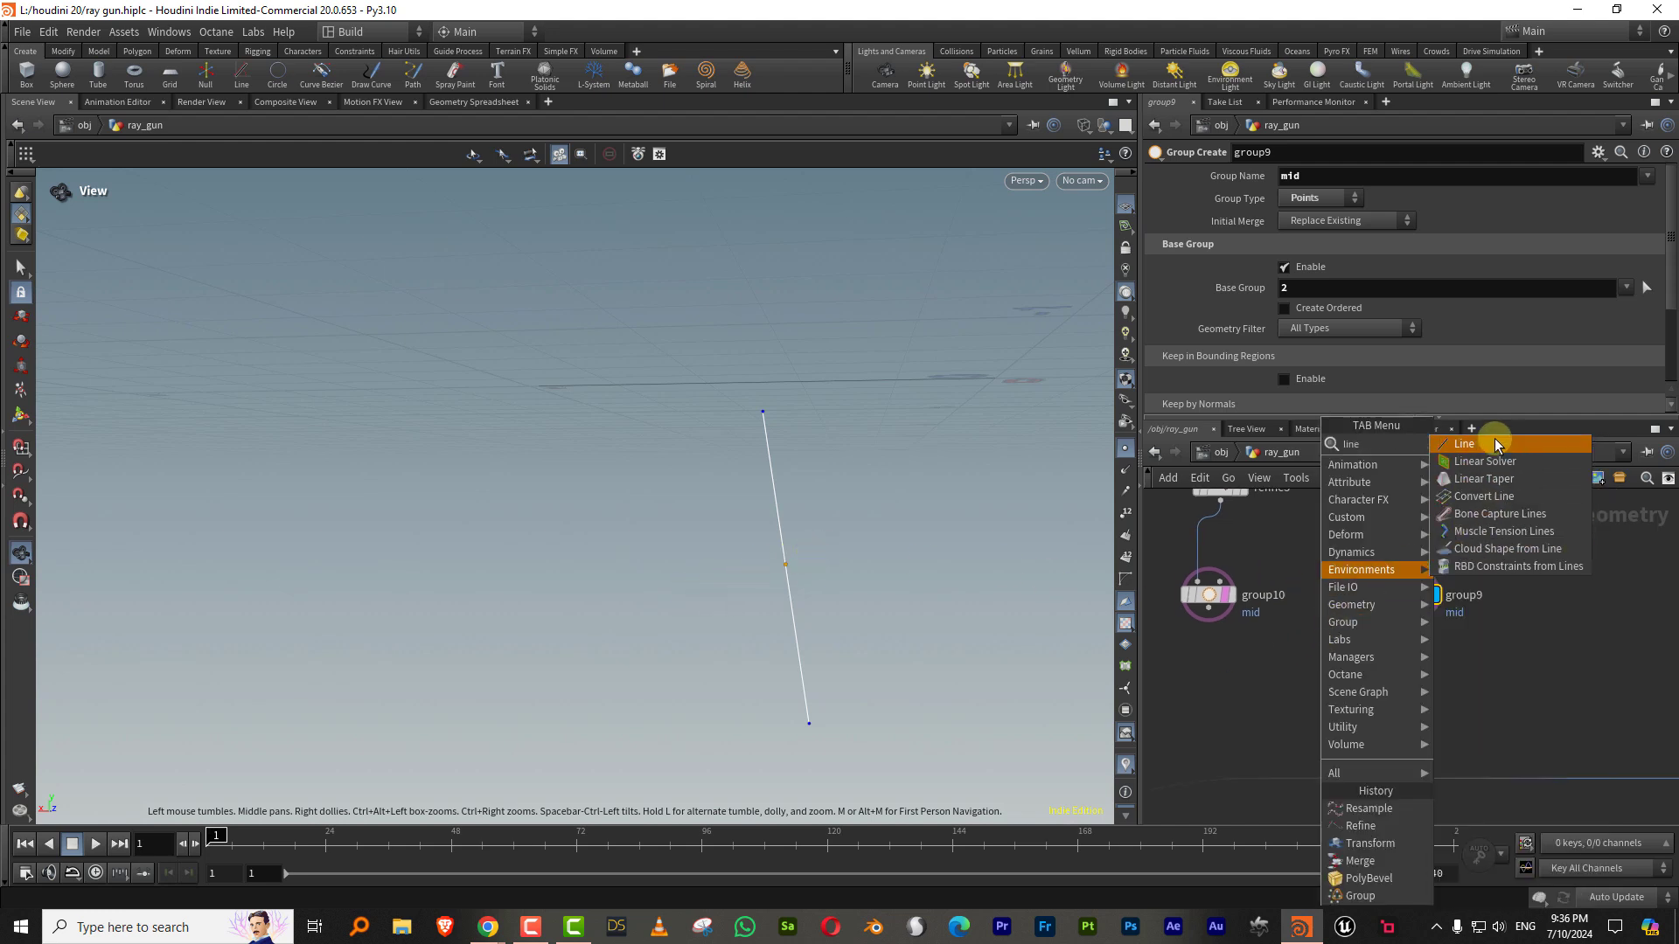
{"action": "left_click", "coordinate": [1491, 443]}
{"action": "left_click", "coordinate": [1304, 670]}
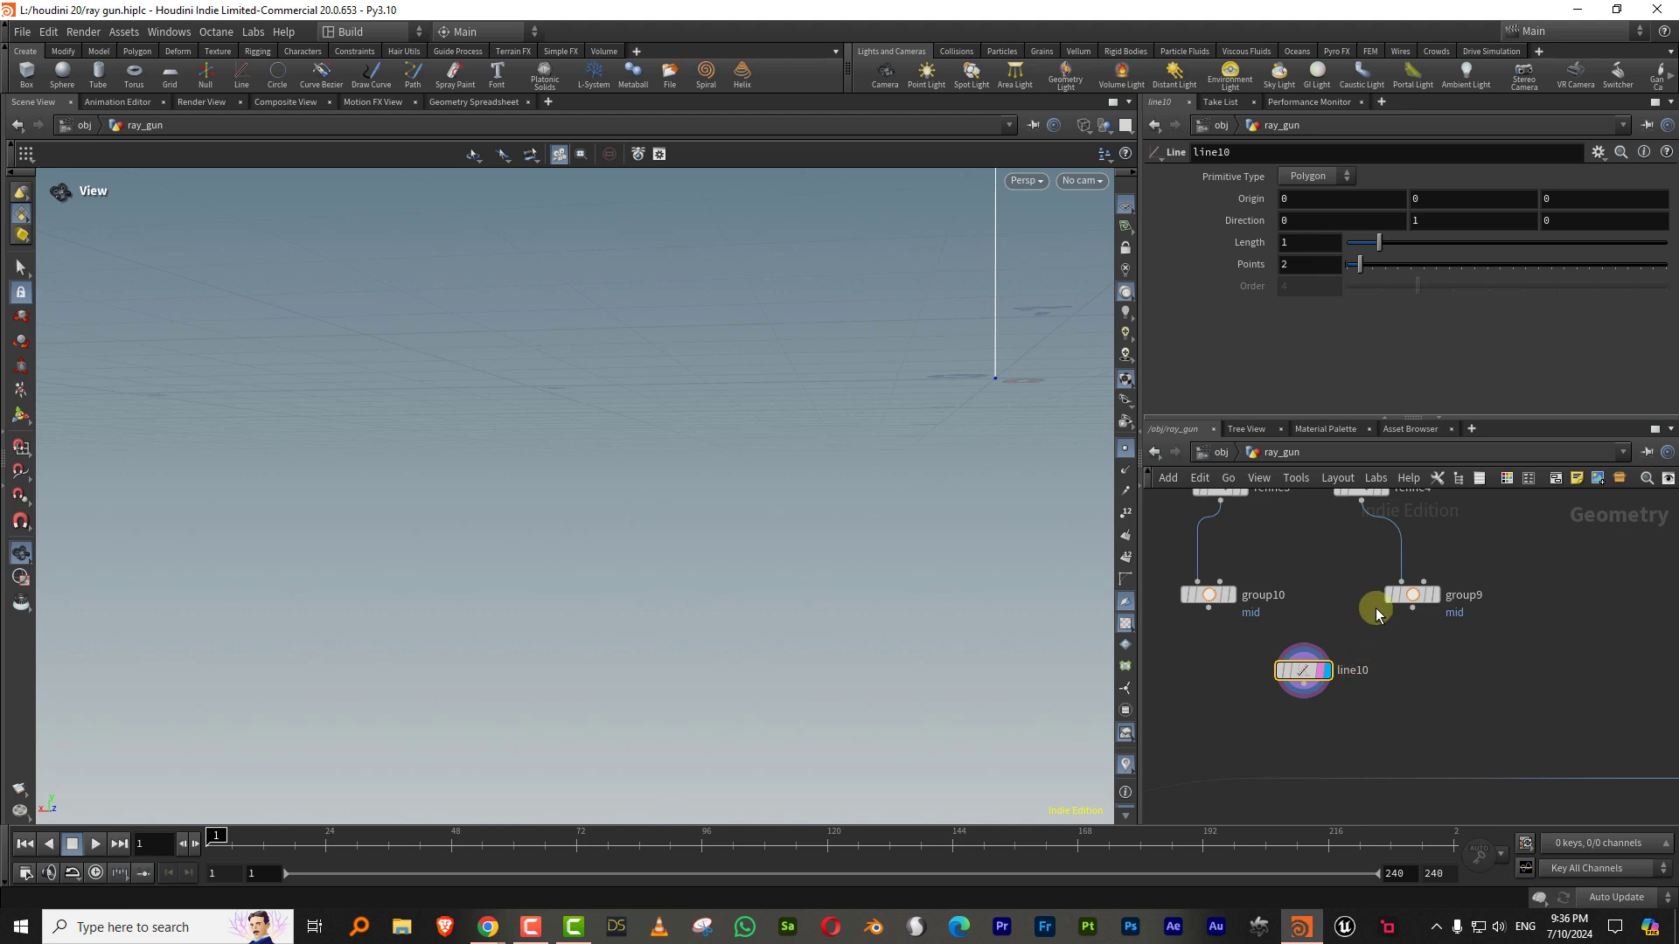
Step: Set the new line's direction to 1, 0, 0 so it runs along X
{"action": "left_click", "coordinate": [1311, 220]}
{"action": "type", "text": "1"}
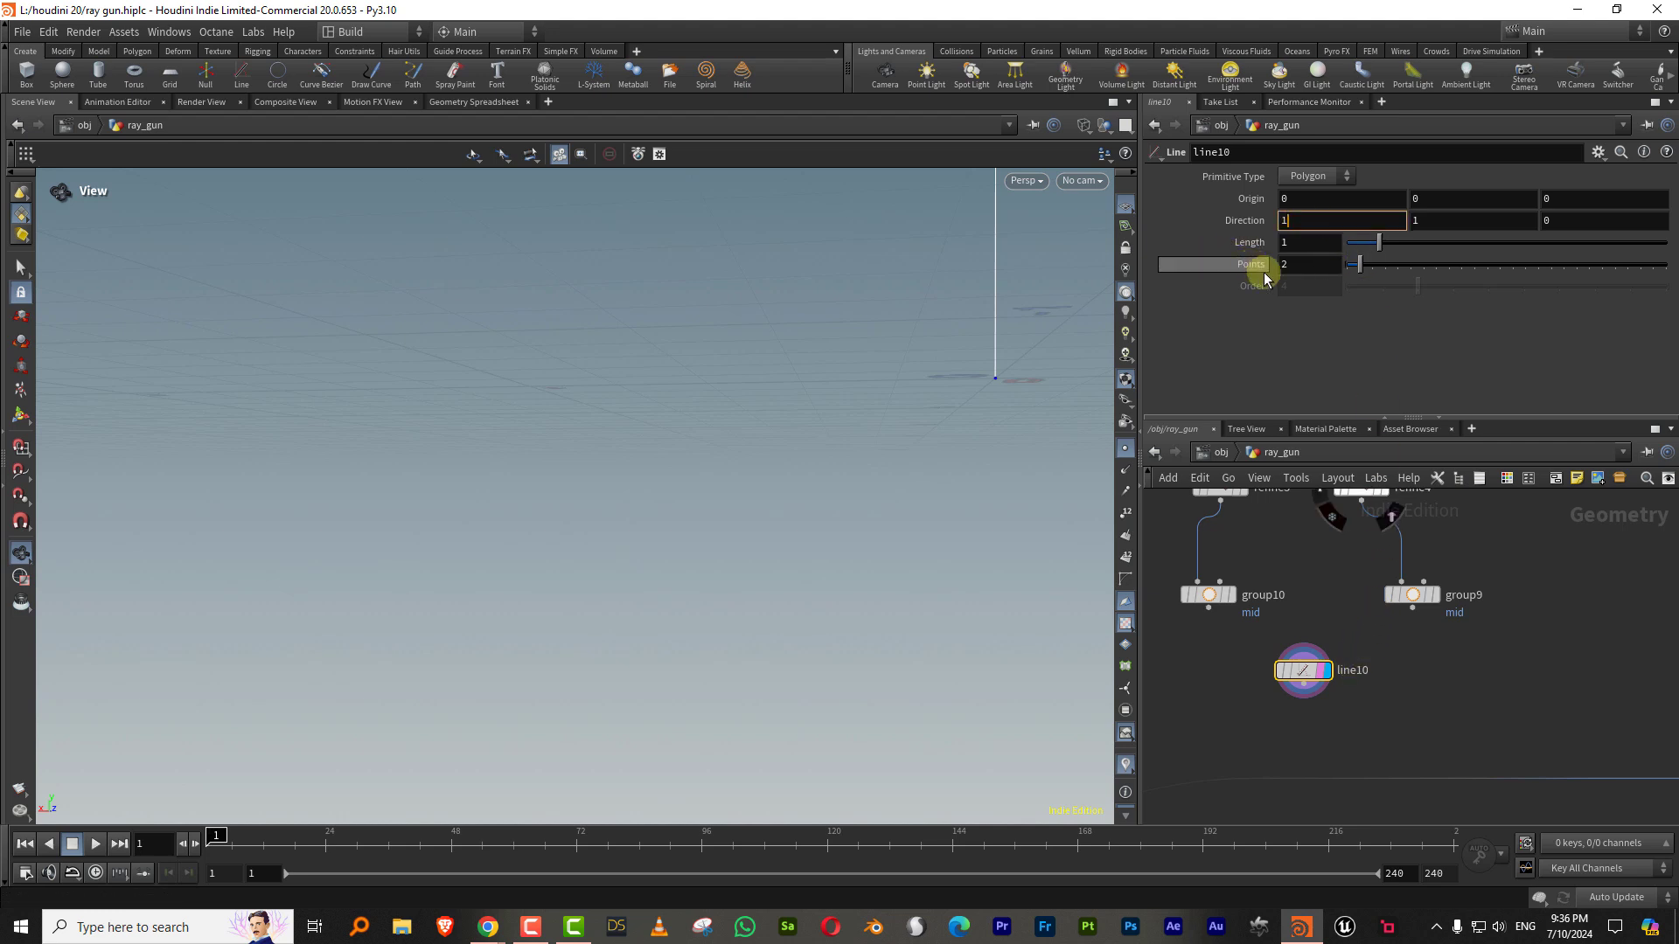
{"action": "key", "text": "Return"}
{"action": "type", "text": "0"}
{"action": "key", "text": "Return"}
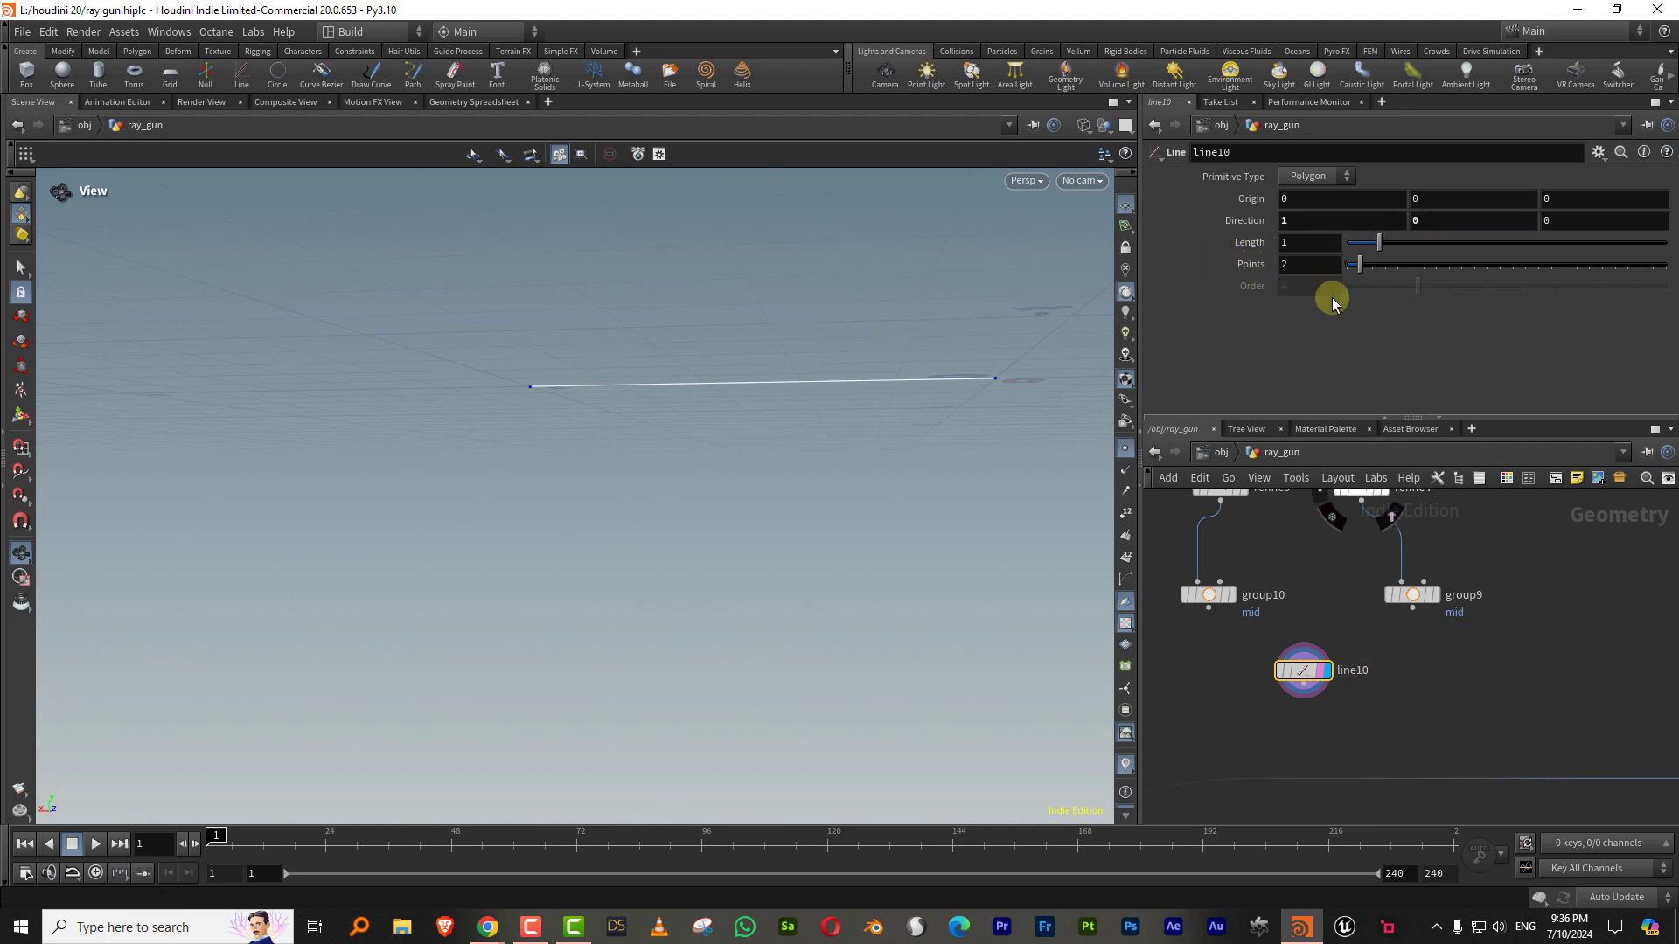
Step: Add a Copy to Points node below line10, wiring line10 into its first input and group9 into its second
{"action": "key", "text": "Tab"}
{"action": "type", "text": "copyt"}
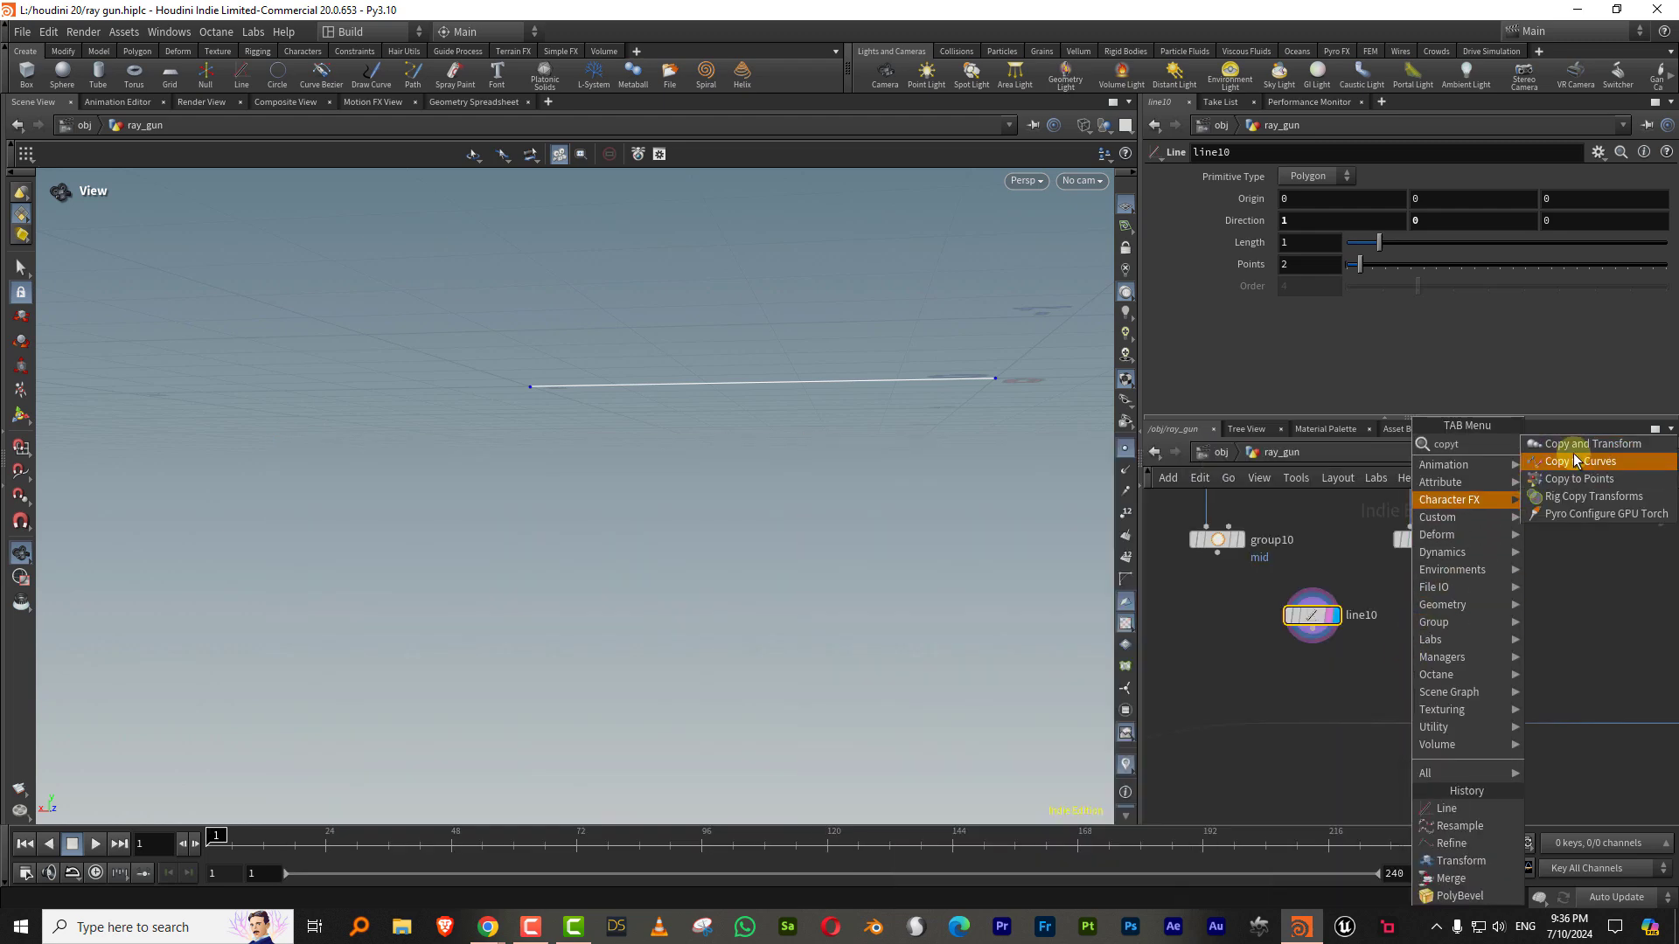
{"action": "left_click", "coordinate": [1580, 478]}
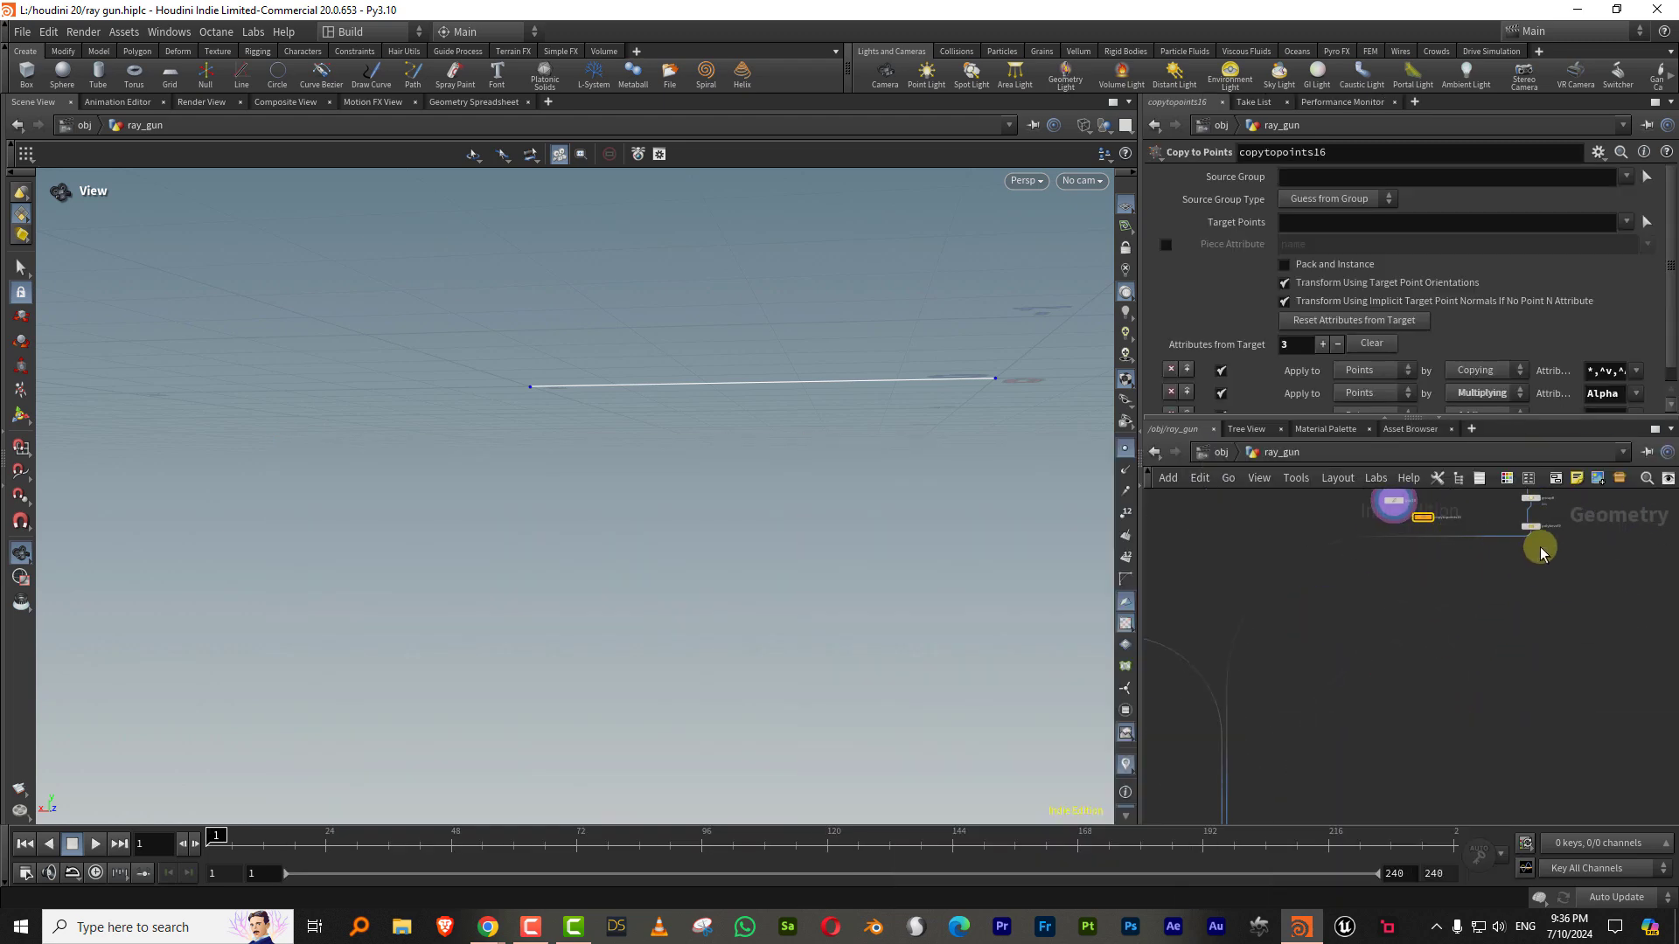
{"action": "left_click_drag", "start_coordinate": [1533, 528], "coordinate": [1540, 756]}
{"action": "scroll", "coordinate": [1480, 577], "scroll_direction": "up", "scroll_amount": 2}
{"action": "middle_click_drag", "start_coordinate": [1504, 503], "coordinate": [1499, 565]}
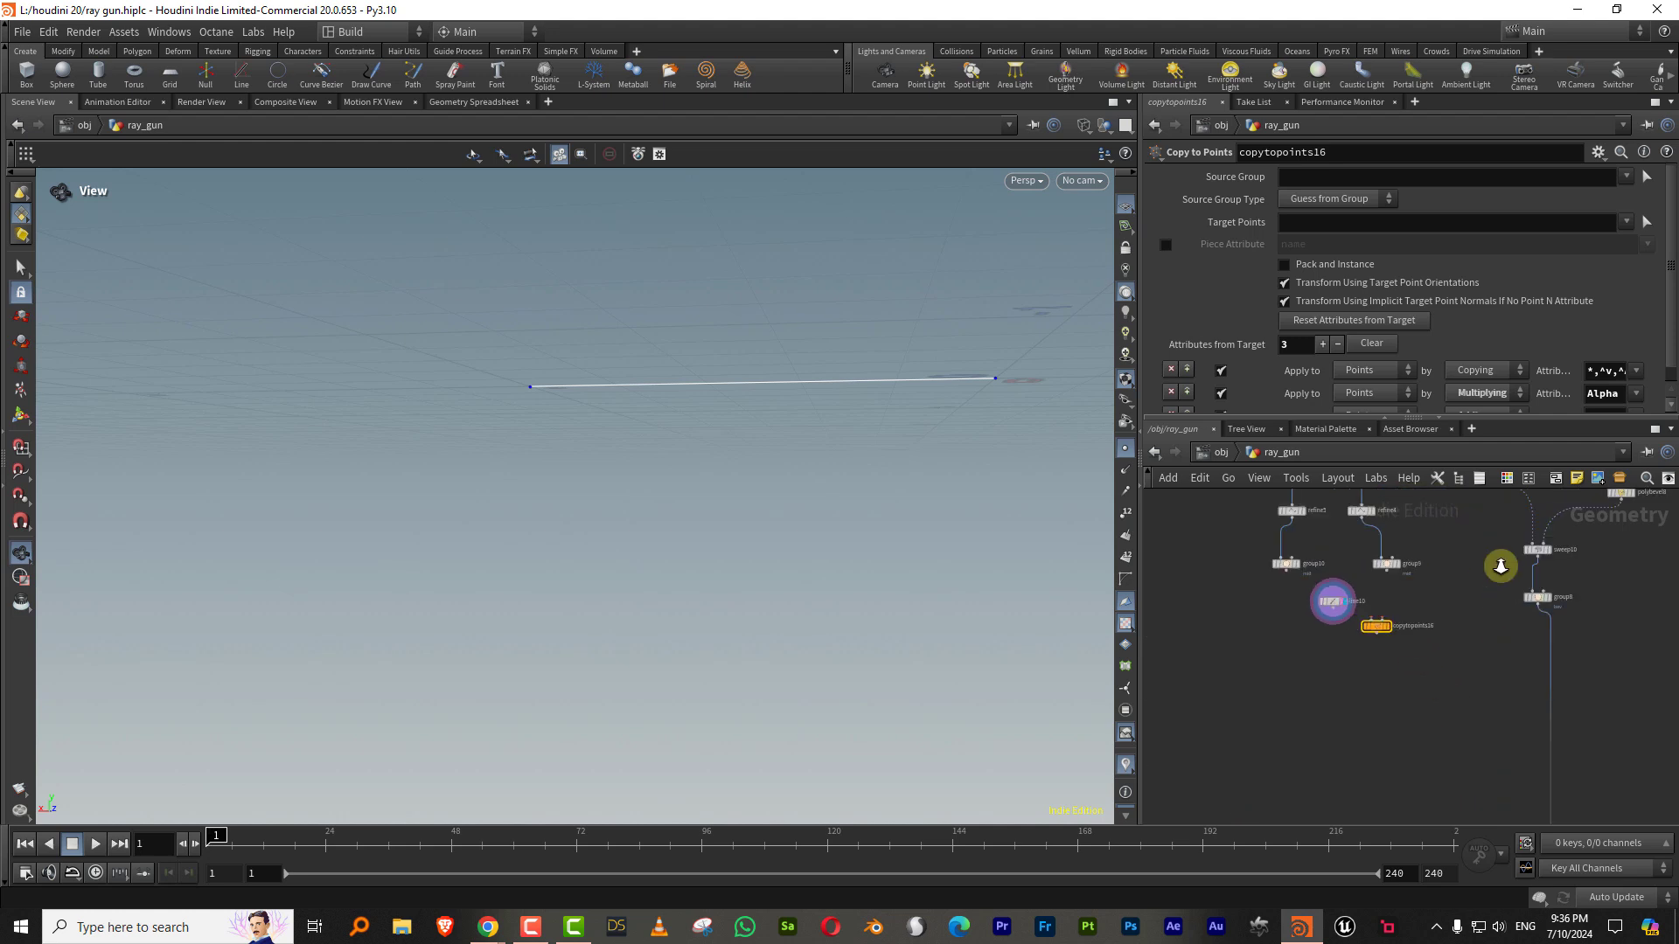
{"action": "scroll", "coordinate": [1414, 575], "scroll_direction": "up", "scroll_amount": 4}
{"action": "left_click_drag", "start_coordinate": [1212, 584], "coordinate": [1314, 636]}
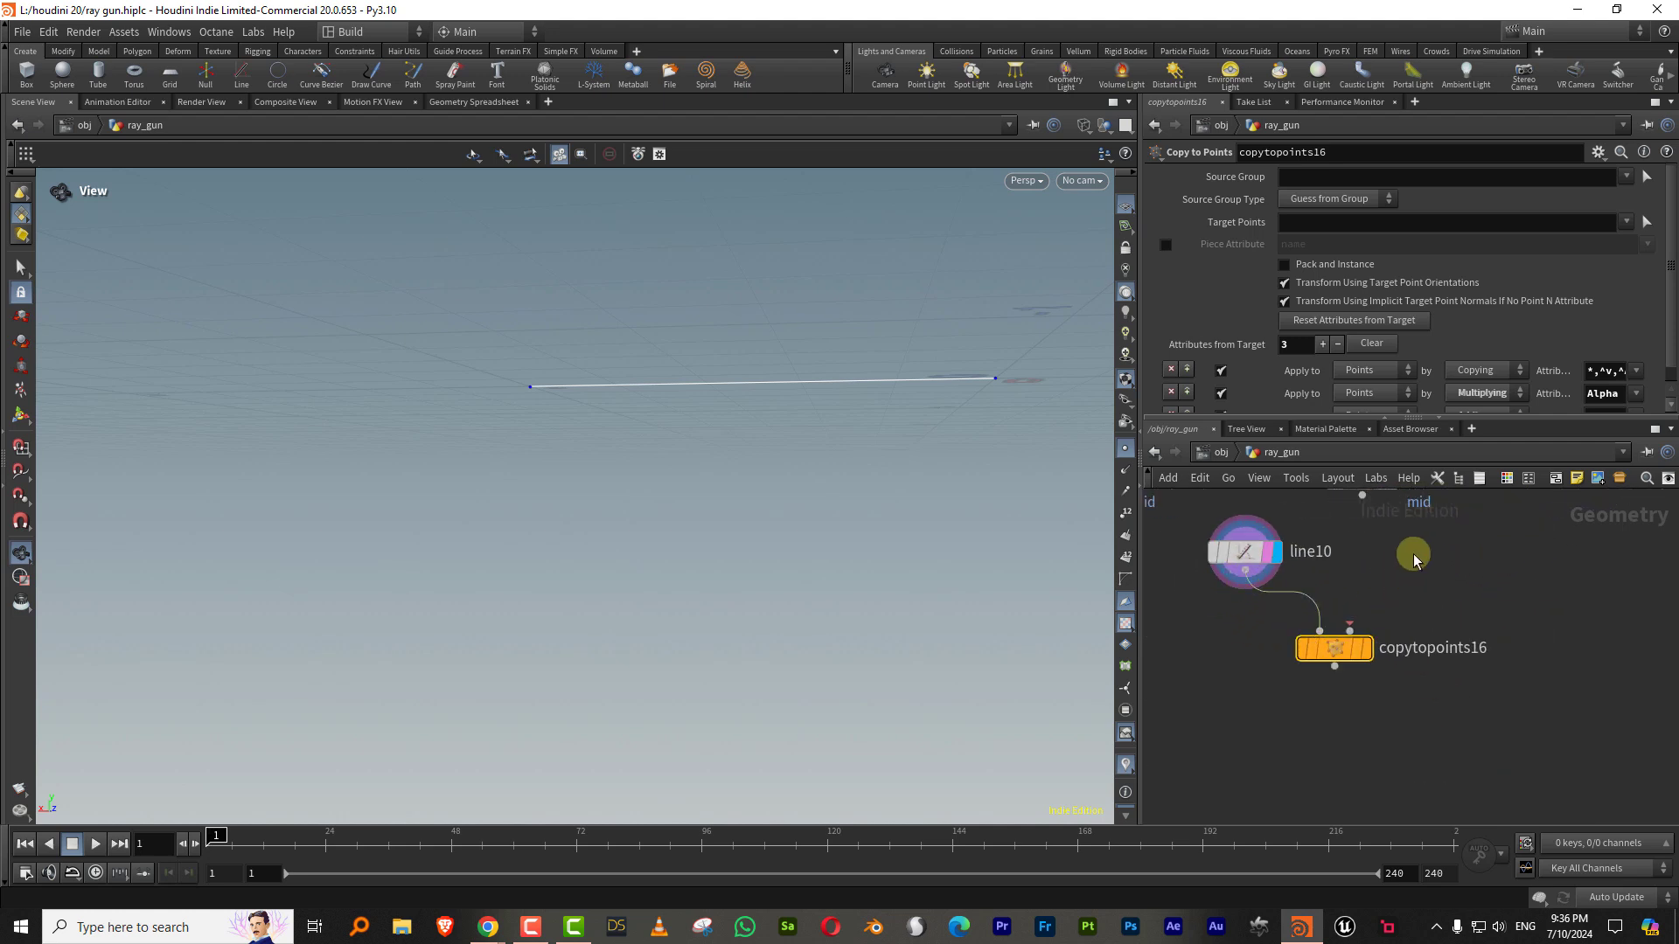
{"action": "middle_click_drag", "start_coordinate": [1409, 538], "coordinate": [1361, 657]}
{"action": "left_click_drag", "start_coordinate": [1315, 621], "coordinate": [1301, 750]}
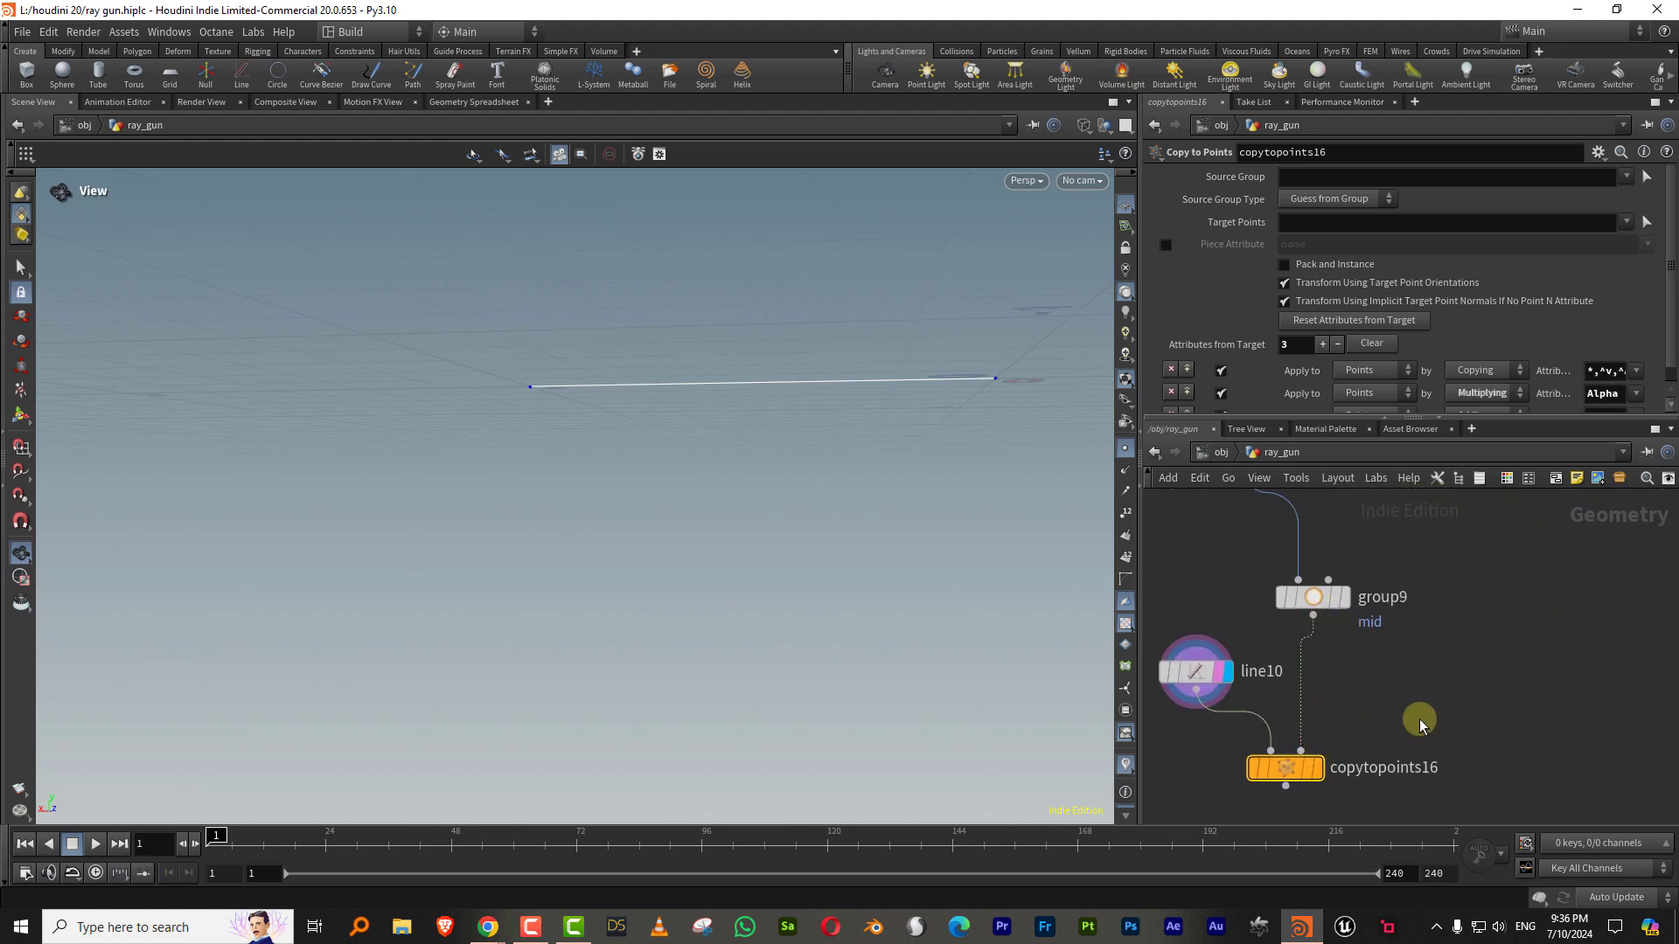
Step: Set the Copy to Points node's Target Points to mid and display its result
{"action": "left_click", "coordinate": [1338, 230]}
{"action": "key", "text": "Return"}
{"action": "scroll", "coordinate": [1484, 630], "scroll_direction": "down", "scroll_amount": 6}
{"action": "middle_click_drag", "start_coordinate": [1425, 638], "coordinate": [1484, 615]}
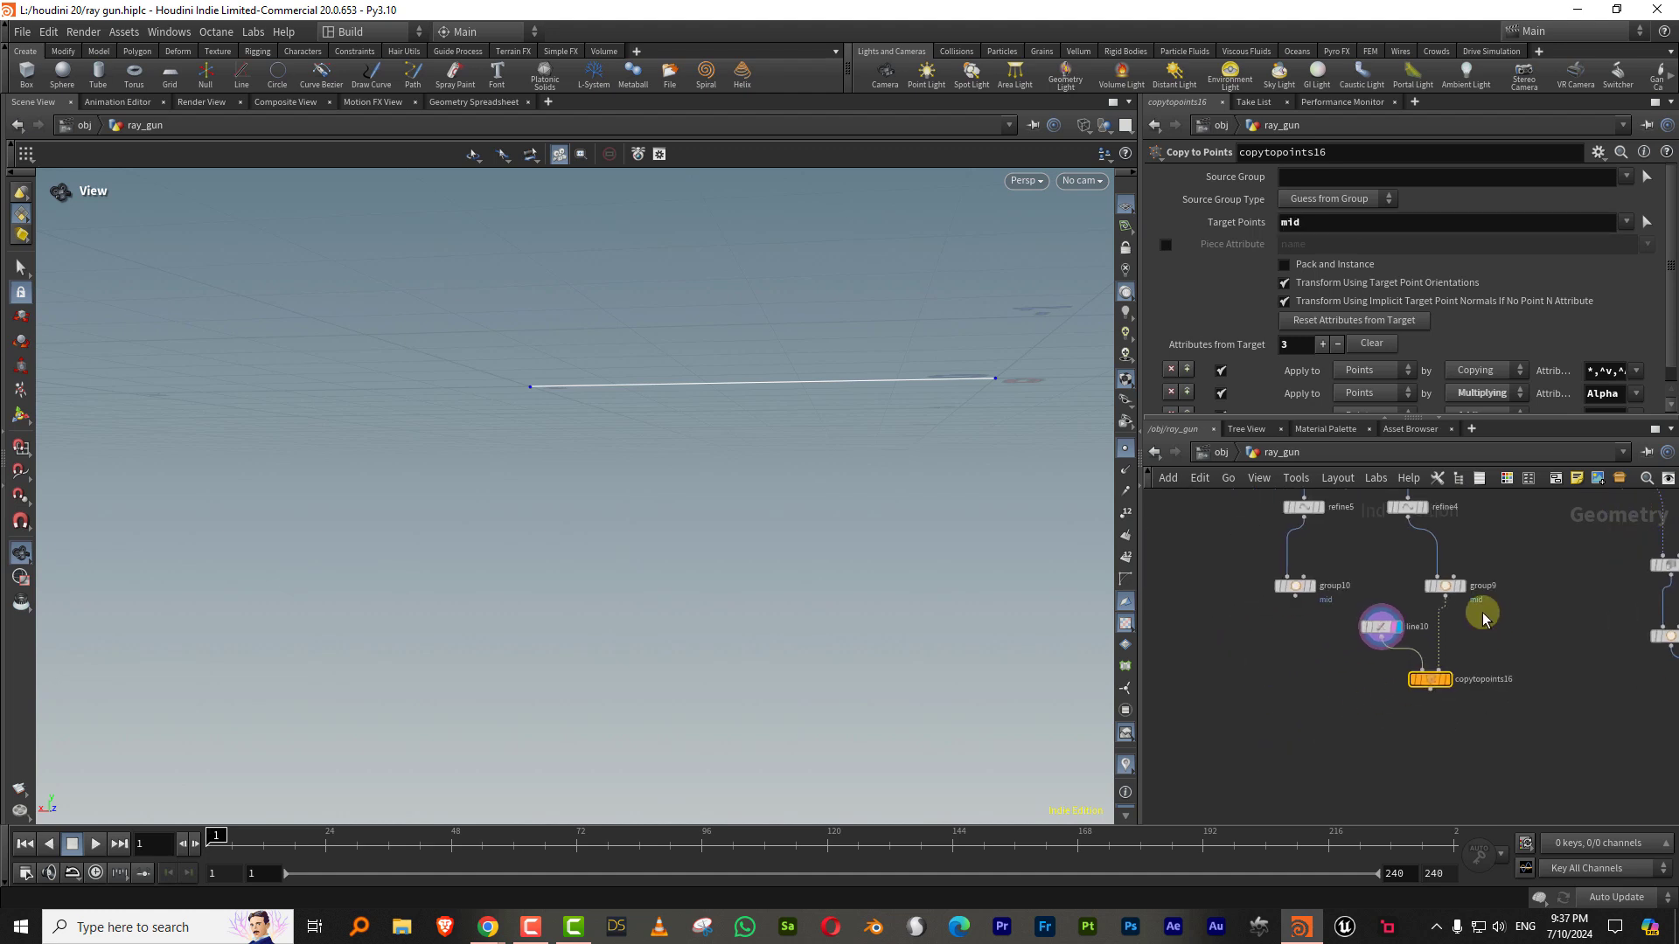
{"action": "scroll", "coordinate": [1484, 614], "scroll_direction": "up", "scroll_amount": 3}
{"action": "left_click", "coordinate": [1445, 695]}
Step: Shorten line10 to a length of 0.44
{"action": "scroll", "coordinate": [1447, 691], "scroll_direction": "down", "scroll_amount": 1}
{"action": "left_click", "coordinate": [1365, 647]}
{"action": "left_click_drag", "start_coordinate": [1377, 242], "coordinate": [1372, 252]}
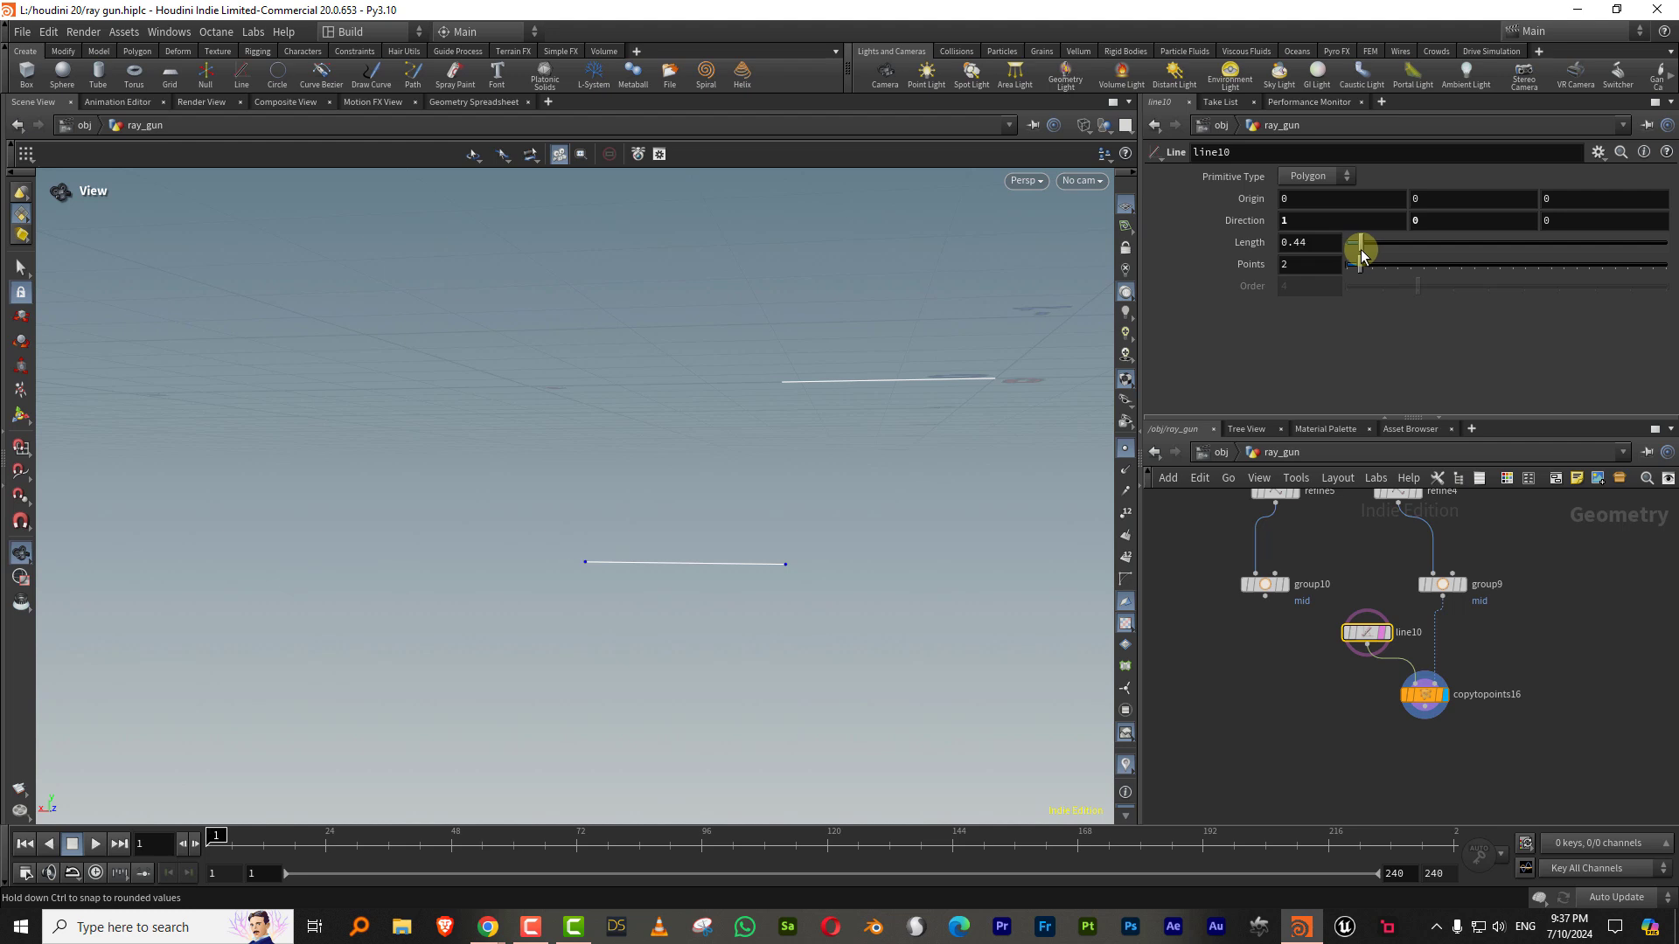
Step: Display group10, line10 and copytopoints16 in turn to compare where their lines lie
{"action": "left_click", "coordinate": [1283, 584]}
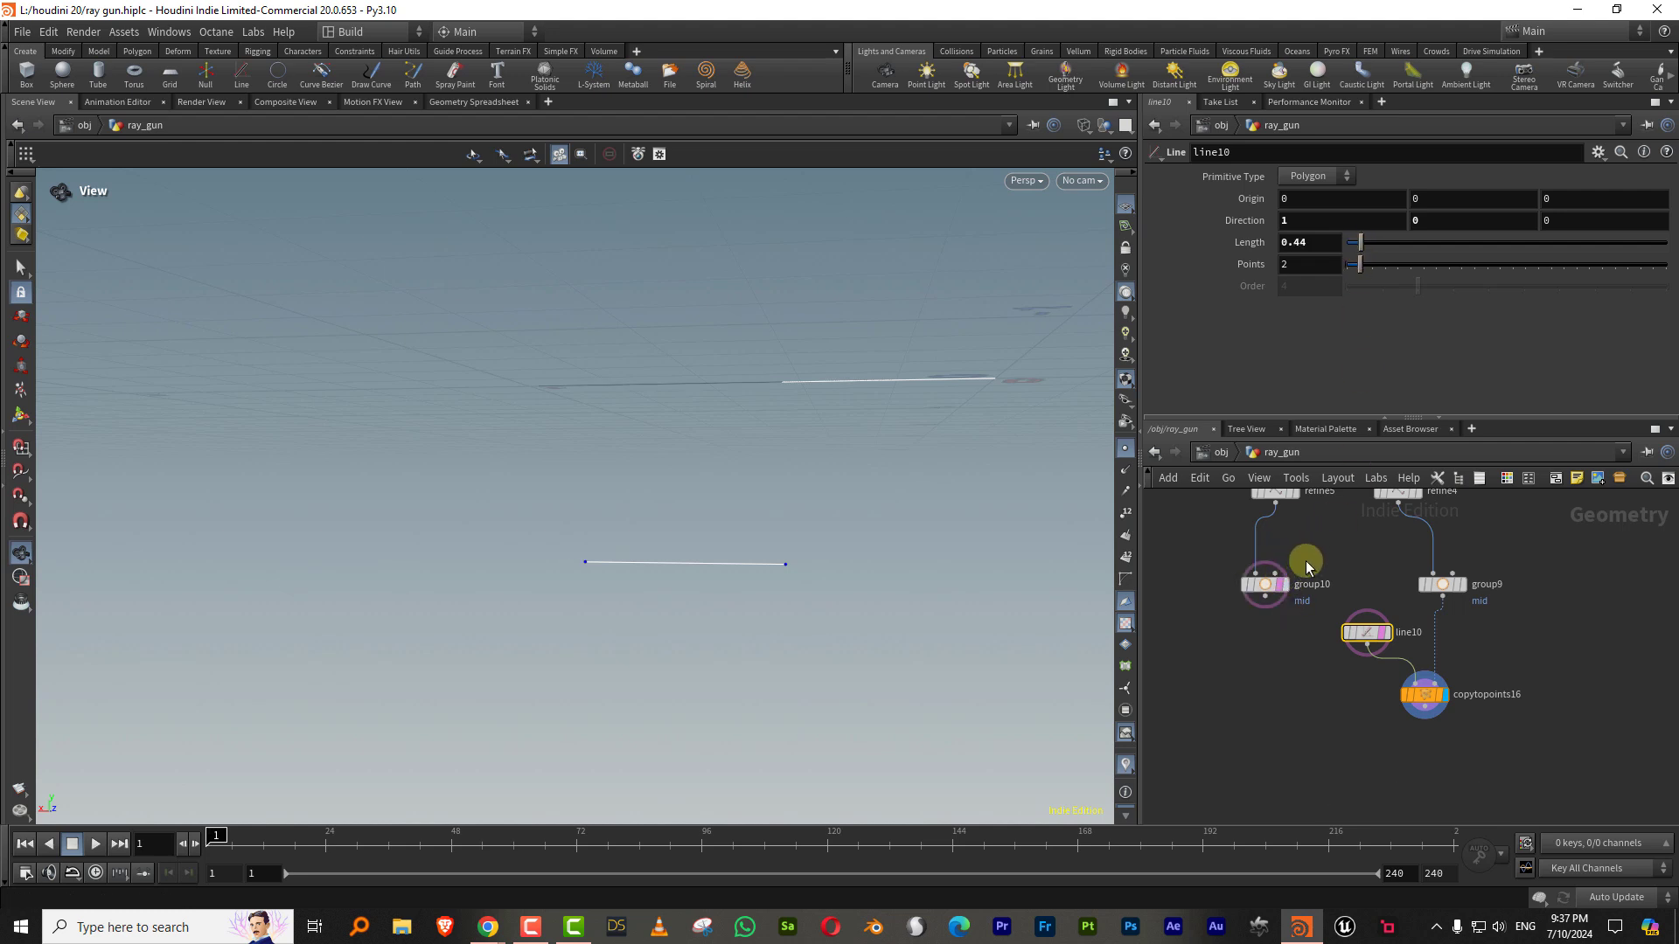
{"action": "left_click", "coordinate": [1286, 584]}
{"action": "middle_click_drag", "start_coordinate": [1285, 659], "coordinate": [1260, 643]}
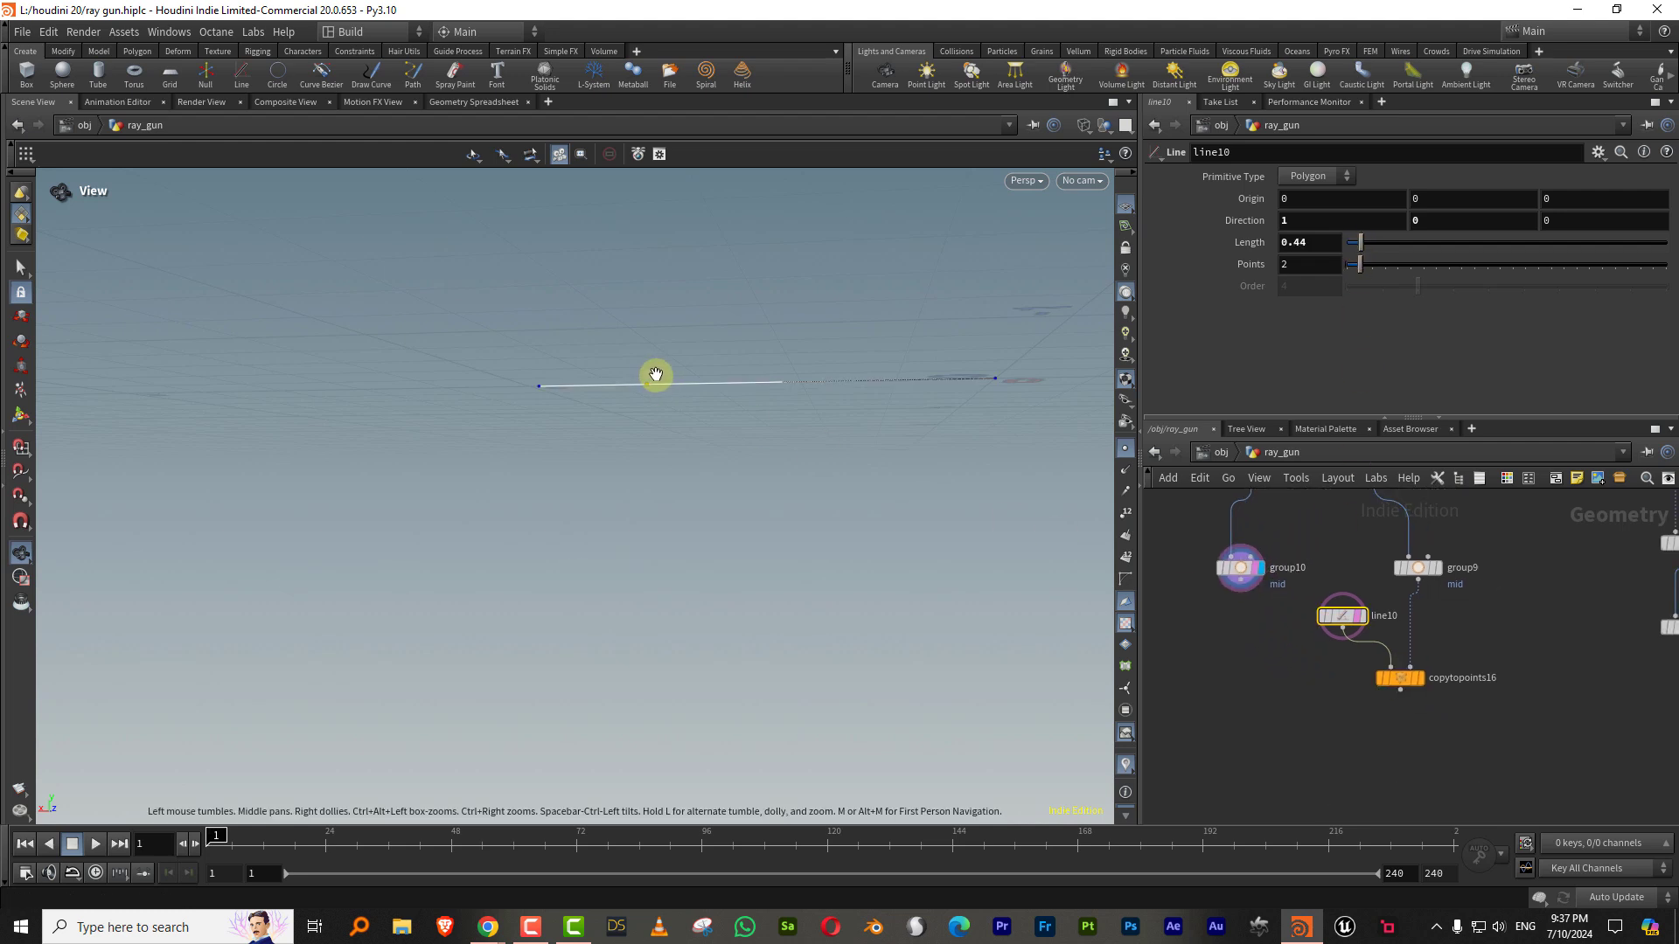
{"action": "left_click", "coordinate": [1362, 615]}
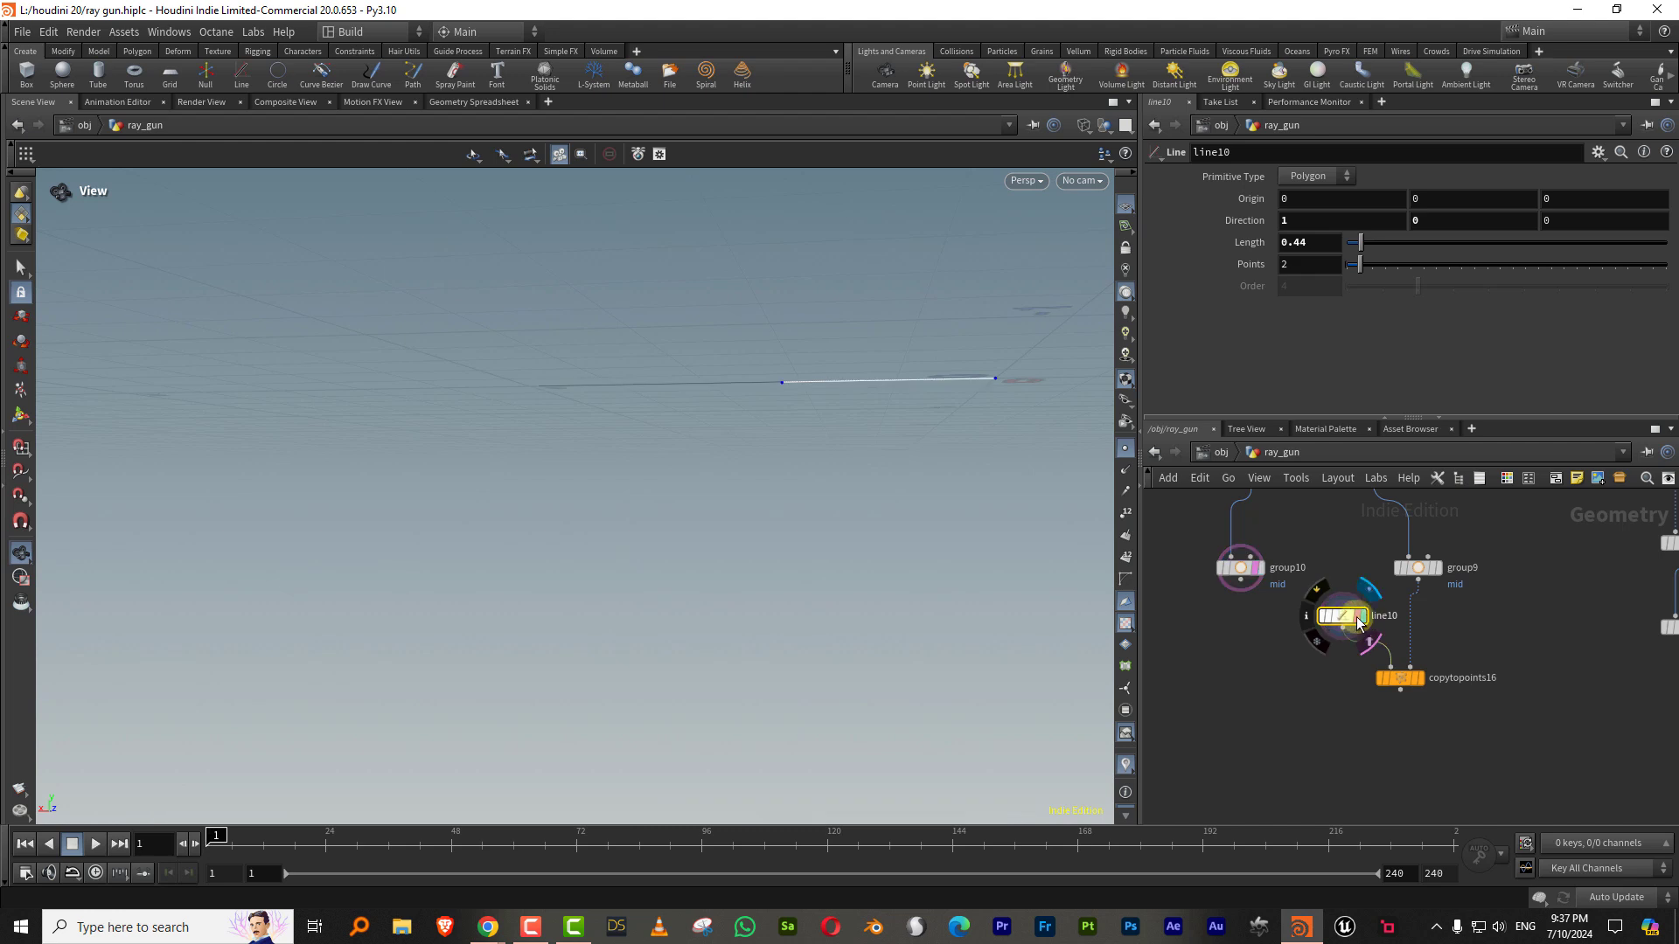
{"action": "left_click", "coordinate": [1423, 680]}
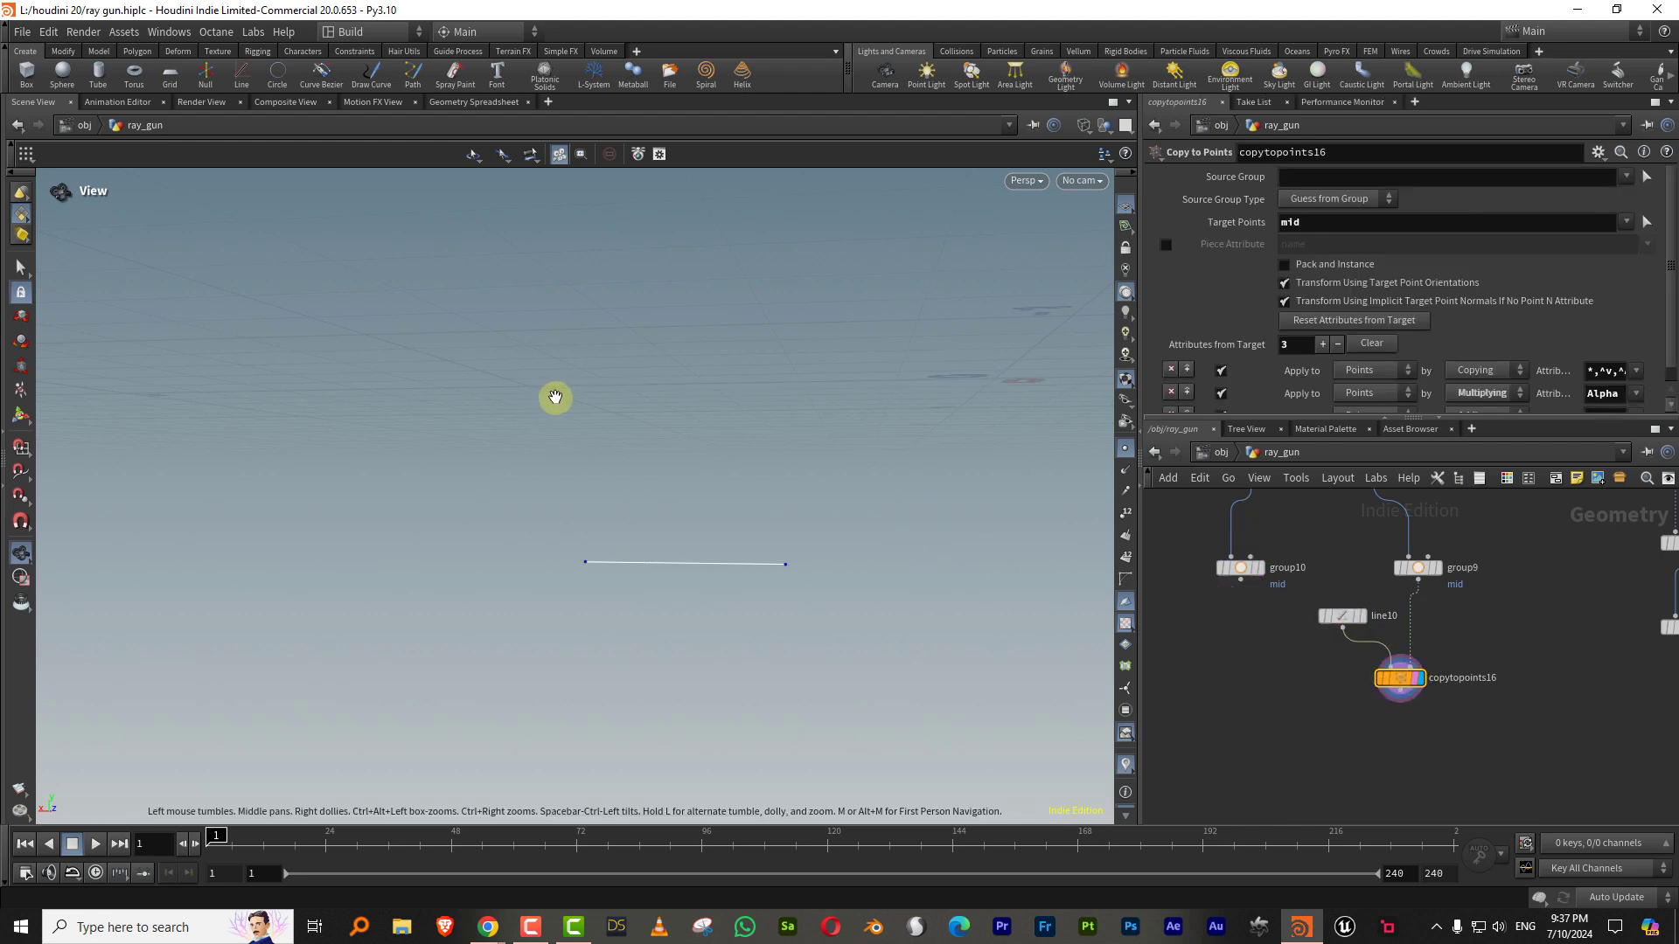
{"action": "middle_click_drag", "start_coordinate": [1246, 664], "coordinate": [1273, 619]}
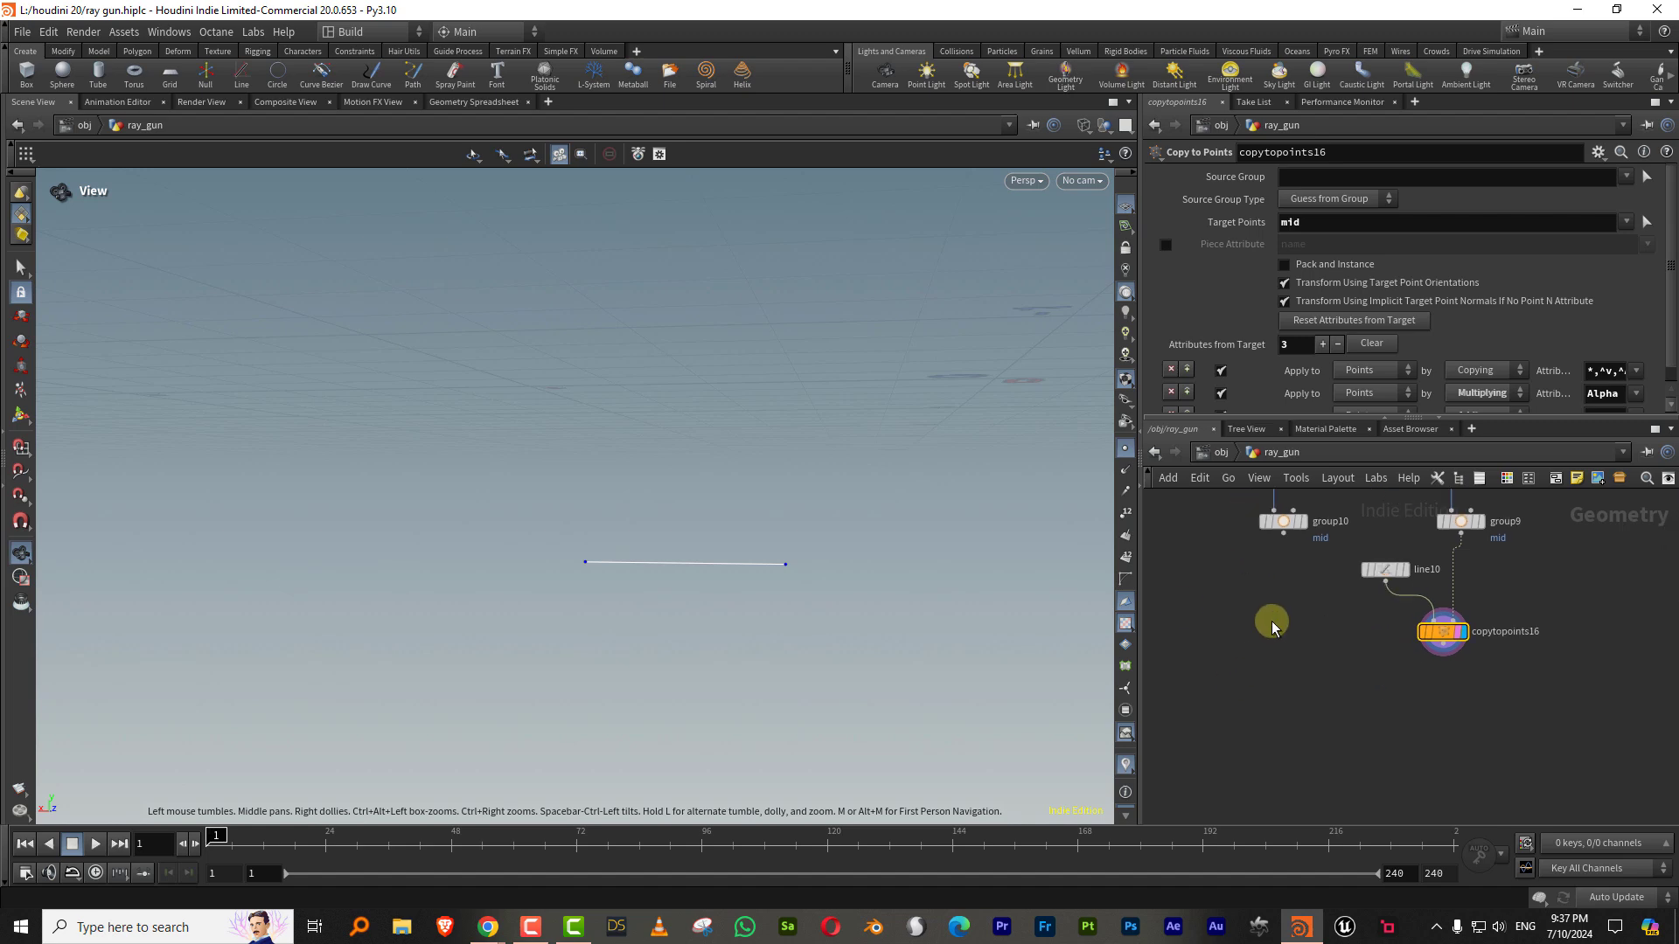
{"action": "key", "text": "Tab"}
{"action": "type", "text": "a"}
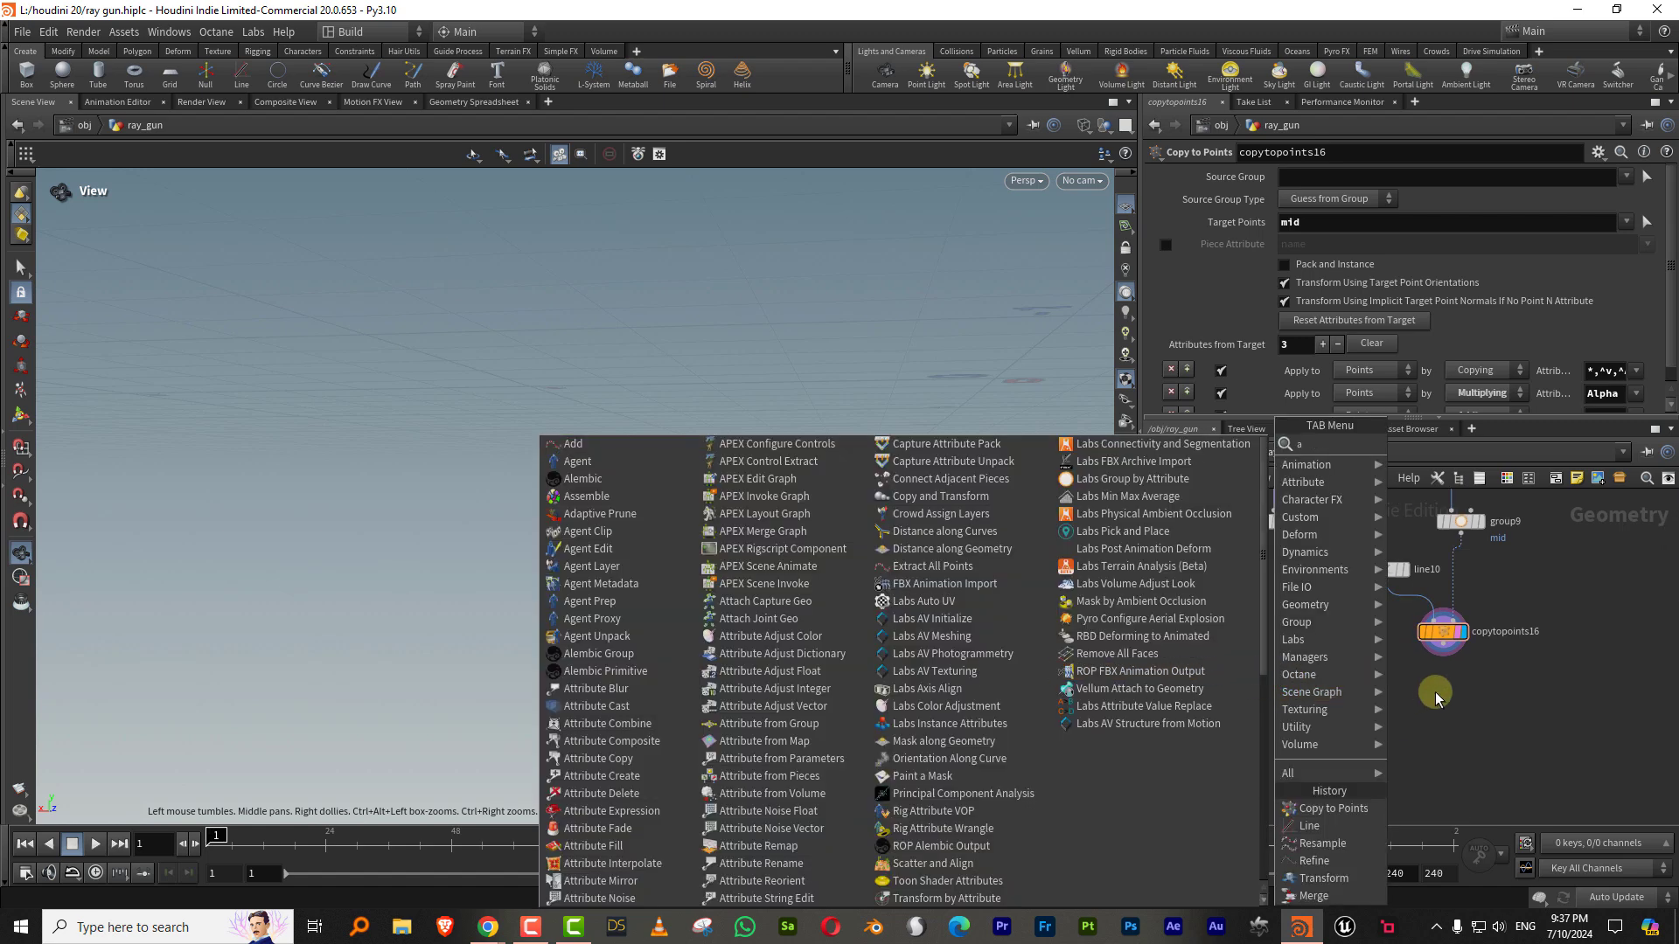
{"action": "key", "text": "Escape"}
Step: Add a Blast node below group10, wire group10 into it and display it
{"action": "key", "text": "Tab"}
{"action": "type", "text": "blas"}
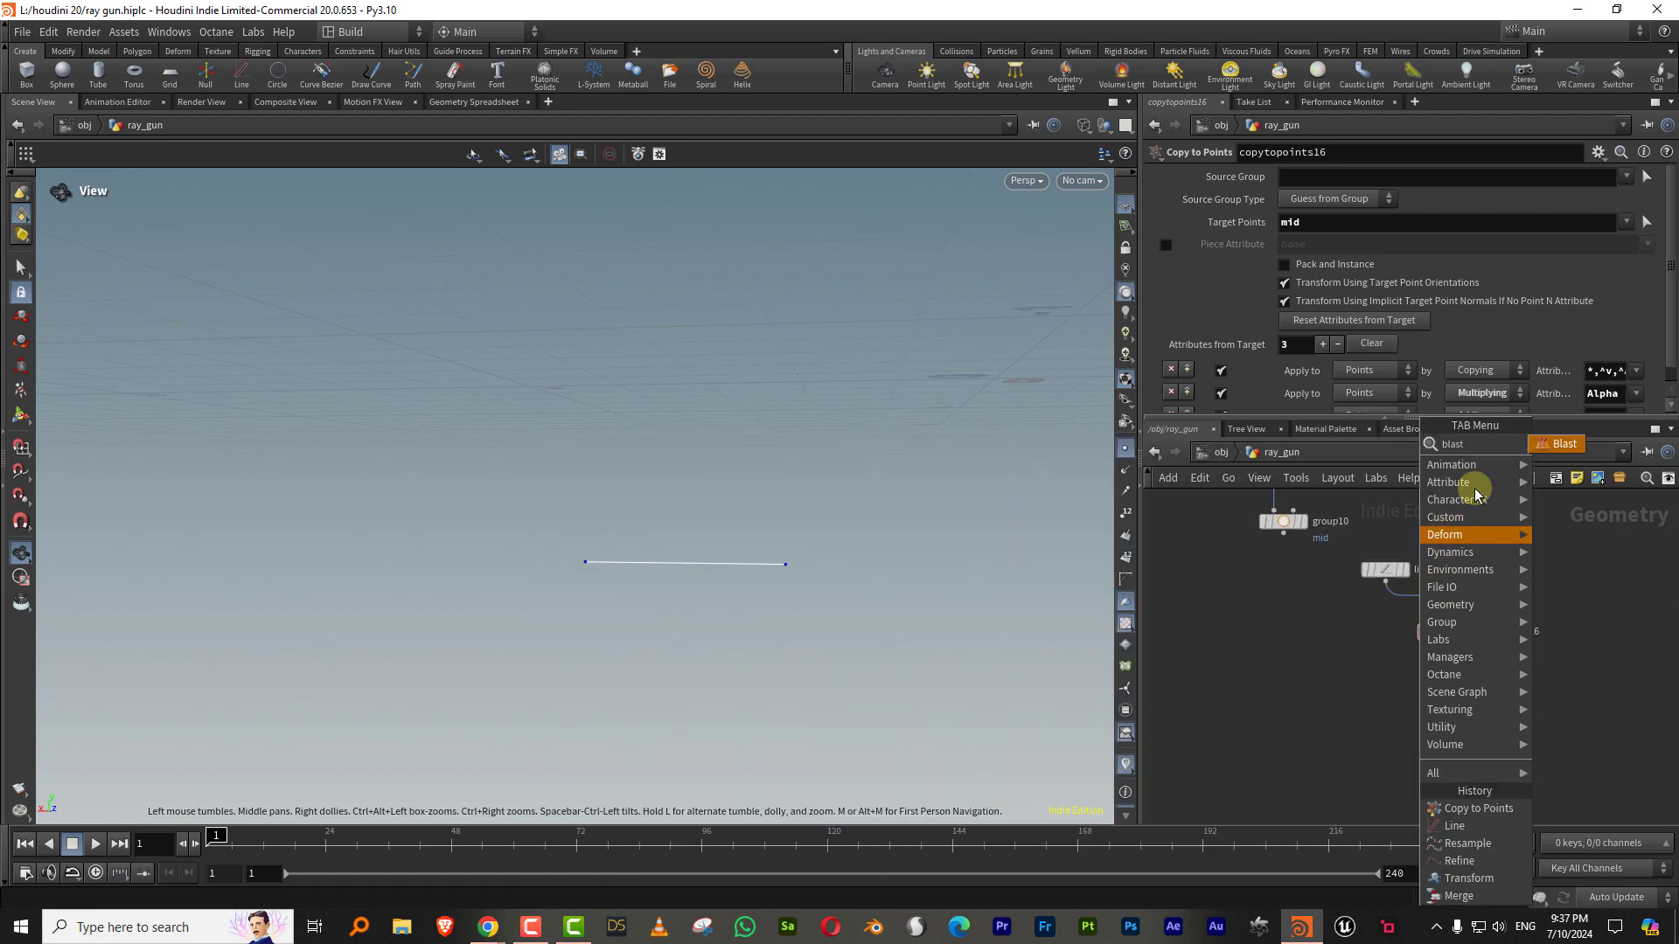
{"action": "key", "text": "Return"}
{"action": "left_click", "coordinate": [1283, 606]}
{"action": "left_click_drag", "start_coordinate": [1283, 535], "coordinate": [1282, 601]}
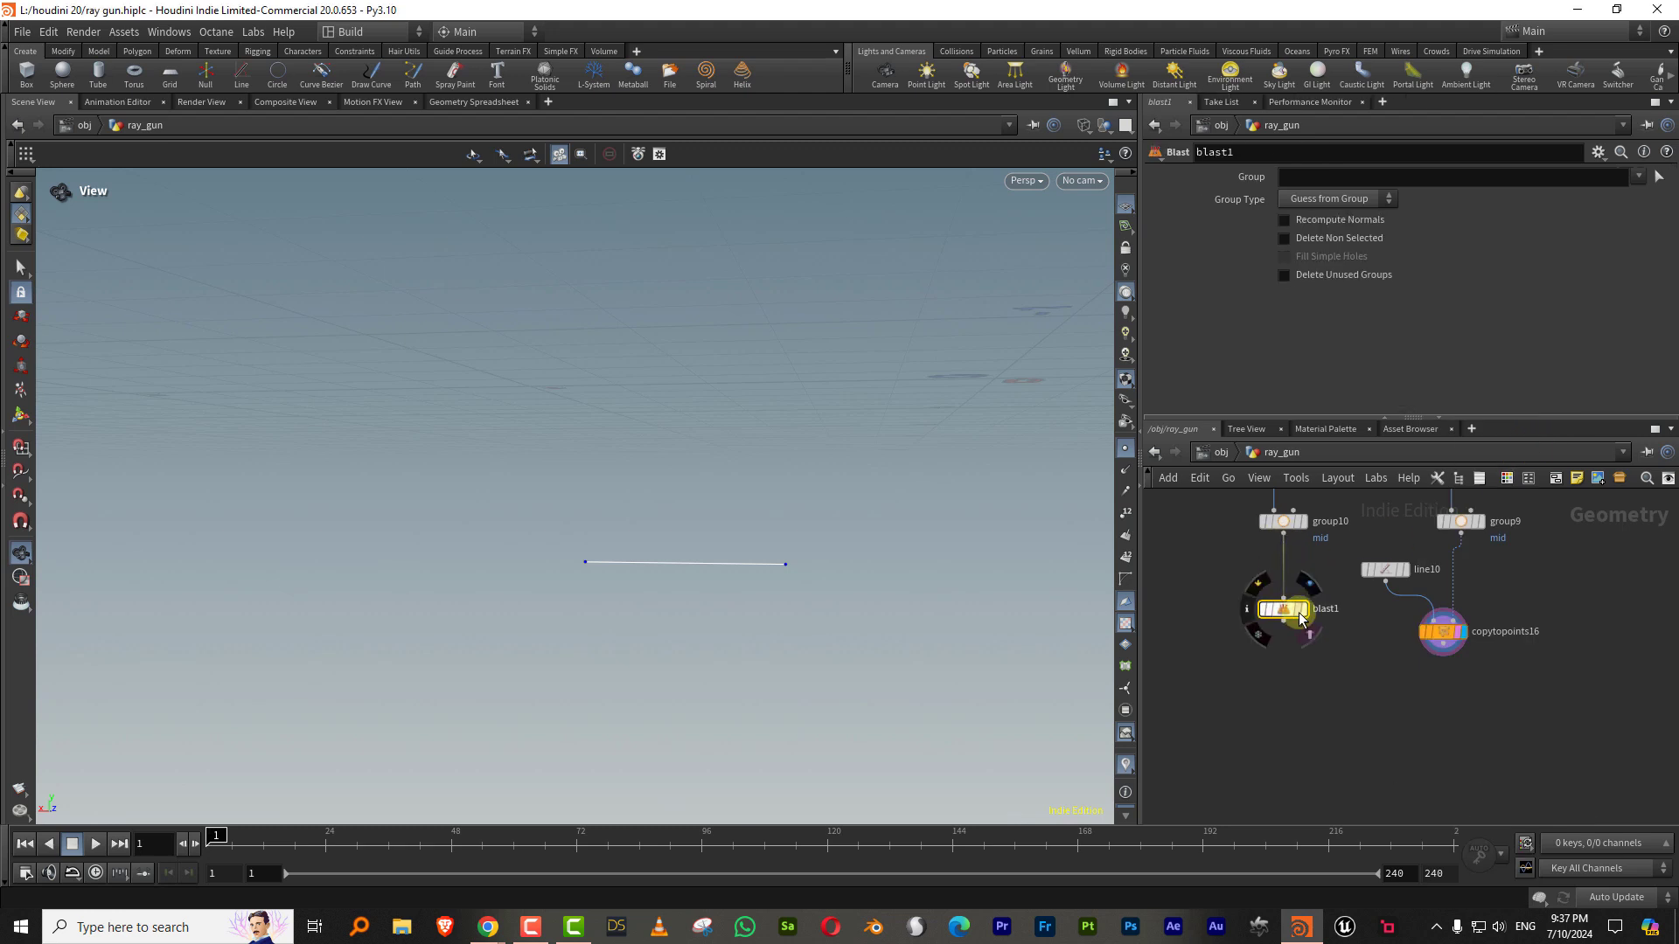
{"action": "left_click", "coordinate": [1302, 610]}
Step: Make the Blast node keep only the mid group, with Group Type set to Points and Delete Non Selected enabled
{"action": "left_click", "coordinate": [1364, 176]}
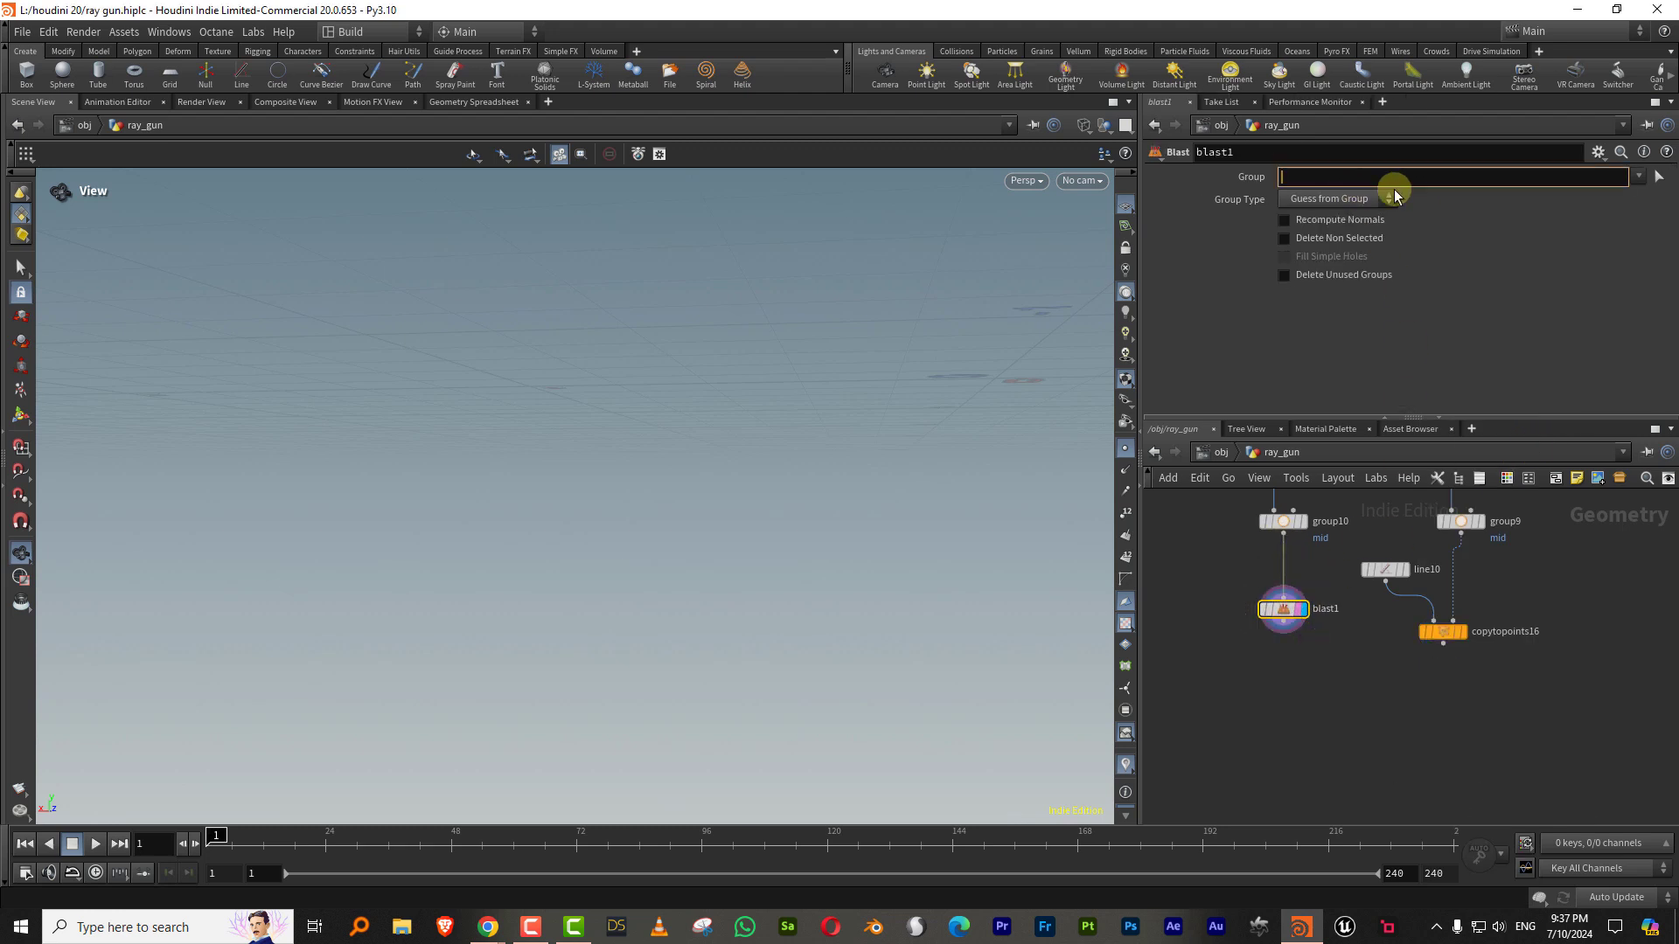
{"action": "type", "text": "mid"}
{"action": "key", "text": "Return"}
{"action": "left_click", "coordinate": [1389, 199]}
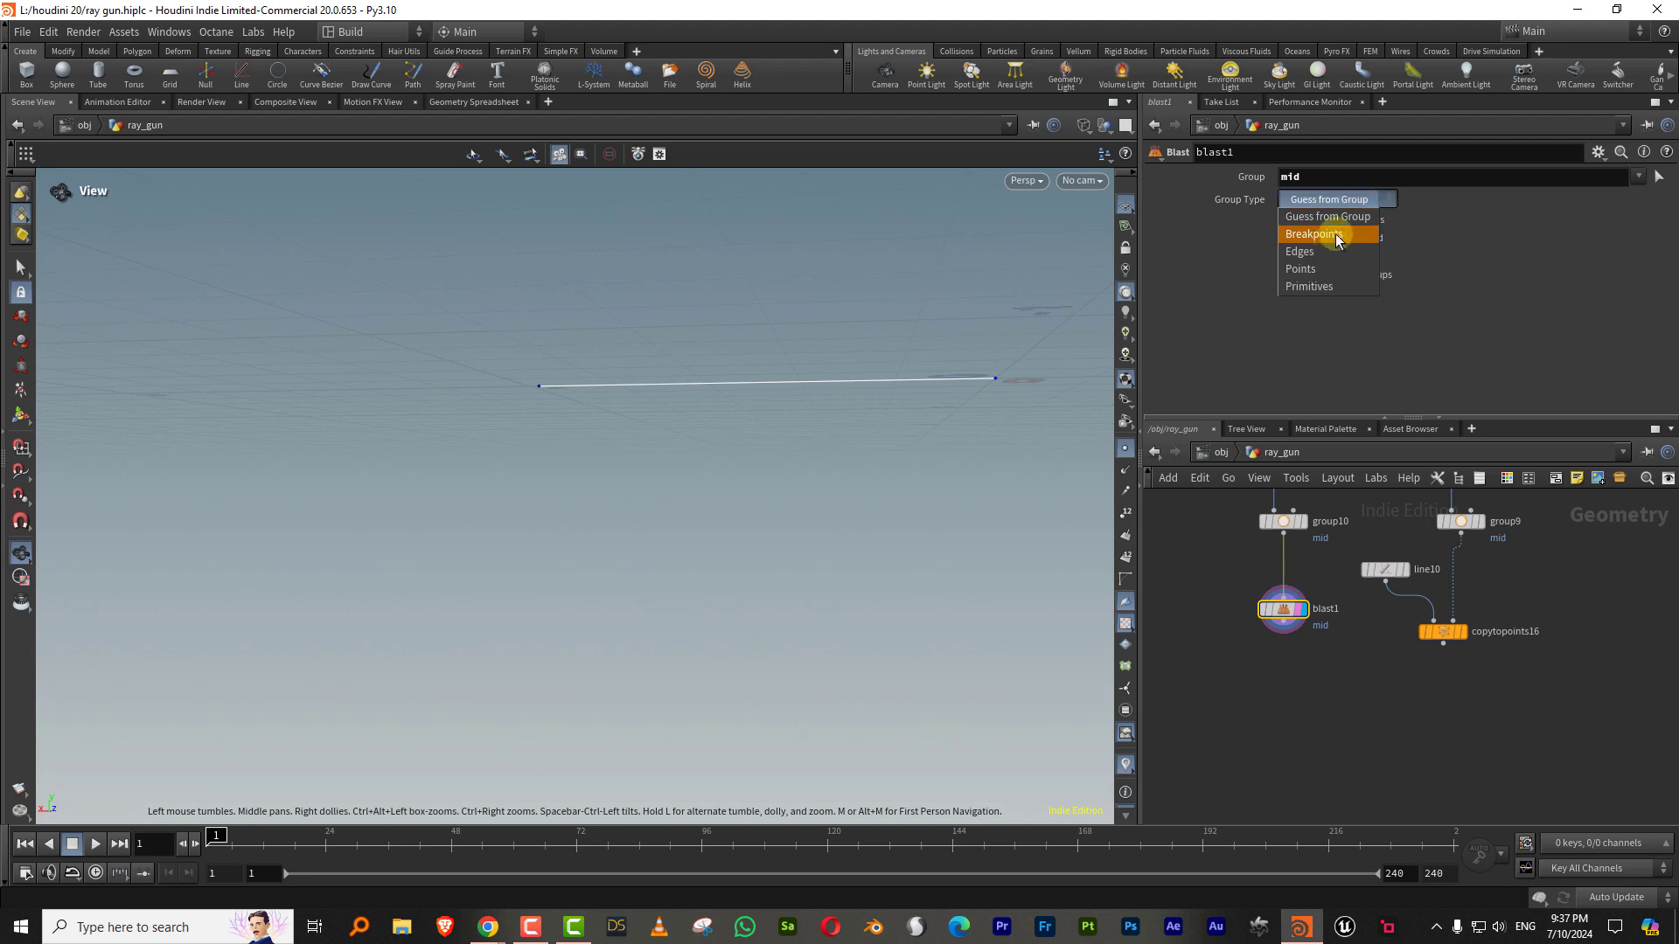
{"action": "left_click", "coordinate": [1328, 271]}
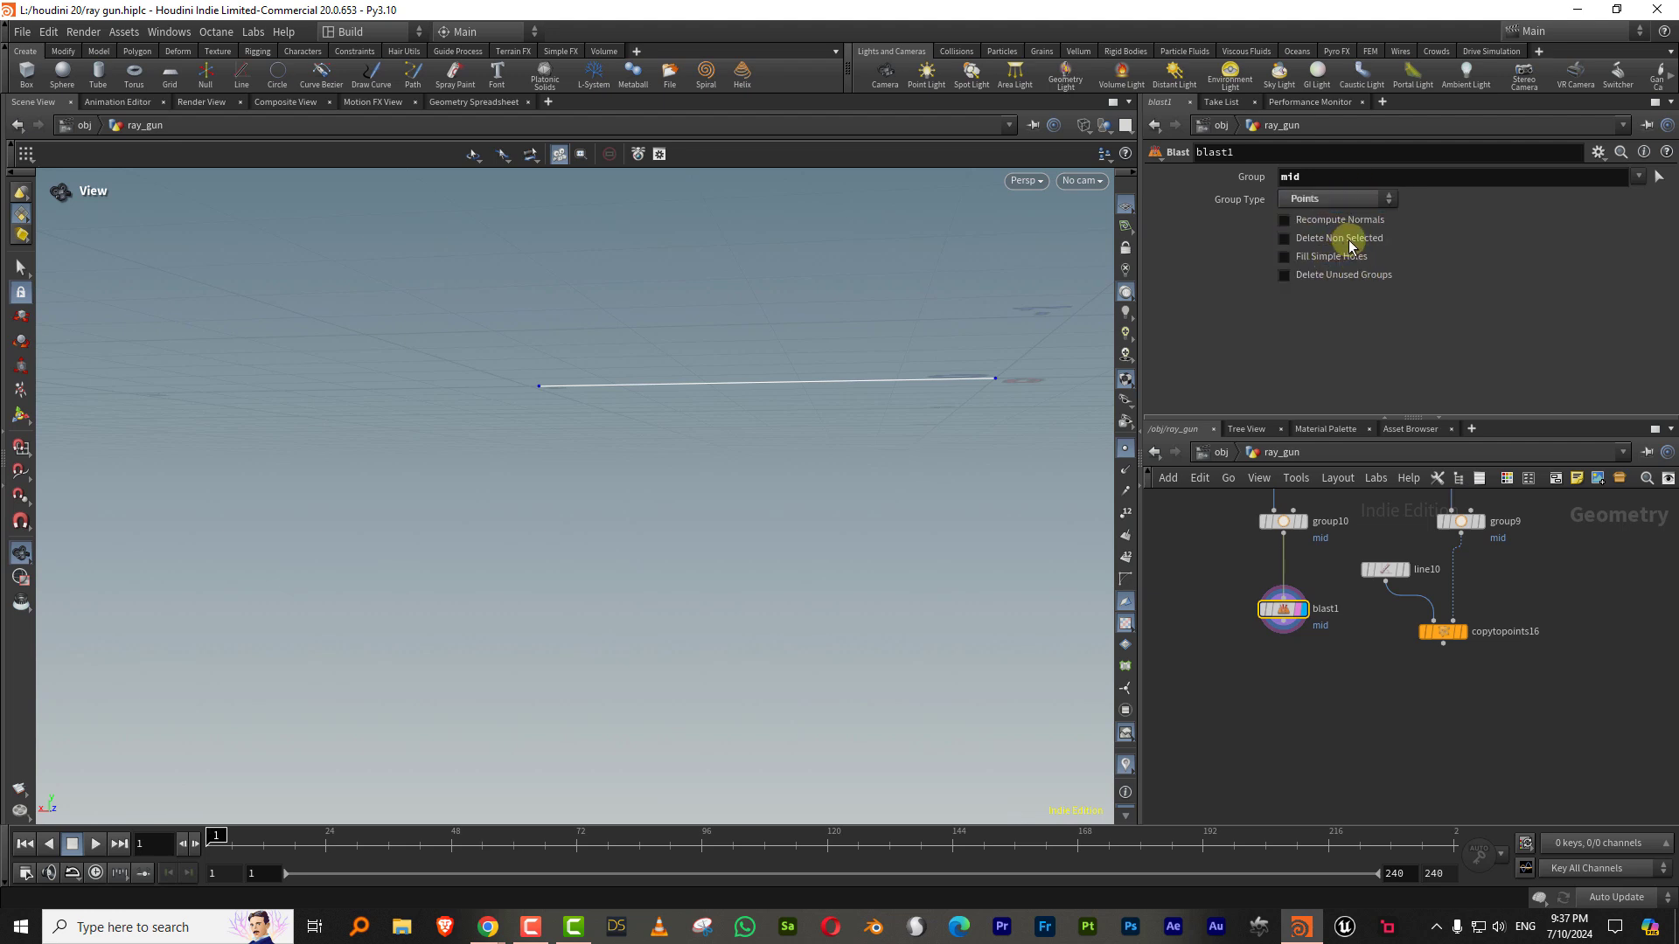
{"action": "left_click", "coordinate": [1351, 245]}
Step: Add a Merge node below and between blast1 and copytopoints16
{"action": "middle_click_drag", "start_coordinate": [1351, 680], "coordinate": [1351, 645]}
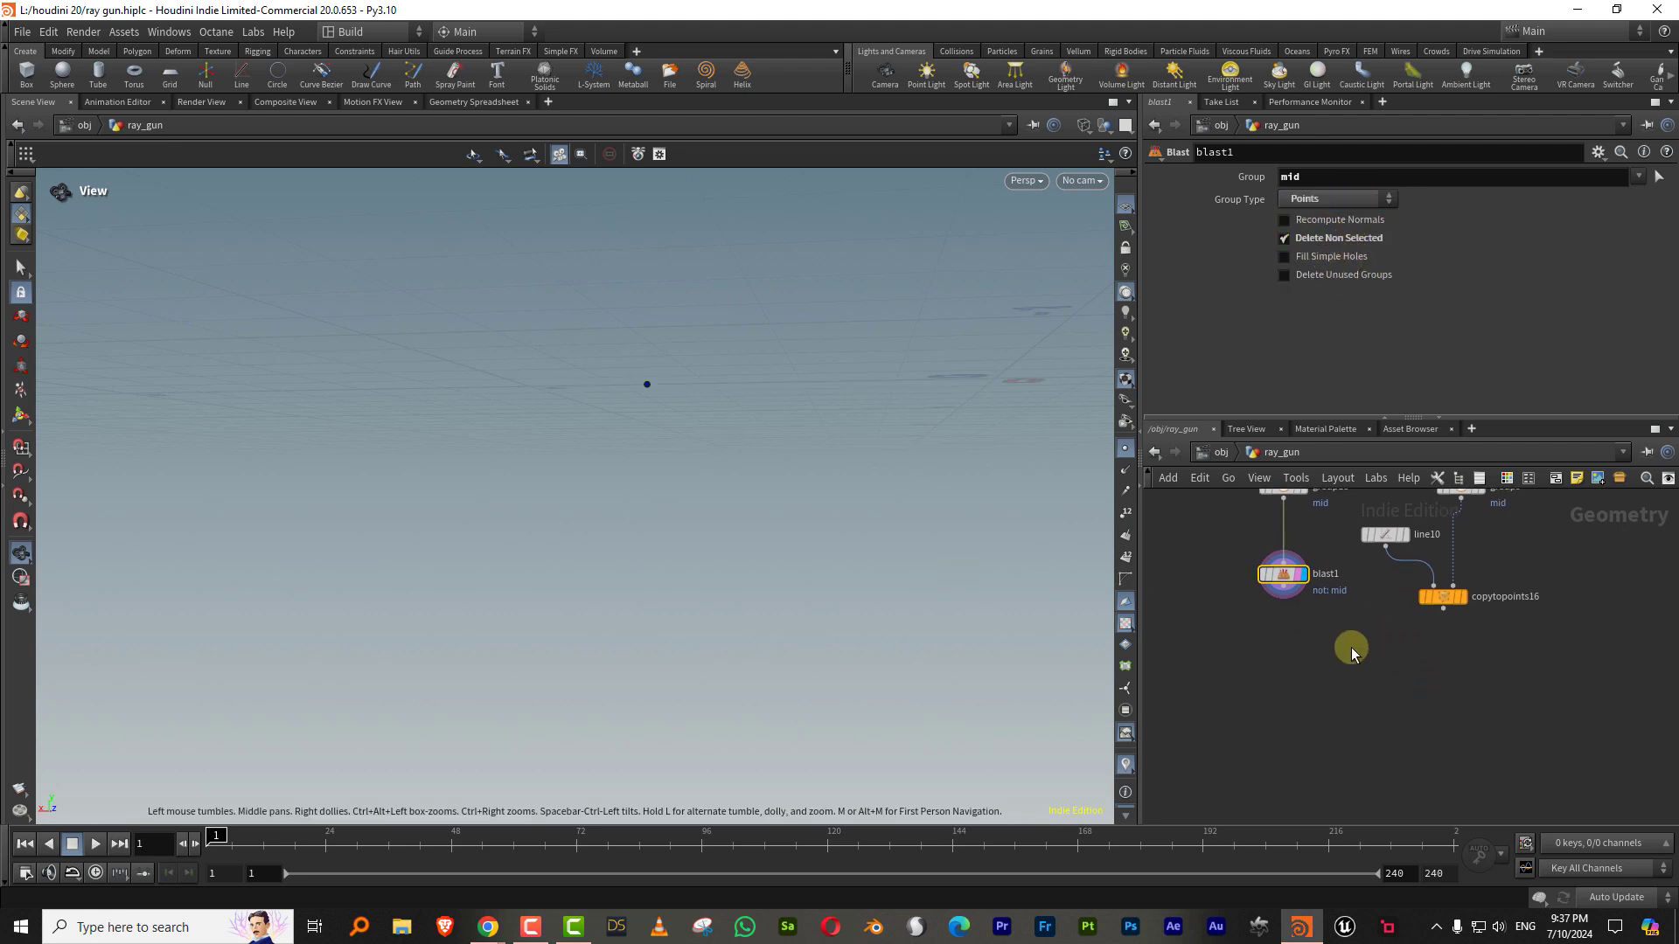
{"action": "key", "text": "Tab"}
{"action": "type", "text": "mer"}
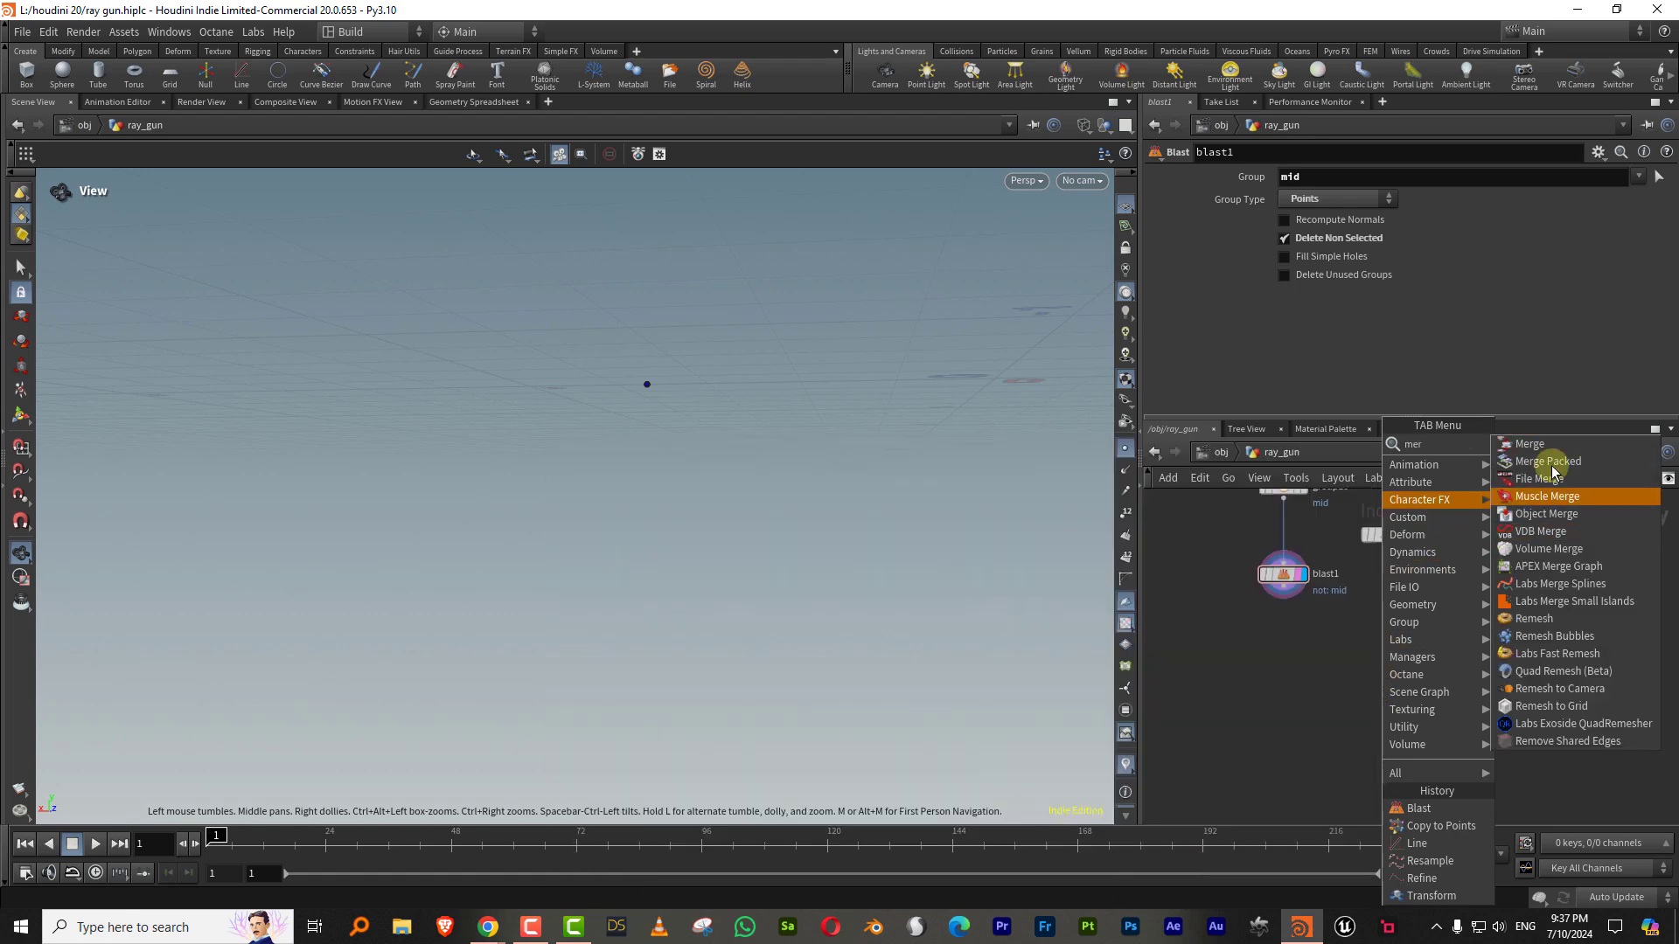
{"action": "left_click", "coordinate": [1523, 446]}
{"action": "left_click", "coordinate": [1362, 686]}
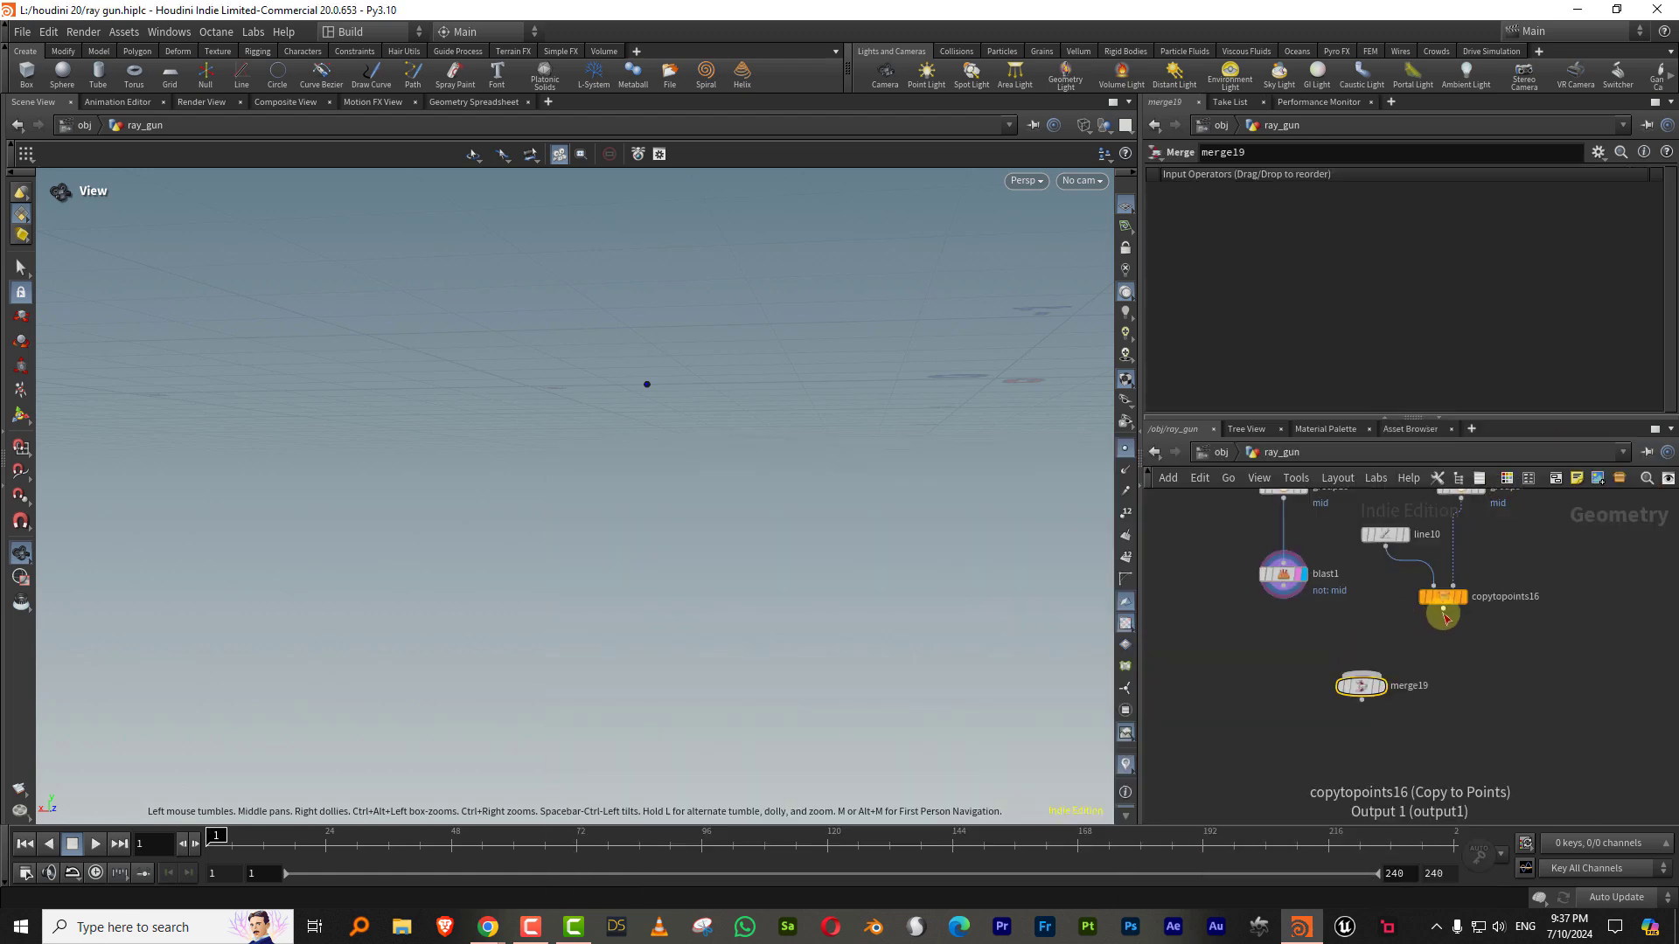
Step: Turn on point numbers, and wire copytopoints16 and then blast1 into the displayed Merge node
{"action": "left_click", "coordinate": [1462, 597]}
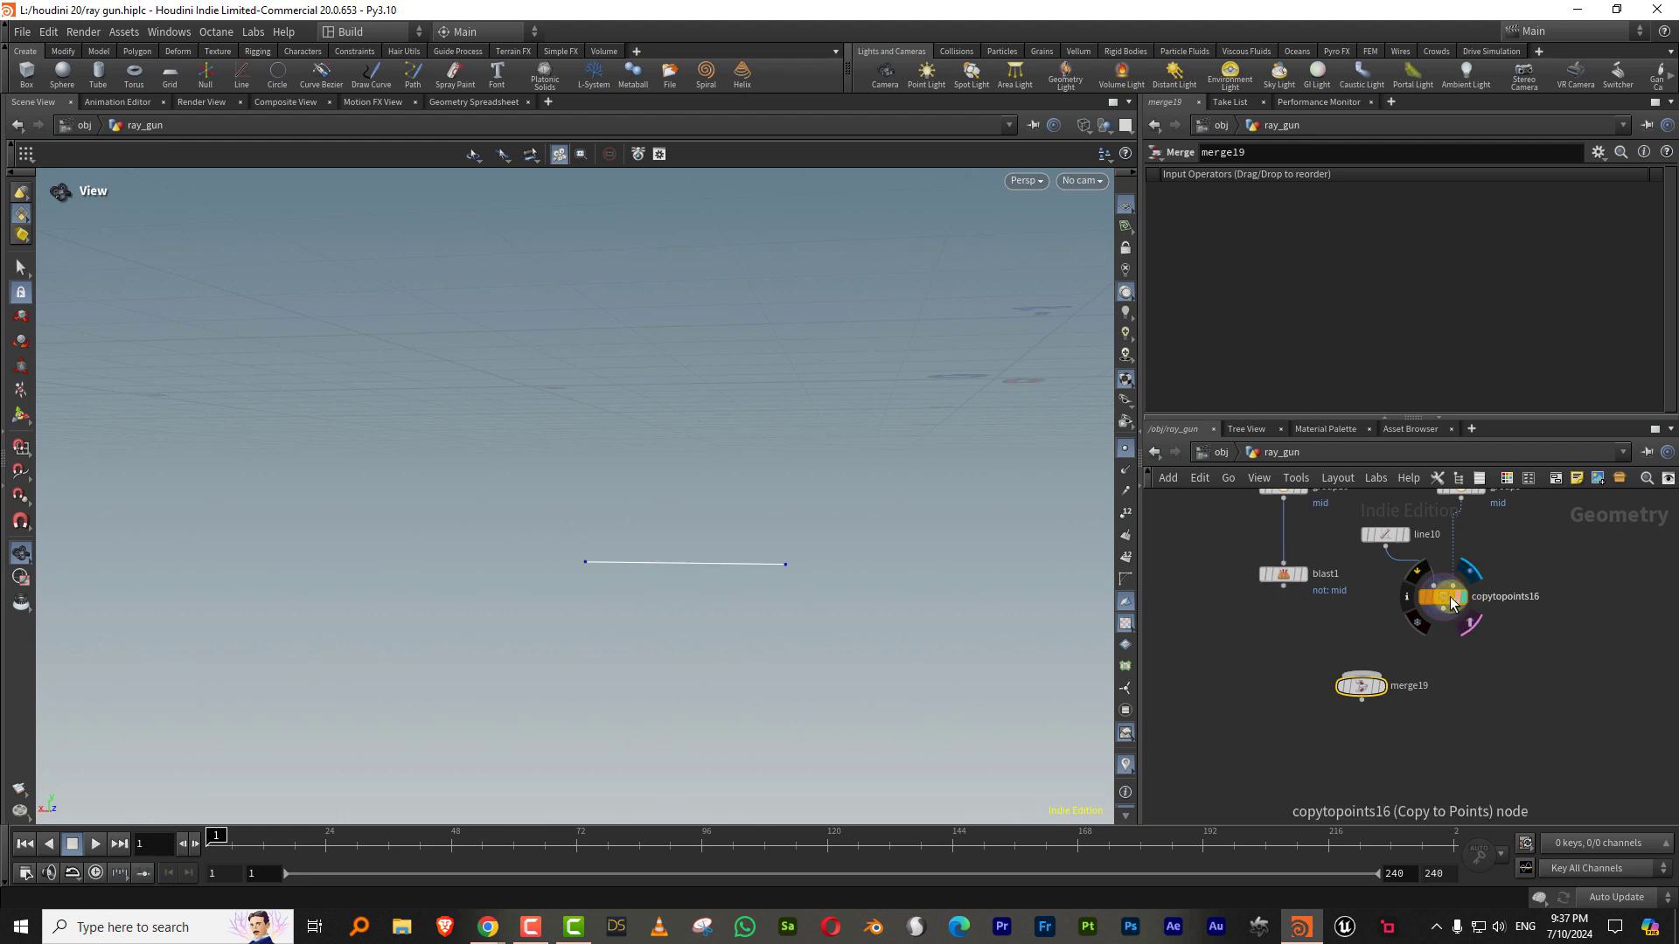
{"action": "left_click", "coordinate": [1126, 518]}
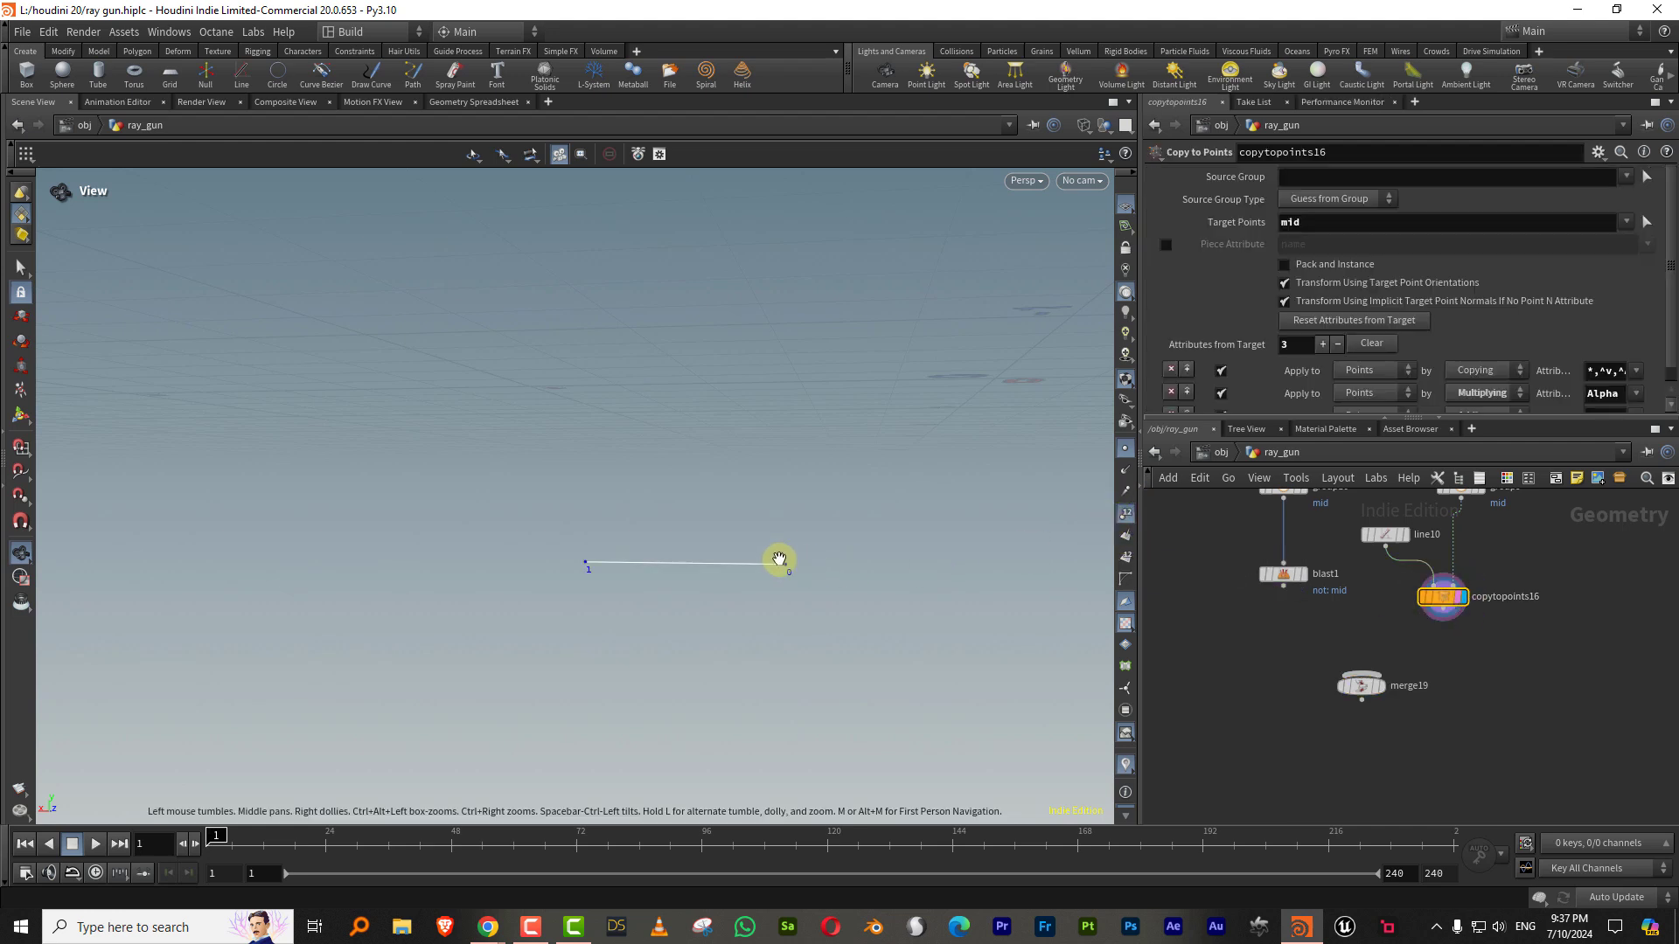
{"action": "left_click", "coordinate": [1442, 617]}
{"action": "left_click", "coordinate": [1358, 680]}
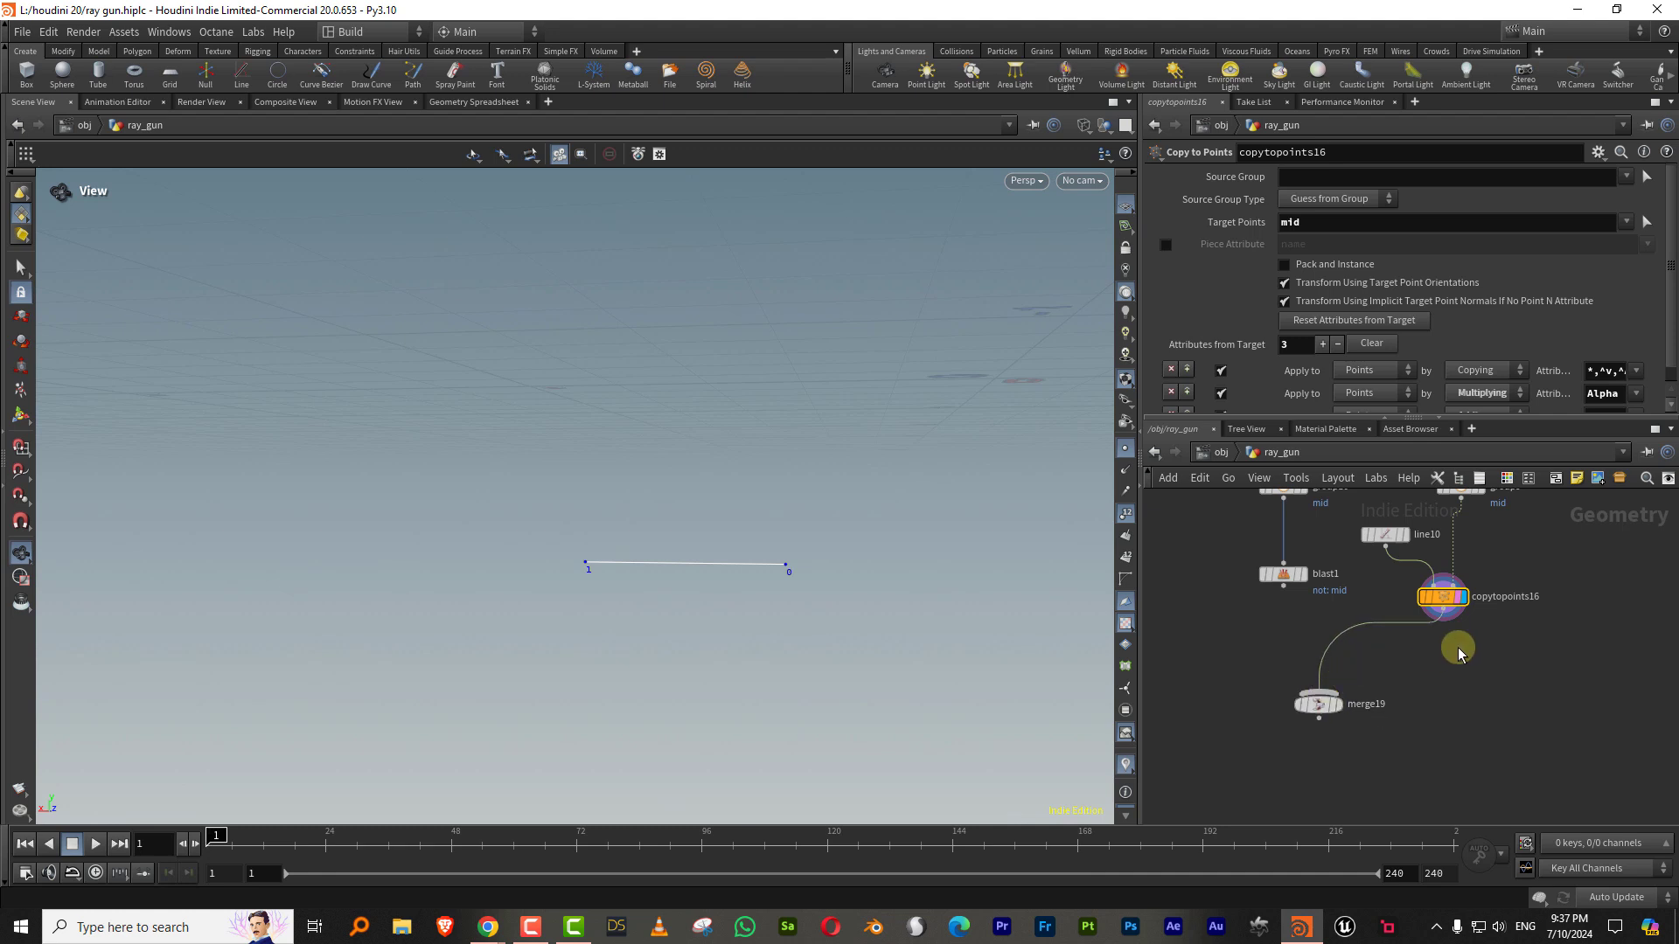
{"action": "left_click", "coordinate": [1283, 586]}
{"action": "left_click", "coordinate": [1351, 699]}
{"action": "left_click", "coordinate": [1336, 704]}
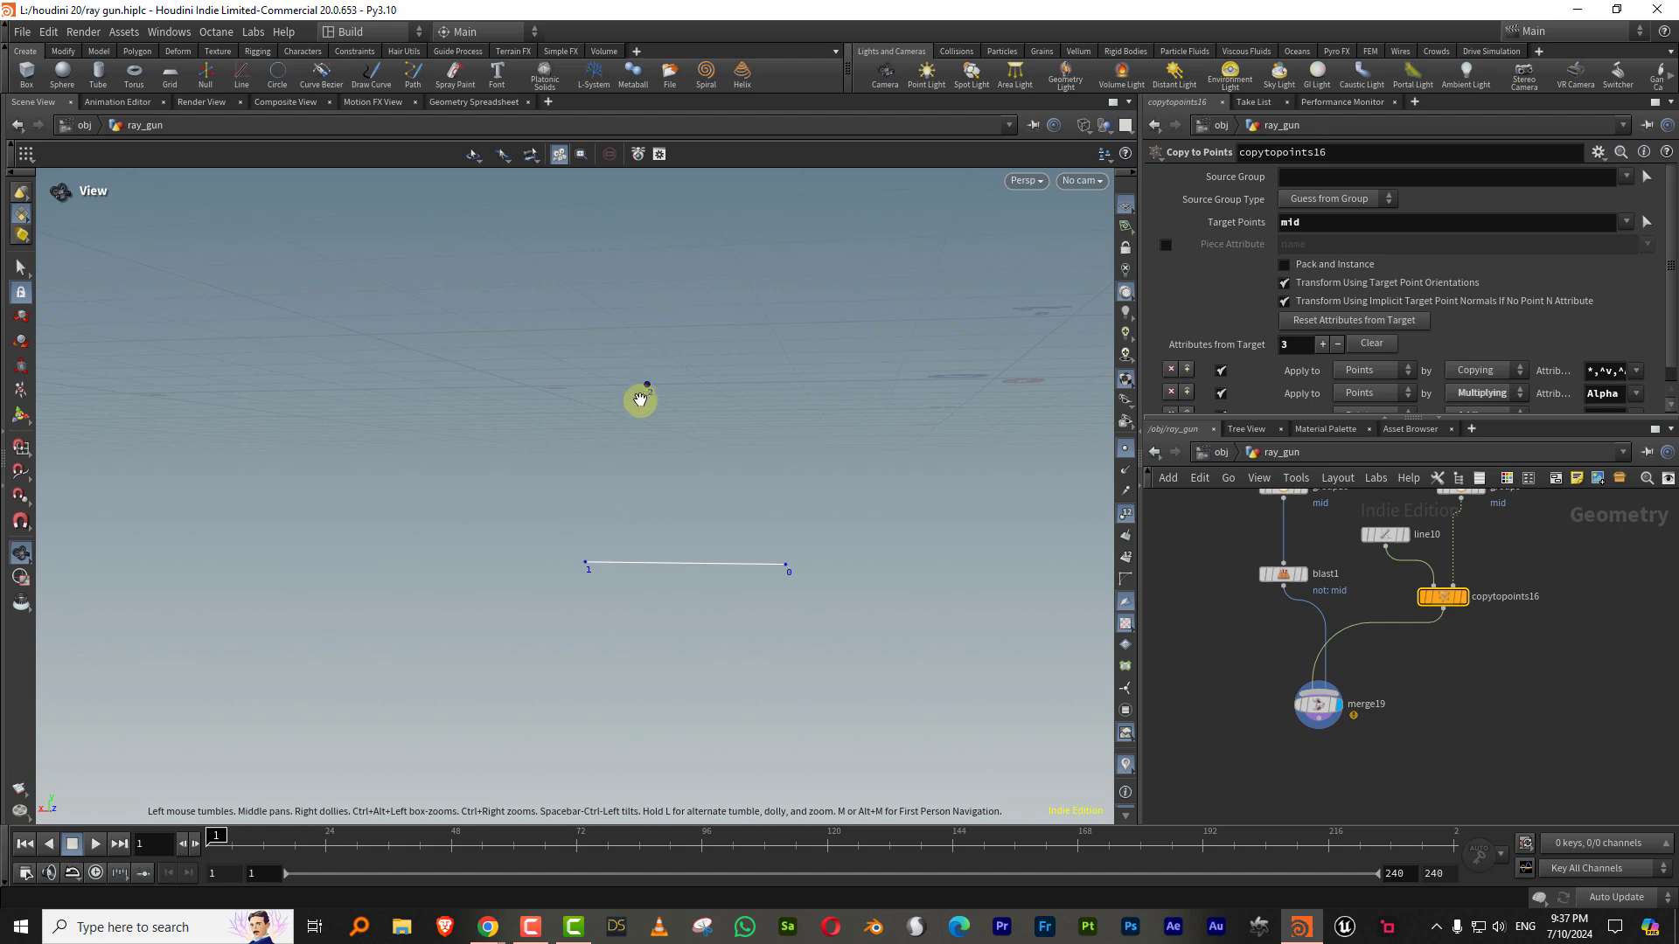
Step: Append an Add node to the merge that deletes geometry but keeps the points, and build polygons By Group from all points
{"action": "key", "text": "Tab"}
{"action": "type", "text": "add"}
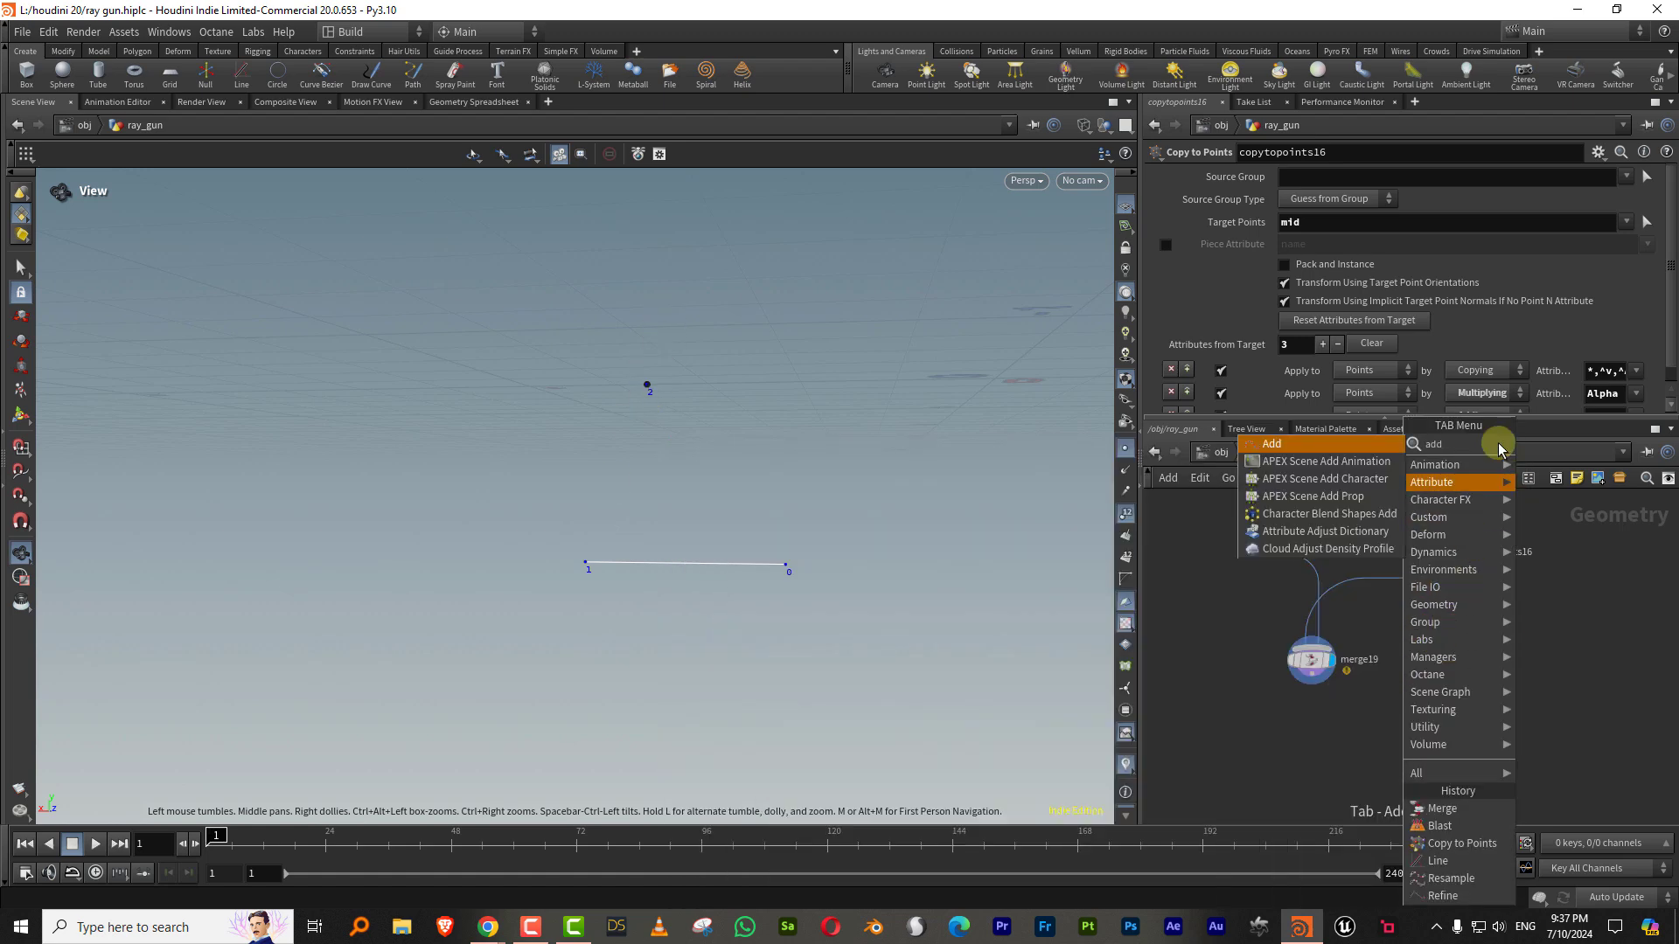
{"action": "key", "text": "Return"}
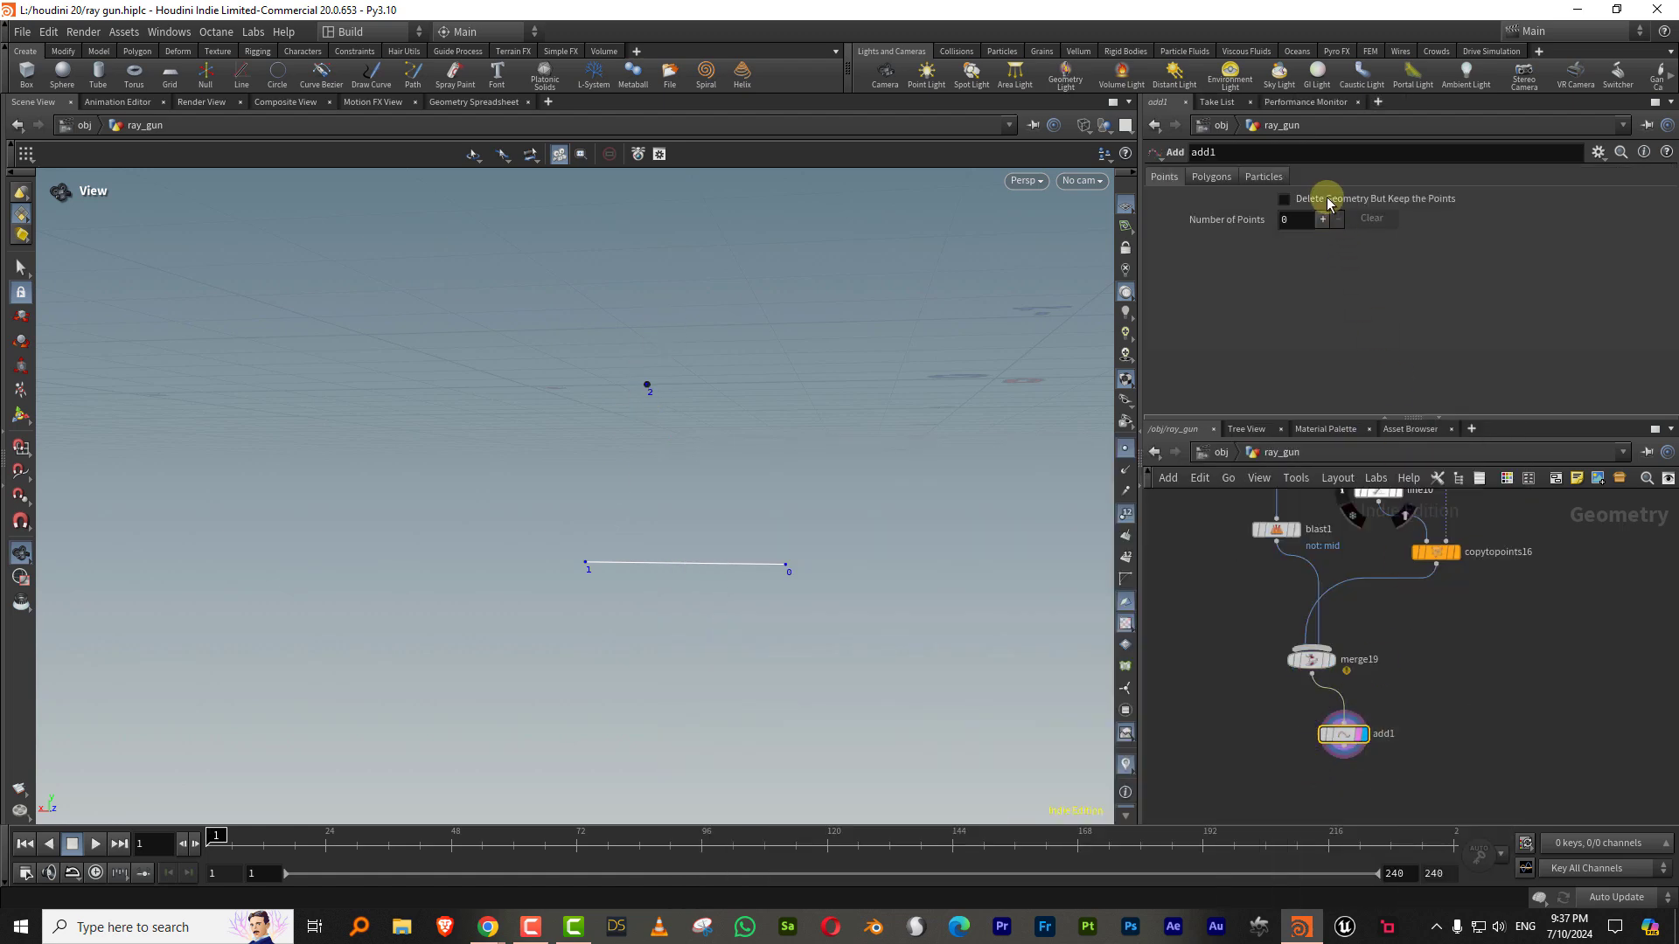
{"action": "left_click", "coordinate": [1321, 200]}
{"action": "left_click", "coordinate": [1212, 176]}
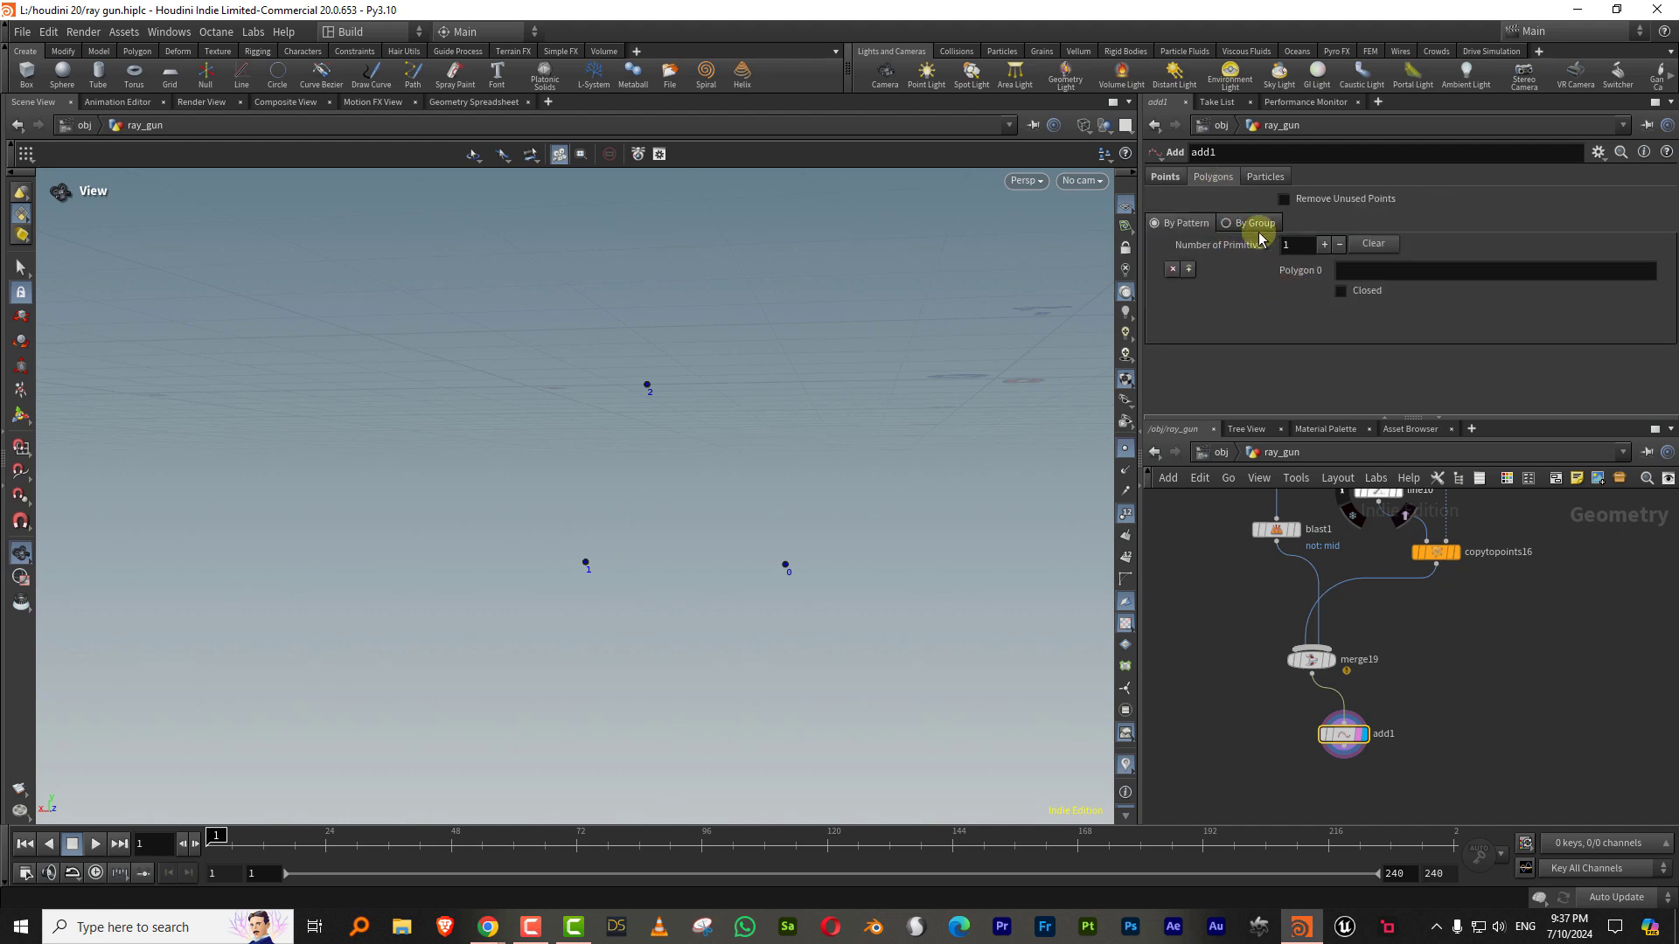
{"action": "left_click", "coordinate": [1252, 223]}
Step: Show the ray gun from merge18 as a template behind the new three-point line
{"action": "scroll", "coordinate": [1416, 659], "scroll_direction": "down", "scroll_amount": 2}
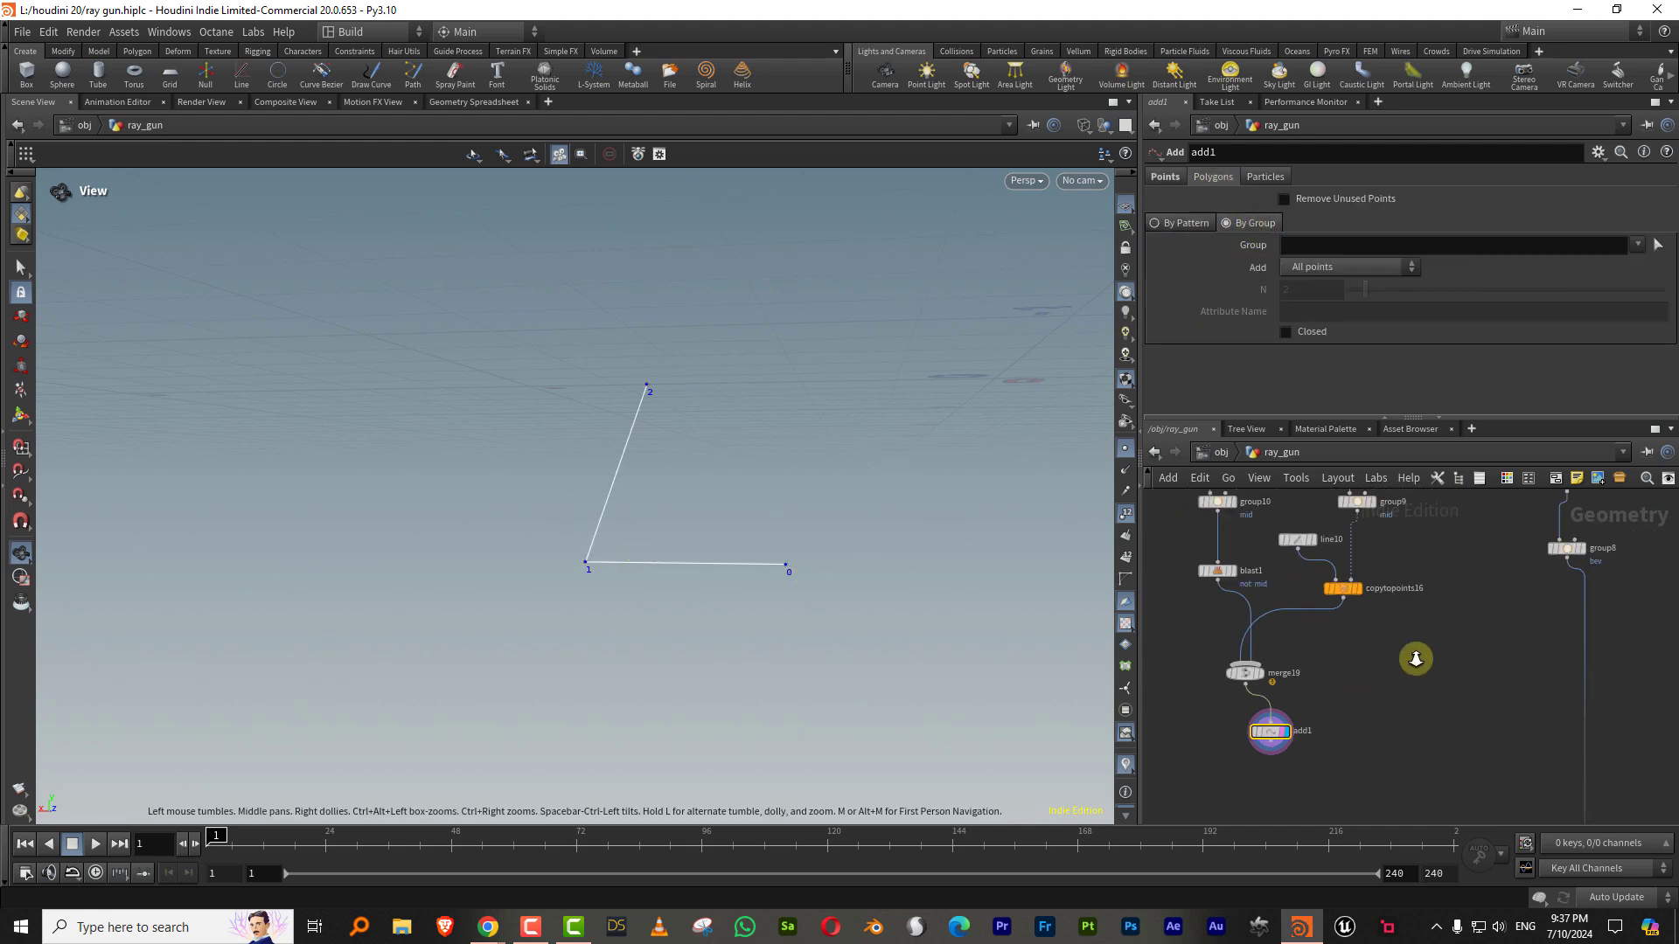
{"action": "scroll", "coordinate": [1415, 659], "scroll_direction": "down", "scroll_amount": 3}
{"action": "middle_click_drag", "start_coordinate": [1370, 730], "coordinate": [1539, 447]}
{"action": "scroll", "coordinate": [1402, 647], "scroll_direction": "up", "scroll_amount": 5}
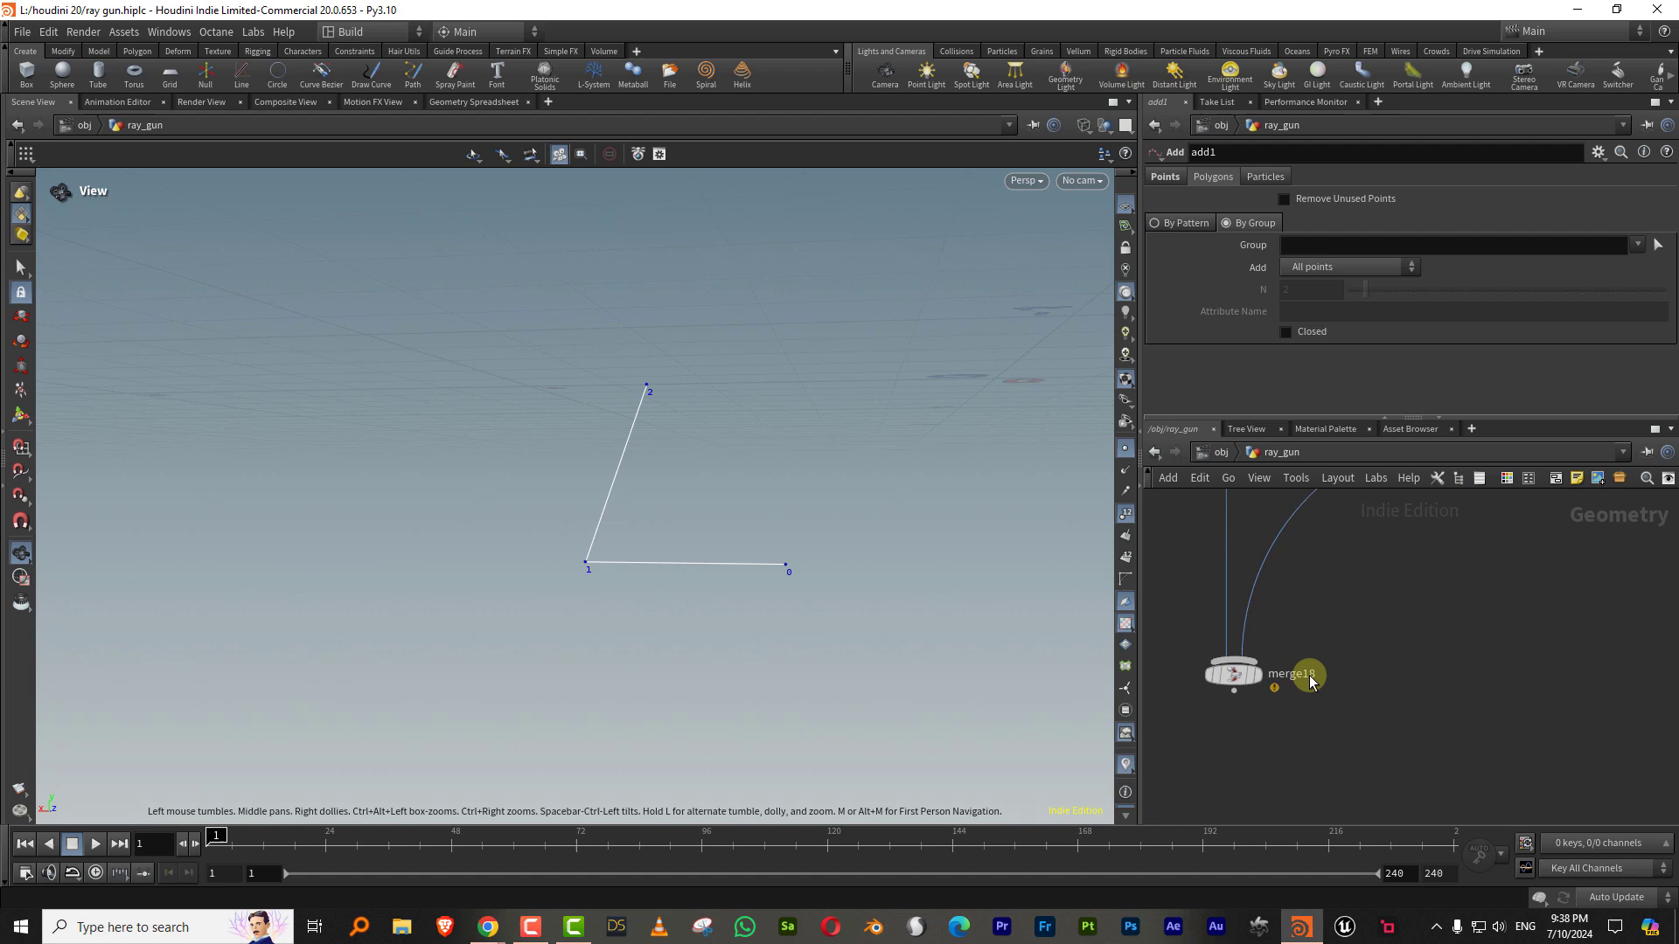
{"action": "left_click", "coordinate": [1253, 682]}
{"action": "mouse_move", "coordinate": [798, 573]}
{"action": "left_mouse_down"}
{"action": "mouse_move", "coordinate": [749, 562]}
{"action": "mouse_move", "coordinate": [774, 568]}
{"action": "left_mouse_up"}
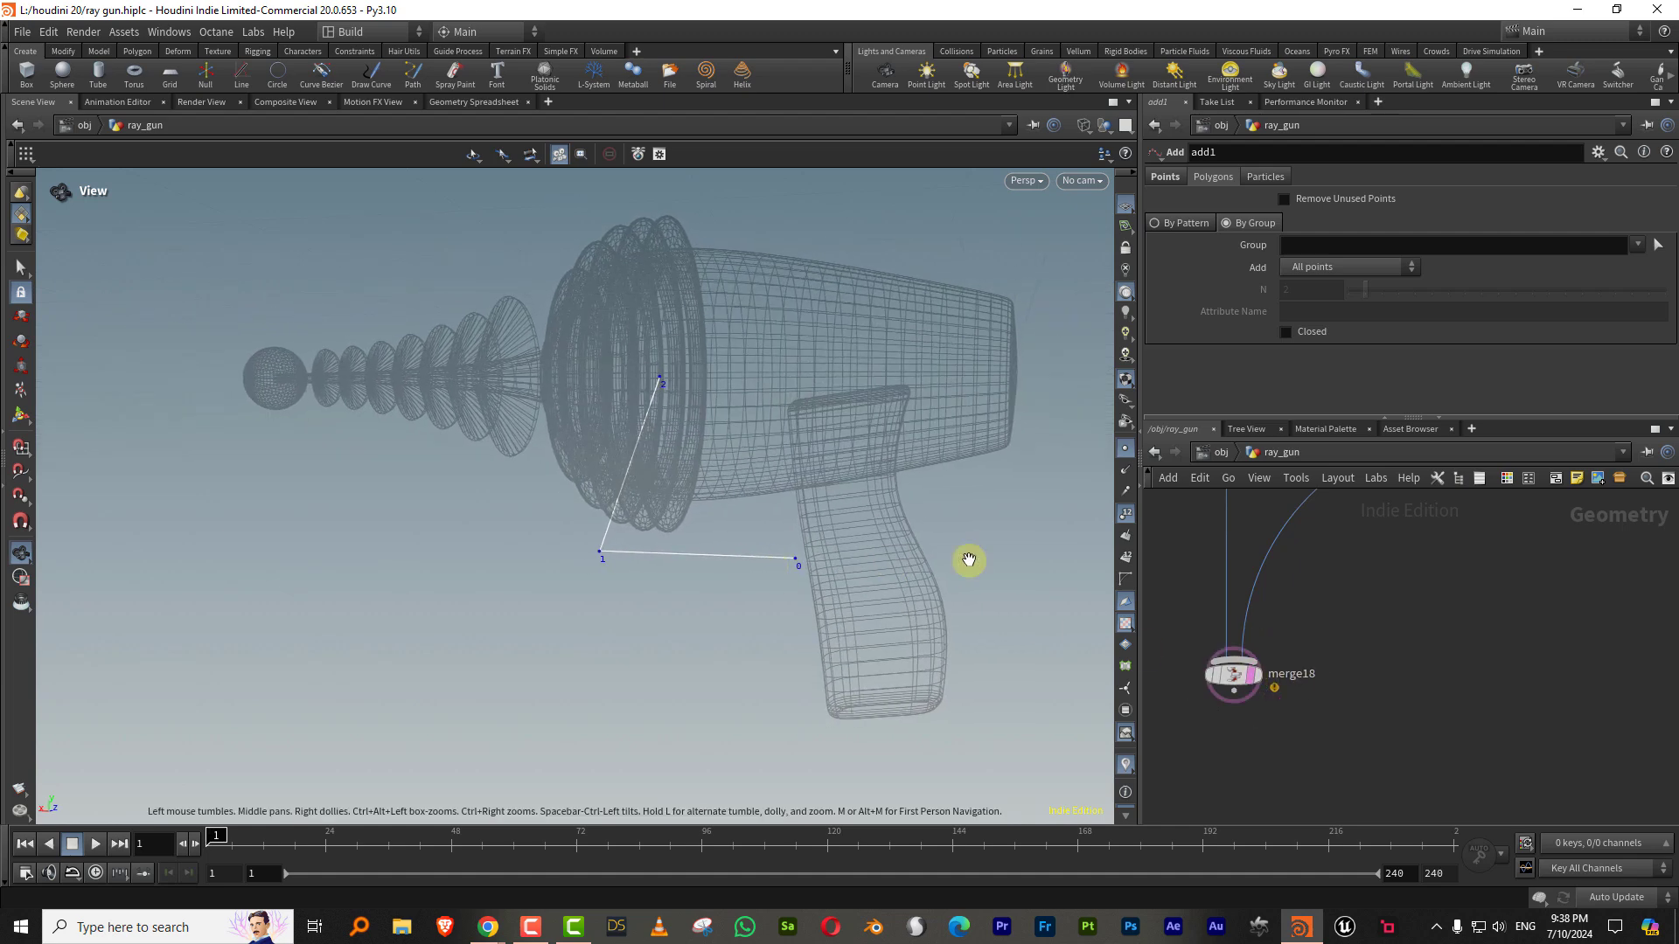
Step: Insert a Transform node on the wire between line10 and copytopoints16
{"action": "middle_click_drag", "start_coordinate": [1476, 622], "coordinate": [1357, 733]}
{"action": "scroll", "coordinate": [1382, 701], "scroll_direction": "down", "scroll_amount": 4}
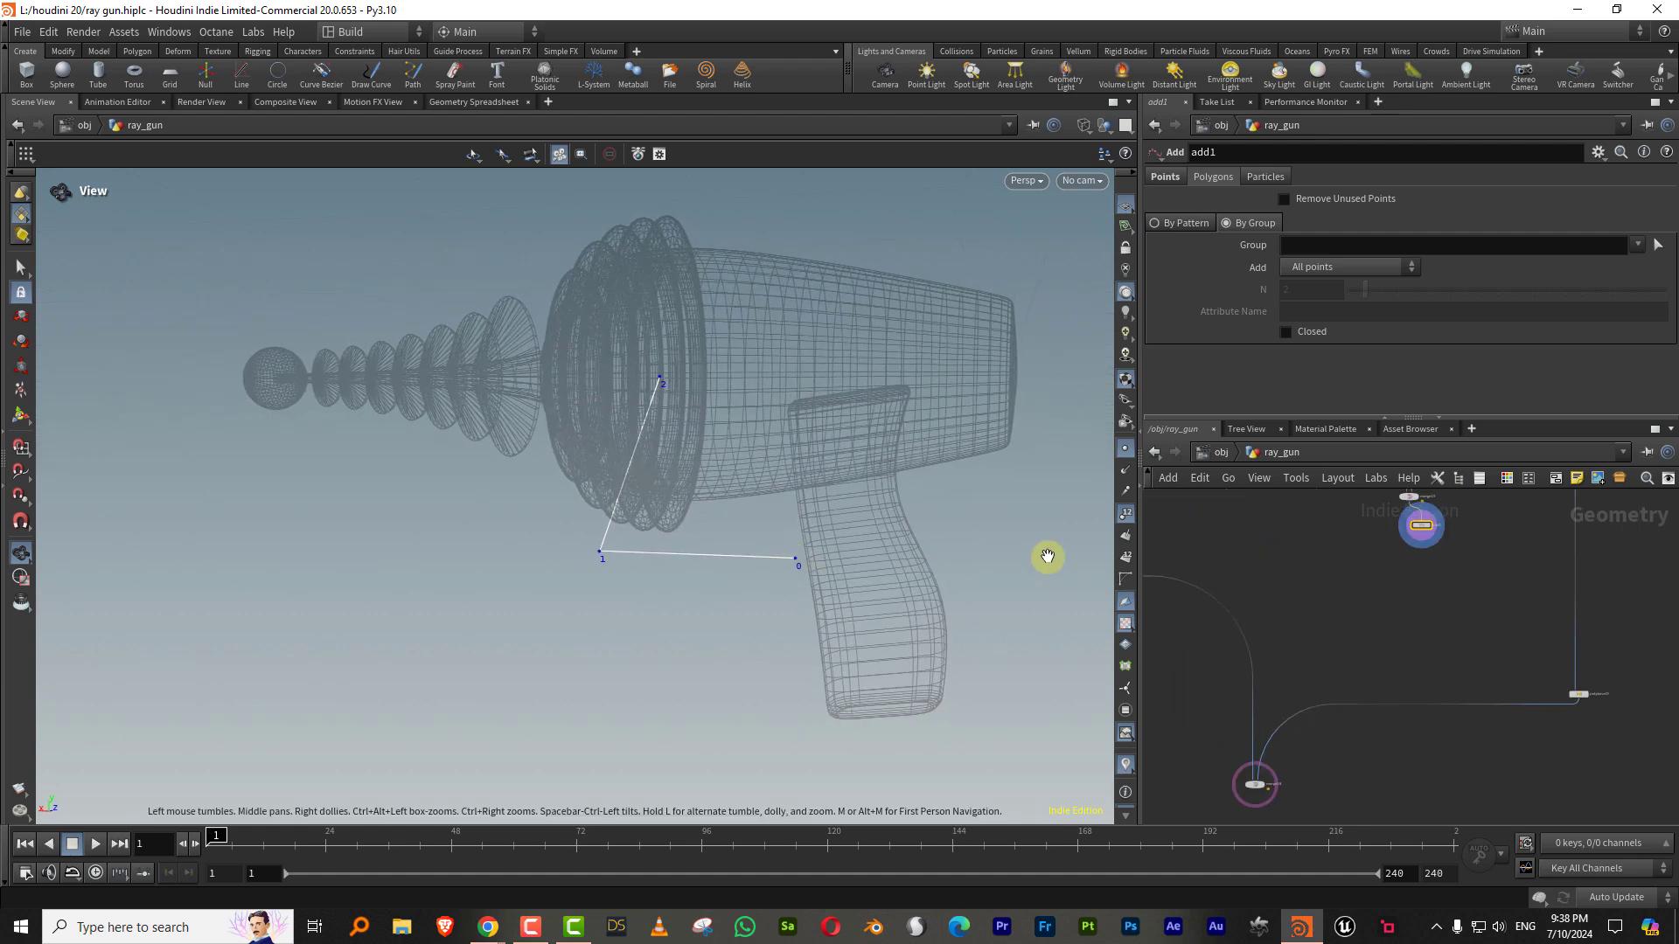
{"action": "middle_click_drag", "start_coordinate": [1478, 503], "coordinate": [1368, 678]}
{"action": "scroll", "coordinate": [1367, 651], "scroll_direction": "up", "scroll_amount": 4}
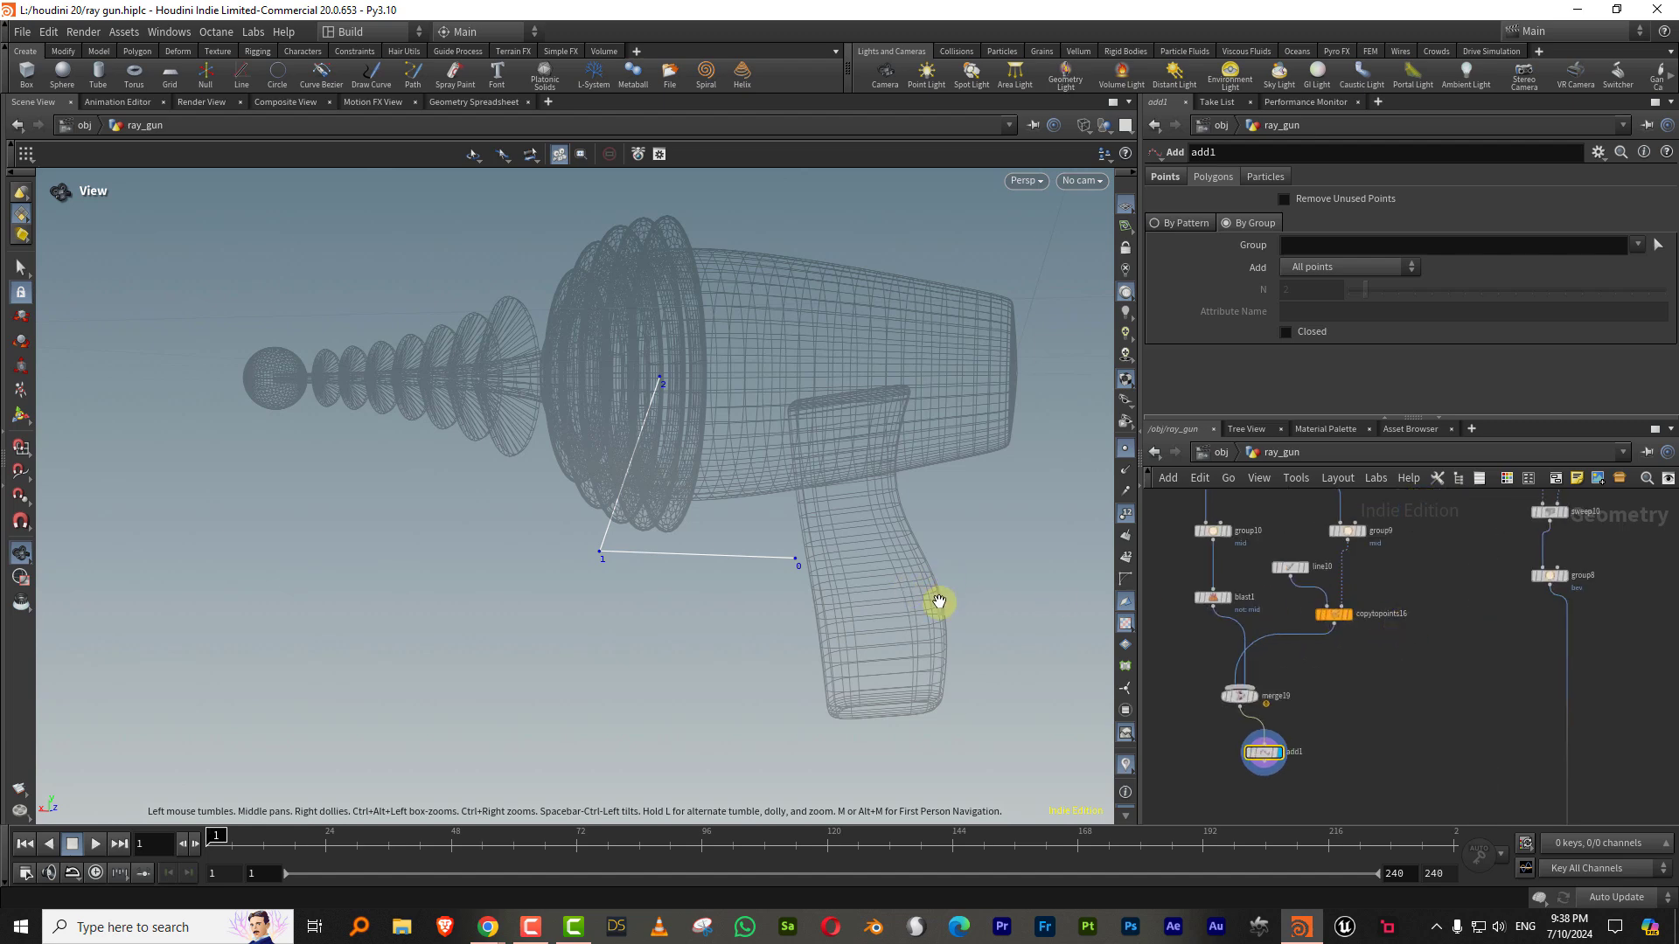
{"action": "middle_click_drag", "start_coordinate": [1248, 597], "coordinate": [1357, 750]}
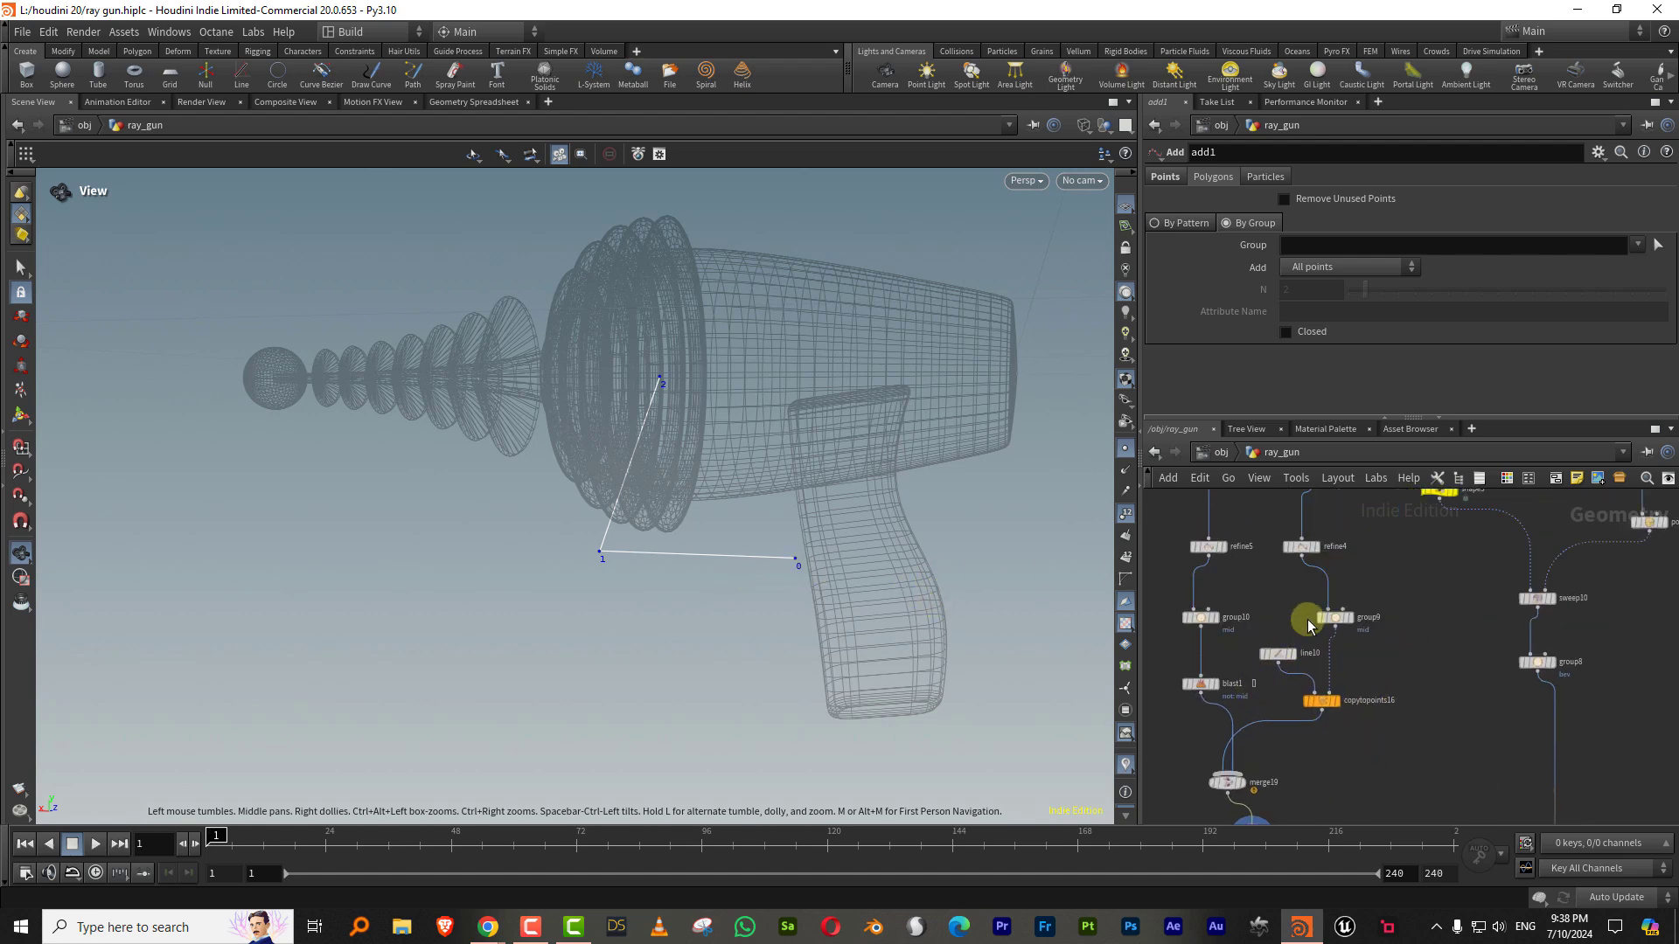
{"action": "left_click", "coordinate": [1277, 654]}
{"action": "key", "text": "Return"}
{"action": "key", "text": "Tab"}
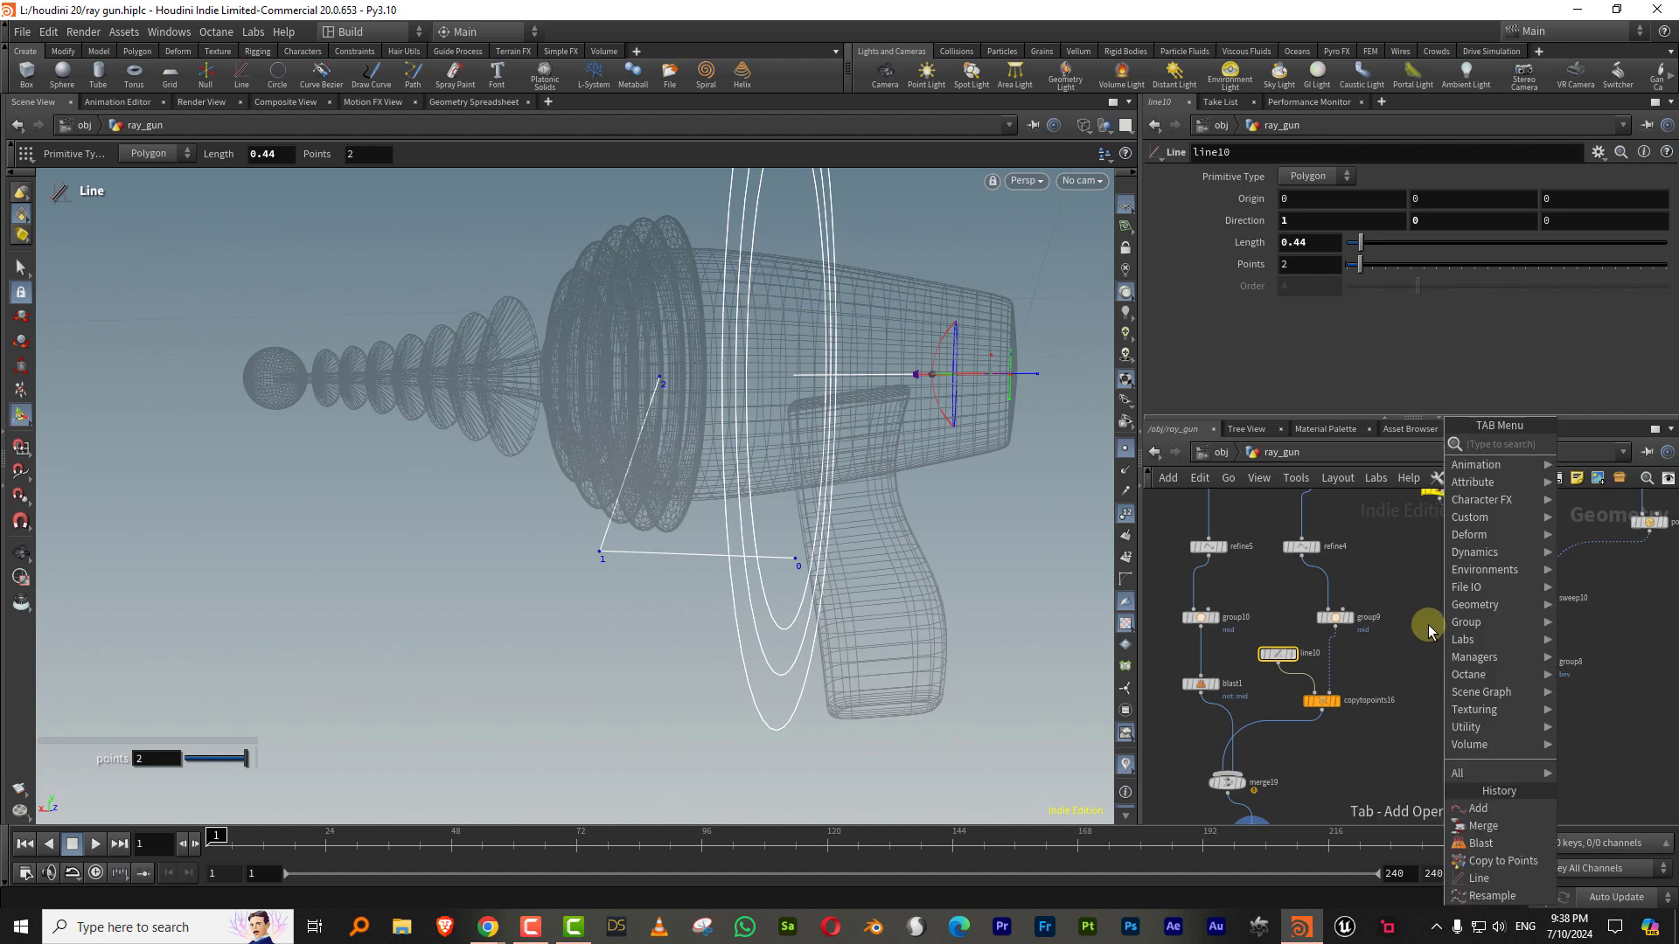
{"action": "left_click", "coordinate": [1115, 479]}
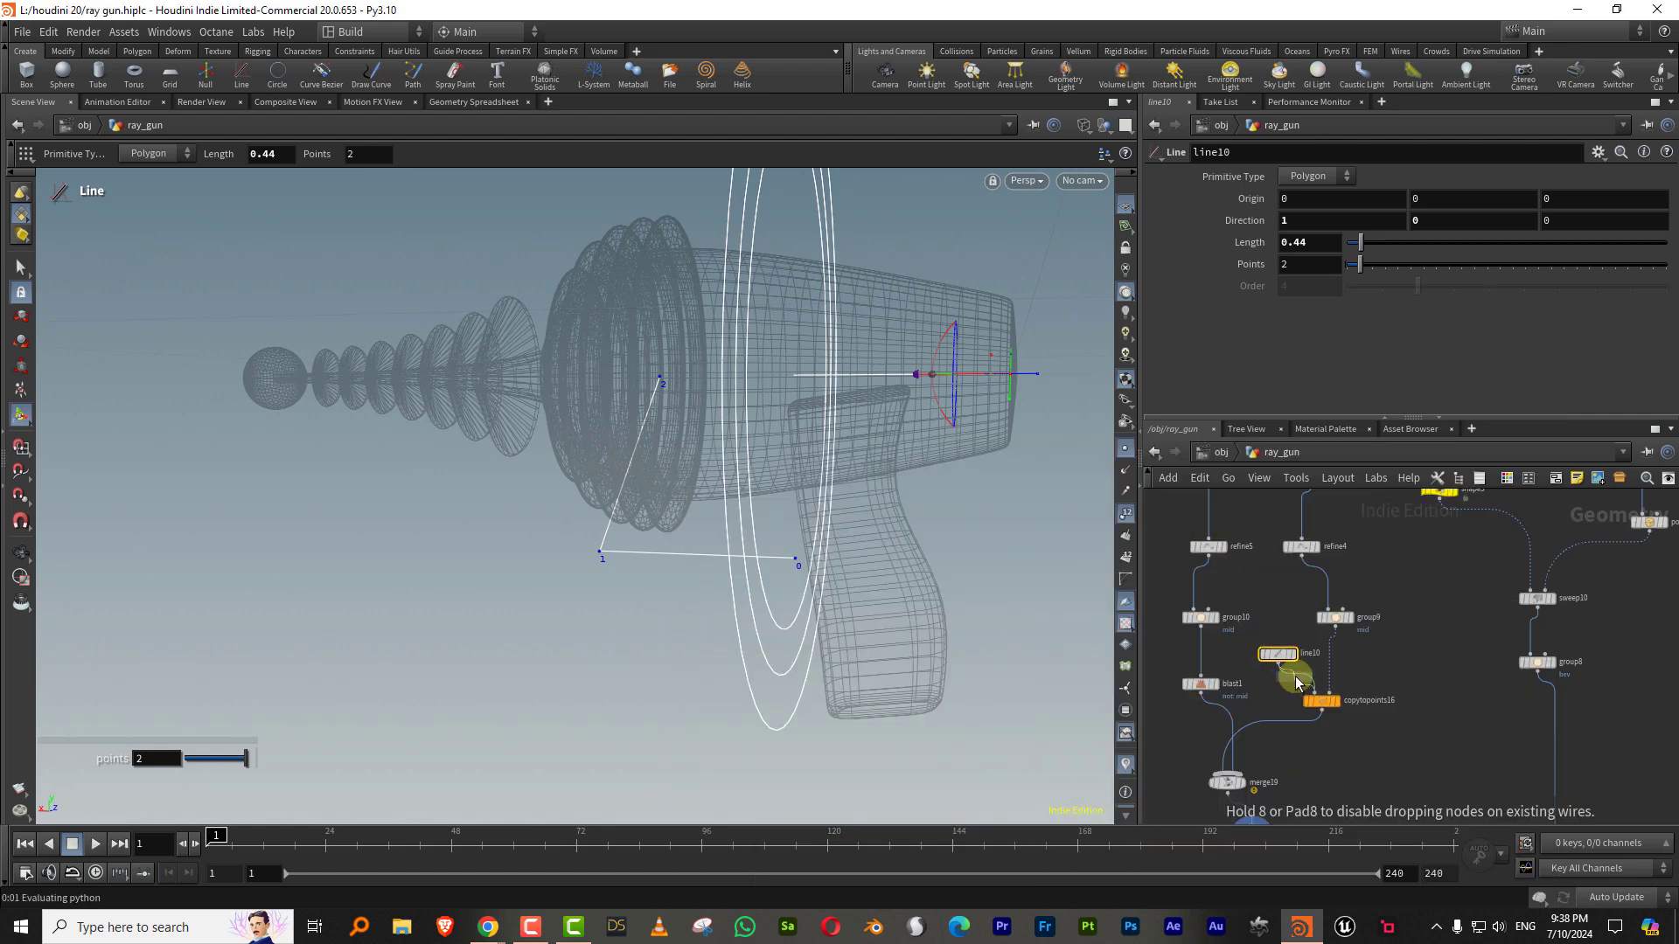
{"action": "left_click", "coordinate": [1302, 683]}
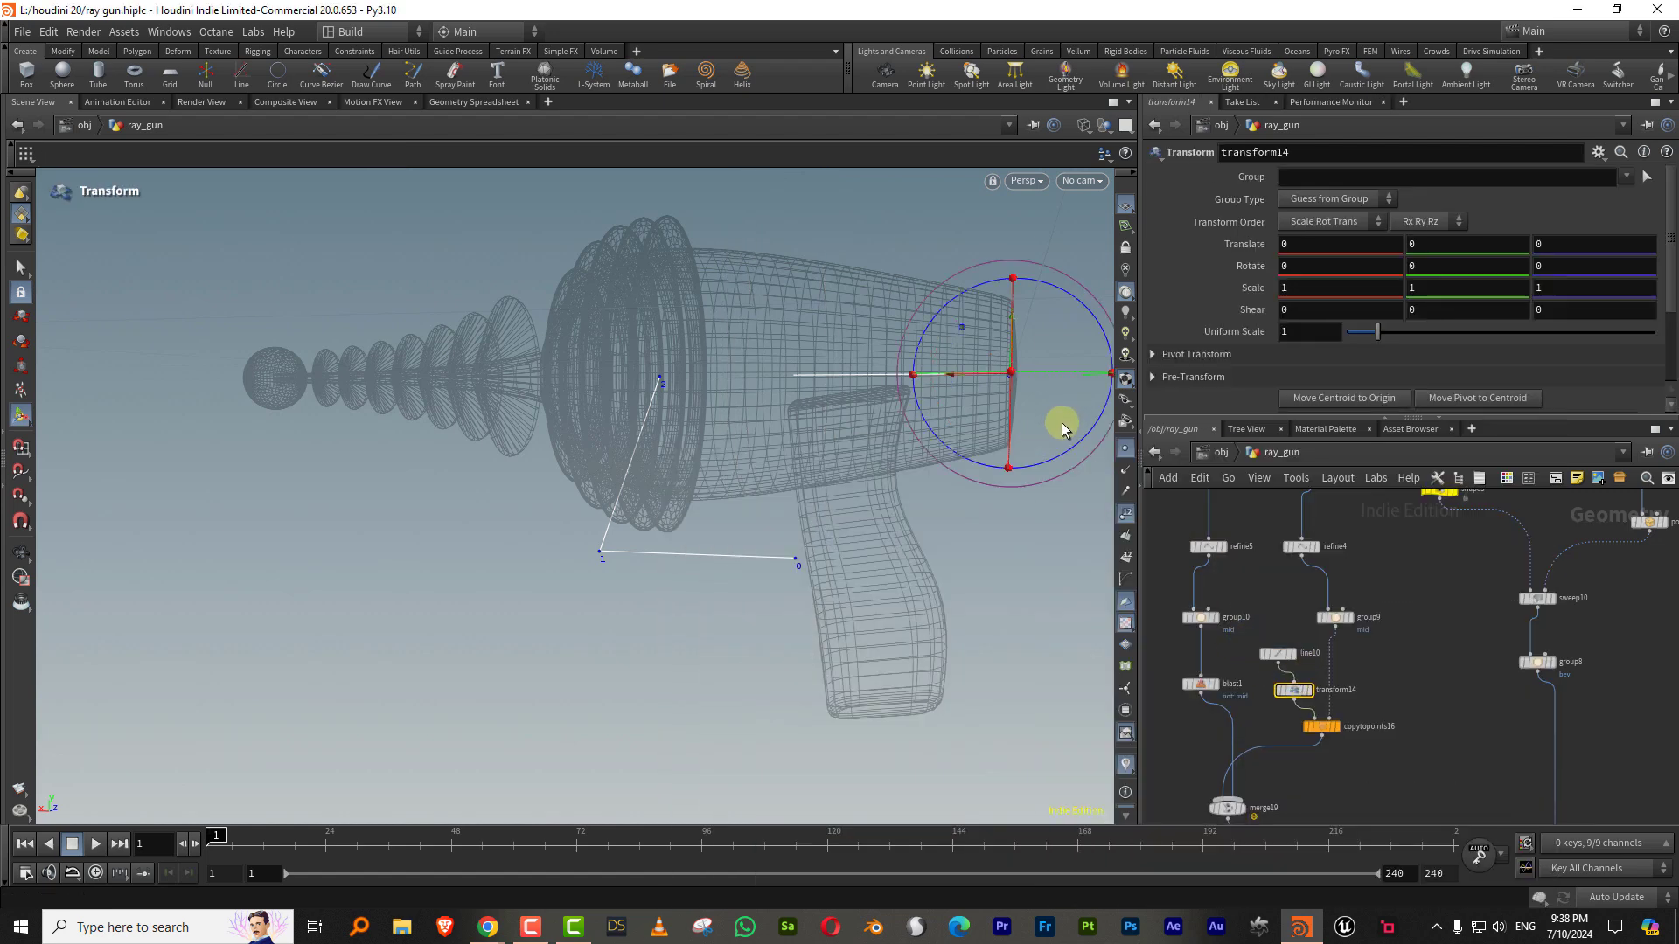
Step: Move the line with transform14 to about -0.149 along X
{"action": "key", "text": "t"}
{"action": "left_click_drag", "start_coordinate": [1038, 435], "coordinate": [1055, 450], "text": "alt"}
{"action": "left_click_drag", "start_coordinate": [948, 369], "coordinate": [1013, 369]}
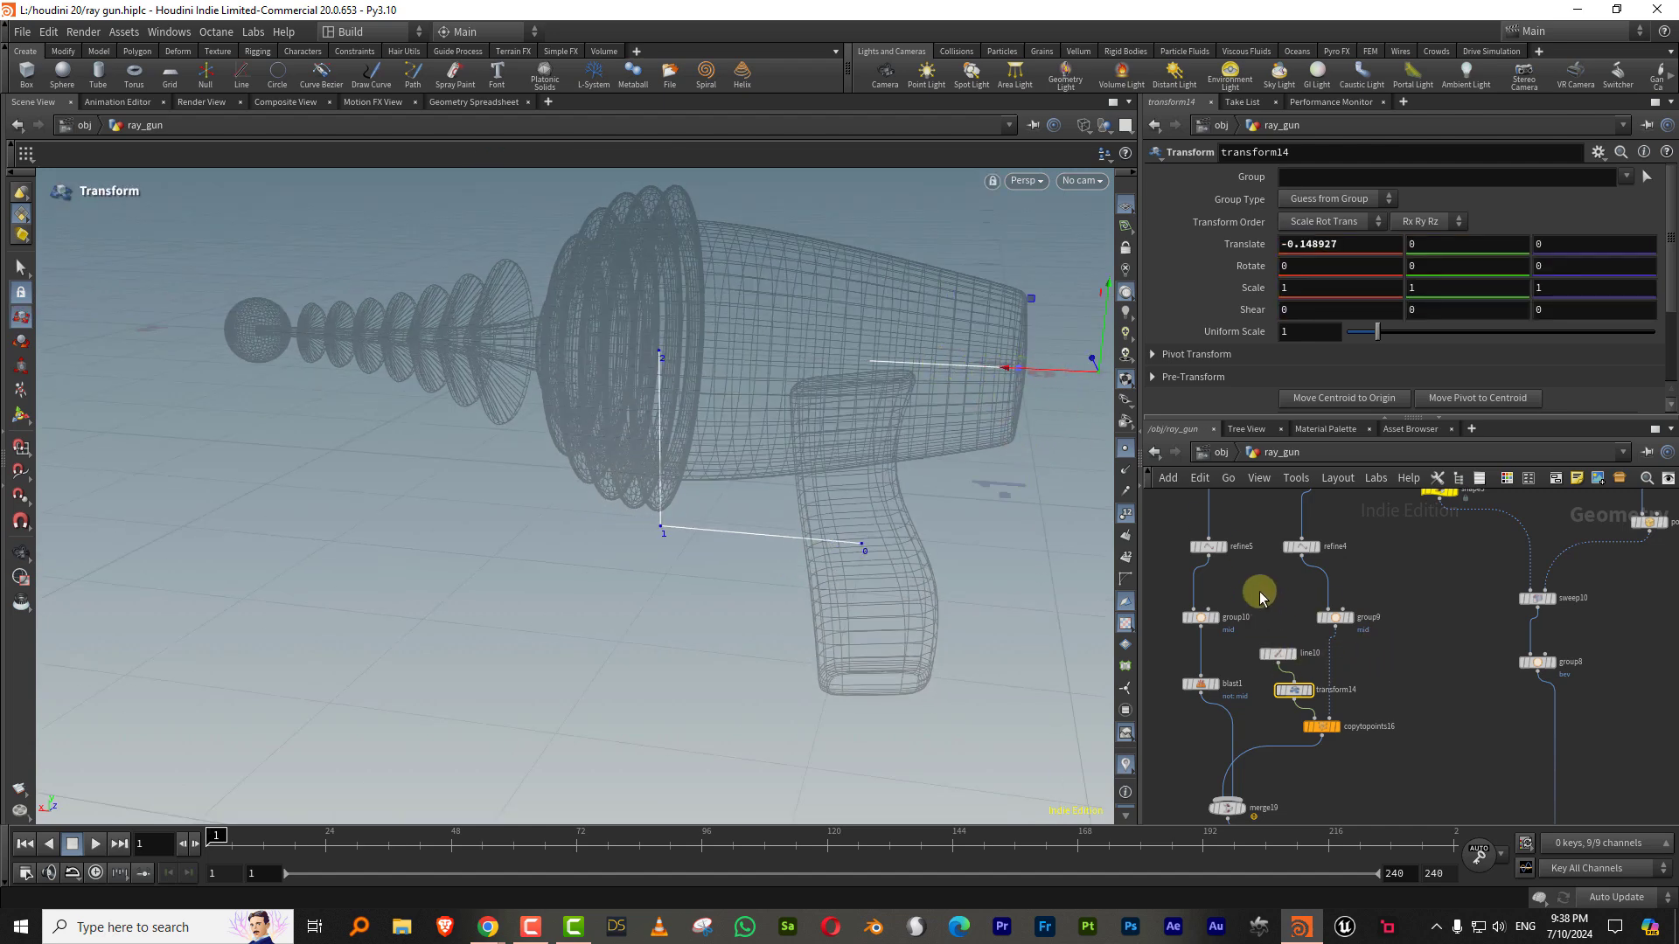
Step: Set refine5's First U to 0.627 and shorten the line10 segment
{"action": "middle_click_drag", "start_coordinate": [1259, 588], "coordinate": [1305, 610]}
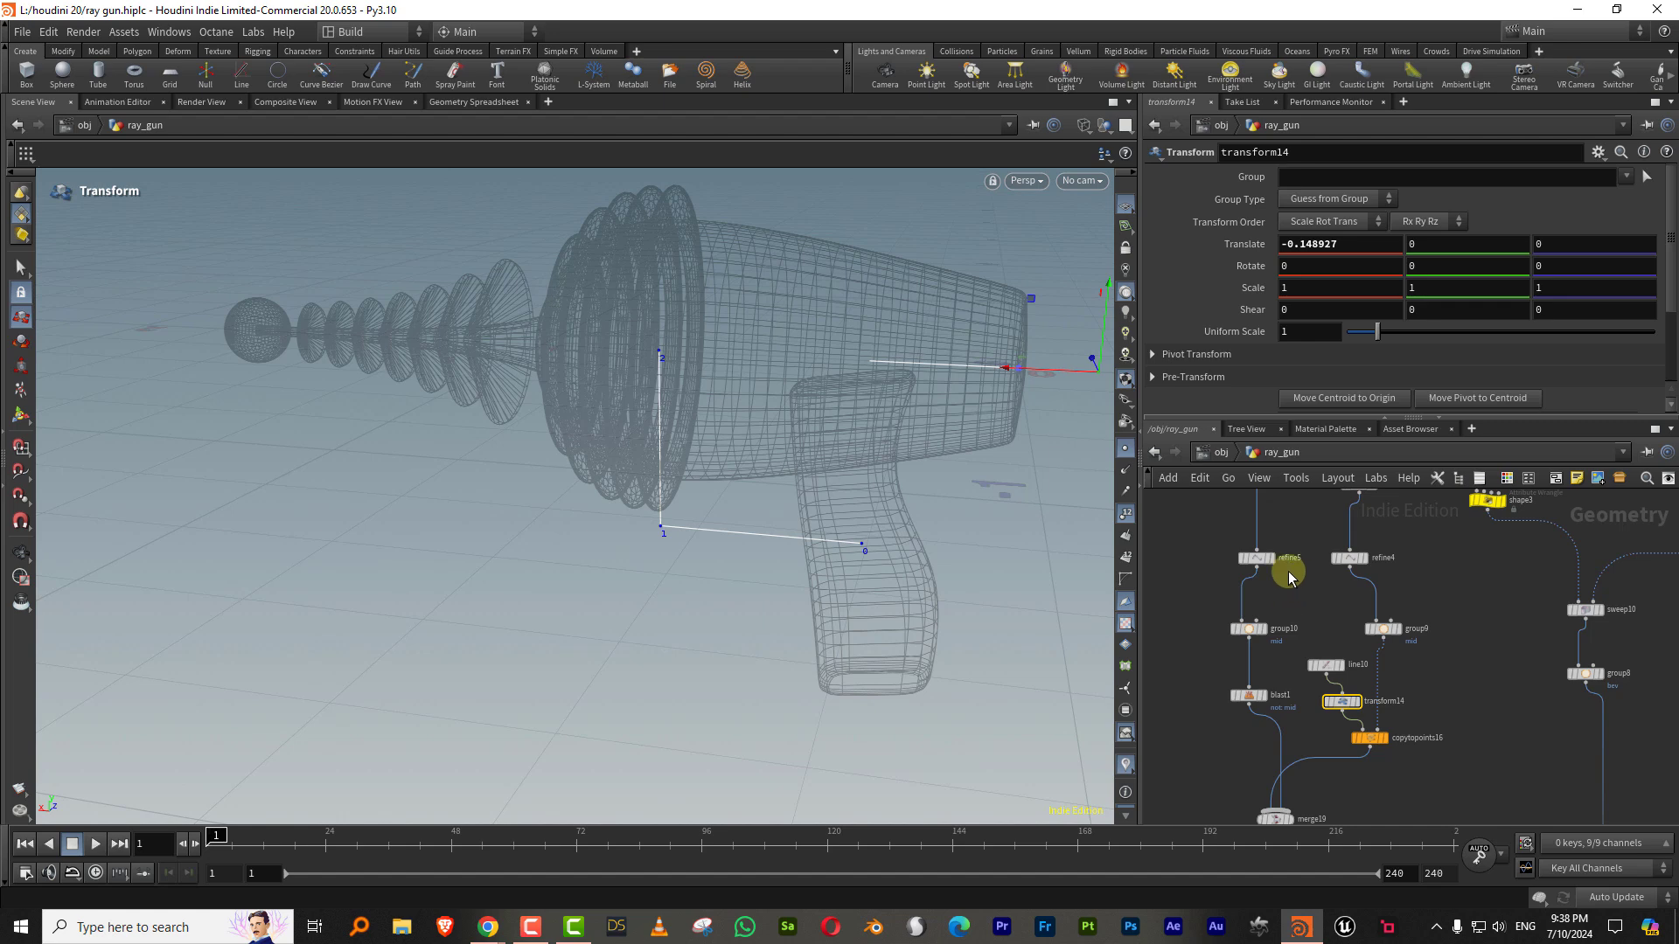
{"action": "left_click", "coordinate": [1289, 577]}
{"action": "left_click_drag", "start_coordinate": [1426, 200], "coordinate": [1539, 208]}
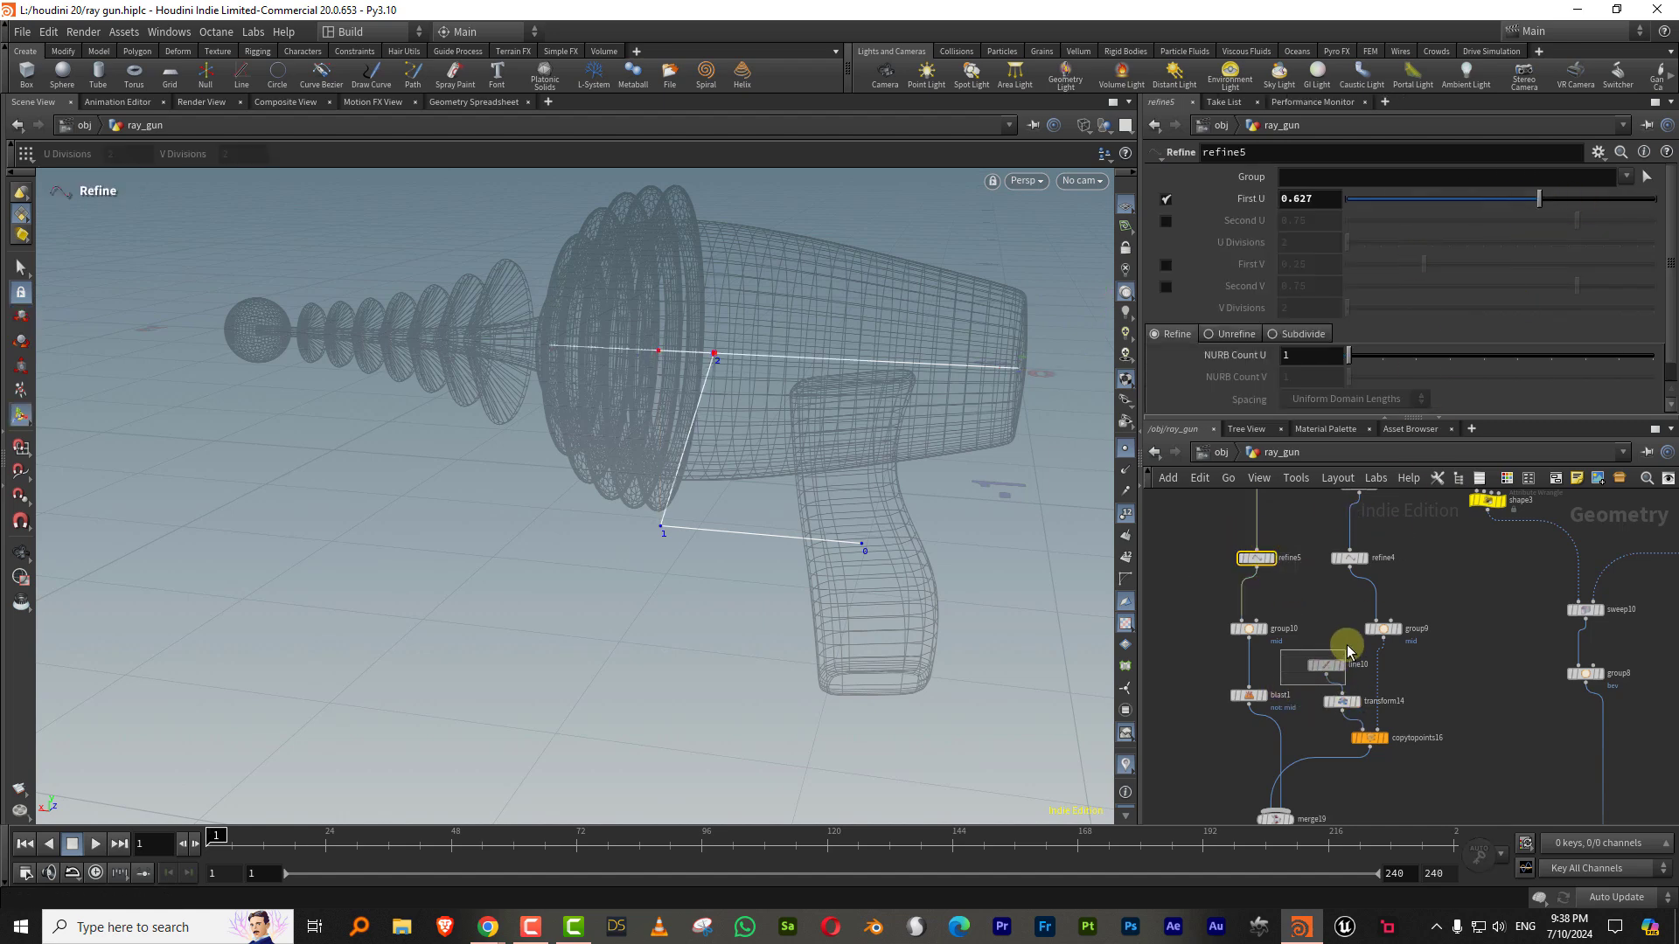
{"action": "left_click_drag", "start_coordinate": [1347, 648], "coordinate": [1349, 646]}
{"action": "left_click_drag", "start_coordinate": [1366, 244], "coordinate": [1355, 244]}
Step: Set refine4's First U to 0.587 to lower the connection point on the handle line
{"action": "left_click", "coordinate": [1349, 557]}
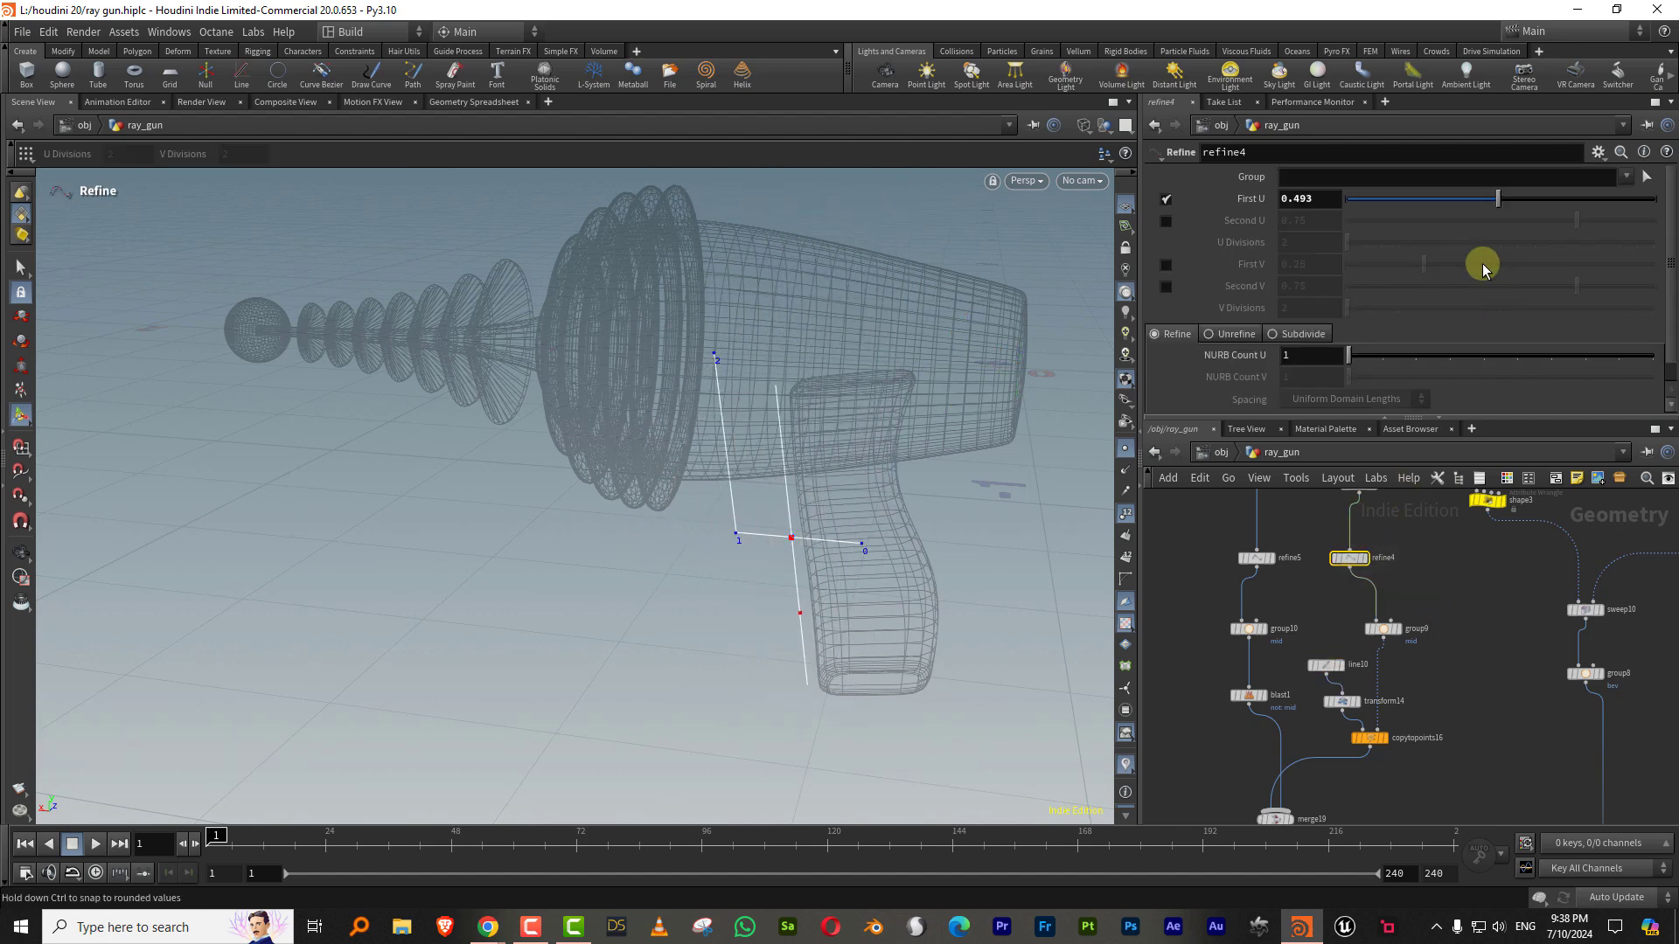
{"action": "left_click_drag", "start_coordinate": [1500, 210], "coordinate": [1576, 208]}
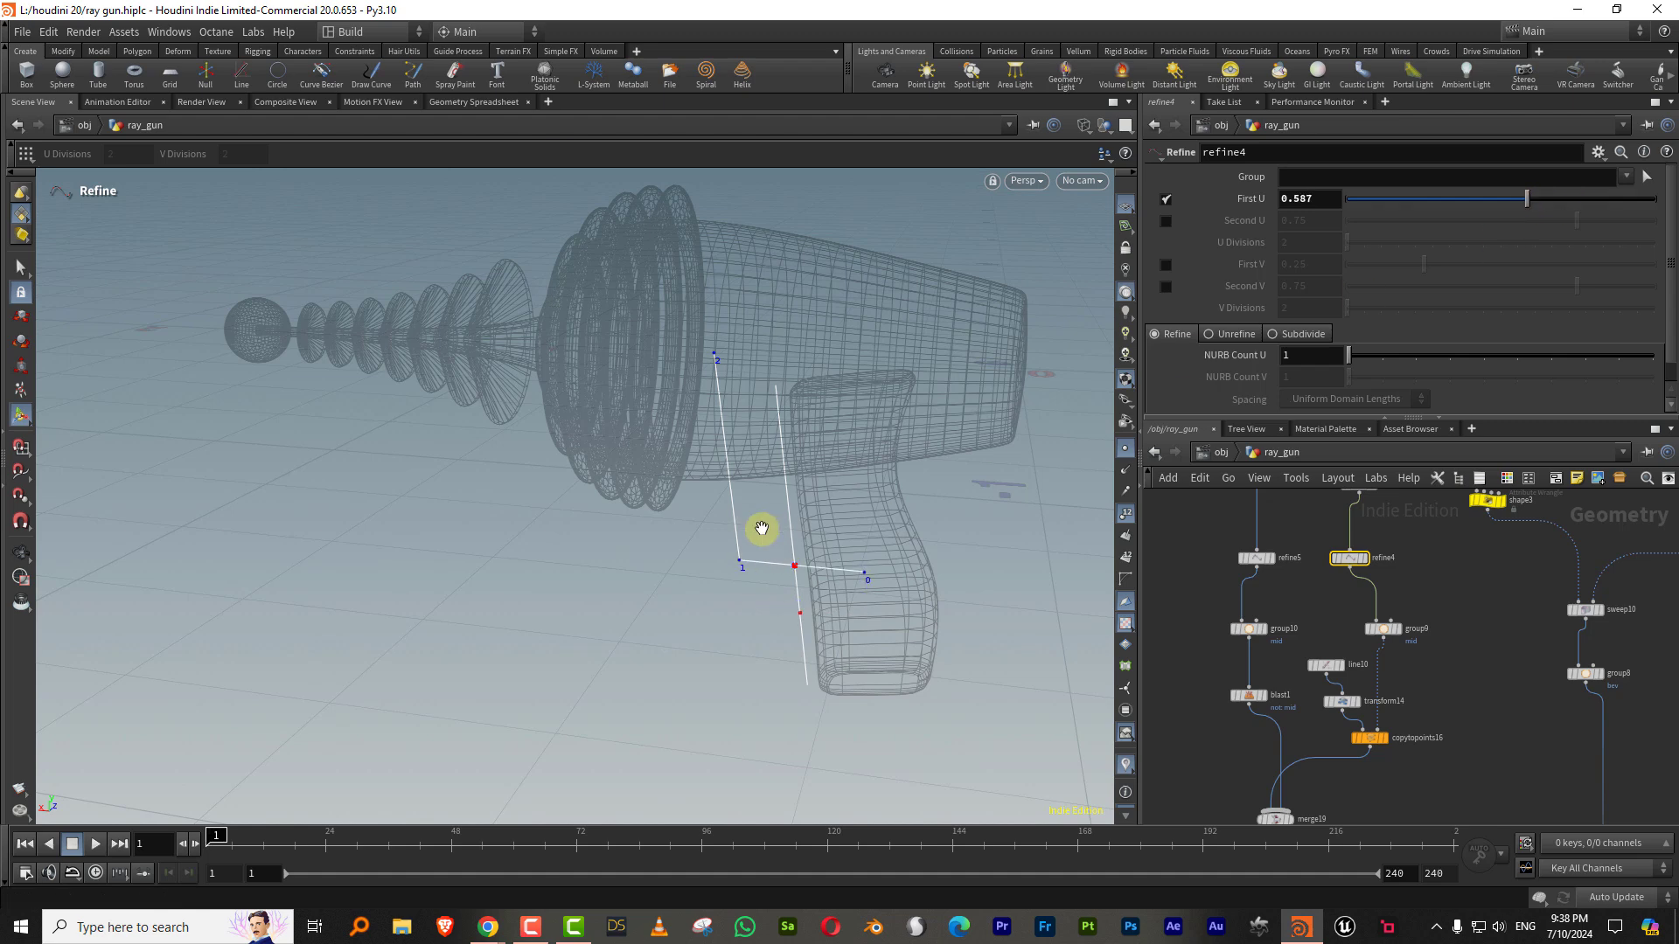
{"action": "left_click_drag", "start_coordinate": [761, 528], "coordinate": [776, 475], "text": "alt"}
Step: Append a displayed Resample node to add1 with a maximum segment Length of 0.14
{"action": "middle_click_drag", "start_coordinate": [1448, 774], "coordinate": [1462, 586]}
{"action": "middle_click_drag", "start_coordinate": [1386, 692], "coordinate": [1434, 596]}
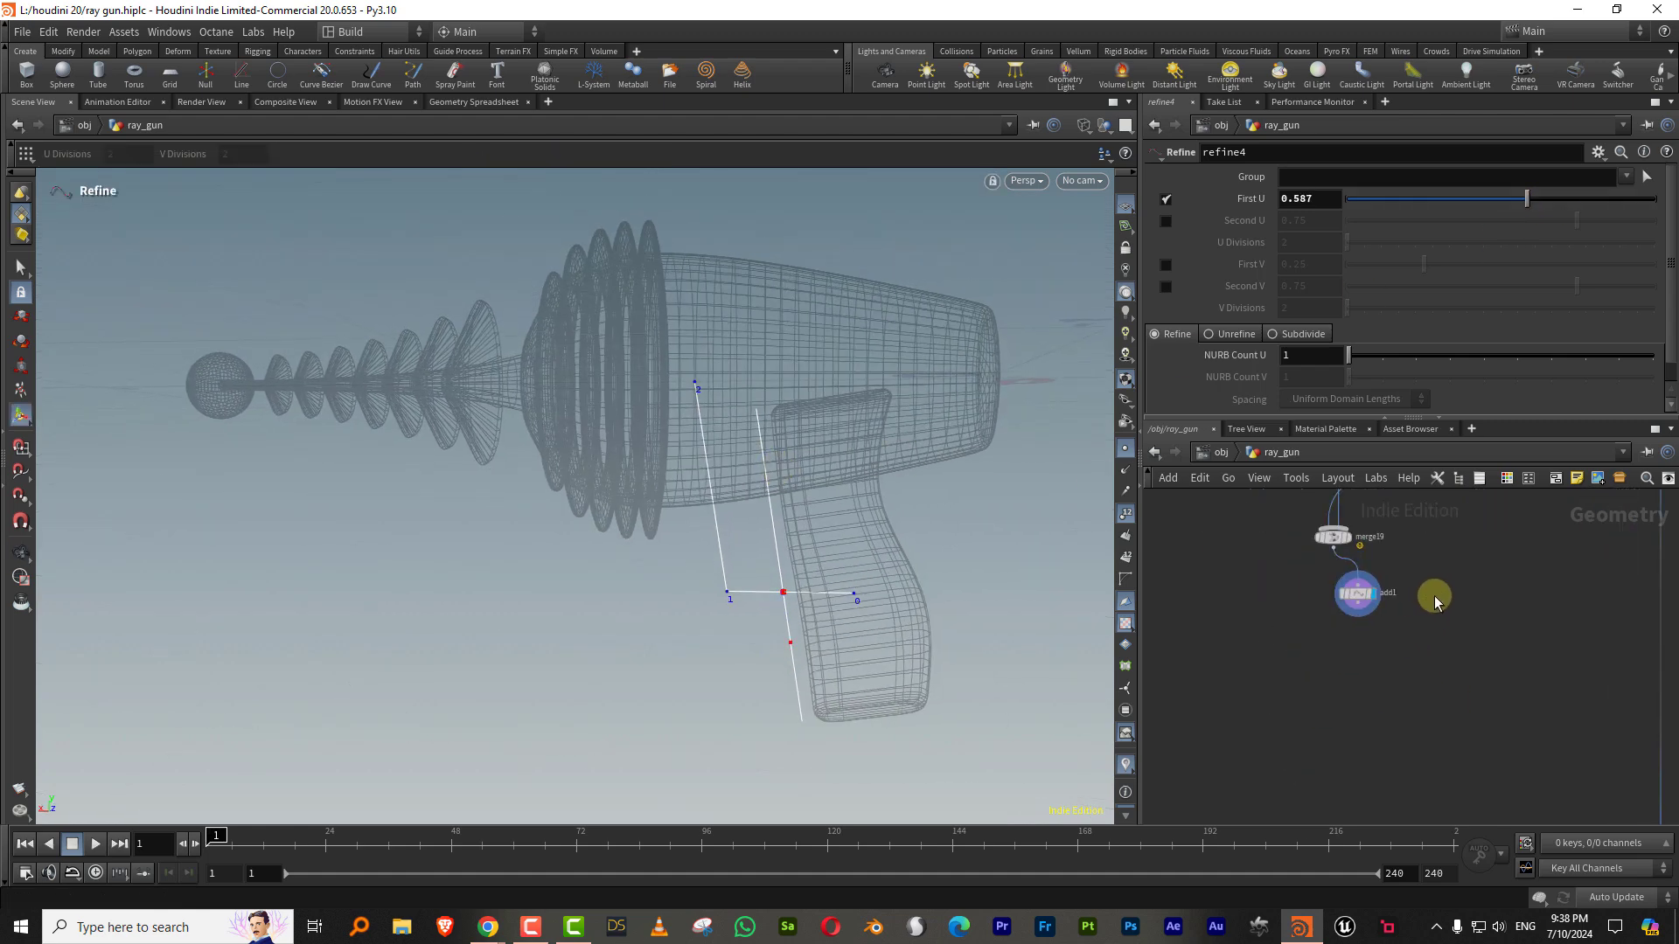
{"action": "key", "text": "Tab"}
{"action": "type", "text": "resa"}
{"action": "left_click", "coordinate": [1359, 448]}
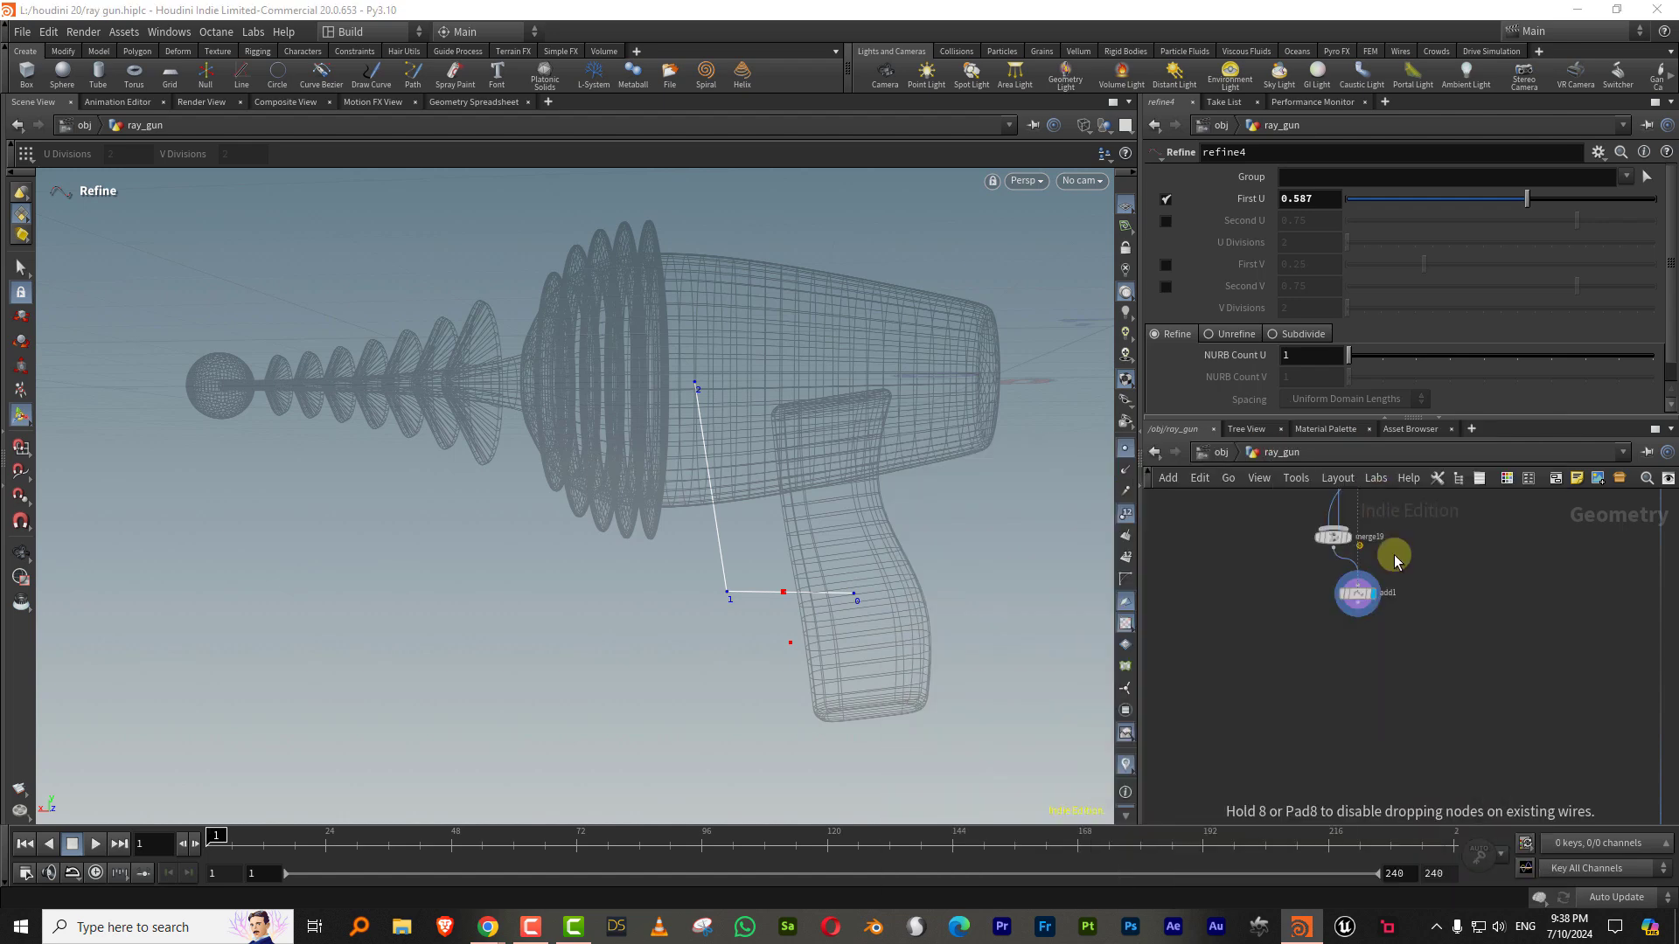
{"action": "left_click", "coordinate": [1394, 559]}
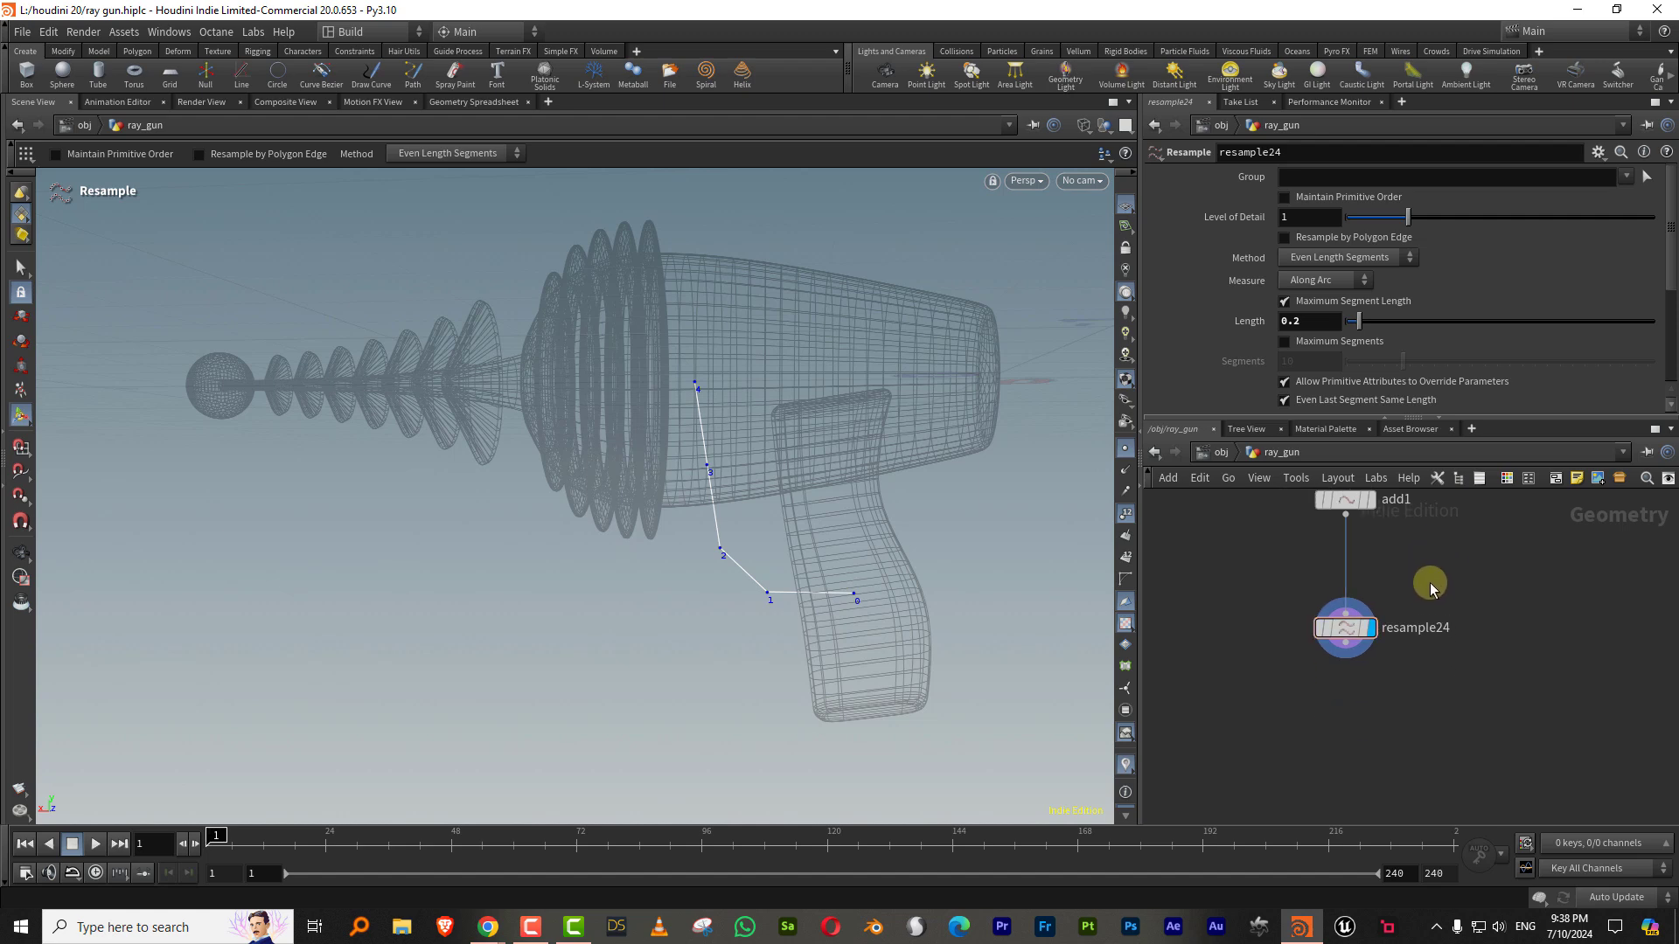
Step: Append a second Resample limited by Maximum Segments of 29 instead of segment length, treating polygons as Subdivision Curves
{"action": "key", "text": "Tab"}
{"action": "type", "text": "resa"}
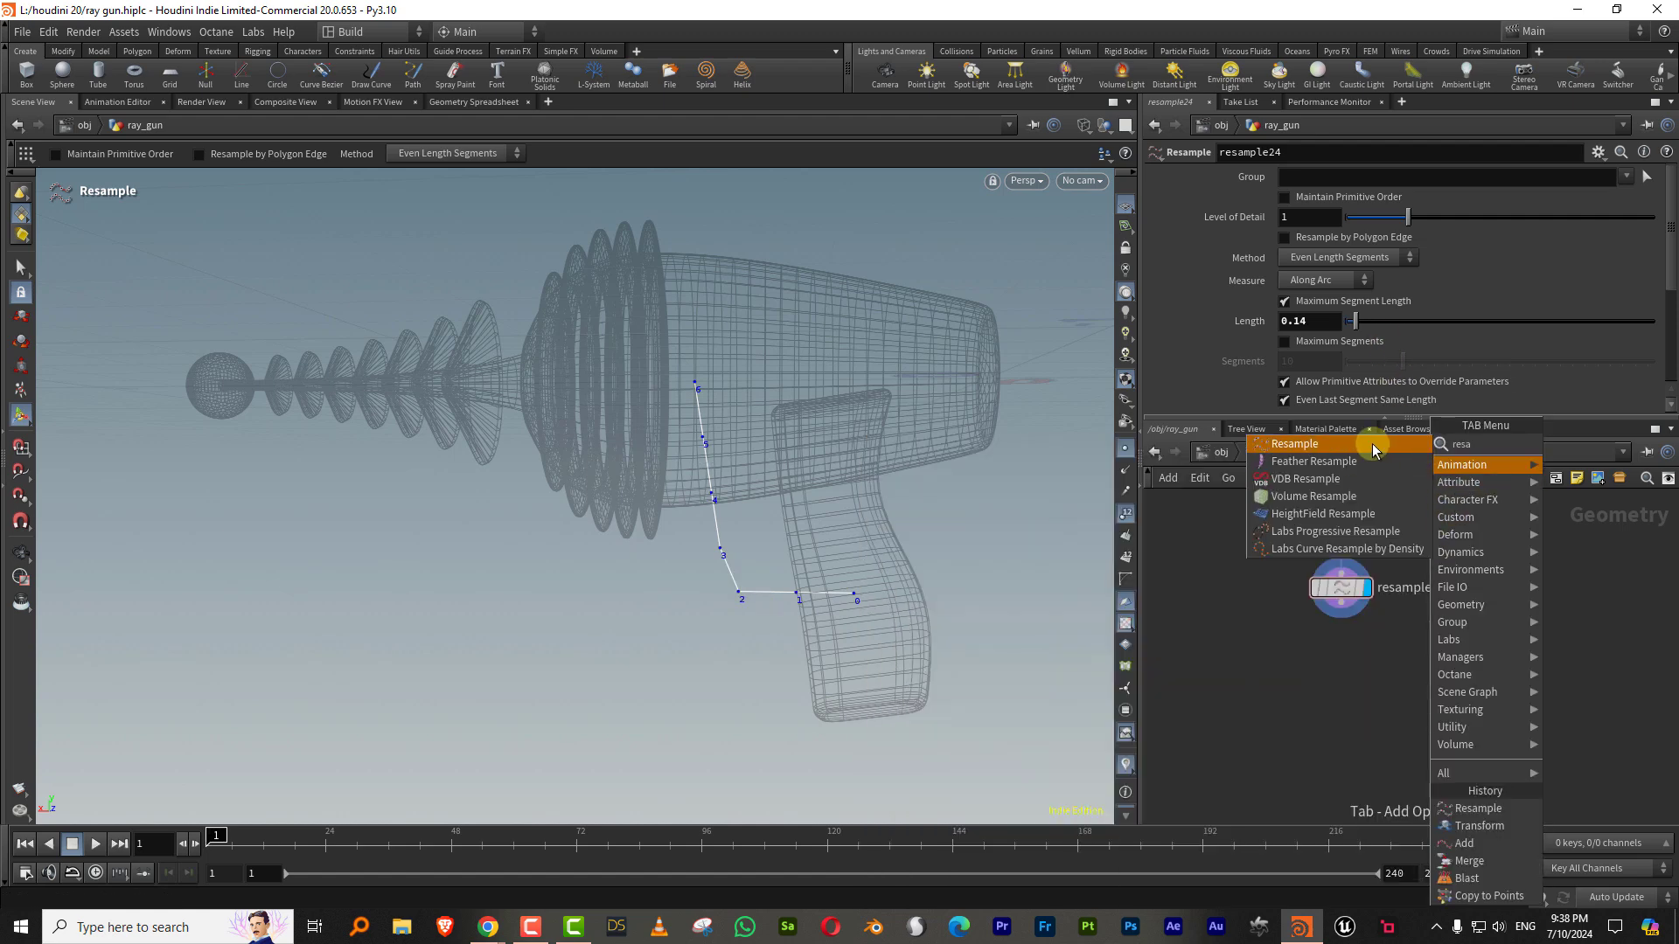
{"action": "left_click", "coordinate": [1368, 443]}
{"action": "left_click", "coordinate": [1342, 681]}
{"action": "left_click", "coordinate": [1330, 302]}
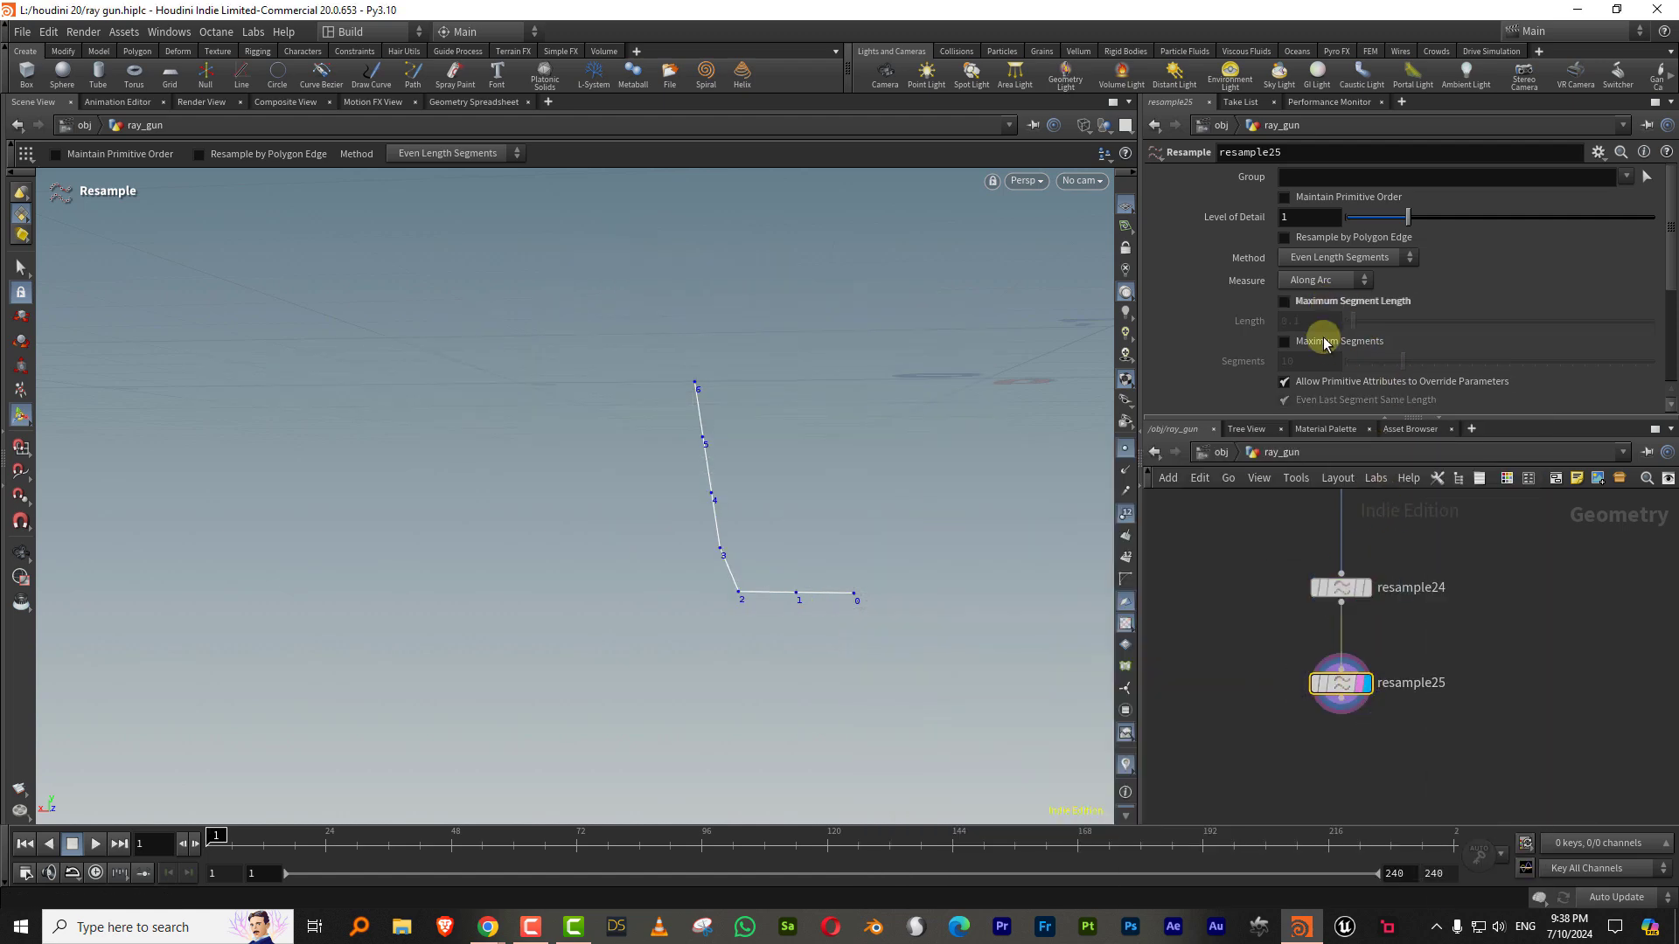
{"action": "left_click", "coordinate": [1326, 306]}
{"action": "left_click_drag", "start_coordinate": [1332, 420], "coordinate": [1332, 540]}
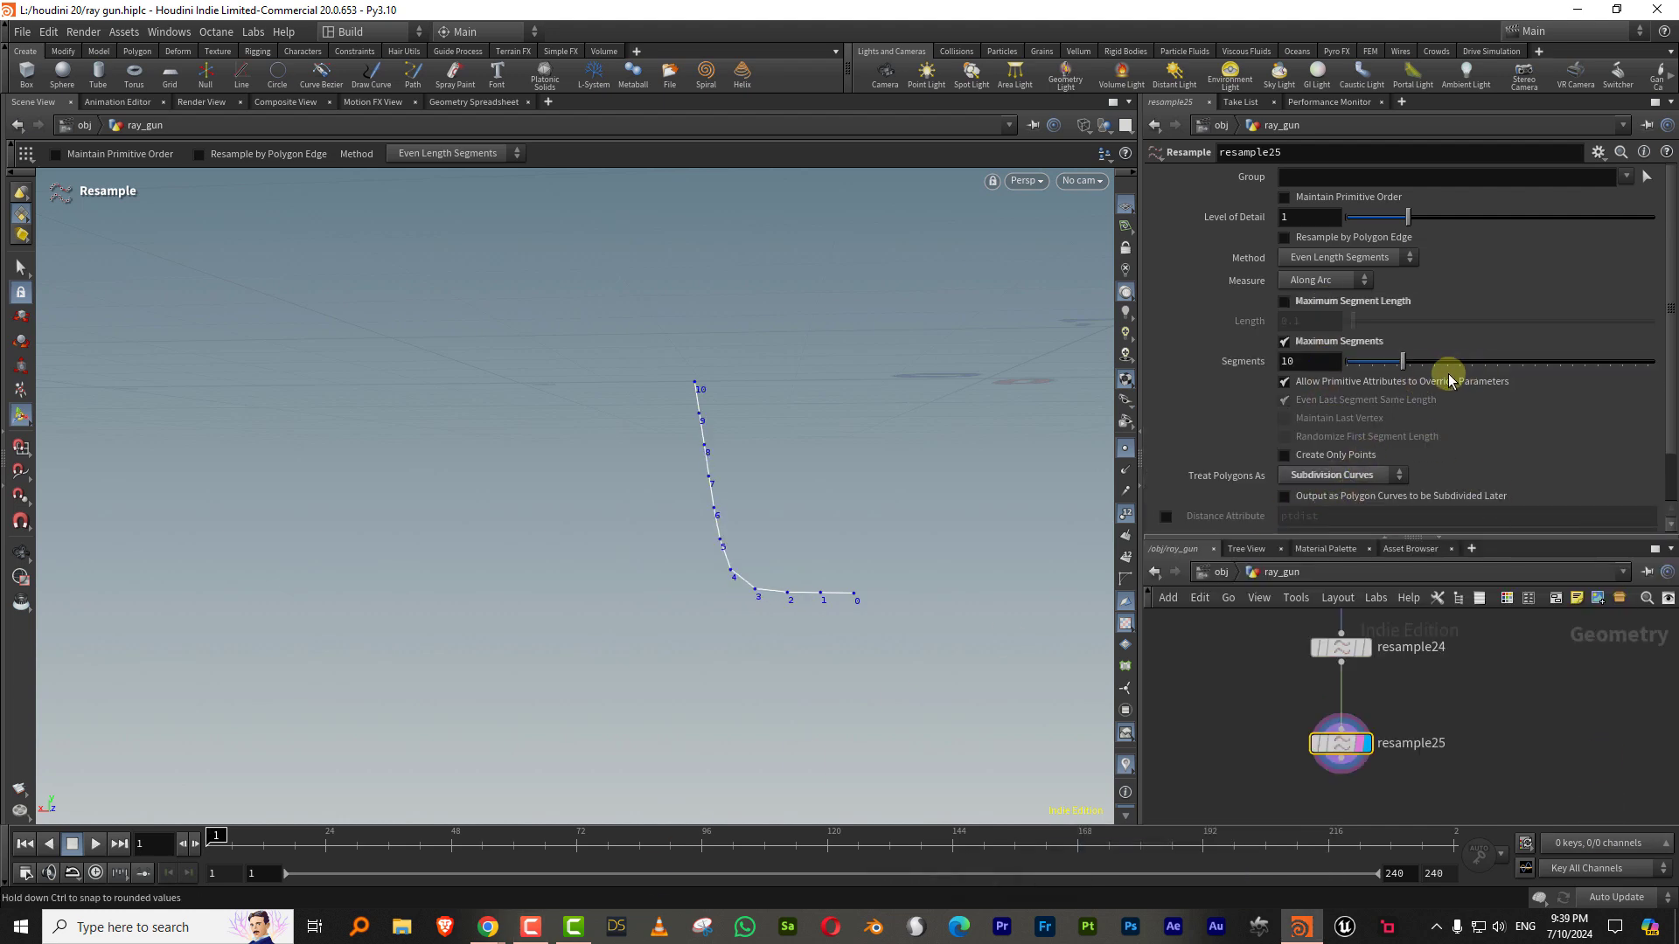
{"action": "left_click_drag", "start_coordinate": [1403, 361], "coordinate": [1522, 361]}
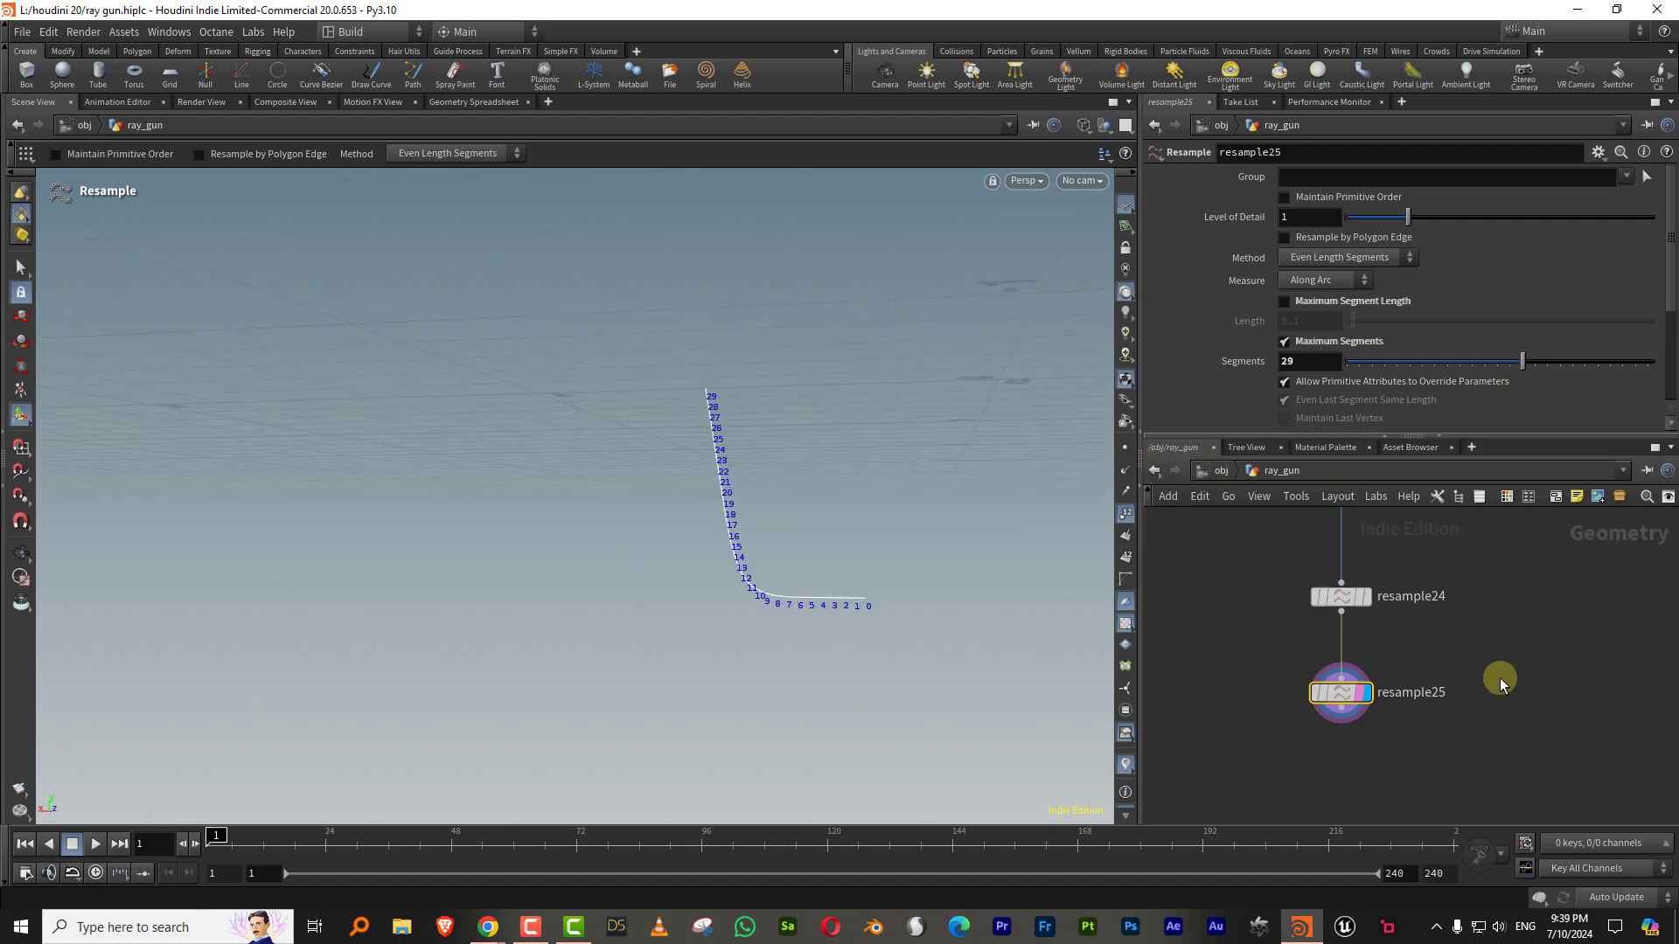
Step: Add a Sweep node below resample25, using the smoothed curve as its backbone
{"action": "scroll", "coordinate": [1502, 683], "scroll_direction": "down", "scroll_amount": 2}
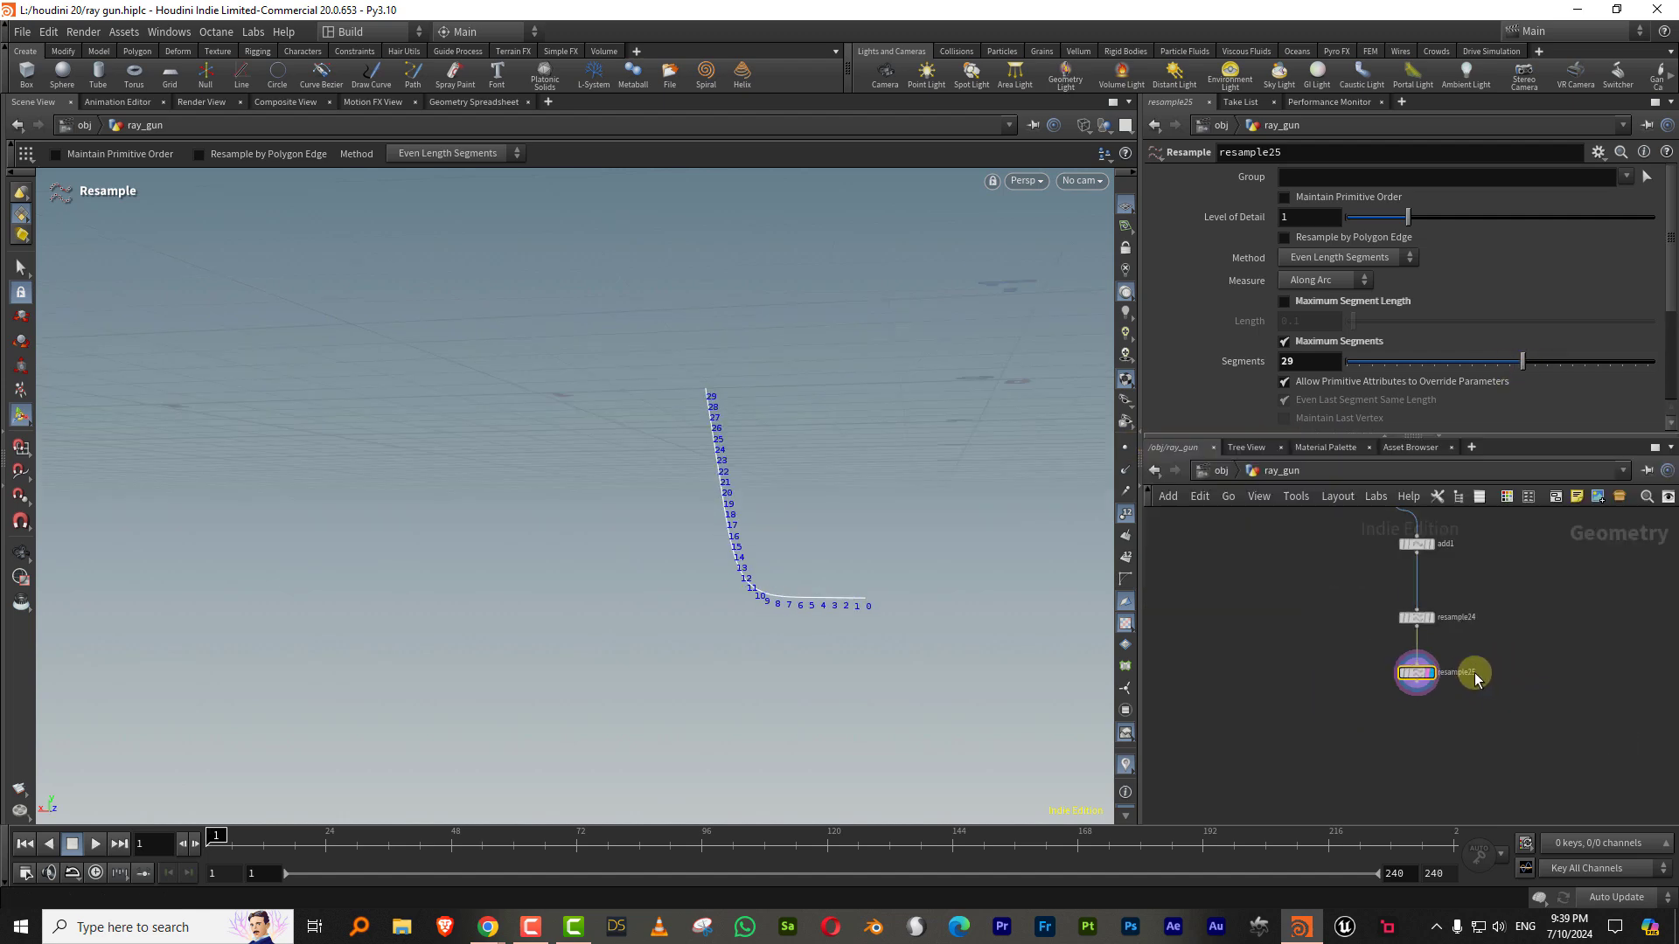
{"action": "key", "text": "Tab"}
{"action": "type", "text": "swe"}
{"action": "left_click", "coordinate": [1403, 449]}
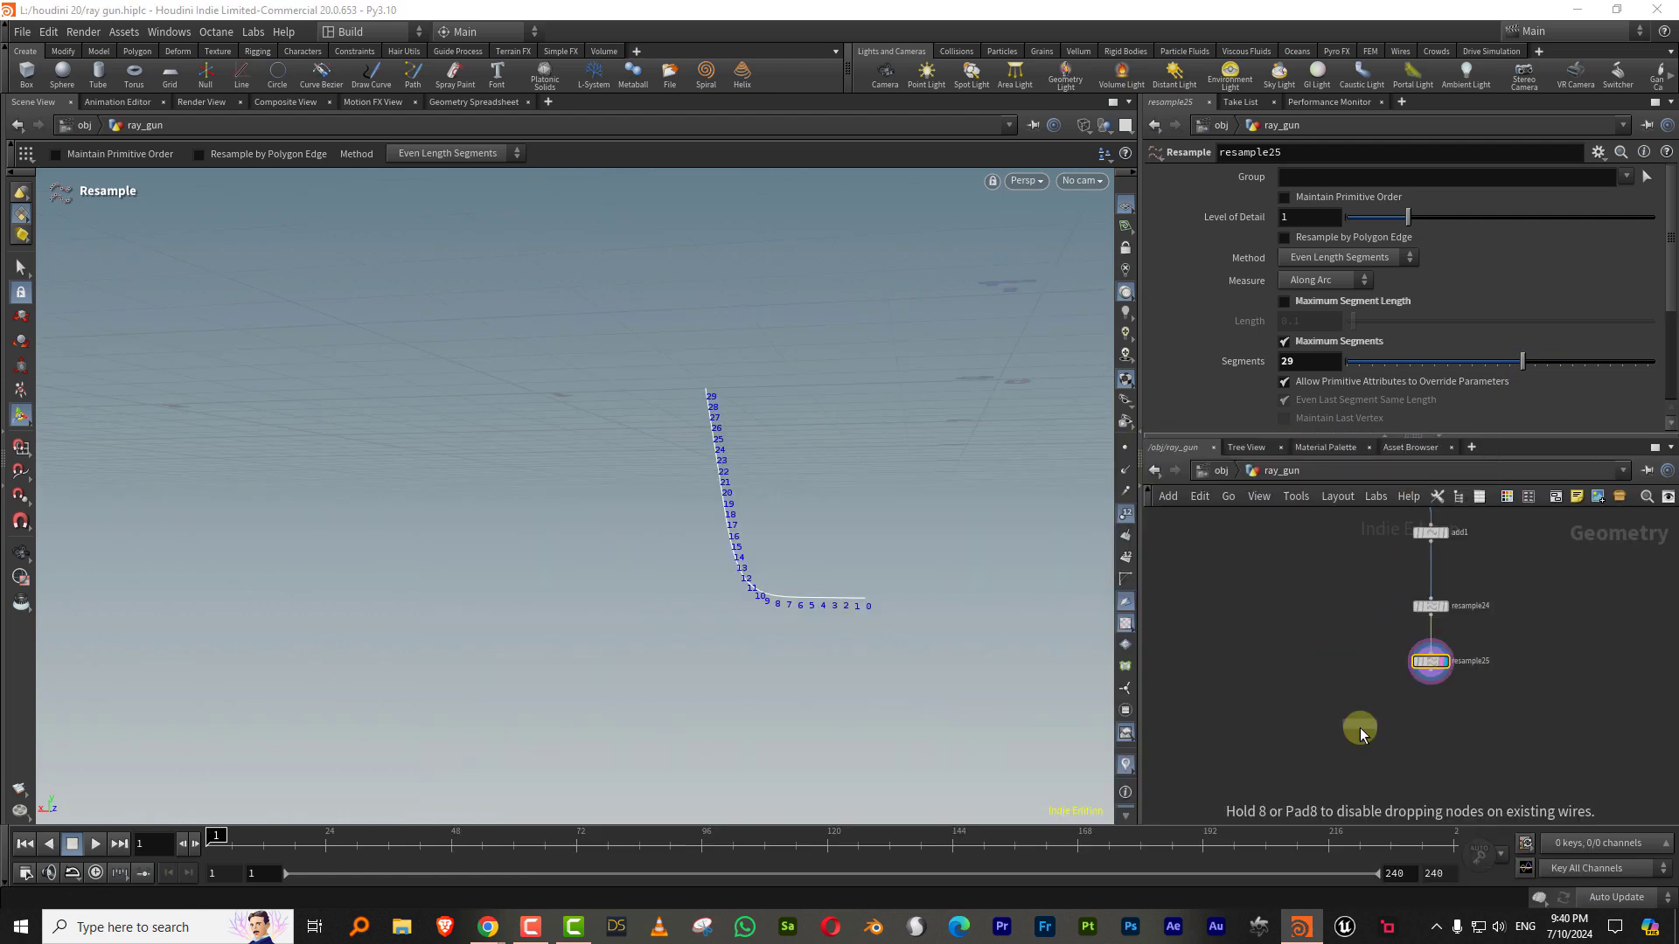
{"action": "left_click", "coordinate": [1441, 676]}
Step: Add a Grid node and wire it into sweep11's second input as the cross section
{"action": "key", "text": "Tab"}
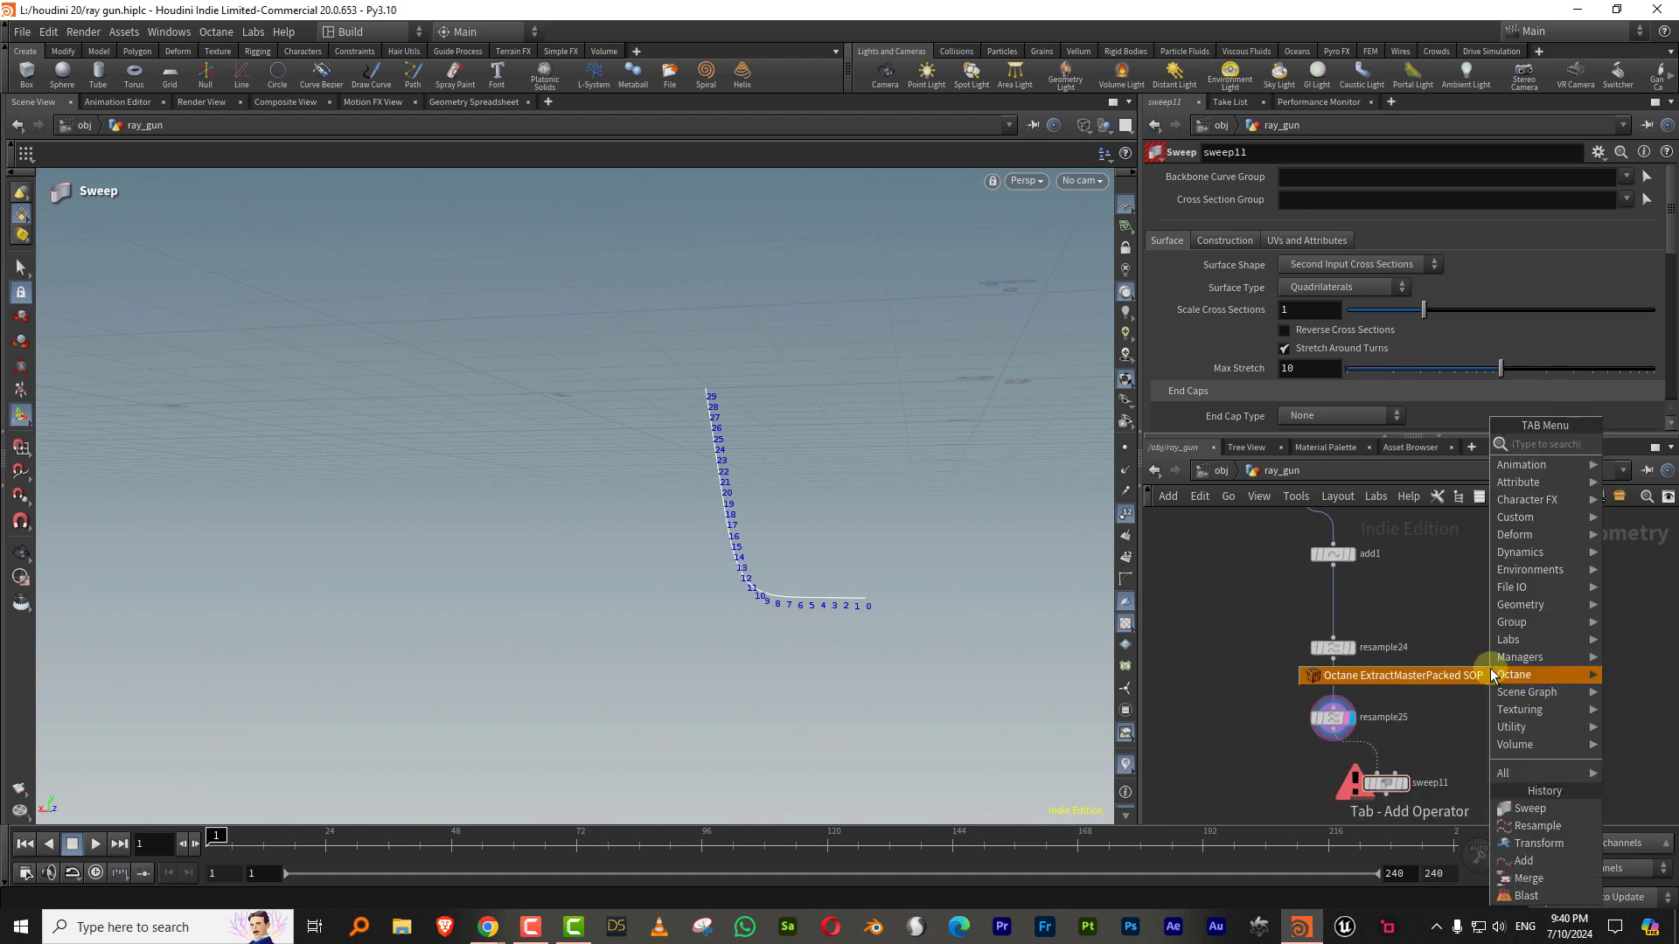
{"action": "type", "text": "grid"}
{"action": "key", "text": "Return"}
{"action": "left_click", "coordinate": [1495, 658]}
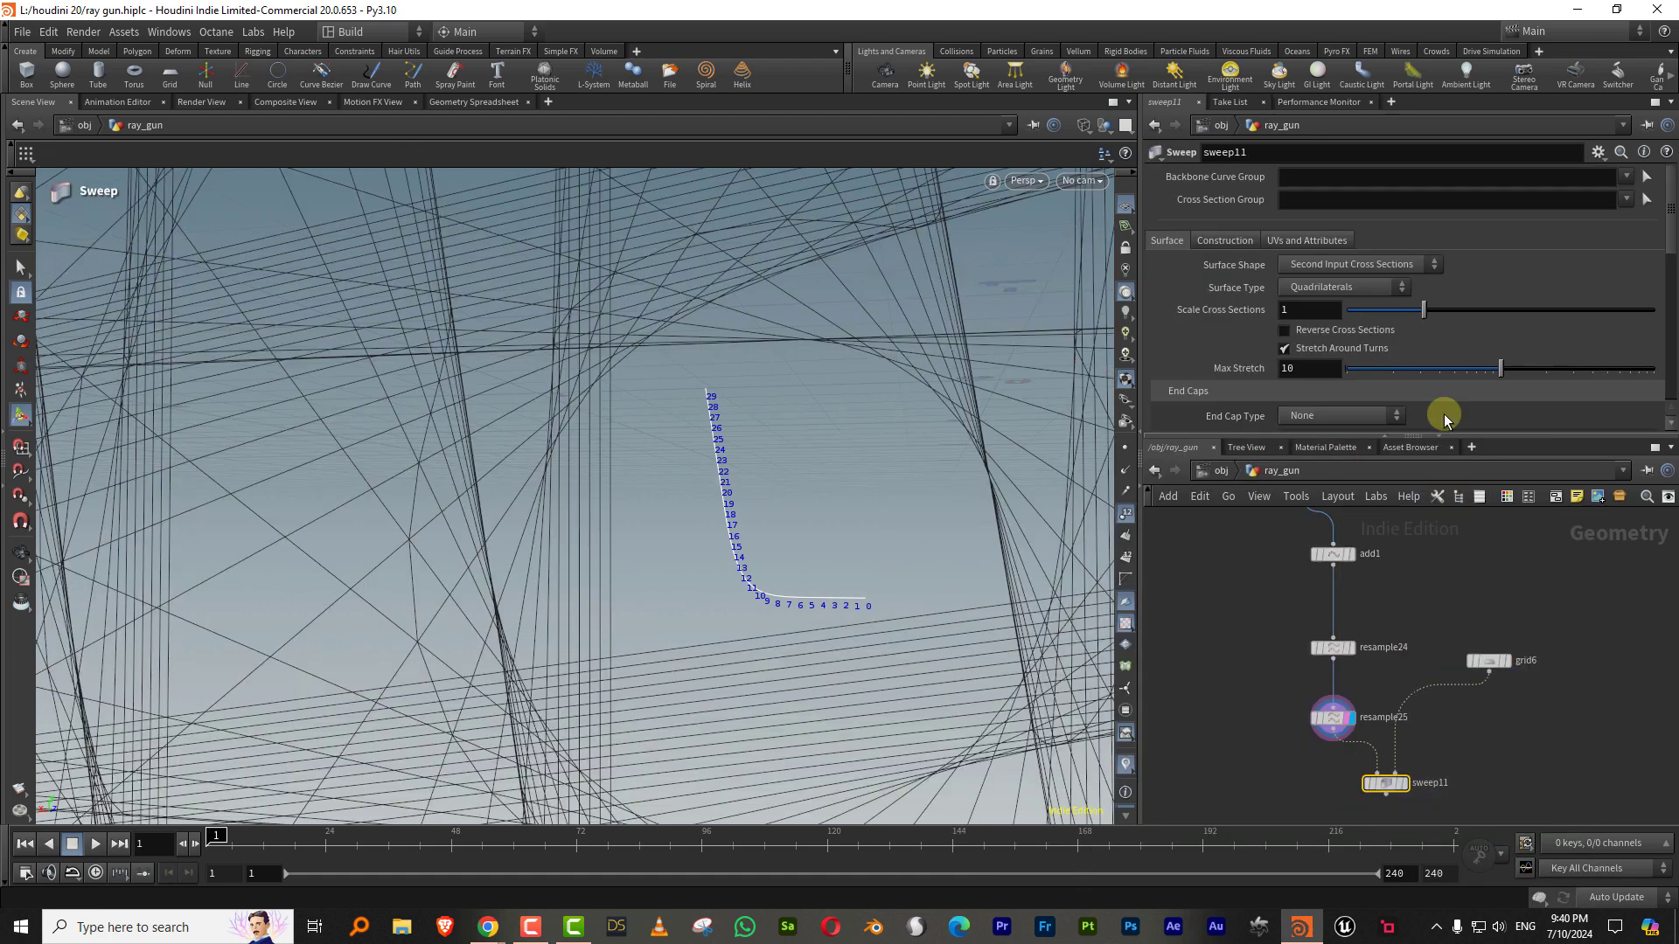
Step: Set grid6 to the XY Plane with 2 rows and 2 columns, display sweep11, and shrink the grid to a thin cross section
{"action": "left_click", "coordinate": [1491, 660]}
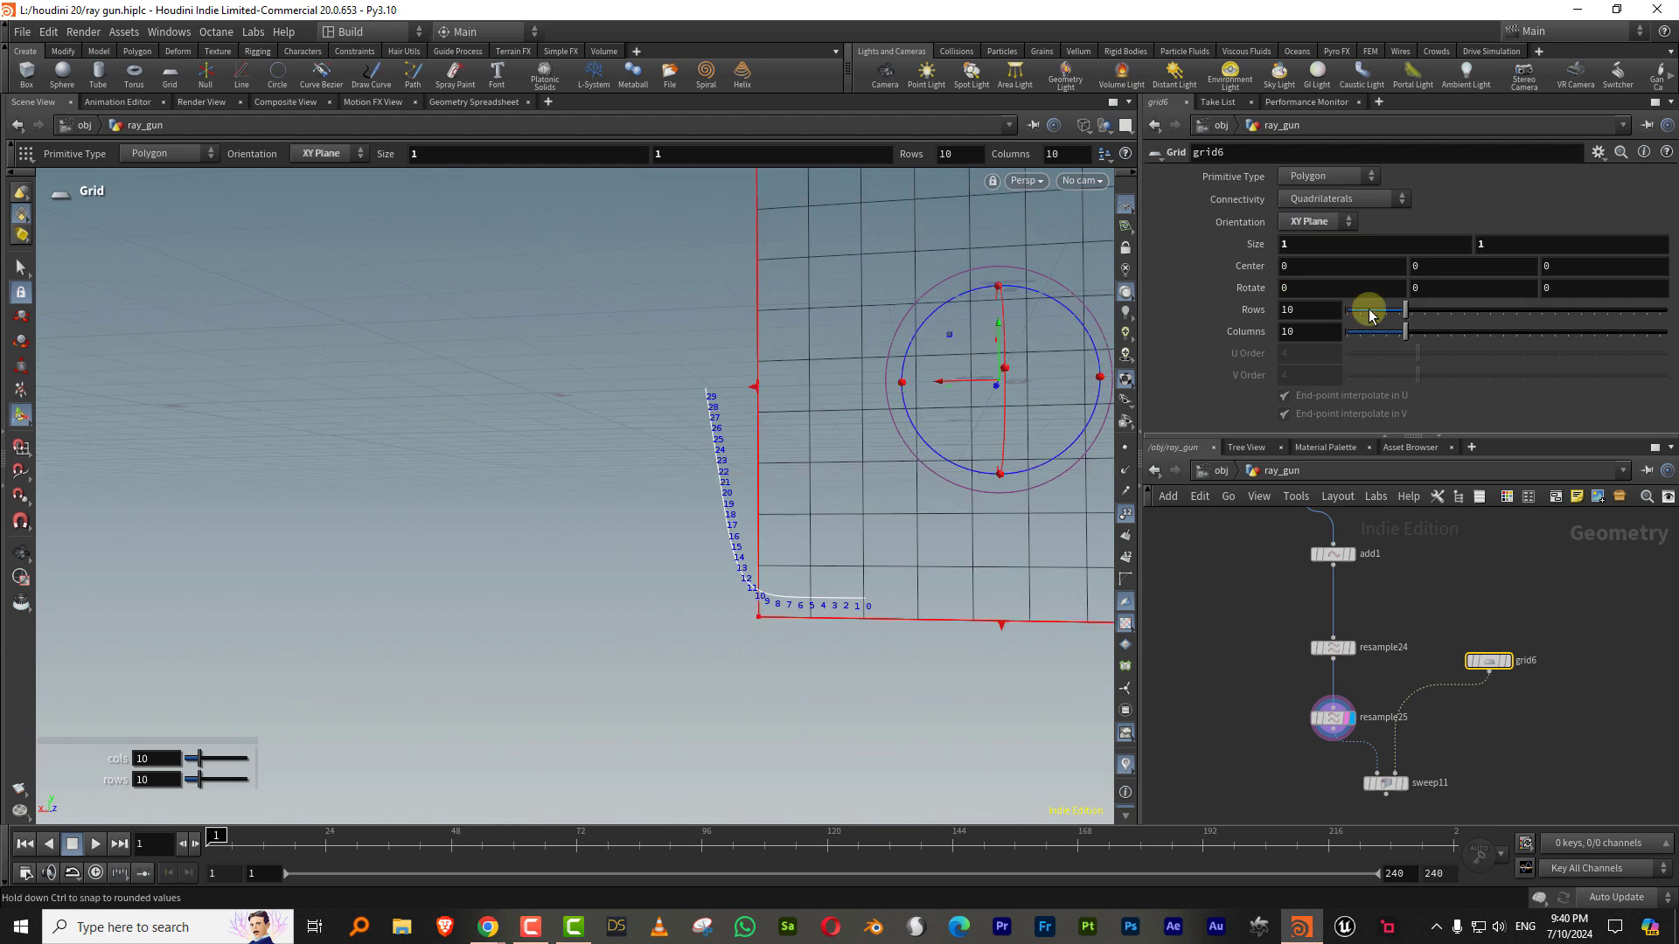
{"action": "left_click_drag", "start_coordinate": [1367, 317], "coordinate": [1354, 327]}
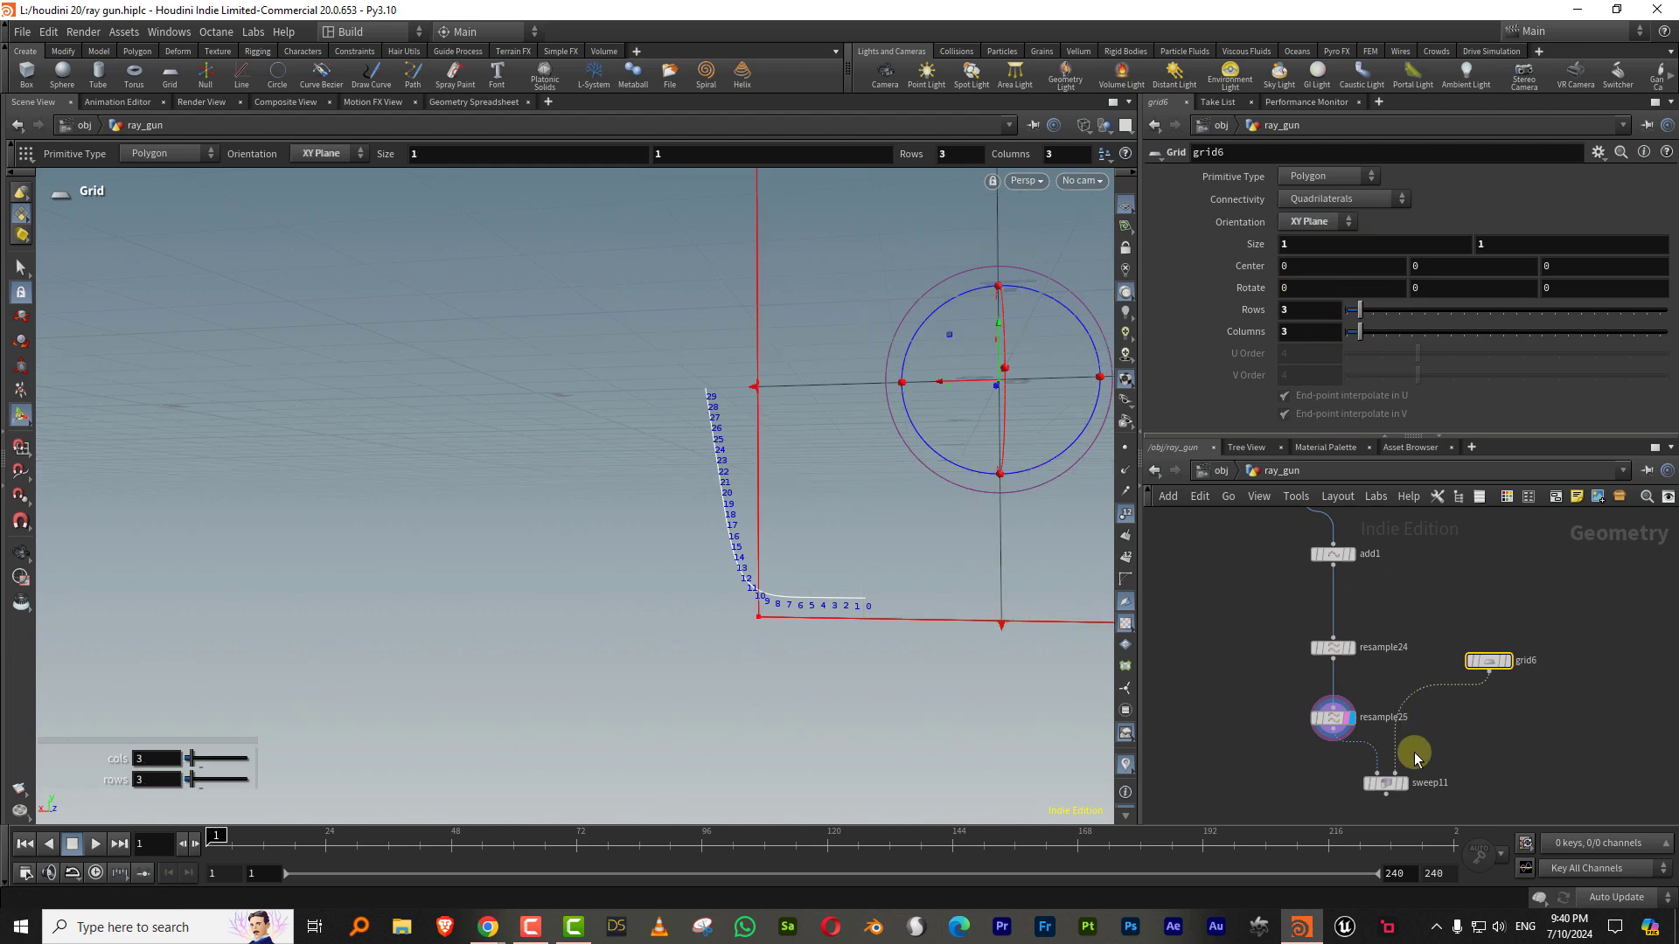
{"action": "left_click", "coordinate": [1407, 789]}
{"action": "left_click", "coordinate": [1523, 681]}
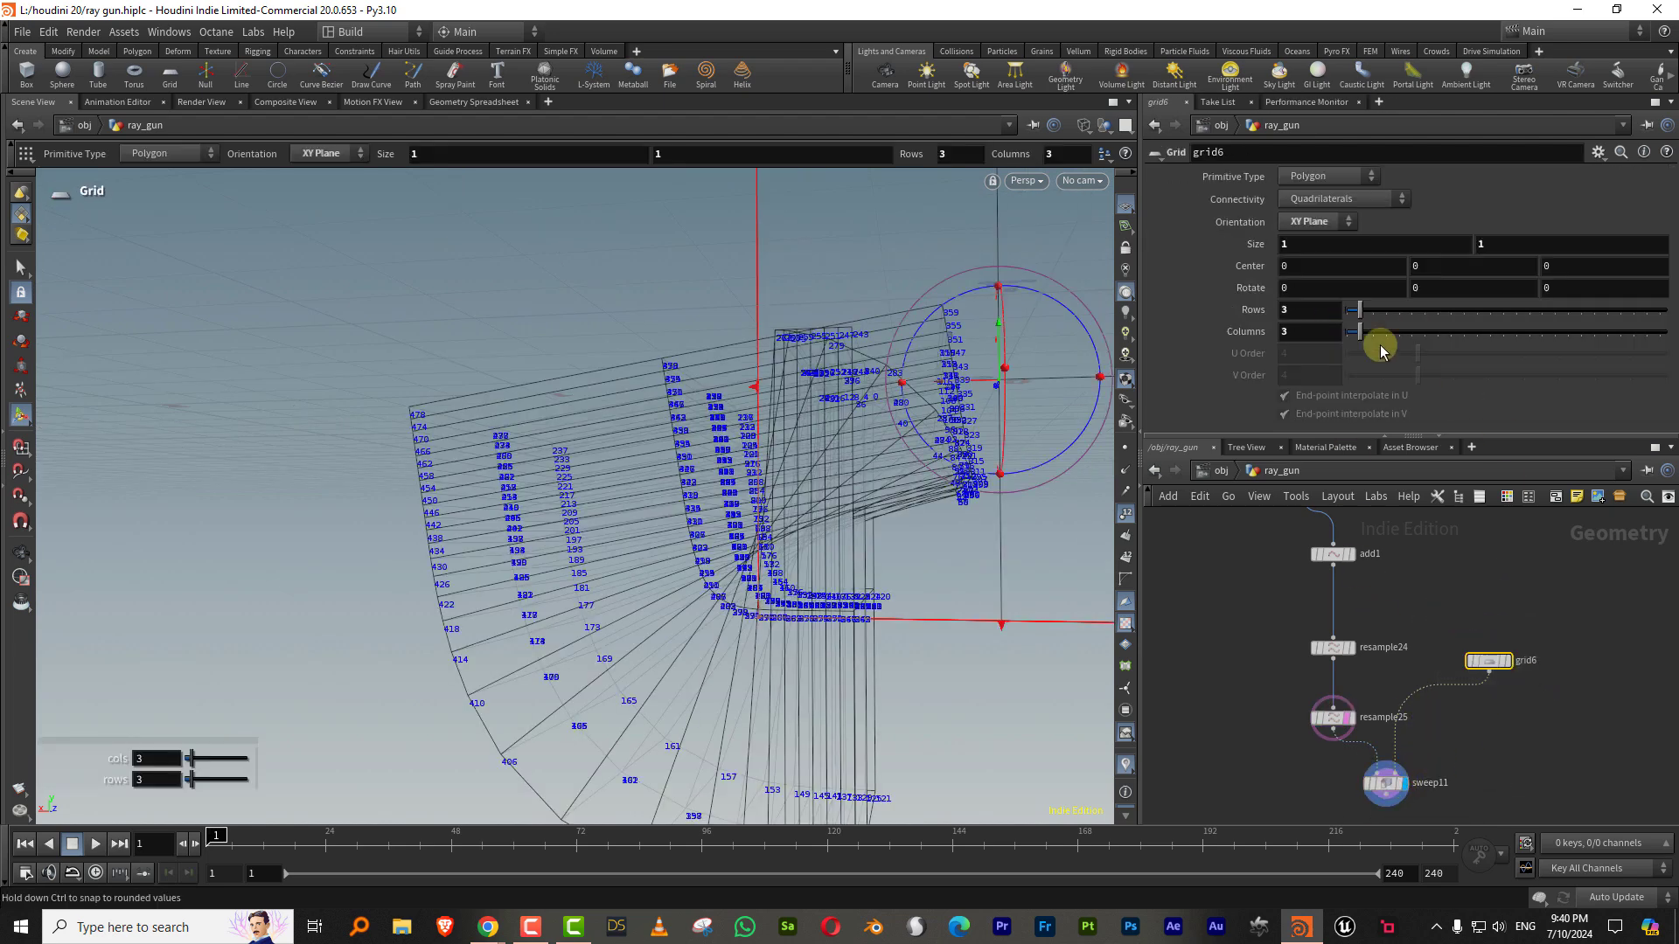
{"action": "middle_click_drag", "start_coordinate": [1256, 245], "coordinate": [1191, 255]}
{"action": "left_click_drag", "start_coordinate": [1358, 313], "coordinate": [1349, 330]}
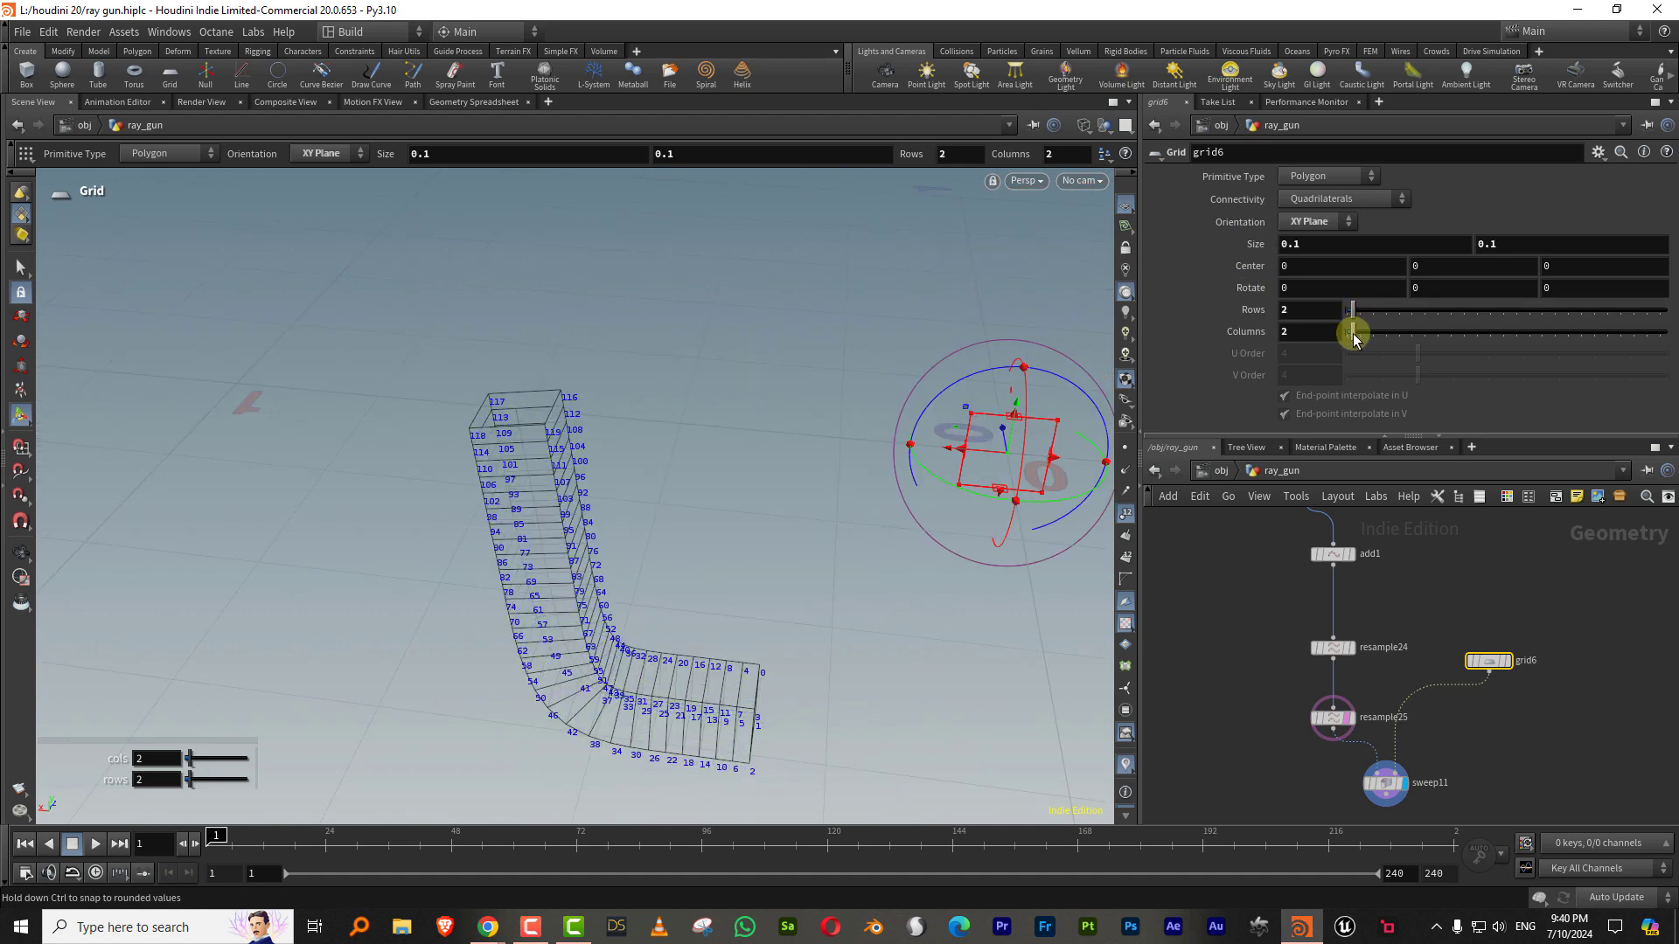
{"action": "left_click_drag", "start_coordinate": [1006, 416], "coordinate": [1010, 435]}
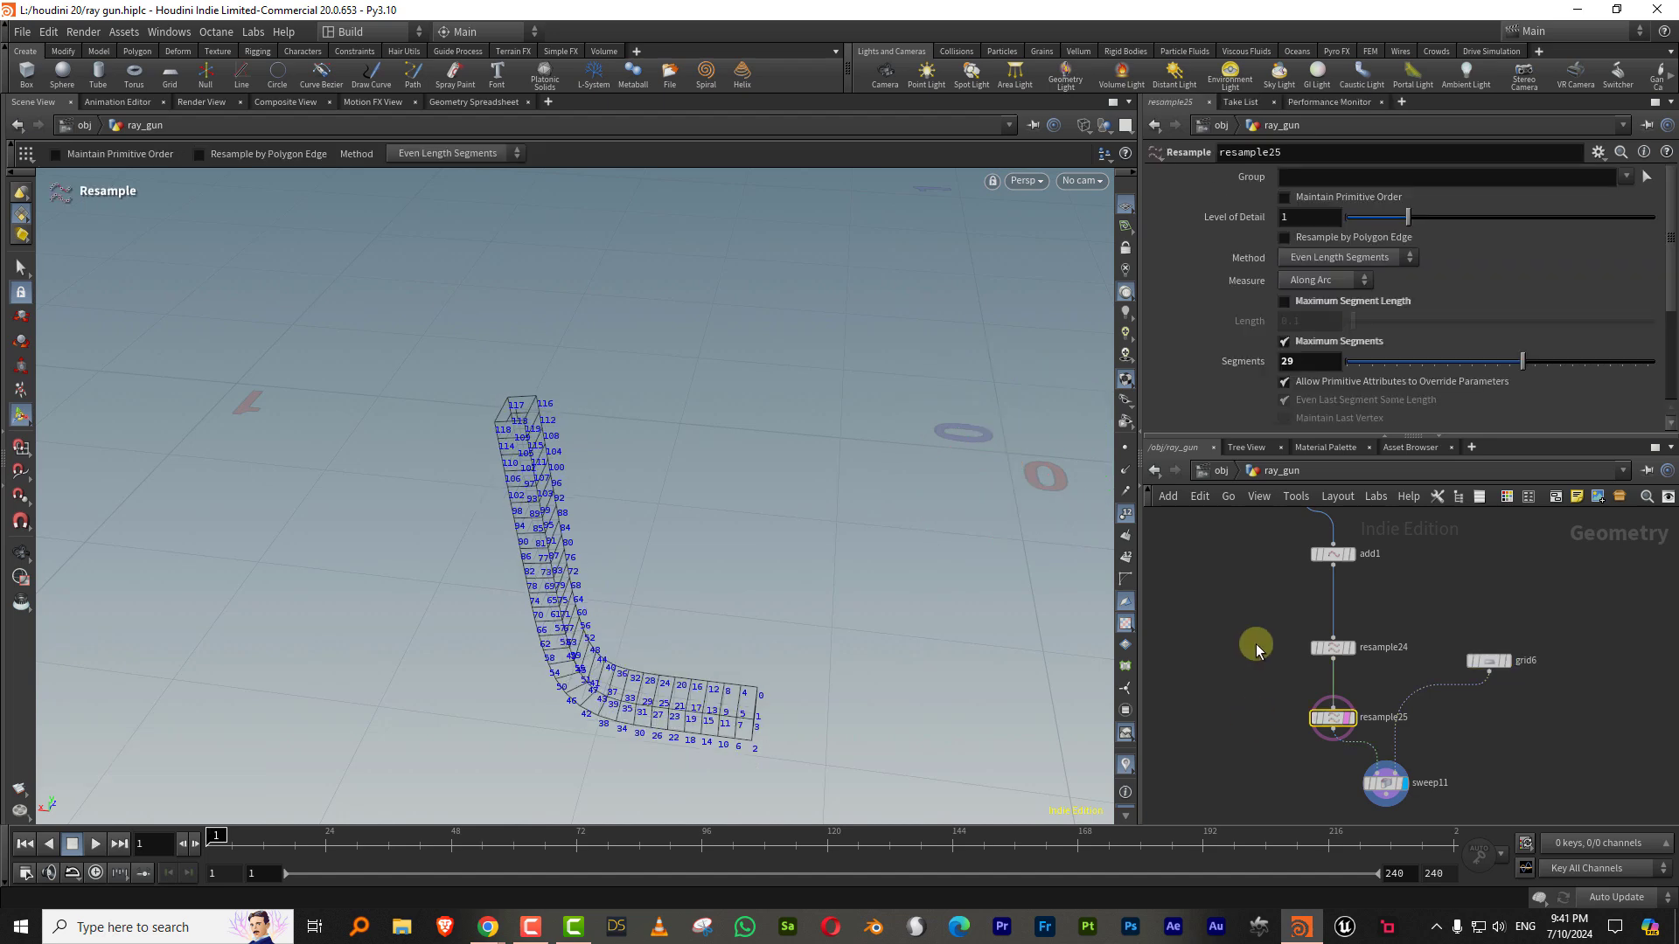
Step: Close the ends of sweep11 with the Single Polygon end cap type
{"action": "middle_click_drag", "start_coordinate": [1387, 657], "coordinate": [1311, 555]}
{"action": "left_click_drag", "start_coordinate": [1378, 674], "coordinate": [1239, 751]}
{"action": "left_click", "coordinate": [1343, 416]}
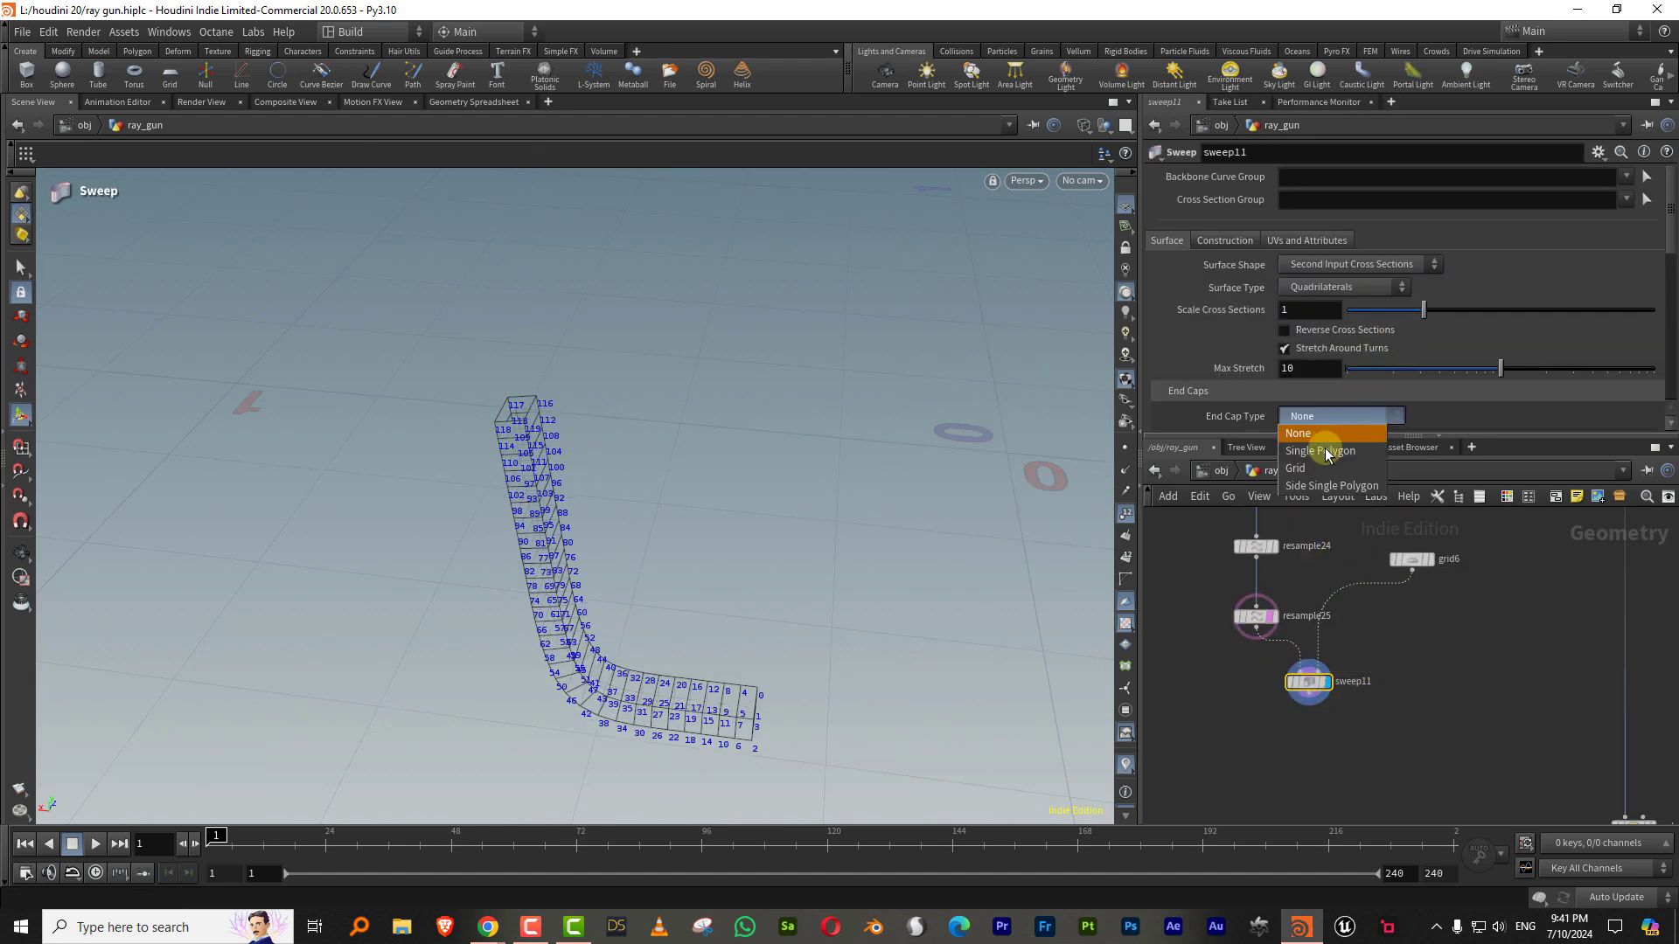
{"action": "left_click", "coordinate": [1338, 435]}
Step: Insert a Merge node after polybevel9, wire sweep11 into it, and reverse the input order so sweep11 comes first
{"action": "scroll", "coordinate": [1390, 631], "scroll_direction": "down", "scroll_amount": 2}
{"action": "key", "text": "Tab"}
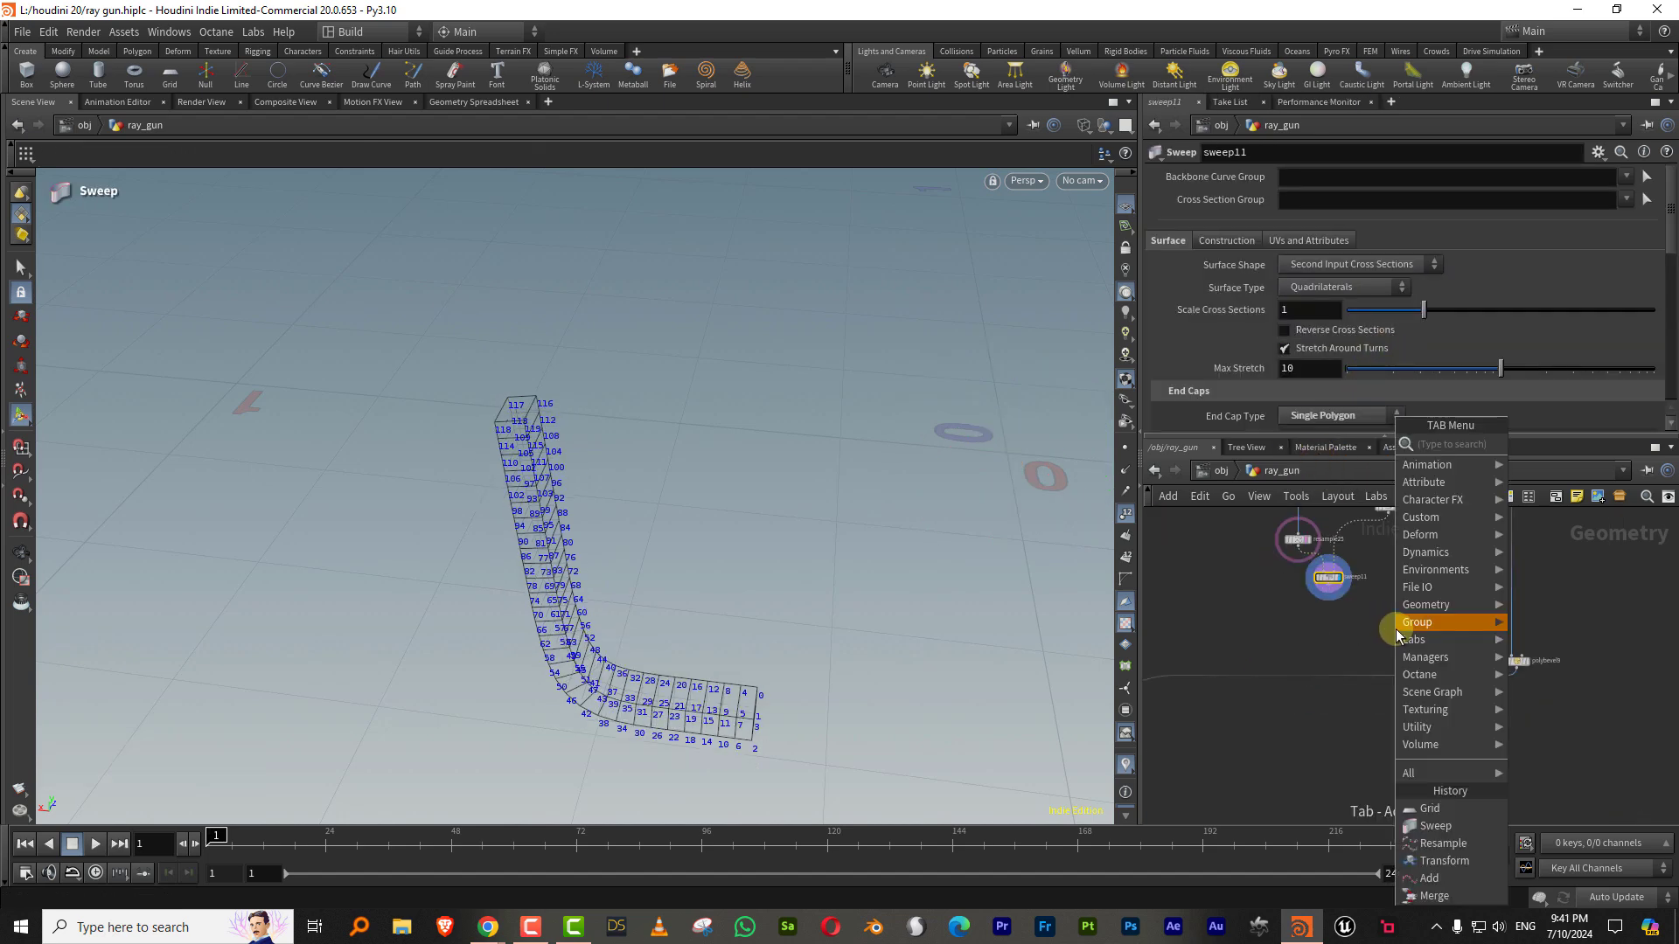
{"action": "type", "text": "mer"}
{"action": "left_click", "coordinate": [1560, 446]}
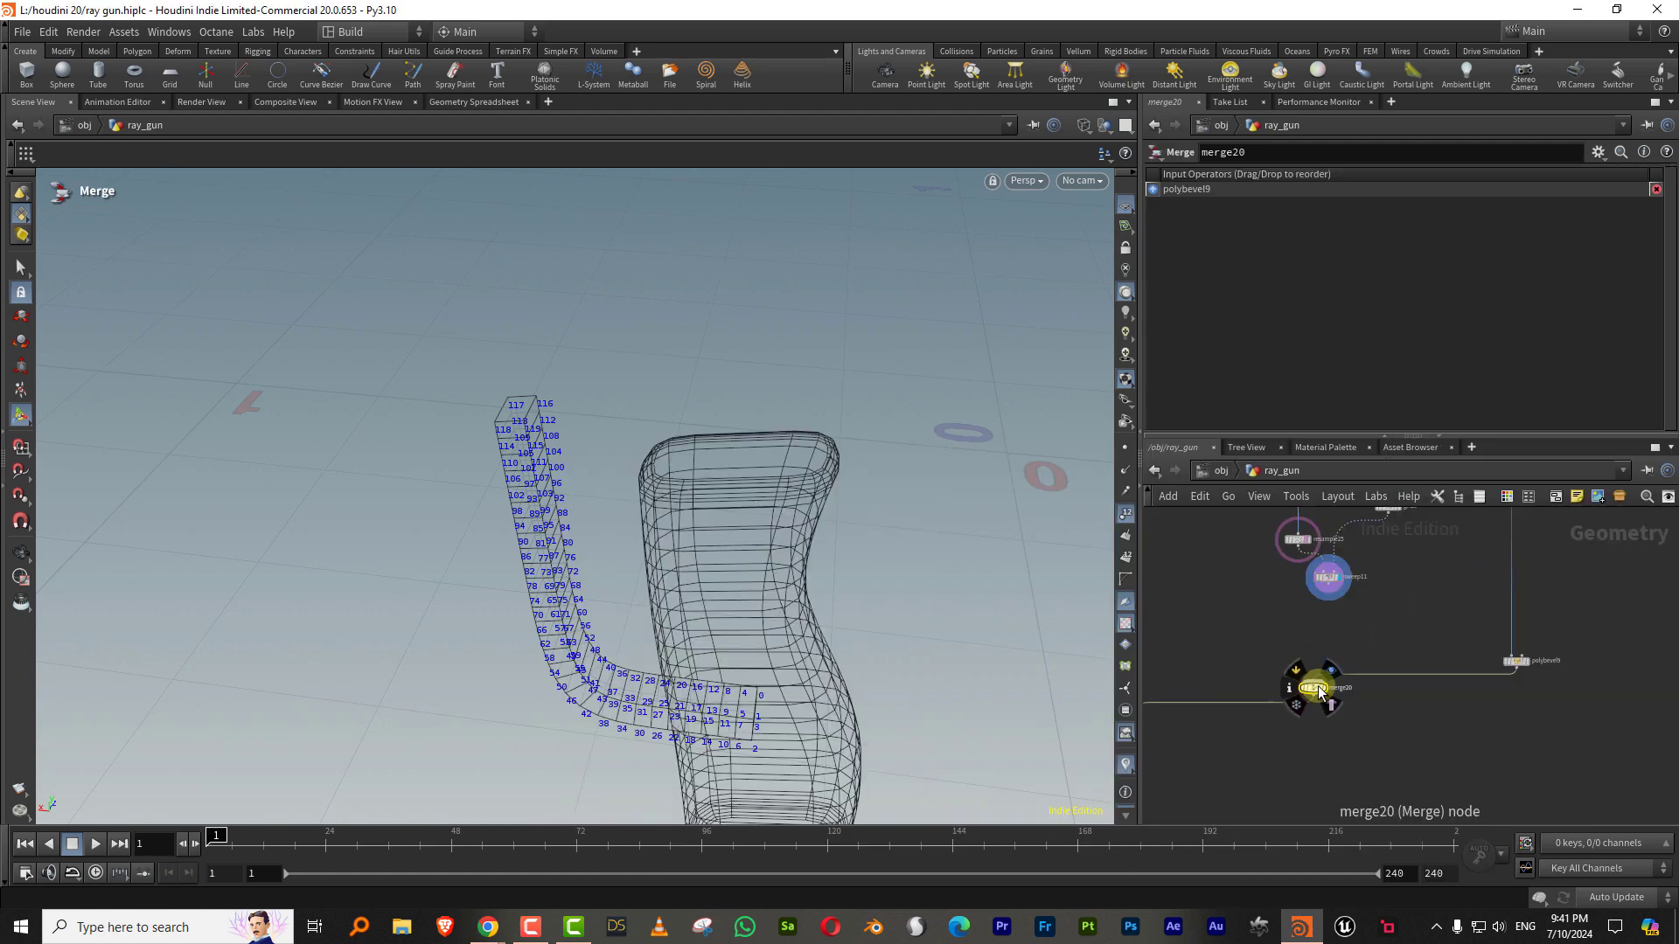
{"action": "left_click", "coordinate": [1420, 714]}
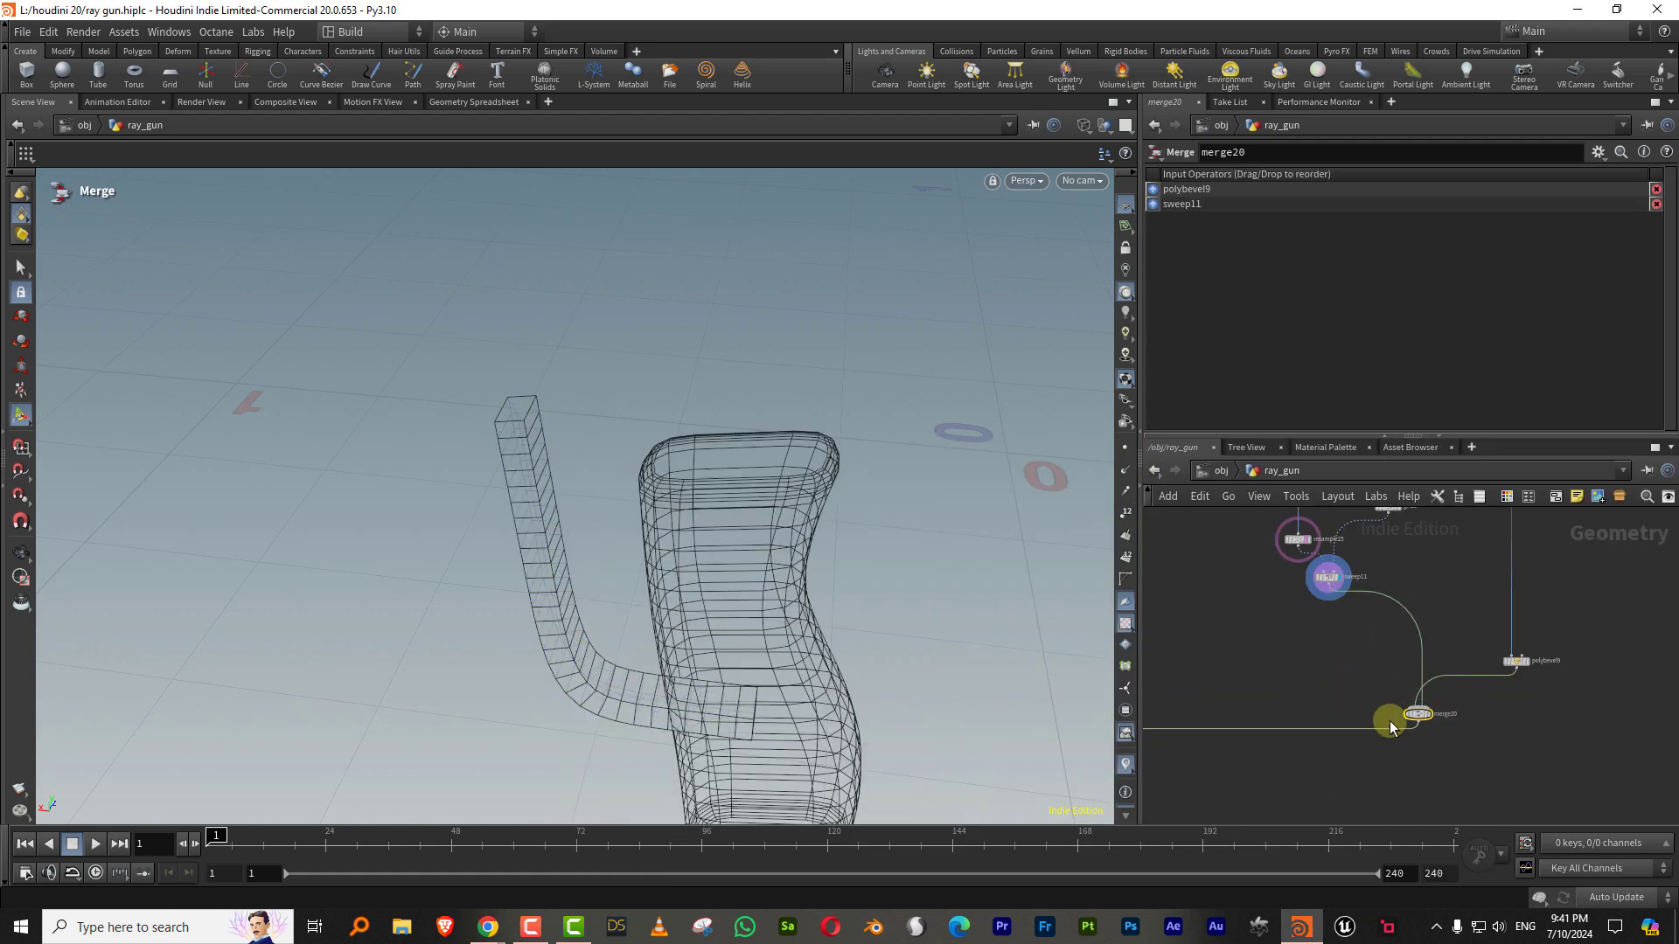
{"action": "key", "text": "shift+r"}
Step: Move the group8 node down the network to sit just above polybevel9
{"action": "scroll", "coordinate": [1436, 569], "scroll_direction": "down", "scroll_amount": 3}
{"action": "scroll", "coordinate": [1399, 656], "scroll_direction": "up", "scroll_amount": 4}
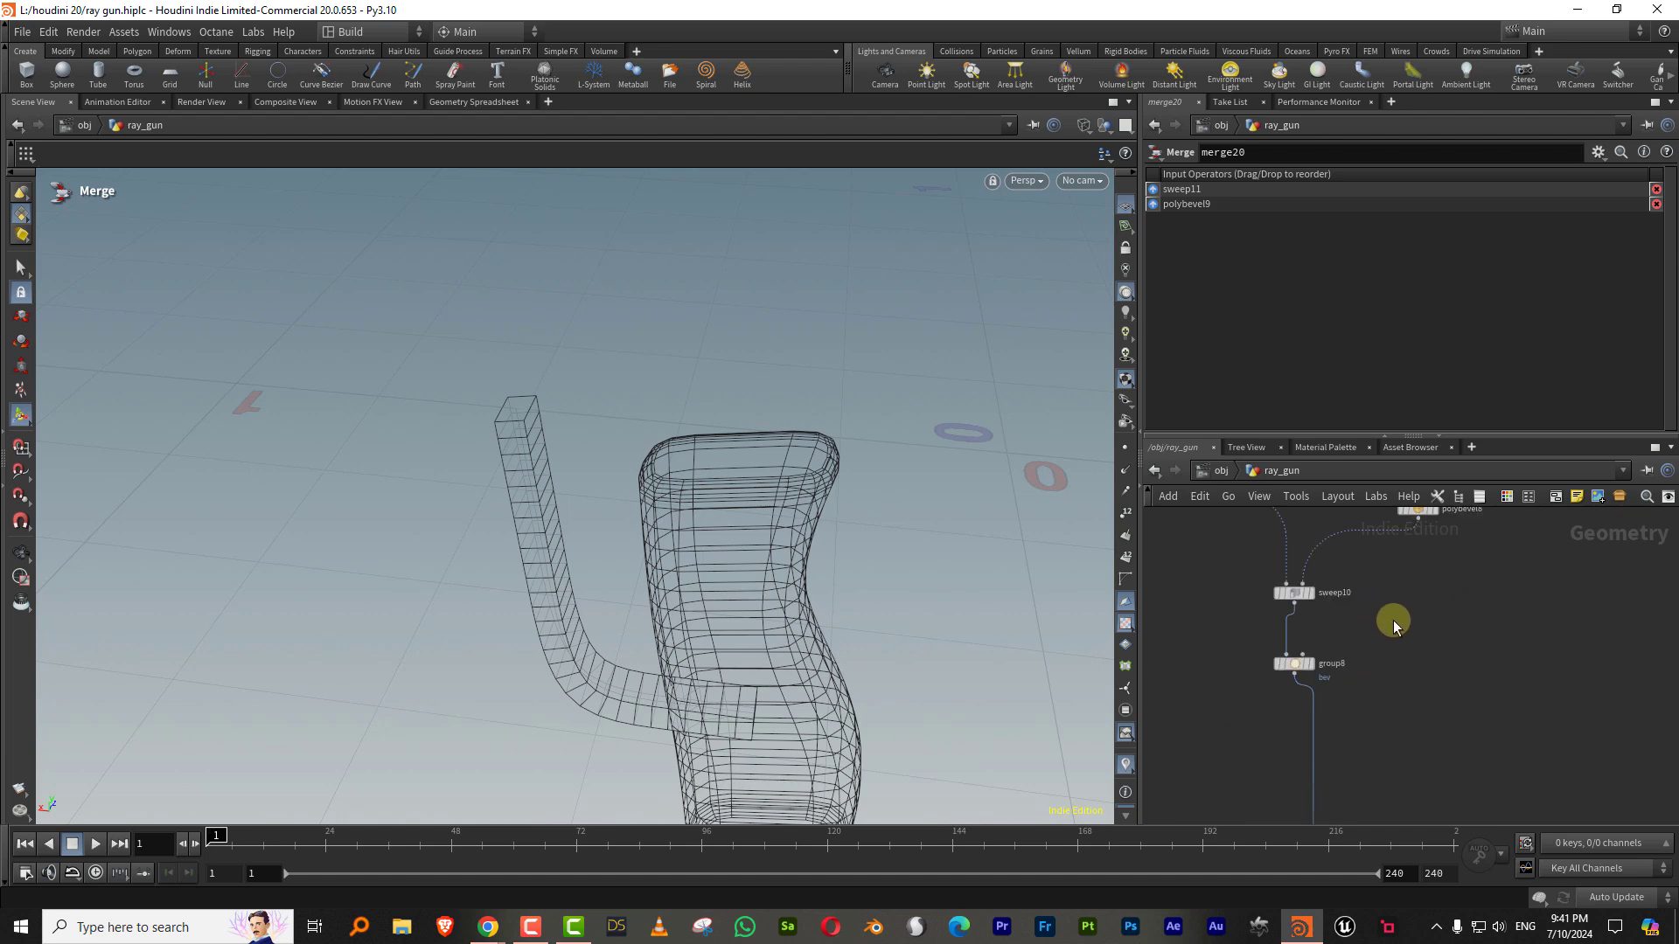
{"action": "left_click_drag", "start_coordinate": [1338, 644], "coordinate": [1265, 692]}
{"action": "left_click_drag", "start_coordinate": [1296, 665], "coordinate": [1334, 800]}
{"action": "middle_click_drag", "start_coordinate": [1419, 740], "coordinate": [1427, 525]}
{"action": "scroll", "coordinate": [1427, 527], "scroll_direction": "down", "scroll_amount": 4}
{"action": "left_click_drag", "start_coordinate": [1400, 551], "coordinate": [1415, 682]}
Step: Duplicate group8 and polybevel9 onto the wire between sweep11 and merge20, and set the copied bevel's Divisions to 1
{"action": "middle_click_drag", "start_coordinate": [1457, 639], "coordinate": [1500, 602]}
{"action": "key", "text": "ctrl+c"}
{"action": "key", "text": "ctrl+v"}
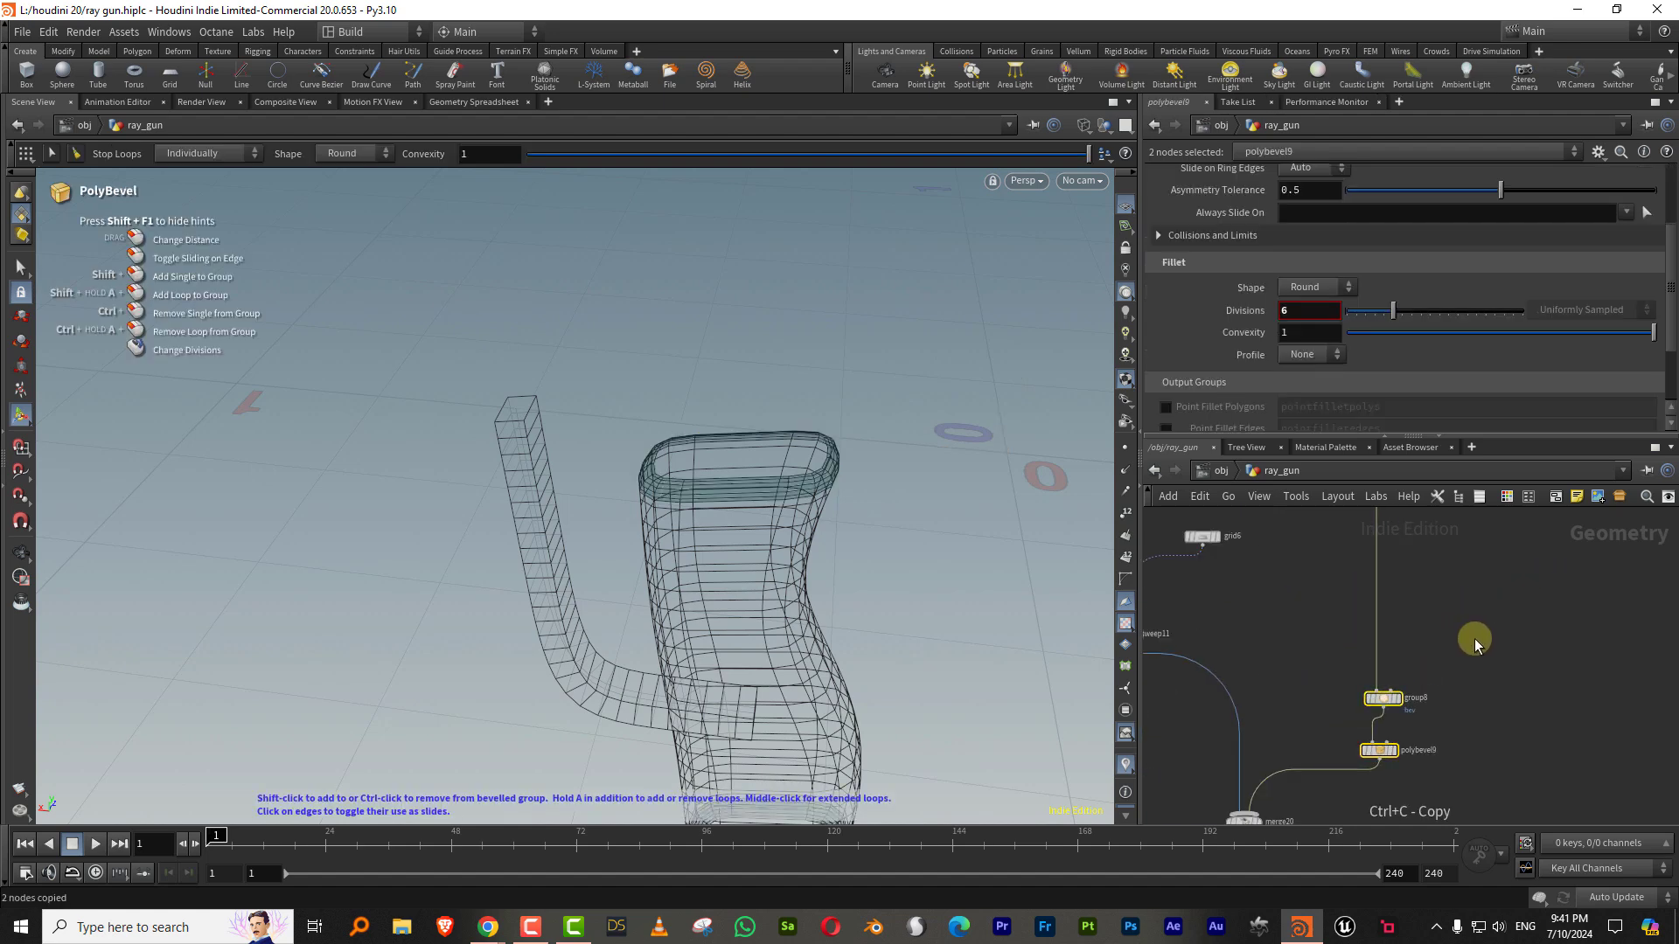
{"action": "left_click_drag", "start_coordinate": [1520, 580], "coordinate": [1169, 714]}
{"action": "left_click", "coordinate": [1258, 725]}
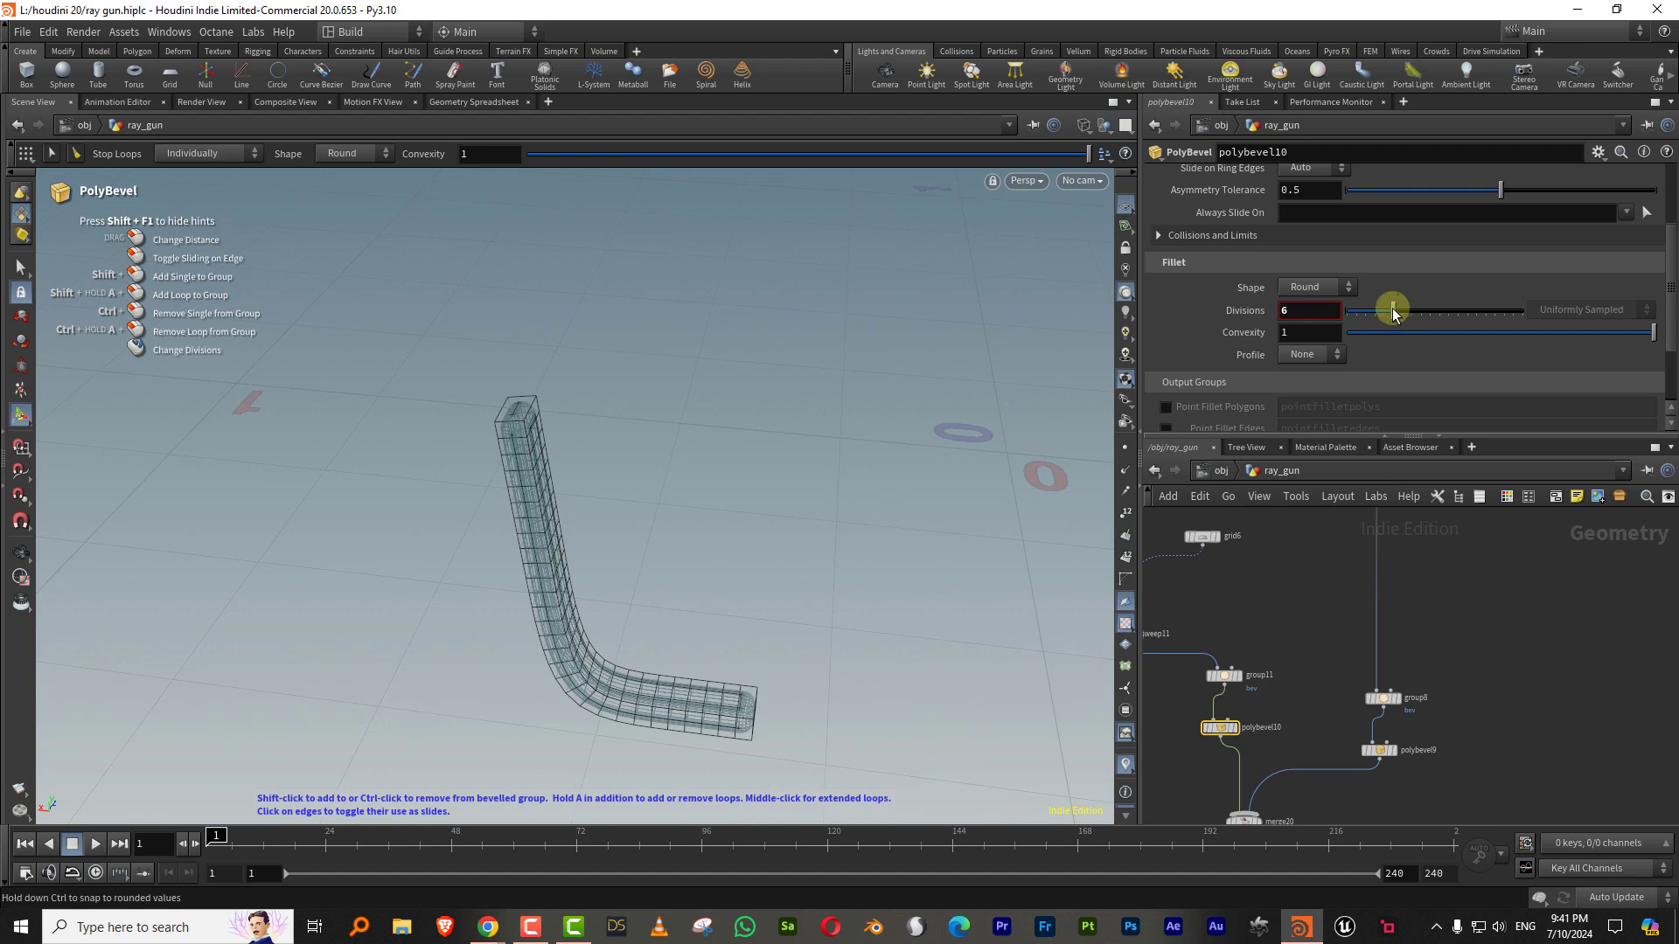
{"action": "left_click_drag", "start_coordinate": [1386, 322], "coordinate": [1300, 337]}
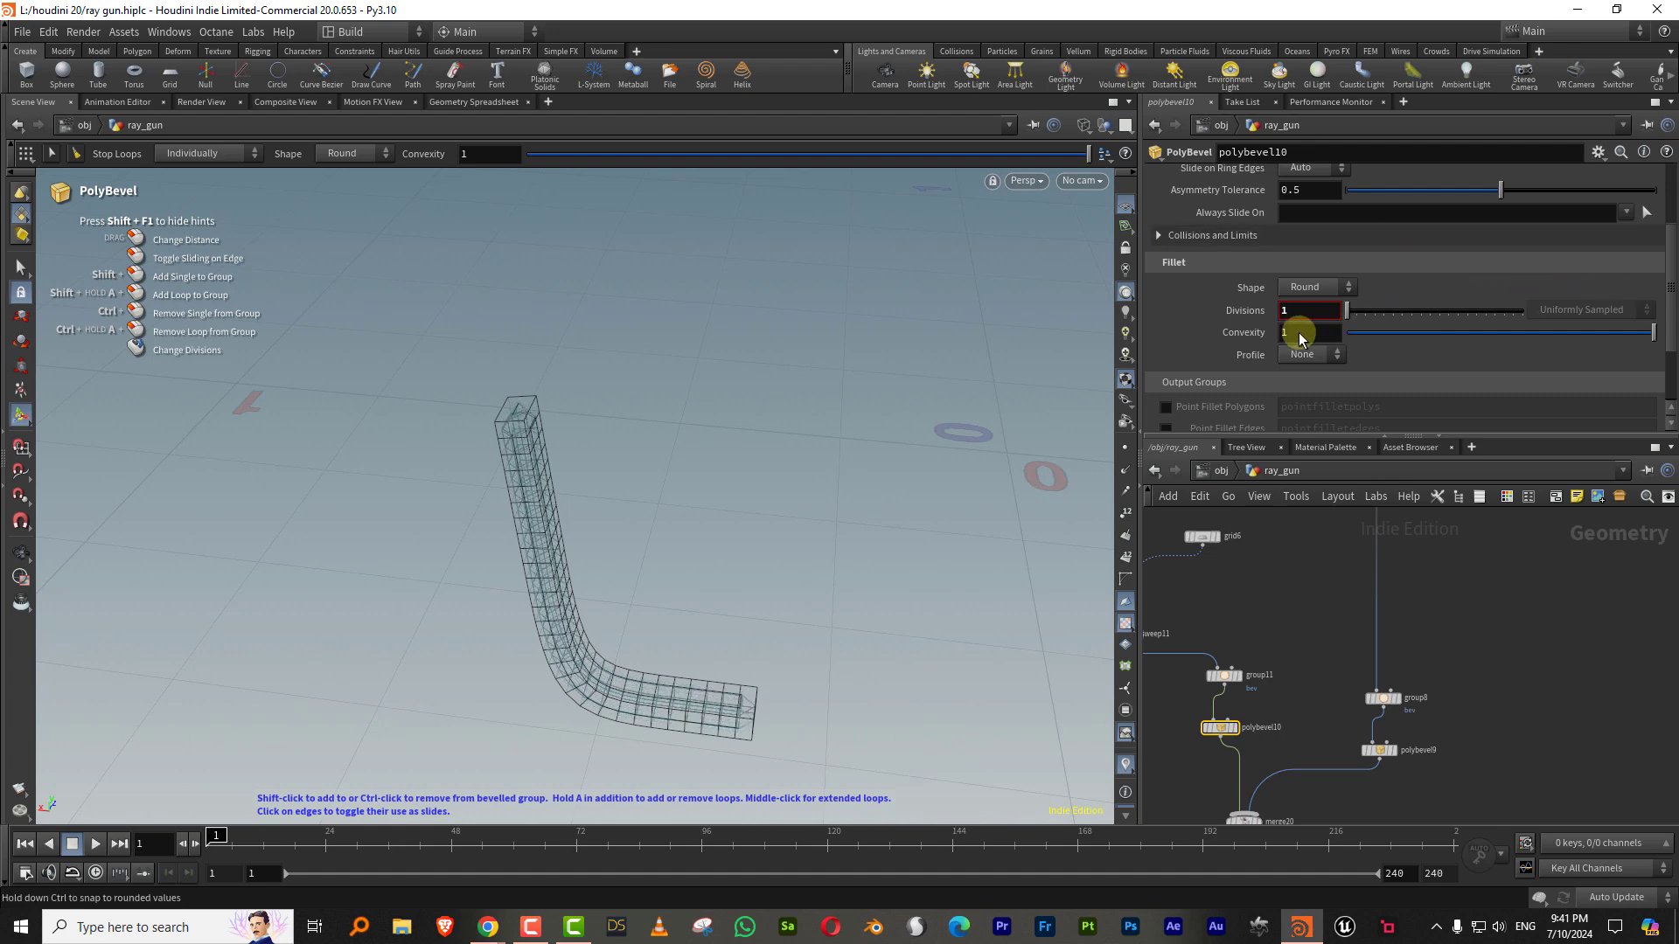
Step: Fine-tune the bevel distance on polybevel10 and turn on Reverse Cross Sections for sweep11
{"action": "scroll", "coordinate": [1590, 229], "scroll_direction": "up", "scroll_amount": 4}
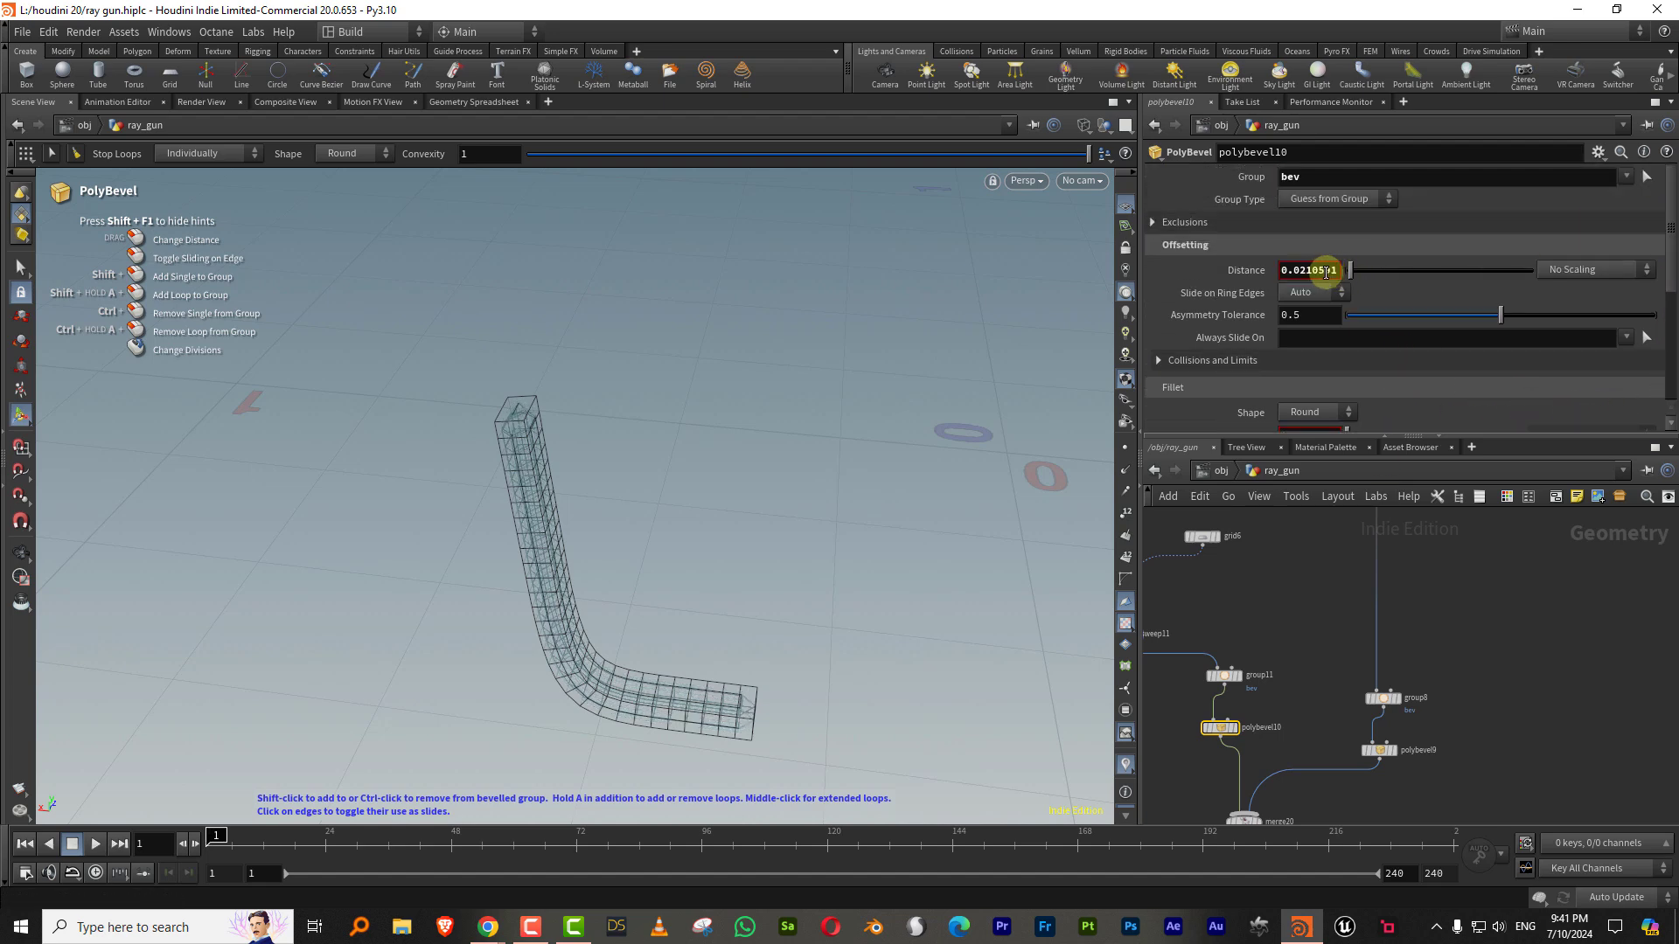
{"action": "middle_click_drag", "start_coordinate": [1326, 272], "coordinate": [1199, 341]}
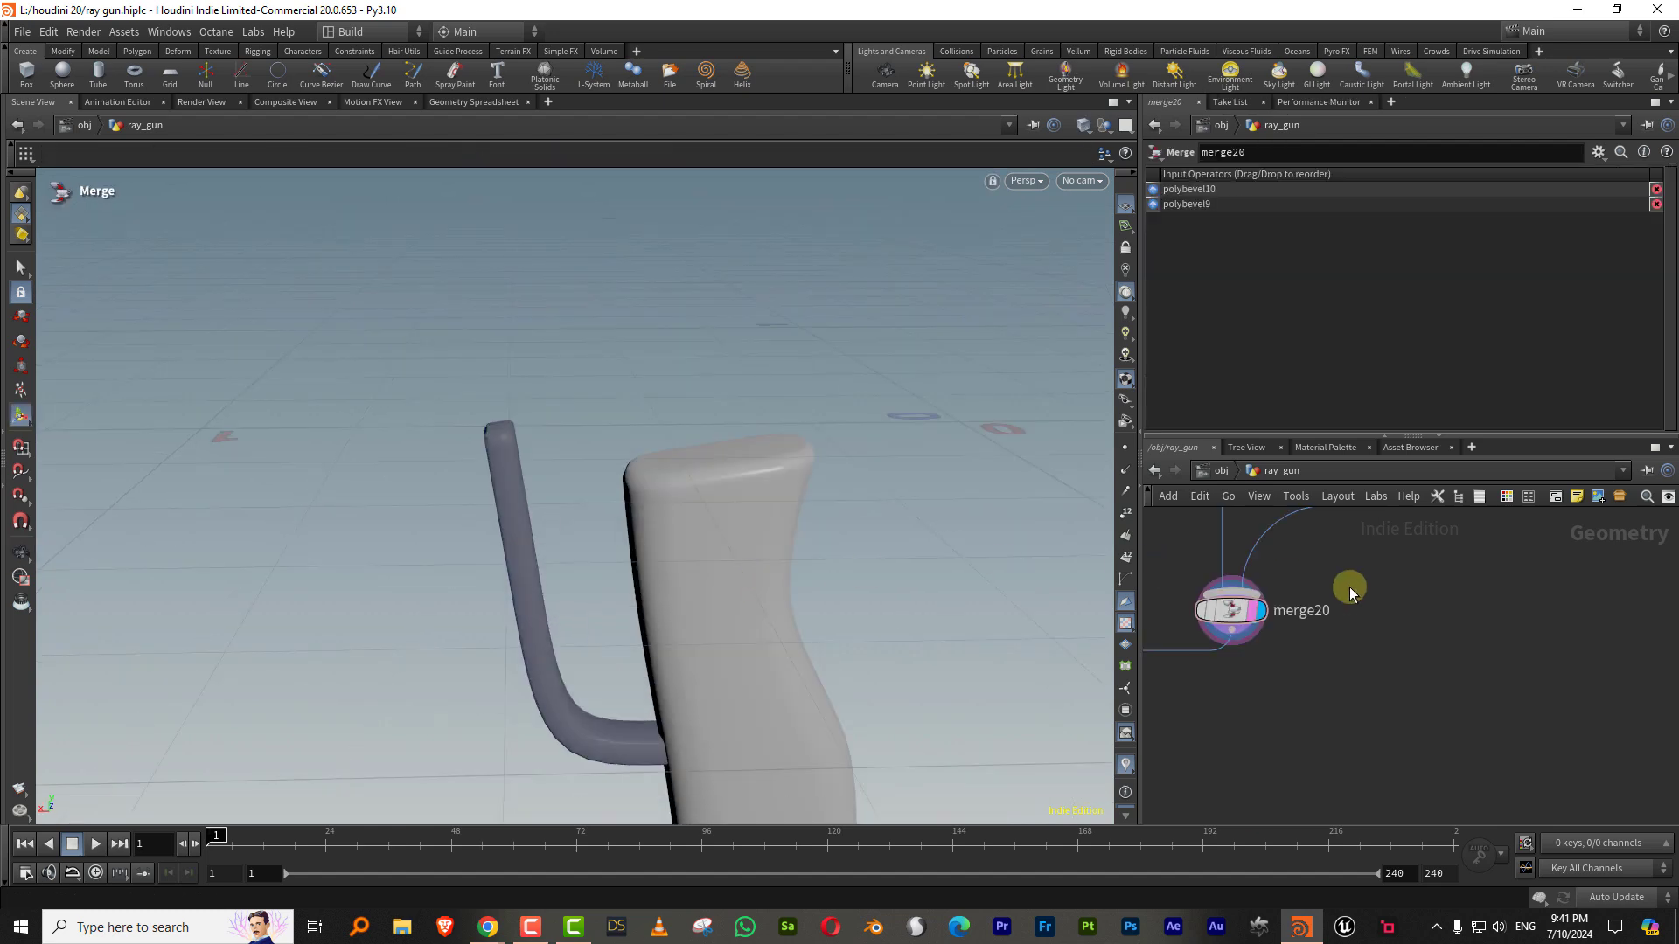
{"action": "middle_click_drag", "start_coordinate": [1434, 678], "coordinate": [1442, 679]}
{"action": "left_click", "coordinate": [1337, 686]}
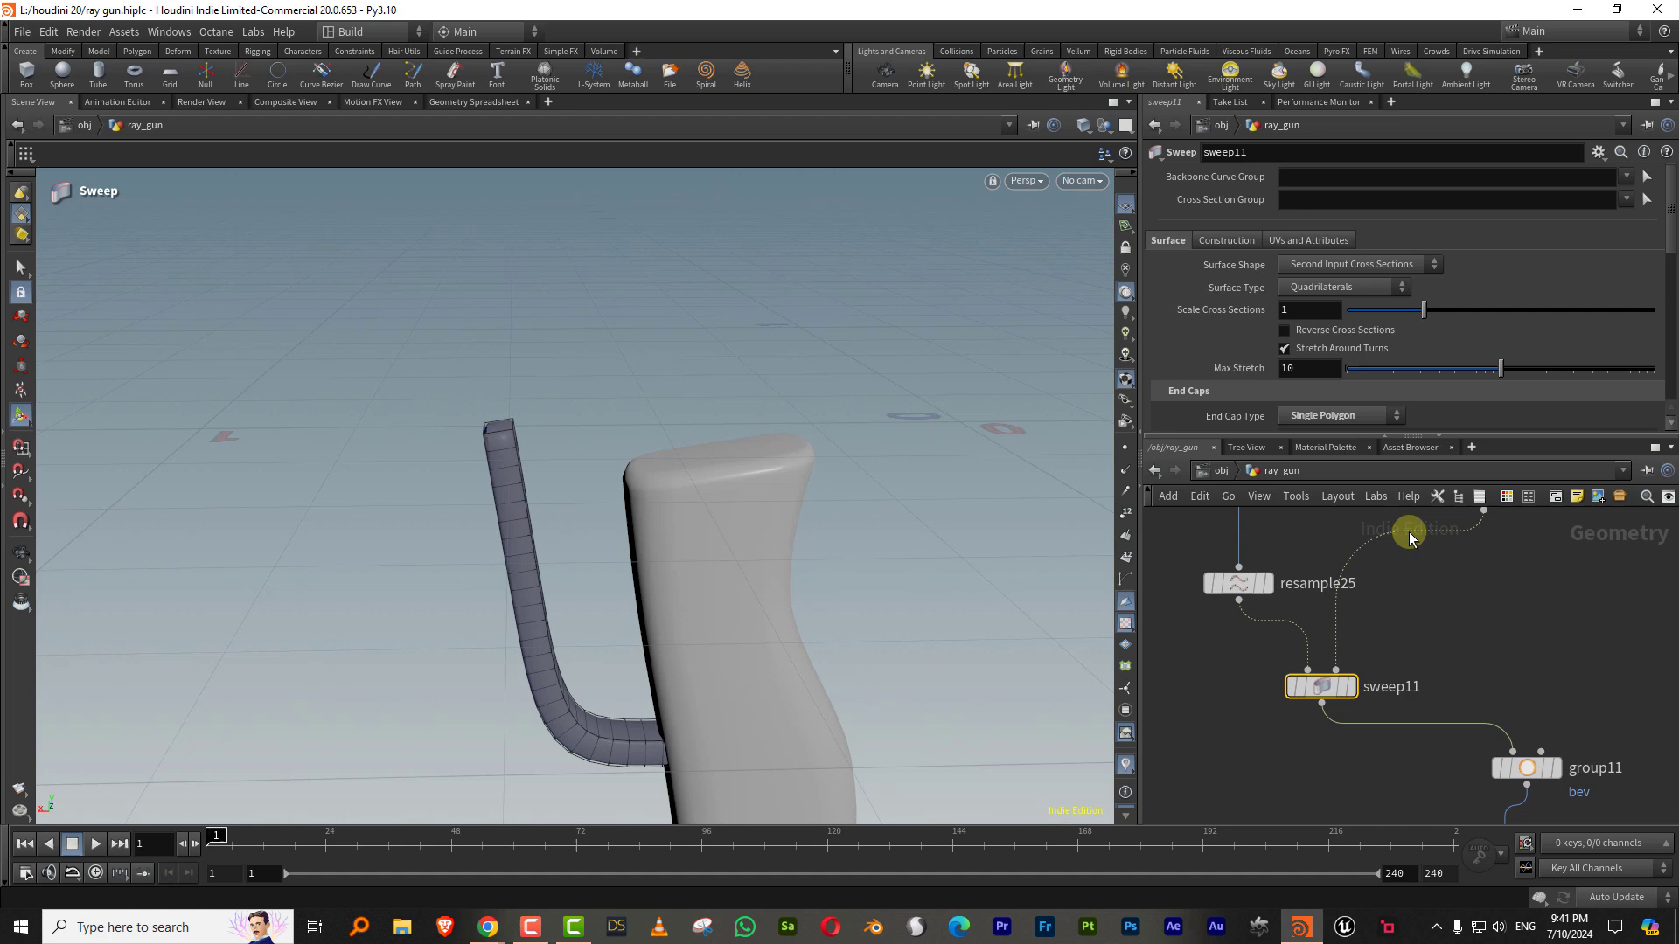
{"action": "left_click", "coordinate": [1357, 331]}
{"action": "middle_click_drag", "start_coordinate": [1351, 691], "coordinate": [1477, 528]}
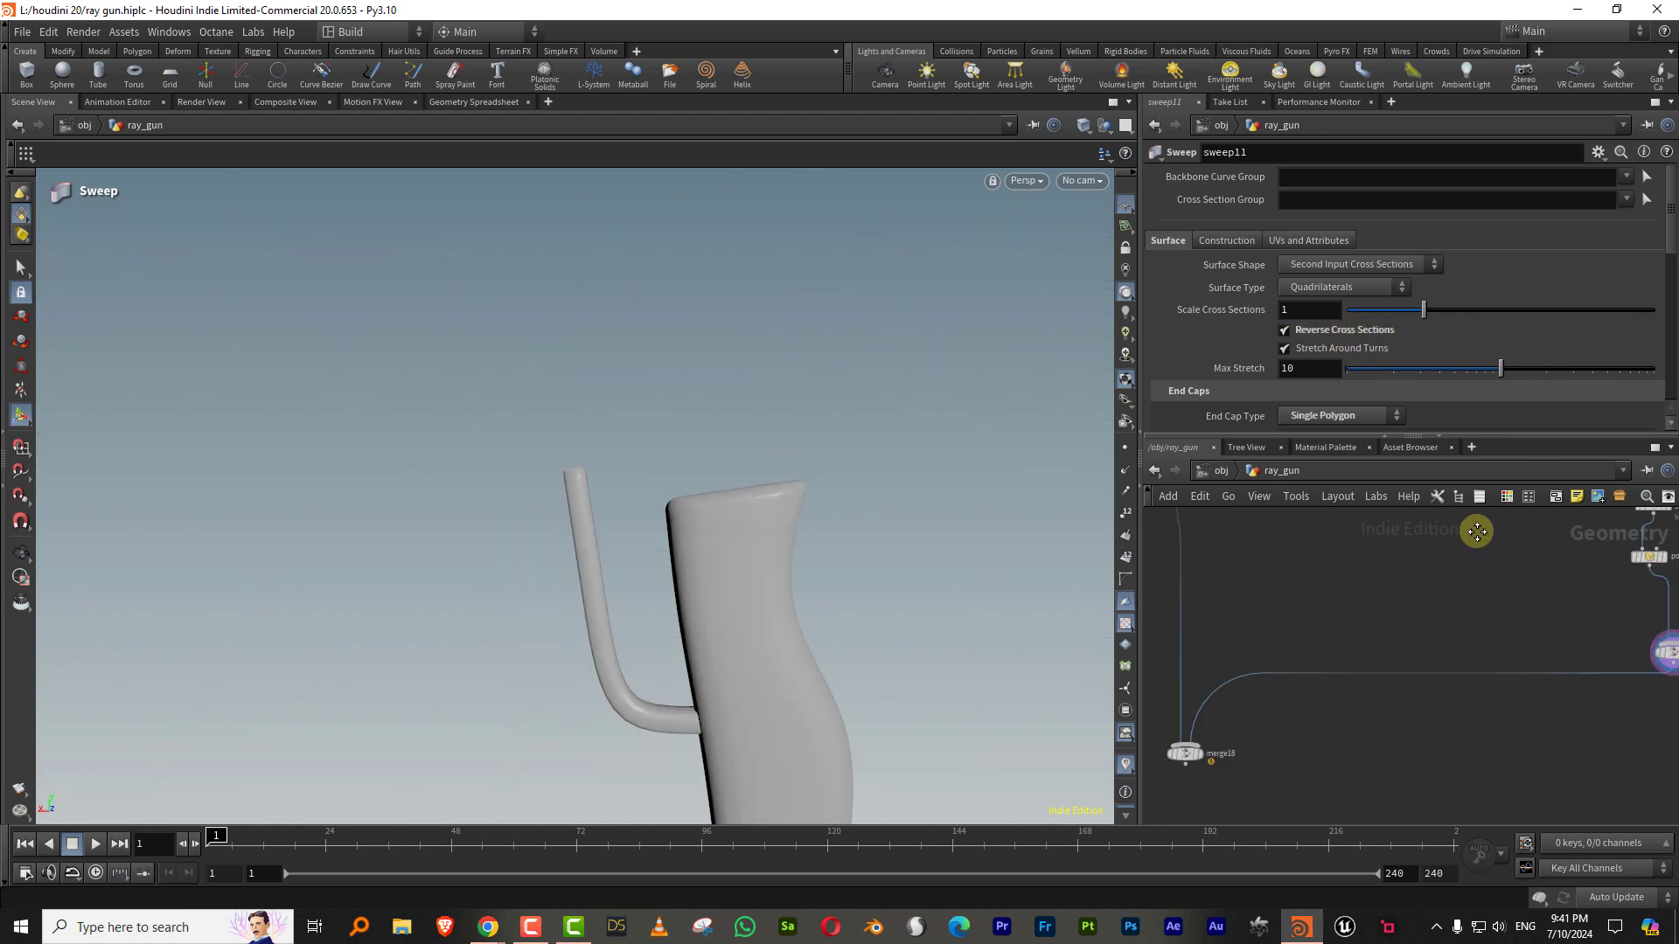
Step: Set the display flag on merge18 to show the complete ray gun
{"action": "middle_click_drag", "start_coordinate": [1250, 752], "coordinate": [1414, 573]}
{"action": "scroll", "coordinate": [1415, 568], "scroll_direction": "up", "scroll_amount": 3}
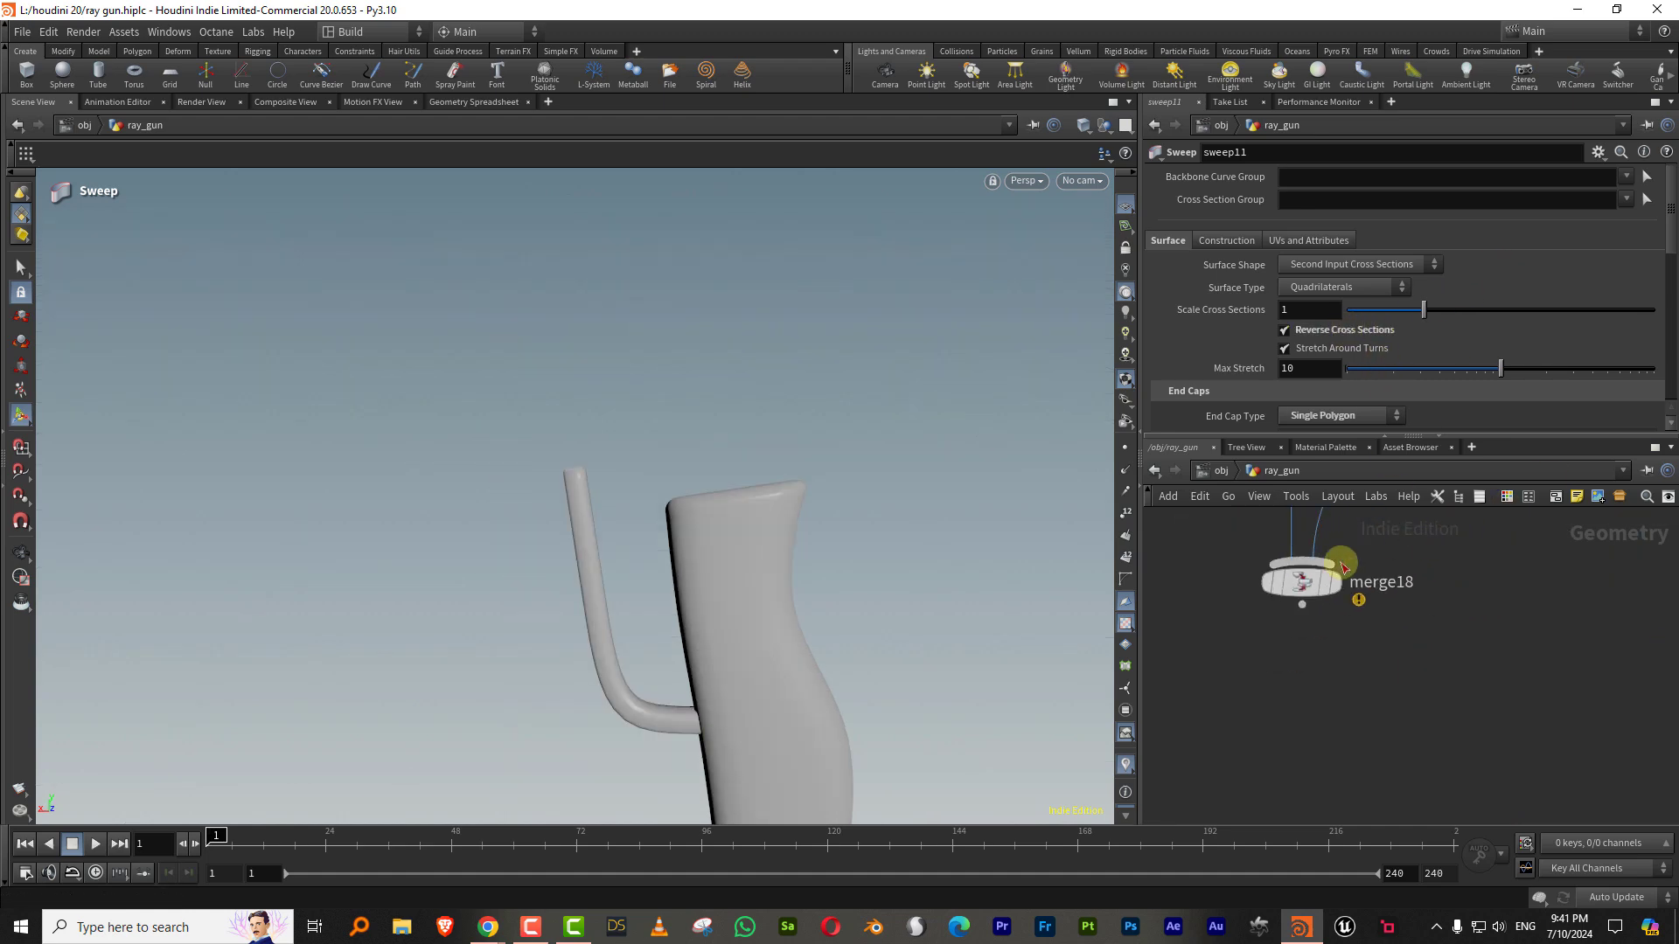
{"action": "left_click", "coordinate": [1330, 588]}
{"action": "left_click", "coordinate": [1310, 580]}
{"action": "scroll", "coordinate": [667, 664], "scroll_direction": "down", "scroll_amount": 3}
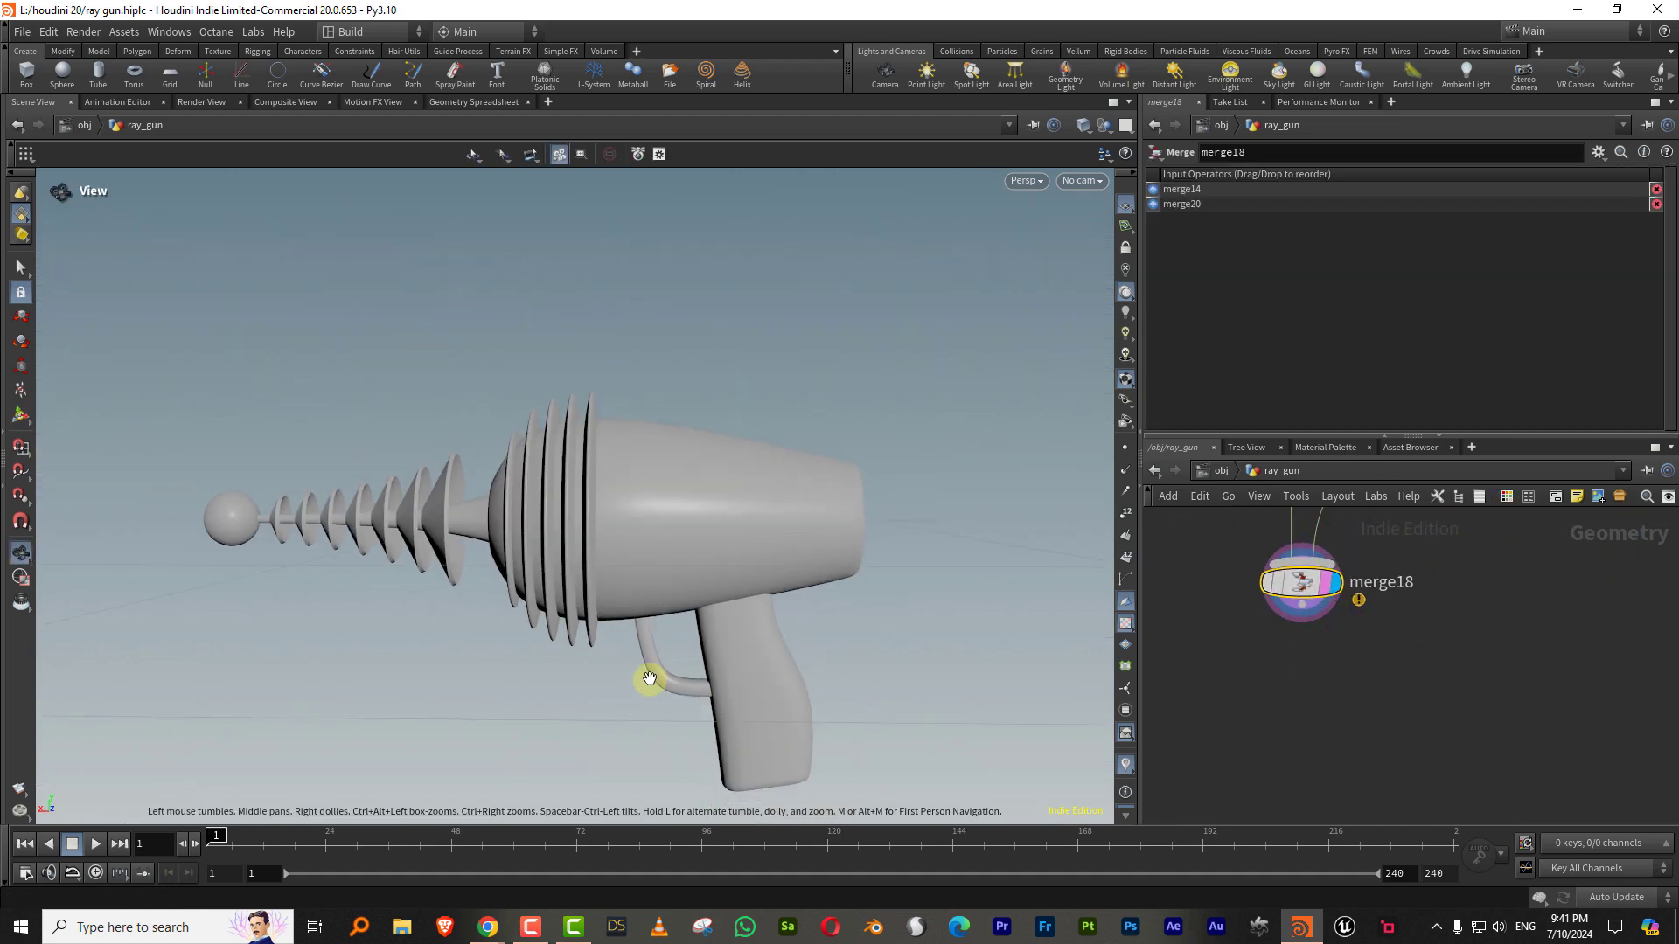
Step: Increase First U on refine5 to shift the guard's upper end forward along the body
{"action": "middle_click_drag", "start_coordinate": [1511, 614], "coordinate": [1445, 708]}
{"action": "middle_click_drag", "start_coordinate": [1496, 613], "coordinate": [1440, 705]}
{"action": "scroll", "coordinate": [1443, 705], "scroll_direction": "down", "scroll_amount": 4}
{"action": "middle_click_drag", "start_coordinate": [1522, 577], "coordinate": [1422, 691]}
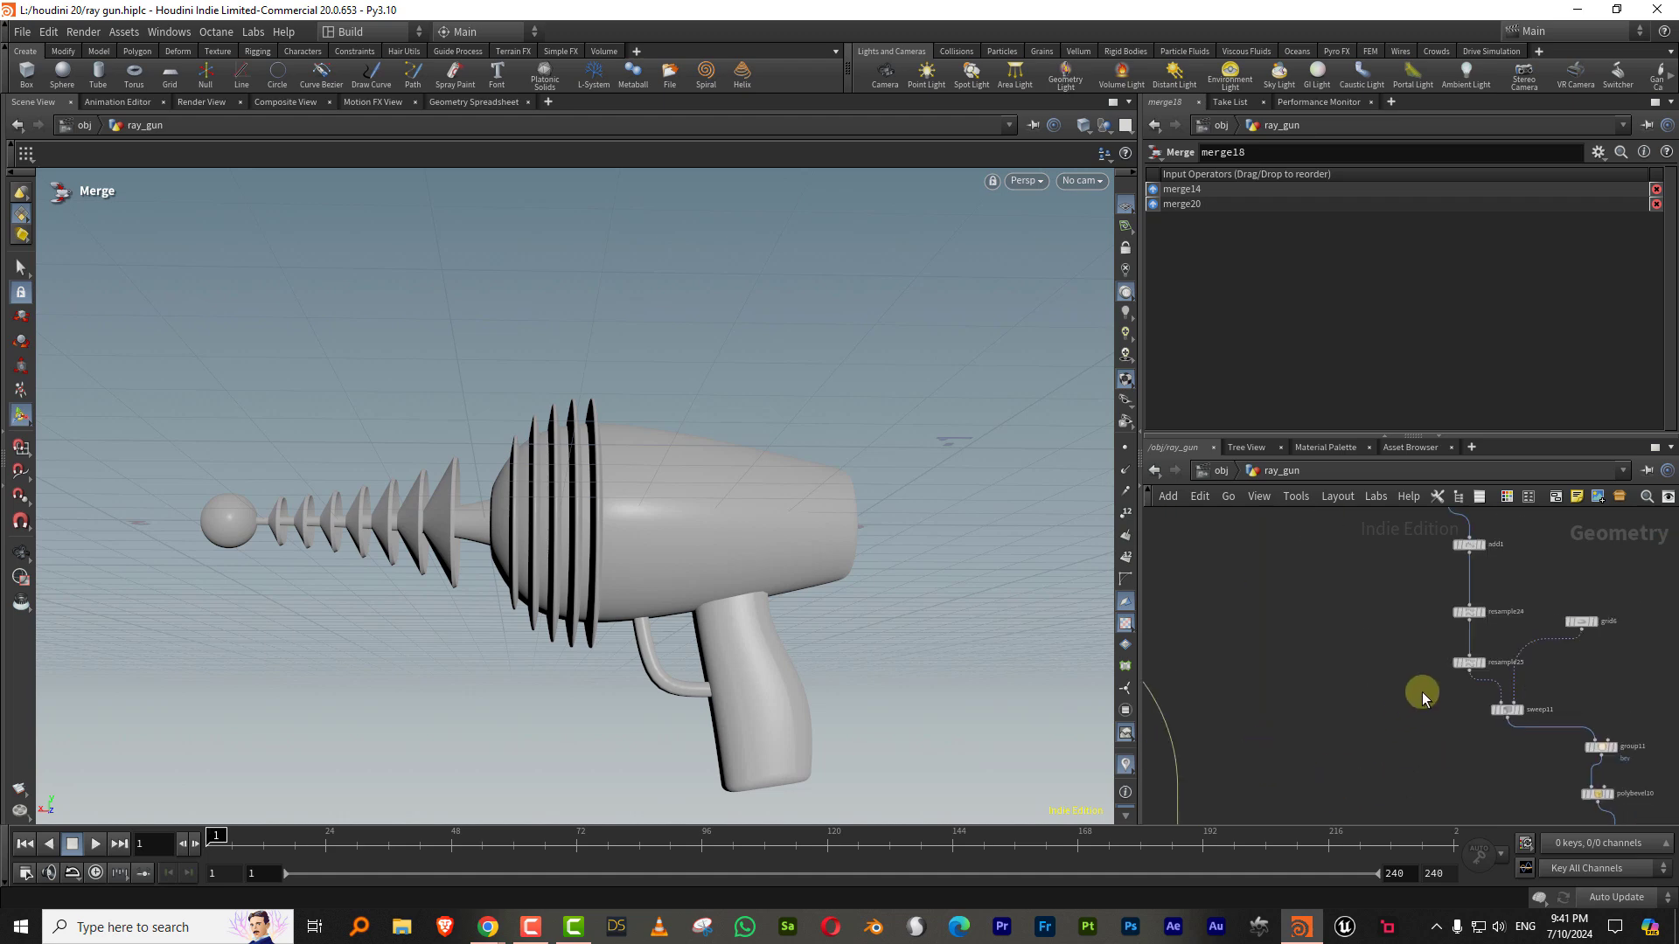
{"action": "middle_click_drag", "start_coordinate": [1517, 534], "coordinate": [1420, 618]}
{"action": "middle_click_drag", "start_coordinate": [1270, 517], "coordinate": [1289, 829]}
{"action": "left_click", "coordinate": [1334, 705]}
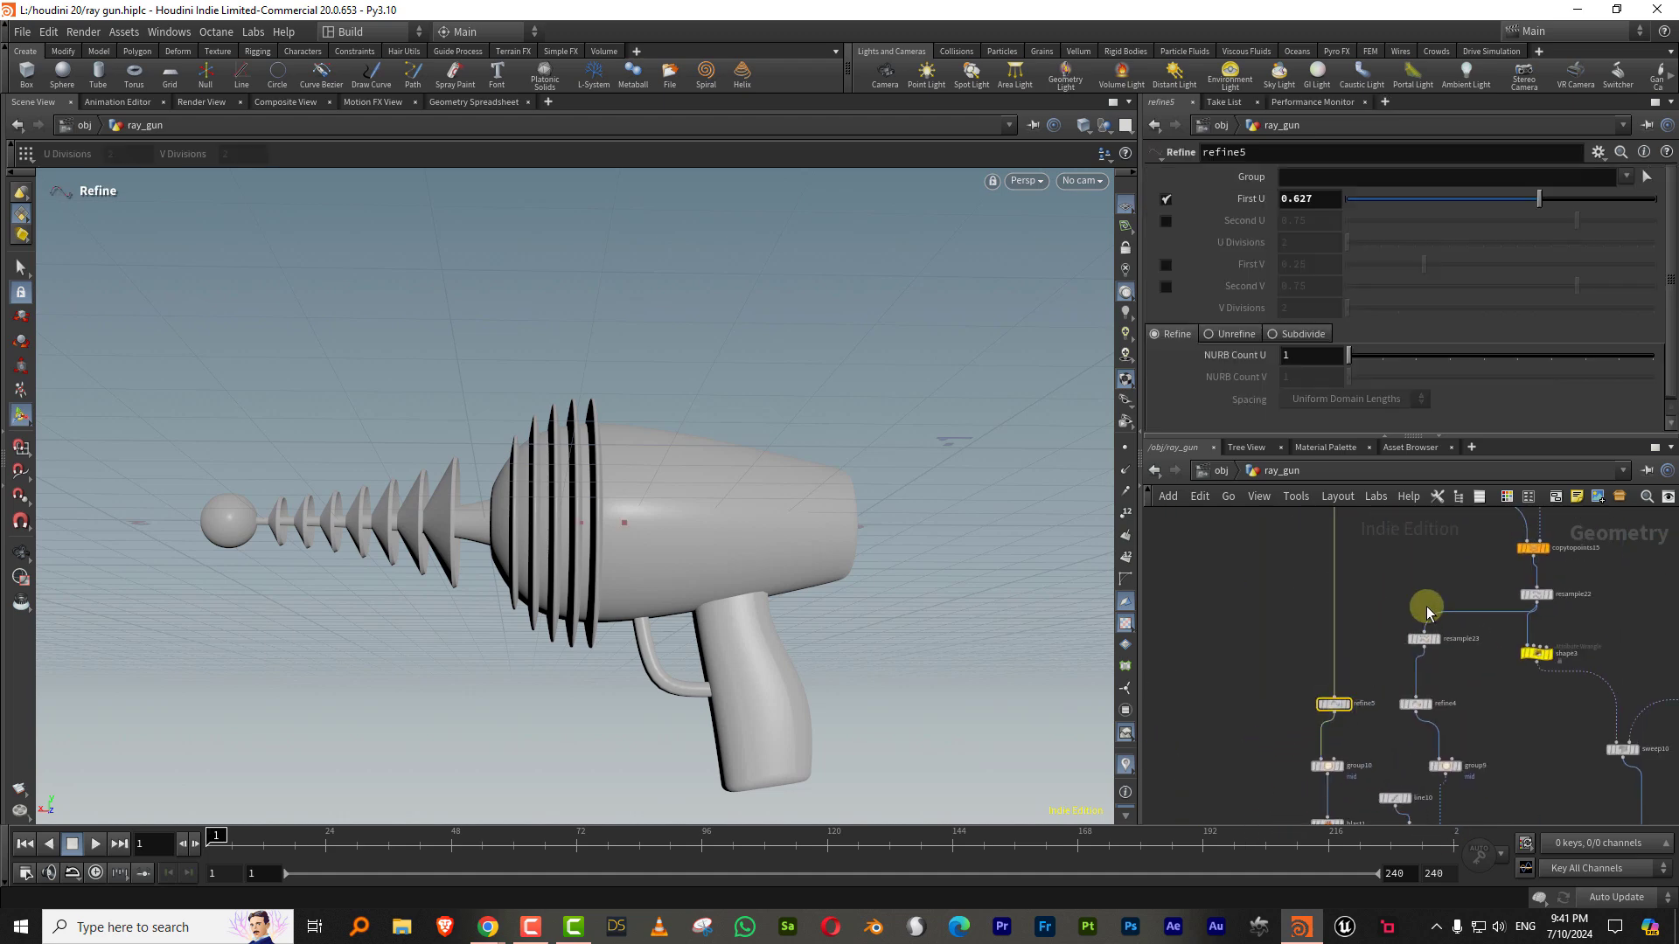
{"action": "left_click_drag", "start_coordinate": [1528, 204], "coordinate": [1573, 210]}
Step: Set the length of line10 to 0.32 and the maximum segment length of resample24 to 0.06
{"action": "left_click", "coordinate": [1392, 798]}
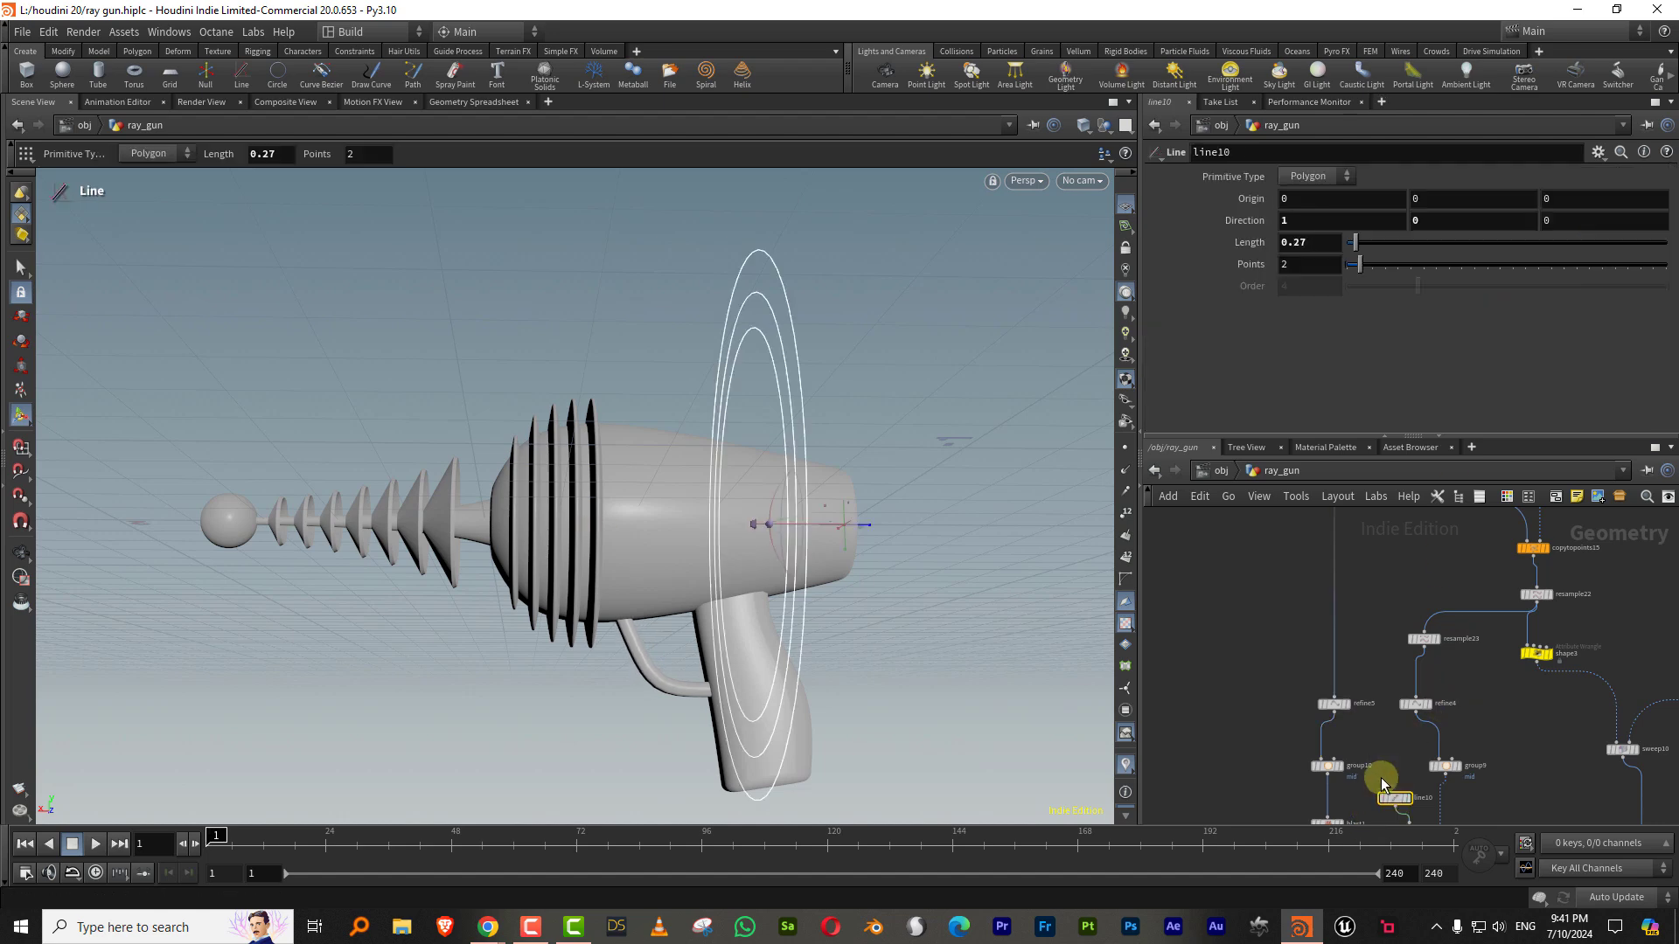
{"action": "middle_click_drag", "start_coordinate": [1330, 244], "coordinate": [1387, 270]}
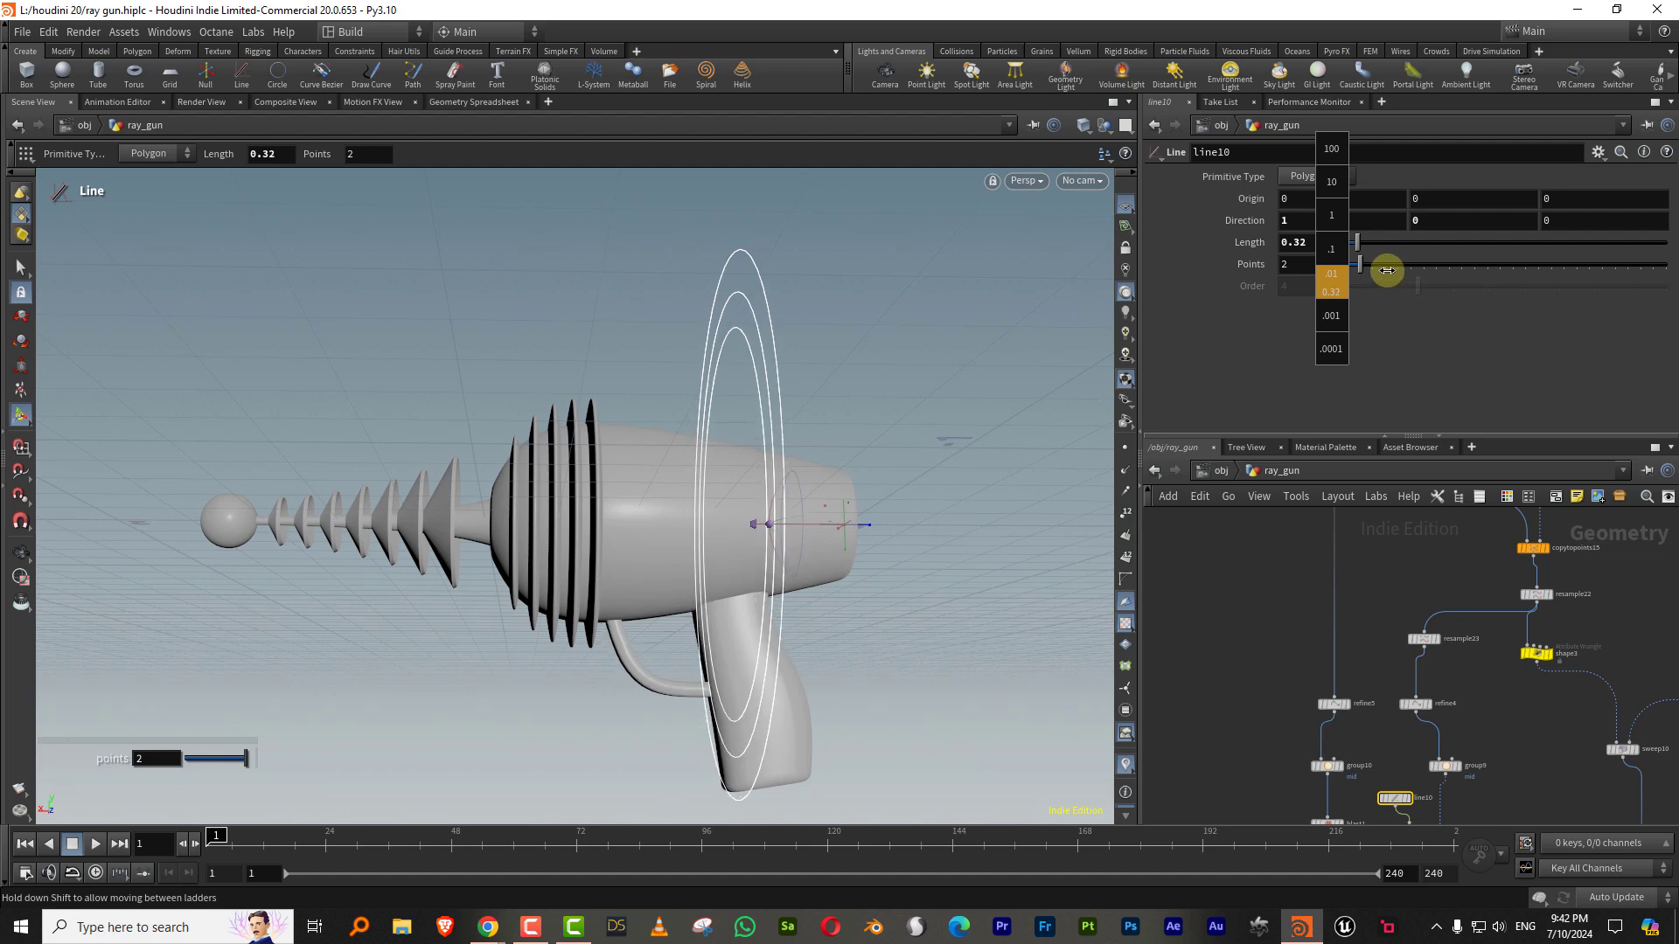
{"action": "middle_click_drag", "start_coordinate": [1459, 686], "coordinate": [1442, 601]}
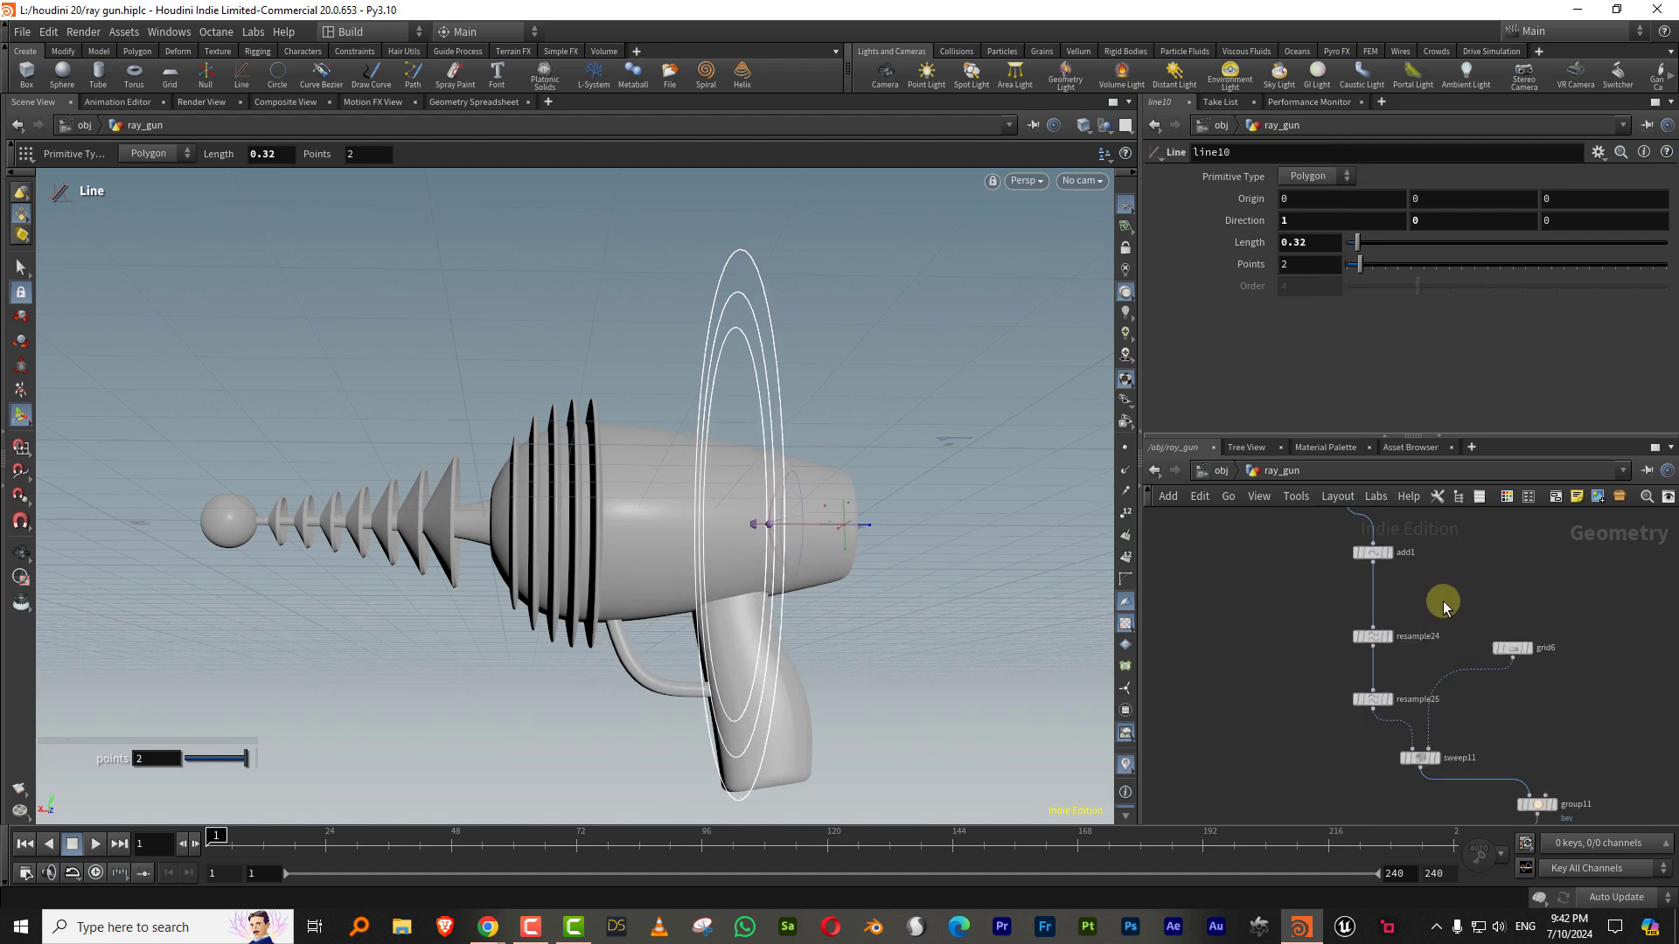
{"action": "left_click", "coordinate": [1373, 637]}
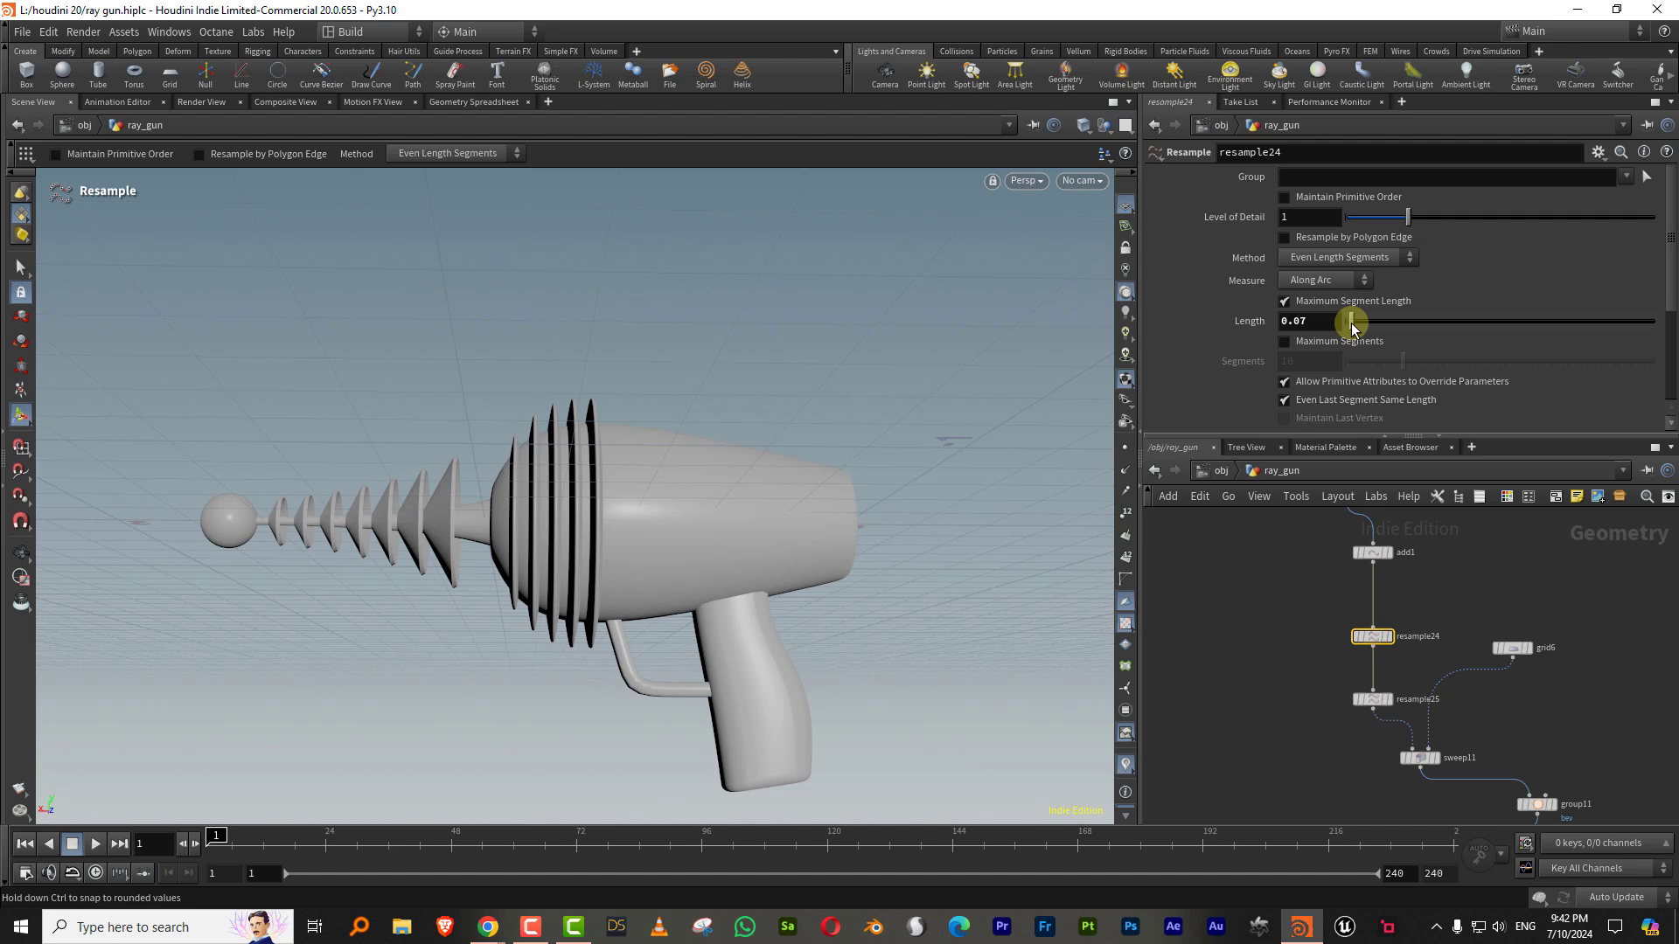
{"action": "left_click_drag", "start_coordinate": [1351, 327], "coordinate": [1350, 328]}
{"action": "mouse_move", "coordinate": [757, 649]}
{"action": "left_mouse_down", "text": "alt"}
{"action": "mouse_move", "coordinate": [674, 668]}
{"action": "mouse_move", "coordinate": [753, 637]}
{"action": "left_mouse_up", "text": "alt"}
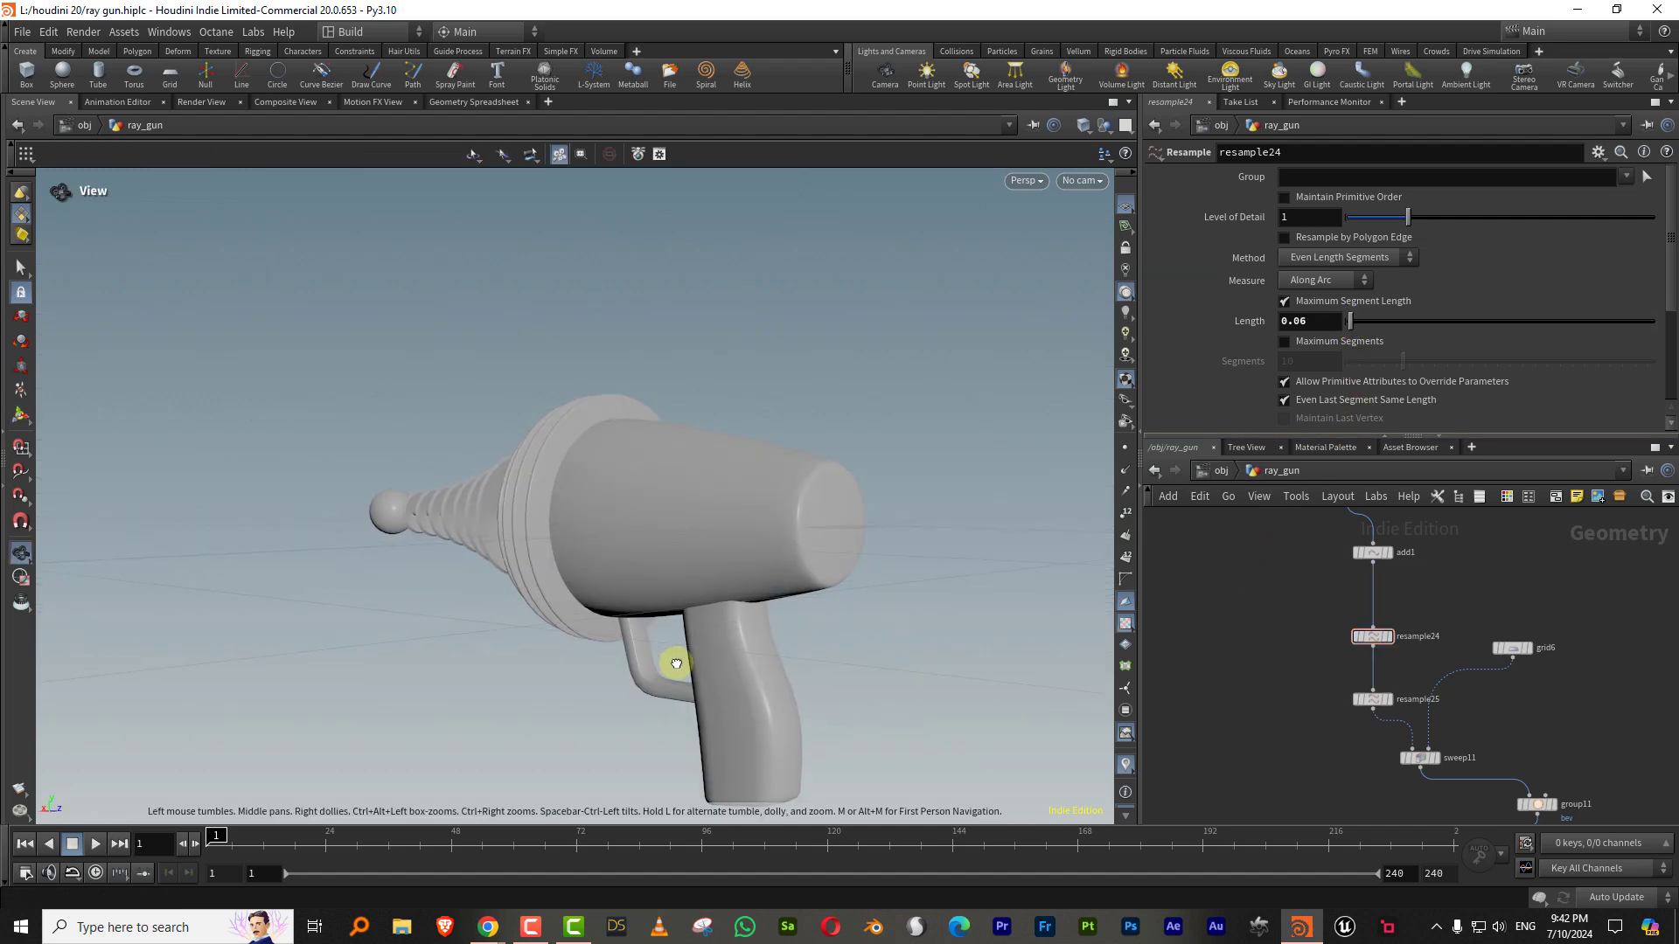
{"action": "right_click_drag", "start_coordinate": [753, 638], "coordinate": [751, 614], "text": "alt"}
{"action": "left_click_drag", "start_coordinate": [751, 614], "coordinate": [805, 586], "text": "alt"}
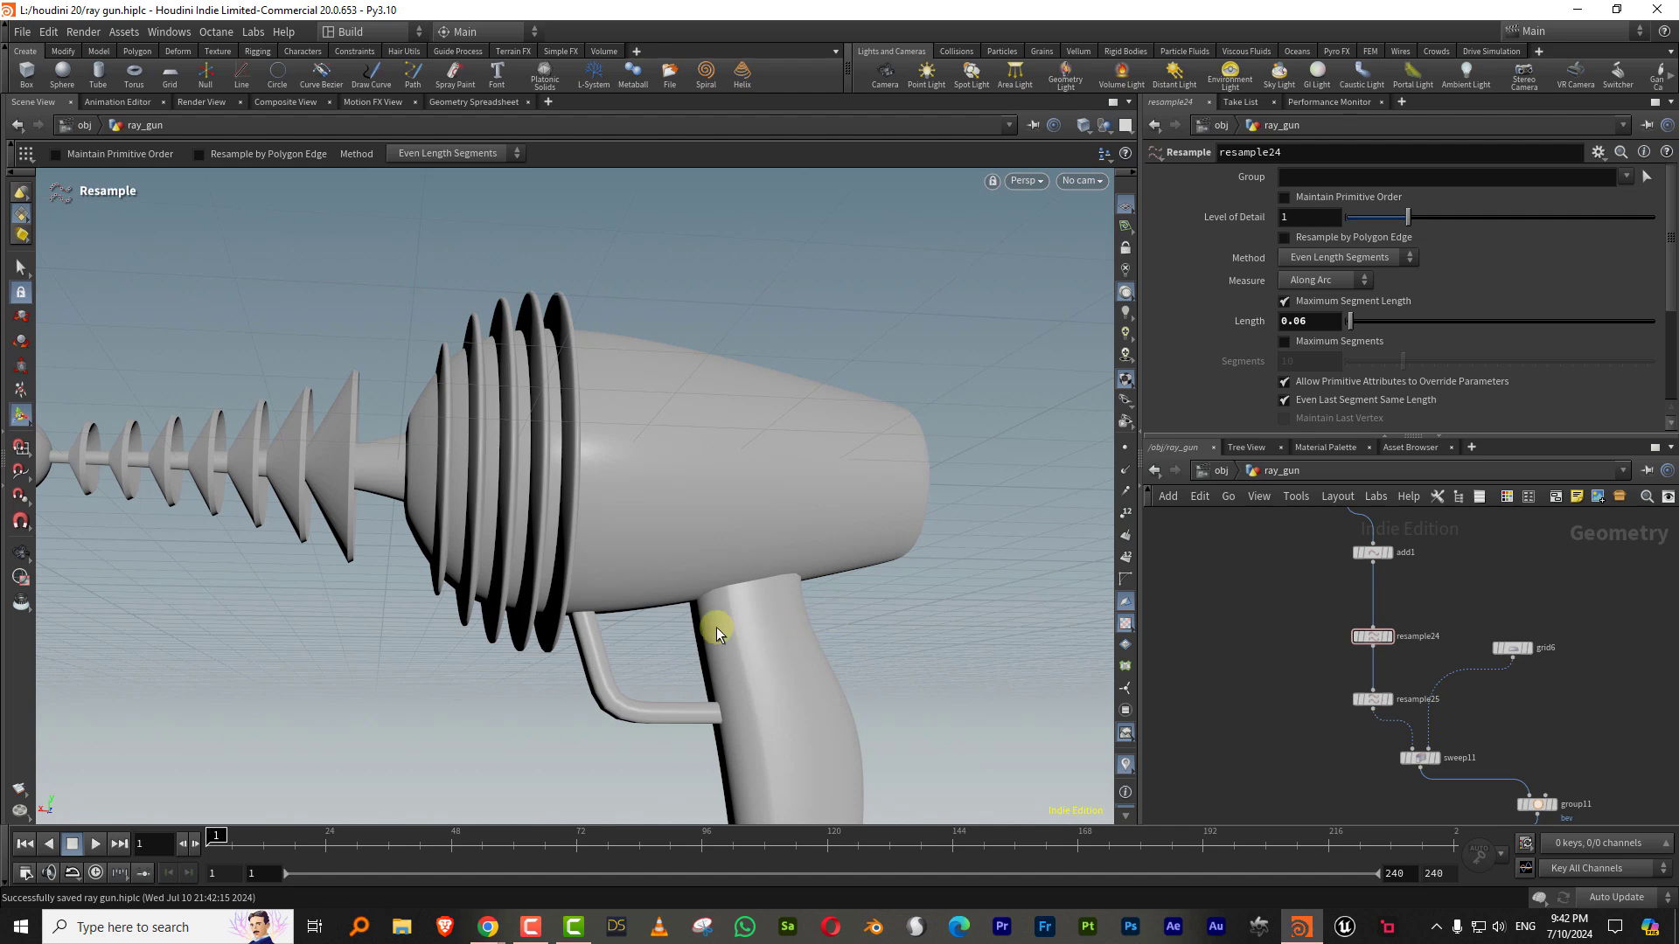
Step: Set First U on refine4 to 0.9 to lower the guard's attachment point on the handle
{"action": "middle_click_drag", "start_coordinate": [1570, 609], "coordinate": [1376, 622]}
{"action": "scroll", "coordinate": [1455, 636], "scroll_direction": "down", "scroll_amount": 3}
{"action": "scroll", "coordinate": [1376, 622], "scroll_direction": "up", "scroll_amount": 3}
{"action": "left_click_drag", "start_coordinate": [1350, 581], "coordinate": [1225, 665]}
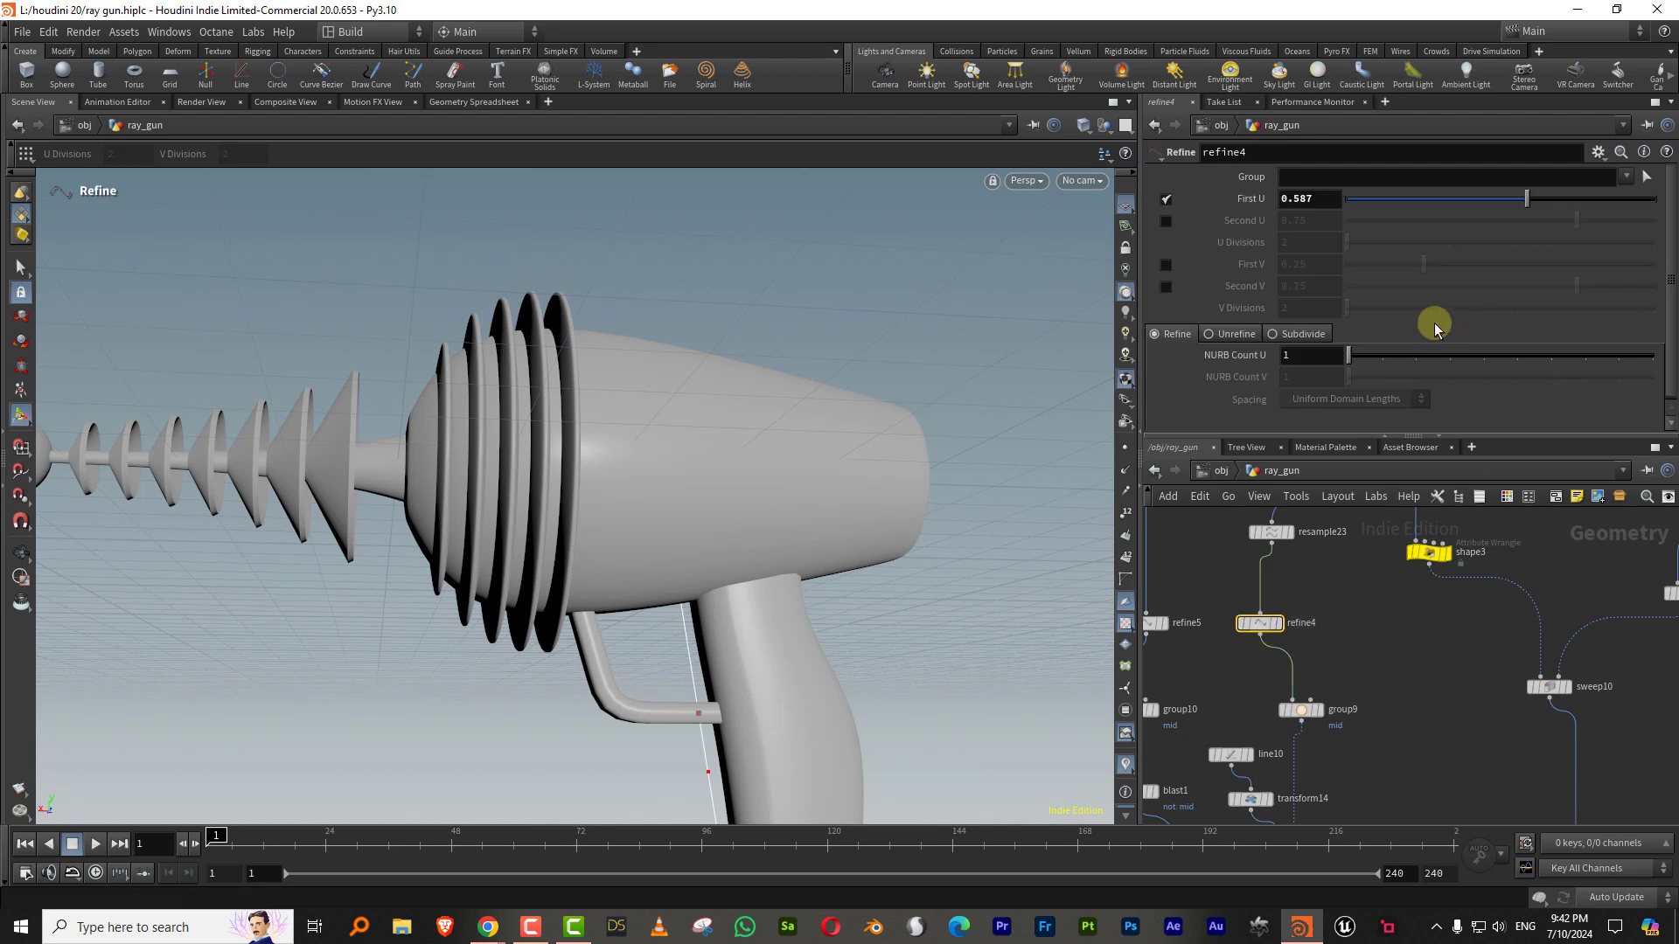
{"action": "left_click_drag", "start_coordinate": [1540, 199], "coordinate": [1624, 208]}
{"action": "right_click_drag", "start_coordinate": [564, 722], "coordinate": [694, 626], "text": "alt"}
{"action": "left_click_drag", "start_coordinate": [693, 626], "coordinate": [769, 625], "text": "alt"}
{"action": "right_click_drag", "start_coordinate": [909, 575], "coordinate": [850, 599], "text": "alt"}
{"action": "left_click_drag", "start_coordinate": [850, 599], "coordinate": [877, 585], "text": "alt"}
{"action": "right_click_drag", "start_coordinate": [877, 584], "coordinate": [843, 574], "text": "alt"}
{"action": "left_click_drag", "start_coordinate": [843, 574], "coordinate": [771, 571], "text": "alt"}
{"action": "key", "text": "Return"}
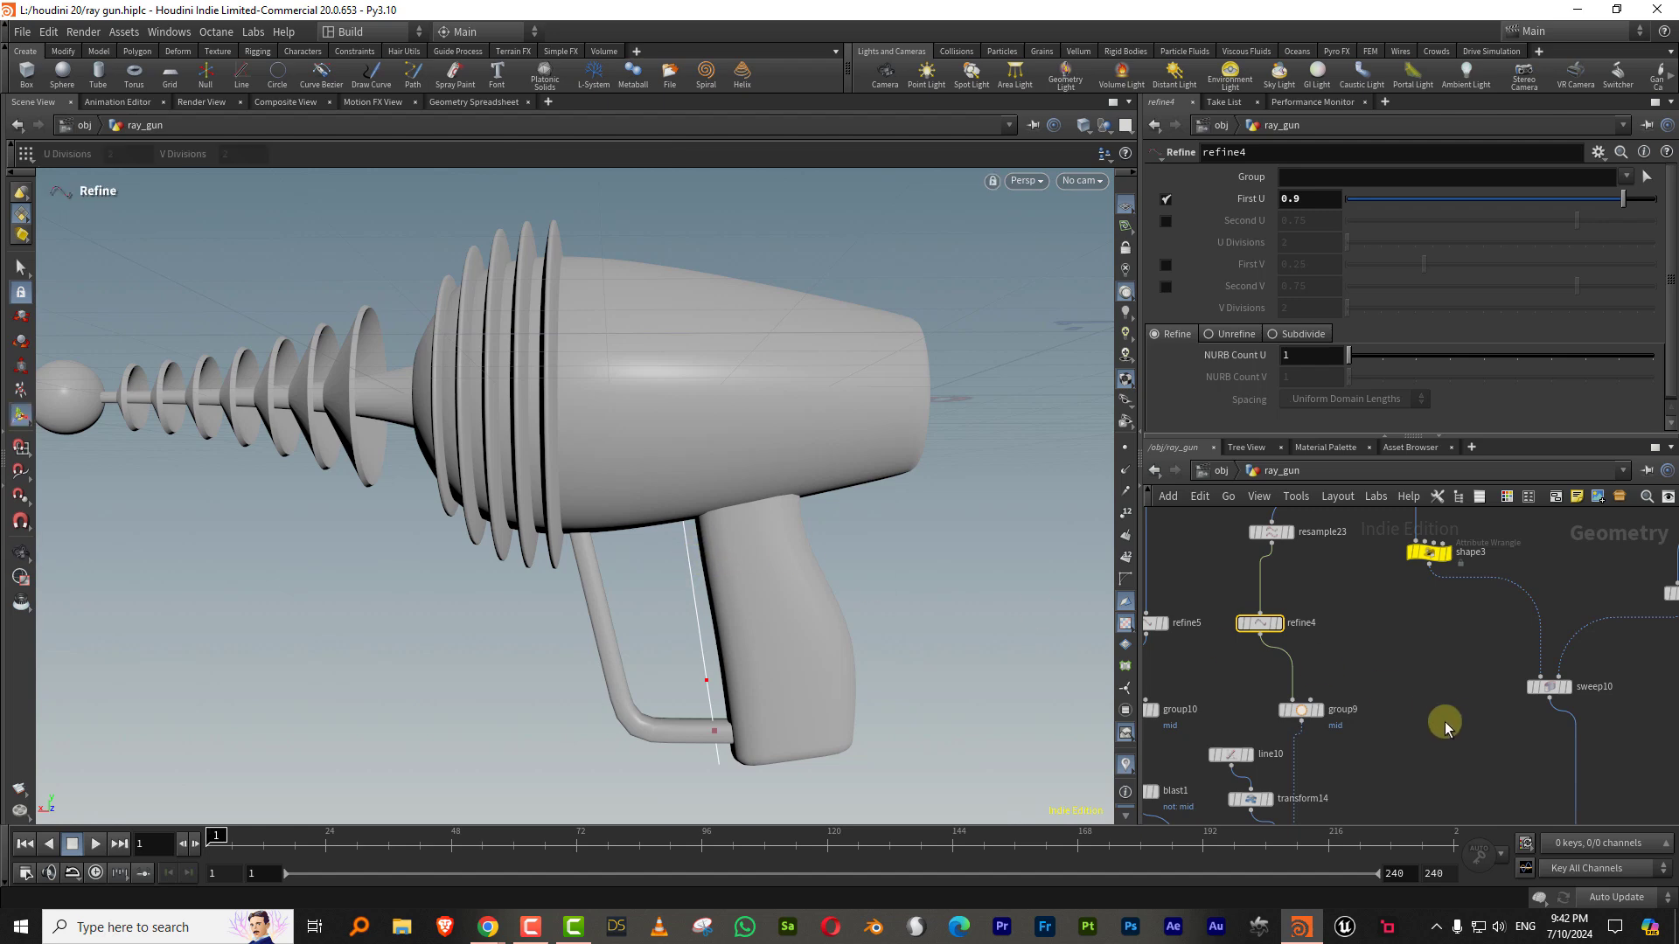
Step: Duplicate the resample23, refine4, group9 and copytopoints16 nodes together
{"action": "middle_click_drag", "start_coordinate": [1445, 721], "coordinate": [1345, 759]}
{"action": "scroll", "coordinate": [1367, 701], "scroll_direction": "down", "scroll_amount": 3}
{"action": "scroll", "coordinate": [1312, 705], "scroll_direction": "up", "scroll_amount": 3}
{"action": "middle_click_drag", "start_coordinate": [1270, 633], "coordinate": [1303, 659]}
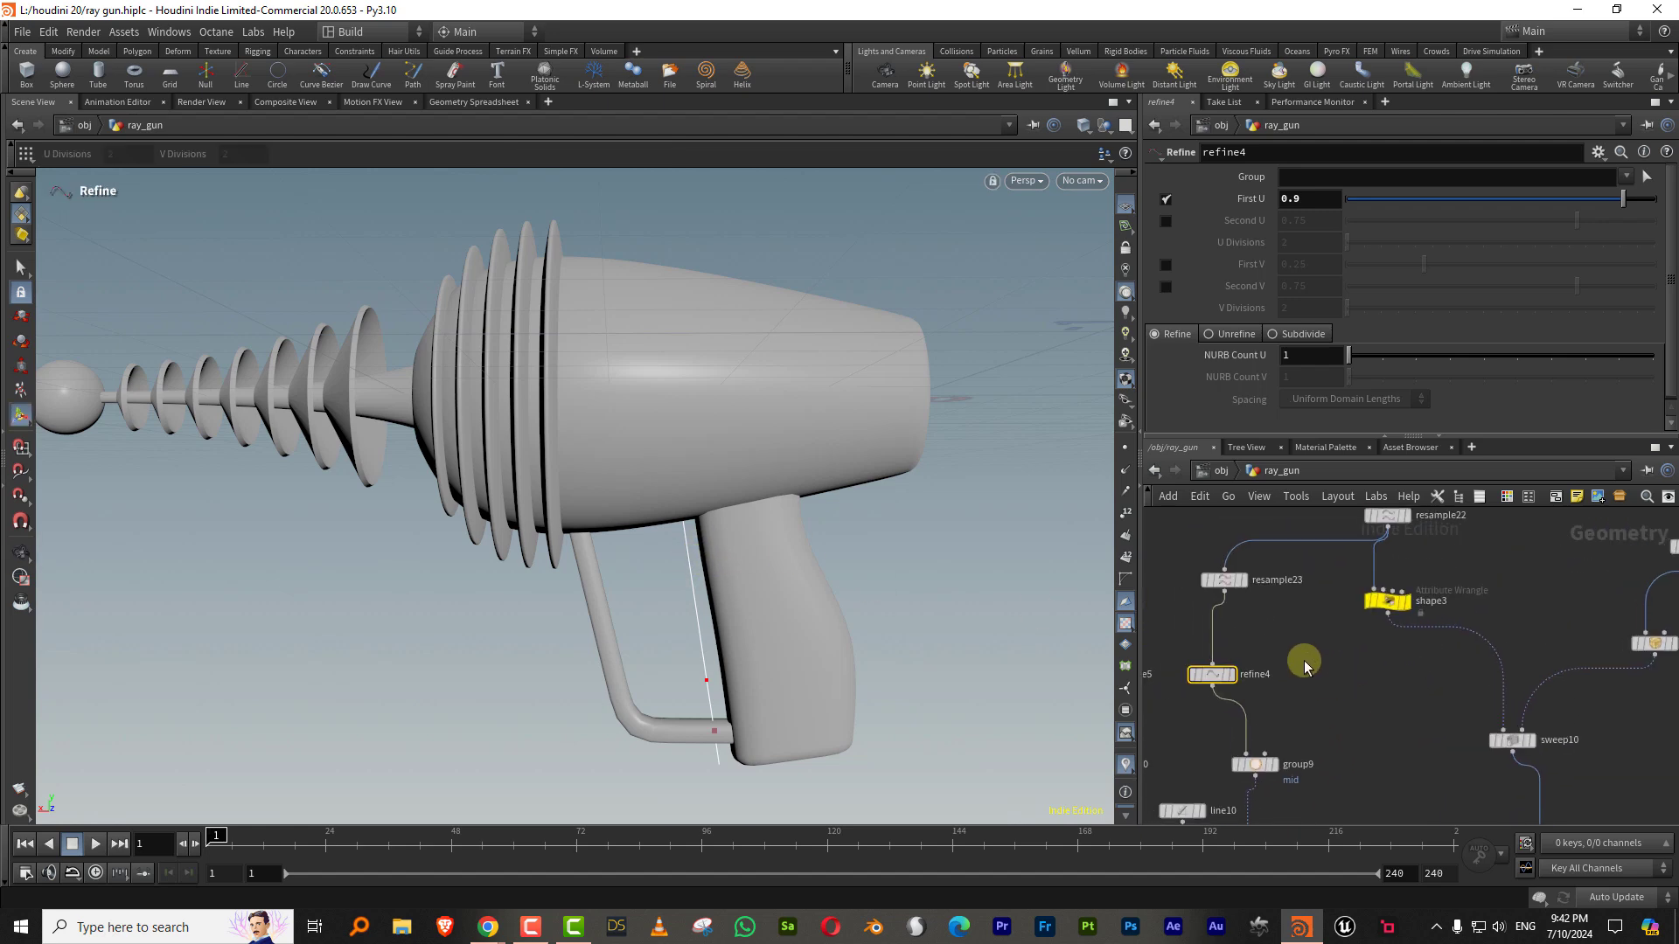
{"action": "left_click_drag", "start_coordinate": [1182, 724], "coordinate": [1252, 570]}
{"action": "middle_click_drag", "start_coordinate": [1317, 728], "coordinate": [1323, 630]}
{"action": "scroll", "coordinate": [1339, 622], "scroll_direction": "down", "scroll_amount": 3}
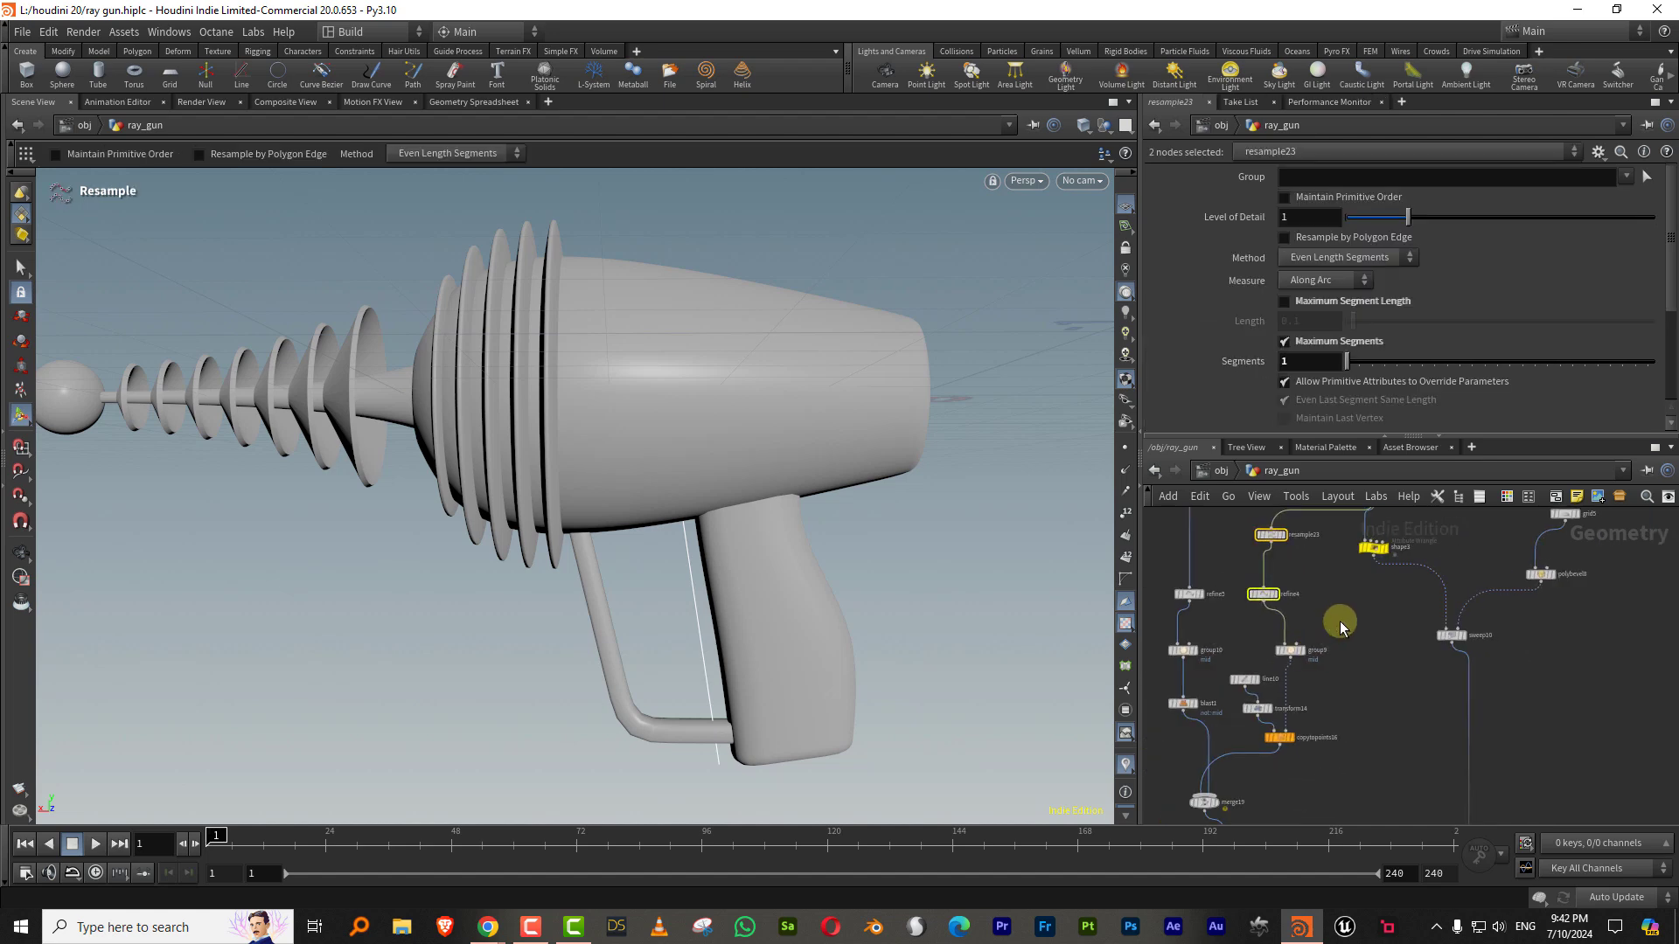
{"action": "left_click_drag", "start_coordinate": [1332, 621], "coordinate": [1290, 678], "text": "shift"}
{"action": "left_click", "coordinate": [1281, 737], "text": "shift"}
{"action": "scroll", "coordinate": [1312, 687], "scroll_direction": "down", "scroll_amount": 2}
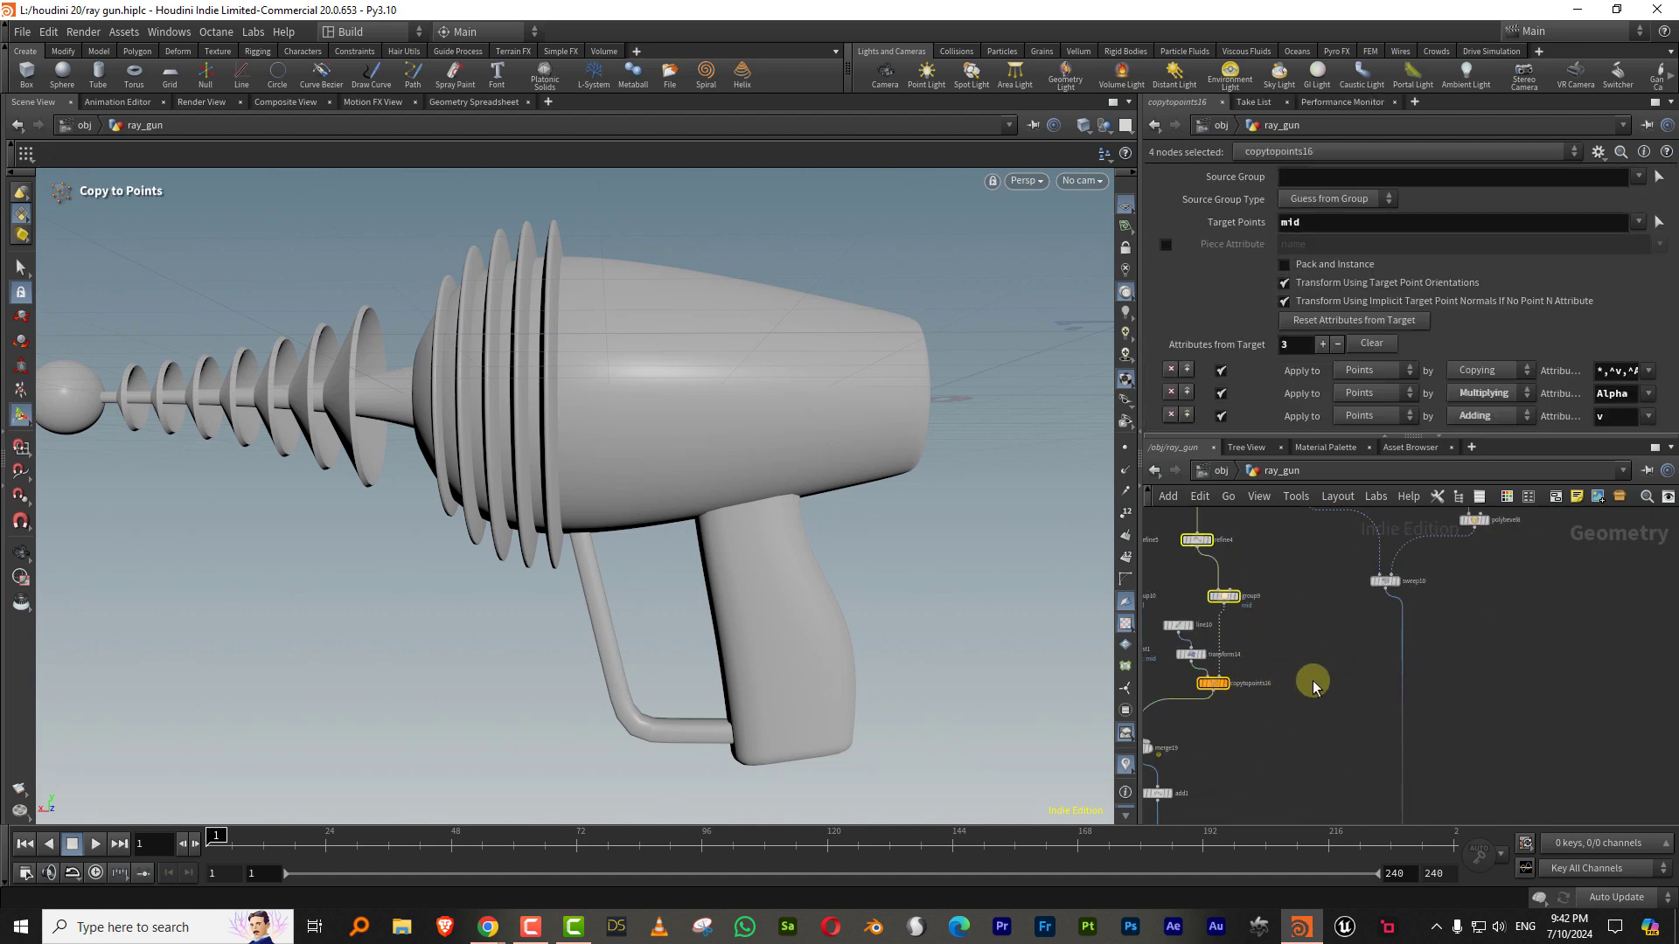
{"action": "key", "text": "ctrl+v"}
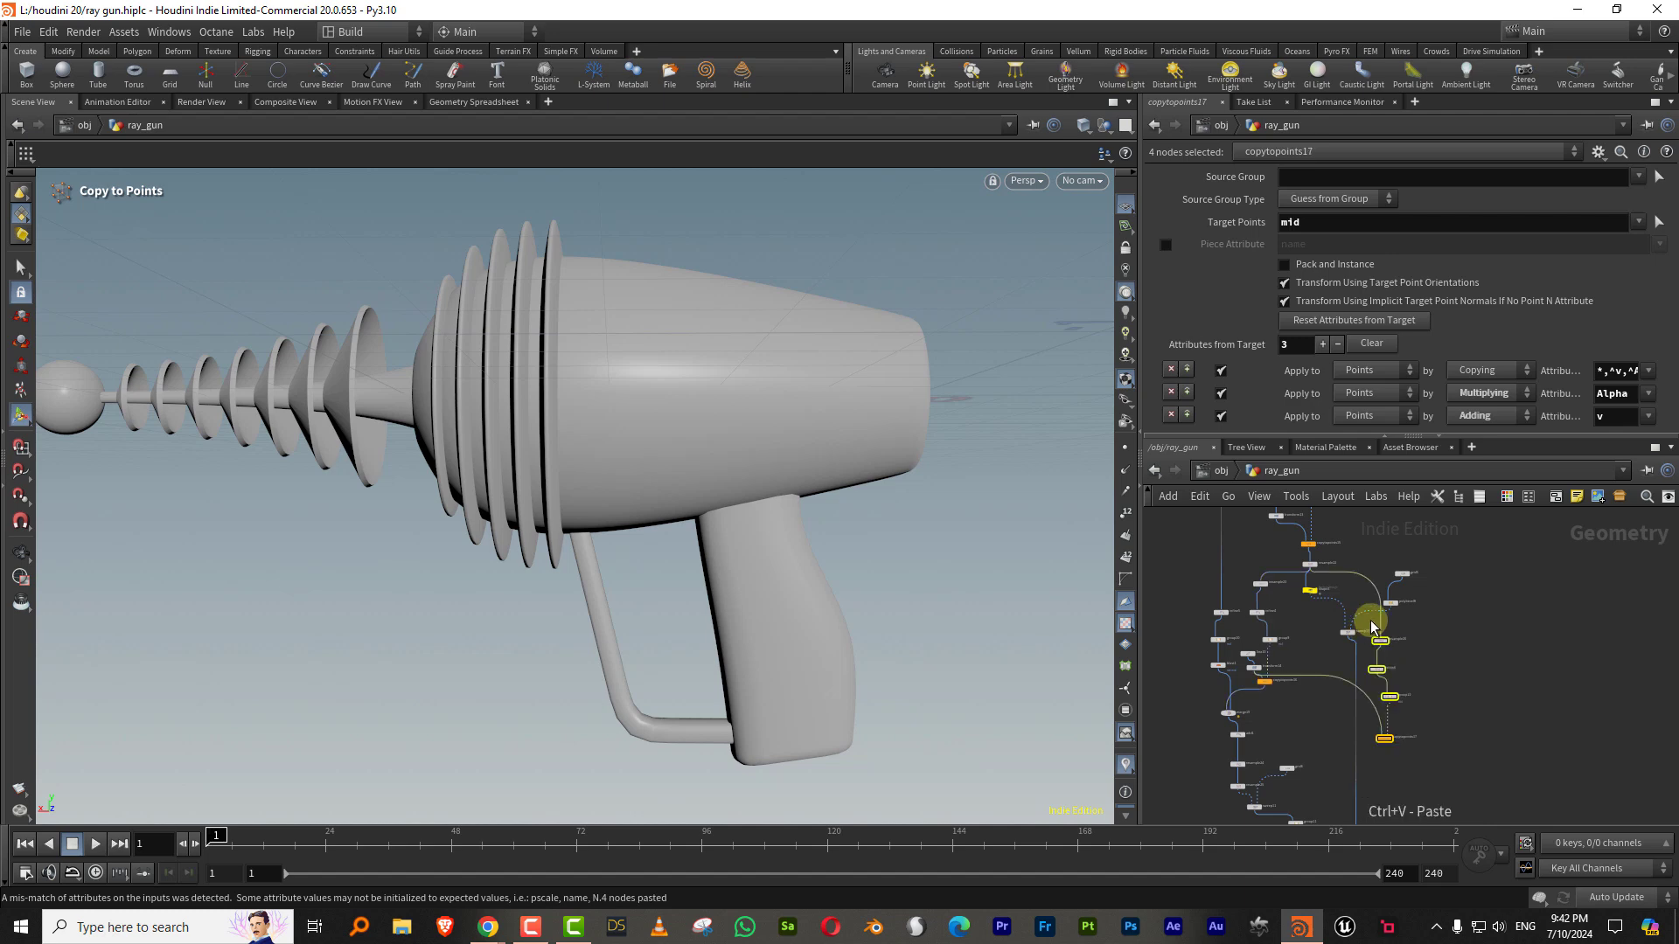
Step: Move the duplicated nodes to a free area and cut the old source wire going into copytopoints17
{"action": "left_click_drag", "start_coordinate": [1384, 642], "coordinate": [1471, 742]}
{"action": "middle_click_drag", "start_coordinate": [1417, 672], "coordinate": [1339, 596]}
{"action": "scroll", "coordinate": [1420, 640], "scroll_direction": "up", "scroll_amount": 3}
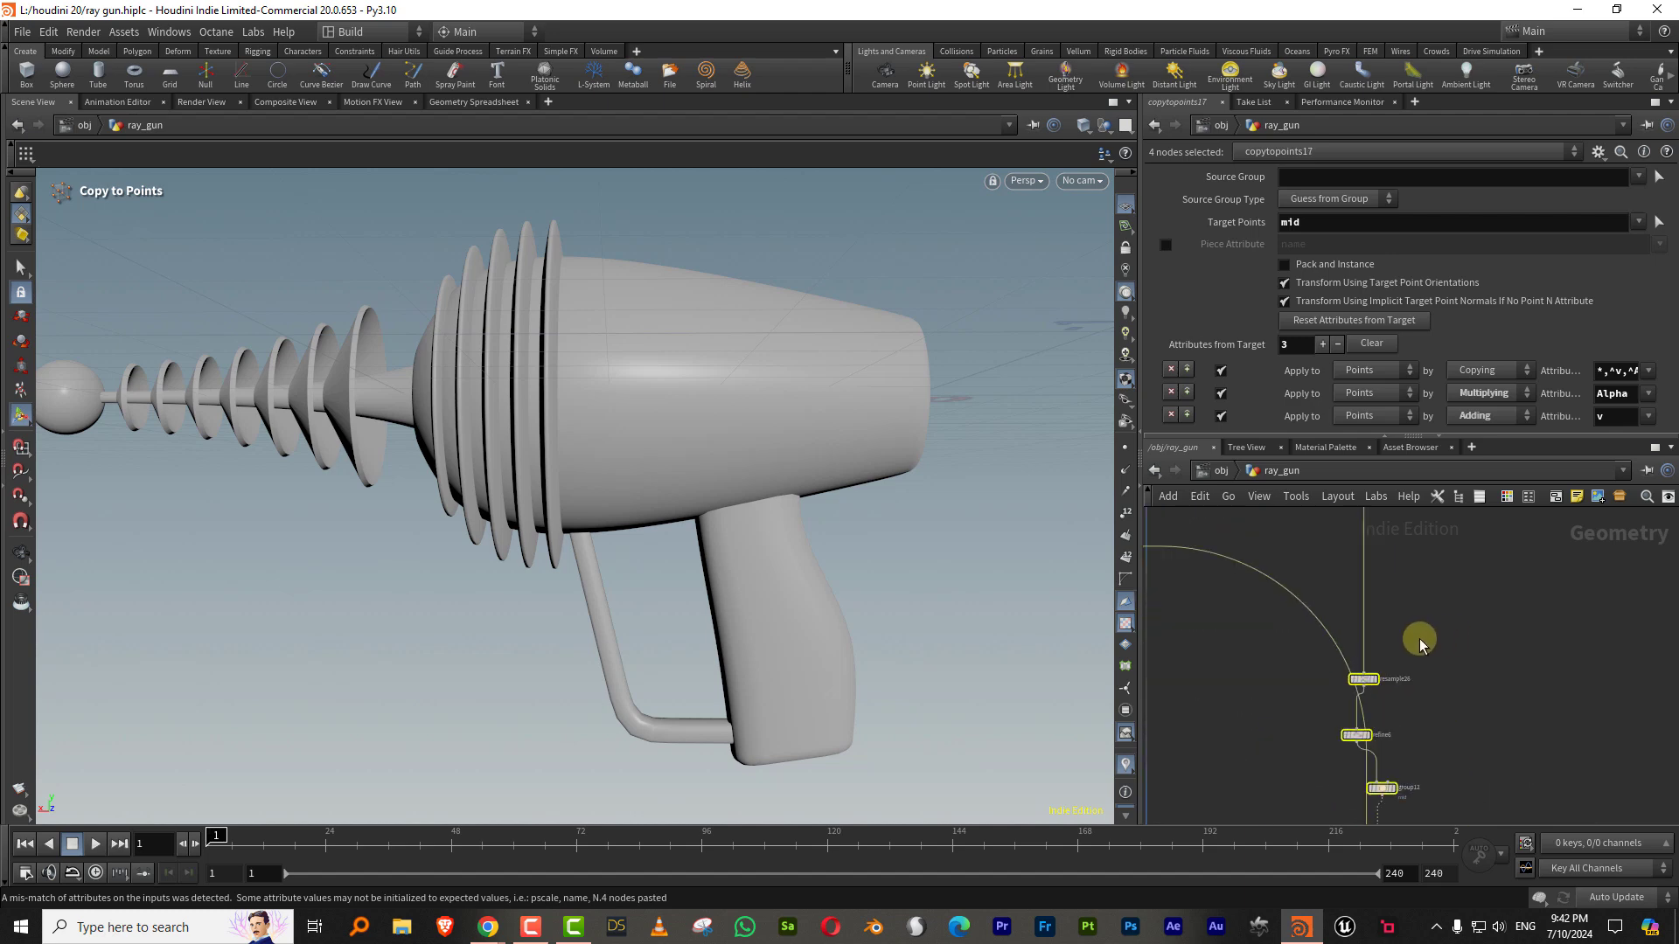
{"action": "left_click", "coordinate": [1294, 651]}
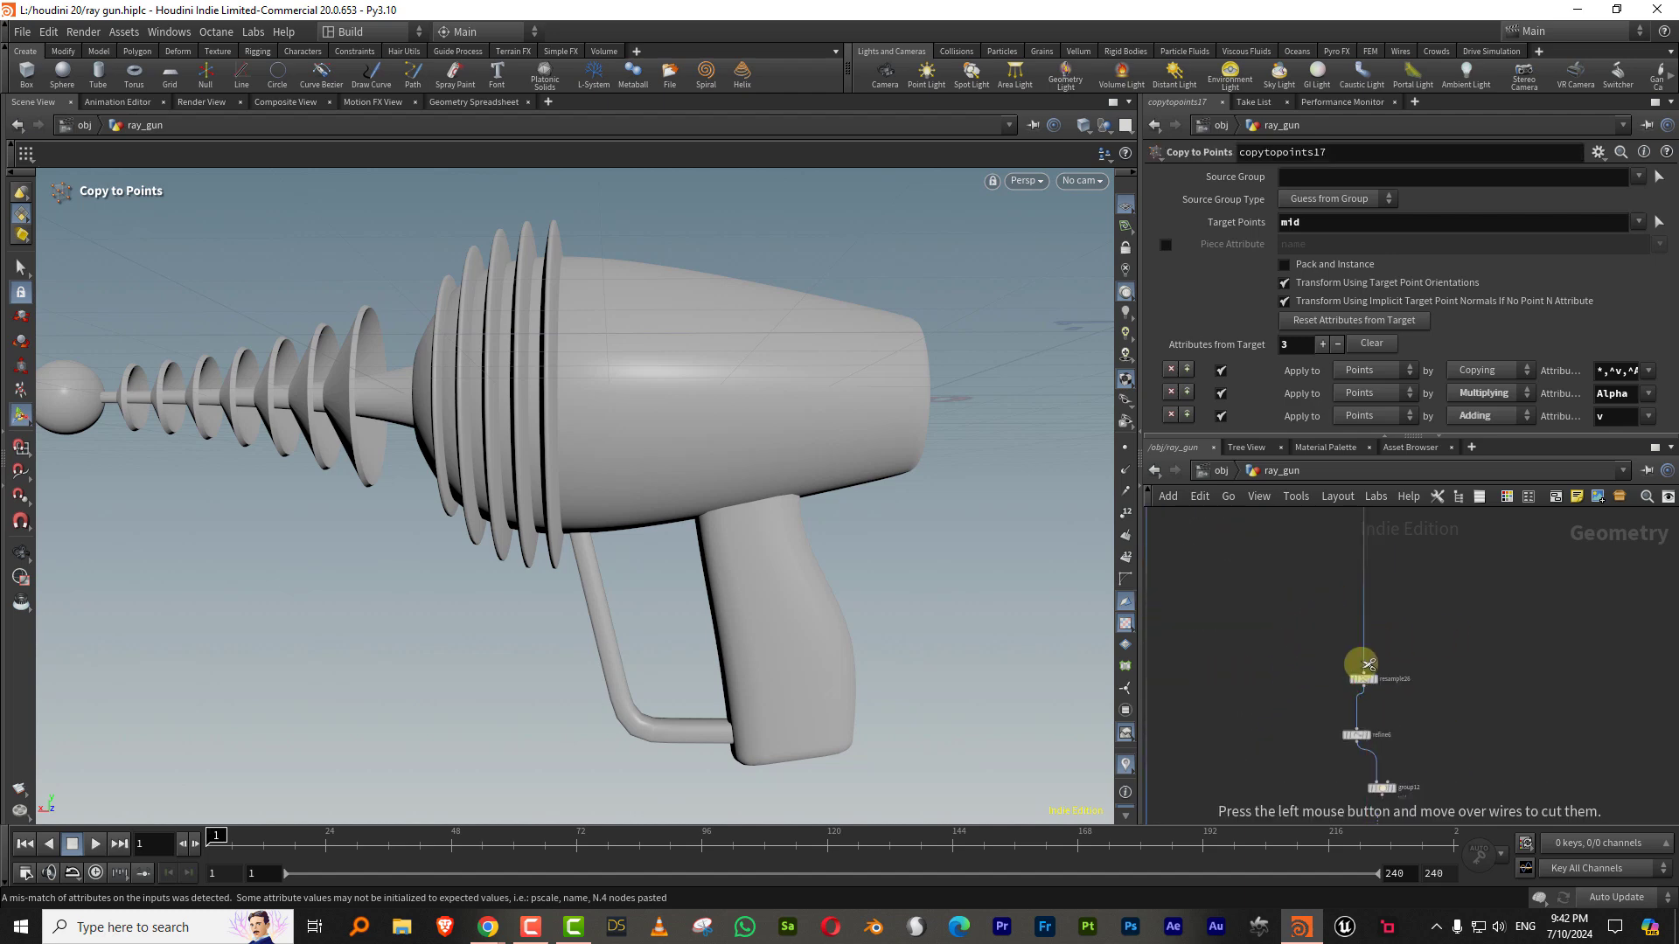
Step: Add a Sphere node beside group12 and wire it into the first input of copytopoints17
{"action": "middle_click_drag", "start_coordinate": [1413, 718], "coordinate": [1466, 610]}
{"action": "key", "text": "Tab"}
{"action": "type", "text": "s"}
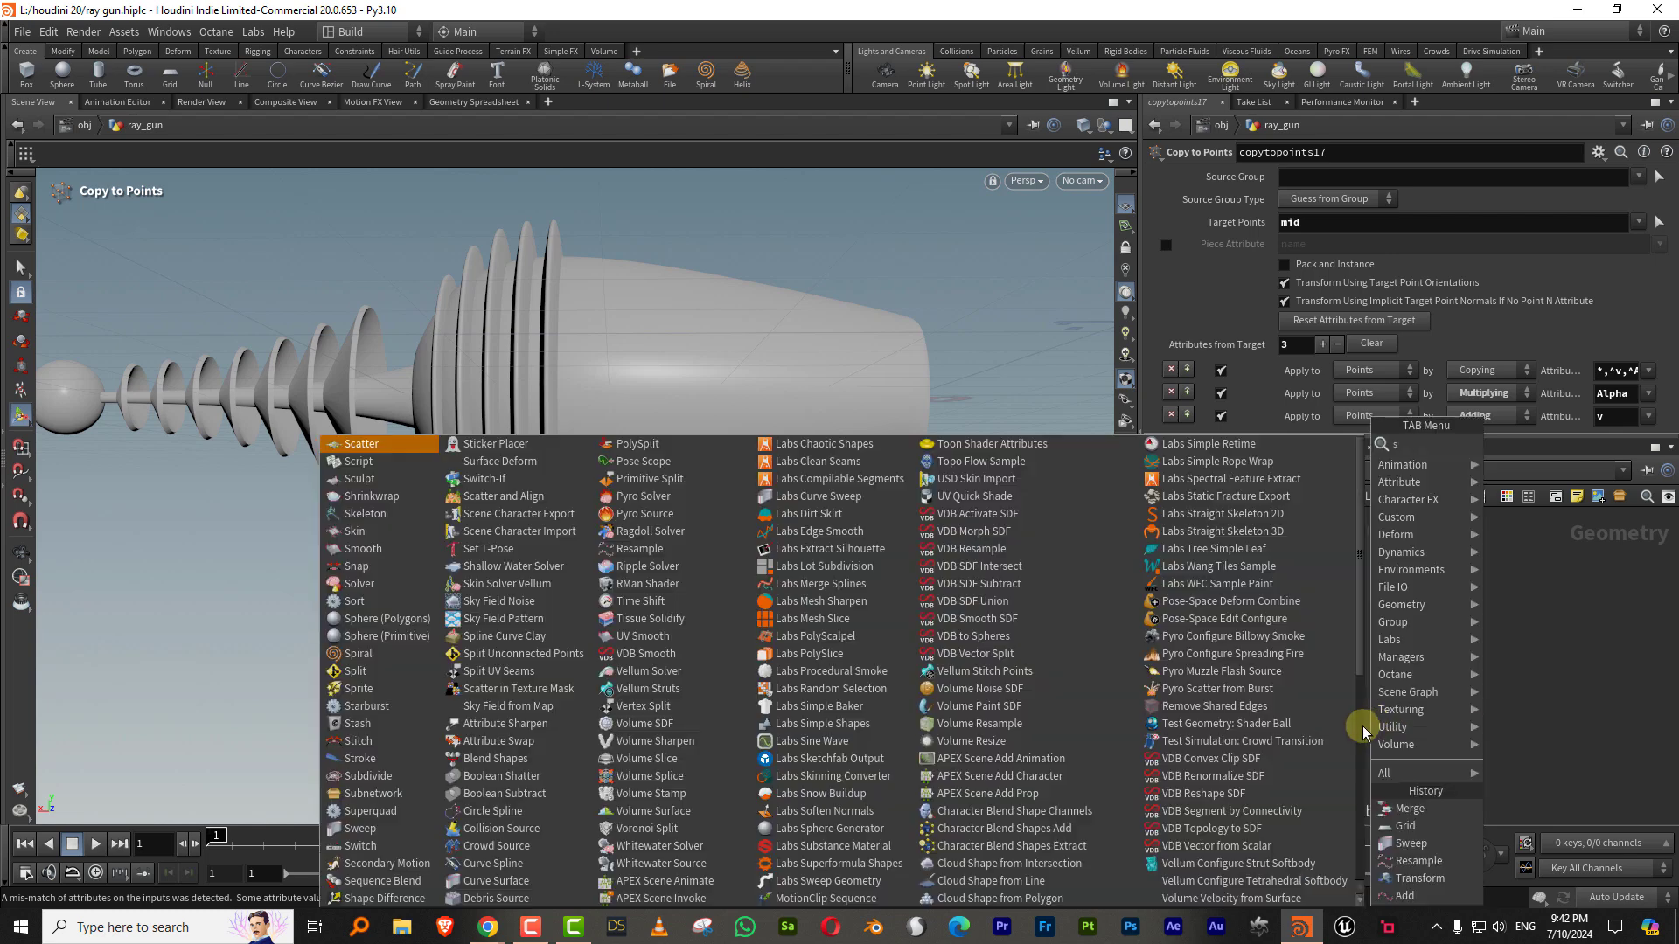
{"action": "type", "text": "ph"}
{"action": "left_click", "coordinate": [1547, 447]}
{"action": "left_click", "coordinate": [1313, 658]}
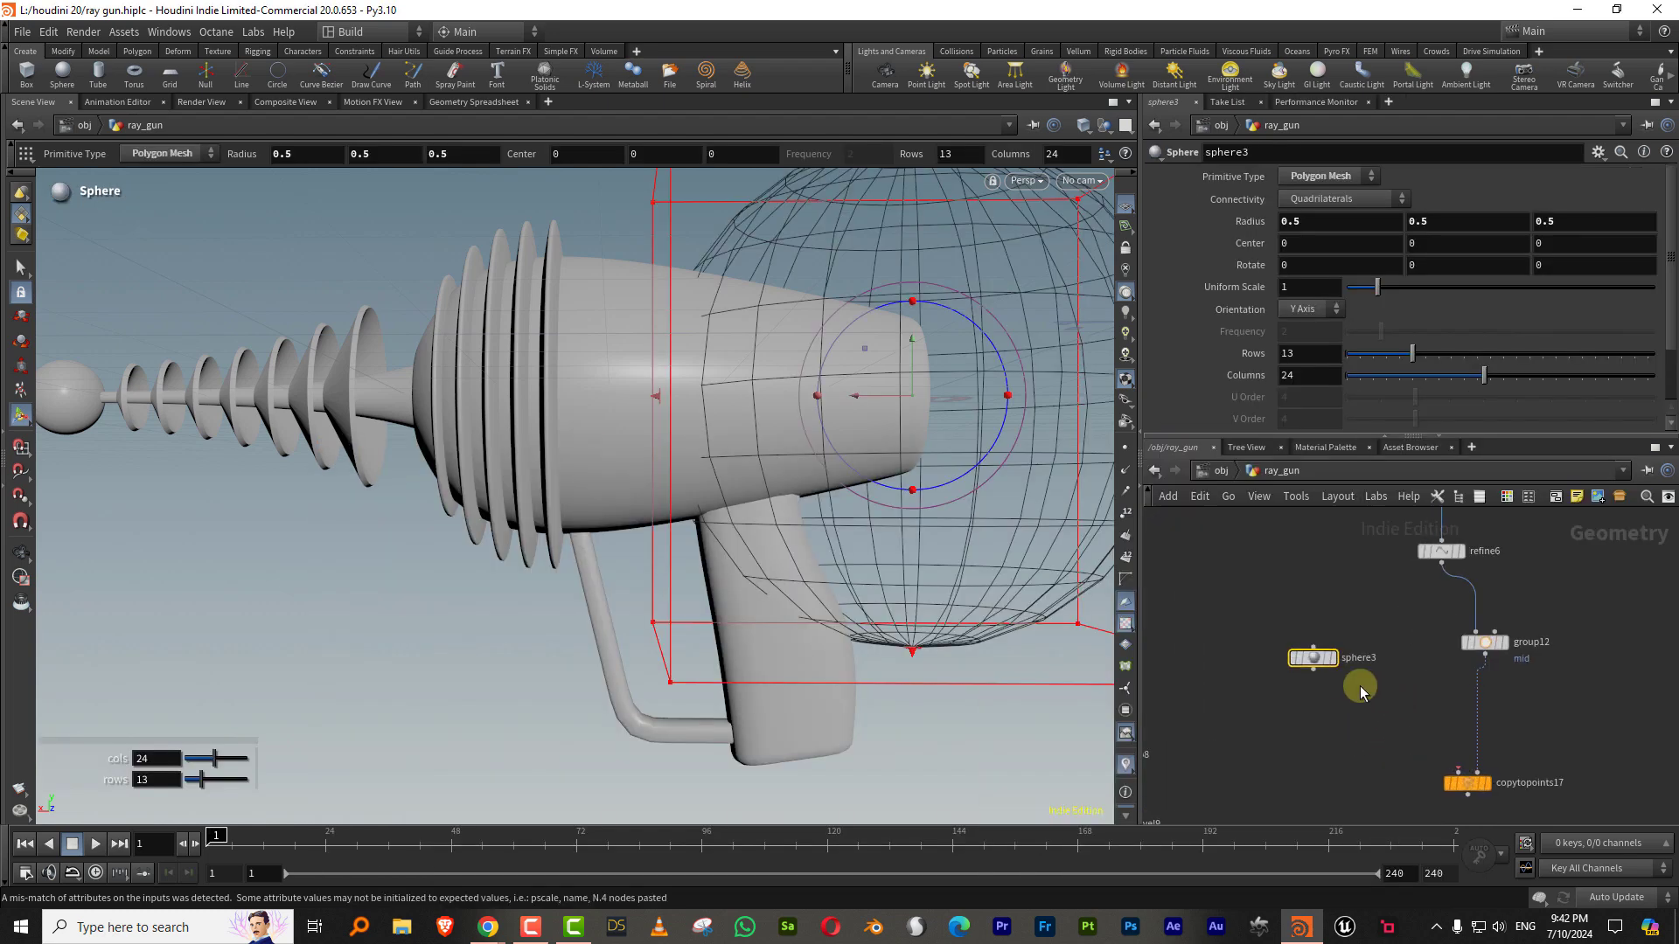
{"action": "left_click_drag", "start_coordinate": [1314, 670], "coordinate": [1458, 773]}
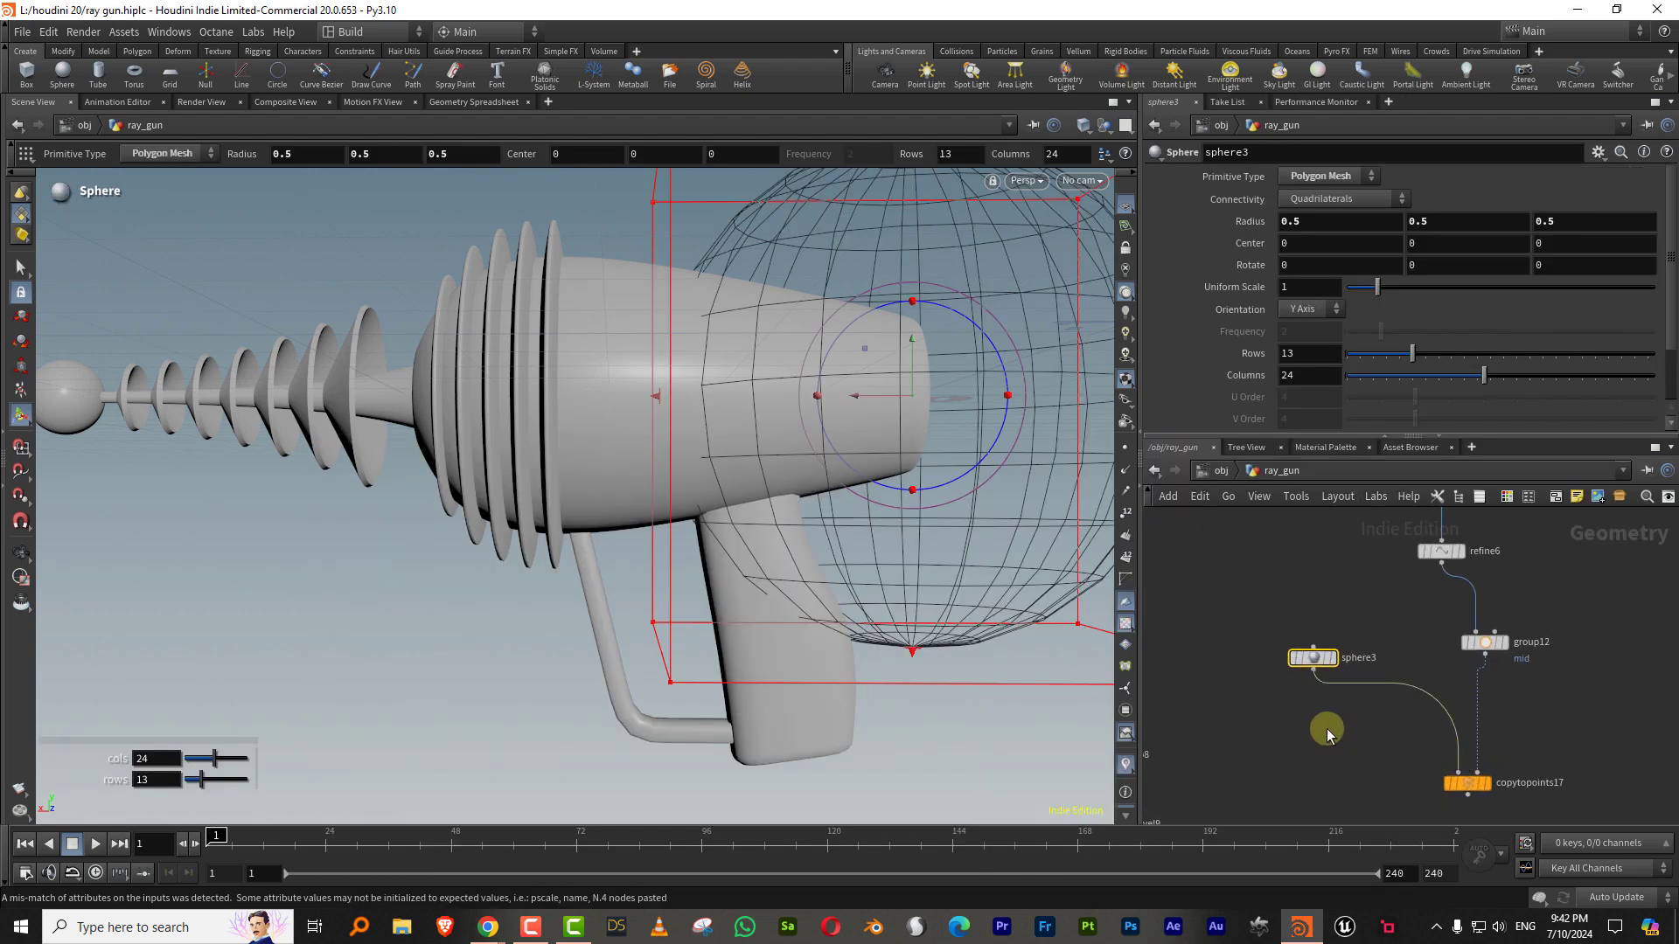
Step: Change the sphere's primitive type to Polygon and set its frequency to 10
{"action": "left_click", "coordinate": [1328, 199]}
{"action": "left_click", "coordinate": [1307, 268]}
{"action": "left_click", "coordinate": [1328, 175]}
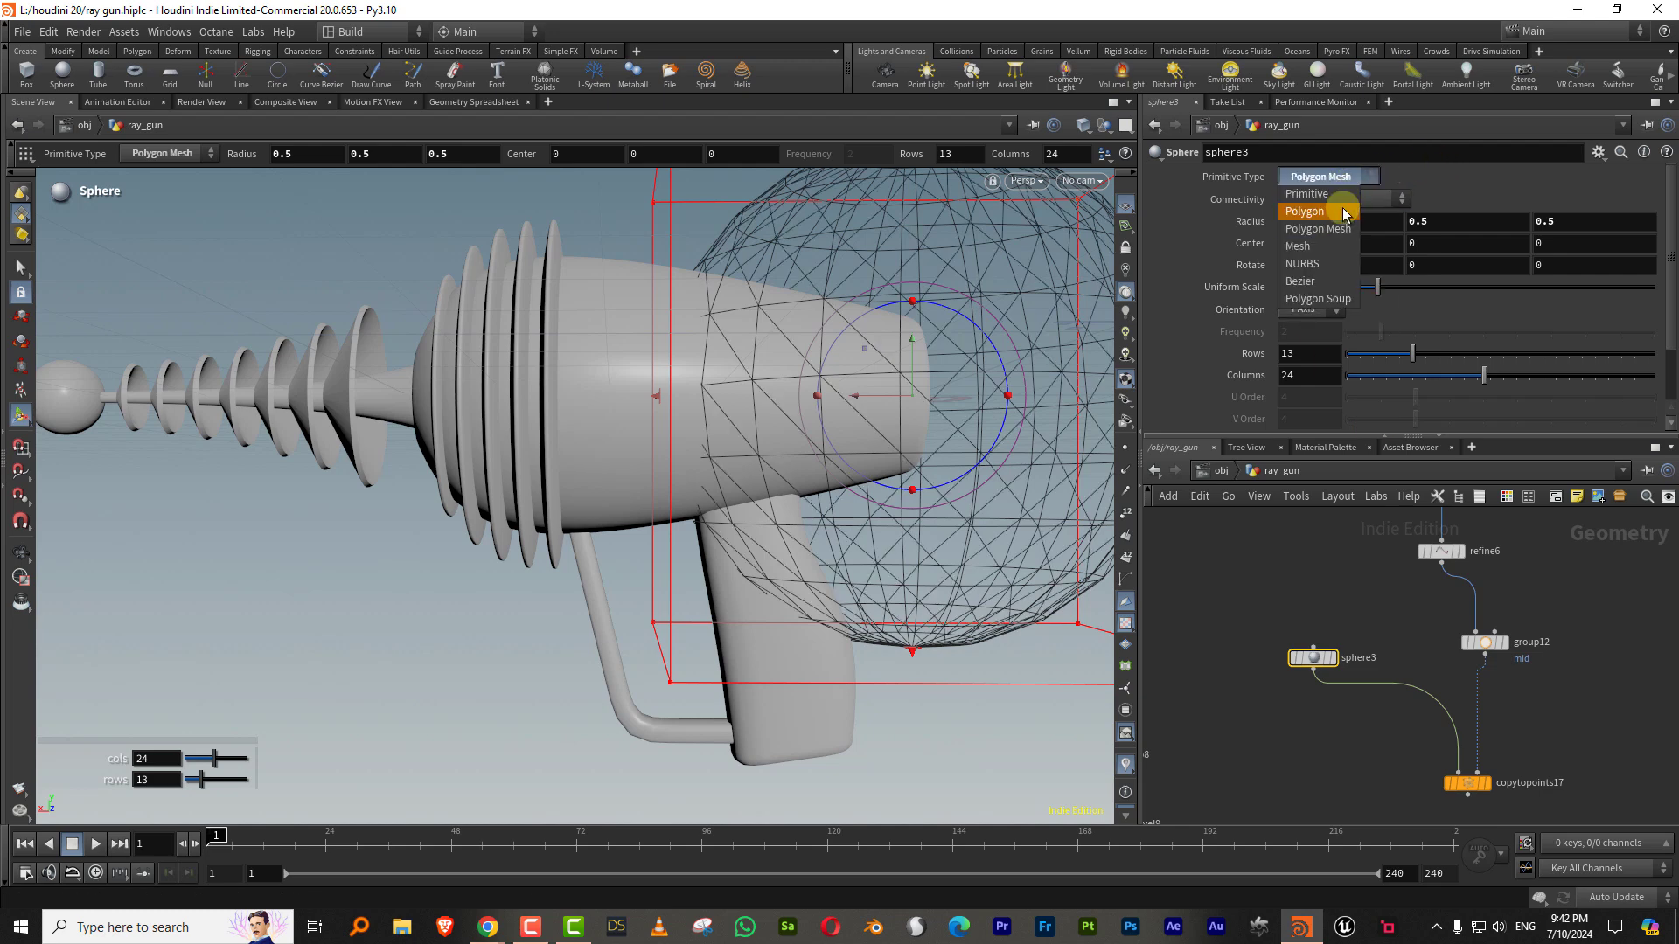
{"action": "left_click", "coordinate": [1329, 210]}
{"action": "left_click_drag", "start_coordinate": [1400, 332], "coordinate": [1672, 328]}
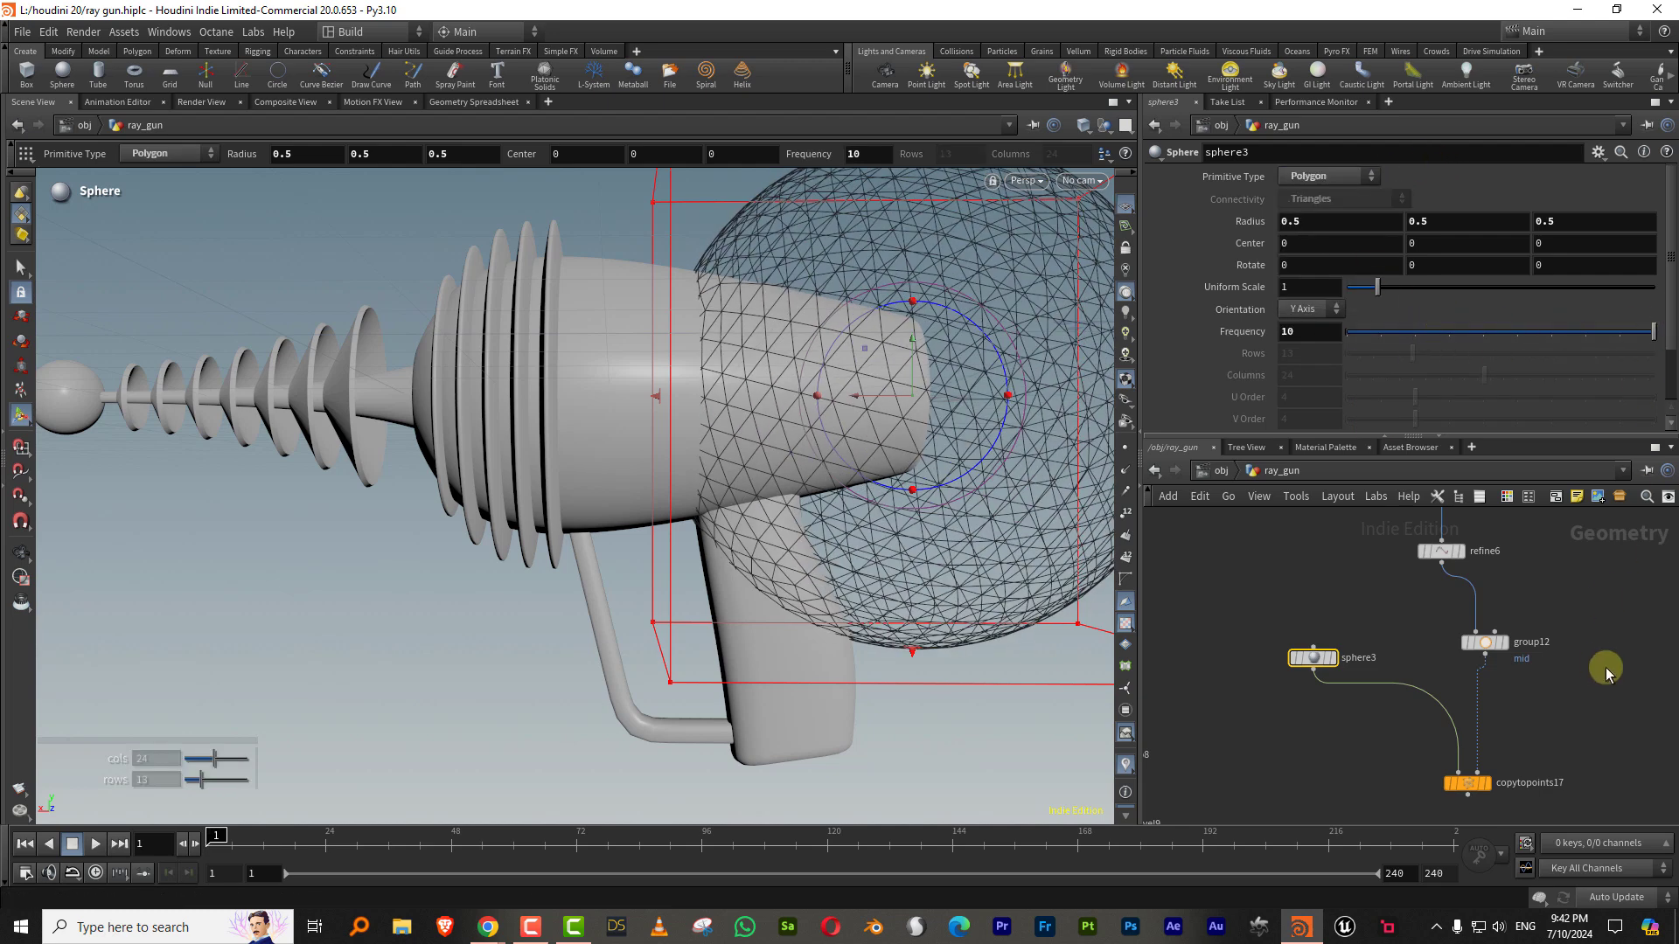
Step: Template copytopoints17 for reference and set the uniform scale of sphere3 to 0.14
{"action": "middle_click_drag", "start_coordinate": [1555, 667], "coordinate": [1593, 536]}
{"action": "left_click", "coordinate": [1517, 651]}
{"action": "middle_click_drag", "start_coordinate": [1320, 567], "coordinate": [1325, 635]}
{"action": "left_click_drag", "start_coordinate": [1384, 297], "coordinate": [1352, 298]}
{"action": "middle_click_drag", "start_coordinate": [1540, 591], "coordinate": [1473, 640]}
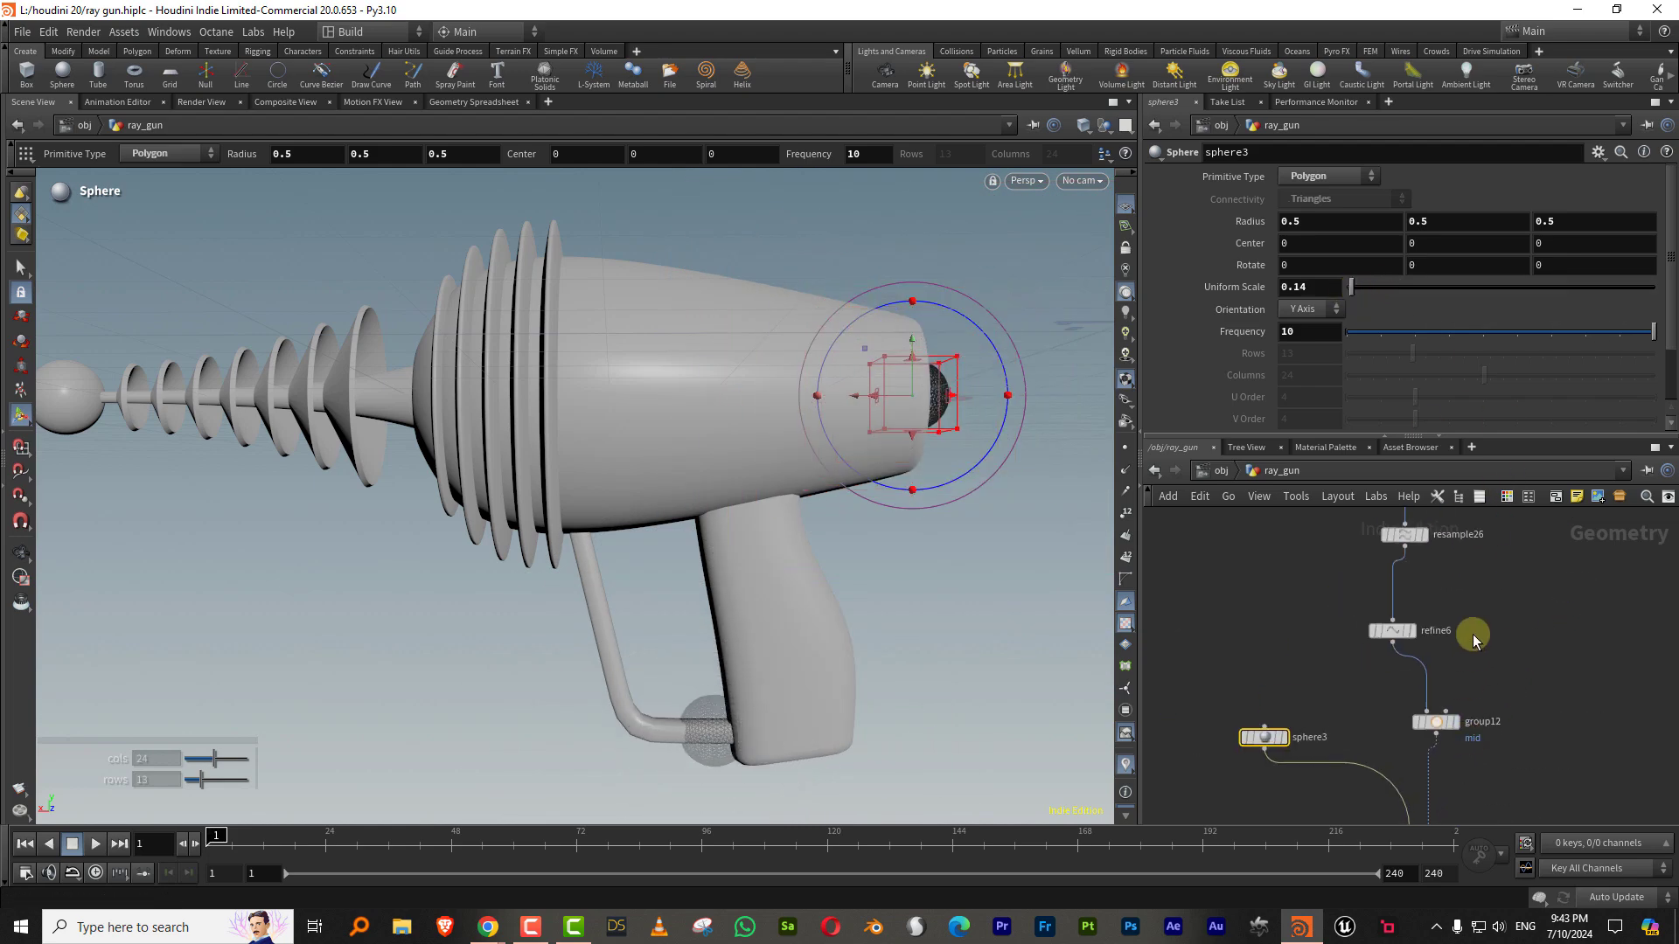
Step: Set First U on refine6 to 0.444 and shift the sphere's X center to about -0.029
{"action": "left_click", "coordinate": [1390, 630]}
{"action": "left_click_drag", "start_coordinate": [1602, 214], "coordinate": [1485, 205]}
{"action": "left_click_drag", "start_coordinate": [1338, 682], "coordinate": [1158, 779]}
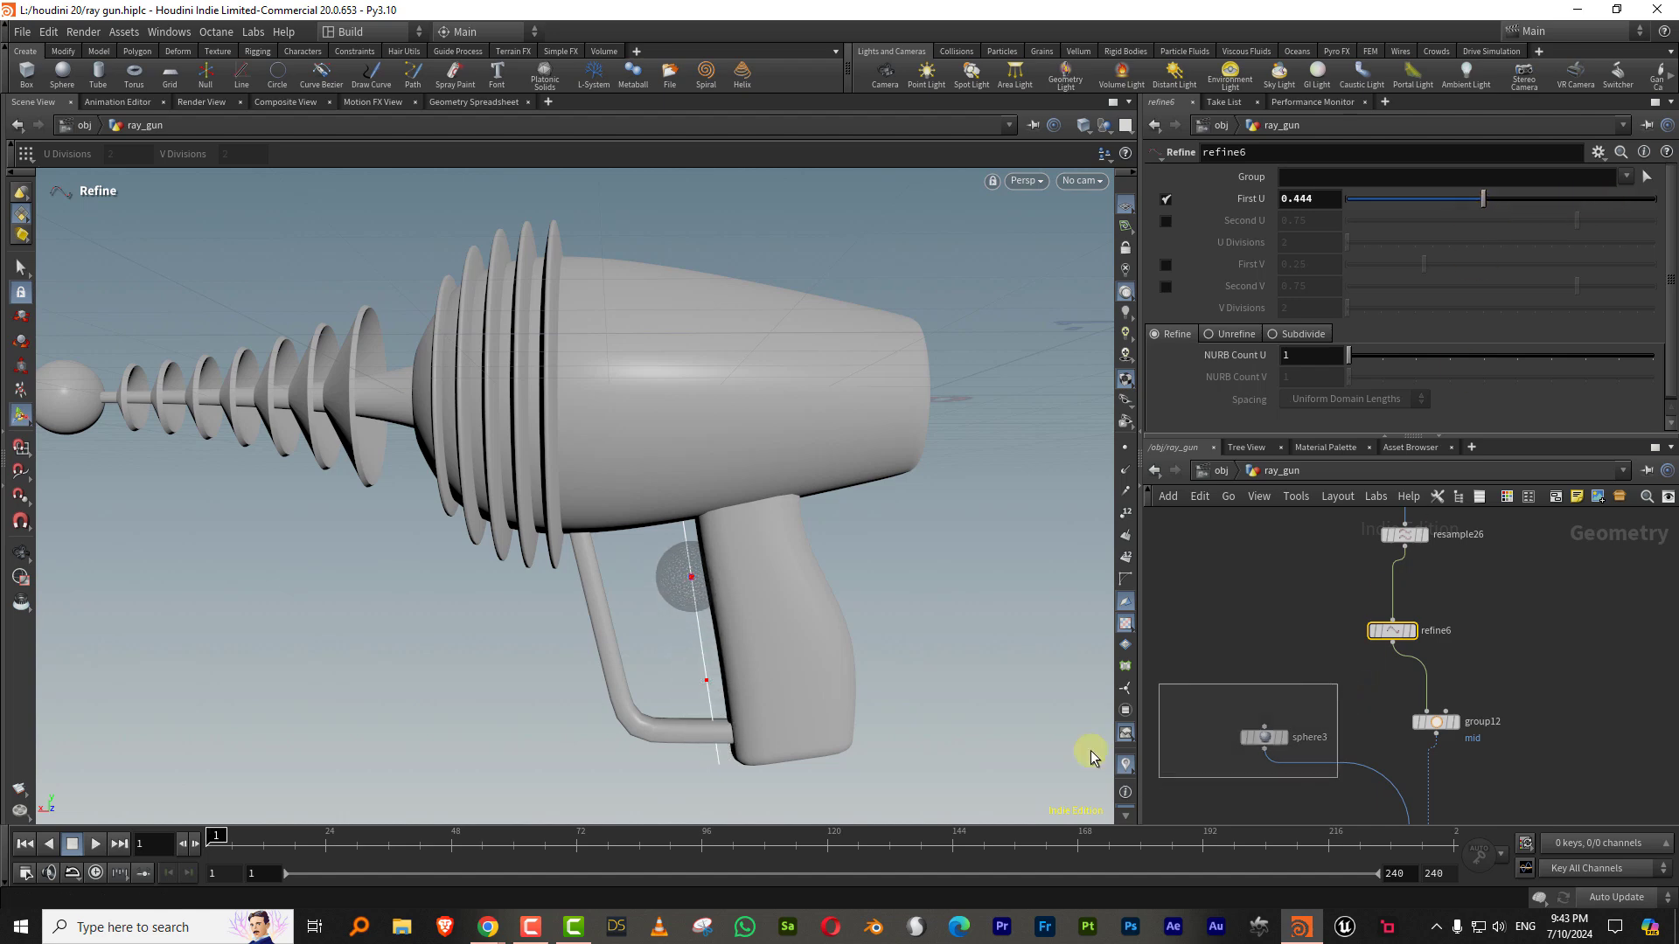
{"action": "left_click_drag", "start_coordinate": [855, 401], "coordinate": [869, 394]}
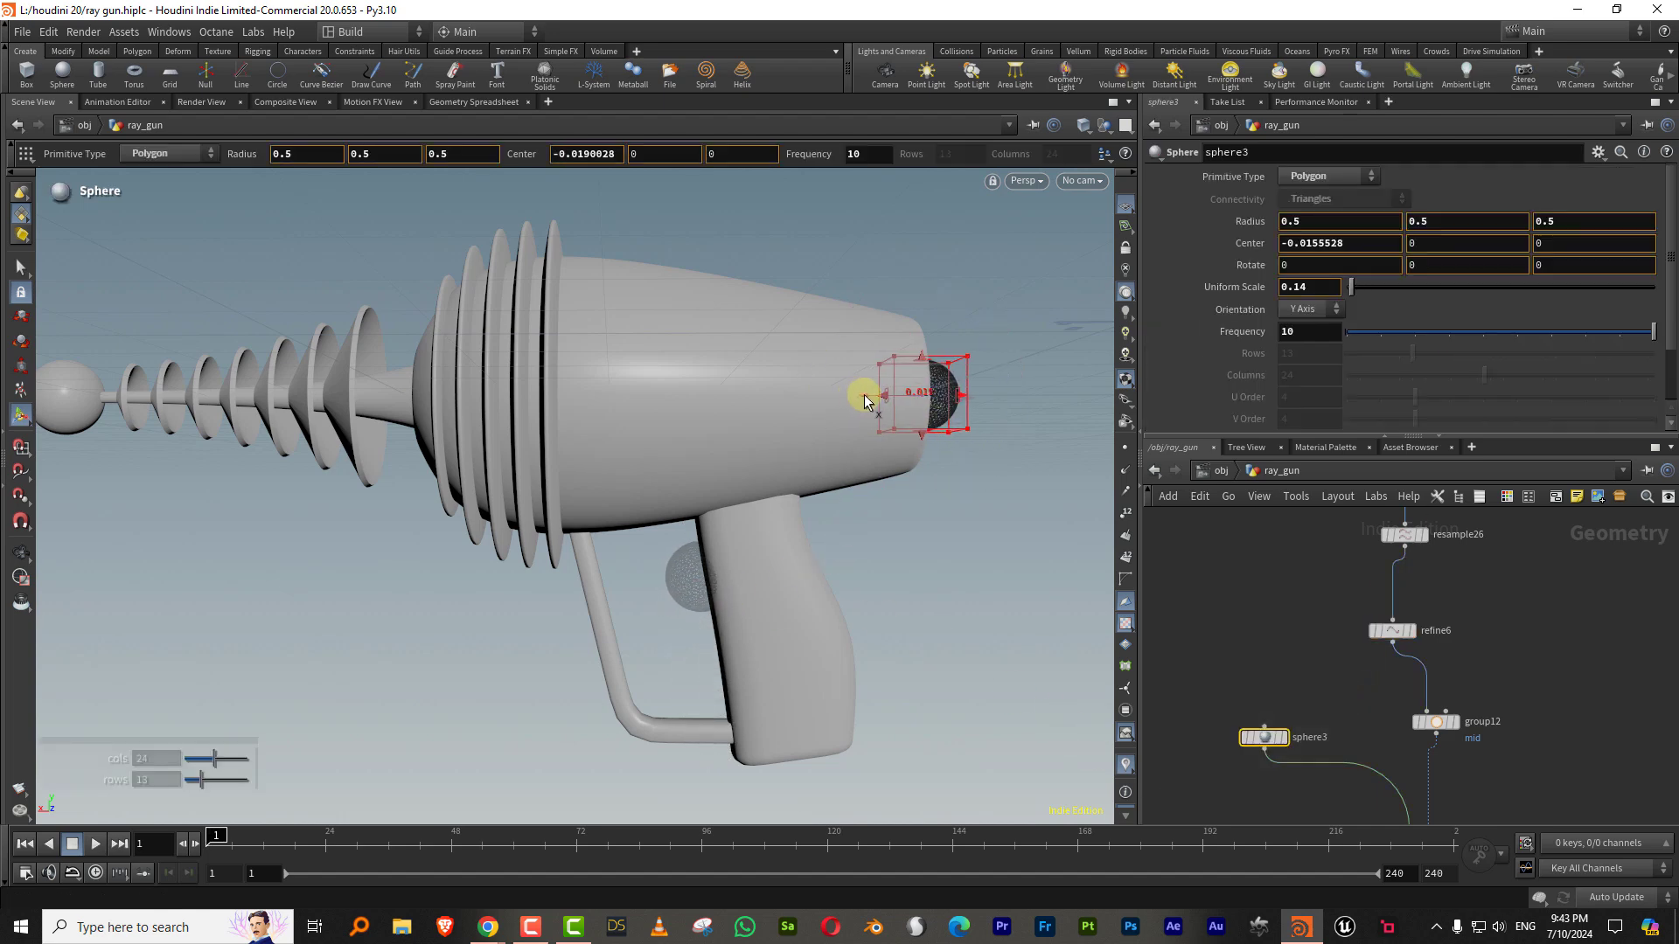
{"action": "key", "text": "Escape"}
Step: Set all three radius values of sphere3 to 0.3
{"action": "left_click_drag", "start_coordinate": [674, 600], "coordinate": [722, 589]}
{"action": "scroll", "coordinate": [723, 590], "scroll_direction": "up", "scroll_amount": 3}
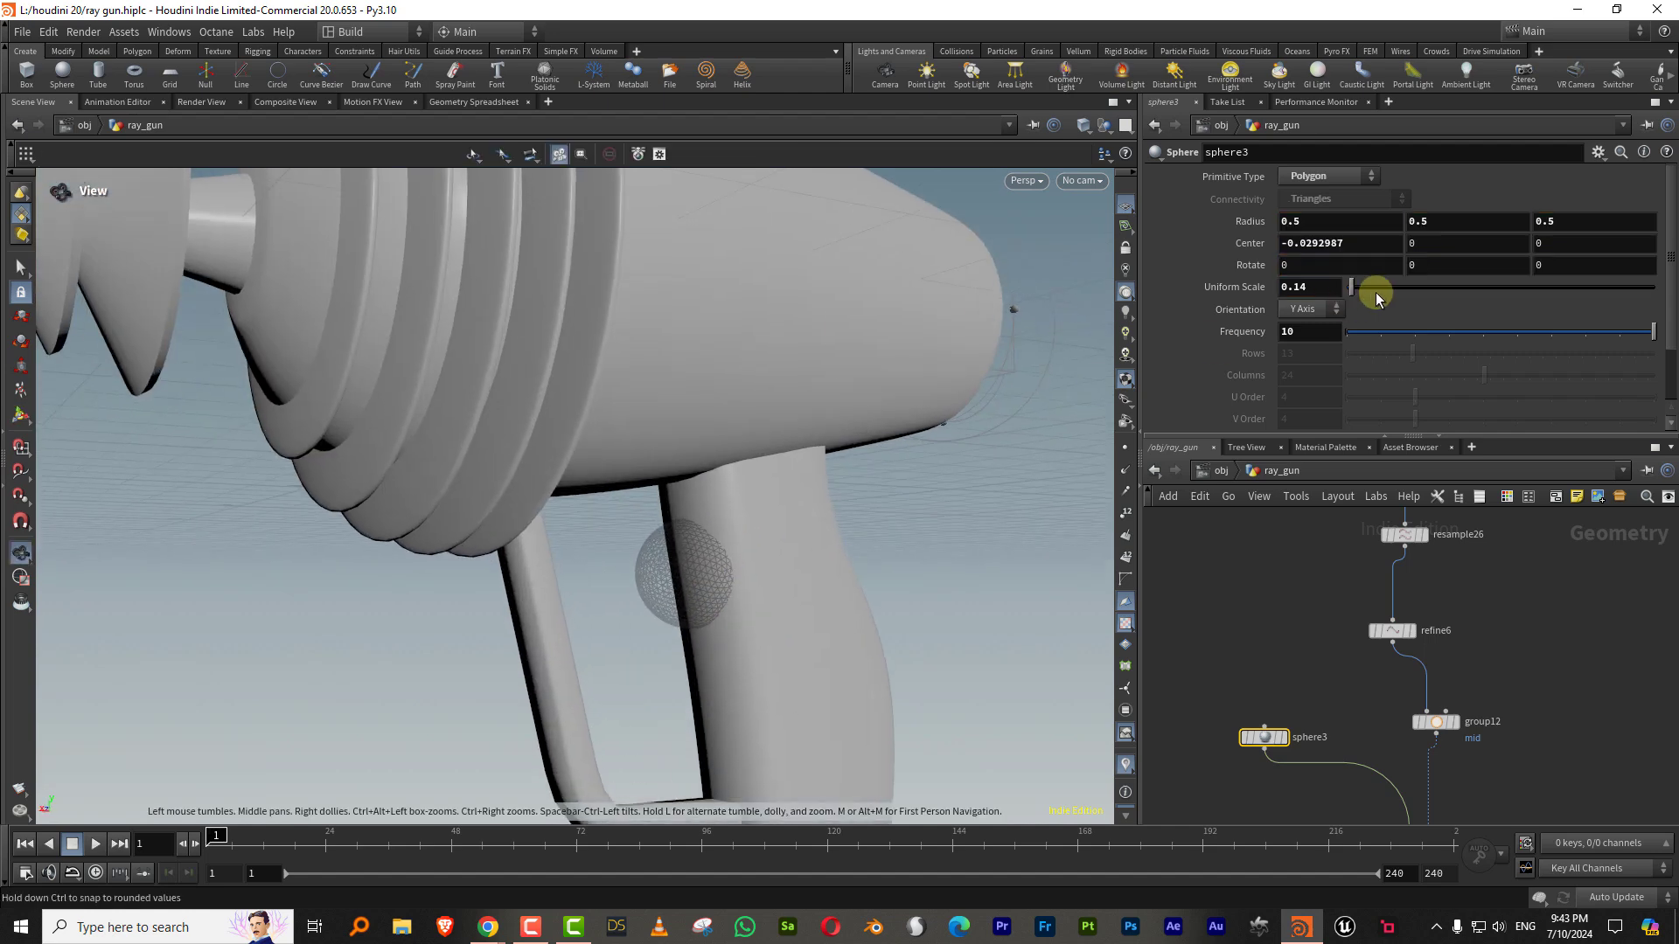
{"action": "middle_click_drag", "start_coordinate": [1326, 284], "coordinate": [1329, 320]}
{"action": "middle_click_drag", "start_coordinate": [1270, 224], "coordinate": [1231, 230]}
{"action": "left_click_drag", "start_coordinate": [842, 591], "coordinate": [679, 592]}
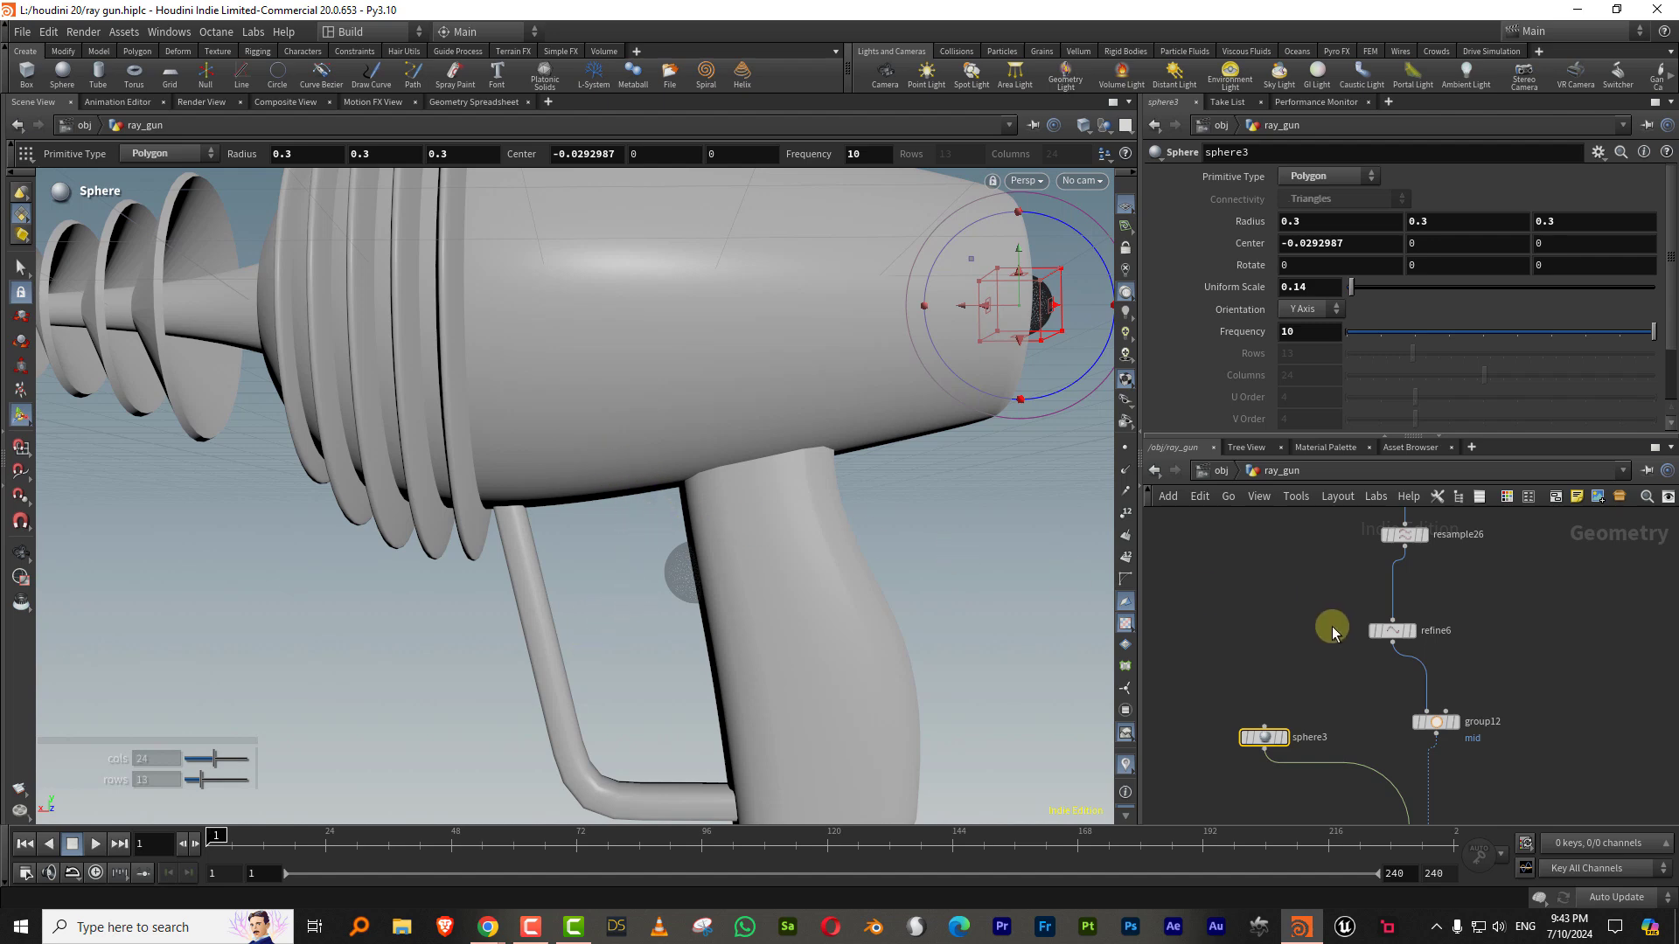
Step: Wire the output of copytopoints17 into merge20 as an additional input
{"action": "scroll", "coordinate": [1331, 627], "scroll_direction": "down", "scroll_amount": 4}
{"action": "middle_click_drag", "start_coordinate": [1288, 685], "coordinate": [1419, 568]}
{"action": "middle_click_drag", "start_coordinate": [1431, 583], "coordinate": [1468, 517]}
{"action": "scroll", "coordinate": [1416, 574], "scroll_direction": "up", "scroll_amount": 3}
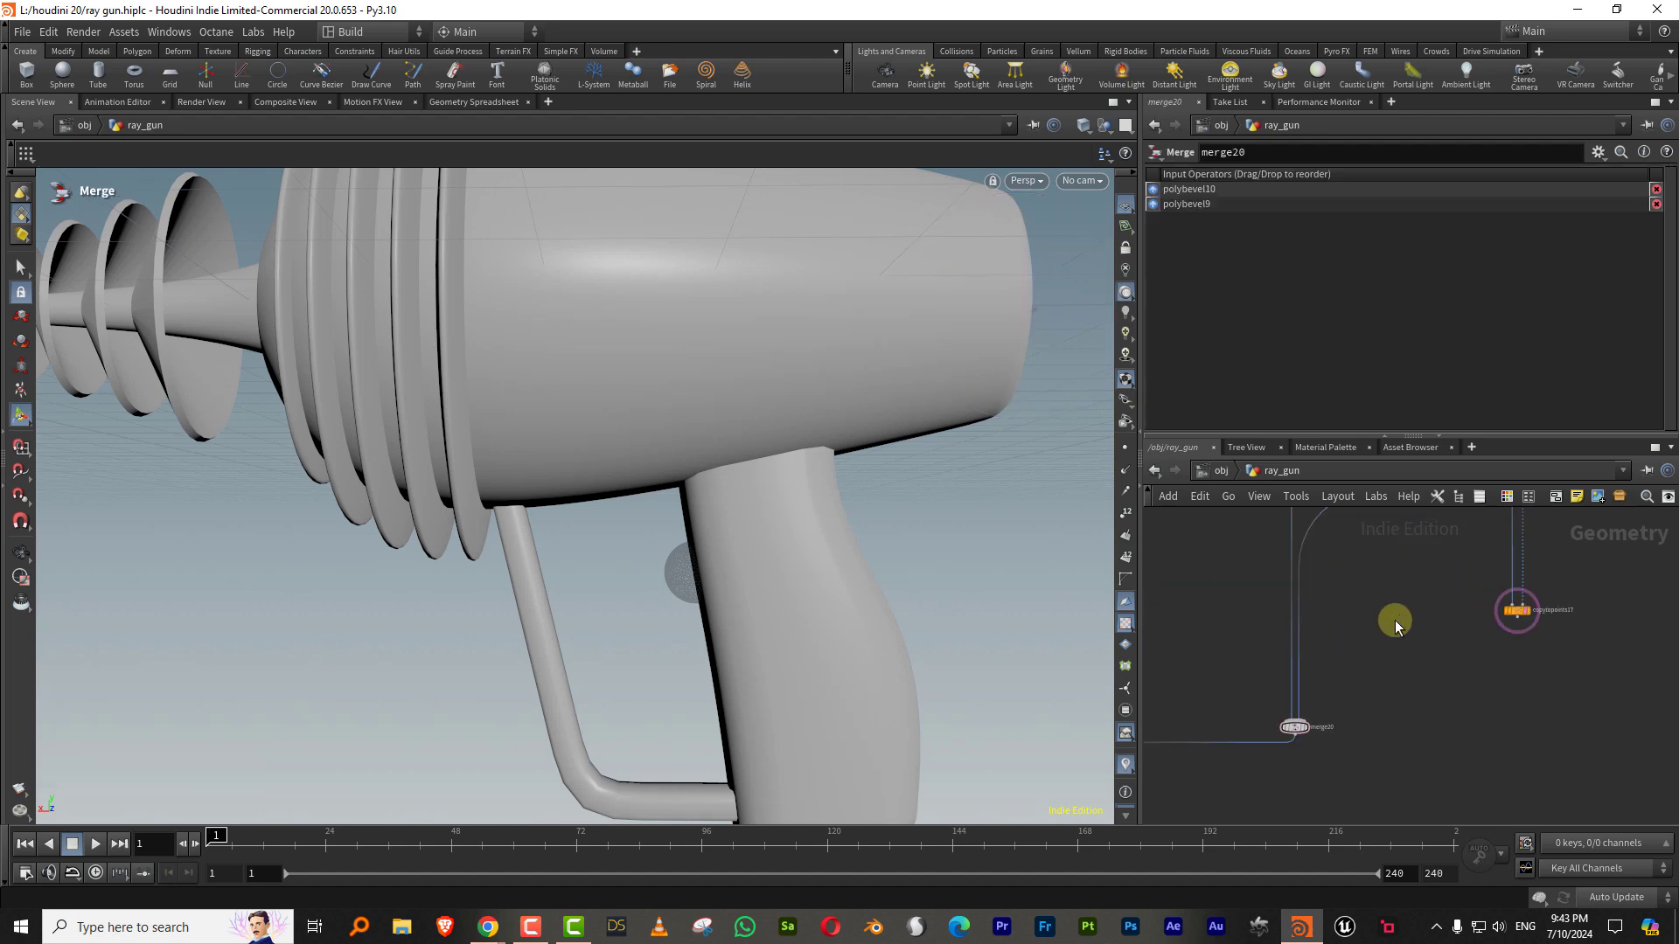
{"action": "scroll", "coordinate": [1394, 624], "scroll_direction": "up", "scroll_amount": 1}
{"action": "left_click_drag", "start_coordinate": [1540, 625], "coordinate": [1346, 711]}
Step: Insert a Color node between copytopoints17 and merge20 and set its color to pure red (1, 0, 0)
{"action": "key", "text": "Tab"}
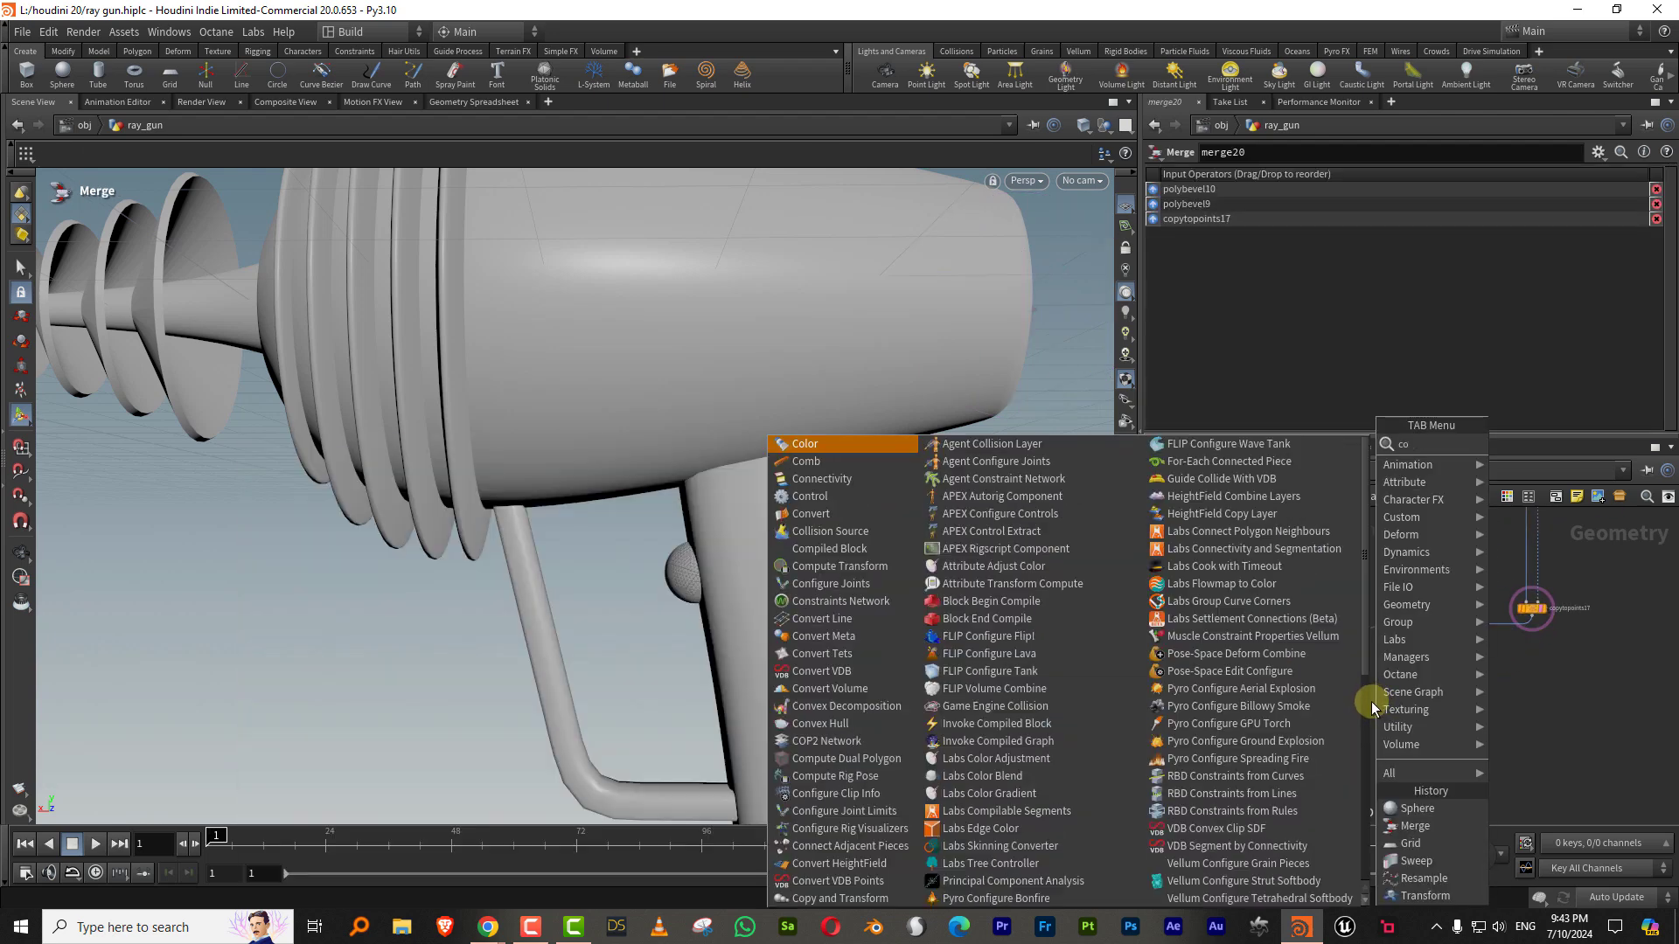
{"action": "type", "text": "color"}
{"action": "mouse_move", "coordinate": [1434, 604]}
{"action": "left_click", "coordinate": [1535, 442]}
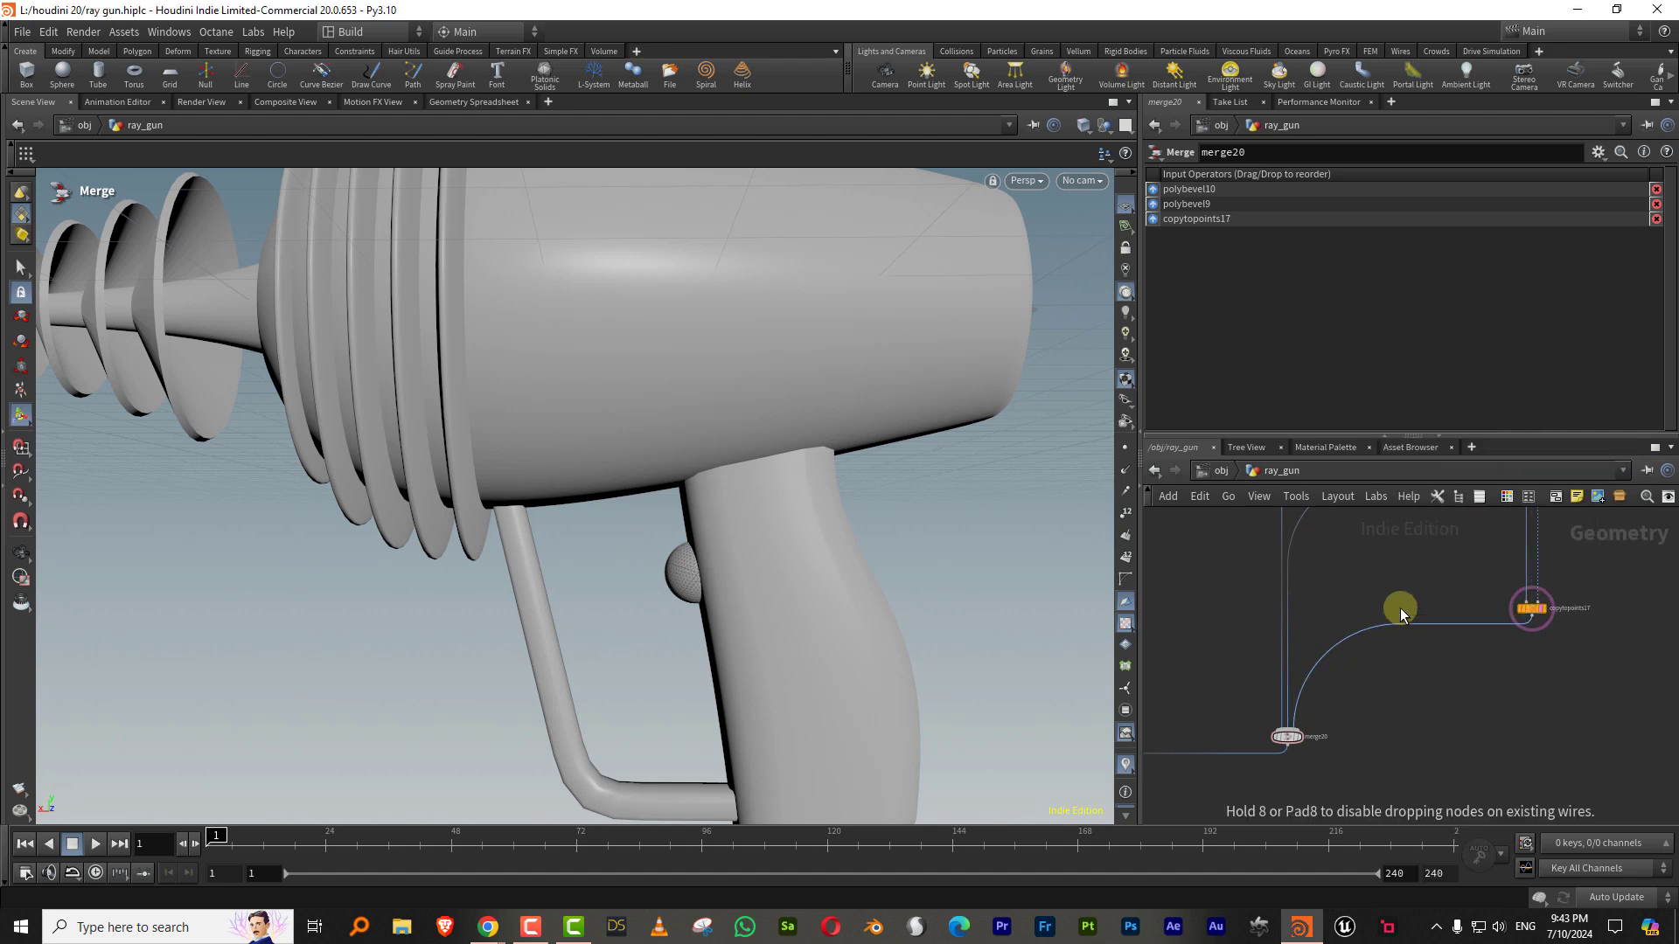
{"action": "left_click", "coordinate": [1369, 636]}
{"action": "left_click", "coordinate": [1304, 282]}
{"action": "left_click_drag", "start_coordinate": [1533, 367], "coordinate": [1577, 367]}
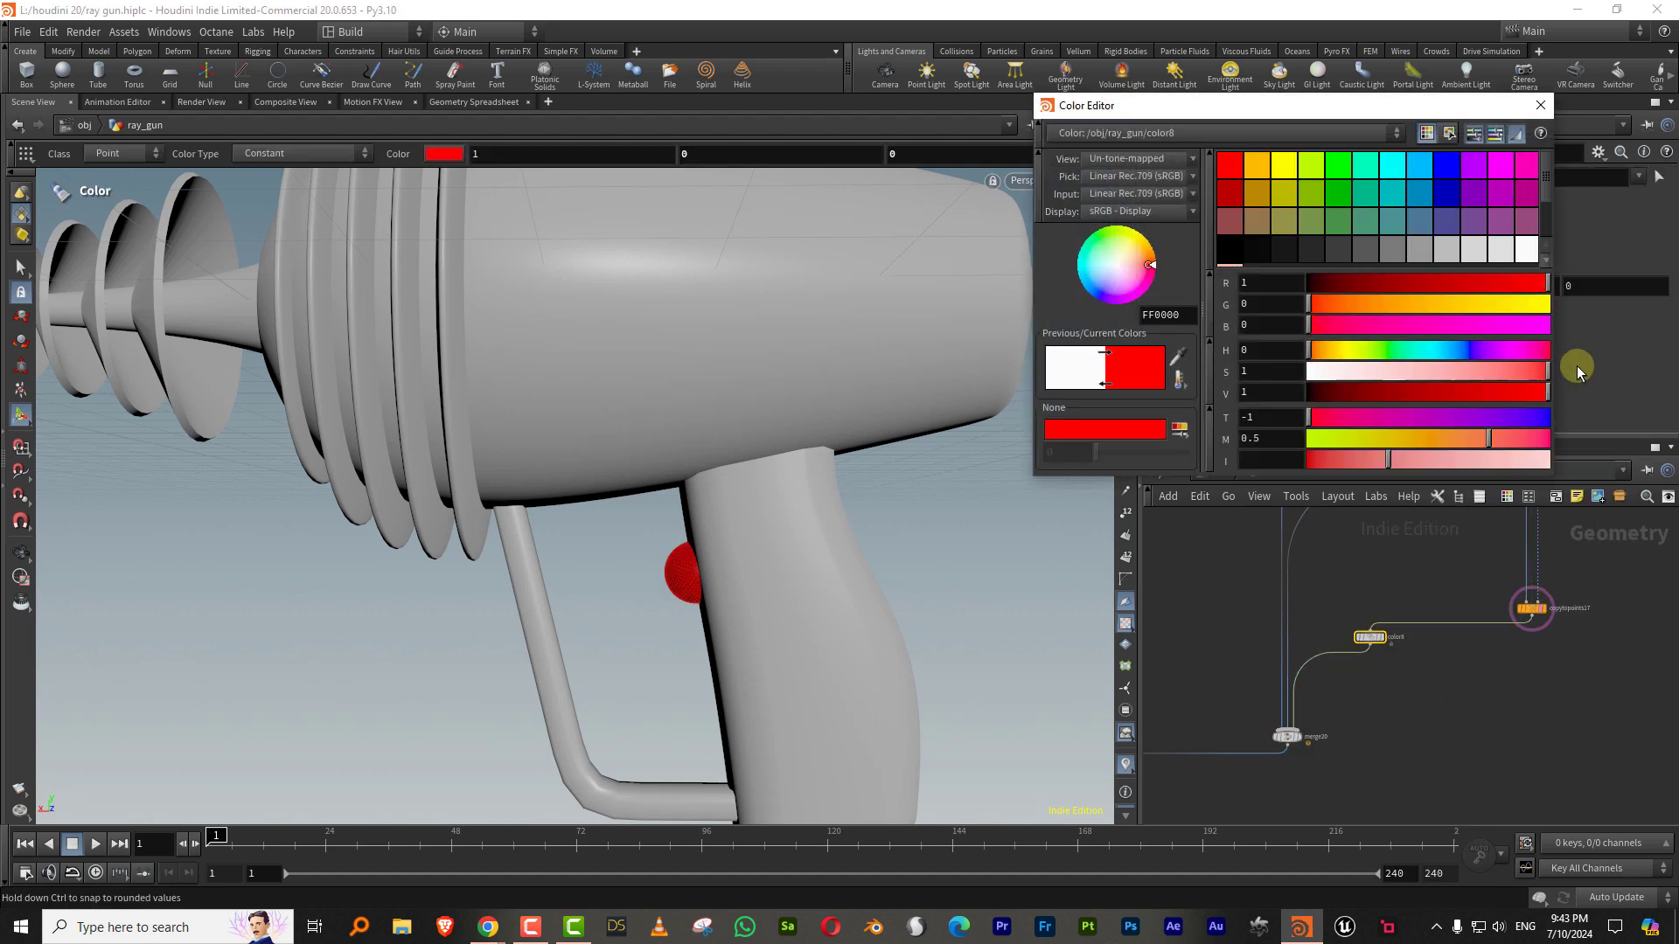
{"action": "left_click", "coordinate": [1544, 106]}
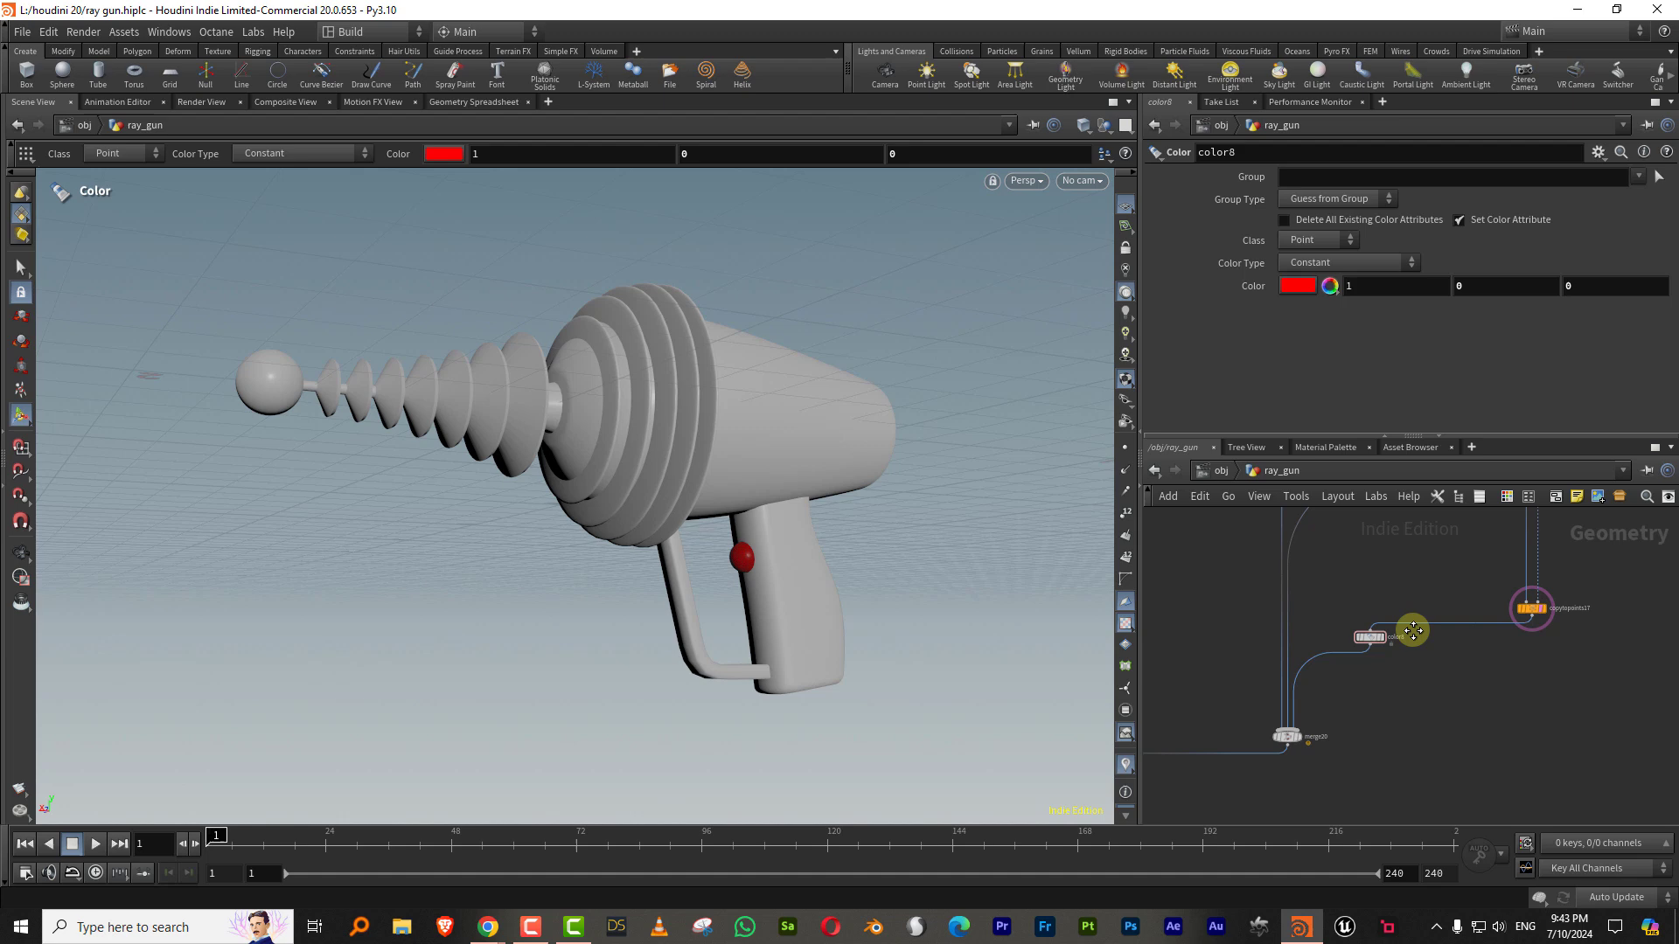
Step: Set First U on refine6 to 0.387 to reposition the red trigger button on the handle
{"action": "middle_click_drag", "start_coordinate": [1467, 568], "coordinate": [1293, 822]}
{"action": "left_click_drag", "start_coordinate": [1308, 750], "coordinate": [1377, 693]}
{"action": "left_click_drag", "start_coordinate": [1353, 706], "coordinate": [1319, 809]}
{"action": "left_click", "coordinate": [1431, 649]}
{"action": "left_click_drag", "start_coordinate": [1482, 202], "coordinate": [1449, 210]}
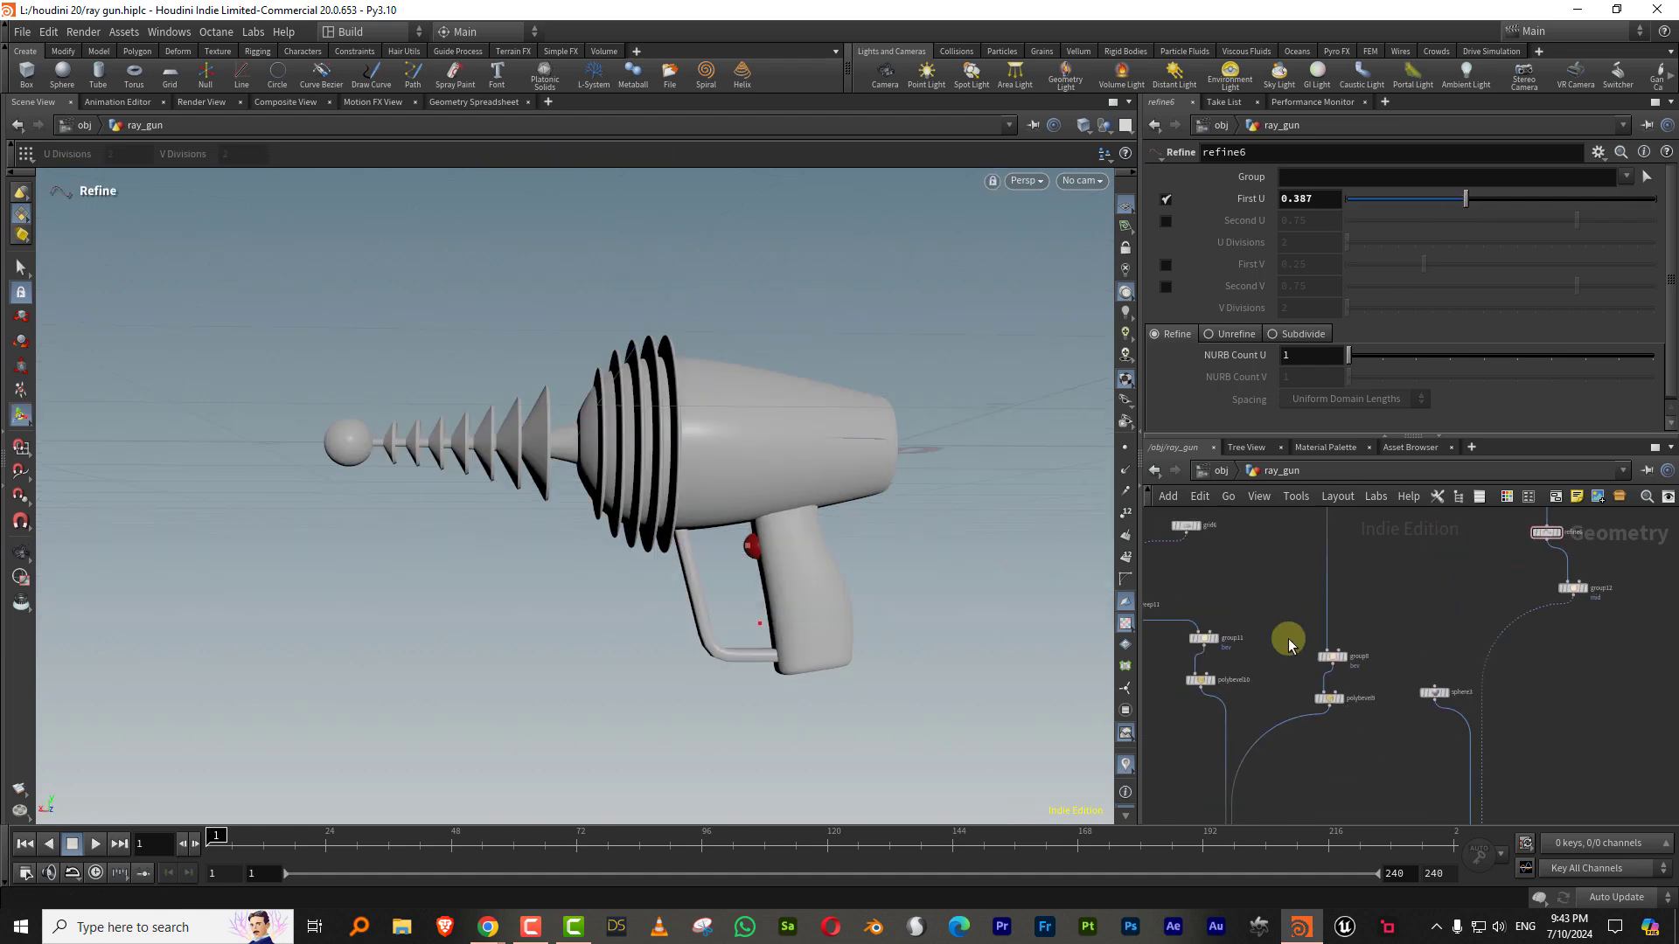
Step: Display the merge4 node to view the earlier finished ray gun as a reference
{"action": "middle_click_drag", "start_coordinate": [1329, 770], "coordinate": [1426, 658]}
{"action": "scroll", "coordinate": [1424, 656], "scroll_direction": "down", "scroll_amount": 3}
{"action": "middle_click_drag", "start_coordinate": [1317, 667], "coordinate": [1428, 776]}
{"action": "scroll", "coordinate": [1394, 626], "scroll_direction": "up", "scroll_amount": 4}
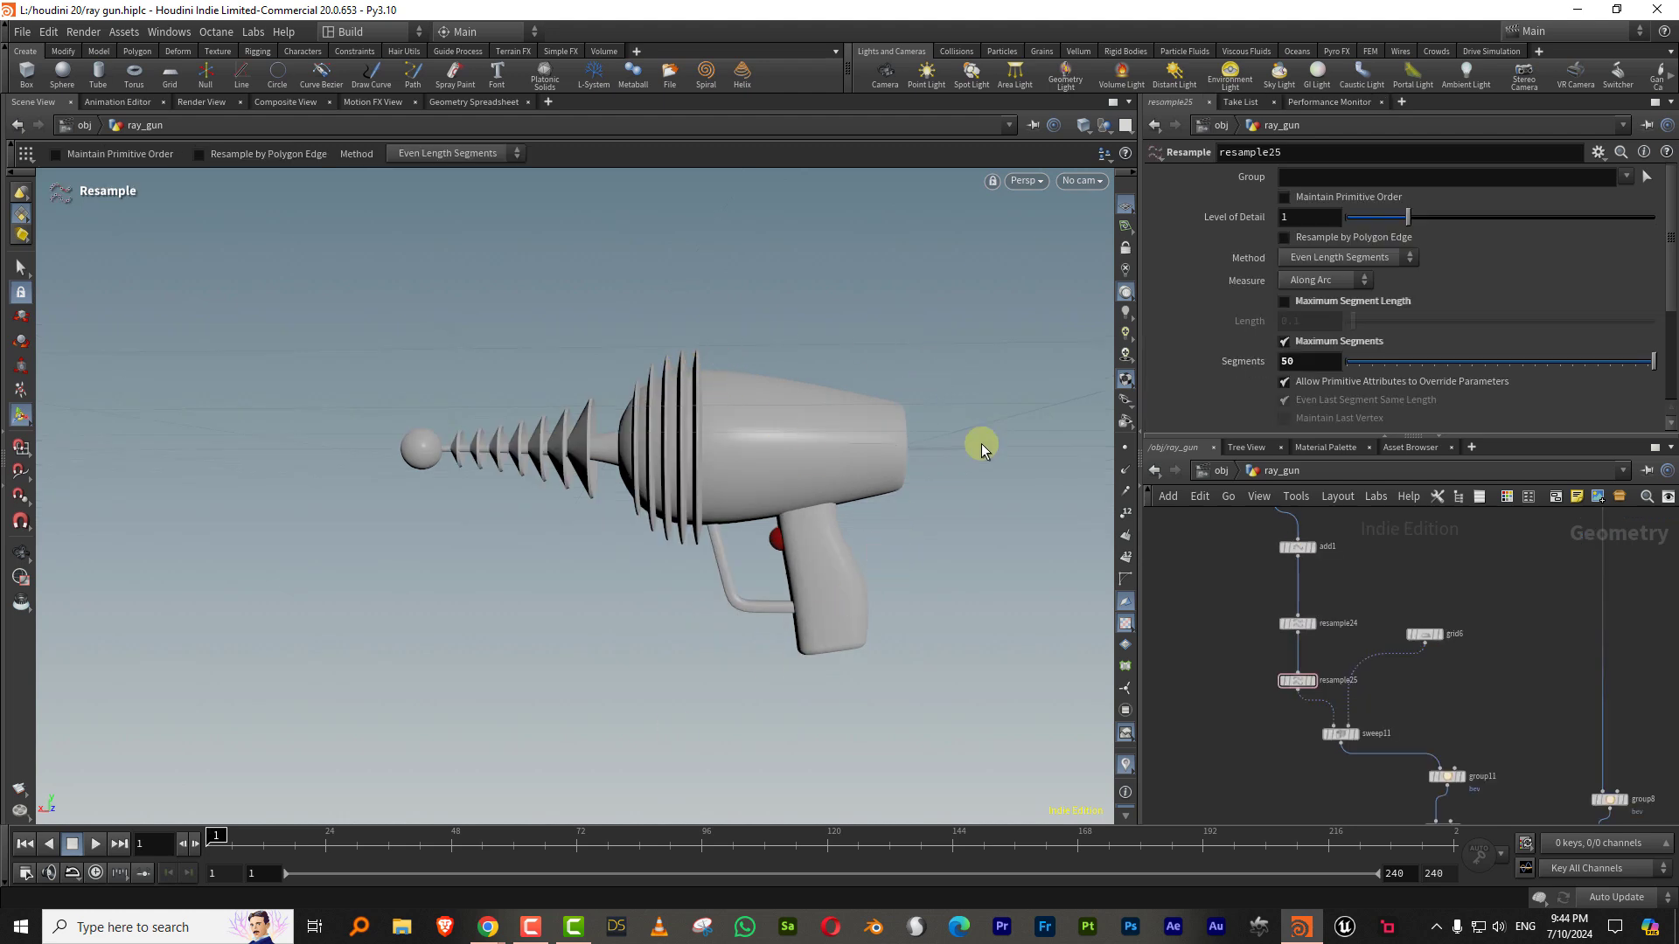
{"action": "scroll", "coordinate": [1542, 553], "scroll_direction": "down", "scroll_amount": 6}
{"action": "middle_click_drag", "start_coordinate": [1372, 645], "coordinate": [1661, 594]}
{"action": "scroll", "coordinate": [1289, 715], "scroll_direction": "up", "scroll_amount": 5}
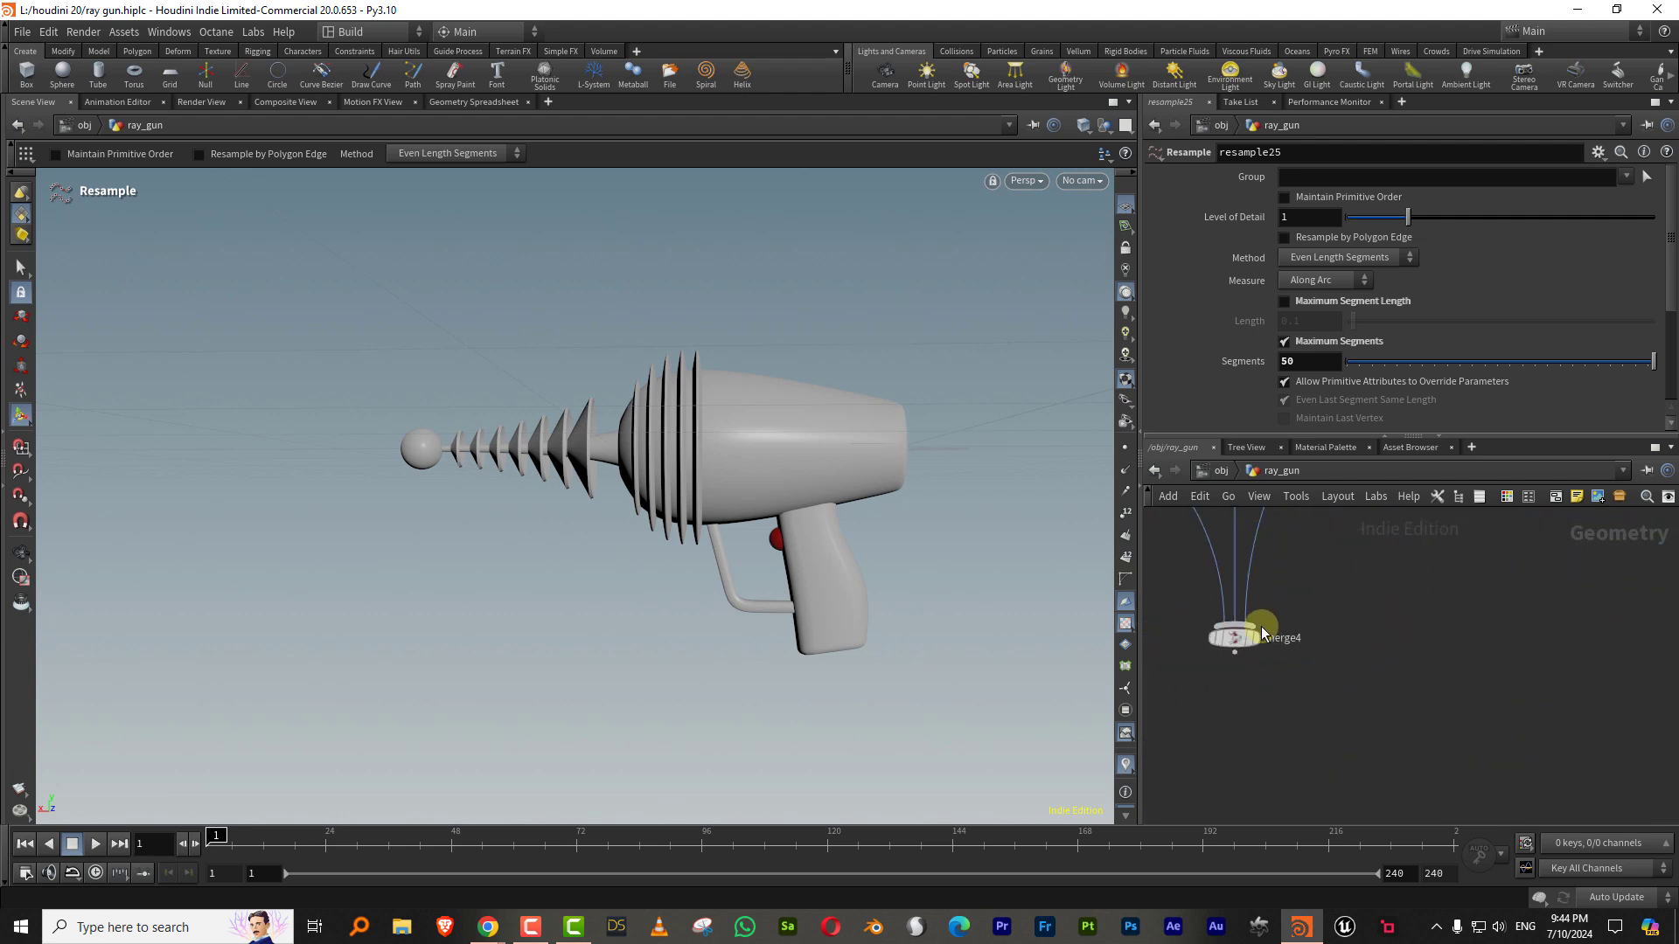
{"action": "left_click", "coordinate": [1258, 641]}
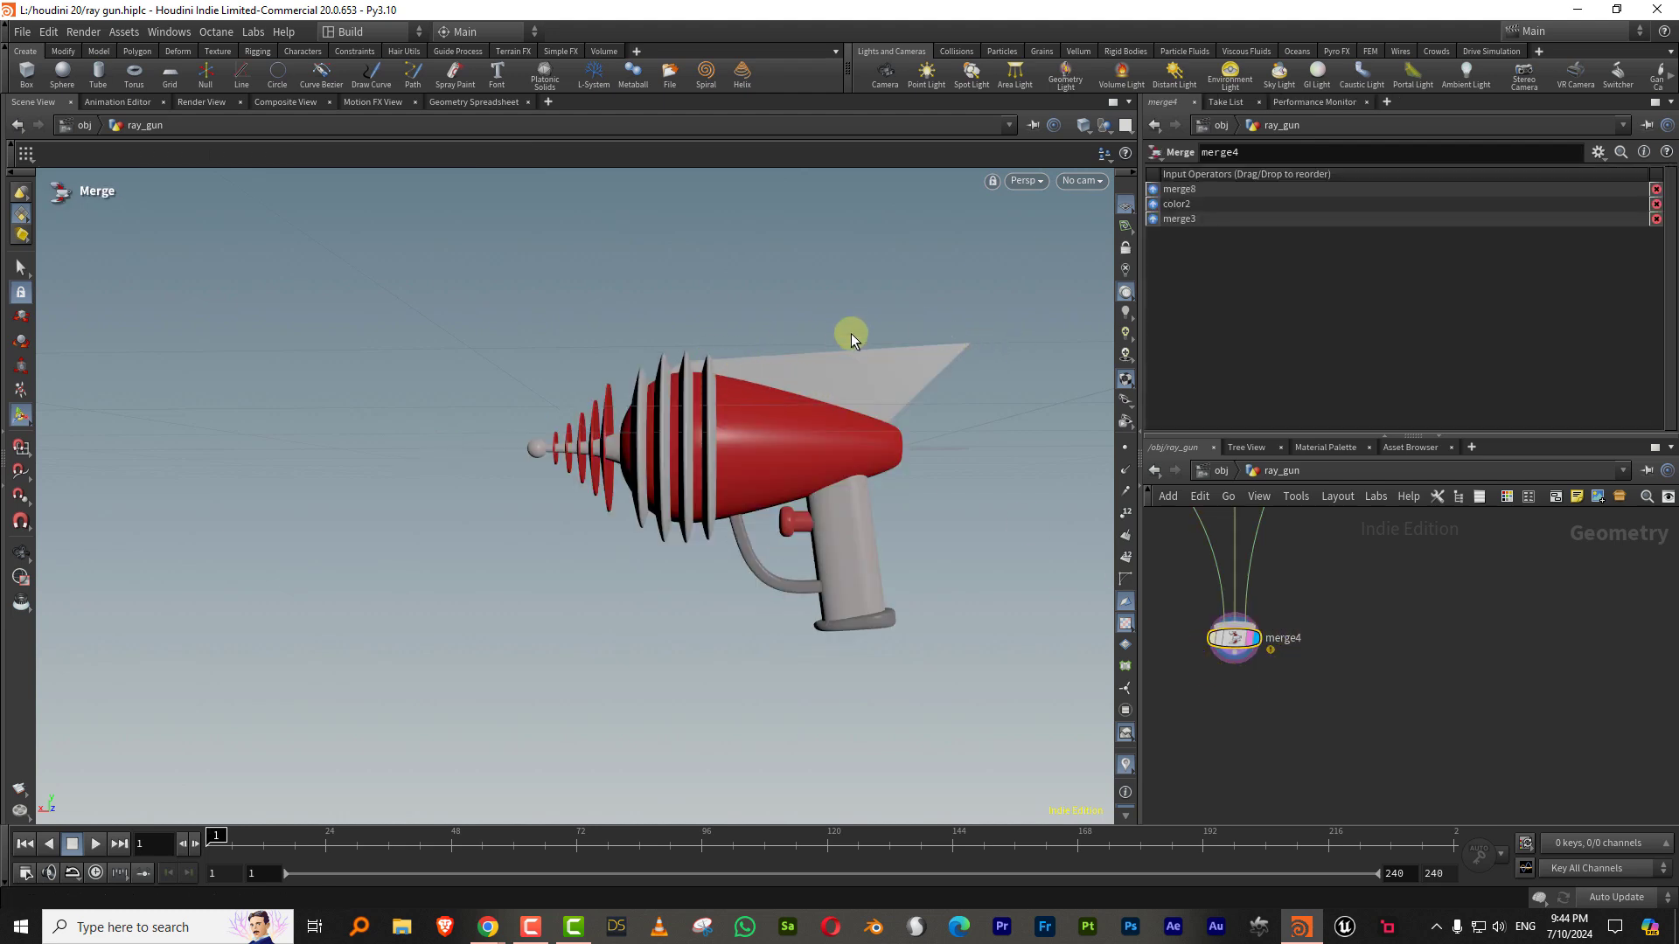
Step: Display the merge18 node and inspect the complete new ray gun from an angle
{"action": "middle_click_drag", "start_coordinate": [1450, 648], "coordinate": [1217, 726]}
{"action": "scroll", "coordinate": [1311, 684], "scroll_direction": "down", "scroll_amount": 10}
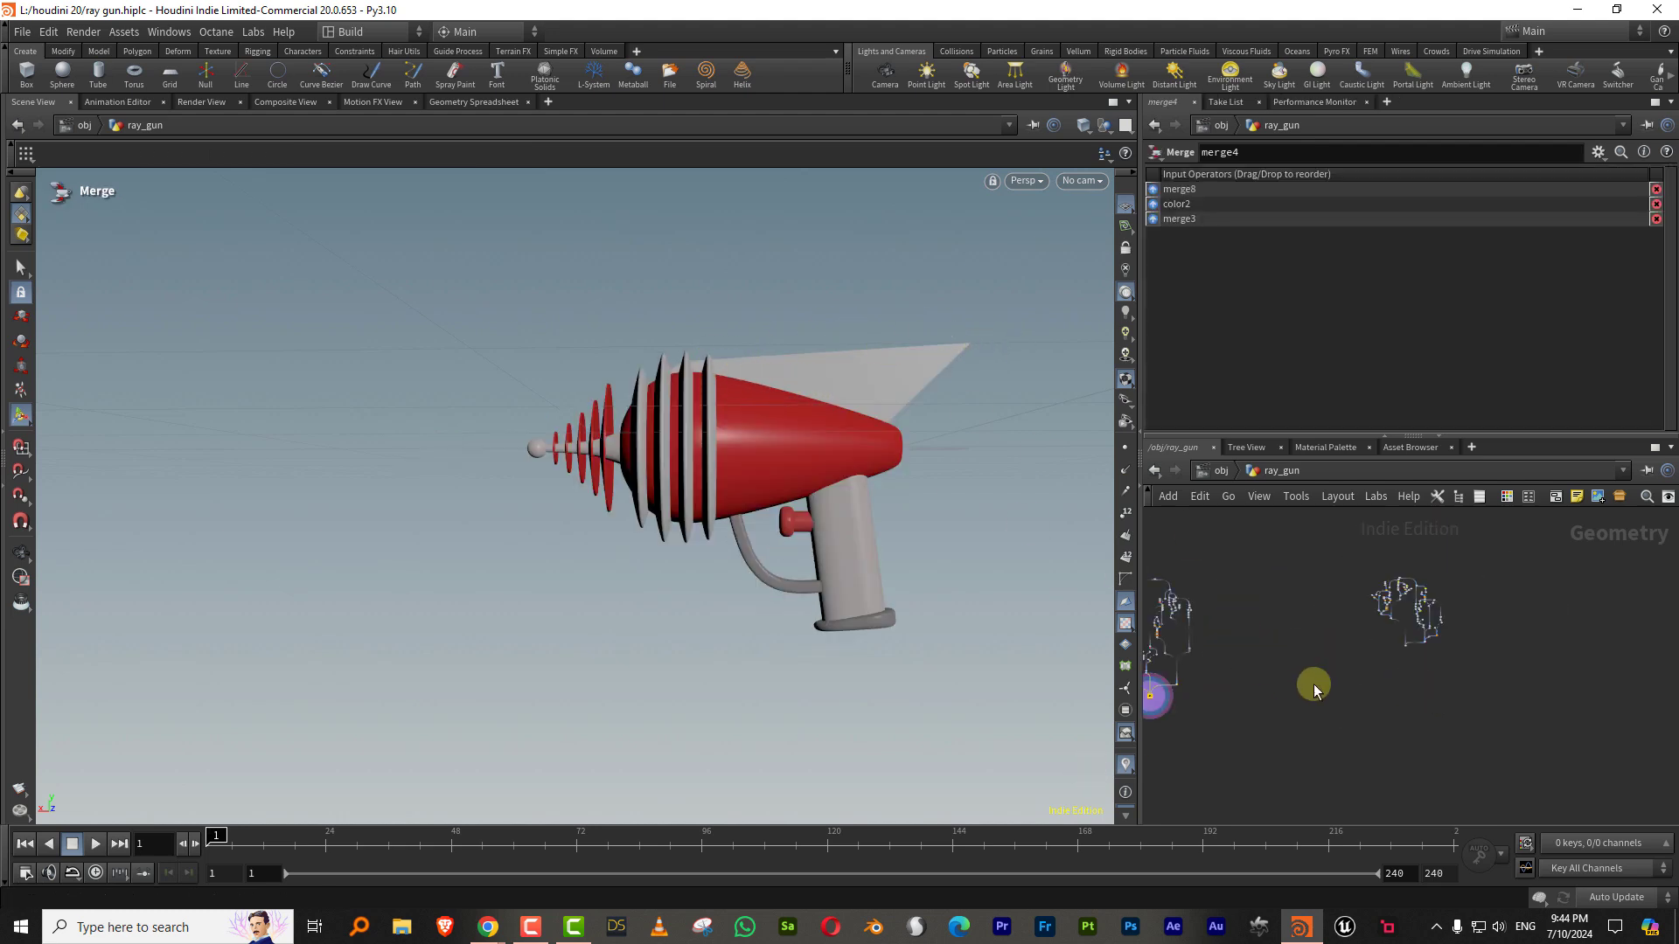
{"action": "scroll", "coordinate": [1437, 647], "scroll_direction": "up", "scroll_amount": 4}
{"action": "scroll", "coordinate": [1355, 633], "scroll_direction": "up", "scroll_amount": 7}
{"action": "middle_click_drag", "start_coordinate": [1363, 626], "coordinate": [1445, 697]}
{"action": "scroll", "coordinate": [1399, 629], "scroll_direction": "up", "scroll_amount": 5}
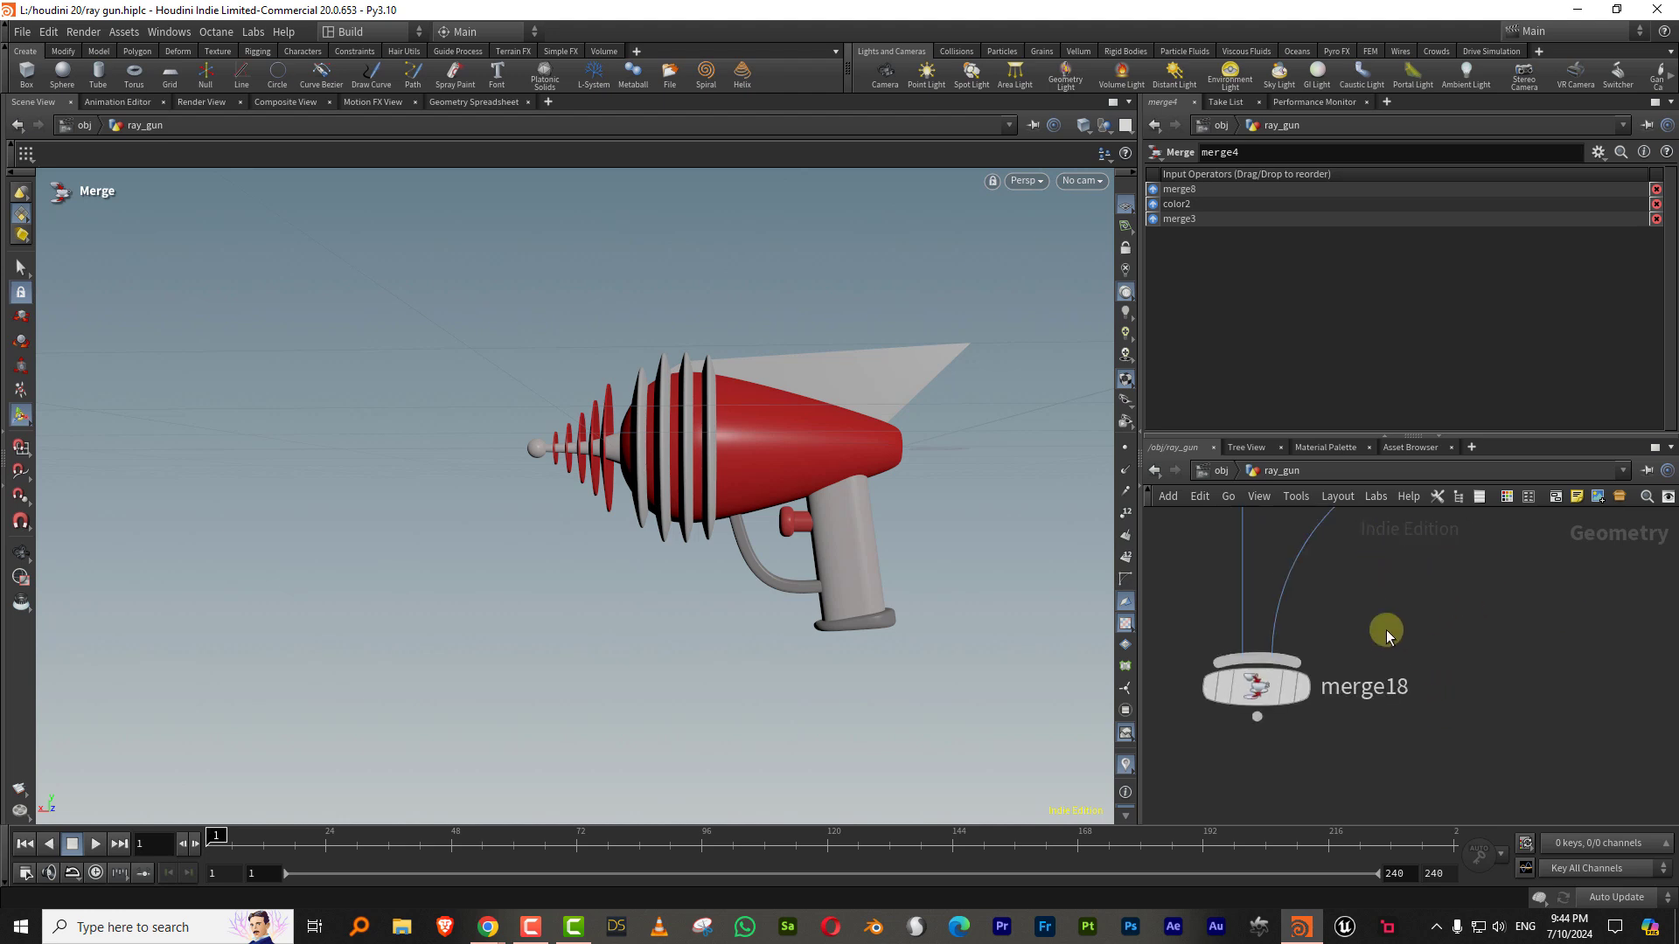
{"action": "left_click", "coordinate": [1300, 686]}
{"action": "left_click_drag", "start_coordinate": [841, 469], "coordinate": [744, 503], "text": "alt"}
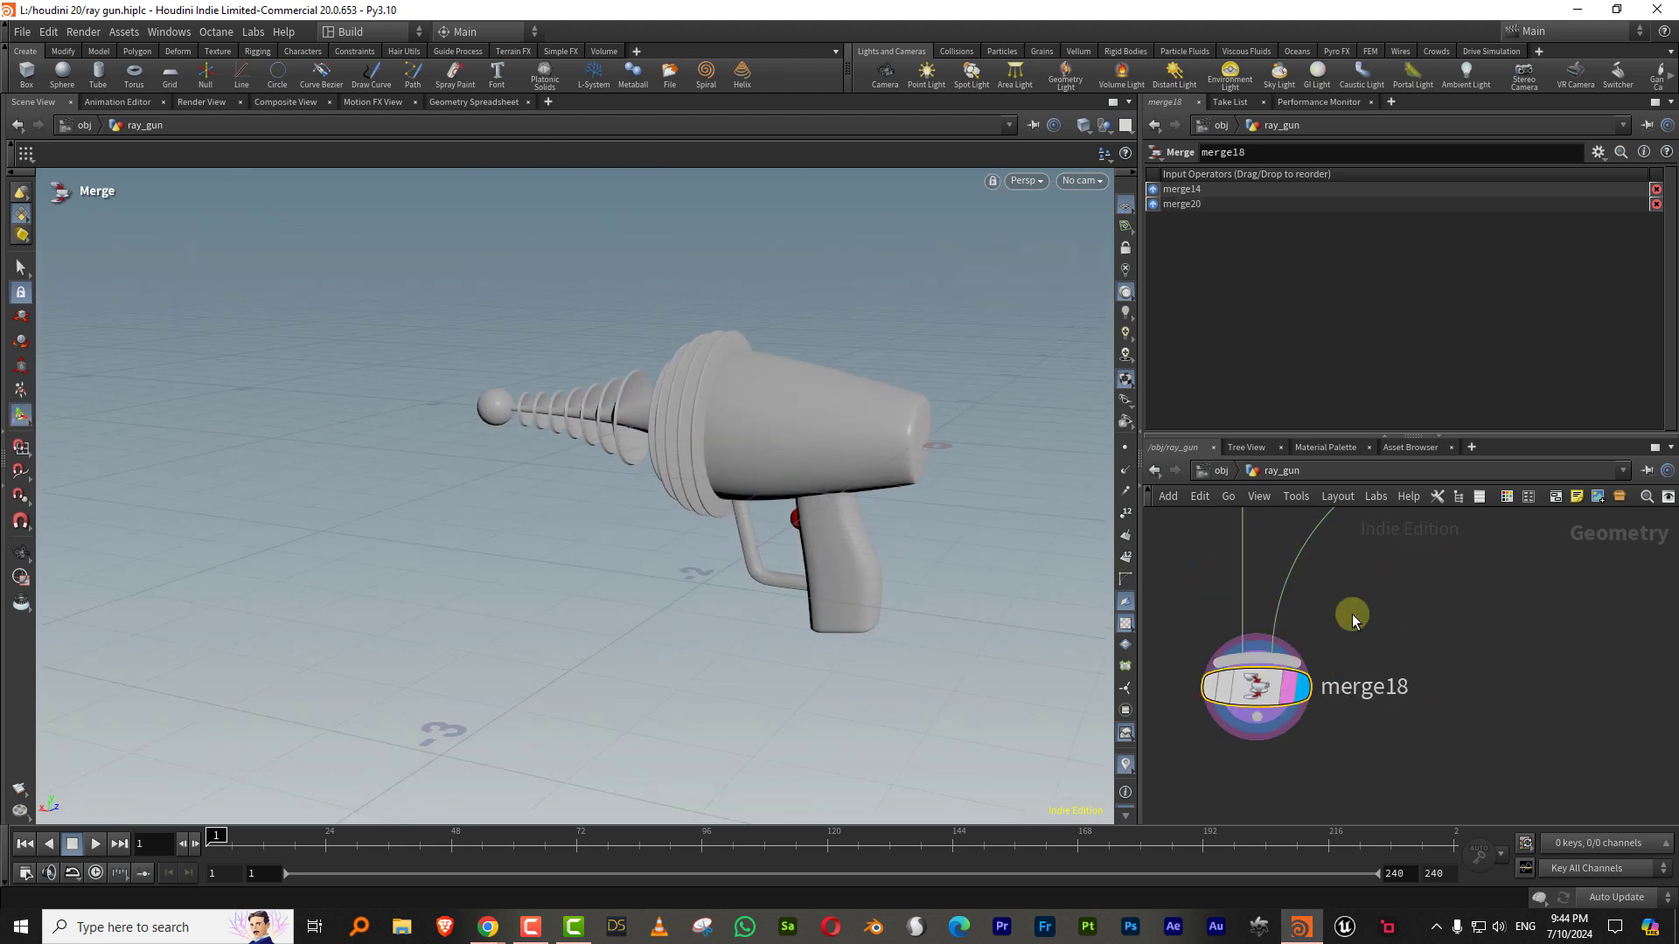
Step: Locate the BODY_shape node in the body's network branch and display its output
{"action": "middle_click_drag", "start_coordinate": [1549, 540], "coordinate": [1440, 720]}
{"action": "scroll", "coordinate": [1443, 723], "scroll_direction": "down", "scroll_amount": 8}
{"action": "middle_click_drag", "start_coordinate": [1456, 624], "coordinate": [1303, 824]}
{"action": "middle_click_drag", "start_coordinate": [1300, 701], "coordinate": [1280, 857]}
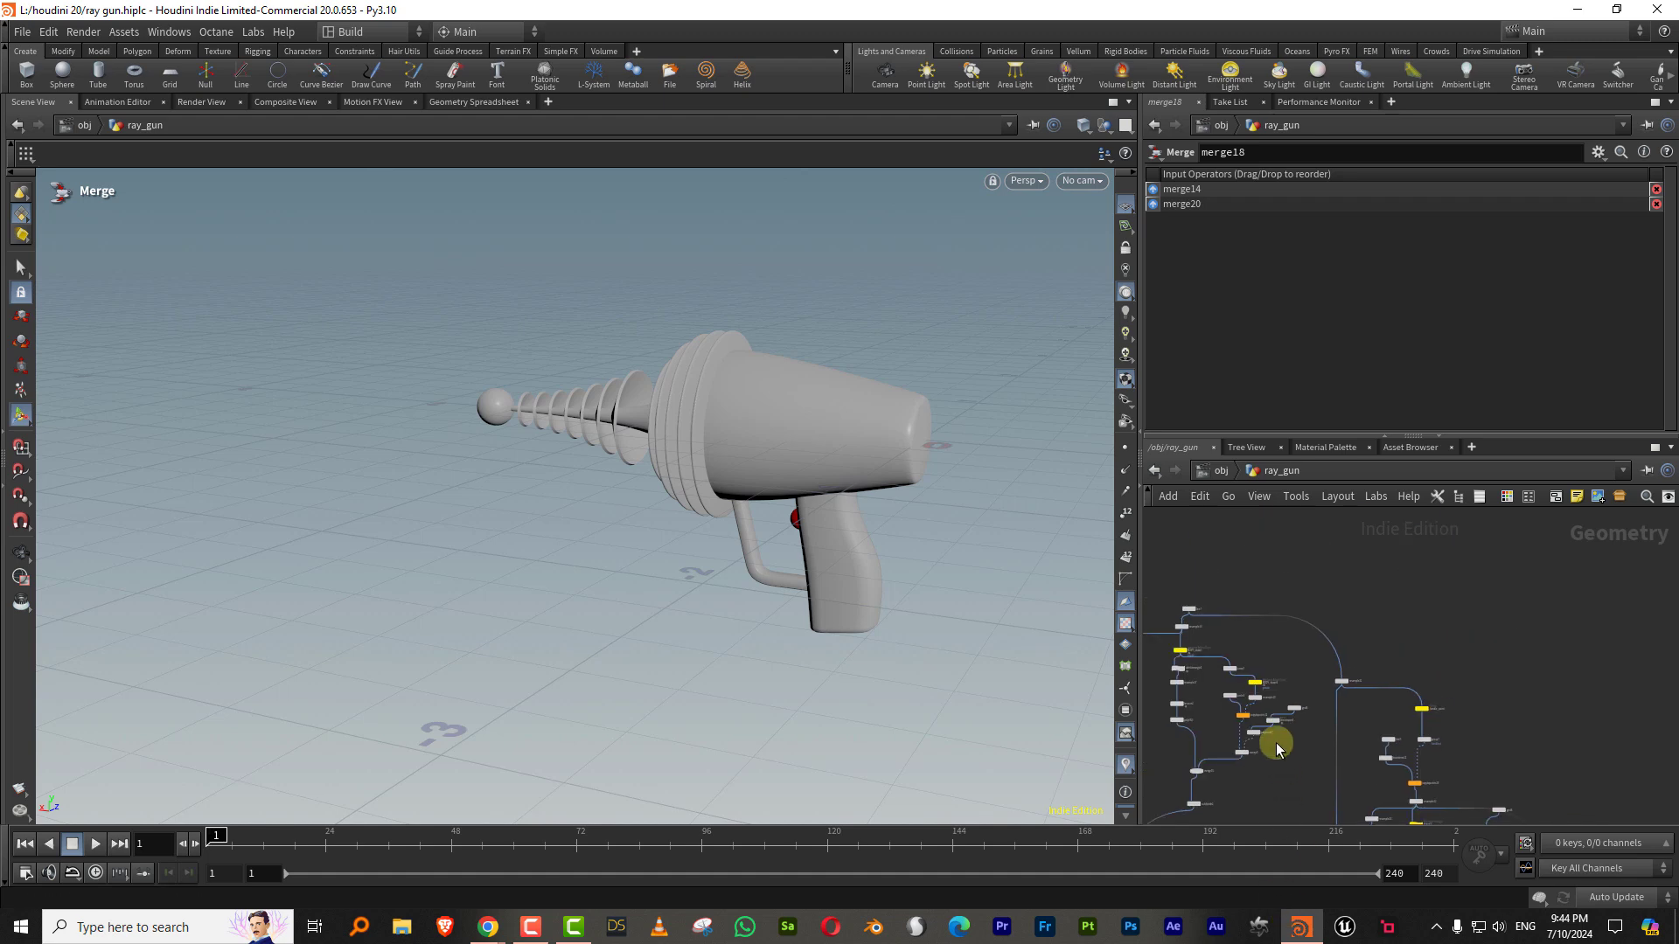
{"action": "middle_click_drag", "start_coordinate": [1277, 743], "coordinate": [1332, 787]}
{"action": "scroll", "coordinate": [1304, 687], "scroll_direction": "up", "scroll_amount": 6}
{"action": "middle_click_drag", "start_coordinate": [1318, 670], "coordinate": [1492, 638]}
{"action": "scroll", "coordinate": [1399, 648], "scroll_direction": "up", "scroll_amount": 5}
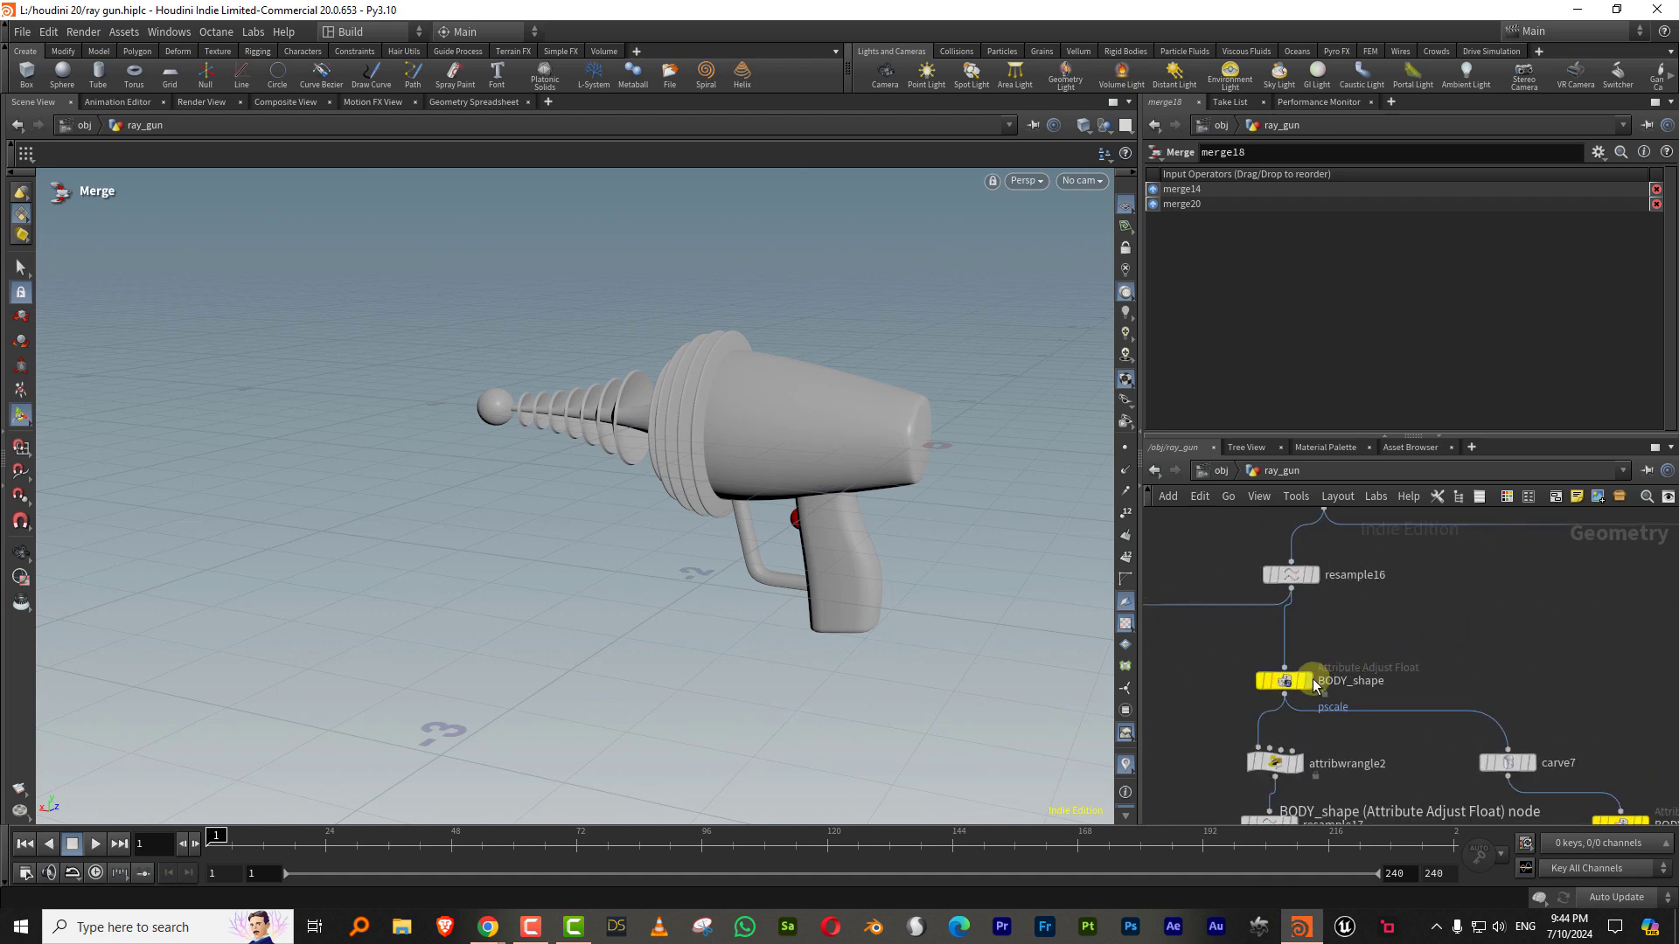
{"action": "left_click", "coordinate": [1311, 681]}
{"action": "left_click", "coordinate": [1293, 688]}
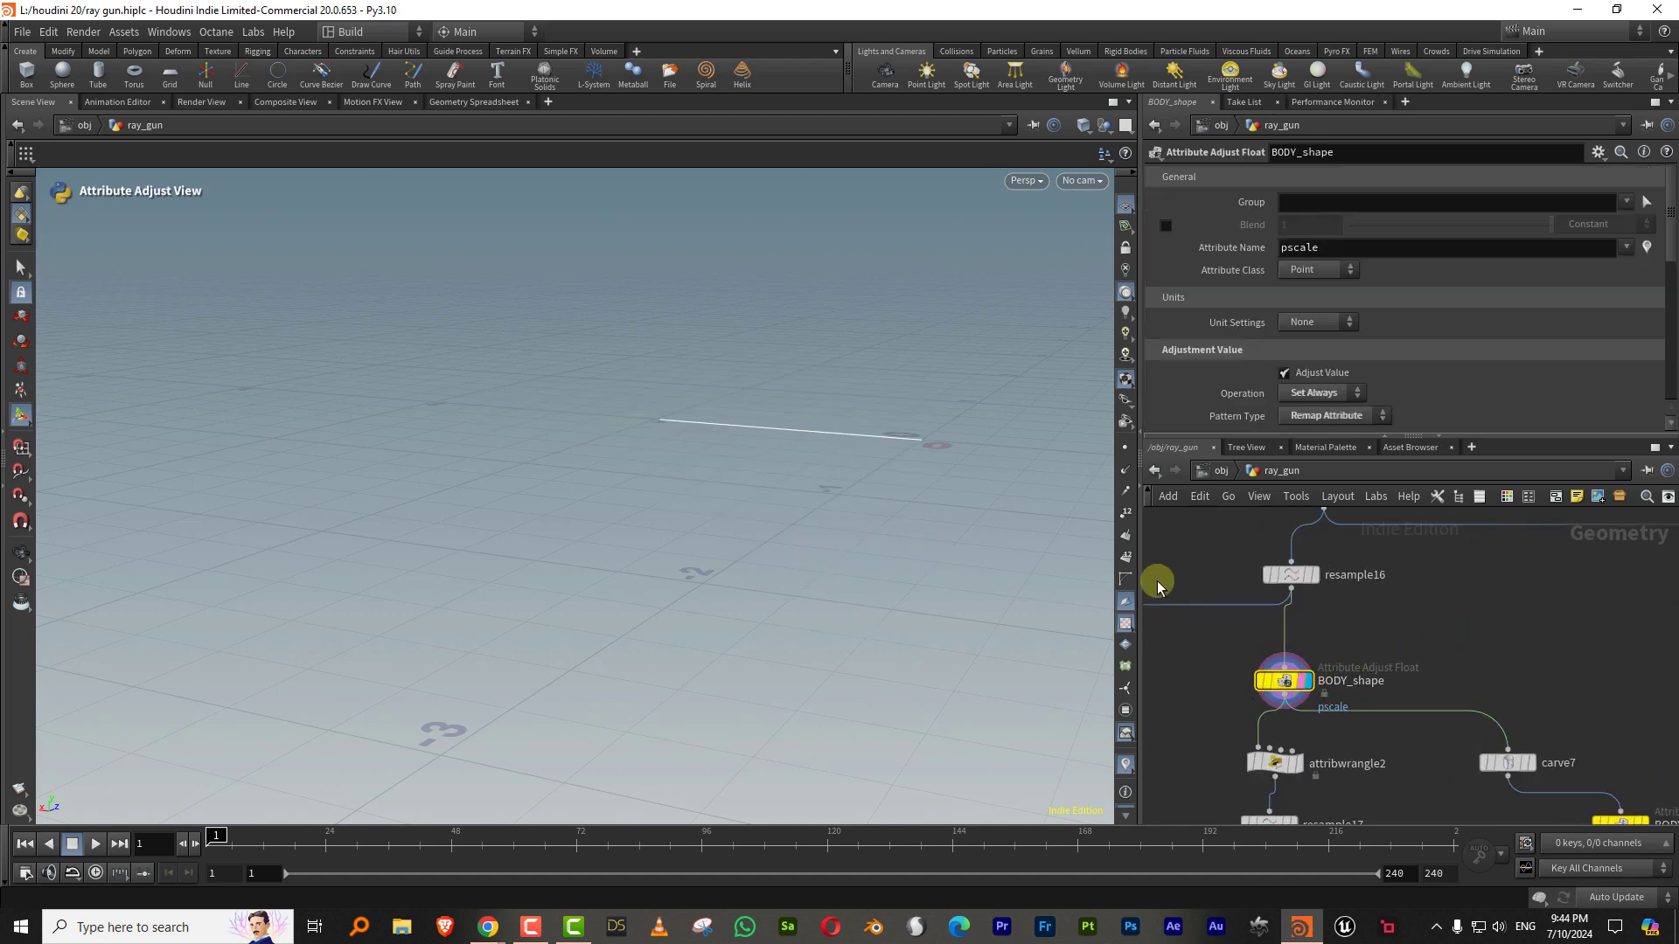
Step: Display attribwrangle2 below BODY_shape, rename it Y_shape and colour the node yellow
{"action": "middle_click_drag", "start_coordinate": [1362, 705], "coordinate": [1357, 593]}
{"action": "left_click", "coordinate": [1294, 649]}
{"action": "left_click", "coordinate": [1274, 651]}
{"action": "left_click", "coordinate": [1330, 651]}
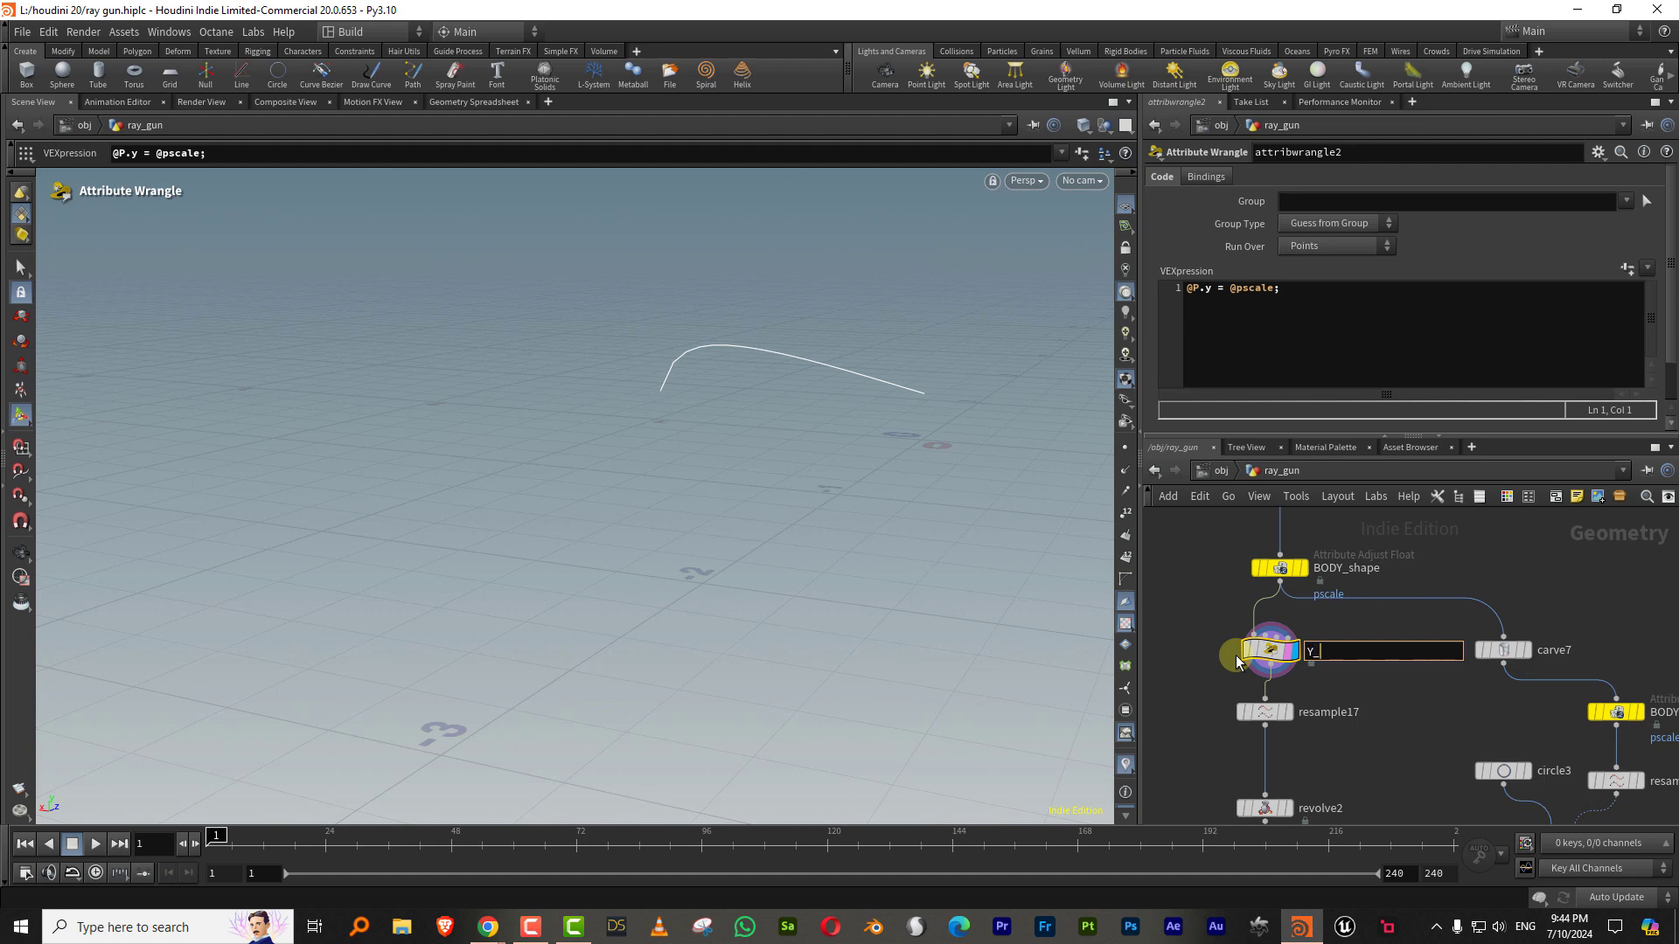
{"action": "type", "text": "Y_spape"}
{"action": "key", "text": "Return"}
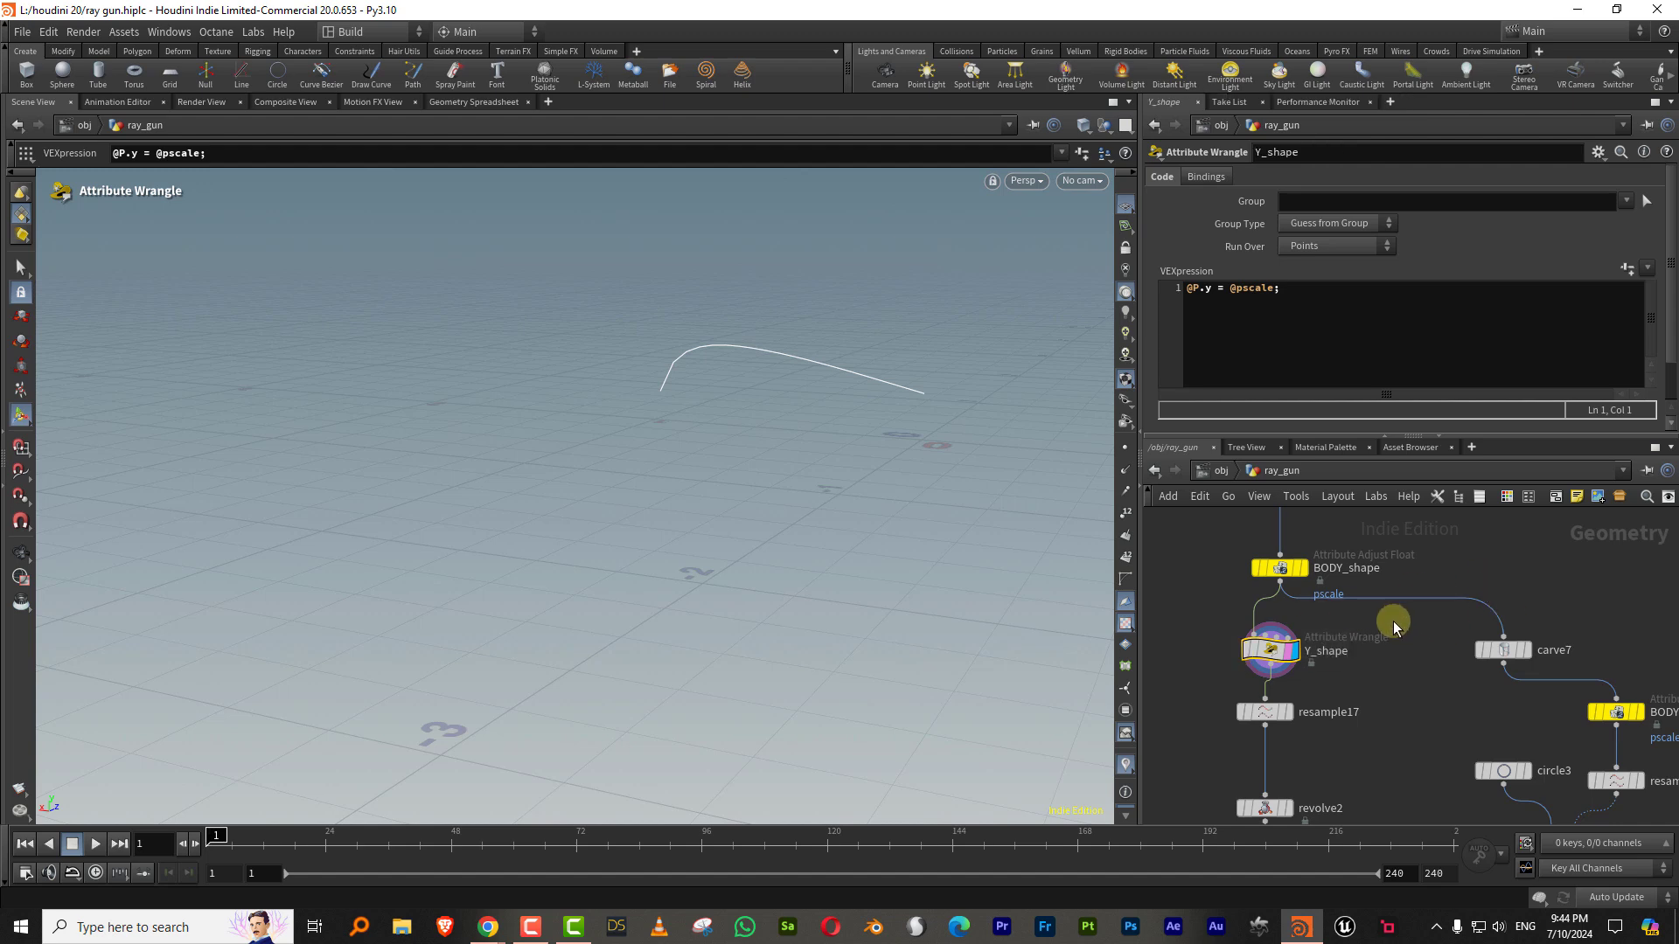
{"action": "key", "text": "c"}
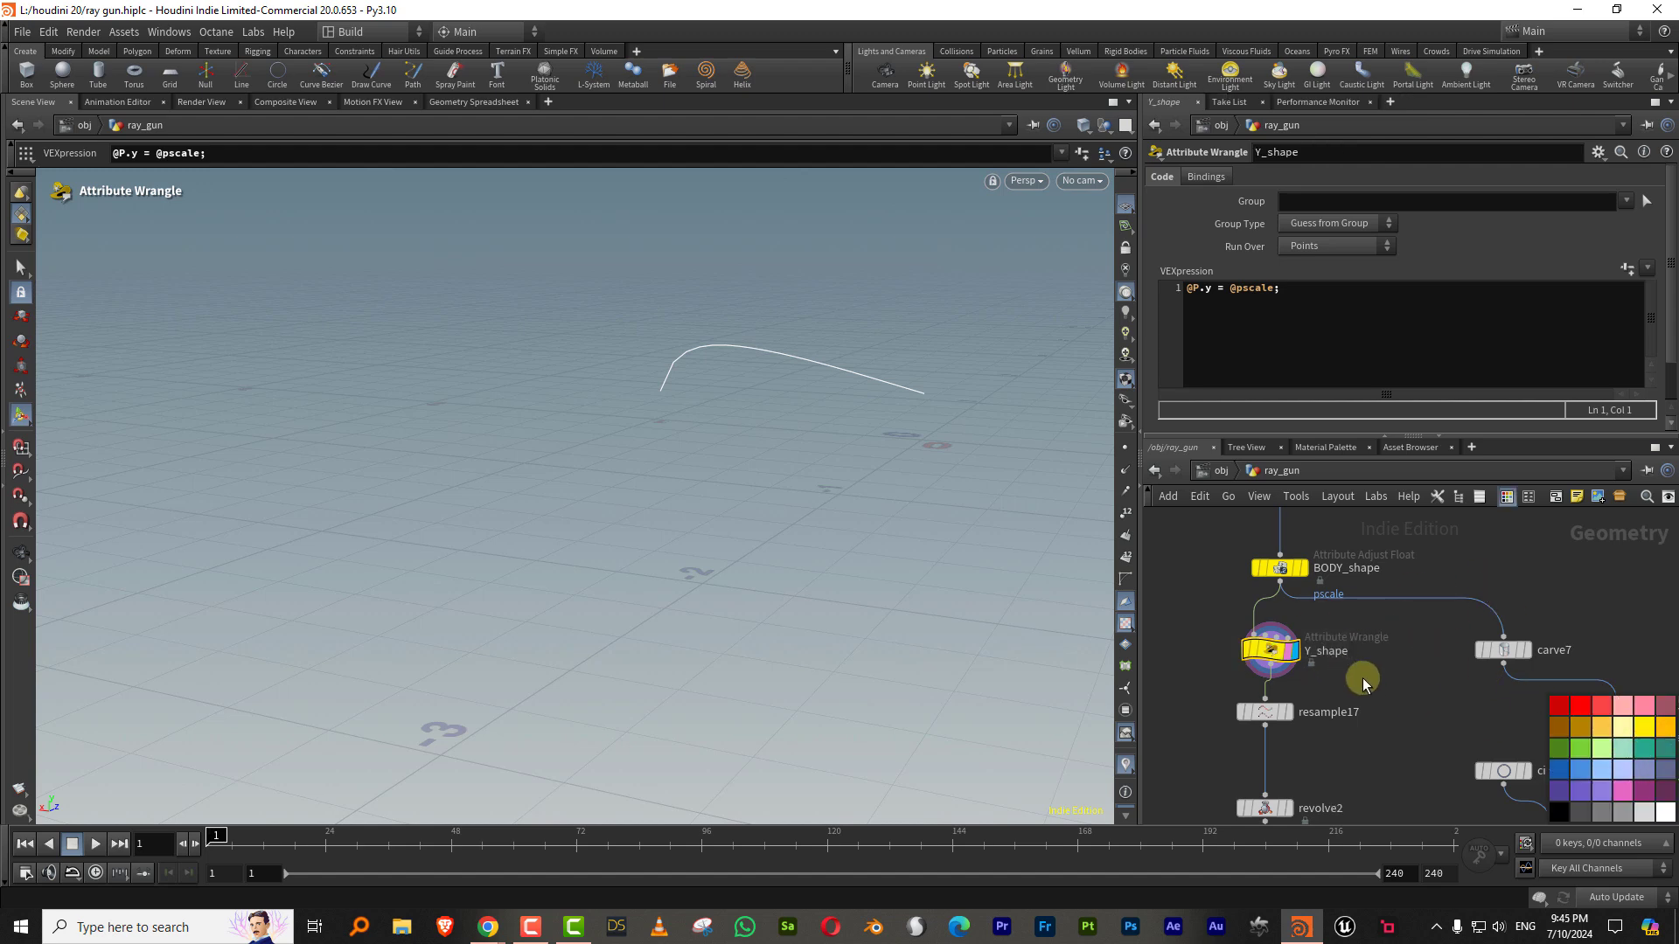
{"action": "middle_click_drag", "start_coordinate": [1398, 668], "coordinate": [1361, 659]}
{"action": "key", "text": "c"}
Step: Add an Object Merge node and set its Object 1 to the Y_shape node
{"action": "key", "text": "Tab"}
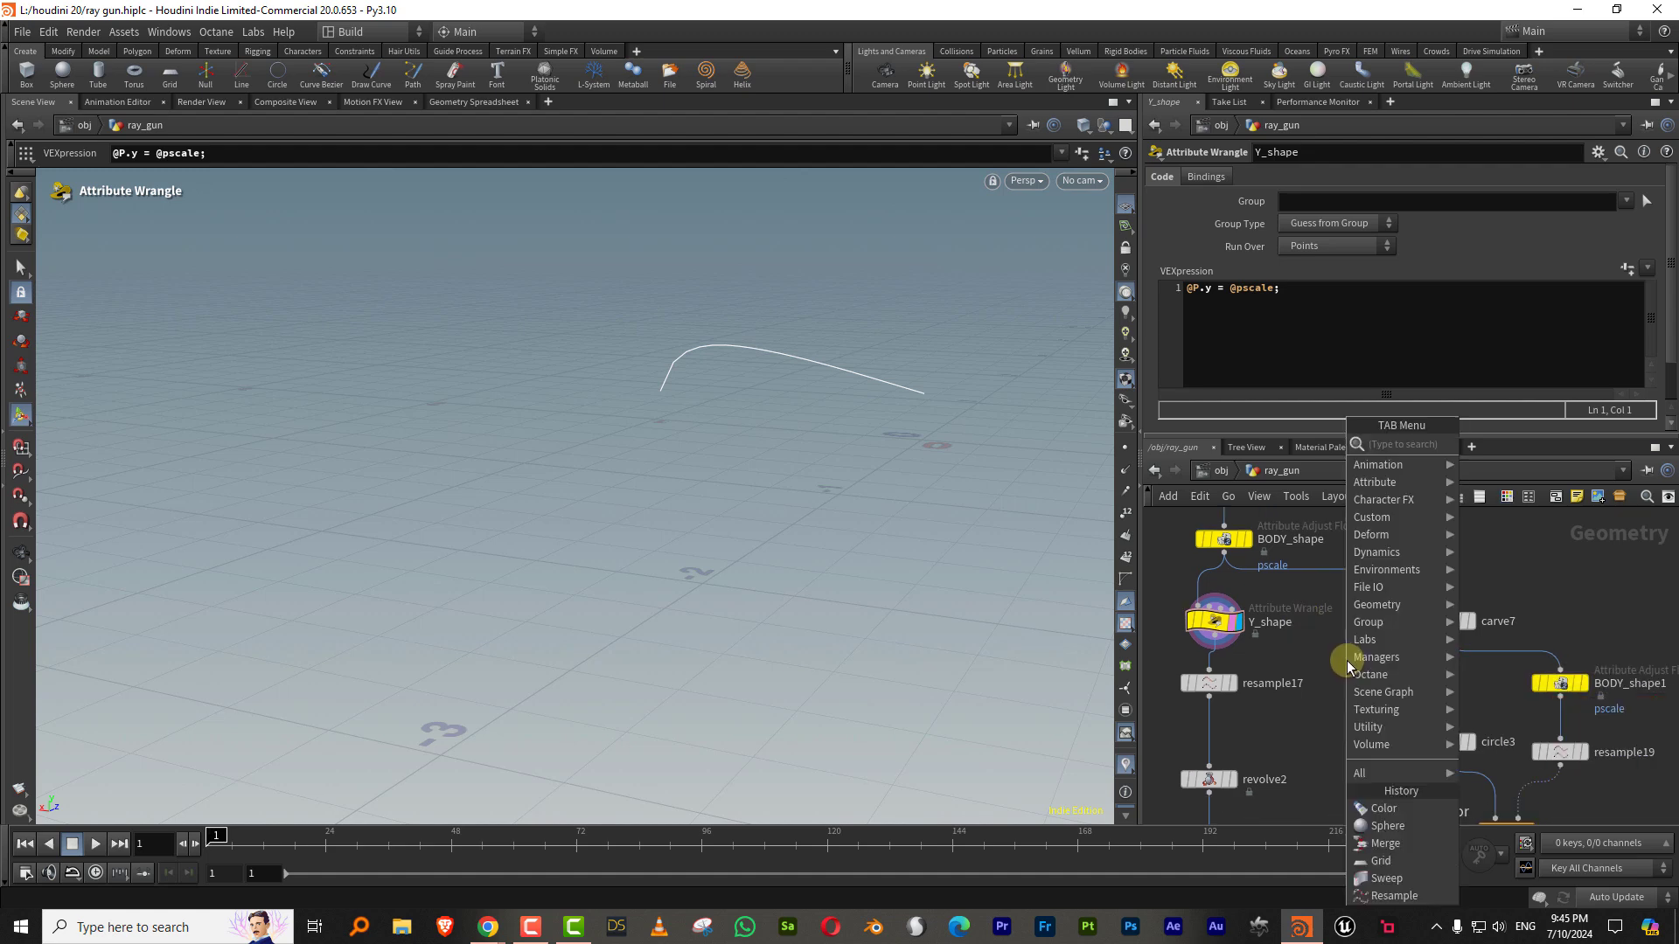
{"action": "type", "text": "objec"}
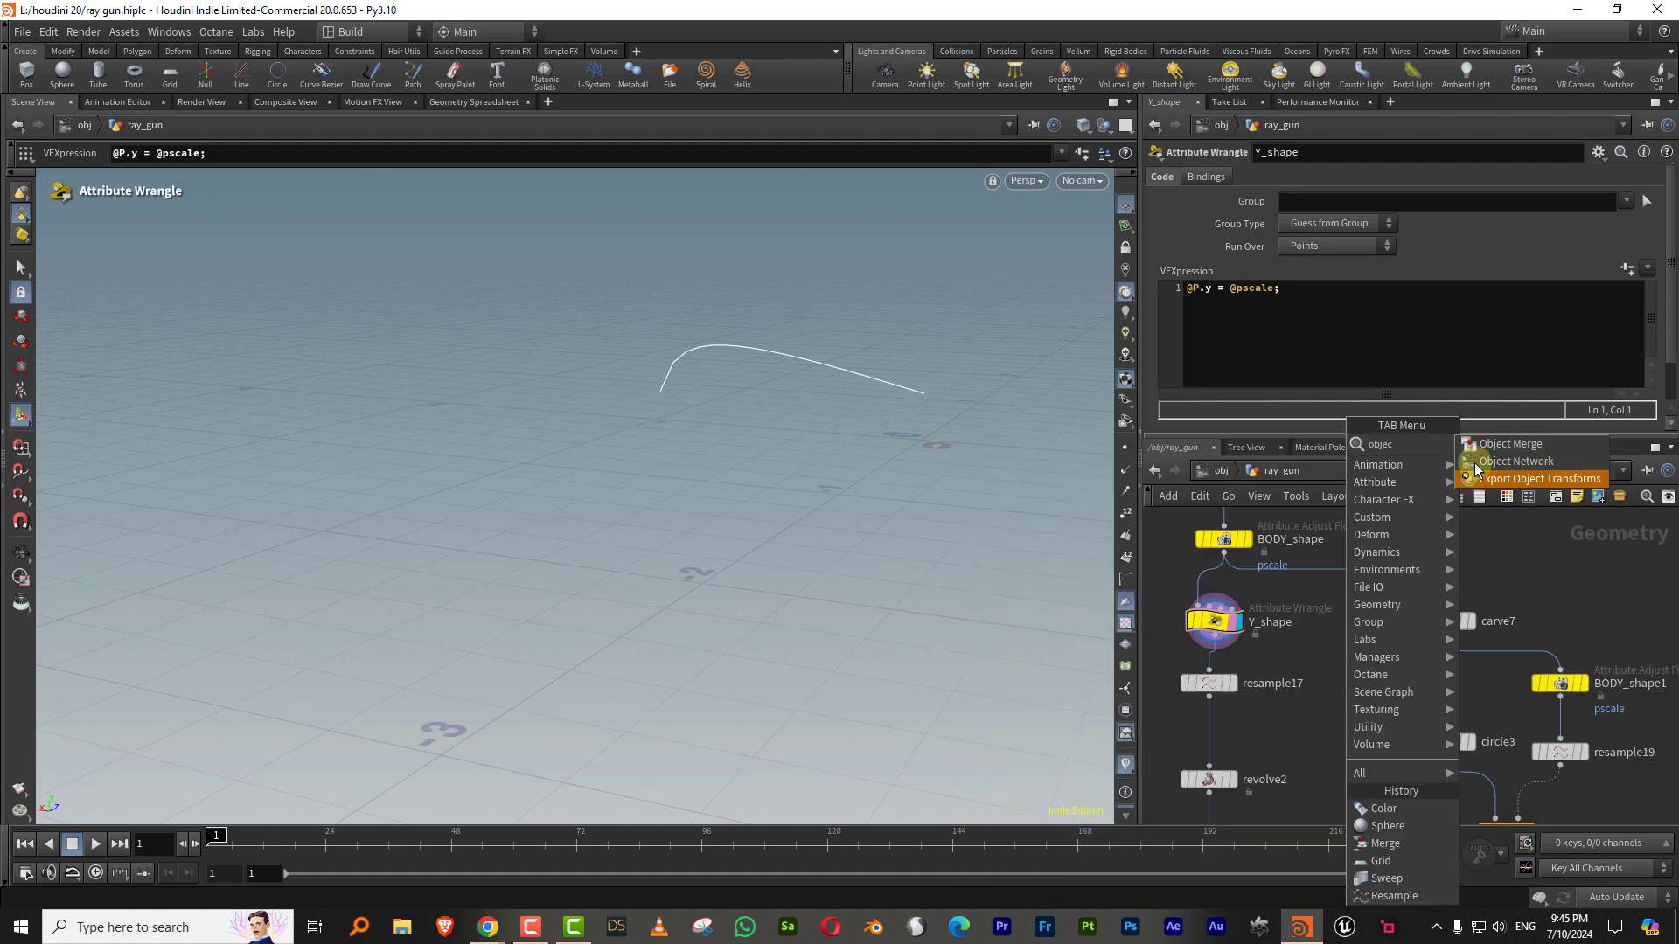
{"action": "left_click", "coordinate": [1510, 443]}
{"action": "left_click", "coordinate": [1324, 683]}
{"action": "left_click_drag", "start_coordinate": [1216, 617], "coordinate": [1390, 223]}
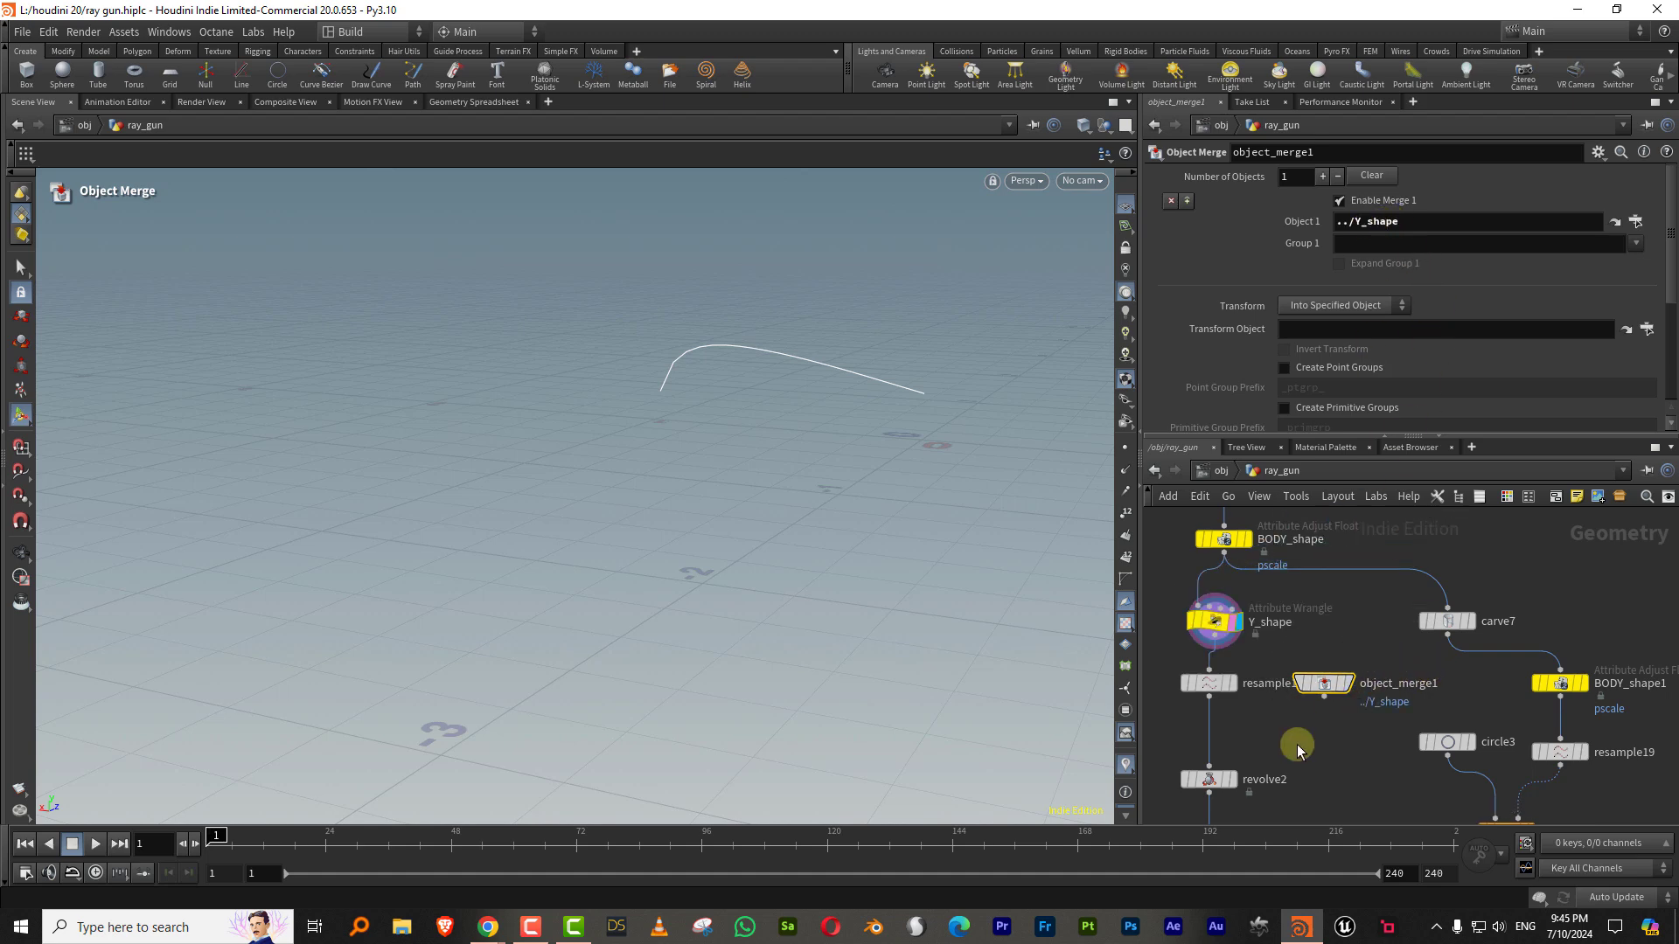
Step: Move the Object Merge node by cut and paste to the empty area below merge20
{"action": "key", "text": "ctrl+x"}
{"action": "scroll", "coordinate": [1351, 743], "scroll_direction": "down", "scroll_amount": 5}
{"action": "scroll", "coordinate": [1391, 621], "scroll_direction": "down", "scroll_amount": 5}
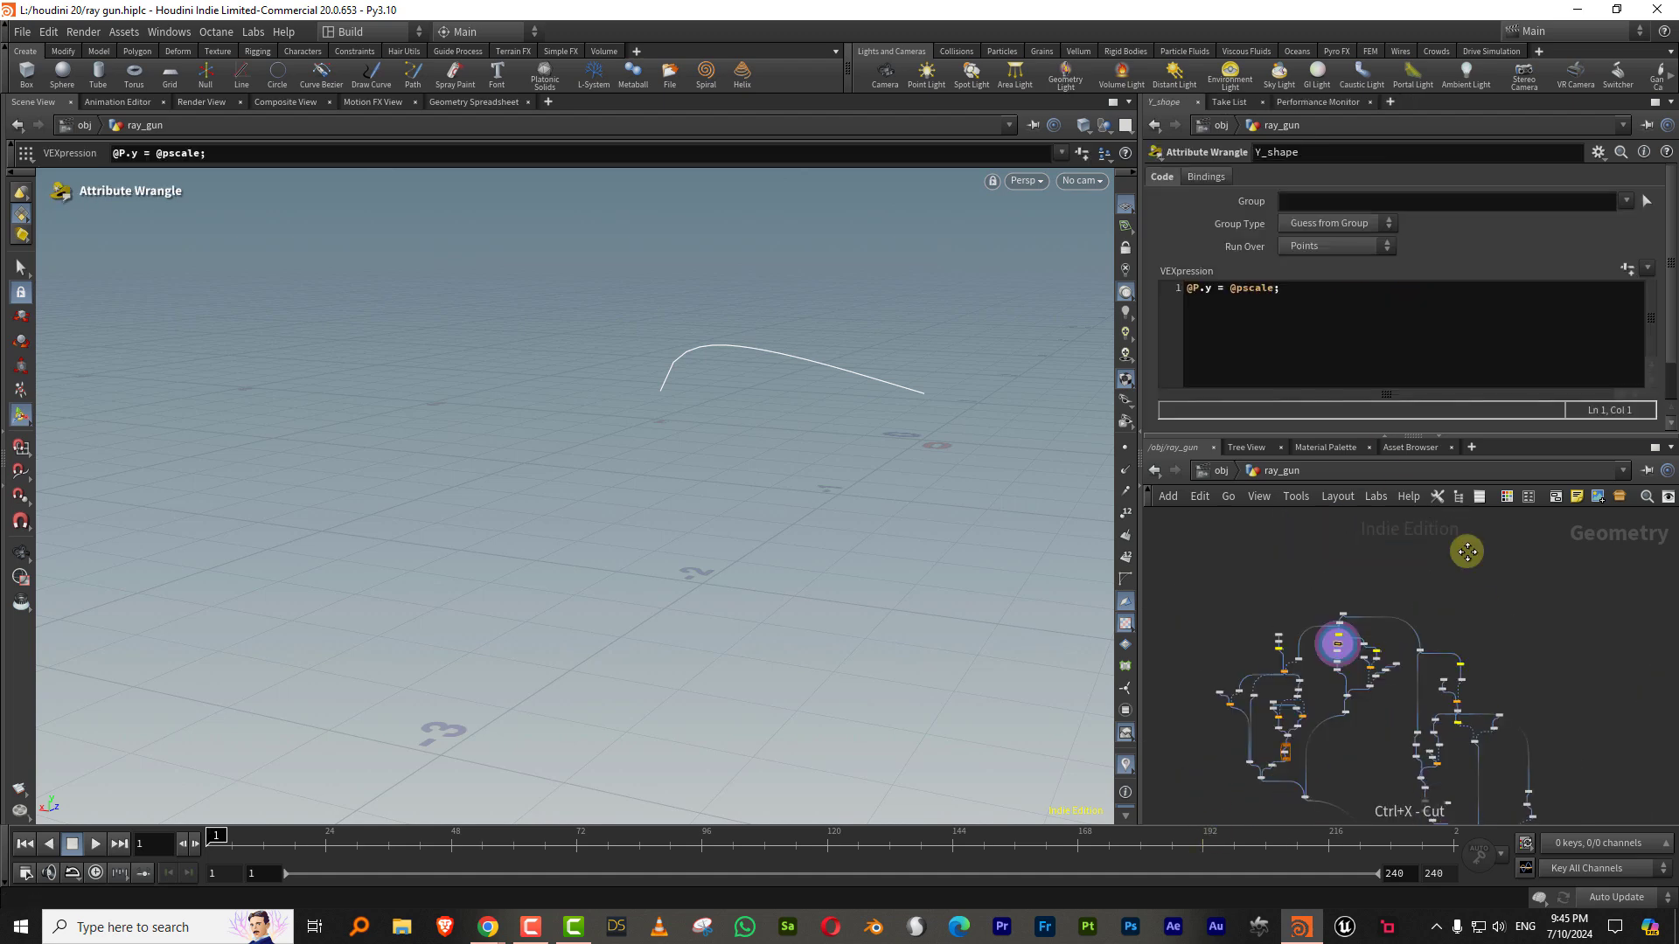
{"action": "middle_click_drag", "start_coordinate": [1399, 726], "coordinate": [1415, 616]}
{"action": "scroll", "coordinate": [1369, 624], "scroll_direction": "up", "scroll_amount": 5}
{"action": "key", "text": "ctrl+v"}
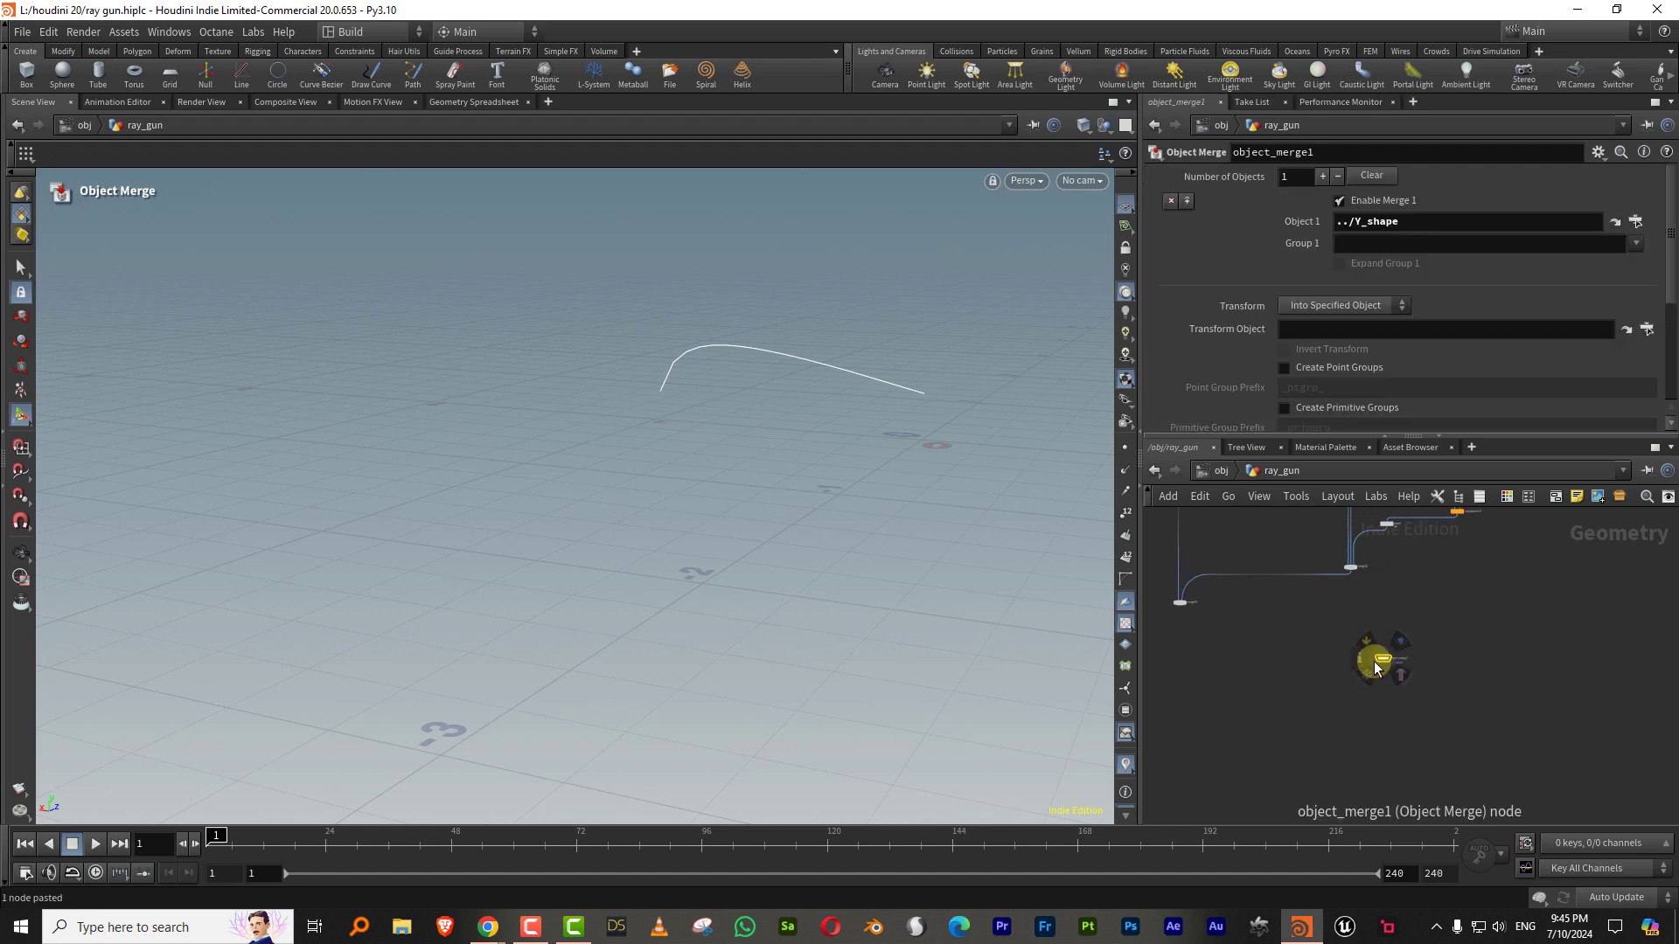
{"action": "left_click_drag", "start_coordinate": [1376, 684], "coordinate": [1241, 608]}
{"action": "middle_click_drag", "start_coordinate": [1292, 584], "coordinate": [1468, 633]}
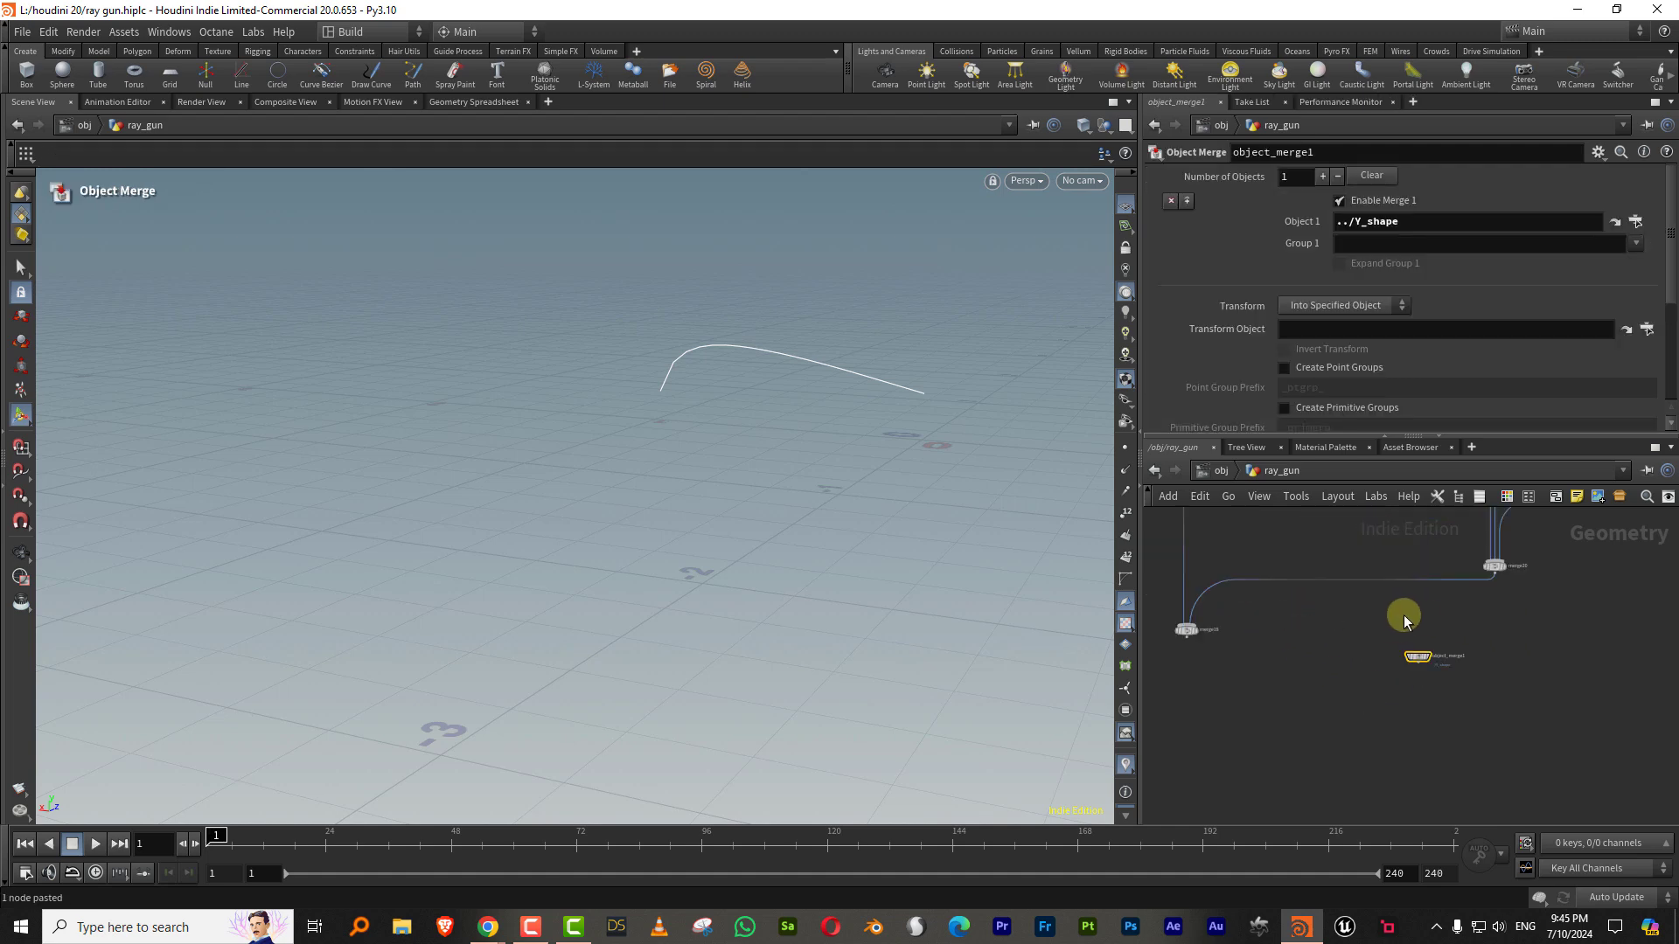
{"action": "scroll", "coordinate": [1402, 615], "scroll_direction": "up", "scroll_amount": 4}
Step: Display object_merge1 and append a Carve node to it, making the Carve the displayed node
{"action": "left_click", "coordinate": [1444, 691]}
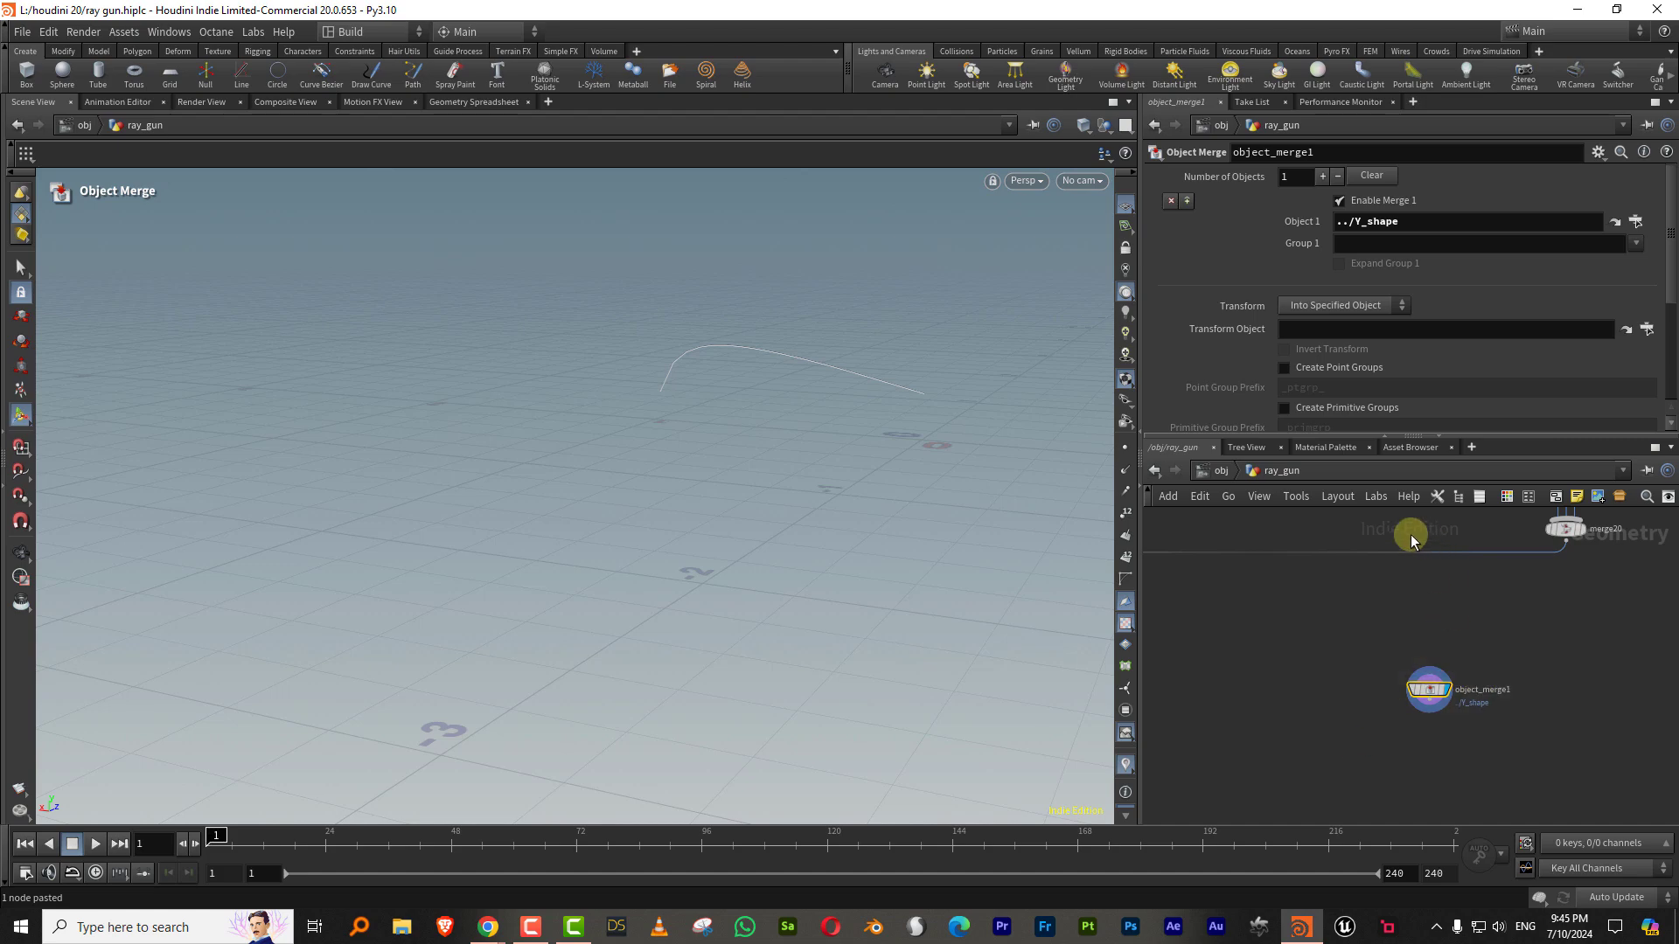
{"action": "key", "text": "Tab"}
{"action": "type", "text": "carv"}
{"action": "left_click", "coordinate": [1605, 444]}
{"action": "left_click", "coordinate": [1416, 765]}
{"action": "scroll", "coordinate": [1437, 725], "scroll_direction": "up", "scroll_amount": 3}
{"action": "left_click", "coordinate": [1432, 788]}
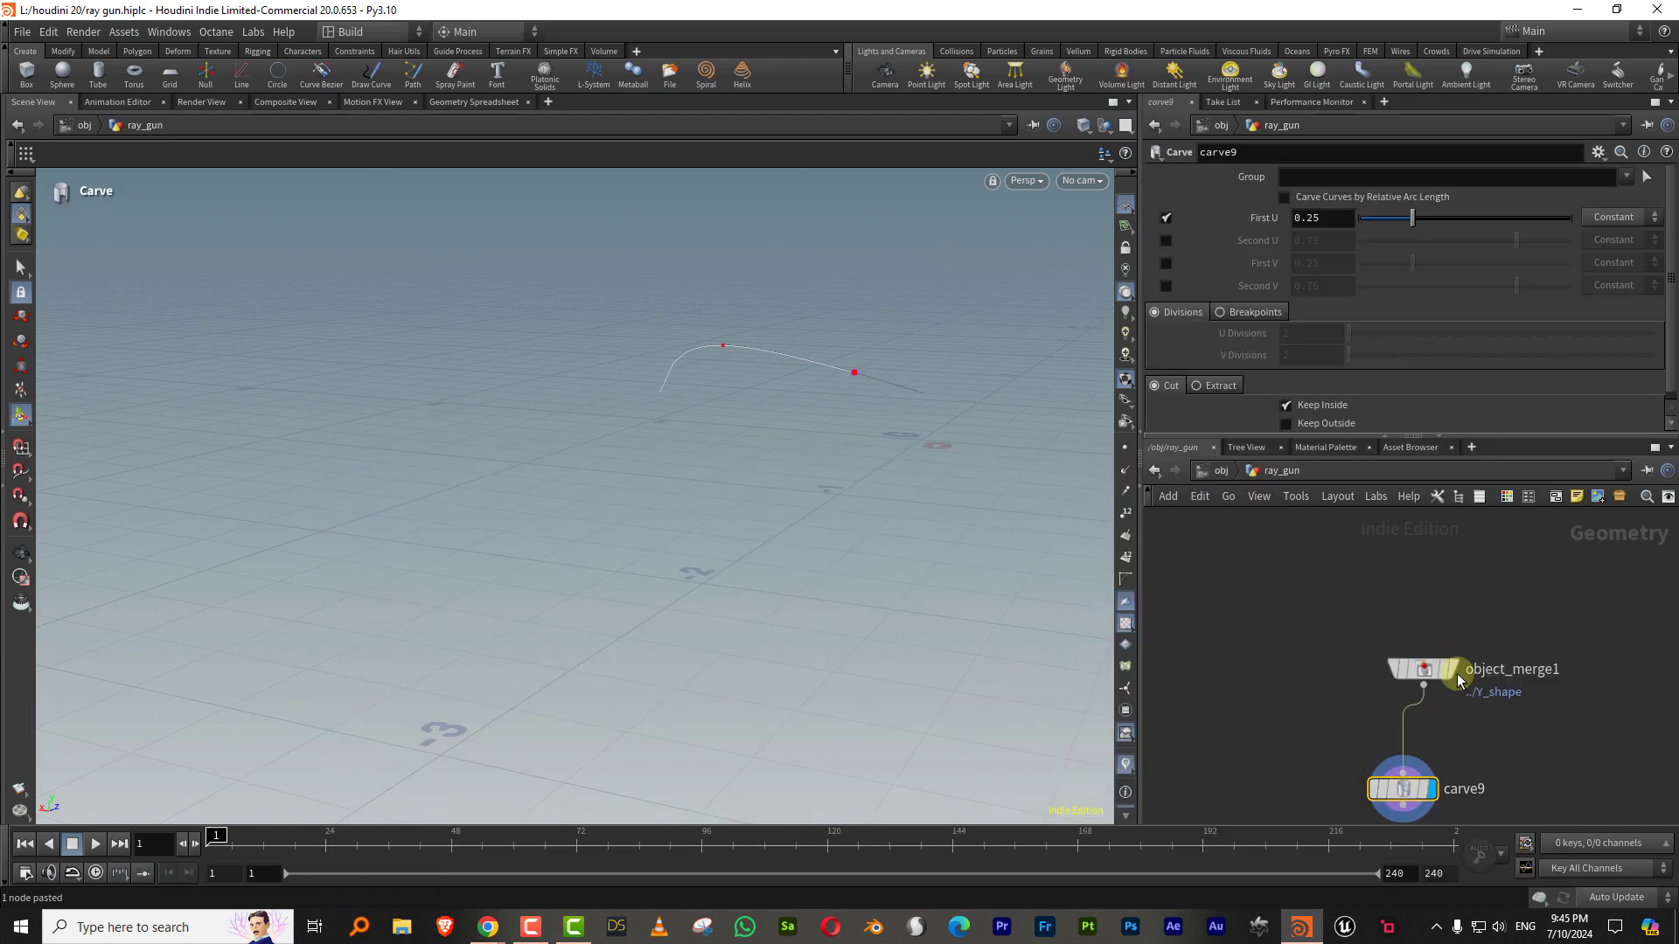
Step: Enable Second U on the Carve node and set it to 0.799, with First U at 0.025
{"action": "left_click", "coordinate": [1166, 241]}
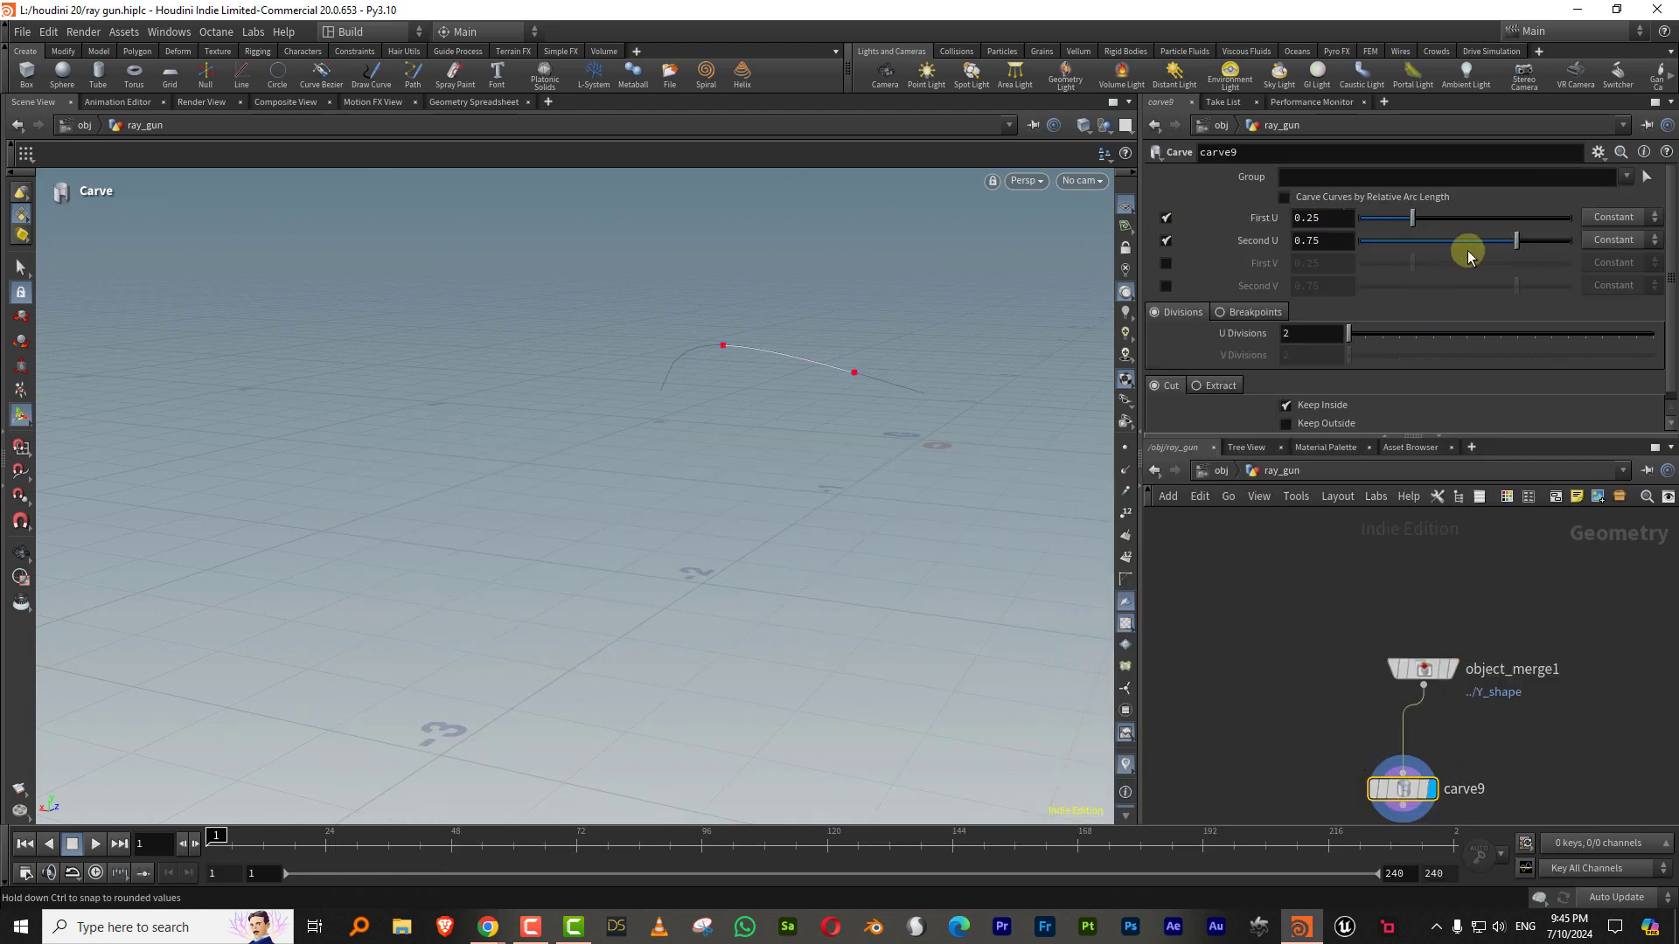
{"action": "left_click_drag", "start_coordinate": [1519, 241], "coordinate": [1565, 251]}
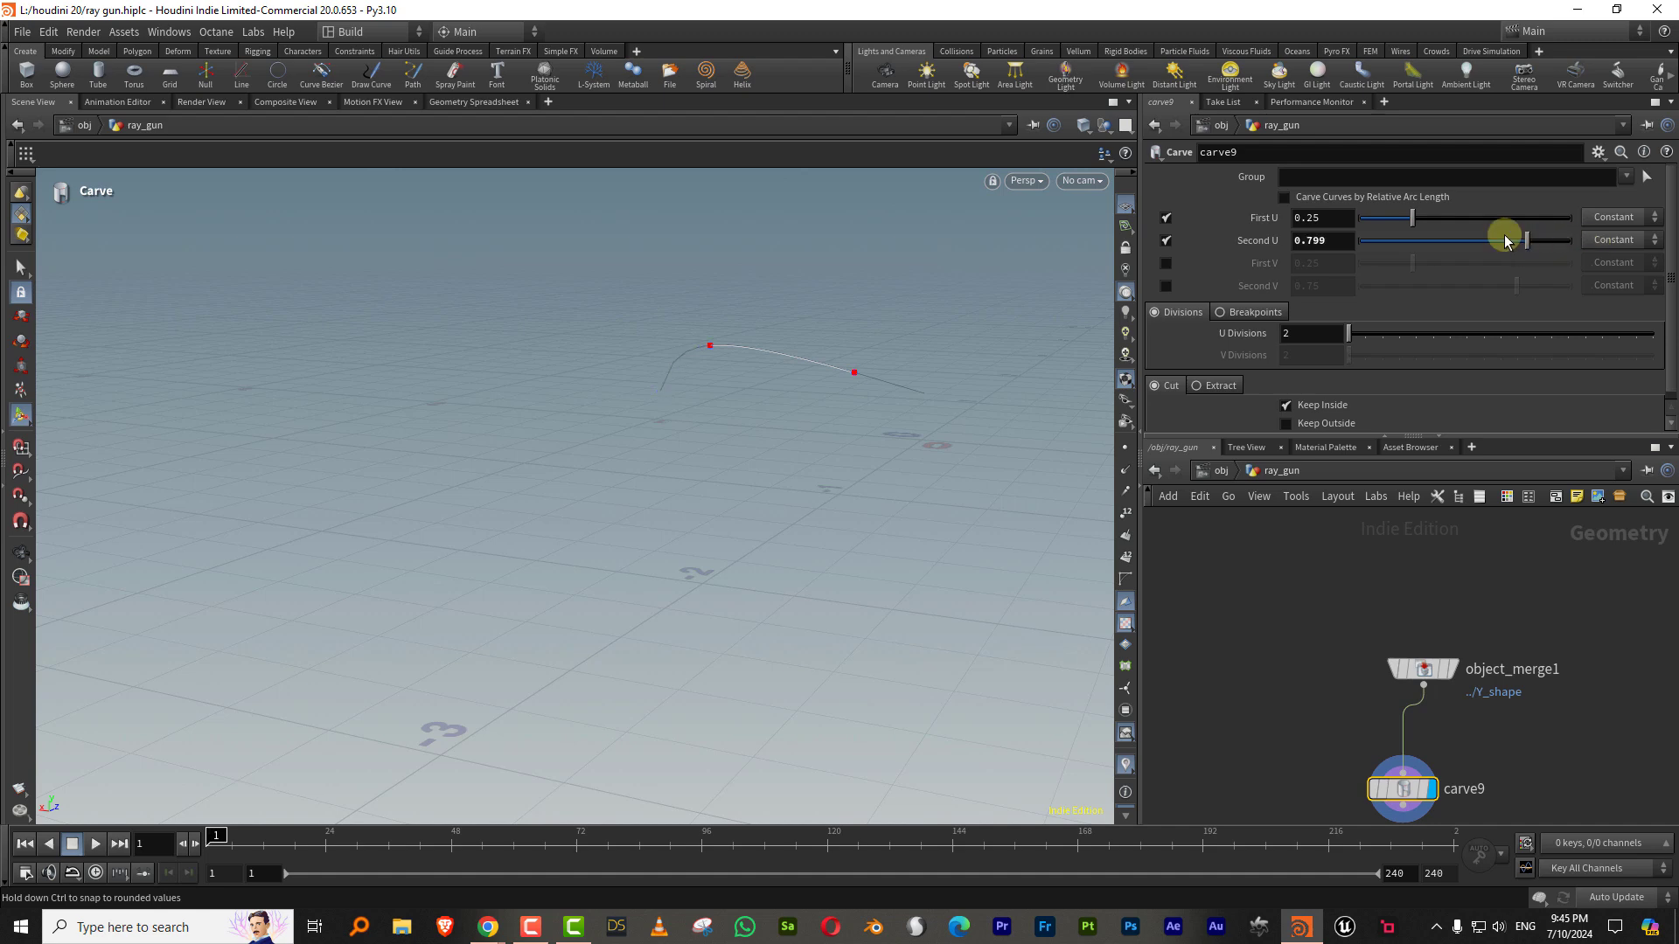
{"action": "left_click_drag", "start_coordinate": [1408, 223], "coordinate": [1374, 233]}
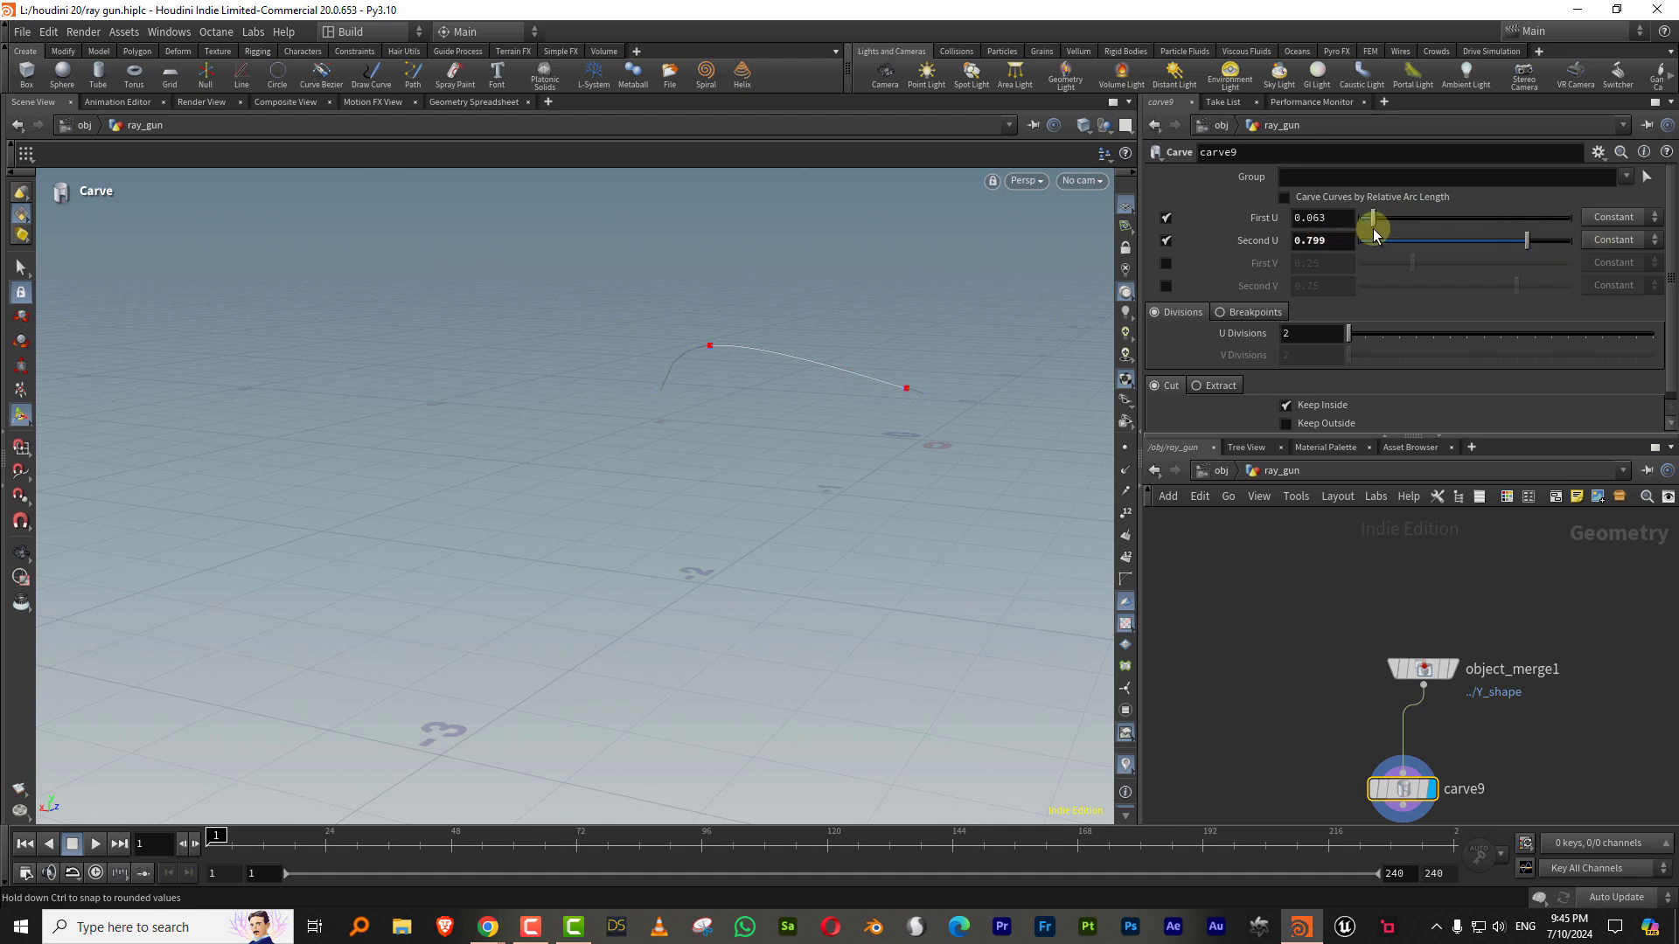
Step: Append a Transform node after carve9
{"action": "scroll", "coordinate": [1304, 529], "scroll_direction": "down", "scroll_amount": 3}
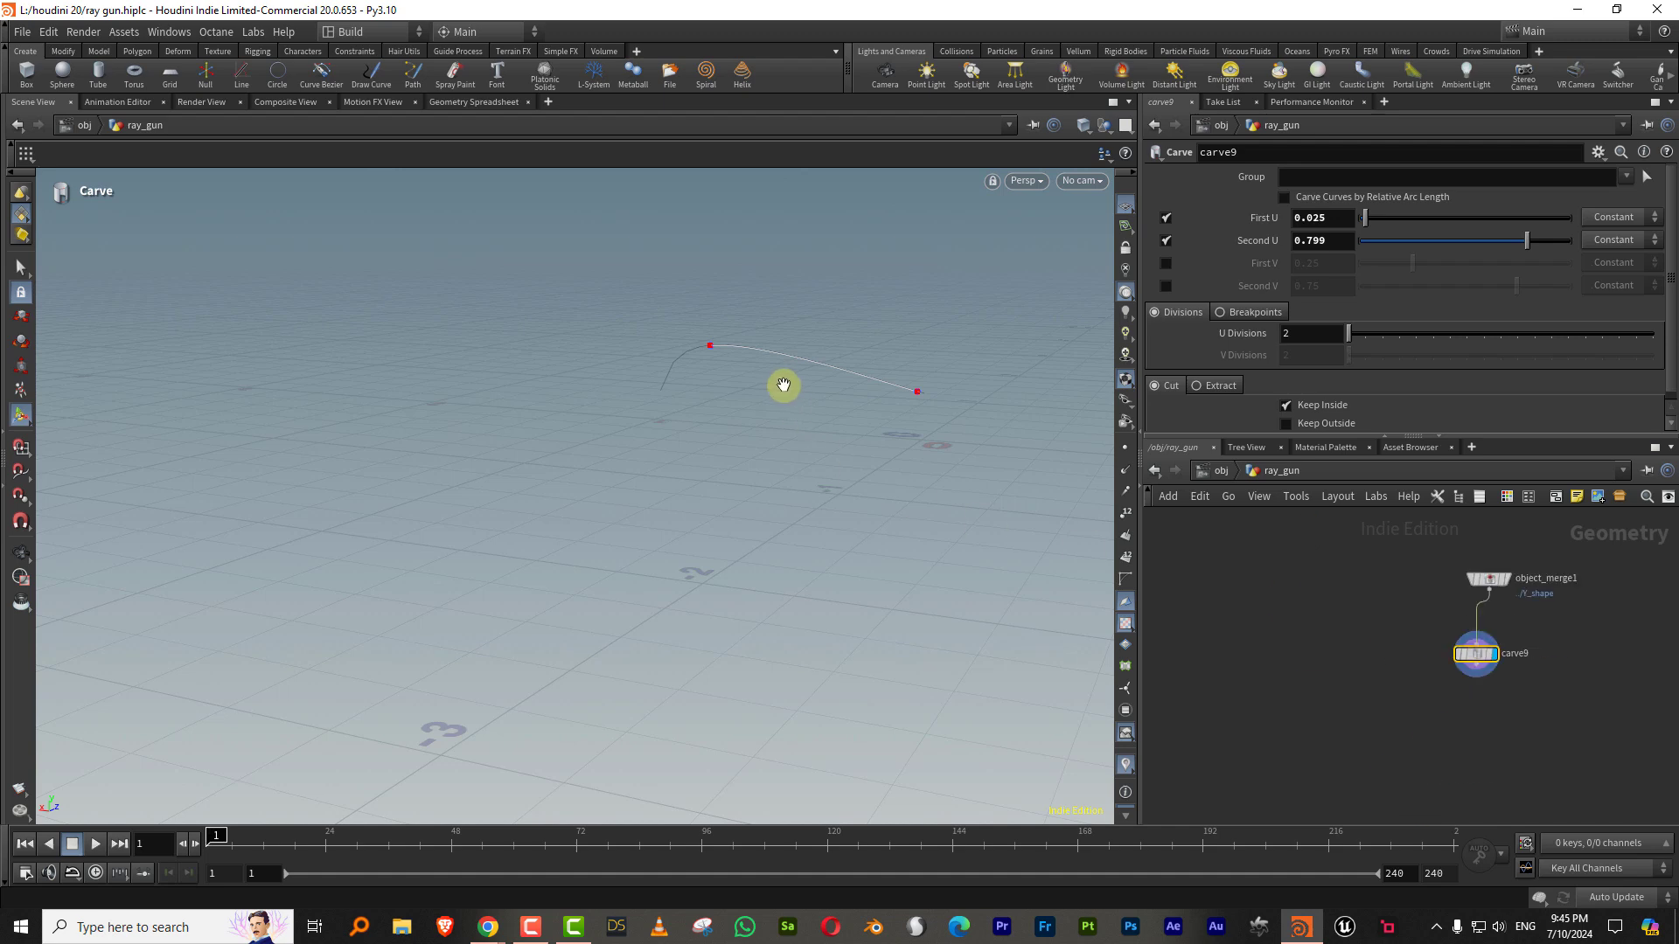
{"action": "left_click_drag", "start_coordinate": [783, 385], "coordinate": [857, 375], "text": "alt"}
{"action": "scroll", "coordinate": [1320, 673], "scroll_direction": "up", "scroll_amount": 3}
{"action": "key", "text": "Tab"}
{"action": "type", "text": "tr"}
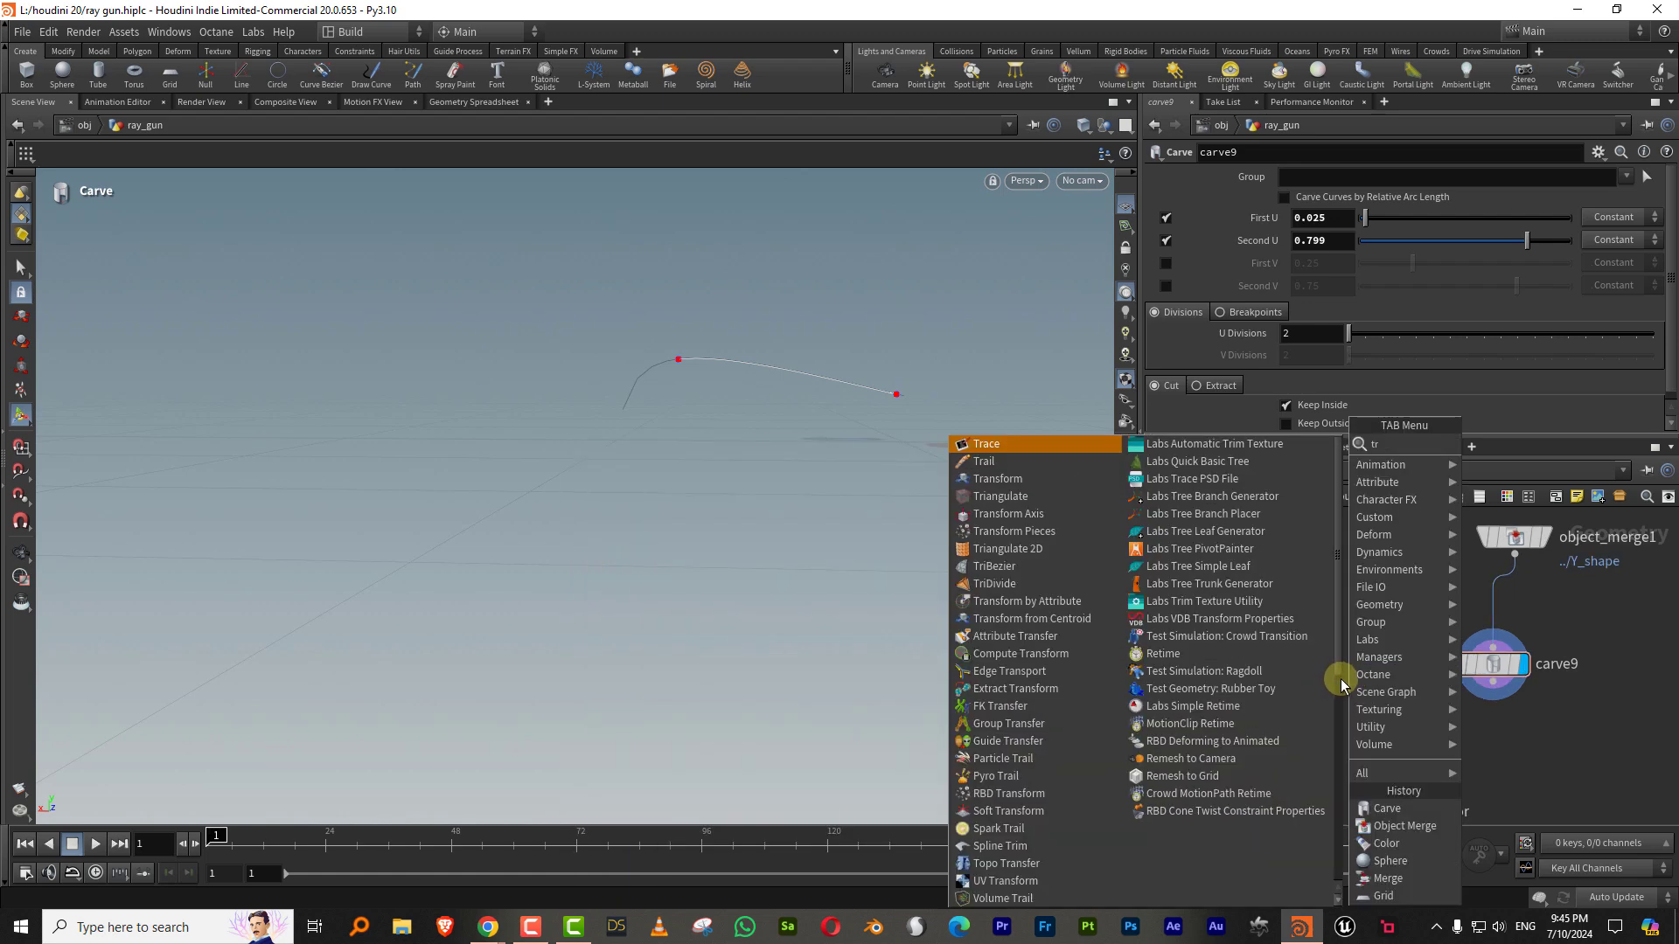
{"action": "left_click", "coordinate": [1040, 479]}
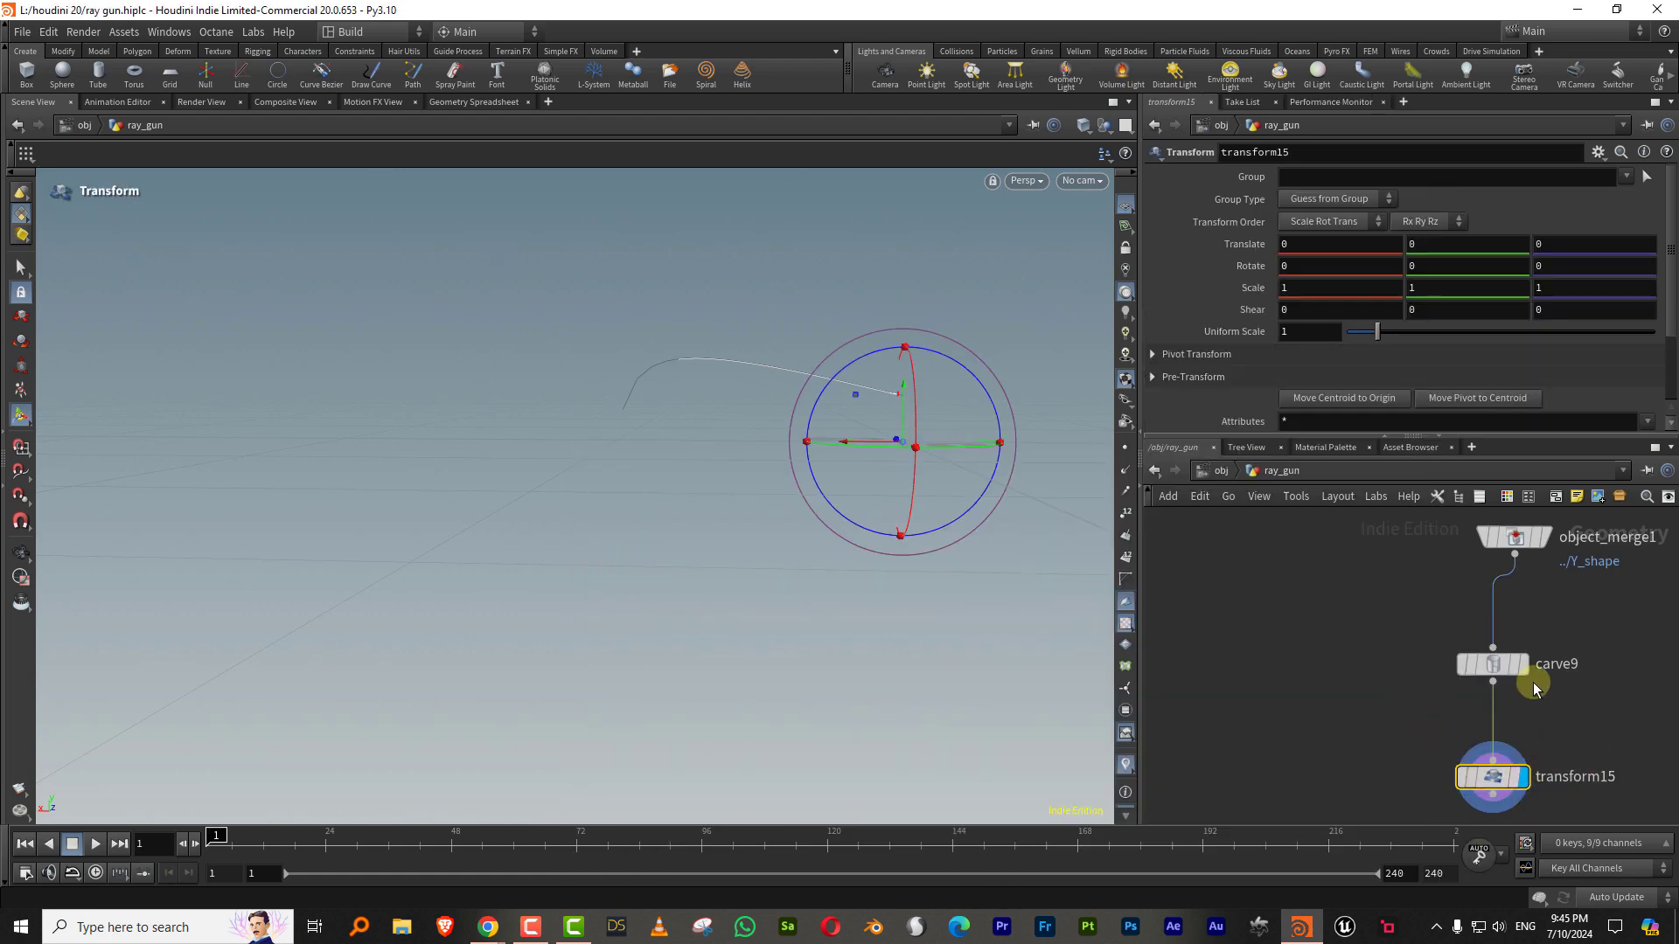
Step: Insert a Resample node between carve9 and transform15 and set its segment length to 0.07
{"action": "key", "text": "Tab"}
{"action": "type", "text": "resa"}
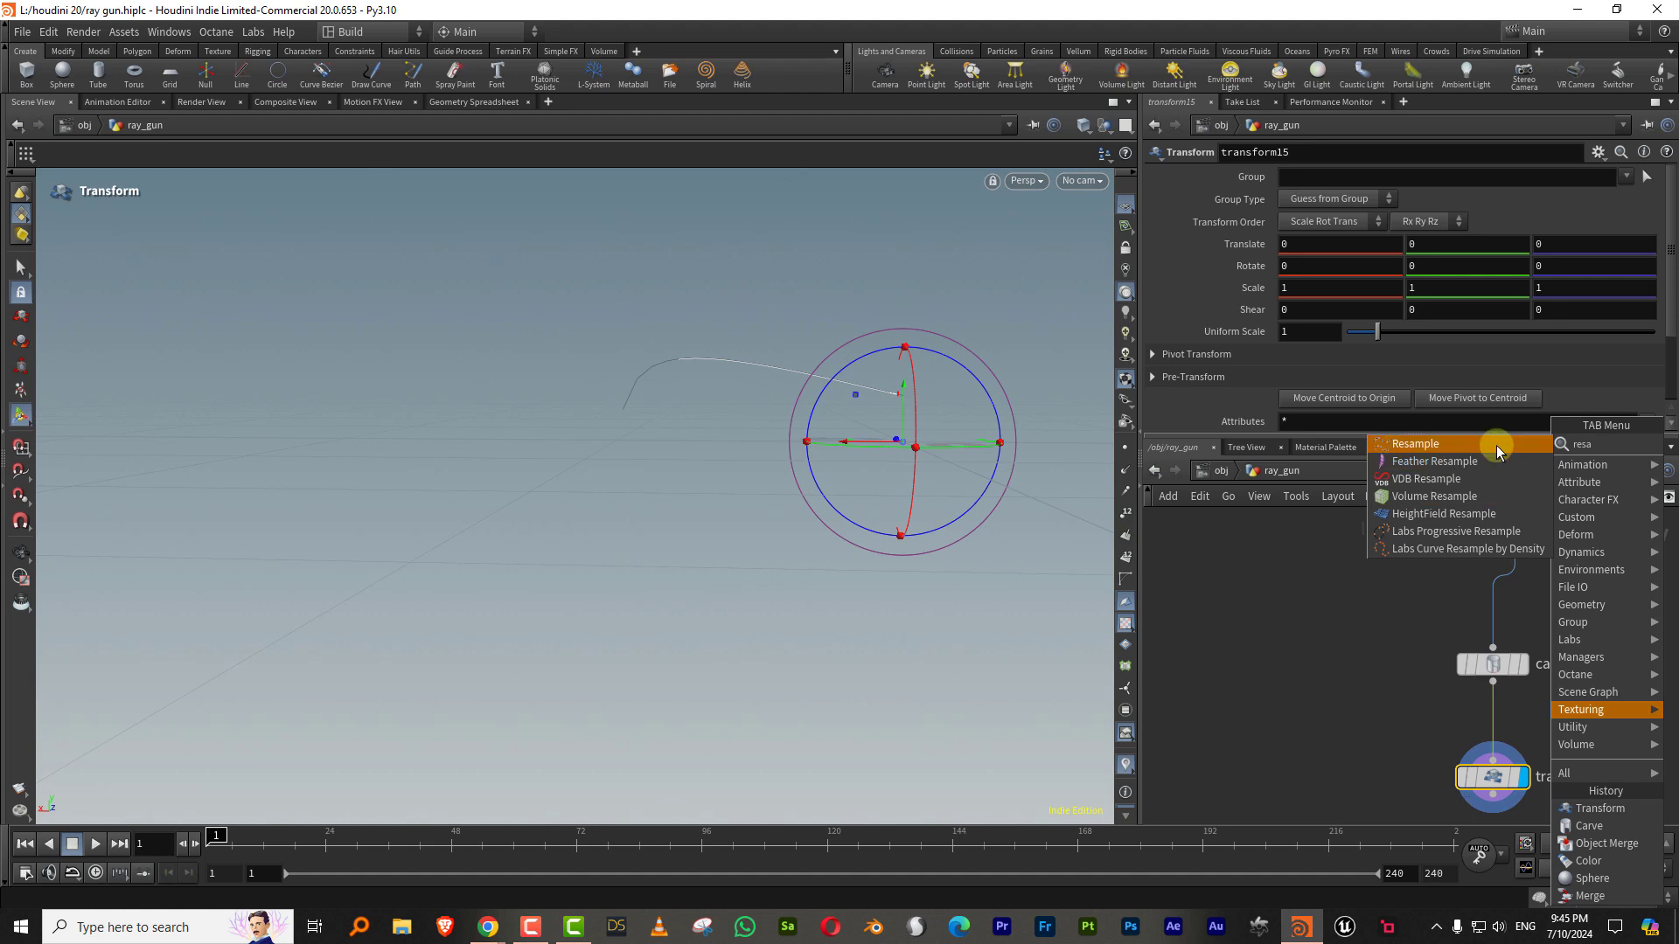
{"action": "left_click", "coordinate": [1497, 443]}
{"action": "left_click", "coordinate": [1494, 731]}
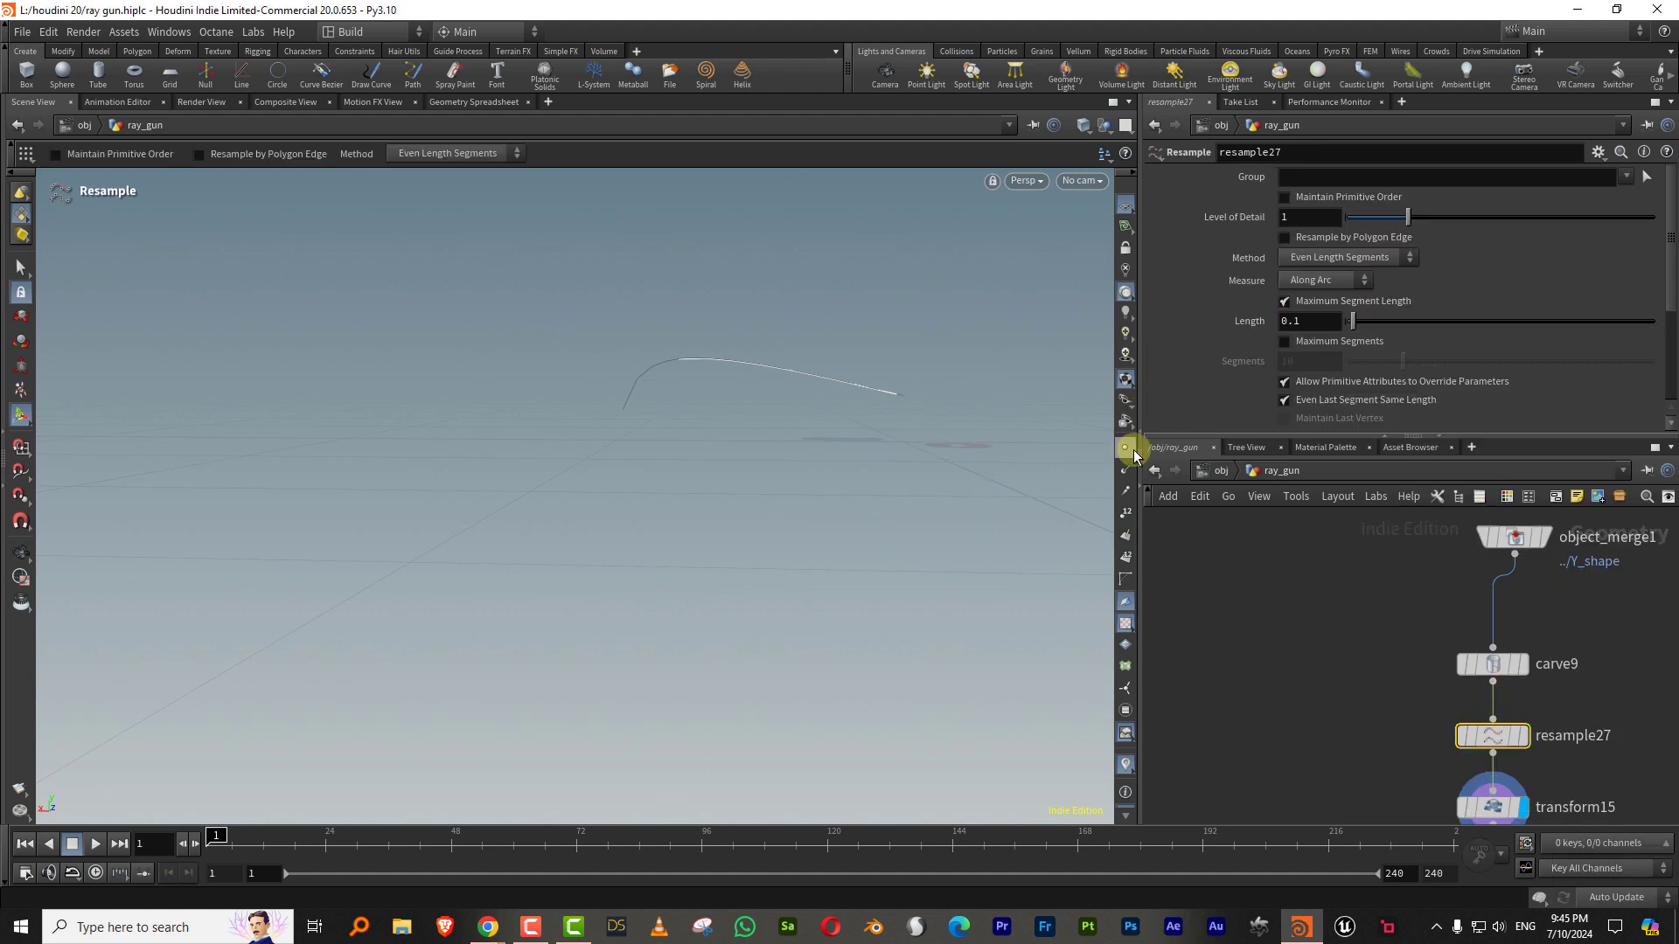
{"action": "left_click_drag", "start_coordinate": [1354, 327], "coordinate": [1350, 327]}
Step: Select transform15 below the Resample node and make it the displayed node
{"action": "middle_click_drag", "start_coordinate": [1529, 785], "coordinate": [1457, 596]}
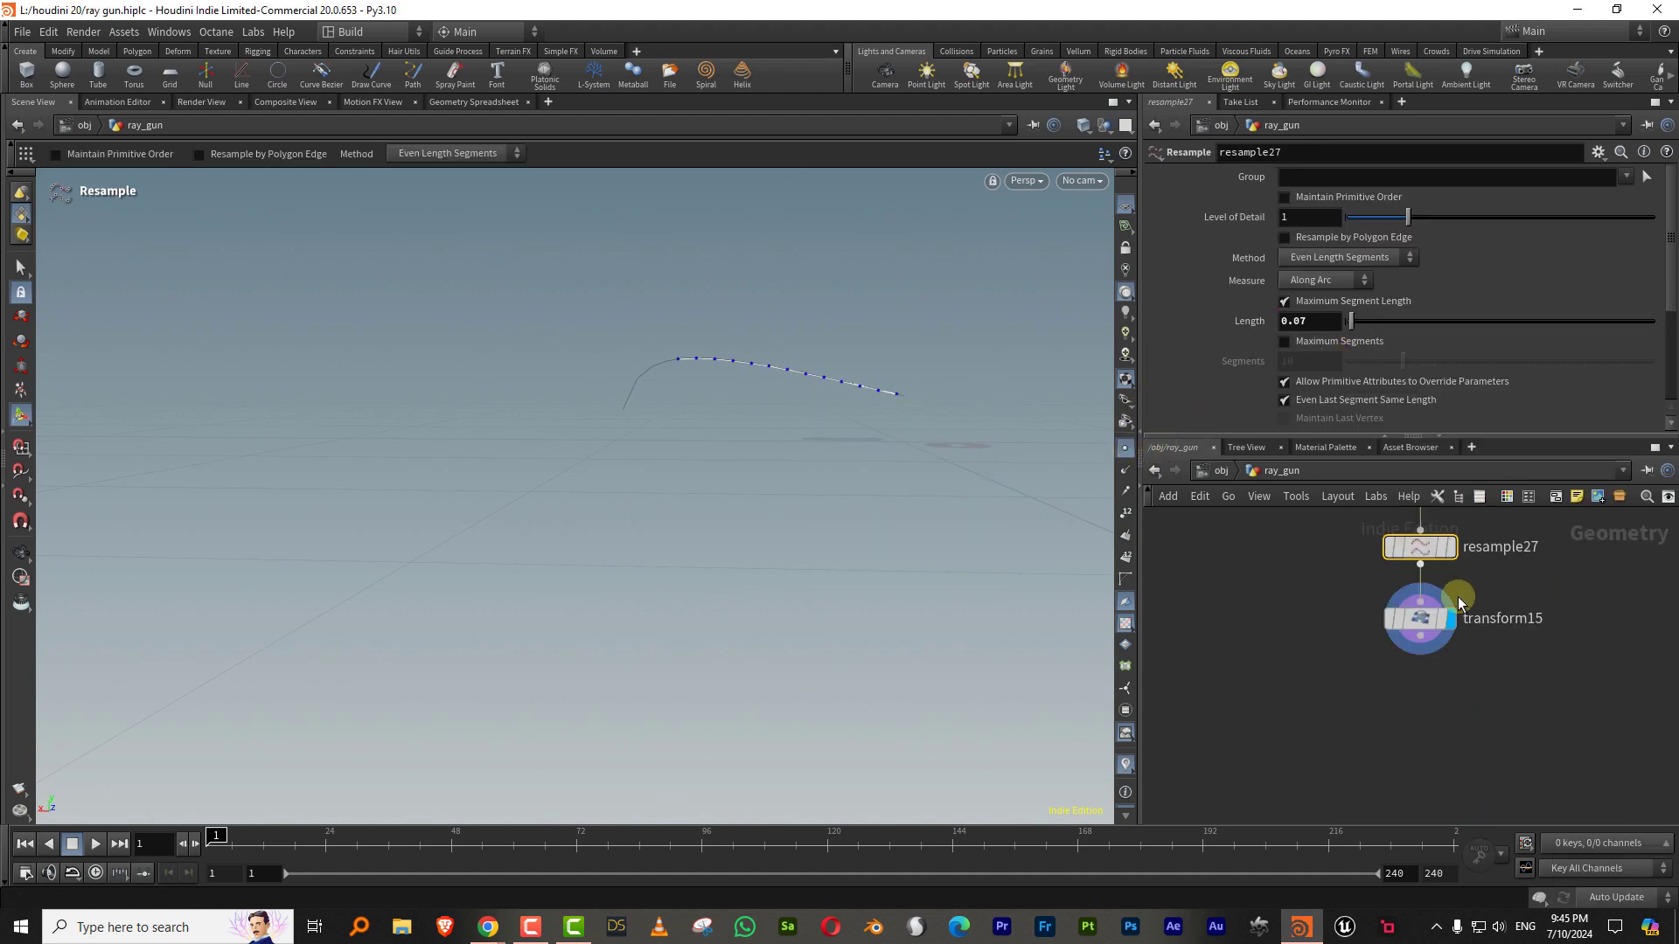
{"action": "left_click", "coordinate": [1442, 619]}
{"action": "left_click", "coordinate": [1425, 619]}
{"action": "middle_click_drag", "start_coordinate": [1307, 562], "coordinate": [1294, 698]}
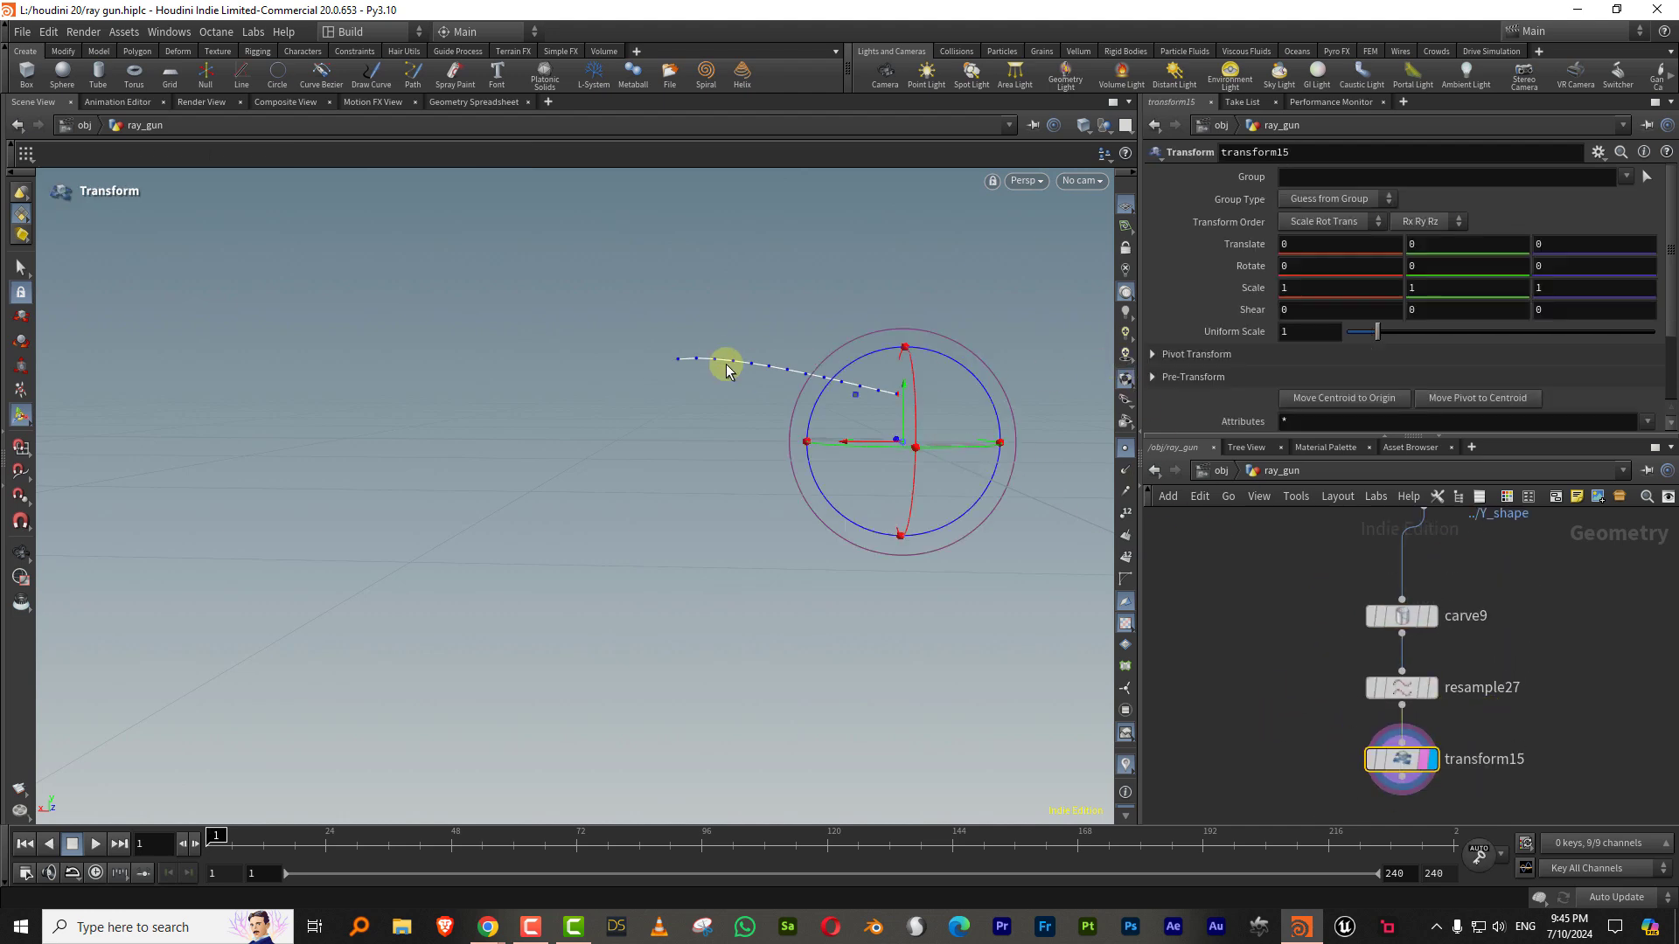
Step: Set transform15's pivot translate to $XMAX in X and $YMAX in Y
{"action": "left_click", "coordinate": [1156, 355]}
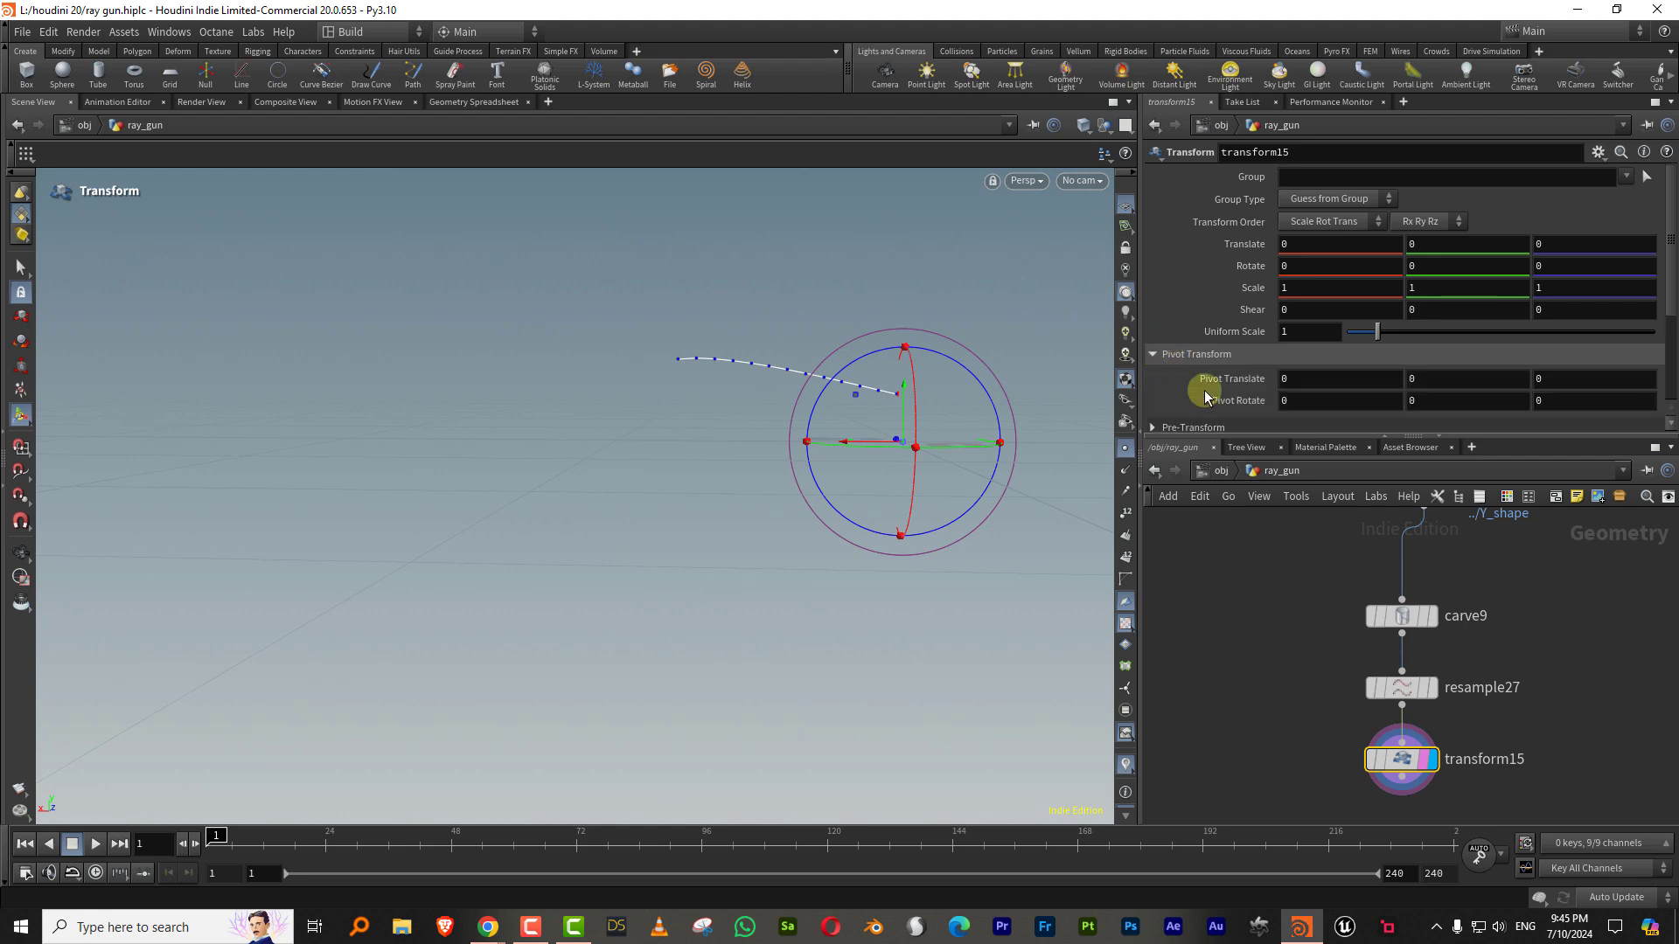
{"action": "left_click_drag", "start_coordinate": [1264, 437], "coordinate": [1247, 560]}
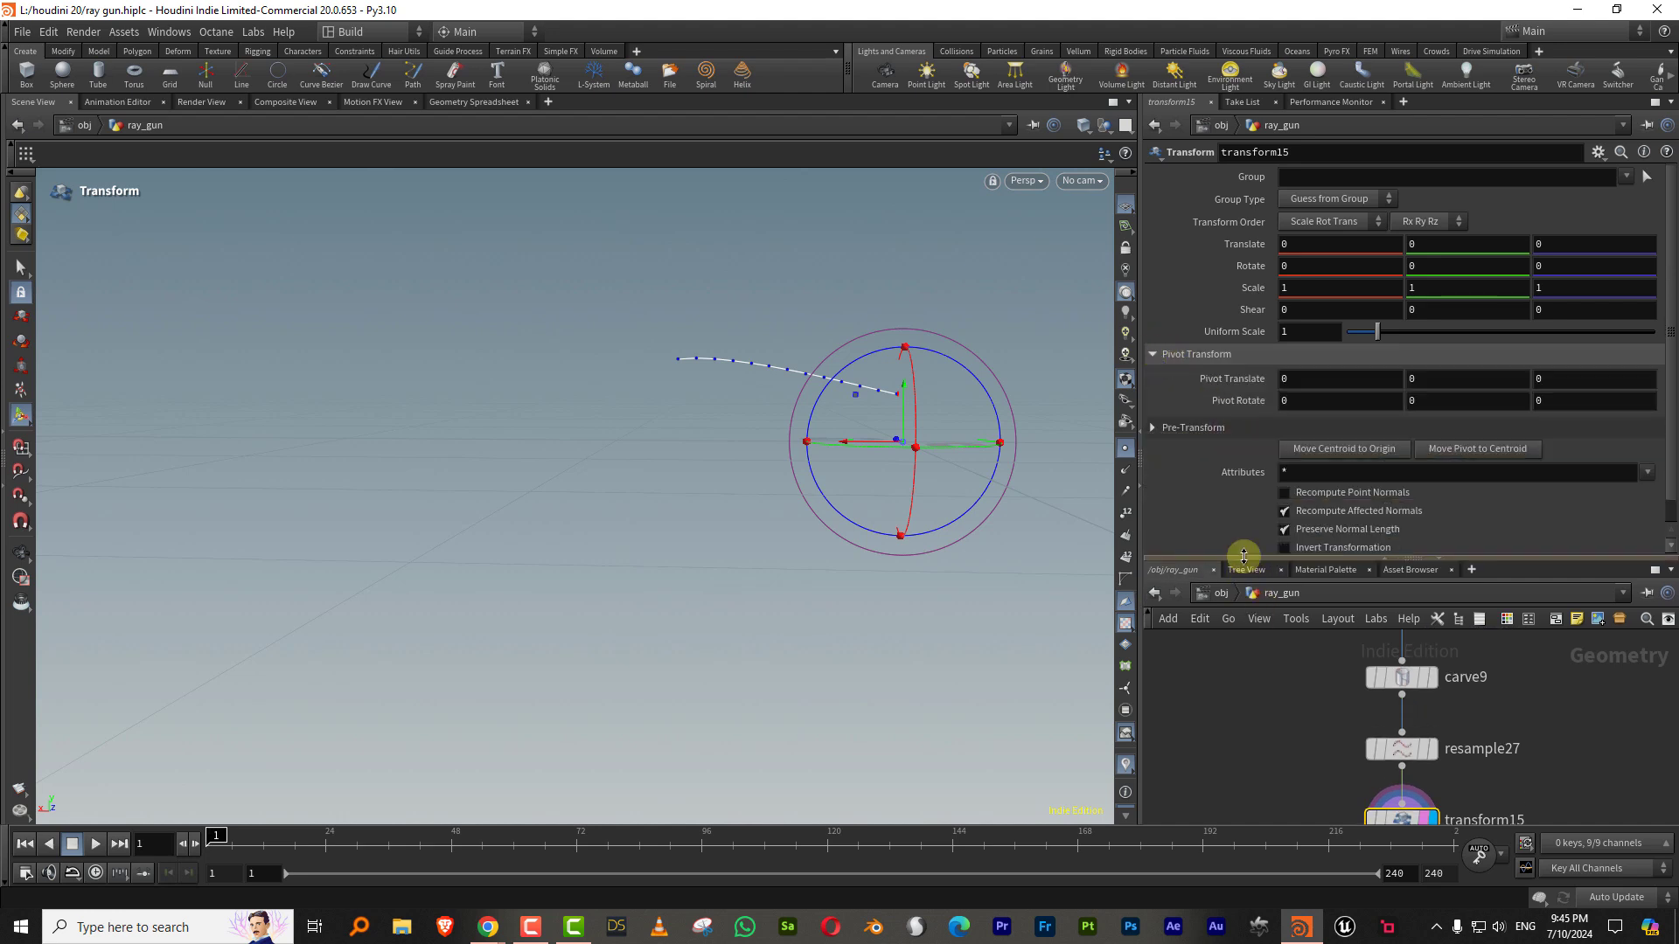
{"action": "left_click", "coordinate": [1311, 376]}
{"action": "type", "text": "$XMAX"}
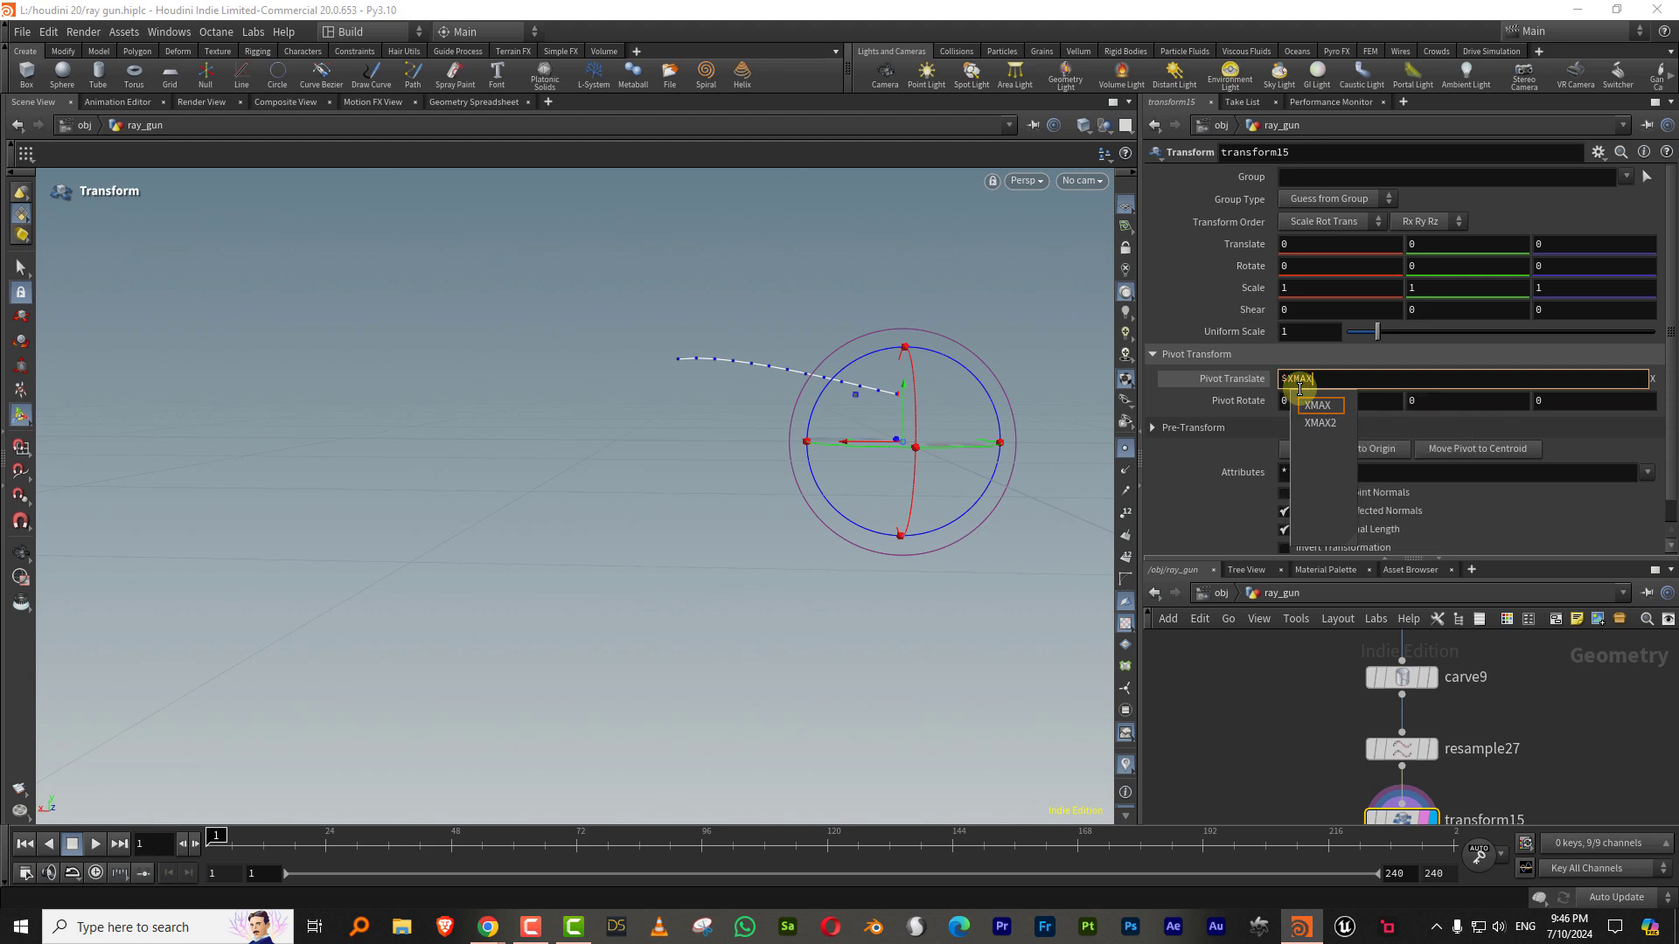
{"action": "key", "text": "Return"}
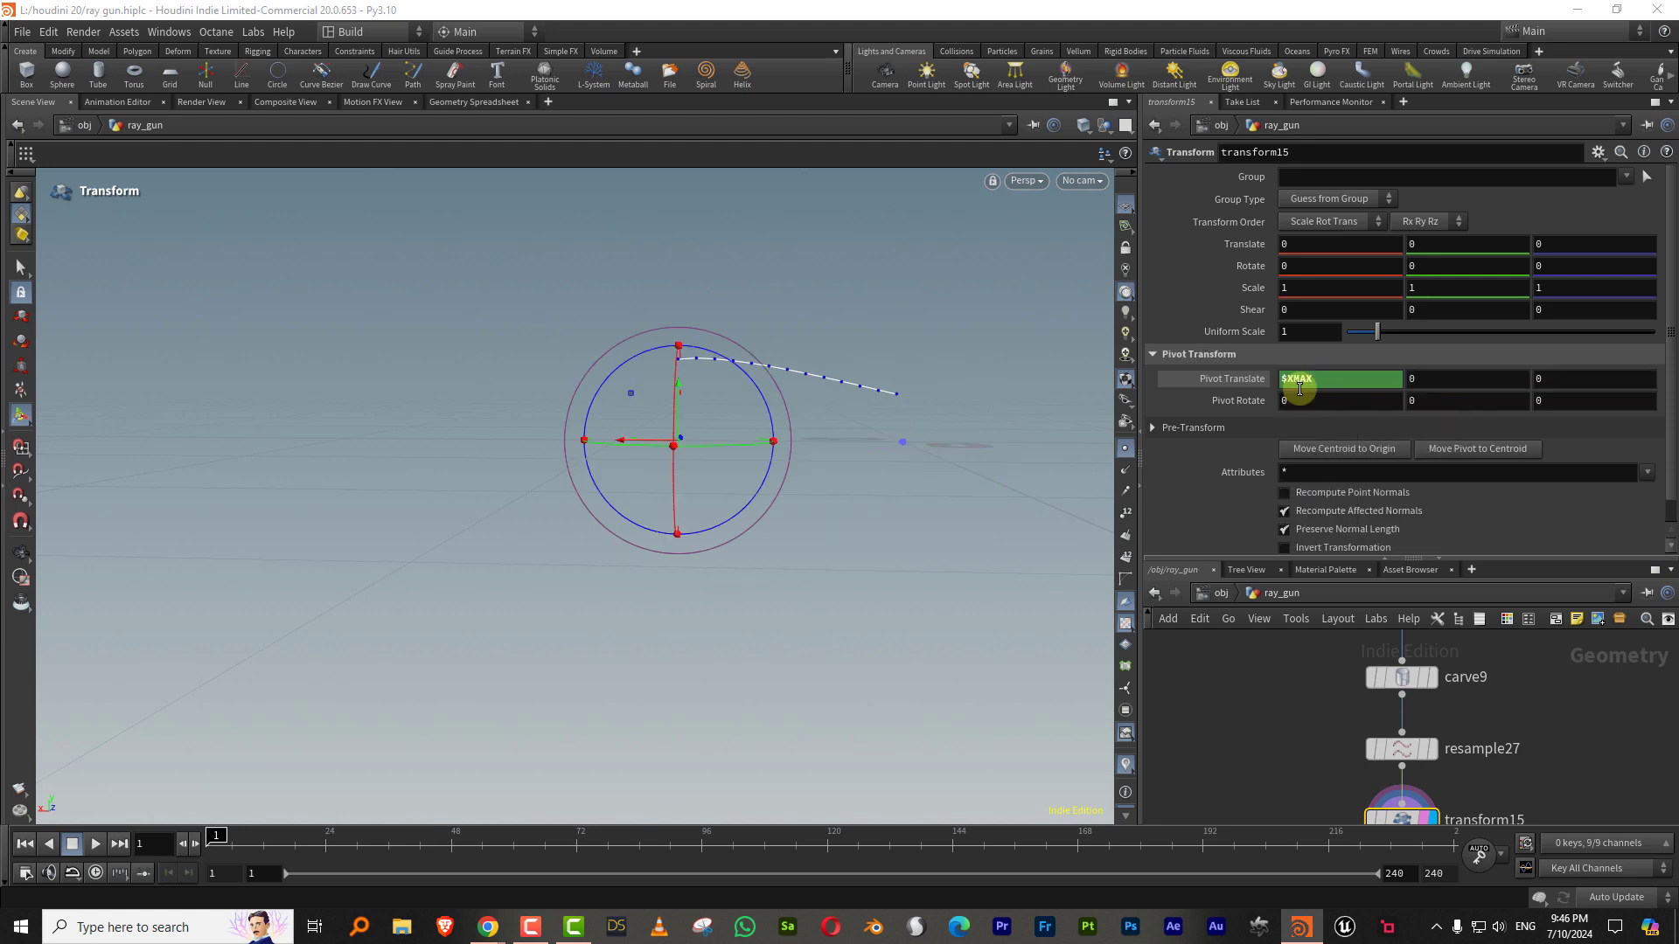
{"action": "left_click", "coordinate": [1424, 378]}
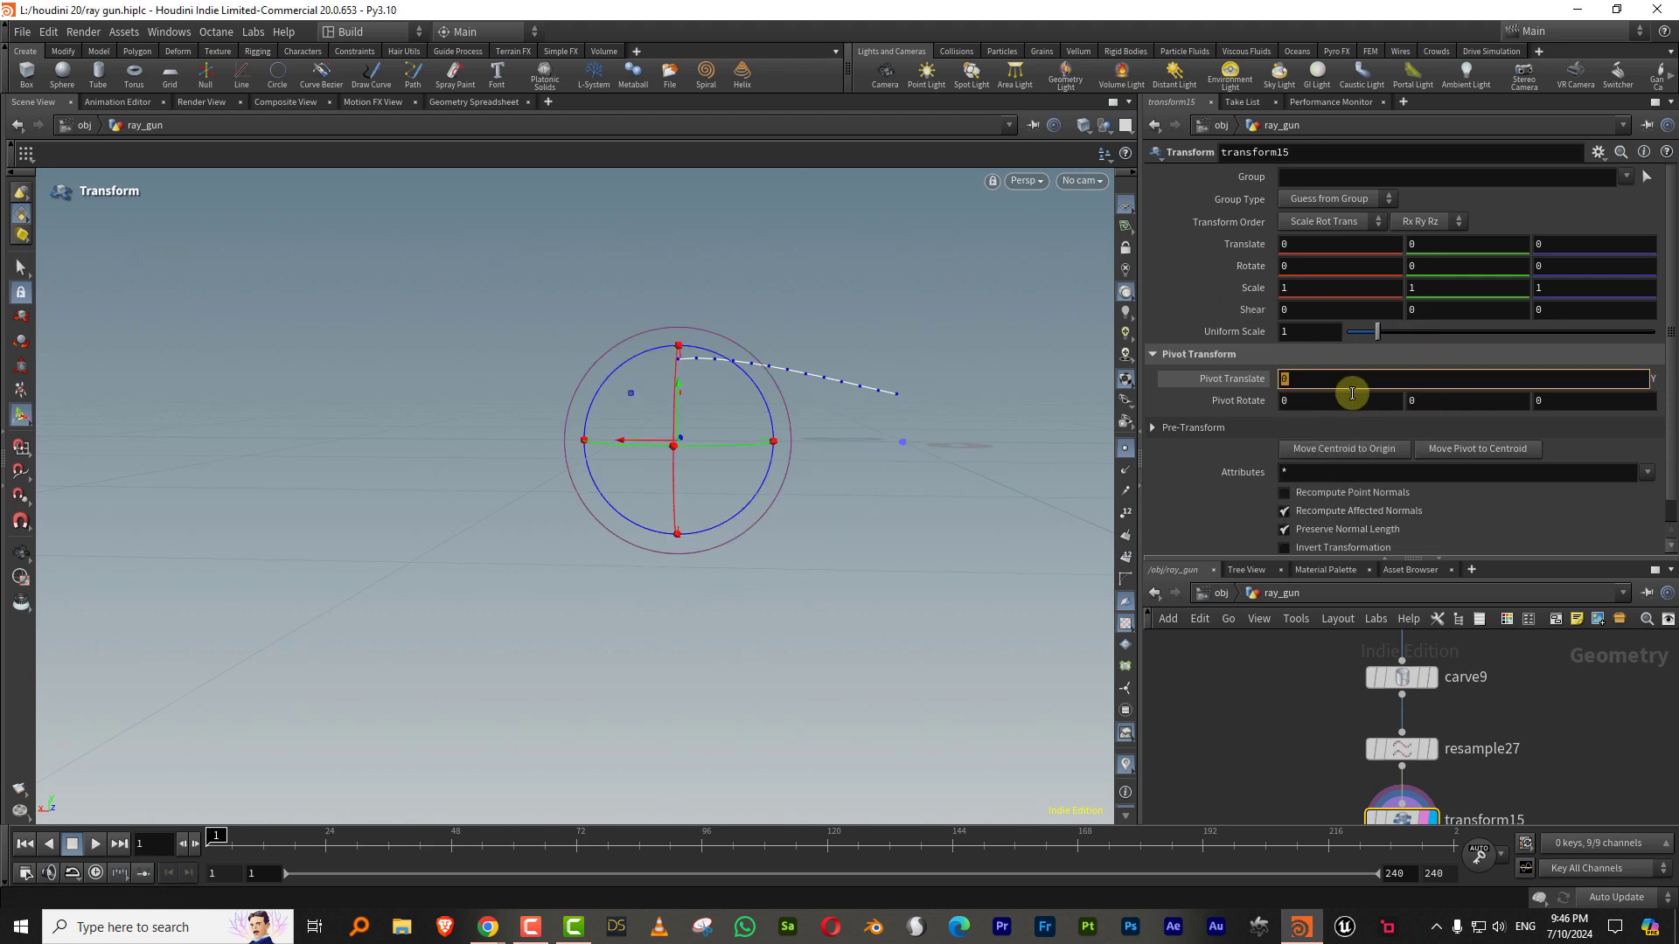
{"action": "type", "text": "$YMAX"}
{"action": "key", "text": "Return"}
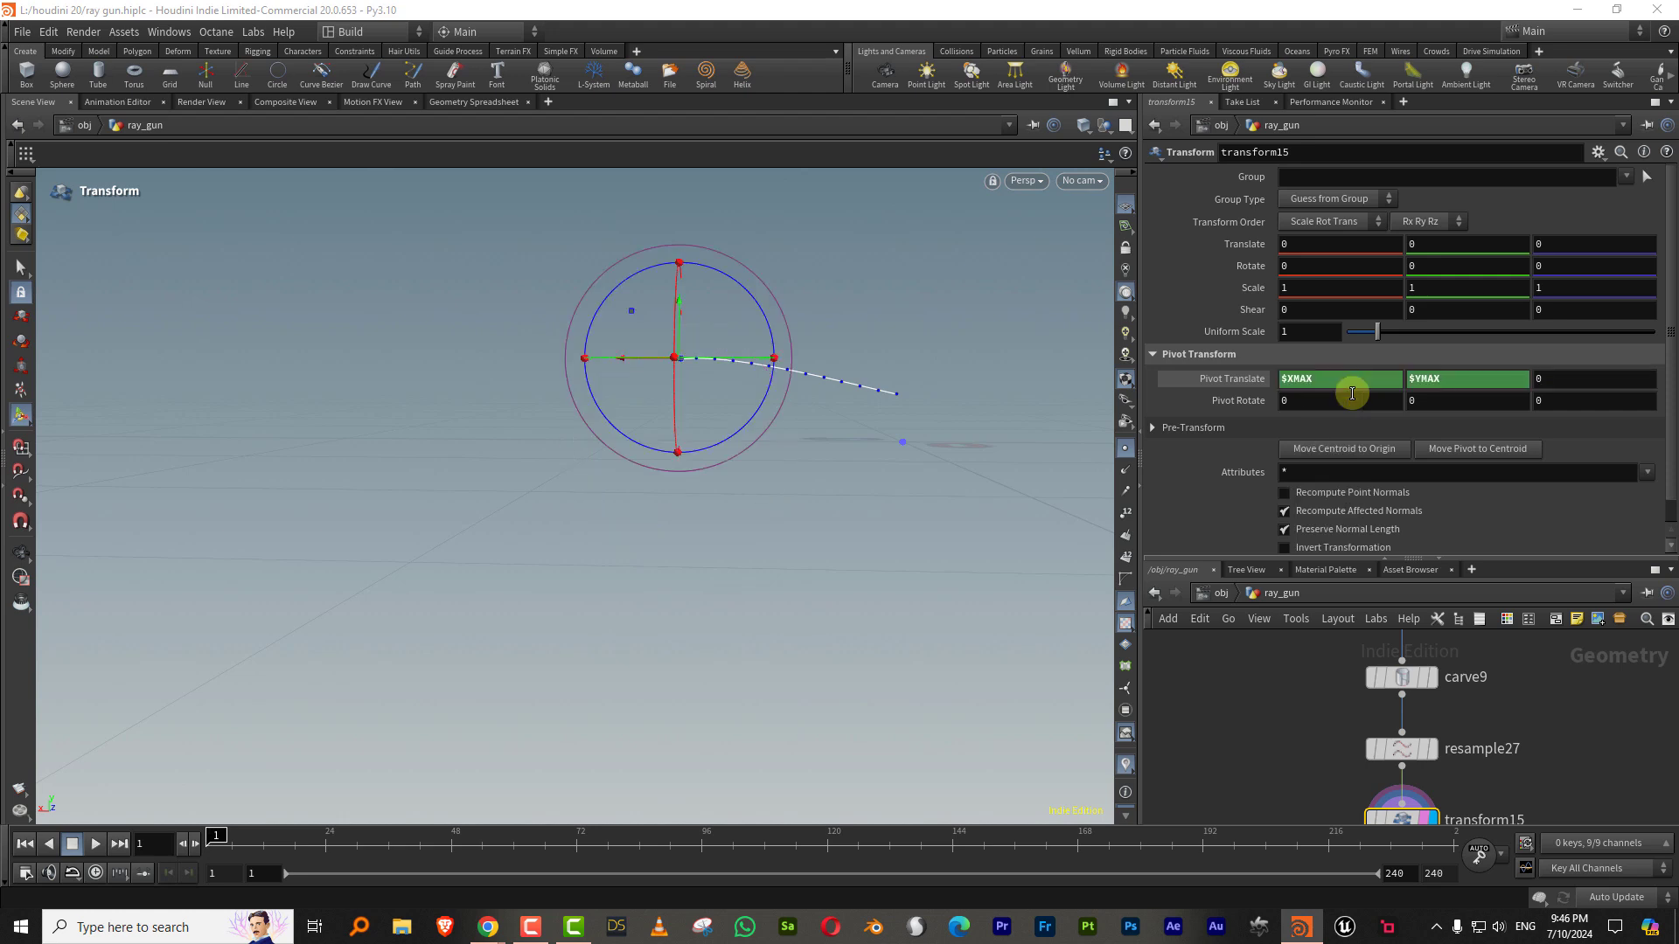
Step: Flatten the transform15 curve with a Y scale of 0, rotate it about -4.34 degrees in Z, and set its uniform scale to about 1.42
{"action": "left_click", "coordinate": [1425, 289]}
{"action": "type", "text": "0"}
{"action": "key", "text": "Return"}
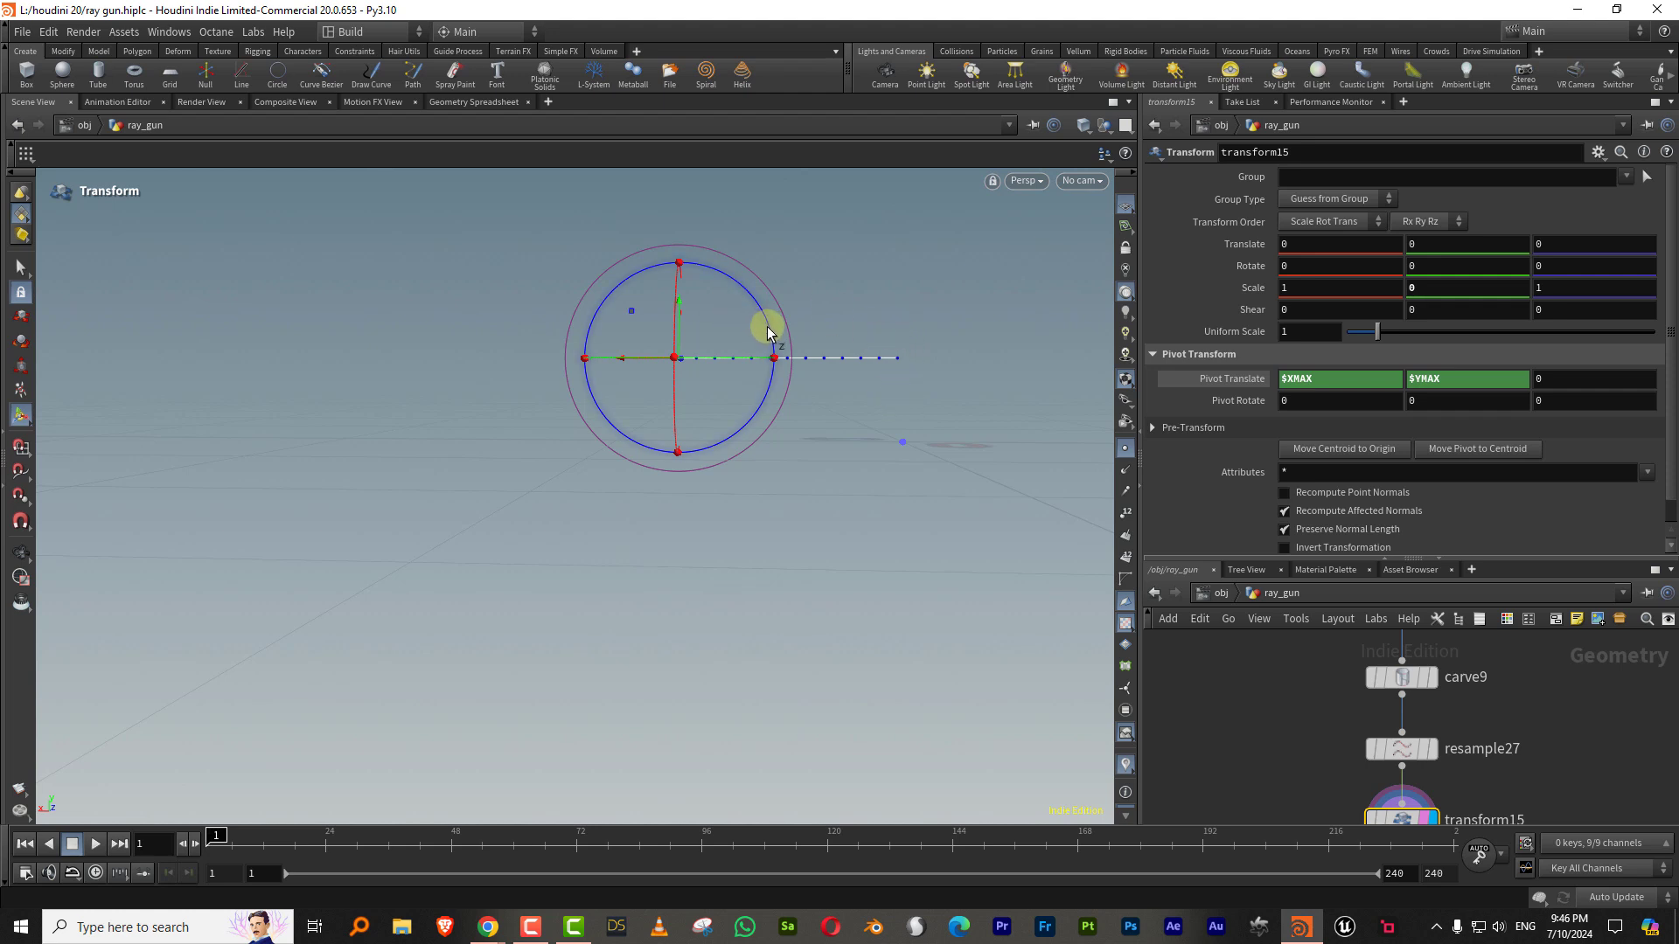
{"action": "left_click_drag", "start_coordinate": [767, 333], "coordinate": [767, 327]}
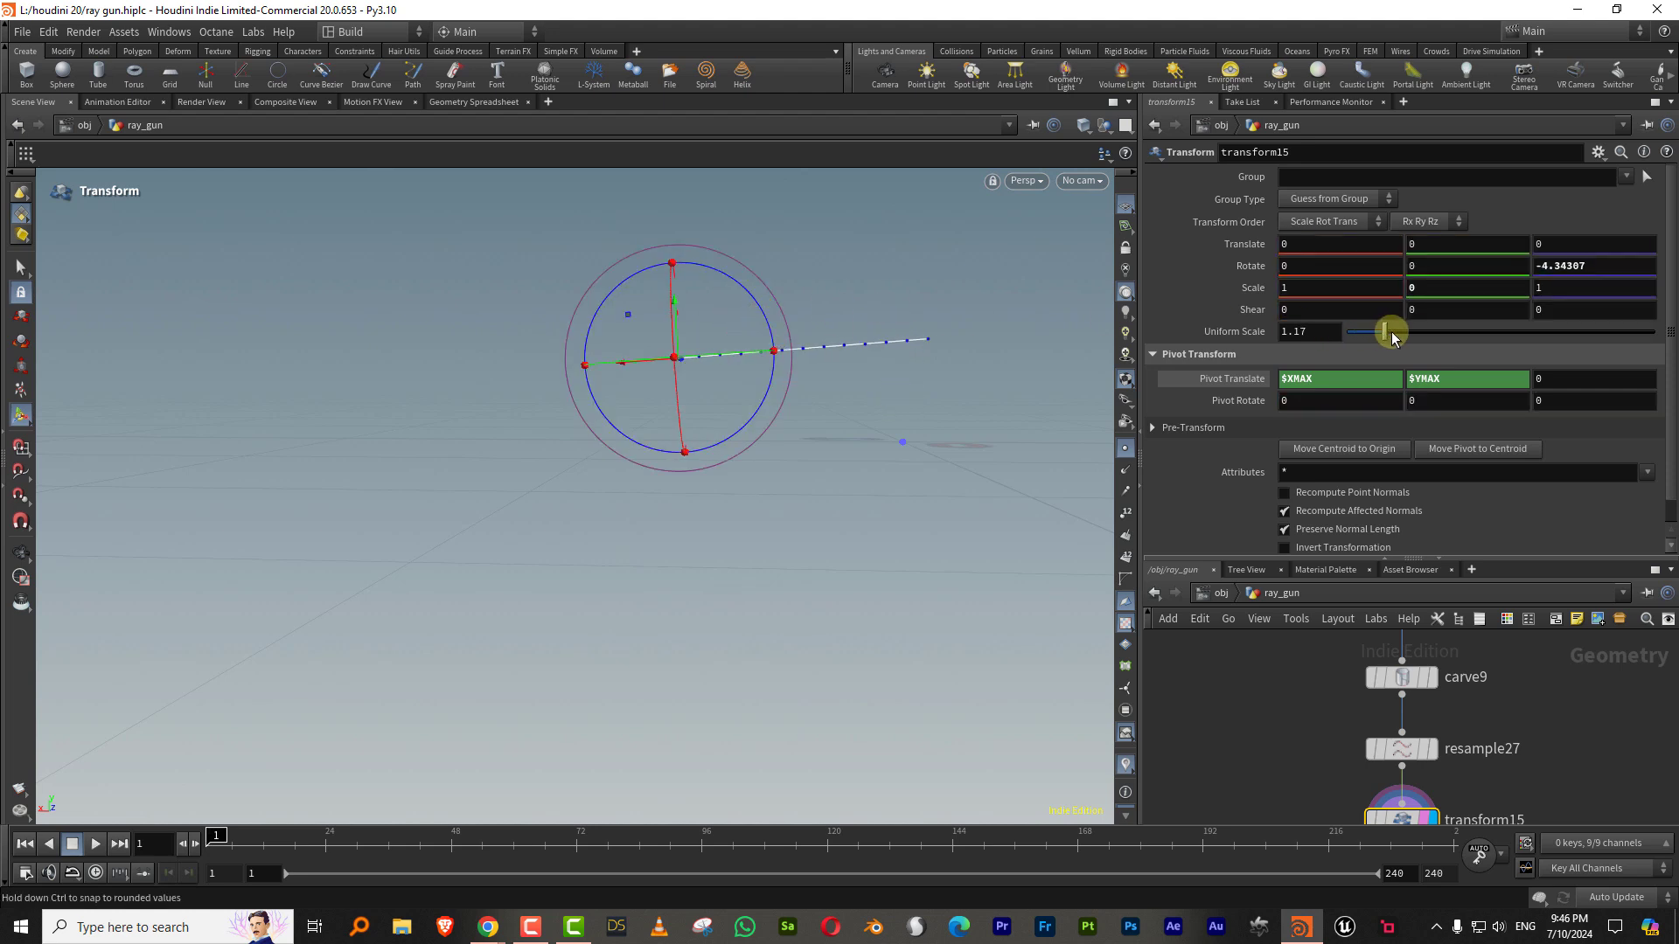
{"action": "left_click_drag", "start_coordinate": [1399, 336], "coordinate": [1391, 333]}
Step: Add a Merge node combining resample27 and transform15, and display it
{"action": "left_click_drag", "start_coordinate": [1376, 556], "coordinate": [1376, 353]}
{"action": "key", "text": "Tab"}
{"action": "type", "text": "mer"}
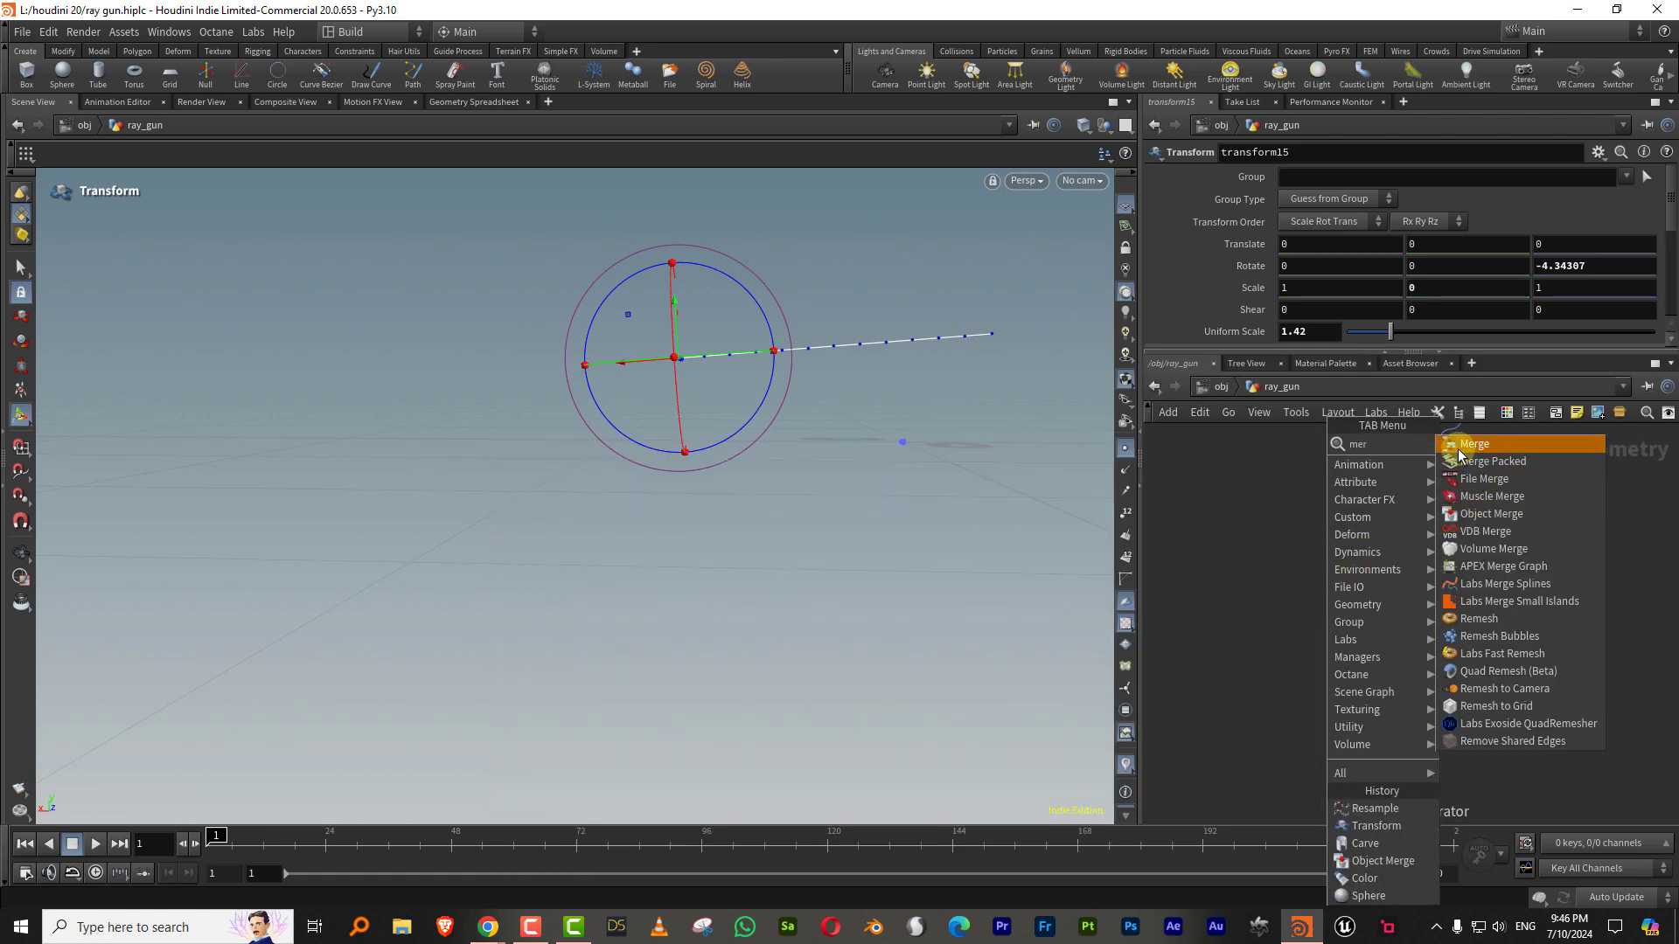
{"action": "left_click", "coordinate": [1460, 447]}
{"action": "left_click", "coordinate": [1321, 700]}
{"action": "left_click_drag", "start_coordinate": [1439, 607], "coordinate": [1319, 684]}
{"action": "left_click_drag", "start_coordinate": [1337, 692], "coordinate": [1337, 771]}
{"action": "left_click_drag", "start_coordinate": [1439, 679], "coordinate": [1321, 768]}
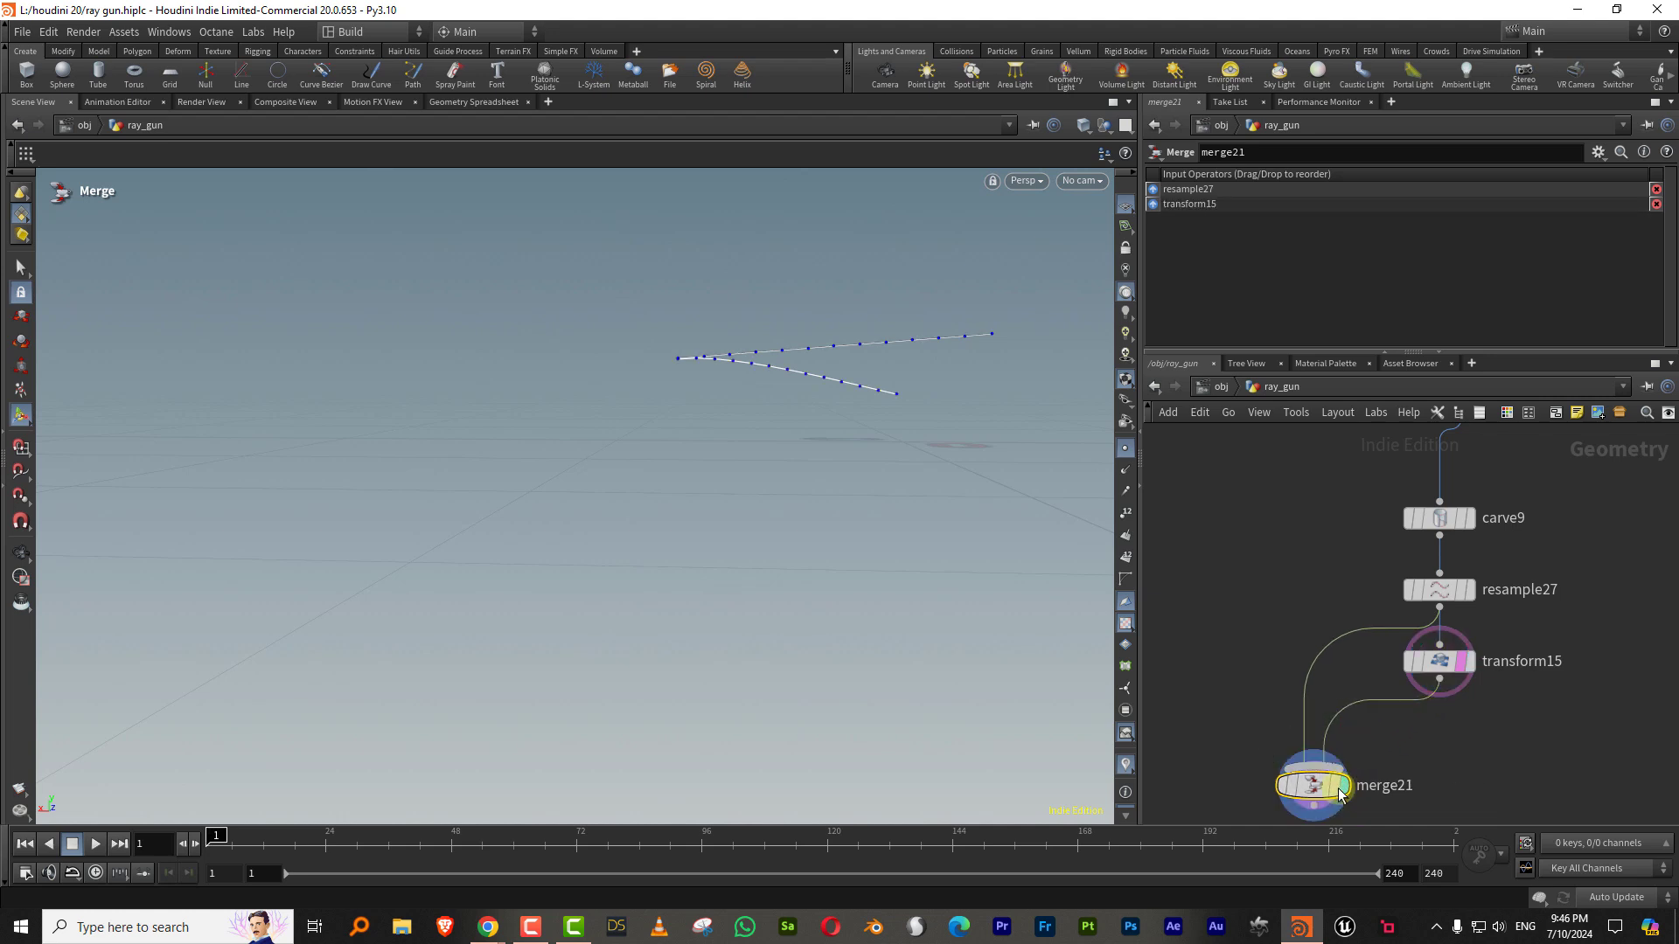
Step: Raise the transform15 curve about 0.021 in Y, then append a Skin node to merge21 and display the skinned surface
{"action": "left_click", "coordinate": [1439, 662]}
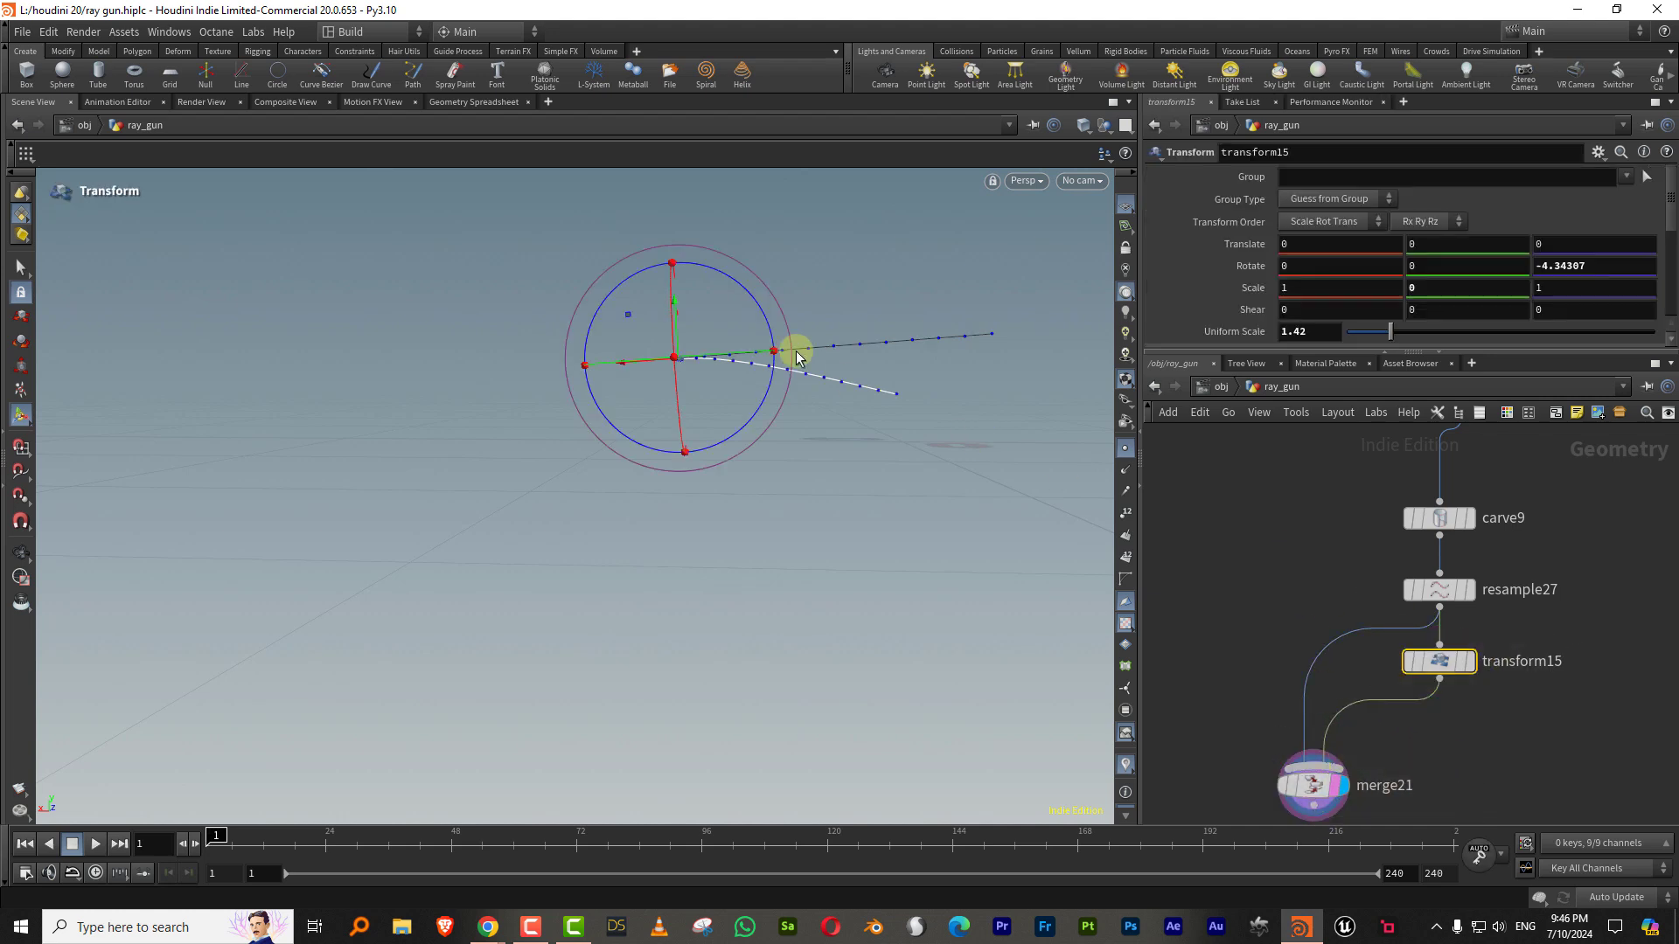
{"action": "left_click_drag", "start_coordinate": [678, 338], "coordinate": [677, 332]}
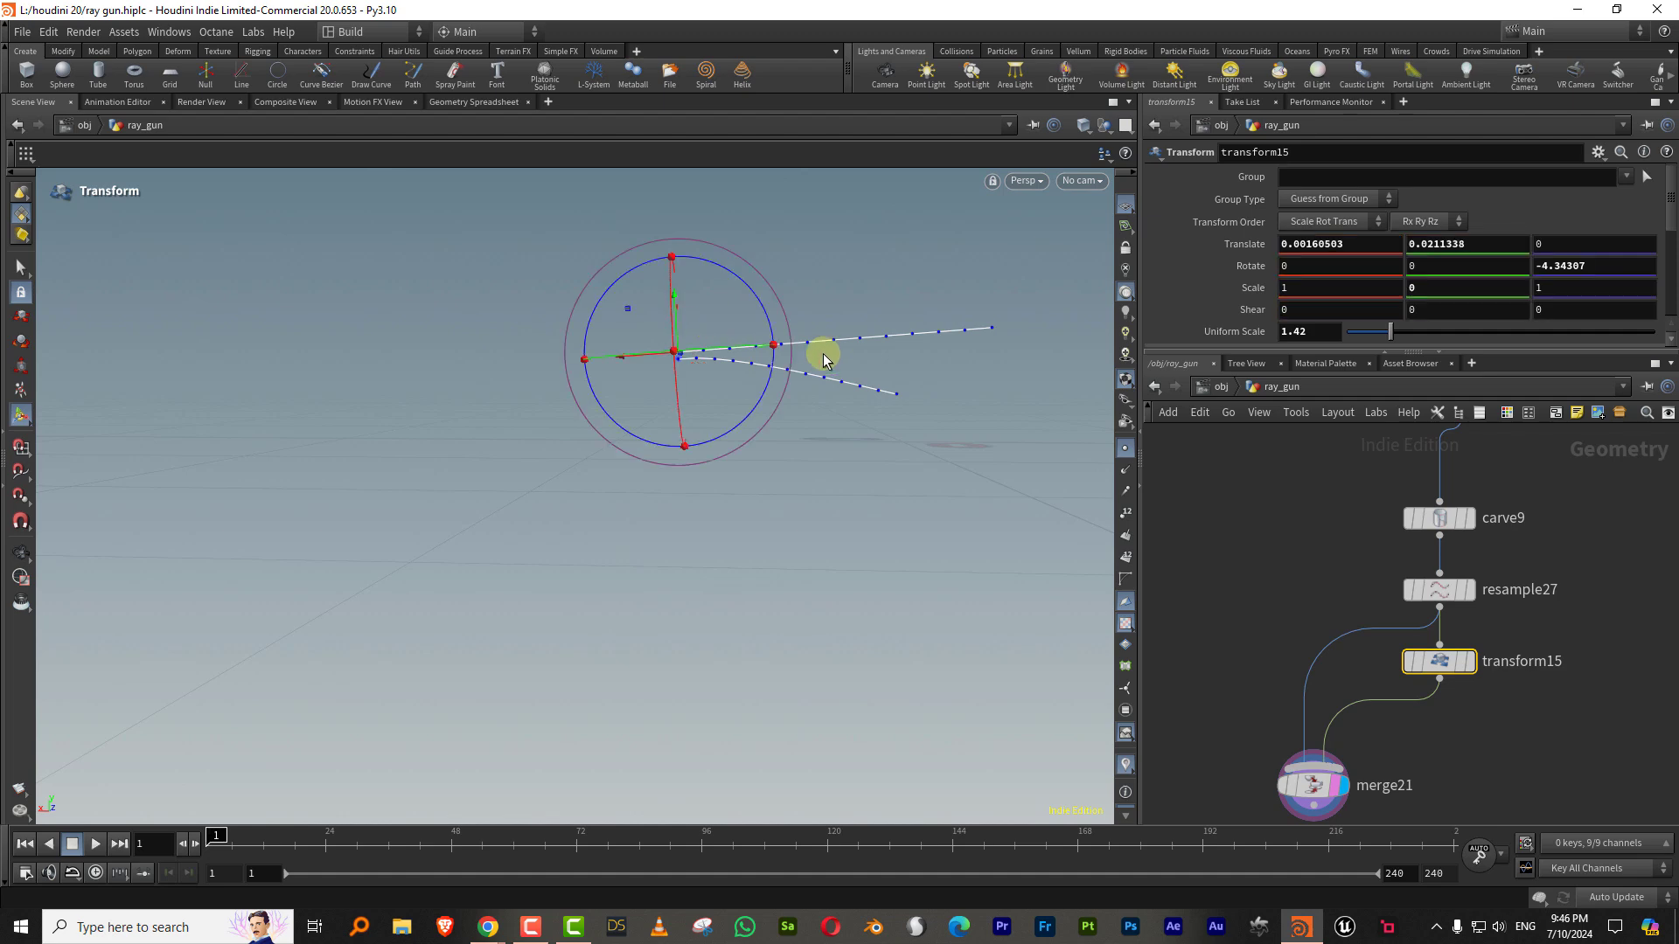
{"action": "middle_click_drag", "start_coordinate": [1261, 625], "coordinate": [1257, 557]}
{"action": "key", "text": "Tab"}
{"action": "type", "text": "skinb"}
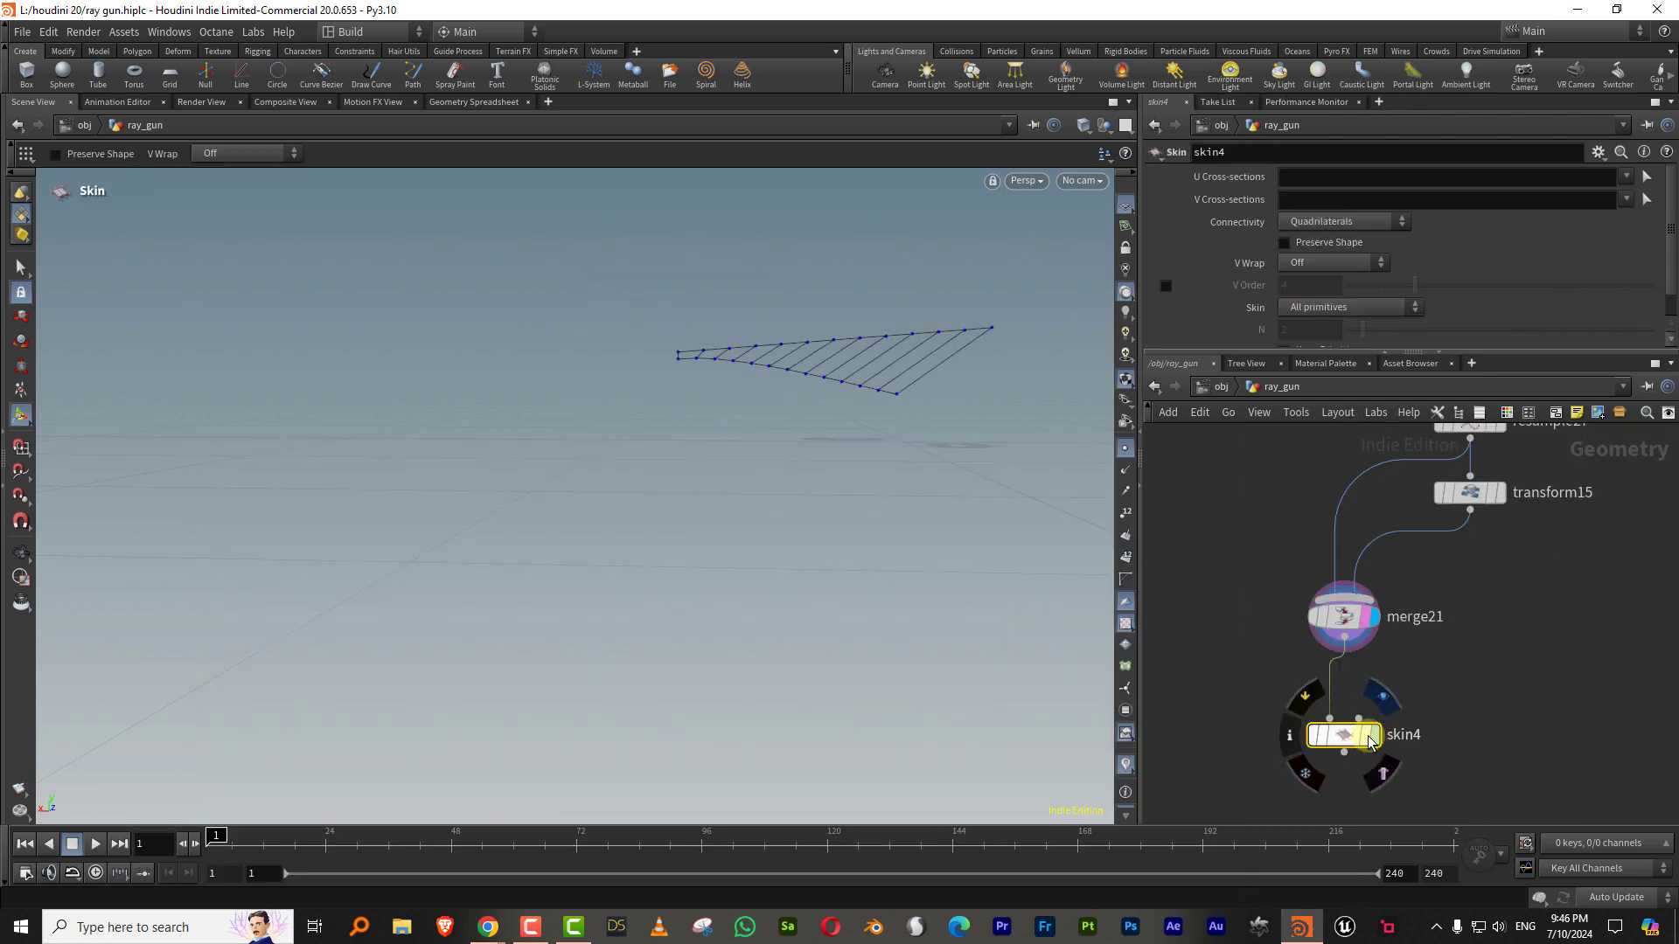
{"action": "left_click", "coordinate": [1374, 736]}
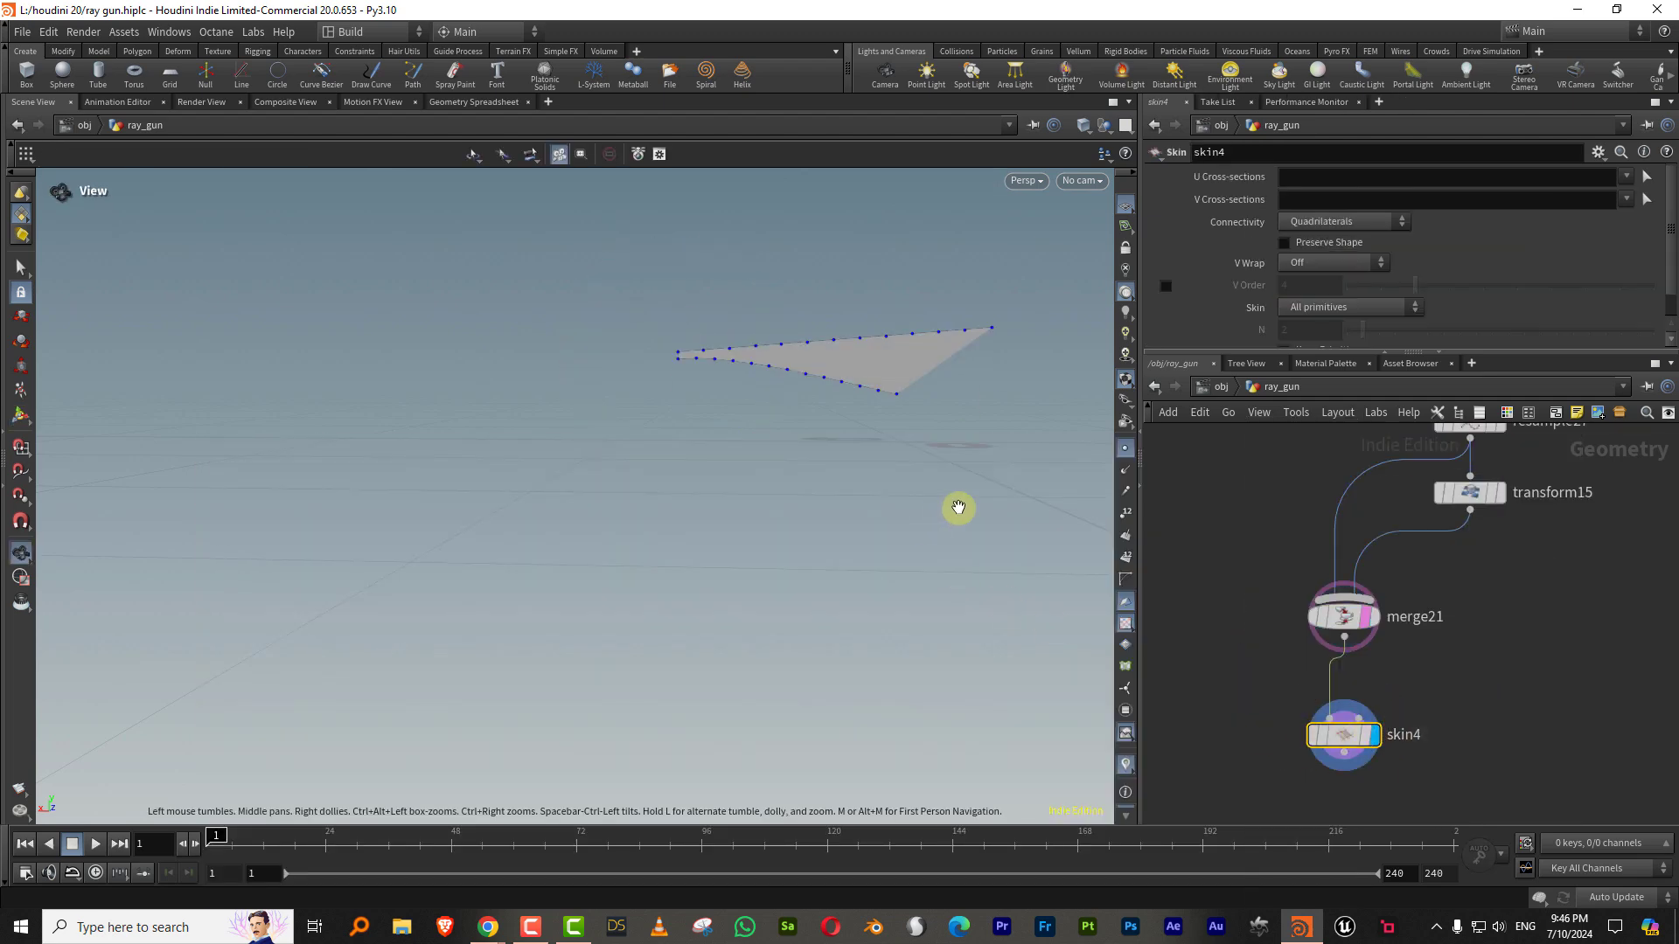
{"action": "left_click_drag", "start_coordinate": [958, 508], "coordinate": [861, 514], "text": "alt"}
Step: Place a new Merge node below the gun body's network for joining the fin
{"action": "middle_click_drag", "start_coordinate": [1261, 575], "coordinate": [1446, 626]}
{"action": "right_click_drag", "start_coordinate": [1447, 626], "coordinate": [1353, 662]}
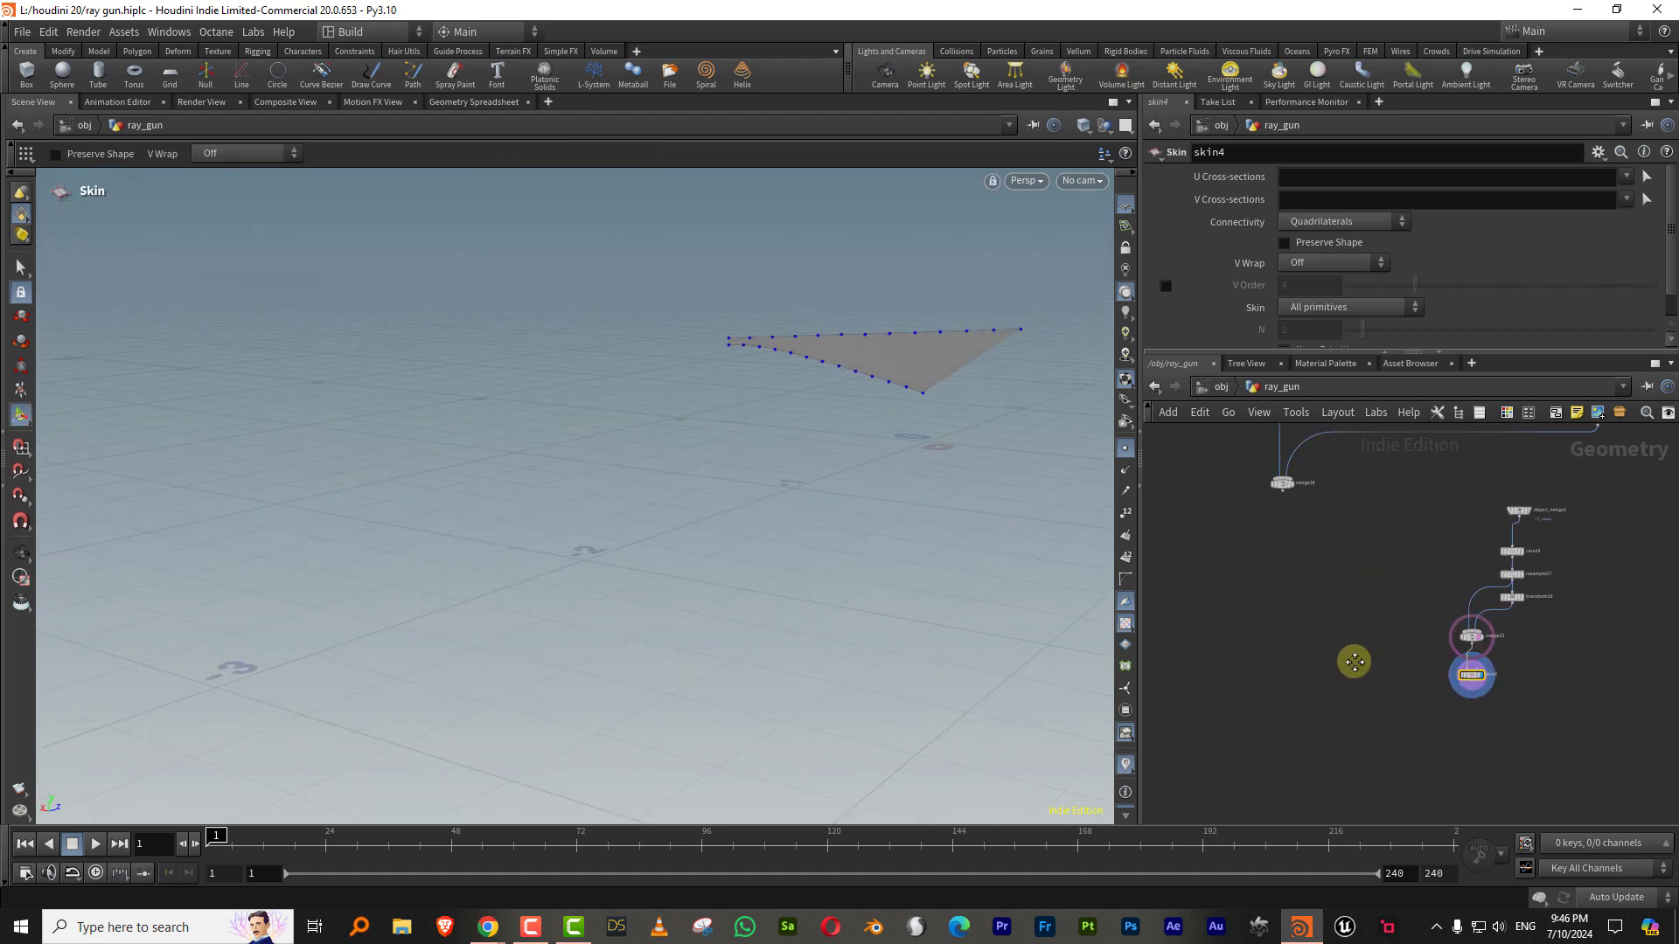
{"action": "middle_click_drag", "start_coordinate": [1347, 646], "coordinate": [1401, 659]}
{"action": "key", "text": "Tab"}
{"action": "type", "text": "mer"}
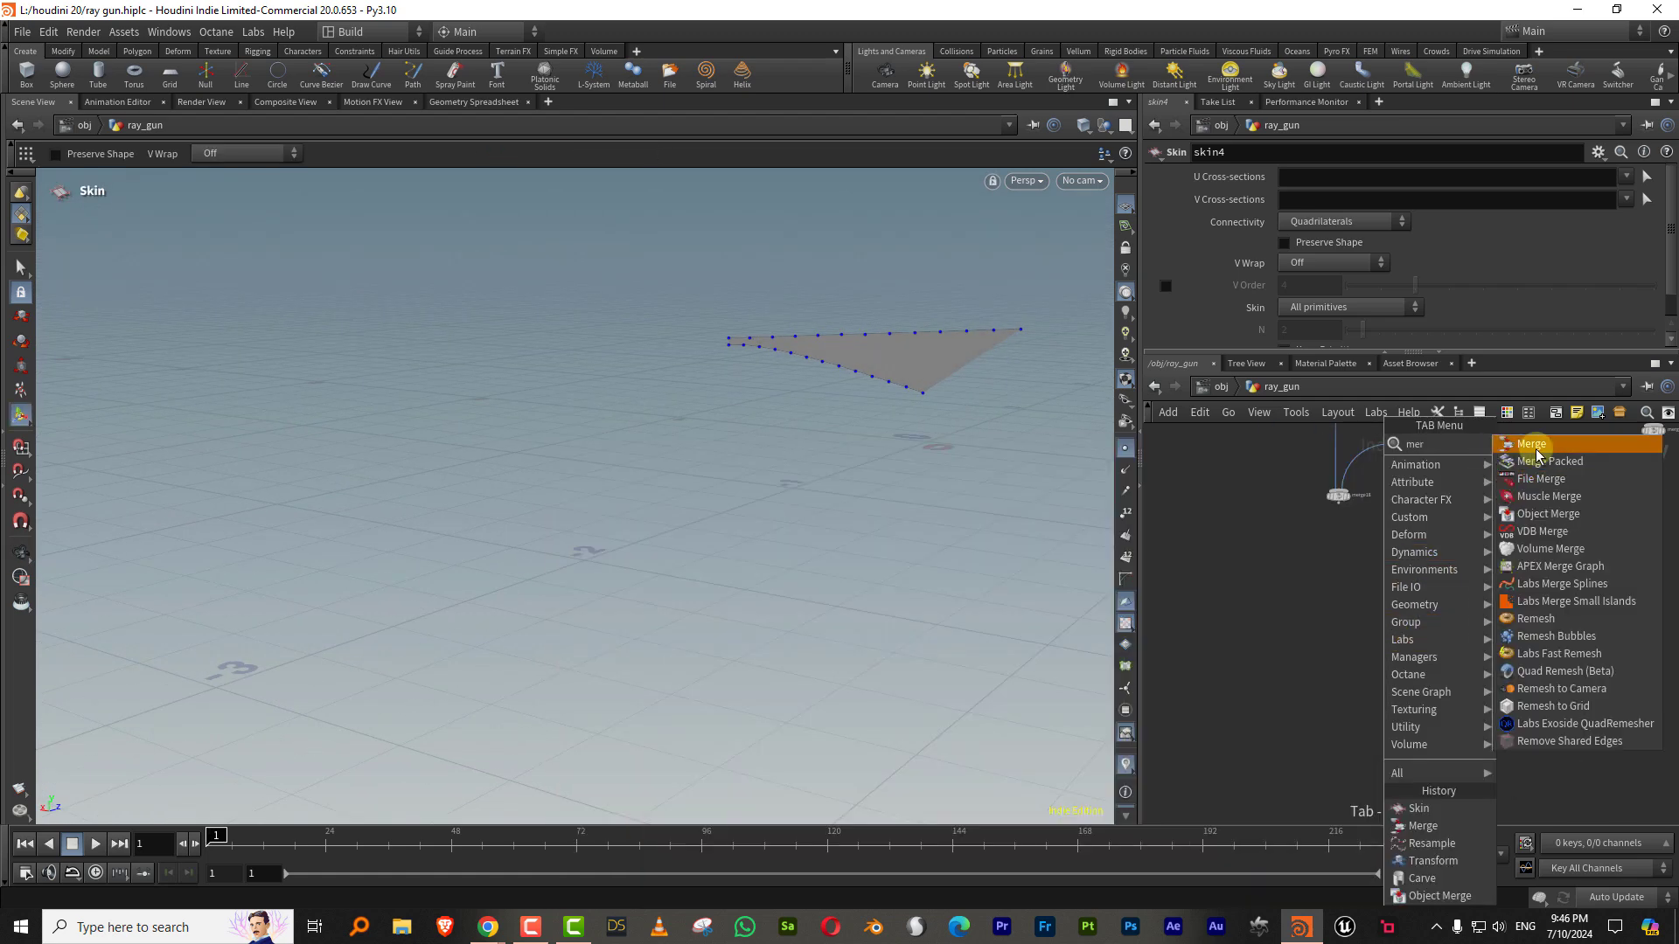
{"action": "left_click", "coordinate": [1534, 449]}
{"action": "left_click", "coordinate": [1388, 763]}
Step: Add a red Color node after skin4, merge it with merge18 in merge22, display the result, and hide the points
{"action": "scroll", "coordinate": [1565, 682], "scroll_direction": "up", "scroll_amount": 3}
{"action": "key", "text": "Tab"}
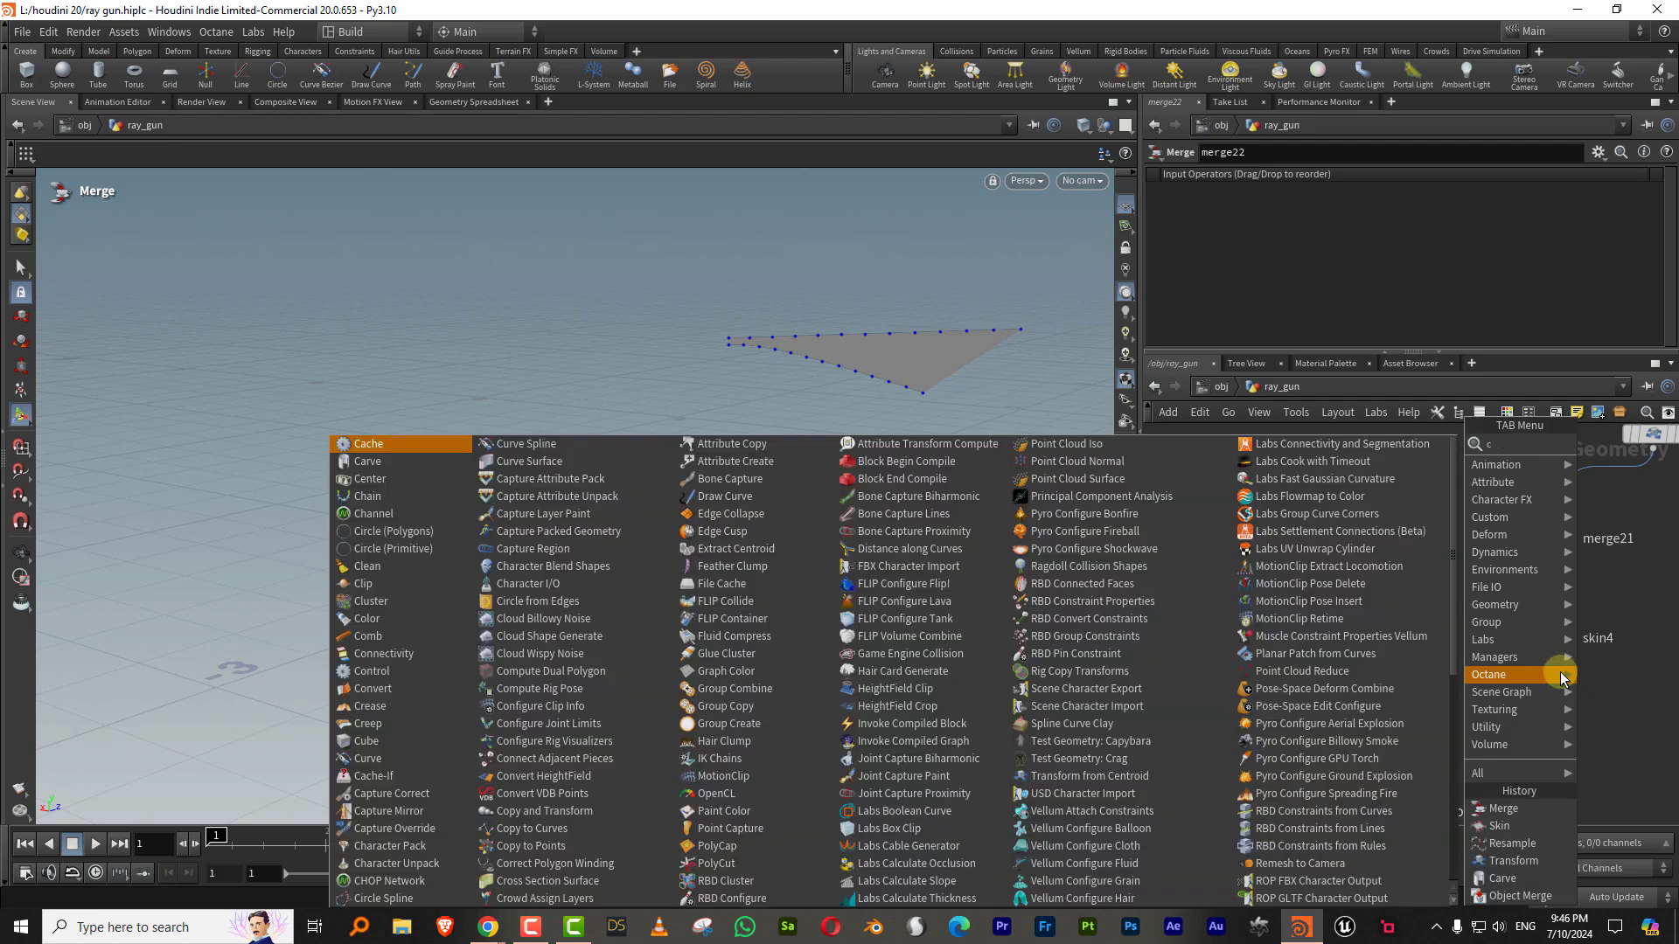
{"action": "type", "text": "colo"}
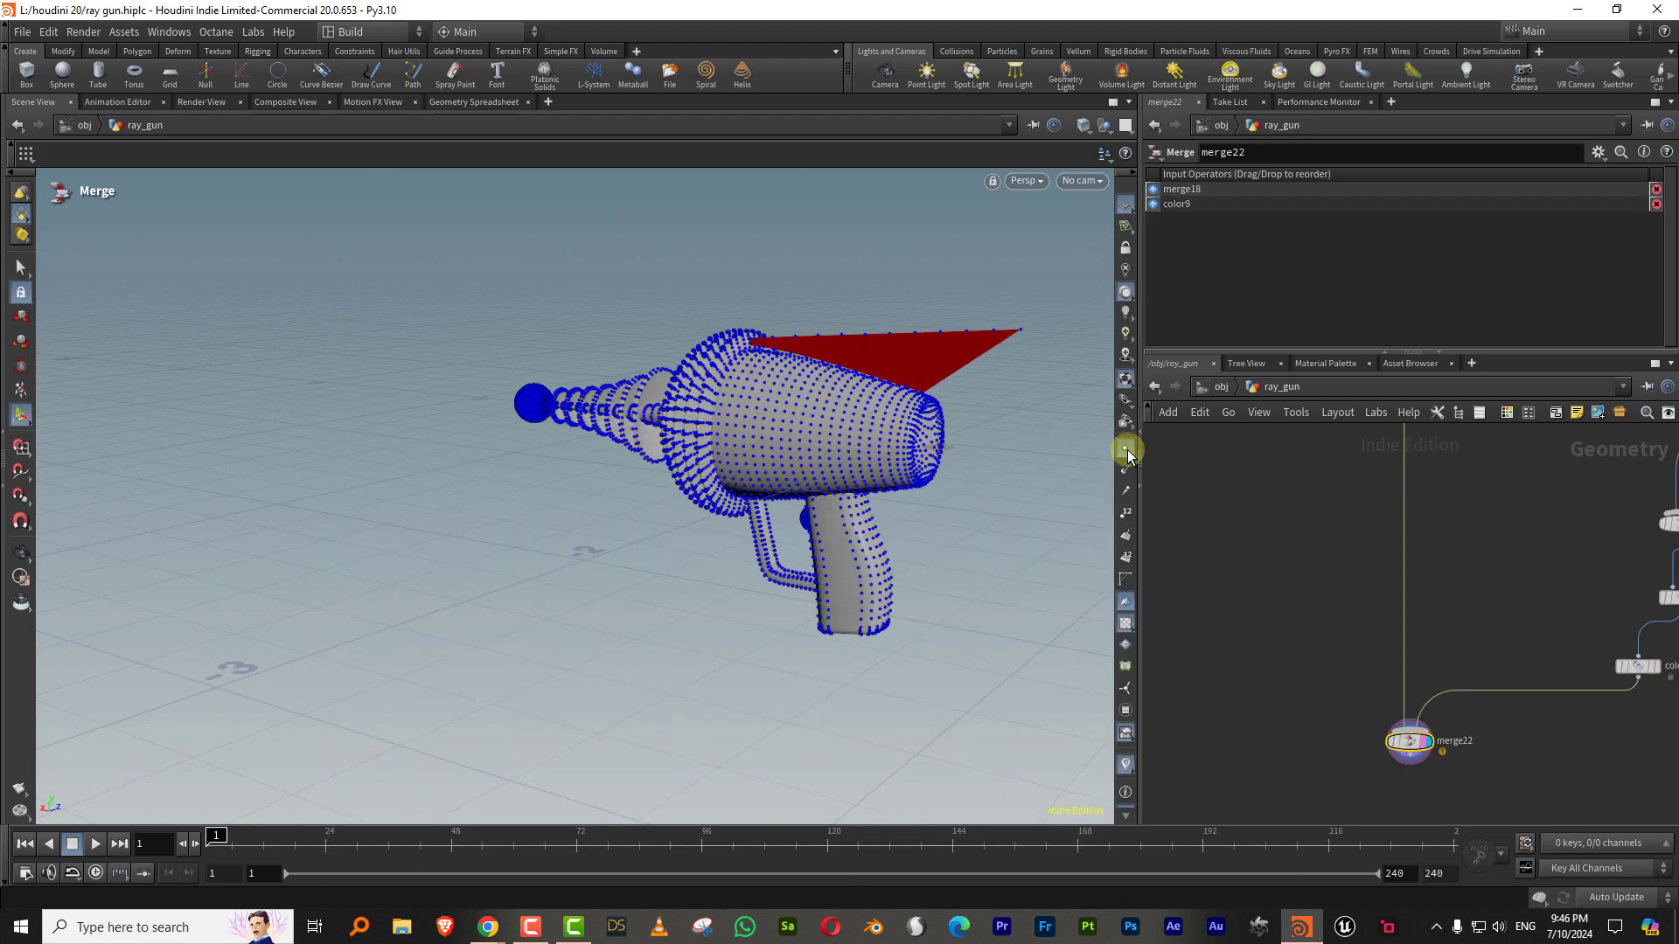
{"action": "key", "text": "Escape"}
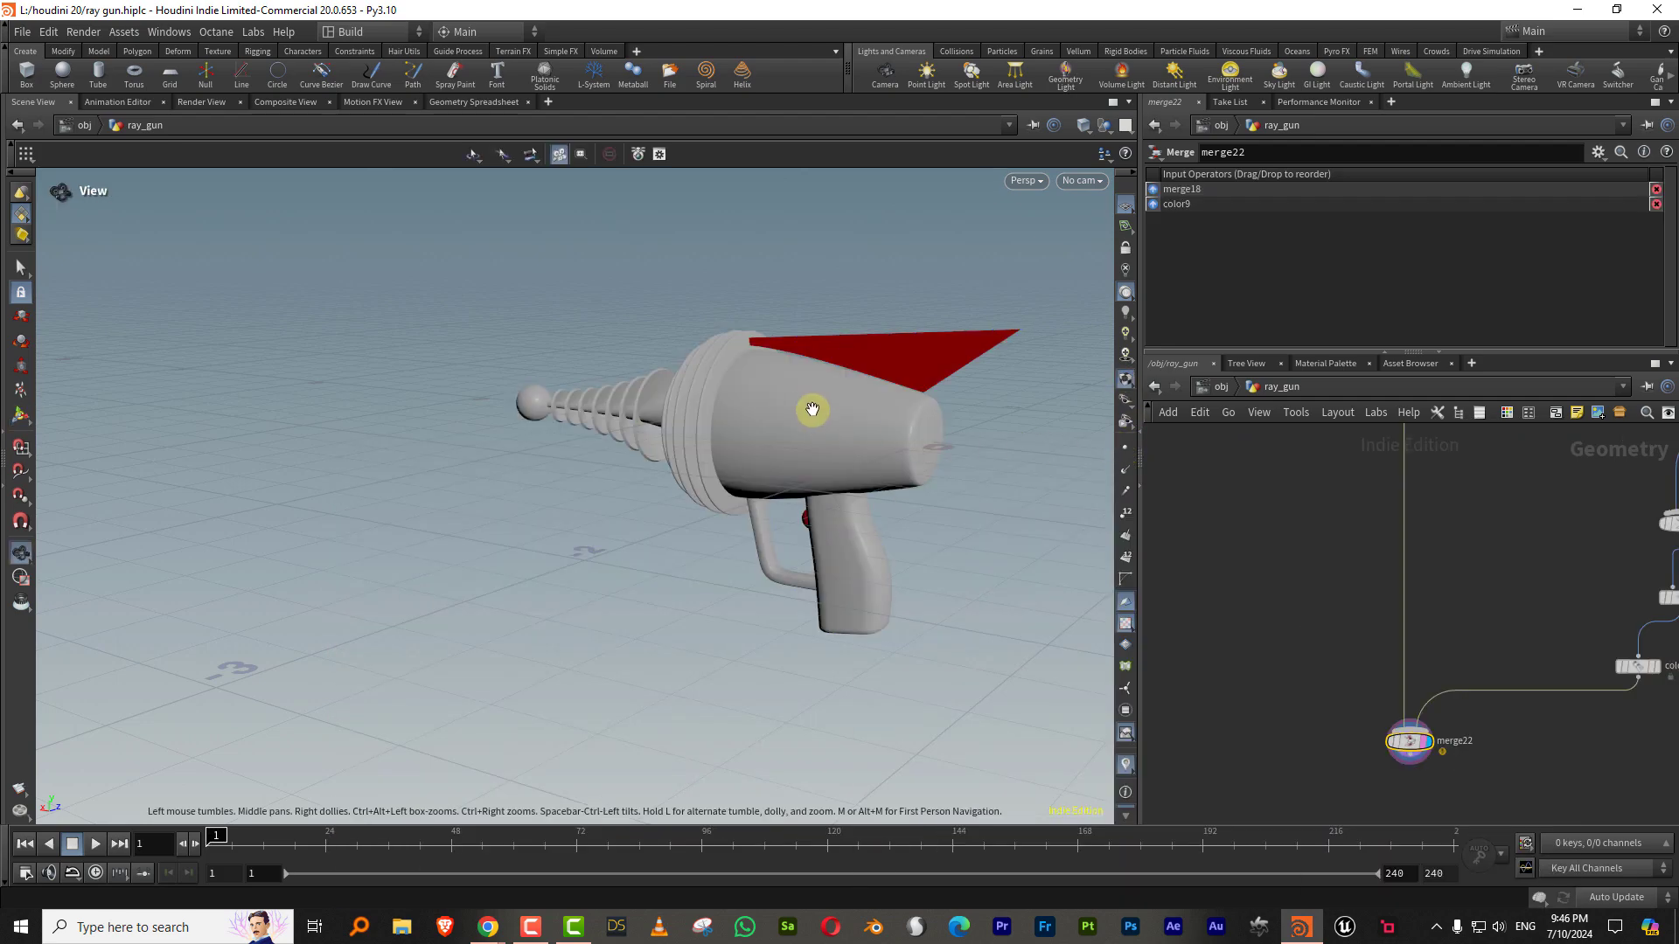
{"action": "scroll", "coordinate": [858, 379], "scroll_direction": "up", "scroll_amount": 3}
{"action": "scroll", "coordinate": [859, 378], "scroll_direction": "up", "scroll_amount": 3}
{"action": "left_click_drag", "start_coordinate": [859, 378], "coordinate": [744, 355], "text": "alt"}
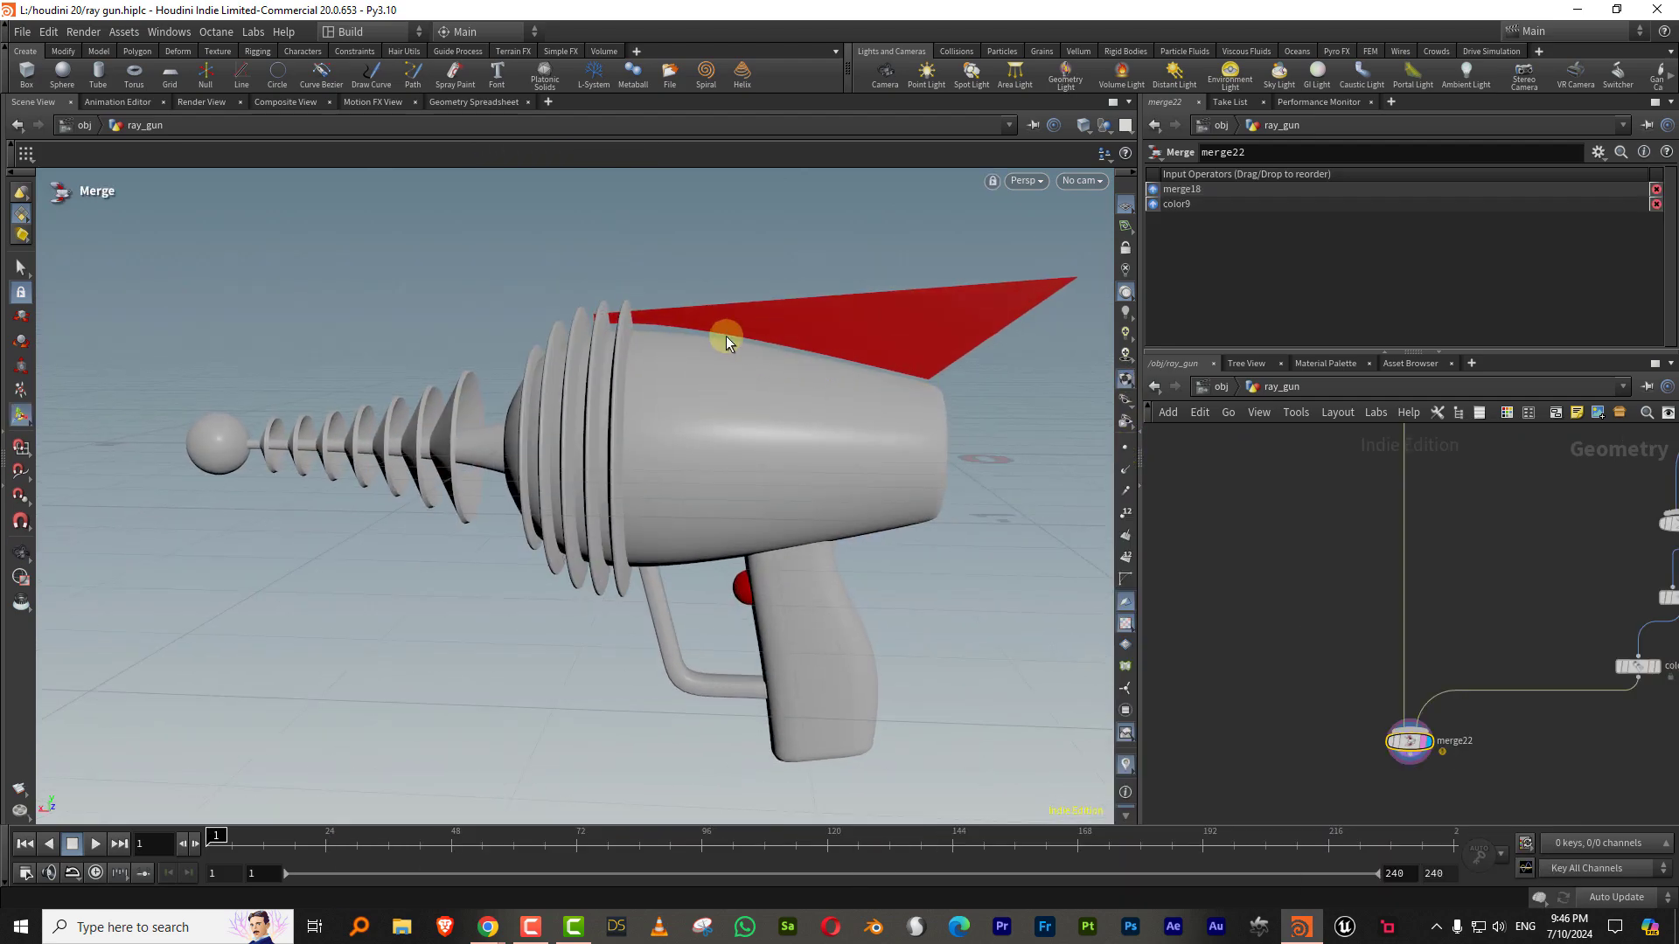
Step: Insert a Transform node between object_merge1 and carve9 and lower the curve about 0.024 in Y
{"action": "middle_click_drag", "start_coordinate": [1498, 565], "coordinate": [1304, 662]}
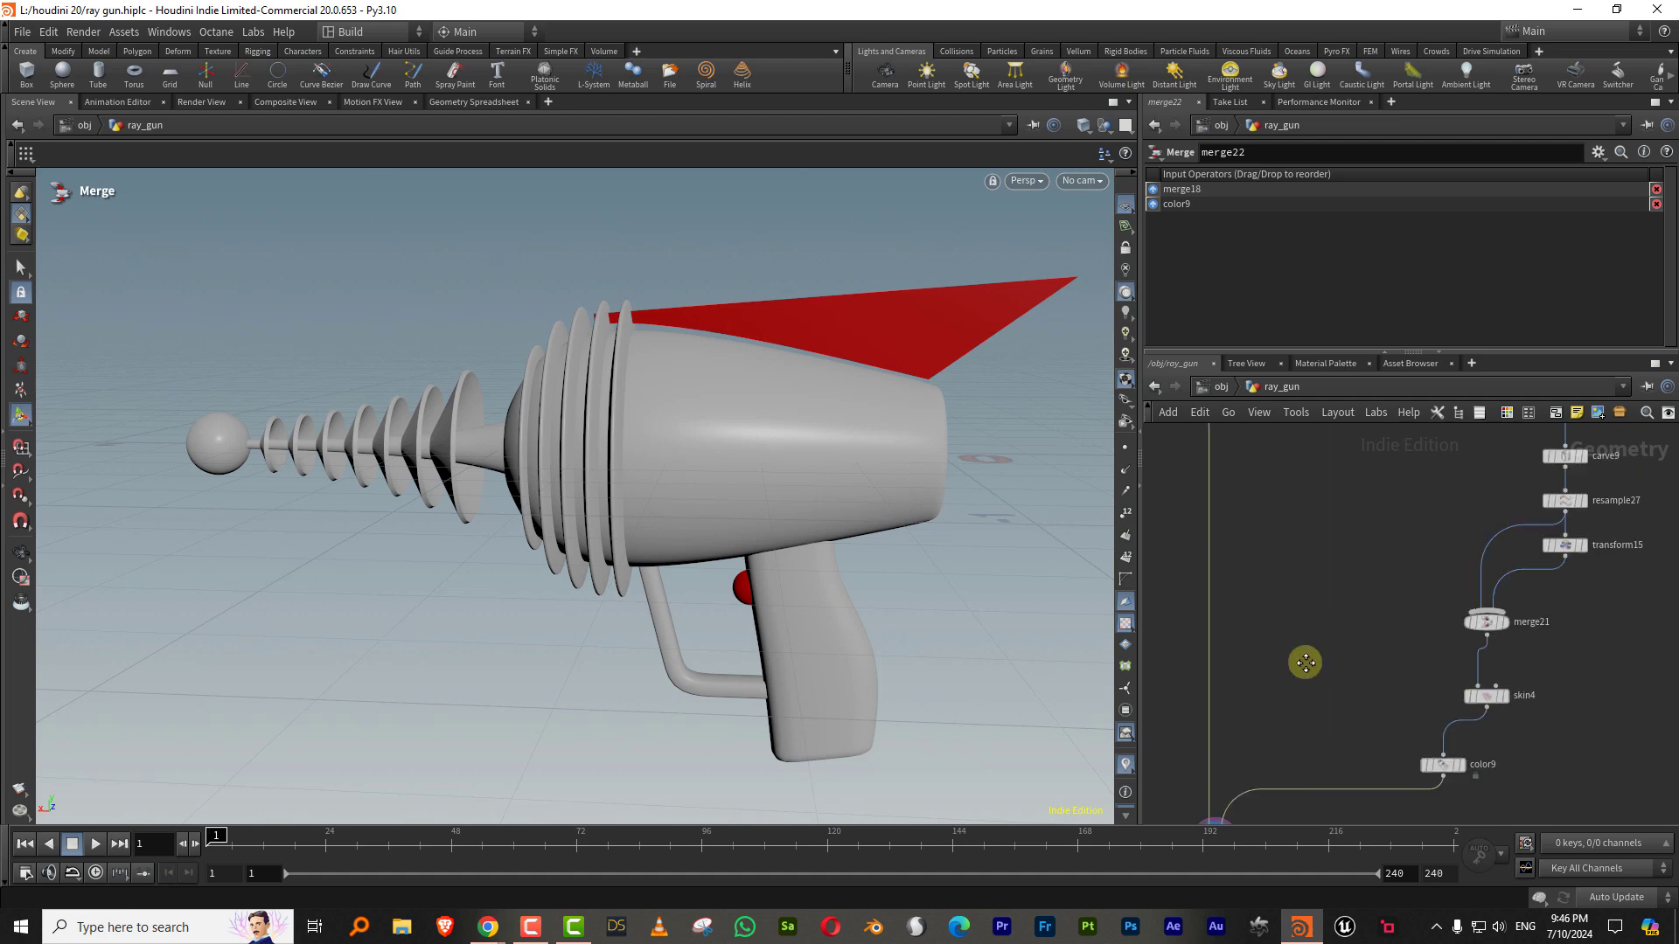
{"action": "middle_click_drag", "start_coordinate": [1556, 587], "coordinate": [1421, 645]}
{"action": "key", "text": "Tab"}
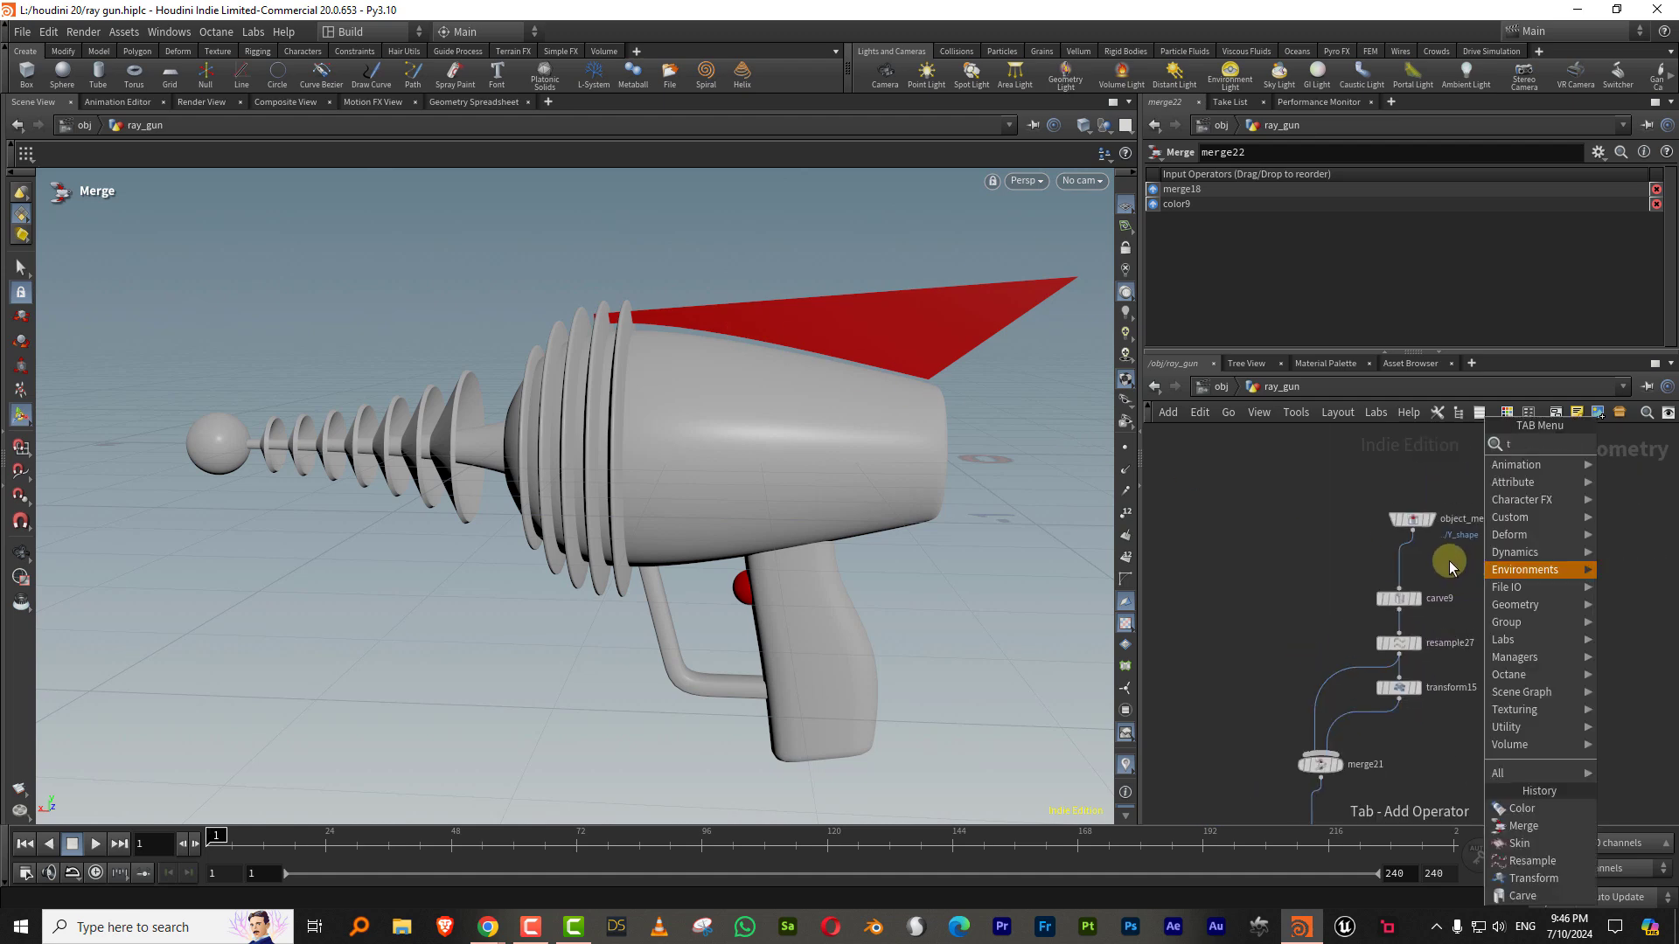
{"action": "type", "text": "tr"}
{"action": "left_click", "coordinate": [1167, 480]}
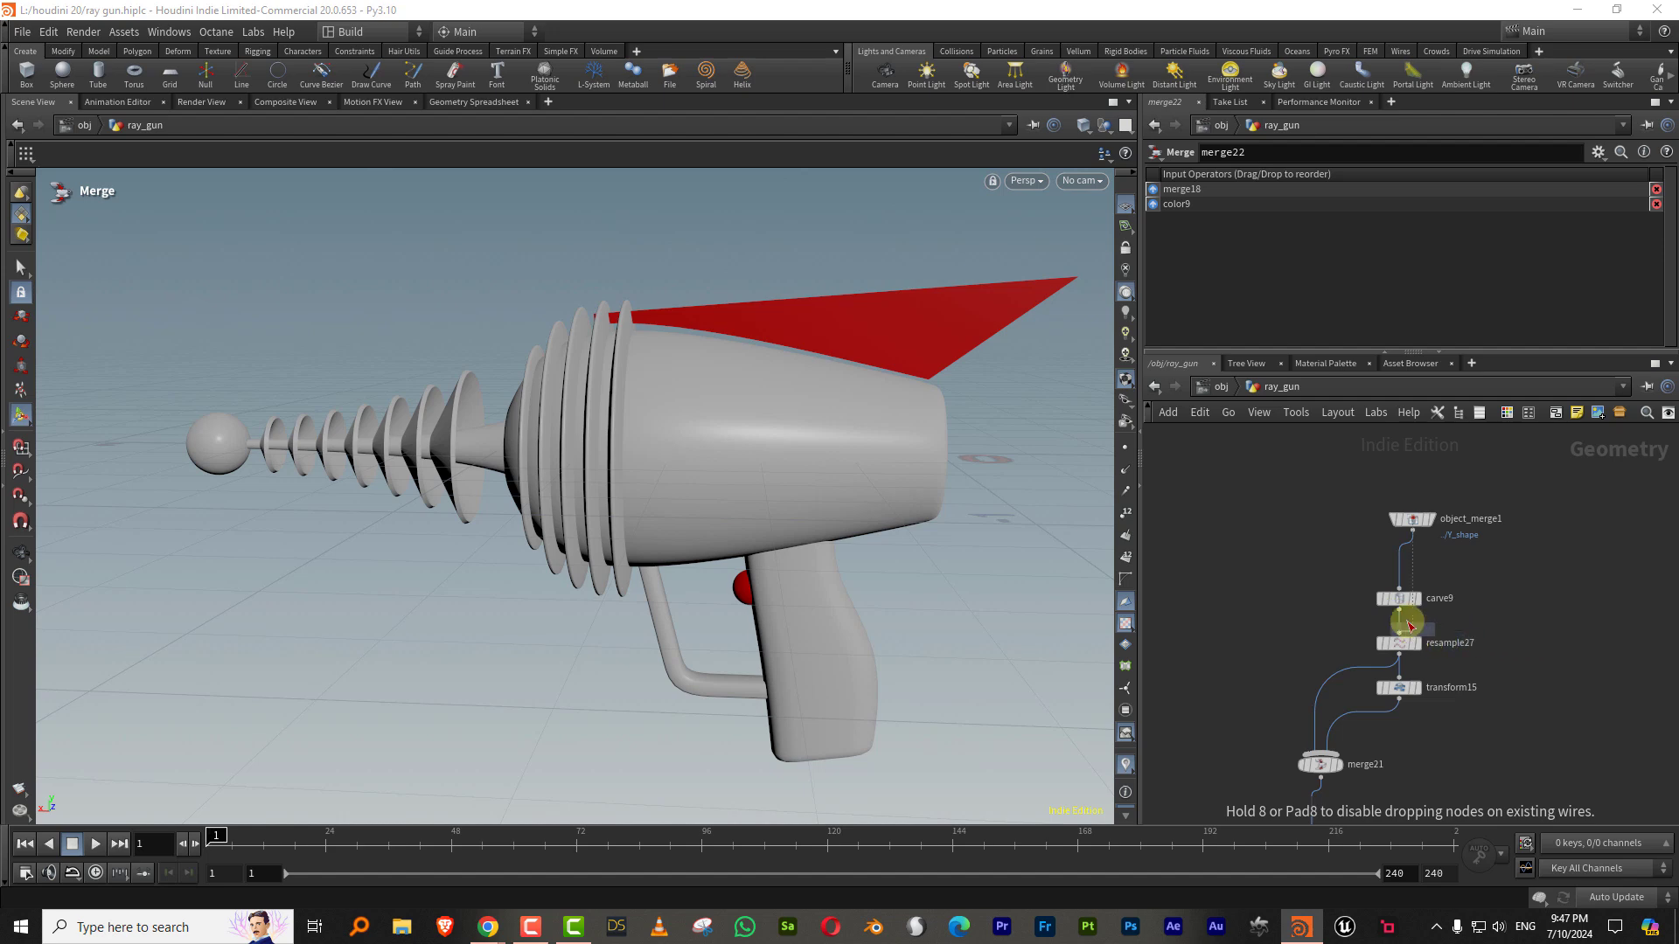
{"action": "left_click", "coordinate": [1399, 563]}
{"action": "left_click_drag", "start_coordinate": [929, 426], "coordinate": [934, 428]}
{"action": "key", "text": "Escape"}
{"action": "left_click_drag", "start_coordinate": [994, 524], "coordinate": [933, 444]}
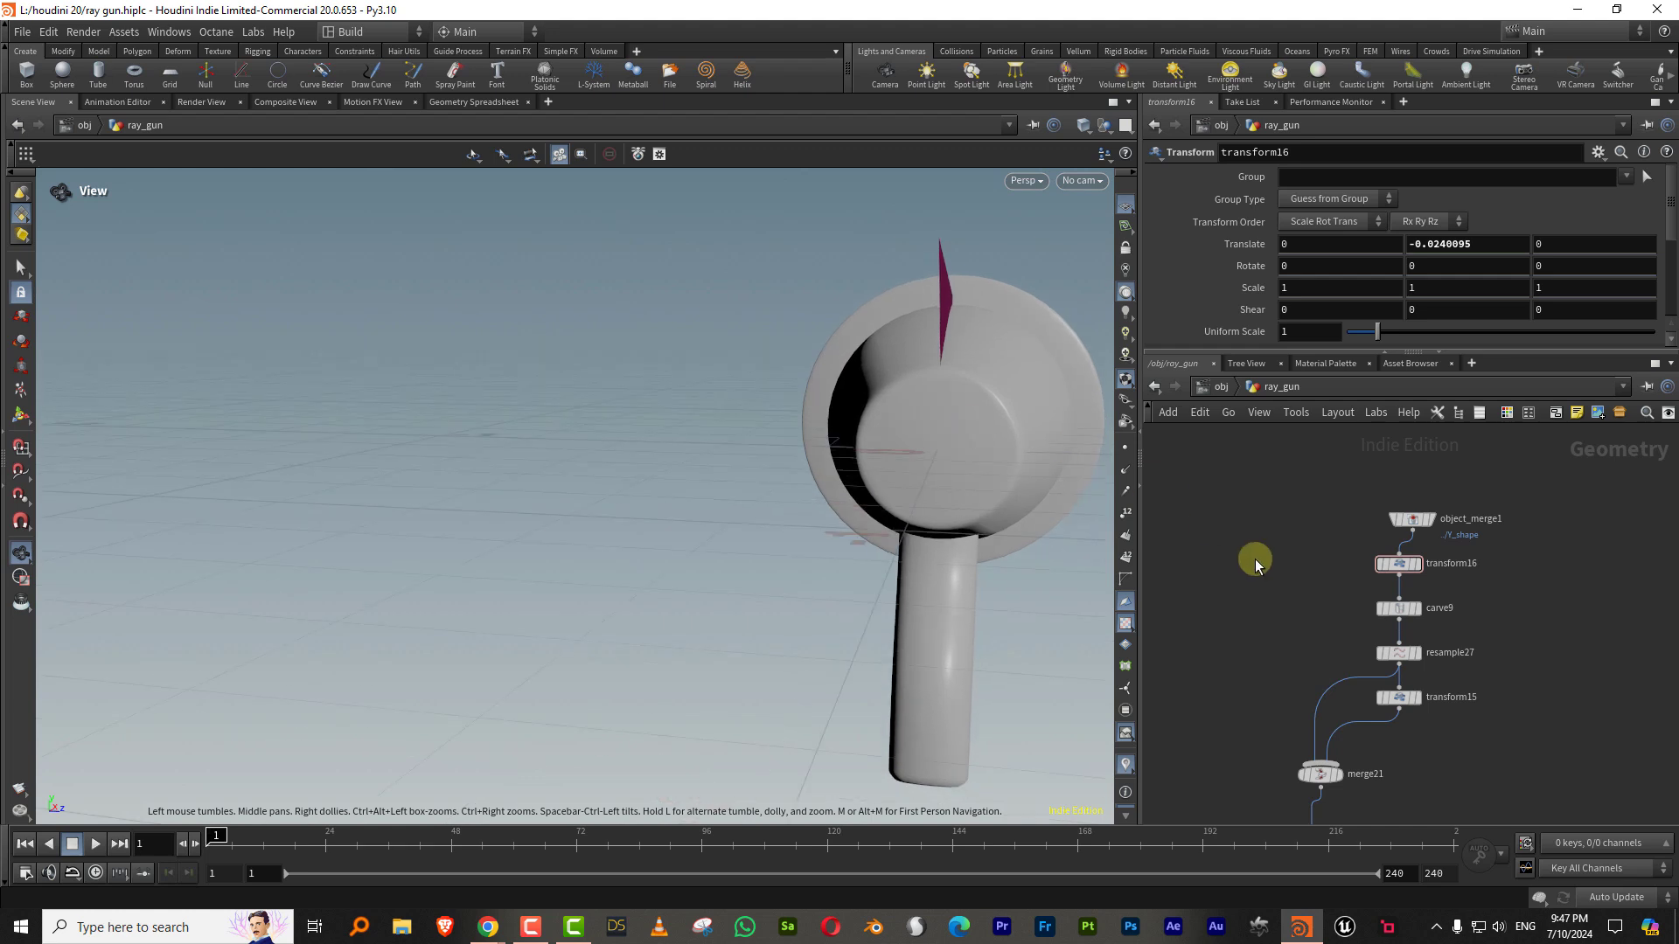
Step: Move merge22 lower in the network and insert a Labs Thicken node between color9 and merge22
{"action": "middle_click_drag", "start_coordinate": [1396, 809], "coordinate": [1421, 652]}
{"action": "middle_click_drag", "start_coordinate": [1443, 711], "coordinate": [1641, 550]}
{"action": "scroll", "coordinate": [1458, 614], "scroll_direction": "up", "scroll_amount": 3}
{"action": "scroll", "coordinate": [1618, 577], "scroll_direction": "down", "scroll_amount": 3}
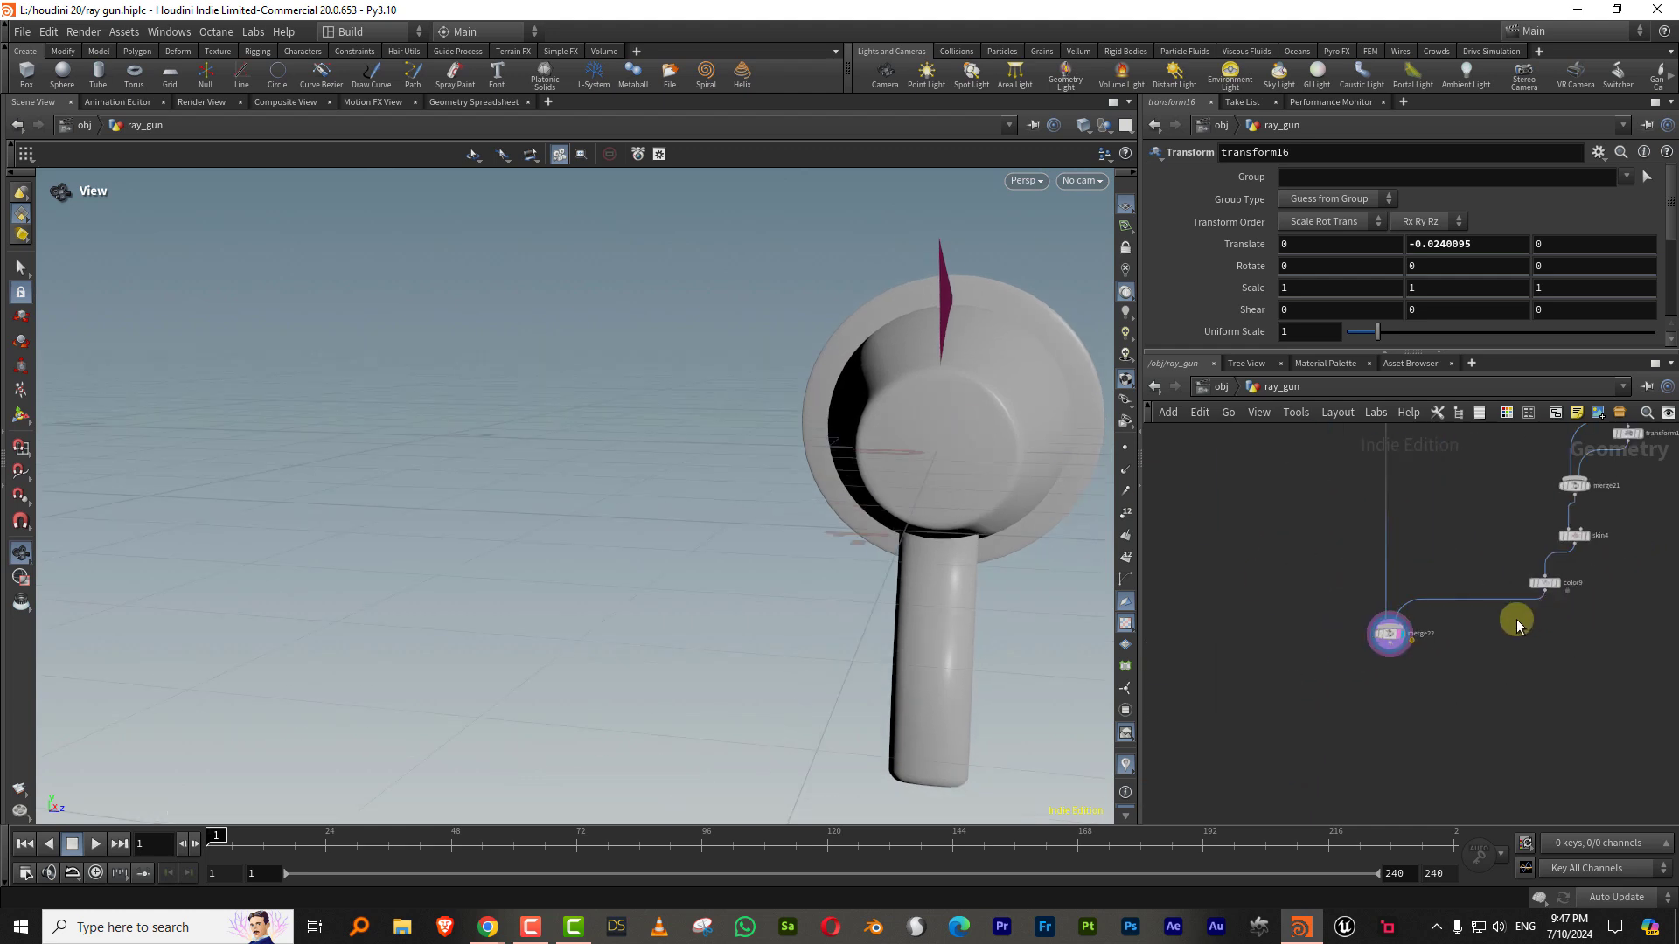
{"action": "middle_click_drag", "start_coordinate": [1518, 627], "coordinate": [1528, 611]}
{"action": "left_click_drag", "start_coordinate": [1399, 623], "coordinate": [1380, 709]}
{"action": "middle_click_drag", "start_coordinate": [1505, 627], "coordinate": [1409, 682]}
{"action": "scroll", "coordinate": [1408, 680], "scroll_direction": "up", "scroll_amount": 3}
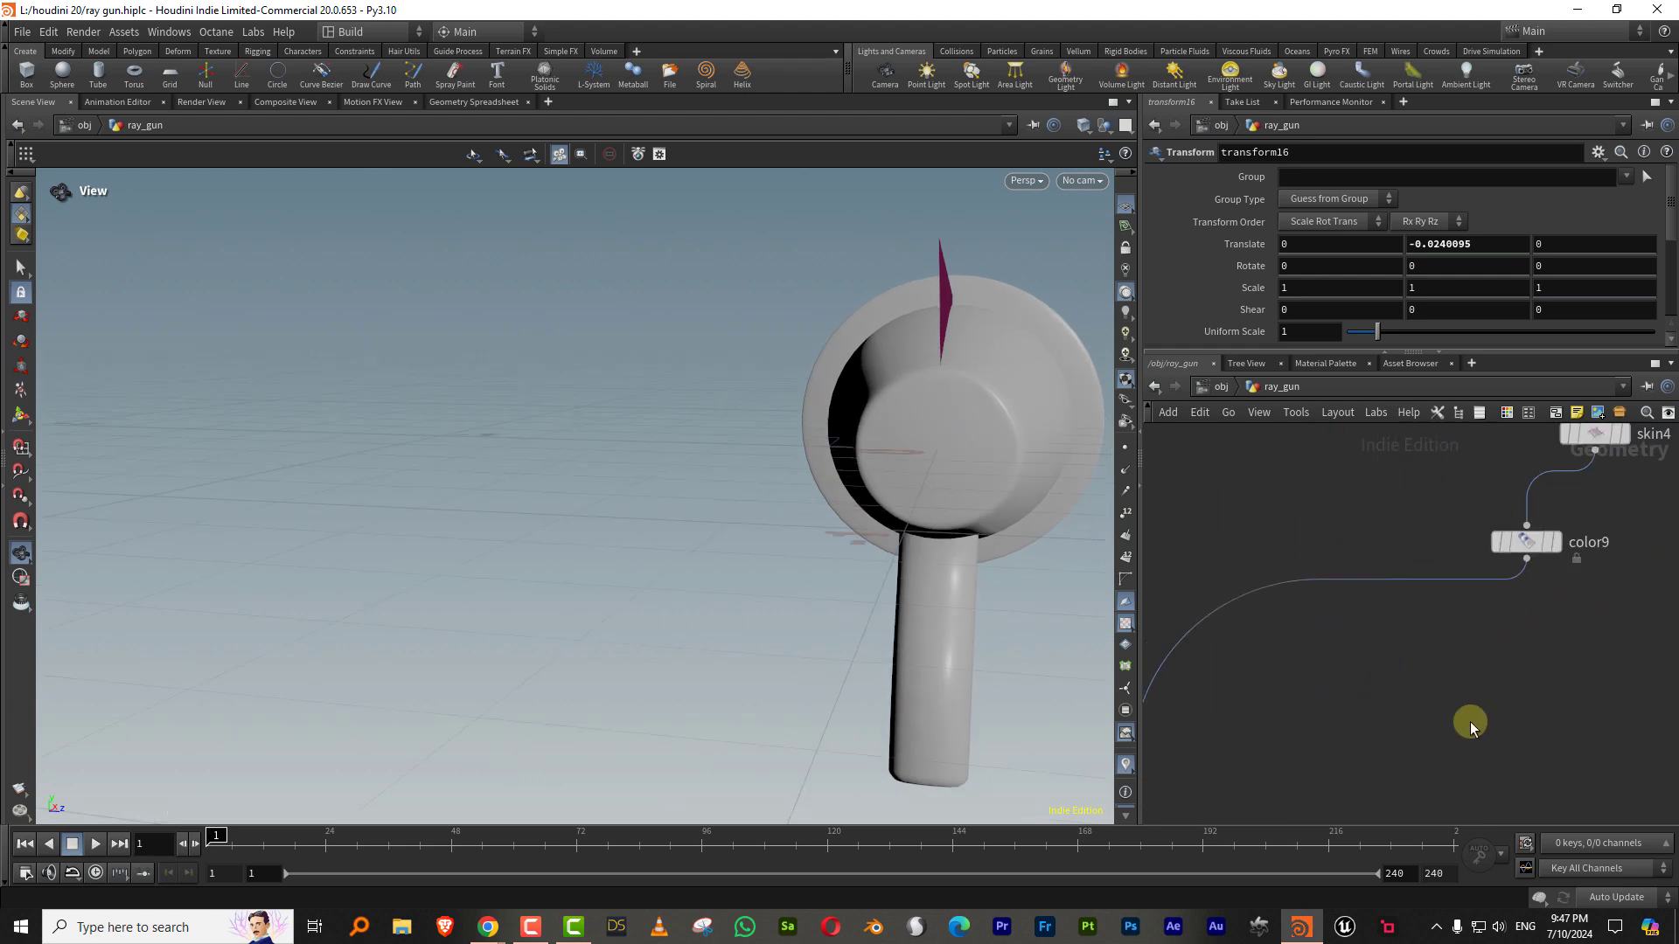
{"action": "key", "text": "Tab"}
{"action": "type", "text": "thic"}
{"action": "key", "text": "Return"}
{"action": "left_click", "coordinate": [1394, 612]}
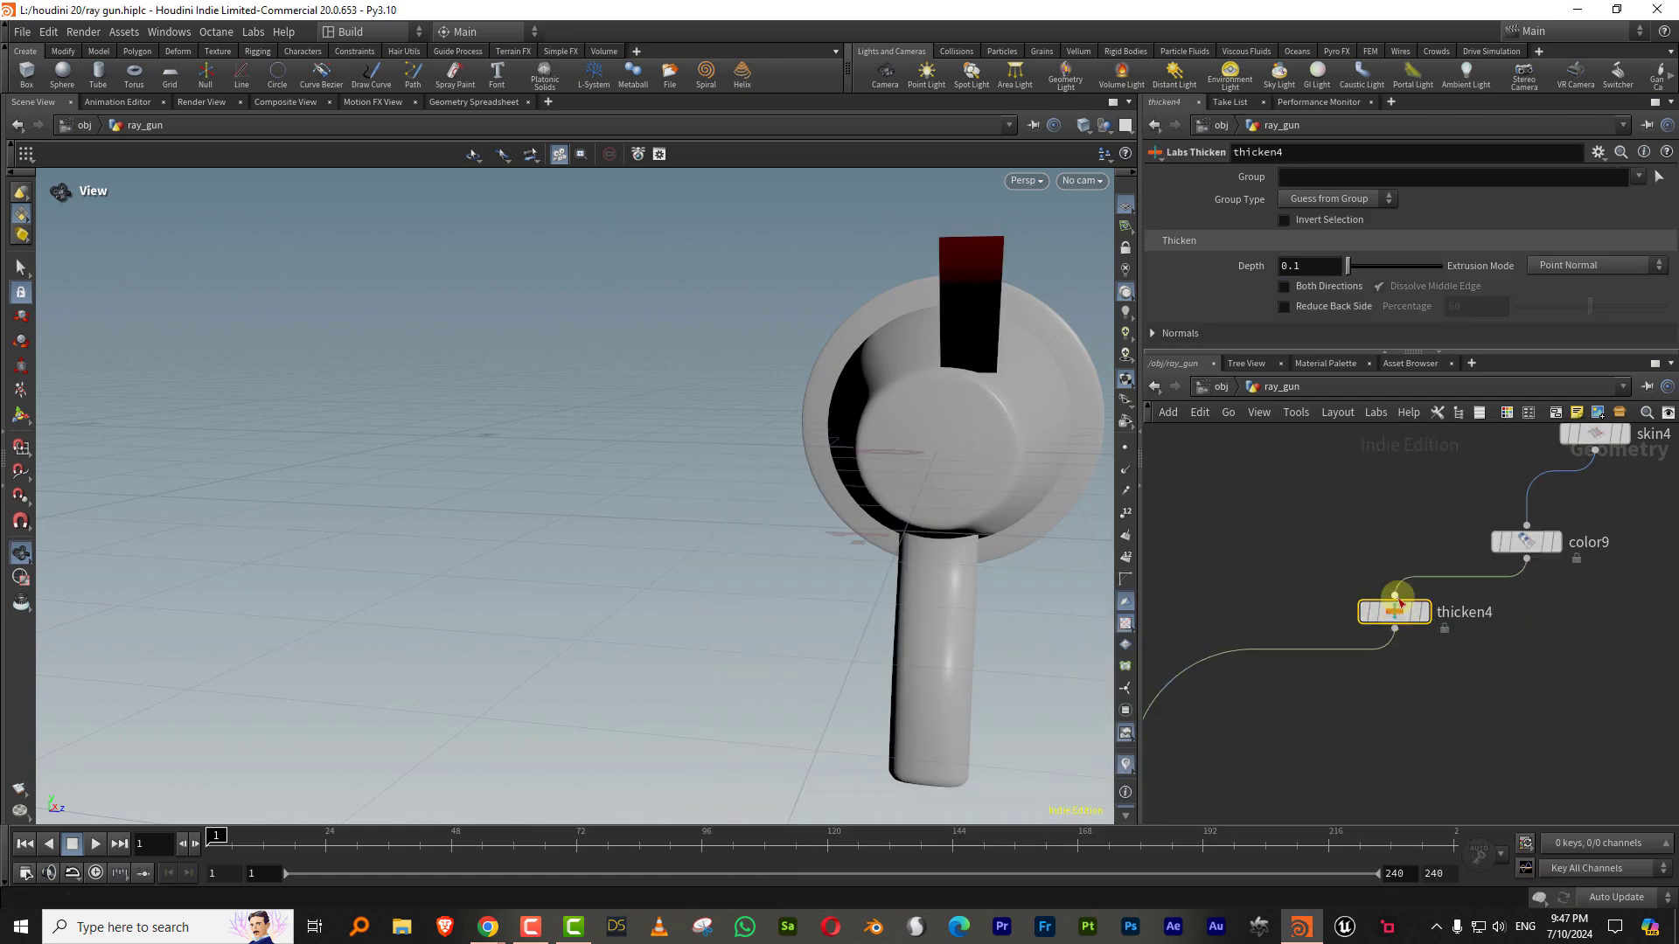
Step: Enable Both Directions on thicken4 and set its depth to 0.02
{"action": "left_click", "coordinate": [1322, 288]}
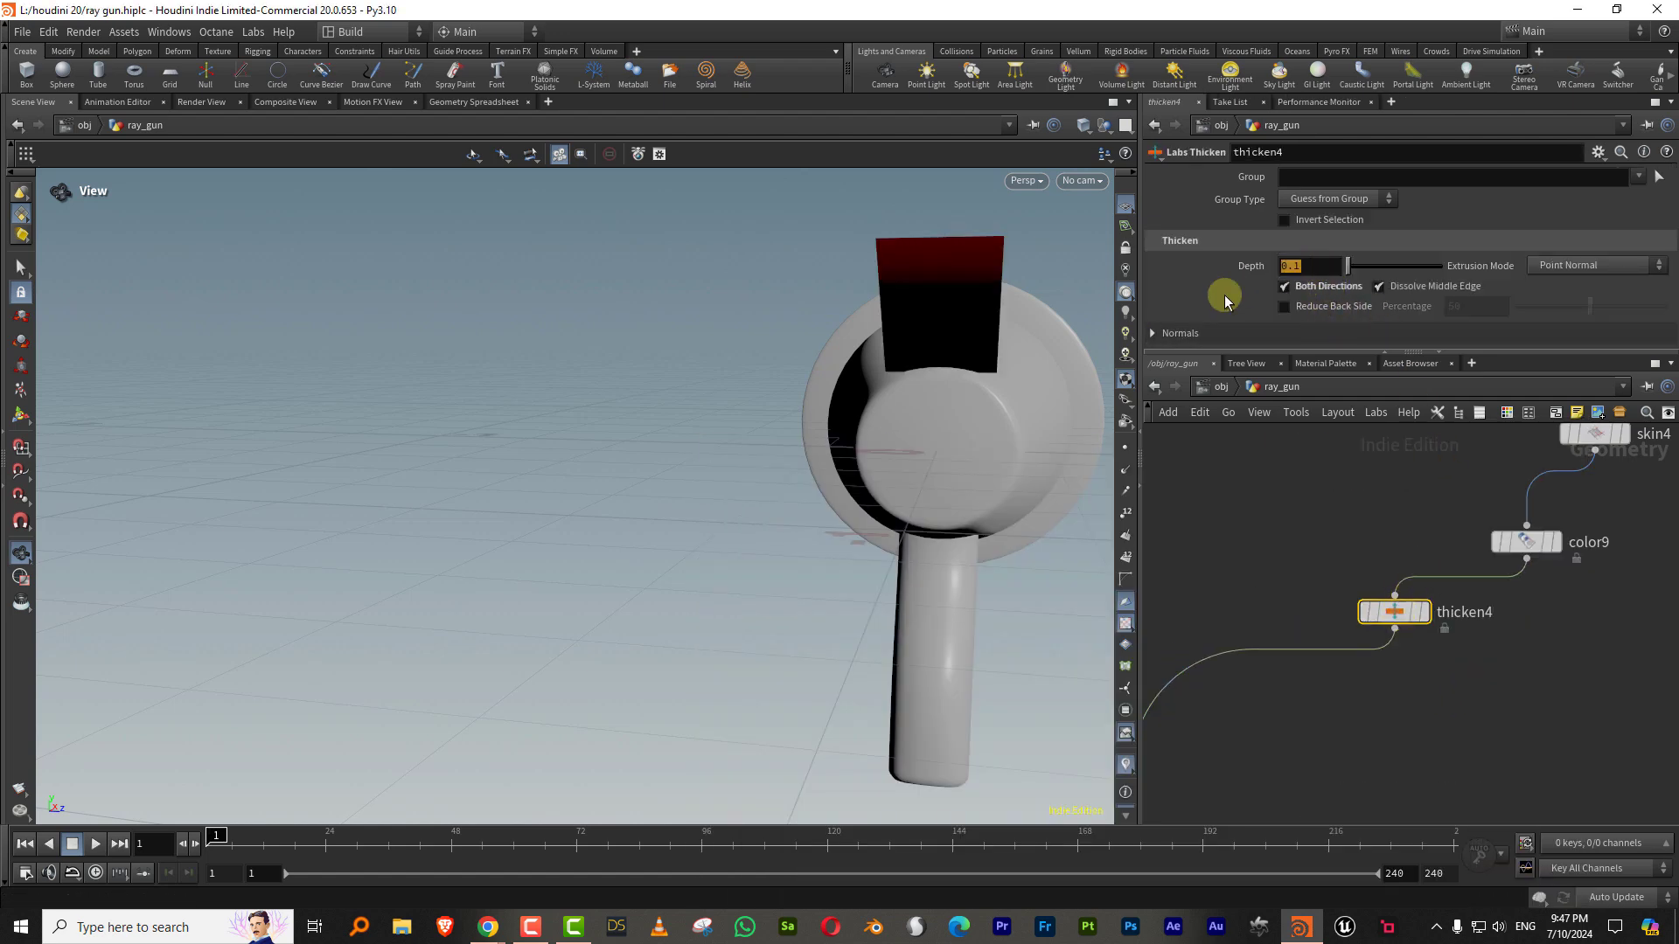
{"action": "type", "text": "0.02"}
{"action": "key", "text": "Return"}
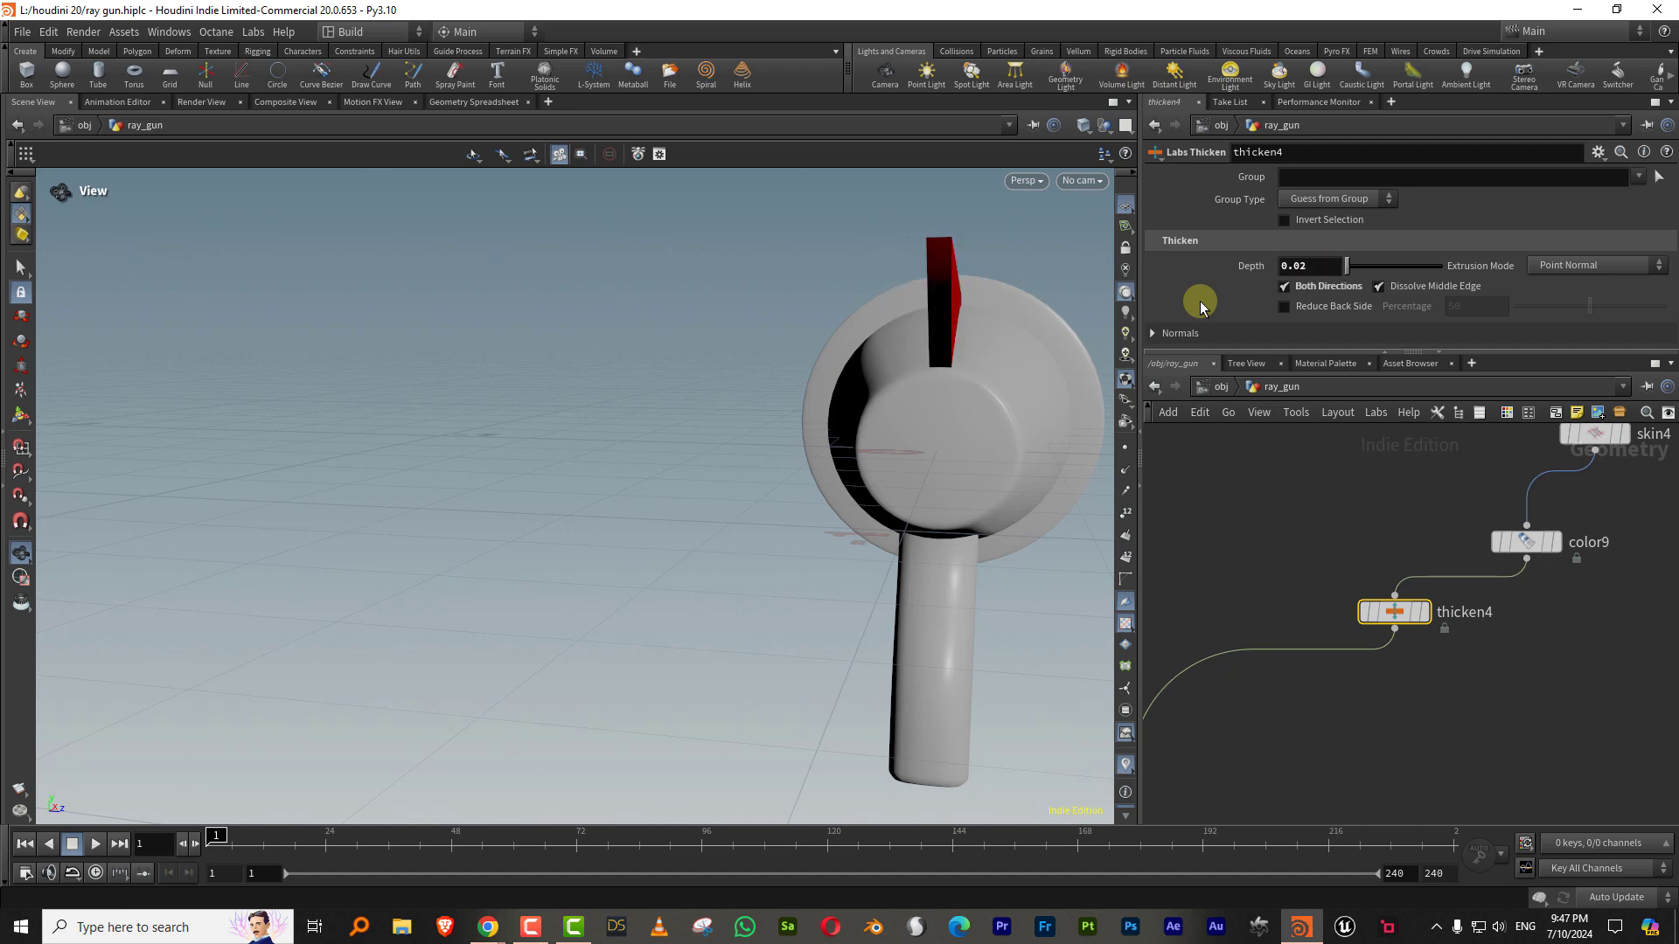
{"action": "left_click_drag", "start_coordinate": [1076, 428], "coordinate": [958, 436]}
Step: Insert a Linear Taper node between thicken4 and merge22 and display it
{"action": "middle_click_drag", "start_coordinate": [1437, 548], "coordinate": [1355, 539]}
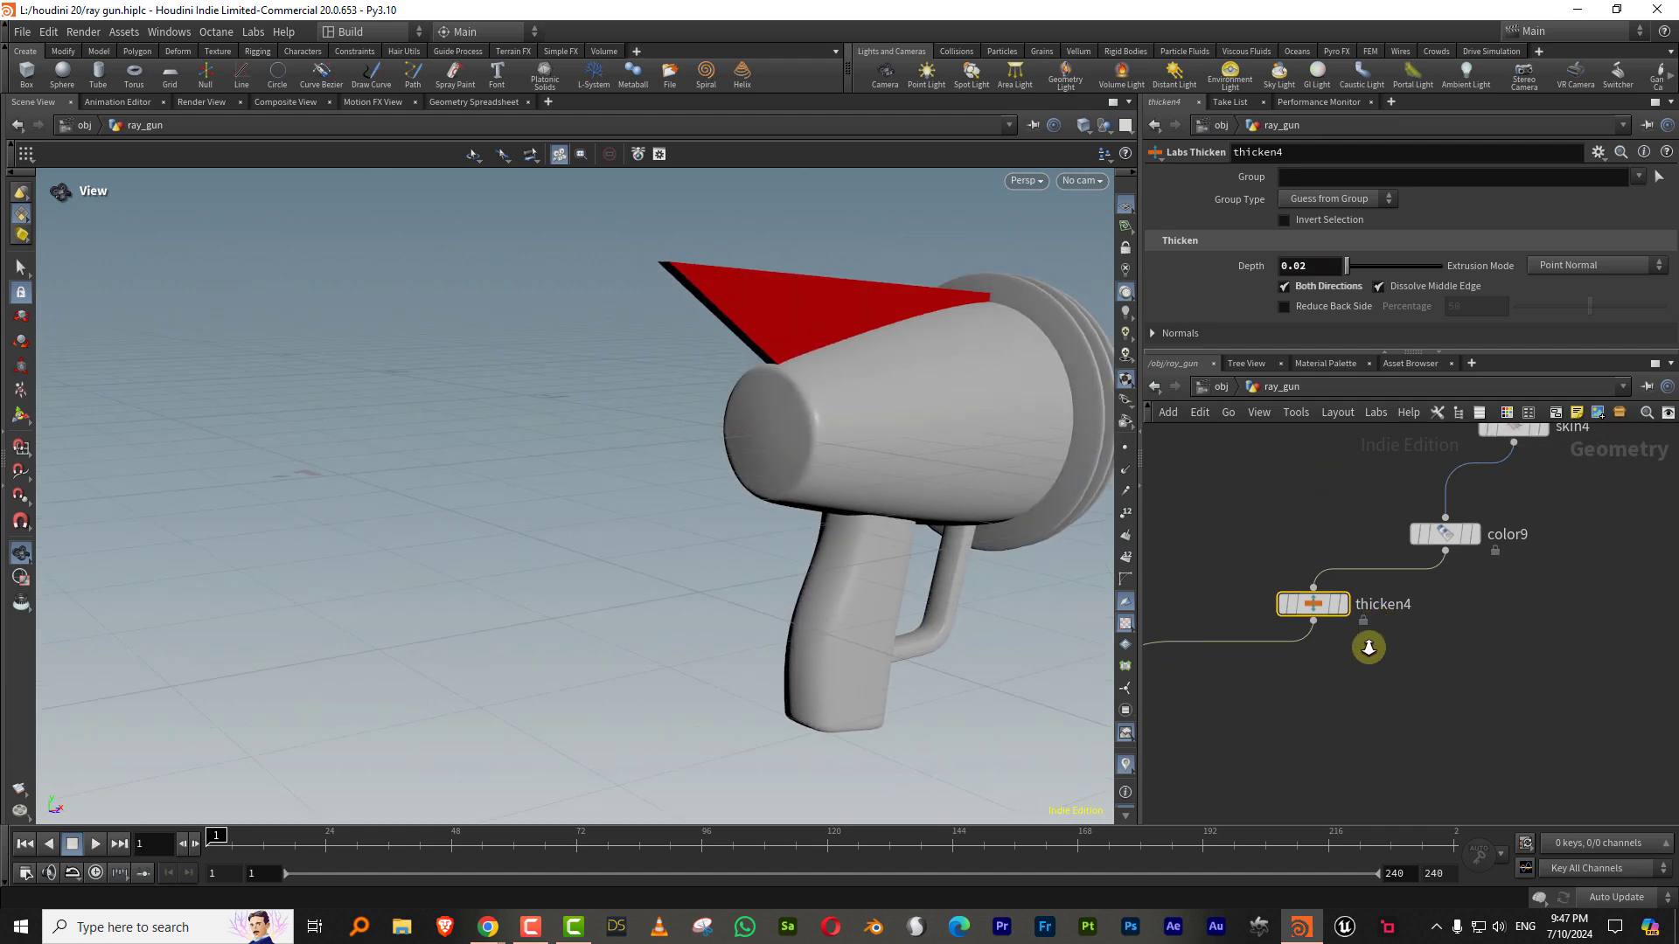
{"action": "right_click_drag", "start_coordinate": [1368, 648], "coordinate": [1375, 648]}
{"action": "middle_click_drag", "start_coordinate": [1375, 648], "coordinate": [1389, 643]}
{"action": "left_click", "coordinate": [1389, 671]}
{"action": "key", "text": "Tab"}
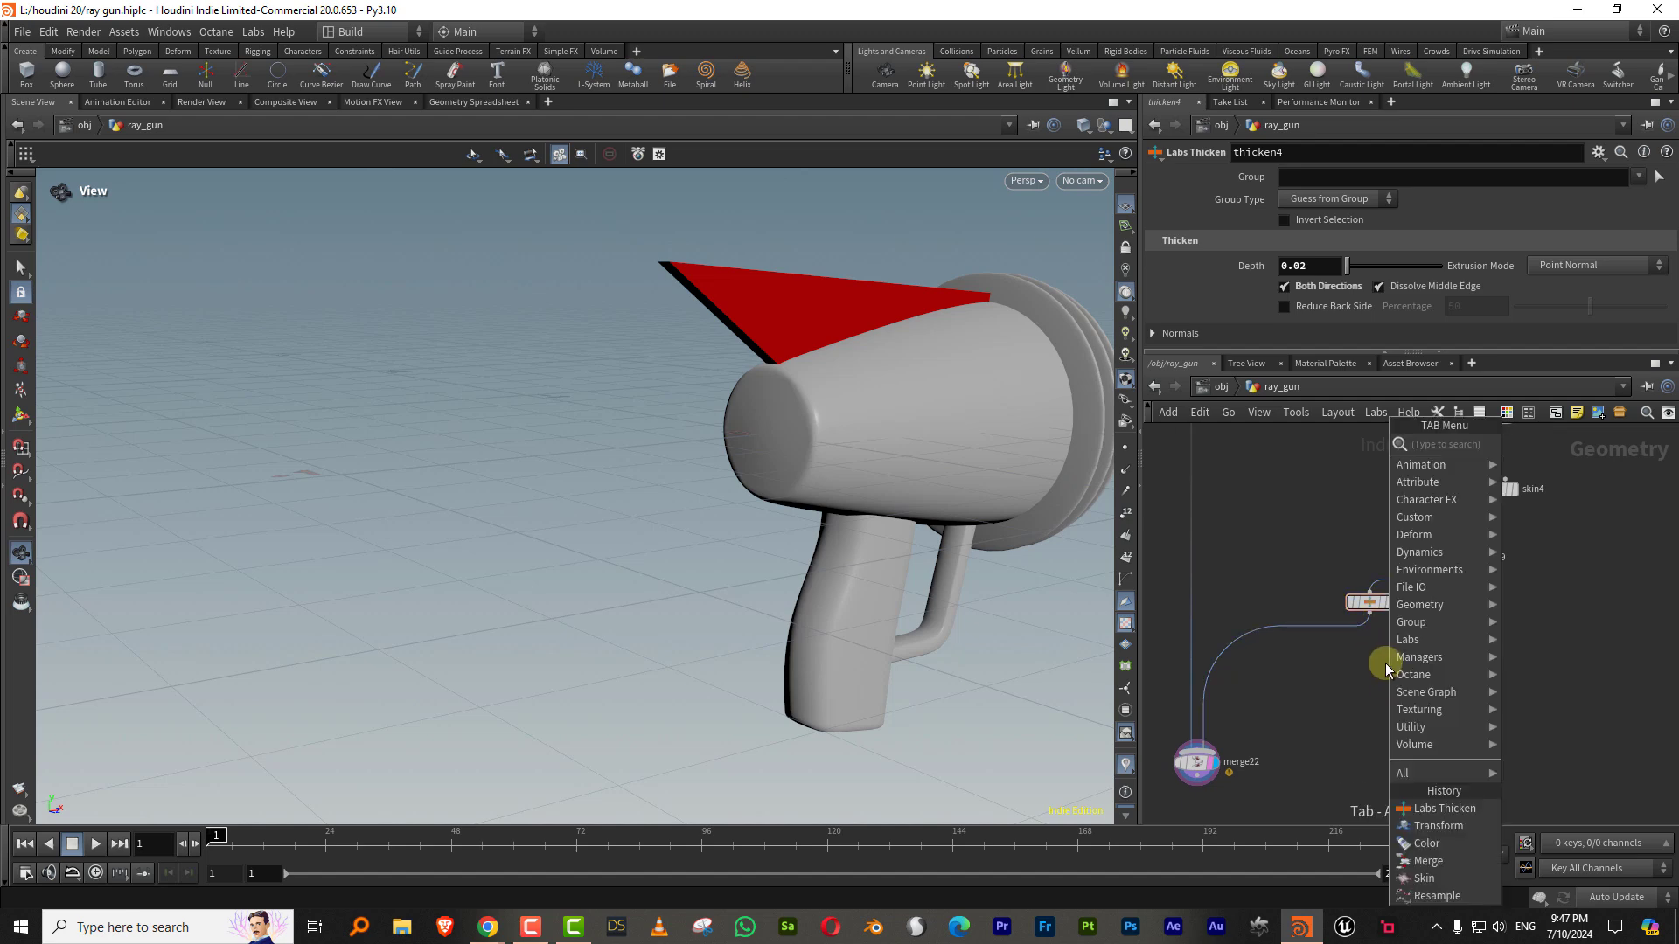
{"action": "type", "text": "taper"}
{"action": "left_click", "coordinate": [1545, 443]}
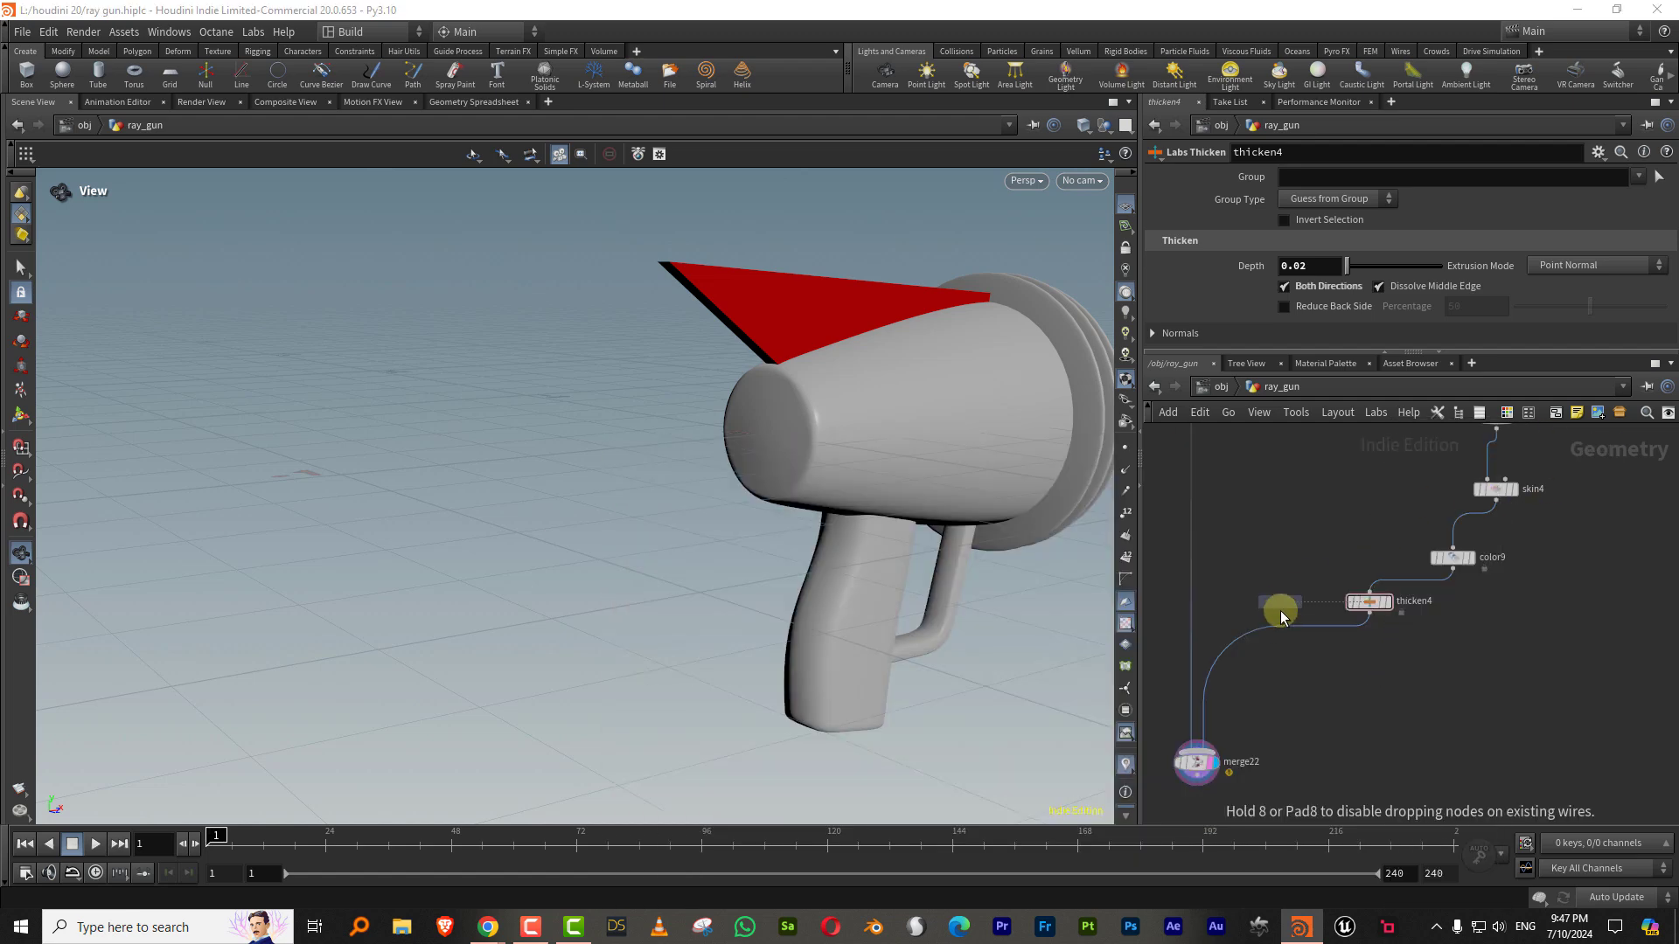
{"action": "left_click", "coordinate": [1287, 646]}
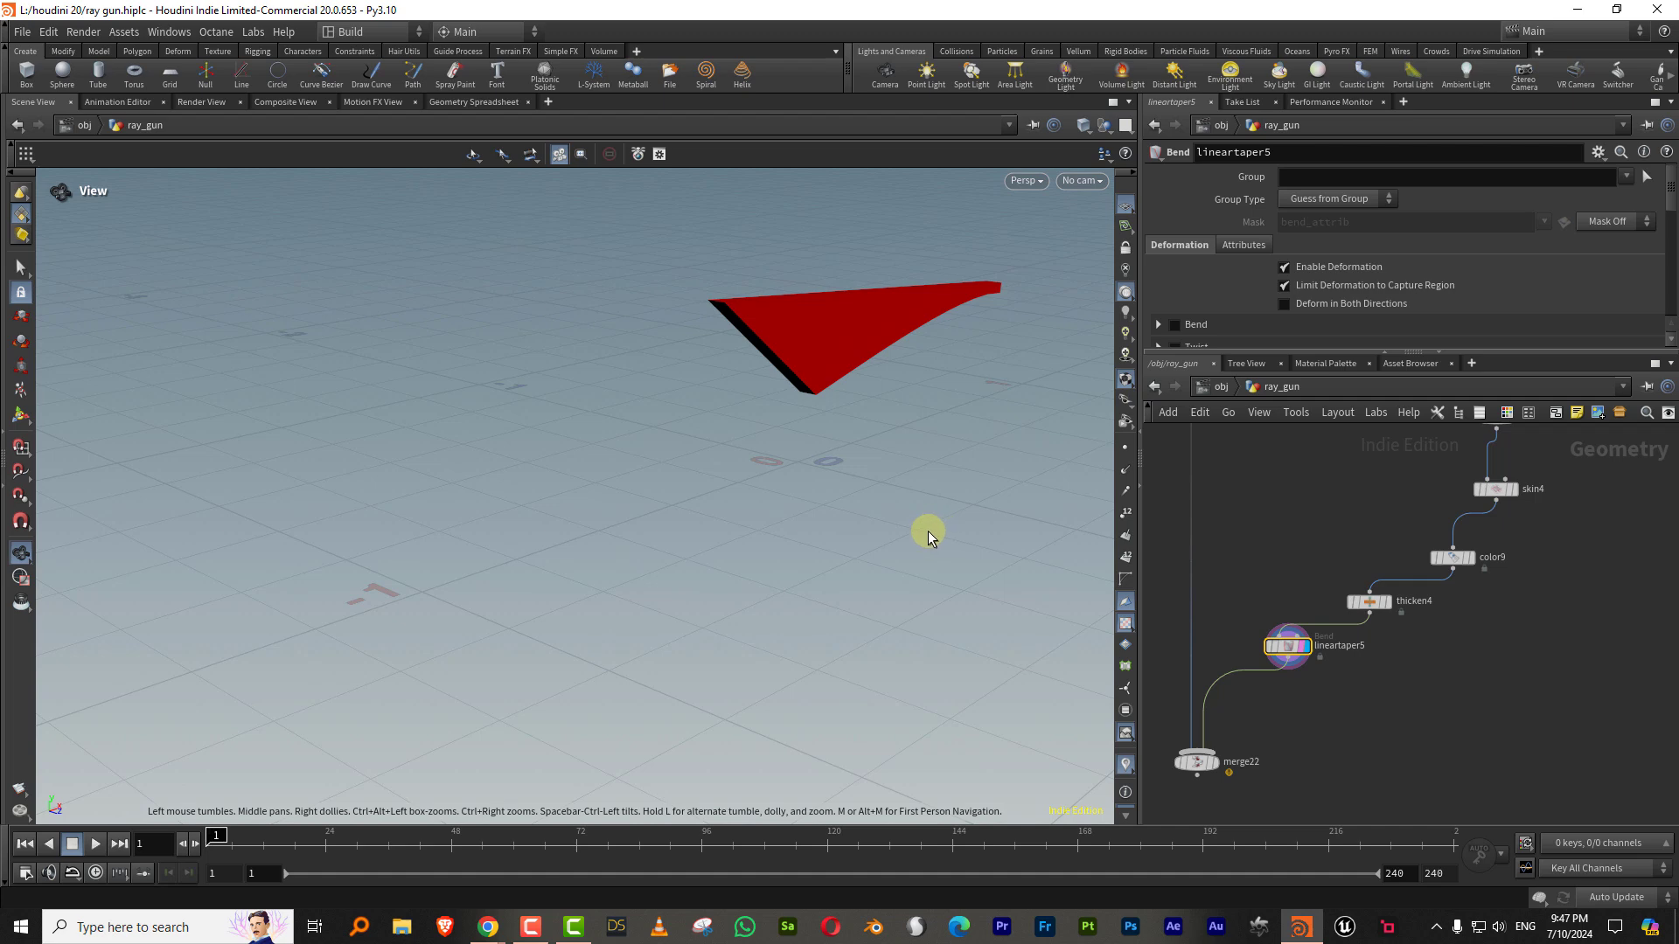
Step: Cycle lineartaper5's capture axis to vertical and reverse its capture direction so the taper runs upward
{"action": "key", "text": "Return"}
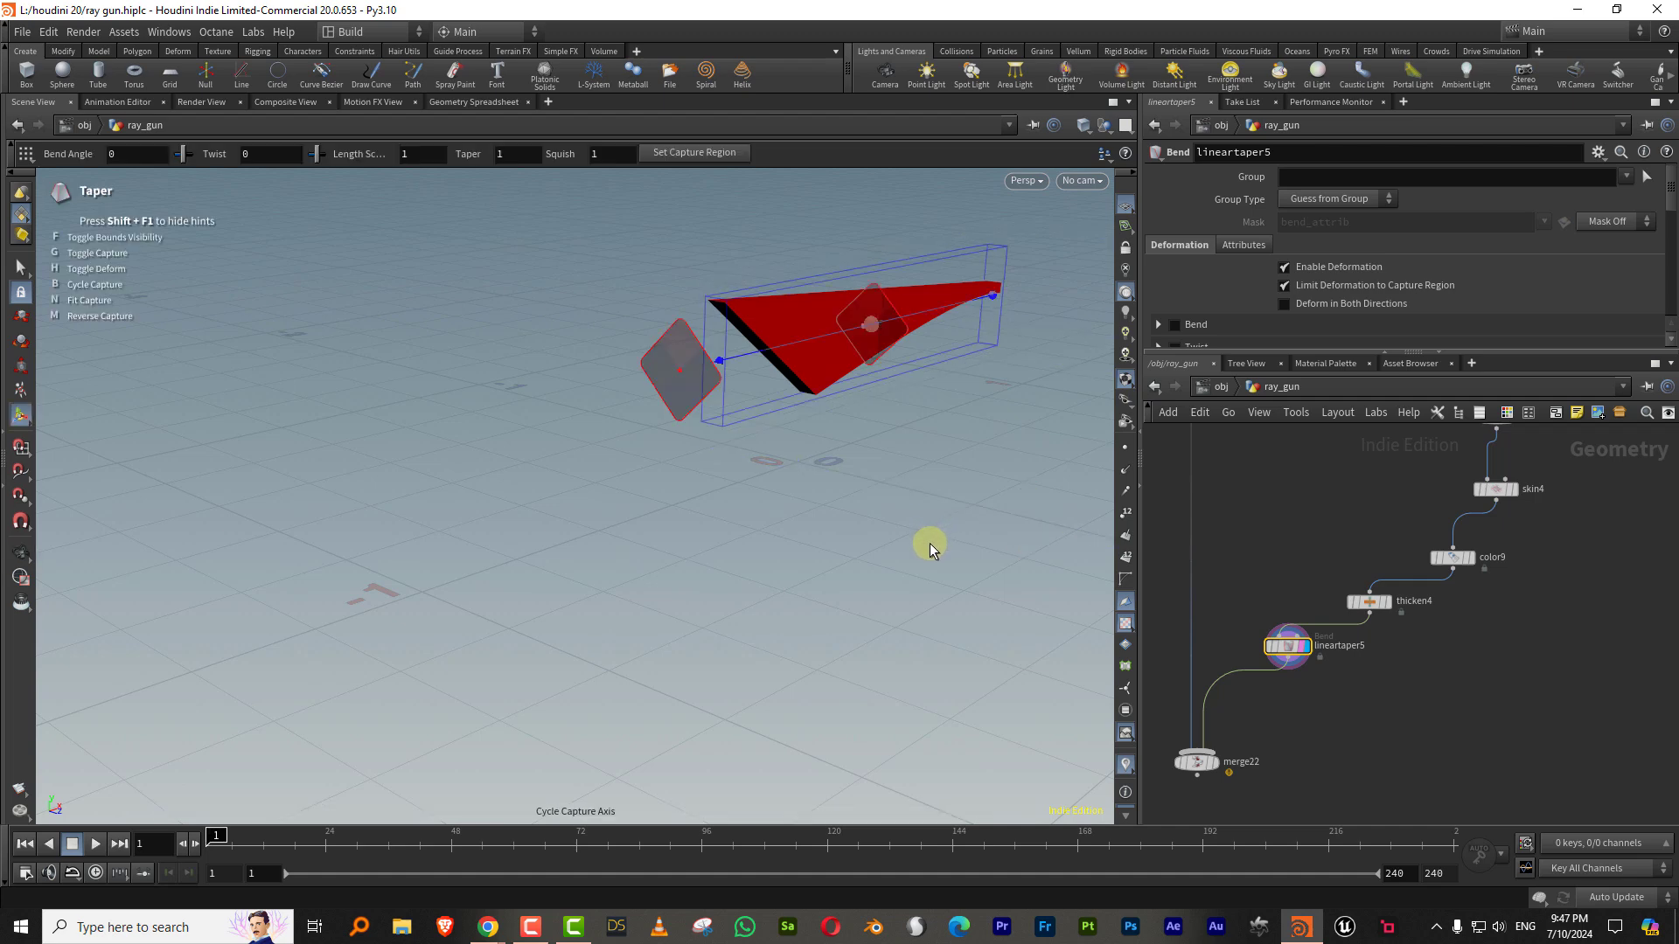
{"action": "key", "text": "b"}
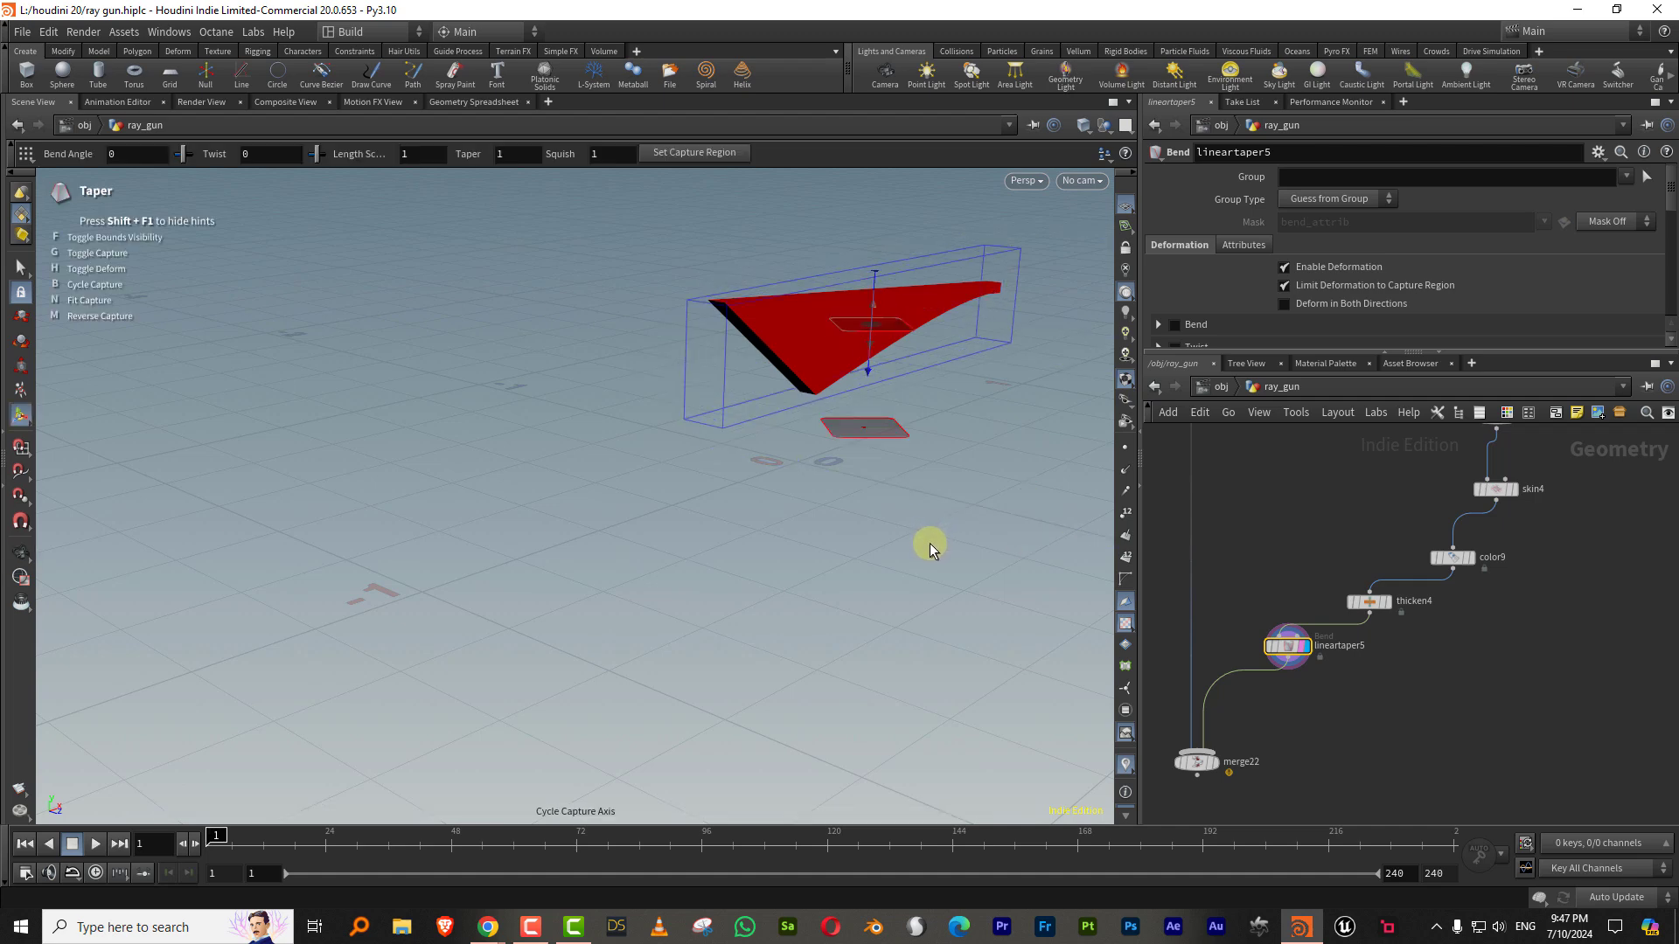
{"action": "key", "text": "m"}
{"action": "left_click_drag", "start_coordinate": [1347, 354], "coordinate": [1351, 546]}
{"action": "left_click_drag", "start_coordinate": [1668, 361], "coordinate": [1665, 409]}
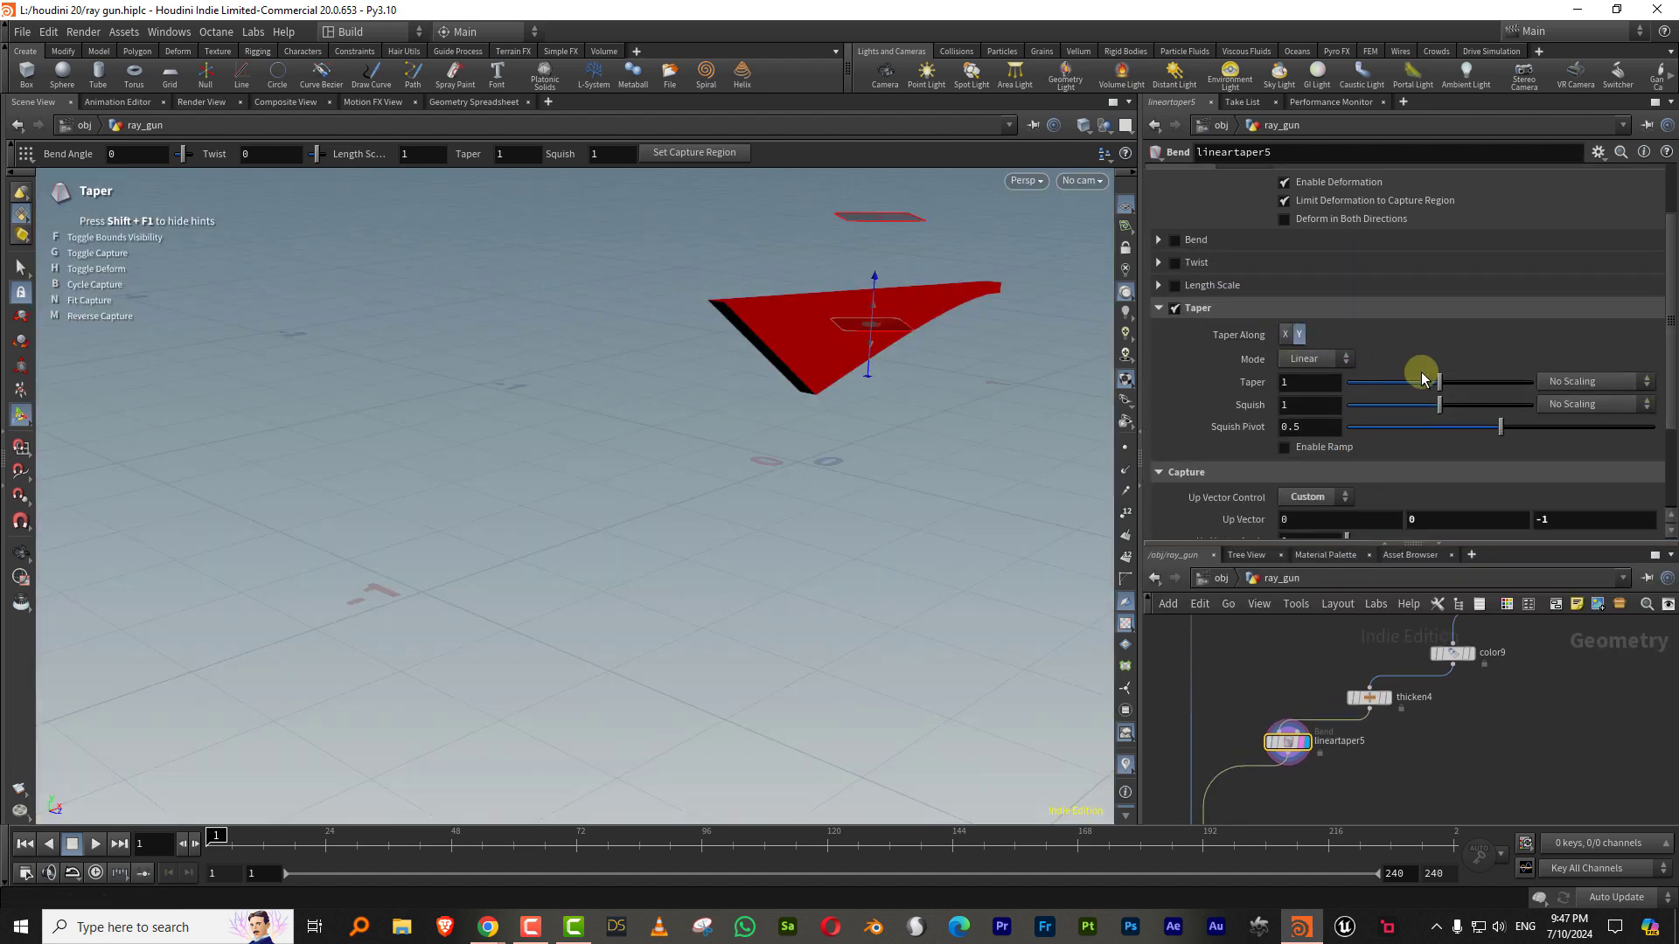
Step: Restrict lineartaper5's taper to the Y direction only and set the taper to about 0.104
{"action": "left_click_drag", "start_coordinate": [1447, 383], "coordinate": [1399, 380]}
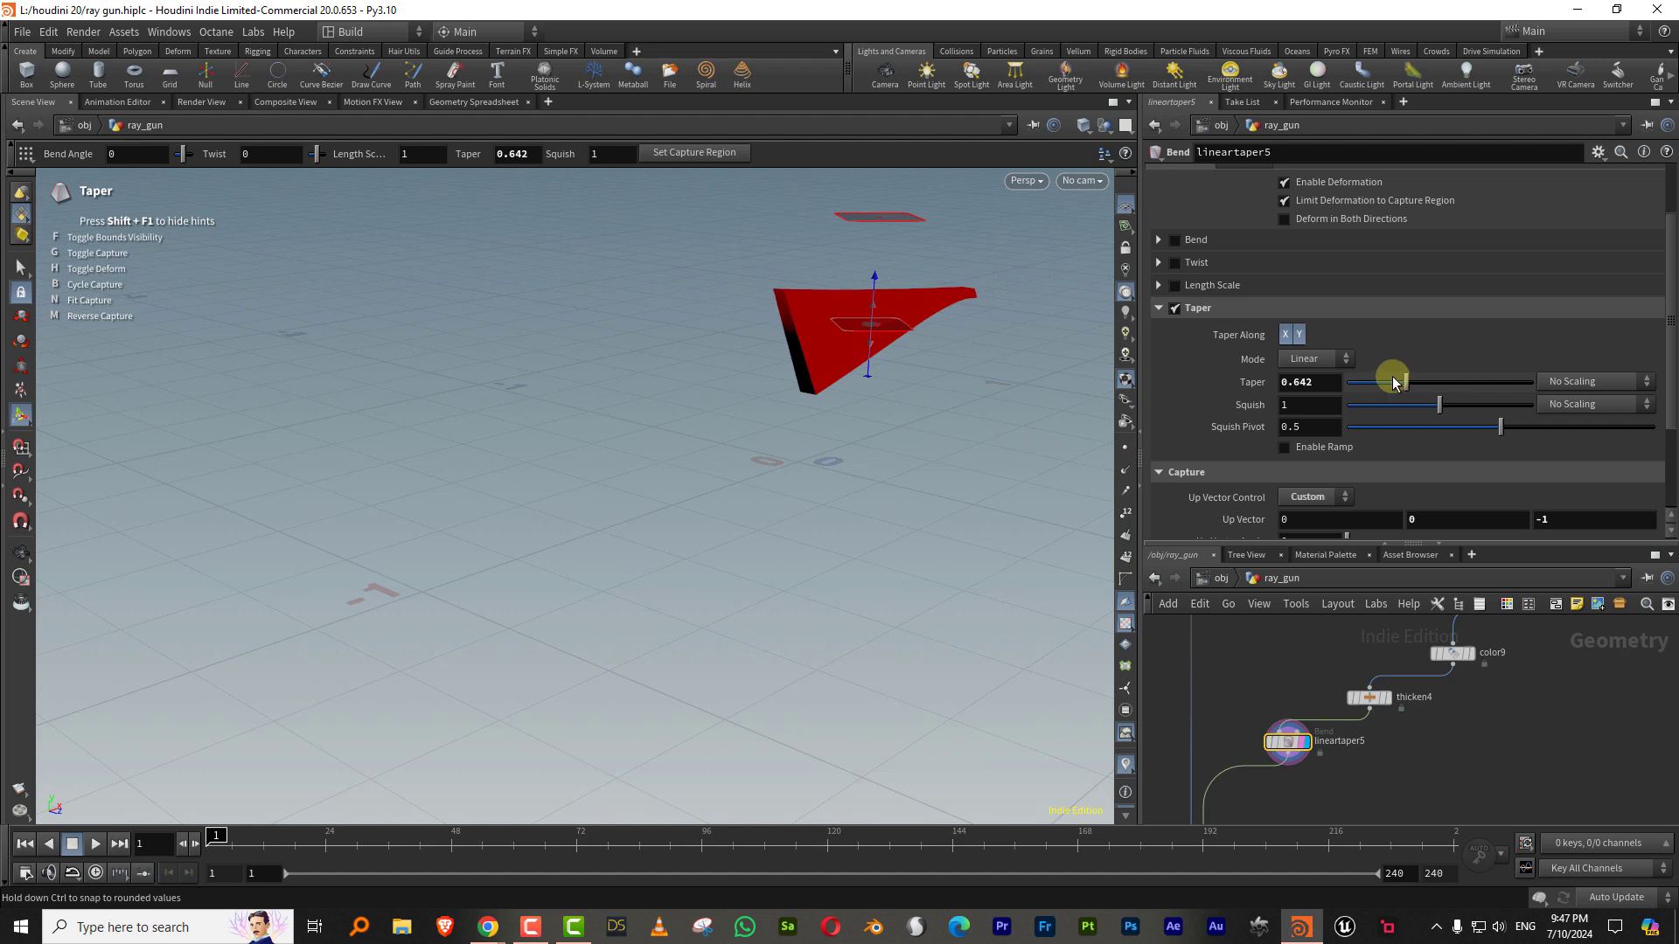
{"action": "left_click", "coordinate": [1285, 336]}
{"action": "left_click_drag", "start_coordinate": [889, 402], "coordinate": [1008, 416], "text": "alt"}
{"action": "left_click_drag", "start_coordinate": [1418, 393], "coordinate": [1357, 385]}
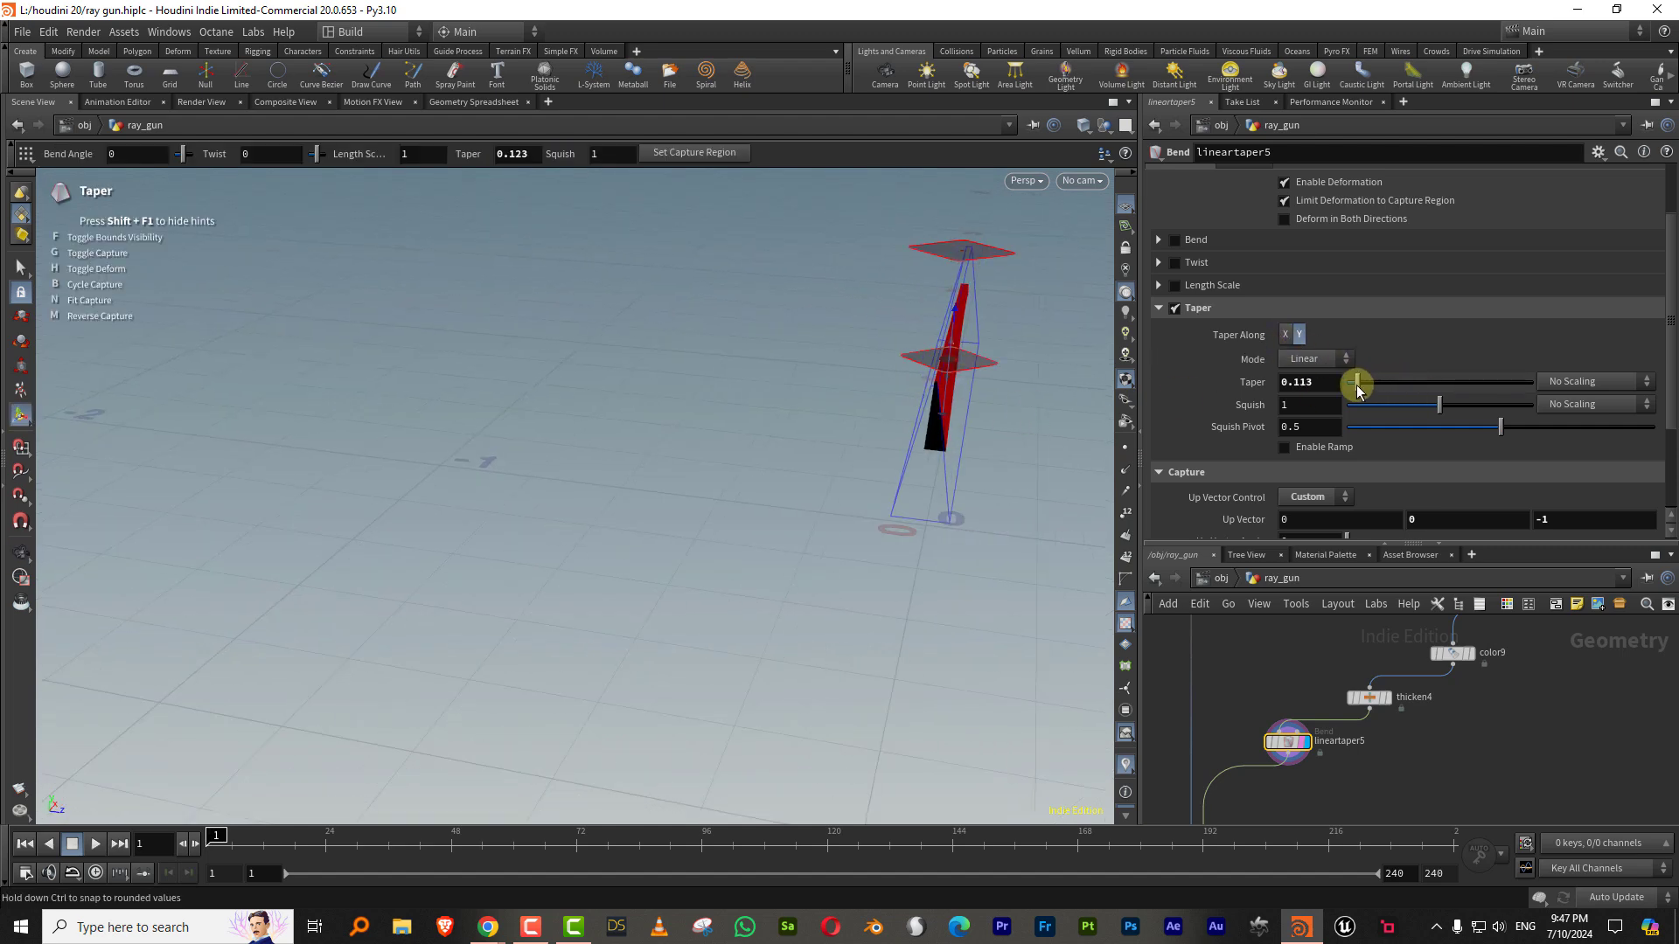
{"action": "left_click_drag", "start_coordinate": [1011, 461], "coordinate": [994, 430], "text": "alt"}
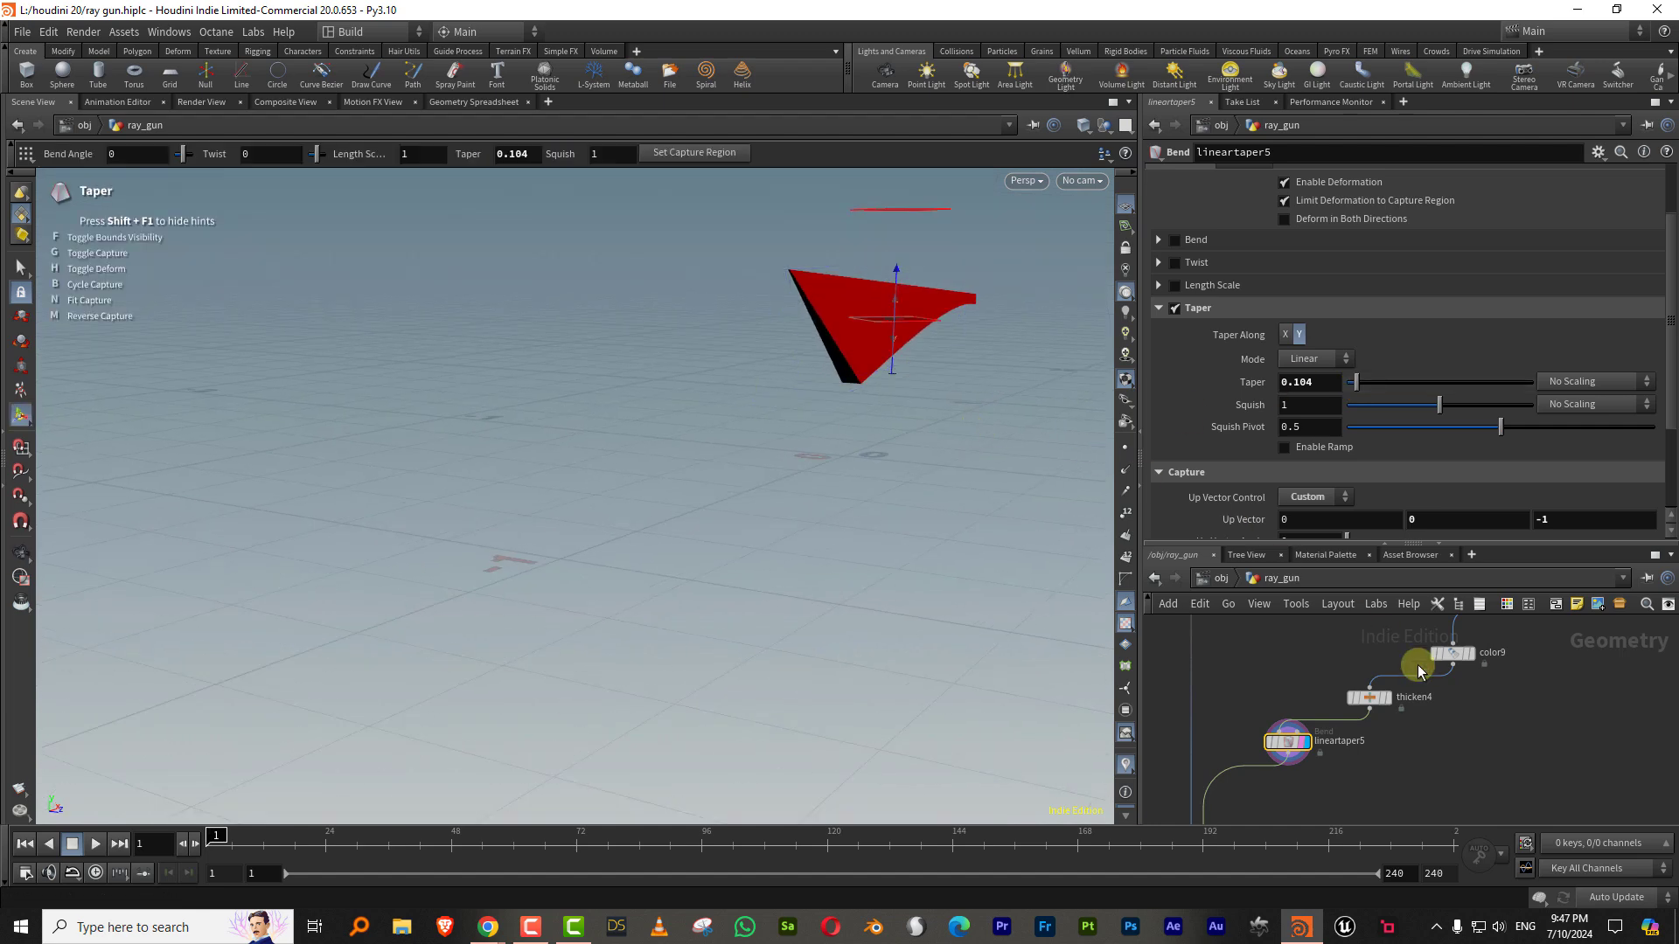
Step: Reduce the depth of thicken4 to 0.006
{"action": "left_click", "coordinate": [1370, 688]}
{"action": "middle_click_drag", "start_coordinate": [1321, 269], "coordinate": [1253, 323]}
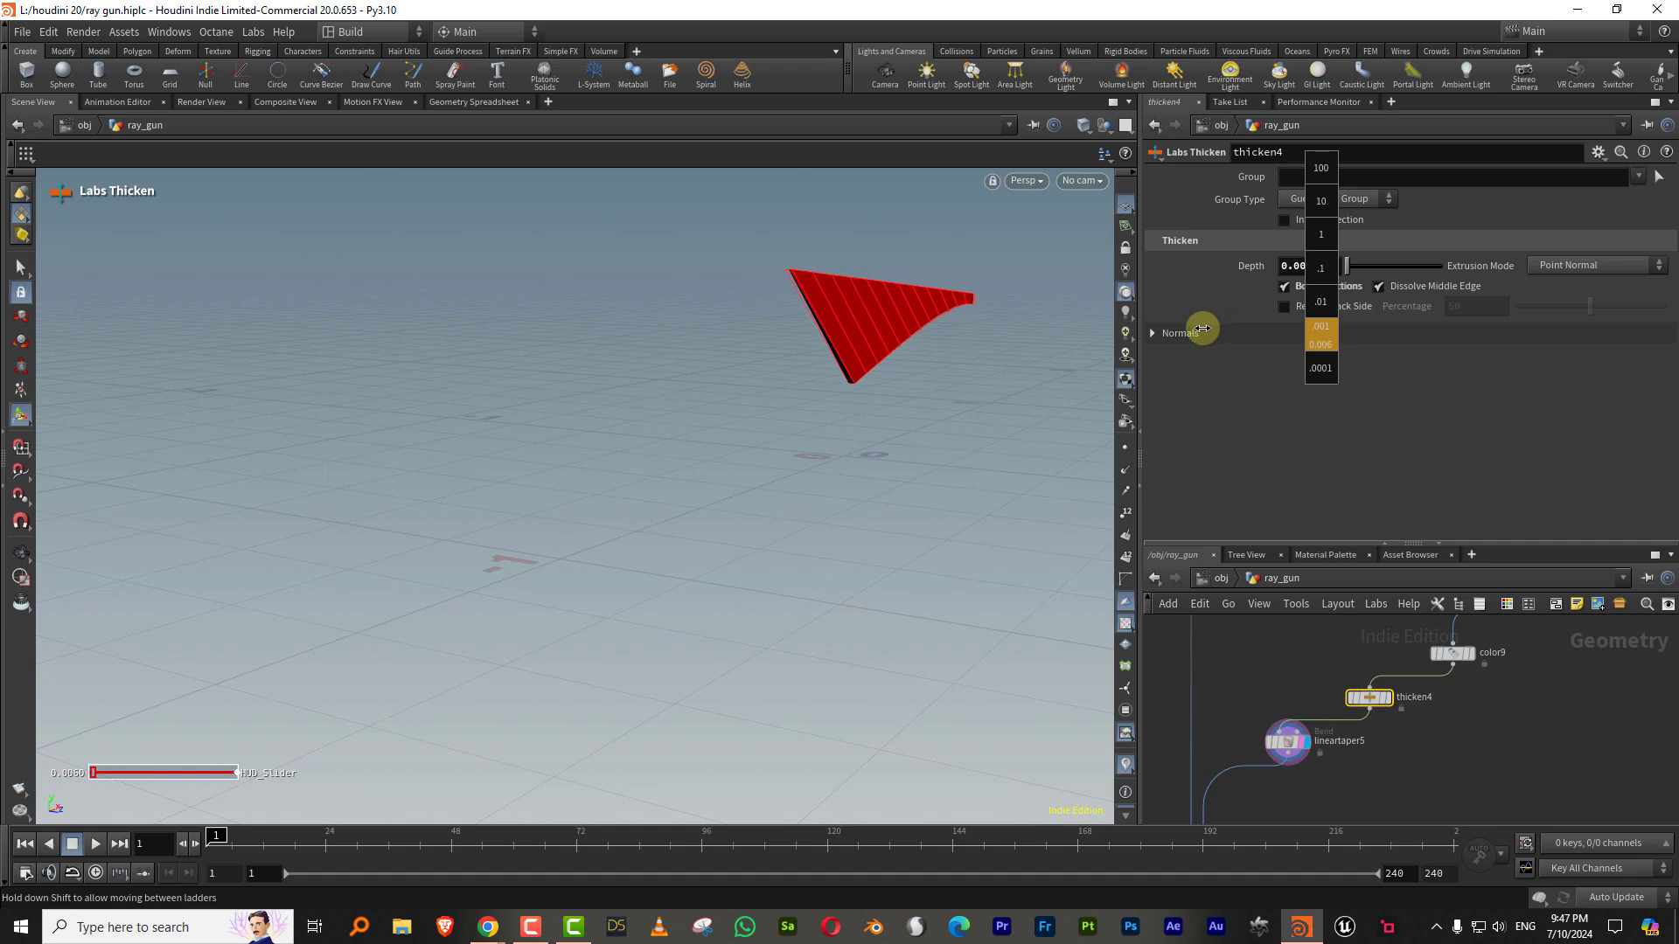
{"action": "middle_click_drag", "start_coordinate": [1202, 328], "coordinate": [1207, 331]}
Step: Duplicate the grip's bev edge group and PolyBevel nodes for use on the fin
{"action": "left_click_drag", "start_coordinate": [1353, 543], "coordinate": [1355, 349]}
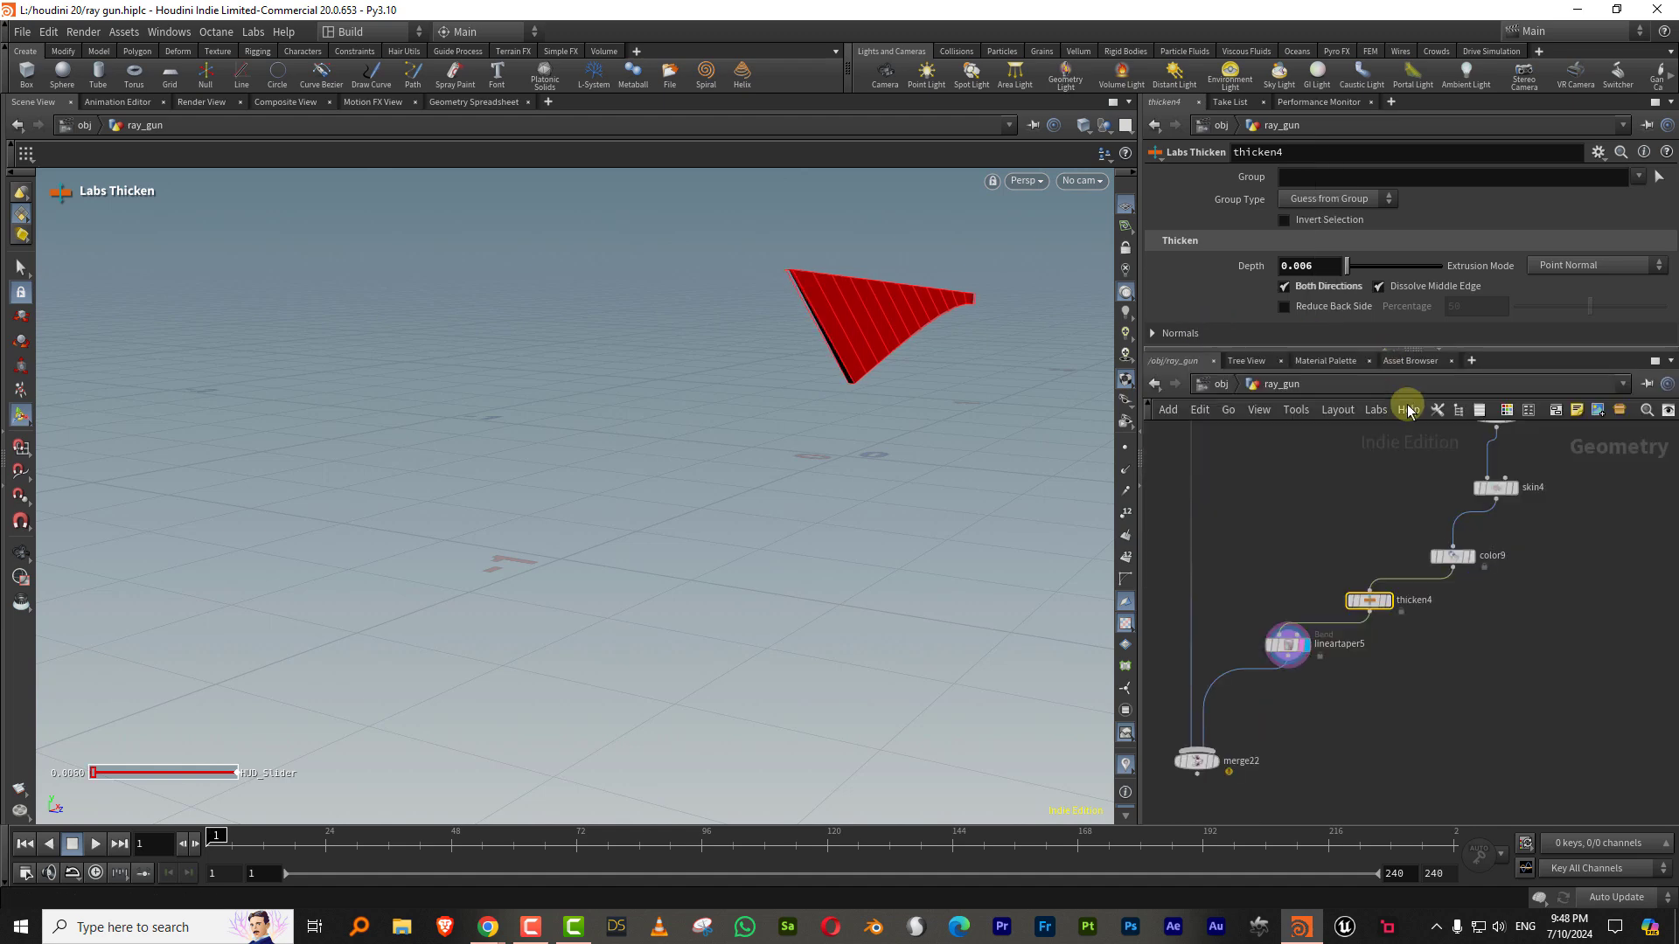
{"action": "scroll", "coordinate": [1492, 682], "scroll_direction": "down", "scroll_amount": 5}
{"action": "middle_click_drag", "start_coordinate": [1425, 692], "coordinate": [1346, 774]}
{"action": "scroll", "coordinate": [1377, 645], "scroll_direction": "up", "scroll_amount": 4}
{"action": "middle_click_drag", "start_coordinate": [1387, 578], "coordinate": [1361, 629]}
{"action": "left_click_drag", "start_coordinate": [1261, 465], "coordinate": [1355, 564]}
{"action": "key", "text": "ctrl+c"}
{"action": "scroll", "coordinate": [1338, 629], "scroll_direction": "down", "scroll_amount": 3}
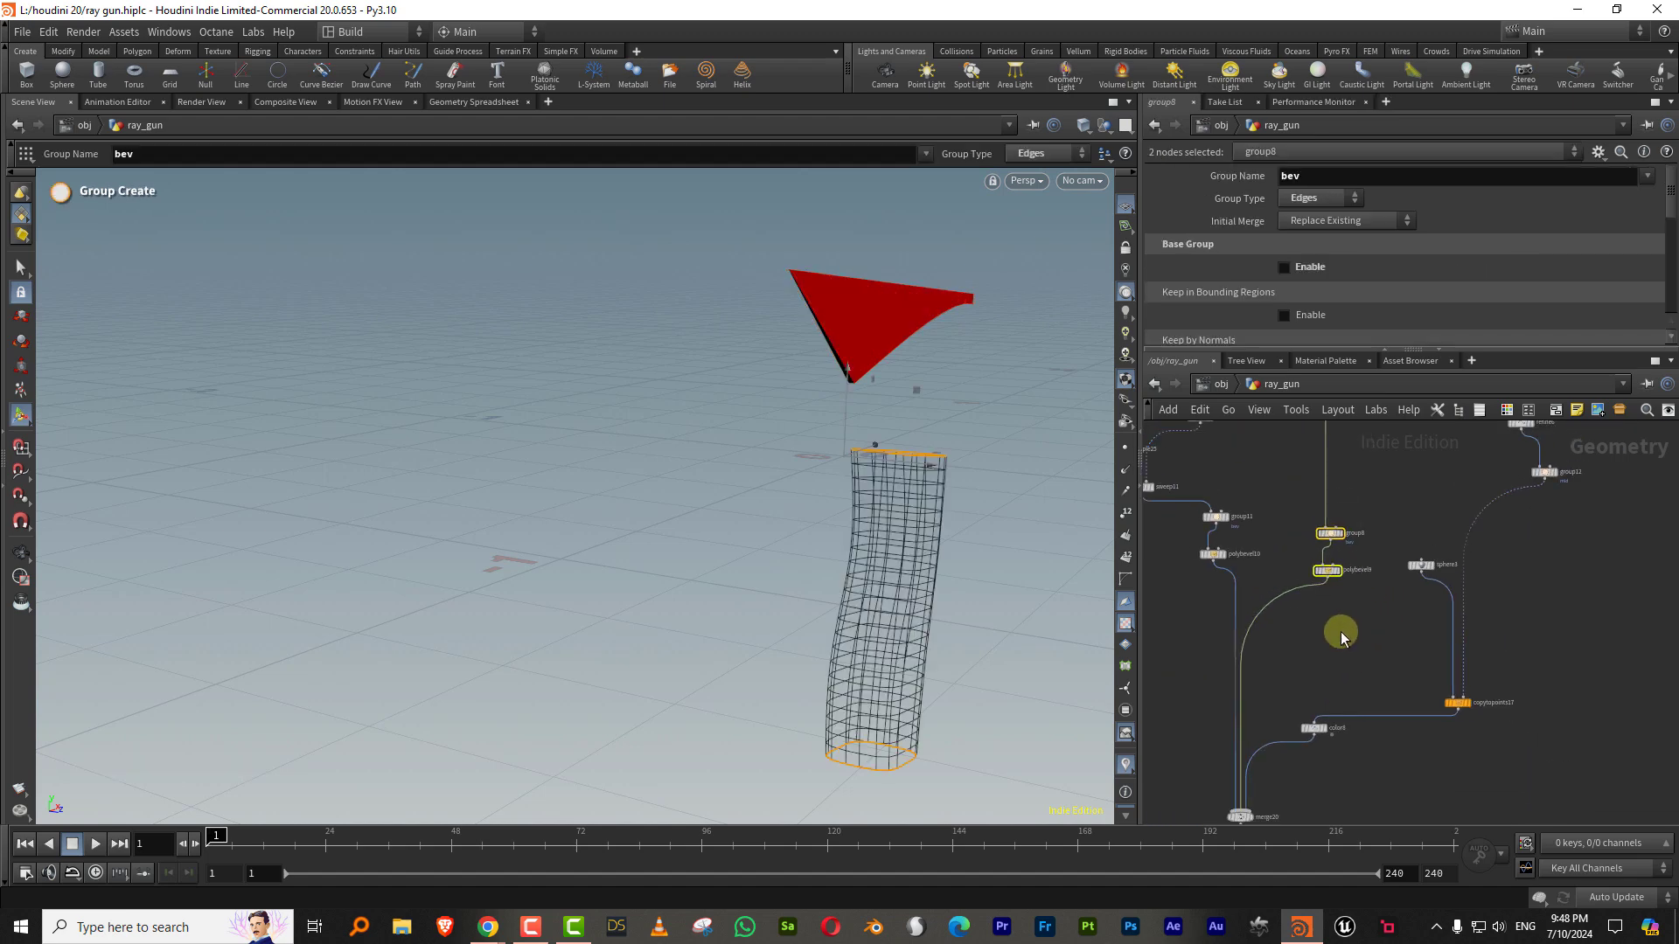
{"action": "key", "text": "ctrl+v"}
{"action": "scroll", "coordinate": [1540, 671], "scroll_direction": "down", "scroll_amount": 4}
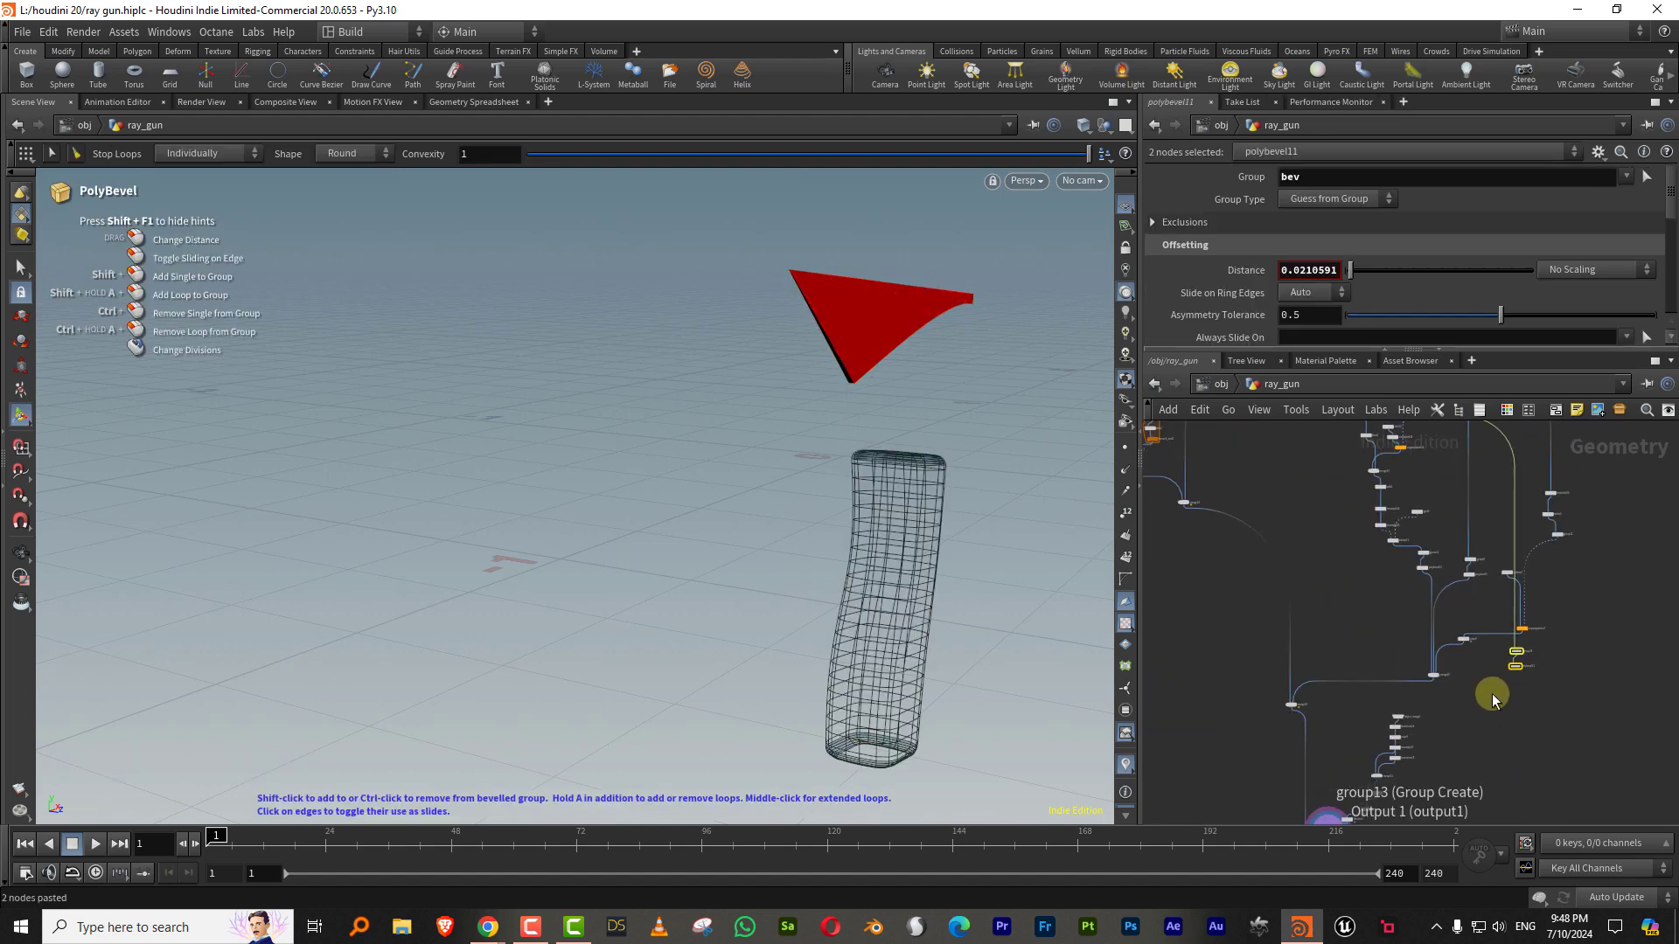
Step: Insert the pasted group13 and polybevel11 nodes between lineartaper5 and merge22
{"action": "middle_click_drag", "start_coordinate": [1542, 678], "coordinate": [1532, 554]}
{"action": "scroll", "coordinate": [1267, 778], "scroll_direction": "up", "scroll_amount": 4}
{"action": "left_click_drag", "start_coordinate": [1505, 523], "coordinate": [1362, 591]}
{"action": "left_click", "coordinate": [1433, 630]}
{"action": "left_click_drag", "start_coordinate": [844, 394], "coordinate": [1079, 319], "text": "alt"}
{"action": "scroll", "coordinate": [1062, 337], "scroll_direction": "up", "scroll_amount": 4}
{"action": "middle_click_drag", "start_coordinate": [1062, 338], "coordinate": [805, 378], "text": "alt"}
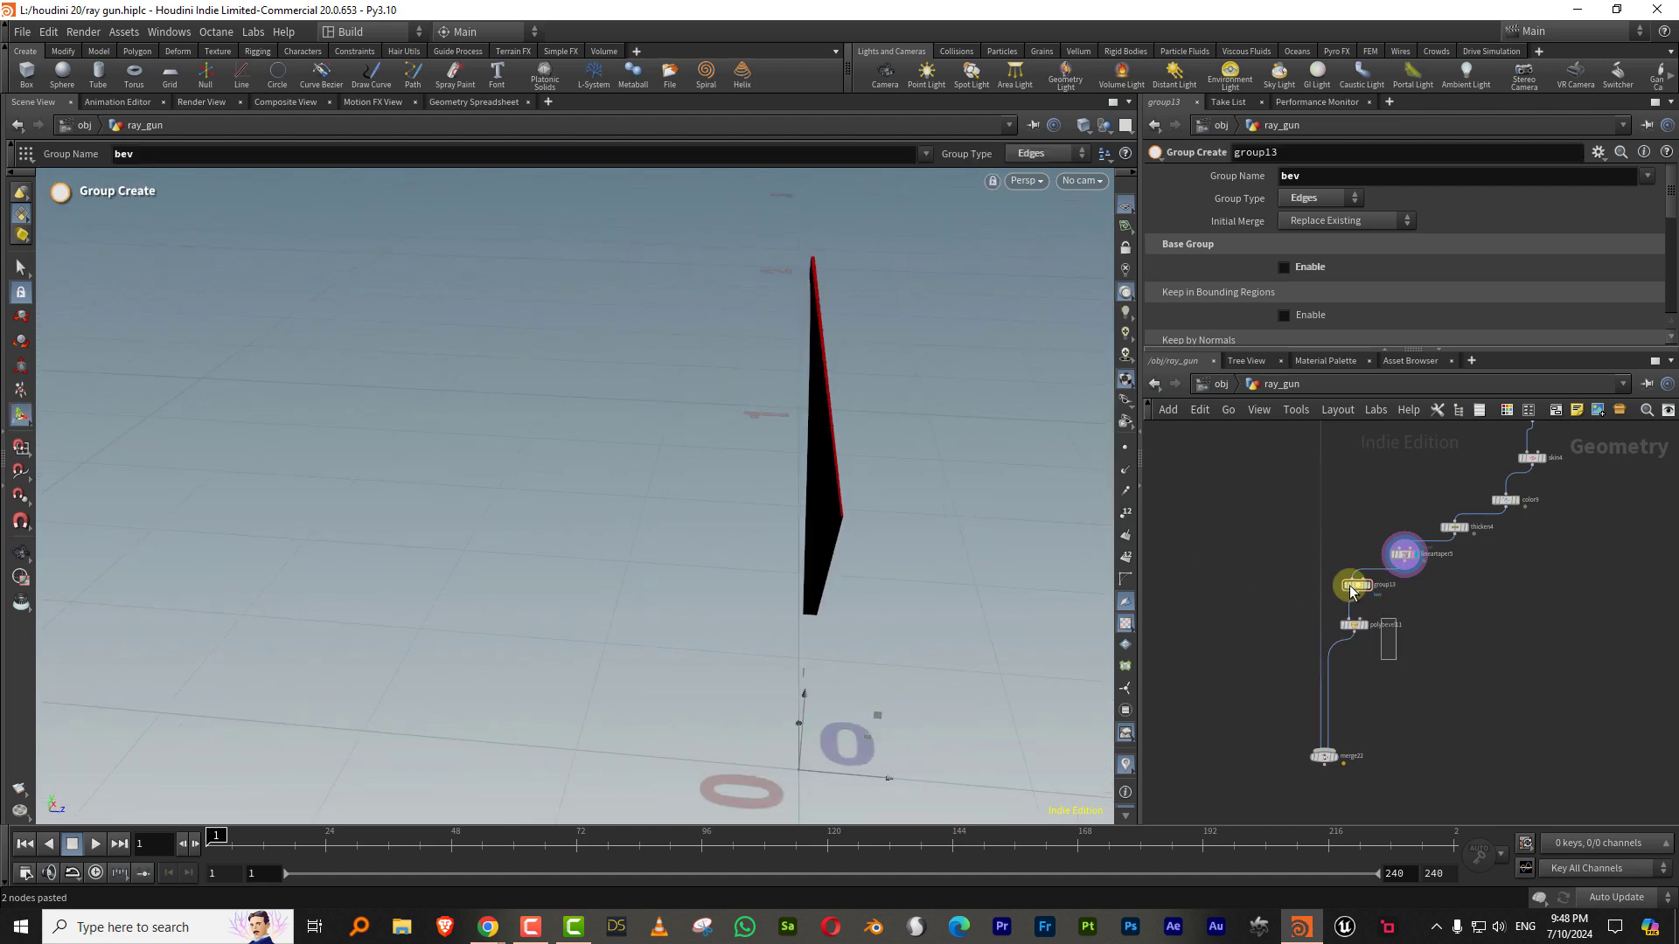
Step: Move lineartaper5 lower, reinsert group13 and polybevel11 between thicken4 and lineartaper5, and display polybevel11
{"action": "left_click_drag", "start_coordinate": [1350, 586], "coordinate": [1513, 607]}
{"action": "left_click_drag", "start_coordinate": [1409, 559], "coordinate": [1393, 653]}
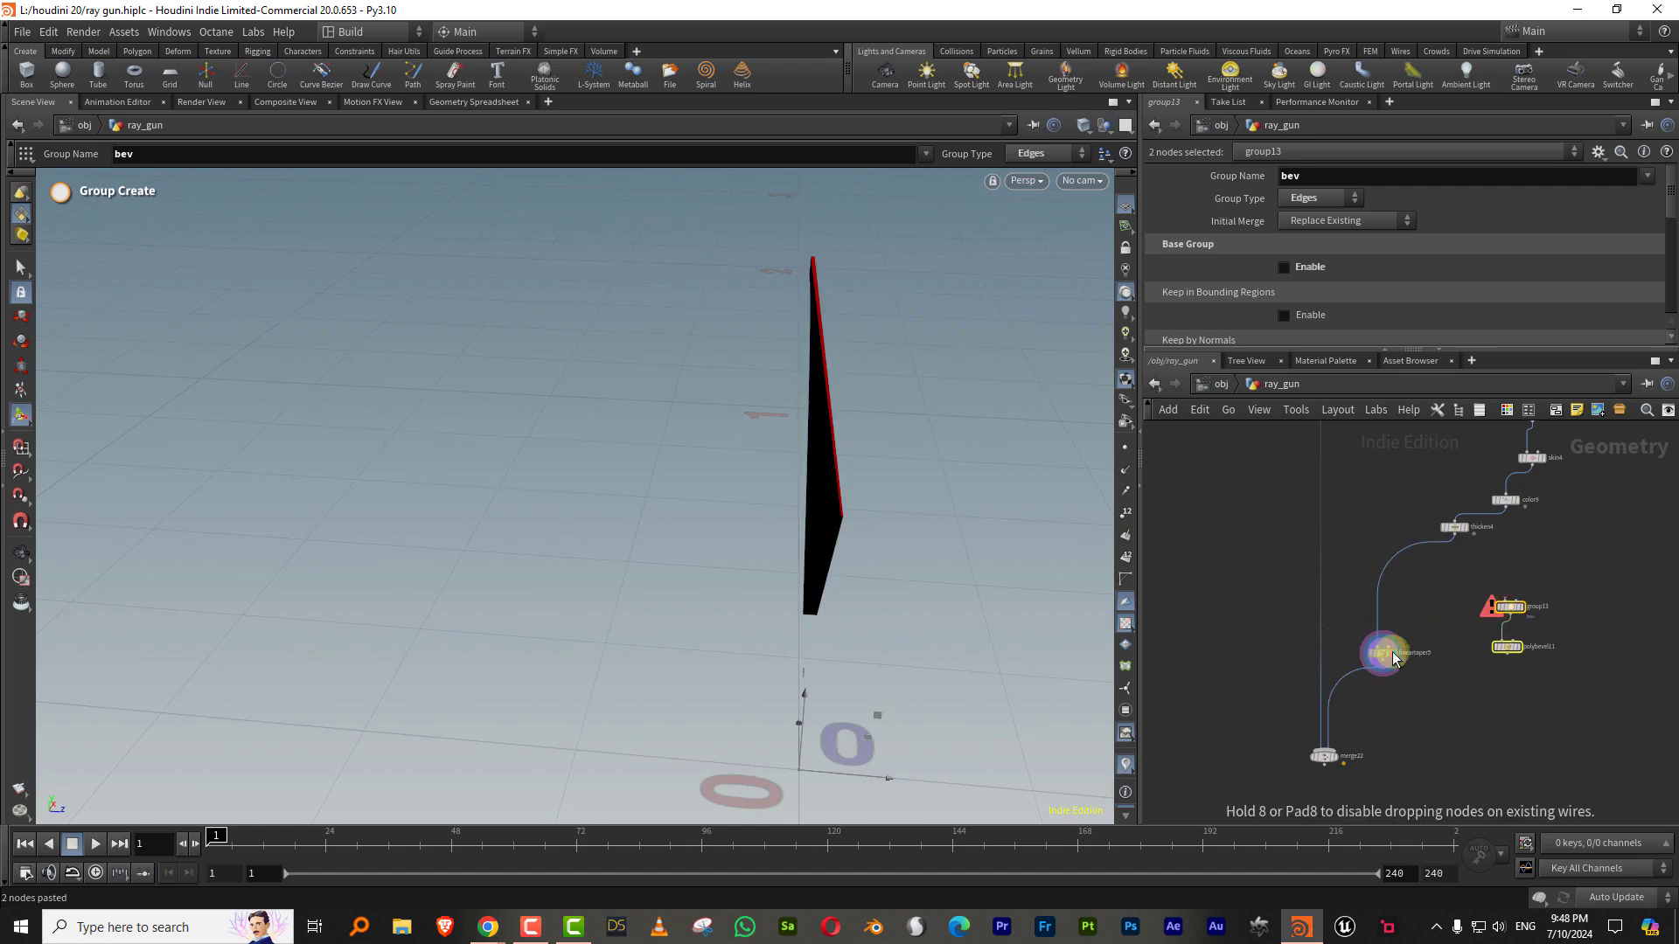
{"action": "left_click_drag", "start_coordinate": [1506, 607], "coordinate": [1396, 578]}
{"action": "scroll", "coordinate": [1429, 592], "scroll_direction": "up", "scroll_amount": 5}
{"action": "left_click", "coordinate": [1321, 649]}
{"action": "left_click_drag", "start_coordinate": [953, 540], "coordinate": [901, 536], "text": "alt"}
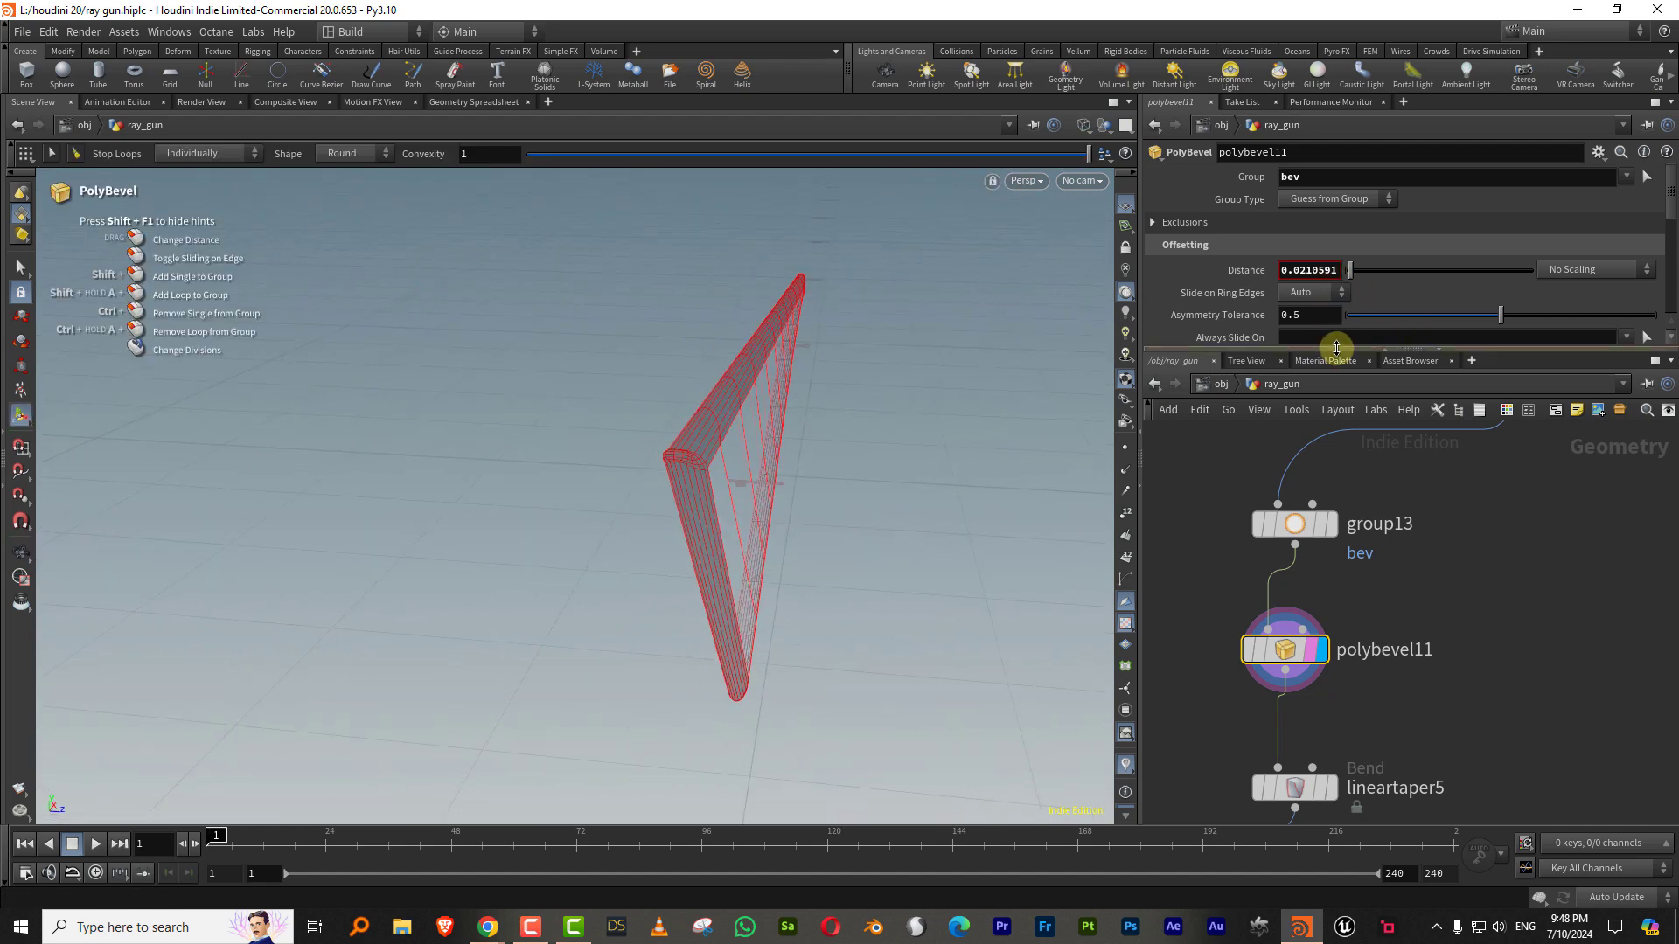
Step: Set the fillet divisions of polybevel11 to 1
{"action": "left_click_drag", "start_coordinate": [1336, 348], "coordinate": [1325, 595]}
{"action": "left_click_drag", "start_coordinate": [1368, 435], "coordinate": [1267, 437]}
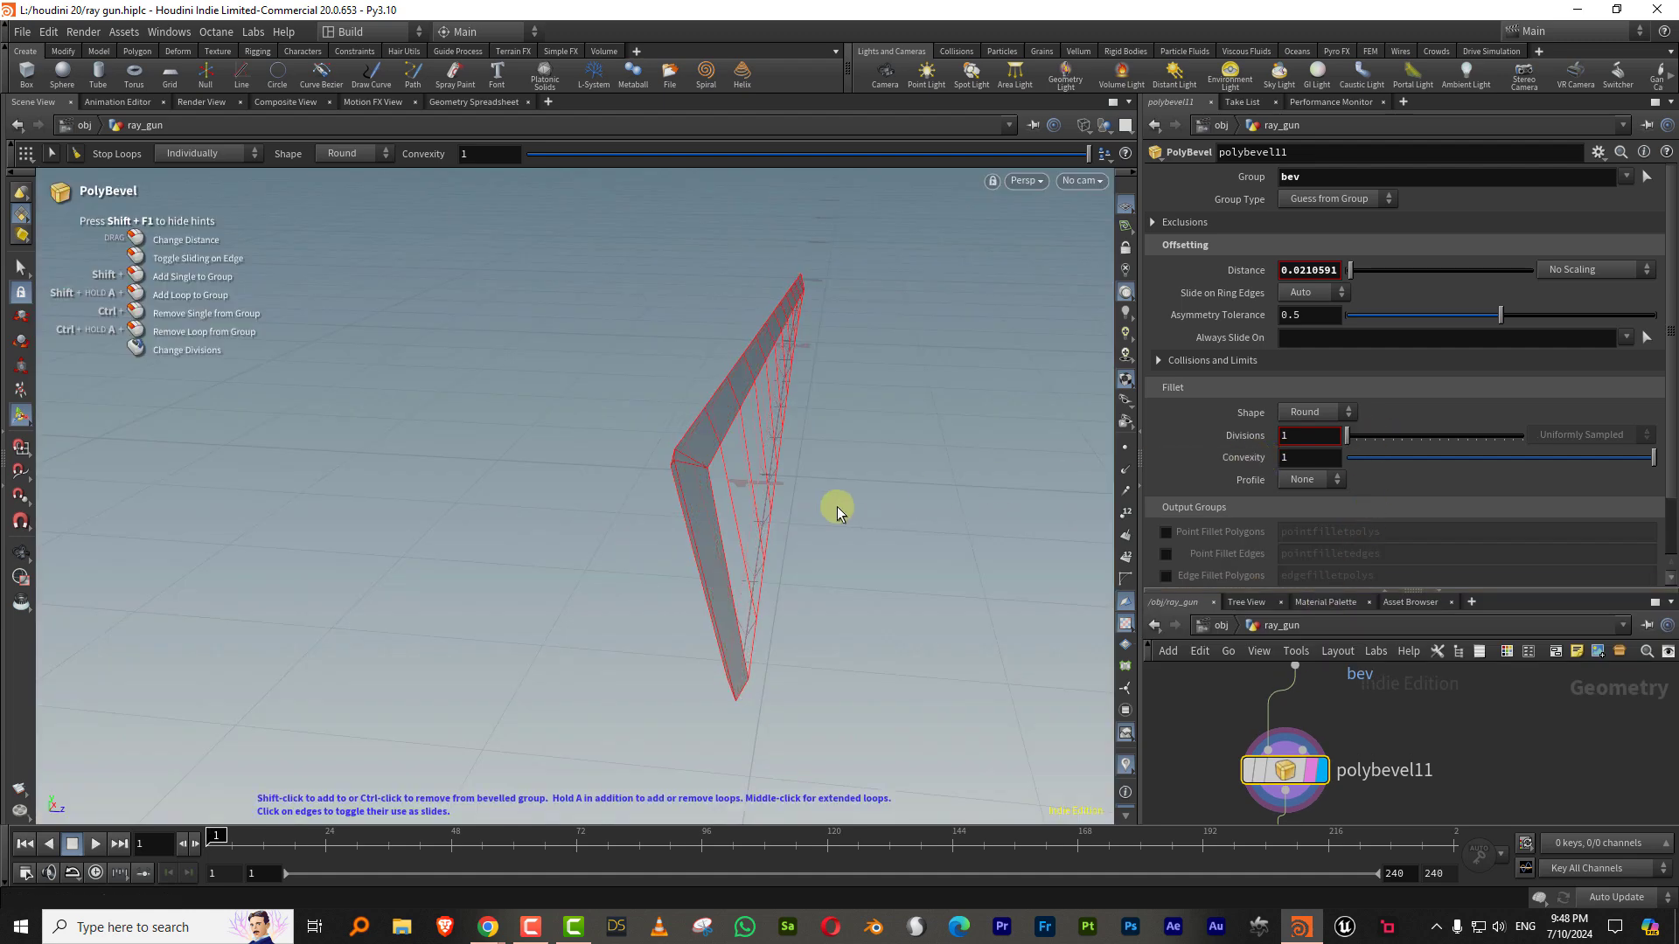
{"action": "left_click_drag", "start_coordinate": [837, 506], "coordinate": [738, 461], "text": "alt"}
Step: Display group13 and check which fin edges the bev group includes
{"action": "middle_click_drag", "start_coordinate": [1367, 679], "coordinate": [1292, 773]}
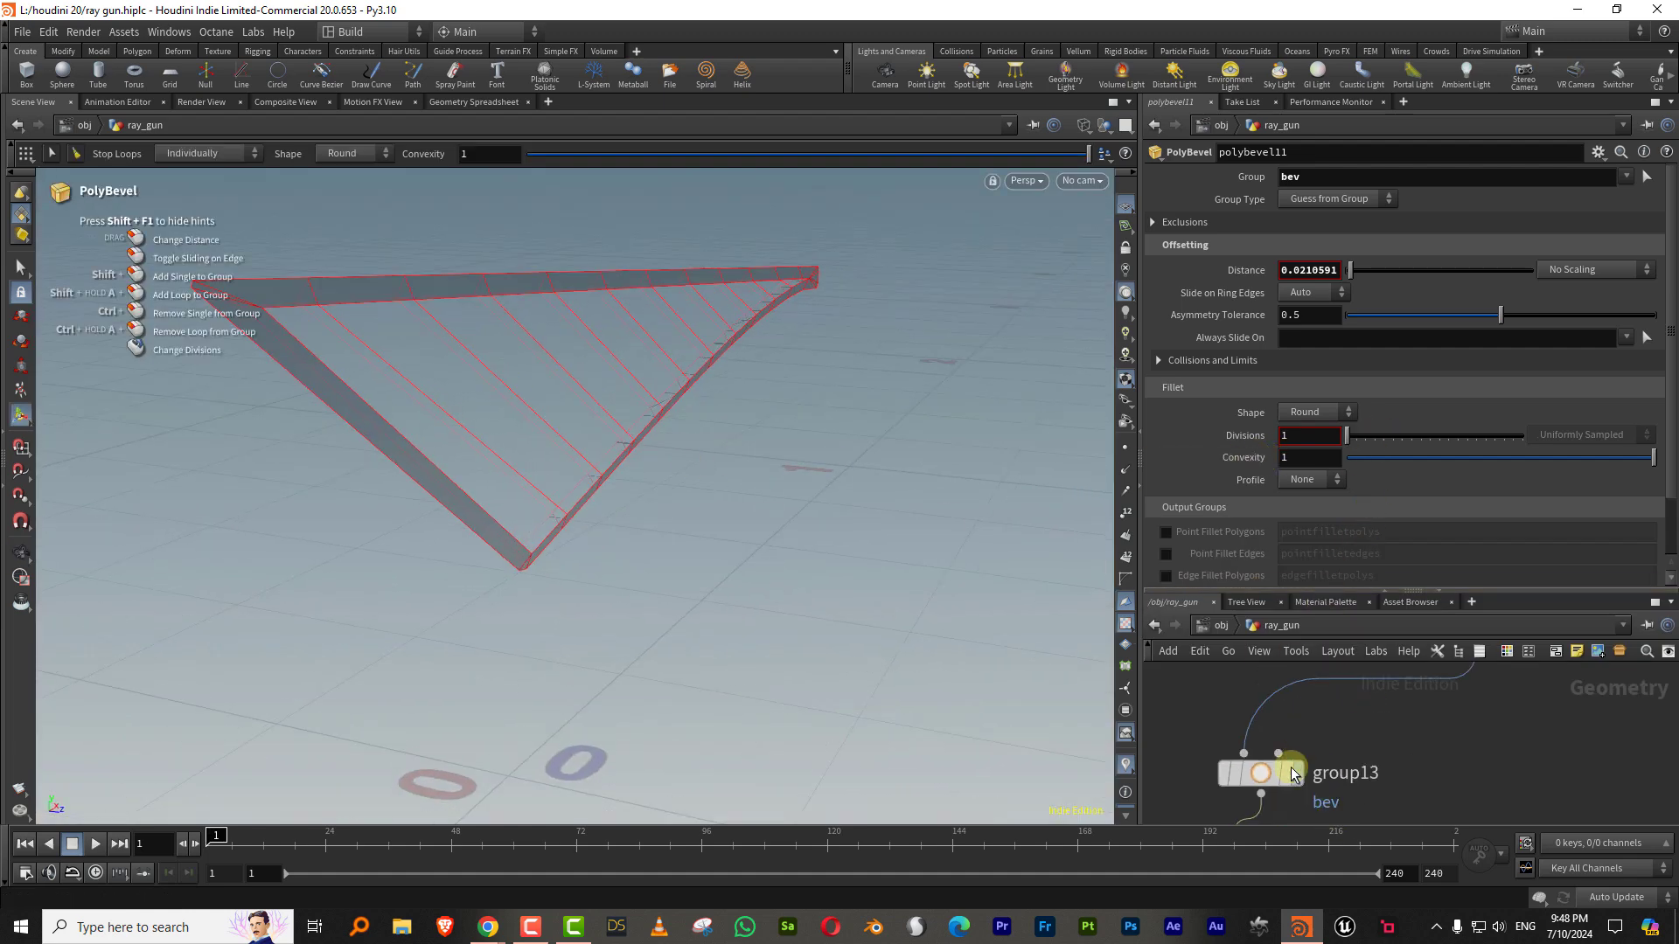
{"action": "left_click", "coordinate": [1292, 773]}
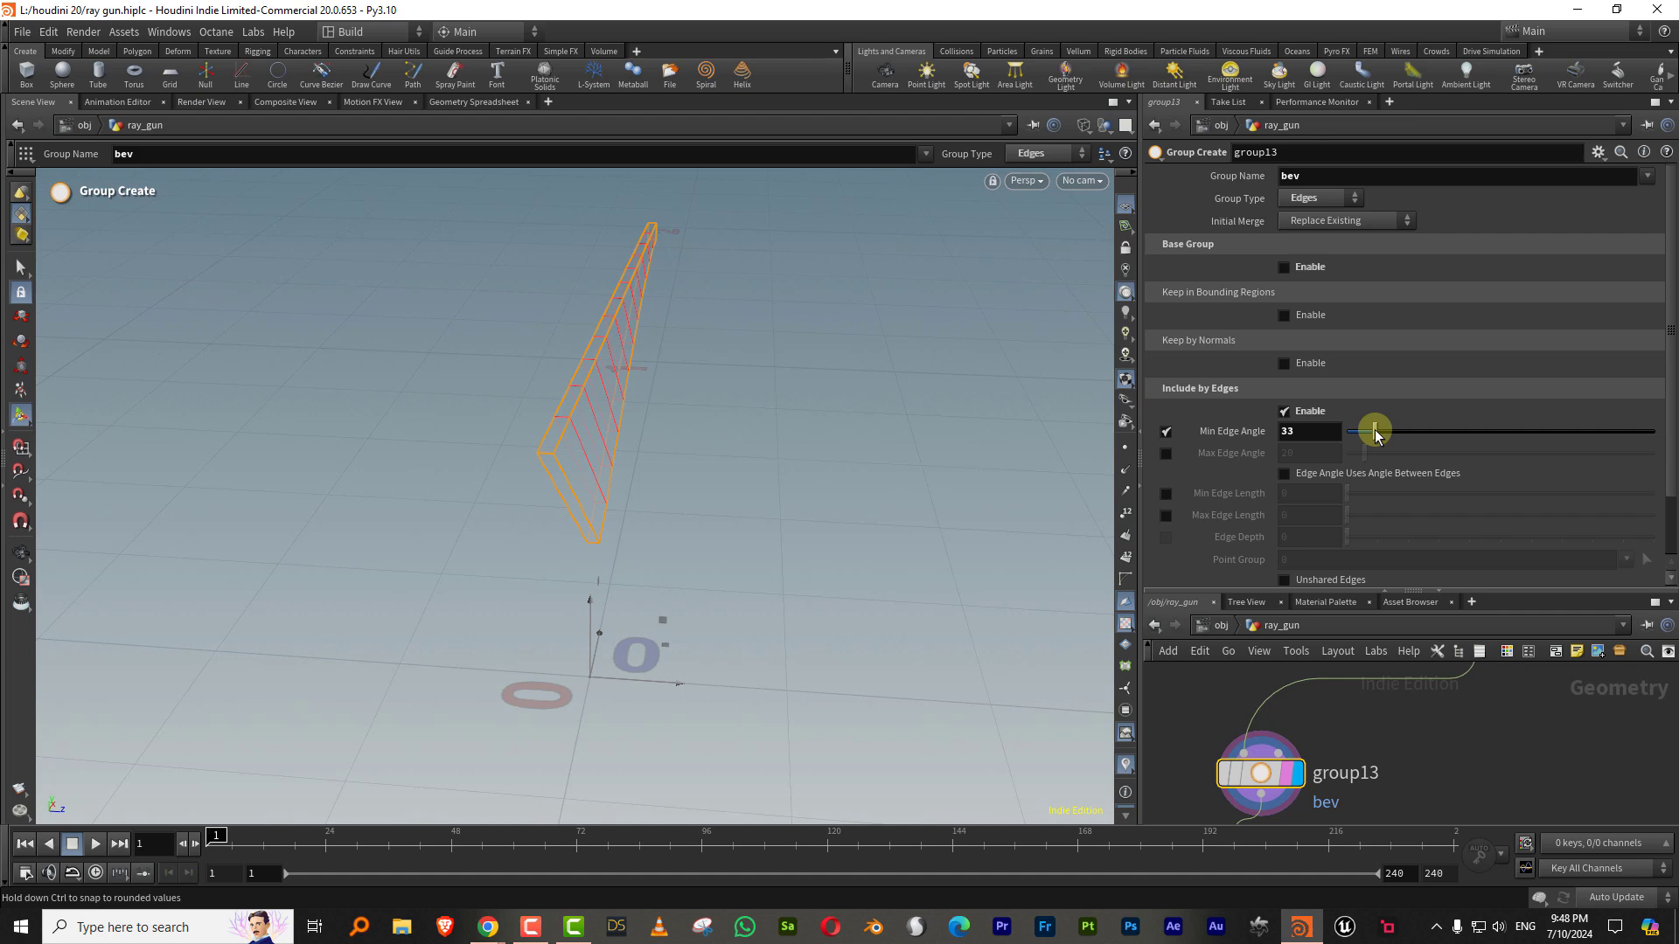
{"action": "key", "text": "Escape"}
{"action": "left_click_drag", "start_coordinate": [772, 445], "coordinate": [973, 448]}
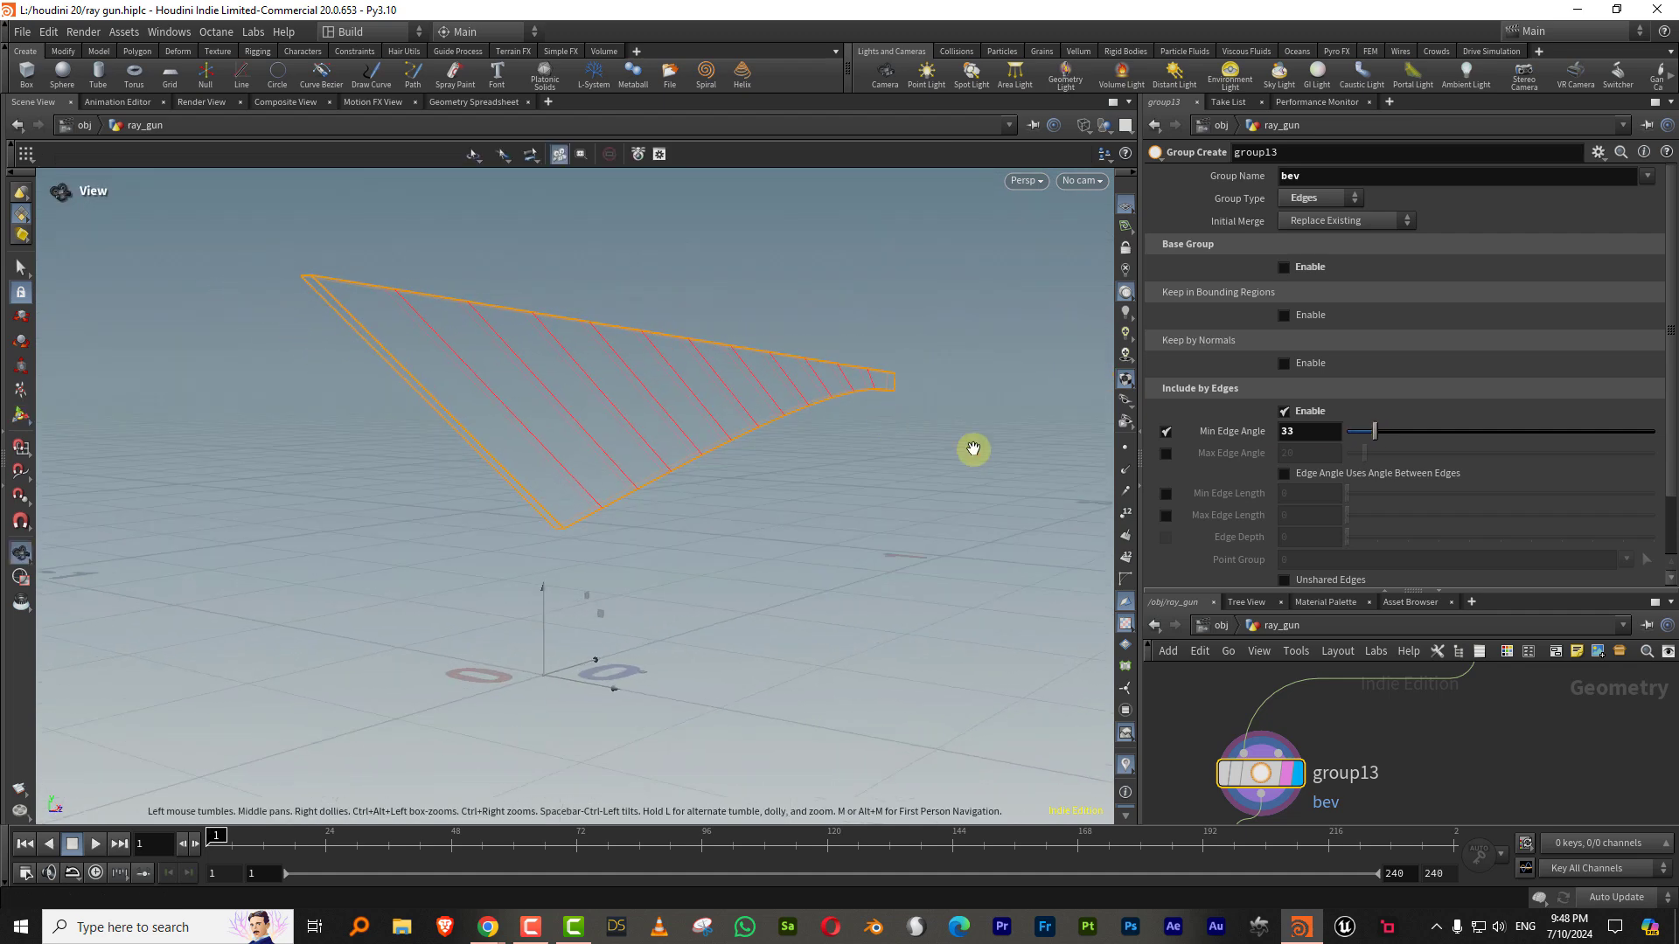
Step: Display polybevel11 and reduce its bevel distance to about 0.003
{"action": "middle_click_drag", "start_coordinate": [1418, 773], "coordinate": [1457, 633]}
{"action": "left_click", "coordinate": [1325, 758]}
{"action": "left_click", "coordinate": [1291, 758]}
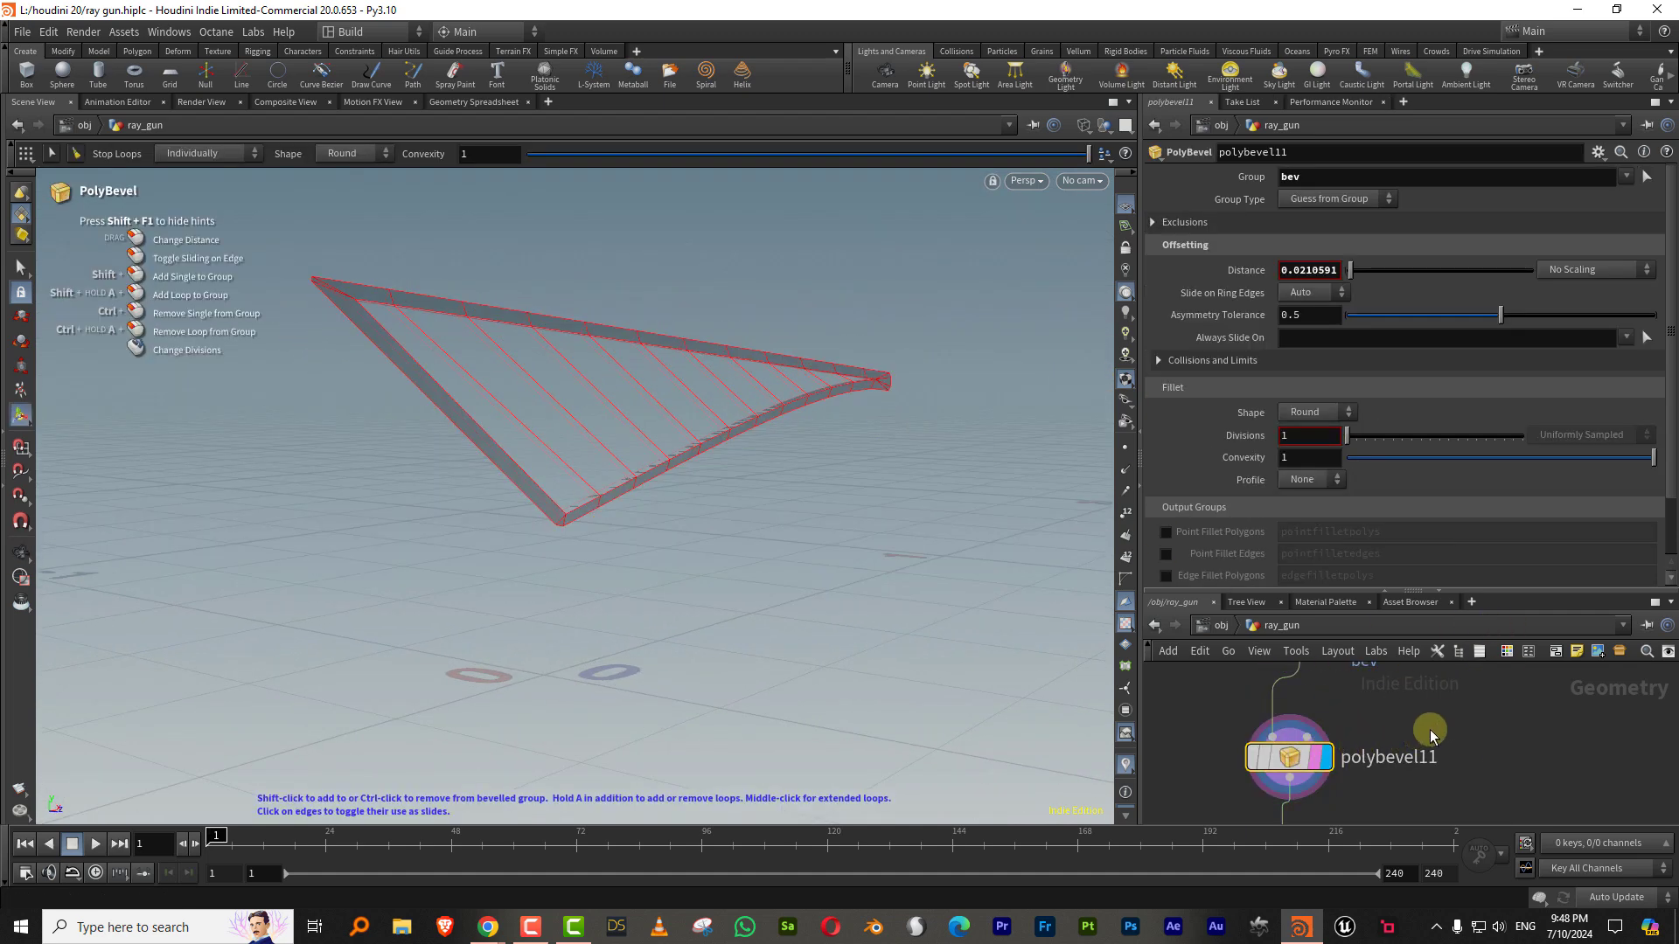
{"action": "middle_click_drag", "start_coordinate": [1335, 287], "coordinate": [1335, 287]}
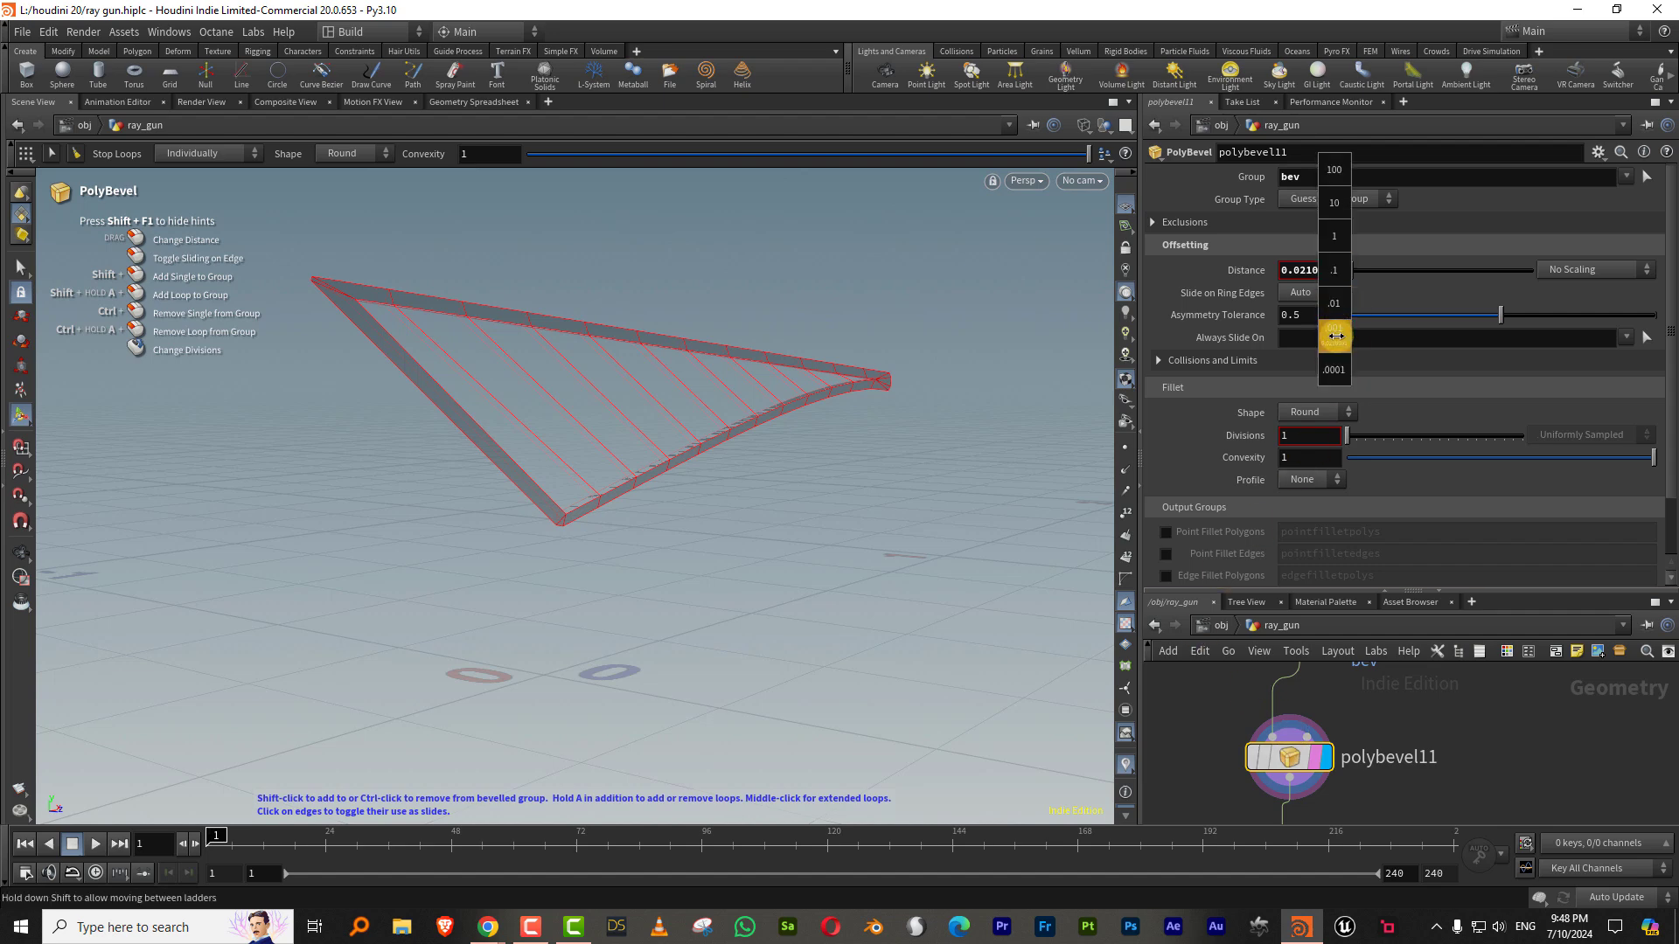
{"action": "middle_click_drag", "start_coordinate": [1275, 333], "coordinate": [1184, 349]}
{"action": "left_click_drag", "start_coordinate": [614, 365], "coordinate": [574, 383], "text": "alt"}
{"action": "left_click_drag", "start_coordinate": [574, 383], "coordinate": [581, 384], "text": "alt"}
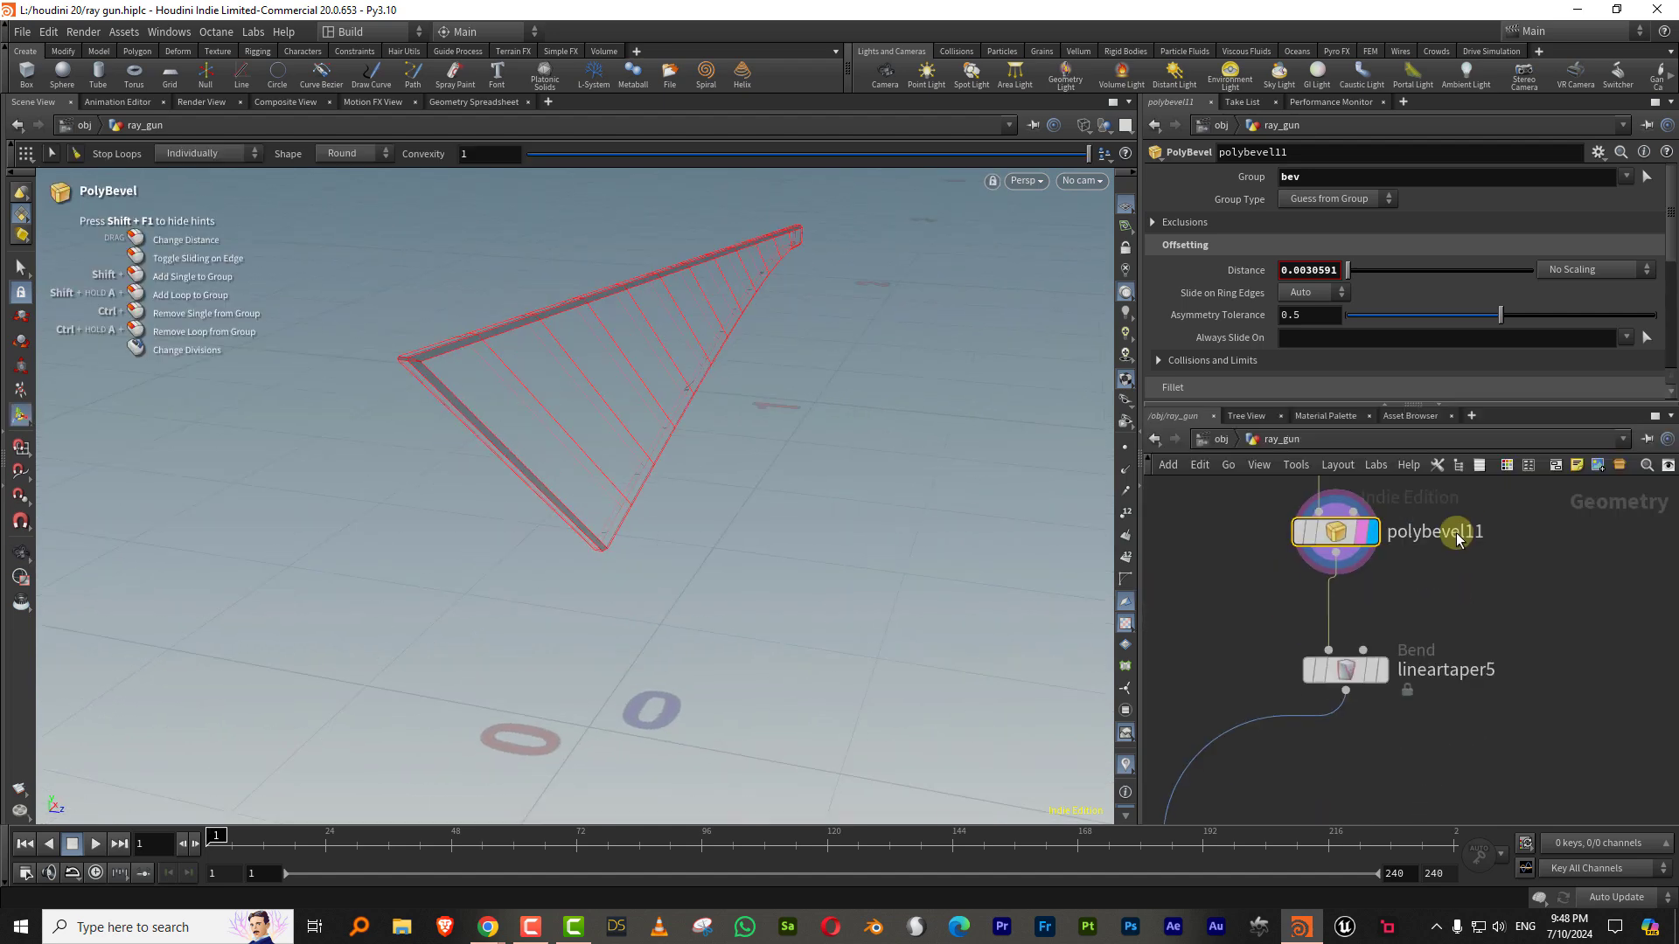
Step: Display lineartaper5 and set its taper to about 0.283
{"action": "left_click", "coordinate": [1381, 672]}
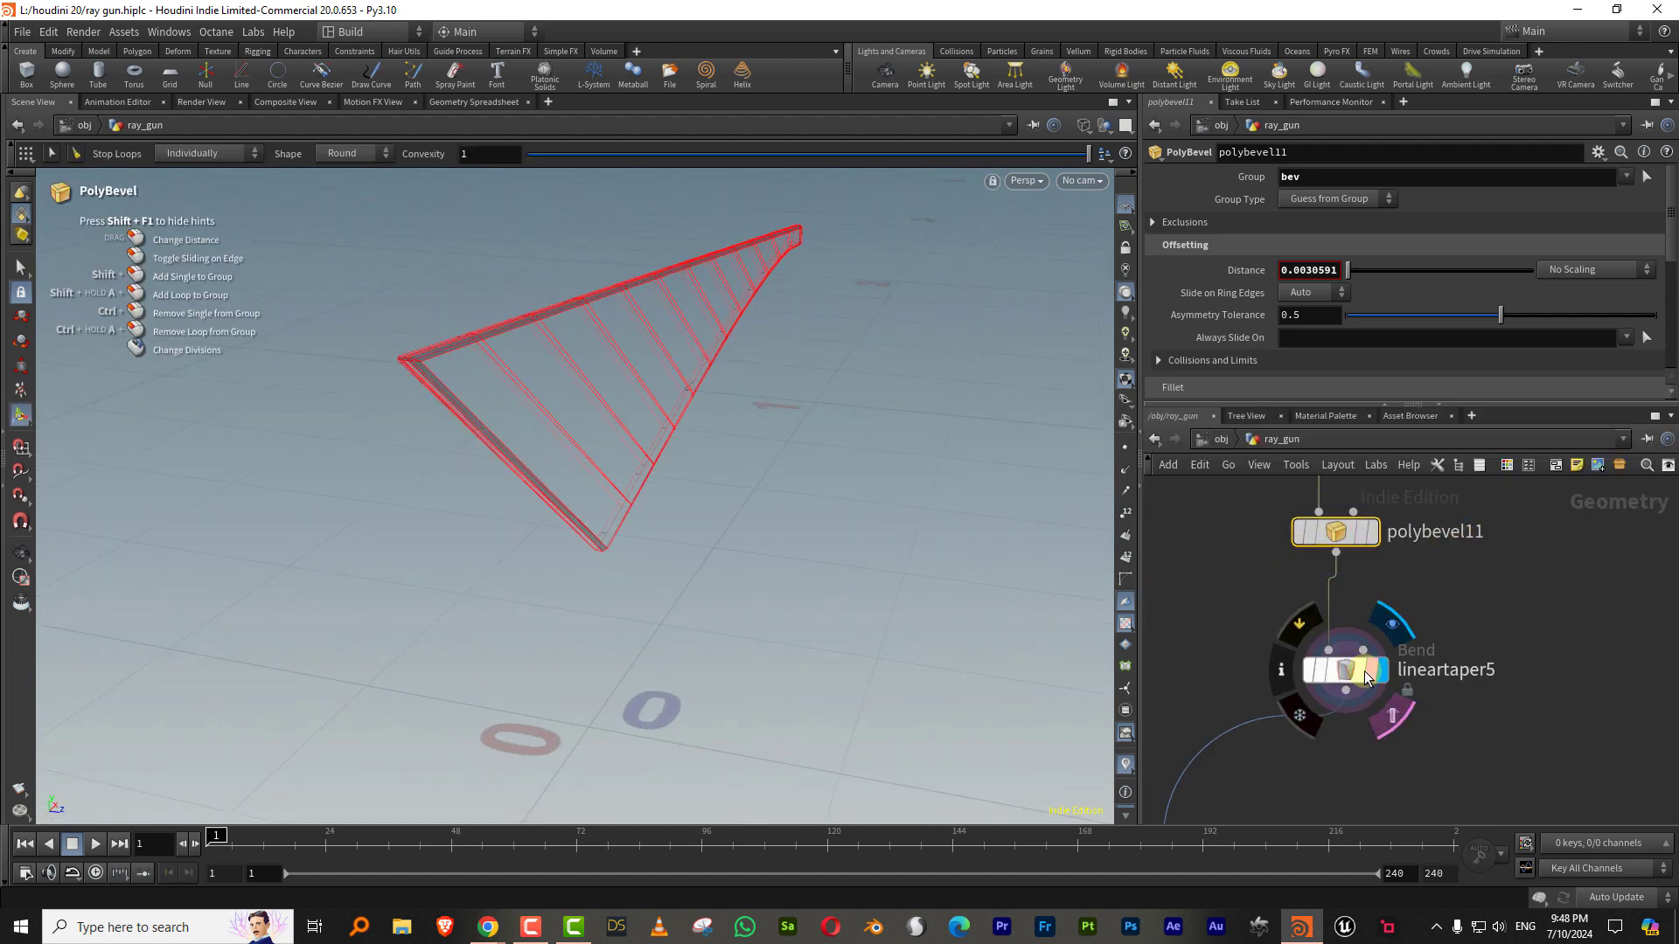
{"action": "left_click", "coordinate": [1353, 672]}
{"action": "key", "text": "Escape"}
{"action": "left_click_drag", "start_coordinate": [600, 538], "coordinate": [702, 503]}
{"action": "key", "text": "Return"}
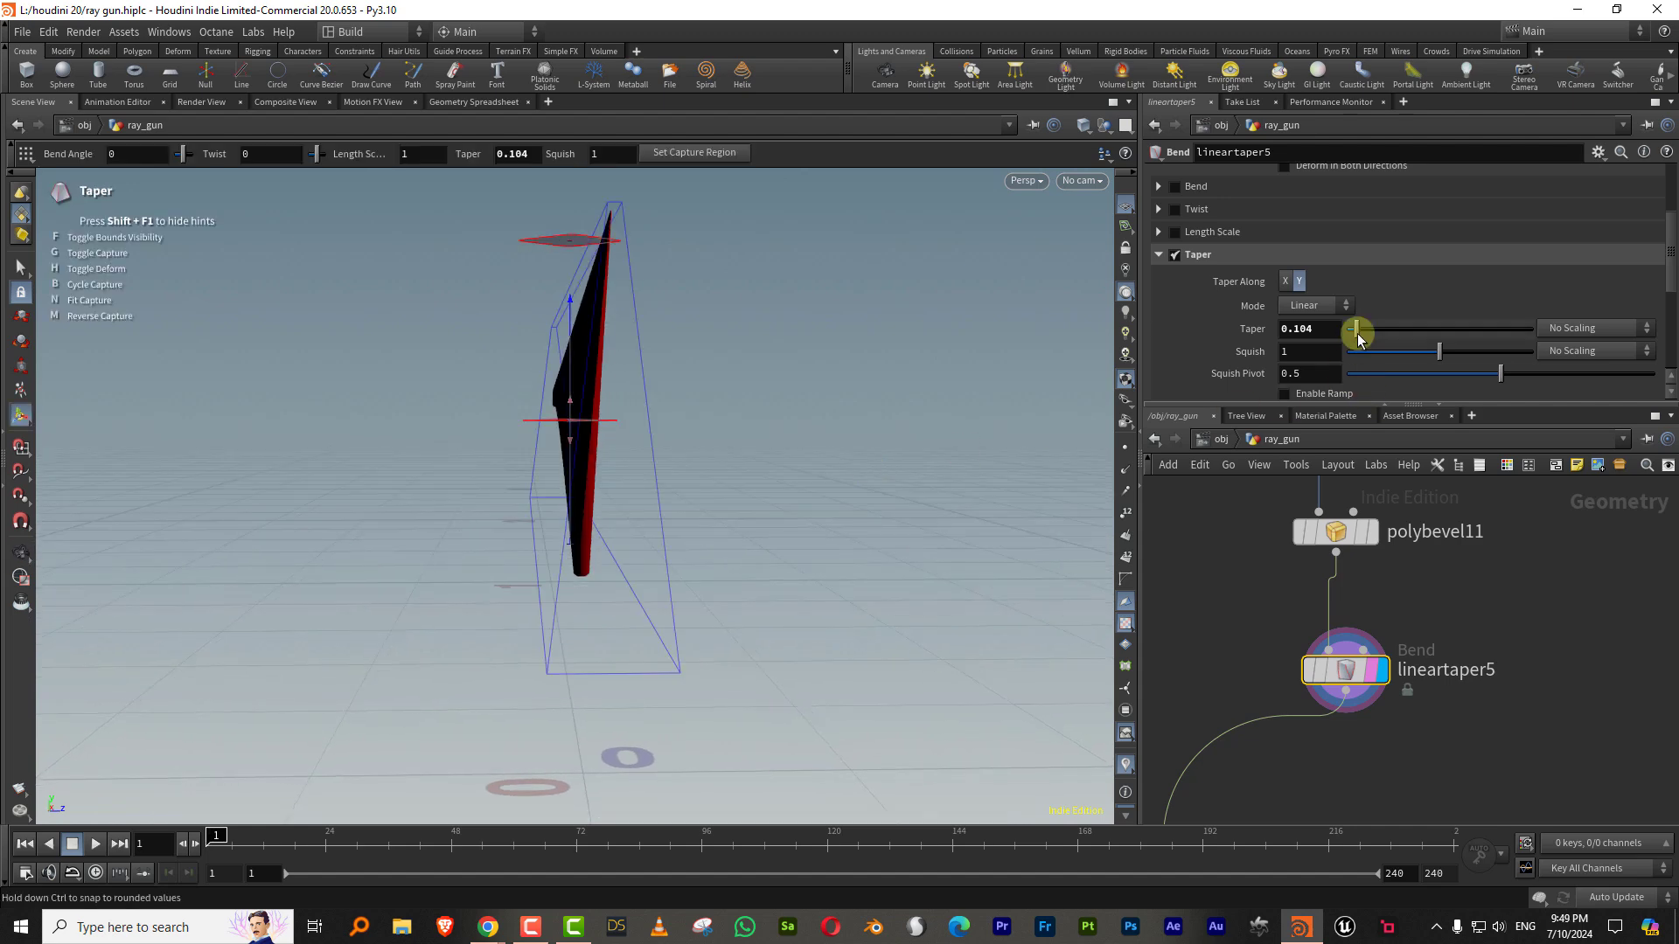
{"action": "left_click_drag", "start_coordinate": [1356, 329], "coordinate": [1375, 329]}
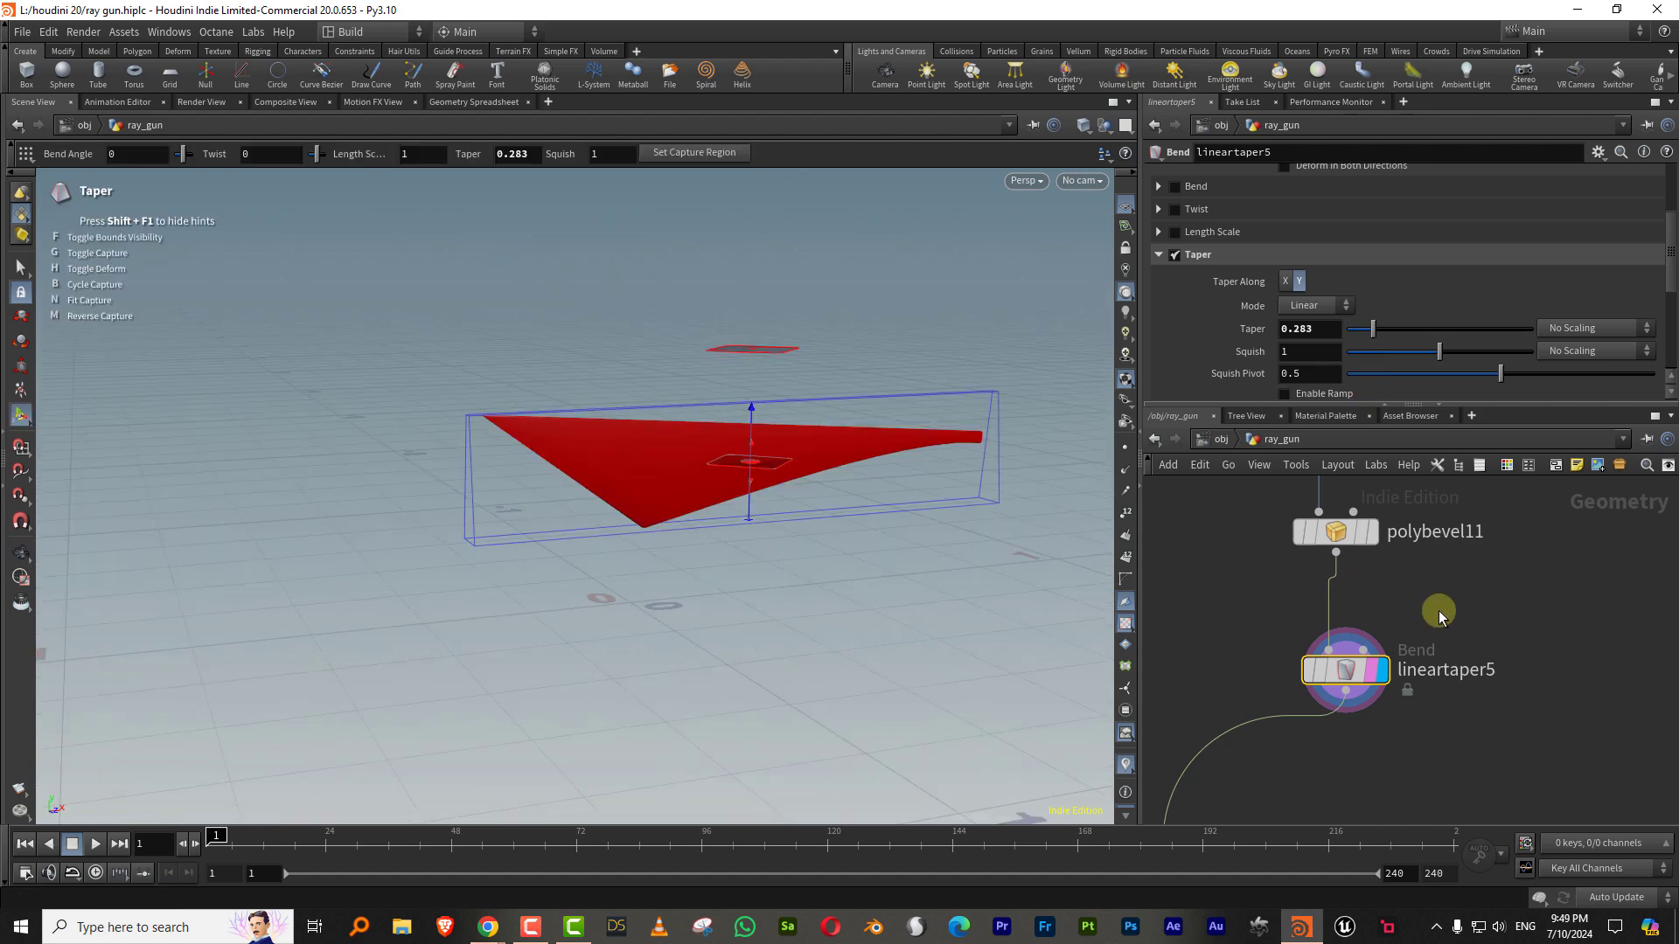
Step: Set the Y scale of transform15, which shapes the fin's upper curve, to 0.2
{"action": "middle_click_drag", "start_coordinate": [1584, 483], "coordinate": [1472, 712]}
{"action": "middle_click_drag", "start_coordinate": [1597, 517], "coordinate": [1402, 802]}
{"action": "mouse_move", "coordinate": [1369, 503]}
{"action": "middle_mouse_down"}
{"action": "mouse_move", "coordinate": [1295, 738]}
{"action": "mouse_move", "coordinate": [1356, 743]}
{"action": "middle_mouse_up"}
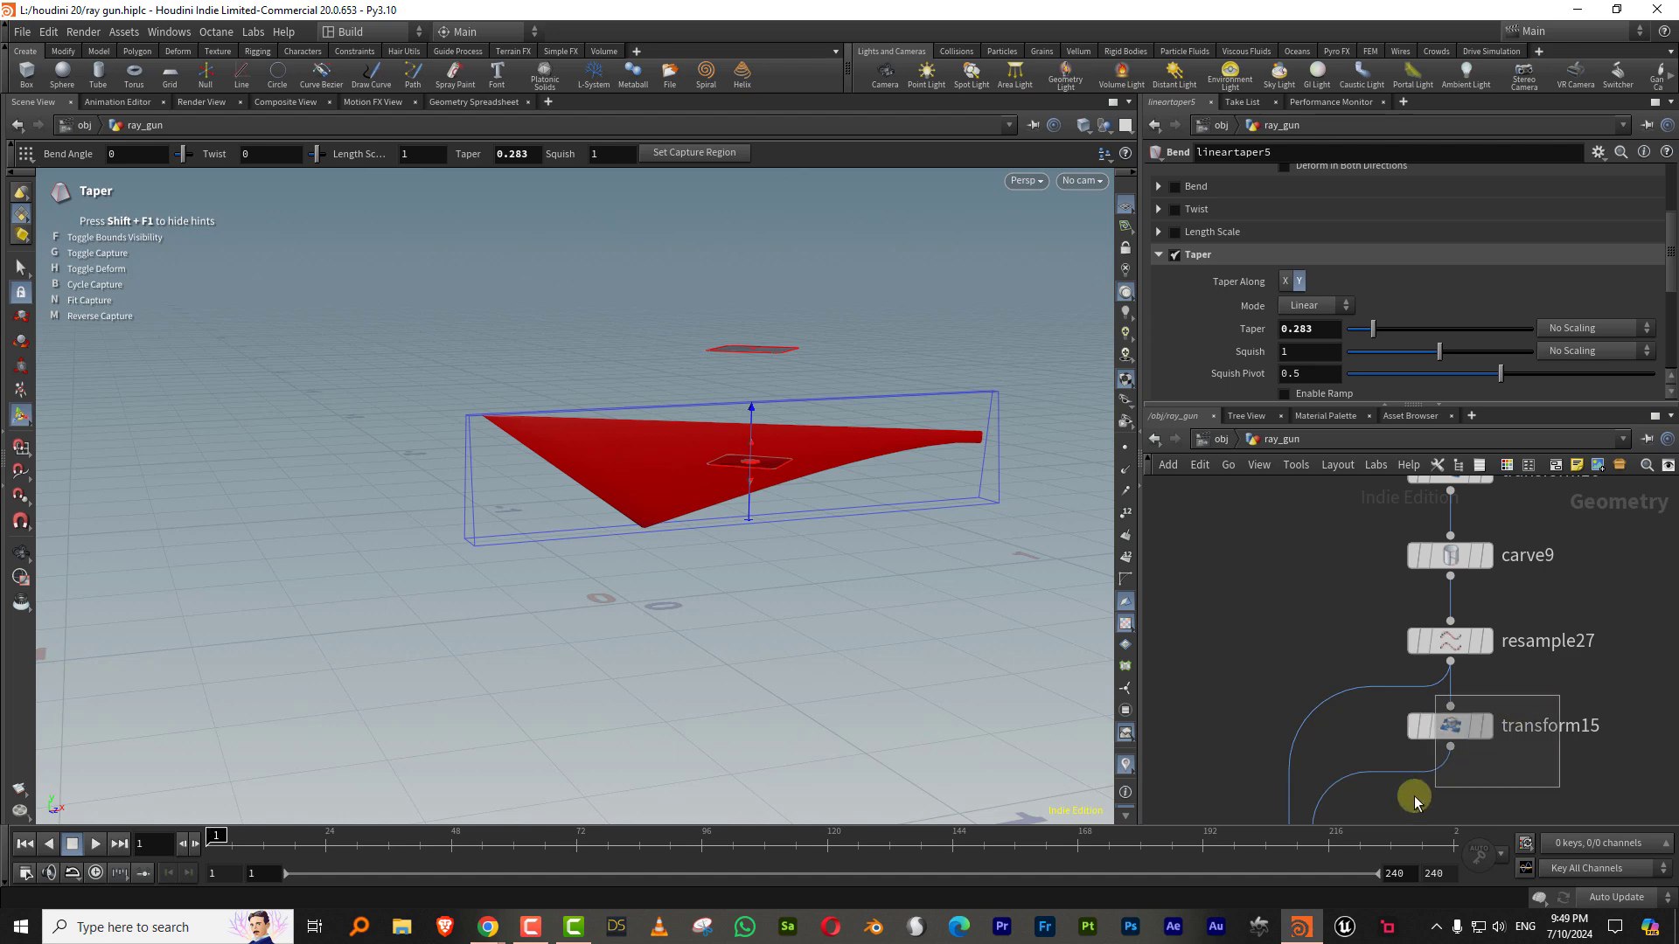
{"action": "left_click", "coordinate": [1447, 726]}
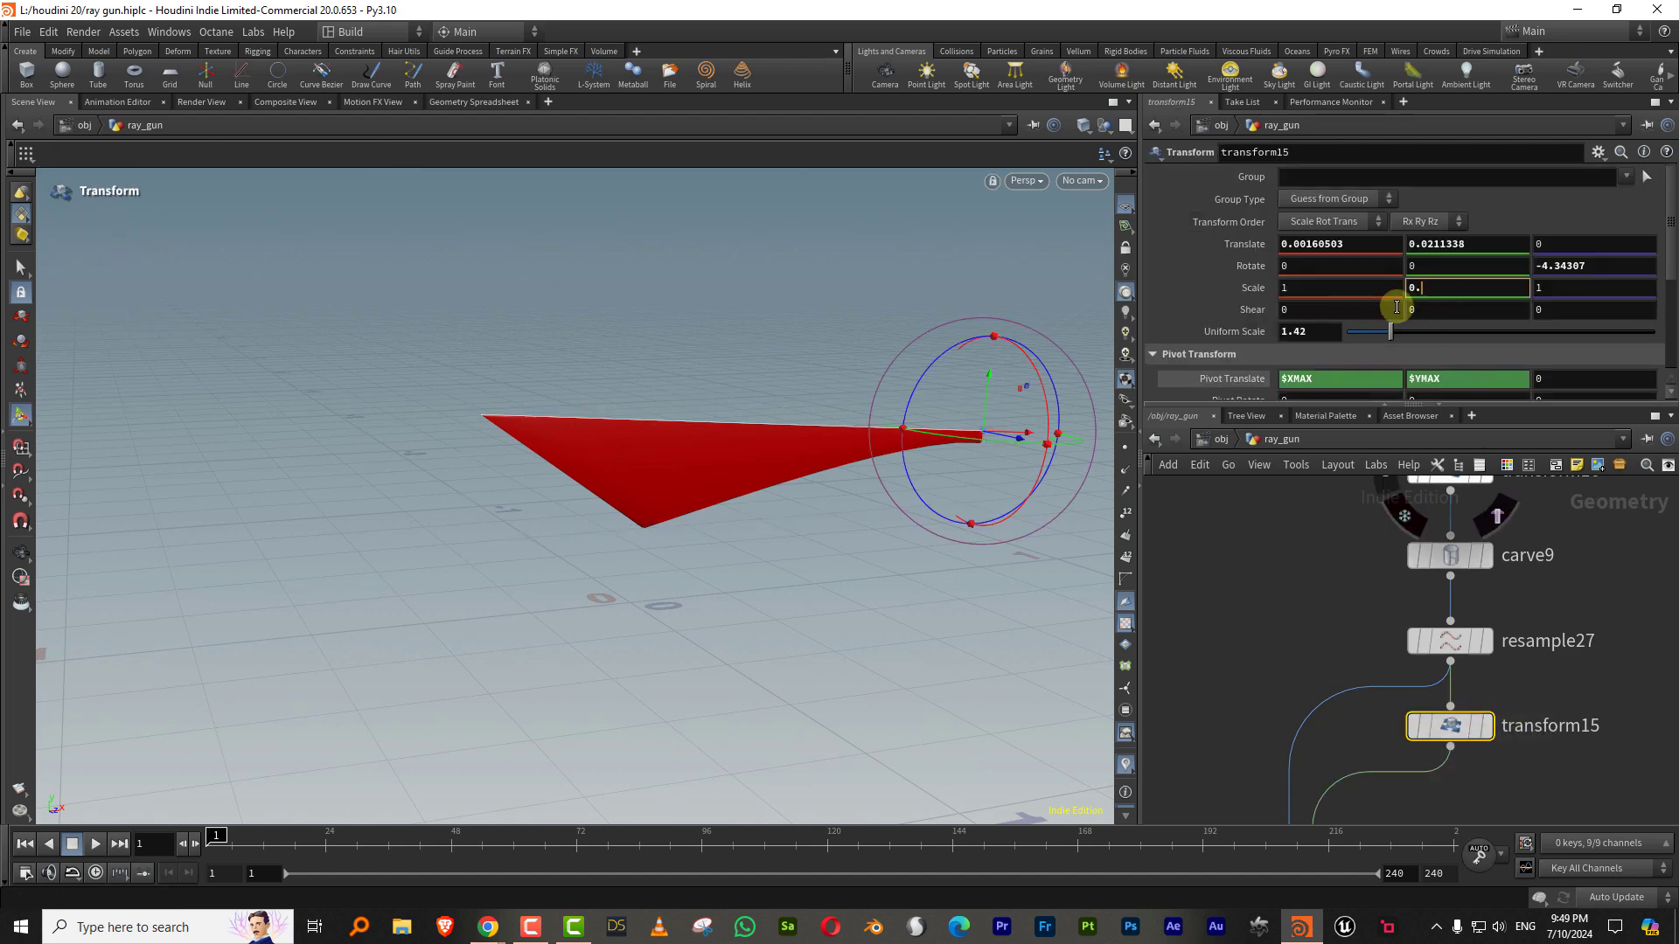
{"action": "type", "text": "0.2"}
{"action": "key", "text": "Return"}
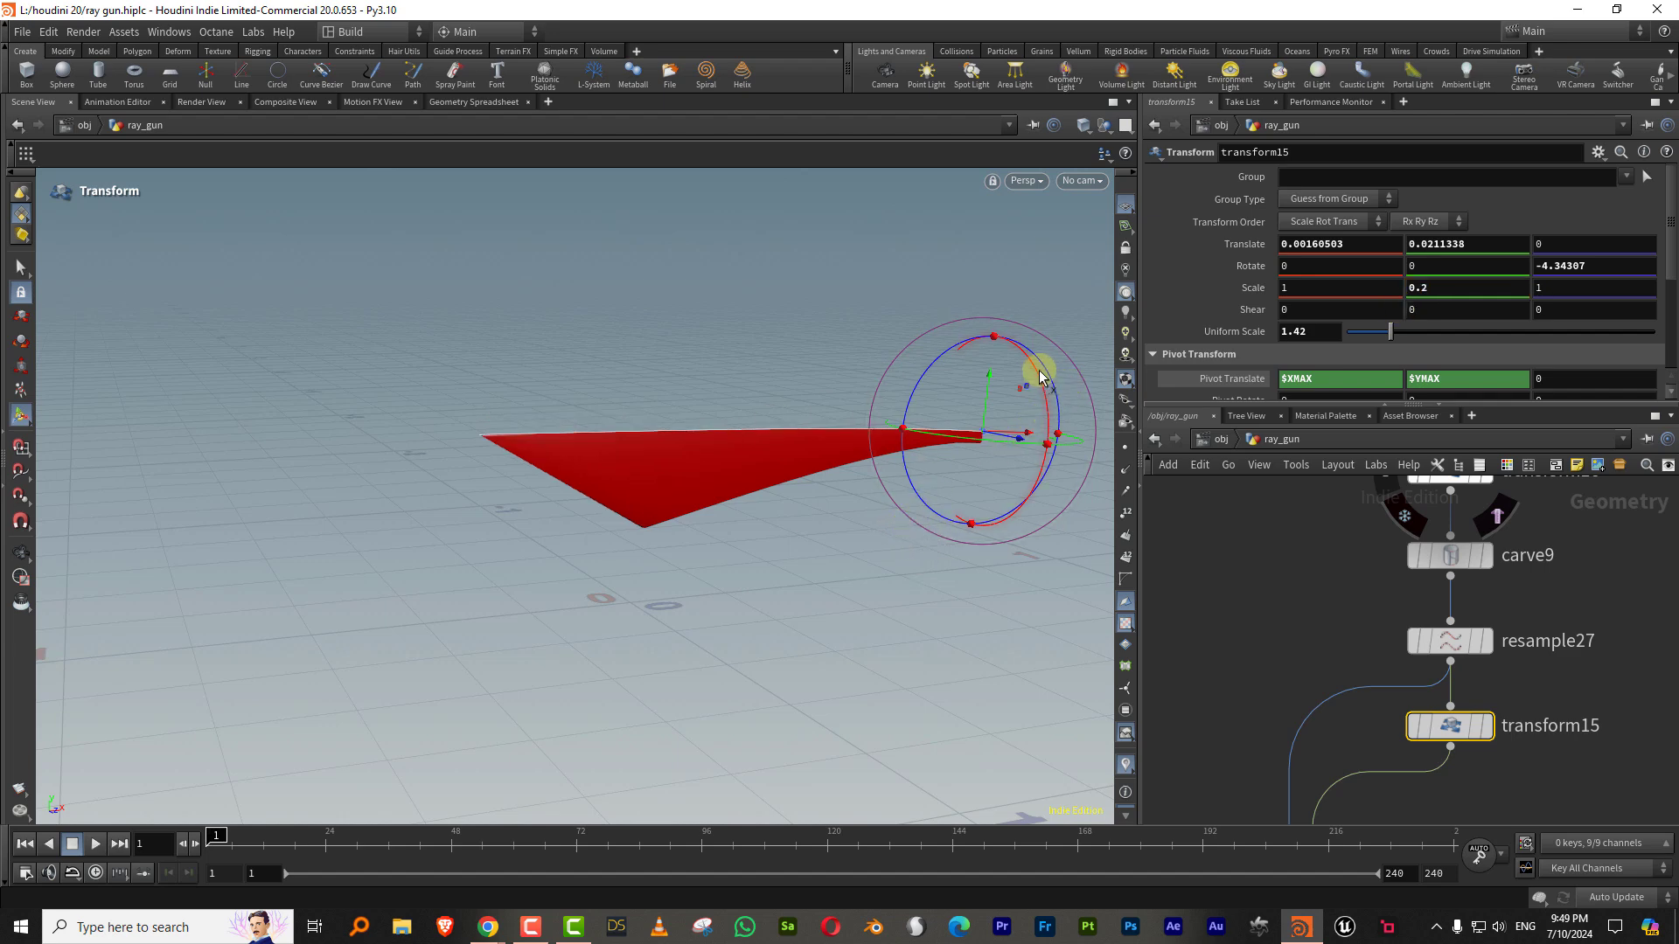
Step: Rotate transform15 to about -10.7 degrees in Z and set its Y scale to 0.5
{"action": "left_click_drag", "start_coordinate": [1049, 378], "coordinate": [1057, 380]}
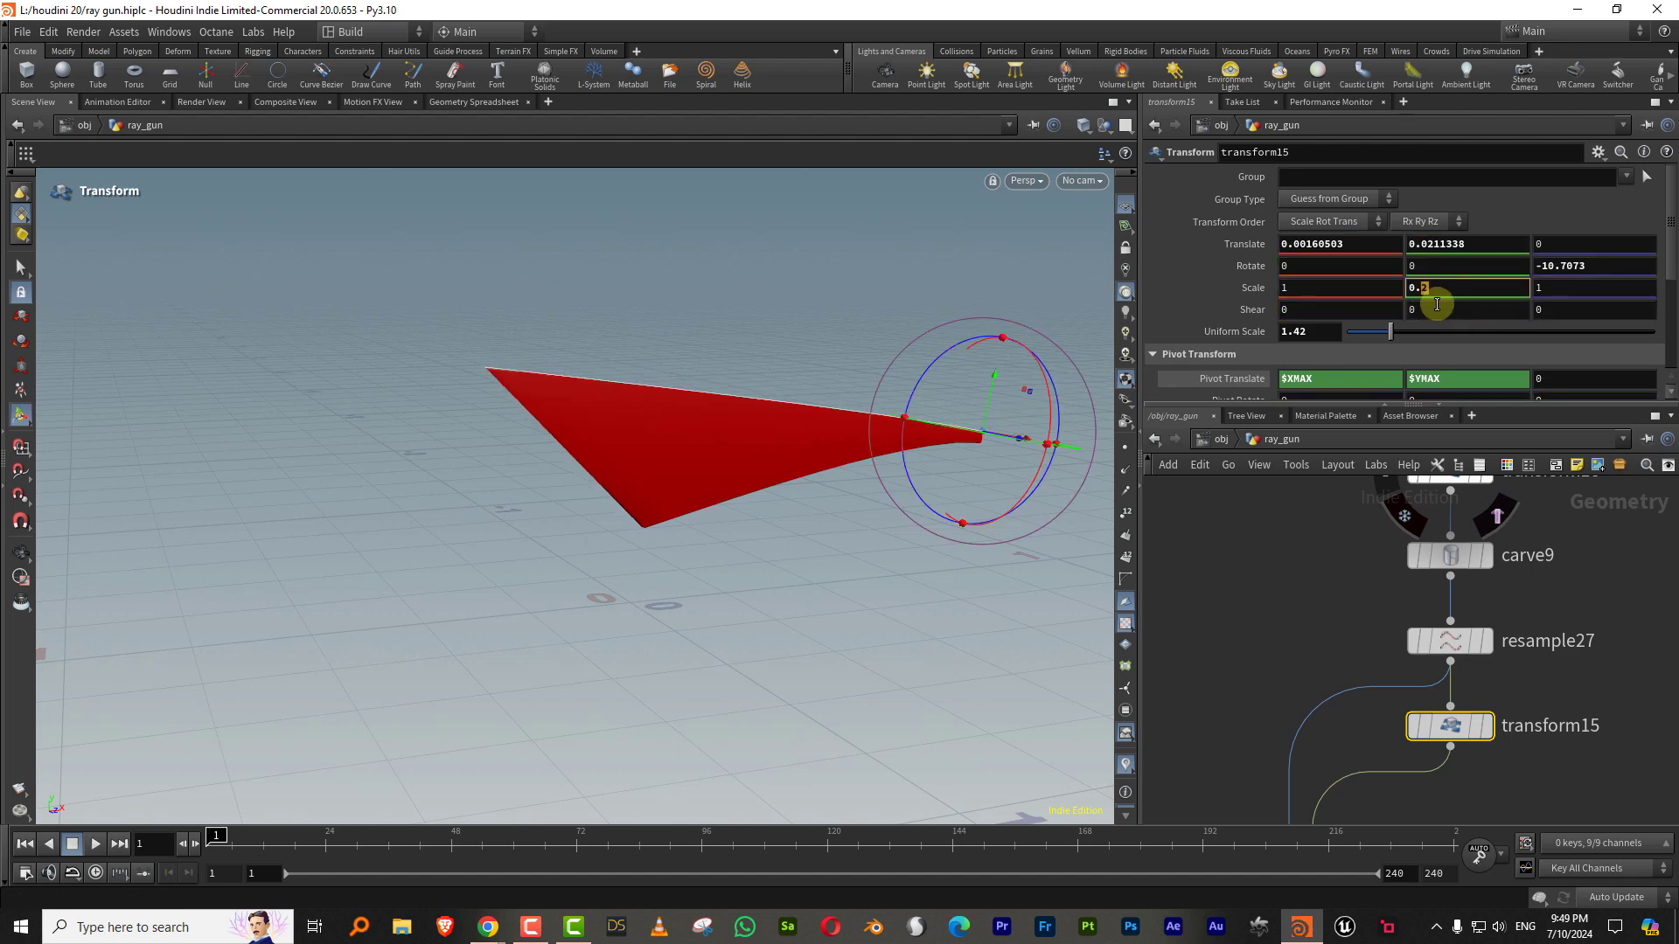
{"action": "key", "text": "Return"}
{"action": "left_click_drag", "start_coordinate": [850, 444], "coordinate": [720, 439], "text": "alt"}
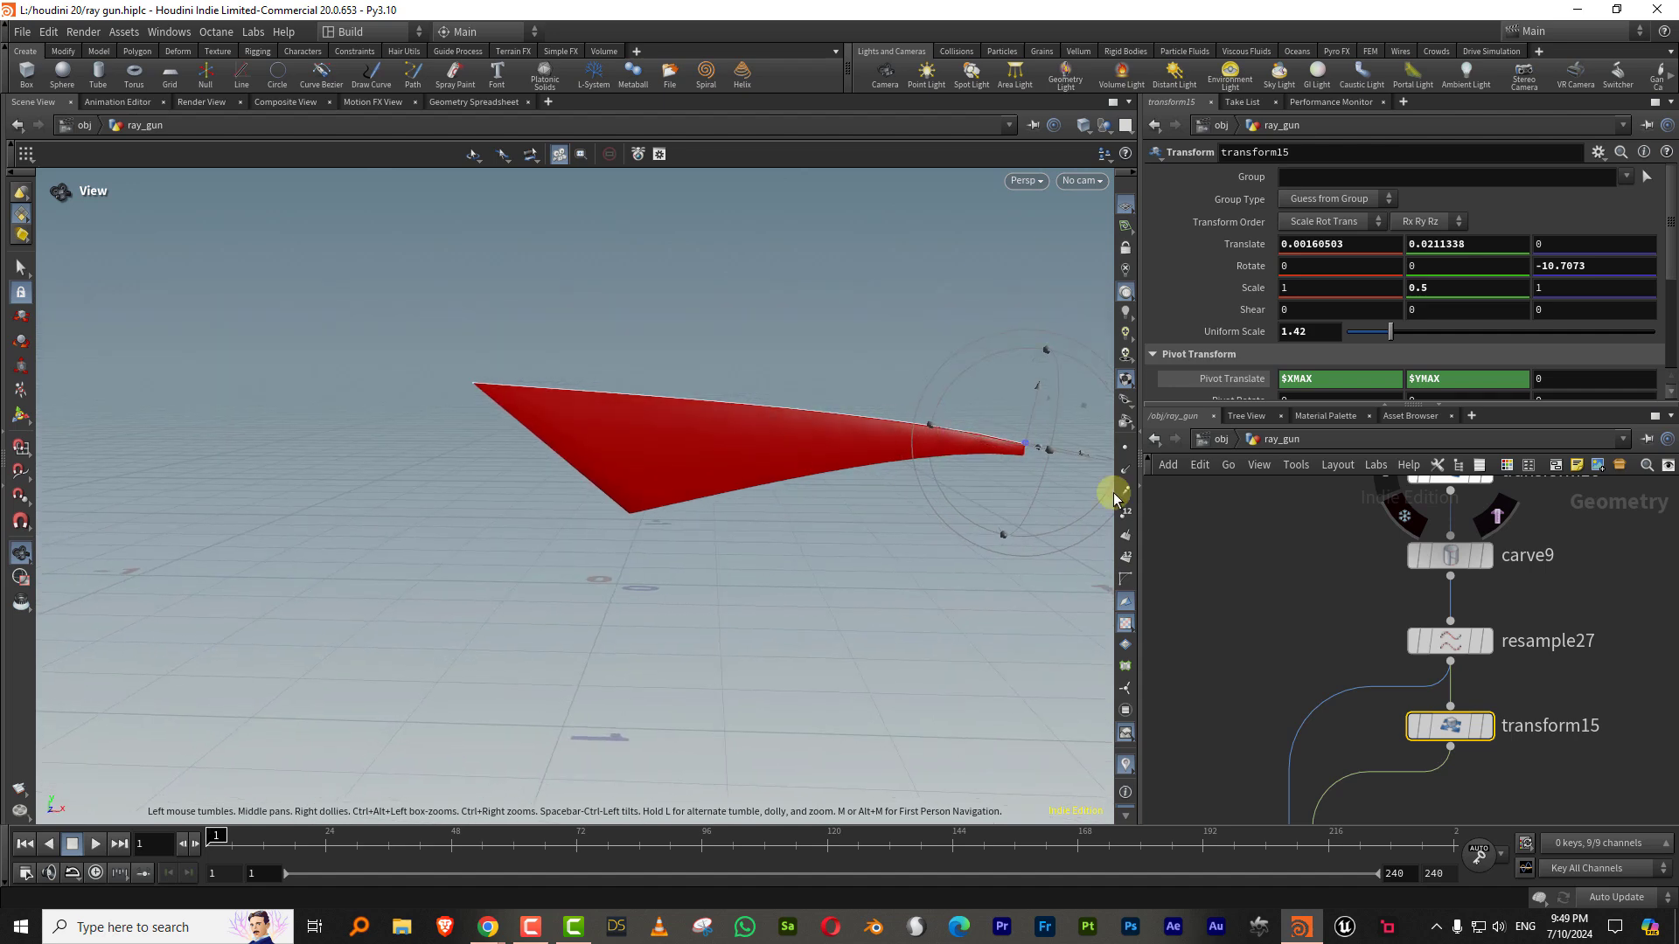
Step: Set the segment length of resample27 to 0.04 and show the fin in wireframe
{"action": "scroll", "coordinate": [1271, 607], "scroll_direction": "down", "scroll_amount": 4}
{"action": "scroll", "coordinate": [1434, 638], "scroll_direction": "up", "scroll_amount": 2}
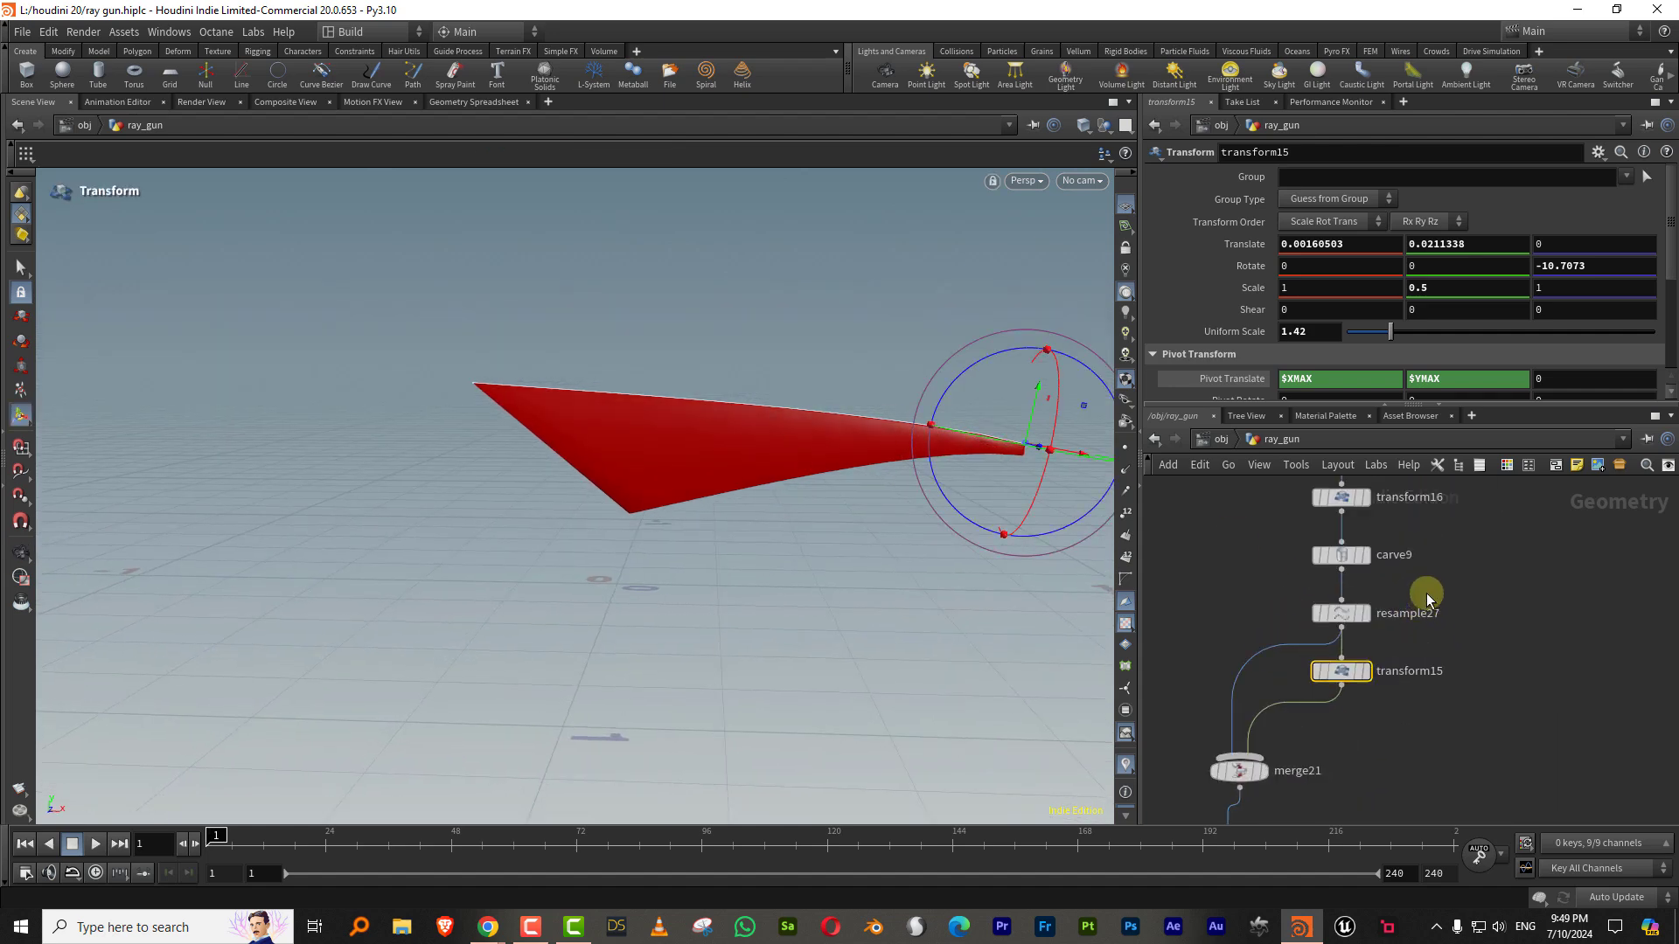
{"action": "left_click", "coordinate": [1340, 613]}
{"action": "key", "text": "w"}
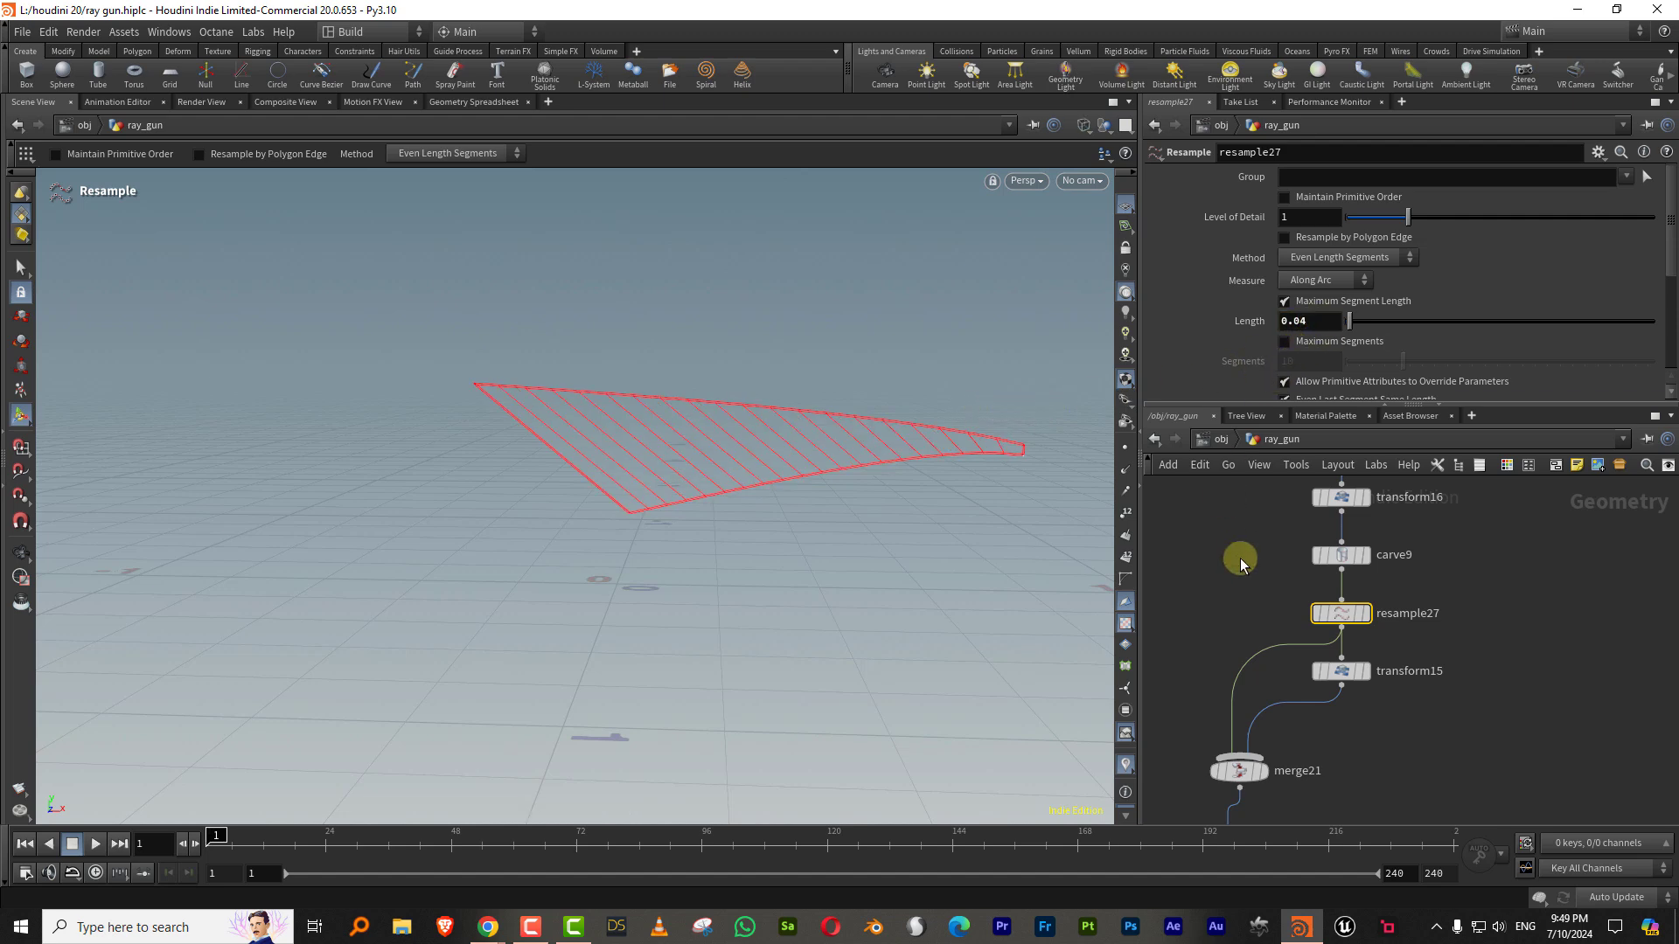
Step: Display merge22 with the complete ray gun and switch the viewport back to shaded
{"action": "middle_click_drag", "start_coordinate": [1490, 805], "coordinate": [1552, 615]}
{"action": "scroll", "coordinate": [1549, 616], "scroll_direction": "down", "scroll_amount": 5}
{"action": "middle_click_drag", "start_coordinate": [1467, 715], "coordinate": [1541, 556]}
{"action": "middle_click_drag", "start_coordinate": [1388, 734], "coordinate": [1413, 640]}
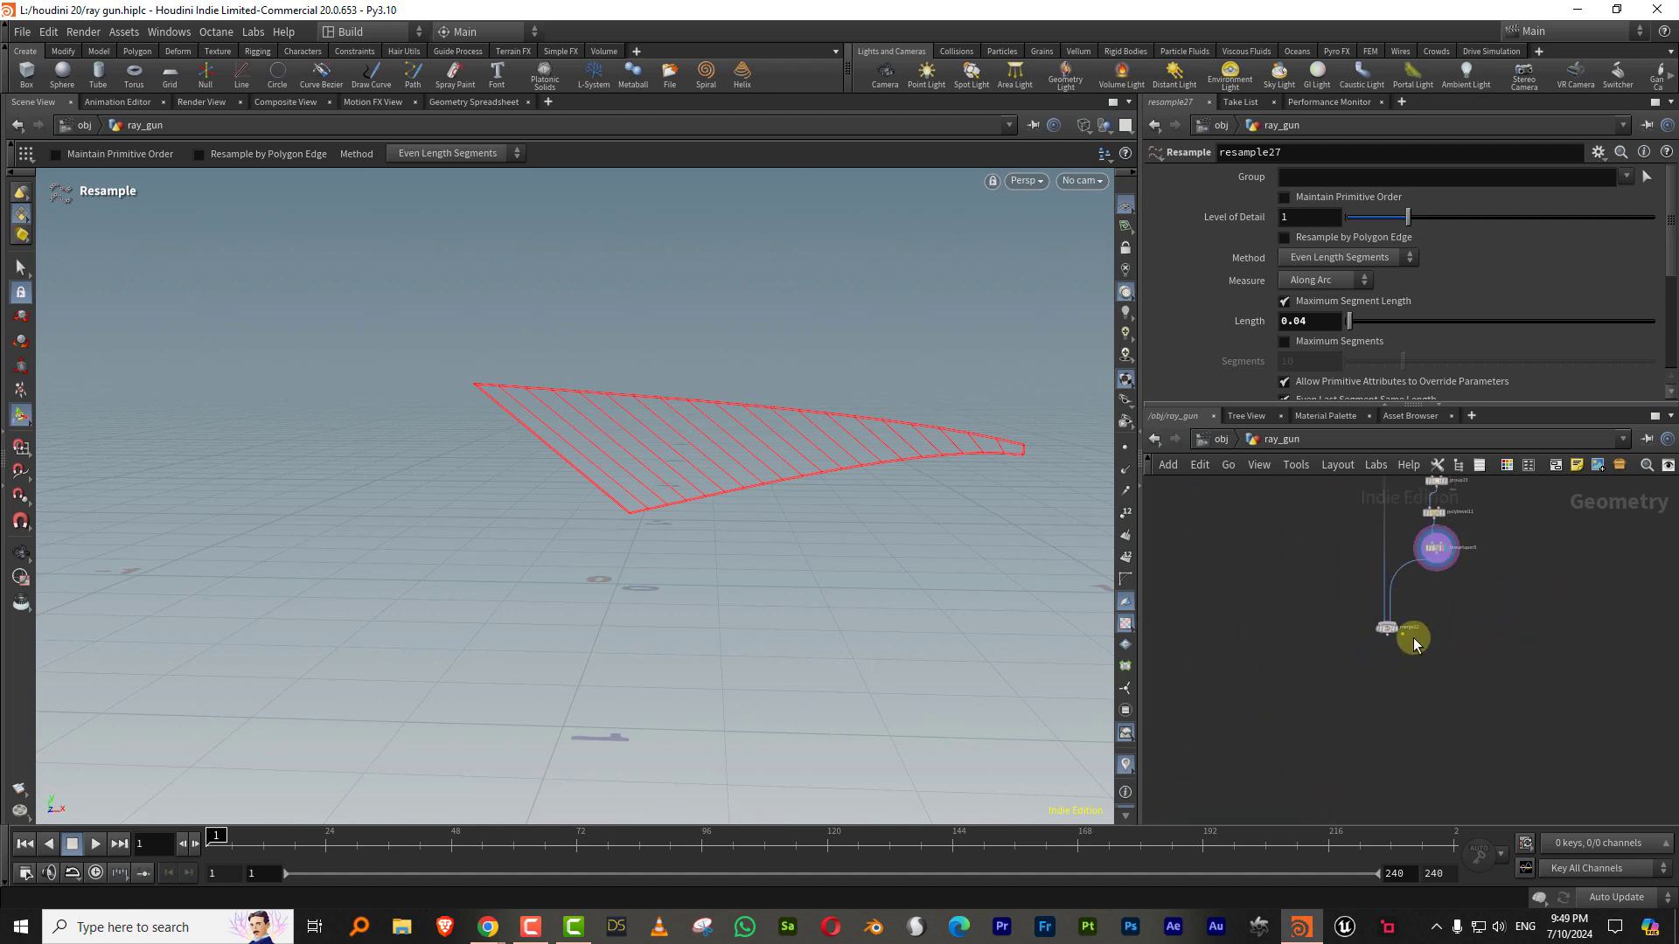
{"action": "scroll", "coordinate": [1404, 643], "scroll_direction": "up", "scroll_amount": 6}
{"action": "left_click", "coordinate": [1383, 595]}
{"action": "left_click", "coordinate": [1348, 583]}
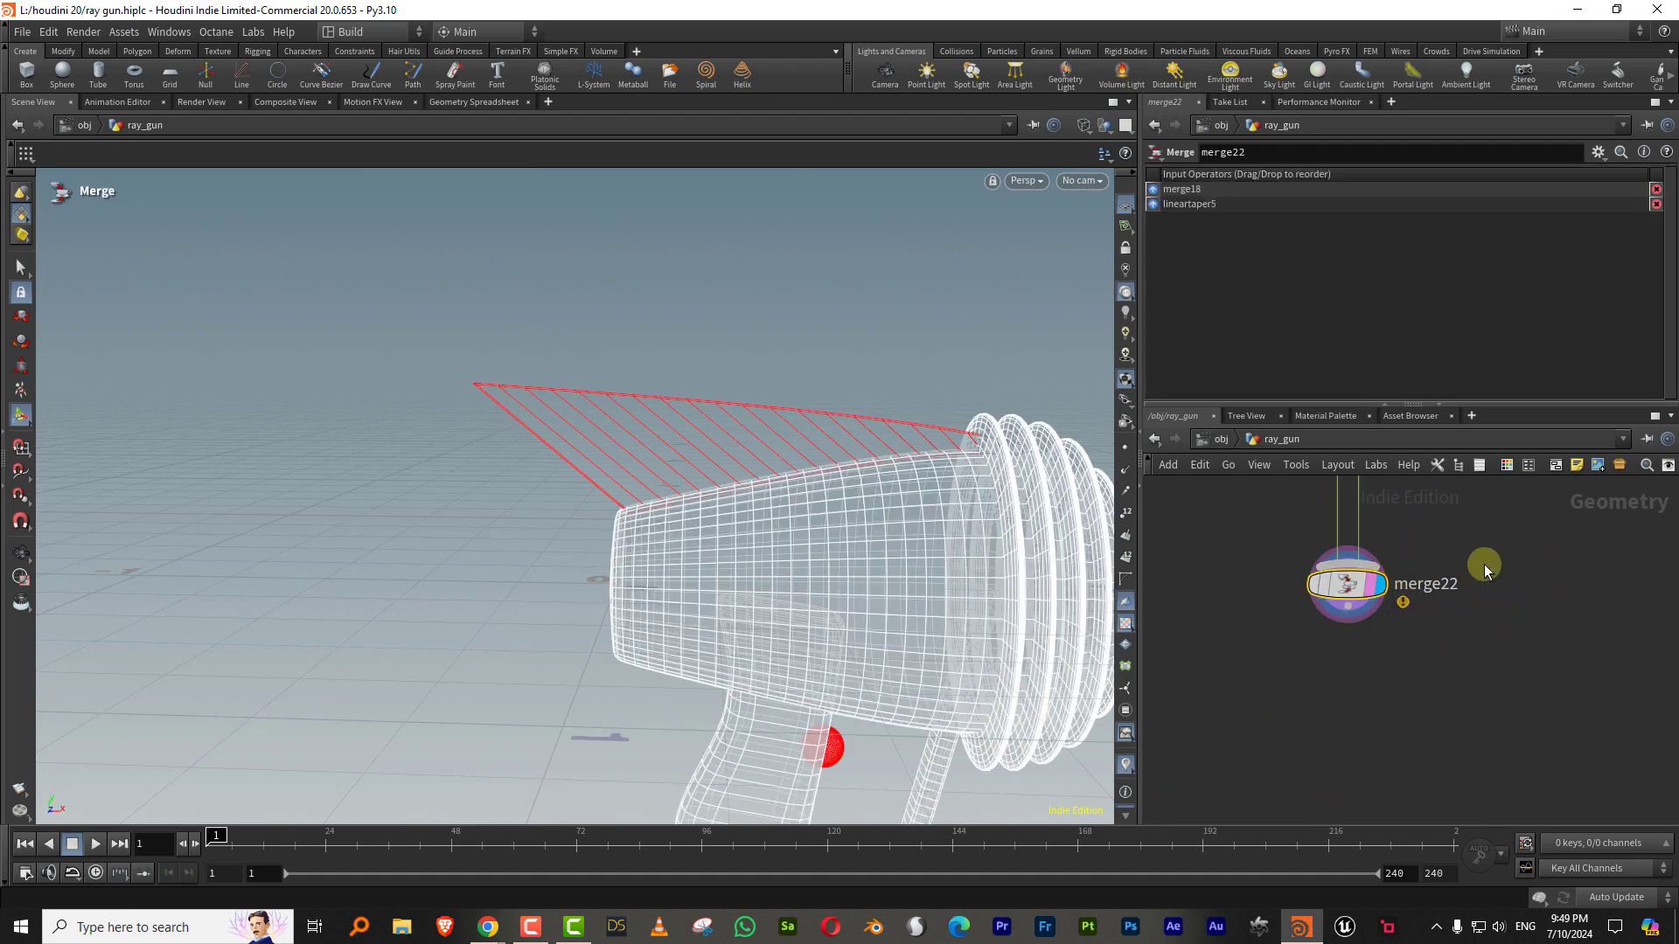
{"action": "key", "text": "shift+w"}
Step: Examine the whole ray gun with its red top fin from different angles
{"action": "scroll", "coordinate": [823, 581], "scroll_direction": "down", "scroll_amount": 3}
{"action": "middle_click_drag", "start_coordinate": [813, 615], "coordinate": [618, 656], "text": "alt"}
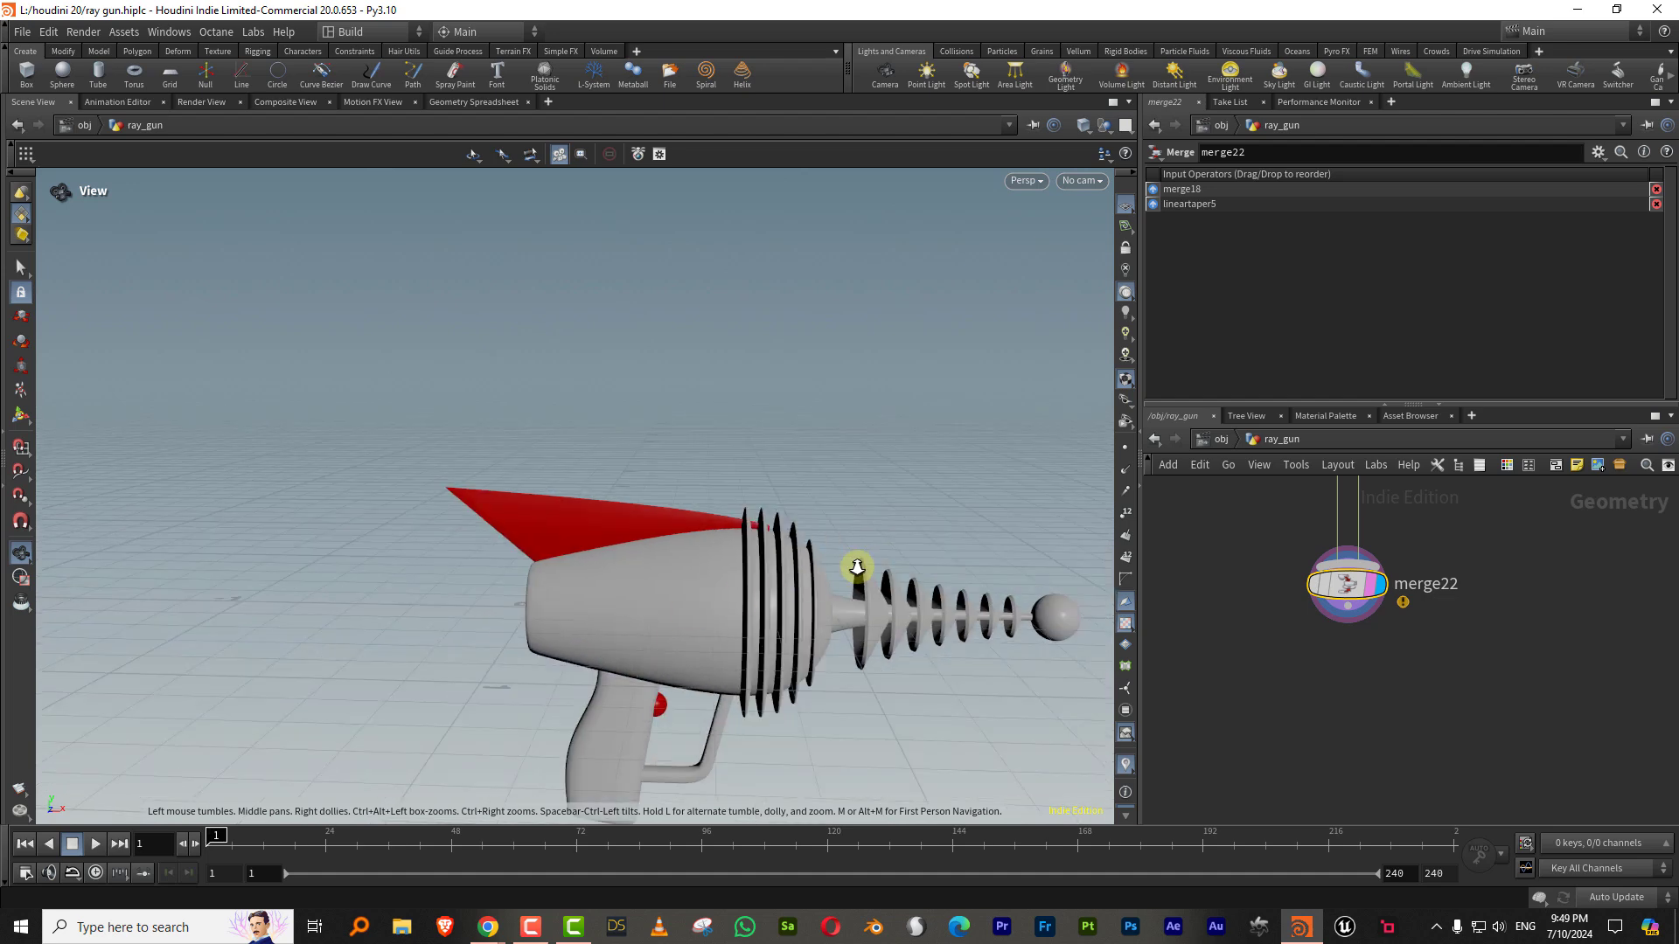
{"action": "scroll", "coordinate": [854, 573], "scroll_direction": "down", "scroll_amount": 3}
{"action": "mouse_move", "coordinate": [854, 574]}
{"action": "left_mouse_down", "text": "alt"}
{"action": "mouse_move", "coordinate": [776, 575]}
{"action": "mouse_move", "coordinate": [889, 584]}
{"action": "left_mouse_up", "text": "alt"}
{"action": "scroll", "coordinate": [805, 611], "scroll_direction": "up", "scroll_amount": 3}
{"action": "middle_click_drag", "start_coordinate": [860, 590], "coordinate": [848, 548], "text": "alt"}
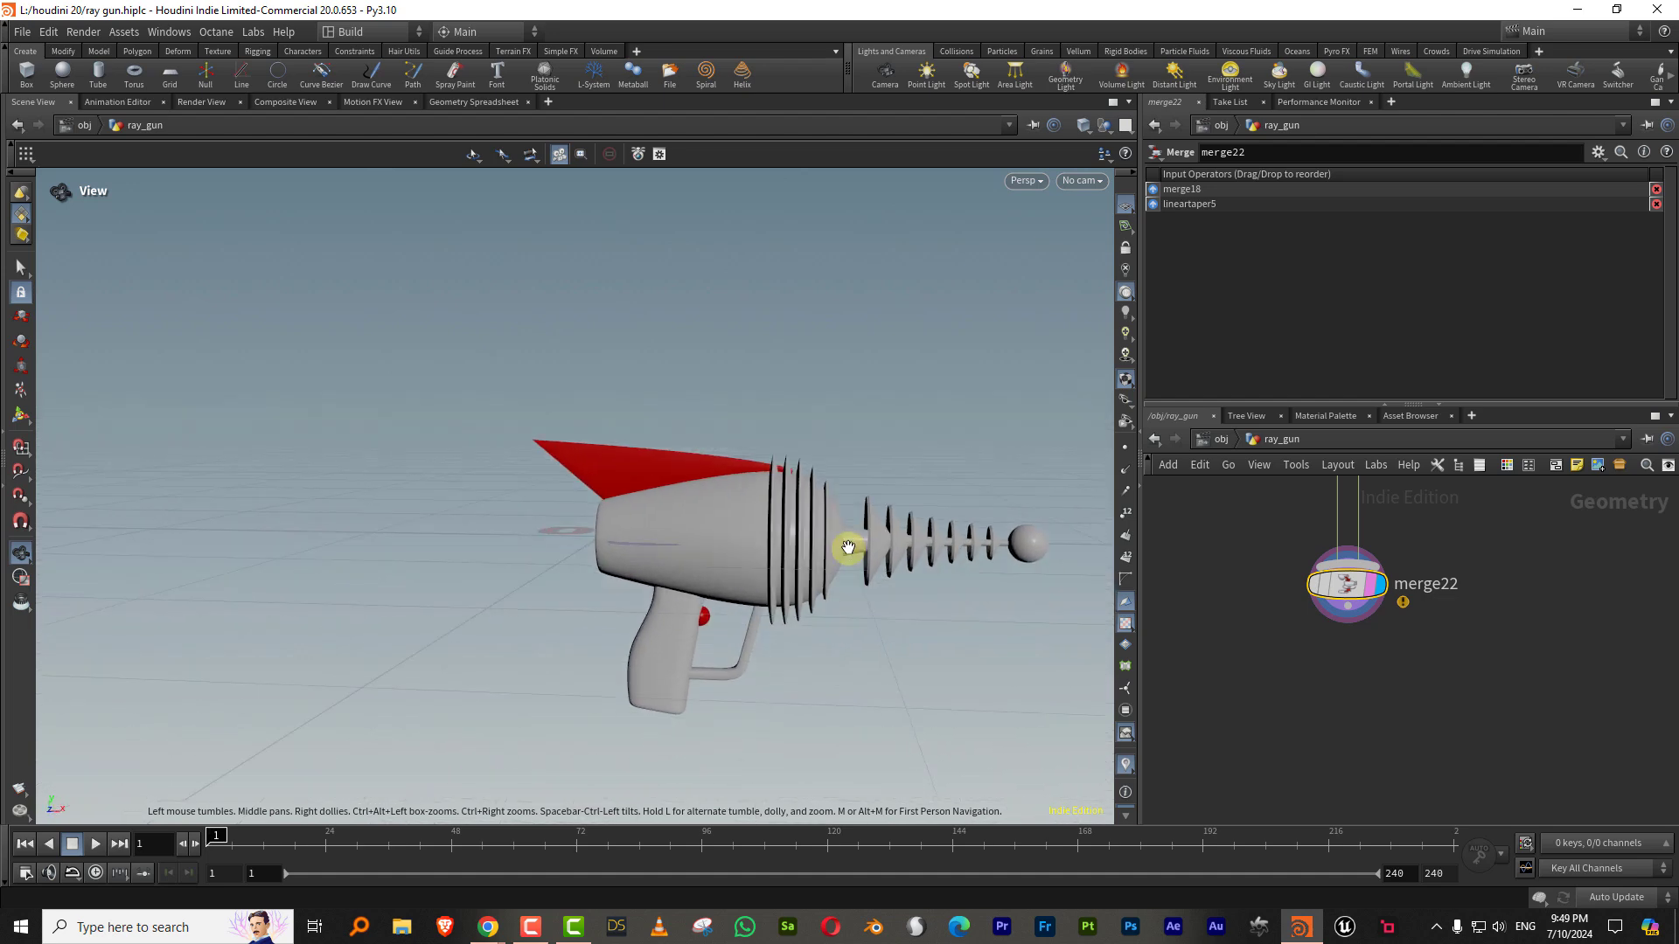
{"action": "left_click_drag", "start_coordinate": [729, 576], "coordinate": [671, 568]}
Step: Set First U to about 0.121 and Second U to about 0.916 on carve9 to reshape the fin's curve
{"action": "middle_click_drag", "start_coordinate": [1513, 562], "coordinate": [1311, 697]}
{"action": "left_click", "coordinate": [1236, 725]}
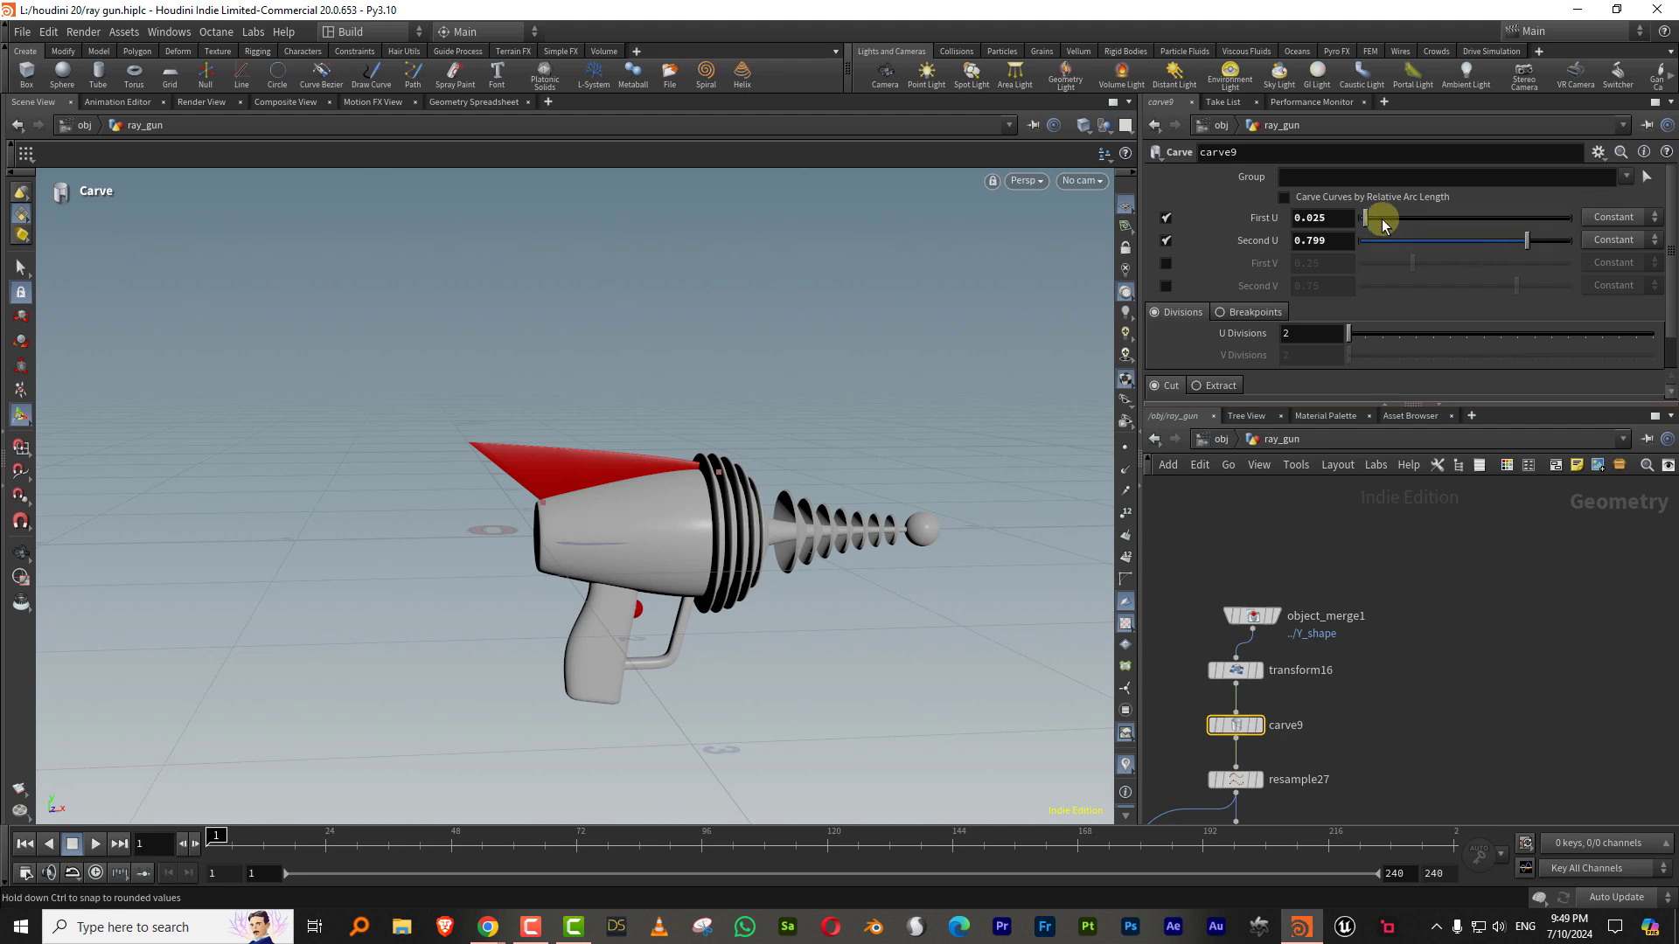
{"action": "left_click_drag", "start_coordinate": [1381, 218], "coordinate": [1378, 225]}
{"action": "left_click_drag", "start_coordinate": [1564, 245], "coordinate": [1552, 248]}
{"action": "key", "text": "Escape"}
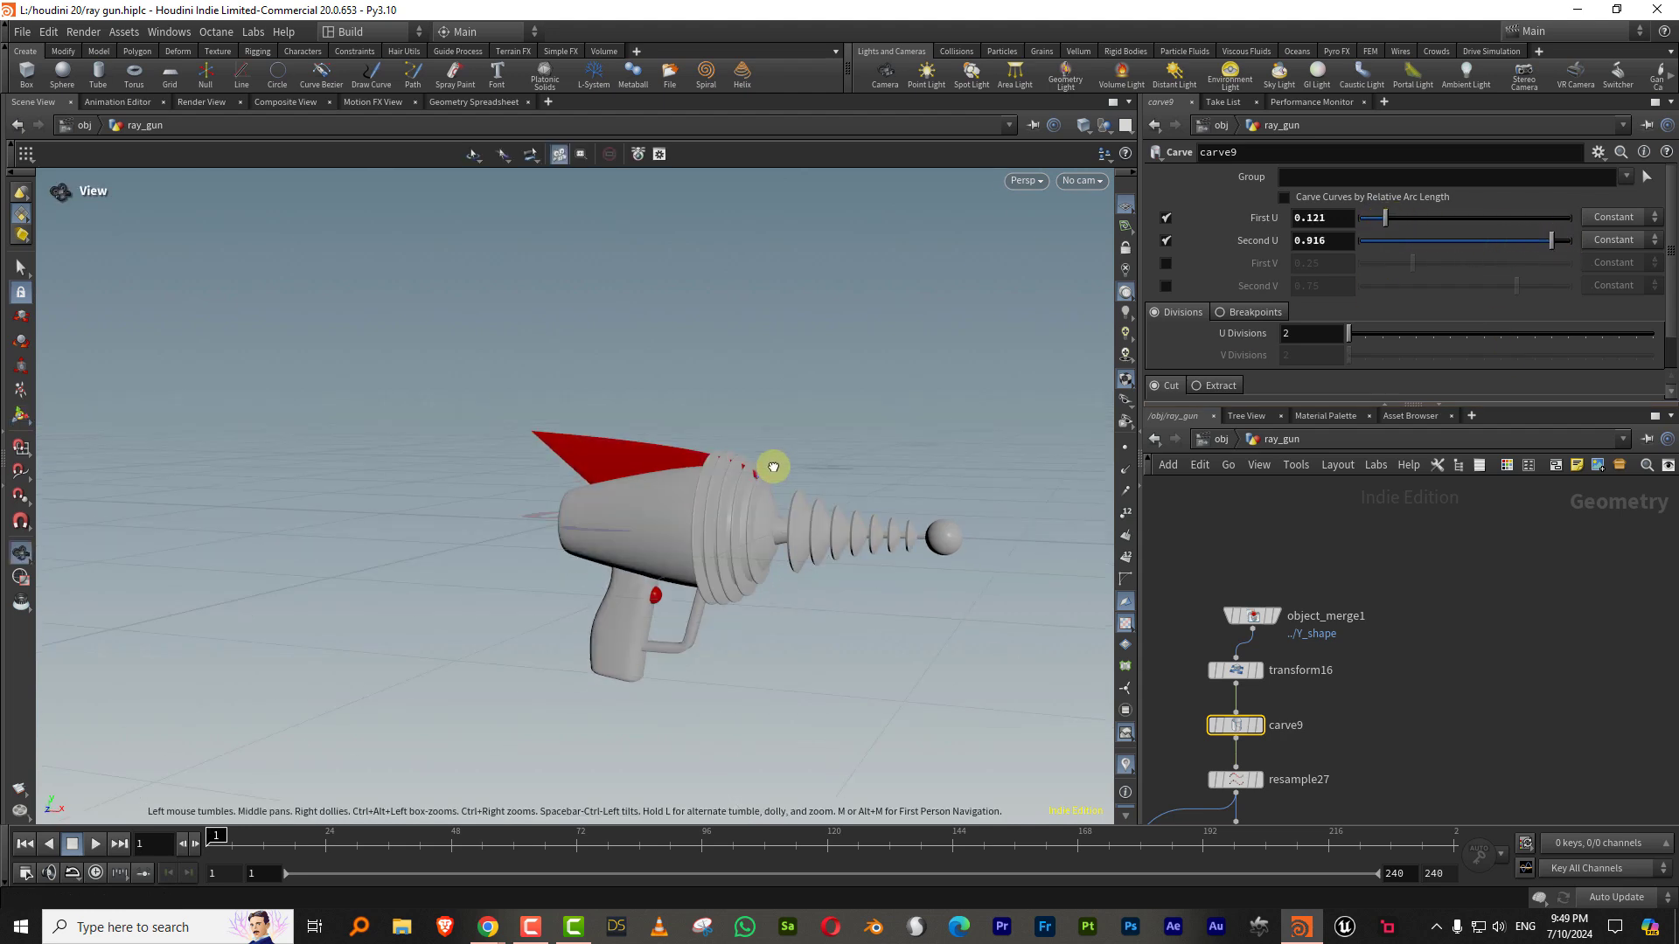
{"action": "left_click_drag", "start_coordinate": [769, 468], "coordinate": [869, 472]}
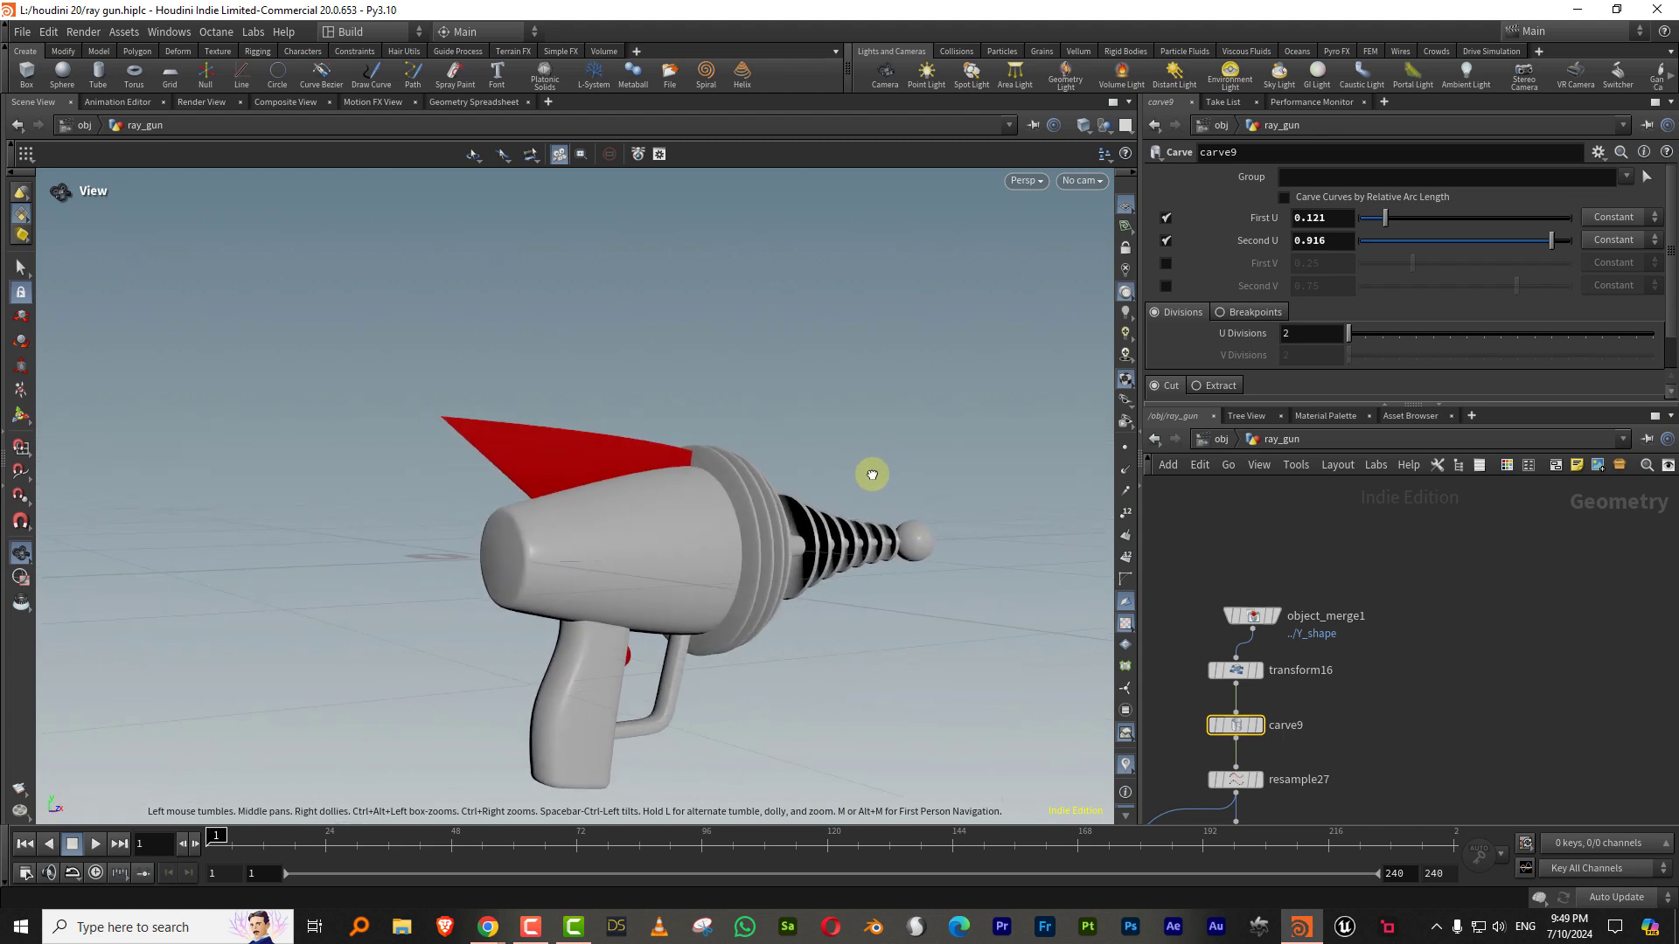
{"action": "key", "text": "Return"}
Step: Insert a Transform node between lineartaper5 and merge22
{"action": "middle_click_drag", "start_coordinate": [1445, 755], "coordinate": [1467, 604]}
{"action": "scroll", "coordinate": [1440, 641], "scroll_direction": "down", "scroll_amount": 4}
{"action": "middle_click_drag", "start_coordinate": [1391, 752], "coordinate": [1449, 542]}
{"action": "scroll", "coordinate": [1398, 643], "scroll_direction": "up", "scroll_amount": 3}
{"action": "key", "text": "Tab"}
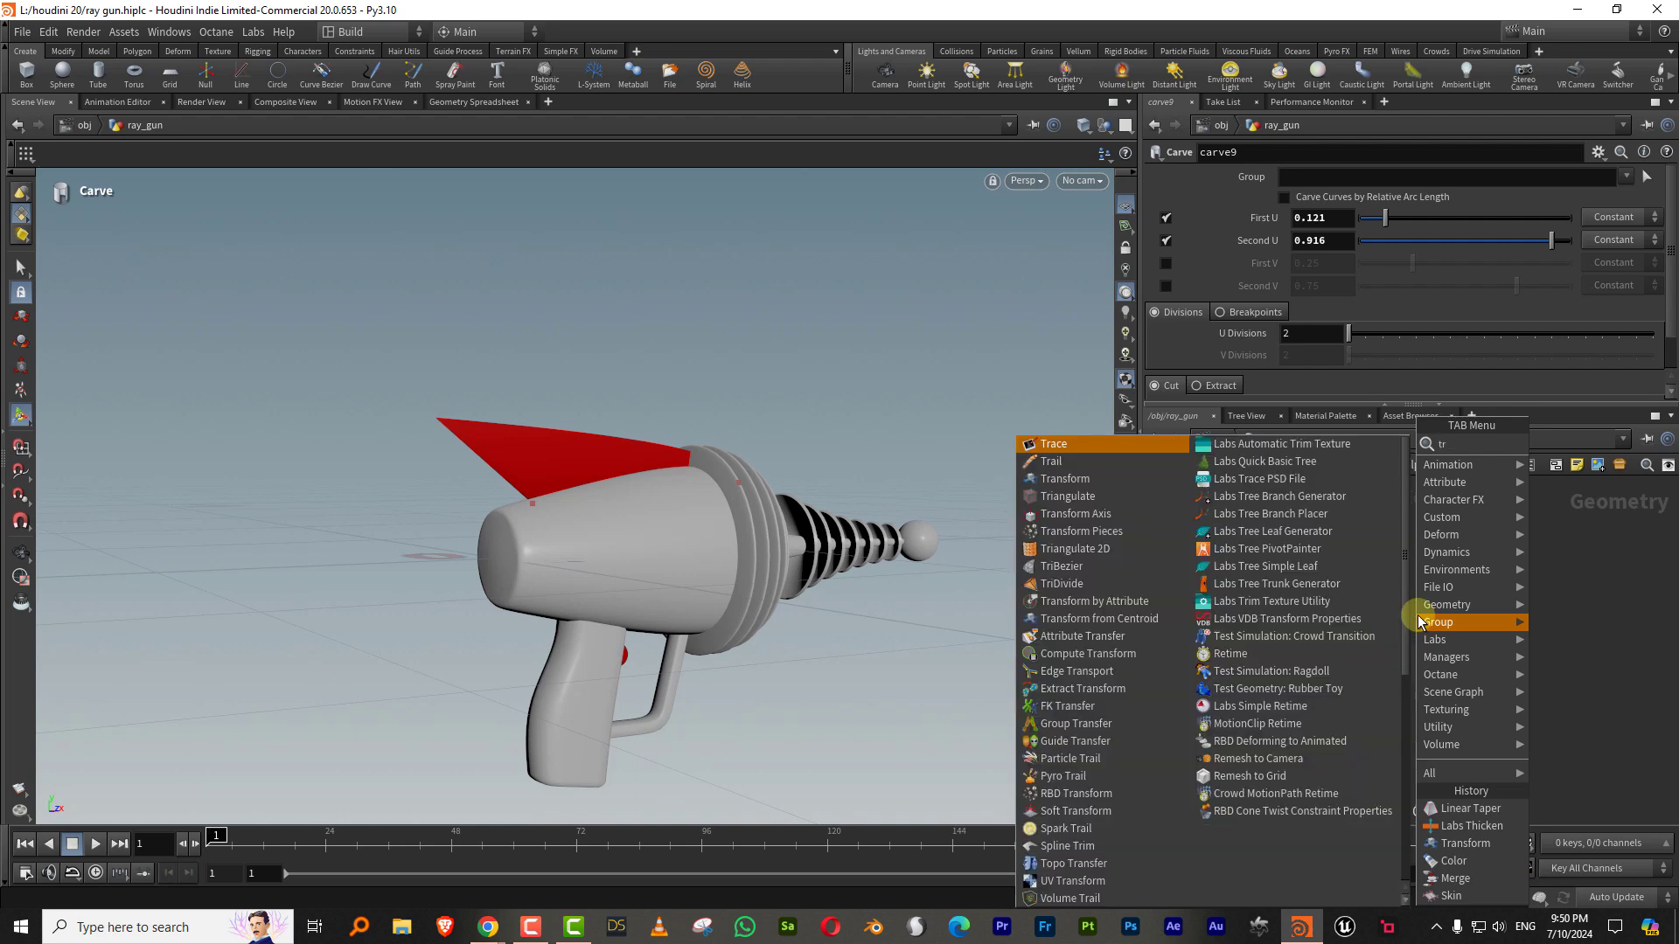
{"action": "type", "text": "tra"}
{"action": "left_click", "coordinate": [1292, 478]}
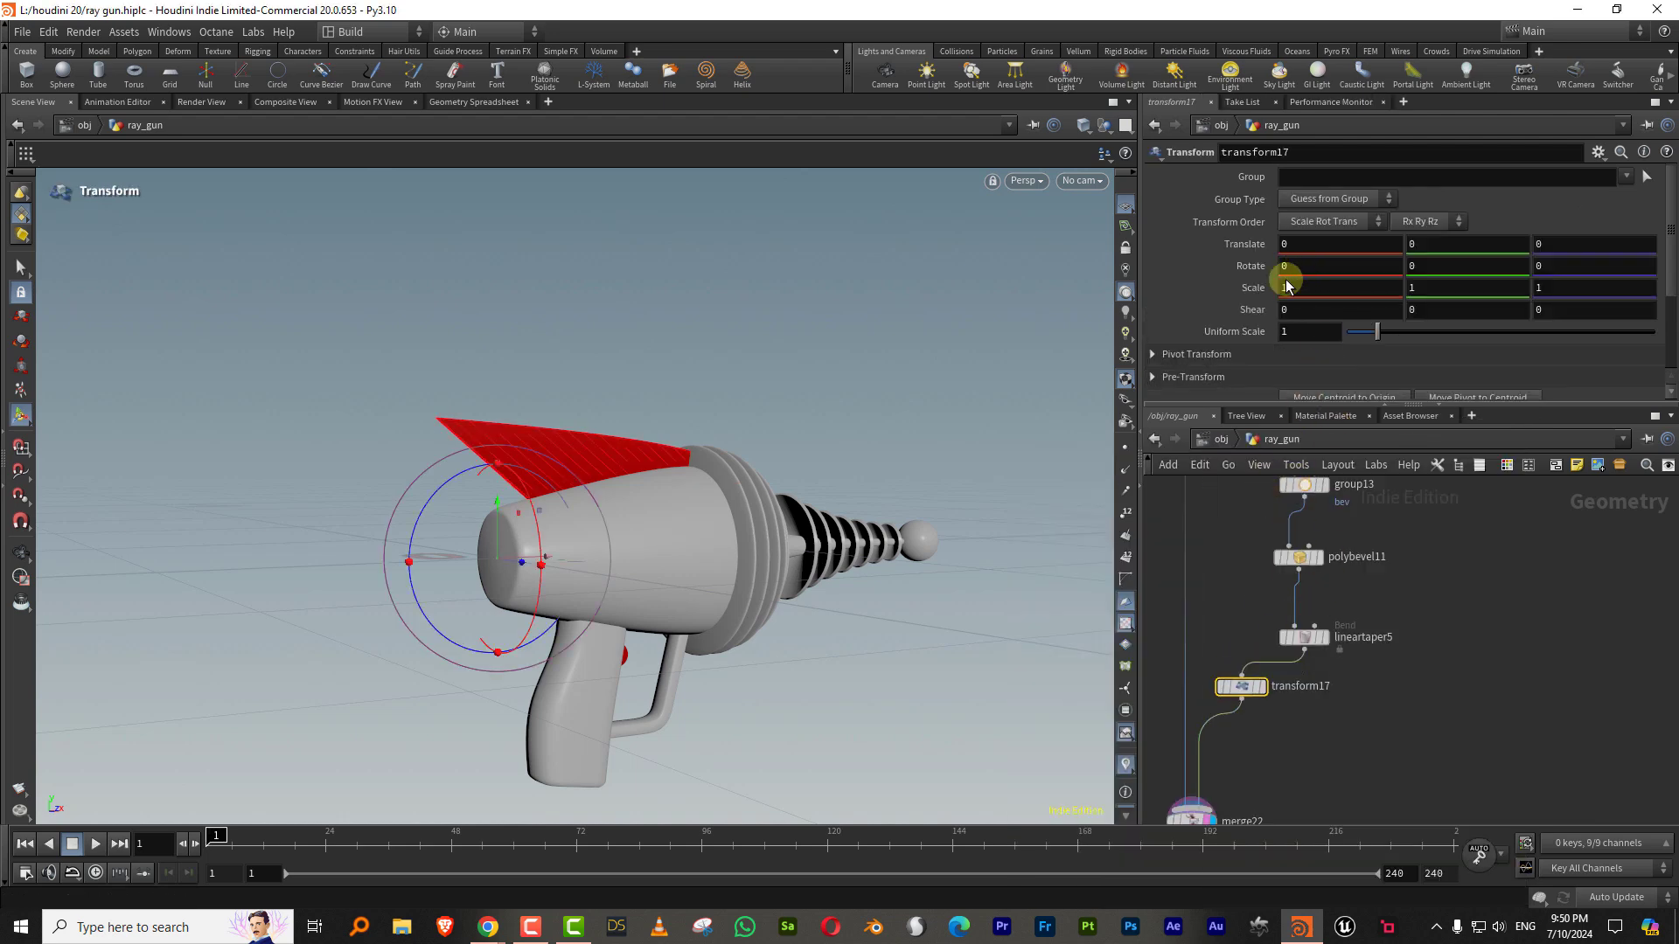
Step: Rotate the fin to -30 degrees in X on transform17
{"action": "left_click_drag", "start_coordinate": [550, 546], "coordinate": [525, 500]}
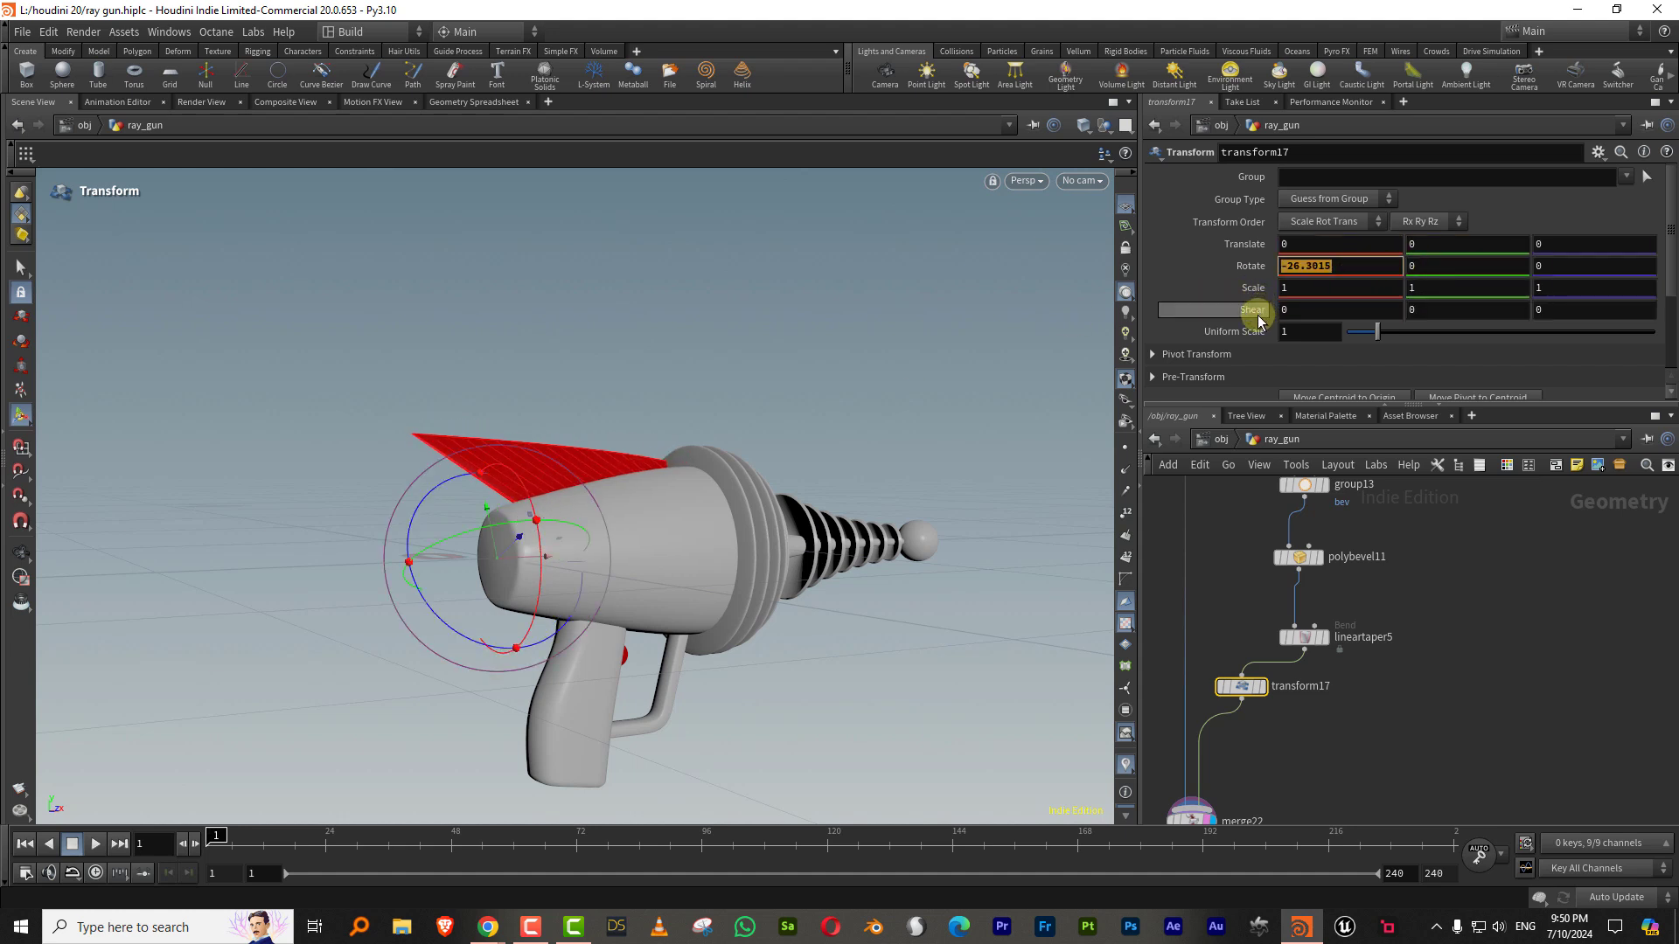
{"action": "type", "text": "-30"}
{"action": "key", "text": "Return"}
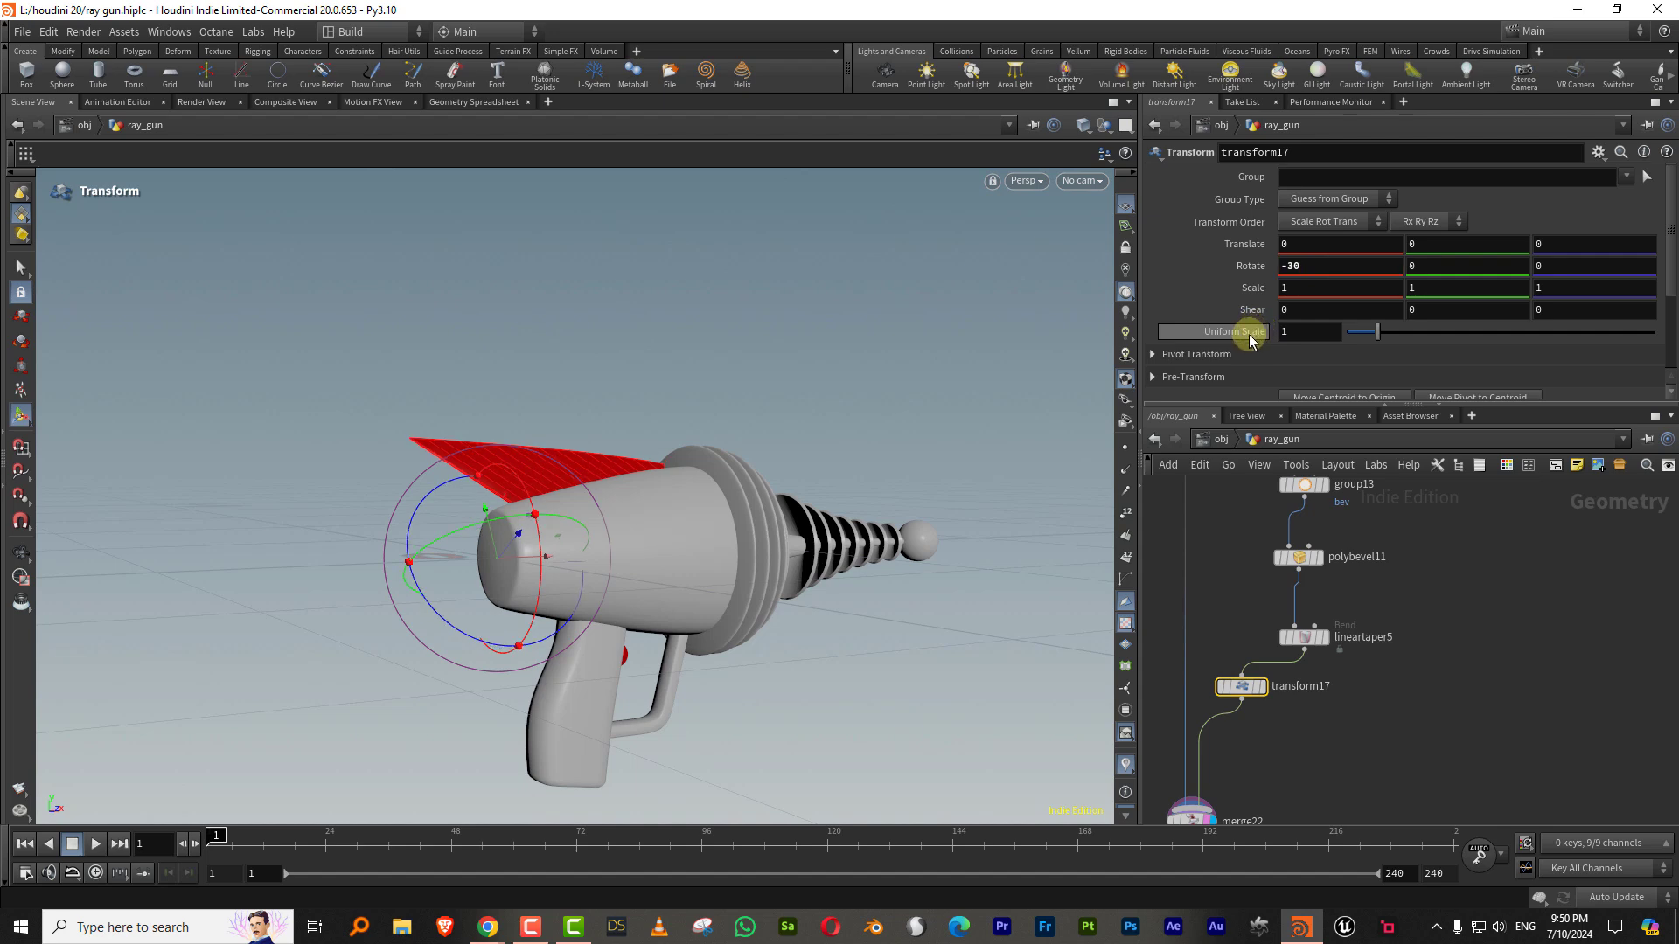
{"action": "key", "text": "Escape"}
{"action": "left_click_drag", "start_coordinate": [776, 495], "coordinate": [851, 502], "text": "alt"}
Step: Insert a Copy and Transform node between transform17 and merge22
{"action": "middle_click_drag", "start_coordinate": [1360, 738], "coordinate": [1373, 654]}
{"action": "key", "text": "Tab"}
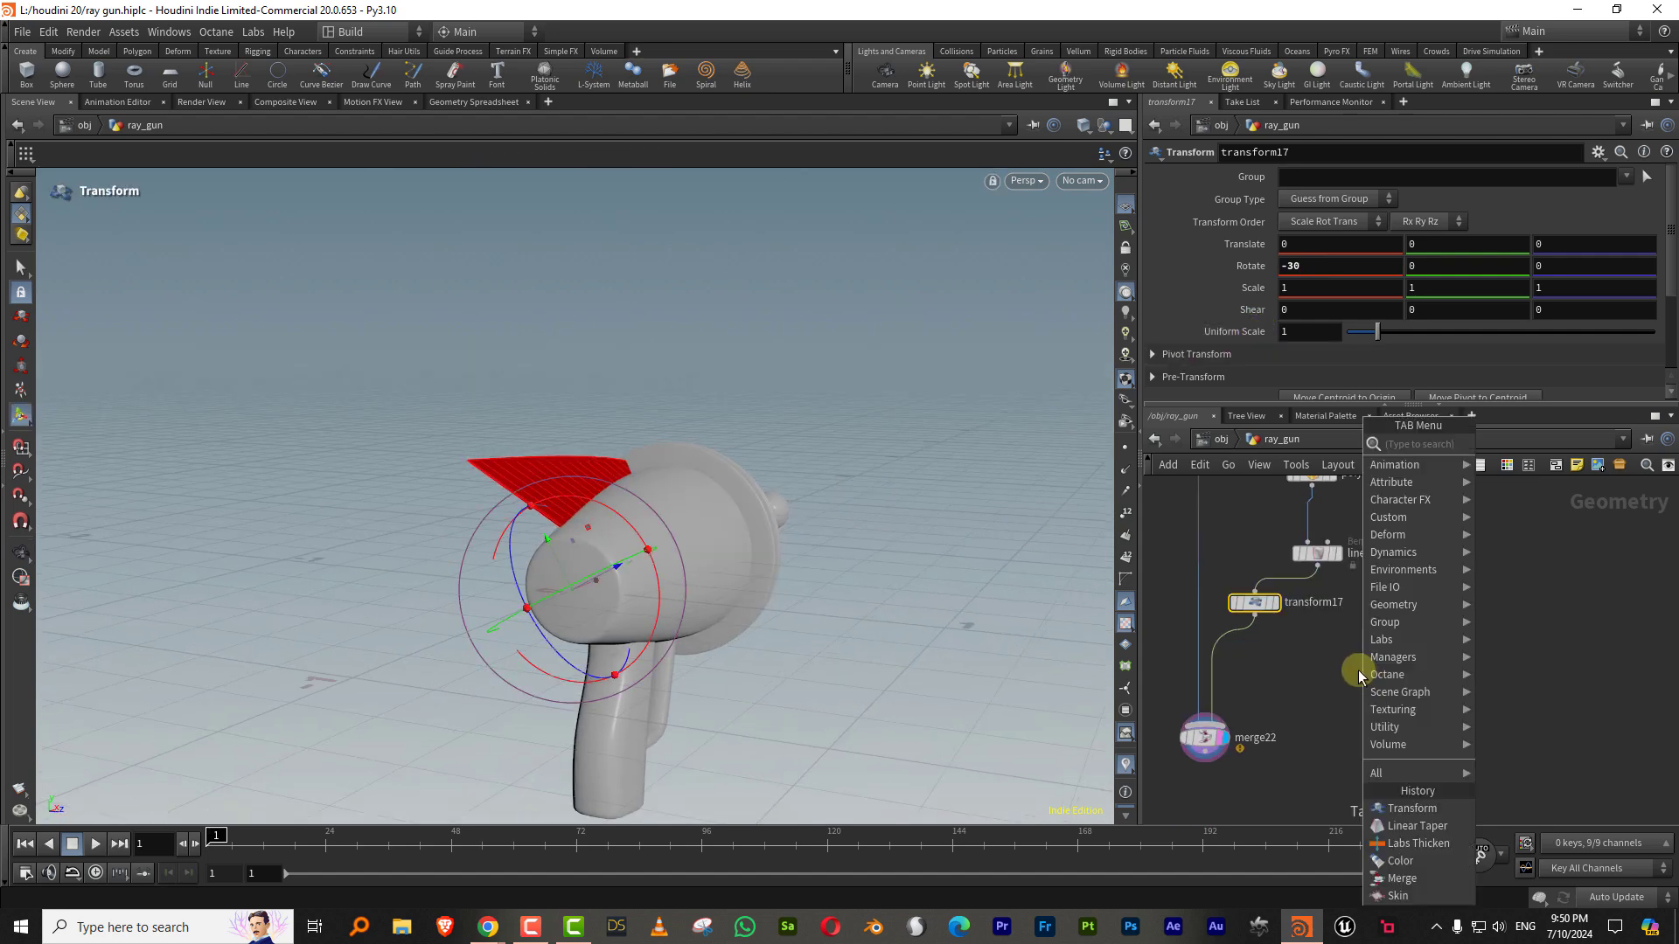
{"action": "type", "text": "copyt"}
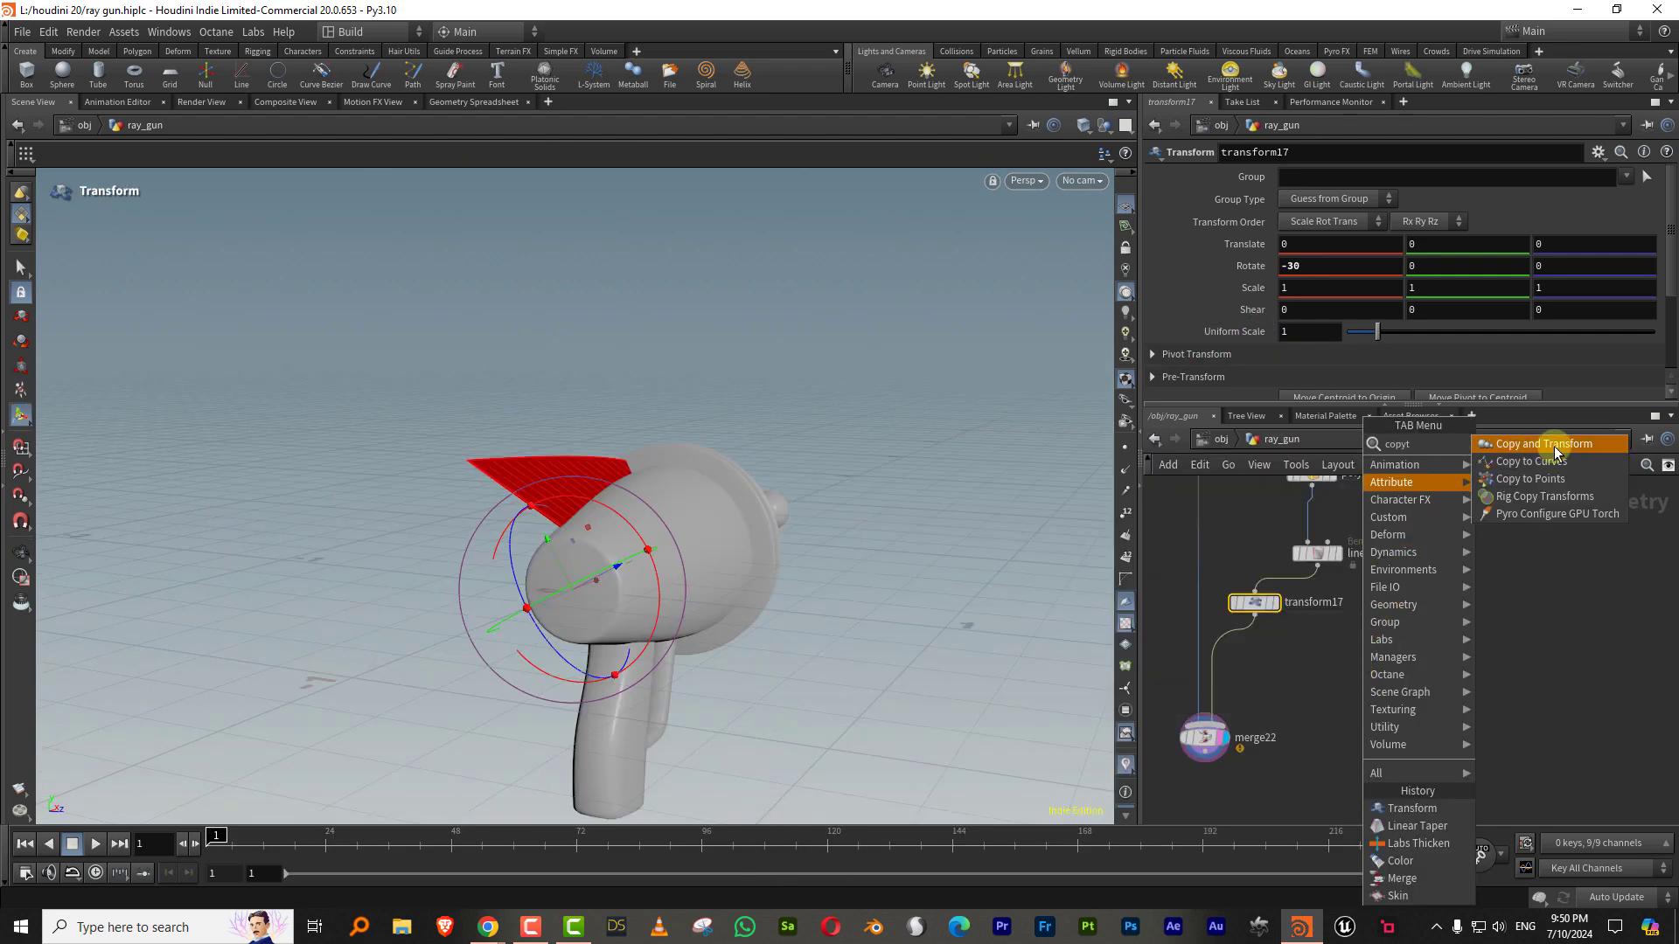
{"action": "left_click", "coordinate": [1544, 447]}
{"action": "left_click", "coordinate": [1242, 643]}
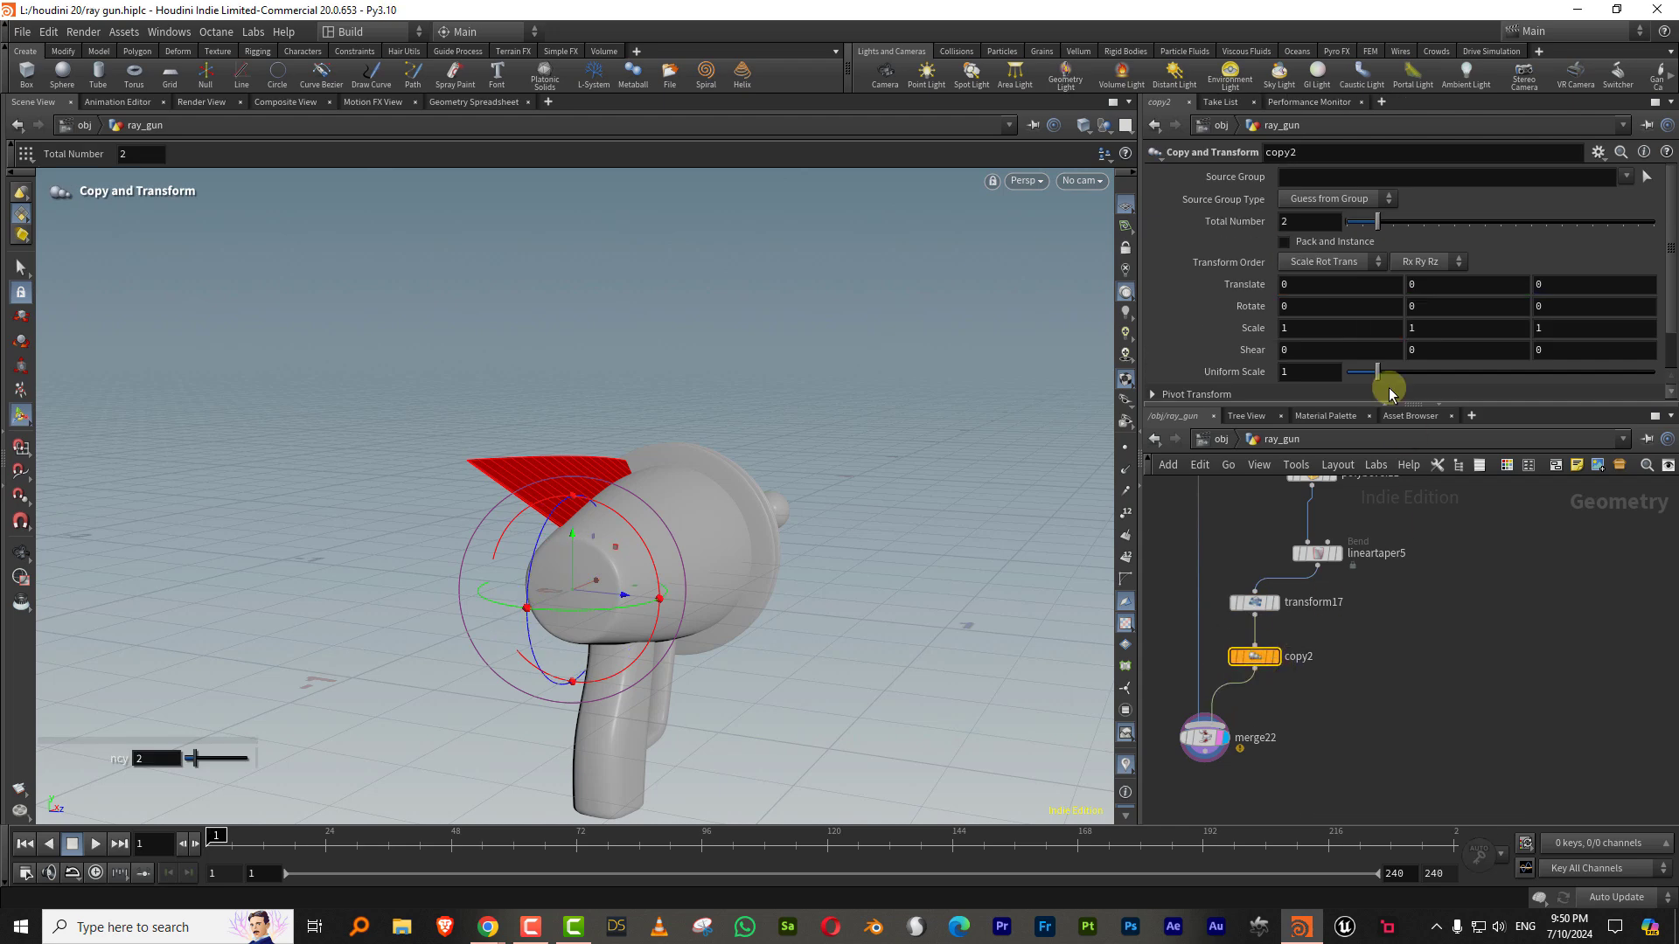
Step: Set copy2's X rotation to 30 degrees and its total number of fin copies to 3
{"action": "left_click", "coordinate": [1301, 306]}
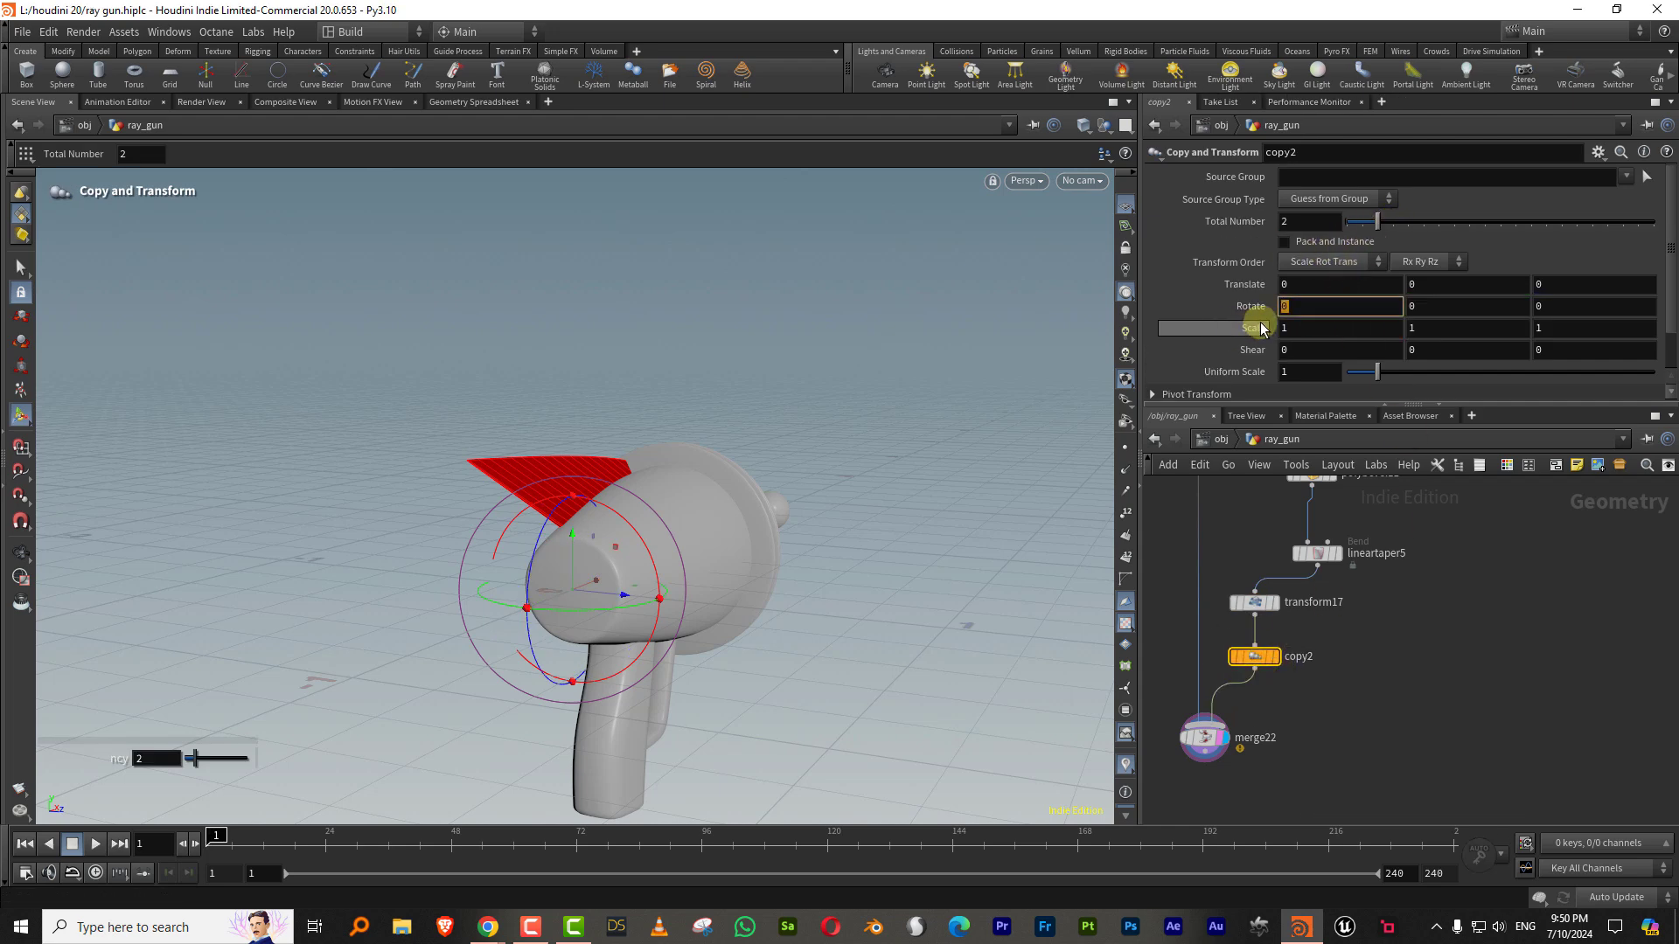
{"action": "type", "text": "30"}
{"action": "key", "text": "Return"}
{"action": "left_click", "coordinate": [1394, 224]}
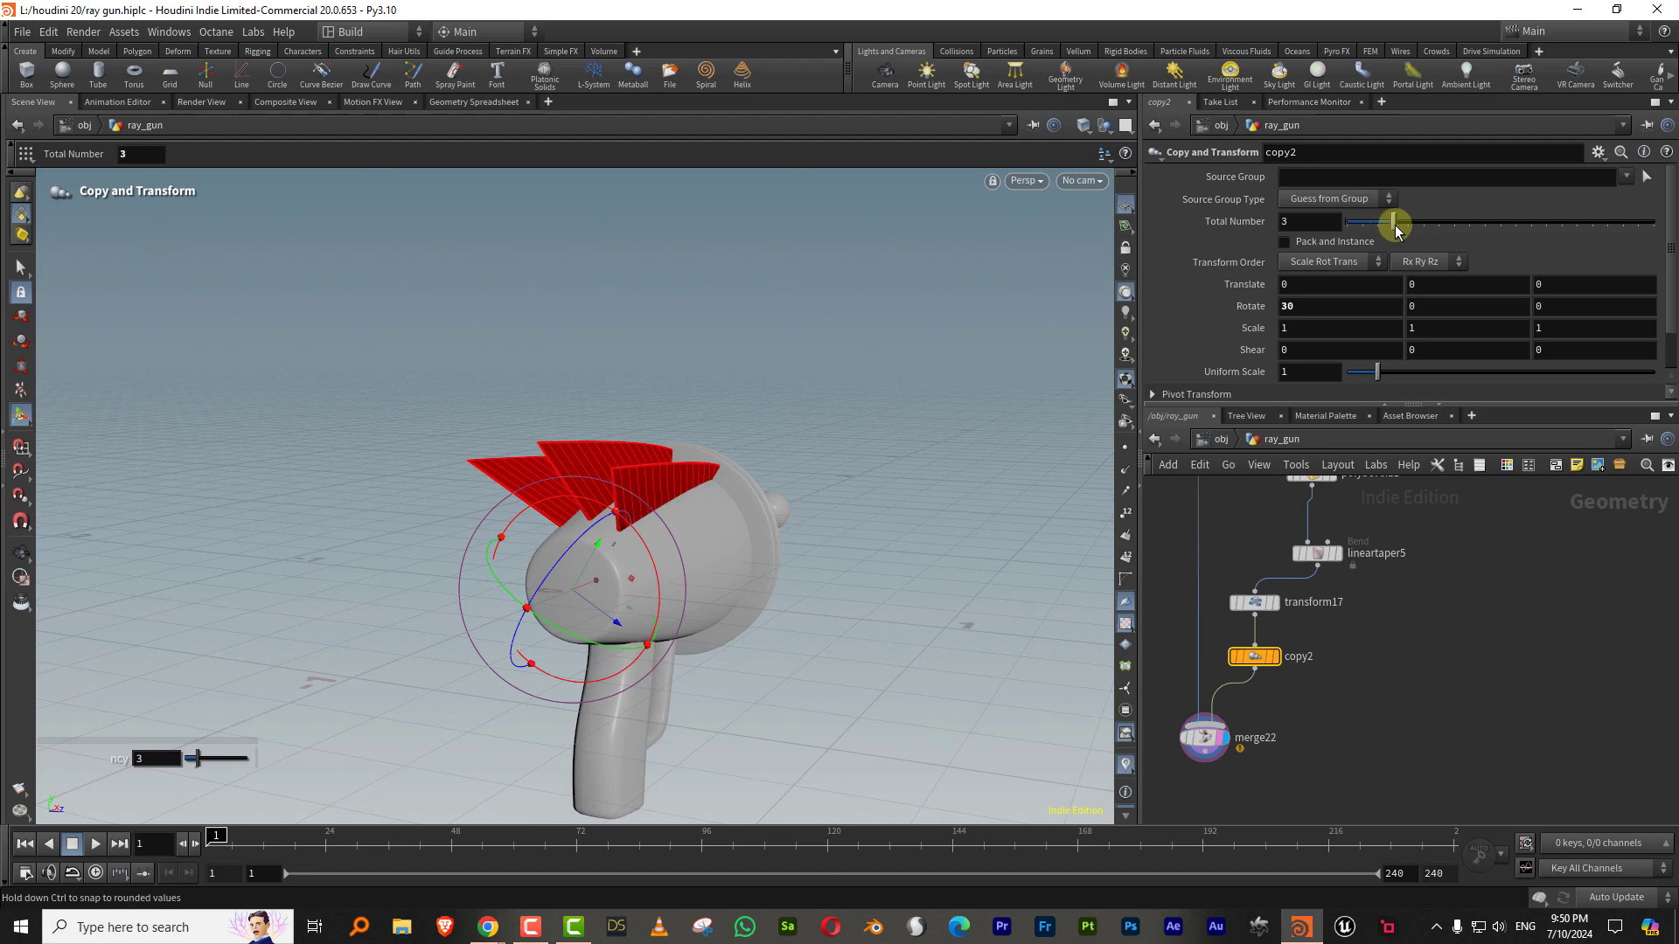
Step: Try 5 and 4 fin copies in copy2, then return the total number to 3
{"action": "left_click", "coordinate": [1179, 661]}
{"action": "left_click_drag", "start_coordinate": [884, 595], "coordinate": [993, 487], "text": "alt"}
{"action": "key", "text": "Return"}
{"action": "left_click_drag", "start_coordinate": [1395, 222], "coordinate": [1419, 229]}
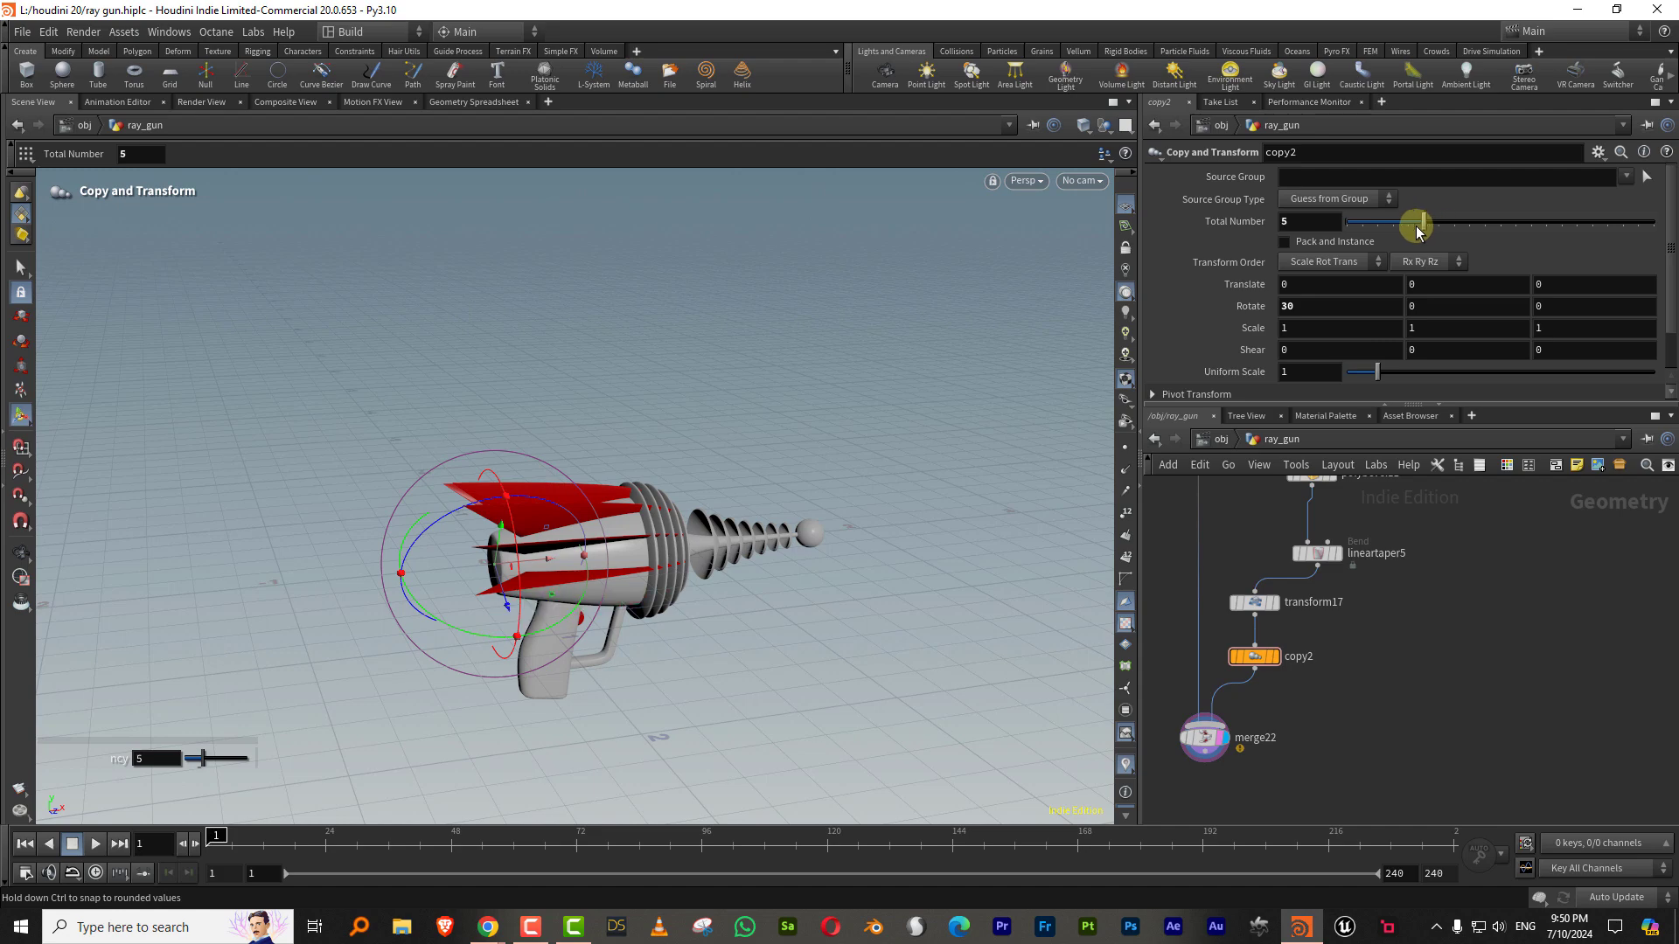
{"action": "left_click_drag", "start_coordinate": [651, 555], "coordinate": [843, 536], "text": "alt"}
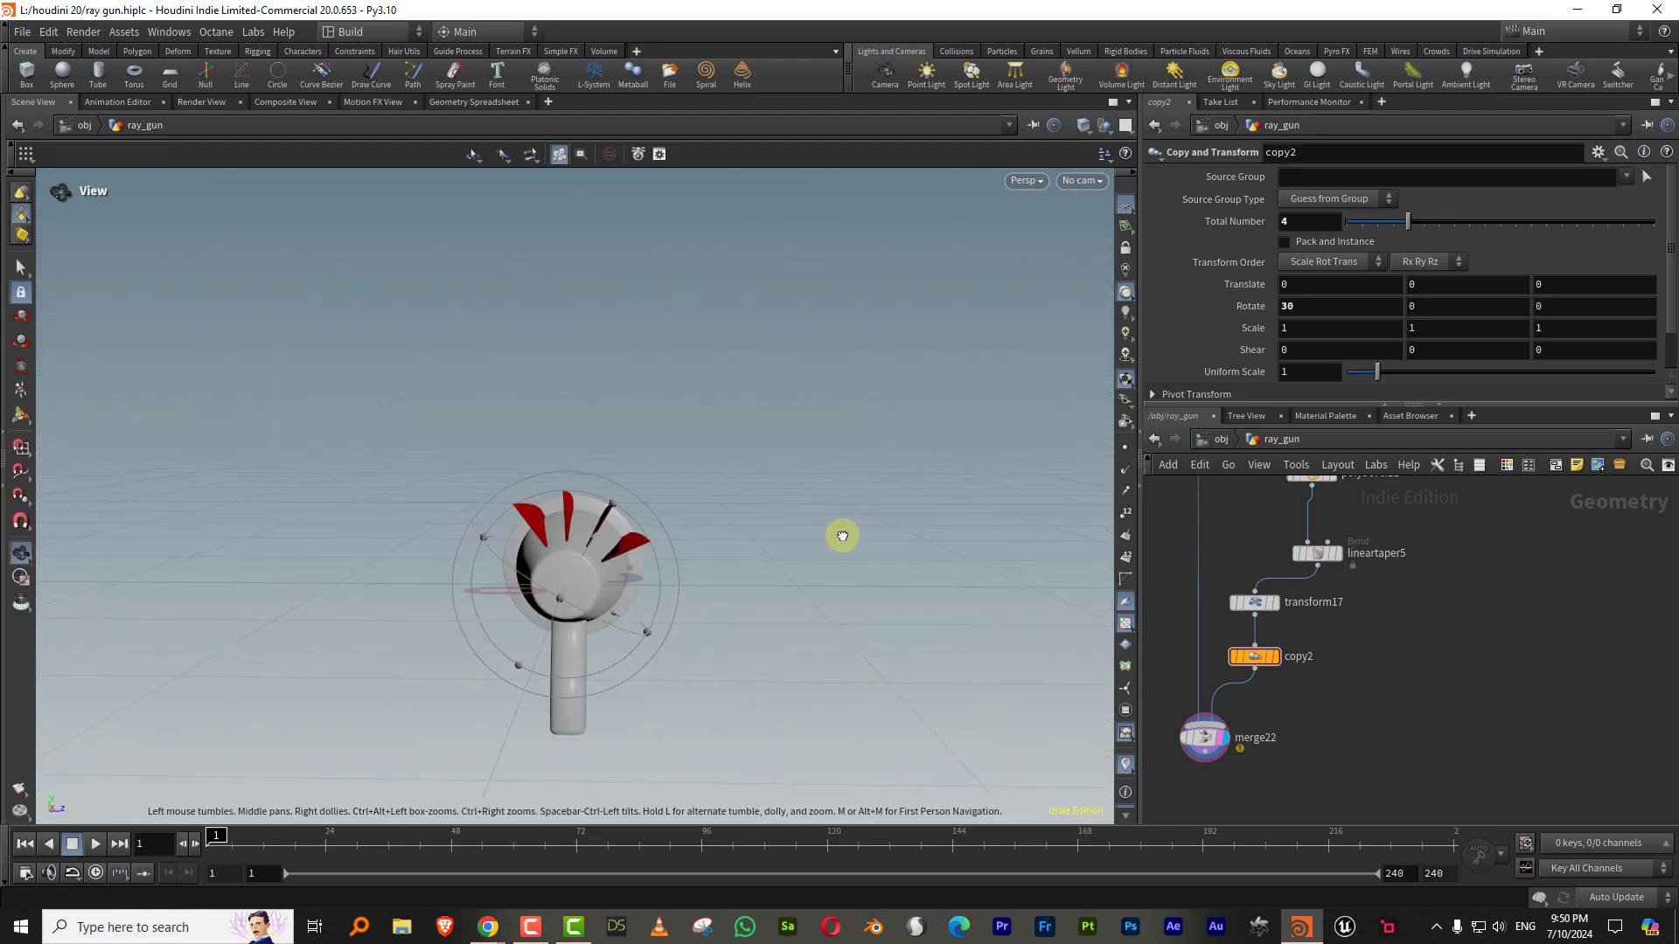
{"action": "left_click", "coordinate": [1396, 222]}
Step: Set the X rotation to -45 degrees on transform17 and to 45 degrees on copy2, and inspect the fins around the gun
{"action": "left_click", "coordinate": [1259, 603]}
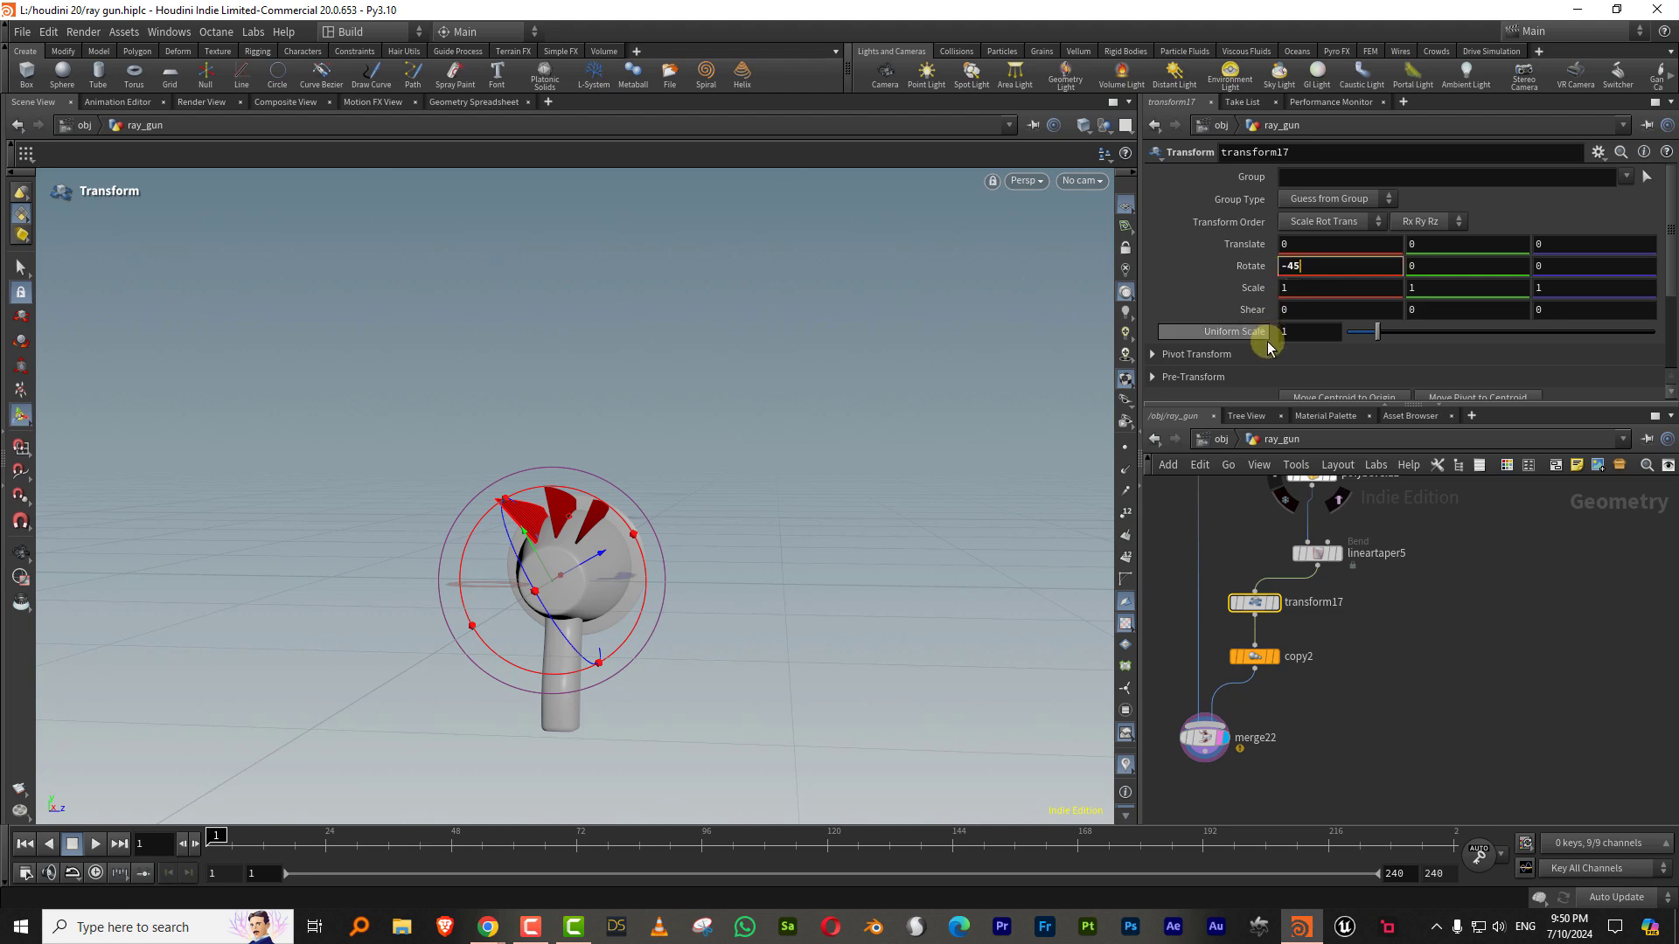
{"action": "key", "text": "Return"}
{"action": "left_click", "coordinate": [1310, 651]}
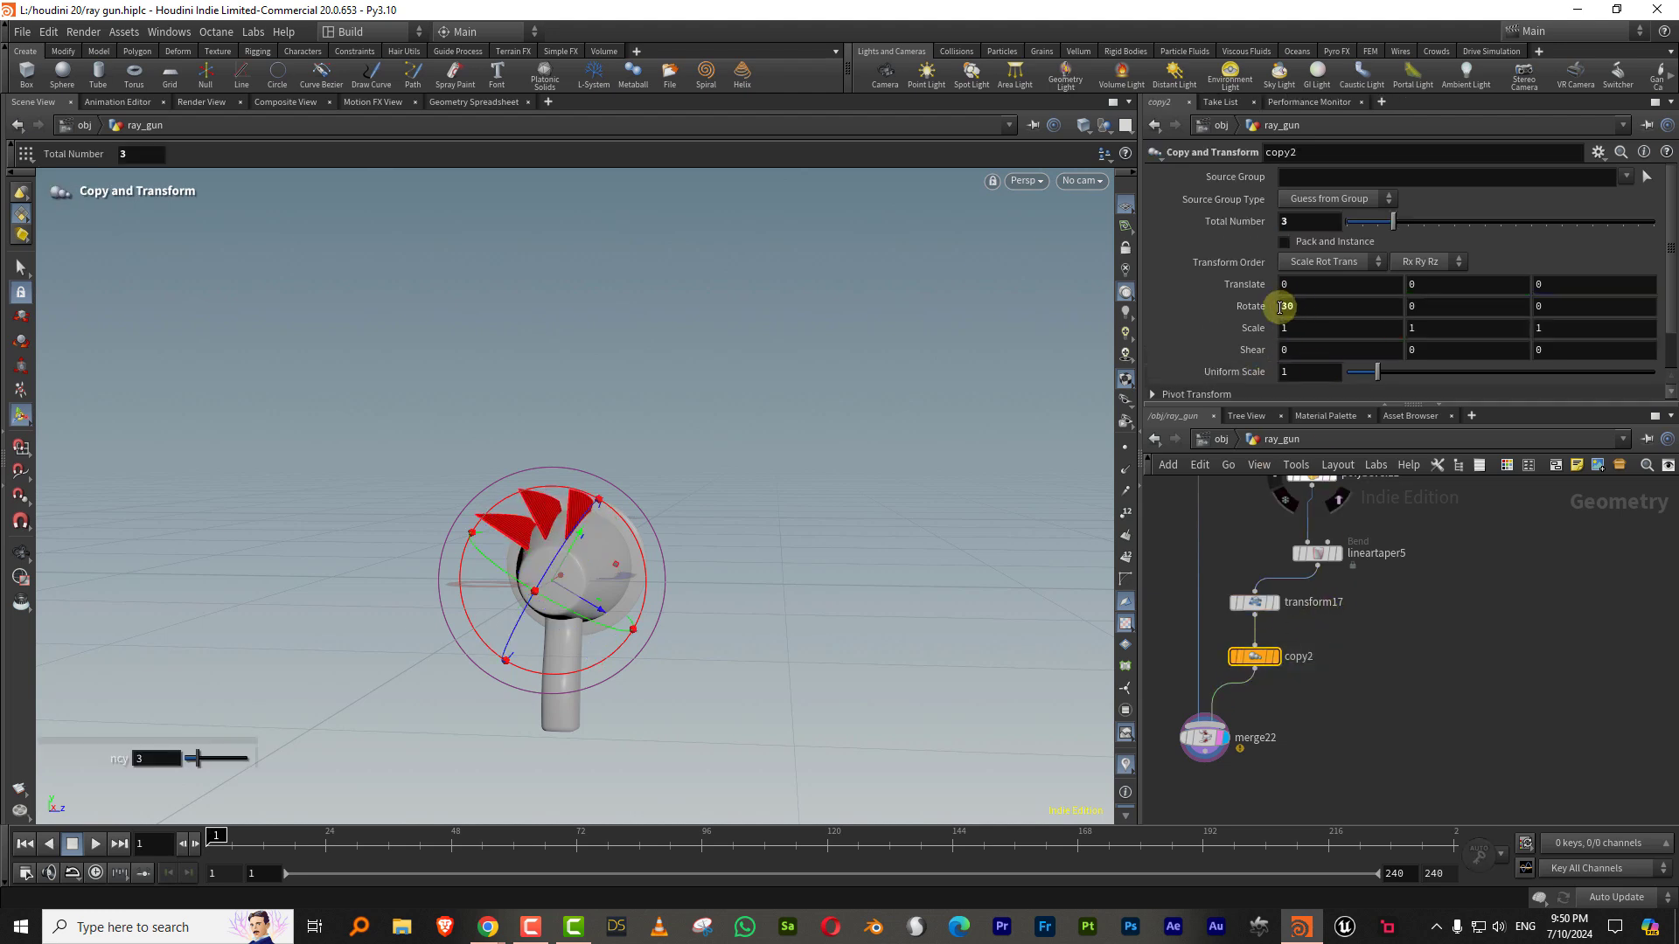
{"action": "type", "text": "45"}
{"action": "key", "text": "Return"}
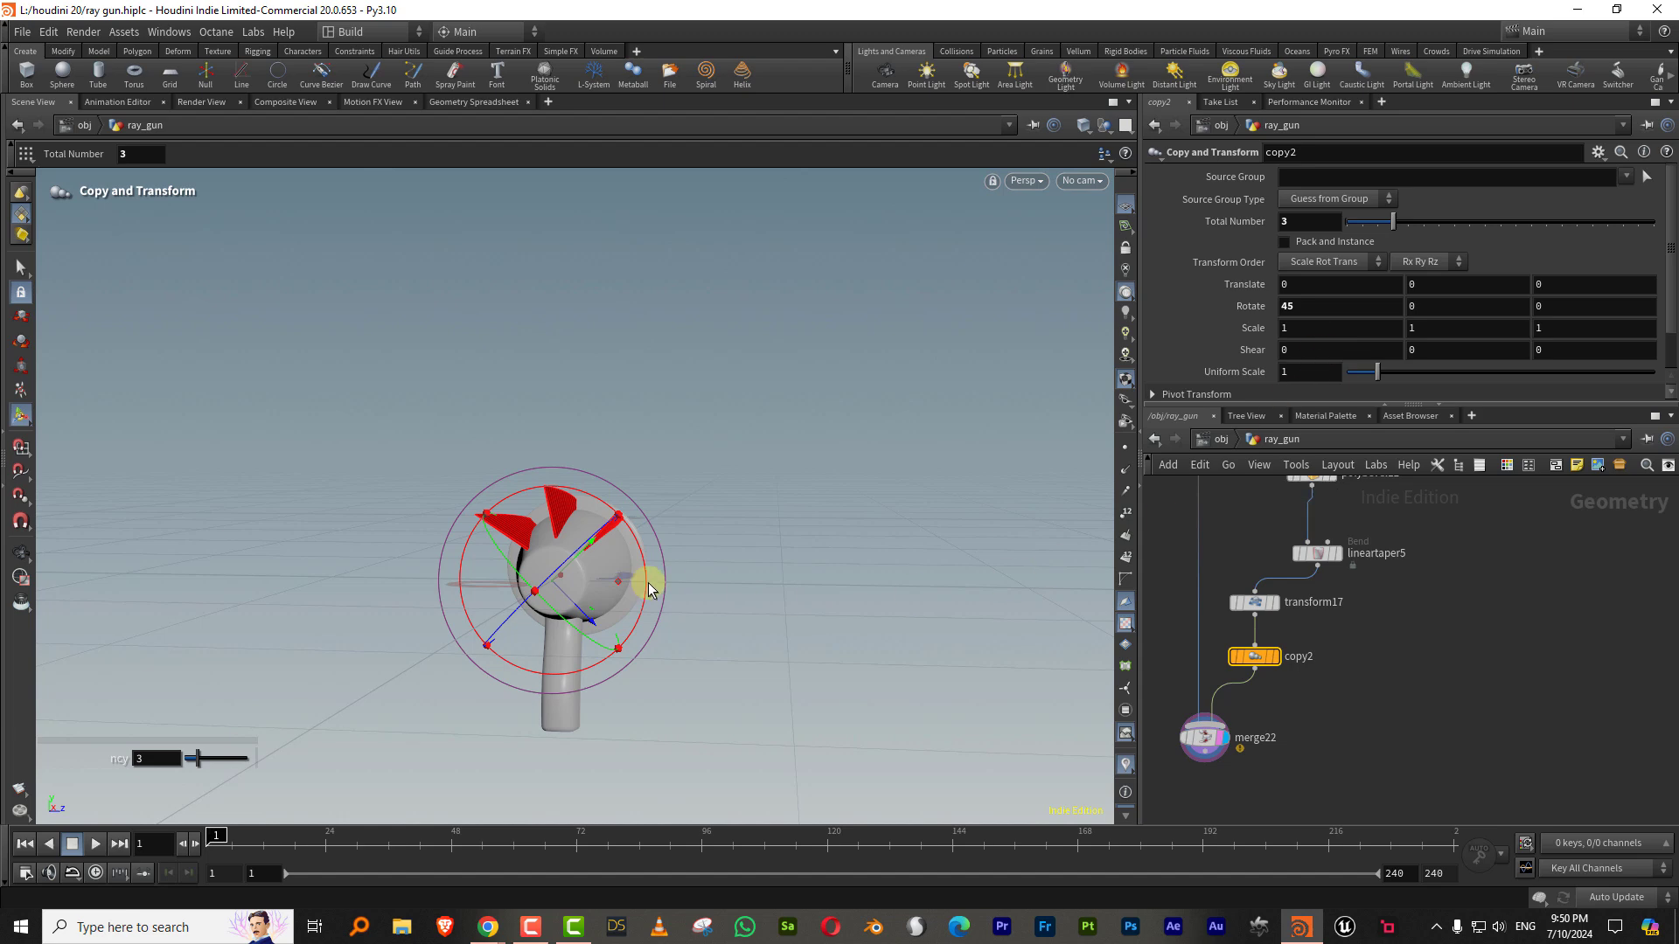
{"action": "key", "text": "Escape"}
{"action": "left_click_drag", "start_coordinate": [644, 581], "coordinate": [739, 549]}
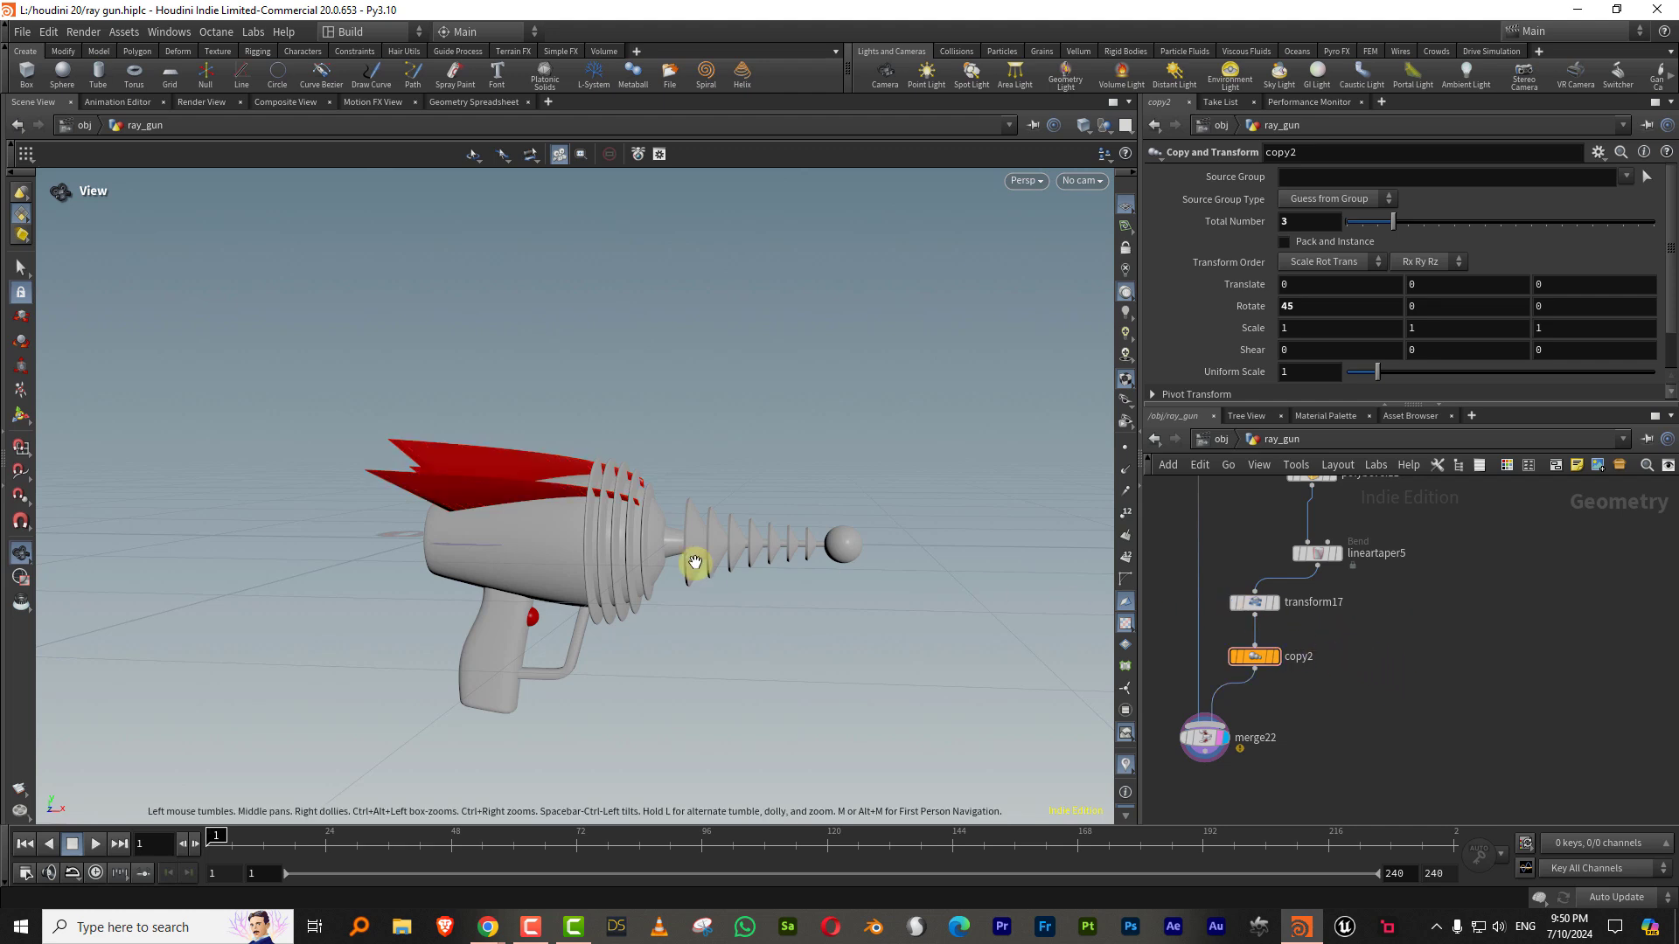
{"action": "mouse_move", "coordinate": [693, 563]}
{"action": "left_mouse_down"}
{"action": "mouse_move", "coordinate": [696, 545]}
{"action": "mouse_move", "coordinate": [680, 547]}
{"action": "left_mouse_up"}
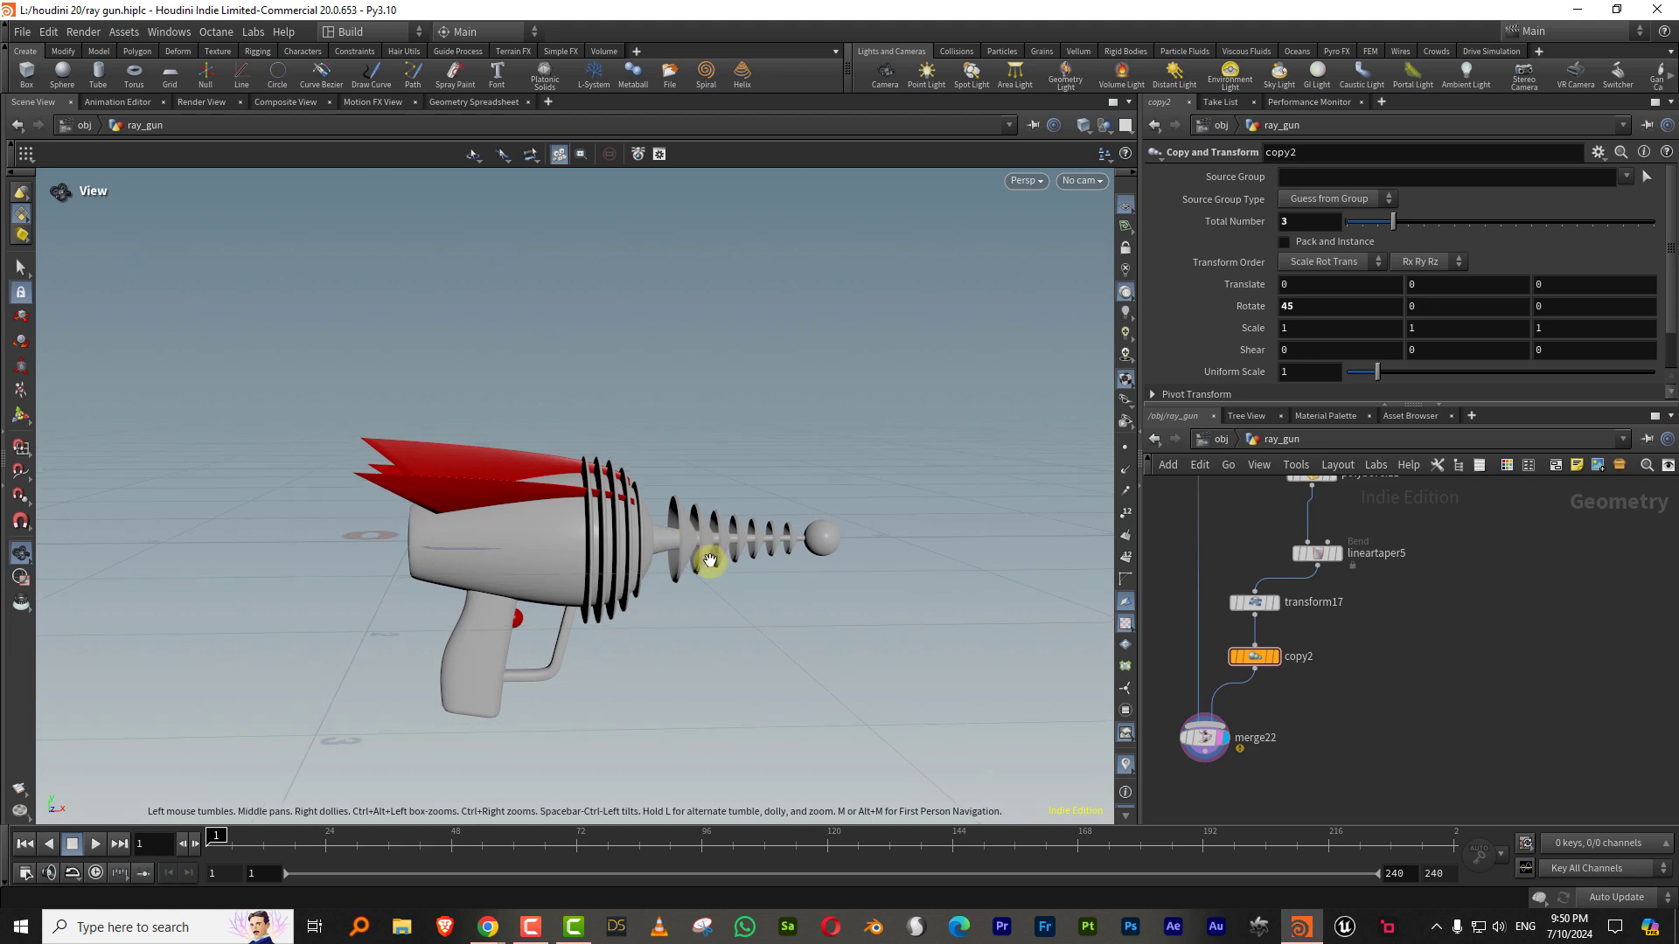